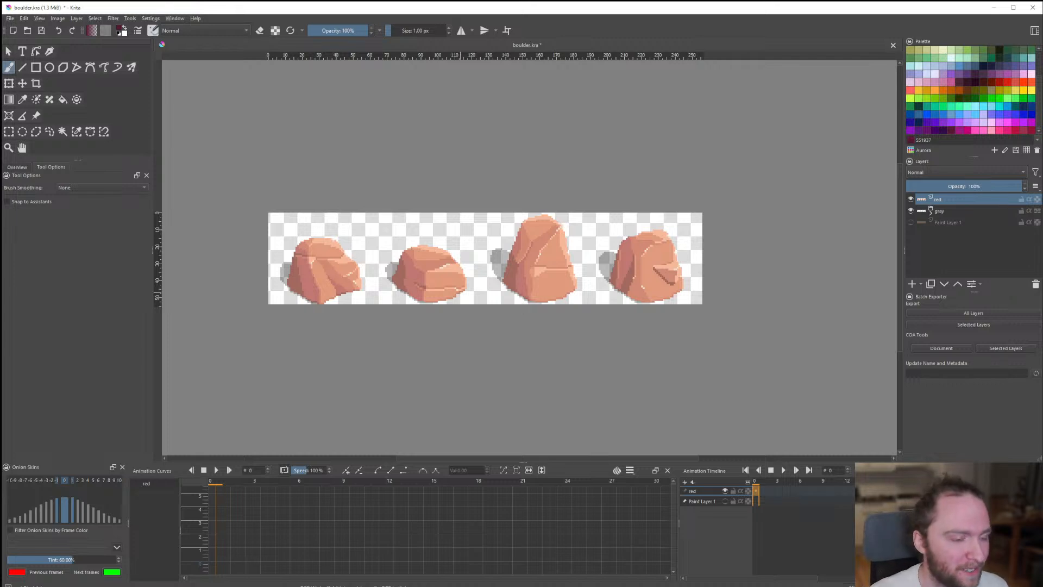
Activate the Line tool.
{"action": "left_click", "coordinate": [23, 67]}
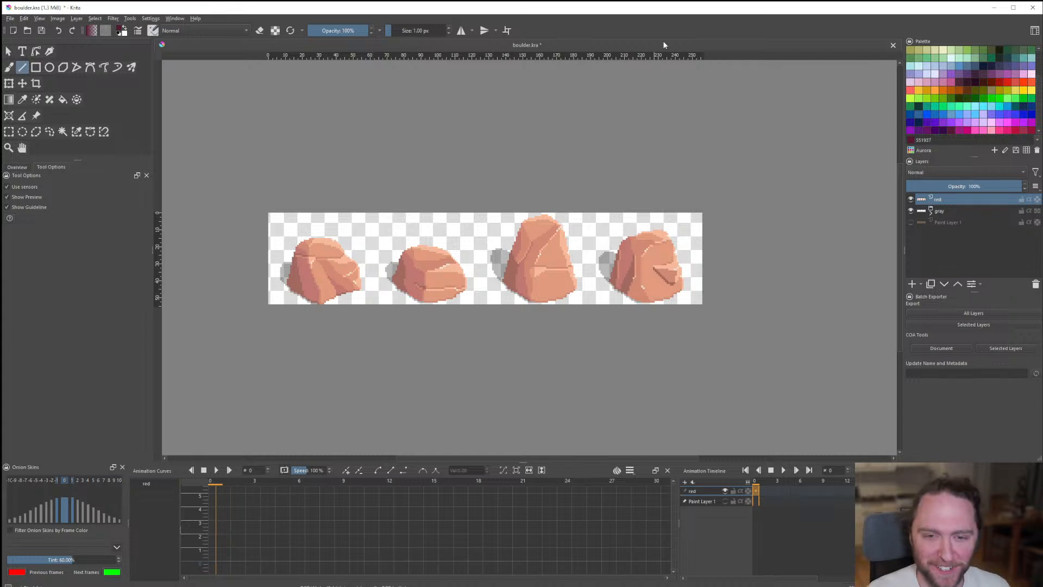
{"action": "scroll", "coordinate": [533, 342], "scroll_direction": "down", "scroll_amount": 1}
{"action": "scroll", "coordinate": [486, 290], "scroll_direction": "up", "scroll_amount": 2}
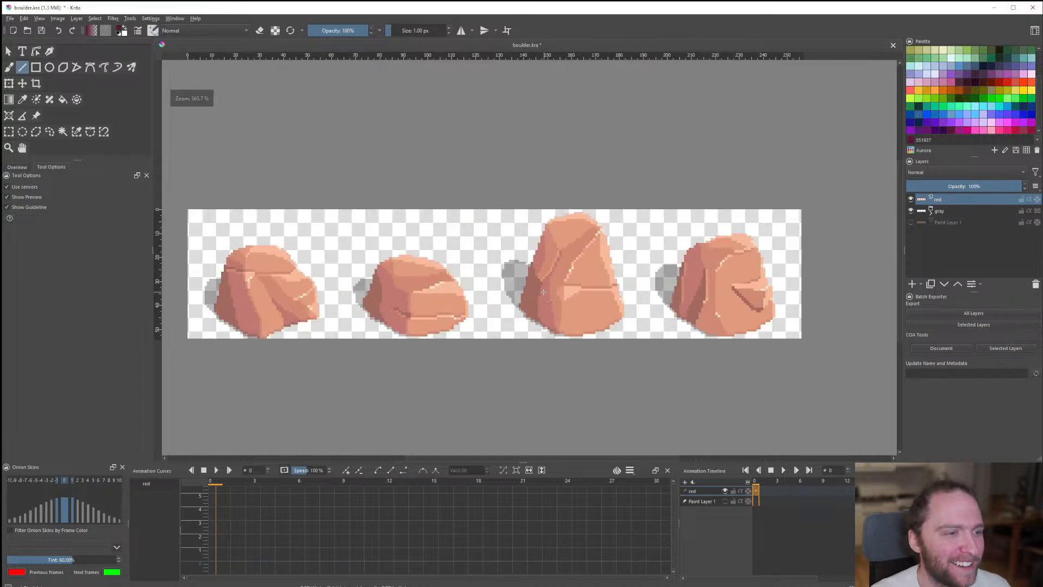
{"action": "scroll", "coordinate": [451, 300], "scroll_direction": "down", "scroll_amount": 1}
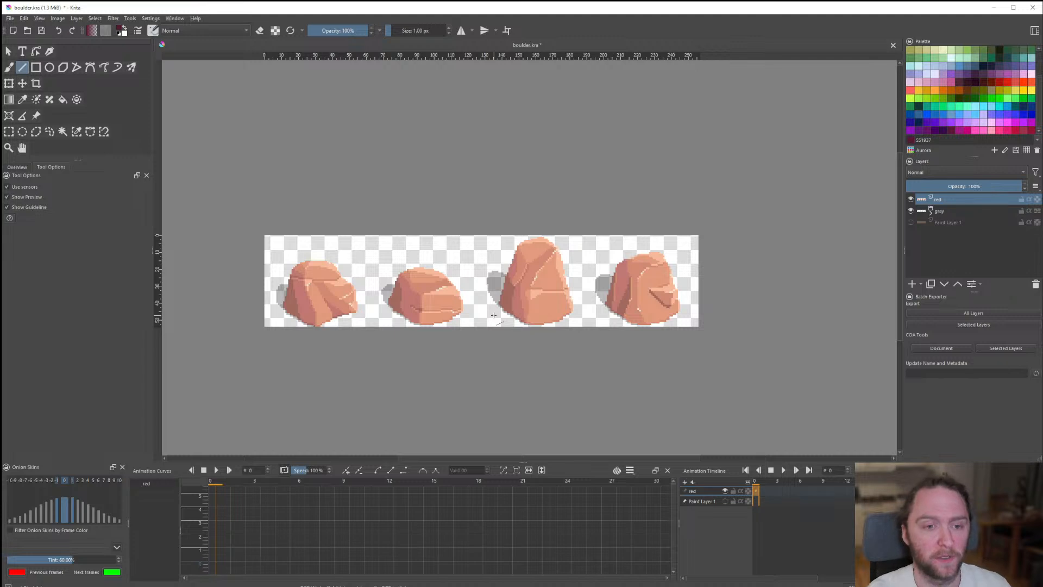
Toggle the red layer's visibility repeatedly to compare the red boulders with the gray ones beneath.
{"action": "left_click", "coordinate": [911, 199]}
{"action": "left_click", "coordinate": [911, 199]}
{"action": "left_click", "coordinate": [911, 199]}
{"action": "left_click", "coordinate": [910, 199]}
{"action": "left_click", "coordinate": [910, 198]}
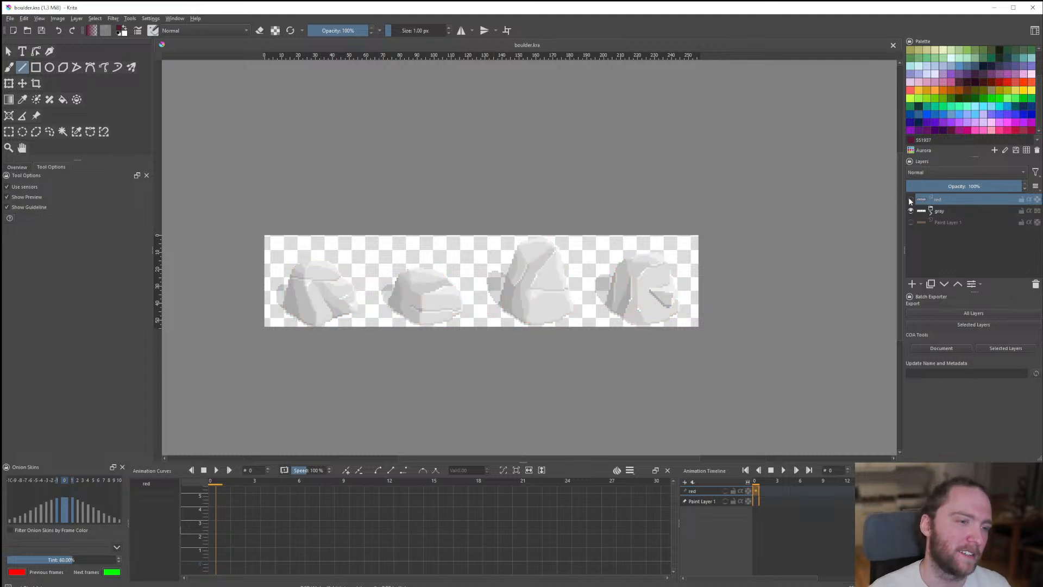
{"action": "left_click", "coordinate": [910, 198]}
{"action": "left_click", "coordinate": [911, 199]}
{"action": "left_click", "coordinate": [910, 199]}
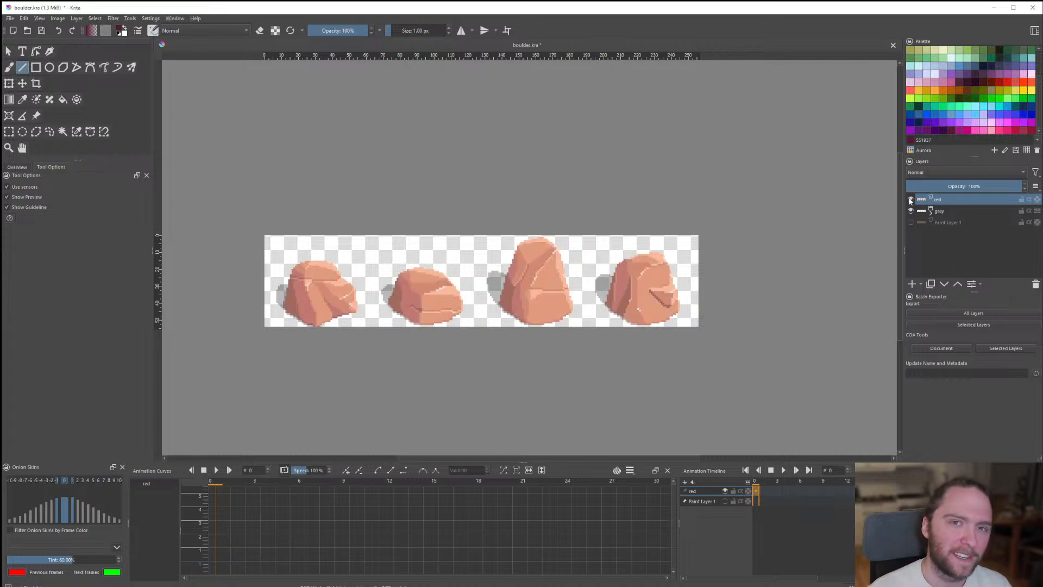
{"action": "left_click", "coordinate": [911, 199]}
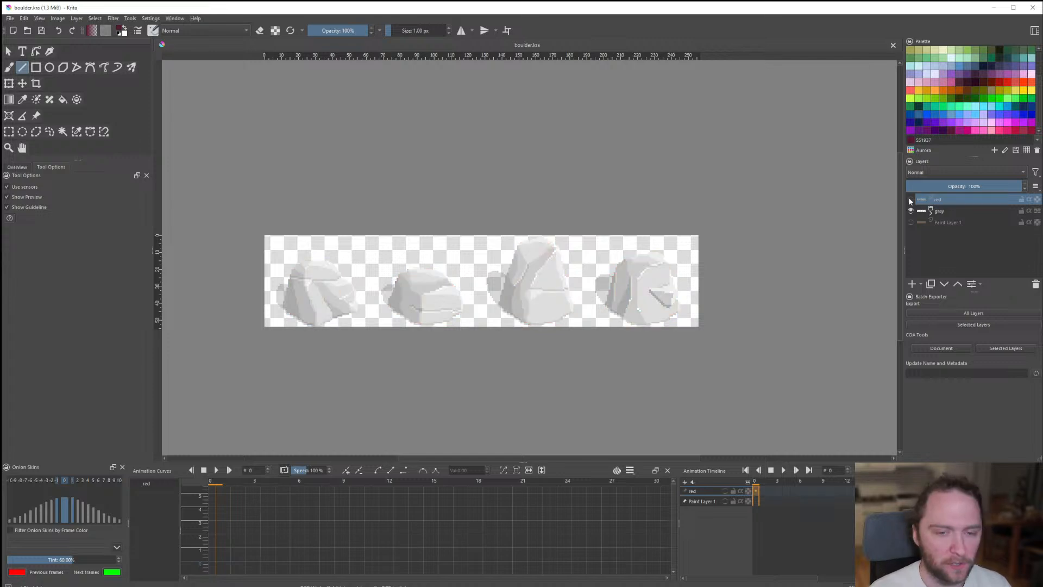
{"action": "left_click", "coordinate": [911, 199]}
{"action": "left_click", "coordinate": [910, 199]}
{"action": "left_click", "coordinate": [911, 198]}
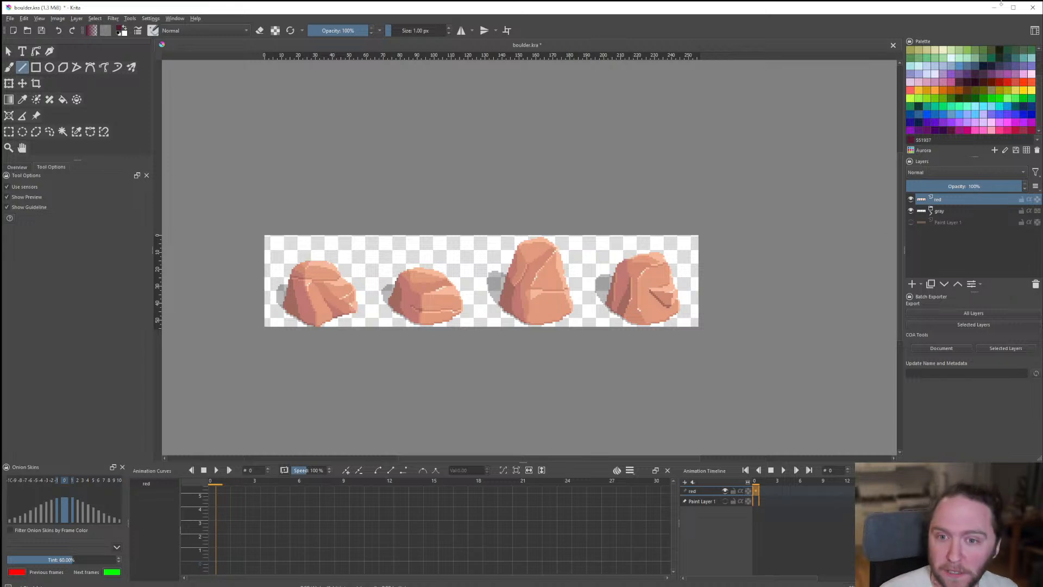
Hide the red layer to examine the gray boulders up close, and show the red layer again.
{"action": "left_click", "coordinate": [911, 200]}
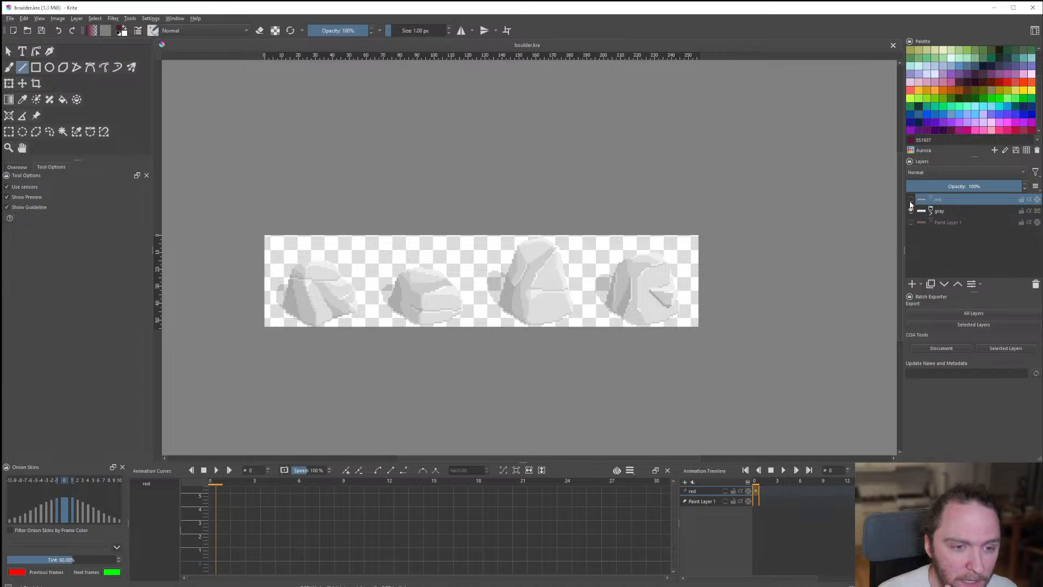
{"action": "scroll", "coordinate": [324, 289], "scroll_direction": "up", "scroll_amount": 4}
{"action": "scroll", "coordinate": [455, 282], "scroll_direction": "down", "scroll_amount": 2}
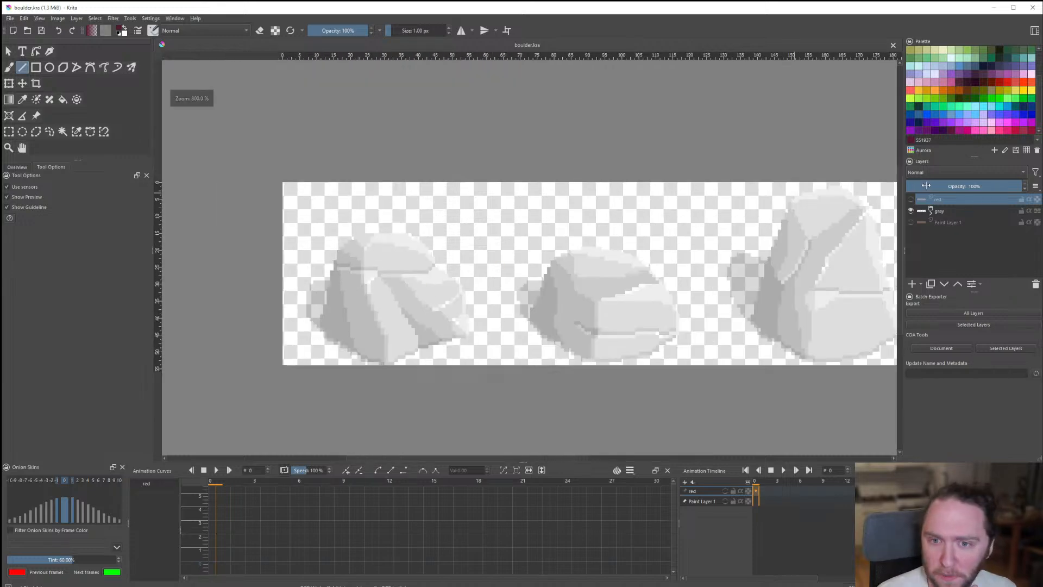
{"action": "left_click", "coordinate": [911, 200]}
{"action": "scroll", "coordinate": [633, 350], "scroll_direction": "down", "scroll_amount": 3}
{"action": "scroll", "coordinate": [632, 350], "scroll_direction": "up", "scroll_amount": 1}
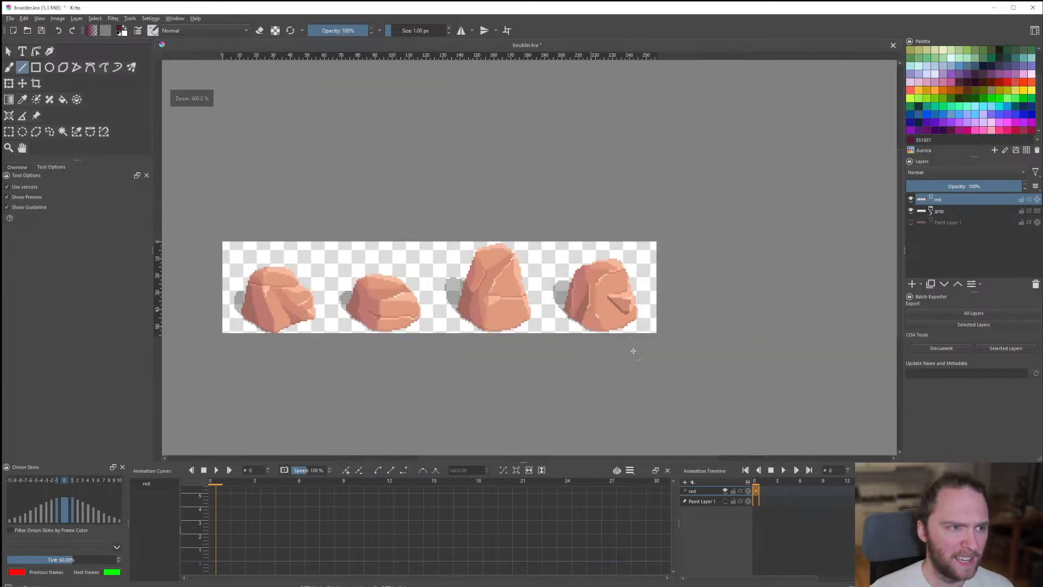
{"action": "scroll", "coordinate": [597, 337], "scroll_direction": "down", "scroll_amount": 1}
{"action": "scroll", "coordinate": [536, 314], "scroll_direction": "up", "scroll_amount": 1}
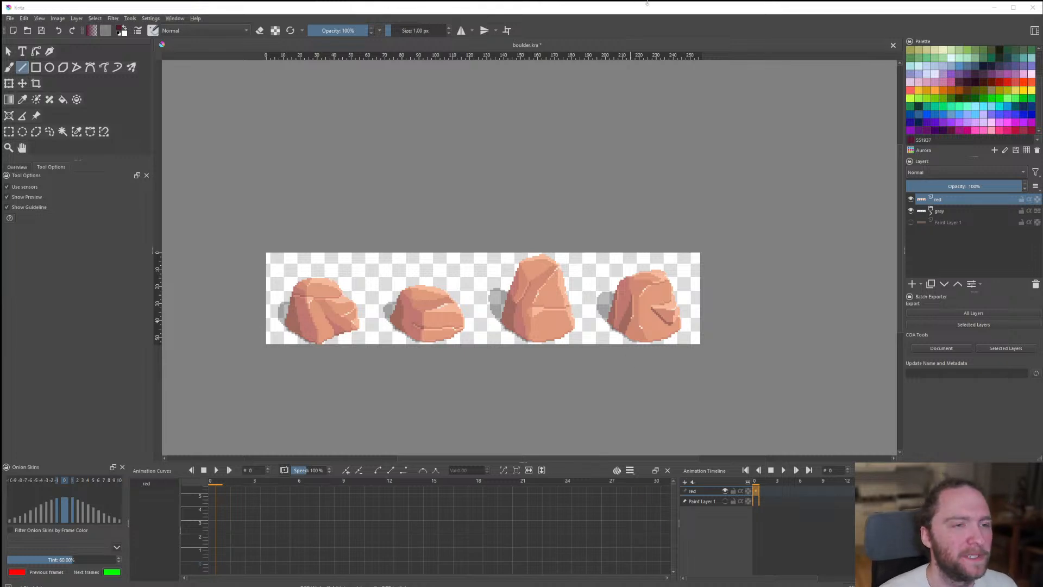
Move the Discord window aside and close it.
{"action": "left_click_drag", "start_coordinate": [272, 230], "coordinate": [0, 230]}
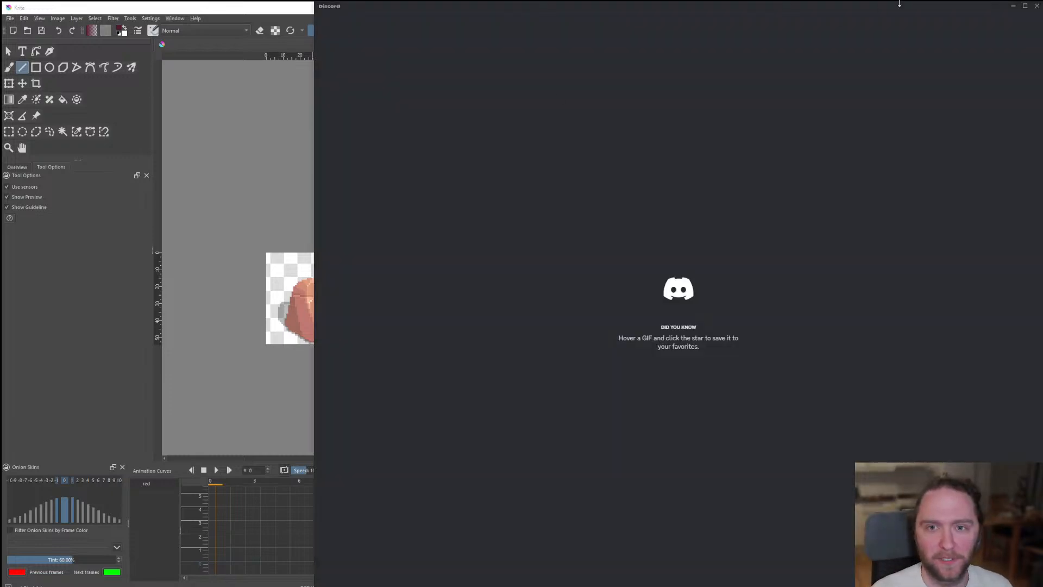
{"action": "left_click_drag", "start_coordinate": [891, 5], "coordinate": [179, 17]}
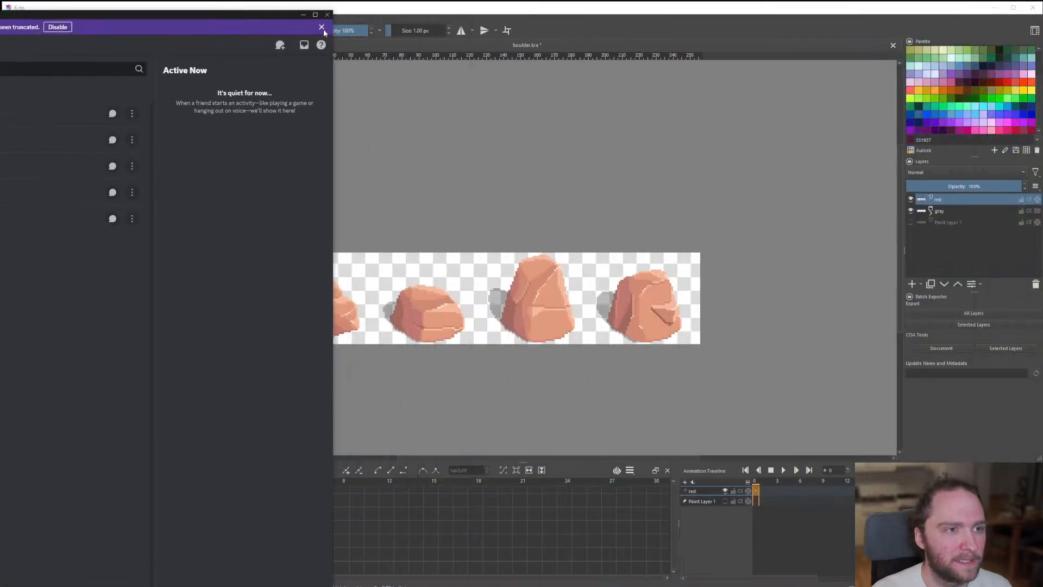
{"action": "left_click", "coordinate": [327, 15]}
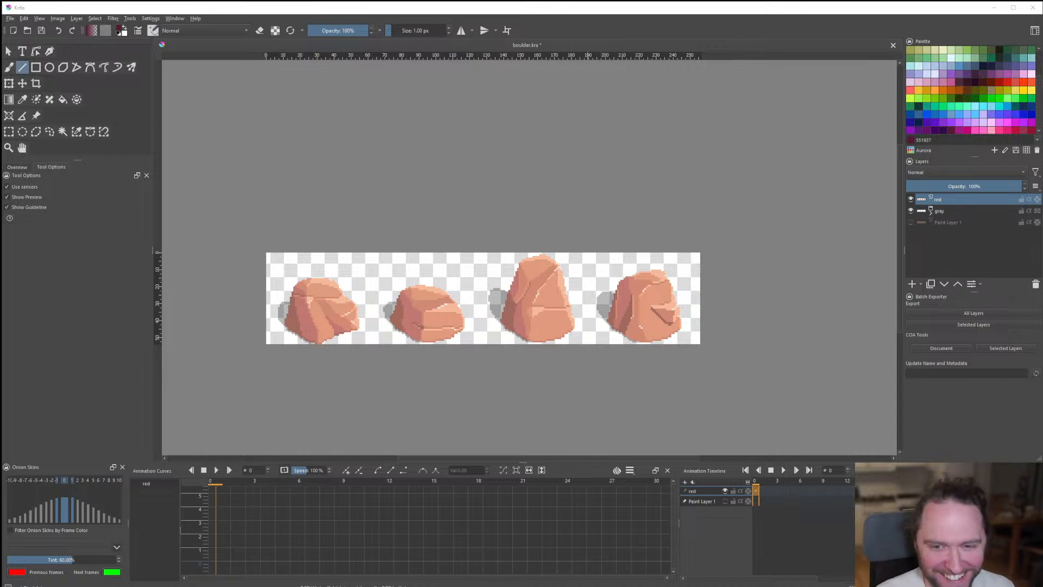
{"action": "right_click", "coordinate": [373, 9]}
{"action": "left_click", "coordinate": [476, 163]}
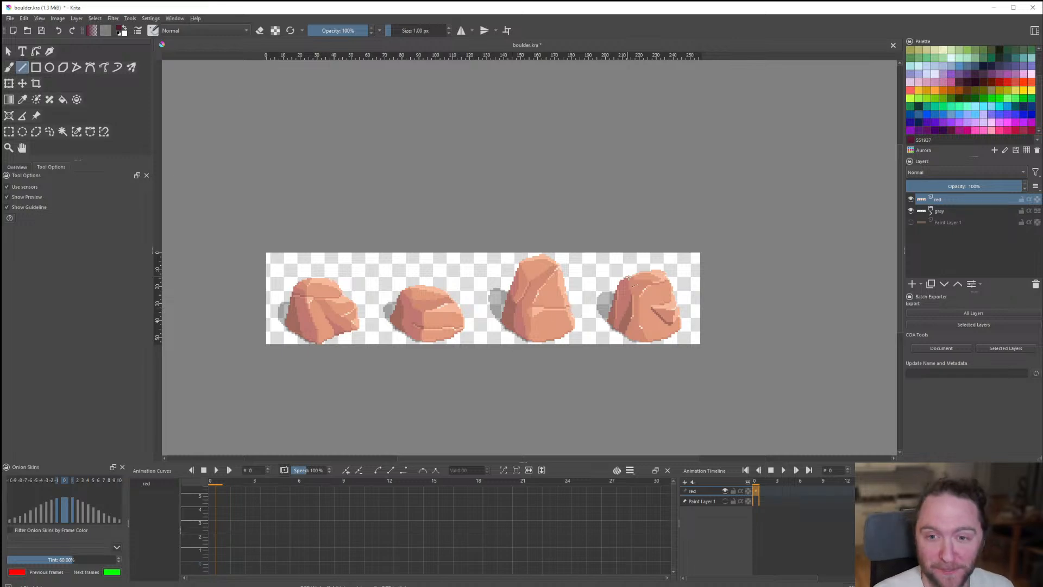
{"action": "scroll", "coordinate": [253, 309], "scroll_direction": "up", "scroll_amount": 2}
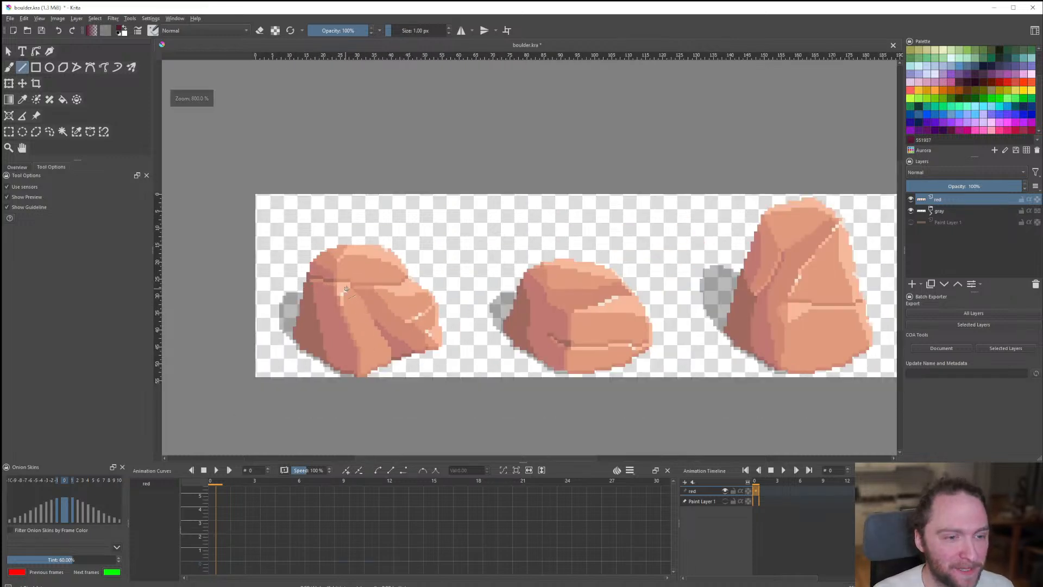
{"action": "scroll", "coordinate": [346, 289], "scroll_direction": "down", "scroll_amount": 3}
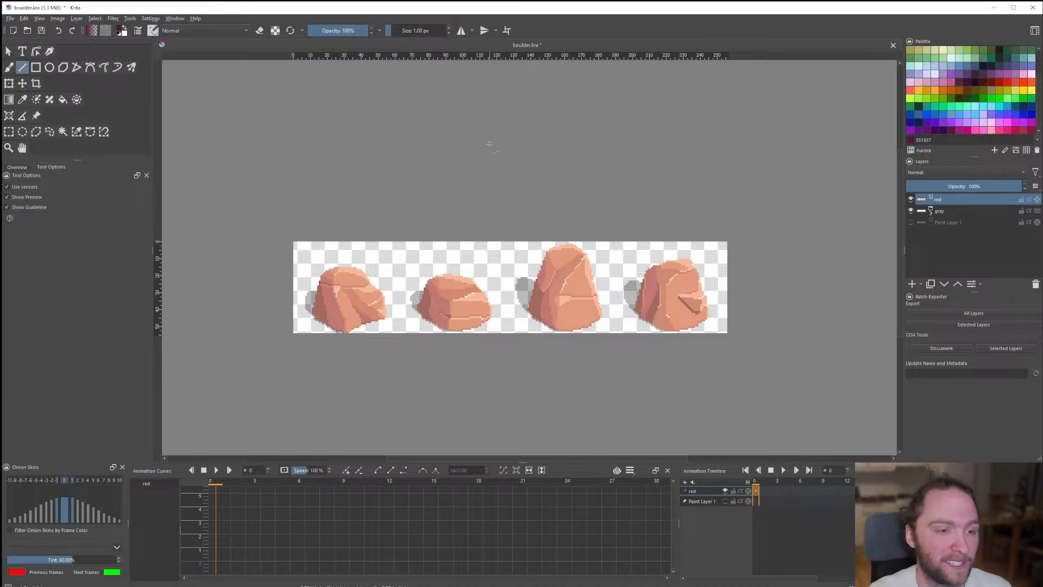
{"action": "scroll", "coordinate": [394, 287], "scroll_direction": "up", "scroll_amount": 1}
{"action": "scroll", "coordinate": [394, 287], "scroll_direction": "down", "scroll_amount": 1}
{"action": "scroll", "coordinate": [435, 287], "scroll_direction": "up", "scroll_amount": 1}
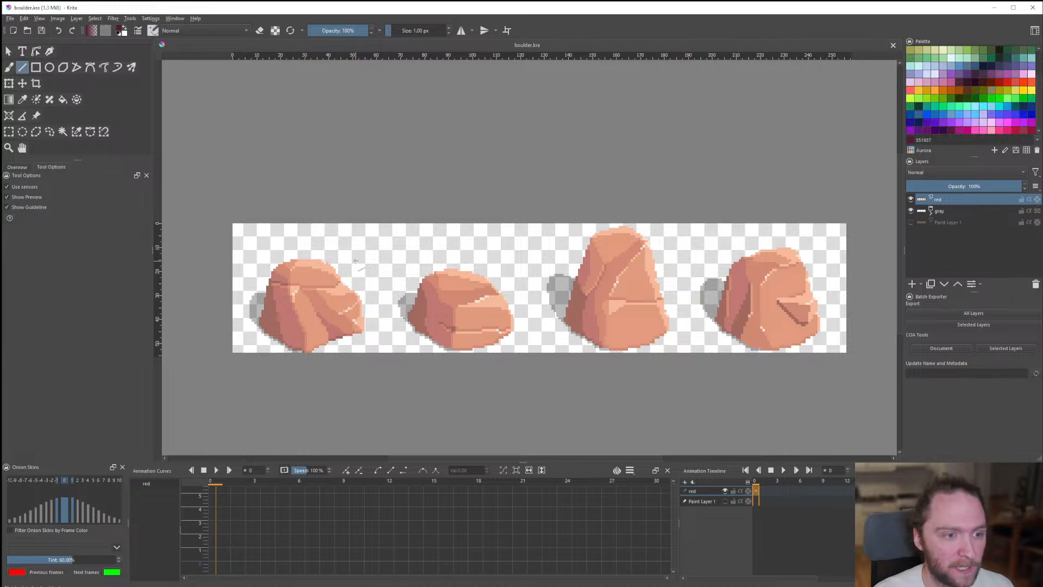
Compare the gray and red boulder versions once more by switching the red layer off and on.
{"action": "left_click", "coordinate": [911, 200]}
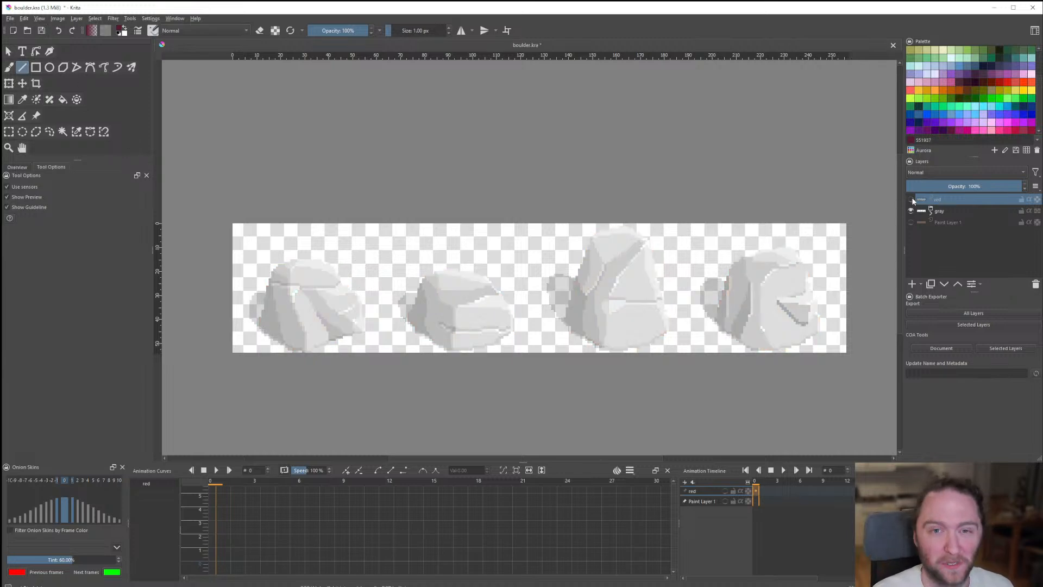
{"action": "left_click", "coordinate": [911, 199]}
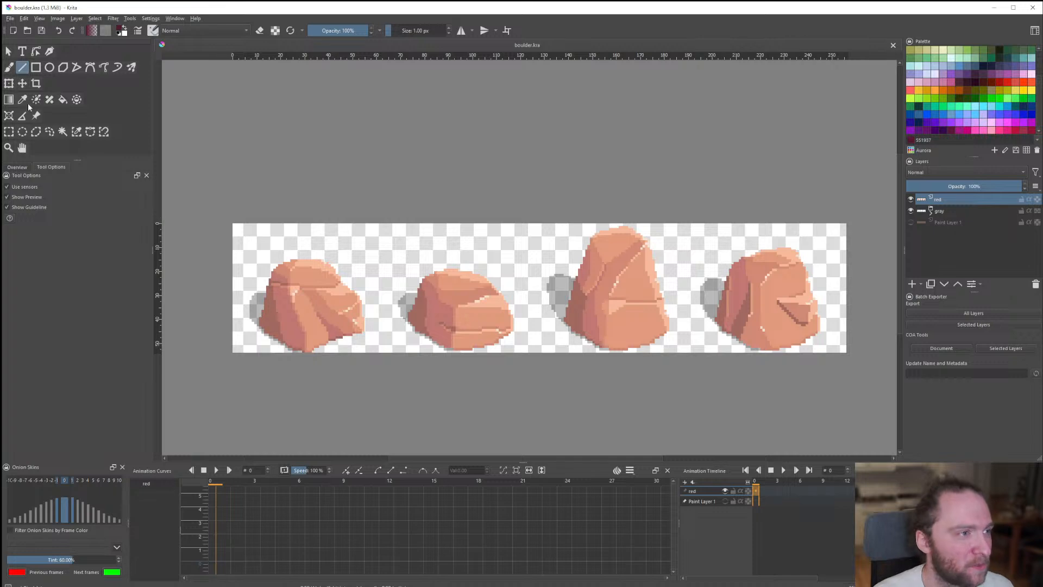
{"action": "left_click", "coordinate": [911, 199]}
{"action": "left_click", "coordinate": [911, 199]}
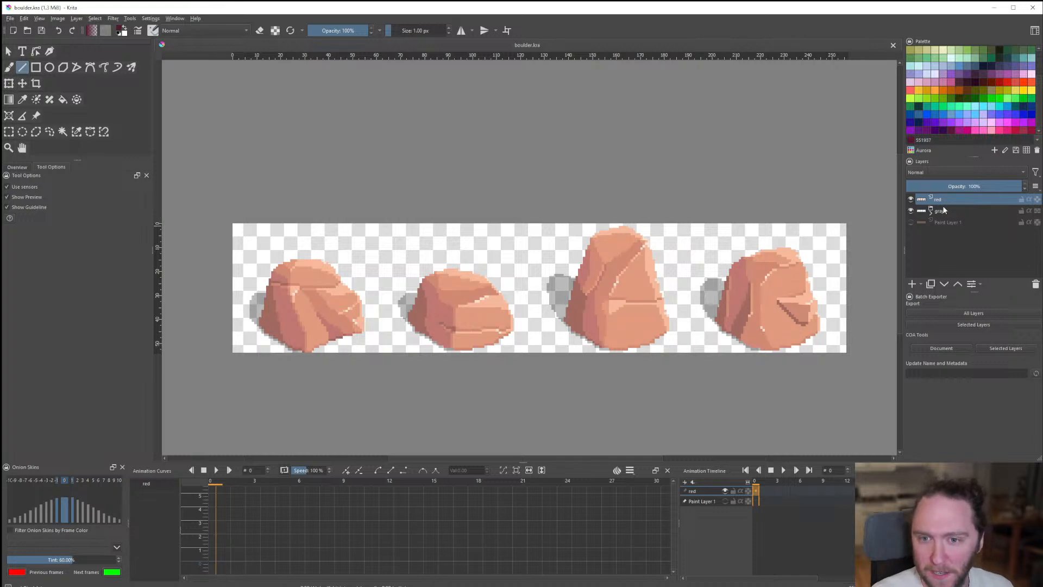
Add a paint layer above the red layer and save the document under the new name boulder-red.kra.
{"action": "left_click", "coordinate": [911, 284]}
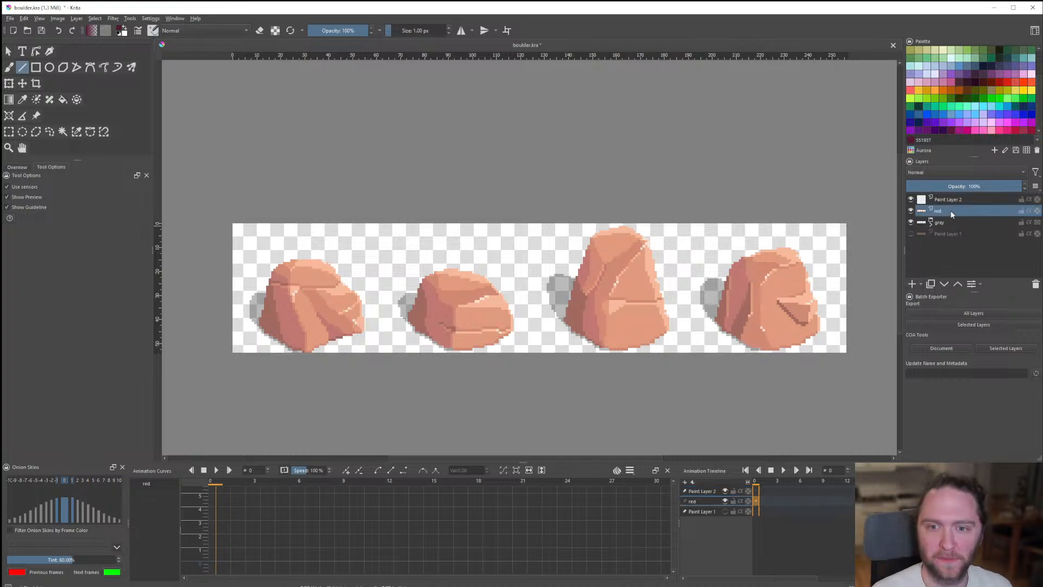
{"action": "left_click", "coordinate": [11, 19]}
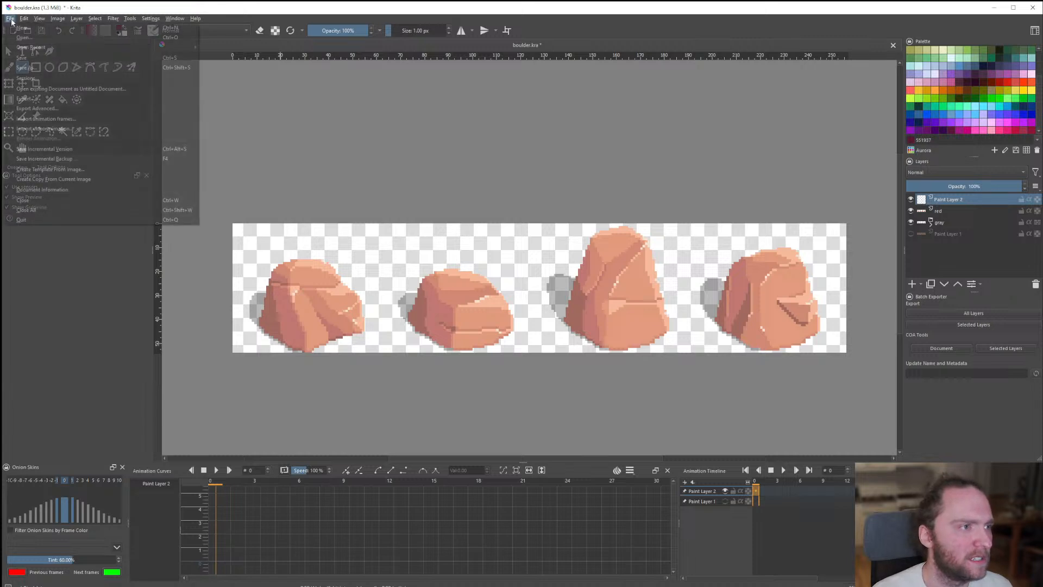
{"action": "left_click", "coordinate": [25, 69]}
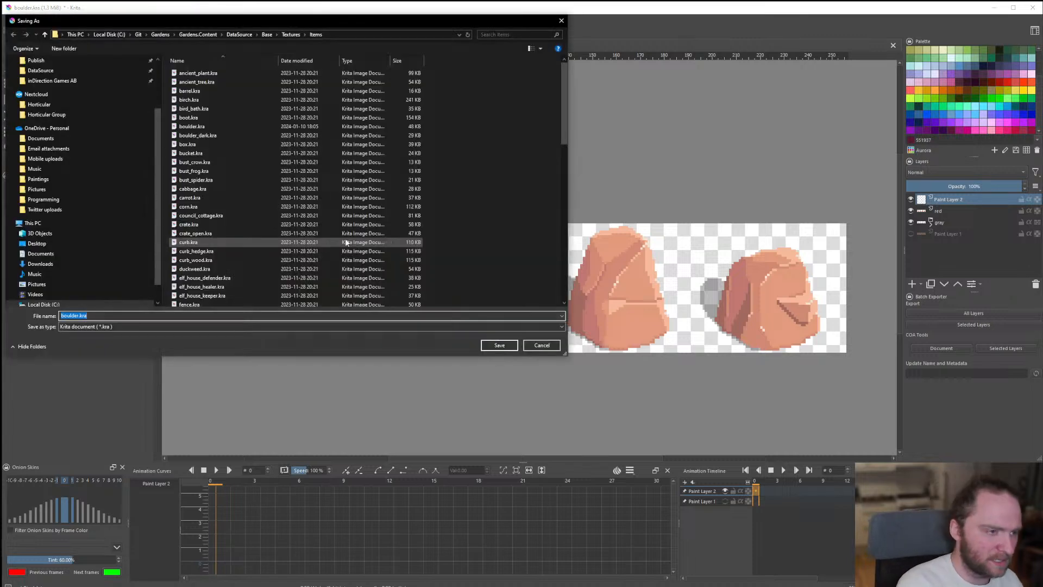
{"action": "key", "text": "Right"}
{"action": "type", "text": "-red"}
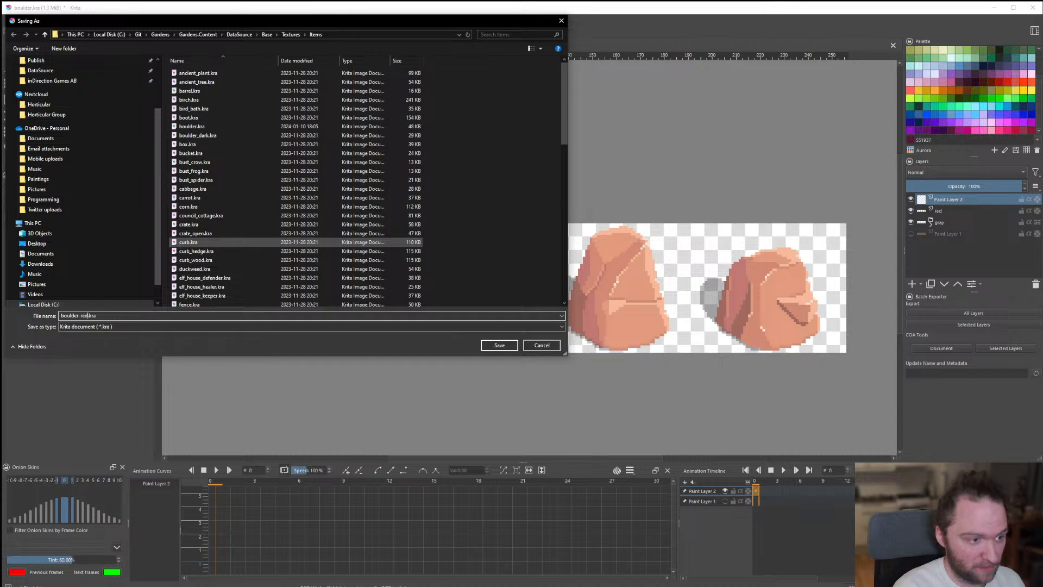
{"action": "key", "text": "Return"}
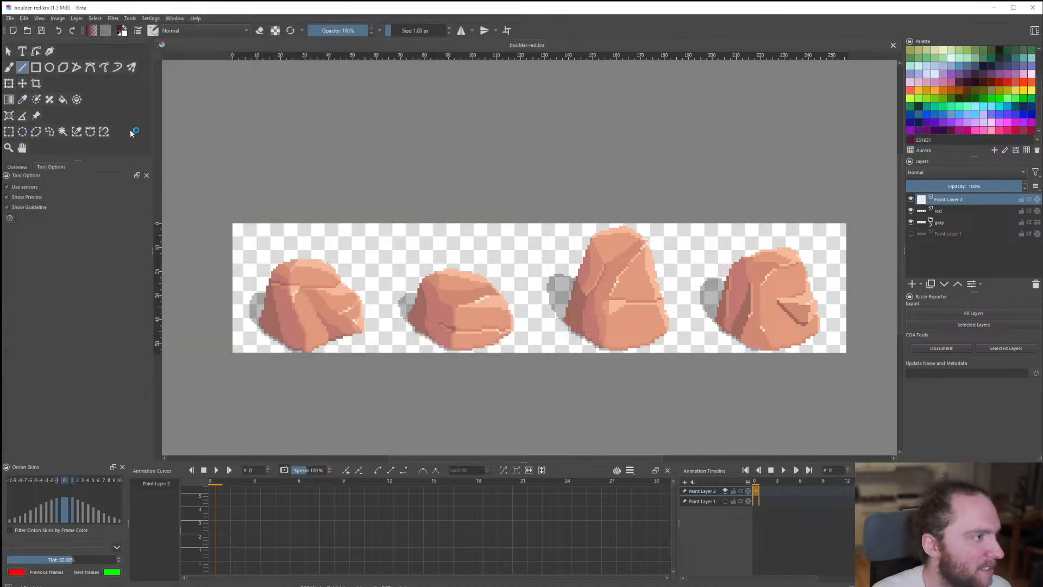
{"action": "scroll", "coordinate": [348, 283], "scroll_direction": "down", "scroll_amount": 1}
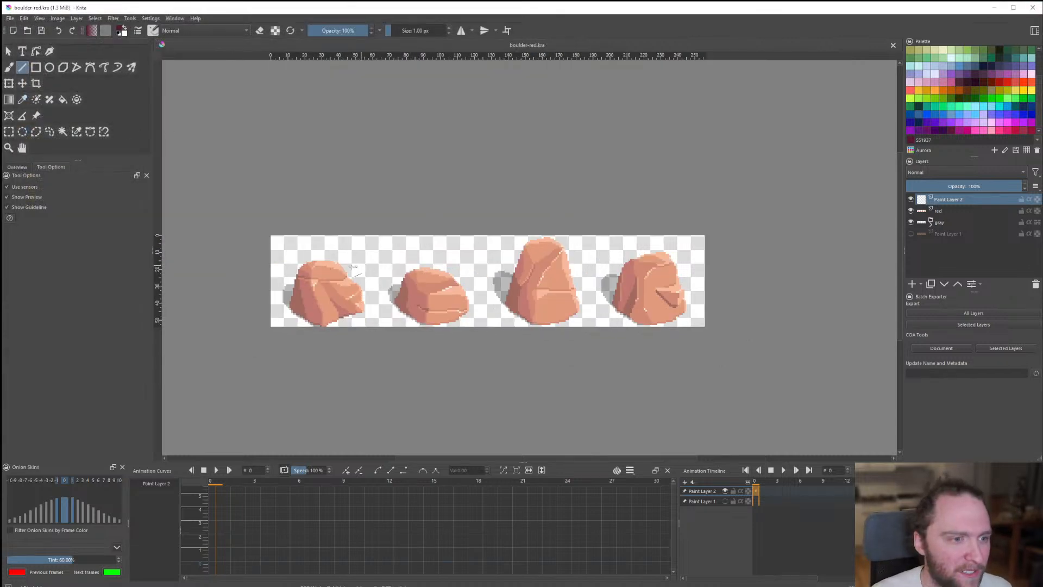
{"action": "scroll", "coordinate": [373, 282], "scroll_direction": "up", "scroll_amount": 4}
{"action": "scroll", "coordinate": [376, 236], "scroll_direction": "down", "scroll_amount": 1}
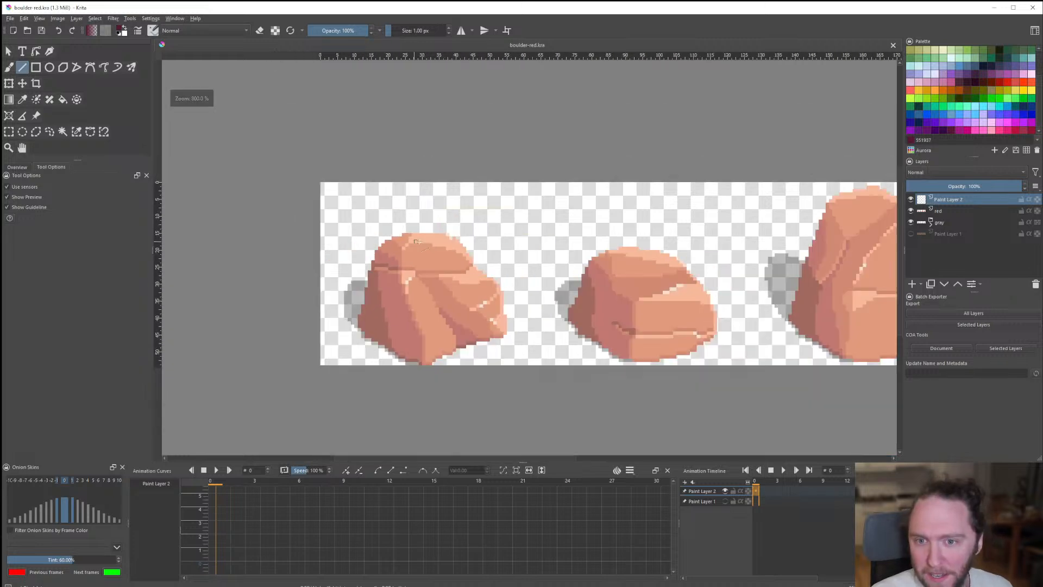
{"action": "scroll", "coordinate": [447, 254], "scroll_direction": "up", "scroll_amount": 1}
{"action": "double_click", "coordinate": [980, 200]}
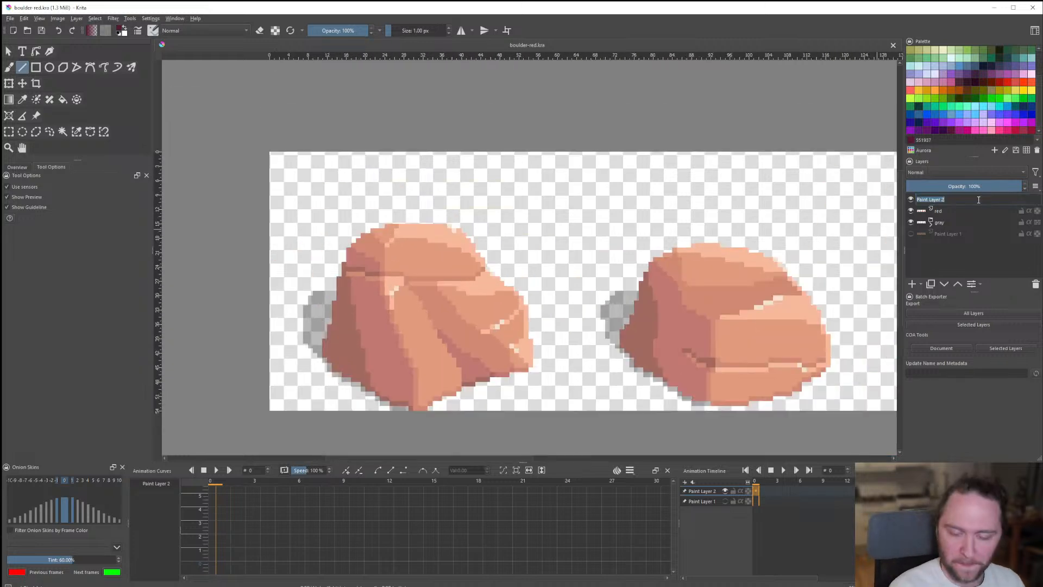
{"action": "key", "text": "BackSpace"}
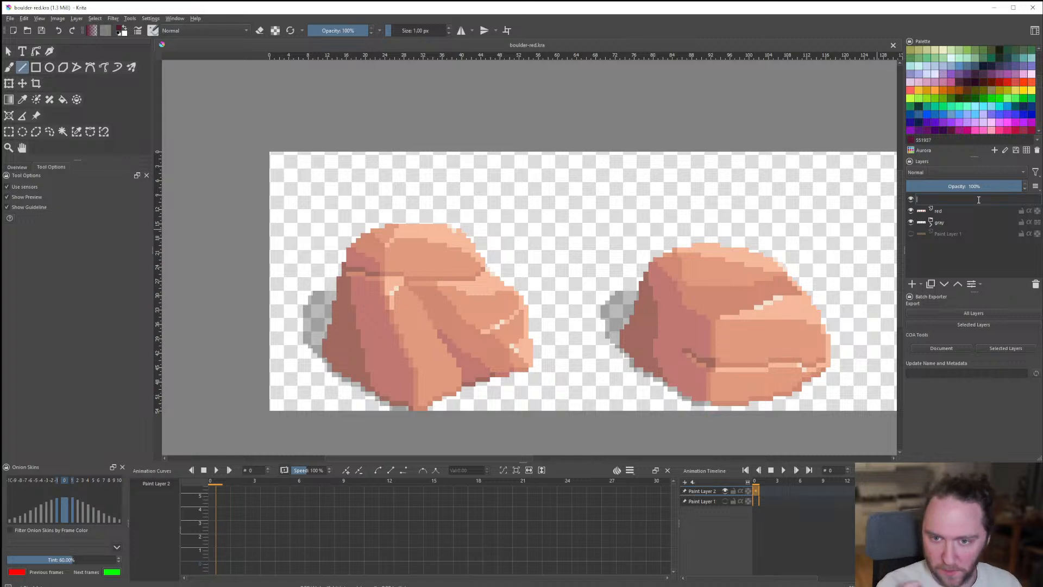
{"action": "key", "text": "Escape"}
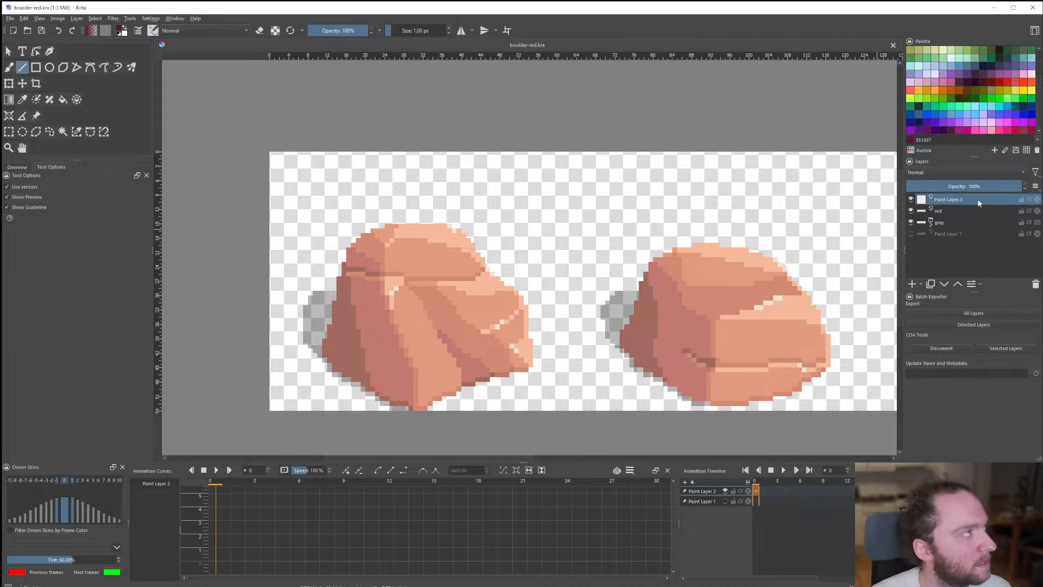
Remove the empty Paint Layer 2 above the red layer.
{"action": "right_click", "coordinate": [980, 203]}
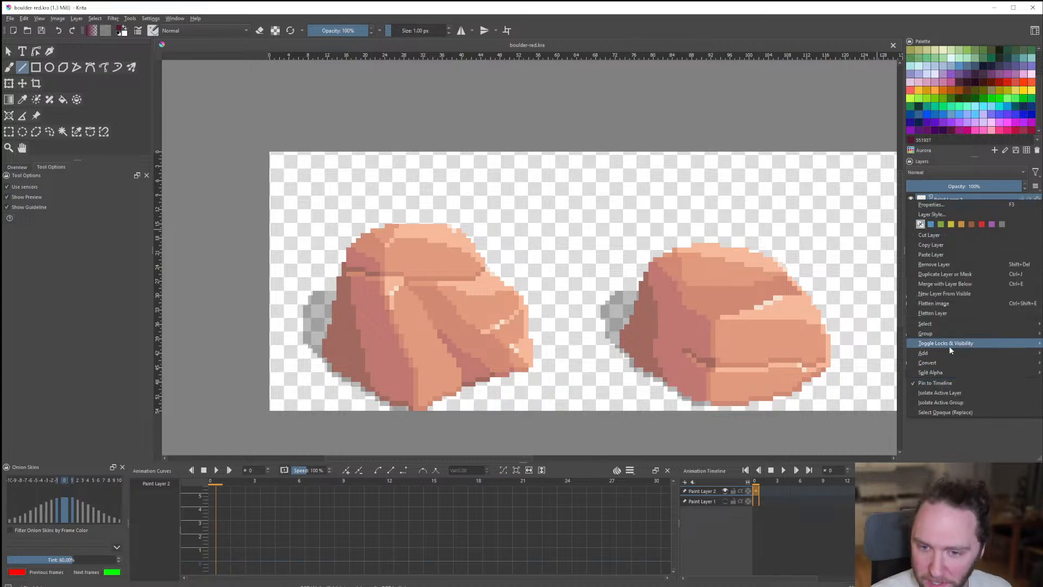
{"action": "left_click", "coordinate": [947, 256]}
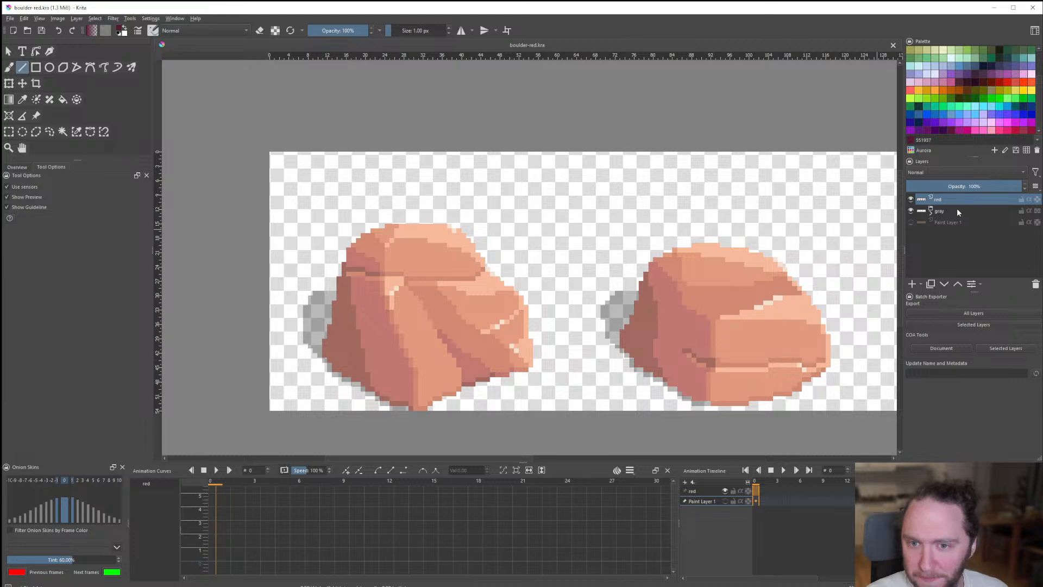
{"action": "right_click", "coordinate": [948, 199]}
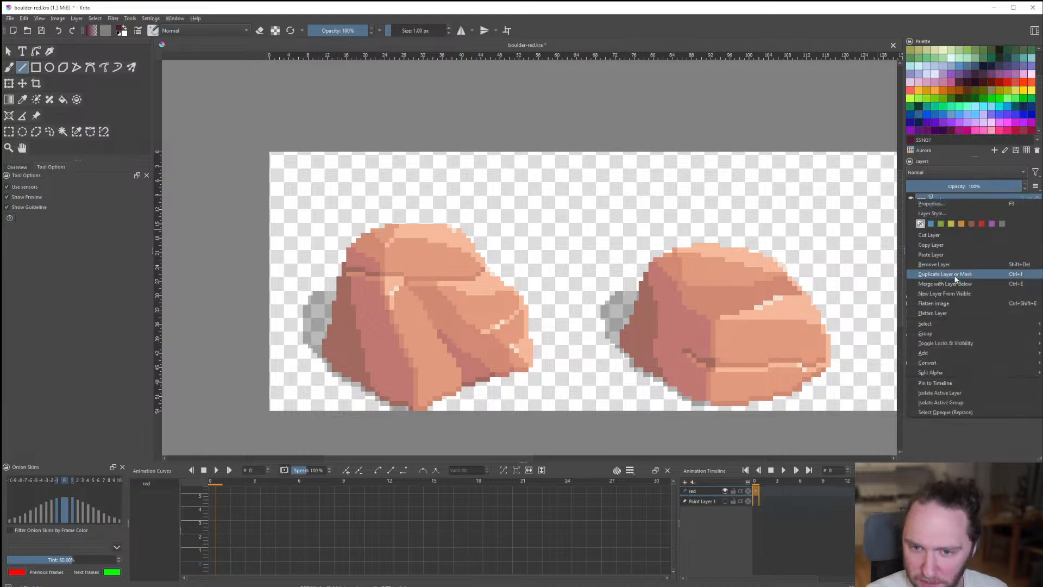
{"action": "left_click", "coordinate": [958, 432]}
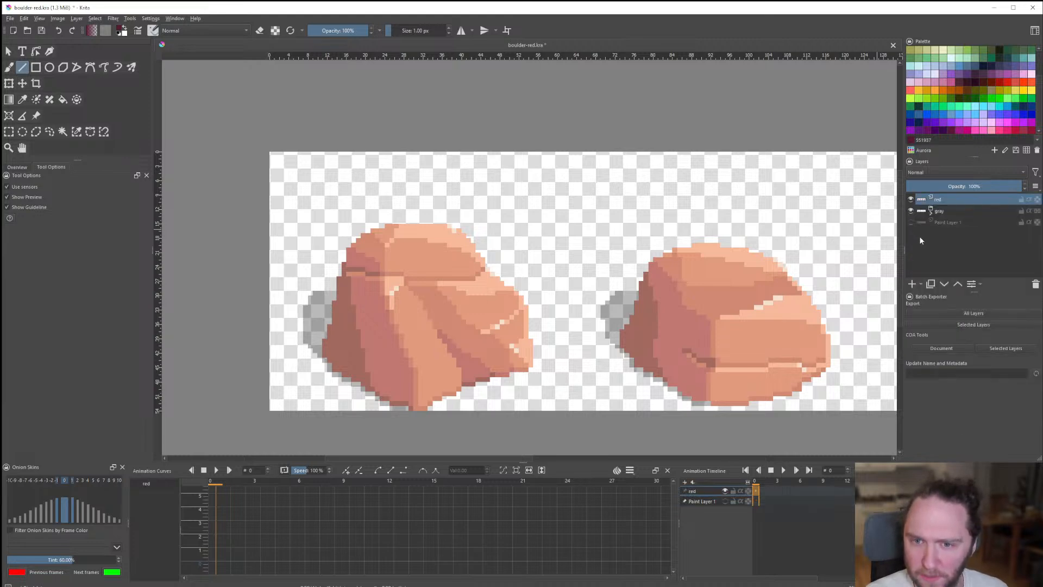
Hide the red layer and move it to the bottom of the stack, and show both Background layers inside the gray group.
{"action": "left_click", "coordinate": [911, 200]}
{"action": "left_click_drag", "start_coordinate": [934, 199], "coordinate": [956, 238]}
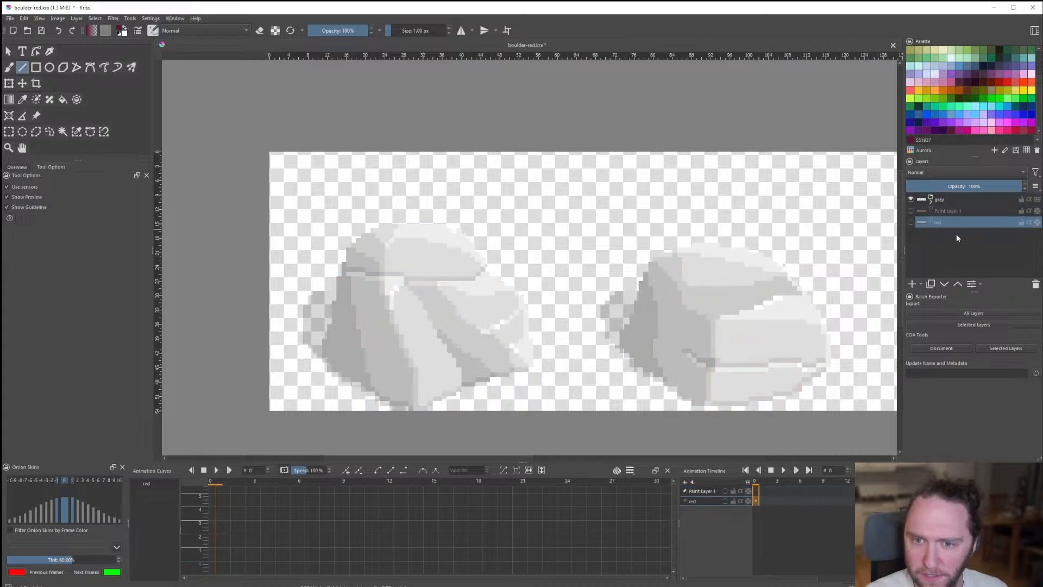
{"action": "left_click", "coordinate": [930, 198]}
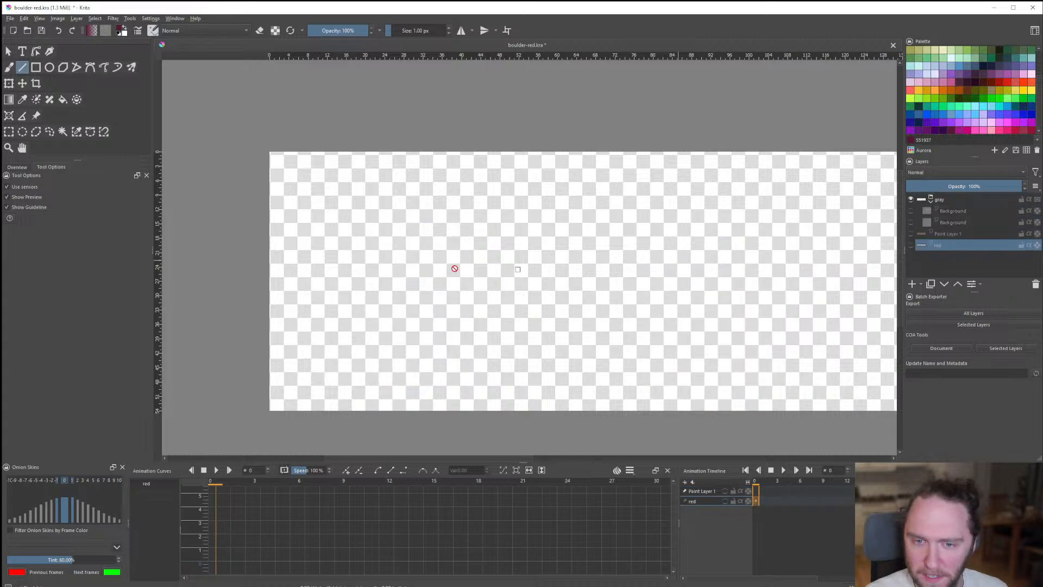
{"action": "scroll", "coordinate": [491, 271], "scroll_direction": "down", "scroll_amount": 3}
{"action": "scroll", "coordinate": [492, 271], "scroll_direction": "up", "scroll_amount": 1}
{"action": "left_click", "coordinate": [911, 223]}
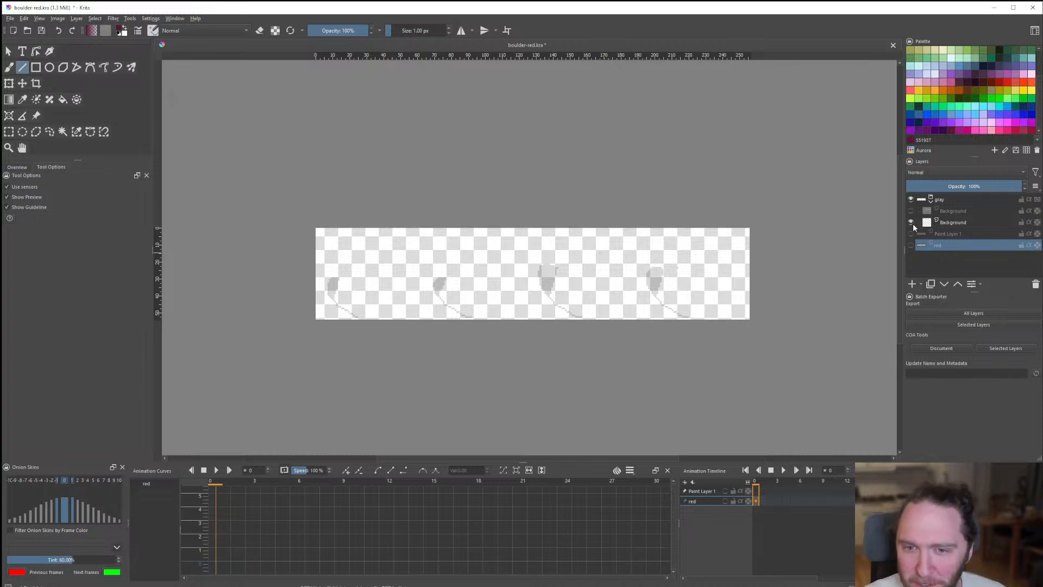
{"action": "left_click", "coordinate": [911, 210]}
Rename the lower Background layer in the gray group as shadows.
{"action": "double_click", "coordinate": [974, 220]}
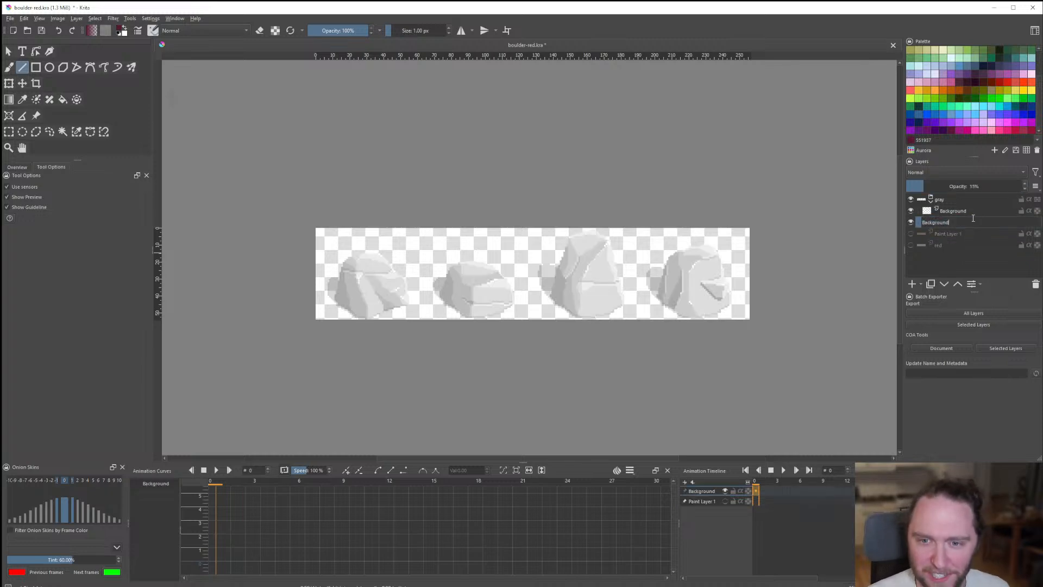
{"action": "type", "text": "shadows"}
{"action": "key", "text": "Return"}
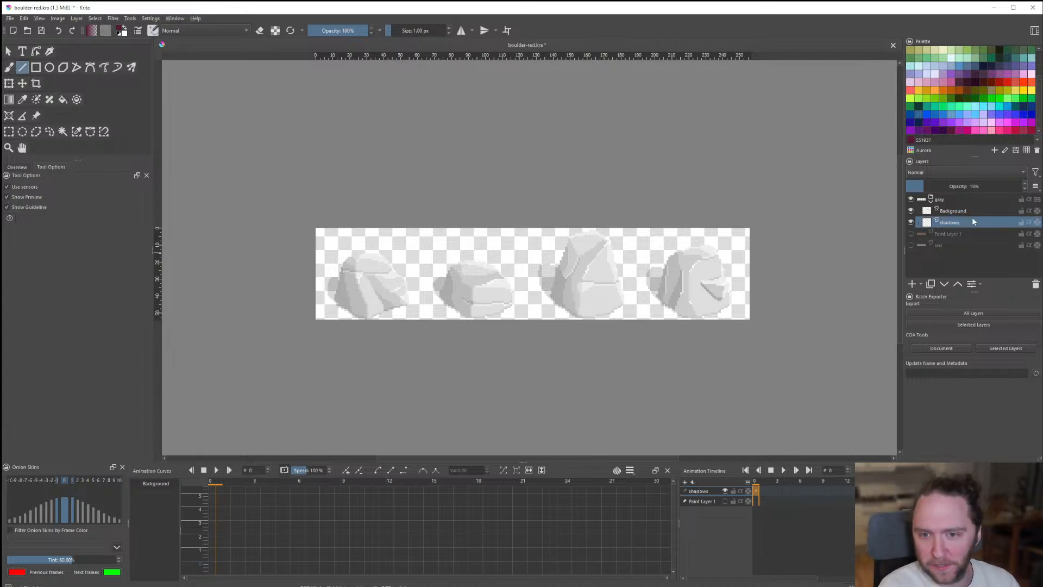
Check the gray group's Background layer by switching it off and on, and examine the four gray boulders up close and as a whole.
{"action": "left_click", "coordinate": [911, 211]}
{"action": "left_click", "coordinate": [911, 211]}
{"action": "left_click", "coordinate": [948, 213]}
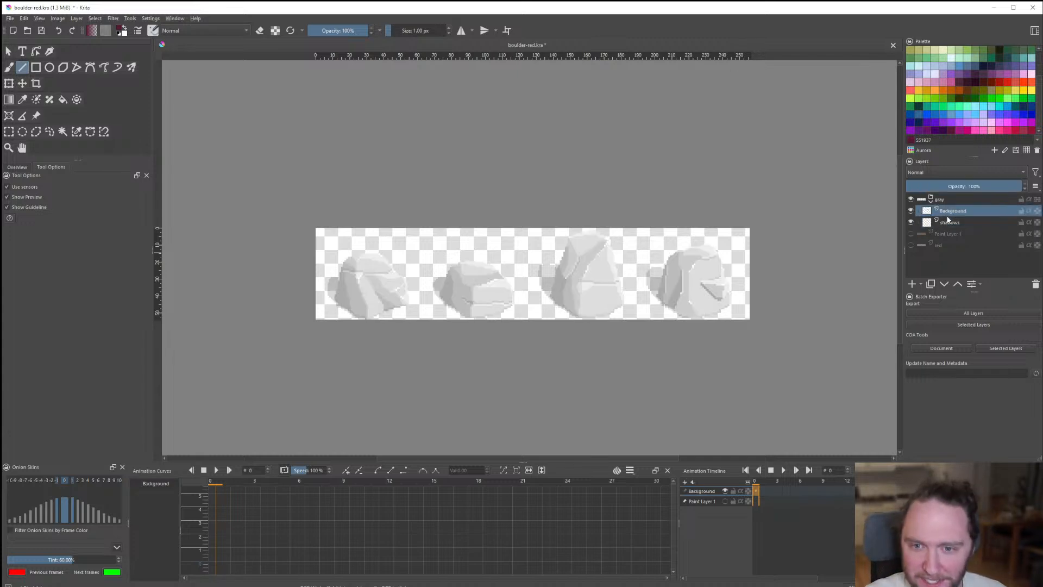
{"action": "scroll", "coordinate": [473, 295], "scroll_direction": "up", "scroll_amount": 1}
{"action": "scroll", "coordinate": [464, 284], "scroll_direction": "up", "scroll_amount": 1}
{"action": "scroll", "coordinate": [483, 326], "scroll_direction": "down", "scroll_amount": 2}
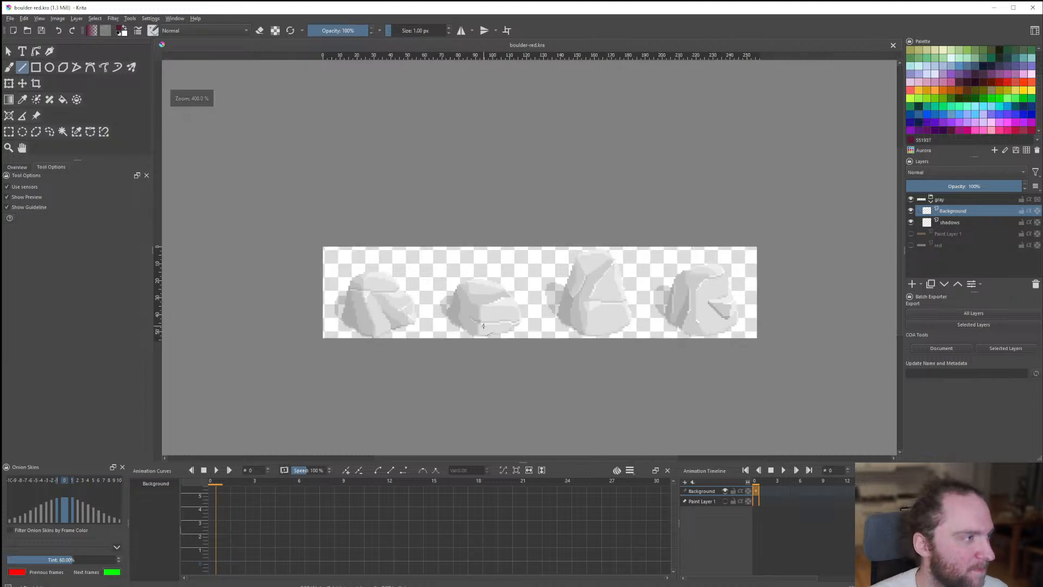
{"action": "scroll", "coordinate": [483, 327], "scroll_direction": "up", "scroll_amount": 2}
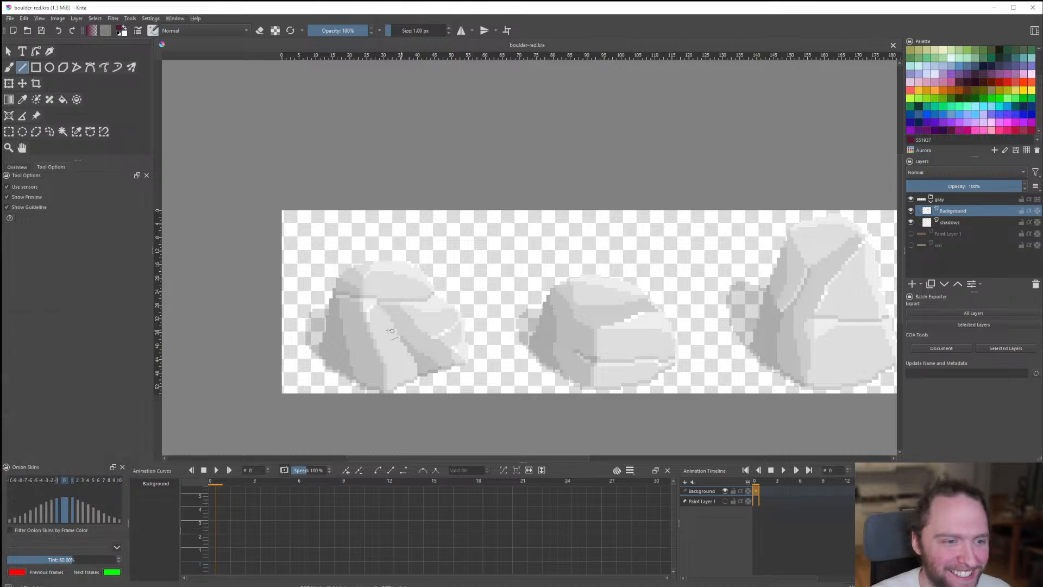
{"action": "scroll", "coordinate": [391, 331], "scroll_direction": "down", "scroll_amount": 2}
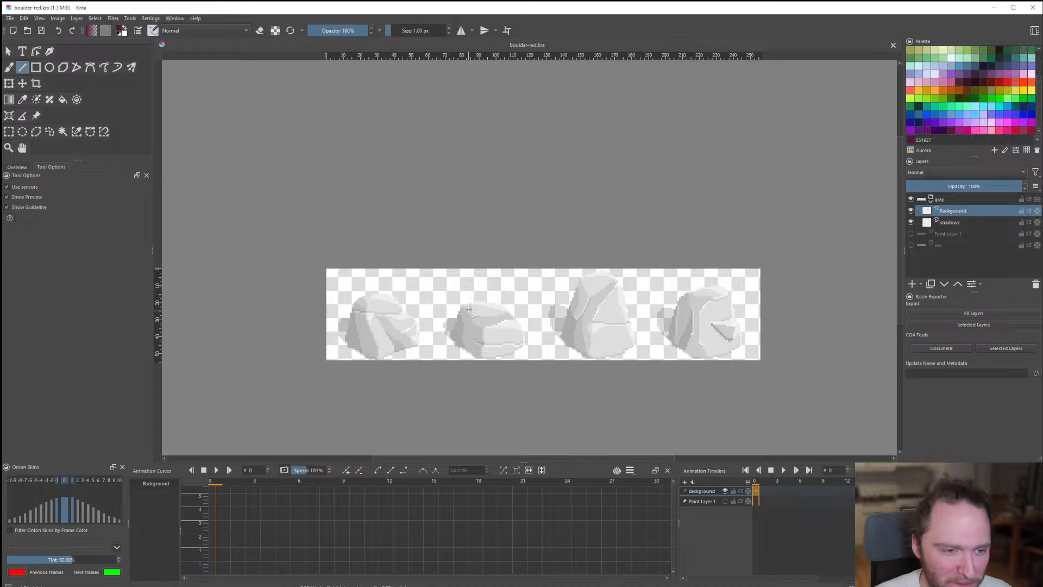
{"action": "scroll", "coordinate": [383, 304], "scroll_direction": "up", "scroll_amount": 1}
{"action": "scroll", "coordinate": [383, 304], "scroll_direction": "down", "scroll_amount": 1}
{"action": "scroll", "coordinate": [384, 303], "scroll_direction": "up", "scroll_amount": 1}
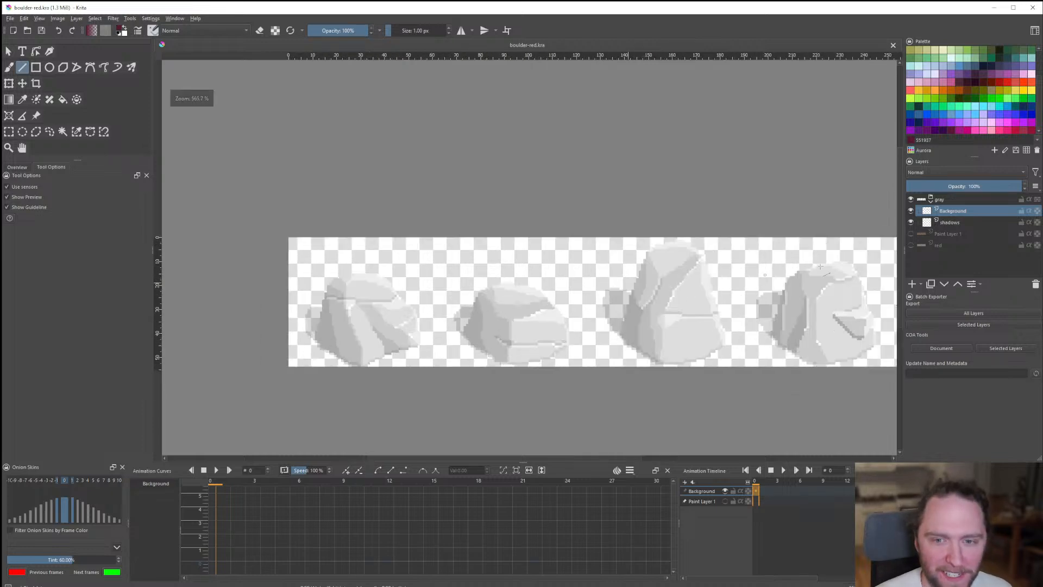
Show the brown Paint Layer 1 as a backdrop behind the gray boulders.
{"action": "left_click", "coordinate": [911, 235]}
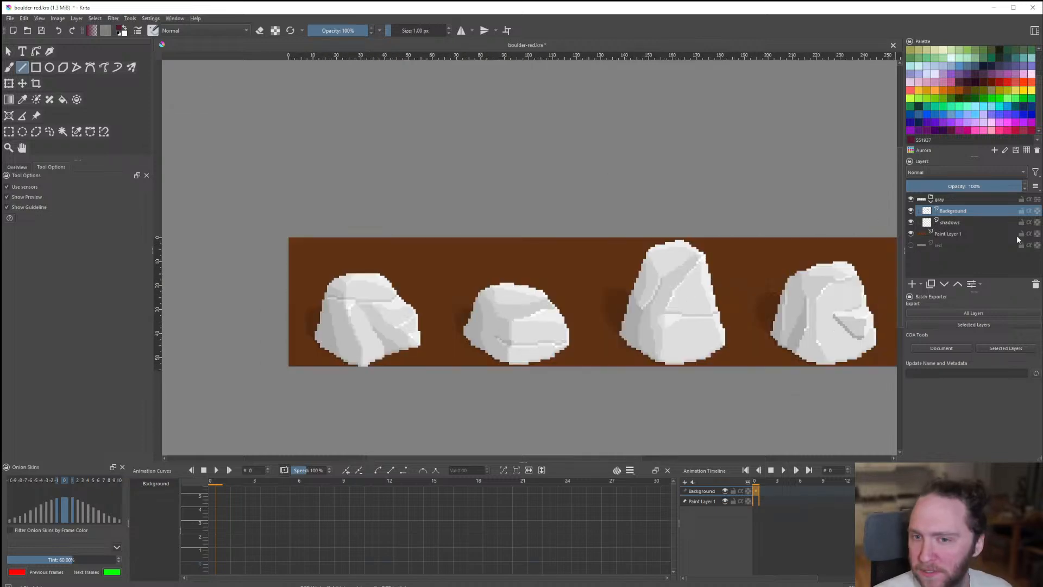
{"action": "left_click", "coordinate": [970, 234]}
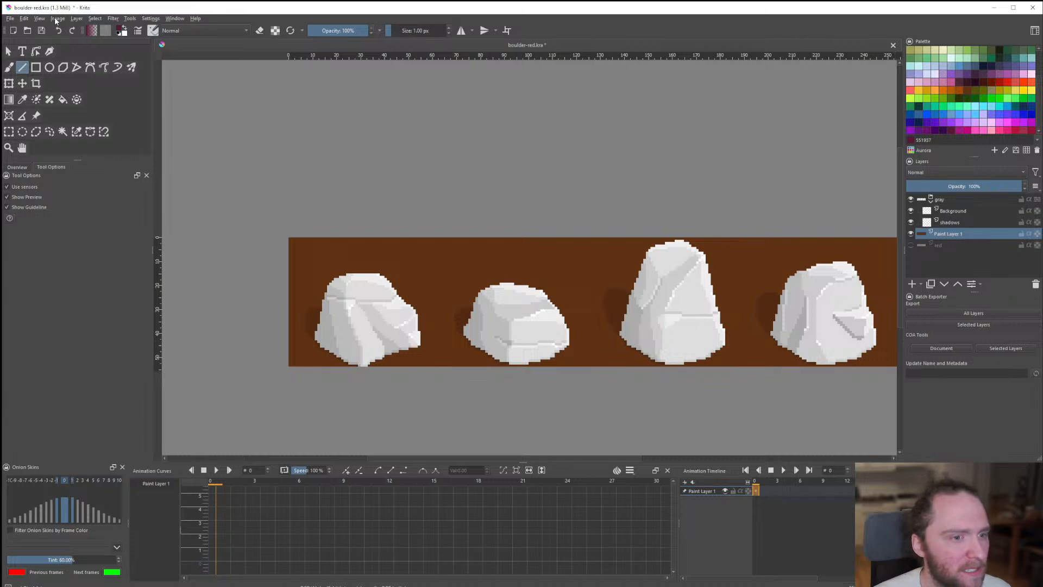
{"action": "scroll", "coordinate": [514, 296], "scroll_direction": "down", "scroll_amount": 1}
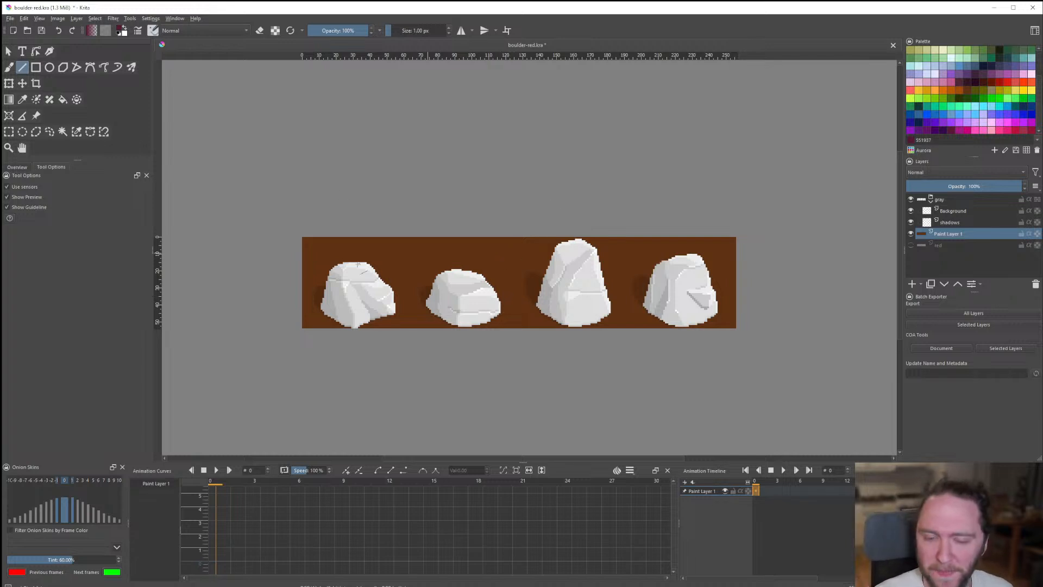
{"action": "scroll", "coordinate": [358, 265], "scroll_direction": "up", "scroll_amount": 3}
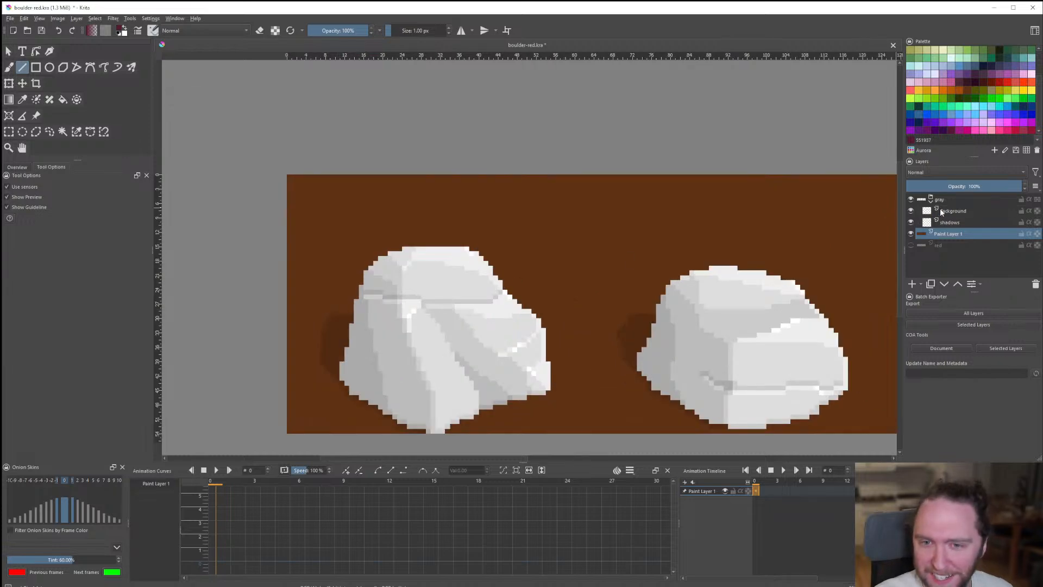
On the Background layer, sample a light gray from the first boulder and draw a small spike rising from its upper right edge.
{"action": "left_click", "coordinate": [943, 212]}
{"action": "scroll", "coordinate": [436, 261], "scroll_direction": "up", "scroll_amount": 1}
{"action": "left_click", "coordinate": [485, 250], "text": "ctrl"}
{"action": "mouse_move", "coordinate": [524, 288]}
{"action": "left_mouse_down"}
{"action": "mouse_move", "coordinate": [522, 255]}
{"action": "mouse_move", "coordinate": [492, 203]}
{"action": "left_mouse_up"}
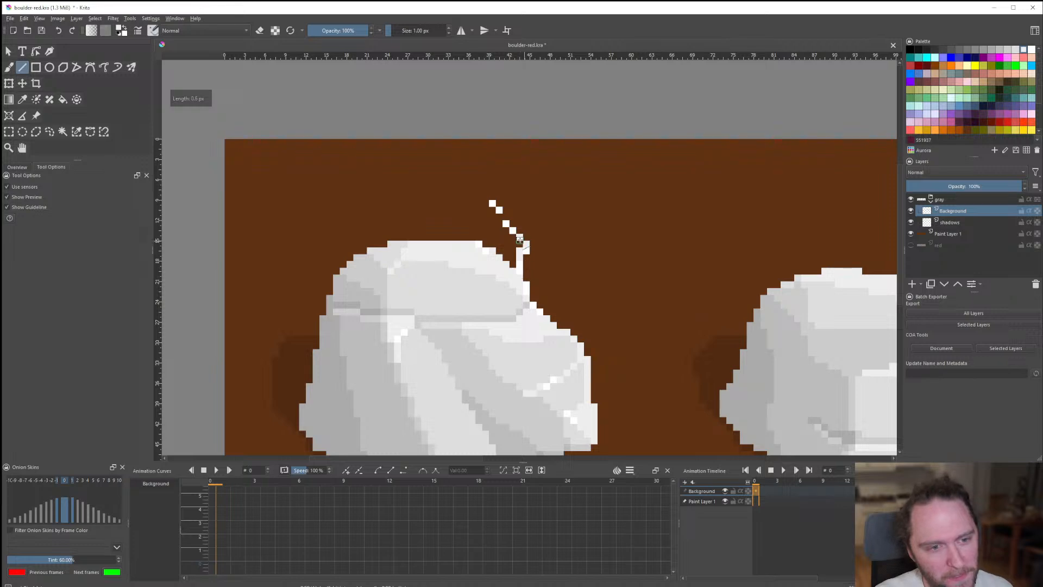
{"action": "mouse_move", "coordinate": [520, 240]}
{"action": "left_mouse_down"}
{"action": "mouse_move", "coordinate": [518, 271]}
{"action": "mouse_move", "coordinate": [512, 227]}
{"action": "mouse_move", "coordinate": [493, 212]}
{"action": "mouse_move", "coordinate": [509, 261]}
{"action": "mouse_move", "coordinate": [499, 216]}
{"action": "mouse_move", "coordinate": [513, 258]}
{"action": "mouse_move", "coordinate": [506, 244]}
{"action": "left_mouse_up"}
{"action": "scroll", "coordinate": [470, 270], "scroll_direction": "down", "scroll_amount": 4}
{"action": "scroll", "coordinate": [484, 277], "scroll_direction": "up", "scroll_amount": 2}
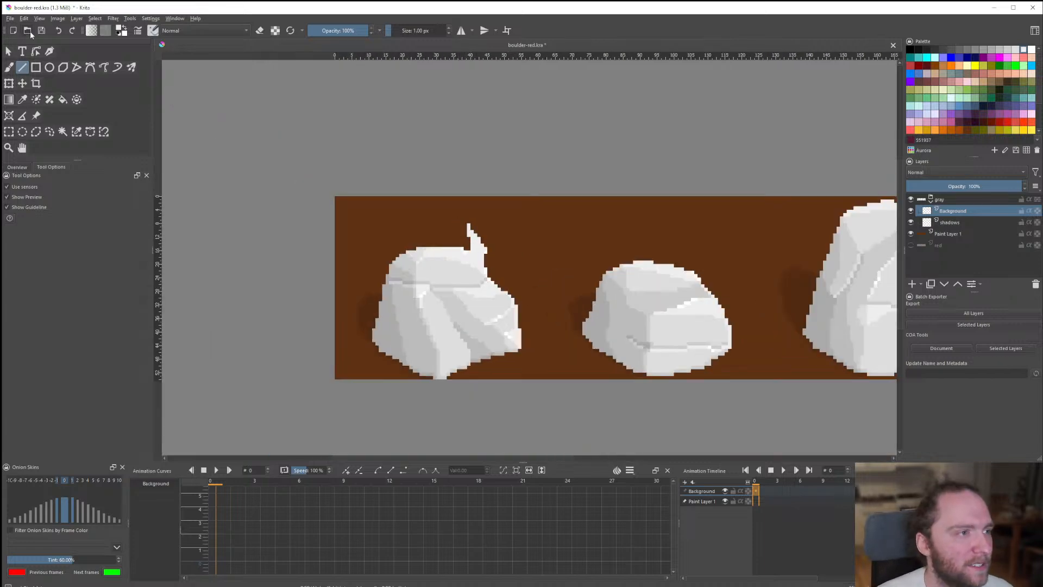
Open boulder_dark.kra from the Items textures folder.
{"action": "left_click", "coordinate": [27, 30]}
{"action": "left_click", "coordinate": [151, 129]}
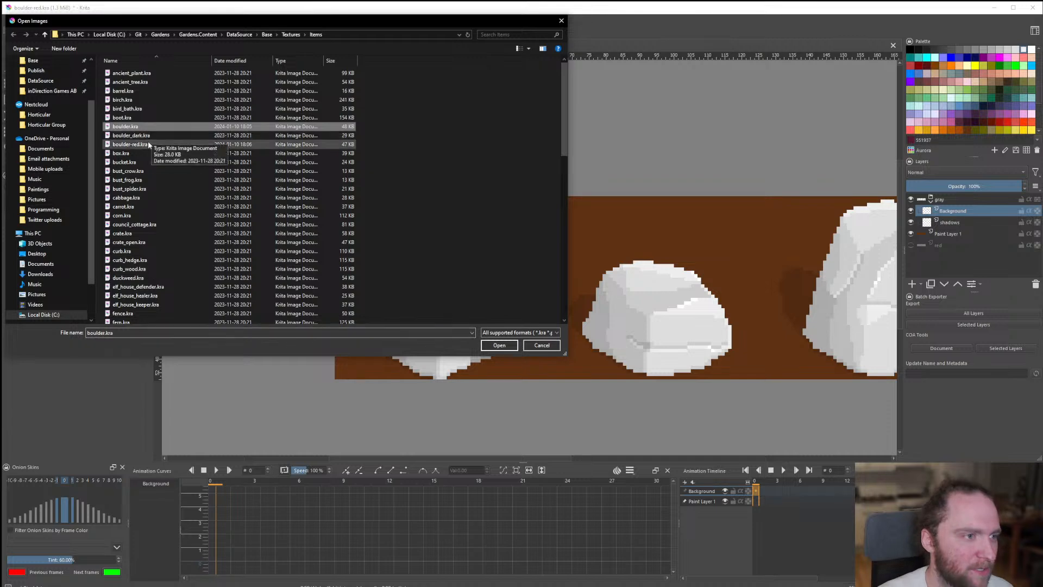
{"action": "double_click", "coordinate": [148, 134]}
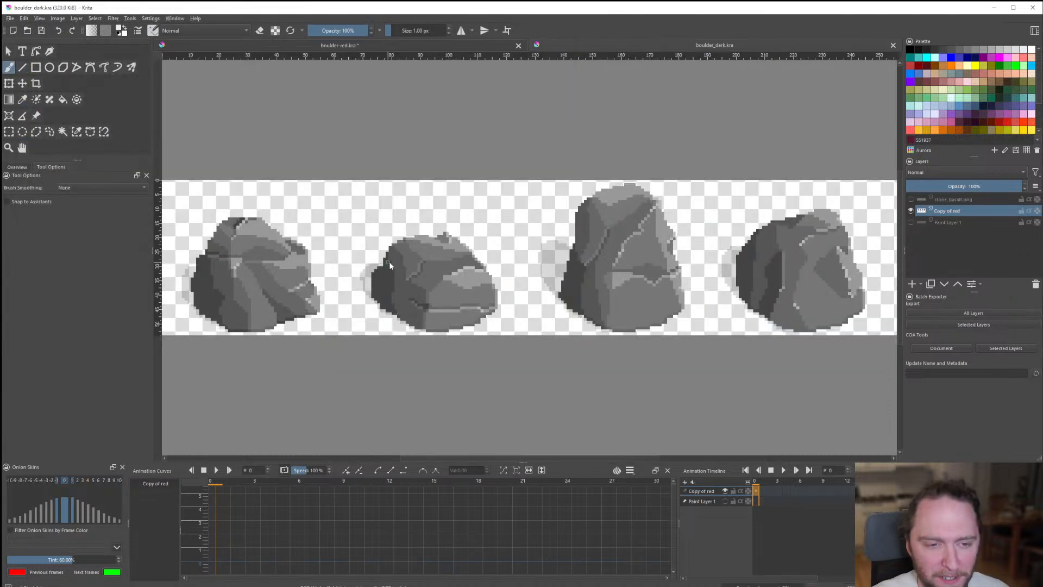
Examine the shapes, cracks and shading of the four dark boulders in boulder_dark.kra.
{"action": "scroll", "coordinate": [391, 266], "scroll_direction": "down", "scroll_amount": 4}
{"action": "scroll", "coordinate": [393, 291], "scroll_direction": "up", "scroll_amount": 4}
{"action": "scroll", "coordinate": [313, 249], "scroll_direction": "down", "scroll_amount": 2}
{"action": "scroll", "coordinate": [564, 295], "scroll_direction": "up", "scroll_amount": 3}
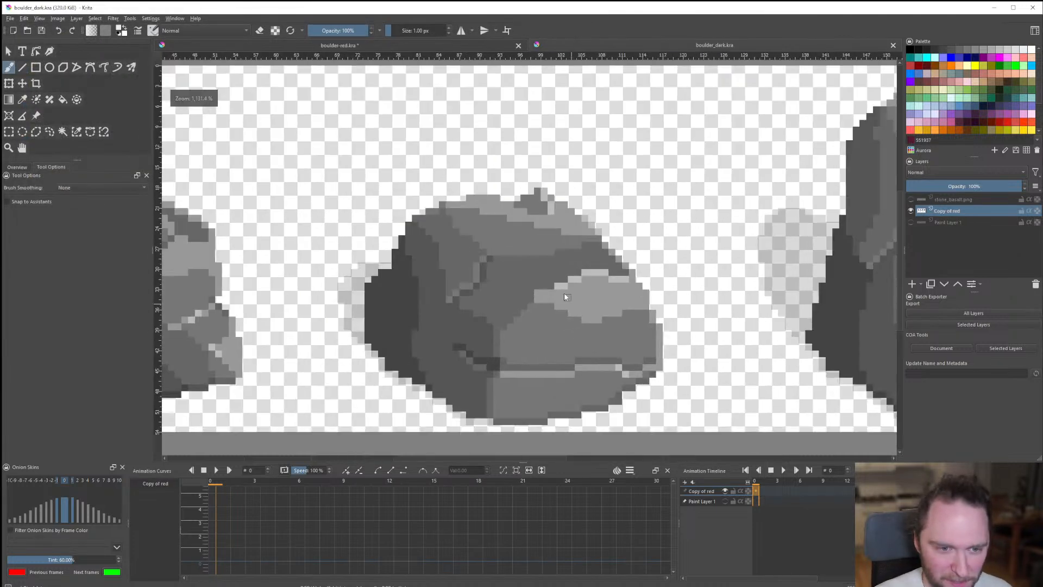
{"action": "scroll", "coordinate": [553, 219], "scroll_direction": "down", "scroll_amount": 4}
{"action": "scroll", "coordinate": [538, 242], "scroll_direction": "up", "scroll_amount": 3}
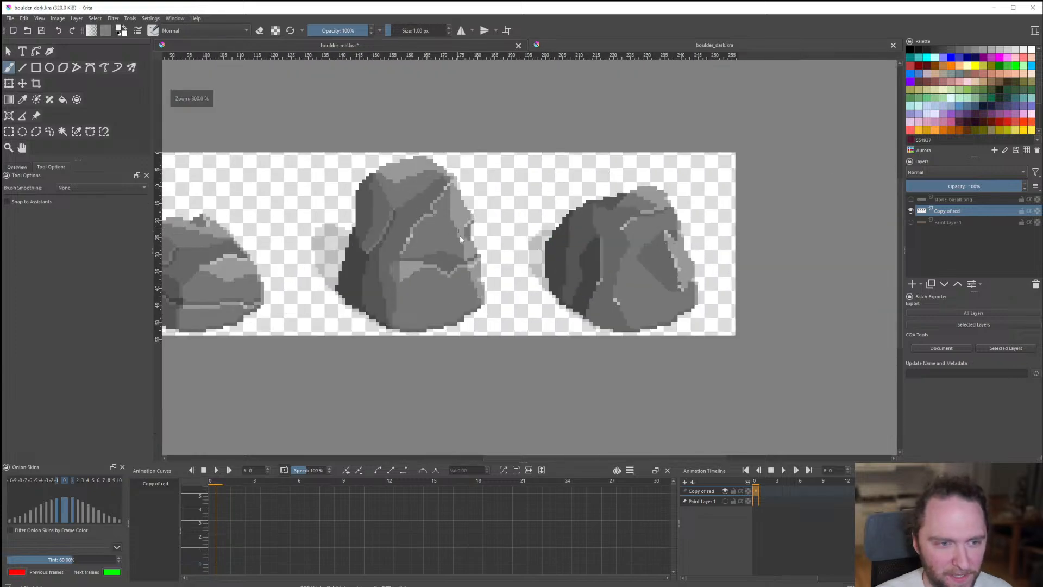
{"action": "scroll", "coordinate": [719, 267], "scroll_direction": "down", "scroll_amount": 3}
{"action": "scroll", "coordinate": [679, 257], "scroll_direction": "up", "scroll_amount": 3}
{"action": "scroll", "coordinate": [663, 266], "scroll_direction": "down", "scroll_amount": 2}
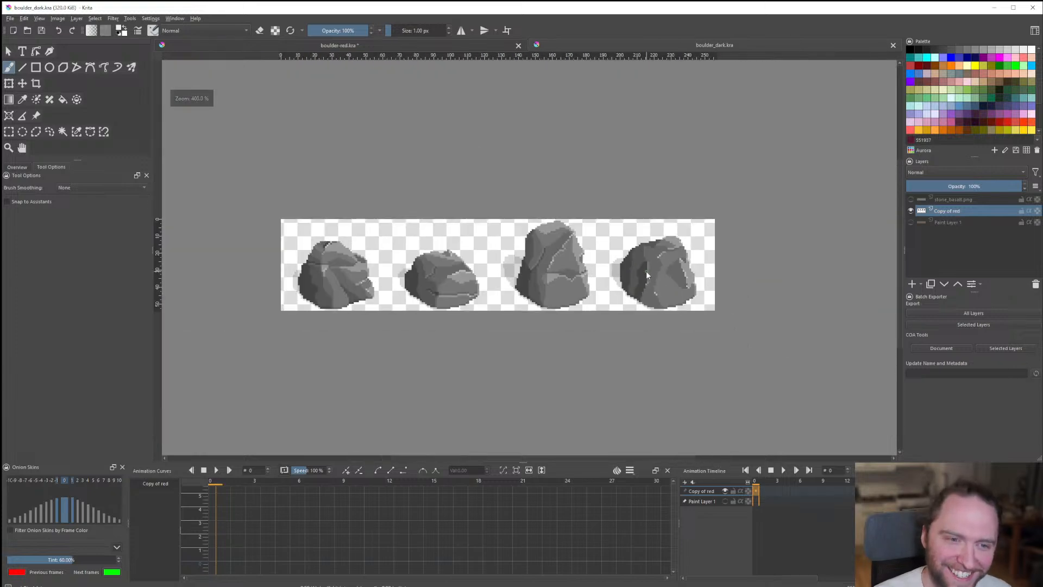
{"action": "scroll", "coordinate": [485, 271], "scroll_direction": "up", "scroll_amount": 1}
{"action": "scroll", "coordinate": [485, 272], "scroll_direction": "down", "scroll_amount": 1}
{"action": "scroll", "coordinate": [487, 271], "scroll_direction": "up", "scroll_amount": 1}
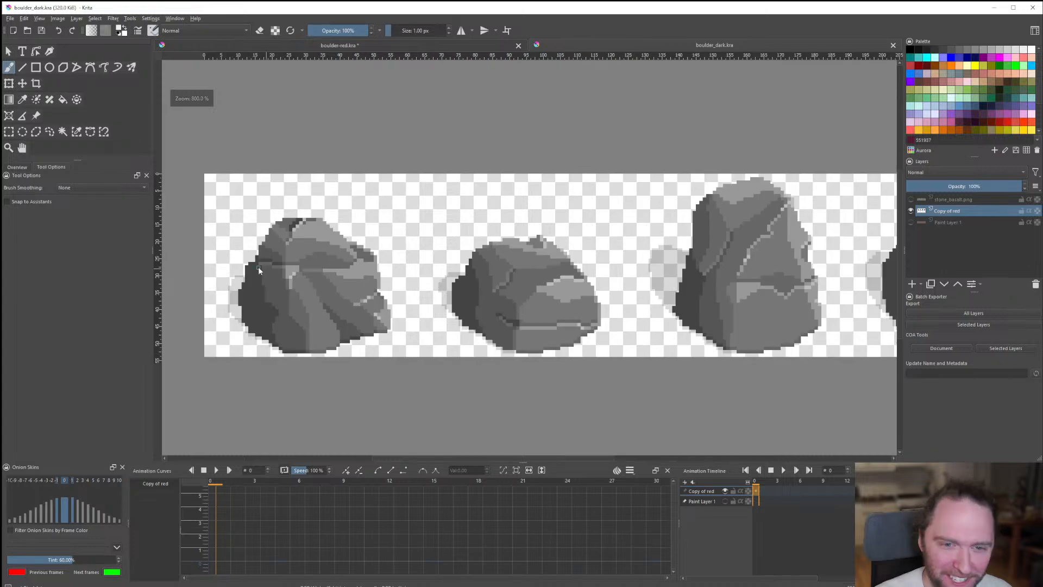
{"action": "scroll", "coordinate": [487, 269], "scroll_direction": "down", "scroll_amount": 1}
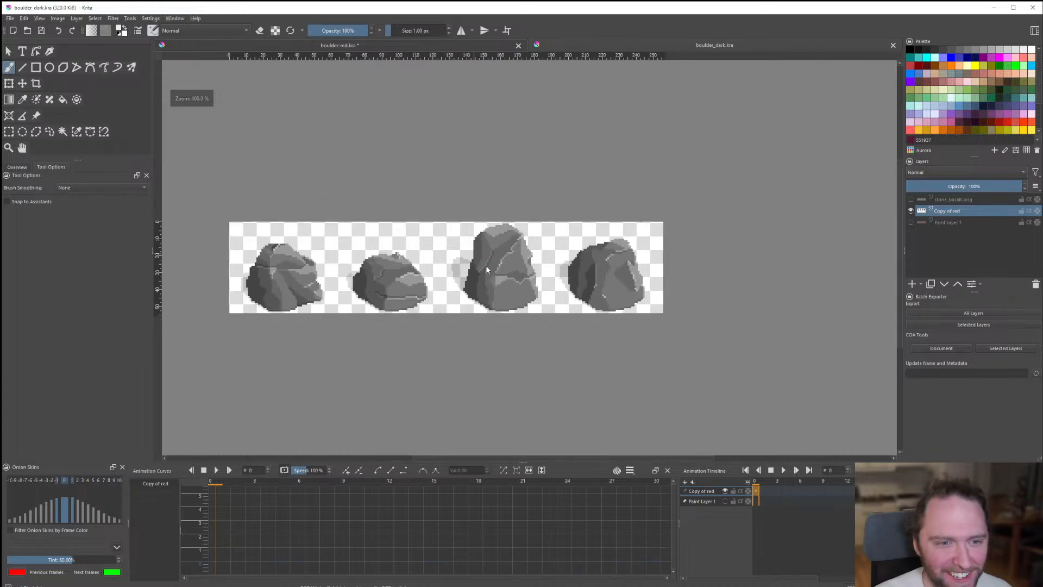
In boulder-red.kra, outline a taller rounded top on the first boulder with light gray lines and fill it with the same color.
{"action": "left_click", "coordinate": [385, 44]}
{"action": "scroll", "coordinate": [429, 246], "scroll_direction": "down", "scroll_amount": 1}
{"action": "scroll", "coordinate": [429, 246], "scroll_direction": "up", "scroll_amount": 6}
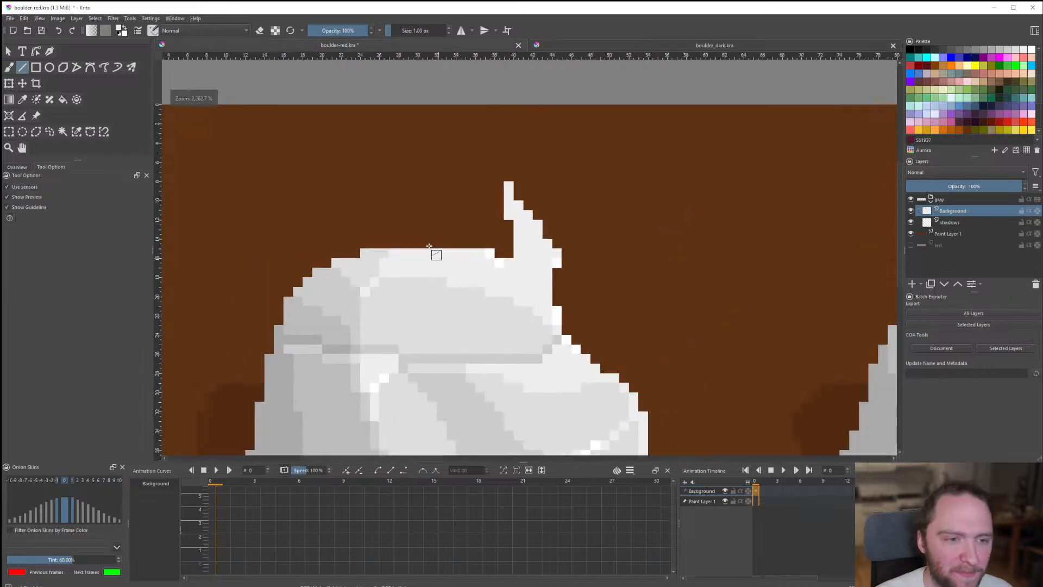
{"action": "mouse_move", "coordinate": [513, 202]}
{"action": "left_mouse_down"}
{"action": "mouse_move", "coordinate": [463, 167]}
{"action": "mouse_move", "coordinate": [360, 198]}
{"action": "mouse_move", "coordinate": [363, 255]}
{"action": "left_mouse_up"}
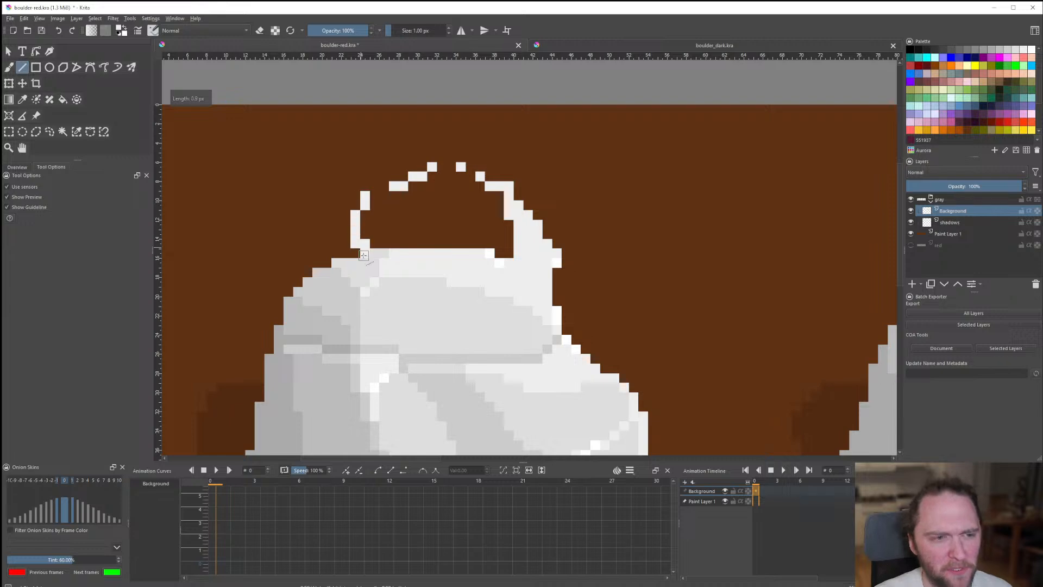
{"action": "key", "text": "f"}
{"action": "left_click", "coordinate": [435, 228]}
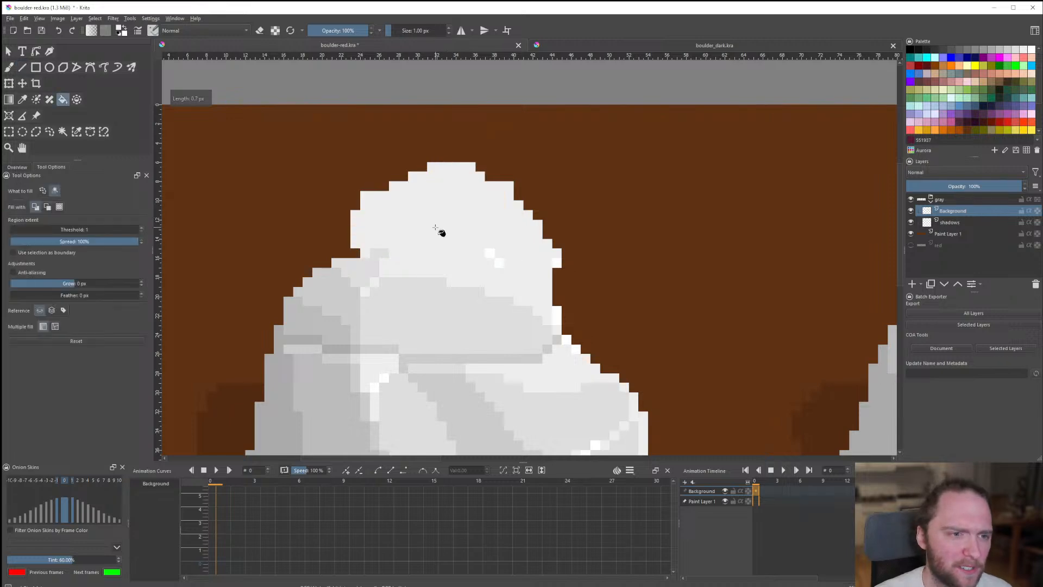
Smooth the first boulder's raised top with the Line tool by filling the notches along its left shoulder and right edge.
{"action": "scroll", "coordinate": [440, 232], "scroll_direction": "down", "scroll_amount": 4}
{"action": "scroll", "coordinate": [440, 233], "scroll_direction": "up", "scroll_amount": 4}
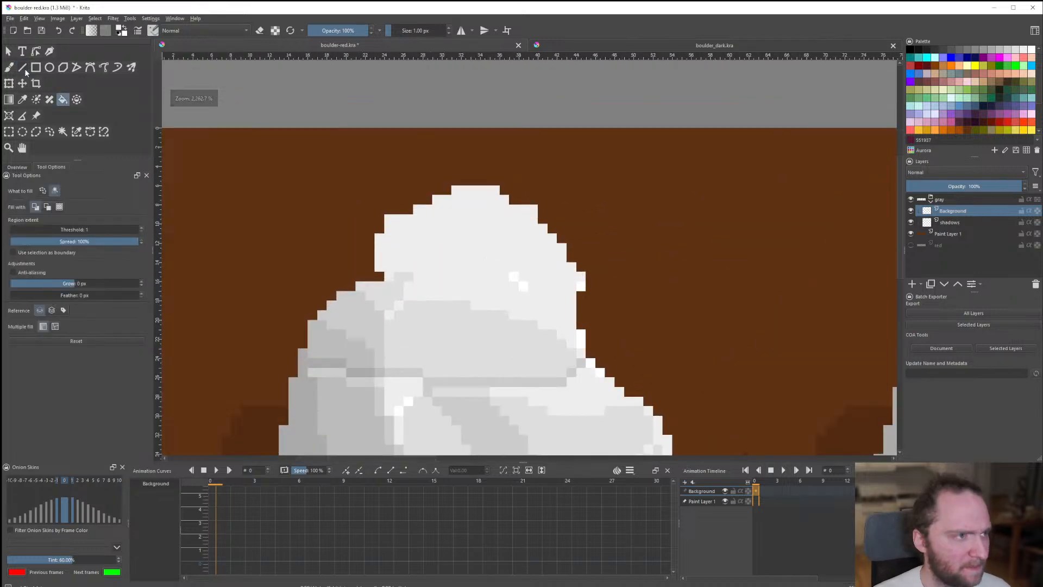
{"action": "left_click", "coordinate": [23, 69]}
{"action": "scroll", "coordinate": [357, 262], "scroll_direction": "up", "scroll_amount": 2}
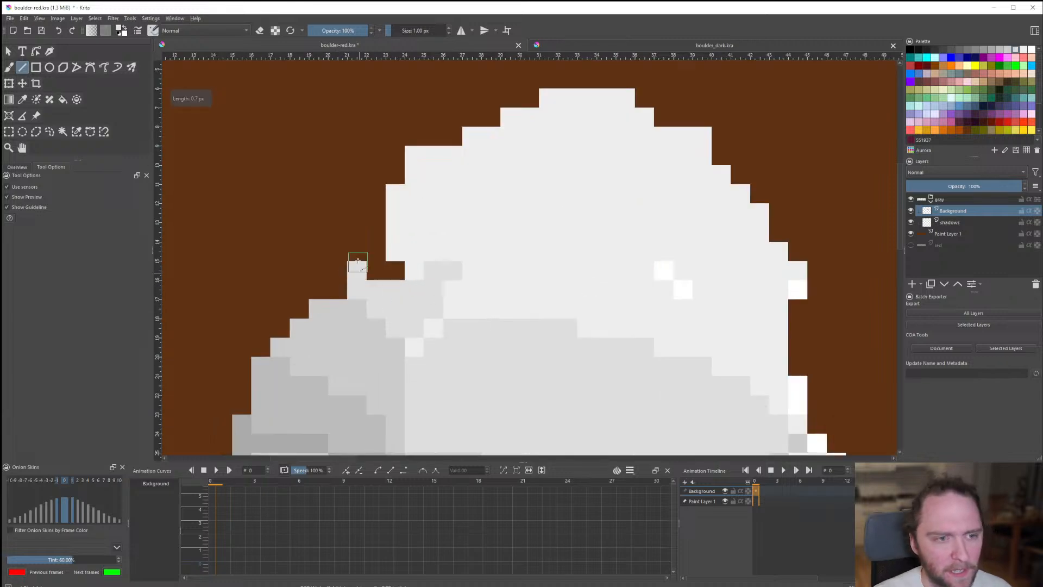
{"action": "scroll", "coordinate": [407, 261], "scroll_direction": "down", "scroll_amount": 9}
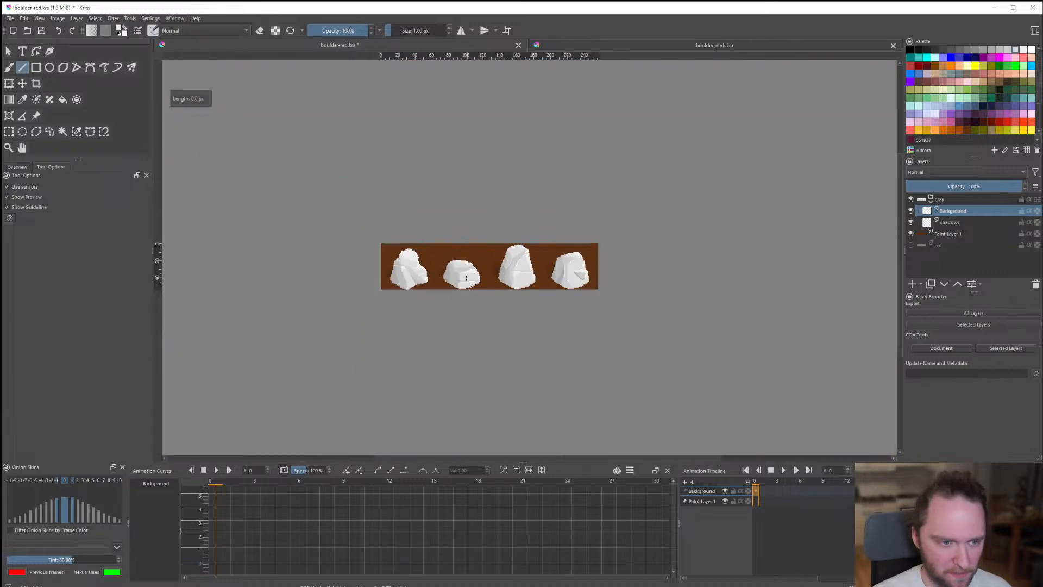
{"action": "scroll", "coordinate": [418, 277], "scroll_direction": "up", "scroll_amount": 8}
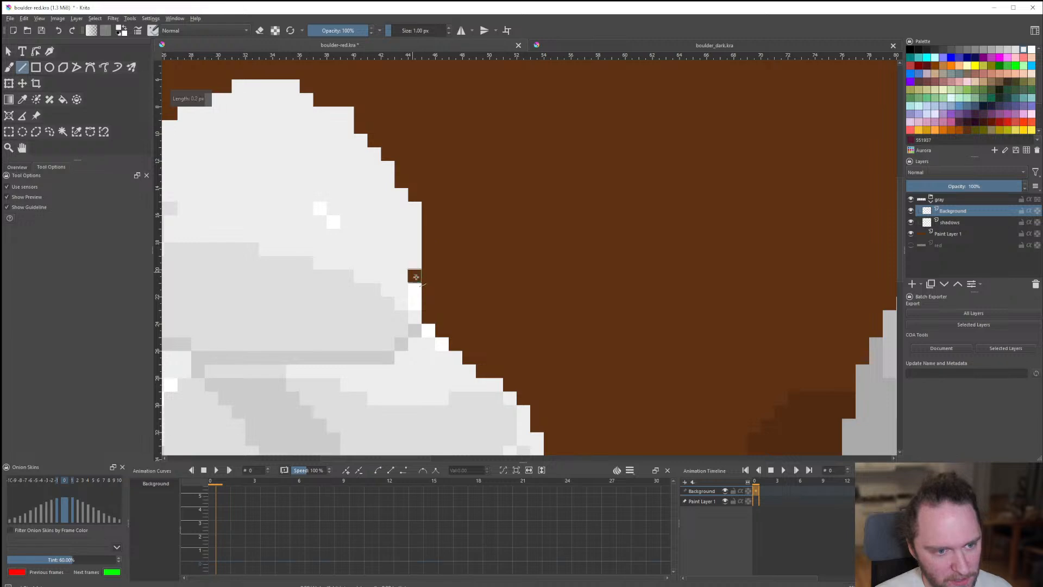
{"action": "scroll", "coordinate": [411, 252], "scroll_direction": "down", "scroll_amount": 8}
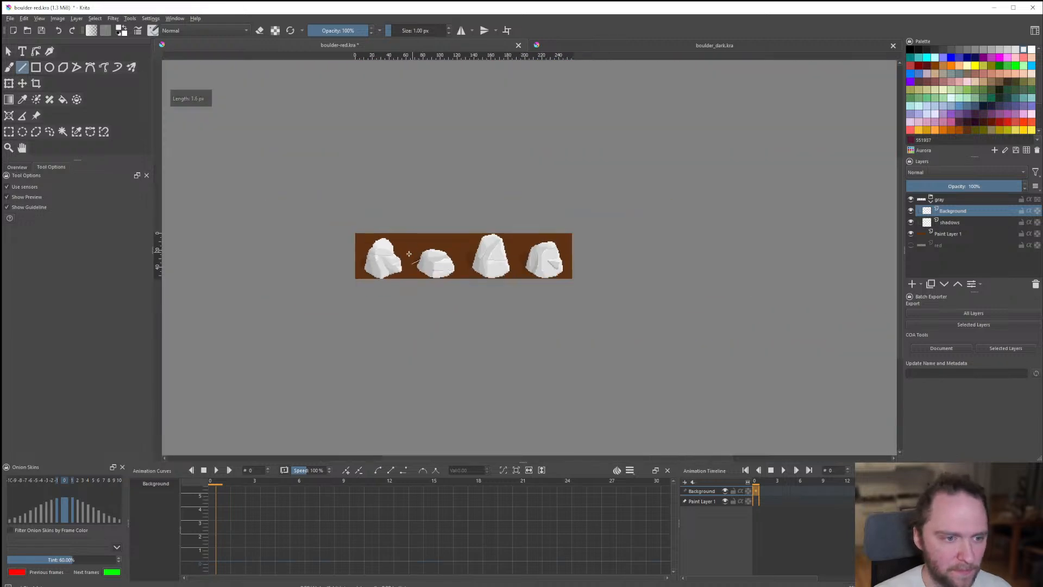
Paint over the stray white highlight pixels inside the first boulder's raised top and refine the pixels where its right edge meets the lower rock.
{"action": "scroll", "coordinate": [410, 253], "scroll_direction": "up", "scroll_amount": 7}
{"action": "scroll", "coordinate": [425, 235], "scroll_direction": "down", "scroll_amount": 3}
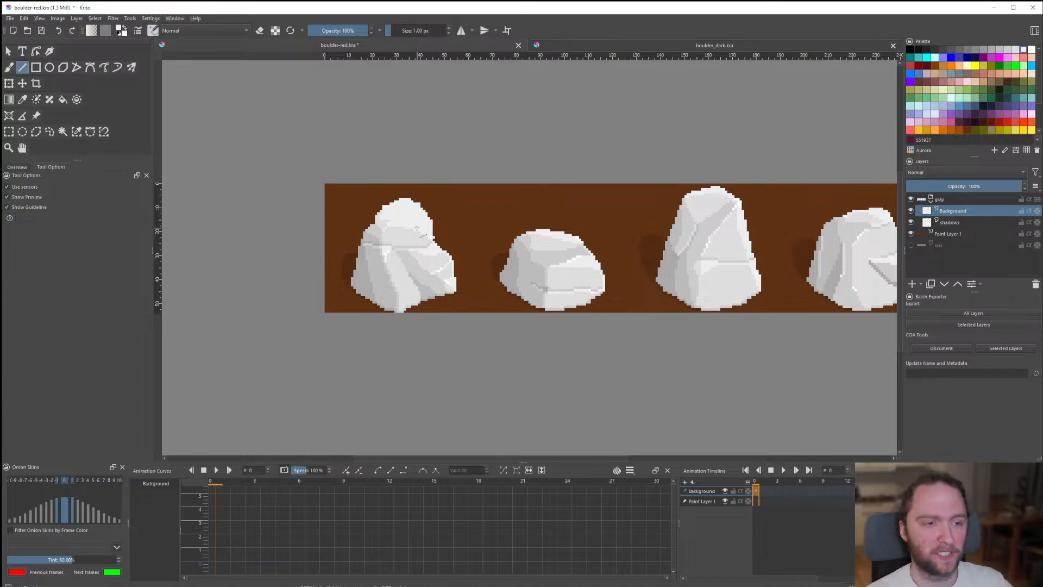
{"action": "scroll", "coordinate": [437, 248], "scroll_direction": "down", "scroll_amount": 3}
{"action": "scroll", "coordinate": [457, 246], "scroll_direction": "up", "scroll_amount": 3}
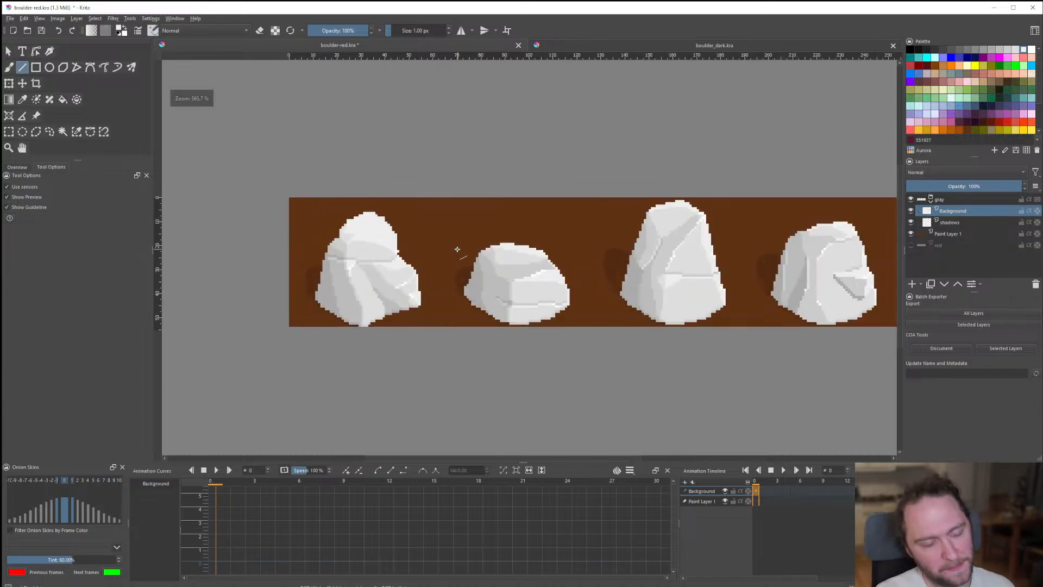
{"action": "scroll", "coordinate": [424, 233], "scroll_direction": "down", "scroll_amount": 3}
{"action": "scroll", "coordinate": [380, 233], "scroll_direction": "up", "scroll_amount": 5}
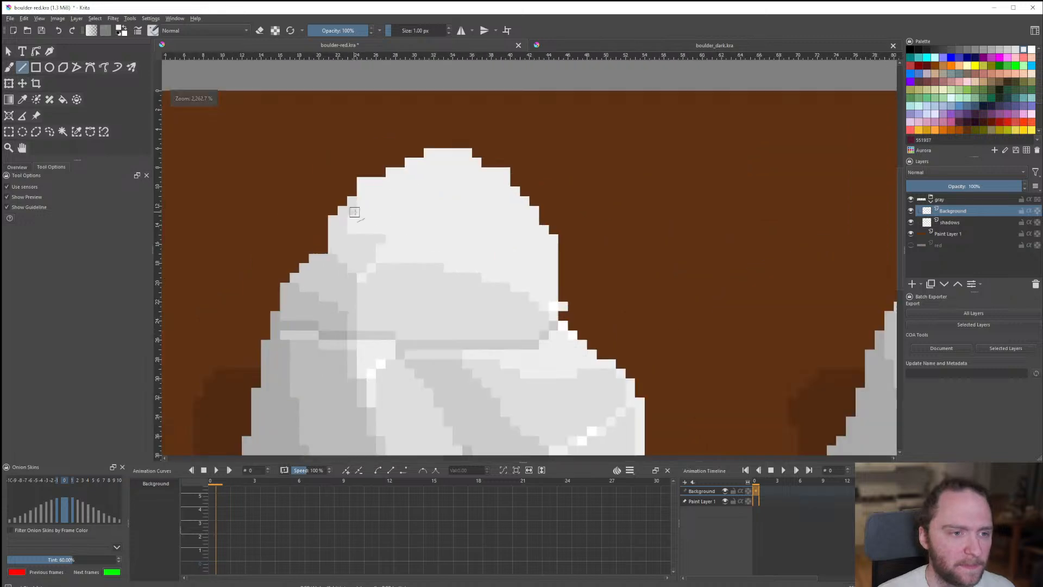
{"action": "scroll", "coordinate": [366, 218], "scroll_direction": "down", "scroll_amount": 6}
{"action": "scroll", "coordinate": [349, 214], "scroll_direction": "up", "scroll_amount": 6}
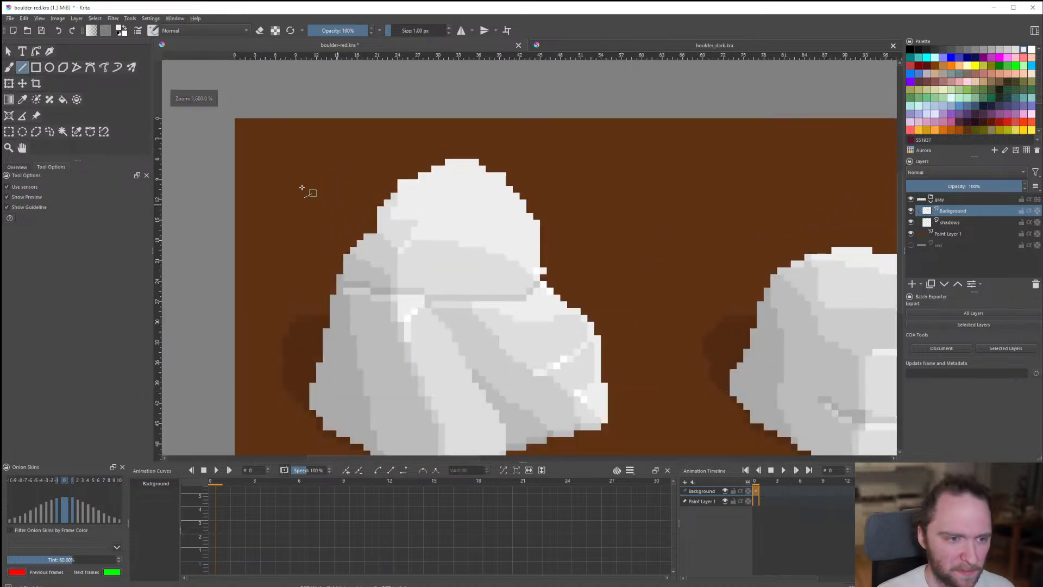
Select a freehand area along the upper right edge of the first boulder's raised top and delete it to make the slope straighter.
{"action": "left_click", "coordinate": [49, 132]}
{"action": "scroll", "coordinate": [492, 246], "scroll_direction": "up", "scroll_amount": 1}
{"action": "mouse_move", "coordinate": [564, 280]}
{"action": "left_mouse_down"}
{"action": "mouse_move", "coordinate": [471, 142]}
{"action": "mouse_move", "coordinate": [647, 258]}
{"action": "left_mouse_up"}
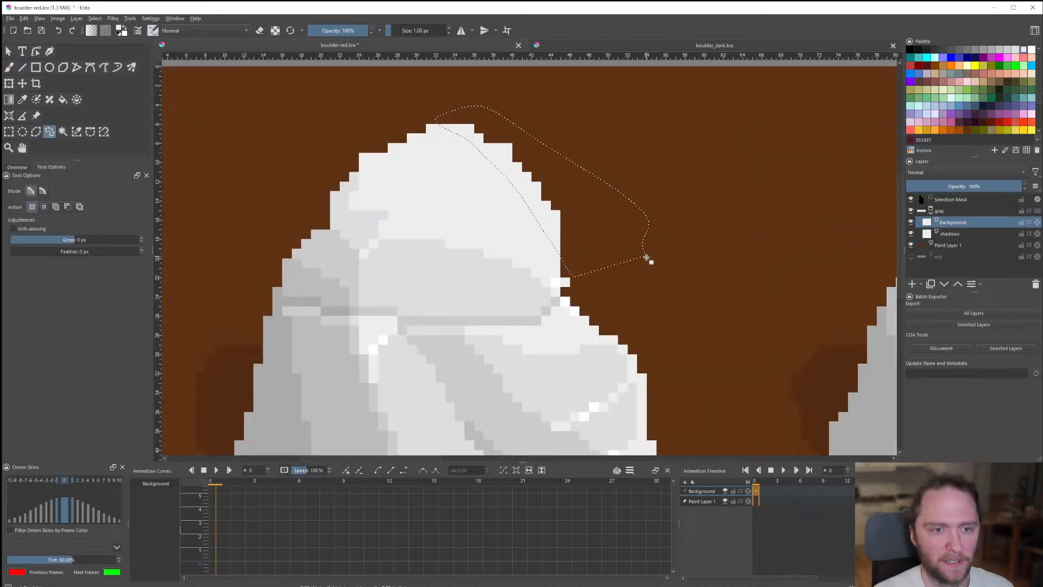
{"action": "key", "text": "Delete"}
{"action": "key", "text": "ctrl+shift+a"}
{"action": "scroll", "coordinate": [480, 266], "scroll_direction": "down", "scroll_amount": 7}
{"action": "scroll", "coordinate": [486, 272], "scroll_direction": "up", "scroll_amount": 7}
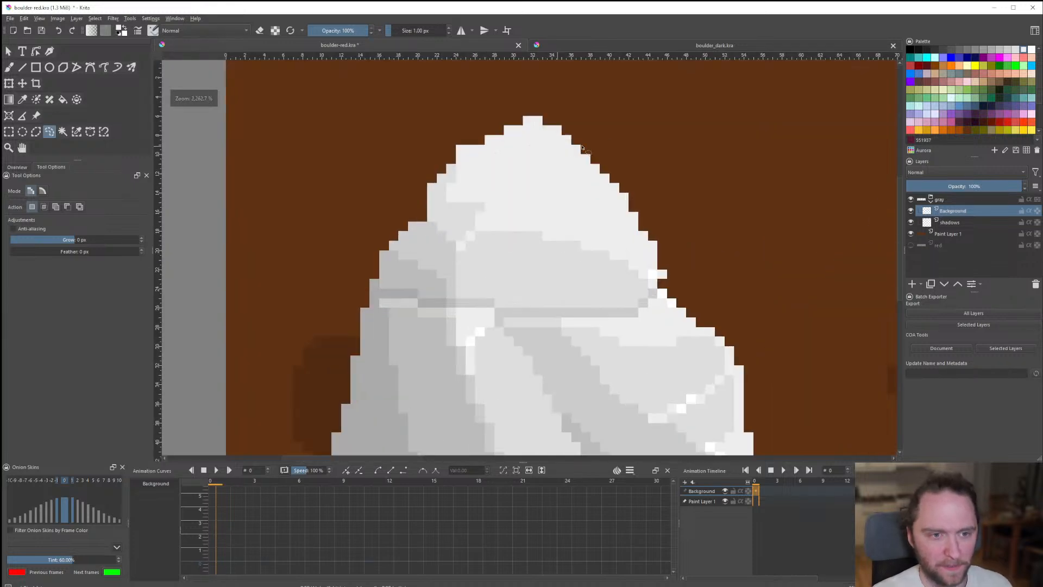
Cut off the peak of the first boulder with a freehand selection to leave a flat top.
{"action": "mouse_move", "coordinate": [584, 150]}
{"action": "left_mouse_down"}
{"action": "mouse_move", "coordinate": [543, 98]}
{"action": "mouse_move", "coordinate": [465, 136]}
{"action": "left_mouse_up"}
{"action": "scroll", "coordinate": [441, 197], "scroll_direction": "down", "scroll_amount": 8}
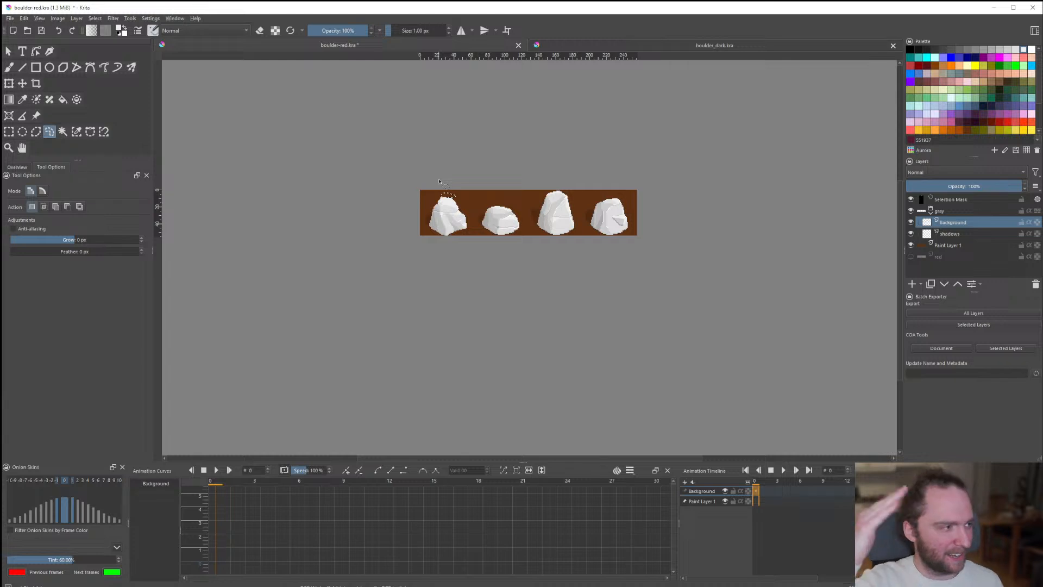
{"action": "key", "text": "ctrl+shift+a"}
{"action": "scroll", "coordinate": [451, 193], "scroll_direction": "up", "scroll_amount": 6}
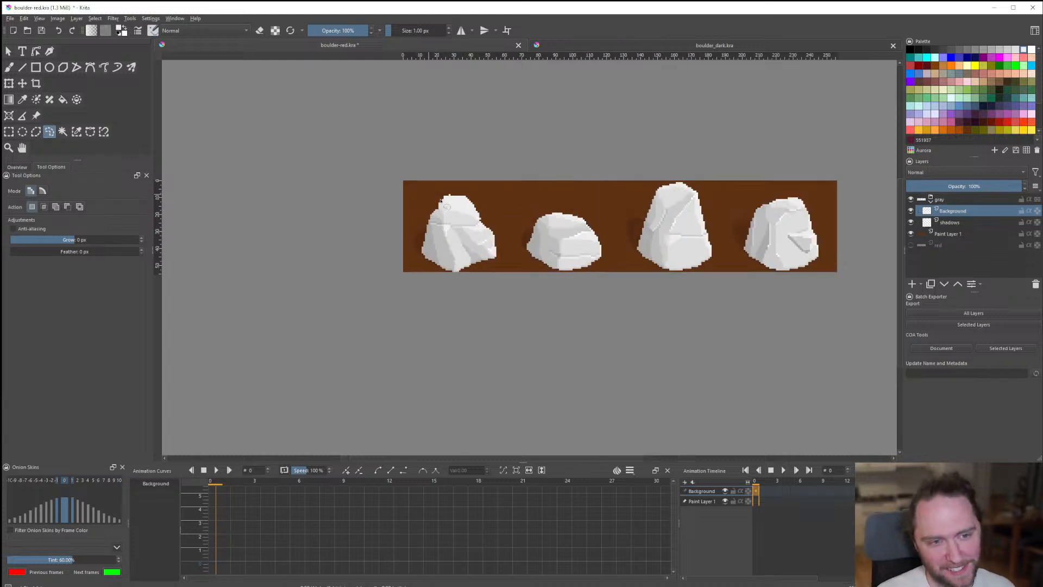
With rectangular selections, delete the stray pixel above the first boulder's flat top and its upper left corner pixel.
{"action": "key", "text": "ctrl+r"}
{"action": "scroll", "coordinate": [482, 131], "scroll_direction": "up", "scroll_amount": 2}
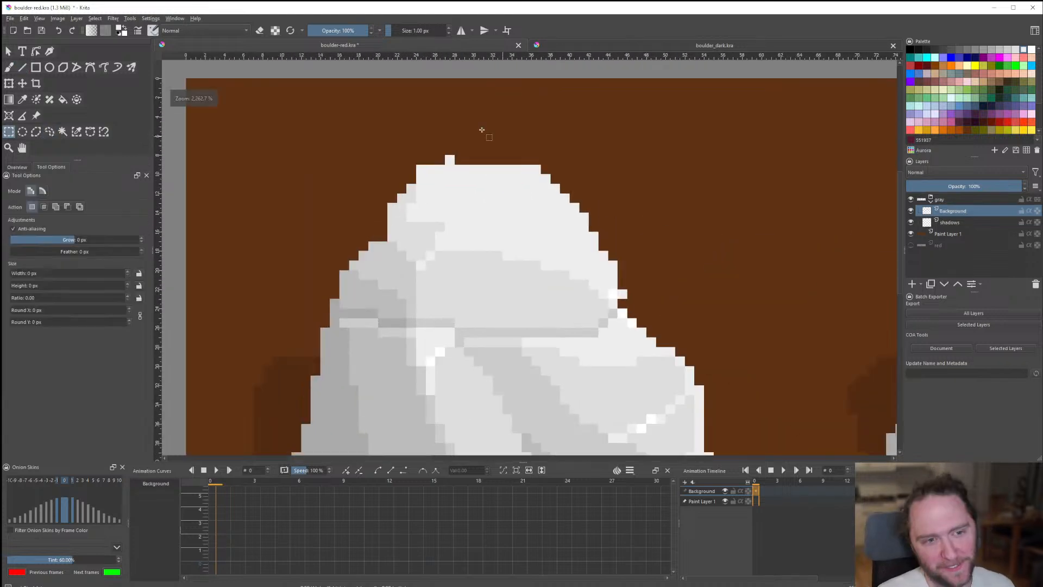
{"action": "left_click_drag", "start_coordinate": [435, 136], "coordinate": [473, 163]}
{"action": "left_click", "coordinate": [502, 181]}
{"action": "left_click_drag", "start_coordinate": [409, 156], "coordinate": [424, 172]}
{"action": "key", "text": "Delete"}
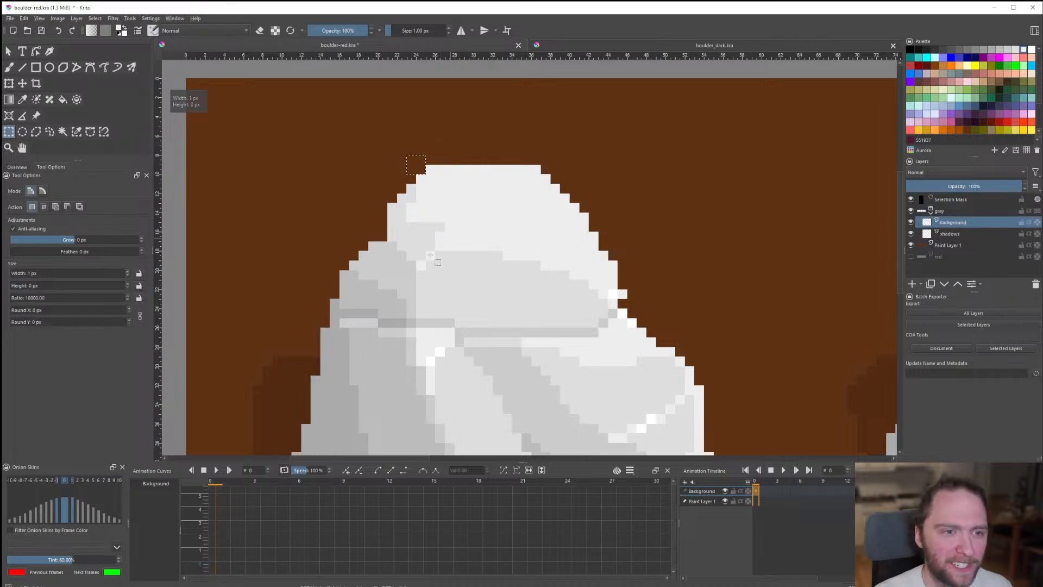
{"action": "scroll", "coordinate": [428, 261], "scroll_direction": "down", "scroll_amount": 6}
{"action": "left_click", "coordinate": [450, 273]}
Delete the white pixel sticking out where the first boulder's raised top meets the lower rock on the right edge.
{"action": "scroll", "coordinate": [440, 284], "scroll_direction": "up", "scroll_amount": 2}
{"action": "scroll", "coordinate": [443, 280], "scroll_direction": "down", "scroll_amount": 4}
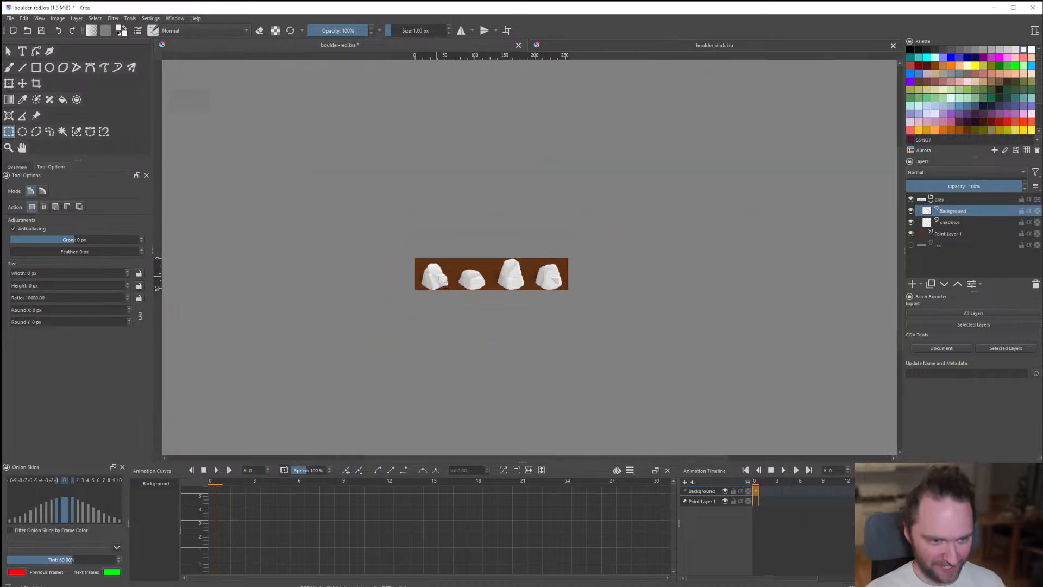
{"action": "scroll", "coordinate": [429, 266], "scroll_direction": "up", "scroll_amount": 7}
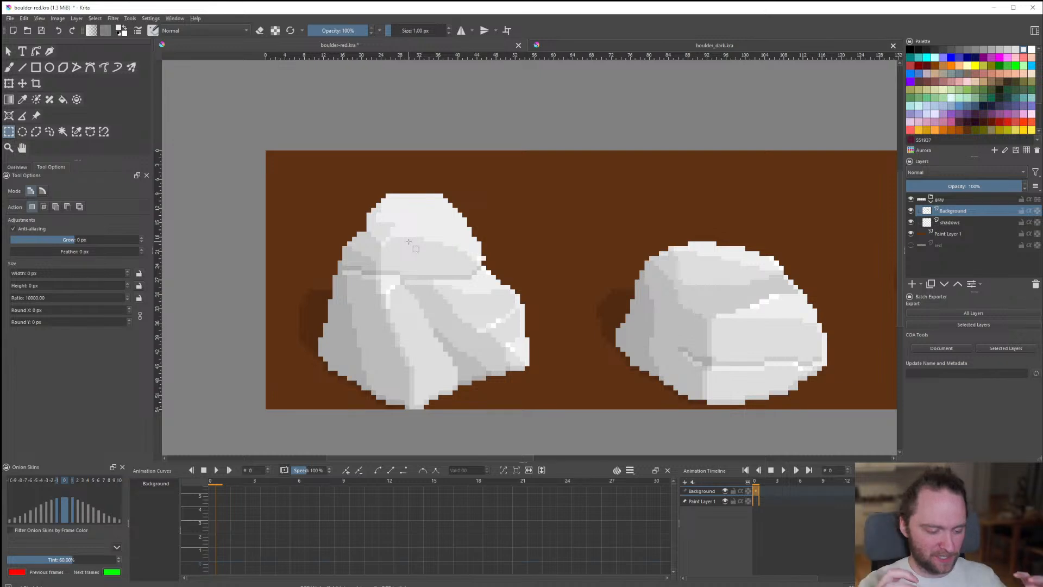
{"action": "scroll", "coordinate": [400, 205], "scroll_direction": "down", "scroll_amount": 7}
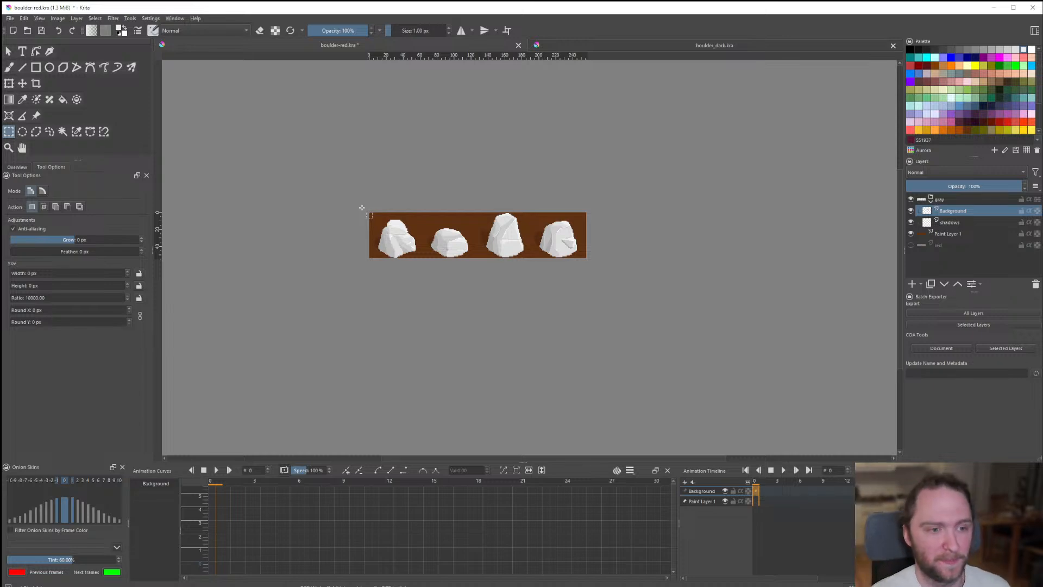
{"action": "scroll", "coordinate": [322, 229], "scroll_direction": "up", "scroll_amount": 6}
{"action": "scroll", "coordinate": [370, 223], "scroll_direction": "down", "scroll_amount": 3}
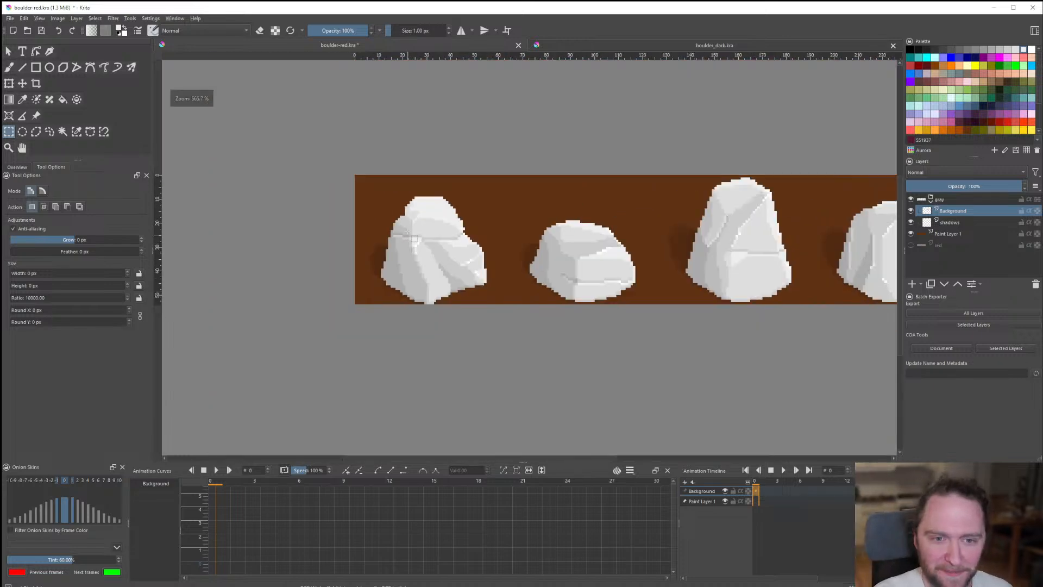
{"action": "scroll", "coordinate": [387, 218], "scroll_direction": "up", "scroll_amount": 4}
{"action": "left_click_drag", "start_coordinate": [387, 219], "coordinate": [357, 214]}
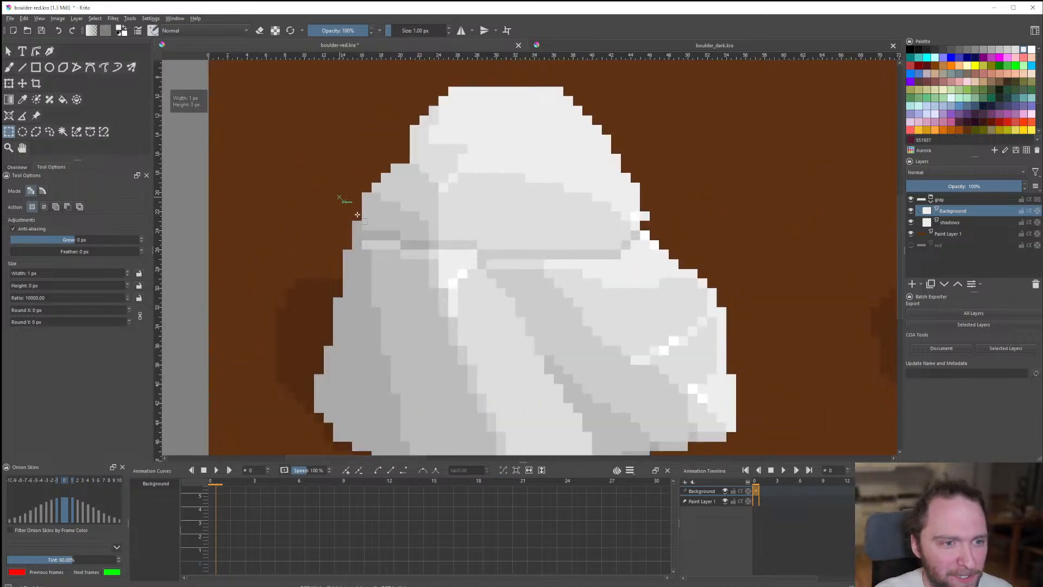
{"action": "left_click", "coordinate": [21, 68]}
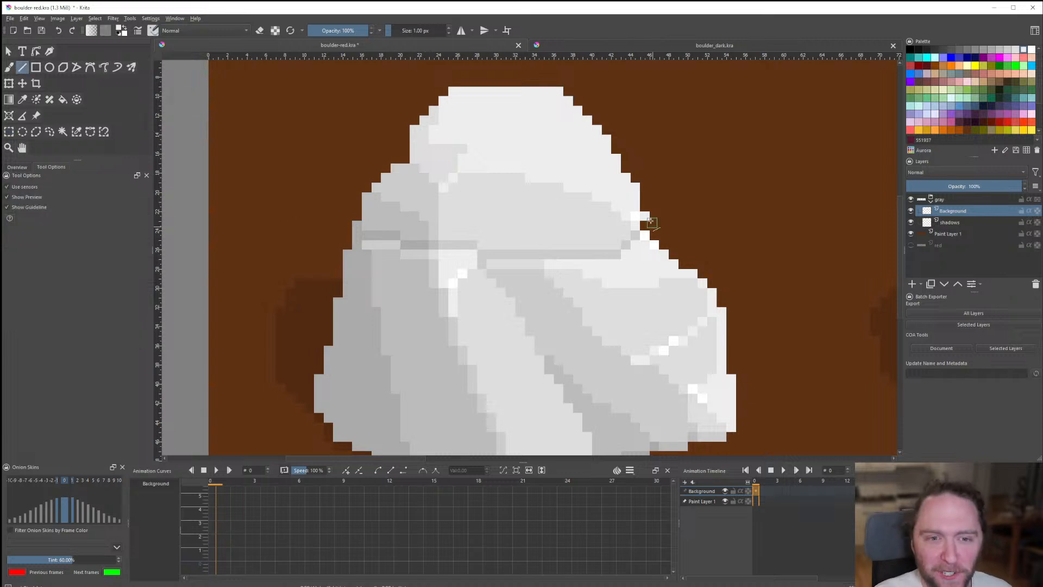
{"action": "left_click", "coordinate": [8, 133]}
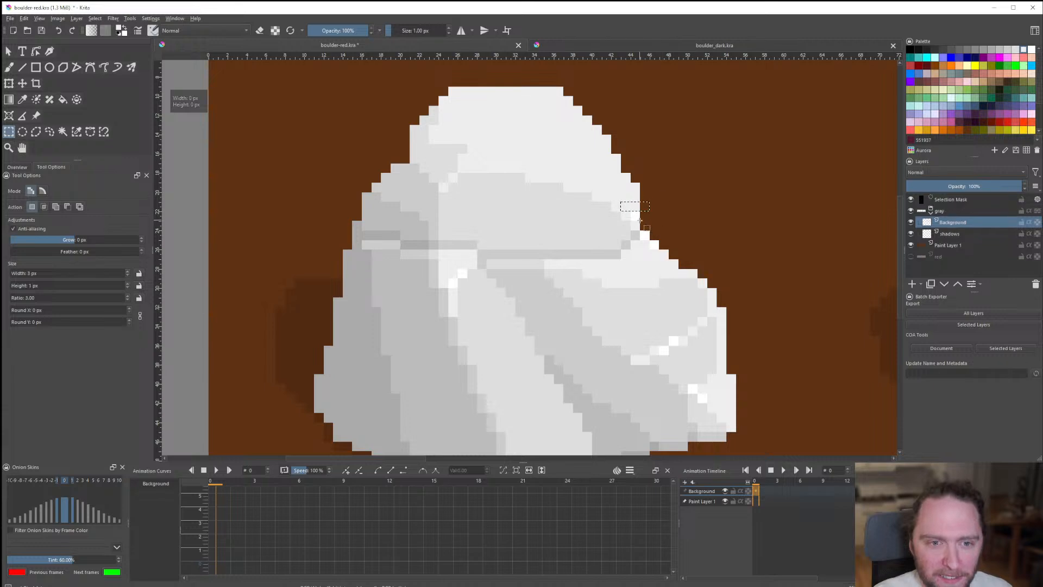
Try deleting single edge pixels at the first boulder's right crack end to form a small notch.
{"action": "scroll", "coordinate": [624, 211], "scroll_direction": "down", "scroll_amount": 6}
{"action": "scroll", "coordinate": [525, 257], "scroll_direction": "up", "scroll_amount": 7}
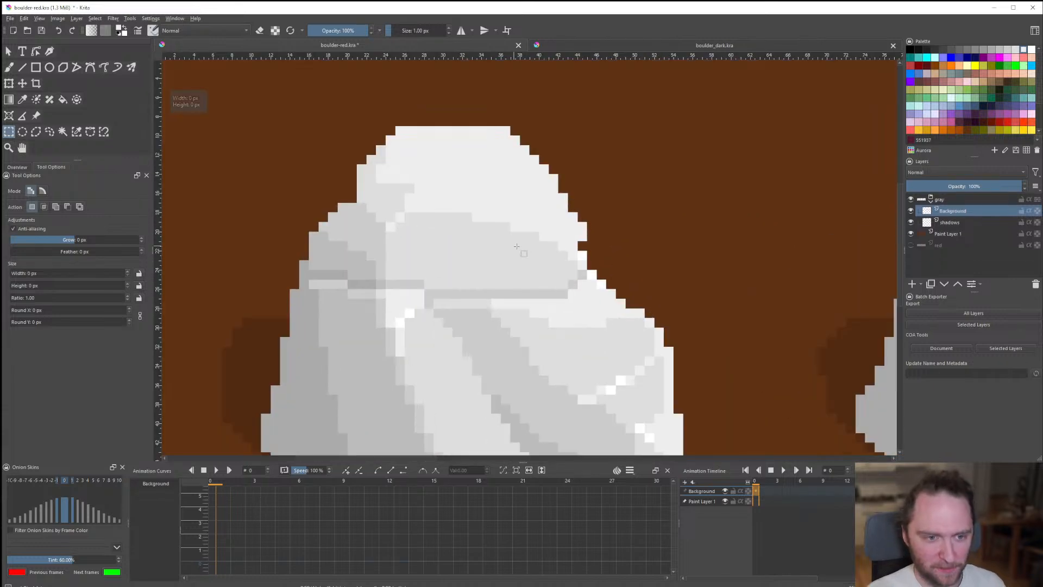
{"action": "left_click", "coordinate": [582, 254]}
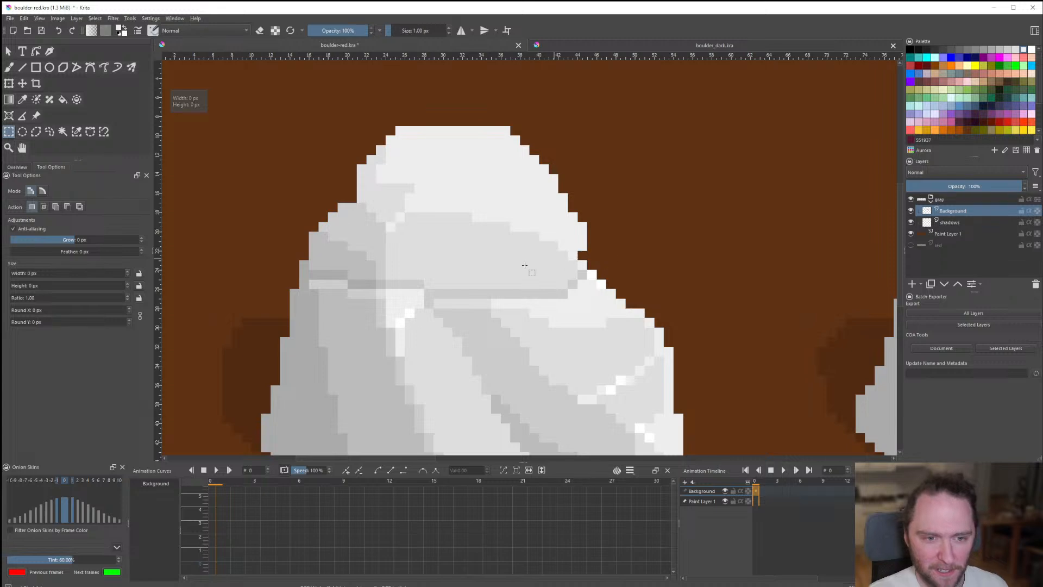
{"action": "scroll", "coordinate": [586, 257], "scroll_direction": "down", "scroll_amount": 6}
{"action": "scroll", "coordinate": [535, 282], "scroll_direction": "up", "scroll_amount": 3}
{"action": "scroll", "coordinate": [528, 256], "scroll_direction": "down", "scroll_amount": 3}
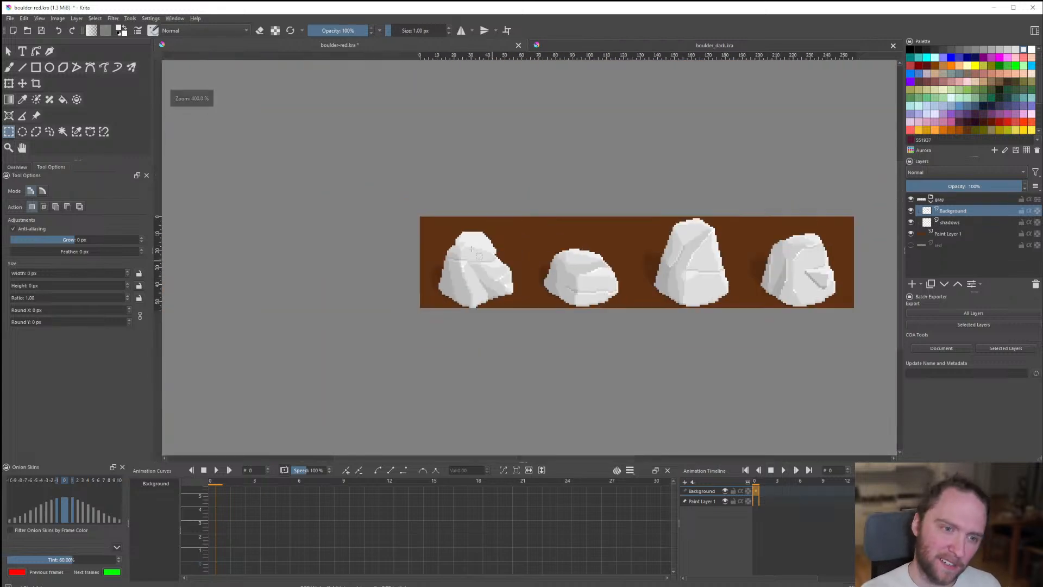
Try cutting a two-pixel-high notch, including the white highlight pixel, into the first boulder's right edge above the crack.
{"action": "scroll", "coordinate": [487, 263], "scroll_direction": "up", "scroll_amount": 6}
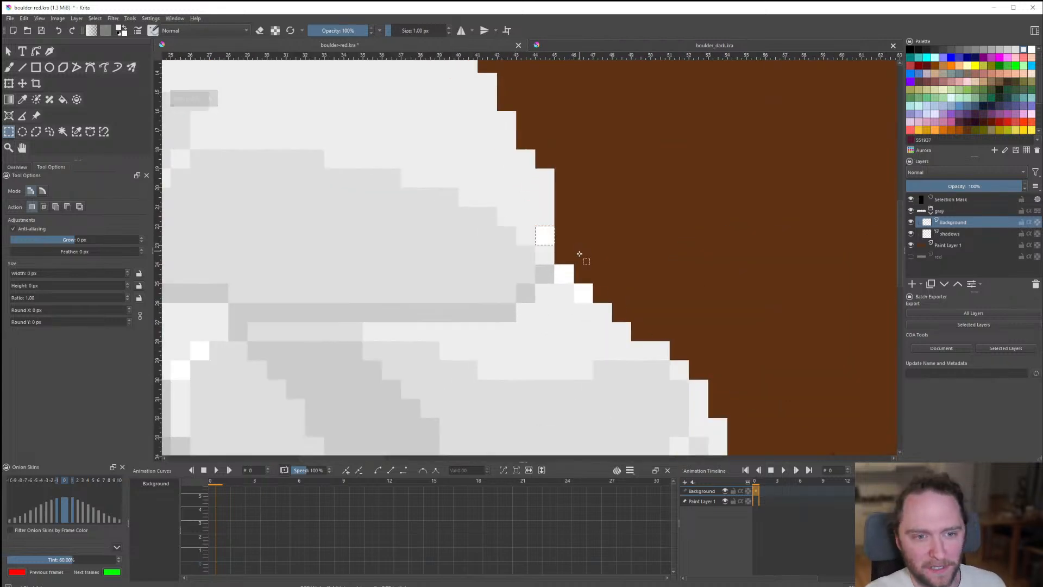
{"action": "left_click", "coordinate": [545, 244]}
{"action": "left_click_drag", "start_coordinate": [545, 237], "coordinate": [550, 263]}
{"action": "key", "text": "Delete"}
{"action": "left_click", "coordinate": [579, 274]}
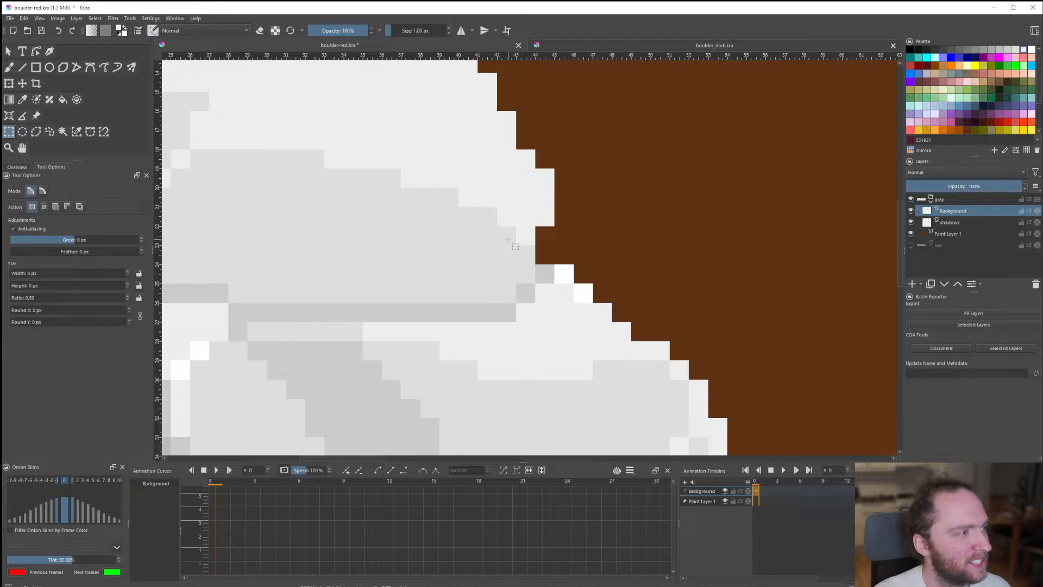
{"action": "scroll", "coordinate": [517, 248], "scroll_direction": "down", "scroll_amount": 6}
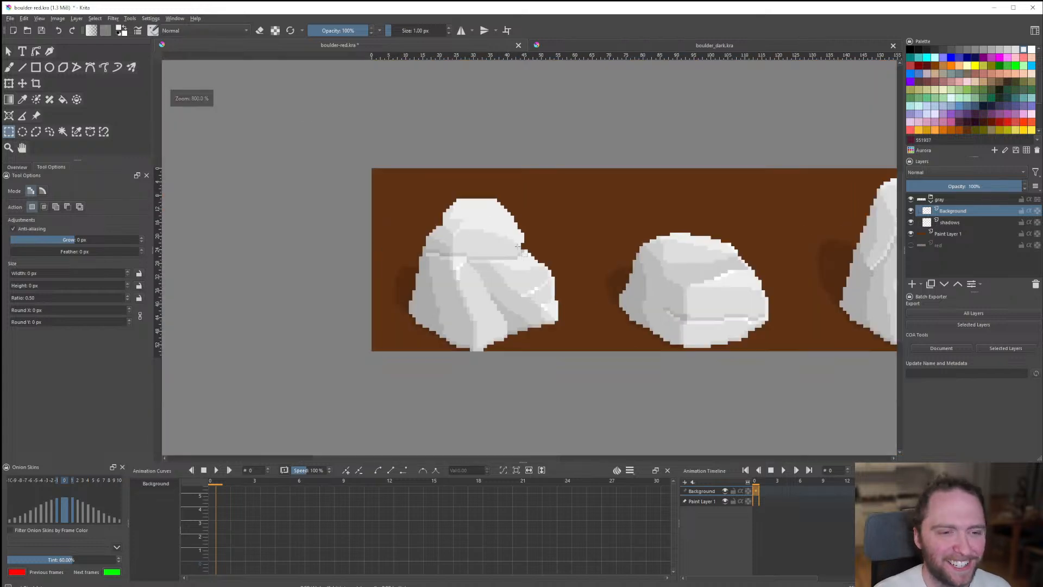
{"action": "scroll", "coordinate": [456, 246], "scroll_direction": "up", "scroll_amount": 3}
{"action": "scroll", "coordinate": [457, 246], "scroll_direction": "down", "scroll_amount": 1}
{"action": "scroll", "coordinate": [457, 245], "scroll_direction": "up", "scroll_amount": 2}
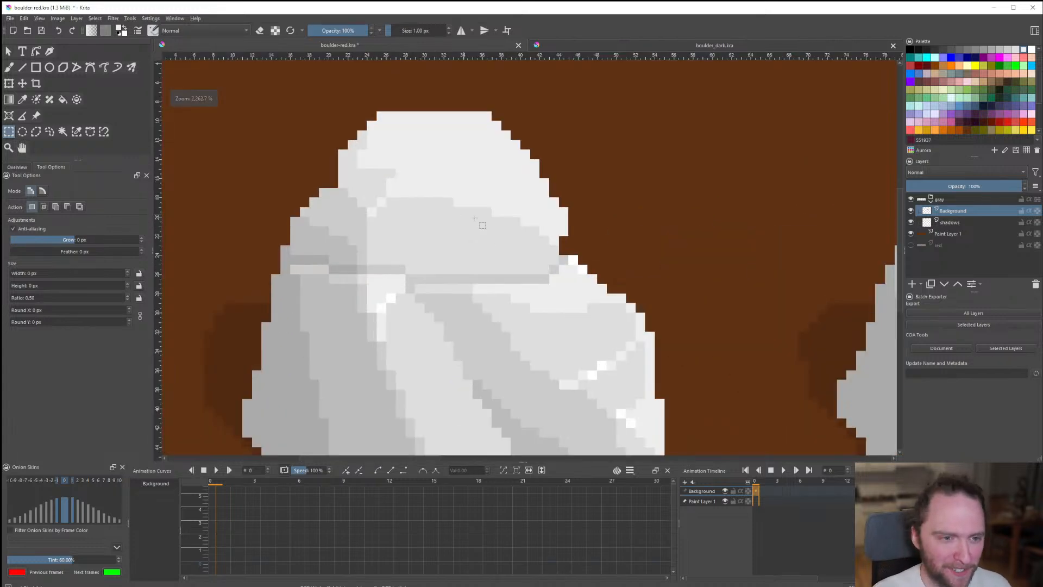
{"action": "scroll", "coordinate": [550, 248], "scroll_direction": "down", "scroll_amount": 2}
{"action": "left_click", "coordinate": [550, 247]}
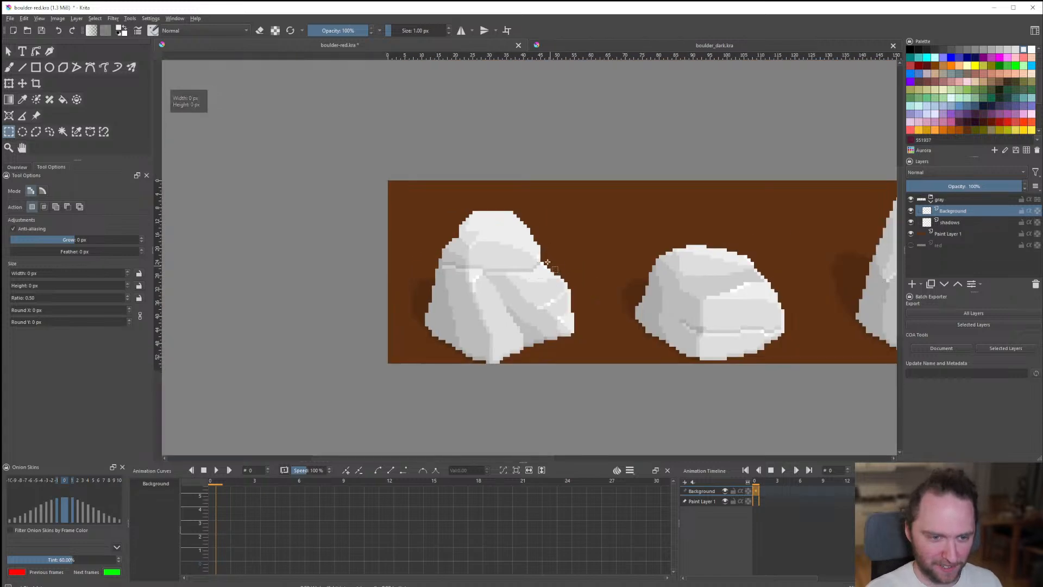
Fill the missing pixel in the step between the first boulder's raised top and left shoulder using the Line tool.
{"action": "scroll", "coordinate": [538, 254], "scroll_direction": "up", "scroll_amount": 2}
{"action": "scroll", "coordinate": [336, 201], "scroll_direction": "up", "scroll_amount": 3}
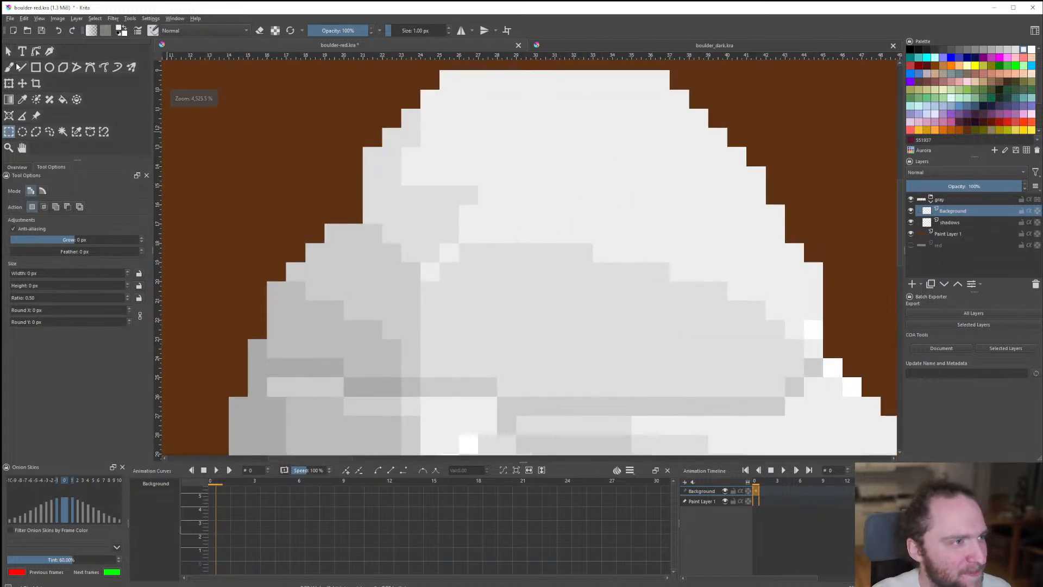
{"action": "left_click", "coordinate": [20, 66]}
{"action": "scroll", "coordinate": [380, 217], "scroll_direction": "down", "scroll_amount": 7}
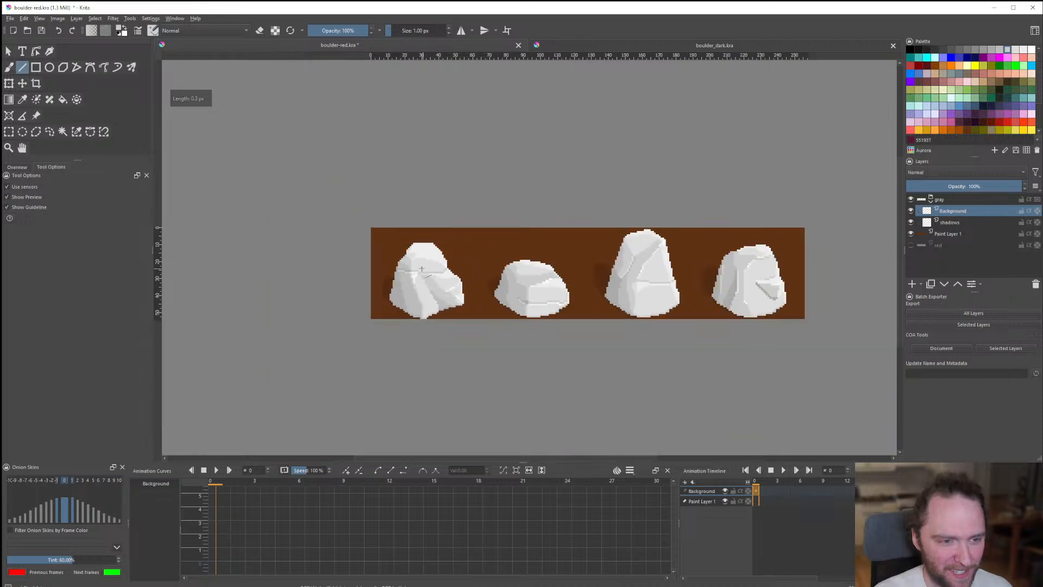
{"action": "scroll", "coordinate": [421, 268], "scroll_direction": "up", "scroll_amount": 6}
Cut a notch into the first boulder's left edge at the horizontal crack with freehand selections, and delete the leftover pixel beside it.
{"action": "left_click", "coordinate": [49, 132]}
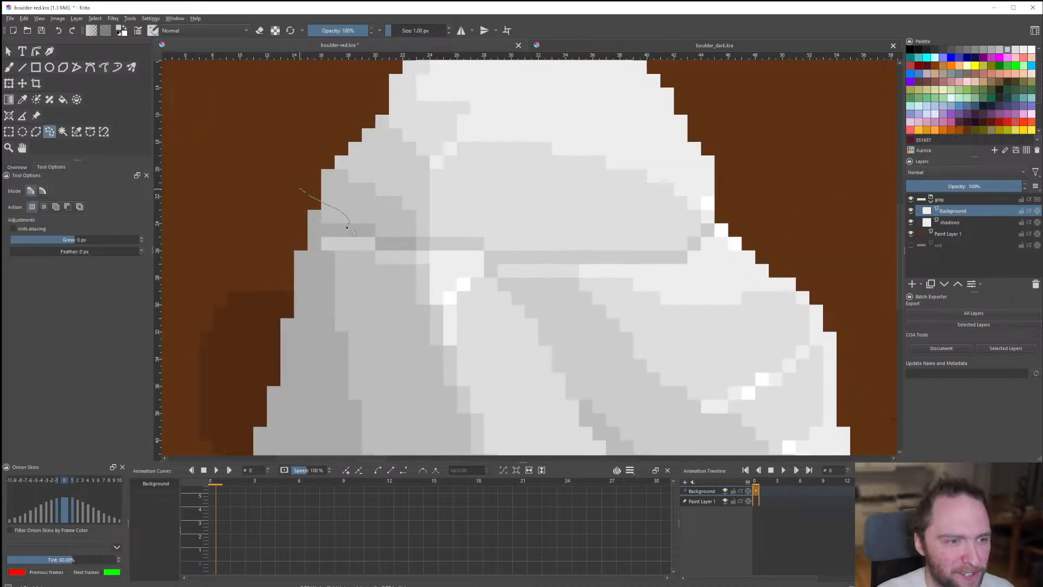
{"action": "scroll", "coordinate": [380, 244], "scroll_direction": "down", "scroll_amount": 6}
{"action": "scroll", "coordinate": [408, 292], "scroll_direction": "up", "scroll_amount": 5}
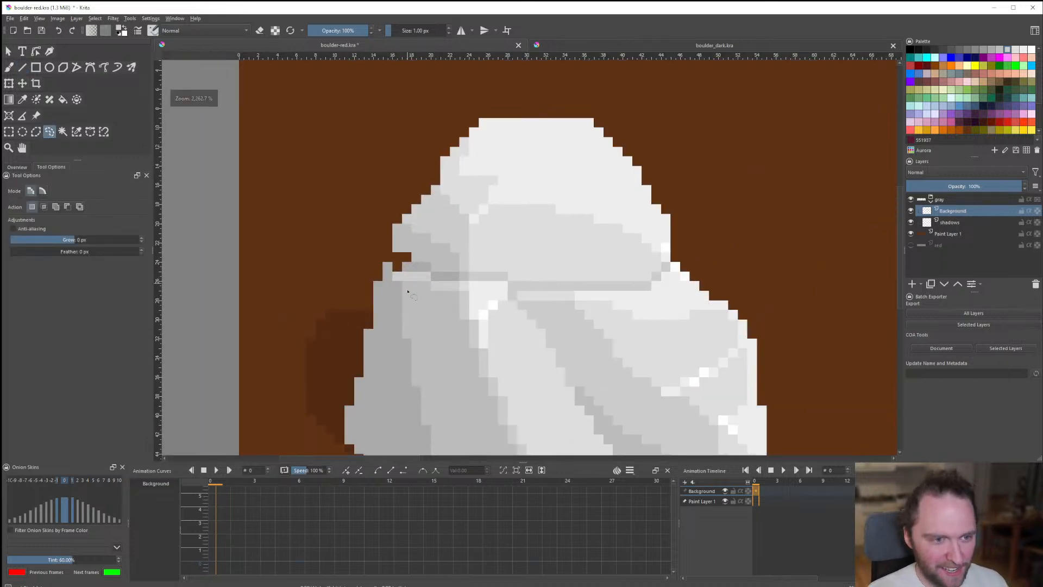
{"action": "left_click_drag", "start_coordinate": [395, 263], "coordinate": [392, 267]}
{"action": "key", "text": "Delete"}
{"action": "left_click", "coordinate": [377, 321]}
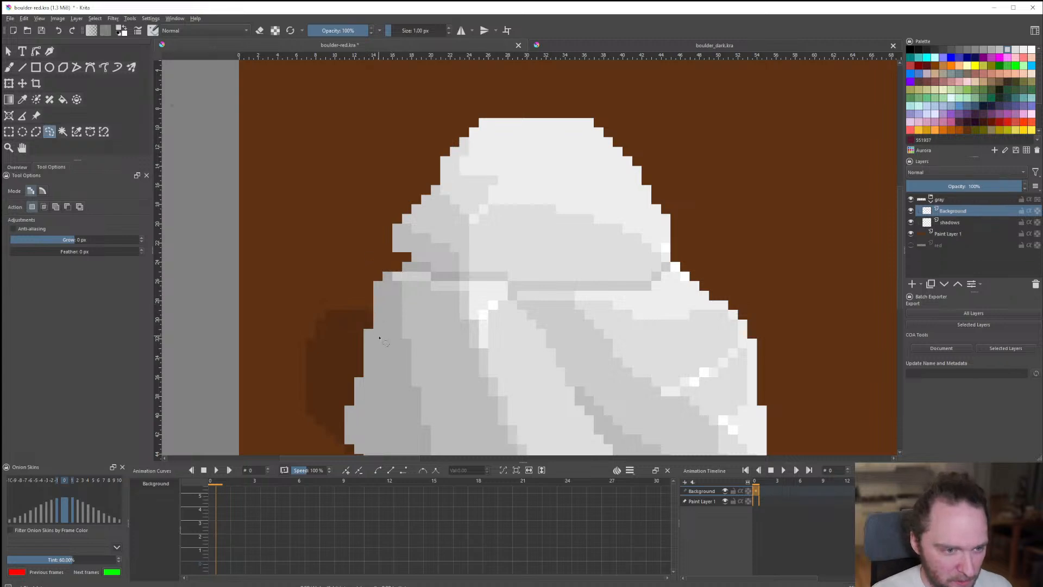
Trim the first boulder's lower left edge by deleting small freehand selections next to its shadow.
{"action": "key", "text": "Delete"}
{"action": "left_click_drag", "start_coordinate": [356, 353], "coordinate": [353, 382]}
{"action": "left_click", "coordinate": [351, 404]}
{"action": "key", "text": "Delete"}
{"action": "left_click", "coordinate": [389, 396]}
{"action": "scroll", "coordinate": [405, 297], "scroll_direction": "down", "scroll_amount": 7}
{"action": "scroll", "coordinate": [407, 302], "scroll_direction": "up", "scroll_amount": 6}
{"action": "scroll", "coordinate": [432, 280], "scroll_direction": "down", "scroll_amount": 6}
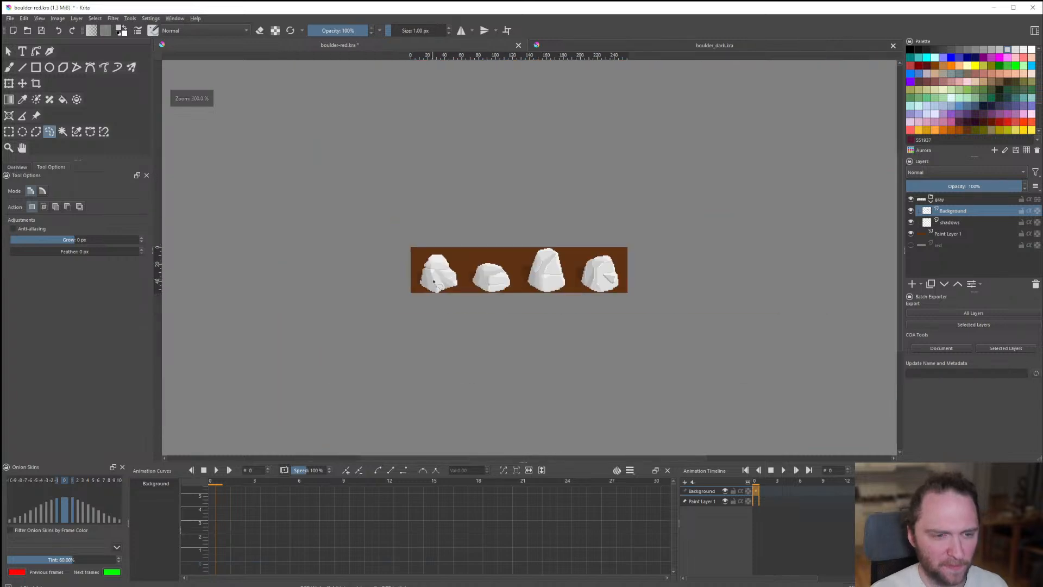
Soften the left crack notch and fill gaps along the first boulder's ragged lower left edge with gray pixels using the Line tool.
{"action": "scroll", "coordinate": [434, 281], "scroll_direction": "up", "scroll_amount": 8}
{"action": "key", "text": "v"}
{"action": "scroll", "coordinate": [465, 223], "scroll_direction": "up", "scroll_amount": 3}
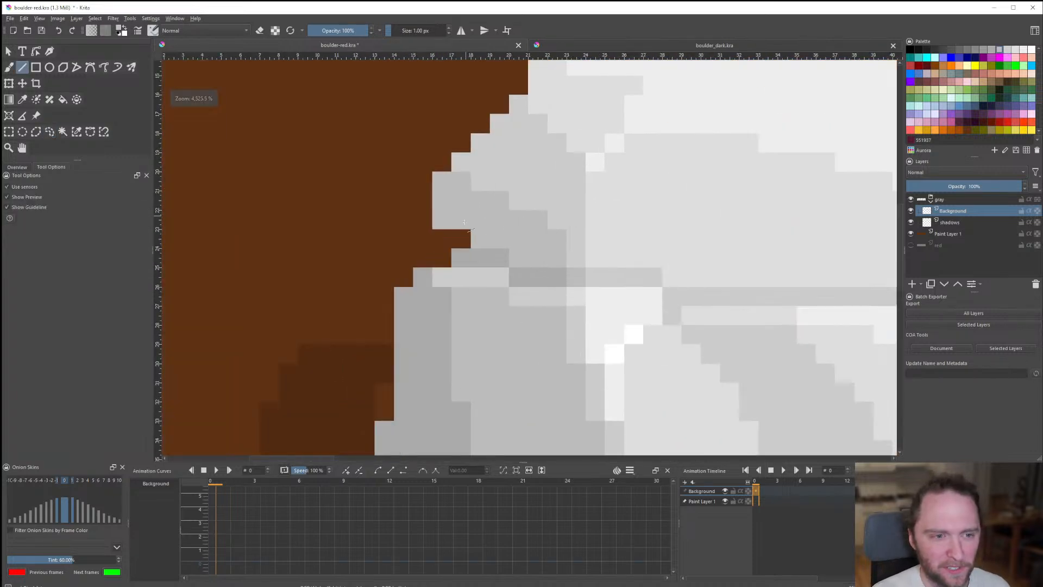
{"action": "scroll", "coordinate": [465, 223], "scroll_direction": "down", "scroll_amount": 10}
{"action": "scroll", "coordinate": [430, 354], "scroll_direction": "up", "scroll_amount": 6}
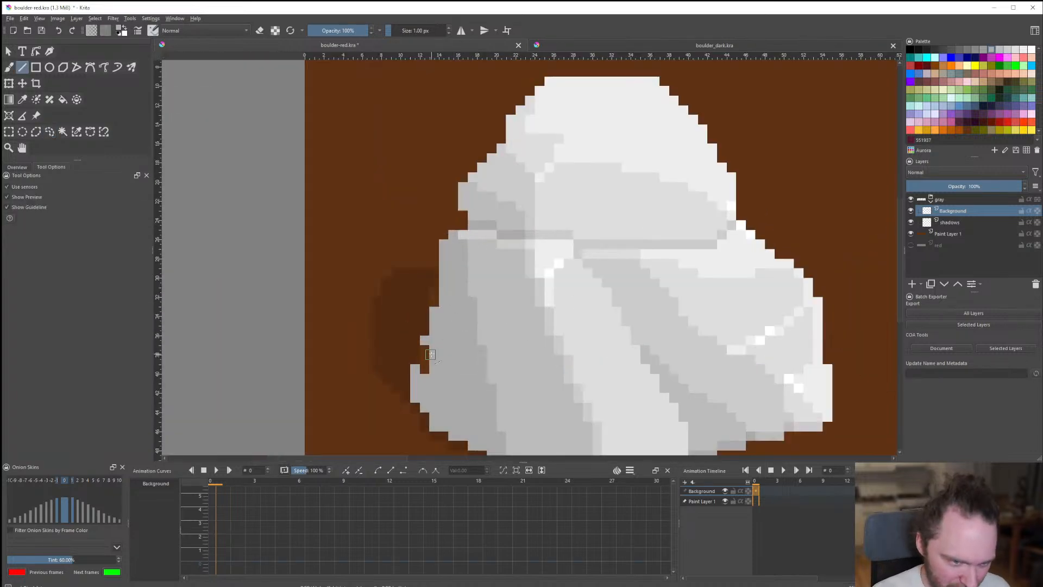
{"action": "scroll", "coordinate": [426, 342], "scroll_direction": "up", "scroll_amount": 1}
{"action": "scroll", "coordinate": [424, 332], "scroll_direction": "down", "scroll_amount": 6}
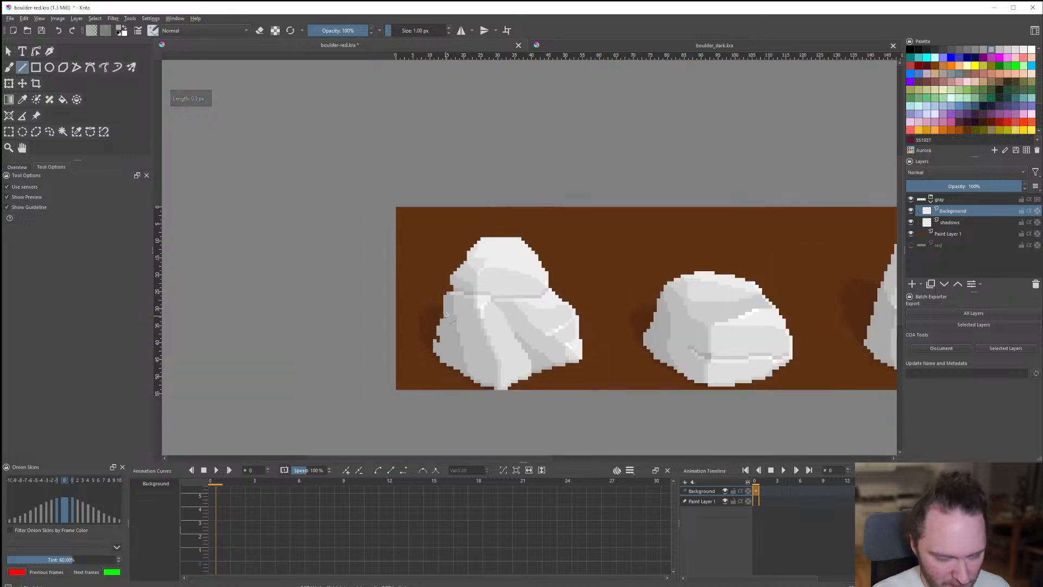
{"action": "scroll", "coordinate": [446, 316], "scroll_direction": "up", "scroll_amount": 6}
Delete a few more pixels from the first boulder's left edge below the crack notch with freehand selections.
{"action": "left_click", "coordinate": [49, 131]}
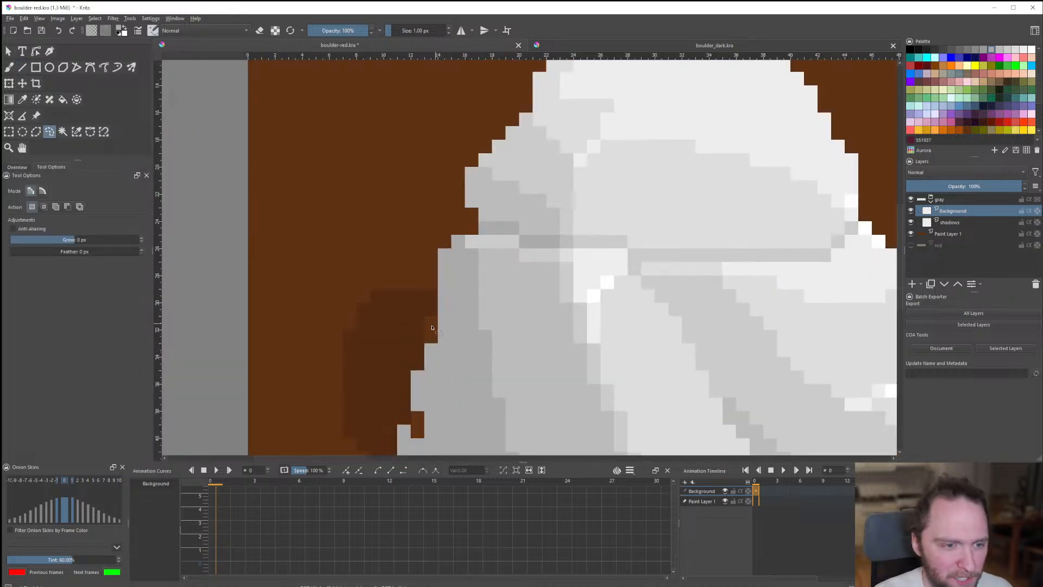
{"action": "mouse_move", "coordinate": [438, 318]}
{"action": "left_mouse_down"}
{"action": "mouse_move", "coordinate": [424, 265]}
{"action": "mouse_move", "coordinate": [408, 276]}
{"action": "left_mouse_up"}
{"action": "left_click", "coordinate": [479, 353]}
{"action": "key", "text": "Delete"}
{"action": "left_click", "coordinate": [475, 351]}
{"action": "left_click_drag", "start_coordinate": [442, 307], "coordinate": [425, 272]}
{"action": "key", "text": "Delete"}
{"action": "left_click", "coordinate": [501, 345]}
{"action": "scroll", "coordinate": [486, 333], "scroll_direction": "down", "scroll_amount": 7}
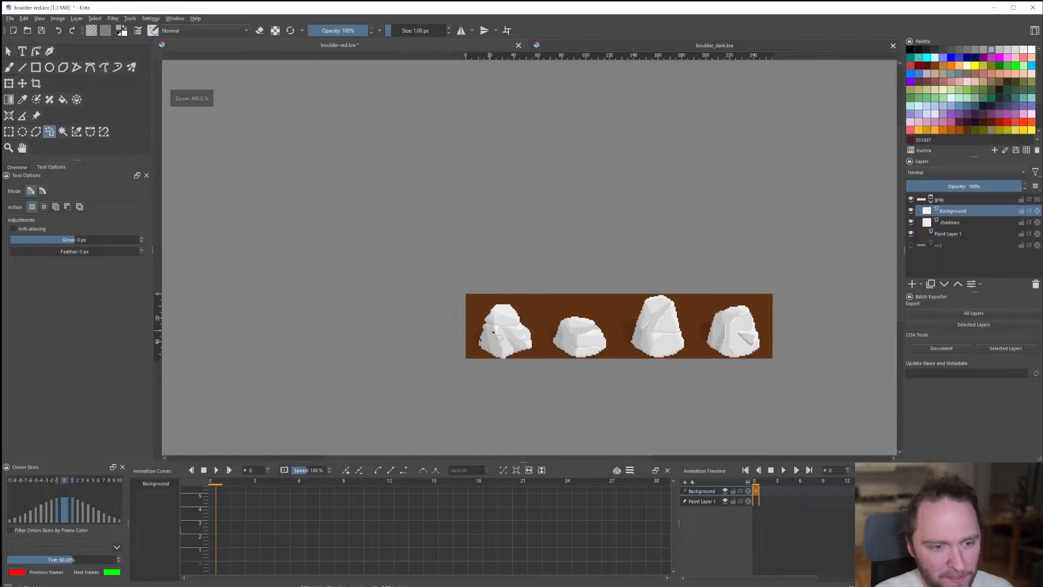
Fill the remaining gap beside the protruding pixels on the first boulder's lower left edge with gray using the Line tool.
{"action": "scroll", "coordinate": [496, 339], "scroll_direction": "up", "scroll_amount": 6}
{"action": "scroll", "coordinate": [480, 311], "scroll_direction": "down", "scroll_amount": 5}
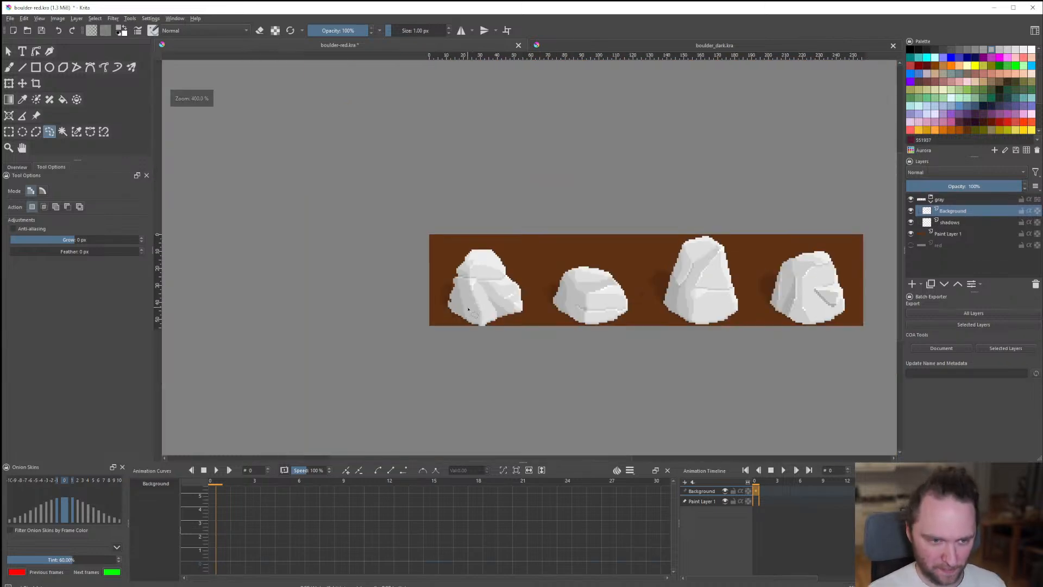
{"action": "scroll", "coordinate": [456, 308], "scroll_direction": "up", "scroll_amount": 6}
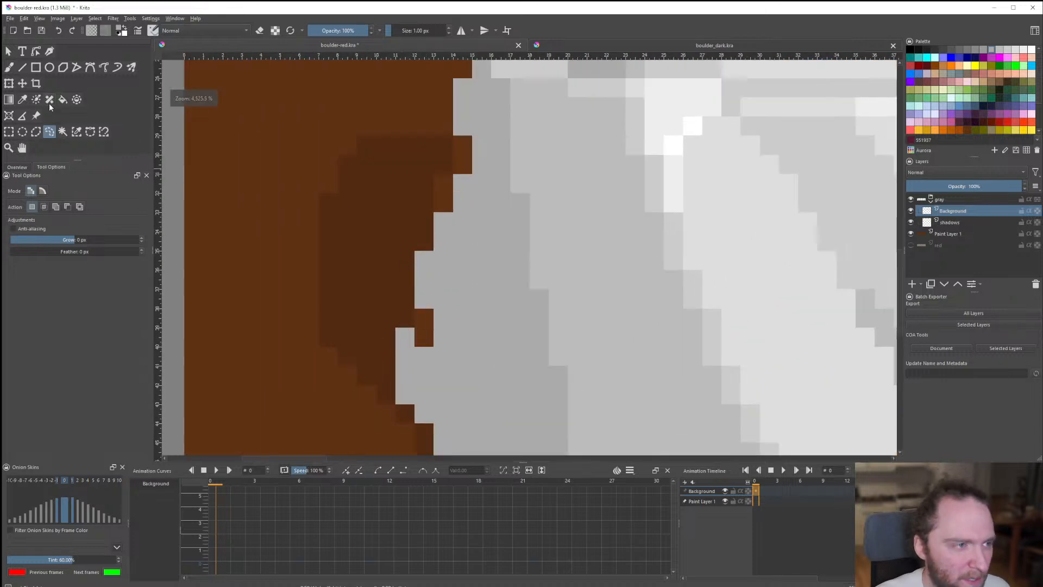
{"action": "key", "text": "v"}
{"action": "scroll", "coordinate": [437, 321], "scroll_direction": "down", "scroll_amount": 7}
{"action": "mouse_move", "coordinate": [428, 334]}
{"action": "left_mouse_down"}
{"action": "mouse_move", "coordinate": [409, 304]}
{"action": "mouse_move", "coordinate": [424, 281]}
{"action": "left_mouse_up"}
{"action": "scroll", "coordinate": [436, 326], "scroll_direction": "up", "scroll_amount": 6}
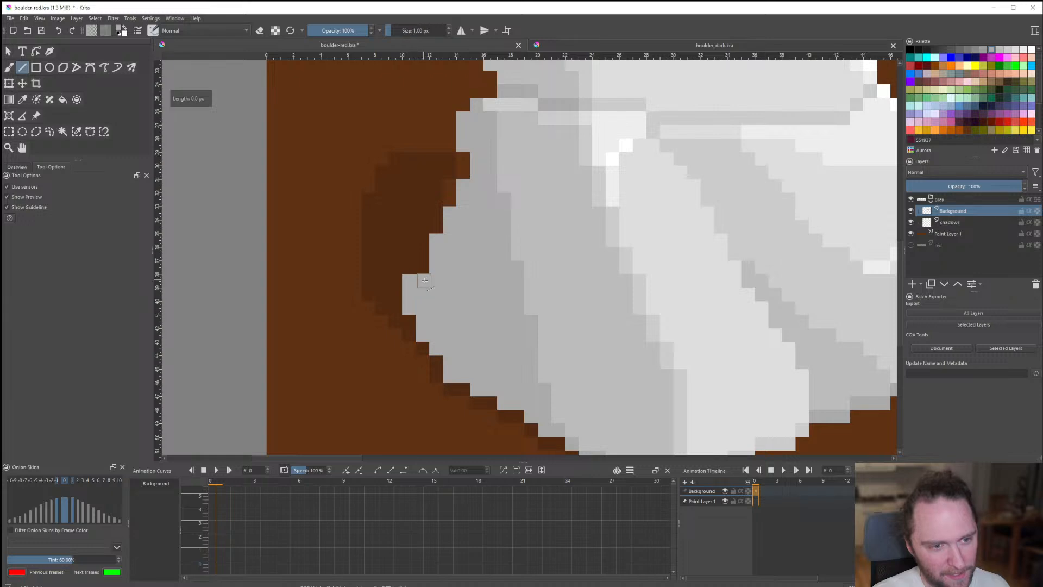
Examine the first boulder's reshaped left edge up close and against the whole row of boulders.
{"action": "scroll", "coordinate": [426, 271], "scroll_direction": "down", "scroll_amount": 8}
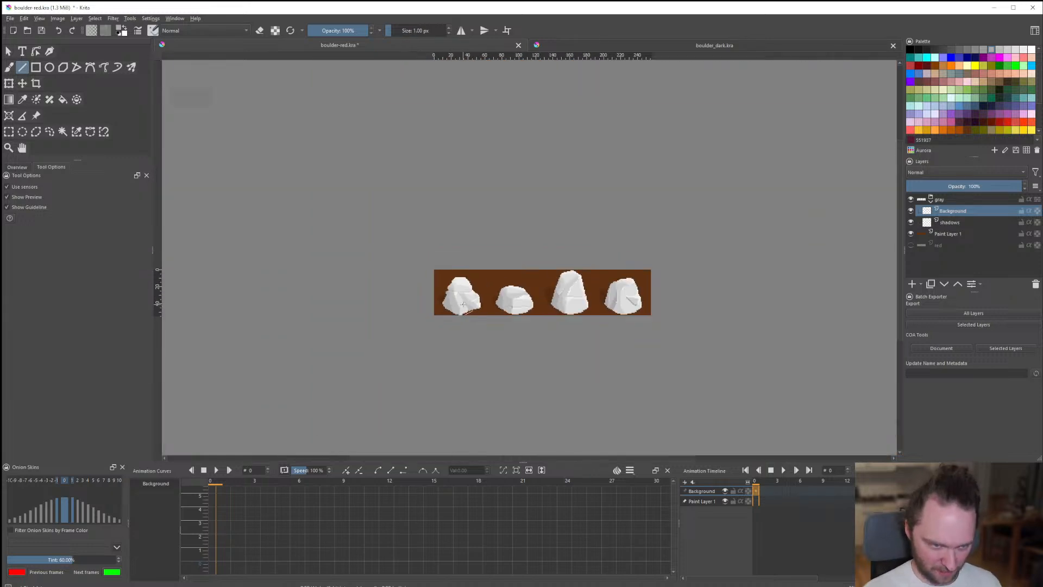
{"action": "scroll", "coordinate": [460, 305], "scroll_direction": "up", "scroll_amount": 3}
{"action": "scroll", "coordinate": [460, 304], "scroll_direction": "down", "scroll_amount": 4}
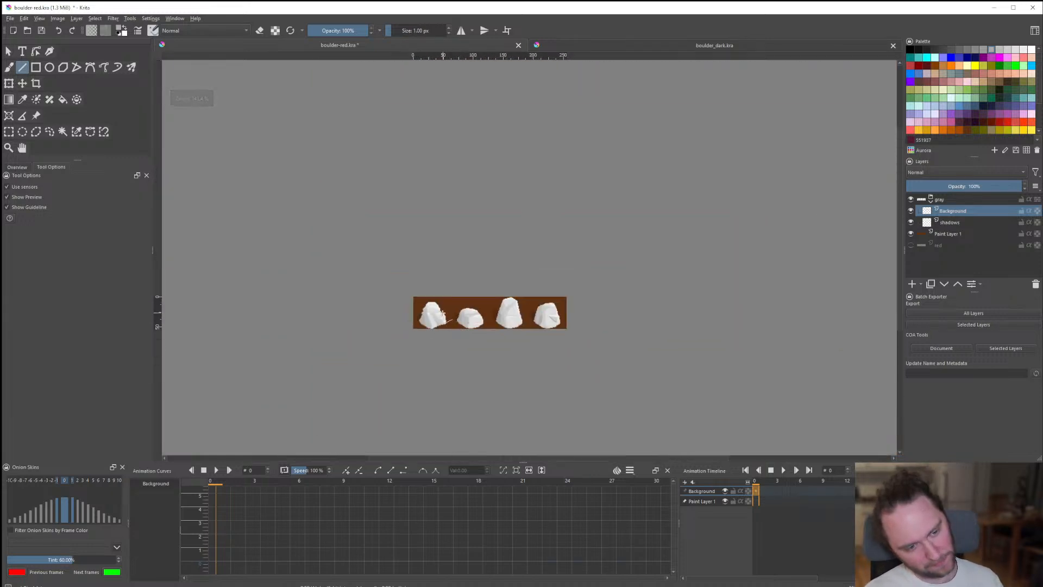
{"action": "scroll", "coordinate": [458, 321], "scroll_direction": "up", "scroll_amount": 8}
{"action": "scroll", "coordinate": [389, 291], "scroll_direction": "up", "scroll_amount": 2}
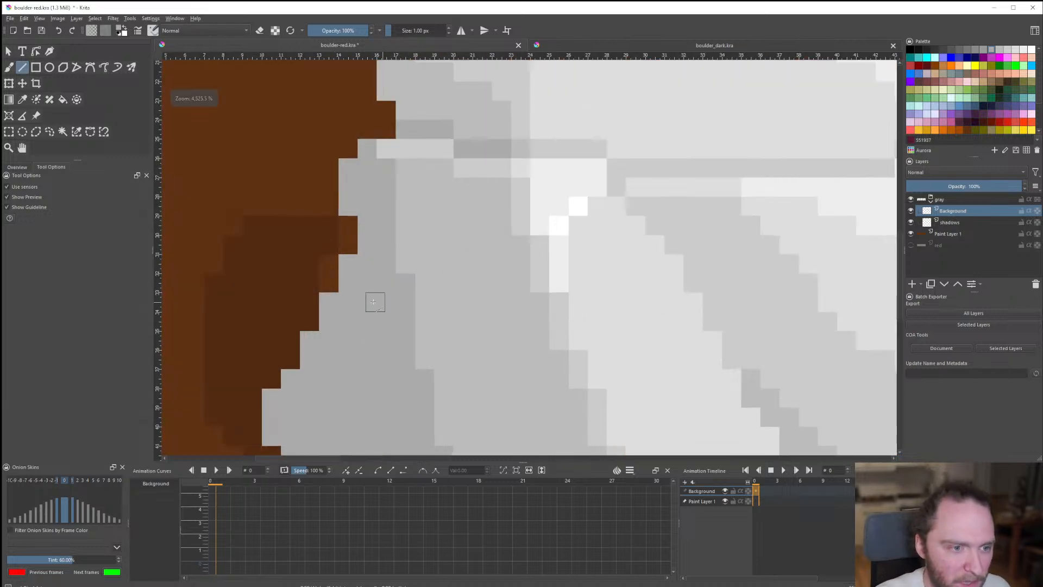
{"action": "left_click_drag", "start_coordinate": [354, 261], "coordinate": [365, 250]}
{"action": "scroll", "coordinate": [390, 311], "scroll_direction": "down", "scroll_amount": 3}
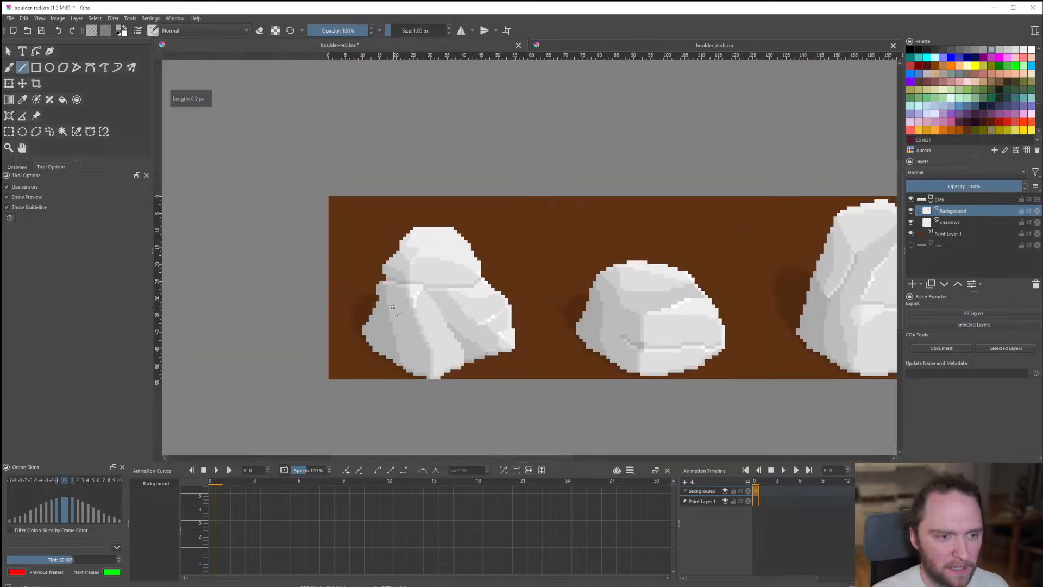
Draw a darker gray crack from the first boulder's left notch diagonally down across its left face using the Line tool and sampled grays.
{"action": "scroll", "coordinate": [381, 296], "scroll_direction": "up", "scroll_amount": 10}
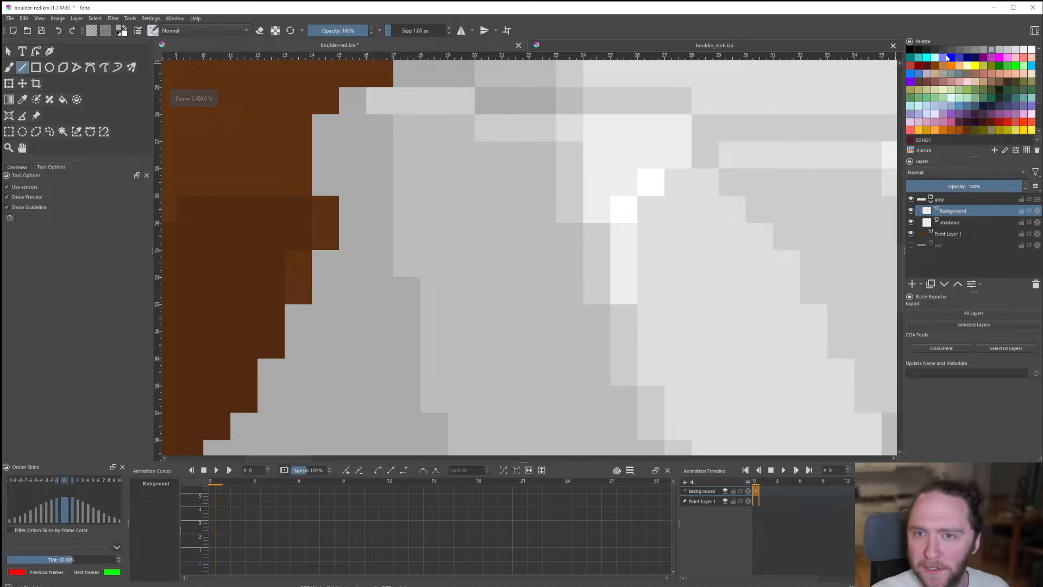
{"action": "left_click_drag", "start_coordinate": [340, 282], "coordinate": [361, 261]}
{"action": "scroll", "coordinate": [344, 284], "scroll_direction": "down", "scroll_amount": 6}
{"action": "scroll", "coordinate": [347, 284], "scroll_direction": "up", "scroll_amount": 3}
{"action": "scroll", "coordinate": [380, 311], "scroll_direction": "down", "scroll_amount": 6}
{"action": "mouse_move", "coordinate": [379, 302]}
{"action": "left_mouse_down"}
{"action": "mouse_move", "coordinate": [380, 322]}
{"action": "mouse_move", "coordinate": [408, 338]}
{"action": "left_mouse_up"}
{"action": "scroll", "coordinate": [390, 314], "scroll_direction": "up", "scroll_amount": 5}
{"action": "left_click", "coordinate": [354, 301], "text": "ctrl"}
{"action": "left_click_drag", "start_coordinate": [423, 348], "coordinate": [447, 352]}
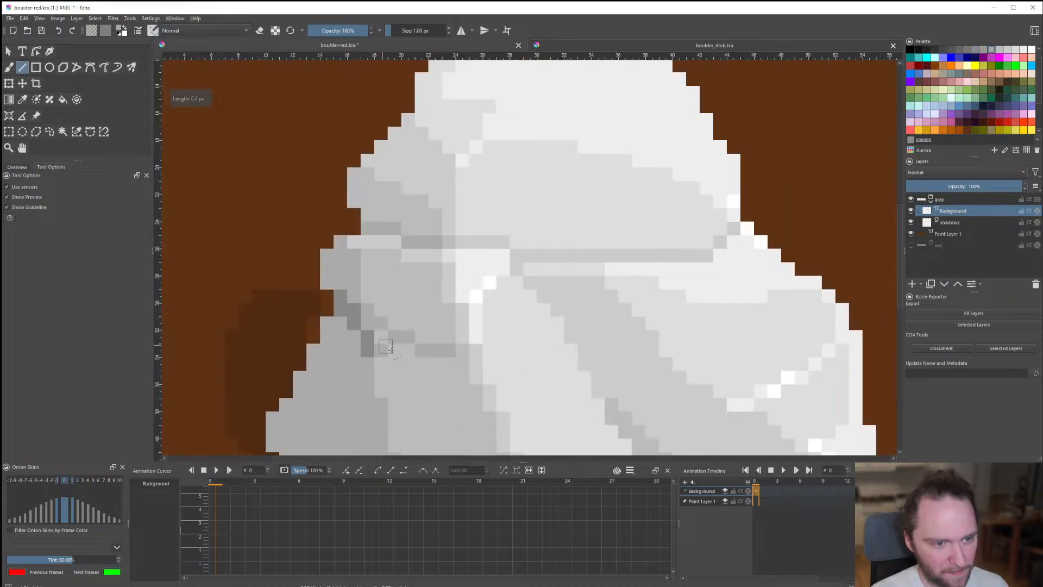
{"action": "scroll", "coordinate": [390, 349], "scroll_direction": "down", "scroll_amount": 2}
{"action": "scroll", "coordinate": [420, 335], "scroll_direction": "down", "scroll_amount": 4}
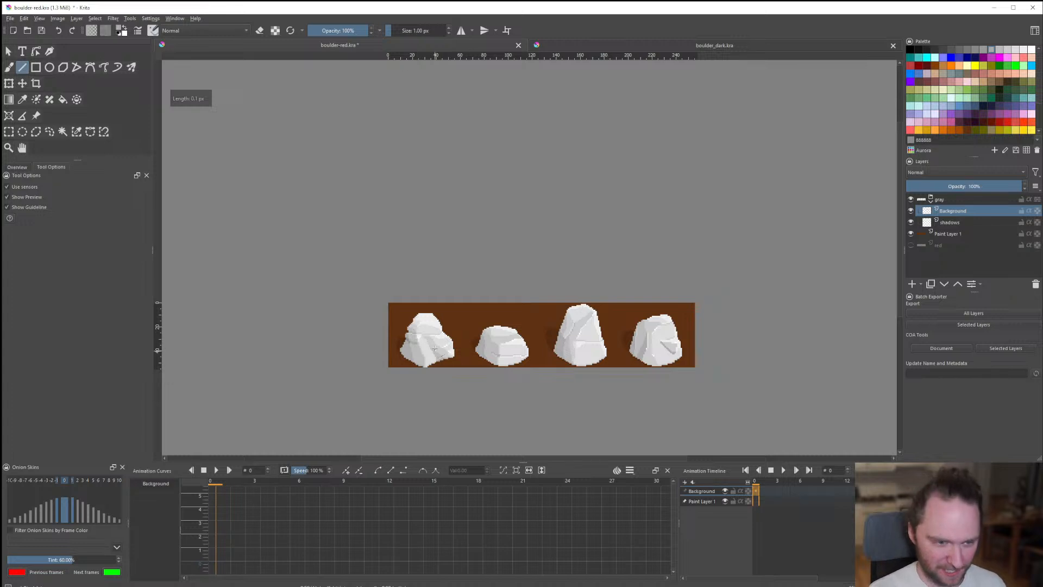
Make the red layer visible beneath the brown Paint Layer 1 and reselect the gray group's Background layer for drawing.
{"action": "scroll", "coordinate": [435, 348], "scroll_direction": "up", "scroll_amount": 2}
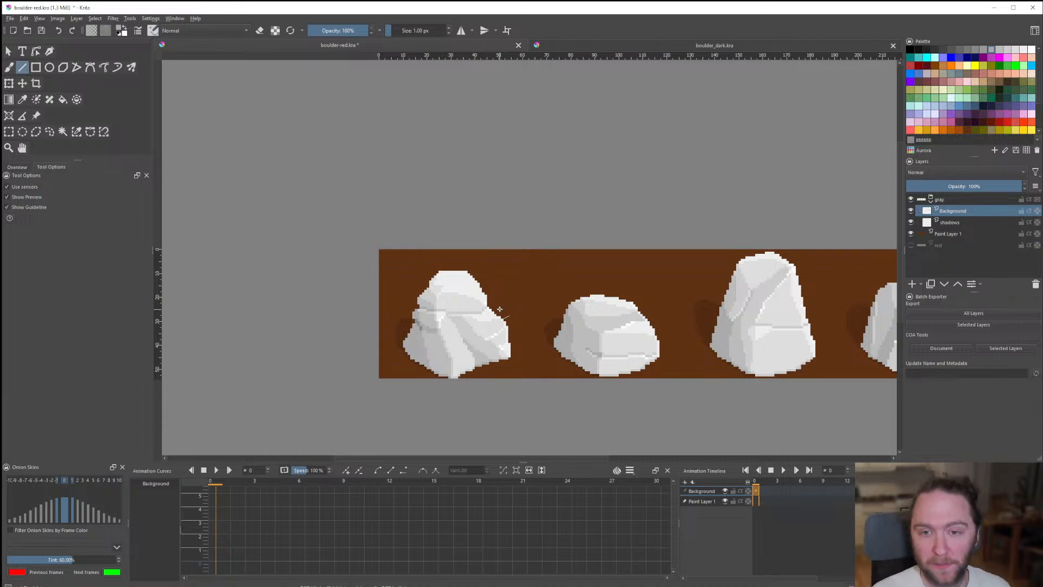
{"action": "scroll", "coordinate": [478, 311], "scroll_direction": "up", "scroll_amount": 1}
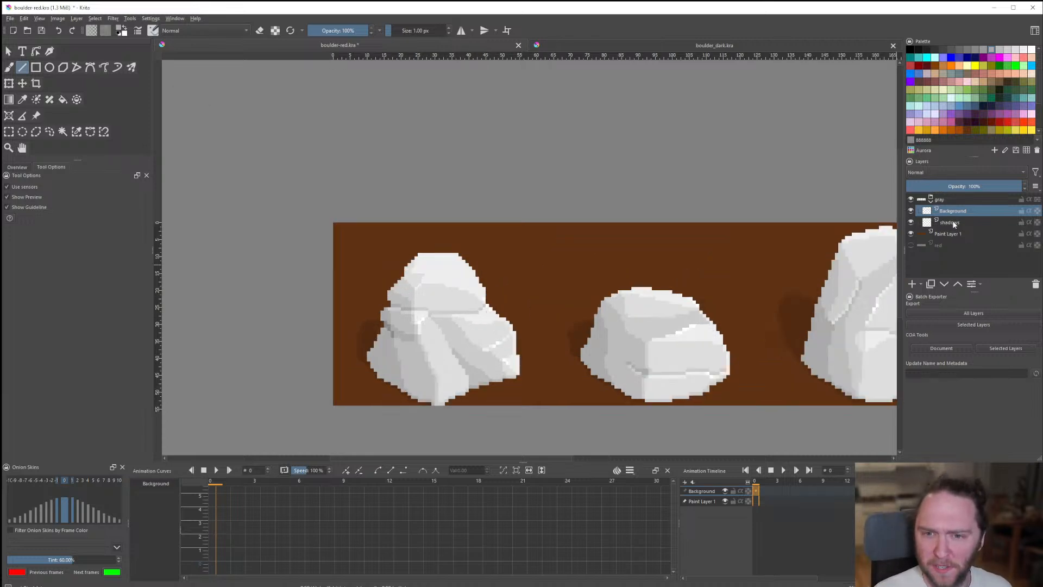
{"action": "left_click", "coordinate": [913, 233]}
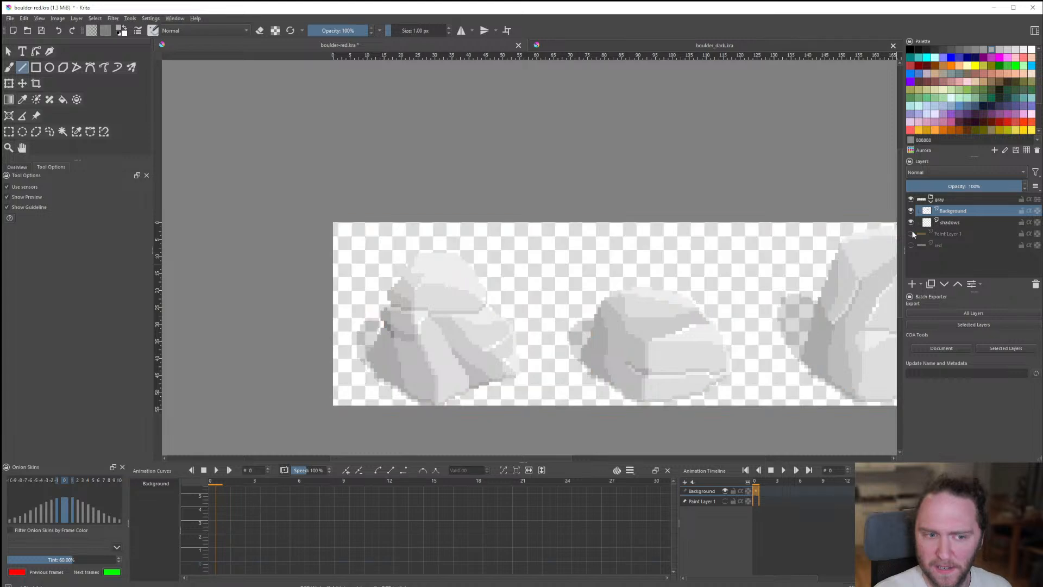
{"action": "left_click", "coordinate": [912, 232]}
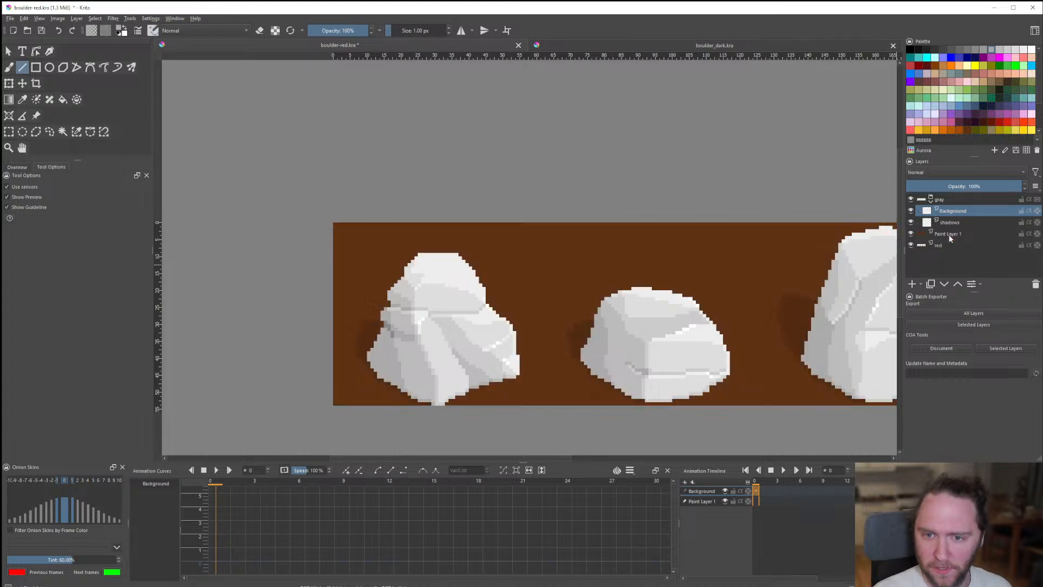
{"action": "mouse_move", "coordinate": [946, 245]}
{"action": "left_mouse_down"}
{"action": "mouse_move", "coordinate": [961, 196]}
{"action": "mouse_move", "coordinate": [965, 250]}
{"action": "left_mouse_up"}
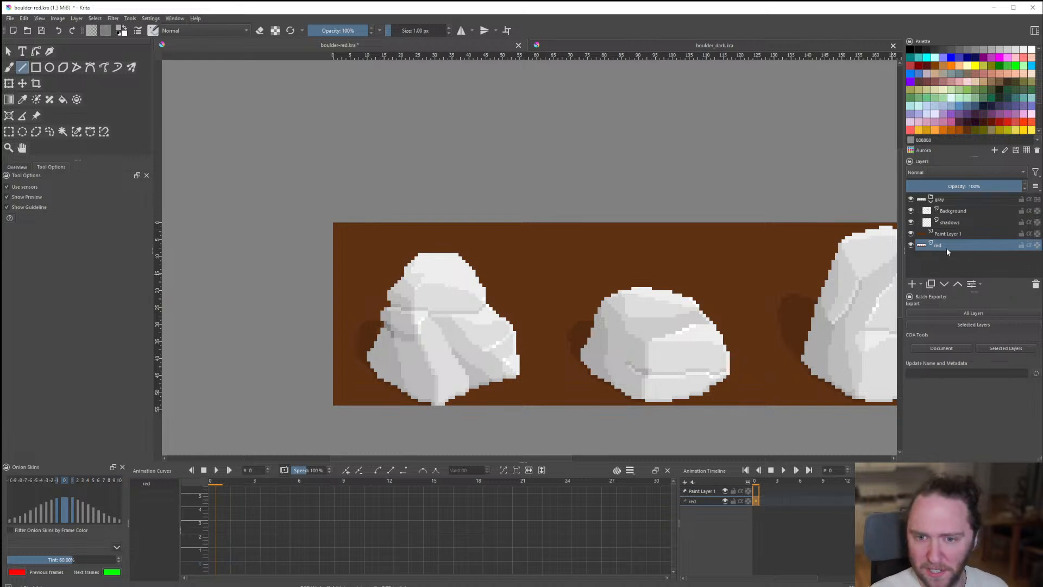
{"action": "scroll", "coordinate": [420, 371], "scroll_direction": "up", "scroll_amount": 2}
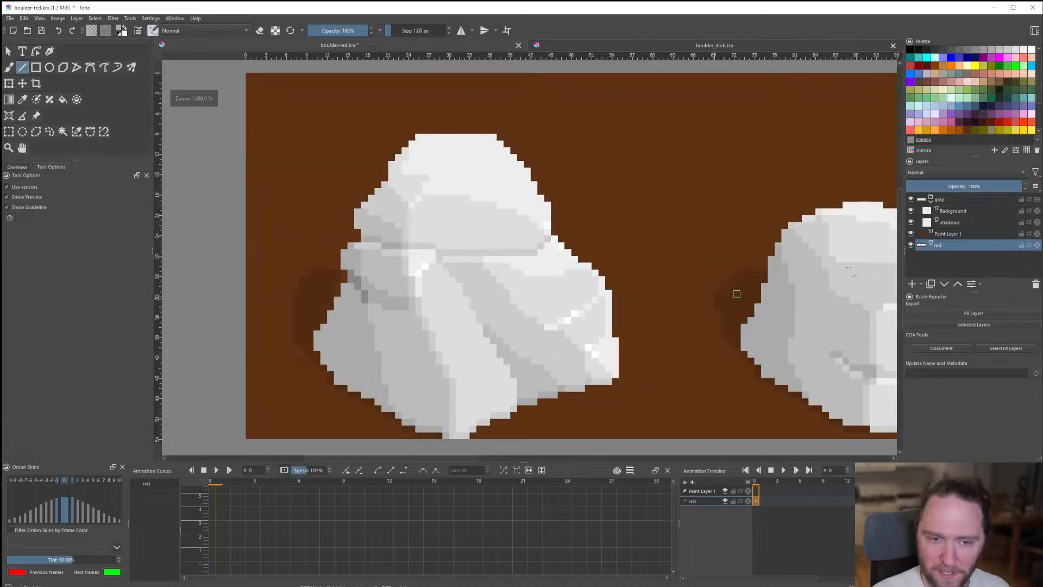
{"action": "left_click", "coordinate": [966, 214]}
{"action": "scroll", "coordinate": [290, 319], "scroll_direction": "down", "scroll_amount": 1}
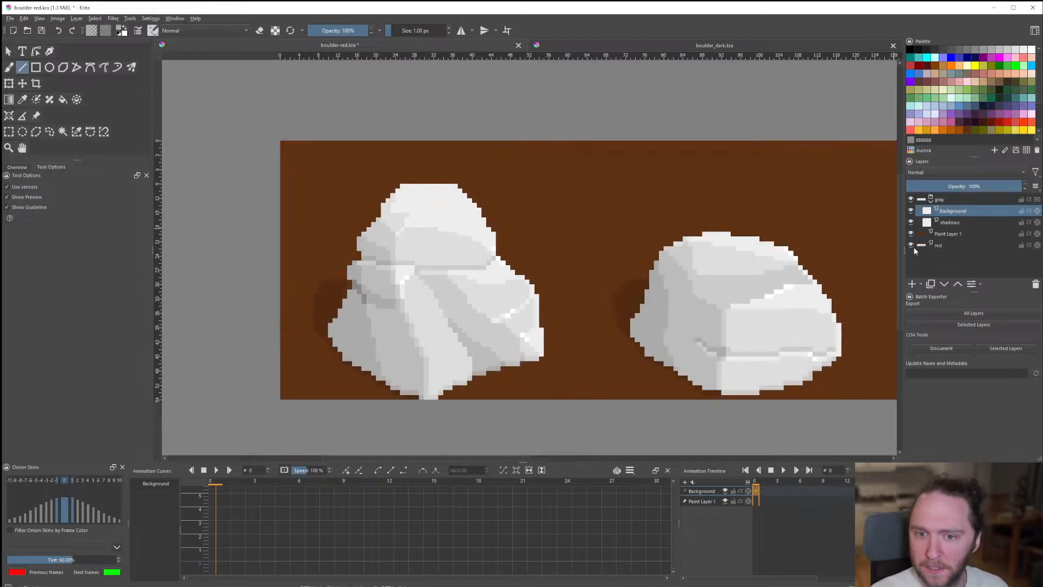
{"action": "left_click", "coordinate": [944, 244]}
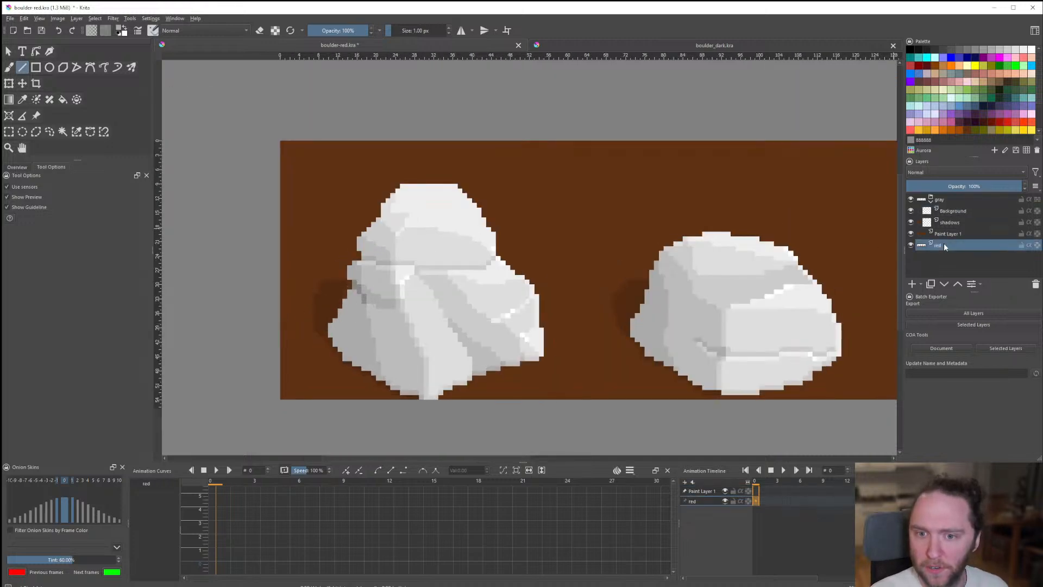
{"action": "left_click", "coordinate": [955, 212]}
Examine the crack shading on the first boulder's left face at several magnifications.
{"action": "scroll", "coordinate": [298, 284], "scroll_direction": "down", "scroll_amount": 4}
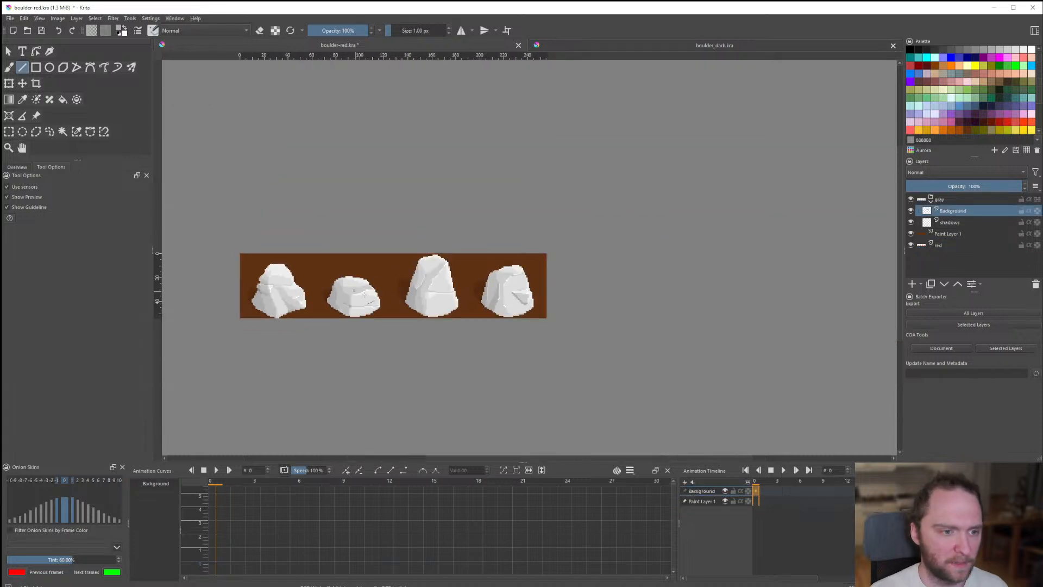
{"action": "scroll", "coordinate": [500, 284], "scroll_direction": "down", "scroll_amount": 2}
{"action": "scroll", "coordinate": [435, 291], "scroll_direction": "up", "scroll_amount": 5}
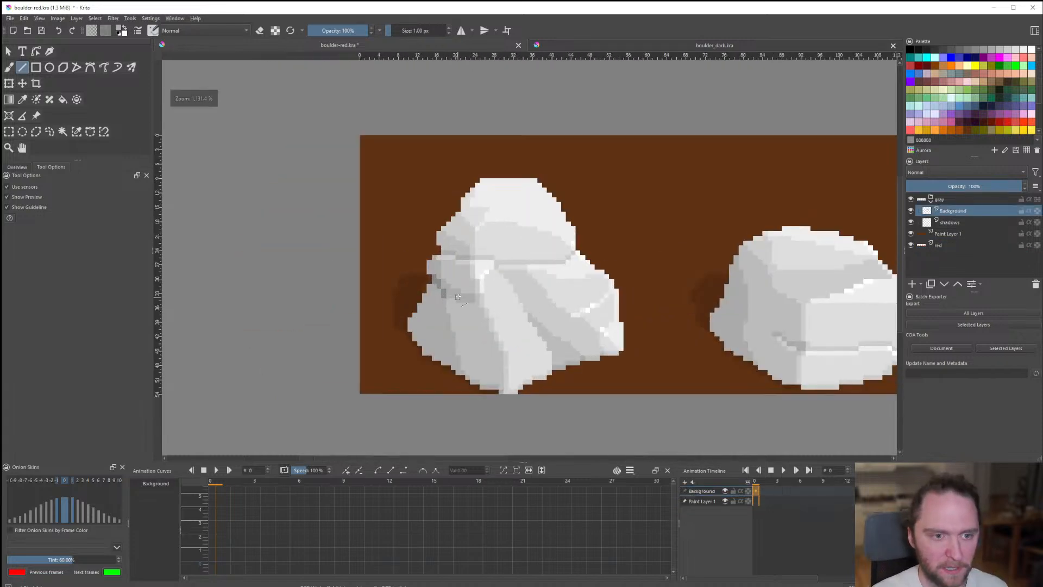
{"action": "scroll", "coordinate": [458, 296], "scroll_direction": "up", "scroll_amount": 2}
{"action": "scroll", "coordinate": [397, 306], "scroll_direction": "down", "scroll_amount": 3}
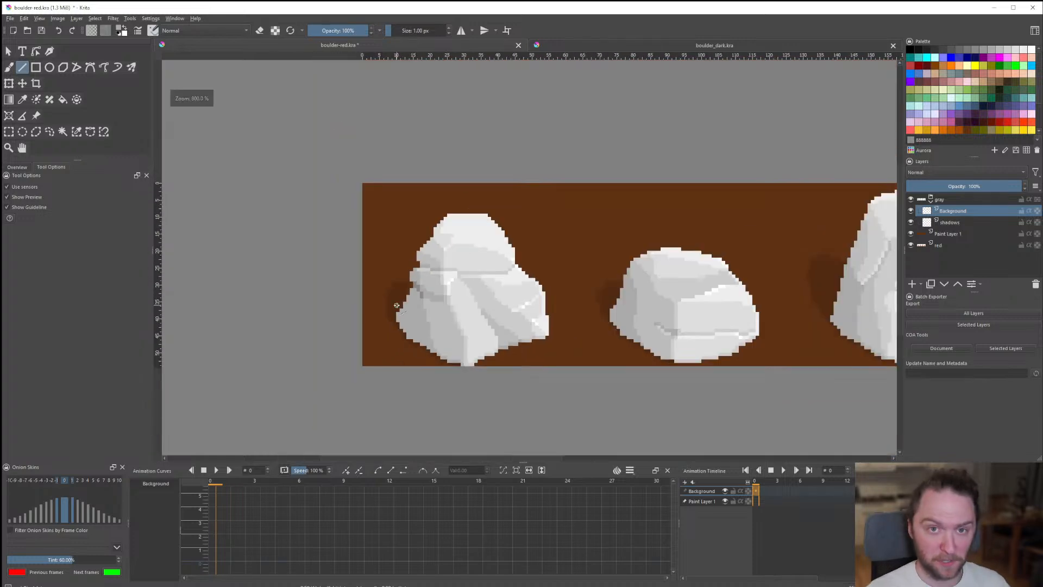
{"action": "scroll", "coordinate": [397, 306], "scroll_direction": "up", "scroll_amount": 4}
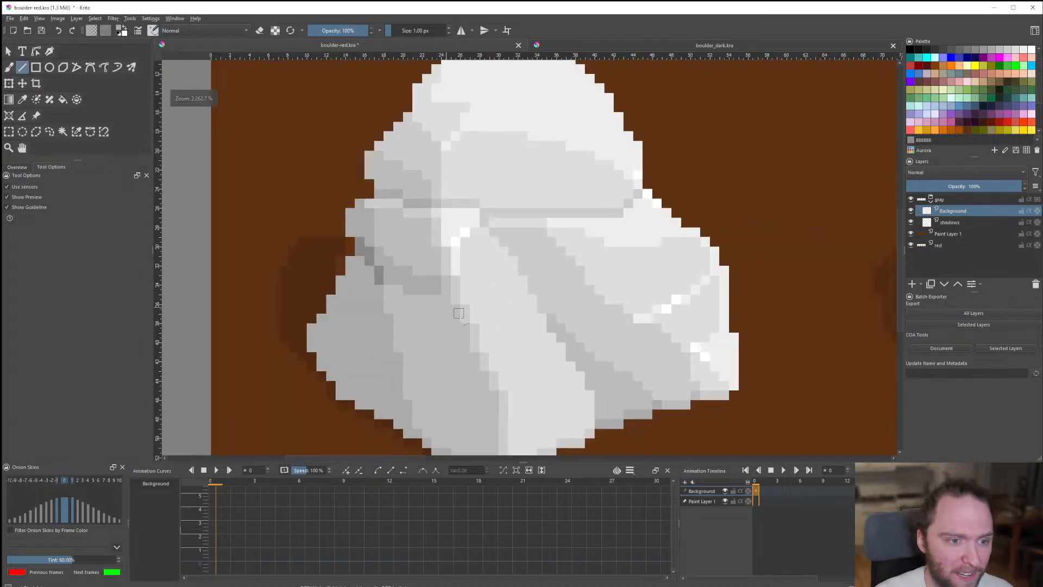
{"action": "scroll", "coordinate": [481, 276], "scroll_direction": "up", "scroll_amount": 4}
{"action": "scroll", "coordinate": [420, 288], "scroll_direction": "down", "scroll_amount": 4}
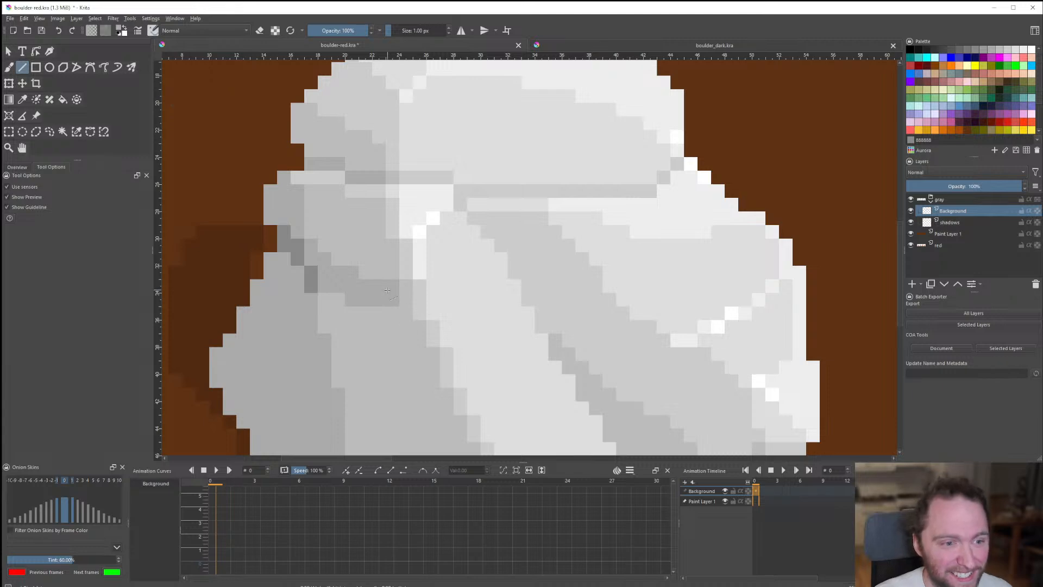
Extend the crack over the first boulder's central ridge with gray pixels sampled from the neighboring shading.
{"action": "scroll", "coordinate": [418, 293], "scroll_direction": "up", "scroll_amount": 5}
{"action": "left_click", "coordinate": [427, 303]}
{"action": "left_click", "coordinate": [404, 281], "text": "ctrl"}
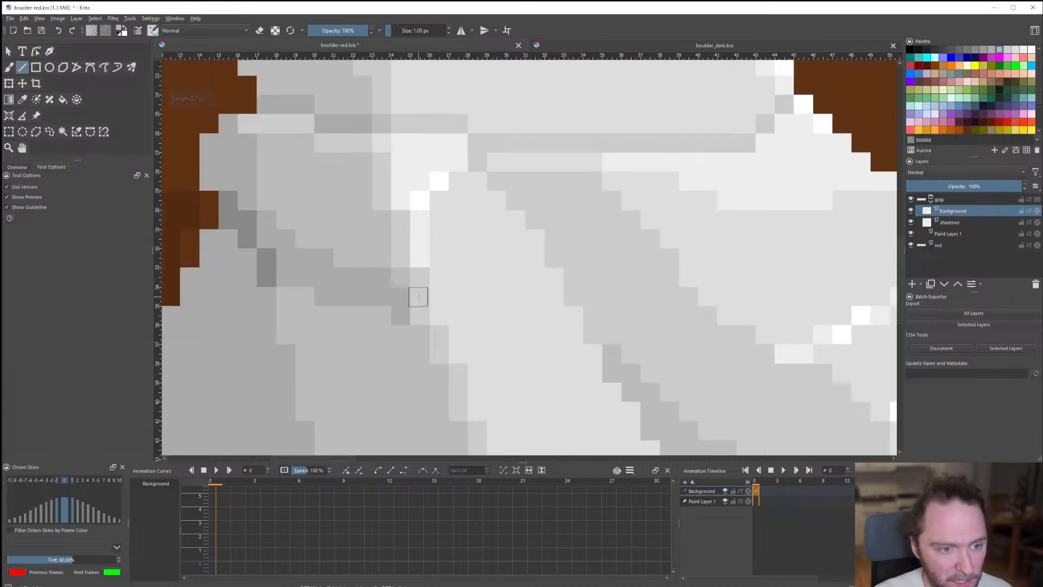
{"action": "left_click", "coordinate": [419, 297]}
{"action": "left_click", "coordinate": [417, 312]}
{"action": "left_click", "coordinate": [404, 305], "text": "ctrl"}
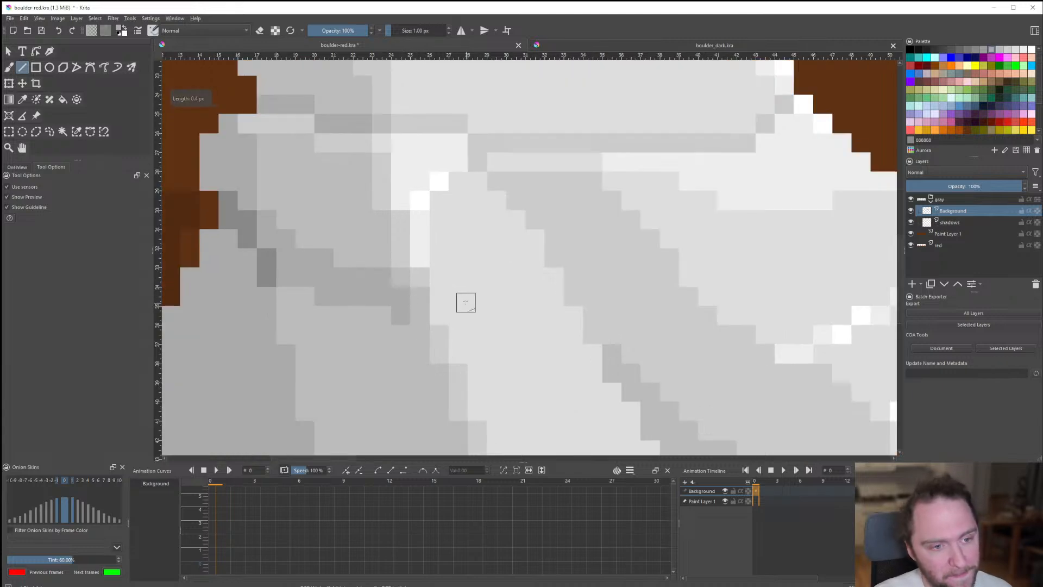
Draw a two-pixel-high gray crack band across the light front face up to the shaded diagonal facet.
{"action": "mouse_move", "coordinate": [446, 298]}
{"action": "left_mouse_down"}
{"action": "mouse_move", "coordinate": [447, 316]}
{"action": "mouse_move", "coordinate": [518, 314]}
{"action": "mouse_move", "coordinate": [538, 298]}
{"action": "left_mouse_up"}
{"action": "left_click_drag", "start_coordinate": [553, 296], "coordinate": [557, 314]}
{"action": "left_click", "coordinate": [572, 315]}
{"action": "scroll", "coordinate": [549, 283], "scroll_direction": "down", "scroll_amount": 6}
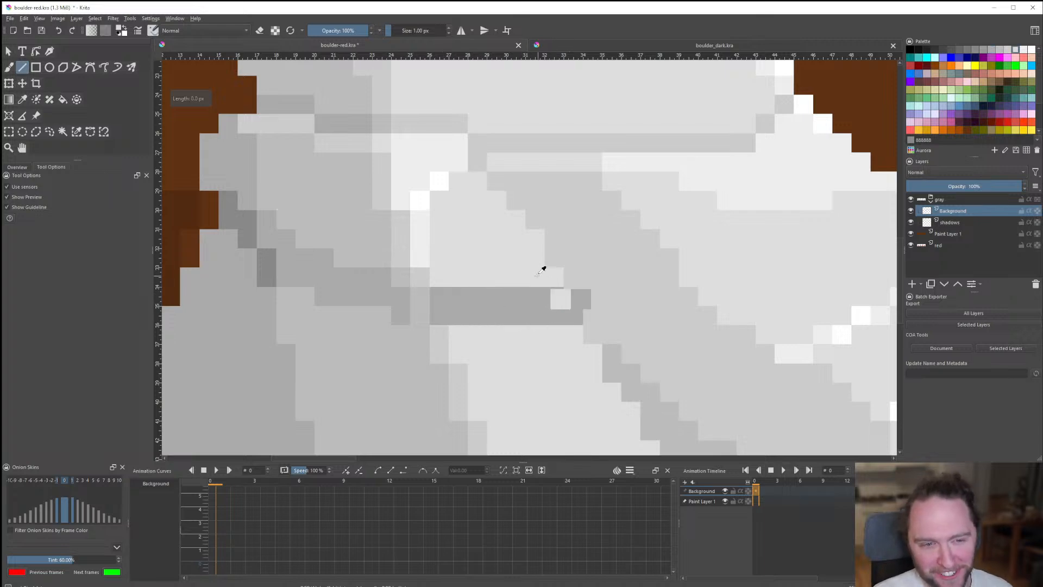
{"action": "scroll", "coordinate": [357, 304], "scroll_direction": "up", "scroll_amount": 8}
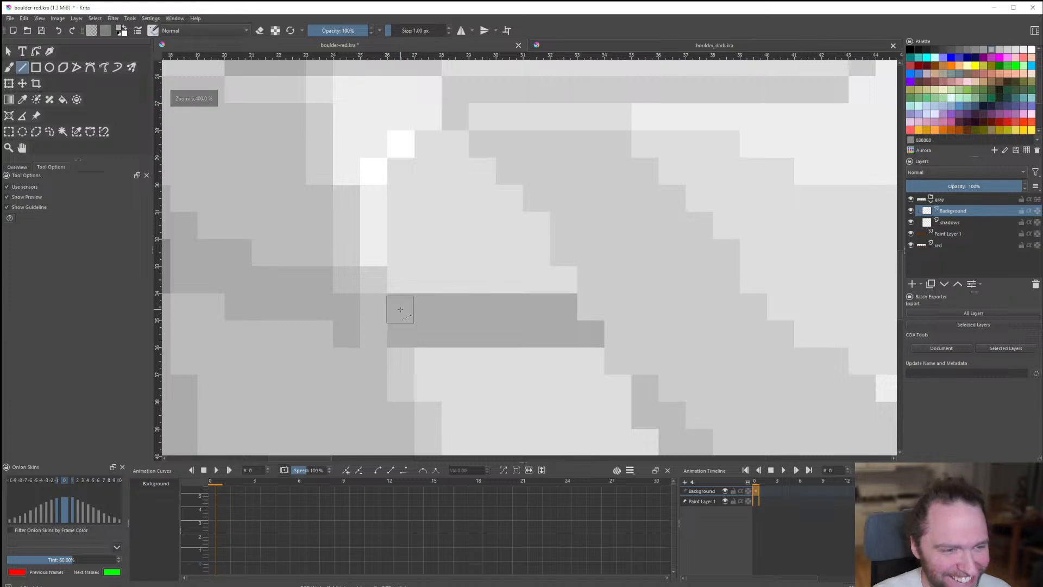
{"action": "scroll", "coordinate": [466, 332], "scroll_direction": "down", "scroll_amount": 6}
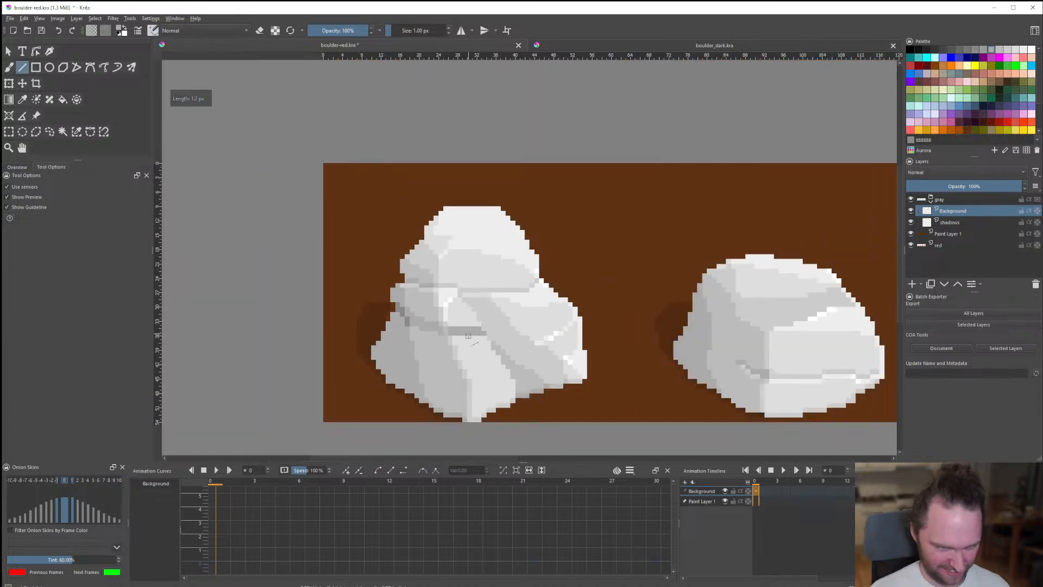
Blend the crack band into the central ridge by adding sampled gray pixels around their junction.
{"action": "scroll", "coordinate": [469, 335], "scroll_direction": "up", "scroll_amount": 6}
{"action": "left_click_drag", "start_coordinate": [410, 320], "coordinate": [454, 305]}
{"action": "left_click", "coordinate": [363, 319], "text": "ctrl"}
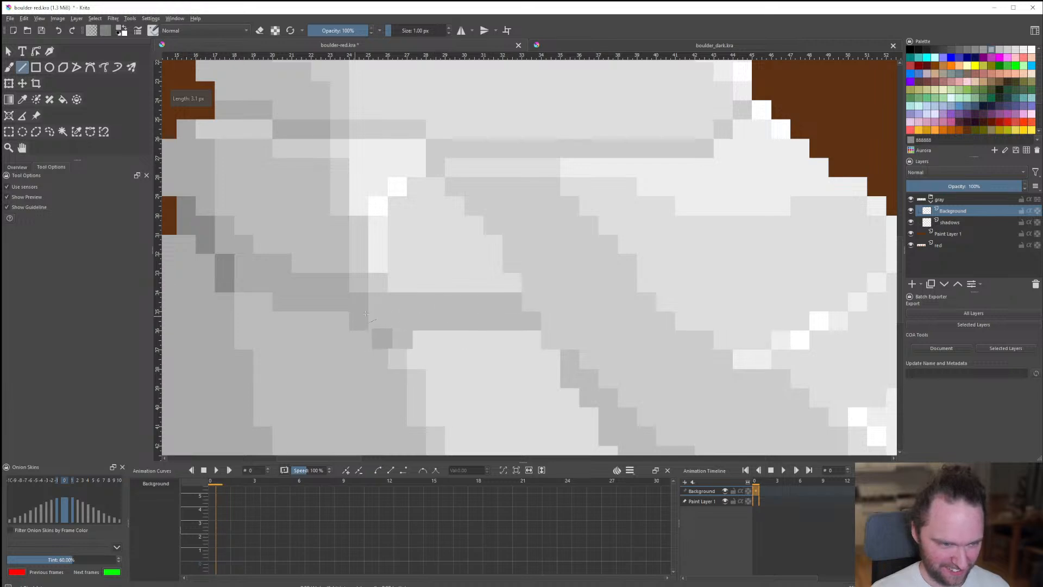
{"action": "left_click_drag", "start_coordinate": [382, 309], "coordinate": [385, 318]}
{"action": "scroll", "coordinate": [422, 322], "scroll_direction": "down", "scroll_amount": 8}
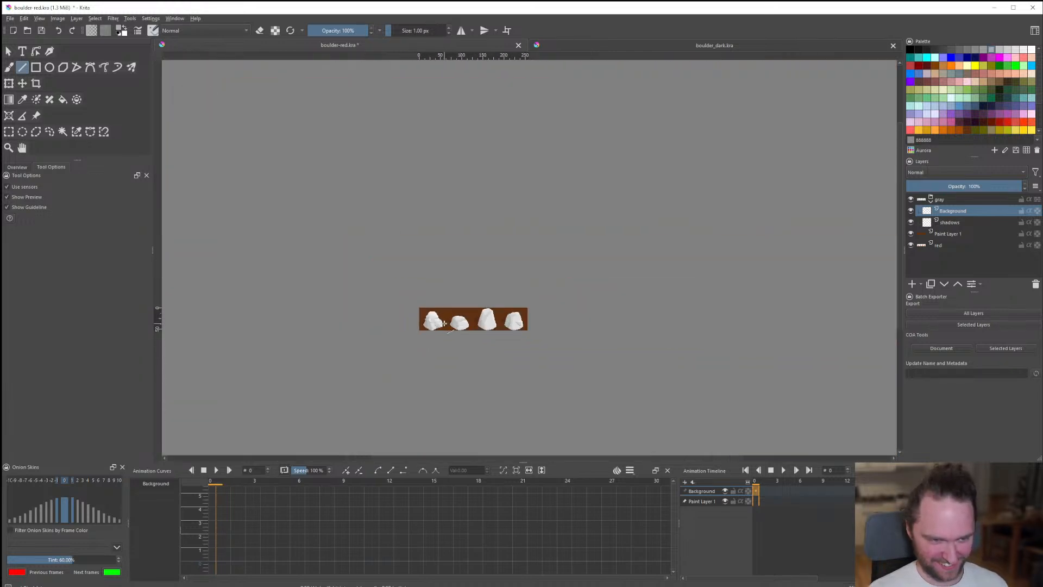
Continue the crack across the diagonal facet and the right face toward the first boulder's right edge, using grays sampled from the rock.
{"action": "scroll", "coordinate": [429, 323], "scroll_direction": "up", "scroll_amount": 8}
{"action": "left_click", "coordinate": [322, 333], "text": "ctrl"}
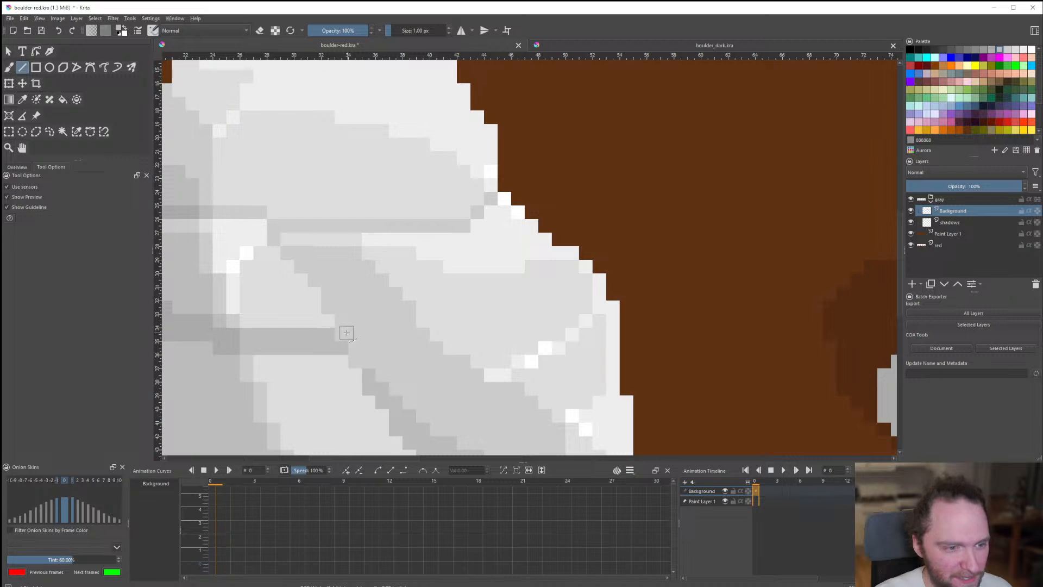
{"action": "left_click", "coordinate": [343, 334]}
{"action": "left_click_drag", "start_coordinate": [336, 340], "coordinate": [599, 336]}
{"action": "left_click", "coordinate": [599, 336], "text": "ctrl"}
{"action": "left_click_drag", "start_coordinate": [601, 294], "coordinate": [612, 308]}
{"action": "scroll", "coordinate": [498, 341], "scroll_direction": "down", "scroll_amount": 8}
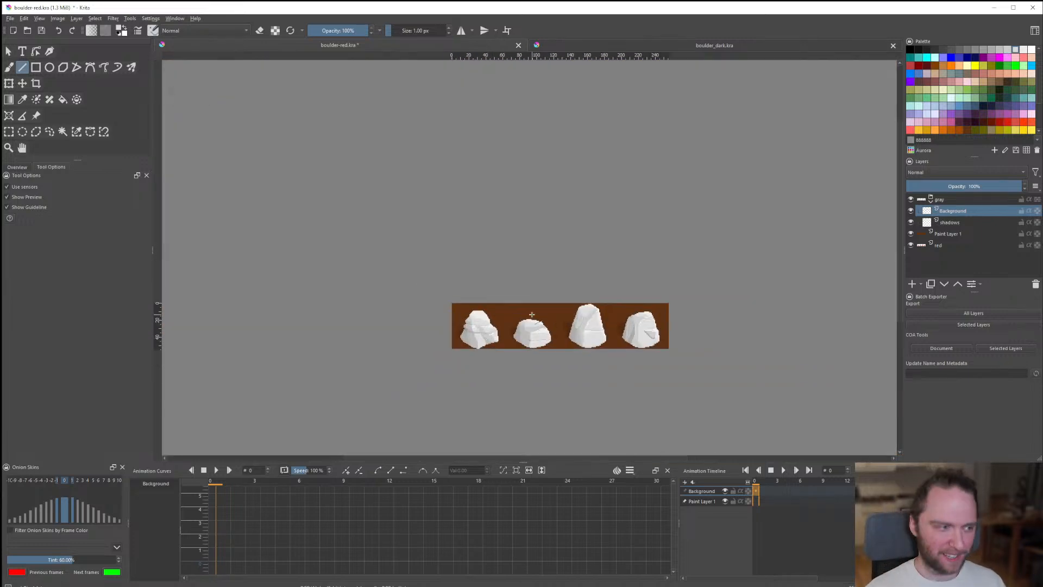
{"action": "scroll", "coordinate": [498, 333], "scroll_direction": "up", "scroll_amount": 8}
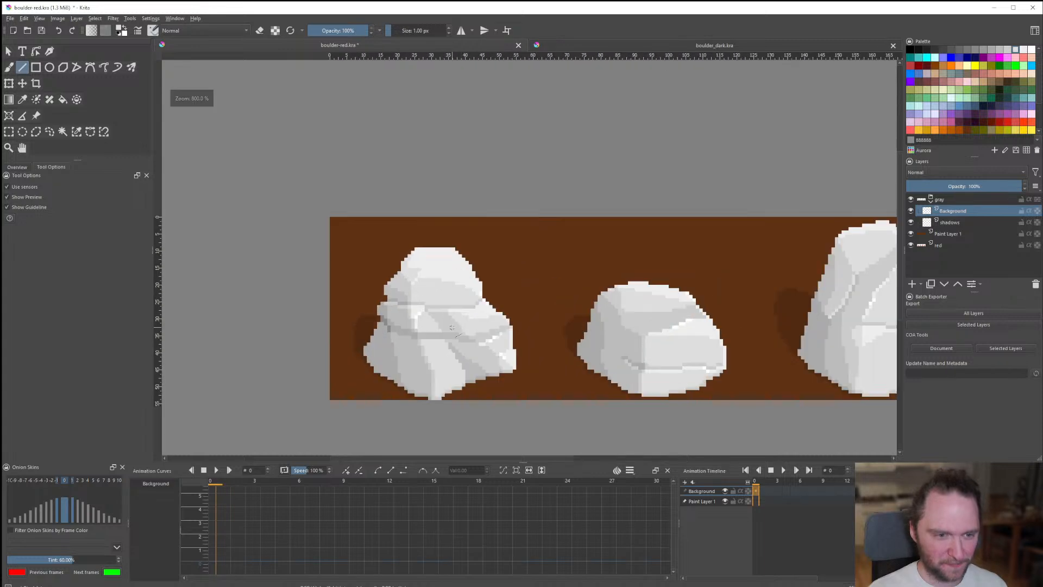
{"action": "scroll", "coordinate": [448, 324], "scroll_direction": "down", "scroll_amount": 8}
{"action": "scroll", "coordinate": [449, 325], "scroll_direction": "up", "scroll_amount": 8}
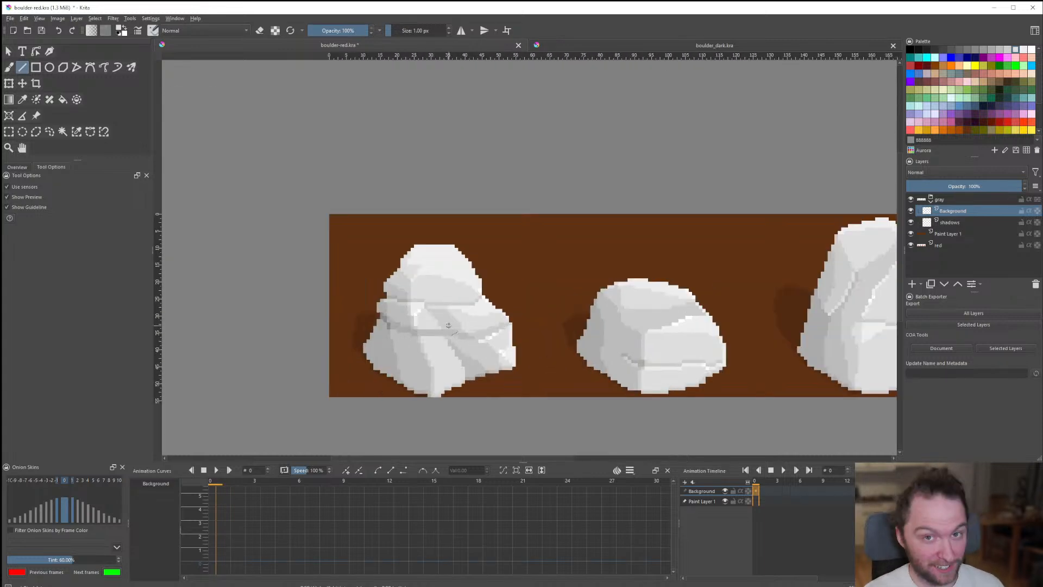
{"action": "scroll", "coordinate": [419, 363], "scroll_direction": "down", "scroll_amount": 6}
{"action": "scroll", "coordinate": [421, 373], "scroll_direction": "up", "scroll_amount": 1}
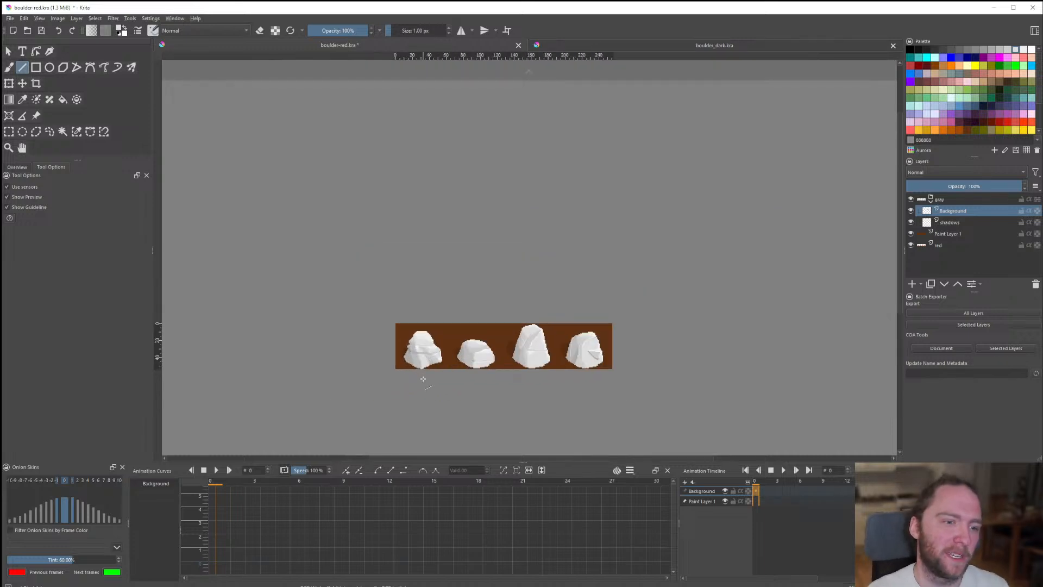
Draw a lower dark gray crack sloping down across the first boulder's dark left face from its outer edge.
{"action": "scroll", "coordinate": [428, 376], "scroll_direction": "up", "scroll_amount": 9}
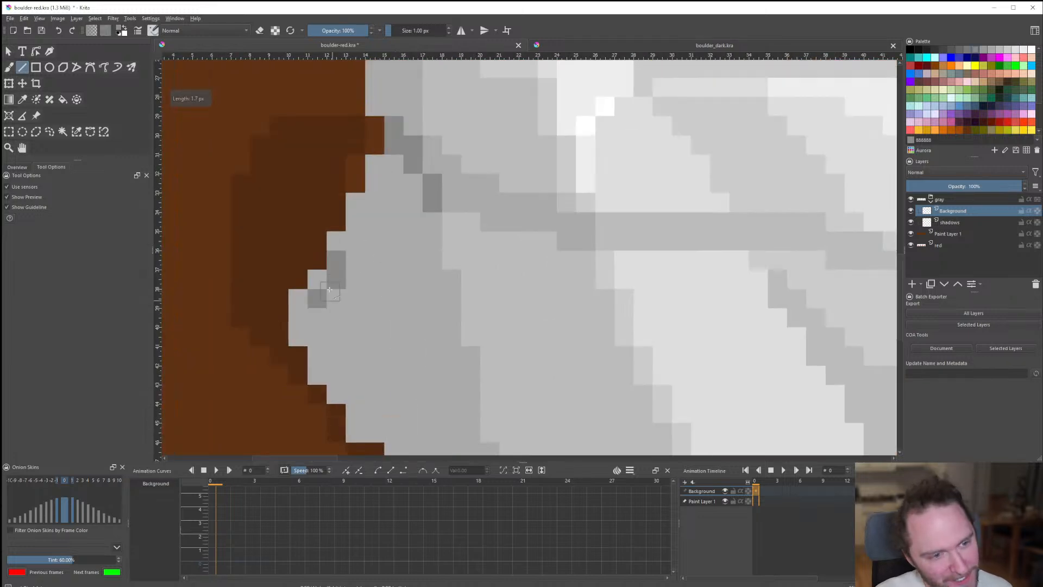
{"action": "scroll", "coordinate": [313, 296], "scroll_direction": "down", "scroll_amount": 9}
{"action": "scroll", "coordinate": [343, 333], "scroll_direction": "up", "scroll_amount": 9}
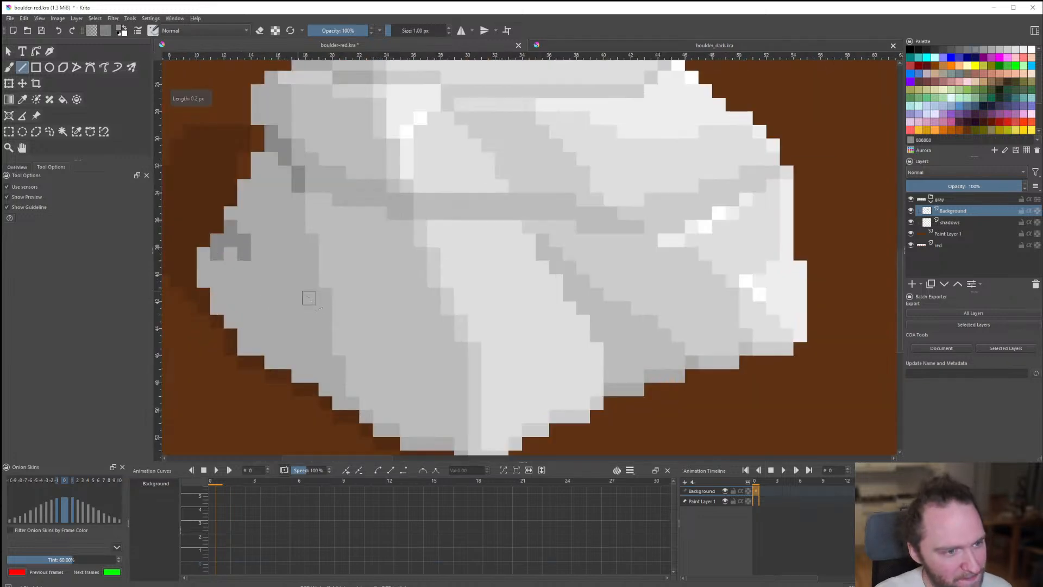
{"action": "left_click_drag", "start_coordinate": [300, 294], "coordinate": [320, 313]}
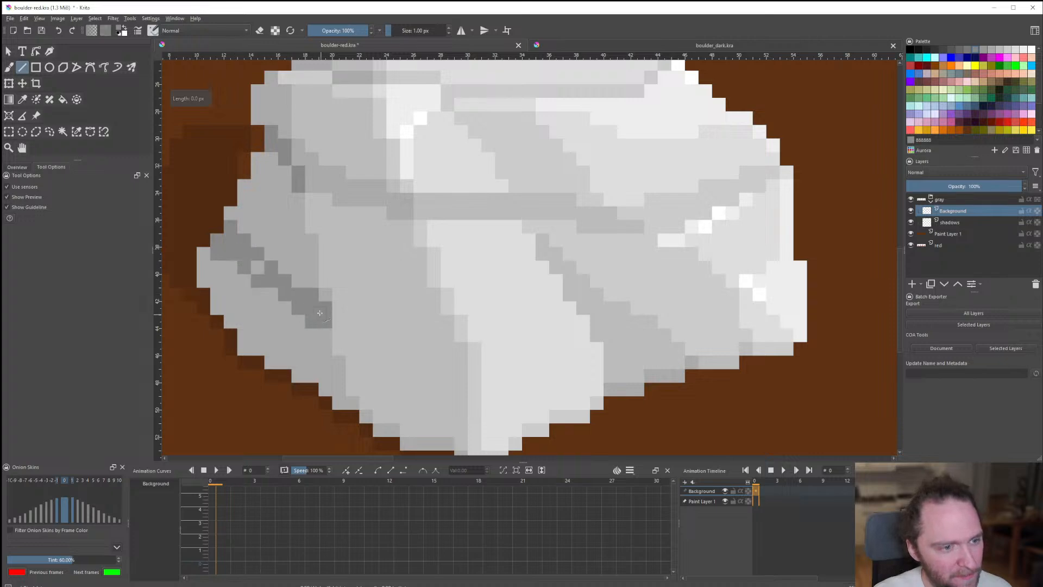
{"action": "scroll", "coordinate": [257, 269], "scroll_direction": "down", "scroll_amount": 10}
{"action": "scroll", "coordinate": [353, 326], "scroll_direction": "up", "scroll_amount": 3}
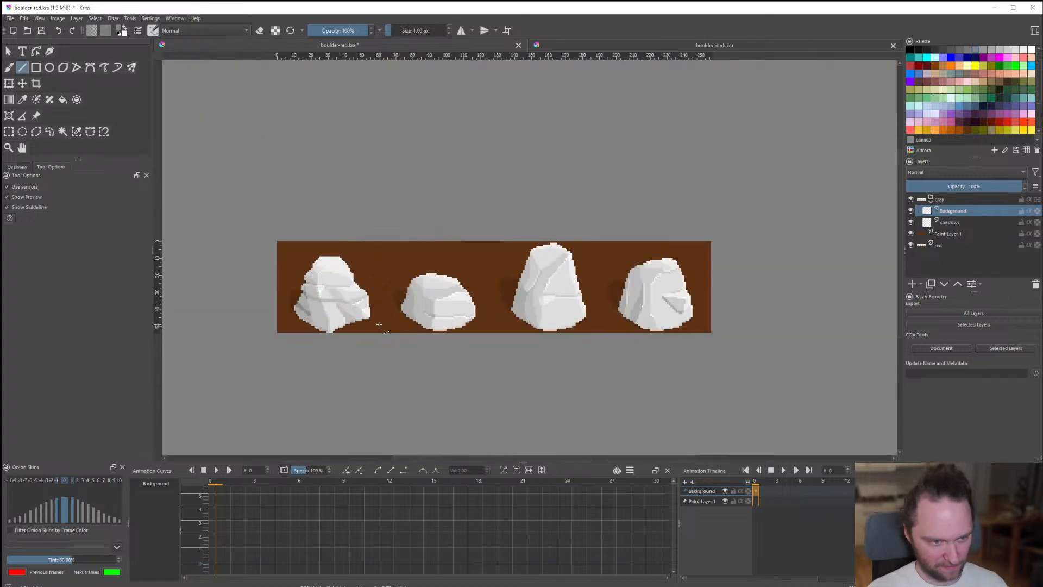
{"action": "scroll", "coordinate": [328, 296], "scroll_direction": "up", "scroll_amount": 5}
{"action": "scroll", "coordinate": [328, 296], "scroll_direction": "down", "scroll_amount": 7}
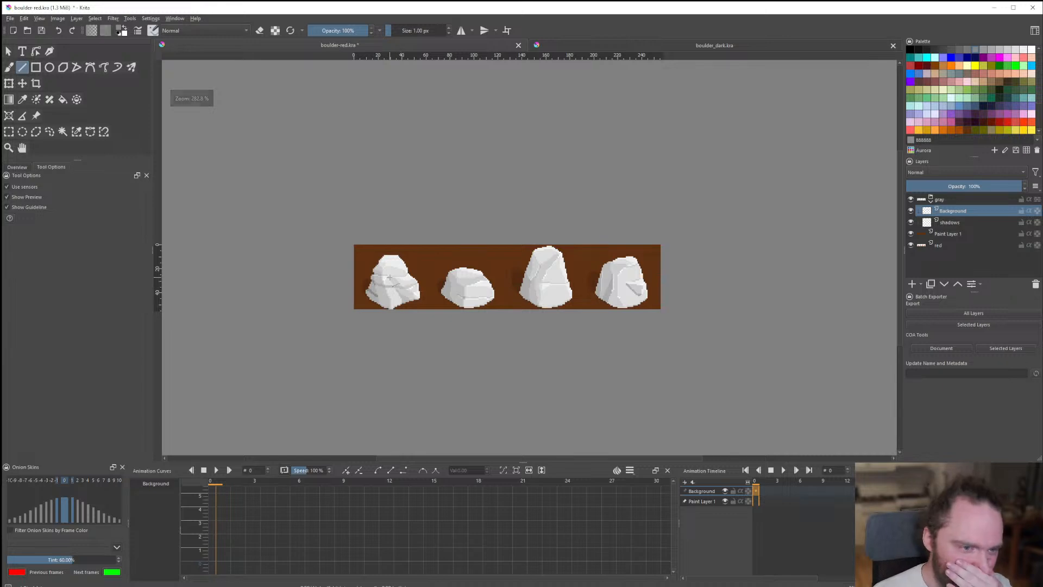
Continue the lower crack across the mid-gray left face to the first boulder's central ridge with a two-pixel-thick gray band.
{"action": "scroll", "coordinate": [342, 317], "scroll_direction": "up", "scroll_amount": 5}
{"action": "scroll", "coordinate": [342, 317], "scroll_direction": "up", "scroll_amount": 5}
{"action": "scroll", "coordinate": [320, 264], "scroll_direction": "down", "scroll_amount": 7}
{"action": "scroll", "coordinate": [298, 288], "scroll_direction": "up", "scroll_amount": 6}
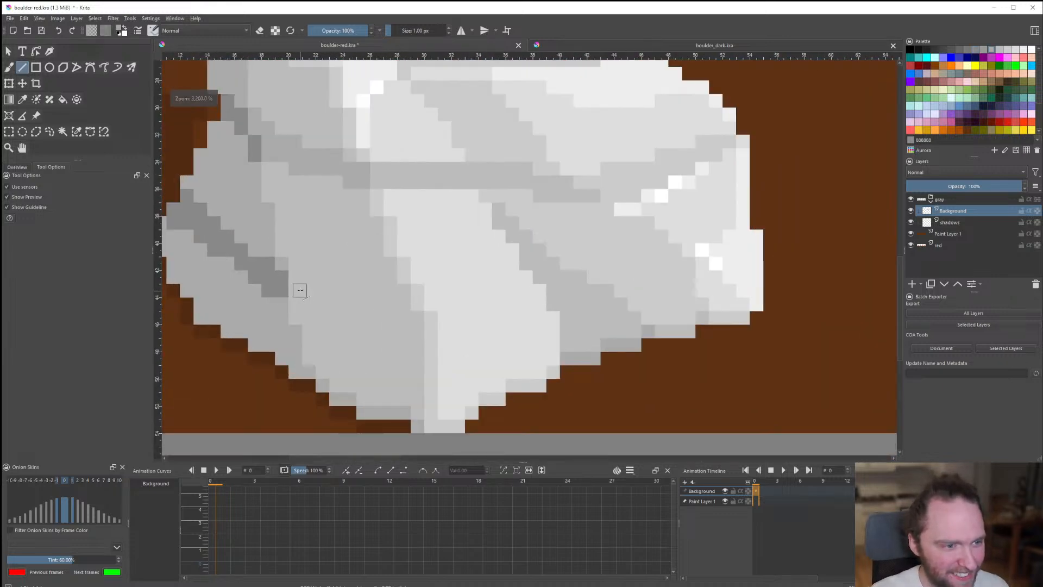
{"action": "mouse_move", "coordinate": [301, 290]}
{"action": "left_mouse_down"}
{"action": "mouse_move", "coordinate": [360, 324]}
{"action": "mouse_move", "coordinate": [414, 324]}
{"action": "left_mouse_up"}
{"action": "left_click_drag", "start_coordinate": [320, 293], "coordinate": [403, 302]}
{"action": "scroll", "coordinate": [317, 323], "scroll_direction": "down", "scroll_amount": 6}
{"action": "scroll", "coordinate": [333, 329], "scroll_direction": "up", "scroll_amount": 3}
{"action": "scroll", "coordinate": [322, 315], "scroll_direction": "up", "scroll_amount": 3}
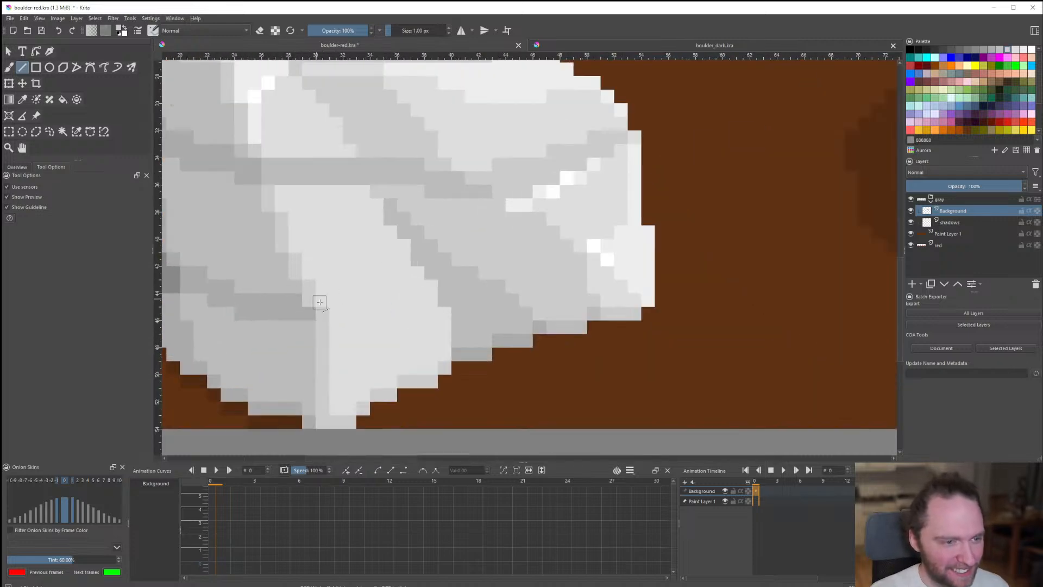
Extend the lower crack as a two-pixel-high light gray band over the ridge and light front face to the shaded diagonal facet.
{"action": "left_click_drag", "start_coordinate": [321, 300], "coordinate": [425, 300]}
{"action": "left_click_drag", "start_coordinate": [341, 315], "coordinate": [442, 319]}
{"action": "scroll", "coordinate": [443, 319], "scroll_direction": "down", "scroll_amount": 3}
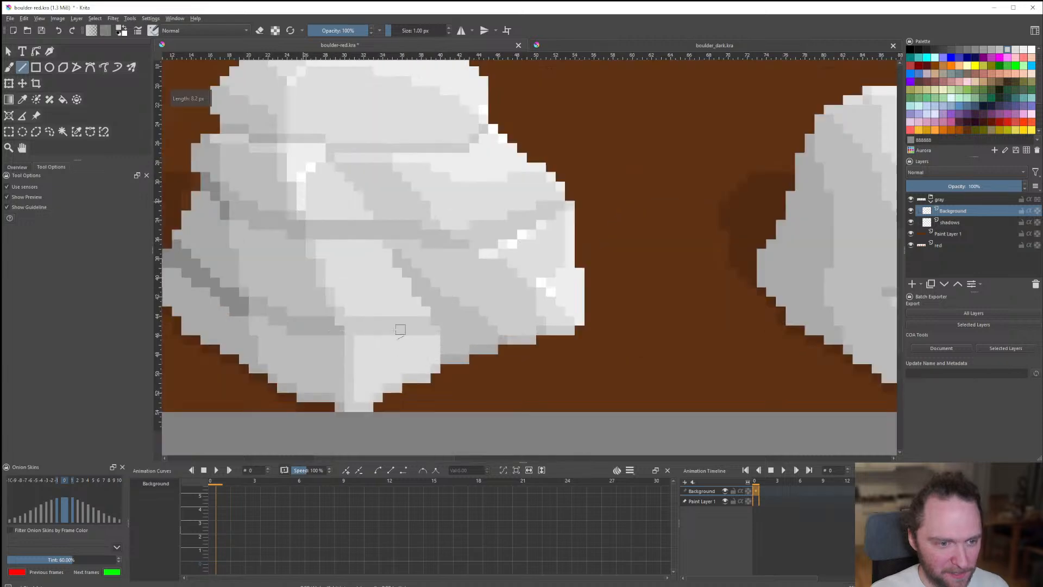
{"action": "scroll", "coordinate": [400, 331], "scroll_direction": "up", "scroll_amount": 3}
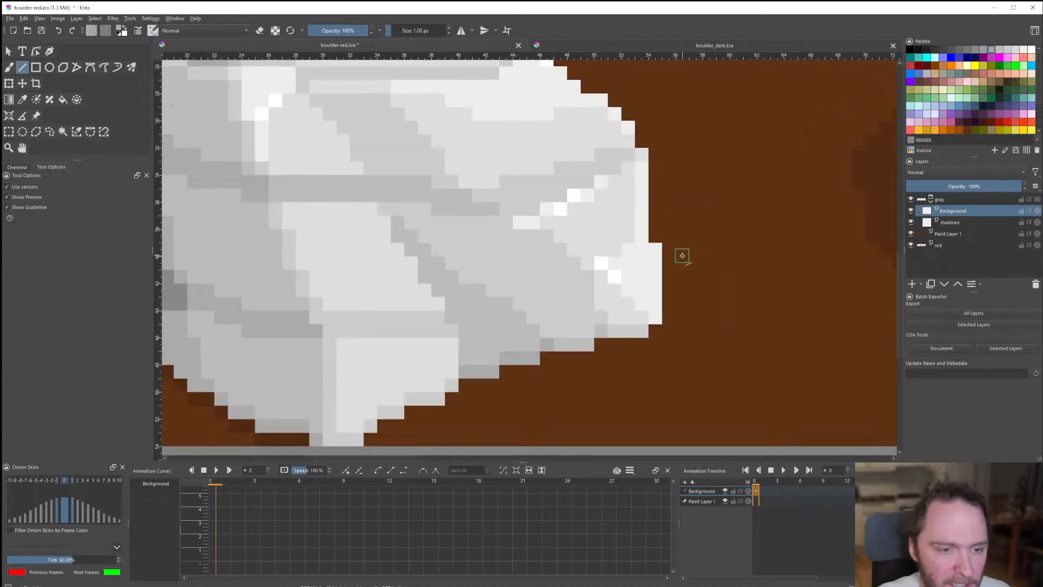
Carry the lower crack onto the edge of the shaded diagonal facet with darker gray pixels.
{"action": "mouse_move", "coordinate": [462, 324]}
{"action": "left_mouse_down"}
{"action": "mouse_move", "coordinate": [470, 310]}
{"action": "mouse_move", "coordinate": [473, 328]}
{"action": "left_mouse_up"}
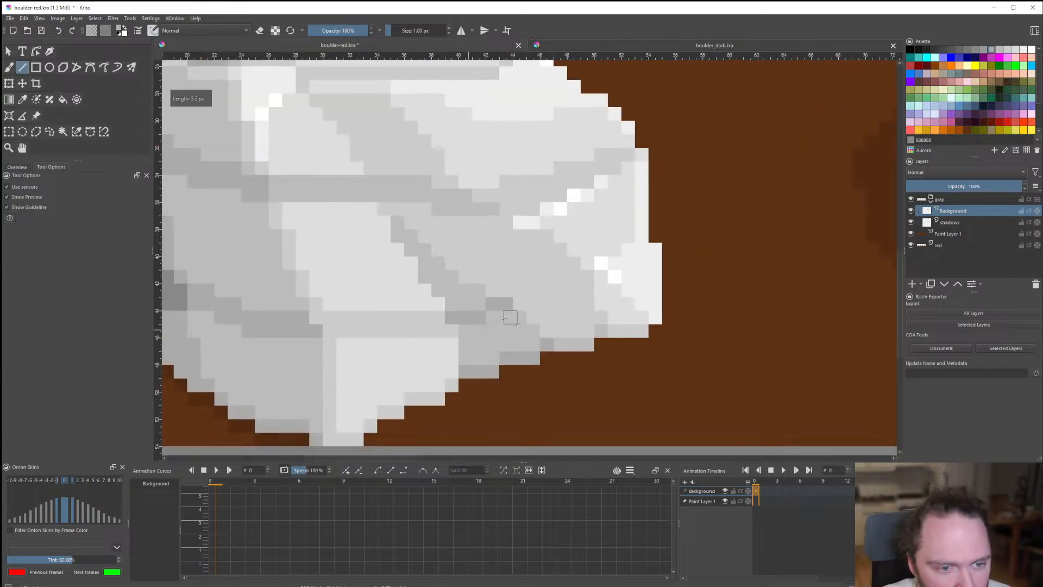
{"action": "scroll", "coordinate": [508, 316], "scroll_direction": "down", "scroll_amount": 6}
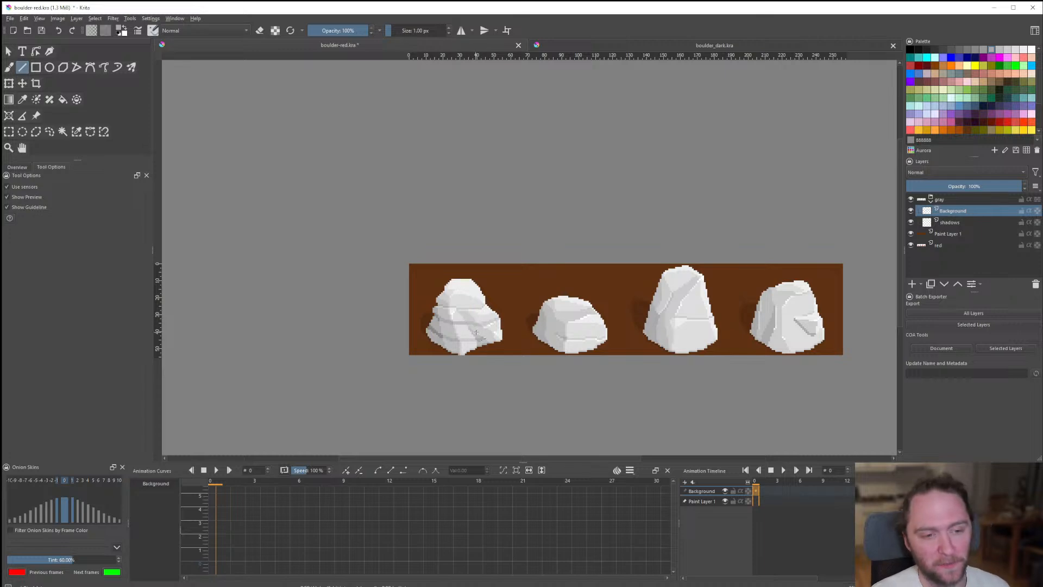
{"action": "scroll", "coordinate": [450, 315], "scroll_direction": "up", "scroll_amount": 6}
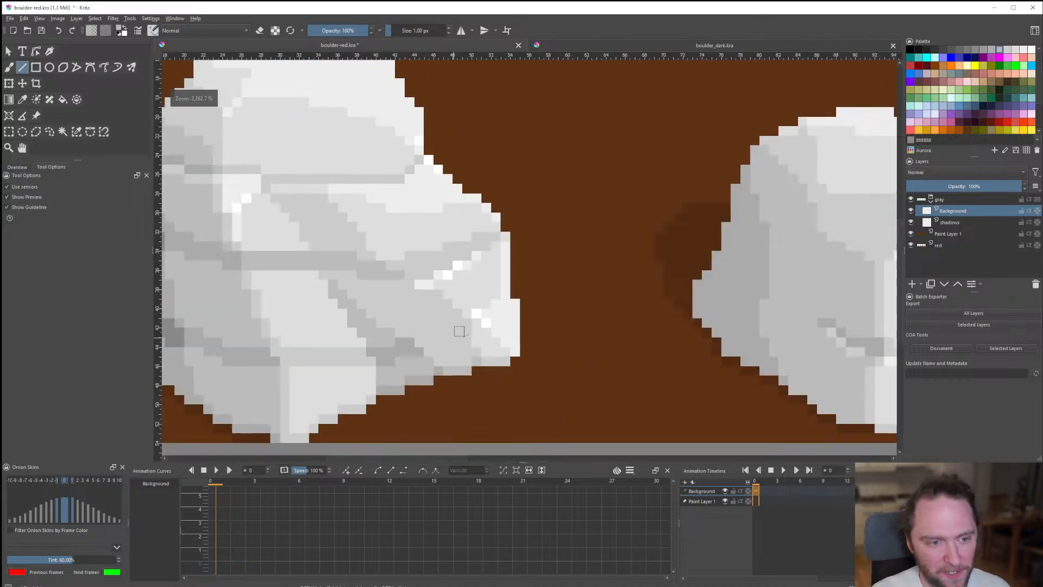
Draw the lower crack's mid-gray continuation rising across the diagonal facet to the first boulder's light right face.
{"action": "scroll", "coordinate": [459, 330], "scroll_direction": "up", "scroll_amount": 3}
{"action": "mouse_move", "coordinate": [409, 375]}
{"action": "left_mouse_down"}
{"action": "mouse_move", "coordinate": [494, 307]}
{"action": "mouse_move", "coordinate": [438, 361]}
{"action": "mouse_move", "coordinate": [482, 343]}
{"action": "left_mouse_up"}
{"action": "left_click", "coordinate": [464, 346]}
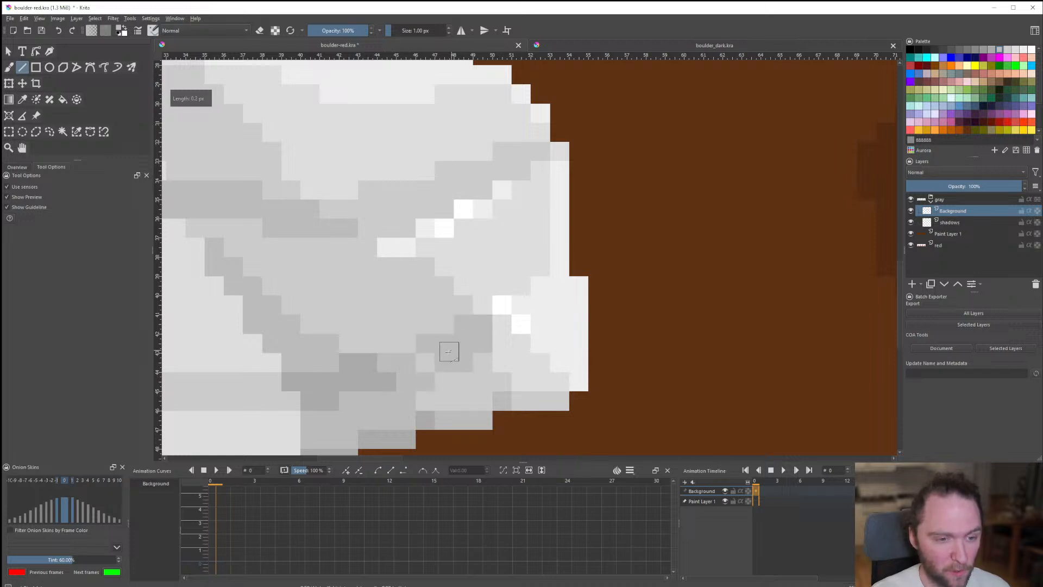
{"action": "left_click", "coordinate": [430, 361]}
{"action": "scroll", "coordinate": [437, 354], "scroll_direction": "down", "scroll_amount": 3}
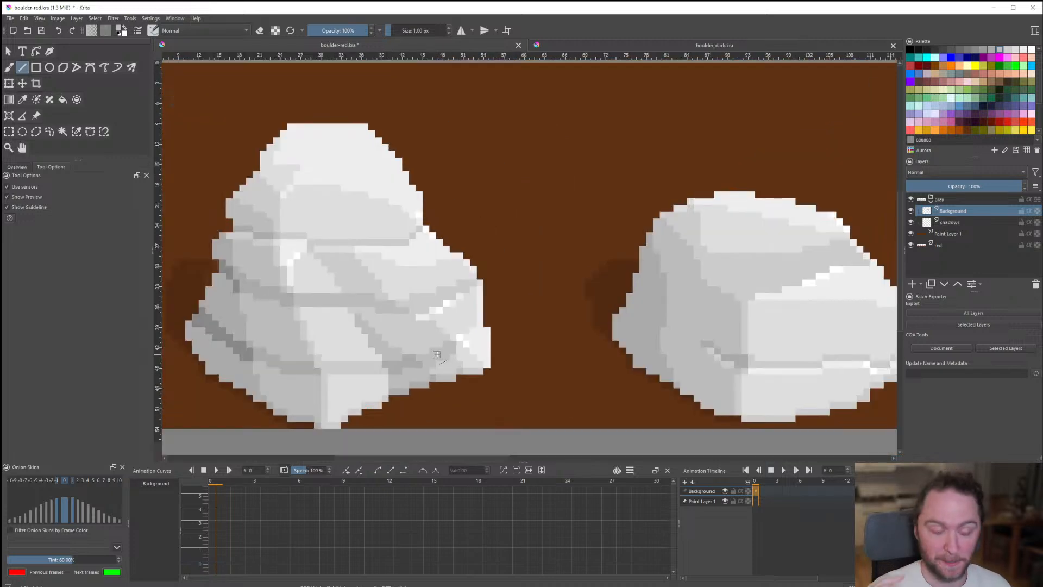
{"action": "scroll", "coordinate": [341, 337], "scroll_direction": "down", "scroll_amount": 2}
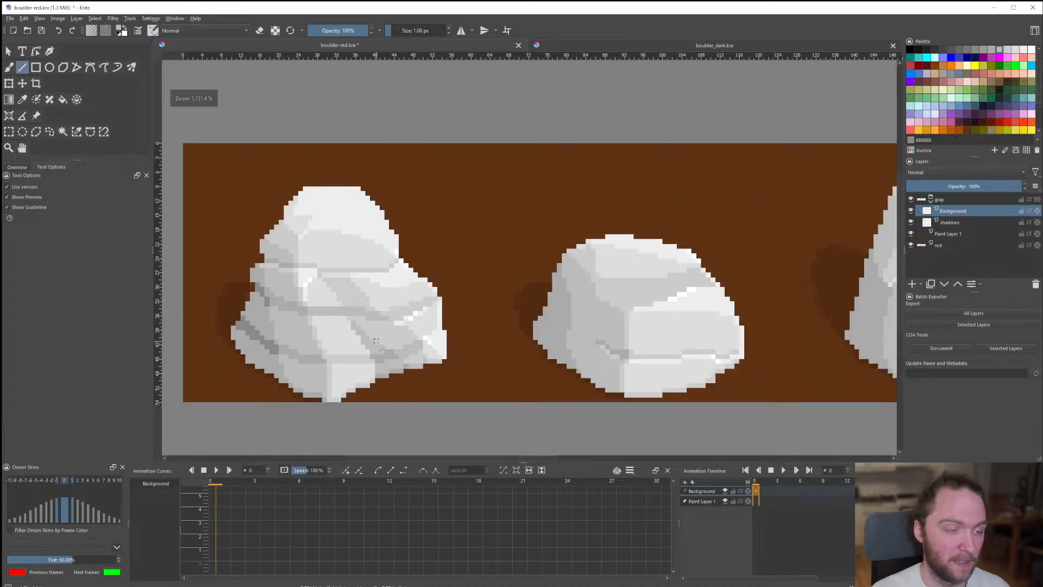
Continue the lower crack diagonally upward across the light right face, drawing gray pixels through the upper white highlight pixel.
{"action": "scroll", "coordinate": [461, 335], "scroll_direction": "up", "scroll_amount": 5}
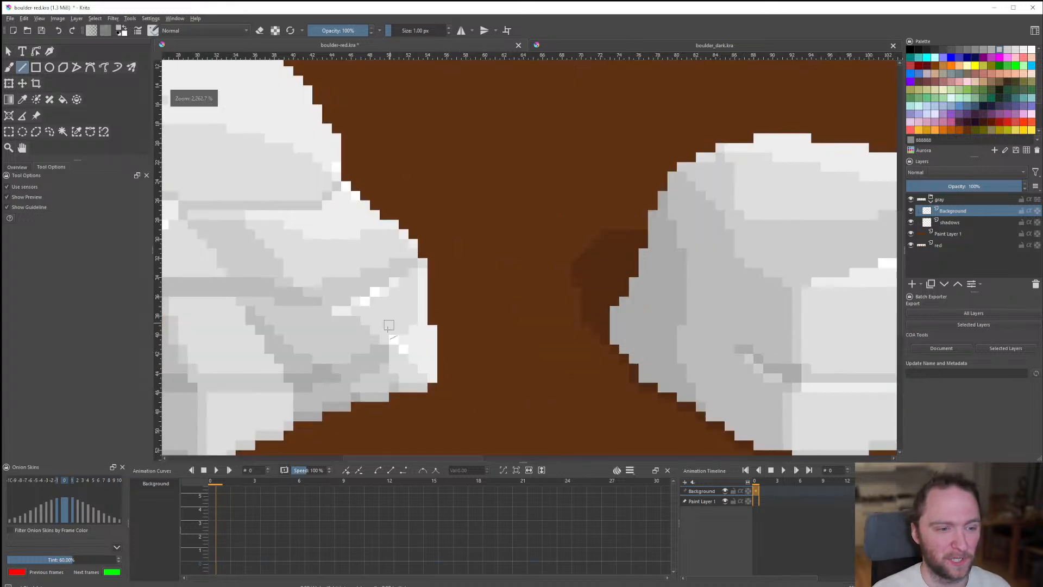
{"action": "scroll", "coordinate": [421, 342], "scroll_direction": "down", "scroll_amount": 2}
{"action": "scroll", "coordinate": [406, 354], "scroll_direction": "up", "scroll_amount": 2}
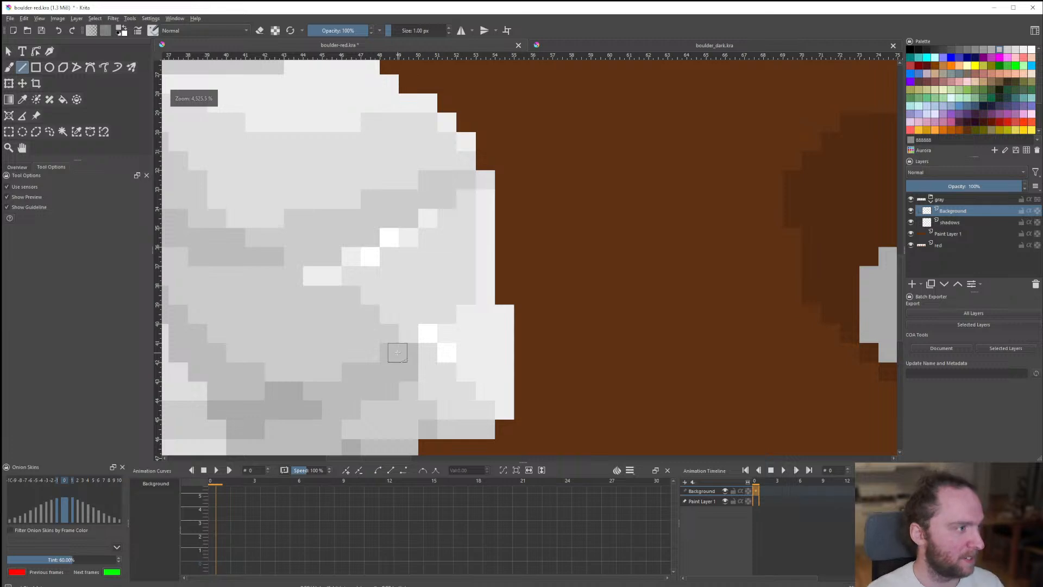
{"action": "scroll", "coordinate": [397, 352], "scroll_direction": "down", "scroll_amount": 3}
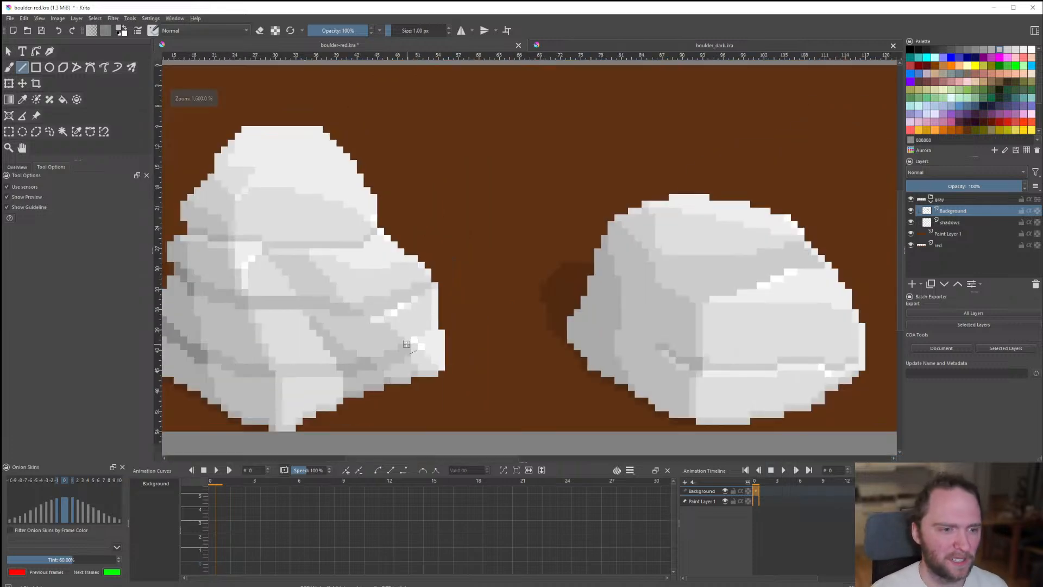
{"action": "scroll", "coordinate": [407, 344], "scroll_direction": "up", "scroll_amount": 3}
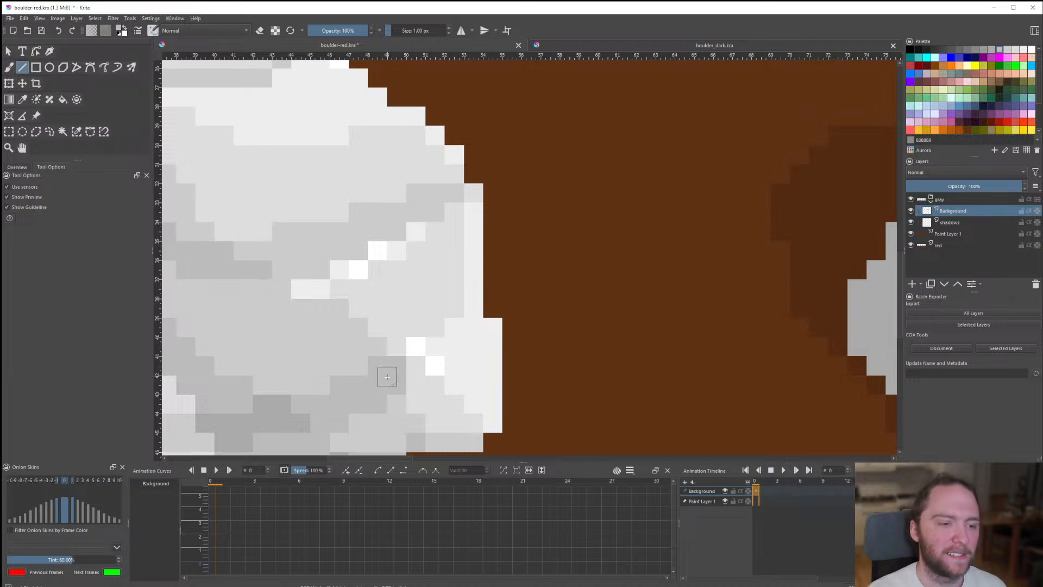
{"action": "scroll", "coordinate": [407, 359], "scroll_direction": "down", "scroll_amount": 3}
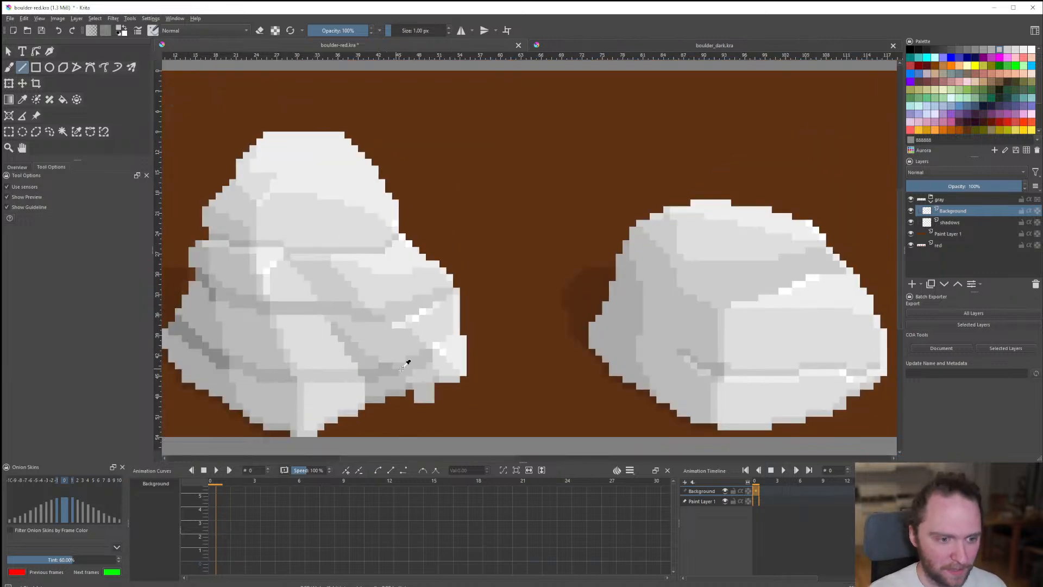
{"action": "scroll", "coordinate": [432, 344], "scroll_direction": "up", "scroll_amount": 3}
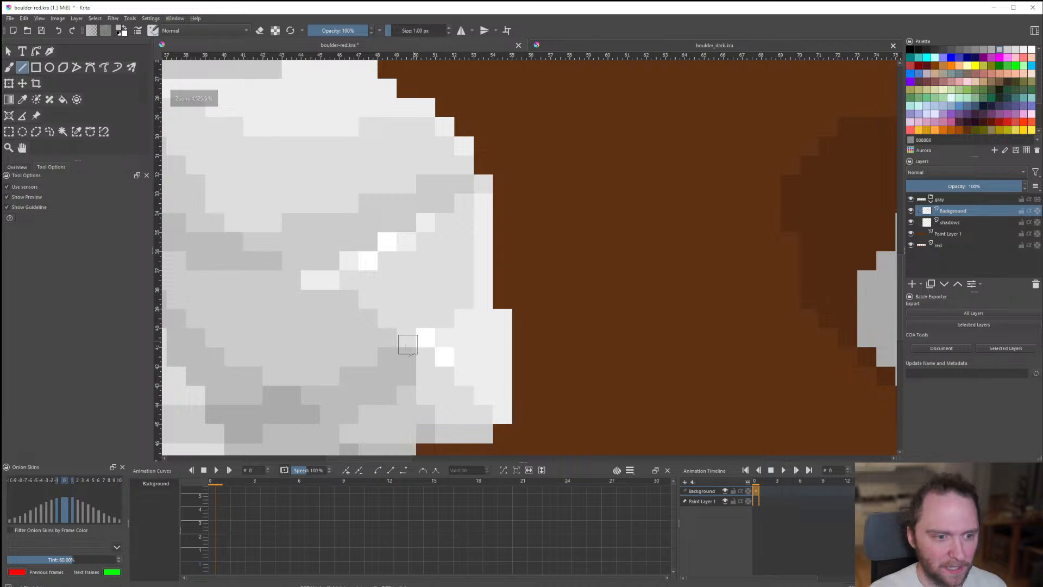
{"action": "left_click_drag", "start_coordinate": [423, 340], "coordinate": [457, 318]}
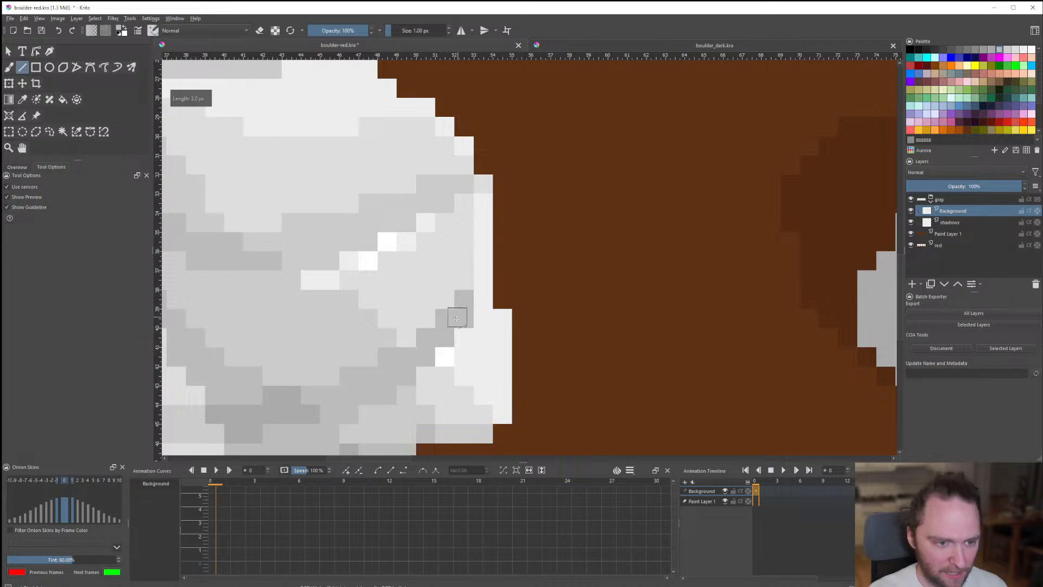
Touch up the top of the right-edge bulge beside the crack's end using light grays sampled from the rock.
{"action": "left_click", "coordinate": [383, 342], "text": "ctrl"}
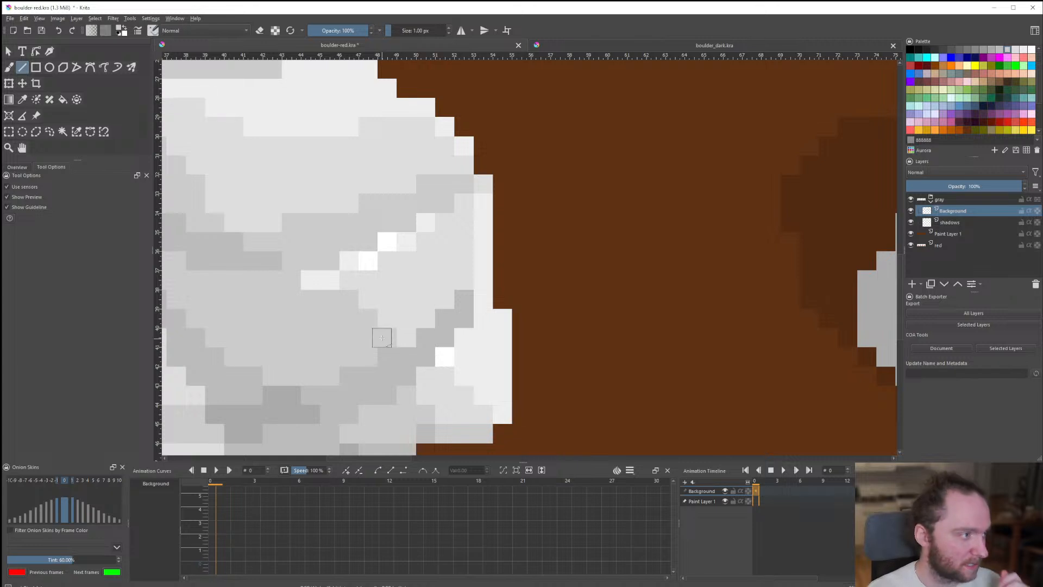
{"action": "left_click_drag", "start_coordinate": [477, 281], "coordinate": [499, 320]}
{"action": "left_click", "coordinate": [494, 333], "text": "ctrl"}
{"action": "left_click", "coordinate": [489, 320]}
{"action": "scroll", "coordinate": [496, 328], "scroll_direction": "down", "scroll_amount": 5}
{"action": "scroll", "coordinate": [496, 321], "scroll_direction": "up", "scroll_amount": 5}
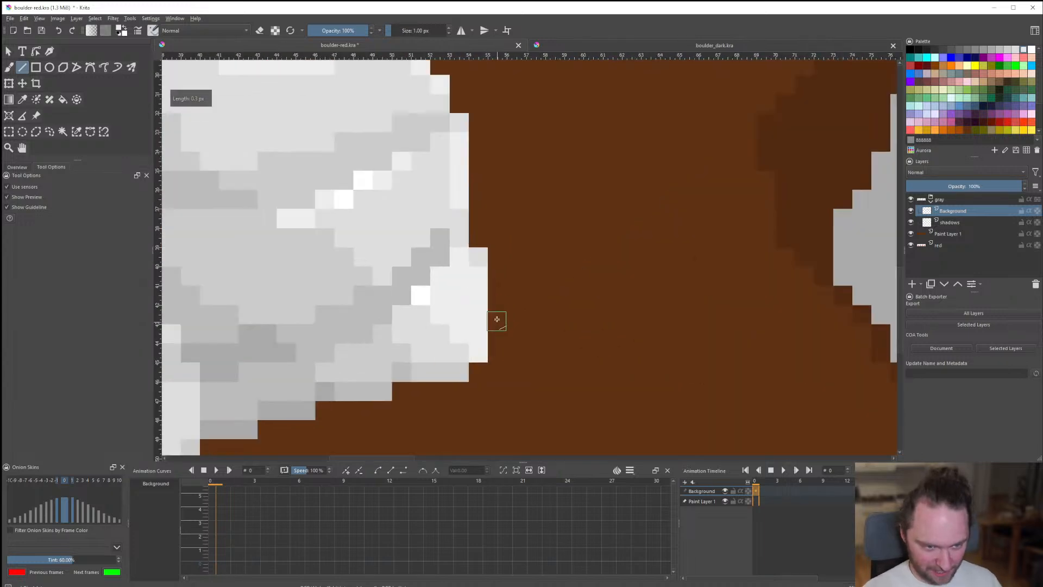
Compare the first boulder's layered crack shading with the other three boulders at overview and closer zoom.
{"action": "scroll", "coordinate": [483, 262], "scroll_direction": "down", "scroll_amount": 6}
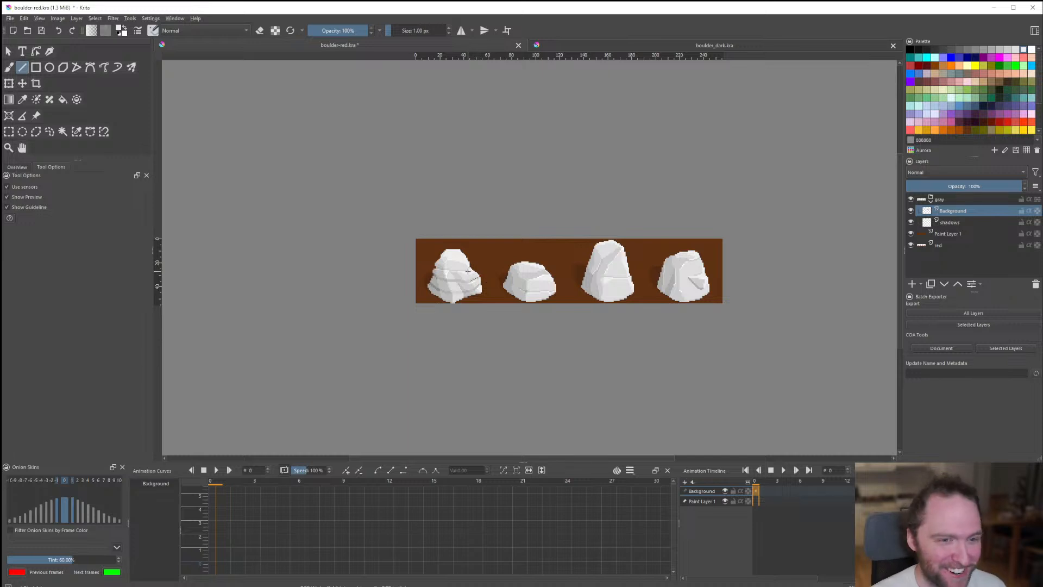
{"action": "scroll", "coordinate": [469, 270], "scroll_direction": "down", "scroll_amount": 2}
{"action": "scroll", "coordinate": [445, 279], "scroll_direction": "up", "scroll_amount": 4}
{"action": "scroll", "coordinate": [413, 314], "scroll_direction": "down", "scroll_amount": 1}
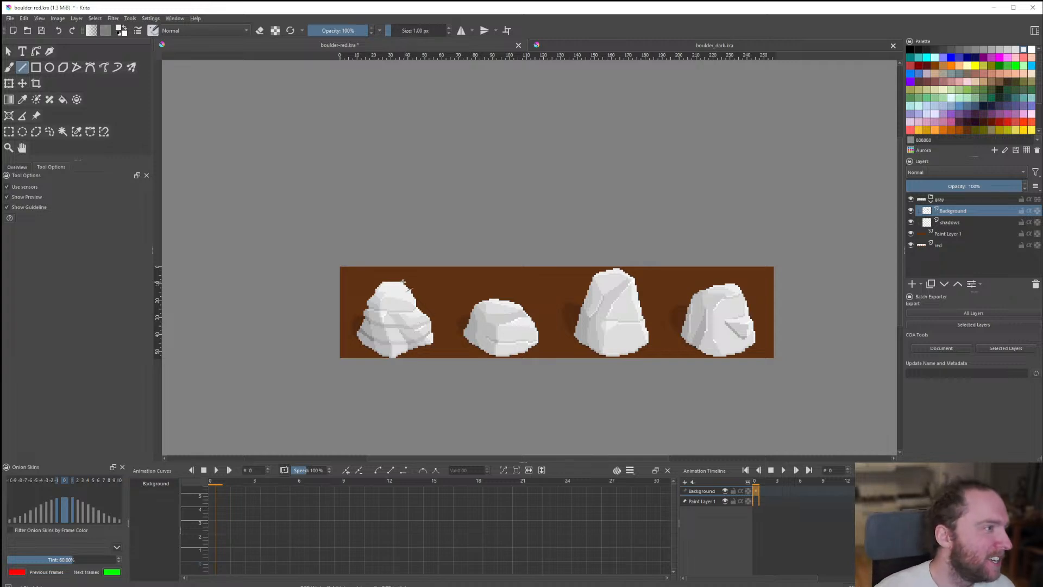
{"action": "scroll", "coordinate": [398, 316], "scroll_direction": "up", "scroll_amount": 4}
{"action": "scroll", "coordinate": [413, 321], "scroll_direction": "down", "scroll_amount": 3}
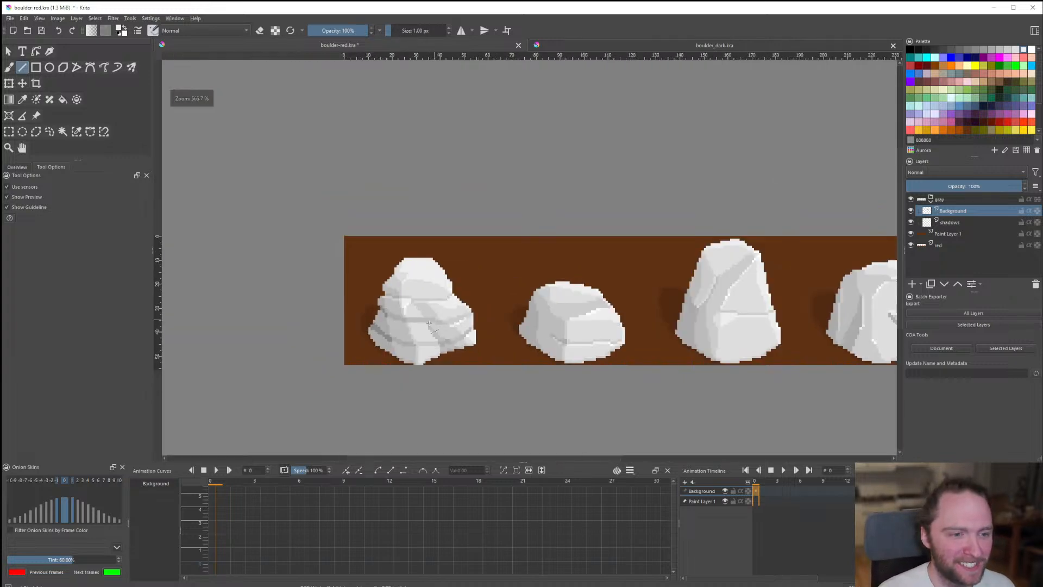
{"action": "scroll", "coordinate": [425, 323], "scroll_direction": "up", "scroll_amount": 2}
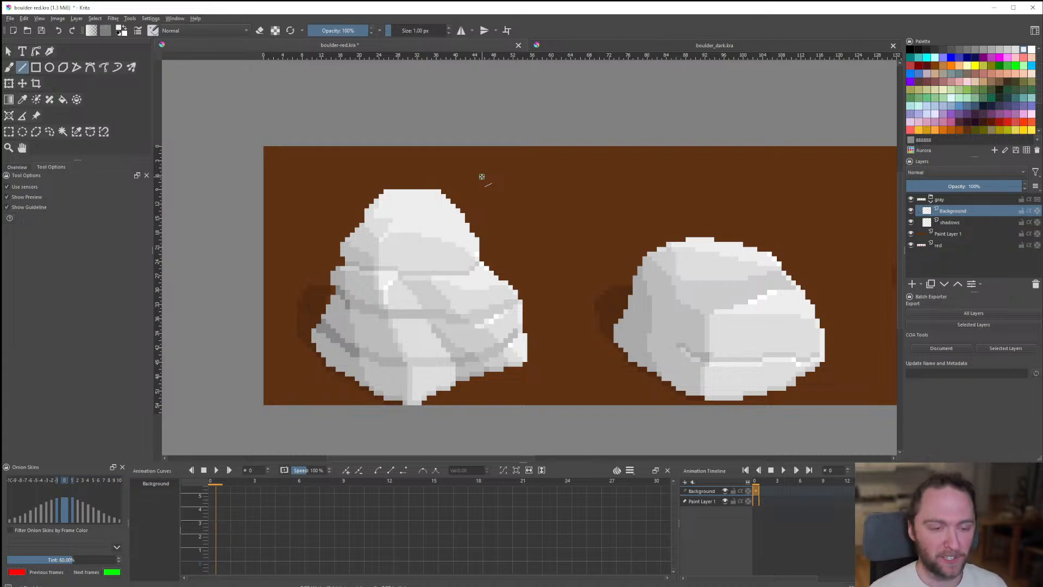
Thicken the upper crack beneath the first boulder's top block to two pixels high, using grays sampled from the adjoining faces.
{"action": "scroll", "coordinate": [385, 290], "scroll_direction": "up", "scroll_amount": 6}
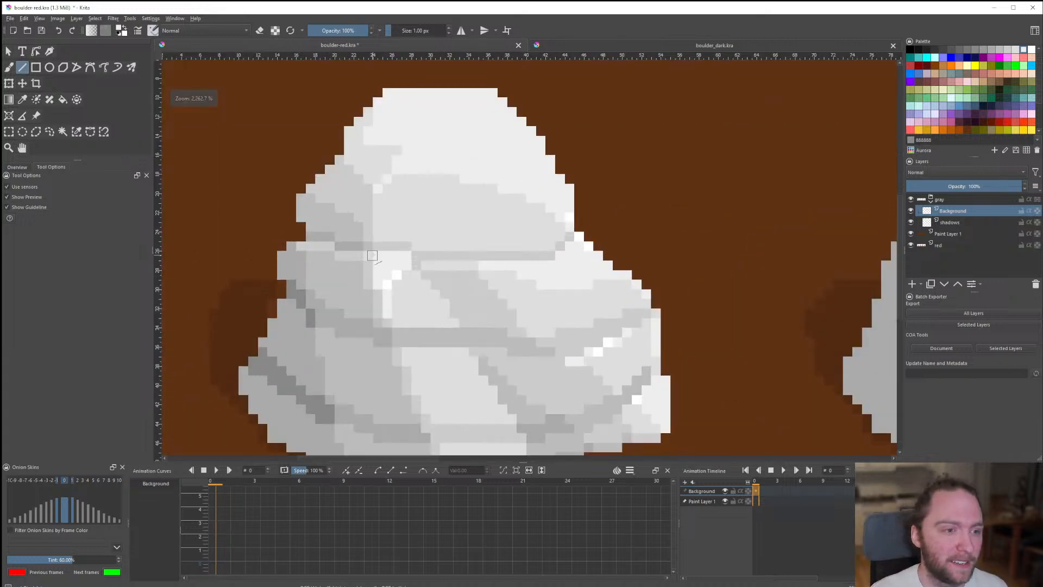
{"action": "mouse_move", "coordinate": [310, 216]}
{"action": "left_mouse_down"}
{"action": "mouse_move", "coordinate": [349, 209]}
{"action": "mouse_move", "coordinate": [377, 244]}
{"action": "mouse_move", "coordinate": [439, 219]}
{"action": "mouse_move", "coordinate": [741, 224]}
{"action": "left_mouse_up"}
{"action": "key", "text": "ctrl+z"}
{"action": "left_click", "coordinate": [364, 218]}
{"action": "left_click", "coordinate": [397, 233], "text": "ctrl"}
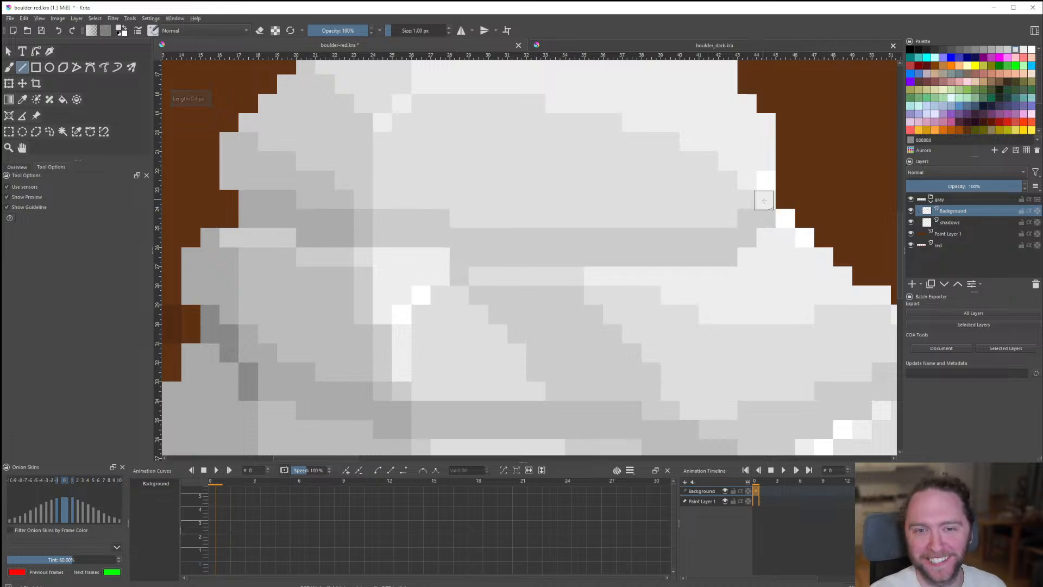
Replace the white highlight pixel above the upper crack's right end with a light gray sampled from the rock.
{"action": "scroll", "coordinate": [562, 318], "scroll_direction": "down", "scroll_amount": 2}
{"action": "scroll", "coordinate": [621, 268], "scroll_direction": "up", "scroll_amount": 3}
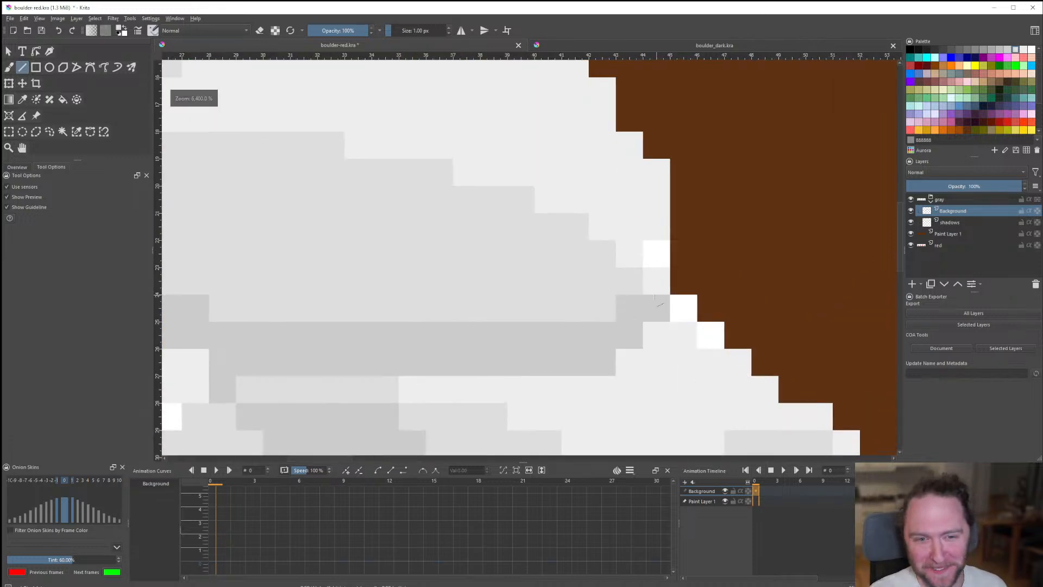
{"action": "left_click", "coordinate": [660, 282], "text": "ctrl"}
{"action": "left_click", "coordinate": [663, 253]}
{"action": "scroll", "coordinate": [605, 344], "scroll_direction": "down", "scroll_amount": 11}
{"action": "scroll", "coordinate": [616, 351], "scroll_direction": "up", "scroll_amount": 3}
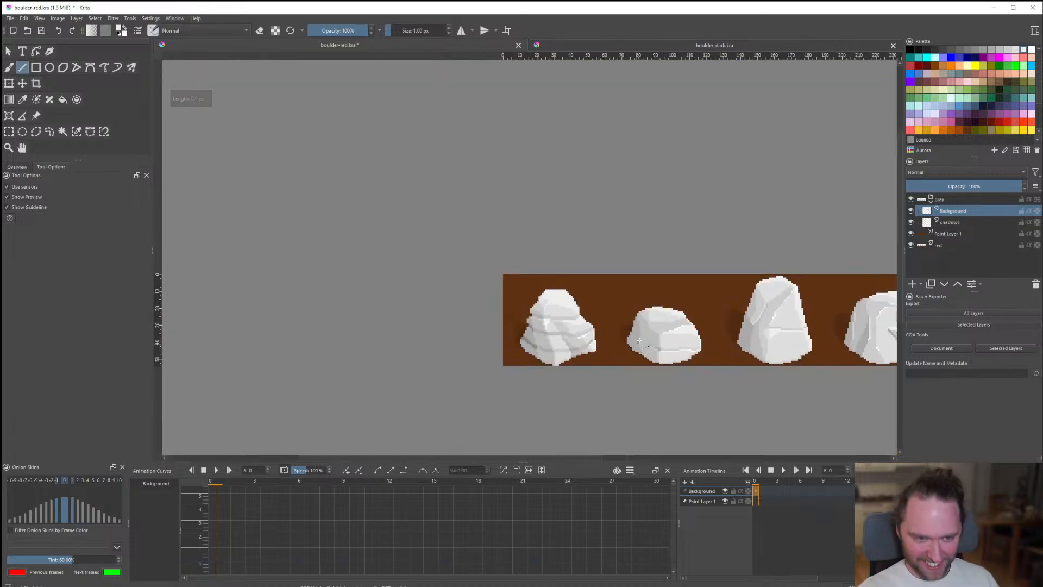
{"action": "scroll", "coordinate": [597, 337], "scroll_direction": "down", "scroll_amount": 2}
{"action": "scroll", "coordinate": [516, 304], "scroll_direction": "up", "scroll_amount": 1}
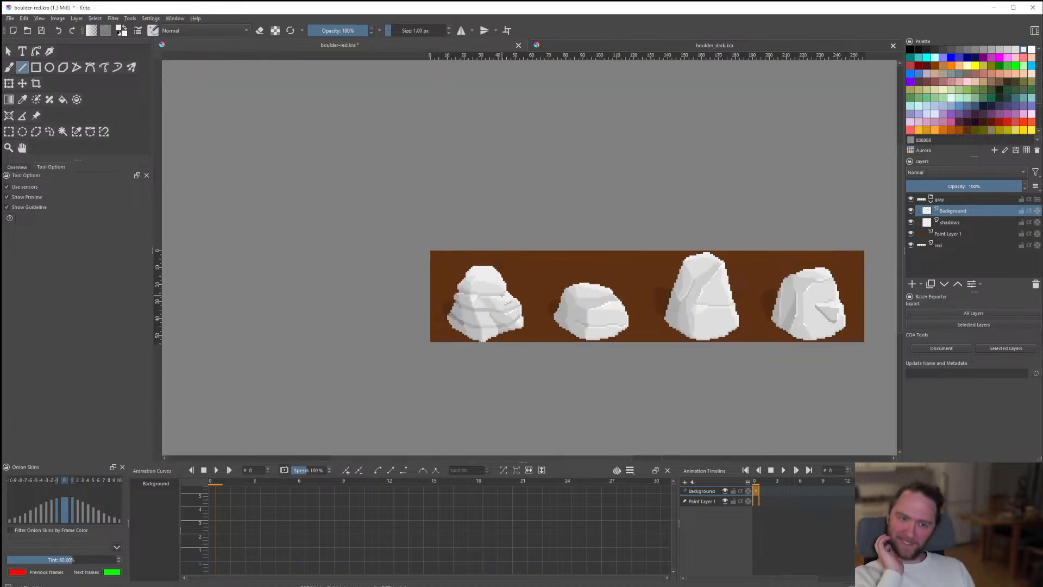
{"action": "scroll", "coordinate": [510, 277], "scroll_direction": "up", "scroll_amount": 3}
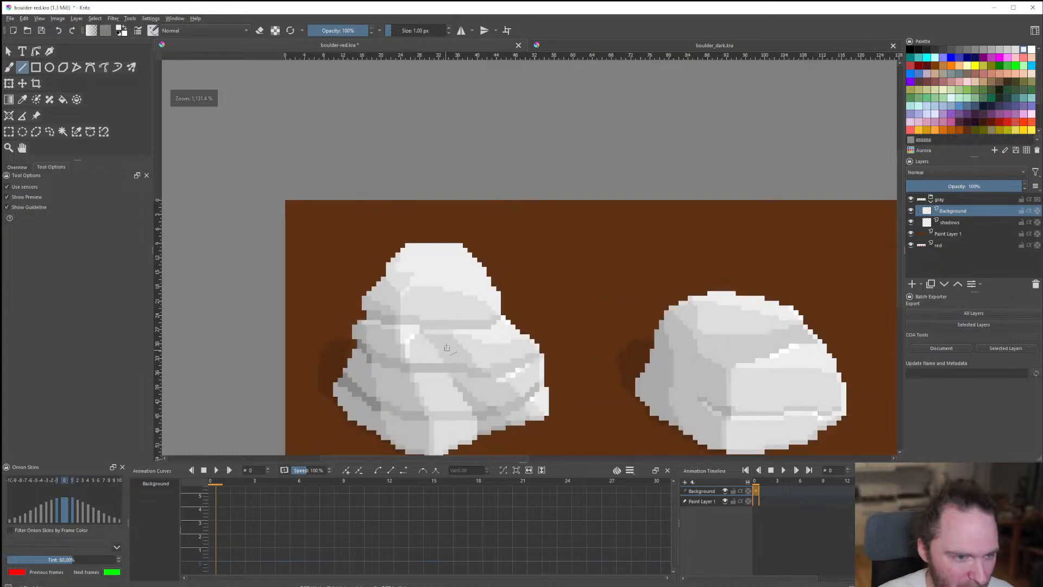
{"action": "scroll", "coordinate": [394, 315], "scroll_direction": "down", "scroll_amount": 4}
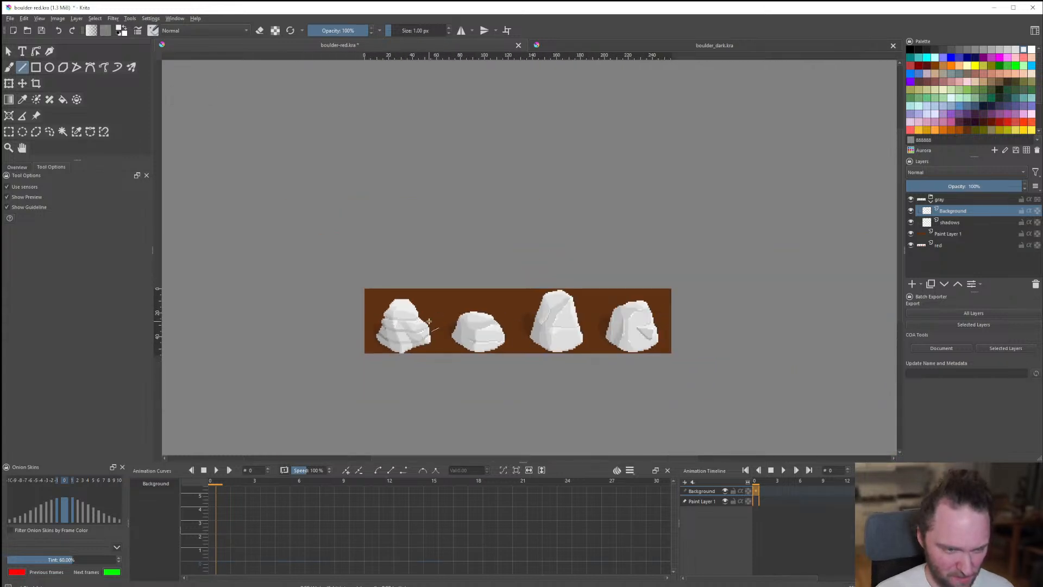
Extend the first boulder's left edge outward at the middle crack and carry the crack's sampled dark gray out to the new edge.
{"action": "scroll", "coordinate": [386, 335], "scroll_direction": "up", "scroll_amount": 5}
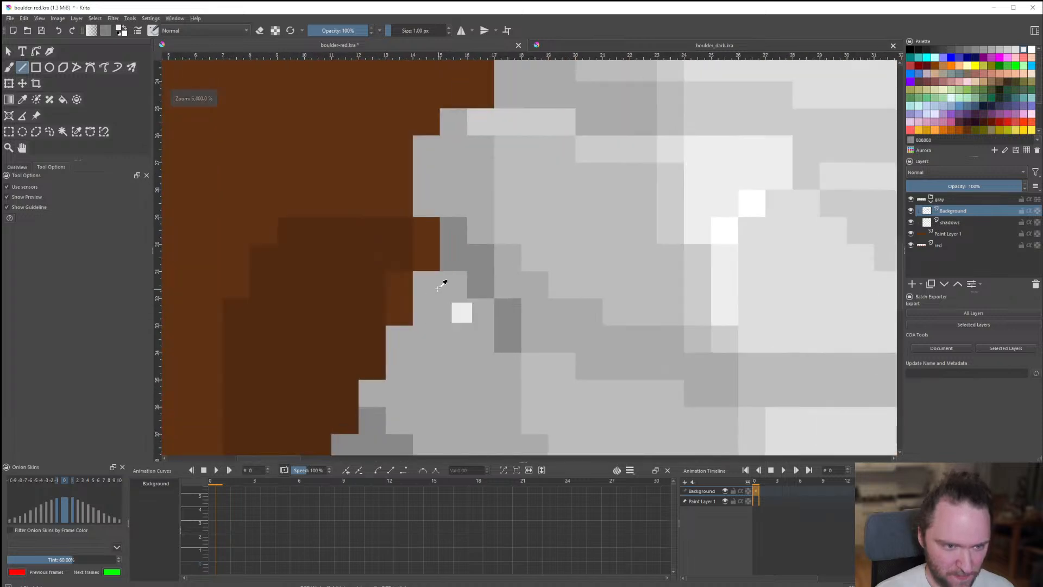
{"action": "left_click_drag", "start_coordinate": [401, 258], "coordinate": [409, 202]}
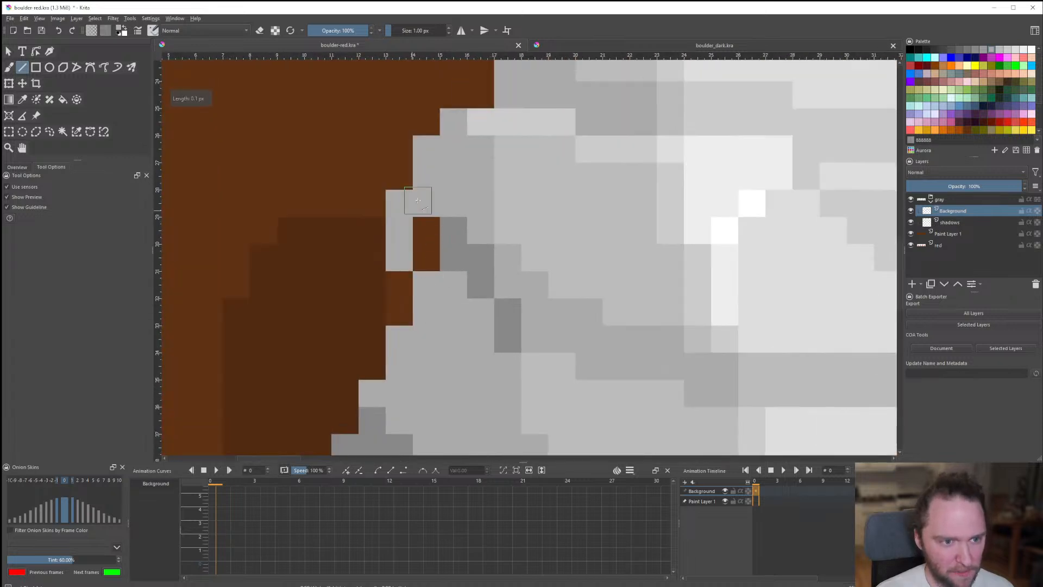
{"action": "mouse_move", "coordinate": [433, 235]}
{"action": "left_mouse_down"}
{"action": "mouse_move", "coordinate": [434, 268]}
{"action": "mouse_move", "coordinate": [434, 235]}
{"action": "mouse_move", "coordinate": [434, 254]}
{"action": "left_mouse_up"}
{"action": "left_click", "coordinate": [461, 257], "text": "ctrl"}
{"action": "left_click_drag", "start_coordinate": [401, 213], "coordinate": [401, 256]}
{"action": "scroll", "coordinate": [408, 265], "scroll_direction": "down", "scroll_amount": 9}
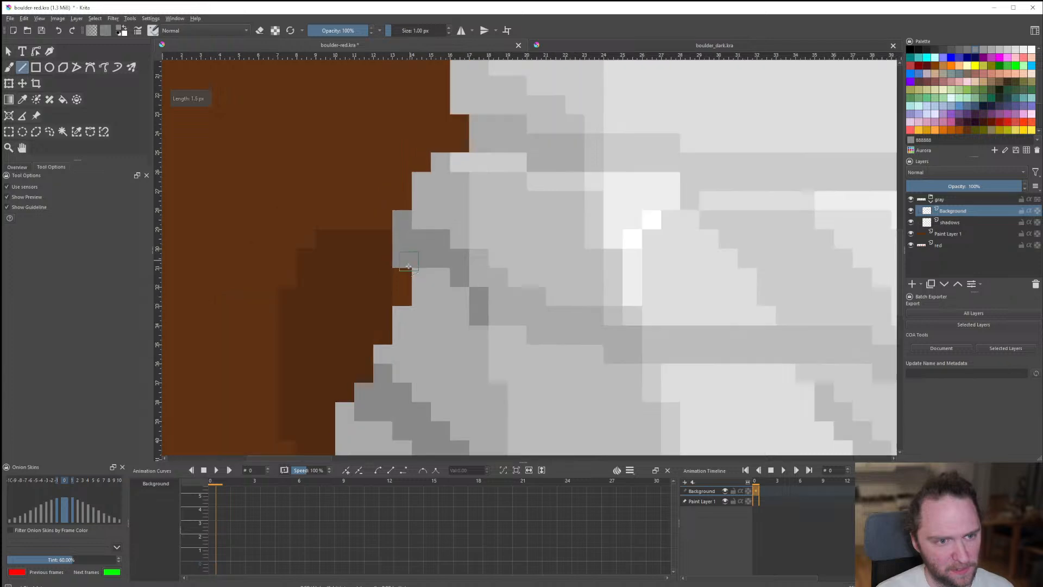
{"action": "scroll", "coordinate": [443, 298], "scroll_direction": "up", "scroll_amount": 9}
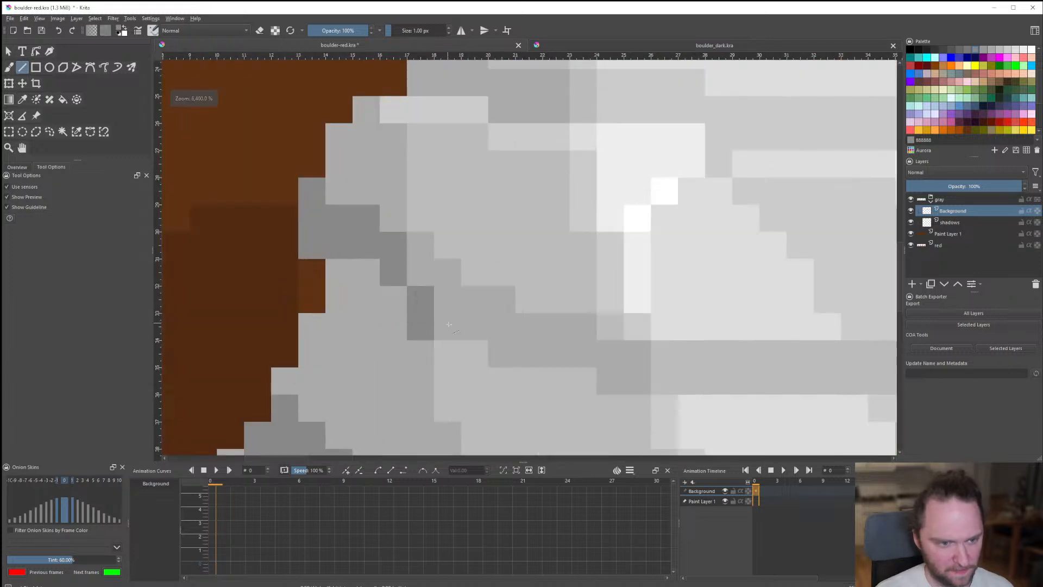
{"action": "left_click_drag", "start_coordinate": [420, 296], "coordinate": [421, 325]}
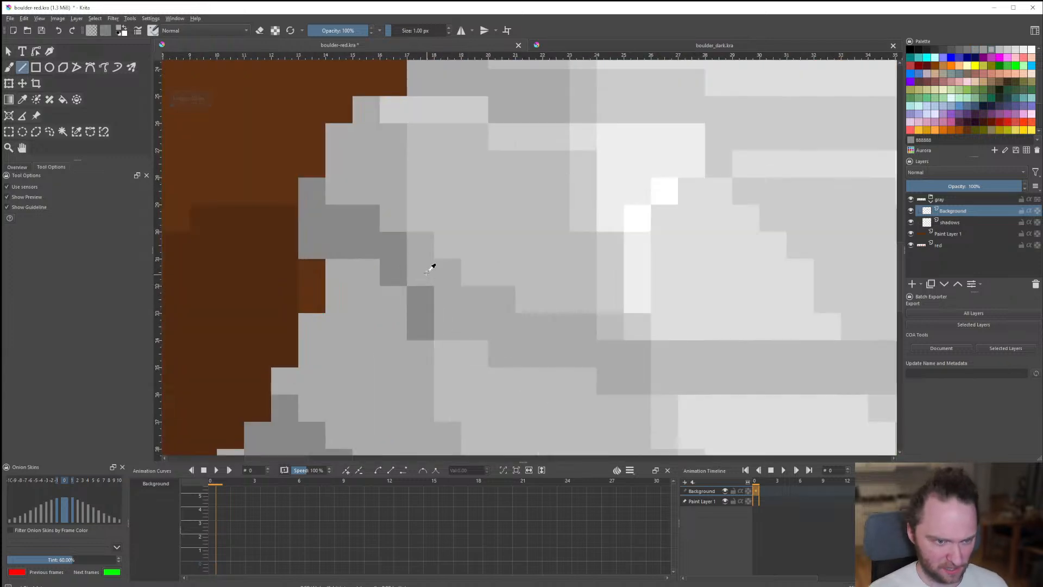
{"action": "scroll", "coordinate": [426, 287], "scroll_direction": "down", "scroll_amount": 9}
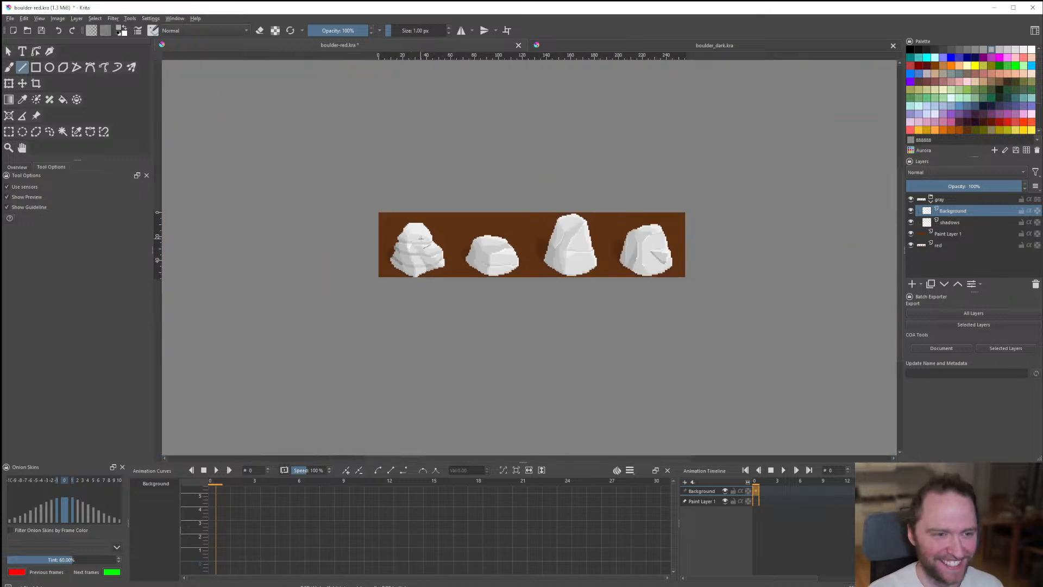
Darken the left end of the first boulder's upper crack with the same dark gray.
{"action": "scroll", "coordinate": [410, 247], "scroll_direction": "up", "scroll_amount": 6}
{"action": "scroll", "coordinate": [380, 273], "scroll_direction": "down", "scroll_amount": 6}
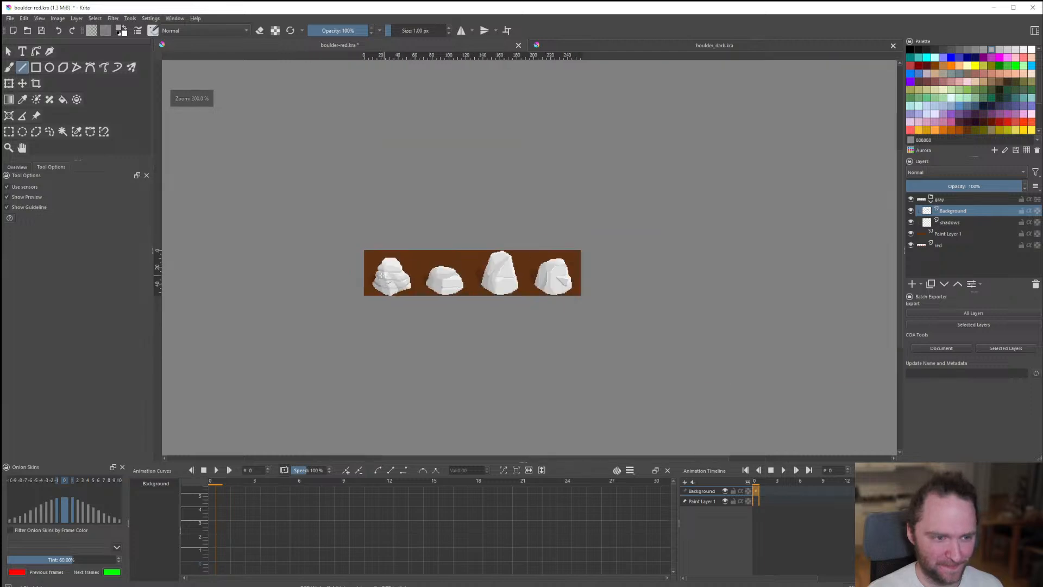
{"action": "scroll", "coordinate": [381, 273], "scroll_direction": "up", "scroll_amount": 9}
{"action": "left_click", "coordinate": [389, 151]}
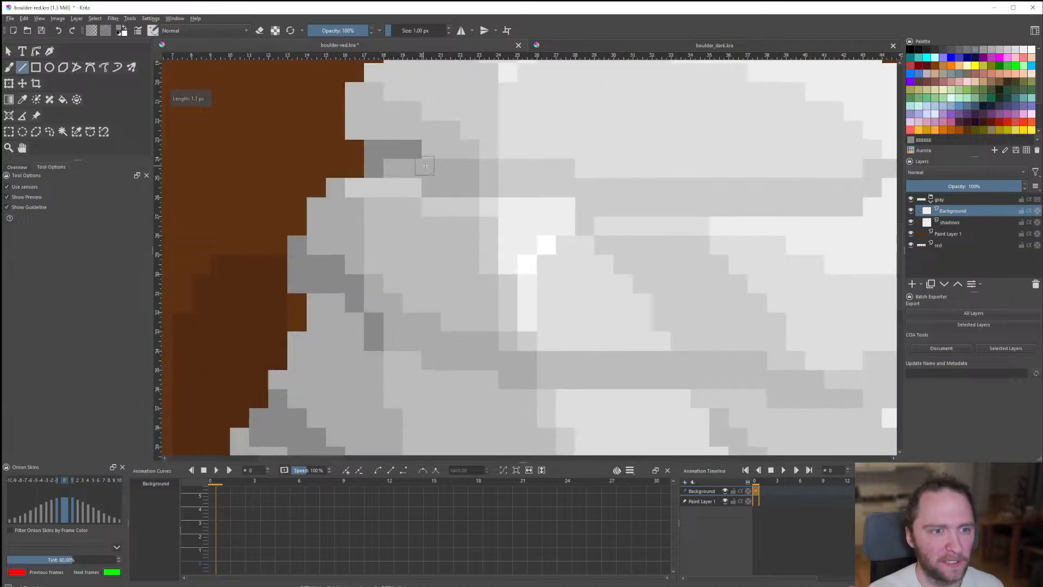
{"action": "scroll", "coordinate": [417, 246], "scroll_direction": "down", "scroll_amount": 9}
Try to extend the middle crack's dark gray as a thick diagonal band across the first boulder's left face.
{"action": "scroll", "coordinate": [440, 230], "scroll_direction": "up", "scroll_amount": 15}
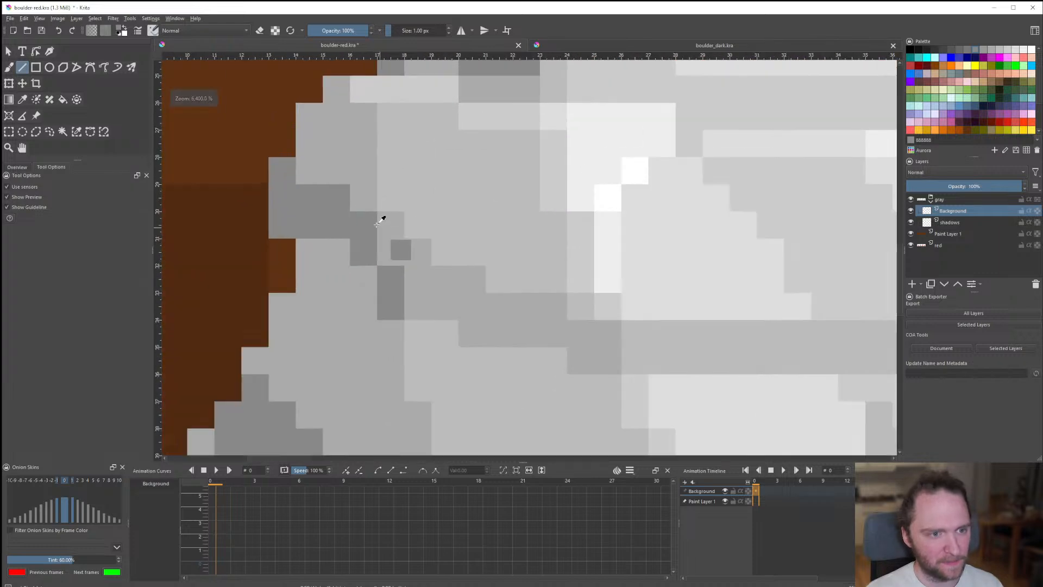
{"action": "left_click", "coordinate": [390, 224]}
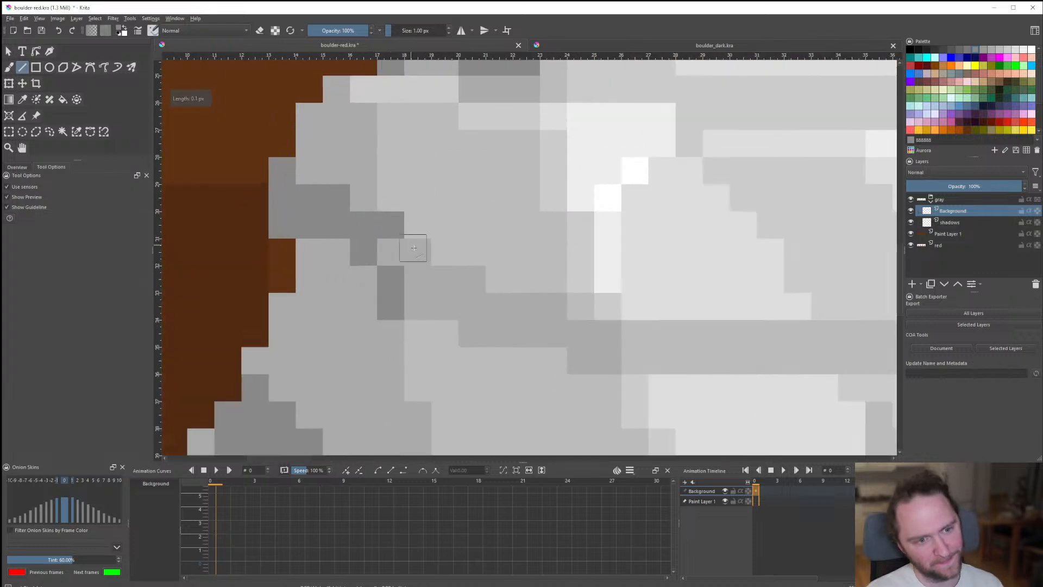
{"action": "left_click", "coordinate": [416, 249]}
{"action": "left_click_drag", "start_coordinate": [449, 274], "coordinate": [554, 304]}
{"action": "scroll", "coordinate": [459, 303], "scroll_direction": "down", "scroll_amount": 5}
{"action": "scroll", "coordinate": [459, 302], "scroll_direction": "down", "scroll_amount": 6}
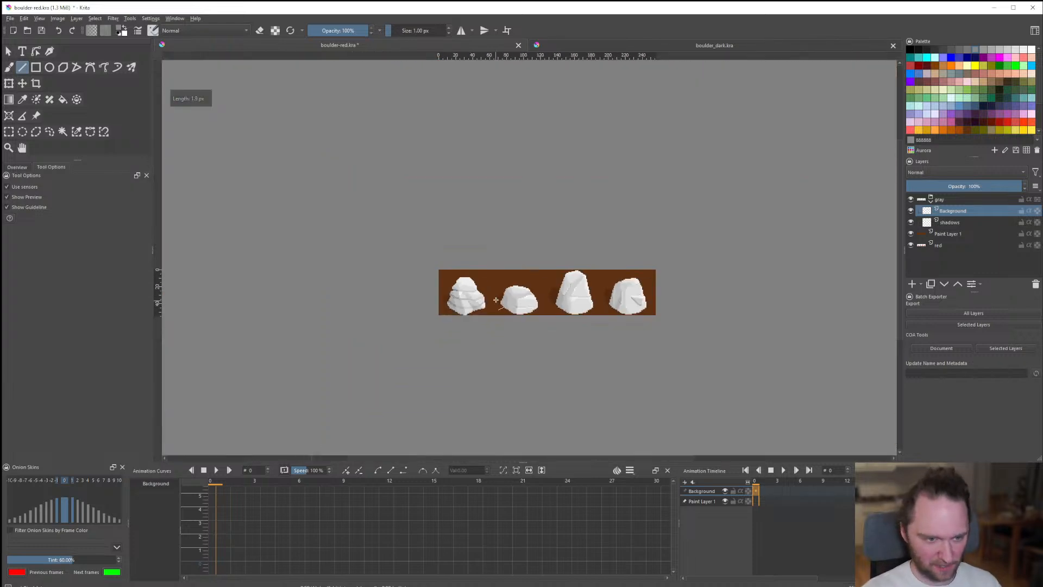
{"action": "scroll", "coordinate": [447, 307], "scroll_direction": "up", "scroll_amount": 2}
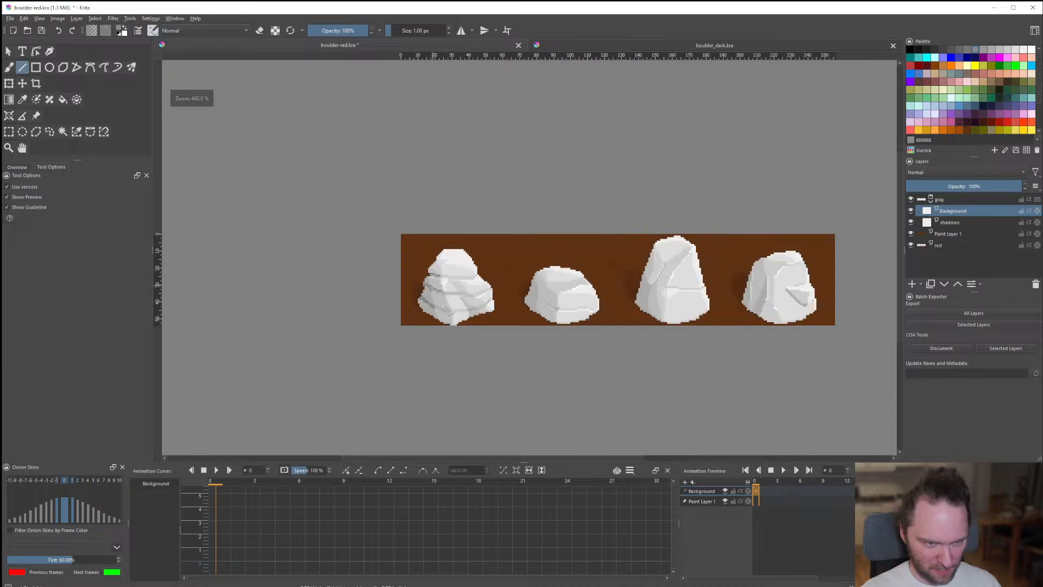
{"action": "scroll", "coordinate": [408, 281], "scroll_direction": "down", "scroll_amount": 1}
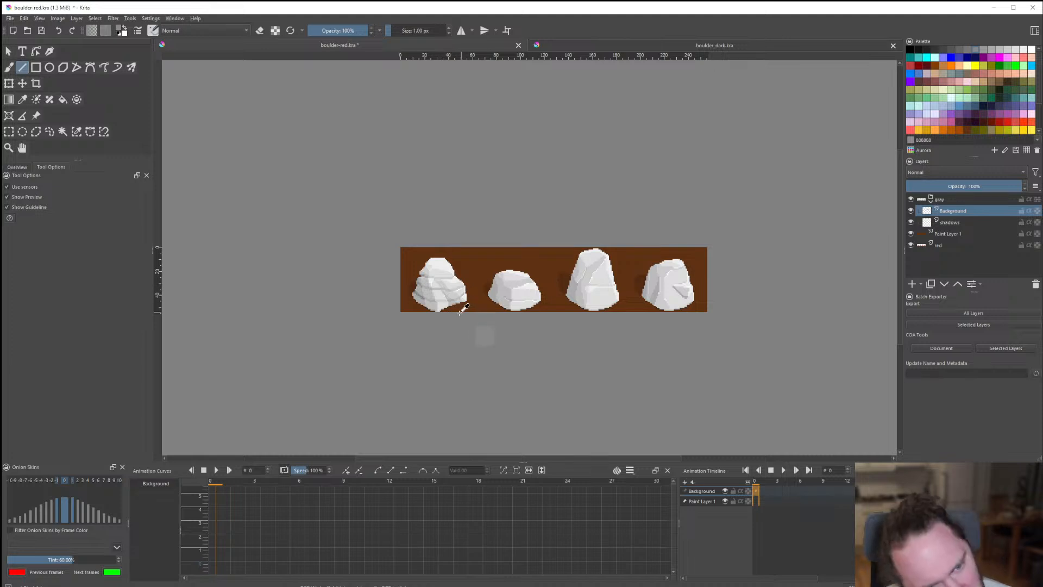
{"action": "scroll", "coordinate": [461, 310], "scroll_direction": "up", "scroll_amount": 9}
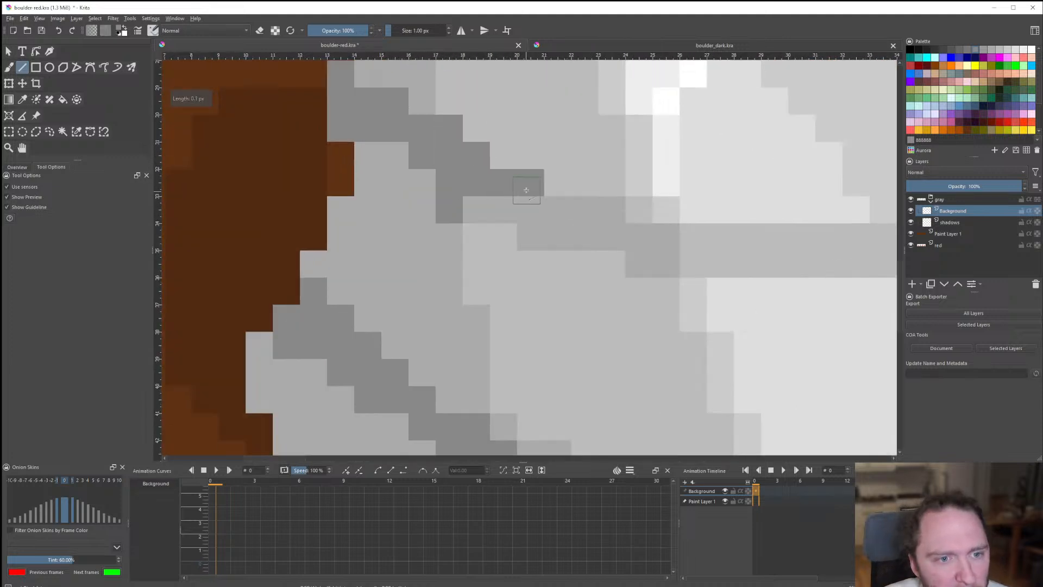
{"action": "mouse_move", "coordinate": [526, 190]}
{"action": "left_mouse_down"}
{"action": "mouse_move", "coordinate": [480, 209]}
{"action": "mouse_move", "coordinate": [557, 230]}
{"action": "left_mouse_up"}
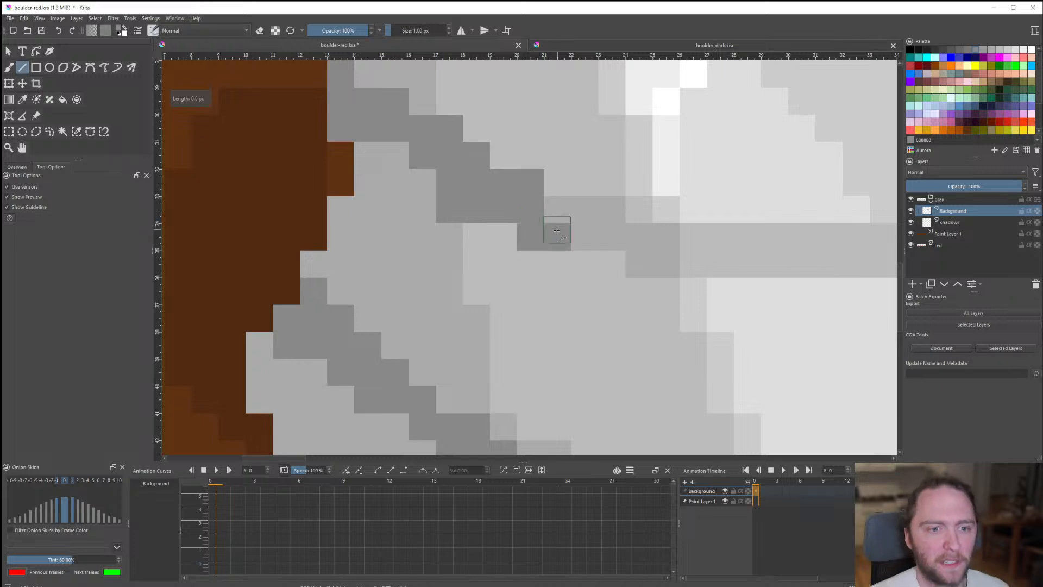
{"action": "scroll", "coordinate": [557, 230], "scroll_direction": "down", "scroll_amount": 11}
{"action": "scroll", "coordinate": [541, 243], "scroll_direction": "up", "scroll_amount": 2}
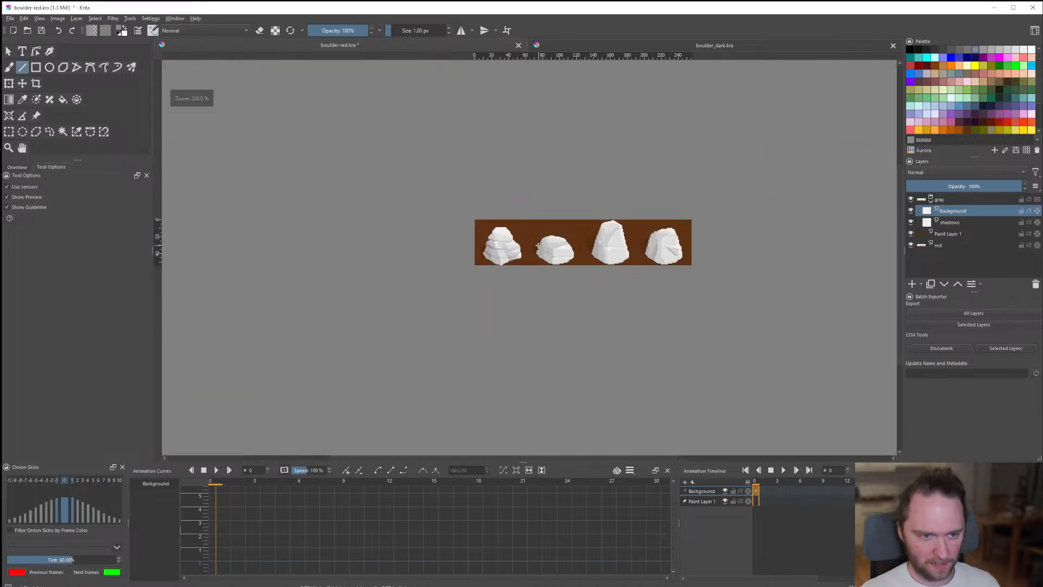
{"action": "scroll", "coordinate": [513, 243], "scroll_direction": "up", "scroll_amount": 3}
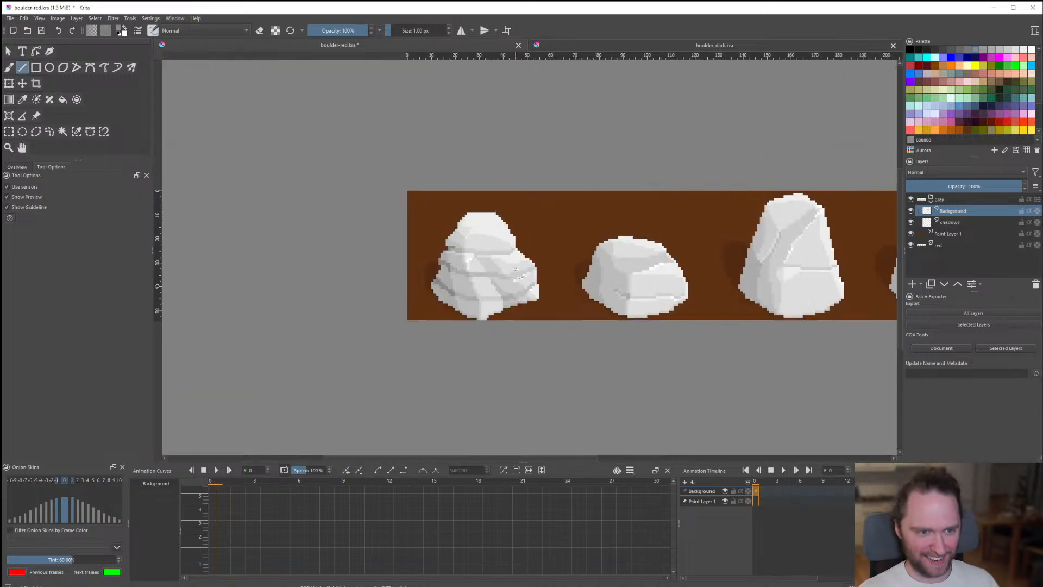
{"action": "left_click", "coordinate": [515, 269], "text": "ctrl"}
{"action": "scroll", "coordinate": [515, 268], "scroll_direction": "down", "scroll_amount": 4}
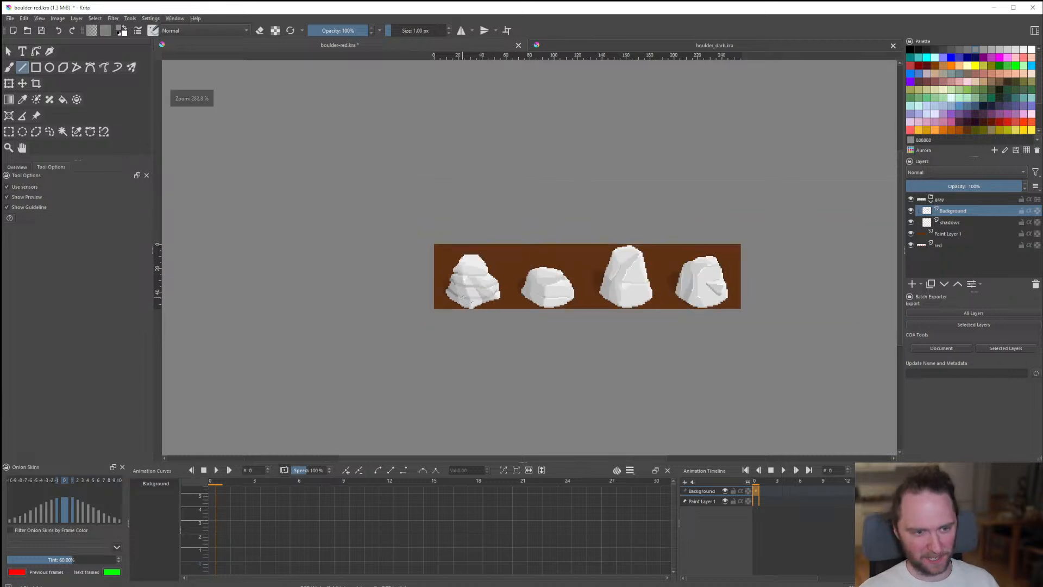
Paint over the dark notch below the middle crack in light gray and extend the crack's dark end diagonally down to the right.
{"action": "scroll", "coordinate": [486, 288], "scroll_direction": "up", "scroll_amount": 10}
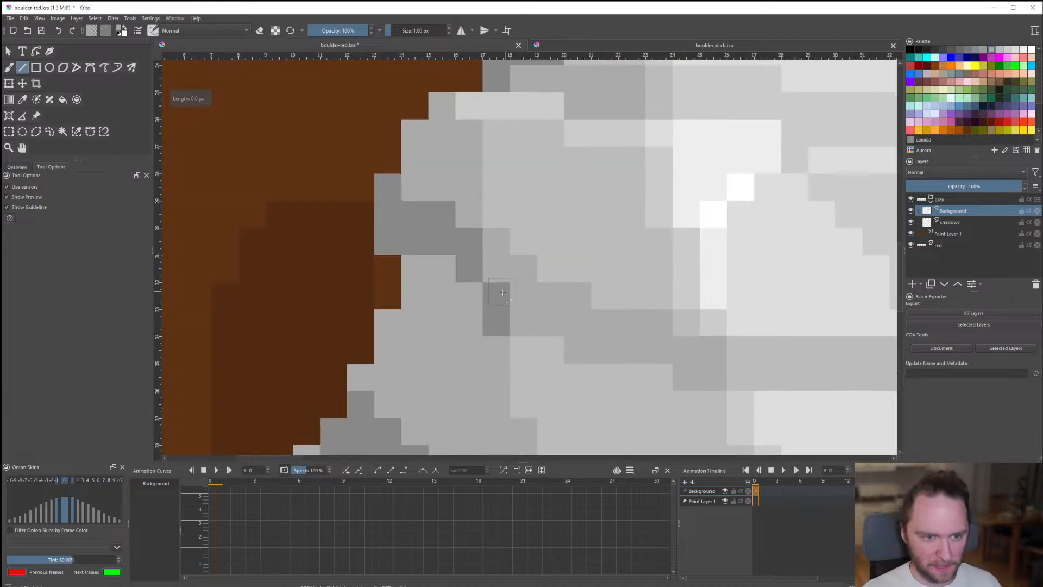
{"action": "scroll", "coordinate": [485, 277], "scroll_direction": "down", "scroll_amount": 10}
{"action": "scroll", "coordinate": [545, 300], "scroll_direction": "up", "scroll_amount": 10}
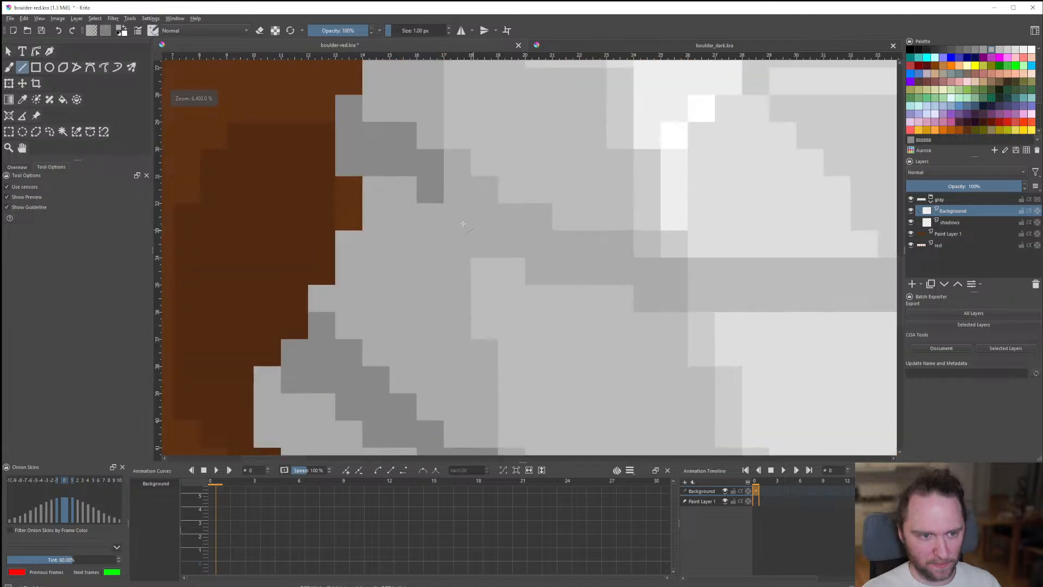
{"action": "left_click", "coordinate": [462, 189], "text": "ctrl"}
{"action": "left_click_drag", "start_coordinate": [462, 190], "coordinate": [508, 213]}
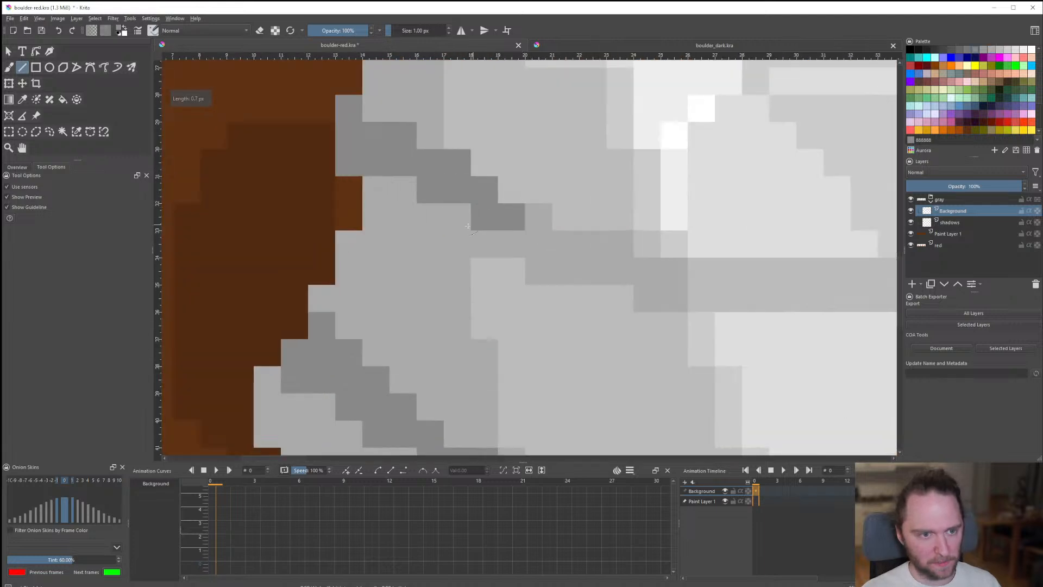
Thin the underside of the middle crack's dark end using light gray sampled from the rock below it.
{"action": "left_click", "coordinate": [444, 211], "text": "ctrl"}
{"action": "left_click_drag", "start_coordinate": [441, 199], "coordinate": [455, 199]}
{"action": "left_click_drag", "start_coordinate": [466, 211], "coordinate": [478, 219]}
{"action": "scroll", "coordinate": [462, 223], "scroll_direction": "down", "scroll_amount": 1}
{"action": "left_click", "coordinate": [464, 186], "text": "ctrl"}
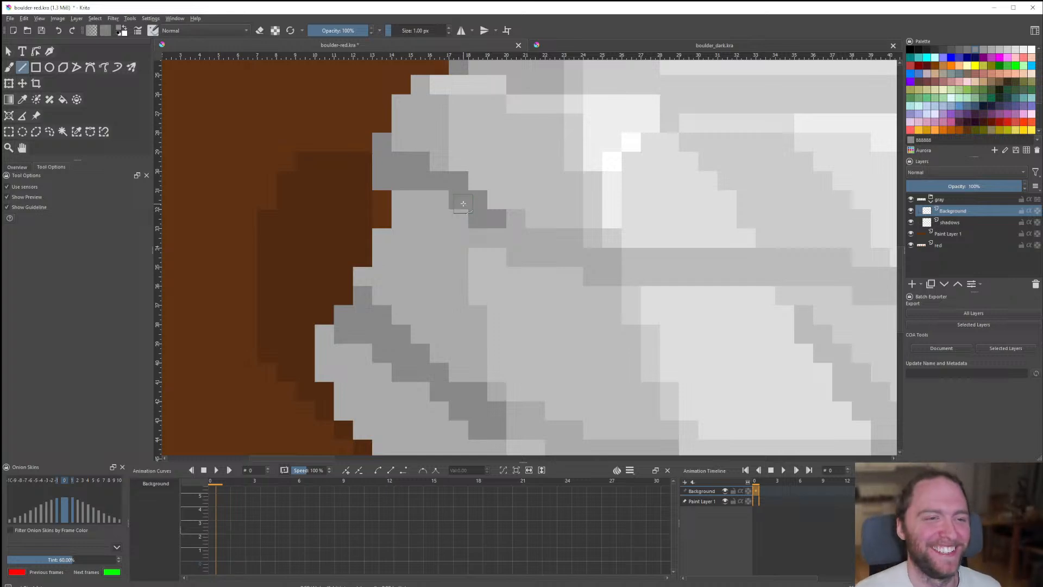
Narrow the middle crack's dark shading to one pixel at its diagonal bend.
{"action": "scroll", "coordinate": [463, 203], "scroll_direction": "down", "scroll_amount": 4}
{"action": "scroll", "coordinate": [427, 279], "scroll_direction": "up", "scroll_amount": 3}
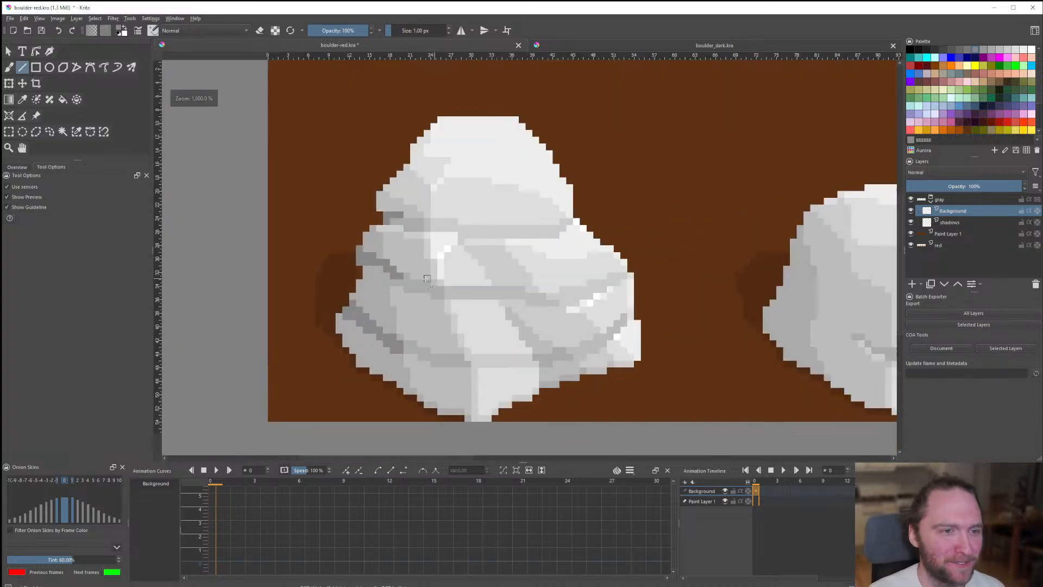
{"action": "scroll", "coordinate": [427, 278], "scroll_direction": "down", "scroll_amount": 3}
{"action": "scroll", "coordinate": [401, 282], "scroll_direction": "up", "scroll_amount": 4}
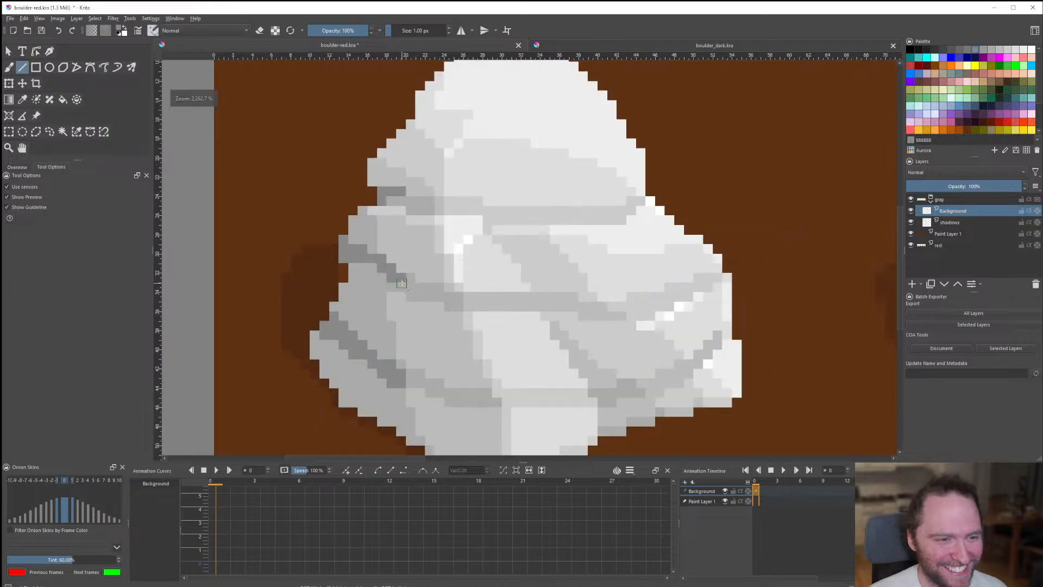
{"action": "scroll", "coordinate": [401, 282], "scroll_direction": "up", "scroll_amount": 2}
{"action": "scroll", "coordinate": [330, 384], "scroll_direction": "down", "scroll_amount": 1}
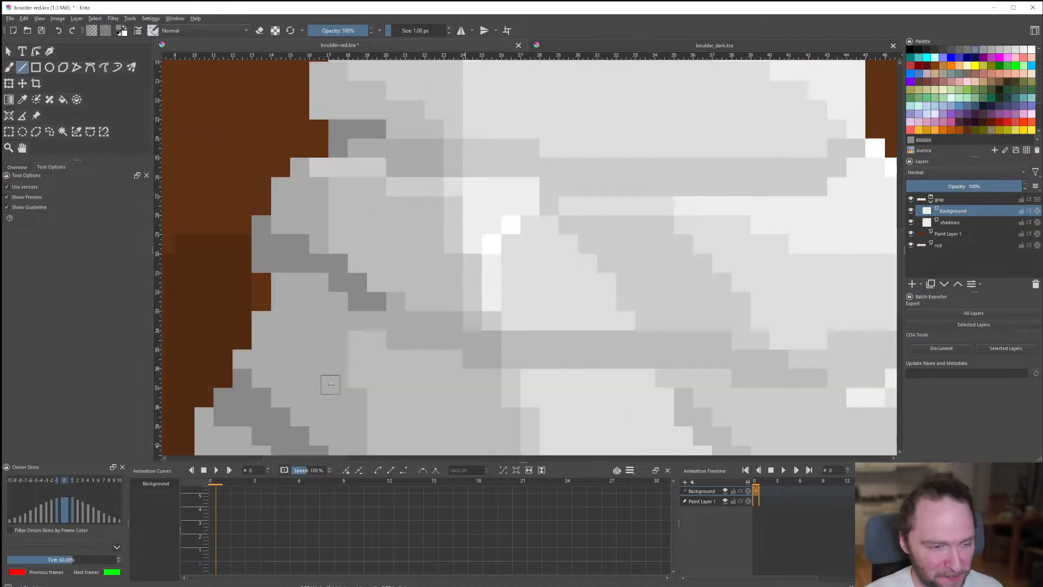
{"action": "scroll", "coordinate": [330, 385], "scroll_direction": "up", "scroll_amount": 1}
{"action": "left_click_drag", "start_coordinate": [340, 325], "coordinate": [341, 324]}
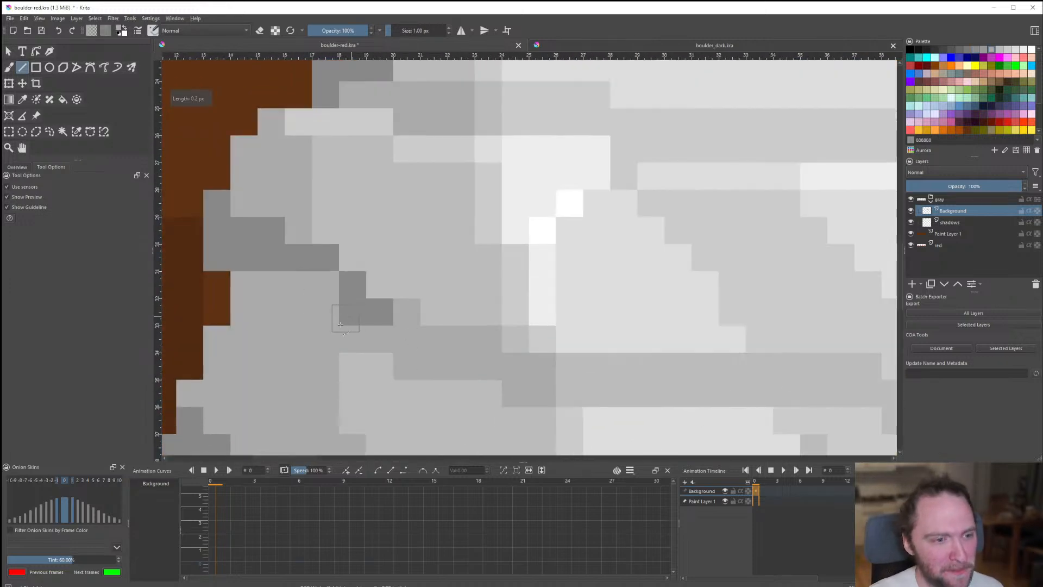
Examine the first boulder's refined cracks at overview and close zoom against the neighbouring boulders.
{"action": "scroll", "coordinate": [401, 310], "scroll_direction": "down", "scroll_amount": 9}
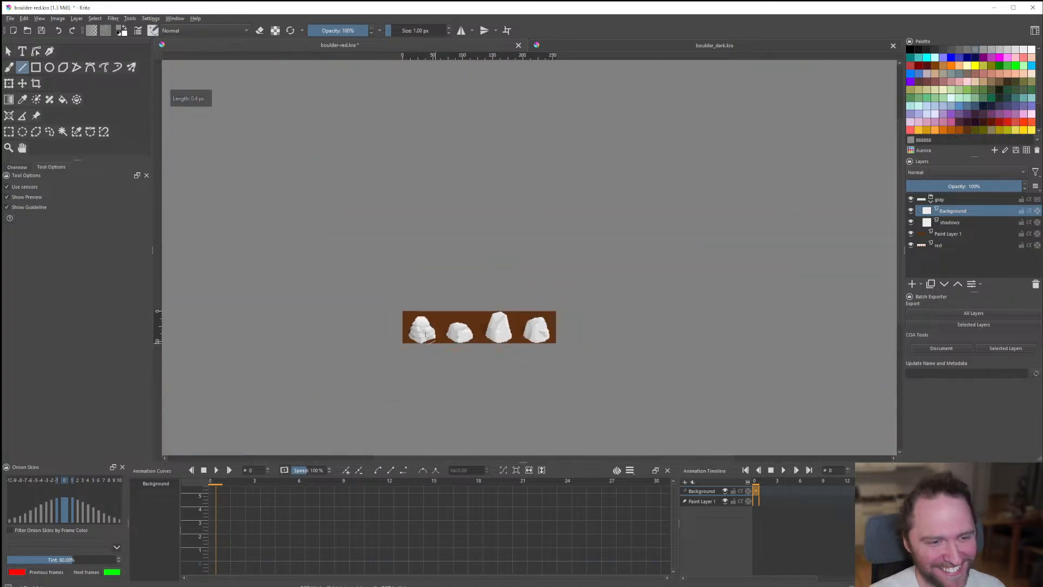
{"action": "scroll", "coordinate": [425, 331], "scroll_direction": "up", "scroll_amount": 1}
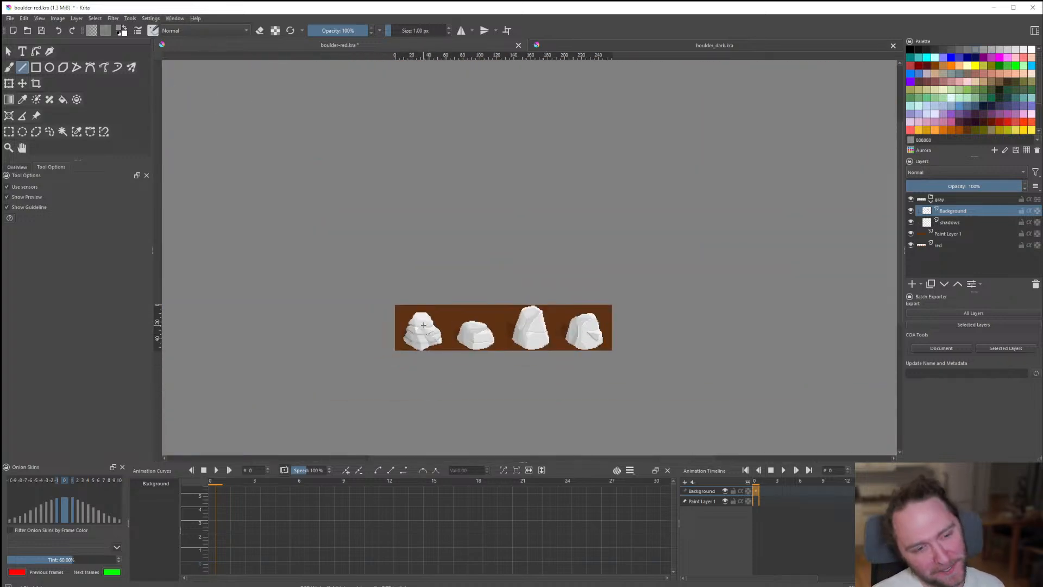
{"action": "scroll", "coordinate": [423, 325], "scroll_direction": "up", "scroll_amount": 4}
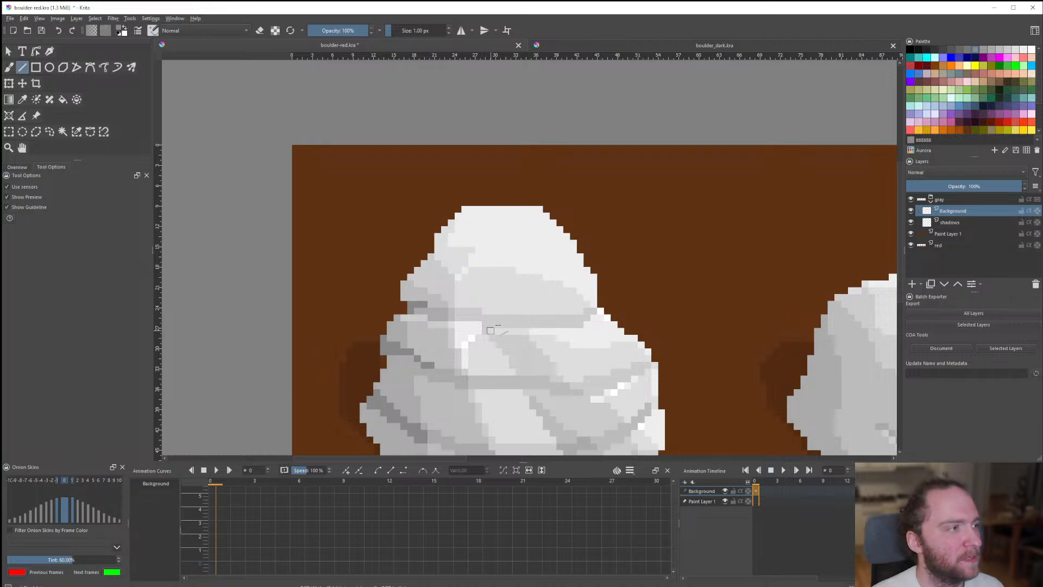
{"action": "scroll", "coordinate": [474, 301], "scroll_direction": "down", "scroll_amount": 8}
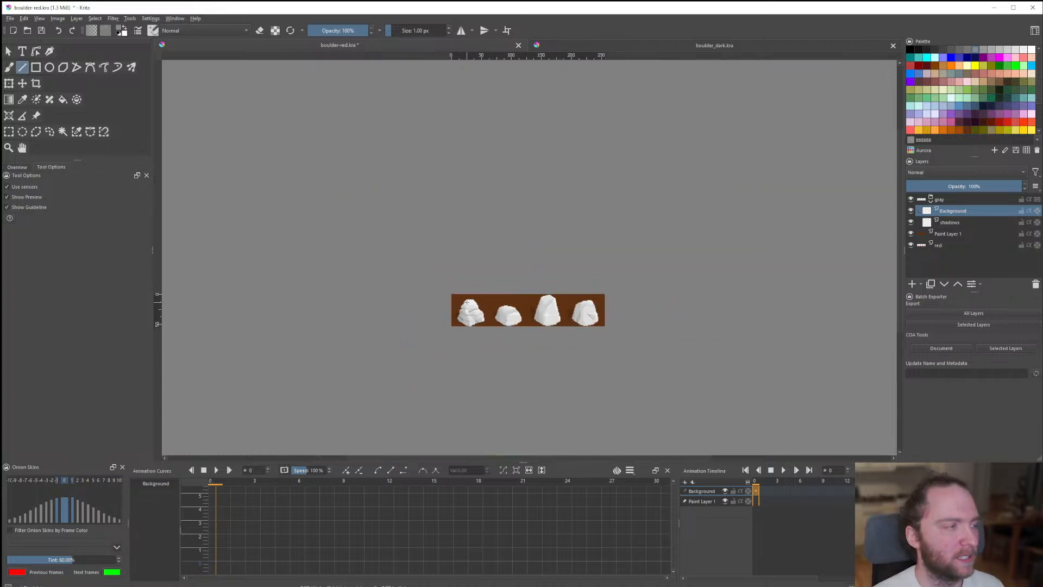
{"action": "scroll", "coordinate": [515, 319], "scroll_direction": "up", "scroll_amount": 3}
{"action": "scroll", "coordinate": [360, 276], "scroll_direction": "up", "scroll_amount": 4}
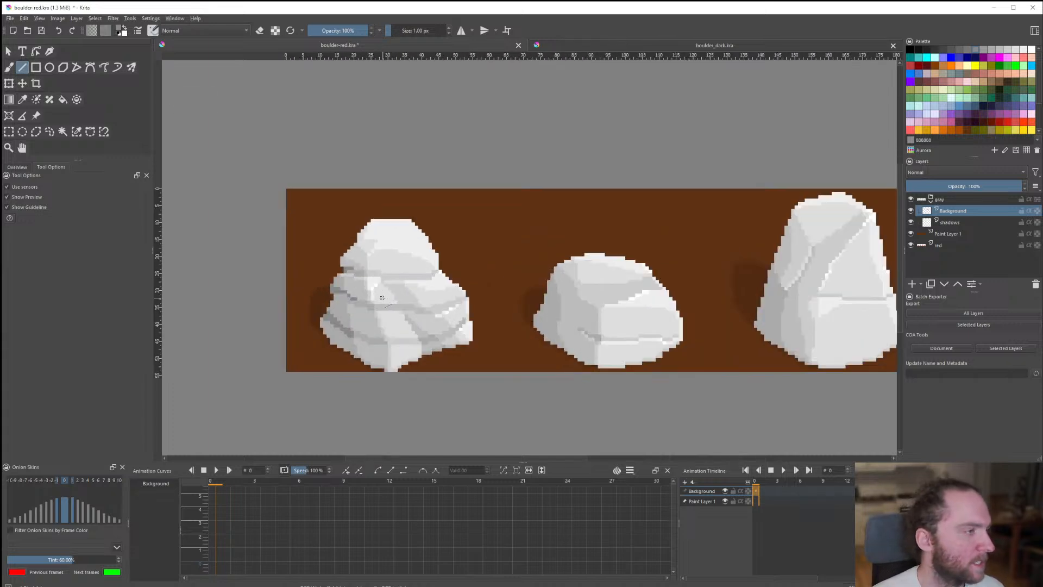
{"action": "scroll", "coordinate": [382, 298], "scroll_direction": "up", "scroll_amount": 1}
{"action": "scroll", "coordinate": [382, 298], "scroll_direction": "down", "scroll_amount": 2}
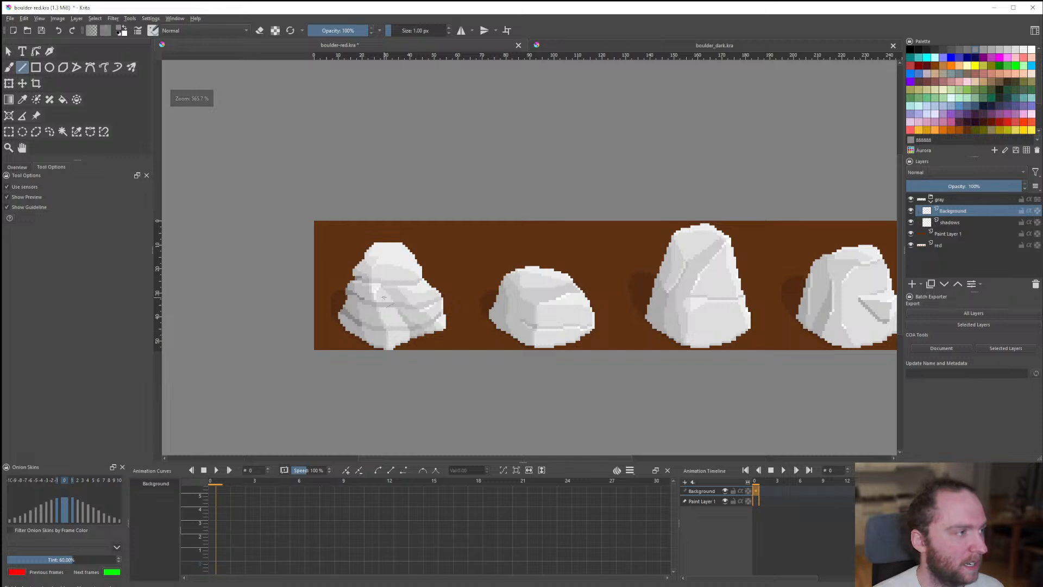
{"action": "scroll", "coordinate": [459, 295], "scroll_direction": "down", "scroll_amount": 1}
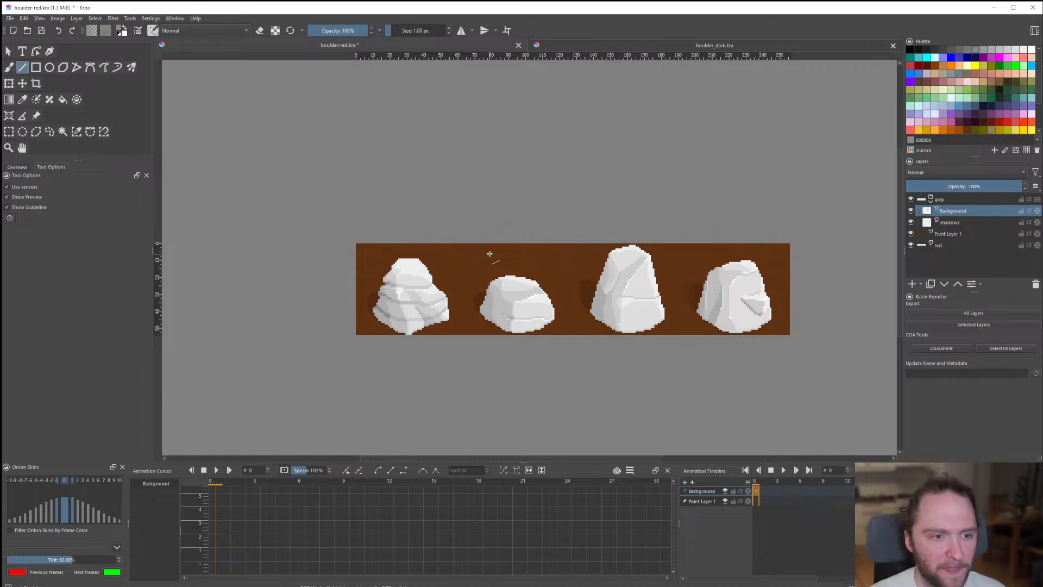
{"action": "scroll", "coordinate": [490, 254], "scroll_direction": "down", "scroll_amount": 1}
{"action": "scroll", "coordinate": [413, 278], "scroll_direction": "up", "scroll_amount": 5}
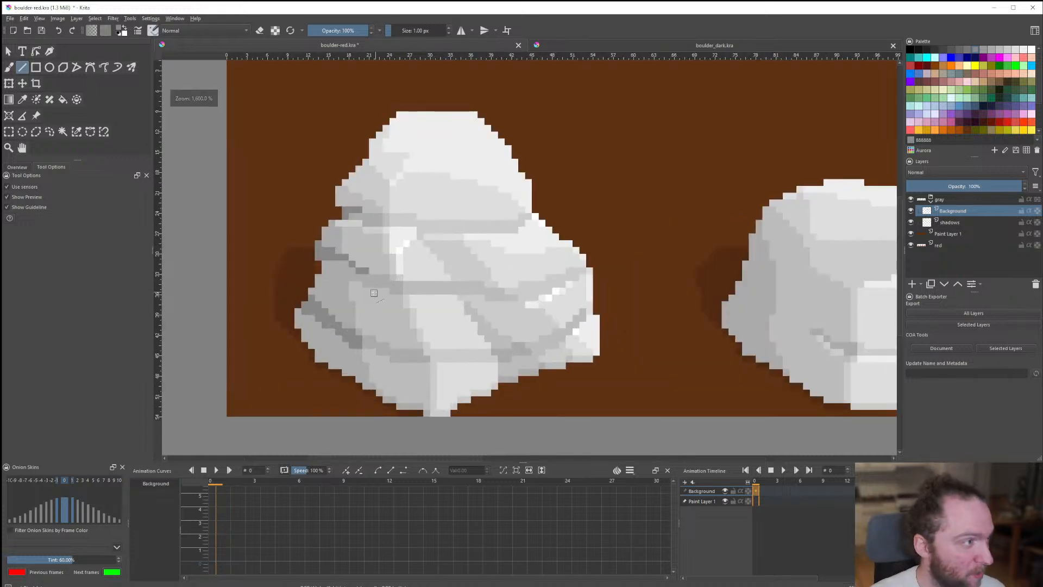
{"action": "scroll", "coordinate": [372, 291], "scroll_direction": "up", "scroll_amount": 1}
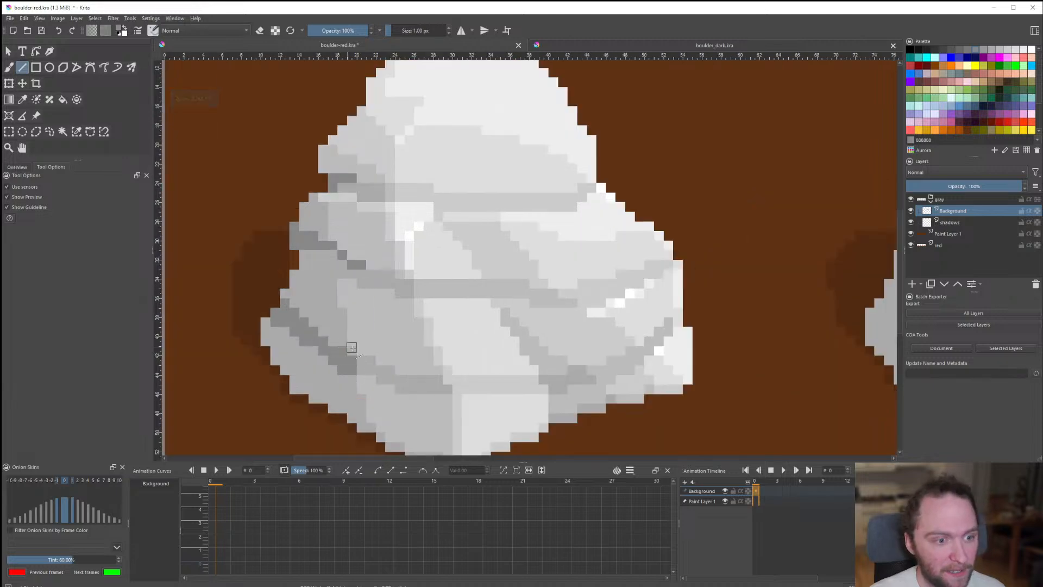
Shade a gray crack recess into the shadowed edge of the first boulder's cap using gray sampled from the rock just below it.
{"action": "scroll", "coordinate": [352, 347], "scroll_direction": "down", "scroll_amount": 8}
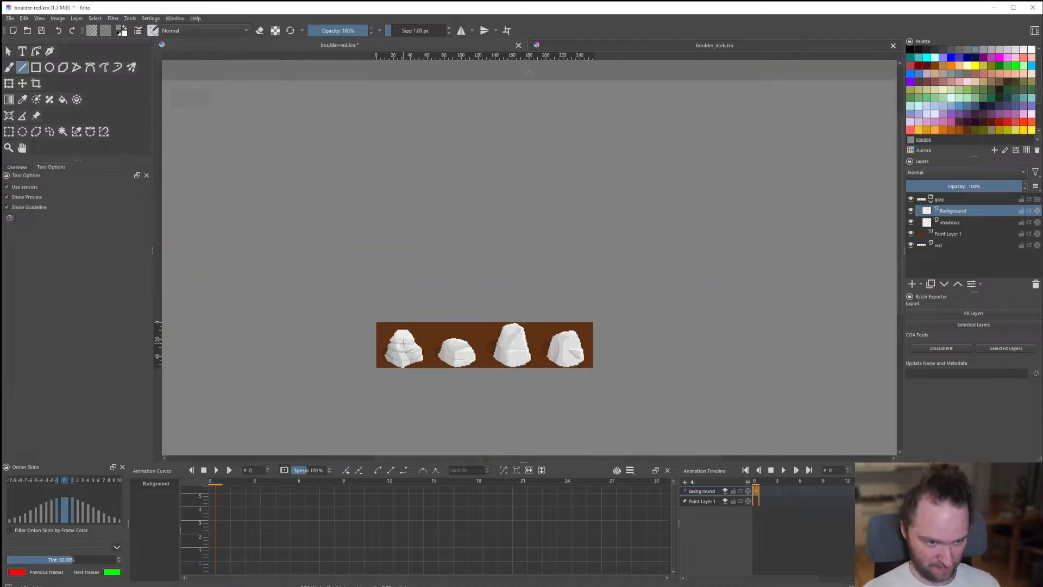
{"action": "scroll", "coordinate": [421, 368], "scroll_direction": "up", "scroll_amount": 8}
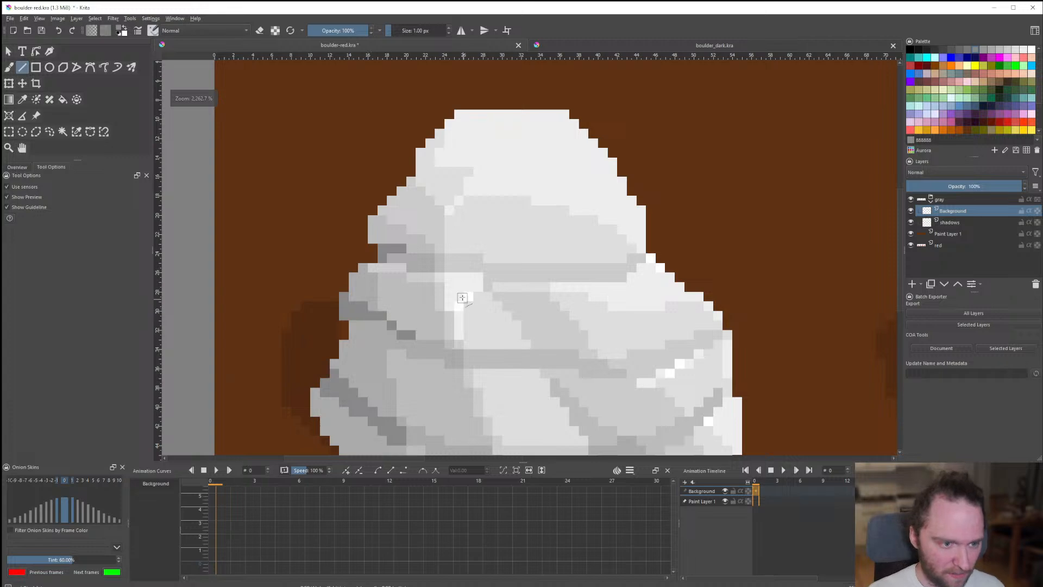
{"action": "scroll", "coordinate": [448, 297], "scroll_direction": "down", "scroll_amount": 7}
{"action": "scroll", "coordinate": [448, 296], "scroll_direction": "up", "scroll_amount": 5}
{"action": "scroll", "coordinate": [413, 298], "scroll_direction": "down", "scroll_amount": 6}
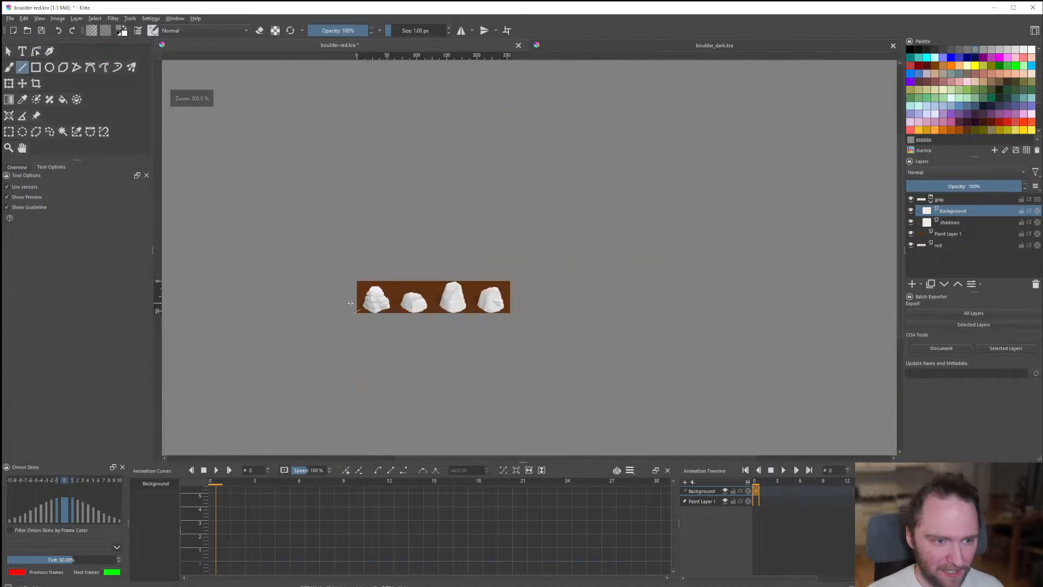
{"action": "scroll", "coordinate": [375, 299], "scroll_direction": "up", "scroll_amount": 1}
{"action": "scroll", "coordinate": [375, 299], "scroll_direction": "up", "scroll_amount": 7}
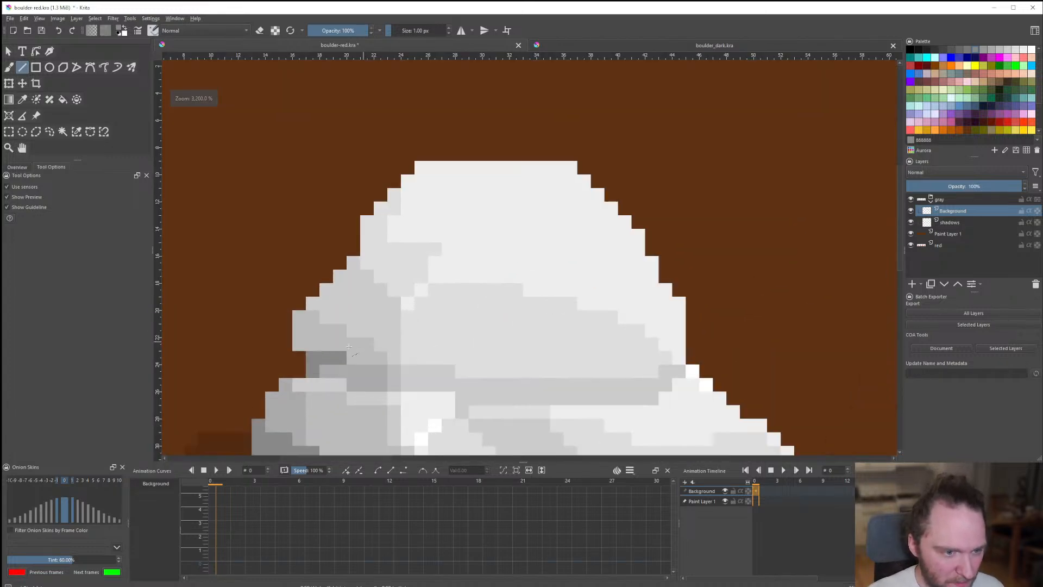
{"action": "mouse_move", "coordinate": [369, 254]}
{"action": "left_mouse_down"}
{"action": "mouse_move", "coordinate": [427, 272]}
{"action": "mouse_move", "coordinate": [397, 273]}
{"action": "mouse_move", "coordinate": [411, 277]}
{"action": "left_mouse_up"}
{"action": "mouse_move", "coordinate": [386, 276]}
{"action": "left_mouse_down"}
{"action": "mouse_move", "coordinate": [419, 273]}
{"action": "mouse_move", "coordinate": [367, 249]}
{"action": "left_mouse_up"}
{"action": "left_click", "coordinate": [383, 276]}
{"action": "left_click", "coordinate": [382, 250]}
{"action": "left_click", "coordinate": [382, 298], "text": "ctrl"}
{"action": "left_click_drag", "start_coordinate": [379, 261], "coordinate": [391, 263]}
Draw a one-pixel light gray horizontal line from the cap's new recess across its bright face to continue the crack.
{"action": "scroll", "coordinate": [412, 267], "scroll_direction": "down", "scroll_amount": 7}
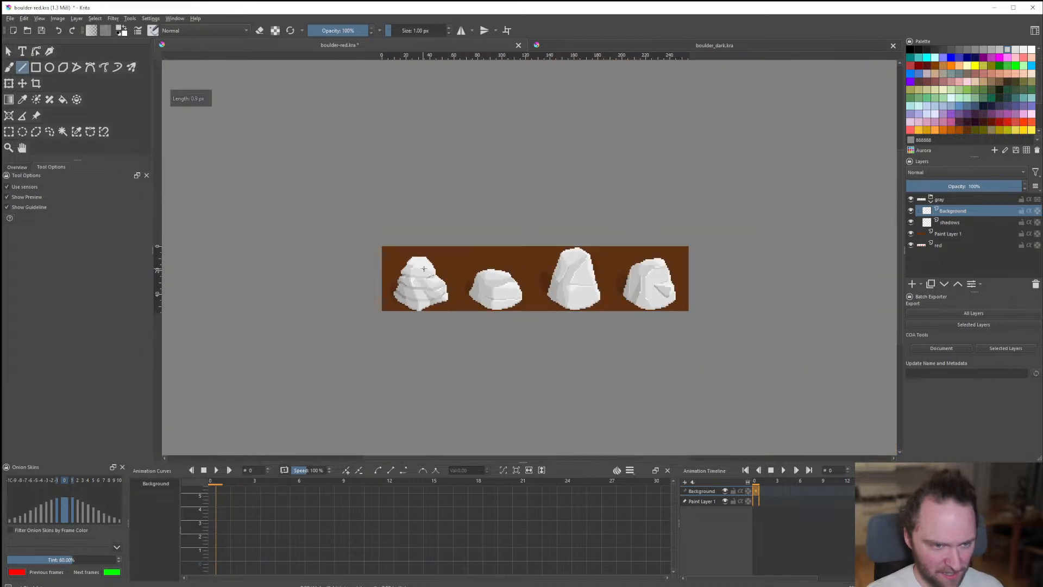
{"action": "scroll", "coordinate": [416, 269], "scroll_direction": "up", "scroll_amount": 5}
{"action": "scroll", "coordinate": [415, 269], "scroll_direction": "up", "scroll_amount": 1}
{"action": "scroll", "coordinate": [380, 254], "scroll_direction": "up", "scroll_amount": 2}
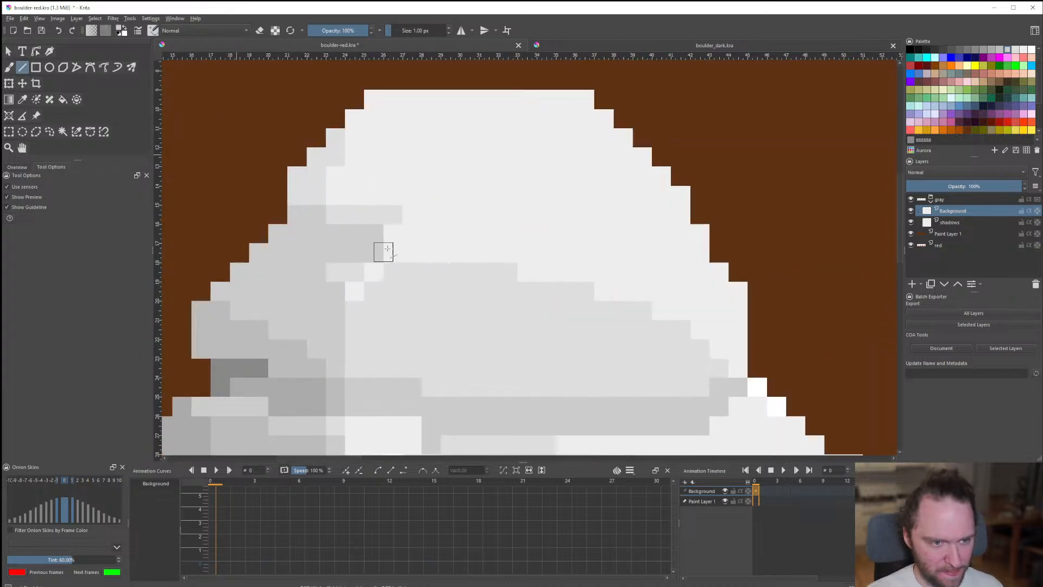
{"action": "scroll", "coordinate": [394, 246], "scroll_direction": "up", "scroll_amount": 1}
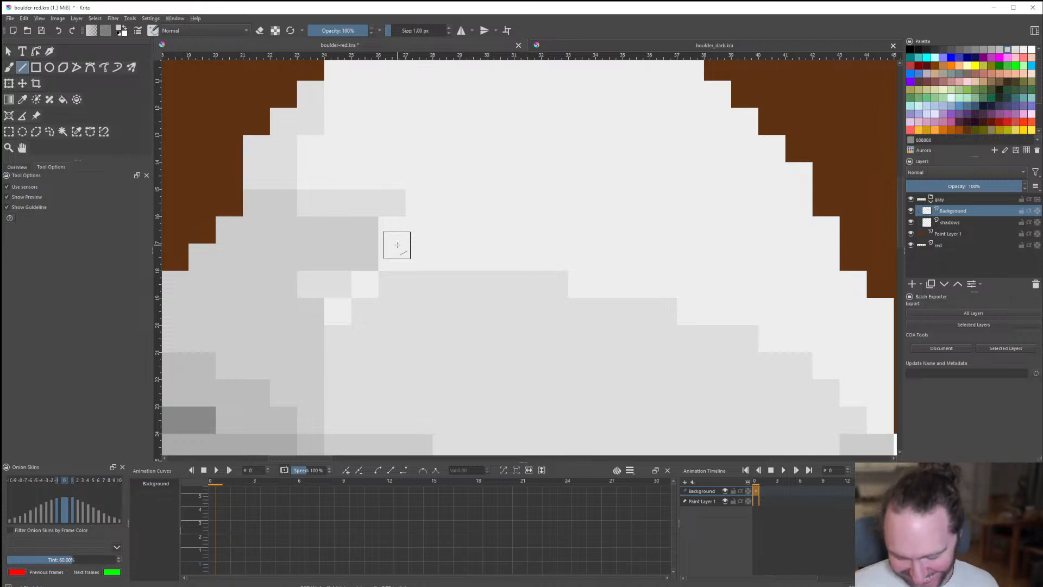
{"action": "scroll", "coordinate": [403, 246], "scroll_direction": "down", "scroll_amount": 8}
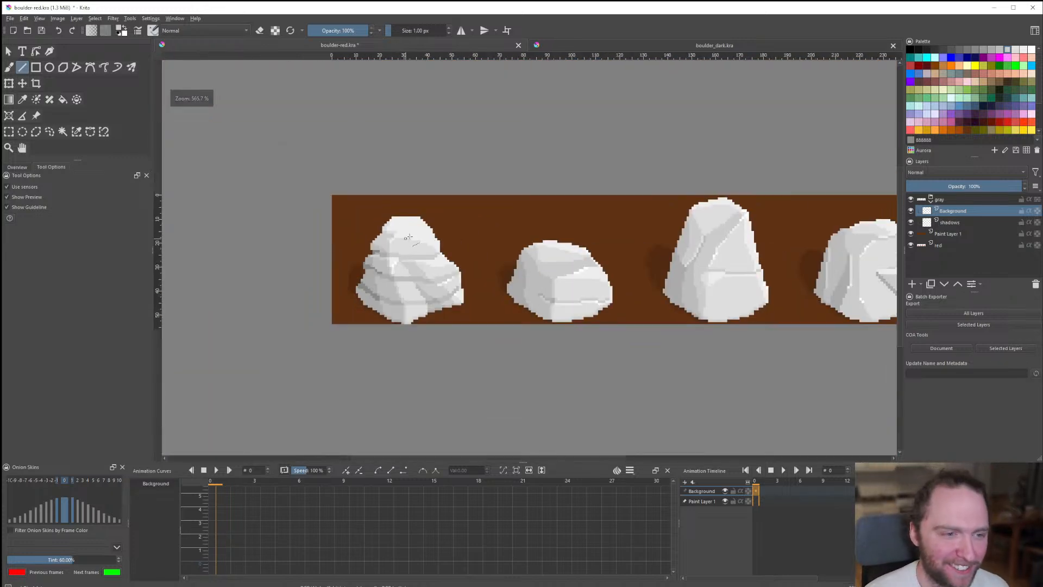
{"action": "scroll", "coordinate": [373, 205], "scroll_direction": "up", "scroll_amount": 8}
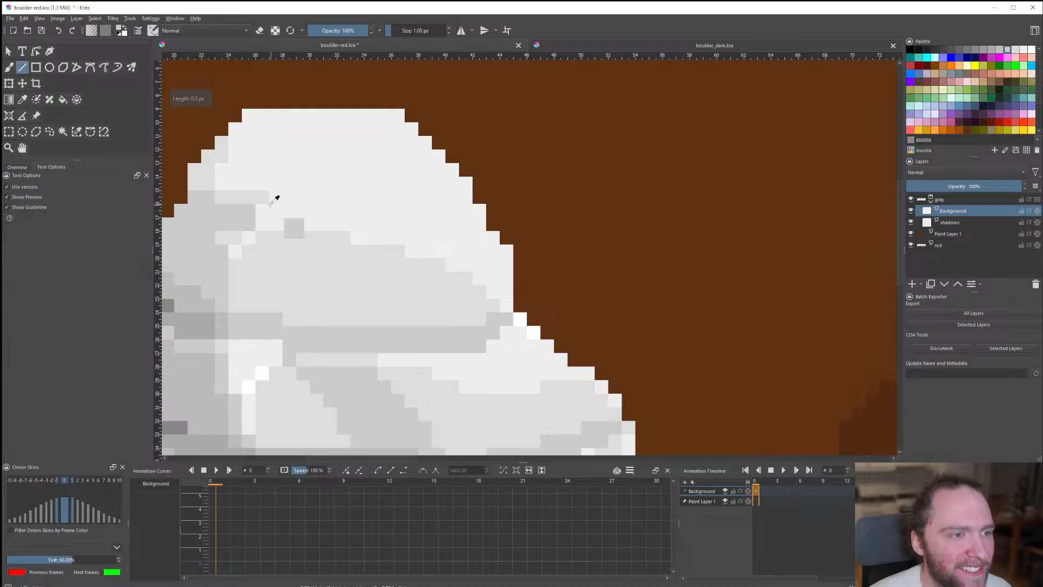
{"action": "left_click_drag", "start_coordinate": [266, 205], "coordinate": [397, 211]}
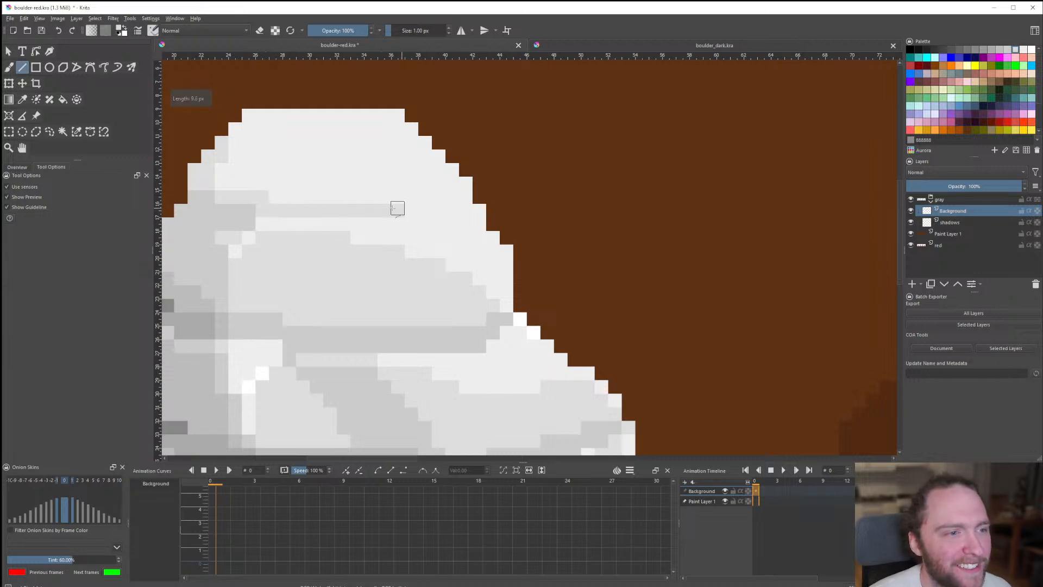
{"action": "scroll", "coordinate": [322, 196], "scroll_direction": "down", "scroll_amount": 5}
{"action": "scroll", "coordinate": [326, 207], "scroll_direction": "up", "scroll_amount": 5}
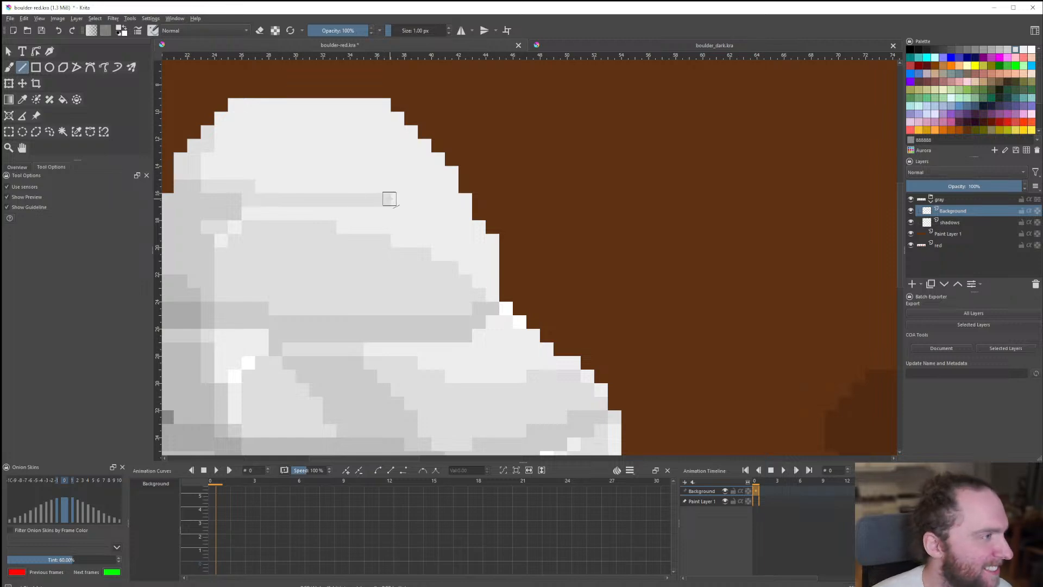
{"action": "scroll", "coordinate": [413, 217], "scroll_direction": "down", "scroll_amount": 7}
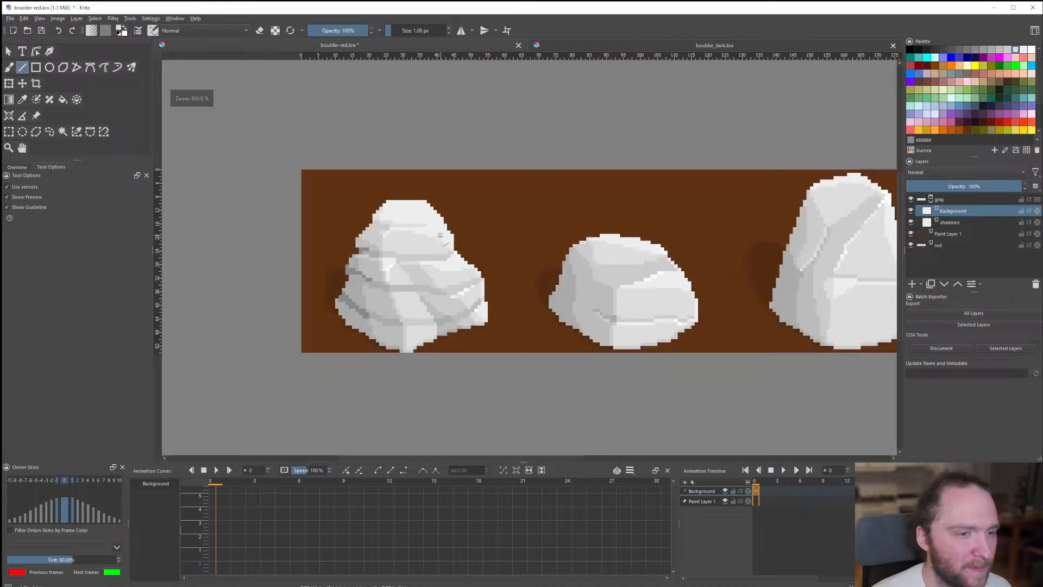
{"action": "scroll", "coordinate": [411, 240], "scroll_direction": "up", "scroll_amount": 1}
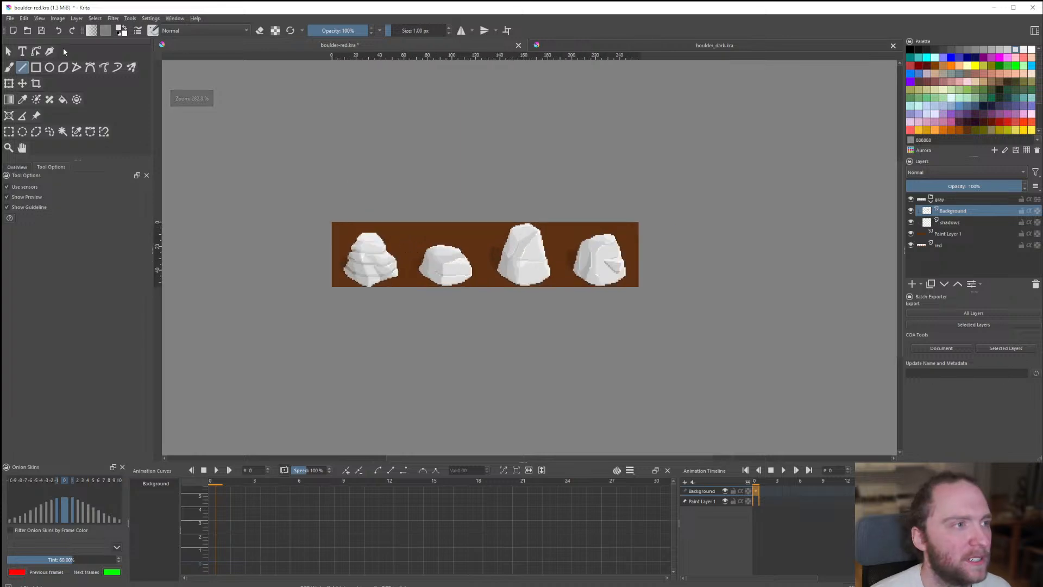
Open stone.kra from the Items textures folder as a reference.
{"action": "left_click", "coordinate": [34, 34]}
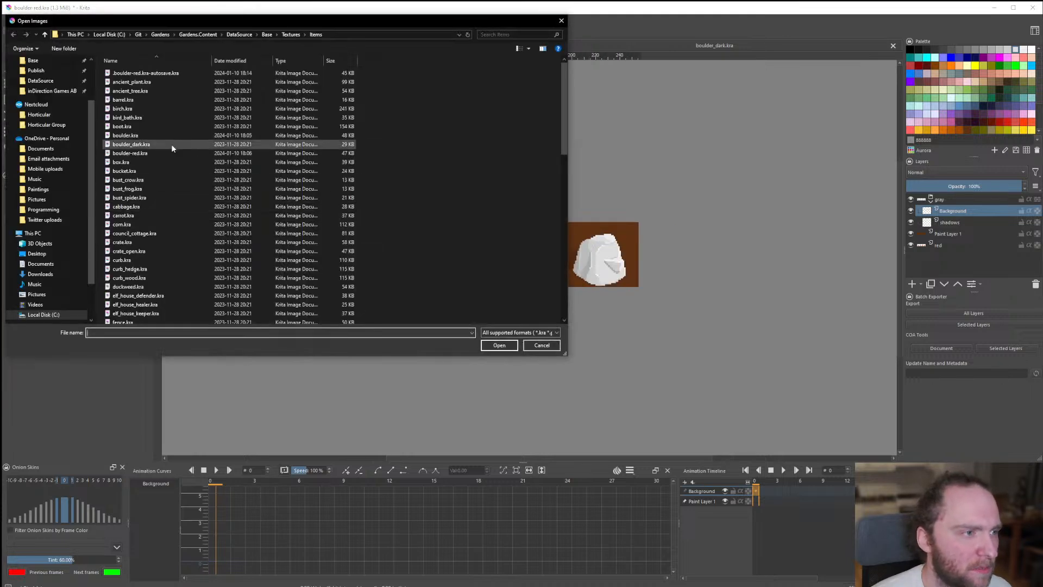
{"action": "scroll", "coordinate": [155, 183], "scroll_direction": "down", "scroll_amount": 3}
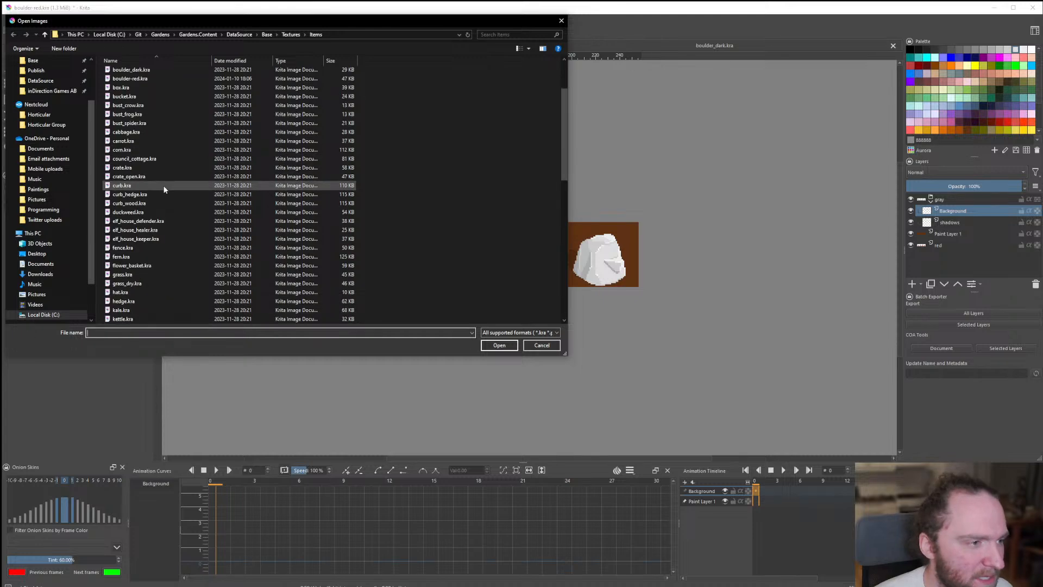
{"action": "scroll", "coordinate": [163, 187], "scroll_direction": "up", "scroll_amount": 3}
{"action": "left_click", "coordinate": [139, 138]}
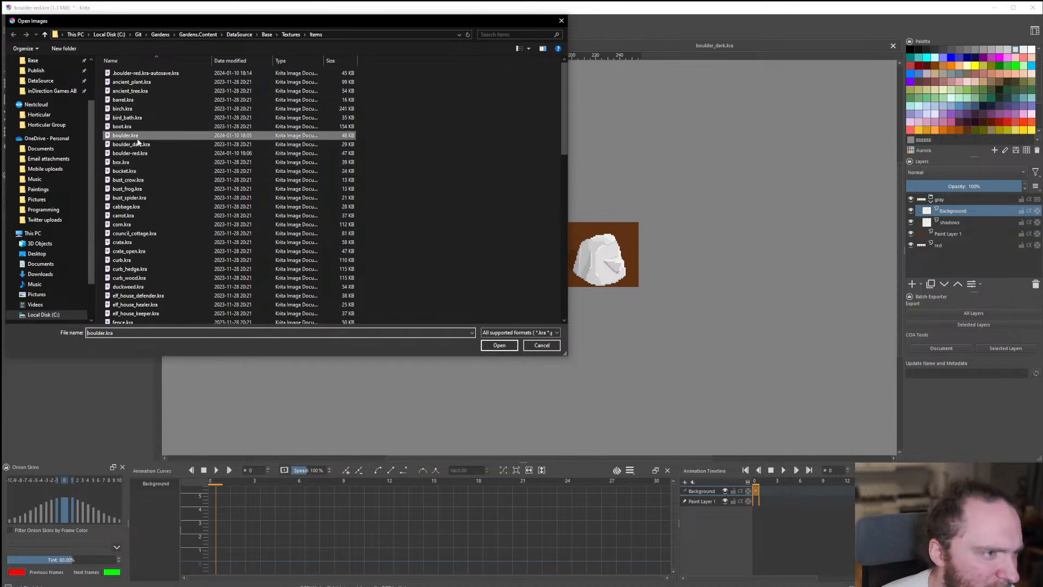
{"action": "type", "text": "step_ston"}
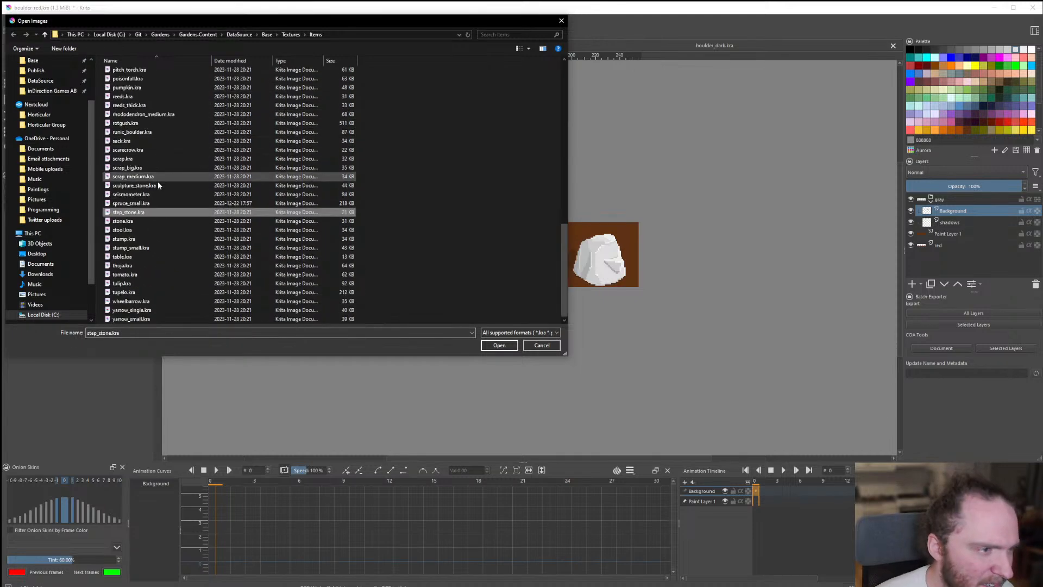
{"action": "left_click", "coordinate": [126, 222]}
{"action": "double_click", "coordinate": [123, 221]}
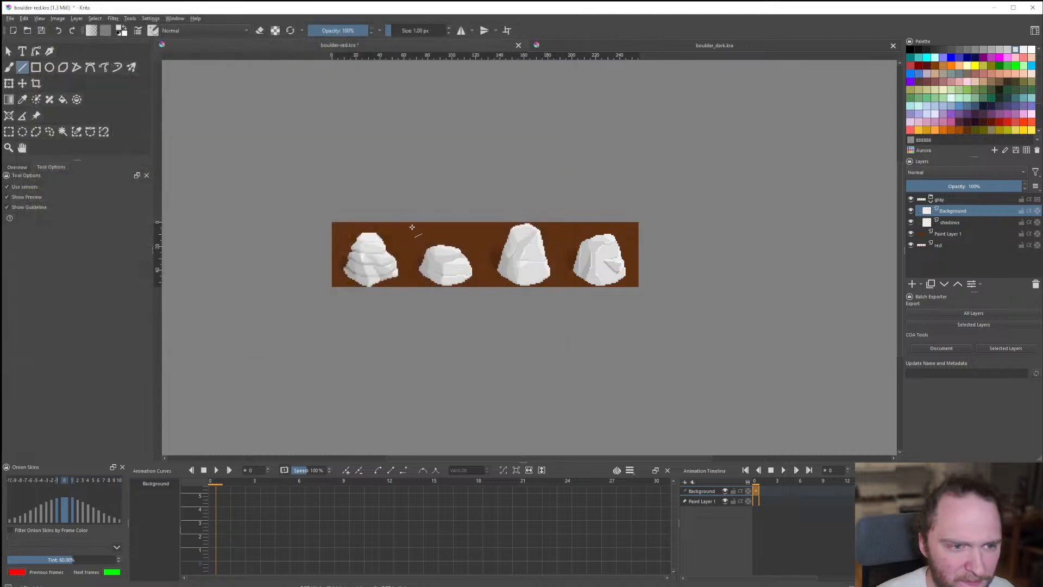
Examine the four red stone sprites in stone.kra and close the file.
{"action": "scroll", "coordinate": [431, 270], "scroll_direction": "down", "scroll_amount": 4}
{"action": "scroll", "coordinate": [436, 276], "scroll_direction": "up", "scroll_amount": 3}
{"action": "scroll", "coordinate": [472, 280], "scroll_direction": "down", "scroll_amount": 2}
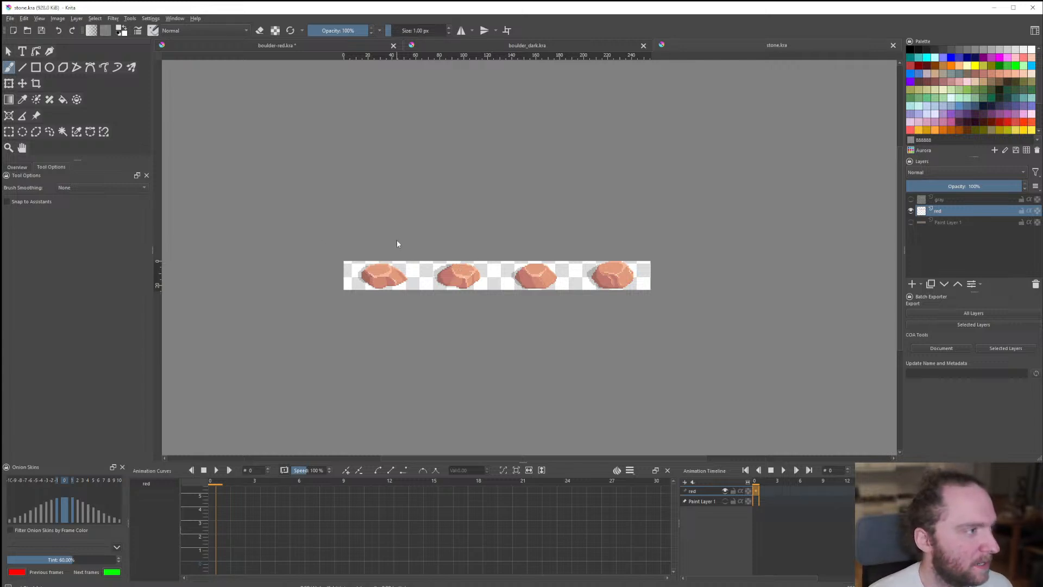
{"action": "scroll", "coordinate": [467, 265], "scroll_direction": "down", "scroll_amount": 1}
{"action": "scroll", "coordinate": [467, 265], "scroll_direction": "up", "scroll_amount": 2}
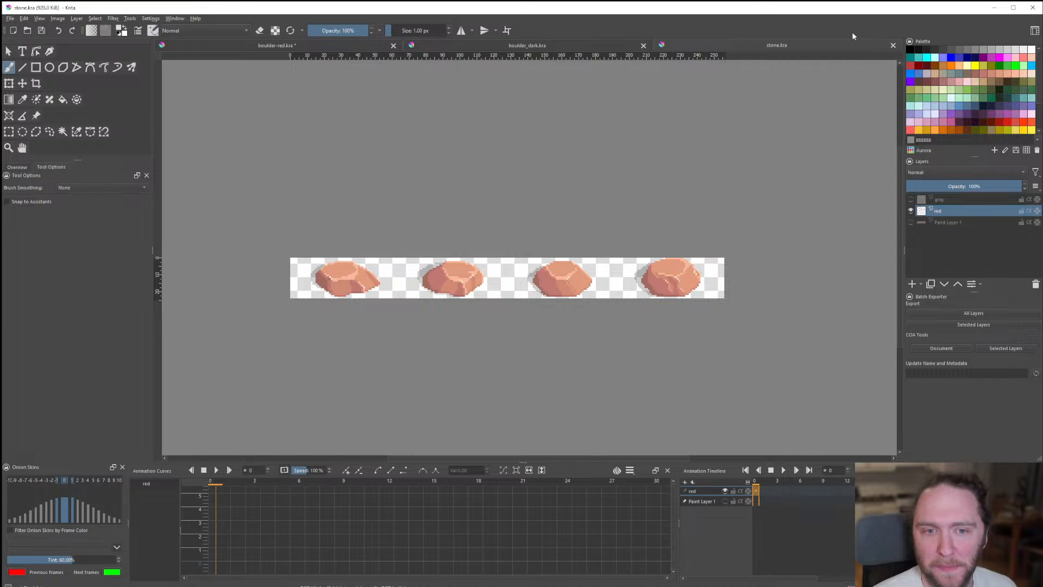
{"action": "left_click", "coordinate": [893, 46]}
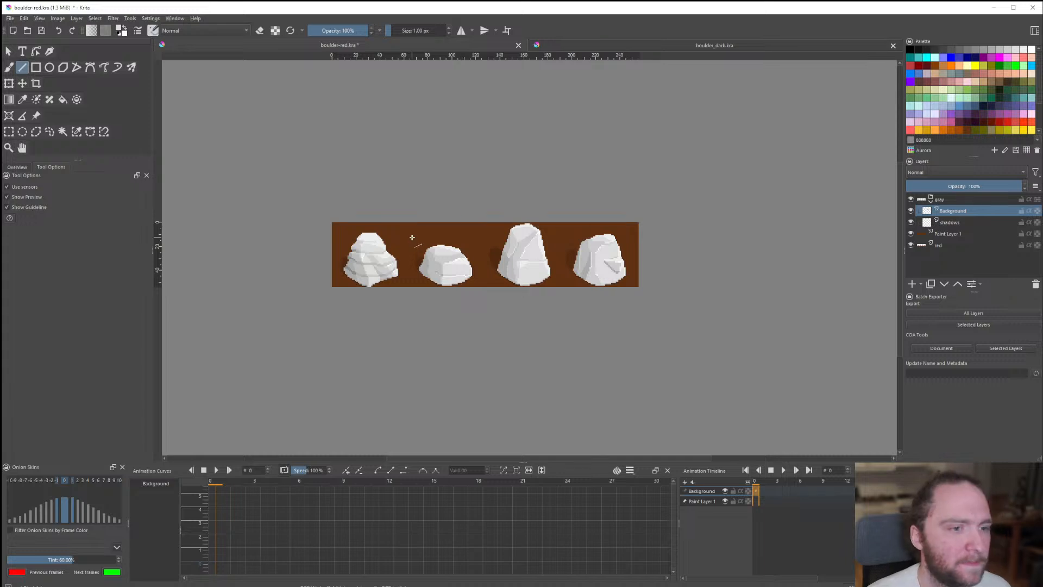
Extend the light gray crack line on the first boulder's cap by a few pixels toward its far edge.
{"action": "scroll", "coordinate": [412, 238], "scroll_direction": "up", "scroll_amount": 1}
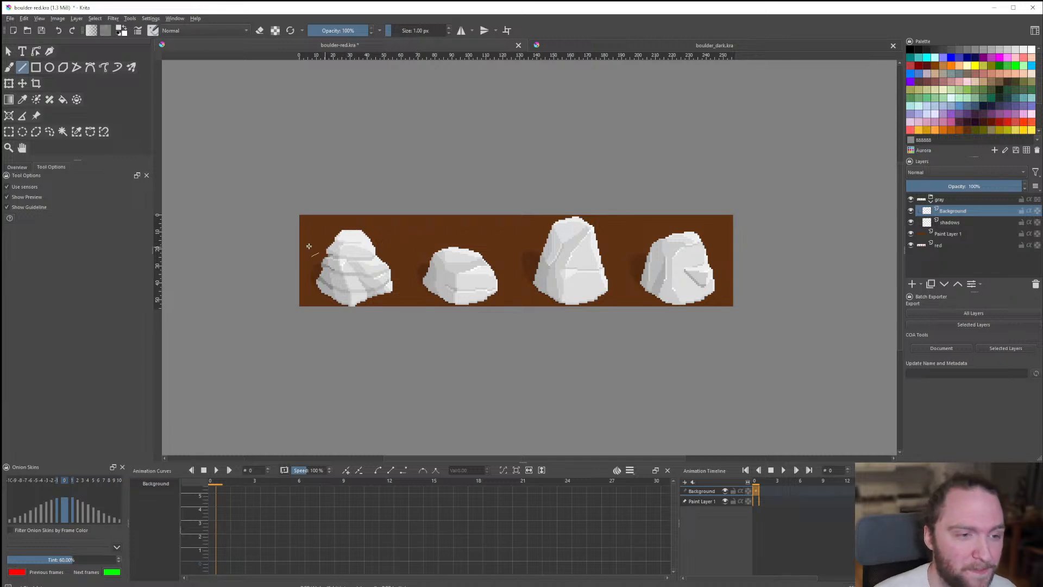
{"action": "scroll", "coordinate": [308, 246], "scroll_direction": "up", "scroll_amount": 4}
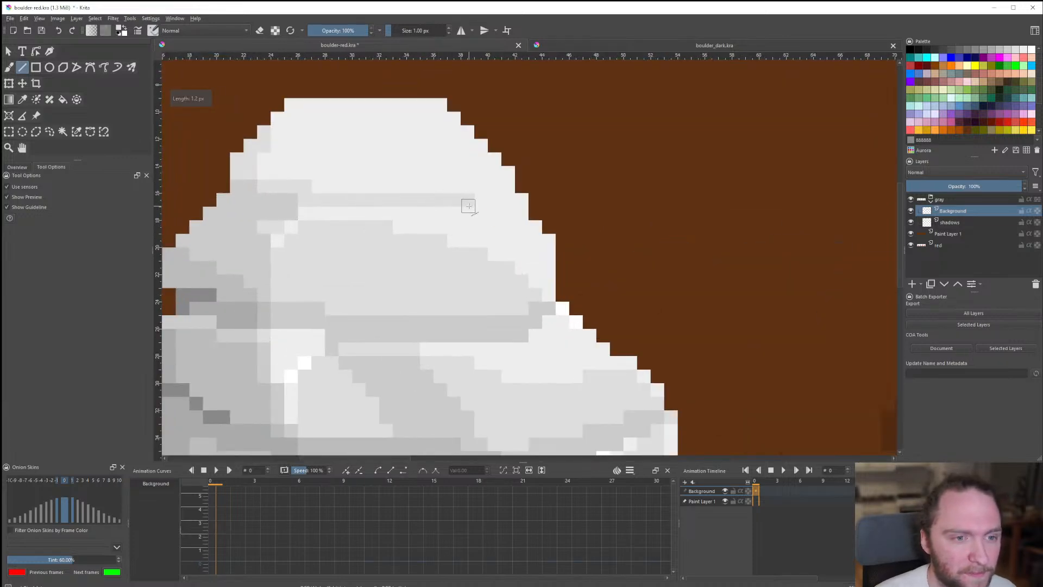
{"action": "scroll", "coordinate": [492, 206], "scroll_direction": "down", "scroll_amount": 5}
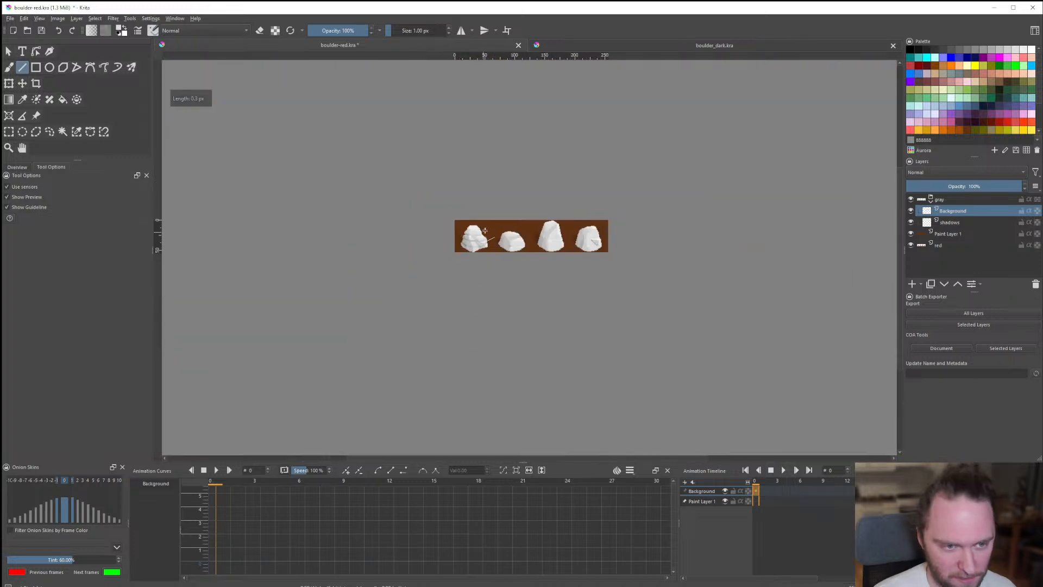
Examine the first boulder's cracks and silhouette at overview and close zoom against the other three boulders.
{"action": "scroll", "coordinate": [506, 225], "scroll_direction": "up", "scroll_amount": 2}
{"action": "scroll", "coordinate": [508, 225], "scroll_direction": "down", "scroll_amount": 1}
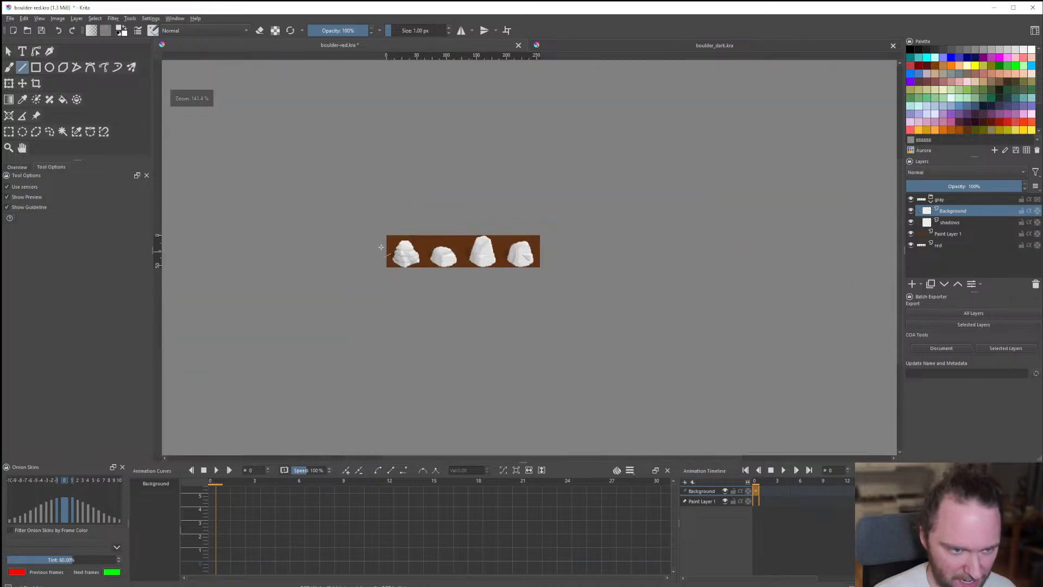
{"action": "scroll", "coordinate": [507, 224], "scroll_direction": "up", "scroll_amount": 3}
{"action": "scroll", "coordinate": [432, 292], "scroll_direction": "up", "scroll_amount": 5}
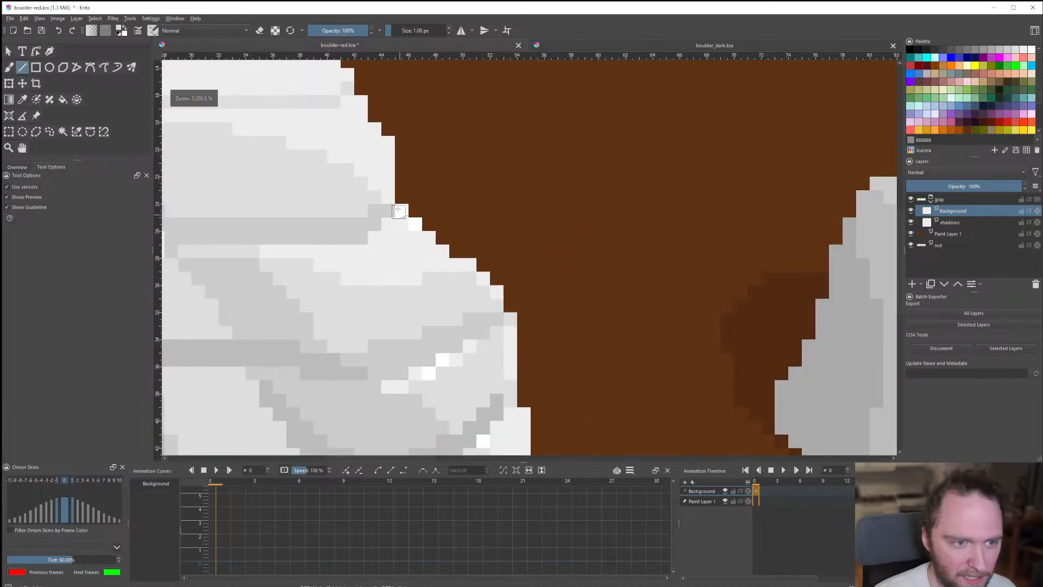
{"action": "scroll", "coordinate": [459, 352], "scroll_direction": "down", "scroll_amount": 5}
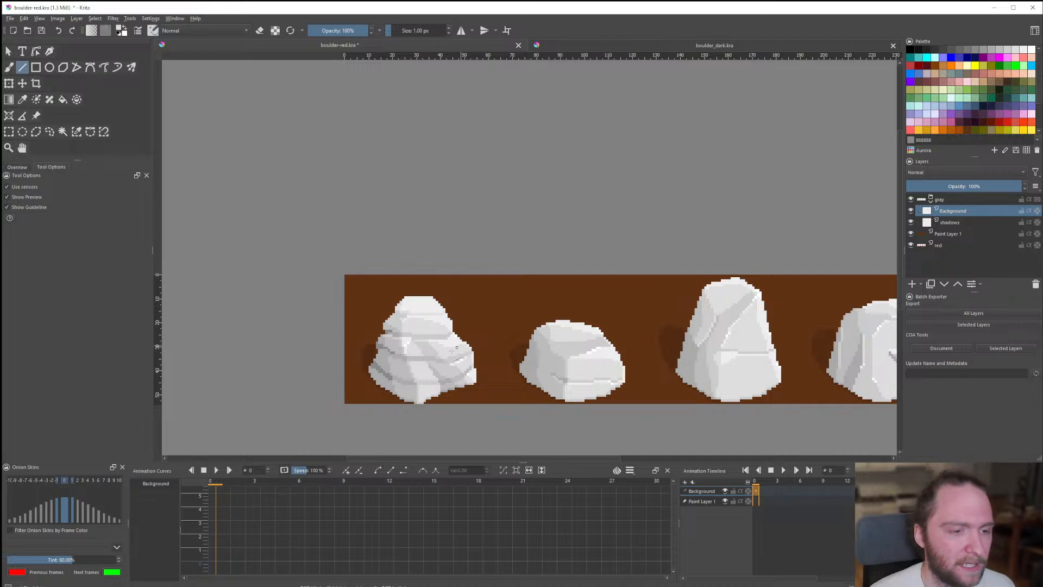
{"action": "scroll", "coordinate": [451, 352], "scroll_direction": "down", "scroll_amount": 3}
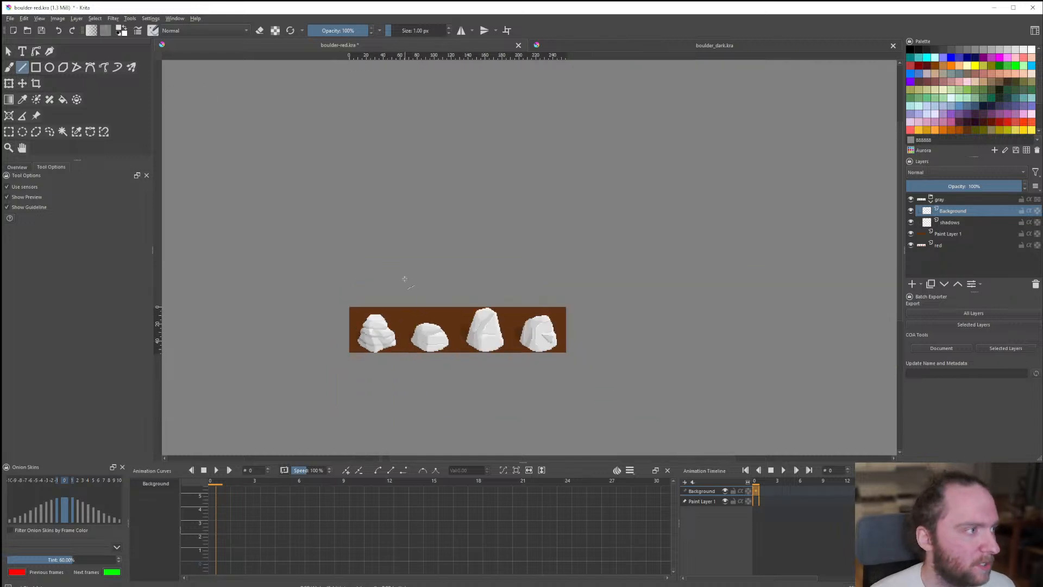
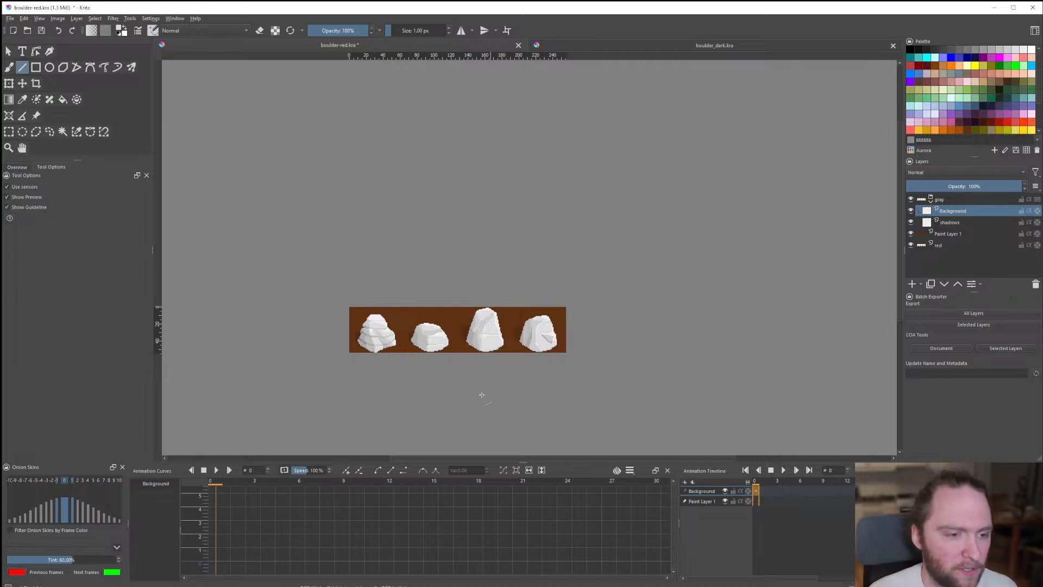
{"action": "scroll", "coordinate": [451, 353], "scroll_direction": "up", "scroll_amount": 2}
{"action": "scroll", "coordinate": [434, 333], "scroll_direction": "down", "scroll_amount": 1}
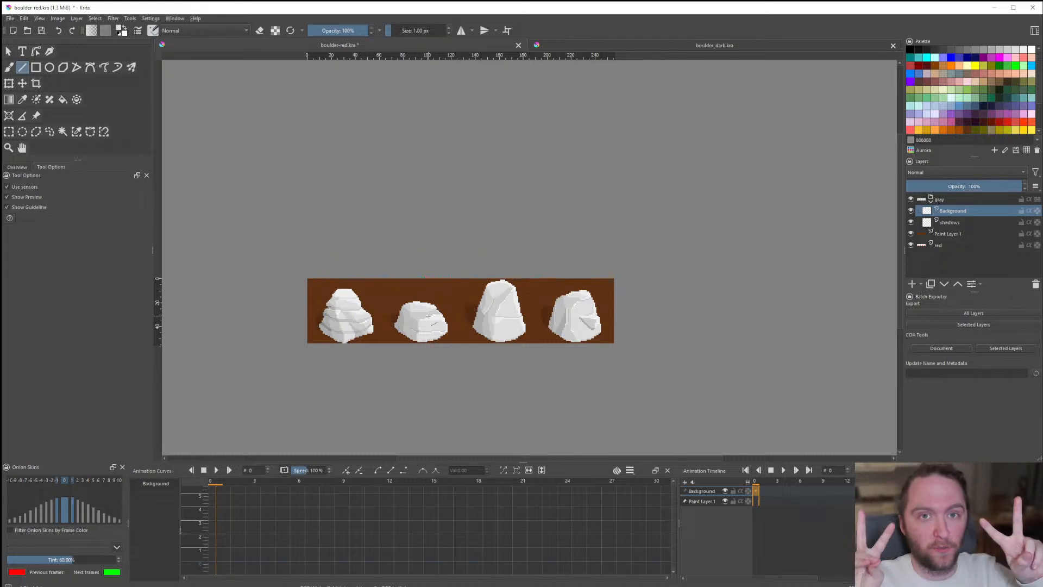
{"action": "scroll", "coordinate": [419, 308], "scroll_direction": "up", "scroll_amount": 1}
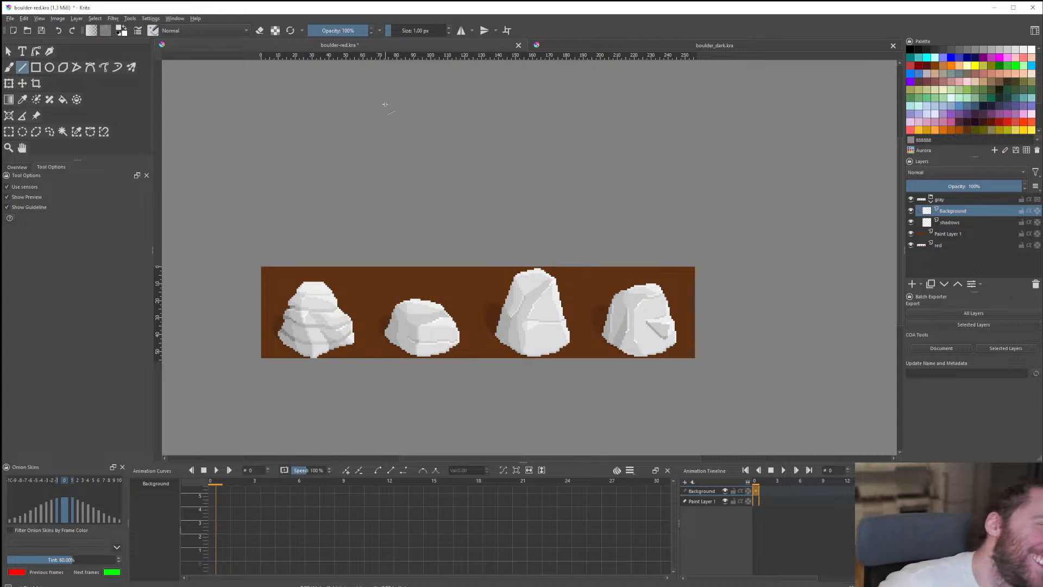
{"action": "scroll", "coordinate": [430, 280], "scroll_direction": "up", "scroll_amount": 2}
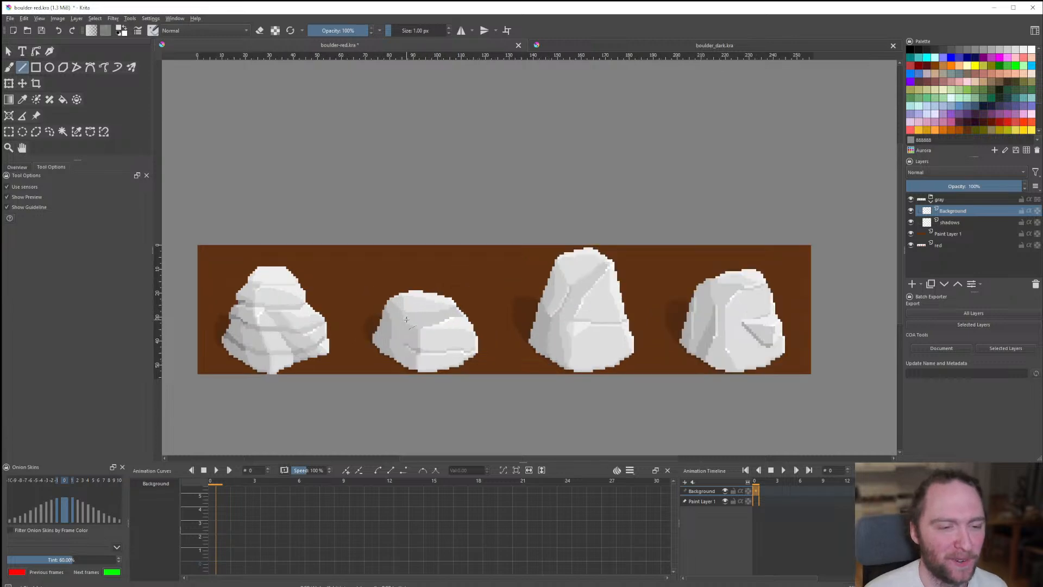
Darken a few pixels along the shaded outer edge of the first boulder's ledge, just above the dark gray crack.
{"action": "scroll", "coordinate": [392, 293], "scroll_direction": "down", "scroll_amount": 2}
{"action": "scroll", "coordinate": [344, 308], "scroll_direction": "up", "scroll_amount": 3}
{"action": "scroll", "coordinate": [344, 307], "scroll_direction": "up", "scroll_amount": 3}
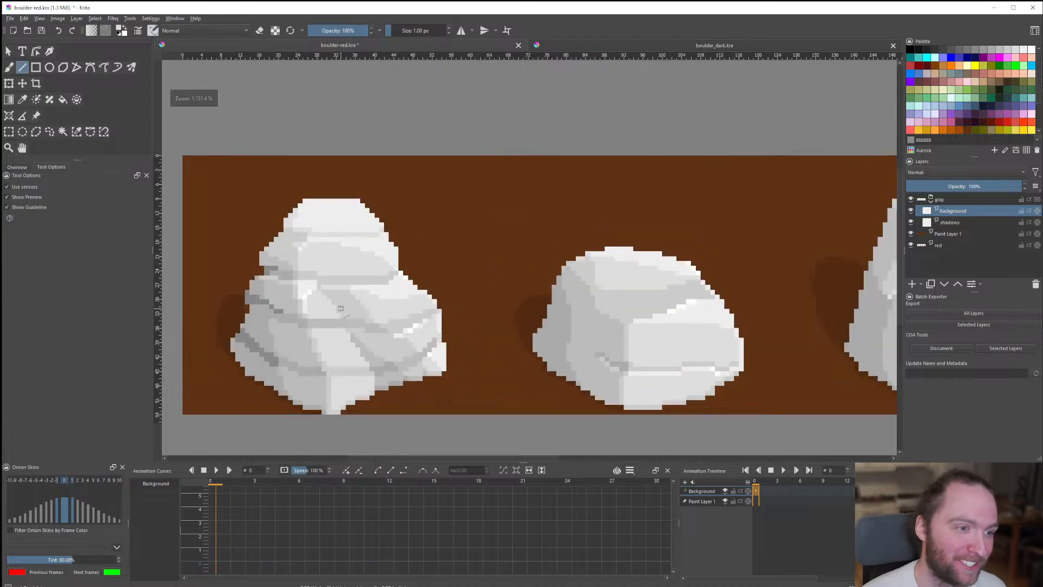
{"action": "scroll", "coordinate": [291, 272], "scroll_direction": "up", "scroll_amount": 3}
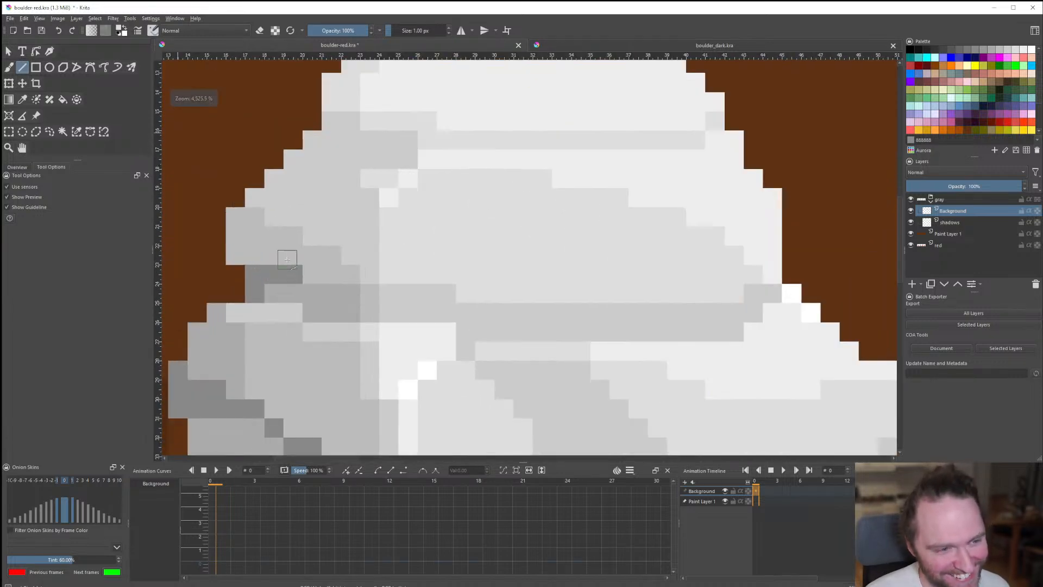
{"action": "left_click_drag", "start_coordinate": [228, 256], "coordinate": [237, 243]}
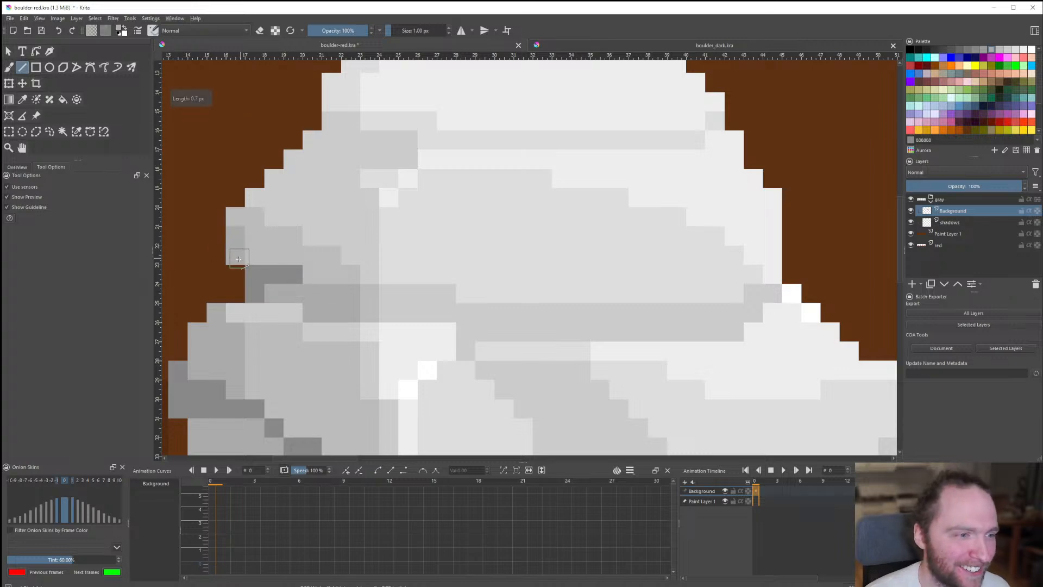
Continue the light gray crack beneath the first boulder's cap diagonally upward with single pixels to the boulder's outer edge.
{"action": "scroll", "coordinate": [238, 247], "scroll_direction": "down", "scroll_amount": 8}
{"action": "scroll", "coordinate": [279, 269], "scroll_direction": "up", "scroll_amount": 8}
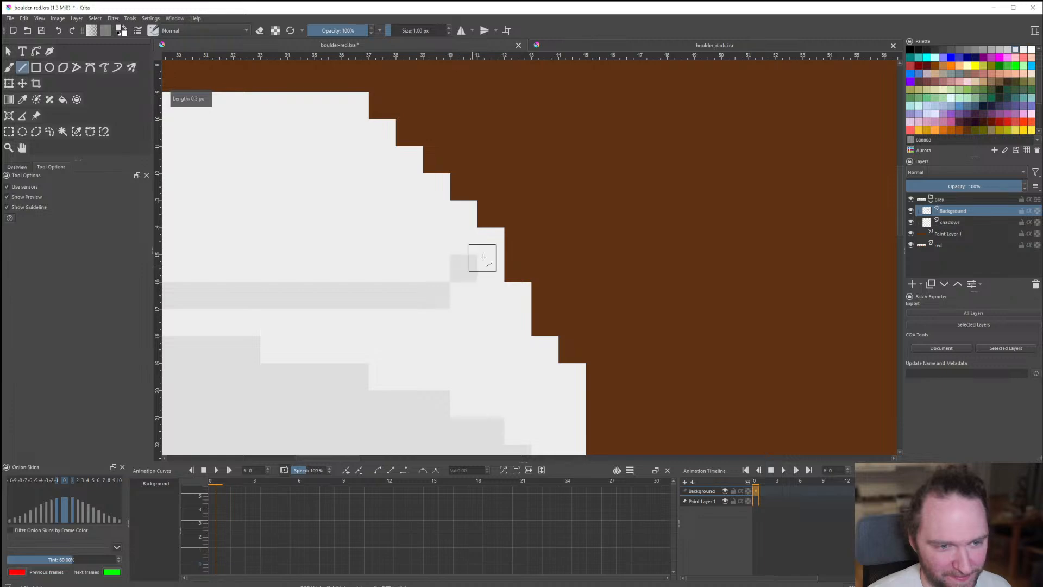
{"action": "scroll", "coordinate": [478, 257], "scroll_direction": "down", "scroll_amount": 8}
{"action": "scroll", "coordinate": [449, 323], "scroll_direction": "up", "scroll_amount": 8}
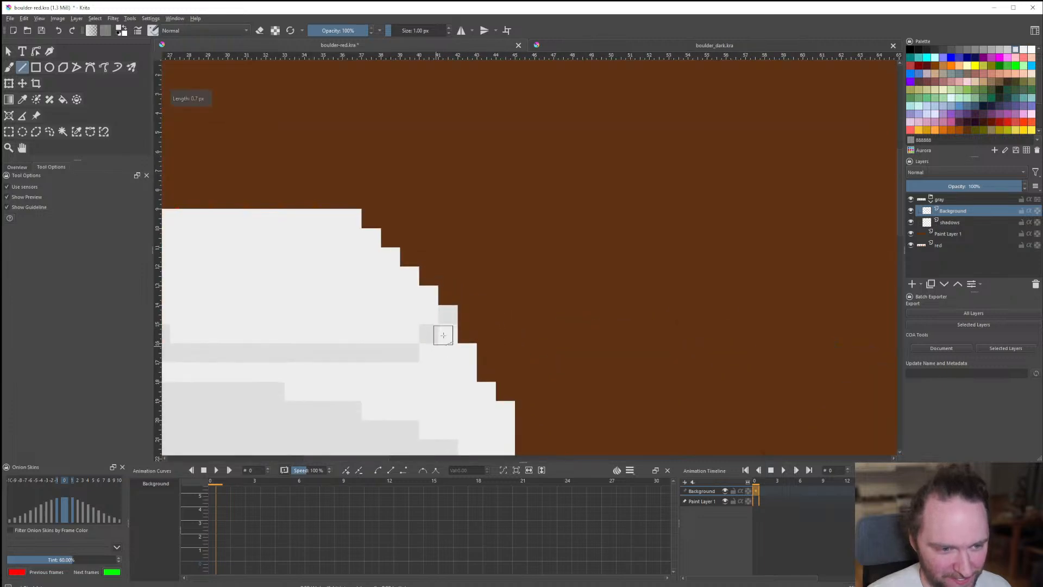
{"action": "scroll", "coordinate": [448, 323], "scroll_direction": "down", "scroll_amount": 8}
{"action": "scroll", "coordinate": [465, 313], "scroll_direction": "up", "scroll_amount": 2}
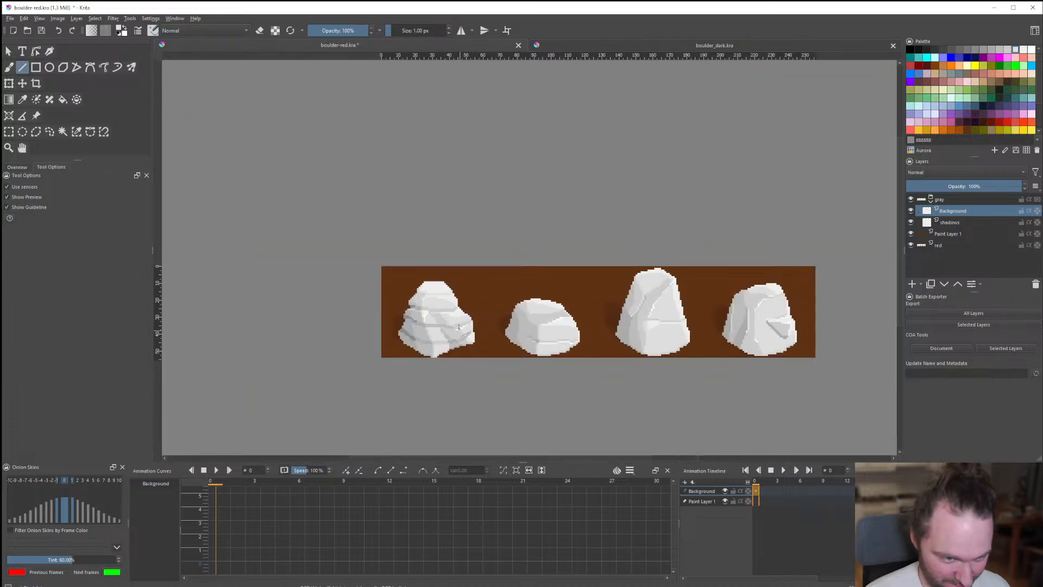
{"action": "scroll", "coordinate": [467, 342], "scroll_direction": "up", "scroll_amount": 8}
{"action": "scroll", "coordinate": [451, 262], "scroll_direction": "down", "scroll_amount": 8}
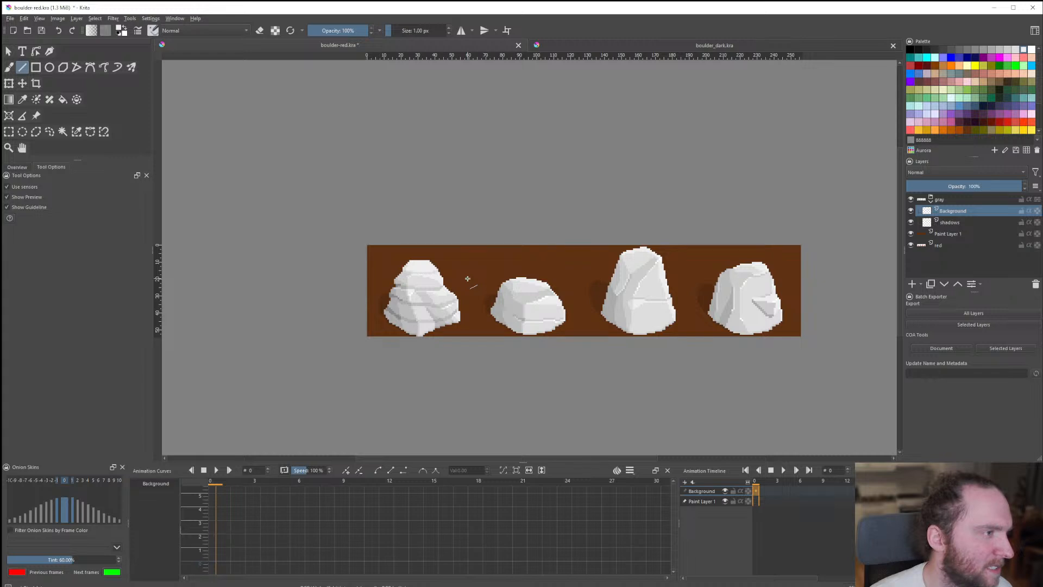
{"action": "scroll", "coordinate": [428, 287], "scroll_direction": "up", "scroll_amount": 1}
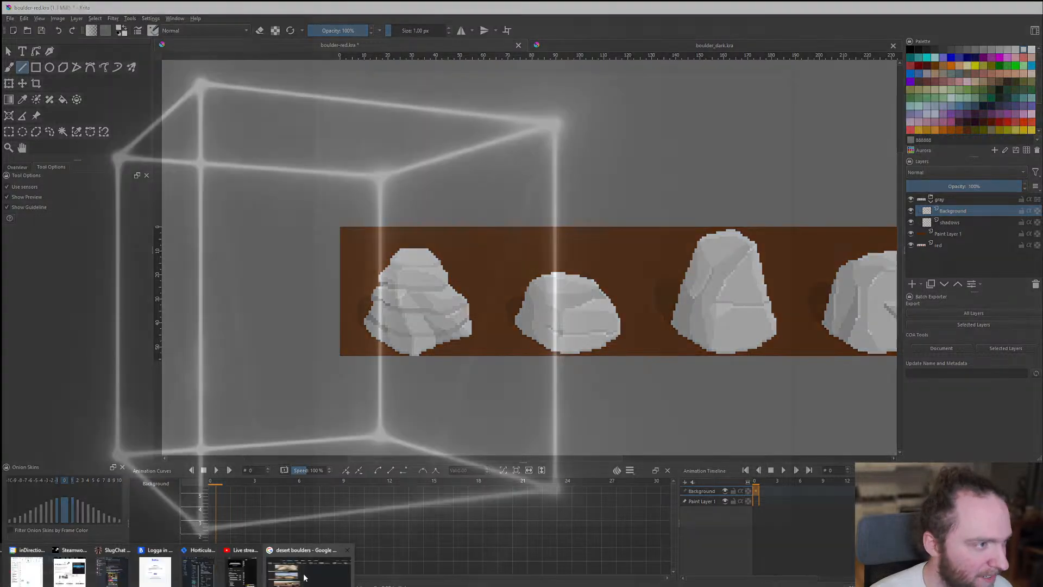
Switch to the browser's desert boulders image search and preview the Pinterest photo of desert rock arches.
{"action": "left_click", "coordinate": [304, 575]}
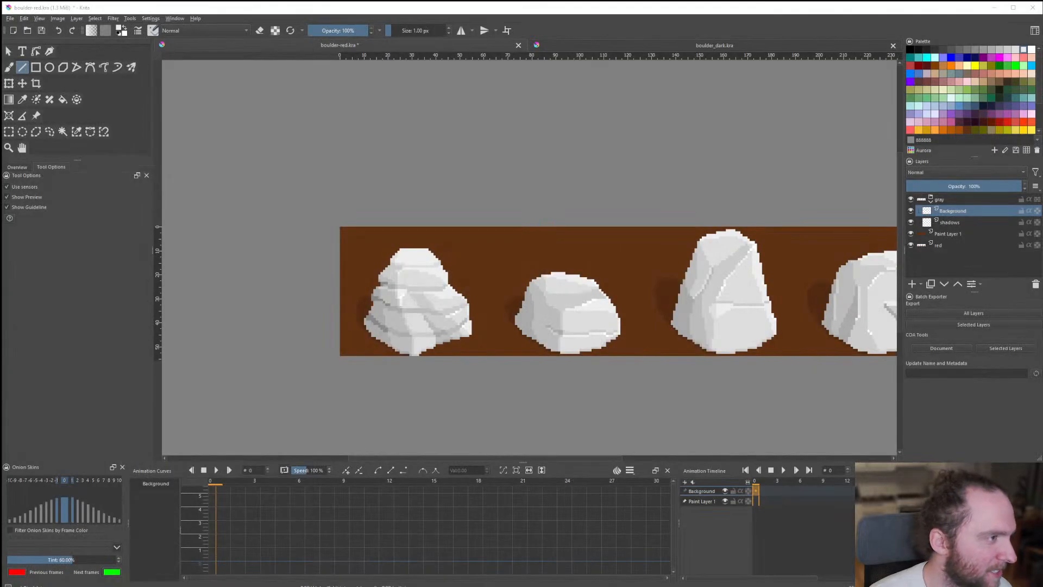
{"action": "left_click_drag", "start_coordinate": [328, 147], "coordinate": [402, 121]}
{"action": "left_click_drag", "start_coordinate": [511, 120], "coordinate": [435, 57]}
{"action": "scroll", "coordinate": [408, 268], "scroll_direction": "up", "scroll_amount": 5}
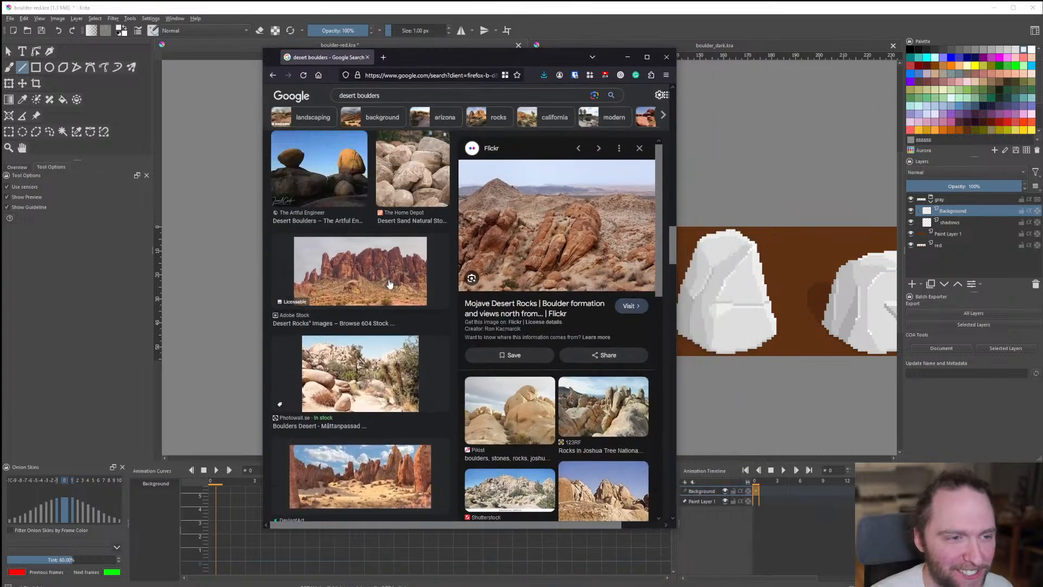
{"action": "scroll", "coordinate": [394, 285], "scroll_direction": "up", "scroll_amount": 4}
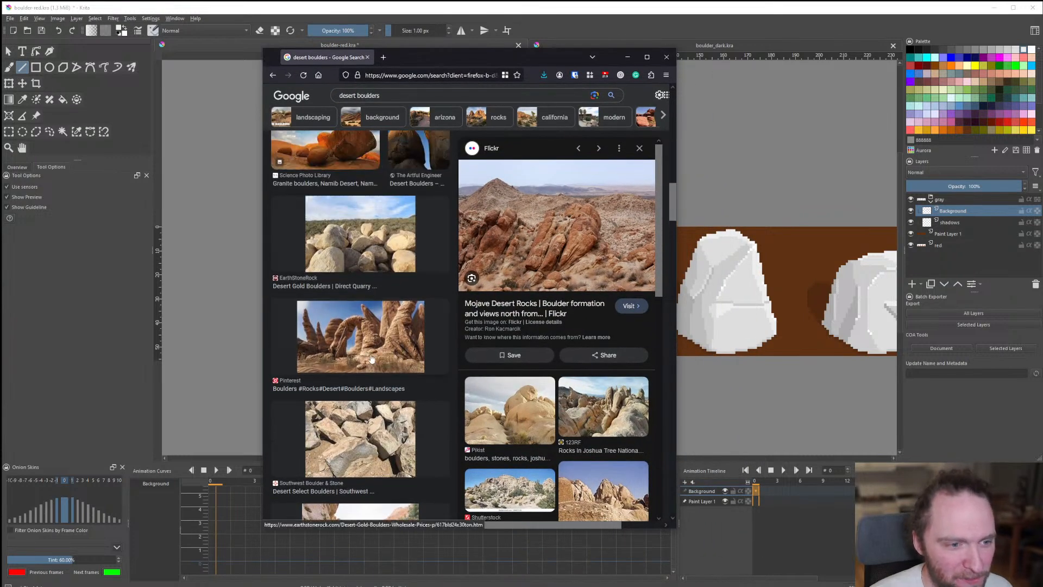
{"action": "left_click", "coordinate": [374, 343]}
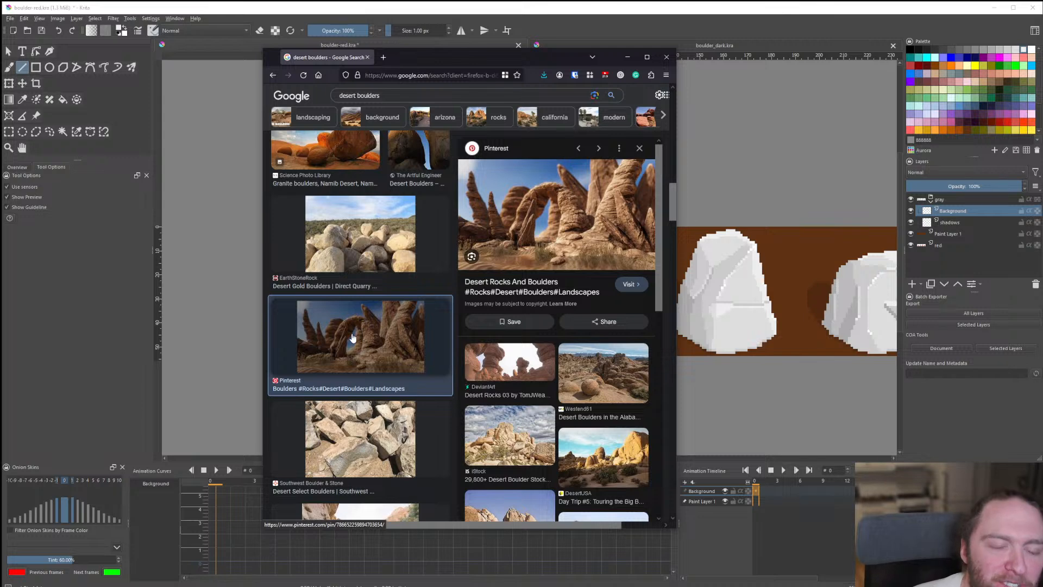
Preview the Desert Sage Boulders photo among the image results.
{"action": "scroll", "coordinate": [372, 305], "scroll_direction": "up", "scroll_amount": 2}
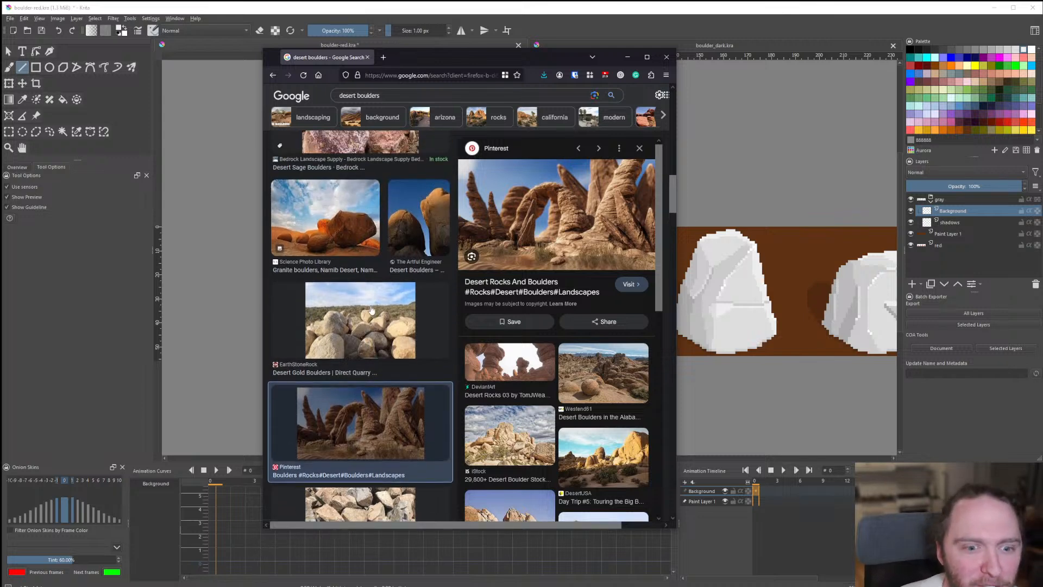
{"action": "scroll", "coordinate": [369, 308], "scroll_direction": "up", "scroll_amount": 3}
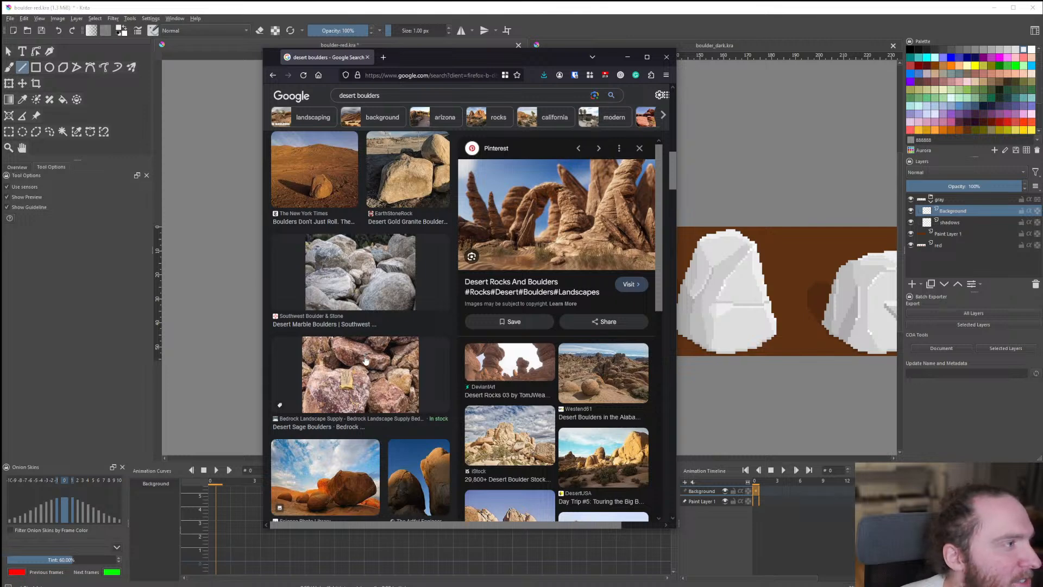
{"action": "left_click", "coordinate": [366, 360]}
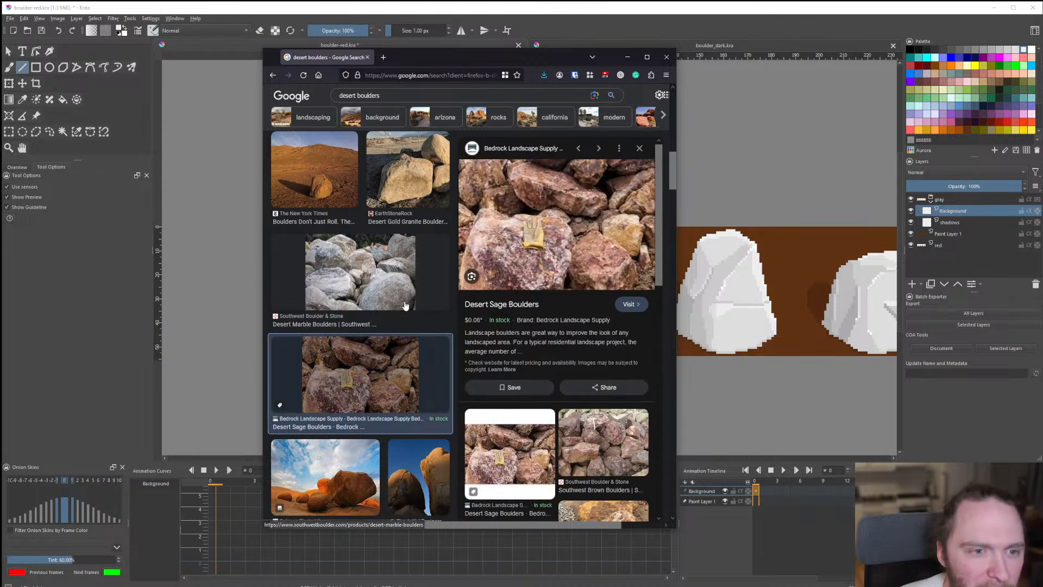
Browse further boulder references, preview the cartoon sand desert rock illustration from Adobe Stock, and return to the boulder-red.kra canvas.
{"action": "scroll", "coordinate": [390, 333], "scroll_direction": "up", "scroll_amount": 3}
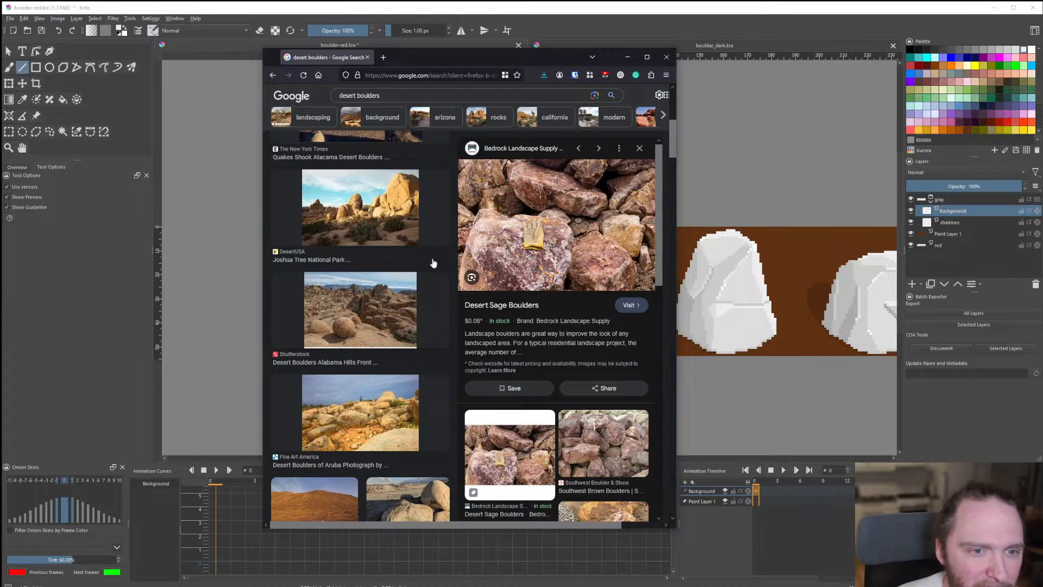
{"action": "scroll", "coordinate": [326, 323], "scroll_direction": "up", "scroll_amount": 3}
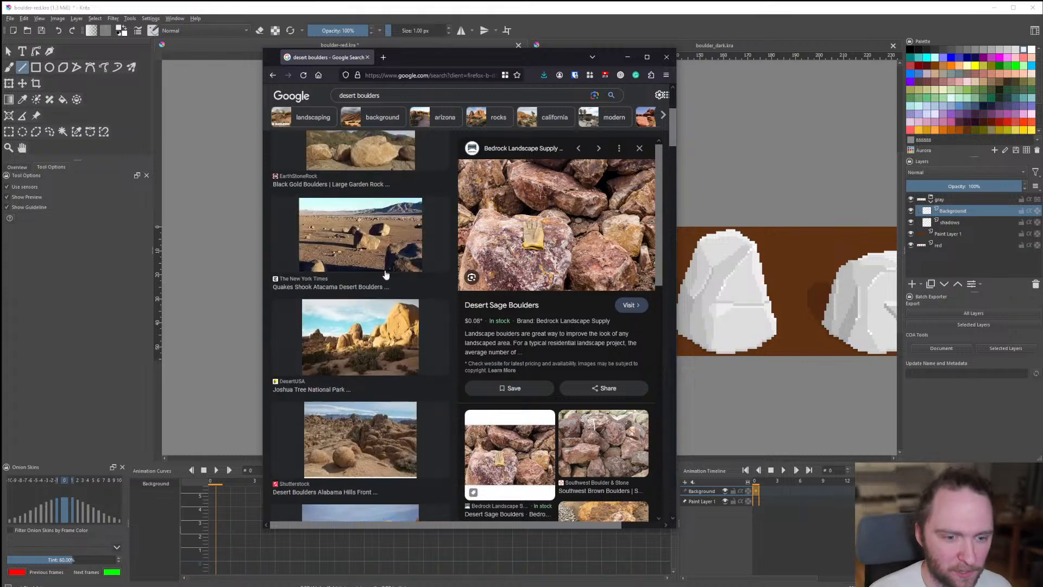
{"action": "scroll", "coordinate": [596, 443], "scroll_direction": "down", "scroll_amount": 2}
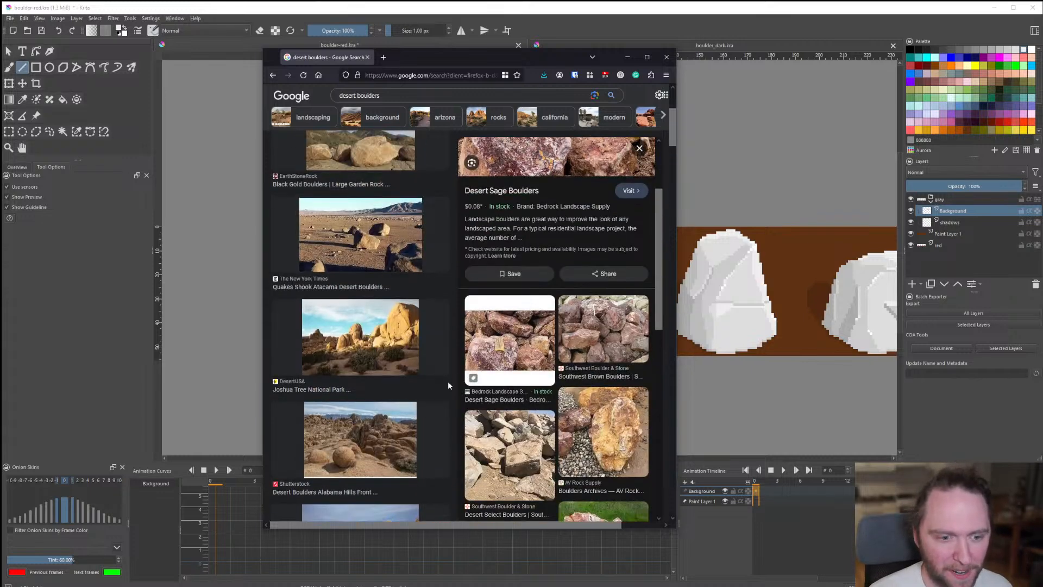
{"action": "scroll", "coordinate": [371, 365], "scroll_direction": "up", "scroll_amount": 4}
{"action": "scroll", "coordinate": [366, 281], "scroll_direction": "down", "scroll_amount": 12}
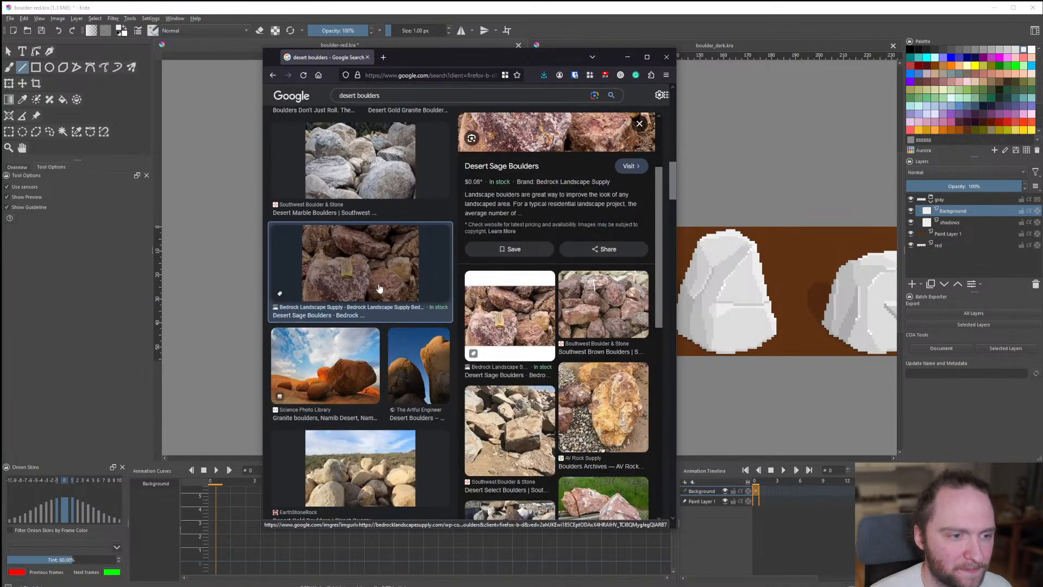
{"action": "scroll", "coordinate": [379, 288], "scroll_direction": "down", "scroll_amount": 5}
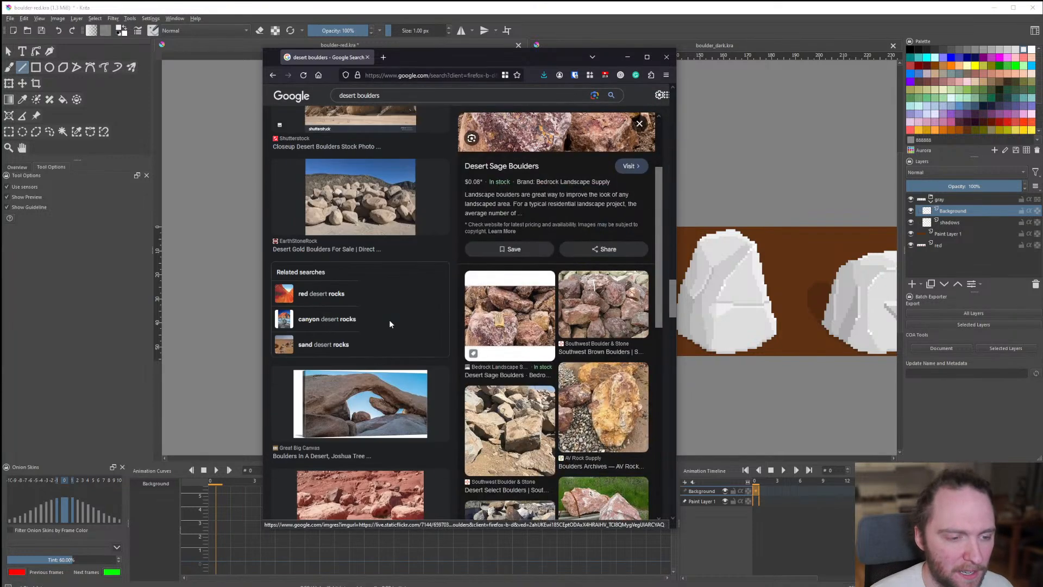
{"action": "scroll", "coordinate": [390, 324], "scroll_direction": "down", "scroll_amount": 6}
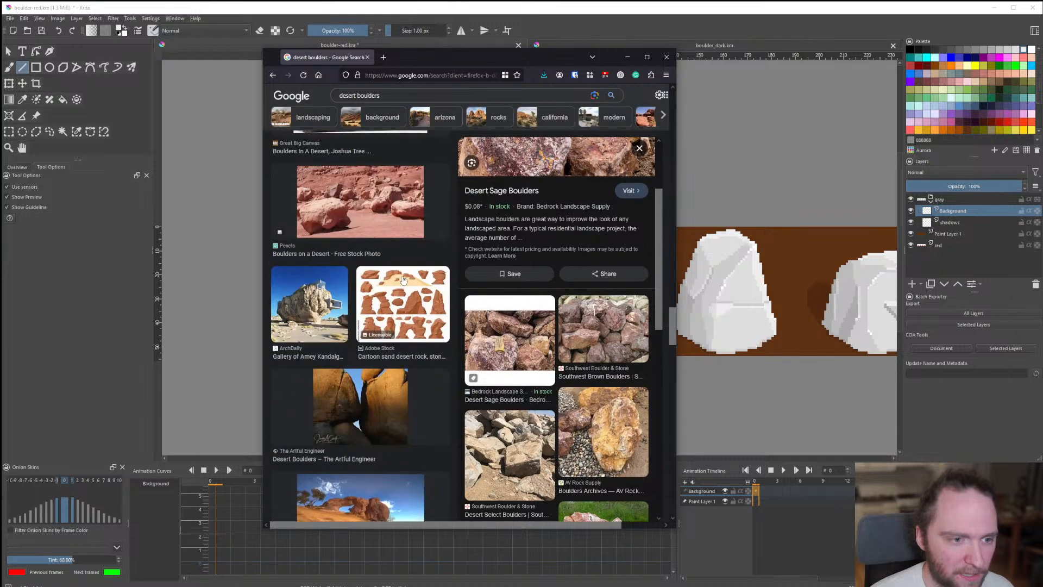
{"action": "left_click", "coordinate": [403, 280]}
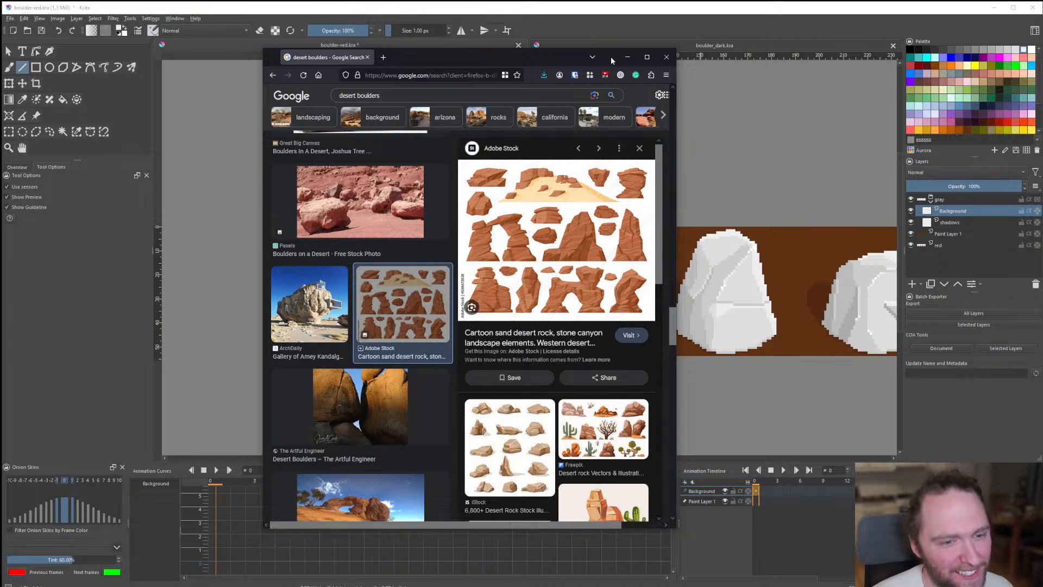
{"action": "left_click", "coordinate": [628, 57]}
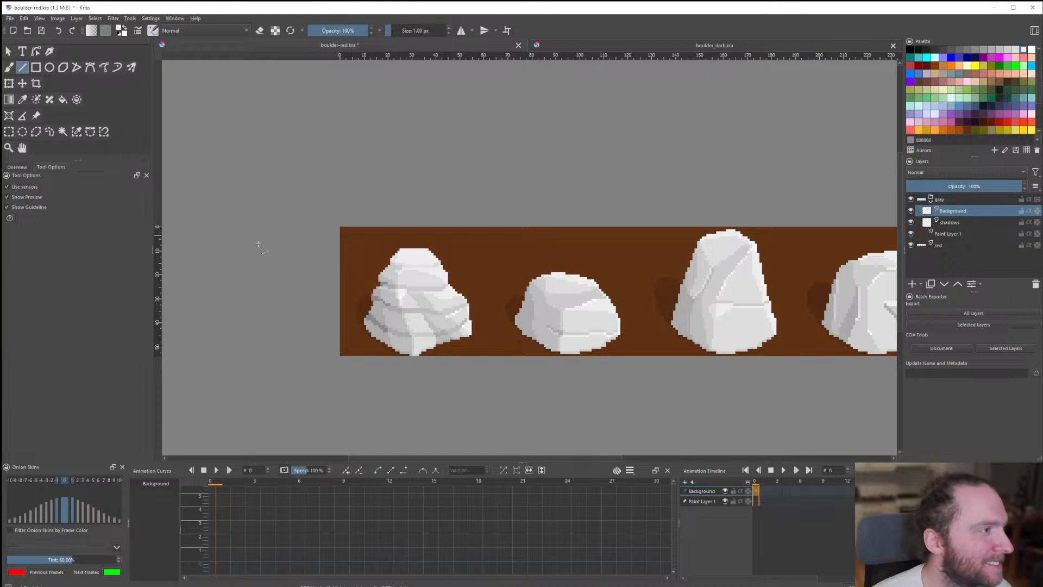
Move the red layer above the gray group in the layer stack so the red boulders cover the gray ones.
{"action": "scroll", "coordinate": [309, 249], "scroll_direction": "down", "scroll_amount": 3}
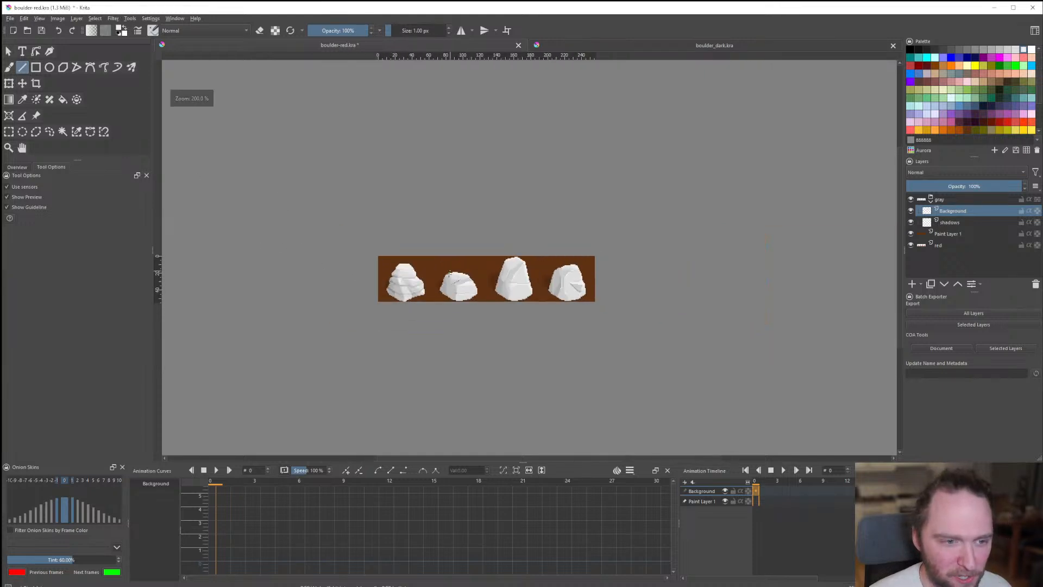
{"action": "scroll", "coordinate": [449, 273], "scroll_direction": "up", "scroll_amount": 3}
{"action": "scroll", "coordinate": [314, 285], "scroll_direction": "up", "scroll_amount": 4}
{"action": "scroll", "coordinate": [384, 289], "scroll_direction": "down", "scroll_amount": 3}
{"action": "scroll", "coordinate": [384, 288], "scroll_direction": "up", "scroll_amount": 1}
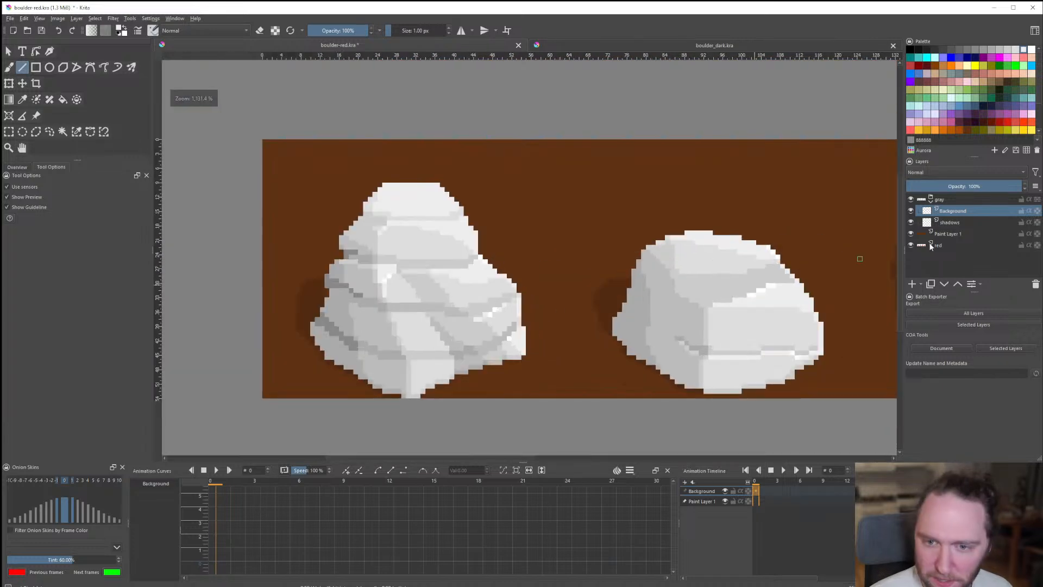
{"action": "left_click", "coordinate": [948, 245]}
{"action": "left_click_drag", "start_coordinate": [922, 247], "coordinate": [961, 194]}
{"action": "scroll", "coordinate": [276, 246], "scroll_direction": "down", "scroll_amount": 2}
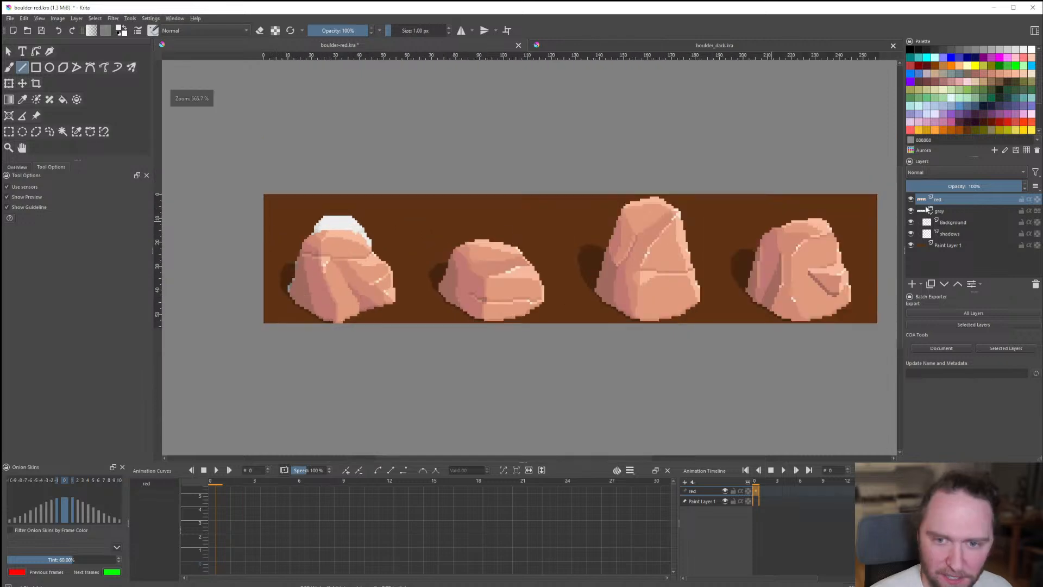
Move the red layer about 64 px sideways and 8 px up, placing its first boulder beside the first gray boulder.
{"action": "left_click", "coordinate": [23, 83]}
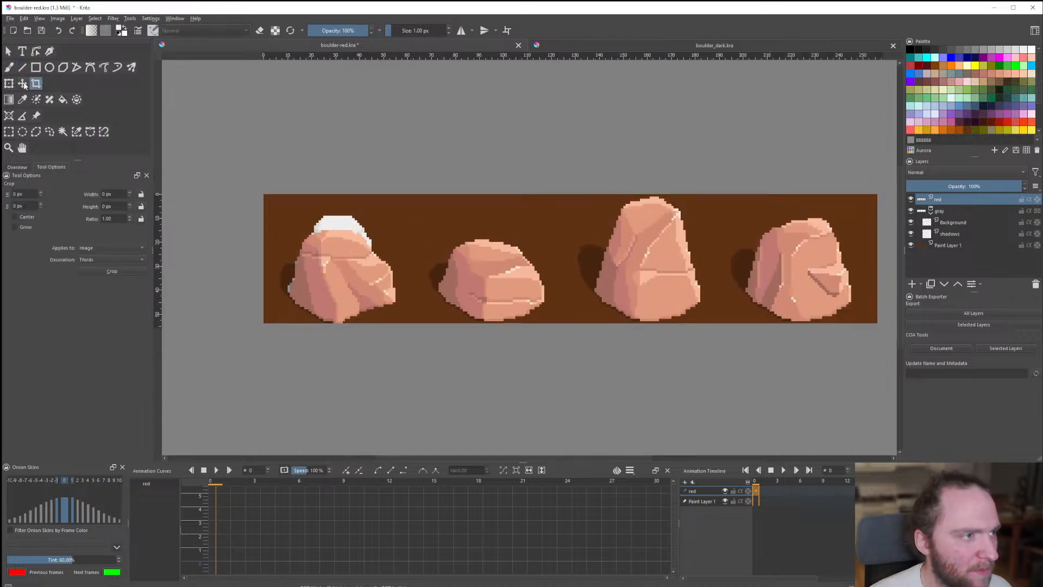
{"action": "left_click_drag", "start_coordinate": [223, 261], "coordinate": [380, 227]}
{"action": "scroll", "coordinate": [381, 227], "scroll_direction": "up", "scroll_amount": 4}
{"action": "left_click_drag", "start_coordinate": [652, 246], "coordinate": [637, 282]}
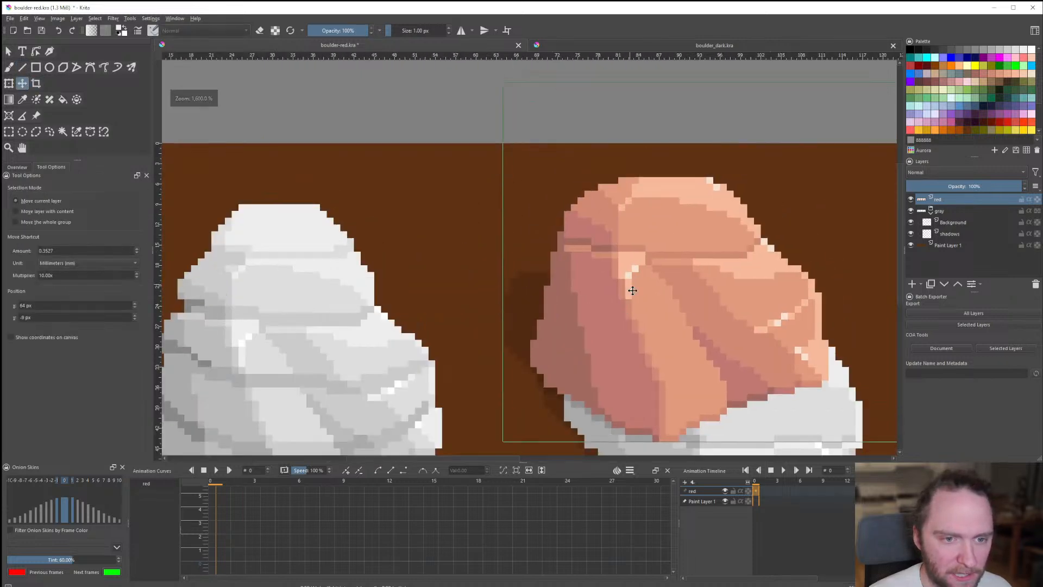
{"action": "scroll", "coordinate": [630, 287], "scroll_direction": "down", "scroll_amount": 2}
{"action": "scroll", "coordinate": [535, 285], "scroll_direction": "up", "scroll_amount": 2}
Select a dark gray shade by similar color on the Background layer, fill it with the red boulder's dusty shadow color, and clear the selection.
{"action": "left_click", "coordinate": [76, 132]}
{"action": "scroll", "coordinate": [425, 206], "scroll_direction": "down", "scroll_amount": 2}
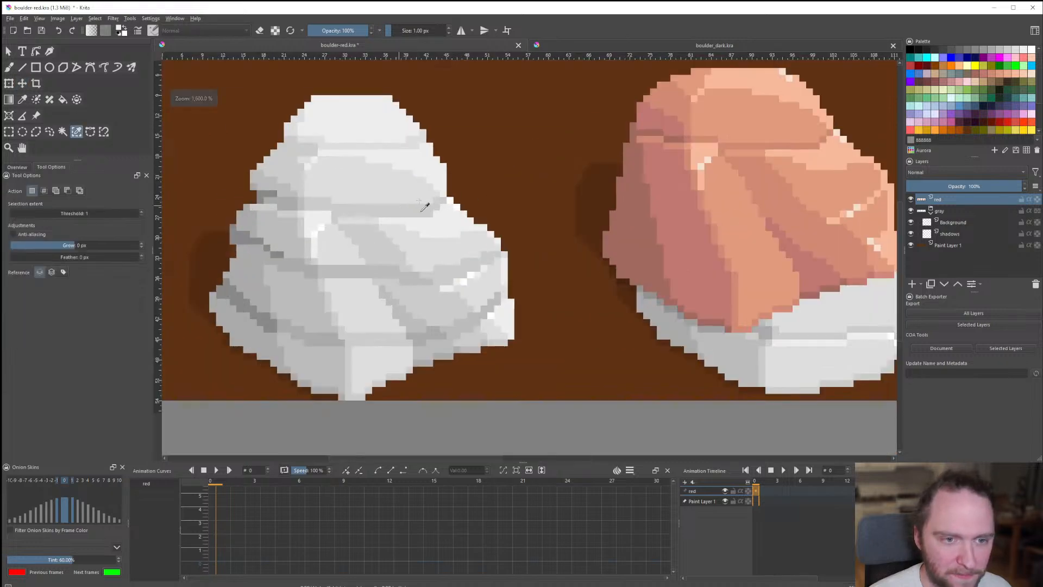
{"action": "left_click", "coordinate": [928, 224]}
{"action": "left_click", "coordinate": [636, 239]}
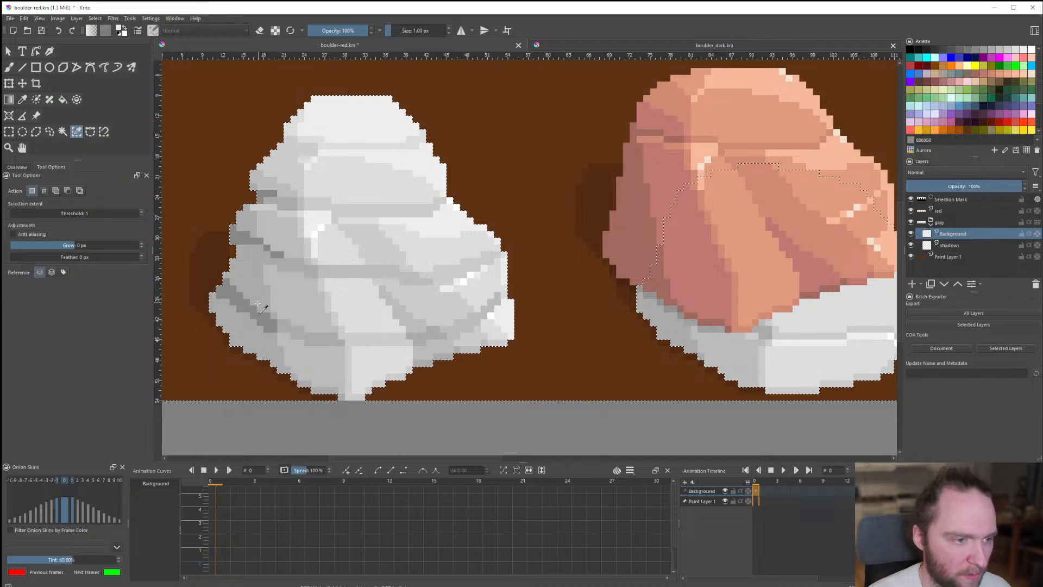
{"action": "key", "text": "f"}
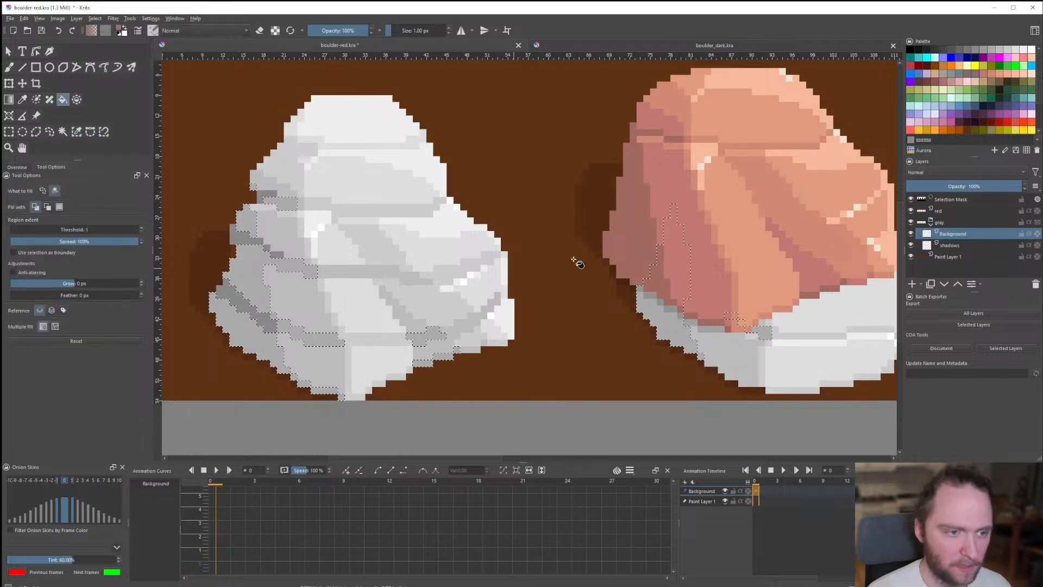
{"action": "left_click", "coordinate": [207, 229]}
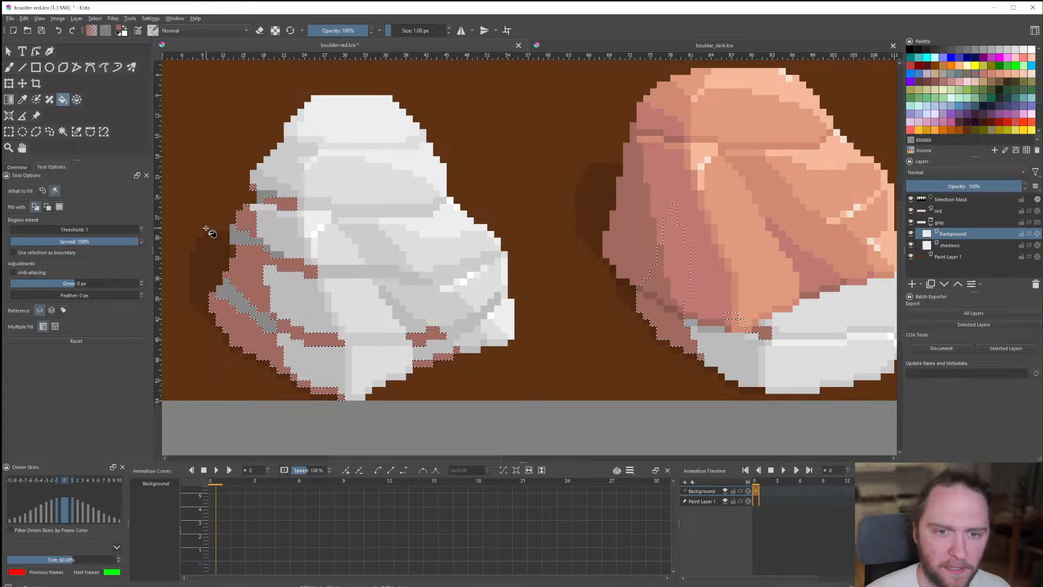
{"action": "left_click", "coordinate": [9, 135]}
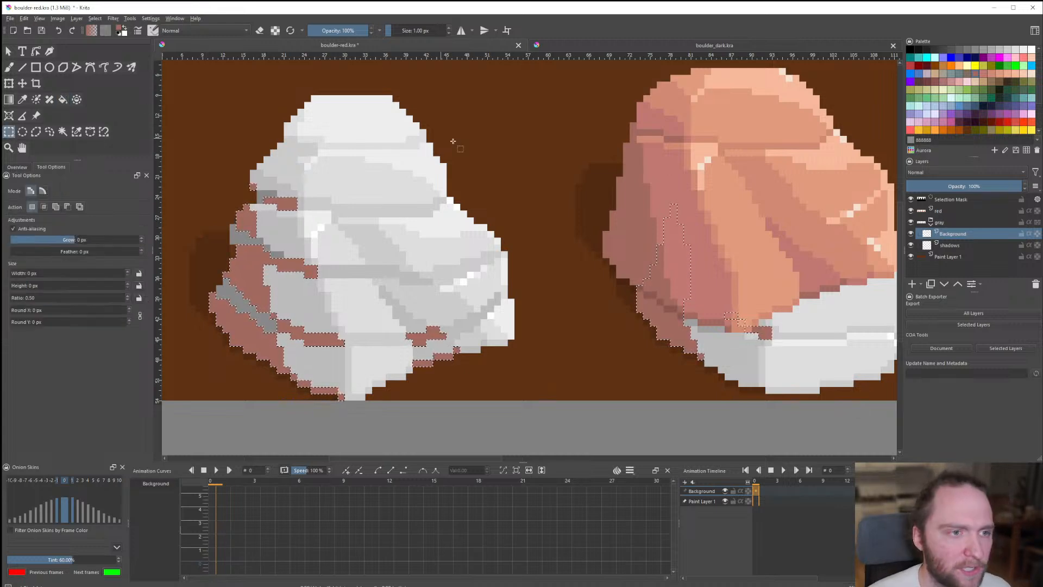
{"action": "left_click", "coordinate": [454, 141]}
{"action": "key", "text": "f"}
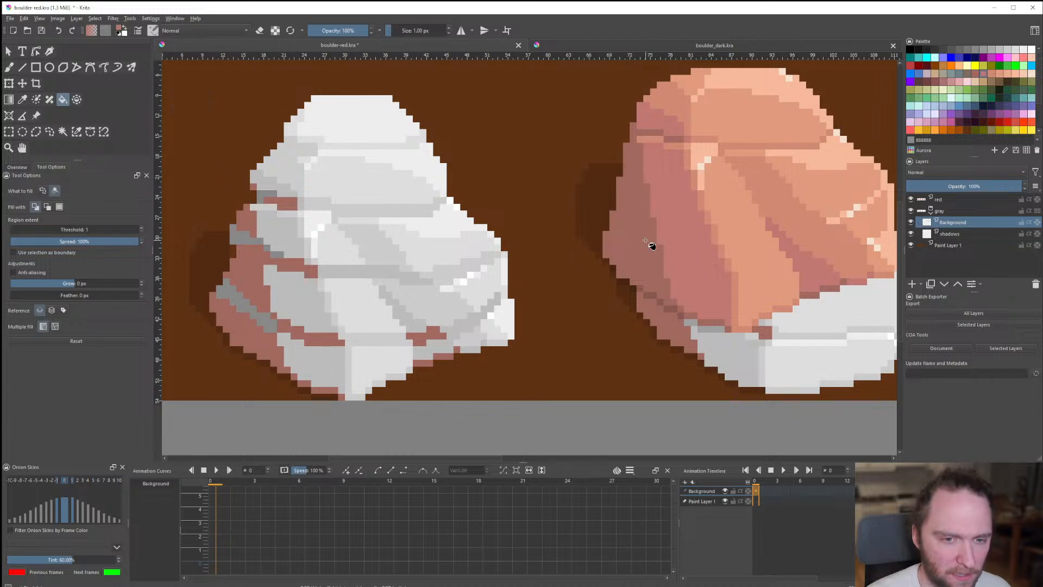
{"action": "scroll", "coordinate": [651, 246], "scroll_direction": "down", "scroll_amount": 3}
{"action": "scroll", "coordinate": [647, 256], "scroll_direction": "up", "scroll_amount": 2}
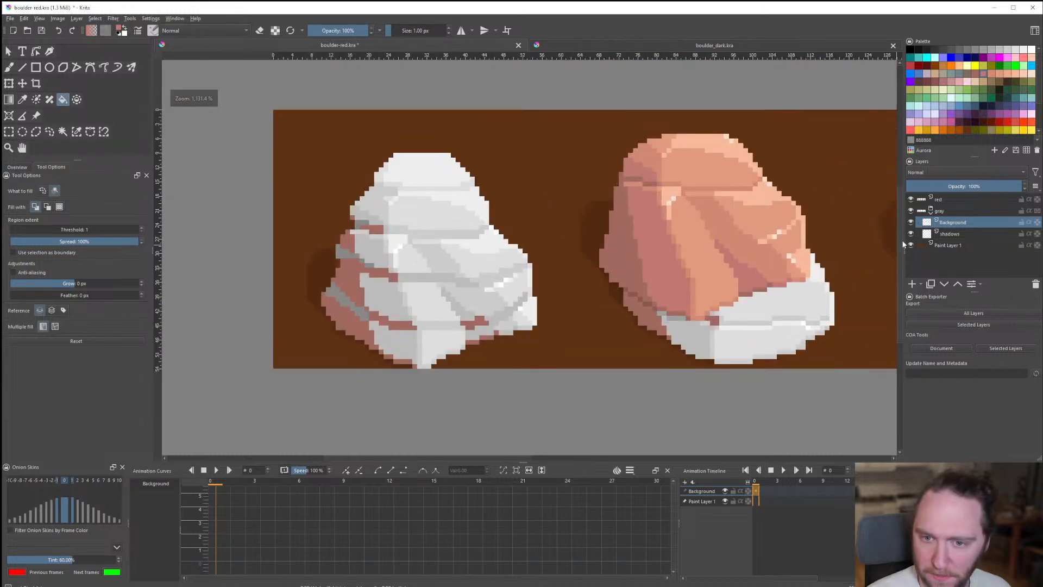
Select the mid-gray shadow shade by similar color on the Background layer and fill it with the red boulder's rosy shadow color.
{"action": "left_click", "coordinate": [77, 132]}
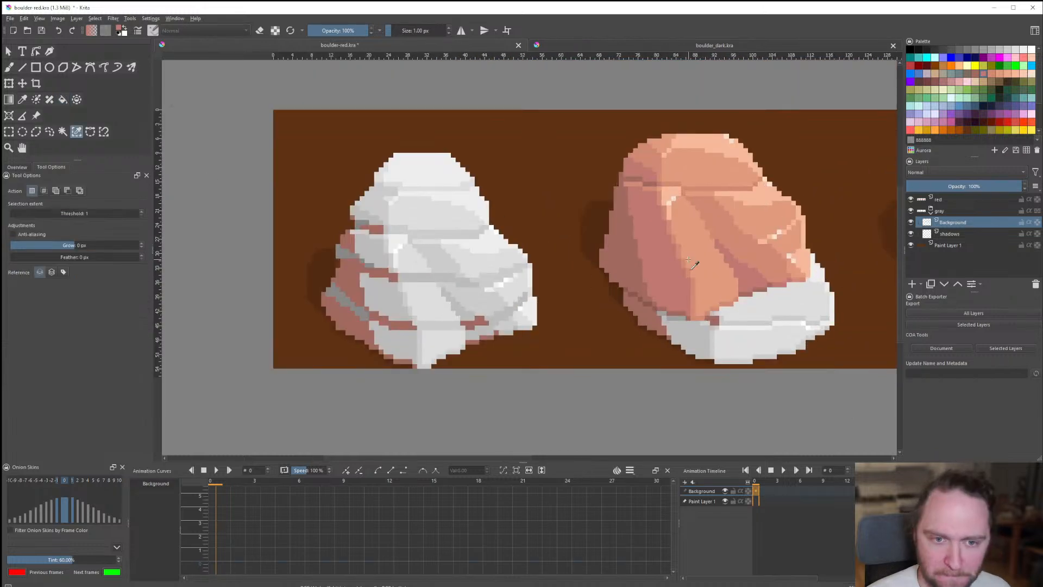
{"action": "key", "text": "f"}
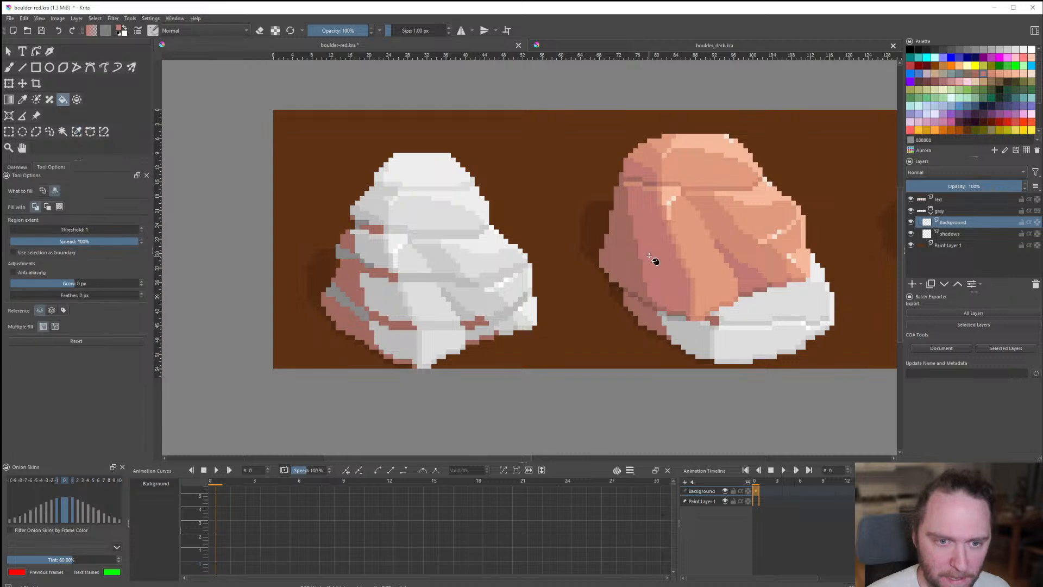
{"action": "left_click", "coordinate": [389, 295]}
{"action": "key", "text": "ctrl+z"}
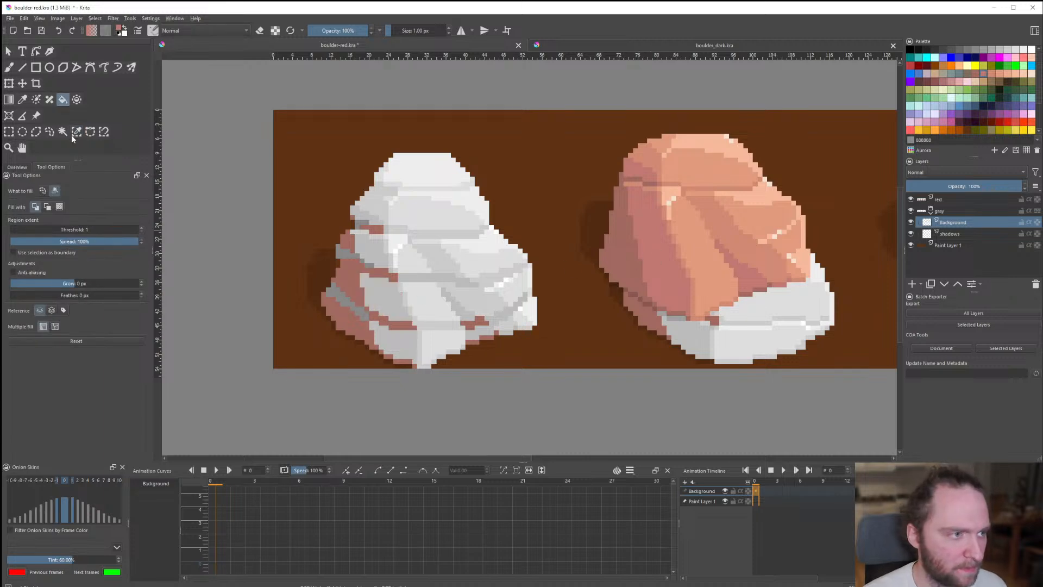
{"action": "left_click", "coordinate": [76, 132]}
{"action": "left_click", "coordinate": [389, 296]}
{"action": "key", "text": "shift+BackSpace"}
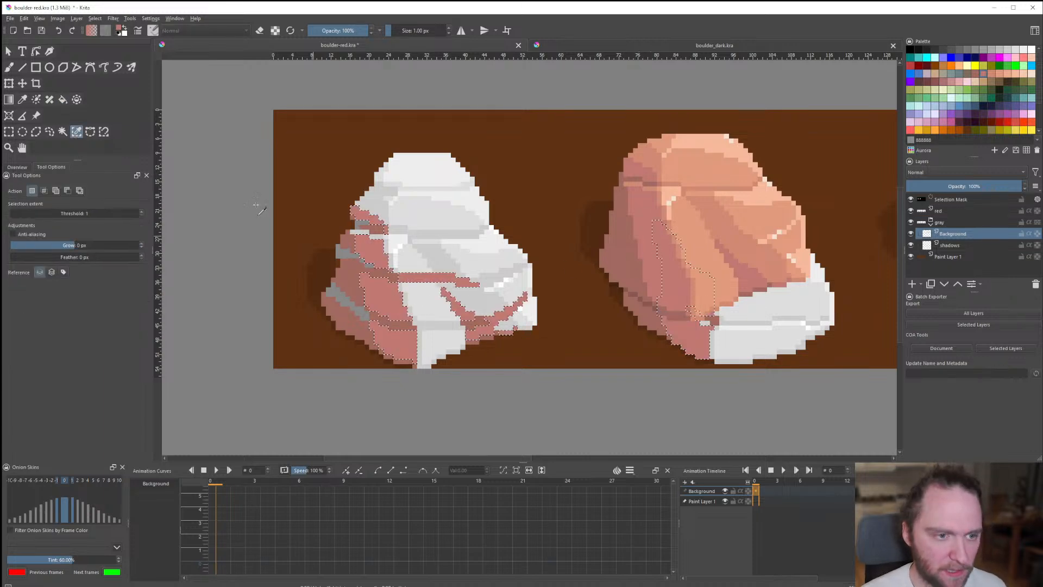
Select the lightest gray of the boulders' upper faces by similar color and fill it with the red boulder's light peach color.
{"action": "key", "text": "f"}
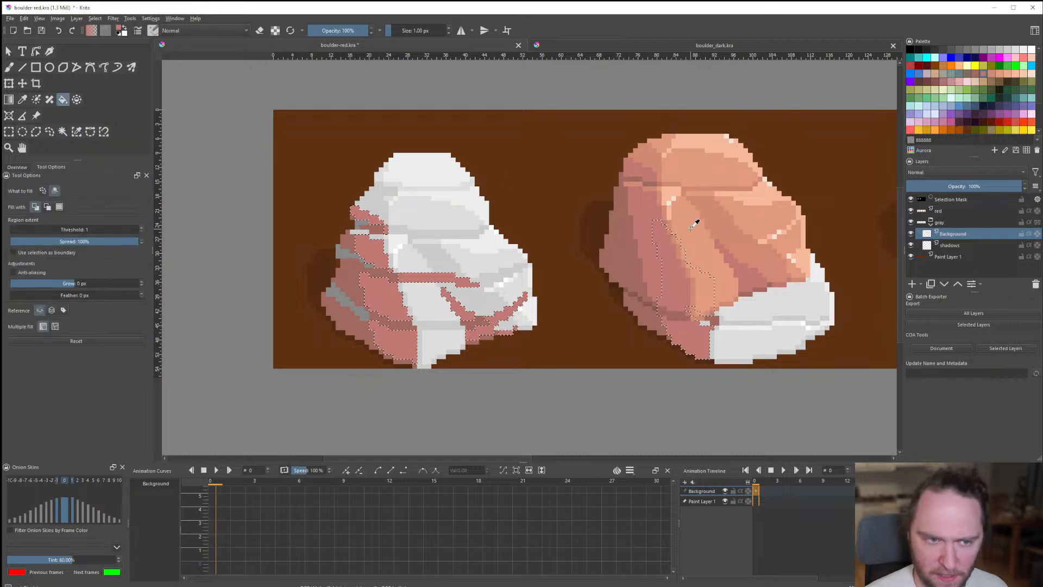
{"action": "left_click", "coordinate": [76, 132]}
{"action": "left_click", "coordinate": [435, 178]}
{"action": "key", "text": "shift+BackSpace"}
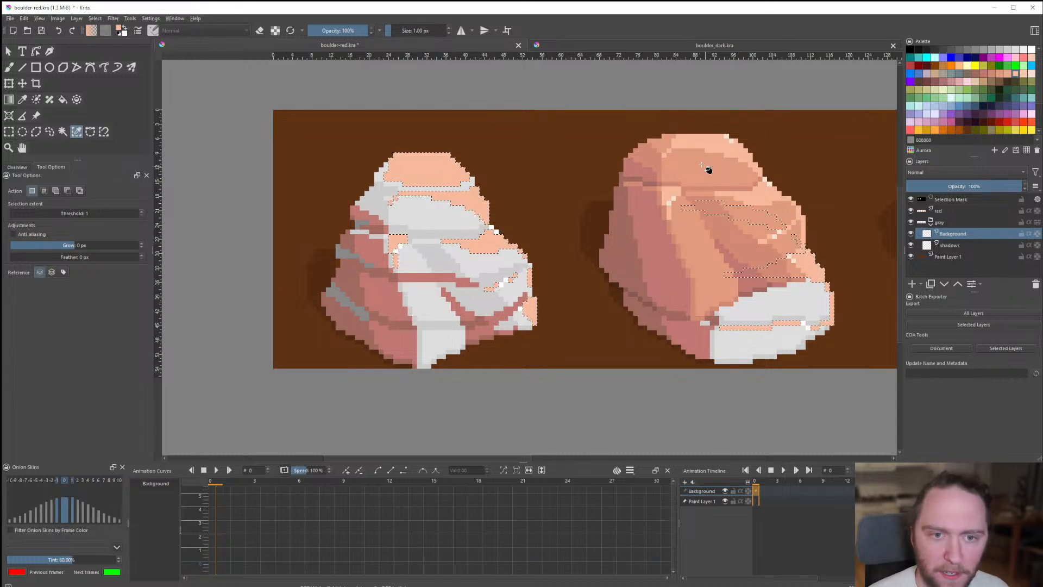
Select the light gray of the boulders' front faces by similar color and fill it with the red boulder's orange-tan mid tone.
{"action": "key", "text": "f"}
{"action": "left_click", "coordinate": [76, 132]}
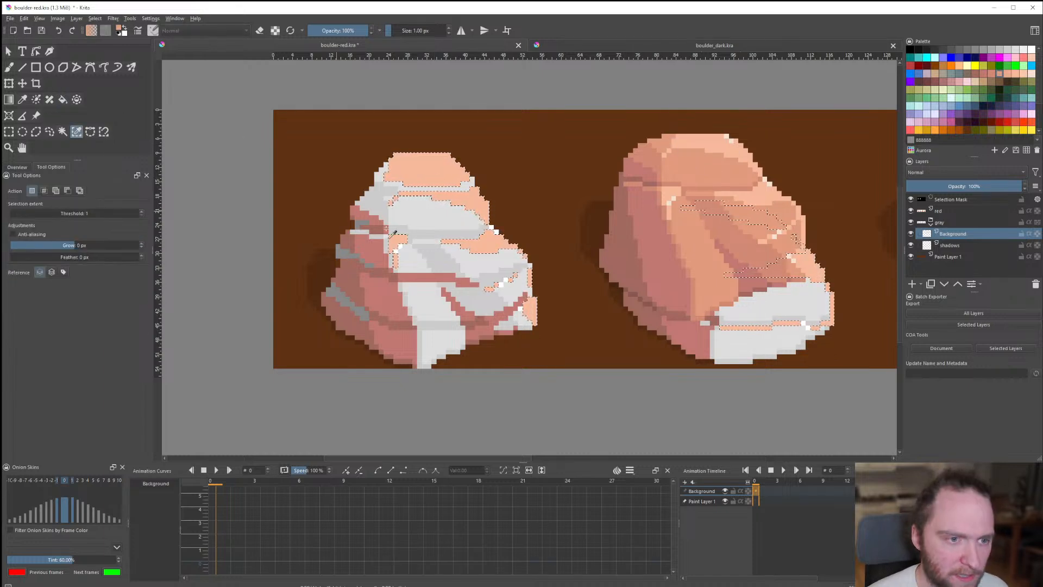
{"action": "left_click", "coordinate": [424, 214]}
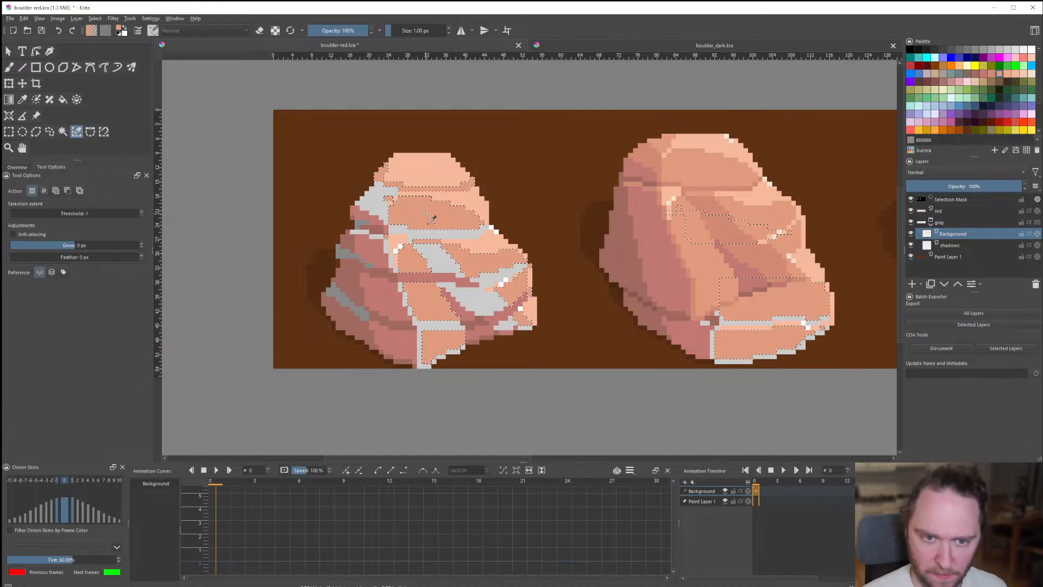
Select the remaining light-gray edge shade by similar color, fill it with the red boulder's darker salmon tone, and clear the selection.
{"action": "key", "text": "f"}
{"action": "left_click", "coordinate": [658, 156], "text": "ctrl"}
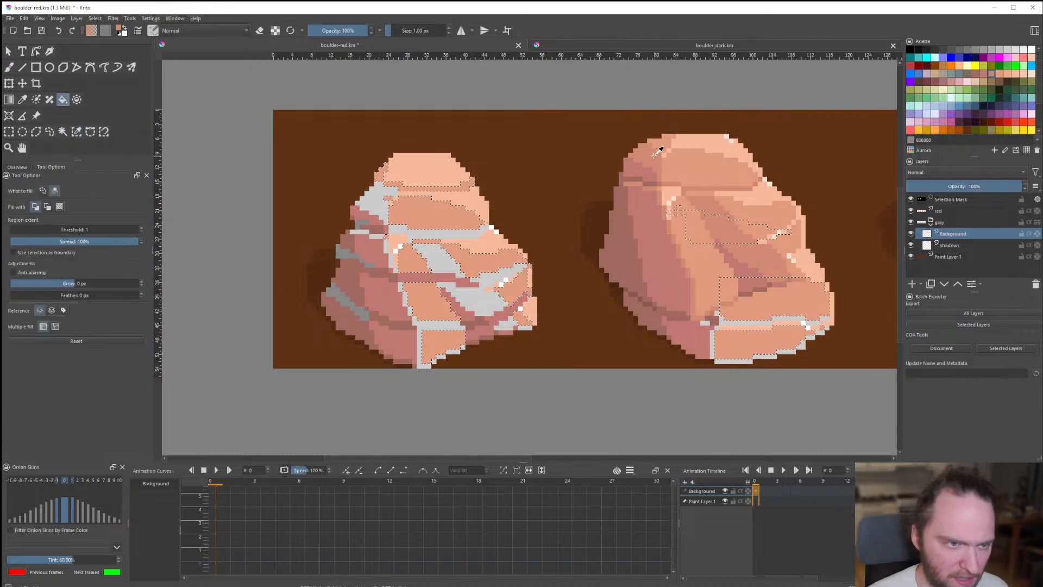
{"action": "left_click", "coordinate": [76, 132]}
{"action": "left_click", "coordinate": [378, 202]}
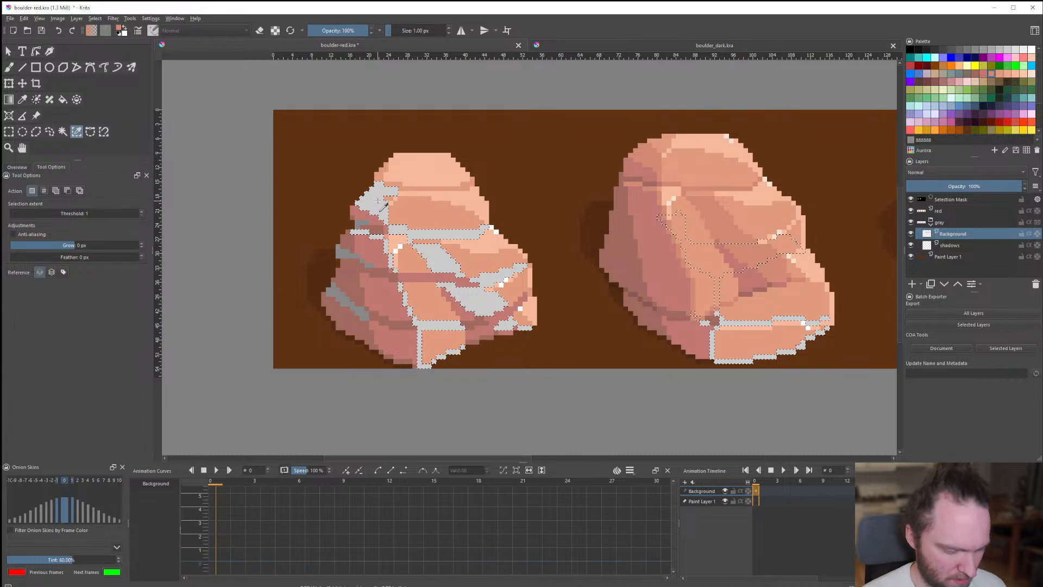
{"action": "key", "text": "shift+BackSpace"}
{"action": "left_click", "coordinate": [8, 132]}
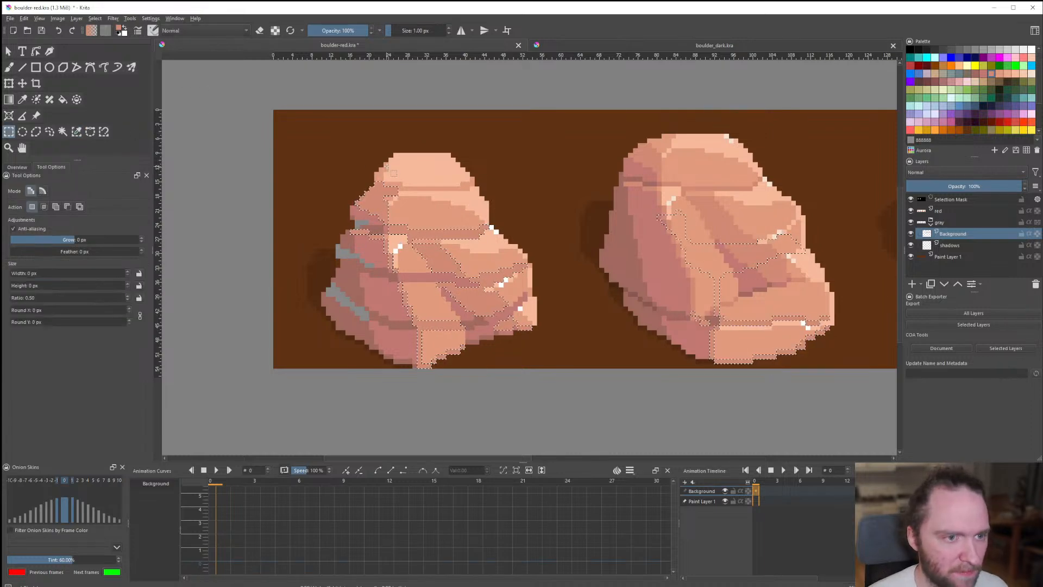
{"action": "left_click", "coordinate": [409, 289]}
Fill the leftover gray cracks on the first boulder's shadow side with a dark maroon palette color.
{"action": "scroll", "coordinate": [409, 289], "scroll_direction": "down", "scroll_amount": 5}
{"action": "scroll", "coordinate": [415, 287], "scroll_direction": "up", "scroll_amount": 8}
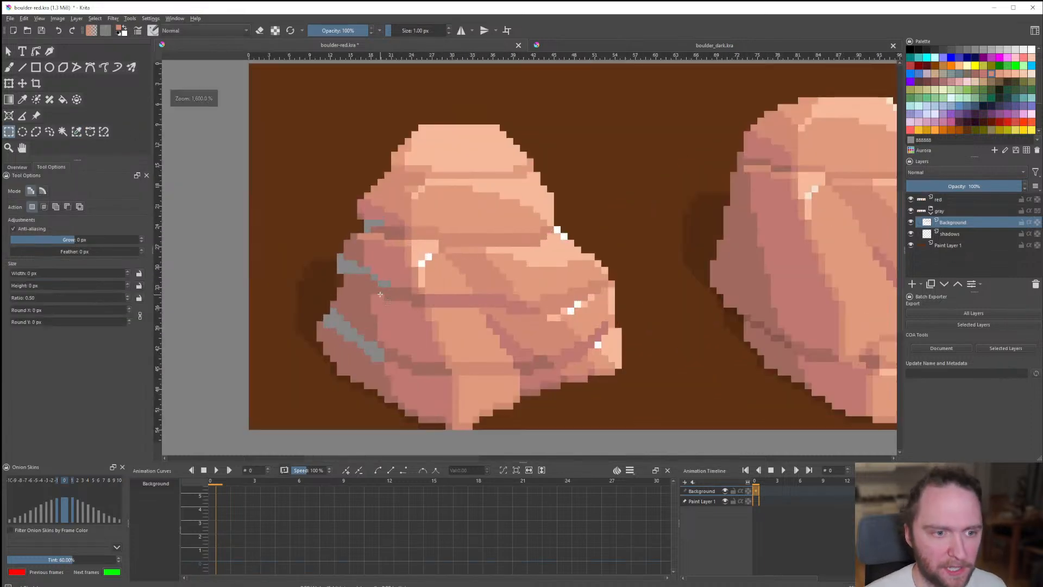
{"action": "key", "text": "f"}
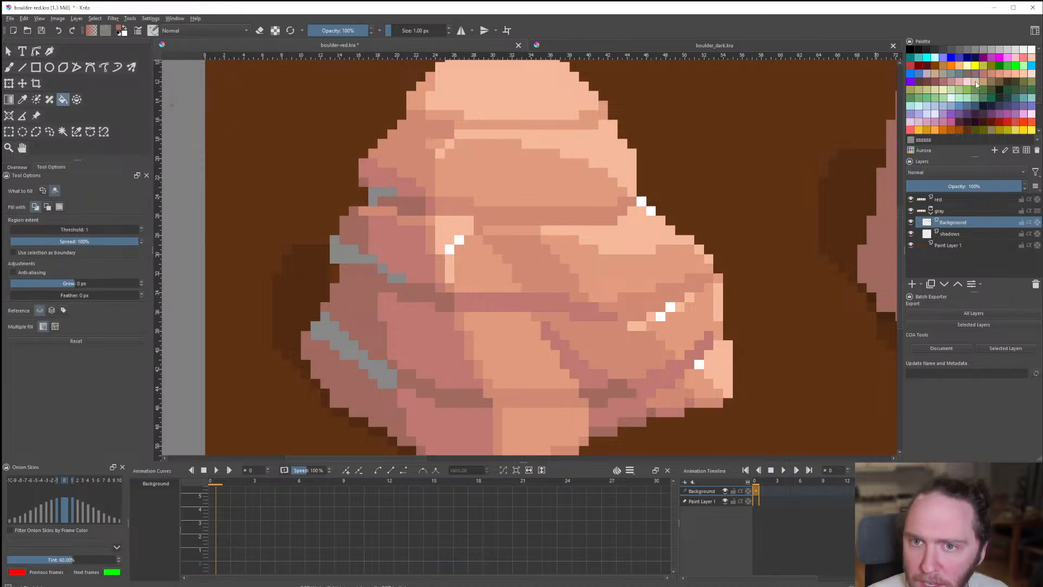
{"action": "left_click", "coordinate": [927, 86]}
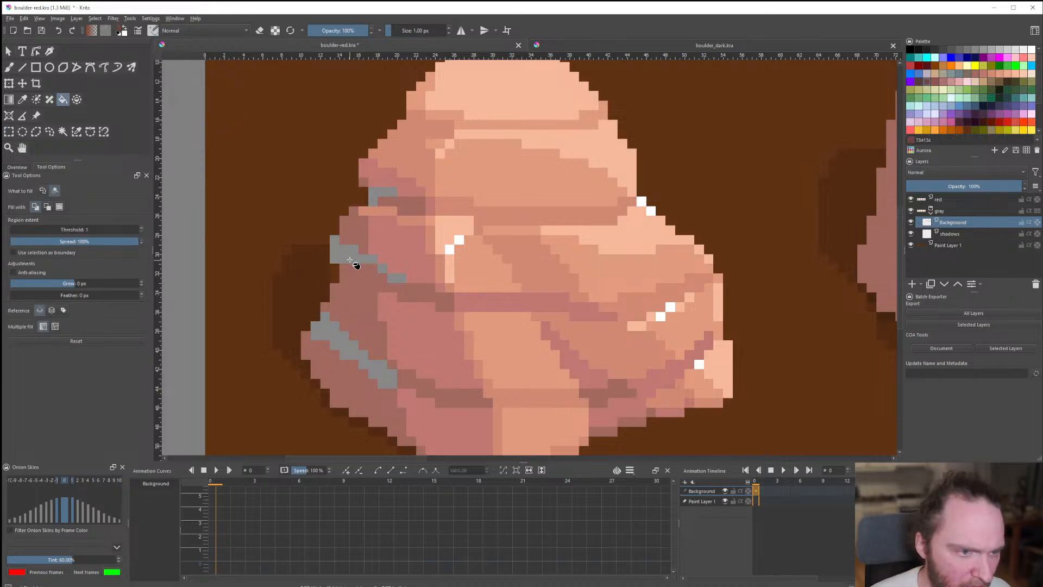
{"action": "left_click", "coordinate": [354, 263]}
{"action": "left_click", "coordinate": [393, 277]}
{"action": "left_click", "coordinate": [351, 345]}
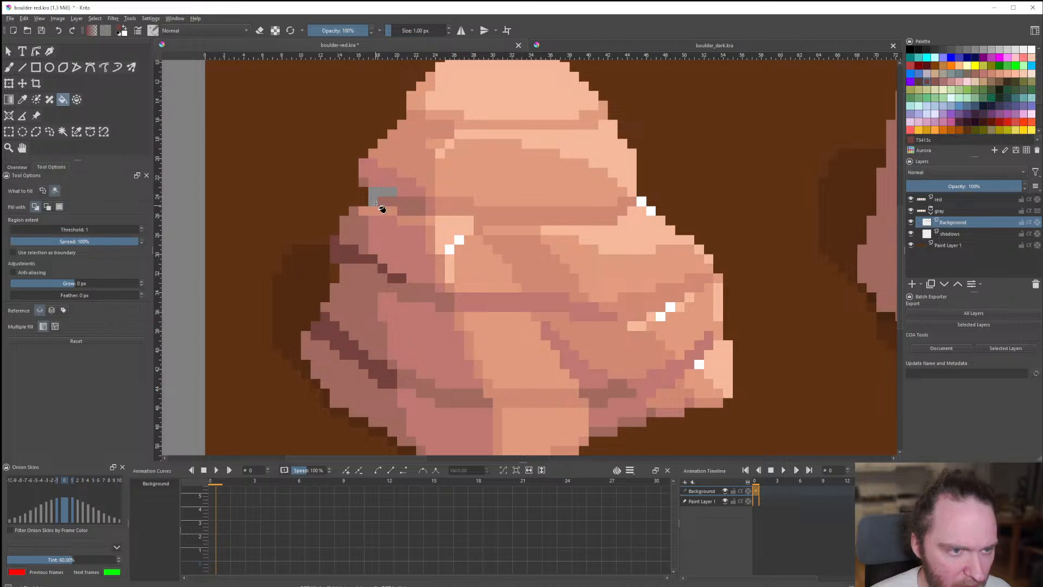
Remove the red layer that was used as the color reference from the layer stack.
{"action": "scroll", "coordinate": [383, 261], "scroll_direction": "down", "scroll_amount": 6}
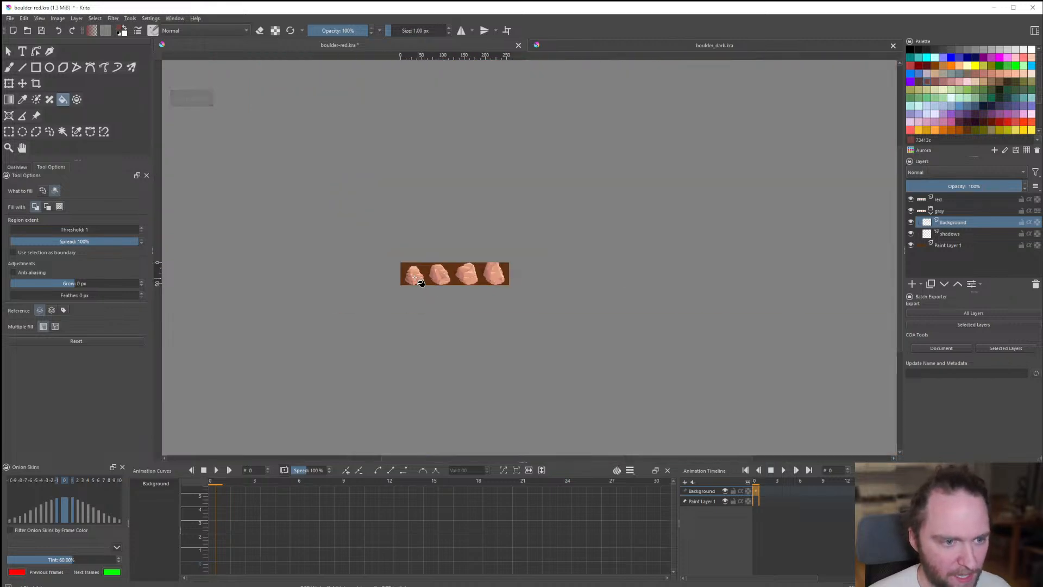
{"action": "scroll", "coordinate": [429, 291], "scroll_direction": "up", "scroll_amount": 6}
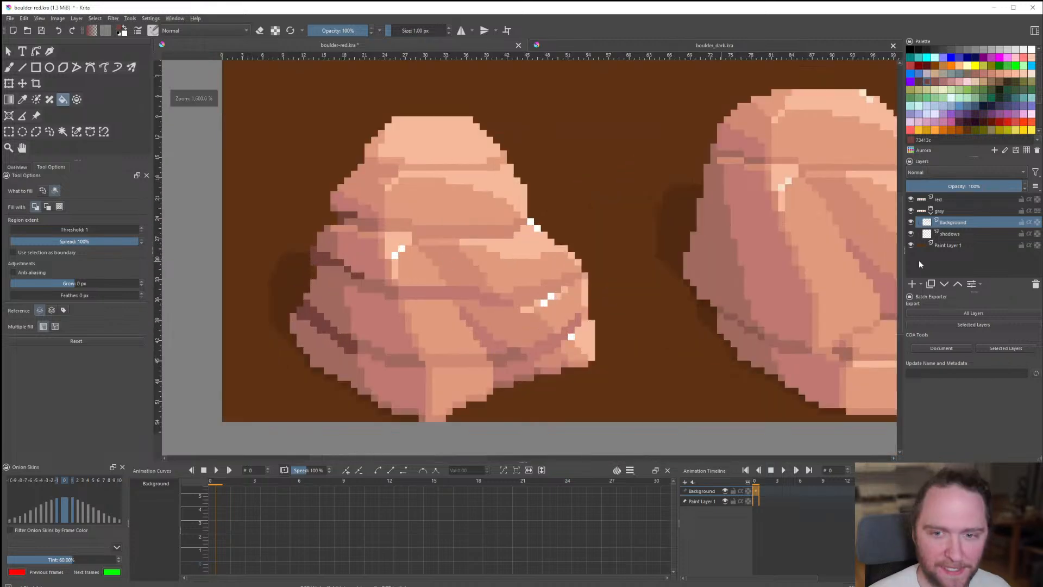
{"action": "right_click", "coordinate": [945, 200]}
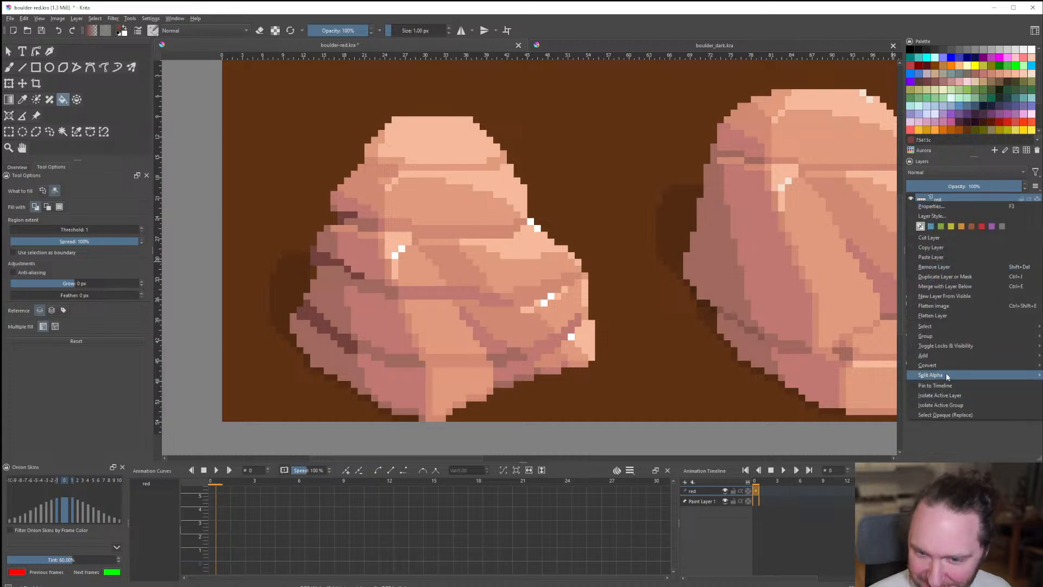
{"action": "left_click", "coordinate": [950, 267]}
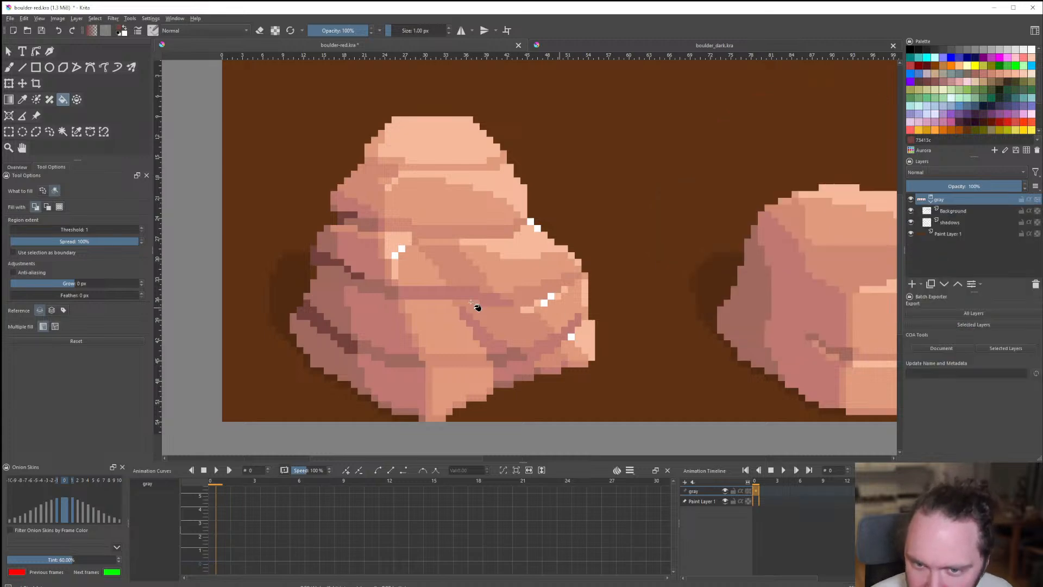
Examine the recolored row of four boulders from a distance and up close, comparing the first boulder's cracks with the others.
{"action": "scroll", "coordinate": [478, 303], "scroll_direction": "down", "scroll_amount": 8}
{"action": "scroll", "coordinate": [446, 308], "scroll_direction": "up", "scroll_amount": 3}
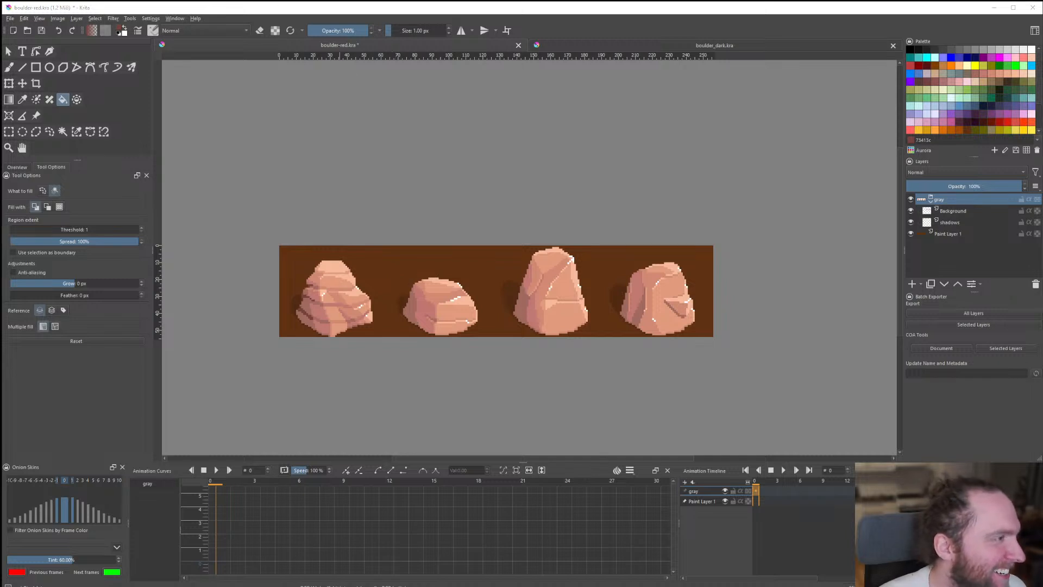
{"action": "scroll", "coordinate": [373, 302], "scroll_direction": "up", "scroll_amount": 2}
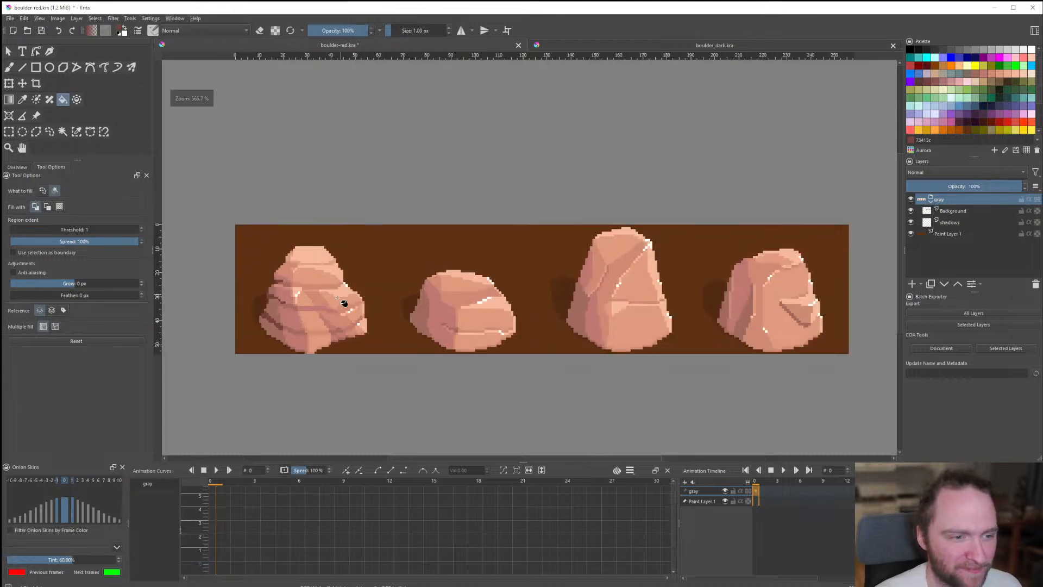
{"action": "scroll", "coordinate": [375, 304], "scroll_direction": "down", "scroll_amount": 2}
{"action": "scroll", "coordinate": [388, 313], "scroll_direction": "up", "scroll_amount": 5}
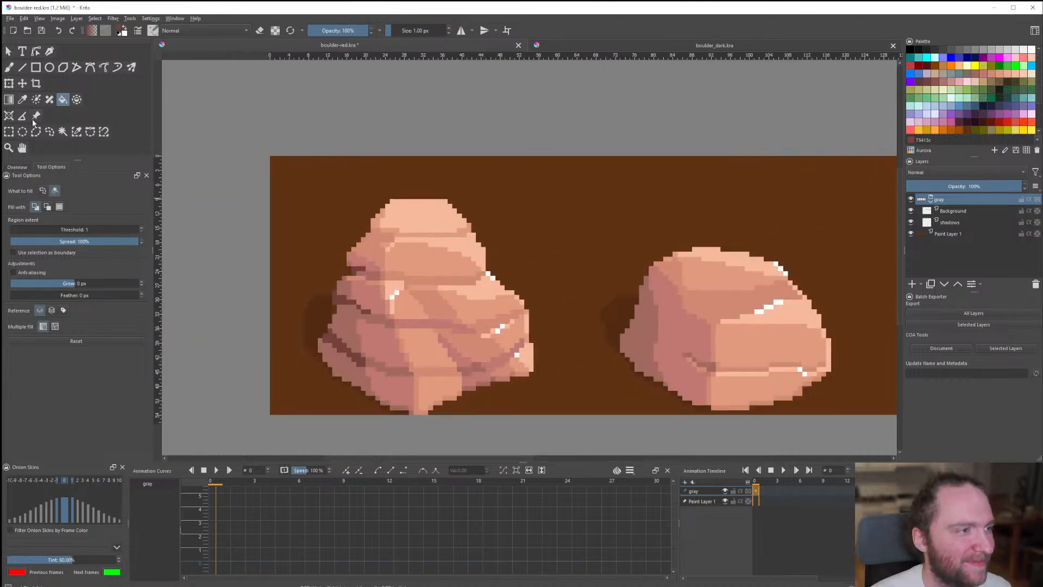
{"action": "left_click", "coordinate": [10, 134]}
{"action": "scroll", "coordinate": [443, 327], "scroll_direction": "down", "scroll_amount": 5}
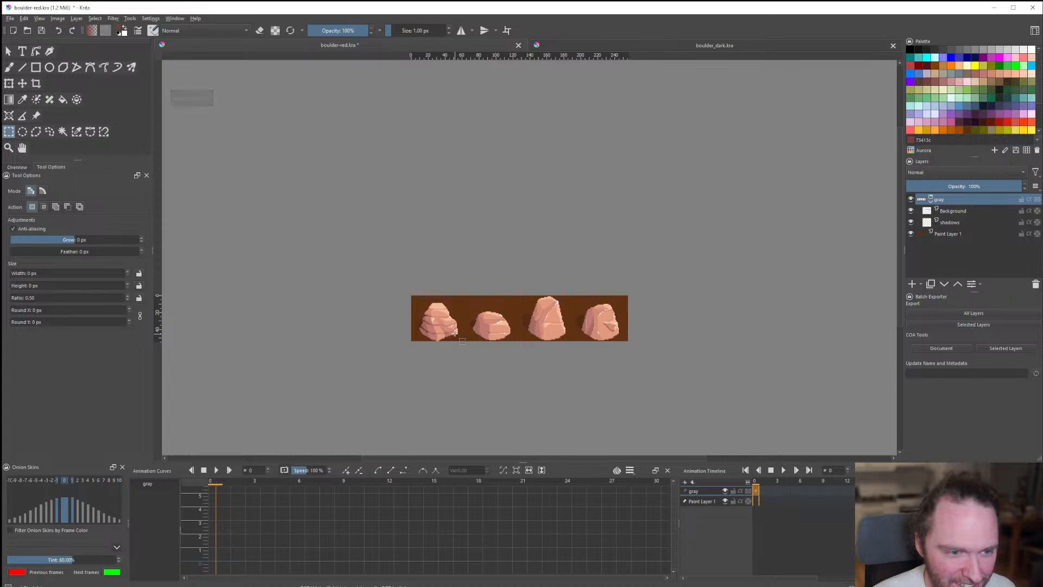
{"action": "scroll", "coordinate": [450, 325], "scroll_direction": "up", "scroll_amount": 5}
{"action": "scroll", "coordinate": [342, 327], "scroll_direction": "down", "scroll_amount": 3}
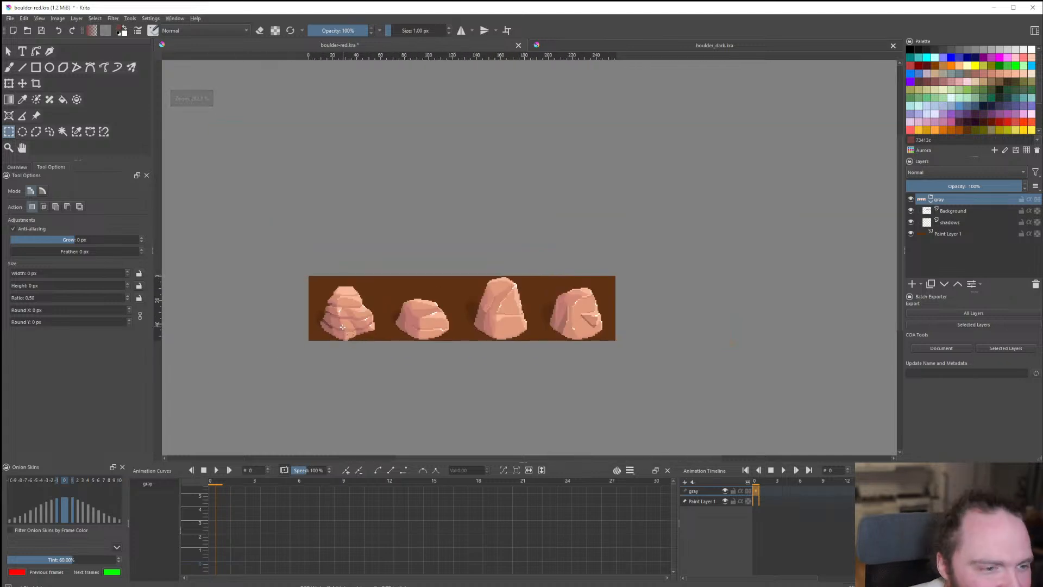
{"action": "scroll", "coordinate": [342, 318], "scroll_direction": "up", "scroll_amount": 4}
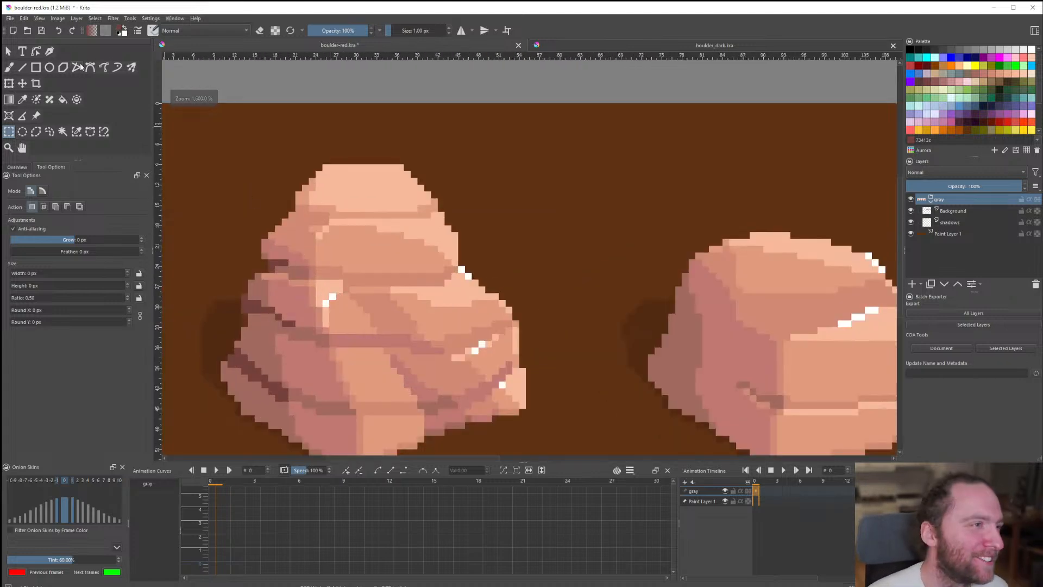
Touch up the first boulder's cracks with the Line tool on the Background layer, shortening the dark end of the middle crack.
{"action": "key", "text": "v"}
{"action": "scroll", "coordinate": [335, 183], "scroll_direction": "up", "scroll_amount": 3}
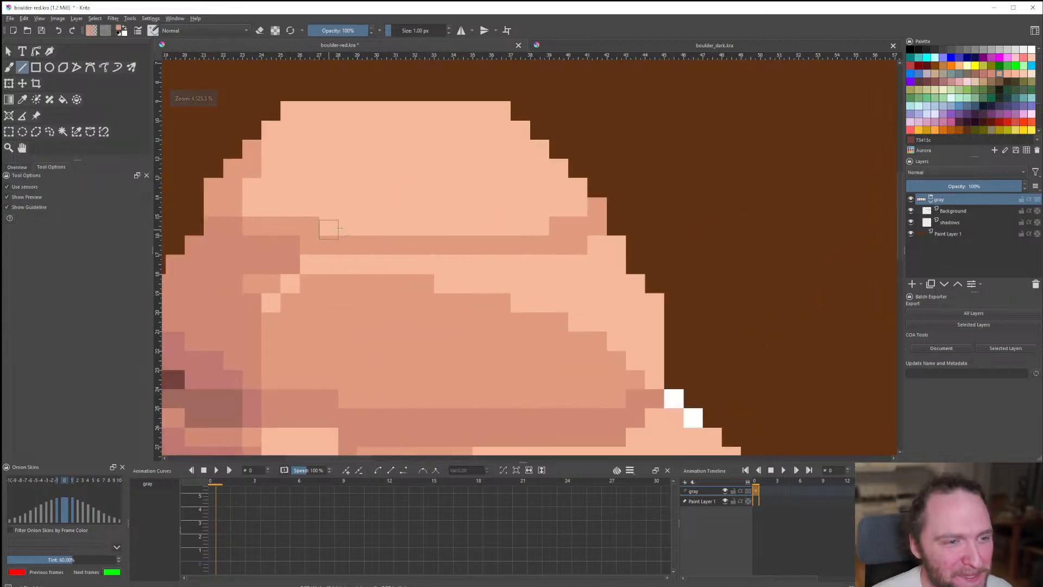
{"action": "left_click", "coordinate": [951, 210]}
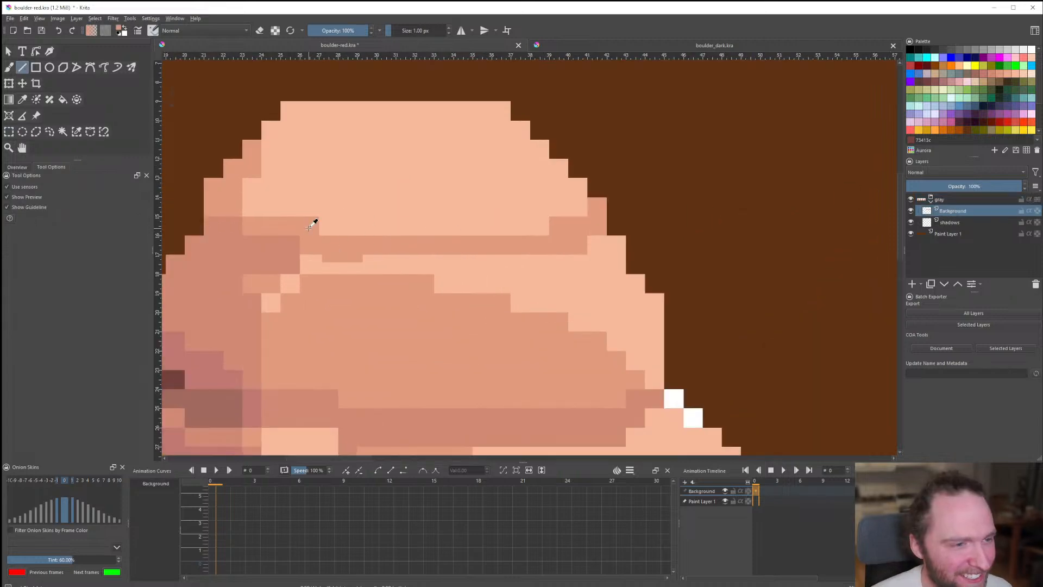
{"action": "scroll", "coordinate": [477, 231], "scroll_direction": "down", "scroll_amount": 8}
{"action": "scroll", "coordinate": [478, 245], "scroll_direction": "up", "scroll_amount": 3}
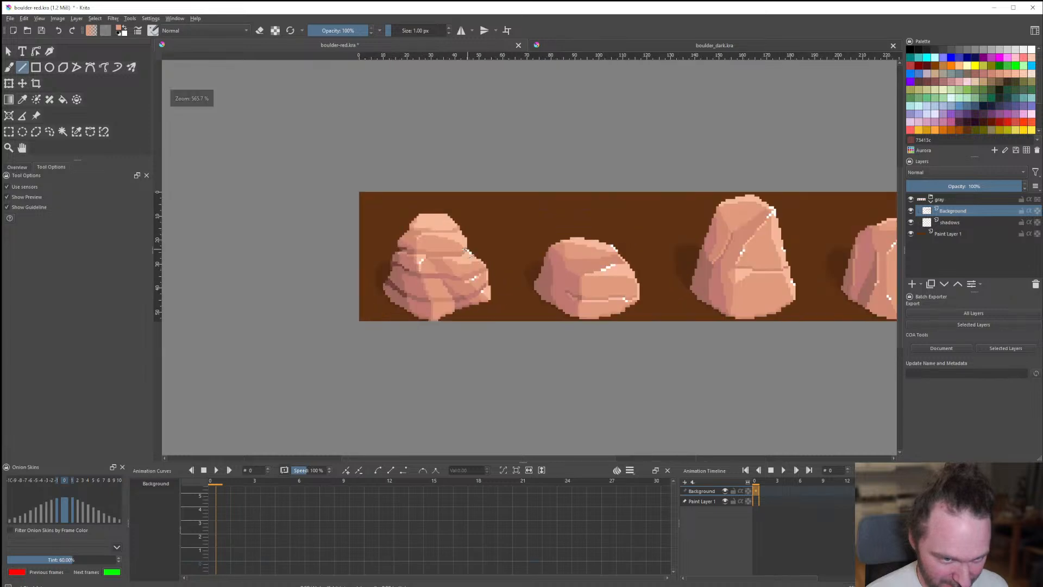
{"action": "scroll", "coordinate": [451, 247], "scroll_direction": "down", "scroll_amount": 2}
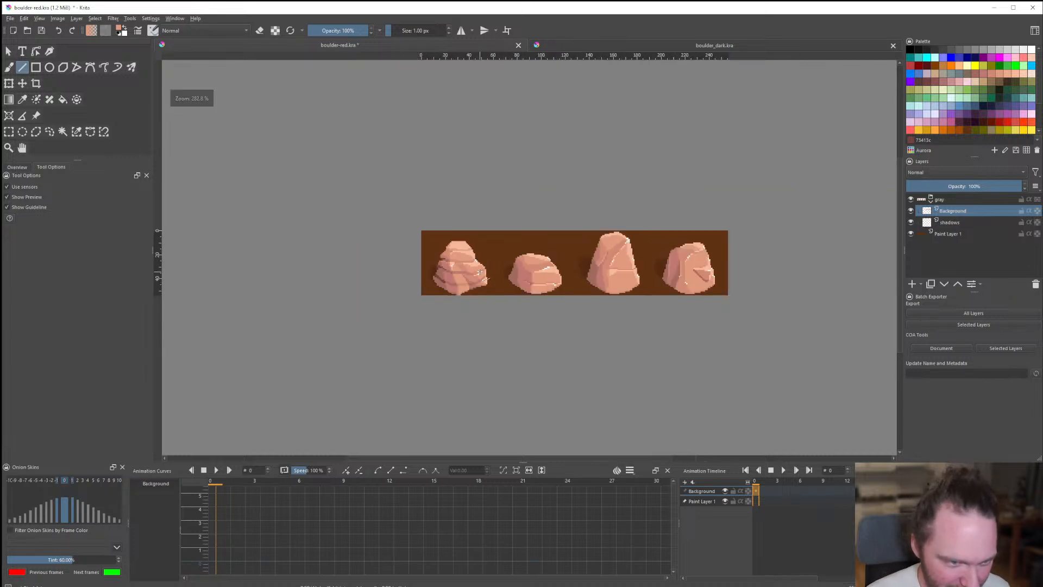
{"action": "scroll", "coordinate": [479, 277], "scroll_direction": "up", "scroll_amount": 6}
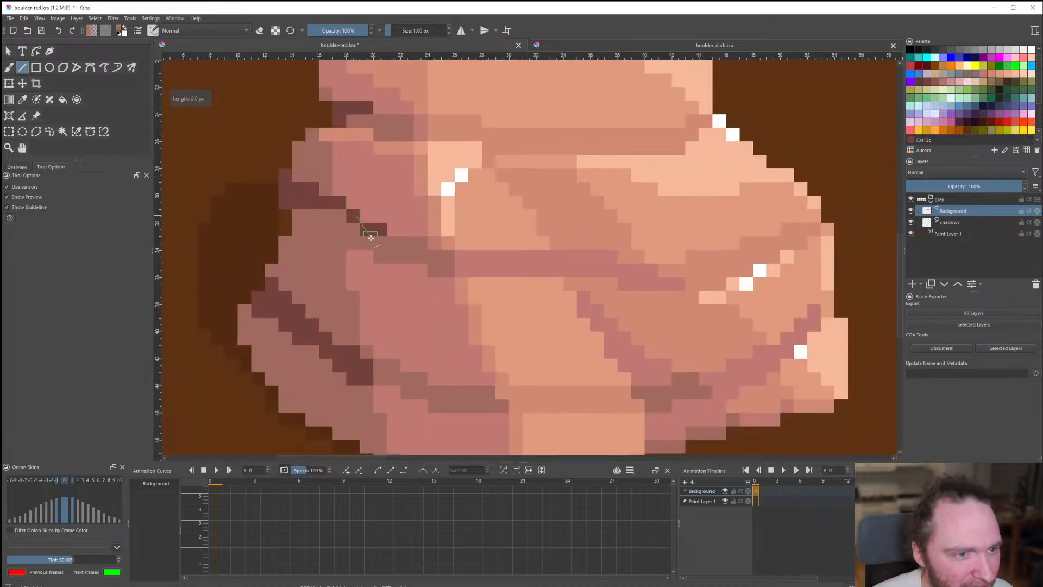
{"action": "scroll", "coordinate": [370, 241], "scroll_direction": "down", "scroll_amount": 7}
{"action": "scroll", "coordinate": [373, 261], "scroll_direction": "up", "scroll_amount": 8}
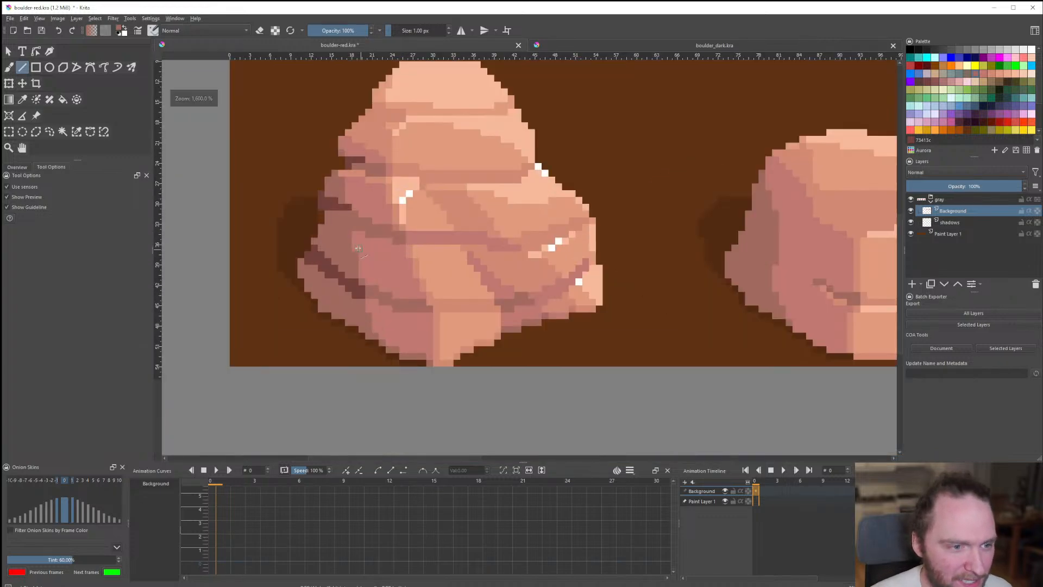
Fill the dark maroon cracks on the first boulder's shadow side with a softer mauve-brown palette color.
{"action": "left_click", "coordinate": [927, 82]}
{"action": "key", "text": "f"}
{"action": "left_click", "coordinate": [251, 284]}
{"action": "scroll", "coordinate": [345, 294], "scroll_direction": "down", "scroll_amount": 6}
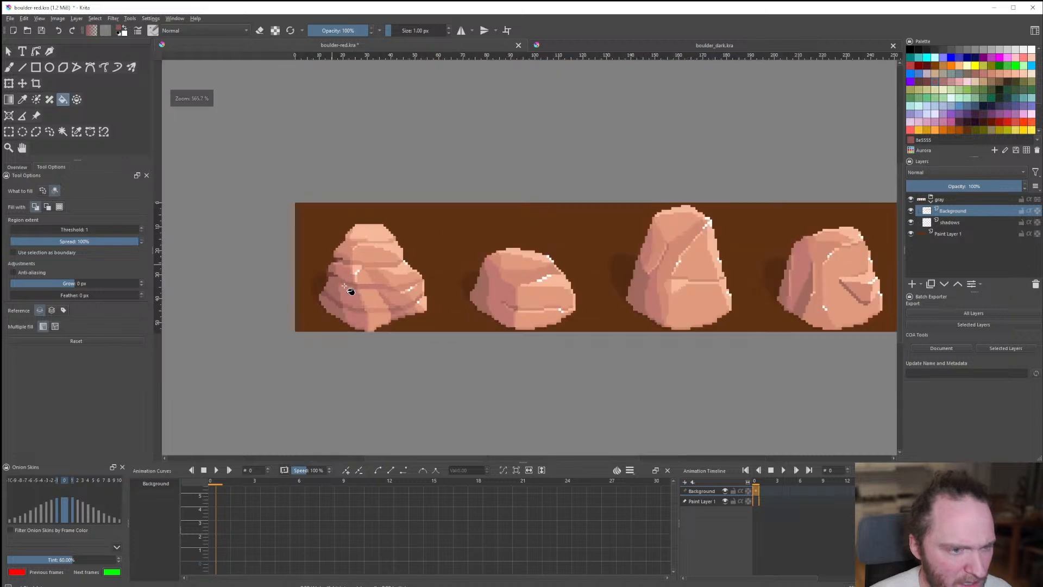
{"action": "scroll", "coordinate": [351, 292], "scroll_direction": "up", "scroll_amount": 5}
{"action": "scroll", "coordinate": [344, 282], "scroll_direction": "down", "scroll_amount": 8}
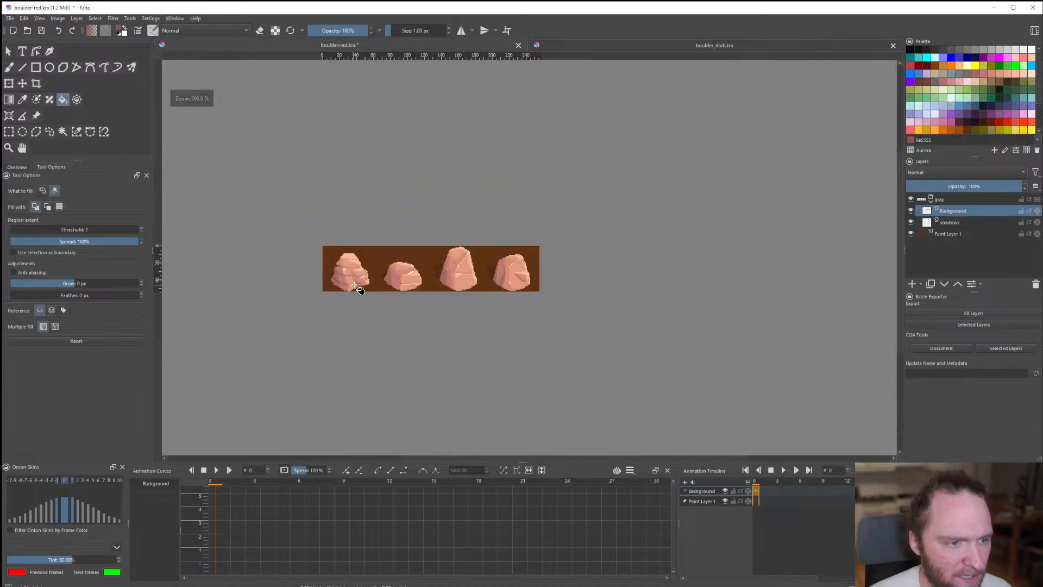
{"action": "scroll", "coordinate": [361, 291], "scroll_direction": "up", "scroll_amount": 8}
Extend the first boulder's cracks on its shadow side with short dark maroon strokes of the Line tool.
{"action": "left_click", "coordinate": [23, 68]}
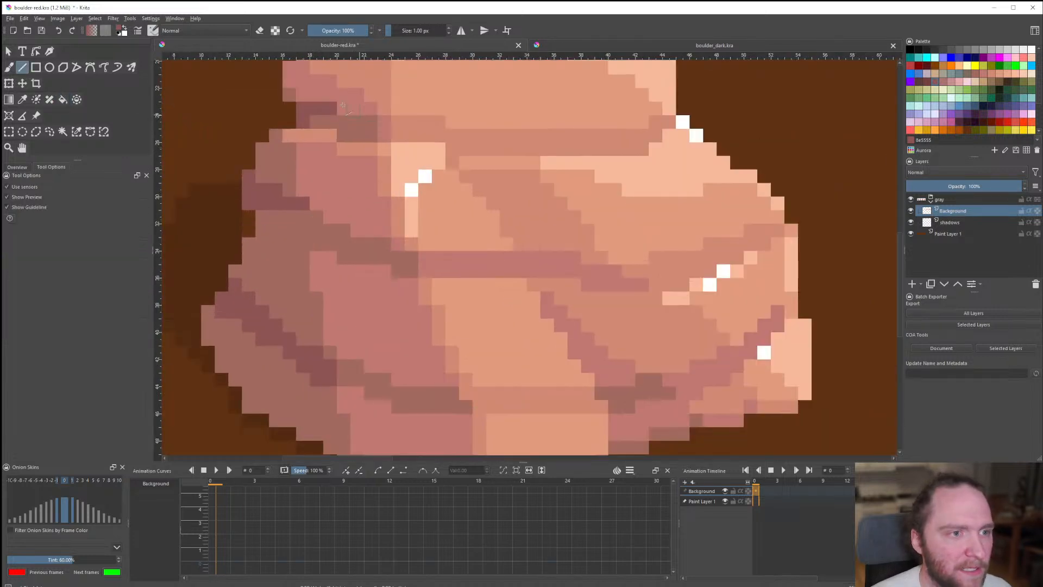
{"action": "left_click_drag", "start_coordinate": [355, 121], "coordinate": [319, 122]}
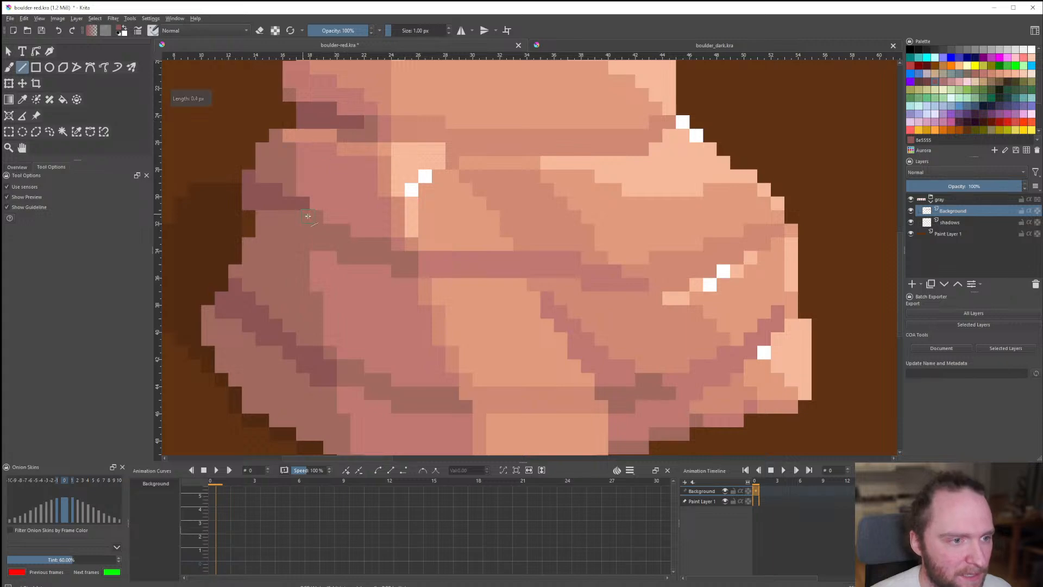
{"action": "left_click_drag", "start_coordinate": [308, 217], "coordinate": [344, 231]}
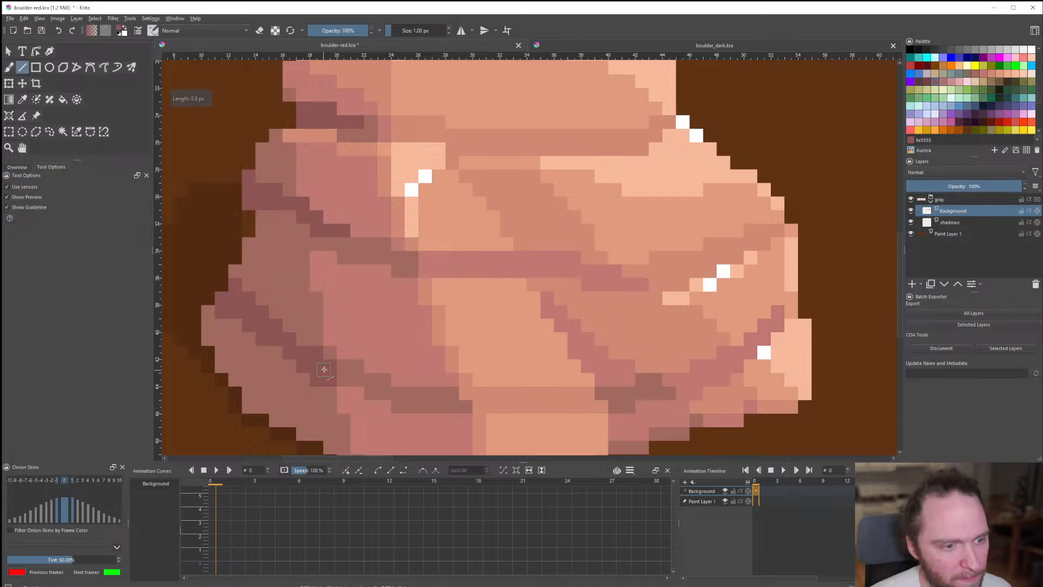
{"action": "key", "text": "1"}
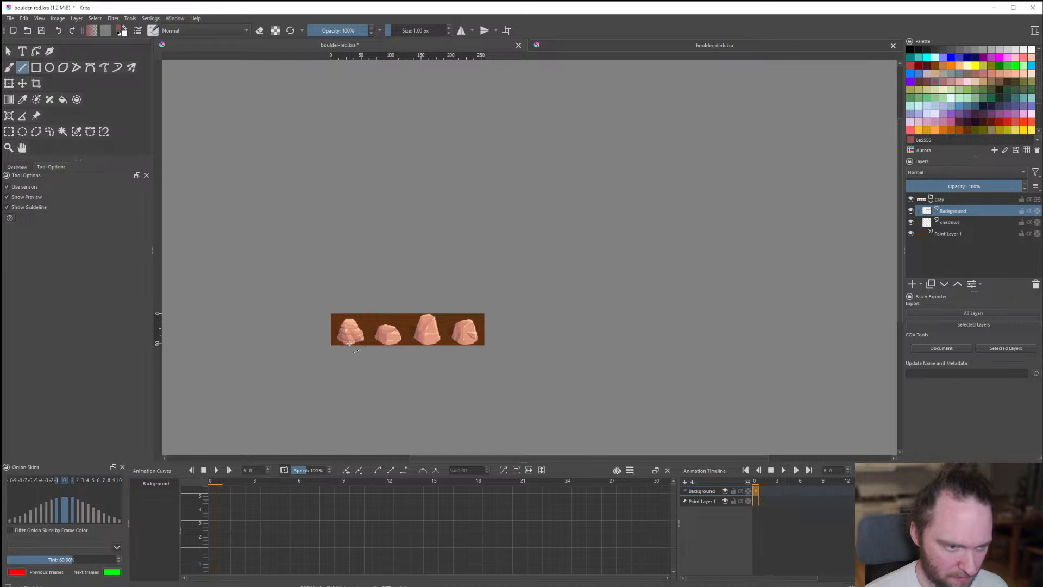
Save boulder-red.kra and check the row of boulders at several zoom levels.
{"action": "scroll", "coordinate": [349, 343], "scroll_direction": "up", "scroll_amount": 3}
{"action": "scroll", "coordinate": [378, 340], "scroll_direction": "down", "scroll_amount": 3}
{"action": "scroll", "coordinate": [379, 341], "scroll_direction": "up", "scroll_amount": 2}
{"action": "key", "text": "ctrl+s"}
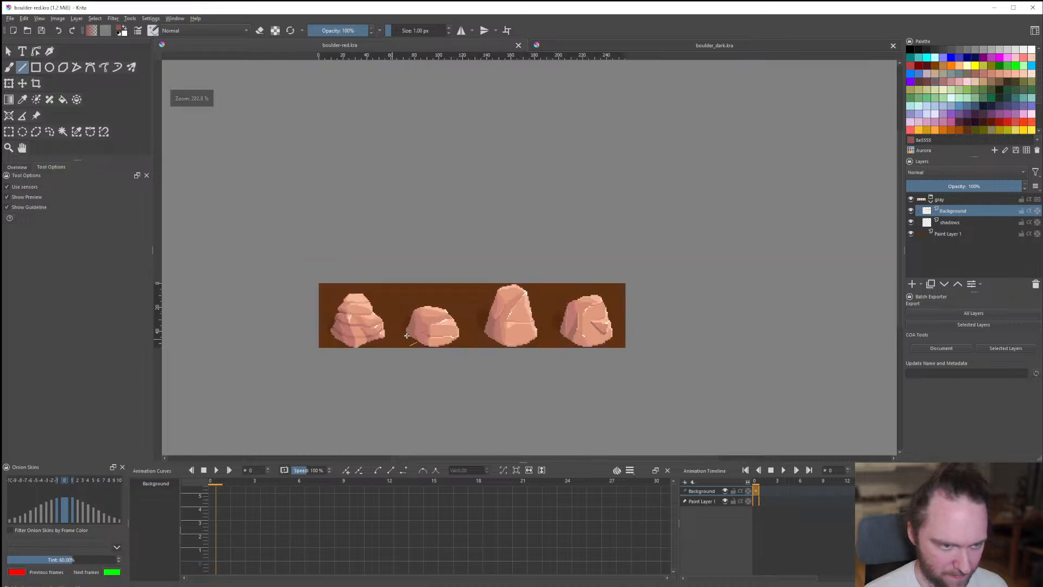
{"action": "scroll", "coordinate": [406, 335], "scroll_direction": "up", "scroll_amount": 2}
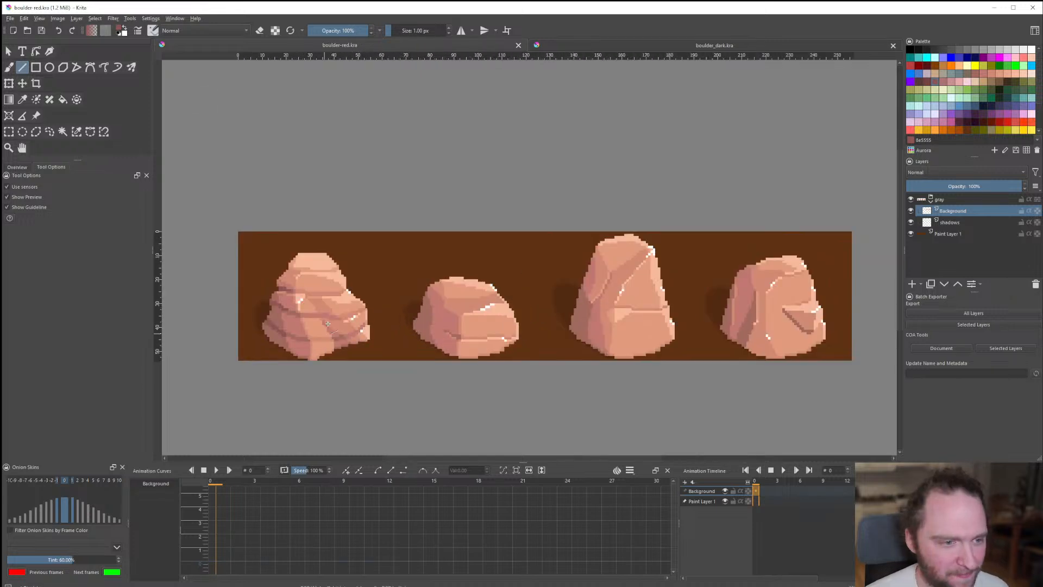
{"action": "scroll", "coordinate": [350, 316], "scroll_direction": "down", "scroll_amount": 1}
{"action": "scroll", "coordinate": [354, 315], "scroll_direction": "up", "scroll_amount": 1}
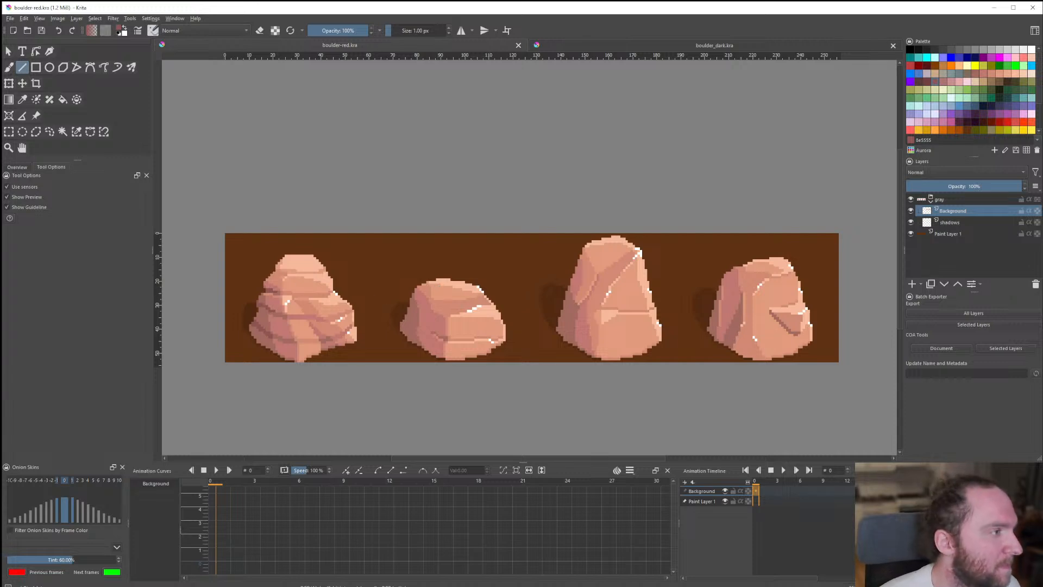
Switch to the browser's desert boulders image search and study the shapes in the cartoon sand desert rock reference.
{"action": "mouse_move", "coordinate": [175, 586]}
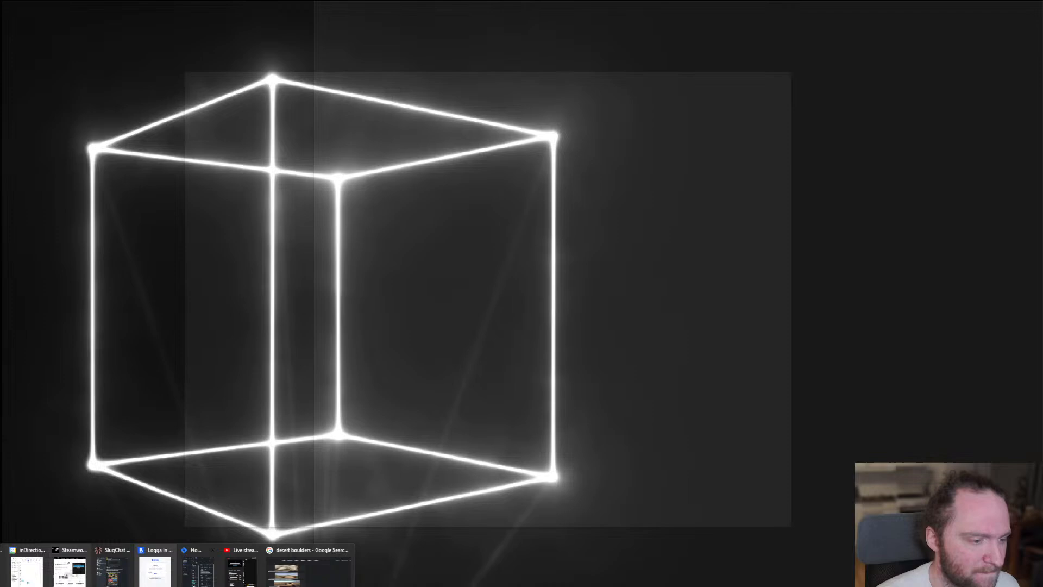
{"action": "left_click", "coordinate": [308, 568]}
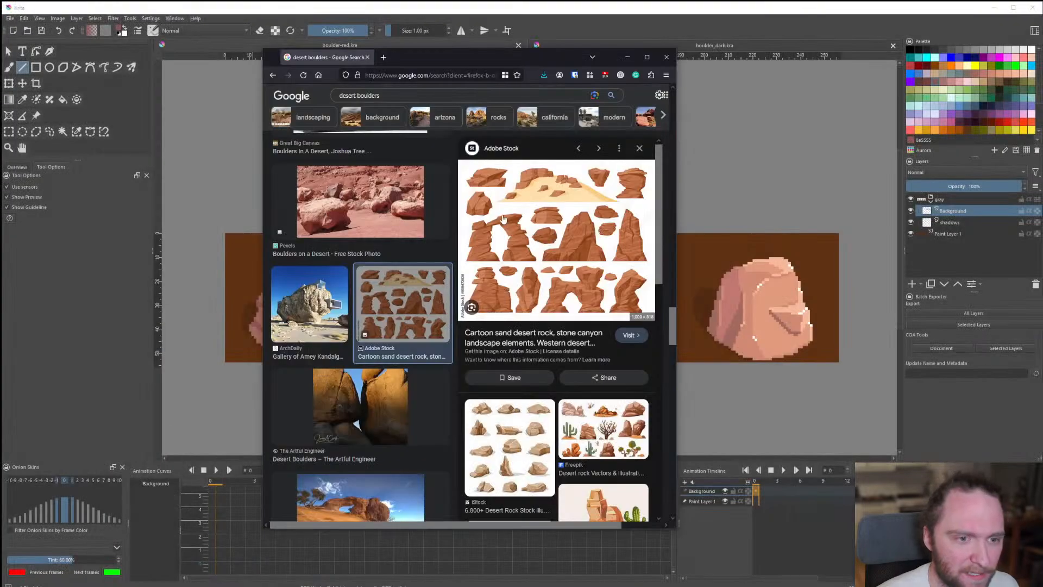
{"action": "left_click_drag", "start_coordinate": [565, 56], "coordinate": [804, 57]}
{"action": "left_click", "coordinate": [791, 70]}
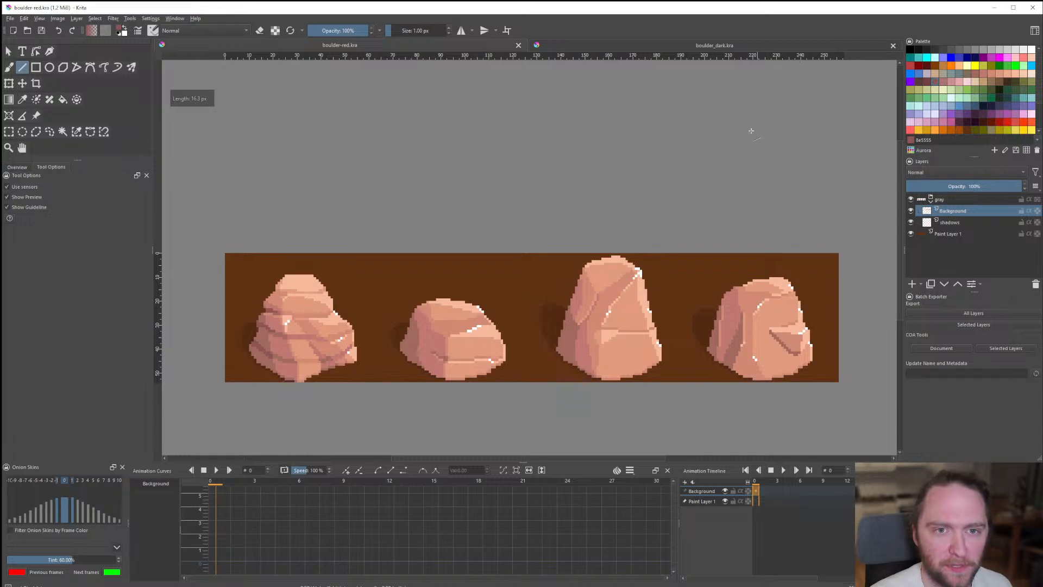
{"action": "key", "text": "alt+Tab"}
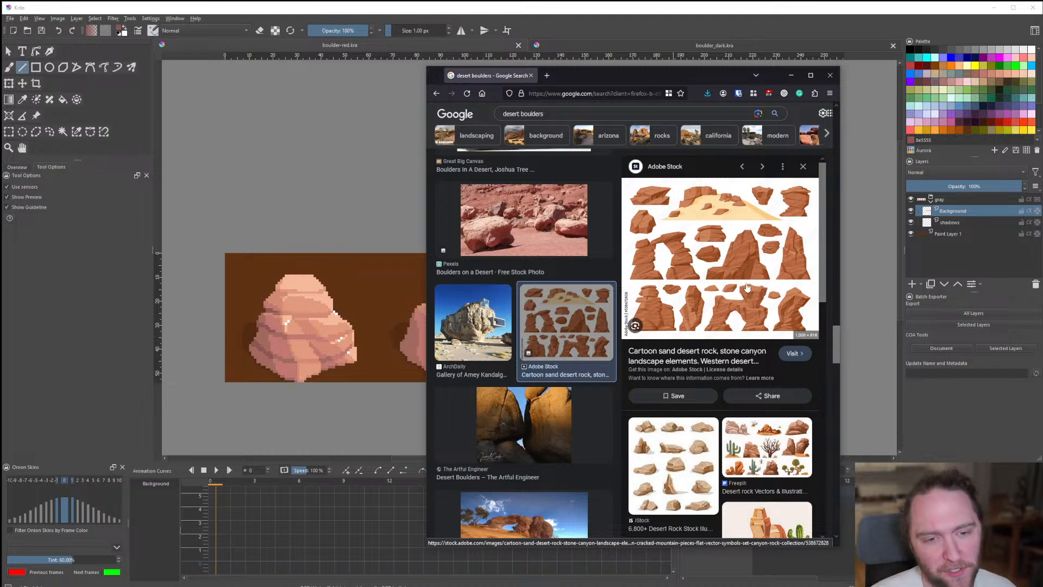
{"action": "scroll", "coordinate": [729, 245], "scroll_direction": "down", "scroll_amount": 3}
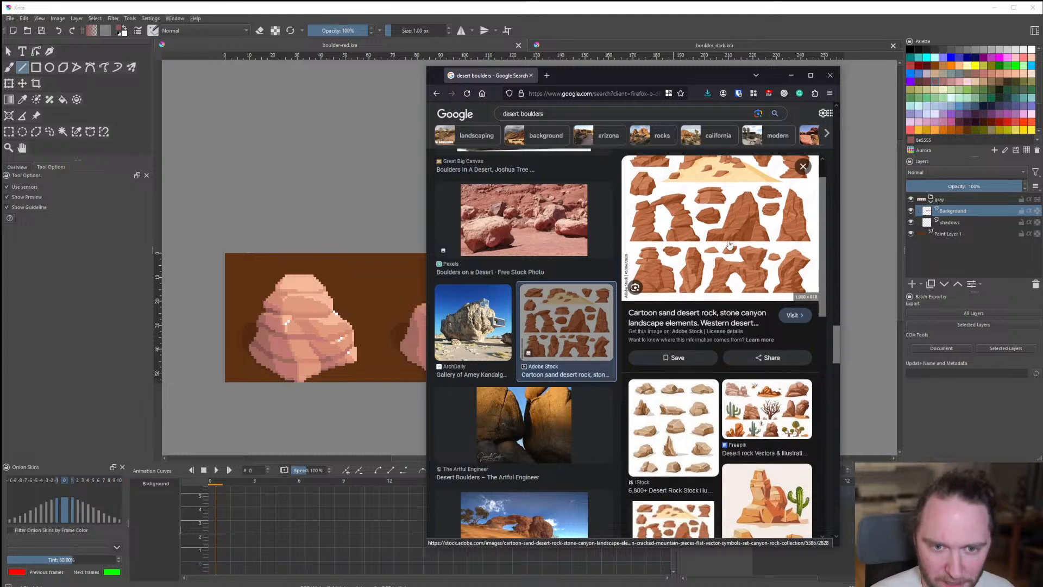
{"action": "scroll", "coordinate": [748, 285], "scroll_direction": "up", "scroll_amount": 2}
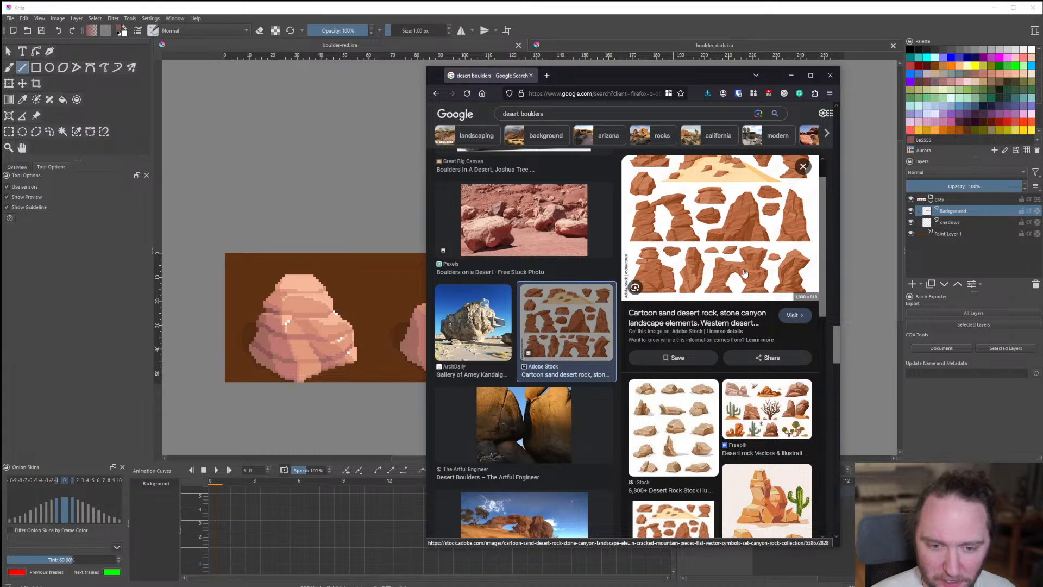
{"action": "key", "text": "alt+Tab"}
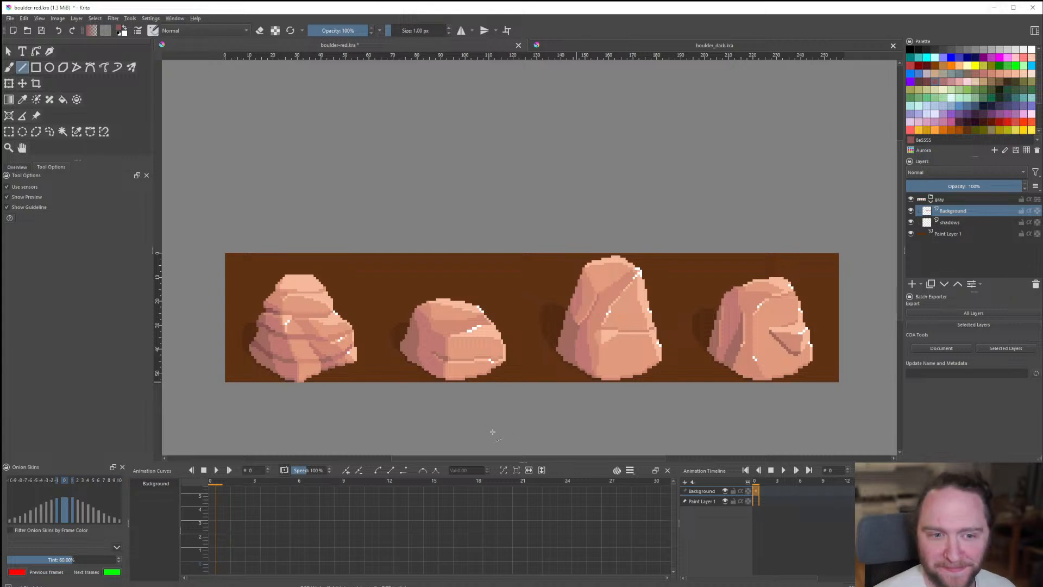
Examine the four recolored boulders from a distance and up close, paying attention to the second boulder's silhouette.
{"action": "scroll", "coordinate": [430, 356], "scroll_direction": "up", "scroll_amount": 3}
{"action": "scroll", "coordinate": [306, 304], "scroll_direction": "down", "scroll_amount": 1}
{"action": "scroll", "coordinate": [396, 311], "scroll_direction": "up", "scroll_amount": 1}
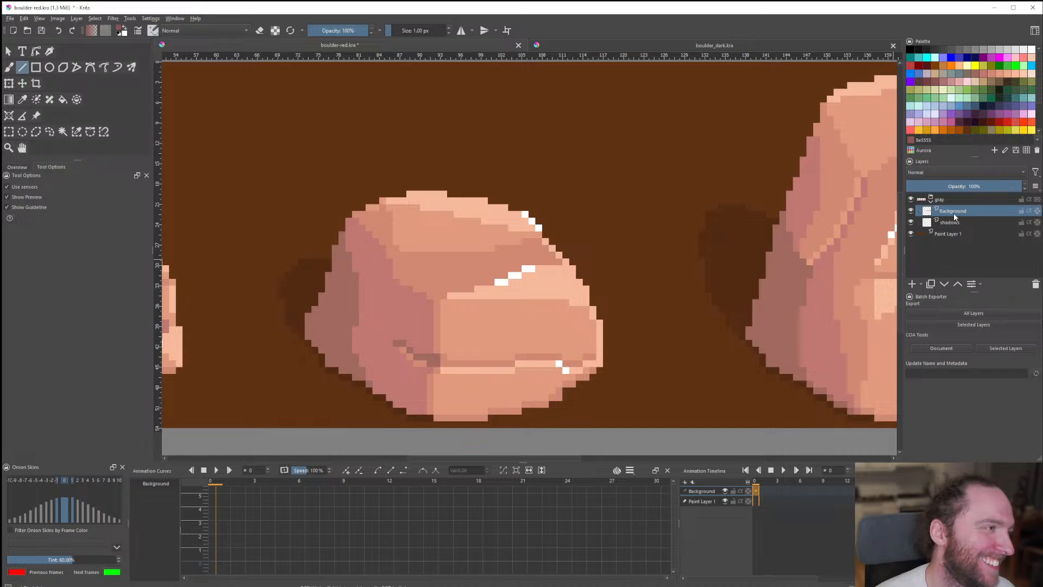
{"action": "mouse_move", "coordinate": [948, 216]}
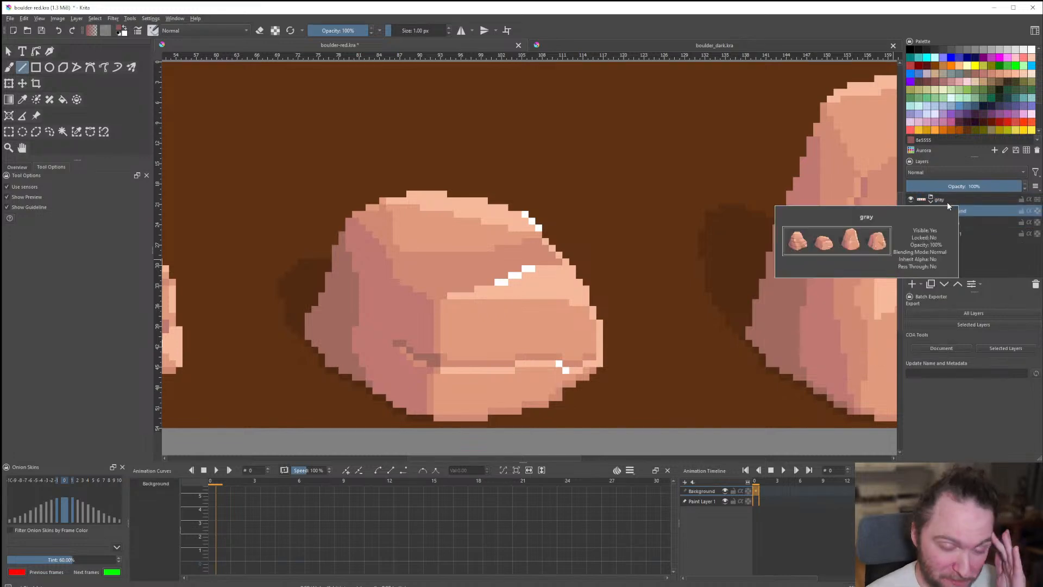
{"action": "left_click", "coordinate": [948, 201]}
{"action": "left_click", "coordinate": [956, 212]}
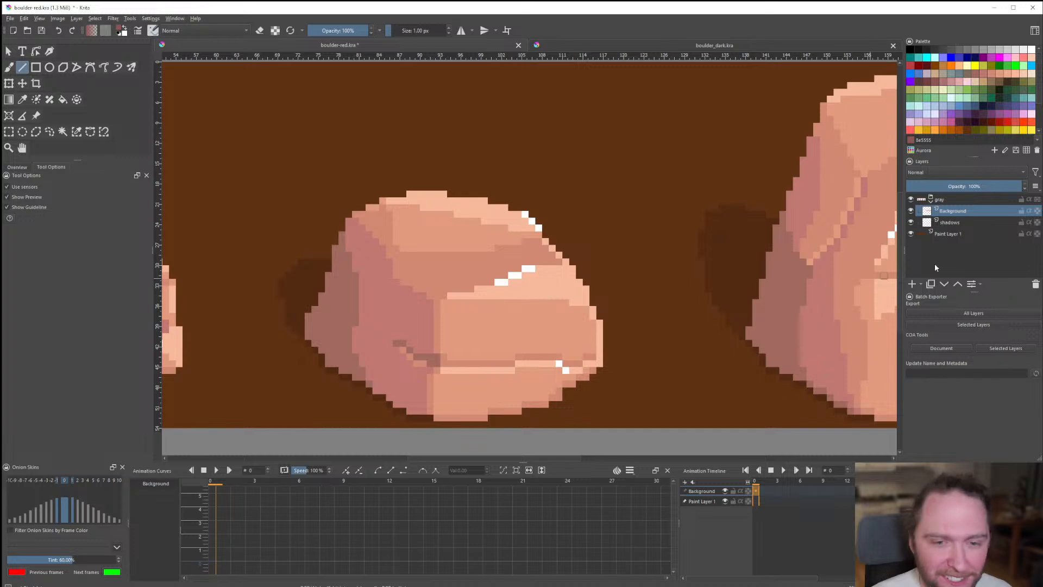
{"action": "scroll", "coordinate": [576, 323], "scroll_direction": "down", "scroll_amount": 5}
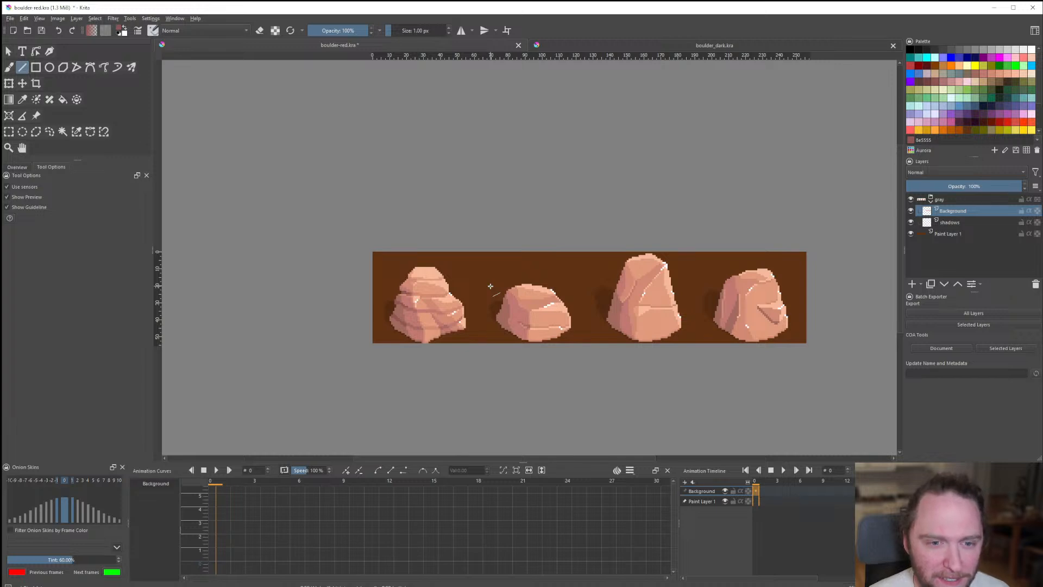
{"action": "scroll", "coordinate": [671, 298], "scroll_direction": "up", "scroll_amount": 2}
{"action": "scroll", "coordinate": [501, 298], "scroll_direction": "down", "scroll_amount": 2}
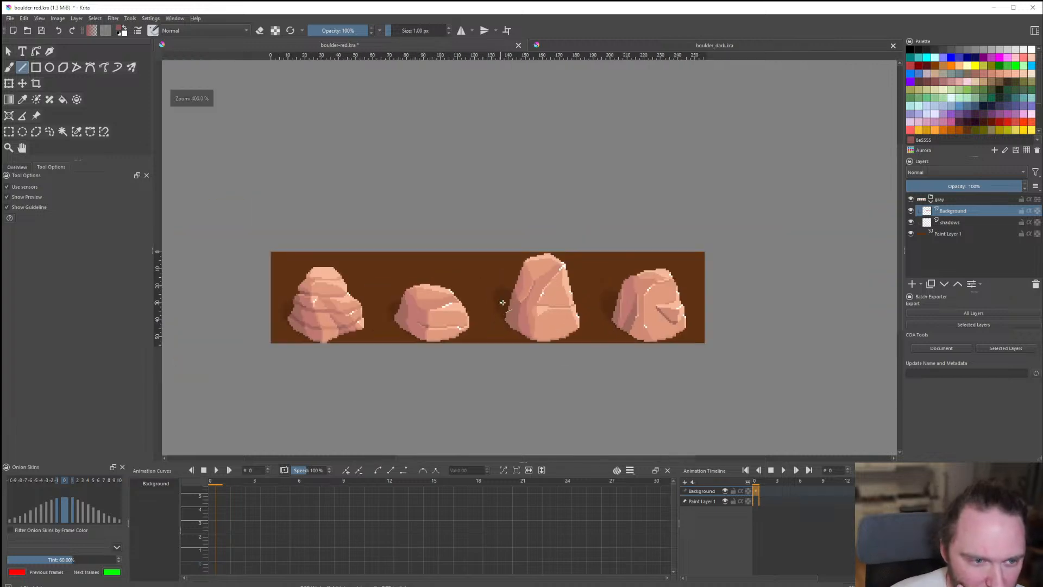
{"action": "scroll", "coordinate": [489, 291], "scroll_direction": "up", "scroll_amount": 1}
{"action": "scroll", "coordinate": [478, 264], "scroll_direction": "down", "scroll_amount": 2}
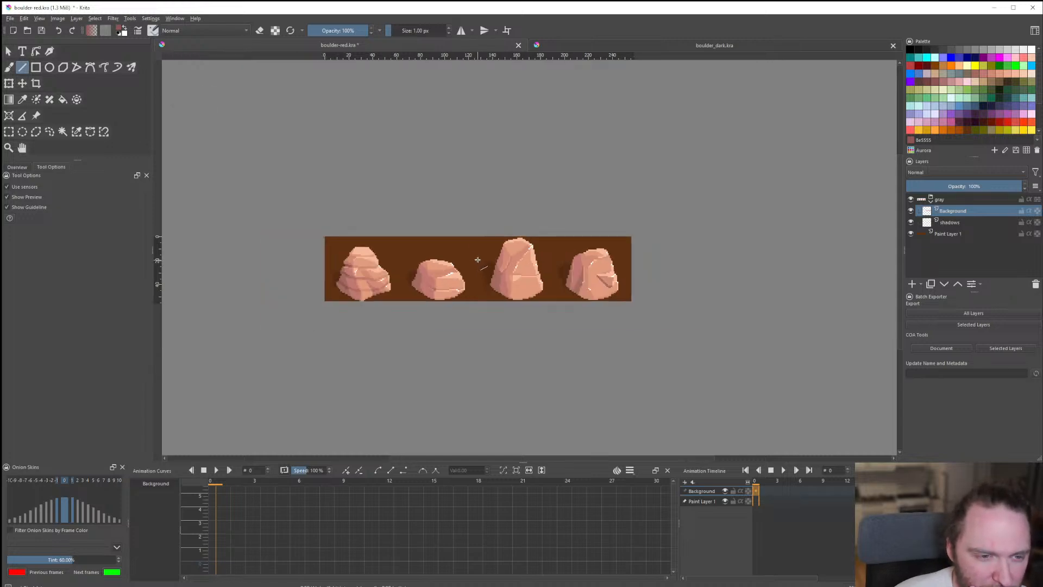
{"action": "scroll", "coordinate": [477, 260], "scroll_direction": "up", "scroll_amount": 4}
{"action": "scroll", "coordinate": [454, 279], "scroll_direction": "down", "scroll_amount": 3}
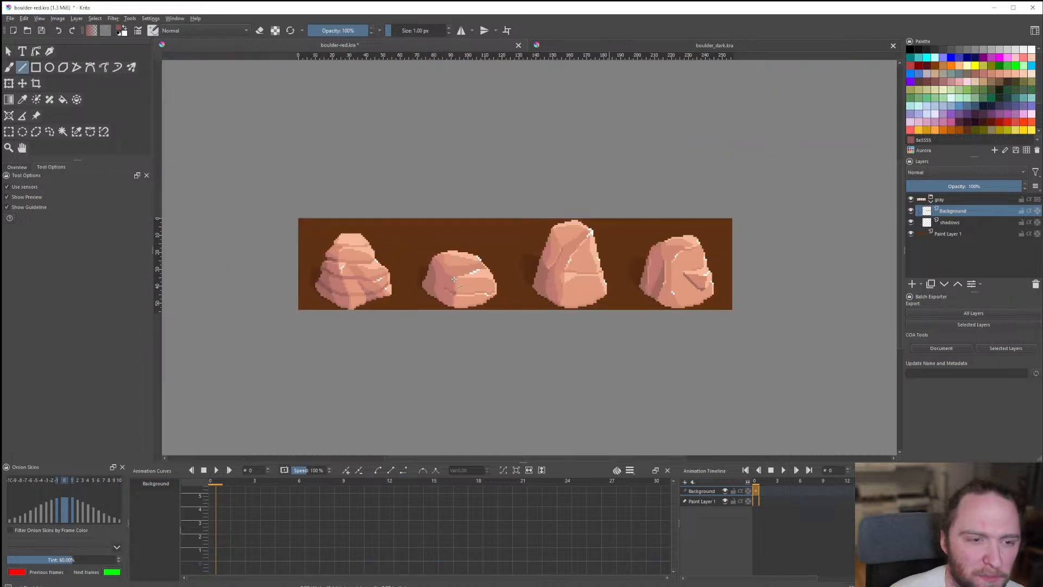
{"action": "scroll", "coordinate": [431, 271], "scroll_direction": "up", "scroll_amount": 3}
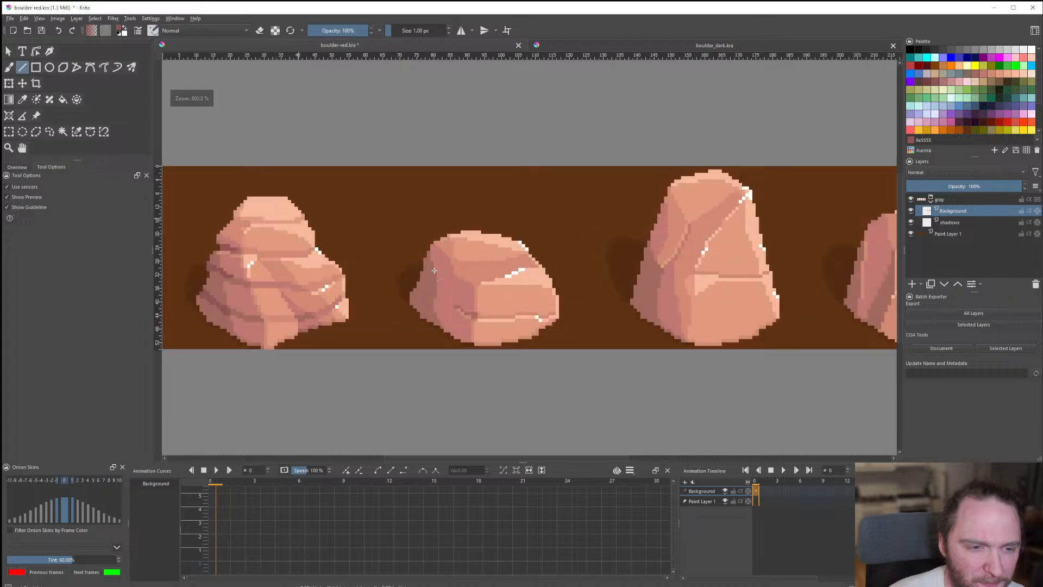
{"action": "scroll", "coordinate": [462, 280], "scroll_direction": "down", "scroll_amount": 3}
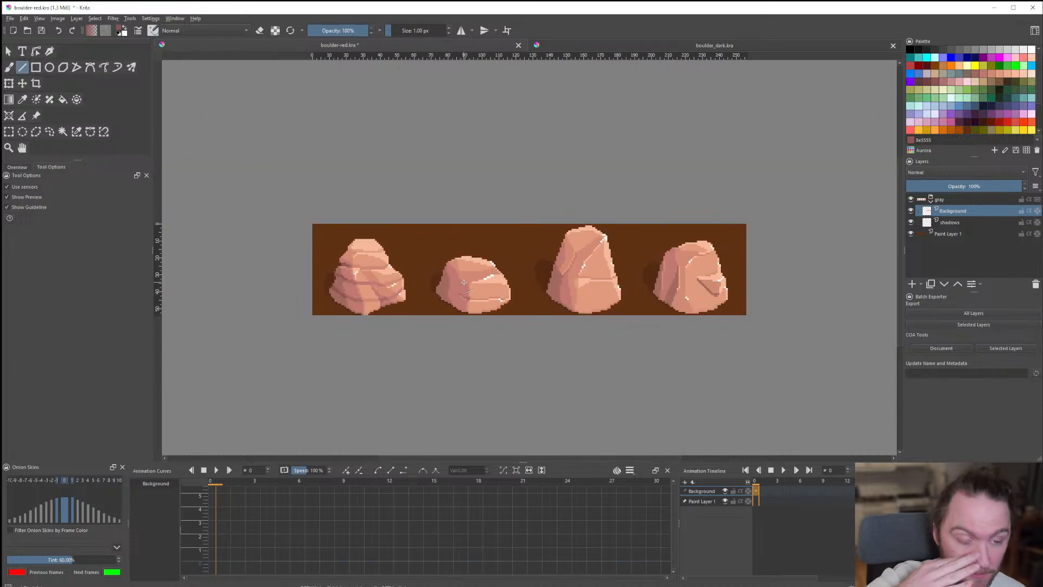
{"action": "scroll", "coordinate": [464, 282], "scroll_direction": "down", "scroll_amount": 1}
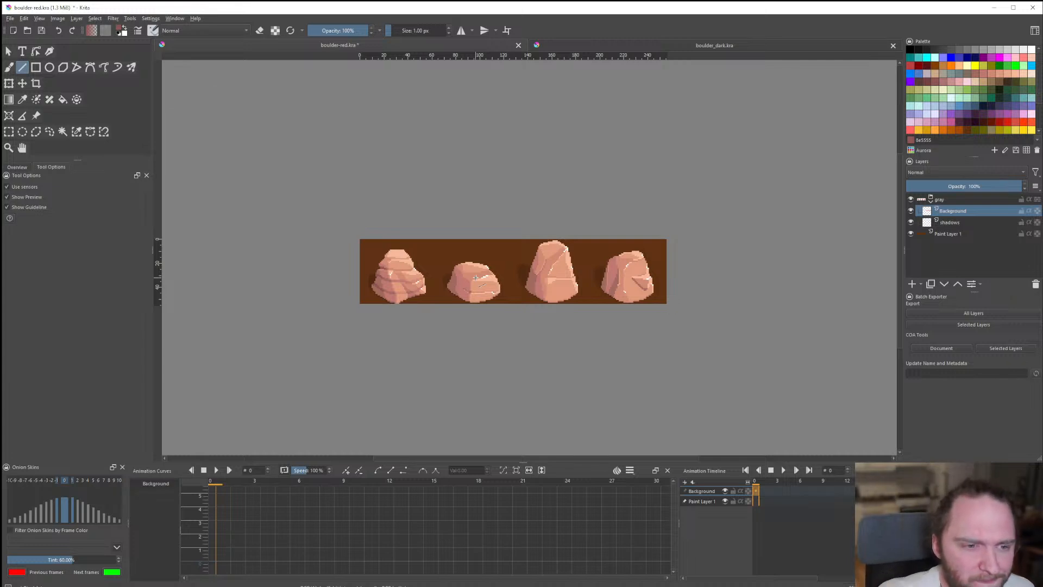
{"action": "scroll", "coordinate": [477, 277], "scroll_direction": "up", "scroll_amount": 3}
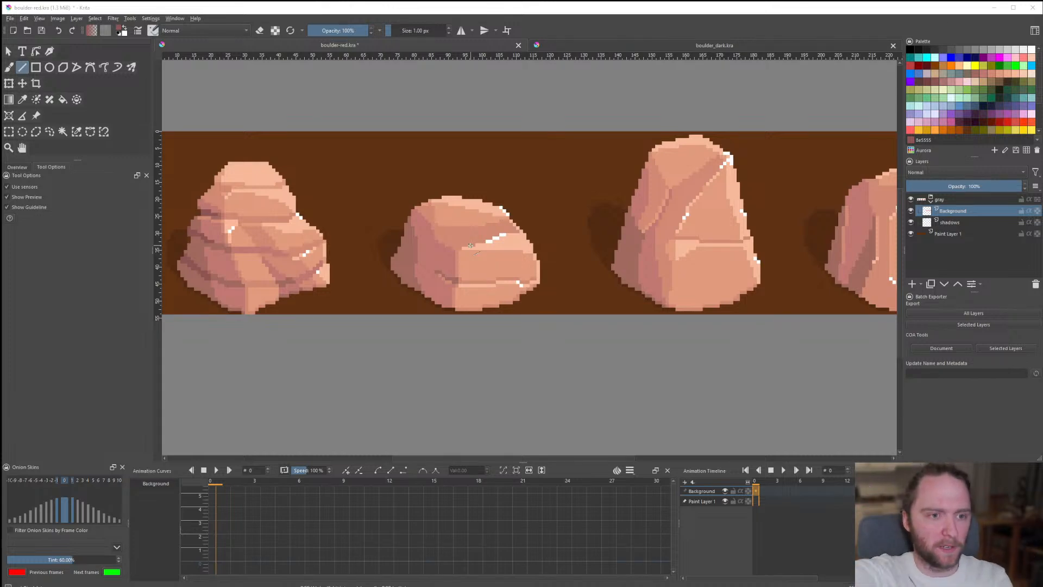
Cut freehand-selected areas out of the second boulder's upper shadow side and top edge on the Background layer.
{"action": "scroll", "coordinate": [354, 179], "scroll_direction": "up", "scroll_amount": 3}
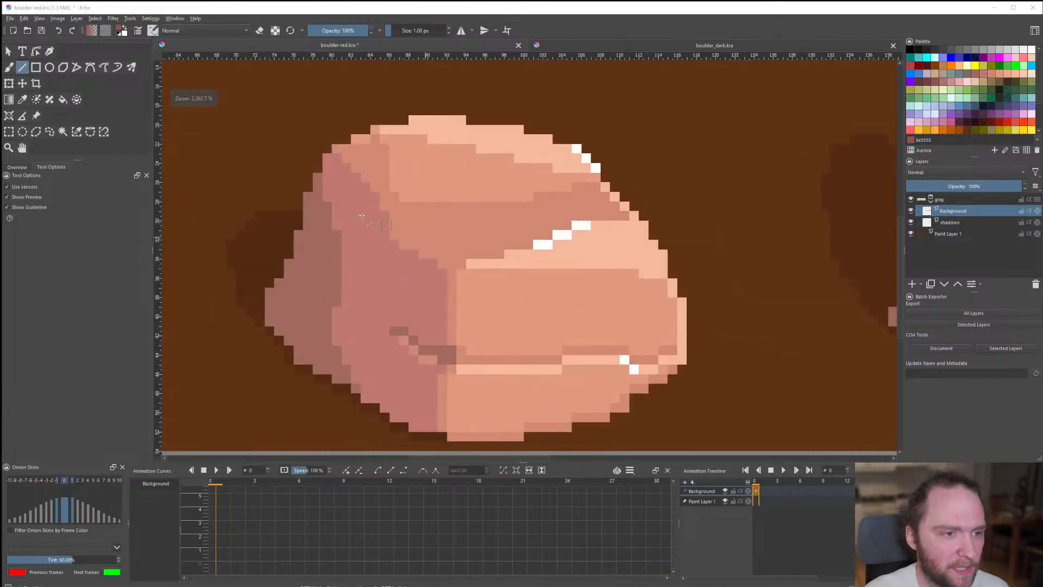
{"action": "left_click", "coordinate": [56, 131]}
{"action": "mouse_move", "coordinate": [241, 203]}
{"action": "left_mouse_down"}
{"action": "mouse_move", "coordinate": [358, 242]}
{"action": "mouse_move", "coordinate": [397, 233]}
{"action": "left_mouse_up"}
{"action": "mouse_move", "coordinate": [472, 174]}
{"action": "left_mouse_down"}
{"action": "mouse_move", "coordinate": [447, 89]}
{"action": "mouse_move", "coordinate": [333, 111]}
{"action": "mouse_move", "coordinate": [265, 234]}
{"action": "left_mouse_up"}
{"action": "key", "text": "Delete"}
{"action": "left_click", "coordinate": [472, 300]}
{"action": "key", "text": "Delete"}
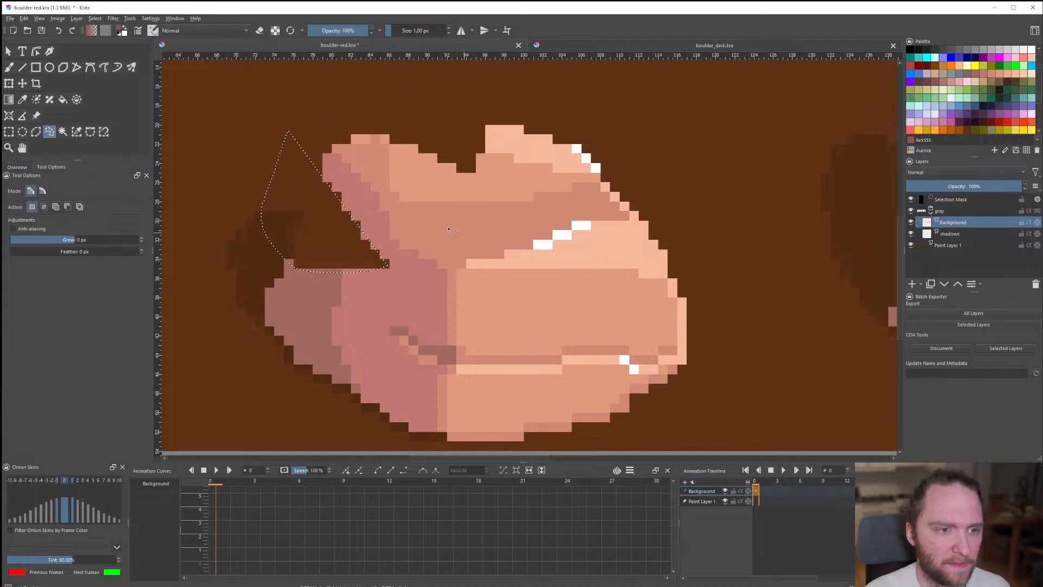
Clear the rock fragments left above the second boulder's shadow side, leaving a low ledge beside a steep peak.
{"action": "left_click", "coordinate": [434, 122]}
{"action": "key", "text": "Delete"}
{"action": "mouse_move", "coordinate": [442, 124]}
{"action": "left_mouse_down"}
{"action": "mouse_move", "coordinate": [384, 258]}
{"action": "mouse_move", "coordinate": [425, 130]}
{"action": "left_mouse_up"}
{"action": "left_click", "coordinate": [401, 185]}
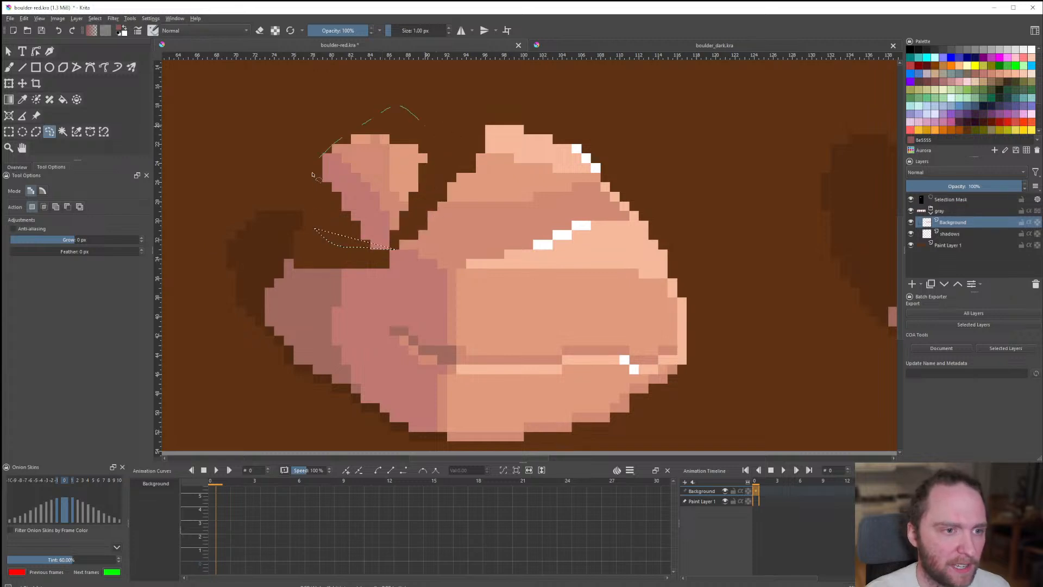
{"action": "key", "text": "Delete"}
{"action": "left_click", "coordinate": [400, 276]}
{"action": "mouse_move", "coordinate": [372, 262]}
{"action": "left_mouse_down"}
{"action": "mouse_move", "coordinate": [336, 207]}
{"action": "mouse_move", "coordinate": [447, 194]}
{"action": "left_mouse_up"}
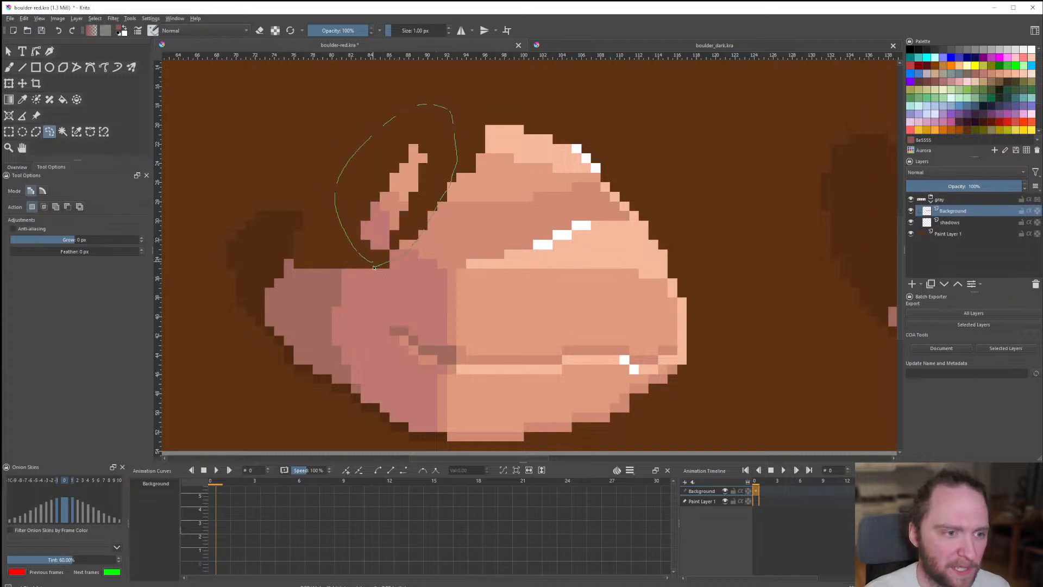
{"action": "left_click_drag", "start_coordinate": [374, 267], "coordinate": [373, 265]}
{"action": "key", "text": "Delete"}
{"action": "scroll", "coordinate": [380, 277], "scroll_direction": "down", "scroll_amount": 6}
{"action": "scroll", "coordinate": [384, 279], "scroll_direction": "up", "scroll_amount": 3}
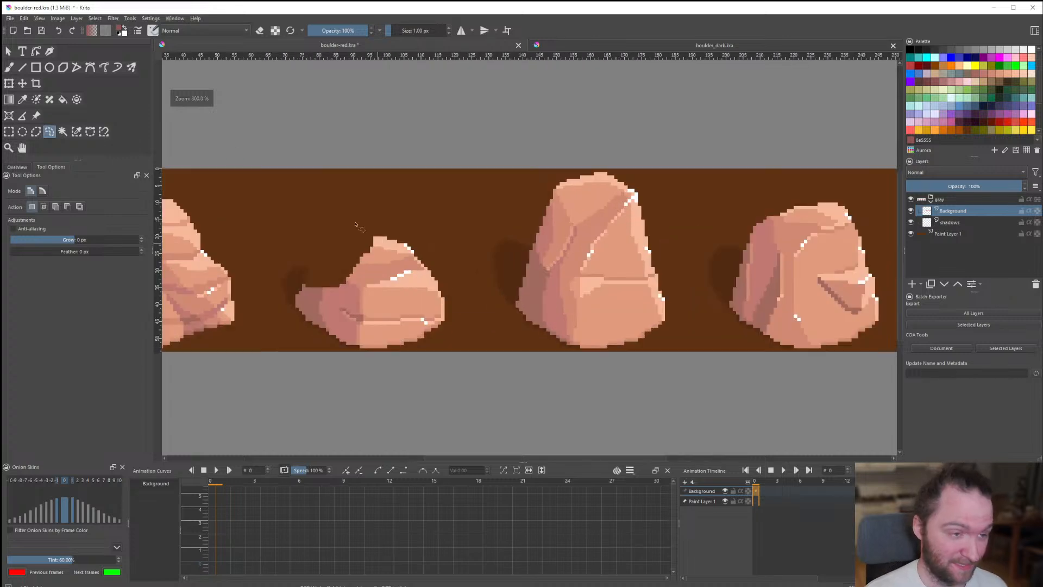
Draw a new steep edge along the shadow side of the second boulder's peak with the Line tool, using colors sampled from the rock.
{"action": "left_click", "coordinate": [22, 66]}
{"action": "scroll", "coordinate": [477, 263], "scroll_direction": "down", "scroll_amount": 6}
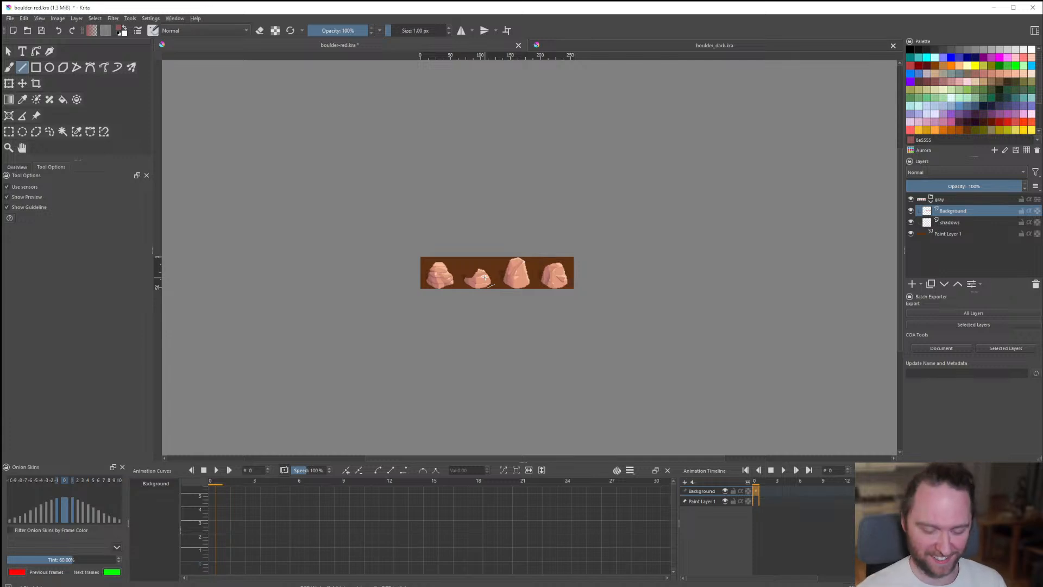
{"action": "scroll", "coordinate": [490, 276], "scroll_direction": "up", "scroll_amount": 9}
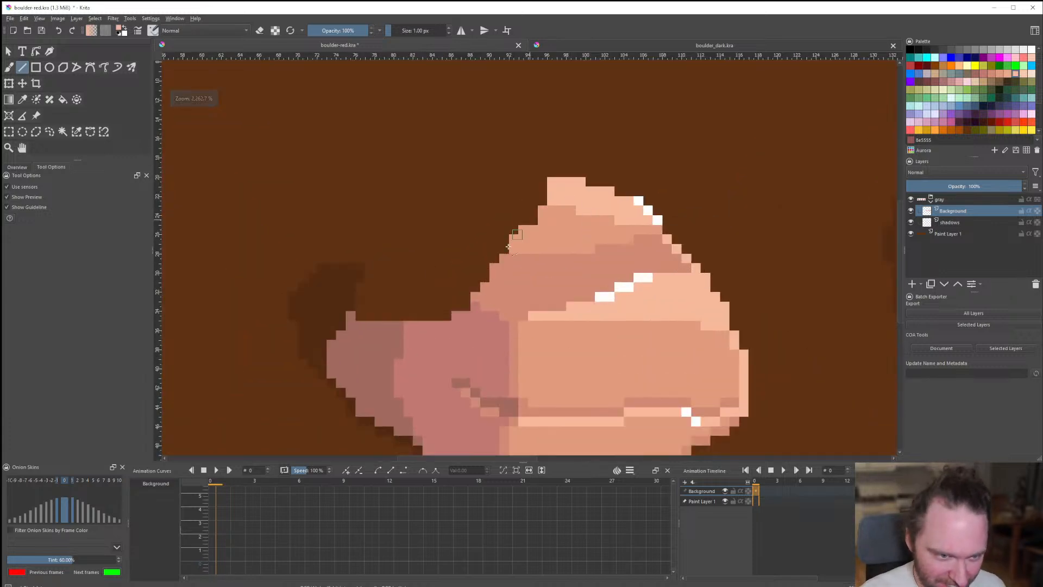
{"action": "left_click_drag", "start_coordinate": [485, 261], "coordinate": [534, 216]}
{"action": "left_click", "coordinate": [504, 256], "text": "ctrl"}
{"action": "left_click", "coordinate": [521, 249], "text": "ctrl"}
{"action": "left_click", "coordinate": [495, 257]}
Fill the gaps between the second boulder's new edge and its peak with a sampled light salmon color.
{"action": "left_click", "coordinate": [524, 240], "text": "ctrl"}
{"action": "key", "text": "f"}
{"action": "left_click", "coordinate": [532, 196]}
{"action": "left_click", "coordinate": [524, 195]}
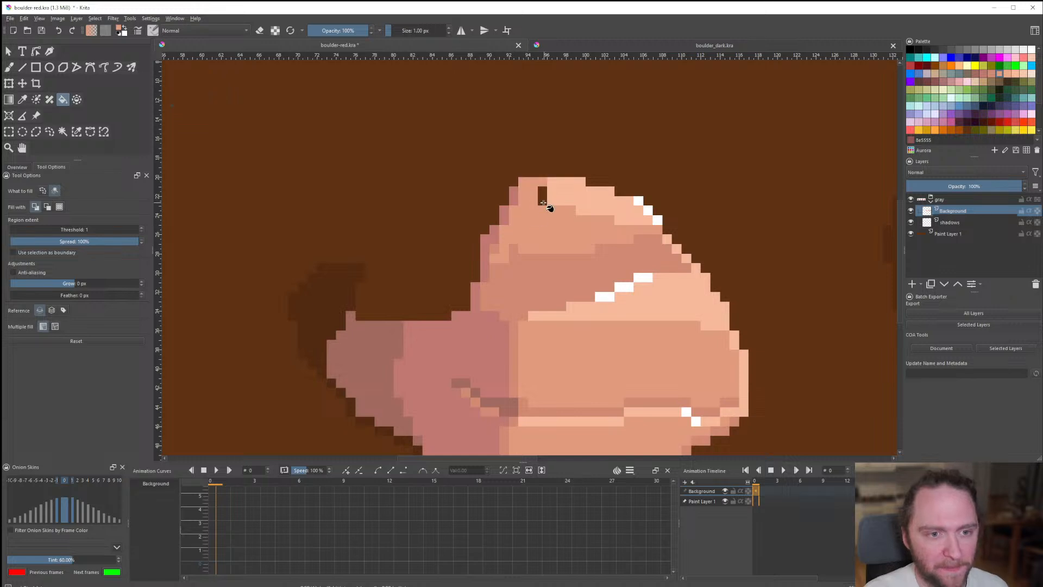
{"action": "left_click", "coordinate": [543, 197]}
{"action": "scroll", "coordinate": [491, 246], "scroll_direction": "down", "scroll_amount": 7}
{"action": "scroll", "coordinate": [497, 237], "scroll_direction": "up", "scroll_amount": 2}
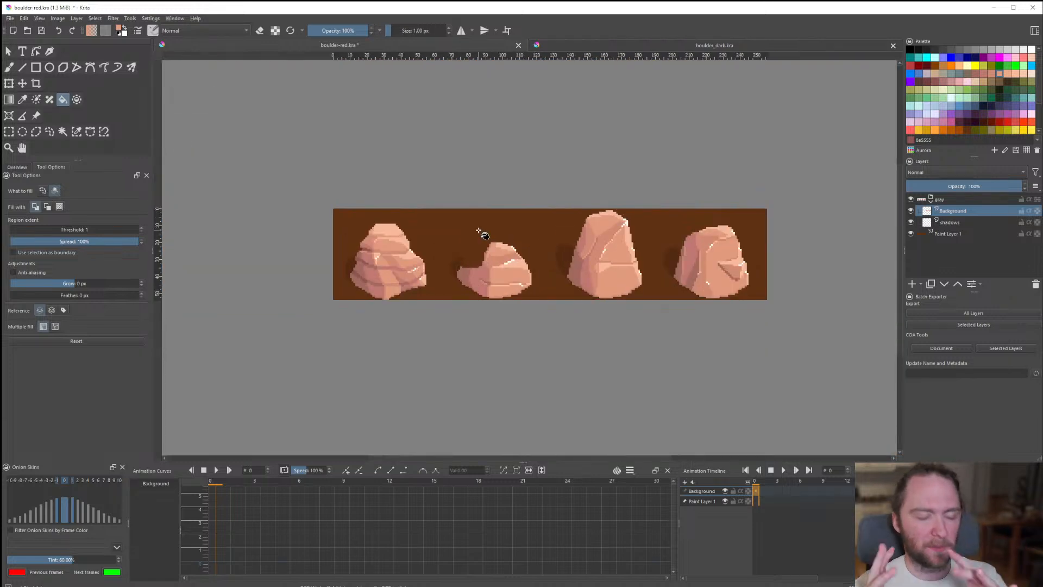
{"action": "scroll", "coordinate": [483, 232], "scroll_direction": "up", "scroll_amount": 4}
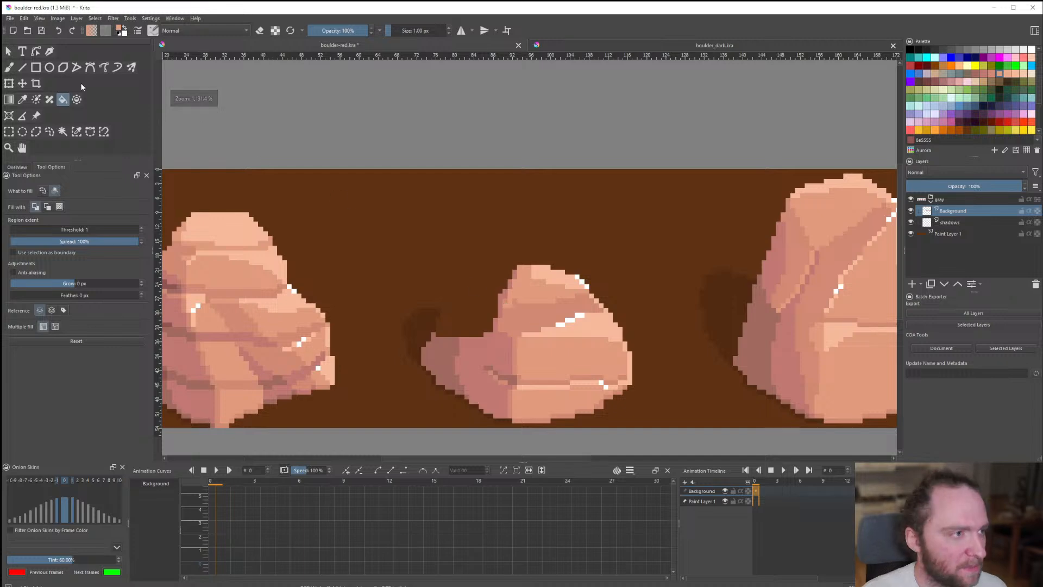
Draw short rose lines with the Line tool where the second boulder's low ledge meets its darkest shadow plane.
{"action": "key", "text": "v"}
{"action": "scroll", "coordinate": [445, 306], "scroll_direction": "up", "scroll_amount": 2}
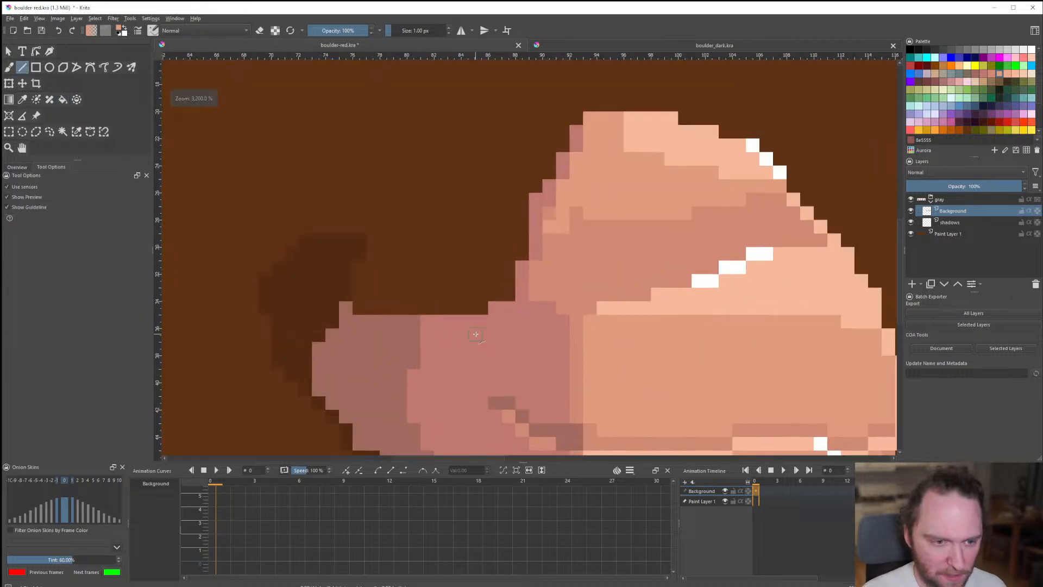
{"action": "scroll", "coordinate": [413, 281], "scroll_direction": "down", "scroll_amount": 5}
{"action": "scroll", "coordinate": [401, 281], "scroll_direction": "up", "scroll_amount": 4}
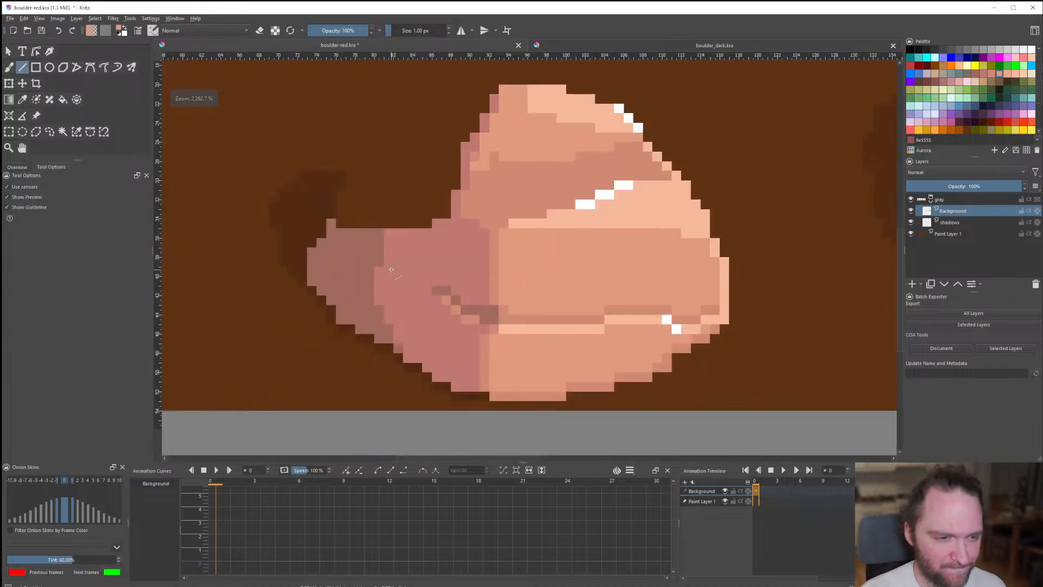
{"action": "left_click", "coordinate": [390, 268], "text": "ctrl"}
{"action": "mouse_move", "coordinate": [373, 261]}
{"action": "left_mouse_down"}
{"action": "mouse_move", "coordinate": [361, 233]}
{"action": "mouse_move", "coordinate": [379, 223]}
{"action": "left_mouse_up"}
{"action": "left_click_drag", "start_coordinate": [369, 243], "coordinate": [370, 261]}
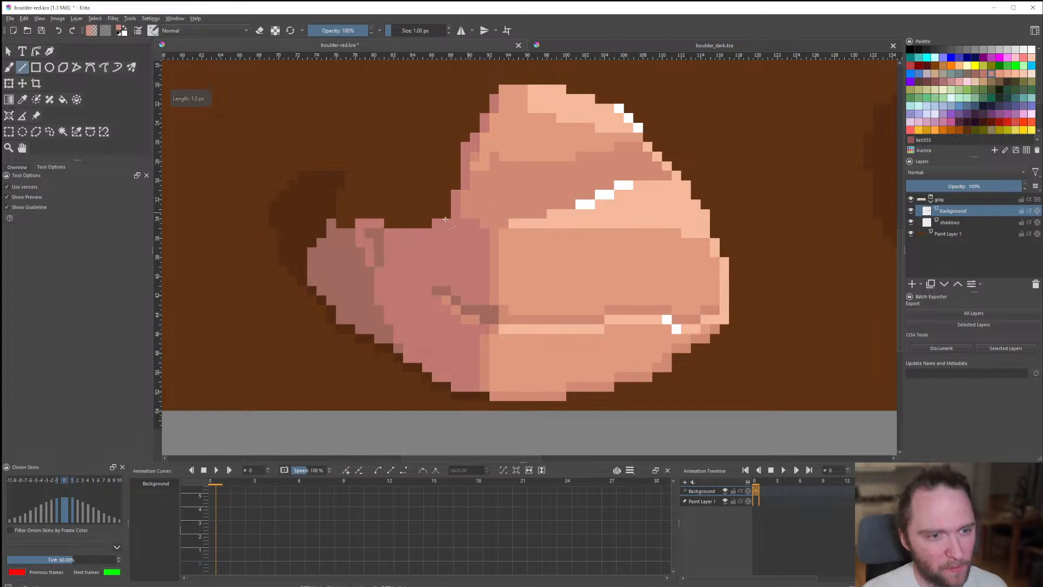
Outline a raised rock lump above the second boulder's low ledge and shape its rim with colors sampled from the rock.
{"action": "left_click_drag", "start_coordinate": [446, 231], "coordinate": [446, 214]}
{"action": "left_click_drag", "start_coordinate": [446, 213], "coordinate": [388, 185]}
{"action": "mouse_move", "coordinate": [360, 185]}
{"action": "left_mouse_down"}
{"action": "mouse_move", "coordinate": [350, 195]}
{"action": "mouse_move", "coordinate": [379, 214]}
{"action": "left_mouse_up"}
{"action": "left_click_drag", "start_coordinate": [380, 223], "coordinate": [465, 233]}
{"action": "left_click_drag", "start_coordinate": [457, 204], "coordinate": [369, 195]}
{"action": "left_click", "coordinate": [398, 185]}
{"action": "mouse_move", "coordinate": [360, 194]}
{"action": "left_mouse_down"}
{"action": "mouse_move", "coordinate": [379, 204]}
{"action": "mouse_move", "coordinate": [338, 213]}
{"action": "mouse_move", "coordinate": [350, 223]}
{"action": "left_mouse_up"}
{"action": "left_click", "coordinate": [342, 238], "text": "ctrl"}
{"action": "left_click", "coordinate": [359, 214]}
{"action": "left_click", "coordinate": [371, 188], "text": "ctrl"}
{"action": "left_click", "coordinate": [379, 186]}
{"action": "left_click_drag", "start_coordinate": [409, 177], "coordinate": [437, 187]}
Extend the lump's outline up to the second boulder's peak and fill the enclosed gaps with the sampled salmon color.
{"action": "scroll", "coordinate": [420, 233], "scroll_direction": "down", "scroll_amount": 3}
{"action": "scroll", "coordinate": [425, 199], "scroll_direction": "up", "scroll_amount": 3}
{"action": "left_click_drag", "start_coordinate": [415, 238], "coordinate": [445, 199]}
{"action": "left_click_drag", "start_coordinate": [434, 224], "coordinate": [444, 238]}
{"action": "key", "text": "f"}
{"action": "left_click", "coordinate": [438, 245]}
{"action": "left_click", "coordinate": [408, 258]}
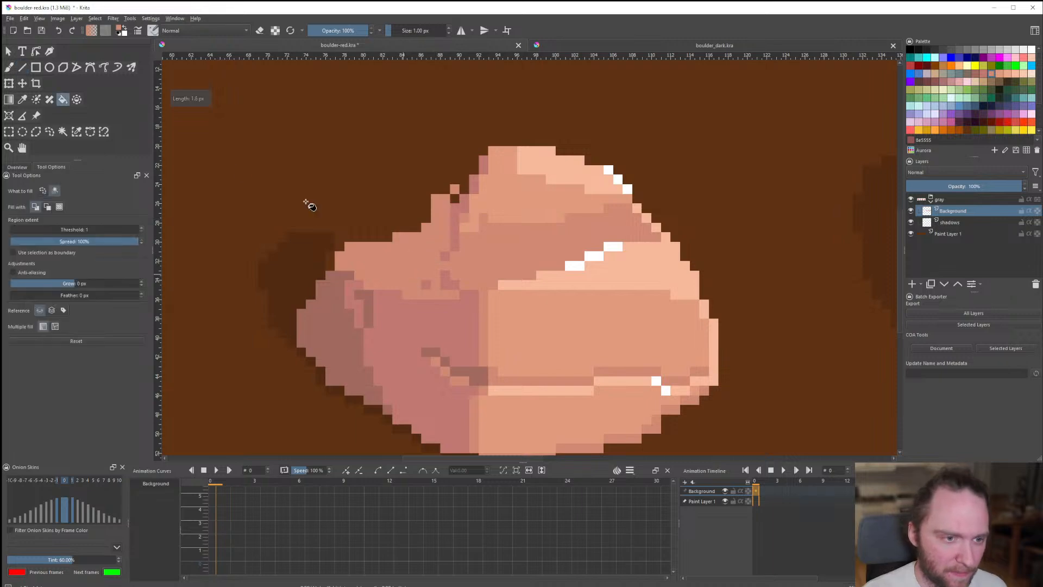
{"action": "left_click", "coordinate": [22, 68]}
{"action": "left_click", "coordinate": [455, 198]}
{"action": "left_click", "coordinate": [464, 189]}
Draw a dark brownish-rose crevice between the raised lump and the second boulder's peak with the Line tool.
{"action": "scroll", "coordinate": [442, 268], "scroll_direction": "down", "scroll_amount": 7}
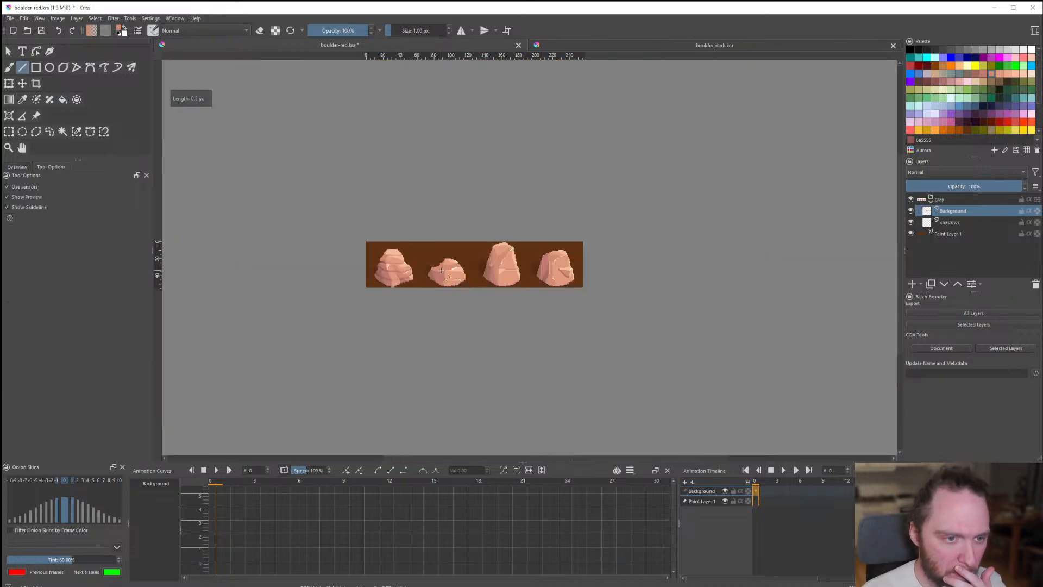
{"action": "scroll", "coordinate": [442, 264], "scroll_direction": "up", "scroll_amount": 5}
{"action": "scroll", "coordinate": [443, 263], "scroll_direction": "down", "scroll_amount": 5}
{"action": "scroll", "coordinate": [398, 315], "scroll_direction": "up", "scroll_amount": 9}
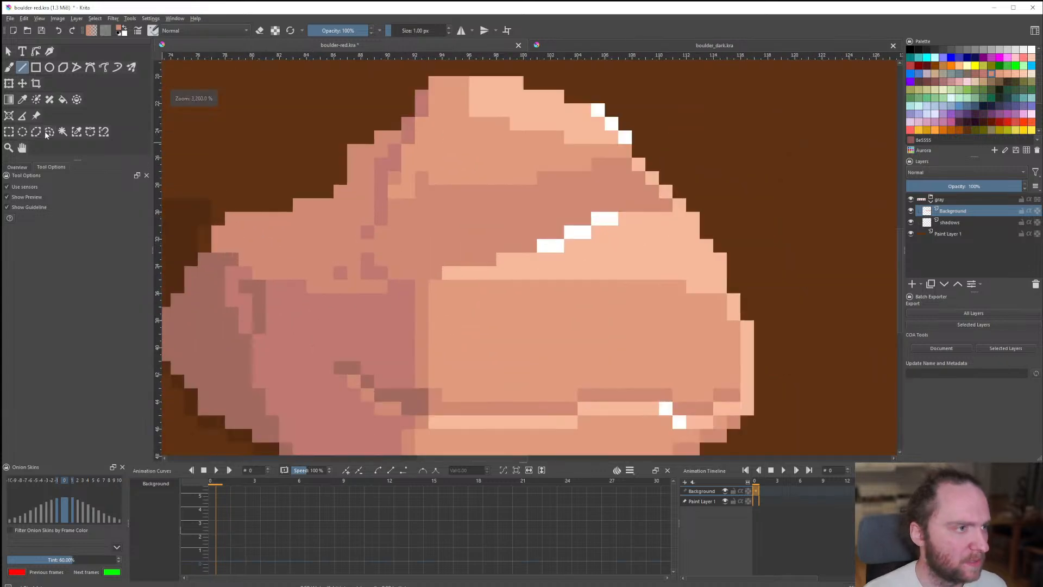
{"action": "left_click", "coordinate": [47, 133]}
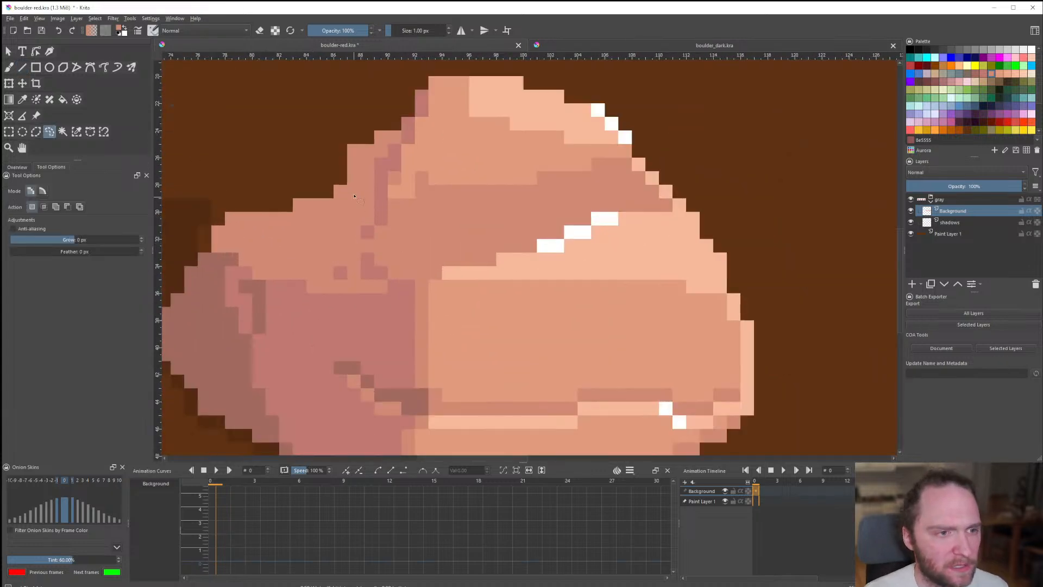
{"action": "left_click", "coordinate": [21, 68]}
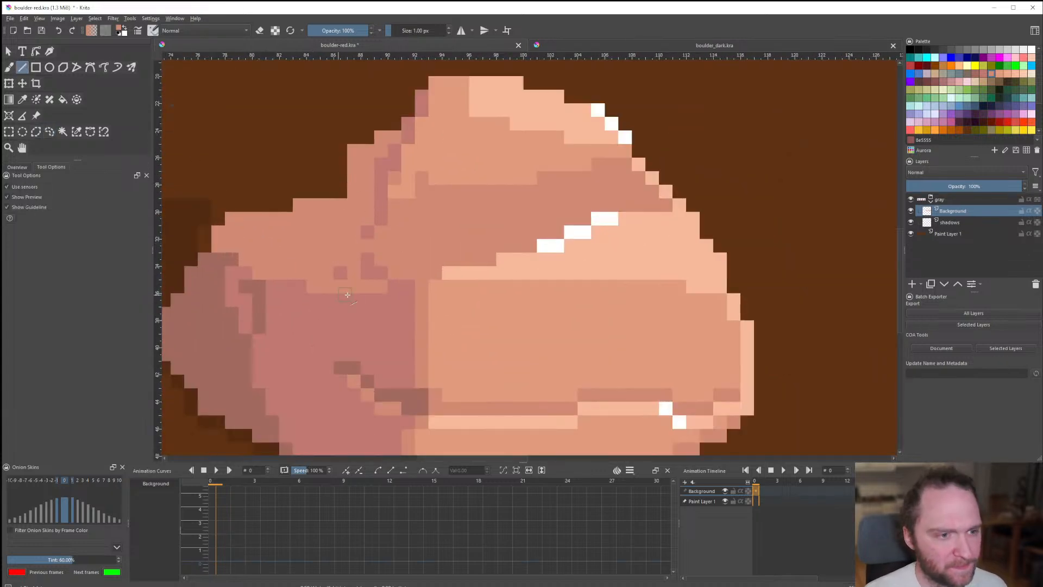
{"action": "left_click", "coordinate": [258, 287], "text": "ctrl"}
{"action": "left_click_drag", "start_coordinate": [300, 206], "coordinate": [394, 273]}
{"action": "mouse_move", "coordinate": [381, 247]}
{"action": "left_mouse_down"}
{"action": "mouse_move", "coordinate": [381, 233]}
{"action": "mouse_move", "coordinate": [341, 205]}
{"action": "mouse_move", "coordinate": [368, 246]}
{"action": "mouse_move", "coordinate": [354, 219]}
{"action": "left_mouse_up"}
{"action": "left_click", "coordinate": [327, 206]}
{"action": "left_click", "coordinate": [314, 205]}
{"action": "left_click", "coordinate": [328, 219]}
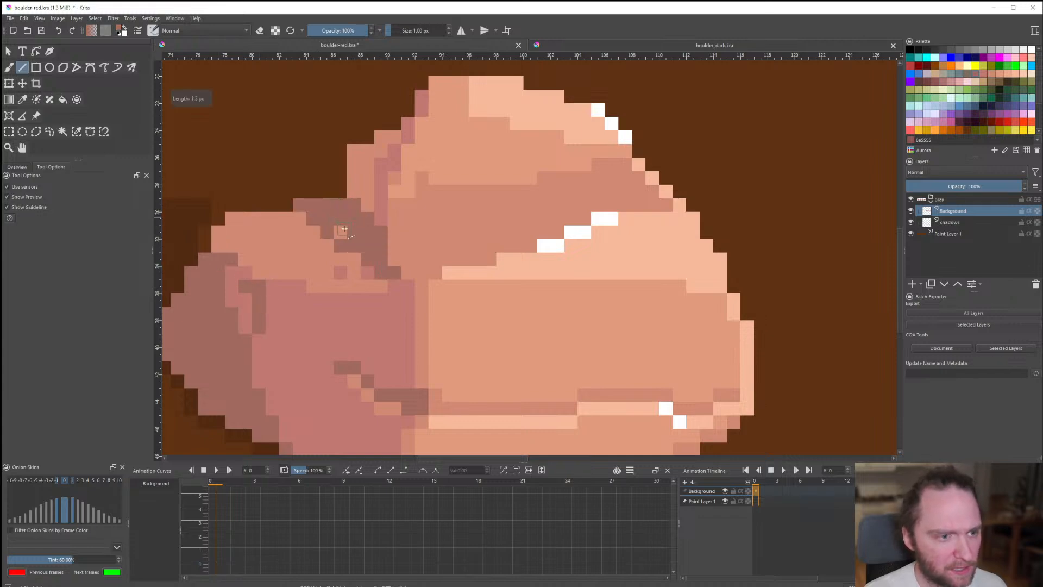
{"action": "left_click", "coordinate": [341, 233]}
Add a sampled rose transition along the lump side of the second boulder's dark crevice.
{"action": "scroll", "coordinate": [368, 274], "scroll_direction": "down", "scroll_amount": 7}
{"action": "scroll", "coordinate": [361, 281], "scroll_direction": "up", "scroll_amount": 7}
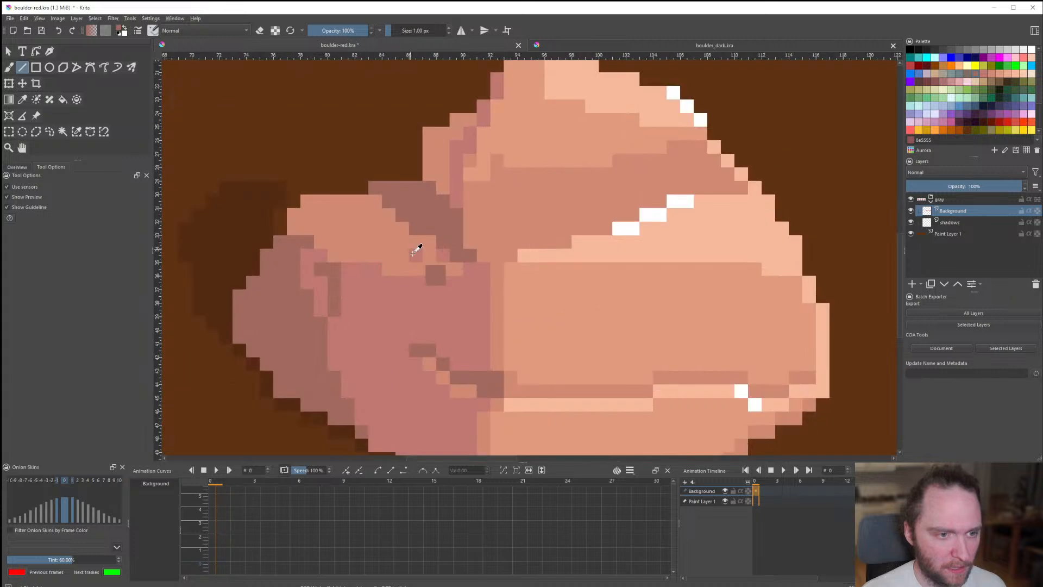
{"action": "left_click", "coordinate": [416, 251], "text": "ctrl"}
{"action": "left_click_drag", "start_coordinate": [364, 204], "coordinate": [418, 268]}
{"action": "mouse_move", "coordinate": [427, 269]}
{"action": "left_mouse_down"}
{"action": "mouse_move", "coordinate": [455, 269]}
{"action": "mouse_move", "coordinate": [420, 242]}
{"action": "mouse_move", "coordinate": [479, 269]}
{"action": "left_mouse_up"}
{"action": "left_click", "coordinate": [401, 269], "text": "ctrl"}
{"action": "left_click", "coordinate": [429, 283], "text": "ctrl"}
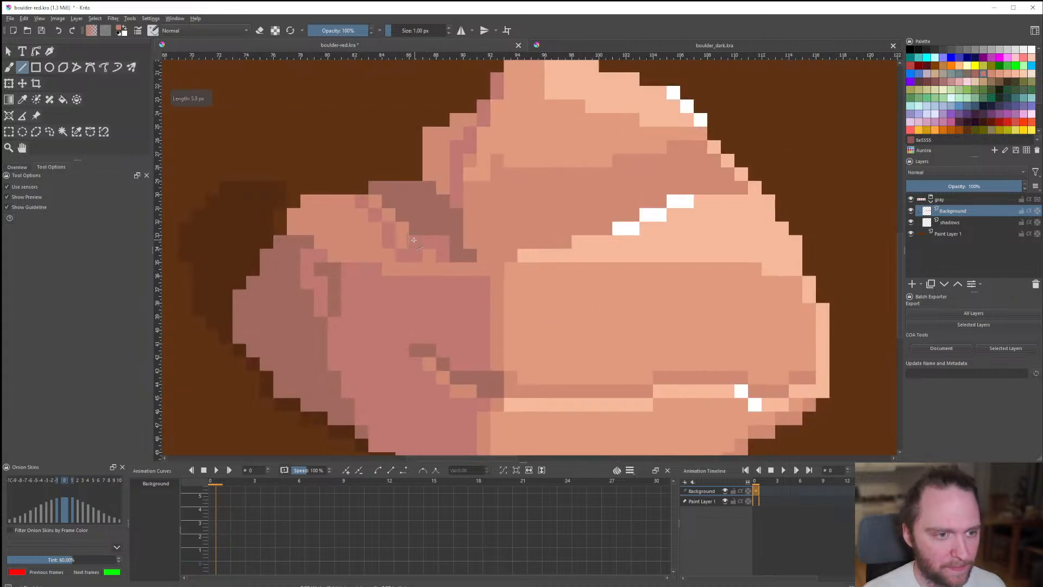
{"action": "left_click_drag", "start_coordinate": [403, 243], "coordinate": [390, 217]}
Paint over the rose line along the shadow edge of the second boulder's peak, then sample the light salmon color.
{"action": "scroll", "coordinate": [464, 263], "scroll_direction": "down", "scroll_amount": 6}
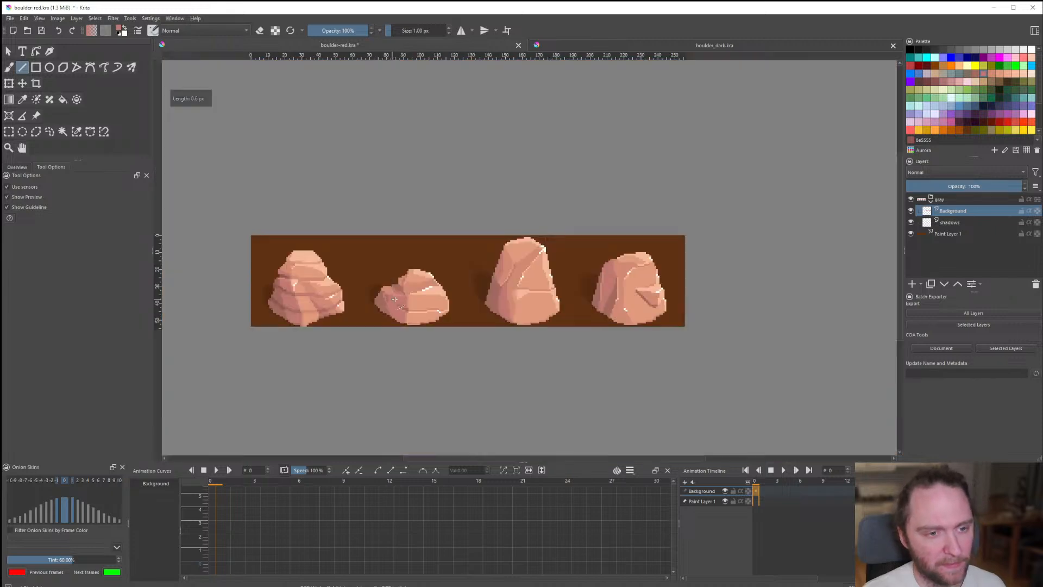
{"action": "scroll", "coordinate": [433, 283], "scroll_direction": "up", "scroll_amount": 5}
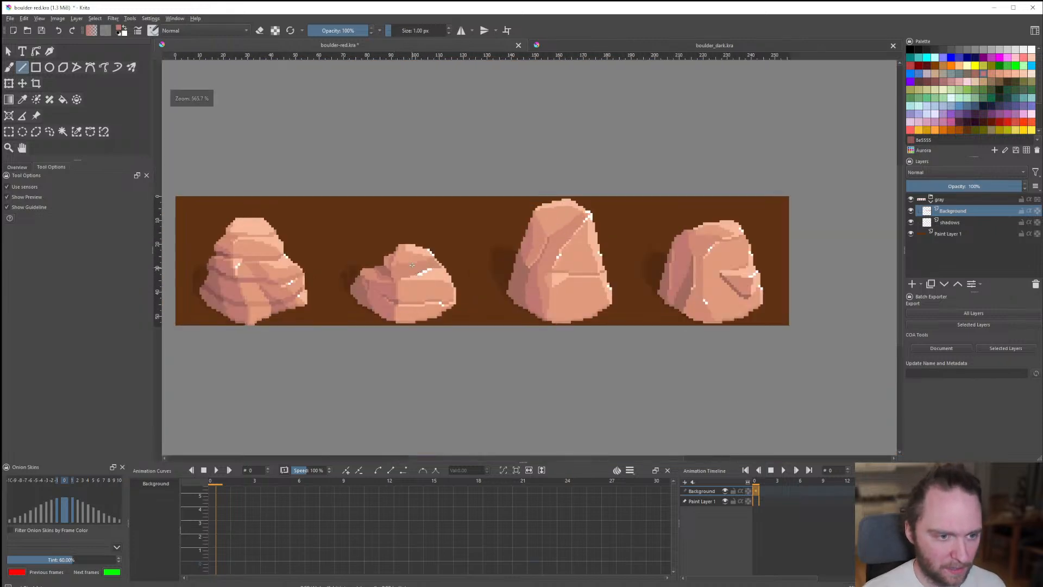
{"action": "scroll", "coordinate": [466, 249], "scroll_direction": "down", "scroll_amount": 5}
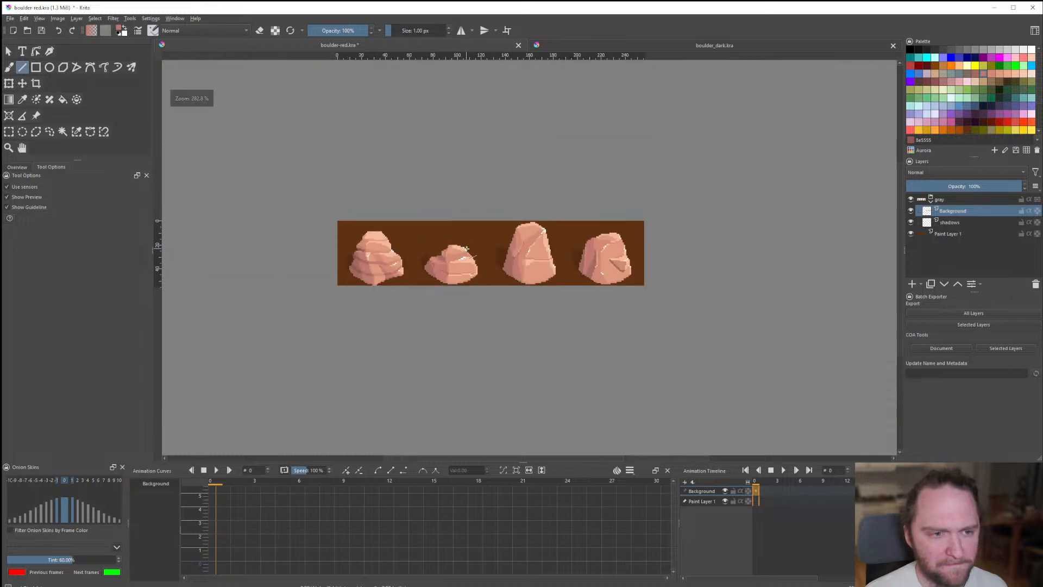
{"action": "scroll", "coordinate": [470, 251], "scroll_direction": "up", "scroll_amount": 5}
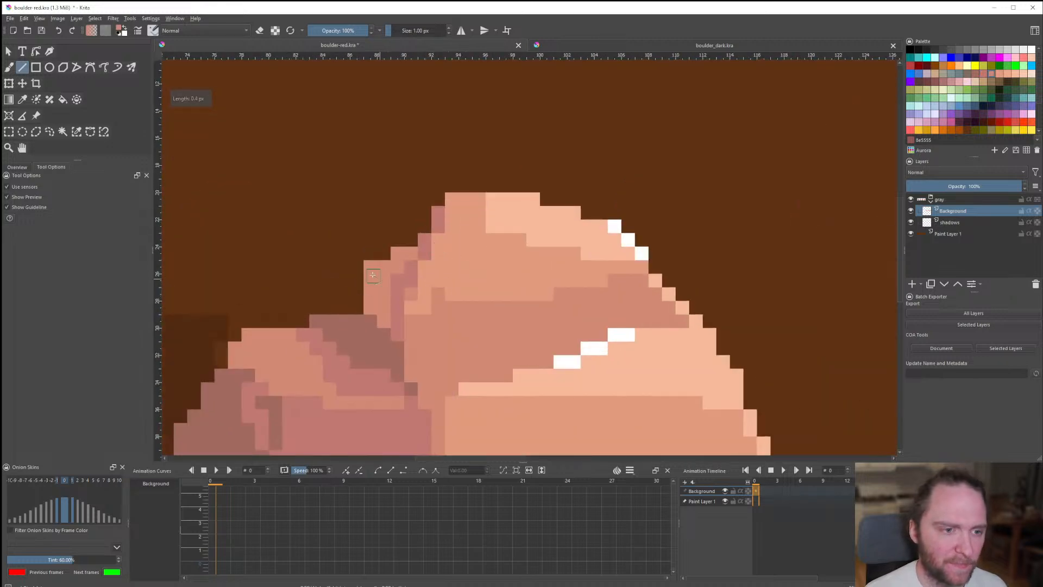
{"action": "left_click_drag", "start_coordinate": [398, 300], "coordinate": [421, 255]}
{"action": "left_click", "coordinate": [426, 283], "text": "ctrl"}
Outline and fill the upper crack band on the second boulder's lit face with light salmon, leaving a patch near the shadow side.
{"action": "scroll", "coordinate": [387, 266], "scroll_direction": "down", "scroll_amount": 5}
{"action": "scroll", "coordinate": [406, 308], "scroll_direction": "up", "scroll_amount": 4}
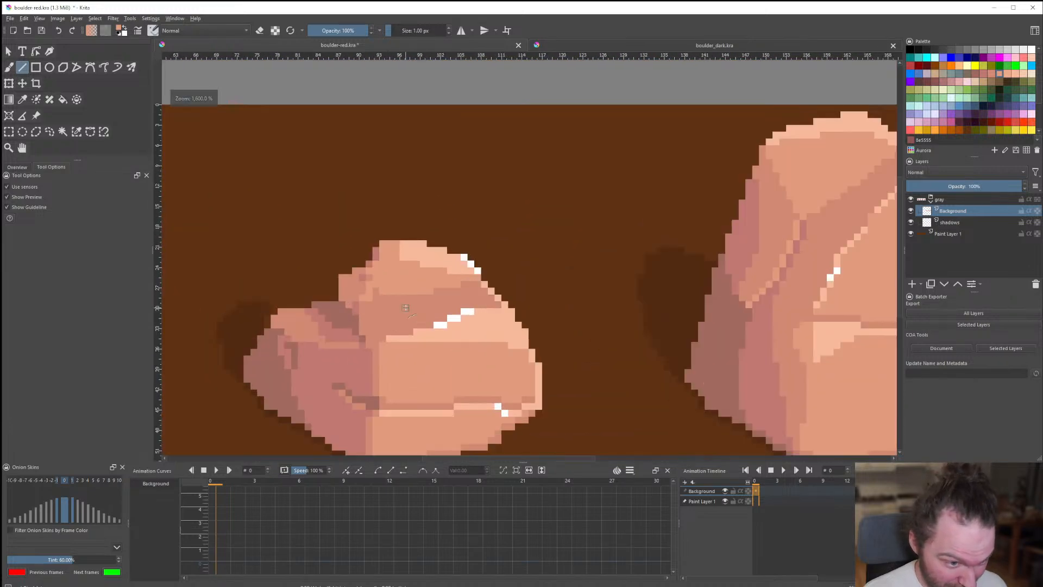
{"action": "scroll", "coordinate": [369, 297], "scroll_direction": "up", "scroll_amount": 3}
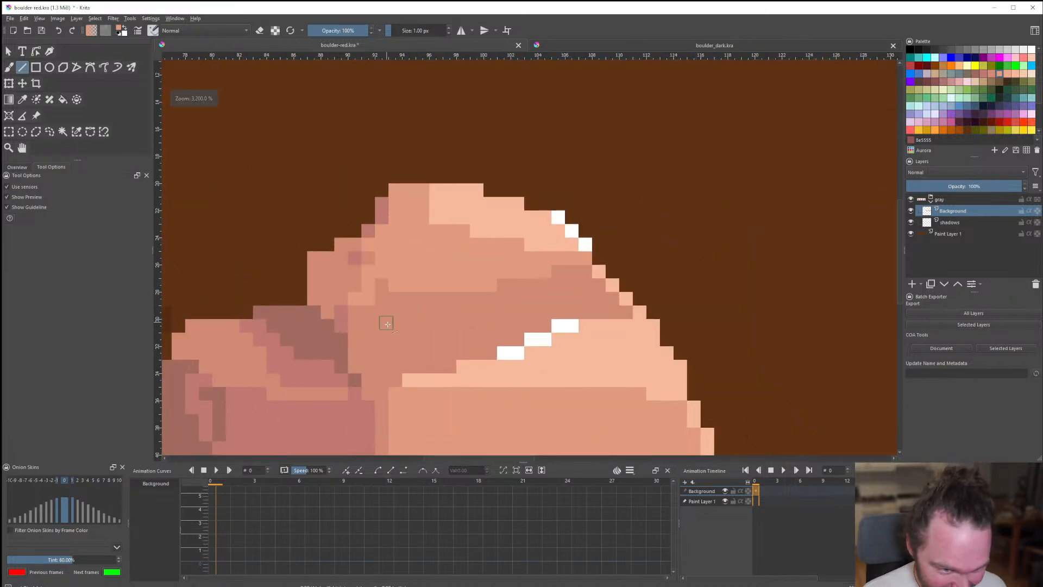
{"action": "scroll", "coordinate": [358, 316], "scroll_direction": "down", "scroll_amount": 2}
{"action": "scroll", "coordinate": [445, 319], "scroll_direction": "up", "scroll_amount": 2}
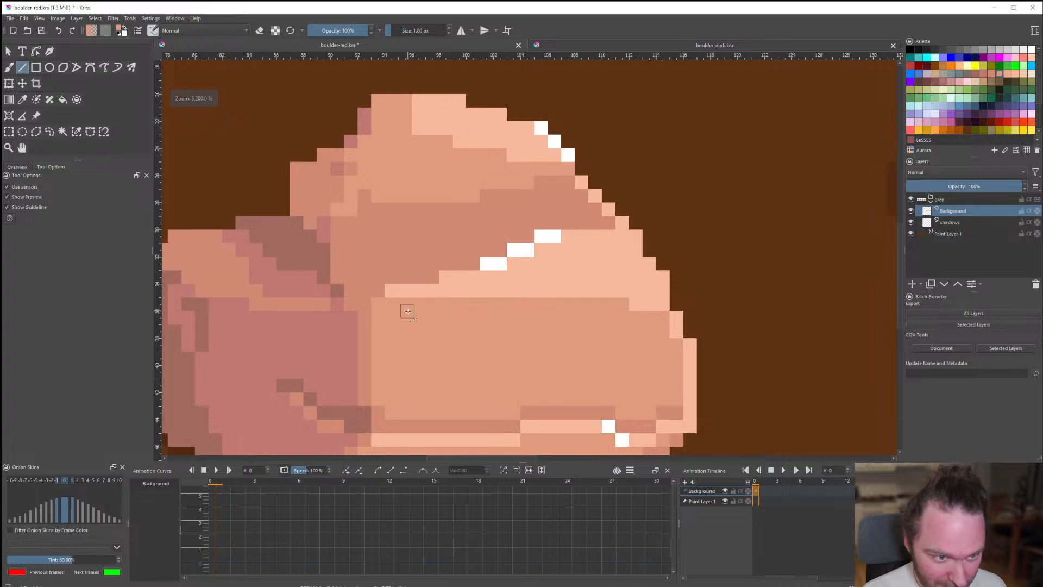
{"action": "scroll", "coordinate": [408, 311], "scroll_direction": "down", "scroll_amount": 1}
{"action": "scroll", "coordinate": [451, 271], "scroll_direction": "down", "scroll_amount": 3}
{"action": "scroll", "coordinate": [497, 238], "scroll_direction": "up", "scroll_amount": 4}
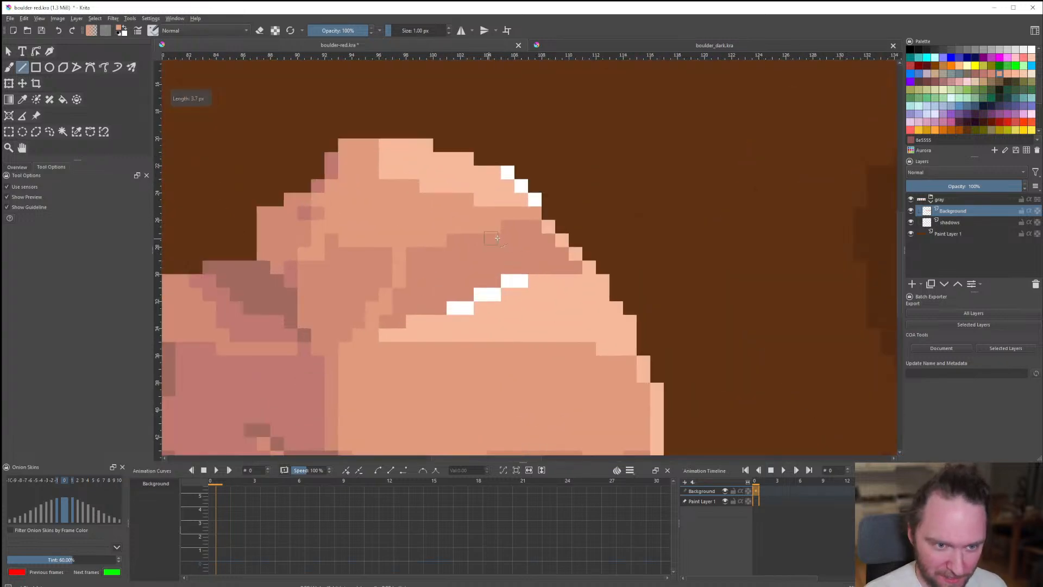
{"action": "mouse_move", "coordinate": [646, 376]}
{"action": "left_mouse_down"}
{"action": "mouse_move", "coordinate": [527, 203]}
{"action": "mouse_move", "coordinate": [524, 217]}
{"action": "left_mouse_up"}
{"action": "key", "text": "f"}
{"action": "left_click", "coordinate": [549, 293]}
{"action": "left_click", "coordinate": [496, 267]}
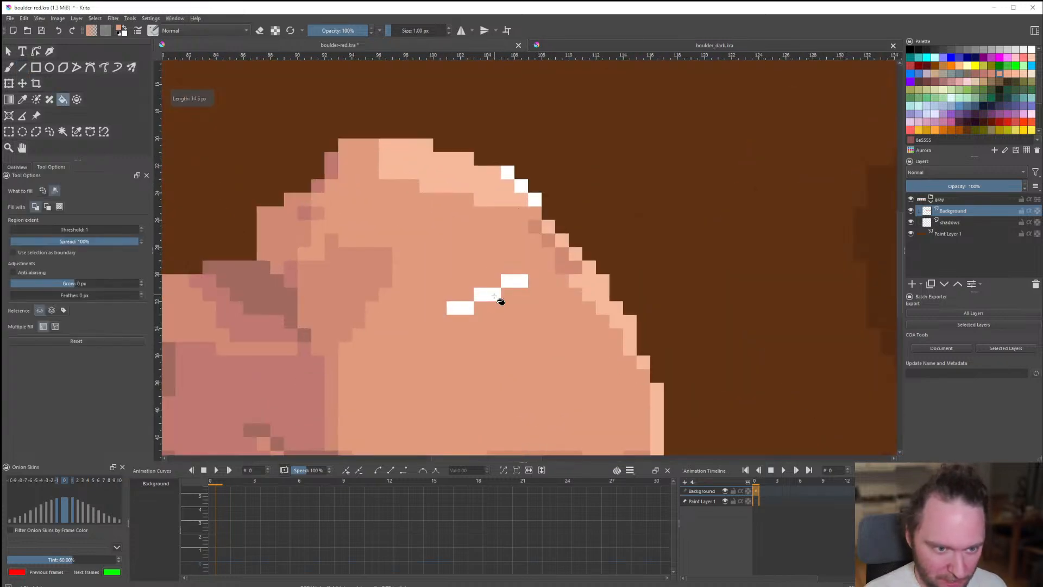
Fill the white highlight streak in the middle of the second boulder's lit face with light salmon.
{"action": "left_click", "coordinate": [461, 308]}
{"action": "left_click", "coordinate": [487, 295]}
{"action": "left_click", "coordinate": [515, 281]}
{"action": "scroll", "coordinate": [514, 281], "scroll_direction": "down", "scroll_amount": 4}
{"action": "scroll", "coordinate": [482, 297], "scroll_direction": "up", "scroll_amount": 3}
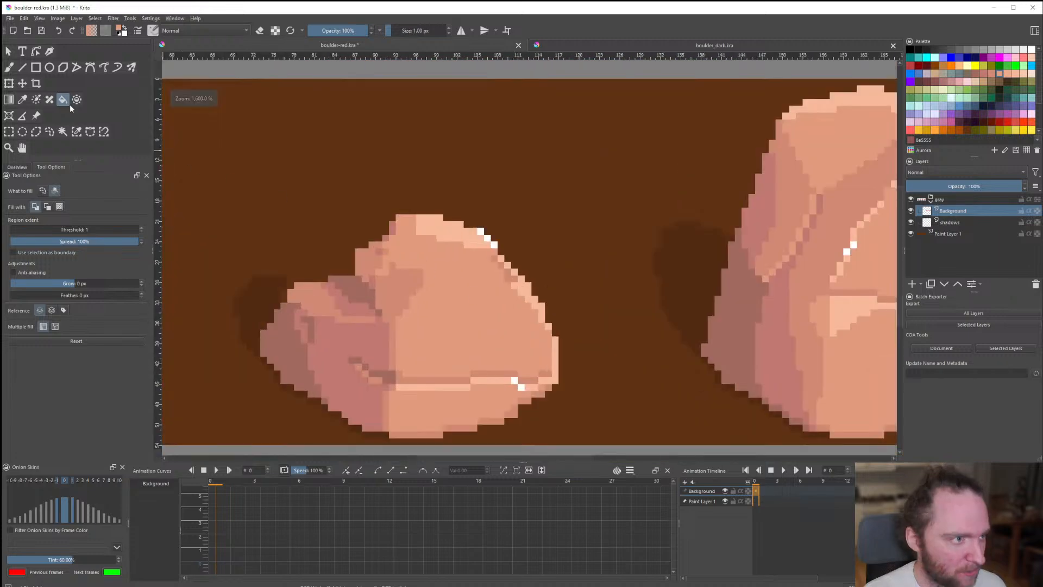
Draw a rose crack line across the second boulder's lit face, above its existing lower crack.
{"action": "left_click", "coordinate": [22, 67]}
{"action": "scroll", "coordinate": [442, 286], "scroll_direction": "down", "scroll_amount": 3}
{"action": "scroll", "coordinate": [399, 268], "scroll_direction": "up", "scroll_amount": 2}
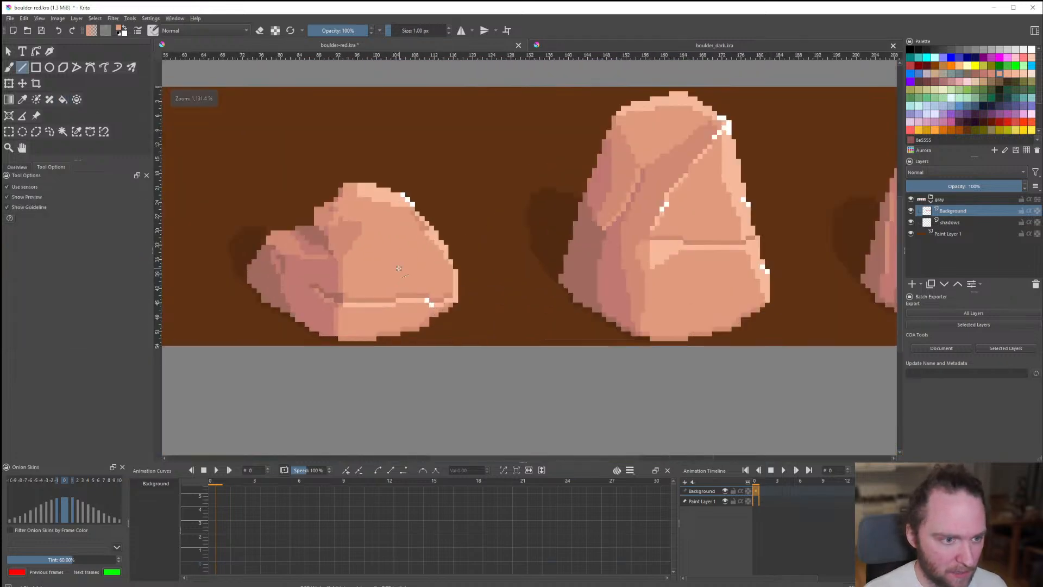
{"action": "scroll", "coordinate": [286, 259], "scroll_direction": "up", "scroll_amount": 3}
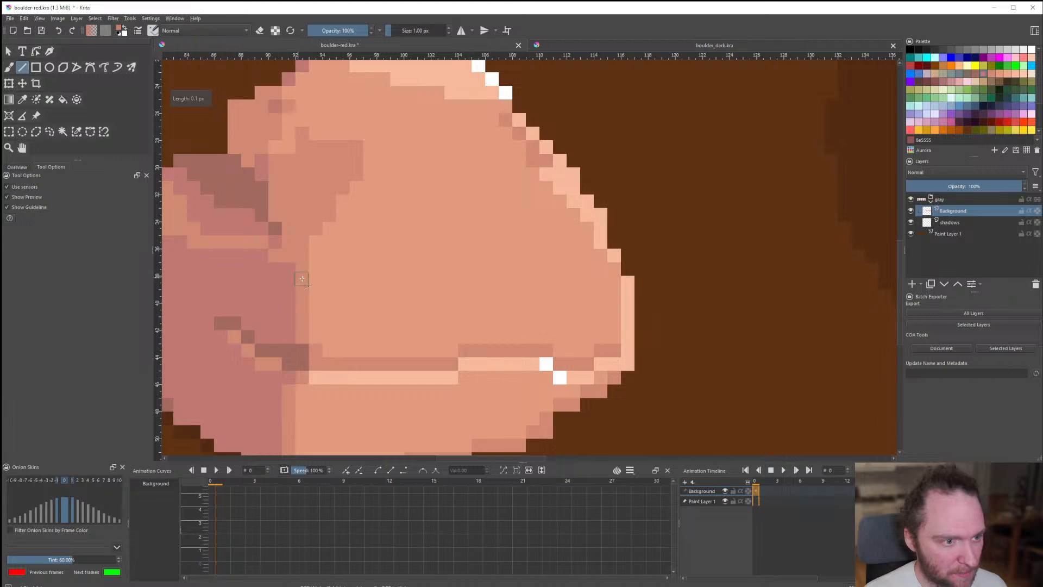
{"action": "mouse_move", "coordinate": [299, 274]}
{"action": "left_mouse_down"}
{"action": "mouse_move", "coordinate": [380, 292]}
{"action": "mouse_move", "coordinate": [574, 273]}
{"action": "left_mouse_up"}
{"action": "scroll", "coordinate": [573, 273], "scroll_direction": "down", "scroll_amount": 2}
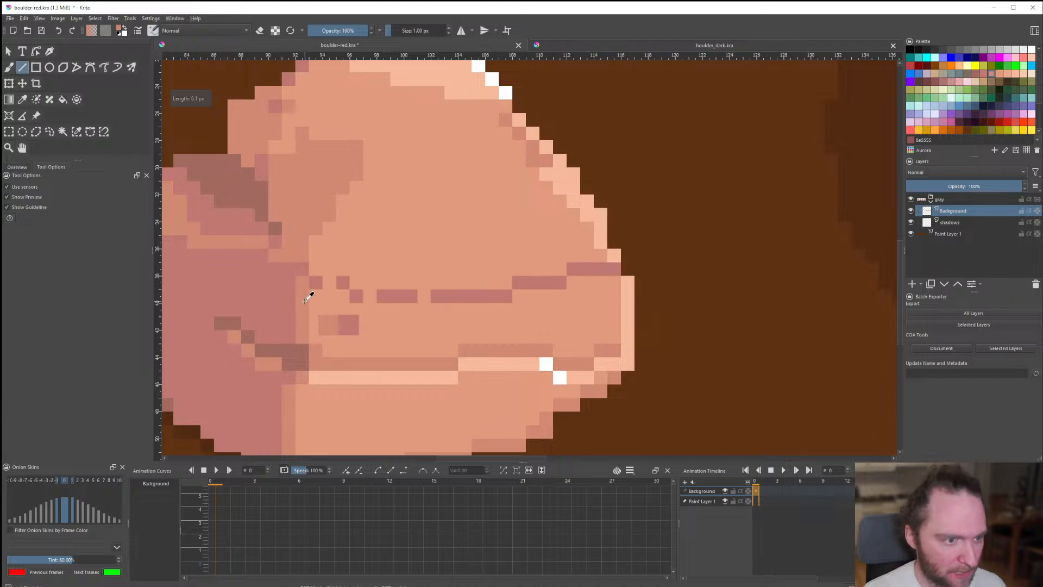
Redraw the new crack across the second boulder's lit face in a softer sampled salmon color.
{"action": "scroll", "coordinate": [310, 291], "scroll_direction": "down", "scroll_amount": 2}
{"action": "scroll", "coordinate": [325, 295], "scroll_direction": "up", "scroll_amount": 2}
{"action": "scroll", "coordinate": [318, 280], "scroll_direction": "down", "scroll_amount": 3}
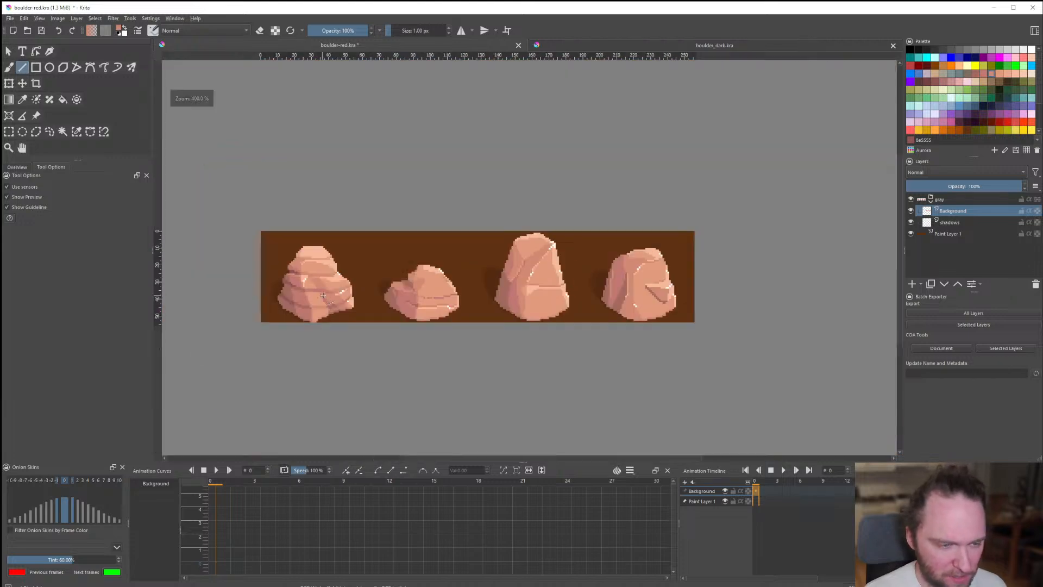
{"action": "scroll", "coordinate": [356, 297], "scroll_direction": "up", "scroll_amount": 2}
{"action": "scroll", "coordinate": [356, 296], "scroll_direction": "down", "scroll_amount": 4}
{"action": "scroll", "coordinate": [356, 297], "scroll_direction": "up", "scroll_amount": 6}
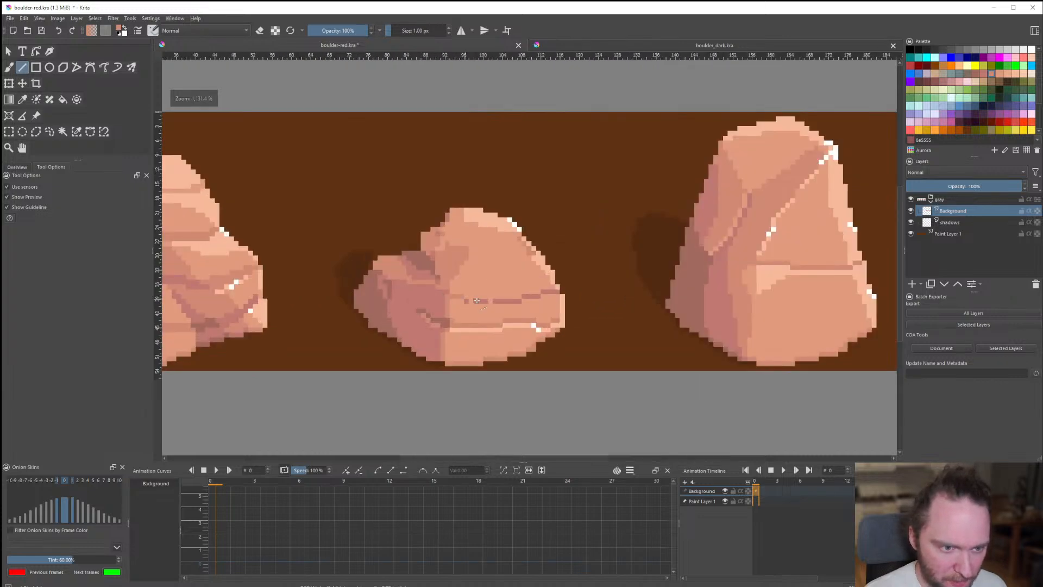
{"action": "scroll", "coordinate": [629, 283], "scroll_direction": "down", "scroll_amount": 1}
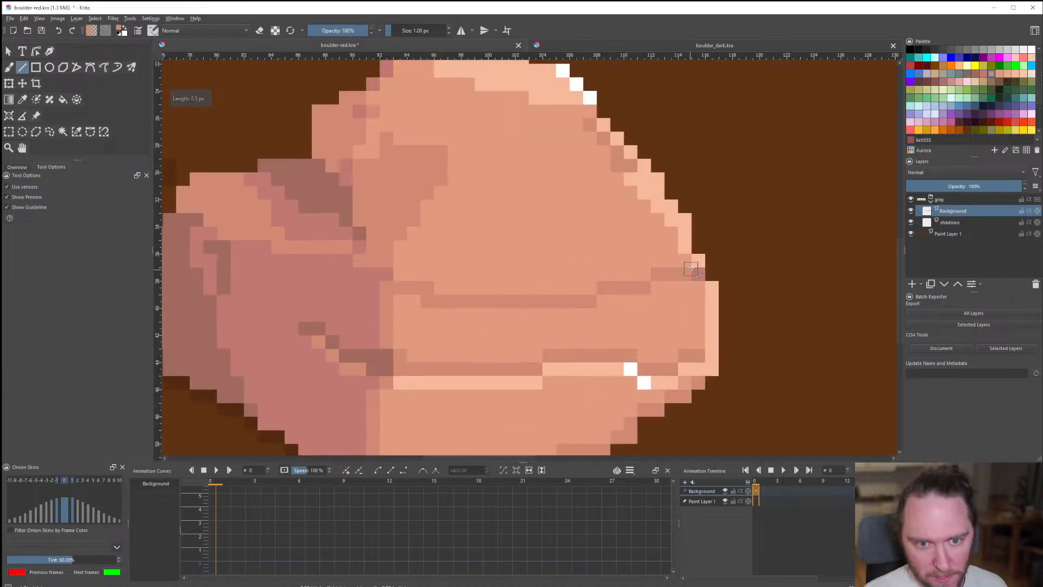
Thicken the second boulder's new crack and continue the rose shadow color into its inner end.
{"action": "scroll", "coordinate": [629, 283], "scroll_direction": "down", "scroll_amount": 3}
{"action": "scroll", "coordinate": [630, 283], "scroll_direction": "up", "scroll_amount": 4}
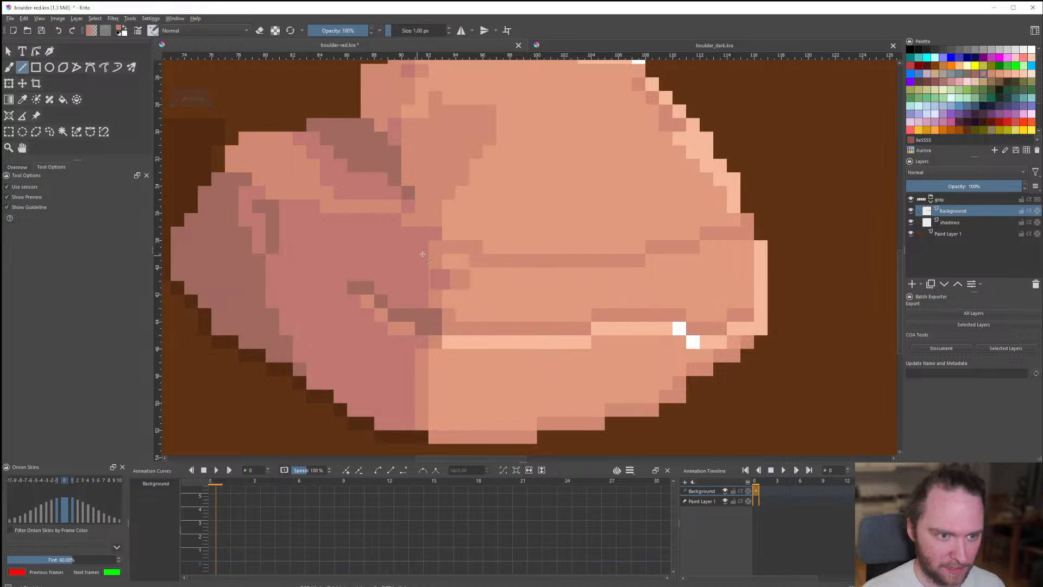
{"action": "left_click_drag", "start_coordinate": [471, 252], "coordinate": [743, 246]}
{"action": "scroll", "coordinate": [744, 245], "scroll_direction": "down", "scroll_amount": 8}
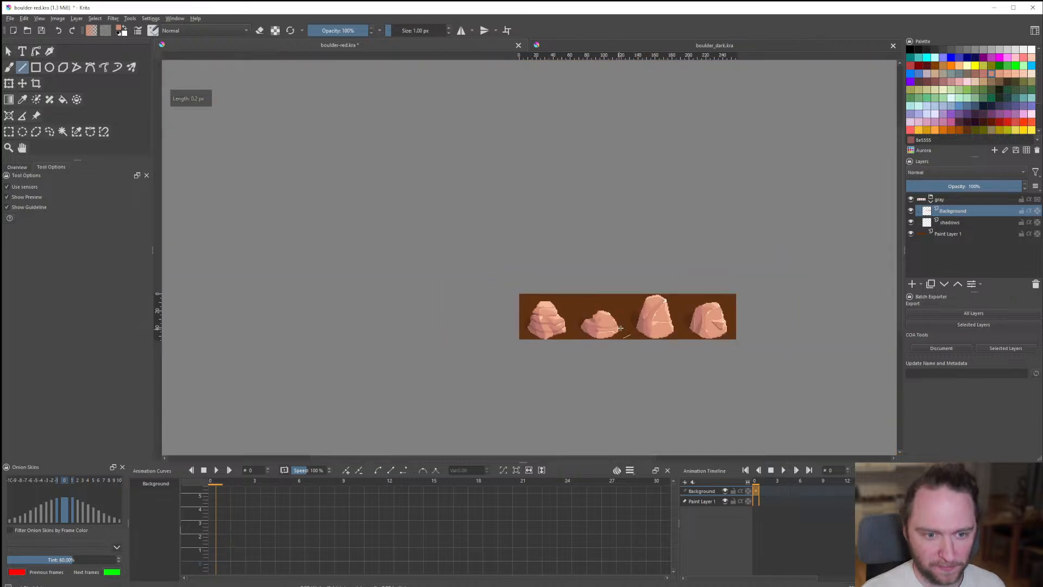
{"action": "scroll", "coordinate": [377, 322], "scroll_direction": "up", "scroll_amount": 10}
{"action": "scroll", "coordinate": [377, 322], "scroll_direction": "down", "scroll_amount": 8}
{"action": "scroll", "coordinate": [335, 268], "scroll_direction": "up", "scroll_amount": 7}
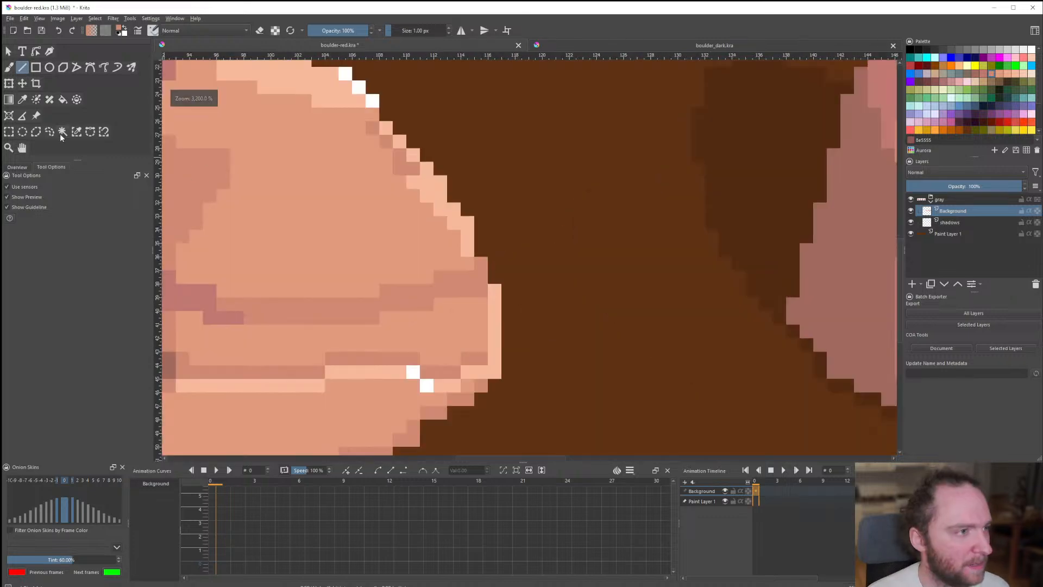
Cut a small rectangular notch out of the second boulder's lit outer edge, just below the new crack.
{"action": "key", "text": "ctrl+r"}
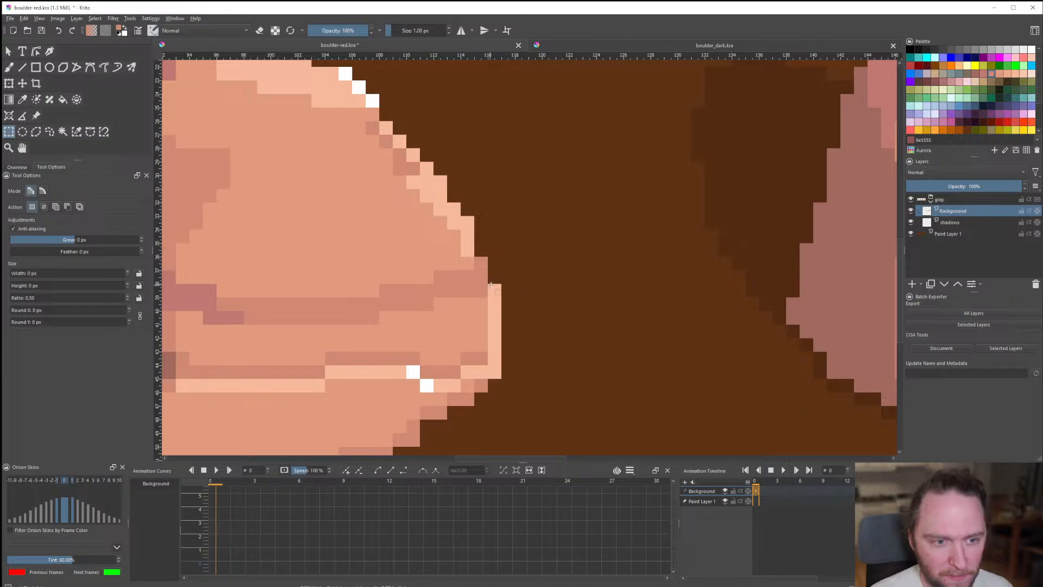
{"action": "left_click", "coordinate": [491, 284]}
{"action": "scroll", "coordinate": [522, 312], "scroll_direction": "down", "scroll_amount": 2}
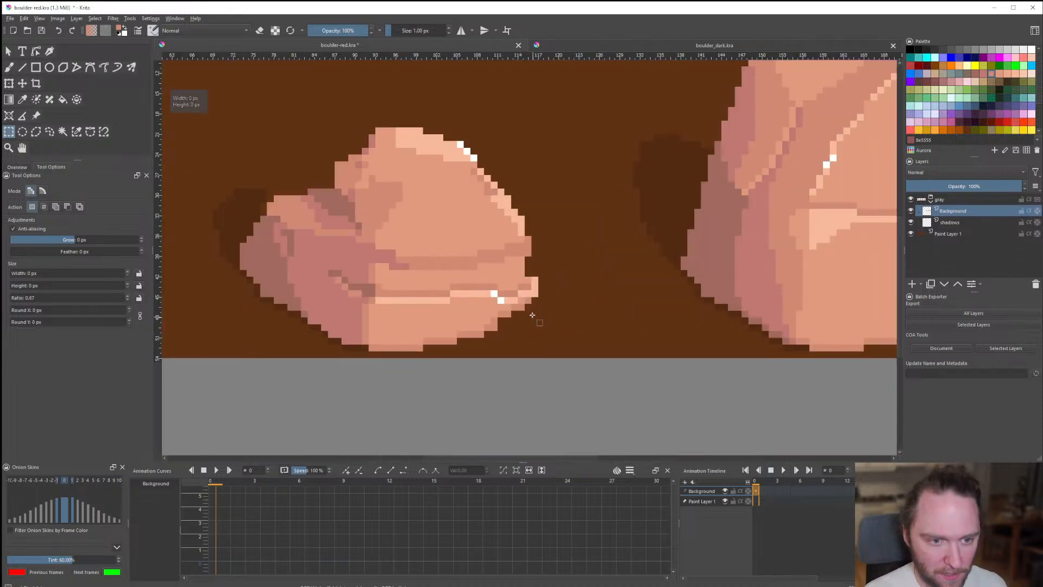
{"action": "left_click", "coordinate": [22, 67]}
{"action": "scroll", "coordinate": [652, 283], "scroll_direction": "down", "scroll_amount": 1}
{"action": "scroll", "coordinate": [583, 287], "scroll_direction": "up", "scroll_amount": 3}
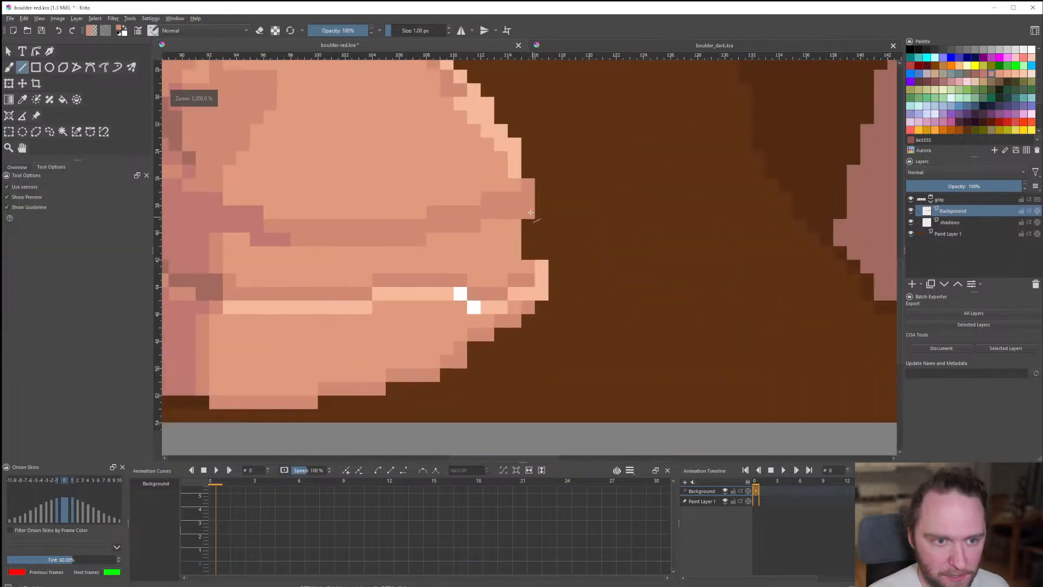
Undo the last change and redraw the second boulder's outer edge above the notch using sampled salmon tones.
{"action": "key", "text": "ctrl+z"}
{"action": "left_click_drag", "start_coordinate": [512, 222], "coordinate": [530, 187]}
{"action": "left_click", "coordinate": [514, 176], "text": "ctrl"}
{"action": "scroll", "coordinate": [541, 249], "scroll_direction": "down", "scroll_amount": 7}
{"action": "scroll", "coordinate": [543, 251], "scroll_direction": "up", "scroll_amount": 7}
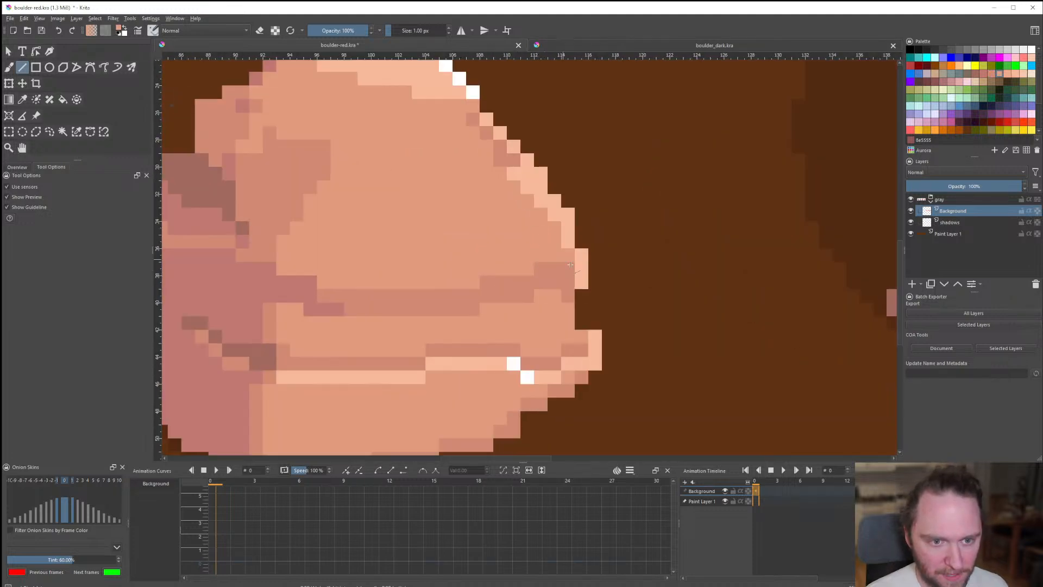
{"action": "scroll", "coordinate": [608, 242], "scroll_direction": "down", "scroll_amount": 7}
{"action": "scroll", "coordinate": [611, 241], "scroll_direction": "up", "scroll_amount": 7}
Retouch the second boulder's lower crack and the rock edge beside the notch with a sampled rock color.
{"action": "left_click", "coordinate": [603, 225], "text": "ctrl"}
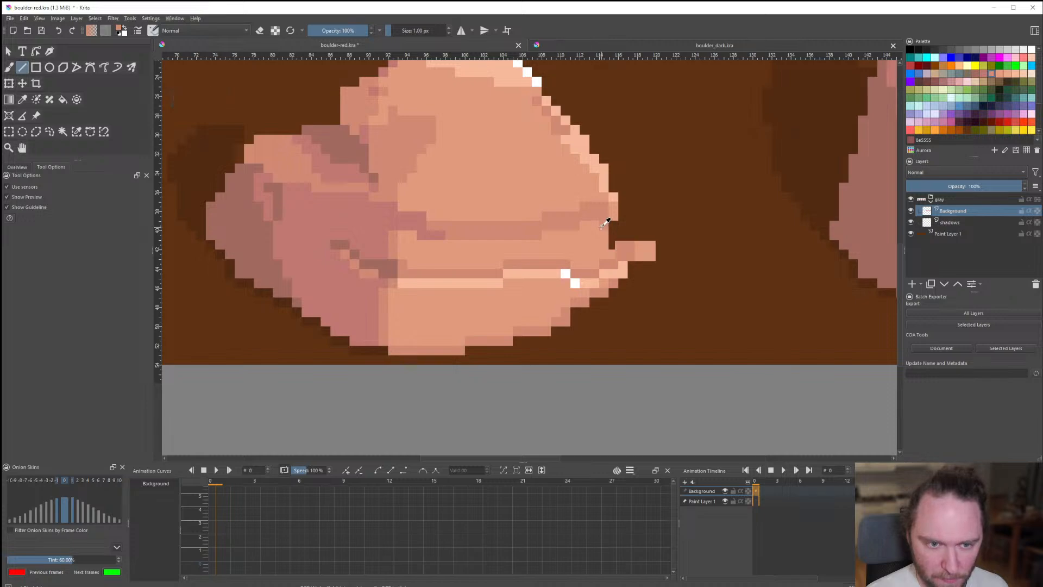
{"action": "scroll", "coordinate": [520, 267], "scroll_direction": "down", "scroll_amount": 6}
{"action": "scroll", "coordinate": [522, 268], "scroll_direction": "up", "scroll_amount": 7}
{"action": "left_click", "coordinate": [526, 296], "text": "ctrl"}
{"action": "mouse_move", "coordinate": [553, 272]}
{"action": "left_mouse_down"}
{"action": "mouse_move", "coordinate": [581, 273]}
{"action": "mouse_move", "coordinate": [514, 259]}
{"action": "left_mouse_up"}
{"action": "left_click", "coordinate": [591, 249]}
{"action": "left_click", "coordinate": [593, 260]}
{"action": "left_click", "coordinate": [607, 245]}
{"action": "mouse_move", "coordinate": [539, 247]}
{"action": "left_mouse_down"}
{"action": "mouse_move", "coordinate": [454, 243]}
{"action": "mouse_move", "coordinate": [453, 258]}
{"action": "left_mouse_up"}
{"action": "scroll", "coordinate": [452, 258], "scroll_direction": "down", "scroll_amount": 9}
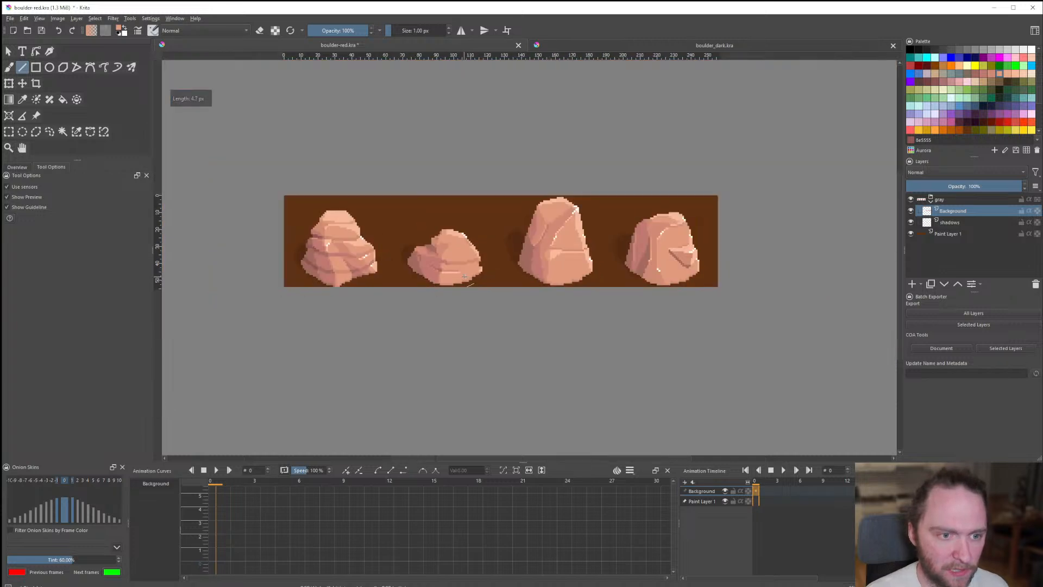
Examine the second boulder's shading and crack lines against the other boulders, both close up and at full sprite-sheet size.
{"action": "scroll", "coordinate": [454, 272], "scroll_direction": "up", "scroll_amount": 2}
{"action": "scroll", "coordinate": [454, 275], "scroll_direction": "down", "scroll_amount": 1}
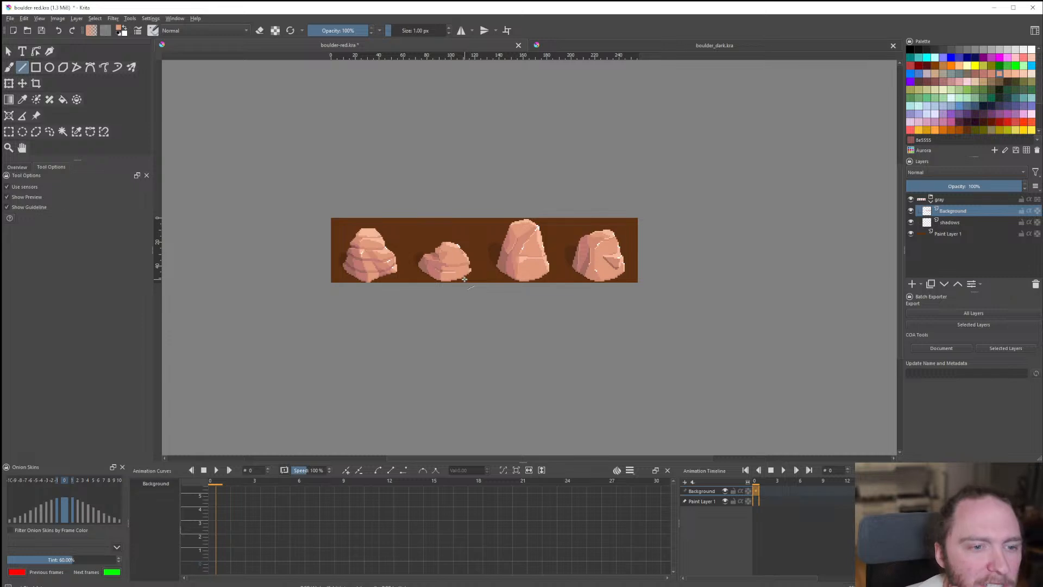
{"action": "scroll", "coordinate": [456, 269], "scroll_direction": "up", "scroll_amount": 1}
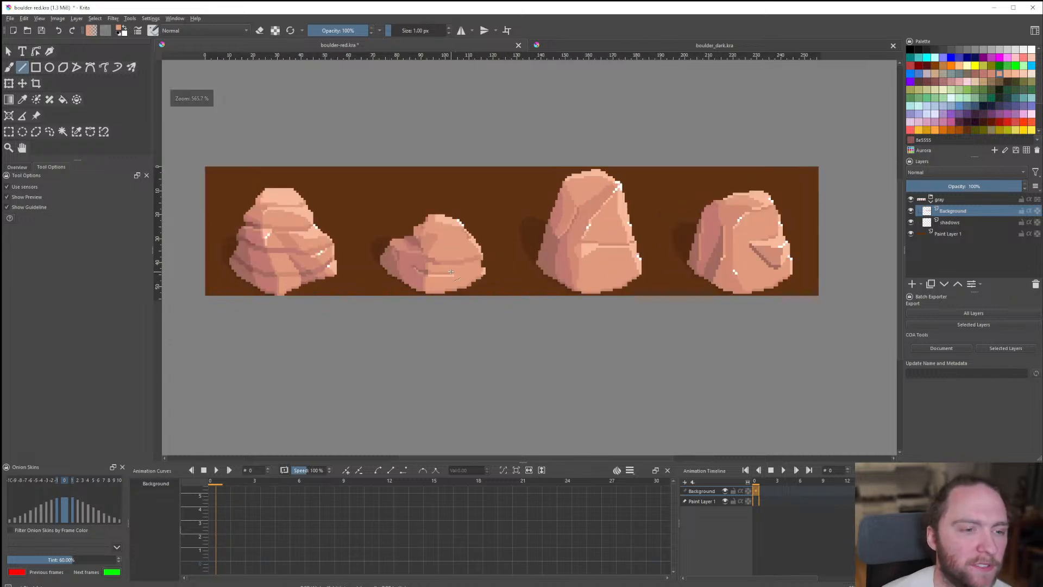
{"action": "scroll", "coordinate": [457, 280], "scroll_direction": "down", "scroll_amount": 1}
{"action": "scroll", "coordinate": [457, 280], "scroll_direction": "down", "scroll_amount": 1}
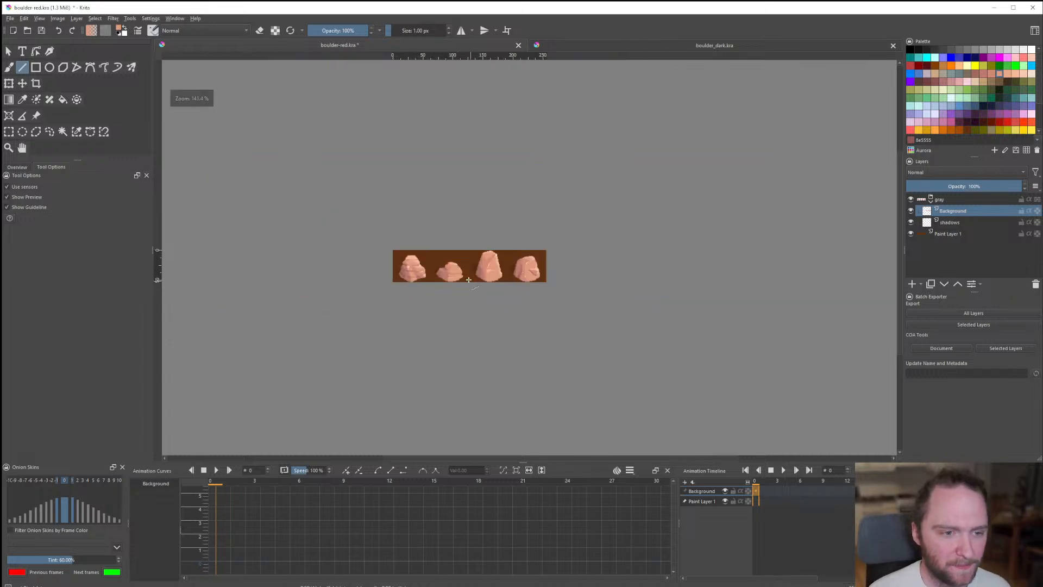
{"action": "scroll", "coordinate": [459, 277], "scroll_direction": "up", "scroll_amount": 1}
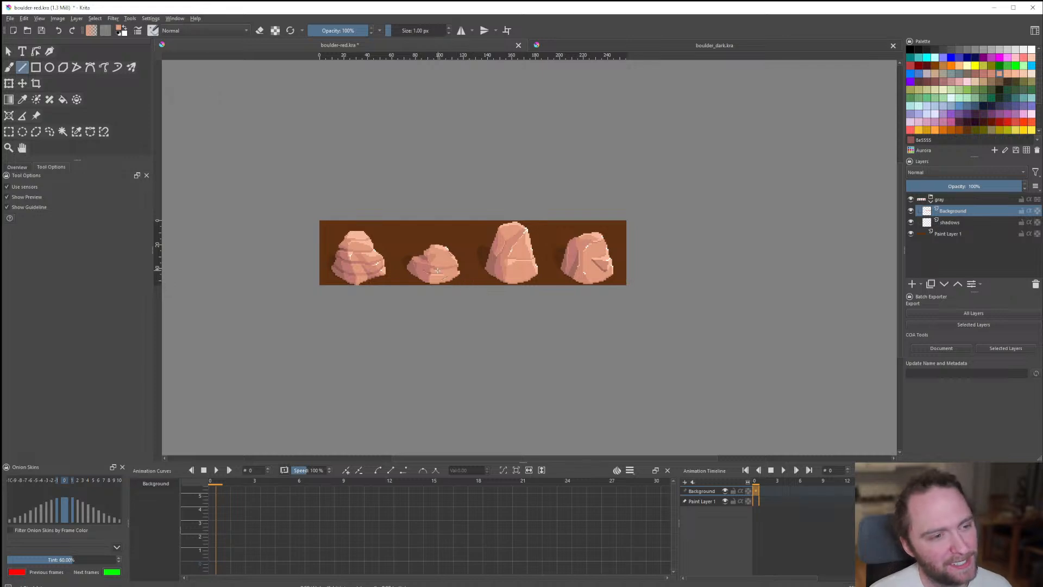
{"action": "scroll", "coordinate": [440, 270], "scroll_direction": "up", "scroll_amount": 3}
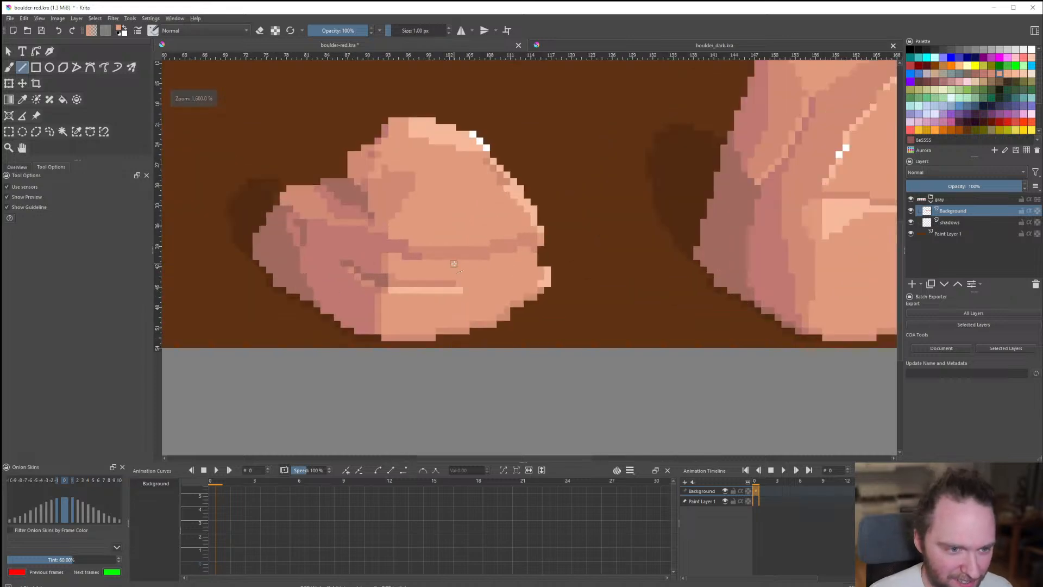
{"action": "scroll", "coordinate": [450, 279], "scroll_direction": "down", "scroll_amount": 3}
{"action": "scroll", "coordinate": [461, 276], "scroll_direction": "up", "scroll_amount": 9}
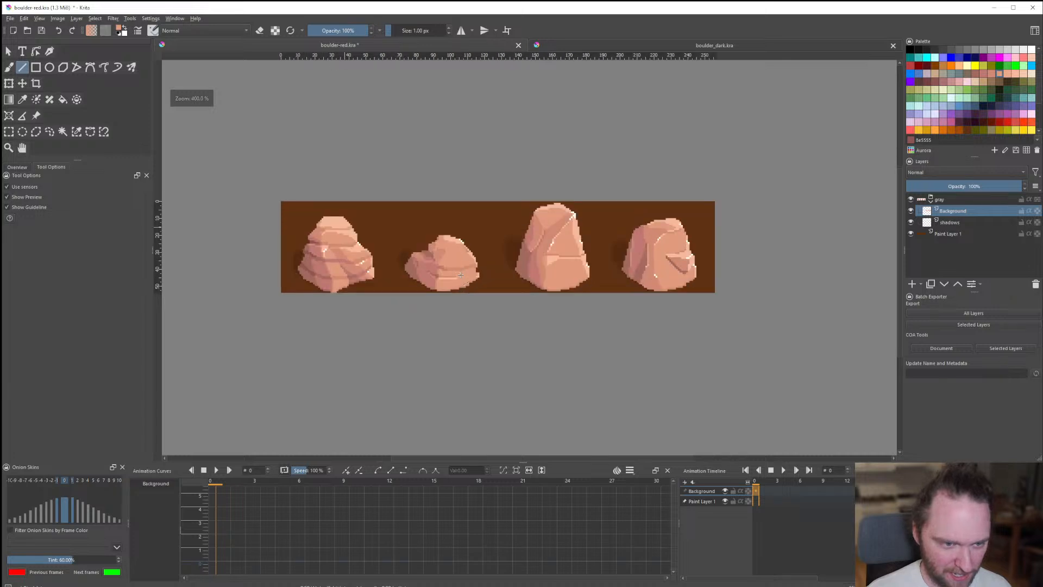
Clean up both ends of the long horizontal crack on the second boulder with colours sampled from the rock.
{"action": "left_click", "coordinate": [533, 238], "text": "ctrl"}
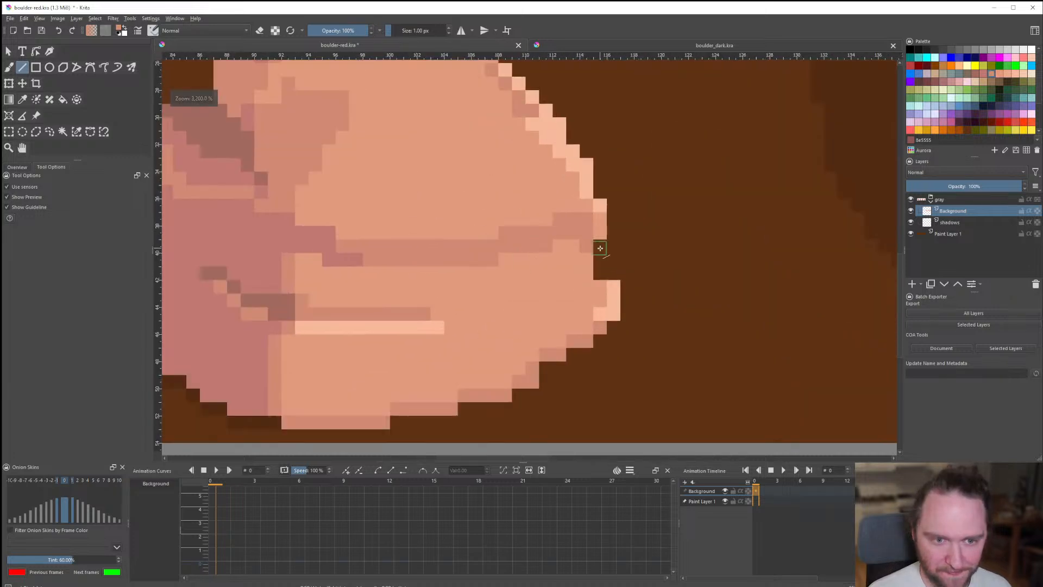
{"action": "left_click_drag", "start_coordinate": [584, 258], "coordinate": [576, 251]}
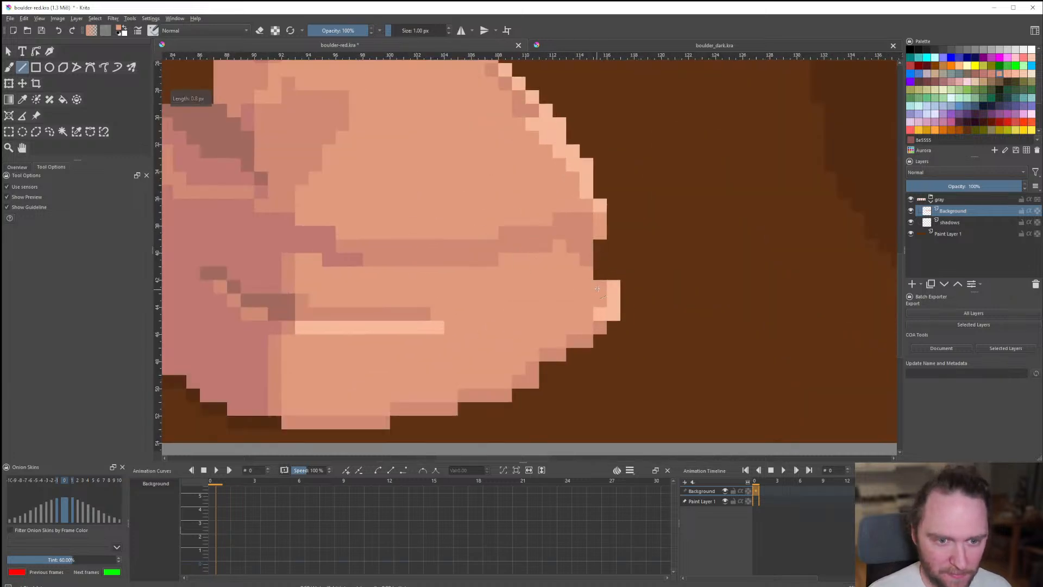
{"action": "scroll", "coordinate": [597, 288], "scroll_direction": "down", "scroll_amount": 8}
{"action": "scroll", "coordinate": [589, 304], "scroll_direction": "up", "scroll_amount": 8}
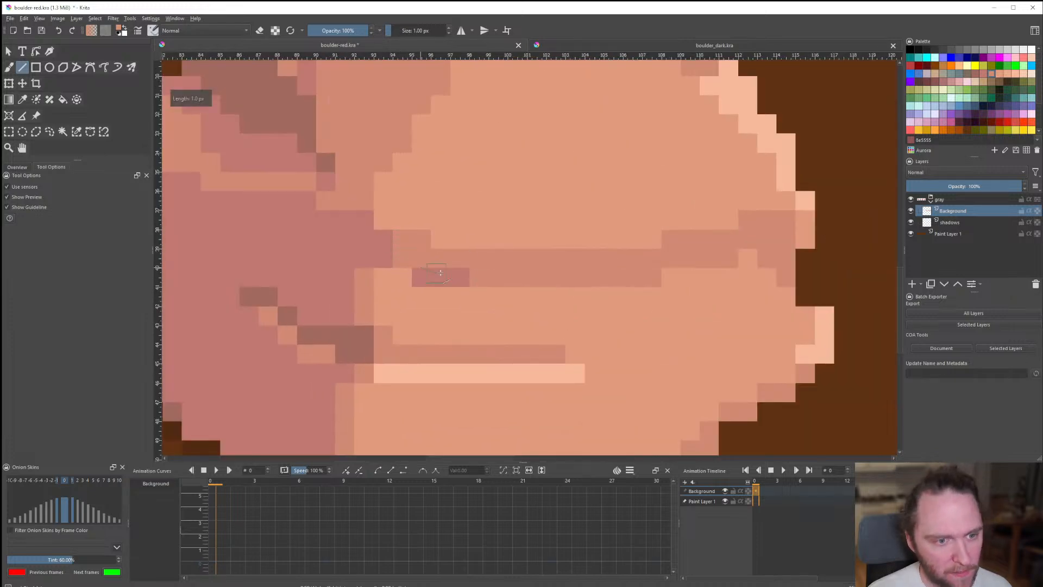
{"action": "left_click", "coordinate": [393, 257]}
{"action": "scroll", "coordinate": [396, 236], "scroll_direction": "down", "scroll_amount": 10}
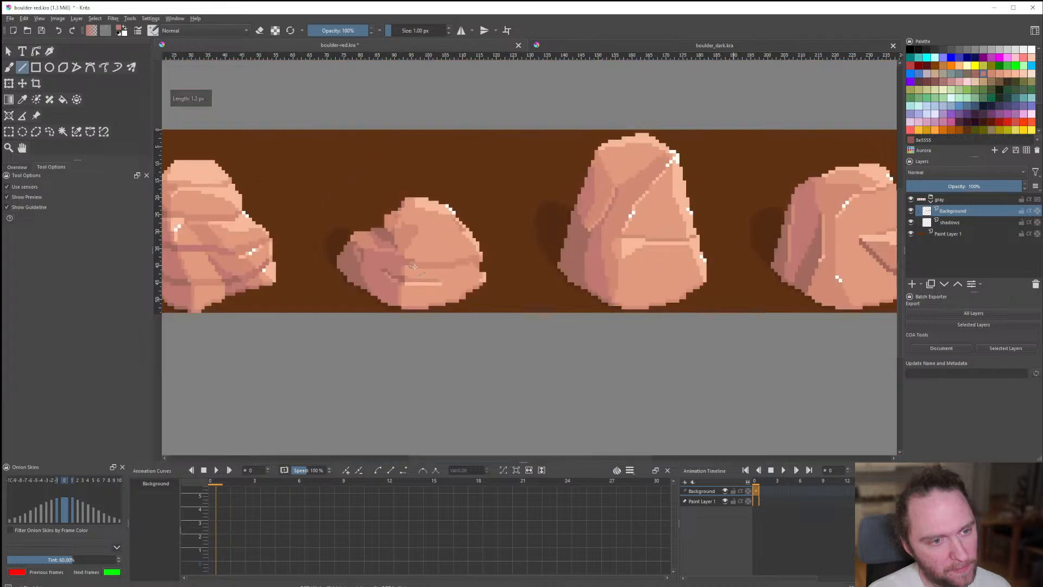
Examine the retouched second boulder for shading that still needs work, comparing it with its neighbours.
{"action": "scroll", "coordinate": [416, 251], "scroll_direction": "up", "scroll_amount": 8}
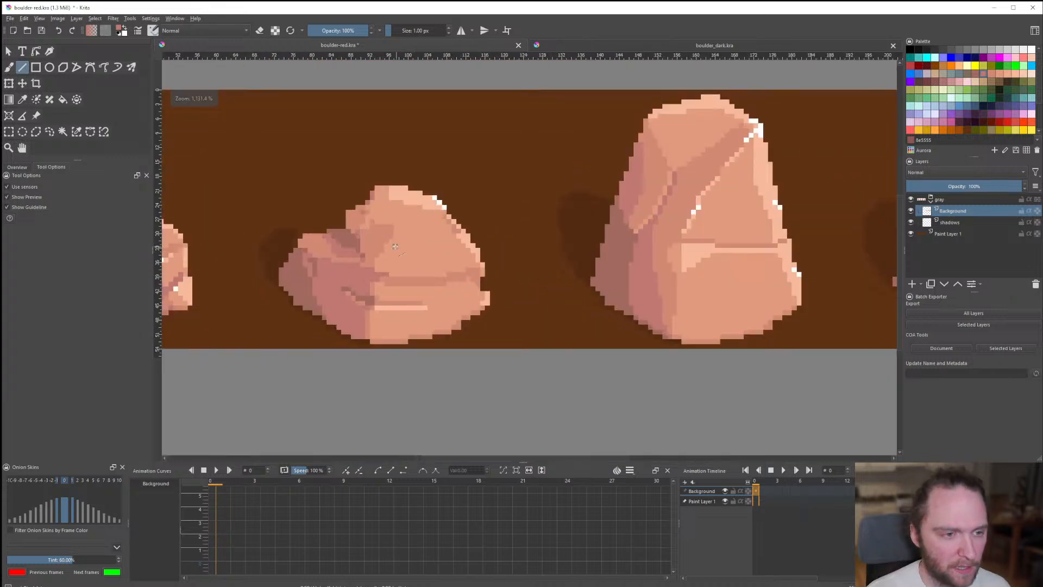
{"action": "scroll", "coordinate": [395, 246], "scroll_direction": "up", "scroll_amount": 3}
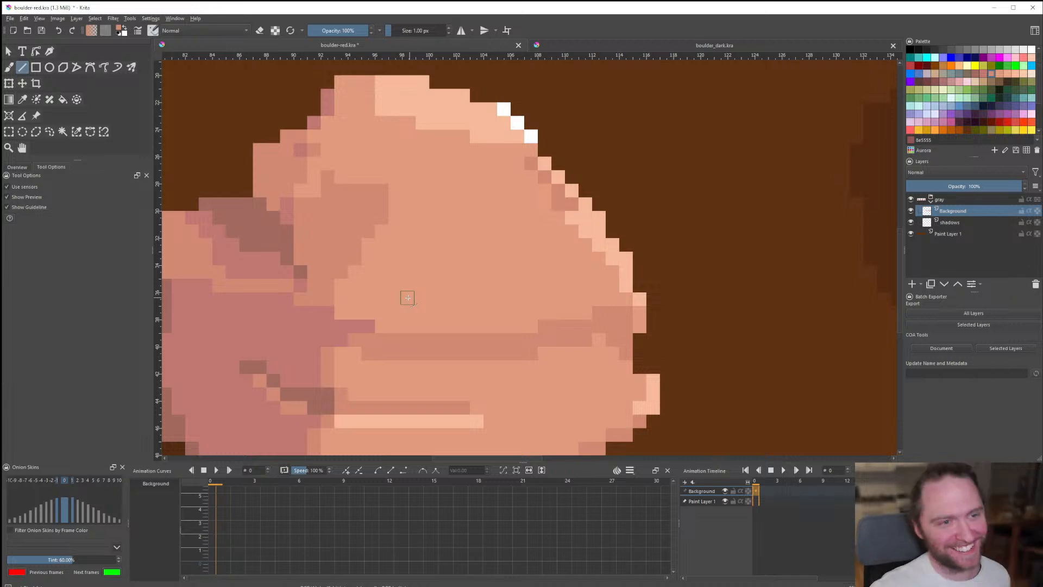
{"action": "scroll", "coordinate": [419, 295], "scroll_direction": "down", "scroll_amount": 7}
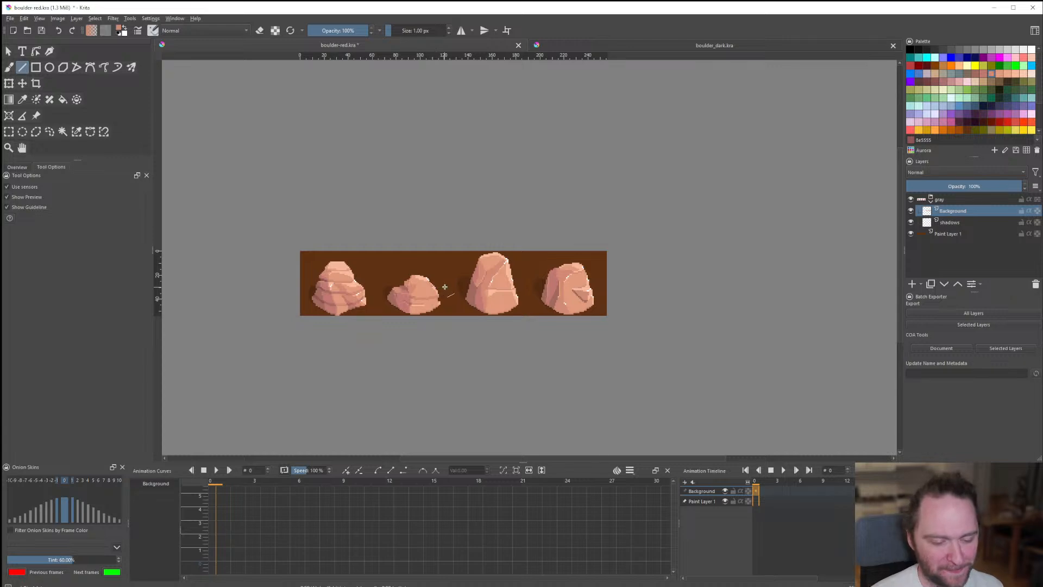
{"action": "scroll", "coordinate": [453, 275], "scroll_direction": "up", "scroll_amount": 3}
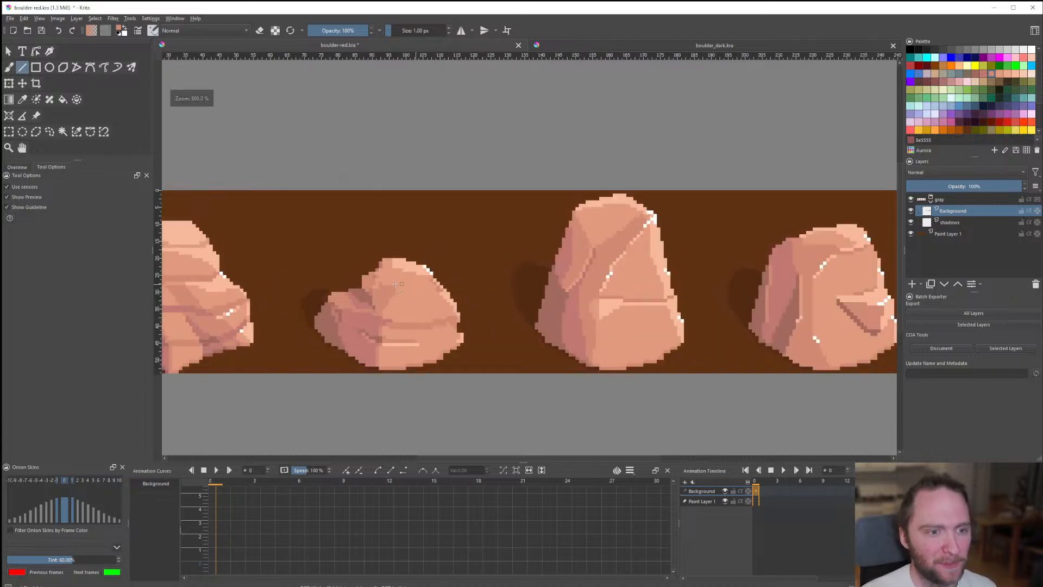
{"action": "scroll", "coordinate": [456, 293], "scroll_direction": "down", "scroll_amount": 3}
{"action": "scroll", "coordinate": [459, 310], "scroll_direction": "up", "scroll_amount": 3}
{"action": "scroll", "coordinate": [460, 321], "scroll_direction": "down", "scroll_amount": 1}
{"action": "scroll", "coordinate": [461, 321], "scroll_direction": "up", "scroll_amount": 5}
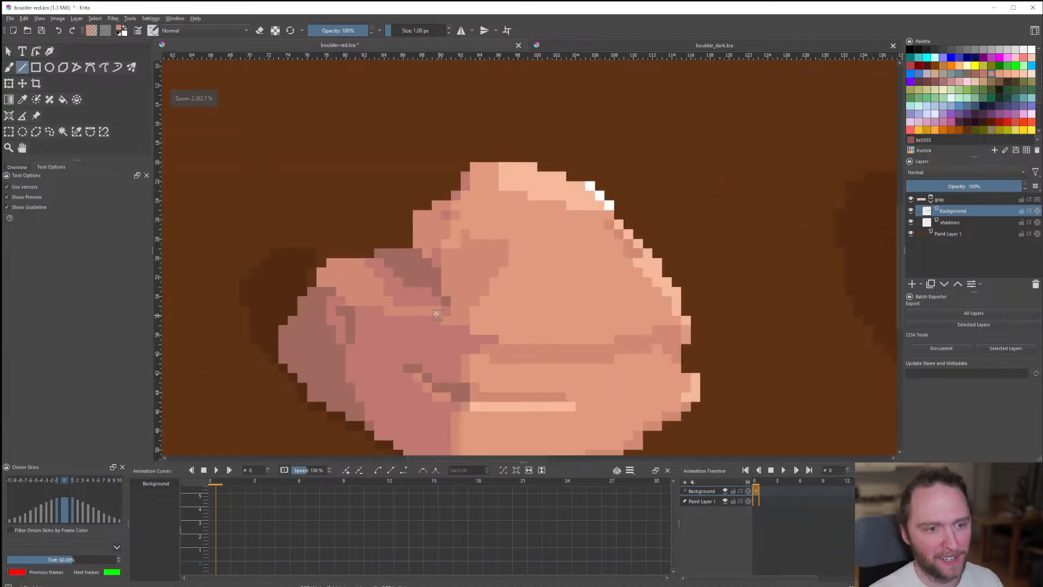
Repaint the inner edge of the dark shadow notch on the second boulder's upper left side in the sampled pink mid-shade.
{"action": "scroll", "coordinate": [432, 317], "scroll_direction": "up", "scroll_amount": 1}
{"action": "left_click", "coordinate": [448, 236], "text": "ctrl"}
{"action": "left_click_drag", "start_coordinate": [439, 251], "coordinate": [437, 276]}
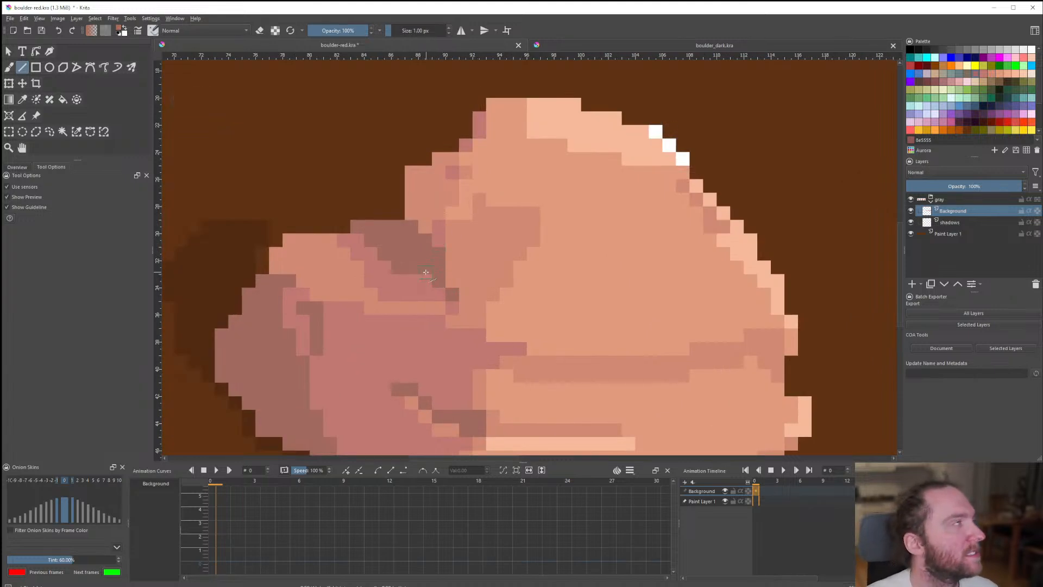
{"action": "left_click", "coordinate": [442, 231], "text": "ctrl"}
{"action": "left_click_drag", "start_coordinate": [439, 256], "coordinate": [439, 263]}
{"action": "scroll", "coordinate": [440, 280], "scroll_direction": "down", "scroll_amount": 5}
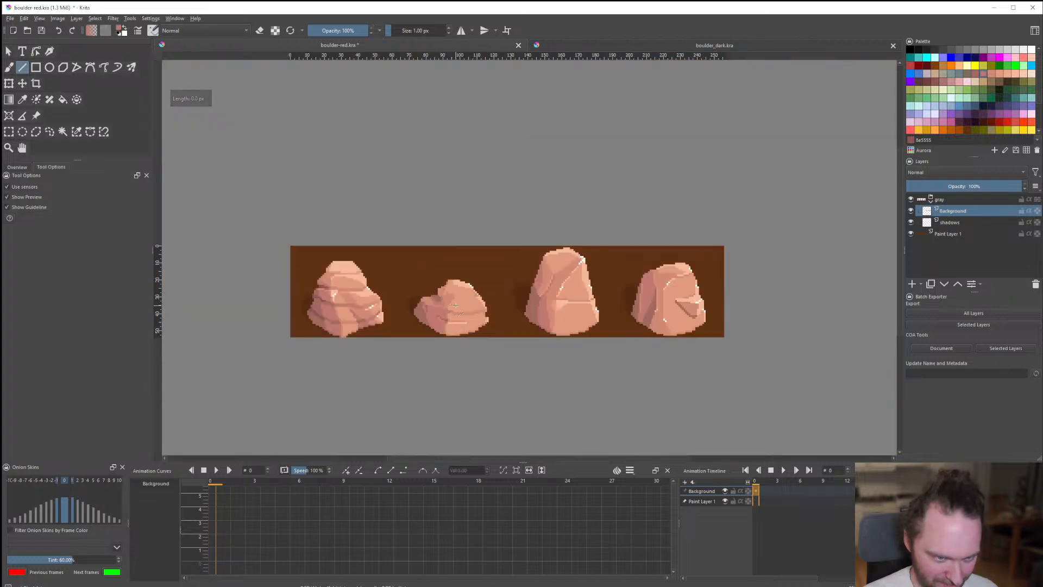
Paint over the stray pink pixels along the second boulder's upper left edge with the sampled lighter rock colour.
{"action": "scroll", "coordinate": [441, 297], "scroll_direction": "up", "scroll_amount": 5}
{"action": "left_click", "coordinate": [466, 265], "text": "ctrl"}
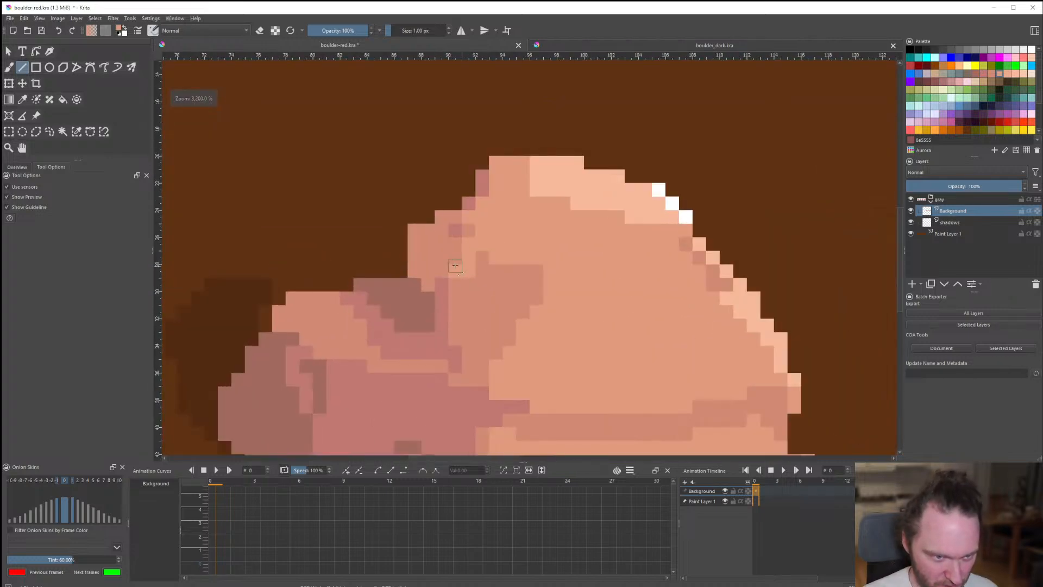
{"action": "left_click_drag", "start_coordinate": [456, 267], "coordinate": [456, 218]}
{"action": "mouse_move", "coordinate": [479, 178]}
{"action": "left_mouse_down"}
{"action": "mouse_move", "coordinate": [468, 190]}
{"action": "mouse_move", "coordinate": [472, 171]}
{"action": "left_mouse_up"}
{"action": "scroll", "coordinate": [471, 228], "scroll_direction": "down", "scroll_amount": 5}
{"action": "scroll", "coordinate": [500, 231], "scroll_direction": "up", "scroll_amount": 4}
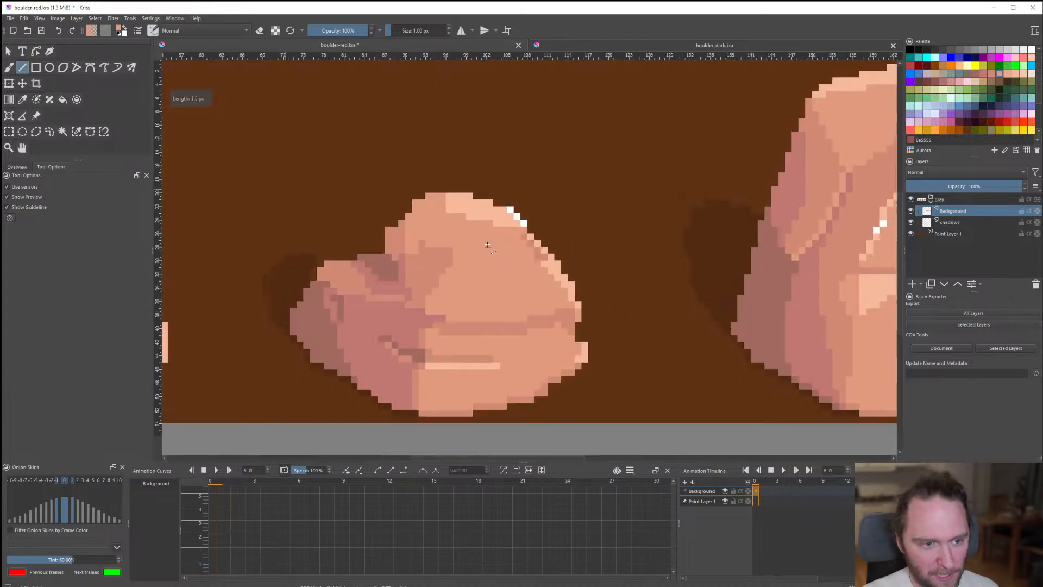
Narrow the dark shadow patch in the second boulder's left notch to a thin diagonal crack, using the sampled pink shade.
{"action": "left_click", "coordinate": [392, 290], "text": "ctrl"}
{"action": "scroll", "coordinate": [376, 271], "scroll_direction": "down", "scroll_amount": 5}
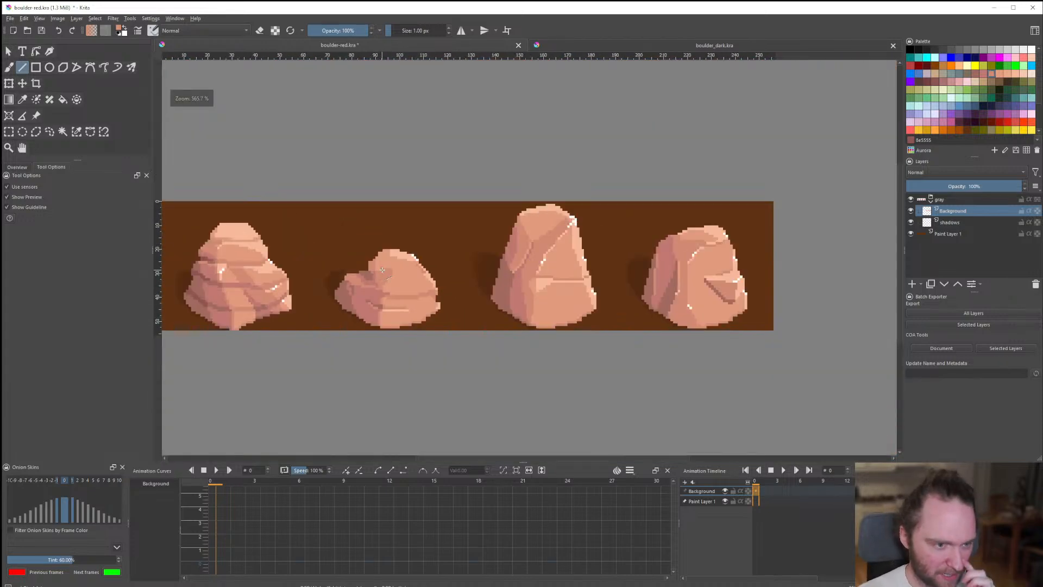
{"action": "scroll", "coordinate": [418, 339], "scroll_direction": "up", "scroll_amount": 7}
{"action": "left_click", "coordinate": [417, 339], "text": "ctrl"}
{"action": "left_click_drag", "start_coordinate": [394, 328], "coordinate": [392, 298]}
{"action": "scroll", "coordinate": [407, 308], "scroll_direction": "down", "scroll_amount": 7}
{"action": "scroll", "coordinate": [422, 313], "scroll_direction": "down", "scroll_amount": 2}
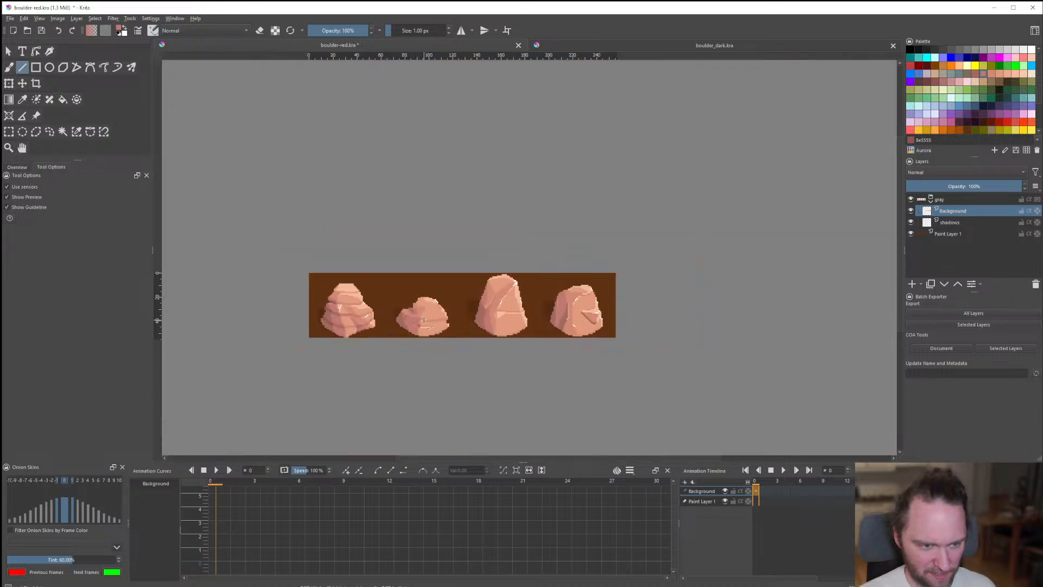
{"action": "scroll", "coordinate": [383, 295], "scroll_direction": "up", "scroll_amount": 7}
{"action": "scroll", "coordinate": [354, 301], "scroll_direction": "up", "scroll_amount": 2}
{"action": "left_click_drag", "start_coordinate": [363, 295], "coordinate": [387, 332]}
{"action": "scroll", "coordinate": [387, 329], "scroll_direction": "down", "scroll_amount": 7}
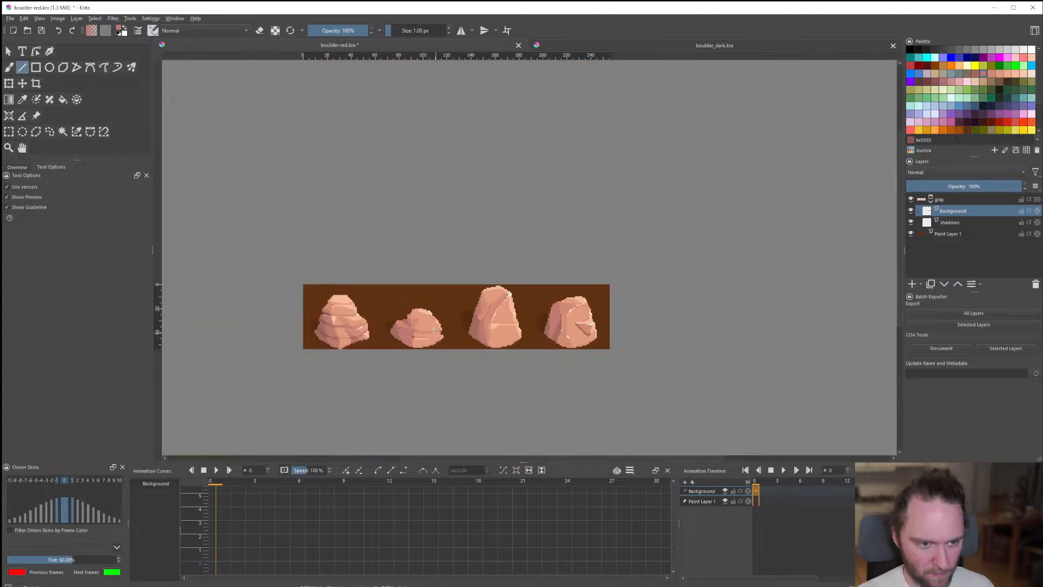
Outline a dome-shaped extension above the second boulder in the sampled dark muted red and fill its interior.
{"action": "scroll", "coordinate": [419, 321], "scroll_direction": "up", "scroll_amount": 6}
{"action": "scroll", "coordinate": [419, 321], "scroll_direction": "up", "scroll_amount": 1}
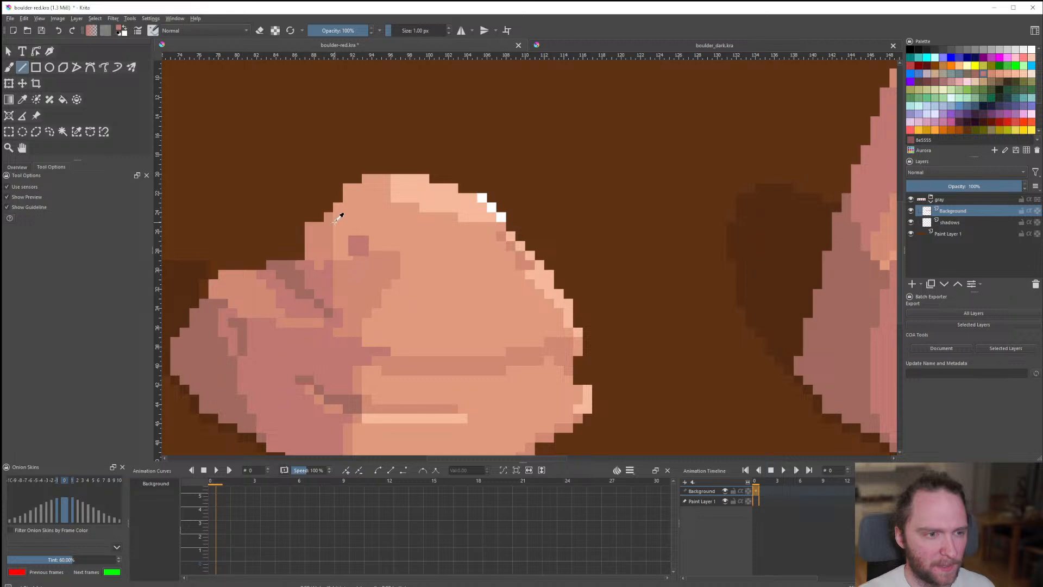
{"action": "scroll", "coordinate": [352, 205], "scroll_direction": "down", "scroll_amount": 6}
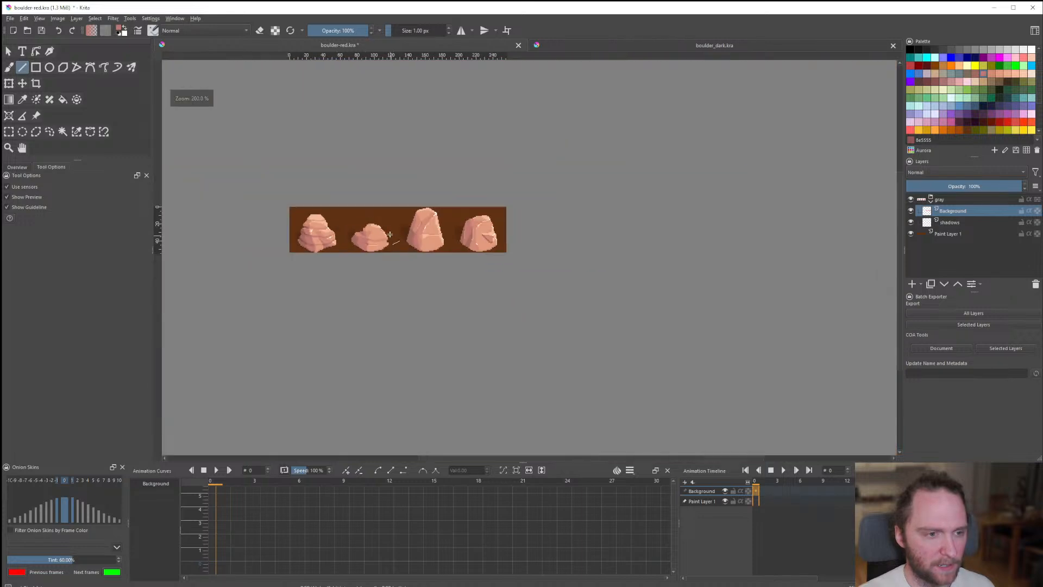
{"action": "scroll", "coordinate": [370, 227], "scroll_direction": "up", "scroll_amount": 2}
{"action": "scroll", "coordinate": [370, 227], "scroll_direction": "up", "scroll_amount": 4}
{"action": "scroll", "coordinate": [410, 377], "scroll_direction": "down", "scroll_amount": 1}
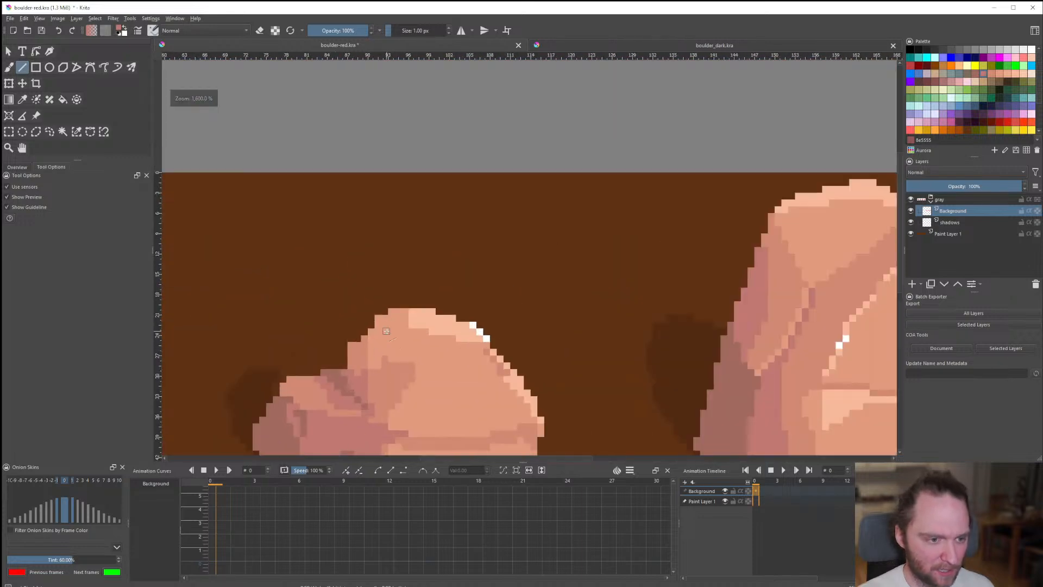
{"action": "left_click", "coordinate": [345, 381], "text": "ctrl"}
{"action": "left_click_drag", "start_coordinate": [359, 318], "coordinate": [403, 331]}
{"action": "mouse_move", "coordinate": [419, 330]}
{"action": "left_mouse_down"}
{"action": "mouse_move", "coordinate": [475, 325]}
{"action": "mouse_move", "coordinate": [466, 268]}
{"action": "mouse_move", "coordinate": [429, 253]}
{"action": "mouse_move", "coordinate": [382, 258]}
{"action": "mouse_move", "coordinate": [364, 309]}
{"action": "left_mouse_up"}
{"action": "left_click", "coordinate": [358, 312]}
{"action": "key", "text": "f"}
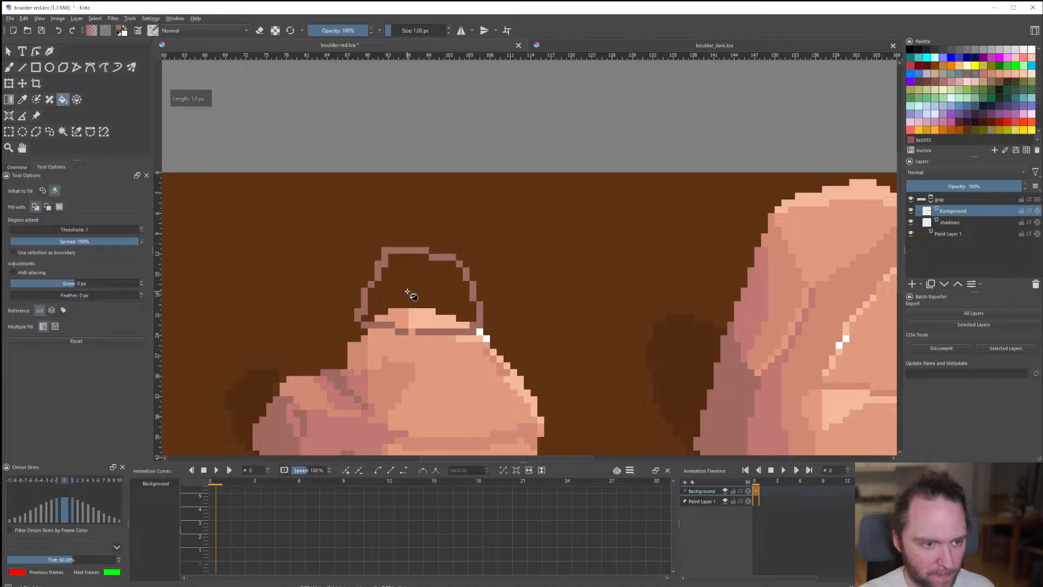
{"action": "left_click", "coordinate": [410, 293]}
Close the dome's base line, fill the leftover light areas inside it with the same dark shade, and return to the Line tool.
{"action": "key", "text": "v"}
{"action": "scroll", "coordinate": [391, 318], "scroll_direction": "up", "scroll_amount": 1}
{"action": "scroll", "coordinate": [394, 317], "scroll_direction": "up", "scroll_amount": 1}
{"action": "left_click", "coordinate": [438, 347]}
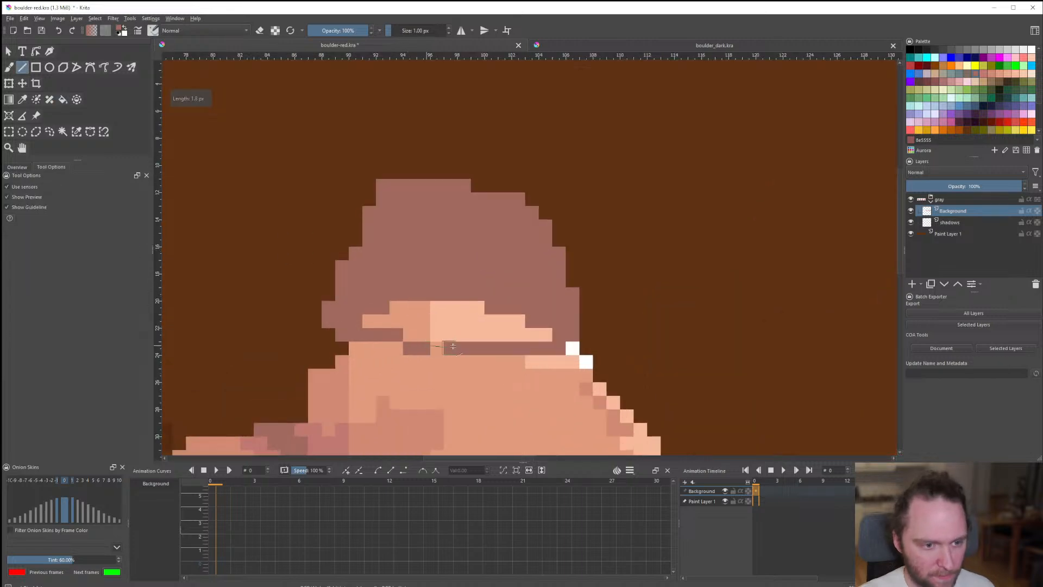
{"action": "key", "text": "f"}
{"action": "left_click", "coordinate": [443, 327]}
{"action": "left_click", "coordinate": [410, 320]}
{"action": "scroll", "coordinate": [417, 311], "scroll_direction": "down", "scroll_amount": 7}
{"action": "scroll", "coordinate": [452, 325], "scroll_direction": "down", "scroll_amount": 2}
{"action": "scroll", "coordinate": [452, 325], "scroll_direction": "up", "scroll_amount": 8}
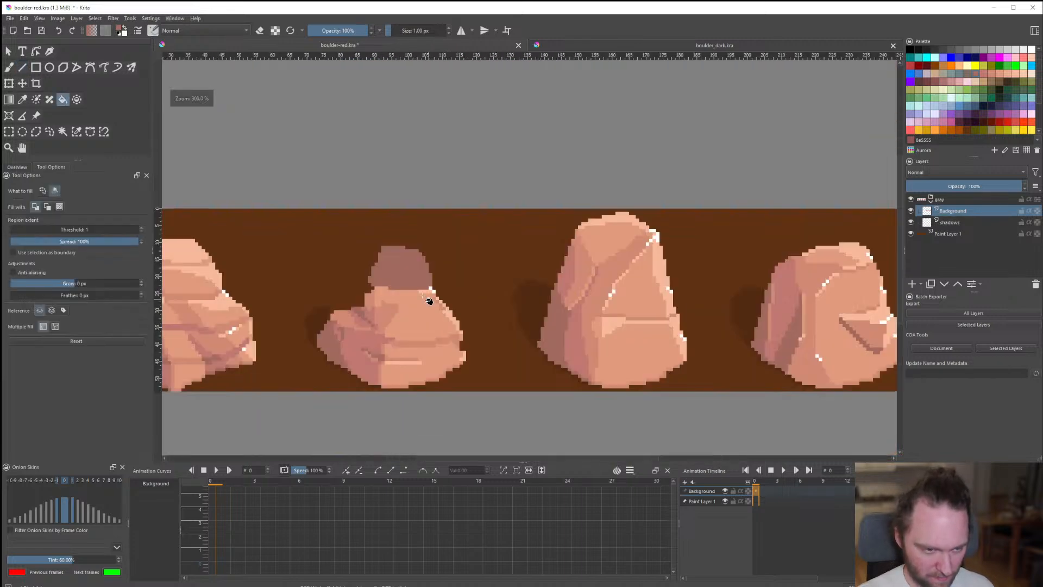
{"action": "left_click", "coordinate": [24, 70]}
{"action": "scroll", "coordinate": [293, 318], "scroll_direction": "down", "scroll_amount": 8}
{"action": "scroll", "coordinate": [294, 318], "scroll_direction": "up", "scroll_amount": 9}
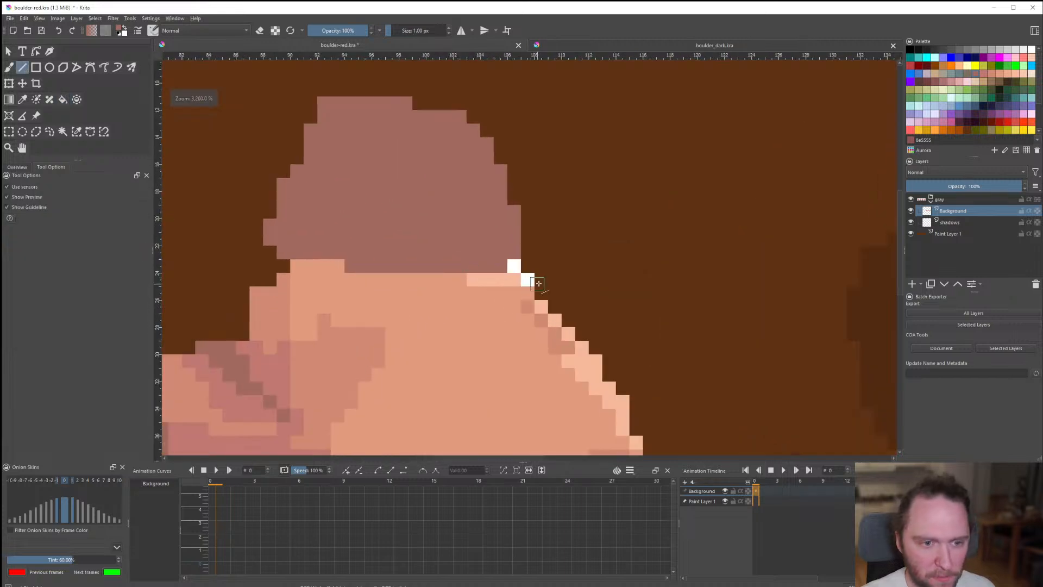
{"action": "left_click_drag", "start_coordinate": [297, 253], "coordinate": [305, 200]}
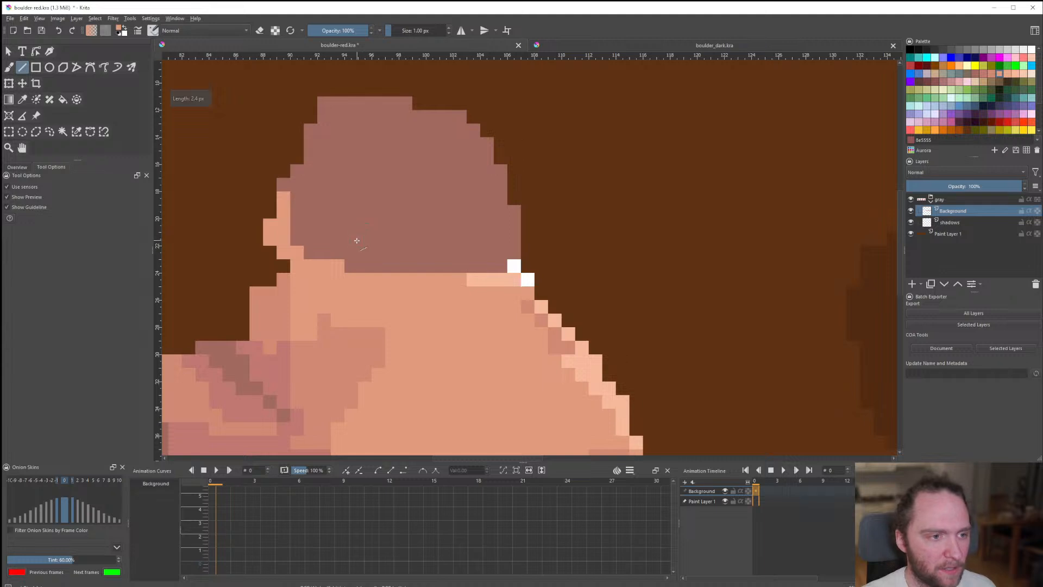
{"action": "key", "text": "ctrl+z"}
{"action": "key", "text": "ctrl+z"}
{"action": "key", "text": "ctrl+z"}
{"action": "key", "text": "ctrl+z"}
{"action": "key", "text": "ctrl+z"}
Trace a light orange rim, one pixel wide, along the right side and top of the new dome on the second boulder.
{"action": "left_click_drag", "start_coordinate": [513, 250], "coordinate": [513, 211]}
{"action": "left_click_drag", "start_coordinate": [500, 198], "coordinate": [500, 169]}
{"action": "left_click_drag", "start_coordinate": [485, 158], "coordinate": [486, 144]}
{"action": "left_click_drag", "start_coordinate": [477, 132], "coordinate": [417, 114]}
{"action": "left_click_drag", "start_coordinate": [405, 104], "coordinate": [341, 103]}
{"action": "scroll", "coordinate": [380, 235], "scroll_direction": "down", "scroll_amount": 6}
{"action": "scroll", "coordinate": [385, 225], "scroll_direction": "up", "scroll_amount": 5}
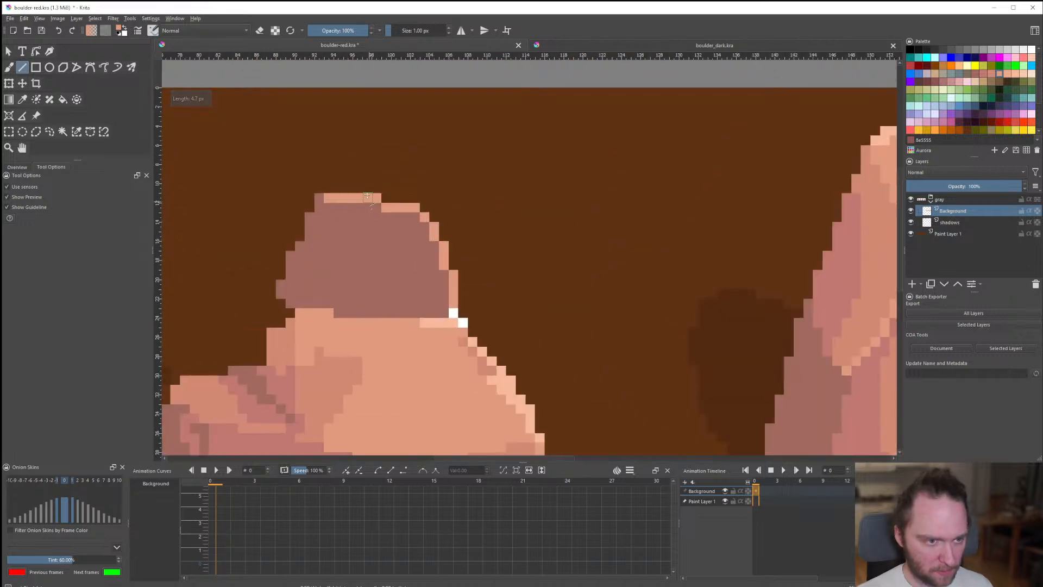
{"action": "scroll", "coordinate": [368, 196], "scroll_direction": "down", "scroll_amount": 6}
{"action": "scroll", "coordinate": [502, 318], "scroll_direction": "up", "scroll_amount": 6}
{"action": "scroll", "coordinate": [502, 319], "scroll_direction": "down", "scroll_amount": 1}
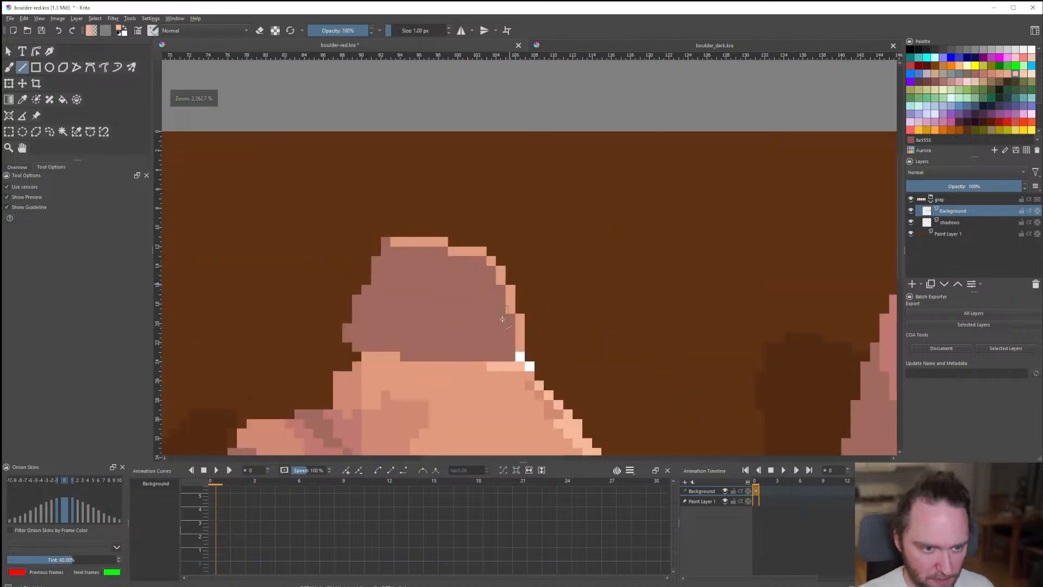
Recolour the dome's side and top rim with the lighter peach highlight using Fill, and return to the Line tool.
{"action": "key", "text": "f"}
{"action": "left_click", "coordinate": [512, 300]}
{"action": "key", "text": "ctrl+z"}
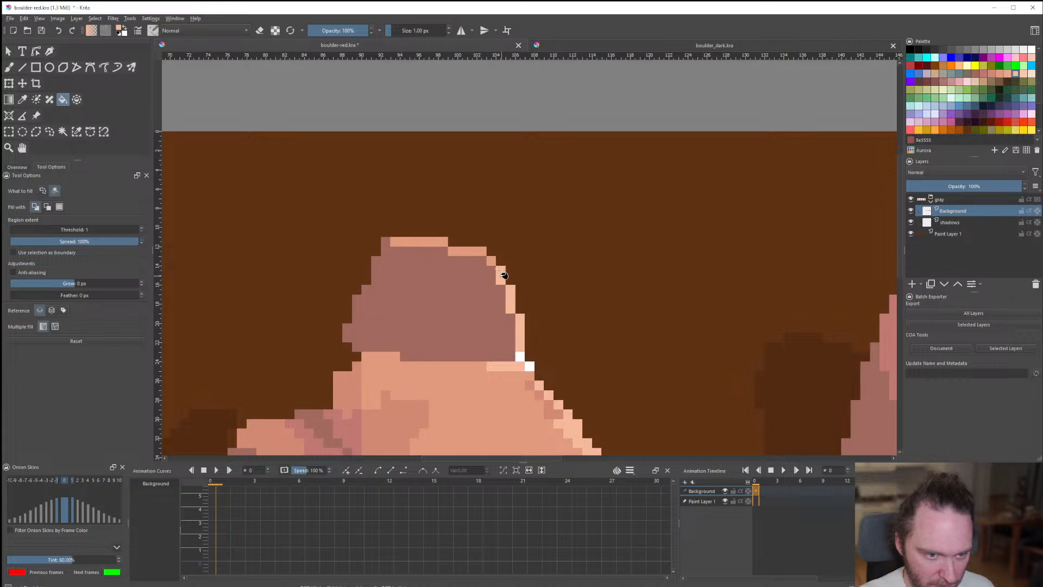
{"action": "left_click", "coordinate": [474, 249]}
{"action": "left_click", "coordinate": [22, 67]}
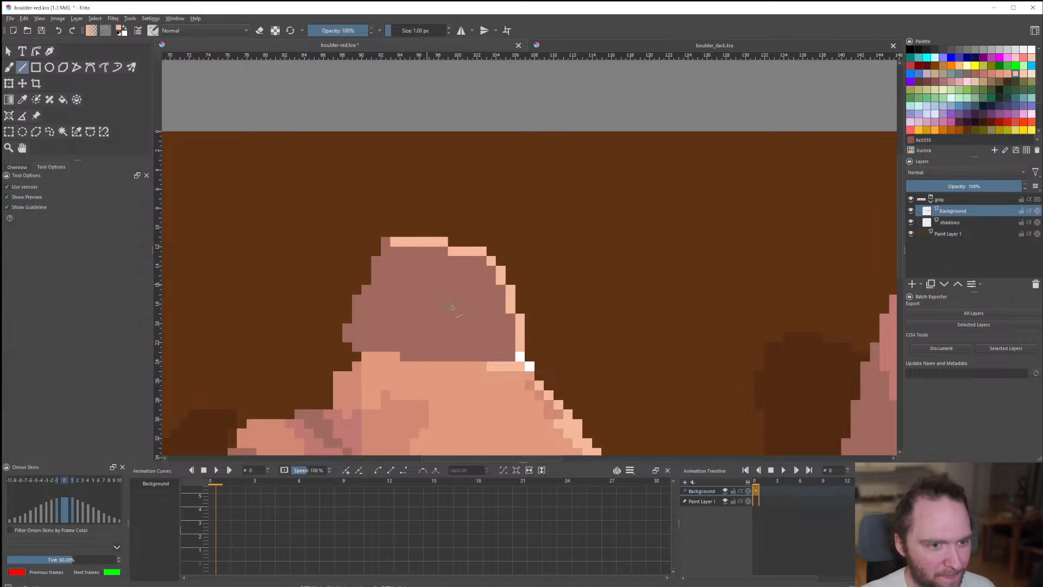
{"action": "scroll", "coordinate": [433, 263], "scroll_direction": "up", "scroll_amount": 3}
{"action": "left_click_drag", "start_coordinate": [443, 181], "coordinate": [449, 181]}
{"action": "left_click_drag", "start_coordinate": [480, 207], "coordinate": [568, 210]}
{"action": "scroll", "coordinate": [545, 271], "scroll_direction": "down", "scroll_amount": 6}
{"action": "scroll", "coordinate": [560, 271], "scroll_direction": "up", "scroll_amount": 4}
{"action": "key", "text": "ctrl+z"}
{"action": "key", "text": "ctrl+z"}
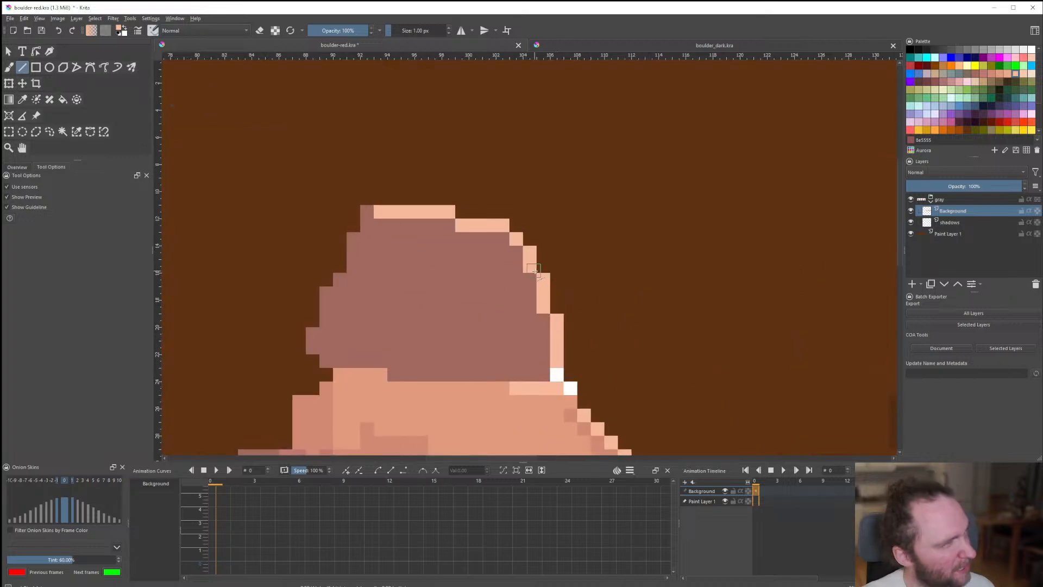
Outline a sunken facet at the top of the second boulder's dome with one-pixel medium salmon lines, including the top edge.
{"action": "scroll", "coordinate": [536, 272], "scroll_direction": "down", "scroll_amount": 3}
{"action": "scroll", "coordinate": [455, 263], "scroll_direction": "up", "scroll_amount": 3}
{"action": "scroll", "coordinate": [508, 380], "scroll_direction": "down", "scroll_amount": 3}
{"action": "scroll", "coordinate": [433, 334], "scroll_direction": "up", "scroll_amount": 2}
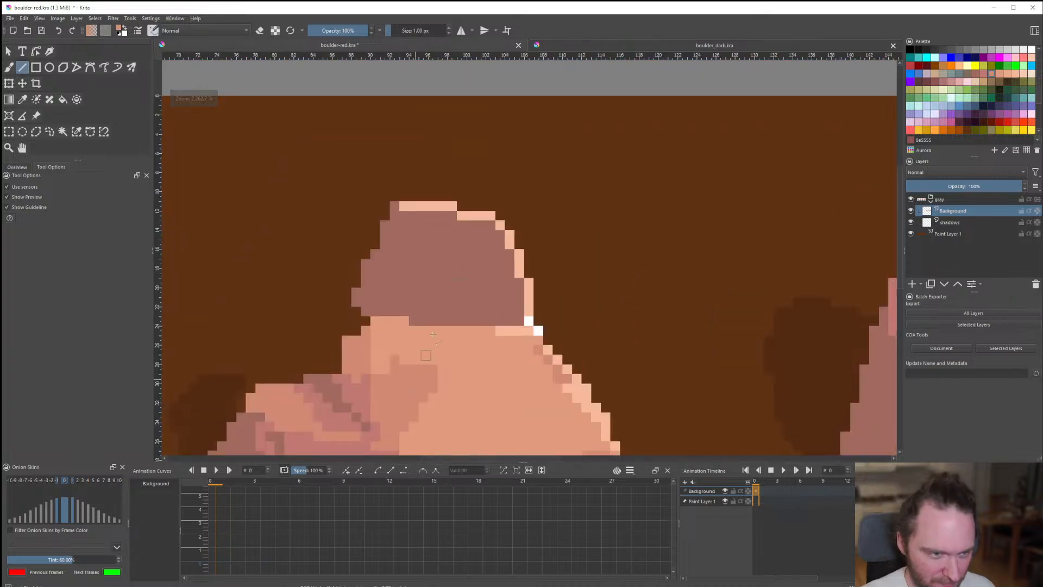
{"action": "scroll", "coordinate": [440, 239], "scroll_direction": "up", "scroll_amount": 2}
{"action": "left_click_drag", "start_coordinate": [371, 178], "coordinate": [473, 172]}
{"action": "left_click_drag", "start_coordinate": [389, 193], "coordinate": [427, 232]}
{"action": "left_click_drag", "start_coordinate": [452, 249], "coordinate": [537, 229]}
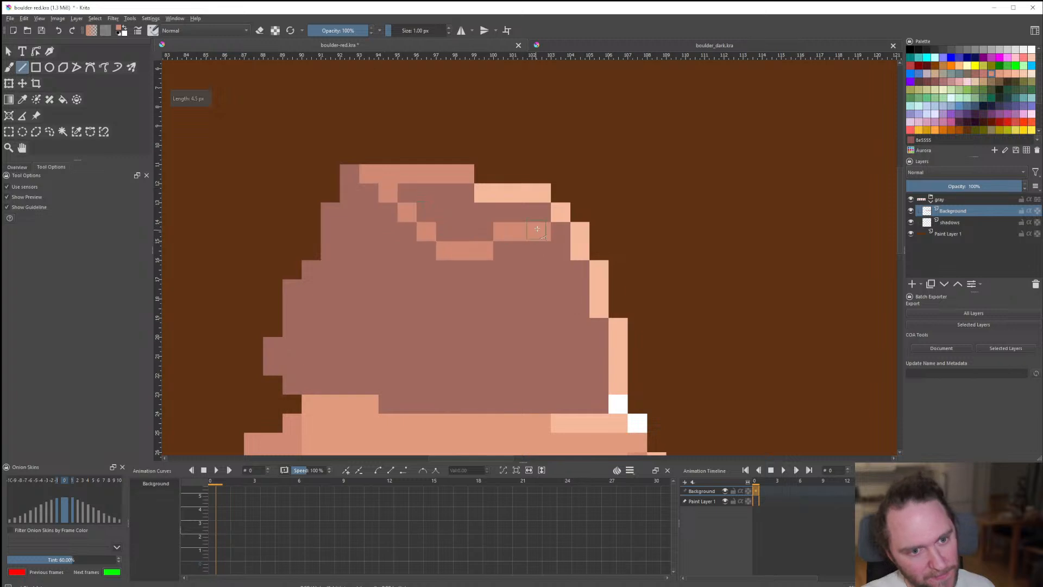
Sample the peach highlight from the dome's rim, redraw the top facet's edge with it and fill the facet.
{"action": "left_click", "coordinate": [474, 191], "text": "ctrl"}
{"action": "left_click_drag", "start_coordinate": [381, 175], "coordinate": [383, 177]}
{"action": "mouse_move", "coordinate": [388, 187]}
{"action": "left_mouse_down"}
{"action": "mouse_move", "coordinate": [407, 214]}
{"action": "mouse_move", "coordinate": [447, 231]}
{"action": "left_mouse_up"}
{"action": "mouse_move", "coordinate": [470, 249]}
{"action": "left_mouse_down"}
{"action": "mouse_move", "coordinate": [547, 248]}
{"action": "mouse_move", "coordinate": [555, 230]}
{"action": "mouse_move", "coordinate": [483, 231]}
{"action": "left_mouse_up"}
{"action": "key", "text": "f"}
{"action": "left_click", "coordinate": [468, 217]}
{"action": "scroll", "coordinate": [489, 255], "scroll_direction": "down", "scroll_amount": 10}
{"action": "scroll", "coordinate": [511, 348], "scroll_direction": "up", "scroll_amount": 8}
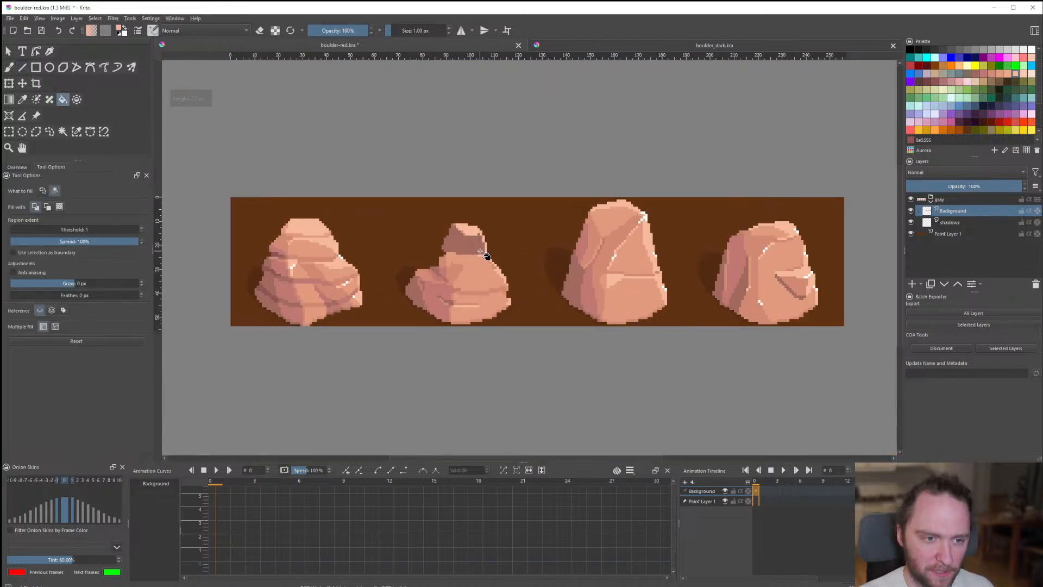
Draw a stepped light orange line from the top facet to the dome's base and fill the dome's right face.
{"action": "left_click", "coordinate": [22, 67]}
{"action": "scroll", "coordinate": [449, 185], "scroll_direction": "up", "scroll_amount": 2}
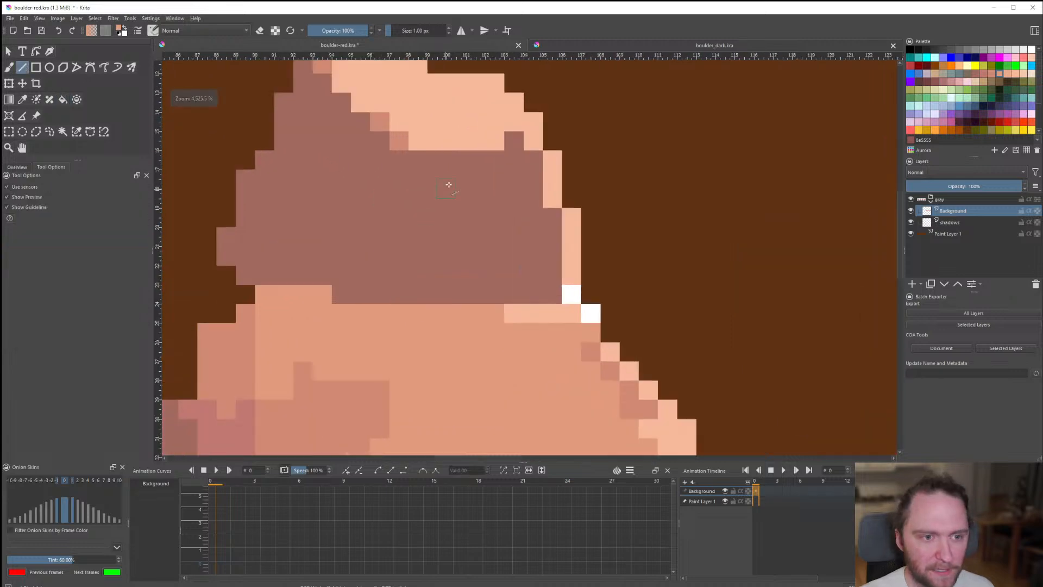
{"action": "left_click_drag", "start_coordinate": [443, 231], "coordinate": [443, 236]}
{"action": "left_click_drag", "start_coordinate": [455, 239], "coordinate": [482, 294]}
{"action": "key", "text": "f"}
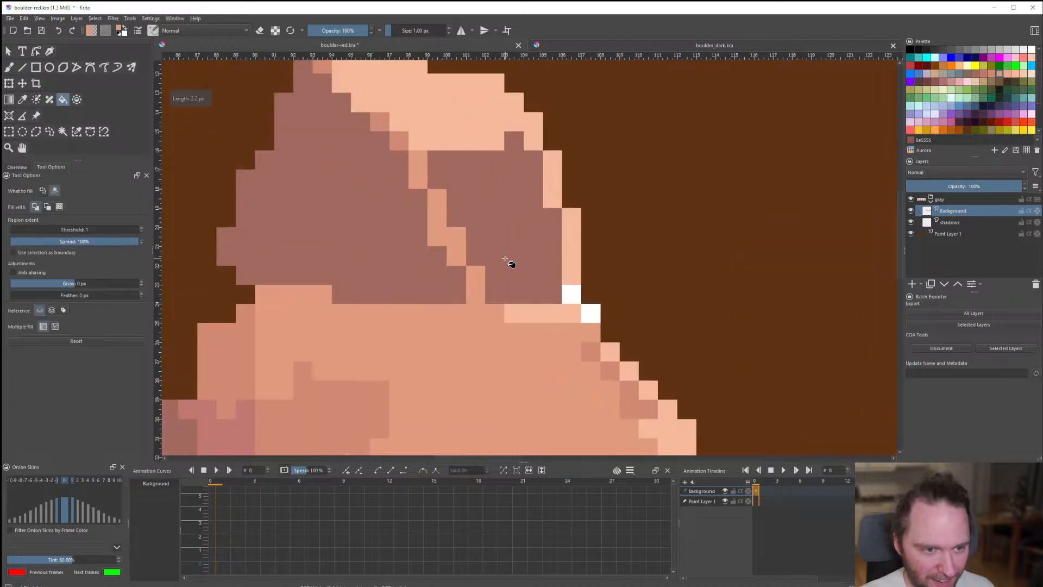
{"action": "left_click", "coordinate": [505, 258]}
{"action": "scroll", "coordinate": [482, 267], "scroll_direction": "down", "scroll_amount": 9}
{"action": "scroll", "coordinate": [495, 281], "scroll_direction": "up", "scroll_amount": 8}
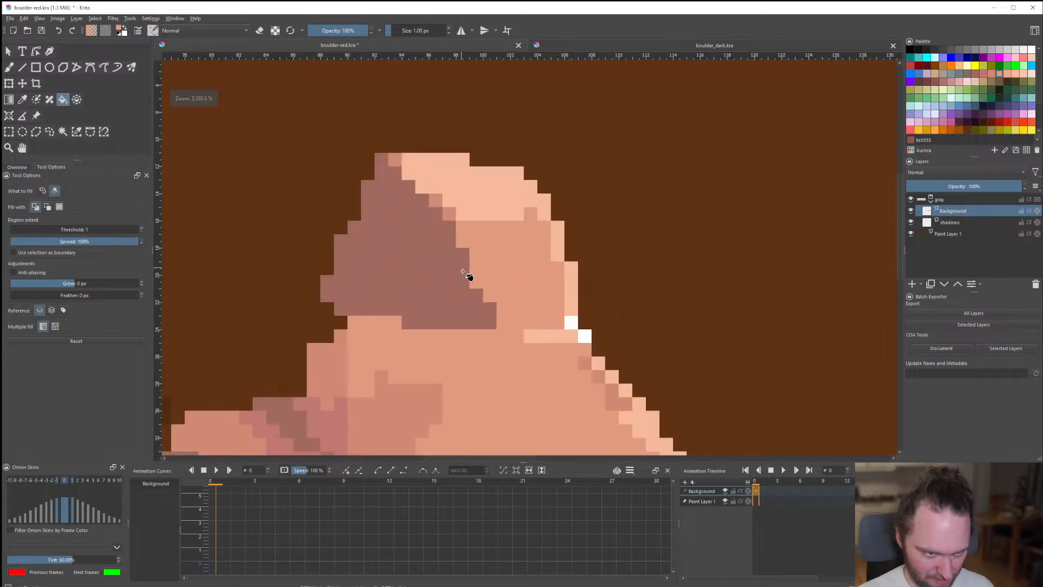
Bound the dome's middle face with a vertical and a base line in medium salmon, and fill it with that shade.
{"action": "left_click", "coordinate": [22, 66]}
{"action": "scroll", "coordinate": [364, 214], "scroll_direction": "up", "scroll_amount": 1}
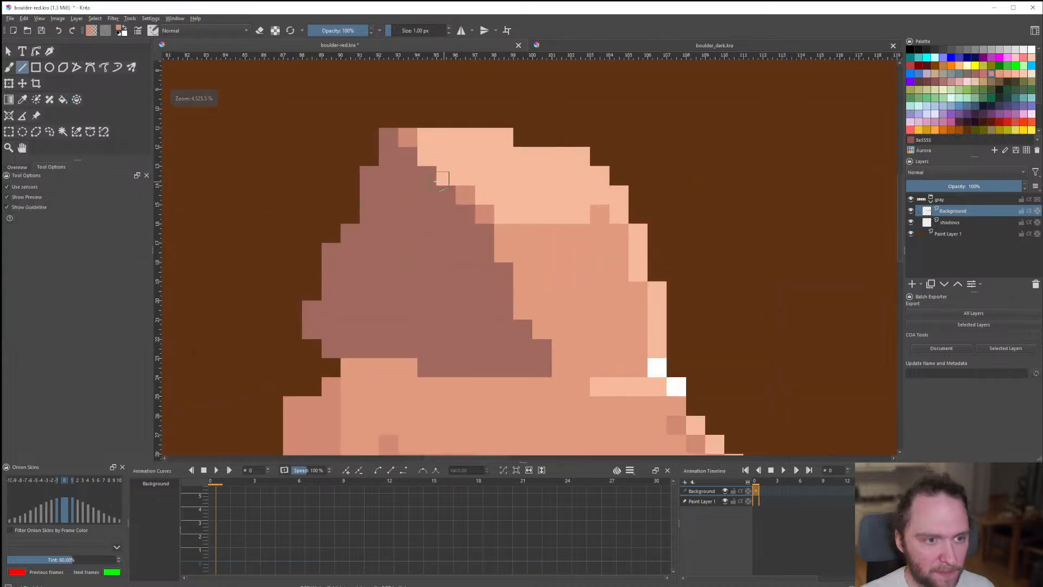
{"action": "mouse_move", "coordinate": [407, 308]}
{"action": "left_mouse_down"}
{"action": "mouse_move", "coordinate": [408, 350]}
{"action": "mouse_move", "coordinate": [478, 370]}
{"action": "mouse_move", "coordinate": [542, 370]}
{"action": "left_mouse_up"}
{"action": "left_click", "coordinate": [427, 368]}
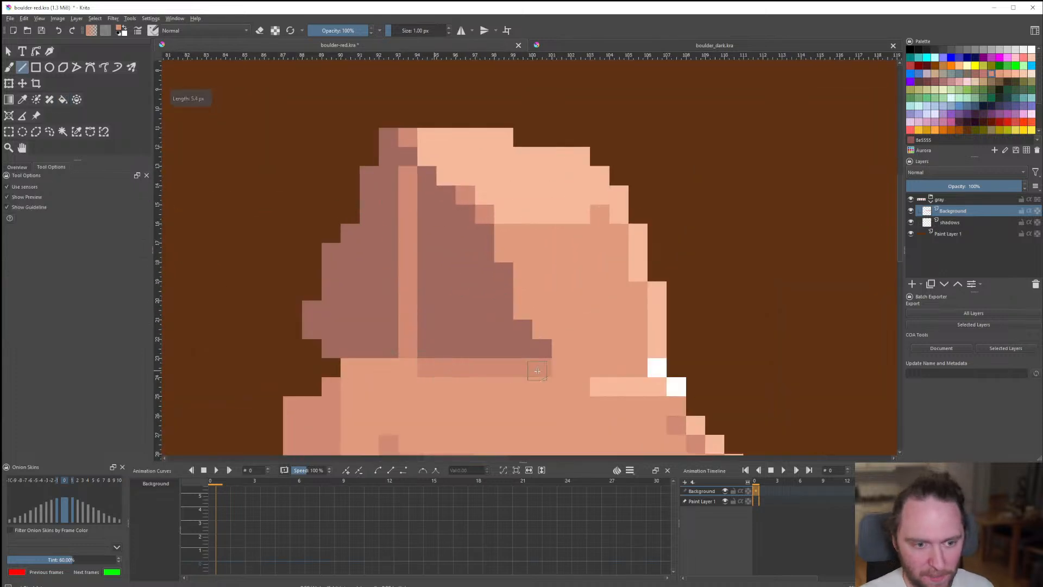
{"action": "key", "text": "f"}
{"action": "left_click", "coordinate": [471, 291]}
{"action": "scroll", "coordinate": [472, 291], "scroll_direction": "down", "scroll_amount": 4}
{"action": "scroll", "coordinate": [492, 286], "scroll_direction": "down", "scroll_amount": 5}
{"action": "scroll", "coordinate": [505, 282], "scroll_direction": "up", "scroll_amount": 2}
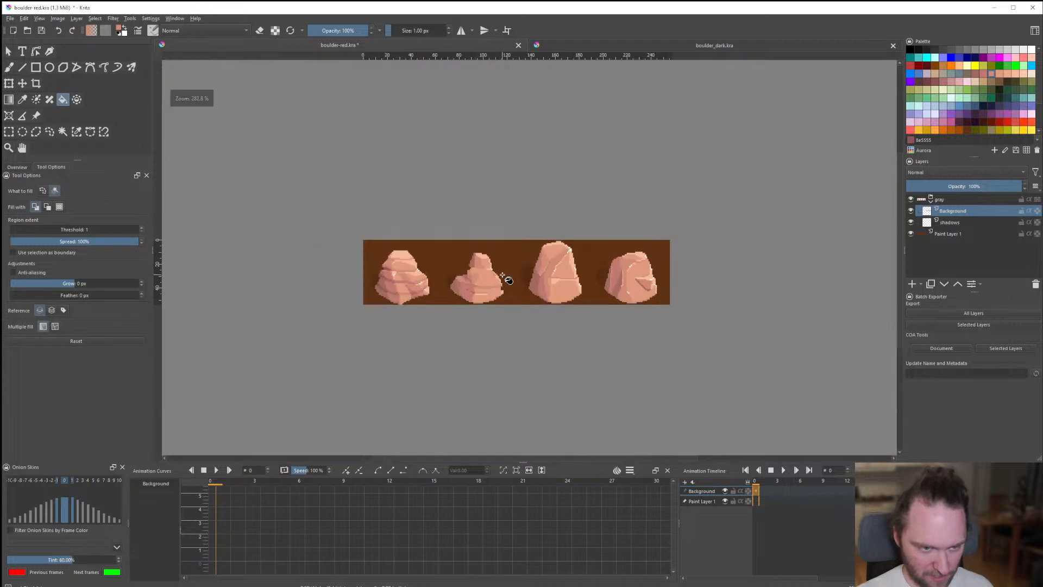
Examine the second boulder's new top close up and alongside the other boulders, with the Line tool active.
{"action": "scroll", "coordinate": [500, 271], "scroll_direction": "up", "scroll_amount": 5}
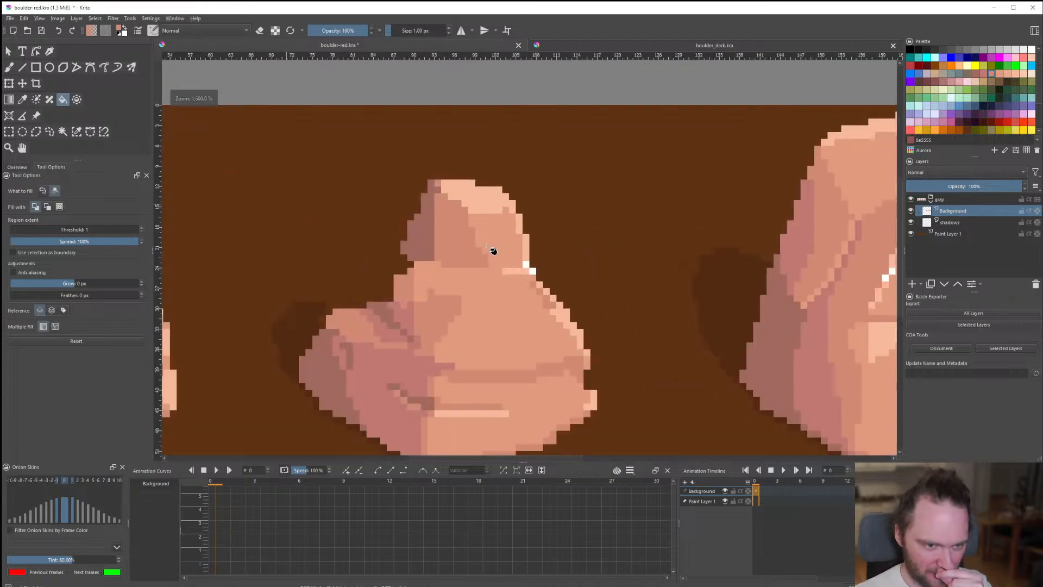
{"action": "scroll", "coordinate": [445, 245], "scroll_direction": "up", "scroll_amount": 3}
{"action": "left_click", "coordinate": [24, 68]}
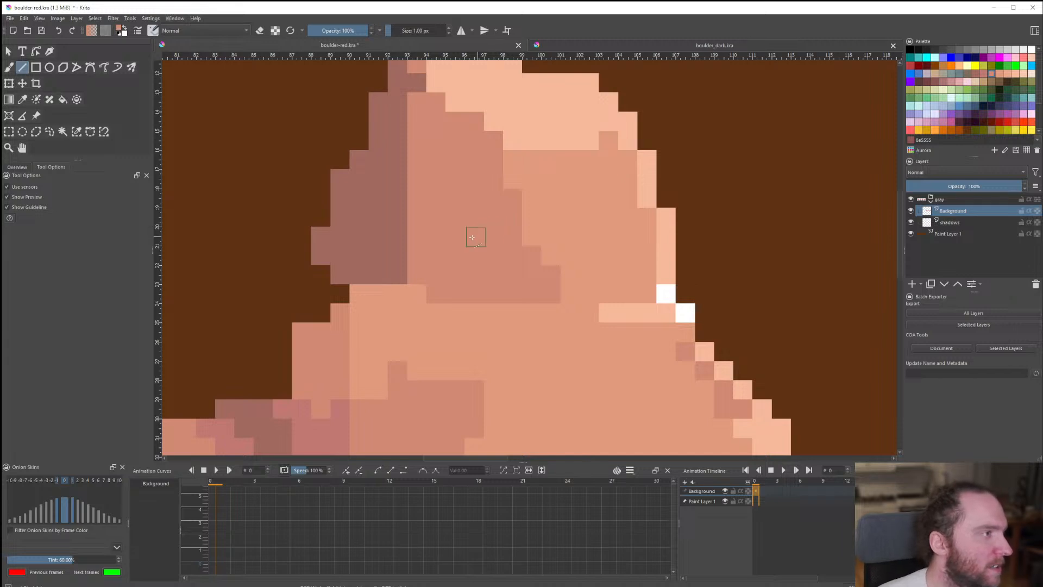
{"action": "scroll", "coordinate": [467, 235], "scroll_direction": "down", "scroll_amount": 5}
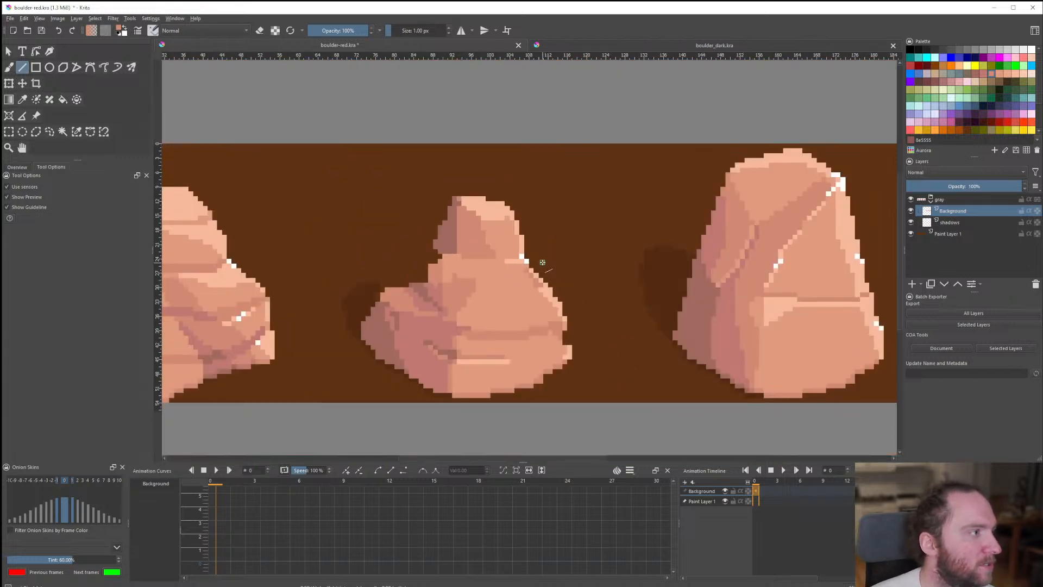
{"action": "scroll", "coordinate": [533, 258], "scroll_direction": "down", "scroll_amount": 4}
{"action": "scroll", "coordinate": [511, 263], "scroll_direction": "up", "scroll_amount": 3}
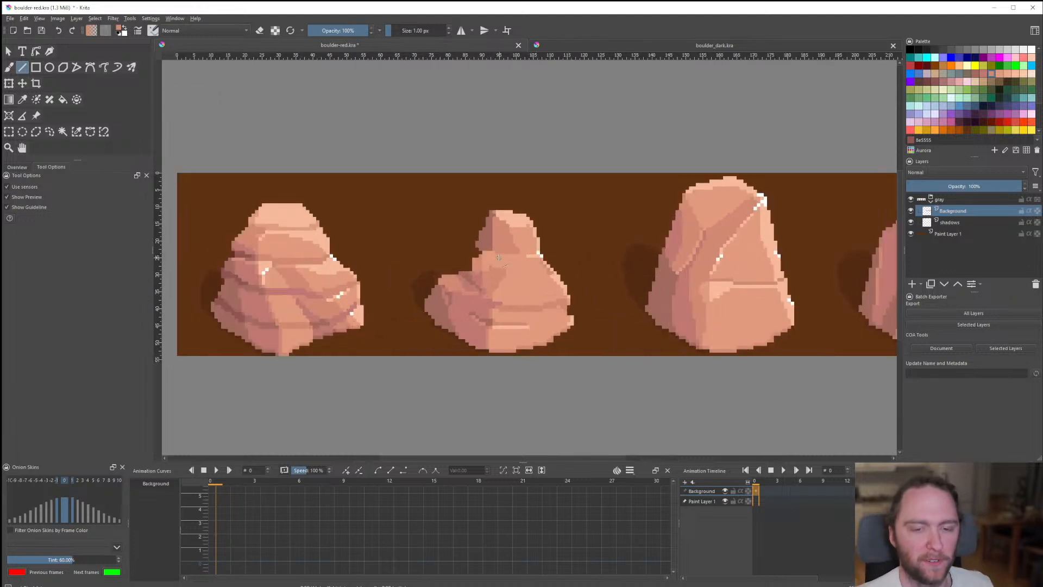
{"action": "scroll", "coordinate": [499, 257], "scroll_direction": "down", "scroll_amount": 3}
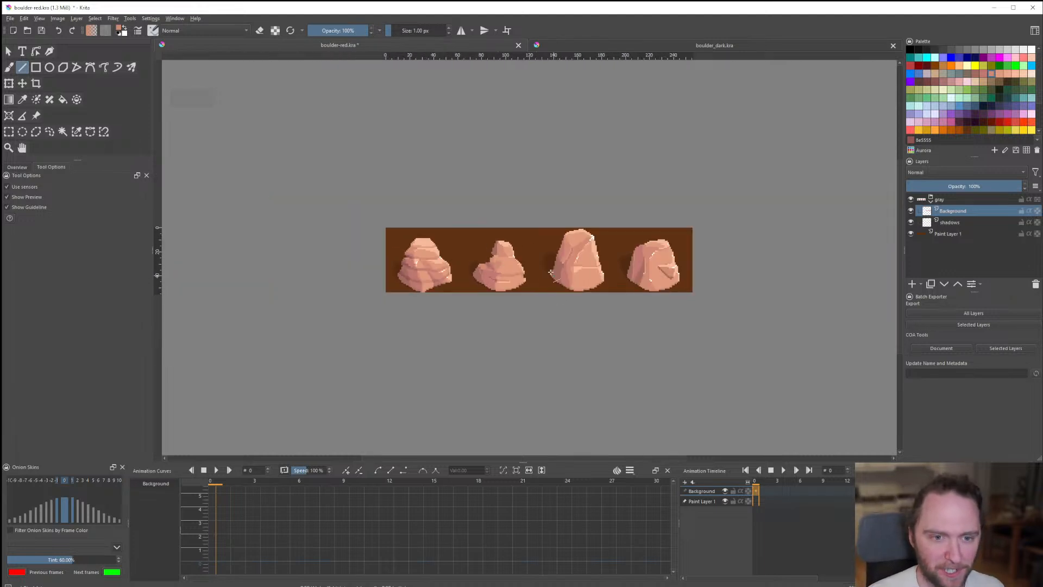
{"action": "scroll", "coordinate": [555, 267], "scroll_direction": "up", "scroll_amount": 2}
{"action": "scroll", "coordinate": [490, 293], "scroll_direction": "down", "scroll_amount": 1}
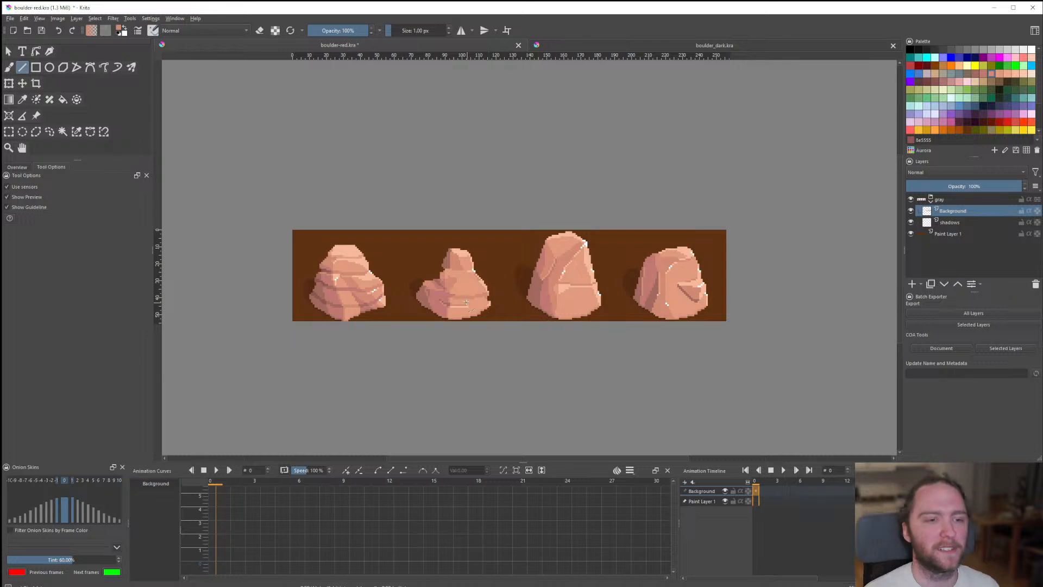
{"action": "scroll", "coordinate": [466, 302], "scroll_direction": "up", "scroll_amount": 8}
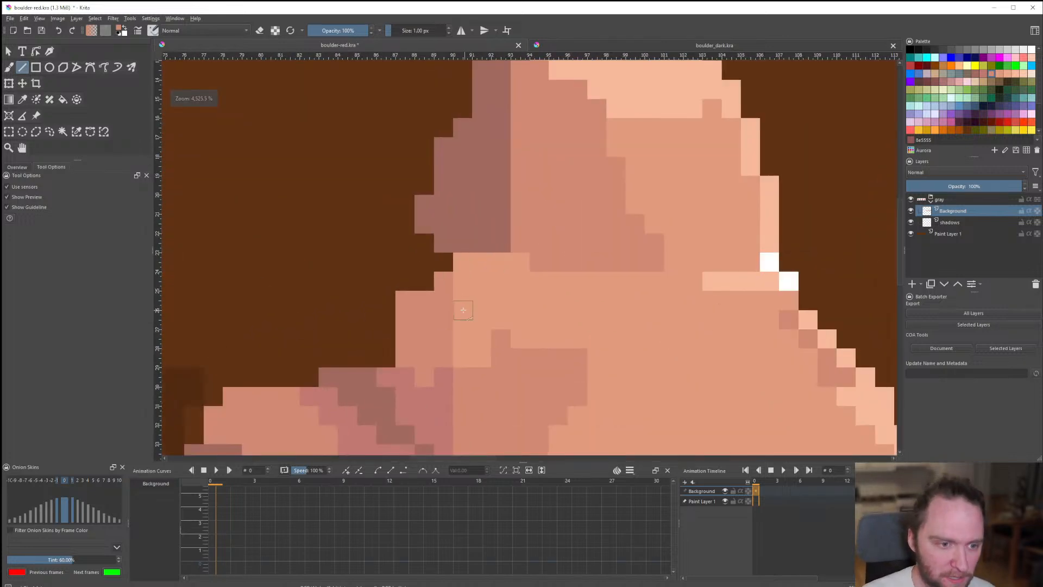
{"action": "scroll", "coordinate": [319, 263], "scroll_direction": "down", "scroll_amount": 5}
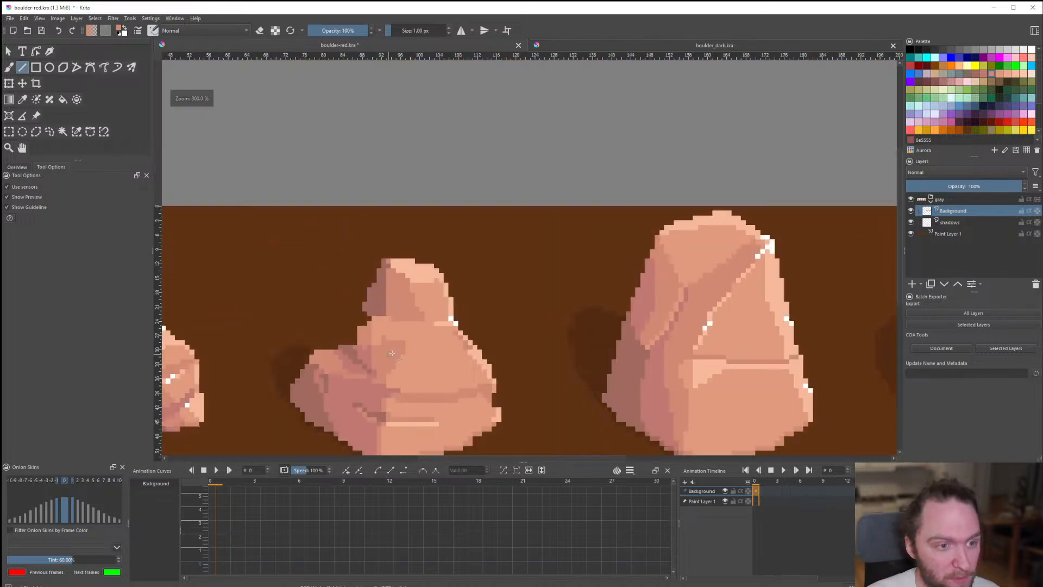
Draw a stepped run of medium salmon pixels along the dome's lower-left edge on the second boulder.
{"action": "scroll", "coordinate": [391, 354], "scroll_direction": "up", "scroll_amount": 4}
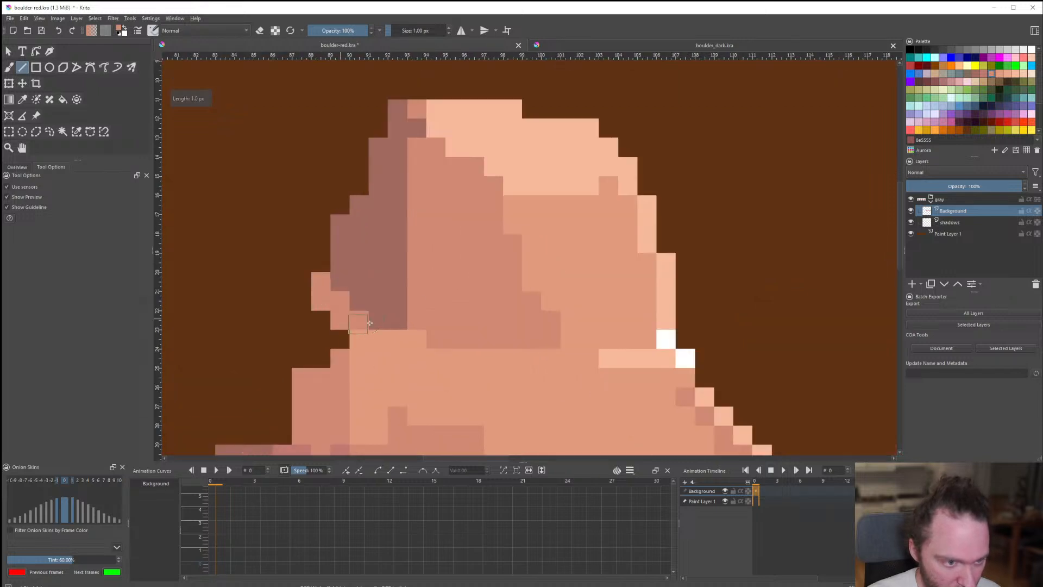
{"action": "scroll", "coordinate": [384, 337], "scroll_direction": "down", "scroll_amount": 7}
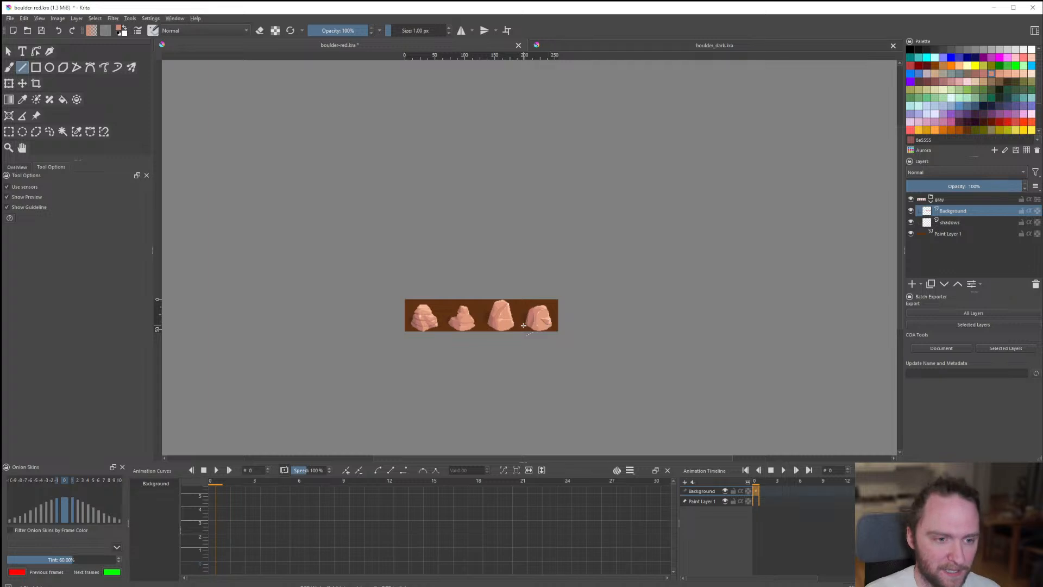
{"action": "scroll", "coordinate": [478, 321], "scroll_direction": "up", "scroll_amount": 4}
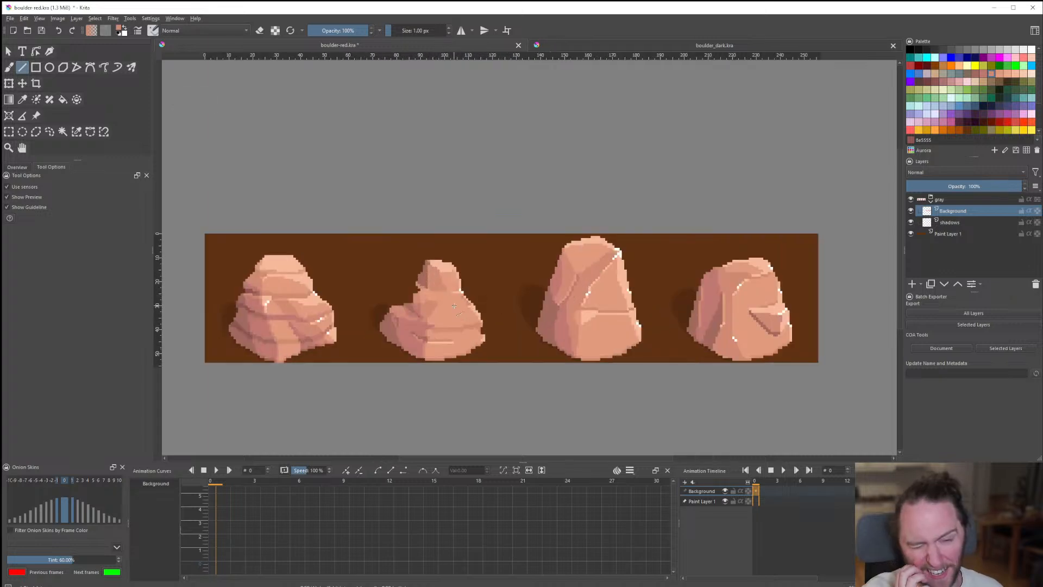
{"action": "scroll", "coordinate": [437, 304], "scroll_direction": "up", "scroll_amount": 5}
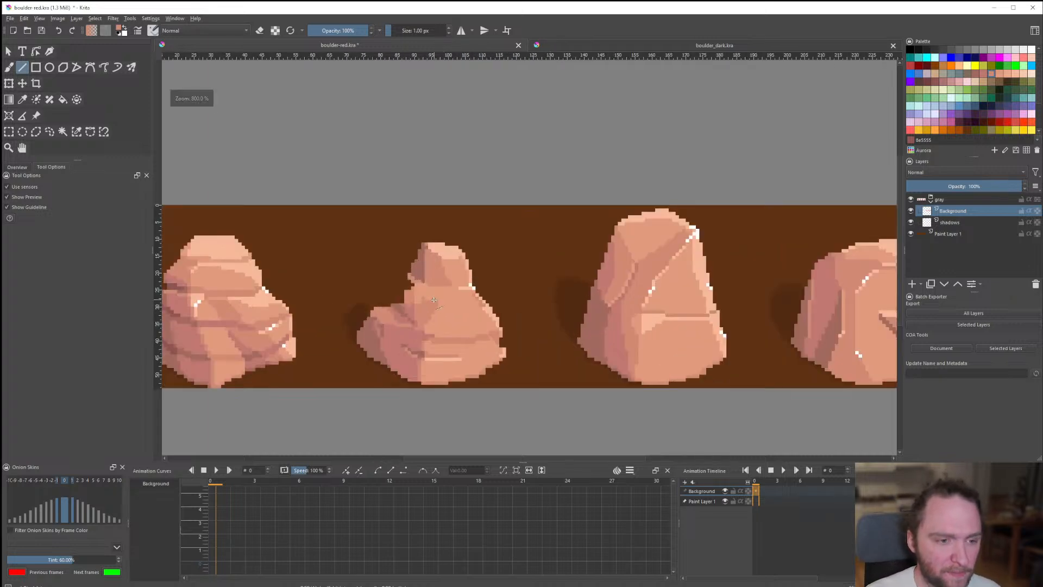
Widen the salmon ledge at the dome's lower left by painting over the bottom of its dark shadow face.
{"action": "scroll", "coordinate": [415, 302], "scroll_direction": "down", "scroll_amount": 6}
{"action": "scroll", "coordinate": [416, 303], "scroll_direction": "up", "scroll_amount": 1}
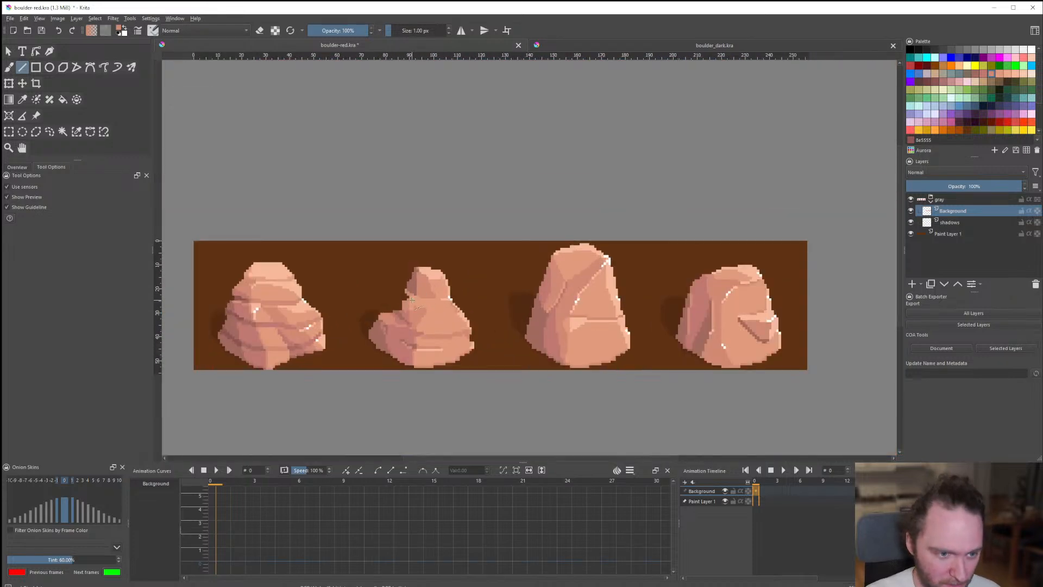
{"action": "scroll", "coordinate": [412, 299], "scroll_direction": "up", "scroll_amount": 3}
{"action": "scroll", "coordinate": [424, 295], "scroll_direction": "down", "scroll_amount": 3}
{"action": "scroll", "coordinate": [455, 305], "scroll_direction": "down", "scroll_amount": 1}
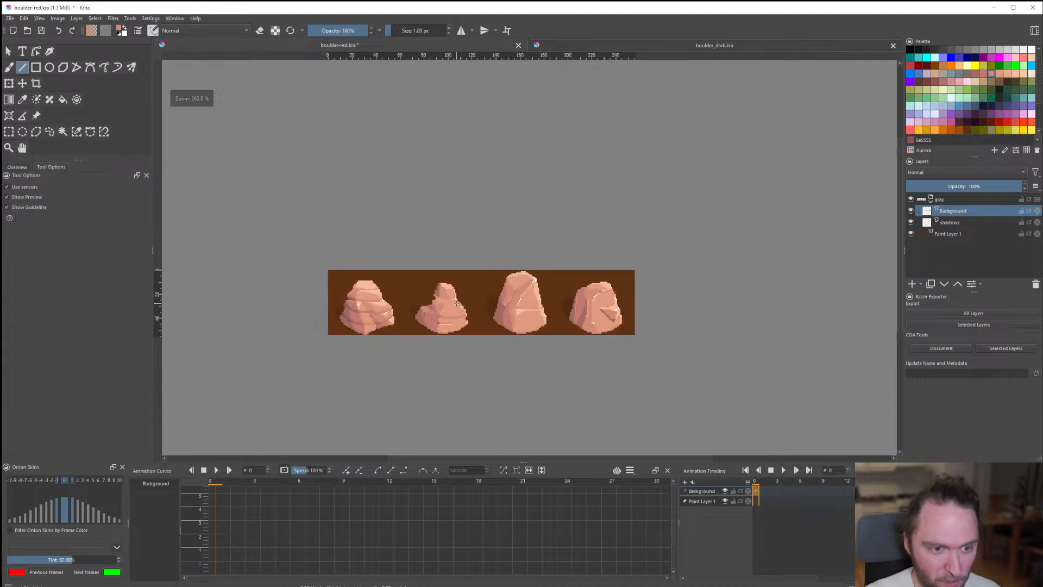
{"action": "scroll", "coordinate": [454, 305], "scroll_direction": "up", "scroll_amount": 2}
{"action": "scroll", "coordinate": [412, 270], "scroll_direction": "up", "scroll_amount": 3}
{"action": "scroll", "coordinate": [412, 270], "scroll_direction": "up", "scroll_amount": 2}
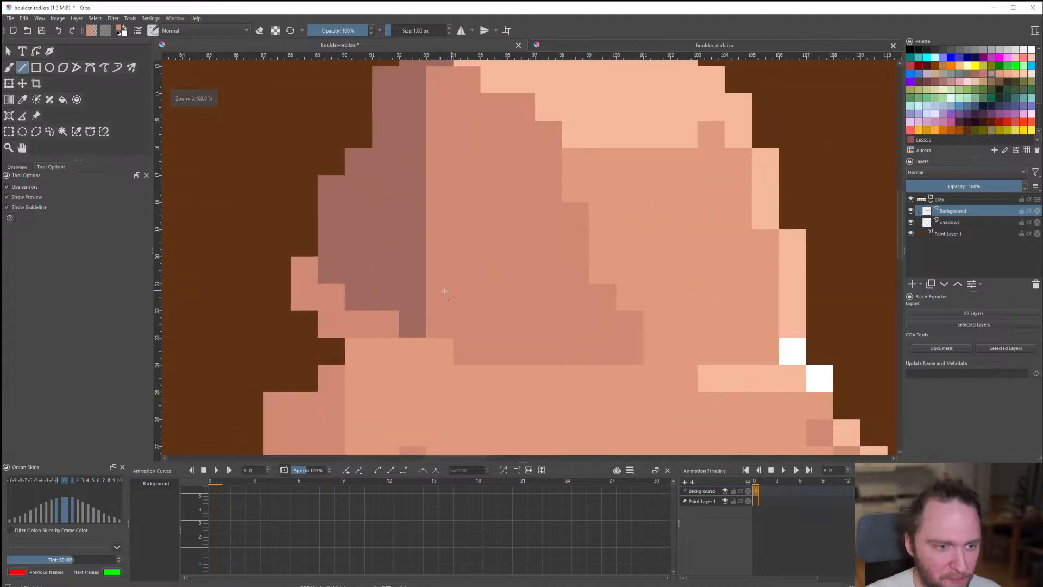
{"action": "left_click_drag", "start_coordinate": [349, 266], "coordinate": [385, 273]}
{"action": "left_click_drag", "start_coordinate": [304, 246], "coordinate": [412, 321]}
{"action": "left_click", "coordinate": [386, 296]}
{"action": "left_click", "coordinate": [411, 275]}
{"action": "scroll", "coordinate": [415, 281], "scroll_direction": "down", "scroll_amount": 10}
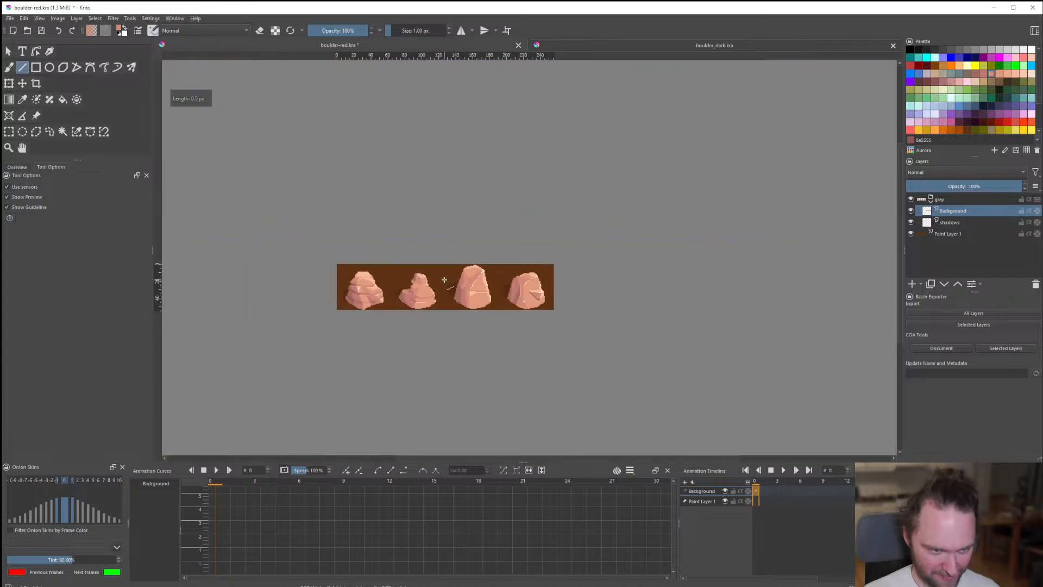
Extend the salmon shadow patch on the boulder's body upward with short strokes toward the dome's base.
{"action": "scroll", "coordinate": [444, 280], "scroll_direction": "up", "scroll_amount": 8}
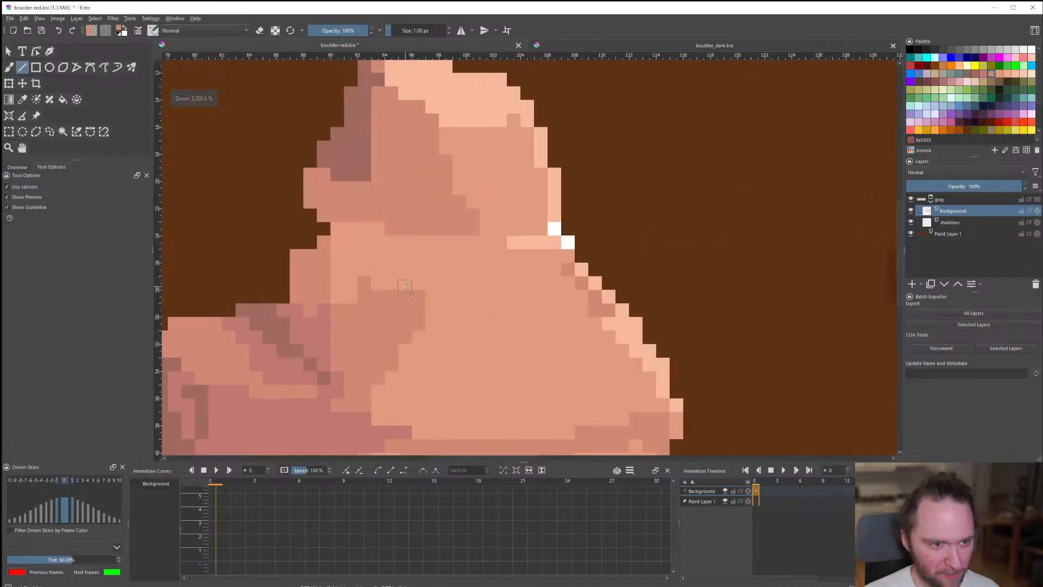
{"action": "left_click_drag", "start_coordinate": [407, 284], "coordinate": [418, 260]}
{"action": "left_click_drag", "start_coordinate": [414, 252], "coordinate": [405, 243]}
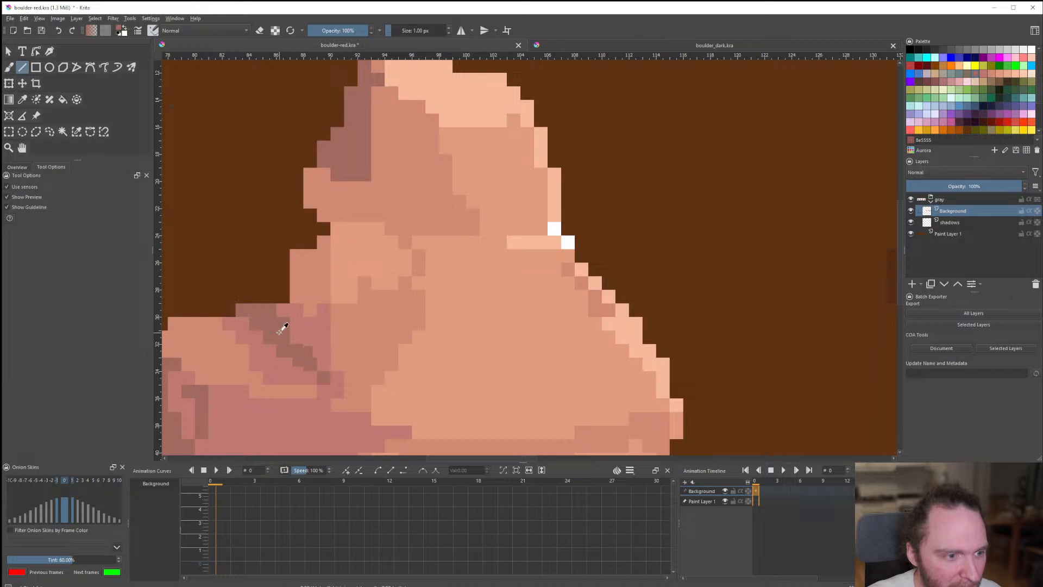
Draw a rosy red crease beneath the dome, running from its left edge across to the white highlight pixels.
{"action": "left_click_drag", "start_coordinate": [324, 215], "coordinate": [408, 255]}
{"action": "mouse_move", "coordinate": [364, 228]}
{"action": "left_mouse_down"}
{"action": "mouse_move", "coordinate": [418, 255]}
{"action": "mouse_move", "coordinate": [503, 255]}
{"action": "left_mouse_up"}
{"action": "left_click_drag", "start_coordinate": [518, 255], "coordinate": [543, 253]}
{"action": "left_click", "coordinate": [558, 244]}
{"action": "scroll", "coordinate": [514, 291], "scroll_direction": "down", "scroll_amount": 6}
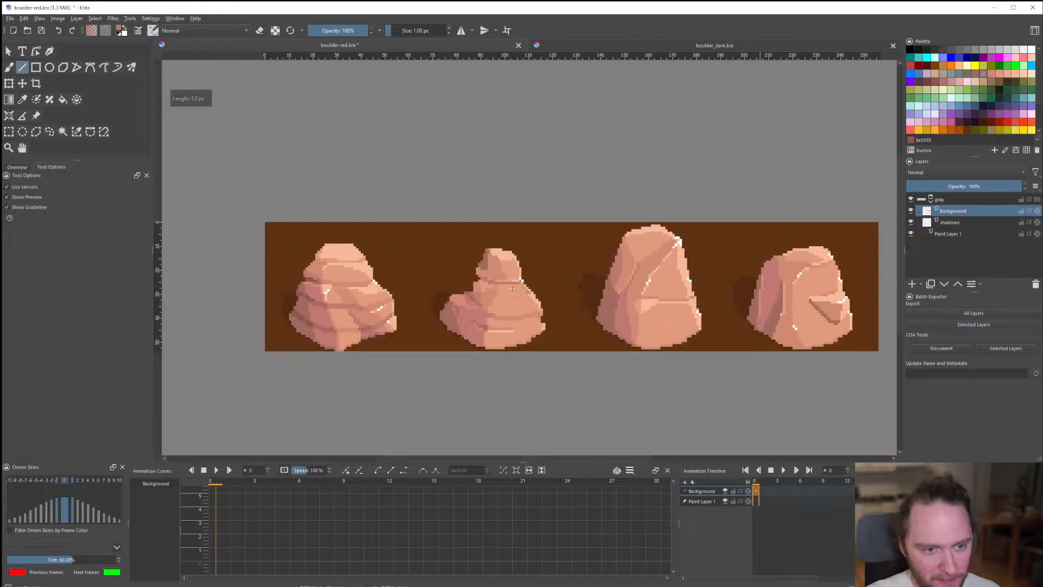
Sample the medium salmon and redraw the right-hand part of the crease beneath the dome with it.
{"action": "scroll", "coordinate": [508, 291], "scroll_direction": "up", "scroll_amount": 5}
{"action": "left_click", "coordinate": [450, 343], "text": "ctrl"}
{"action": "scroll", "coordinate": [485, 275], "scroll_direction": "up", "scroll_amount": 2}
{"action": "left_click_drag", "start_coordinate": [471, 261], "coordinate": [608, 262]}
{"action": "left_click", "coordinate": [624, 261]}
{"action": "left_click", "coordinate": [643, 239]}
{"action": "scroll", "coordinate": [490, 311], "scroll_direction": "down", "scroll_amount": 6}
{"action": "scroll", "coordinate": [493, 309], "scroll_direction": "up", "scroll_amount": 4}
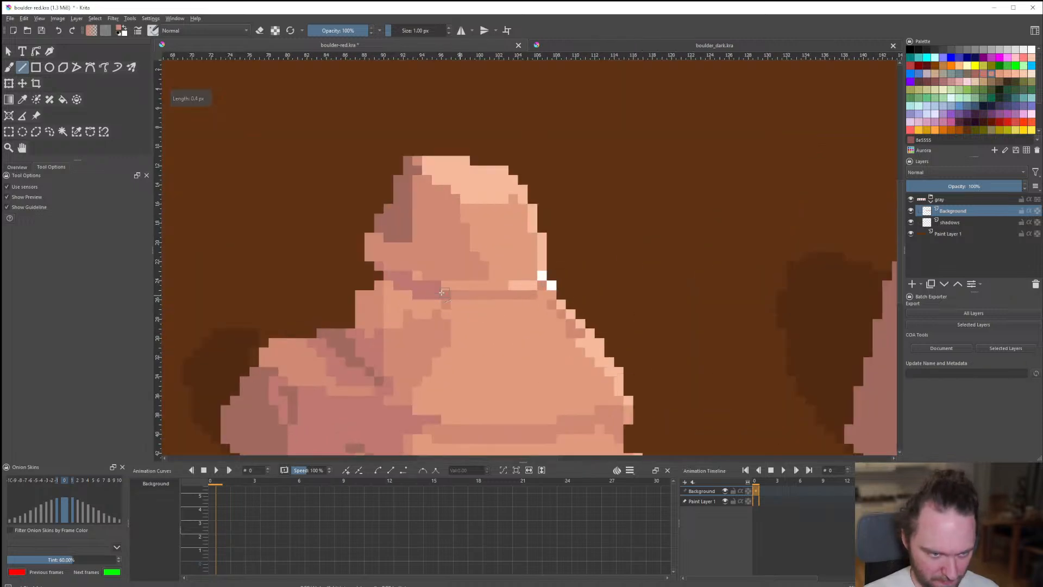
{"action": "scroll", "coordinate": [478, 310], "scroll_direction": "down", "scroll_amount": 5}
{"action": "scroll", "coordinate": [435, 310], "scroll_direction": "up", "scroll_amount": 7}
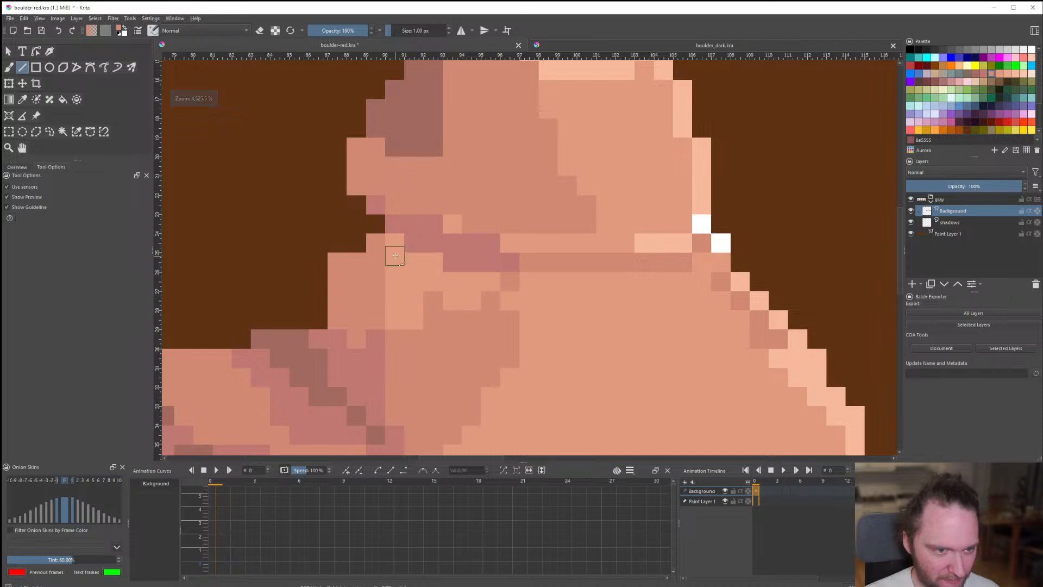
Fill the light patch below the crease's left part and the stray light pixel above it with medium salmon.
{"action": "mouse_move", "coordinate": [396, 251]}
{"action": "left_mouse_down"}
{"action": "mouse_move", "coordinate": [402, 320]}
{"action": "mouse_move", "coordinate": [428, 319]}
{"action": "left_mouse_up"}
{"action": "key", "text": "f"}
{"action": "left_click", "coordinate": [467, 296]}
{"action": "scroll", "coordinate": [453, 296], "scroll_direction": "down", "scroll_amount": 2}
{"action": "scroll", "coordinate": [440, 318], "scroll_direction": "down", "scroll_amount": 6}
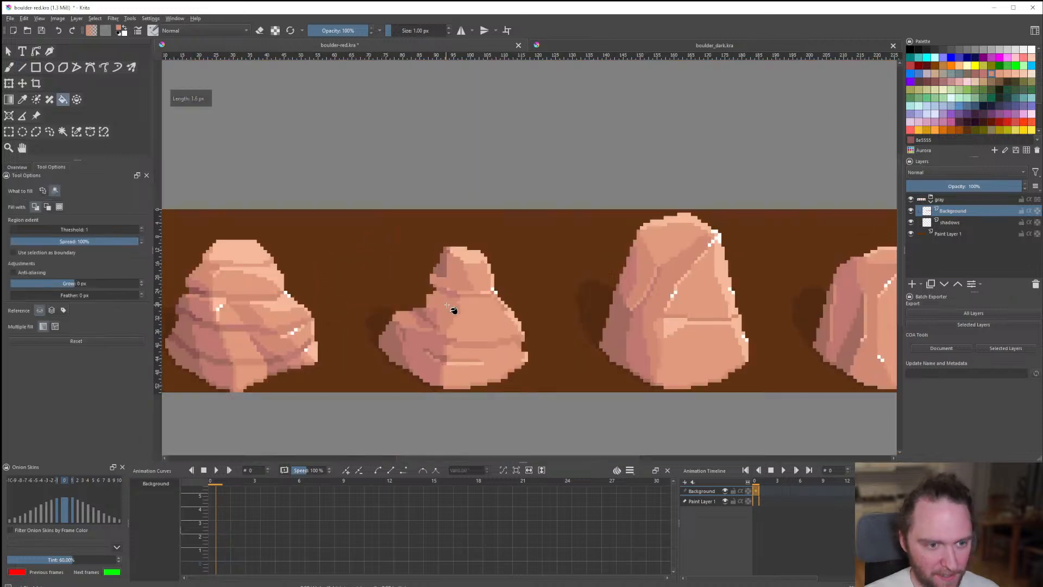
{"action": "scroll", "coordinate": [462, 305], "scroll_direction": "up", "scroll_amount": 7}
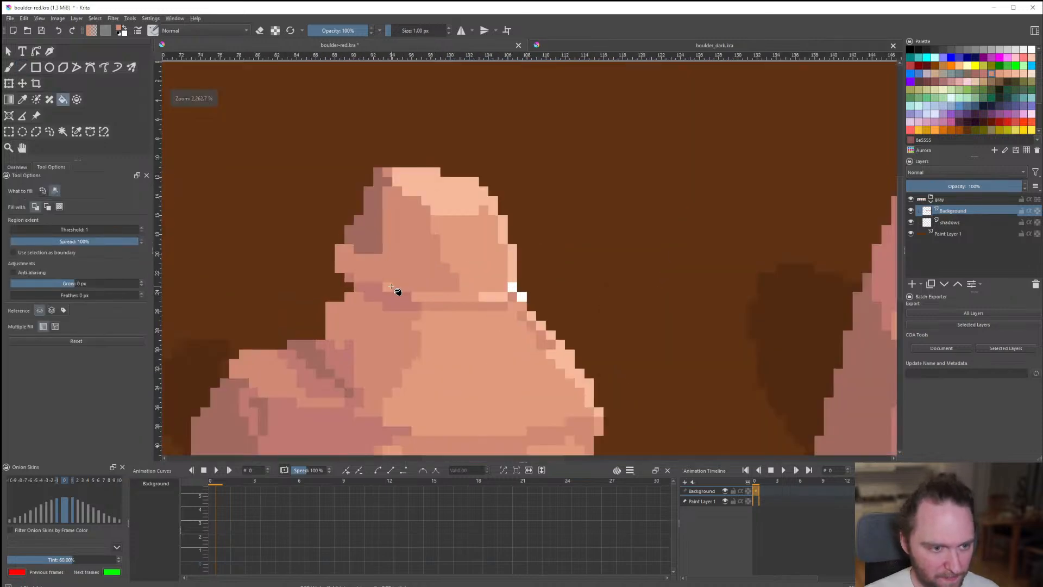
Check the finished crease and dome shading close up and against the whole boulder row.
{"action": "scroll", "coordinate": [396, 291], "scroll_direction": "down", "scroll_amount": 8}
{"action": "scroll", "coordinate": [453, 293], "scroll_direction": "up", "scroll_amount": 1}
{"action": "scroll", "coordinate": [452, 294], "scroll_direction": "up", "scroll_amount": 6}
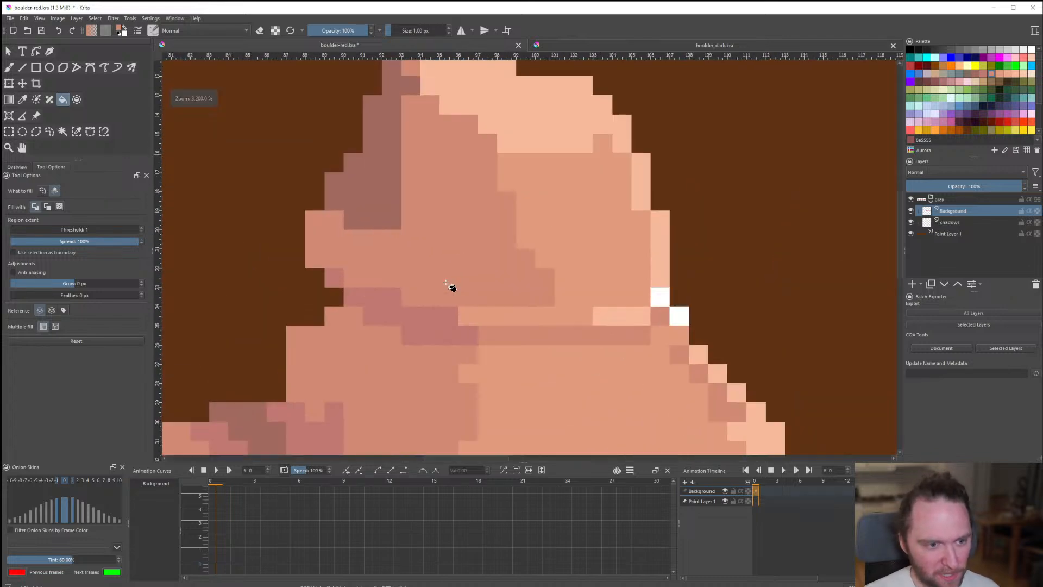
{"action": "scroll", "coordinate": [334, 333], "scroll_direction": "down", "scroll_amount": 5}
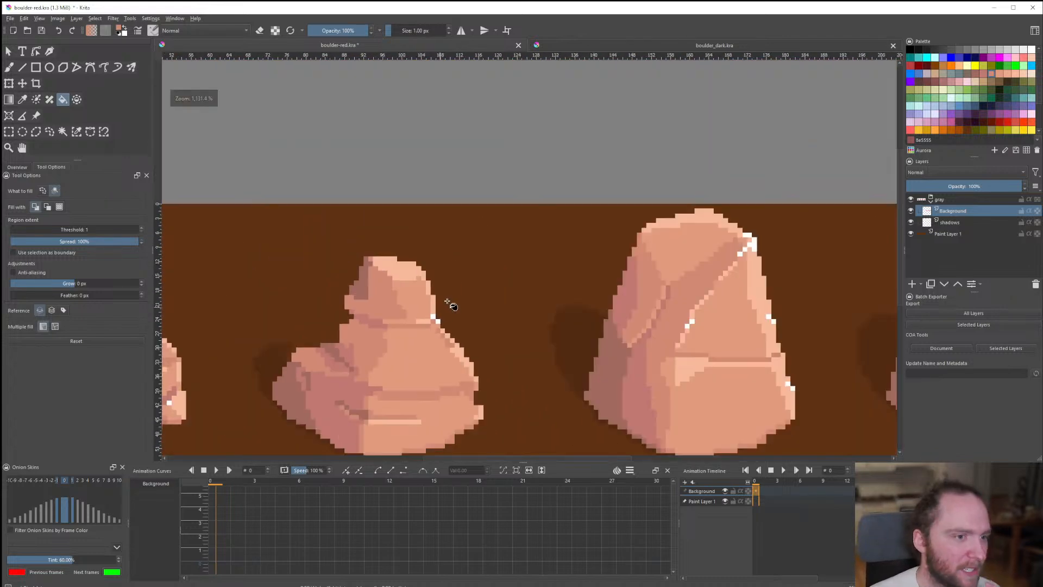
{"action": "scroll", "coordinate": [467, 291], "scroll_direction": "up", "scroll_amount": 3}
{"action": "scroll", "coordinate": [449, 288], "scroll_direction": "down", "scroll_amount": 2}
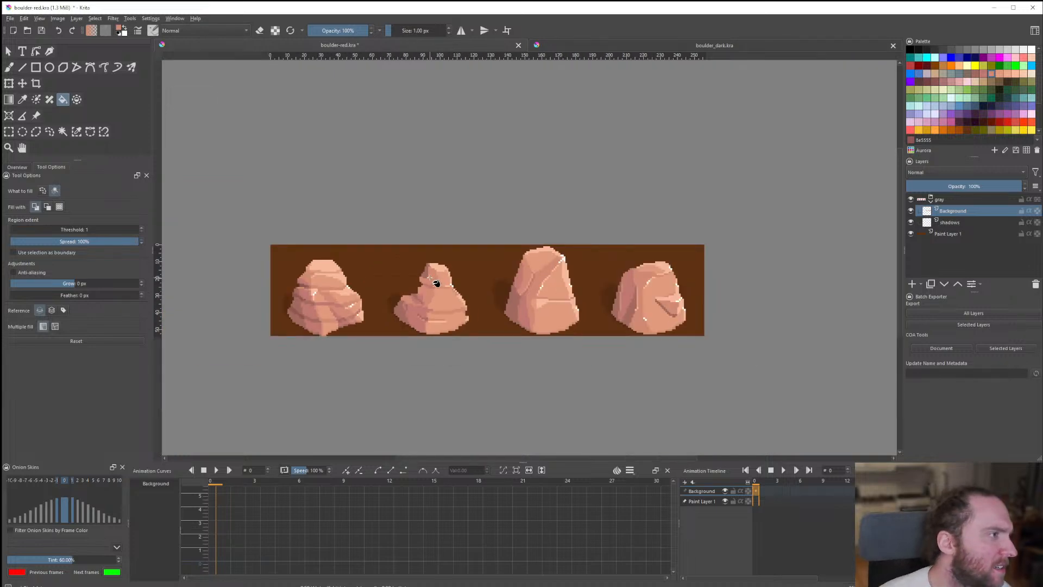
Sample the rosy red and paint the protruding pixels at the lower left edge of the second boulder's dome with single-pixel lines.
{"action": "scroll", "coordinate": [496, 268], "scroll_direction": "up", "scroll_amount": 3}
{"action": "scroll", "coordinate": [361, 270], "scroll_direction": "down", "scroll_amount": 5}
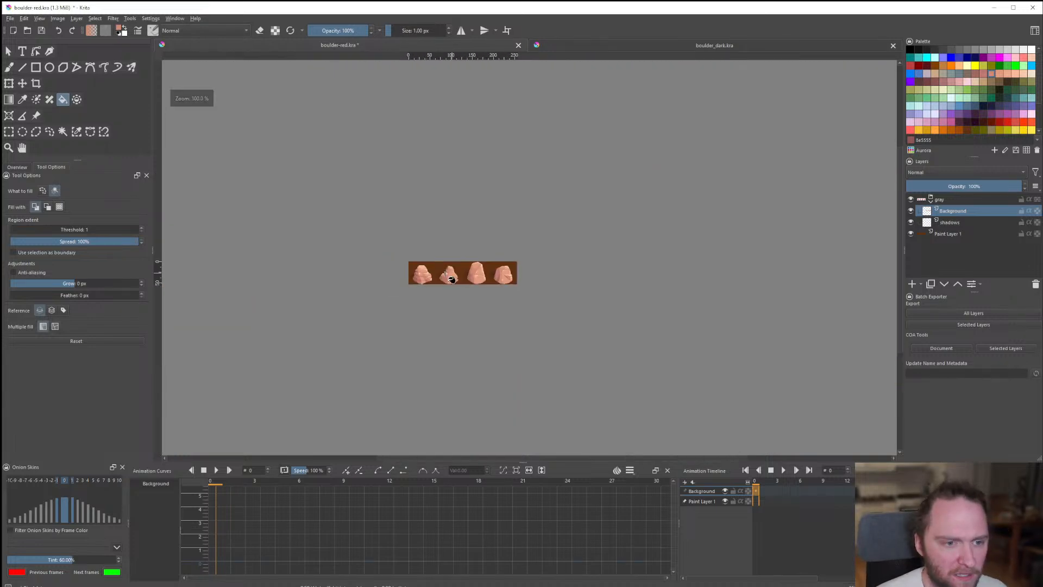
{"action": "scroll", "coordinate": [456, 280], "scroll_direction": "up", "scroll_amount": 3}
{"action": "scroll", "coordinate": [456, 280], "scroll_direction": "up", "scroll_amount": 6}
{"action": "left_click", "coordinate": [22, 67]}
{"action": "scroll", "coordinate": [389, 228], "scroll_direction": "up", "scroll_amount": 2}
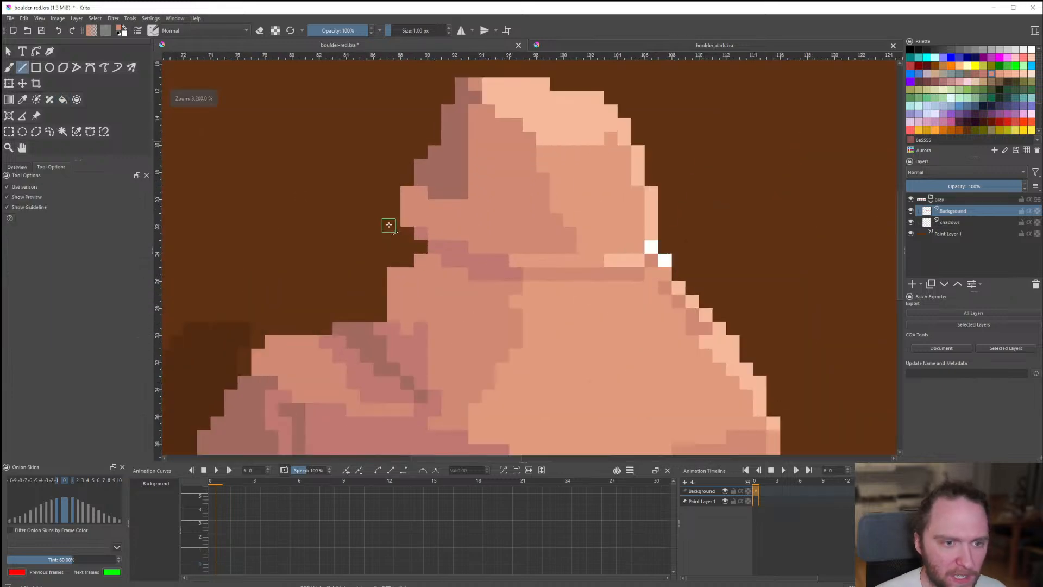
{"action": "scroll", "coordinate": [398, 238], "scroll_direction": "down", "scroll_amount": 4}
{"action": "scroll", "coordinate": [406, 234], "scroll_direction": "up", "scroll_amount": 5}
{"action": "left_click", "coordinate": [461, 320], "text": "ctrl"}
{"action": "mouse_move", "coordinate": [392, 216]}
{"action": "left_mouse_down"}
{"action": "mouse_move", "coordinate": [390, 252]}
{"action": "mouse_move", "coordinate": [374, 251]}
{"action": "left_mouse_up"}
{"action": "left_click", "coordinate": [373, 215]}
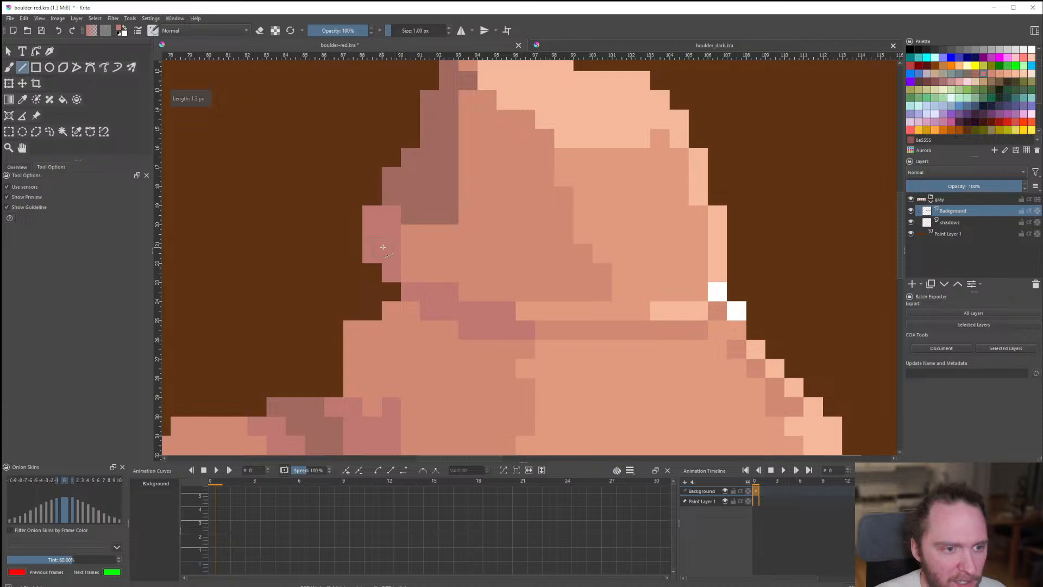
Darken the dome's lowest left edge pixels with mauve and draw a rosy red strip down the inner side of its dark left face.
{"action": "scroll", "coordinate": [383, 247], "scroll_direction": "down", "scroll_amount": 2}
{"action": "scroll", "coordinate": [401, 260], "scroll_direction": "down", "scroll_amount": 2}
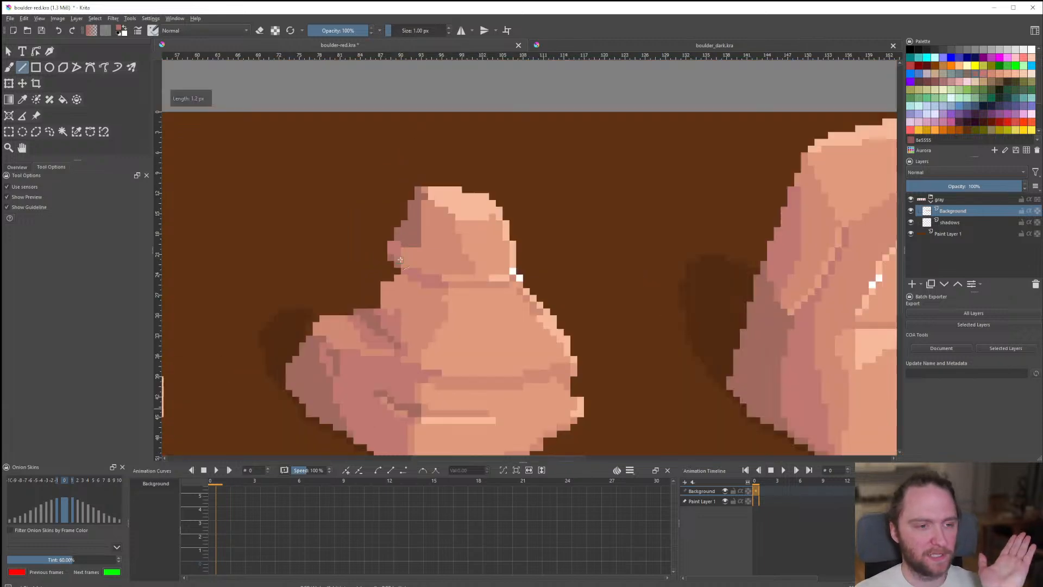
{"action": "scroll", "coordinate": [400, 260], "scroll_direction": "up", "scroll_amount": 4}
{"action": "scroll", "coordinate": [394, 289], "scroll_direction": "down", "scroll_amount": 1}
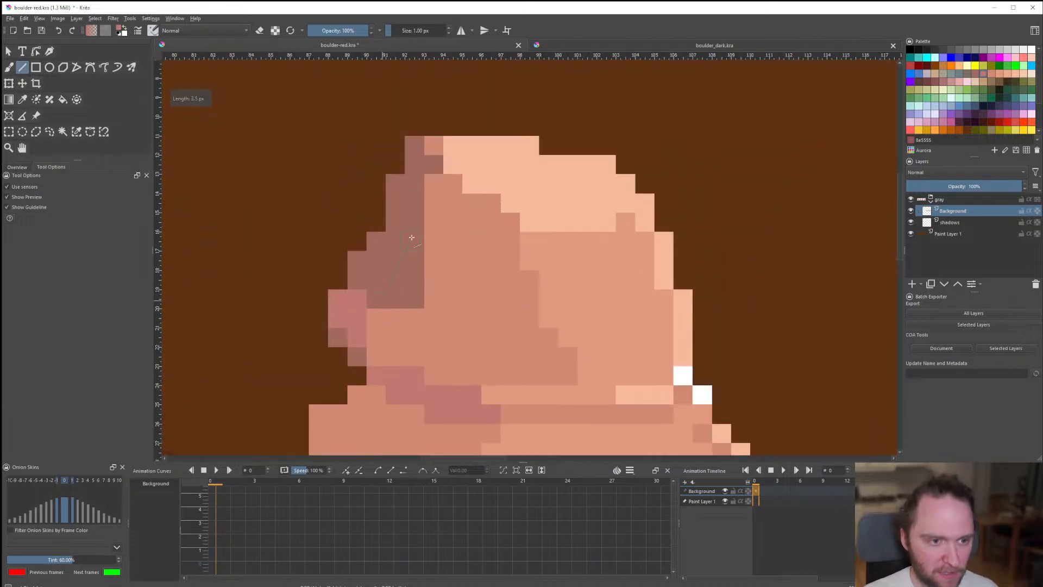
{"action": "left_click_drag", "start_coordinate": [411, 237], "coordinate": [414, 224]}
{"action": "left_click_drag", "start_coordinate": [414, 260], "coordinate": [411, 302]}
{"action": "left_click_drag", "start_coordinate": [394, 300], "coordinate": [391, 342]}
{"action": "mouse_move", "coordinate": [395, 368]}
{"action": "left_mouse_down"}
{"action": "mouse_move", "coordinate": [377, 333]}
{"action": "mouse_move", "coordinate": [339, 301]}
{"action": "mouse_move", "coordinate": [357, 294]}
{"action": "mouse_move", "coordinate": [397, 181]}
{"action": "mouse_move", "coordinate": [414, 184]}
{"action": "left_mouse_up"}
Resample the dome's left-face shades and recolour the small pixels at the dome's top left tip.
{"action": "left_click", "coordinate": [342, 331], "text": "ctrl"}
{"action": "left_click", "coordinate": [410, 288], "text": "ctrl"}
{"action": "left_click_drag", "start_coordinate": [411, 167], "coordinate": [415, 146]}
{"action": "left_click_drag", "start_coordinate": [433, 166], "coordinate": [433, 154]}
{"action": "scroll", "coordinate": [435, 252], "scroll_direction": "down", "scroll_amount": 9}
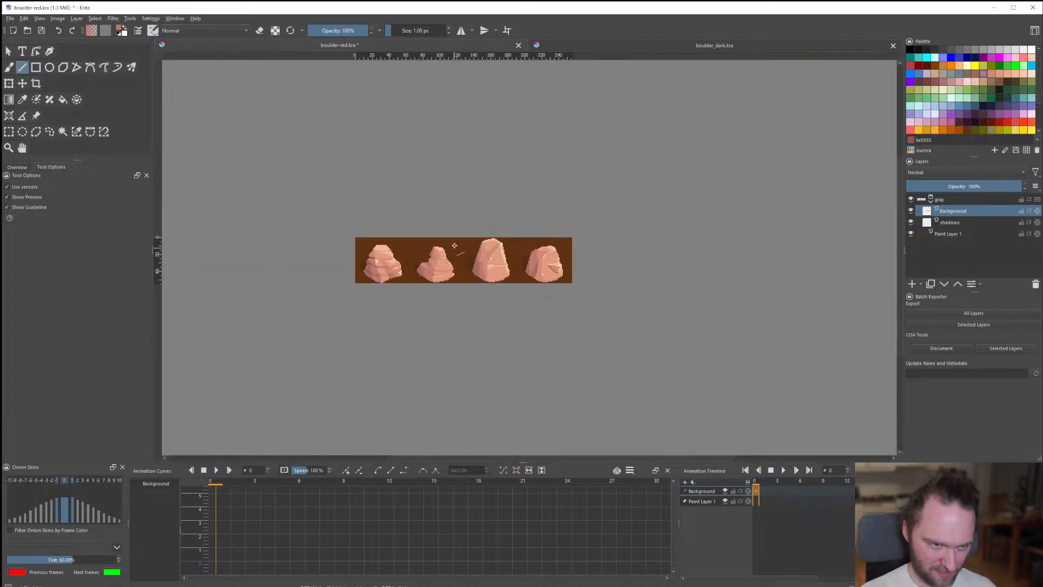
Outline the upper edge of the second boulder's left shoulder with a dark mauve line.
{"action": "scroll", "coordinate": [455, 246], "scroll_direction": "up", "scroll_amount": 6}
{"action": "scroll", "coordinate": [423, 255], "scroll_direction": "down", "scroll_amount": 4}
{"action": "scroll", "coordinate": [400, 261], "scroll_direction": "up", "scroll_amount": 5}
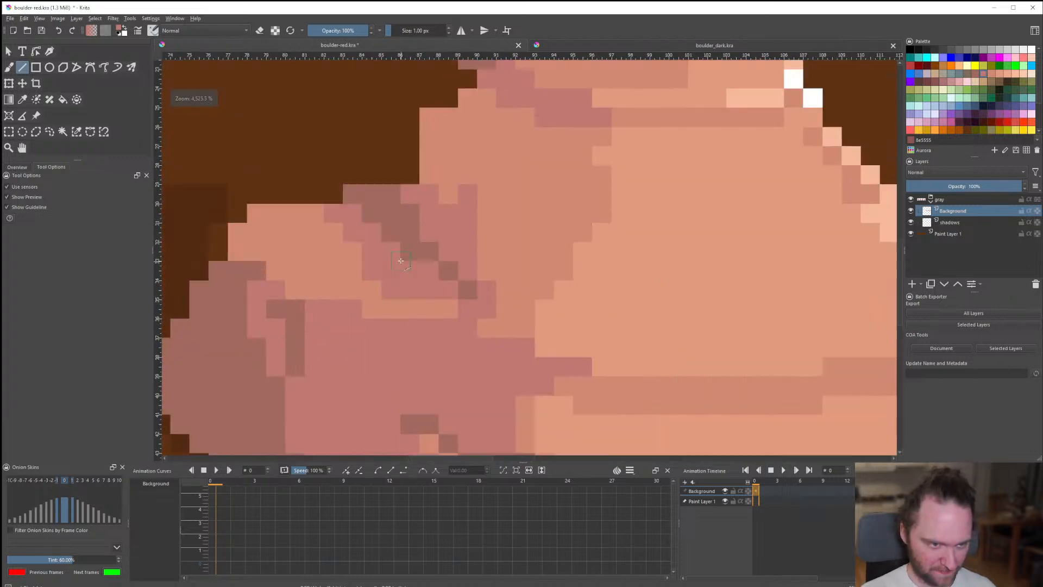
{"action": "mouse_move", "coordinate": [372, 263]}
{"action": "left_mouse_down"}
{"action": "mouse_move", "coordinate": [302, 209]}
{"action": "mouse_move", "coordinate": [361, 198]}
{"action": "mouse_move", "coordinate": [320, 219]}
{"action": "mouse_move", "coordinate": [335, 233]}
{"action": "mouse_move", "coordinate": [281, 211]}
{"action": "mouse_move", "coordinate": [258, 215]}
{"action": "mouse_move", "coordinate": [242, 252]}
{"action": "left_mouse_up"}
{"action": "left_click", "coordinate": [333, 232]}
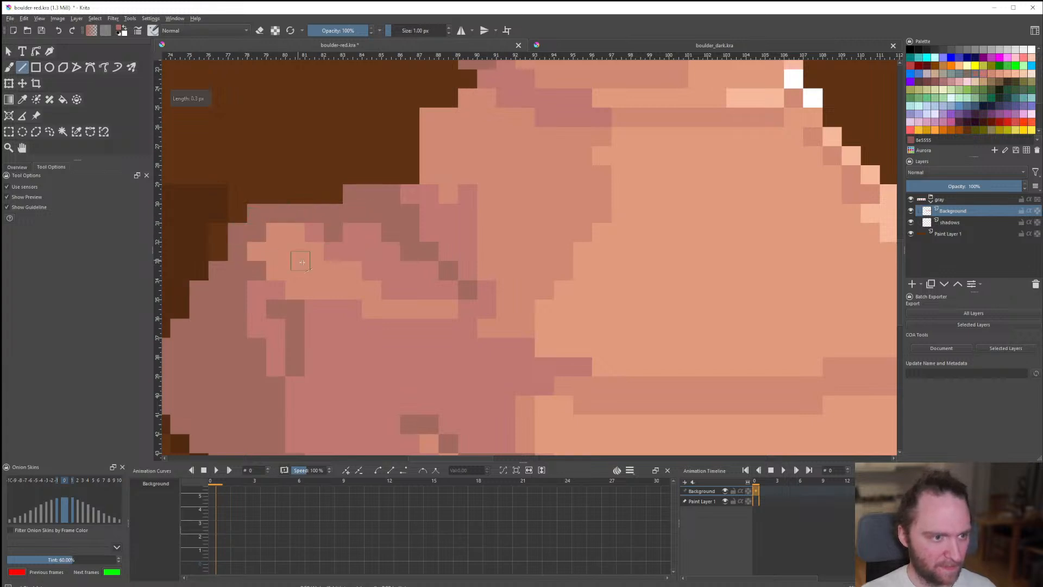
Add a light highlight pixel on top of the second boulder's right bulge, just below the waist crease.
{"action": "scroll", "coordinate": [303, 261], "scroll_direction": "down", "scroll_amount": 10}
{"action": "scroll", "coordinate": [345, 284], "scroll_direction": "down", "scroll_amount": 4}
{"action": "scroll", "coordinate": [357, 292], "scroll_direction": "up", "scroll_amount": 4}
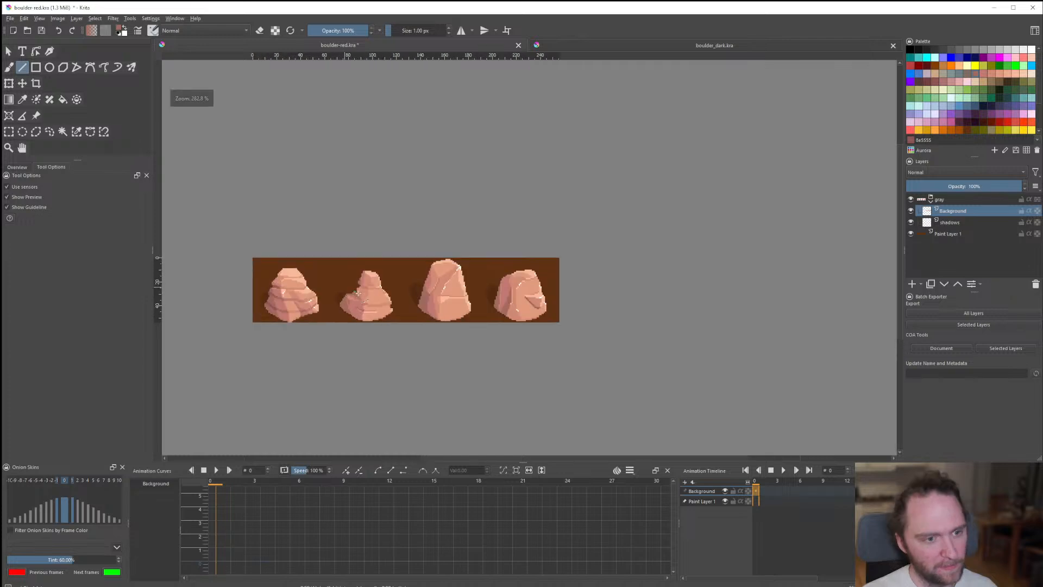
{"action": "scroll", "coordinate": [438, 327], "scroll_direction": "up", "scroll_amount": 10}
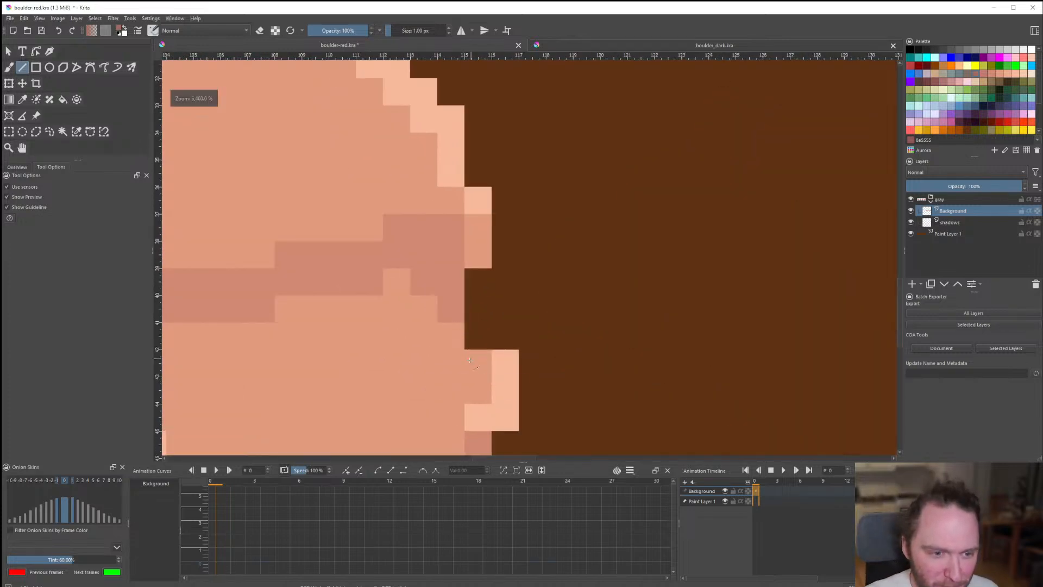
{"action": "scroll", "coordinate": [467, 338], "scroll_direction": "down", "scroll_amount": 10}
{"action": "scroll", "coordinate": [456, 336], "scroll_direction": "down", "scroll_amount": 1}
{"action": "scroll", "coordinate": [451, 335], "scroll_direction": "up", "scroll_amount": 1}
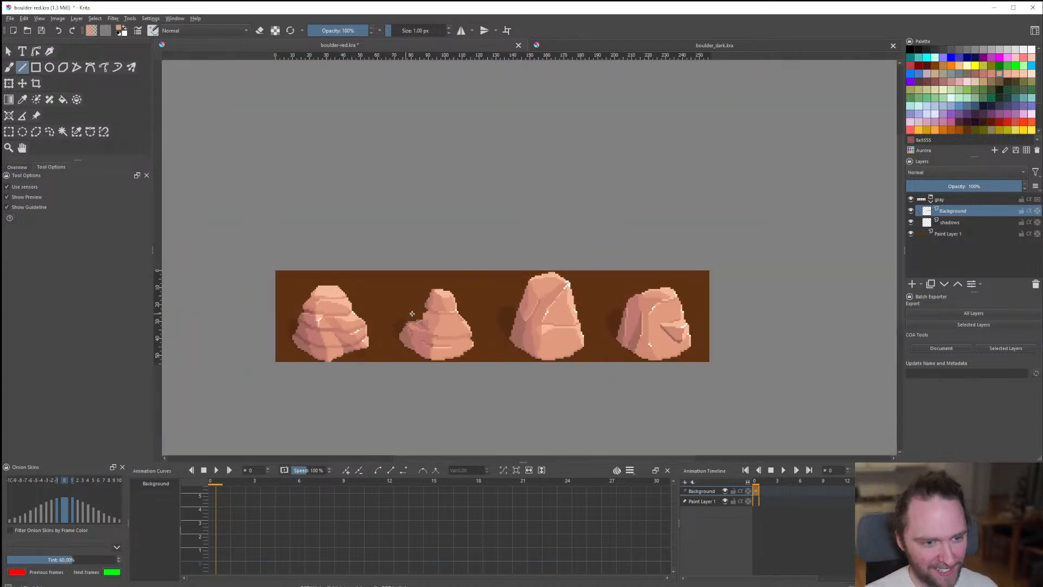
{"action": "scroll", "coordinate": [446, 333], "scroll_direction": "down", "scroll_amount": 1}
{"action": "scroll", "coordinate": [446, 333], "scroll_direction": "up", "scroll_amount": 5}
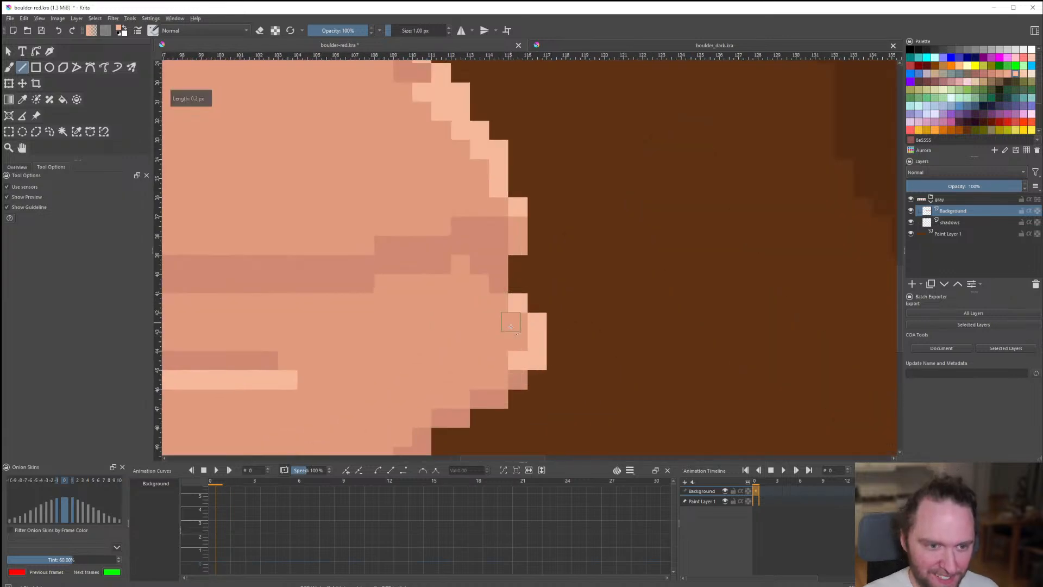
Examine the second boulder's right edge close up and against the whole boulder row.
{"action": "scroll", "coordinate": [511, 337], "scroll_direction": "down", "scroll_amount": 4}
{"action": "scroll", "coordinate": [489, 342], "scroll_direction": "down", "scroll_amount": 3}
{"action": "scroll", "coordinate": [447, 336], "scroll_direction": "up", "scroll_amount": 2}
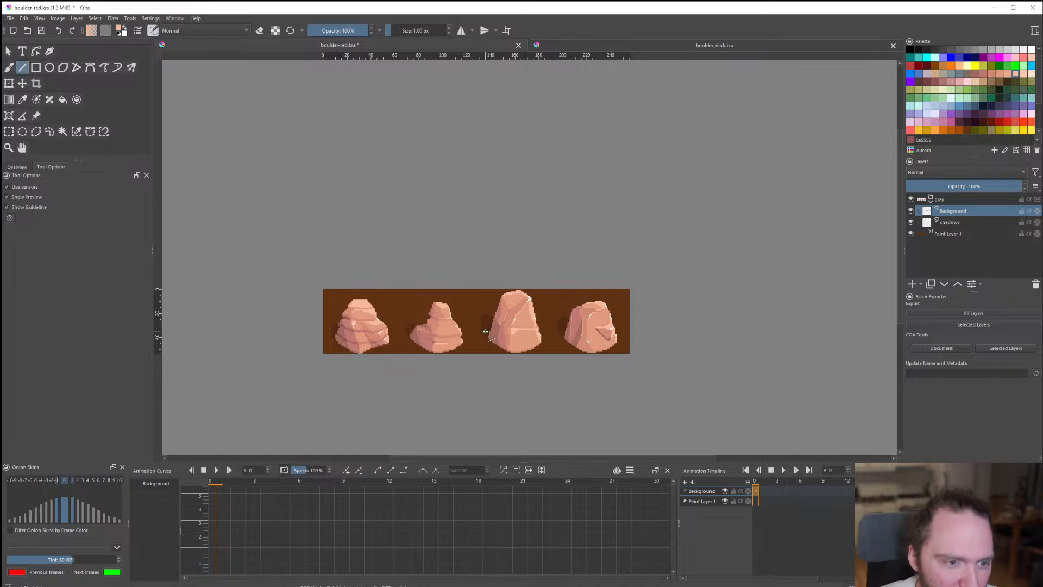
{"action": "scroll", "coordinate": [481, 328], "scroll_direction": "up", "scroll_amount": 1}
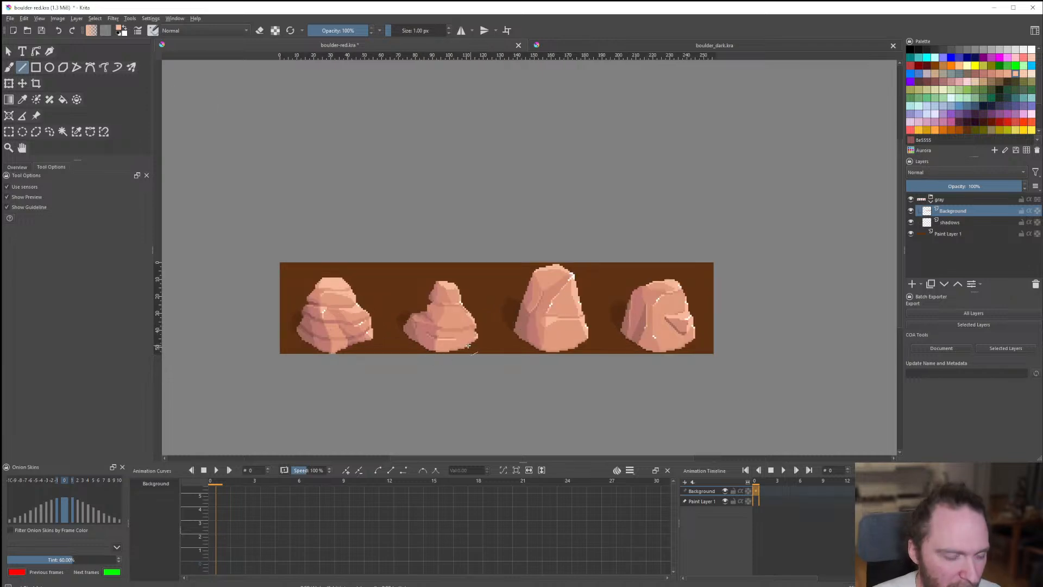
{"action": "scroll", "coordinate": [468, 342], "scroll_direction": "up", "scroll_amount": 3}
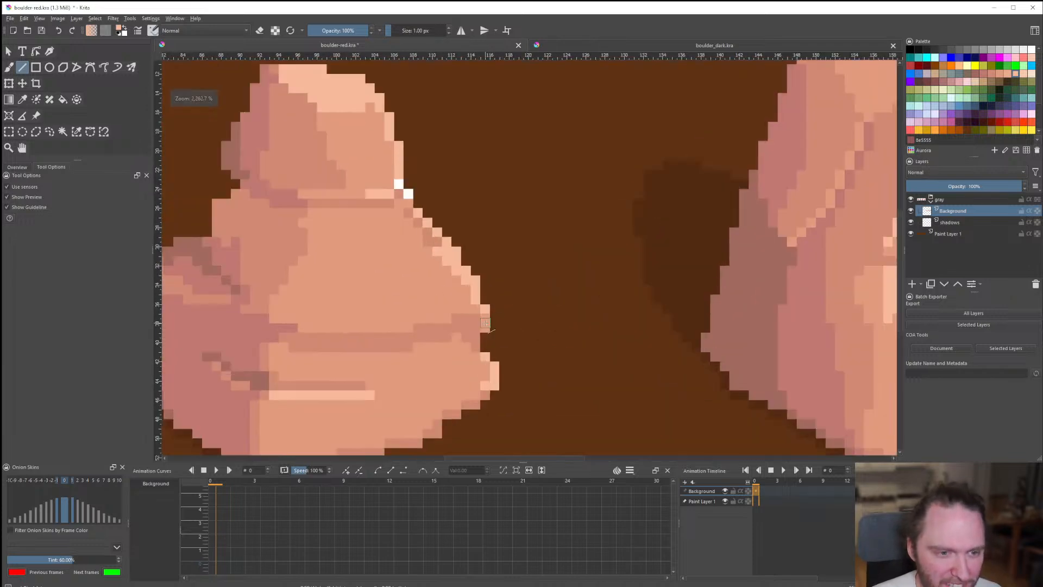
{"action": "scroll", "coordinate": [489, 326], "scroll_direction": "down", "scroll_amount": 3}
{"action": "scroll", "coordinate": [427, 331], "scroll_direction": "down", "scroll_amount": 2}
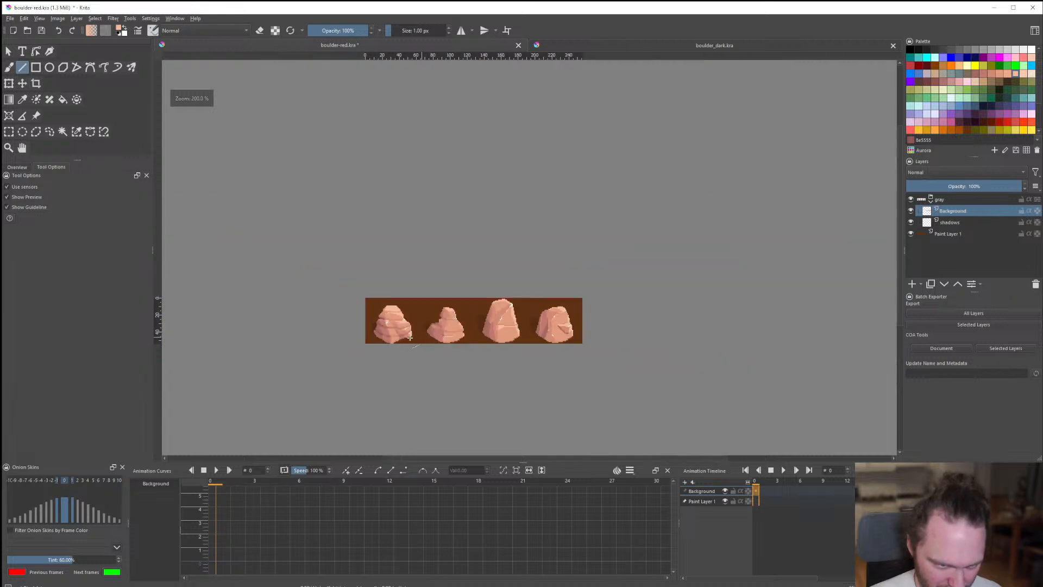
{"action": "scroll", "coordinate": [440, 331], "scroll_direction": "down", "scroll_amount": 2}
{"action": "scroll", "coordinate": [452, 331], "scroll_direction": "up", "scroll_amount": 2}
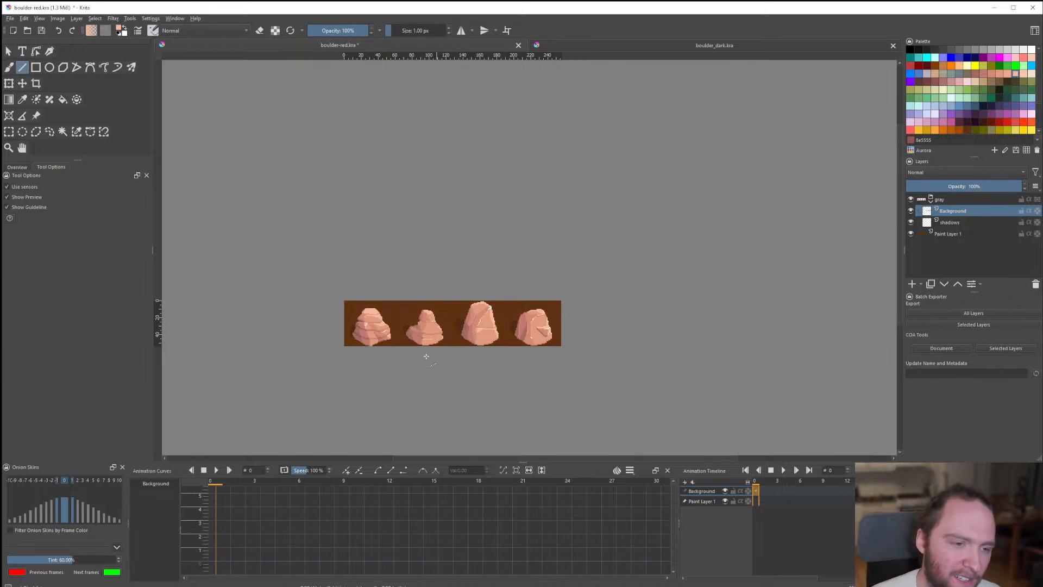
Touch up the second boulder with two short horizontal medium salmon strokes.
{"action": "scroll", "coordinate": [426, 356], "scroll_direction": "up", "scroll_amount": 10}
{"action": "left_click_drag", "start_coordinate": [378, 264], "coordinate": [424, 263]}
{"action": "left_click_drag", "start_coordinate": [338, 262], "coordinate": [403, 260]}
{"action": "scroll", "coordinate": [435, 302], "scroll_direction": "down", "scroll_amount": 10}
{"action": "scroll", "coordinate": [443, 313], "scroll_direction": "up", "scroll_amount": 4}
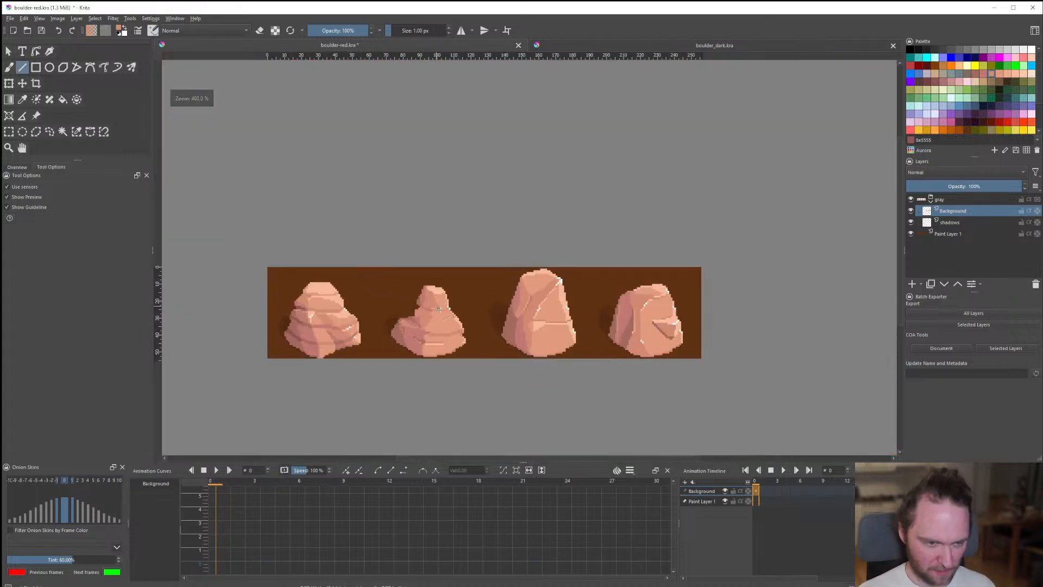
Recolour the light pixel on the right bulge with light salmon and reshape the waist crease's right end with a flat upper edge.
{"action": "scroll", "coordinate": [454, 341], "scroll_direction": "up", "scroll_amount": 8}
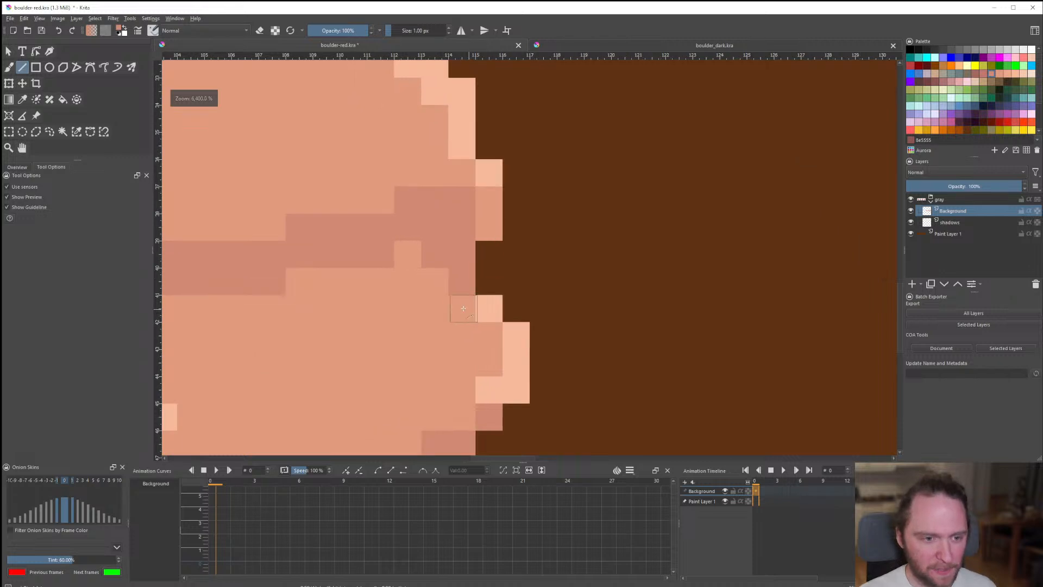
{"action": "scroll", "coordinate": [472, 295], "scroll_direction": "down", "scroll_amount": 4}
{"action": "scroll", "coordinate": [472, 334], "scroll_direction": "up", "scroll_amount": 3}
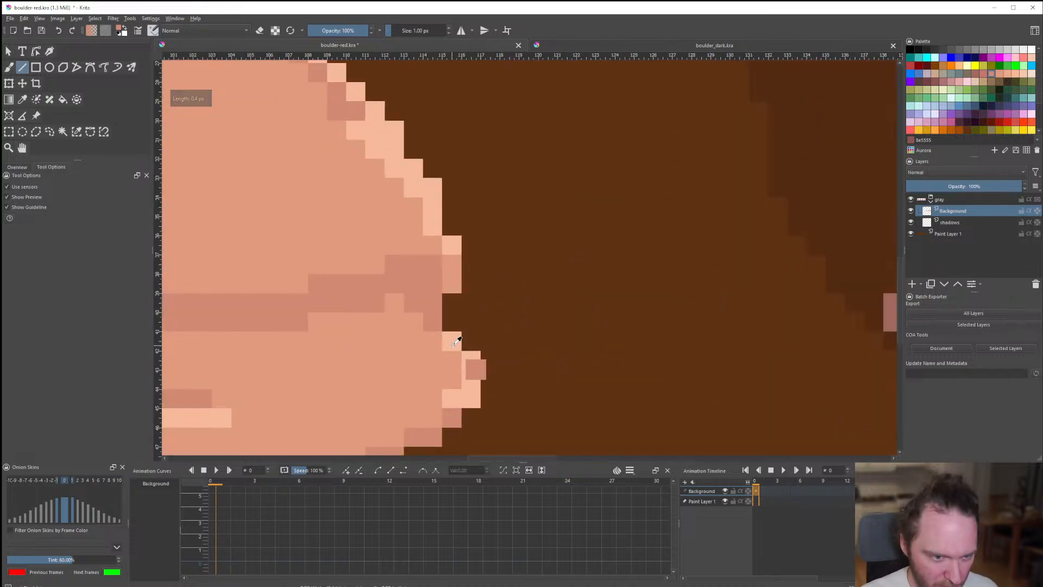
{"action": "scroll", "coordinate": [443, 345], "scroll_direction": "down", "scroll_amount": 1}
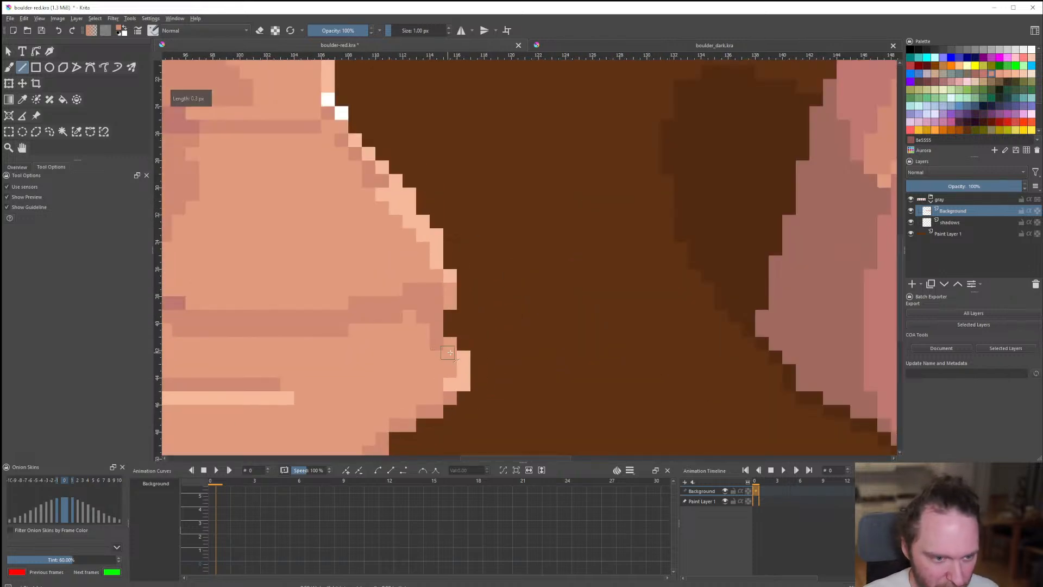
{"action": "scroll", "coordinate": [462, 327], "scroll_direction": "down", "scroll_amount": 10}
{"action": "scroll", "coordinate": [464, 335], "scroll_direction": "up", "scroll_amount": 11}
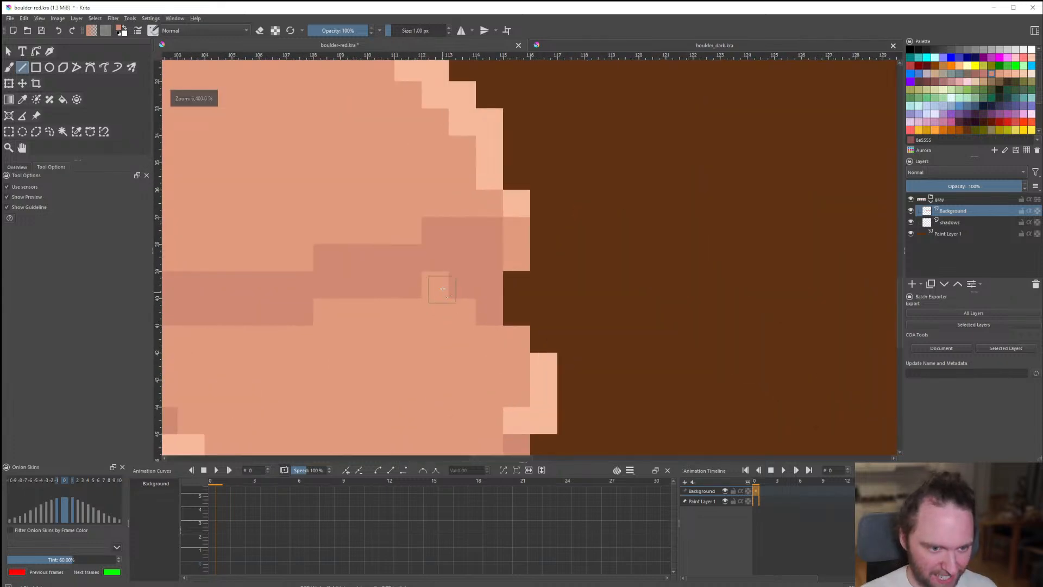
{"action": "scroll", "coordinate": [439, 306], "scroll_direction": "down", "scroll_amount": 10}
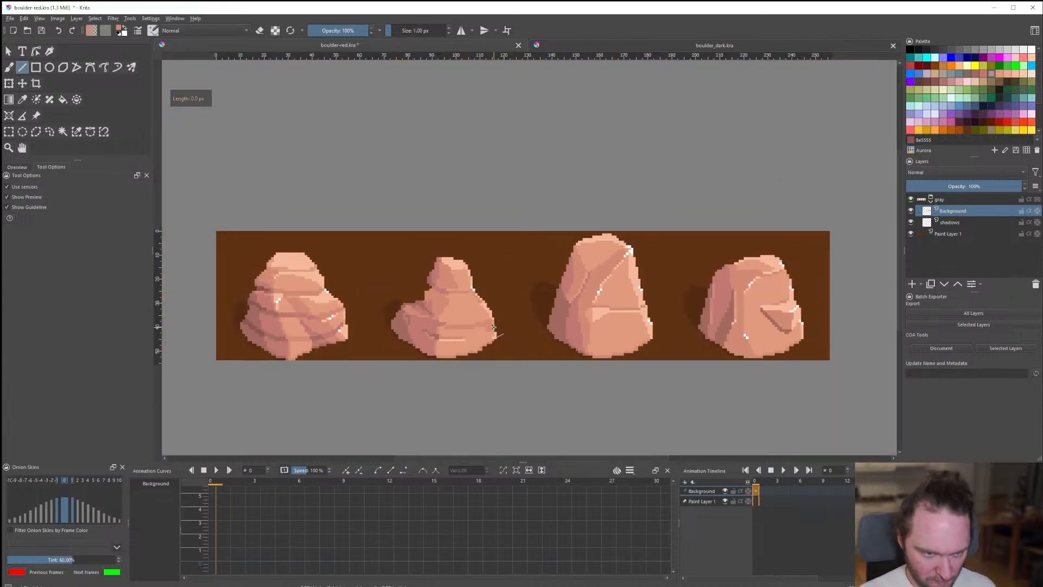
{"action": "scroll", "coordinate": [493, 327], "scroll_direction": "up", "scroll_amount": 10}
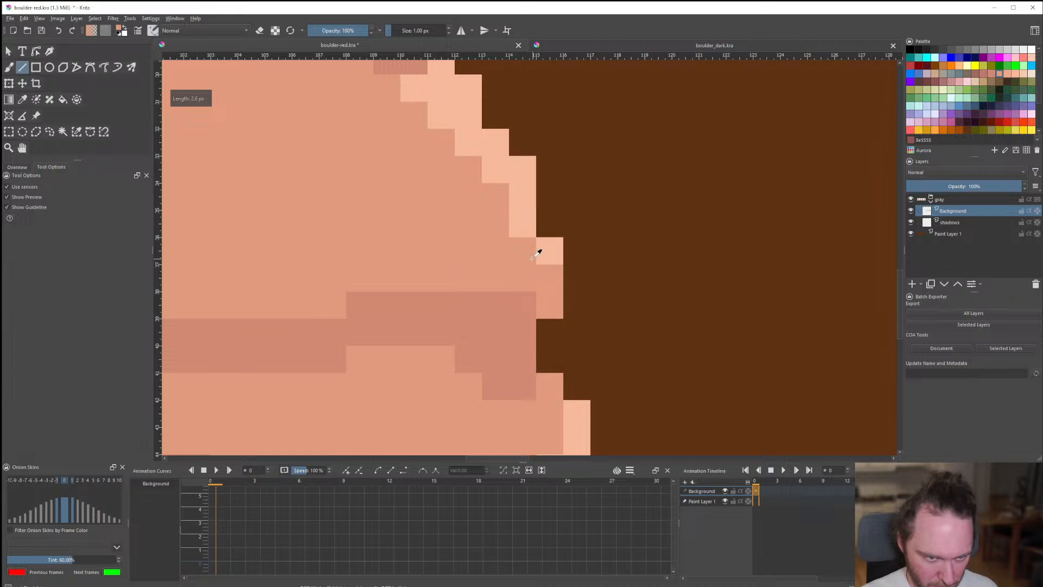
Sample the light highlight colour and draw a one-pixel highlight line along the waist crease's upper edge, from the right side to the rosy left face.
{"action": "scroll", "coordinate": [495, 277], "scroll_direction": "down", "scroll_amount": 10}
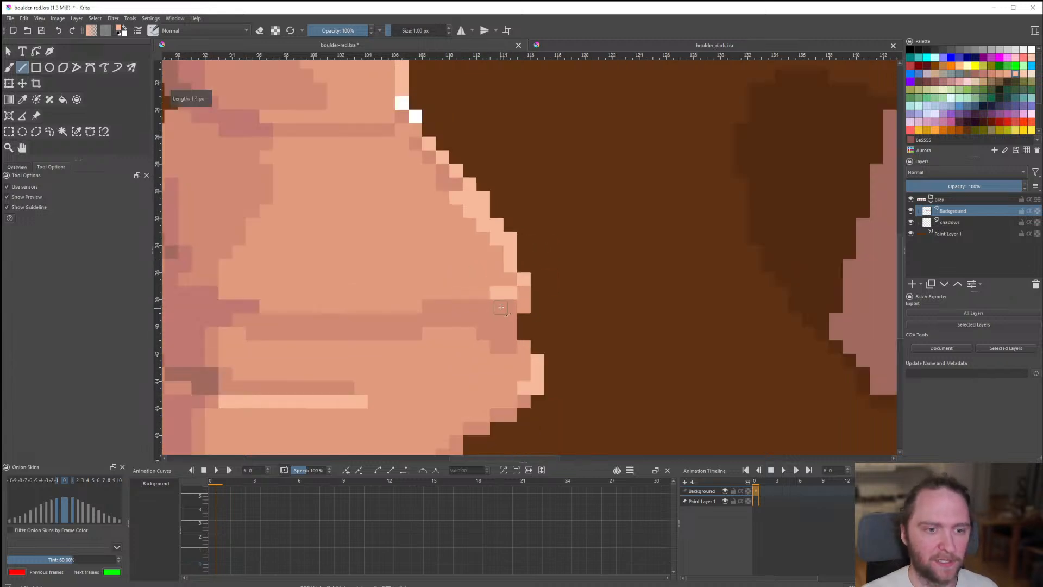
{"action": "scroll", "coordinate": [509, 323], "scroll_direction": "up", "scroll_amount": 10}
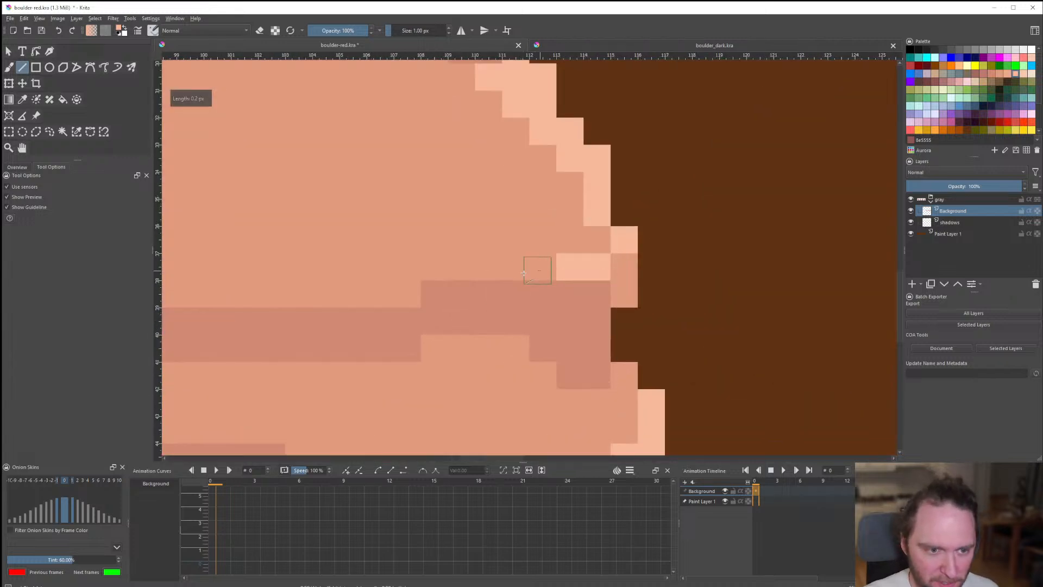
{"action": "left_click_drag", "start_coordinate": [538, 268], "coordinate": [431, 273]}
{"action": "scroll", "coordinate": [380, 309], "scroll_direction": "down", "scroll_amount": 7}
{"action": "scroll", "coordinate": [411, 316], "scroll_direction": "down", "scroll_amount": 3}
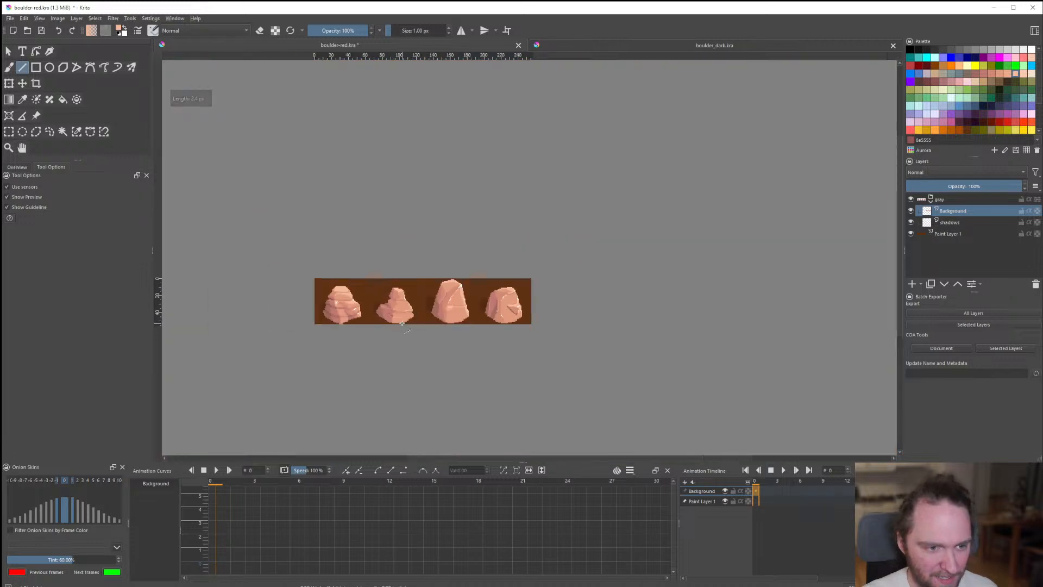
{"action": "scroll", "coordinate": [411, 315], "scroll_direction": "up", "scroll_amount": 10}
{"action": "left_click_drag", "start_coordinate": [607, 275], "coordinate": [393, 274]}
Inspect the second boulder's new highlight line and compare its detail with the first boulder and the whole row.
{"action": "scroll", "coordinate": [413, 294], "scroll_direction": "down", "scroll_amount": 10}
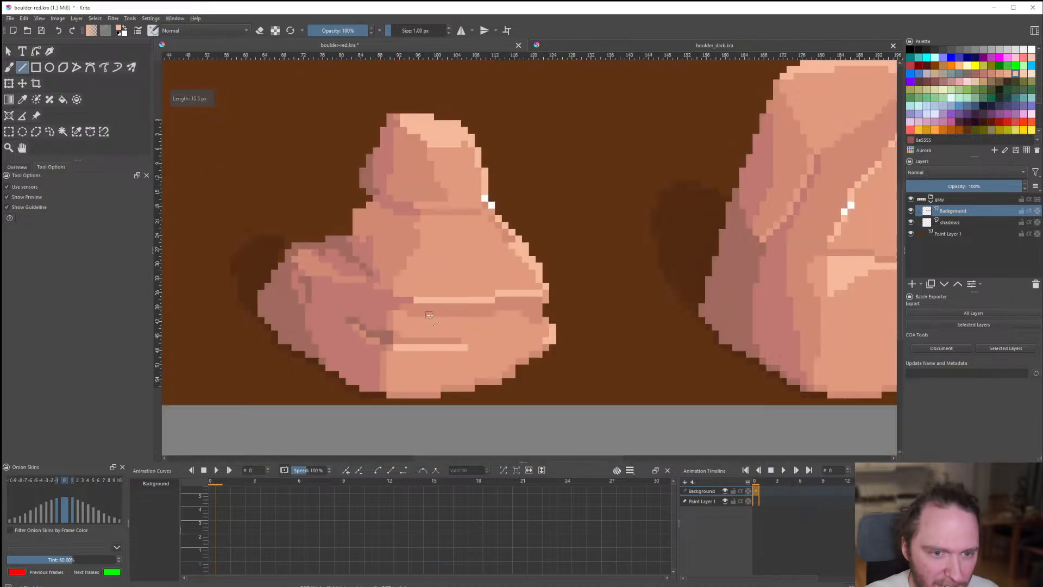
{"action": "scroll", "coordinate": [450, 313], "scroll_direction": "up", "scroll_amount": 4}
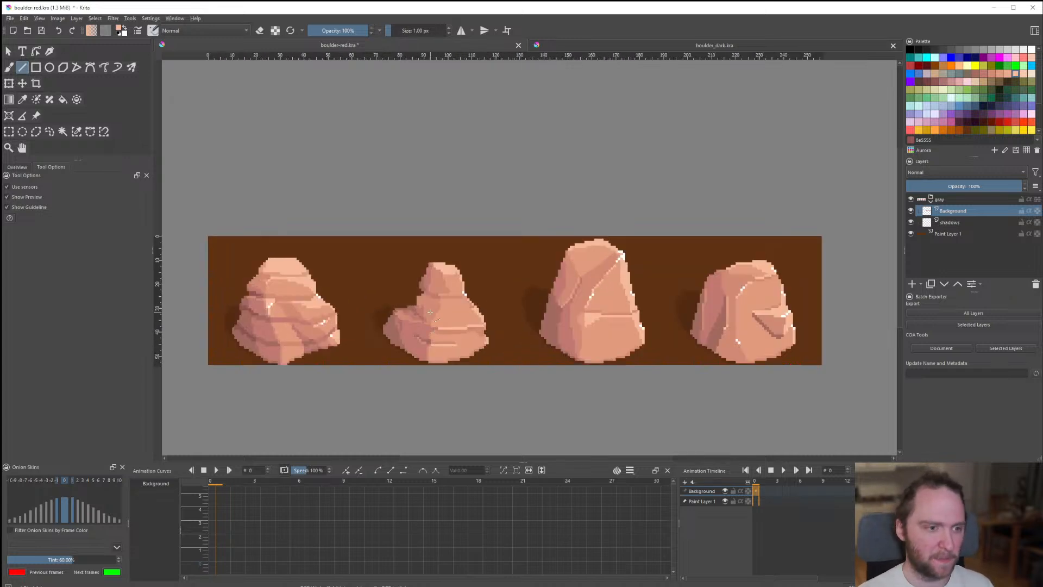
{"action": "scroll", "coordinate": [516, 339], "scroll_direction": "up", "scroll_amount": 2}
{"action": "scroll", "coordinate": [513, 342], "scroll_direction": "down", "scroll_amount": 4}
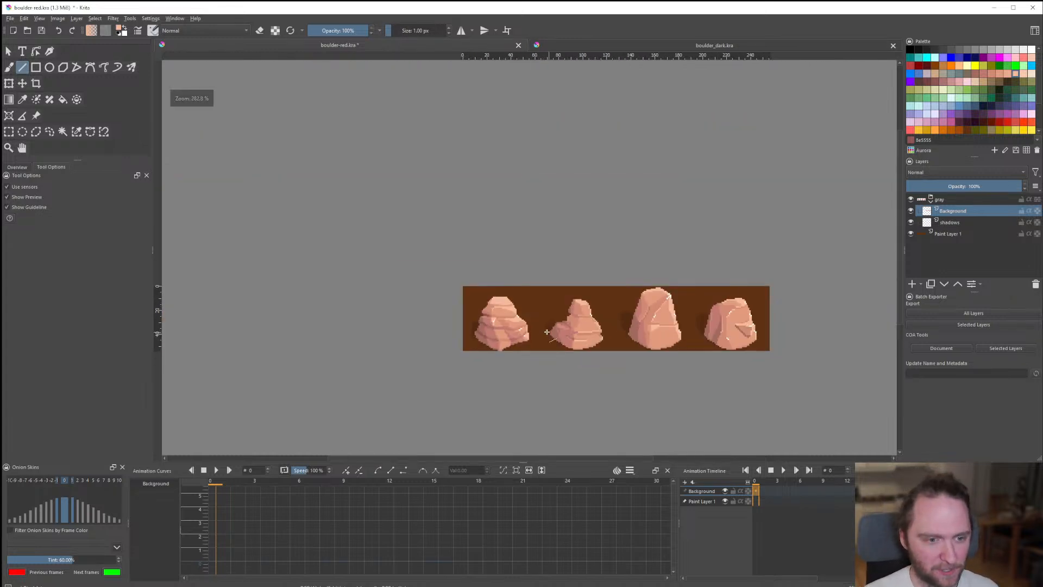
{"action": "scroll", "coordinate": [511, 350], "scroll_direction": "up", "scroll_amount": 6}
{"action": "scroll", "coordinate": [508, 357], "scroll_direction": "up", "scroll_amount": 1}
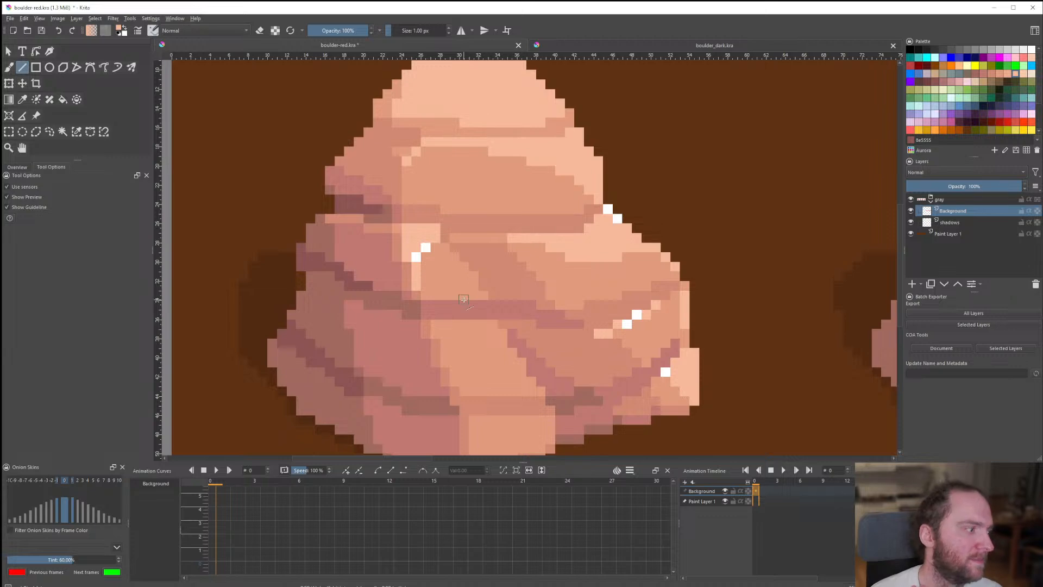
{"action": "scroll", "coordinate": [434, 312], "scroll_direction": "down", "scroll_amount": 6}
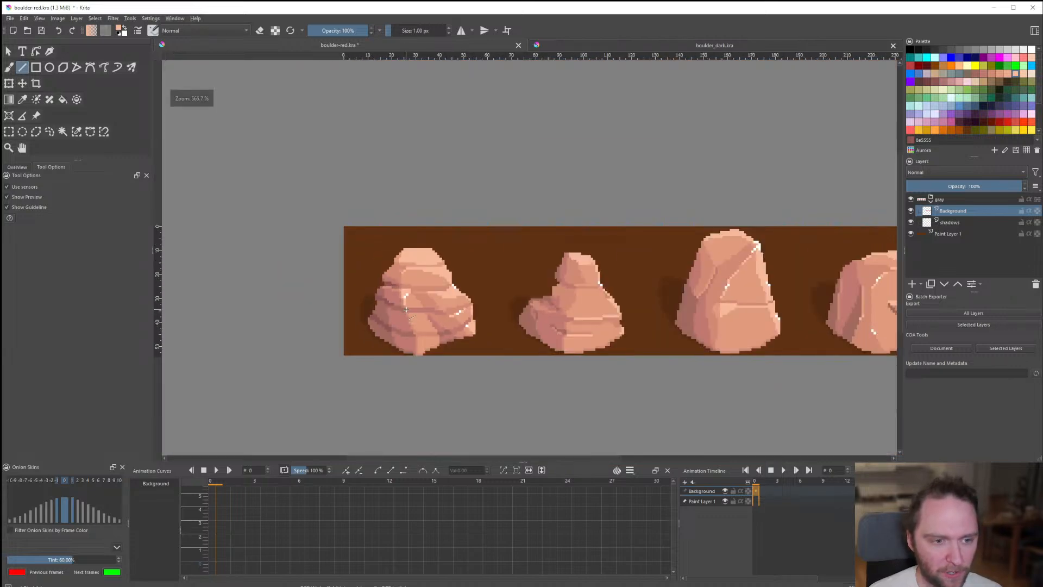
{"action": "scroll", "coordinate": [441, 337], "scroll_direction": "up", "scroll_amount": 5}
{"action": "scroll", "coordinate": [444, 345], "scroll_direction": "down", "scroll_amount": 6}
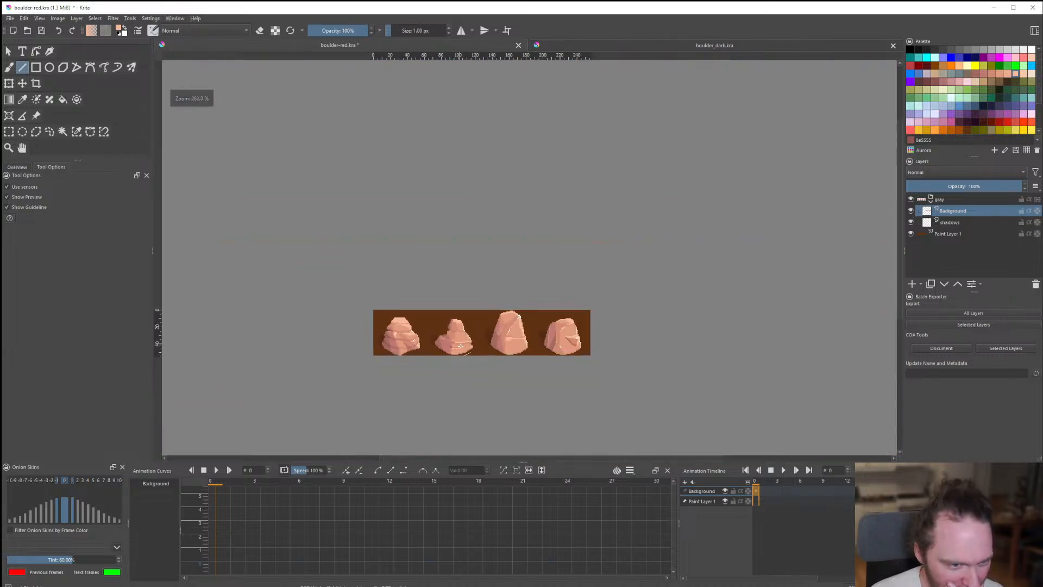
{"action": "scroll", "coordinate": [444, 337], "scroll_direction": "up", "scroll_amount": 3}
{"action": "scroll", "coordinate": [443, 321], "scroll_direction": "down", "scroll_amount": 2}
{"action": "scroll", "coordinate": [443, 311], "scroll_direction": "up", "scroll_amount": 3}
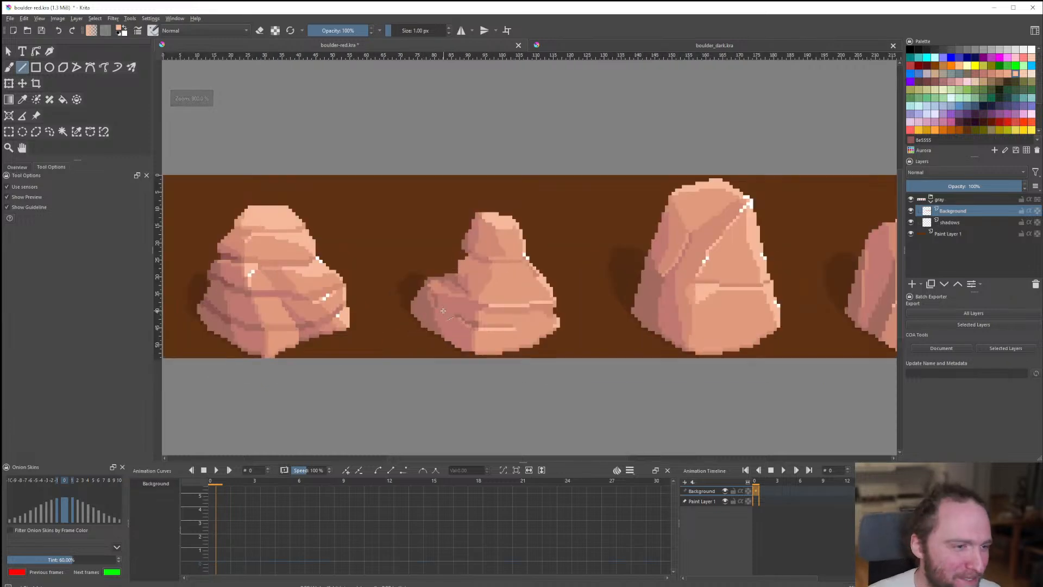
{"action": "scroll", "coordinate": [443, 311], "scroll_direction": "up", "scroll_amount": 4}
{"action": "scroll", "coordinate": [454, 301], "scroll_direction": "down", "scroll_amount": 7}
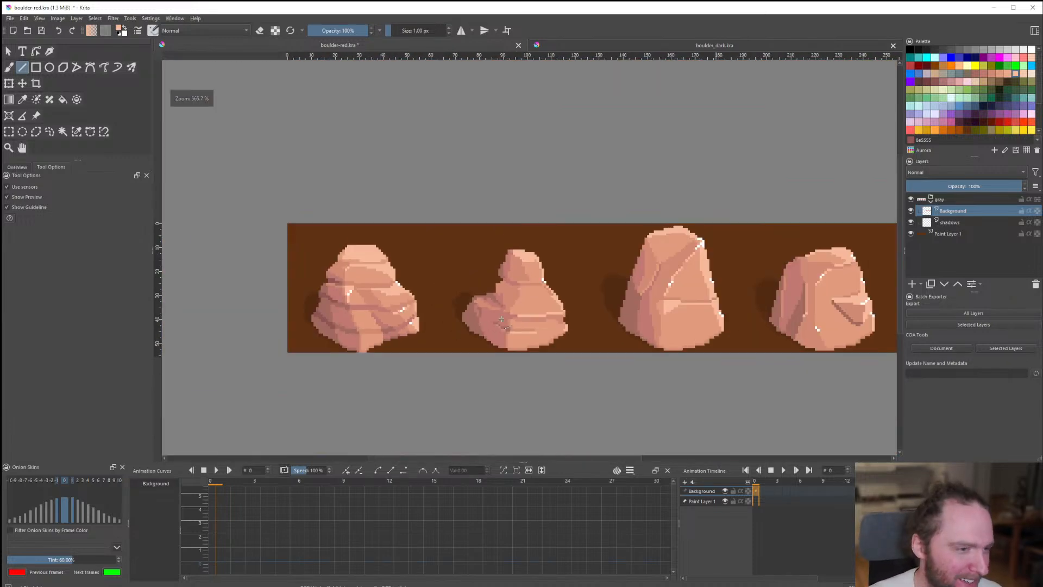
Examine the second boulder's left-side shading and horizontal creases up close and against the full boulder row.
{"action": "scroll", "coordinate": [504, 312], "scroll_direction": "up", "scroll_amount": 3}
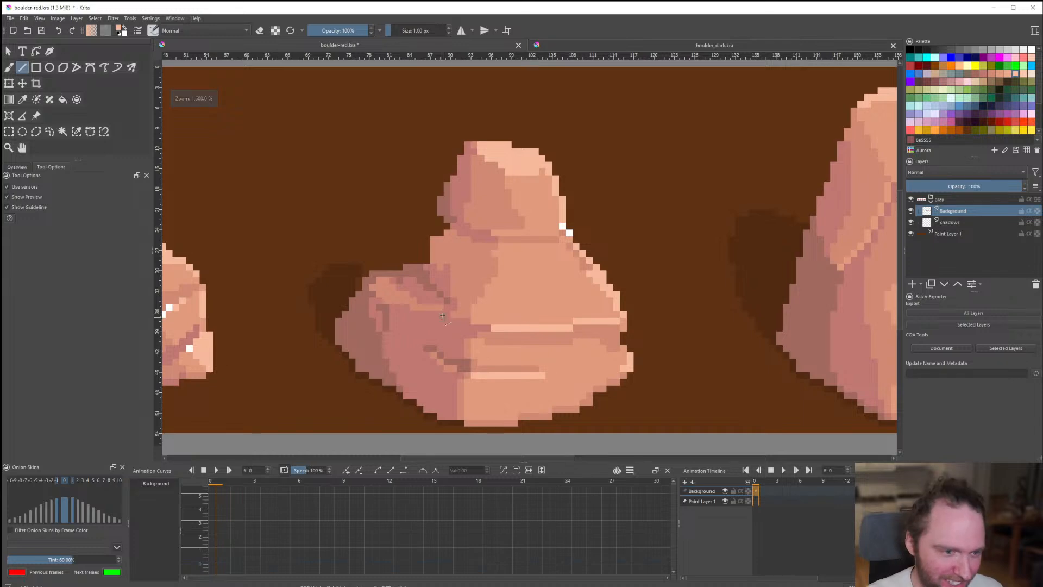
{"action": "scroll", "coordinate": [443, 317], "scroll_direction": "down", "scroll_amount": 4}
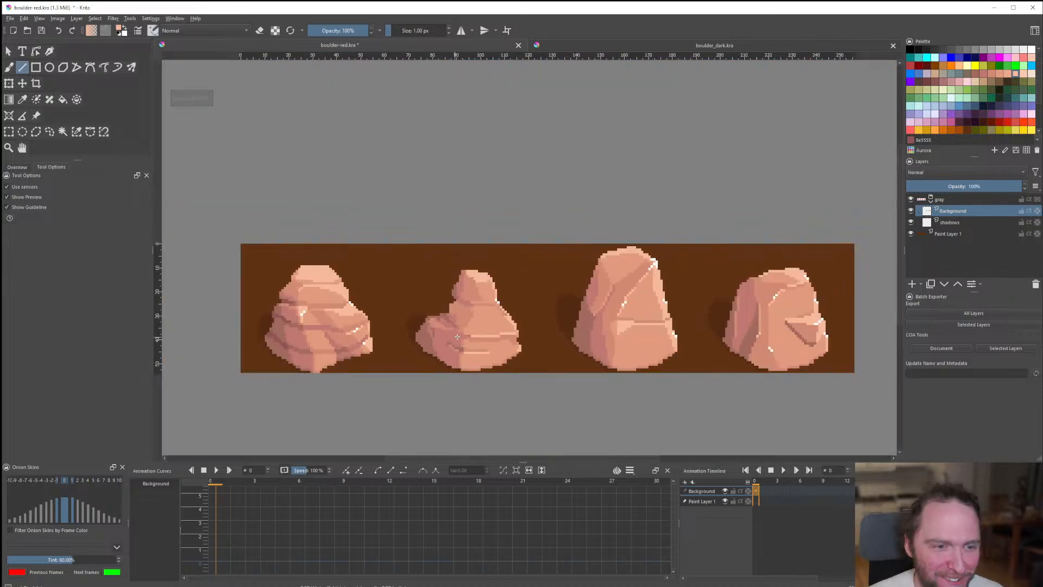
{"action": "scroll", "coordinate": [464, 330], "scroll_direction": "up", "scroll_amount": 2}
{"action": "scroll", "coordinate": [464, 330], "scroll_direction": "down", "scroll_amount": 2}
{"action": "scroll", "coordinate": [306, 326], "scroll_direction": "up", "scroll_amount": 6}
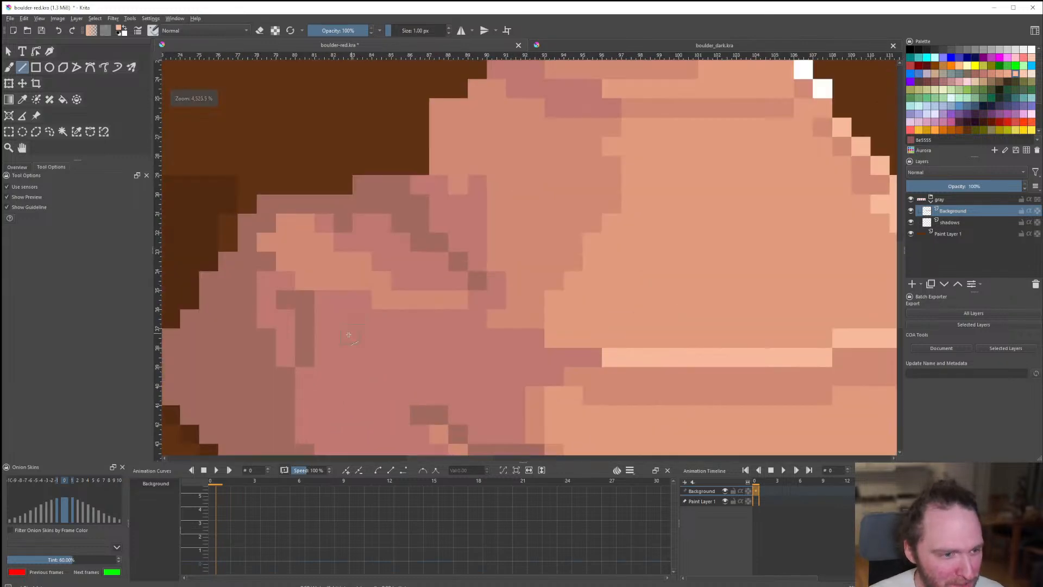
{"action": "scroll", "coordinate": [305, 326], "scroll_direction": "down", "scroll_amount": 7}
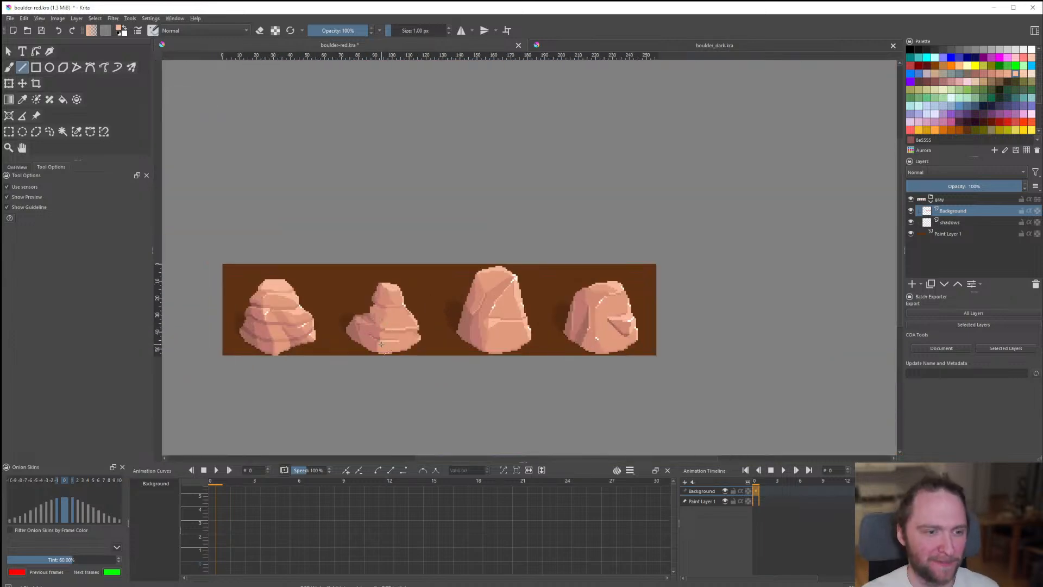
{"action": "scroll", "coordinate": [381, 344], "scroll_direction": "up", "scroll_amount": 1}
{"action": "scroll", "coordinate": [381, 344], "scroll_direction": "down", "scroll_amount": 1}
{"action": "scroll", "coordinate": [424, 331], "scroll_direction": "up", "scroll_amount": 4}
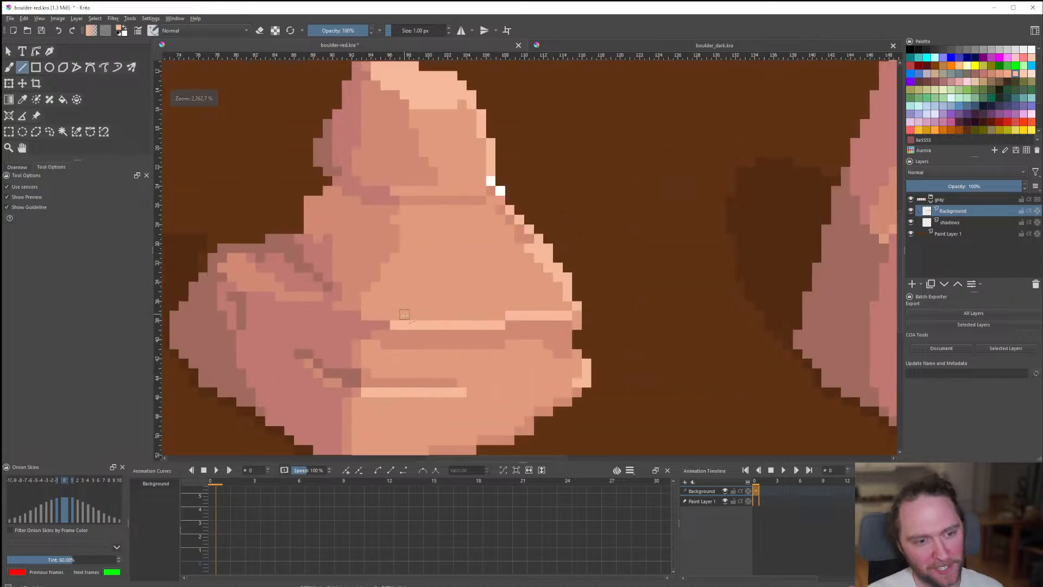
{"action": "scroll", "coordinate": [436, 330], "scroll_direction": "down", "scroll_amount": 4}
{"action": "scroll", "coordinate": [436, 330], "scroll_direction": "down", "scroll_amount": 1}
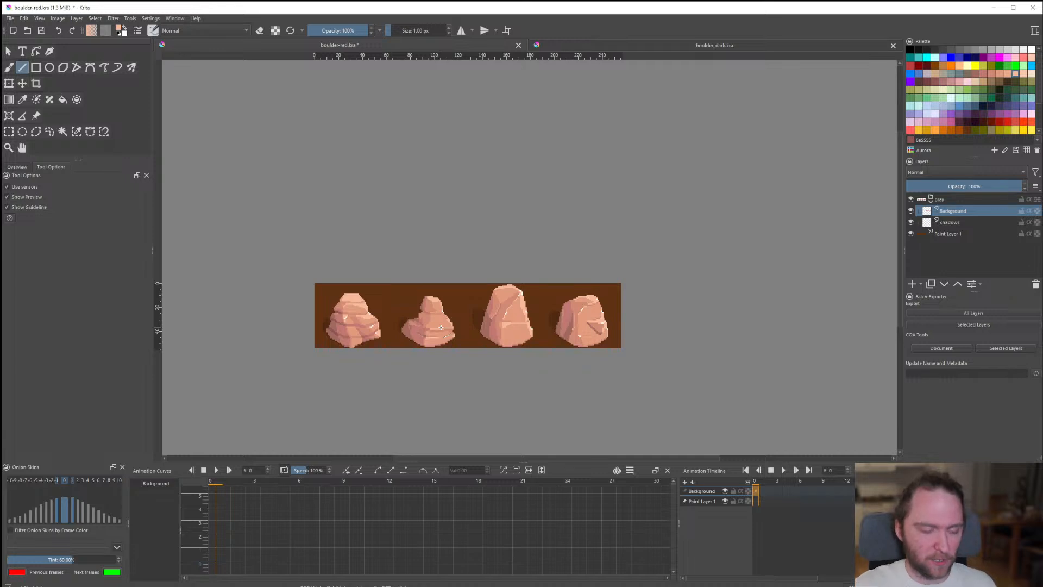
{"action": "scroll", "coordinate": [442, 327], "scroll_direction": "up", "scroll_amount": 5}
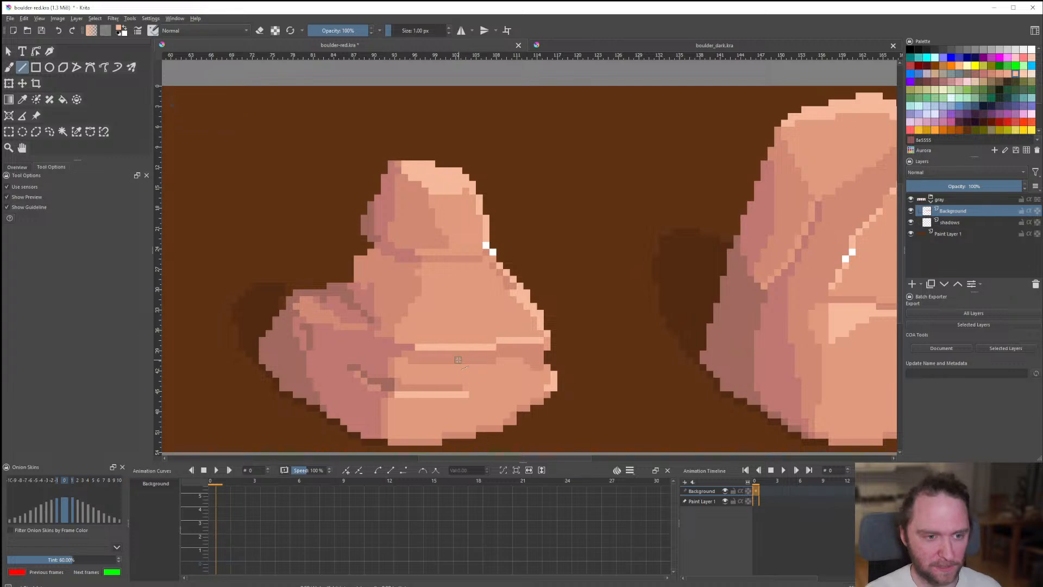
{"action": "scroll", "coordinate": [458, 360], "scroll_direction": "down", "scroll_amount": 5}
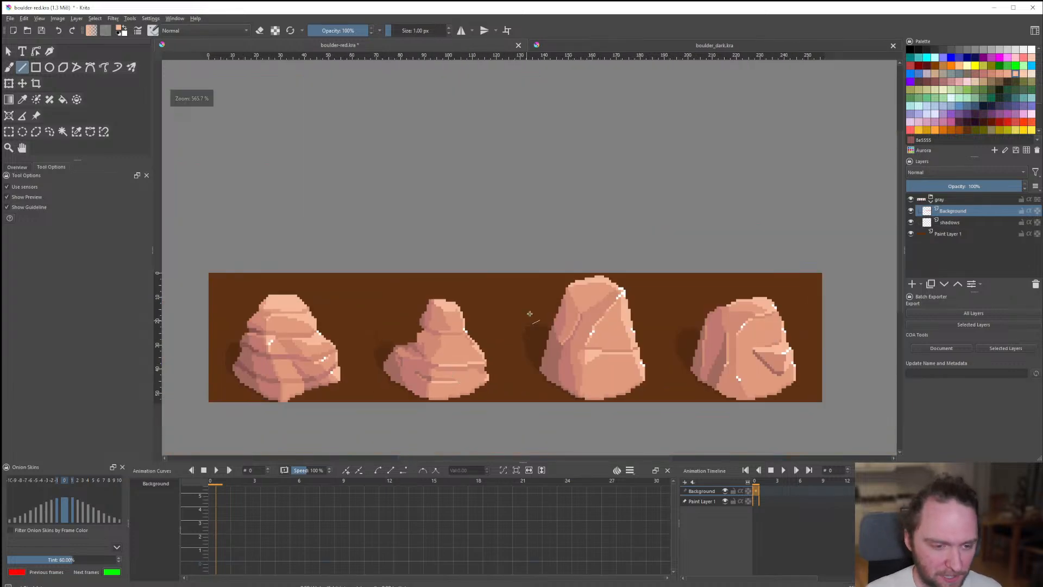
Thicken the right end of the second boulder's waist highlight line with light salmon where it meets the edge highlight.
{"action": "scroll", "coordinate": [499, 334], "scroll_direction": "up", "scroll_amount": 3}
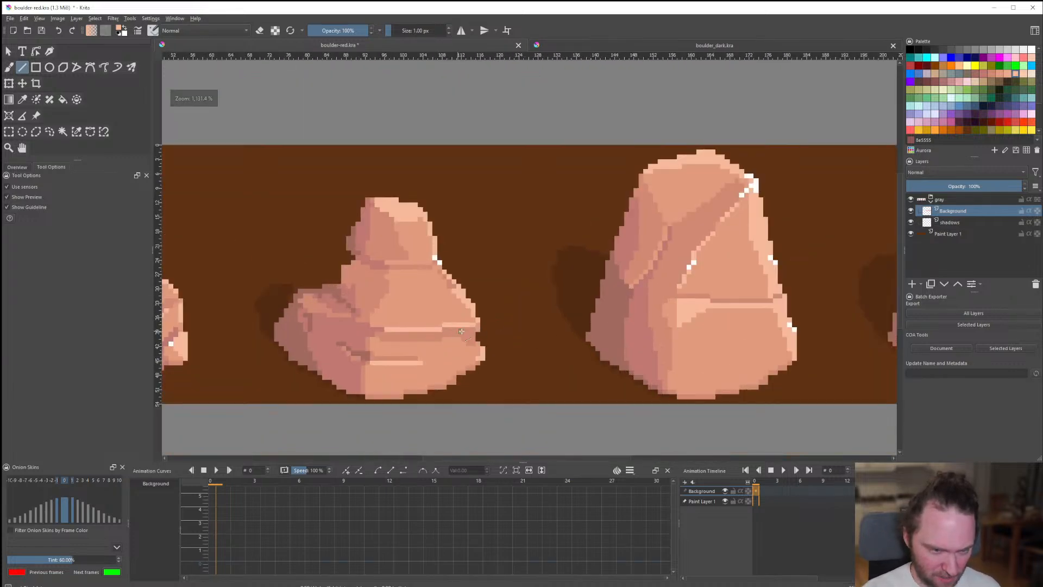
{"action": "scroll", "coordinate": [461, 331], "scroll_direction": "down", "scroll_amount": 3}
{"action": "scroll", "coordinate": [505, 323], "scroll_direction": "up", "scroll_amount": 7}
{"action": "left_click_drag", "start_coordinate": [507, 294], "coordinate": [508, 294]}
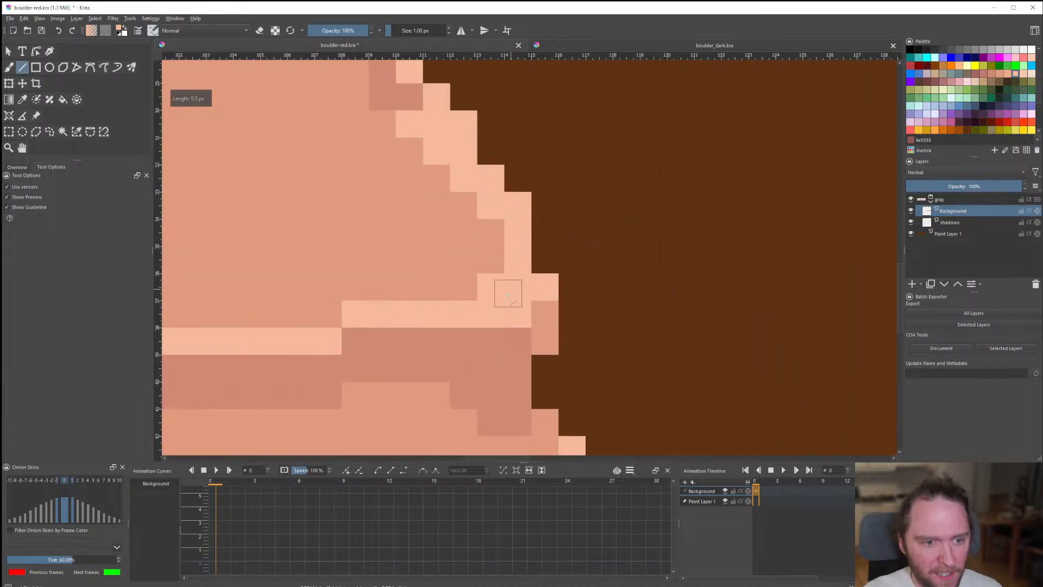
{"action": "scroll", "coordinate": [508, 296], "scroll_direction": "down", "scroll_amount": 6}
{"action": "scroll", "coordinate": [508, 333], "scroll_direction": "up", "scroll_amount": 5}
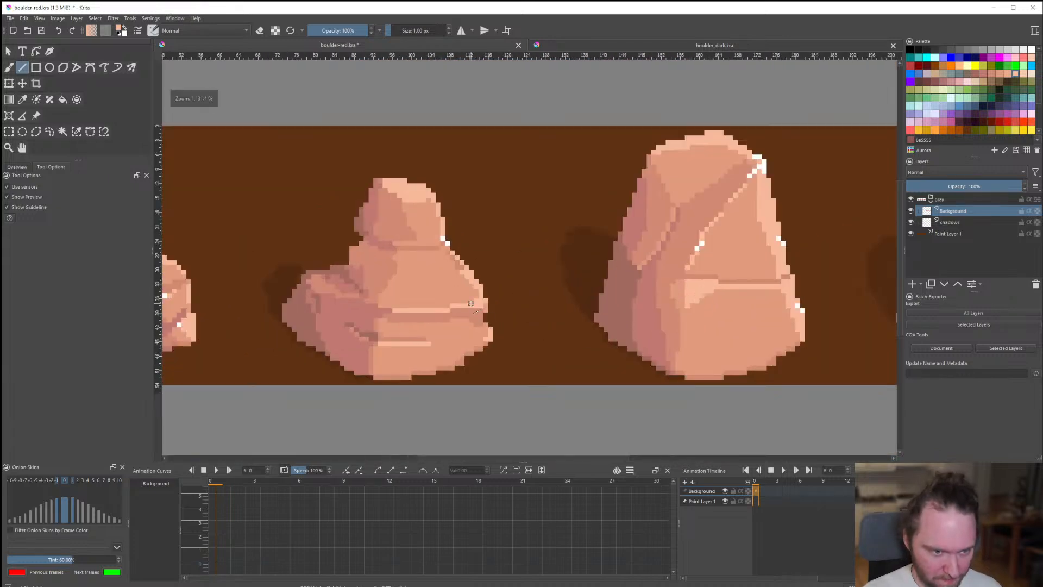
{"action": "scroll", "coordinate": [435, 255], "scroll_direction": "down", "scroll_amount": 7}
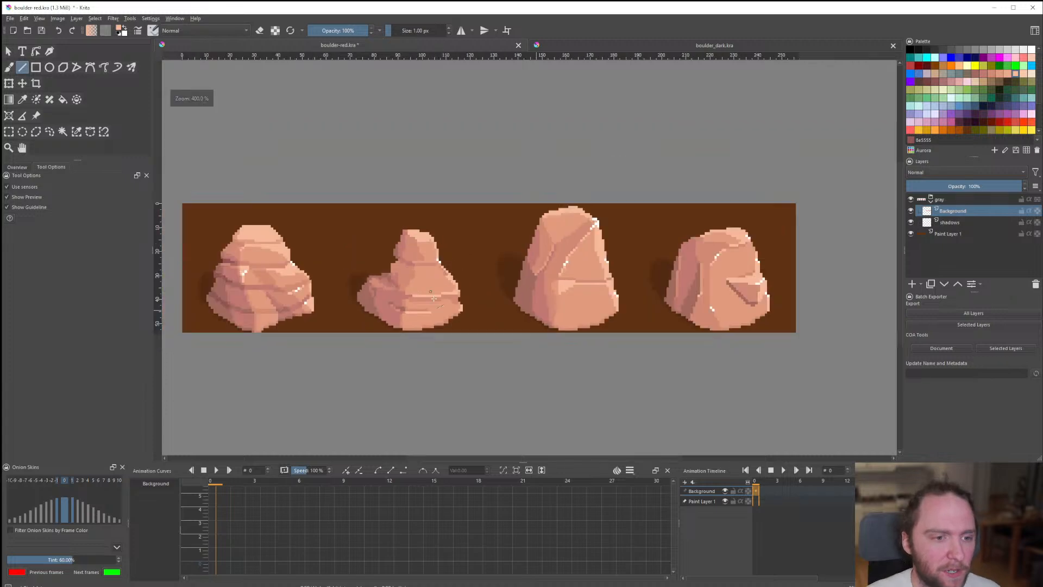
{"action": "scroll", "coordinate": [429, 340], "scroll_direction": "up", "scroll_amount": 3}
{"action": "scroll", "coordinate": [429, 340], "scroll_direction": "down", "scroll_amount": 3}
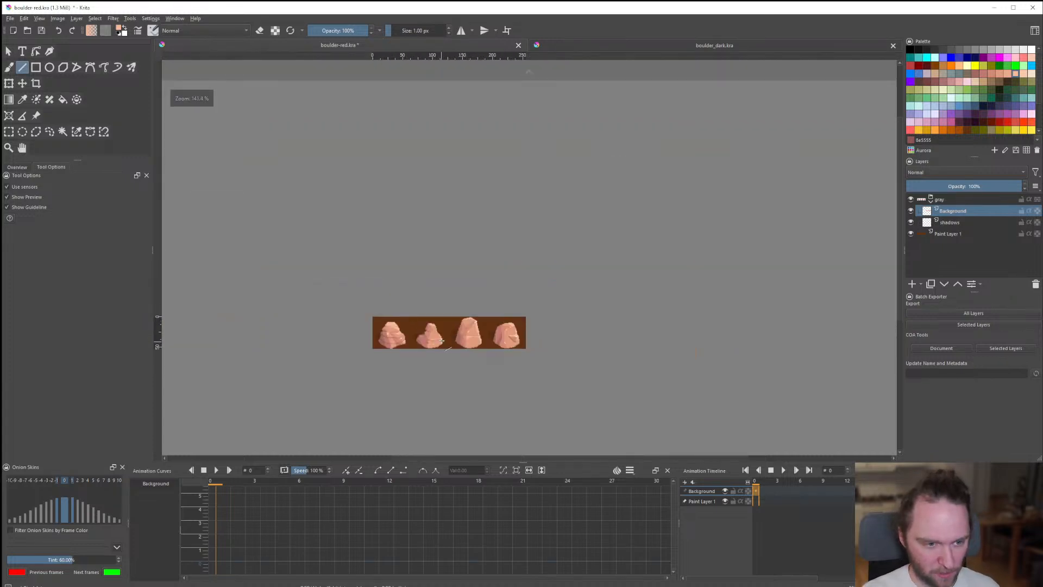
Recolour the stray darker pixels along the second boulder's right edge below the neck to match the surrounding salmon.
{"action": "scroll", "coordinate": [433, 338], "scroll_direction": "up", "scroll_amount": 3}
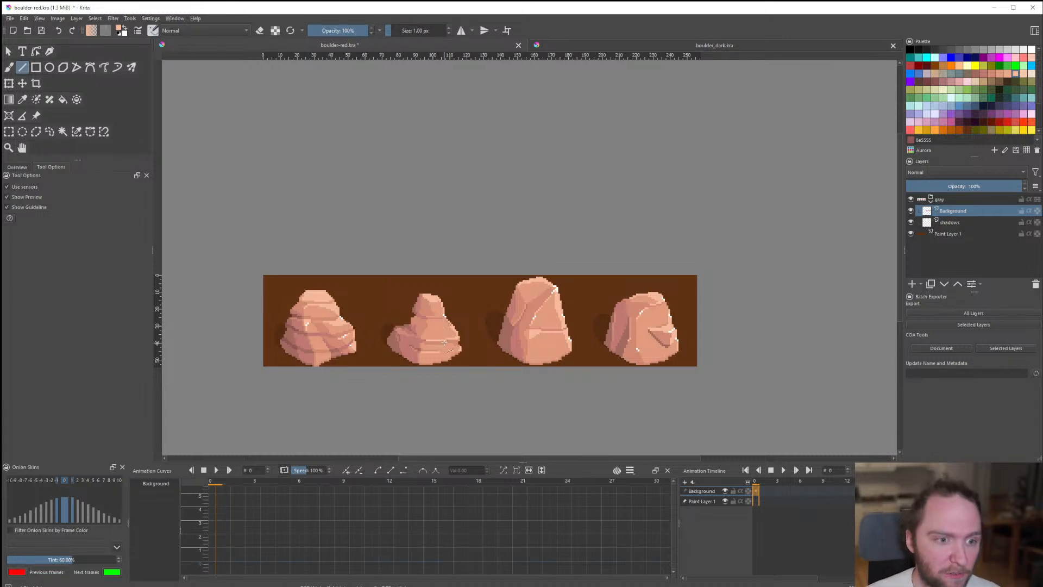
{"action": "scroll", "coordinate": [444, 342], "scroll_direction": "up", "scroll_amount": 5}
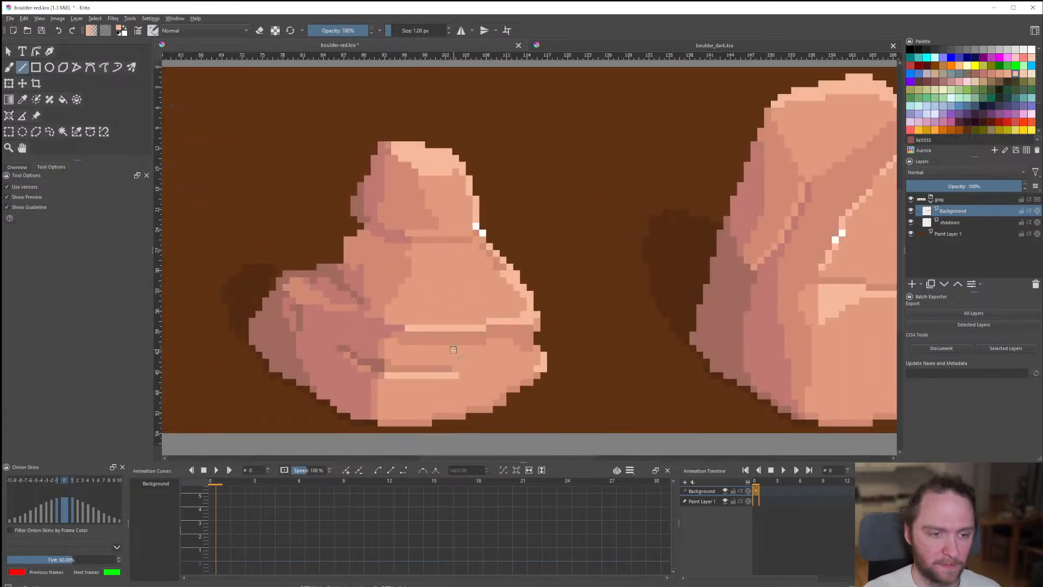
{"action": "scroll", "coordinate": [500, 292], "scroll_direction": "up", "scroll_amount": 3}
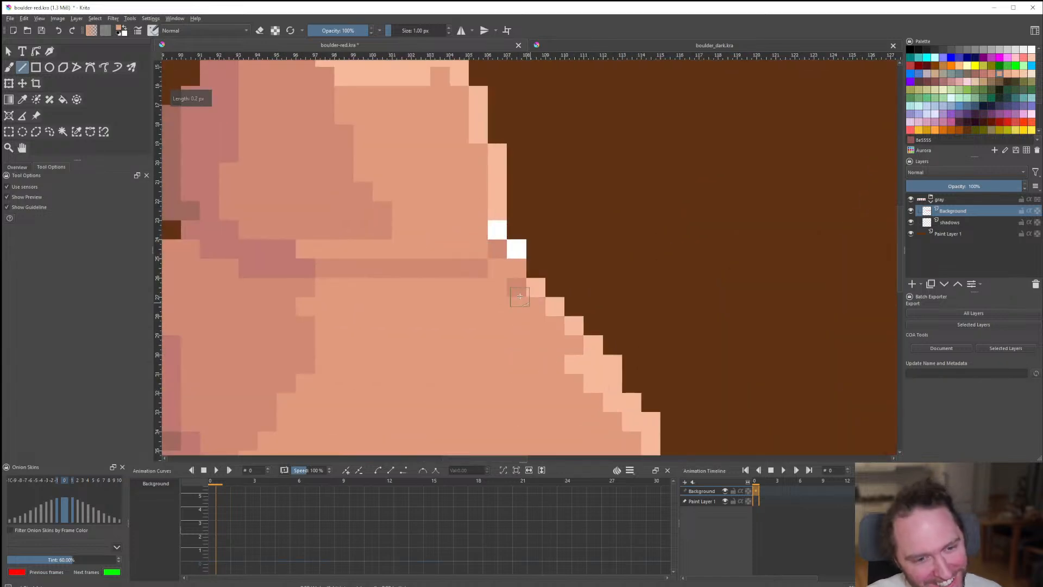
{"action": "scroll", "coordinate": [516, 357], "scroll_direction": "down", "scroll_amount": 8}
{"action": "scroll", "coordinate": [504, 336], "scroll_direction": "up", "scroll_amount": 8}
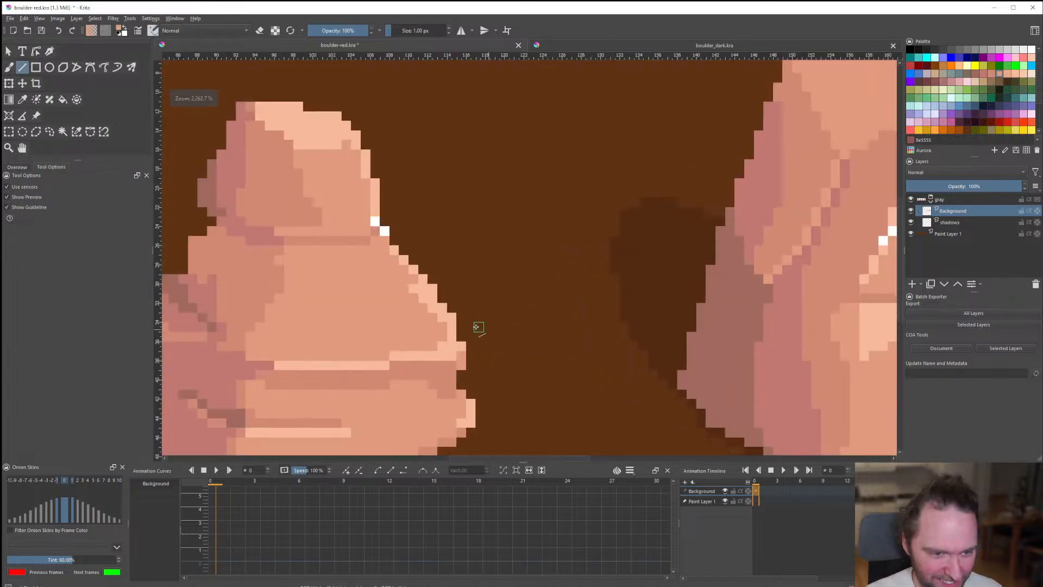
{"action": "scroll", "coordinate": [353, 175], "scroll_direction": "down", "scroll_amount": 9}
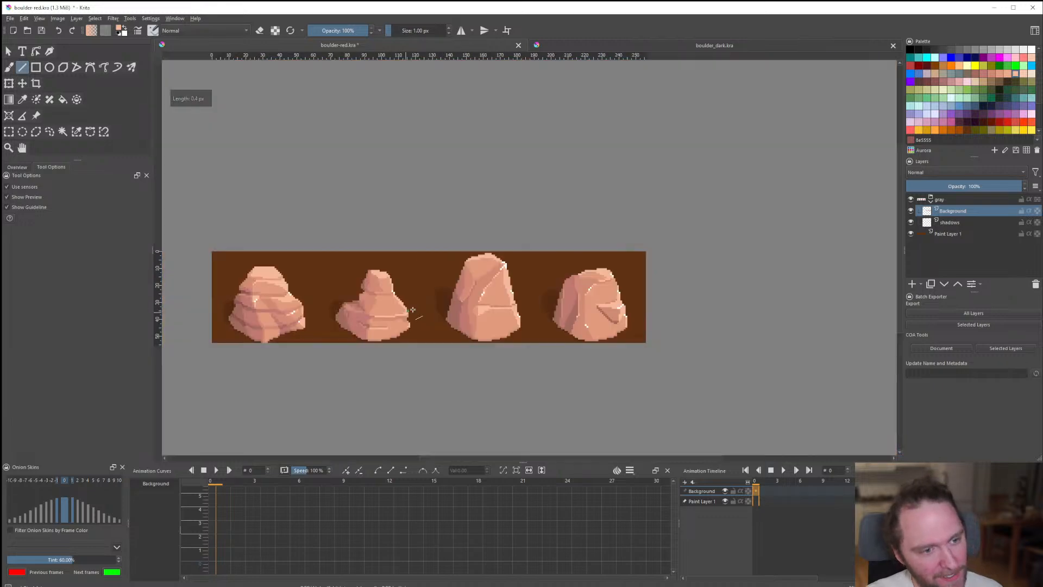
Sample white and place two diagonal white pixels at the step in the second boulder's waist highlight line.
{"action": "scroll", "coordinate": [402, 269], "scroll_direction": "up", "scroll_amount": 9}
{"action": "scroll", "coordinate": [367, 278], "scroll_direction": "down", "scroll_amount": 5}
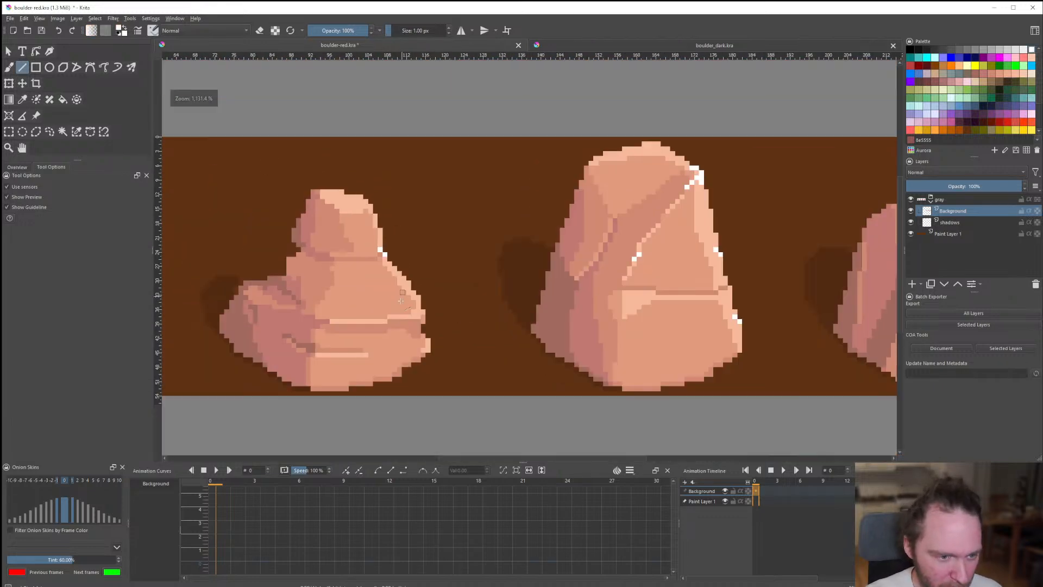
{"action": "scroll", "coordinate": [363, 293], "scroll_direction": "up", "scroll_amount": 5}
{"action": "scroll", "coordinate": [440, 347], "scroll_direction": "down", "scroll_amount": 9}
{"action": "scroll", "coordinate": [440, 346], "scroll_direction": "up", "scroll_amount": 2}
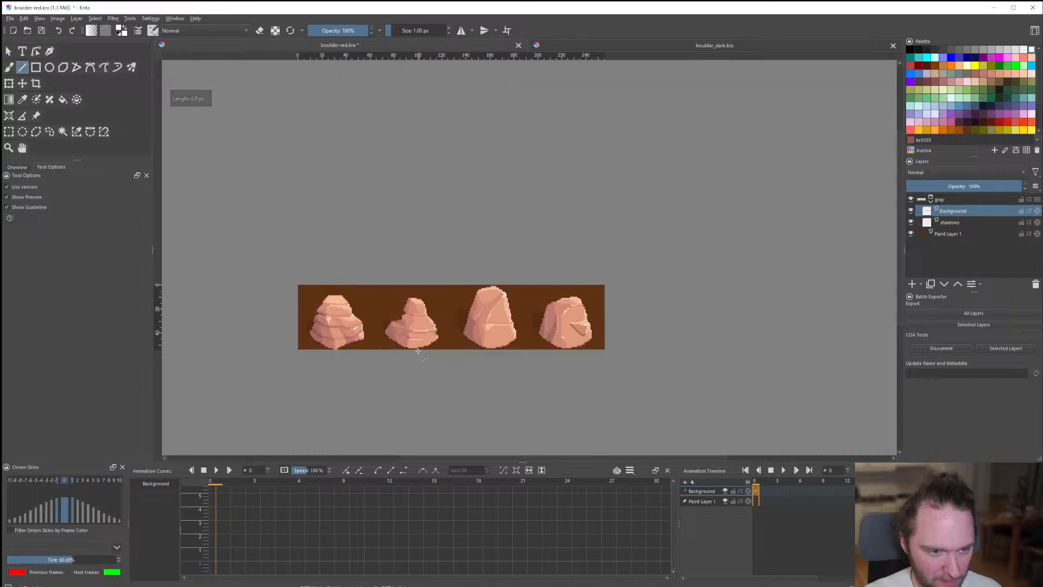
Sample light salmon and recolour the two white pixels on the right edge of the second boulder's neck.
{"action": "scroll", "coordinate": [360, 318], "scroll_direction": "up", "scroll_amount": 6}
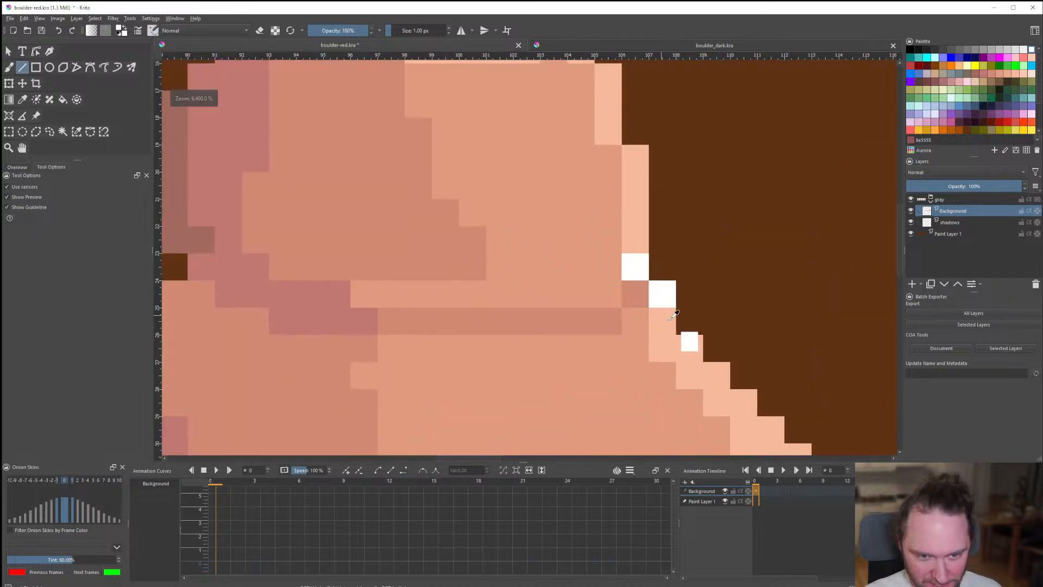
{"action": "scroll", "coordinate": [534, 308], "scroll_direction": "down", "scroll_amount": 4}
{"action": "scroll", "coordinate": [534, 309], "scroll_direction": "down", "scroll_amount": 3}
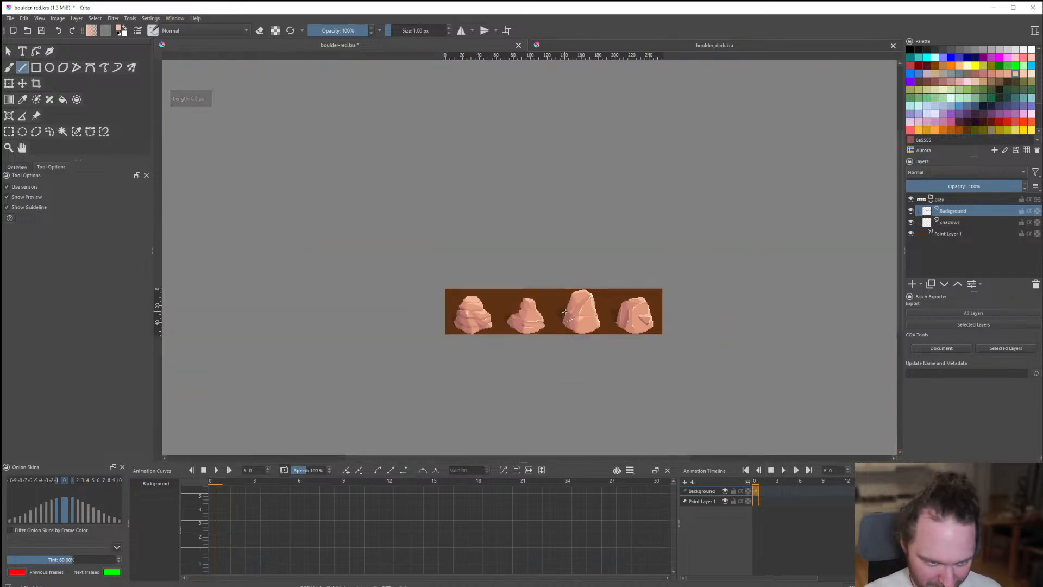
{"action": "scroll", "coordinate": [564, 311], "scroll_direction": "up", "scroll_amount": 2}
{"action": "scroll", "coordinate": [487, 330], "scroll_direction": "down", "scroll_amount": 2}
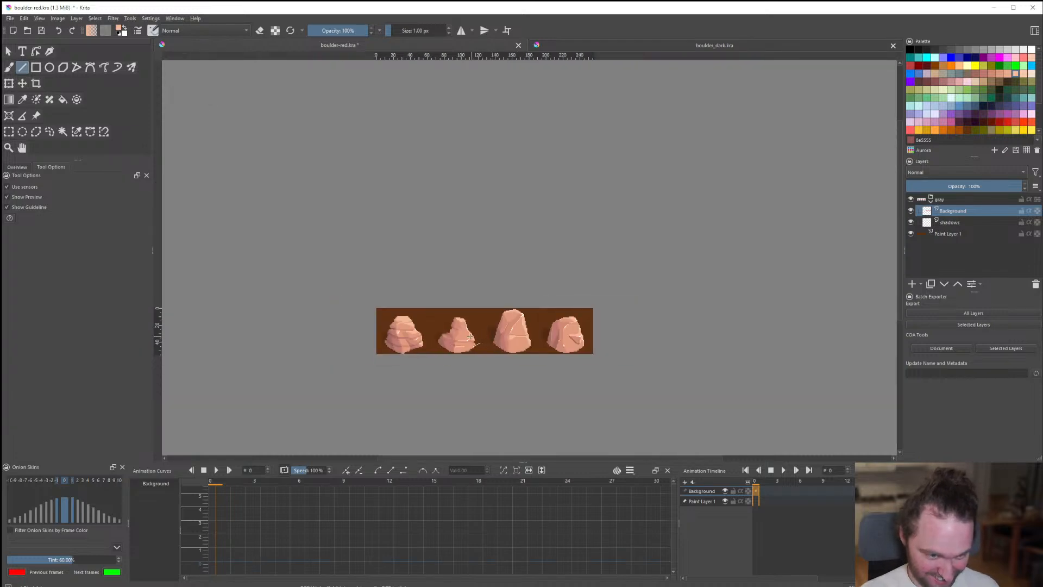
Draw a four-pixel light salmon highlight along the upper edge of the second boulder's neck crease, at its right end.
{"action": "scroll", "coordinate": [471, 337], "scroll_direction": "up", "scroll_amount": 9}
{"action": "left_click_drag", "start_coordinate": [521, 273], "coordinate": [429, 275]}
{"action": "scroll", "coordinate": [498, 278], "scroll_direction": "down", "scroll_amount": 6}
{"action": "scroll", "coordinate": [513, 318], "scroll_direction": "up", "scroll_amount": 5}
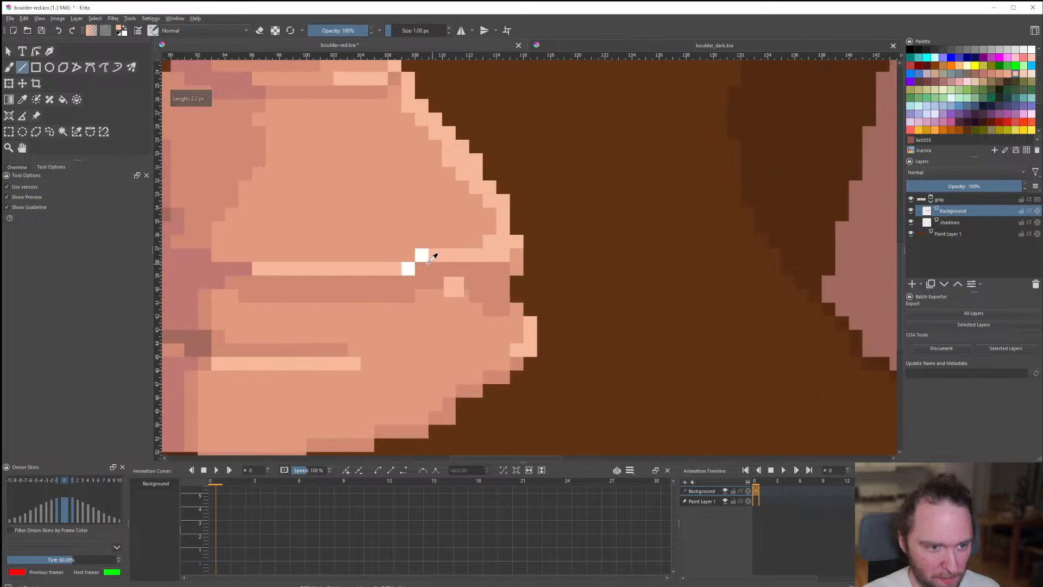
Sample white from the waist line and draw a two-pixel diagonal white sparkle at the right end of the neck crease highlight.
{"action": "left_click", "coordinate": [422, 255], "text": "ctrl"}
{"action": "scroll", "coordinate": [428, 277], "scroll_direction": "down", "scroll_amount": 4}
{"action": "scroll", "coordinate": [415, 215], "scroll_direction": "up", "scroll_amount": 5}
{"action": "scroll", "coordinate": [434, 278], "scroll_direction": "up", "scroll_amount": 1}
{"action": "left_click_drag", "start_coordinate": [419, 353], "coordinate": [432, 336]}
Compare the second boulder's white sparkles with the highlights on the other boulders across the row.
{"action": "scroll", "coordinate": [448, 327], "scroll_direction": "down", "scroll_amount": 8}
{"action": "scroll", "coordinate": [457, 323], "scroll_direction": "down", "scroll_amount": 3}
{"action": "scroll", "coordinate": [466, 335], "scroll_direction": "up", "scroll_amount": 2}
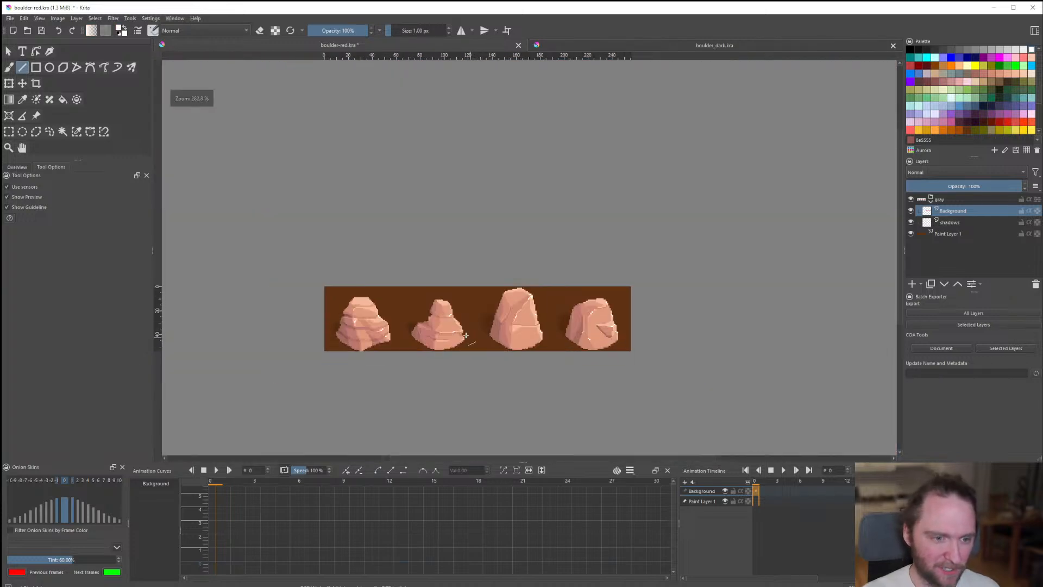
{"action": "scroll", "coordinate": [418, 323], "scroll_direction": "up", "scroll_amount": 4}
{"action": "scroll", "coordinate": [481, 293], "scroll_direction": "down", "scroll_amount": 8}
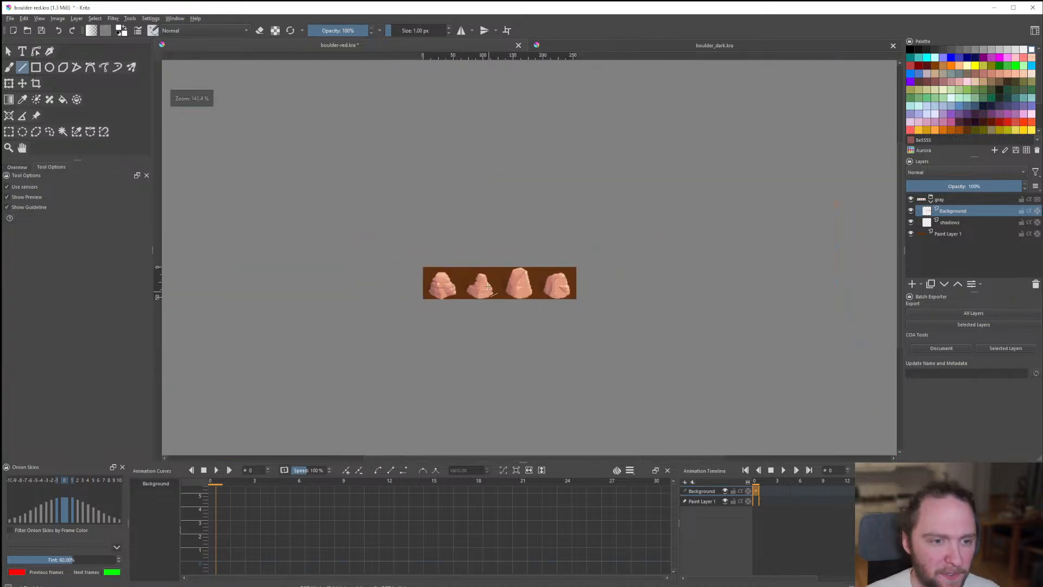
{"action": "scroll", "coordinate": [477, 273], "scroll_direction": "up", "scroll_amount": 3}
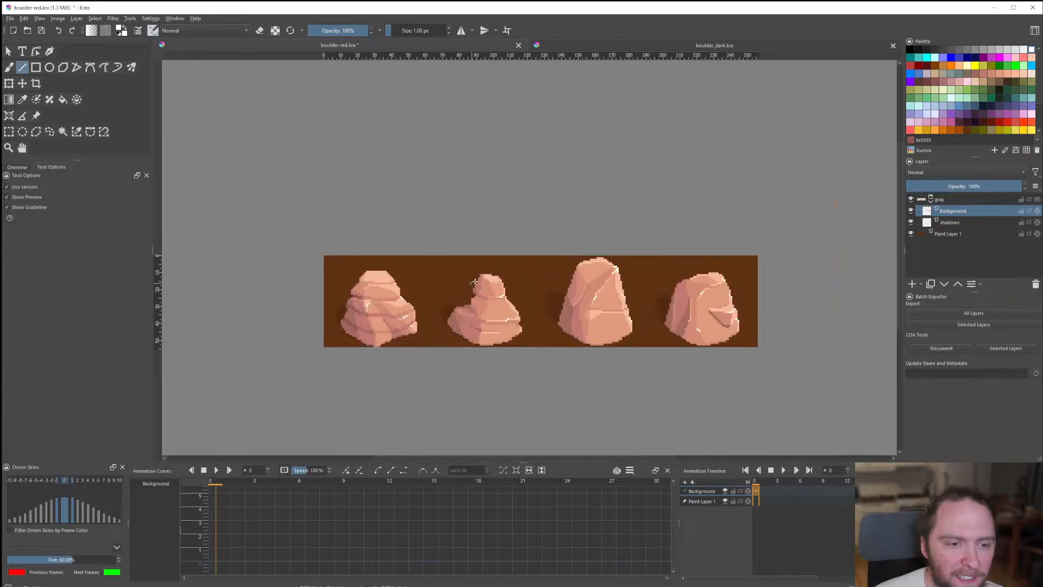
{"action": "scroll", "coordinate": [474, 282], "scroll_direction": "down", "scroll_amount": 2}
{"action": "scroll", "coordinate": [498, 280], "scroll_direction": "up", "scroll_amount": 3}
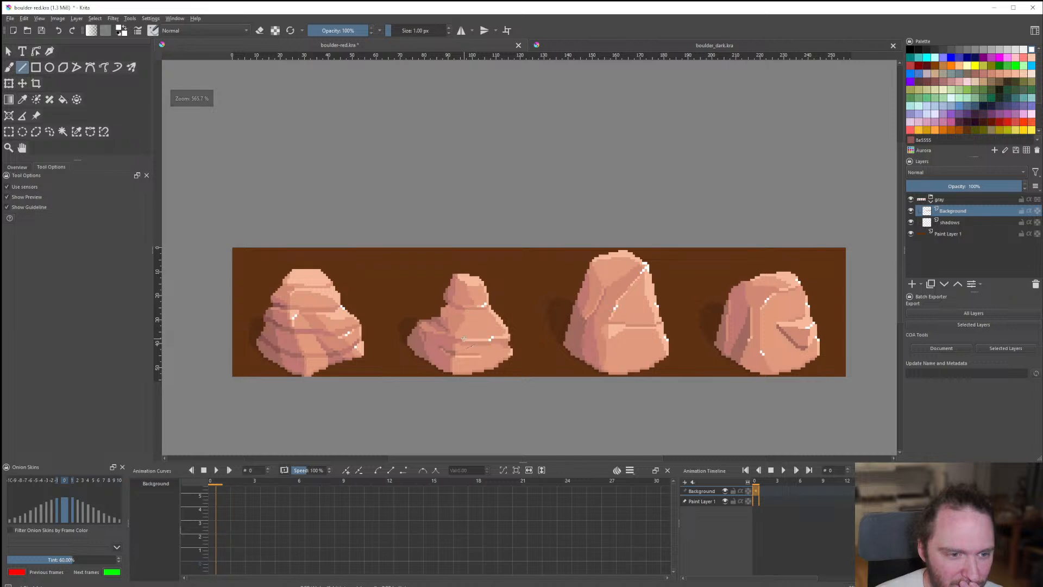
{"action": "scroll", "coordinate": [463, 339], "scroll_direction": "down", "scroll_amount": 2}
Sample the shadow mauve and paint over the pink column along the outer edge of the second boulder's left bulge.
{"action": "scroll", "coordinate": [424, 334], "scroll_direction": "up", "scroll_amount": 9}
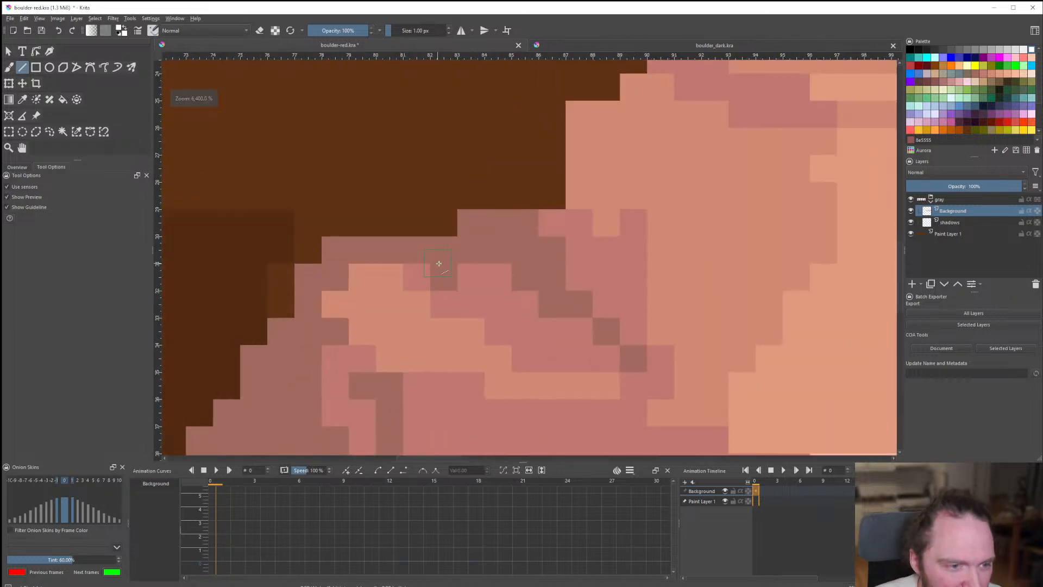
{"action": "scroll", "coordinate": [388, 331], "scroll_direction": "down", "scroll_amount": 7}
{"action": "scroll", "coordinate": [387, 330], "scroll_direction": "up", "scroll_amount": 7}
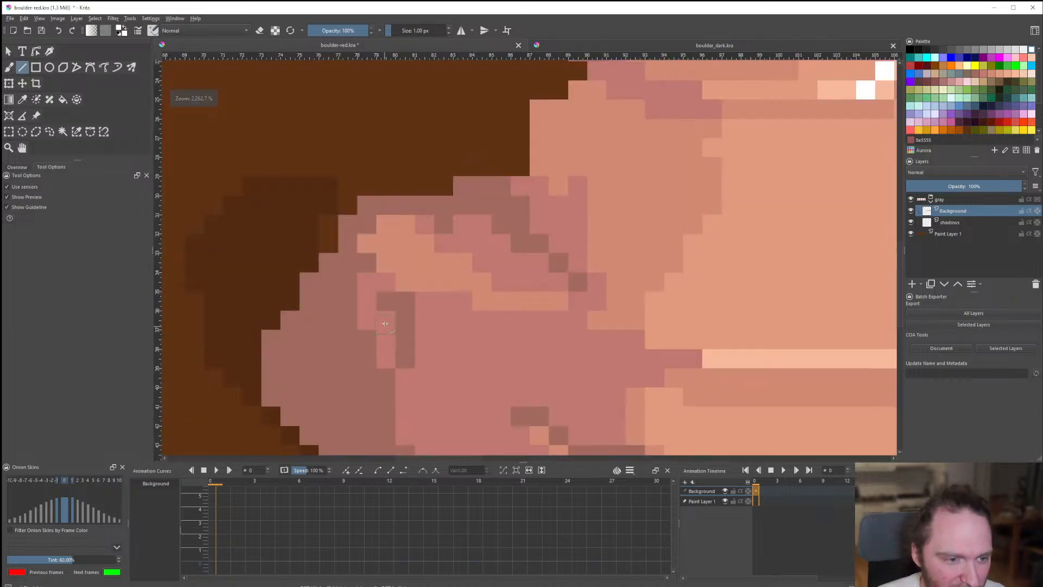
{"action": "left_click", "coordinate": [390, 291], "text": "ctrl"}
{"action": "left_click_drag", "start_coordinate": [361, 265], "coordinate": [362, 315]}
{"action": "left_click", "coordinate": [379, 376]}
Sample the rose colour and paint over the dark hook-shaped notch on the second boulder's left bulge.
{"action": "left_click", "coordinate": [414, 394], "text": "ctrl"}
{"action": "left_click_drag", "start_coordinate": [413, 374], "coordinate": [412, 346]}
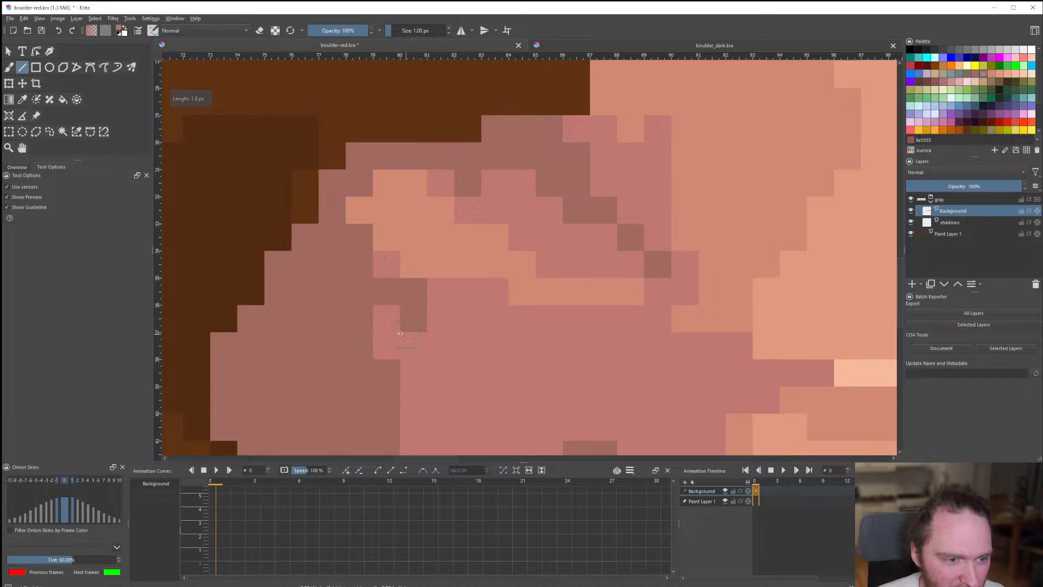
{"action": "left_click_drag", "start_coordinate": [387, 293], "coordinate": [414, 295]}
{"action": "left_click", "coordinate": [415, 322]}
Sample medium salmon and extend the left bulge's highlight downward along the border between the mauve and rose faces.
{"action": "left_click", "coordinate": [414, 270], "text": "ctrl"}
{"action": "left_click", "coordinate": [388, 266]}
{"action": "left_click", "coordinate": [391, 297]}
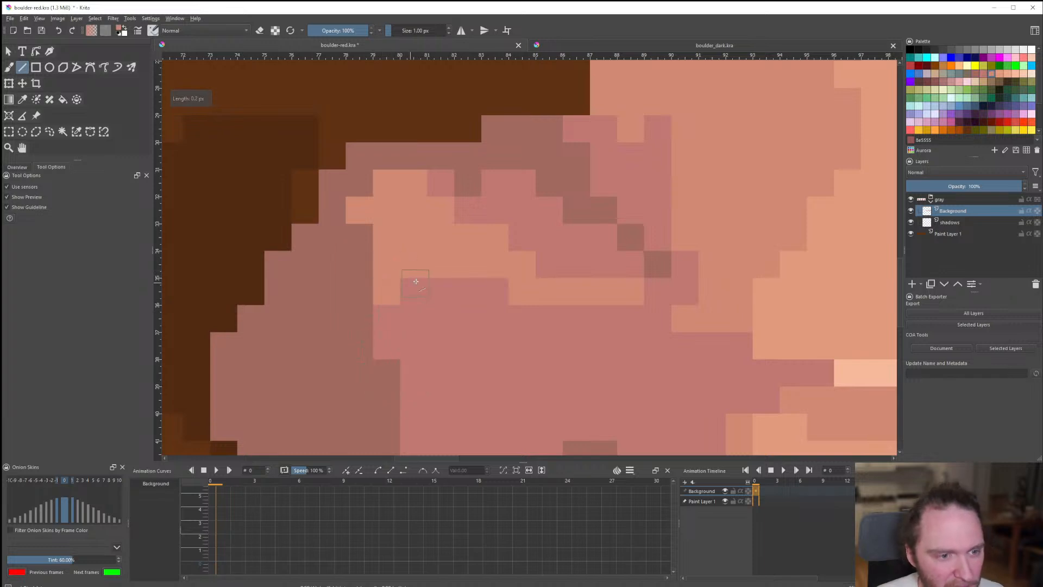
{"action": "left_click", "coordinate": [415, 288]}
{"action": "left_click", "coordinate": [392, 319]}
{"action": "left_click", "coordinate": [393, 342]}
{"action": "scroll", "coordinate": [438, 320], "scroll_direction": "down", "scroll_amount": 7}
{"action": "scroll", "coordinate": [439, 319], "scroll_direction": "down", "scroll_amount": 4}
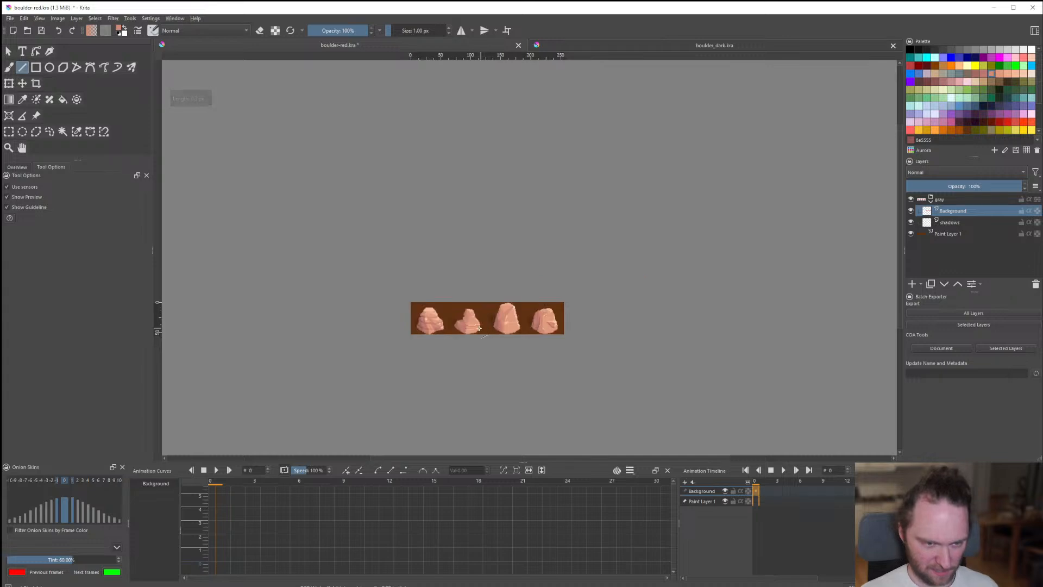
Paint a short salmon spur downward from the inner end of the highlight on the second boulder's left bulge.
{"action": "scroll", "coordinate": [471, 327], "scroll_direction": "up", "scroll_amount": 1}
{"action": "scroll", "coordinate": [470, 327], "scroll_direction": "up", "scroll_amount": 8}
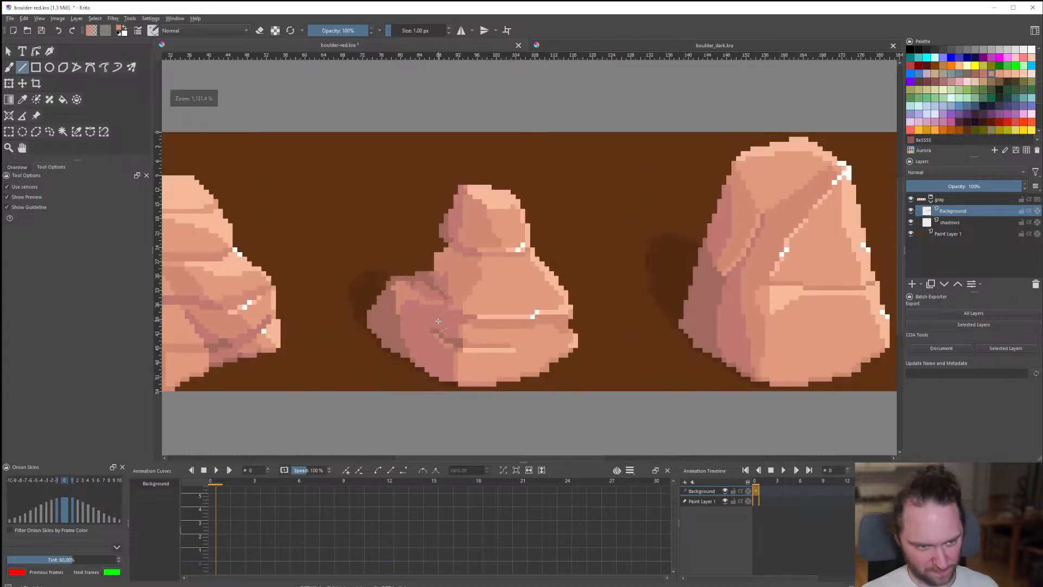
{"action": "left_click_drag", "start_coordinate": [439, 323], "coordinate": [466, 275]}
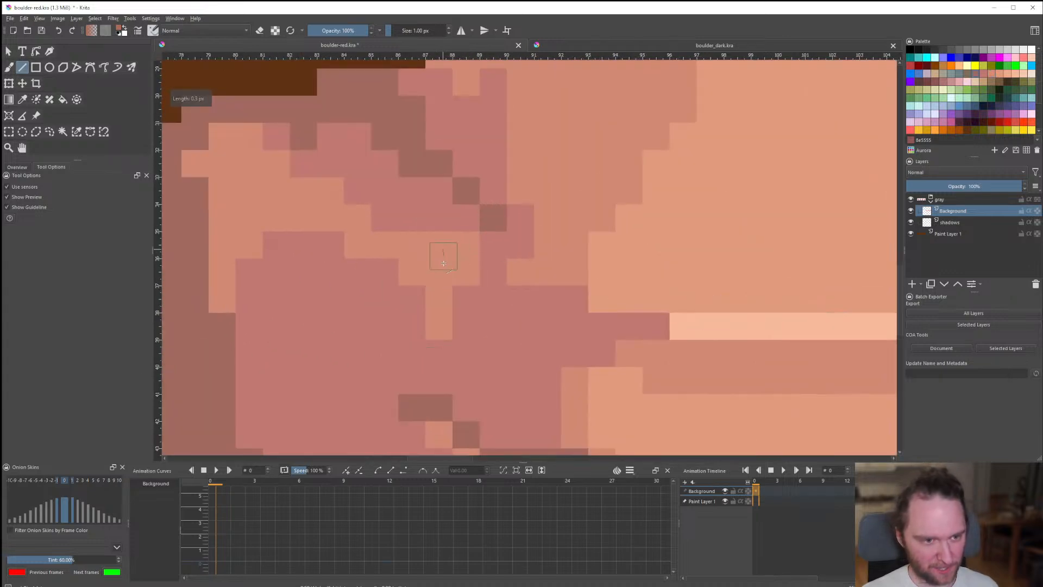
Examine the mauve band and crease along the top of the second boulder's left bulge, close up and within the row.
{"action": "scroll", "coordinate": [444, 263], "scroll_direction": "down", "scroll_amount": 8}
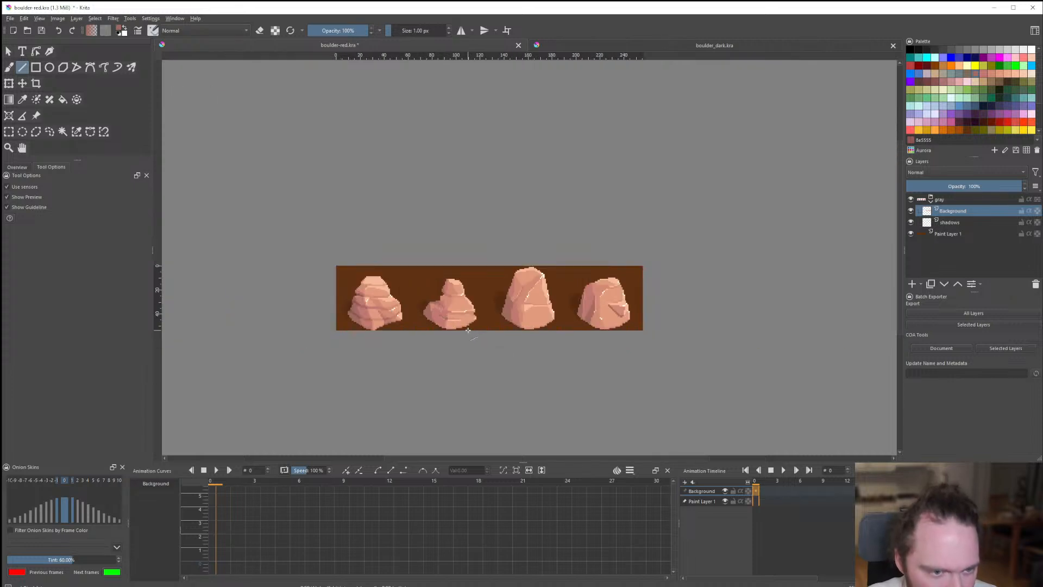
{"action": "scroll", "coordinate": [468, 329], "scroll_direction": "down", "scroll_amount": 1}
{"action": "scroll", "coordinate": [488, 337], "scroll_direction": "up", "scroll_amount": 2}
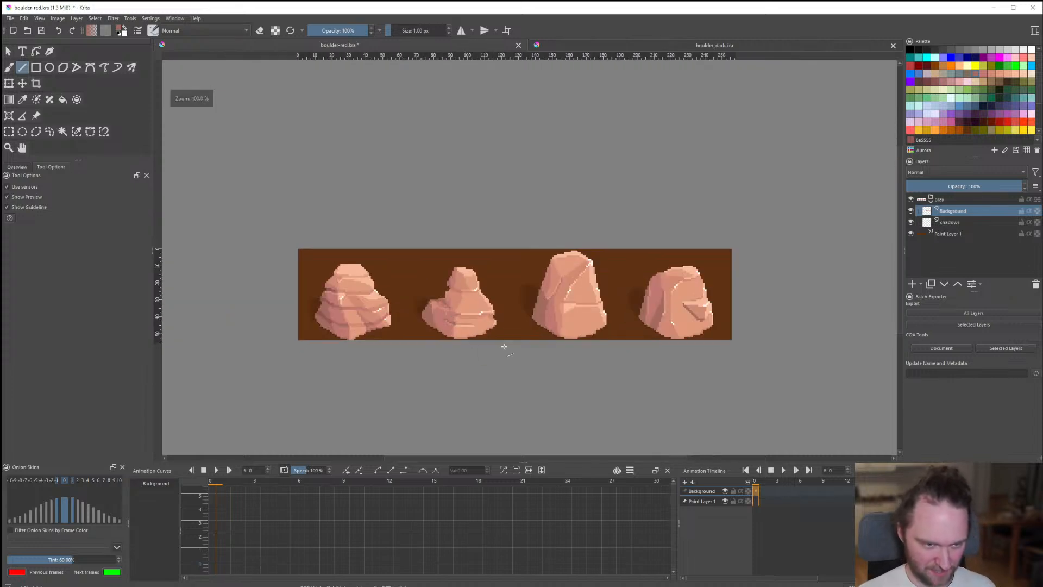
{"action": "scroll", "coordinate": [438, 302], "scroll_direction": "up", "scroll_amount": 10}
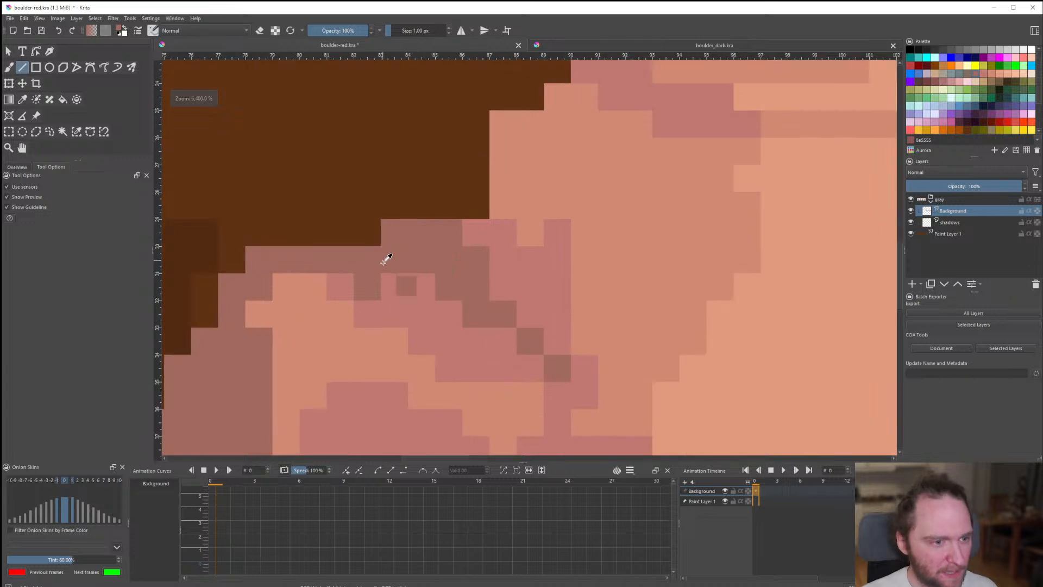
{"action": "scroll", "coordinate": [400, 299], "scroll_direction": "down", "scroll_amount": 8}
{"action": "scroll", "coordinate": [401, 286], "scroll_direction": "up", "scroll_amount": 7}
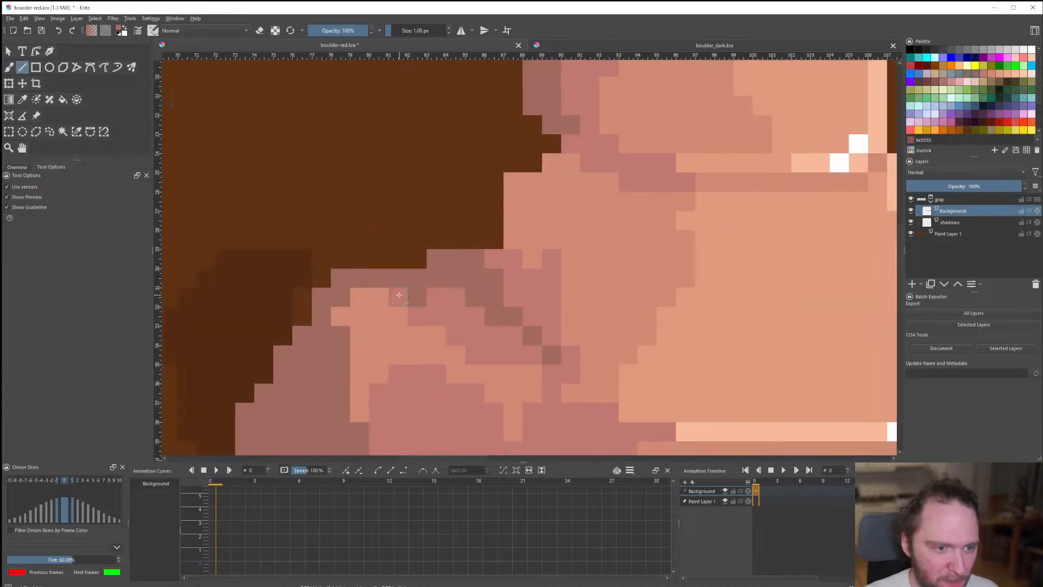
{"action": "scroll", "coordinate": [400, 294], "scroll_direction": "down", "scroll_amount": 7}
{"action": "scroll", "coordinate": [449, 286], "scroll_direction": "up", "scroll_amount": 5}
{"action": "scroll", "coordinate": [476, 280], "scroll_direction": "down", "scroll_amount": 2}
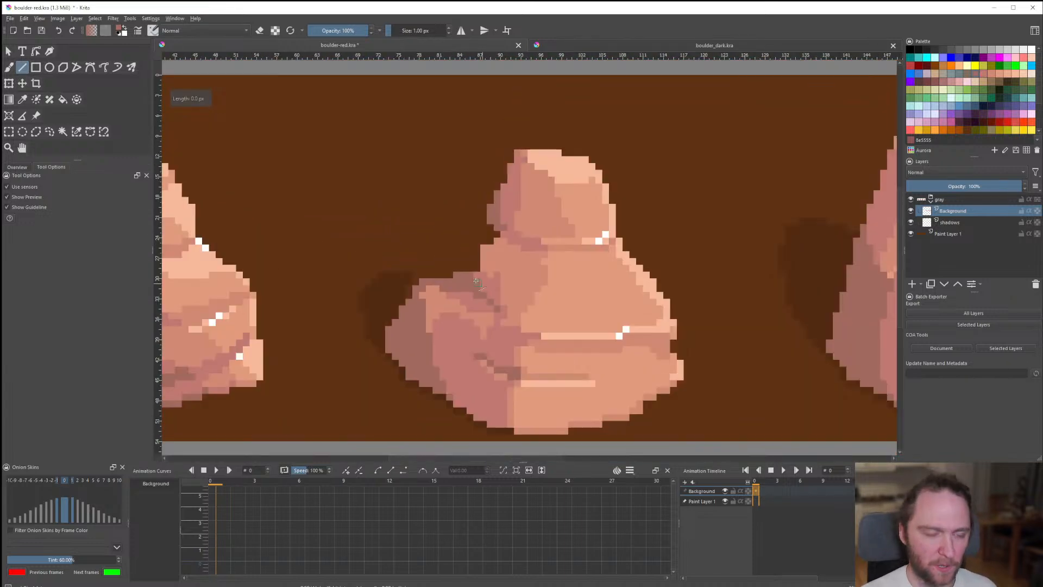
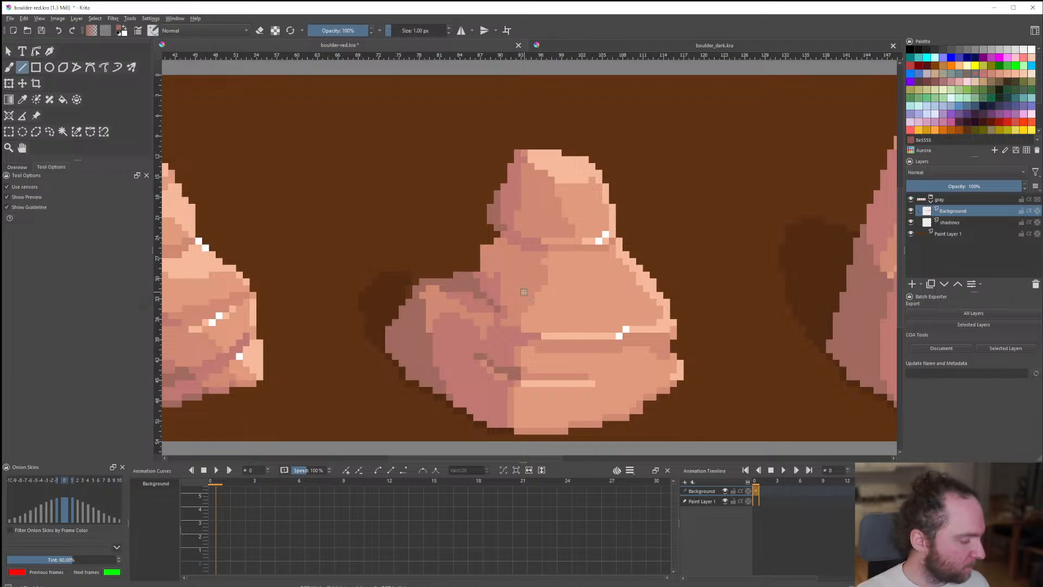
{"action": "scroll", "coordinate": [501, 270], "scroll_direction": "down", "scroll_amount": 4}
{"action": "scroll", "coordinate": [491, 284], "scroll_direction": "up", "scroll_amount": 8}
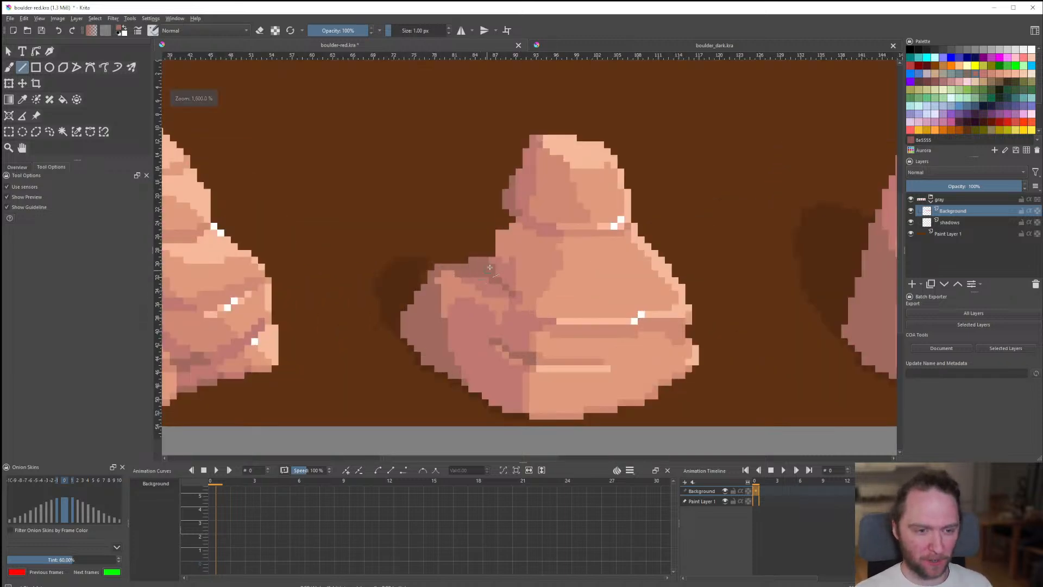
Sample the rose colour and try scattered single-pixel speckles on the mauve band along the top of the left bulge.
{"action": "left_click", "coordinate": [522, 291], "text": "ctrl"}
{"action": "left_click", "coordinate": [367, 279]}
{"action": "left_click_drag", "start_coordinate": [427, 263], "coordinate": [428, 269]}
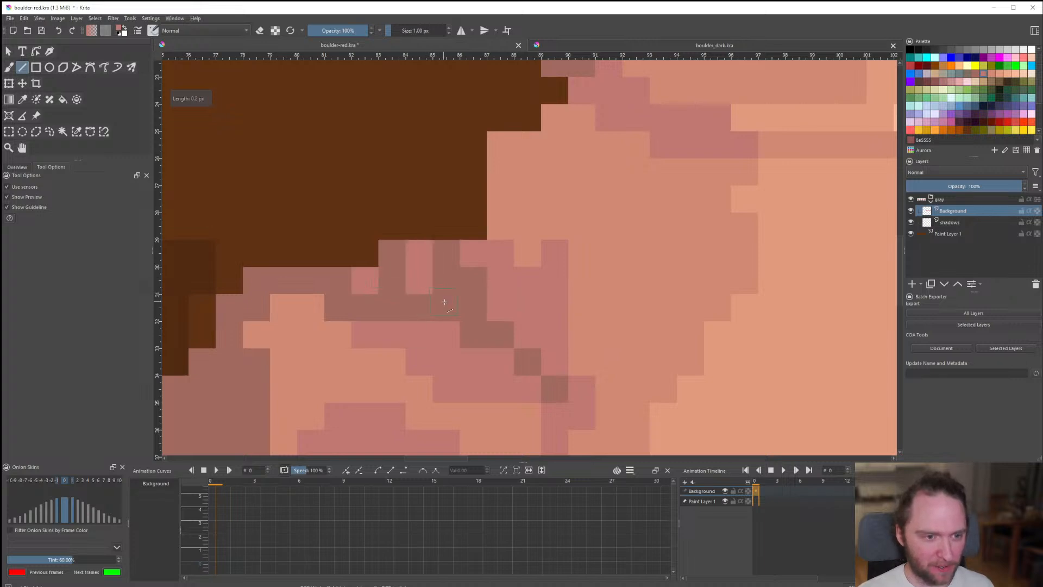
{"action": "left_click", "coordinate": [468, 313]}
{"action": "key", "text": "ctrl+z"}
{"action": "key", "text": "ctrl+z"}
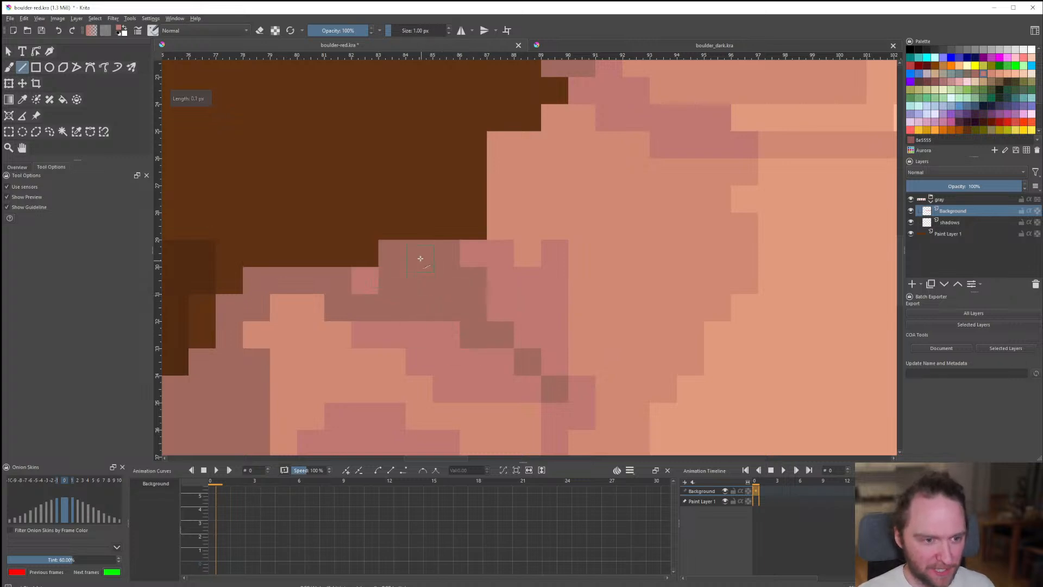
{"action": "left_click", "coordinate": [420, 257]}
{"action": "left_click", "coordinate": [448, 302]}
Remove the rose speckles from the mauve band along the top of the second boulder's left bulge.
{"action": "scroll", "coordinate": [448, 302], "scroll_direction": "down", "scroll_amount": 7}
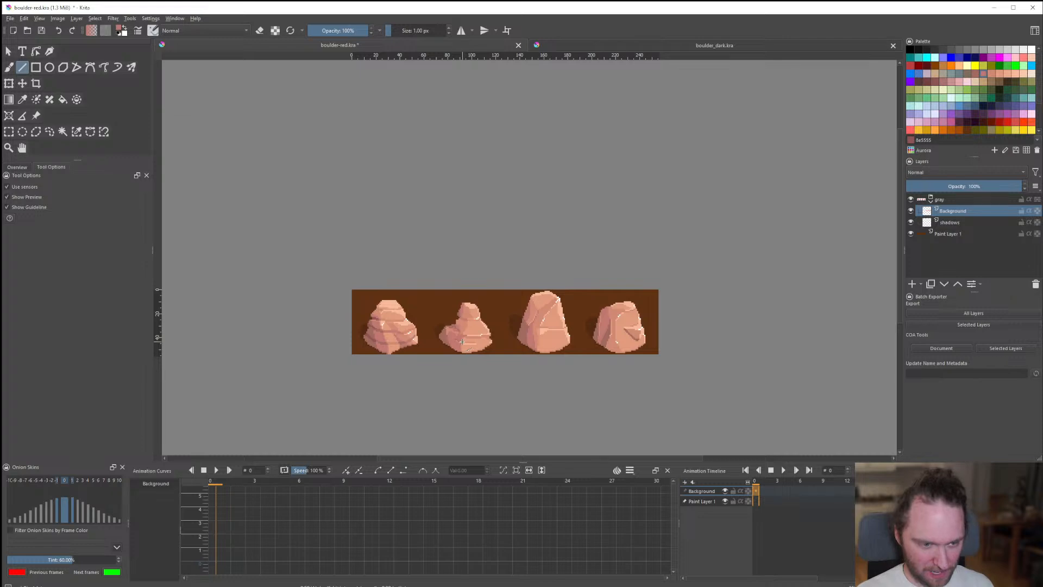
{"action": "scroll", "coordinate": [463, 343], "scroll_direction": "up", "scroll_amount": 4}
{"action": "scroll", "coordinate": [451, 312], "scroll_direction": "down", "scroll_amount": 3}
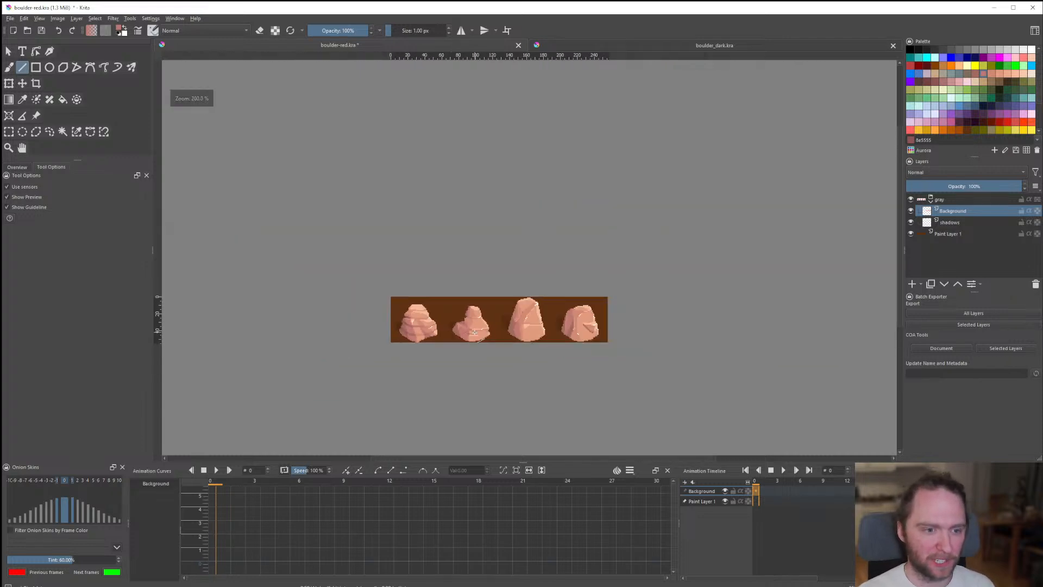
{"action": "scroll", "coordinate": [470, 273], "scroll_direction": "up", "scroll_amount": 10}
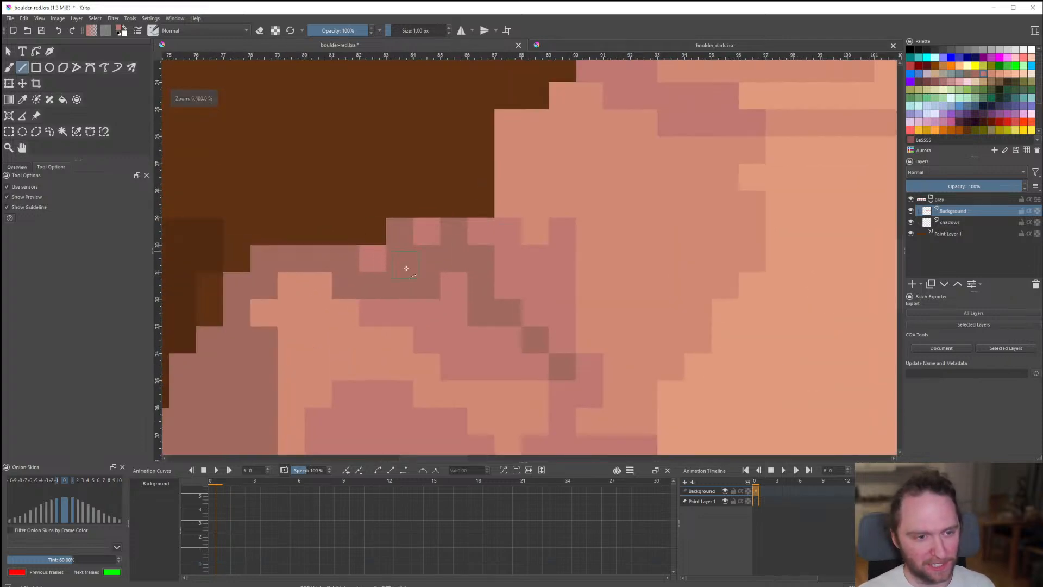
{"action": "left_click", "coordinate": [454, 286]}
{"action": "left_click", "coordinate": [427, 230]}
{"action": "left_click", "coordinate": [373, 258]}
{"action": "scroll", "coordinate": [472, 353], "scroll_direction": "down", "scroll_amount": 10}
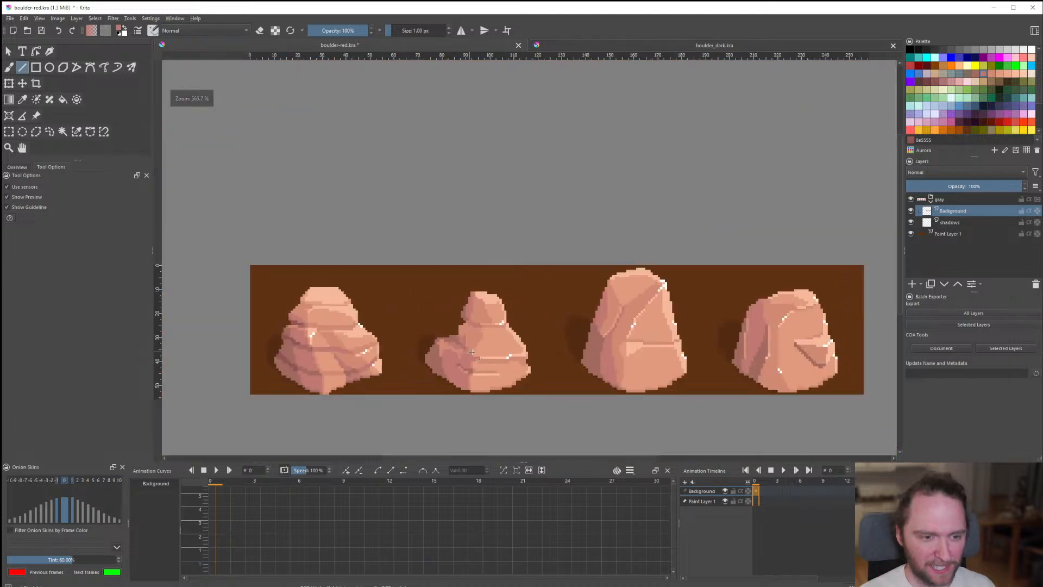
Use a rectangular selection to trim the protruding corner pixel from the left shoulder of the second boulder's middle tier.
{"action": "scroll", "coordinate": [472, 354], "scroll_direction": "down", "scroll_amount": 3}
{"action": "scroll", "coordinate": [478, 358], "scroll_direction": "up", "scroll_amount": 3}
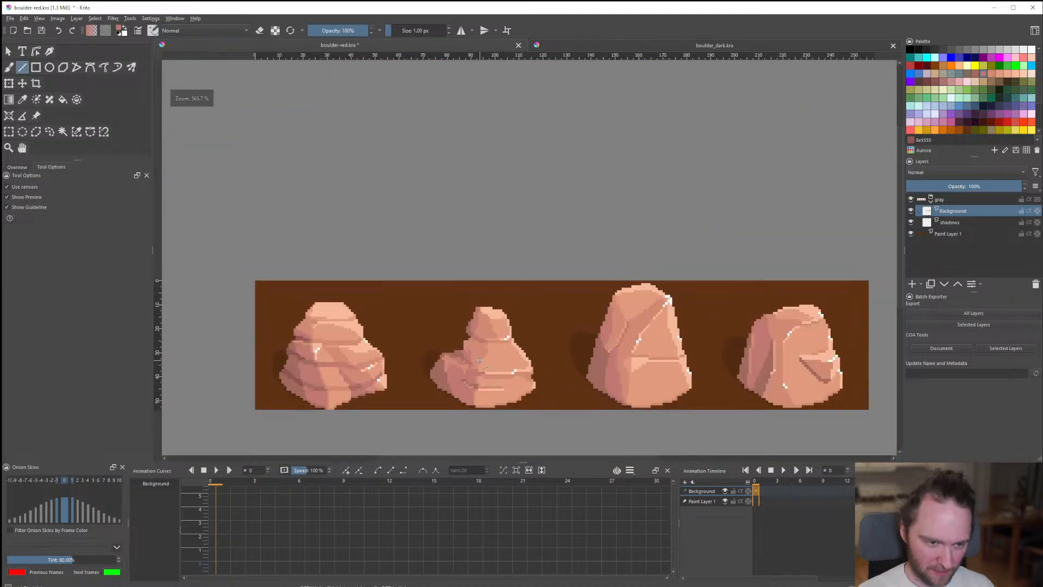
{"action": "scroll", "coordinate": [397, 341], "scroll_direction": "up", "scroll_amount": 3}
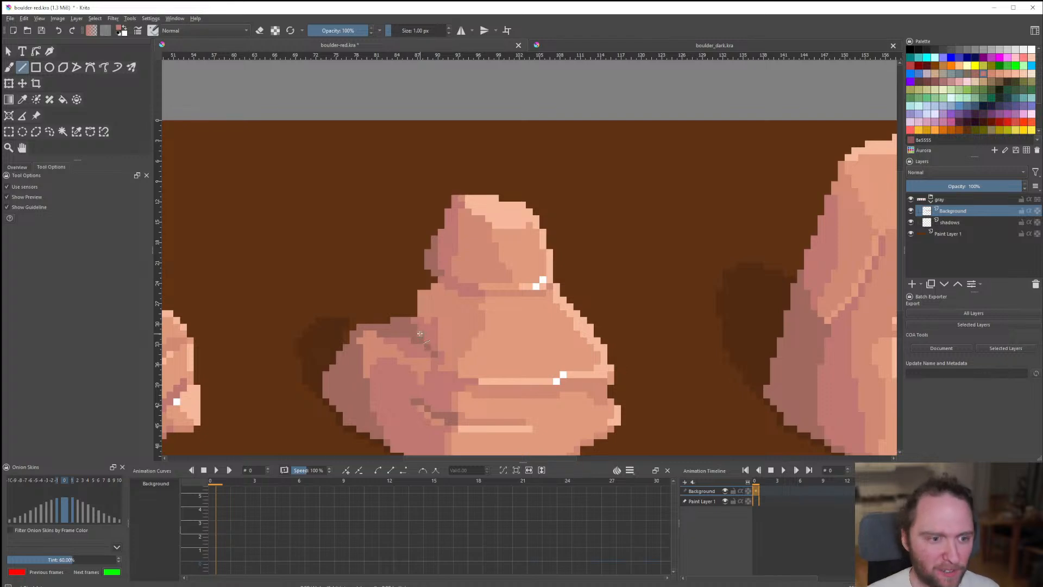
{"action": "scroll", "coordinate": [392, 279], "scroll_direction": "up", "scroll_amount": 3}
{"action": "left_click", "coordinate": [8, 132]}
{"action": "left_click_drag", "start_coordinate": [421, 284], "coordinate": [503, 338]}
{"action": "left_click", "coordinate": [538, 374]}
{"action": "scroll", "coordinate": [472, 299], "scroll_direction": "down", "scroll_amount": 3}
{"action": "left_click", "coordinate": [22, 67]}
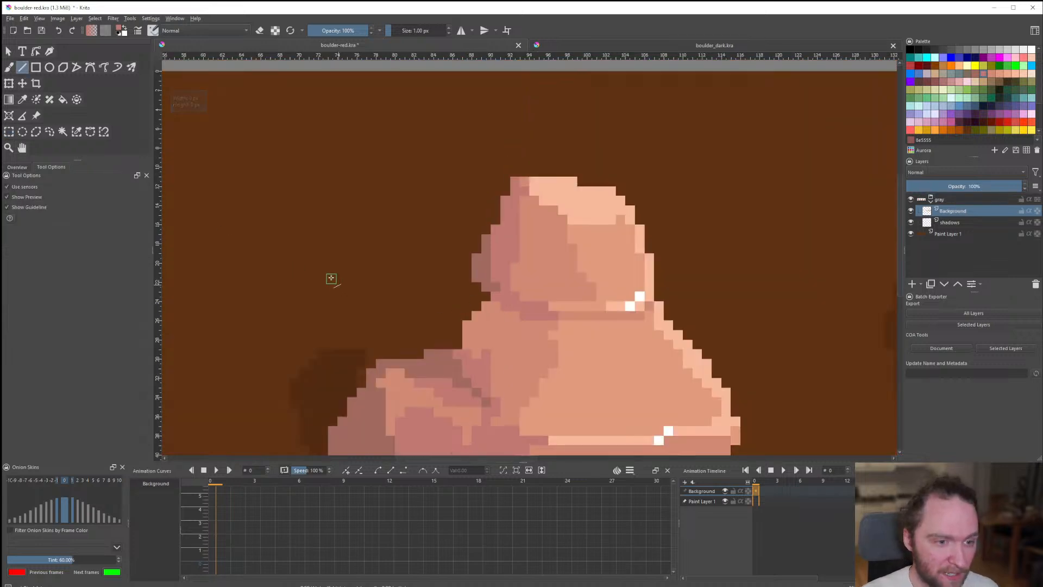
Inspect the second boulder's left shoulder and bulge shading at several zoom levels and compare them with the neighbouring boulders.
{"action": "scroll", "coordinate": [333, 275], "scroll_direction": "down", "scroll_amount": 8}
{"action": "scroll", "coordinate": [334, 288], "scroll_direction": "up", "scroll_amount": 5}
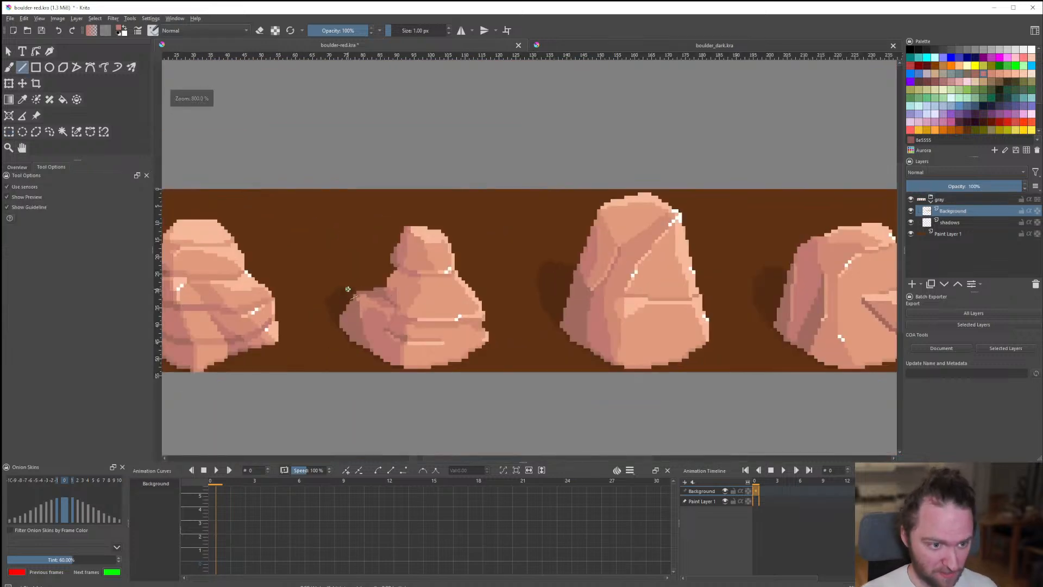
{"action": "scroll", "coordinate": [472, 308], "scroll_direction": "down", "scroll_amount": 3}
{"action": "scroll", "coordinate": [388, 267], "scroll_direction": "up", "scroll_amount": 10}
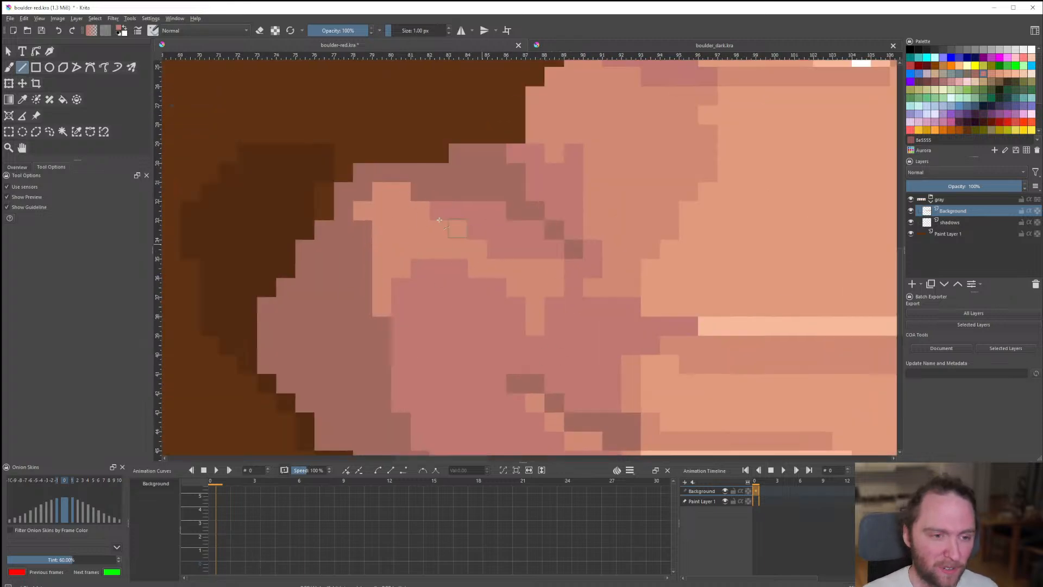
{"action": "scroll", "coordinate": [534, 254], "scroll_direction": "down", "scroll_amount": 8}
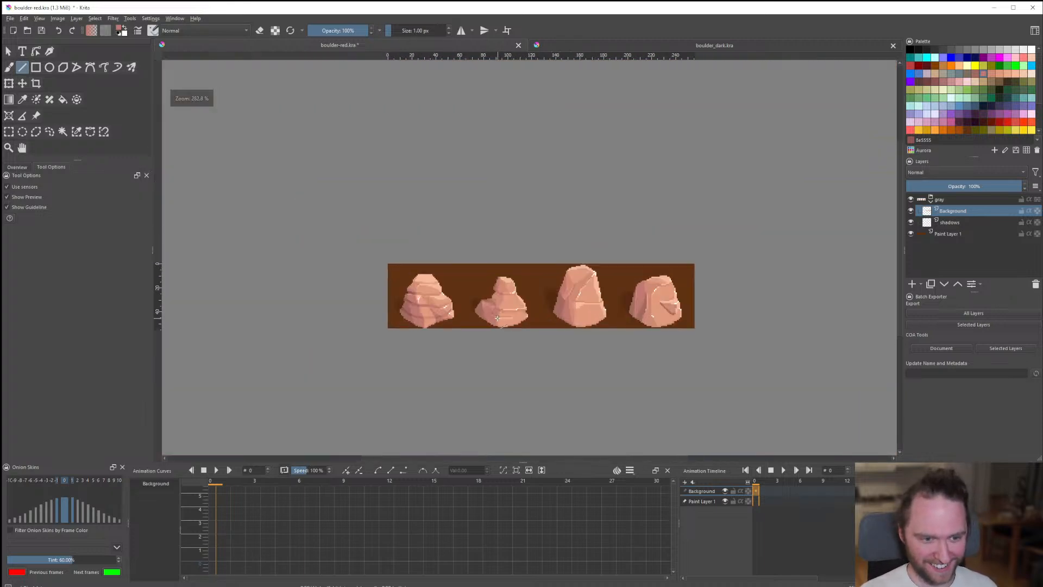
{"action": "scroll", "coordinate": [497, 317], "scroll_direction": "up", "scroll_amount": 7}
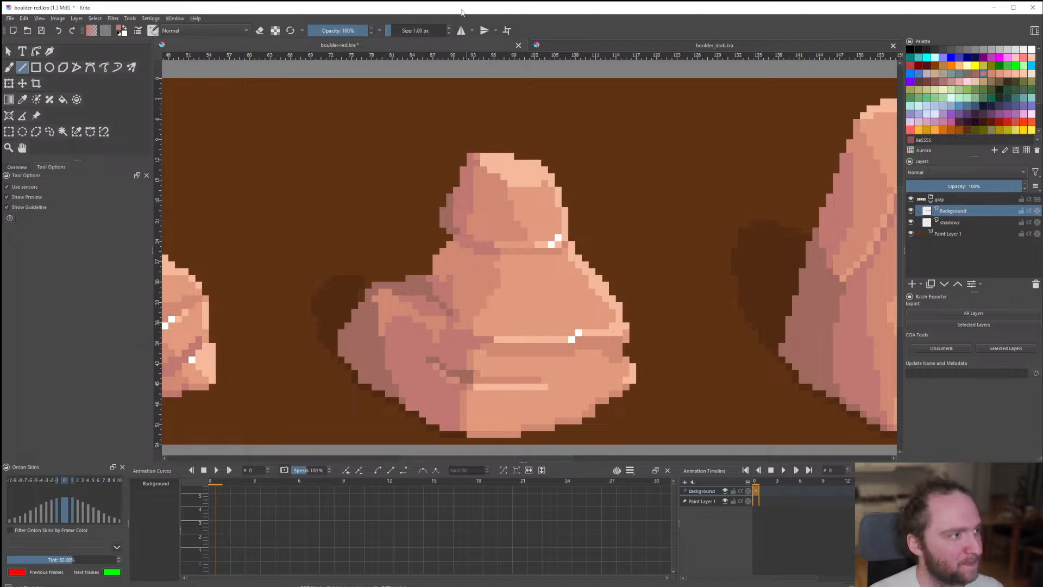
{"action": "scroll", "coordinate": [512, 269], "scroll_direction": "down", "scroll_amount": 3}
{"action": "scroll", "coordinate": [492, 287], "scroll_direction": "up", "scroll_amount": 3}
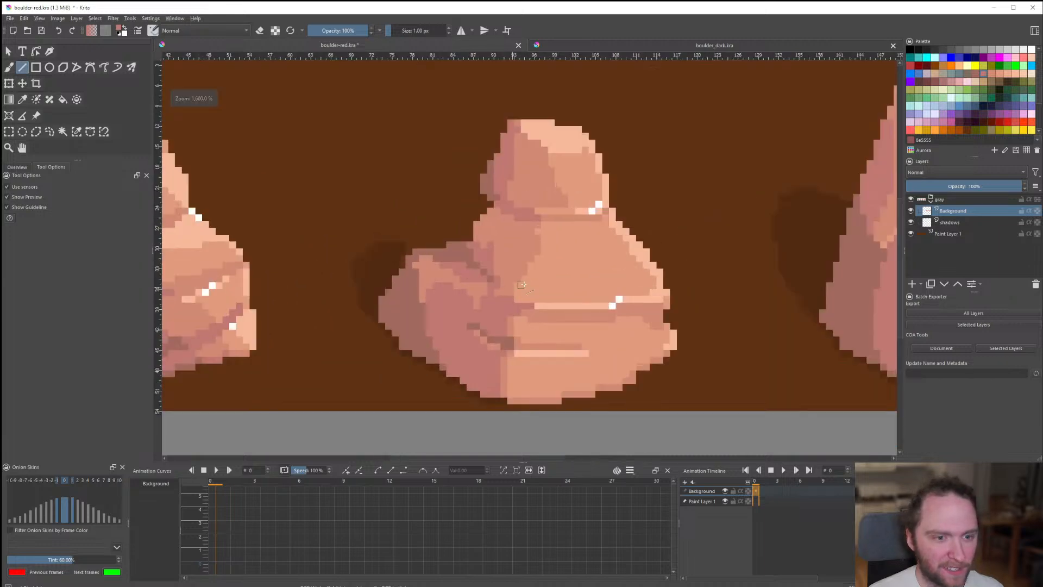
{"action": "scroll", "coordinate": [535, 307], "scroll_direction": "down", "scroll_amount": 3}
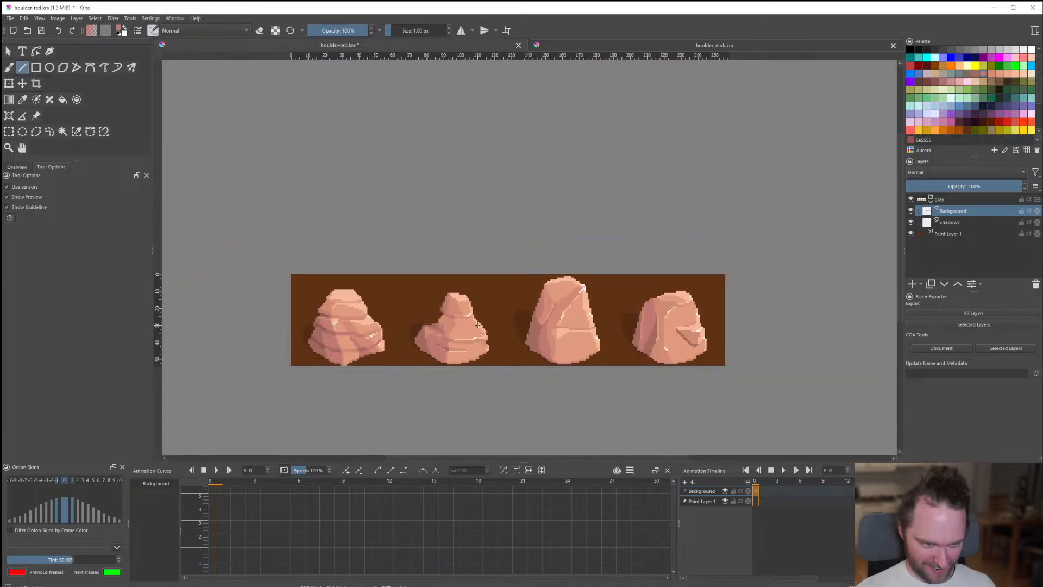
{"action": "scroll", "coordinate": [459, 308], "scroll_direction": "down", "scroll_amount": 3}
{"action": "scroll", "coordinate": [439, 241], "scroll_direction": "up", "scroll_amount": 10}
{"action": "scroll", "coordinate": [439, 241], "scroll_direction": "down", "scroll_amount": 6}
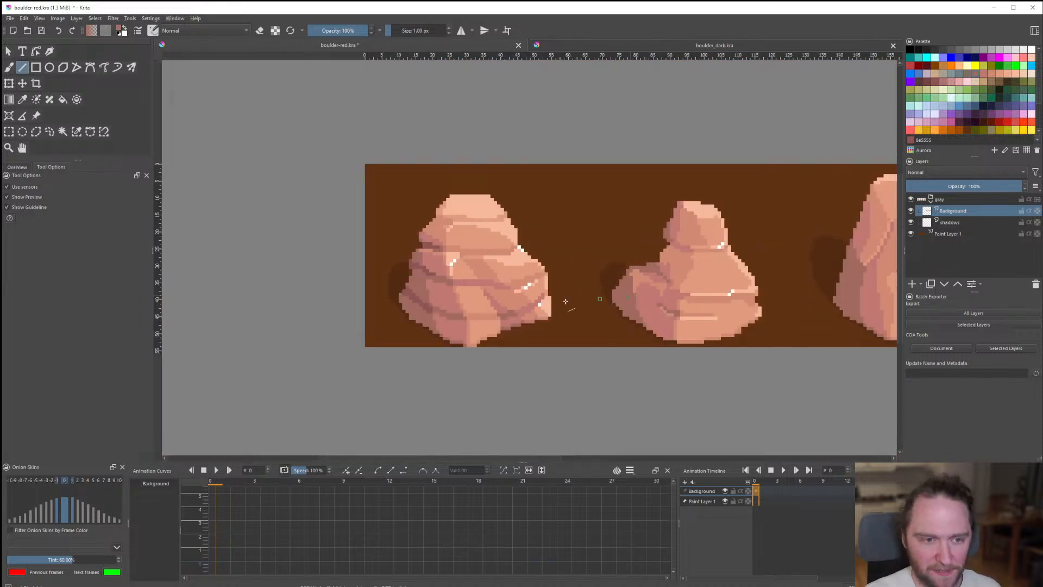
{"action": "scroll", "coordinate": [565, 298], "scroll_direction": "down", "scroll_amount": 5}
{"action": "scroll", "coordinate": [519, 314], "scroll_direction": "up", "scroll_amount": 2}
{"action": "scroll", "coordinate": [518, 314], "scroll_direction": "up", "scroll_amount": 2}
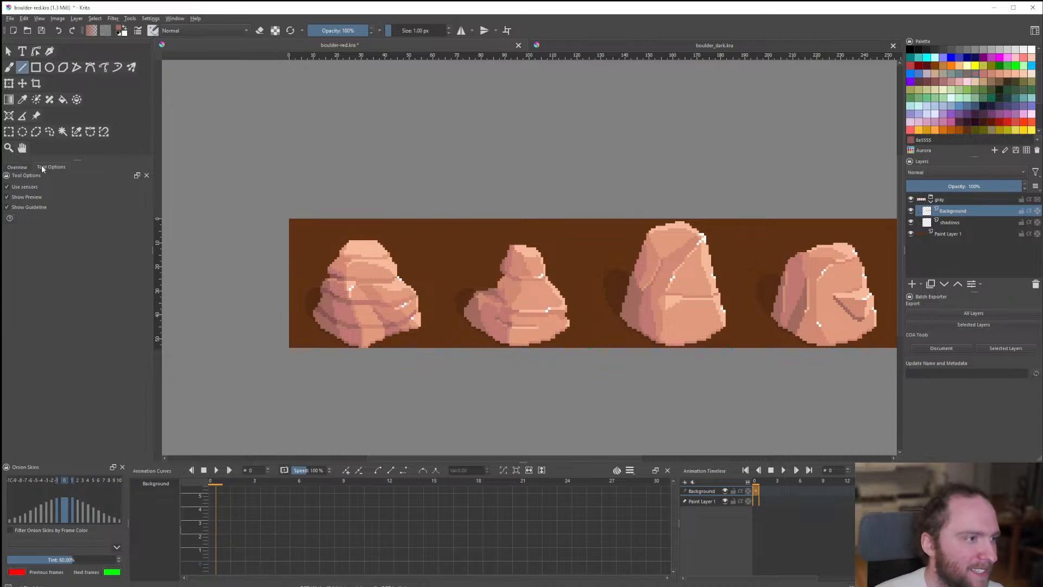
Show the canvas Overview and compare all four boulders at thumbnail size with the enlarged artwork.
{"action": "left_click", "coordinate": [16, 167]}
{"action": "scroll", "coordinate": [298, 352], "scroll_direction": "down", "scroll_amount": 4}
{"action": "scroll", "coordinate": [518, 333], "scroll_direction": "up", "scroll_amount": 6}
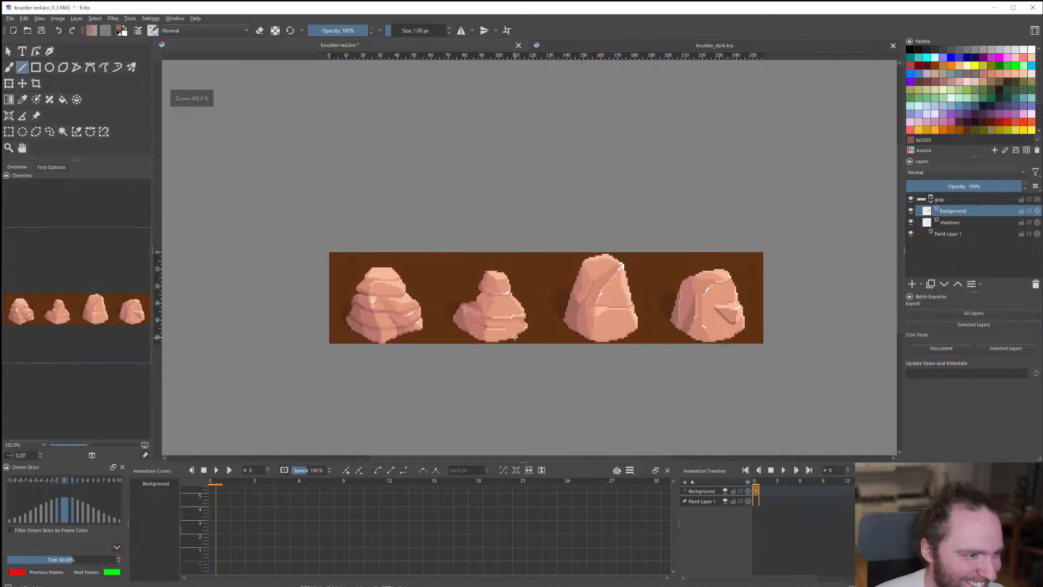
{"action": "scroll", "coordinate": [519, 333], "scroll_direction": "down", "scroll_amount": 2}
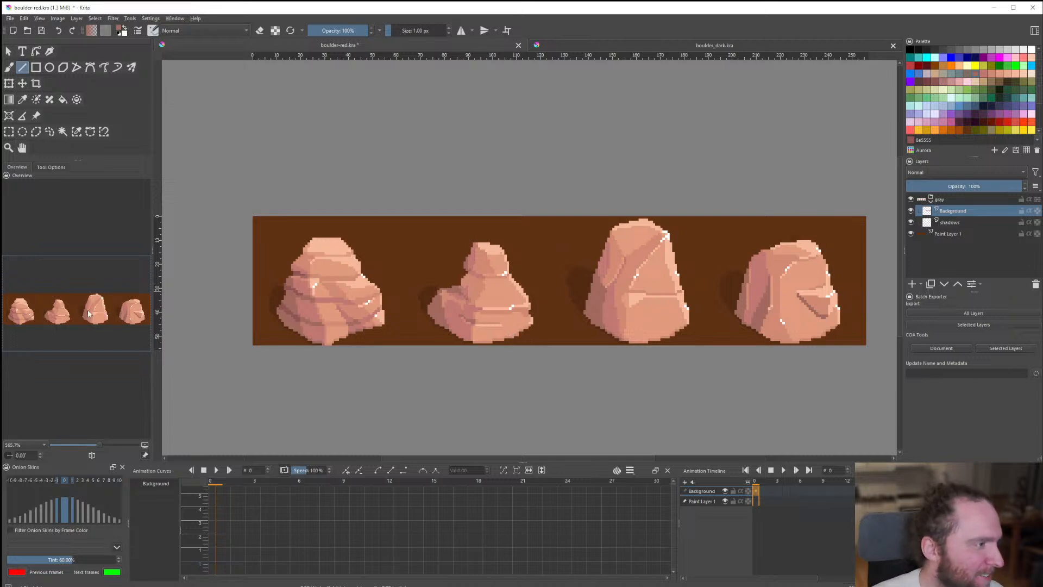
{"action": "scroll", "coordinate": [481, 317], "scroll_direction": "up", "scroll_amount": 1}
{"action": "scroll", "coordinate": [486, 309], "scroll_direction": "down", "scroll_amount": 2}
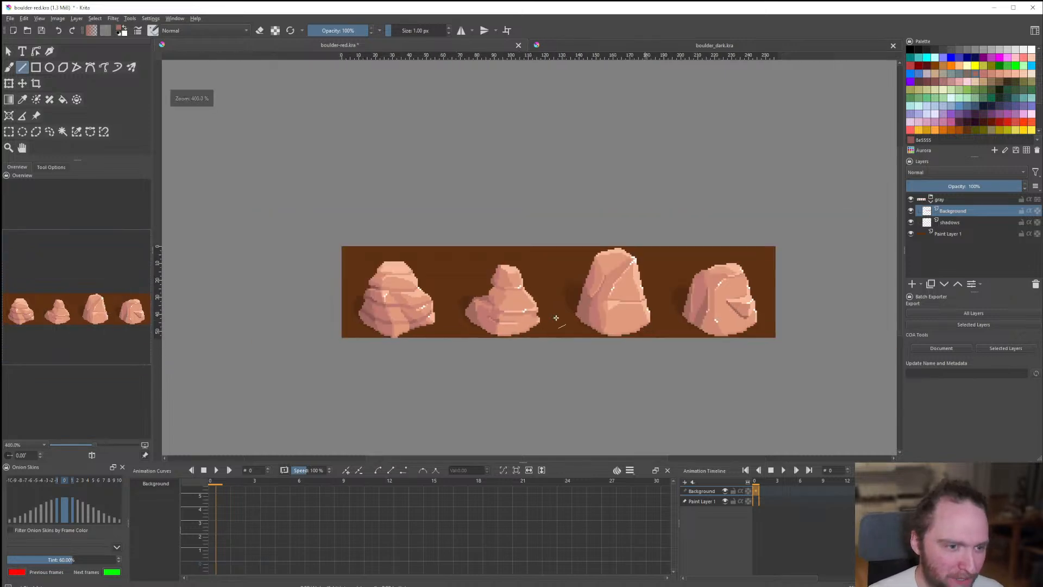
{"action": "scroll", "coordinate": [493, 299], "scroll_direction": "up", "scroll_amount": 1}
{"action": "scroll", "coordinate": [493, 299], "scroll_direction": "up", "scroll_amount": 3}
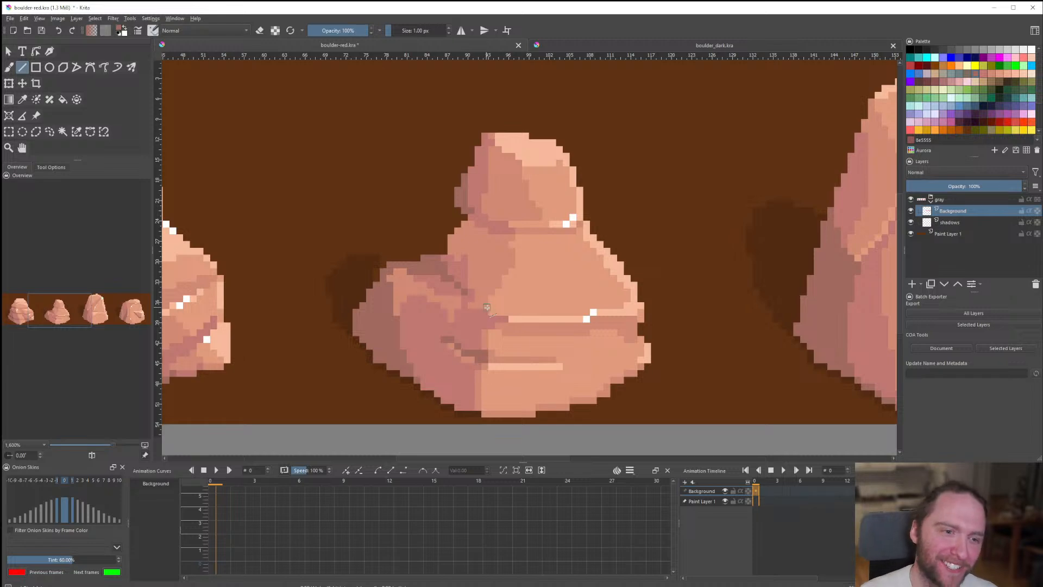
Examine the highlight plane on the second boulder's head and its white sparkles, close up and against the whole row.
{"action": "scroll", "coordinate": [543, 139], "scroll_direction": "up", "scroll_amount": 3}
{"action": "scroll", "coordinate": [543, 139], "scroll_direction": "down", "scroll_amount": 5}
{"action": "scroll", "coordinate": [468, 330], "scroll_direction": "up", "scroll_amount": 6}
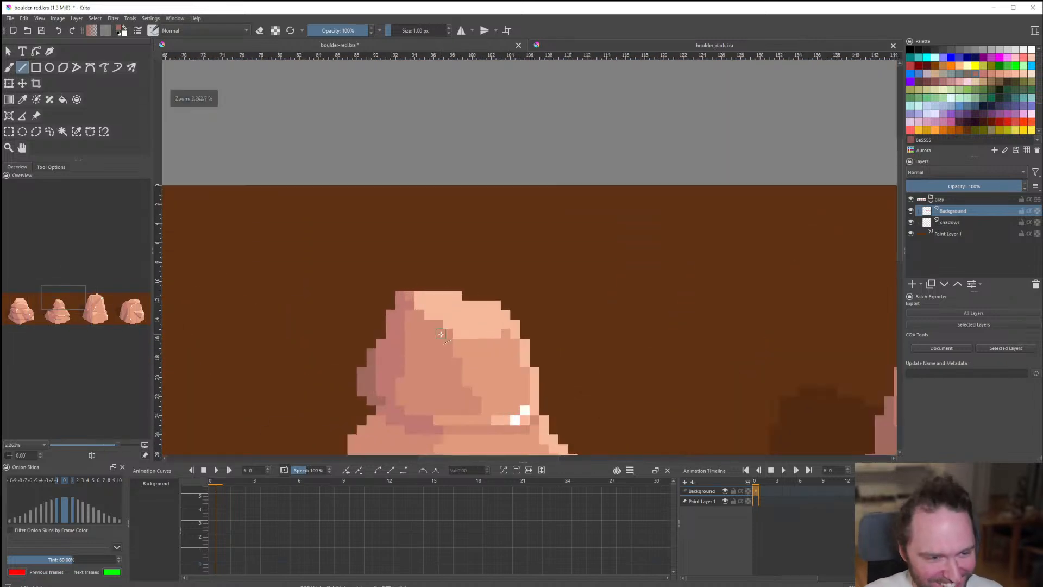
{"action": "scroll", "coordinate": [478, 306], "scroll_direction": "down", "scroll_amount": 7}
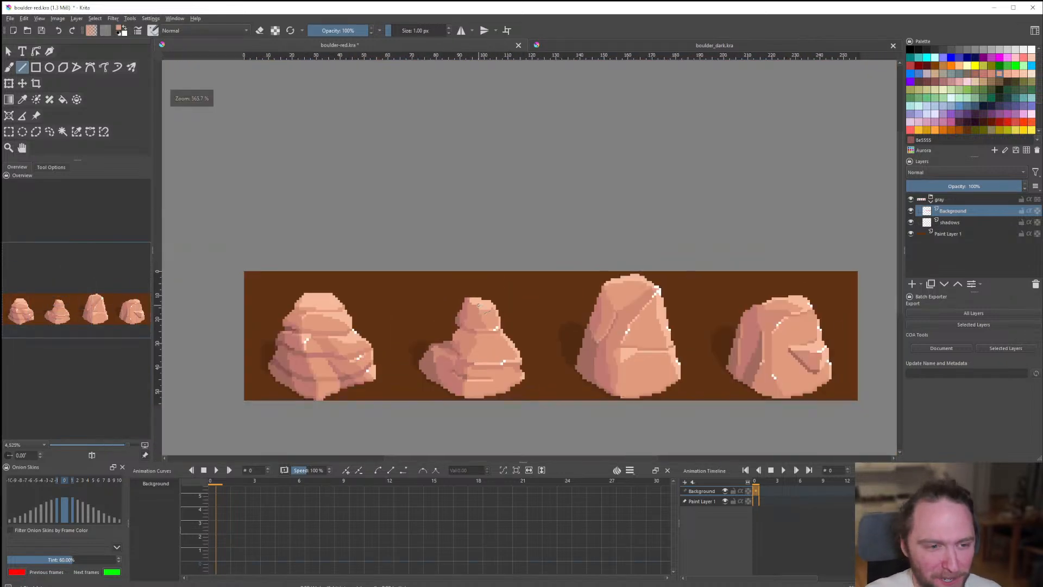
{"action": "scroll", "coordinate": [468, 306], "scroll_direction": "down", "scroll_amount": 2}
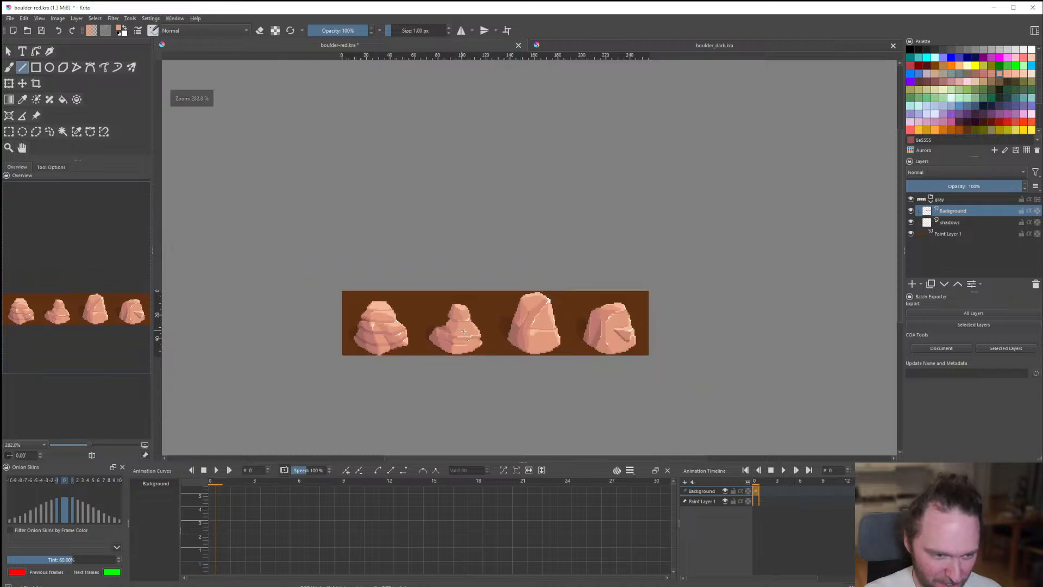
{"action": "scroll", "coordinate": [455, 303], "scroll_direction": "up", "scroll_amount": 1}
{"action": "scroll", "coordinate": [452, 304], "scroll_direction": "down", "scroll_amount": 2}
{"action": "scroll", "coordinate": [449, 306], "scroll_direction": "up", "scroll_amount": 2}
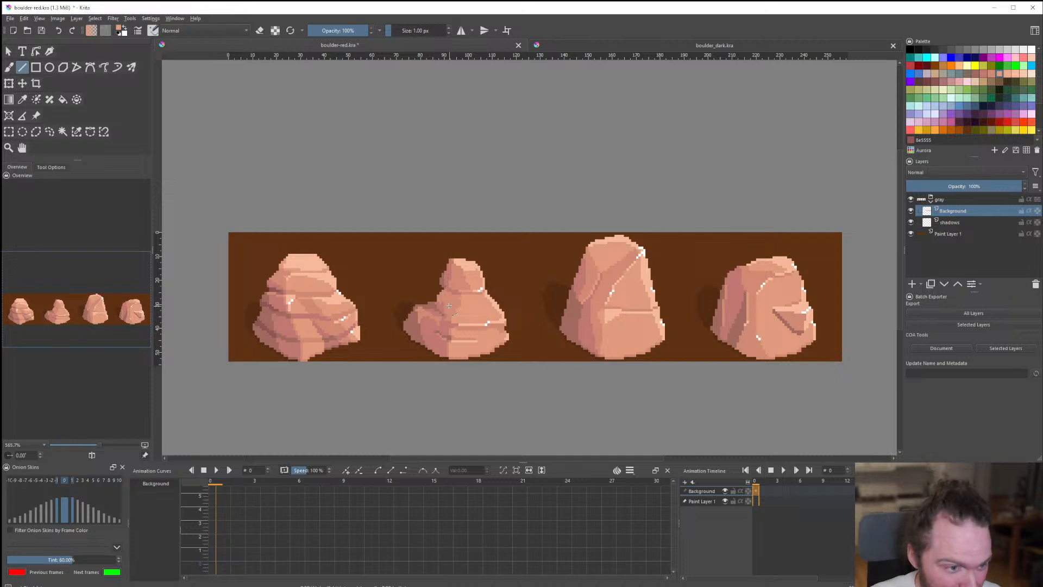
{"action": "scroll", "coordinate": [489, 260], "scroll_direction": "up", "scroll_amount": 3}
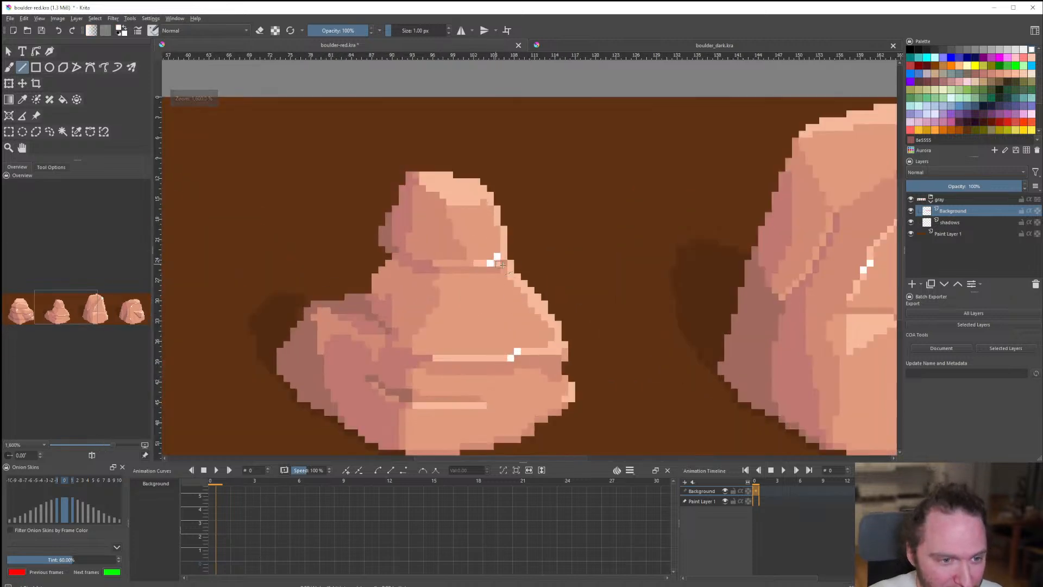
Paint over the white sparkle on the first boulder's right shoulder with light peach, comparing the highlights across the whole row.
{"action": "scroll", "coordinate": [510, 283], "scroll_direction": "down", "scroll_amount": 3}
{"action": "scroll", "coordinate": [352, 239], "scroll_direction": "up", "scroll_amount": 6}
{"action": "scroll", "coordinate": [385, 210], "scroll_direction": "down", "scroll_amount": 10}
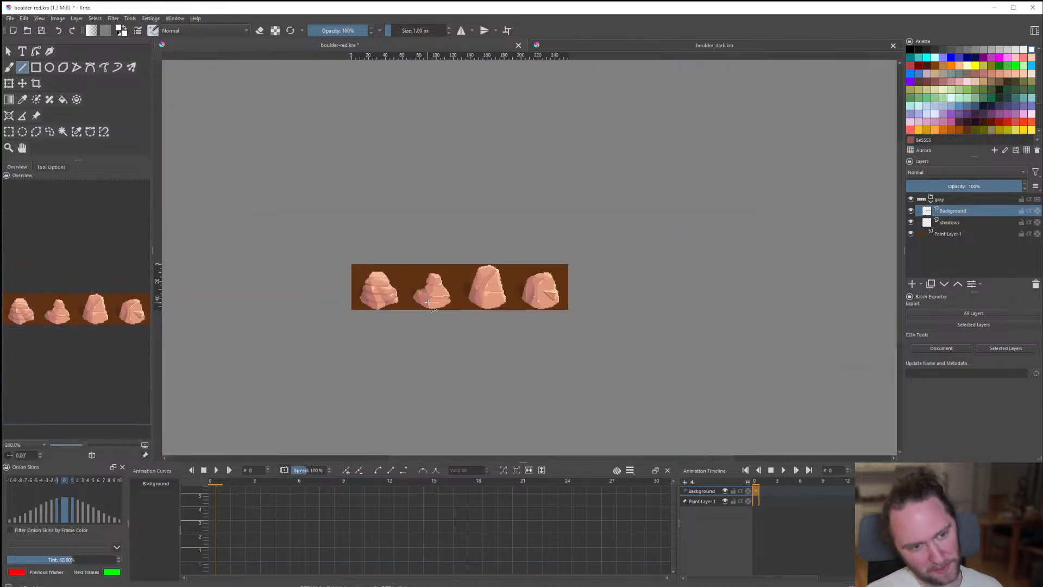
{"action": "scroll", "coordinate": [401, 296], "scroll_direction": "up", "scroll_amount": 6}
{"action": "scroll", "coordinate": [381, 255], "scroll_direction": "up", "scroll_amount": 2}
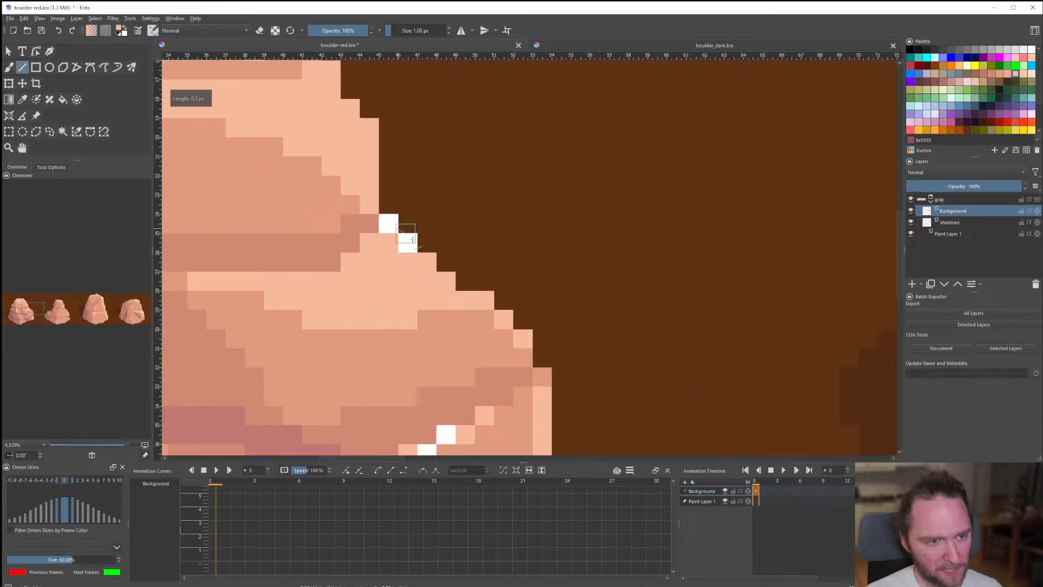
{"action": "scroll", "coordinate": [389, 294], "scroll_direction": "down", "scroll_amount": 10}
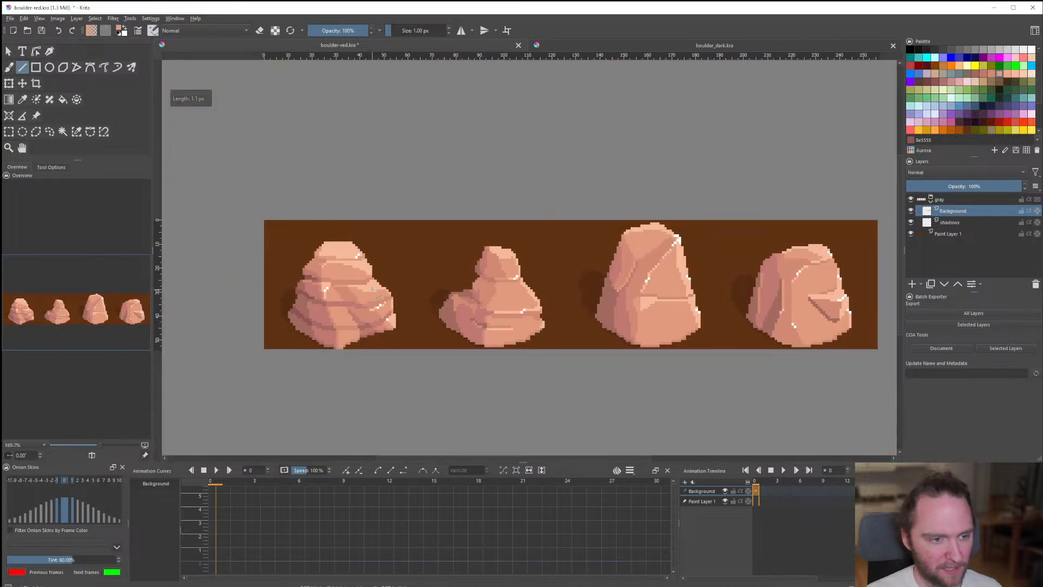
{"action": "scroll", "coordinate": [389, 295], "scroll_direction": "up", "scroll_amount": 2}
{"action": "scroll", "coordinate": [376, 309], "scroll_direction": "up", "scroll_amount": 2}
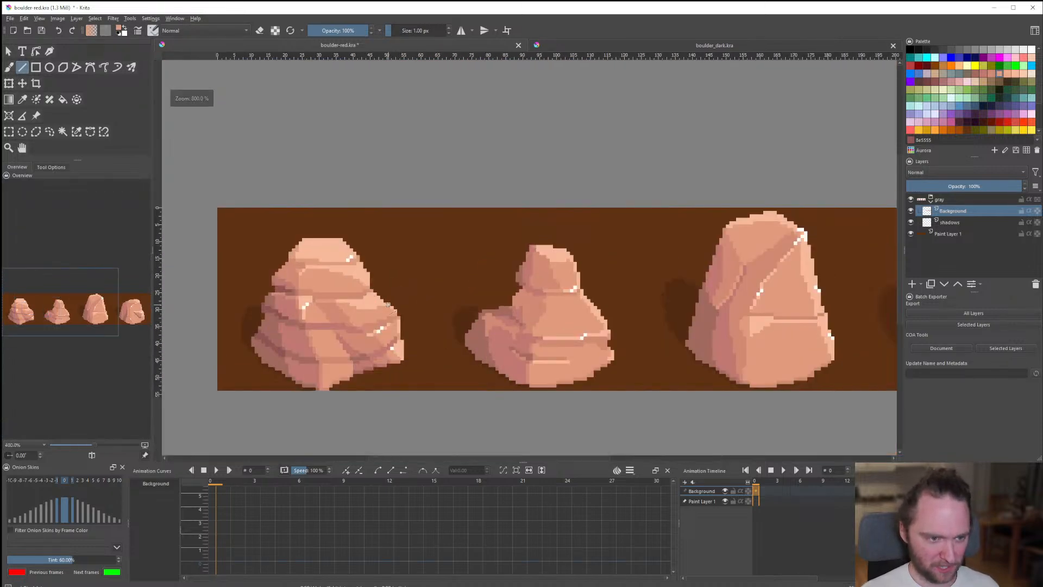
{"action": "scroll", "coordinate": [383, 309], "scroll_direction": "up", "scroll_amount": 1}
{"action": "scroll", "coordinate": [383, 309], "scroll_direction": "down", "scroll_amount": 7}
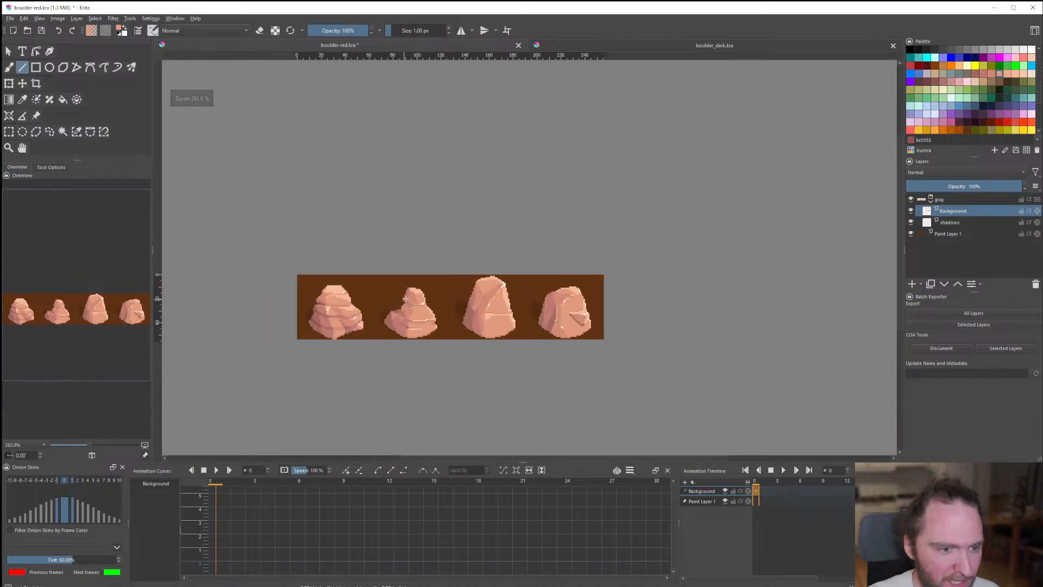
{"action": "scroll", "coordinate": [429, 297], "scroll_direction": "up", "scroll_amount": 2}
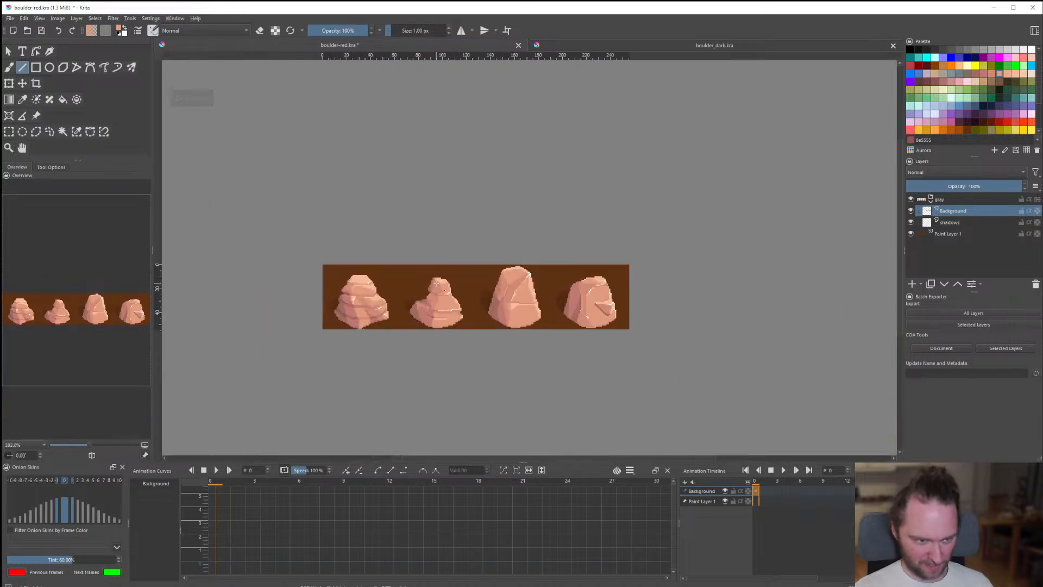
Shade the second boulder's left shoulder below the head and down the middle tier's left edge with the sampled dusky red.
{"action": "scroll", "coordinate": [438, 281], "scroll_direction": "up", "scroll_amount": 9}
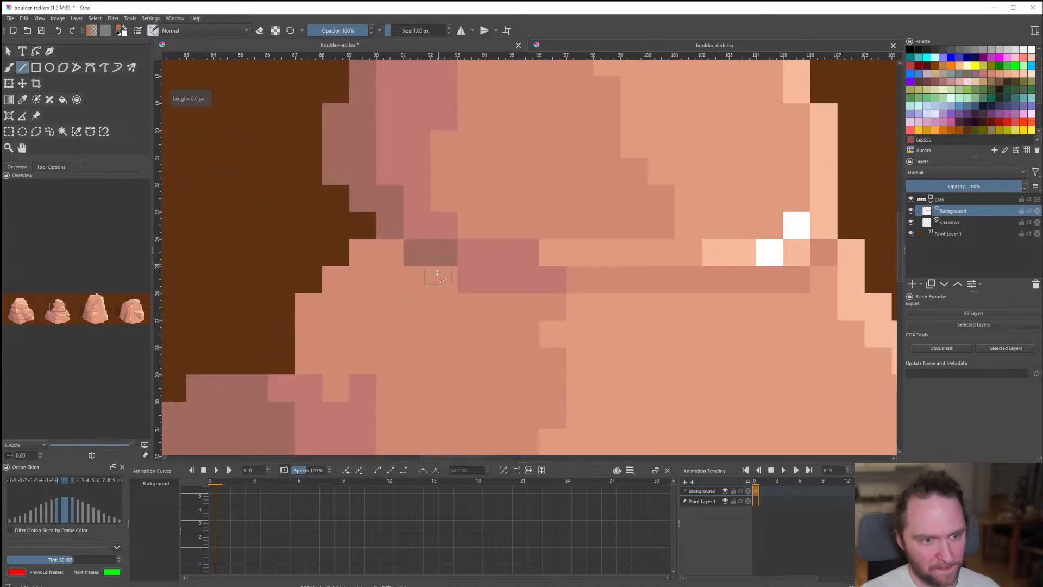
{"action": "scroll", "coordinate": [445, 298], "scroll_direction": "down", "scroll_amount": 8}
{"action": "scroll", "coordinate": [459, 301], "scroll_direction": "up", "scroll_amount": 10}
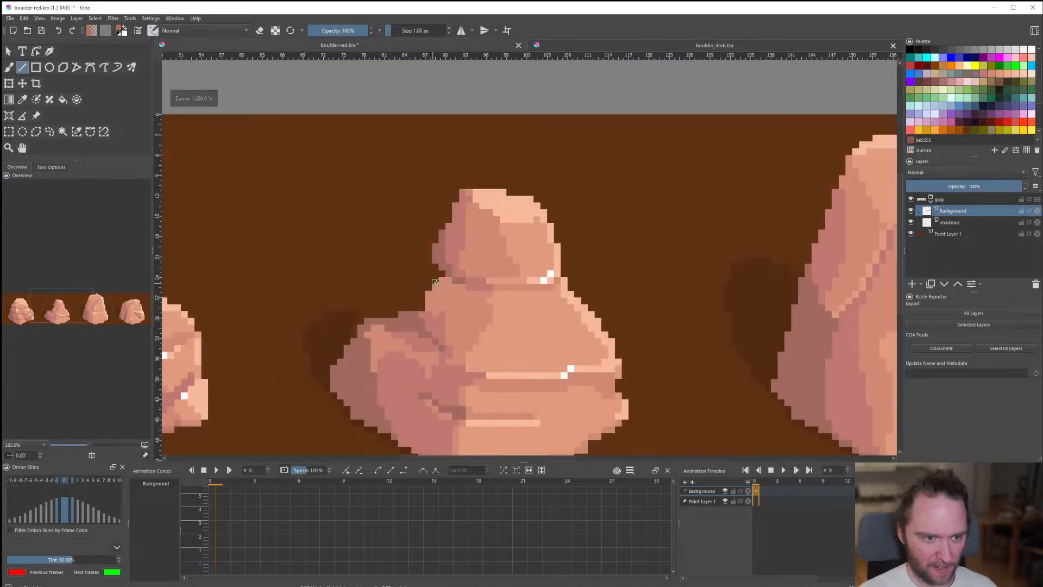
{"action": "left_click", "coordinate": [523, 239], "text": "ctrl"}
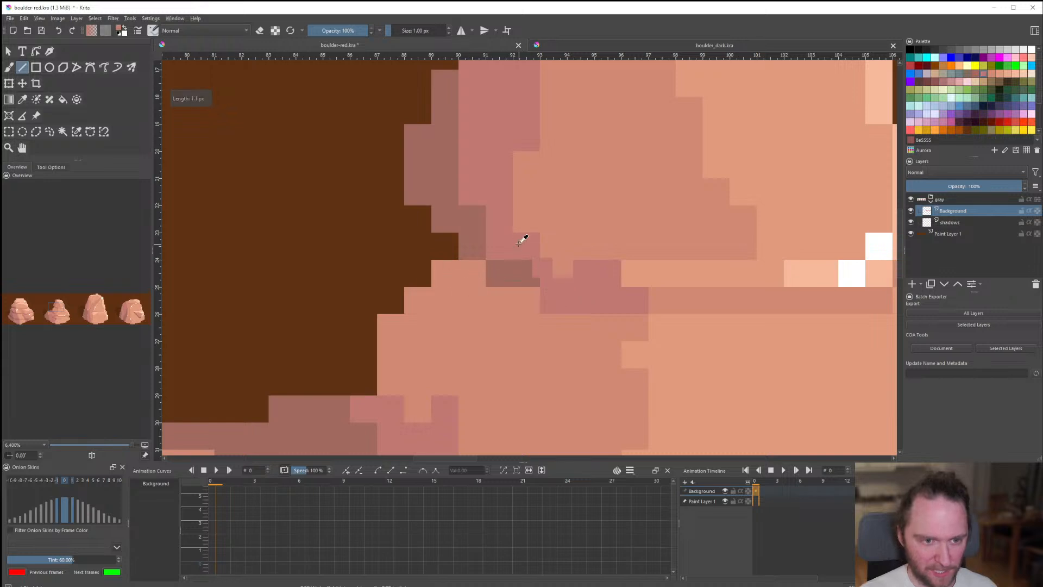
{"action": "left_click", "coordinate": [439, 275]}
{"action": "left_click_drag", "start_coordinate": [441, 300], "coordinate": [471, 298]}
{"action": "left_click", "coordinate": [468, 275]}
{"action": "left_click", "coordinate": [497, 297]}
{"action": "left_click", "coordinate": [414, 305]}
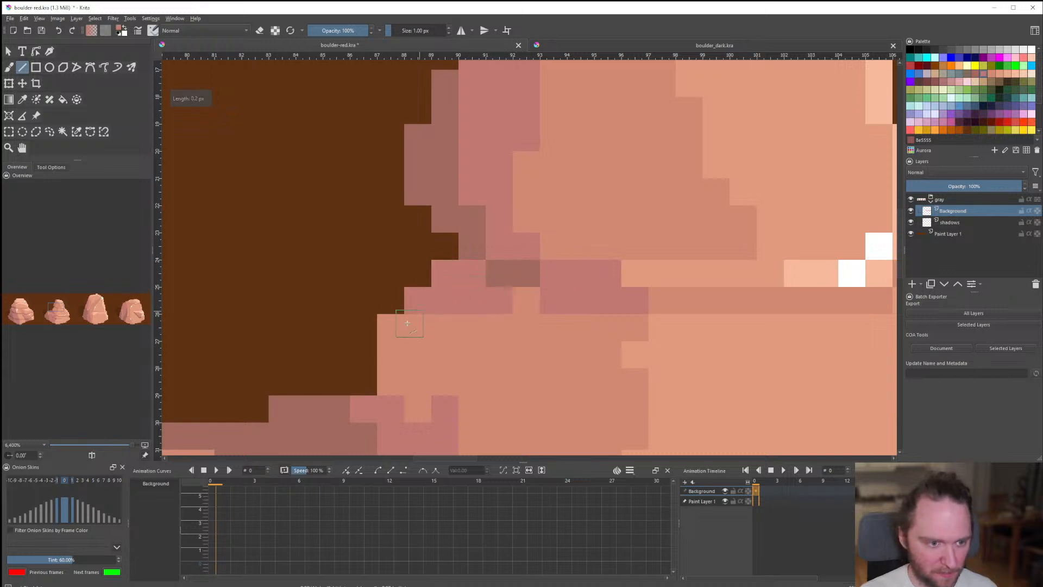
{"action": "scroll", "coordinate": [398, 384], "scroll_direction": "down", "scroll_amount": 6}
{"action": "scroll", "coordinate": [464, 245], "scroll_direction": "up", "scroll_amount": 6}
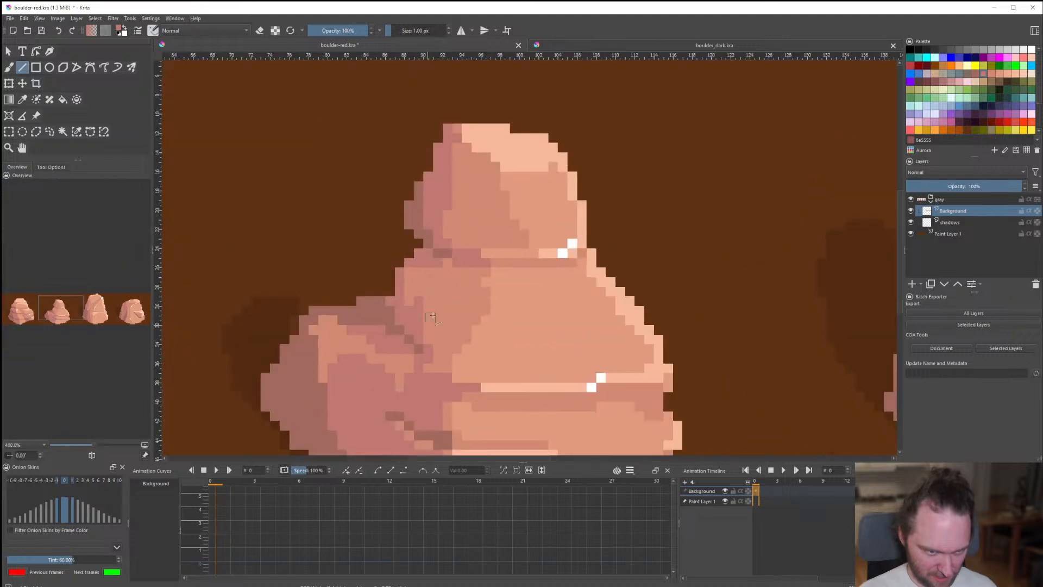
{"action": "scroll", "coordinate": [408, 310], "scroll_direction": "down", "scroll_amount": 10}
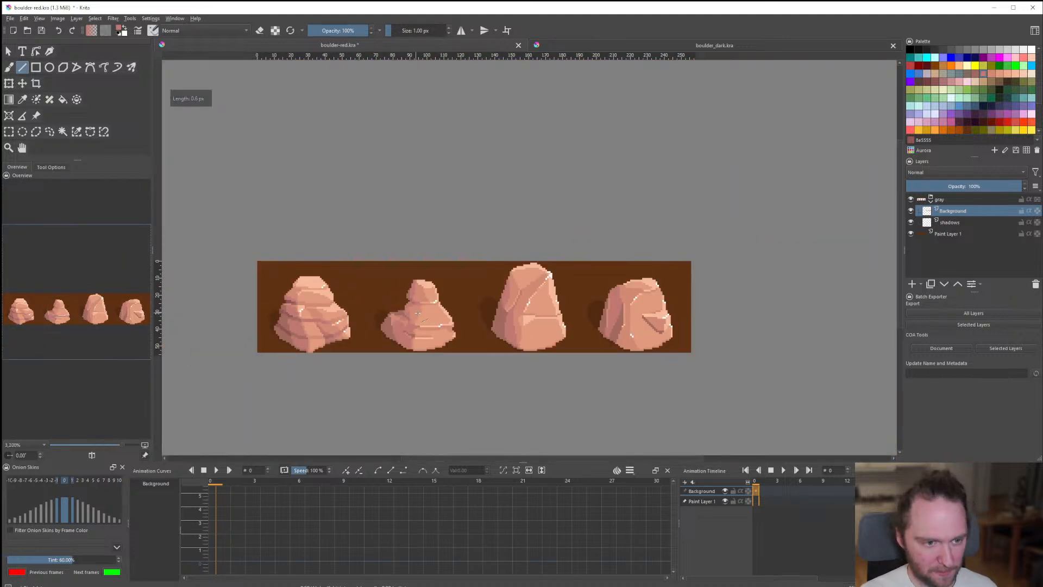
Extend the tan shadow plane on the second boulder's middle tier into a point and add light peach highlight pixels along its edge.
{"action": "scroll", "coordinate": [413, 307], "scroll_direction": "up", "scroll_amount": 4}
{"action": "scroll", "coordinate": [413, 307], "scroll_direction": "down", "scroll_amount": 4}
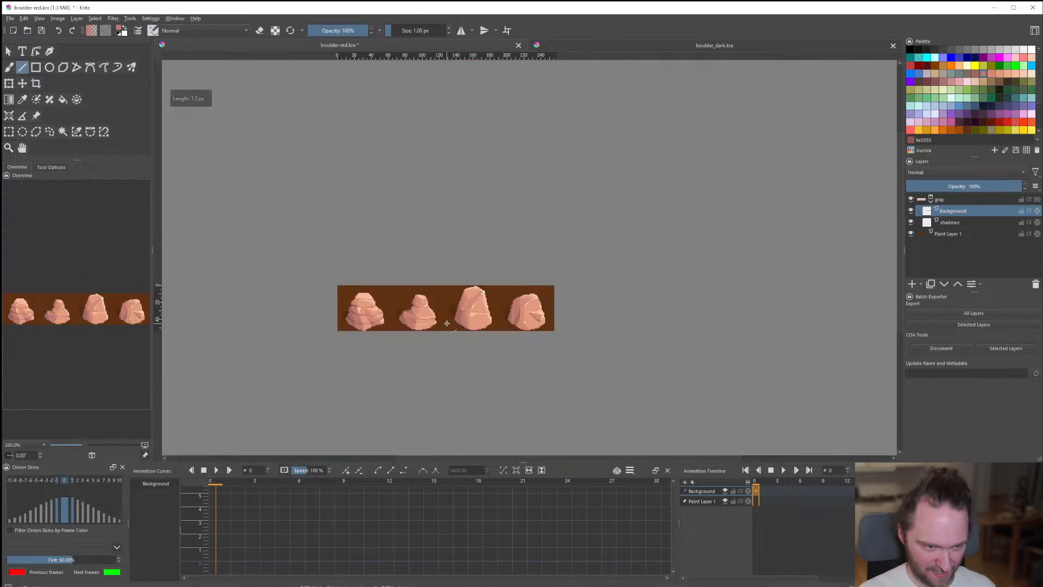
{"action": "scroll", "coordinate": [432, 321], "scroll_direction": "up", "scroll_amount": 8}
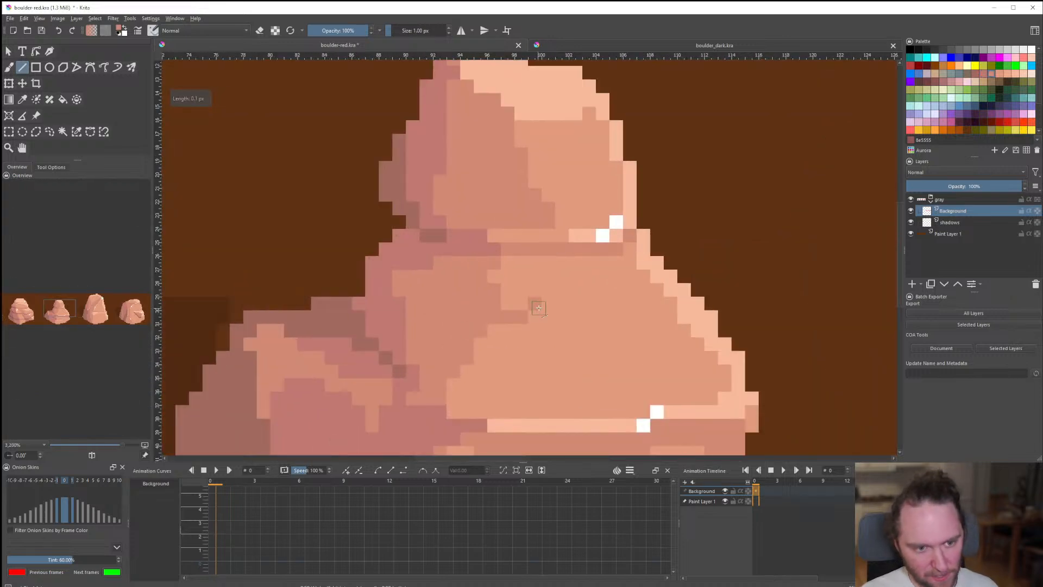
{"action": "scroll", "coordinate": [533, 364], "scroll_direction": "up", "scroll_amount": 2}
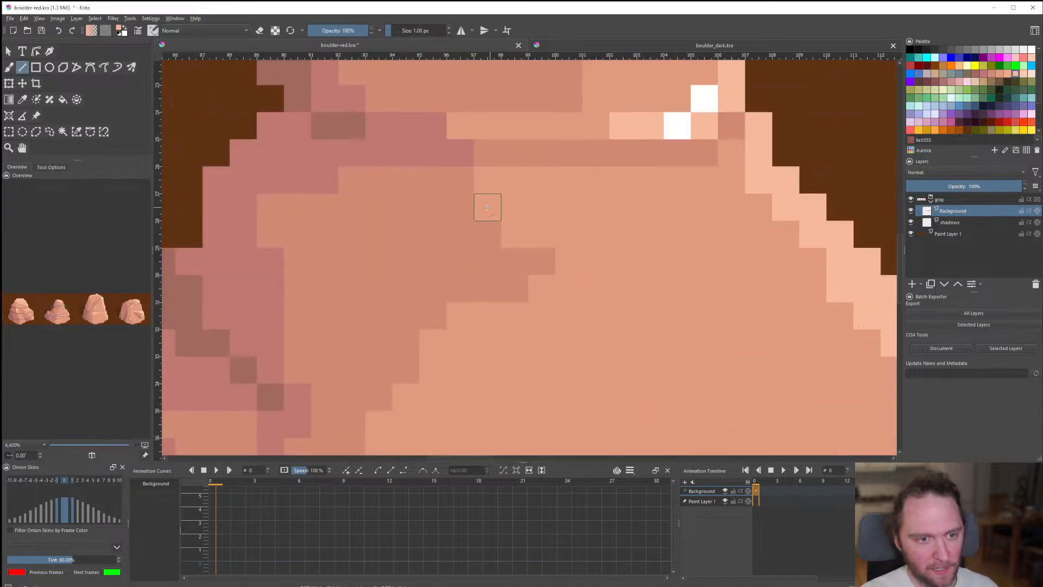
{"action": "scroll", "coordinate": [530, 246], "scroll_direction": "down", "scroll_amount": 8}
{"action": "scroll", "coordinate": [501, 348], "scroll_direction": "up", "scroll_amount": 10}
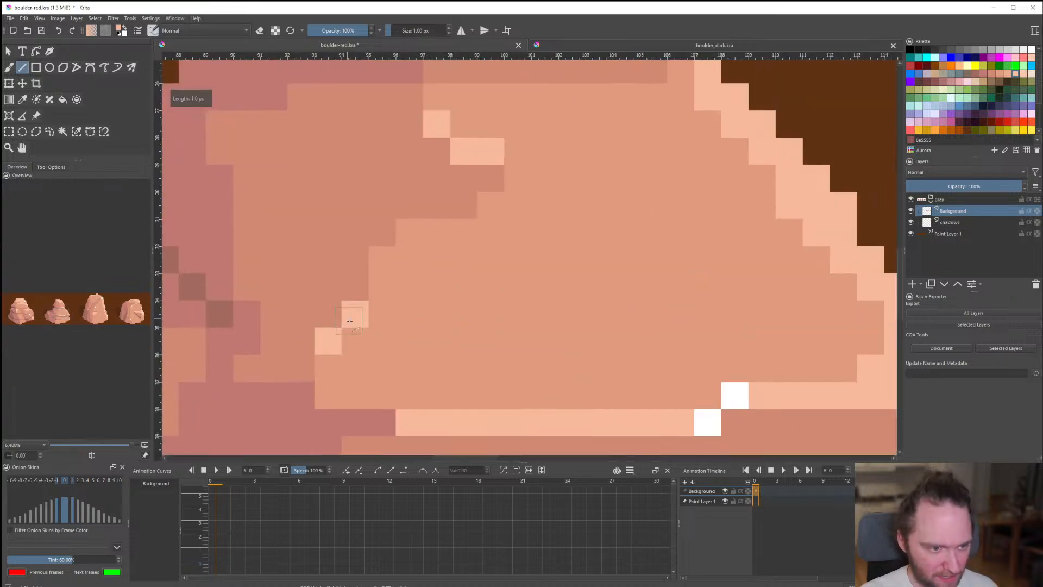
Examine the second boulder's lower ledge up close and compare its new highlights with the other boulders.
{"action": "scroll", "coordinate": [350, 314], "scroll_direction": "down", "scroll_amount": 10}
{"action": "scroll", "coordinate": [376, 327], "scroll_direction": "up", "scroll_amount": 7}
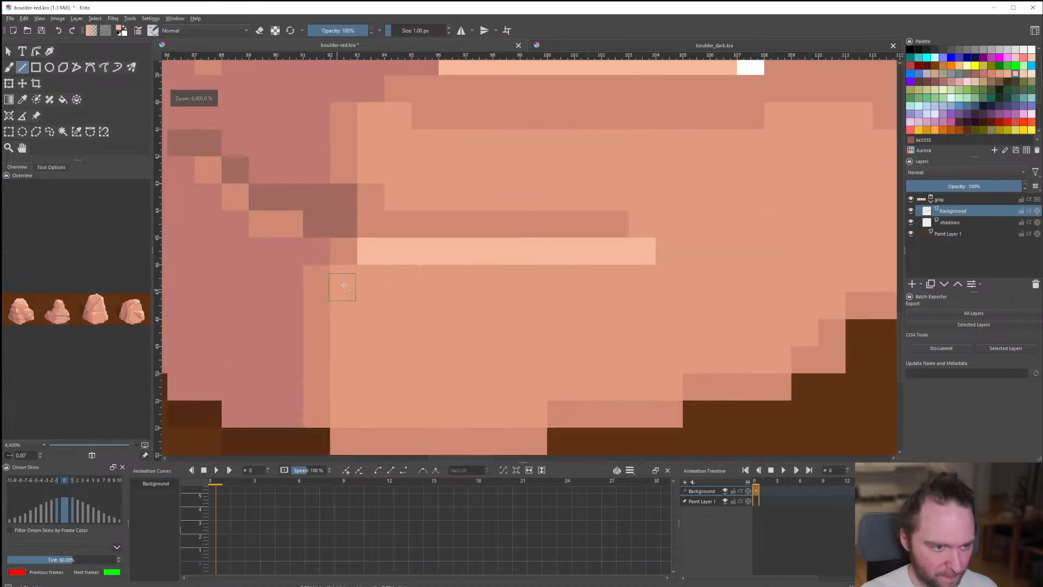
{"action": "scroll", "coordinate": [353, 285], "scroll_direction": "down", "scroll_amount": 7}
{"action": "scroll", "coordinate": [414, 346], "scroll_direction": "up", "scroll_amount": 1}
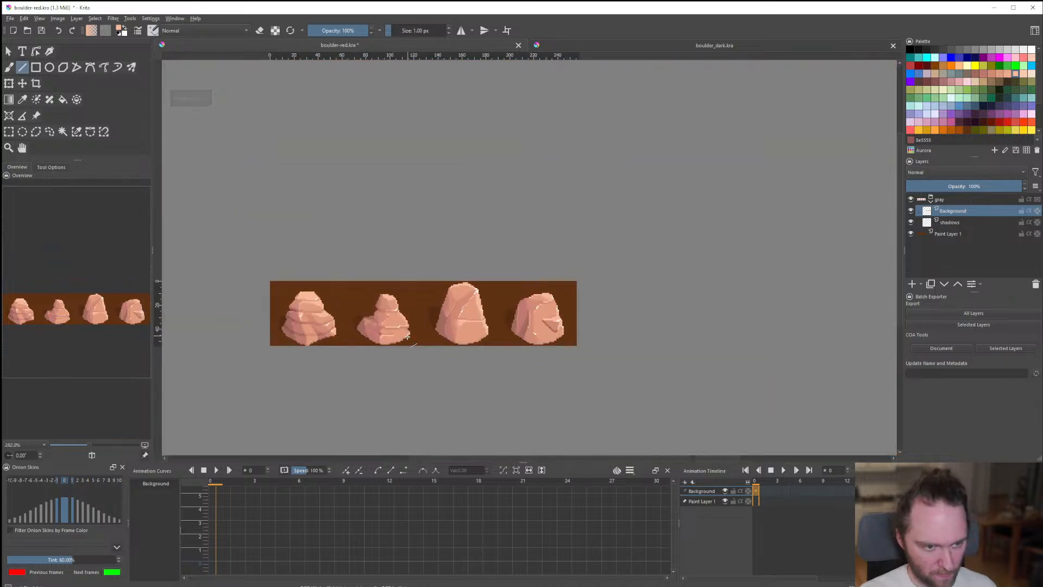
{"action": "scroll", "coordinate": [410, 336], "scroll_direction": "up", "scroll_amount": 2}
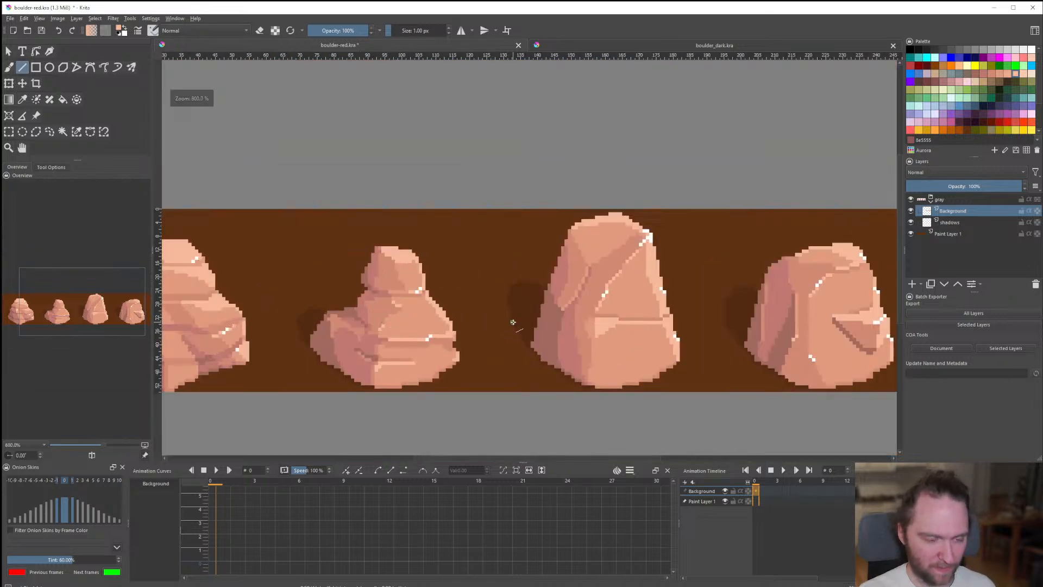
{"action": "scroll", "coordinate": [513, 322], "scroll_direction": "down", "scroll_amount": 1}
Darken the crease under the second boulder's head by extending its dusky red shadow rightward and toning the strip above it tan.
{"action": "scroll", "coordinate": [450, 319], "scroll_direction": "up", "scroll_amount": 7}
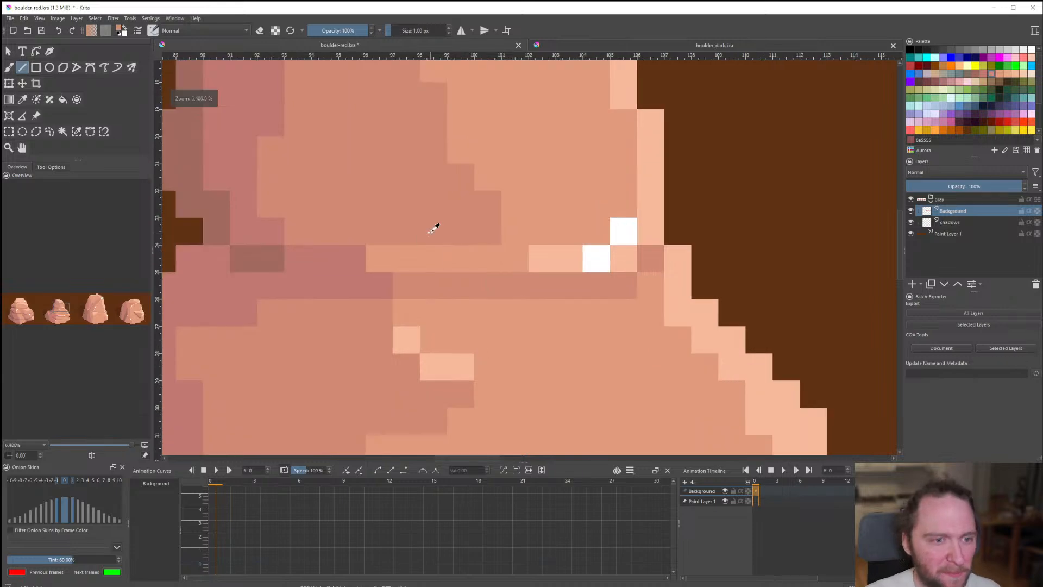
{"action": "left_click_drag", "start_coordinate": [405, 258], "coordinate": [528, 258]}
{"action": "left_click_drag", "start_coordinate": [421, 289], "coordinate": [524, 287]}
{"action": "scroll", "coordinate": [507, 311], "scroll_direction": "down", "scroll_amount": 10}
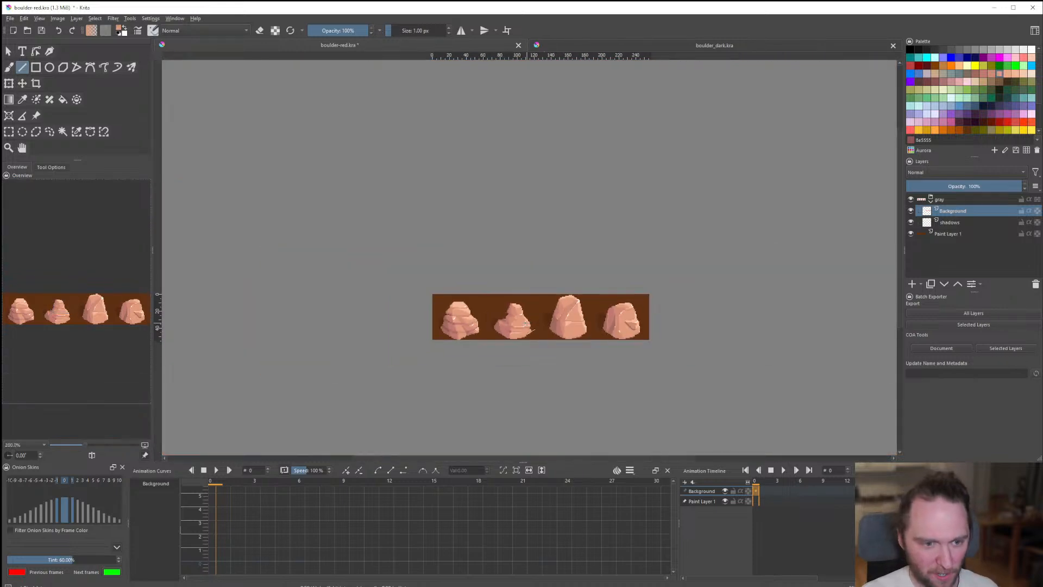
{"action": "scroll", "coordinate": [530, 320], "scroll_direction": "up", "scroll_amount": 6}
{"action": "scroll", "coordinate": [500, 280], "scroll_direction": "up", "scroll_amount": 4}
{"action": "left_click", "coordinate": [415, 254], "text": "ctrl"}
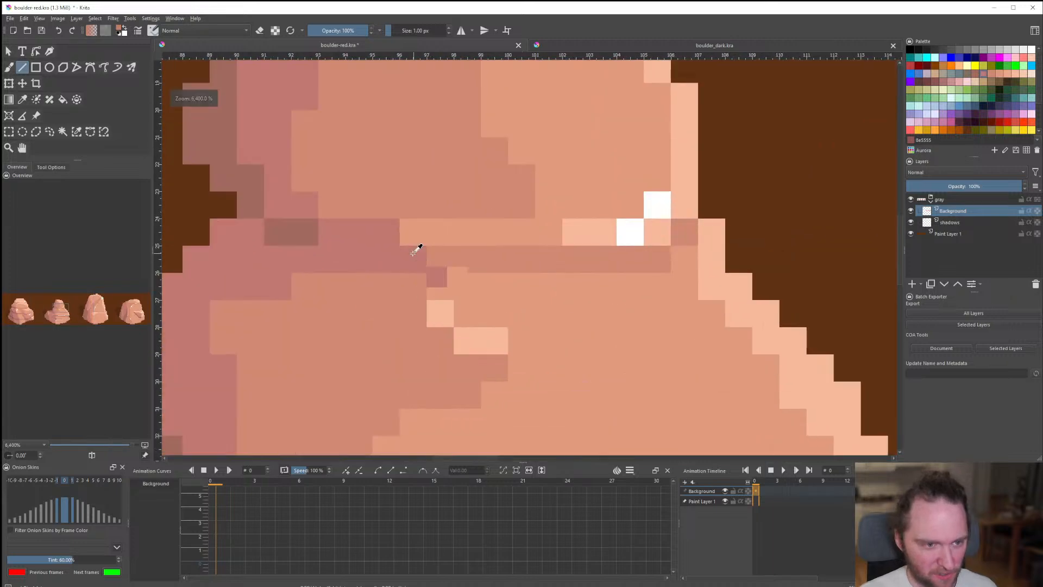
{"action": "left_click_drag", "start_coordinate": [438, 260], "coordinate": [470, 260]}
{"action": "left_click_drag", "start_coordinate": [518, 259], "coordinate": [551, 259]}
{"action": "left_click_drag", "start_coordinate": [430, 232], "coordinate": [535, 231]}
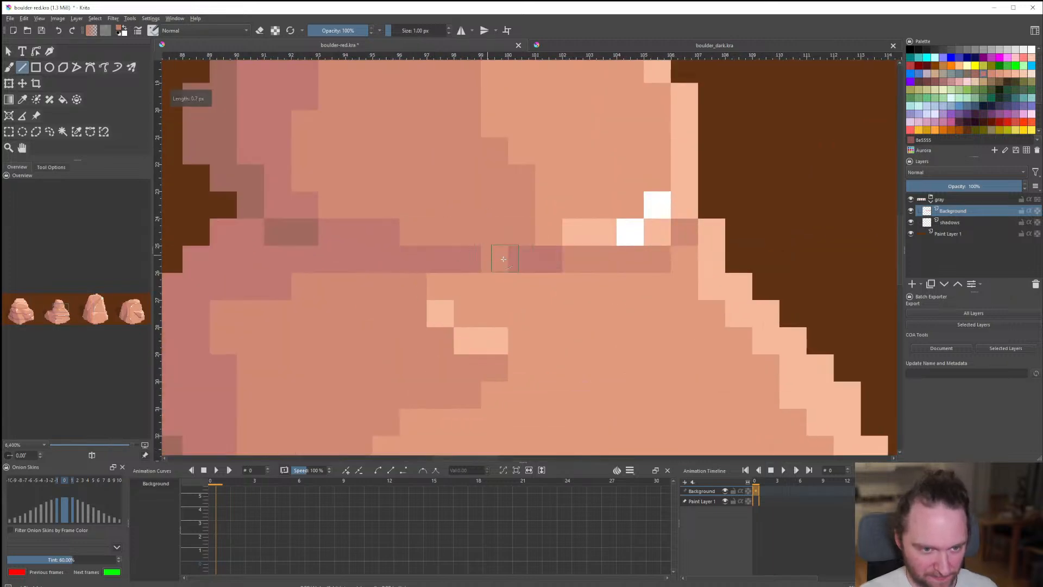
Outline the left contour of the second boulder's middle-tier shoulder with the darkest brownish shadow tone, from the neck notch downward.
{"action": "scroll", "coordinate": [497, 308], "scroll_direction": "down", "scroll_amount": 11}
{"action": "scroll", "coordinate": [489, 308], "scroll_direction": "up", "scroll_amount": 4}
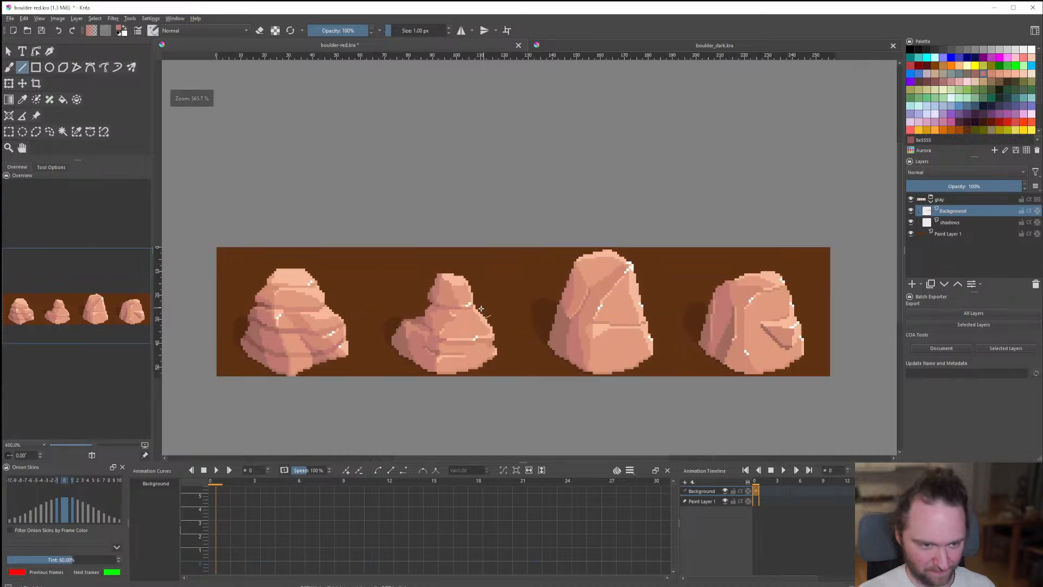
{"action": "scroll", "coordinate": [470, 311], "scroll_direction": "down", "scroll_amount": 3}
{"action": "scroll", "coordinate": [465, 317], "scroll_direction": "up", "scroll_amount": 4}
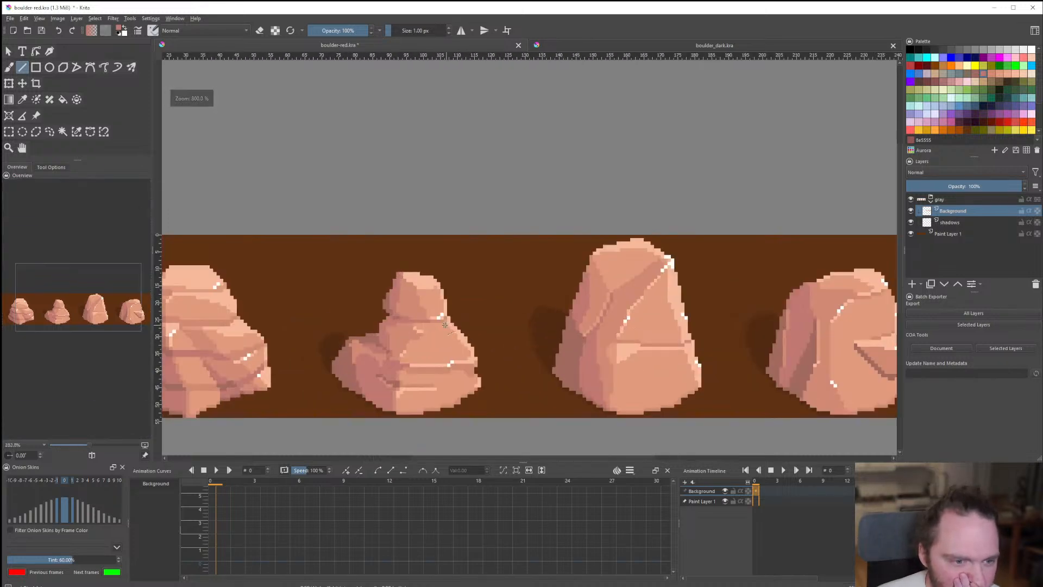
{"action": "scroll", "coordinate": [402, 327], "scroll_direction": "up", "scroll_amount": 3}
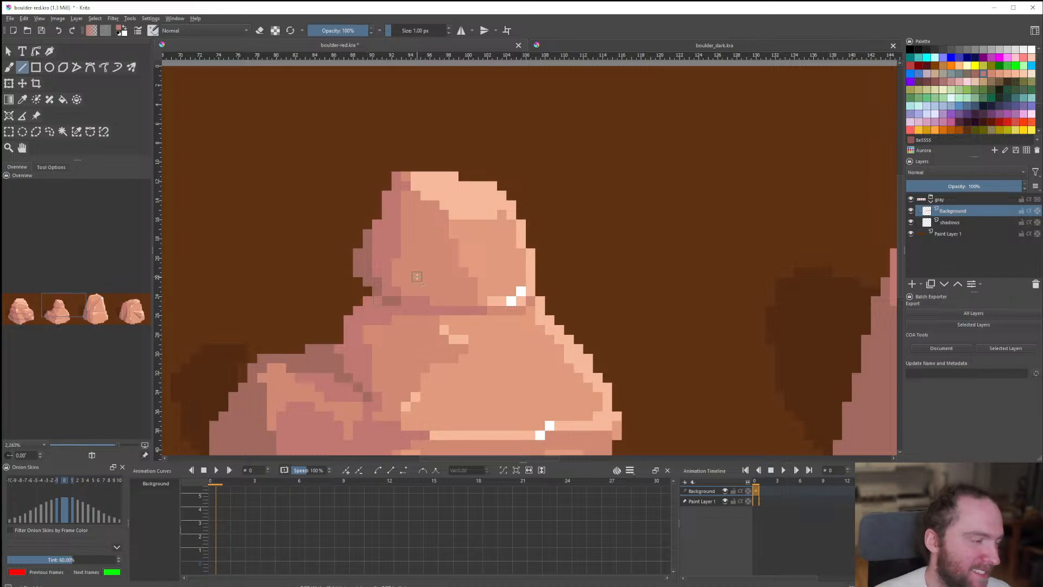
{"action": "scroll", "coordinate": [397, 286], "scroll_direction": "up", "scroll_amount": 3}
{"action": "left_click_drag", "start_coordinate": [319, 288], "coordinate": [317, 289]}
{"action": "left_click", "coordinate": [292, 312]}
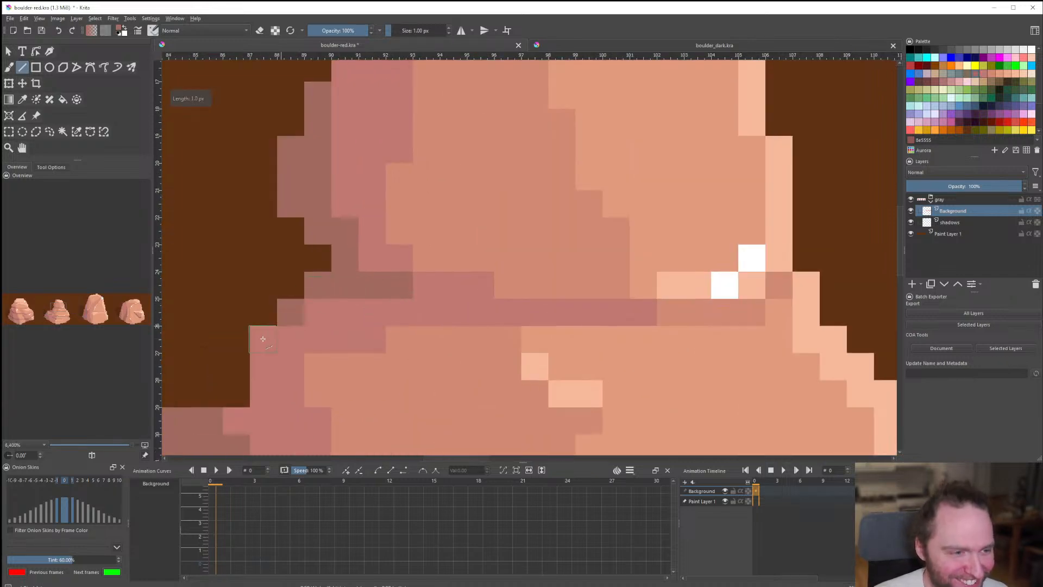
{"action": "left_click", "coordinate": [262, 340]}
{"action": "left_click", "coordinate": [294, 327]}
{"action": "left_click", "coordinate": [316, 313]}
{"action": "left_click_drag", "start_coordinate": [266, 366], "coordinate": [262, 397]}
Try widening the dark brownish shadow around the notch between the second boulder's head and left shoulder, and undo those pixels.
{"action": "scroll", "coordinate": [248, 409], "scroll_direction": "down", "scroll_amount": 9}
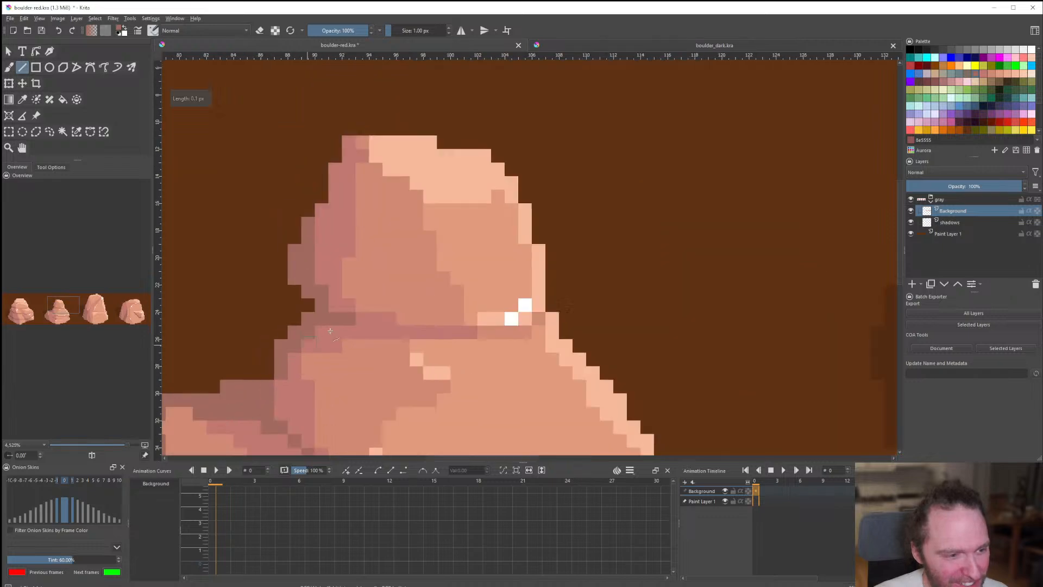
{"action": "scroll", "coordinate": [370, 332], "scroll_direction": "up", "scroll_amount": 9}
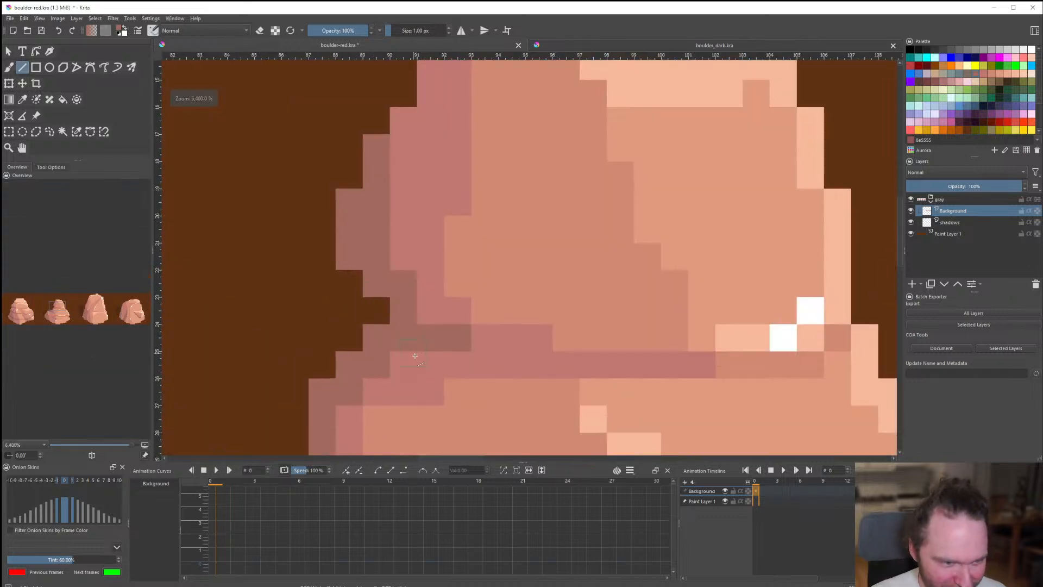
{"action": "left_click", "coordinate": [398, 266]}
{"action": "left_click", "coordinate": [430, 307]}
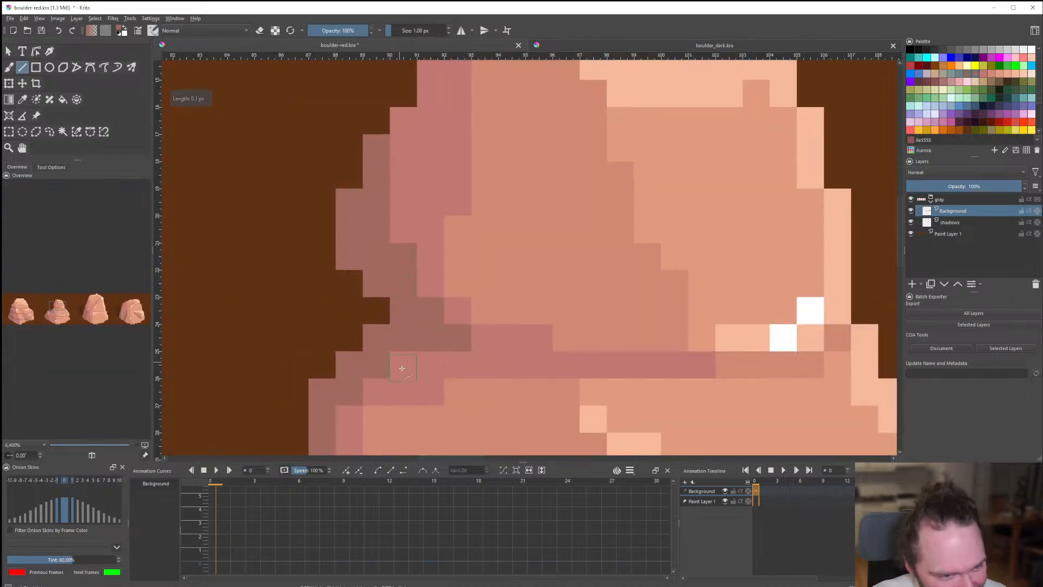
{"action": "left_click", "coordinate": [398, 364]}
{"action": "left_click", "coordinate": [380, 394]}
{"action": "scroll", "coordinate": [385, 315], "scroll_direction": "down", "scroll_amount": 8}
{"action": "scroll", "coordinate": [356, 286], "scroll_direction": "up", "scroll_amount": 8}
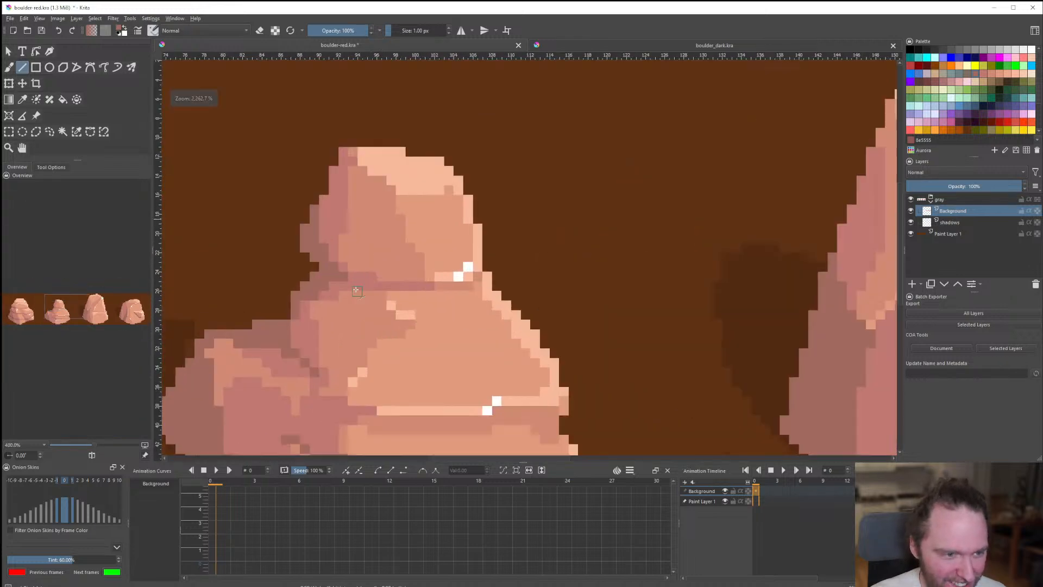
{"action": "key", "text": "ctrl+z"}
{"action": "key", "text": "ctrl+z"}
{"action": "key", "text": "ctrl+z"}
{"action": "key", "text": "ctrl+z"}
Inspect the second boulder's neck notch and shoulder shading close up and against the whole row.
{"action": "scroll", "coordinate": [371, 308], "scroll_direction": "down", "scroll_amount": 9}
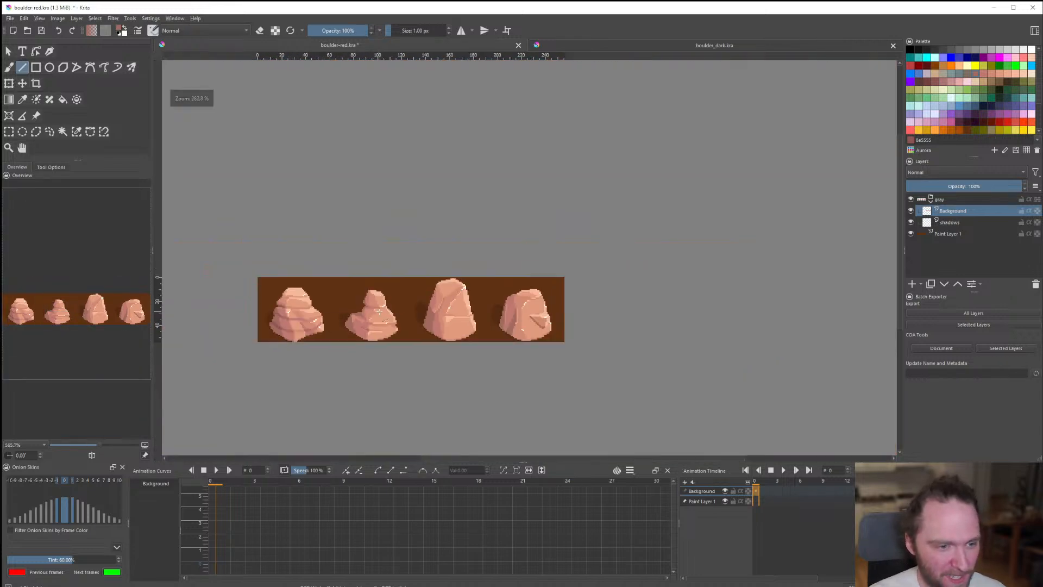
{"action": "scroll", "coordinate": [390, 316], "scroll_direction": "up", "scroll_amount": 5}
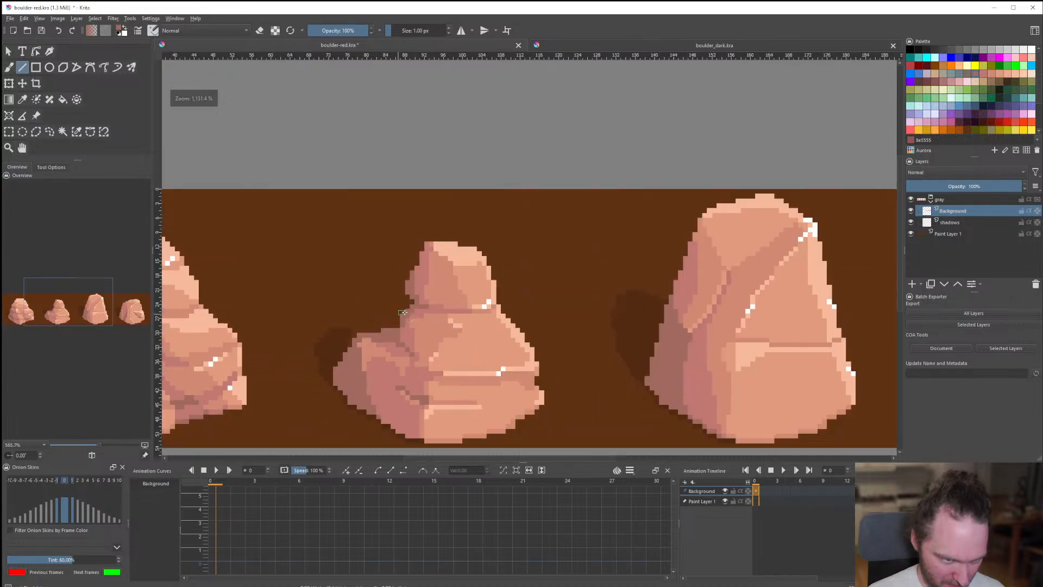
{"action": "scroll", "coordinate": [410, 313], "scroll_direction": "down", "scroll_amount": 4}
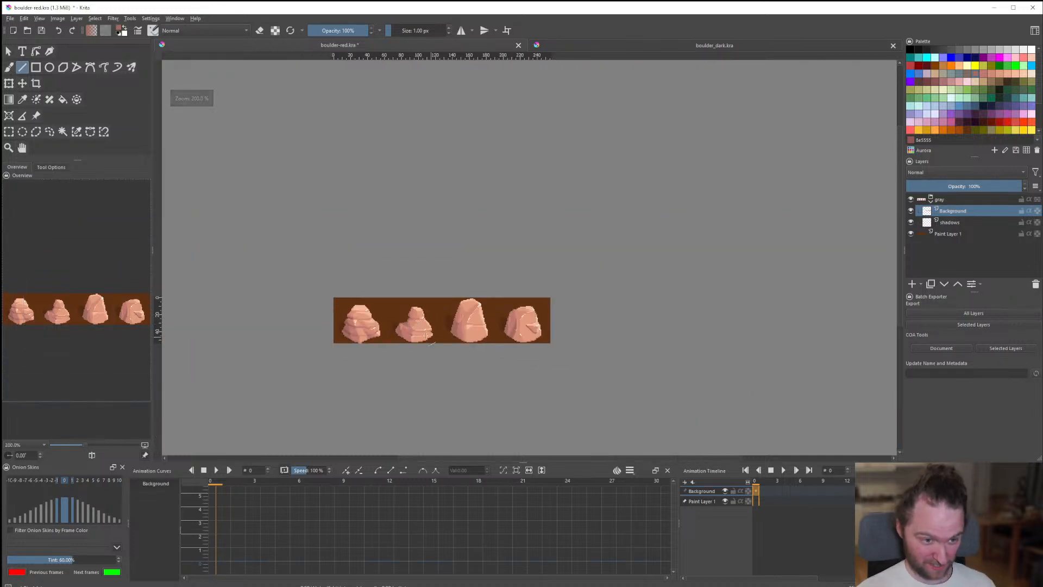
{"action": "scroll", "coordinate": [430, 342], "scroll_direction": "up", "scroll_amount": 10}
{"action": "scroll", "coordinate": [348, 316], "scroll_direction": "down", "scroll_amount": 3}
{"action": "scroll", "coordinate": [348, 316], "scroll_direction": "up", "scroll_amount": 3}
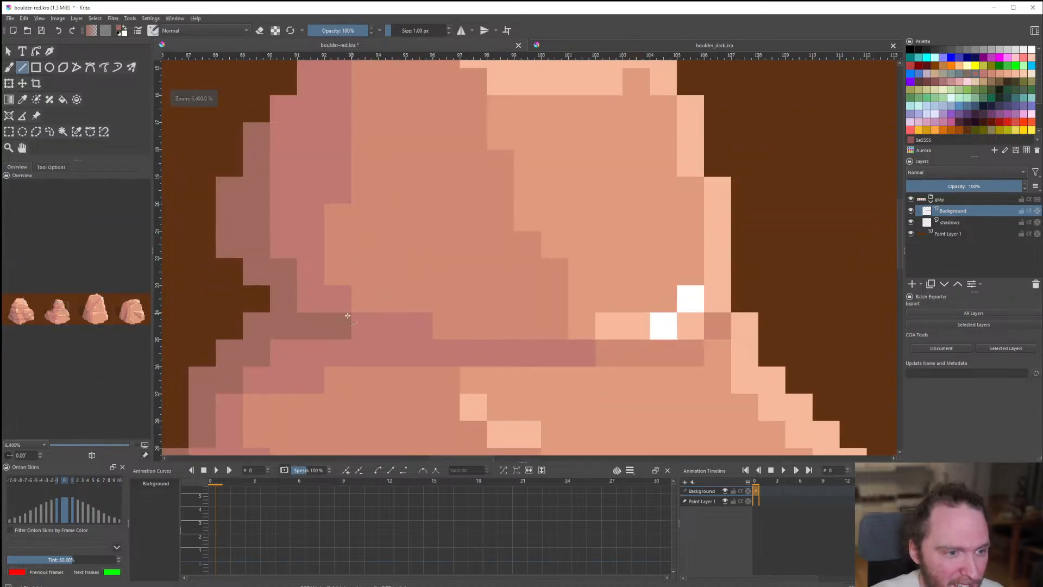
Sketch a few orange-tan pixels on and above the crown of the second boulder's head to mark a new top stone.
{"action": "scroll", "coordinate": [374, 348], "scroll_direction": "down", "scroll_amount": 11}
{"action": "scroll", "coordinate": [444, 321], "scroll_direction": "up", "scroll_amount": 2}
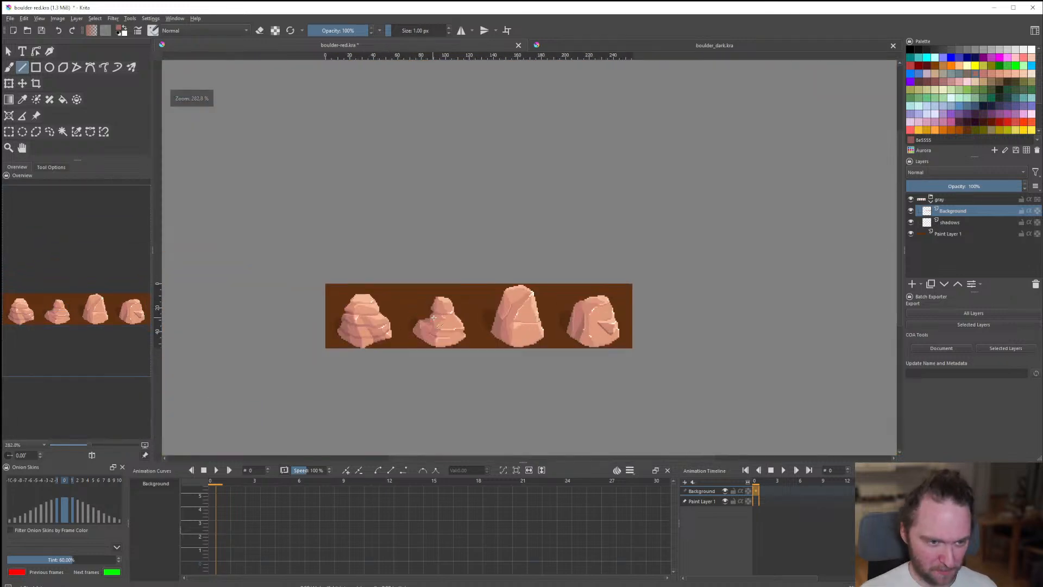
{"action": "scroll", "coordinate": [443, 320], "scroll_direction": "up", "scroll_amount": 1}
{"action": "scroll", "coordinate": [460, 306], "scroll_direction": "up", "scroll_amount": 7}
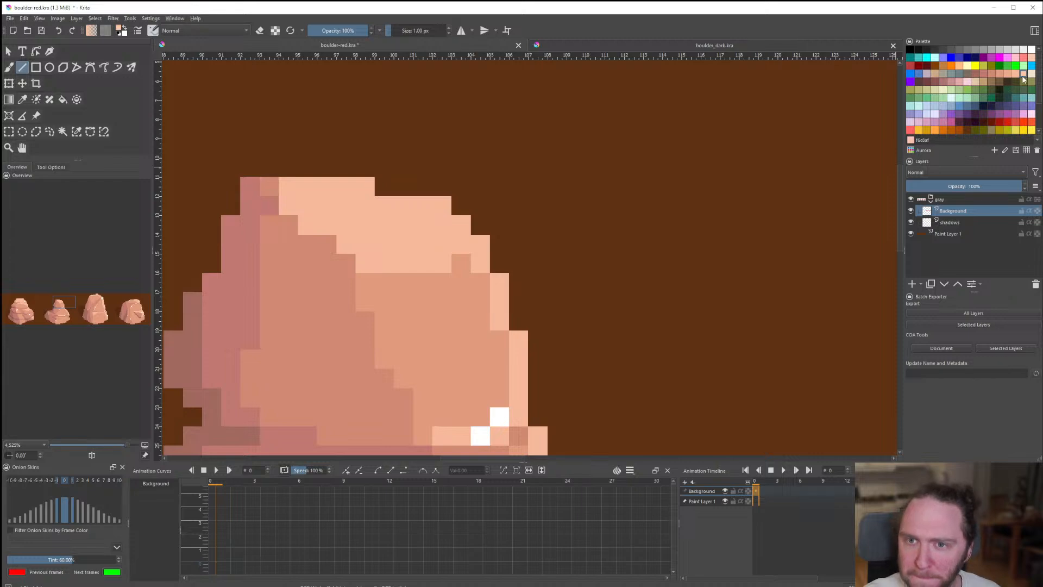
{"action": "scroll", "coordinate": [424, 205], "scroll_direction": "up", "scroll_amount": 1}
{"action": "scroll", "coordinate": [446, 239], "scroll_direction": "down", "scroll_amount": 9}
{"action": "scroll", "coordinate": [470, 276], "scroll_direction": "up", "scroll_amount": 3}
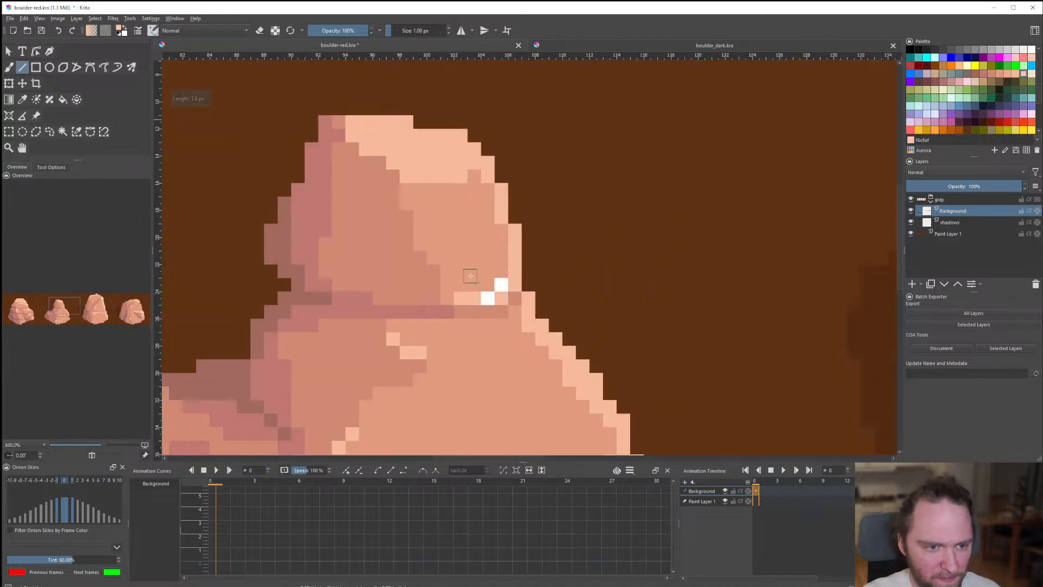
{"action": "scroll", "coordinate": [471, 276], "scroll_direction": "down", "scroll_amount": 4}
{"action": "scroll", "coordinate": [489, 337], "scroll_direction": "up", "scroll_amount": 8}
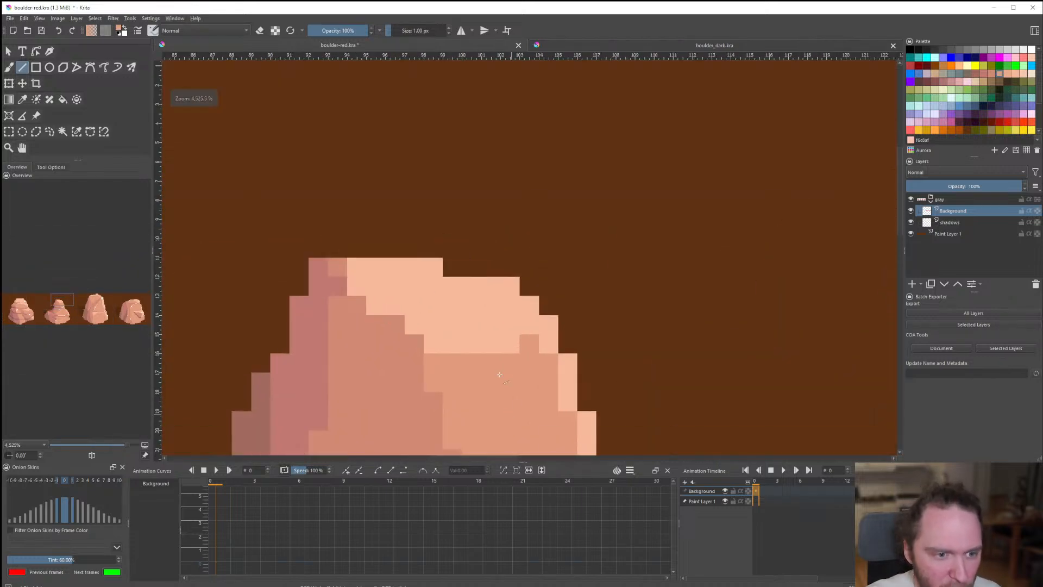
{"action": "left_click_drag", "start_coordinate": [426, 285], "coordinate": [417, 251]}
{"action": "left_click_drag", "start_coordinate": [397, 211], "coordinate": [410, 170]}
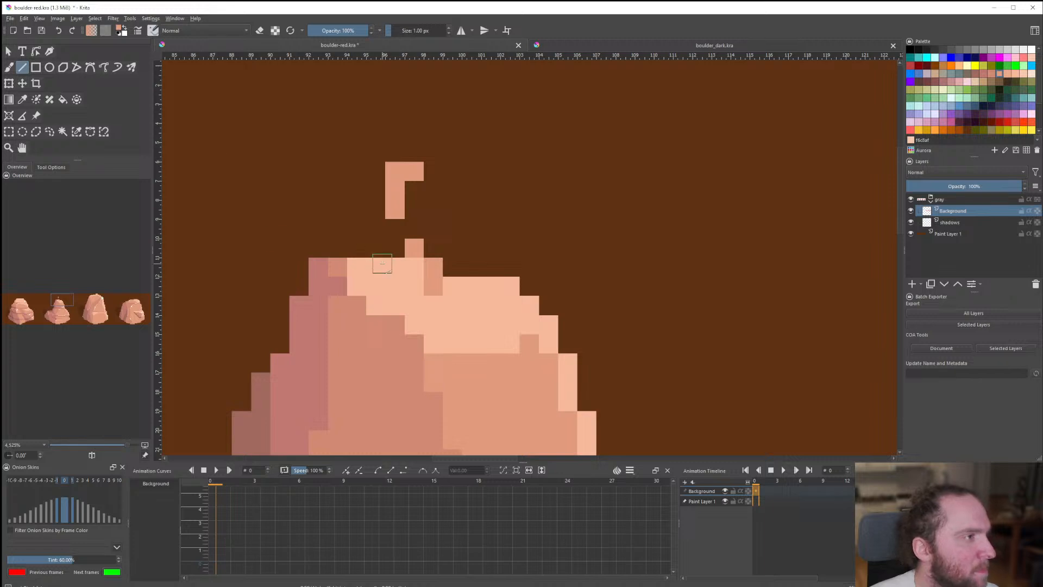
Outline a rounded new stone above the second boulder's head in light peach, around the orange-tan guide pixels.
{"action": "scroll", "coordinate": [440, 284], "scroll_direction": "down", "scroll_amount": 7}
{"action": "scroll", "coordinate": [433, 283], "scroll_direction": "up", "scroll_amount": 7}
{"action": "left_click", "coordinate": [489, 363], "text": "ctrl"}
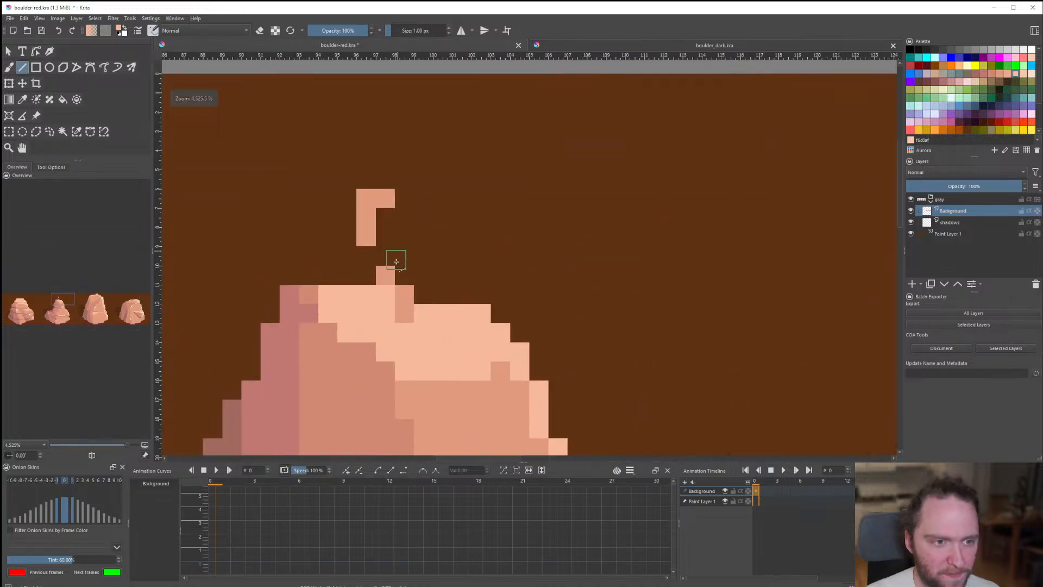
{"action": "left_click_drag", "start_coordinate": [398, 269], "coordinate": [382, 247]}
{"action": "left_click_drag", "start_coordinate": [442, 175], "coordinate": [500, 217]}
{"action": "left_click_drag", "start_coordinate": [500, 236], "coordinate": [462, 275]}
{"action": "left_click_drag", "start_coordinate": [462, 275], "coordinate": [404, 274]}
{"action": "left_click_drag", "start_coordinate": [380, 235], "coordinate": [366, 198]}
{"action": "left_click_drag", "start_coordinate": [405, 162], "coordinate": [443, 161]}
Fill the interior of the new top stone with light peach down to where it meets the head.
{"action": "mouse_move", "coordinate": [455, 174]}
{"action": "left_mouse_down"}
{"action": "mouse_move", "coordinate": [477, 208]}
{"action": "mouse_move", "coordinate": [461, 256]}
{"action": "left_mouse_up"}
{"action": "mouse_move", "coordinate": [442, 256]}
{"action": "left_mouse_down"}
{"action": "mouse_move", "coordinate": [408, 239]}
{"action": "mouse_move", "coordinate": [403, 190]}
{"action": "left_mouse_up"}
{"action": "left_click_drag", "start_coordinate": [424, 177], "coordinate": [454, 201]}
{"action": "left_click_drag", "start_coordinate": [428, 236], "coordinate": [461, 218]}
{"action": "left_click_drag", "start_coordinate": [425, 198], "coordinate": [462, 235]}
{"action": "mouse_move", "coordinate": [436, 253]}
{"action": "left_mouse_down"}
{"action": "mouse_move", "coordinate": [420, 263]}
{"action": "mouse_move", "coordinate": [446, 289]}
{"action": "left_mouse_up"}
Shade the left side of the new top stone with the orange-tan mid-tone, down to the head.
{"action": "left_click", "coordinate": [366, 255]}
{"action": "left_click_drag", "start_coordinate": [366, 246], "coordinate": [347, 238]}
{"action": "left_click_drag", "start_coordinate": [347, 238], "coordinate": [346, 275]}
{"action": "left_click_drag", "start_coordinate": [385, 199], "coordinate": [404, 180]}
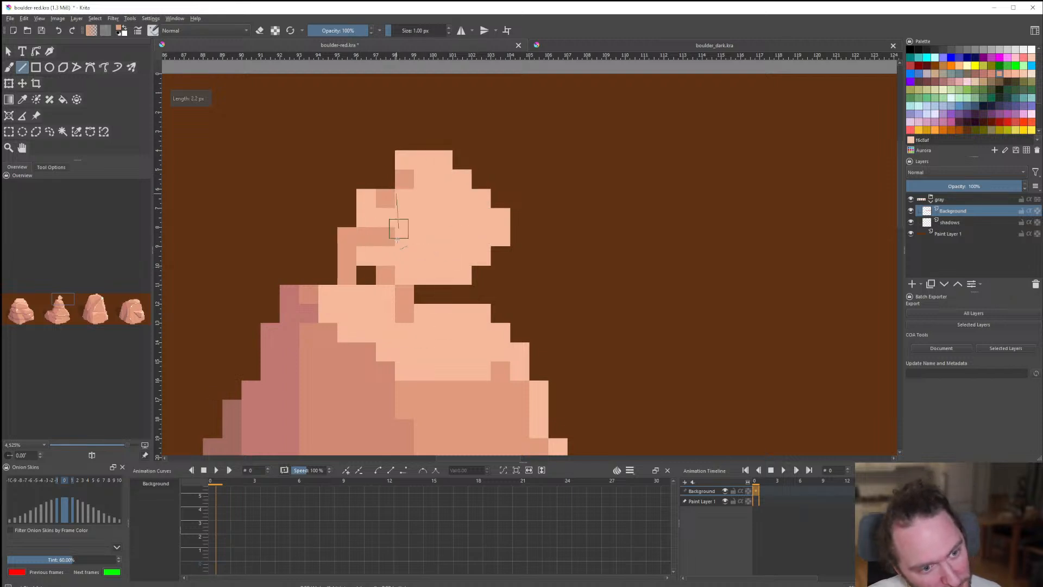
{"action": "left_click_drag", "start_coordinate": [398, 228], "coordinate": [404, 275]}
Join the top stone's base to the head with orange-tan pixels and cover the remaining gaps in its left face.
{"action": "left_click_drag", "start_coordinate": [404, 313], "coordinate": [385, 313]}
{"action": "left_click_drag", "start_coordinate": [365, 275], "coordinate": [385, 293]}
{"action": "left_click_drag", "start_coordinate": [423, 313], "coordinate": [443, 294]}
{"action": "left_click_drag", "start_coordinate": [385, 219], "coordinate": [368, 216]}
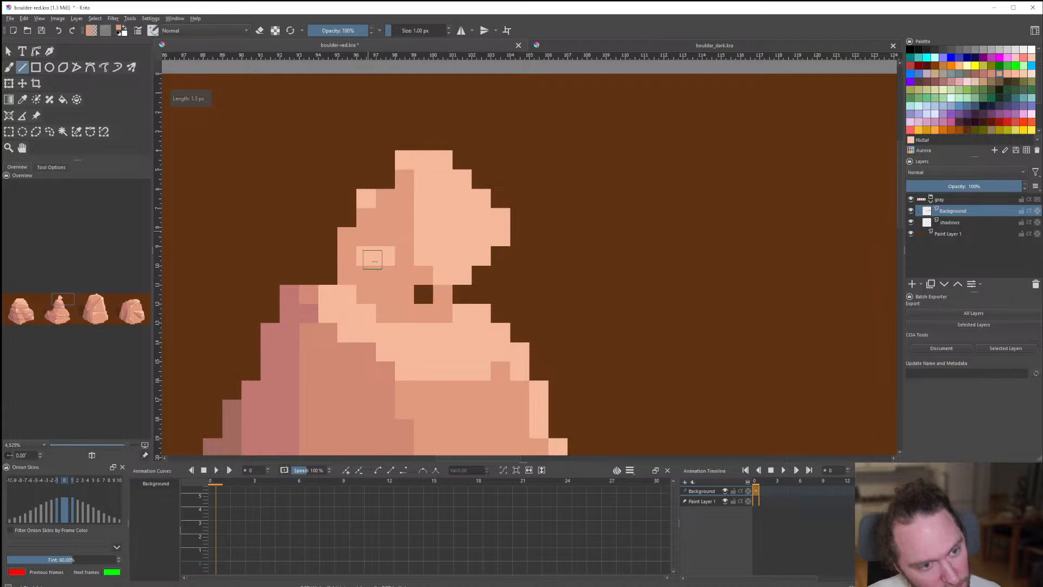
{"action": "left_click_drag", "start_coordinate": [371, 257], "coordinate": [387, 257]}
{"action": "left_click", "coordinate": [424, 294]}
{"action": "left_click_drag", "start_coordinate": [375, 209], "coordinate": [370, 199]}
Extend the top stone's right side downward in light peach so it merges with the second boulder's head.
{"action": "scroll", "coordinate": [394, 243], "scroll_direction": "down", "scroll_amount": 6}
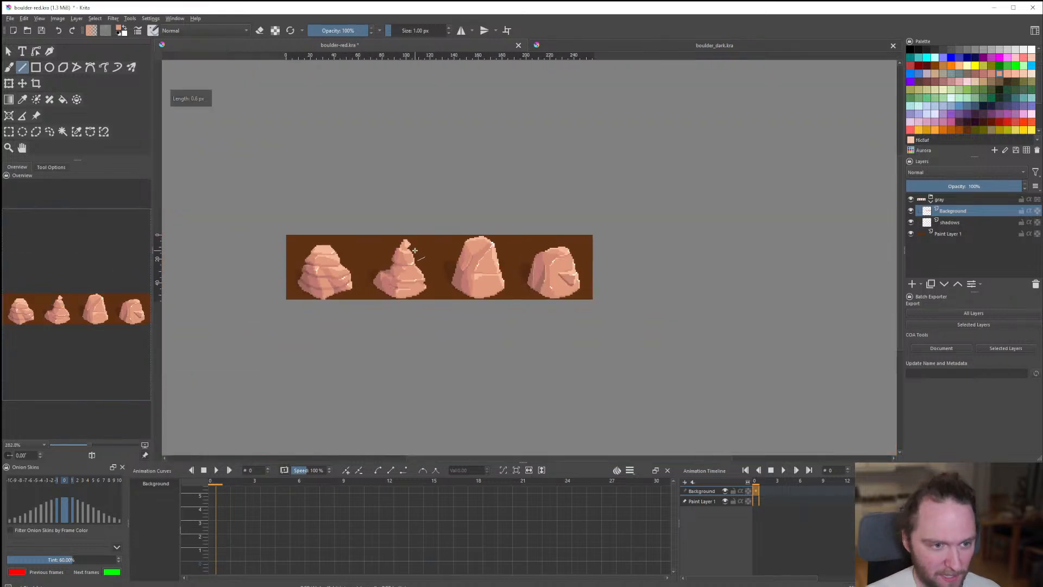
{"action": "scroll", "coordinate": [411, 249], "scroll_direction": "up", "scroll_amount": 6}
{"action": "left_click_drag", "start_coordinate": [463, 280], "coordinate": [464, 315]}
{"action": "left_click_drag", "start_coordinate": [447, 296], "coordinate": [441, 245]}
{"action": "mouse_move", "coordinate": [429, 276]}
{"action": "left_mouse_down"}
{"action": "mouse_move", "coordinate": [407, 279]}
{"action": "mouse_move", "coordinate": [450, 287]}
{"action": "left_mouse_up"}
{"action": "left_click", "coordinate": [389, 299], "text": "ctrl"}
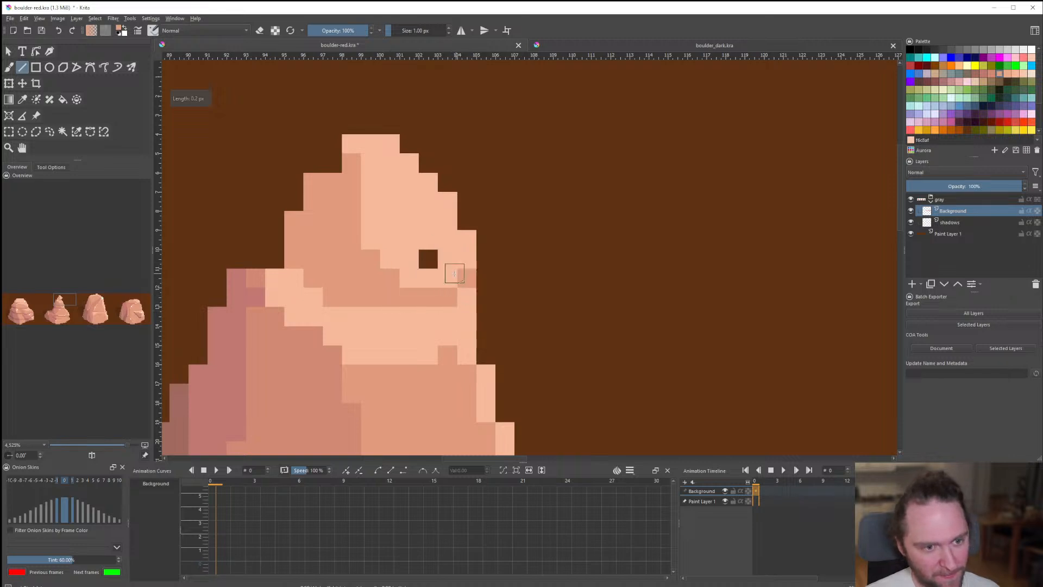
Examine the second boulder's new peak close up and against the other boulders in the row.
{"action": "scroll", "coordinate": [445, 257], "scroll_direction": "down", "scroll_amount": 10}
{"action": "scroll", "coordinate": [446, 258], "scroll_direction": "up", "scroll_amount": 2}
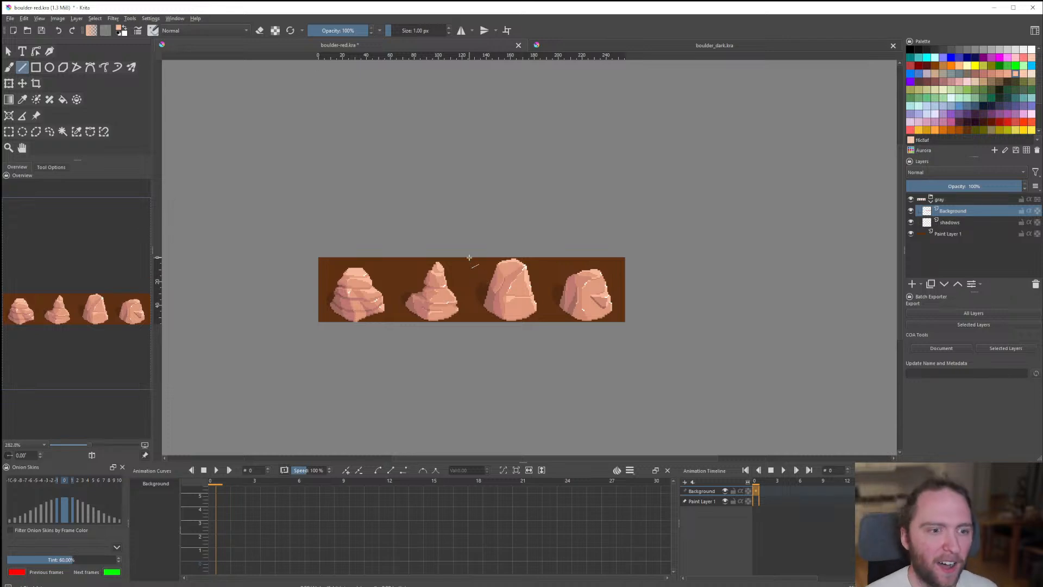
{"action": "scroll", "coordinate": [458, 272], "scroll_direction": "up", "scroll_amount": 9}
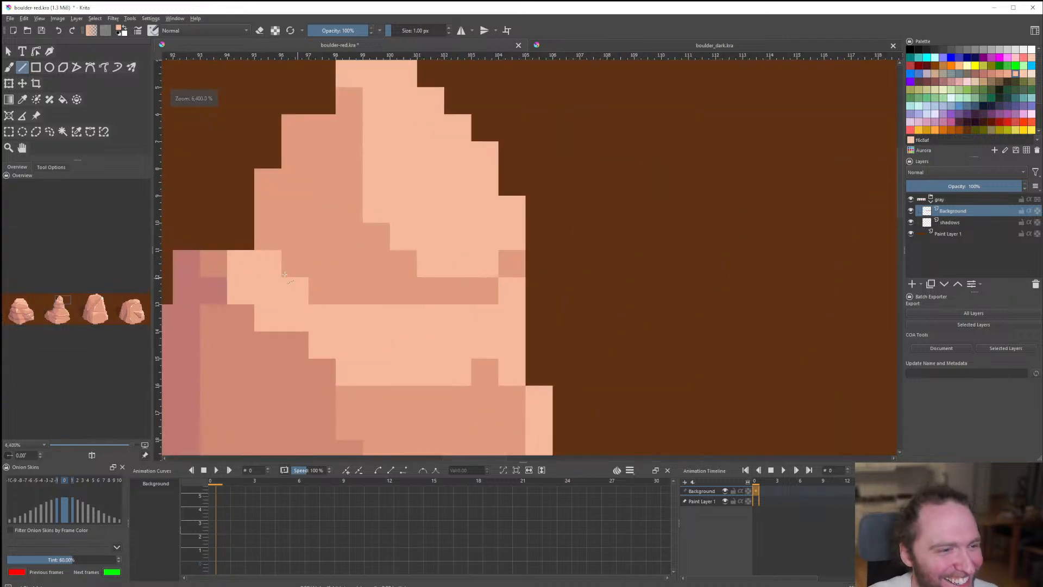
{"action": "scroll", "coordinate": [399, 315], "scroll_direction": "down", "scroll_amount": 2}
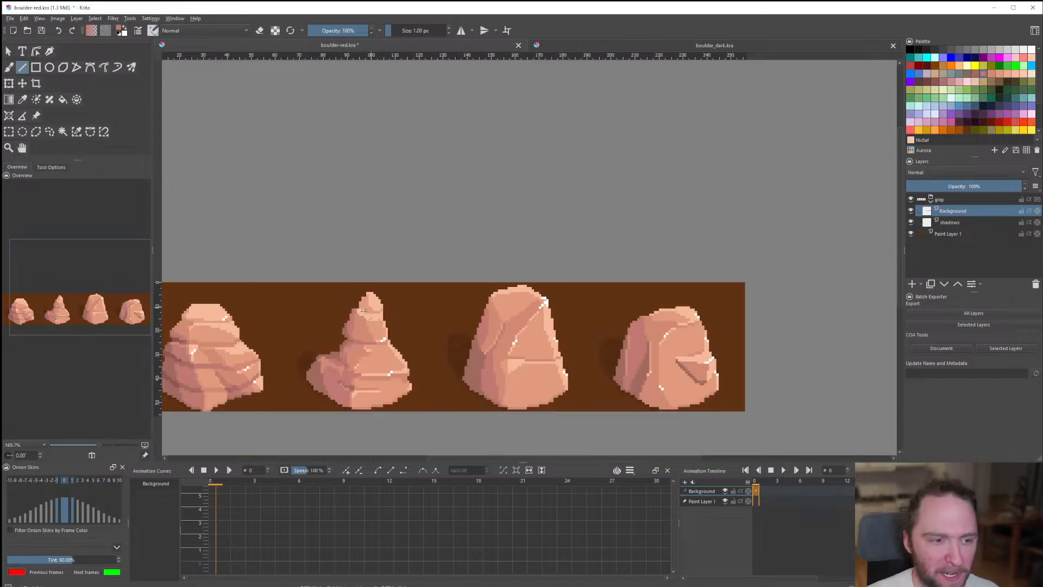
{"action": "scroll", "coordinate": [457, 294], "scroll_direction": "up", "scroll_amount": 2}
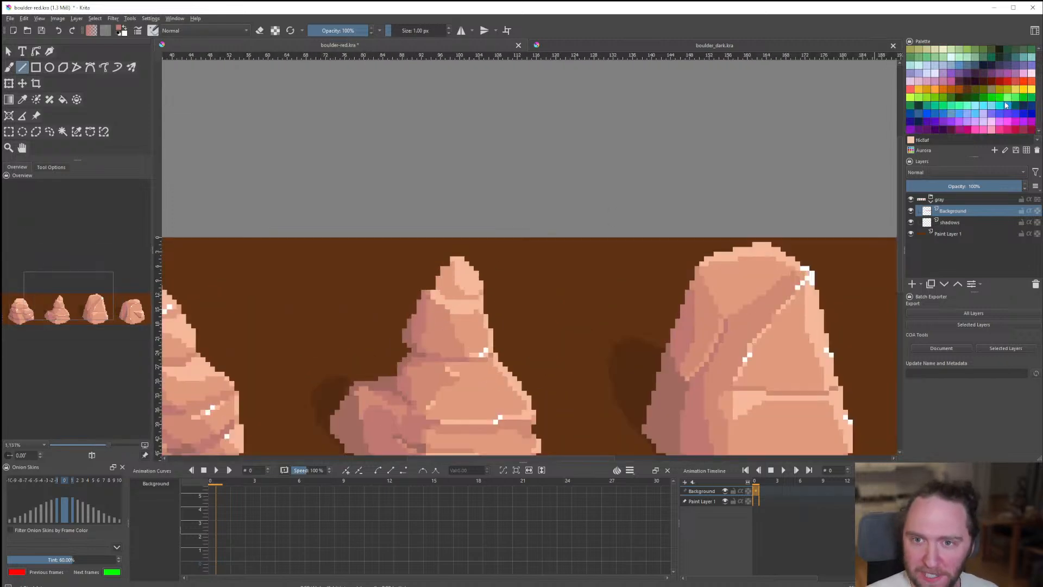
{"action": "scroll", "coordinate": [598, 244], "scroll_direction": "down", "scroll_amount": 2}
{"action": "scroll", "coordinate": [535, 282], "scroll_direction": "up", "scroll_amount": 2}
{"action": "scroll", "coordinate": [535, 282], "scroll_direction": "up", "scroll_amount": 1}
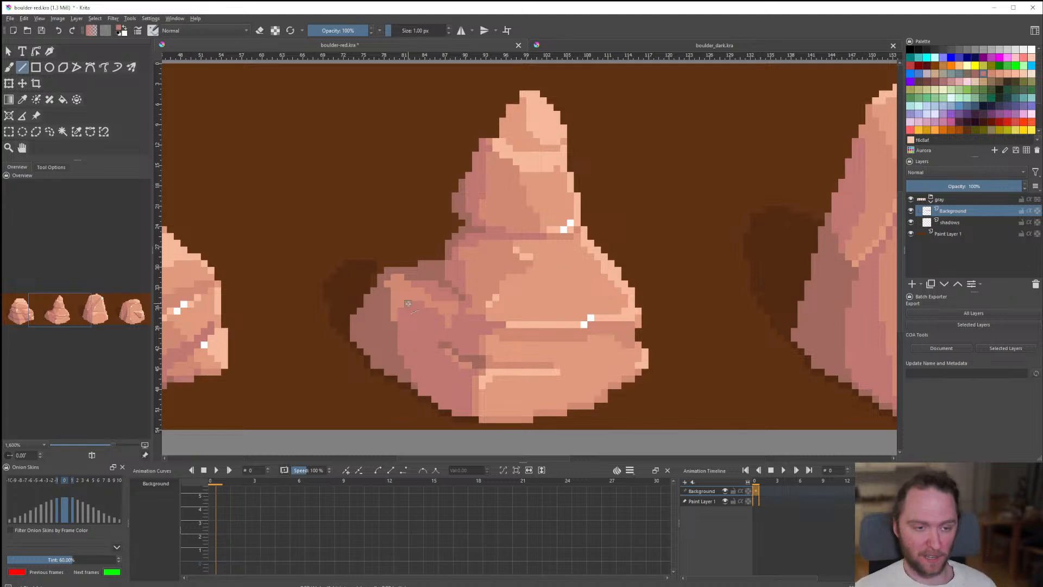
{"action": "scroll", "coordinate": [412, 312], "scroll_direction": "down", "scroll_amount": 2}
{"action": "scroll", "coordinate": [447, 304], "scroll_direction": "up", "scroll_amount": 2}
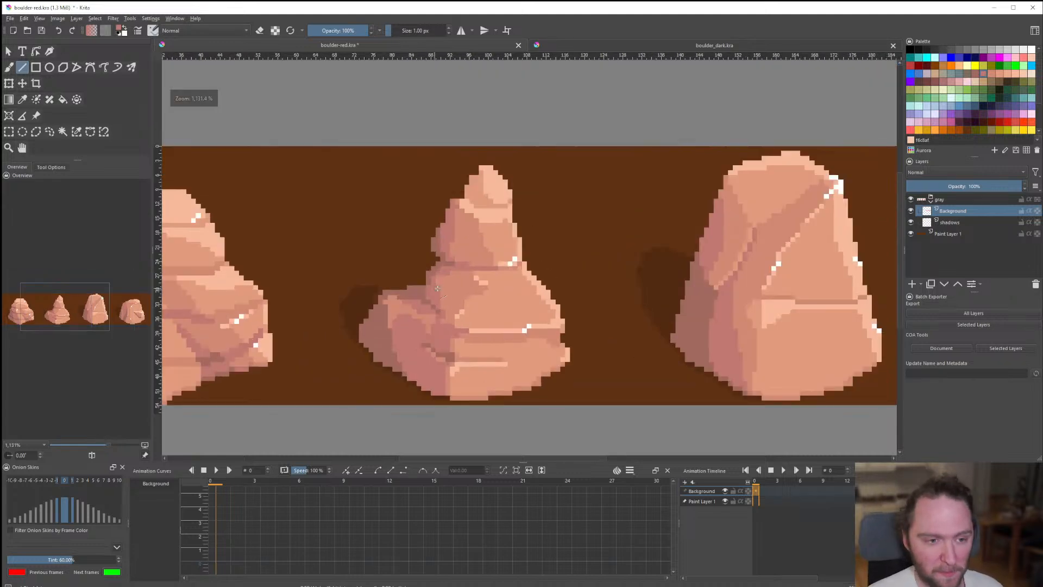
{"action": "scroll", "coordinate": [469, 302], "scroll_direction": "down", "scroll_amount": 1}
{"action": "scroll", "coordinate": [477, 247], "scroll_direction": "up", "scroll_amount": 5}
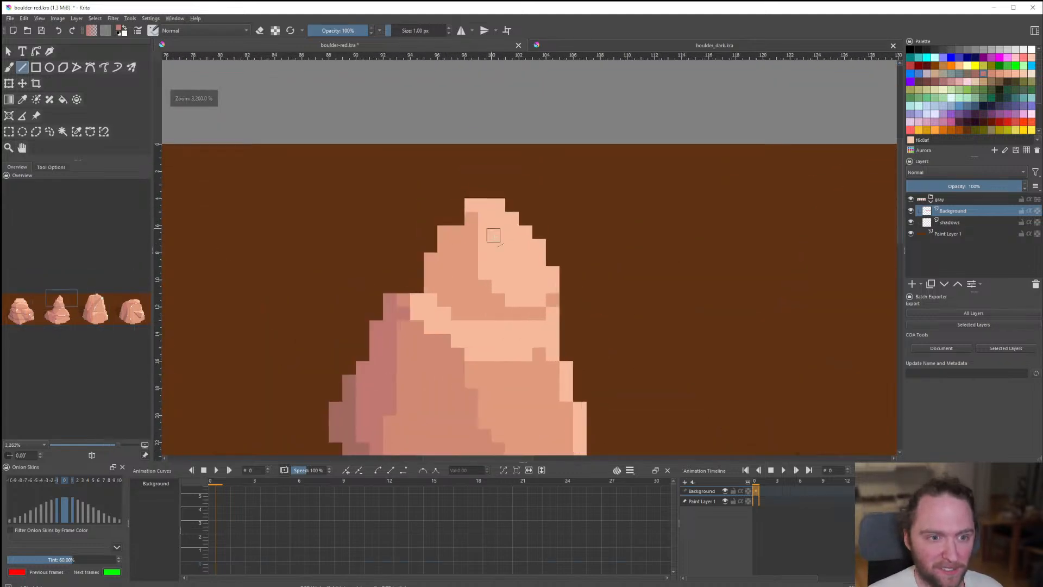
Lighten the right end of the top stone's base crease and shade its left edge with dusky red pixels.
{"action": "scroll", "coordinate": [584, 375], "scroll_direction": "down", "scroll_amount": 6}
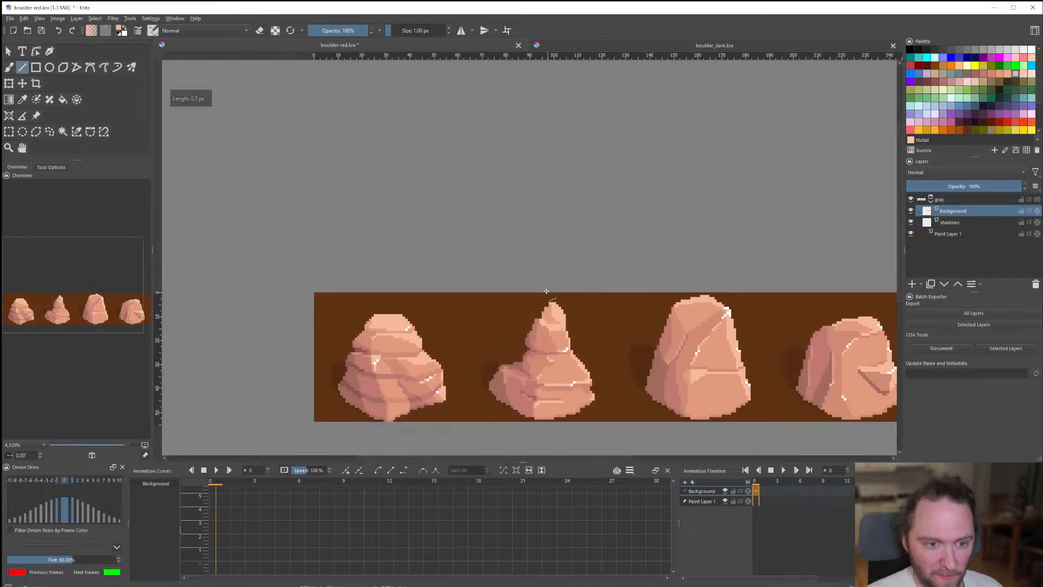
{"action": "scroll", "coordinate": [552, 310], "scroll_direction": "up", "scroll_amount": 2}
{"action": "scroll", "coordinate": [553, 309], "scroll_direction": "up", "scroll_amount": 6}
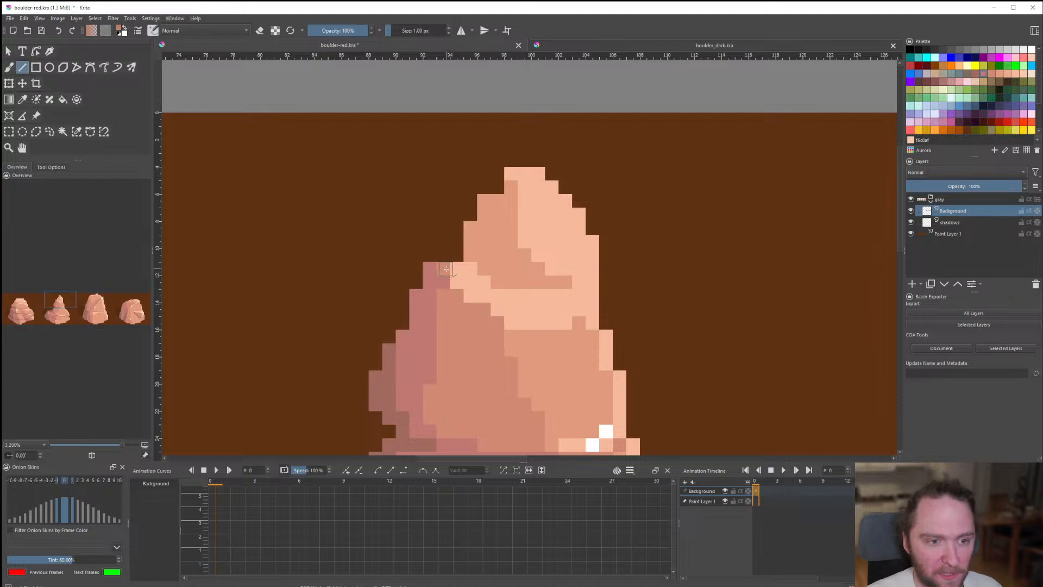
{"action": "left_click", "coordinate": [470, 239]}
{"action": "scroll", "coordinate": [481, 206], "scroll_direction": "down", "scroll_amount": 8}
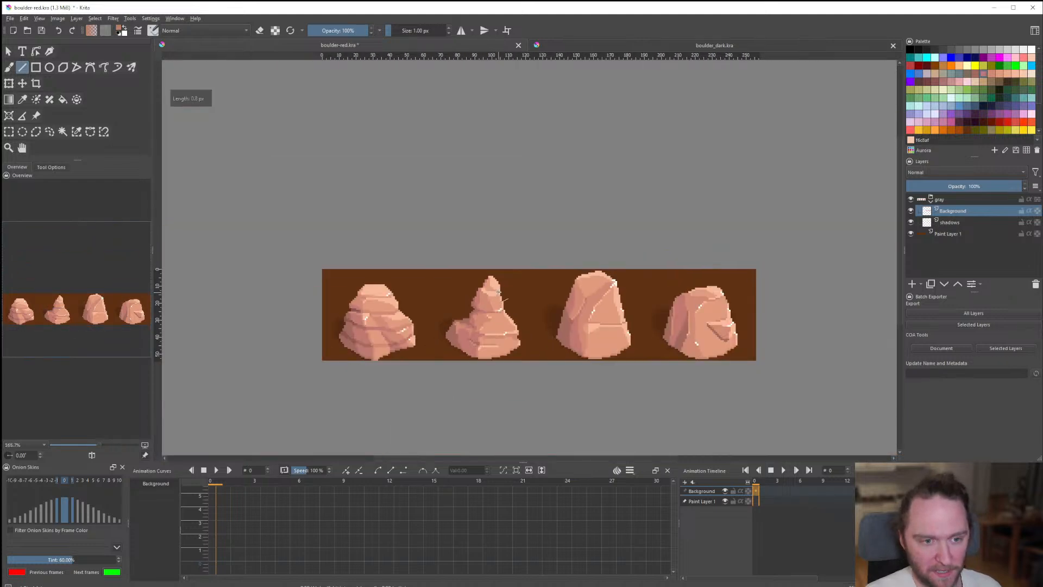
{"action": "scroll", "coordinate": [506, 295], "scroll_direction": "up", "scroll_amount": 8}
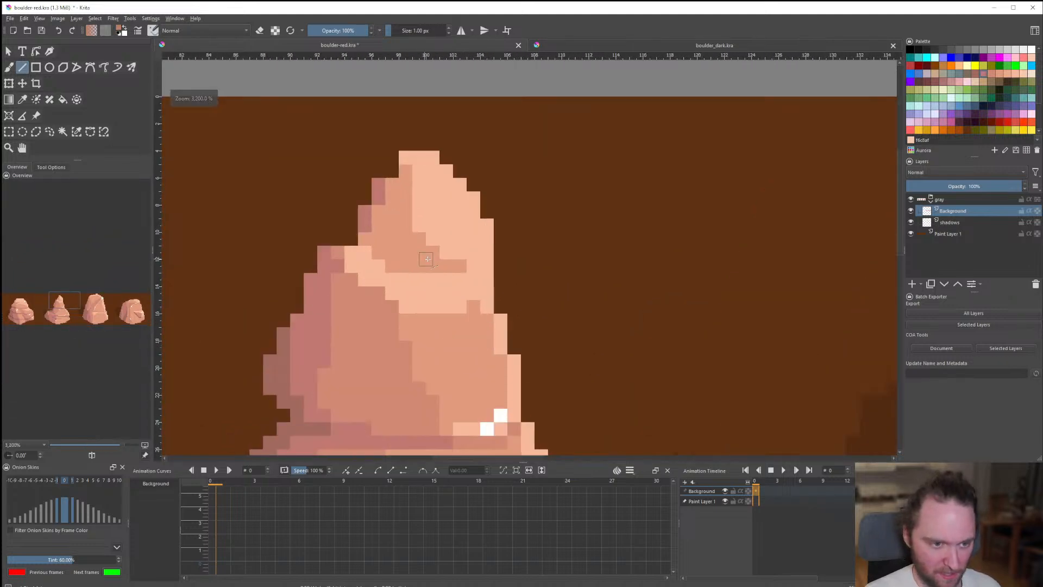
Choose a pale sand tone from the palette, try a stroke of it on the top stone's lit face, and undo the stroke.
{"action": "scroll", "coordinate": [438, 261], "scroll_direction": "down", "scroll_amount": 2}
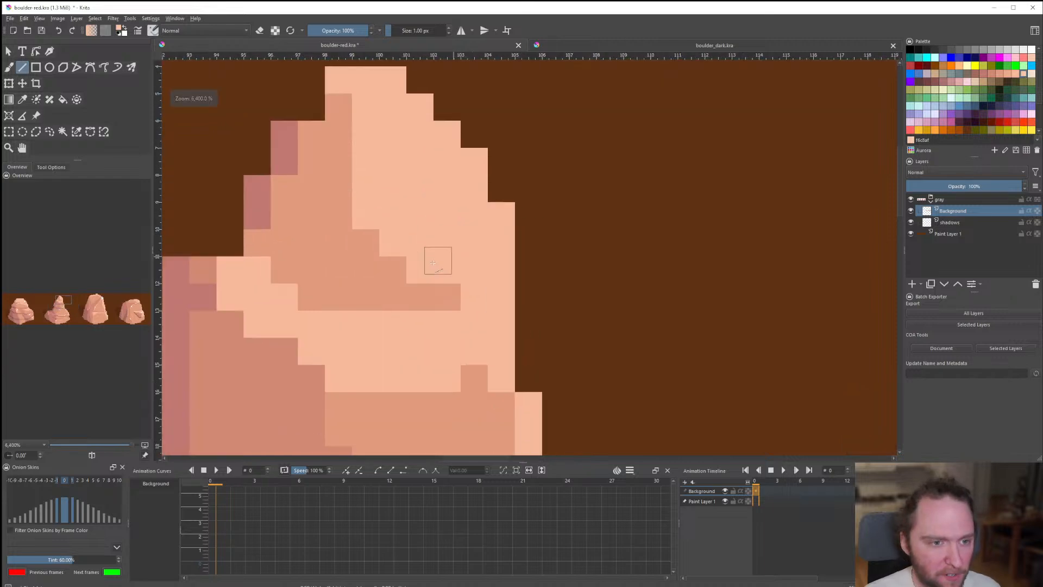
{"action": "scroll", "coordinate": [504, 256], "scroll_direction": "down", "scroll_amount": 2}
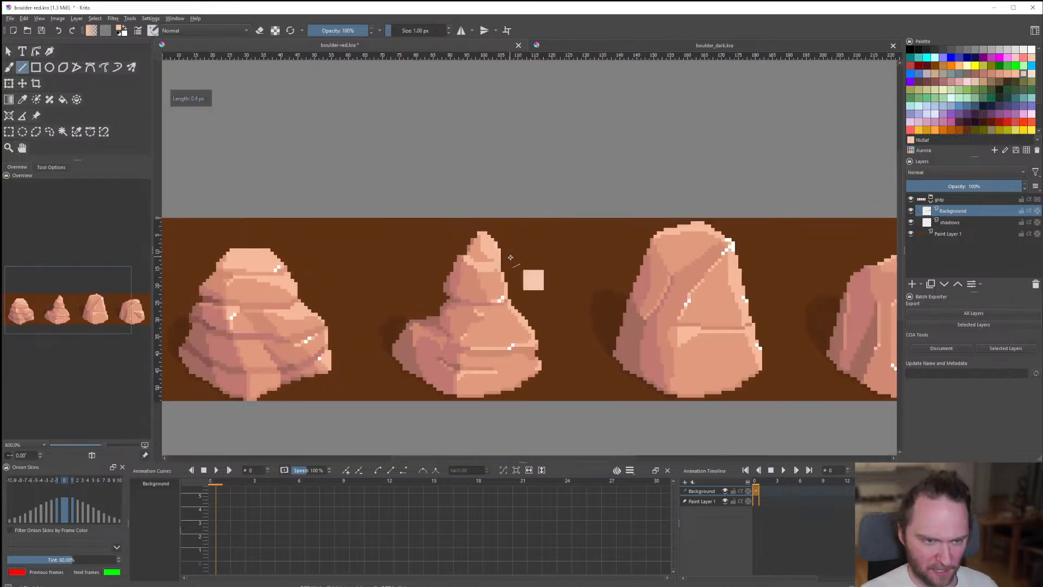
{"action": "scroll", "coordinate": [533, 277], "scroll_direction": "up", "scroll_amount": 5}
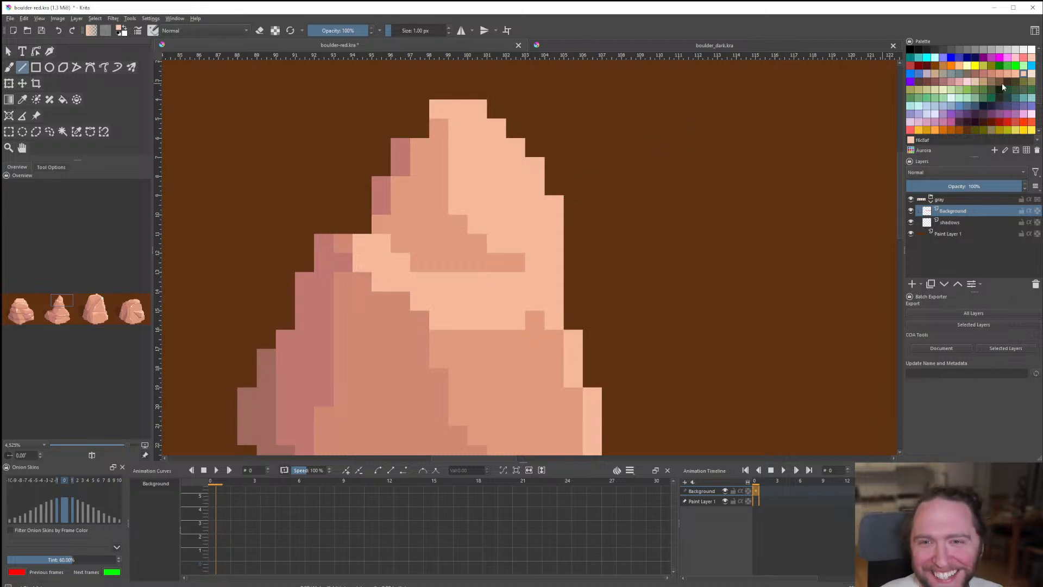
{"action": "scroll", "coordinate": [1002, 83], "scroll_direction": "down", "scroll_amount": 3}
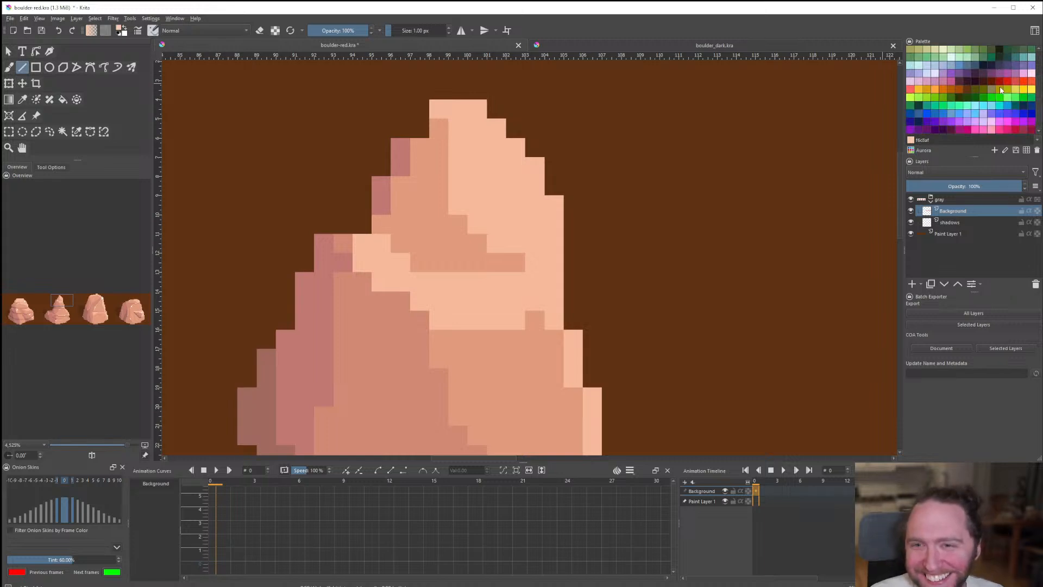
{"action": "scroll", "coordinate": [995, 111], "scroll_direction": "up", "scroll_amount": 3}
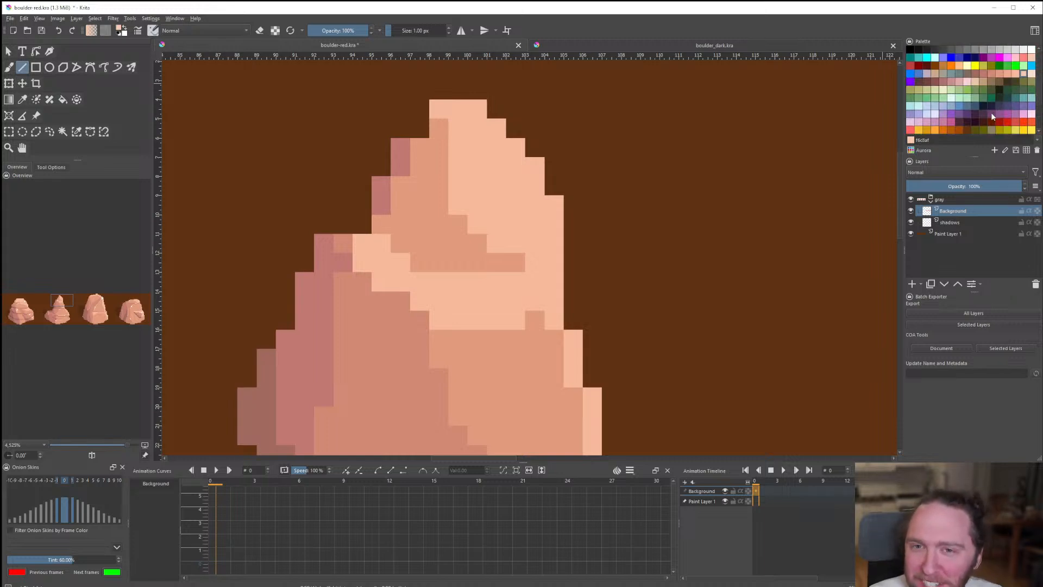
{"action": "left_click", "coordinate": [976, 83]}
{"action": "scroll", "coordinate": [528, 189], "scroll_direction": "up", "scroll_amount": 1}
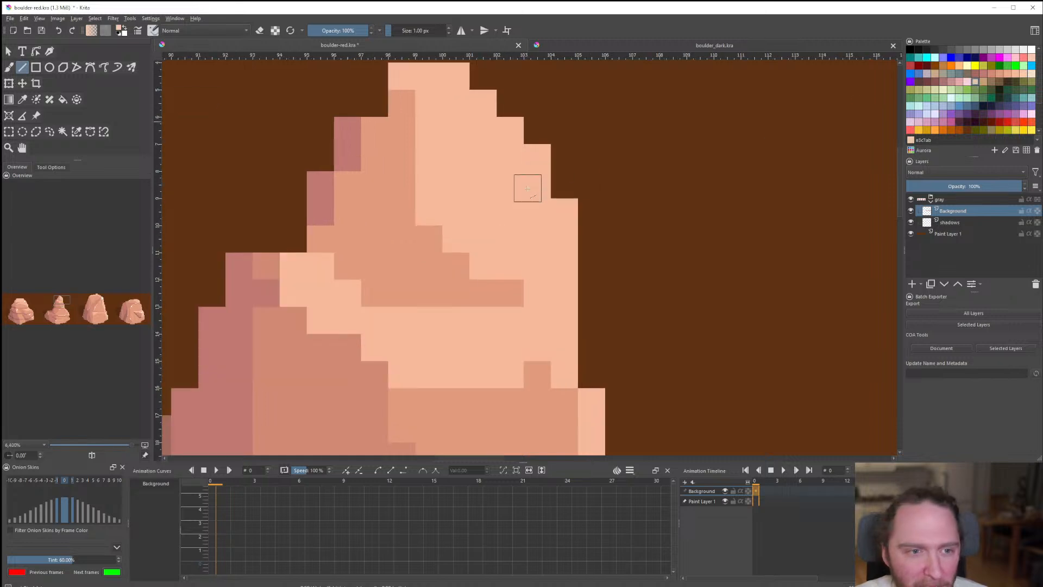
{"action": "left_click_drag", "start_coordinate": [471, 150], "coordinate": [509, 211]}
{"action": "key", "text": "ctrl+z"}
Flood-fill the lit right face of the second boulder's top stone with the pale sand tone.
{"action": "scroll", "coordinate": [547, 244], "scroll_direction": "down", "scroll_amount": 2}
{"action": "scroll", "coordinate": [496, 187], "scroll_direction": "up", "scroll_amount": 1}
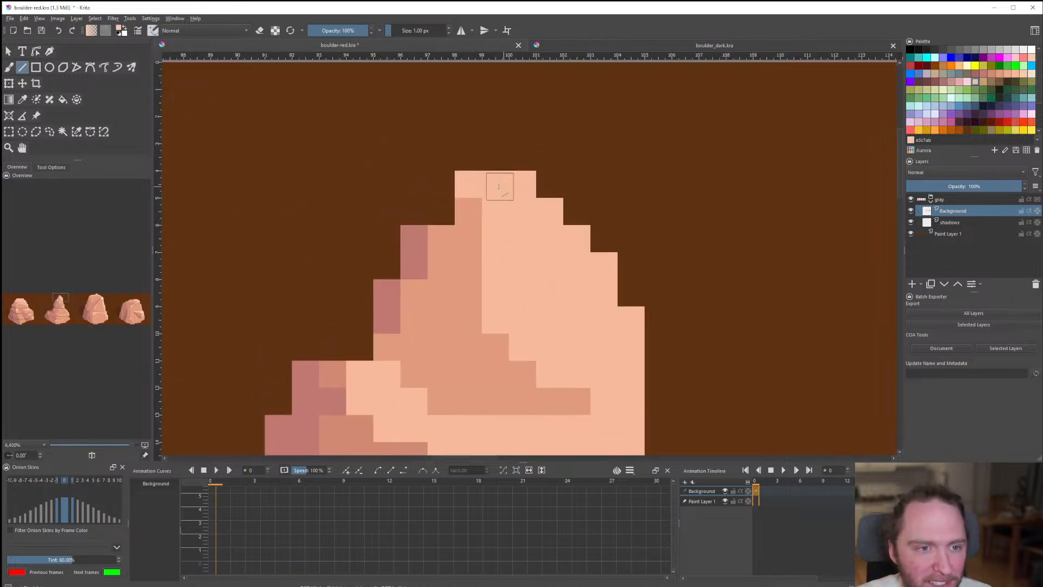
{"action": "scroll", "coordinate": [550, 307], "scroll_direction": "up", "scroll_amount": 1}
{"action": "key", "text": "f"}
{"action": "left_click", "coordinate": [565, 287]}
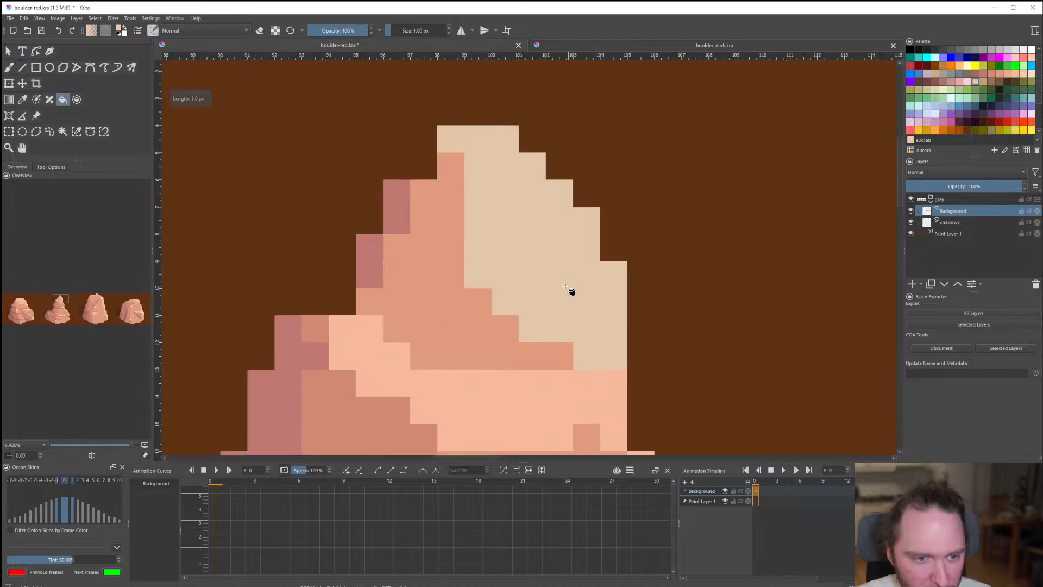
Recolour the top stone's middle face sandy tan and its dusky red left-edge pixels greyish brown.
{"action": "left_click", "coordinate": [983, 82]}
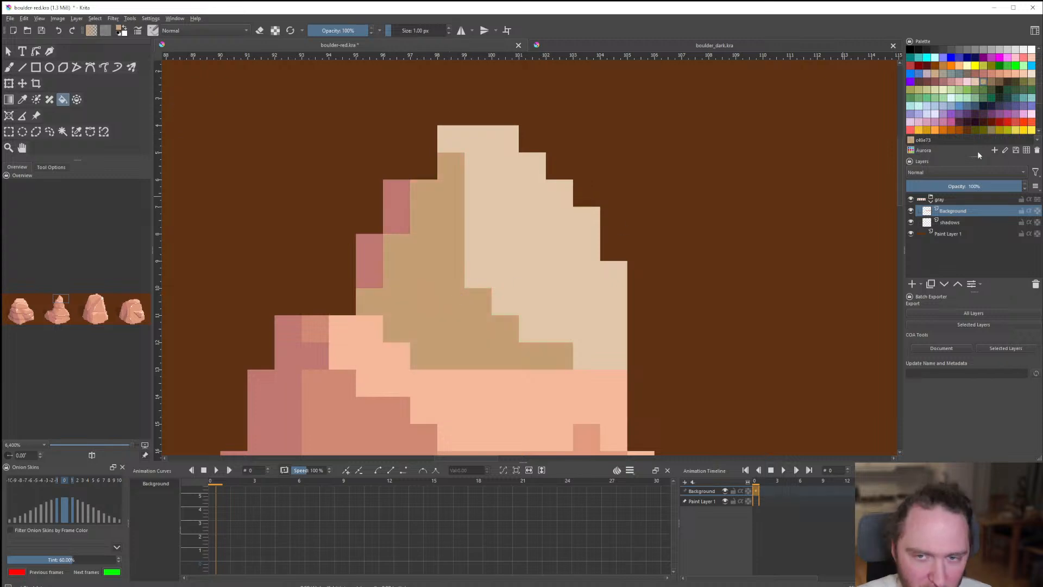
{"action": "left_click", "coordinate": [990, 81]}
{"action": "left_click", "coordinate": [400, 214]}
{"action": "left_click", "coordinate": [384, 267]}
{"action": "scroll", "coordinate": [531, 284], "scroll_direction": "down", "scroll_amount": 7}
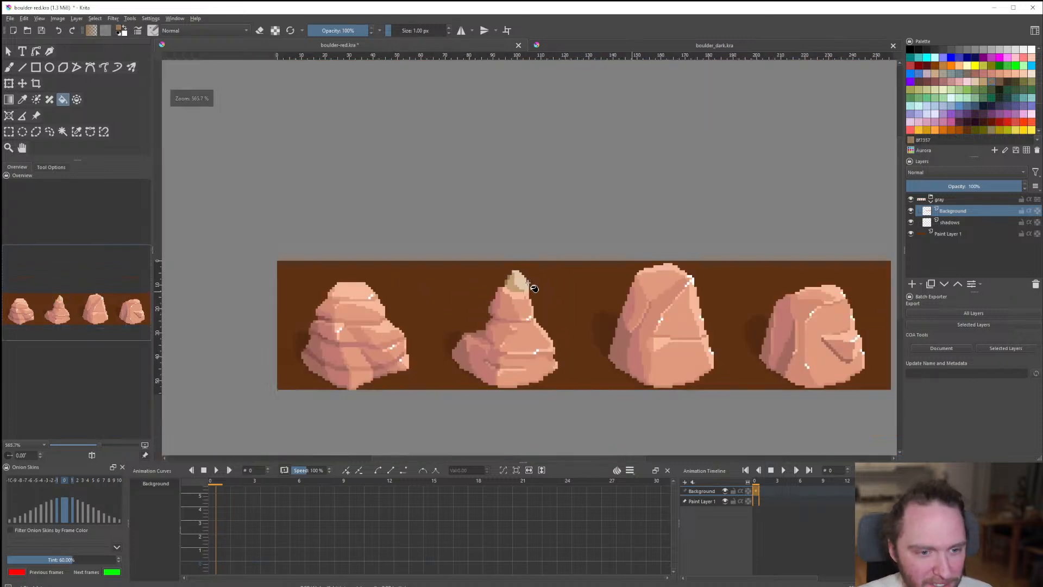
{"action": "scroll", "coordinate": [537, 291], "scroll_direction": "down", "scroll_amount": 4}
{"action": "scroll", "coordinate": [538, 292], "scroll_direction": "up", "scroll_amount": 6}
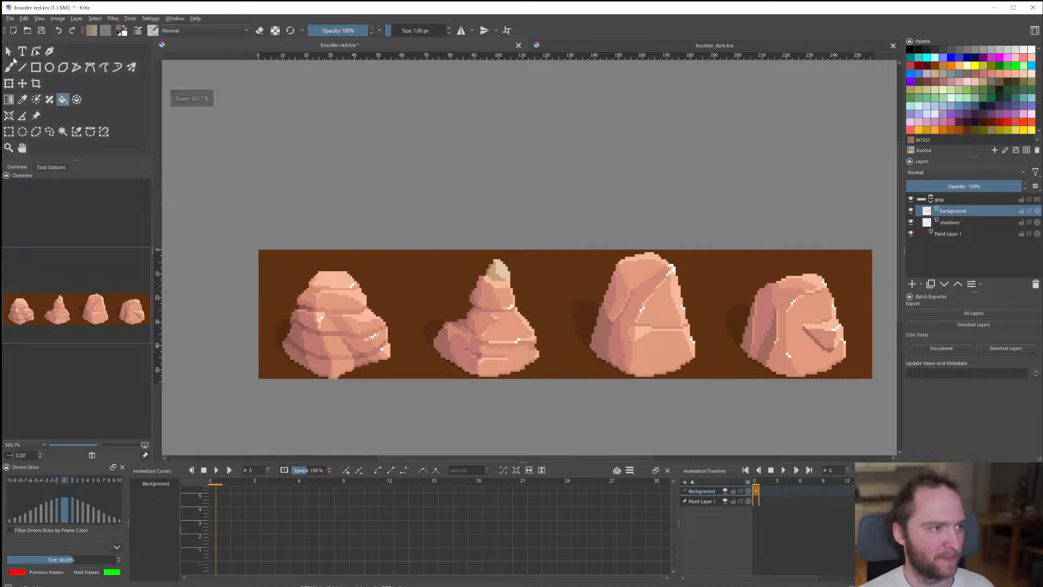
Shade the base of the second boulder's top stone with a line of greyish brown pixels, starting at its lower-left corner.
{"action": "left_click", "coordinate": [22, 67]}
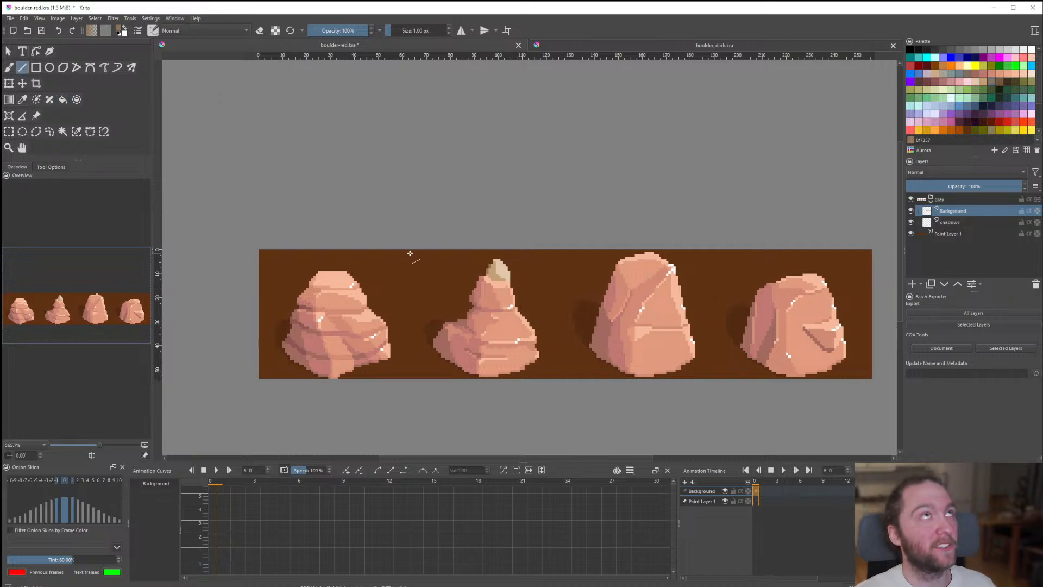
{"action": "scroll", "coordinate": [497, 253], "scroll_direction": "up", "scroll_amount": 7}
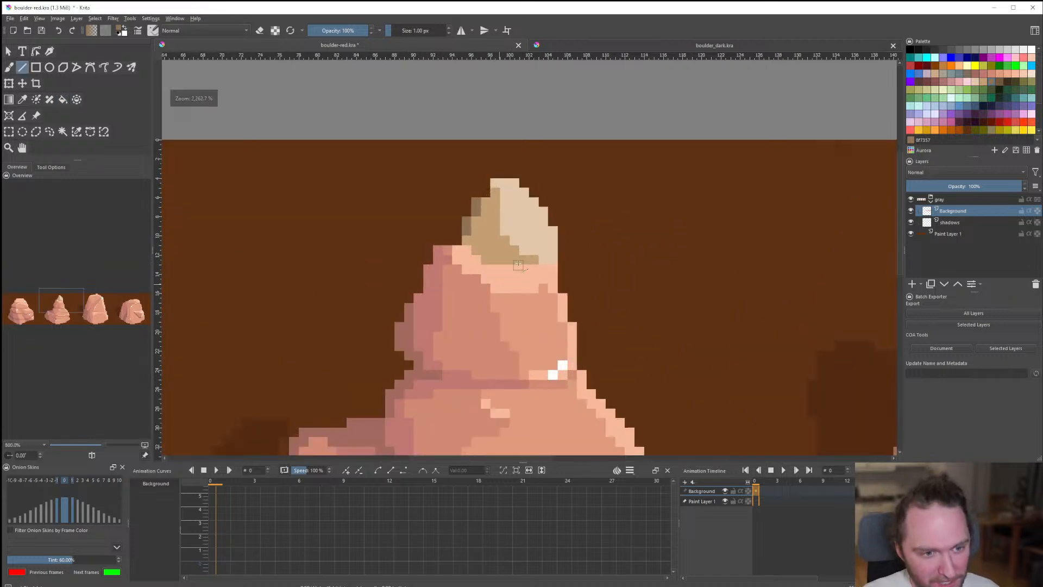
{"action": "left_click_drag", "start_coordinate": [341, 239], "coordinate": [348, 244]}
{"action": "left_click", "coordinate": [368, 264]}
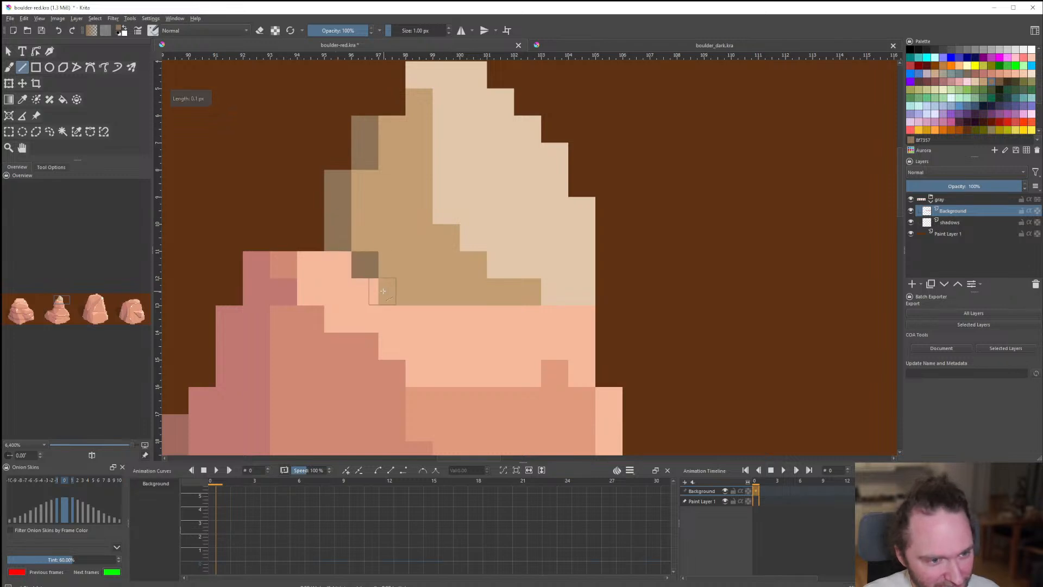
{"action": "left_click_drag", "start_coordinate": [382, 291], "coordinate": [474, 296]}
{"action": "scroll", "coordinate": [472, 311], "scroll_direction": "down", "scroll_amount": 9}
{"action": "scroll", "coordinate": [468, 308], "scroll_direction": "down", "scroll_amount": 1}
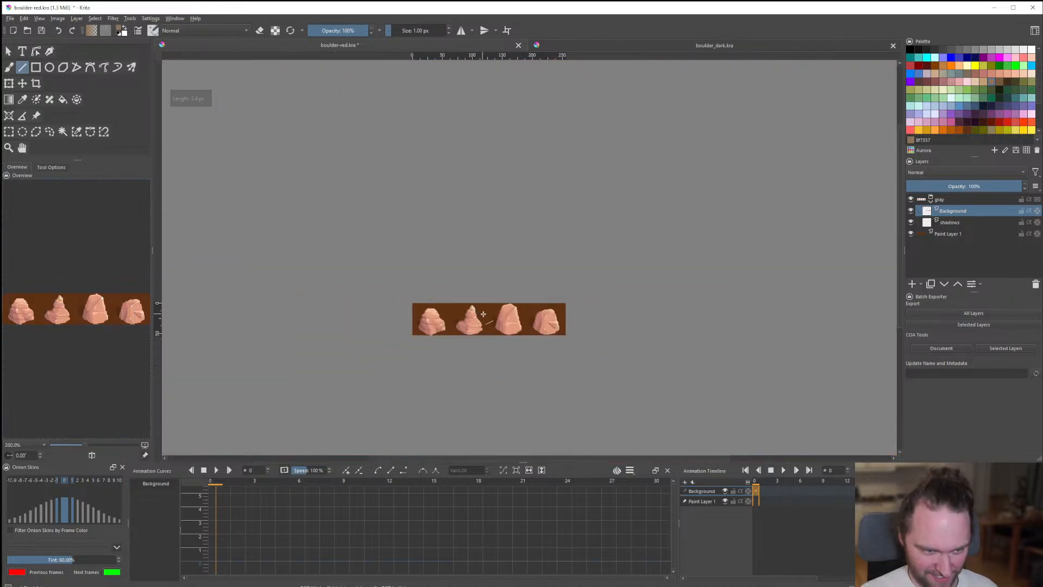
{"action": "scroll", "coordinate": [468, 309], "scroll_direction": "up", "scroll_amount": 8}
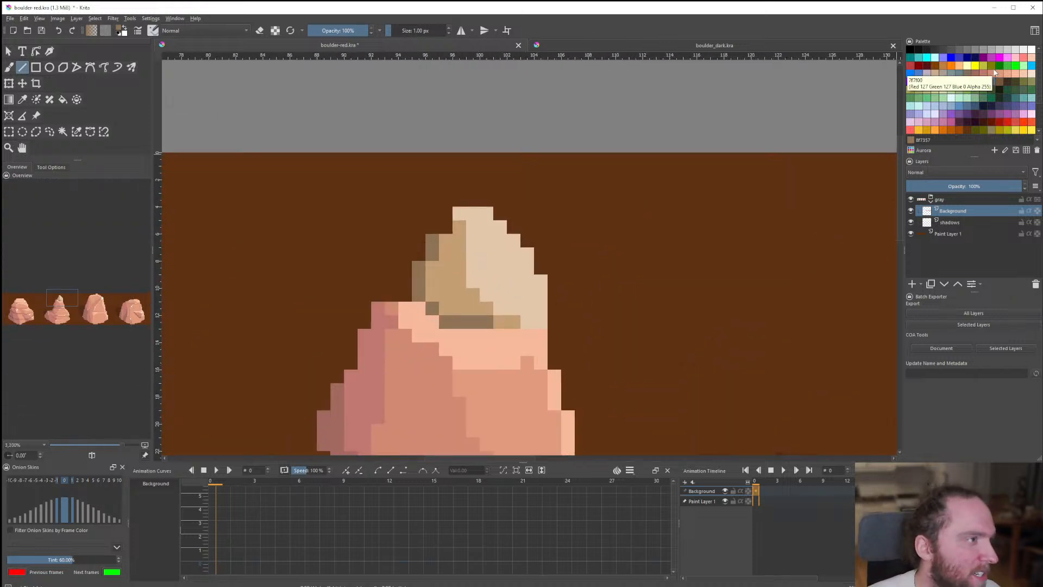
{"action": "scroll", "coordinate": [477, 304], "scroll_direction": "down", "scroll_amount": 7}
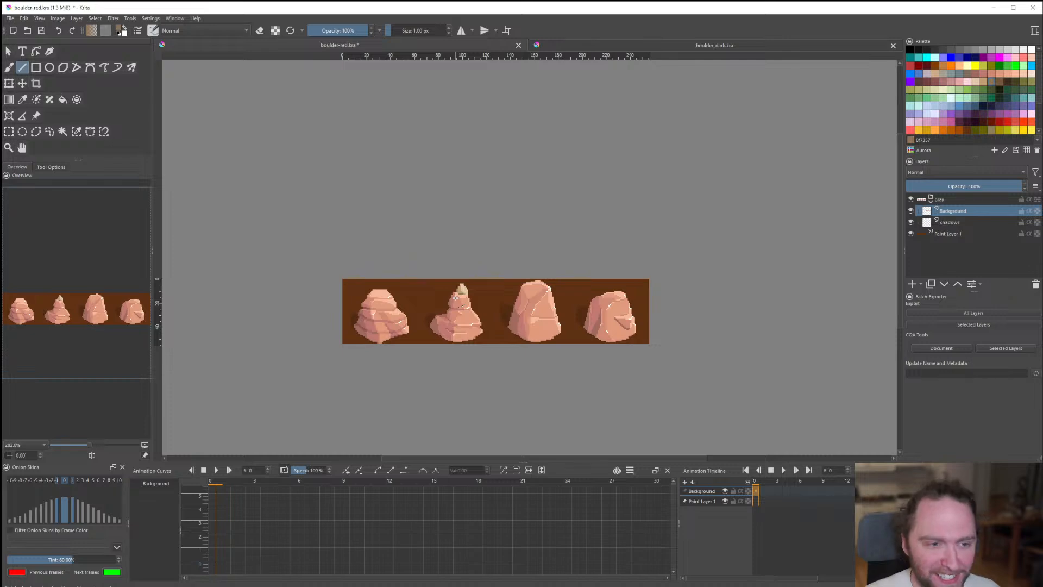
Paint a salmon contact shadow on the light peach ledge directly beneath the second boulder's top stone.
{"action": "scroll", "coordinate": [444, 305], "scroll_direction": "up", "scroll_amount": 9}
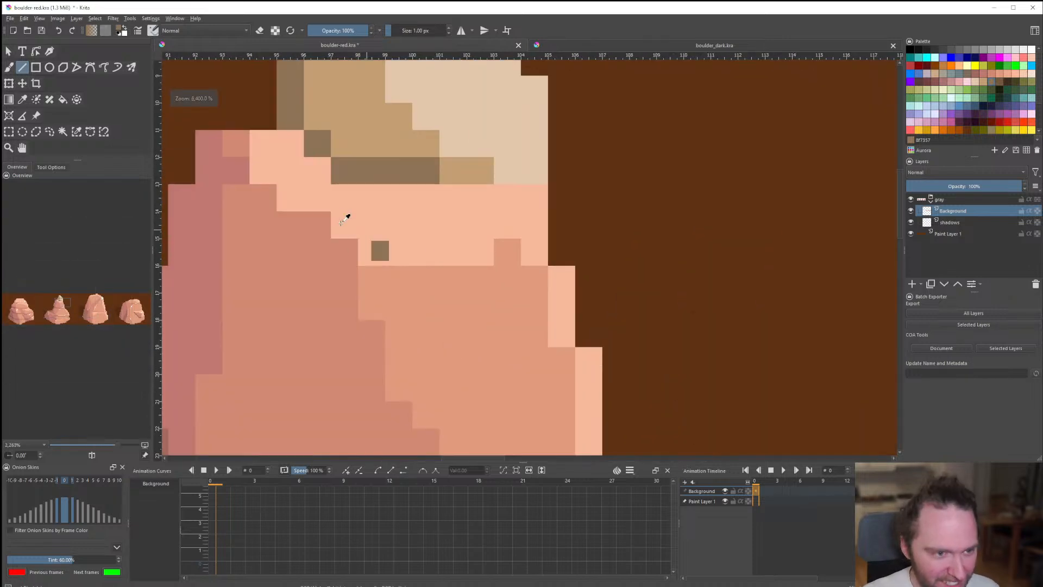
{"action": "left_click", "coordinate": [292, 237], "text": "ctrl"}
{"action": "mouse_move", "coordinate": [290, 140]}
{"action": "left_mouse_down"}
{"action": "mouse_move", "coordinate": [317, 171]}
{"action": "mouse_move", "coordinate": [400, 200]}
{"action": "mouse_move", "coordinate": [541, 199]}
{"action": "left_mouse_up"}
{"action": "scroll", "coordinate": [468, 334], "scroll_direction": "down", "scroll_amount": 9}
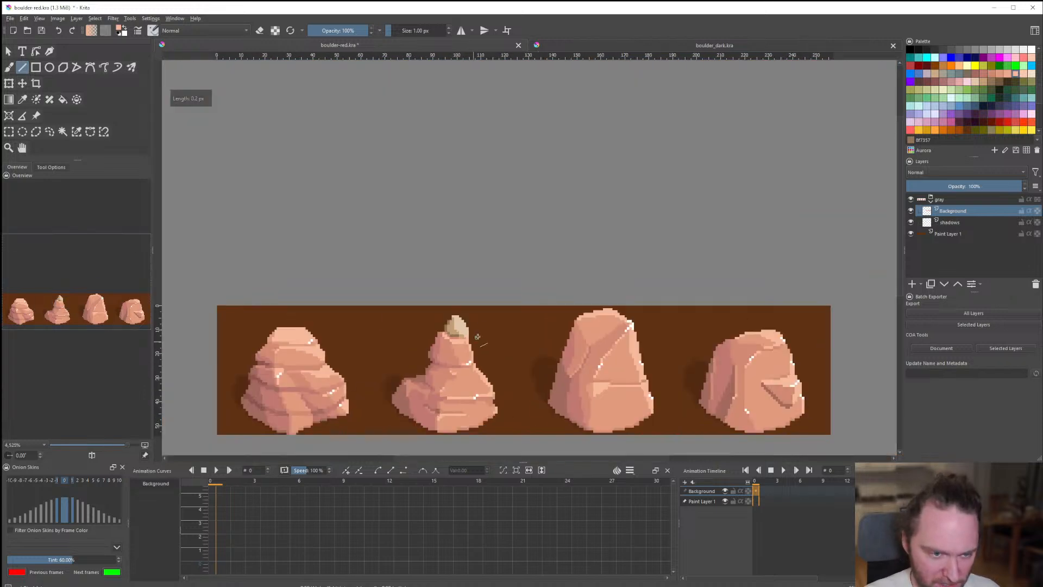
{"action": "scroll", "coordinate": [477, 339], "scroll_direction": "up", "scroll_amount": 9}
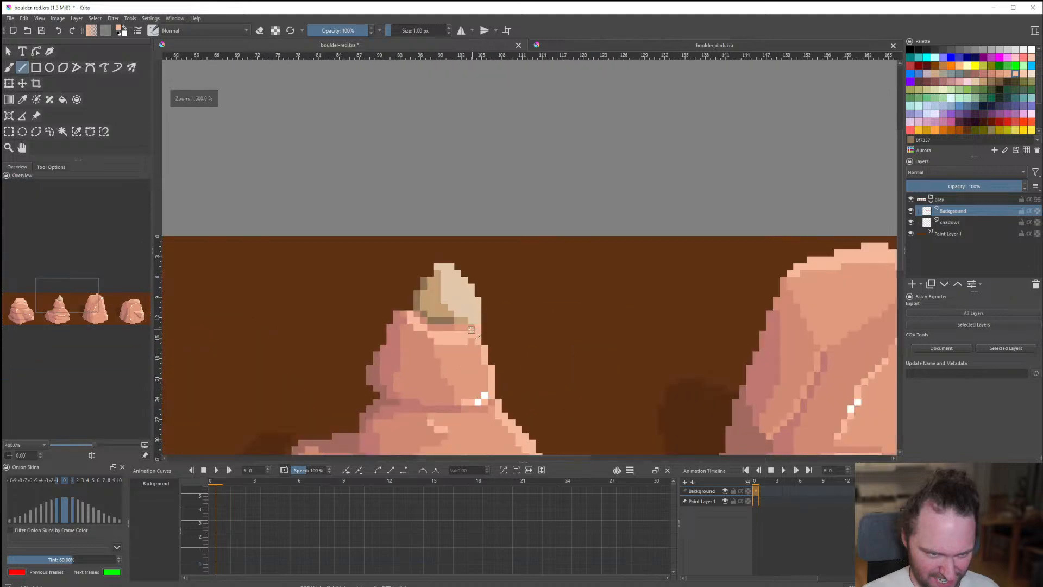
{"action": "scroll", "coordinate": [447, 298], "scroll_direction": "down", "scroll_amount": 9}
Touch up the lower-left outline of the first boulder with a few dusky red pixels.
{"action": "scroll", "coordinate": [431, 339], "scroll_direction": "up", "scroll_amount": 4}
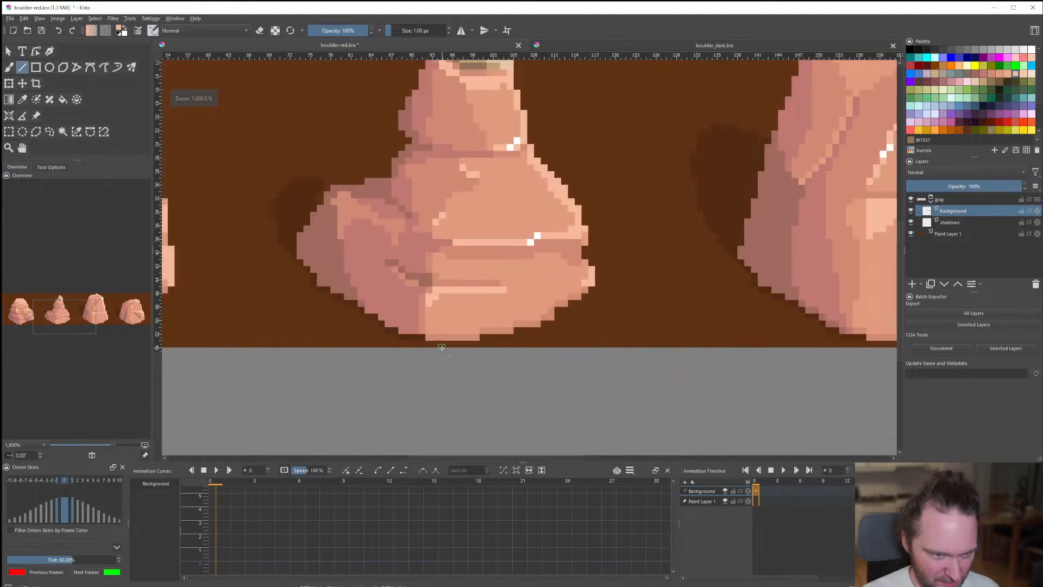
{"action": "scroll", "coordinate": [441, 347], "scroll_direction": "down", "scroll_amount": 5}
{"action": "scroll", "coordinate": [384, 359], "scroll_direction": "up", "scroll_amount": 6}
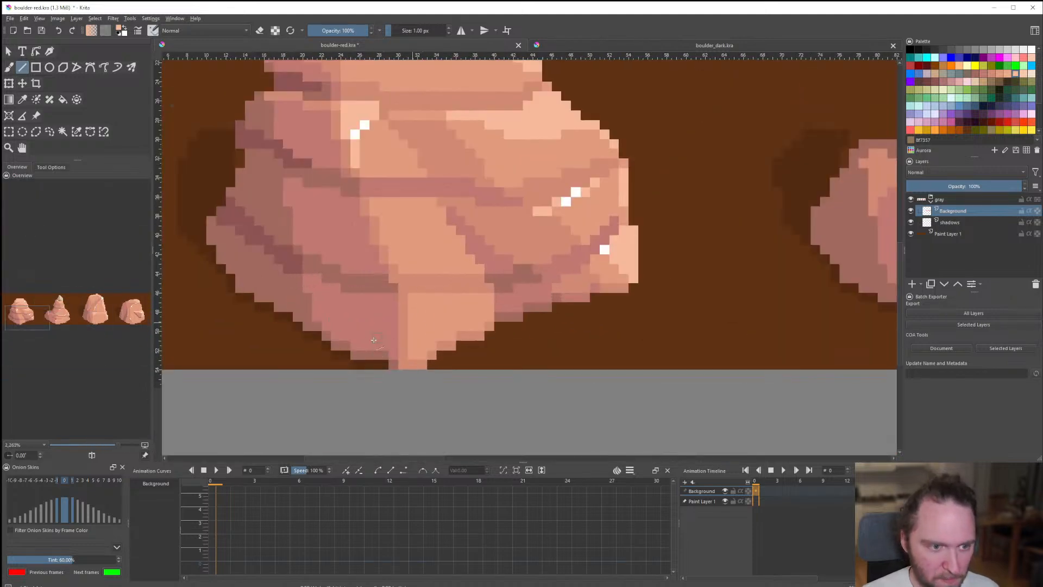
{"action": "scroll", "coordinate": [304, 310], "scroll_direction": "up", "scroll_amount": 2}
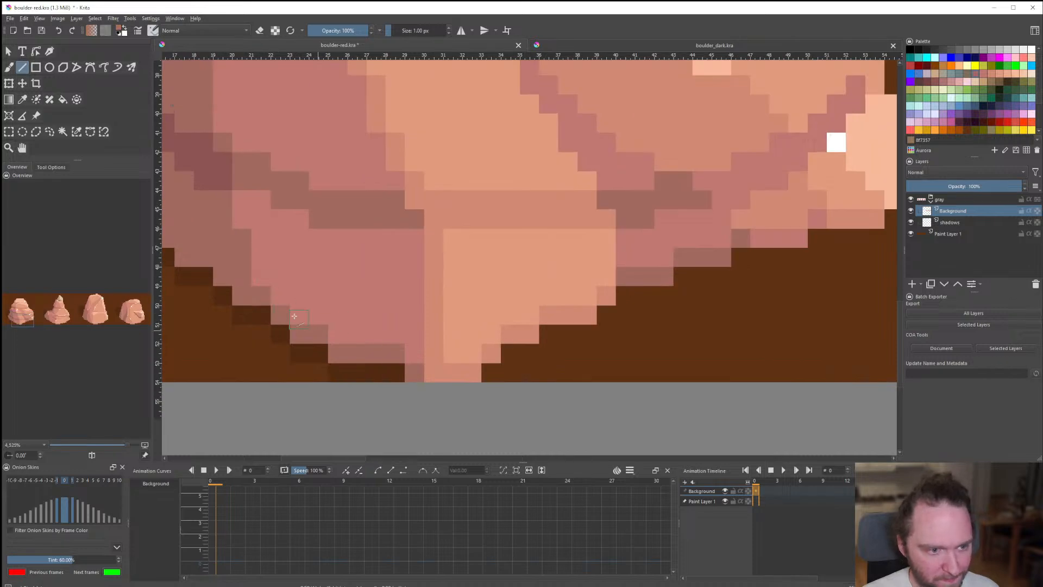
{"action": "left_click", "coordinate": [335, 335]}
{"action": "left_click", "coordinate": [294, 314]}
{"action": "left_click_drag", "start_coordinate": [274, 295], "coordinate": [263, 285]}
{"action": "scroll", "coordinate": [264, 290], "scroll_direction": "down", "scroll_amount": 8}
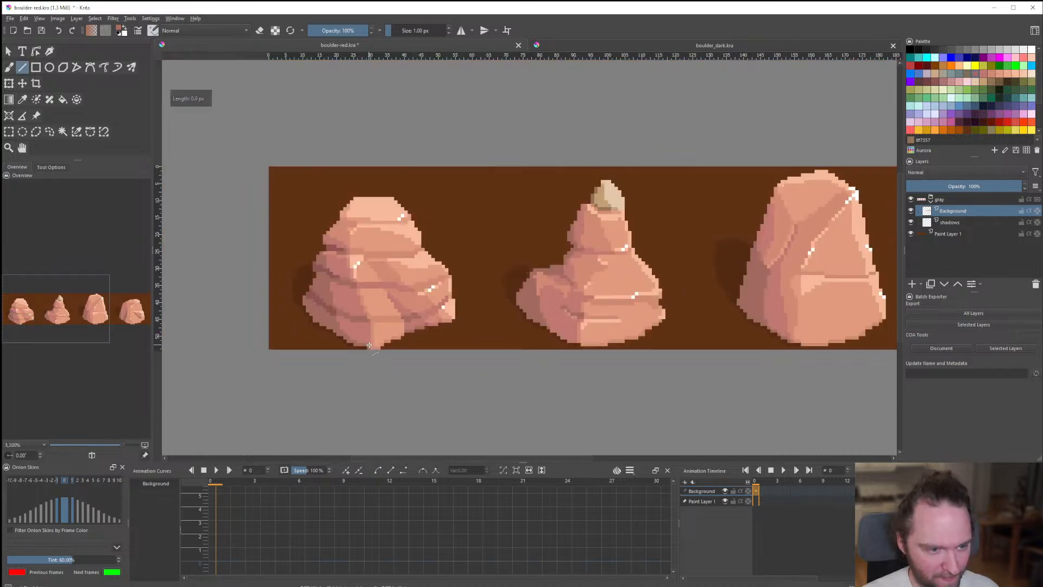
Try a light peach rim along the right edge of the second boulder's top stone.
{"action": "scroll", "coordinate": [474, 258], "scroll_direction": "up", "scroll_amount": 5}
{"action": "scroll", "coordinate": [473, 259], "scroll_direction": "down", "scroll_amount": 2}
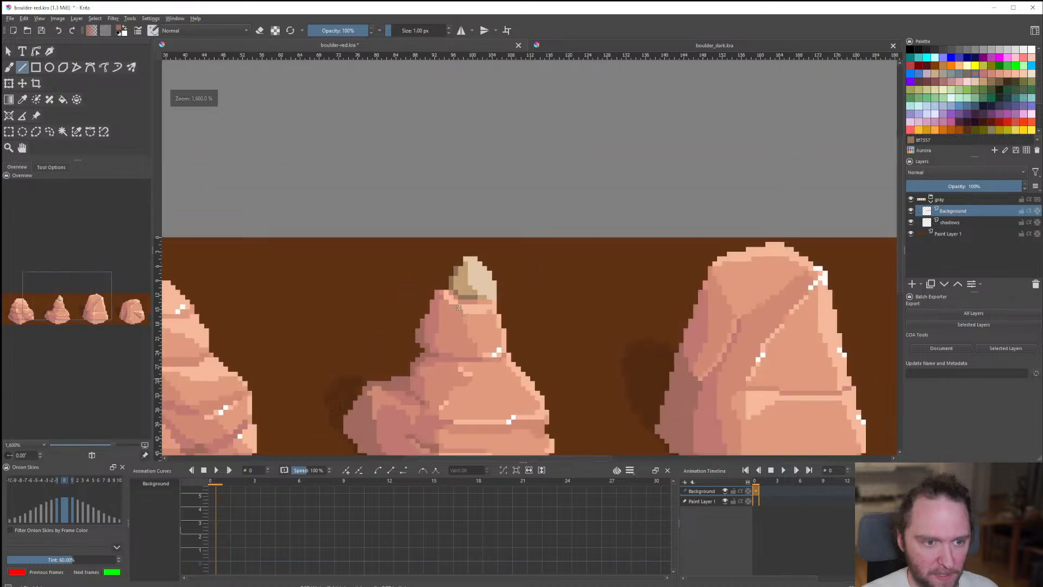
{"action": "scroll", "coordinate": [474, 258], "scroll_direction": "up", "scroll_amount": 3}
{"action": "scroll", "coordinate": [476, 294], "scroll_direction": "down", "scroll_amount": 5}
{"action": "scroll", "coordinate": [477, 310], "scroll_direction": "up", "scroll_amount": 7}
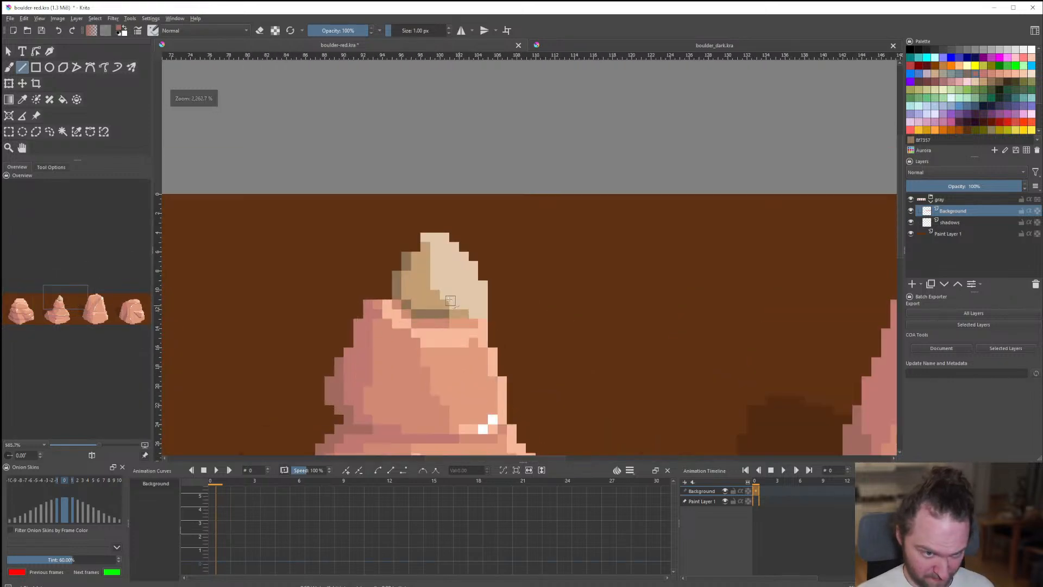
{"action": "scroll", "coordinate": [997, 97], "scroll_direction": "down", "scroll_amount": 3}
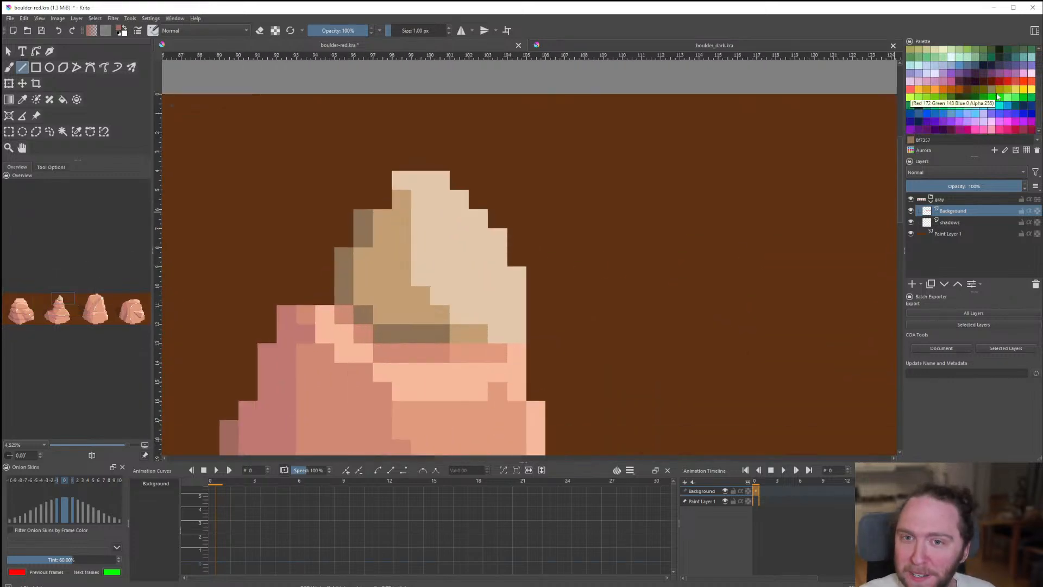
{"action": "scroll", "coordinate": [998, 97], "scroll_direction": "up", "scroll_amount": 3}
{"action": "left_click", "coordinate": [975, 82]}
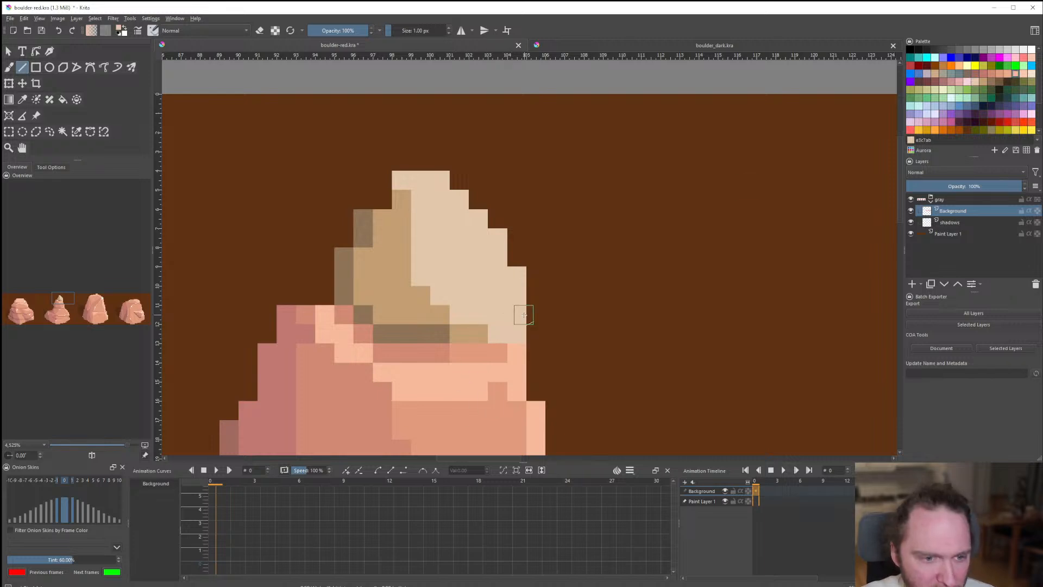
{"action": "mouse_move", "coordinate": [522, 312]}
{"action": "left_mouse_down"}
{"action": "mouse_move", "coordinate": [516, 272]}
{"action": "mouse_move", "coordinate": [466, 200]}
{"action": "left_mouse_up"}
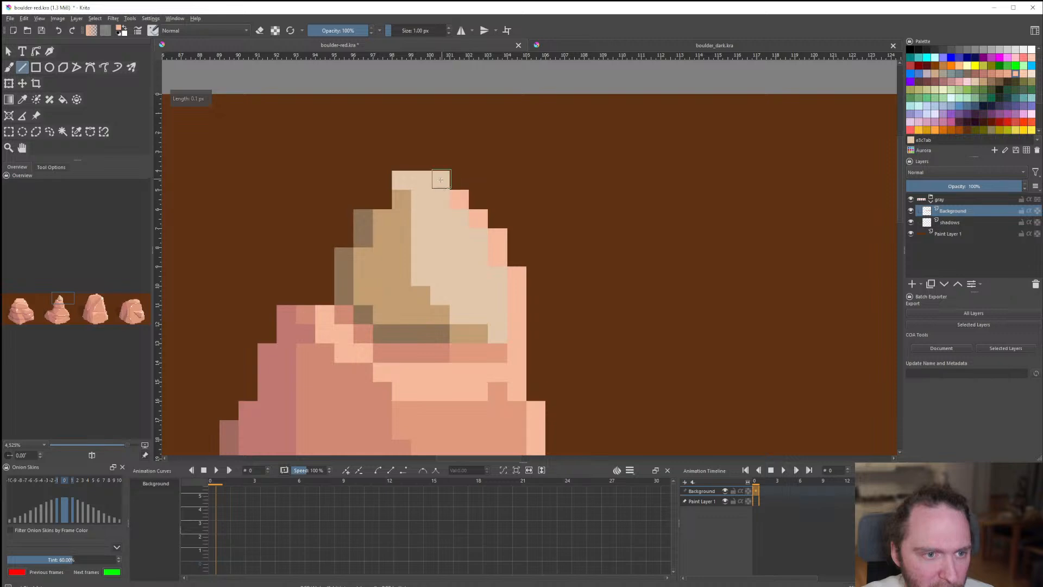
{"action": "scroll", "coordinate": [440, 297], "scroll_direction": "down", "scroll_amount": 8}
{"action": "scroll", "coordinate": [440, 297], "scroll_direction": "up", "scroll_amount": 8}
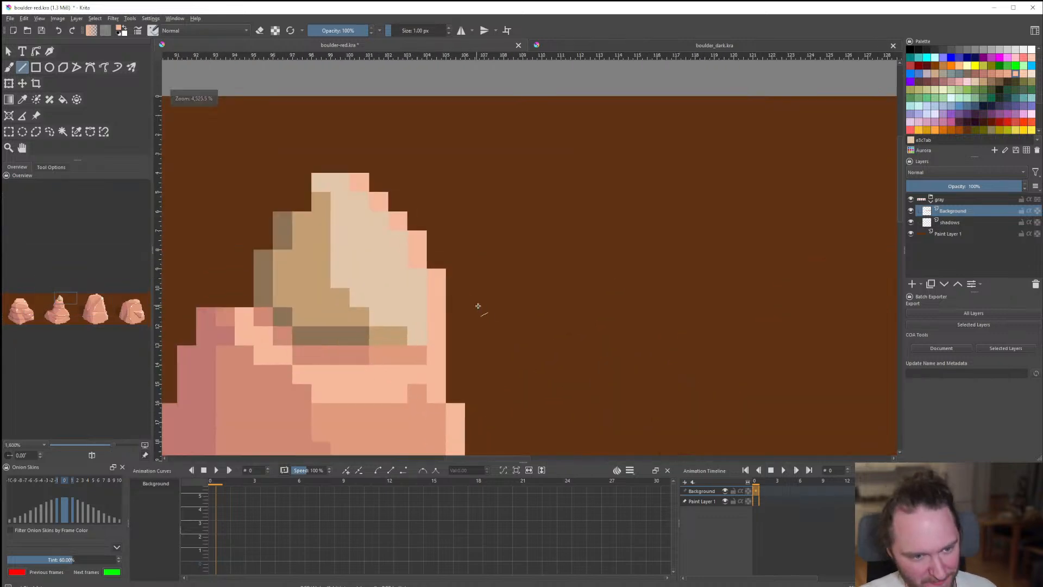
{"action": "scroll", "coordinate": [412, 292], "scroll_direction": "up", "scroll_amount": 2}
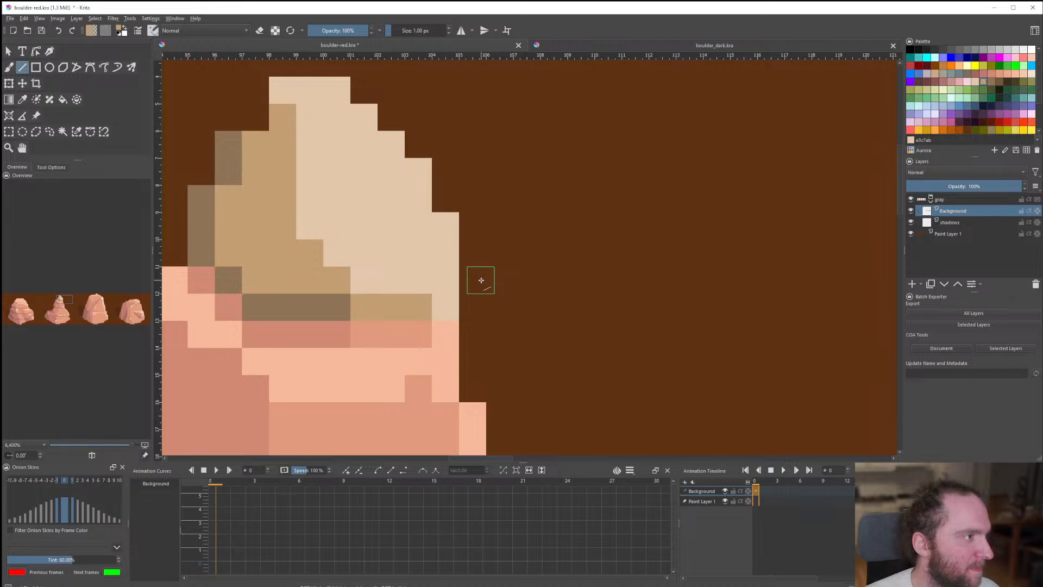
Paint over the greyish brown pixels along the top stone's base with the sandy tan of its middle face.
{"action": "scroll", "coordinate": [481, 280], "scroll_direction": "down", "scroll_amount": 10}
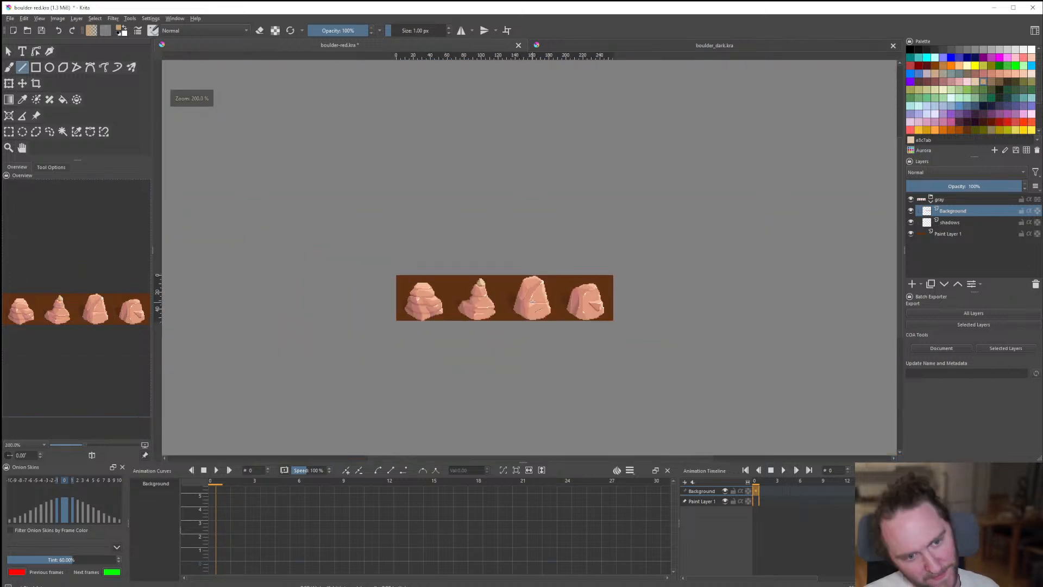
{"action": "scroll", "coordinate": [488, 294], "scroll_direction": "up", "scroll_amount": 3}
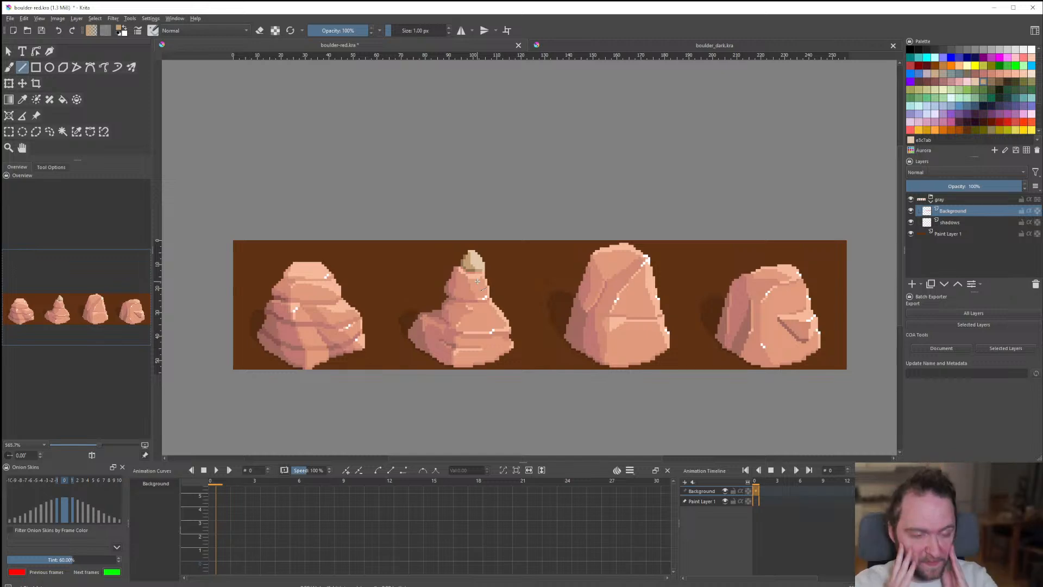
{"action": "scroll", "coordinate": [477, 281], "scroll_direction": "up", "scroll_amount": 3}
{"action": "scroll", "coordinate": [461, 231], "scroll_direction": "up", "scroll_amount": 4}
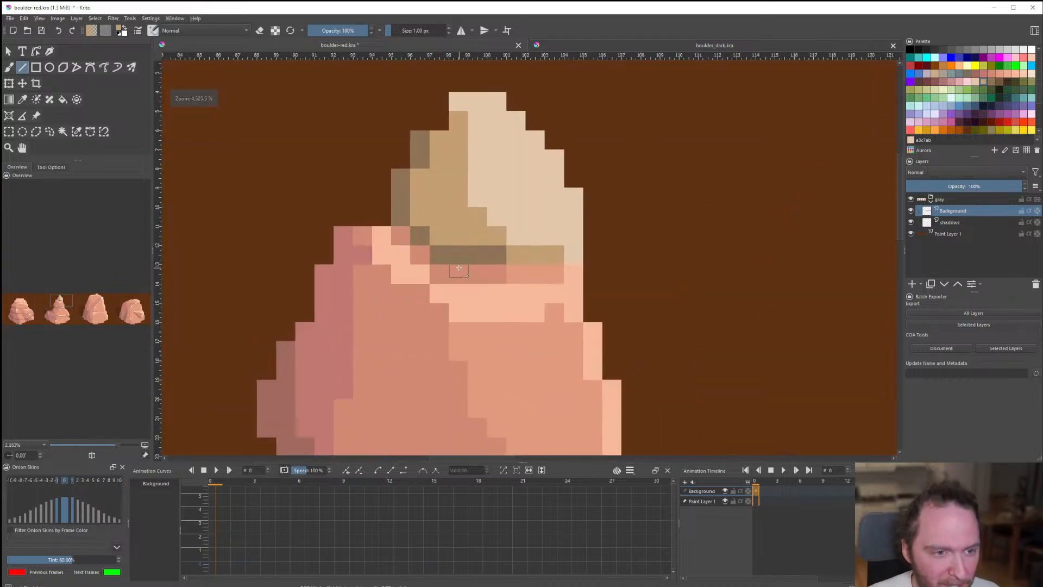
{"action": "left_click_drag", "start_coordinate": [403, 221], "coordinate": [433, 247]}
{"action": "left_click_drag", "start_coordinate": [438, 250], "coordinate": [510, 250]}
{"action": "scroll", "coordinate": [461, 304], "scroll_direction": "down", "scroll_amount": 7}
{"action": "scroll", "coordinate": [478, 306], "scroll_direction": "down", "scroll_amount": 4}
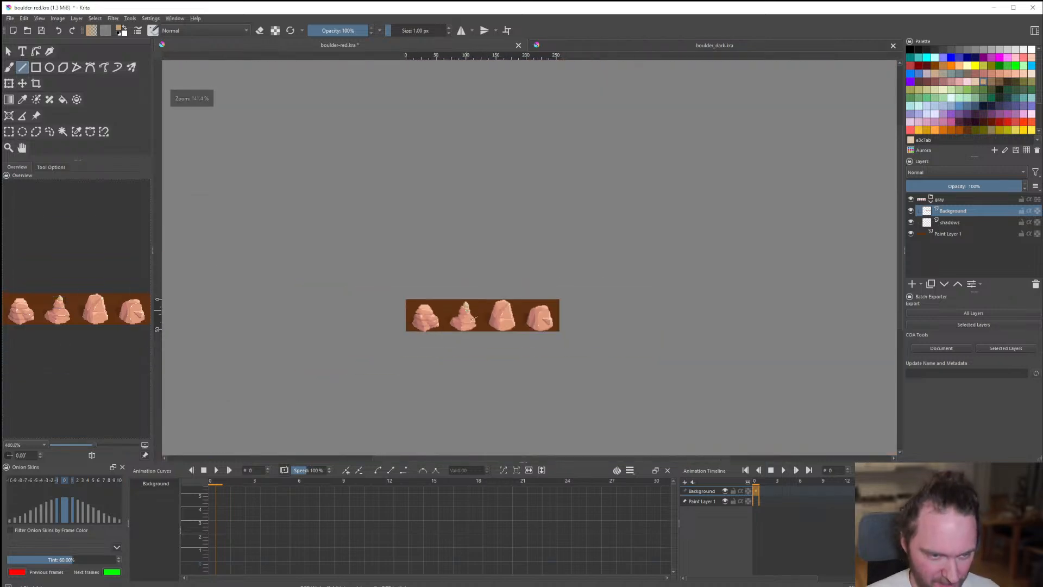
Choose a softer, lighter tan from the palette, try a short stroke on the top stone's middle face, and undo it.
{"action": "scroll", "coordinate": [471, 314], "scroll_direction": "up", "scroll_amount": 1}
{"action": "scroll", "coordinate": [496, 313], "scroll_direction": "up", "scroll_amount": 10}
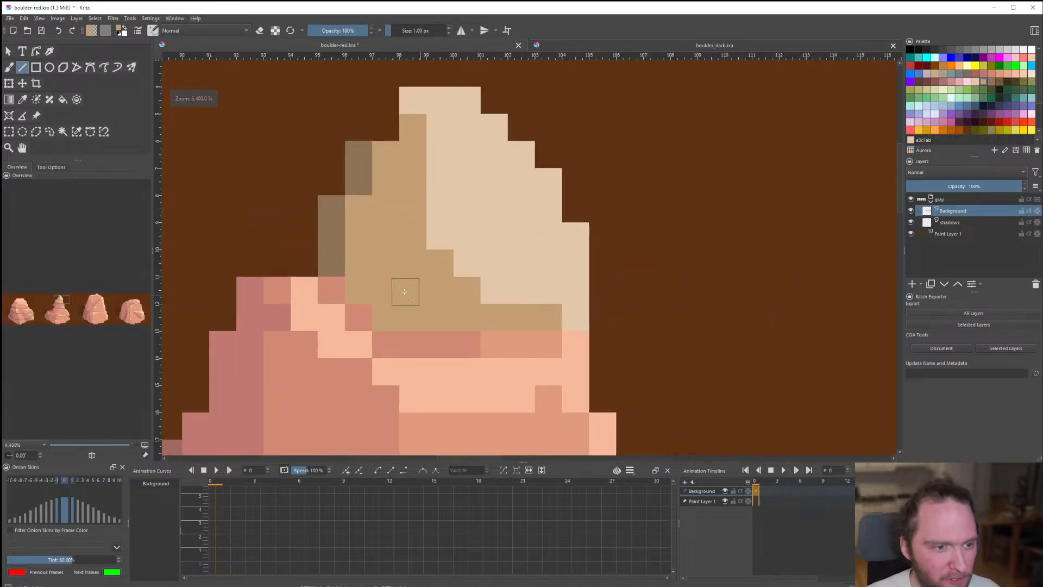
{"action": "left_click", "coordinate": [362, 261]}
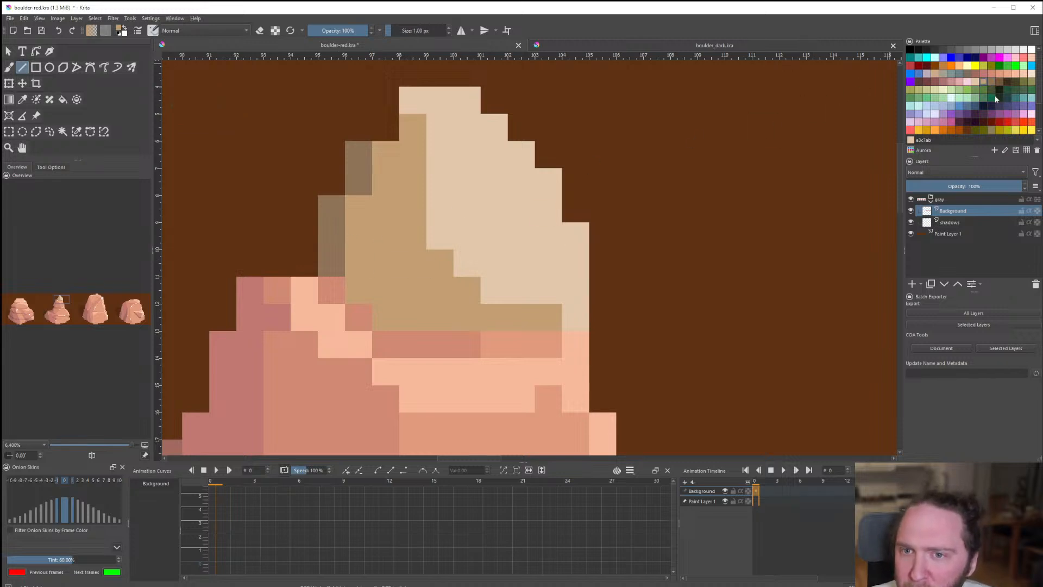
{"action": "left_click", "coordinate": [934, 75]}
{"action": "left_click_drag", "start_coordinate": [385, 215], "coordinate": [387, 239]}
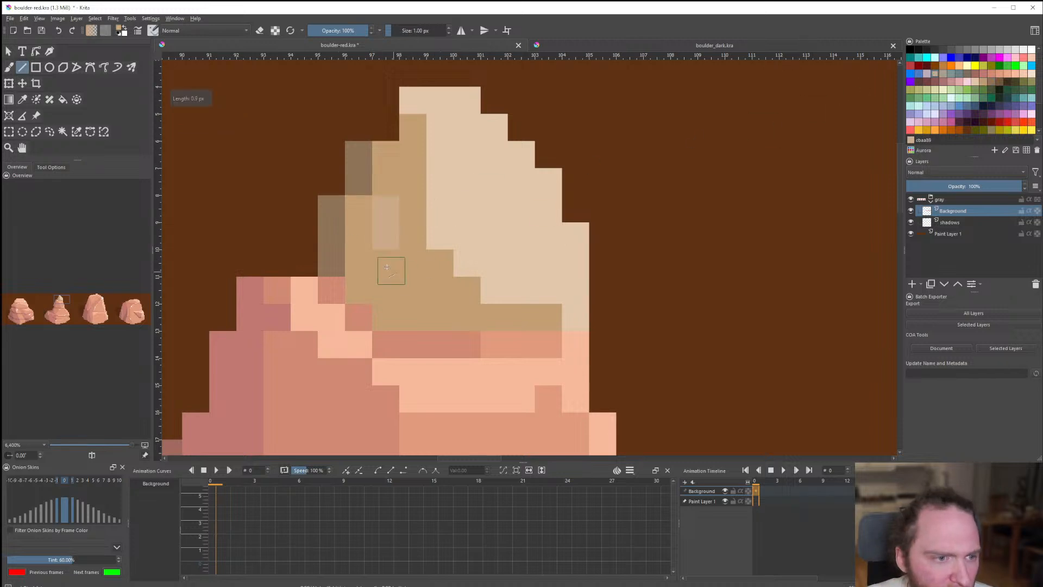
{"action": "key", "text": "ctrl+z"}
Flood-fill the shaded middle face of the second boulder's top stone with the softer tan.
{"action": "key", "text": "f"}
{"action": "left_click", "coordinate": [518, 252]}
{"action": "scroll", "coordinate": [505, 279], "scroll_direction": "down", "scroll_amount": 3}
{"action": "key", "text": "ctrl+z"}
{"action": "scroll", "coordinate": [442, 314], "scroll_direction": "down", "scroll_amount": 7}
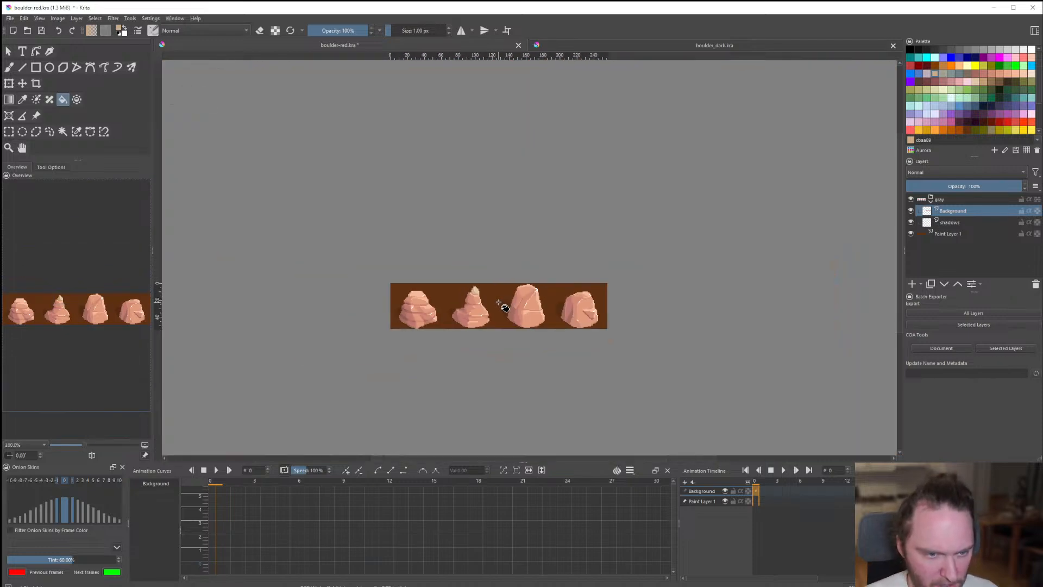
{"action": "scroll", "coordinate": [472, 290], "scroll_direction": "up", "scroll_amount": 8}
{"action": "scroll", "coordinate": [477, 243], "scroll_direction": "down", "scroll_amount": 5}
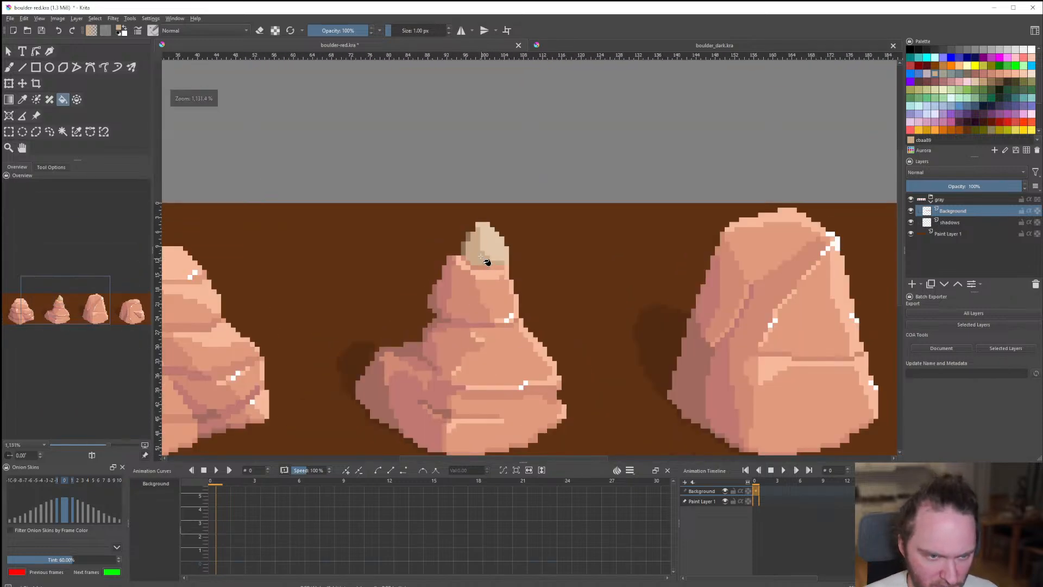
Try filling the top stone's greyish brown left-edge pixels with sandy tan, and undo both fills.
{"action": "scroll", "coordinate": [472, 228], "scroll_direction": "up", "scroll_amount": 8}
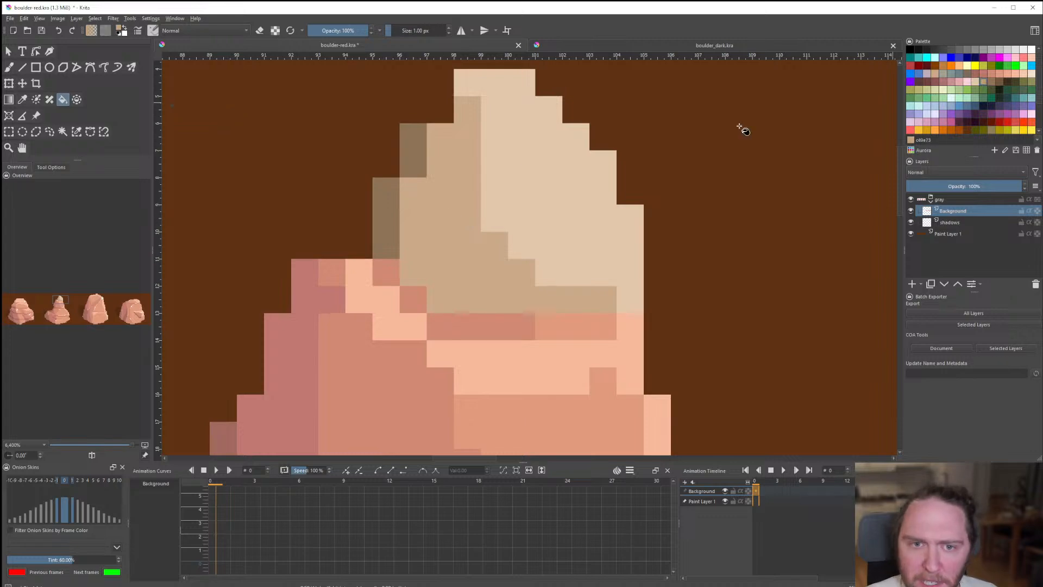
{"action": "left_click", "coordinate": [395, 190]}
{"action": "left_click", "coordinate": [416, 156]}
{"action": "scroll", "coordinate": [454, 293], "scroll_direction": "down", "scroll_amount": 7}
{"action": "scroll", "coordinate": [457, 292], "scroll_direction": "up", "scroll_amount": 3}
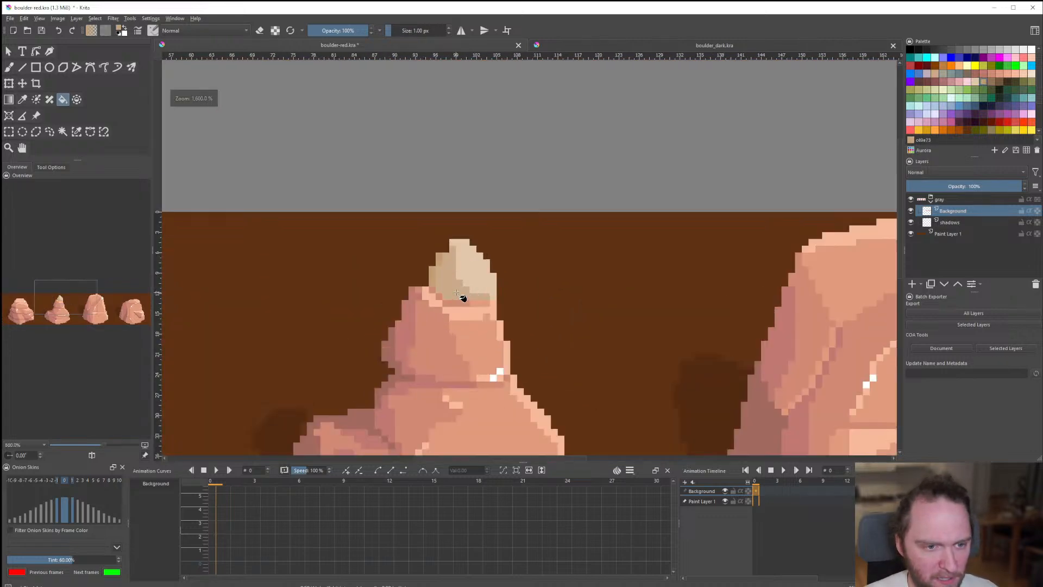
{"action": "key", "text": "ctrl+z"}
{"action": "key", "text": "ctrl+z"}
Choose a darker brown from the palette and flood-fill the shaded left-edge pixels of the top stone with it.
{"action": "left_click", "coordinate": [997, 83]}
{"action": "left_click", "coordinate": [991, 83]}
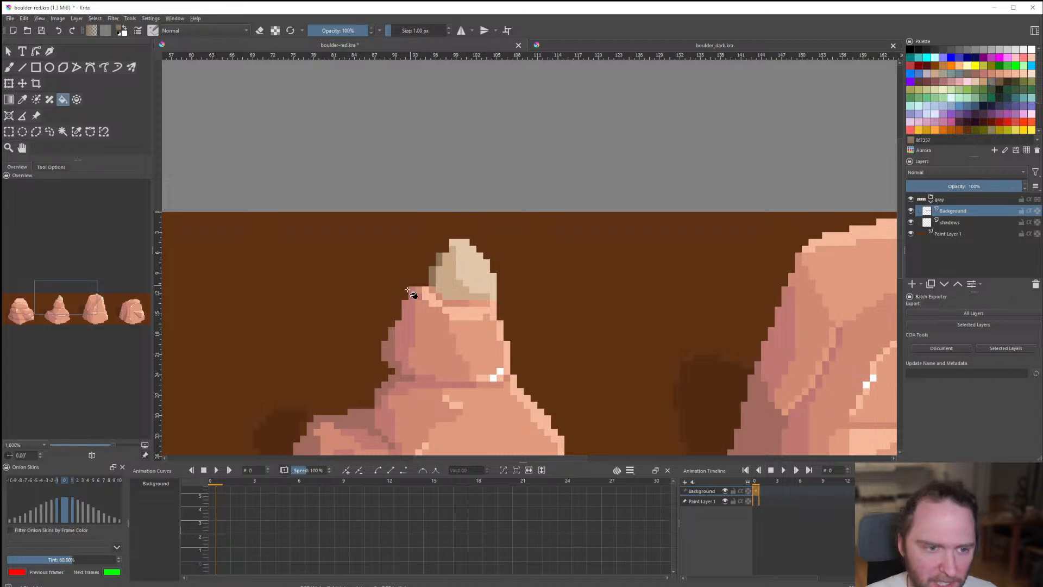
{"action": "scroll", "coordinate": [408, 295], "scroll_direction": "up", "scroll_amount": 2}
{"action": "scroll", "coordinate": [470, 233], "scroll_direction": "down", "scroll_amount": 3}
{"action": "scroll", "coordinate": [462, 282], "scroll_direction": "up", "scroll_amount": 4}
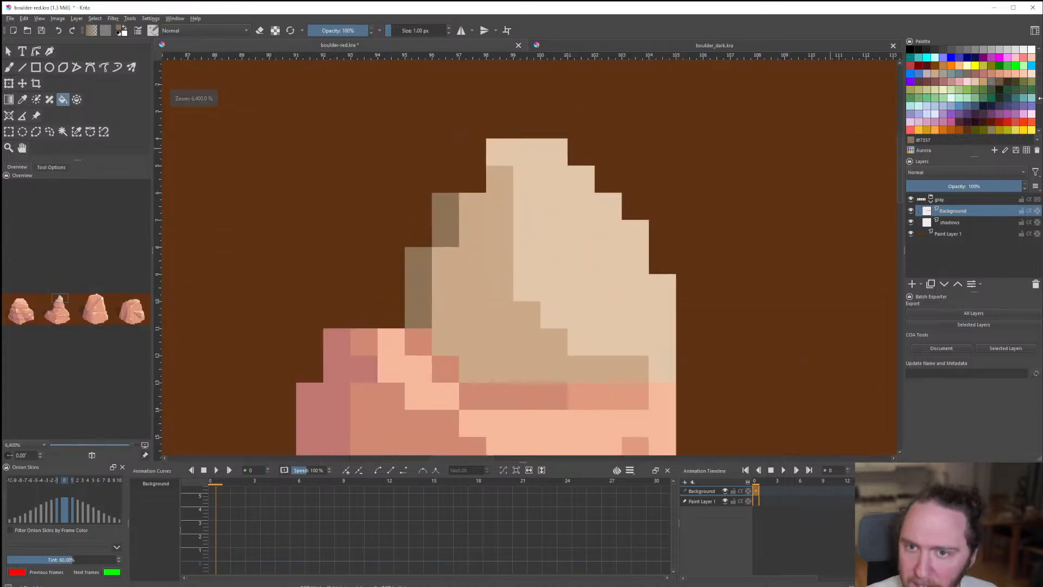
{"action": "left_click", "coordinate": [1003, 80]}
{"action": "left_click", "coordinate": [435, 269]}
{"action": "scroll", "coordinate": [462, 326], "scroll_direction": "down", "scroll_amount": 7}
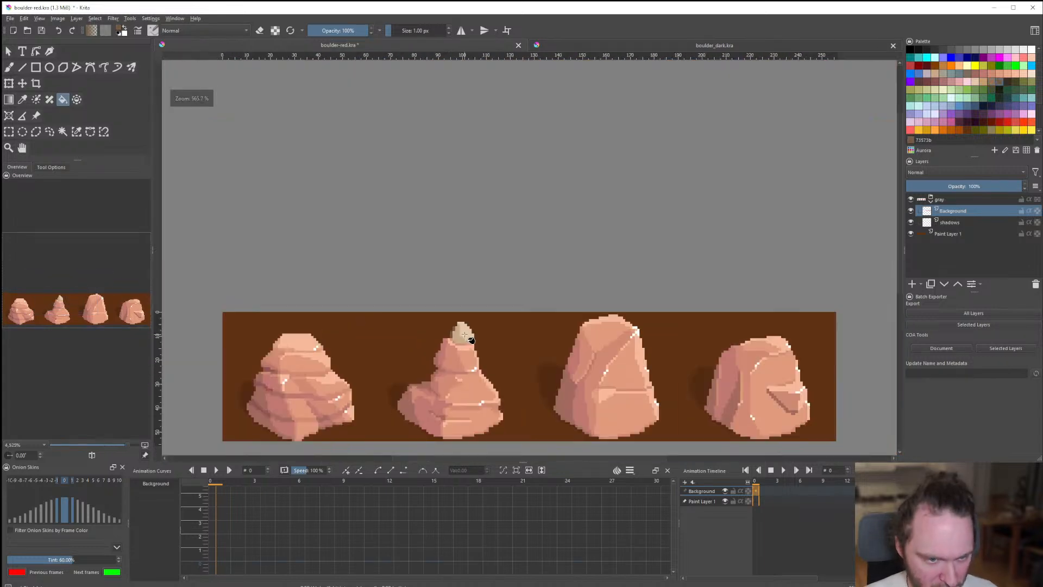
{"action": "scroll", "coordinate": [489, 333], "scroll_direction": "down", "scroll_amount": 4}
{"action": "scroll", "coordinate": [489, 321], "scroll_direction": "up", "scroll_amount": 2}
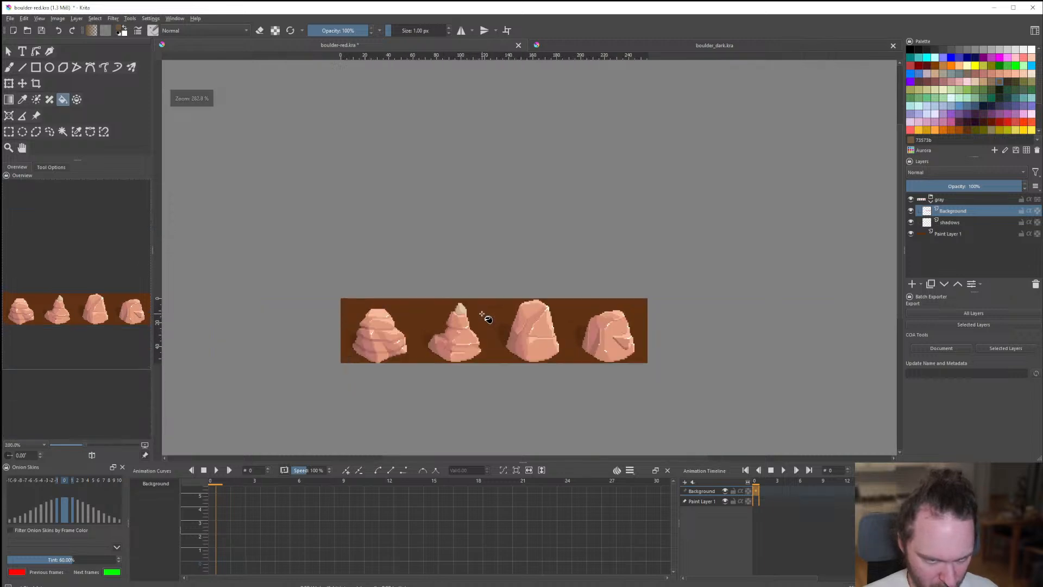
Switch to Firefox and run a web search for "stratum" from the new browser tab.
{"action": "scroll", "coordinate": [462, 323], "scroll_direction": "up", "scroll_amount": 2}
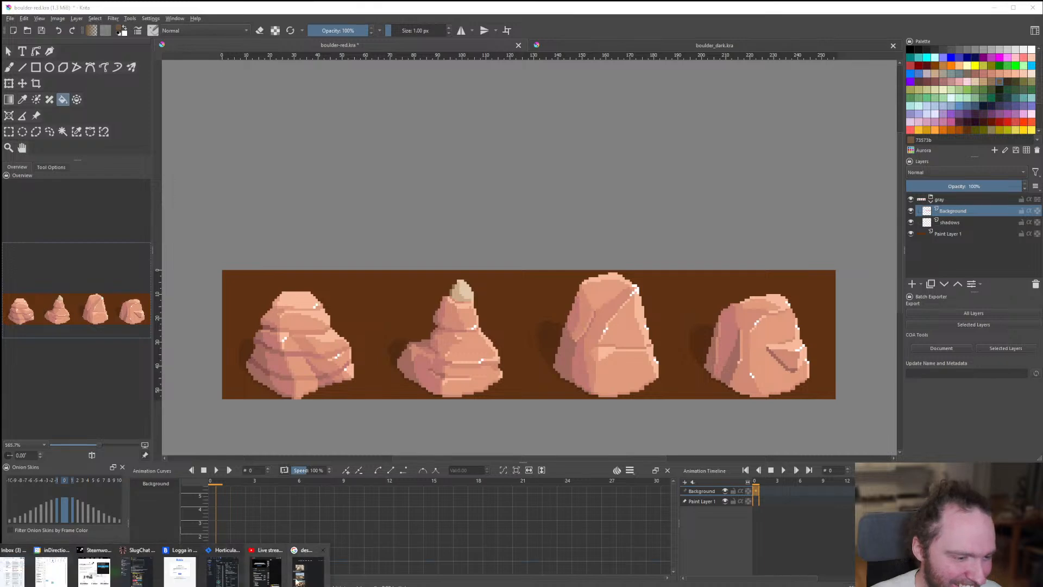
{"action": "left_click", "coordinate": [275, 560]}
{"action": "left_click", "coordinate": [546, 75]}
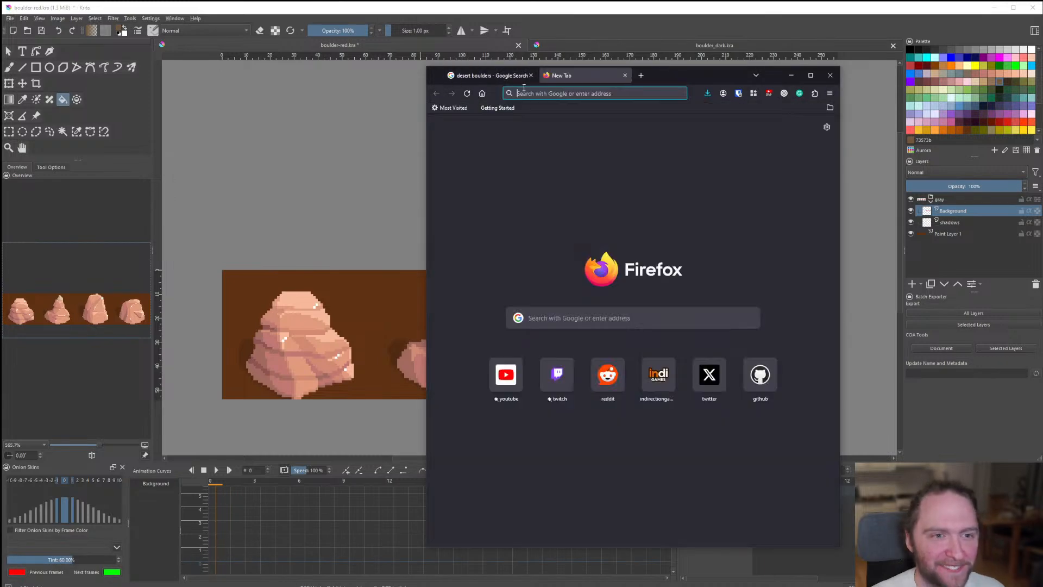
{"action": "type", "text": "star"}
{"action": "key", "text": "BackSpace"}
{"action": "key", "text": "BackSpace"}
{"action": "key", "text": "BackSpace"}
{"action": "type", "text": "ratum"}
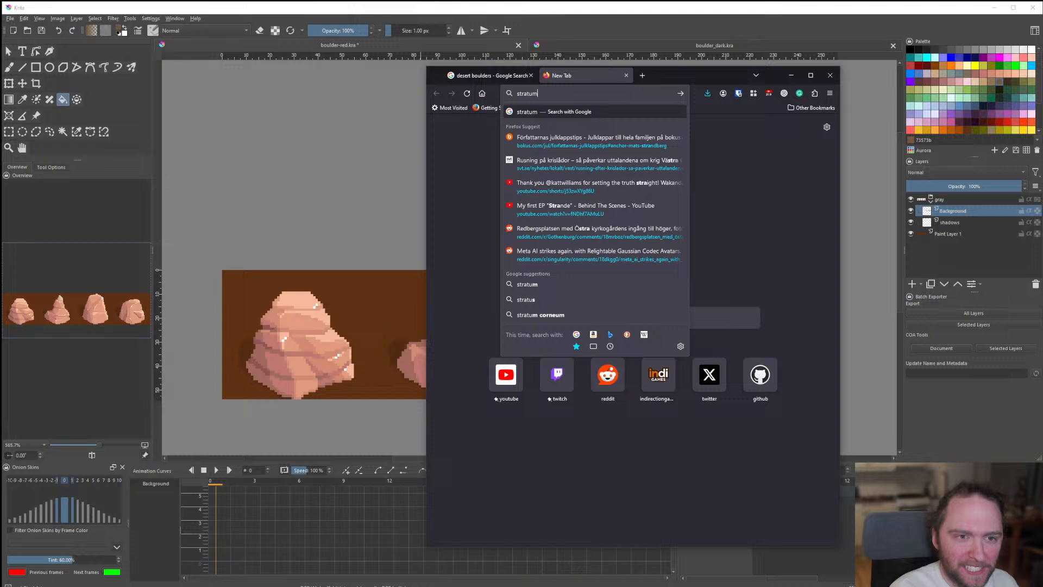
{"action": "key", "text": "Return"}
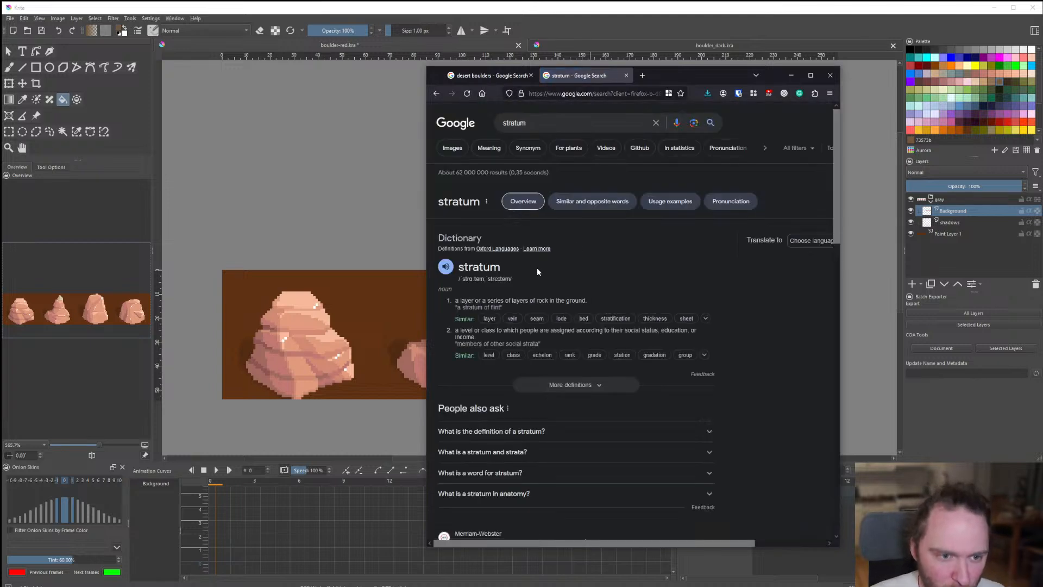
Play the audio pronunciation of "stratum" twice and close the browser window to return to Krita.
{"action": "left_click", "coordinate": [446, 270]}
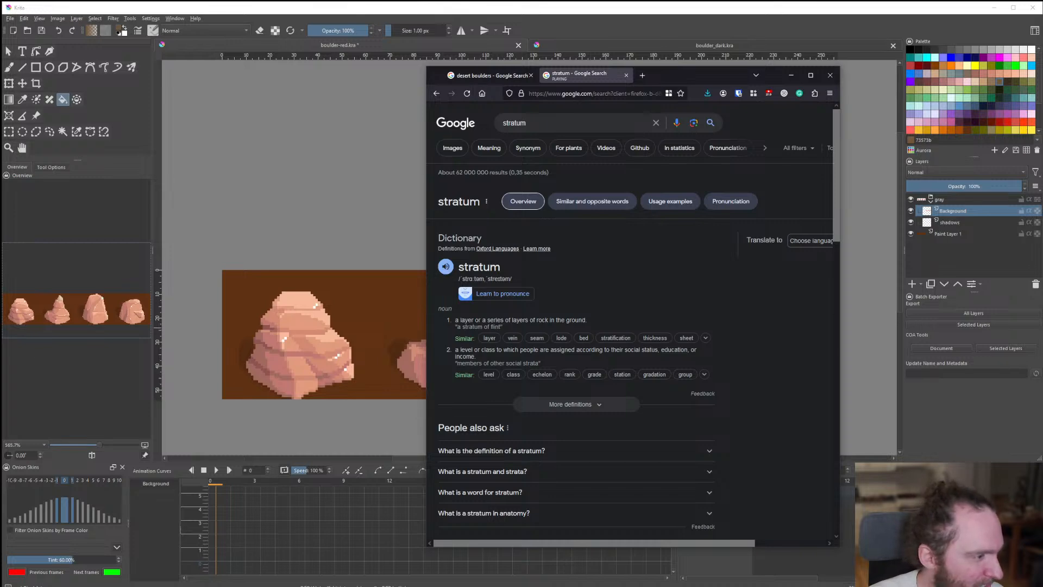
{"action": "left_click", "coordinate": [445, 269]}
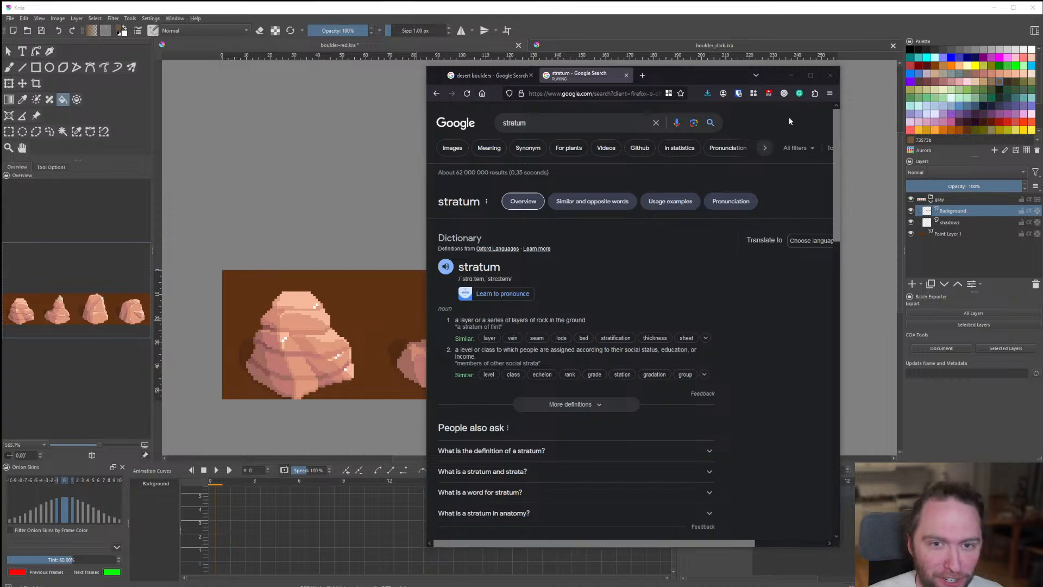
{"action": "left_click", "coordinate": [763, 314]}
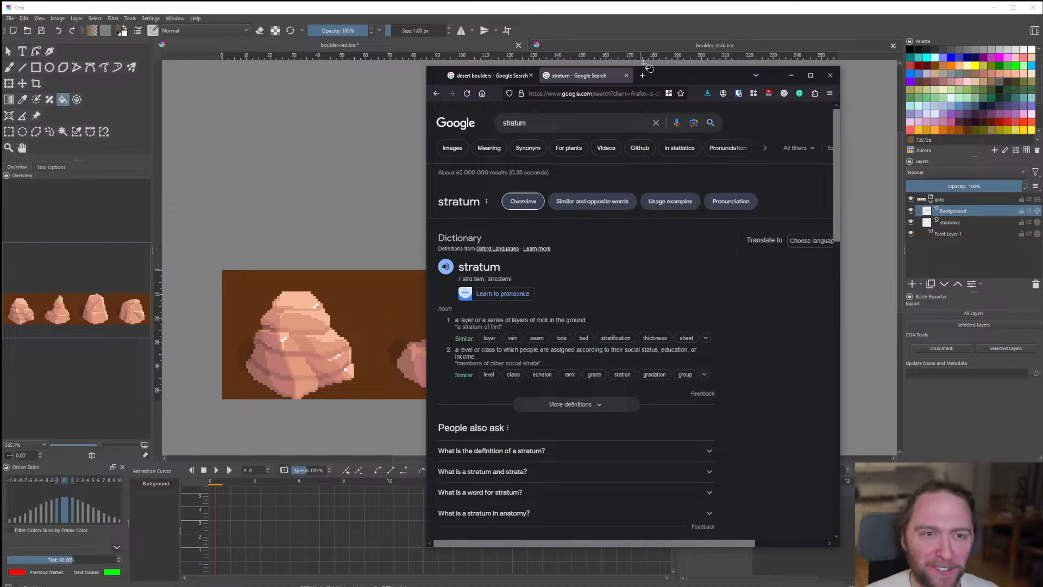
{"action": "left_click", "coordinate": [829, 75]}
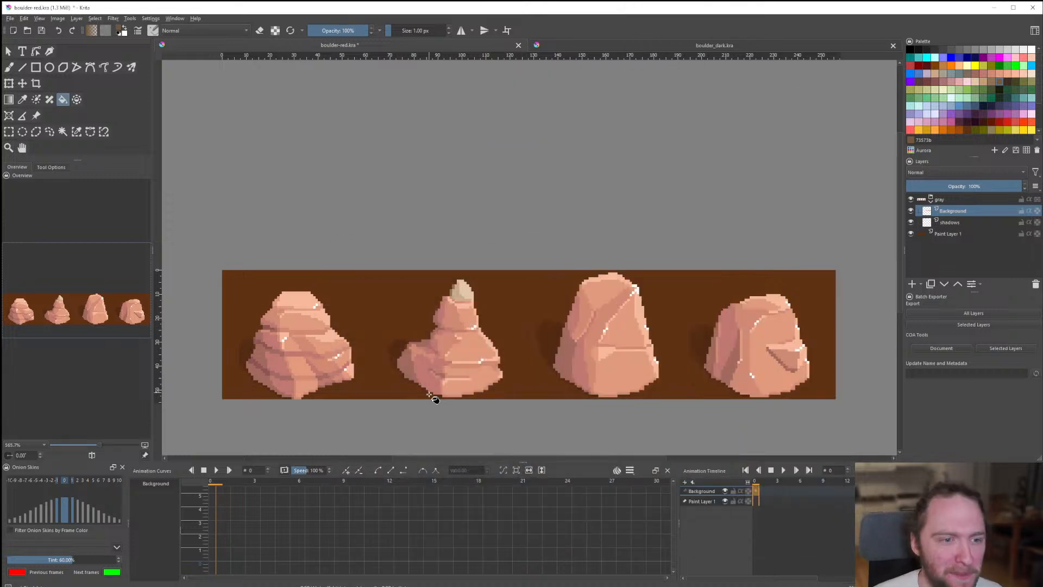
Extend the sampled greyish brown shadow diagonally from the top stone's left edge along its lower-left base with the Line tool.
{"action": "scroll", "coordinate": [445, 381], "scroll_direction": "up", "scroll_amount": 1}
{"action": "scroll", "coordinate": [466, 362], "scroll_direction": "up", "scroll_amount": 6}
{"action": "key", "text": "v"}
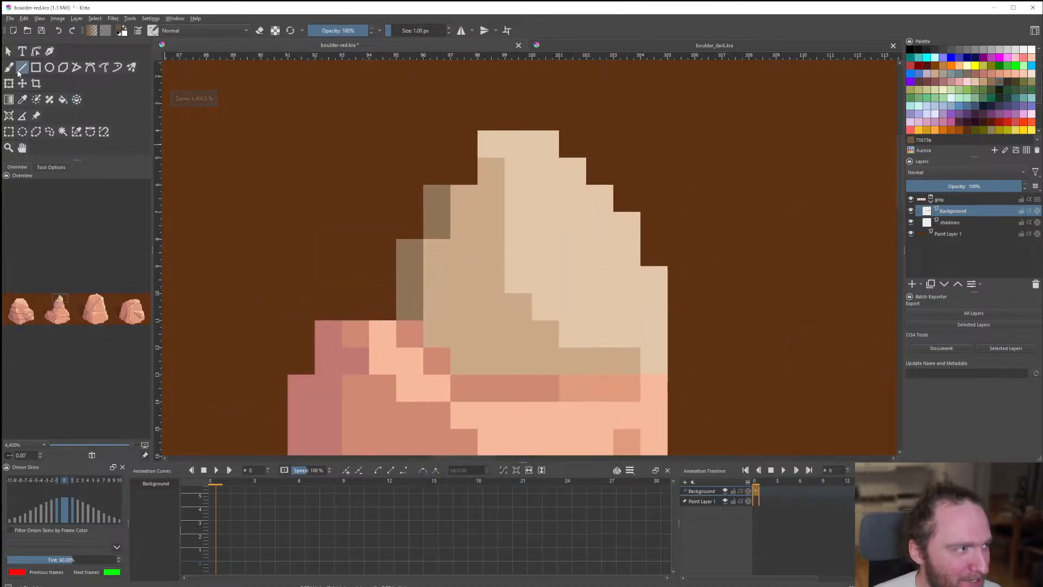
{"action": "scroll", "coordinate": [431, 239], "scroll_direction": "down", "scroll_amount": 3}
{"action": "scroll", "coordinate": [484, 268], "scroll_direction": "up", "scroll_amount": 3}
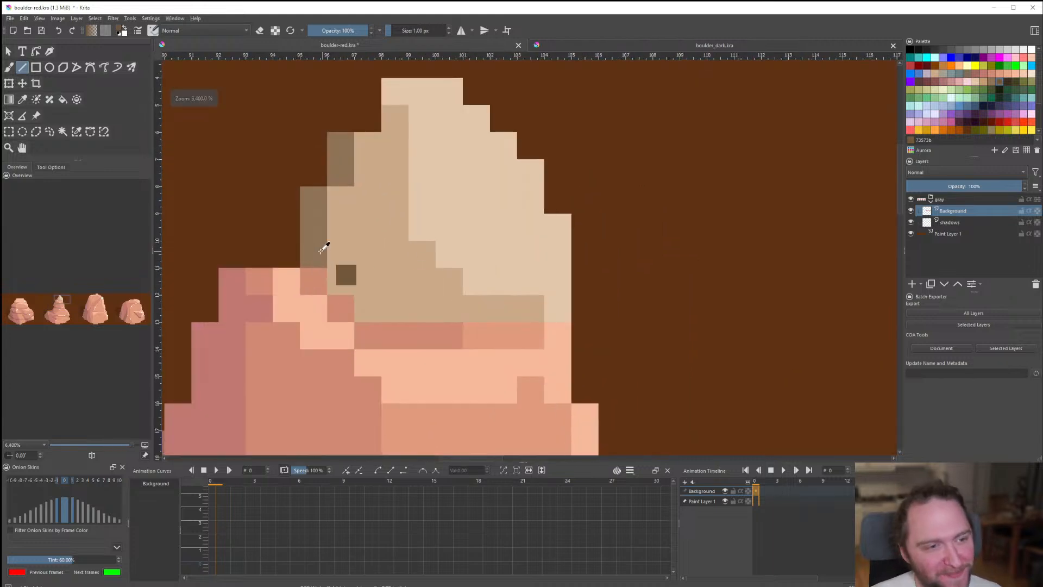
{"action": "left_click", "coordinate": [320, 251], "text": "ctrl"}
{"action": "mouse_move", "coordinate": [345, 262]}
{"action": "left_mouse_down"}
{"action": "mouse_move", "coordinate": [356, 285]}
{"action": "mouse_move", "coordinate": [380, 297]}
{"action": "mouse_move", "coordinate": [421, 304]}
{"action": "mouse_move", "coordinate": [433, 294]}
{"action": "left_mouse_up"}
{"action": "scroll", "coordinate": [433, 293], "scroll_direction": "down", "scroll_amount": 8}
{"action": "scroll", "coordinate": [453, 308], "scroll_direction": "up", "scroll_amount": 10}
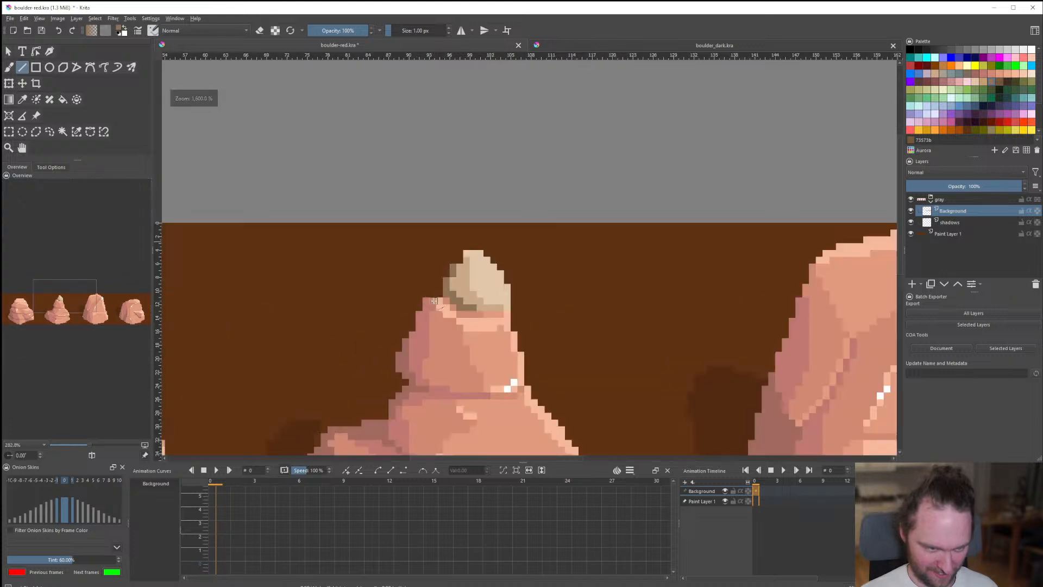
{"action": "scroll", "coordinate": [503, 298], "scroll_direction": "down", "scroll_amount": 11}
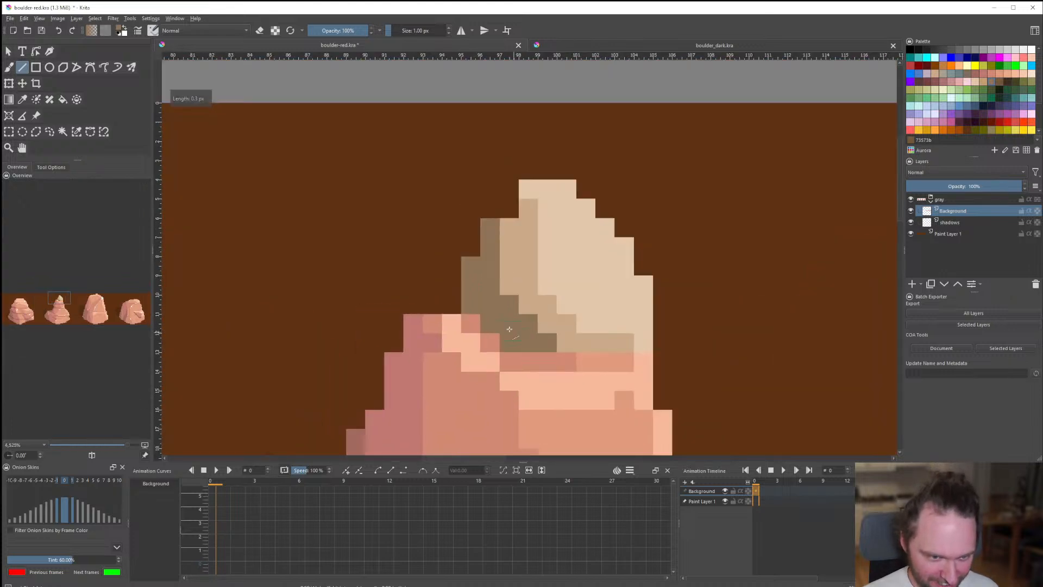
{"action": "scroll", "coordinate": [485, 326], "scroll_direction": "up", "scroll_amount": 9}
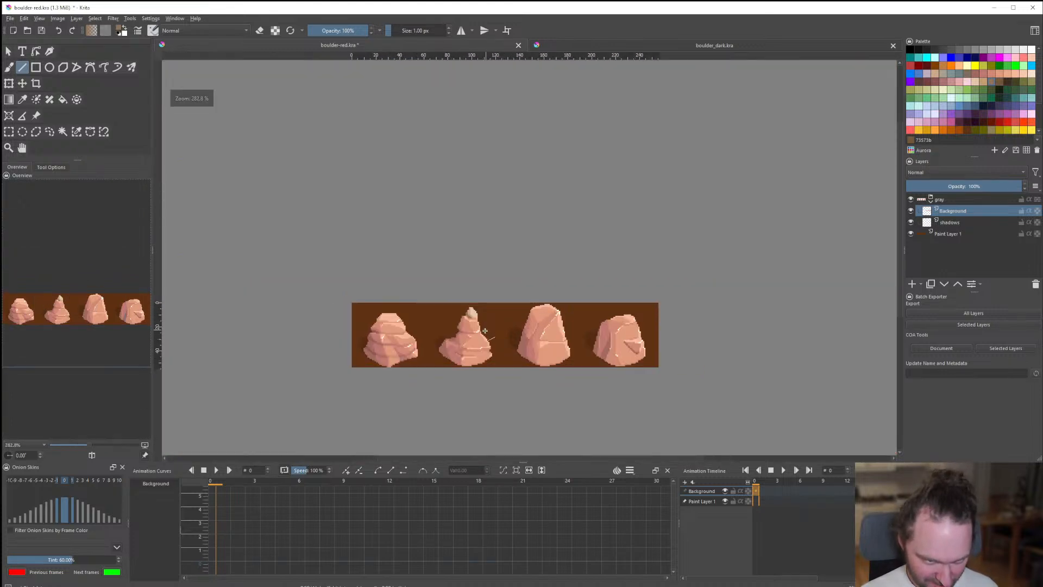
Repaint the peach pixels on the upper-left shoulder of the block beneath the top stone with darker pink and sampled salmon.
{"action": "scroll", "coordinate": [400, 315], "scroll_direction": "up", "scroll_amount": 1}
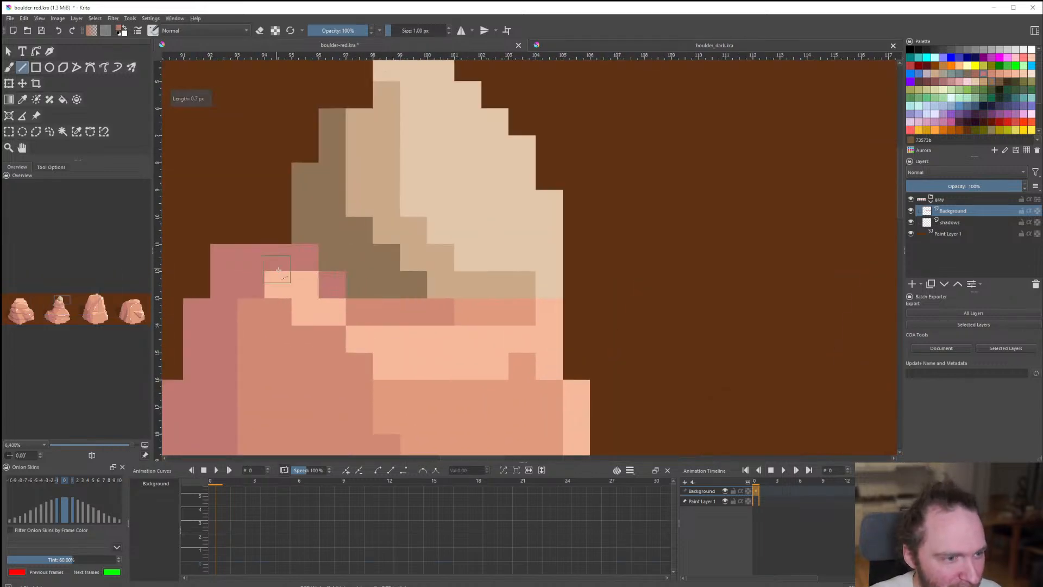
{"action": "scroll", "coordinate": [370, 342], "scroll_direction": "down", "scroll_amount": 11}
{"action": "scroll", "coordinate": [365, 313], "scroll_direction": "up", "scroll_amount": 10}
{"action": "left_click", "coordinate": [381, 361], "text": "ctrl"}
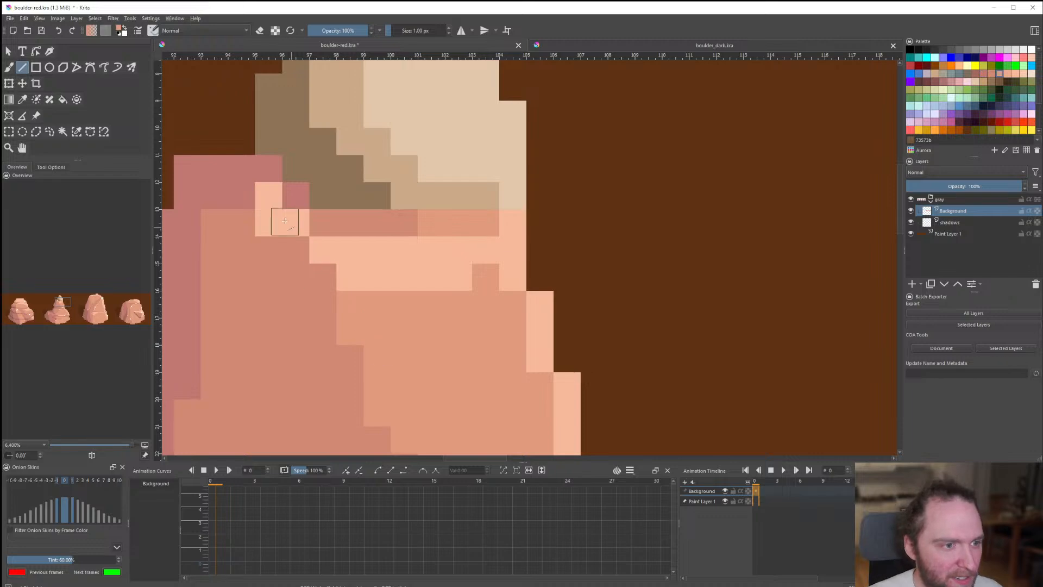
{"action": "left_click_drag", "start_coordinate": [269, 204], "coordinate": [274, 220]}
{"action": "left_click", "coordinate": [293, 223]}
{"action": "left_click", "coordinate": [314, 245]}
{"action": "scroll", "coordinate": [234, 194], "scroll_direction": "down", "scroll_amount": 9}
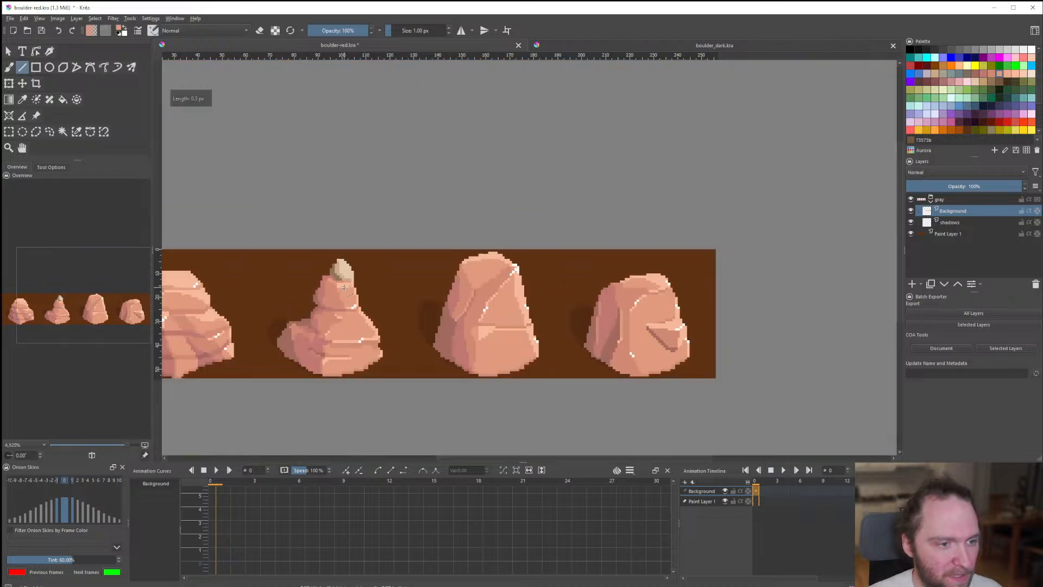
Try a short diagonal of sampled dark mauve pixels where the top stone's lower-left edge meets the block beneath.
{"action": "scroll", "coordinate": [362, 297], "scroll_direction": "up", "scroll_amount": 5}
{"action": "scroll", "coordinate": [362, 297], "scroll_direction": "up", "scroll_amount": 2}
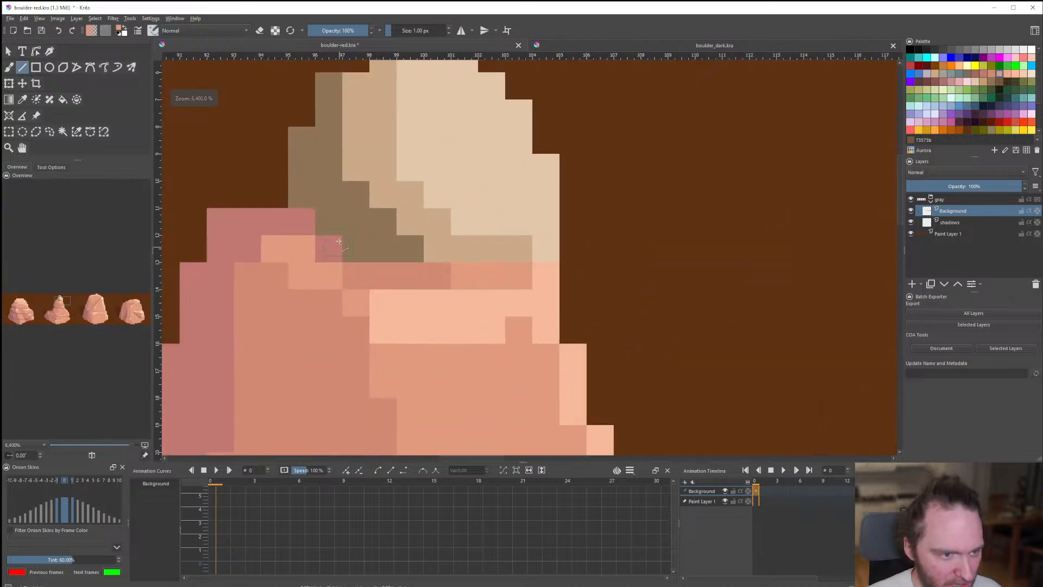
{"action": "scroll", "coordinate": [302, 221], "scroll_direction": "down", "scroll_amount": 5}
{"action": "scroll", "coordinate": [382, 337], "scroll_direction": "up", "scroll_amount": 6}
{"action": "left_click", "coordinate": [382, 337], "text": "ctrl"}
{"action": "scroll", "coordinate": [382, 338], "scroll_direction": "down", "scroll_amount": 3}
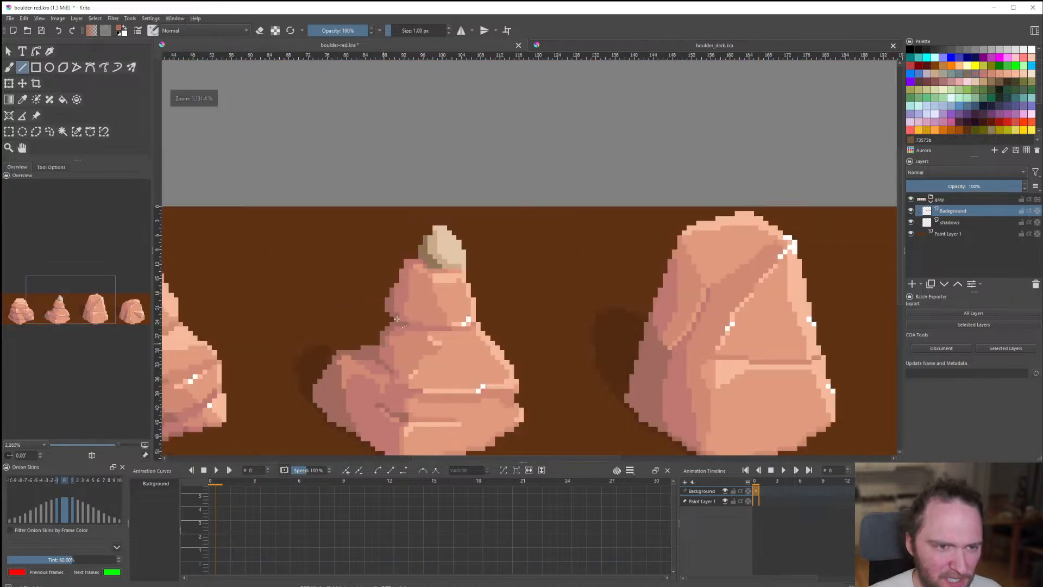
{"action": "scroll", "coordinate": [415, 259], "scroll_direction": "up", "scroll_amount": 4}
{"action": "left_click_drag", "start_coordinate": [407, 258], "coordinate": [427, 277]}
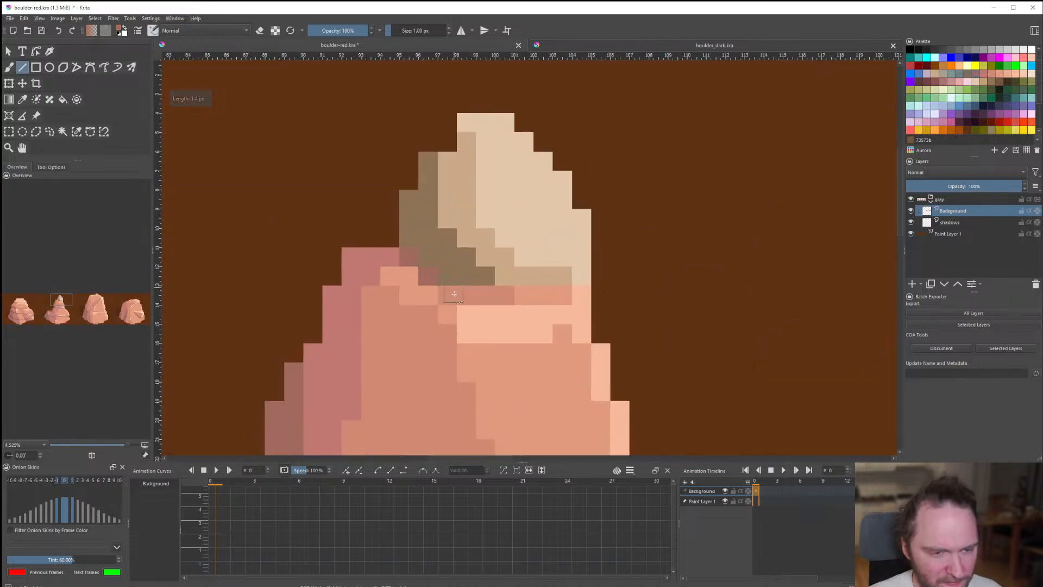
Trim the greyish brown shadow at the top stone's base with sampled tan and extend the mauve contact shadow beneath it.
{"action": "scroll", "coordinate": [453, 286], "scroll_direction": "down", "scroll_amount": 4}
{"action": "scroll", "coordinate": [456, 274], "scroll_direction": "up", "scroll_amount": 5}
{"action": "left_click", "coordinate": [501, 256], "text": "ctrl"}
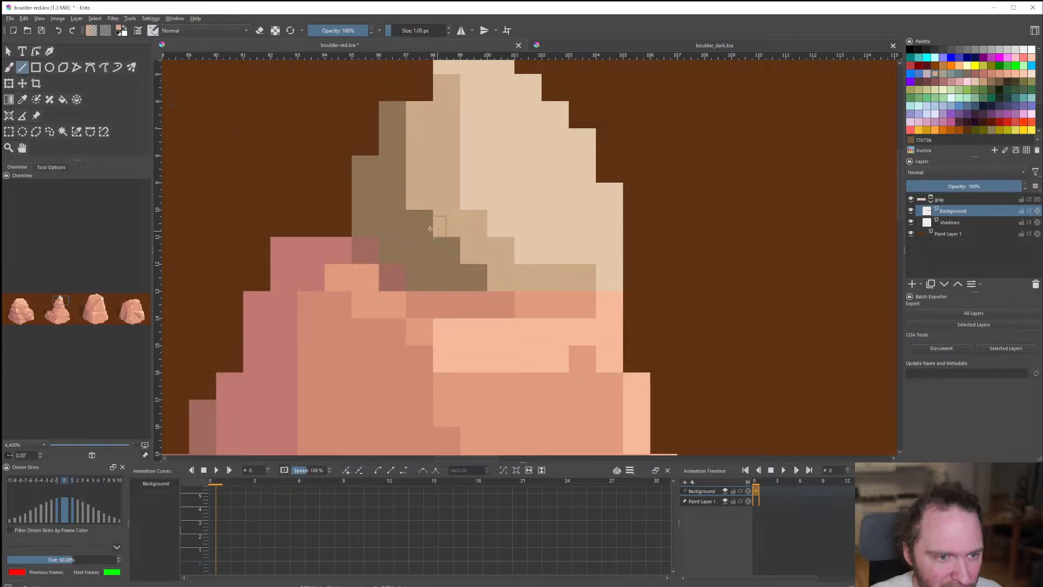
{"action": "mouse_move", "coordinate": [427, 225]}
{"action": "left_mouse_down"}
{"action": "mouse_move", "coordinate": [473, 279]}
{"action": "mouse_move", "coordinate": [439, 280]}
{"action": "left_mouse_up"}
{"action": "left_click", "coordinate": [395, 276], "text": "ctrl"}
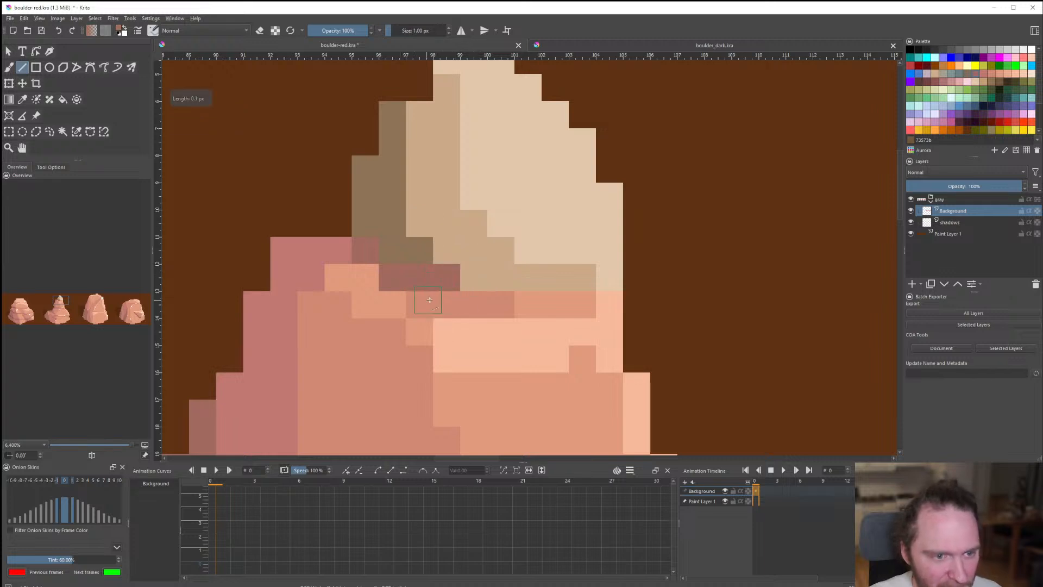
Examine how the second boulder's recoloured top stone and contact shadow look beside the other boulders, both small and enlarged.
{"action": "scroll", "coordinate": [443, 296], "scroll_direction": "down", "scroll_amount": 10}
{"action": "scroll", "coordinate": [451, 277], "scroll_direction": "down", "scroll_amount": 1}
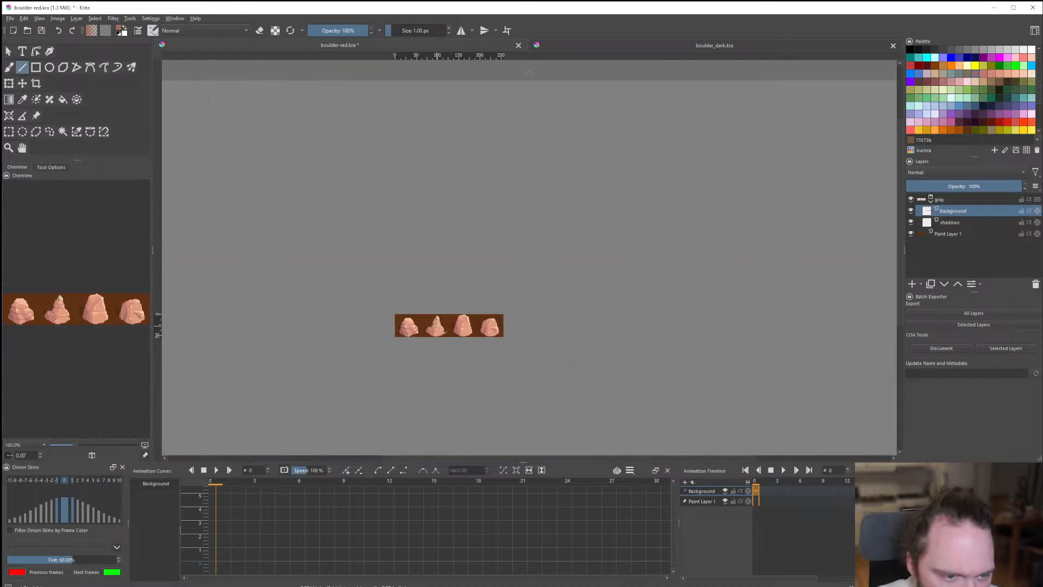
{"action": "scroll", "coordinate": [451, 274], "scroll_direction": "up", "scroll_amount": 1}
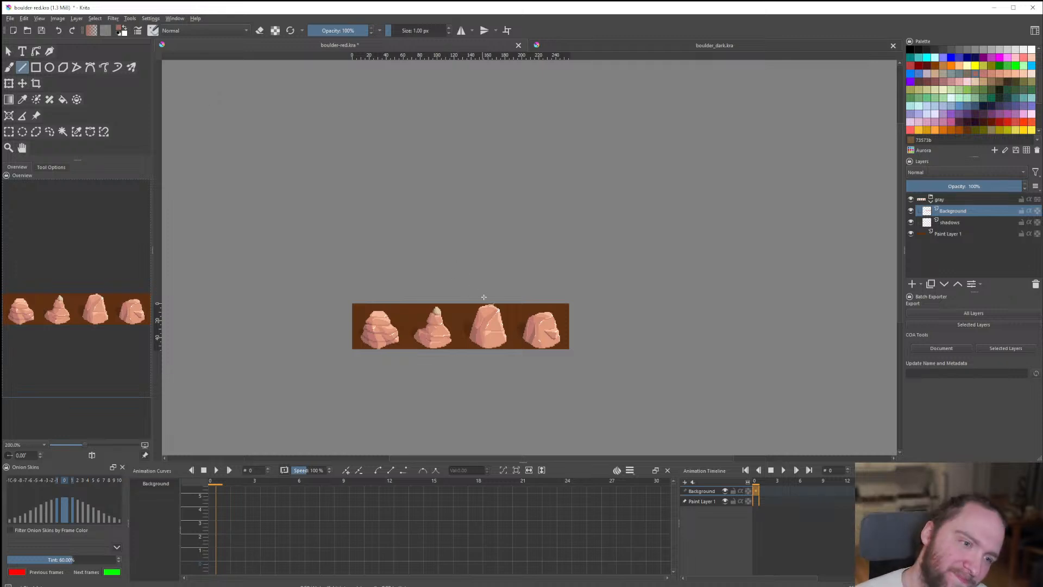
{"action": "scroll", "coordinate": [408, 335], "scroll_direction": "down", "scroll_amount": 2}
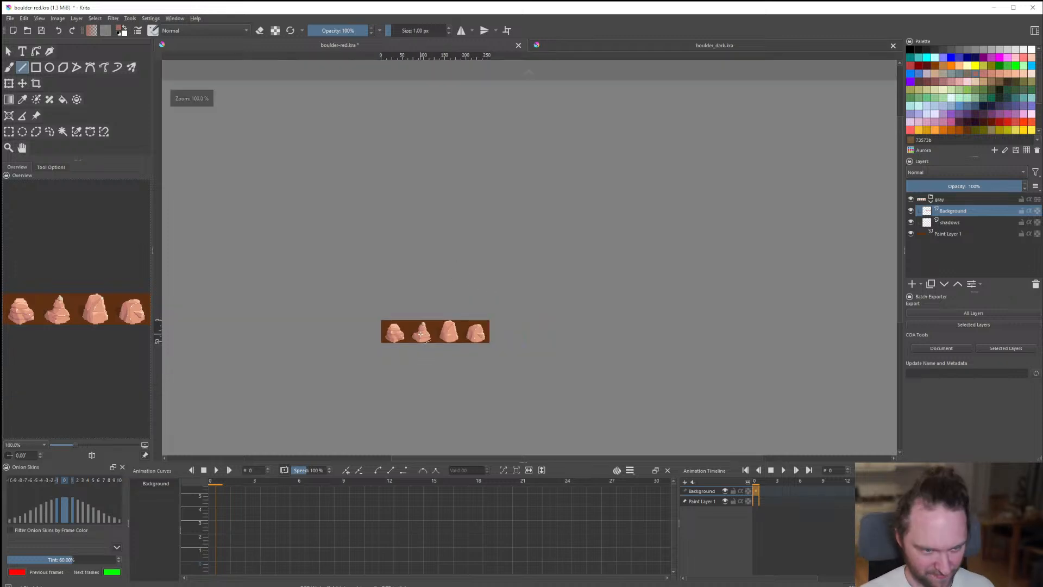
{"action": "scroll", "coordinate": [421, 334], "scroll_direction": "up", "scroll_amount": 8}
{"action": "scroll", "coordinate": [470, 385], "scroll_direction": "down", "scroll_amount": 1}
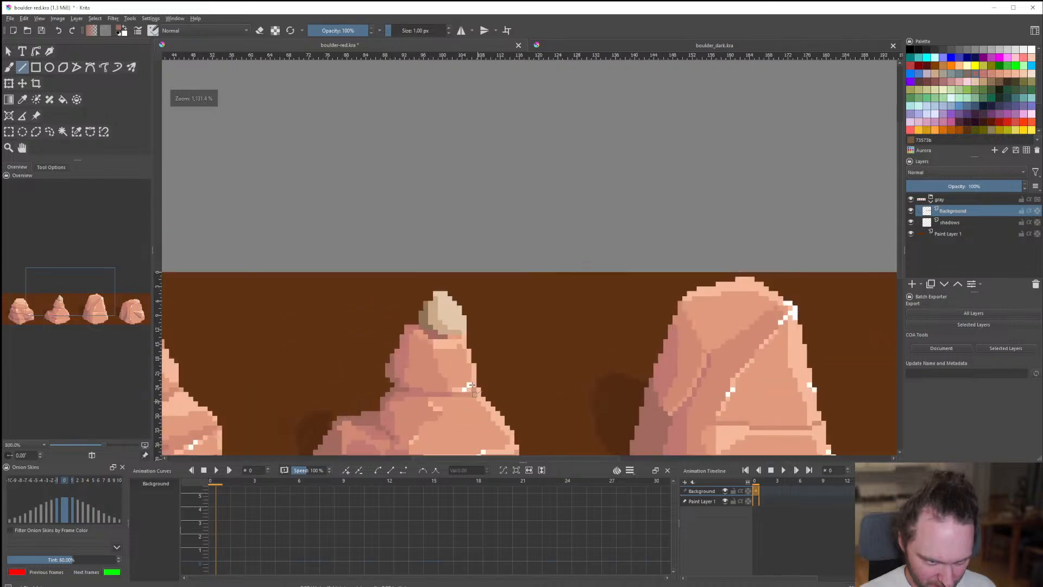
{"action": "scroll", "coordinate": [470, 385], "scroll_direction": "up", "scroll_amount": 5}
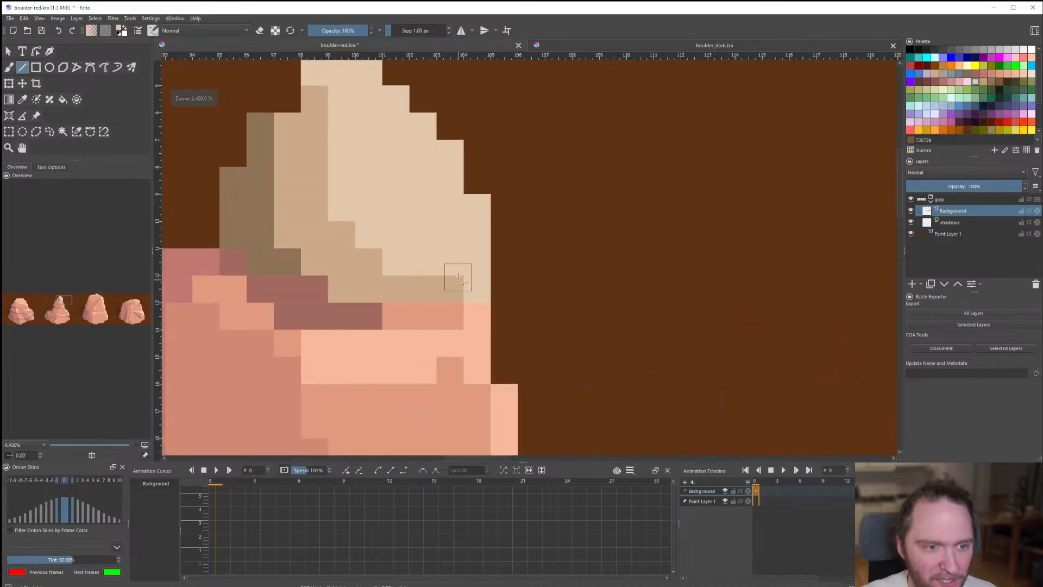
{"action": "scroll", "coordinate": [458, 277], "scroll_direction": "down", "scroll_amount": 12}
{"action": "scroll", "coordinate": [486, 286], "scroll_direction": "up", "scroll_amount": 10}
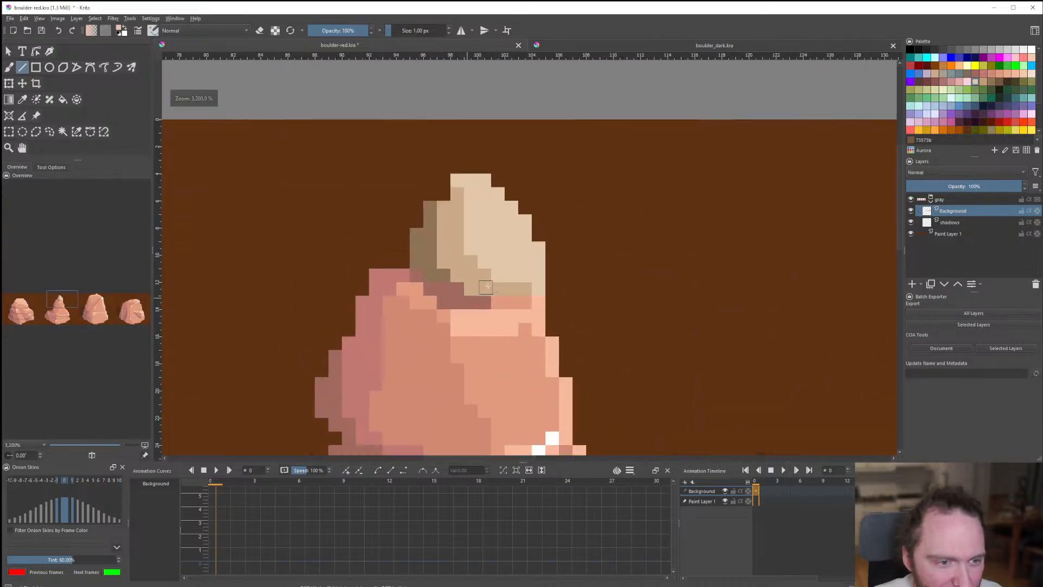
{"action": "scroll", "coordinate": [486, 287], "scroll_direction": "down", "scroll_amount": 9}
{"action": "scroll", "coordinate": [426, 280], "scroll_direction": "up", "scroll_amount": 10}
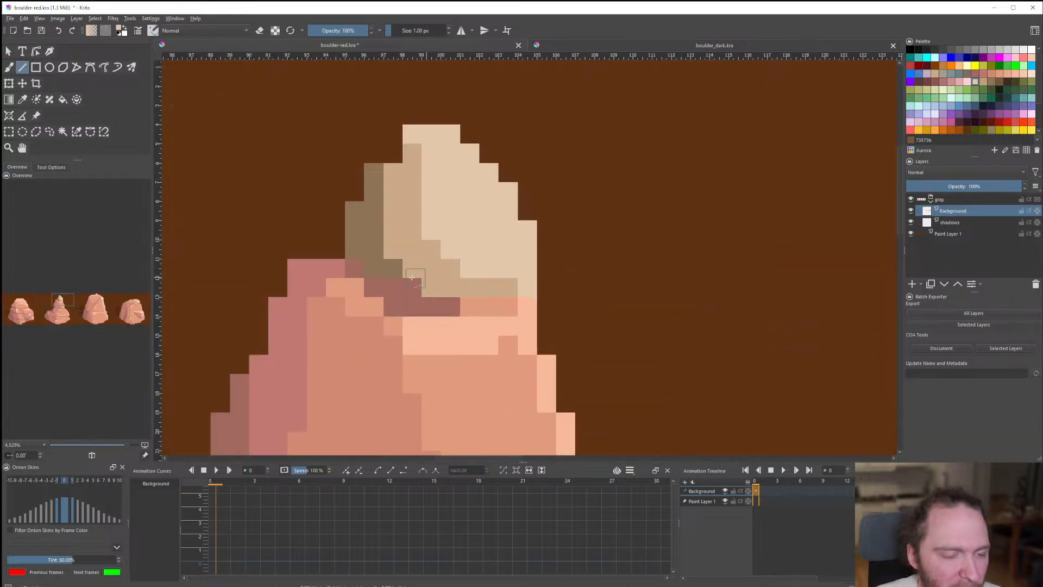
Replace the mauve contact-shadow pixels beneath the top stone with salmon shades sampled from the block below.
{"action": "left_click", "coordinate": [335, 311], "text": "ctrl"}
{"action": "left_click", "coordinate": [356, 271]}
{"action": "left_click", "coordinate": [376, 288]}
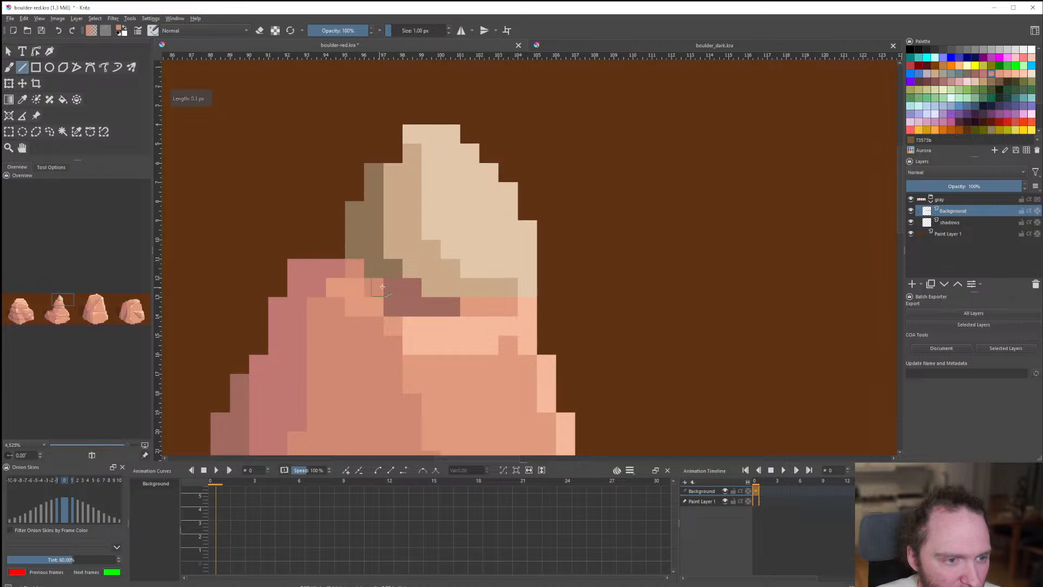
{"action": "left_click", "coordinate": [392, 288]}
{"action": "left_click", "coordinate": [414, 288]}
{"action": "mouse_move", "coordinate": [396, 304]}
{"action": "left_mouse_down"}
{"action": "mouse_move", "coordinate": [430, 307]}
{"action": "mouse_move", "coordinate": [416, 276]}
{"action": "left_mouse_up"}
Sample the greyish brown of the top stone's left edge and paint a short shadow strip along its bottom edge.
{"action": "scroll", "coordinate": [439, 311], "scroll_direction": "down", "scroll_amount": 6}
{"action": "scroll", "coordinate": [441, 313], "scroll_direction": "up", "scroll_amount": 6}
{"action": "left_click", "coordinate": [376, 256], "text": "ctrl"}
{"action": "left_click", "coordinate": [401, 271]}
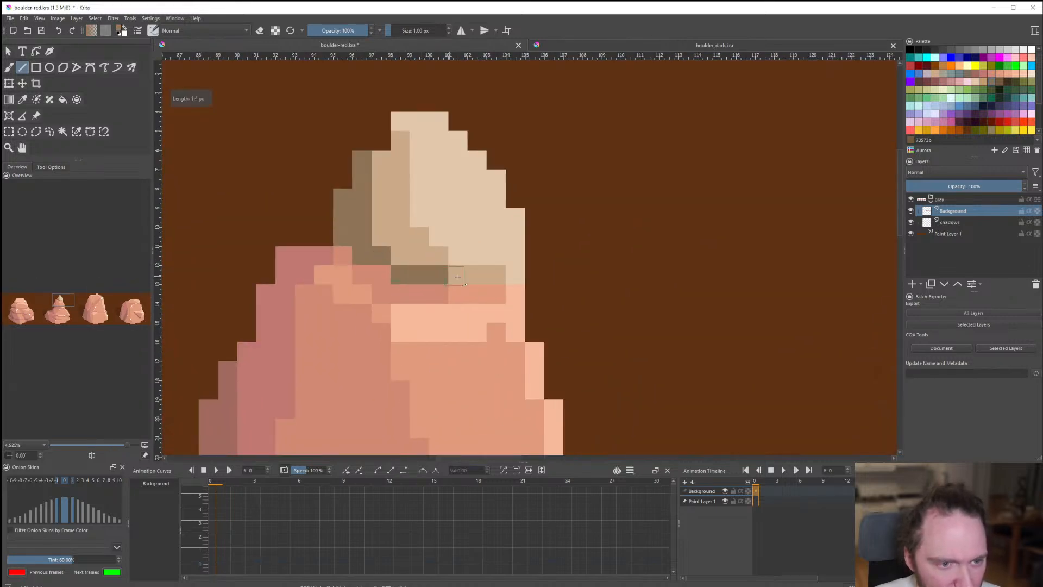
{"action": "scroll", "coordinate": [417, 306], "scroll_direction": "down", "scroll_amount": 9}
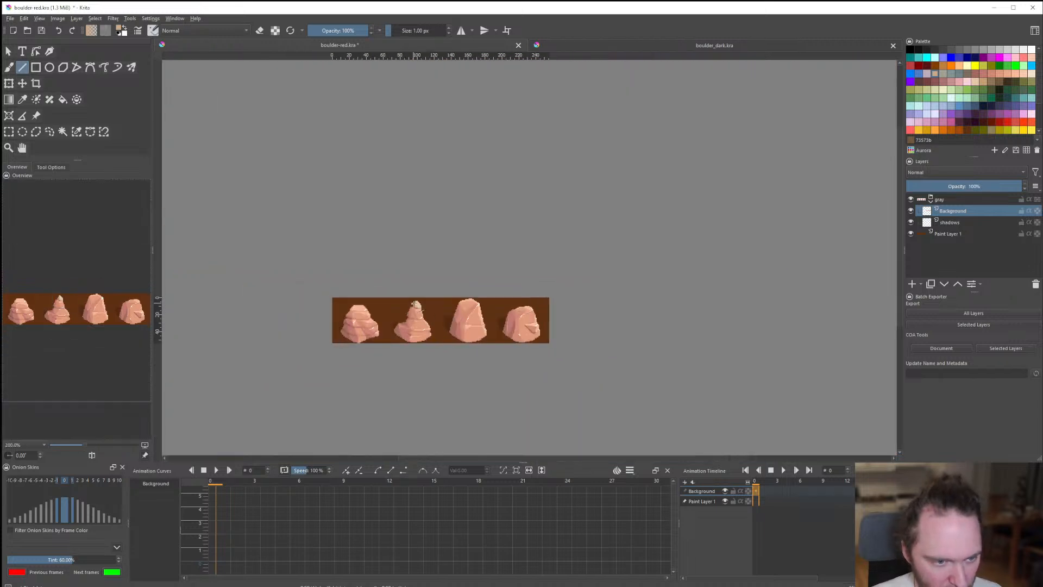
Choose a golden tan, undo its trial fill on the dark bottom-edge strip, and flood-fill the top stone's lighter bottom-edge strip with it.
{"action": "scroll", "coordinate": [416, 305], "scroll_direction": "up", "scroll_amount": 10}
{"action": "left_click", "coordinate": [395, 337]}
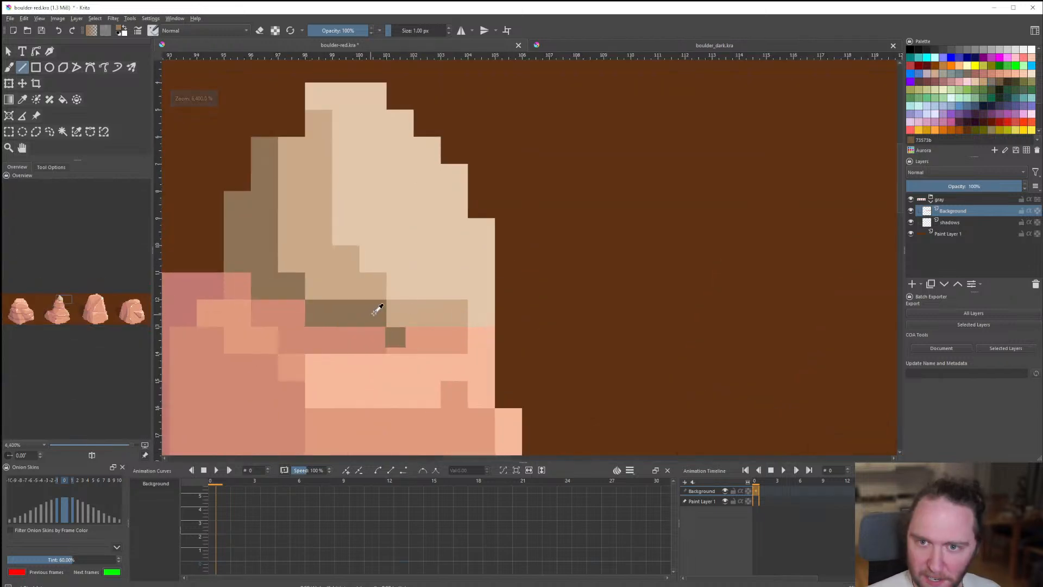
{"action": "key", "text": "ctrl+z"}
{"action": "left_click", "coordinate": [985, 82]}
{"action": "key", "text": "f"}
{"action": "left_click", "coordinate": [343, 321]}
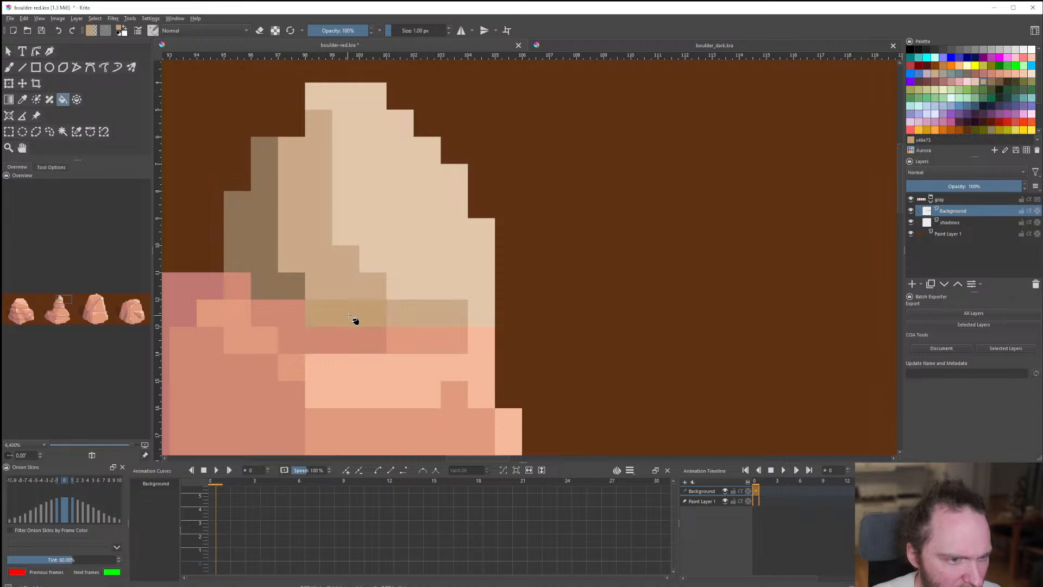
{"action": "key", "text": "ctrl+z"}
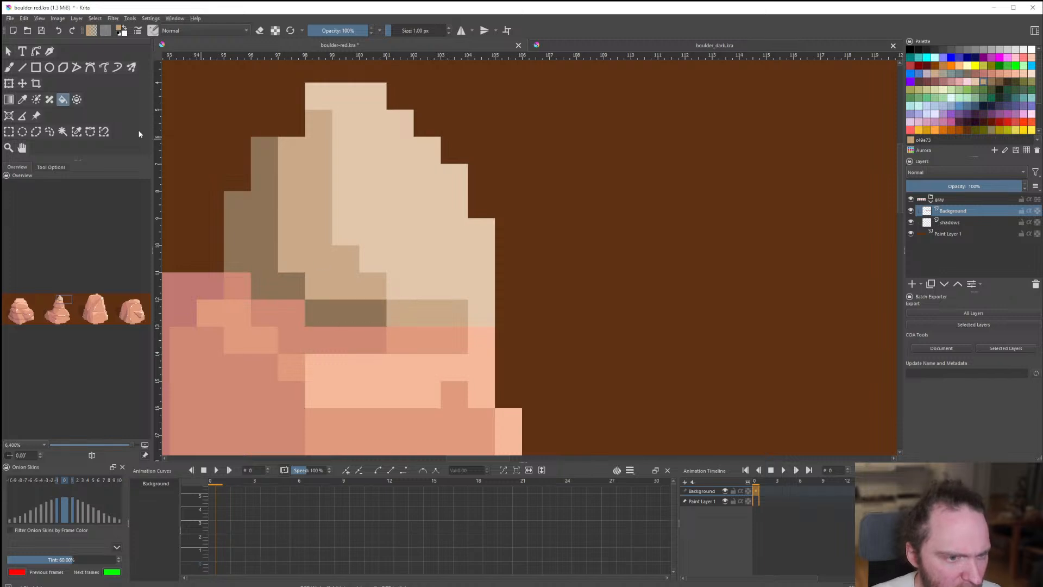
{"action": "left_click", "coordinate": [421, 312]}
{"action": "key", "text": "v"}
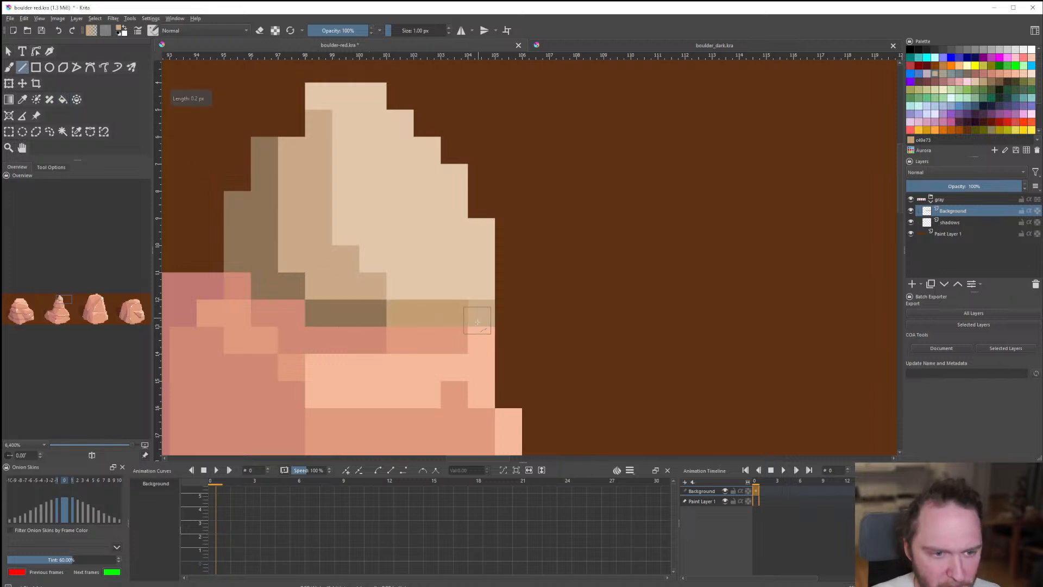
Examine how the second boulder's shaded top stone looks beside the other boulders at several sizes.
{"action": "scroll", "coordinate": [458, 323], "scroll_direction": "down", "scroll_amount": 9}
{"action": "scroll", "coordinate": [458, 323], "scroll_direction": "down", "scroll_amount": 2}
{"action": "scroll", "coordinate": [489, 329], "scroll_direction": "up", "scroll_amount": 2}
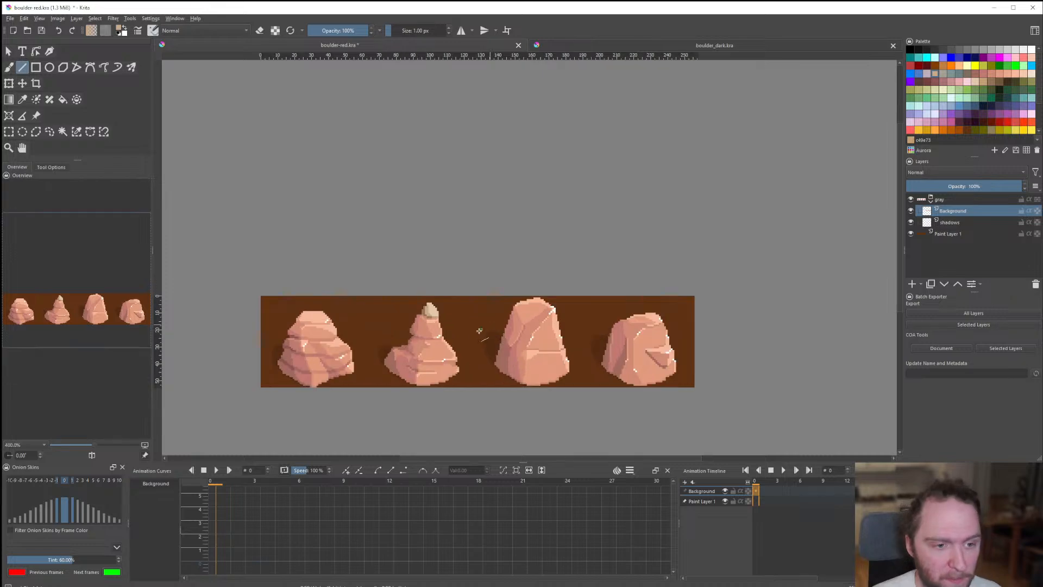
{"action": "scroll", "coordinate": [434, 305], "scroll_direction": "up", "scroll_amount": 5}
{"action": "scroll", "coordinate": [429, 298], "scroll_direction": "down", "scroll_amount": 3}
{"action": "scroll", "coordinate": [429, 297], "scroll_direction": "down", "scroll_amount": 2}
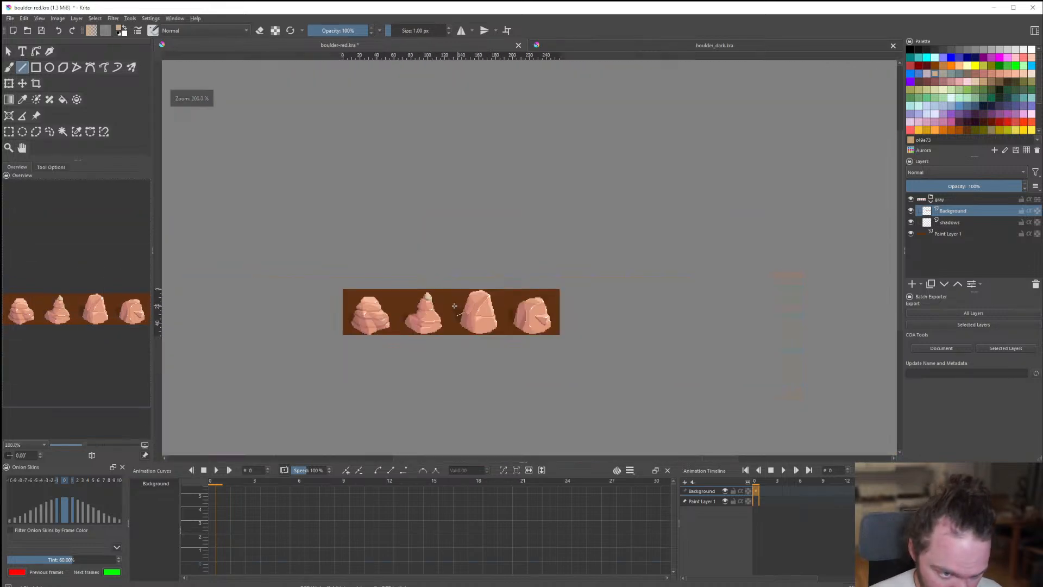
{"action": "scroll", "coordinate": [428, 295], "scroll_direction": "up", "scroll_amount": 2}
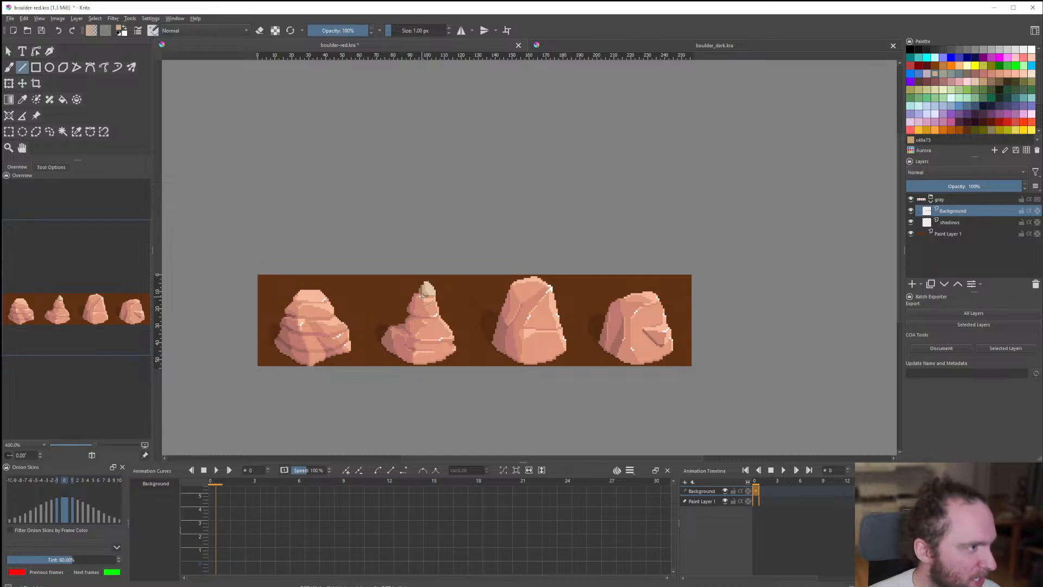
{"action": "scroll", "coordinate": [423, 295], "scroll_direction": "up", "scroll_amount": 1}
{"action": "scroll", "coordinate": [429, 299], "scroll_direction": "down", "scroll_amount": 4}
{"action": "scroll", "coordinate": [446, 307], "scroll_direction": "up", "scroll_amount": 2}
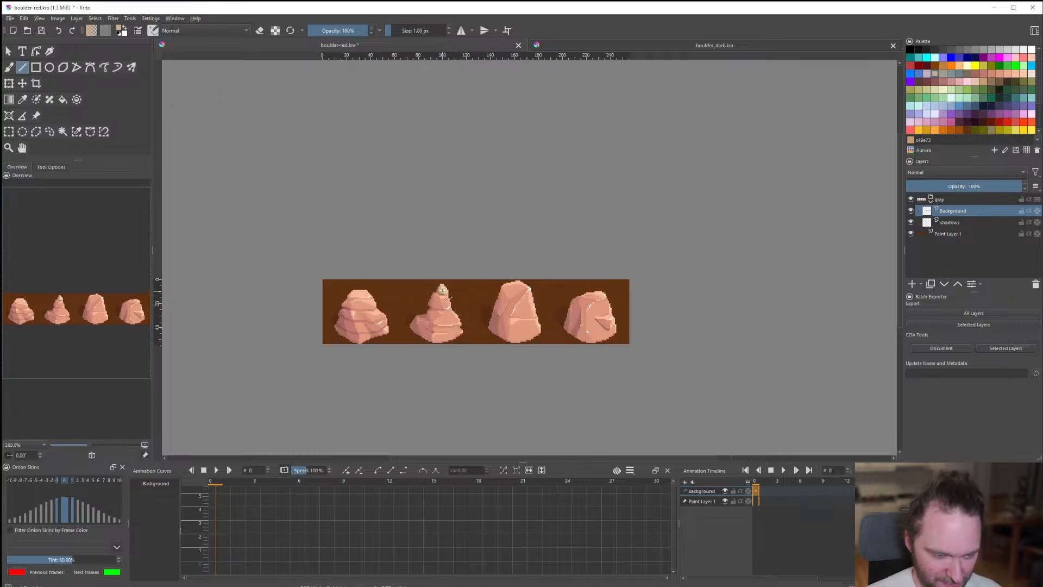
Try a horizontal tan strip across the upper part of the second boulder's top stone and undo it.
{"action": "scroll", "coordinate": [443, 287], "scroll_direction": "up", "scroll_amount": 9}
{"action": "scroll", "coordinate": [411, 262], "scroll_direction": "down", "scroll_amount": 2}
{"action": "scroll", "coordinate": [407, 312], "scroll_direction": "up", "scroll_amount": 2}
{"action": "left_click_drag", "start_coordinate": [440, 281], "coordinate": [519, 285]}
{"action": "scroll", "coordinate": [438, 330], "scroll_direction": "down", "scroll_amount": 5}
{"action": "scroll", "coordinate": [414, 310], "scroll_direction": "up", "scroll_amount": 4}
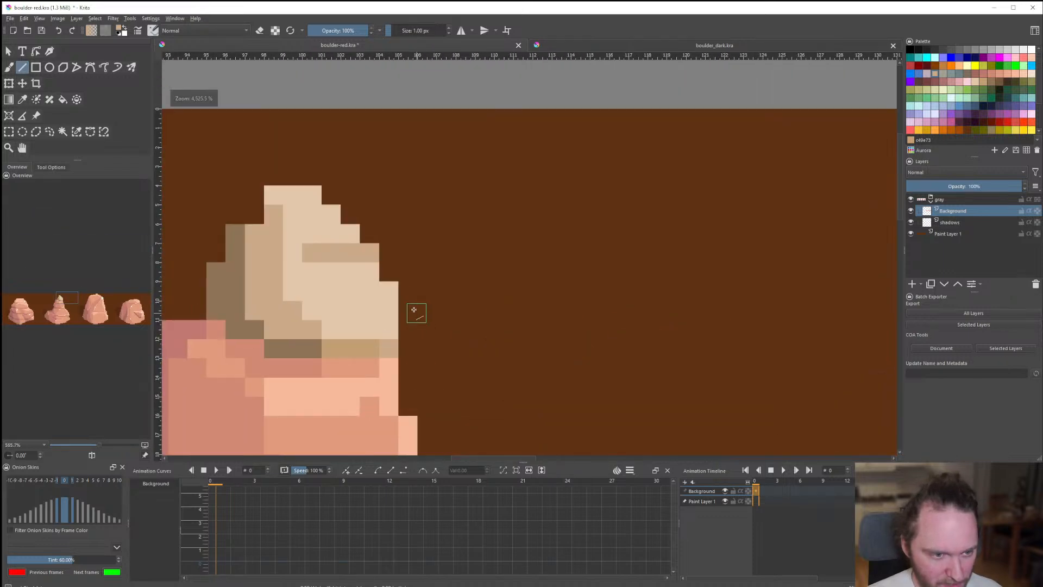
{"action": "key", "text": "ctrl+z"}
Paint a short tan crease on the lit side of the top stone, with one pixel stepping up to its right edge.
{"action": "left_click_drag", "start_coordinate": [333, 284], "coordinate": [369, 280]}
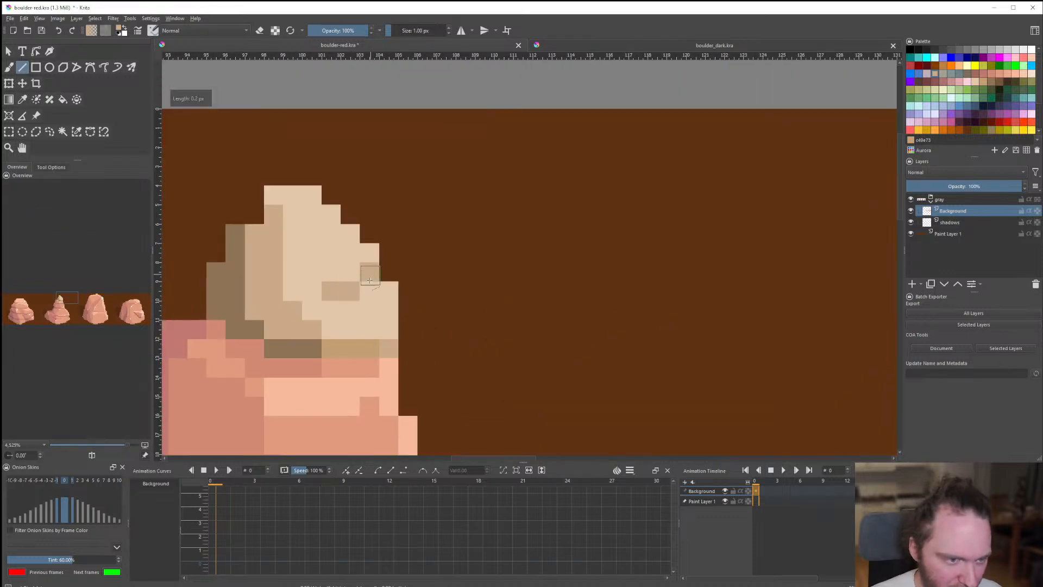
{"action": "scroll", "coordinate": [375, 288], "scroll_direction": "down", "scroll_amount": 8}
{"action": "scroll", "coordinate": [394, 302], "scroll_direction": "up", "scroll_amount": 8}
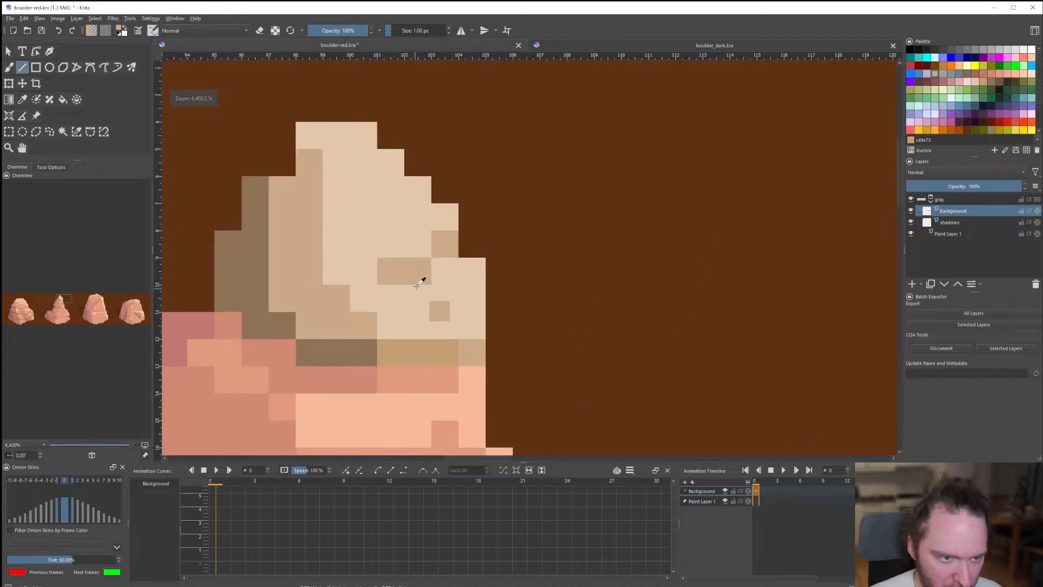
{"action": "scroll", "coordinate": [422, 275], "scroll_direction": "down", "scroll_amount": 3}
{"action": "scroll", "coordinate": [462, 357], "scroll_direction": "up", "scroll_amount": 3}
Choose the off-white eeeeee and paint a tiny highlight on the top stone's right side just above the tan crease.
{"action": "left_click", "coordinate": [468, 373], "text": "ctrl"}
{"action": "scroll", "coordinate": [468, 381], "scroll_direction": "down", "scroll_amount": 8}
{"action": "scroll", "coordinate": [465, 367], "scroll_direction": "up", "scroll_amount": 9}
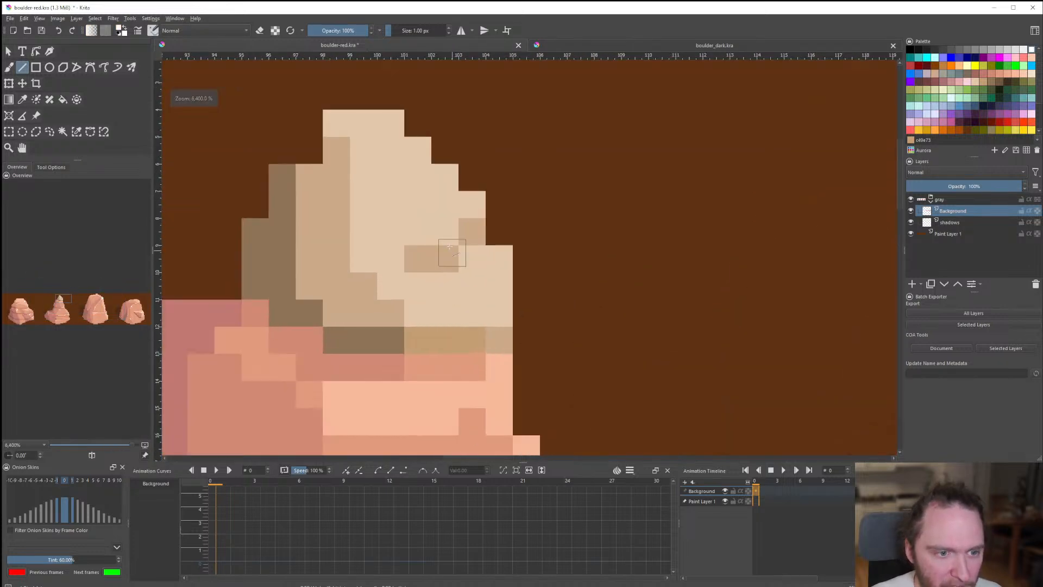
{"action": "left_click_drag", "start_coordinate": [439, 238], "coordinate": [470, 208]}
{"action": "scroll", "coordinate": [436, 305], "scroll_direction": "down", "scroll_amount": 9}
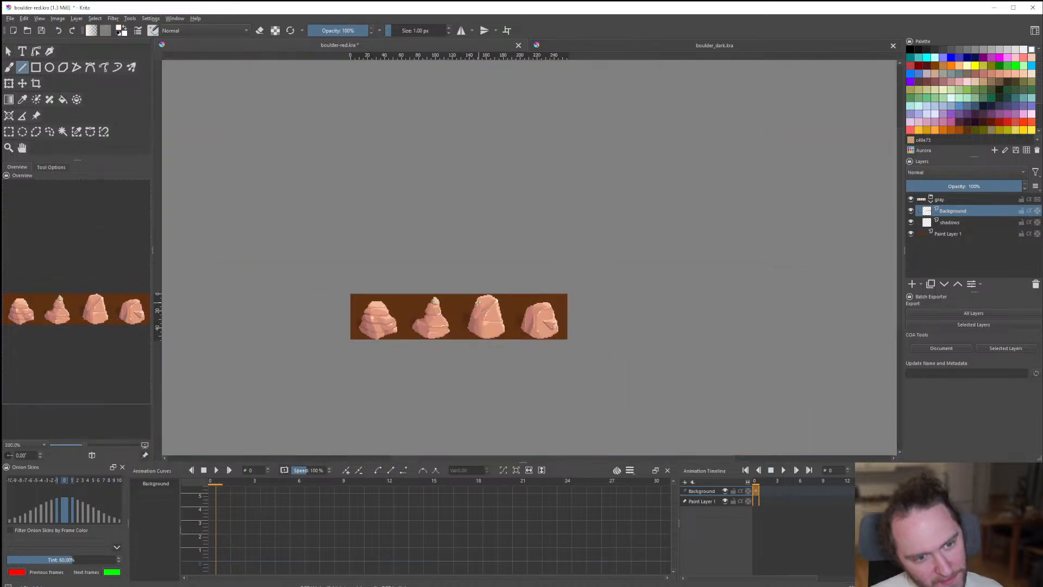
{"action": "scroll", "coordinate": [442, 311], "scroll_direction": "up", "scroll_amount": 5}
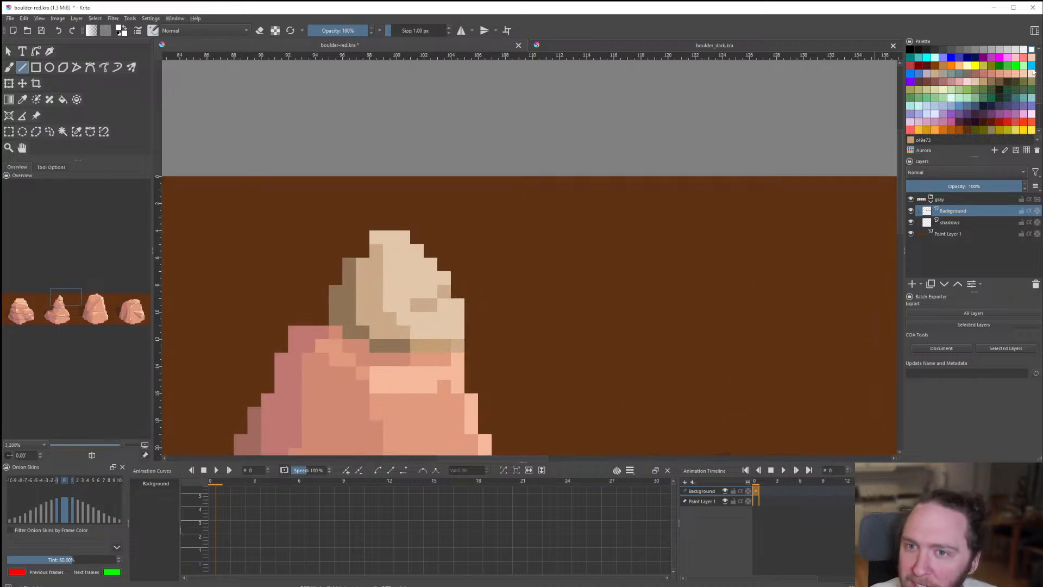
{"action": "left_click", "coordinate": [976, 82]}
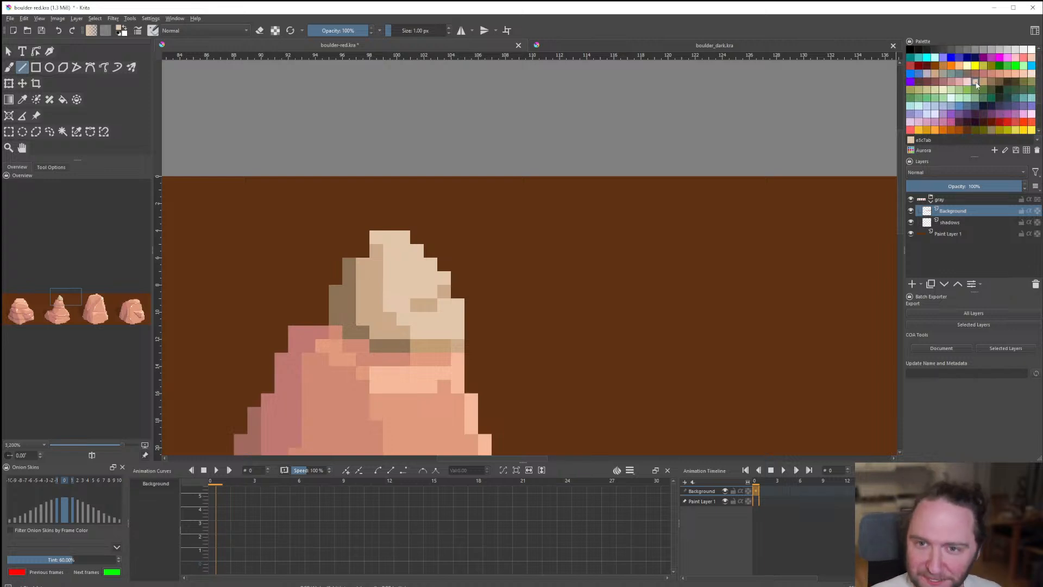
{"action": "left_click", "coordinate": [1023, 50]}
{"action": "scroll", "coordinate": [417, 275], "scroll_direction": "up", "scroll_amount": 2}
{"action": "left_click_drag", "start_coordinate": [469, 282], "coordinate": [455, 309]}
{"action": "scroll", "coordinate": [456, 309], "scroll_direction": "down", "scroll_amount": 7}
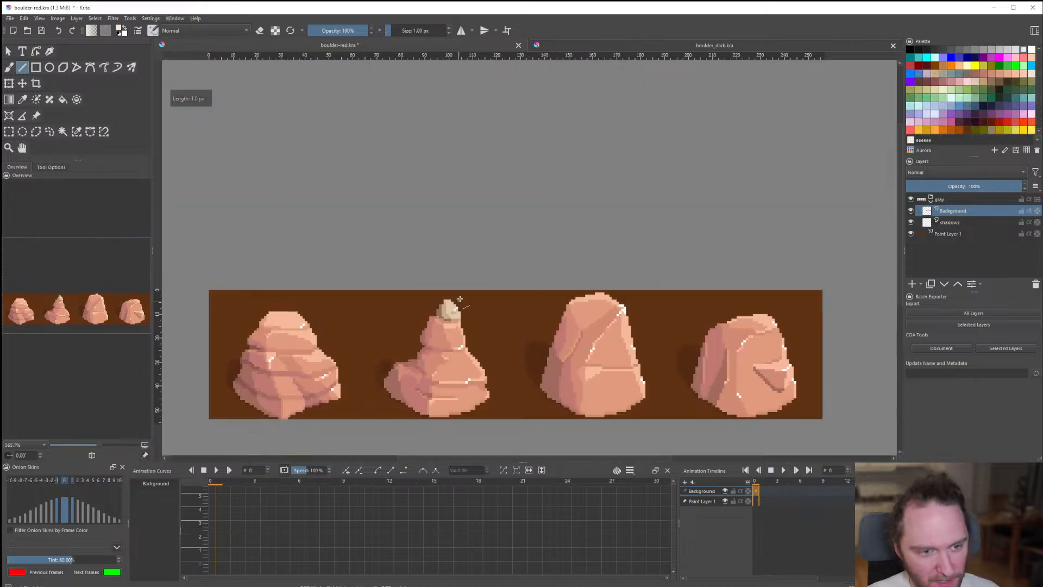
Examine the second boulder's highlighted top stone within the row, and inspect the third boulder's highlights and shading up close.
{"action": "scroll", "coordinate": [460, 299], "scroll_direction": "down", "scroll_amount": 3}
{"action": "scroll", "coordinate": [457, 310], "scroll_direction": "up", "scroll_amount": 2}
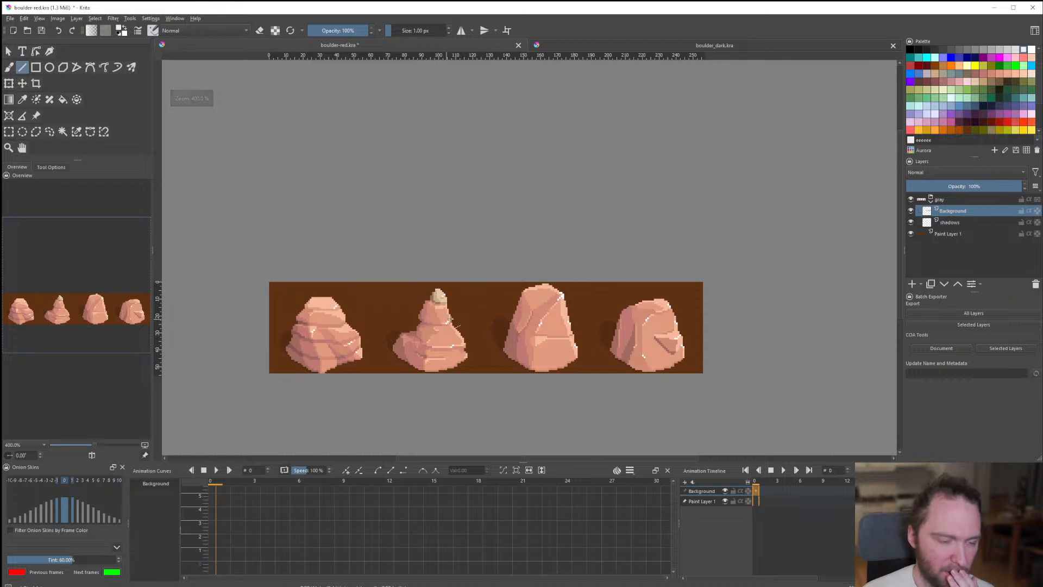
{"action": "scroll", "coordinate": [451, 318], "scroll_direction": "down", "scroll_amount": 1}
{"action": "scroll", "coordinate": [455, 318], "scroll_direction": "down", "scroll_amount": 1}
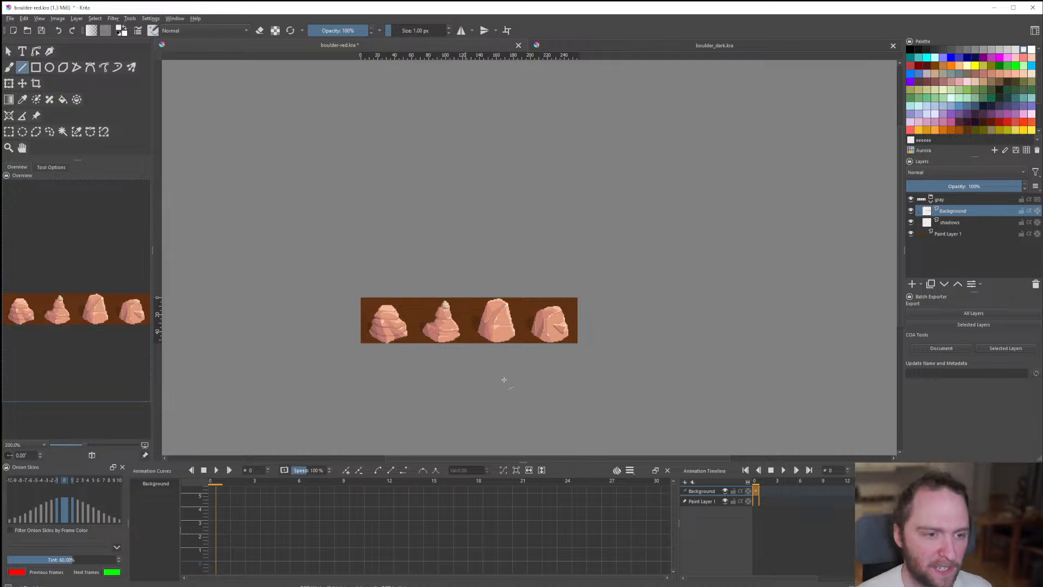
{"action": "scroll", "coordinate": [504, 380], "scroll_direction": "up", "scroll_amount": 2}
{"action": "scroll", "coordinate": [473, 337], "scroll_direction": "down", "scroll_amount": 3}
{"action": "scroll", "coordinate": [436, 321], "scroll_direction": "up", "scroll_amount": 2}
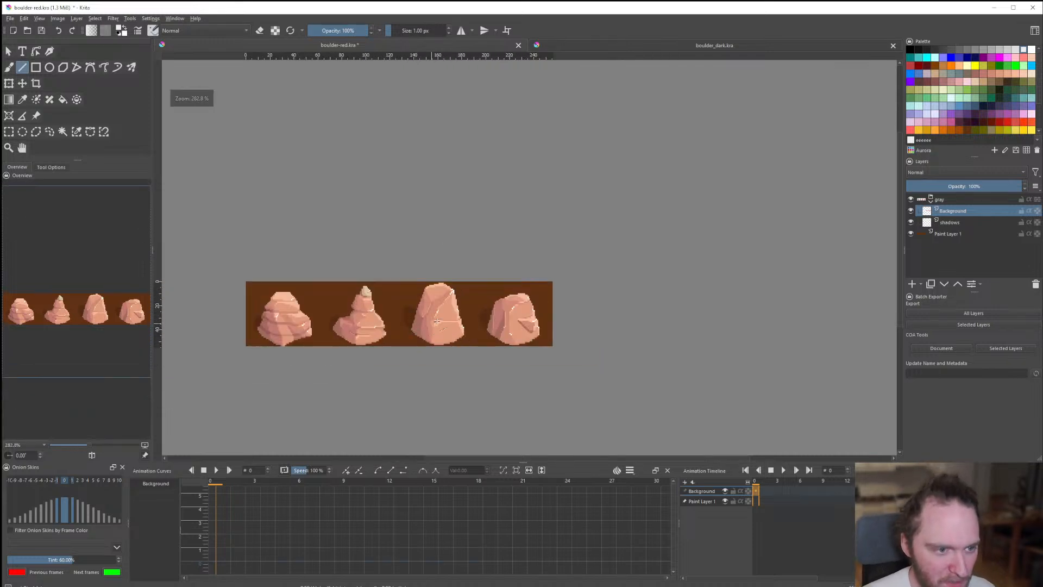
{"action": "scroll", "coordinate": [466, 290], "scroll_direction": "up", "scroll_amount": 1}
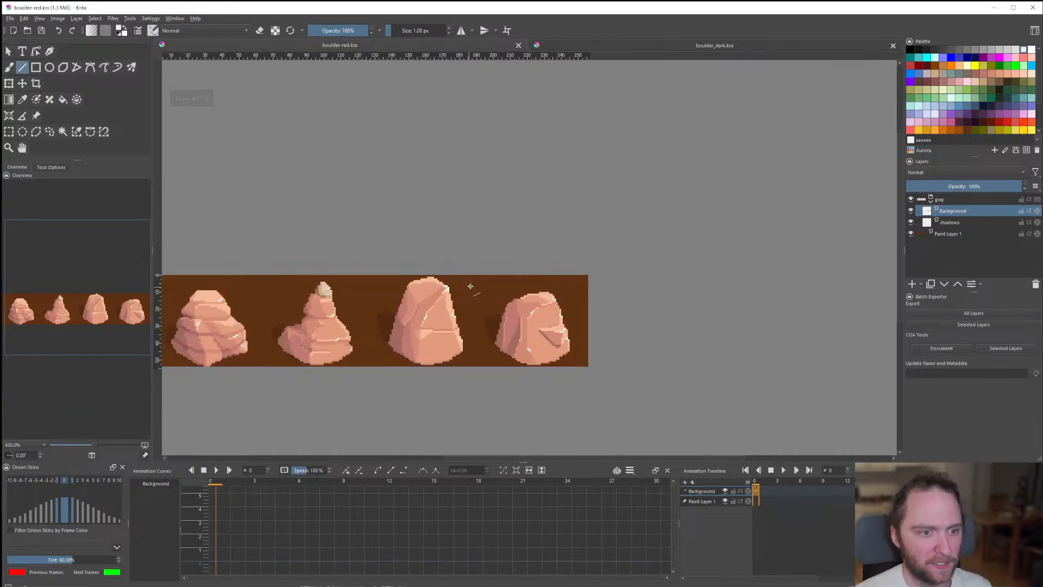
{"action": "scroll", "coordinate": [472, 291], "scroll_direction": "down", "scroll_amount": 1}
{"action": "scroll", "coordinate": [429, 312], "scroll_direction": "up", "scroll_amount": 1}
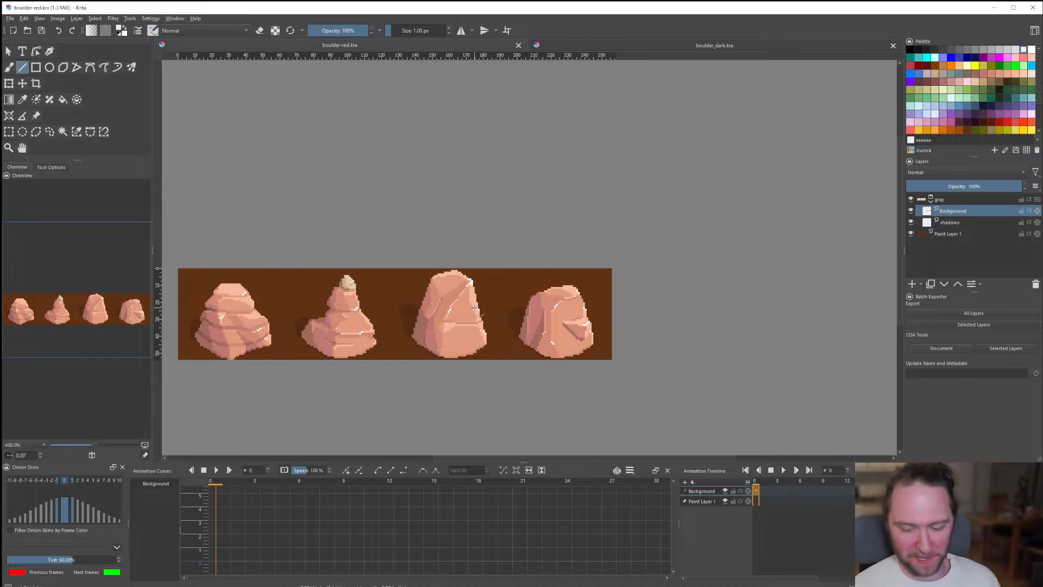
{"action": "scroll", "coordinate": [626, 255], "scroll_direction": "down", "scroll_amount": 2}
{"action": "scroll", "coordinate": [527, 286], "scroll_direction": "up", "scroll_amount": 2}
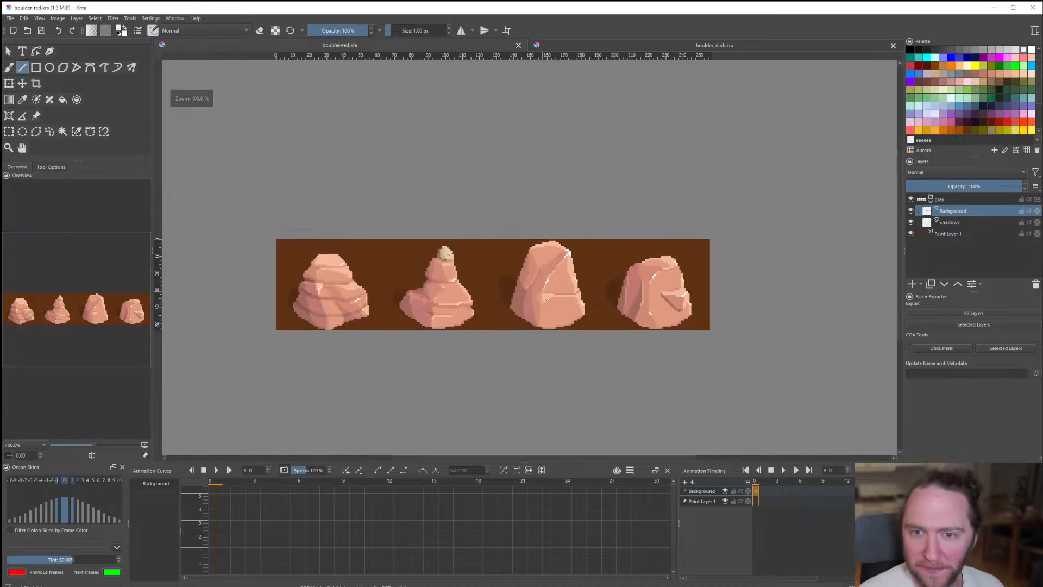
{"action": "scroll", "coordinate": [611, 246], "scroll_direction": "up", "scroll_amount": 1}
{"action": "scroll", "coordinate": [588, 247], "scroll_direction": "down", "scroll_amount": 1}
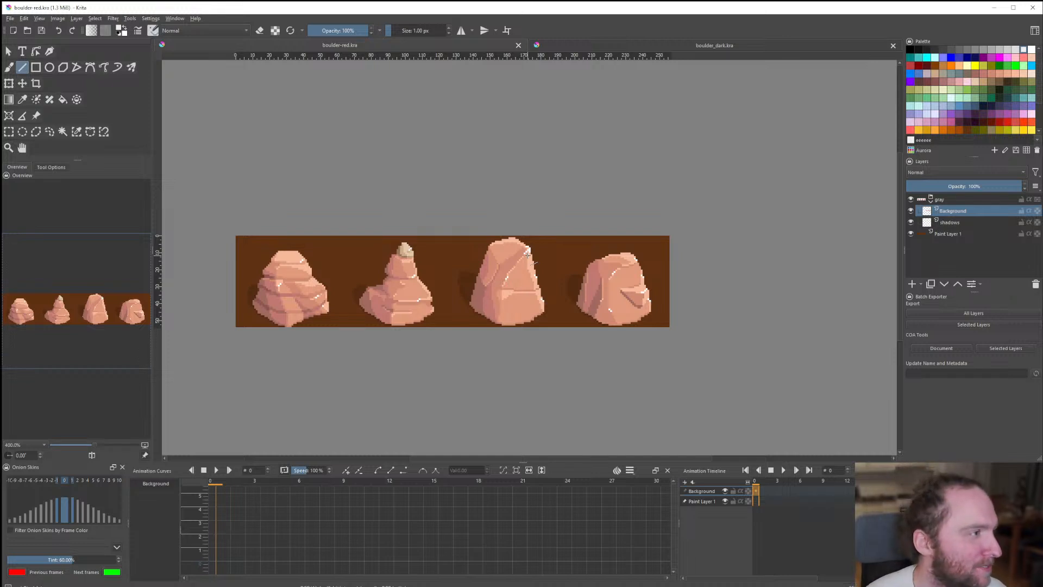
{"action": "key", "text": "plus"}
{"action": "key", "text": "plus"}
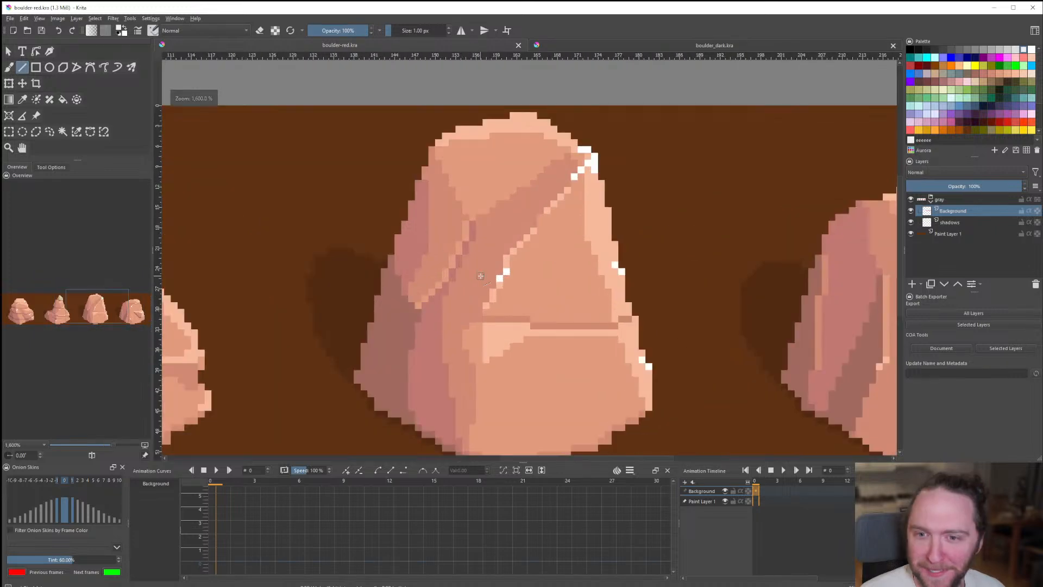
{"action": "key", "text": "minus"}
Hide and reshow the gray group and its Background layer to check which artwork each one holds.
{"action": "left_click", "coordinate": [931, 203]}
{"action": "left_click", "coordinate": [911, 199]}
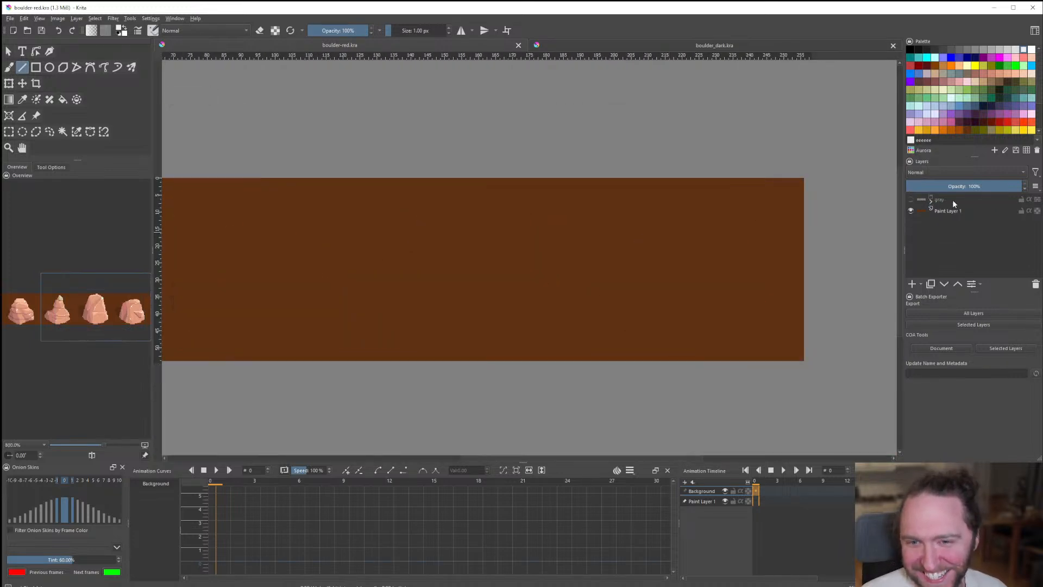
{"action": "left_click", "coordinate": [911, 200]}
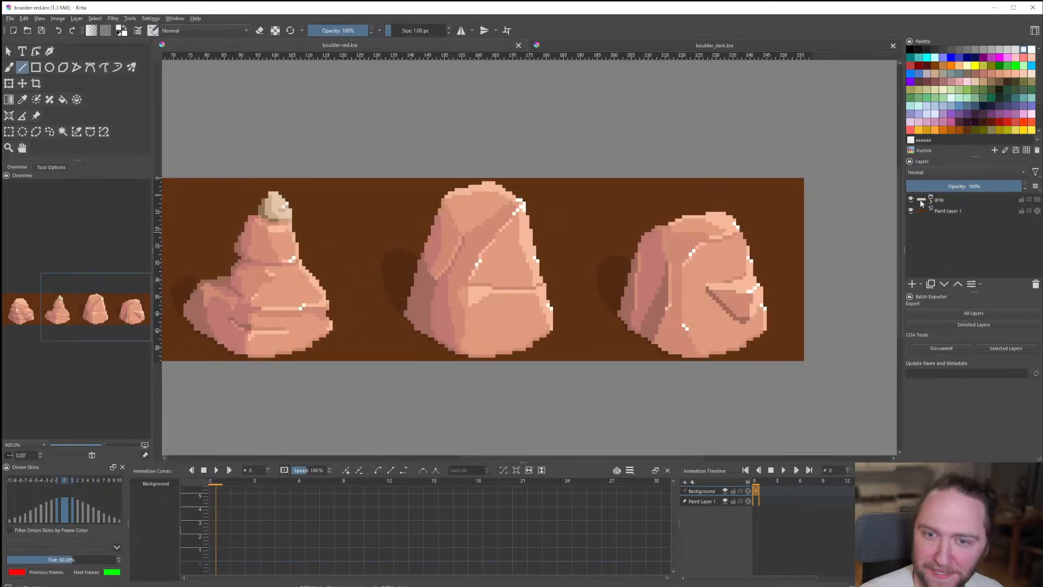
{"action": "left_click", "coordinate": [931, 201]}
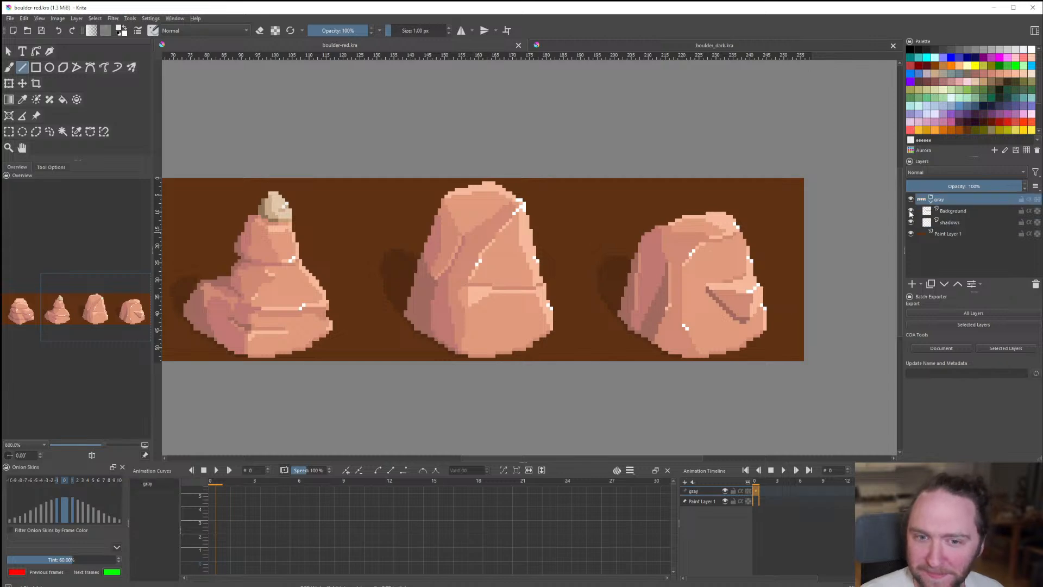
{"action": "left_click", "coordinate": [911, 211]}
{"action": "left_click", "coordinate": [911, 210]}
Review the whole boulder row at small and enlarged sizes, checking the balance of highlights, shading and the sand-coloured top stone.
{"action": "scroll", "coordinate": [610, 290], "scroll_direction": "down", "scroll_amount": 5}
{"action": "scroll", "coordinate": [610, 290], "scroll_direction": "up", "scroll_amount": 1}
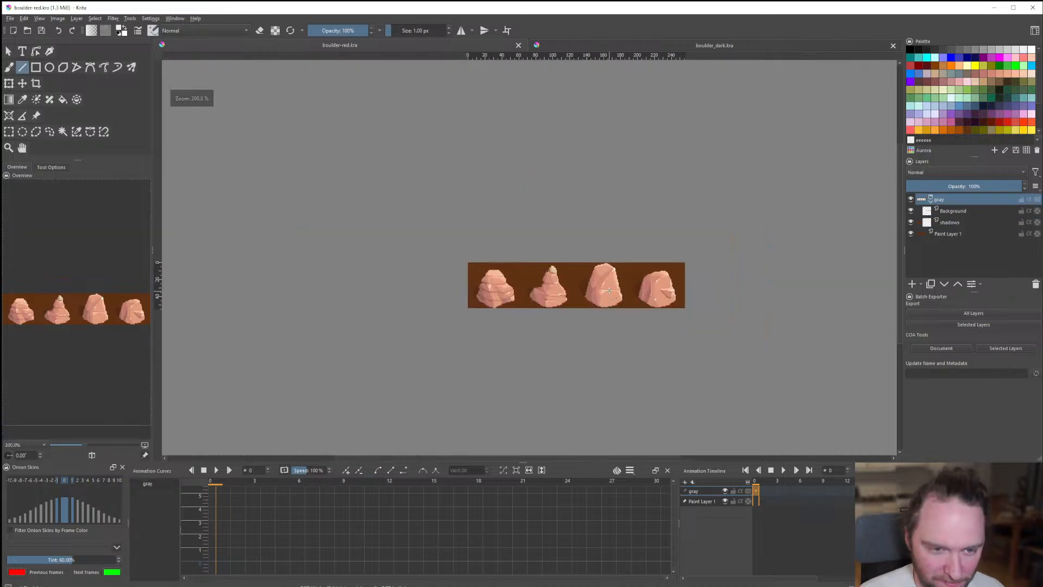
{"action": "scroll", "coordinate": [610, 291], "scroll_direction": "up", "scroll_amount": 4}
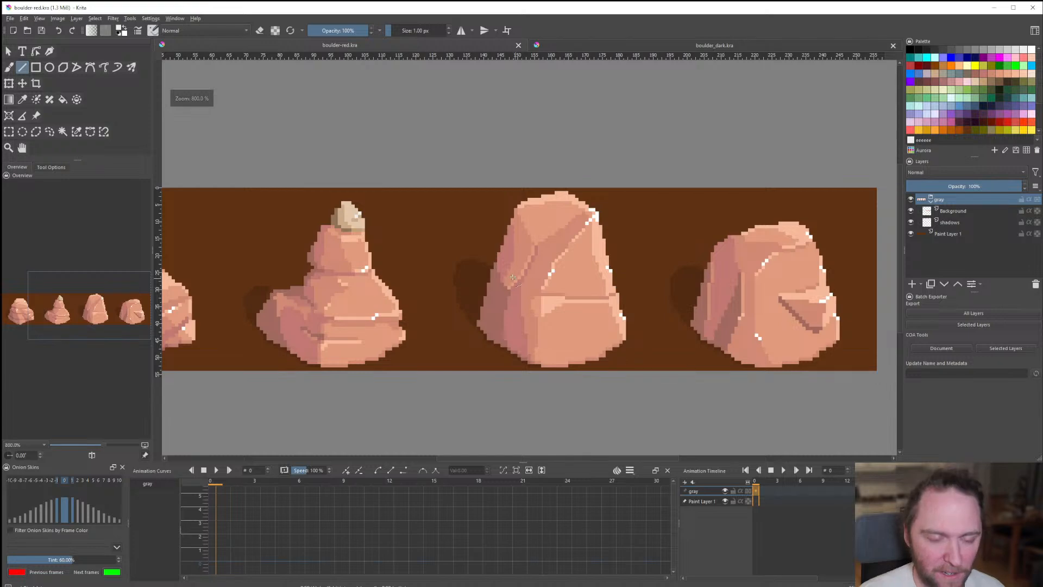
{"action": "scroll", "coordinate": [525, 267], "scroll_direction": "down", "scroll_amount": 3}
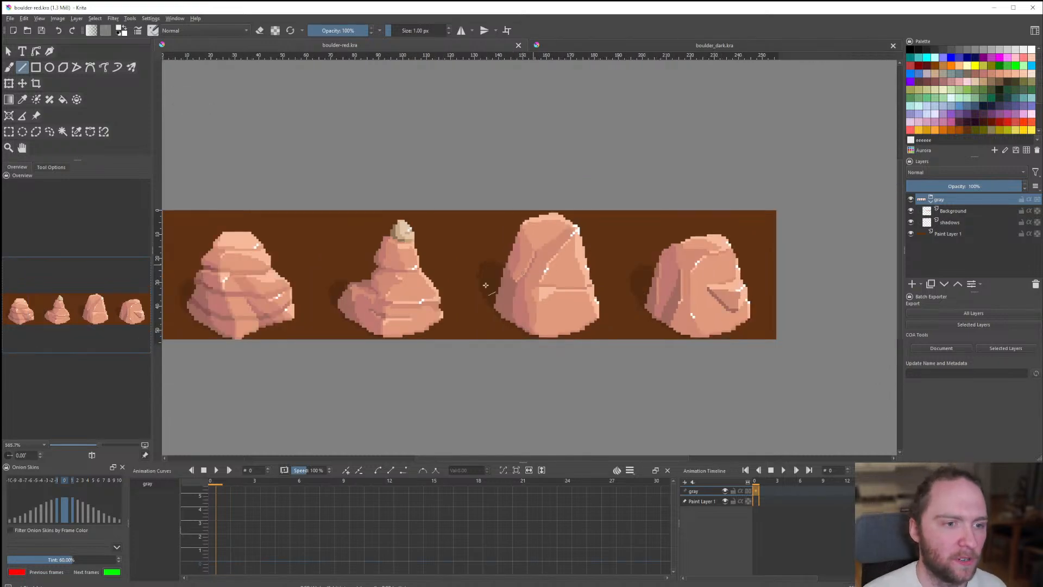
{"action": "scroll", "coordinate": [421, 288], "scroll_direction": "down", "scroll_amount": 1}
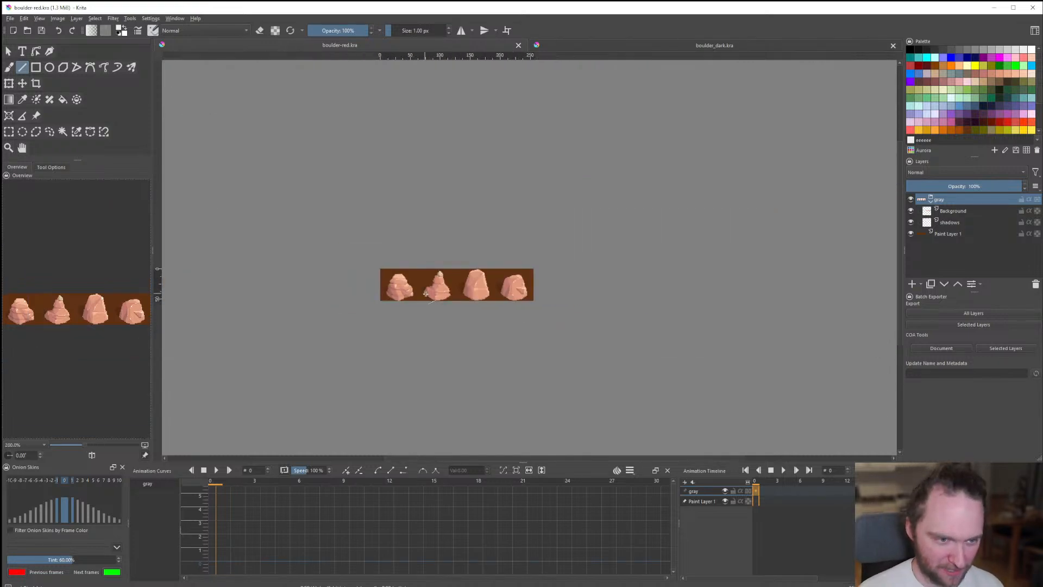
{"action": "scroll", "coordinate": [436, 292], "scroll_direction": "up", "scroll_amount": 2}
{"action": "left_click", "coordinate": [57, 18]}
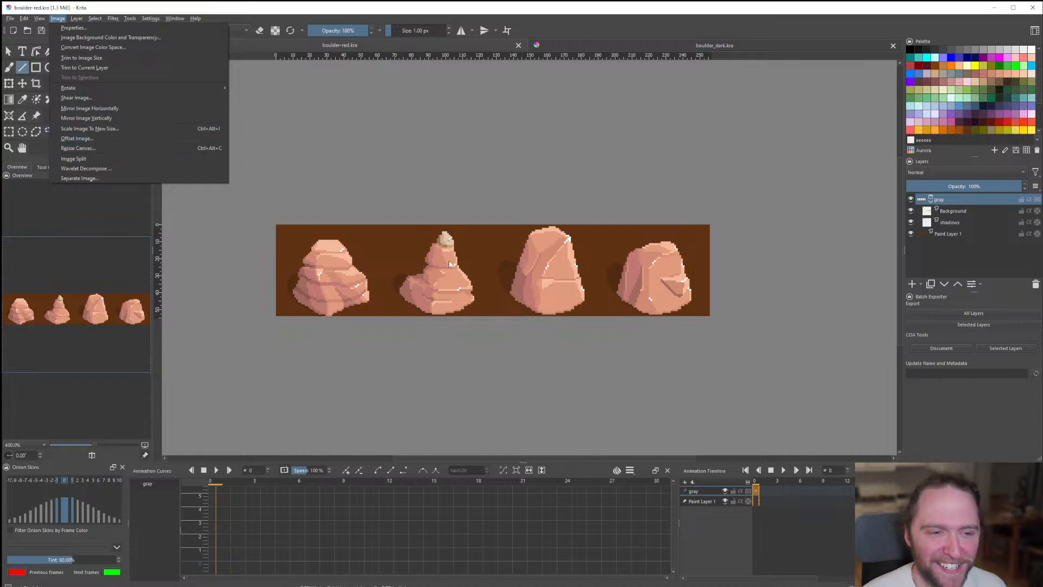
{"action": "left_click", "coordinate": [509, 9]}
{"action": "scroll", "coordinate": [443, 257], "scroll_direction": "down", "scroll_amount": 1}
{"action": "scroll", "coordinate": [445, 253], "scroll_direction": "up", "scroll_amount": 1}
{"action": "scroll", "coordinate": [457, 245], "scroll_direction": "up", "scroll_amount": 1}
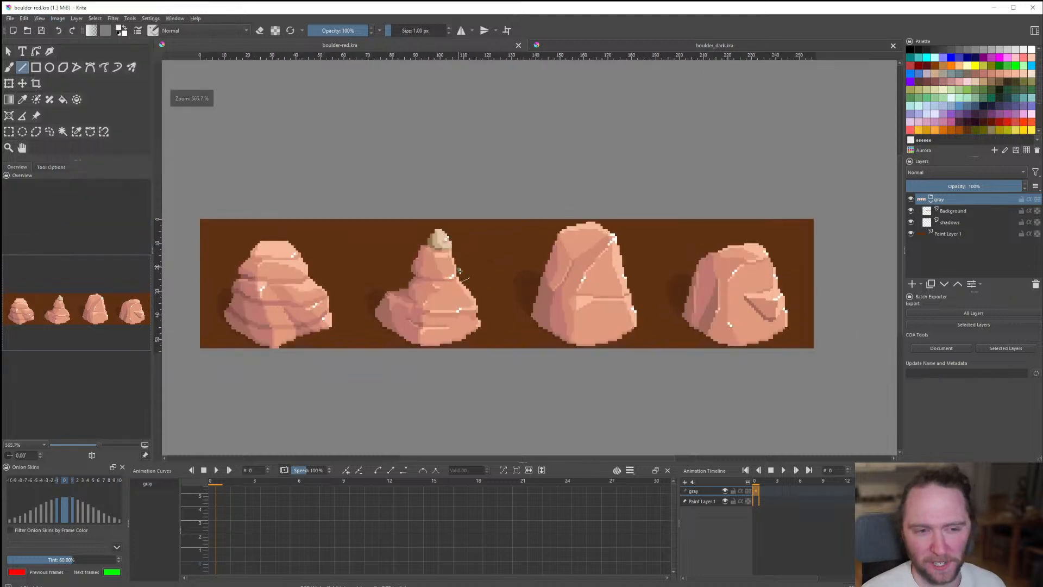
{"action": "scroll", "coordinate": [461, 273], "scroll_direction": "down", "scroll_amount": 1}
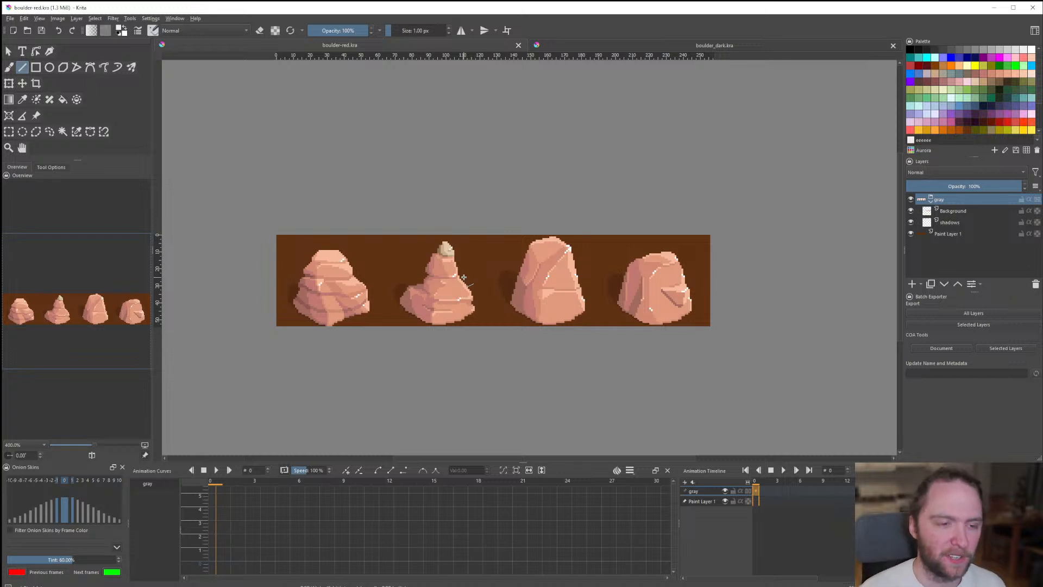
{"action": "scroll", "coordinate": [381, 260], "scroll_direction": "down", "scroll_amount": 1}
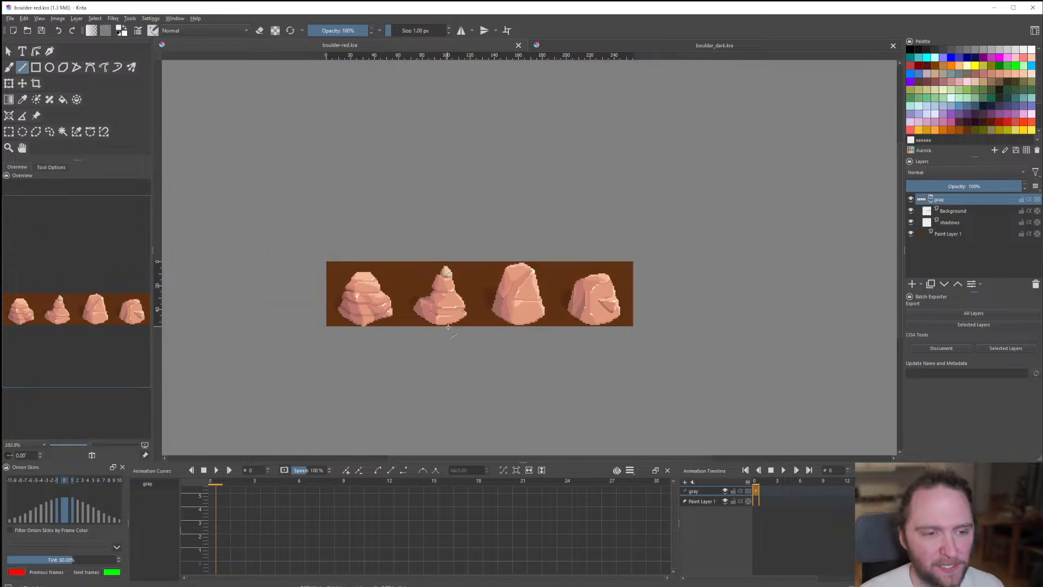
{"action": "scroll", "coordinate": [424, 283], "scroll_direction": "up", "scroll_amount": 2}
{"action": "scroll", "coordinate": [461, 309], "scroll_direction": "down", "scroll_amount": 1}
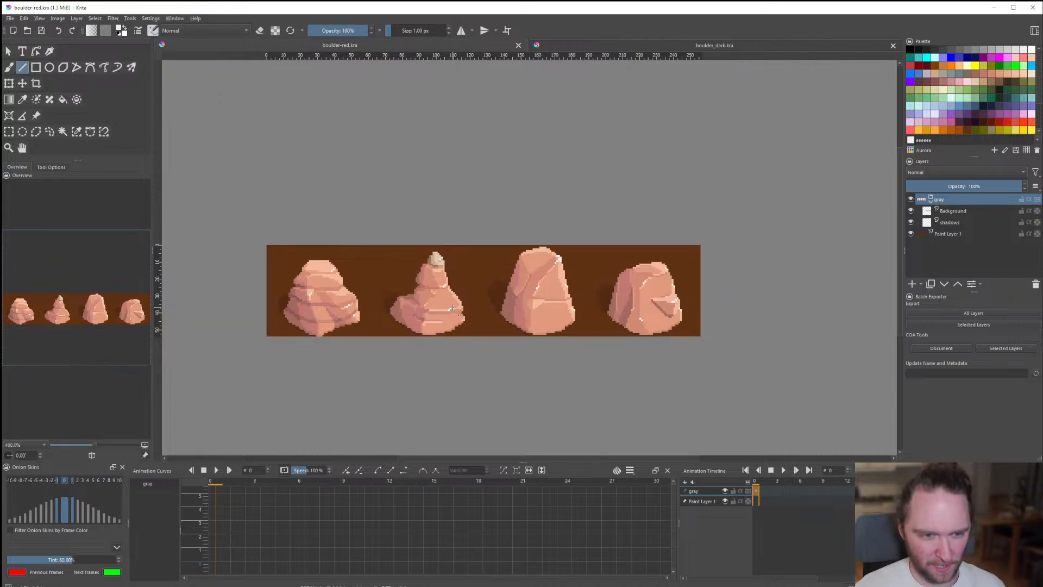
Resize the canvas to a height of 64 px, anchoring the existing artwork to the bottom centre so space is added above the boulders.
{"action": "scroll", "coordinate": [511, 282], "scroll_direction": "up", "scroll_amount": 2}
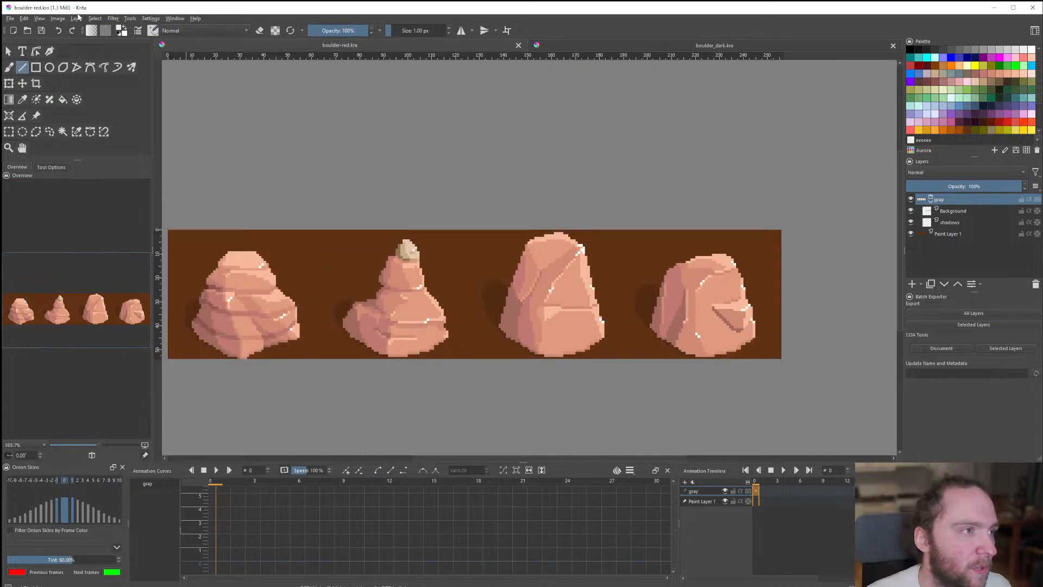
{"action": "left_click", "coordinate": [58, 19]}
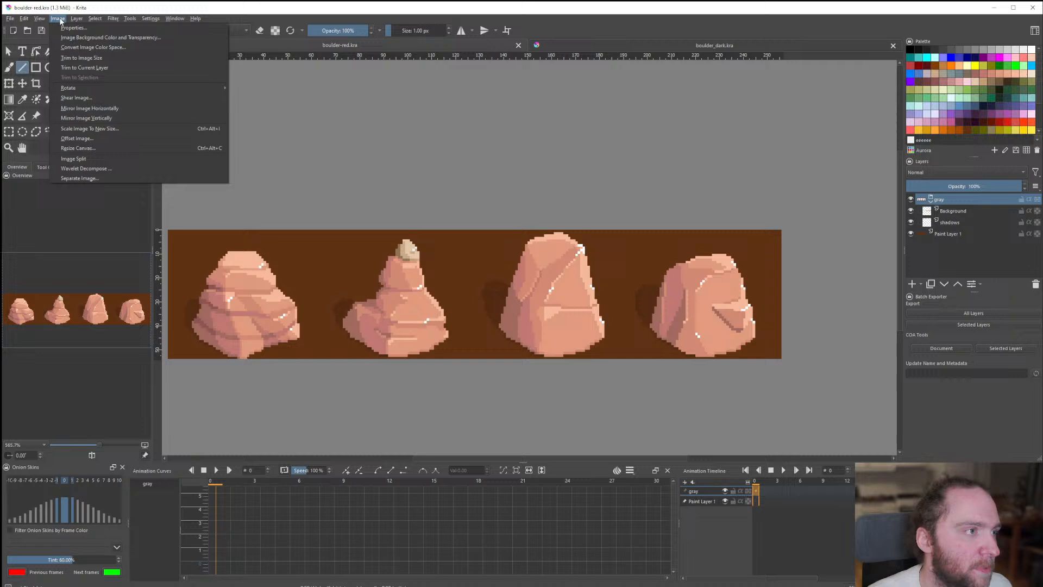
{"action": "left_click", "coordinate": [77, 148]}
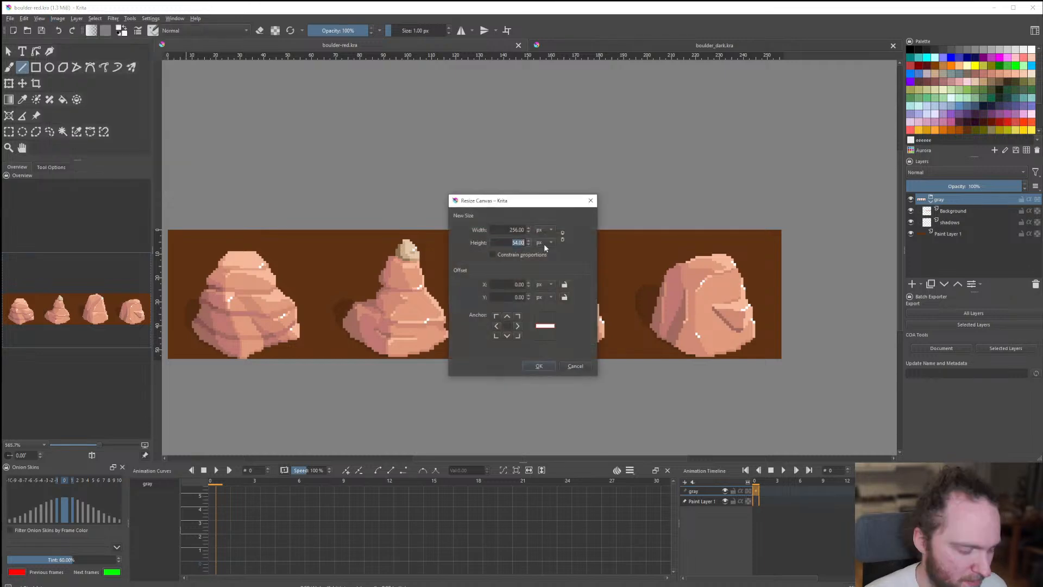
{"action": "type", "text": "64"}
{"action": "left_click", "coordinate": [507, 336]}
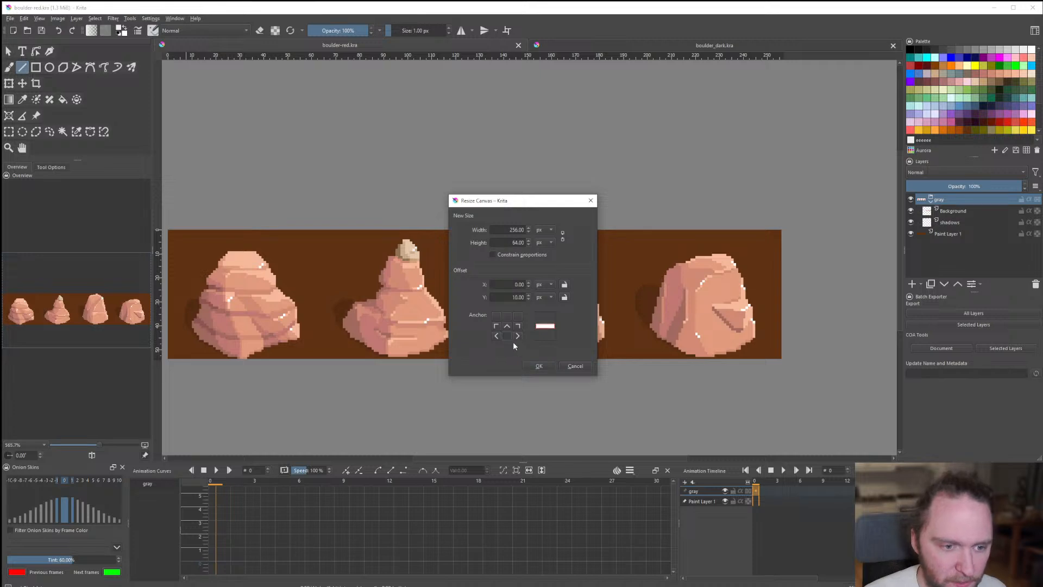
{"action": "left_click", "coordinate": [537, 365]}
Review the boulder row on the taller canvas at small and enlarged sizes, including the third and fourth boulders up close.
{"action": "scroll", "coordinate": [536, 361], "scroll_direction": "down", "scroll_amount": 2}
{"action": "scroll", "coordinate": [496, 293], "scroll_direction": "up", "scroll_amount": 2}
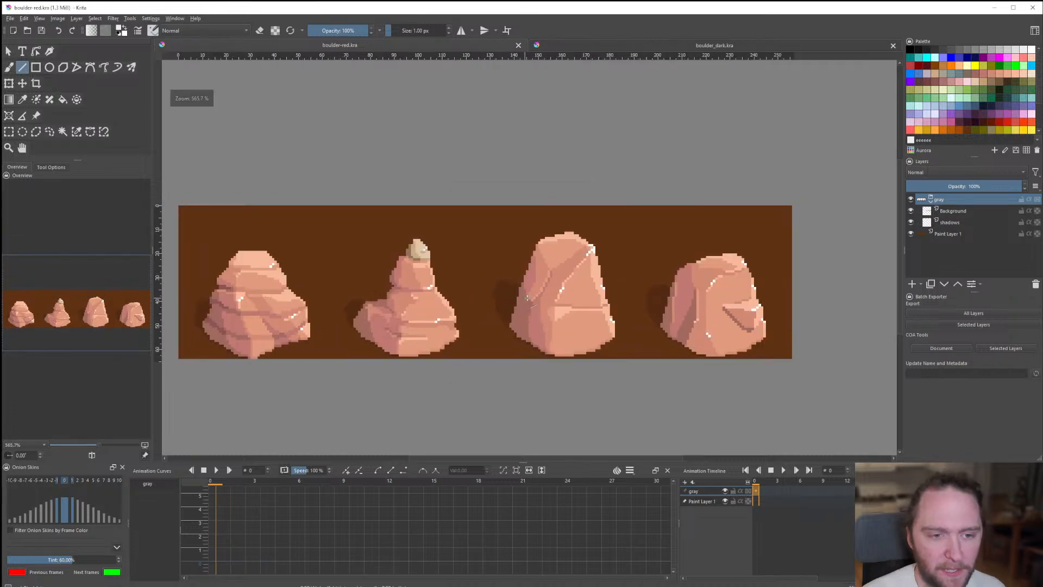
{"action": "scroll", "coordinate": [614, 293], "scroll_direction": "up", "scroll_amount": 1}
{"action": "scroll", "coordinate": [455, 280], "scroll_direction": "down", "scroll_amount": 3}
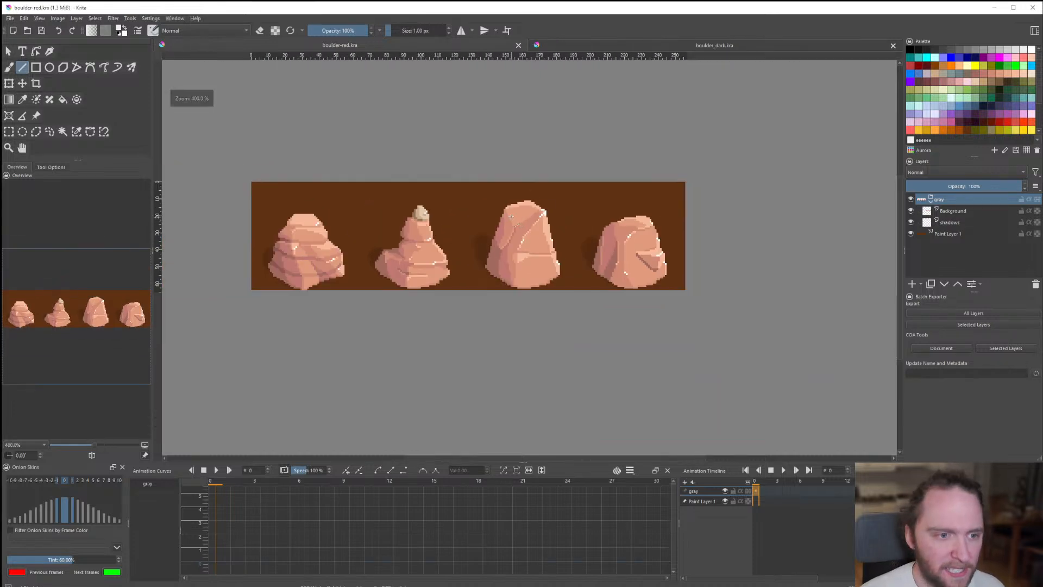
{"action": "scroll", "coordinate": [450, 266], "scroll_direction": "up", "scroll_amount": 2}
{"action": "scroll", "coordinate": [537, 267], "scroll_direction": "up", "scroll_amount": 1}
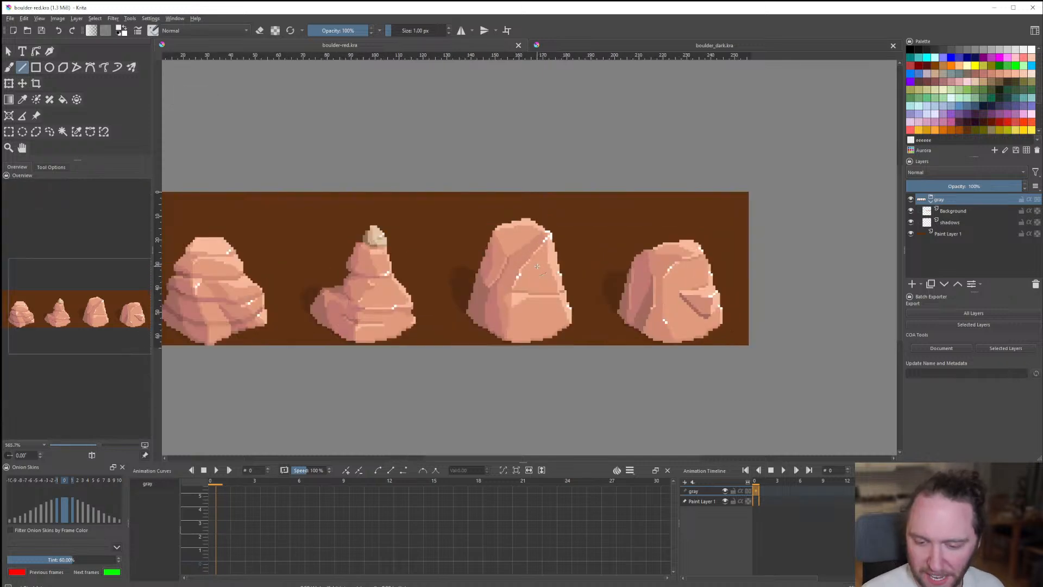
{"action": "scroll", "coordinate": [496, 283], "scroll_direction": "down", "scroll_amount": 1}
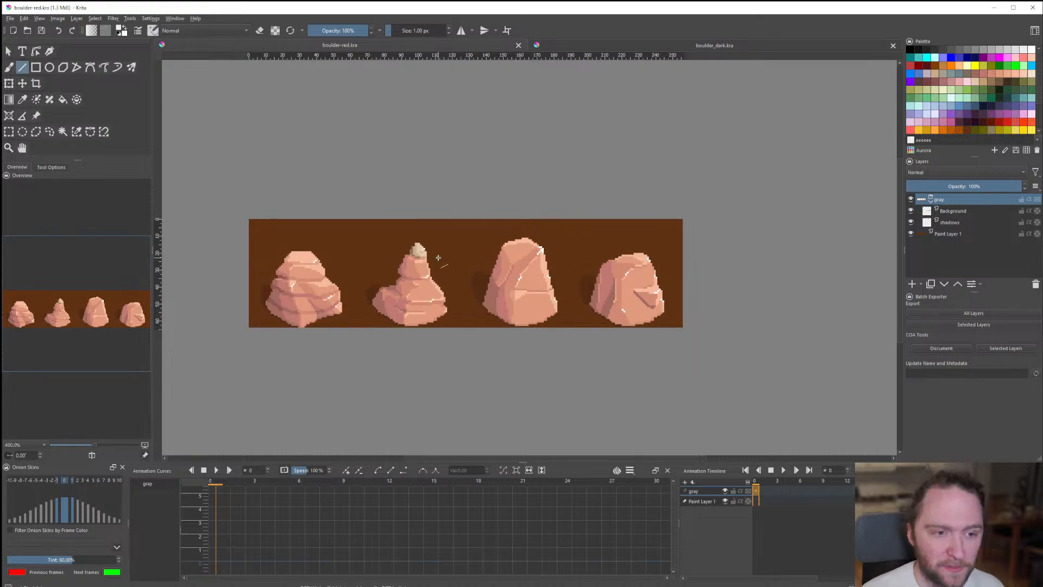
{"action": "scroll", "coordinate": [438, 258], "scroll_direction": "down", "scroll_amount": 2}
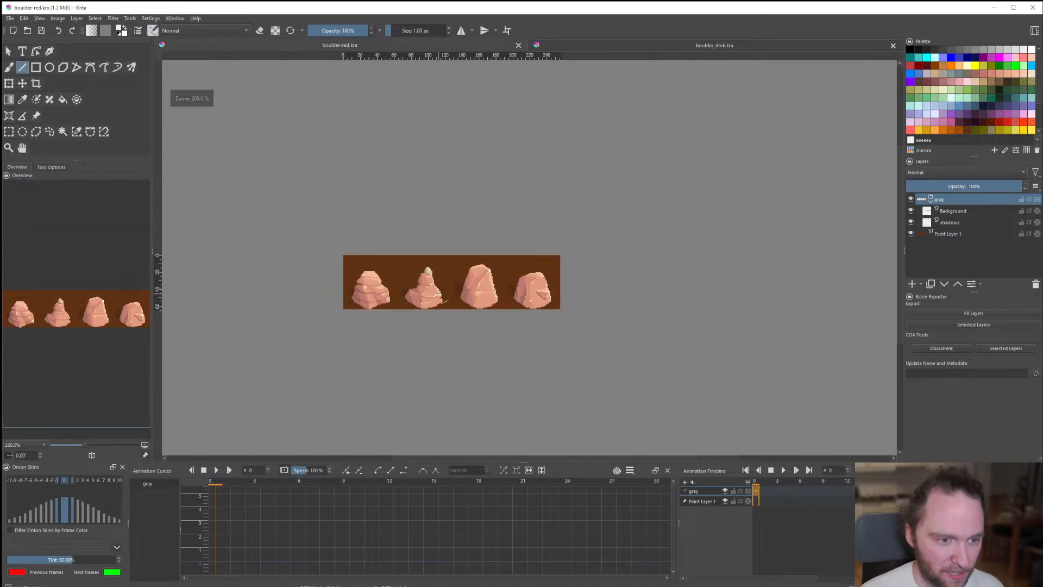
{"action": "scroll", "coordinate": [439, 293], "scroll_direction": "up", "scroll_amount": 1}
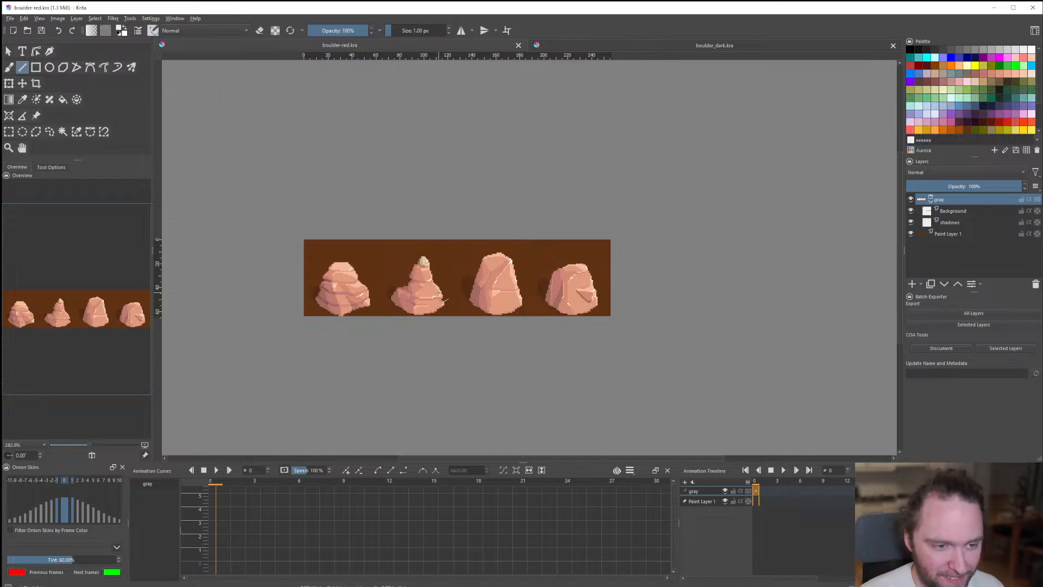
{"action": "scroll", "coordinate": [439, 294], "scroll_direction": "up", "scroll_amount": 4}
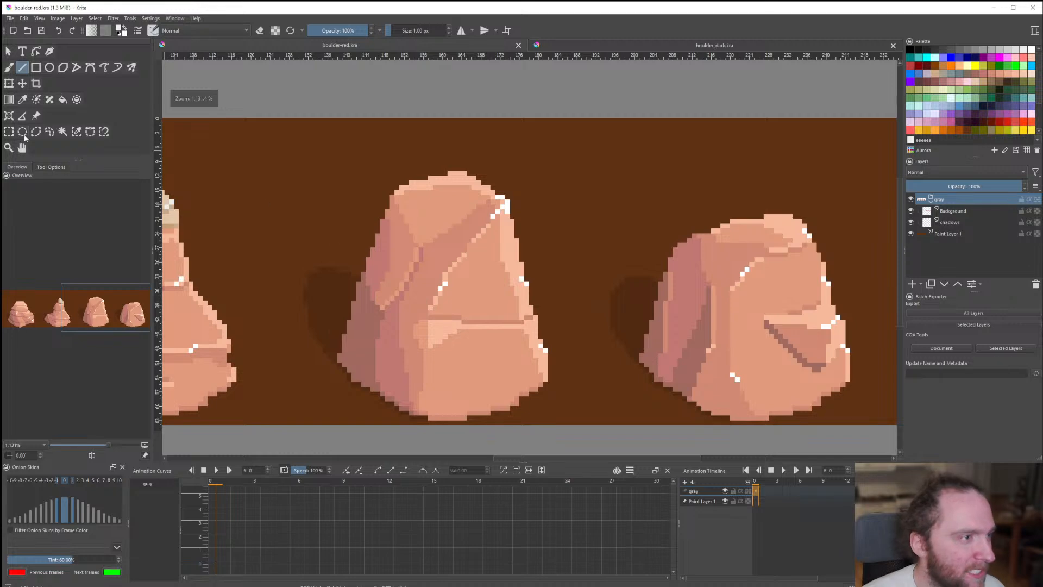
{"action": "left_click", "coordinate": [12, 133]}
{"action": "scroll", "coordinate": [334, 147], "scroll_direction": "down", "scroll_amount": 3}
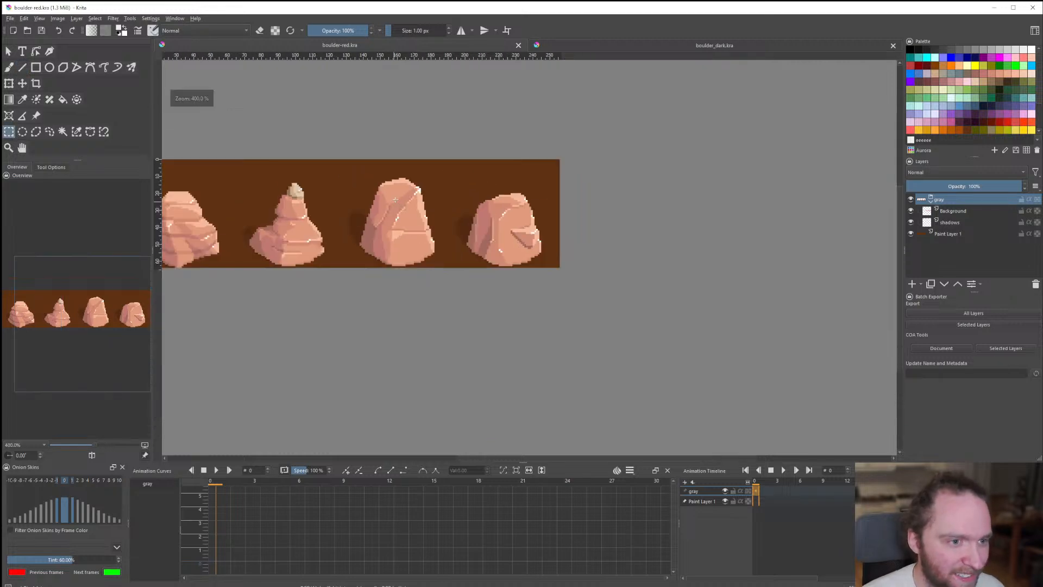
{"action": "scroll", "coordinate": [380, 206], "scroll_direction": "up", "scroll_amount": 3}
{"action": "scroll", "coordinate": [423, 239], "scroll_direction": "down", "scroll_amount": 4}
{"action": "scroll", "coordinate": [453, 253], "scroll_direction": "up", "scroll_amount": 3}
{"action": "scroll", "coordinate": [453, 253], "scroll_direction": "down", "scroll_amount": 2}
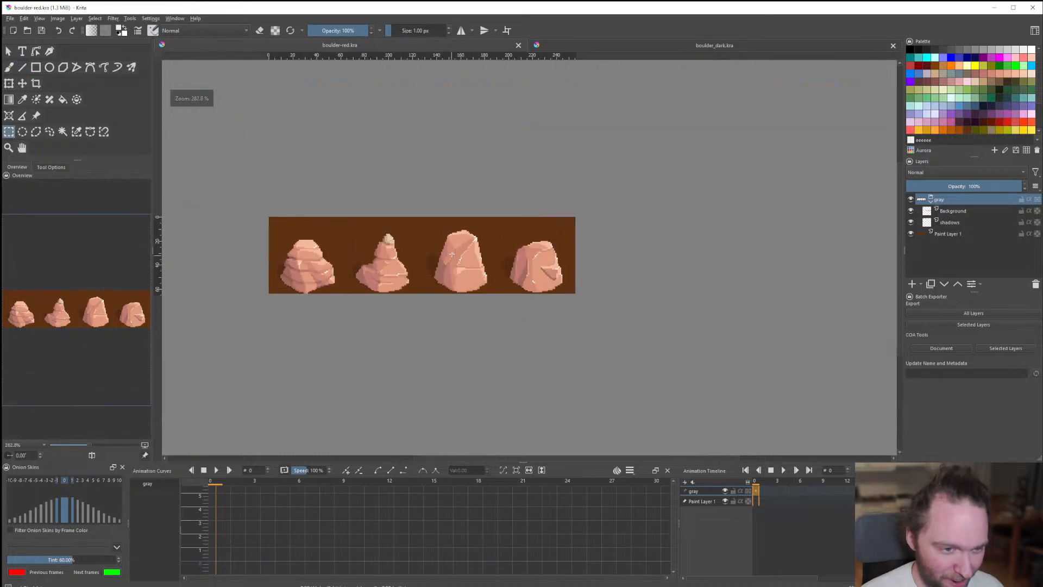
{"action": "scroll", "coordinate": [459, 256], "scroll_direction": "up", "scroll_amount": 4}
{"action": "left_click", "coordinate": [22, 67]}
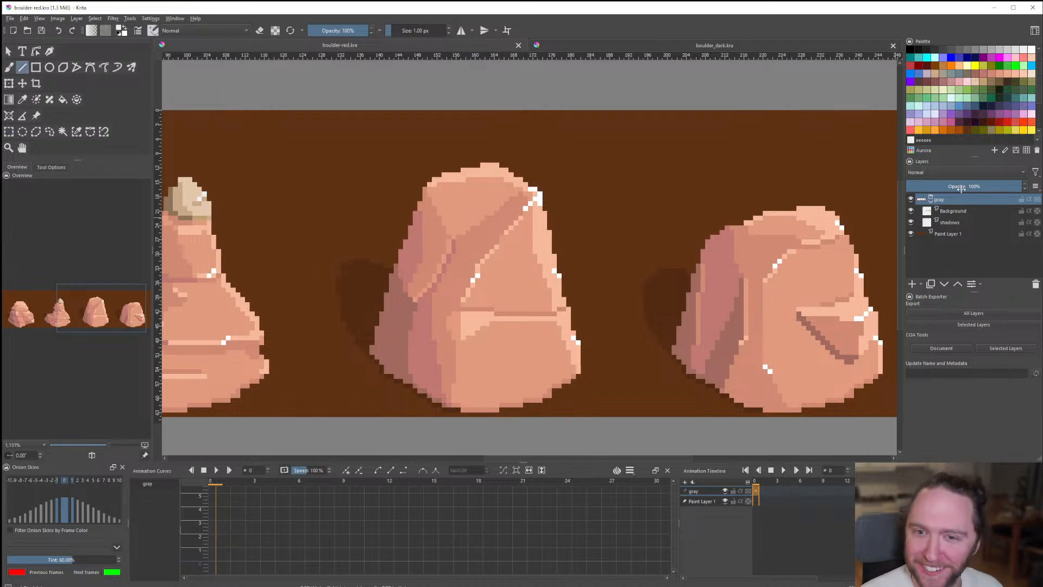
Hide and reshow the Background layer to check which artwork it holds.
{"action": "left_click", "coordinate": [912, 211]}
{"action": "left_click", "coordinate": [912, 211]}
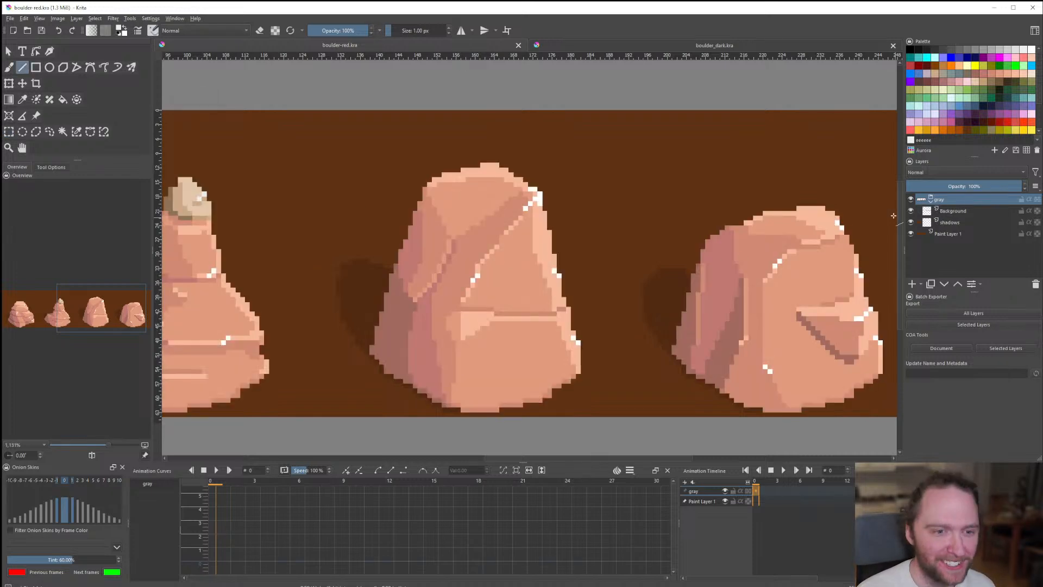
{"action": "key", "text": "minus"}
On the Background layer, widen the salmon mid-tone band along the diagonal ridge in the first boulder's lower centre.
{"action": "left_click", "coordinate": [950, 216]}
{"action": "scroll", "coordinate": [630, 275], "scroll_direction": "down", "scroll_amount": 3}
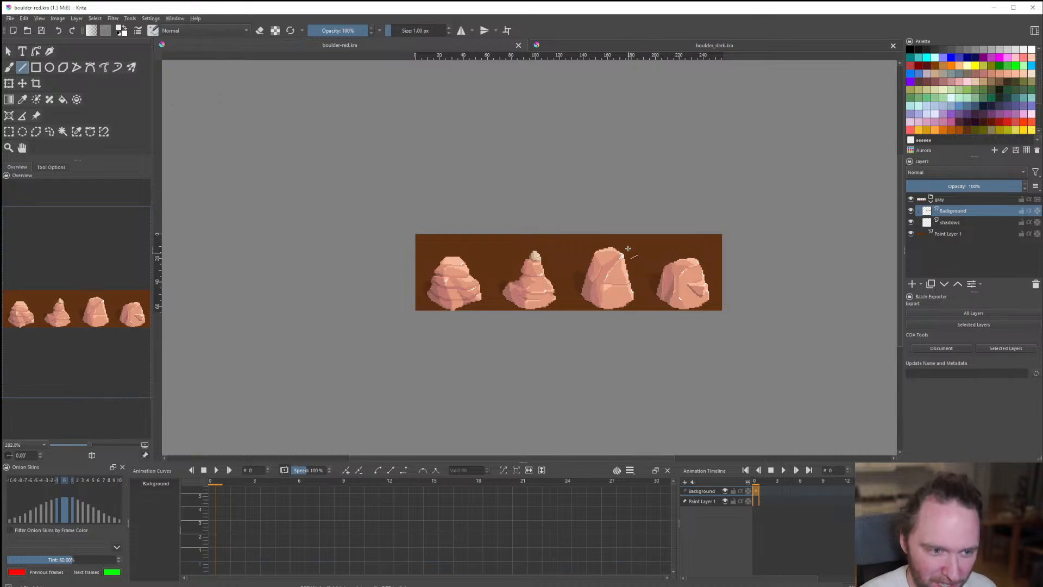
{"action": "scroll", "coordinate": [461, 289], "scroll_direction": "up", "scroll_amount": 6}
{"action": "scroll", "coordinate": [322, 293], "scroll_direction": "down", "scroll_amount": 4}
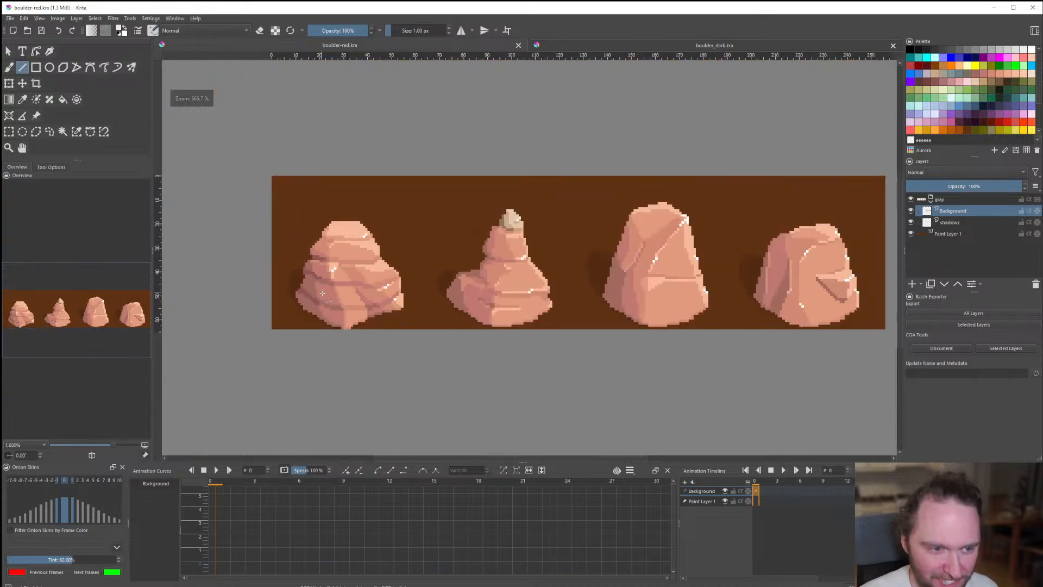
{"action": "scroll", "coordinate": [350, 306], "scroll_direction": "up", "scroll_amount": 3}
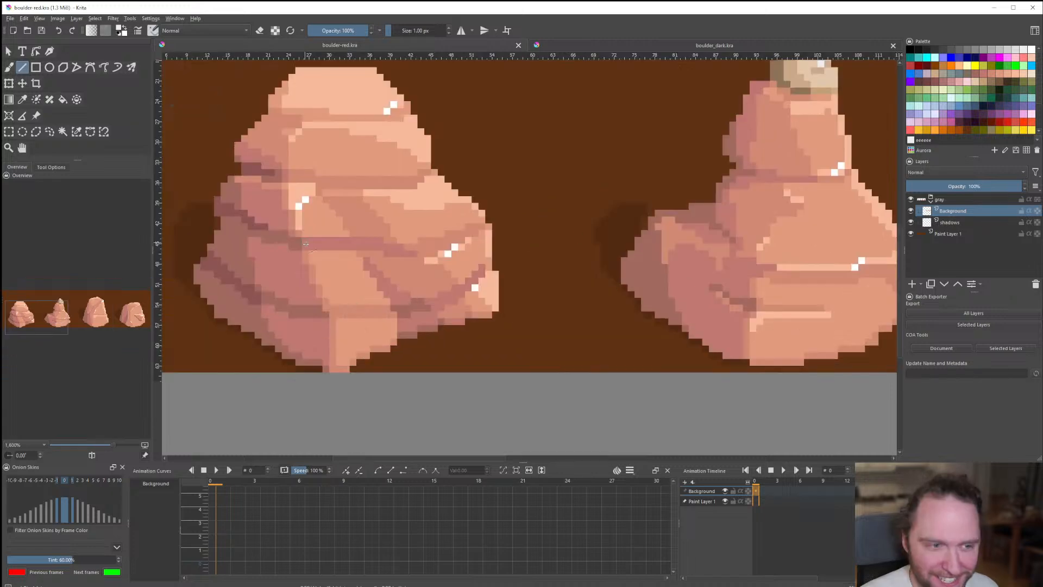
{"action": "scroll", "coordinate": [306, 244], "scroll_direction": "up", "scroll_amount": 2}
{"action": "scroll", "coordinate": [355, 287], "scroll_direction": "down", "scroll_amount": 10}
{"action": "scroll", "coordinate": [367, 310], "scroll_direction": "up", "scroll_amount": 12}
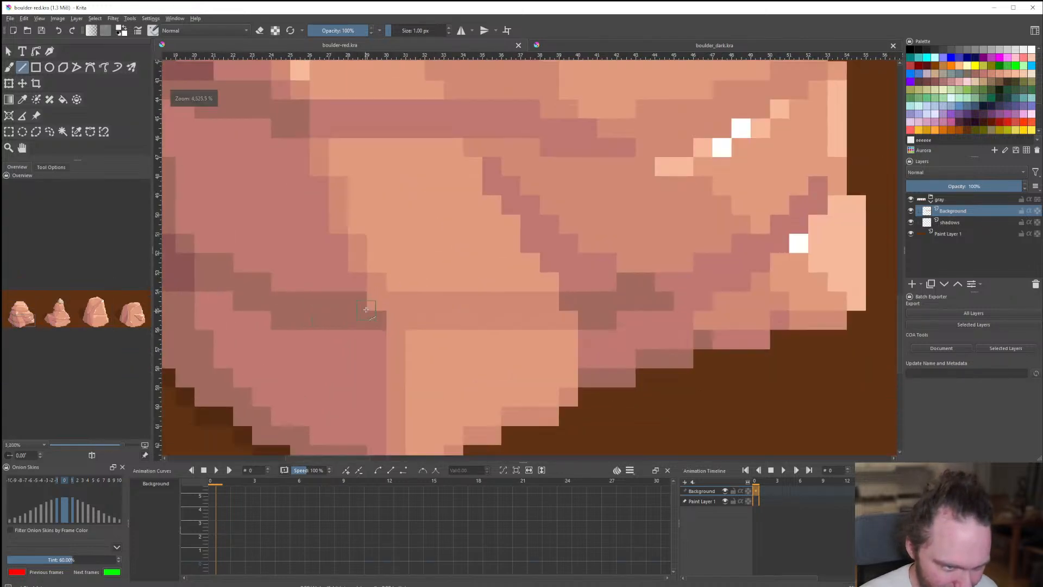
{"action": "scroll", "coordinate": [366, 309], "scroll_direction": "down", "scroll_amount": 4}
{"action": "scroll", "coordinate": [324, 250], "scroll_direction": "up", "scroll_amount": 4}
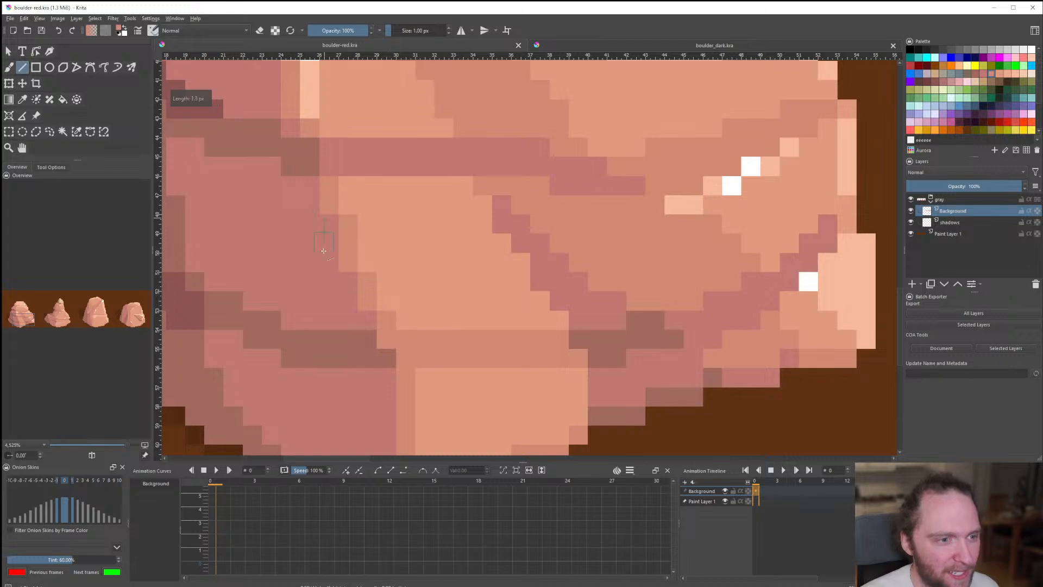
{"action": "scroll", "coordinate": [407, 332], "scroll_direction": "down", "scroll_amount": 8}
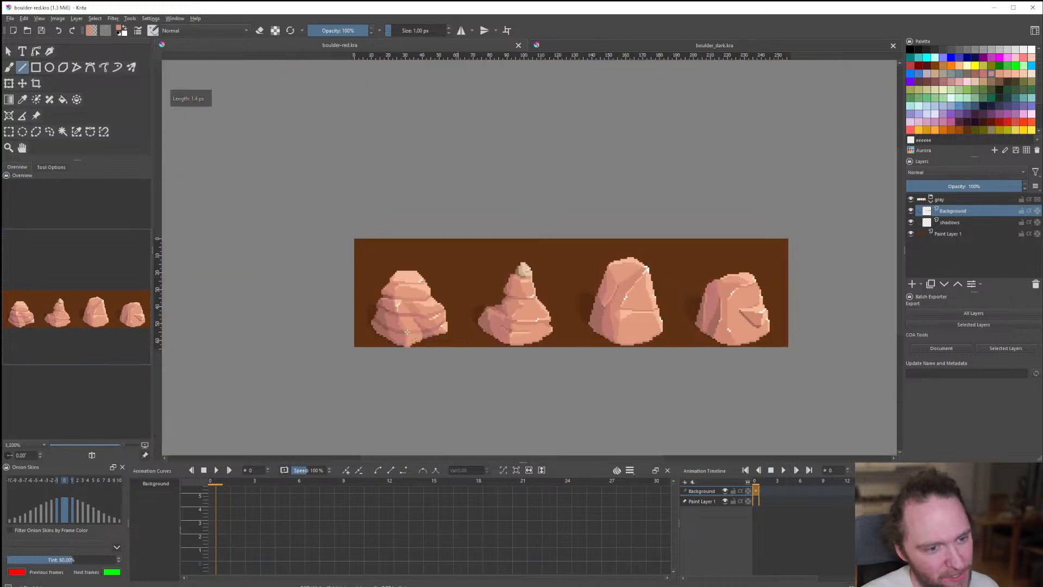
Paint light peach highlight pixels in a broken diagonal line along the first boulder's lower central ridge, beside the mid-tone band.
{"action": "scroll", "coordinate": [417, 341], "scroll_direction": "up", "scroll_amount": 6}
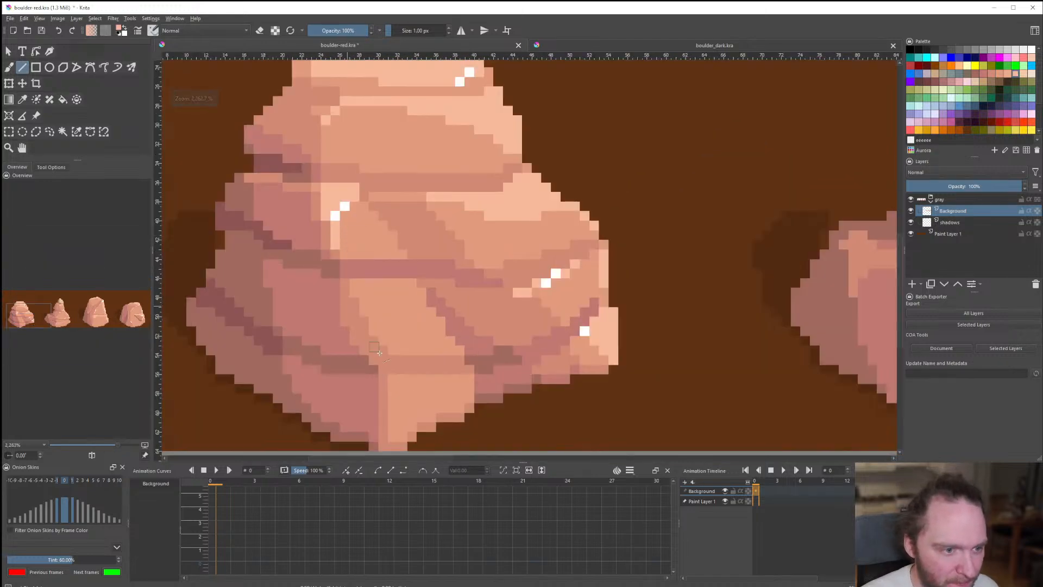
{"action": "scroll", "coordinate": [348, 258], "scroll_direction": "up", "scroll_amount": 2}
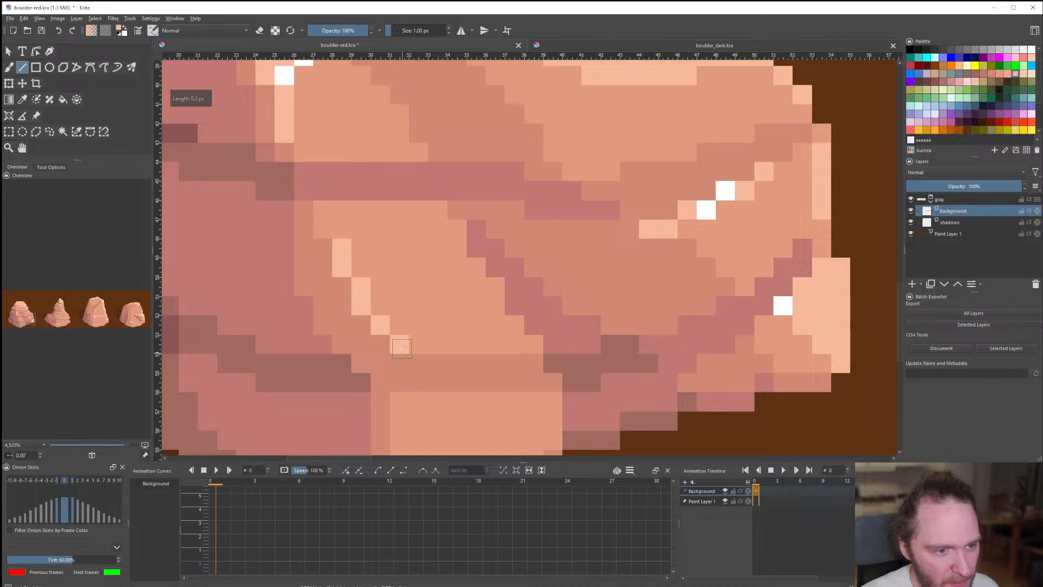
{"action": "scroll", "coordinate": [416, 325], "scroll_direction": "down", "scroll_amount": 8}
Check how the first boulder's ridge highlight reads within the row, and inspect the third boulder's shading up close.
{"action": "scroll", "coordinate": [416, 325], "scroll_direction": "up", "scroll_amount": 1}
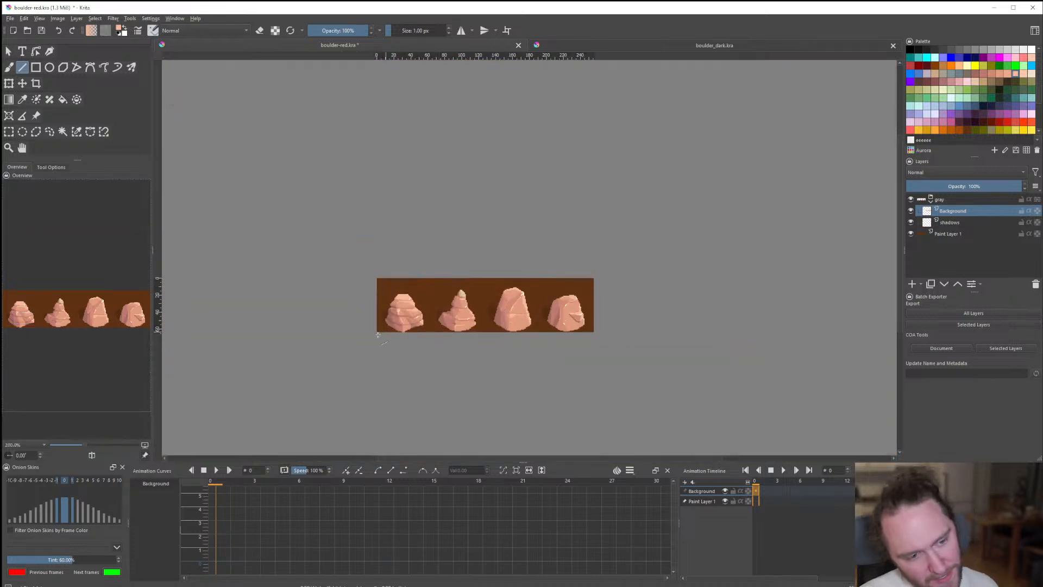
{"action": "scroll", "coordinate": [378, 335], "scroll_direction": "down", "scroll_amount": 1}
{"action": "scroll", "coordinate": [435, 328], "scroll_direction": "up", "scroll_amount": 1}
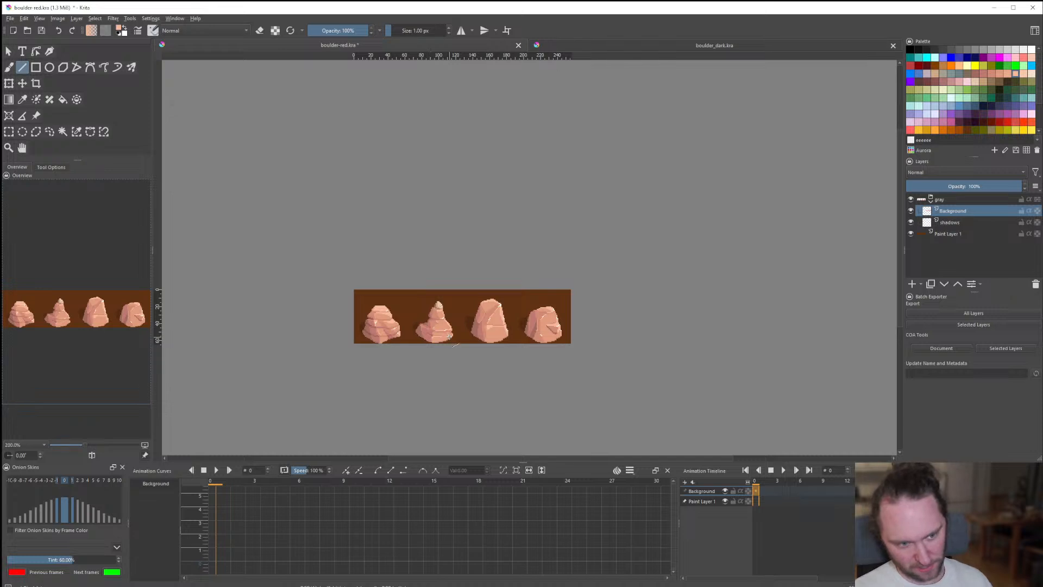
{"action": "scroll", "coordinate": [404, 330], "scroll_direction": "up", "scroll_amount": 4}
{"action": "scroll", "coordinate": [411, 324], "scroll_direction": "down", "scroll_amount": 5}
{"action": "scroll", "coordinate": [411, 324], "scroll_direction": "up", "scroll_amount": 1}
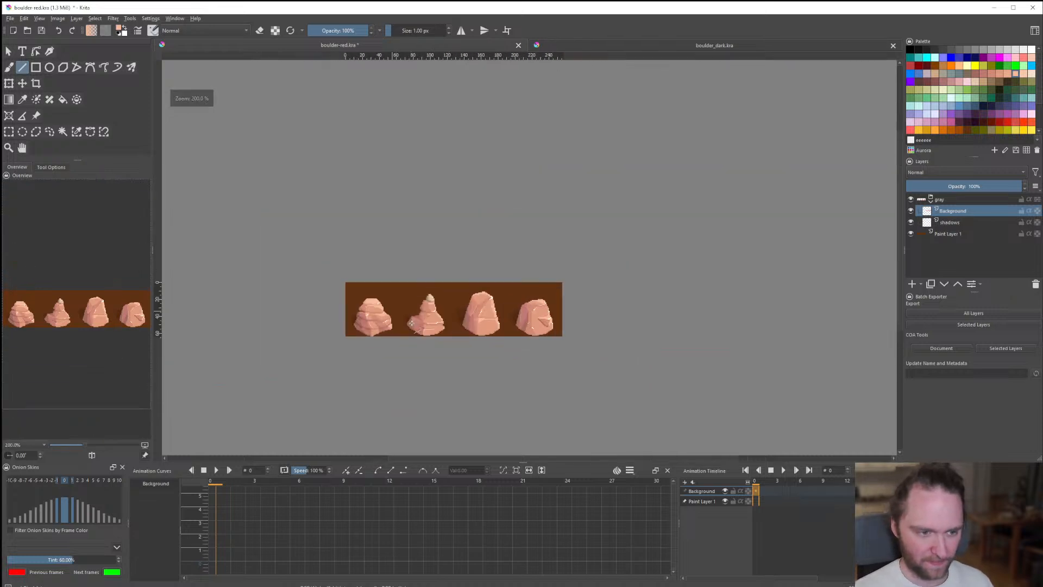
{"action": "scroll", "coordinate": [490, 317], "scroll_direction": "up", "scroll_amount": 5}
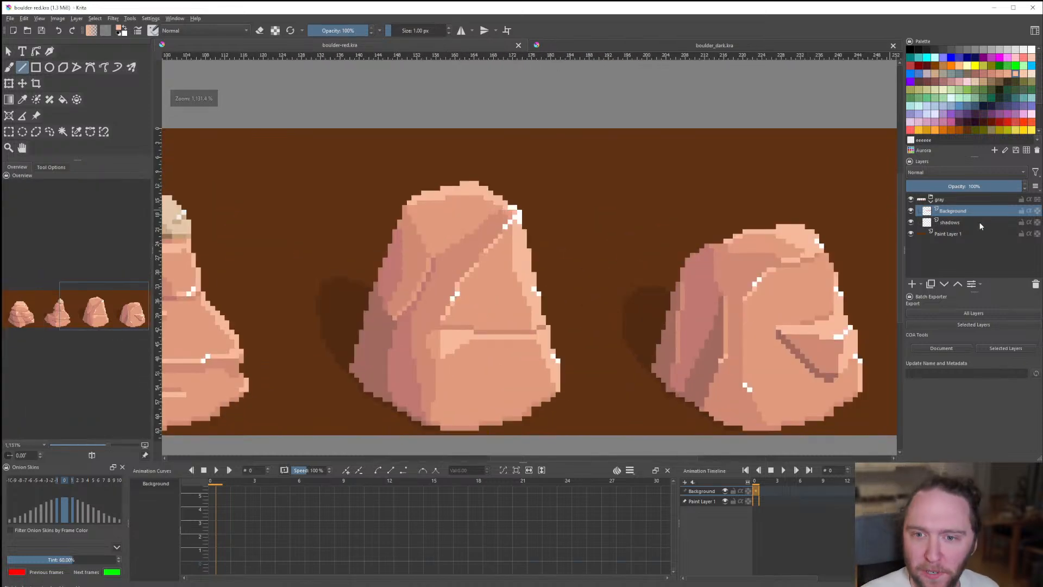
{"action": "scroll", "coordinate": [428, 399], "scroll_direction": "up", "scroll_amount": 2}
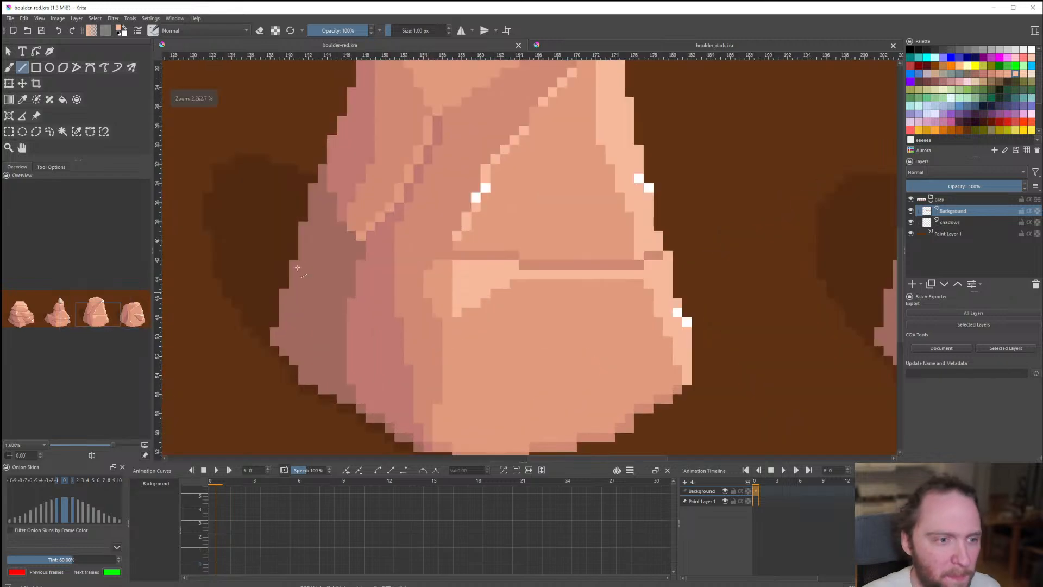
Try a narrow rectangular selection over the empty gap between the third and fourth boulders.
{"action": "left_click", "coordinate": [15, 132]}
{"action": "scroll", "coordinate": [235, 235], "scroll_direction": "down", "scroll_amount": 3}
{"action": "left_click_drag", "start_coordinate": [570, 179], "coordinate": [533, 318]}
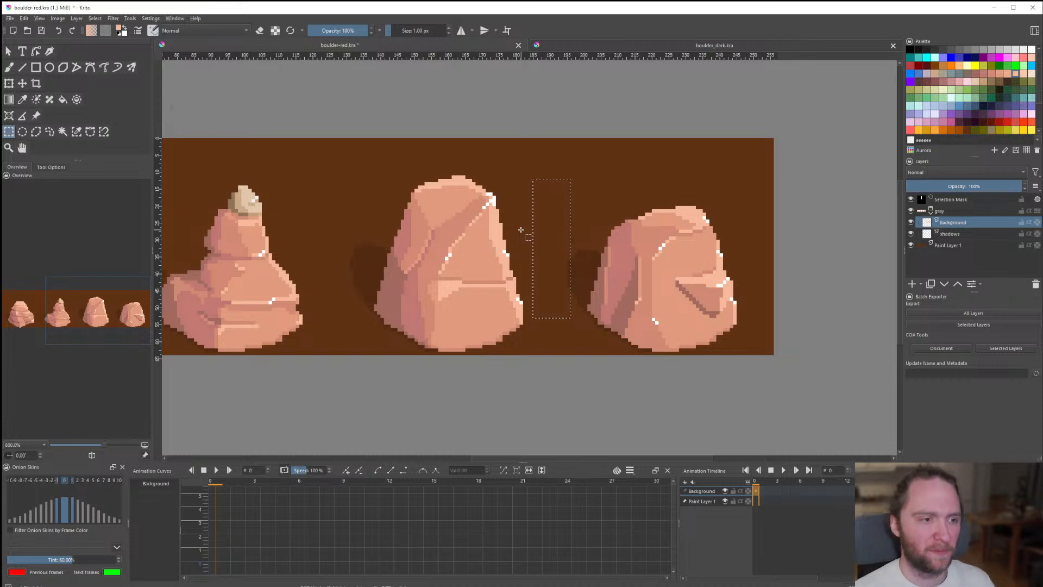
Examine the second boulder's creases and highlights up close and compare it with the rest of the row.
{"action": "scroll", "coordinate": [520, 230], "scroll_direction": "down", "scroll_amount": 2}
{"action": "scroll", "coordinate": [505, 266], "scroll_direction": "up", "scroll_amount": 4}
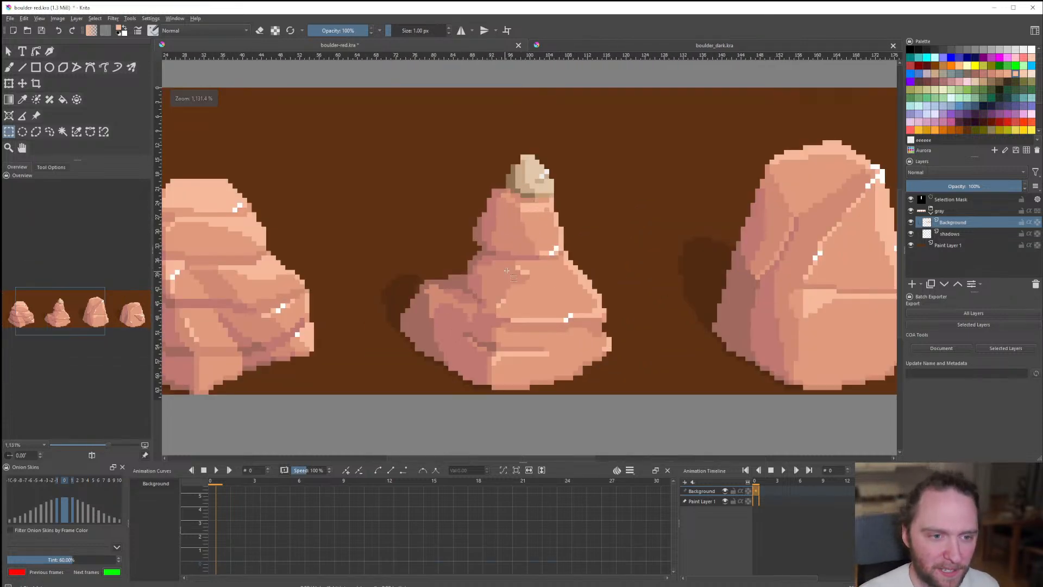
{"action": "scroll", "coordinate": [507, 270], "scroll_direction": "down", "scroll_amount": 8}
{"action": "scroll", "coordinate": [488, 280], "scroll_direction": "up", "scroll_amount": 10}
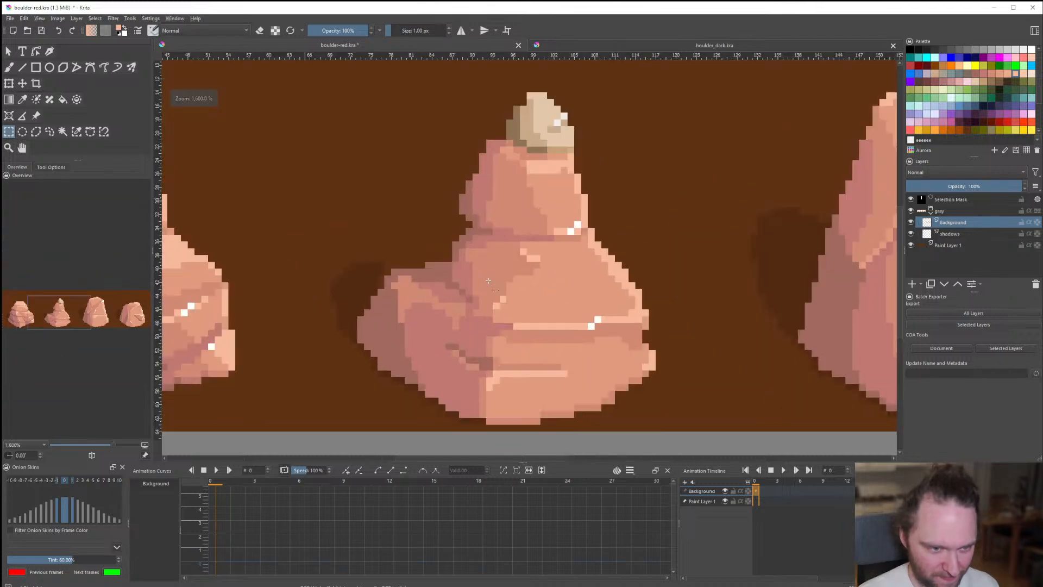
{"action": "scroll", "coordinate": [382, 311], "scroll_direction": "down", "scroll_amount": 4}
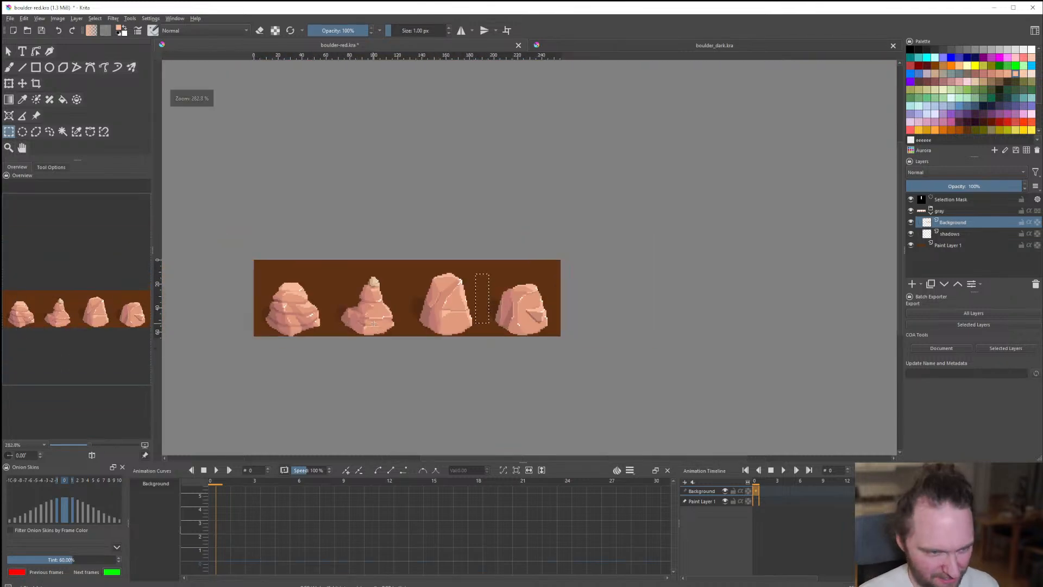
{"action": "scroll", "coordinate": [385, 323], "scroll_direction": "up", "scroll_amount": 2}
{"action": "scroll", "coordinate": [385, 322], "scroll_direction": "down", "scroll_amount": 1}
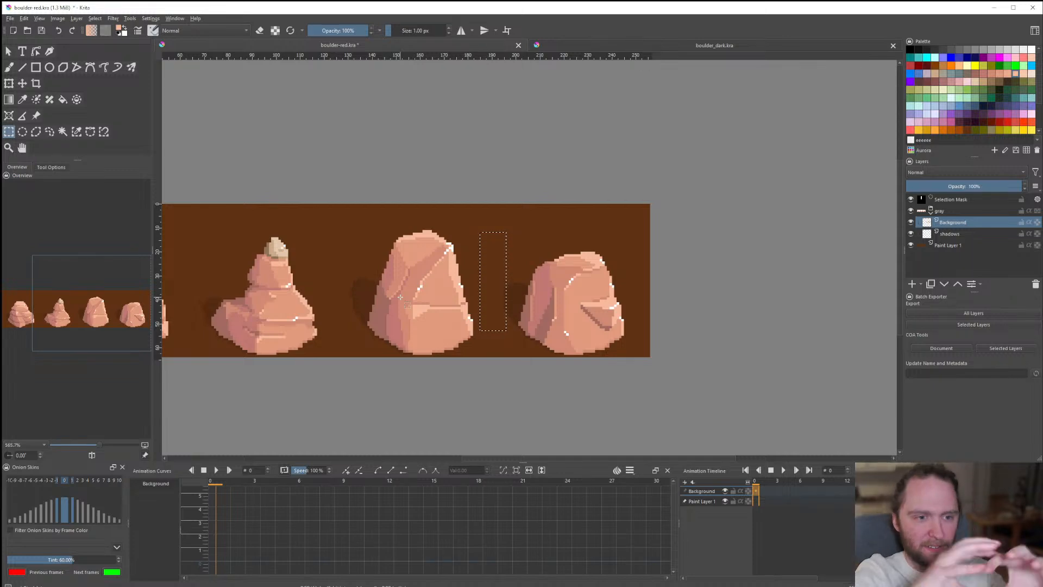
Clear the rectangular selection and switch to the freehand selection tool with the third boulder in view.
{"action": "left_click", "coordinate": [428, 285]}
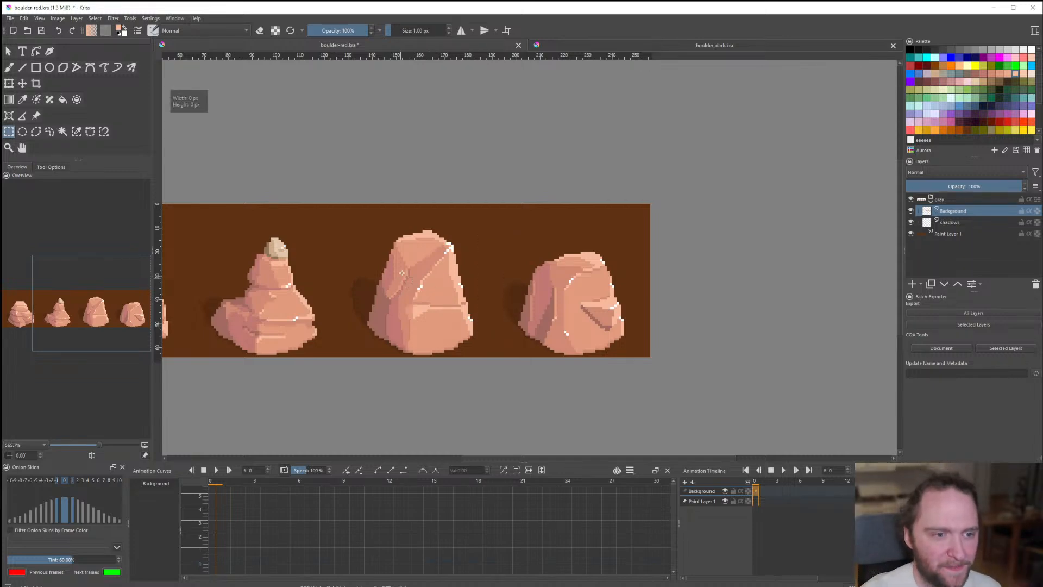
{"action": "scroll", "coordinate": [426, 277], "scroll_direction": "up", "scroll_amount": 2}
{"action": "scroll", "coordinate": [424, 363], "scroll_direction": "down", "scroll_amount": 1}
{"action": "scroll", "coordinate": [420, 389], "scroll_direction": "up", "scroll_amount": 1}
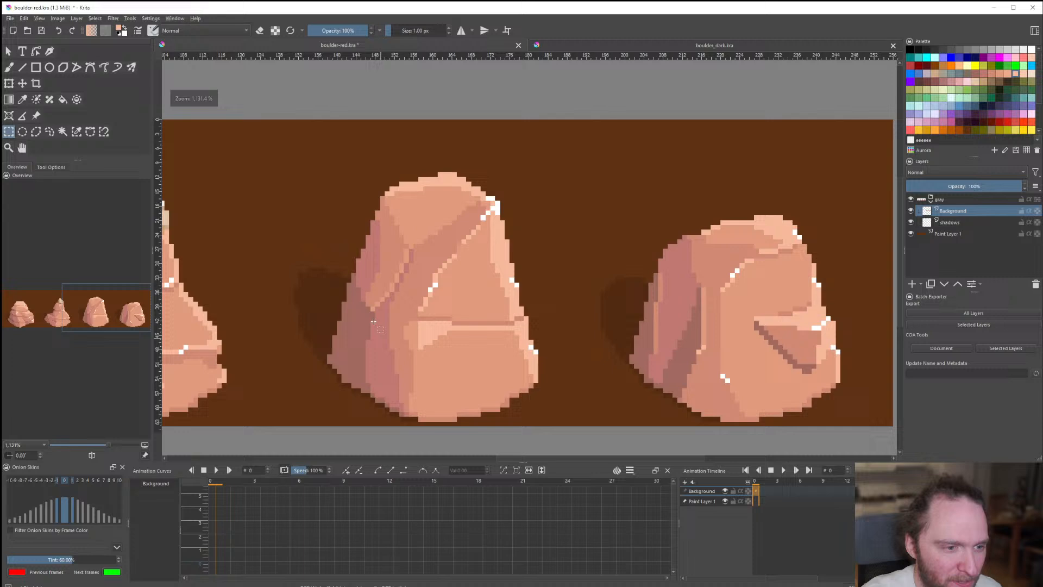
{"action": "left_click", "coordinate": [51, 133]}
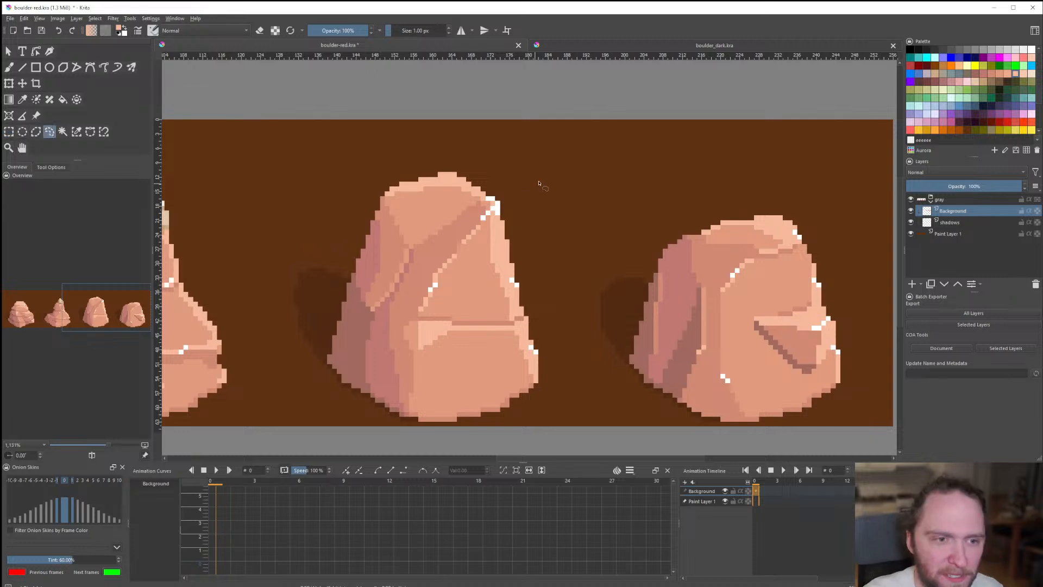
Select the upper part of the third boulder freehand on the Background layer and delete it, leaving a low base.
{"action": "mouse_move", "coordinate": [298, 224]}
{"action": "left_mouse_down"}
{"action": "mouse_move", "coordinate": [345, 304]}
{"action": "mouse_move", "coordinate": [559, 290]}
{"action": "mouse_move", "coordinate": [527, 159]}
{"action": "left_mouse_up"}
{"action": "key", "text": "Delete"}
{"action": "scroll", "coordinate": [602, 243], "scroll_direction": "down", "scroll_amount": 4}
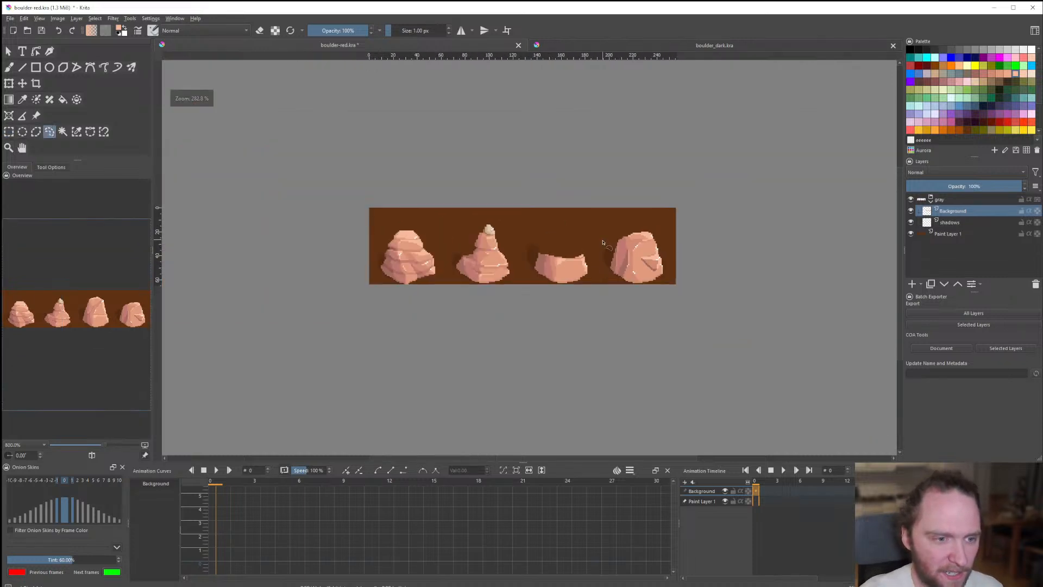
Draw a black line with the Line tool on the shadows layer, along the upper edge of the second boulder's shadow.
{"action": "scroll", "coordinate": [610, 245], "scroll_direction": "up", "scroll_amount": 2}
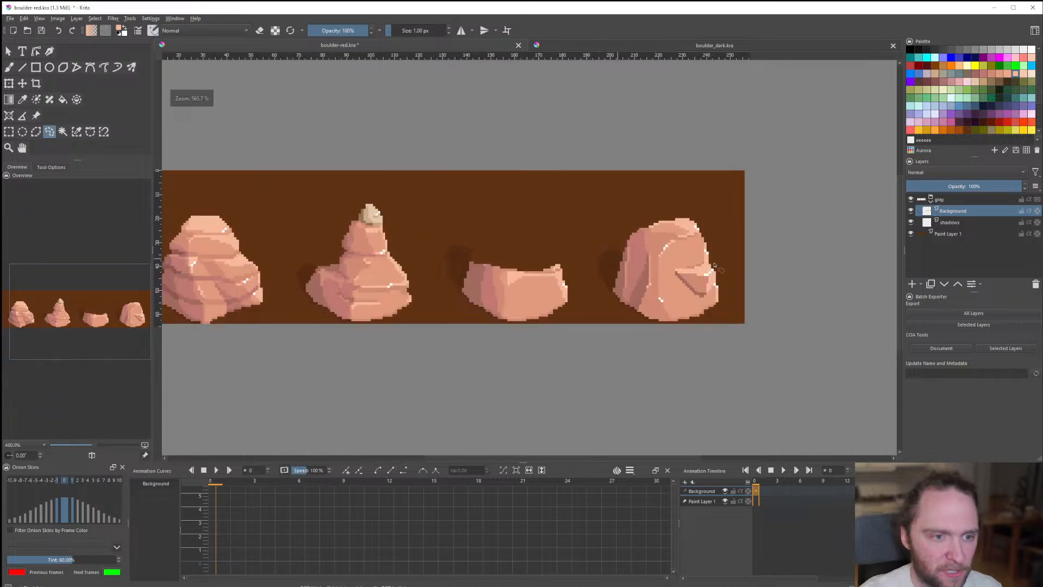
{"action": "left_click", "coordinate": [984, 222]}
{"action": "left_click", "coordinate": [911, 50]}
{"action": "scroll", "coordinate": [652, 163], "scroll_direction": "down", "scroll_amount": 2}
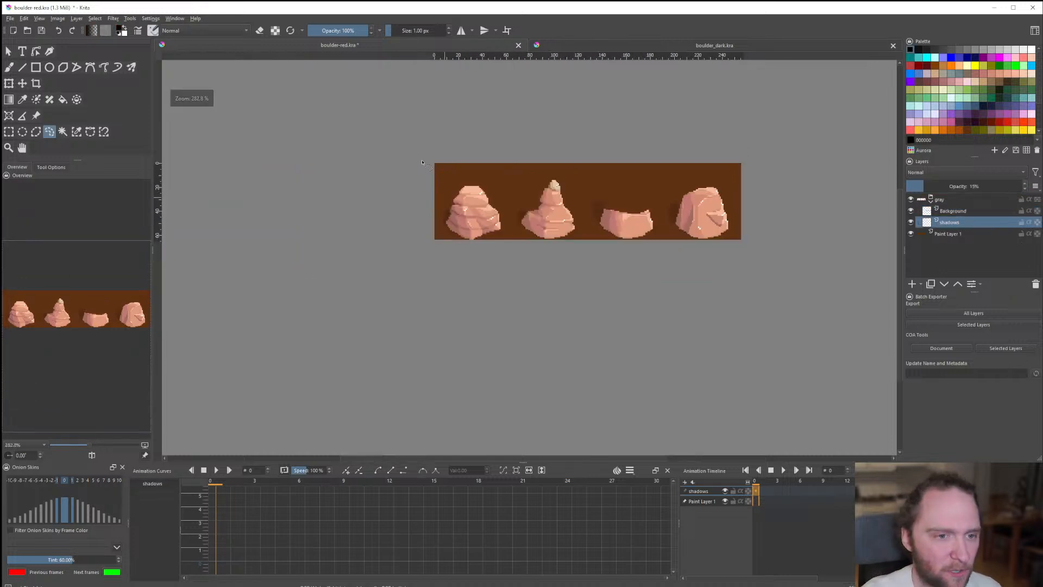
{"action": "scroll", "coordinate": [560, 212], "scroll_direction": "up", "scroll_amount": 3}
{"action": "left_click", "coordinate": [22, 67]}
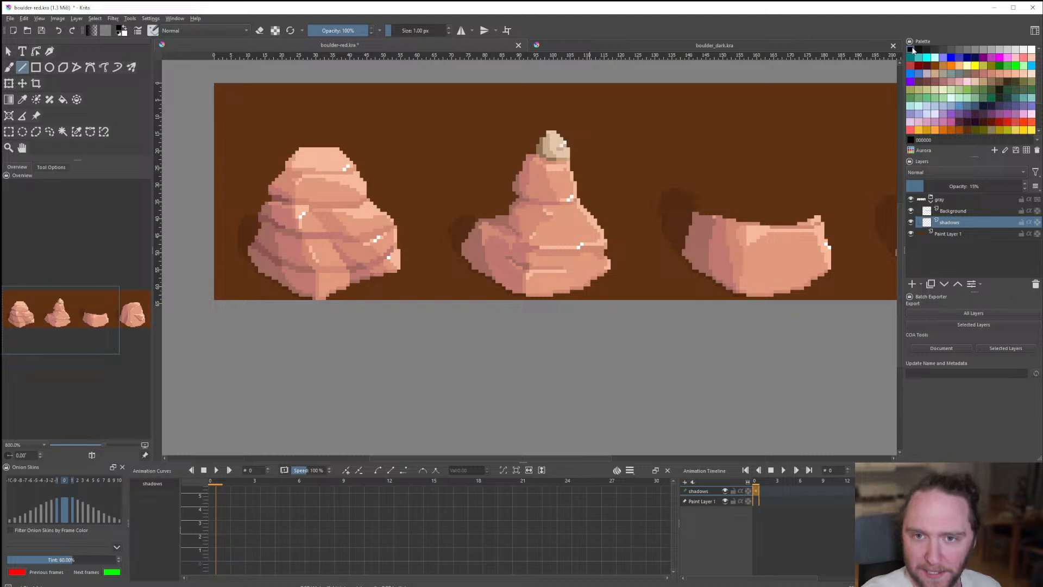
{"action": "scroll", "coordinate": [680, 288], "scroll_direction": "down", "scroll_amount": 1}
{"action": "scroll", "coordinate": [577, 240], "scroll_direction": "up", "scroll_amount": 3}
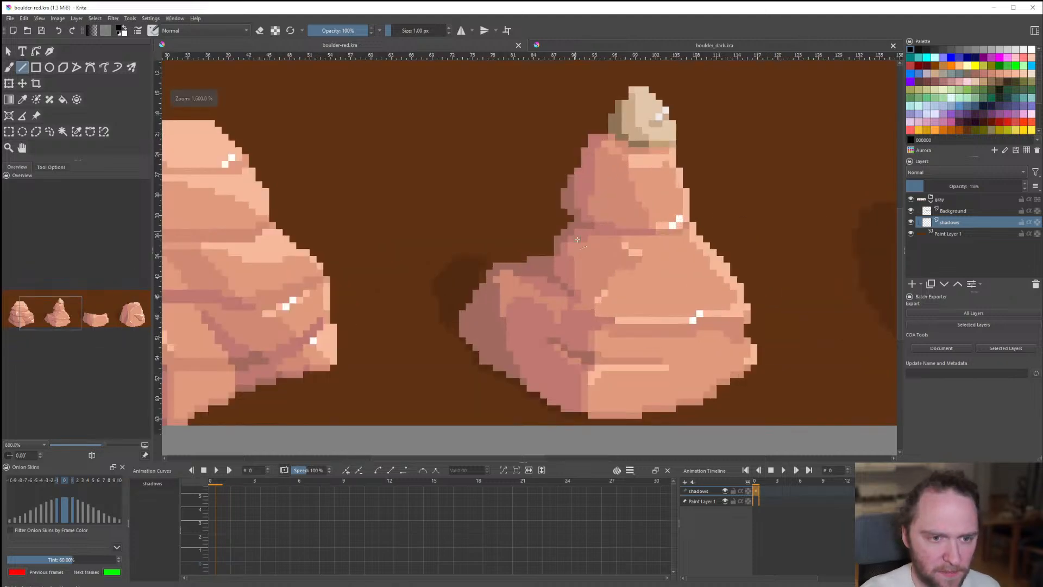
{"action": "scroll", "coordinate": [577, 240], "scroll_direction": "up", "scroll_amount": 3}
{"action": "mouse_move", "coordinate": [438, 316]}
{"action": "left_mouse_down"}
{"action": "mouse_move", "coordinate": [404, 329]}
{"action": "mouse_move", "coordinate": [394, 319]}
{"action": "left_mouse_up"}
Try to extend the top of the second boulder's shadow with several short black lines.
{"action": "scroll", "coordinate": [442, 319], "scroll_direction": "down", "scroll_amount": 6}
{"action": "scroll", "coordinate": [450, 317], "scroll_direction": "up", "scroll_amount": 4}
{"action": "scroll", "coordinate": [421, 308], "scroll_direction": "down", "scroll_amount": 4}
{"action": "scroll", "coordinate": [416, 308], "scroll_direction": "up", "scroll_amount": 4}
{"action": "mouse_move", "coordinate": [396, 322]}
{"action": "left_mouse_down"}
{"action": "mouse_move", "coordinate": [407, 344]}
{"action": "mouse_move", "coordinate": [413, 313]}
{"action": "left_mouse_up"}
{"action": "left_click_drag", "start_coordinate": [414, 311], "coordinate": [460, 328]}
{"action": "left_click_drag", "start_coordinate": [435, 329], "coordinate": [423, 329]}
{"action": "left_click_drag", "start_coordinate": [415, 323], "coordinate": [414, 324]}
{"action": "scroll", "coordinate": [477, 332], "scroll_direction": "down", "scroll_amount": 5}
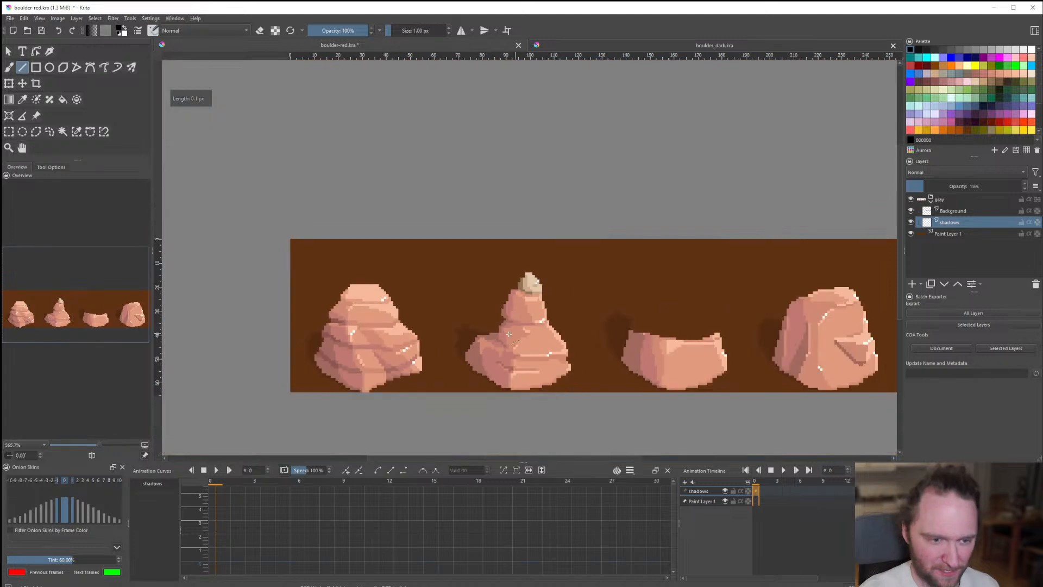
{"action": "scroll", "coordinate": [485, 337], "scroll_direction": "up", "scroll_amount": 6}
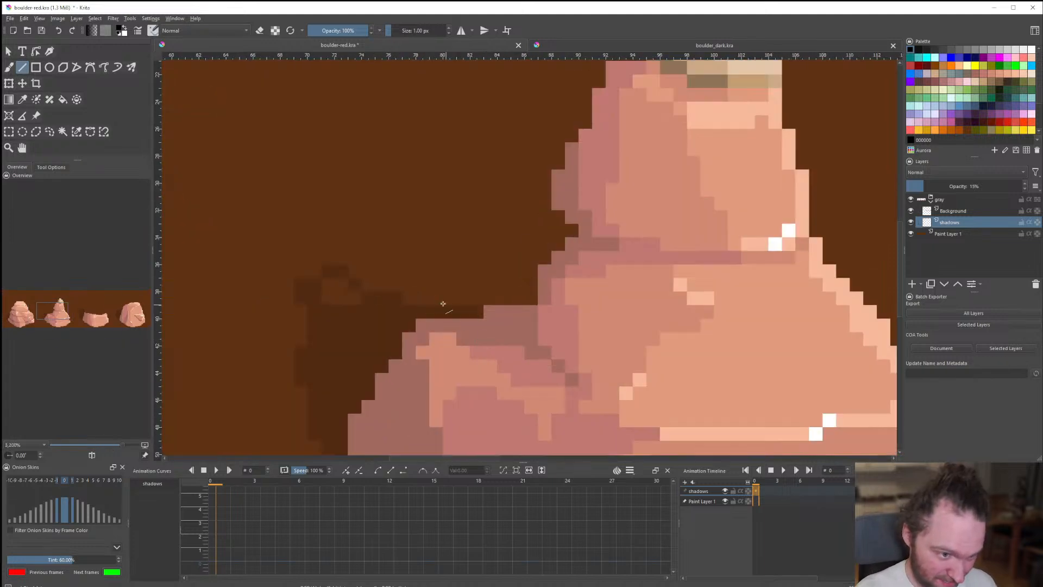
Undo the last lines drawn at the top of the second boulder's shadow.
{"action": "key", "text": "ctrl+z"}
{"action": "key", "text": "ctrl+z"}
{"action": "key", "text": "ctrl+z"}
{"action": "key", "text": "ctrl+z"}
{"action": "key", "text": "ctrl+z"}
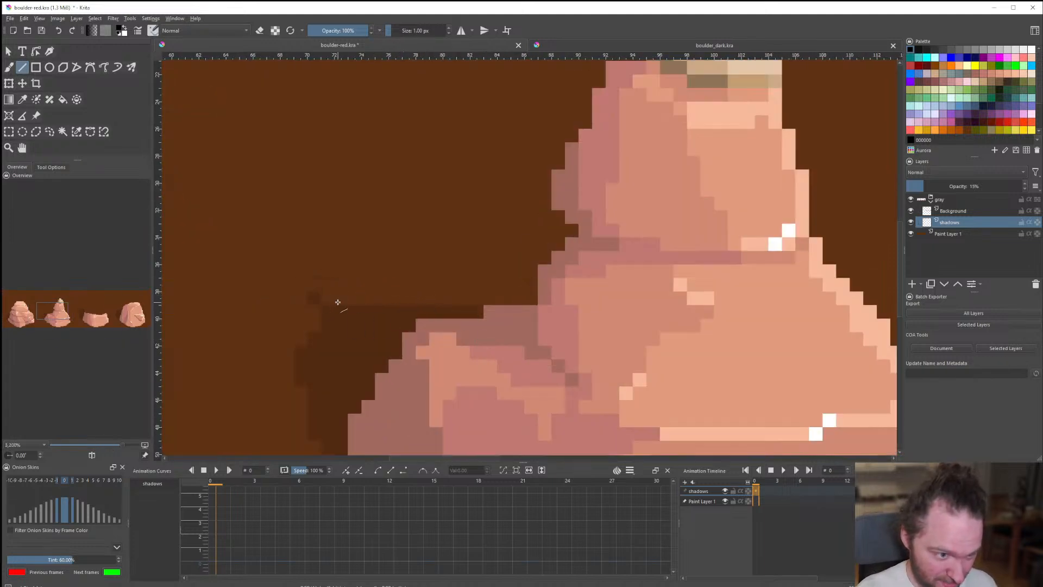
Redraw the upper edge of the second boulder's shadow with black lines sloping down to the rock's lower shoulder.
{"action": "left_click_drag", "start_coordinate": [348, 298], "coordinate": [414, 298]}
{"action": "scroll", "coordinate": [445, 317], "scroll_direction": "down", "scroll_amount": 7}
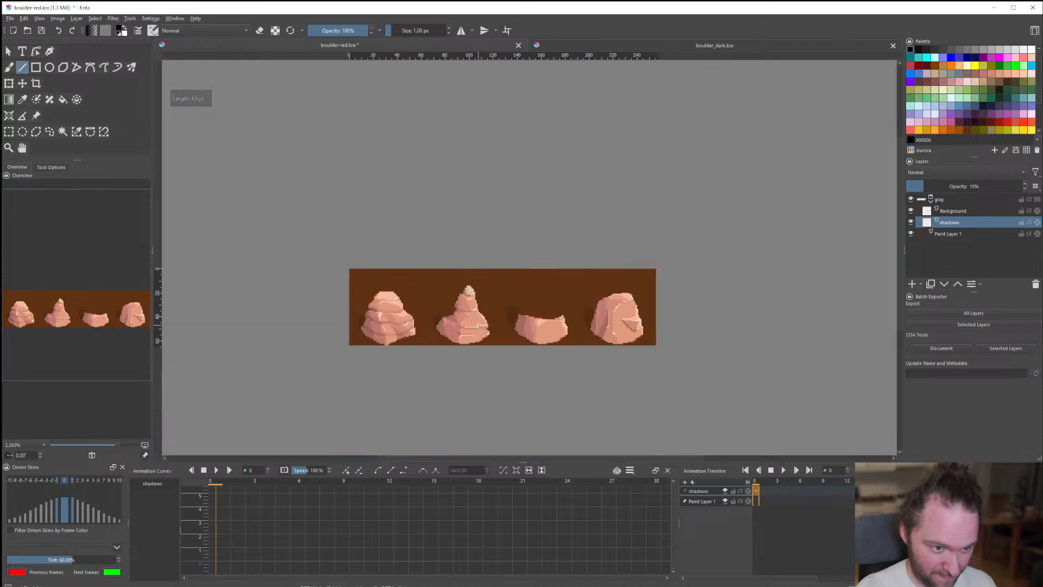
{"action": "scroll", "coordinate": [440, 319], "scroll_direction": "up", "scroll_amount": 7}
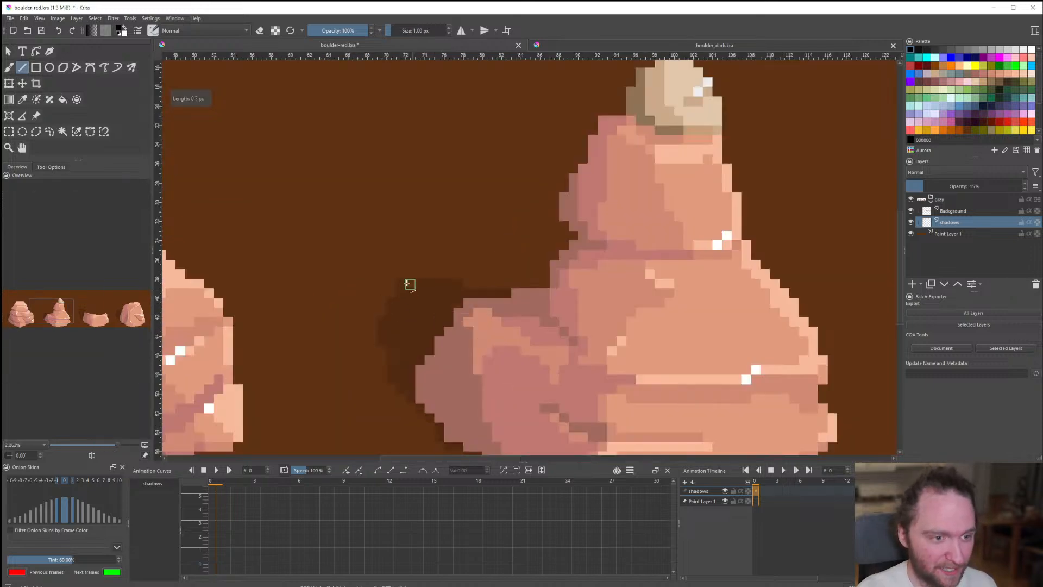
{"action": "scroll", "coordinate": [421, 274], "scroll_direction": "down", "scroll_amount": 8}
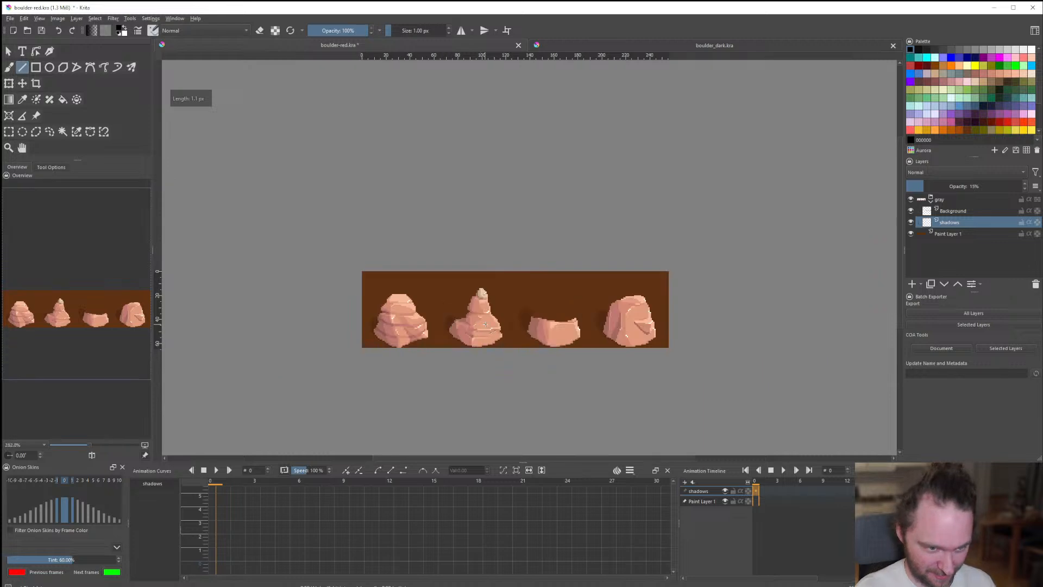
{"action": "scroll", "coordinate": [484, 333], "scroll_direction": "up", "scroll_amount": 2}
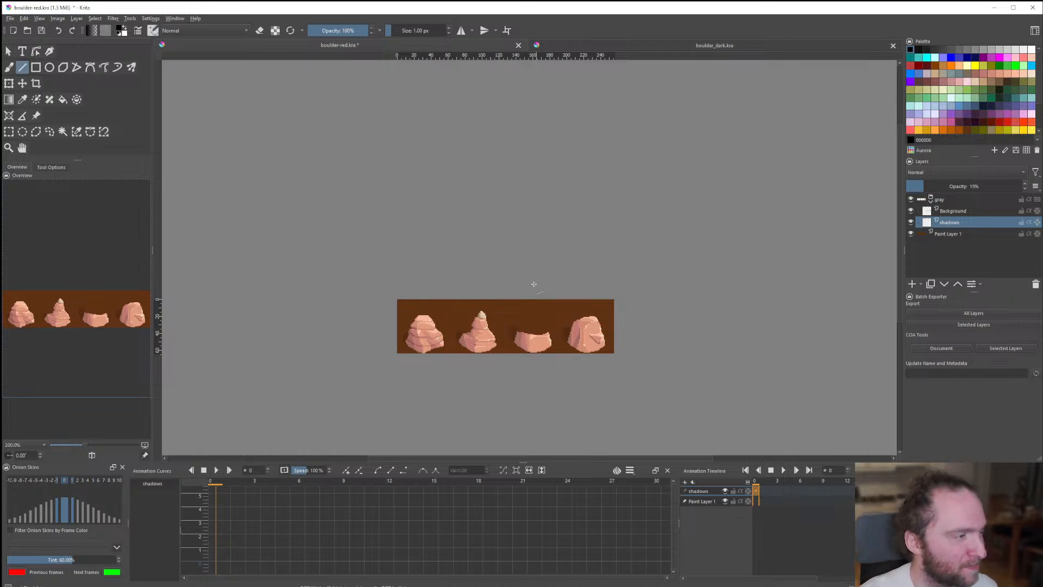
{"action": "scroll", "coordinate": [496, 333], "scroll_direction": "up", "scroll_amount": 9}
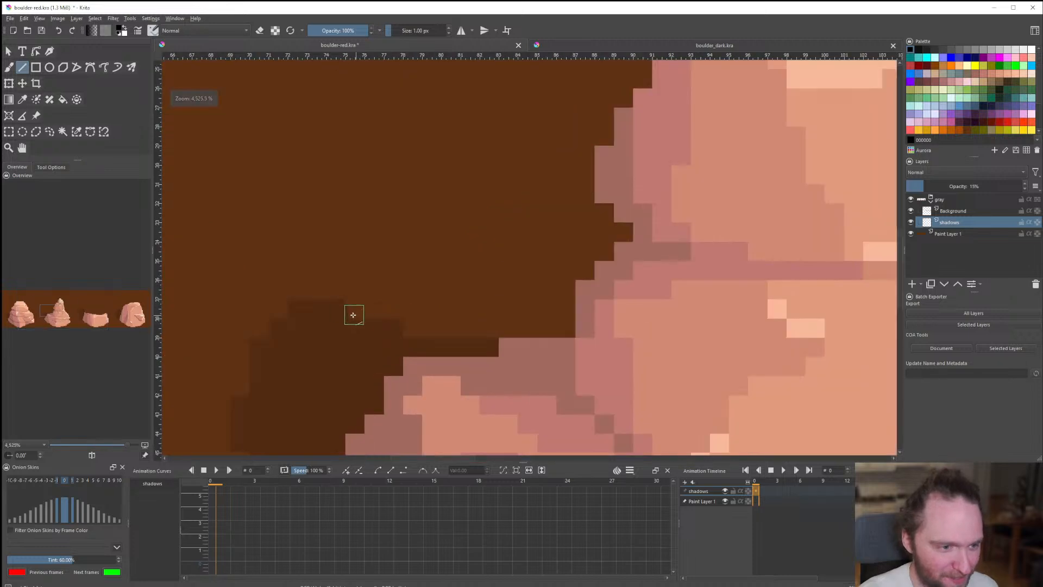
{"action": "mouse_move", "coordinate": [325, 296]}
{"action": "left_mouse_down"}
{"action": "mouse_move", "coordinate": [438, 341]}
{"action": "mouse_move", "coordinate": [491, 343]}
{"action": "mouse_move", "coordinate": [472, 348]}
{"action": "left_mouse_up"}
{"action": "scroll", "coordinate": [473, 348], "scroll_direction": "down", "scroll_amount": 11}
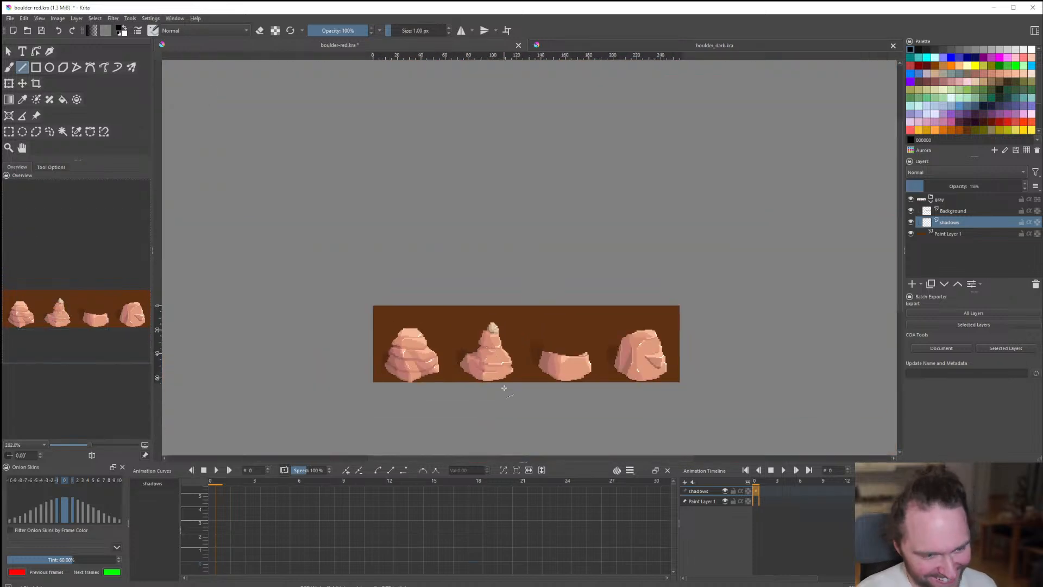
Check the shadows of the third and fourth boulders and save the file.
{"action": "scroll", "coordinate": [571, 362], "scroll_direction": "up", "scroll_amount": 3}
{"action": "scroll", "coordinate": [571, 362], "scroll_direction": "down", "scroll_amount": 1}
{"action": "scroll", "coordinate": [453, 287], "scroll_direction": "up", "scroll_amount": 3}
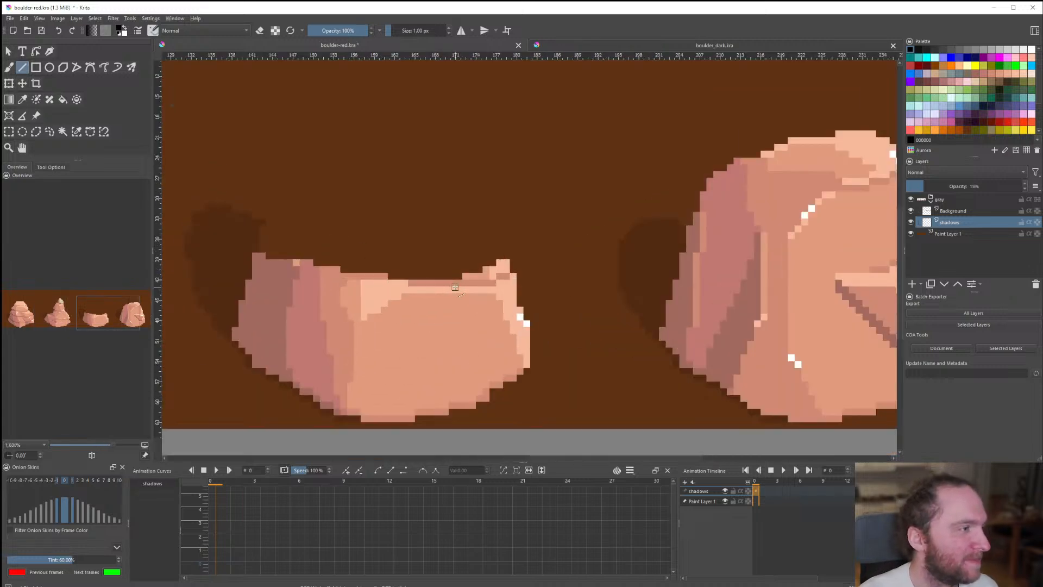
{"action": "scroll", "coordinate": [455, 287], "scroll_direction": "down", "scroll_amount": 5}
{"action": "scroll", "coordinate": [491, 289], "scroll_direction": "up", "scroll_amount": 1}
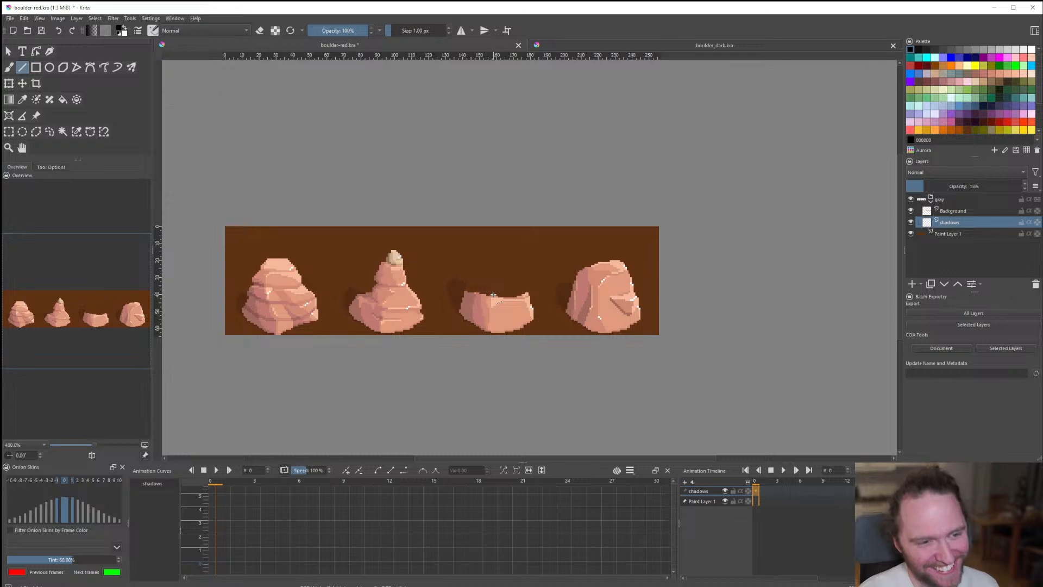
{"action": "scroll", "coordinate": [493, 294], "scroll_direction": "up", "scroll_amount": 2}
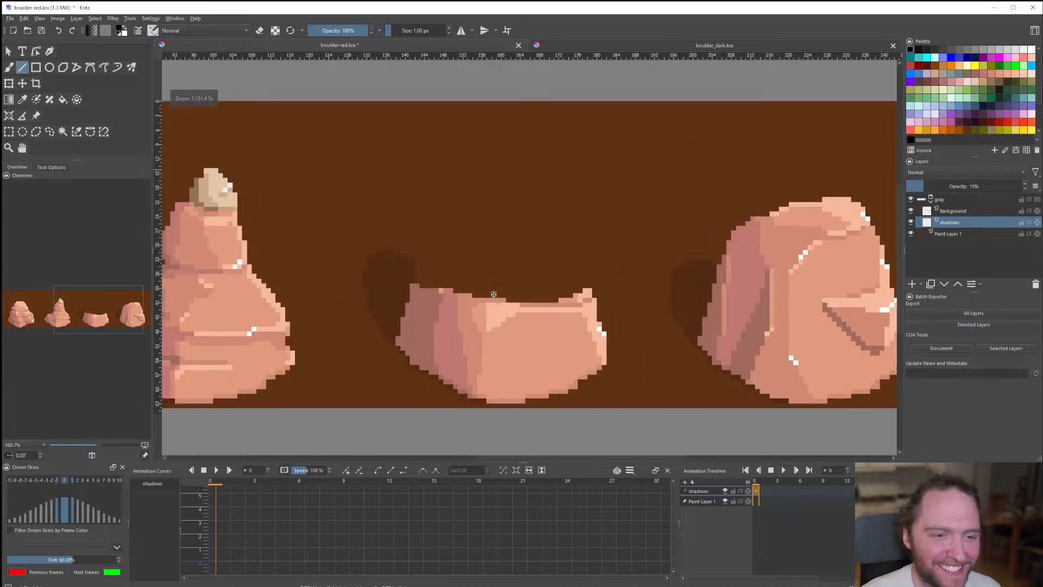
{"action": "key", "text": "ctrl+s"}
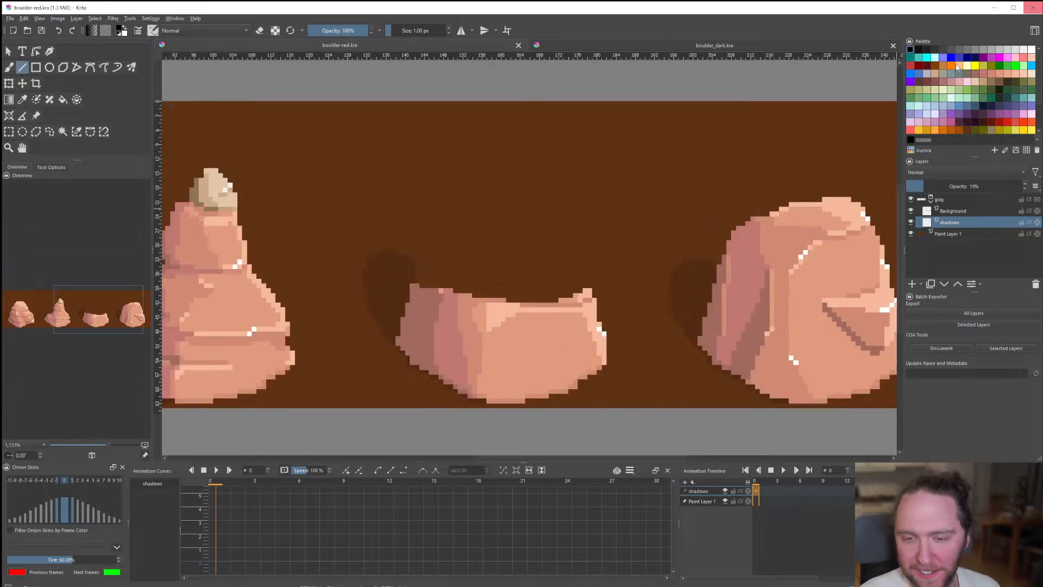
{"action": "scroll", "coordinate": [413, 301], "scroll_direction": "up", "scroll_amount": 1}
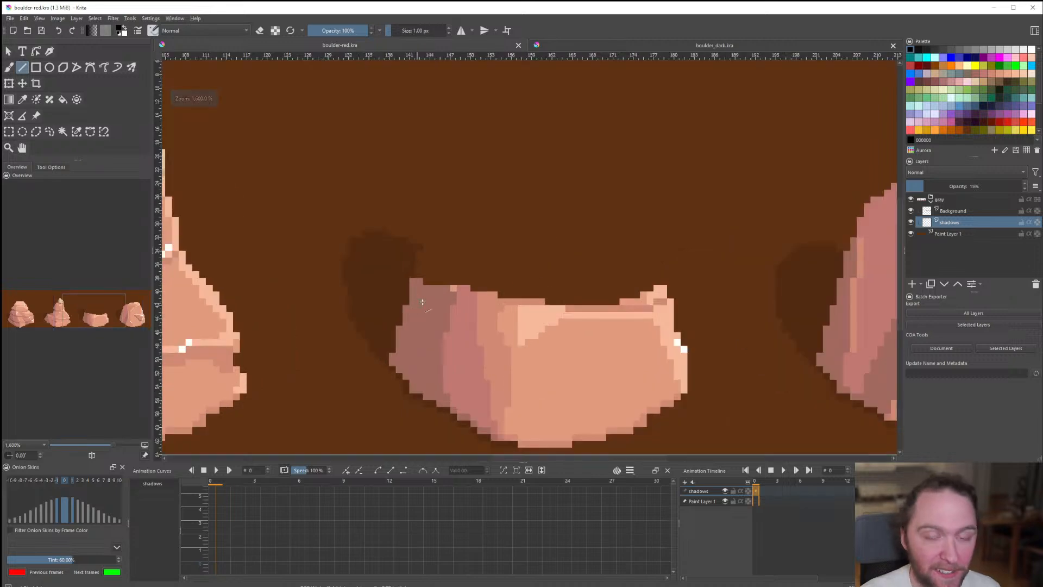
{"action": "left_click", "coordinate": [965, 211]}
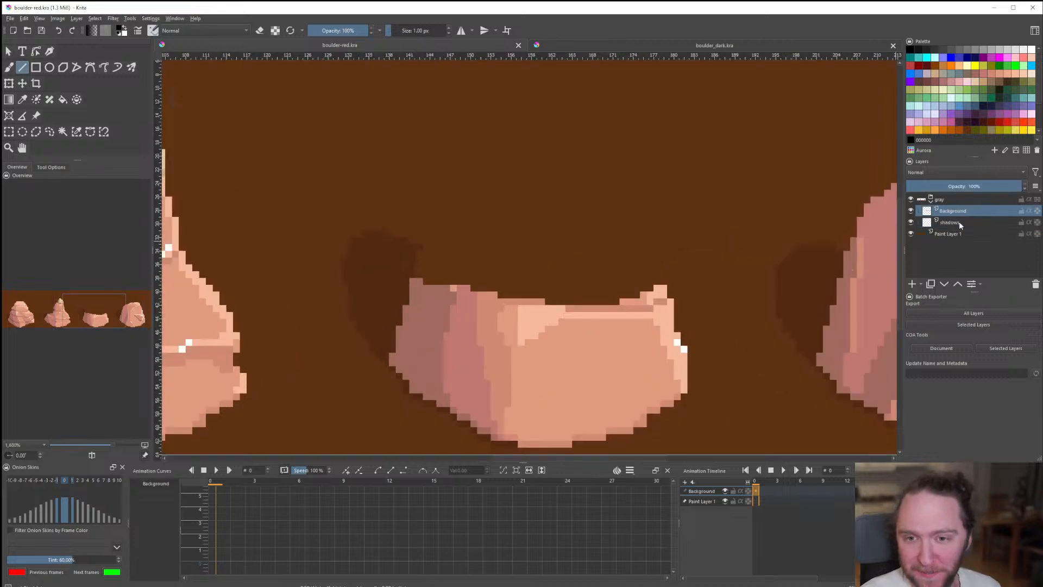
{"action": "left_click", "coordinate": [959, 223]}
{"action": "left_click", "coordinate": [958, 213]}
{"action": "left_click", "coordinate": [961, 222]}
{"action": "scroll", "coordinate": [518, 324], "scroll_direction": "down", "scroll_amount": 5}
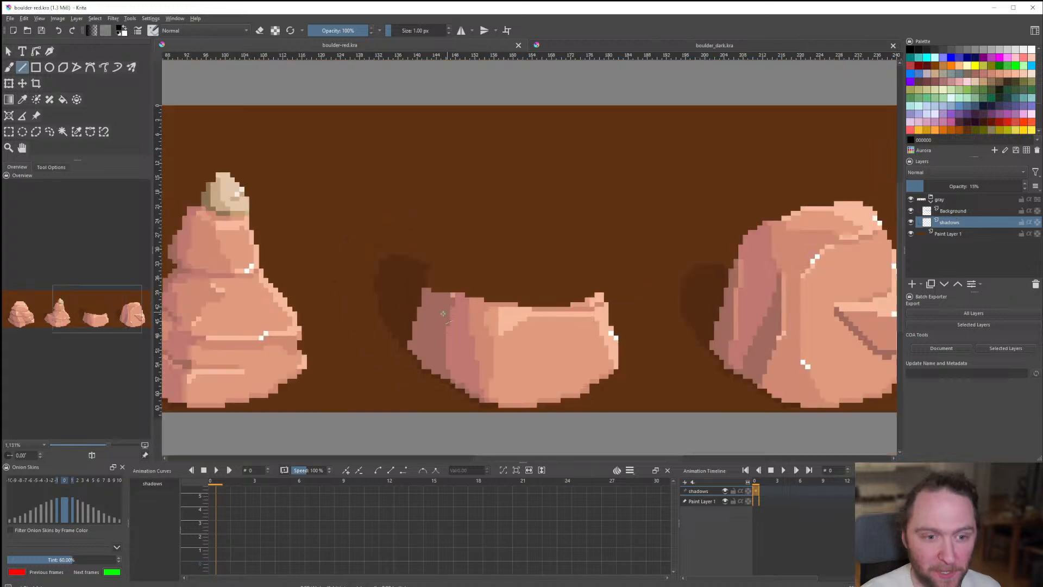
{"action": "scroll", "coordinate": [518, 325], "scroll_direction": "up", "scroll_amount": 1}
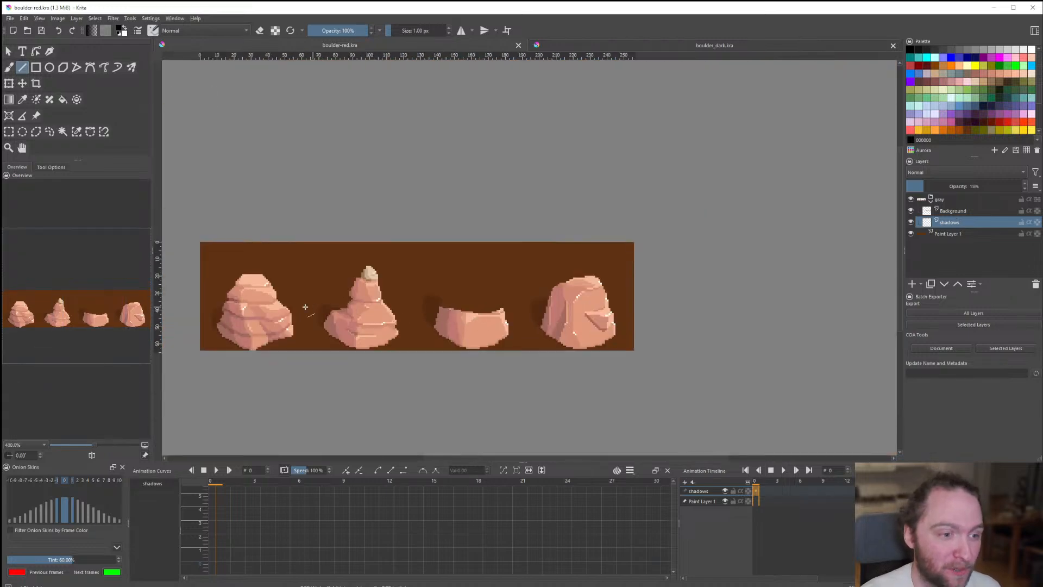
{"action": "scroll", "coordinate": [306, 305], "scroll_direction": "up", "scroll_amount": 5}
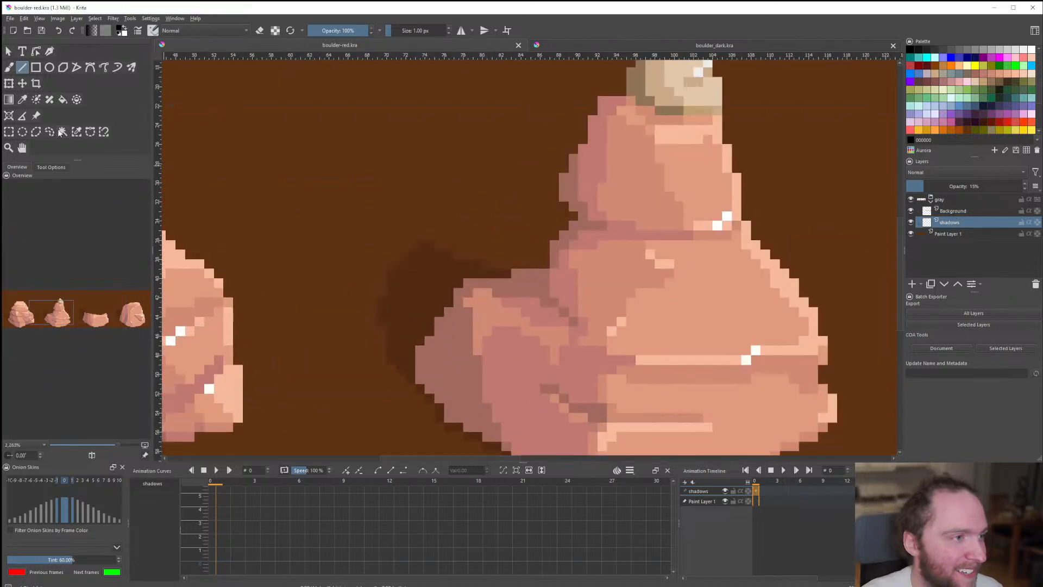
Trim the upper outline of the second boulder's shadow by deleting freehand-selected pixels on the shadows layer, and clear the selection.
{"action": "left_click", "coordinate": [49, 132]}
{"action": "scroll", "coordinate": [367, 341], "scroll_direction": "up", "scroll_amount": 1}
{"action": "left_click_drag", "start_coordinate": [378, 257], "coordinate": [367, 326]}
{"action": "key", "text": "ctrl+z"}
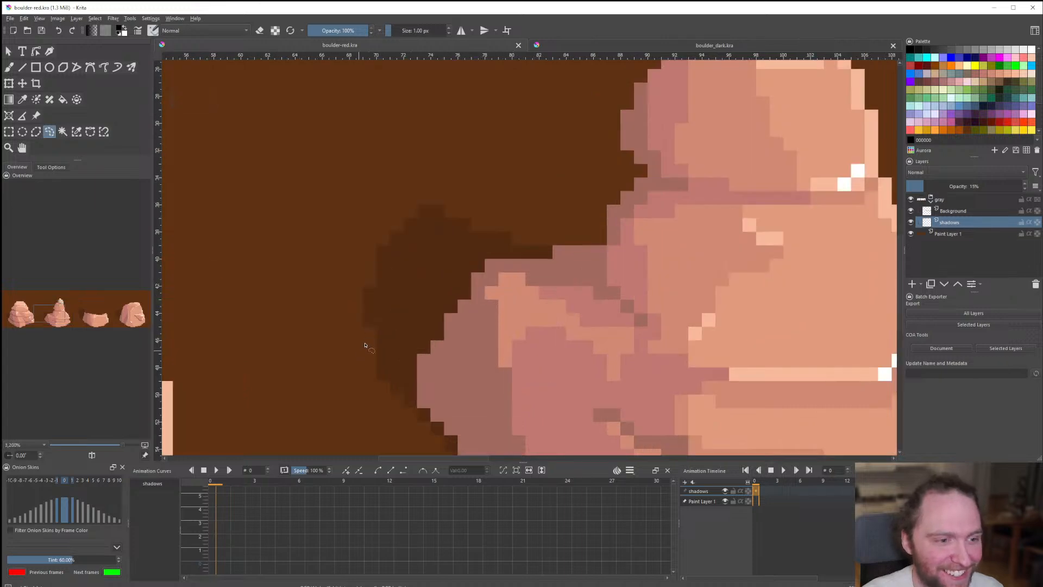
{"action": "scroll", "coordinate": [362, 275], "scroll_direction": "down", "scroll_amount": 6}
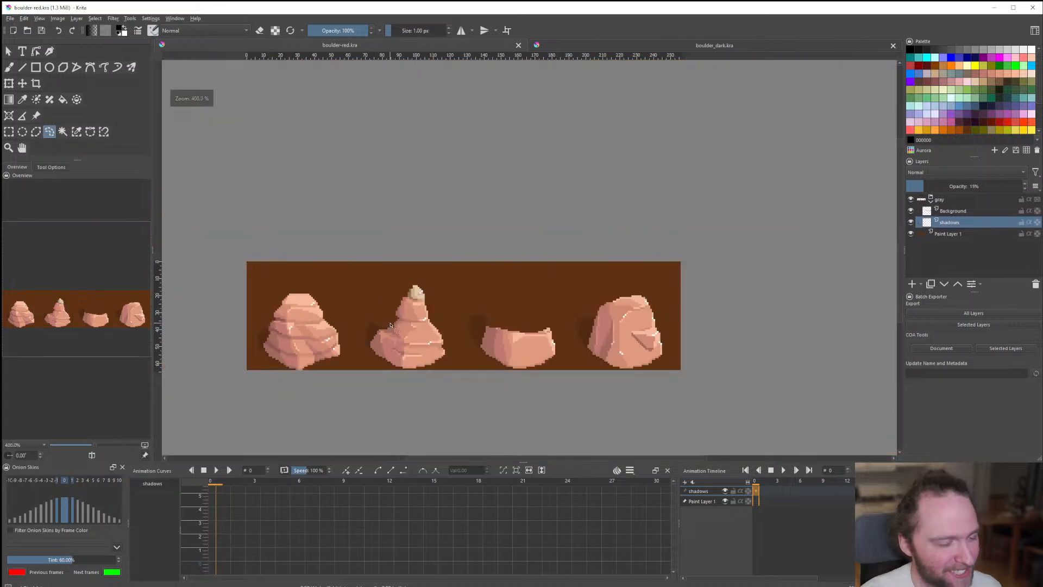
{"action": "scroll", "coordinate": [390, 325], "scroll_direction": "up", "scroll_amount": 7}
{"action": "left_click_drag", "start_coordinate": [392, 306], "coordinate": [300, 262]}
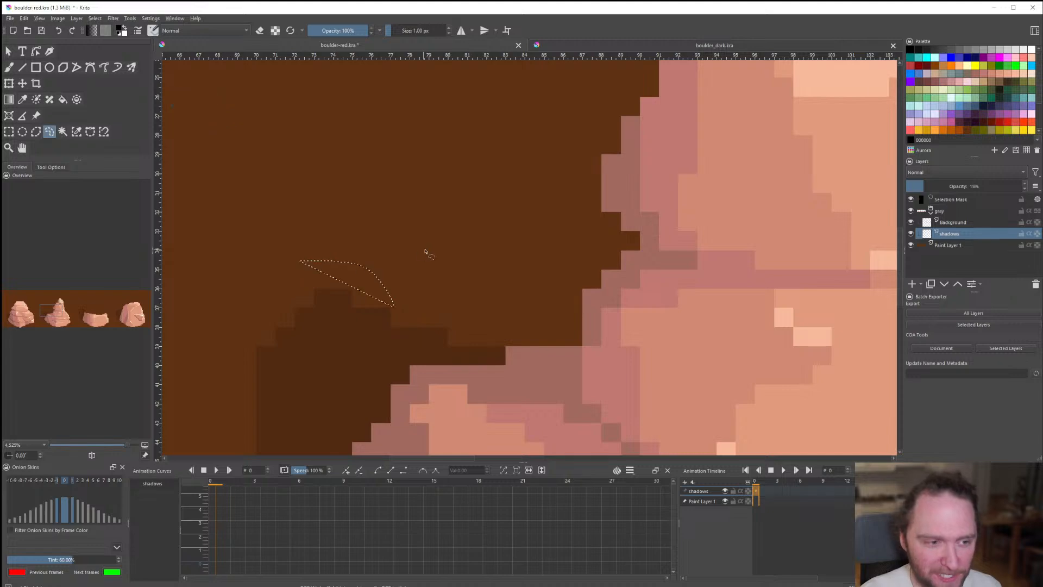
{"action": "key", "text": "ctrl+shift+a"}
{"action": "left_click_drag", "start_coordinate": [359, 287], "coordinate": [381, 298]}
{"action": "key", "text": "Delete"}
{"action": "key", "text": "ctrl+shift+a"}
{"action": "scroll", "coordinate": [424, 272], "scroll_direction": "down", "scroll_amount": 2}
{"action": "scroll", "coordinate": [424, 274], "scroll_direction": "down", "scroll_amount": 6}
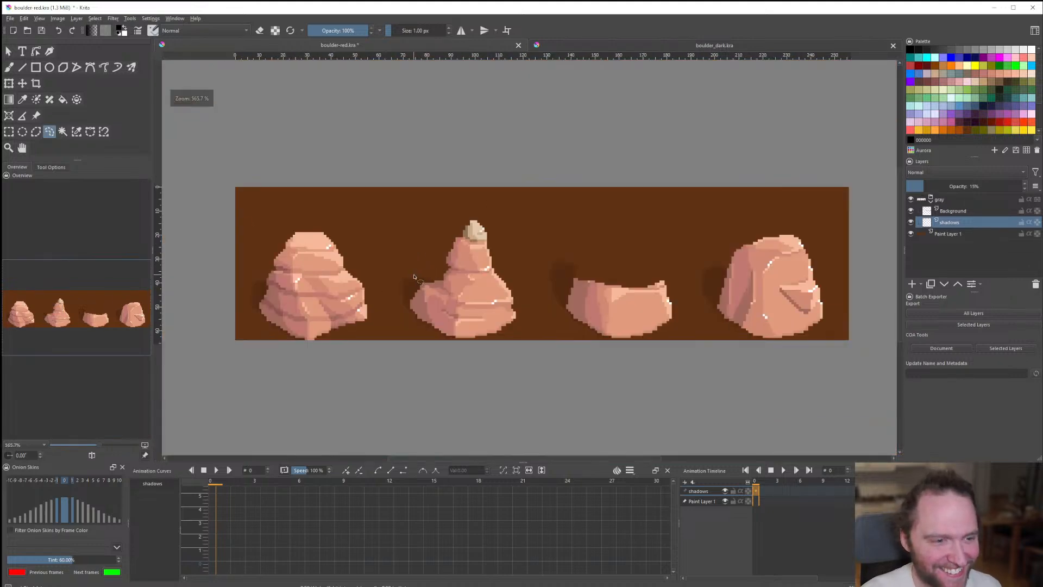
Touch up the outer edge of the second boulder's shadow with short black marks using the Line tool.
{"action": "scroll", "coordinate": [423, 277], "scroll_direction": "up", "scroll_amount": 5}
{"action": "left_click", "coordinate": [22, 67]}
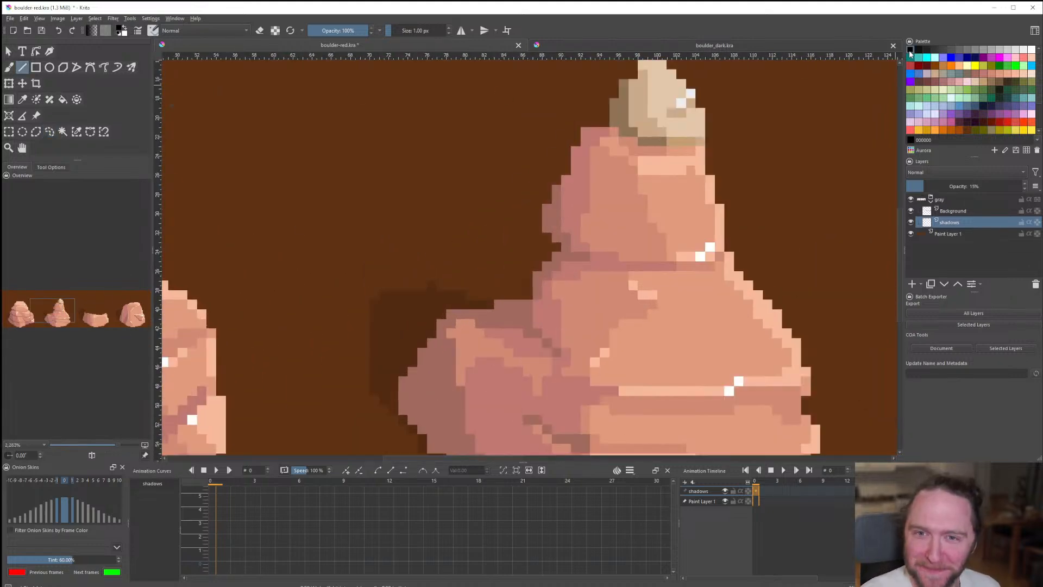
{"action": "scroll", "coordinate": [445, 360], "scroll_direction": "up", "scroll_amount": 2}
{"action": "left_click", "coordinate": [356, 288]}
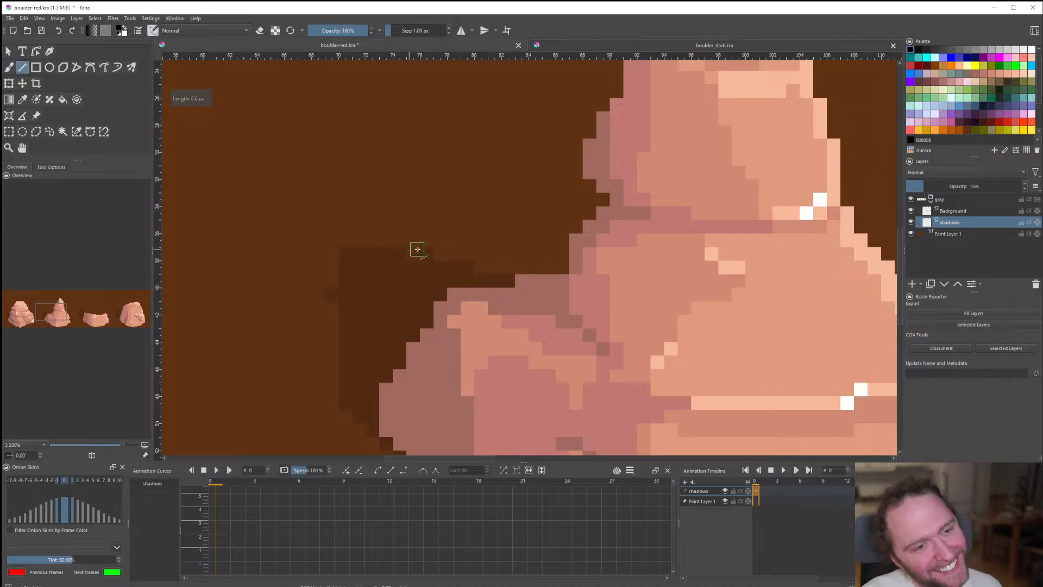
{"action": "scroll", "coordinate": [417, 249], "scroll_direction": "down", "scroll_amount": 5}
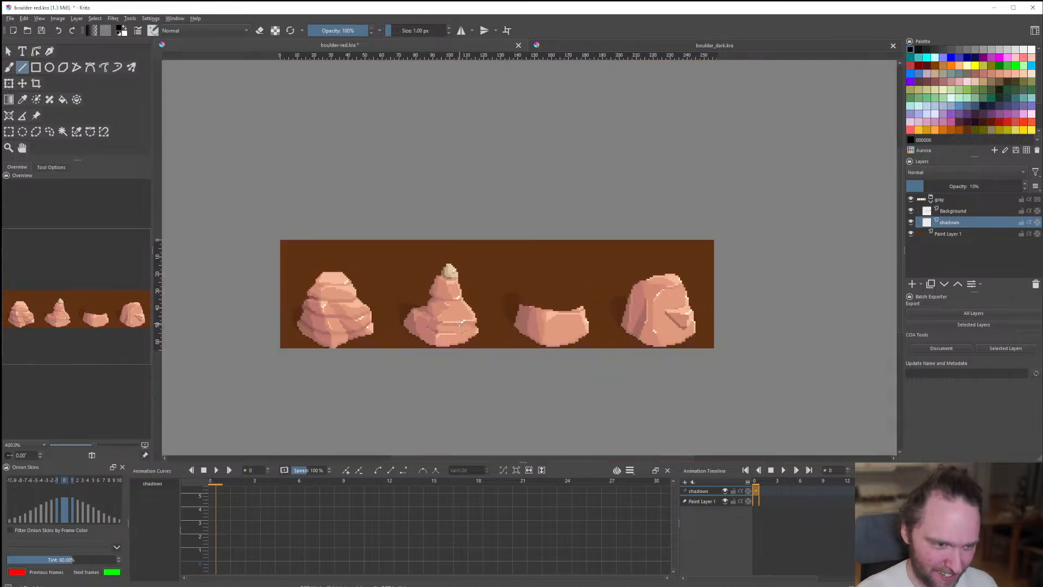
{"action": "scroll", "coordinate": [468, 311], "scroll_direction": "down", "scroll_amount": 1}
{"action": "scroll", "coordinate": [445, 329], "scroll_direction": "up", "scroll_amount": 1}
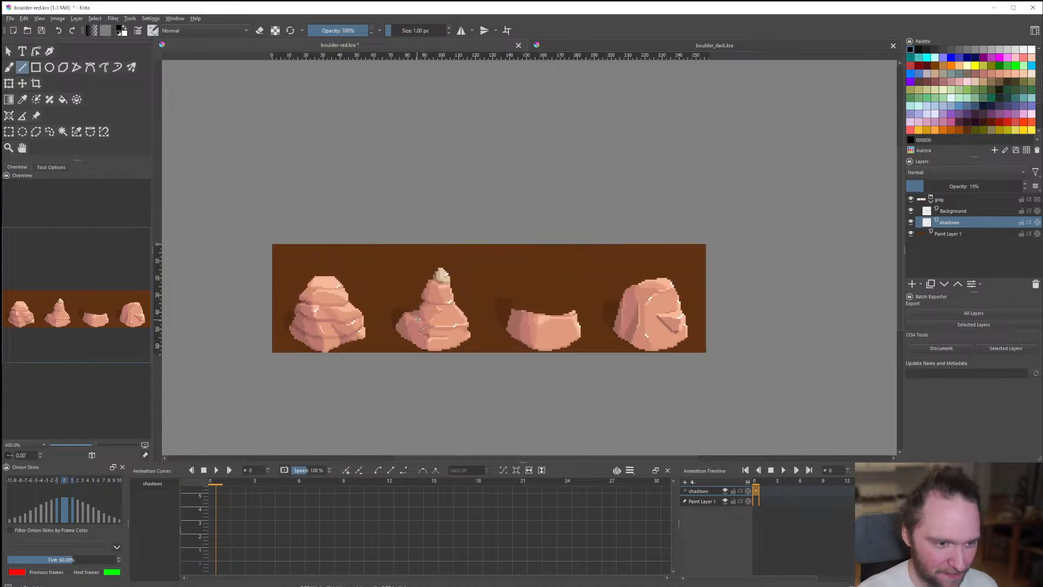
Round out the top of the second boulder's shadow with short black lines reaching toward the rock's lower shoulder.
{"action": "scroll", "coordinate": [407, 306], "scroll_direction": "up", "scroll_amount": 5}
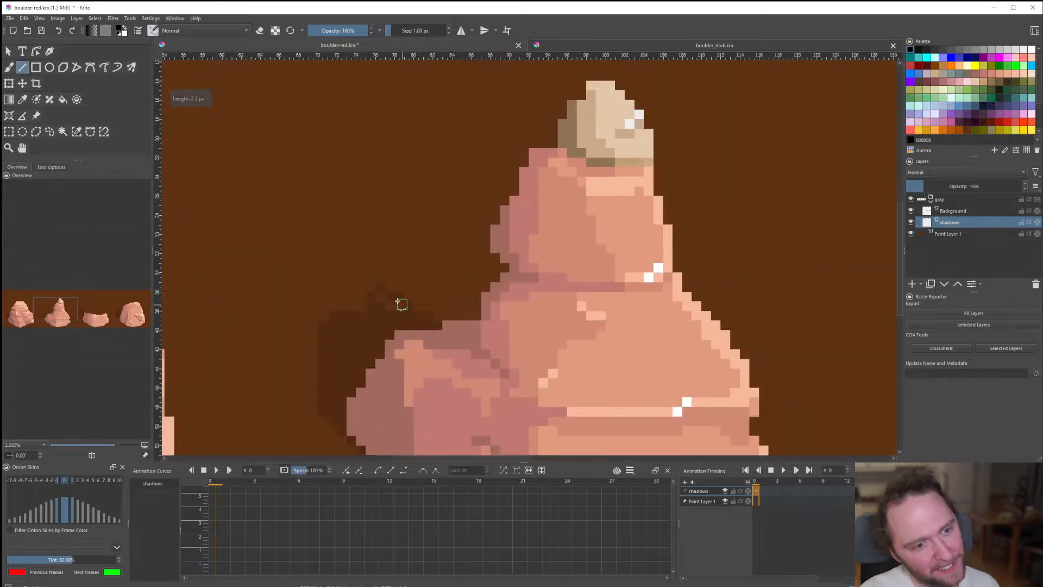
{"action": "scroll", "coordinate": [395, 311], "scroll_direction": "down", "scroll_amount": 6}
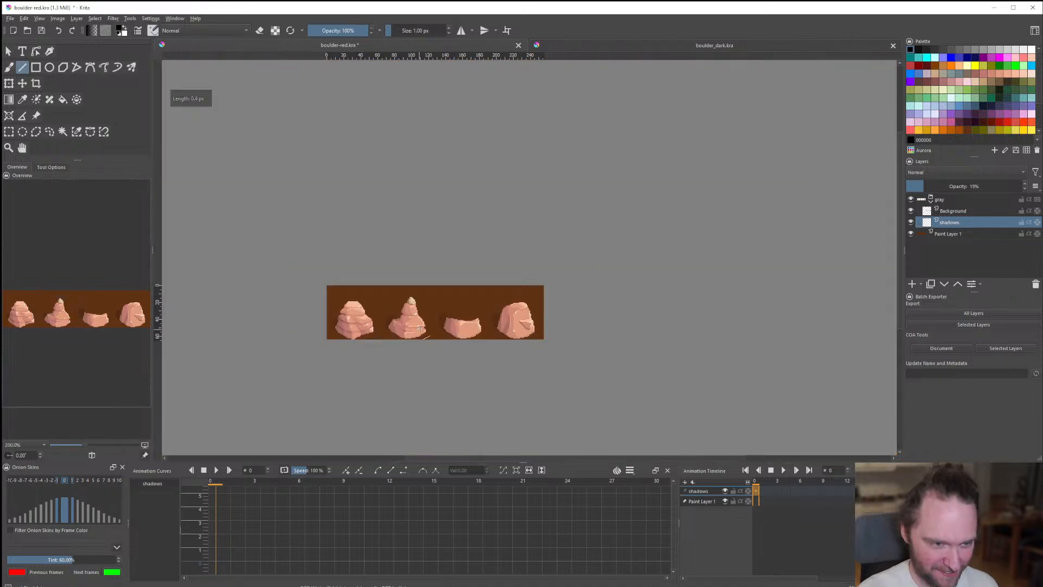
{"action": "scroll", "coordinate": [374, 307], "scroll_direction": "up", "scroll_amount": 6}
{"action": "scroll", "coordinate": [374, 304], "scroll_direction": "up", "scroll_amount": 1}
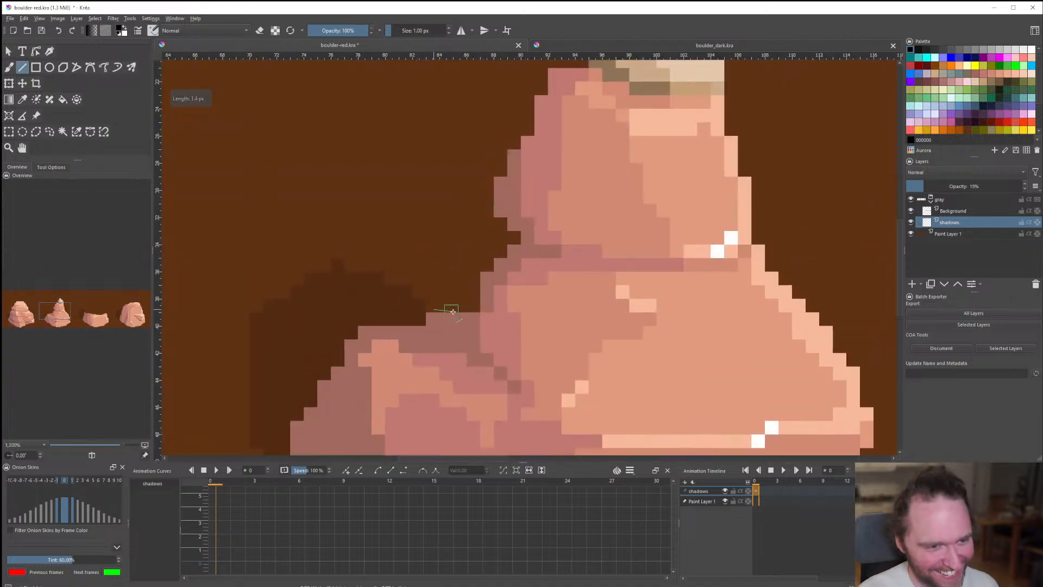
{"action": "scroll", "coordinate": [443, 311], "scroll_direction": "down", "scroll_amount": 6}
{"action": "scroll", "coordinate": [448, 336], "scroll_direction": "down", "scroll_amount": 2}
{"action": "scroll", "coordinate": [462, 340], "scroll_direction": "up", "scroll_amount": 8}
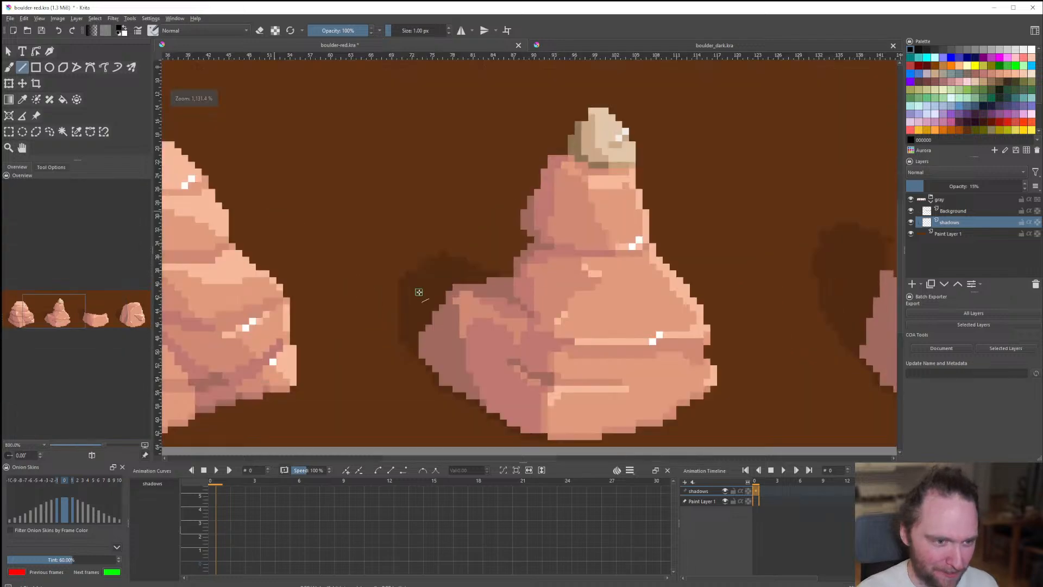
Trim the upper edge of the second boulder's shadow by deleting freehand-selected pixels, and clear the selection.
{"action": "scroll", "coordinate": [496, 332], "scroll_direction": "up", "scroll_amount": 1}
{"action": "mouse_move", "coordinate": [379, 204]}
{"action": "left_mouse_down"}
{"action": "mouse_move", "coordinate": [370, 259]}
{"action": "mouse_move", "coordinate": [328, 203]}
{"action": "mouse_move", "coordinate": [342, 201]}
{"action": "left_mouse_up"}
{"action": "key", "text": "Delete"}
{"action": "key", "text": "ctrl+shift+a"}
{"action": "scroll", "coordinate": [421, 222], "scroll_direction": "down", "scroll_amount": 10}
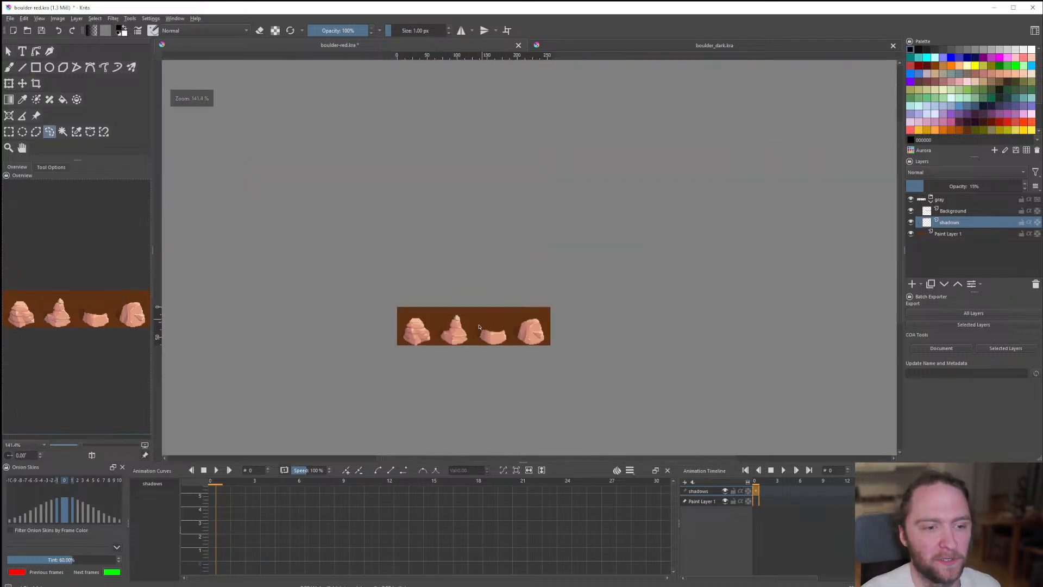
{"action": "scroll", "coordinate": [401, 262], "scroll_direction": "up", "scroll_amount": 8}
{"action": "left_click_drag", "start_coordinate": [384, 278], "coordinate": [386, 278]}
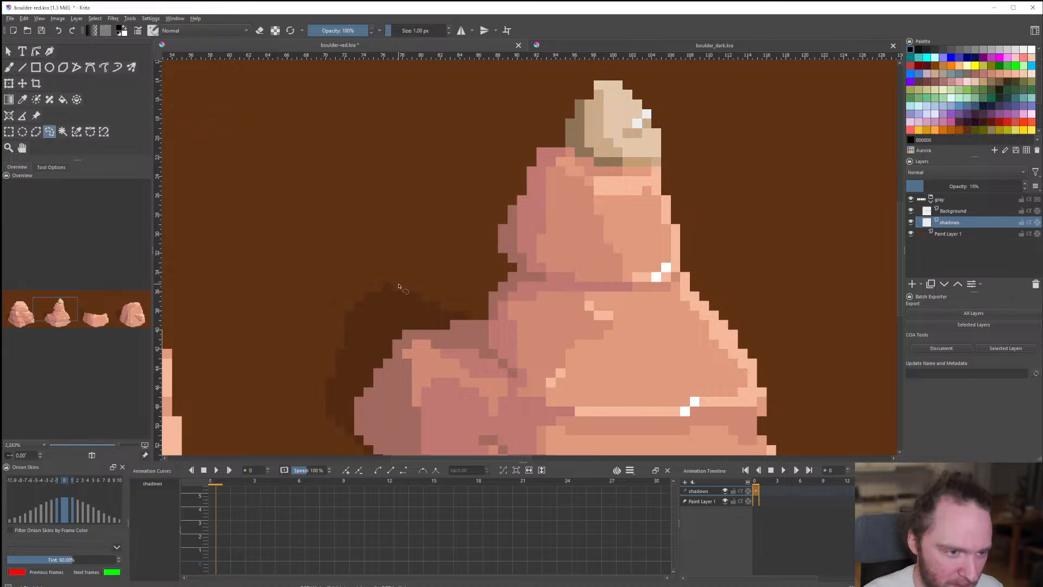
{"action": "scroll", "coordinate": [400, 283], "scroll_direction": "up", "scroll_amount": 3}
{"action": "key", "text": "ctrl+shift+a"}
{"action": "scroll", "coordinate": [442, 267], "scroll_direction": "down", "scroll_amount": 9}
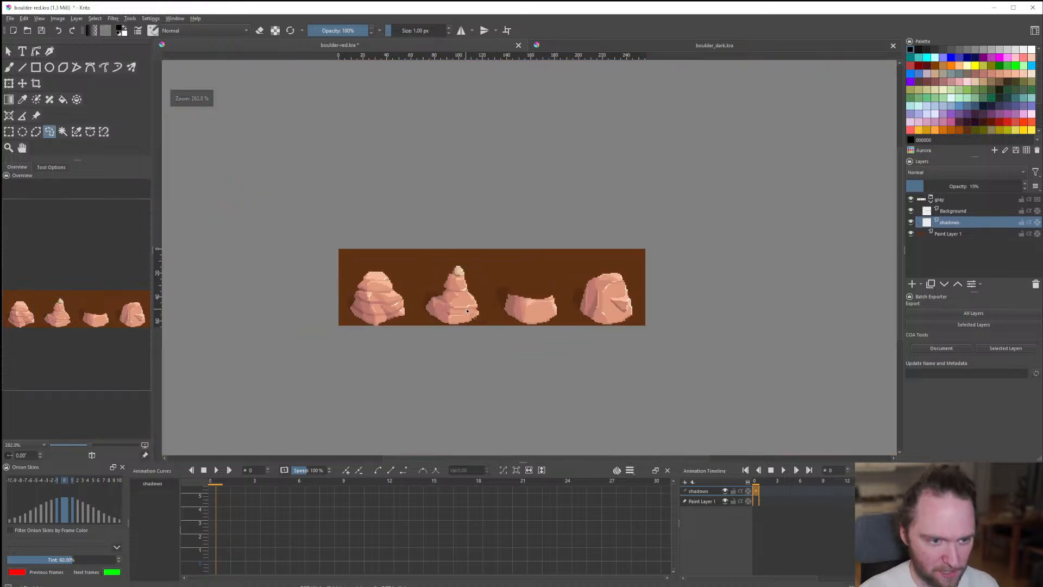
On the Background layer, build up the third boulder's shaded upper corner and rim with short lines in the rock's sampled mauve.
{"action": "scroll", "coordinate": [335, 272], "scroll_direction": "up", "scroll_amount": 4}
{"action": "scroll", "coordinate": [335, 271], "scroll_direction": "down", "scroll_amount": 5}
{"action": "scroll", "coordinate": [335, 271], "scroll_direction": "up", "scroll_amount": 5}
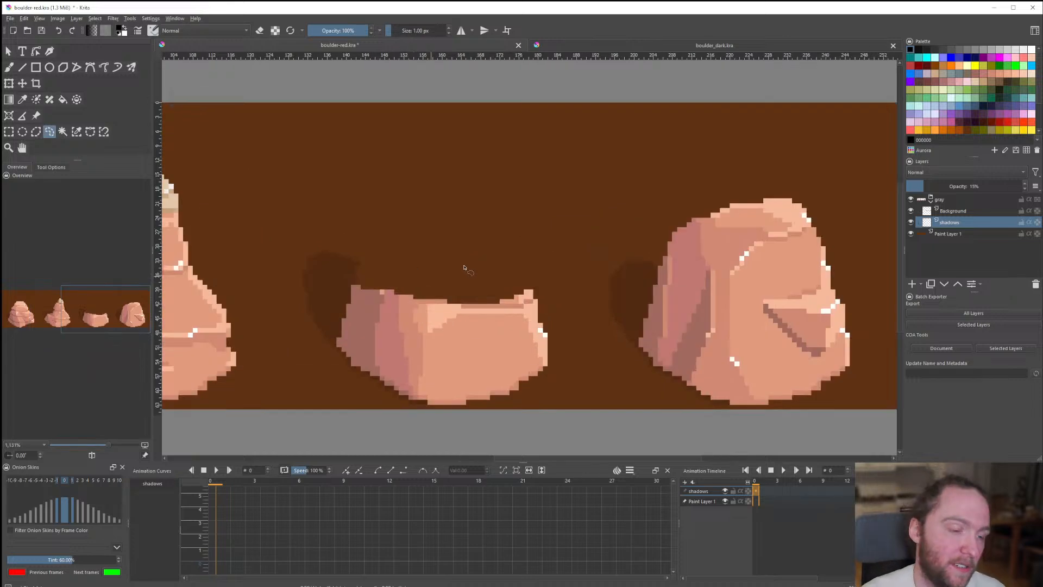
{"action": "left_click", "coordinate": [947, 211]}
{"action": "scroll", "coordinate": [400, 315], "scroll_direction": "up", "scroll_amount": 1}
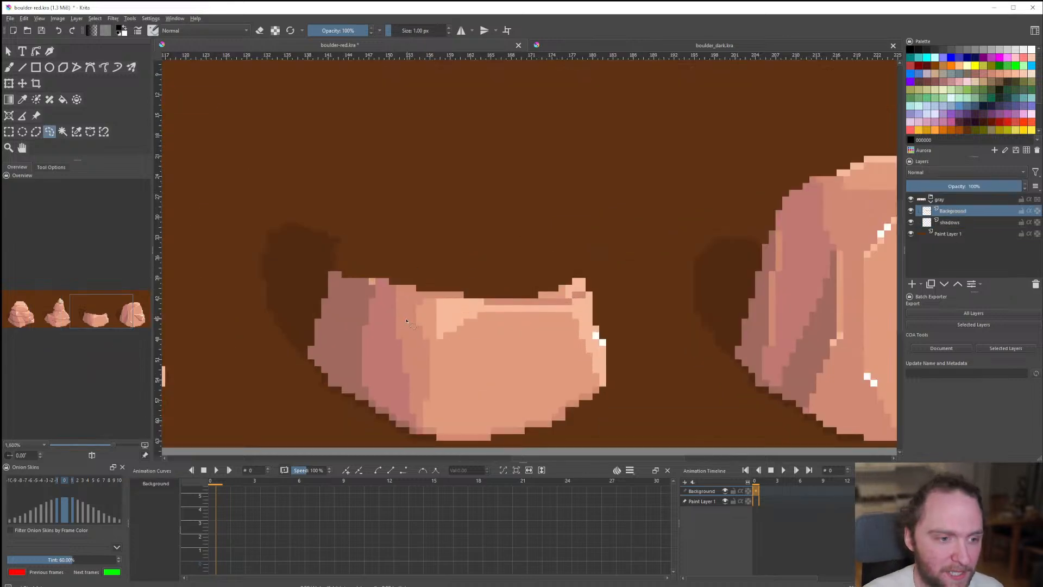
{"action": "key", "text": "v"}
{"action": "scroll", "coordinate": [367, 309], "scroll_direction": "up", "scroll_amount": 1}
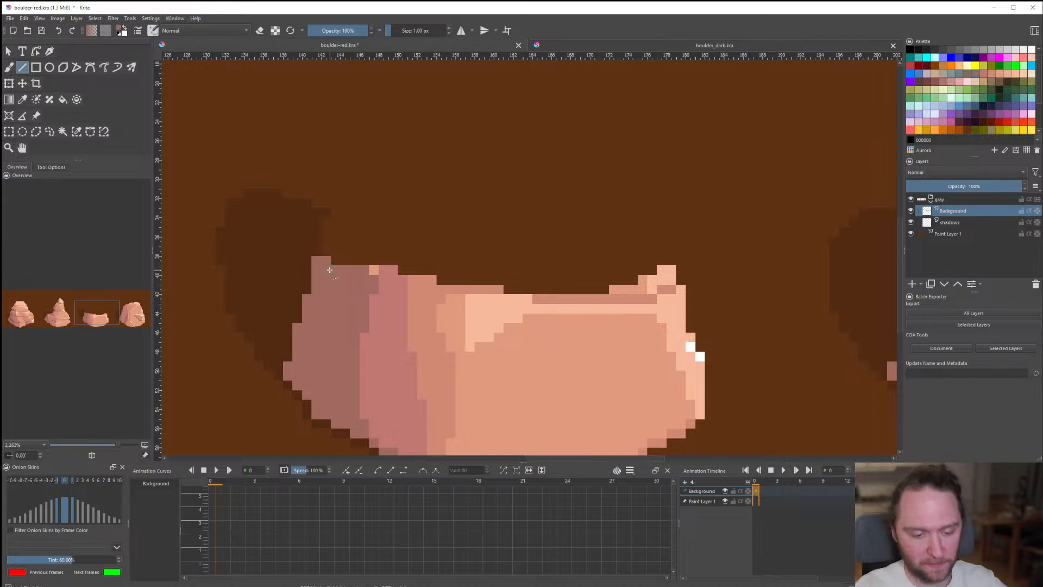
{"action": "scroll", "coordinate": [457, 242], "scroll_direction": "down", "scroll_amount": 4}
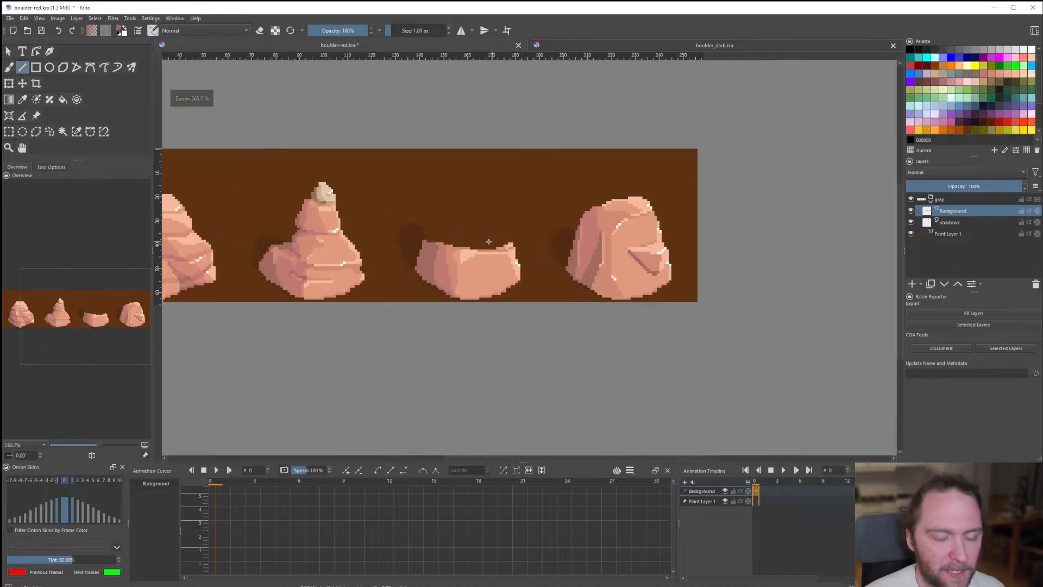
{"action": "scroll", "coordinate": [463, 235], "scroll_direction": "up", "scroll_amount": 5}
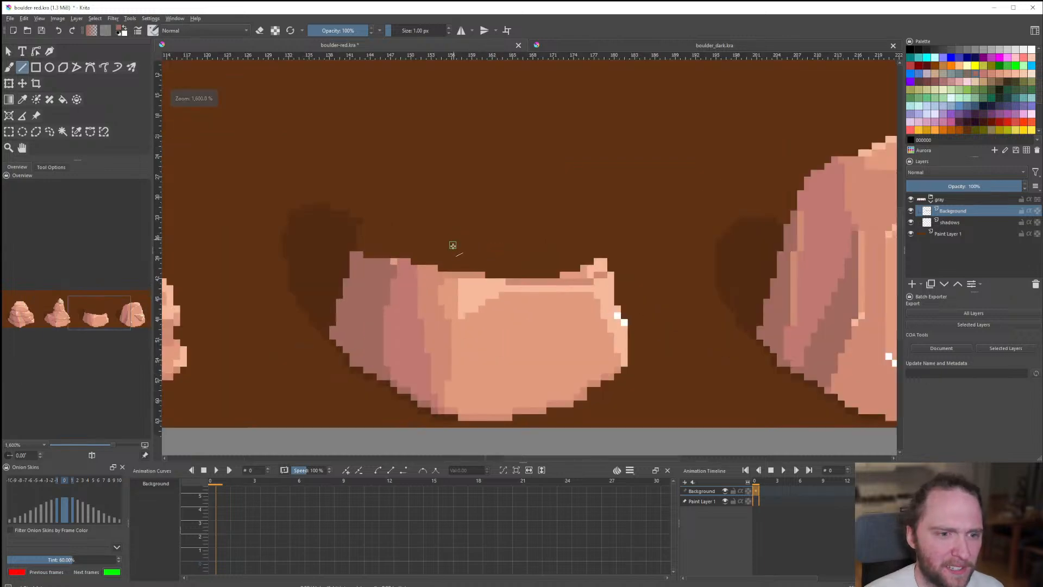
{"action": "scroll", "coordinate": [405, 397], "scroll_direction": "down", "scroll_amount": 3}
{"action": "scroll", "coordinate": [405, 397], "scroll_direction": "down", "scroll_amount": 1}
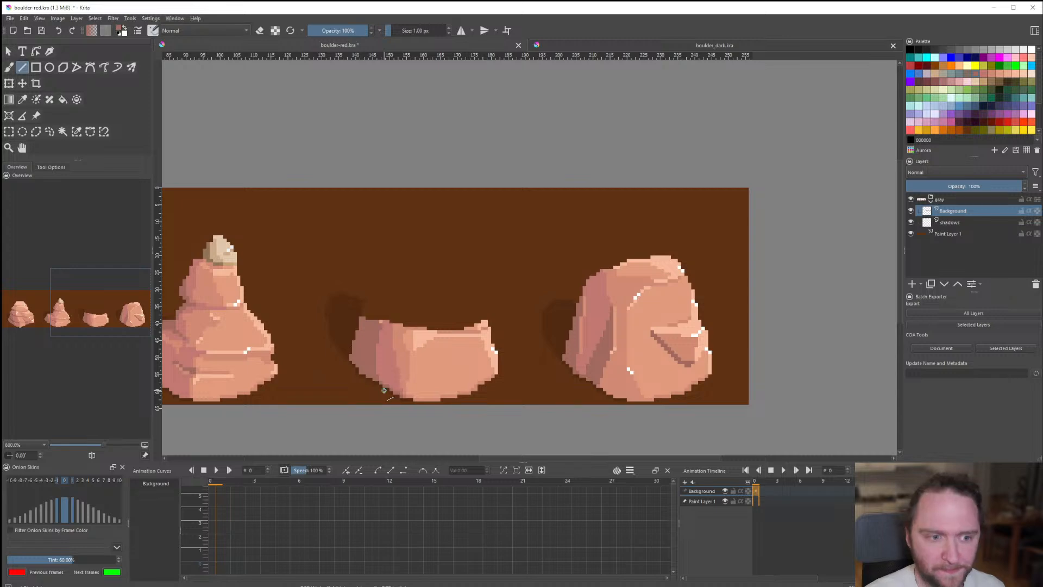
{"action": "scroll", "coordinate": [391, 359], "scroll_direction": "up", "scroll_amount": 2}
{"action": "scroll", "coordinate": [437, 344], "scroll_direction": "down", "scroll_amount": 1}
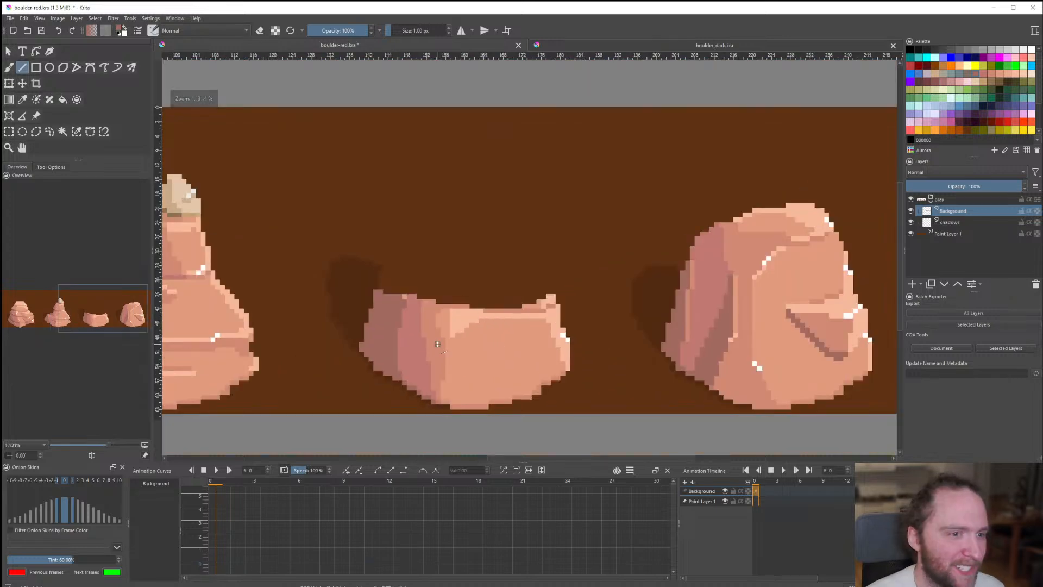
{"action": "scroll", "coordinate": [437, 344], "scroll_direction": "up", "scroll_amount": 1}
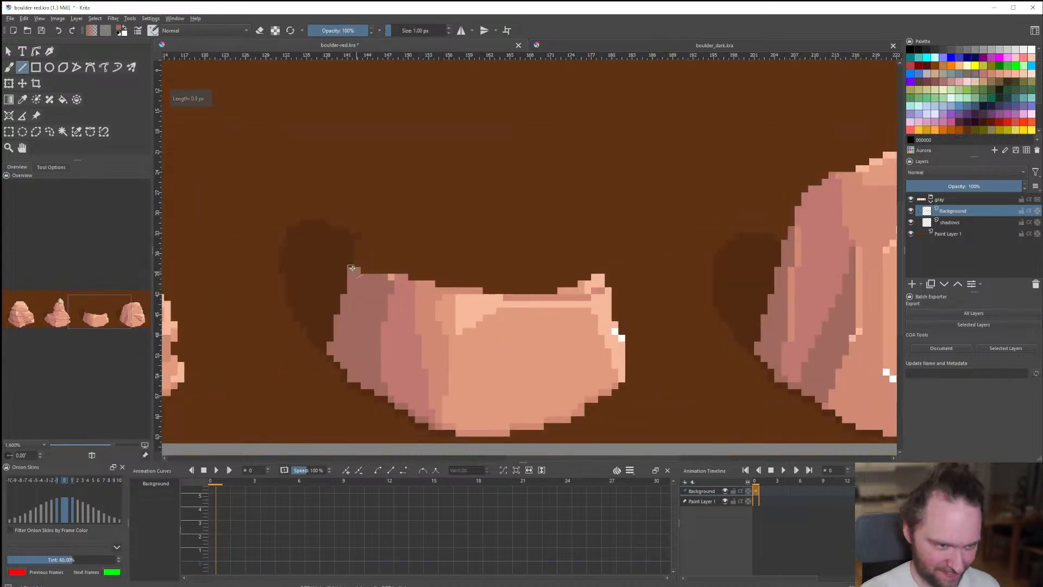
{"action": "left_click_drag", "start_coordinate": [378, 265], "coordinate": [405, 271]}
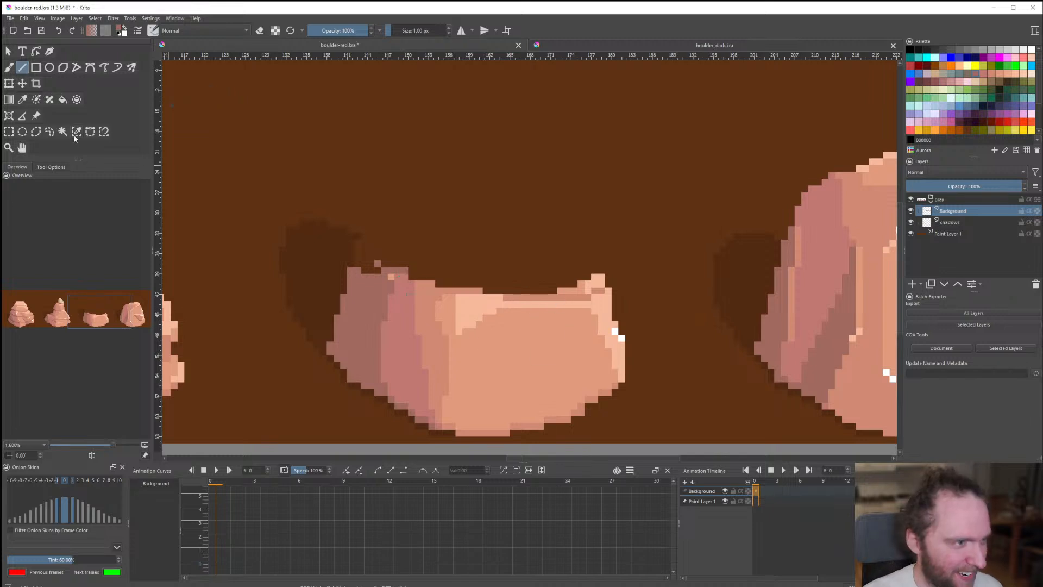
Even out the third boulder's top edge by deleting freehand-selected pixels above it, and clear the selection.
{"action": "left_click", "coordinate": [49, 131]}
{"action": "scroll", "coordinate": [387, 273], "scroll_direction": "up", "scroll_amount": 2}
{"action": "mouse_move", "coordinate": [495, 309]}
{"action": "left_mouse_down"}
{"action": "mouse_move", "coordinate": [364, 192]}
{"action": "mouse_move", "coordinate": [748, 201]}
{"action": "mouse_move", "coordinate": [821, 277]}
{"action": "mouse_move", "coordinate": [626, 317]}
{"action": "mouse_move", "coordinate": [495, 311]}
{"action": "left_mouse_up"}
{"action": "key", "text": "Delete"}
{"action": "key", "text": "ctrl+shift+a"}
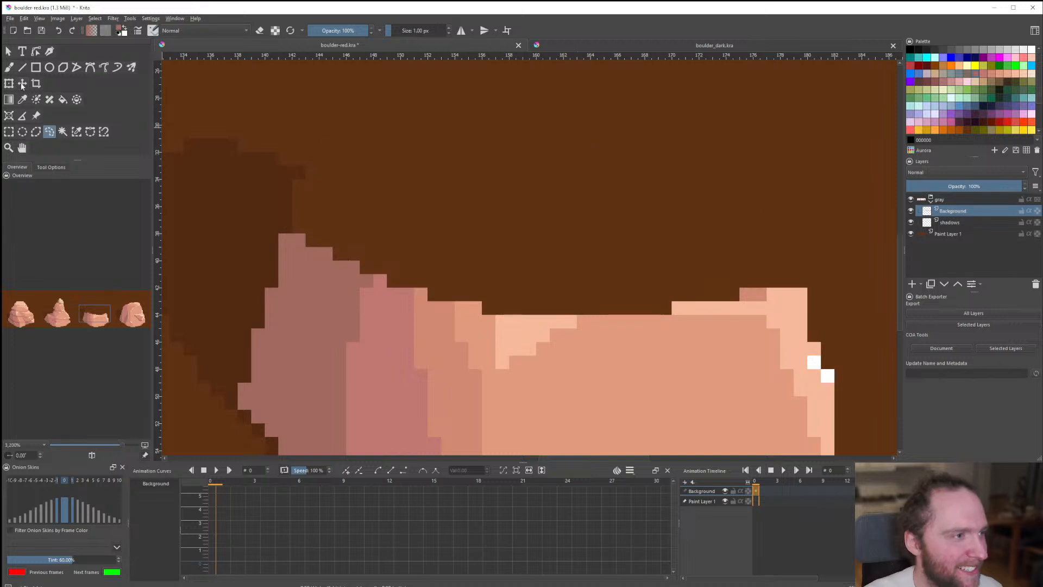
Outline the lit side of the third boulder's new top face with sampled light-peach lines and fill the enclosed area.
{"action": "key", "text": "v"}
{"action": "left_click", "coordinate": [538, 326], "text": "ctrl"}
{"action": "left_click_drag", "start_coordinate": [489, 188], "coordinate": [585, 199]}
{"action": "mouse_move", "coordinate": [611, 200]}
{"action": "left_mouse_down"}
{"action": "mouse_move", "coordinate": [720, 293]}
{"action": "mouse_move", "coordinate": [638, 307]}
{"action": "left_mouse_up"}
{"action": "left_click_drag", "start_coordinate": [614, 297], "coordinate": [572, 310]}
{"action": "mouse_move", "coordinate": [801, 281]}
{"action": "left_mouse_down"}
{"action": "mouse_move", "coordinate": [683, 210]}
{"action": "mouse_move", "coordinate": [600, 194]}
{"action": "mouse_move", "coordinate": [666, 212]}
{"action": "mouse_move", "coordinate": [793, 279]}
{"action": "mouse_move", "coordinate": [759, 262]}
{"action": "mouse_move", "coordinate": [745, 281]}
{"action": "mouse_move", "coordinate": [428, 196]}
{"action": "left_mouse_up"}
{"action": "key", "text": "f"}
{"action": "left_click", "coordinate": [737, 289]}
{"action": "scroll", "coordinate": [742, 301], "scroll_direction": "down", "scroll_amount": 7}
{"action": "scroll", "coordinate": [429, 198], "scroll_direction": "up", "scroll_amount": 6}
{"action": "scroll", "coordinate": [424, 195], "scroll_direction": "down", "scroll_amount": 2}
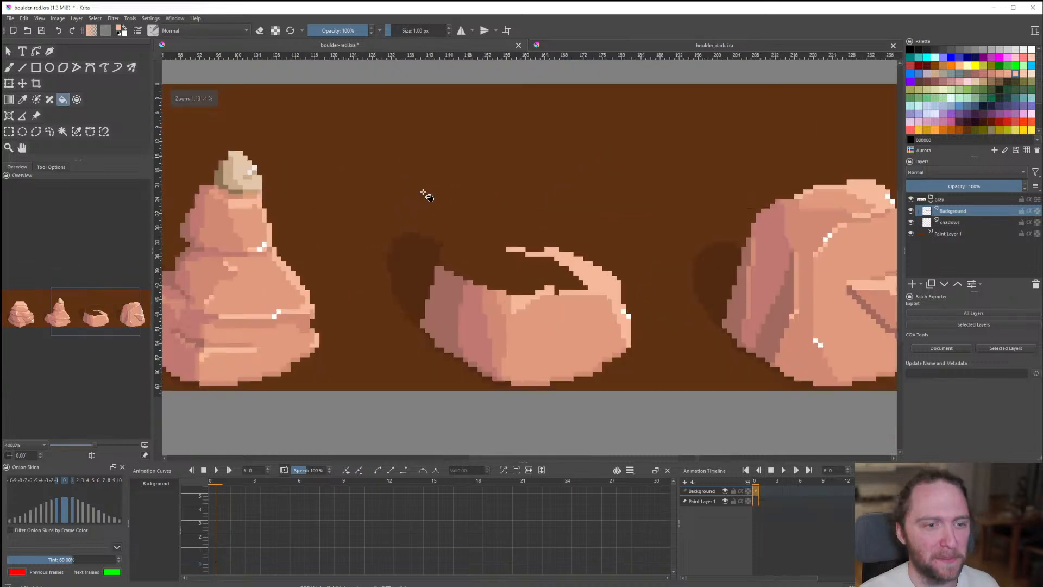
Draw short tan lines along the rim of the third boulder's shaded side using the Line tool.
{"action": "scroll", "coordinate": [423, 195], "scroll_direction": "up", "scroll_amount": 1}
{"action": "left_click", "coordinate": [22, 67]}
{"action": "scroll", "coordinate": [540, 333], "scroll_direction": "up", "scroll_amount": 3}
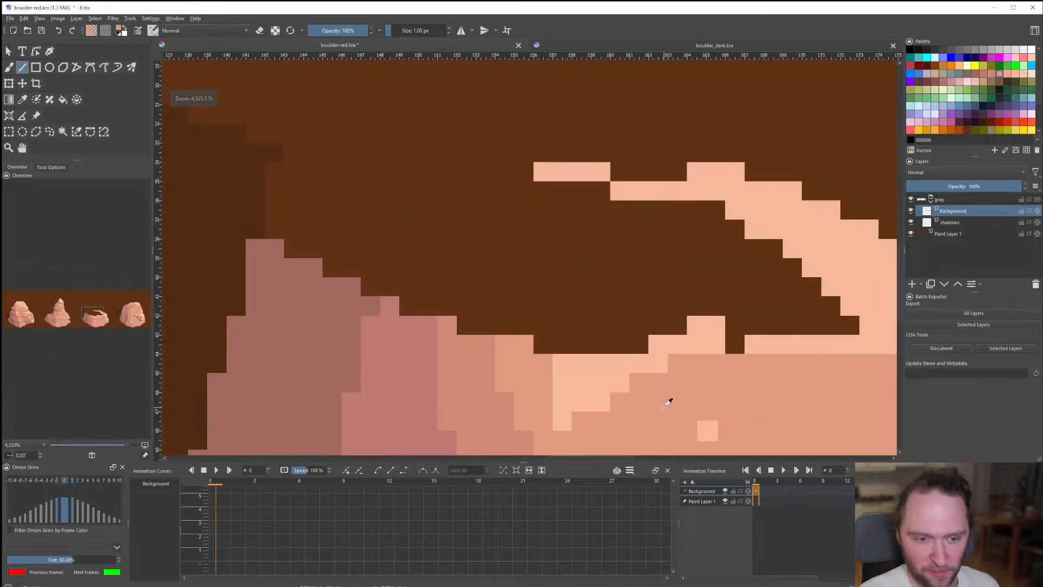
{"action": "scroll", "coordinate": [505, 341], "scroll_direction": "down", "scroll_amount": 3}
{"action": "scroll", "coordinate": [505, 341], "scroll_direction": "up", "scroll_amount": 3}
{"action": "scroll", "coordinate": [500, 348], "scroll_direction": "down", "scroll_amount": 3}
{"action": "scroll", "coordinate": [433, 375], "scroll_direction": "up", "scroll_amount": 4}
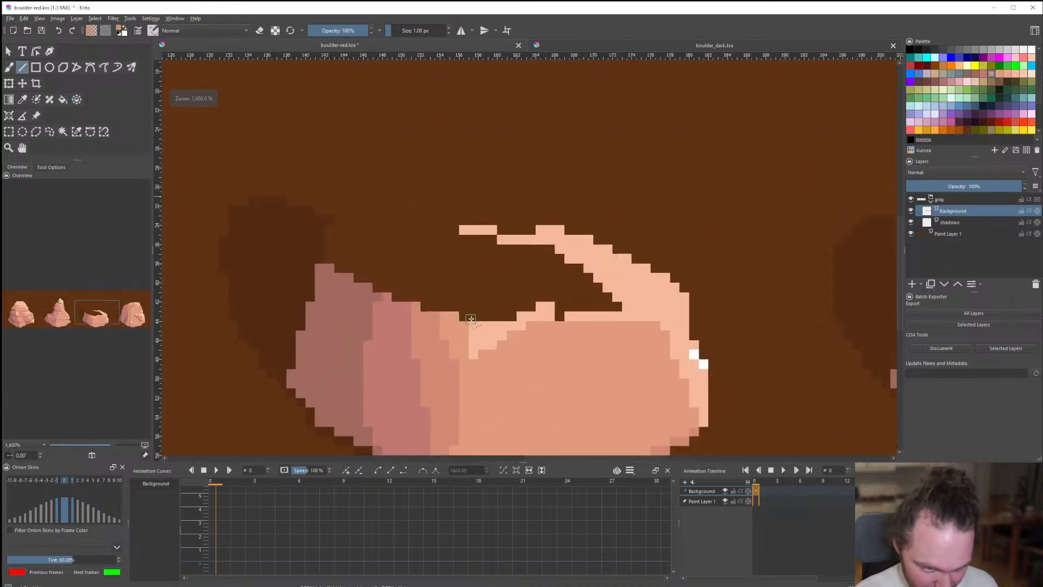
{"action": "scroll", "coordinate": [434, 375], "scroll_direction": "down", "scroll_amount": 4}
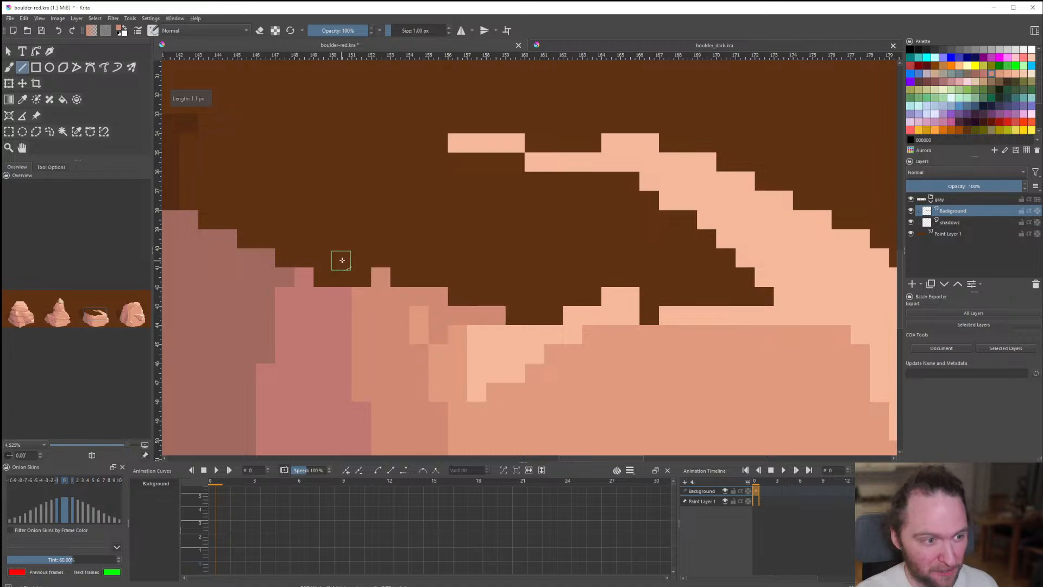
{"action": "scroll", "coordinate": [348, 261], "scroll_direction": "up", "scroll_amount": 1}
{"action": "scroll", "coordinate": [380, 273], "scroll_direction": "down", "scroll_amount": 1}
{"action": "left_click_drag", "start_coordinate": [268, 209], "coordinate": [431, 328]}
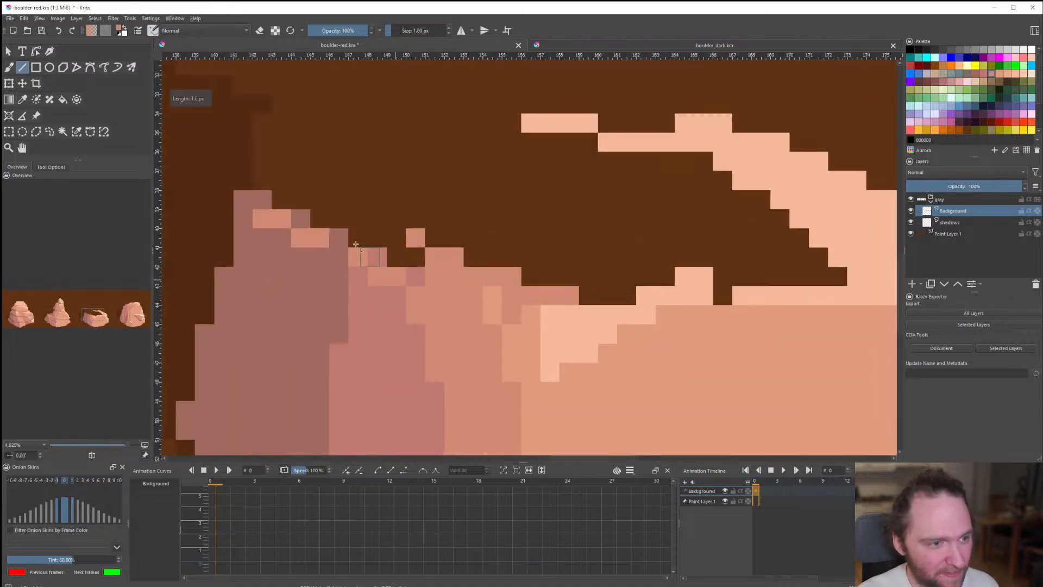
Add rose and mauve pixels sampled from the rock among the tan ones on the third boulder's shaded rim.
{"action": "left_click", "coordinate": [317, 277], "text": "ctrl"}
{"action": "left_click_drag", "start_coordinate": [356, 244], "coordinate": [319, 220]}
{"action": "left_click", "coordinate": [404, 303], "text": "ctrl"}
{"action": "left_click", "coordinate": [416, 297]}
{"action": "left_click", "coordinate": [273, 219]}
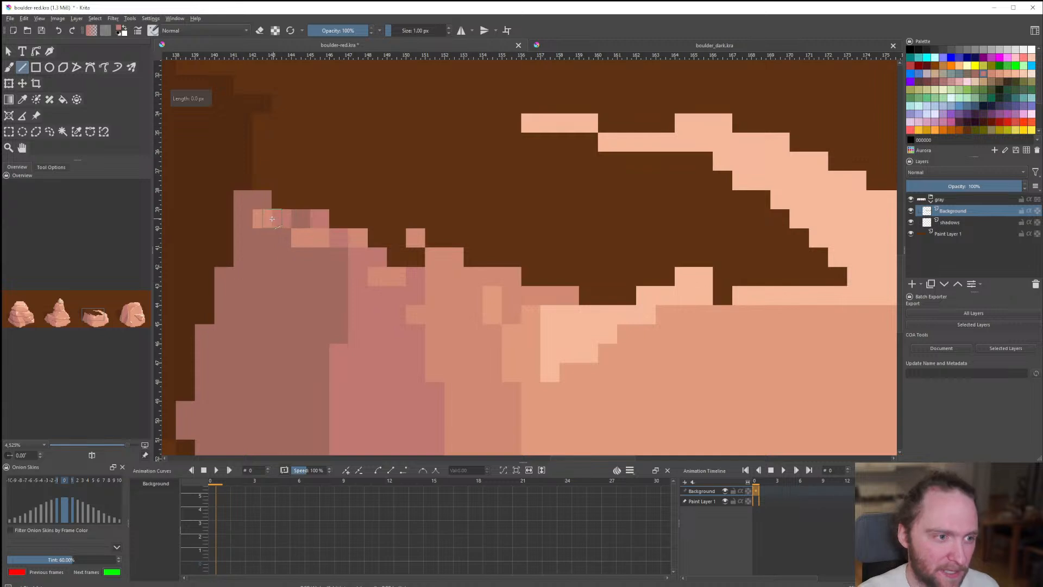
Close the third boulder's top-face outline toward the shaded corner in light peach and fill the face with that colour.
{"action": "left_click_drag", "start_coordinate": [524, 129], "coordinate": [271, 188]}
{"action": "key", "text": "f"}
{"action": "scroll", "coordinate": [536, 303], "scroll_direction": "down", "scroll_amount": 10}
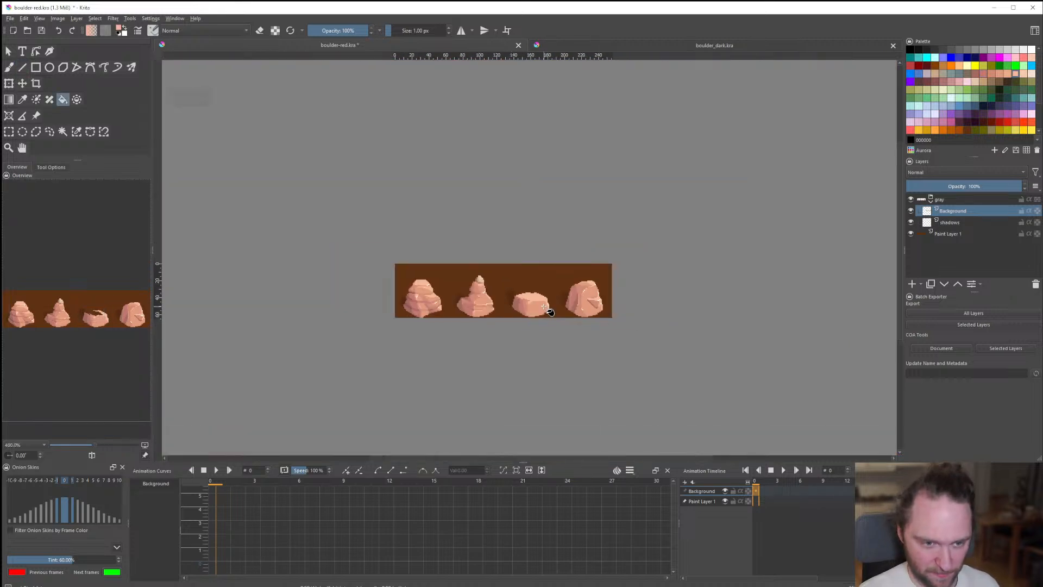
{"action": "scroll", "coordinate": [565, 312], "scroll_direction": "up", "scroll_amount": 5}
{"action": "scroll", "coordinate": [531, 293], "scroll_direction": "down", "scroll_amount": 5}
{"action": "scroll", "coordinate": [474, 258], "scroll_direction": "up", "scroll_amount": 2}
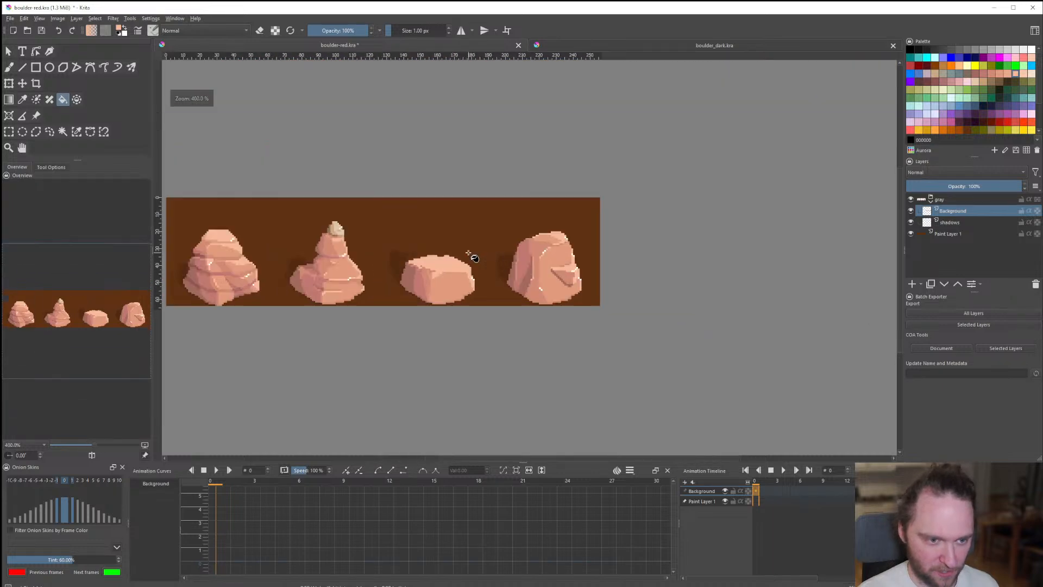
Paint over the light wedge at the third boulder's front corner with lines in the front face's sampled mid-tone.
{"action": "scroll", "coordinate": [474, 258], "scroll_direction": "up", "scroll_amount": 6}
{"action": "left_click", "coordinate": [24, 67]}
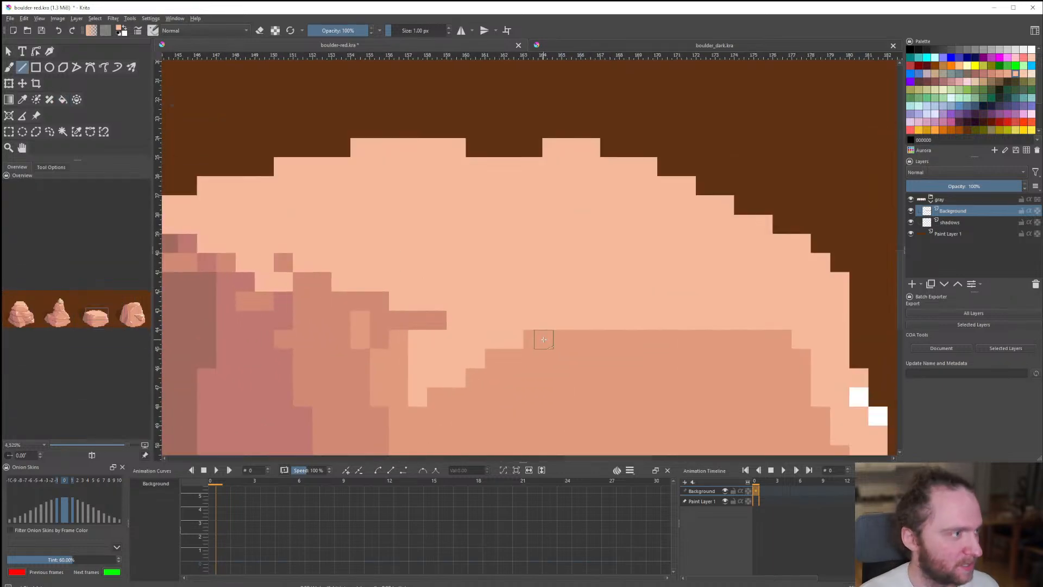
{"action": "scroll", "coordinate": [628, 349], "scroll_direction": "down", "scroll_amount": 4}
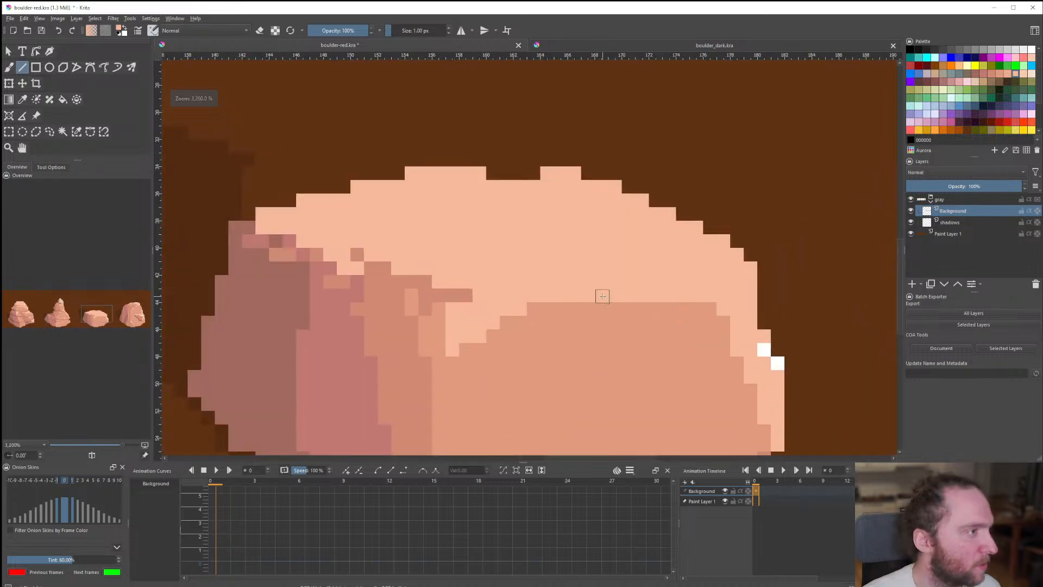
{"action": "scroll", "coordinate": [601, 296], "scroll_direction": "up", "scroll_amount": 4}
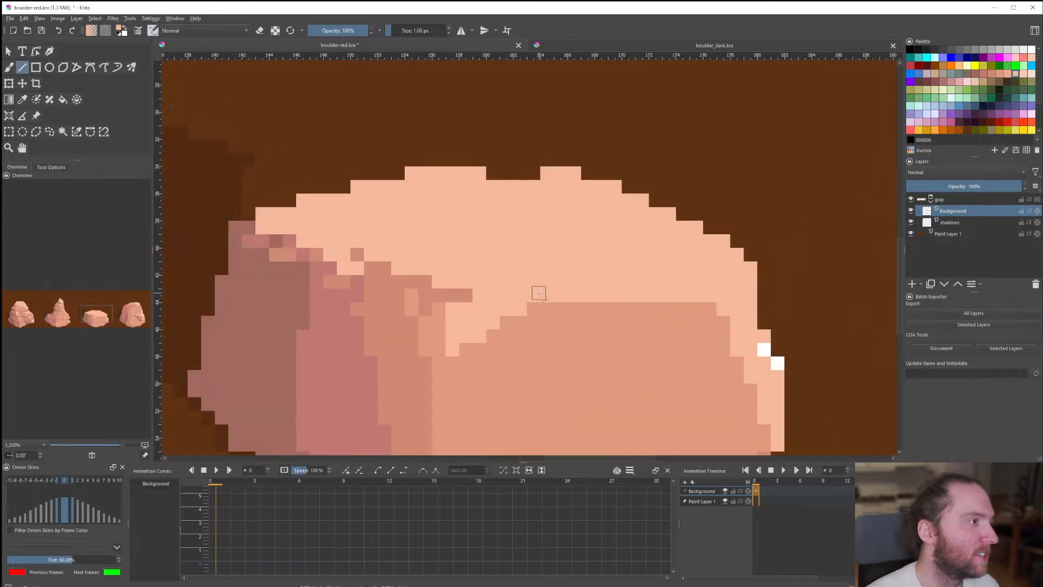
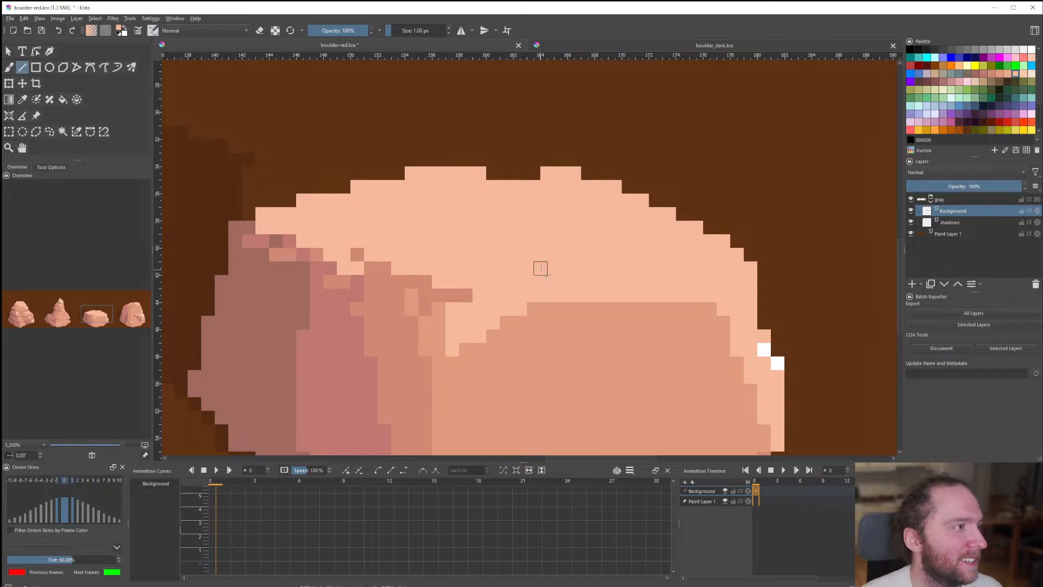
{"action": "scroll", "coordinate": [542, 276], "scroll_direction": "down", "scroll_amount": 3}
{"action": "scroll", "coordinate": [543, 279], "scroll_direction": "up", "scroll_amount": 3}
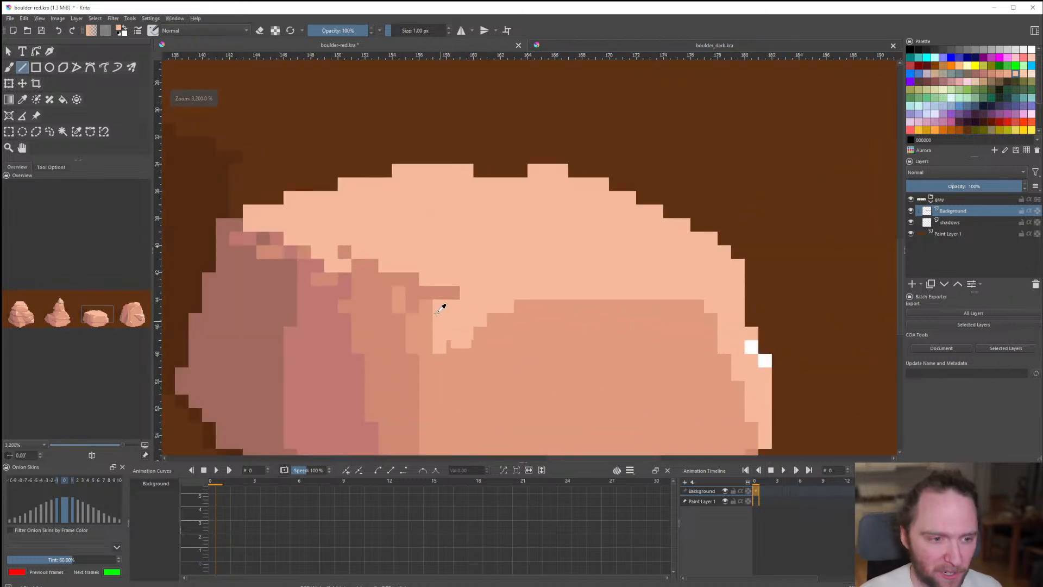
{"action": "left_click", "coordinate": [452, 359], "text": "ctrl"}
{"action": "left_click_drag", "start_coordinate": [440, 346], "coordinate": [452, 307]}
{"action": "mouse_move", "coordinate": [466, 321]}
{"action": "left_mouse_down"}
{"action": "mouse_move", "coordinate": [436, 310]}
{"action": "mouse_move", "coordinate": [439, 333]}
{"action": "left_mouse_up"}
{"action": "scroll", "coordinate": [447, 282], "scroll_direction": "up", "scroll_amount": 1}
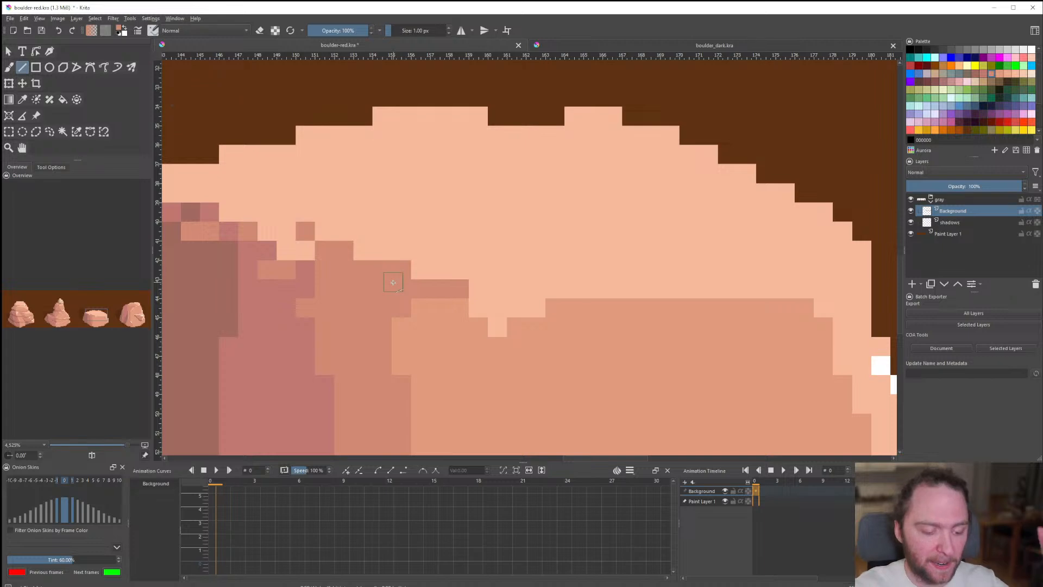
Cover the stray pixels along the shaded edge of the third boulder's top face with sampled light peach.
{"action": "scroll", "coordinate": [381, 293], "scroll_direction": "down", "scroll_amount": 6}
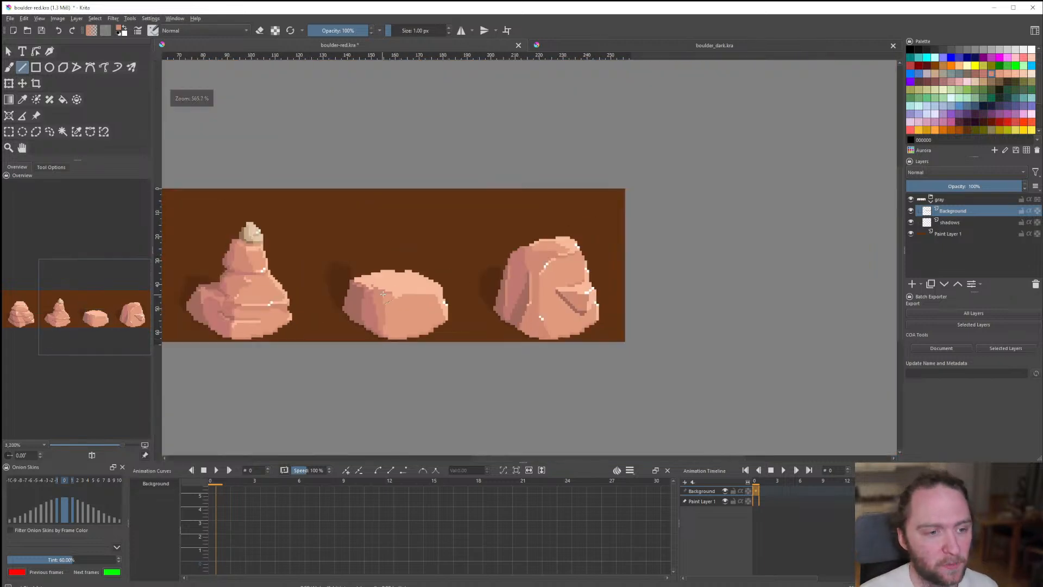
{"action": "scroll", "coordinate": [382, 293], "scroll_direction": "up", "scroll_amount": 5}
{"action": "left_click", "coordinate": [379, 239], "text": "ctrl"}
{"action": "mouse_move", "coordinate": [324, 255]}
{"action": "left_mouse_down"}
{"action": "mouse_move", "coordinate": [343, 267]}
{"action": "mouse_move", "coordinate": [292, 279]}
{"action": "mouse_move", "coordinate": [225, 243]}
{"action": "left_mouse_up"}
Clean up the rose band below the third boulder's top face with pixels in the sampled rose and mauve shades.
{"action": "left_click", "coordinate": [313, 294], "text": "ctrl"}
{"action": "left_click", "coordinate": [251, 268]}
{"action": "left_click", "coordinate": [264, 280]}
{"action": "left_click", "coordinate": [225, 260], "text": "ctrl"}
{"action": "left_click", "coordinate": [263, 276], "text": "ctrl"}
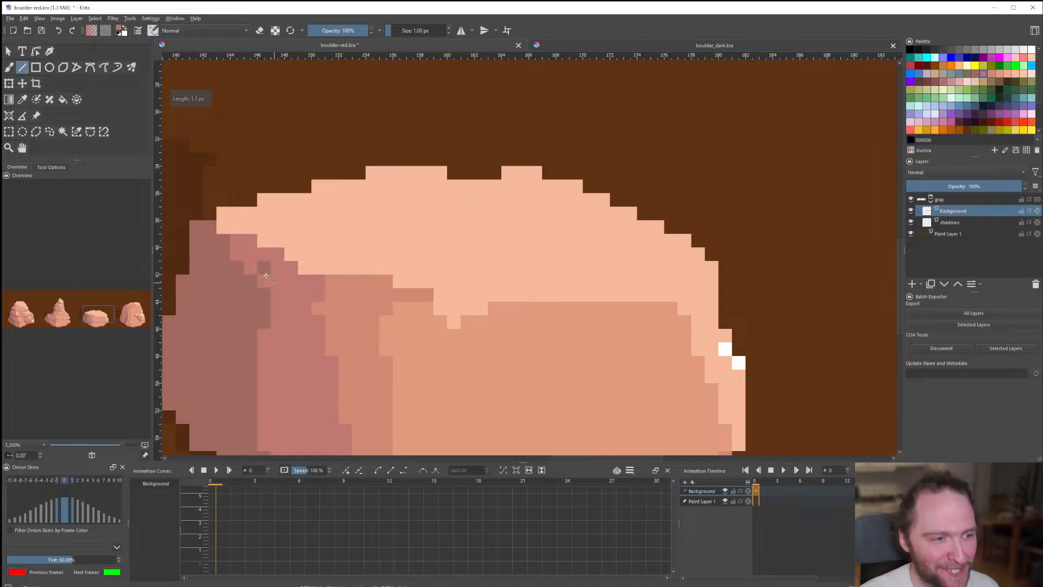
{"action": "left_click_drag", "start_coordinate": [264, 275], "coordinate": [259, 262]}
{"action": "scroll", "coordinate": [270, 256], "scroll_direction": "down", "scroll_amount": 8}
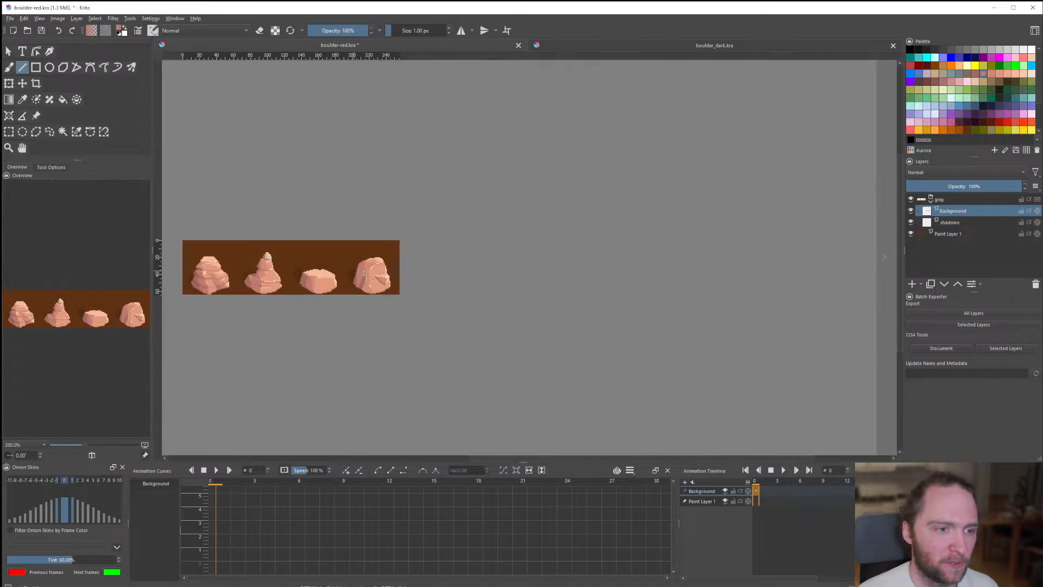
Draw a stepped band in the front face's mid-tone along the shaded edge of the third boulder's top face.
{"action": "scroll", "coordinate": [364, 272], "scroll_direction": "up", "scroll_amount": 4}
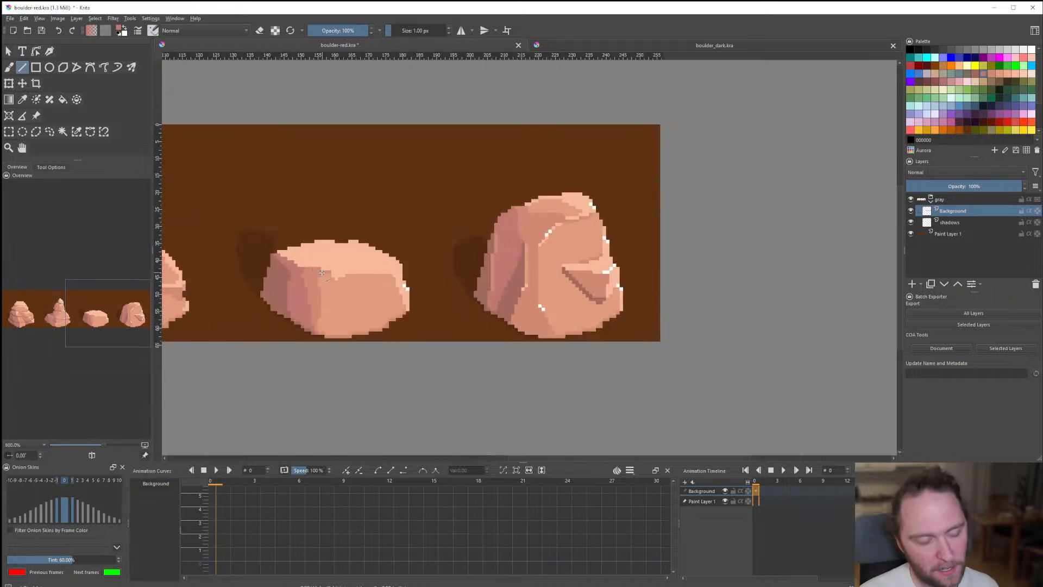
{"action": "scroll", "coordinate": [322, 273], "scroll_direction": "up", "scroll_amount": 3}
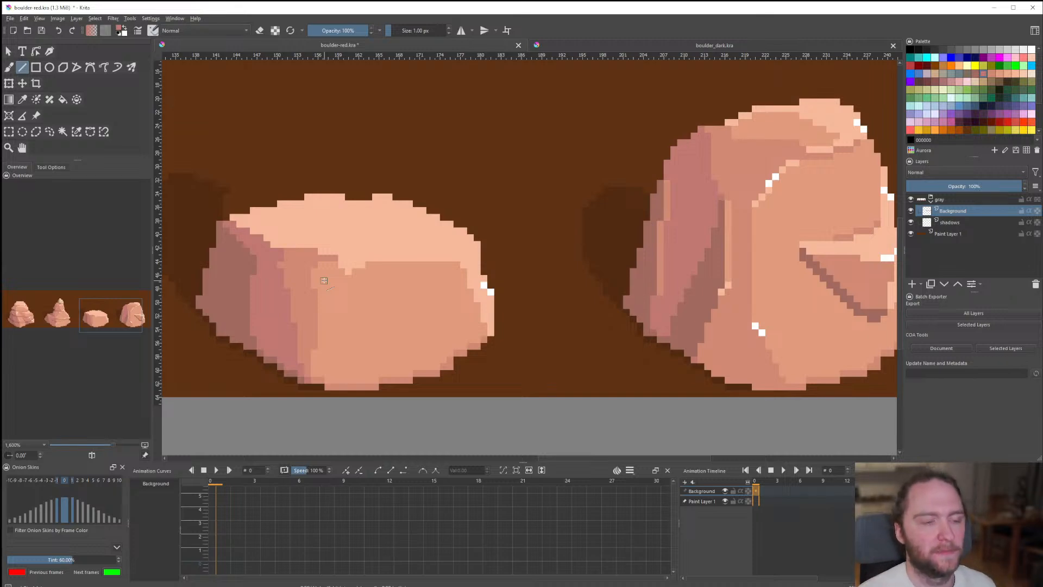
{"action": "scroll", "coordinate": [344, 280], "scroll_direction": "up", "scroll_amount": 1}
{"action": "scroll", "coordinate": [336, 243], "scroll_direction": "up", "scroll_amount": 2}
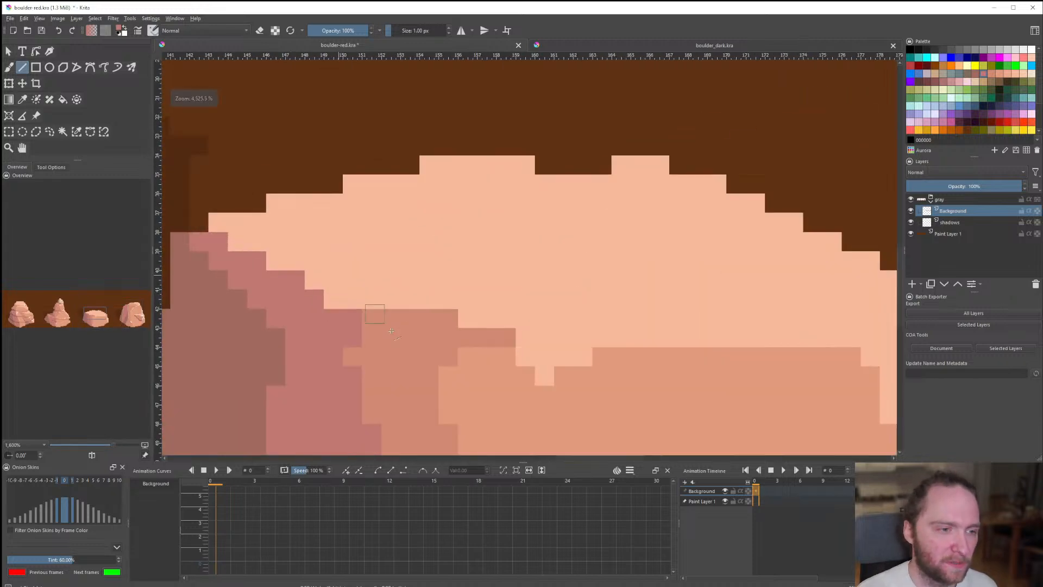
{"action": "left_click_drag", "start_coordinate": [360, 290], "coordinate": [377, 299]}
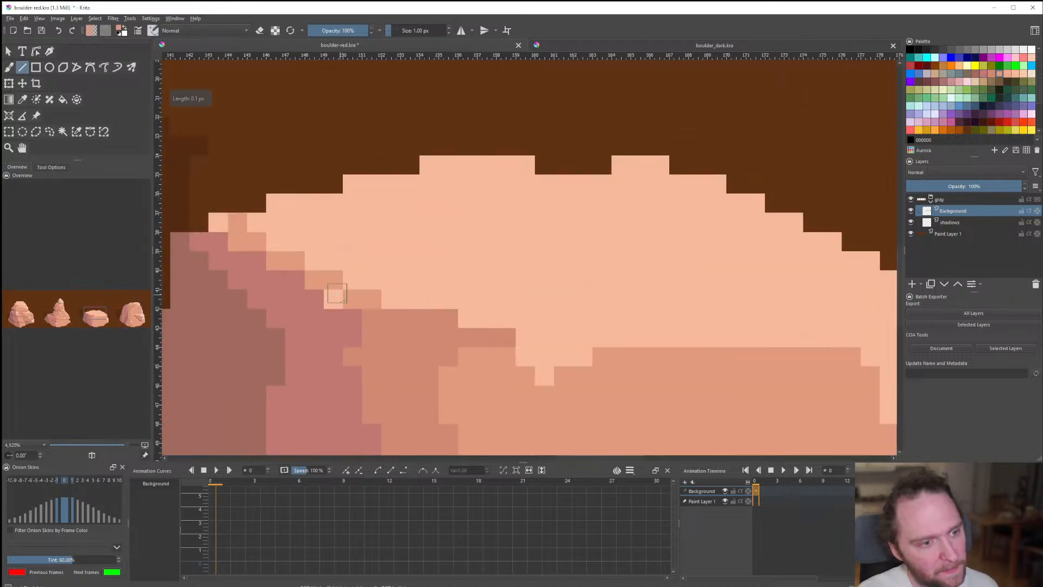
{"action": "left_click", "coordinate": [334, 294]}
{"action": "mouse_move", "coordinate": [220, 223]}
{"action": "left_mouse_down"}
{"action": "mouse_move", "coordinate": [262, 225]}
{"action": "mouse_move", "coordinate": [410, 299]}
{"action": "left_mouse_up"}
{"action": "left_click_drag", "start_coordinate": [410, 316], "coordinate": [433, 332]}
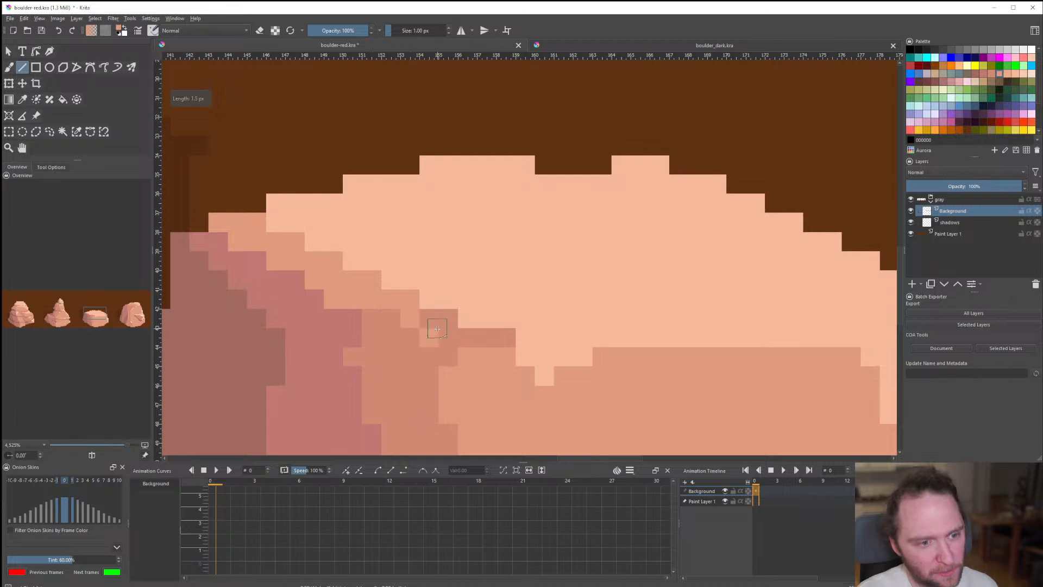
Sample the darker peach of the third boulder's corner and fill the new band along the top face's edge with it.
{"action": "scroll", "coordinate": [444, 328], "scroll_direction": "down", "scroll_amount": 7}
{"action": "scroll", "coordinate": [451, 321], "scroll_direction": "up", "scroll_amount": 6}
{"action": "left_click", "coordinate": [461, 296], "text": "ctrl"}
{"action": "key", "text": "f"}
{"action": "left_click", "coordinate": [459, 268]}
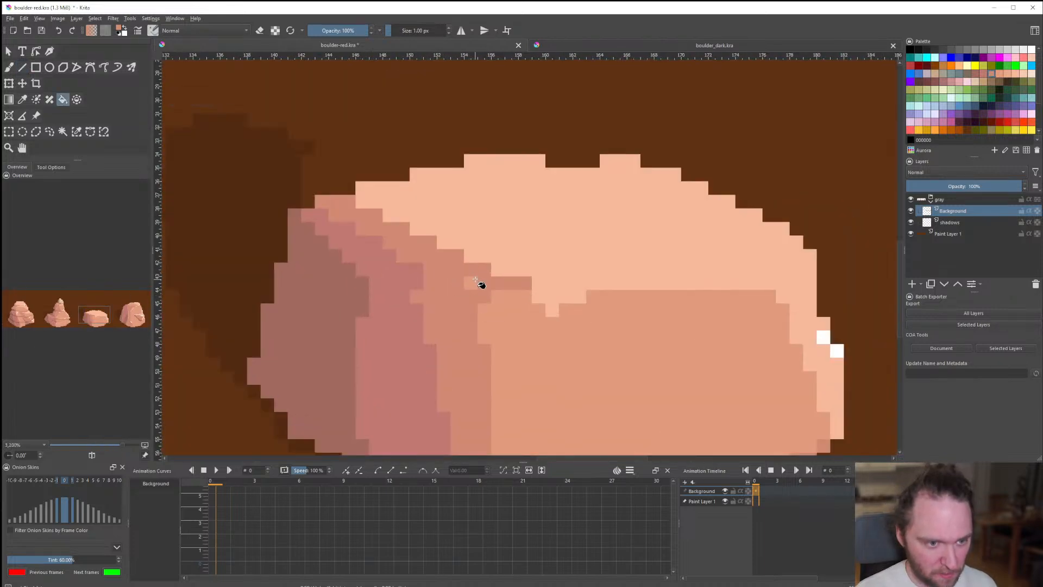
{"action": "left_click", "coordinate": [473, 282]}
Cover the light notch at the front edge of the third boulder's top face with a short mid-tone line.
{"action": "scroll", "coordinate": [430, 292], "scroll_direction": "down", "scroll_amount": 6}
{"action": "scroll", "coordinate": [440, 293], "scroll_direction": "up", "scroll_amount": 5}
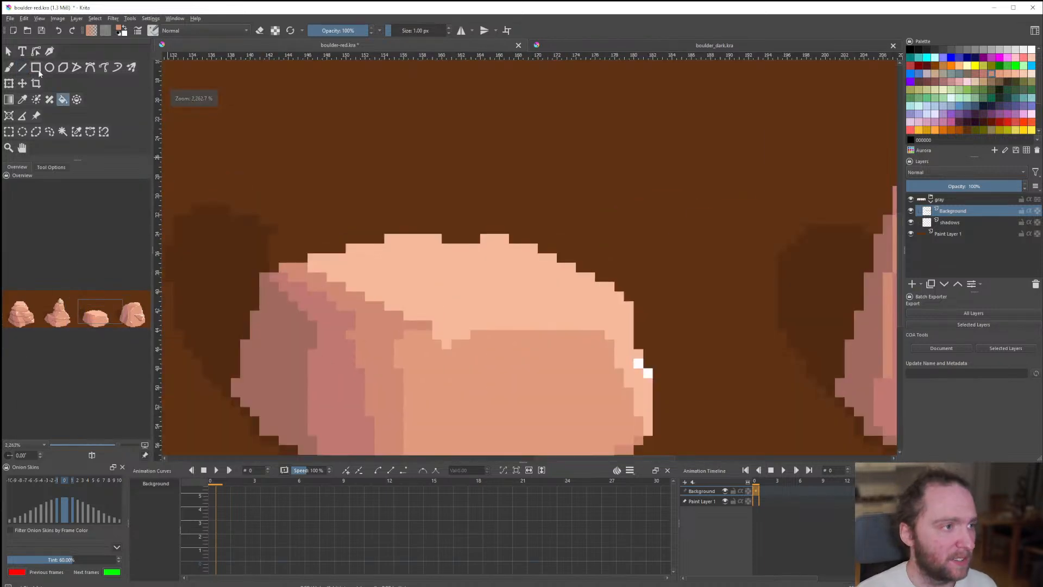
{"action": "key", "text": "v"}
{"action": "mouse_move", "coordinate": [437, 335]}
{"action": "left_mouse_down"}
{"action": "mouse_move", "coordinate": [447, 343]}
{"action": "mouse_move", "coordinate": [464, 336]}
{"action": "left_mouse_up"}
Examine the third boulder's reshaped top edge up close and at the scale of the whole sprite sheet.
{"action": "scroll", "coordinate": [390, 325], "scroll_direction": "up", "scroll_amount": 2}
{"action": "scroll", "coordinate": [576, 342], "scroll_direction": "down", "scroll_amount": 4}
{"action": "scroll", "coordinate": [484, 340], "scroll_direction": "up", "scroll_amount": 3}
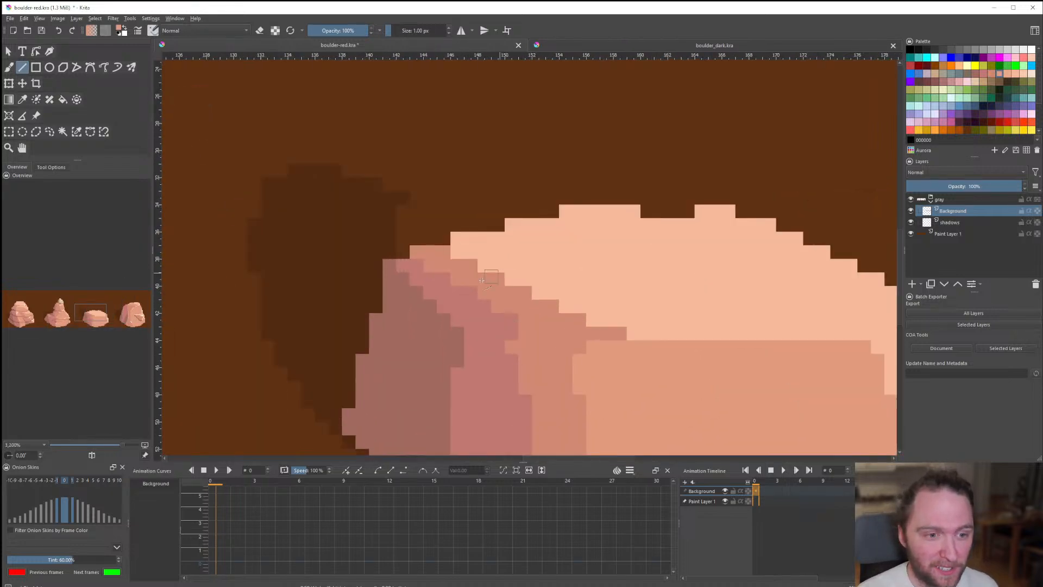
{"action": "scroll", "coordinate": [529, 300], "scroll_direction": "down", "scroll_amount": 3}
{"action": "scroll", "coordinate": [529, 272], "scroll_direction": "up", "scroll_amount": 3}
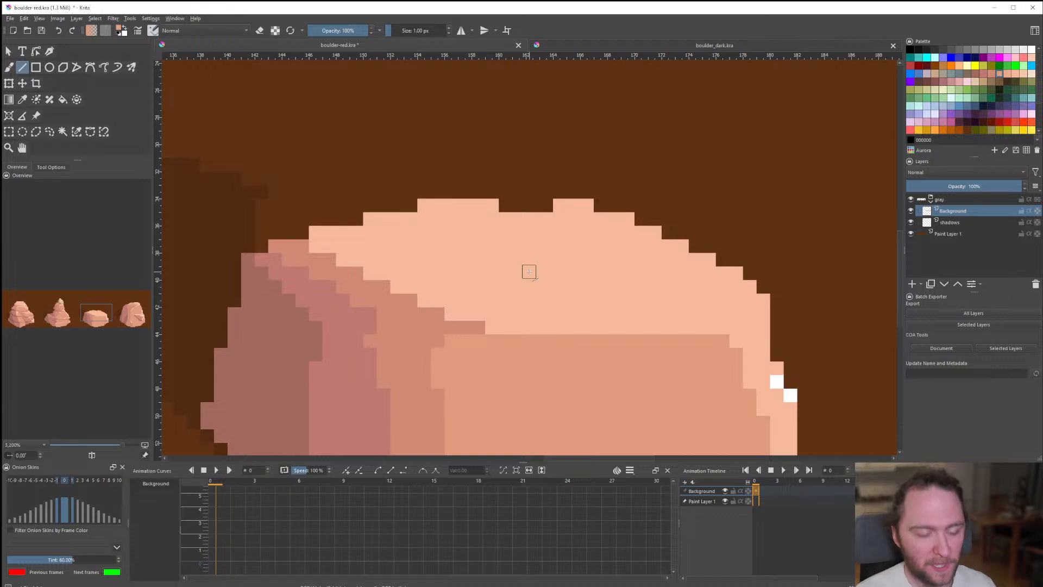
{"action": "scroll", "coordinate": [355, 272], "scroll_direction": "down", "scroll_amount": 2}
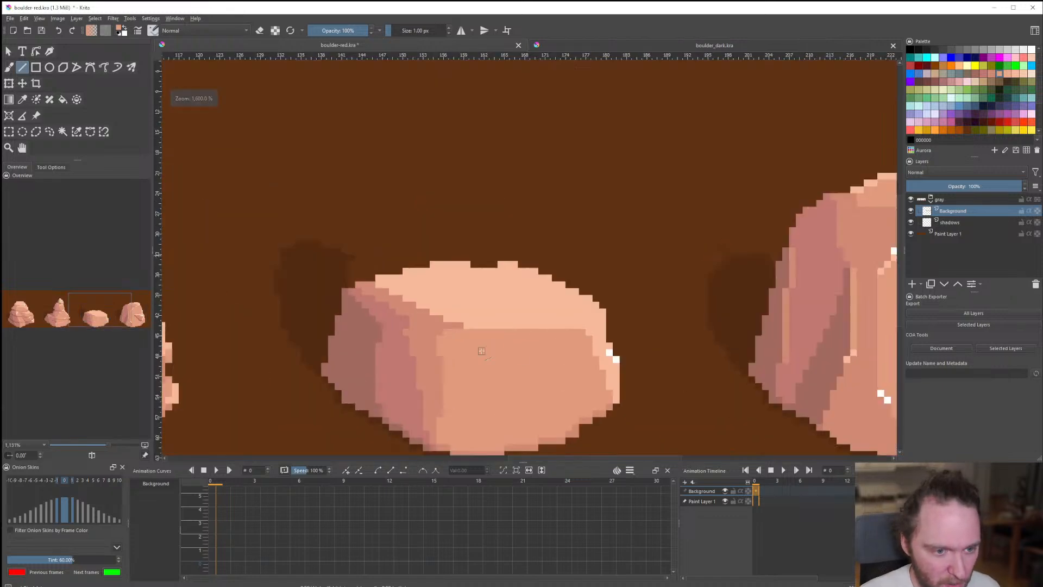
{"action": "scroll", "coordinate": [434, 341], "scroll_direction": "up", "scroll_amount": 1}
{"action": "scroll", "coordinate": [429, 337], "scroll_direction": "down", "scroll_amount": 1}
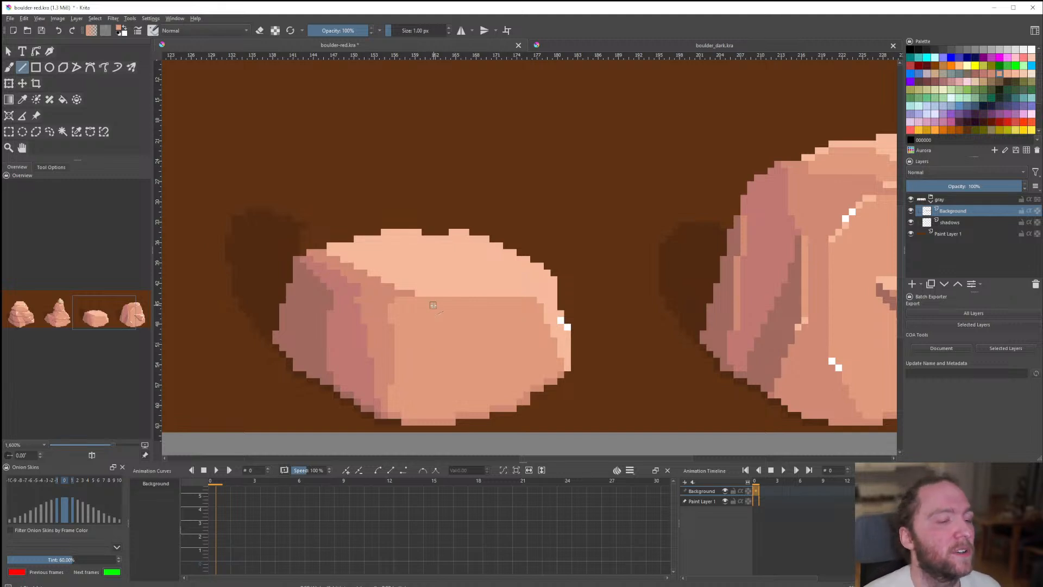
{"action": "scroll", "coordinate": [412, 294], "scroll_direction": "down", "scroll_amount": 3}
{"action": "scroll", "coordinate": [450, 338], "scroll_direction": "up", "scroll_amount": 3}
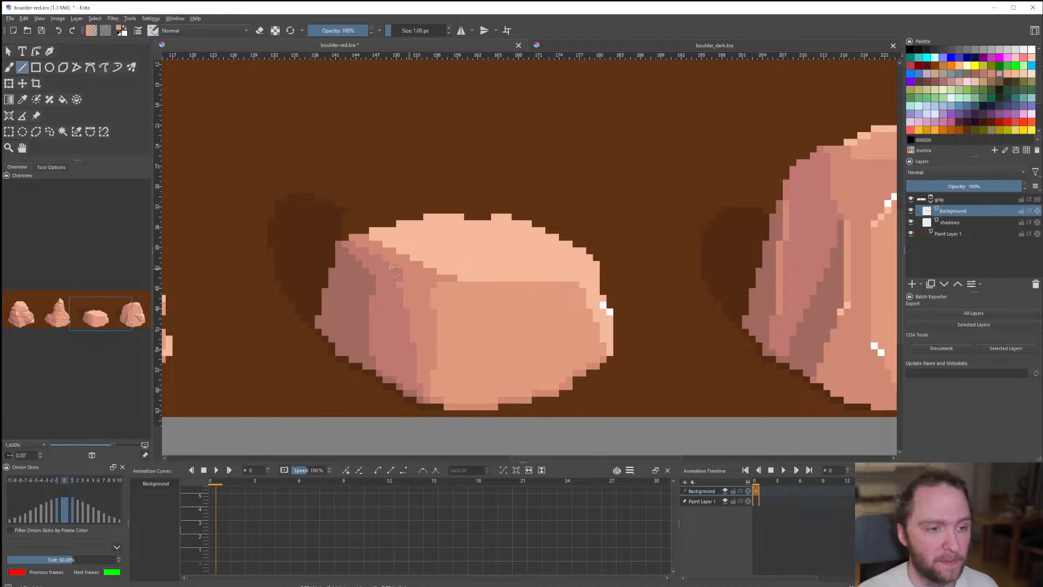
{"action": "scroll", "coordinate": [391, 266], "scroll_direction": "down", "scroll_amount": 3}
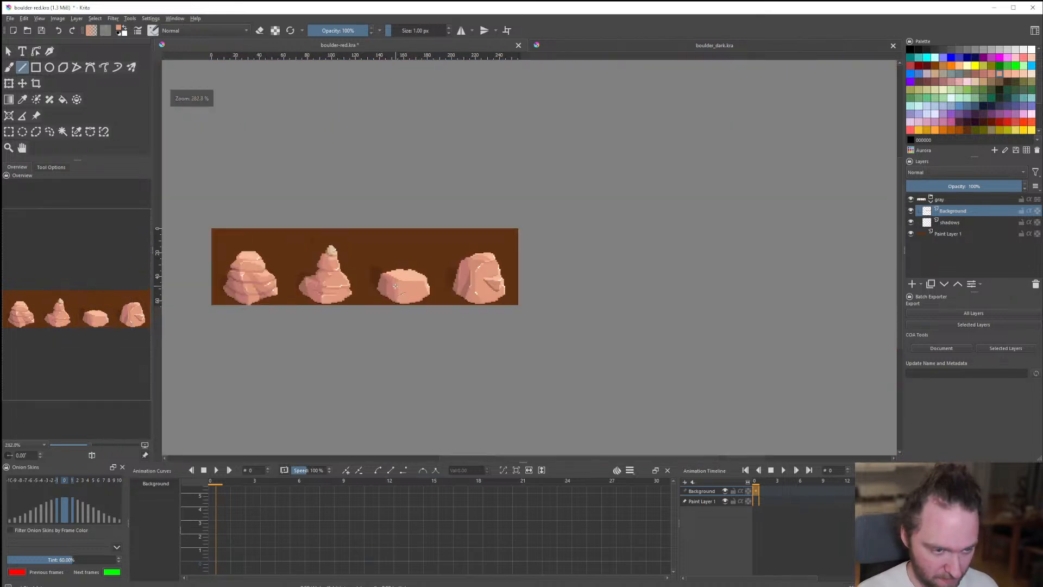
Add a diagonal mid-tone band beside the darker peach edge of the third boulder's top face, down to the front corner.
{"action": "scroll", "coordinate": [395, 286], "scroll_direction": "up", "scroll_amount": 4}
{"action": "scroll", "coordinate": [489, 315], "scroll_direction": "down", "scroll_amount": 1}
{"action": "scroll", "coordinate": [489, 315], "scroll_direction": "up", "scroll_amount": 1}
{"action": "scroll", "coordinate": [549, 344], "scroll_direction": "up", "scroll_amount": 2}
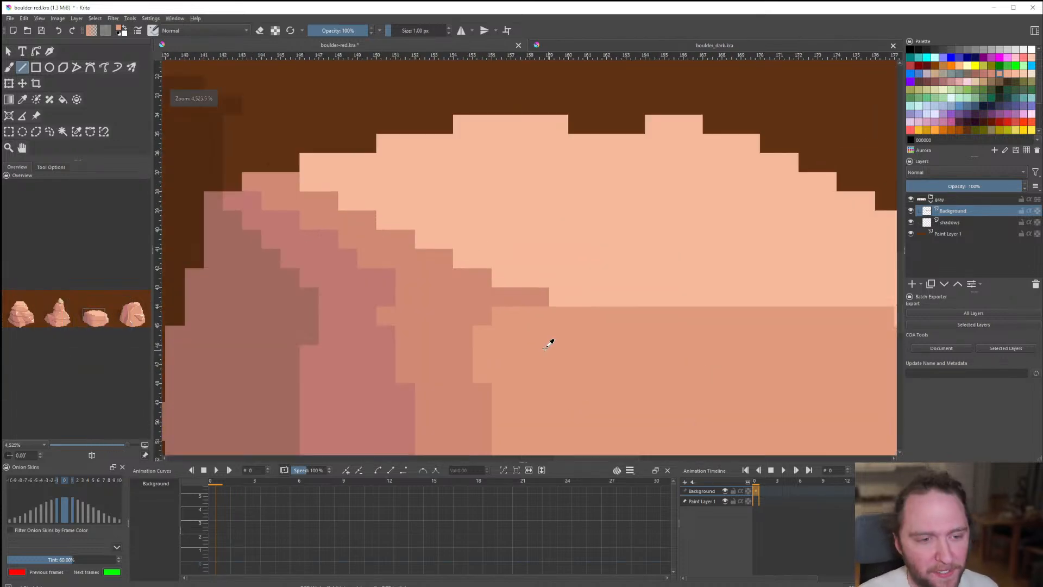
{"action": "mouse_move", "coordinate": [543, 299]}
{"action": "left_mouse_down"}
{"action": "mouse_move", "coordinate": [498, 296]}
{"action": "mouse_move", "coordinate": [305, 188]}
{"action": "left_mouse_up"}
{"action": "left_click_drag", "start_coordinate": [305, 188], "coordinate": [548, 302]}
{"action": "mouse_move", "coordinate": [387, 213]}
{"action": "left_mouse_down"}
{"action": "mouse_move", "coordinate": [361, 197]}
{"action": "mouse_move", "coordinate": [464, 260]}
{"action": "left_mouse_up"}
{"action": "left_click_drag", "start_coordinate": [499, 320], "coordinate": [298, 183]}
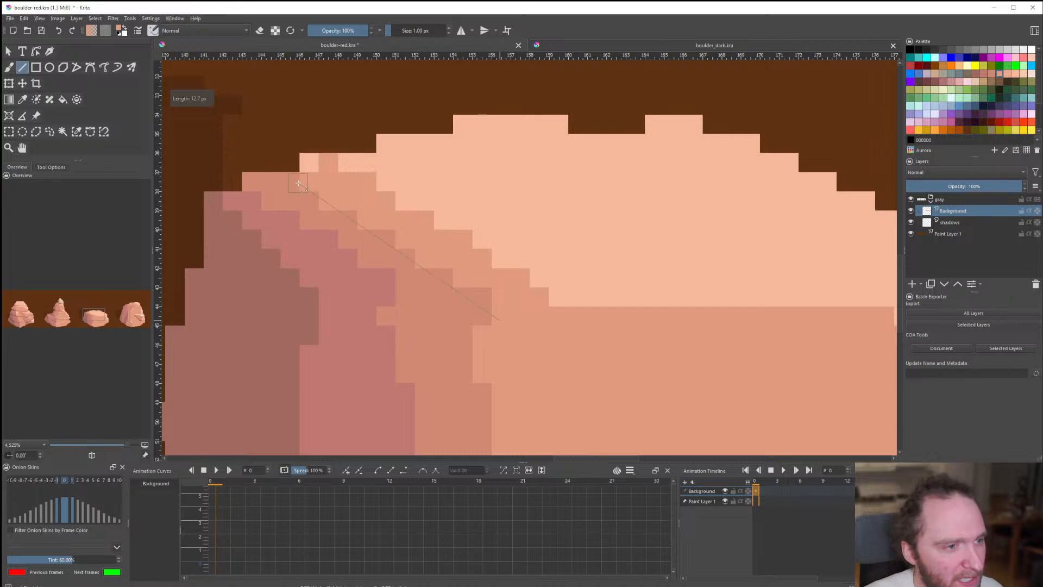
Widen the darker peach band over the upper rim of the third boulder's rose plane with lines in the sampled colour.
{"action": "scroll", "coordinate": [326, 228], "scroll_direction": "down", "scroll_amount": 6}
{"action": "scroll", "coordinate": [399, 295], "scroll_direction": "up", "scroll_amount": 3}
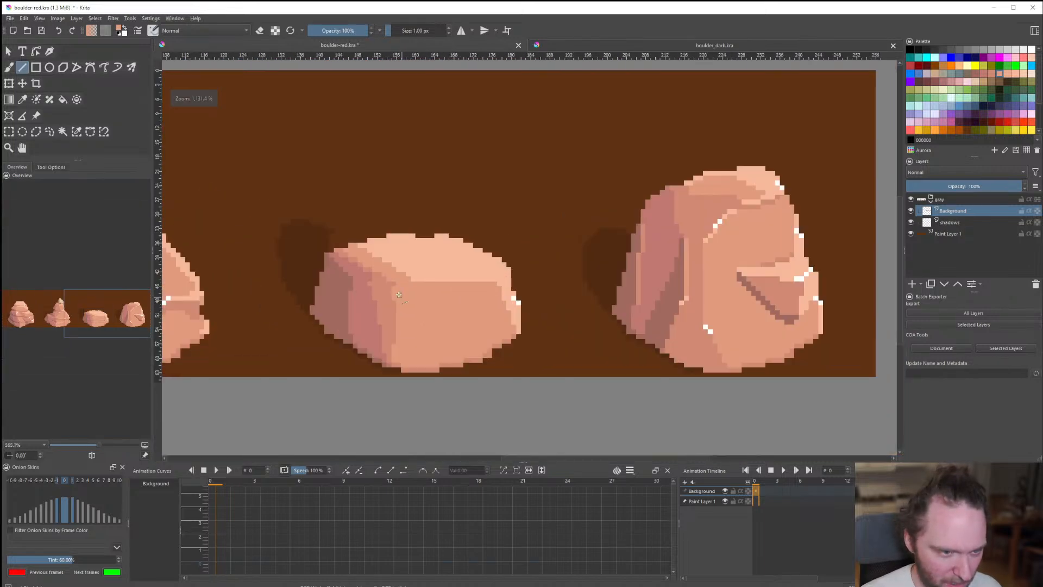
{"action": "scroll", "coordinate": [399, 295], "scroll_direction": "up", "scroll_amount": 4}
{"action": "scroll", "coordinate": [473, 293], "scroll_direction": "down", "scroll_amount": 3}
{"action": "scroll", "coordinate": [474, 291], "scroll_direction": "up", "scroll_amount": 4}
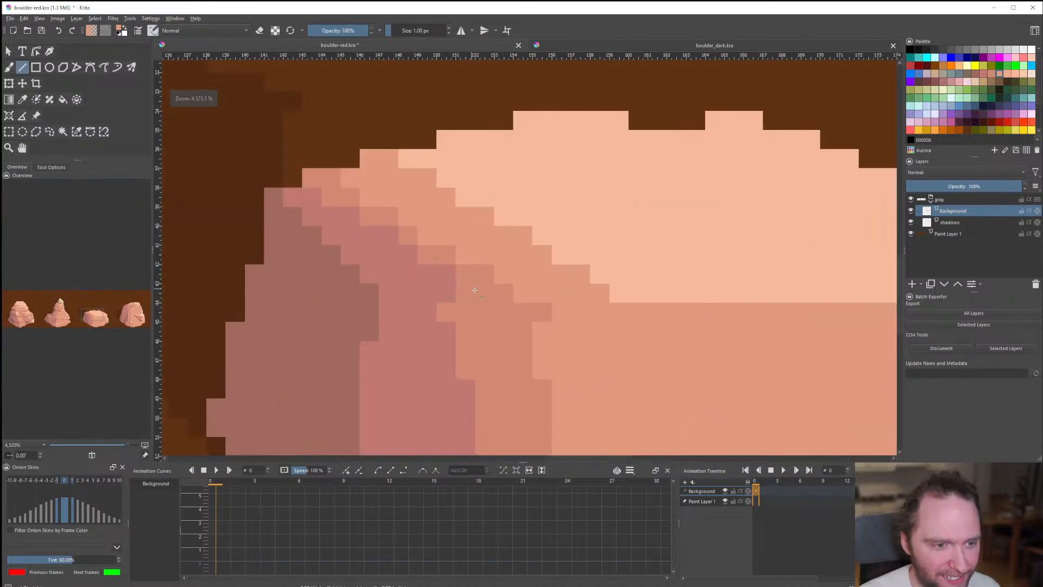
{"action": "left_click", "coordinate": [488, 300], "text": "ctrl"}
{"action": "left_click_drag", "start_coordinate": [452, 276], "coordinate": [344, 206]}
{"action": "left_click_drag", "start_coordinate": [373, 242], "coordinate": [416, 277]}
Extend the third boulder's rose plane over the upper edge of the mauve plane with lines in the sampled rose.
{"action": "scroll", "coordinate": [416, 277], "scroll_direction": "down", "scroll_amount": 5}
{"action": "scroll", "coordinate": [391, 304], "scroll_direction": "up", "scroll_amount": 4}
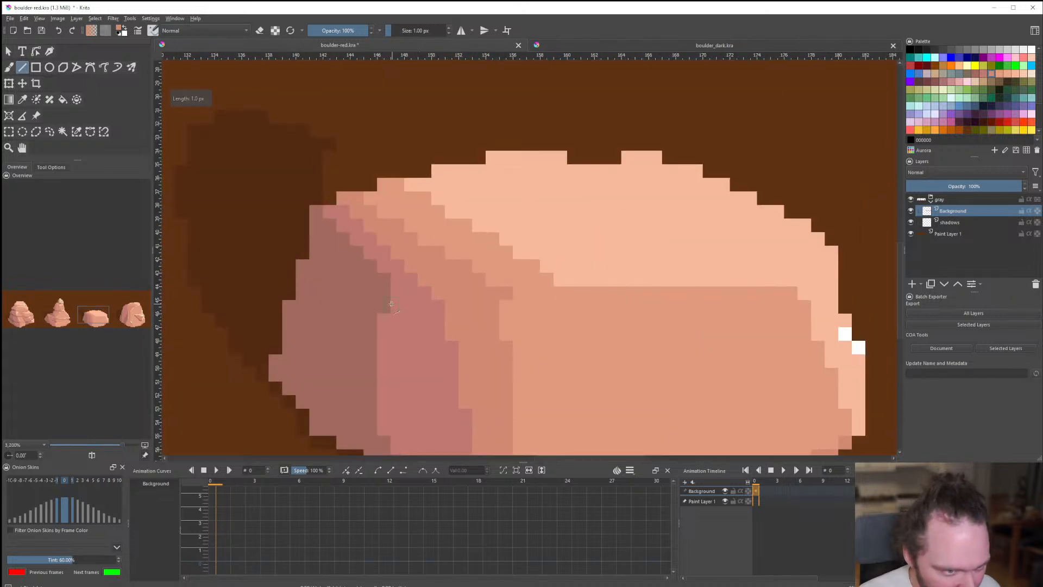
{"action": "left_click", "coordinate": [390, 319], "text": "ctrl"}
{"action": "mouse_move", "coordinate": [385, 308]}
{"action": "left_mouse_down"}
{"action": "mouse_move", "coordinate": [371, 266]}
{"action": "mouse_move", "coordinate": [331, 226]}
{"action": "left_mouse_up"}
{"action": "left_click_drag", "start_coordinate": [343, 279], "coordinate": [370, 321]}
{"action": "mouse_move", "coordinate": [387, 289]}
{"action": "left_mouse_down"}
{"action": "mouse_move", "coordinate": [370, 271]}
{"action": "mouse_move", "coordinate": [366, 296]}
{"action": "left_mouse_up"}
{"action": "scroll", "coordinate": [376, 283], "scroll_direction": "down", "scroll_amount": 5}
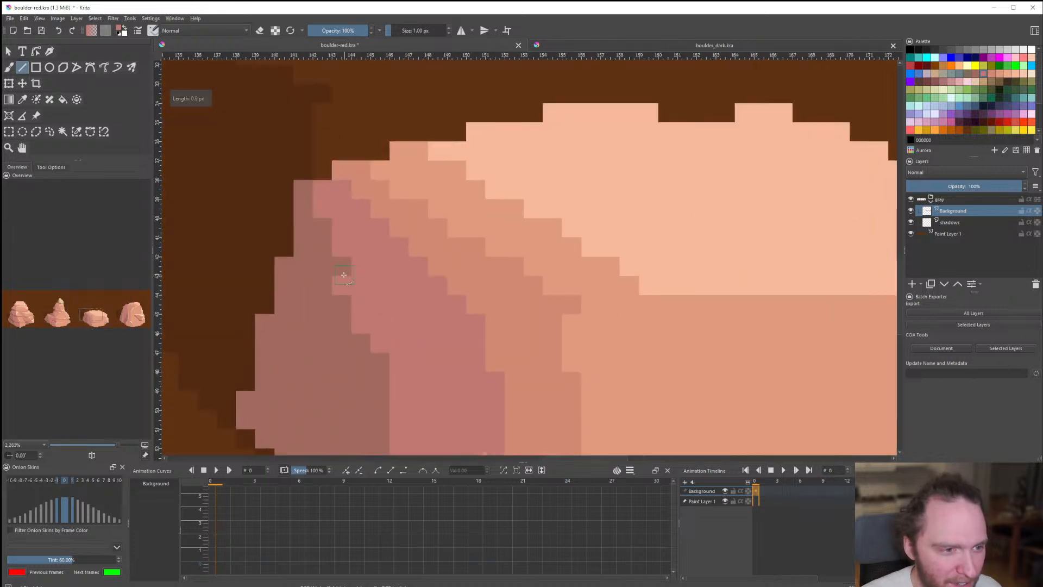
Examine the third boulder's shading at several scales and compare it with the neighbouring boulders.
{"action": "scroll", "coordinate": [375, 284], "scroll_direction": "down", "scroll_amount": 4}
{"action": "scroll", "coordinate": [401, 292], "scroll_direction": "up", "scroll_amount": 4}
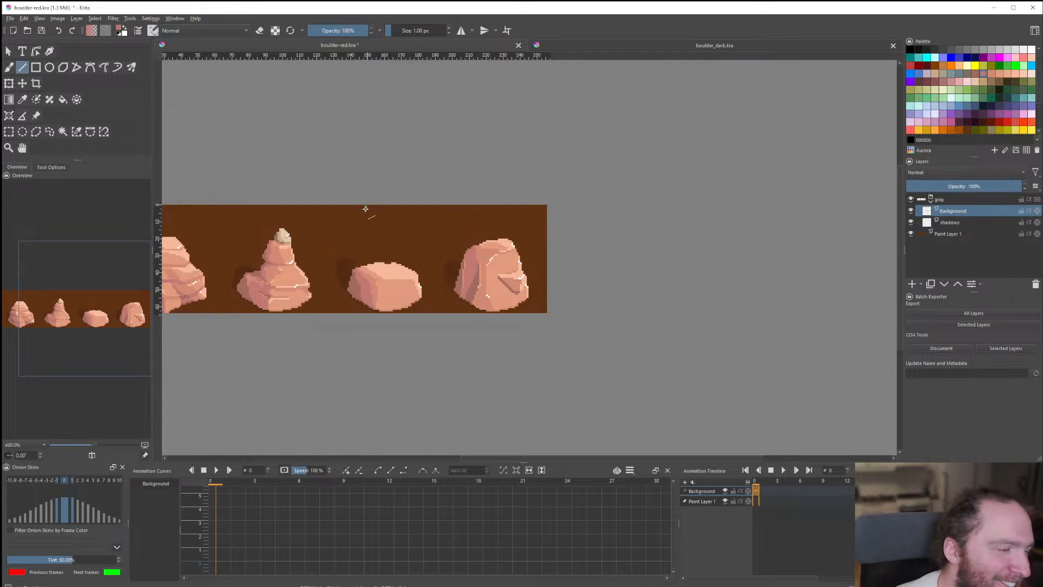
{"action": "scroll", "coordinate": [361, 244], "scroll_direction": "down", "scroll_amount": 3}
{"action": "scroll", "coordinate": [377, 264], "scroll_direction": "up", "scroll_amount": 4}
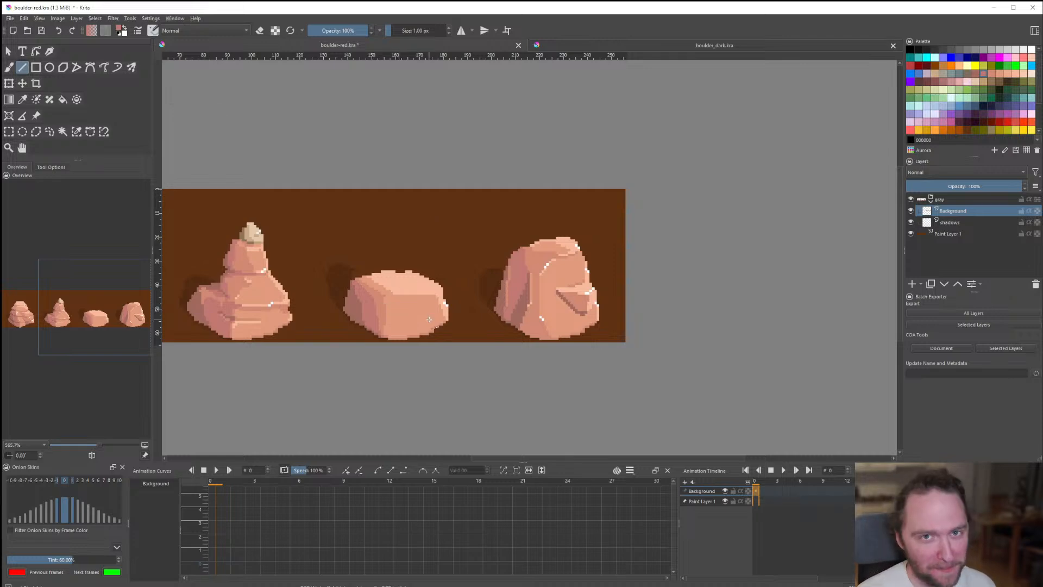
{"action": "scroll", "coordinate": [459, 322], "scroll_direction": "down", "scroll_amount": 1}
{"action": "scroll", "coordinate": [457, 315], "scroll_direction": "up", "scroll_amount": 3}
{"action": "scroll", "coordinate": [451, 304], "scroll_direction": "down", "scroll_amount": 3}
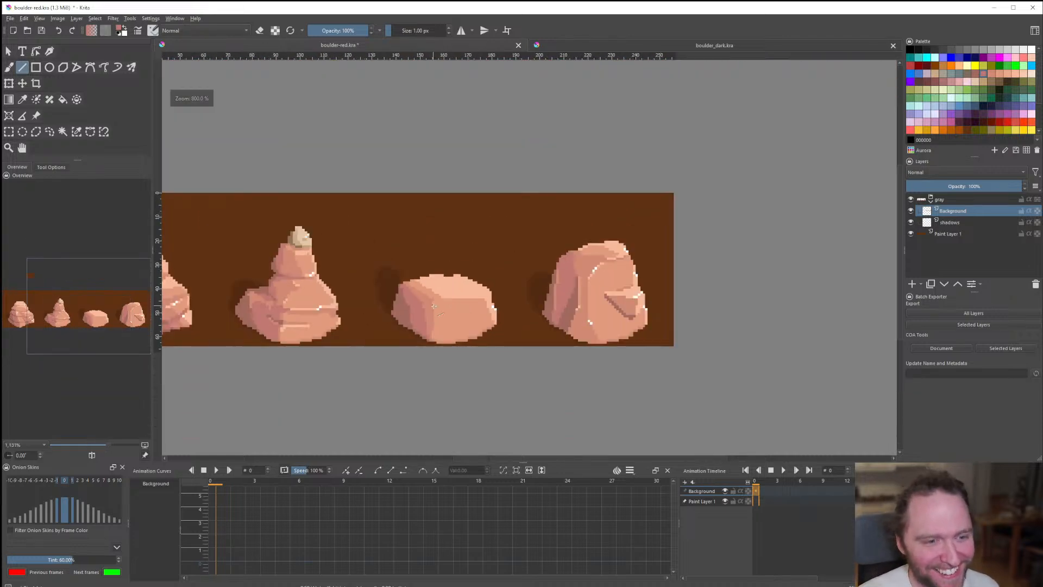
{"action": "scroll", "coordinate": [440, 289], "scroll_direction": "up", "scroll_amount": 3}
{"action": "scroll", "coordinate": [424, 299], "scroll_direction": "down", "scroll_amount": 3}
{"action": "scroll", "coordinate": [381, 315], "scroll_direction": "up", "scroll_amount": 4}
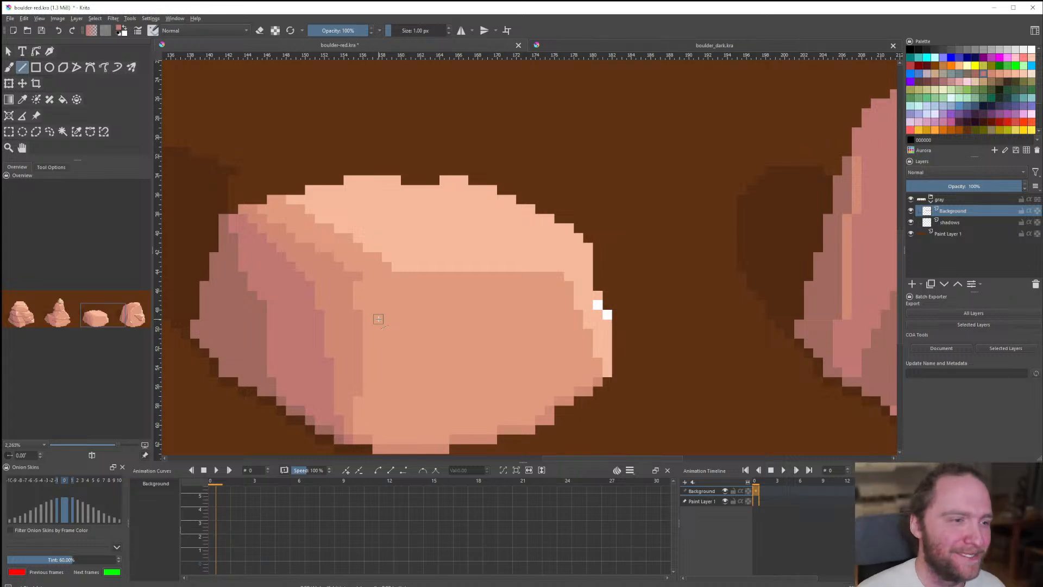
{"action": "scroll", "coordinate": [356, 230], "scroll_direction": "down", "scroll_amount": 5}
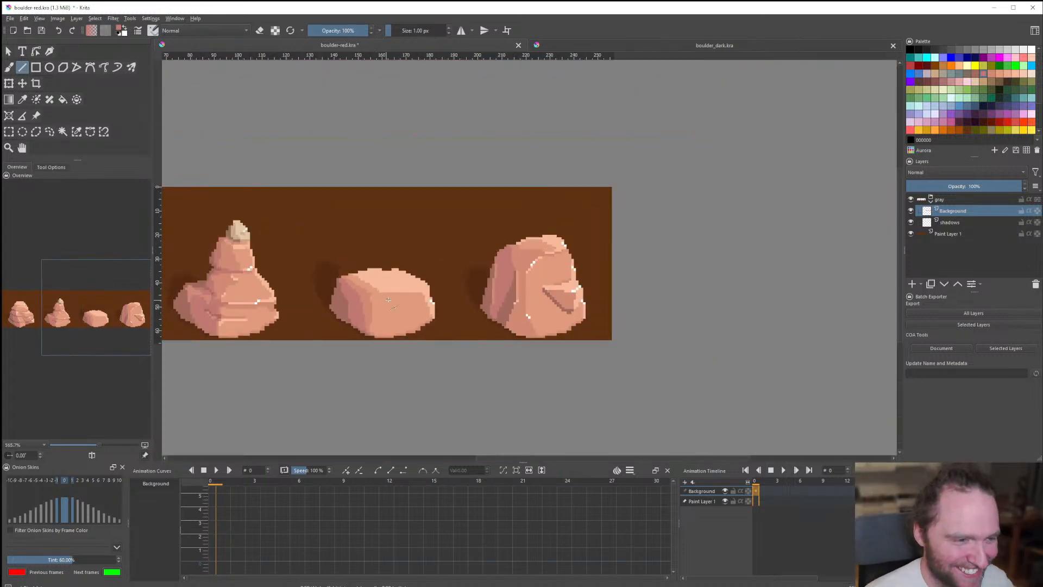
{"action": "scroll", "coordinate": [374, 297], "scroll_direction": "down", "scroll_amount": 1}
{"action": "scroll", "coordinate": [381, 296], "scroll_direction": "up", "scroll_amount": 3}
{"action": "scroll", "coordinate": [391, 290], "scroll_direction": "down", "scroll_amount": 1}
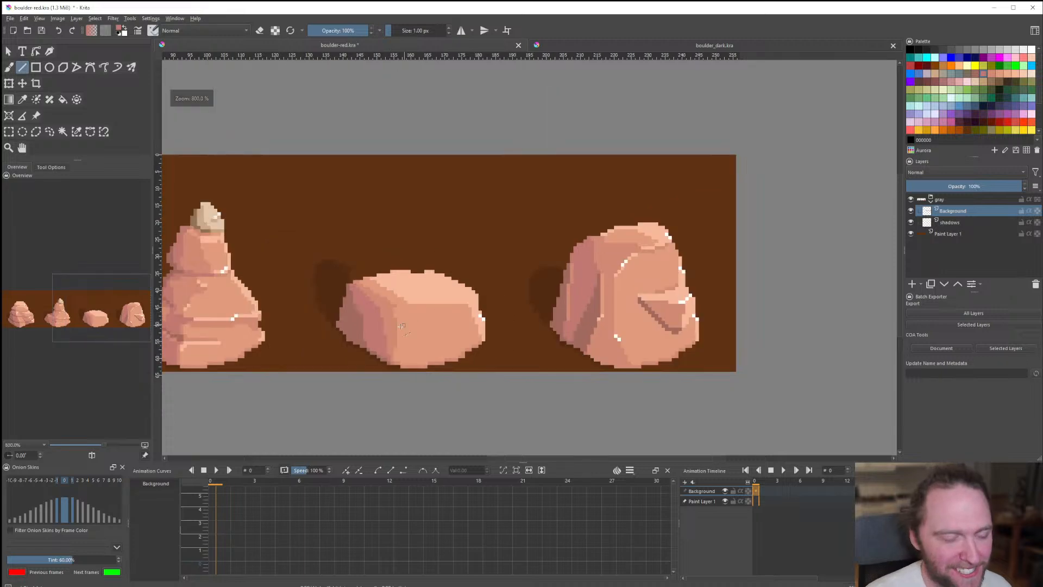
{"action": "scroll", "coordinate": [391, 291], "scroll_direction": "up", "scroll_amount": 1}
{"action": "scroll", "coordinate": [469, 305], "scroll_direction": "up", "scroll_amount": 1}
{"action": "scroll", "coordinate": [453, 308], "scroll_direction": "down", "scroll_amount": 1}
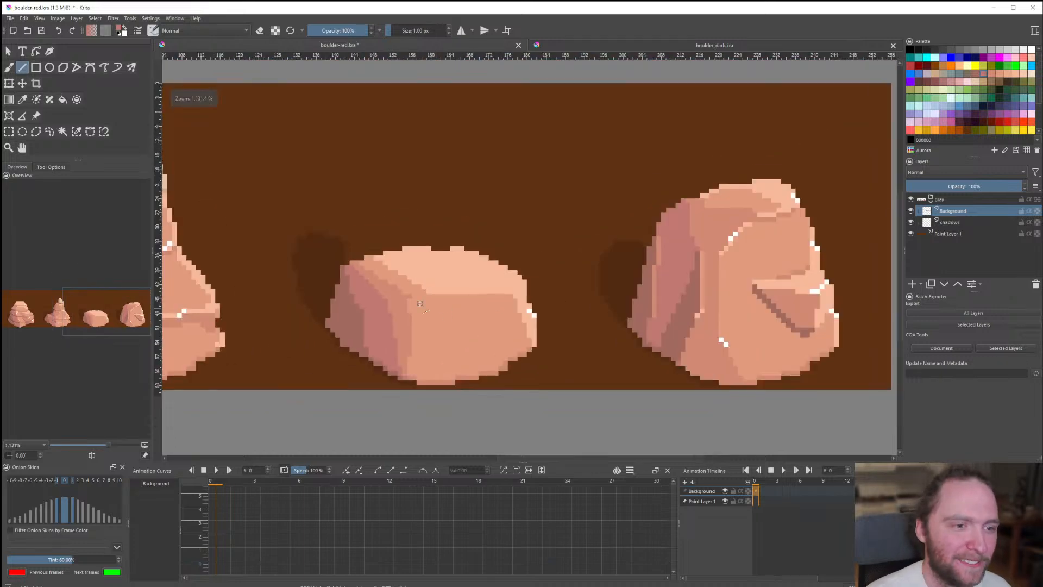
Draw a short darker line from the third boulder's front corner into the front face, just below the top face.
{"action": "scroll", "coordinate": [402, 314], "scroll_direction": "up", "scroll_amount": 2}
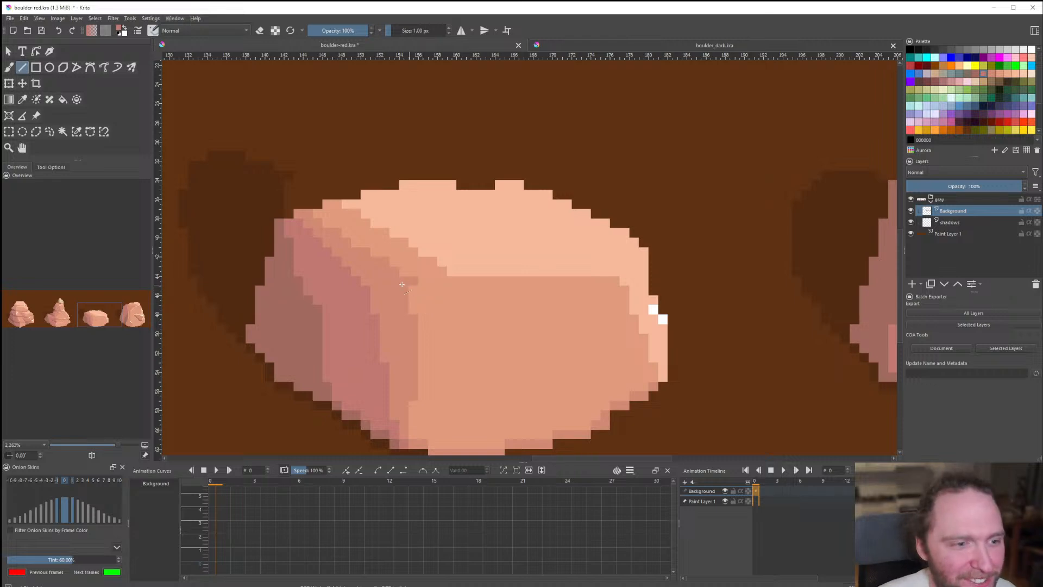
{"action": "left_click_drag", "start_coordinate": [409, 289], "coordinate": [412, 290]}
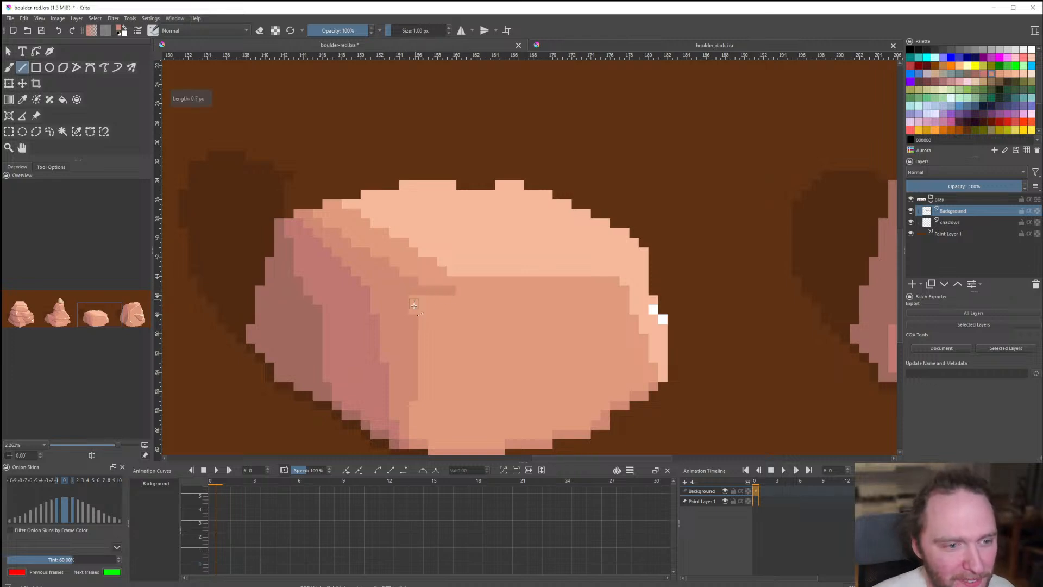
{"action": "scroll", "coordinate": [415, 306], "scroll_direction": "down", "scroll_amount": 6}
Narrow the mid-tone band on the third boulder's top face by outlining a new edge in sampled light peach and filling the cut-off area.
{"action": "scroll", "coordinate": [450, 260], "scroll_direction": "up", "scroll_amount": 2}
{"action": "left_click", "coordinate": [474, 246], "text": "ctrl"}
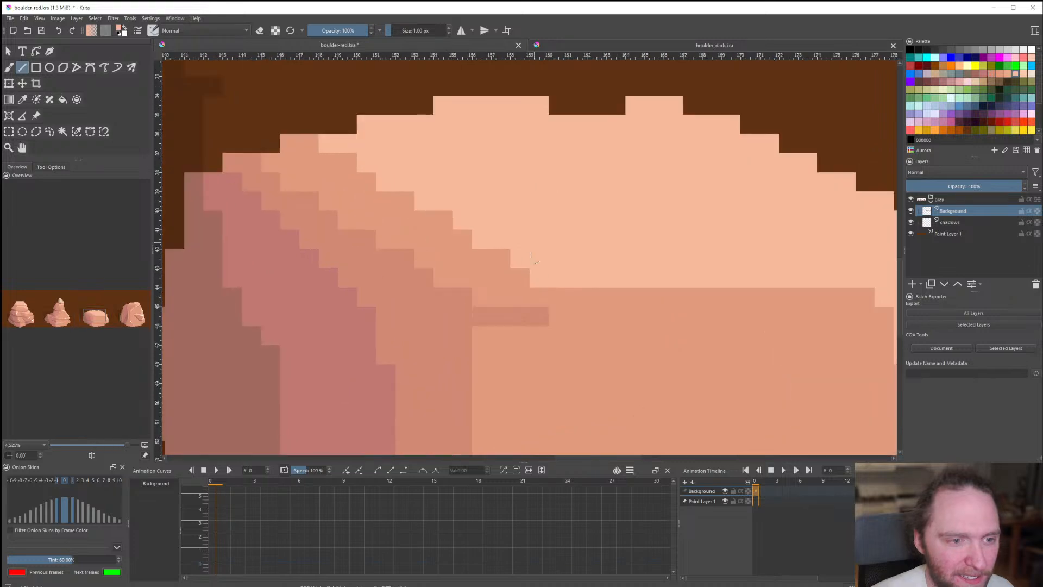
{"action": "left_click_drag", "start_coordinate": [523, 270], "coordinate": [252, 162]}
{"action": "left_click_drag", "start_coordinate": [288, 143], "coordinate": [310, 144]}
{"action": "key", "text": "f"}
{"action": "left_click_drag", "start_coordinate": [346, 180], "coordinate": [435, 222]}
{"action": "scroll", "coordinate": [466, 299], "scroll_direction": "down", "scroll_amount": 9}
{"action": "scroll", "coordinate": [387, 297], "scroll_direction": "up", "scroll_amount": 6}
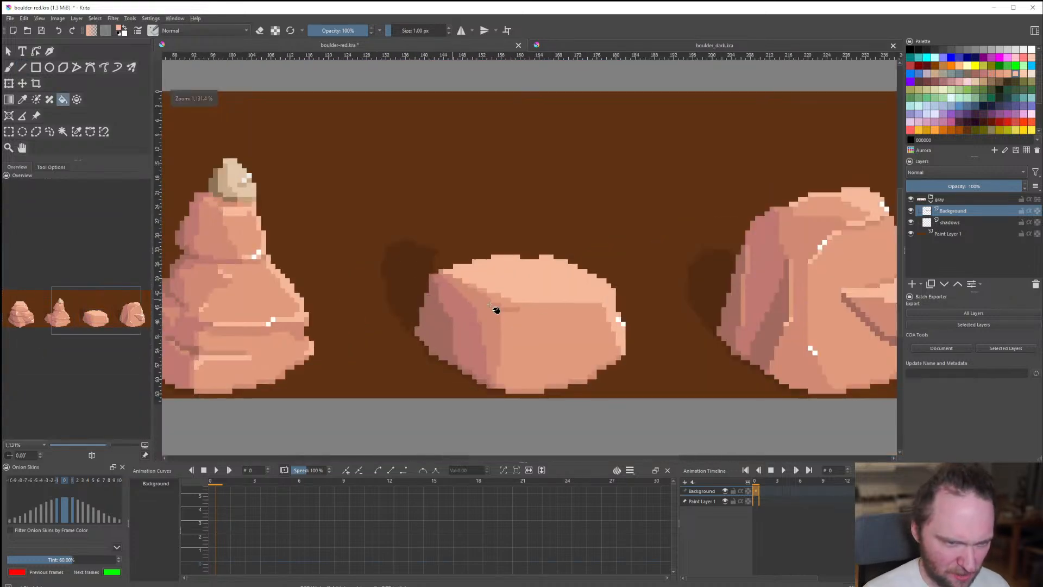
Extend the darker peach shading along the third boulder's top edge and down its front corner with sampled colours.
{"action": "scroll", "coordinate": [496, 303], "scroll_direction": "down", "scroll_amount": 3}
{"action": "scroll", "coordinate": [418, 295], "scroll_direction": "up", "scroll_amount": 6}
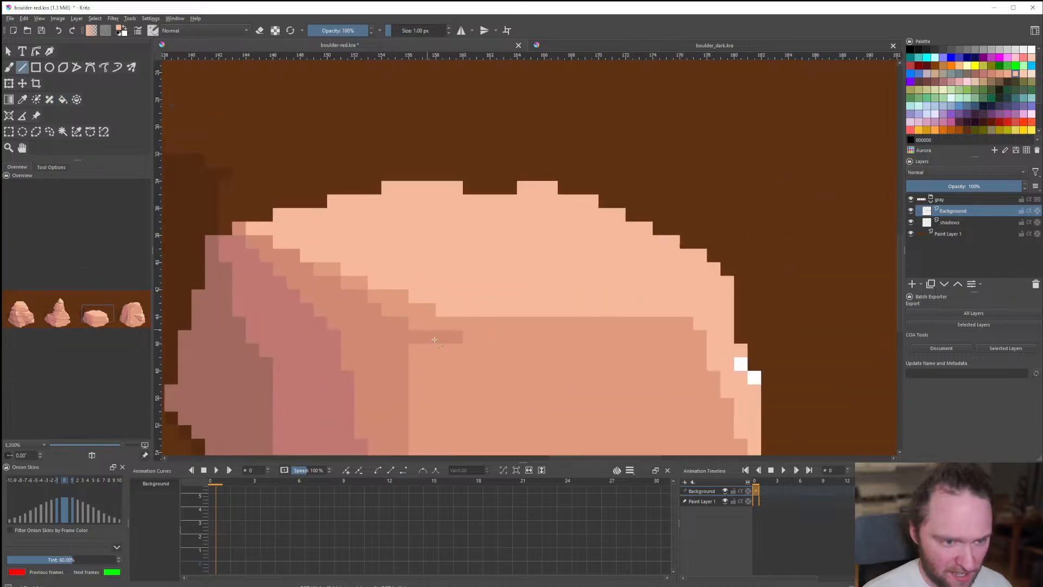
{"action": "left_click", "coordinate": [394, 318], "text": "ctrl"}
{"action": "mouse_move", "coordinate": [389, 310]}
{"action": "left_mouse_down"}
{"action": "mouse_move", "coordinate": [431, 326]}
{"action": "mouse_move", "coordinate": [415, 380]}
{"action": "left_mouse_up"}
{"action": "left_click", "coordinate": [433, 326], "text": "ctrl"}
{"action": "scroll", "coordinate": [448, 293], "scroll_direction": "down", "scroll_amount": 7}
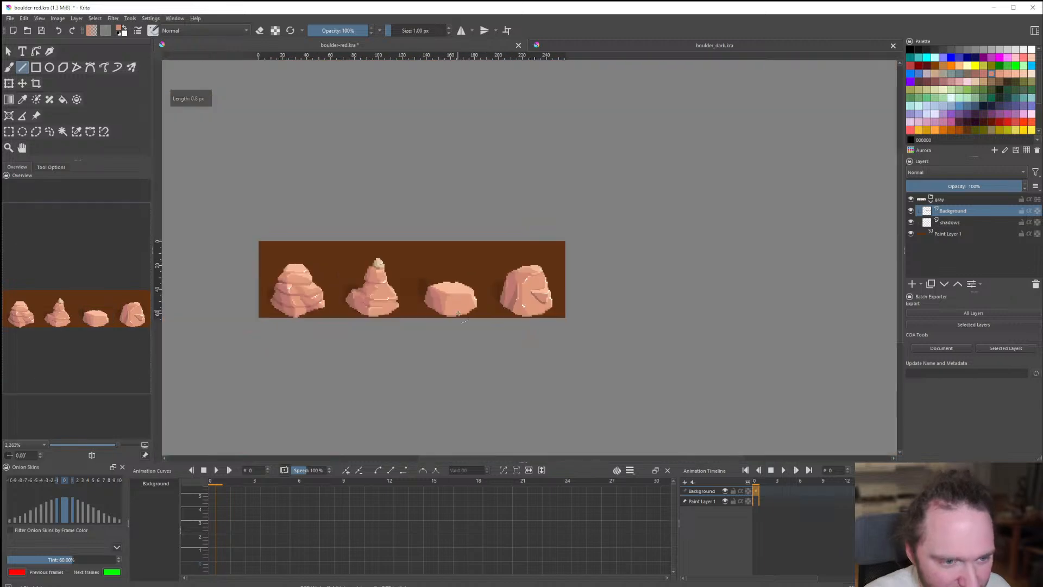
Refine the pixel edge between the third boulder's darker peach corner plane and its front face.
{"action": "scroll", "coordinate": [445, 301], "scroll_direction": "up", "scroll_amount": 7}
{"action": "left_click", "coordinate": [482, 268]}
{"action": "left_click", "coordinate": [468, 280]}
{"action": "left_click_drag", "start_coordinate": [508, 226], "coordinate": [497, 226]}
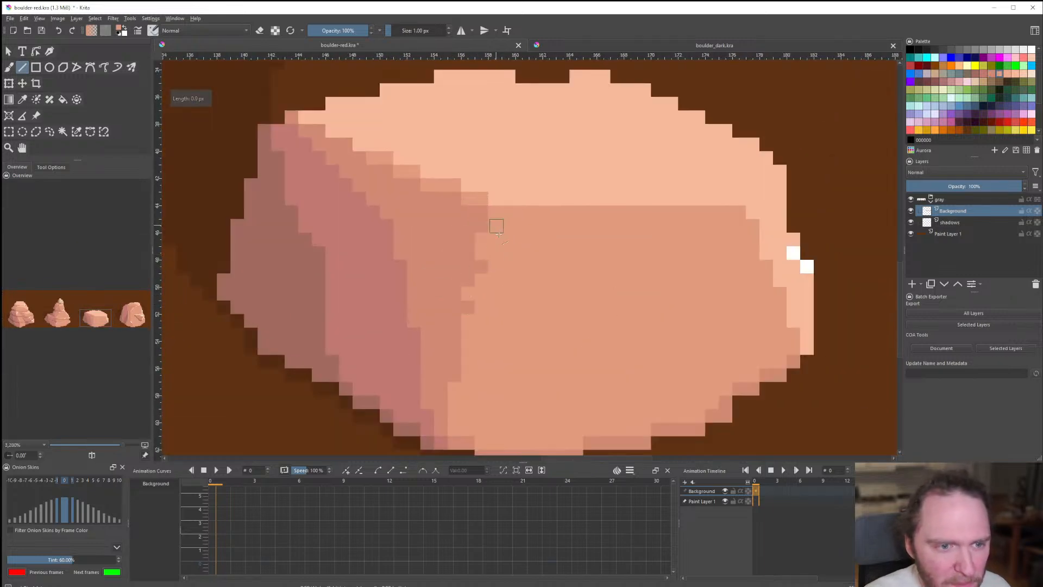
{"action": "left_click_drag", "start_coordinate": [476, 273], "coordinate": [467, 295]}
{"action": "scroll", "coordinate": [467, 294], "scroll_direction": "down", "scroll_amount": 6}
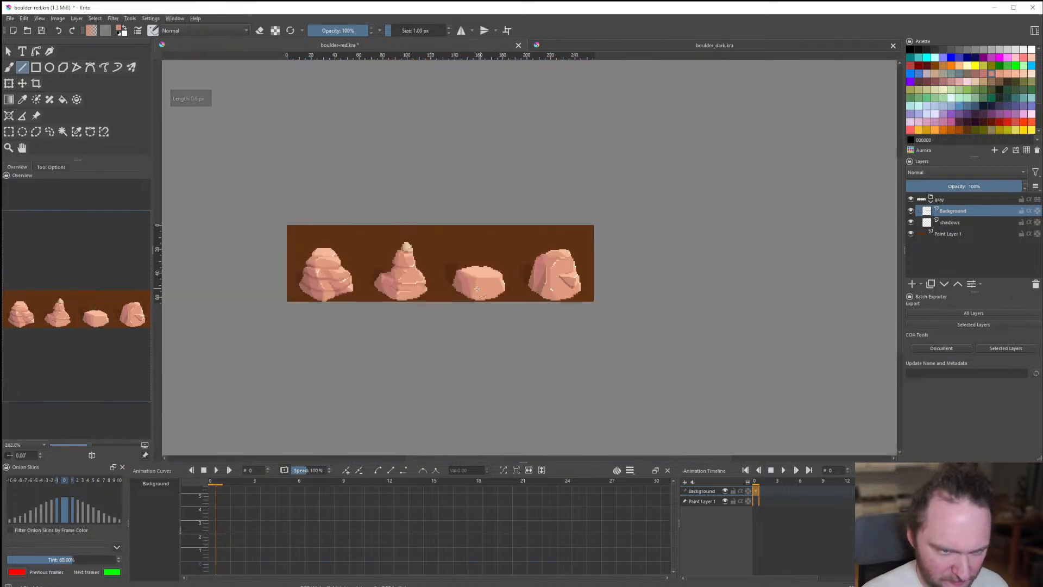
{"action": "scroll", "coordinate": [479, 289], "scroll_direction": "up", "scroll_amount": 6}
{"action": "scroll", "coordinate": [447, 269], "scroll_direction": "down", "scroll_amount": 2}
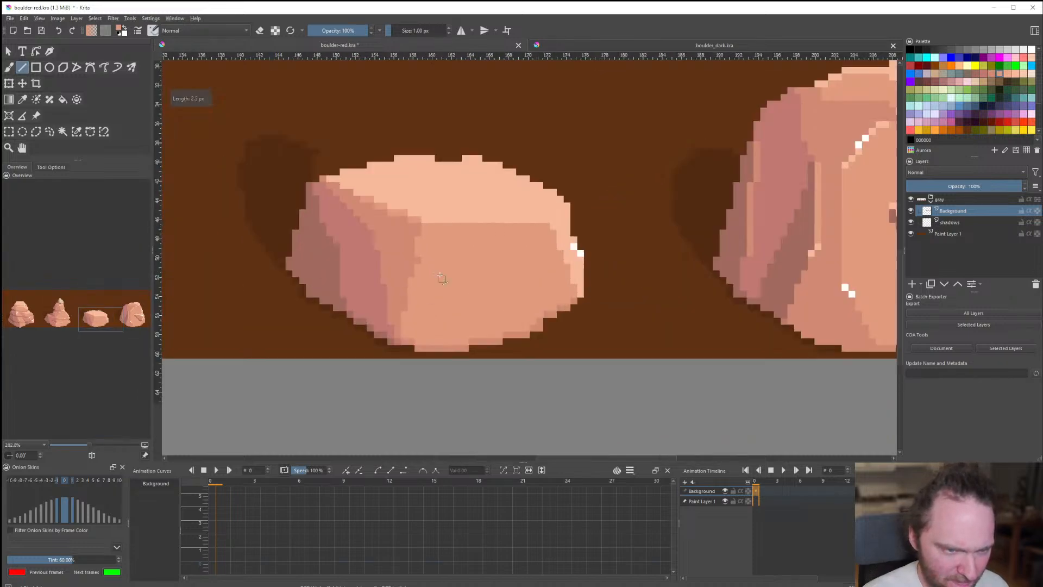
Straighten the edge of the third boulder's darker peach corner plane against the front face, correcting stray pixels with sampled peach tones.
{"action": "scroll", "coordinate": [408, 253], "scroll_direction": "up", "scroll_amount": 1}
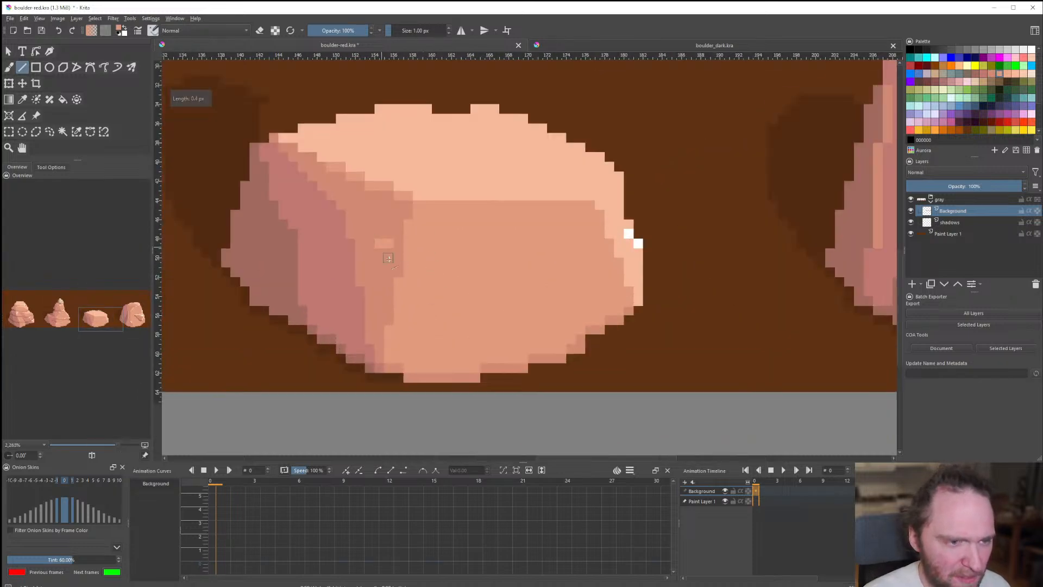
{"action": "scroll", "coordinate": [400, 262], "scroll_direction": "down", "scroll_amount": 6}
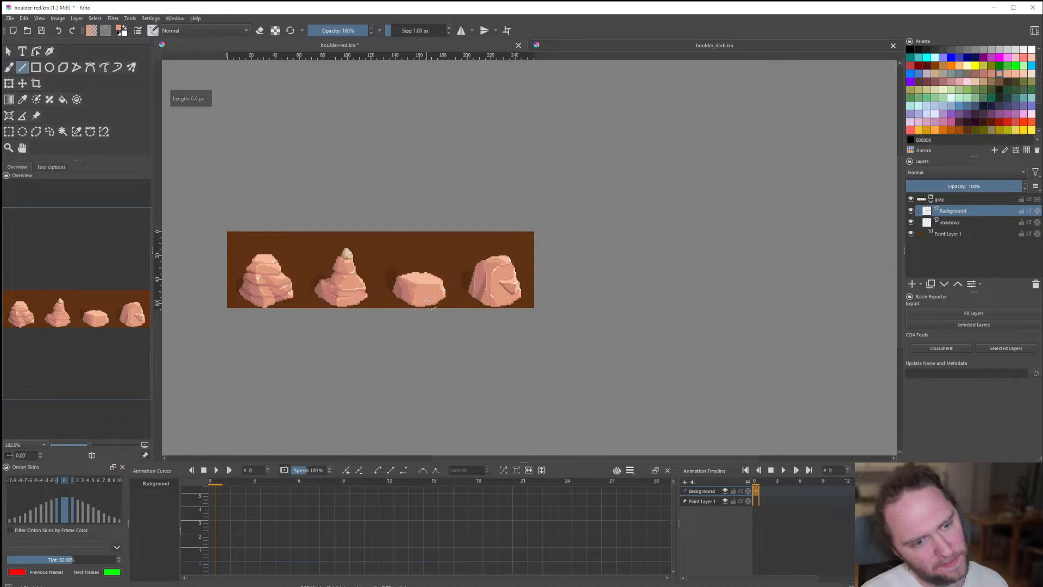
{"action": "scroll", "coordinate": [426, 301], "scroll_direction": "up", "scroll_amount": 6}
{"action": "scroll", "coordinate": [397, 219], "scroll_direction": "down", "scroll_amount": 5}
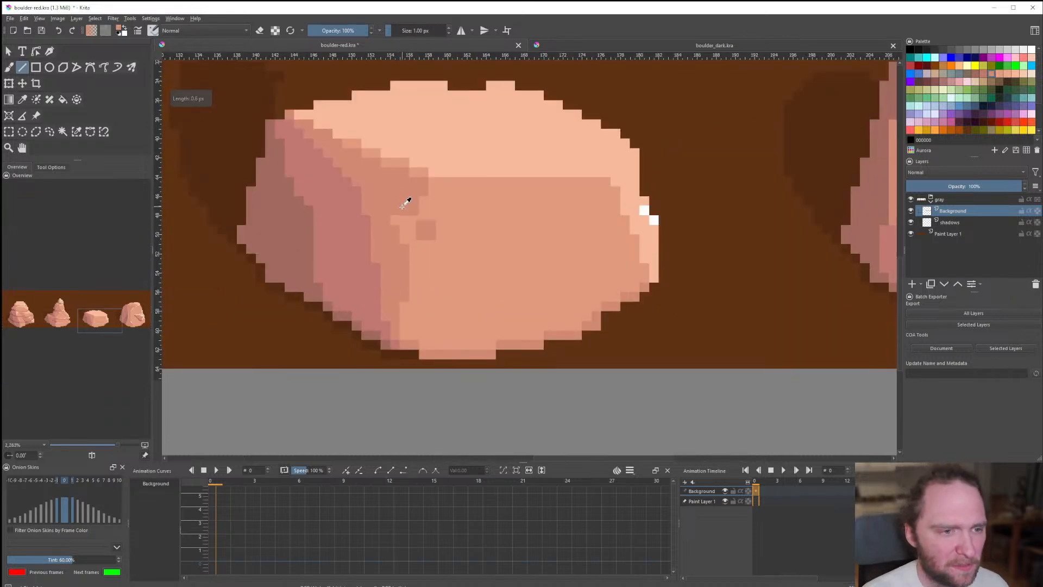
{"action": "scroll", "coordinate": [407, 256], "scroll_direction": "up", "scroll_amount": 5}
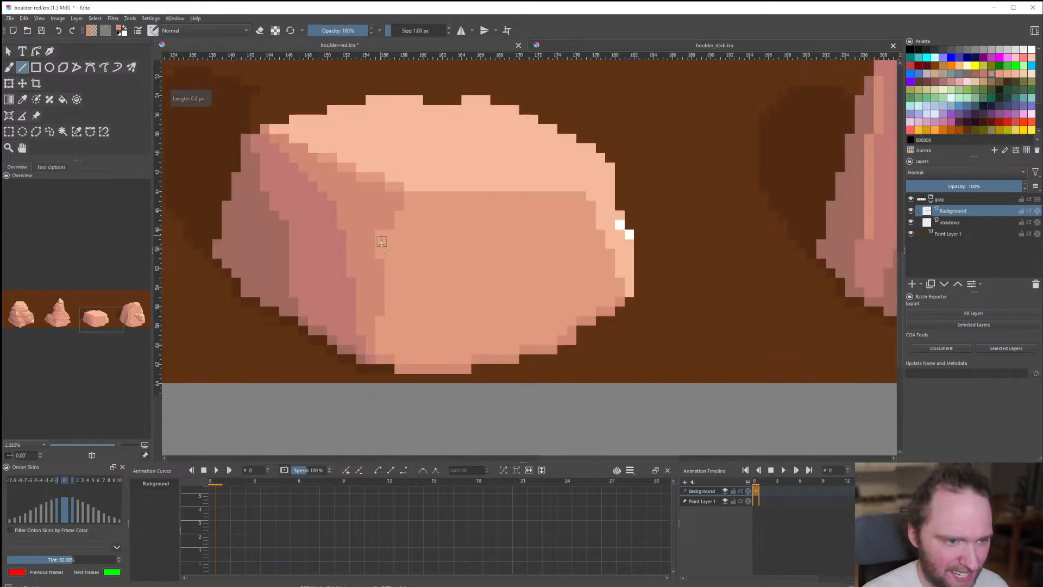
{"action": "scroll", "coordinate": [405, 258], "scroll_direction": "down", "scroll_amount": 6}
{"action": "scroll", "coordinate": [389, 253], "scroll_direction": "up", "scroll_amount": 6}
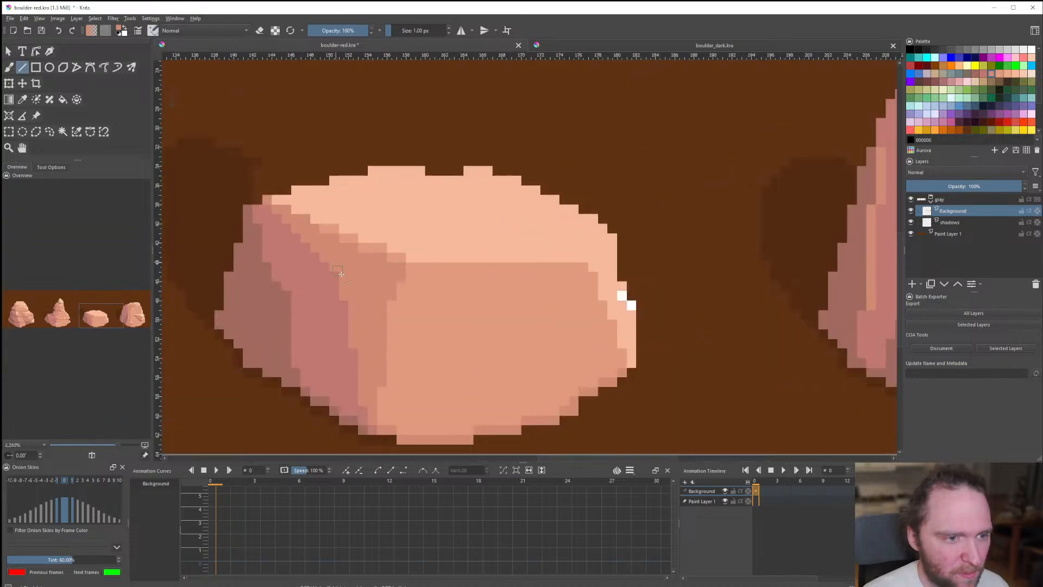
{"action": "scroll", "coordinate": [342, 274], "scroll_direction": "down", "scroll_amount": 6}
{"action": "scroll", "coordinate": [511, 234], "scroll_direction": "up", "scroll_amount": 7}
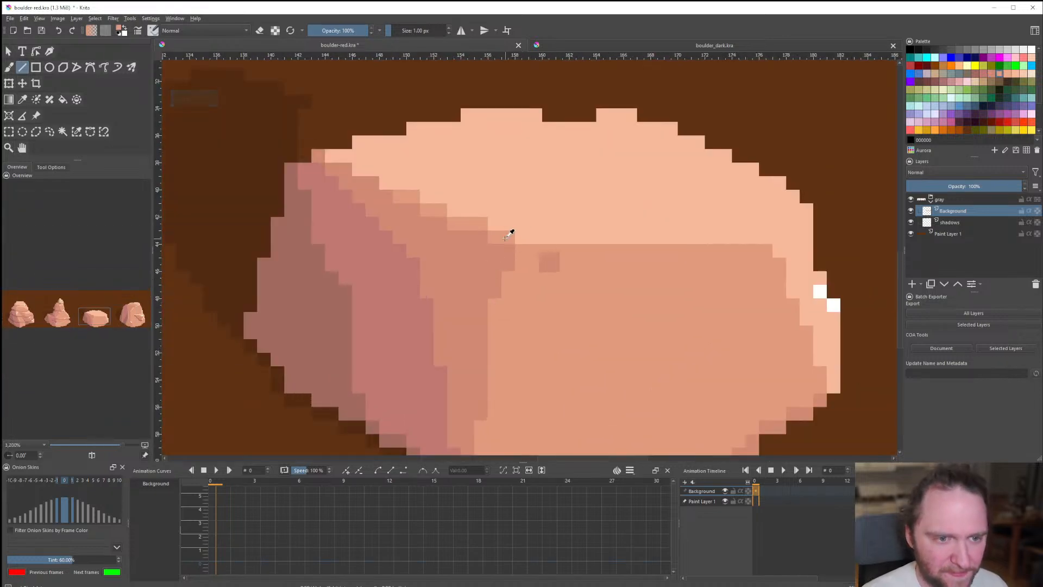
{"action": "scroll", "coordinate": [505, 237], "scroll_direction": "down", "scroll_amount": 5}
{"action": "scroll", "coordinate": [497, 234], "scroll_direction": "up", "scroll_amount": 5}
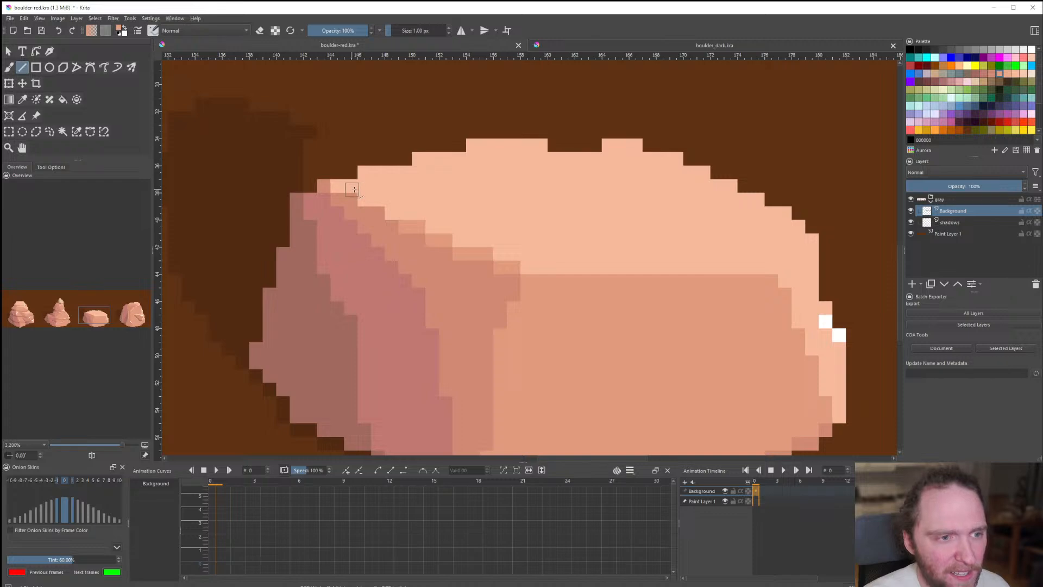
Outline and fill the third boulder's top face with mid-tone peach, keeping a thin light line along its front edge.
{"action": "scroll", "coordinate": [354, 189], "scroll_direction": "down", "scroll_amount": 7}
{"action": "scroll", "coordinate": [300, 330], "scroll_direction": "up", "scroll_amount": 4}
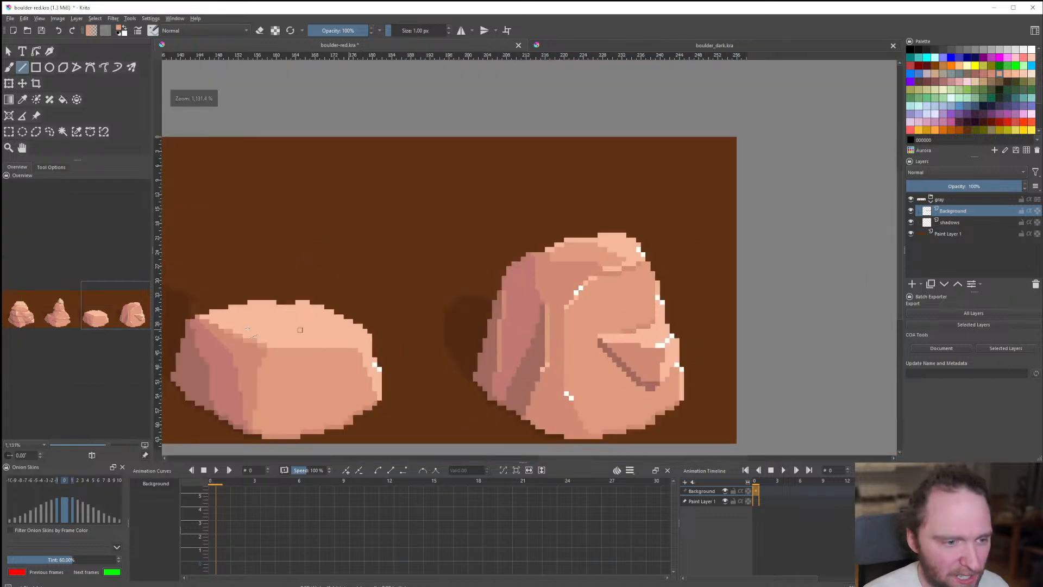
{"action": "scroll", "coordinate": [300, 330], "scroll_direction": "down", "scroll_amount": 2}
{"action": "scroll", "coordinate": [426, 309], "scroll_direction": "up", "scroll_amount": 5}
{"action": "left_click_drag", "start_coordinate": [367, 303], "coordinate": [277, 207]}
{"action": "left_click_drag", "start_coordinate": [320, 217], "coordinate": [223, 221]}
{"action": "key", "text": "f"}
{"action": "scroll", "coordinate": [507, 287], "scroll_direction": "down", "scroll_amount": 9}
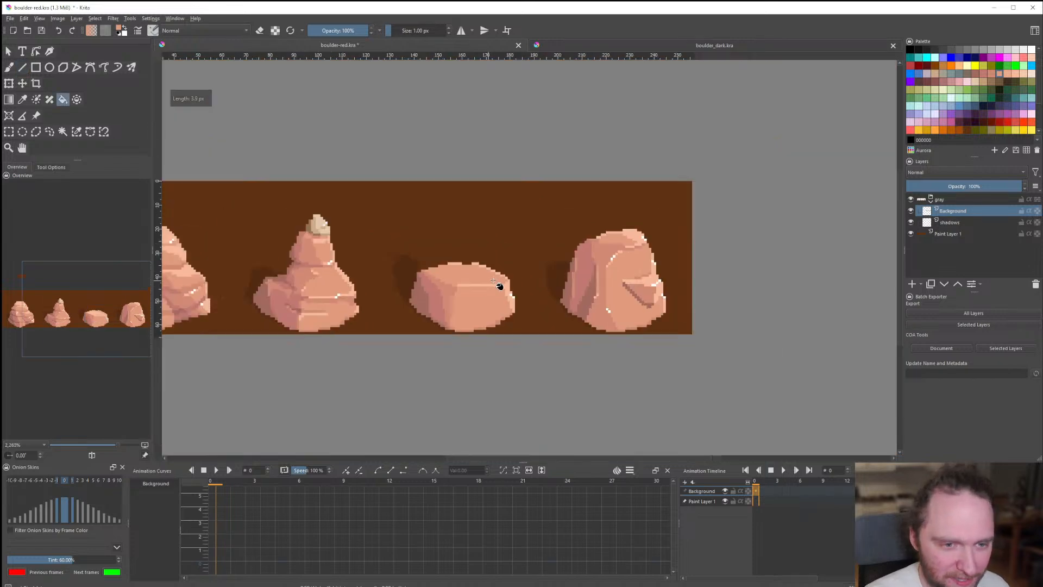
{"action": "scroll", "coordinate": [507, 287], "scroll_direction": "up", "scroll_amount": 9}
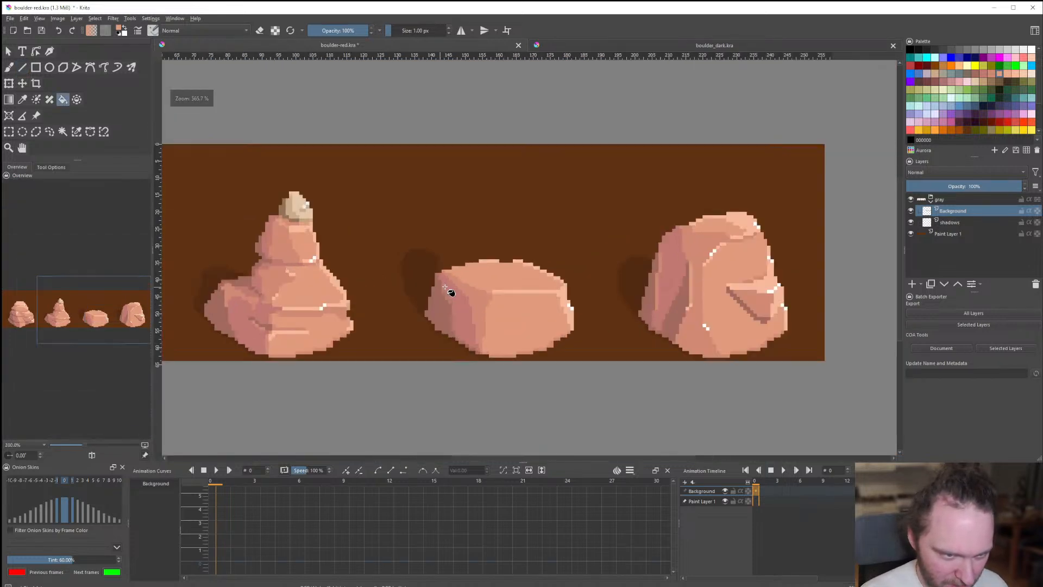
Try a light peach highlight in sampled colour along the diagonal left edge of the third boulder's top face.
{"action": "left_click", "coordinate": [24, 67]}
{"action": "scroll", "coordinate": [502, 294], "scroll_direction": "up", "scroll_amount": 2}
{"action": "left_click", "coordinate": [567, 312], "text": "ctrl"}
{"action": "mouse_move", "coordinate": [544, 317]}
{"action": "left_mouse_down"}
{"action": "mouse_move", "coordinate": [424, 291]}
{"action": "mouse_move", "coordinate": [310, 239]}
{"action": "left_mouse_up"}
{"action": "scroll", "coordinate": [393, 273], "scroll_direction": "down", "scroll_amount": 10}
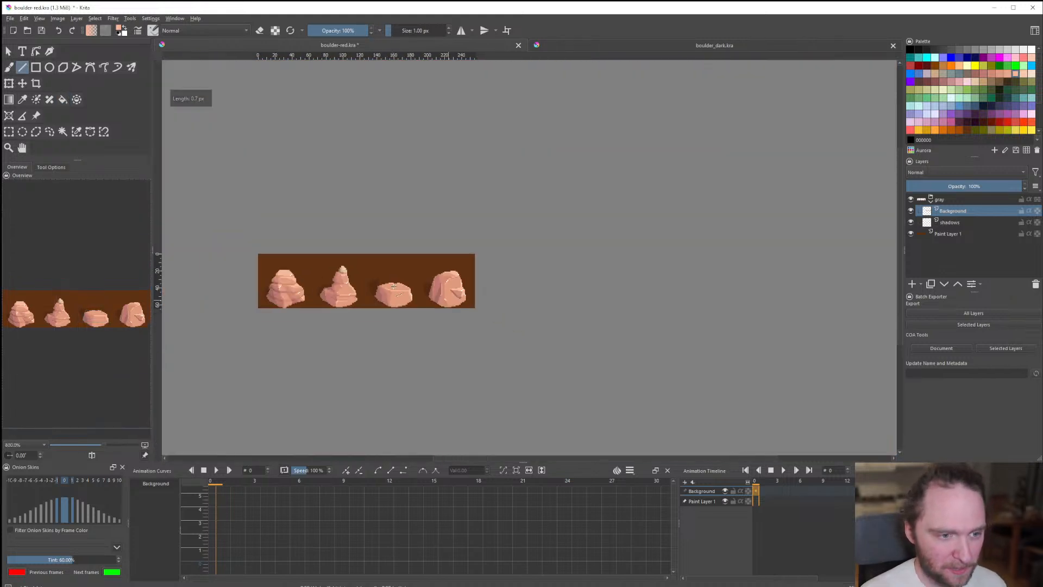
{"action": "scroll", "coordinate": [410, 279], "scroll_direction": "up", "scroll_amount": 9}
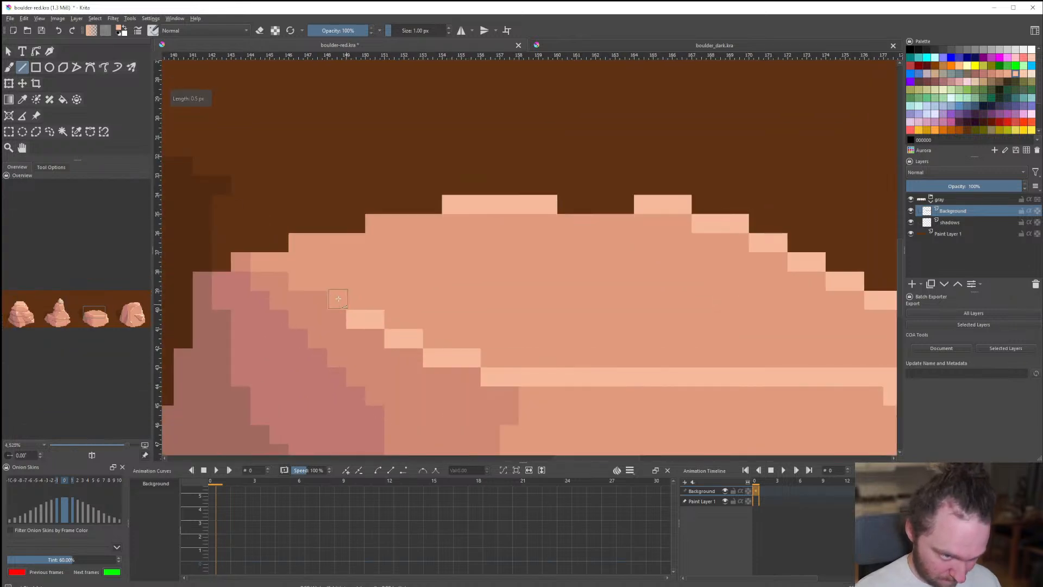
{"action": "left_click_drag", "start_coordinate": [312, 281], "coordinate": [255, 256]}
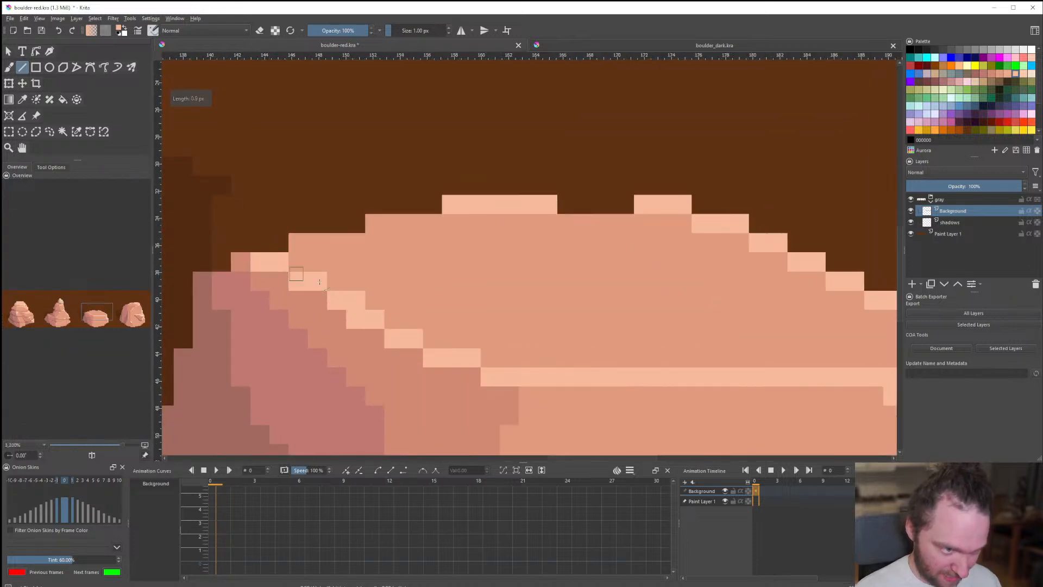
{"action": "scroll", "coordinate": [403, 279], "scroll_direction": "down", "scroll_amount": 9}
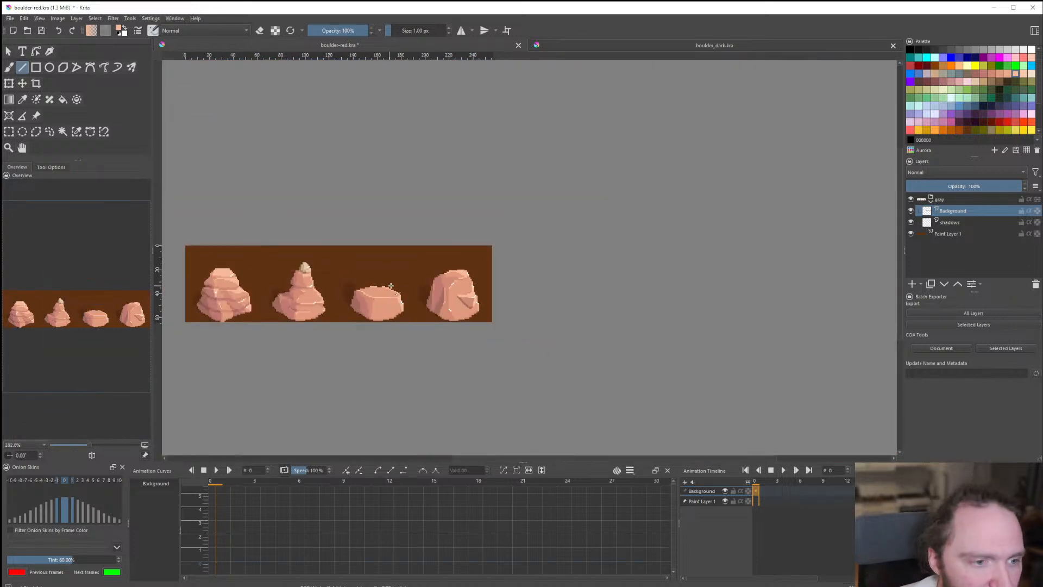
{"action": "scroll", "coordinate": [397, 293], "scroll_direction": "up", "scroll_amount": 5}
{"action": "scroll", "coordinate": [456, 283], "scroll_direction": "down", "scroll_amount": 3}
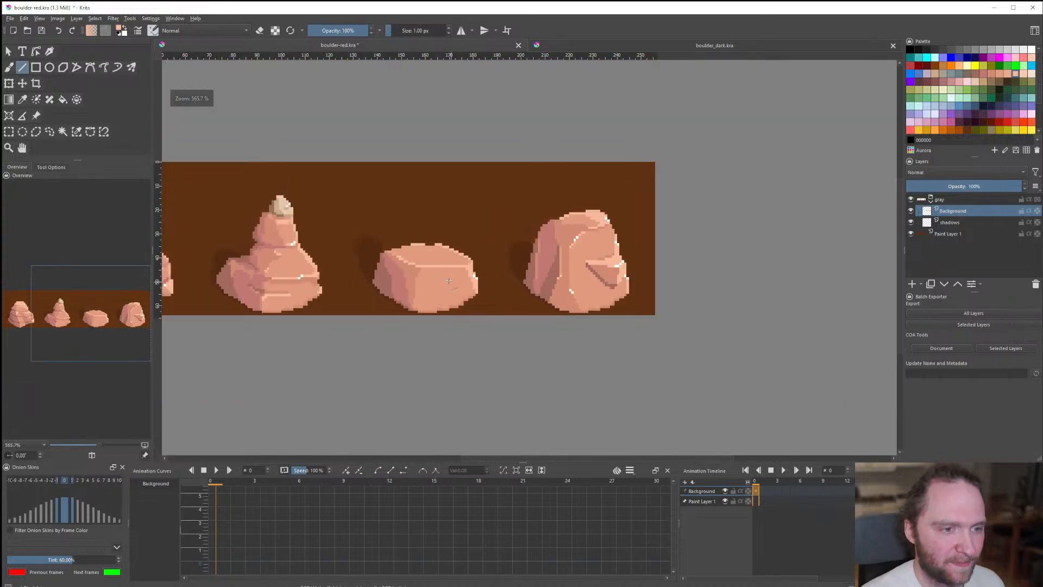
Darken the tip of the third boulder's upper-left corner with the sampled reddish side-face colour.
{"action": "scroll", "coordinate": [390, 249], "scroll_direction": "up", "scroll_amount": 5}
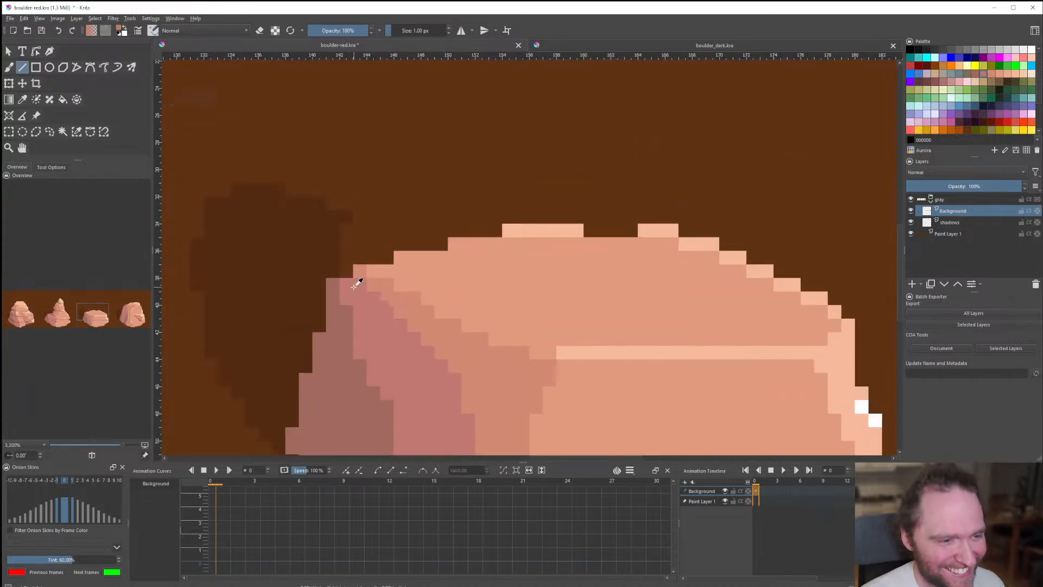
{"action": "left_click_drag", "start_coordinate": [357, 283], "coordinate": [373, 274]}
{"action": "scroll", "coordinate": [385, 274], "scroll_direction": "down", "scroll_amount": 7}
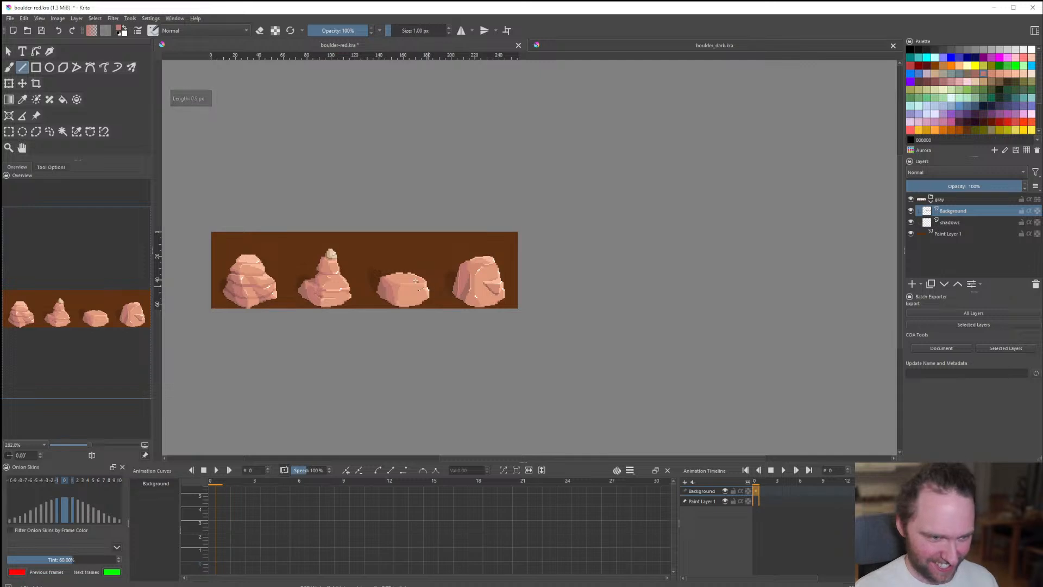
{"action": "scroll", "coordinate": [416, 280], "scroll_direction": "up", "scroll_amount": 6}
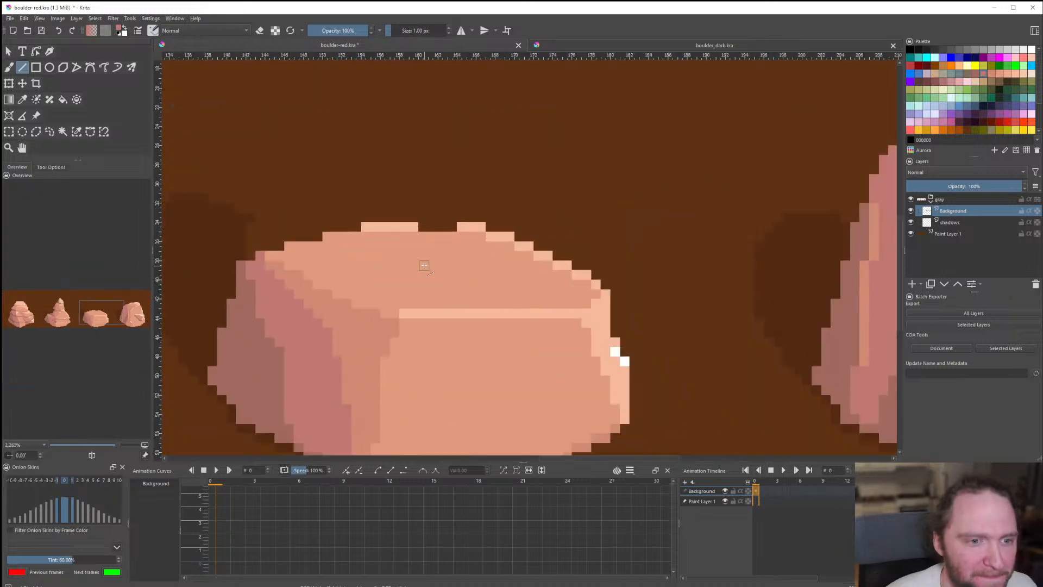
Widen the third boulder's darker peach corner plane into the reddish side face by outlining a new edge and filling the enclosed area.
{"action": "scroll", "coordinate": [507, 235], "scroll_direction": "down", "scroll_amount": 7}
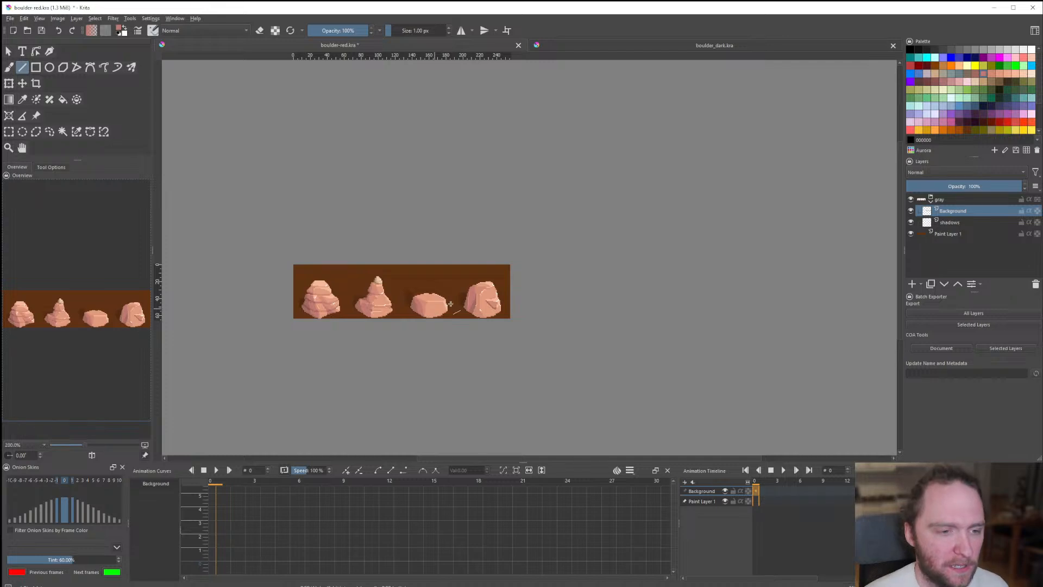
{"action": "scroll", "coordinate": [450, 304], "scroll_direction": "up", "scroll_amount": 6}
{"action": "scroll", "coordinate": [404, 295], "scroll_direction": "up", "scroll_amount": 1}
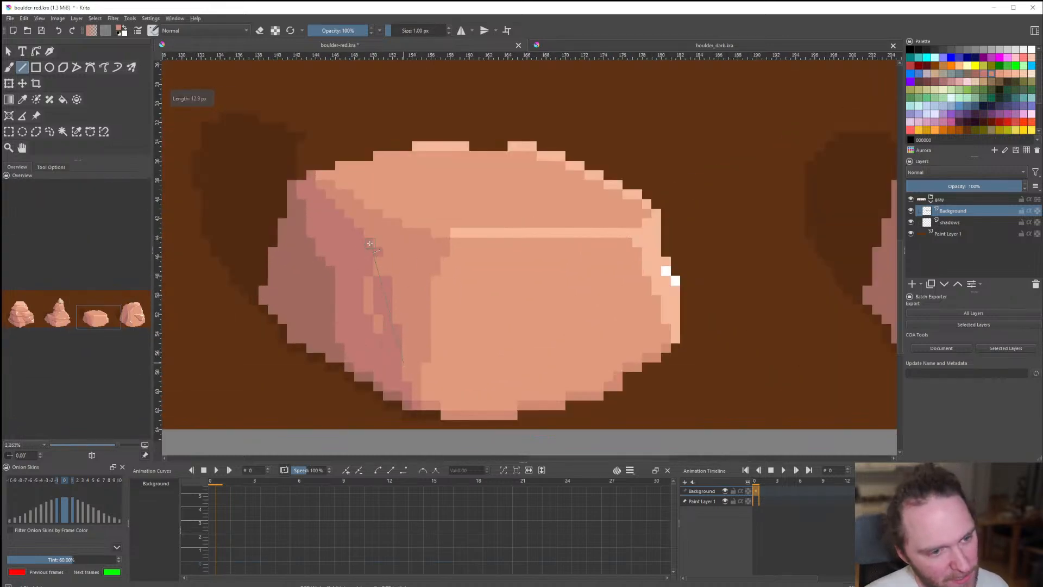
{"action": "left_click_drag", "start_coordinate": [369, 243], "coordinate": [363, 268]}
{"action": "left_click_drag", "start_coordinate": [333, 216], "coordinate": [332, 216]}
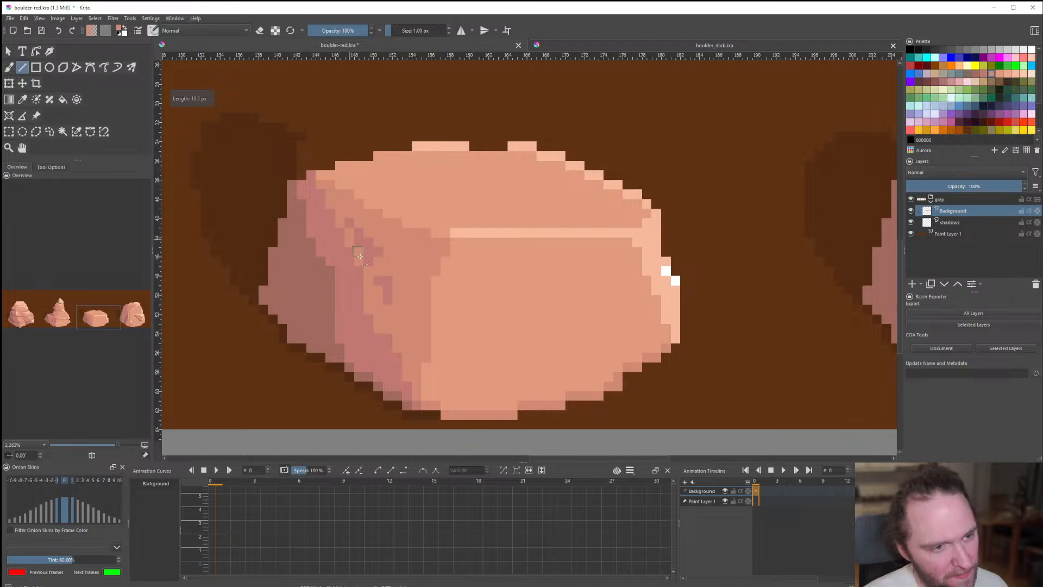
{"action": "key", "text": "f"}
{"action": "scroll", "coordinate": [374, 267], "scroll_direction": "down", "scroll_amount": 5}
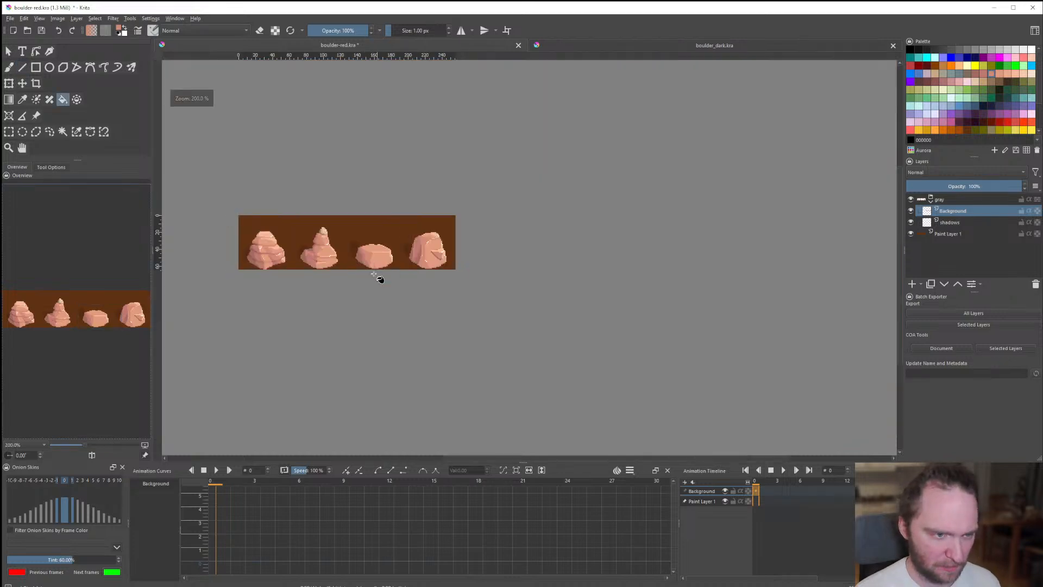
{"action": "scroll", "coordinate": [365, 252], "scroll_direction": "up", "scroll_amount": 6}
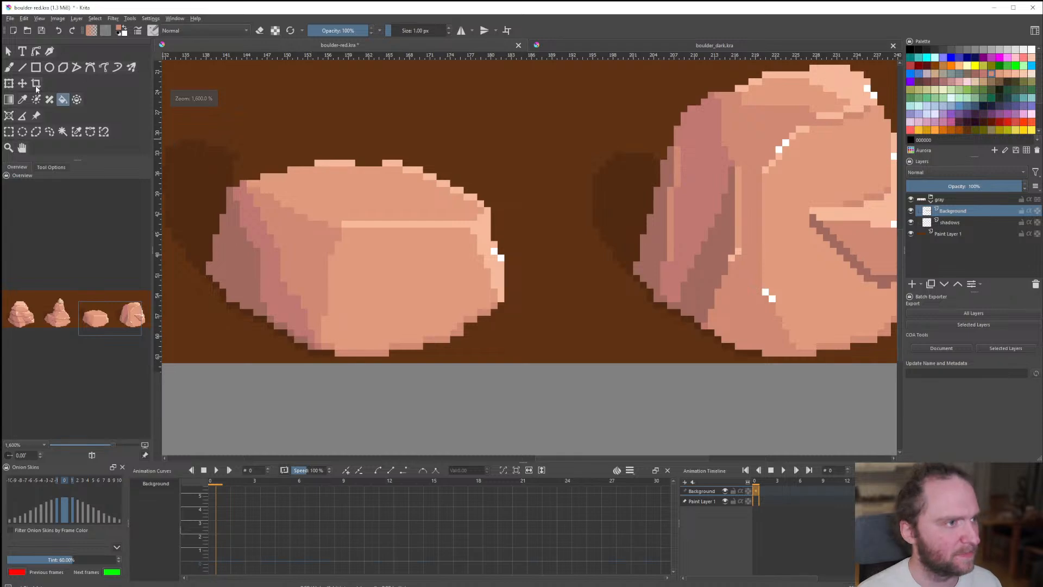
Cut a small notch into the third boulder's corner plane halfway down its front edge, using the front-face peach.
{"action": "scroll", "coordinate": [463, 163], "scroll_direction": "down", "scroll_amount": 6}
{"action": "scroll", "coordinate": [462, 164], "scroll_direction": "up", "scroll_amount": 10}
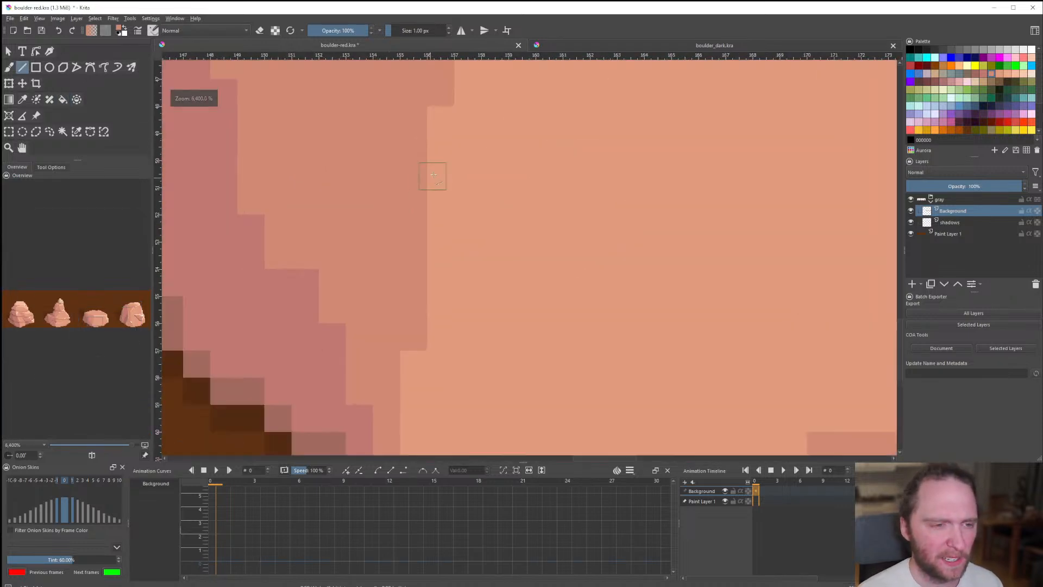
{"action": "left_click", "coordinate": [413, 203]}
{"action": "left_click", "coordinate": [387, 229]}
{"action": "left_click", "coordinate": [388, 254]}
{"action": "left_click", "coordinate": [415, 284]}
{"action": "left_click", "coordinate": [422, 307]}
{"action": "left_click", "coordinate": [415, 251]}
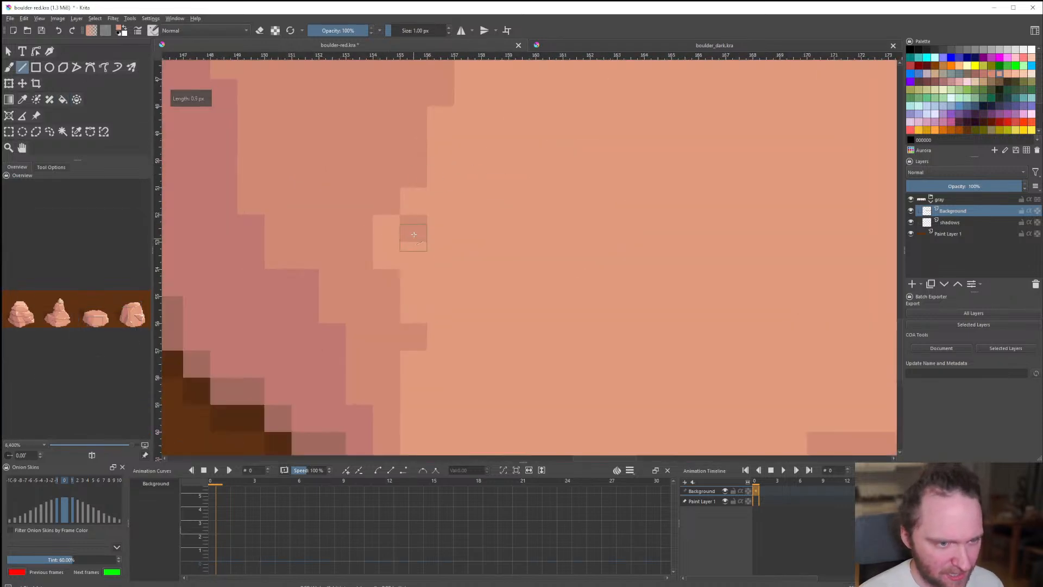
{"action": "left_click", "coordinate": [415, 233]}
{"action": "left_click_drag", "start_coordinate": [420, 339], "coordinate": [422, 348]}
{"action": "scroll", "coordinate": [421, 348], "scroll_direction": "down", "scroll_amount": 12}
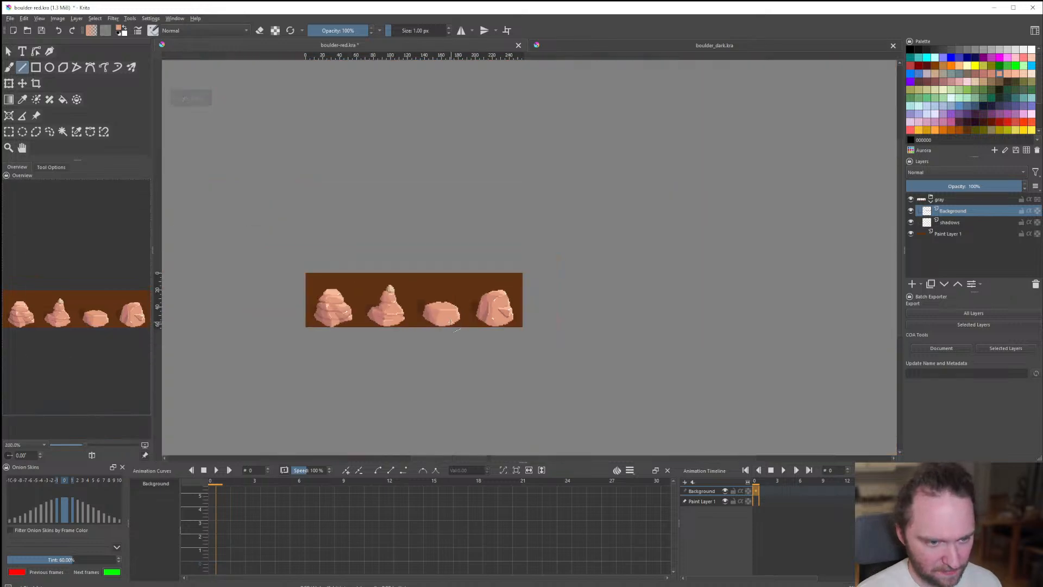
Add a short diagonal light peach highlight on the front-face side of the third boulder's corner notch.
{"action": "scroll", "coordinate": [441, 308], "scroll_direction": "up", "scroll_amount": 3}
{"action": "scroll", "coordinate": [441, 307], "scroll_direction": "up", "scroll_amount": 4}
{"action": "scroll", "coordinate": [478, 226], "scroll_direction": "up", "scroll_amount": 3}
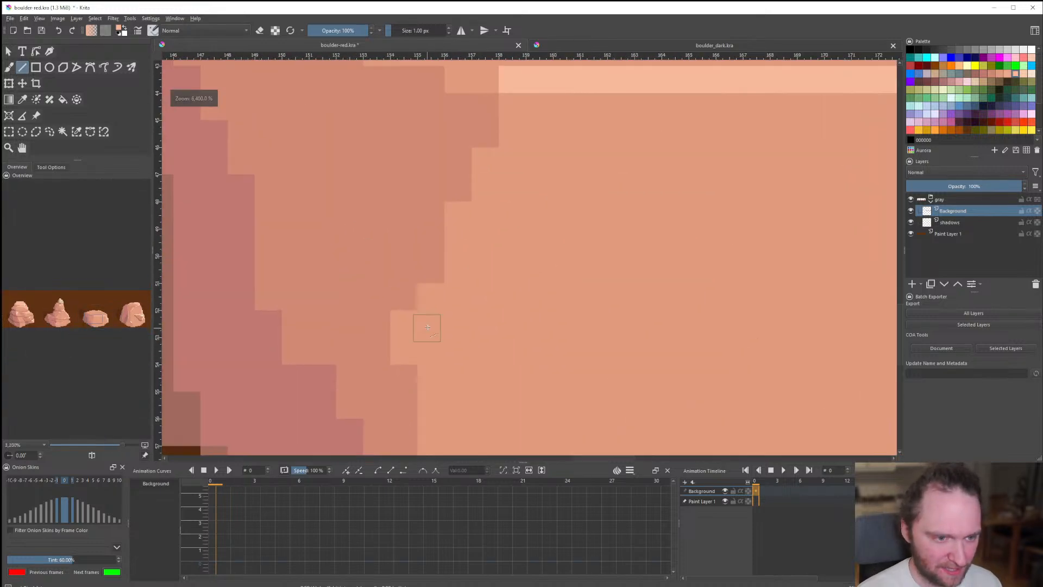
{"action": "left_click_drag", "start_coordinate": [458, 269], "coordinate": [430, 296]}
{"action": "scroll", "coordinate": [395, 323], "scroll_direction": "down", "scroll_amount": 11}
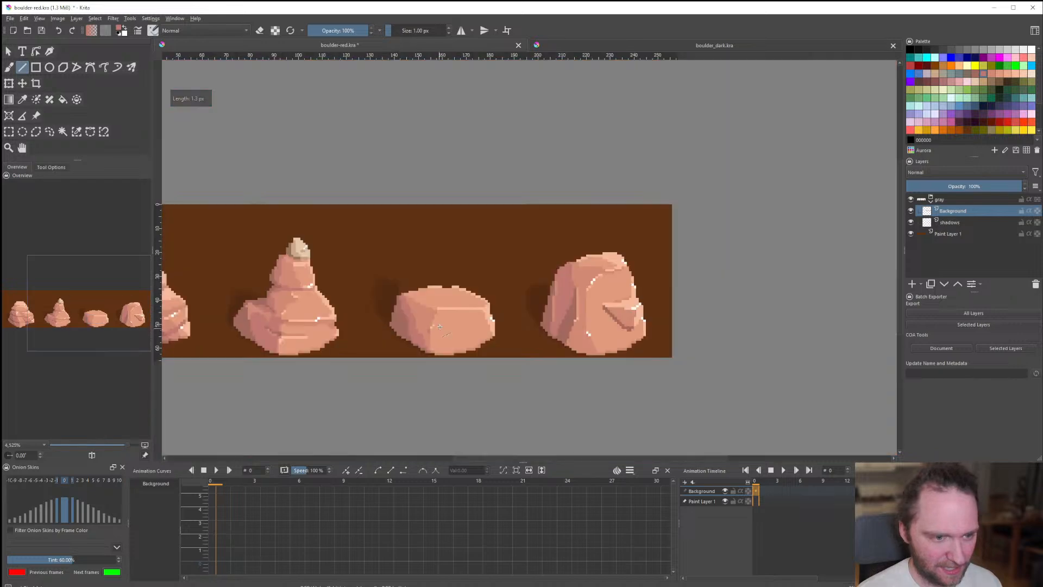
Draw a stepped reddish crack from the highlighted notch across the third boulder's corner plane to the side face.
{"action": "scroll", "coordinate": [438, 333], "scroll_direction": "up", "scroll_amount": 2}
{"action": "scroll", "coordinate": [438, 332], "scroll_direction": "up", "scroll_amount": 6}
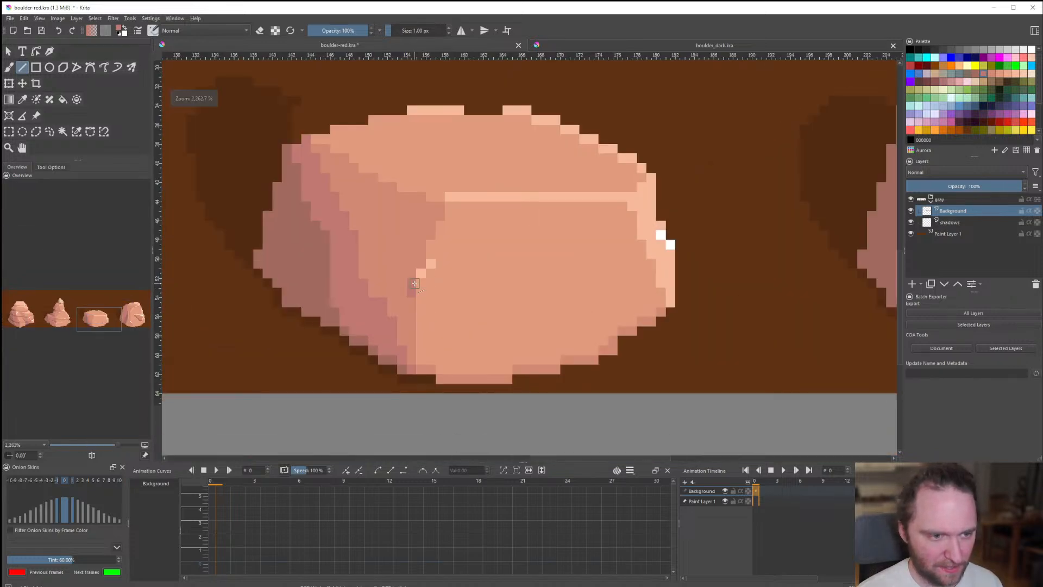
{"action": "scroll", "coordinate": [419, 272], "scroll_direction": "down", "scroll_amount": 5}
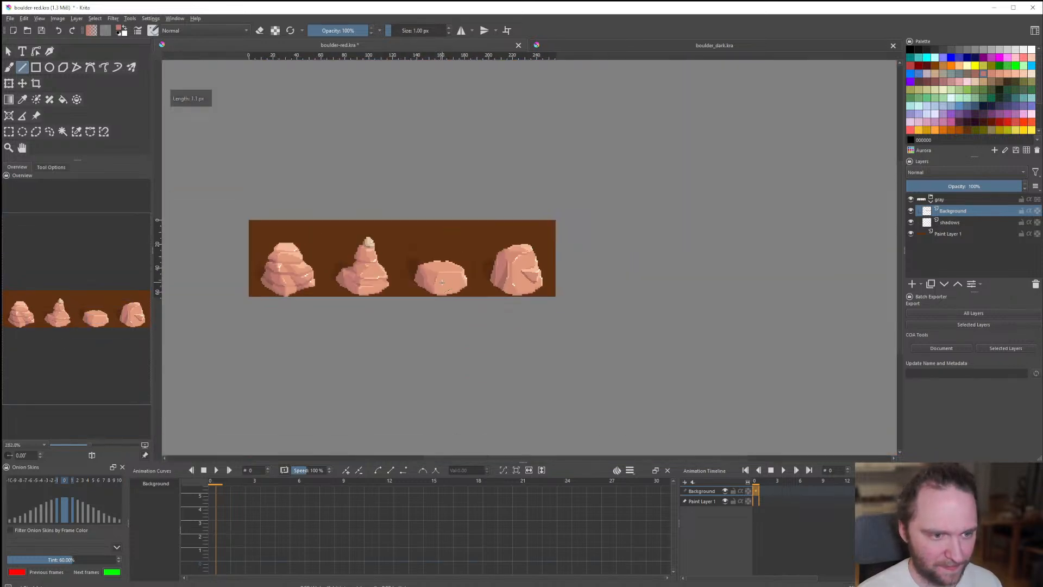
{"action": "scroll", "coordinate": [436, 283], "scroll_direction": "up", "scroll_amount": 2}
{"action": "scroll", "coordinate": [436, 283], "scroll_direction": "down", "scroll_amount": 3}
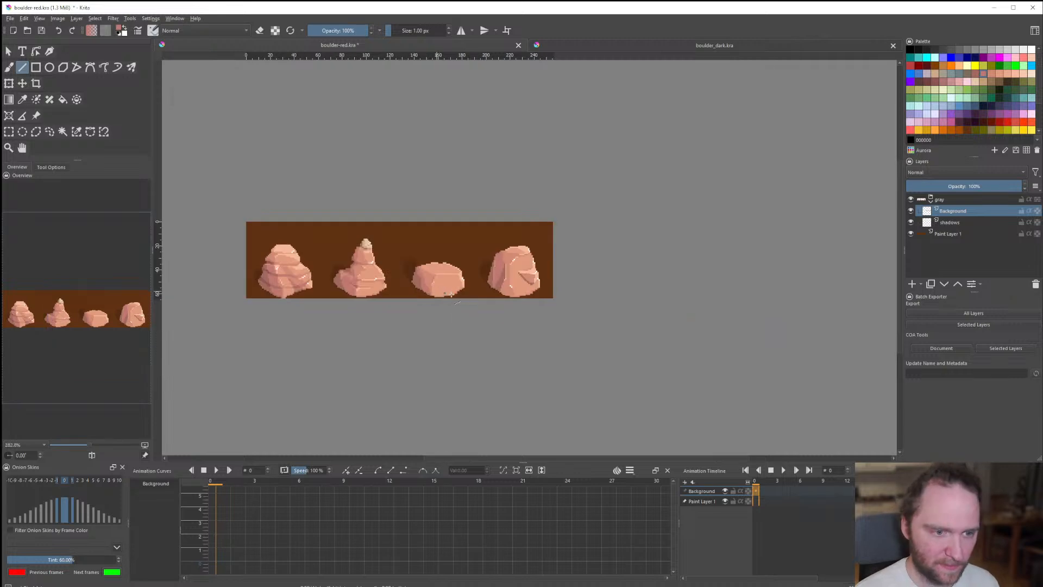
{"action": "scroll", "coordinate": [434, 288], "scroll_direction": "up", "scroll_amount": 9}
{"action": "mouse_move", "coordinate": [427, 224]}
{"action": "left_mouse_down"}
{"action": "mouse_move", "coordinate": [404, 247]}
{"action": "mouse_move", "coordinate": [379, 217]}
{"action": "left_mouse_up"}
{"action": "scroll", "coordinate": [424, 283], "scroll_direction": "down", "scroll_amount": 4}
{"action": "scroll", "coordinate": [401, 260], "scroll_direction": "up", "scroll_amount": 3}
{"action": "left_click_drag", "start_coordinate": [428, 283], "coordinate": [411, 278]}
{"action": "mouse_move", "coordinate": [395, 262]}
{"action": "left_mouse_down"}
{"action": "mouse_move", "coordinate": [380, 258]}
{"action": "mouse_move", "coordinate": [399, 280]}
{"action": "left_mouse_up"}
Sketch a broken, gently curved crack in sampled darker peach from the notch across the third boulder's front face to its light rim.
{"action": "scroll", "coordinate": [399, 279], "scroll_direction": "down", "scroll_amount": 10}
{"action": "scroll", "coordinate": [396, 288], "scroll_direction": "up", "scroll_amount": 9}
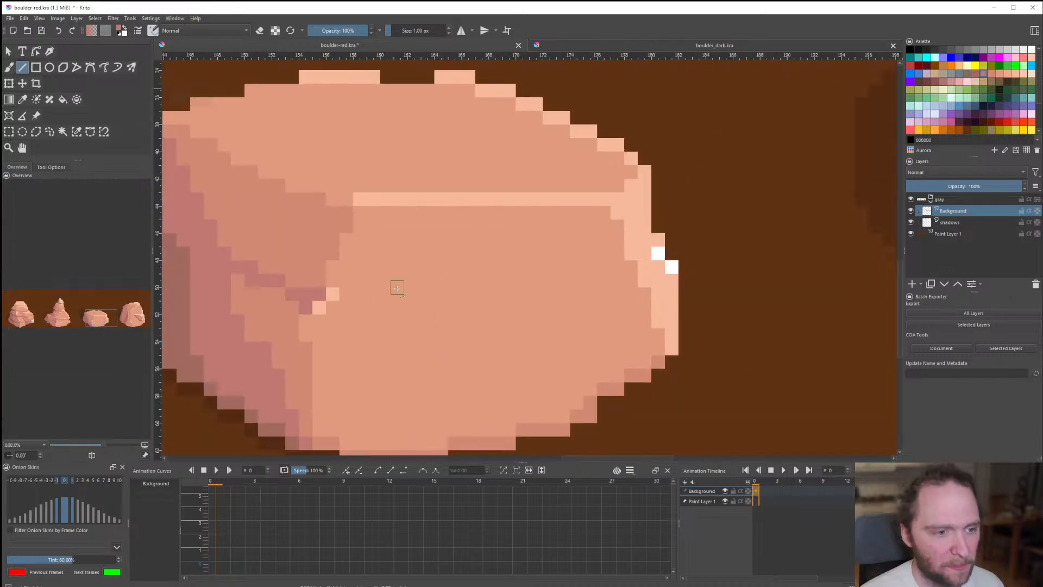
{"action": "left_click", "coordinate": [293, 319], "text": "ctrl"}
{"action": "left_click_drag", "start_coordinate": [347, 311], "coordinate": [359, 320]}
{"action": "left_click_drag", "start_coordinate": [400, 322], "coordinate": [454, 334]}
{"action": "left_click_drag", "start_coordinate": [482, 332], "coordinate": [523, 331]}
{"action": "left_click_drag", "start_coordinate": [549, 323], "coordinate": [603, 312]}
{"action": "left_click_drag", "start_coordinate": [611, 308], "coordinate": [639, 296]}
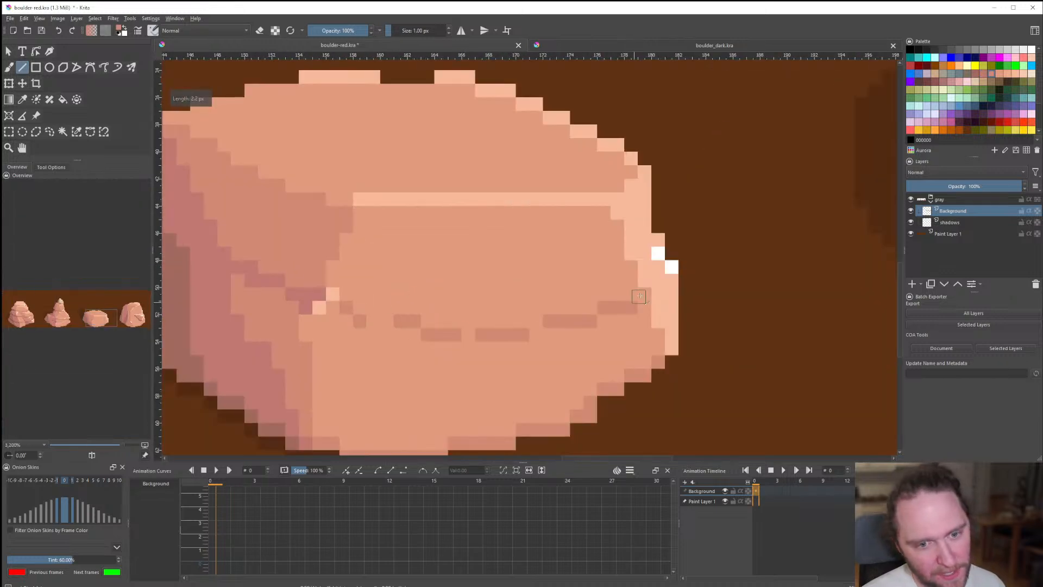
Thicken the front-face crack into a continuous darker peach band and extend it into the boulder's light rim.
{"action": "left_click_drag", "start_coordinate": [336, 311], "coordinate": [387, 320]}
{"action": "left_click_drag", "start_coordinate": [374, 322], "coordinate": [424, 332]}
{"action": "left_click_drag", "start_coordinate": [425, 319], "coordinate": [470, 324]}
{"action": "left_click_drag", "start_coordinate": [459, 327], "coordinate": [548, 321]}
{"action": "left_click_drag", "start_coordinate": [465, 330], "coordinate": [507, 320]}
{"action": "left_click_drag", "start_coordinate": [569, 311], "coordinate": [639, 325]}
{"action": "mouse_move", "coordinate": [647, 284]}
{"action": "left_mouse_down"}
{"action": "mouse_move", "coordinate": [659, 267]}
{"action": "mouse_move", "coordinate": [658, 283]}
{"action": "left_mouse_up"}
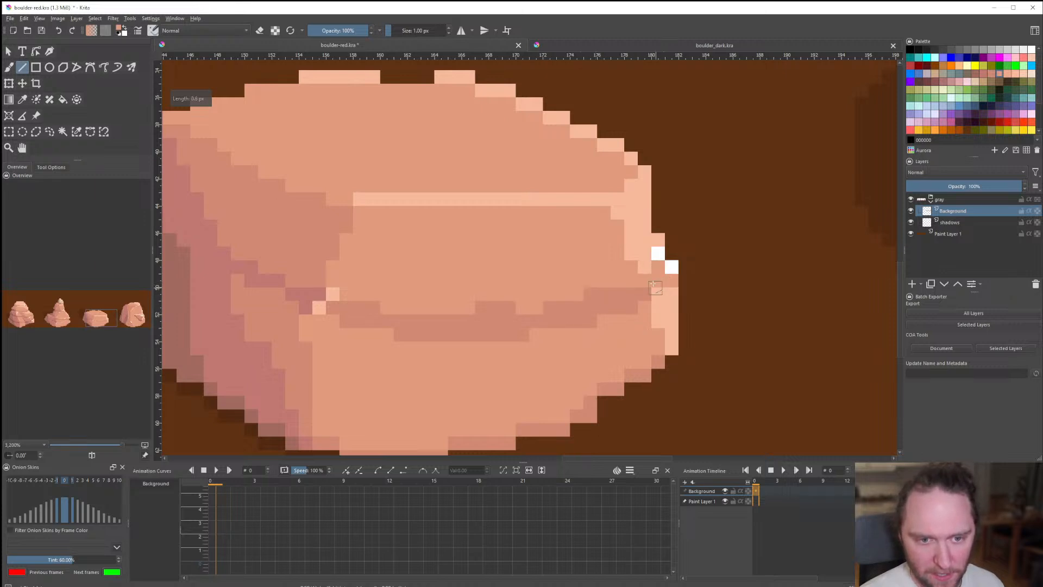
Touch up the rim pixels around the white highlights and the crack's outer end on the third boulder.
{"action": "left_click", "coordinate": [657, 293]}
{"action": "left_click", "coordinate": [646, 268]}
{"action": "left_click", "coordinate": [659, 242]}
{"action": "left_click", "coordinate": [552, 319]}
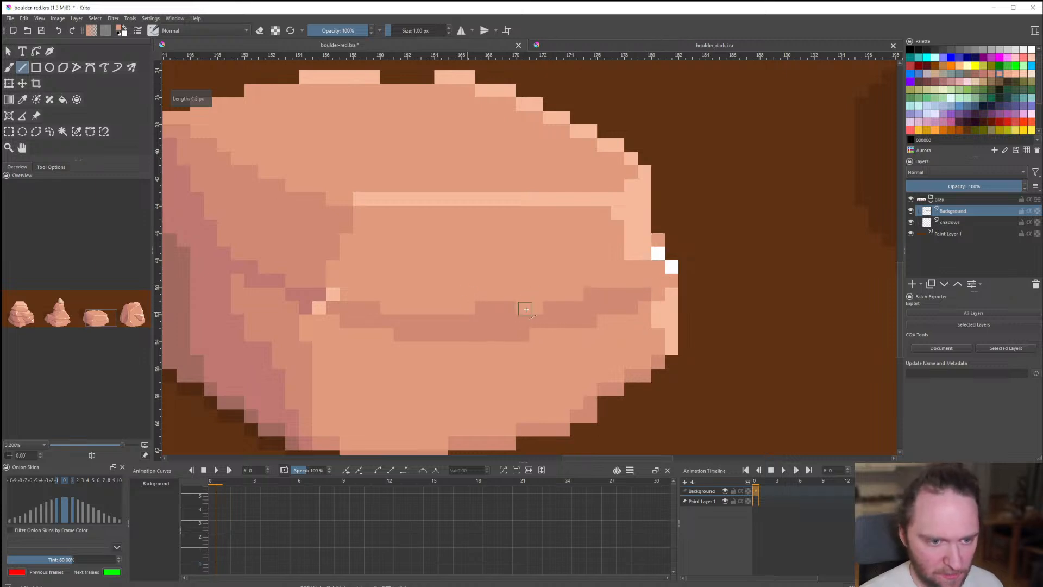
Recolour individual pixels where the third boulder's front-face crack meets the light rim below the white highlights, sampling the neighbouring peach.
{"action": "scroll", "coordinate": [527, 321], "scroll_direction": "down", "scroll_amount": 6}
{"action": "scroll", "coordinate": [524, 313], "scroll_direction": "up", "scroll_amount": 8}
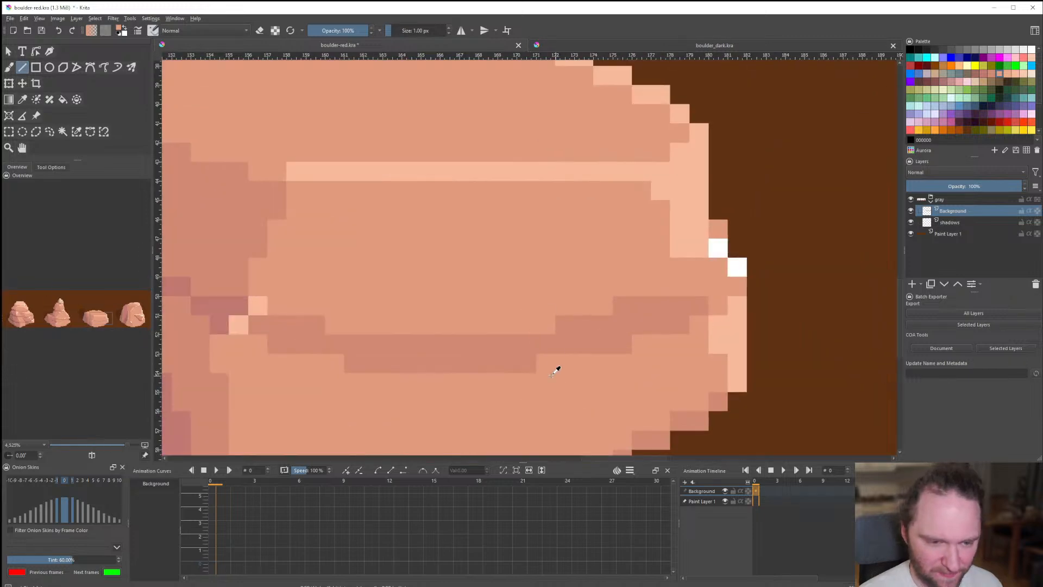
{"action": "left_click_drag", "start_coordinate": [683, 291], "coordinate": [736, 288]}
{"action": "left_click", "coordinate": [719, 305]}
{"action": "left_click", "coordinate": [738, 284]}
{"action": "left_click", "coordinate": [715, 338], "text": "ctrl"}
{"action": "left_click", "coordinate": [718, 288]}
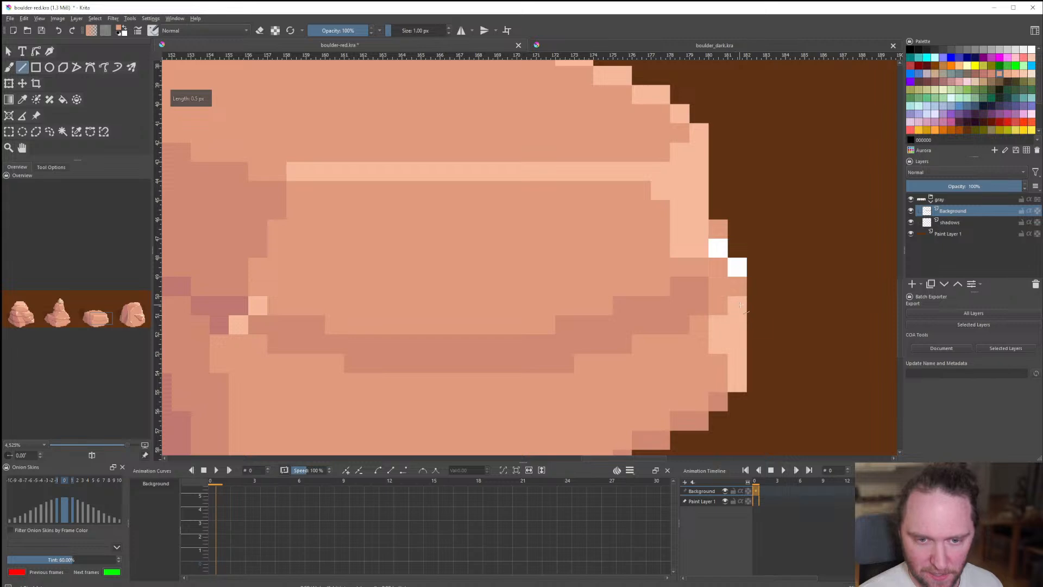
{"action": "left_click", "coordinate": [737, 287]}
{"action": "left_click", "coordinate": [719, 228]}
{"action": "scroll", "coordinate": [566, 338], "scroll_direction": "down", "scroll_amount": 10}
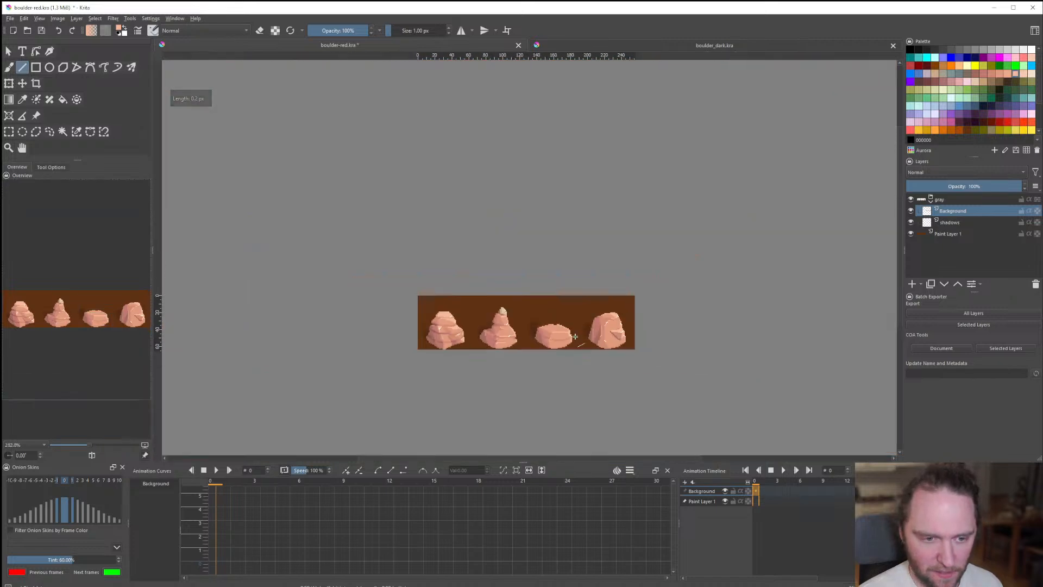
{"action": "scroll", "coordinate": [566, 335], "scroll_direction": "up", "scroll_amount": 1}
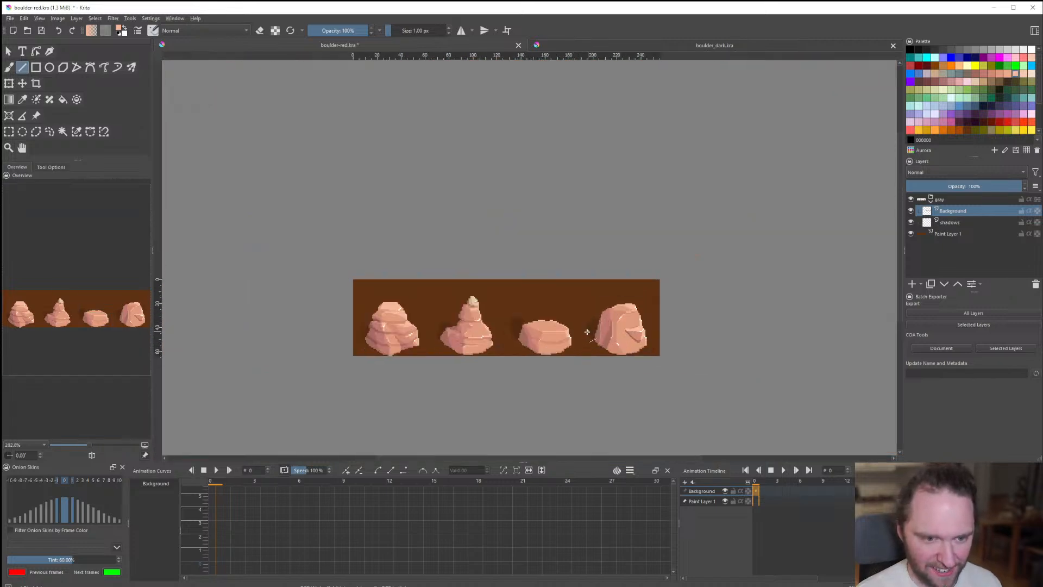
Thicken the reddish crack on the third boulder's corner plane by adding pixels along its lower edge.
{"action": "scroll", "coordinate": [566, 335], "scroll_direction": "up", "scroll_amount": 10}
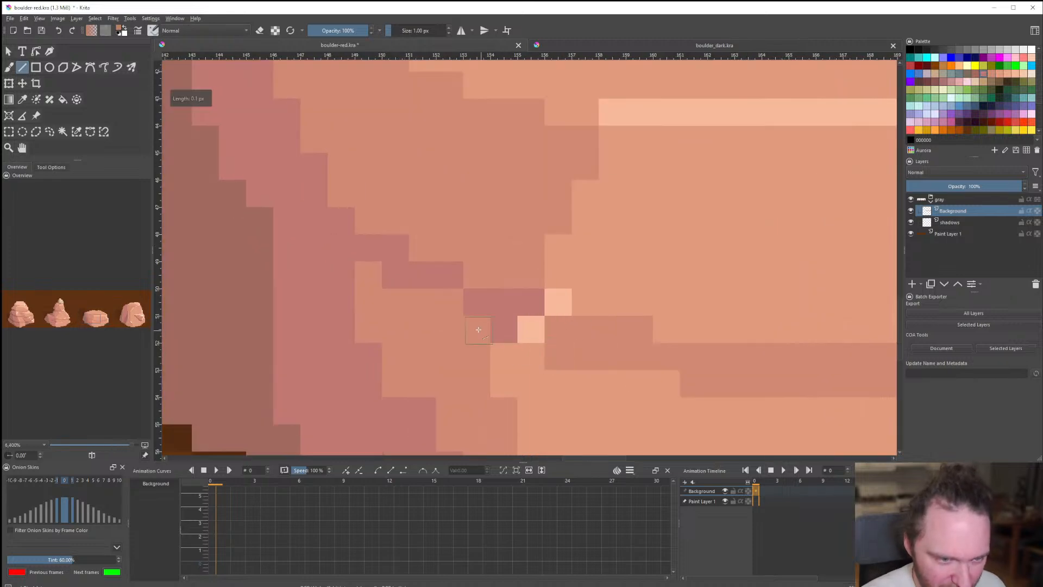
{"action": "left_click", "coordinate": [478, 330]}
{"action": "left_click", "coordinate": [445, 302]}
{"action": "left_click", "coordinate": [371, 276]}
{"action": "left_click", "coordinate": [424, 303]}
{"action": "left_click", "coordinate": [452, 331]}
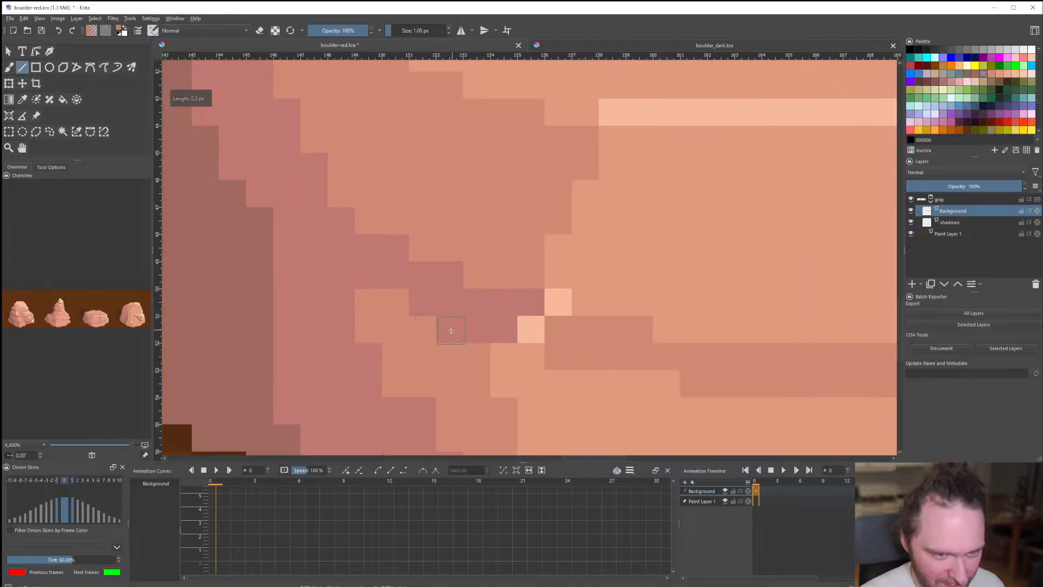
{"action": "scroll", "coordinate": [451, 330], "scroll_direction": "down", "scroll_amount": 10}
Continue the crack in a darker brown across the third boulder's shaded side face and save the file.
{"action": "scroll", "coordinate": [337, 240], "scroll_direction": "up", "scroll_amount": 10}
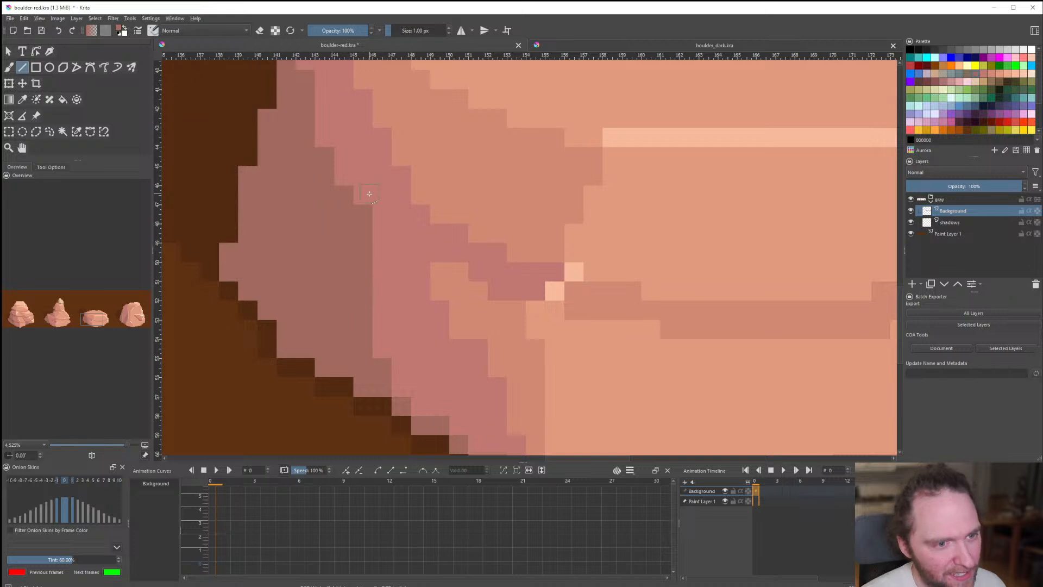
{"action": "mouse_move", "coordinate": [370, 193]}
{"action": "left_mouse_down"}
{"action": "mouse_move", "coordinate": [421, 229]}
{"action": "mouse_move", "coordinate": [405, 253]}
{"action": "left_mouse_up"}
{"action": "scroll", "coordinate": [417, 269], "scroll_direction": "down", "scroll_amount": 6}
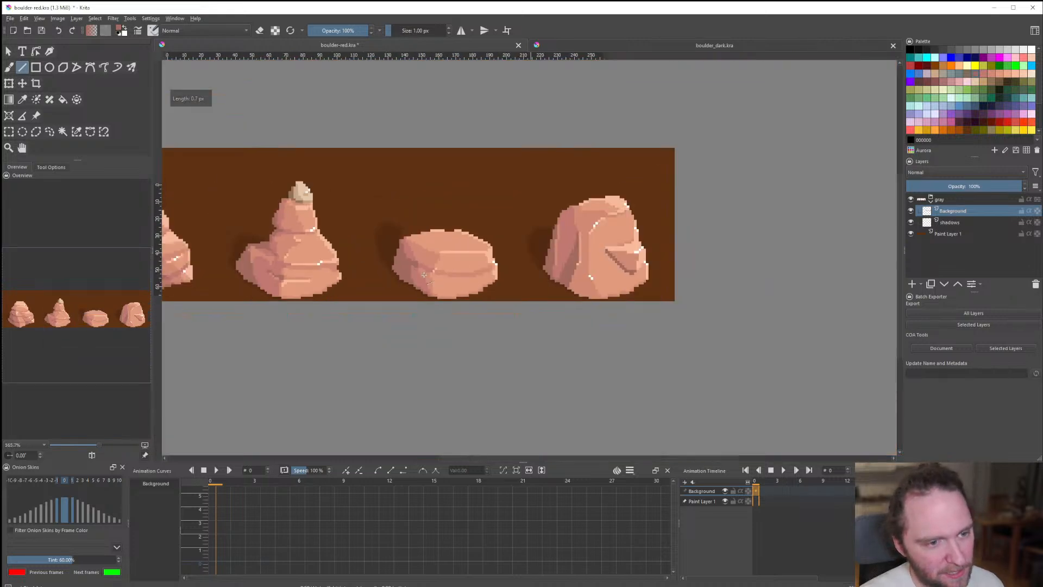
{"action": "scroll", "coordinate": [424, 275], "scroll_direction": "down", "scroll_amount": 5}
{"action": "scroll", "coordinate": [453, 270], "scroll_direction": "up", "scroll_amount": 1}
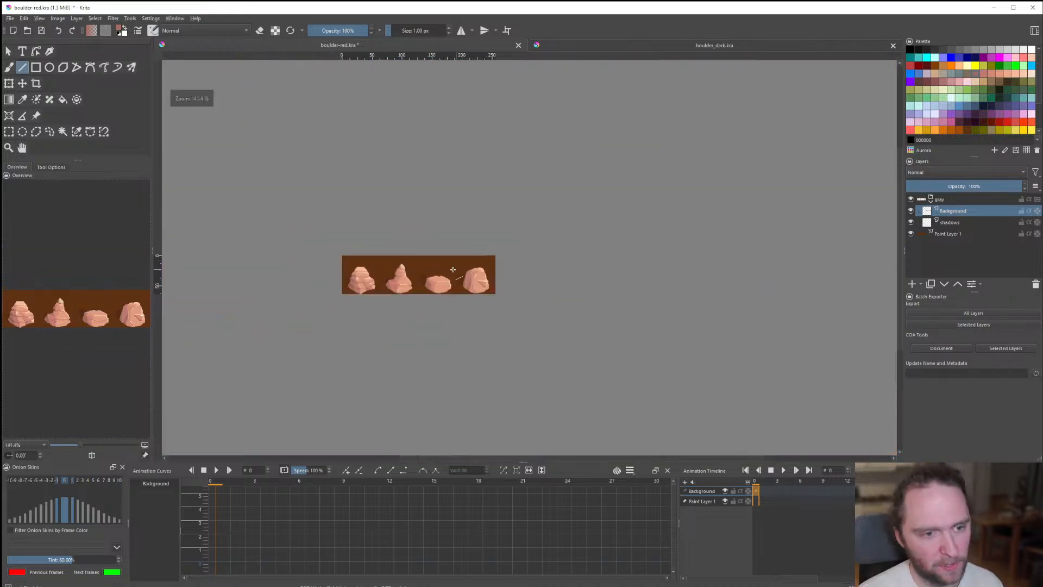
{"action": "key", "text": "ctrl+s"}
Examine the third boulder's crack, planes and highlights both up close and alongside the neighbouring boulders.
{"action": "scroll", "coordinate": [453, 269], "scroll_direction": "up", "scroll_amount": 5}
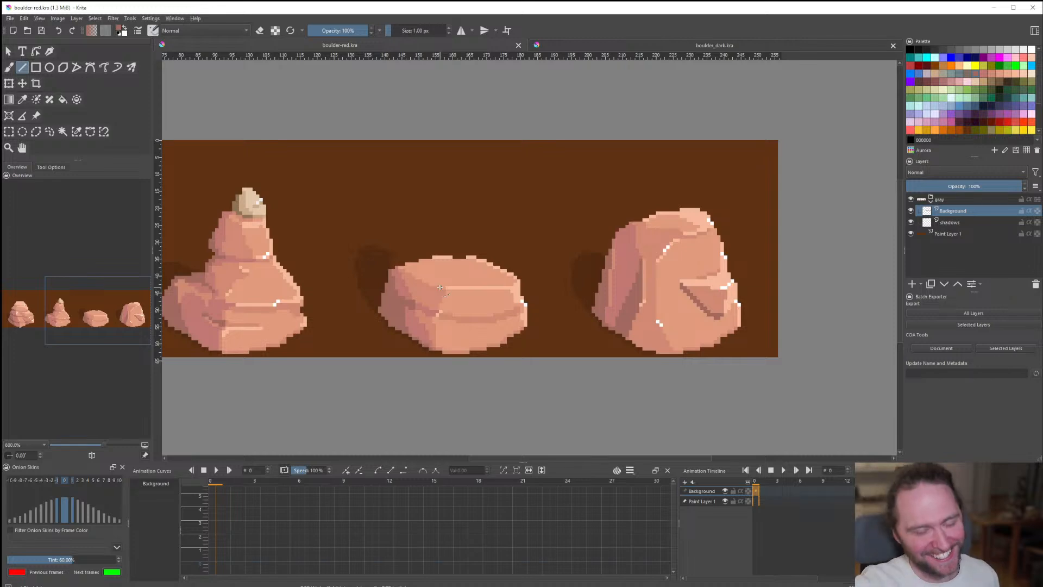
{"action": "scroll", "coordinate": [403, 331], "scroll_direction": "down", "scroll_amount": 3}
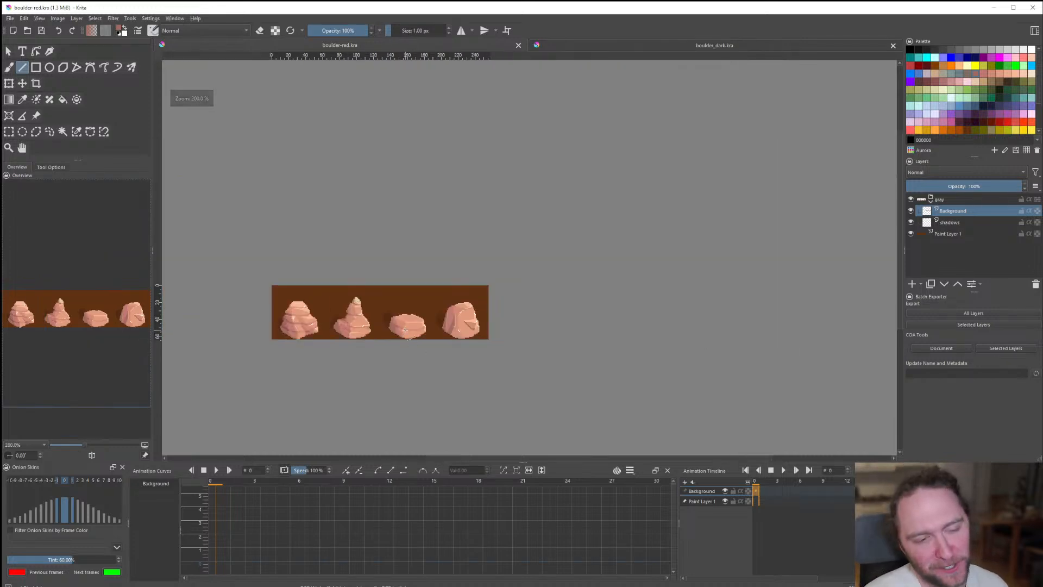
{"action": "scroll", "coordinate": [403, 331], "scroll_direction": "up", "scroll_amount": 4}
{"action": "scroll", "coordinate": [422, 331], "scroll_direction": "up", "scroll_amount": 1}
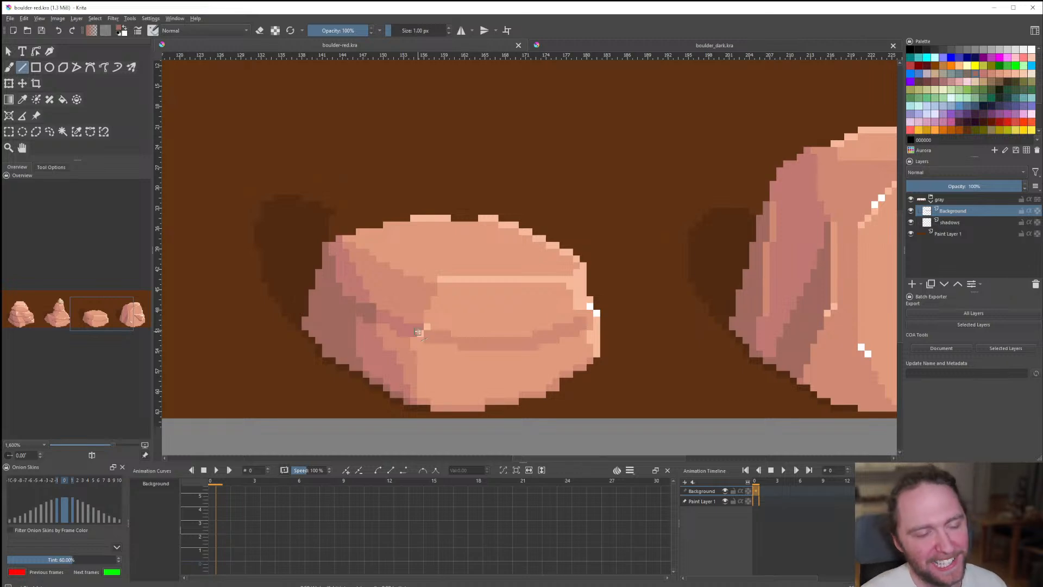
{"action": "scroll", "coordinate": [421, 329], "scroll_direction": "down", "scroll_amount": 1}
{"action": "scroll", "coordinate": [432, 308], "scroll_direction": "down", "scroll_amount": 1}
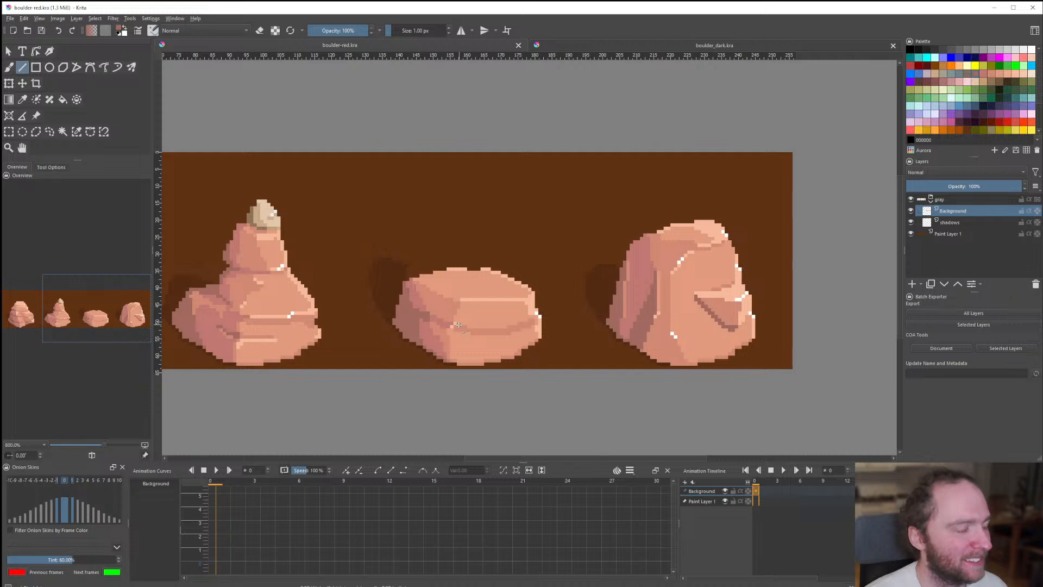
{"action": "scroll", "coordinate": [458, 324], "scroll_direction": "up", "scroll_amount": 2}
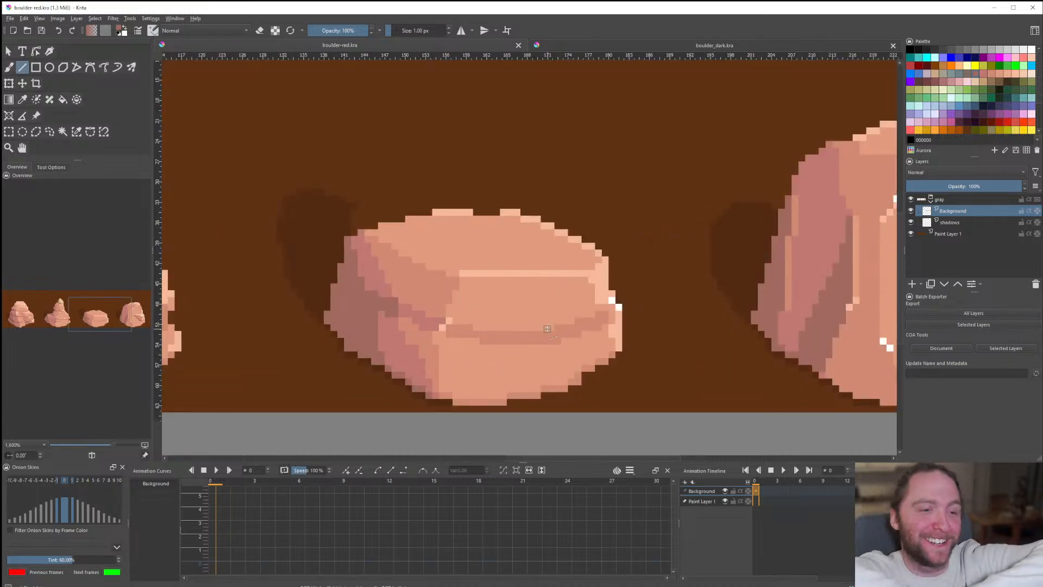
{"action": "scroll", "coordinate": [547, 328], "scroll_direction": "up", "scroll_amount": 1}
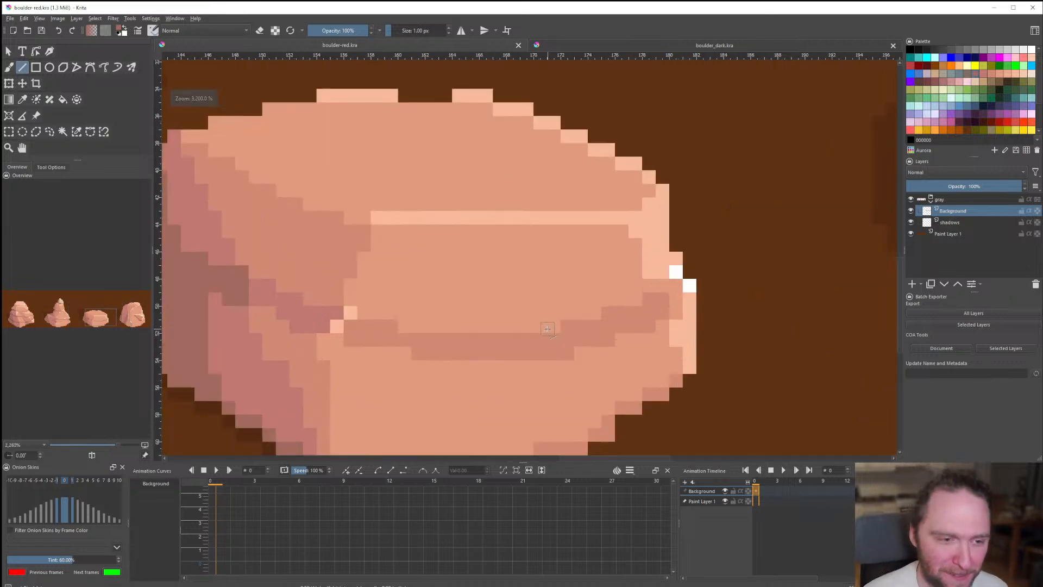
{"action": "scroll", "coordinate": [414, 322], "scroll_direction": "up", "scroll_amount": 1}
{"action": "scroll", "coordinate": [333, 386], "scroll_direction": "down", "scroll_amount": 6}
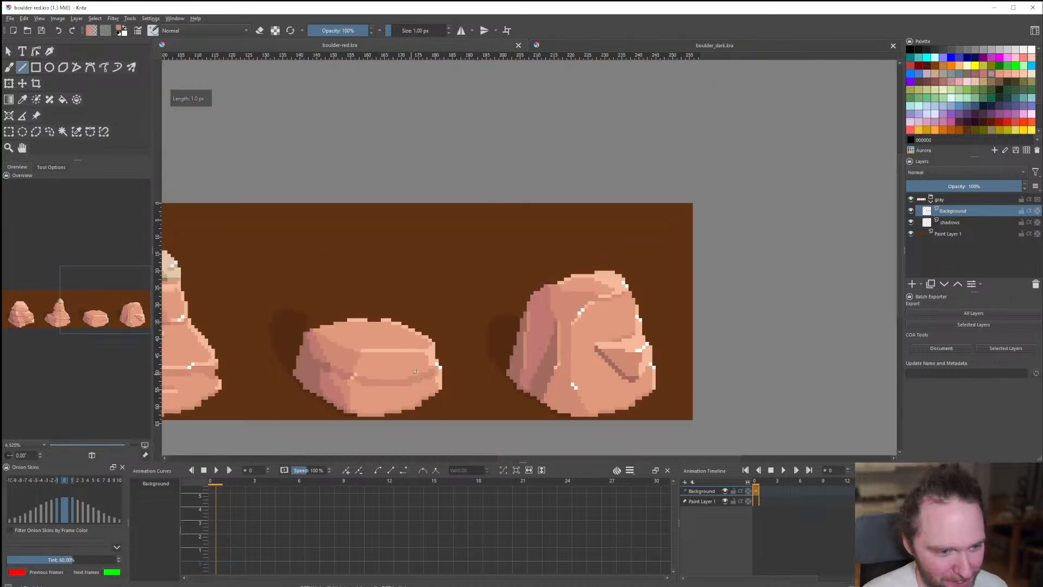
{"action": "scroll", "coordinate": [404, 357], "scroll_direction": "up", "scroll_amount": 2}
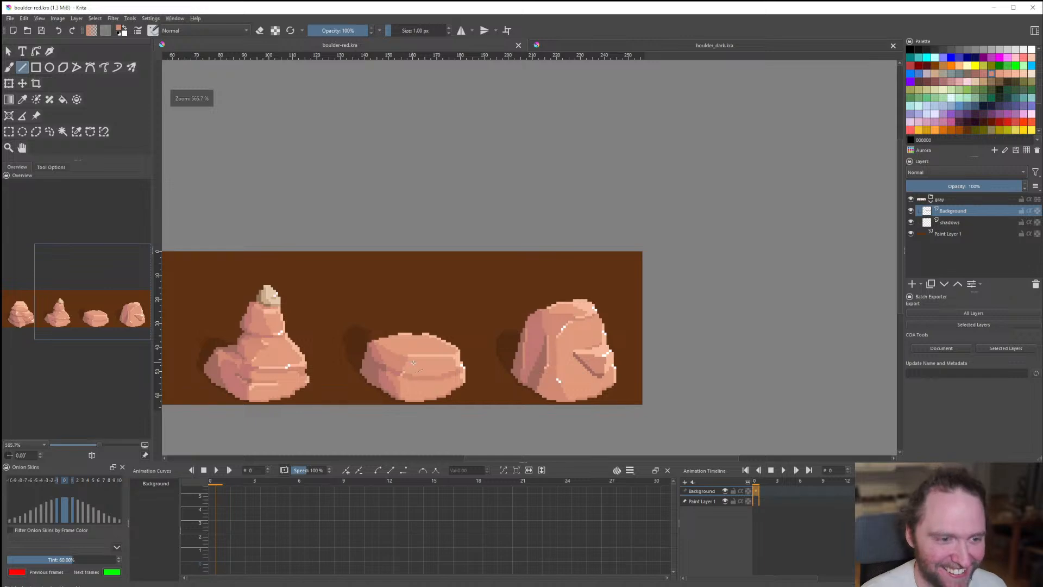
{"action": "scroll", "coordinate": [414, 362], "scroll_direction": "up", "scroll_amount": 3}
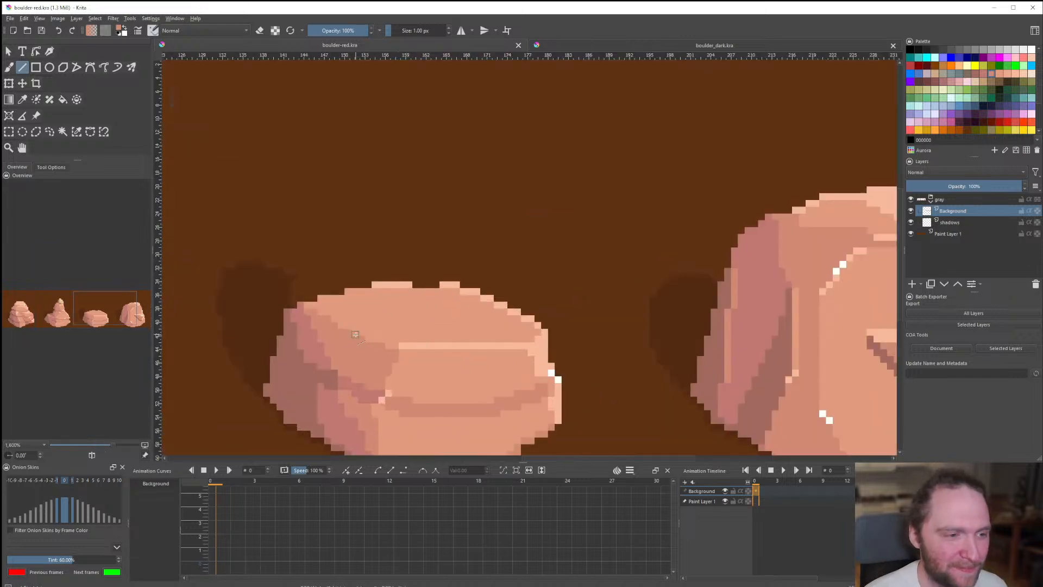
{"action": "scroll", "coordinate": [356, 335], "scroll_direction": "down", "scroll_amount": 4}
{"action": "scroll", "coordinate": [418, 293], "scroll_direction": "up", "scroll_amount": 5}
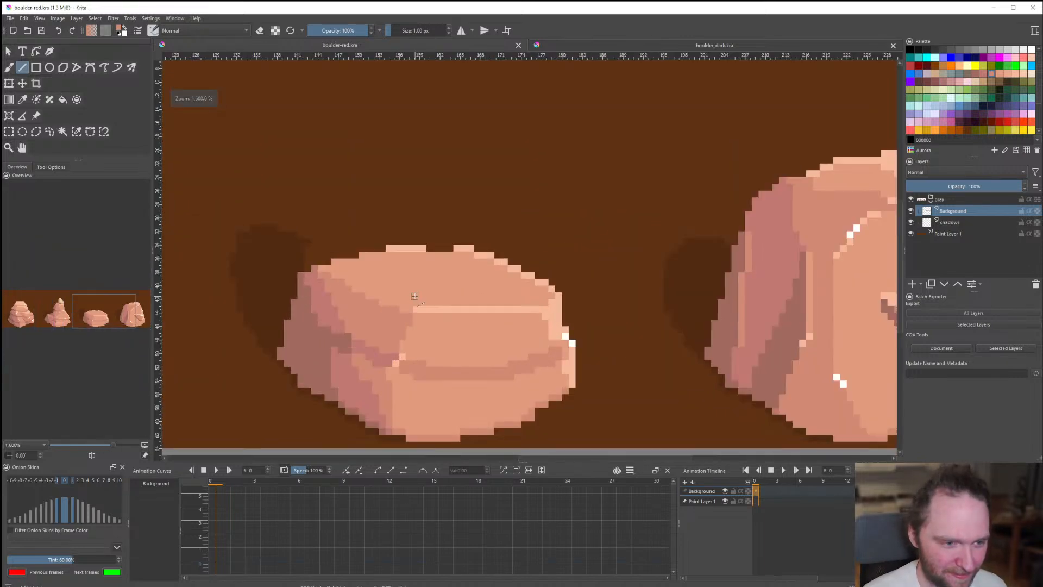
{"action": "scroll", "coordinate": [424, 302], "scroll_direction": "down", "scroll_amount": 5}
{"action": "scroll", "coordinate": [424, 302], "scroll_direction": "up", "scroll_amount": 6}
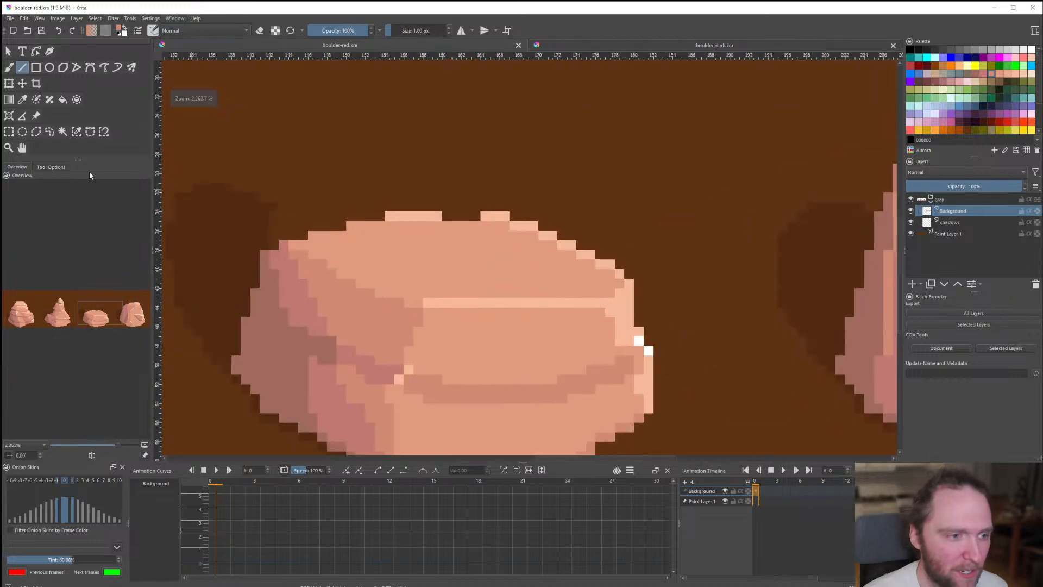
Duplicate the third boulder onto a new layer and move the copy straight up so it stacks on the original.
{"action": "left_click", "coordinate": [8, 132]}
{"action": "scroll", "coordinate": [356, 232], "scroll_direction": "down", "scroll_amount": 2}
{"action": "scroll", "coordinate": [361, 351], "scroll_direction": "down", "scroll_amount": 1}
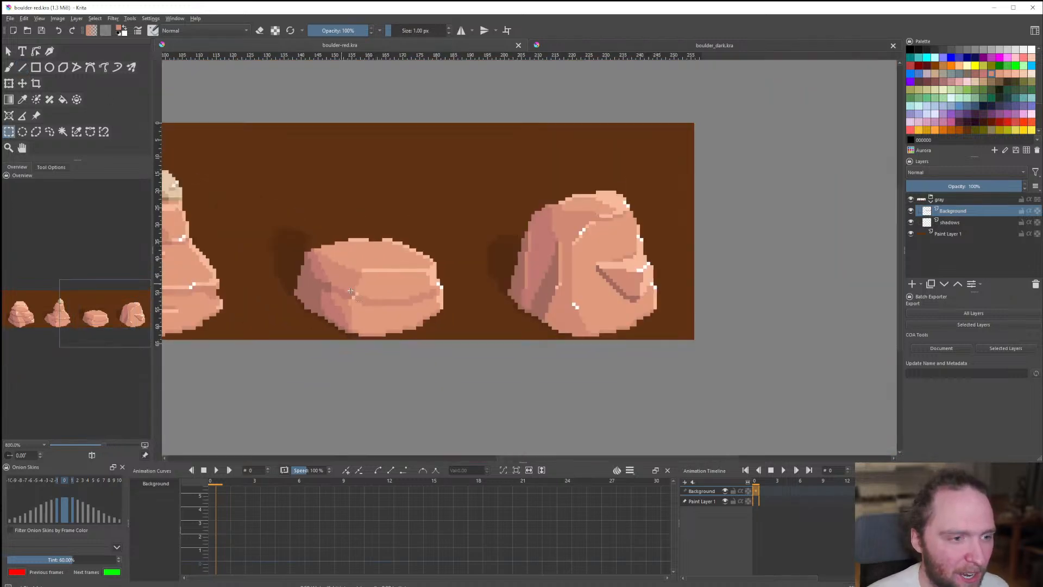
{"action": "left_click_drag", "start_coordinate": [297, 241], "coordinate": [457, 375]}
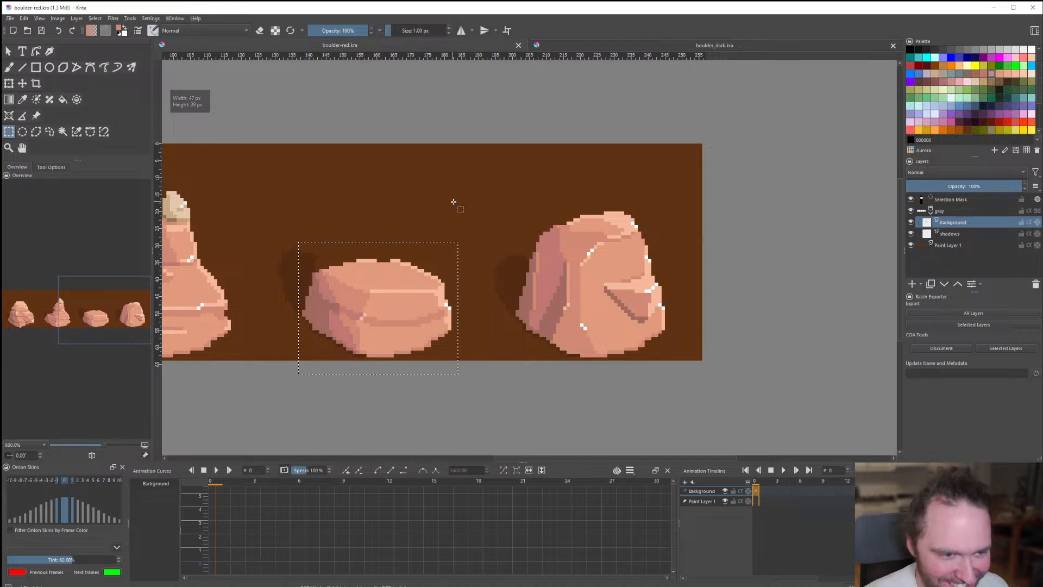
{"action": "key", "text": "ctrl+c"}
{"action": "key", "text": "ctrl+v"}
{"action": "left_click", "coordinate": [493, 215]}
{"action": "left_click", "coordinate": [23, 83]}
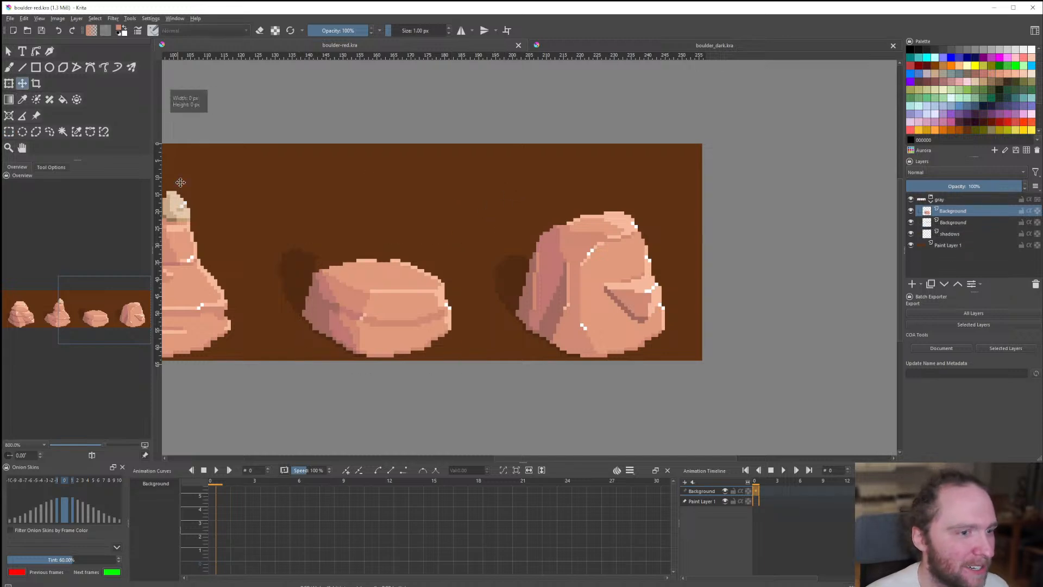
{"action": "left_click_drag", "start_coordinate": [364, 294], "coordinate": [364, 240]}
Trim the upper copy's outer sides and underside by deleting a freehand U-shaped selection around it.
{"action": "scroll", "coordinate": [365, 241], "scroll_direction": "down", "scroll_amount": 6}
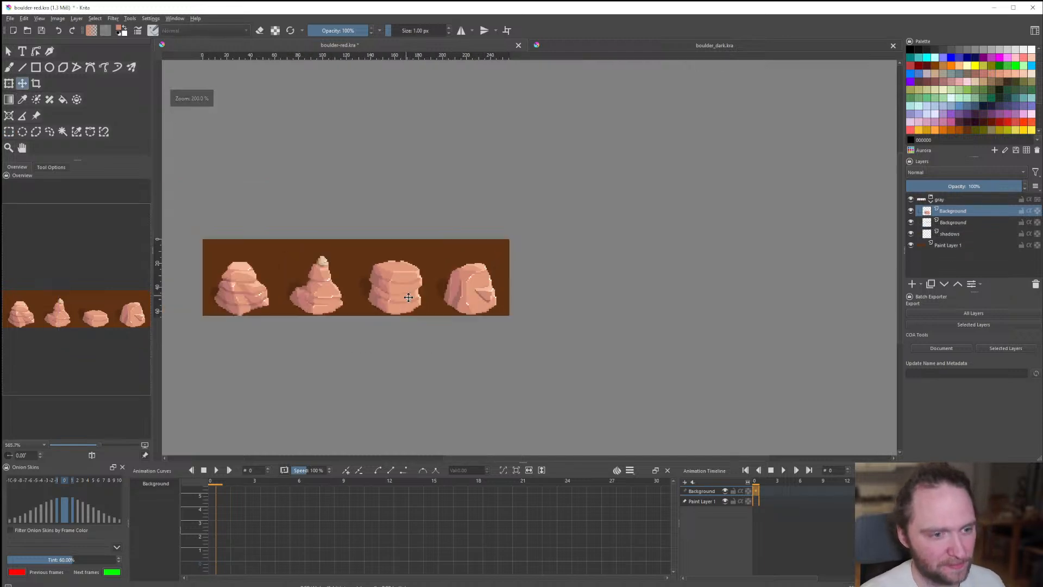
{"action": "scroll", "coordinate": [389, 280], "scroll_direction": "up", "scroll_amount": 7}
{"action": "left_click", "coordinate": [49, 131]}
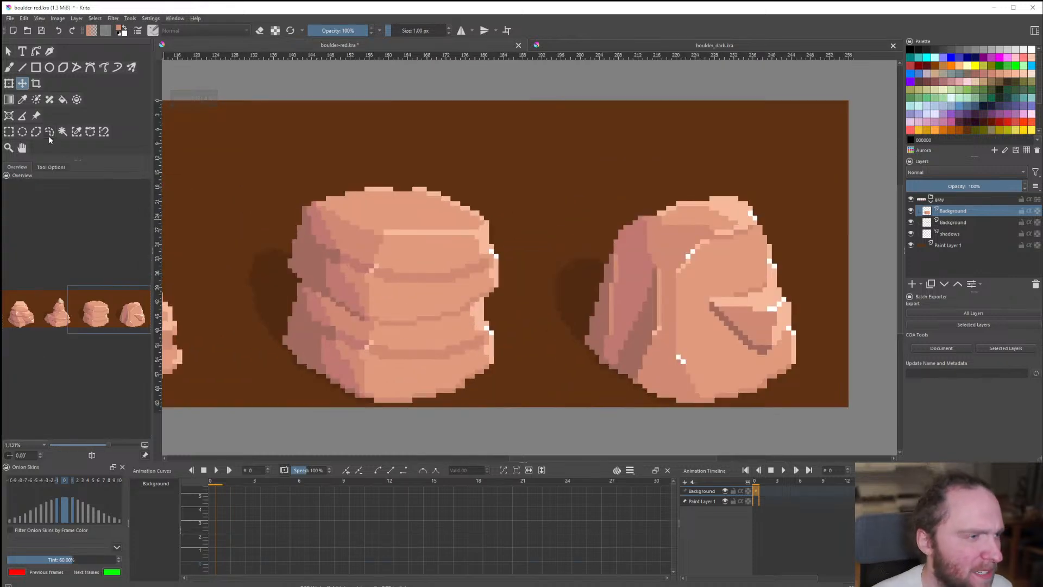
{"action": "scroll", "coordinate": [308, 256], "scroll_direction": "up", "scroll_amount": 1}
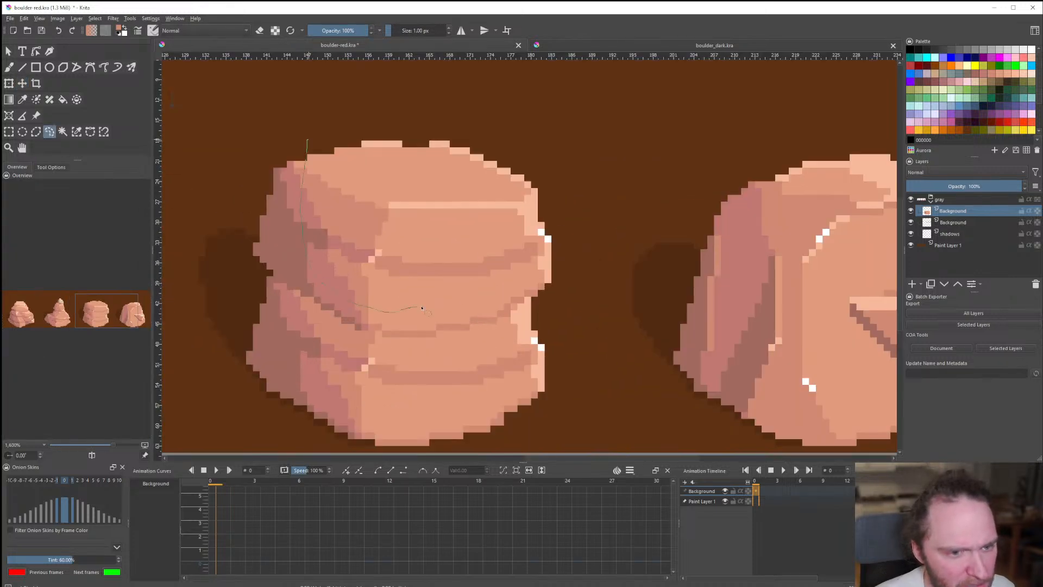
{"action": "mouse_move", "coordinate": [522, 286]}
{"action": "left_mouse_down"}
{"action": "mouse_move", "coordinate": [605, 224]}
{"action": "mouse_move", "coordinate": [582, 355]}
{"action": "mouse_move", "coordinate": [299, 132]}
{"action": "left_mouse_up"}
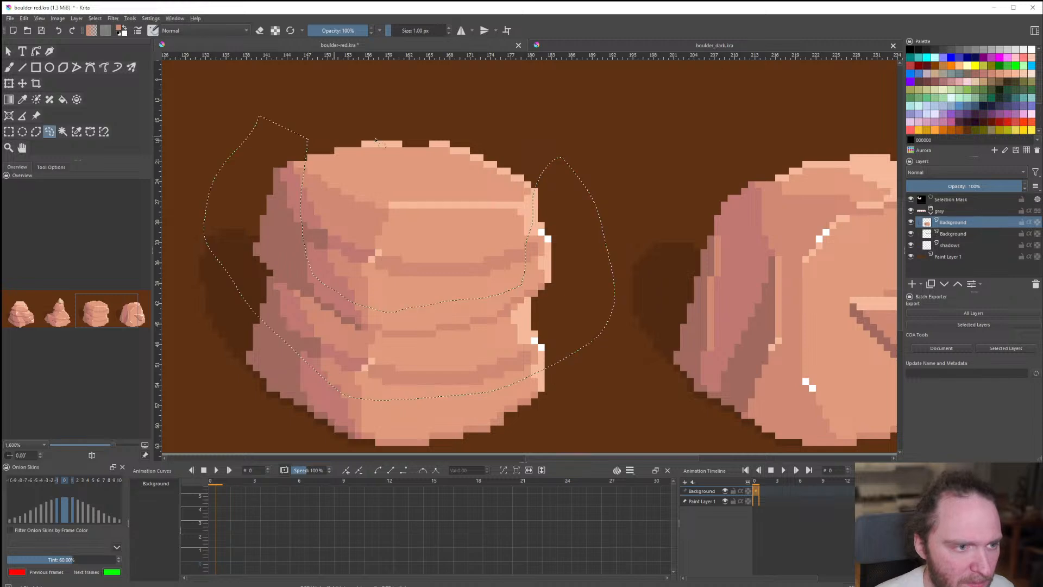
{"action": "key", "text": "Delete"}
{"action": "key", "text": "ctrl+shift+a"}
{"action": "scroll", "coordinate": [522, 172], "scroll_direction": "down", "scroll_amount": 7}
{"action": "scroll", "coordinate": [521, 182], "scroll_direction": "up", "scroll_amount": 7}
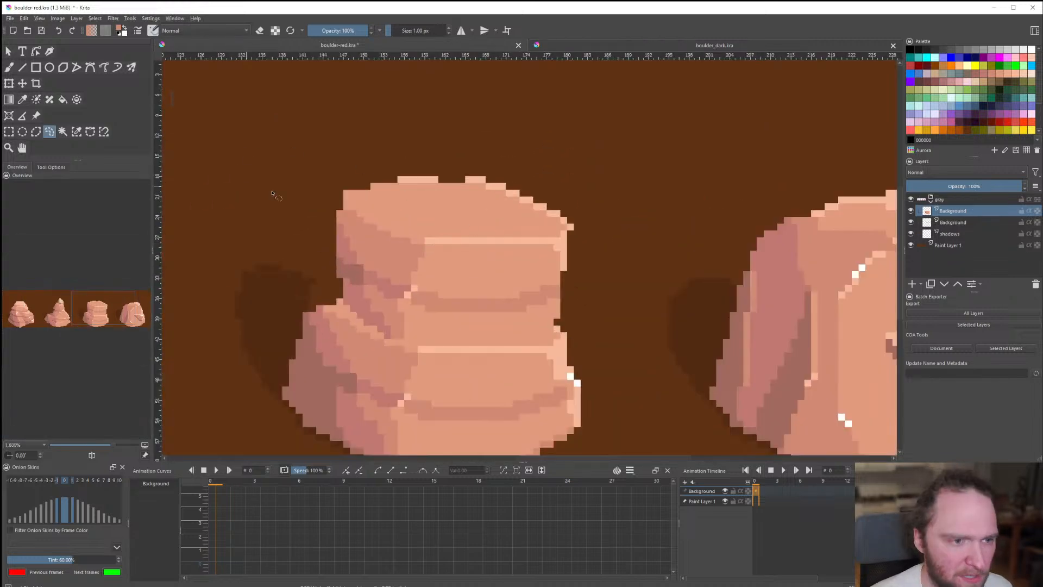
Select the top part of the upper block freehand, shift it down four pixels to flatten the block, and deselect.
{"action": "left_click_drag", "start_coordinate": [517, 289], "coordinate": [293, 214]}
{"action": "left_click", "coordinate": [23, 83]}
{"action": "key", "text": "Down"}
{"action": "key", "text": "Down"}
{"action": "key", "text": "Down"}
{"action": "key", "text": "Down"}
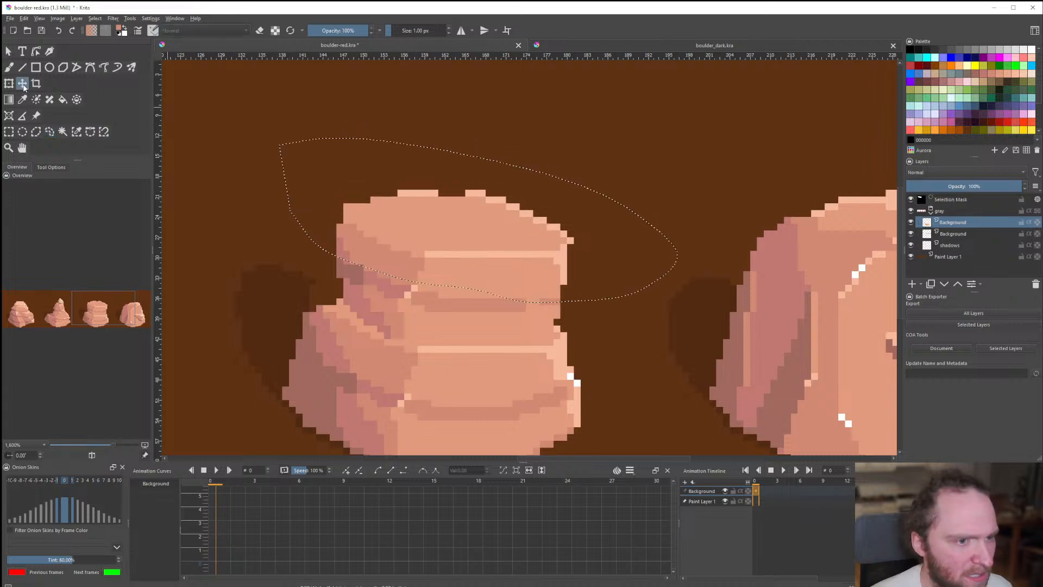
{"action": "left_click", "coordinate": [9, 132]}
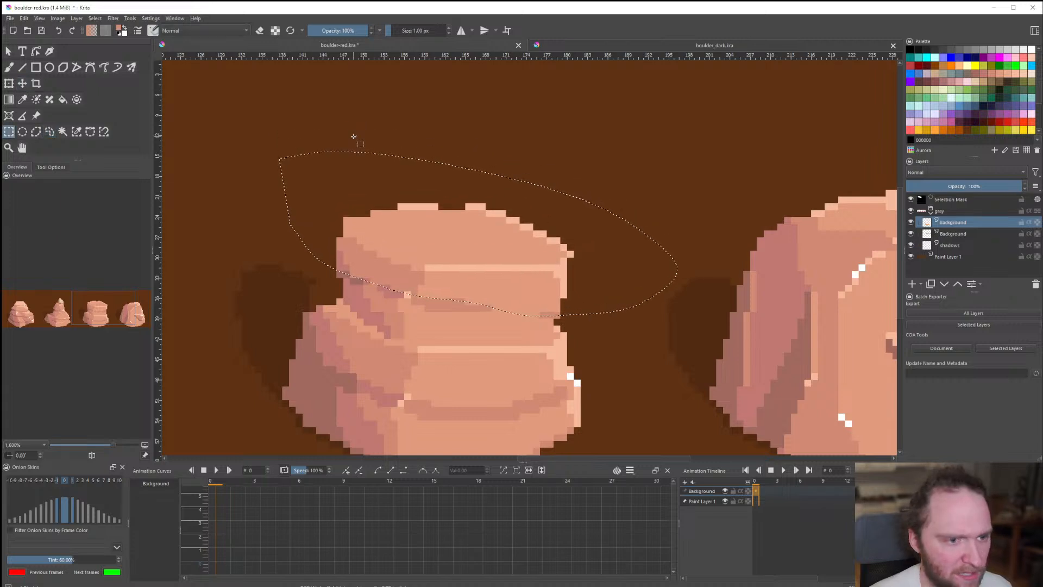
{"action": "left_click", "coordinate": [355, 136]}
{"action": "scroll", "coordinate": [404, 230], "scroll_direction": "down", "scroll_amount": 6}
{"action": "scroll", "coordinate": [457, 234], "scroll_direction": "down", "scroll_amount": 3}
{"action": "scroll", "coordinate": [436, 236], "scroll_direction": "up", "scroll_amount": 8}
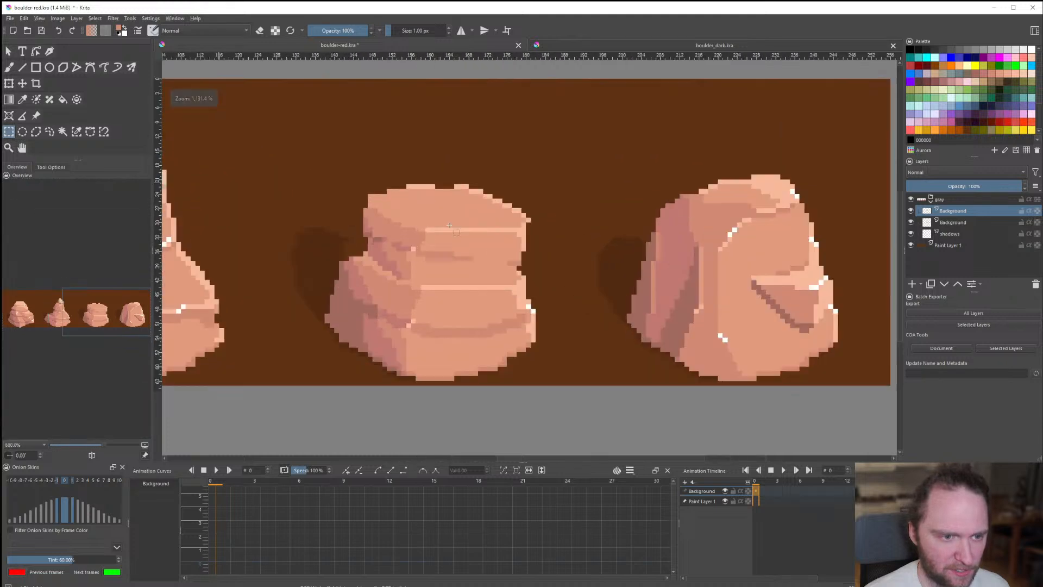
{"action": "key", "text": "t"}
{"action": "mouse_move", "coordinate": [435, 224]}
{"action": "left_mouse_down"}
{"action": "mouse_move", "coordinate": [423, 204]}
{"action": "mouse_move", "coordinate": [434, 219]}
{"action": "left_mouse_up"}
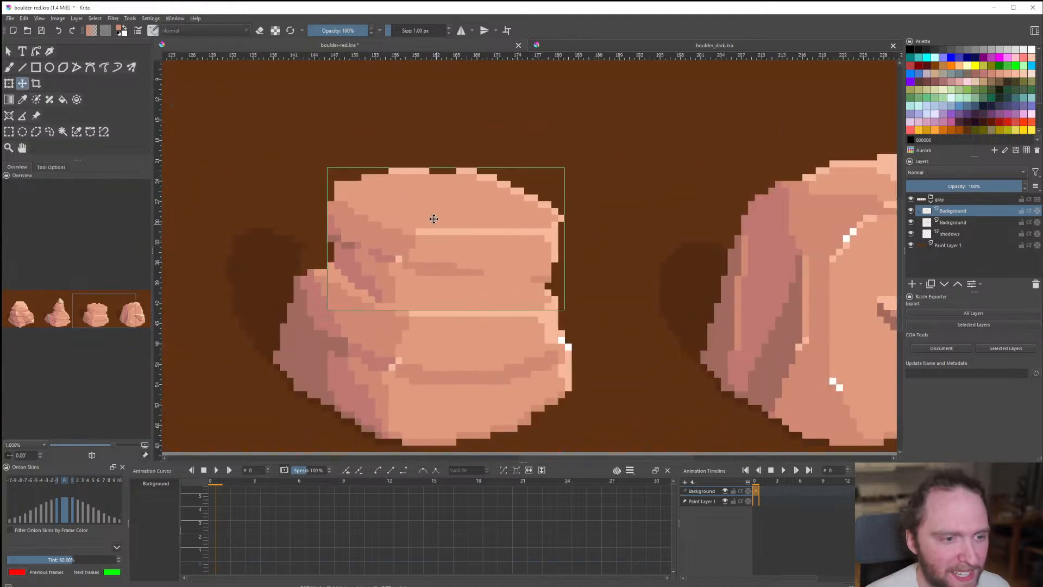
{"action": "left_click", "coordinate": [10, 131]}
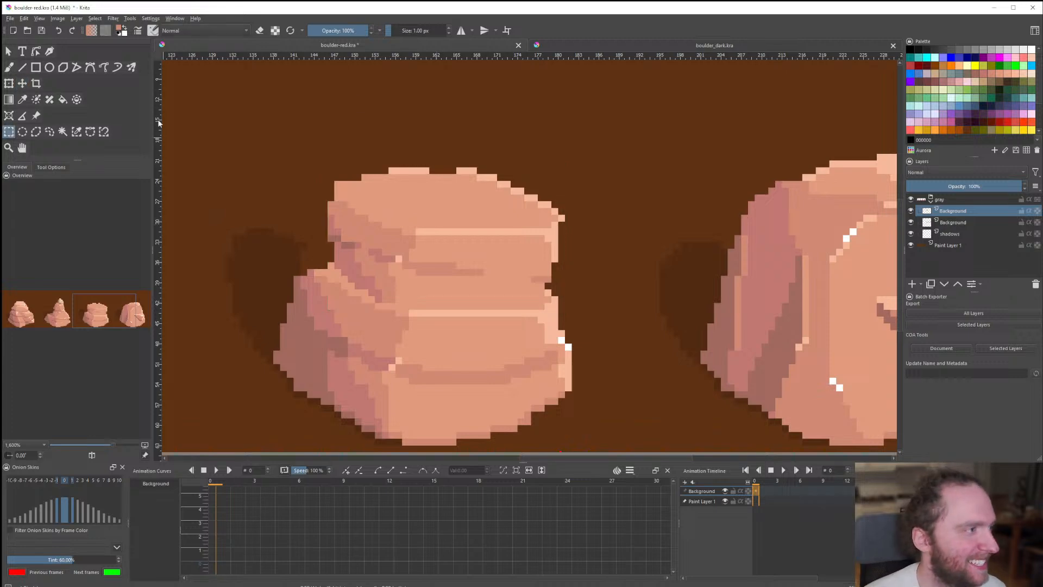
Paint over the crack on the upper block's shaded side of the third boulder with 1 px lines in sampled surrounding colours.
{"action": "left_click", "coordinate": [22, 67]}
{"action": "scroll", "coordinate": [240, 234], "scroll_direction": "up", "scroll_amount": 2}
{"action": "scroll", "coordinate": [239, 235], "scroll_direction": "down", "scroll_amount": 6}
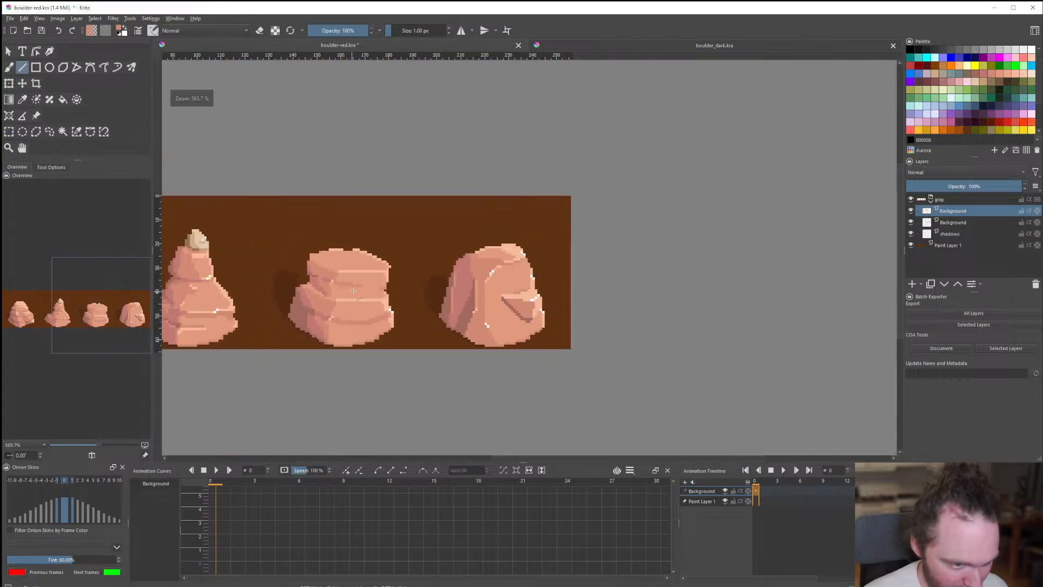
{"action": "scroll", "coordinate": [239, 235], "scroll_direction": "up", "scroll_amount": 6}
{"action": "left_click", "coordinate": [206, 203], "text": "ctrl"}
{"action": "left_click_drag", "start_coordinate": [199, 213], "coordinate": [284, 241]}
{"action": "left_click", "coordinate": [259, 210], "text": "ctrl"}
{"action": "mouse_move", "coordinate": [291, 243]}
{"action": "left_mouse_down"}
{"action": "mouse_move", "coordinate": [296, 253]}
{"action": "mouse_move", "coordinate": [373, 272]}
{"action": "mouse_move", "coordinate": [505, 284]}
{"action": "left_mouse_up"}
Paint out the remaining crack pixels across the upper block's front face and near its lit edge with the sampled face colour.
{"action": "left_click", "coordinate": [378, 249], "text": "ctrl"}
{"action": "left_click_drag", "start_coordinate": [506, 283], "coordinate": [435, 266]}
{"action": "left_click_drag", "start_coordinate": [367, 269], "coordinate": [438, 268]}
{"action": "scroll", "coordinate": [646, 306], "scroll_direction": "up", "scroll_amount": 2}
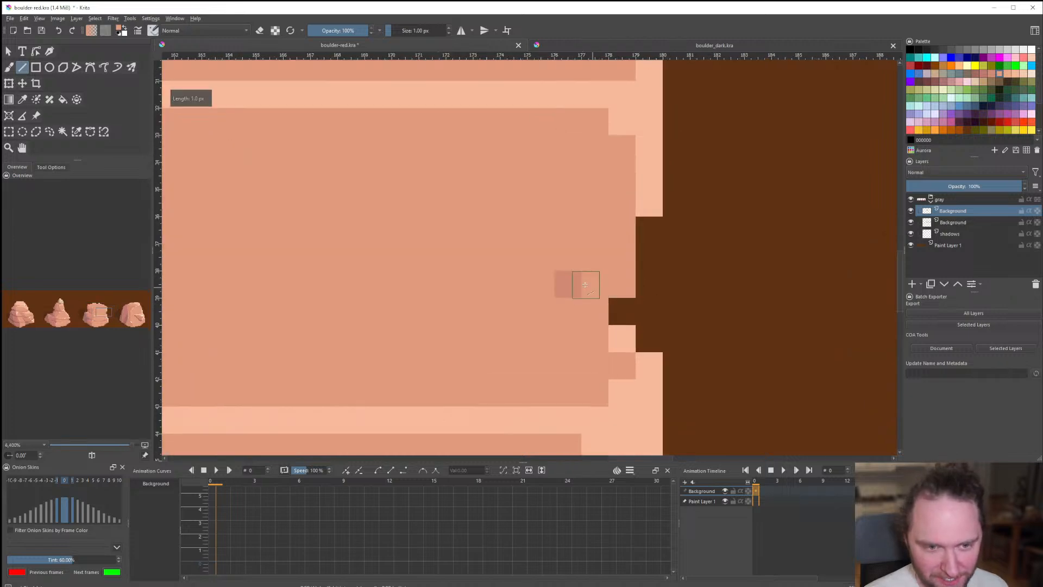
{"action": "scroll", "coordinate": [578, 284], "scroll_direction": "down", "scroll_amount": 5}
{"action": "scroll", "coordinate": [559, 305], "scroll_direction": "up", "scroll_amount": 2}
{"action": "scroll", "coordinate": [543, 267], "scroll_direction": "up", "scroll_amount": 1}
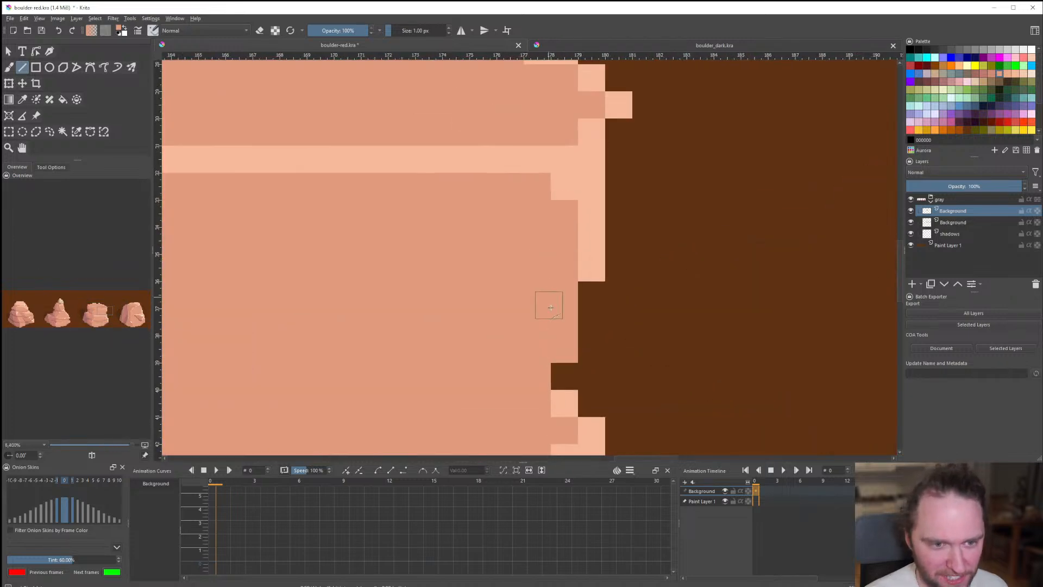
{"action": "scroll", "coordinate": [547, 302], "scroll_direction": "down", "scroll_amount": 2}
{"action": "scroll", "coordinate": [571, 293], "scroll_direction": "up", "scroll_amount": 2}
{"action": "scroll", "coordinate": [516, 198], "scroll_direction": "down", "scroll_amount": 4}
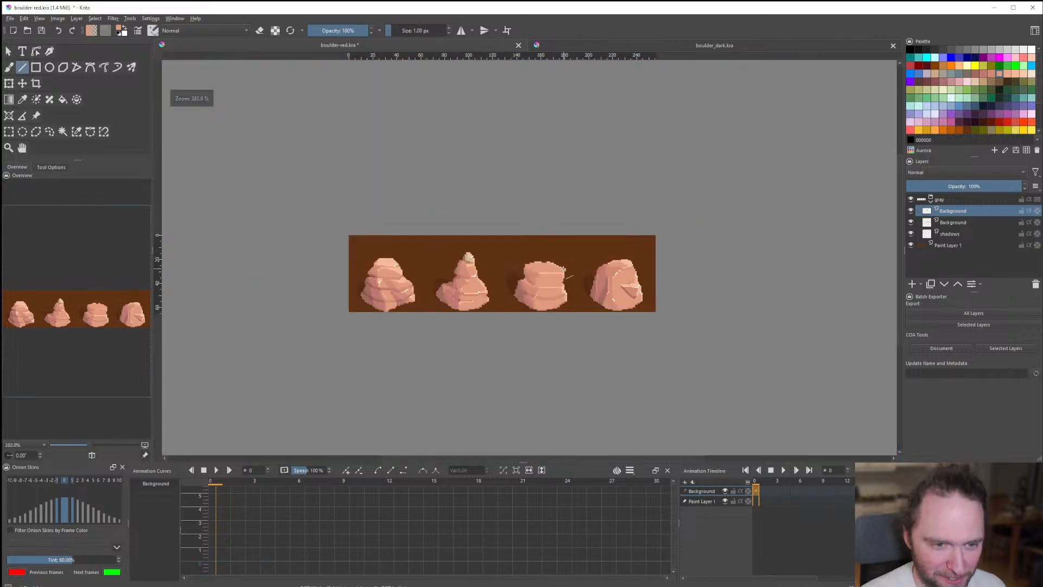
{"action": "scroll", "coordinate": [565, 223], "scroll_direction": "up", "scroll_amount": 5}
{"action": "mouse_move", "coordinate": [507, 165]}
{"action": "left_mouse_down"}
{"action": "mouse_move", "coordinate": [568, 223]}
{"action": "mouse_move", "coordinate": [649, 261]}
{"action": "mouse_move", "coordinate": [658, 296]}
{"action": "mouse_move", "coordinate": [633, 291]}
{"action": "left_mouse_up"}
{"action": "scroll", "coordinate": [631, 292], "scroll_direction": "down", "scroll_amount": 10}
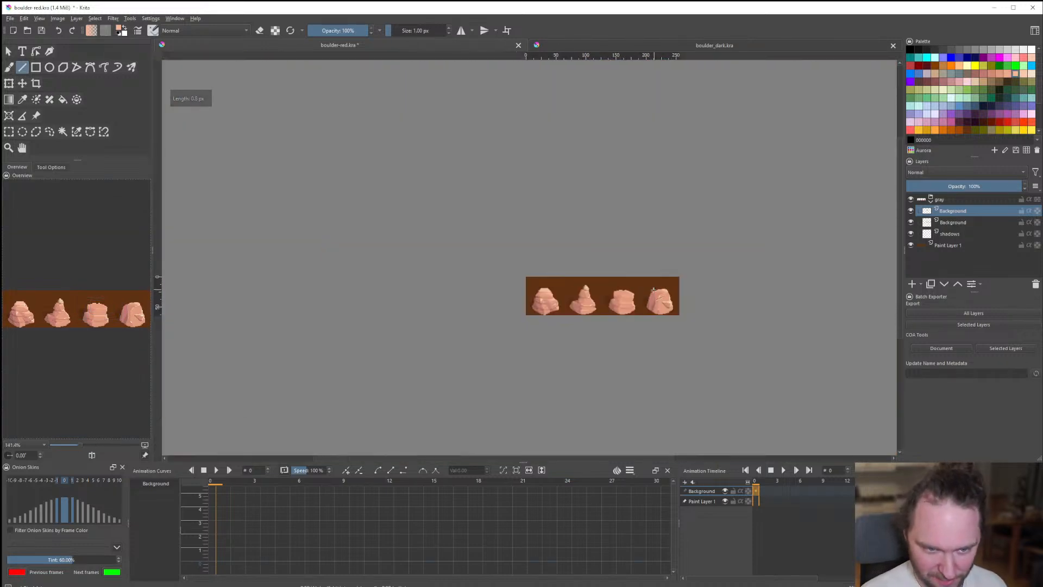
Move the upper block's layer straight up by one pixel over the lower block.
{"action": "scroll", "coordinate": [546, 300], "scroll_direction": "up", "scroll_amount": 6}
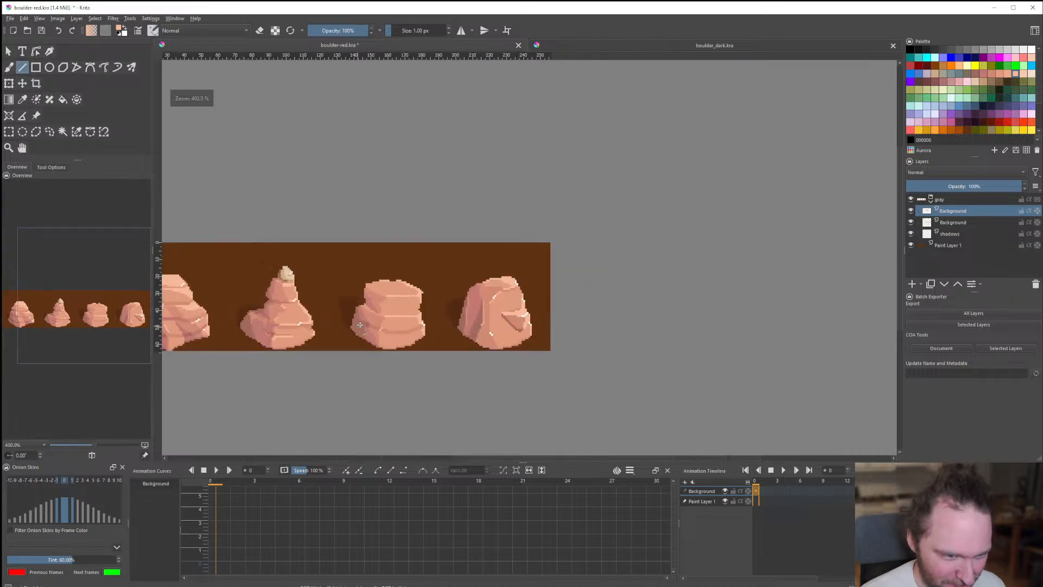
{"action": "scroll", "coordinate": [494, 275], "scroll_direction": "up", "scroll_amount": 6}
{"action": "scroll", "coordinate": [304, 315], "scroll_direction": "down", "scroll_amount": 2}
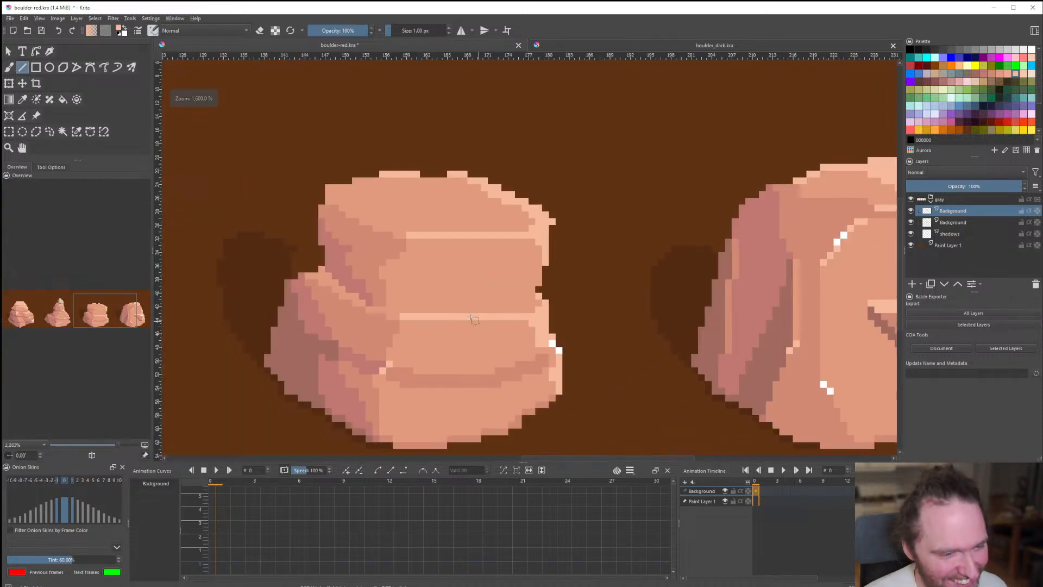
{"action": "scroll", "coordinate": [303, 315], "scroll_direction": "up", "scroll_amount": 1}
{"action": "left_click_drag", "start_coordinate": [463, 244], "coordinate": [462, 234]}
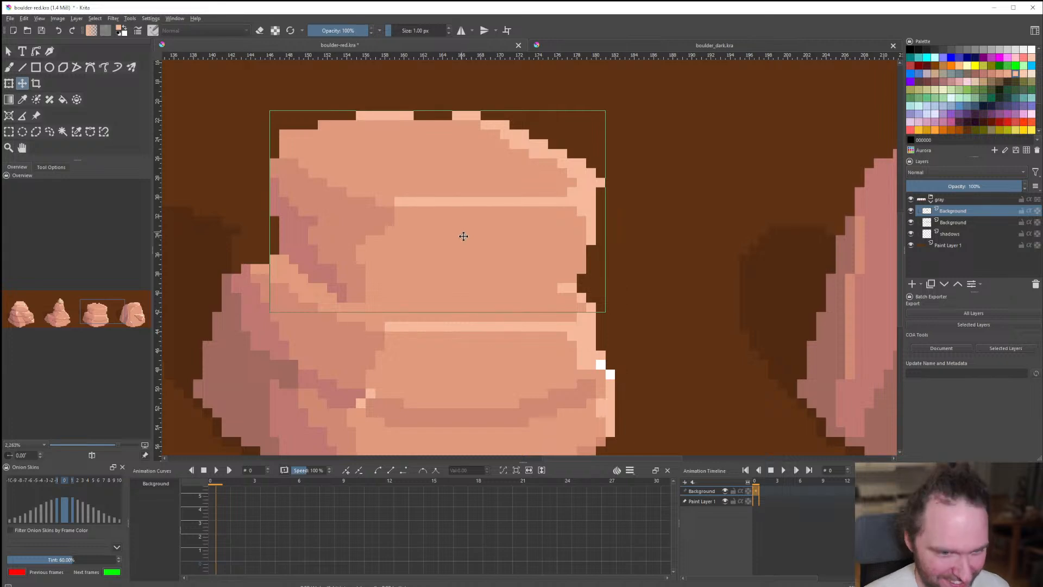
Compare the stacked third boulder's silhouette and planes with the neighbouring boulders, both at small scale and enlarged.
{"action": "scroll", "coordinate": [489, 280], "scroll_direction": "down", "scroll_amount": 7}
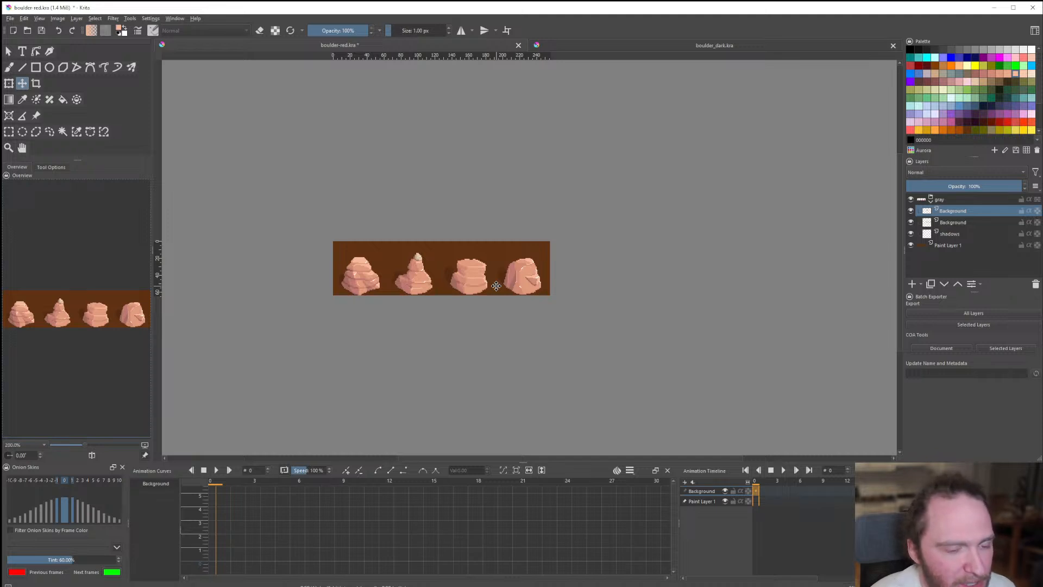
{"action": "scroll", "coordinate": [483, 272], "scroll_direction": "up", "scroll_amount": 6}
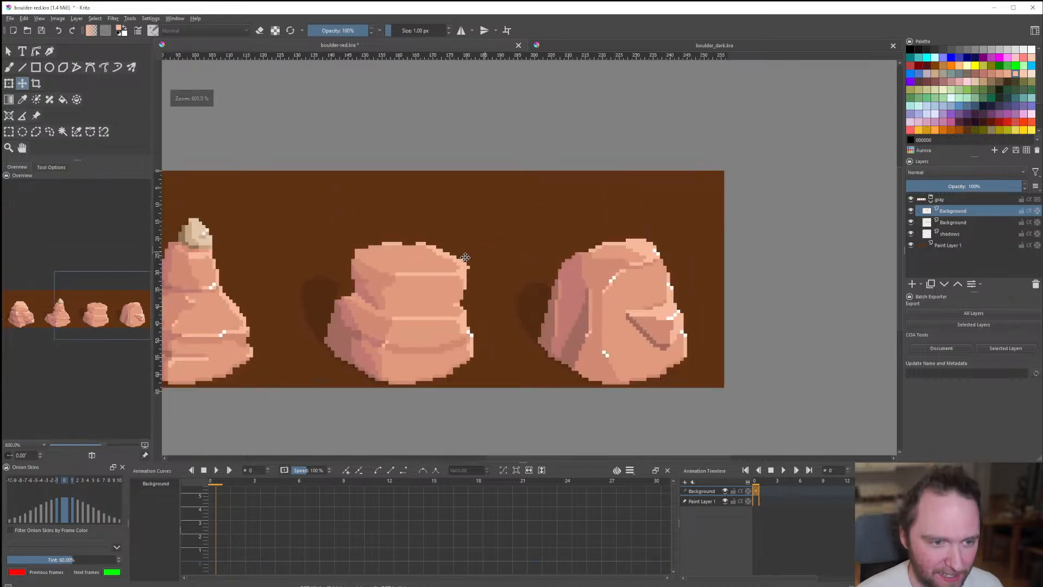
{"action": "scroll", "coordinate": [497, 264], "scroll_direction": "down", "scroll_amount": 3}
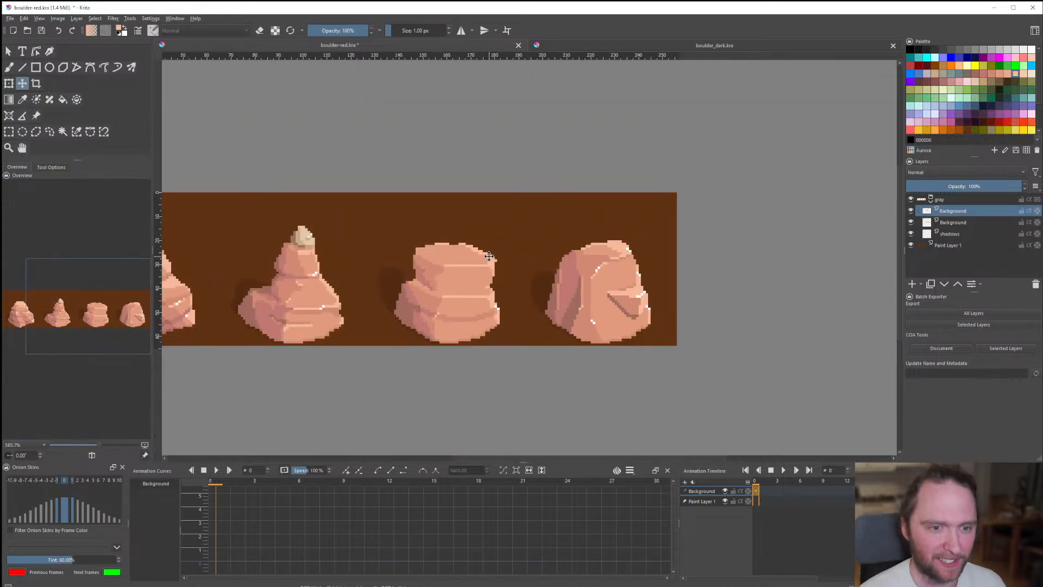
{"action": "scroll", "coordinate": [517, 262], "scroll_direction": "down", "scroll_amount": 2}
{"action": "scroll", "coordinate": [538, 272], "scroll_direction": "up", "scroll_amount": 2}
{"action": "scroll", "coordinate": [547, 281], "scroll_direction": "up", "scroll_amount": 3}
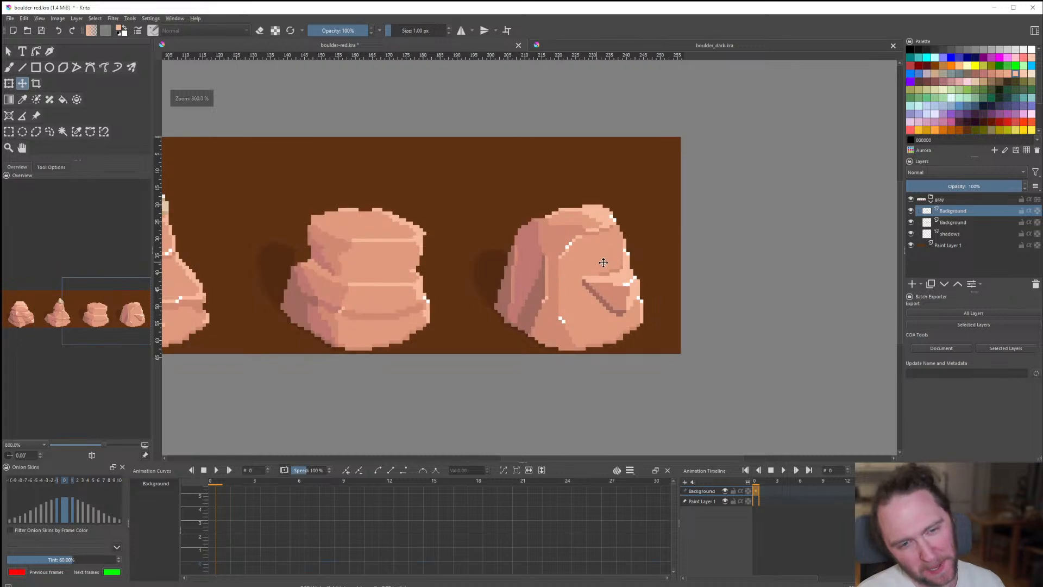
{"action": "scroll", "coordinate": [618, 289], "scroll_direction": "down", "scroll_amount": 1}
{"action": "scroll", "coordinate": [489, 244], "scroll_direction": "down", "scroll_amount": 5}
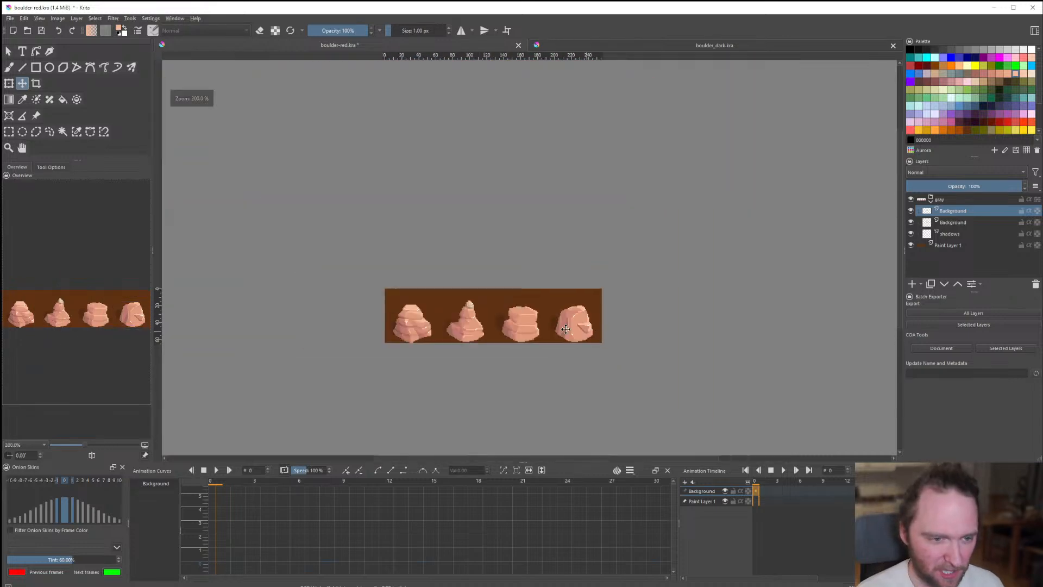
{"action": "scroll", "coordinate": [459, 293], "scroll_direction": "up", "scroll_amount": 6}
{"action": "scroll", "coordinate": [456, 296], "scroll_direction": "down", "scroll_amount": 1}
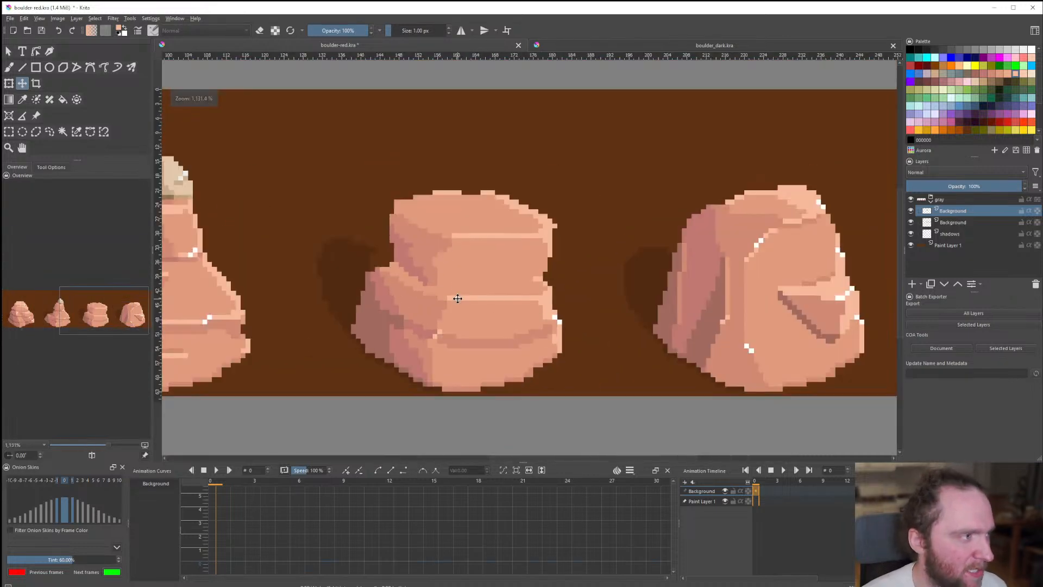
Check the stacked boulder at reduced size and save the boulder sprite document.
{"action": "left_click", "coordinate": [9, 132]}
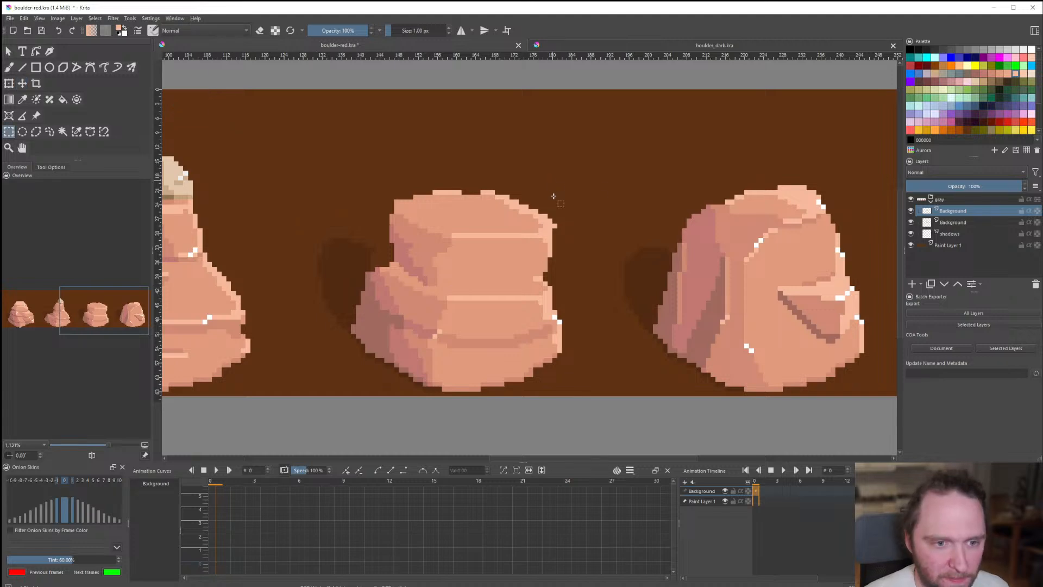
{"action": "scroll", "coordinate": [598, 201], "scroll_direction": "down", "scroll_amount": 5}
{"action": "scroll", "coordinate": [502, 318], "scroll_direction": "up", "scroll_amount": 3}
{"action": "scroll", "coordinate": [503, 318], "scroll_direction": "up", "scroll_amount": 1}
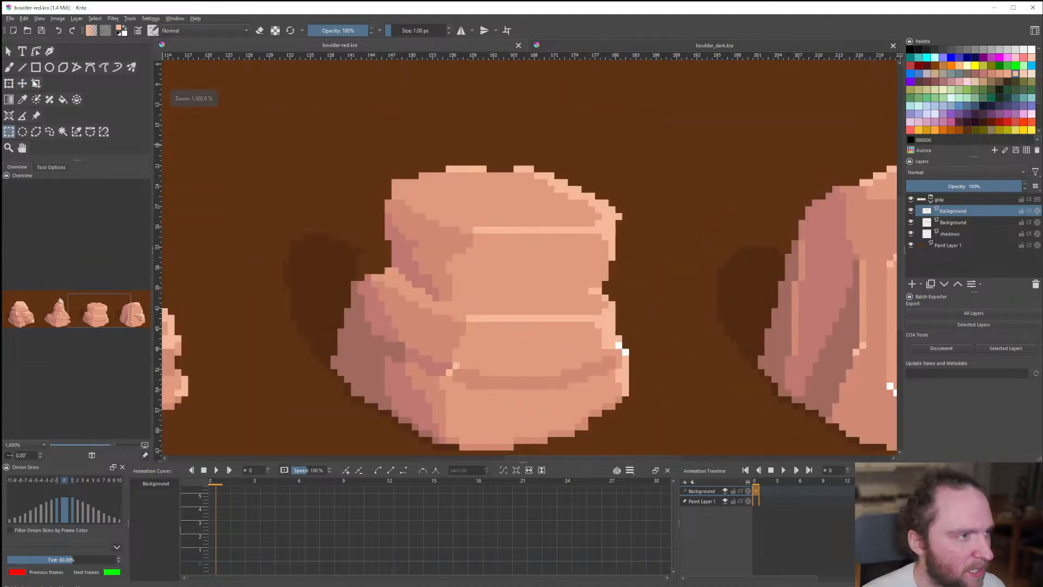
{"action": "key", "text": "v"}
{"action": "scroll", "coordinate": [443, 321], "scroll_direction": "up", "scroll_amount": 3}
{"action": "left_click_drag", "start_coordinate": [476, 320], "coordinate": [476, 321]}
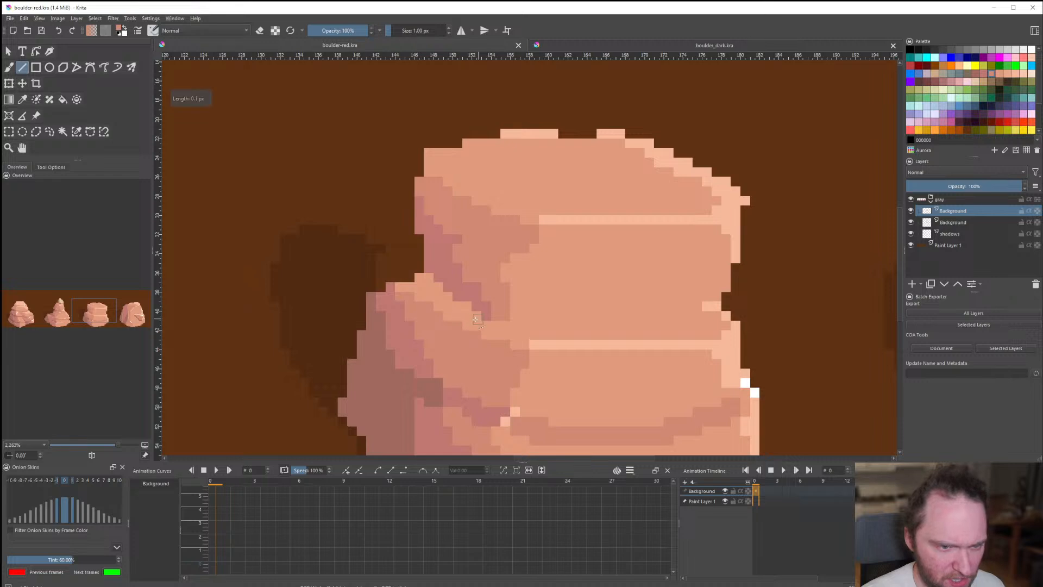
{"action": "key", "text": "f"}
{"action": "left_click", "coordinate": [455, 313]}
{"action": "scroll", "coordinate": [450, 299], "scroll_direction": "down", "scroll_amount": 1}
{"action": "key", "text": "ctrl+z"}
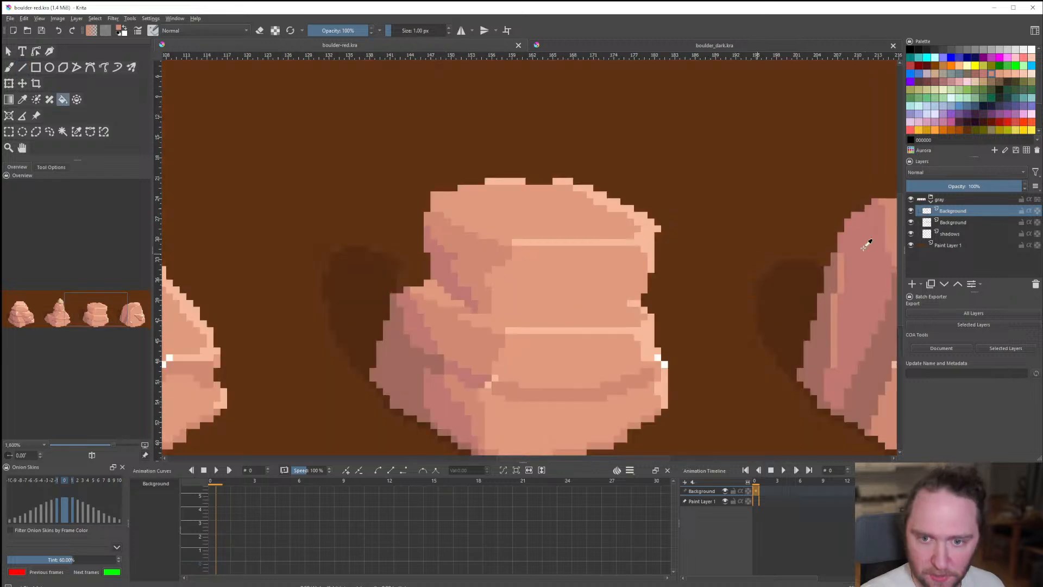
Merge the upper block's layer with the boulder layer below and fill the ledge beside the upper block with the mid-tone shade.
{"action": "right_click", "coordinate": [975, 215]}
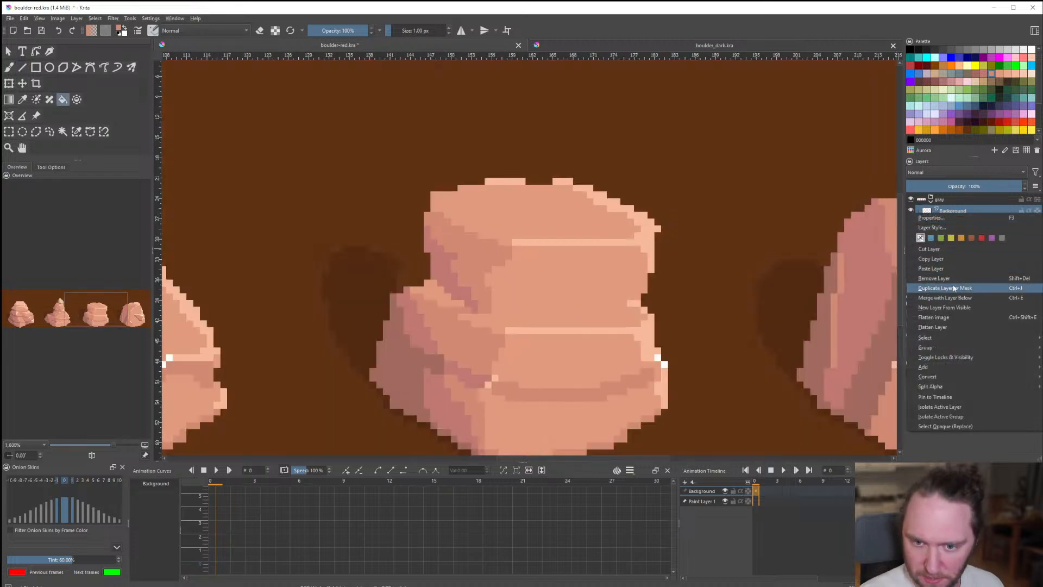
{"action": "left_click", "coordinate": [956, 298]}
{"action": "left_click", "coordinate": [438, 301]}
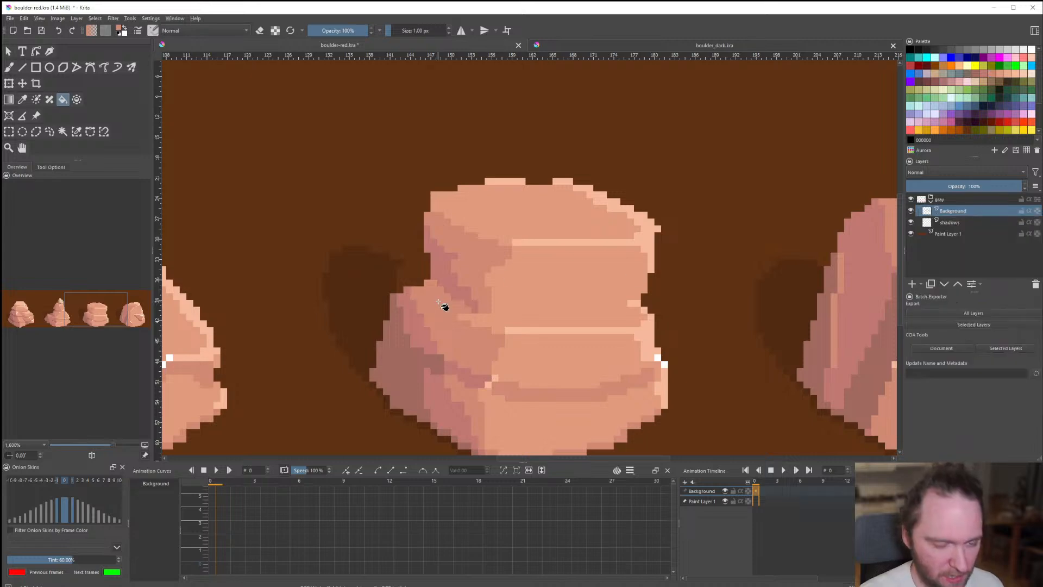
{"action": "scroll", "coordinate": [455, 314], "scroll_direction": "down", "scroll_amount": 5}
{"action": "scroll", "coordinate": [455, 314], "scroll_direction": "up", "scroll_amount": 7}
Shade the ledge beside the upper block in sampled dark pink and paint a brownish diagonal shadow along the block's underside.
{"action": "left_click", "coordinate": [23, 68]}
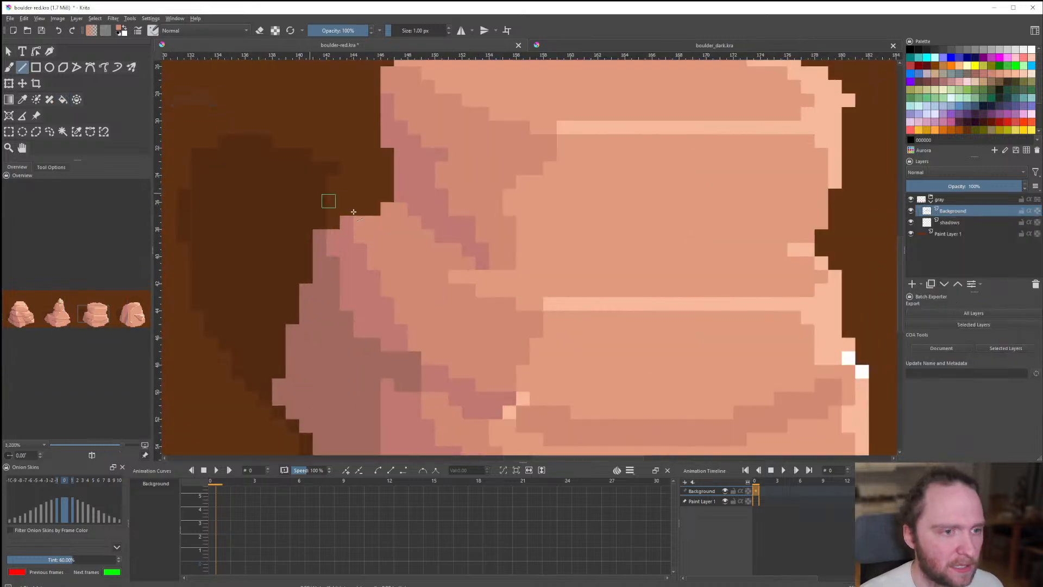
{"action": "left_click", "coordinate": [359, 253], "text": "ctrl"}
{"action": "left_click_drag", "start_coordinate": [360, 250], "coordinate": [455, 251]}
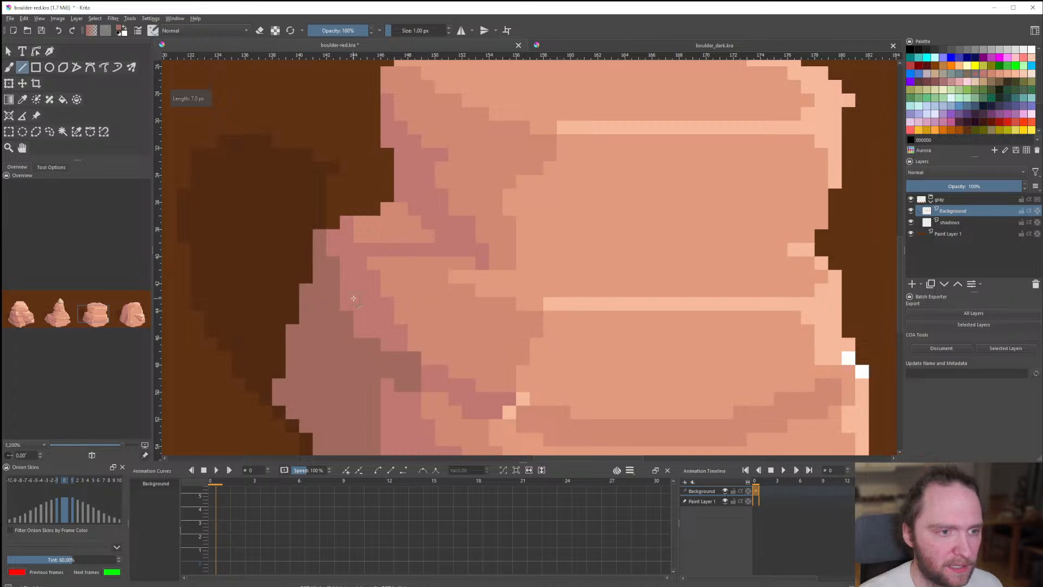
{"action": "scroll", "coordinate": [369, 292], "scroll_direction": "down", "scroll_amount": 3}
{"action": "scroll", "coordinate": [381, 245], "scroll_direction": "up", "scroll_amount": 3}
{"action": "left_click_drag", "start_coordinate": [386, 280], "coordinate": [428, 323]}
{"action": "key", "text": "f"}
{"action": "scroll", "coordinate": [420, 341], "scroll_direction": "down", "scroll_amount": 8}
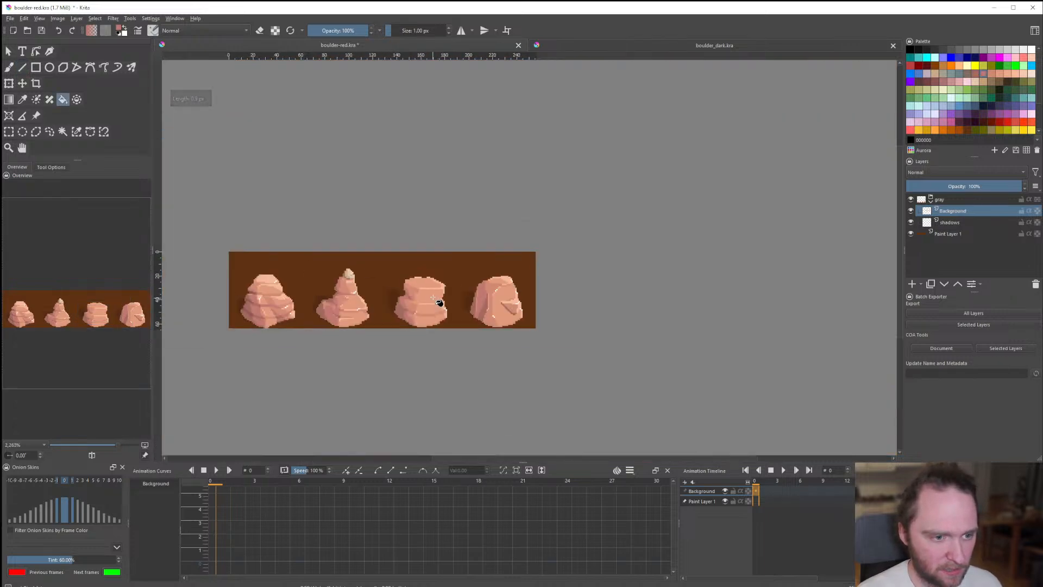
{"action": "scroll", "coordinate": [416, 307], "scroll_direction": "up", "scroll_amount": 2}
{"action": "scroll", "coordinate": [416, 307], "scroll_direction": "up", "scroll_amount": 6}
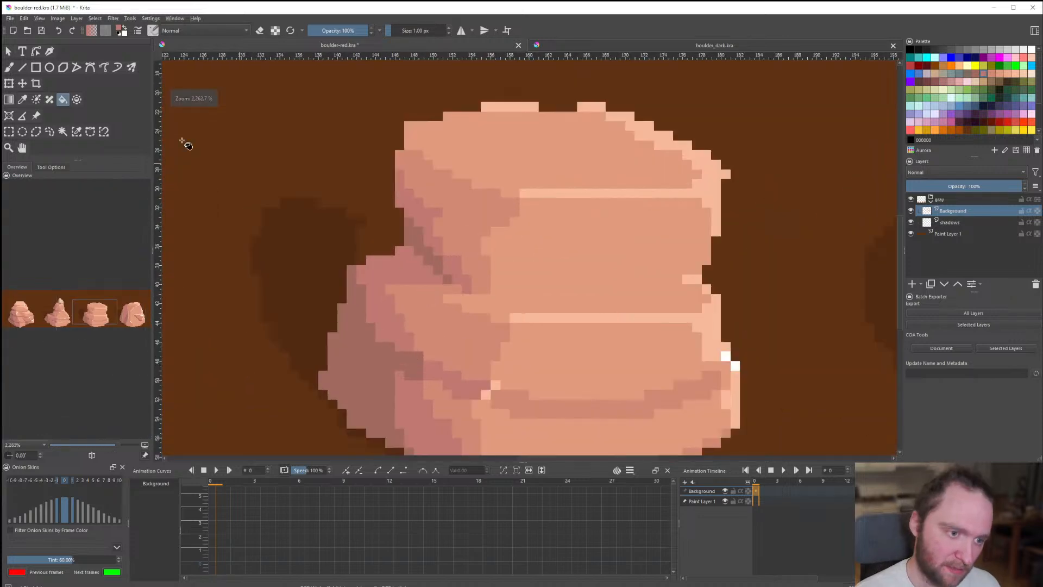
Pick out the front edge of the pink ledge with a few lighter orange pixels.
{"action": "scroll", "coordinate": [378, 273], "scroll_direction": "up", "scroll_amount": 2}
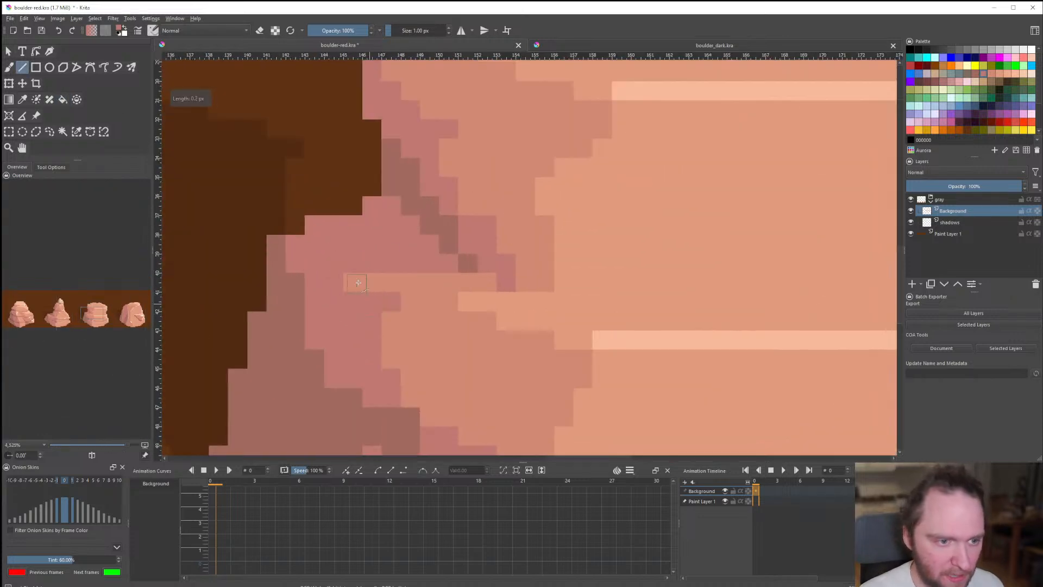
{"action": "scroll", "coordinate": [391, 294], "scroll_direction": "down", "scroll_amount": 9}
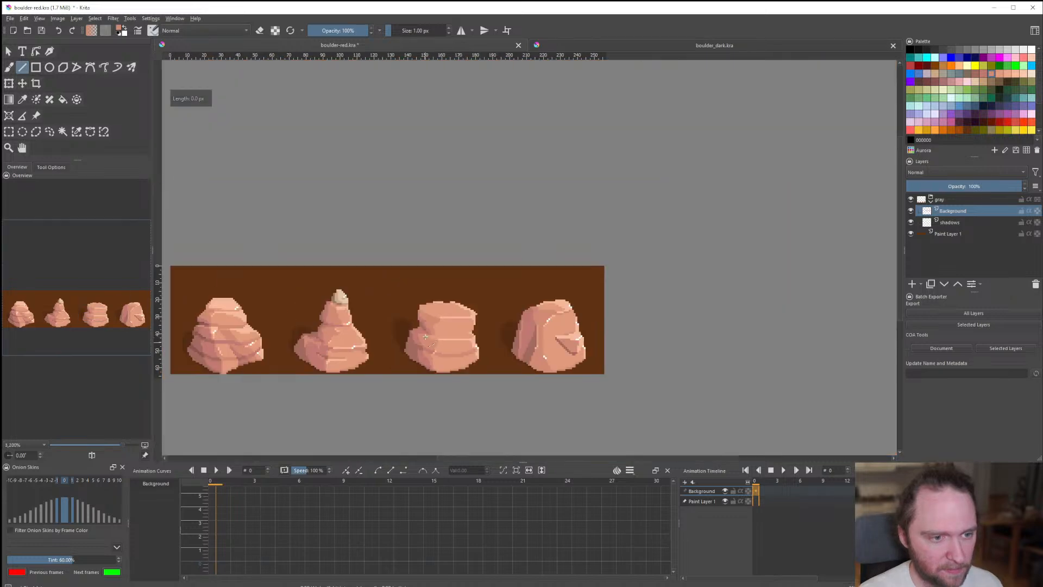
{"action": "scroll", "coordinate": [428, 336], "scroll_direction": "up", "scroll_amount": 2}
{"action": "scroll", "coordinate": [428, 336], "scroll_direction": "up", "scroll_amount": 7}
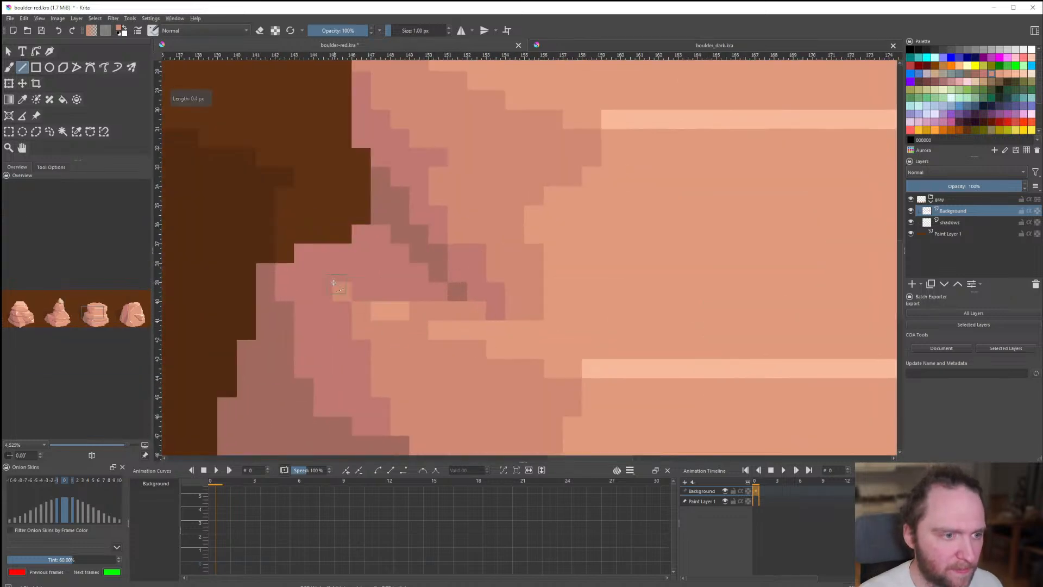
{"action": "scroll", "coordinate": [374, 308], "scroll_direction": "down", "scroll_amount": 4}
{"action": "scroll", "coordinate": [374, 308], "scroll_direction": "down", "scroll_amount": 5}
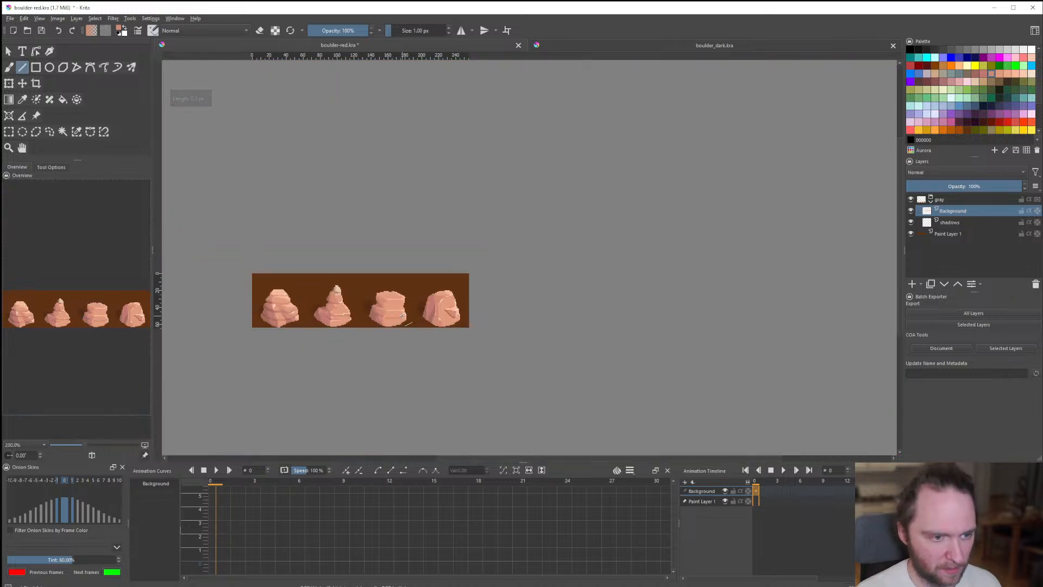
Paint a stepped mid-tone shadow along the upper block's lower edge where it rests on the lower block.
{"action": "scroll", "coordinate": [343, 315], "scroll_direction": "up", "scroll_amount": 1}
{"action": "scroll", "coordinate": [453, 325], "scroll_direction": "down", "scroll_amount": 1}
{"action": "scroll", "coordinate": [453, 324], "scroll_direction": "up", "scroll_amount": 6}
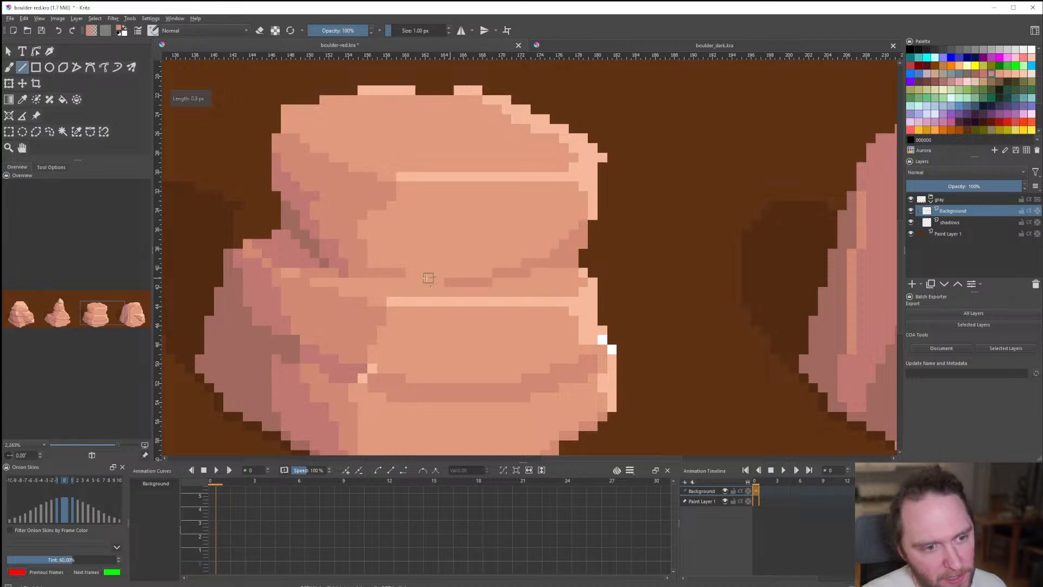
{"action": "scroll", "coordinate": [428, 278], "scroll_direction": "down", "scroll_amount": 6}
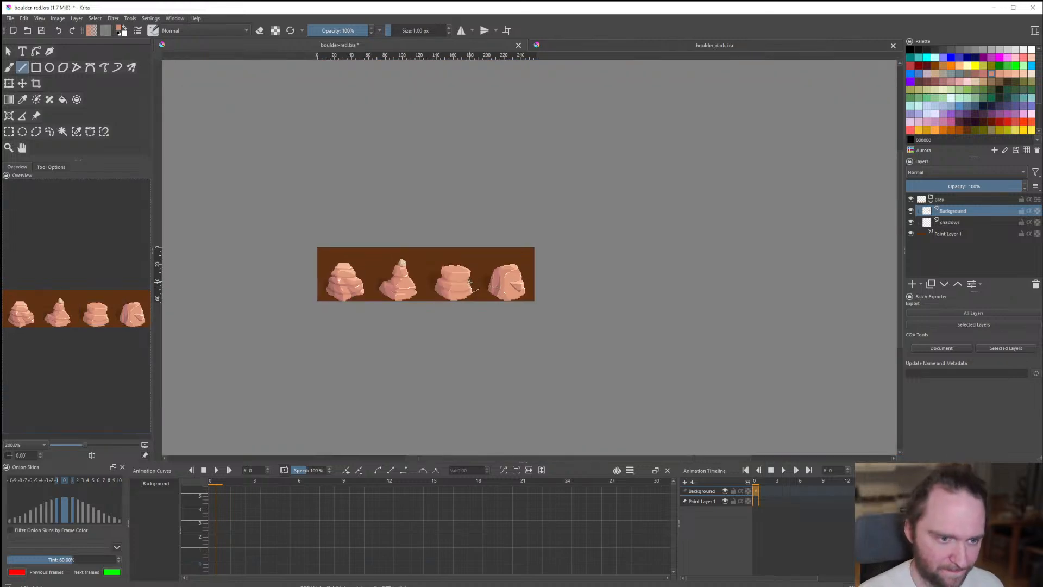
{"action": "scroll", "coordinate": [470, 282], "scroll_direction": "up", "scroll_amount": 7}
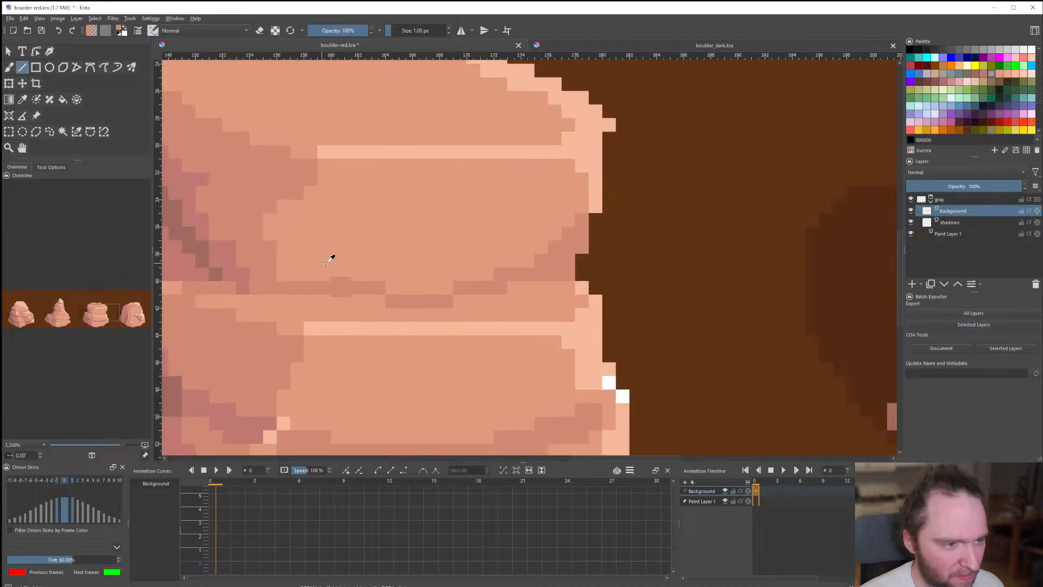
{"action": "scroll", "coordinate": [399, 312], "scroll_direction": "down", "scroll_amount": 6}
{"action": "scroll", "coordinate": [406, 321], "scroll_direction": "up", "scroll_amount": 6}
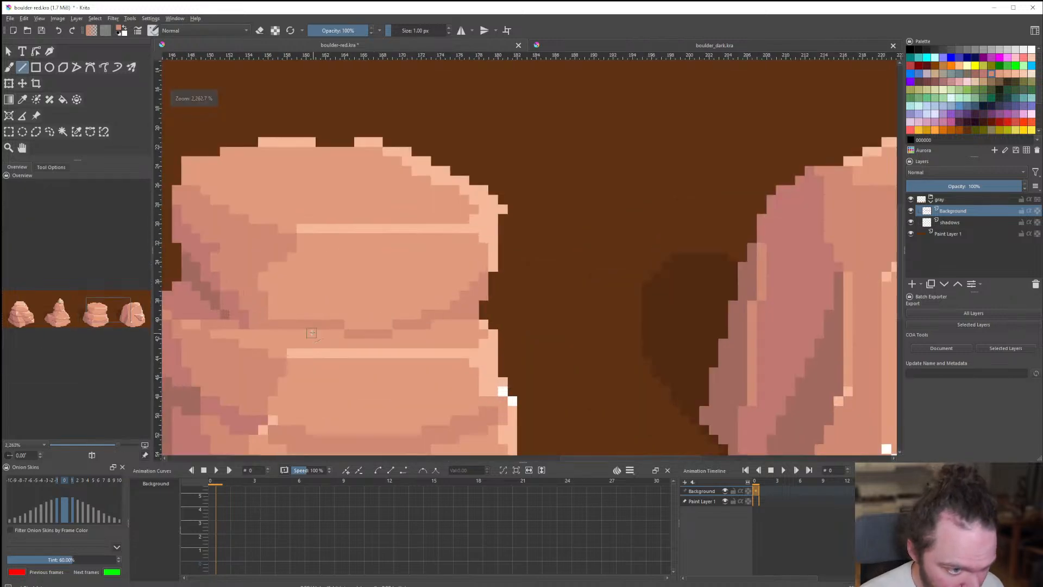
Darken the narrow strip between the upper block's base and the lower block's pale edge line with the same mid-tone.
{"action": "mouse_move", "coordinate": [274, 328]}
{"action": "left_mouse_down"}
{"action": "mouse_move", "coordinate": [307, 330]}
{"action": "mouse_move", "coordinate": [266, 332]}
{"action": "left_mouse_up"}
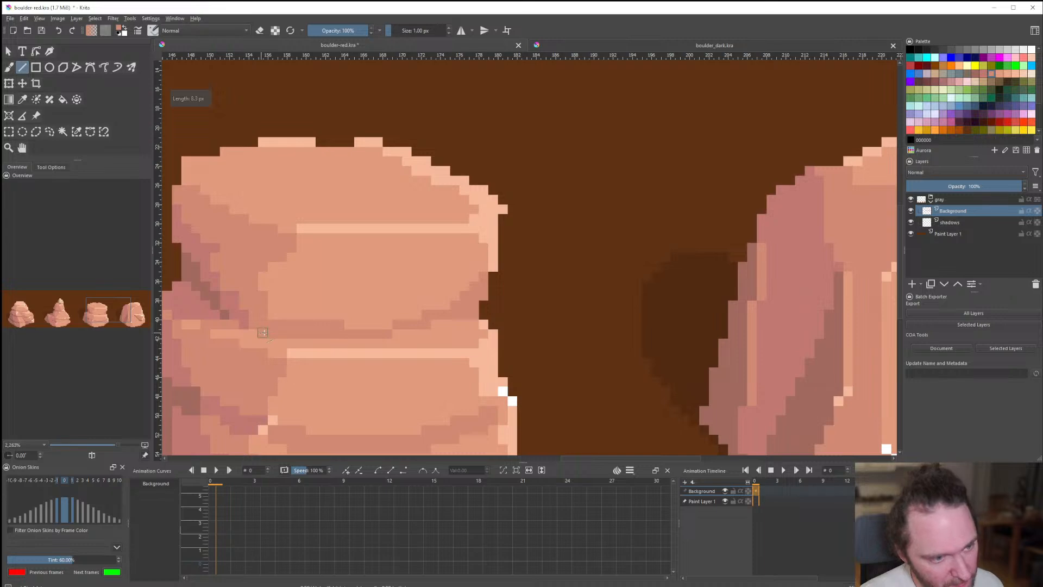
{"action": "scroll", "coordinate": [389, 346], "scroll_direction": "down", "scroll_amount": 7}
{"action": "scroll", "coordinate": [389, 347], "scroll_direction": "up", "scroll_amount": 2}
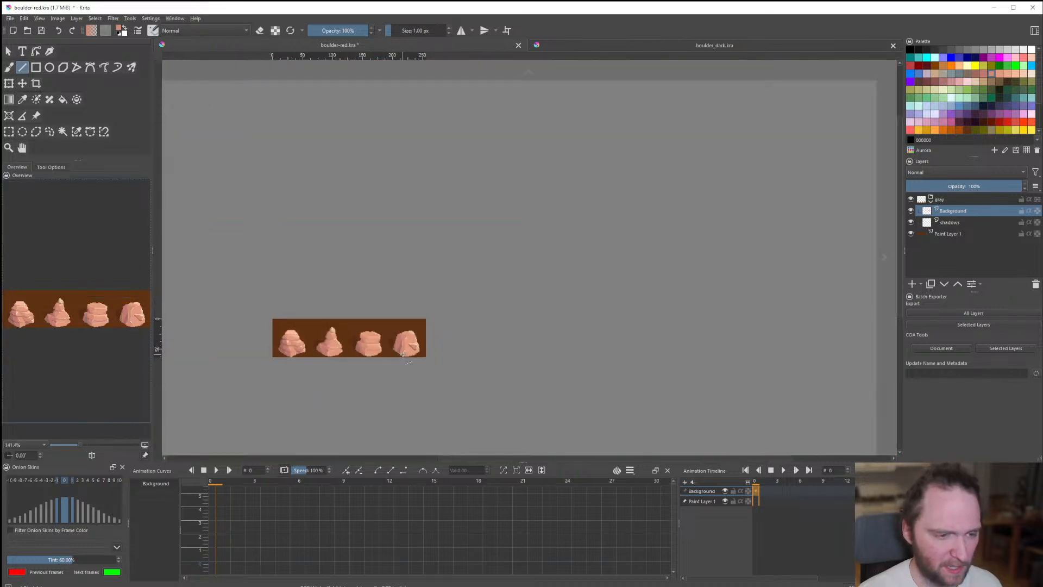
{"action": "scroll", "coordinate": [429, 341], "scroll_direction": "up", "scroll_amount": 2}
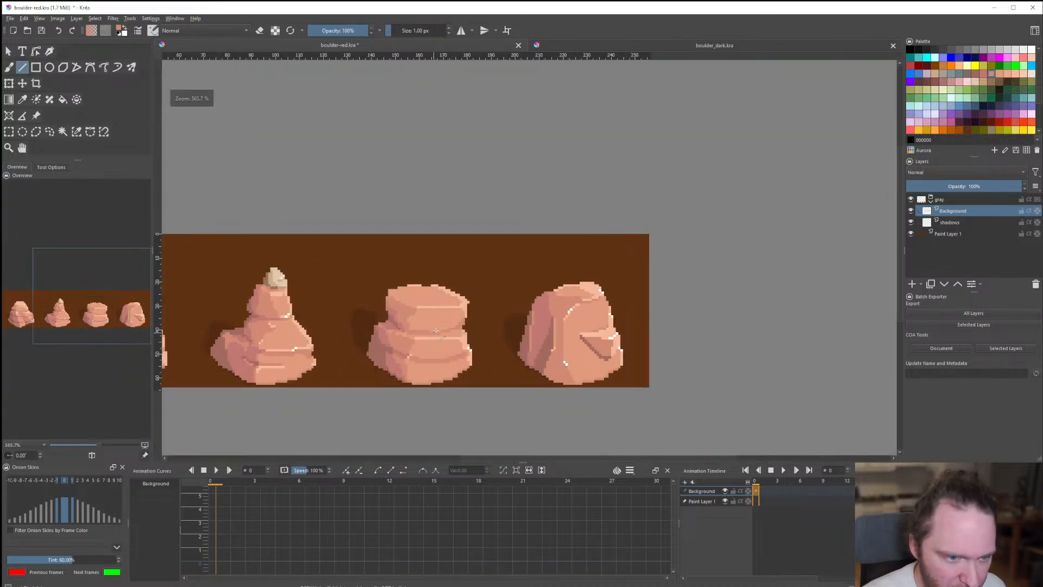
Paint a slanted pale highlight along the upper block's front top edge, rising towards its right corner, and fill the gap below it.
{"action": "scroll", "coordinate": [429, 340], "scroll_direction": "down", "scroll_amount": 4}
{"action": "scroll", "coordinate": [432, 339], "scroll_direction": "up", "scroll_amount": 2}
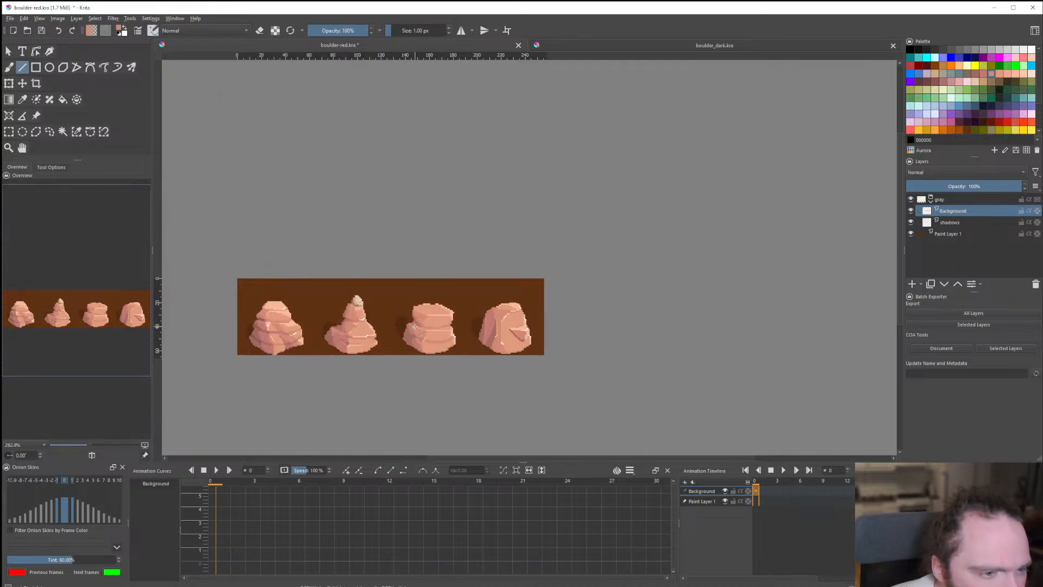
{"action": "scroll", "coordinate": [422, 325], "scroll_direction": "up", "scroll_amount": 3}
{"action": "scroll", "coordinate": [549, 206], "scroll_direction": "down", "scroll_amount": 3}
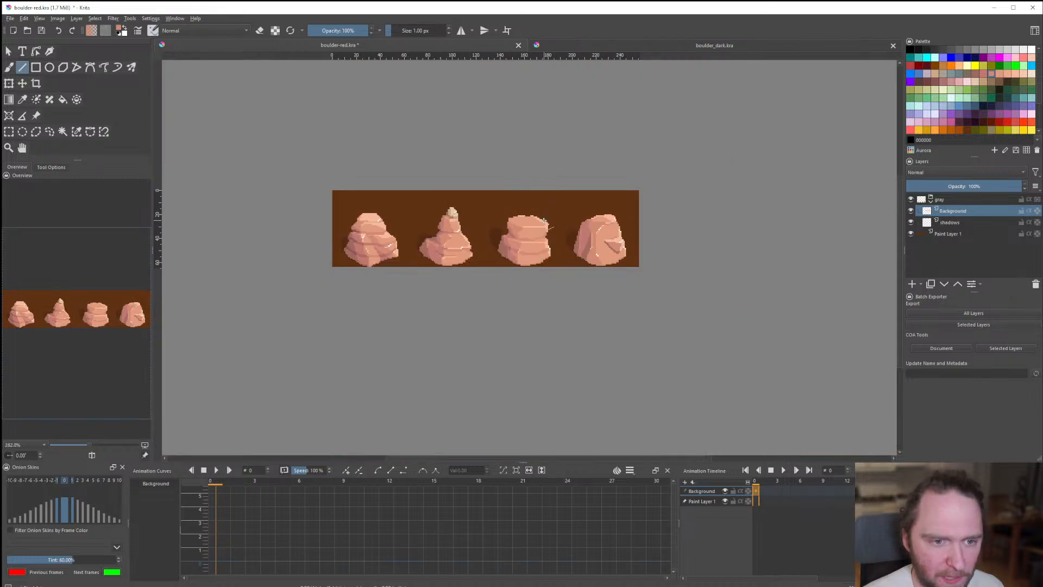
{"action": "scroll", "coordinate": [553, 221], "scroll_direction": "up", "scroll_amount": 5}
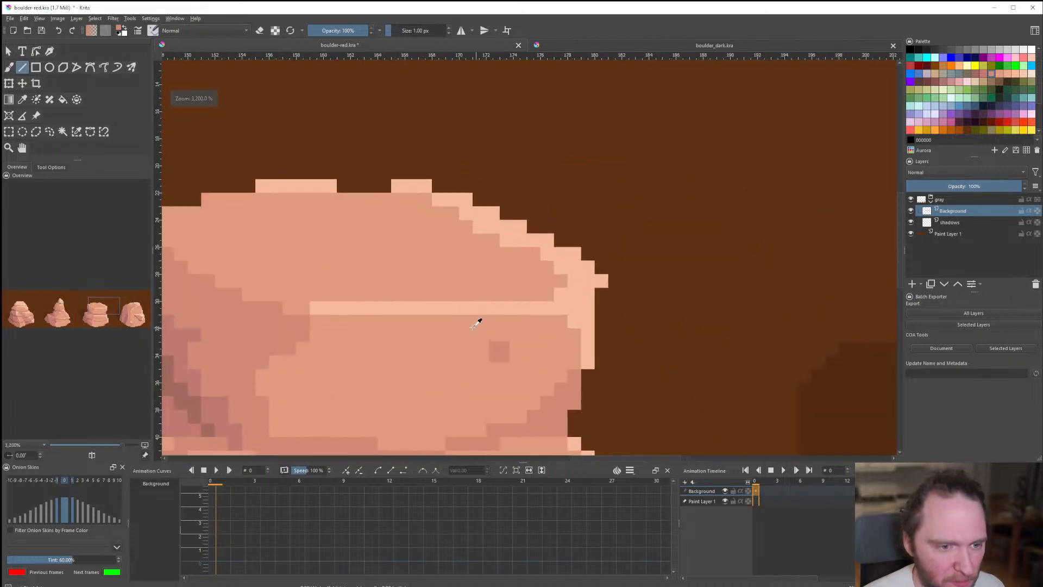
{"action": "scroll", "coordinate": [549, 315], "scroll_direction": "down", "scroll_amount": 4}
{"action": "scroll", "coordinate": [547, 320], "scroll_direction": "up", "scroll_amount": 6}
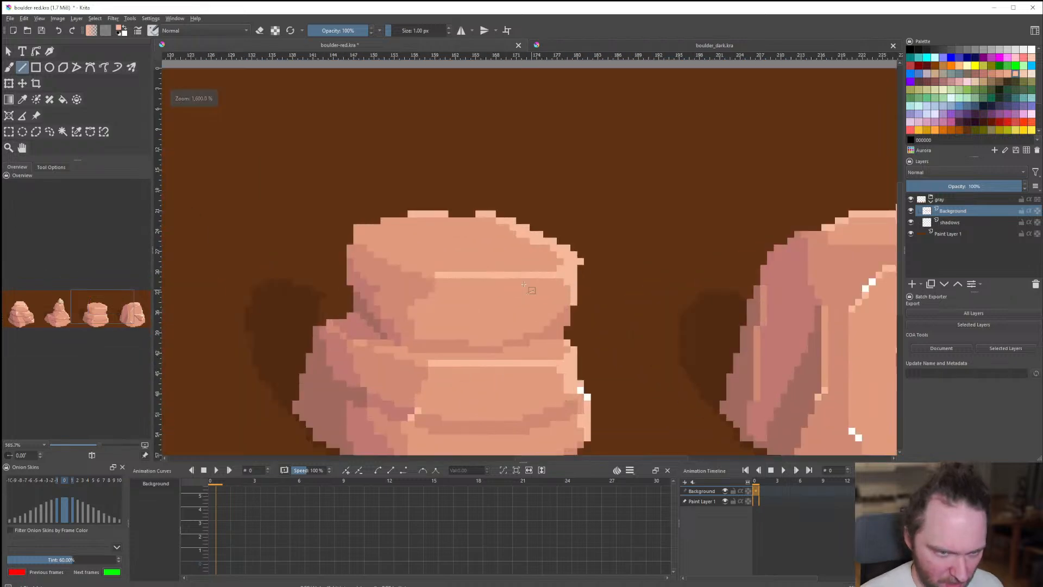
{"action": "mouse_move", "coordinate": [450, 308]}
{"action": "left_mouse_down"}
{"action": "mouse_move", "coordinate": [494, 284]}
{"action": "mouse_move", "coordinate": [625, 246]}
{"action": "left_mouse_up"}
{"action": "key", "text": "ctrl+z"}
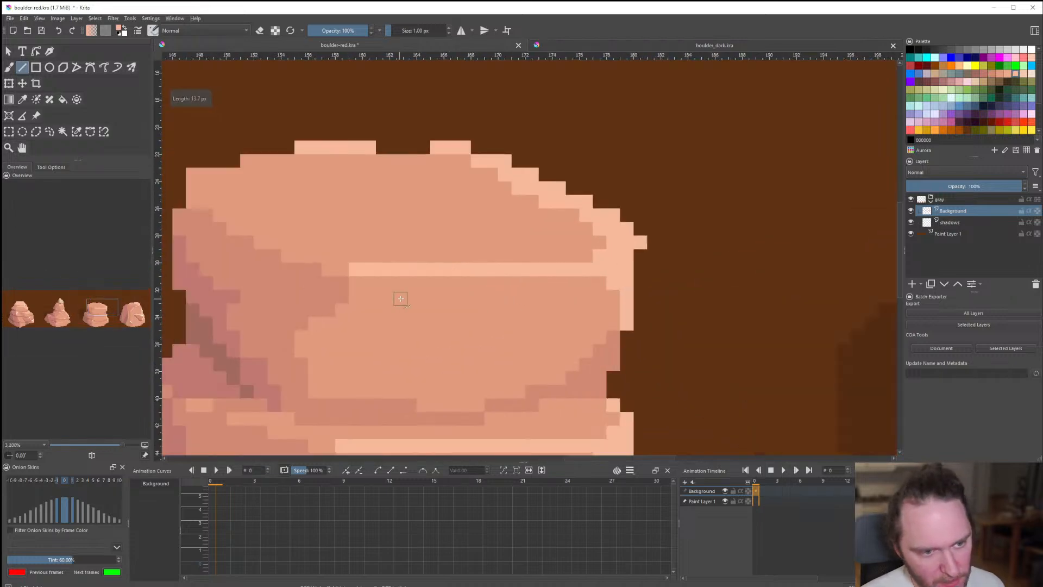
{"action": "left_click_drag", "start_coordinate": [400, 299], "coordinate": [597, 243]}
{"action": "left_click_drag", "start_coordinate": [569, 260], "coordinate": [588, 262]}
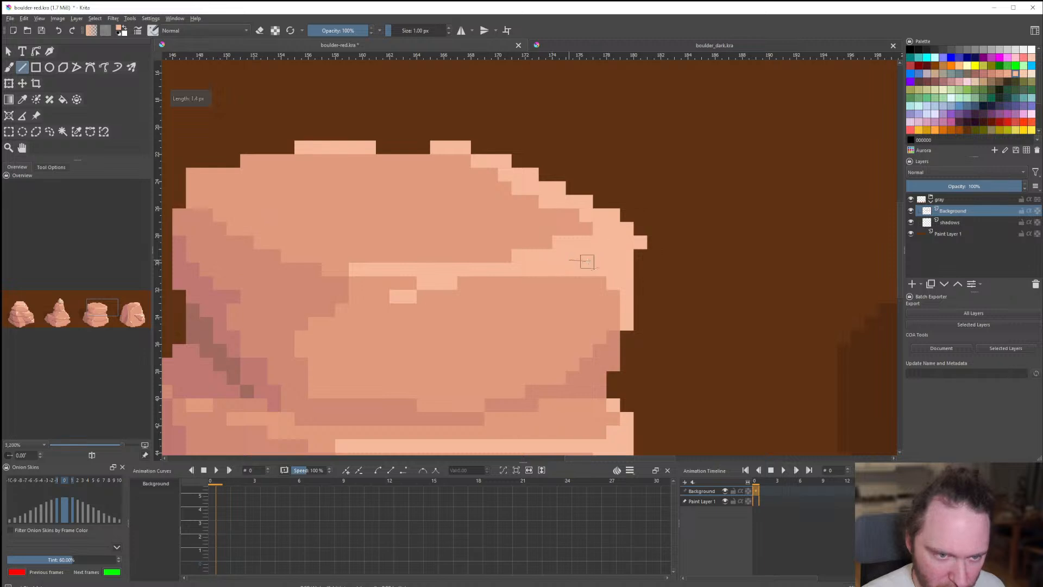
Cover the left part of the old straight highlight with the base tone and continue the pale edge up the block's left ridge.
{"action": "left_click", "coordinate": [377, 242], "text": "ctrl"}
{"action": "left_click_drag", "start_coordinate": [357, 268], "coordinate": [425, 269]}
{"action": "left_click_drag", "start_coordinate": [443, 269], "coordinate": [442, 269]}
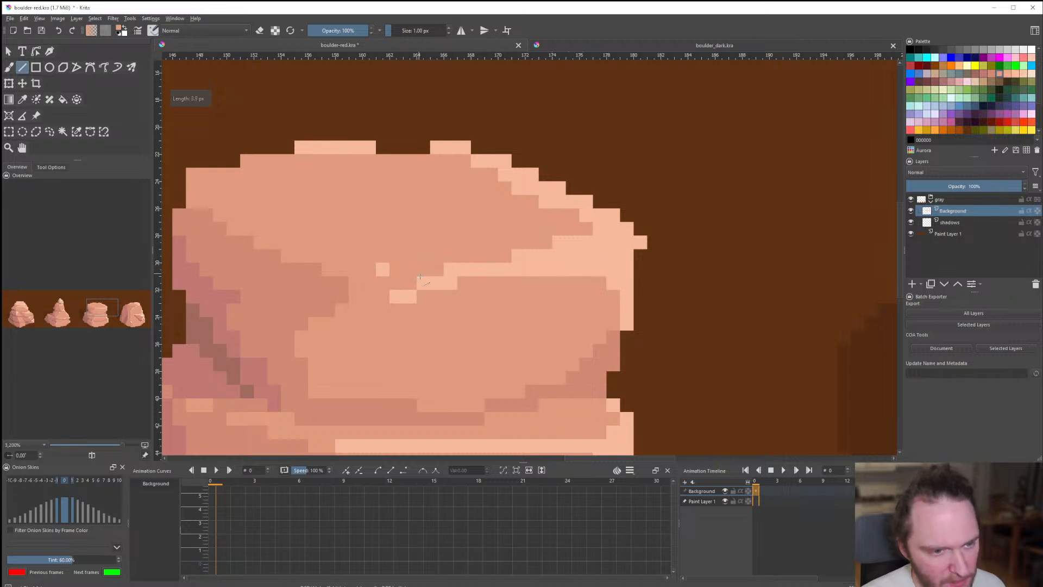
{"action": "left_click_drag", "start_coordinate": [359, 302], "coordinate": [388, 295]}
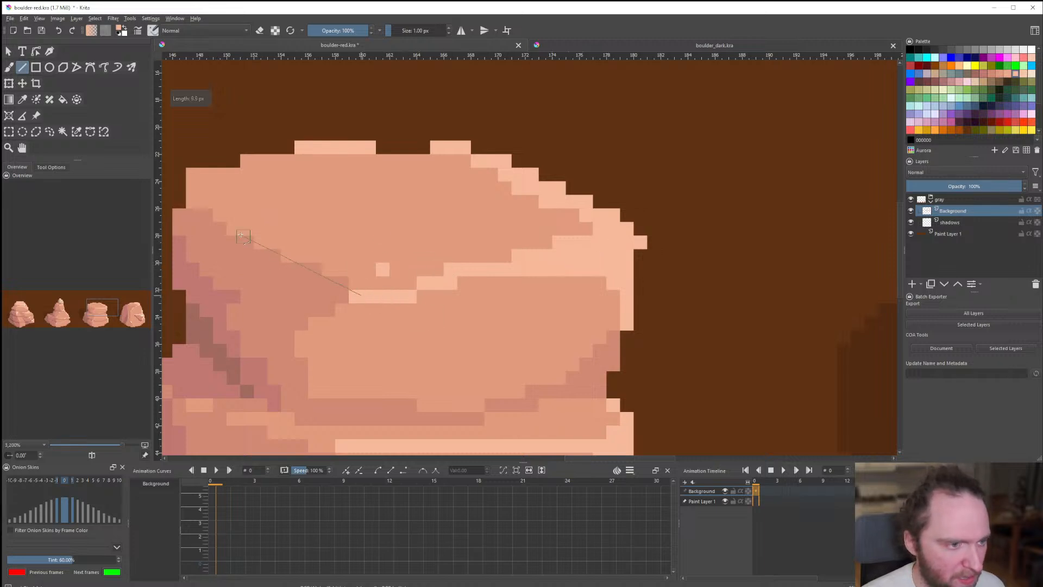
{"action": "left_click_drag", "start_coordinate": [242, 235], "coordinate": [242, 235]}
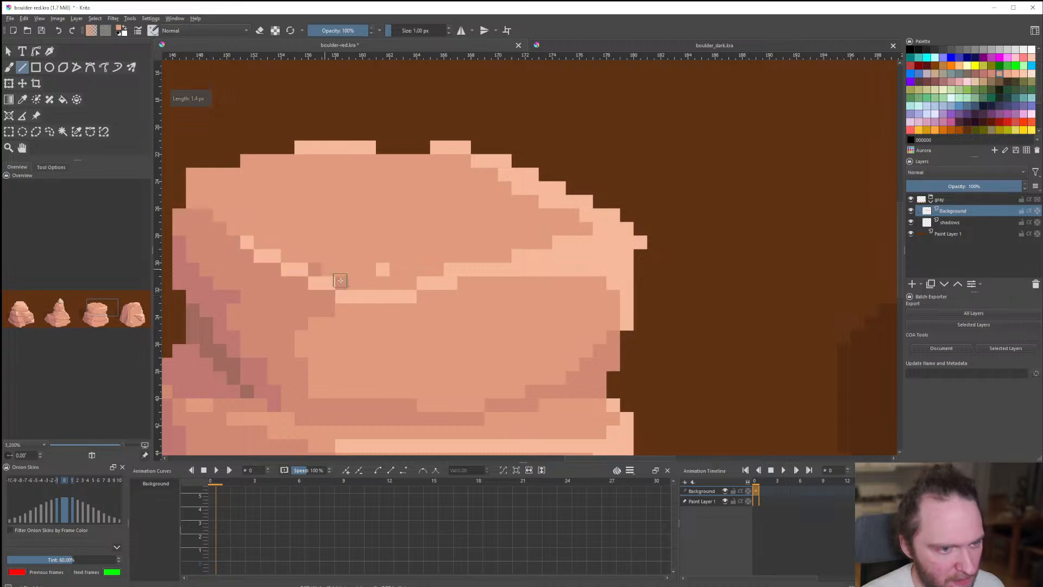
{"action": "scroll", "coordinate": [318, 270], "scroll_direction": "down", "scroll_amount": 8}
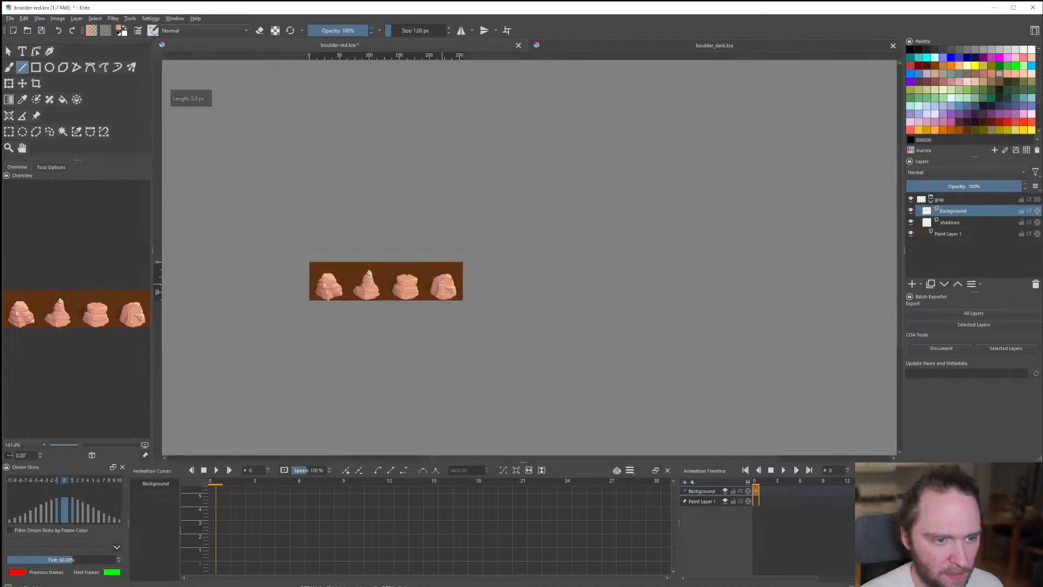
{"action": "scroll", "coordinate": [416, 271], "scroll_direction": "up", "scroll_amount": 3}
{"action": "scroll", "coordinate": [416, 270], "scroll_direction": "down", "scroll_amount": 2}
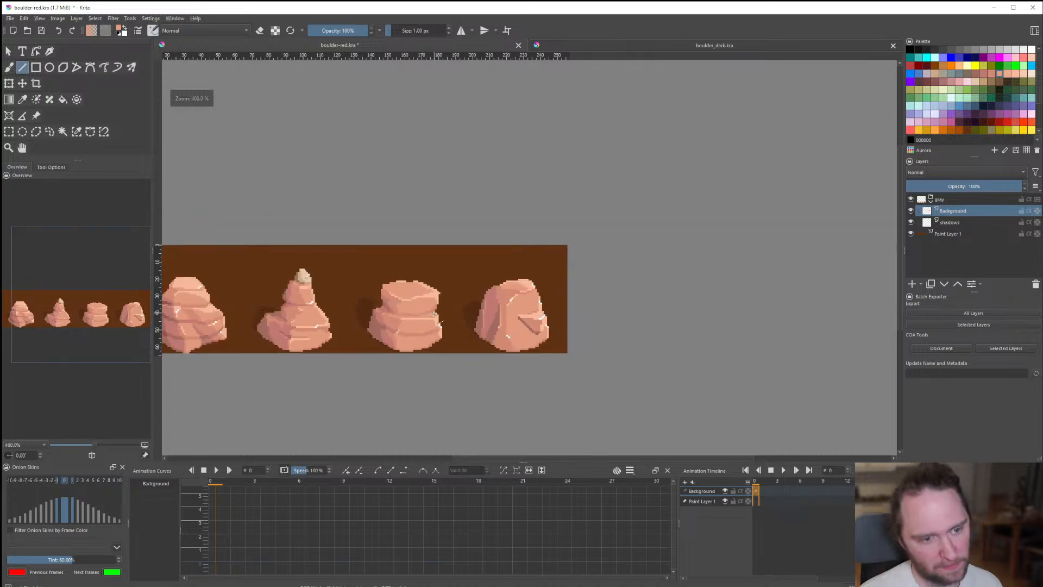
Paint a sampled dark pink line along the left part of the seam beneath the third boulder's upper block.
{"action": "scroll", "coordinate": [415, 271], "scroll_direction": "up", "scroll_amount": 6}
{"action": "left_click", "coordinate": [244, 287], "text": "ctrl"}
{"action": "left_click_drag", "start_coordinate": [304, 319], "coordinate": [391, 318]}
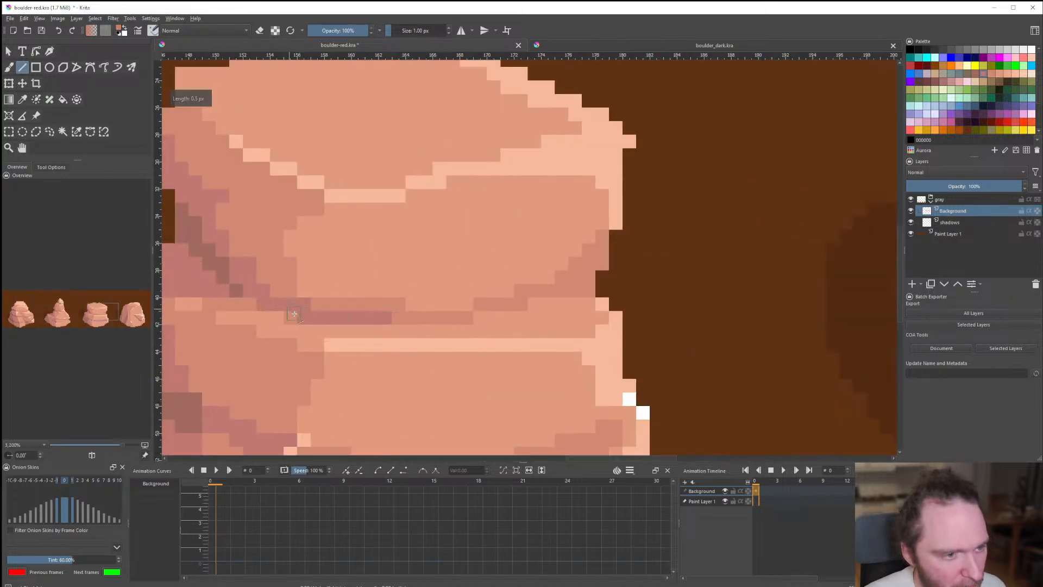
{"action": "scroll", "coordinate": [278, 293], "scroll_direction": "down", "scroll_amount": 7}
{"action": "scroll", "coordinate": [345, 290], "scroll_direction": "up", "scroll_amount": 6}
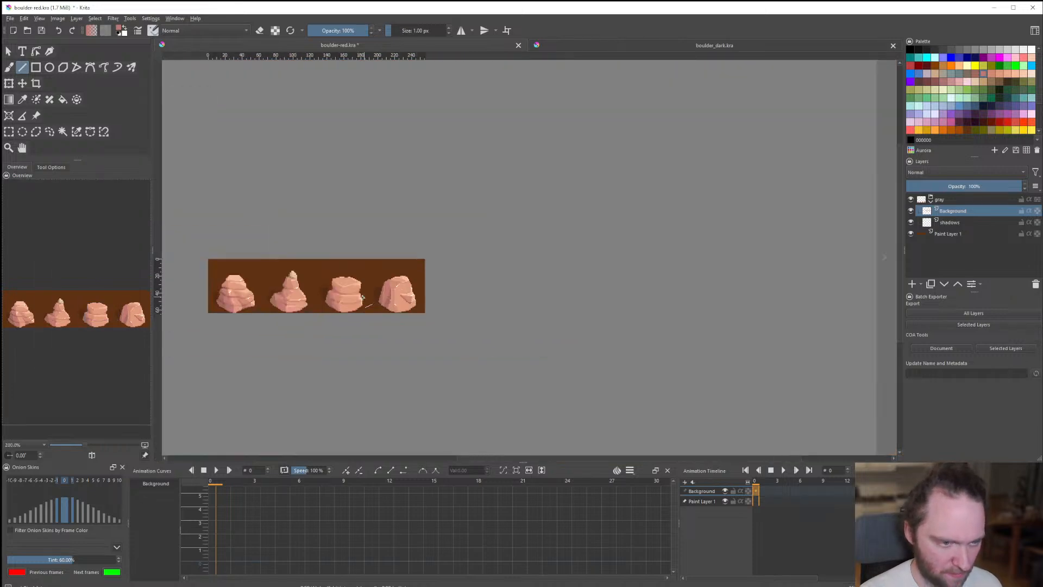
Extend the mid-tone shadow above the seam to the right along the upper block's lower edge.
{"action": "scroll", "coordinate": [345, 289], "scroll_direction": "up", "scroll_amount": 3}
{"action": "left_click", "coordinate": [339, 256], "text": "ctrl"}
{"action": "left_click_drag", "start_coordinate": [366, 261], "coordinate": [471, 260]}
{"action": "left_click_drag", "start_coordinate": [516, 240], "coordinate": [574, 235]}
{"action": "scroll", "coordinate": [592, 238], "scroll_direction": "down", "scroll_amount": 2}
{"action": "scroll", "coordinate": [519, 295], "scroll_direction": "down", "scroll_amount": 7}
{"action": "scroll", "coordinate": [375, 351], "scroll_direction": "up", "scroll_amount": 7}
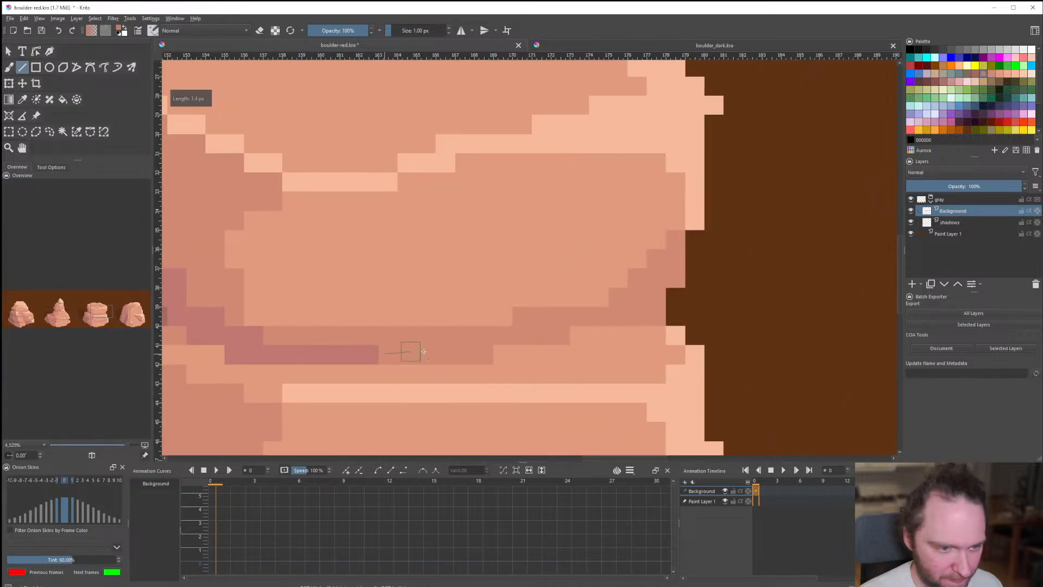
Extend the dark pink seam line rightward, stepping it up along the underside to the upper block's right edge.
{"action": "mouse_move", "coordinate": [423, 352]}
{"action": "left_mouse_down"}
{"action": "mouse_move", "coordinate": [494, 347]}
{"action": "mouse_move", "coordinate": [583, 320]}
{"action": "mouse_move", "coordinate": [626, 289]}
{"action": "left_mouse_up"}
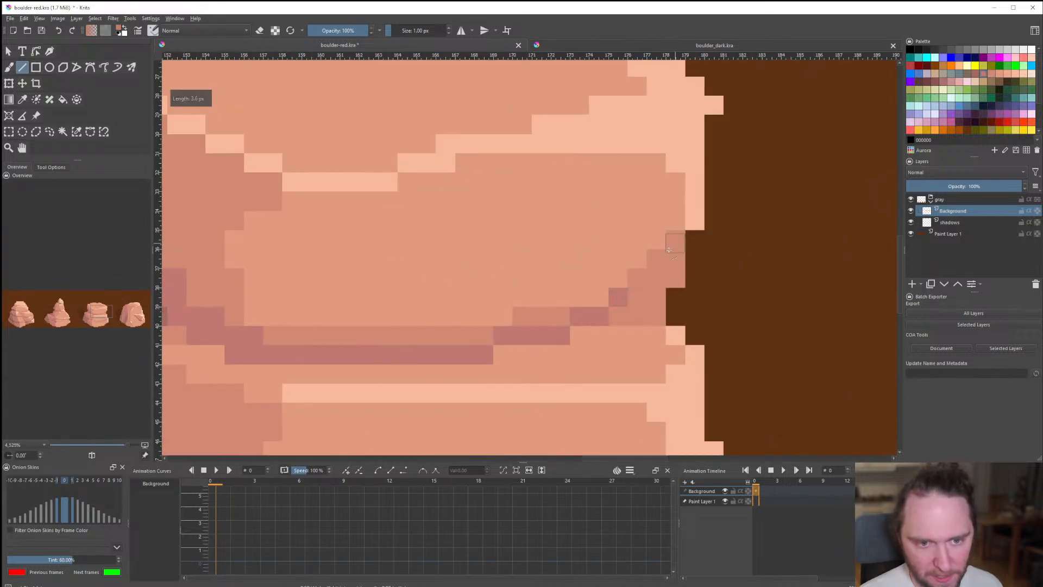
{"action": "scroll", "coordinate": [464, 323], "scroll_direction": "down", "scroll_amount": 12}
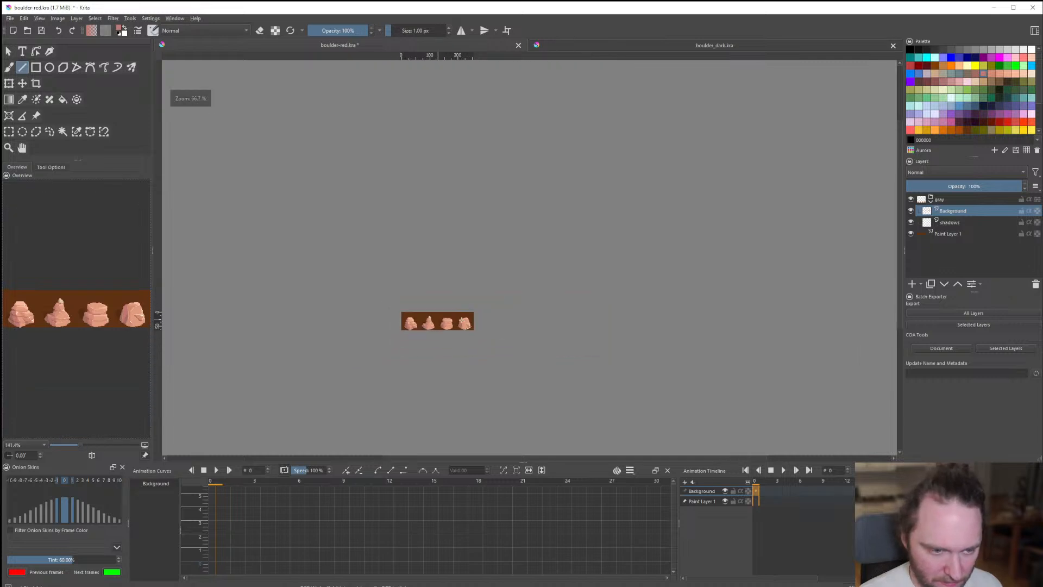
{"action": "scroll", "coordinate": [465, 323], "scroll_direction": "up", "scroll_amount": 3}
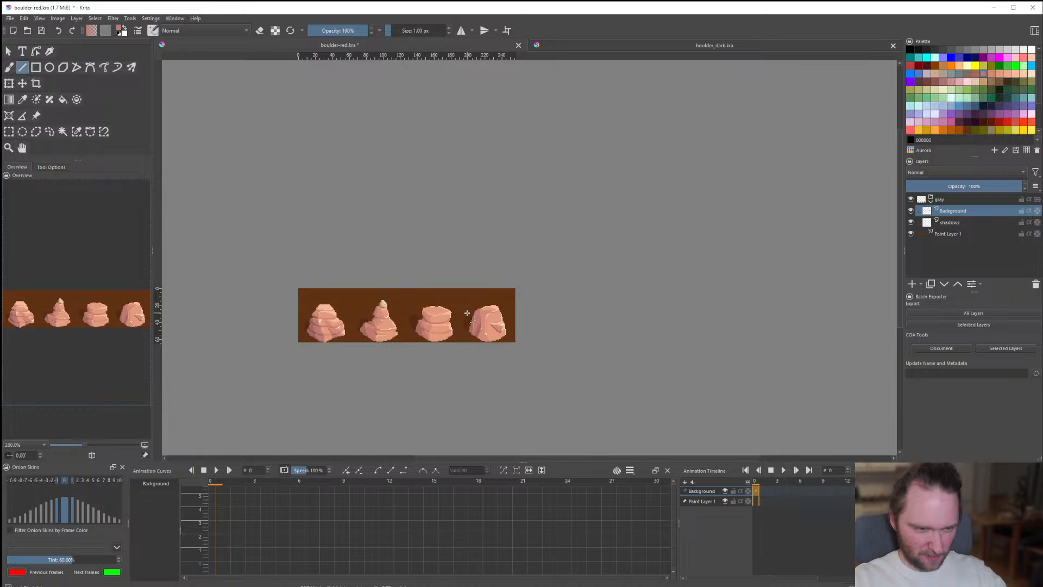
{"action": "scroll", "coordinate": [454, 310], "scroll_direction": "up", "scroll_amount": 15}
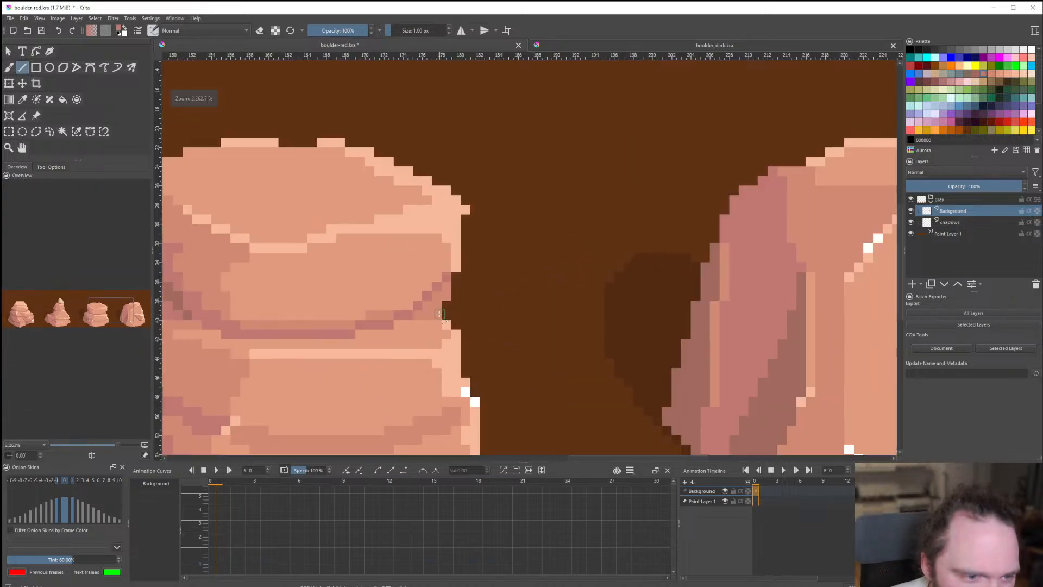
{"action": "key", "text": "f"}
{"action": "scroll", "coordinate": [414, 311], "scroll_direction": "down", "scroll_amount": 18}
{"action": "scroll", "coordinate": [426, 321], "scroll_direction": "up", "scroll_amount": 6}
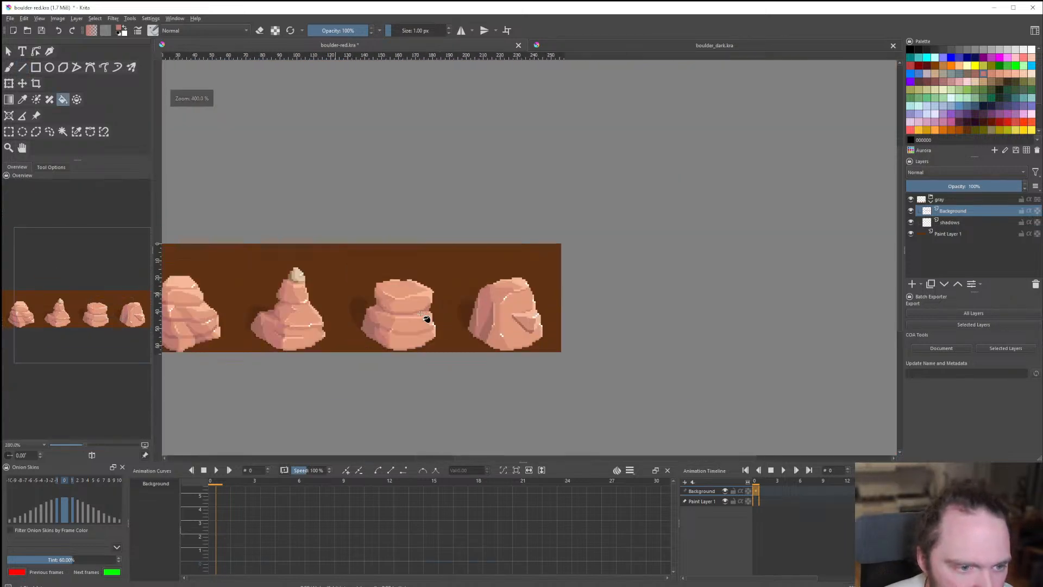
{"action": "left_click", "coordinate": [23, 68]}
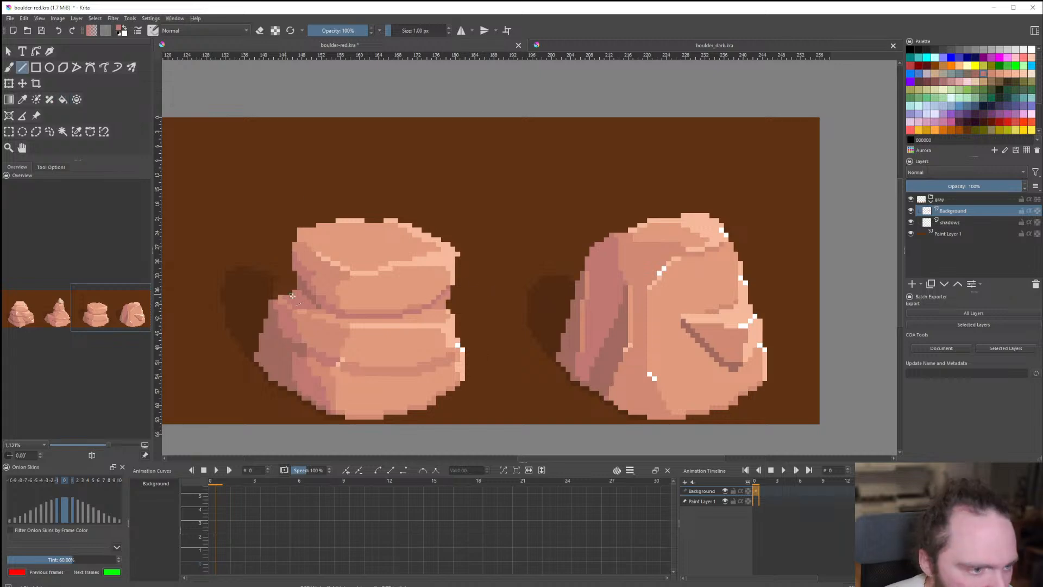
Darken the stepped right end of the seam with brownish pixels and fill the pixels beneath them with dark pink.
{"action": "scroll", "coordinate": [292, 295], "scroll_direction": "up", "scroll_amount": 5}
{"action": "scroll", "coordinate": [447, 287], "scroll_direction": "up", "scroll_amount": 3}
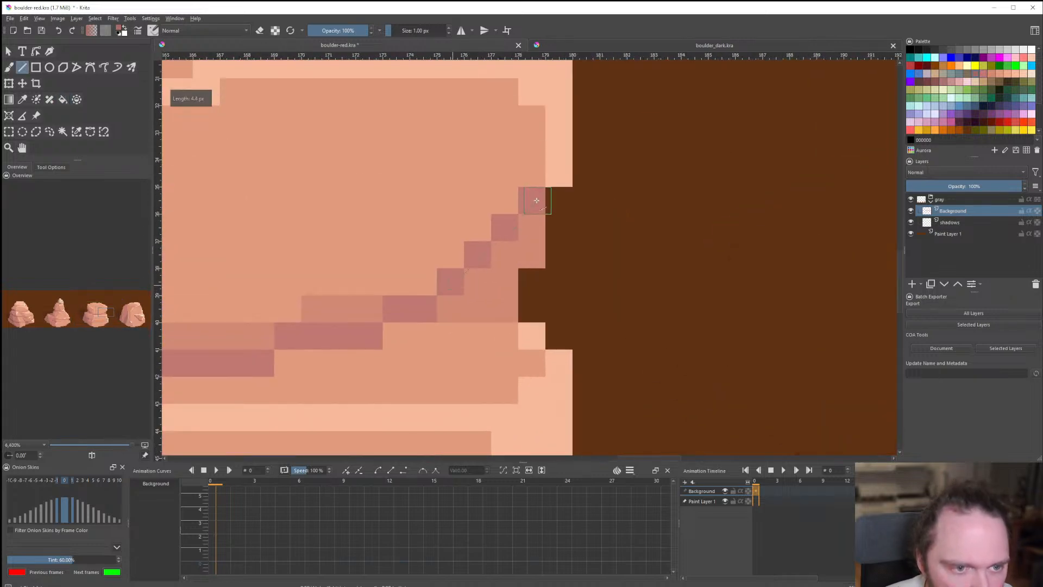
{"action": "left_click_drag", "start_coordinate": [537, 200], "coordinate": [538, 200]}
{"action": "left_click", "coordinate": [419, 302], "text": "ctrl"}
{"action": "left_click_drag", "start_coordinate": [456, 304], "coordinate": [531, 229]}
{"action": "left_click", "coordinate": [505, 281]}
{"action": "left_click", "coordinate": [481, 308]}
{"action": "scroll", "coordinate": [502, 309], "scroll_direction": "down", "scroll_amount": 4}
{"action": "scroll", "coordinate": [504, 309], "scroll_direction": "up", "scroll_amount": 4}
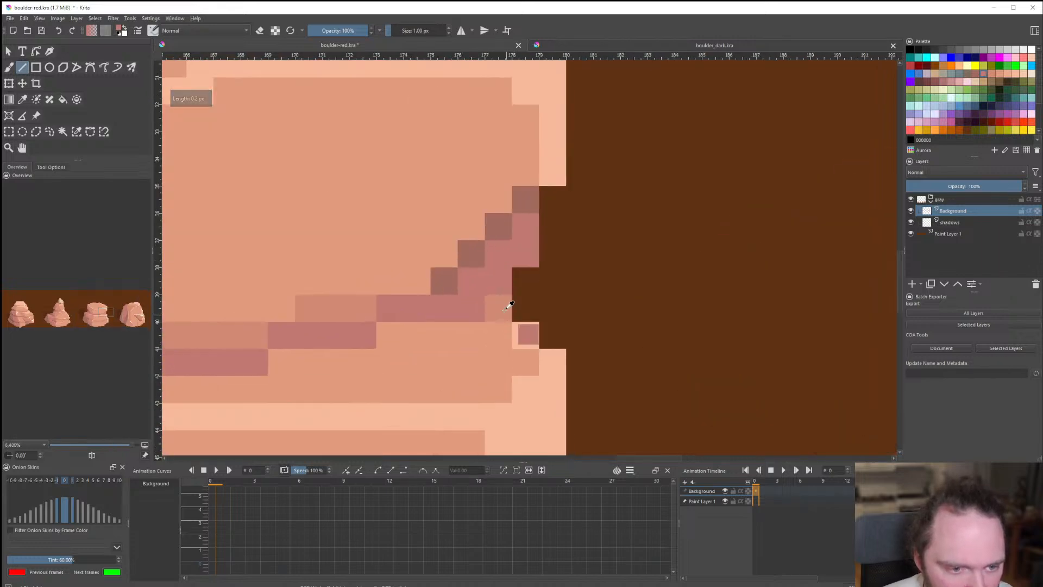
Soften the seam's right end by turning its corner pixel dark pink and lightening the outer pixels below it.
{"action": "scroll", "coordinate": [511, 307], "scroll_direction": "down", "scroll_amount": 10}
{"action": "scroll", "coordinate": [554, 300], "scroll_direction": "up", "scroll_amount": 1}
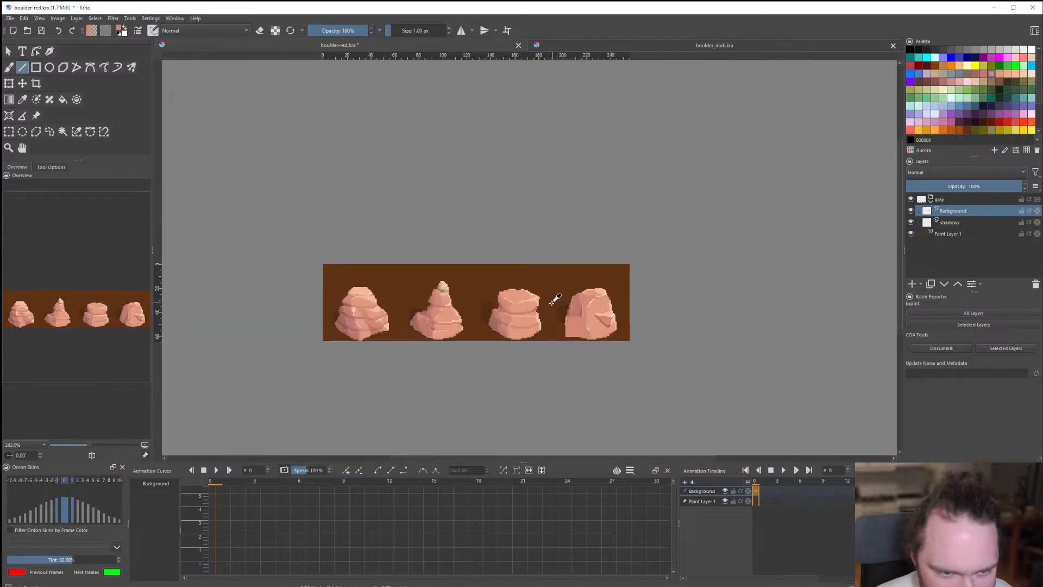
{"action": "scroll", "coordinate": [555, 298], "scroll_direction": "down", "scroll_amount": 2}
{"action": "scroll", "coordinate": [543, 298], "scroll_direction": "up", "scroll_amount": 12}
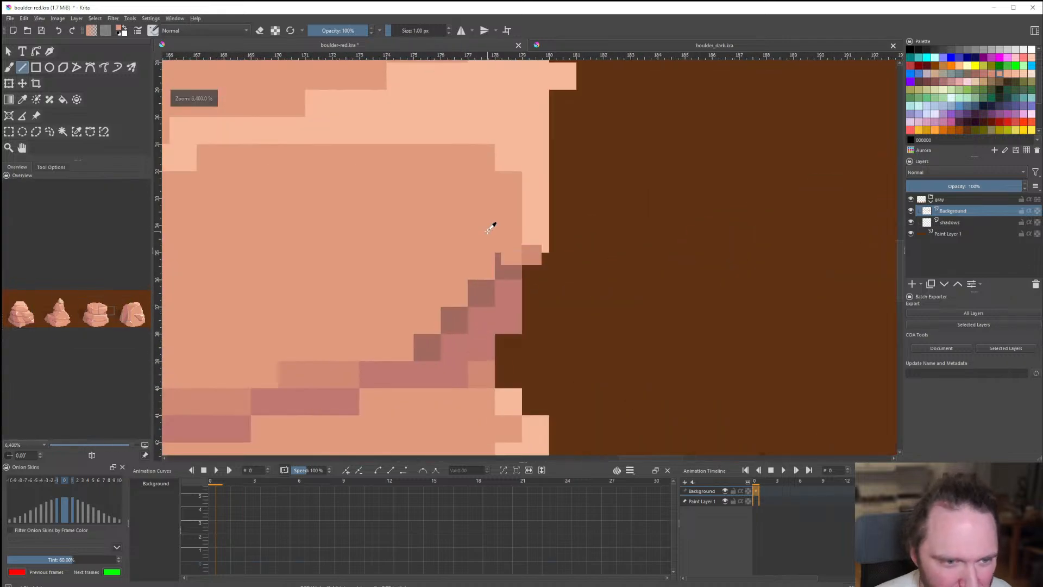
{"action": "left_click", "coordinate": [511, 316]}
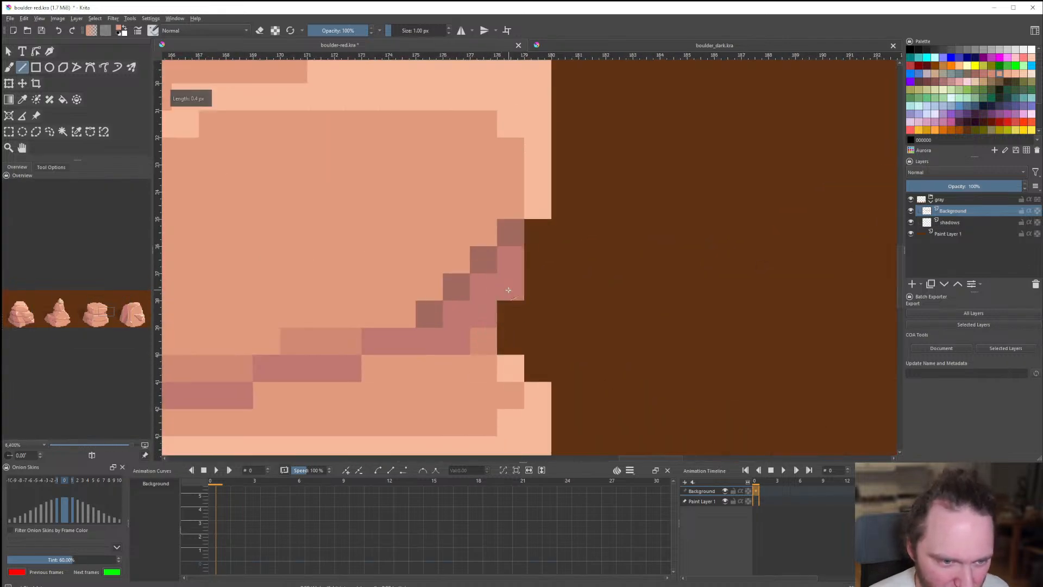
{"action": "scroll", "coordinate": [522, 307], "scroll_direction": "down", "scroll_amount": 8}
{"action": "scroll", "coordinate": [527, 309], "scroll_direction": "down", "scroll_amount": 4}
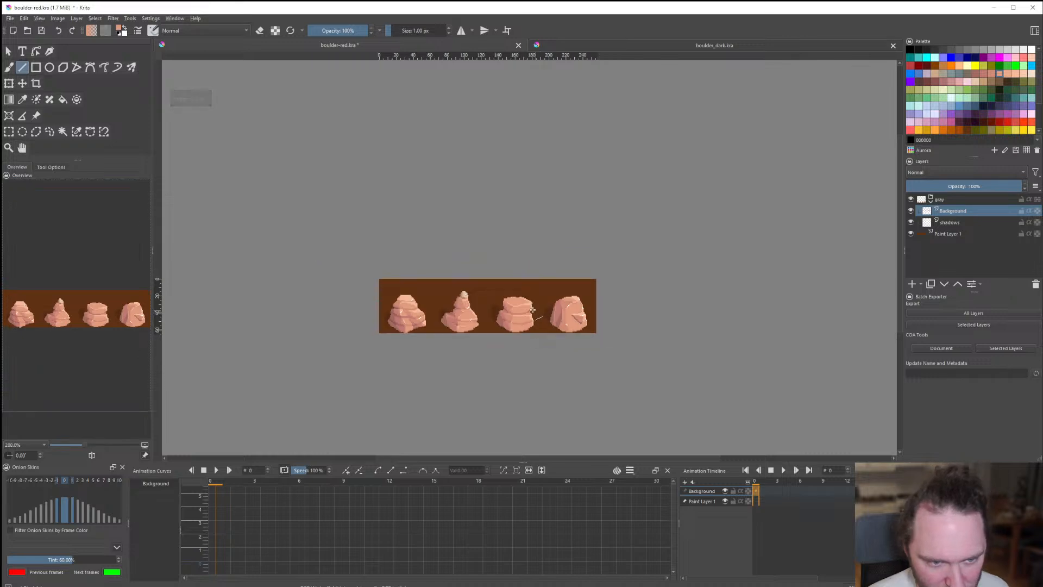
{"action": "scroll", "coordinate": [519, 313], "scroll_direction": "up", "scroll_amount": 10}
{"action": "left_click", "coordinate": [511, 309]}
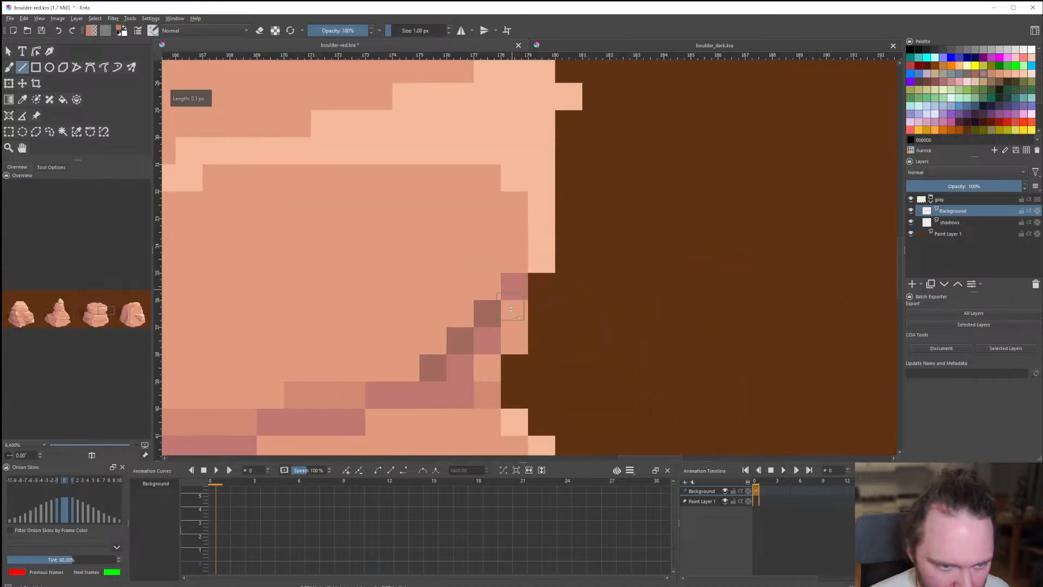
{"action": "left_click", "coordinate": [483, 397], "text": "ctrl"}
{"action": "left_click_drag", "start_coordinate": [514, 324], "coordinate": [514, 330]}
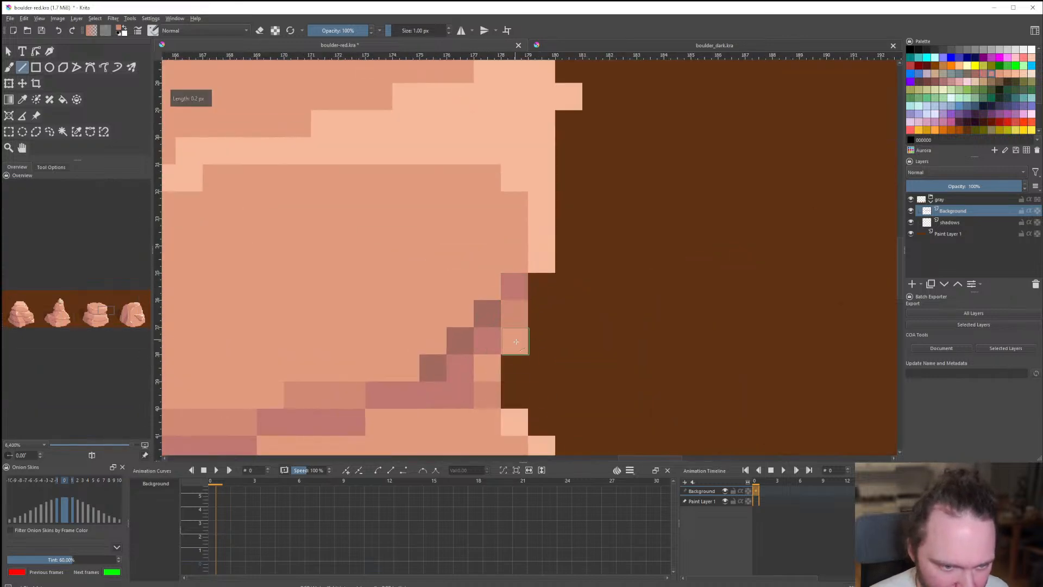
Repaint the brownish stair pixels at the seam's right end in dark pink.
{"action": "scroll", "coordinate": [519, 337], "scroll_direction": "down", "scroll_amount": 7}
{"action": "scroll", "coordinate": [522, 336], "scroll_direction": "down", "scroll_amount": 4}
{"action": "scroll", "coordinate": [502, 341], "scroll_direction": "down", "scroll_amount": 1}
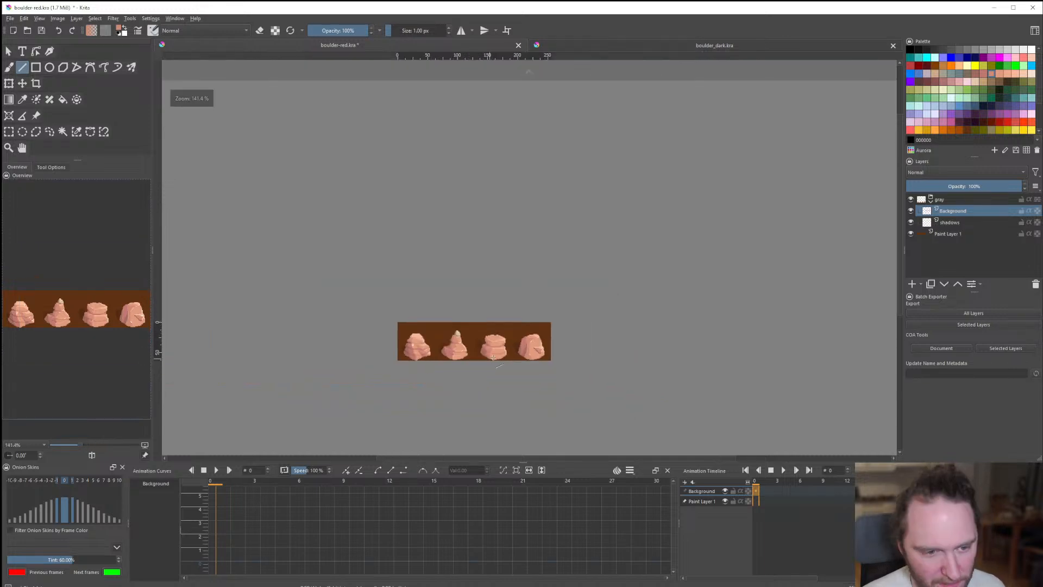
{"action": "scroll", "coordinate": [501, 342], "scroll_direction": "up", "scroll_amount": 1}
{"action": "scroll", "coordinate": [501, 342], "scroll_direction": "up", "scroll_amount": 9}
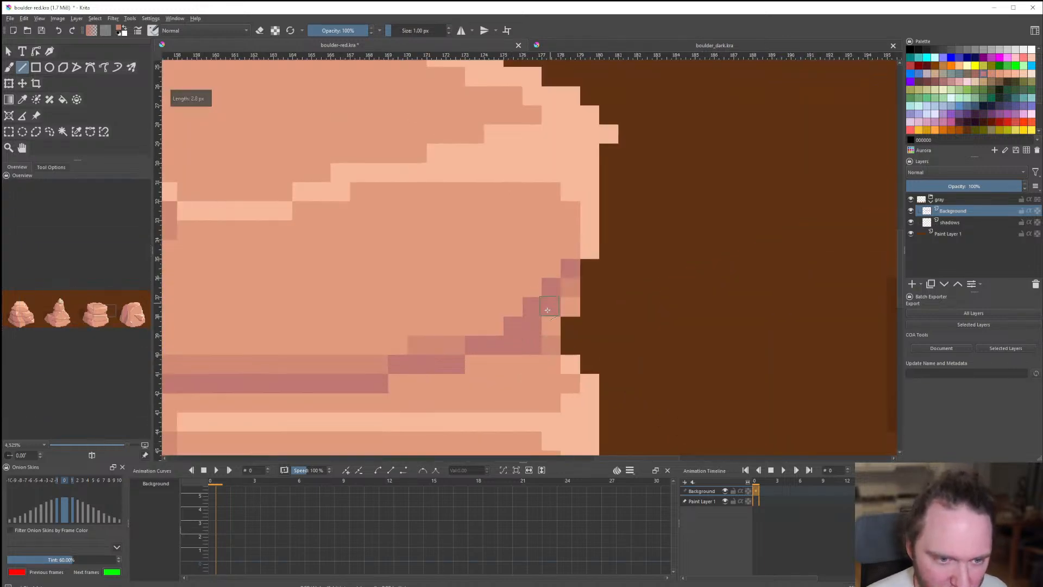
{"action": "scroll", "coordinate": [532, 313], "scroll_direction": "down", "scroll_amount": 10}
{"action": "scroll", "coordinate": [500, 355], "scroll_direction": "up", "scroll_amount": 9}
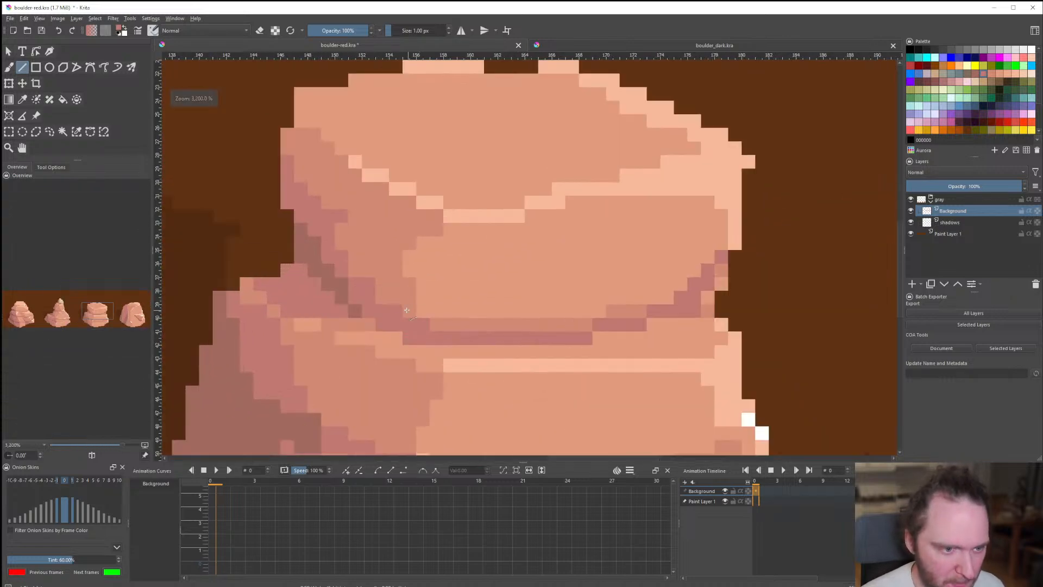
Widen the mid-tone side plane at the upper block's lower front corner and add short pale highlights along the corner's vertical edge.
{"action": "left_click_drag", "start_coordinate": [407, 310], "coordinate": [427, 317]}
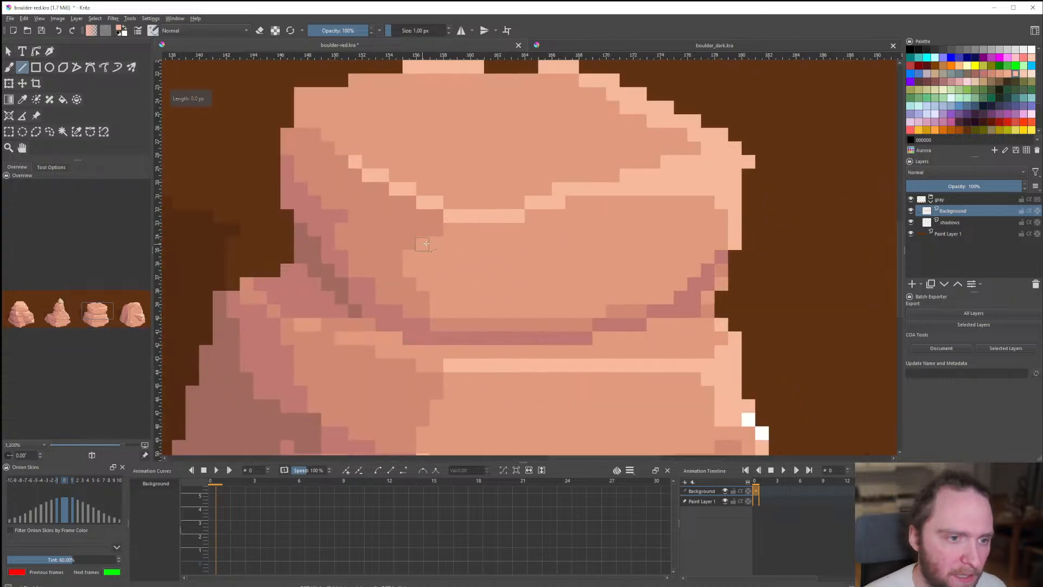
{"action": "left_click_drag", "start_coordinate": [426, 244], "coordinate": [437, 230]}
{"action": "key", "text": "ctrl+z"}
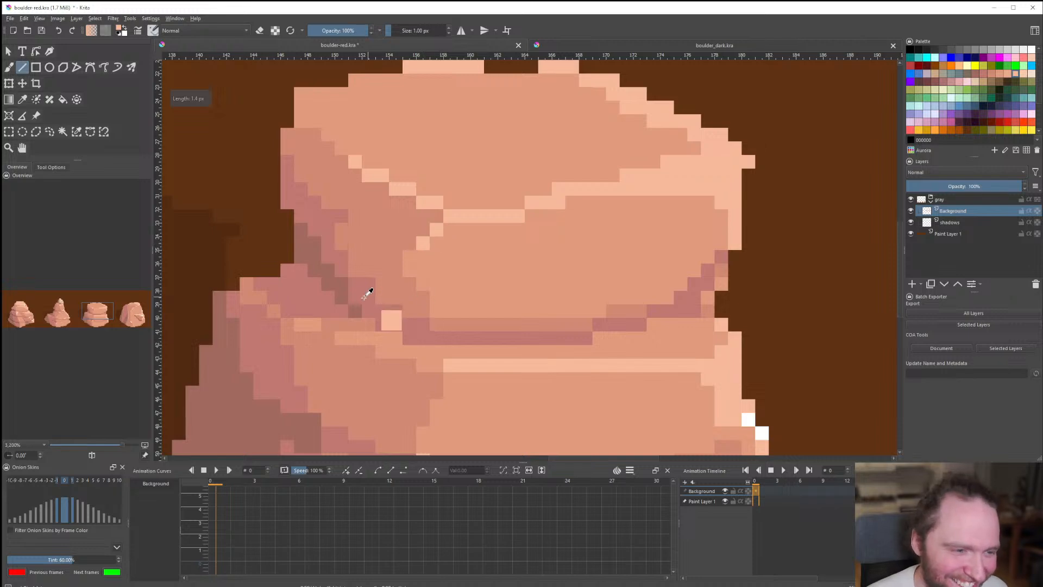
{"action": "key", "text": "ctrl+z"}
{"action": "left_click_drag", "start_coordinate": [409, 283], "coordinate": [423, 297]}
{"action": "scroll", "coordinate": [423, 297], "scroll_direction": "down", "scroll_amount": 3}
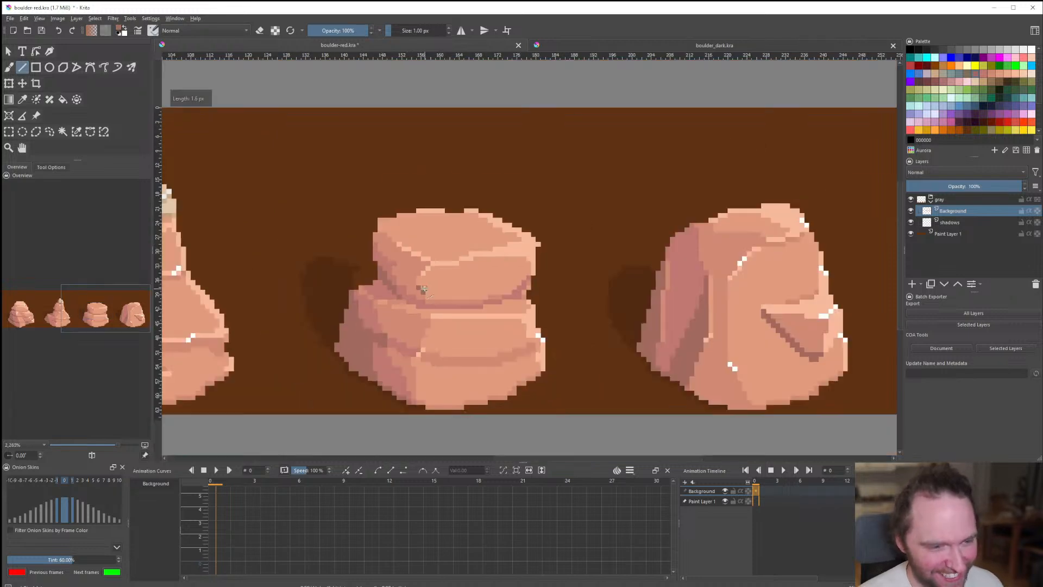
{"action": "scroll", "coordinate": [422, 291], "scroll_direction": "up", "scroll_amount": 3}
{"action": "key", "text": "ctrl+z"}
{"action": "left_click", "coordinate": [426, 253], "text": "ctrl"}
{"action": "scroll", "coordinate": [418, 288], "scroll_direction": "down", "scroll_amount": 8}
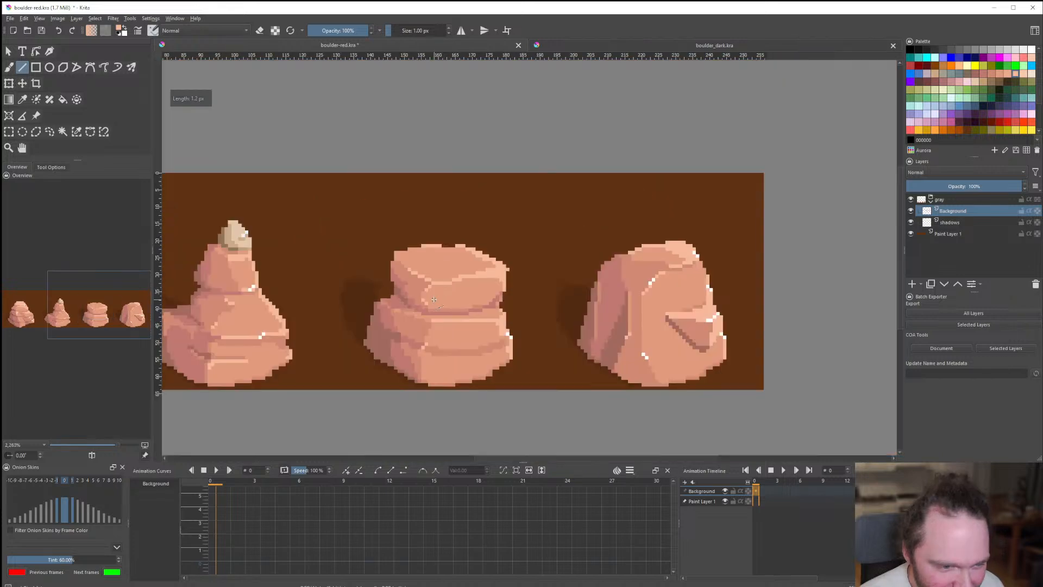
Paint two diagonal white highlight pixels at the upper corner of the third boulder's upper block, on its lit side.
{"action": "scroll", "coordinate": [470, 313], "scroll_direction": "up", "scroll_amount": 4}
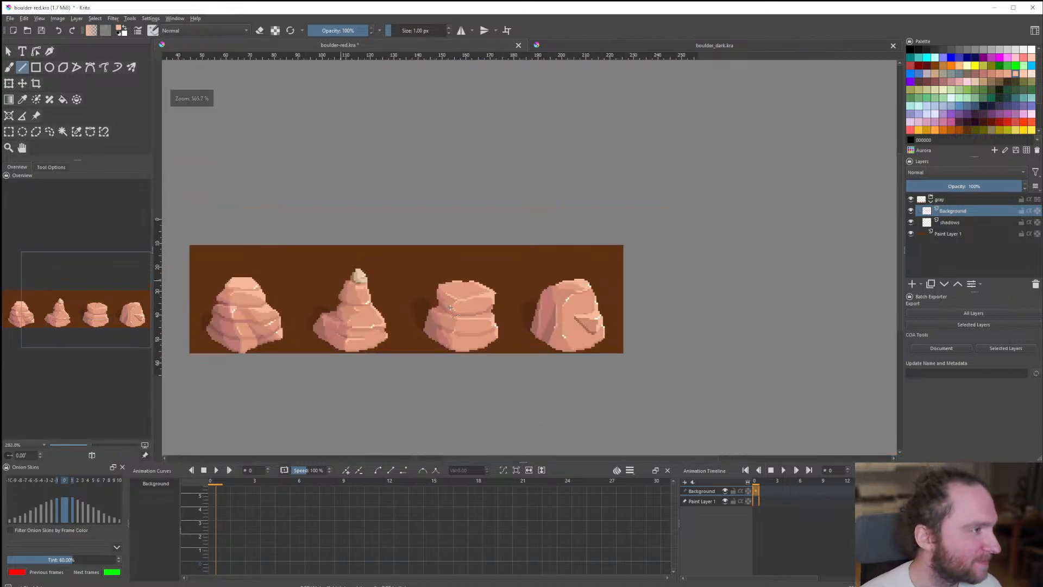
{"action": "scroll", "coordinate": [464, 317], "scroll_direction": "down", "scroll_amount": 3}
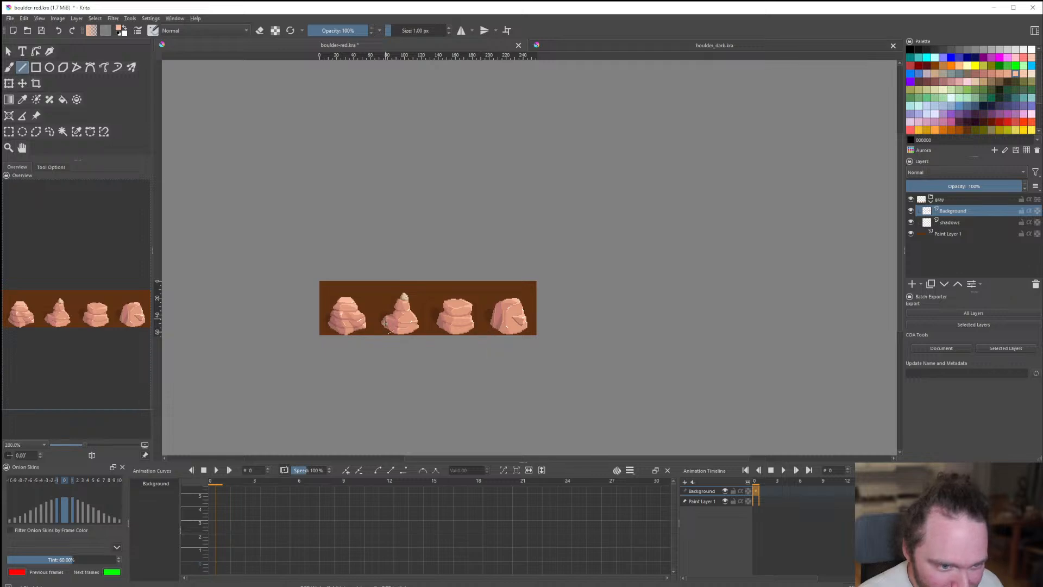
{"action": "scroll", "coordinate": [481, 325], "scroll_direction": "down", "scroll_amount": 3}
{"action": "scroll", "coordinate": [496, 320], "scroll_direction": "up", "scroll_amount": 10}
{"action": "scroll", "coordinate": [443, 311], "scroll_direction": "down", "scroll_amount": 6}
{"action": "scroll", "coordinate": [449, 320], "scroll_direction": "up", "scroll_amount": 6}
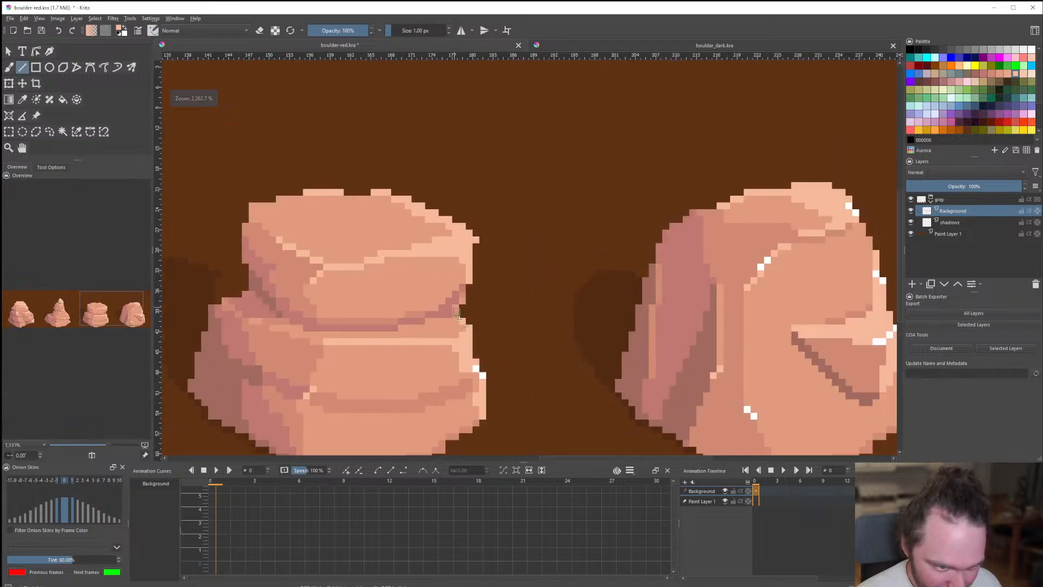
{"action": "scroll", "coordinate": [476, 220], "scroll_direction": "up", "scroll_amount": 2}
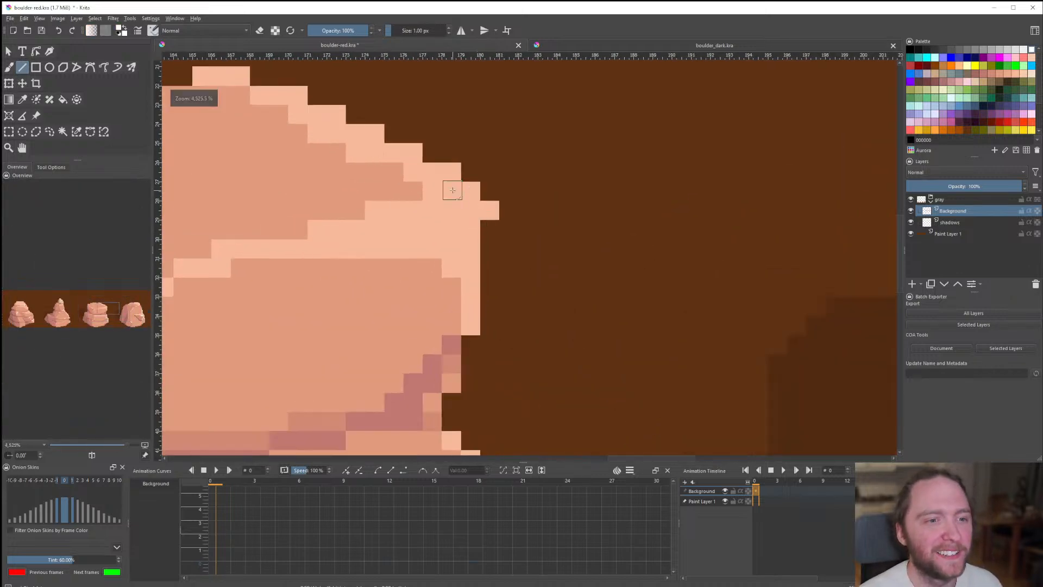
{"action": "left_click_drag", "start_coordinate": [453, 190], "coordinate": [477, 222]}
Delete the leftover pale pixels outside the white highlight so the upper block's corner ends at the white pixels.
{"action": "key", "text": "ctrl+r"}
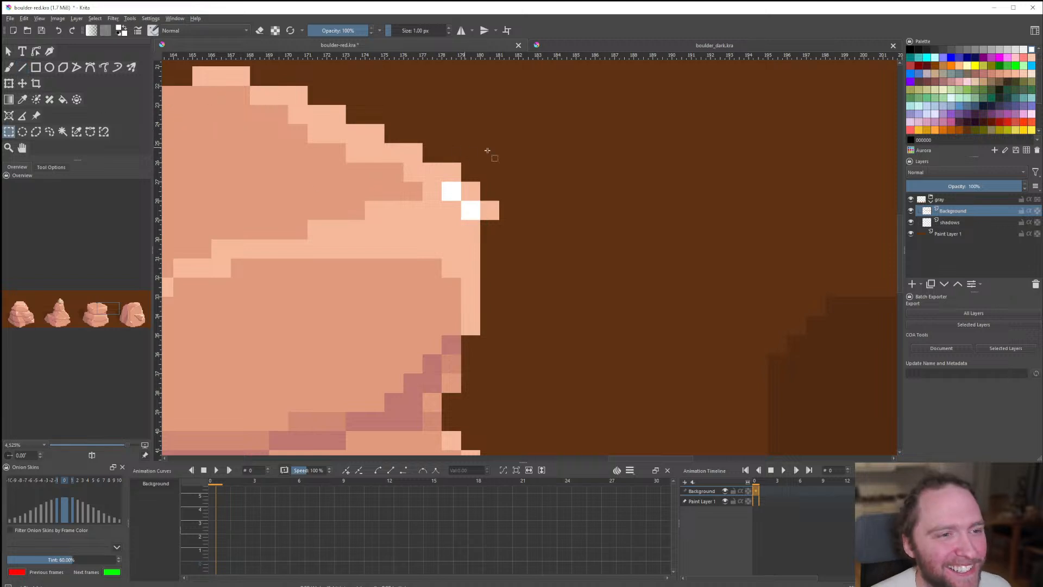
{"action": "mouse_move", "coordinate": [445, 164]}
{"action": "left_mouse_down"}
{"action": "mouse_move", "coordinate": [483, 232]}
{"action": "mouse_move", "coordinate": [483, 195]}
{"action": "left_mouse_up"}
{"action": "key", "text": "Delete"}
{"action": "left_click", "coordinate": [470, 172]}
{"action": "key", "text": "Delete"}
{"action": "left_click", "coordinate": [507, 263]}
{"action": "scroll", "coordinate": [497, 268], "scroll_direction": "down", "scroll_amount": 7}
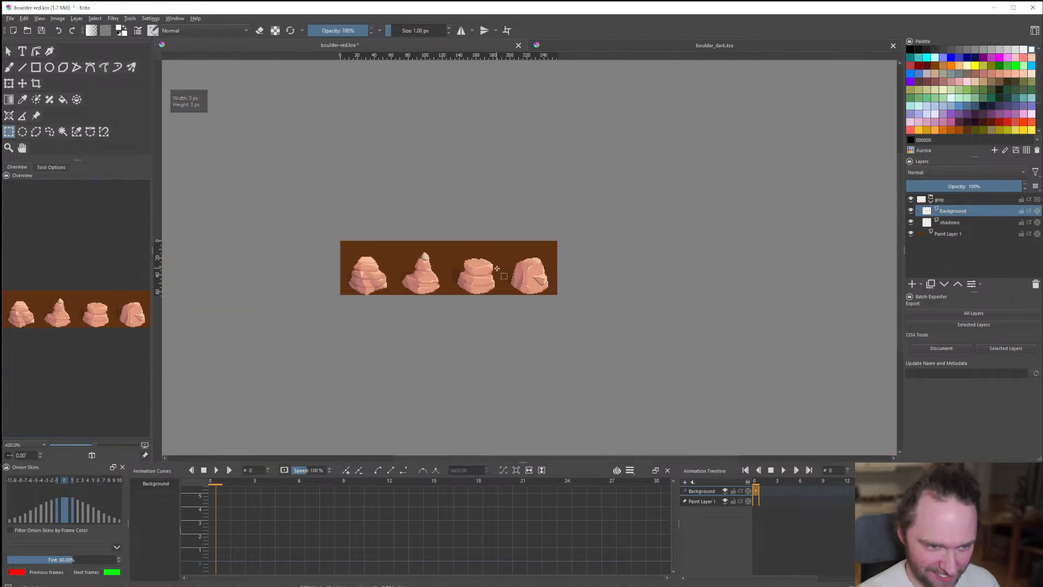
Examine the third boulder's highlighted corner and top edge up close and against the other boulders at small size.
{"action": "scroll", "coordinate": [499, 265], "scroll_direction": "up", "scroll_amount": 1}
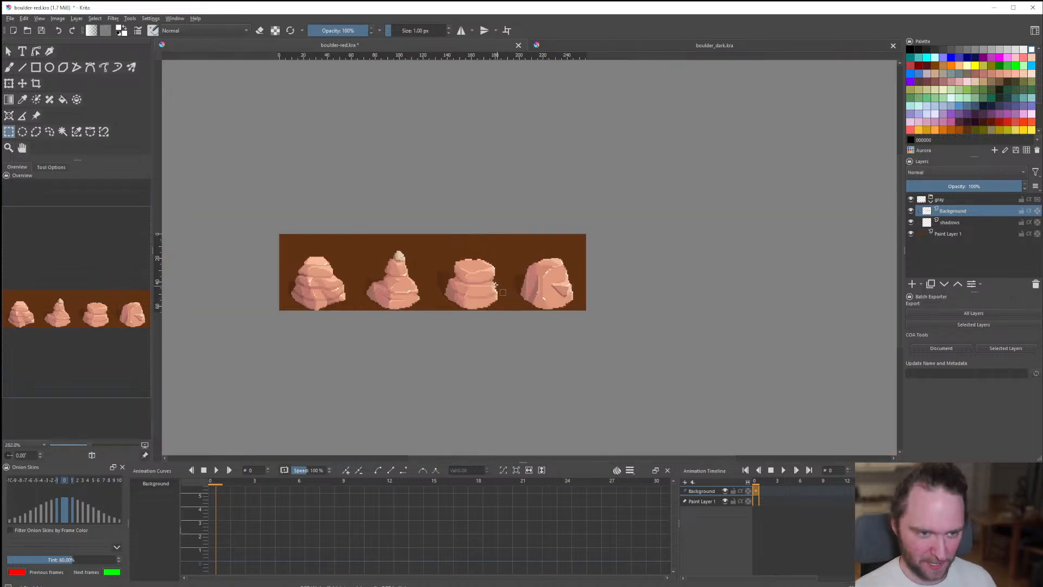
{"action": "scroll", "coordinate": [495, 285], "scroll_direction": "up", "scroll_amount": 7}
{"action": "left_click", "coordinate": [22, 66]}
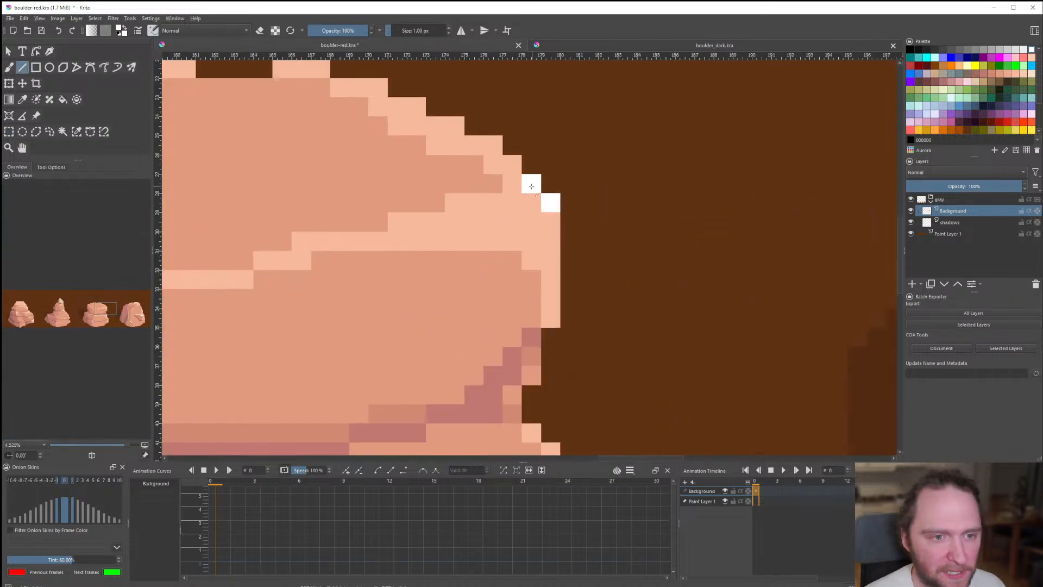
{"action": "scroll", "coordinate": [476, 167], "scroll_direction": "down", "scroll_amount": 7}
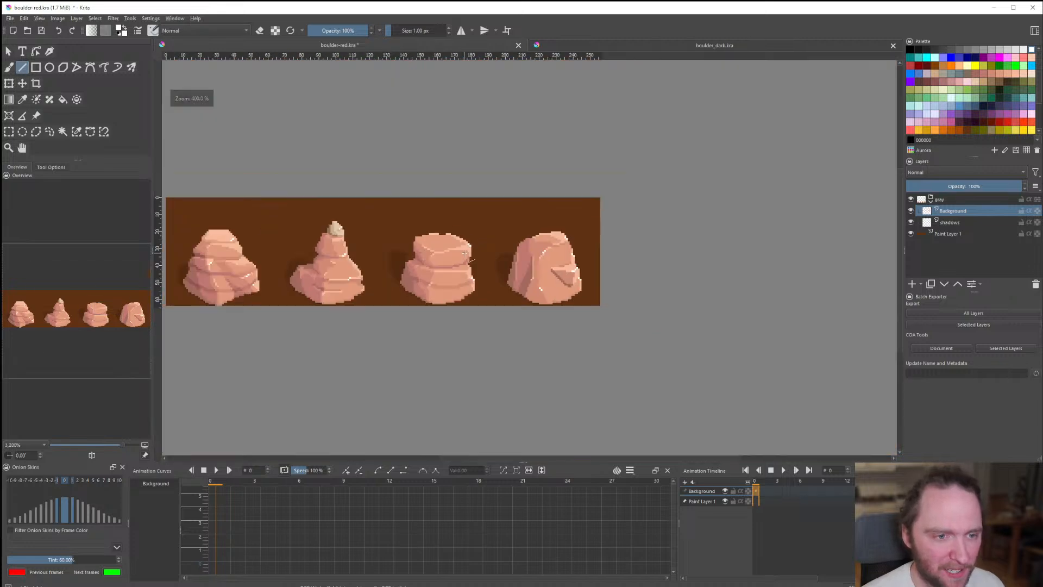
{"action": "scroll", "coordinate": [496, 260], "scroll_direction": "down", "scroll_amount": 3}
{"action": "scroll", "coordinate": [503, 250], "scroll_direction": "up", "scroll_amount": 1}
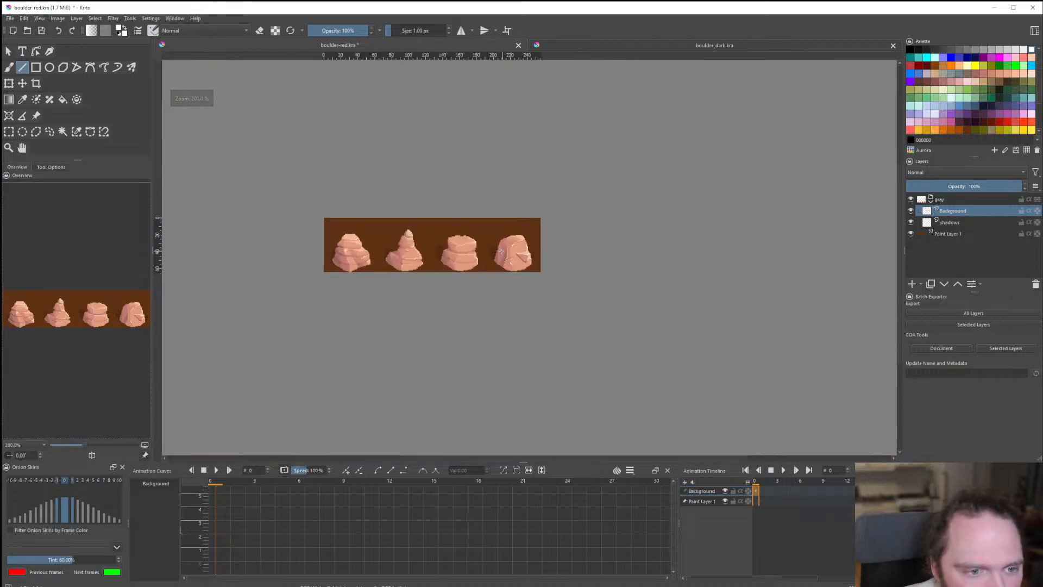
{"action": "scroll", "coordinate": [414, 281], "scroll_direction": "down", "scroll_amount": 1}
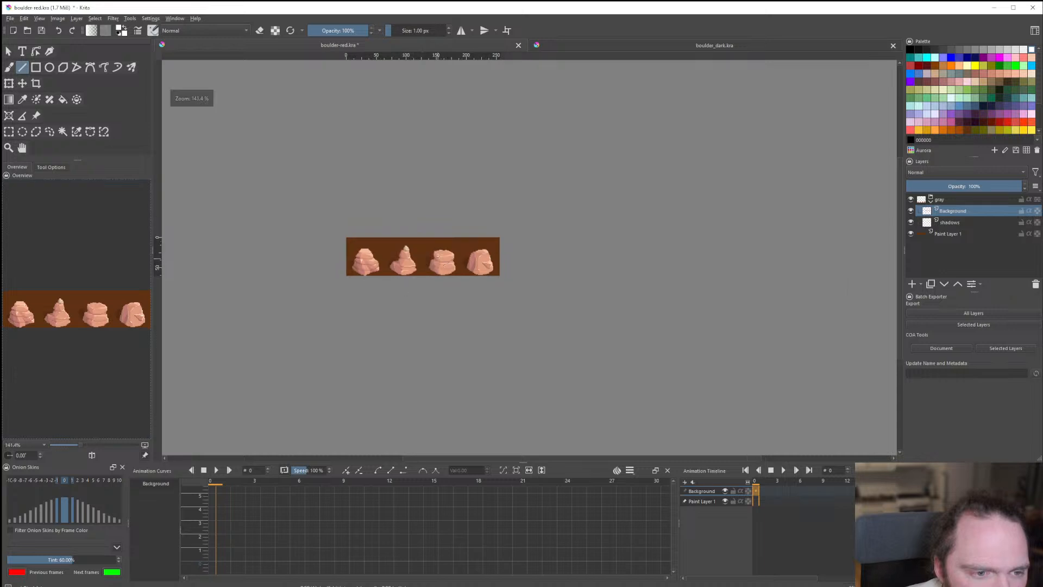
{"action": "scroll", "coordinate": [440, 277], "scroll_direction": "up", "scroll_amount": 1}
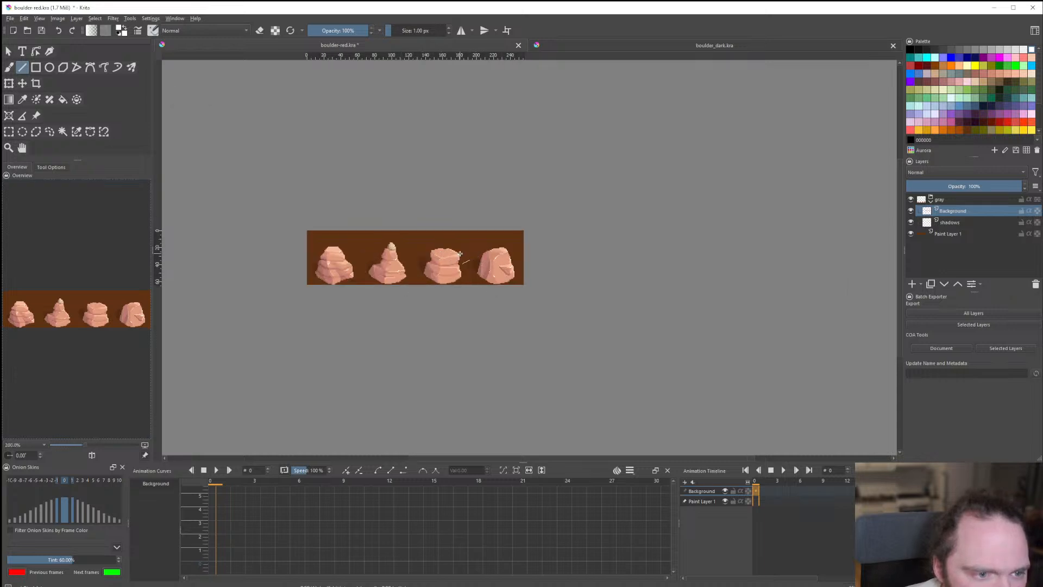
{"action": "scroll", "coordinate": [460, 254], "scroll_direction": "up", "scroll_amount": 5}
{"action": "scroll", "coordinate": [446, 294], "scroll_direction": "down", "scroll_amount": 5}
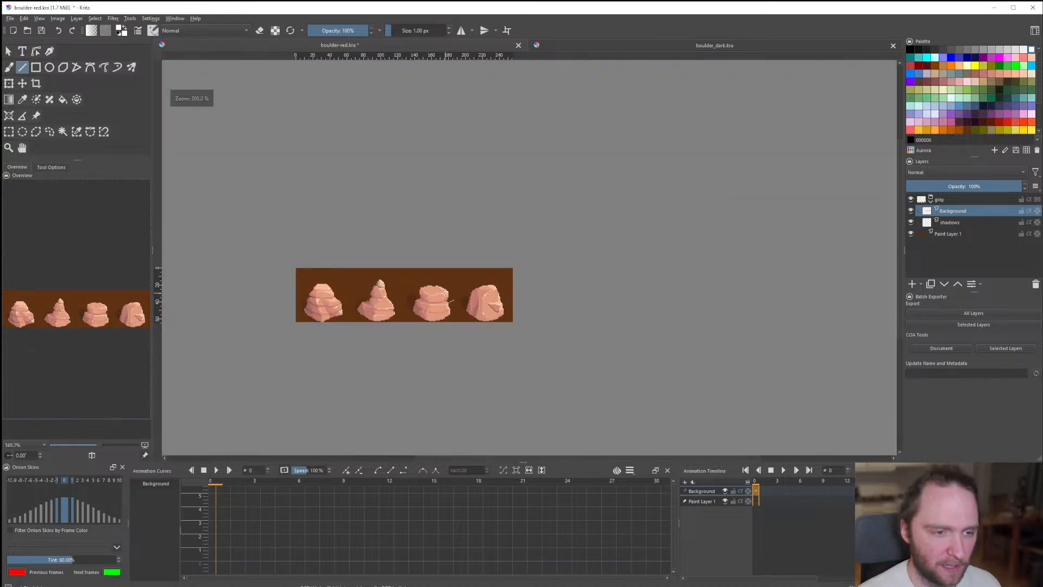
{"action": "scroll", "coordinate": [446, 256], "scroll_direction": "up", "scroll_amount": 7}
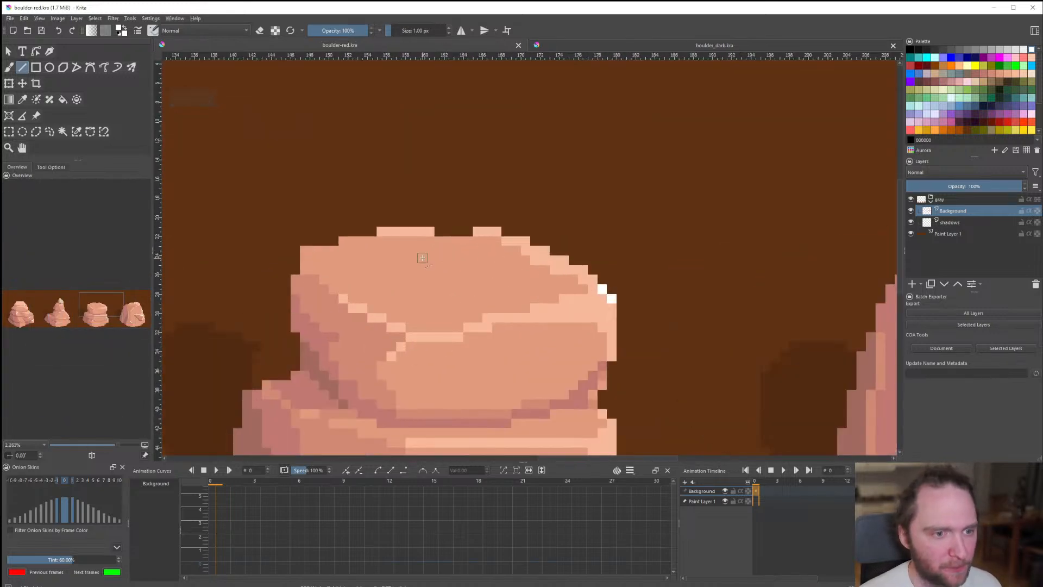
{"action": "scroll", "coordinate": [544, 261], "scroll_direction": "down", "scroll_amount": 7}
{"action": "scroll", "coordinate": [530, 270], "scroll_direction": "up", "scroll_amount": 6}
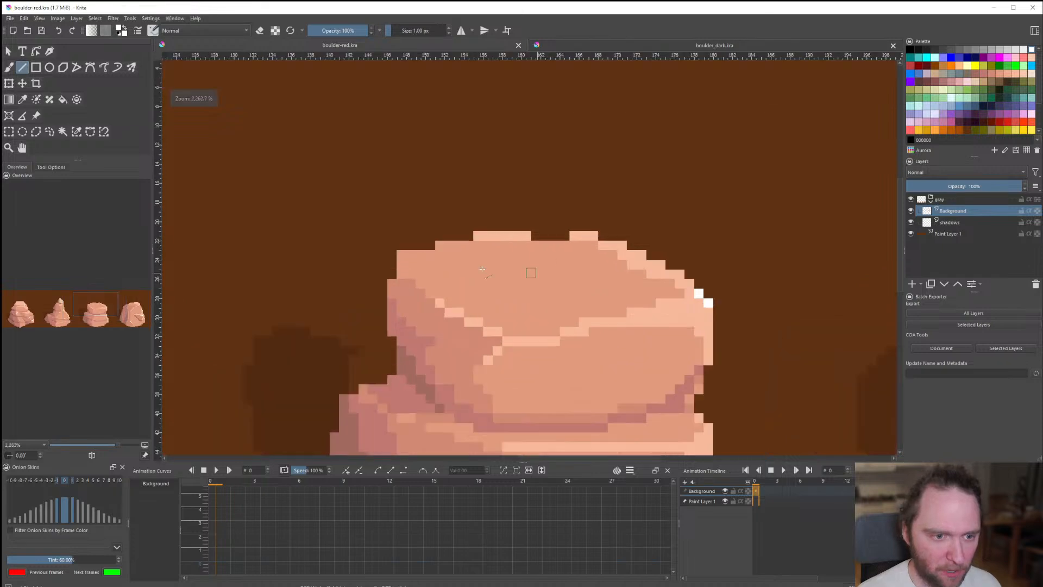
{"action": "scroll", "coordinate": [429, 272], "scroll_direction": "down", "scroll_amount": 4}
{"action": "scroll", "coordinate": [429, 271], "scroll_direction": "up", "scroll_amount": 3}
{"action": "scroll", "coordinate": [429, 275], "scroll_direction": "down", "scroll_amount": 6}
{"action": "scroll", "coordinate": [409, 307], "scroll_direction": "up", "scroll_amount": 7}
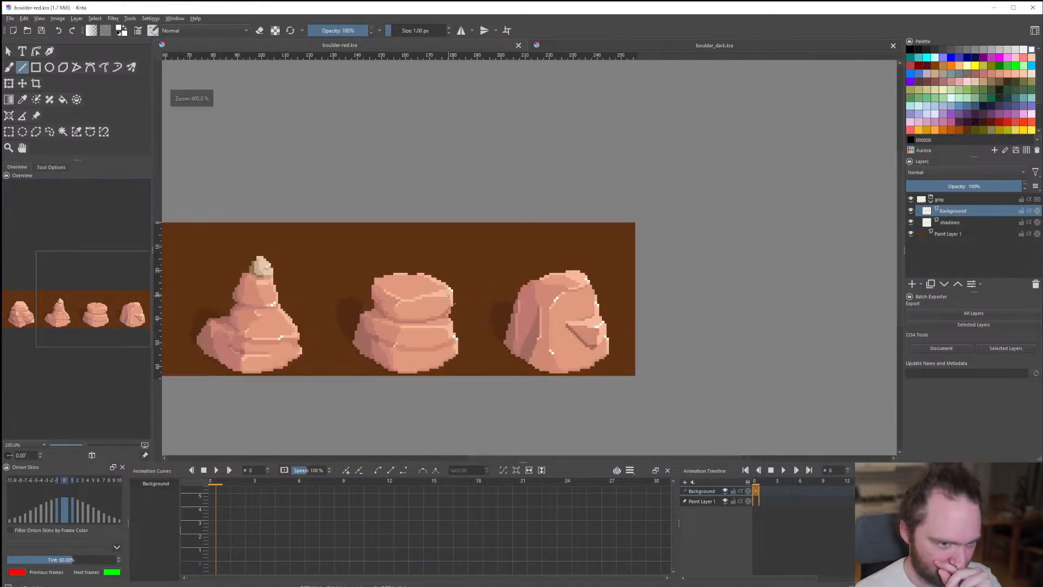
Sample a dark mauve shadow colour from the first boulder's shaded side and compare it with the third boulder's side plane.
{"action": "scroll", "coordinate": [326, 330], "scroll_direction": "up", "scroll_amount": 2}
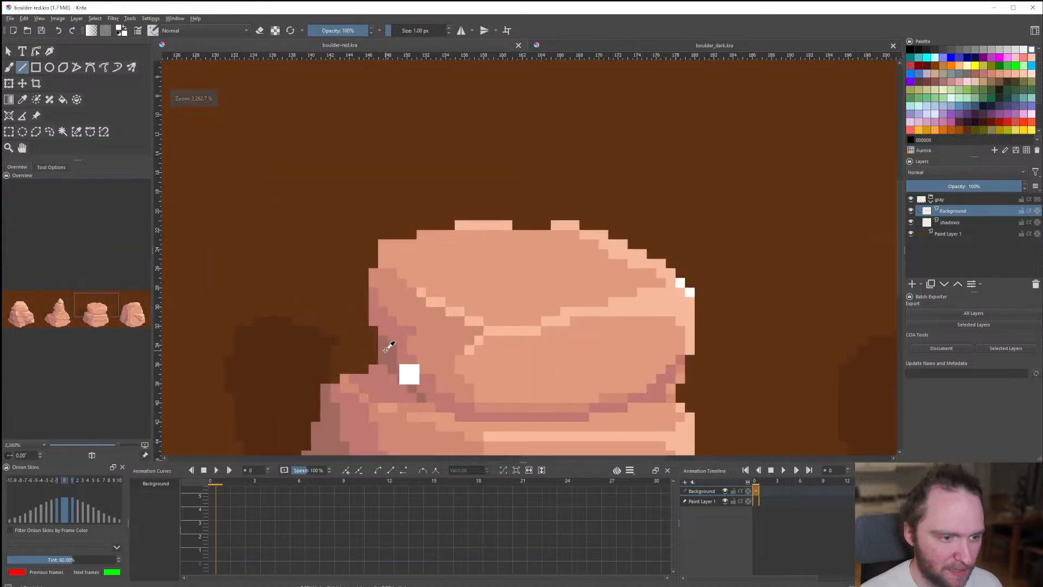
{"action": "scroll", "coordinate": [386, 344], "scroll_direction": "down", "scroll_amount": 9}
{"action": "scroll", "coordinate": [375, 337], "scroll_direction": "up", "scroll_amount": 5}
{"action": "scroll", "coordinate": [375, 337], "scroll_direction": "up", "scroll_amount": 1}
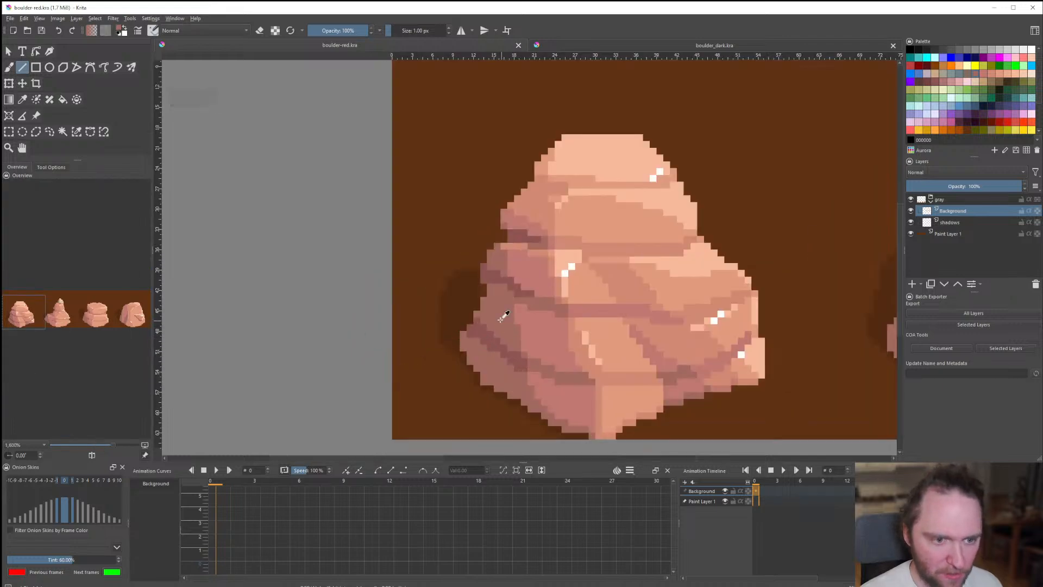
{"action": "scroll", "coordinate": [472, 315], "scroll_direction": "down", "scroll_amount": 4}
{"action": "scroll", "coordinate": [626, 313], "scroll_direction": "up", "scroll_amount": 5}
{"action": "scroll", "coordinate": [582, 272], "scroll_direction": "up", "scroll_amount": 1}
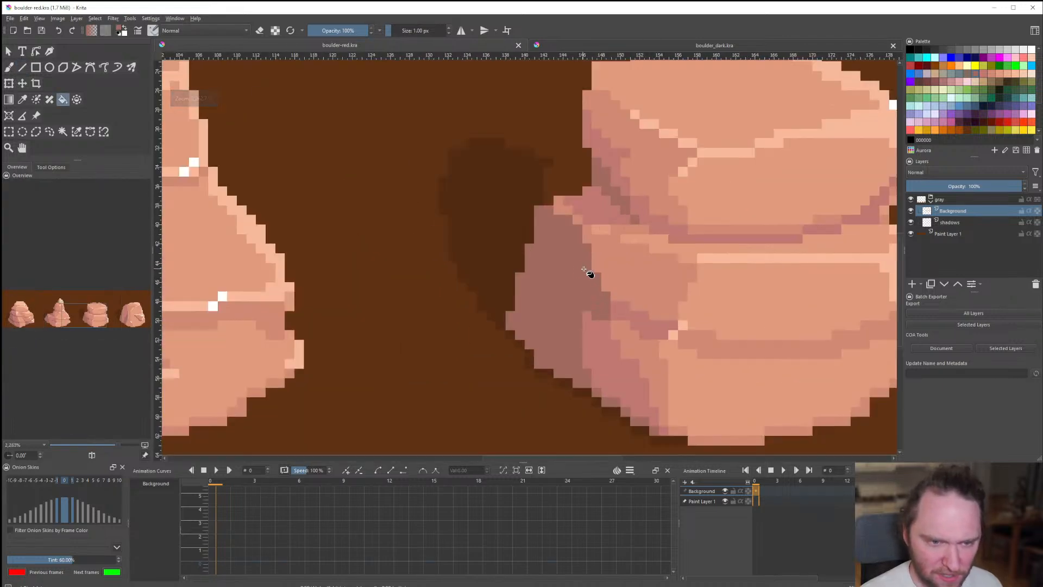
Darken the first boulder's outline pixels just below its lower left tip with dark mauve, using the Line tool.
{"action": "scroll", "coordinate": [635, 297], "scroll_direction": "down", "scroll_amount": 6}
{"action": "scroll", "coordinate": [474, 303], "scroll_direction": "up", "scroll_amount": 3}
{"action": "key", "text": "f"}
{"action": "scroll", "coordinate": [396, 291], "scroll_direction": "down", "scroll_amount": 2}
{"action": "scroll", "coordinate": [461, 279], "scroll_direction": "up", "scroll_amount": 1}
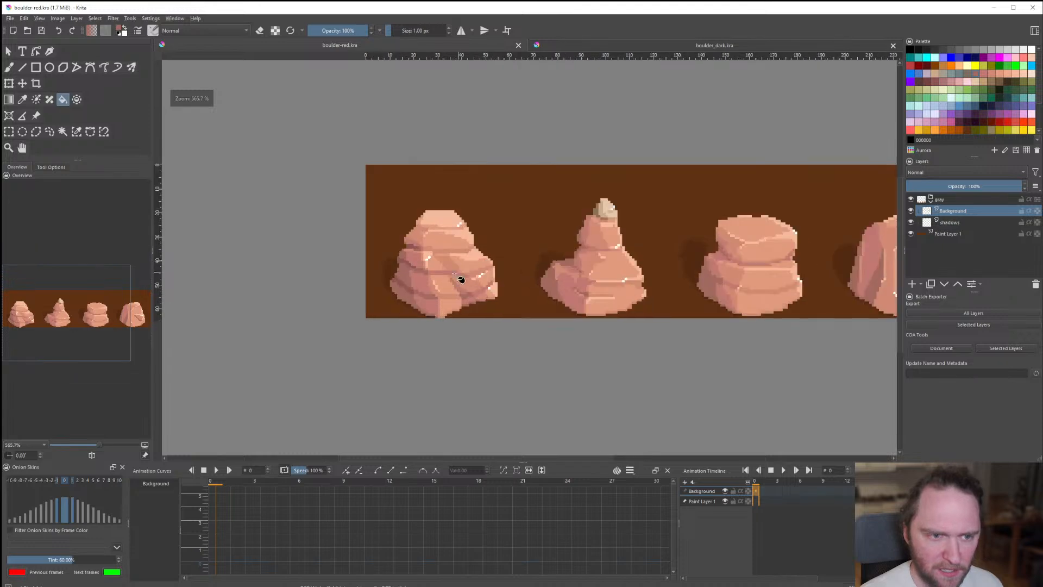
{"action": "scroll", "coordinate": [416, 268], "scroll_direction": "up", "scroll_amount": 4}
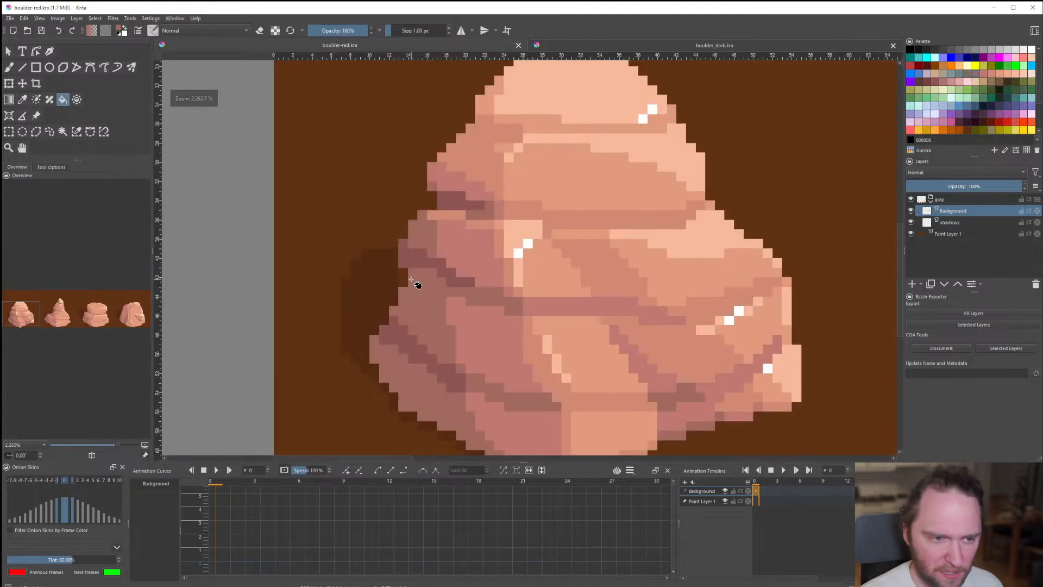
{"action": "left_click", "coordinate": [22, 67]}
{"action": "scroll", "coordinate": [413, 326], "scroll_direction": "down", "scroll_amount": 3}
{"action": "scroll", "coordinate": [408, 303], "scroll_direction": "up", "scroll_amount": 5}
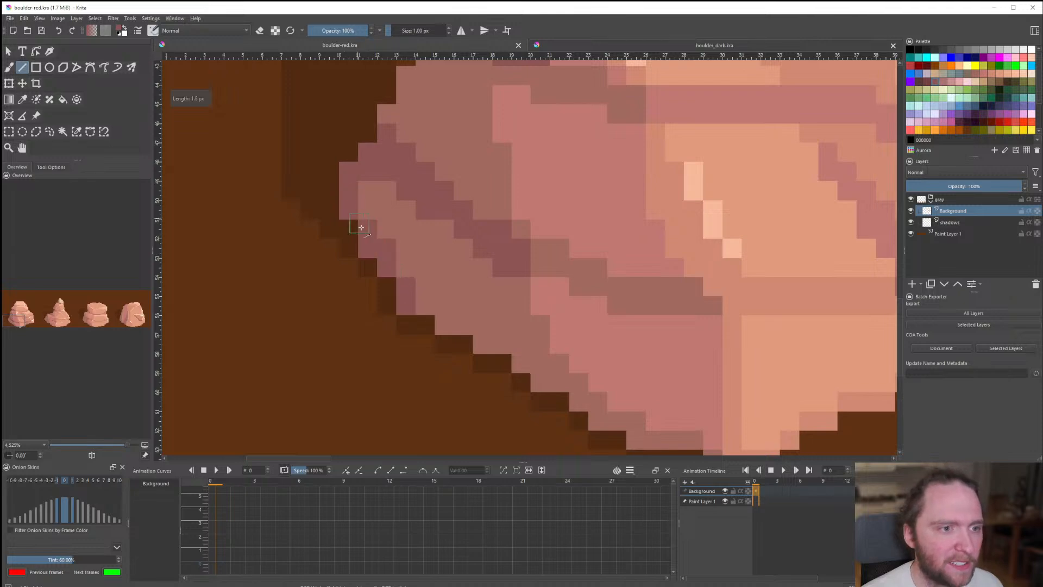
Extend the dark mauve edge in stair steps down the first boulder's lower-left outline towards its base.
{"action": "scroll", "coordinate": [369, 245], "scroll_direction": "down", "scroll_amount": 5}
{"action": "scroll", "coordinate": [376, 262], "scroll_direction": "up", "scroll_amount": 5}
{"action": "scroll", "coordinate": [368, 303], "scroll_direction": "down", "scroll_amount": 5}
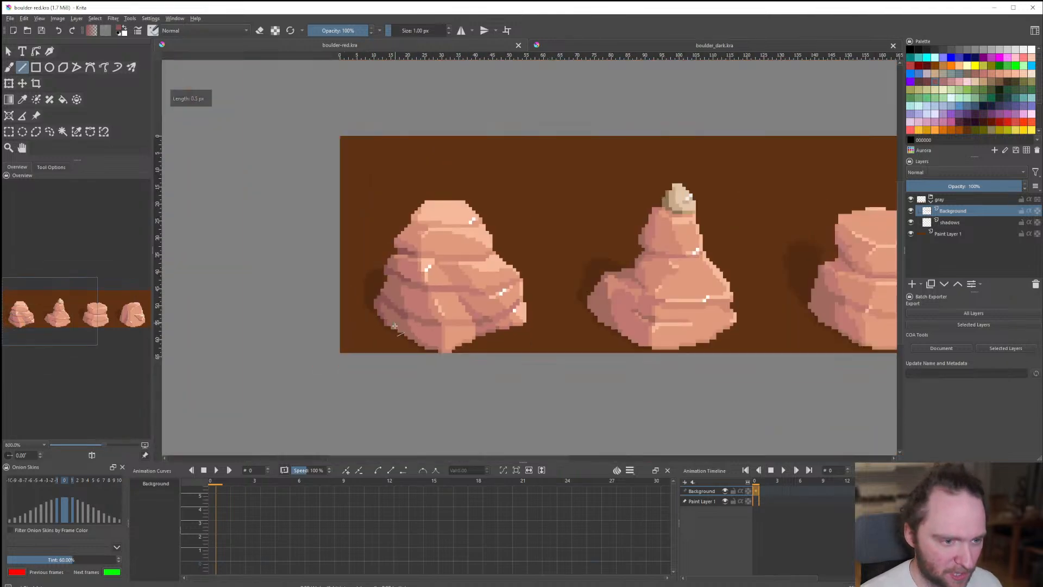
{"action": "scroll", "coordinate": [366, 306], "scroll_direction": "up", "scroll_amount": 5}
{"action": "left_click_drag", "start_coordinate": [366, 305], "coordinate": [444, 345]}
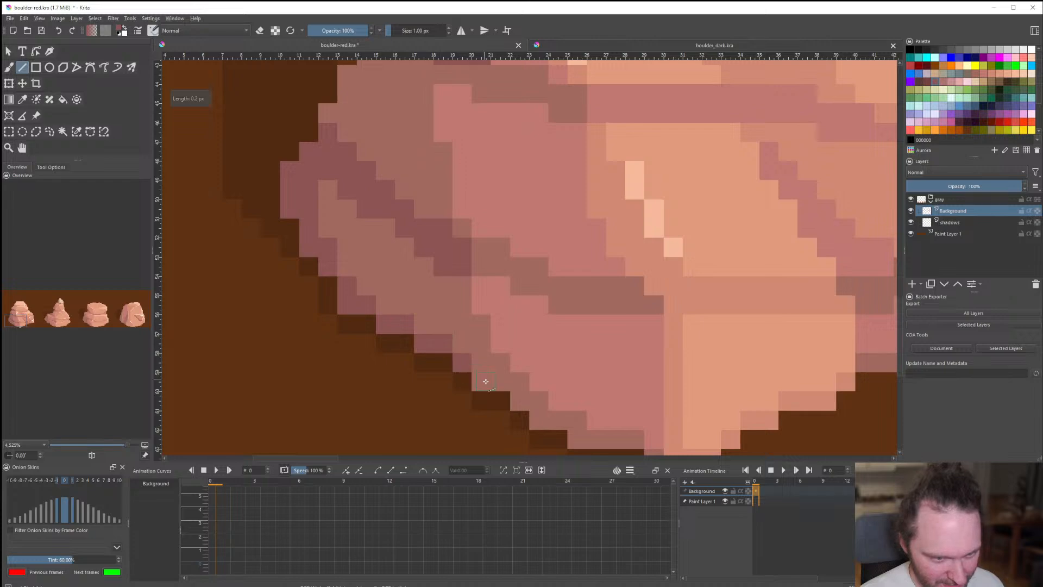
{"action": "scroll", "coordinate": [492, 380], "scroll_direction": "down", "scroll_amount": 10}
Deepen the shadow under the first boulder's upper-left overhang and darken the outer edge pixels of the ledge below it.
{"action": "scroll", "coordinate": [458, 347], "scroll_direction": "up", "scroll_amount": 6}
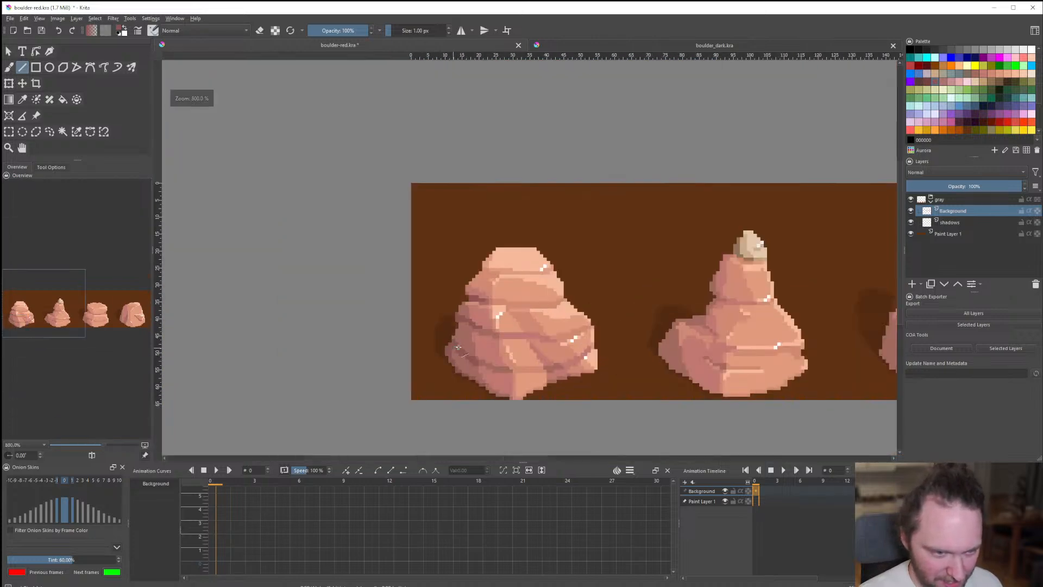
{"action": "scroll", "coordinate": [458, 346], "scroll_direction": "up", "scroll_amount": 5}
{"action": "left_click_drag", "start_coordinate": [445, 253], "coordinate": [446, 252]}
{"action": "left_click_drag", "start_coordinate": [462, 239], "coordinate": [456, 272]}
{"action": "scroll", "coordinate": [450, 289], "scroll_direction": "down", "scroll_amount": 5}
{"action": "scroll", "coordinate": [460, 258], "scroll_direction": "up", "scroll_amount": 5}
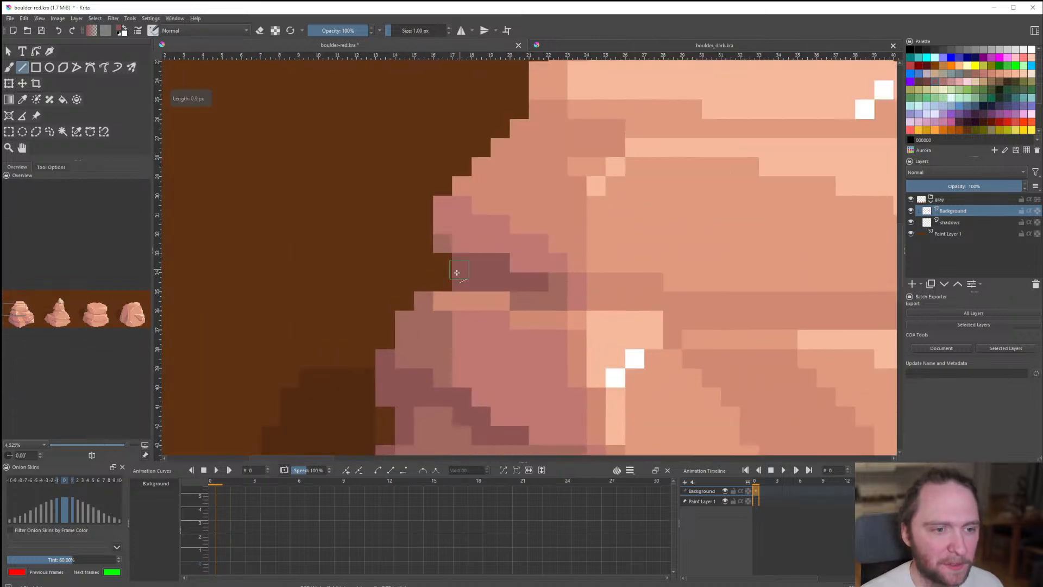
{"action": "left_click_drag", "start_coordinate": [404, 333], "coordinate": [404, 319]}
{"action": "left_click", "coordinate": [423, 302]}
{"action": "scroll", "coordinate": [446, 268], "scroll_direction": "down", "scroll_amount": 9}
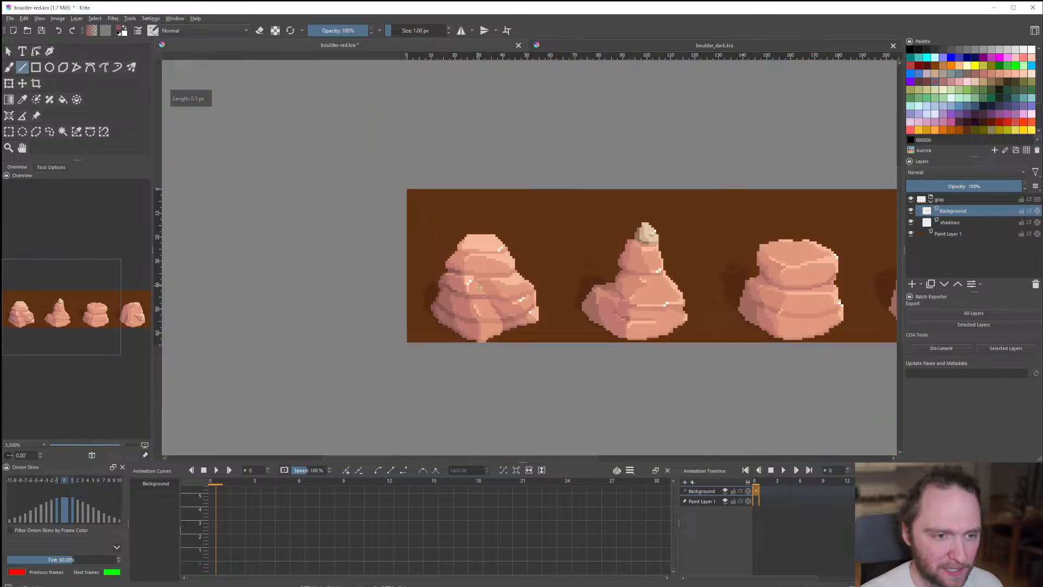
Line the lower-left outline of the second boulder's shaded side with a stepped row of dark mauve pixels.
{"action": "scroll", "coordinate": [450, 275], "scroll_direction": "up", "scroll_amount": 3}
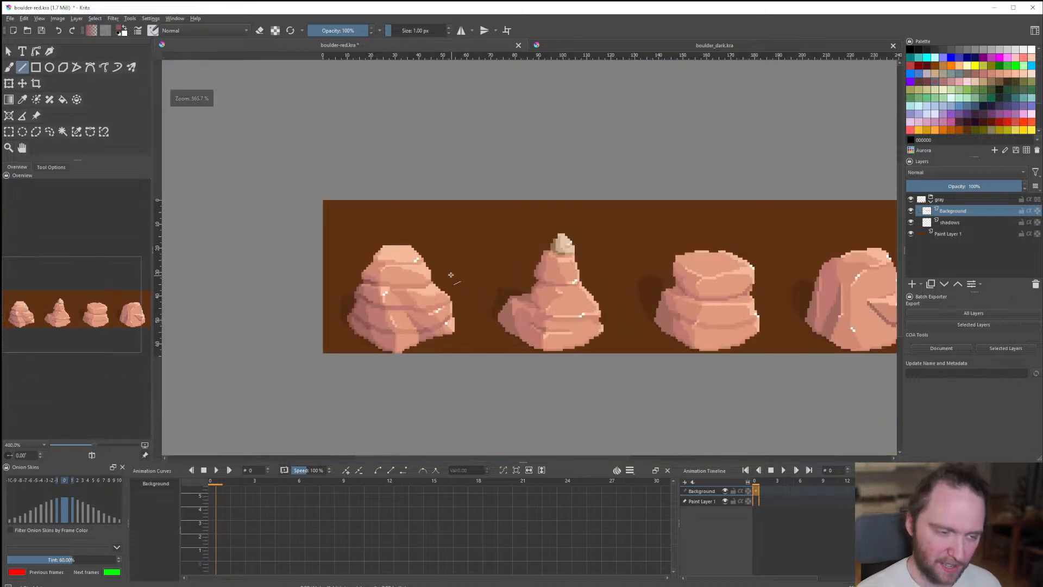
{"action": "scroll", "coordinate": [357, 336], "scroll_direction": "up", "scroll_amount": 10}
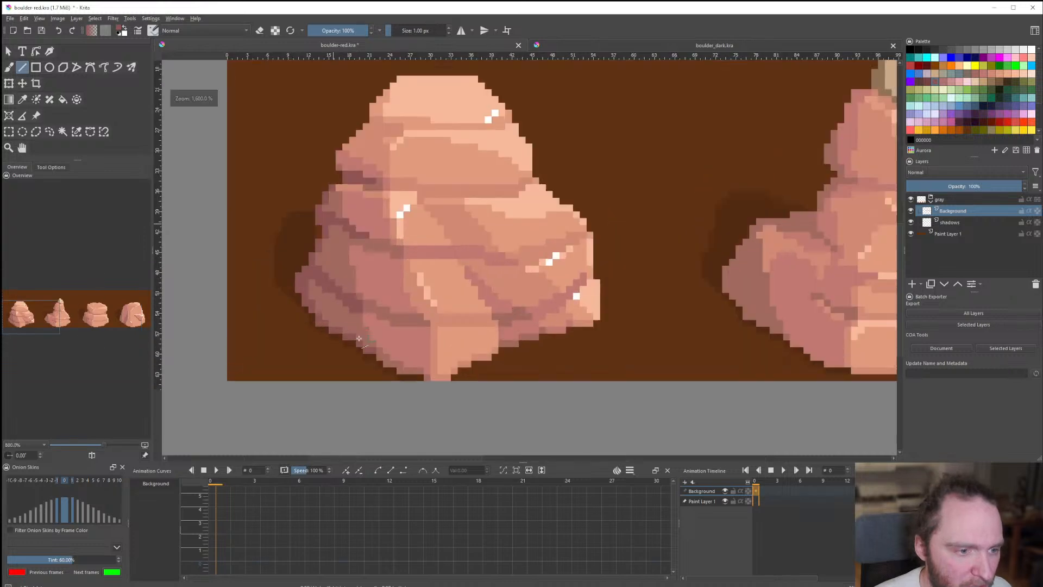
{"action": "scroll", "coordinate": [285, 290], "scroll_direction": "down", "scroll_amount": 12}
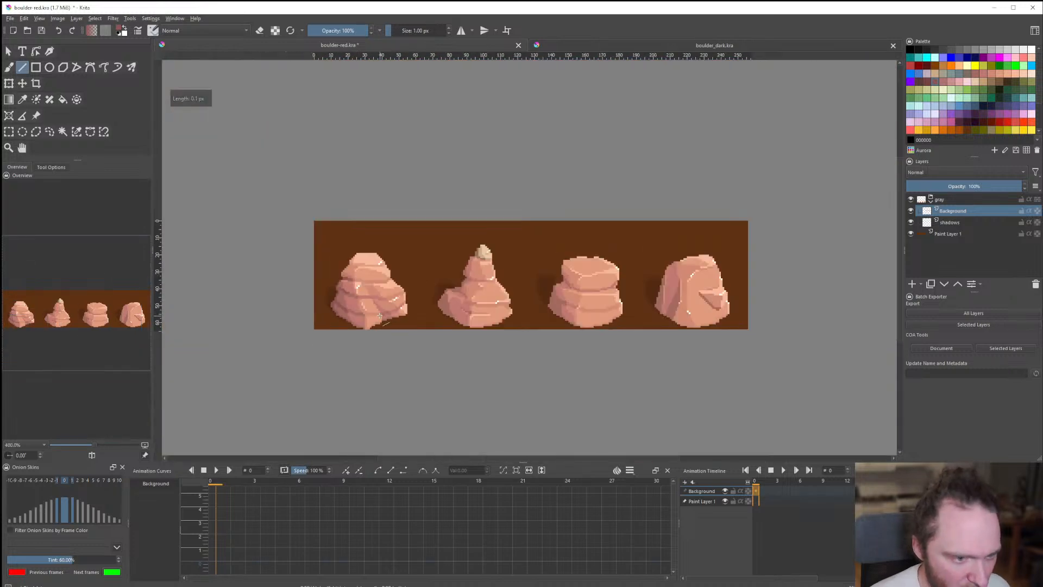
{"action": "scroll", "coordinate": [382, 330], "scroll_direction": "down", "scroll_amount": 5}
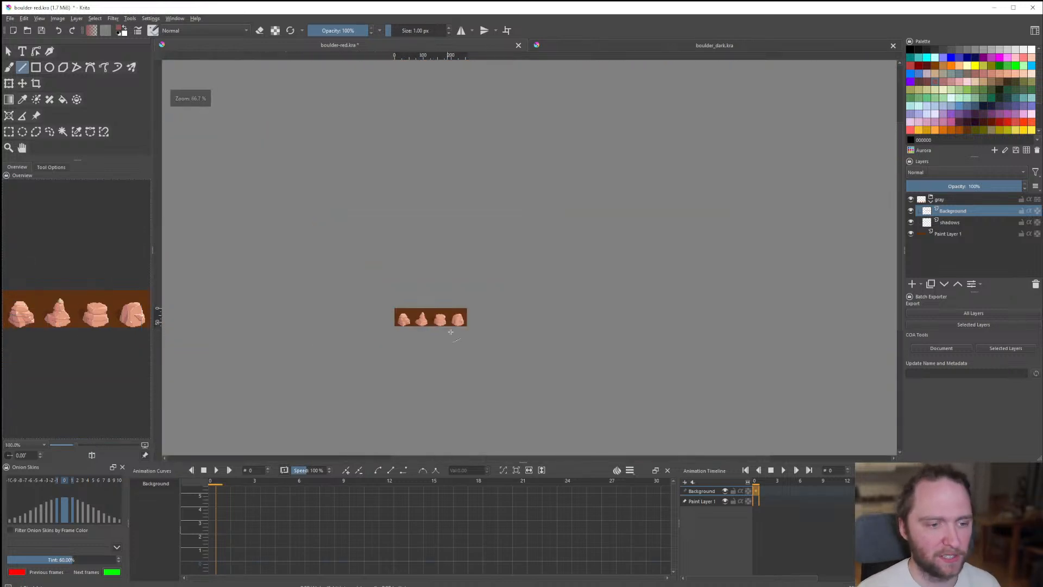
{"action": "scroll", "coordinate": [396, 308], "scroll_direction": "up", "scroll_amount": 1}
{"action": "scroll", "coordinate": [385, 321], "scroll_direction": "up", "scroll_amount": 4}
{"action": "scroll", "coordinate": [437, 304], "scroll_direction": "up", "scroll_amount": 4}
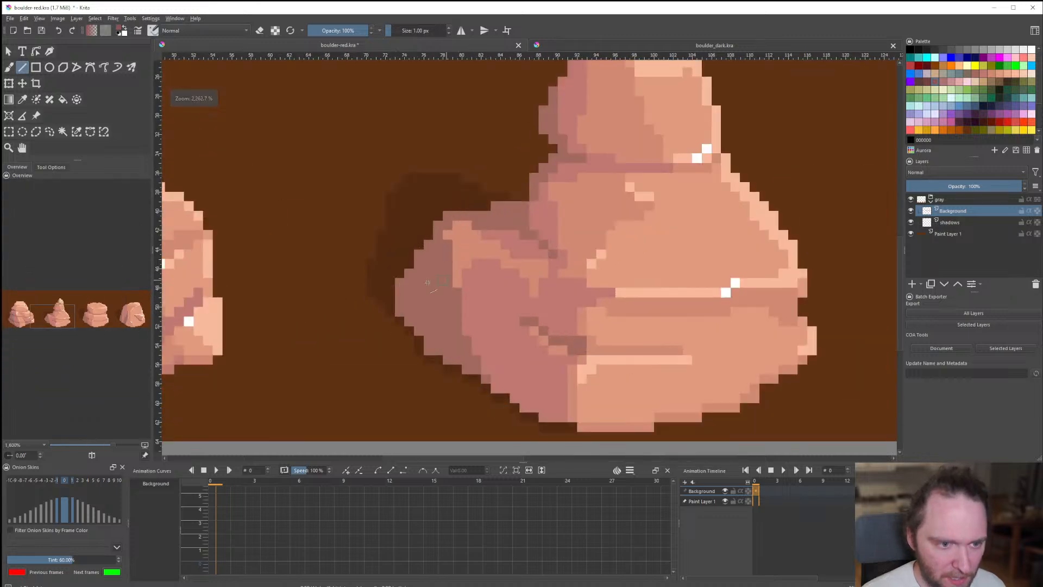
{"action": "scroll", "coordinate": [438, 304], "scroll_direction": "down", "scroll_amount": 4}
{"action": "scroll", "coordinate": [451, 378], "scroll_direction": "up", "scroll_amount": 4}
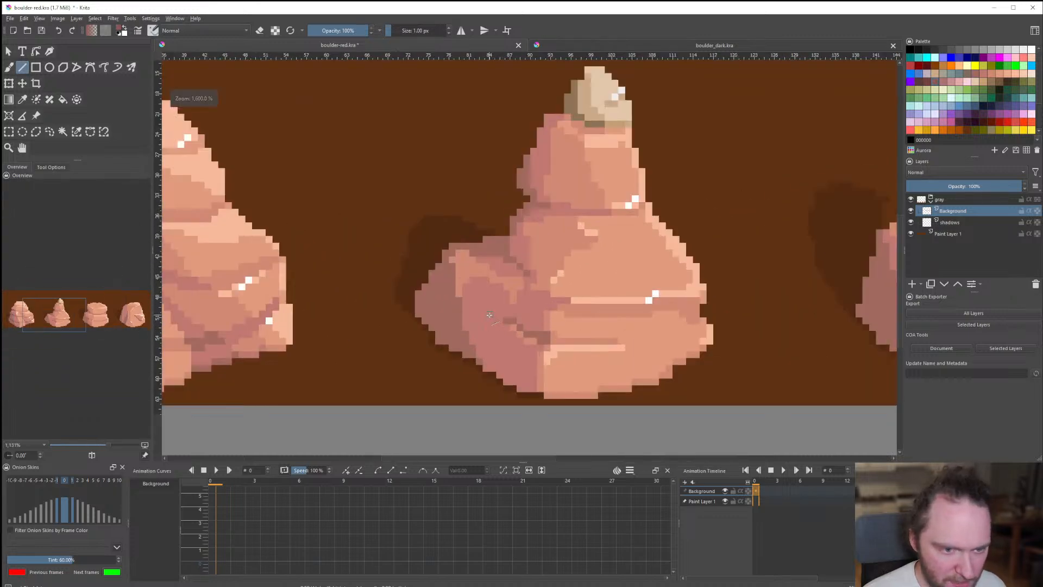
{"action": "scroll", "coordinate": [485, 396], "scroll_direction": "up", "scroll_amount": 1}
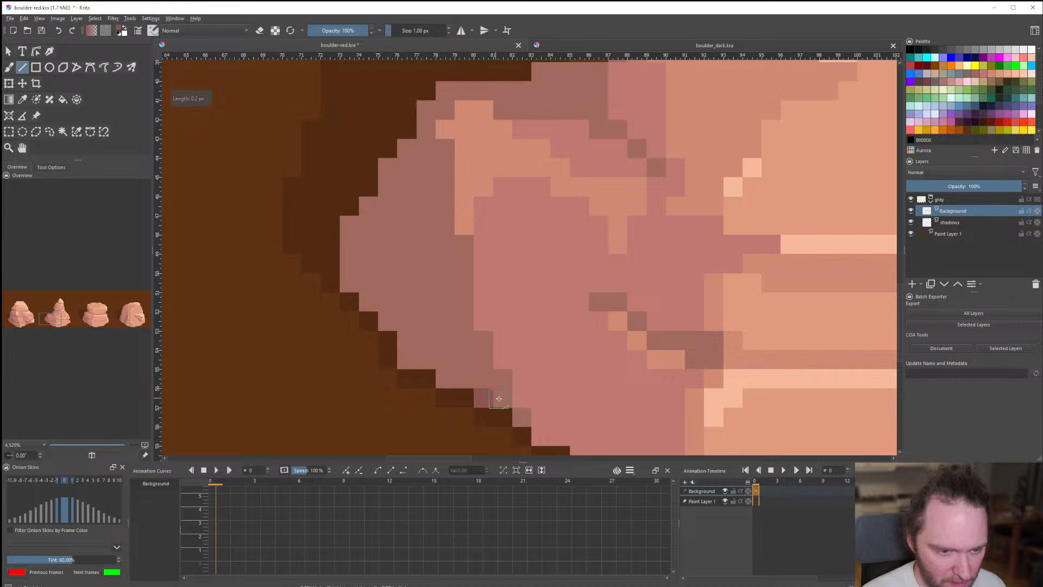
{"action": "left_click_drag", "start_coordinate": [498, 399], "coordinate": [364, 293]}
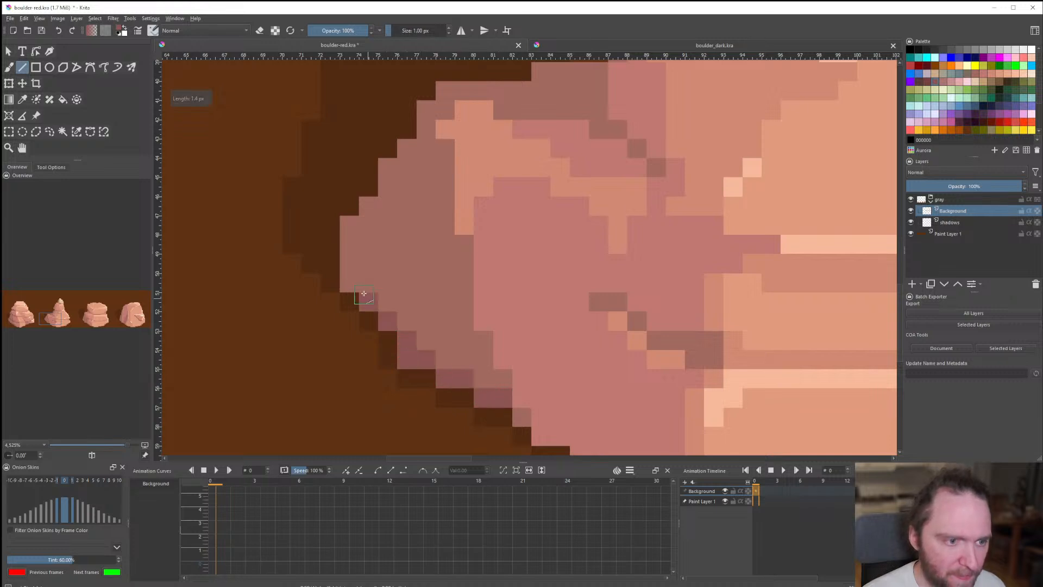
Continue the dark mauve edge around the second boulder's left tip and in stair steps up its upper-left outline.
{"action": "left_click_drag", "start_coordinate": [349, 219], "coordinate": [349, 208]}
{"action": "left_click_drag", "start_coordinate": [367, 211], "coordinate": [368, 210]}
{"action": "key", "text": "ctrl+z"}
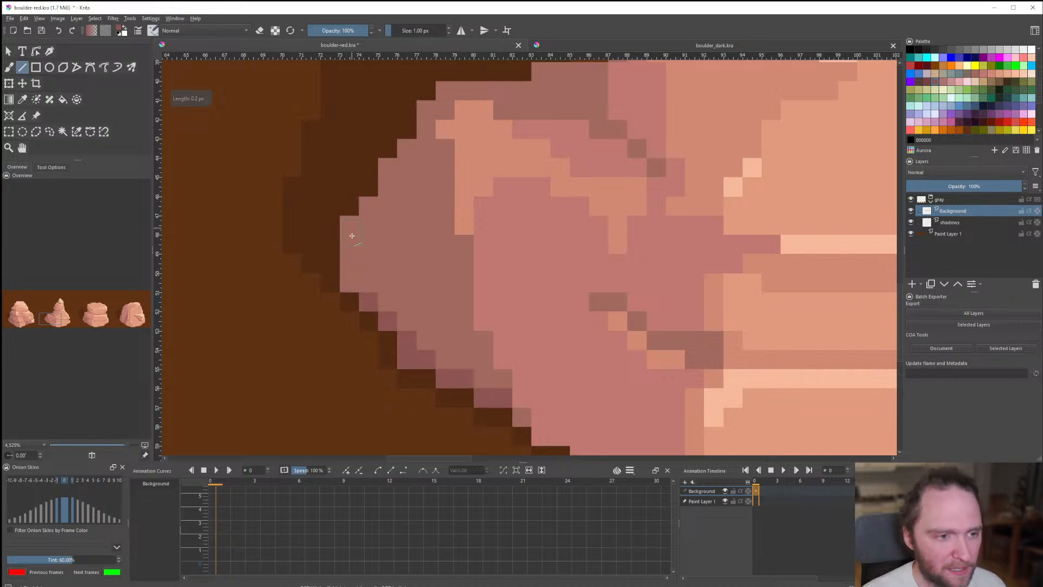
{"action": "scroll", "coordinate": [368, 244], "scroll_direction": "down", "scroll_amount": 5}
{"action": "scroll", "coordinate": [369, 290], "scroll_direction": "up", "scroll_amount": 3}
{"action": "scroll", "coordinate": [368, 290], "scroll_direction": "down", "scroll_amount": 3}
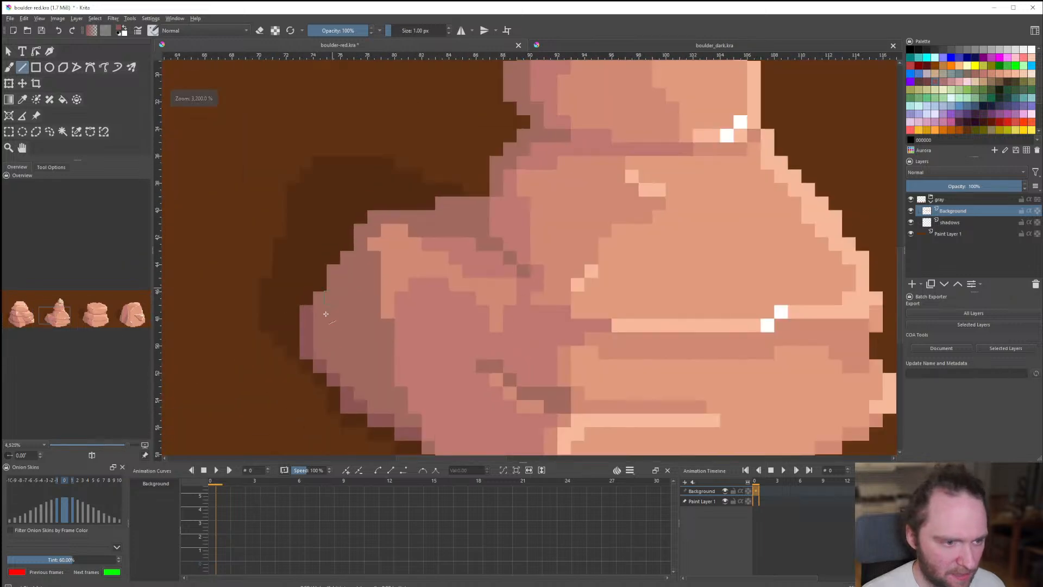
{"action": "scroll", "coordinate": [323, 289], "scroll_direction": "up", "scroll_amount": 3}
{"action": "left_click_drag", "start_coordinate": [340, 261], "coordinate": [359, 220]}
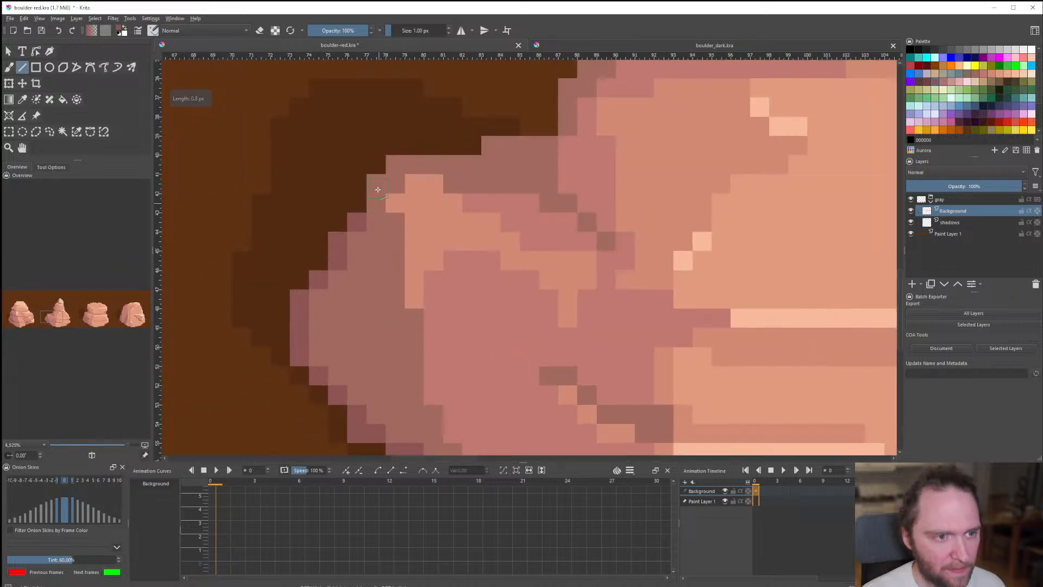
Thicken the dark mauve edge at the second boulder's left tip with another column of pixels.
{"action": "scroll", "coordinate": [378, 189], "scroll_direction": "down", "scroll_amount": 10}
{"action": "scroll", "coordinate": [462, 305], "scroll_direction": "up", "scroll_amount": 2}
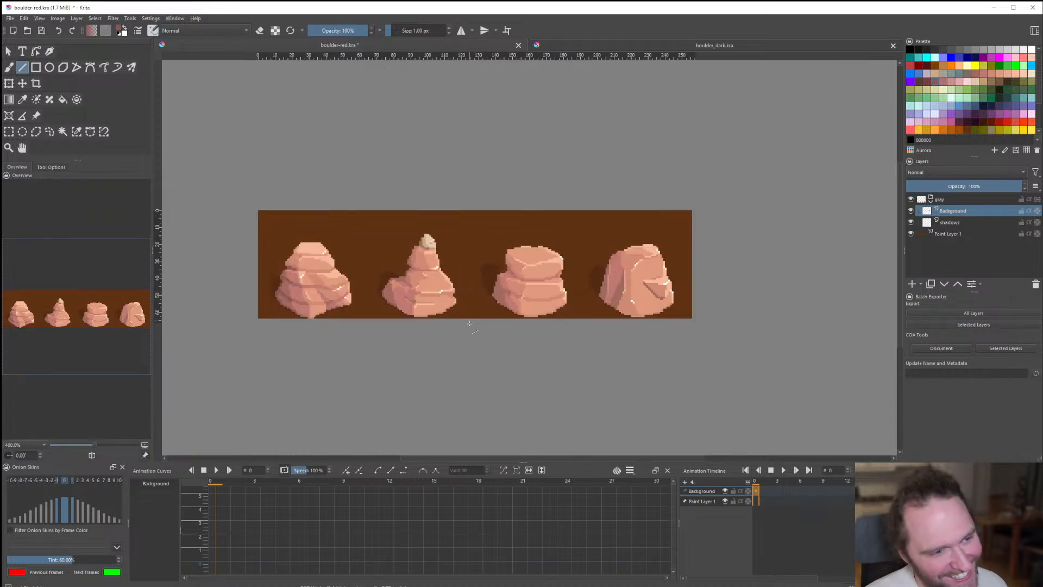
{"action": "scroll", "coordinate": [435, 342], "scroll_direction": "down", "scroll_amount": 2}
{"action": "scroll", "coordinate": [438, 323], "scroll_direction": "up", "scroll_amount": 3}
{"action": "scroll", "coordinate": [360, 322], "scroll_direction": "up", "scroll_amount": 4}
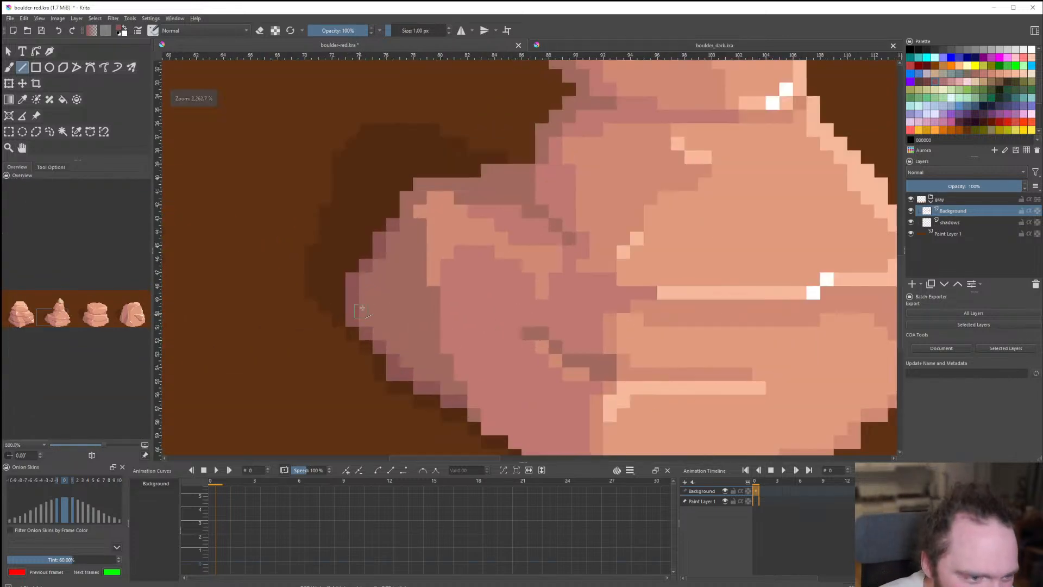
{"action": "left_click_drag", "start_coordinate": [383, 257], "coordinate": [364, 320]}
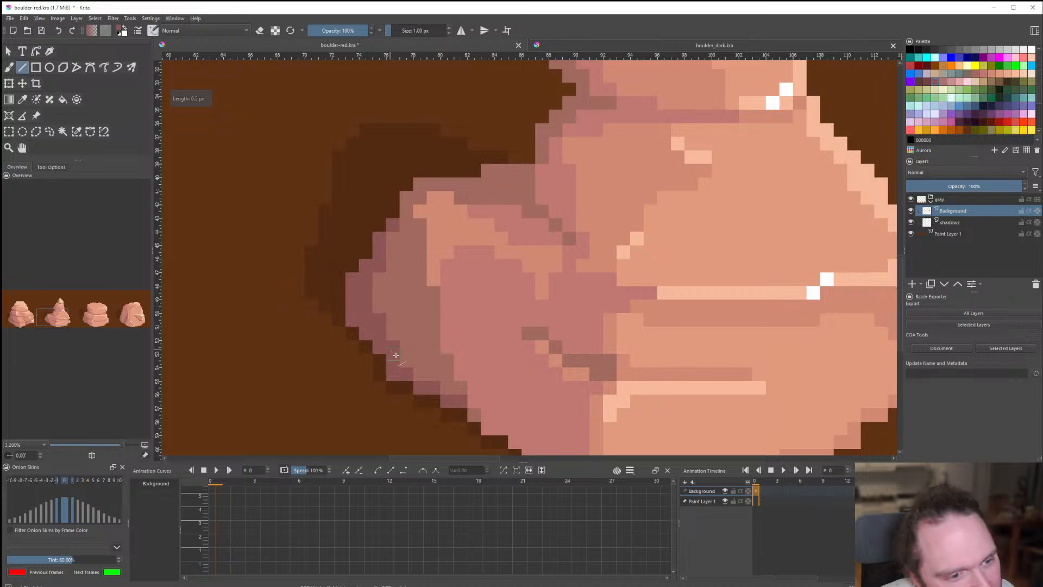
{"action": "scroll", "coordinate": [430, 369], "scroll_direction": "down", "scroll_amount": 8}
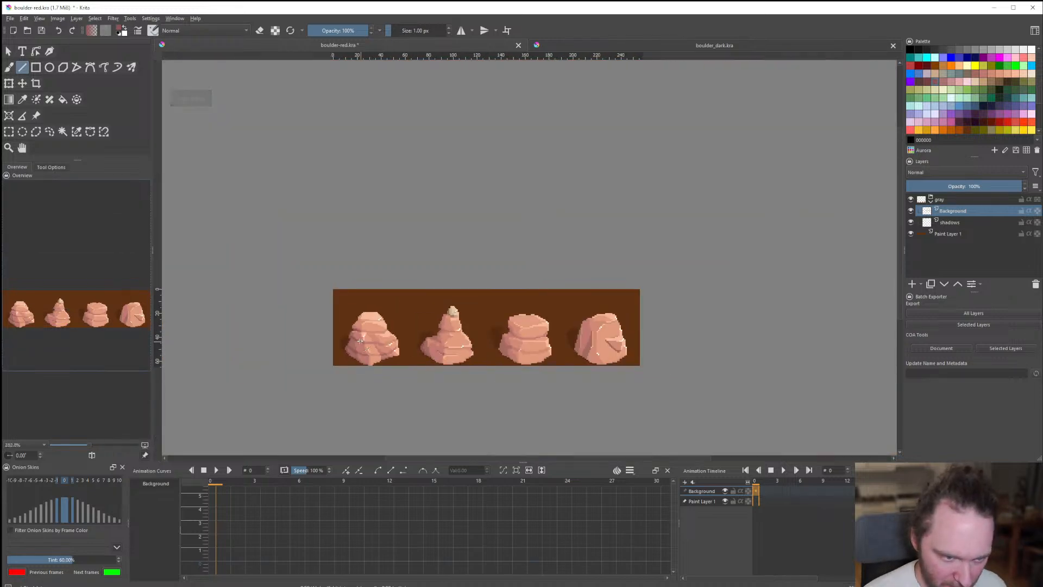
{"action": "scroll", "coordinate": [392, 336], "scroll_direction": "up", "scroll_amount": 7}
{"action": "scroll", "coordinate": [344, 284], "scroll_direction": "down", "scroll_amount": 4}
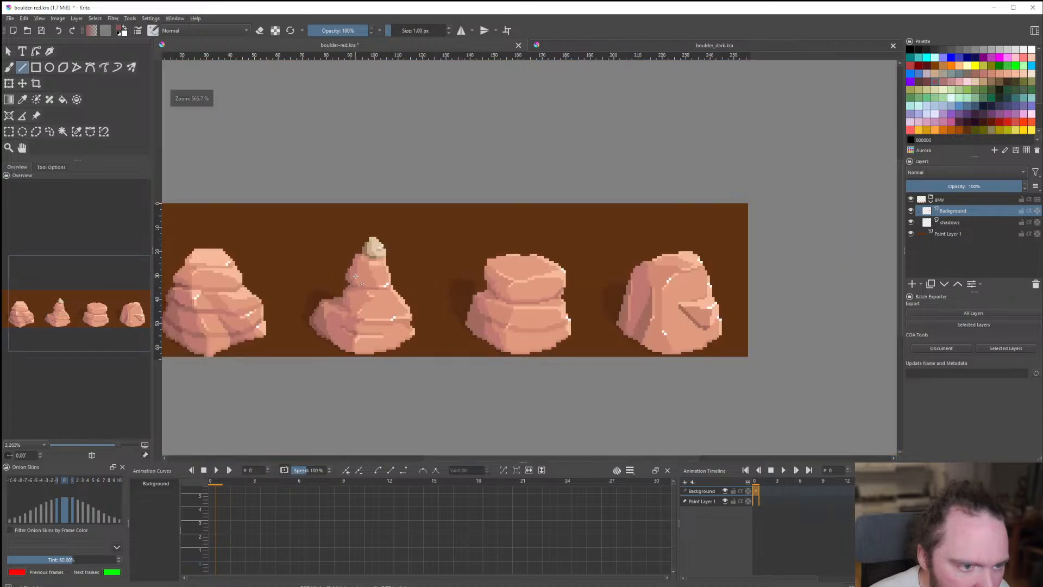
{"action": "scroll", "coordinate": [318, 325], "scroll_direction": "up", "scroll_amount": 4}
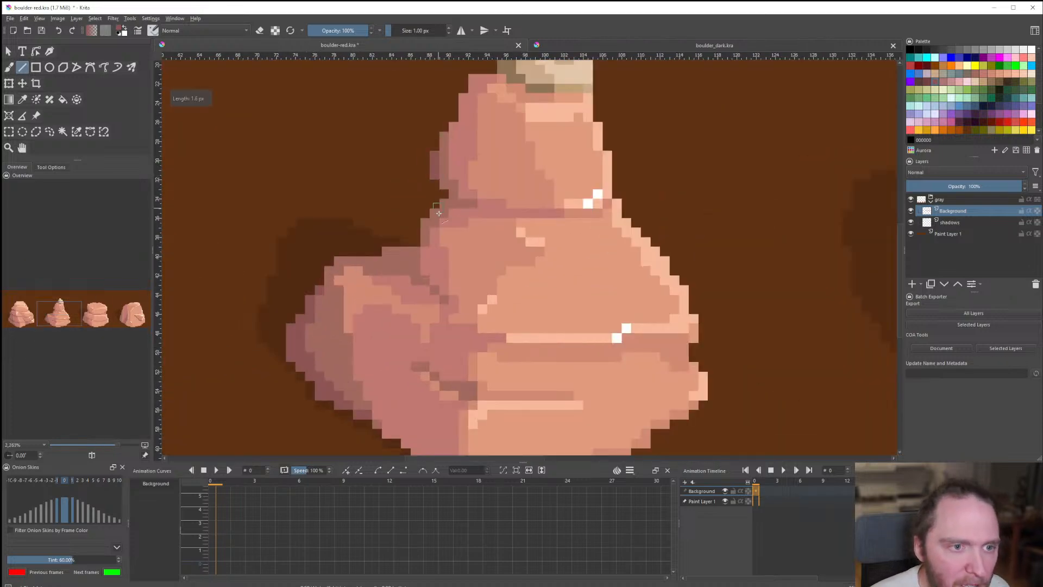
Shade the third boulder's lower-left tip and the outline running down from it with a stepped dark mauve edge.
{"action": "scroll", "coordinate": [436, 175], "scroll_direction": "down", "scroll_amount": 6}
{"action": "scroll", "coordinate": [348, 275], "scroll_direction": "up", "scroll_amount": 6}
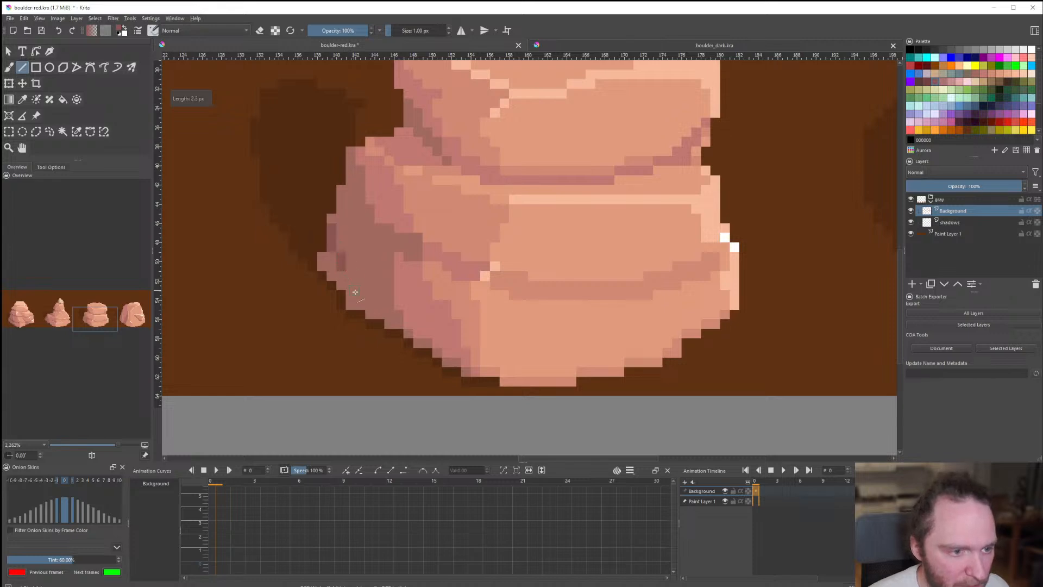
{"action": "key", "text": "f"}
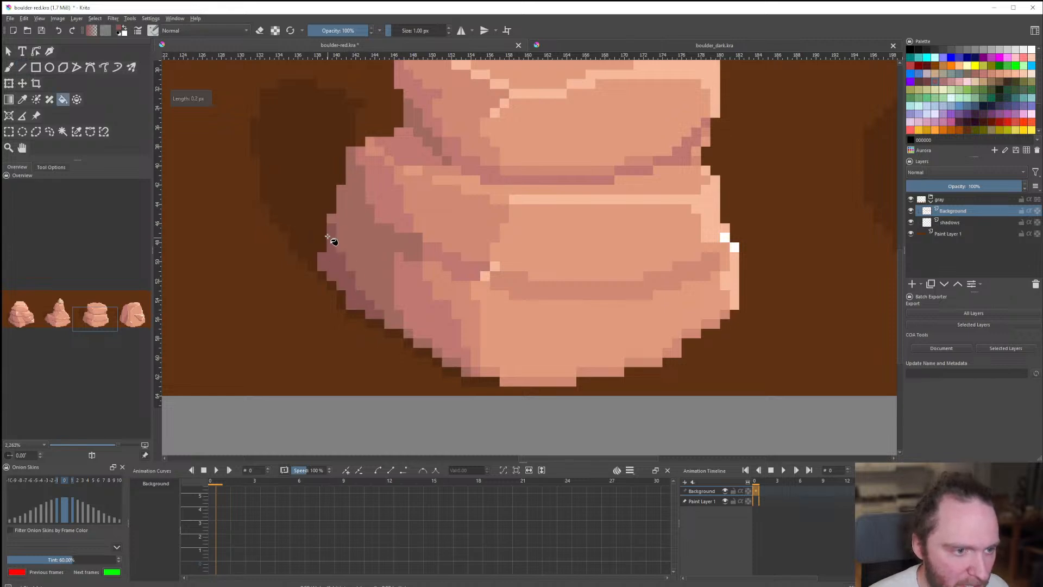
{"action": "left_click", "coordinate": [353, 284]}
{"action": "scroll", "coordinate": [205, 145], "scroll_direction": "up", "scroll_amount": 1}
{"action": "key", "text": "ctrl+z"}
{"action": "key", "text": "v"}
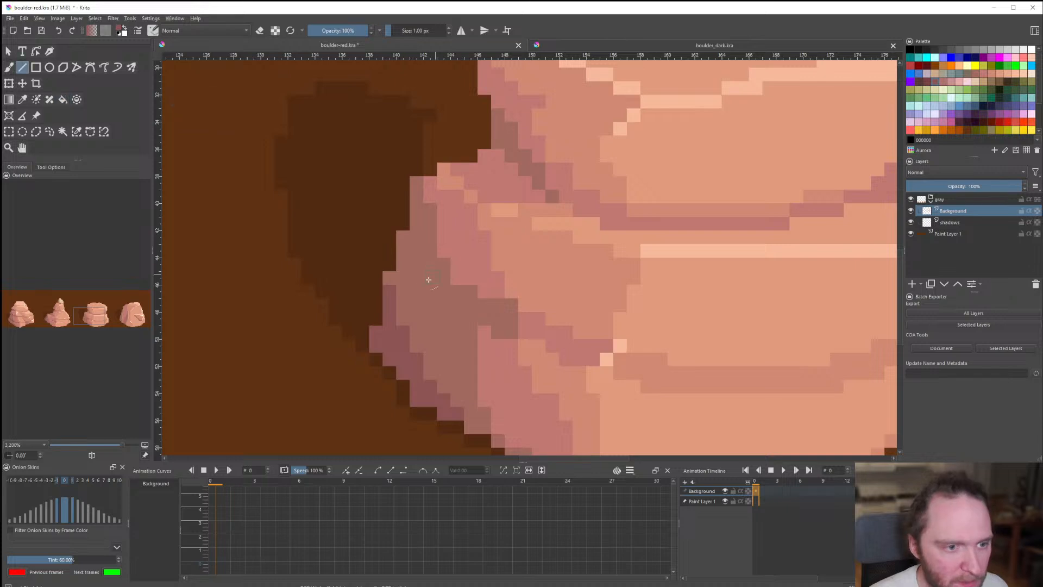
{"action": "left_click_drag", "start_coordinate": [385, 278], "coordinate": [387, 280]}
{"action": "scroll", "coordinate": [405, 263], "scroll_direction": "down", "scroll_amount": 9}
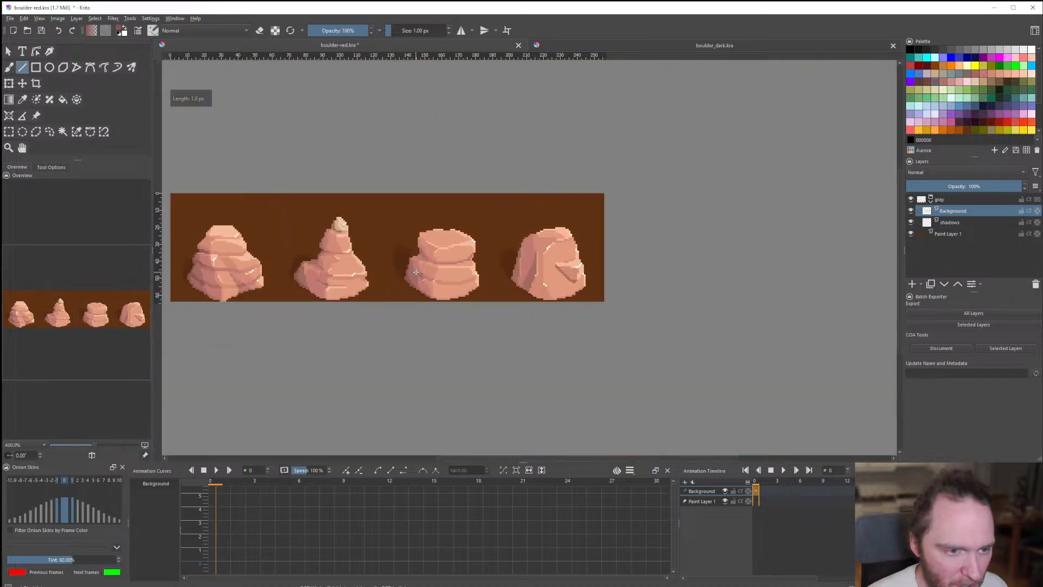
Check the four boulders at reduced size and save the file.
{"action": "scroll", "coordinate": [457, 259], "scroll_direction": "up", "scroll_amount": 2}
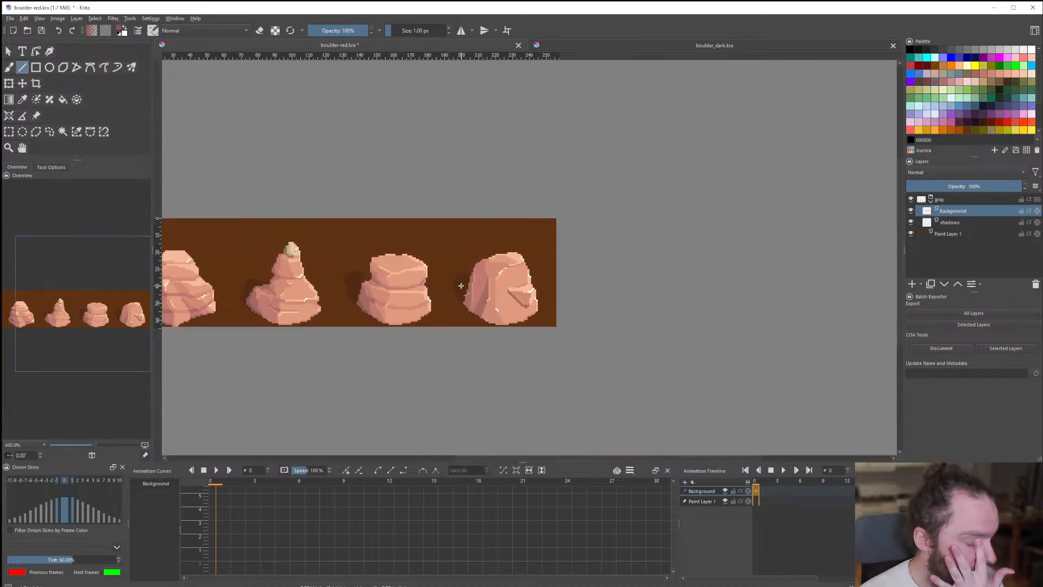
{"action": "scroll", "coordinate": [437, 323], "scroll_direction": "up", "scroll_amount": 3}
{"action": "scroll", "coordinate": [429, 310], "scroll_direction": "down", "scroll_amount": 6}
{"action": "scroll", "coordinate": [424, 296], "scroll_direction": "up", "scroll_amount": 3}
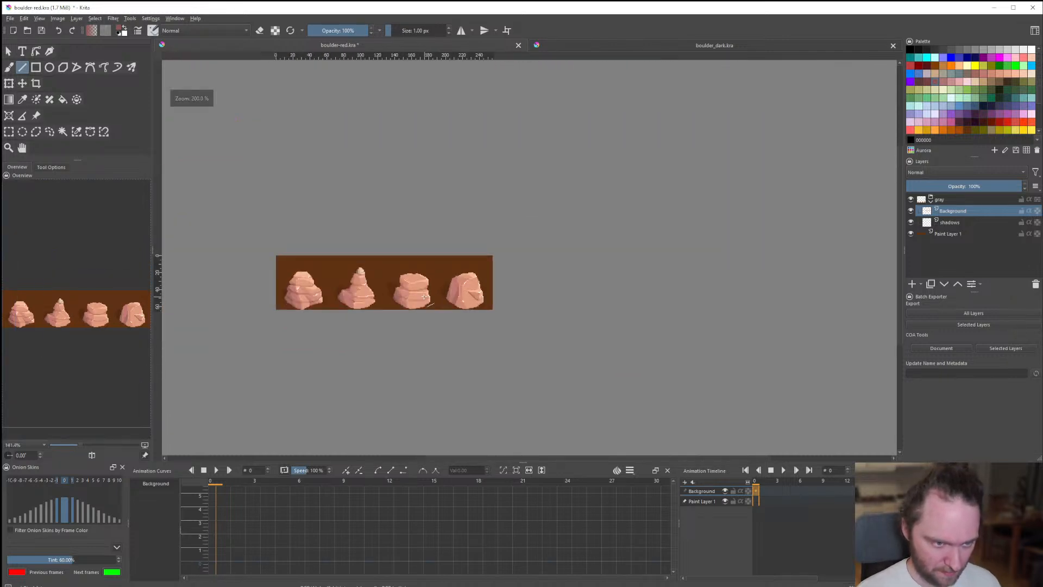
{"action": "key", "text": "ctrl+s"}
Try to thicken the middle of the third boulder's middle-tier highlight band with light peach pixels beneath it.
{"action": "scroll", "coordinate": [423, 296], "scroll_direction": "up", "scroll_amount": 1}
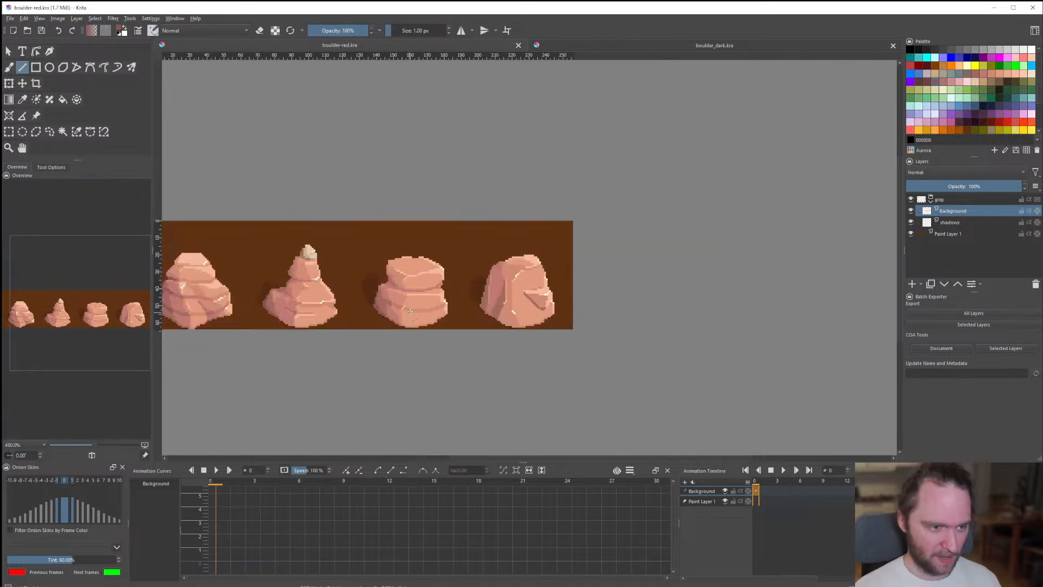
{"action": "scroll", "coordinate": [422, 302], "scroll_direction": "up", "scroll_amount": 6}
{"action": "scroll", "coordinate": [445, 252], "scroll_direction": "down", "scroll_amount": 2}
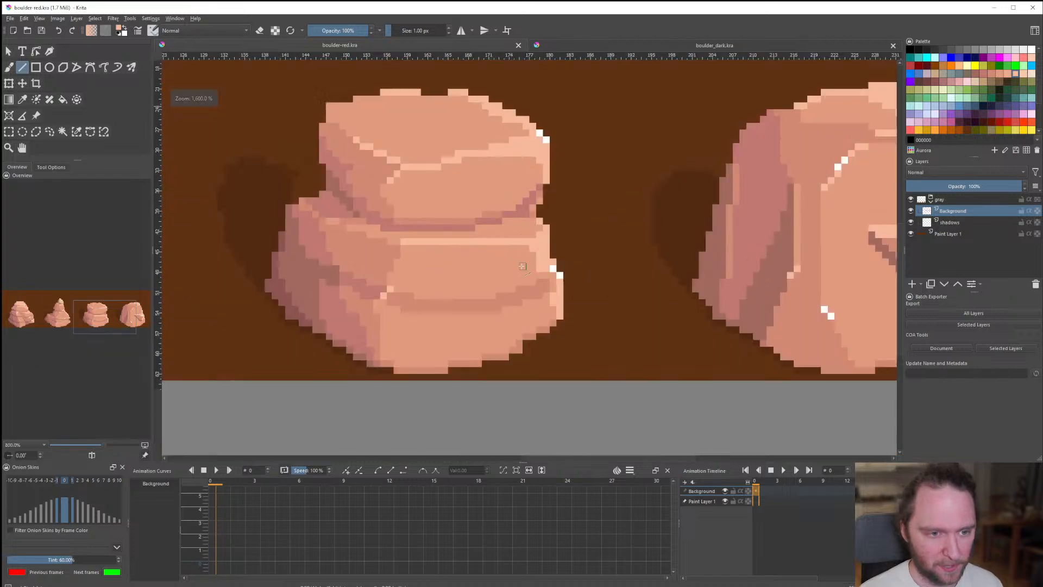
{"action": "scroll", "coordinate": [441, 233], "scroll_direction": "up", "scroll_amount": 2}
{"action": "mouse_move", "coordinate": [401, 228]}
{"action": "left_mouse_down"}
{"action": "mouse_move", "coordinate": [453, 256]}
{"action": "mouse_move", "coordinate": [457, 226]}
{"action": "left_mouse_up"}
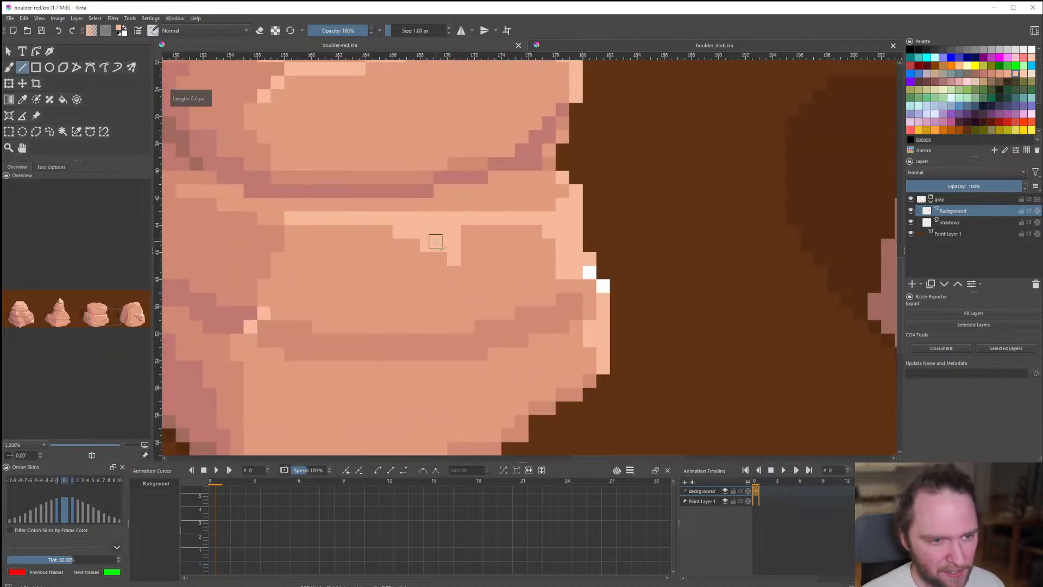
{"action": "scroll", "coordinate": [467, 239], "scroll_direction": "down", "scroll_amount": 6}
{"action": "scroll", "coordinate": [454, 259], "scroll_direction": "up", "scroll_amount": 6}
{"action": "scroll", "coordinate": [461, 284], "scroll_direction": "down", "scroll_amount": 6}
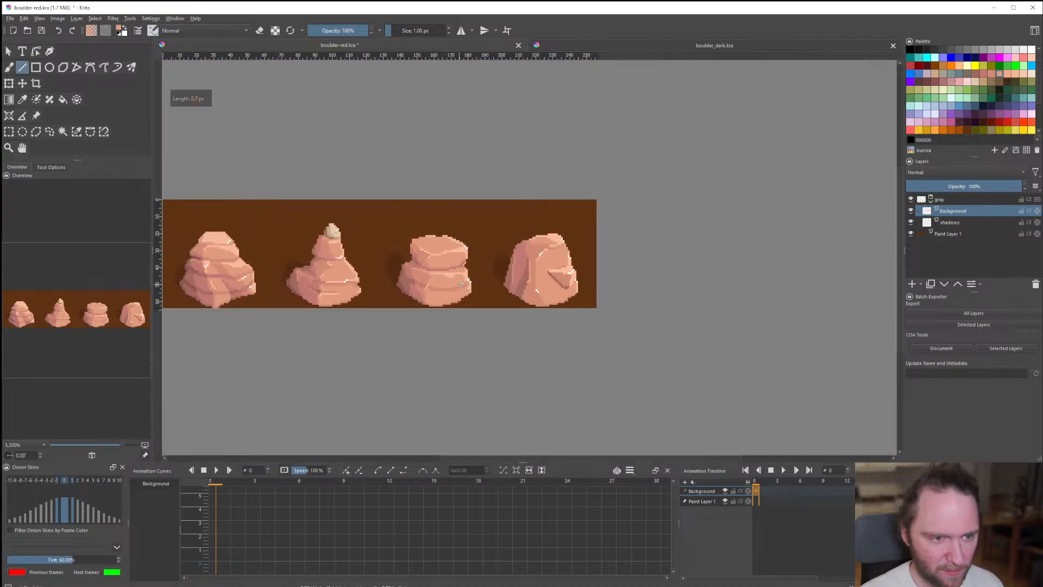
{"action": "scroll", "coordinate": [452, 291], "scroll_direction": "down", "scroll_amount": 1}
{"action": "scroll", "coordinate": [452, 283], "scroll_direction": "up", "scroll_amount": 9}
{"action": "left_click", "coordinate": [484, 225], "text": "ctrl"}
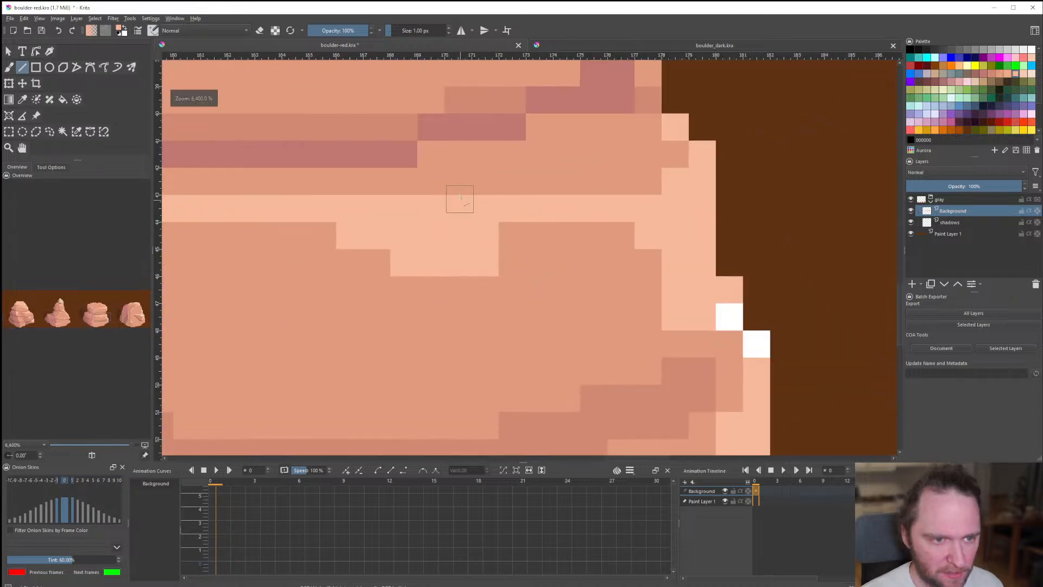
{"action": "left_click_drag", "start_coordinate": [457, 196], "coordinate": [485, 191]}
{"action": "scroll", "coordinate": [470, 266], "scroll_direction": "down", "scroll_amount": 8}
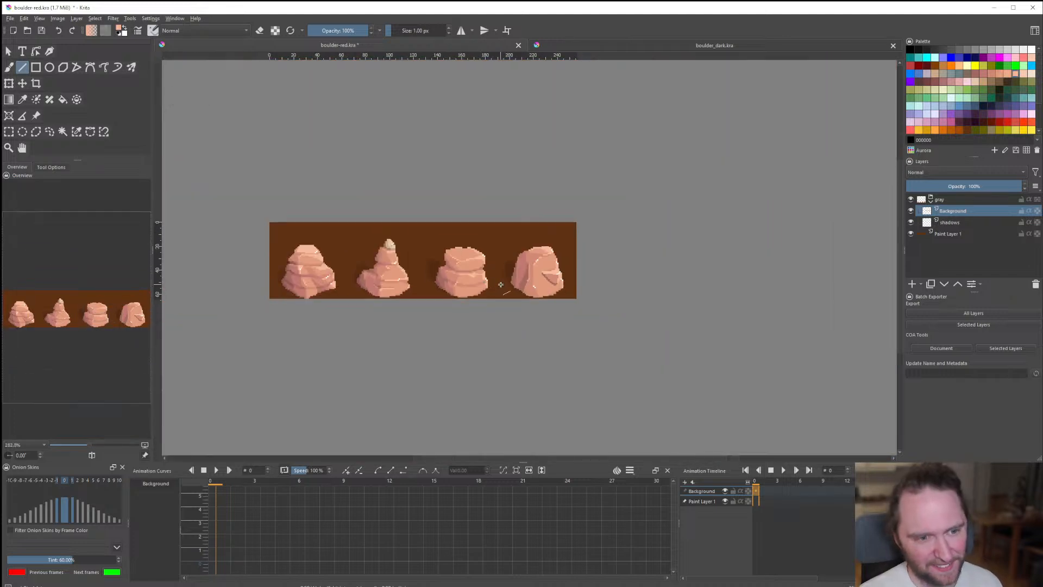
{"action": "scroll", "coordinate": [475, 279], "scroll_direction": "up", "scroll_amount": 7}
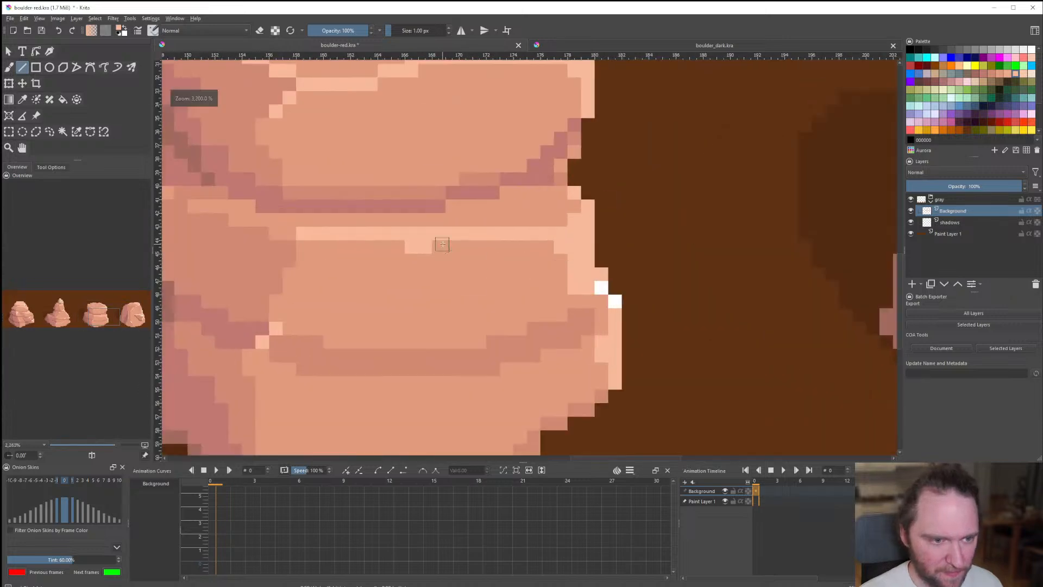
{"action": "key", "text": "ctrl+z"}
Try a short light peach highlight line just below the third boulder's lower crease.
{"action": "scroll", "coordinate": [457, 375], "scroll_direction": "up", "scroll_amount": 2}
{"action": "left_click_drag", "start_coordinate": [367, 384], "coordinate": [443, 384]}
{"action": "scroll", "coordinate": [602, 396], "scroll_direction": "down", "scroll_amount": 1}
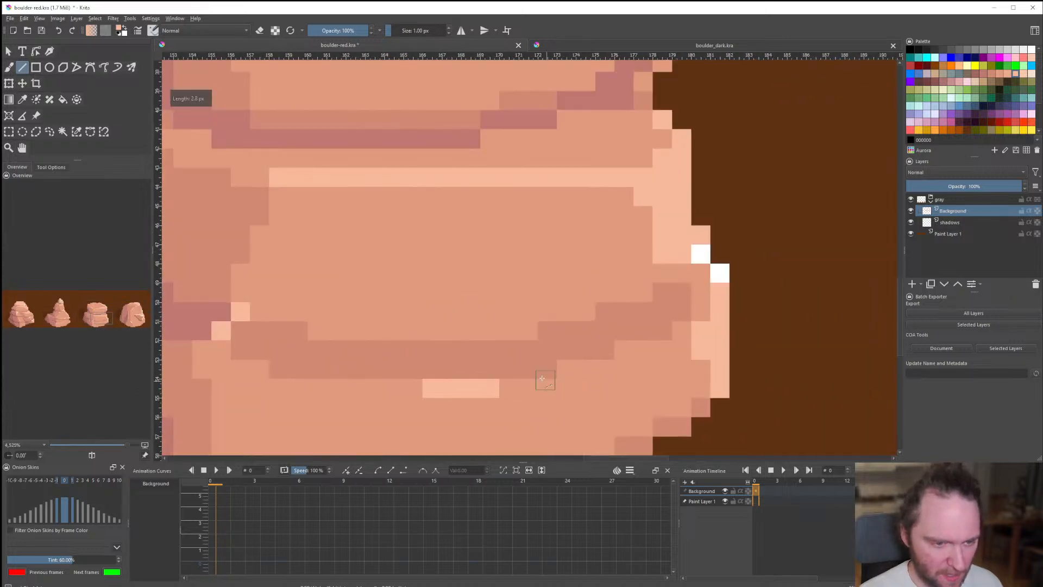
{"action": "scroll", "coordinate": [539, 376], "scroll_direction": "up", "scroll_amount": 1}
{"action": "key", "text": "ctrl+z"}
Draw a stepped light peach highlight along the upper edge of the third boulder's lower crease, rising towards its right side.
{"action": "mouse_move", "coordinate": [451, 315]}
{"action": "left_mouse_down"}
{"action": "mouse_move", "coordinate": [525, 316]}
{"action": "mouse_move", "coordinate": [602, 286]}
{"action": "left_mouse_up"}
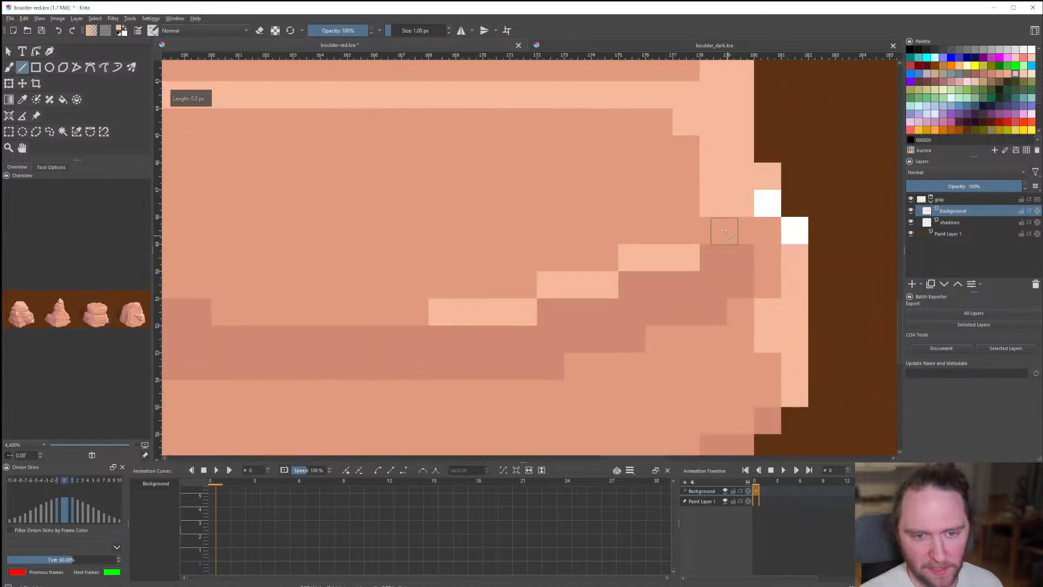
{"action": "key", "text": "1"}
{"action": "scroll", "coordinate": [572, 357], "scroll_direction": "up", "scroll_amount": 9}
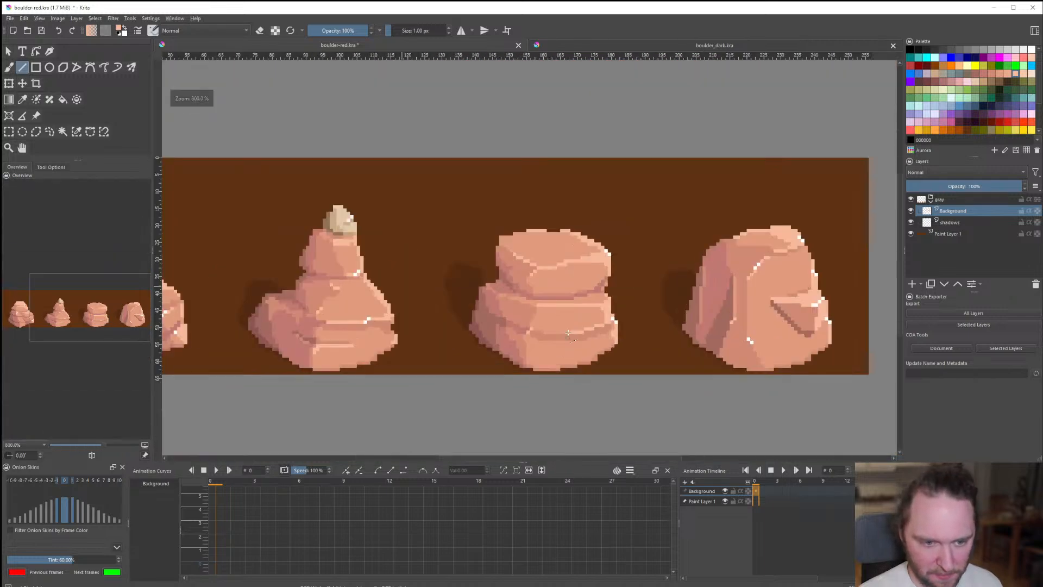
{"action": "scroll", "coordinate": [570, 329], "scroll_direction": "down", "scroll_amount": 7}
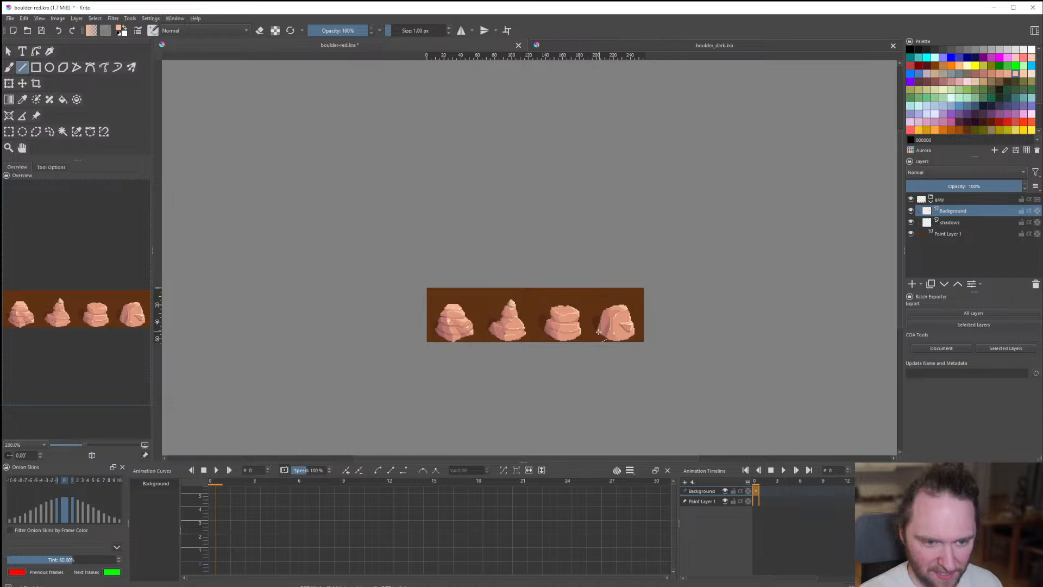
Try a line in the sampled shadow tone directly beneath the highlight band on the third boulder's middle tier.
{"action": "scroll", "coordinate": [574, 324], "scroll_direction": "up", "scroll_amount": 7}
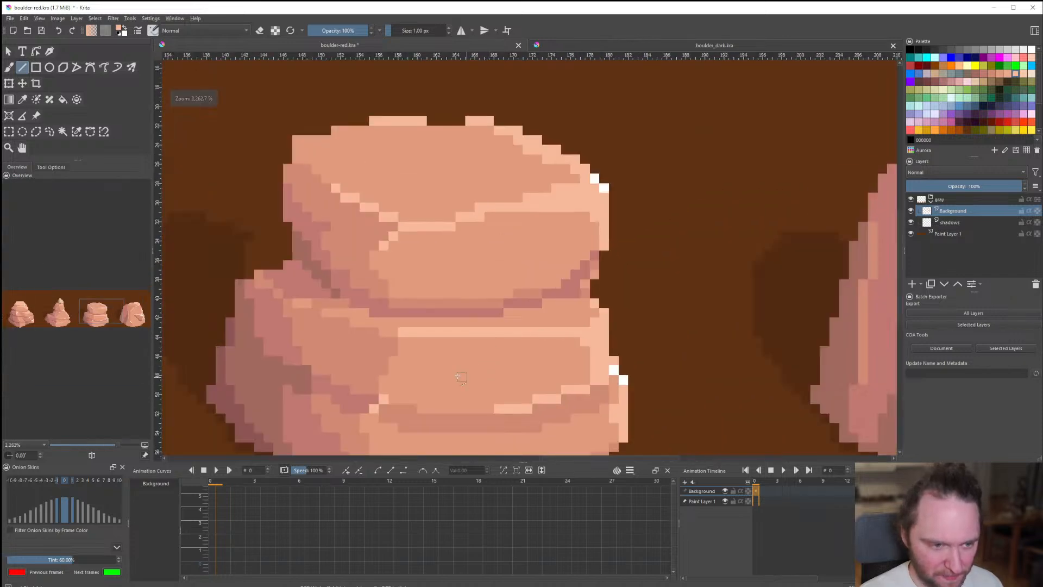
{"action": "scroll", "coordinate": [458, 376], "scroll_direction": "up", "scroll_amount": 1}
{"action": "left_click", "coordinate": [365, 340], "text": "ctrl"}
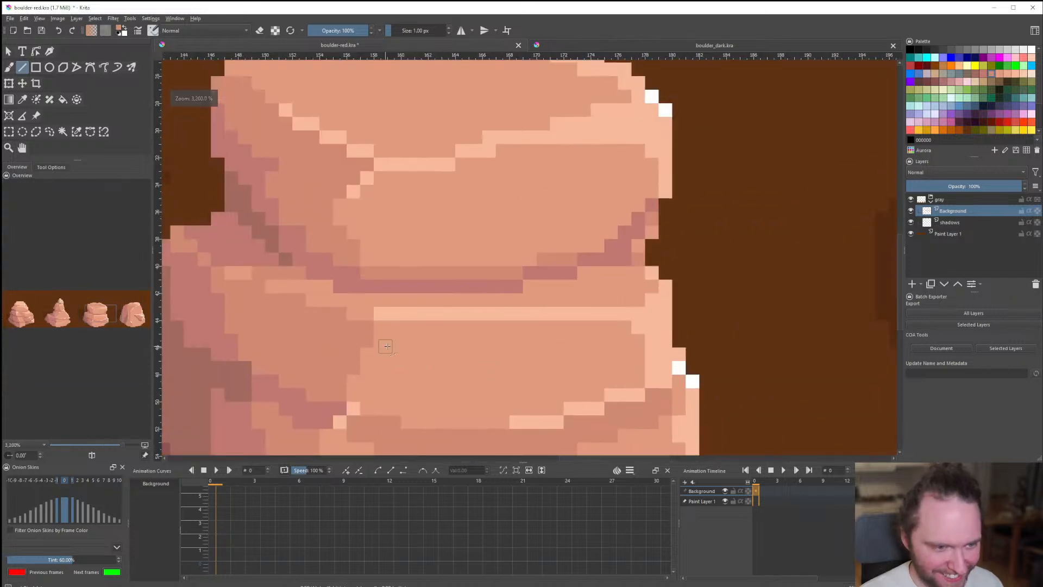
{"action": "mouse_move", "coordinate": [377, 342]}
{"action": "left_mouse_down"}
{"action": "mouse_move", "coordinate": [554, 320]}
{"action": "mouse_move", "coordinate": [545, 328]}
{"action": "left_mouse_up"}
{"action": "left_click_drag", "start_coordinate": [544, 328], "coordinate": [386, 328]}
{"action": "scroll", "coordinate": [387, 329], "scroll_direction": "down", "scroll_amount": 8}
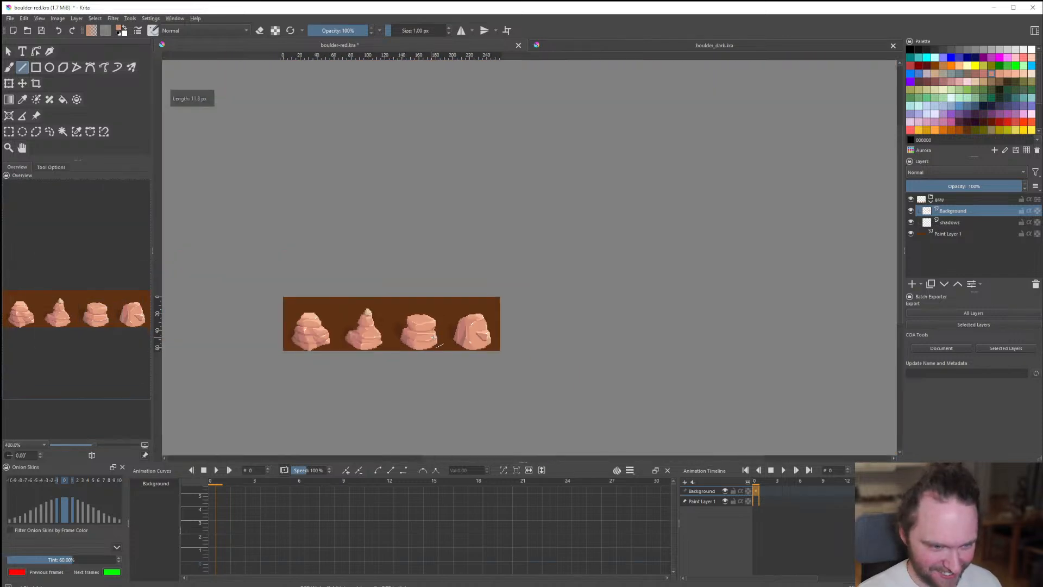
{"action": "scroll", "coordinate": [426, 346], "scroll_direction": "up", "scroll_amount": 4}
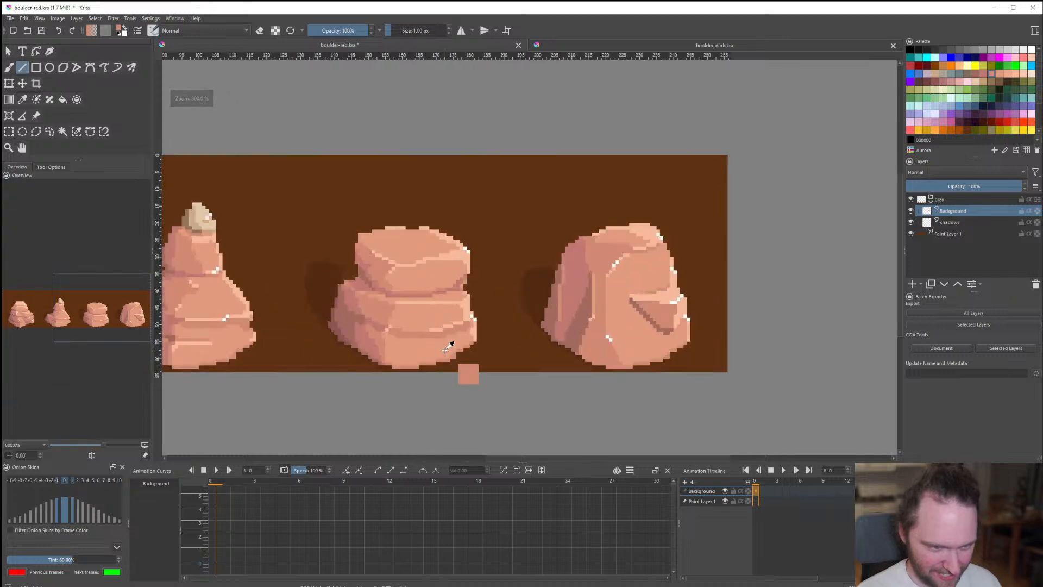
Widen the right end of the third boulder's middle-tier highlight into a stepped wedge of light peach pixels.
{"action": "scroll", "coordinate": [469, 374], "scroll_direction": "up", "scroll_amount": 5}
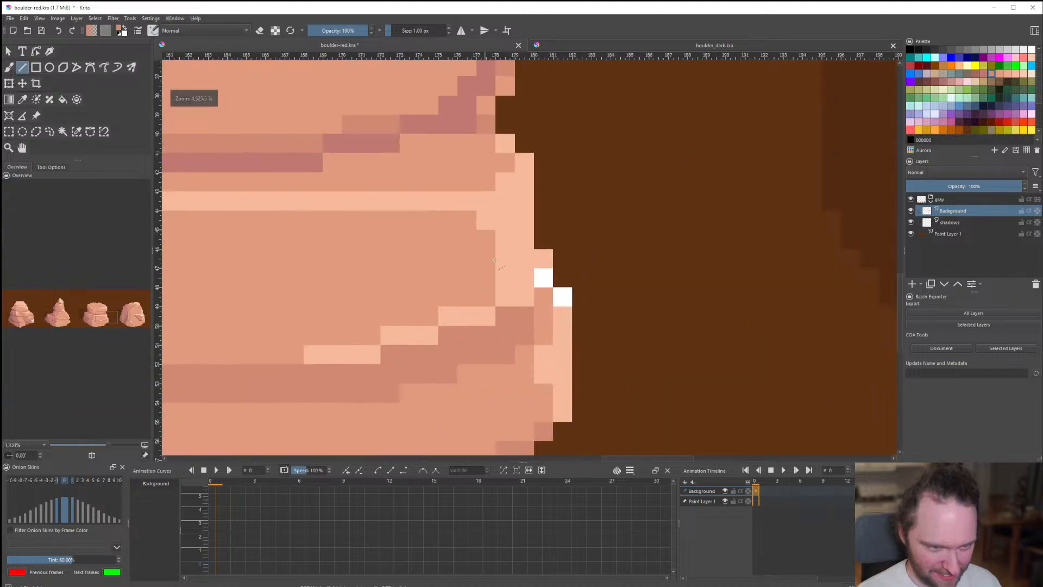
{"action": "left_click", "coordinate": [520, 276]}
{"action": "scroll", "coordinate": [522, 276], "scroll_direction": "down", "scroll_amount": 9}
{"action": "scroll", "coordinate": [534, 278], "scroll_direction": "up", "scroll_amount": 1}
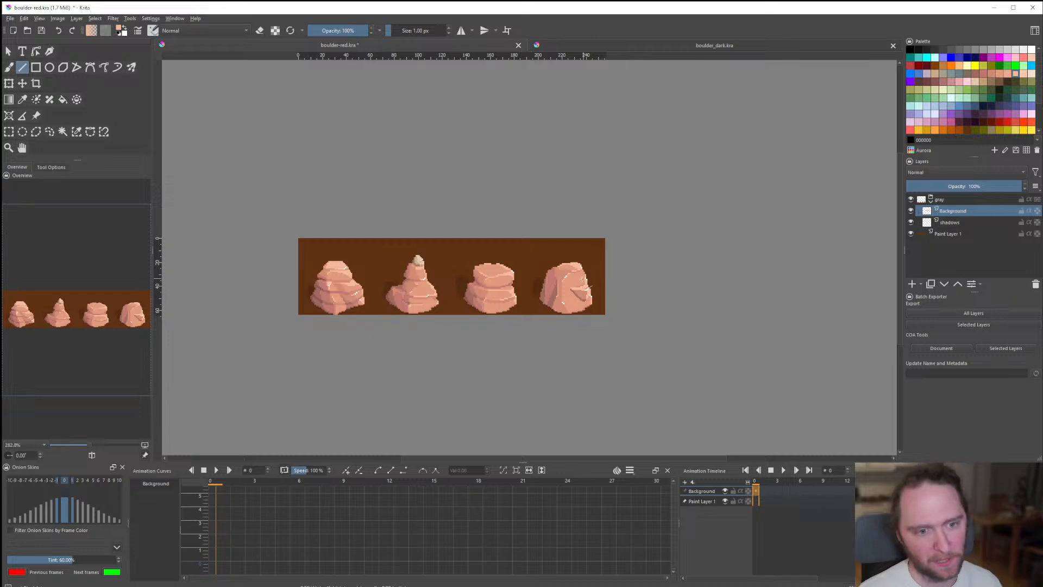
{"action": "scroll", "coordinate": [558, 295], "scroll_direction": "up", "scroll_amount": 6}
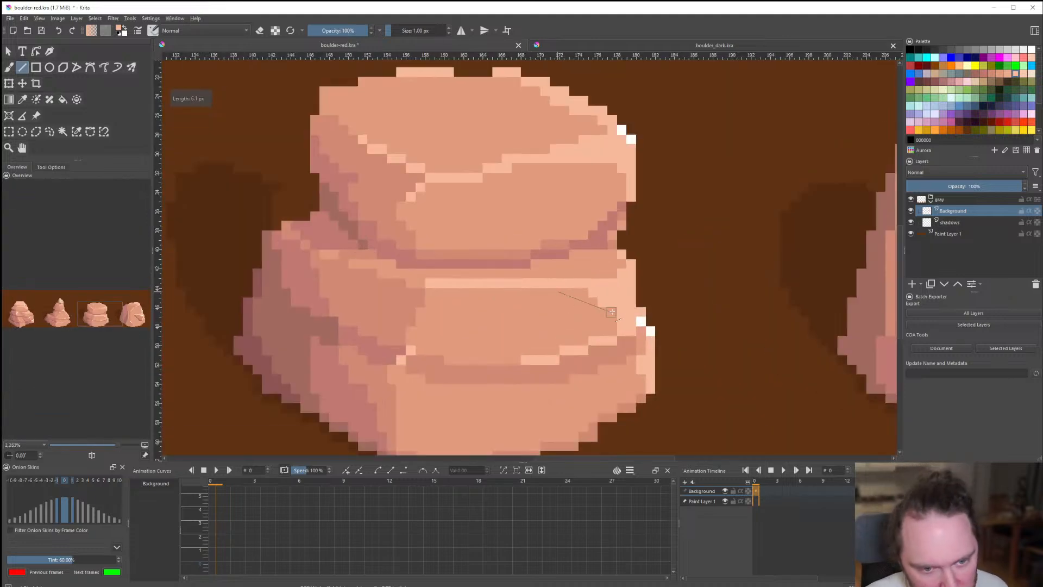
{"action": "left_click_drag", "start_coordinate": [611, 312], "coordinate": [593, 298]}
{"action": "scroll", "coordinate": [580, 292], "scroll_direction": "down", "scroll_amount": 8}
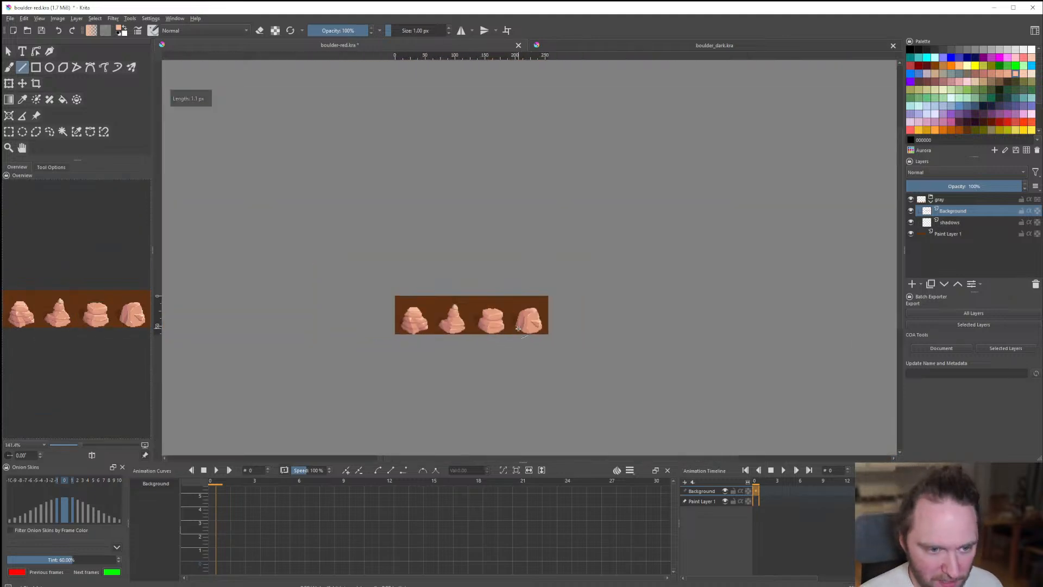
{"action": "scroll", "coordinate": [515, 336], "scroll_direction": "up", "scroll_amount": 1}
{"action": "scroll", "coordinate": [512, 327], "scroll_direction": "up", "scroll_amount": 9}
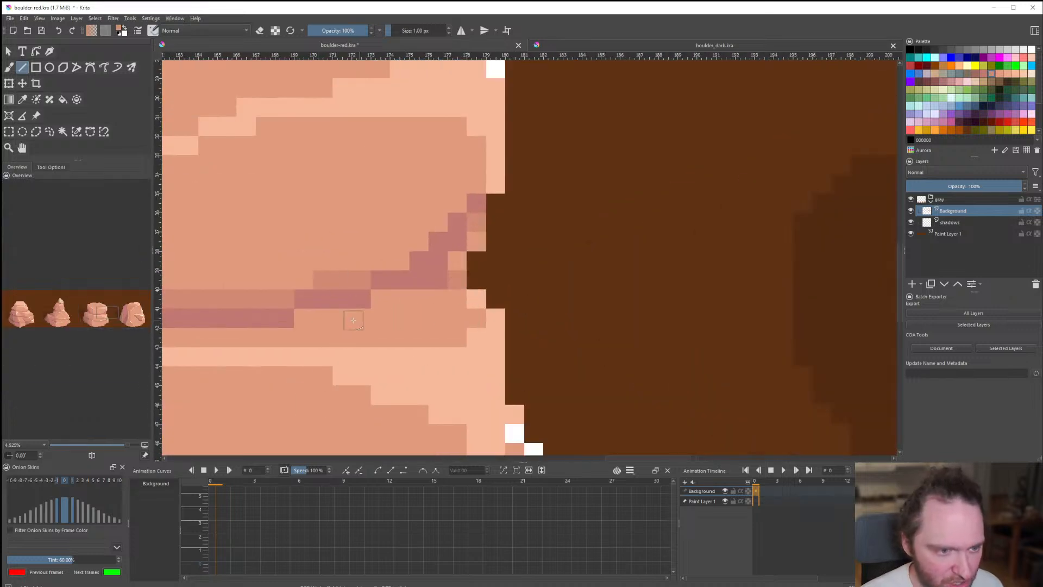
Draw a short stepped shading line directly beneath the right part of the crease under the third boulder's top tier, and save the file.
{"action": "mouse_move", "coordinate": [354, 321]}
{"action": "left_mouse_down"}
{"action": "mouse_move", "coordinate": [388, 303]}
{"action": "mouse_move", "coordinate": [321, 315]}
{"action": "mouse_move", "coordinate": [400, 316]}
{"action": "mouse_move", "coordinate": [443, 299]}
{"action": "left_mouse_up"}
{"action": "left_click", "coordinate": [457, 299]}
{"action": "scroll", "coordinate": [421, 327], "scroll_direction": "down", "scroll_amount": 9}
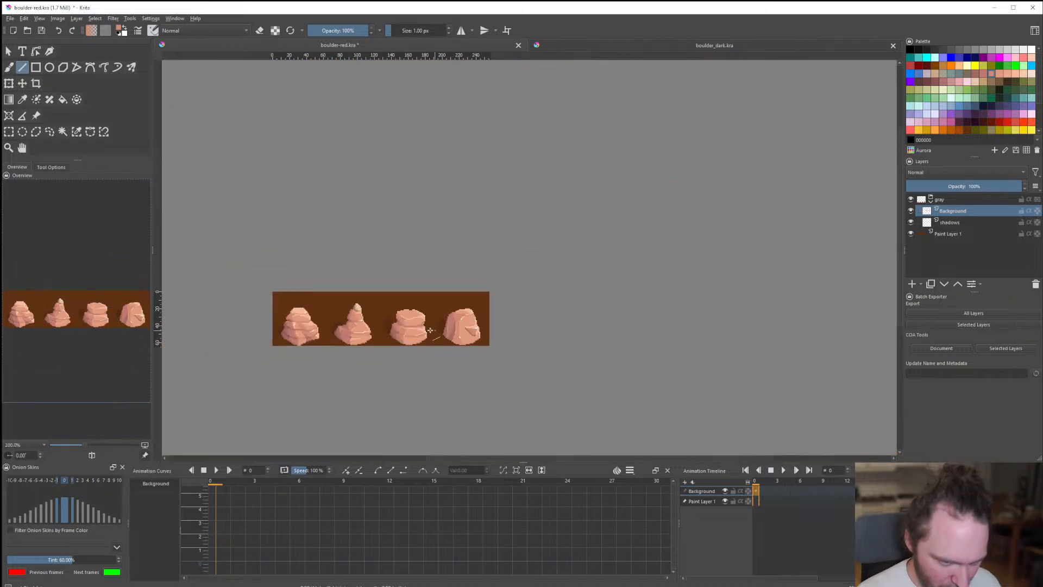
{"action": "scroll", "coordinate": [430, 330], "scroll_direction": "up", "scroll_amount": 9}
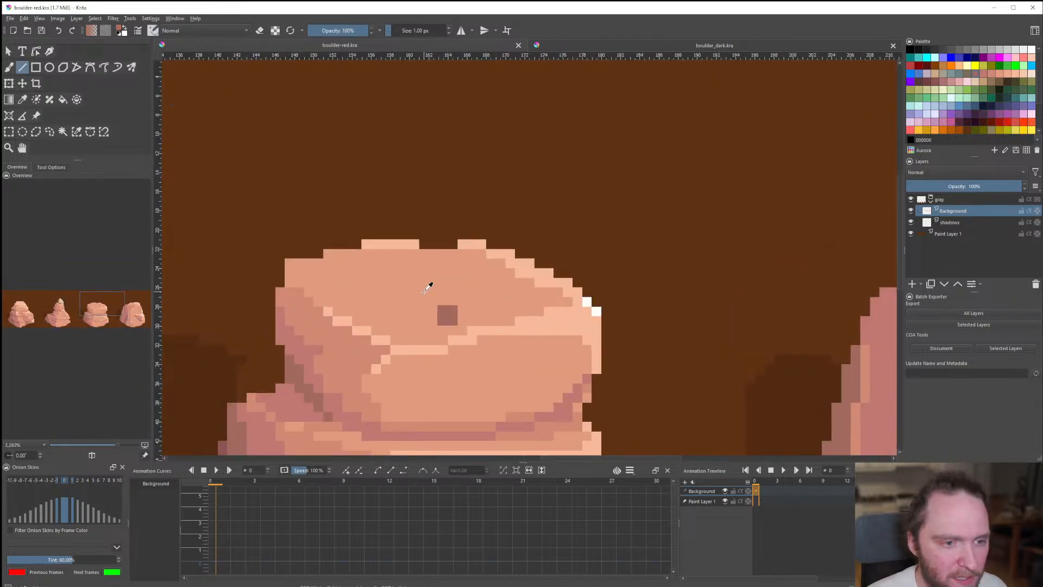
{"action": "scroll", "coordinate": [426, 312], "scroll_direction": "down", "scroll_amount": 10}
{"action": "scroll", "coordinate": [424, 321], "scroll_direction": "up", "scroll_amount": 9}
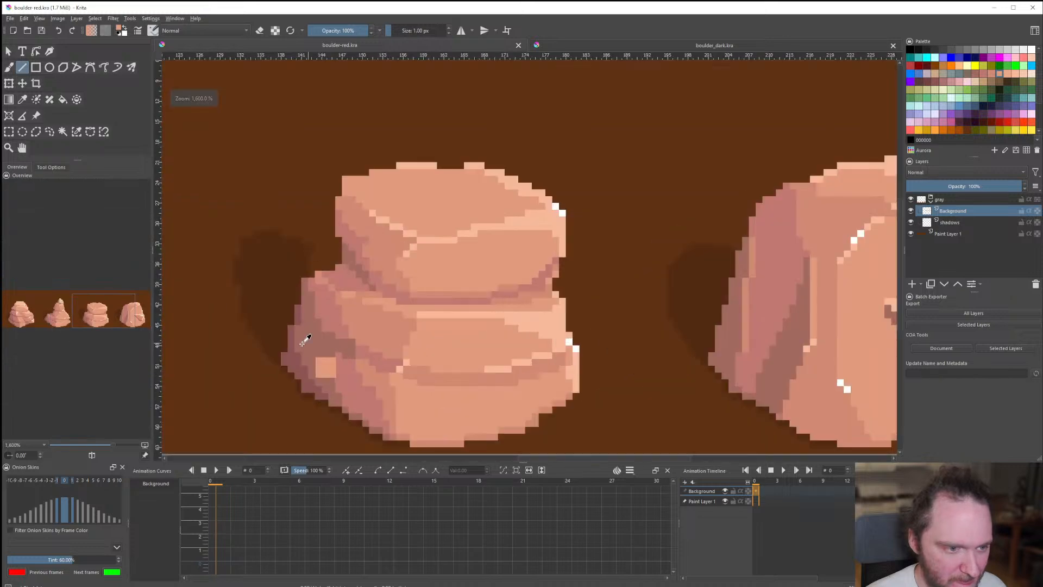
Try a curved dark mauve outline rising like a dome above the third boulder's flat top.
{"action": "scroll", "coordinate": [339, 286], "scroll_direction": "down", "scroll_amount": 1}
{"action": "scroll", "coordinate": [339, 287], "scroll_direction": "up", "scroll_amount": 2}
{"action": "mouse_move", "coordinate": [388, 260]}
{"action": "left_mouse_down"}
{"action": "mouse_move", "coordinate": [367, 198]}
{"action": "mouse_move", "coordinate": [465, 140]}
{"action": "mouse_move", "coordinate": [552, 173]}
{"action": "left_mouse_up"}
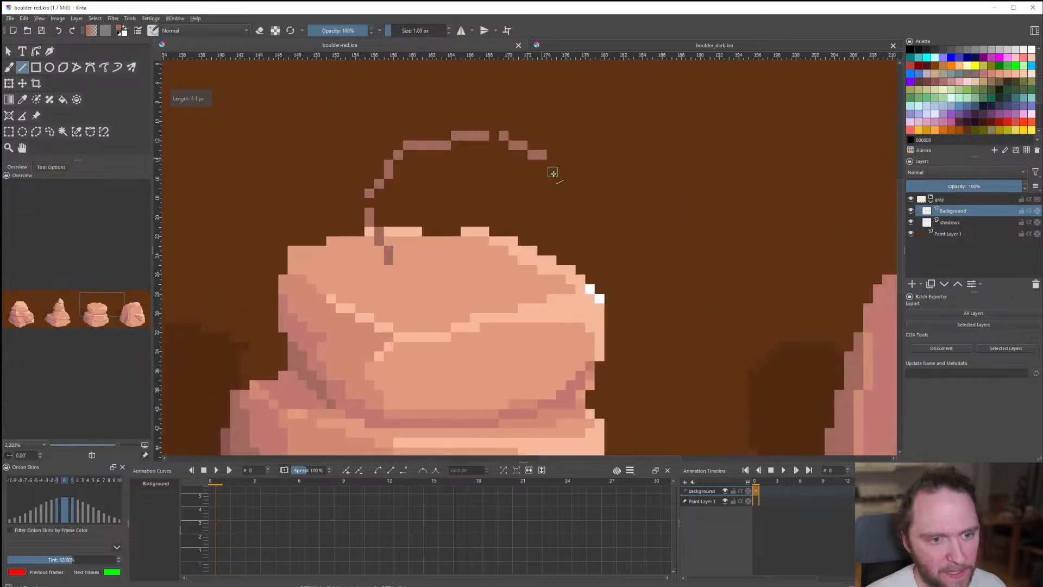
{"action": "scroll", "coordinate": [558, 315], "scroll_direction": "down", "scroll_amount": 6}
{"action": "scroll", "coordinate": [557, 317], "scroll_direction": "up", "scroll_amount": 4}
{"action": "key", "text": "ctrl+z"}
{"action": "key", "text": "ctrl+z"}
{"action": "key", "text": "ctrl+z"}
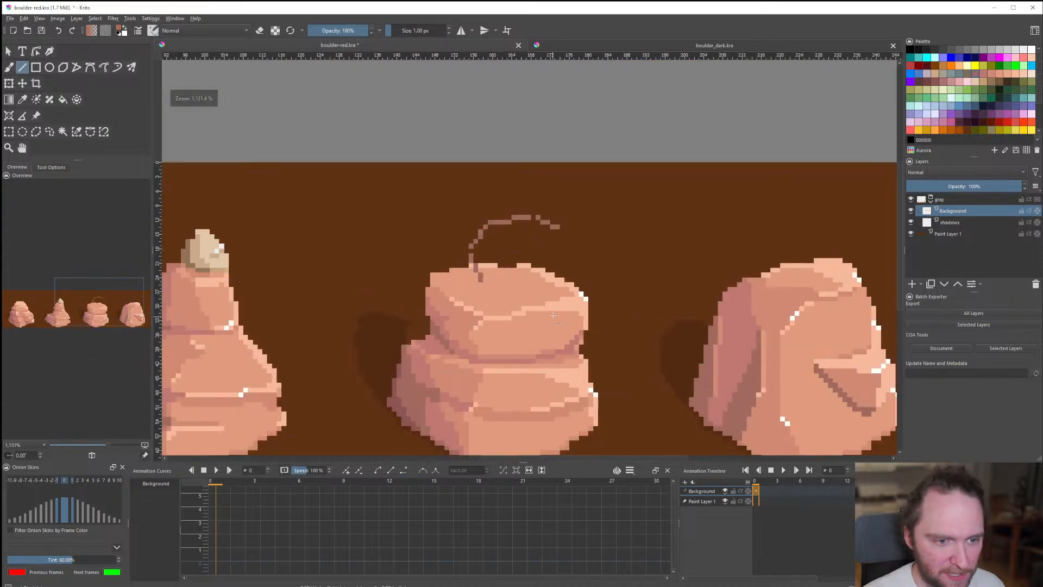
{"action": "key", "text": "ctrl+z"}
{"action": "key", "text": "ctrl+z"}
Try the left side of a steeper mauve outline running down to the third boulder's top edge.
{"action": "scroll", "coordinate": [520, 259], "scroll_direction": "up", "scroll_amount": 2}
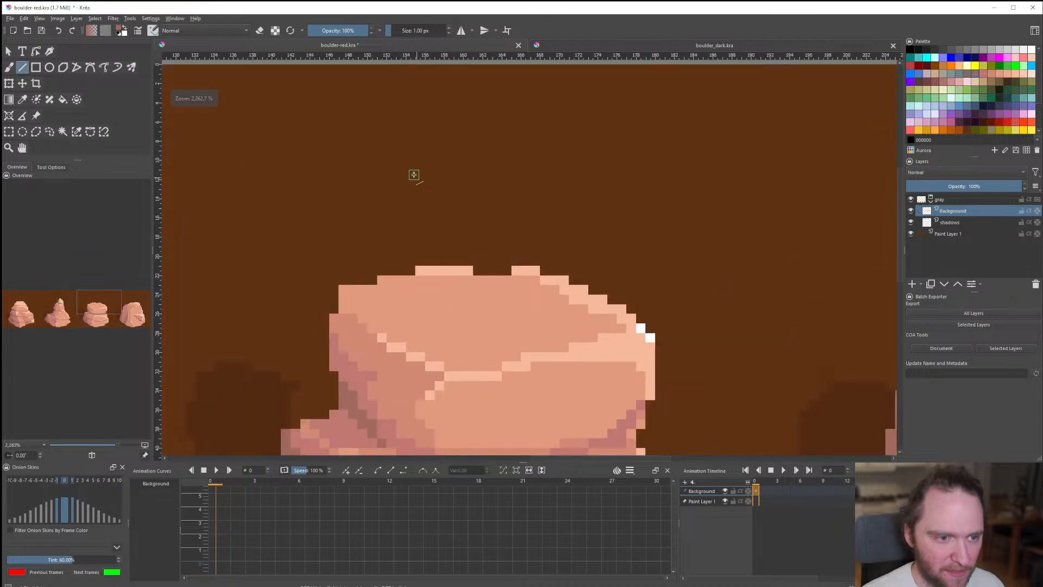
{"action": "left_click_drag", "start_coordinate": [412, 174], "coordinate": [411, 186]}
{"action": "left_click_drag", "start_coordinate": [410, 212], "coordinate": [402, 279]}
{"action": "mouse_move", "coordinate": [400, 289]}
{"action": "left_mouse_down"}
{"action": "mouse_move", "coordinate": [396, 306]}
{"action": "mouse_move", "coordinate": [516, 259]}
{"action": "mouse_move", "coordinate": [415, 189]}
{"action": "mouse_move", "coordinate": [354, 296]}
{"action": "left_mouse_up"}
{"action": "key", "text": "ctrl+z"}
{"action": "key", "text": "ctrl+z"}
{"action": "key", "text": "ctrl+z"}
{"action": "key", "text": "ctrl+z"}
{"action": "key", "text": "ctrl+z"}
Try a tall pointed peak outlined and filled in dark mauve on top of the third boulder.
{"action": "mouse_move", "coordinate": [447, 346]}
{"action": "left_mouse_down"}
{"action": "mouse_move", "coordinate": [524, 305]}
{"action": "mouse_move", "coordinate": [478, 197]}
{"action": "mouse_move", "coordinate": [412, 163]}
{"action": "left_mouse_up"}
{"action": "key", "text": "f"}
{"action": "left_click", "coordinate": [428, 221]}
{"action": "left_click", "coordinate": [454, 303]}
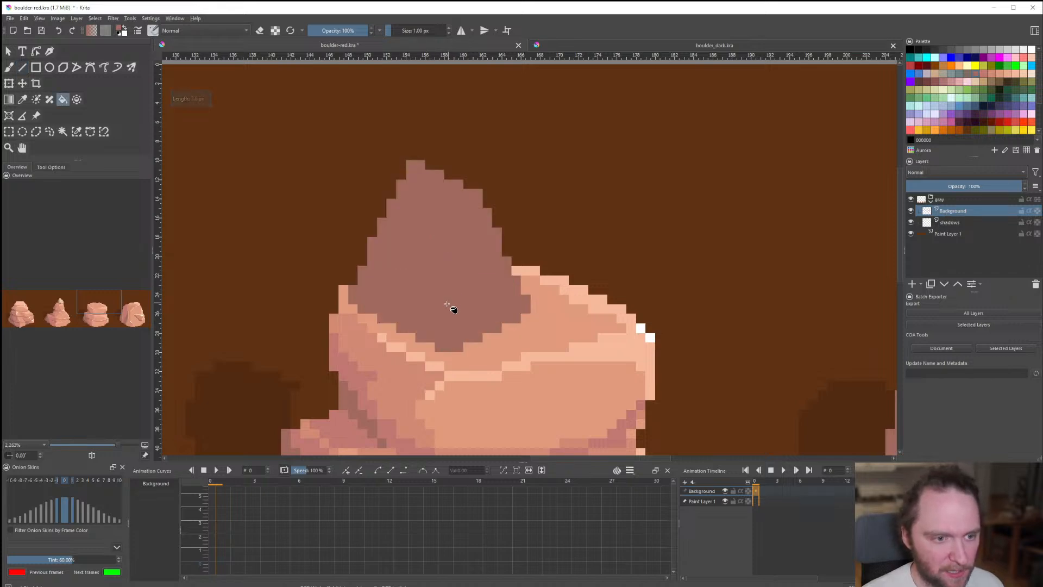
{"action": "scroll", "coordinate": [454, 303], "scroll_direction": "down", "scroll_amount": 7}
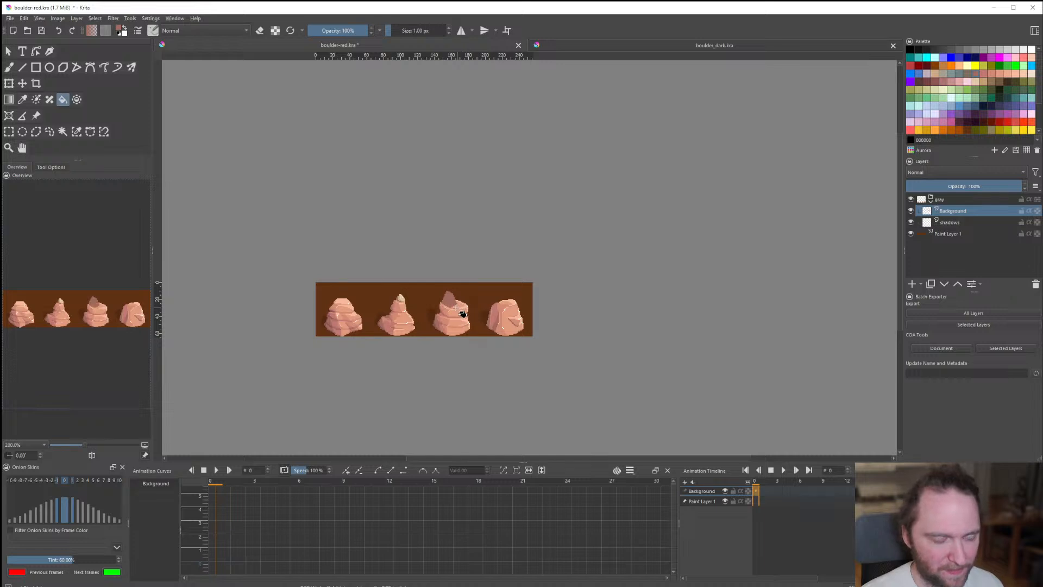
{"action": "scroll", "coordinate": [457, 326], "scroll_direction": "up", "scroll_amount": 6}
{"action": "key", "text": "ctrl+z"}
{"action": "key", "text": "ctrl+z"}
{"action": "key", "text": "ctrl+z"}
{"action": "key", "text": "ctrl+z"}
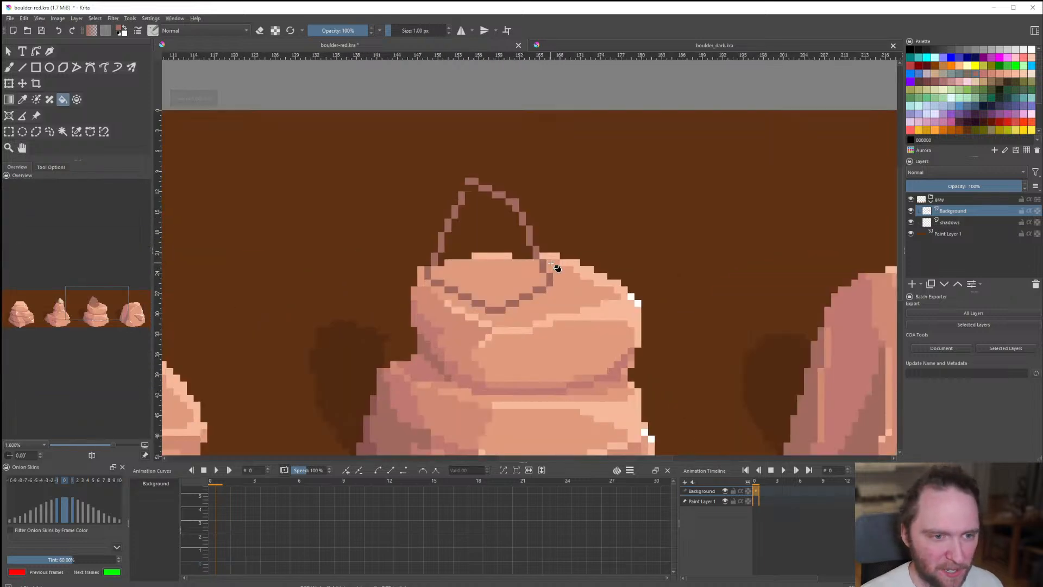
{"action": "key", "text": "ctrl+z"}
{"action": "key", "text": "ctrl+z"}
{"action": "key", "text": "ctrl+z"}
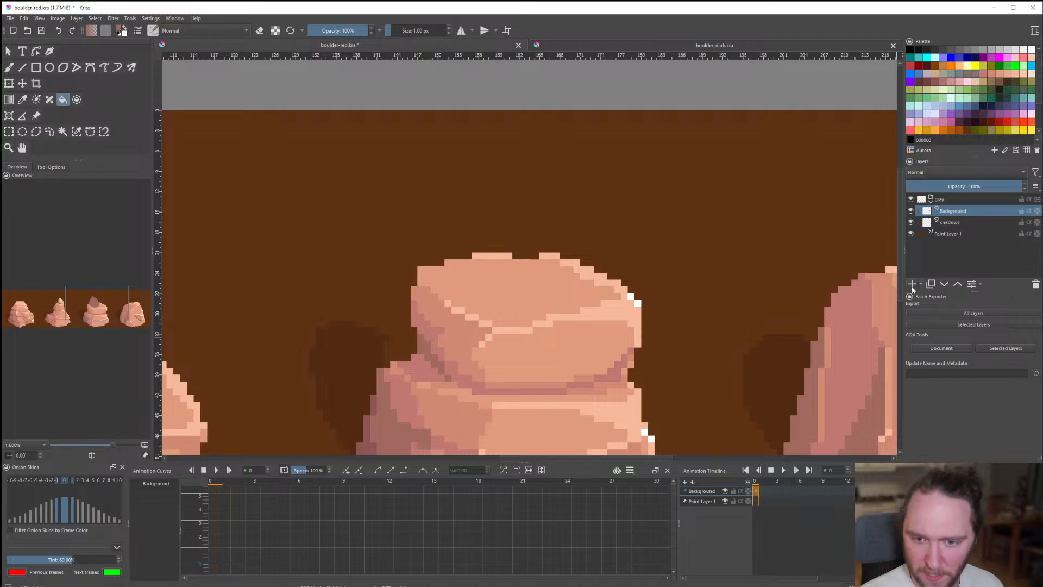
Add a new paint layer and draw a blunt-topped rock on the third boulder, outlined and filled in dark mauve.
{"action": "left_click", "coordinate": [912, 286]}
{"action": "scroll", "coordinate": [396, 210], "scroll_direction": "down", "scroll_amount": 2}
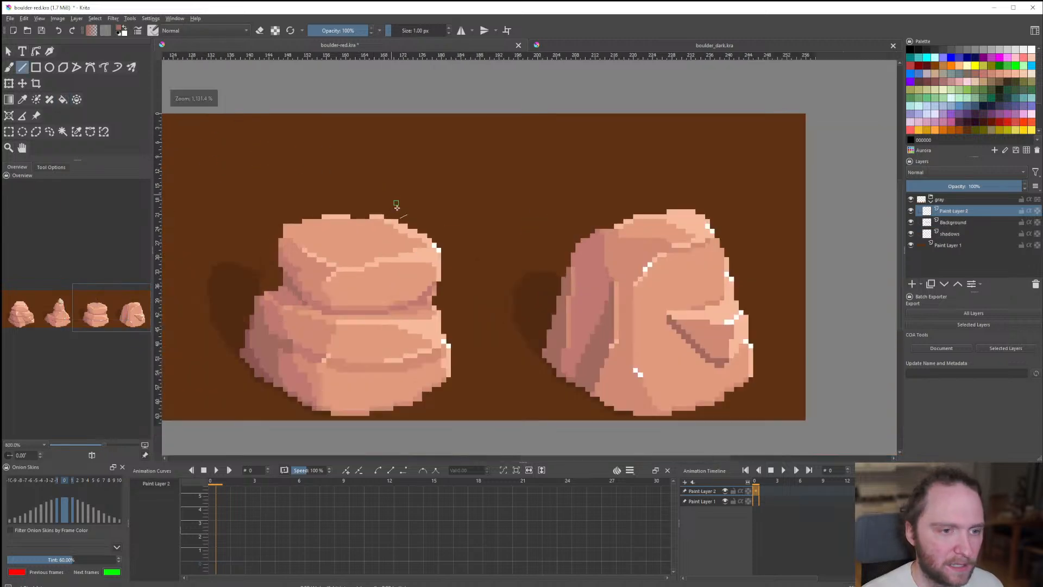
{"action": "scroll", "coordinate": [273, 215], "scroll_direction": "up", "scroll_amount": 2}
{"action": "left_click_drag", "start_coordinate": [312, 256], "coordinate": [310, 255]}
{"action": "mouse_move", "coordinate": [310, 255]}
{"action": "left_mouse_down"}
{"action": "mouse_move", "coordinate": [398, 254]}
{"action": "mouse_move", "coordinate": [379, 156]}
{"action": "mouse_move", "coordinate": [310, 147]}
{"action": "mouse_move", "coordinate": [274, 213]}
{"action": "left_mouse_up"}
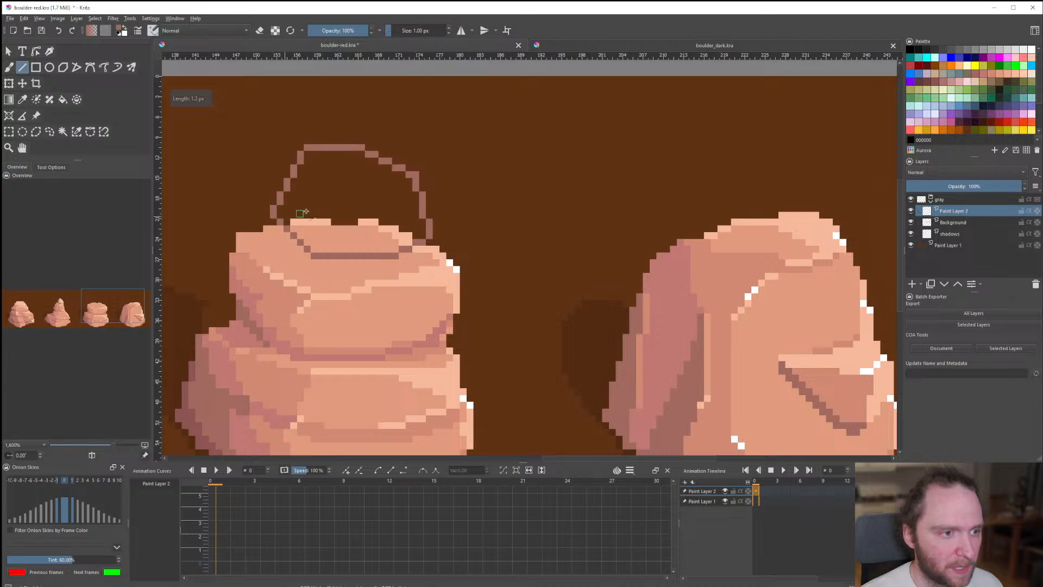
{"action": "key", "text": "f"}
{"action": "left_click", "coordinate": [348, 236]}
Move the mauve rock slightly down and left so it sits deeper on the third boulder's top tier.
{"action": "scroll", "coordinate": [347, 237], "scroll_direction": "down", "scroll_amount": 7}
{"action": "scroll", "coordinate": [341, 235], "scroll_direction": "up", "scroll_amount": 6}
{"action": "left_click", "coordinate": [22, 84]}
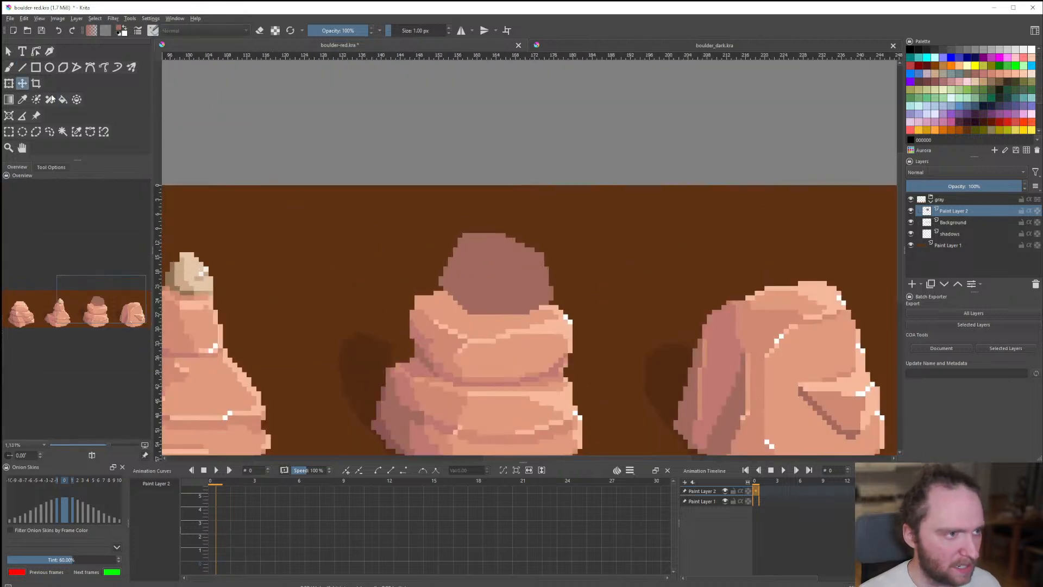
{"action": "left_click_drag", "start_coordinate": [500, 277], "coordinate": [496, 288]}
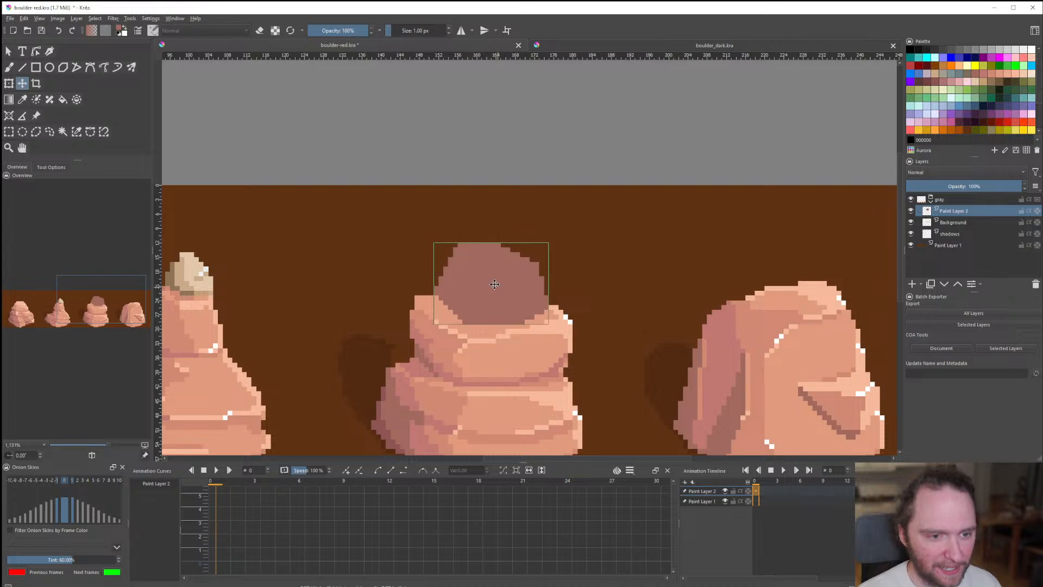
{"action": "scroll", "coordinate": [510, 293], "scroll_direction": "down", "scroll_amount": 8}
{"action": "scroll", "coordinate": [527, 302], "scroll_direction": "up", "scroll_amount": 5}
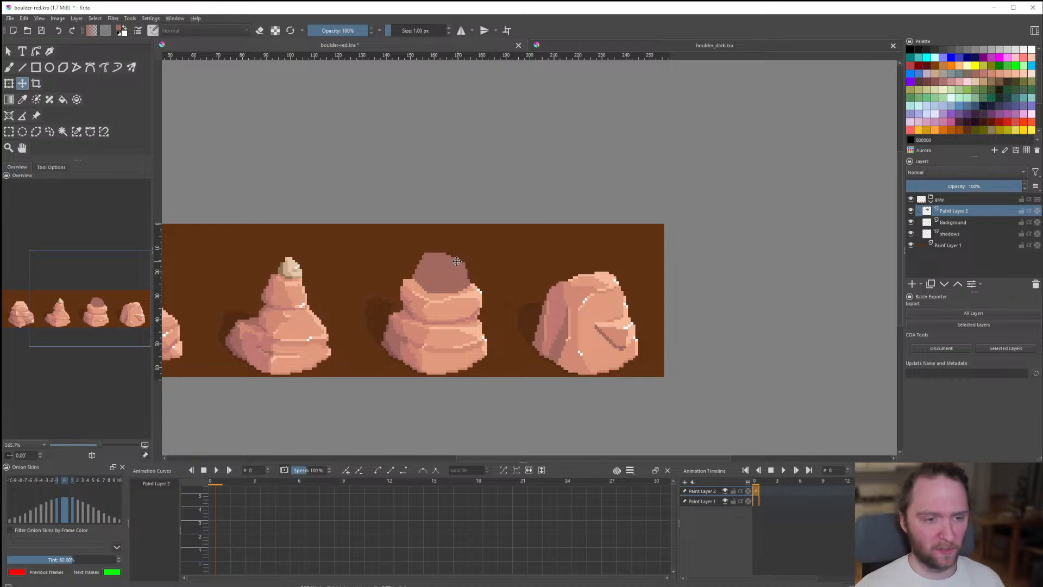
{"action": "scroll", "coordinate": [456, 262], "scroll_direction": "down", "scroll_amount": 1}
{"action": "scroll", "coordinate": [457, 261], "scroll_direction": "up", "scroll_amount": 4}
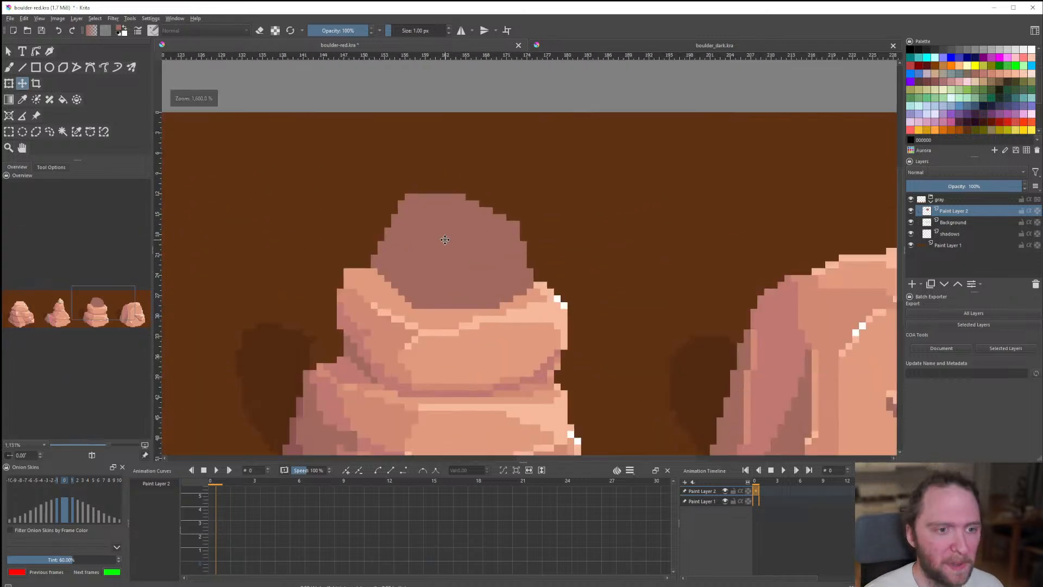
Draw a stepped light peach line across the upper part of the mauve rock to mark its top face.
{"action": "key", "text": "v"}
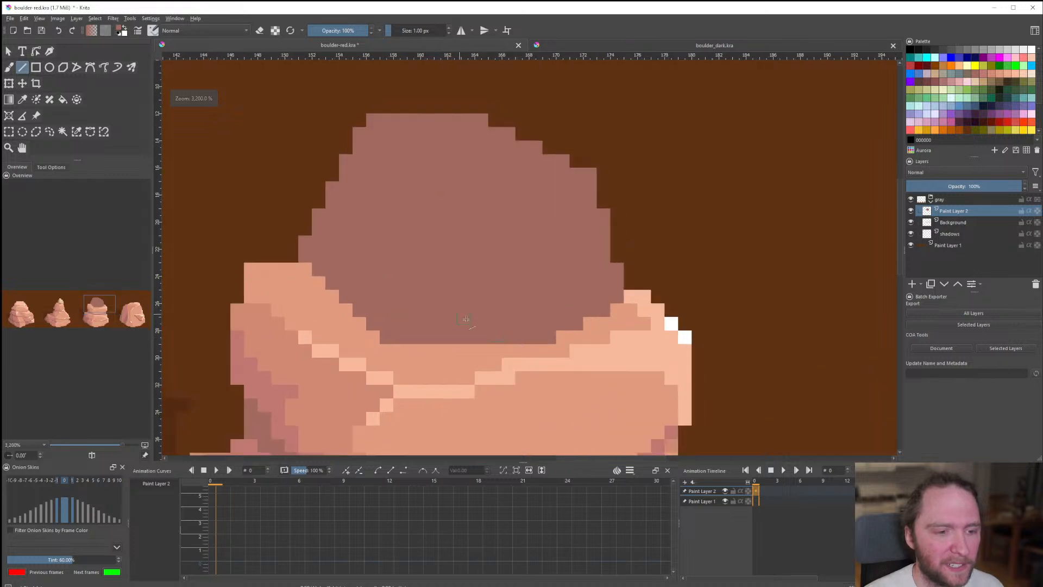
{"action": "left_click_drag", "start_coordinate": [372, 144], "coordinate": [441, 190]}
{"action": "mouse_move", "coordinate": [441, 190]}
{"action": "left_mouse_down"}
{"action": "mouse_move", "coordinate": [583, 189]}
{"action": "mouse_move", "coordinate": [588, 175]}
{"action": "left_mouse_up"}
{"action": "key", "text": "g"}
{"action": "left_click", "coordinate": [439, 142]}
{"action": "key", "text": "ctrl+z"}
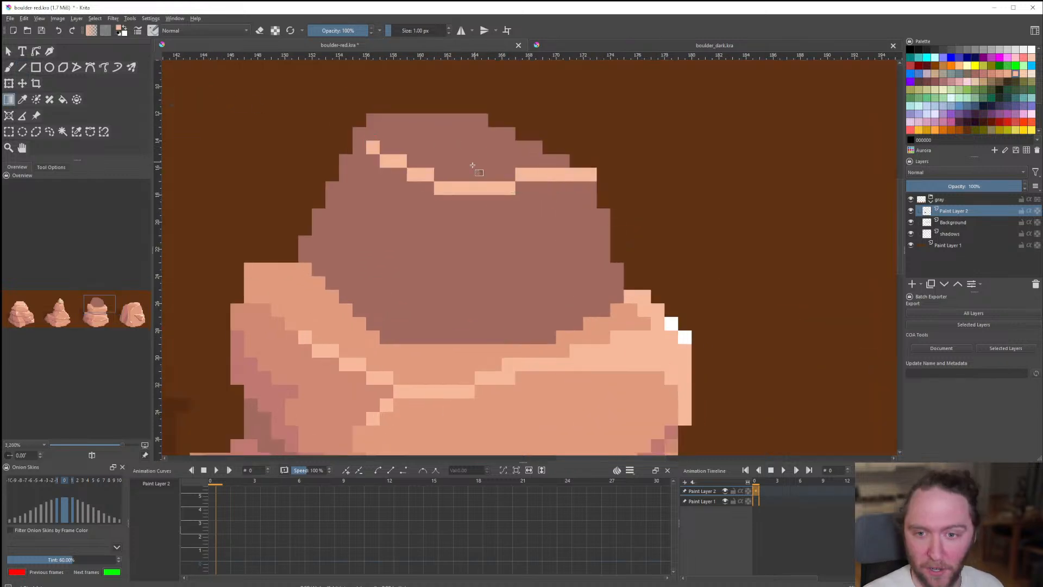
Extend the light peach line to the new rock's left edge and fill its top face with light peach.
{"action": "scroll", "coordinate": [475, 166], "scroll_direction": "down", "scroll_amount": 3}
{"action": "scroll", "coordinate": [478, 156], "scroll_direction": "up", "scroll_amount": 2}
{"action": "left_click", "coordinate": [912, 211]}
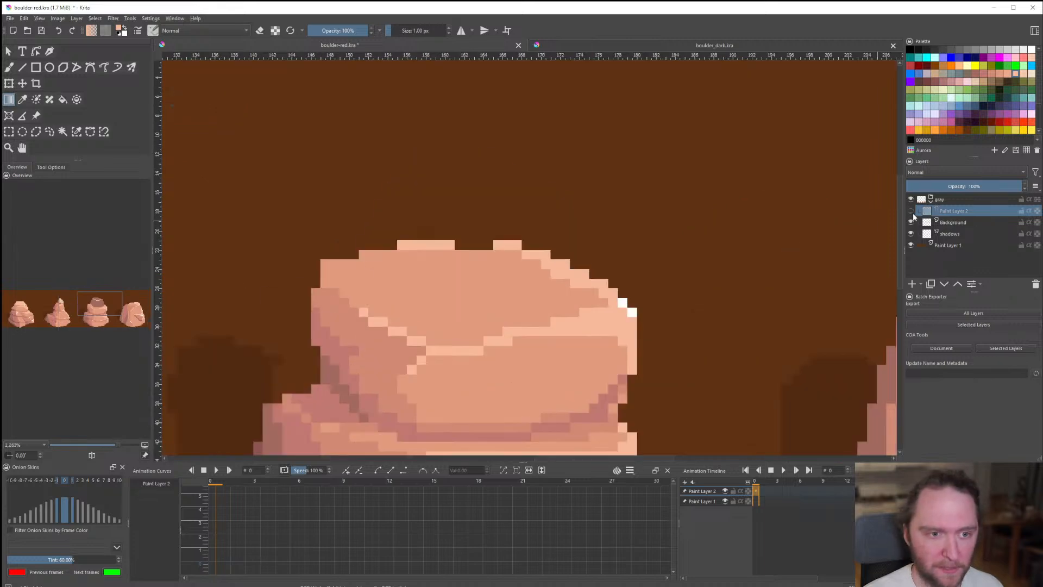
{"action": "left_click", "coordinate": [911, 211]}
{"action": "left_click", "coordinate": [22, 67]}
{"action": "scroll", "coordinate": [362, 172], "scroll_direction": "up", "scroll_amount": 1}
{"action": "key", "text": "f"}
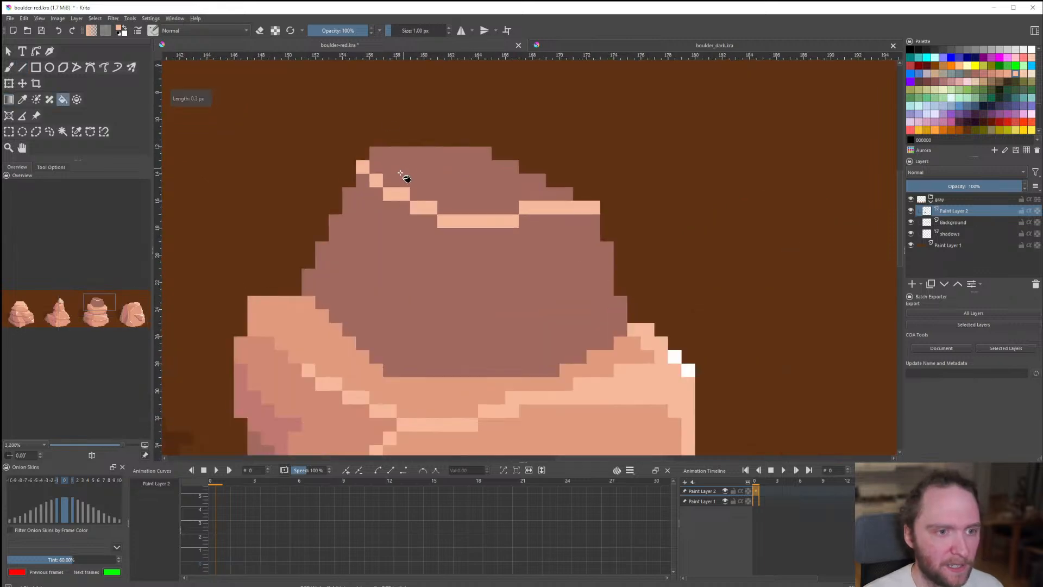
{"action": "scroll", "coordinate": [426, 233], "scroll_direction": "down", "scroll_amount": 6}
{"action": "scroll", "coordinate": [487, 325], "scroll_direction": "up", "scroll_amount": 4}
Try a diagonal peach line from the new rock's top face down to its base.
{"action": "scroll", "coordinate": [492, 328], "scroll_direction": "up", "scroll_amount": 2}
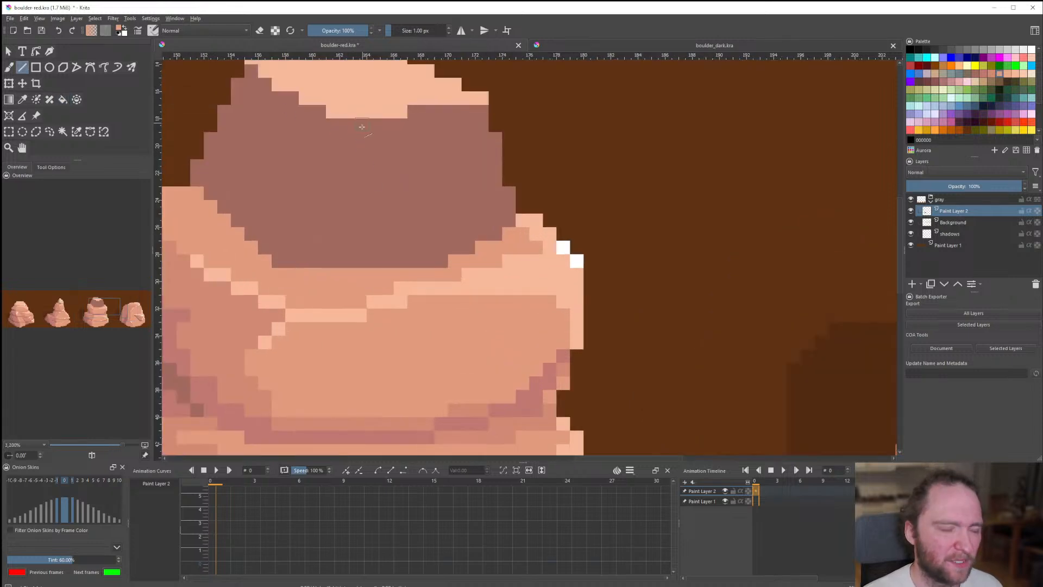
{"action": "scroll", "coordinate": [362, 126], "scroll_direction": "down", "scroll_amount": 1}
{"action": "scroll", "coordinate": [381, 177], "scroll_direction": "up", "scroll_amount": 1}
{"action": "left_click_drag", "start_coordinate": [437, 298], "coordinate": [440, 300]}
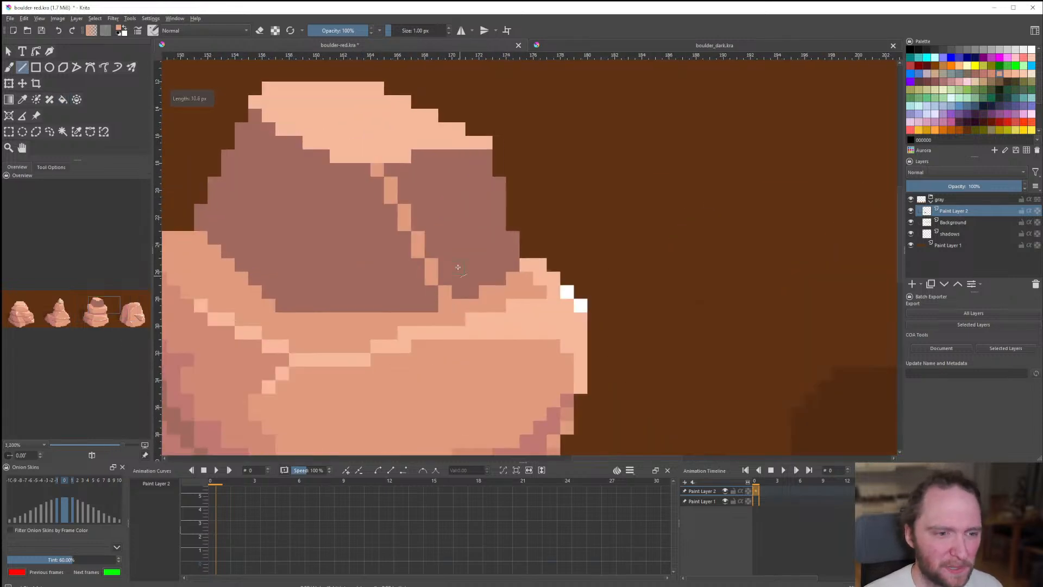
{"action": "key", "text": "ctrl+z"}
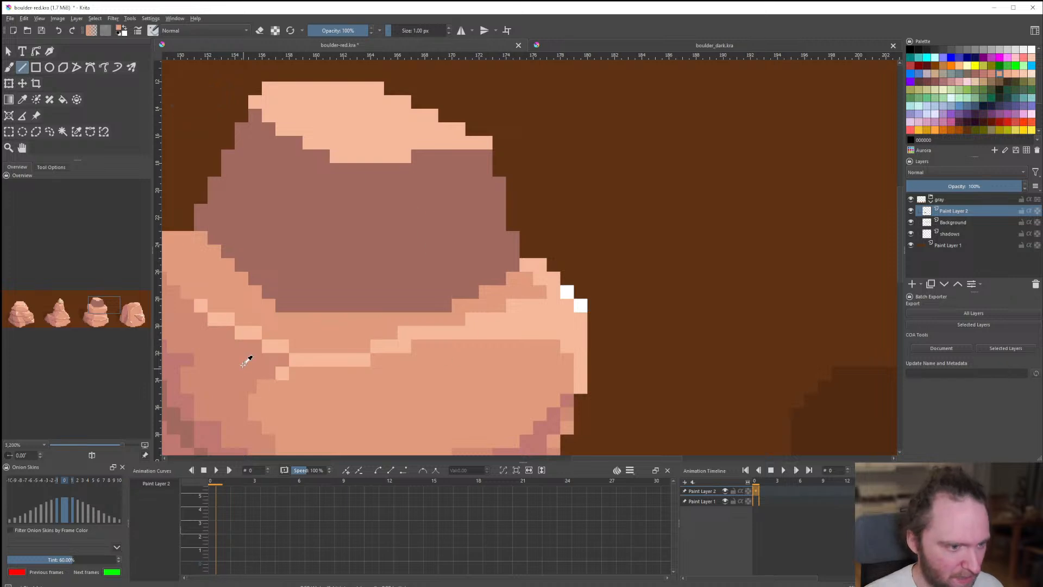
Draw a salmon line along the new rock's base and a diagonal one marking the edge of its right face.
{"action": "mouse_move", "coordinate": [281, 294]}
{"action": "left_mouse_down"}
{"action": "mouse_move", "coordinate": [452, 304]}
{"action": "mouse_move", "coordinate": [514, 264]}
{"action": "left_mouse_up"}
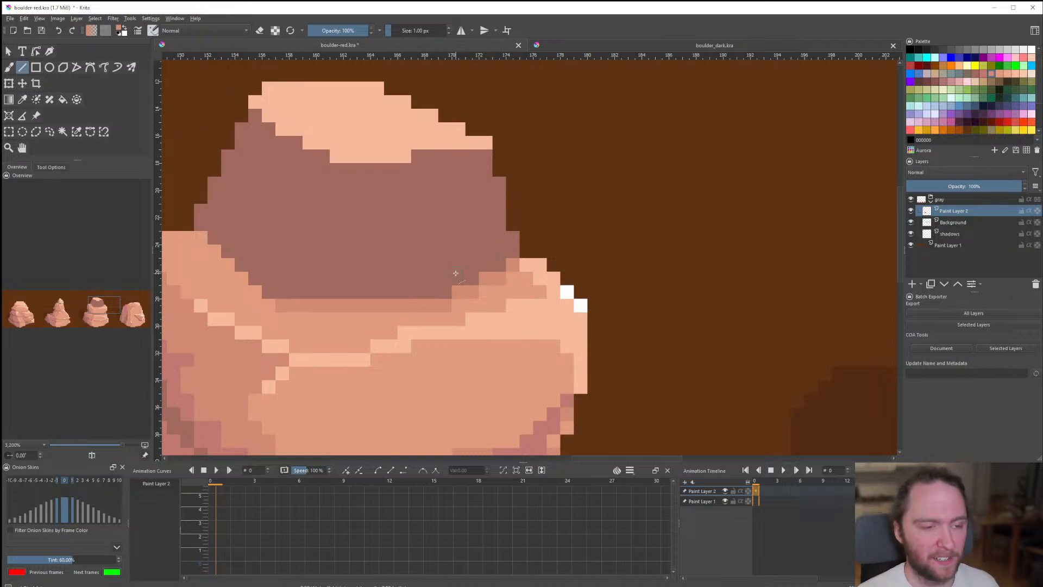
{"action": "left_click_drag", "start_coordinate": [397, 175], "coordinate": [445, 301]}
{"action": "key", "text": "f"}
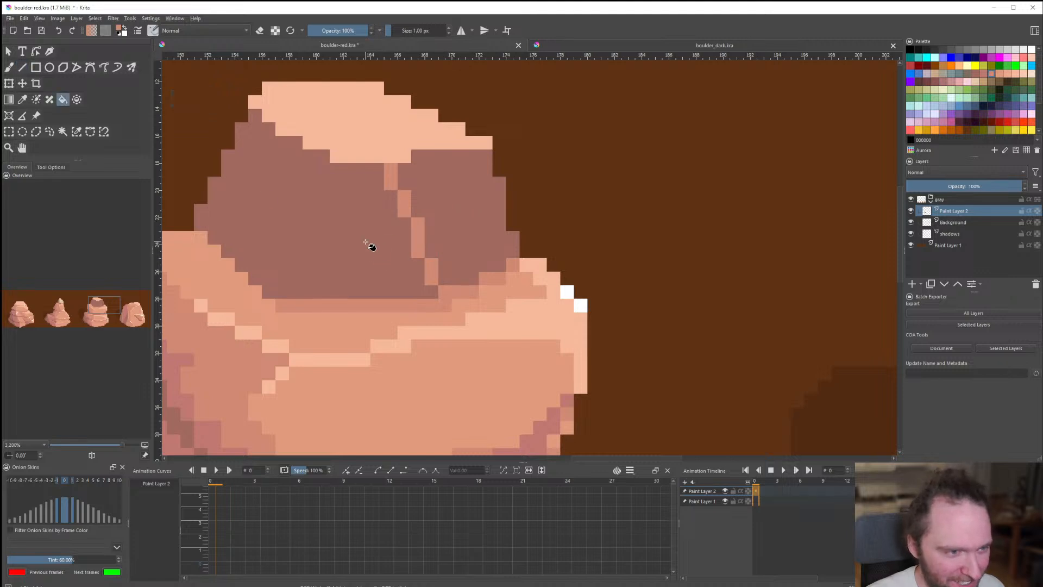
Draw the slanted left edge of the new rock's front face in salmon and fill that face.
{"action": "left_click", "coordinate": [22, 67]}
{"action": "left_click_drag", "start_coordinate": [323, 158], "coordinate": [284, 298]}
{"action": "key", "text": "f"}
{"action": "left_click", "coordinate": [337, 234]}
{"action": "scroll", "coordinate": [387, 275], "scroll_direction": "down", "scroll_amount": 7}
{"action": "scroll", "coordinate": [381, 276], "scroll_direction": "up", "scroll_amount": 6}
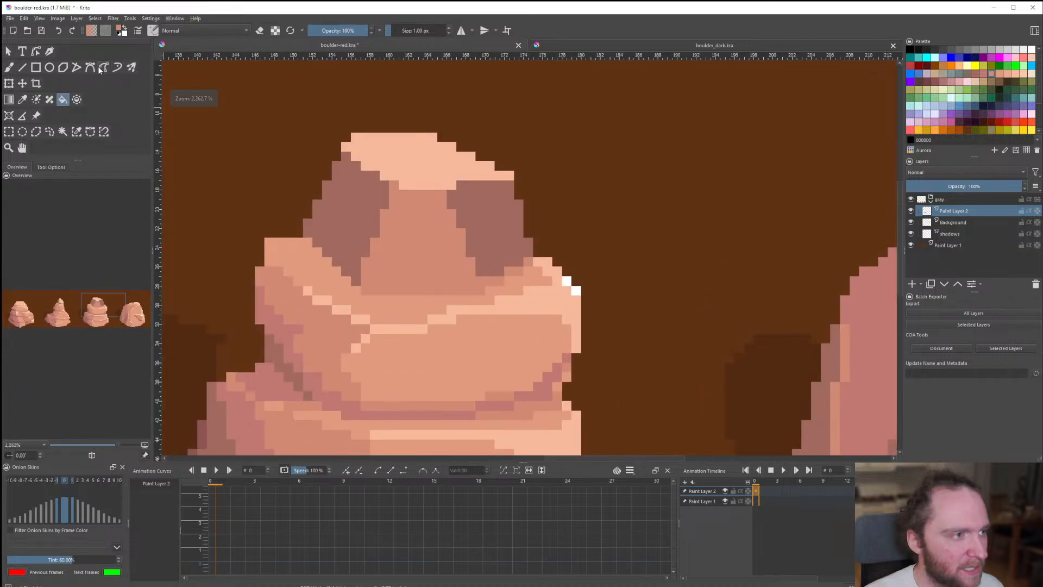
Fill the new rock's right face with medium peach.
{"action": "left_click", "coordinate": [38, 70]}
{"action": "left_click", "coordinate": [22, 67]}
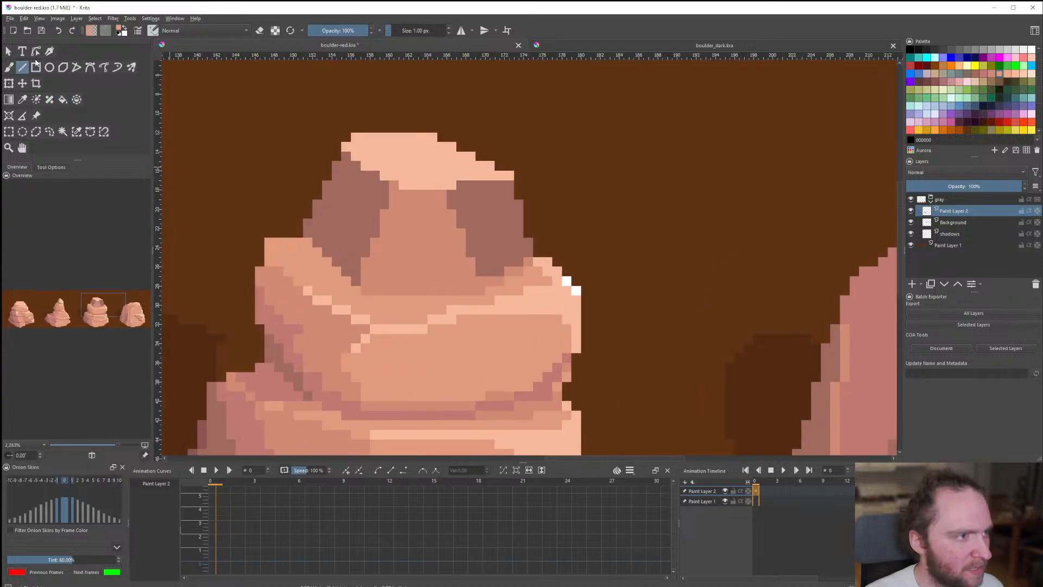
{"action": "scroll", "coordinate": [547, 237], "scroll_direction": "up", "scroll_amount": 1}
{"action": "scroll", "coordinate": [456, 239], "scroll_direction": "down", "scroll_amount": 8}
{"action": "key", "text": "f"}
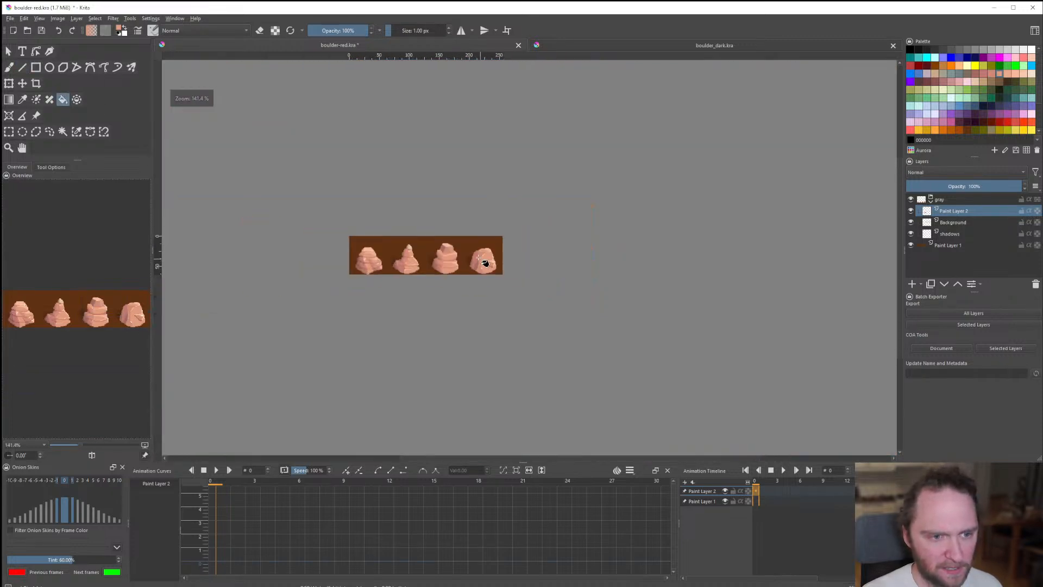
{"action": "scroll", "coordinate": [456, 244], "scroll_direction": "up", "scroll_amount": 6}
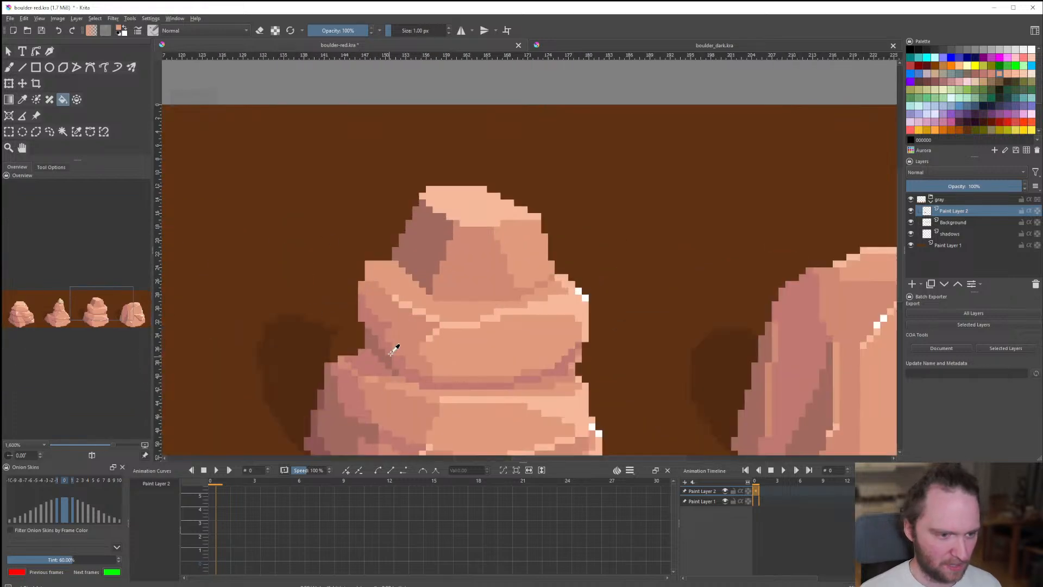
Split the new rock's left shadow face with a dusty rose line down to its base and fill the inner part dusty rose.
{"action": "scroll", "coordinate": [369, 202], "scroll_direction": "up", "scroll_amount": 3}
{"action": "key", "text": "b"}
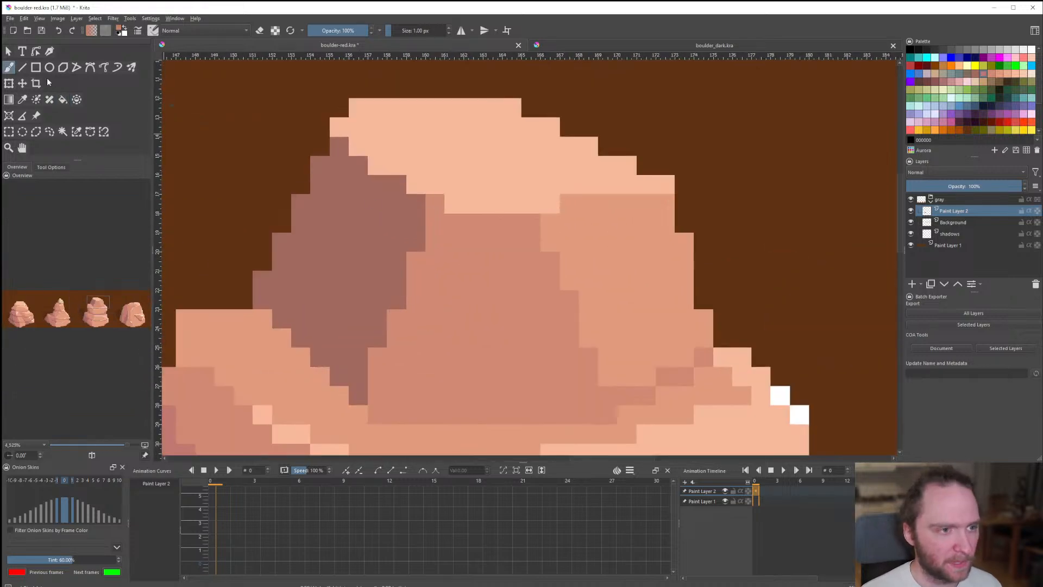
{"action": "scroll", "coordinate": [353, 220], "scroll_direction": "down", "scroll_amount": 1}
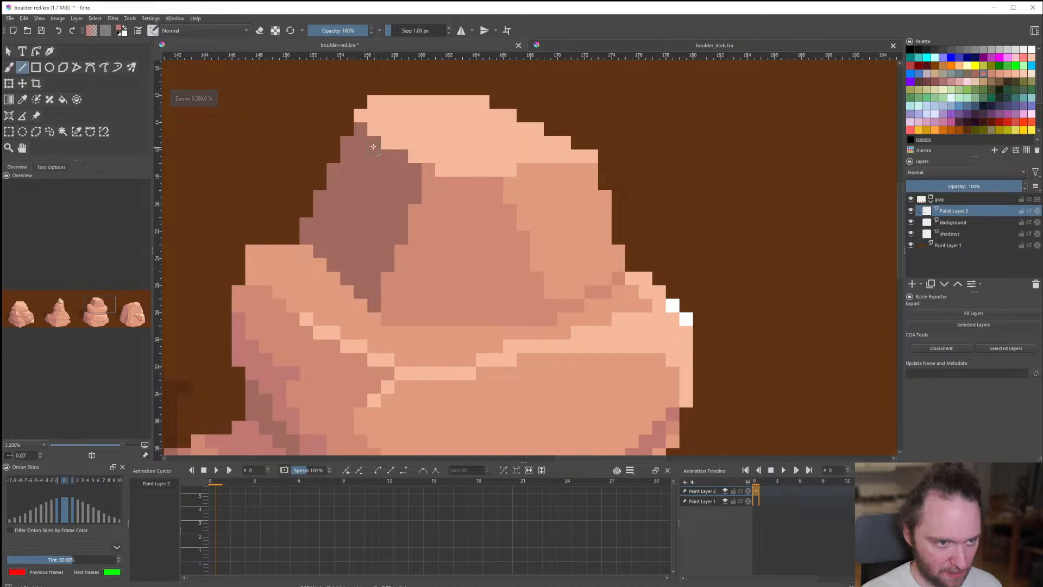
{"action": "left_click_drag", "start_coordinate": [373, 306], "coordinate": [374, 308]}
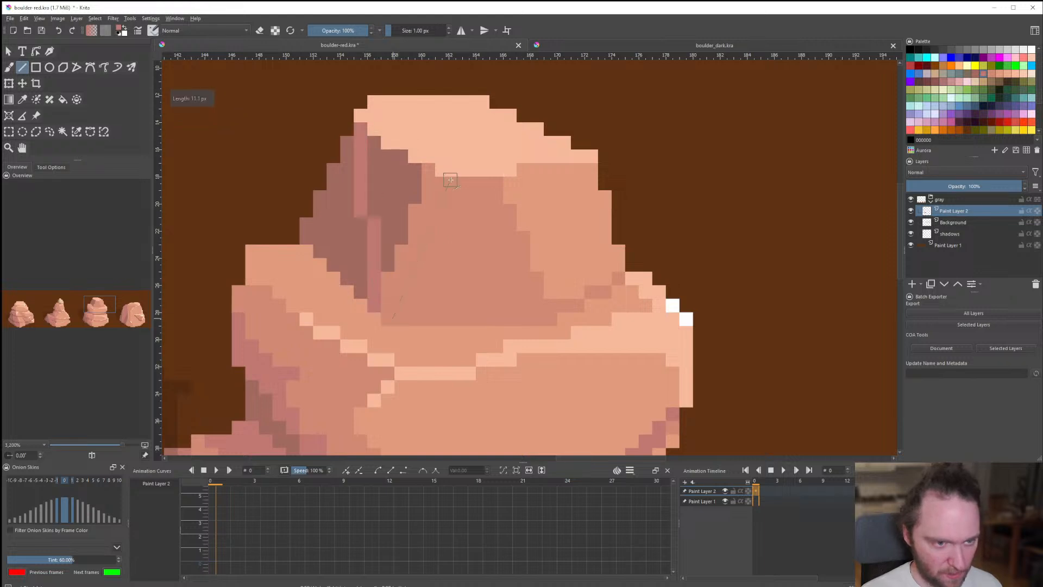
{"action": "scroll", "coordinate": [414, 210], "scroll_direction": "down", "scroll_amount": 8}
{"action": "key", "text": "f"}
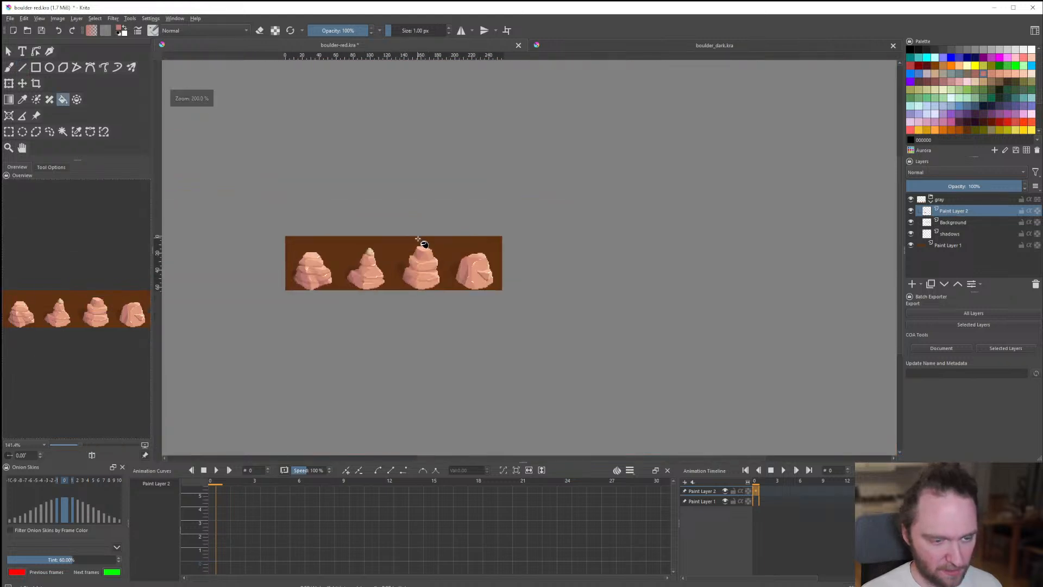
{"action": "scroll", "coordinate": [419, 239], "scroll_direction": "up", "scroll_amount": 2}
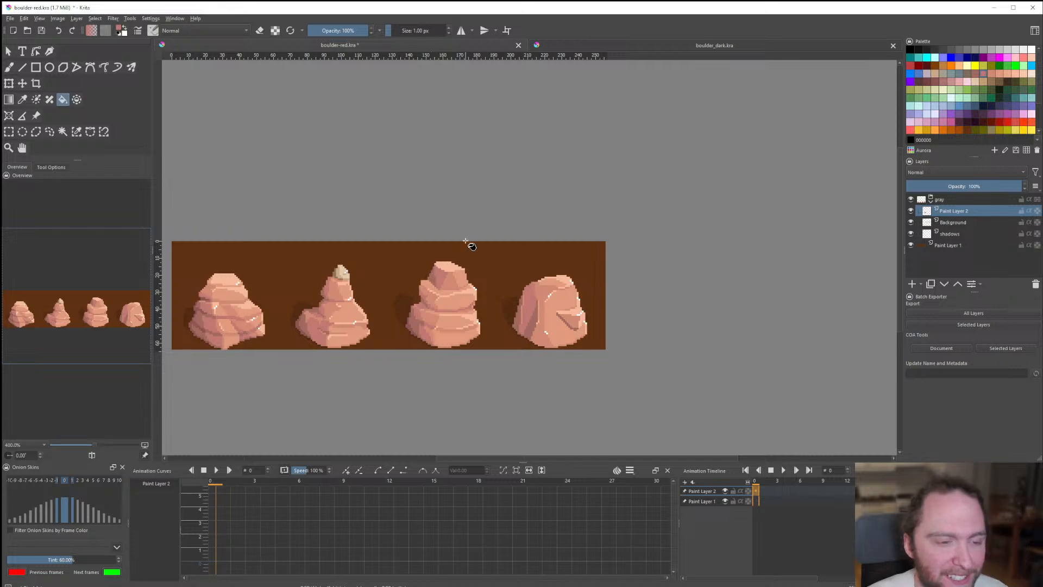
{"action": "scroll", "coordinate": [474, 281], "scroll_direction": "up", "scroll_amount": 3}
{"action": "scroll", "coordinate": [402, 274], "scroll_direction": "up", "scroll_amount": 1}
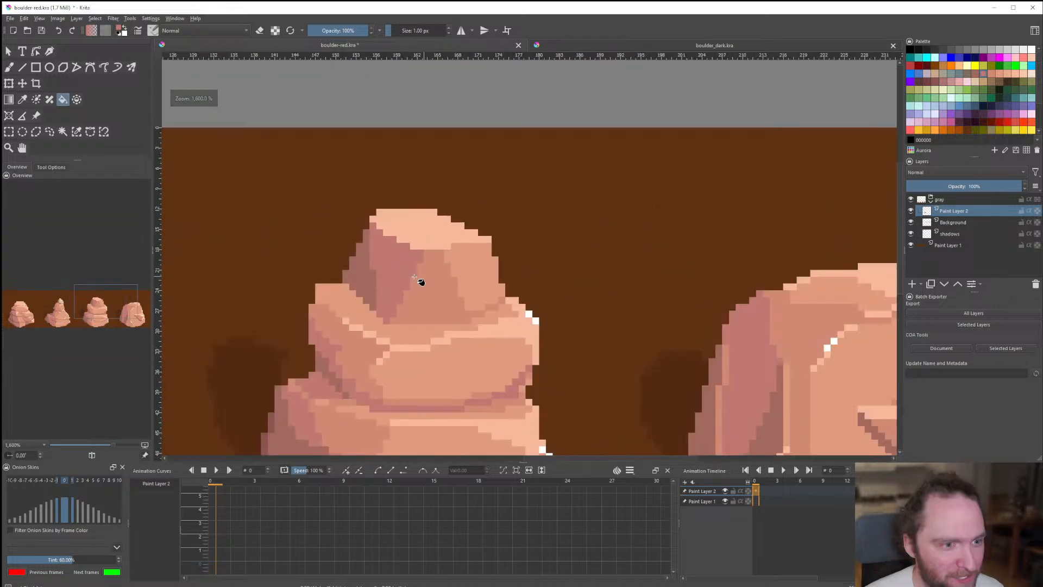
Switch to the Line tool and examine how the new rock reads beside the neighbouring boulders.
{"action": "scroll", "coordinate": [421, 282], "scroll_direction": "up", "scroll_amount": 3}
{"action": "left_click", "coordinate": [22, 67]}
{"action": "scroll", "coordinate": [497, 249], "scroll_direction": "down", "scroll_amount": 10}
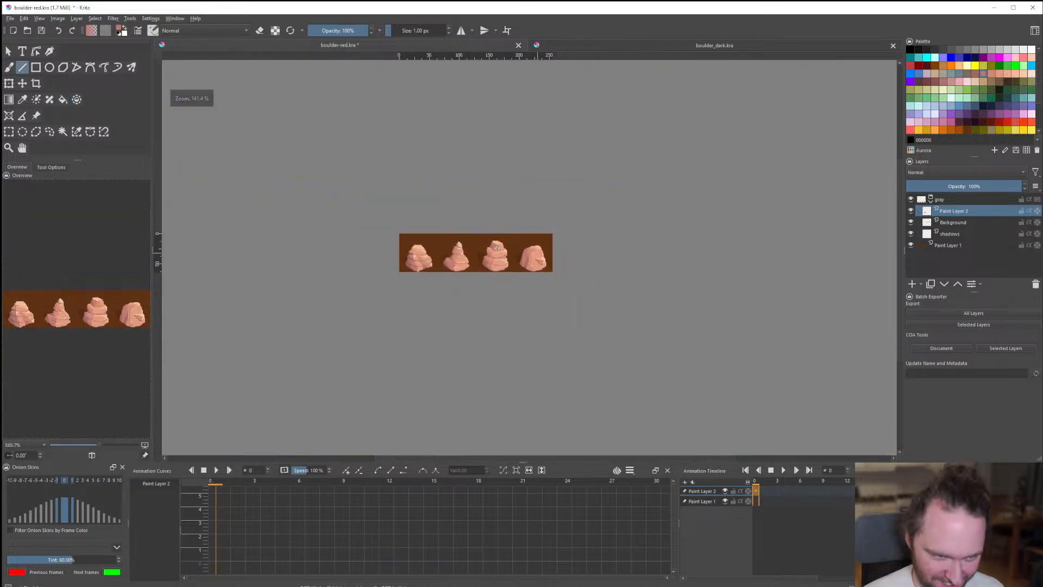
{"action": "scroll", "coordinate": [506, 249], "scroll_direction": "up", "scroll_amount": 6}
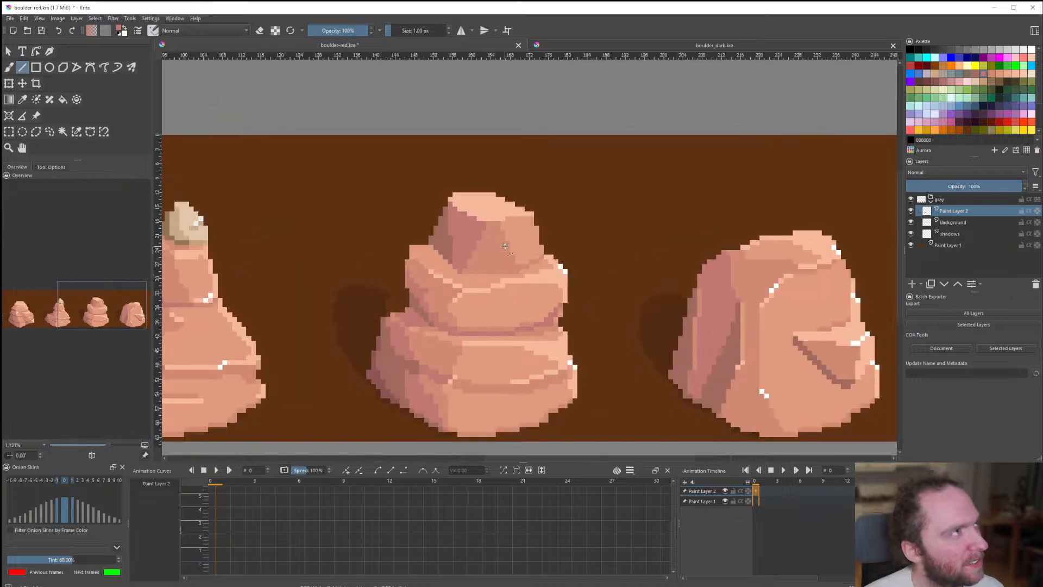
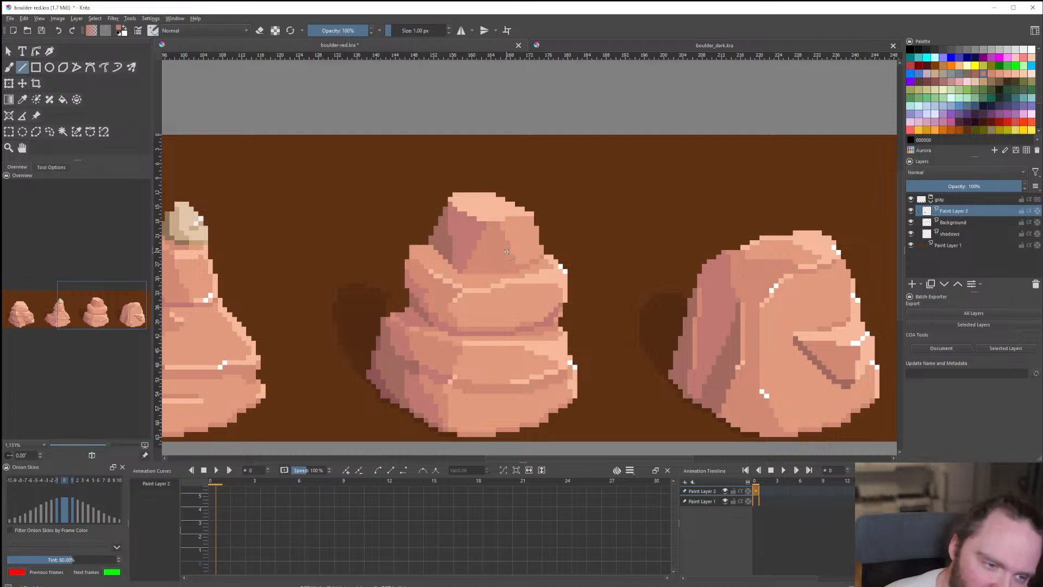
{"action": "scroll", "coordinate": [434, 260], "scroll_direction": "down", "scroll_amount": 3}
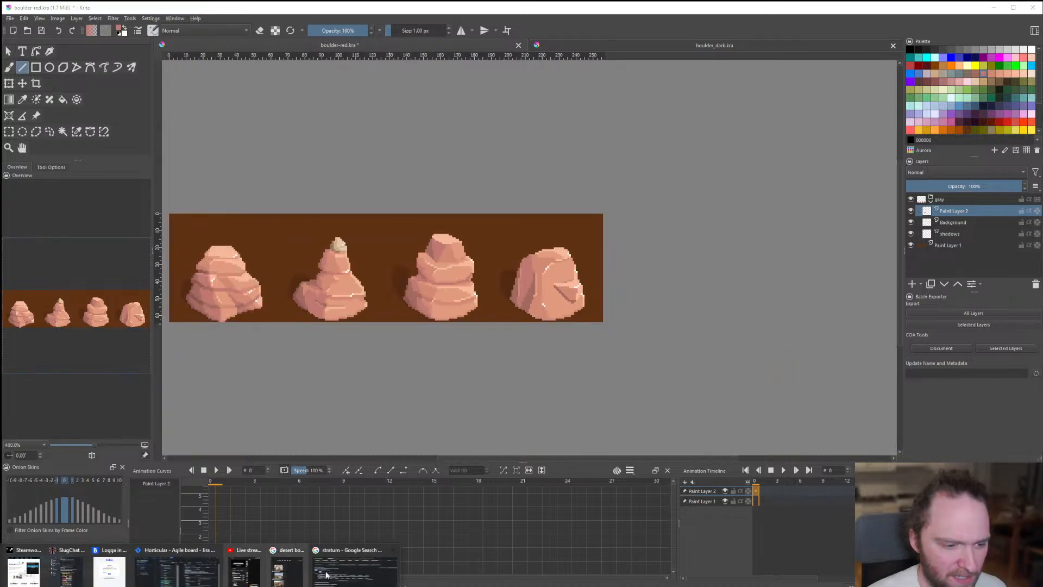
Switch to the browser, look up "trapezoid" on Google, and return to the boulder-red.kra drawing in Krita.
{"action": "left_click", "coordinate": [339, 577]}
{"action": "left_click_drag", "start_coordinate": [637, 79], "coordinate": [1, 79]}
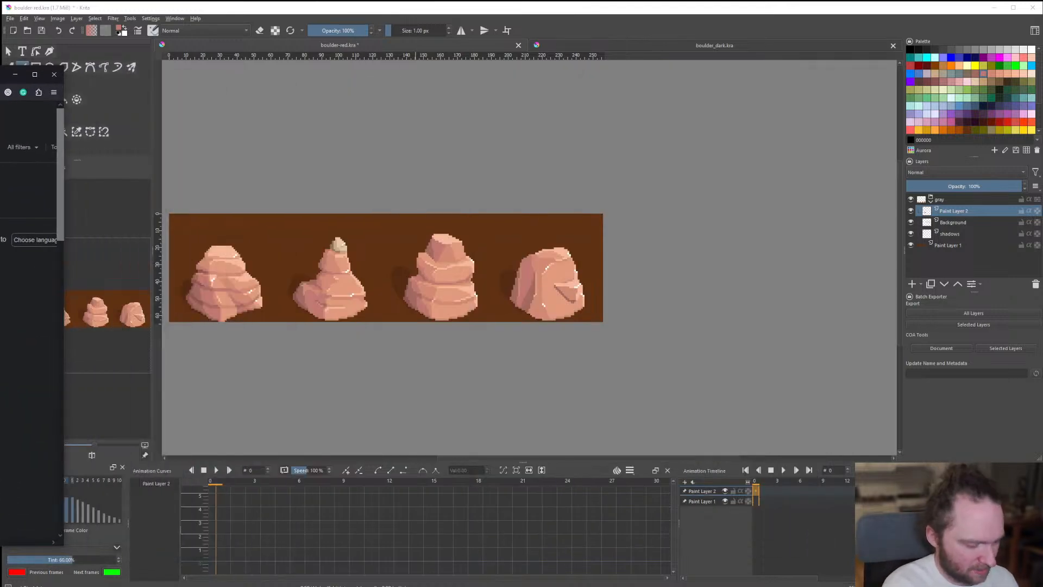
{"action": "key", "text": "Return"}
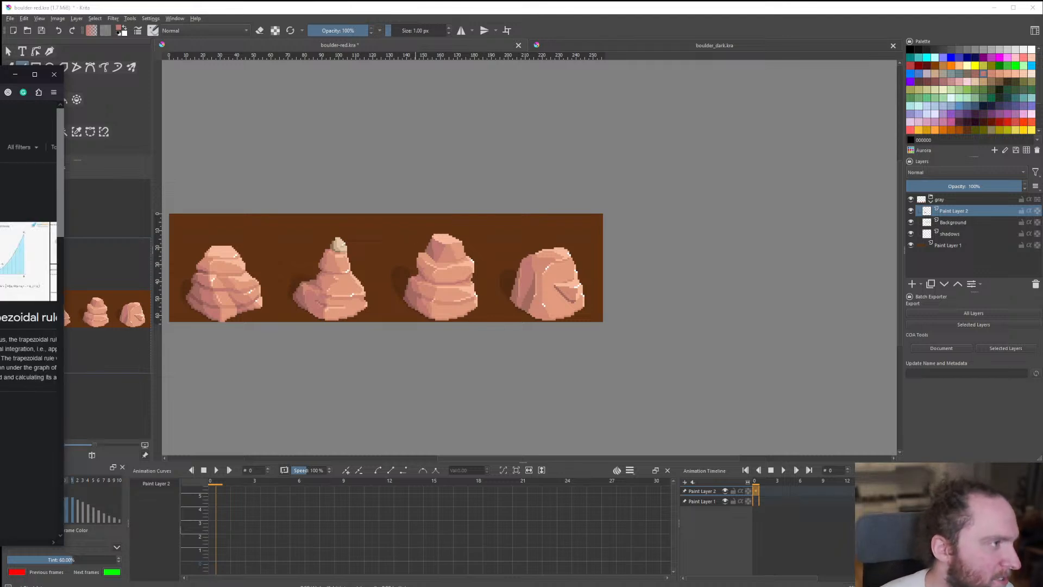
{"action": "key", "text": "Return"}
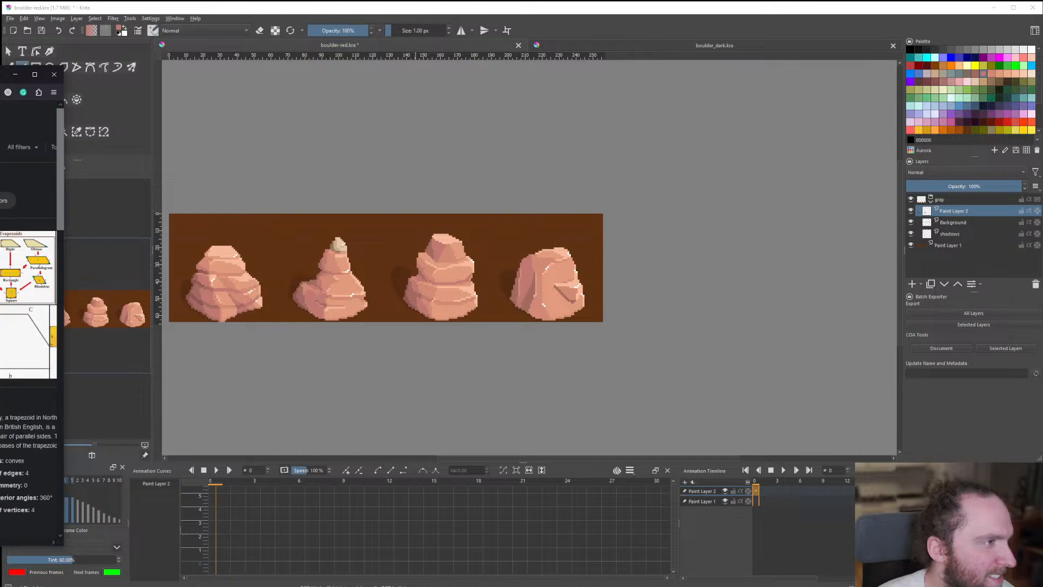
{"action": "left_click_drag", "start_coordinate": [0, 75], "coordinate": [596, 89]}
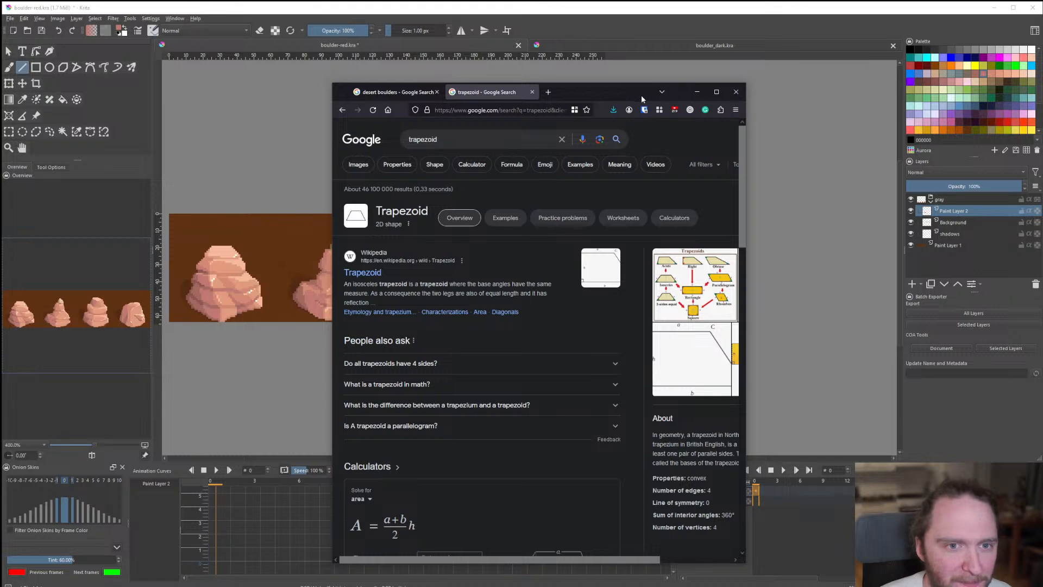
{"action": "left_click", "coordinate": [697, 92]}
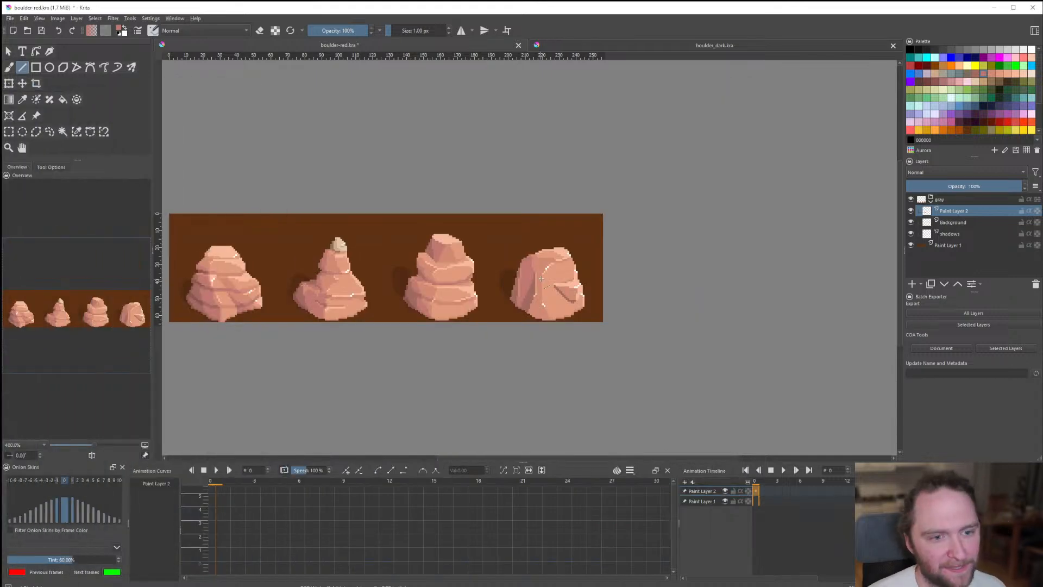
Sample white and add a two-pixel diagonal highlight on the upper right rim of the new rock's top face.
{"action": "scroll", "coordinate": [400, 235], "scroll_direction": "up", "scroll_amount": 10}
{"action": "scroll", "coordinate": [436, 211], "scroll_direction": "down", "scroll_amount": 8}
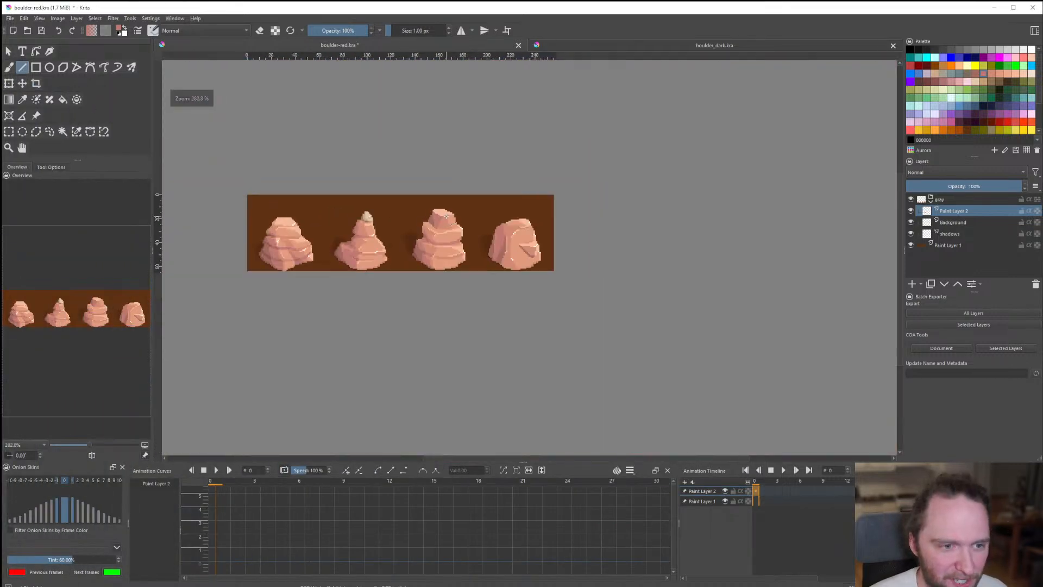
{"action": "scroll", "coordinate": [446, 223], "scroll_direction": "up", "scroll_amount": 6}
{"action": "left_click", "coordinate": [519, 251], "text": "ctrl"}
{"action": "scroll", "coordinate": [426, 121], "scroll_direction": "up", "scroll_amount": 1}
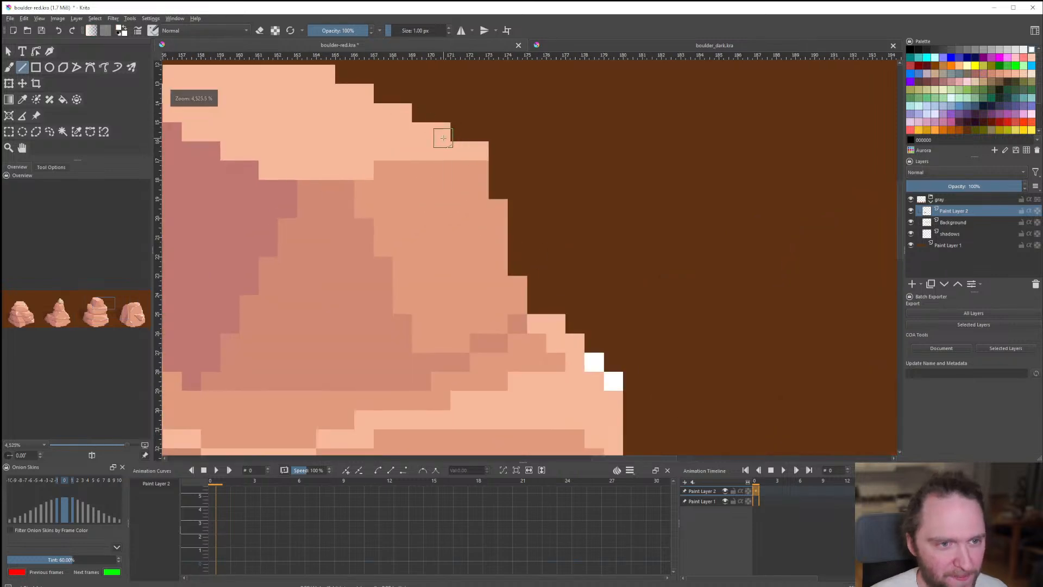
{"action": "left_click", "coordinate": [458, 149]}
{"action": "scroll", "coordinate": [462, 157], "scroll_direction": "down", "scroll_amount": 10}
{"action": "scroll", "coordinate": [475, 174], "scroll_direction": "up", "scroll_amount": 2}
{"action": "scroll", "coordinate": [475, 174], "scroll_direction": "up", "scroll_amount": 4}
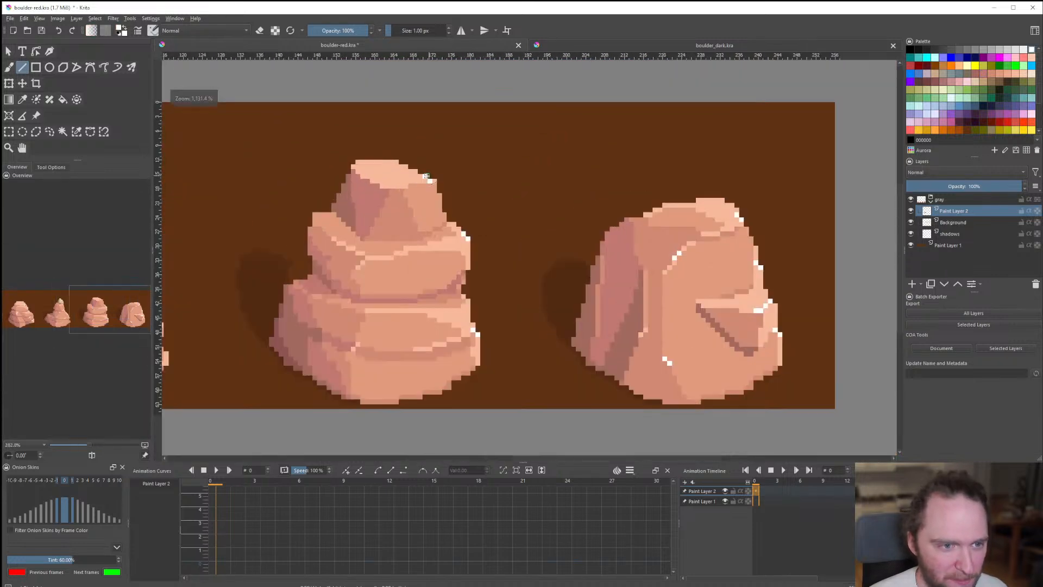
{"action": "scroll", "coordinate": [453, 193], "scroll_direction": "down", "scroll_amount": 7}
{"action": "scroll", "coordinate": [459, 214], "scroll_direction": "up", "scroll_amount": 7}
{"action": "scroll", "coordinate": [444, 234], "scroll_direction": "up", "scroll_amount": 2}
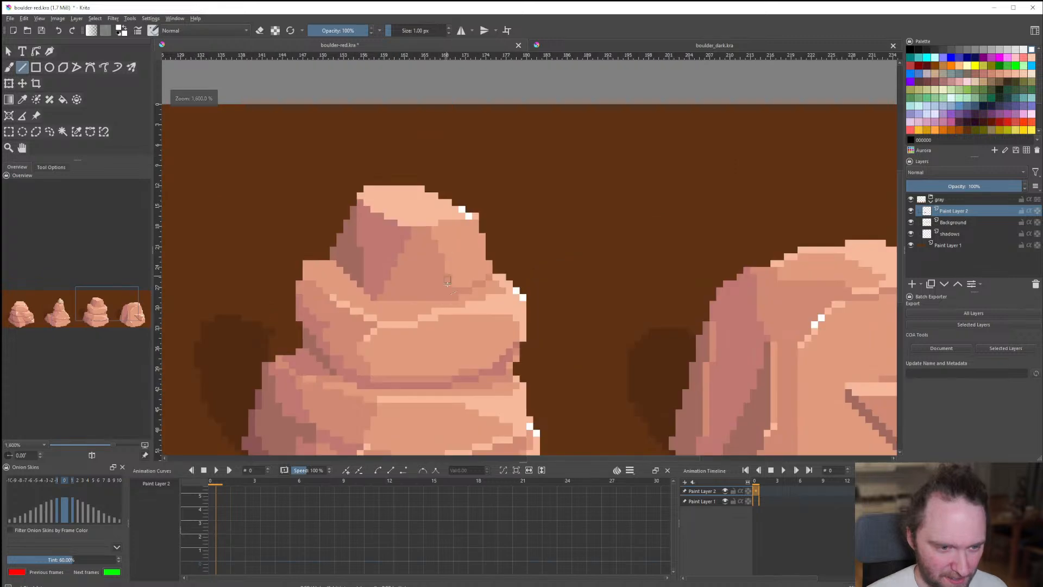
Reshape the edge between the new rock's front and right faces with salmon pixels at its top and a vertical medium peach line below.
{"action": "scroll", "coordinate": [449, 280], "scroll_direction": "down", "scroll_amount": 2}
{"action": "scroll", "coordinate": [449, 306], "scroll_direction": "down", "scroll_amount": 4}
{"action": "scroll", "coordinate": [446, 314], "scroll_direction": "up", "scroll_amount": 15}
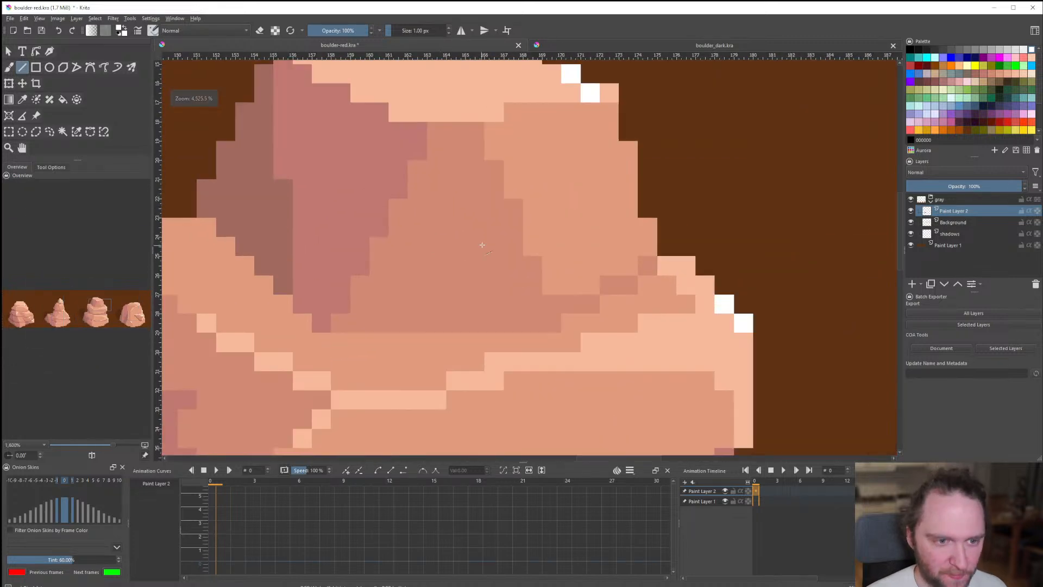
{"action": "left_click", "coordinate": [513, 142]}
{"action": "scroll", "coordinate": [497, 228], "scroll_direction": "down", "scroll_amount": 1}
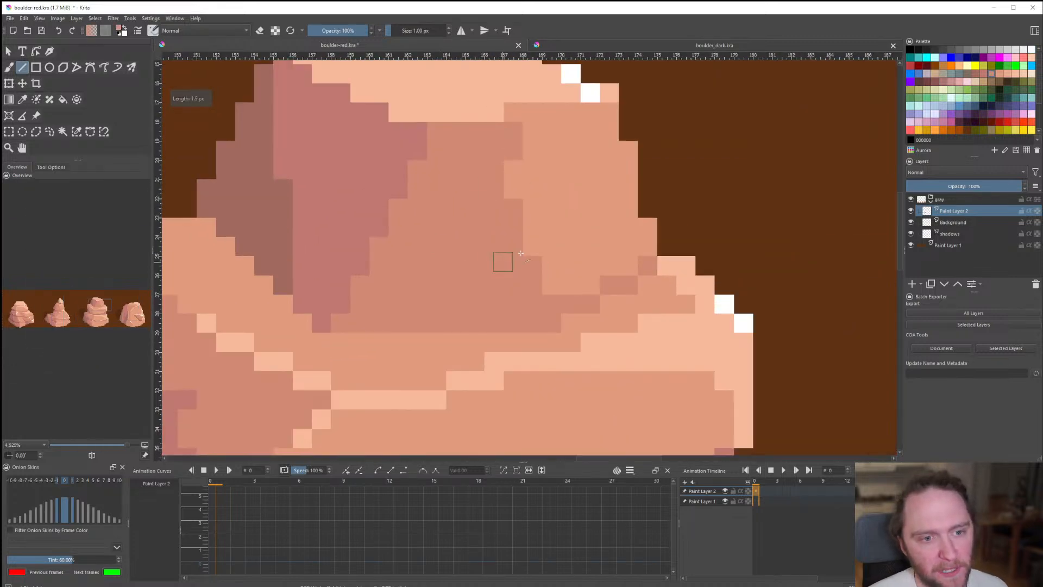
{"action": "scroll", "coordinate": [524, 277], "scroll_direction": "down", "scroll_amount": 1}
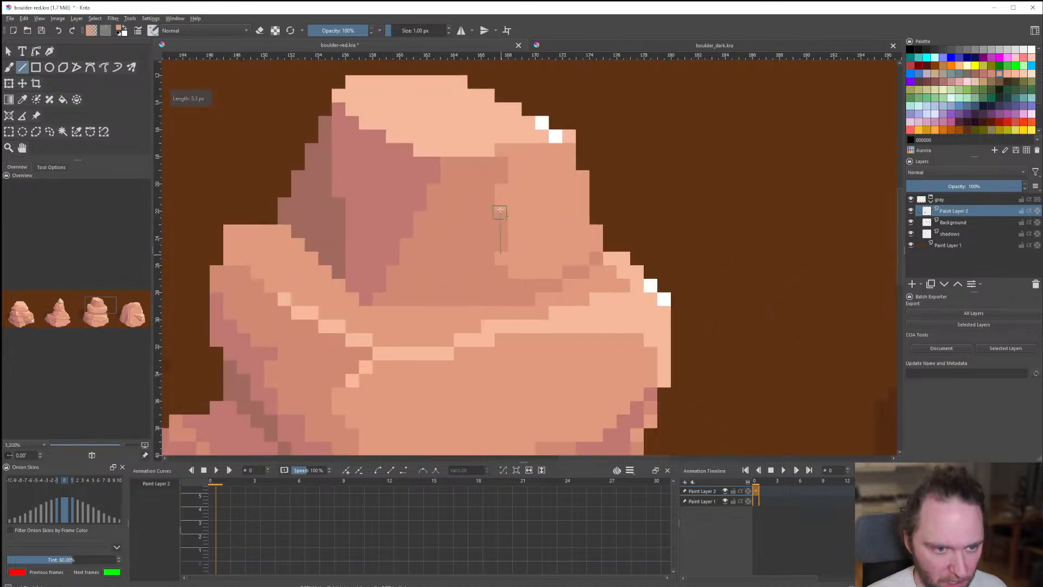
{"action": "scroll", "coordinate": [496, 210], "scroll_direction": "down", "scroll_amount": 3}
{"action": "scroll", "coordinate": [448, 314], "scroll_direction": "up", "scroll_amount": 12}
Widen the lower part of the new rock's dusty rose face, extend dusty rose along its base, and darken the base's left tip with brown.
{"action": "left_click_drag", "start_coordinate": [447, 314], "coordinate": [397, 337]}
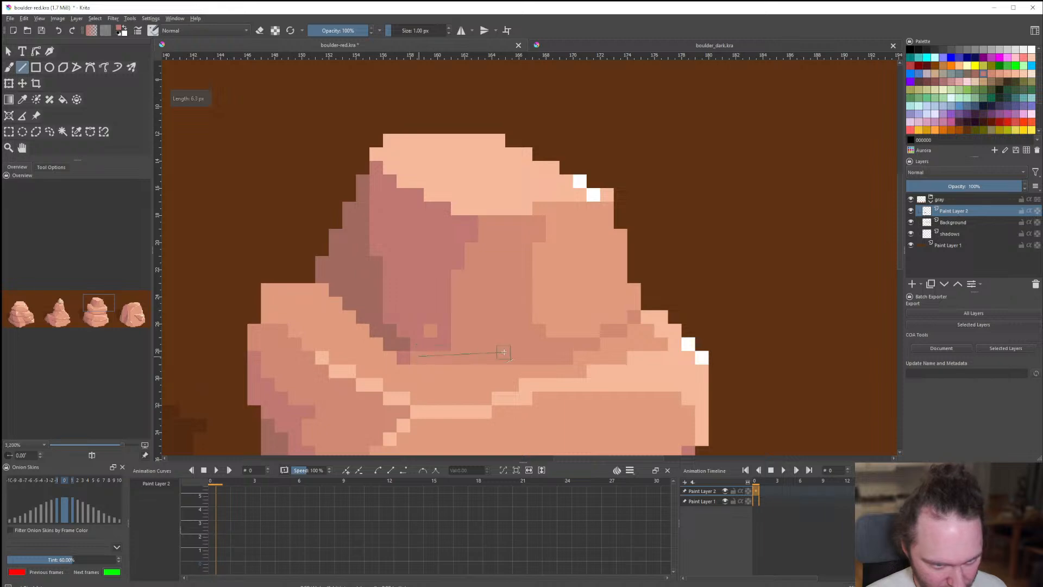
{"action": "left_click_drag", "start_coordinate": [503, 352], "coordinate": [505, 354]}
{"action": "left_click", "coordinate": [513, 357]}
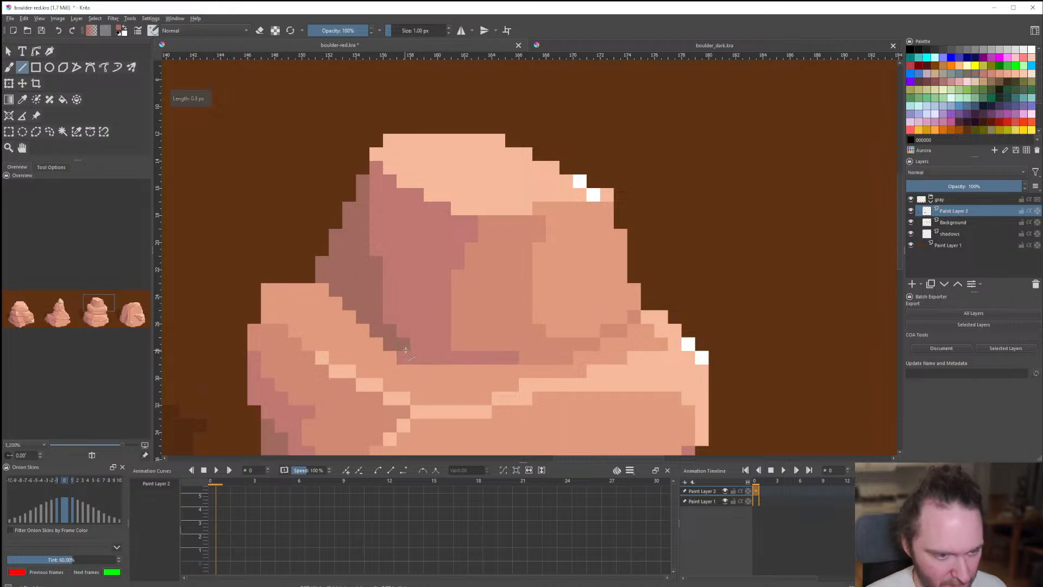
{"action": "scroll", "coordinate": [405, 349], "scroll_direction": "down", "scroll_amount": 8}
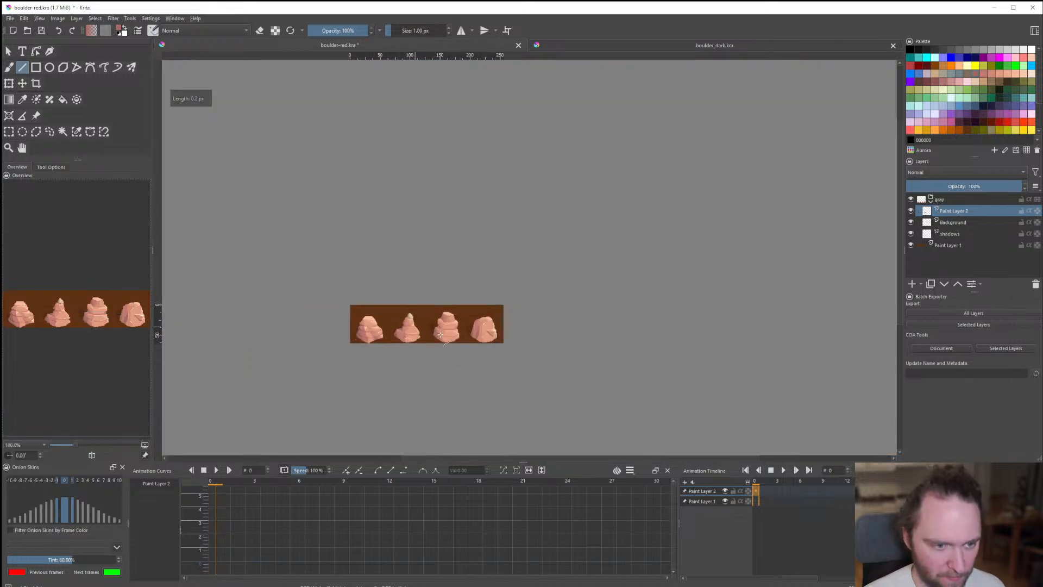
{"action": "scroll", "coordinate": [440, 334], "scroll_direction": "up", "scroll_amount": 8}
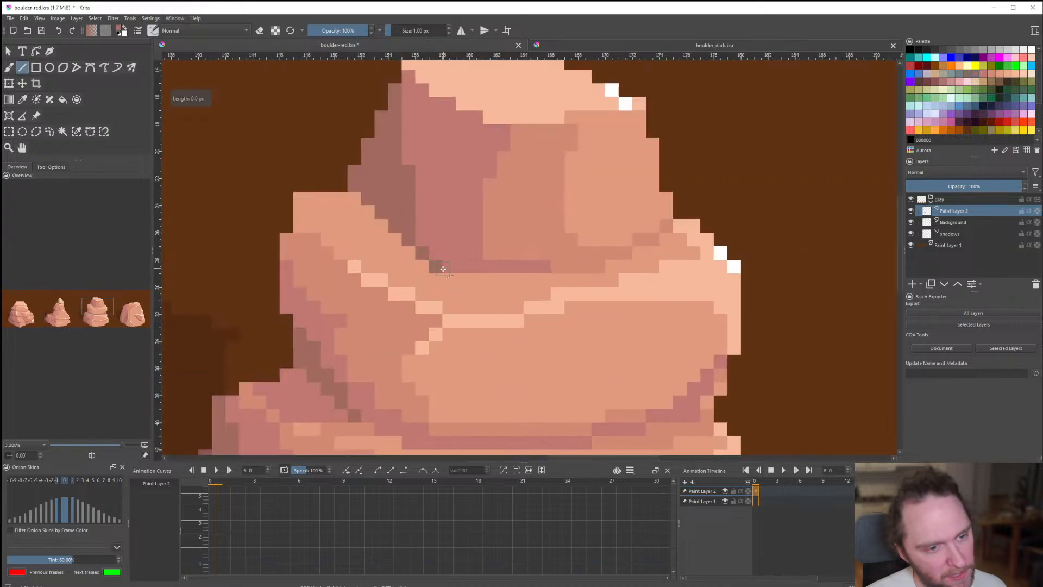
Outline a cast shadow in salmon on the ledge left of the new rock and fill it with salmon.
{"action": "left_click", "coordinate": [531, 242], "text": "ctrl"}
{"action": "left_click_drag", "start_coordinate": [422, 266], "coordinate": [359, 252]}
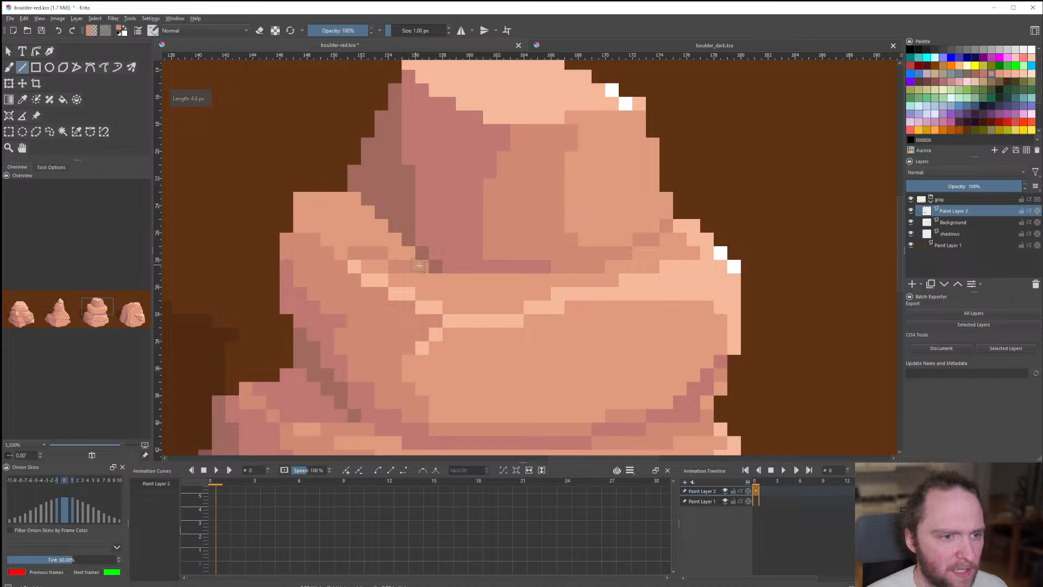
{"action": "key", "text": "ctrl+z"}
{"action": "left_click_drag", "start_coordinate": [422, 265], "coordinate": [367, 249]}
{"action": "left_click_drag", "start_coordinate": [365, 247], "coordinate": [352, 203]}
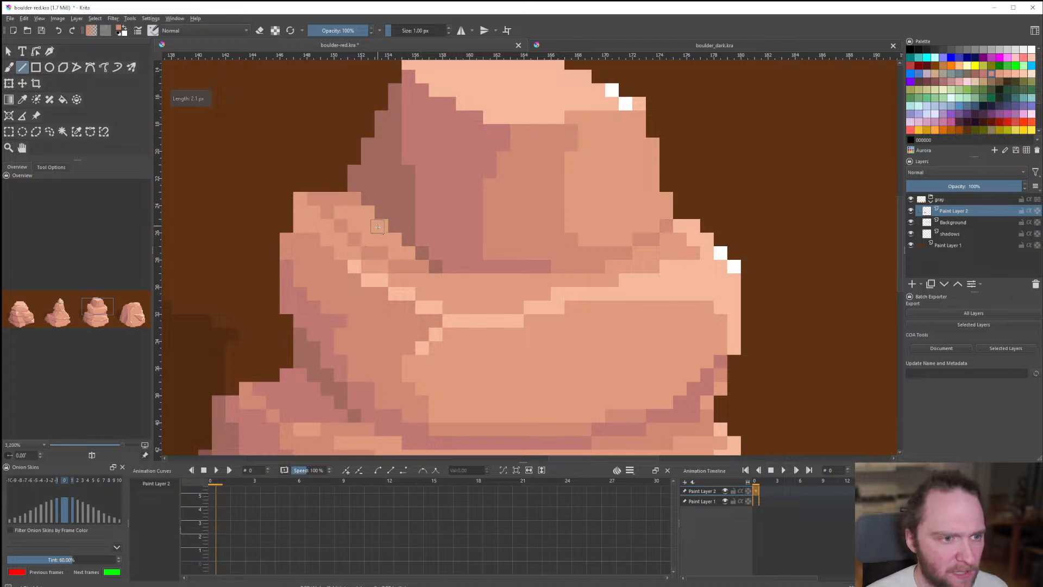
{"action": "key", "text": "f"}
{"action": "left_click", "coordinate": [379, 229]}
{"action": "scroll", "coordinate": [390, 264], "scroll_direction": "down", "scroll_amount": 7}
{"action": "scroll", "coordinate": [390, 264], "scroll_direction": "up", "scroll_amount": 8}
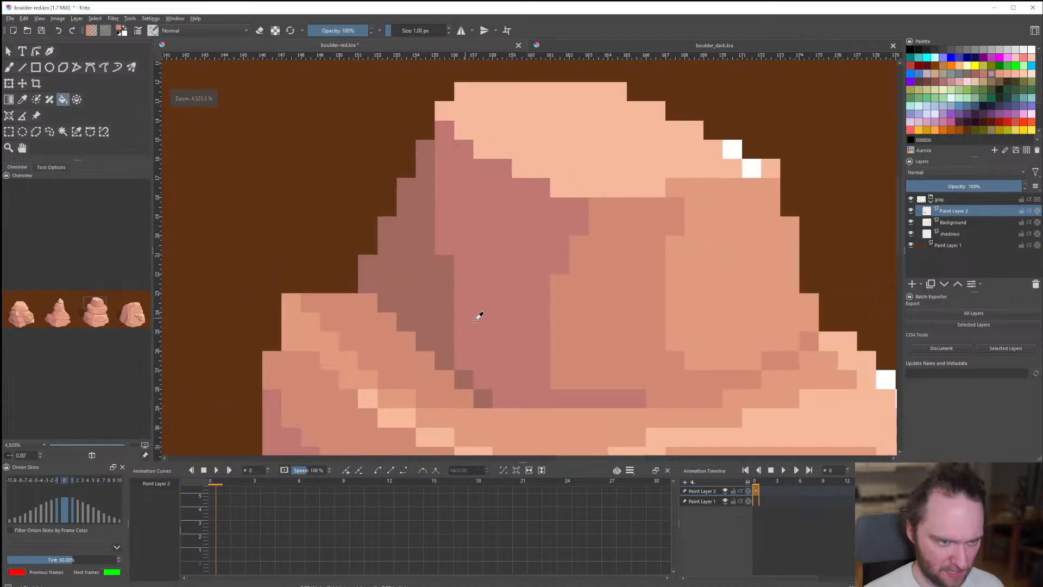
Draw a dusty rose diagonal across the left ledge's salmon shadow and fill the part beside the new rock dusty rose.
{"action": "key", "text": "v"}
{"action": "mouse_move", "coordinate": [369, 355]}
{"action": "left_mouse_down"}
{"action": "mouse_move", "coordinate": [297, 316]}
{"action": "mouse_move", "coordinate": [346, 357]}
{"action": "left_mouse_up"}
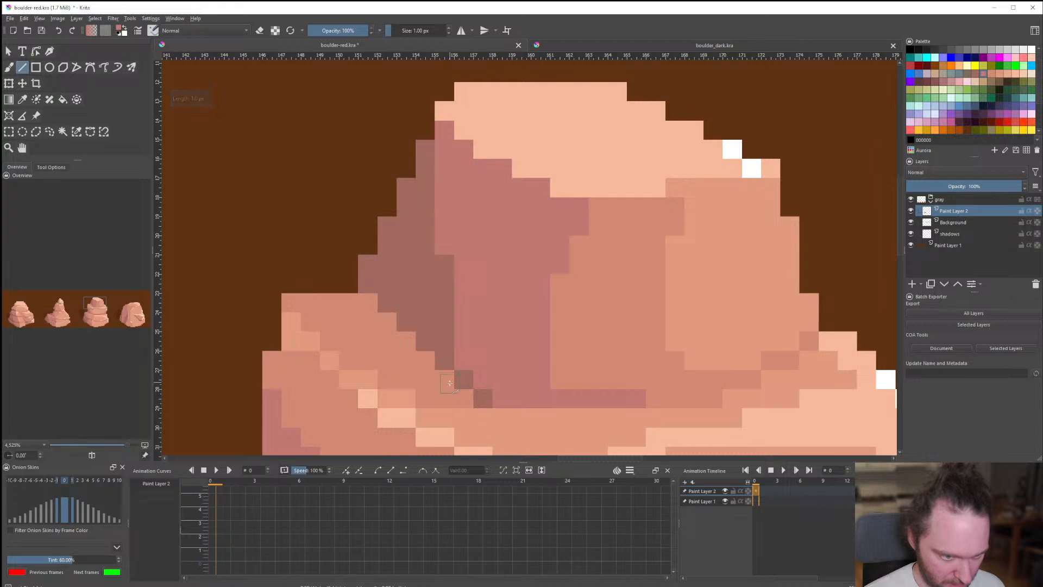
{"action": "left_click_drag", "start_coordinate": [450, 383], "coordinate": [290, 307]}
{"action": "key", "text": "f"}
{"action": "left_click", "coordinate": [374, 324]}
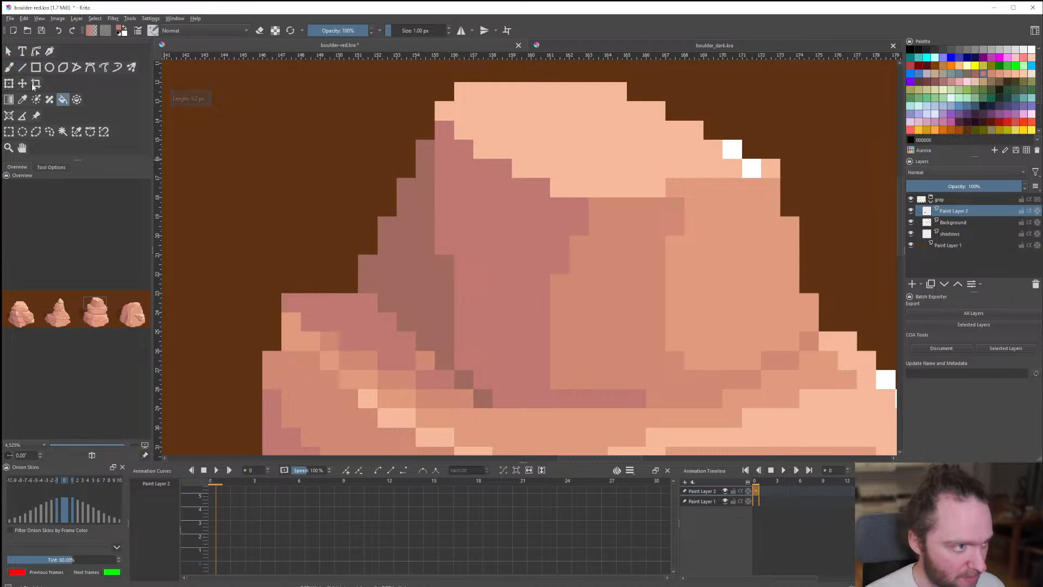
Sample the brown of the new rock's shadow face and darken the upper part of the left ledge's shadow with it.
{"action": "left_click", "coordinate": [23, 68]}
{"action": "scroll", "coordinate": [333, 265], "scroll_direction": "down", "scroll_amount": 6}
{"action": "scroll", "coordinate": [347, 267], "scroll_direction": "up", "scroll_amount": 6}
{"action": "left_click", "coordinate": [354, 268], "text": "ctrl"}
{"action": "left_click_drag", "start_coordinate": [263, 279], "coordinate": [320, 296]}
{"action": "left_click", "coordinate": [297, 277]}
{"action": "scroll", "coordinate": [283, 295], "scroll_direction": "down", "scroll_amount": 6}
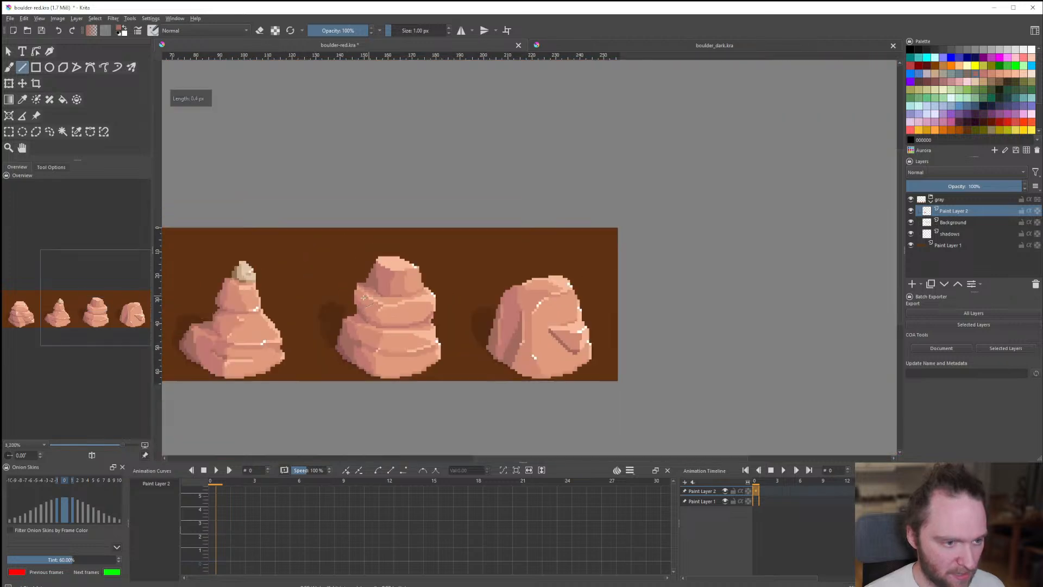
{"action": "scroll", "coordinate": [326, 326], "scroll_direction": "up", "scroll_amount": 5}
{"action": "scroll", "coordinate": [343, 342], "scroll_direction": "down", "scroll_amount": 5}
{"action": "scroll", "coordinate": [359, 360], "scroll_direction": "up", "scroll_amount": 5}
{"action": "scroll", "coordinate": [360, 361], "scroll_direction": "down", "scroll_amount": 5}
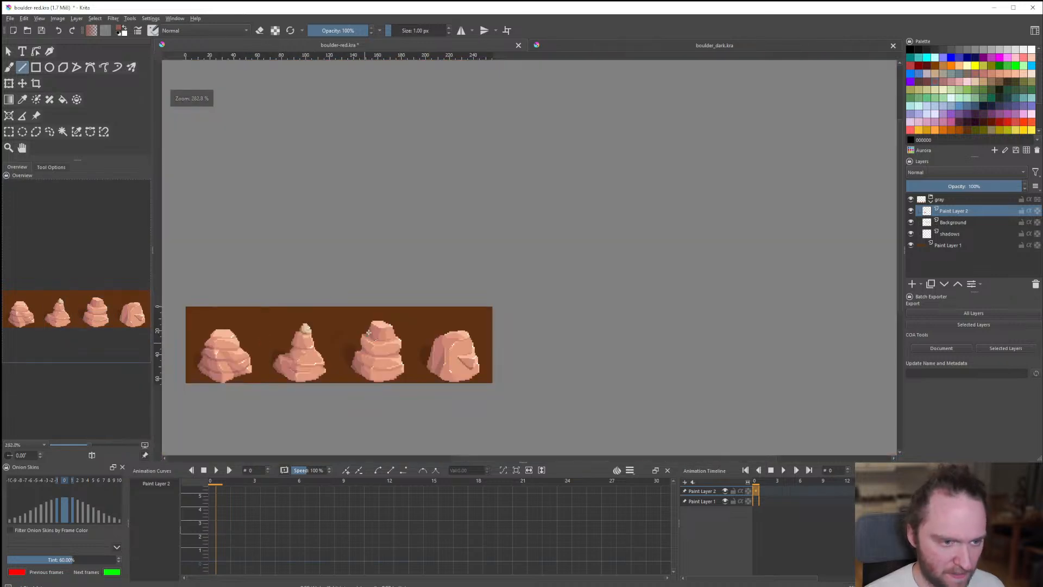
Mark the contact edge between the new rock and the left ledge with dark maroon pixels, repainting the surplus pixel in the ledge's brown.
{"action": "scroll", "coordinate": [353, 331], "scroll_direction": "up", "scroll_amount": 5}
{"action": "scroll", "coordinate": [357, 305], "scroll_direction": "up", "scroll_amount": 3}
{"action": "left_click", "coordinate": [391, 325]}
{"action": "left_click", "coordinate": [390, 335]}
{"action": "left_click", "coordinate": [412, 340]}
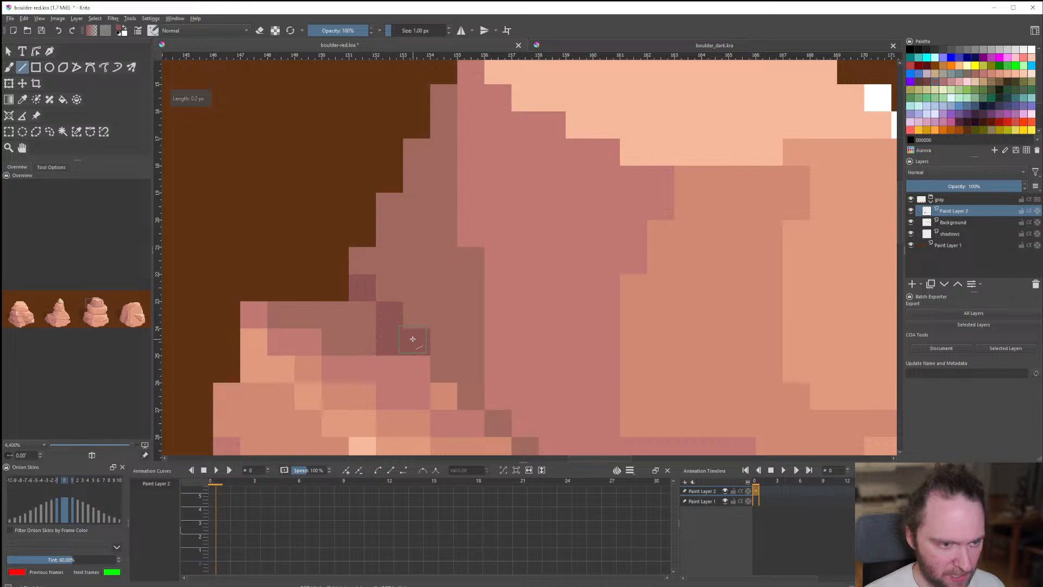
{"action": "left_click", "coordinate": [373, 345], "text": "ctrl"}
{"action": "left_click", "coordinate": [392, 336]}
{"action": "scroll", "coordinate": [418, 321], "scroll_direction": "down", "scroll_amount": 9}
{"action": "scroll", "coordinate": [429, 321], "scroll_direction": "down", "scroll_amount": 3}
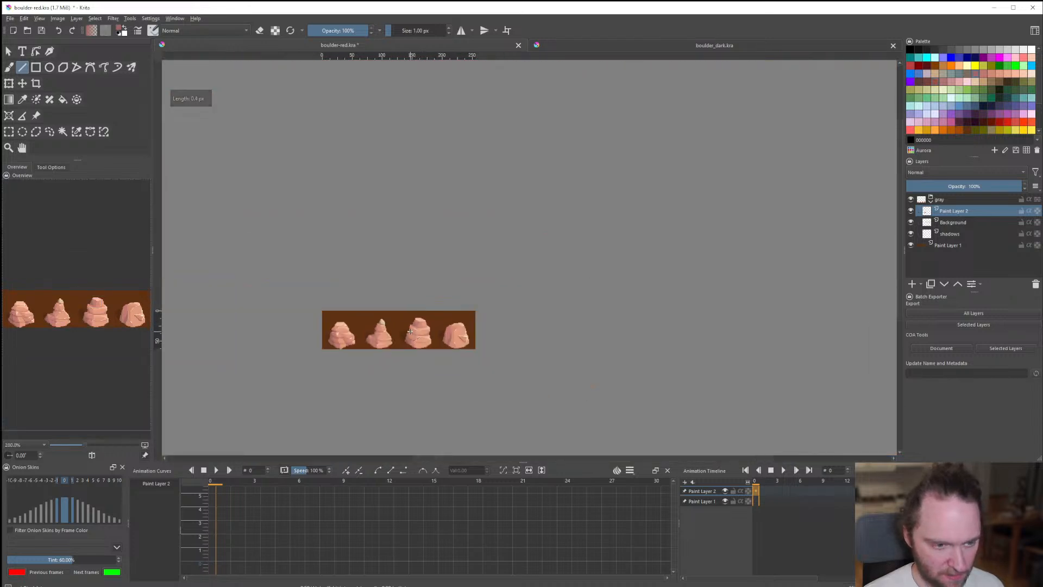
{"action": "scroll", "coordinate": [402, 314], "scroll_direction": "up", "scroll_amount": 3}
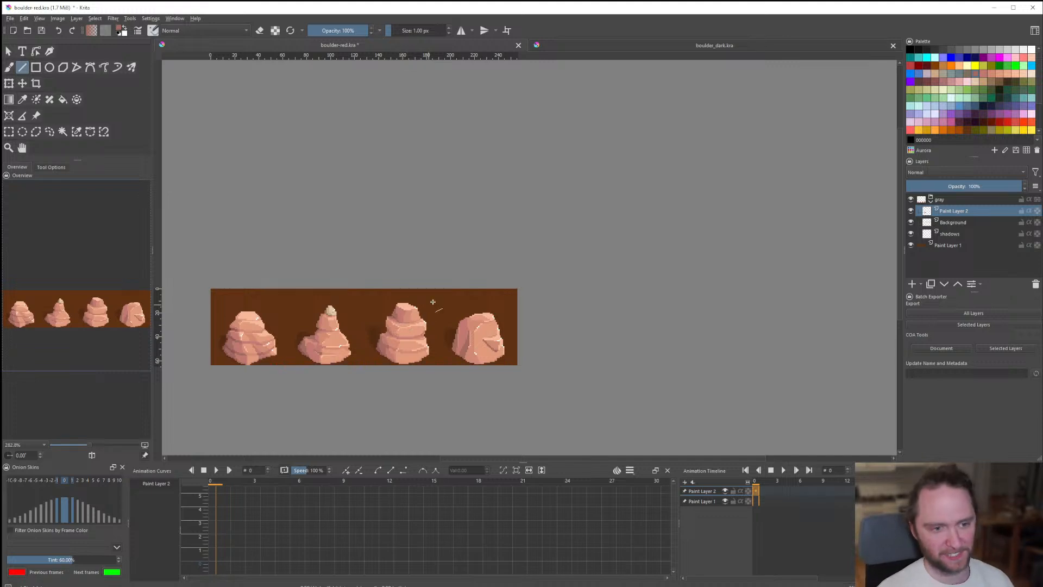
Merge Paint Layer 2 into the Background layer below it.
{"action": "scroll", "coordinate": [433, 302], "scroll_direction": "up", "scroll_amount": 5}
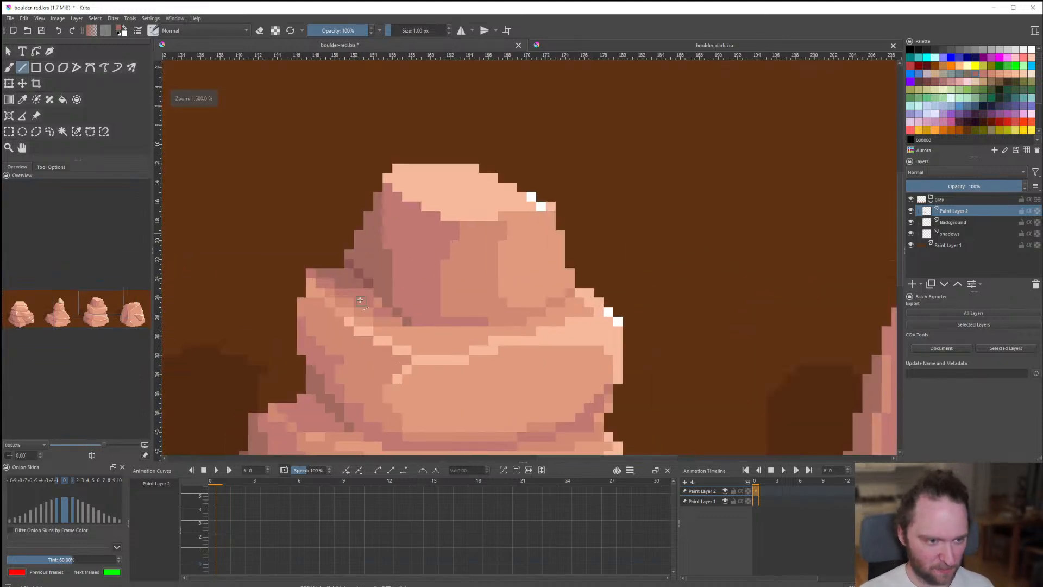
{"action": "scroll", "coordinate": [360, 301], "scroll_direction": "up", "scroll_amount": 3}
{"action": "left_click", "coordinate": [10, 135]}
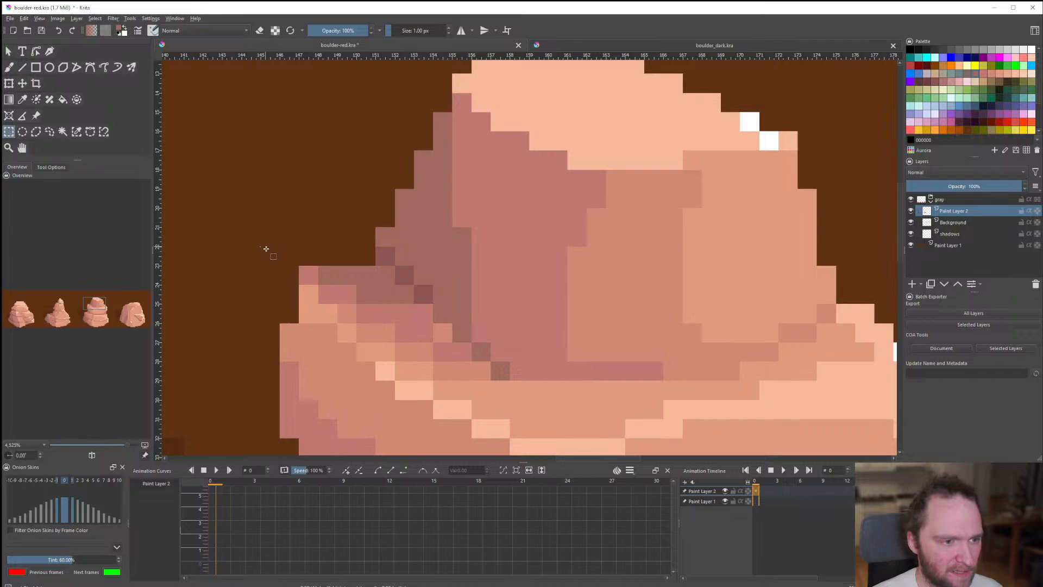
{"action": "scroll", "coordinate": [393, 322], "scroll_direction": "down", "scroll_amount": 6}
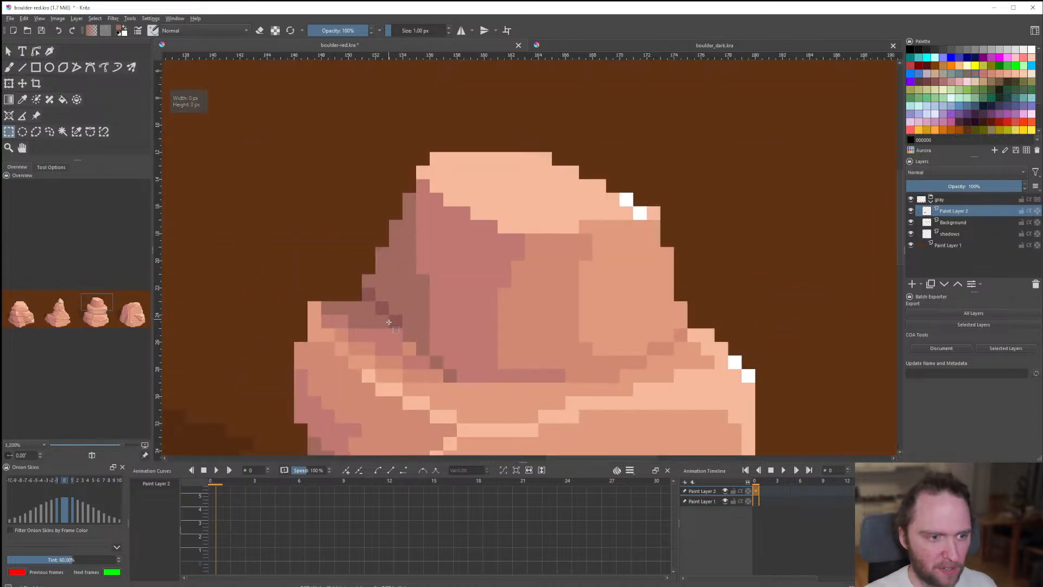
{"action": "right_click", "coordinate": [960, 212]}
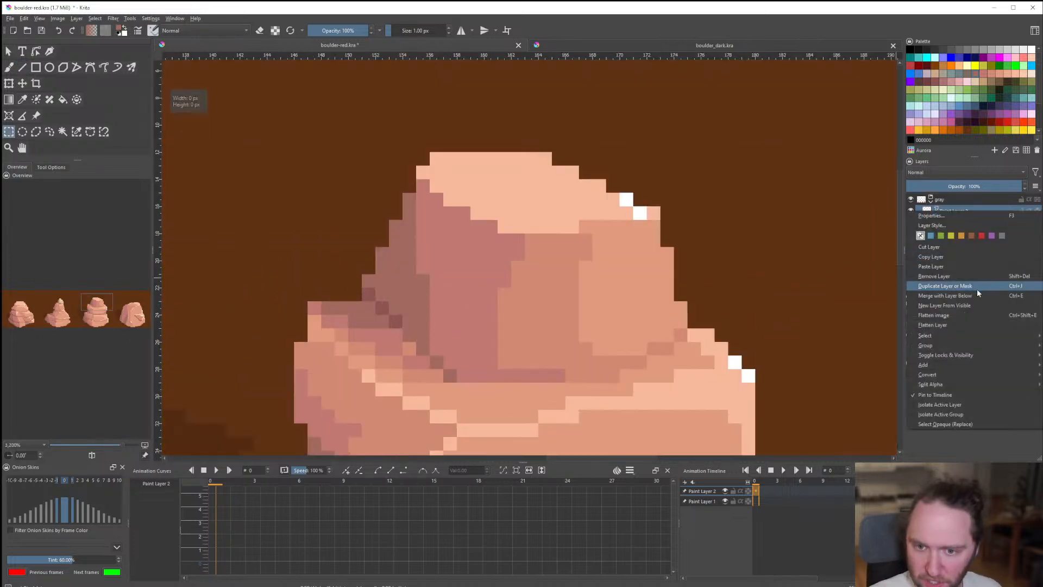
{"action": "left_click", "coordinate": [956, 295]}
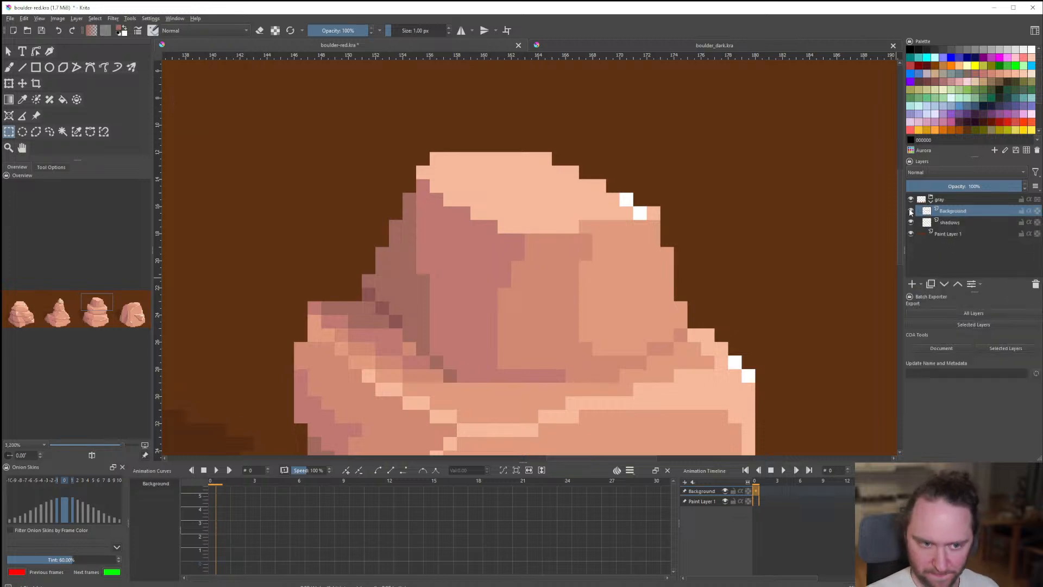
Clear the selection and inspect the shading on the third boulder's top stone up close and from afar.
{"action": "scroll", "coordinate": [386, 237], "scroll_direction": "down", "scroll_amount": 8}
{"action": "scroll", "coordinate": [406, 247], "scroll_direction": "up", "scroll_amount": 10}
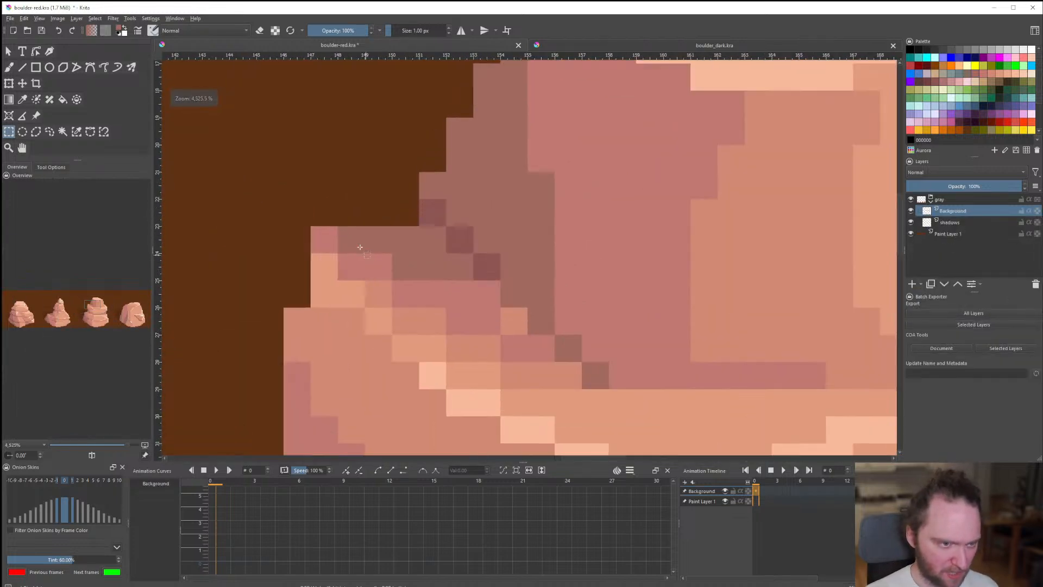
{"action": "scroll", "coordinate": [360, 247], "scroll_direction": "down", "scroll_amount": 7}
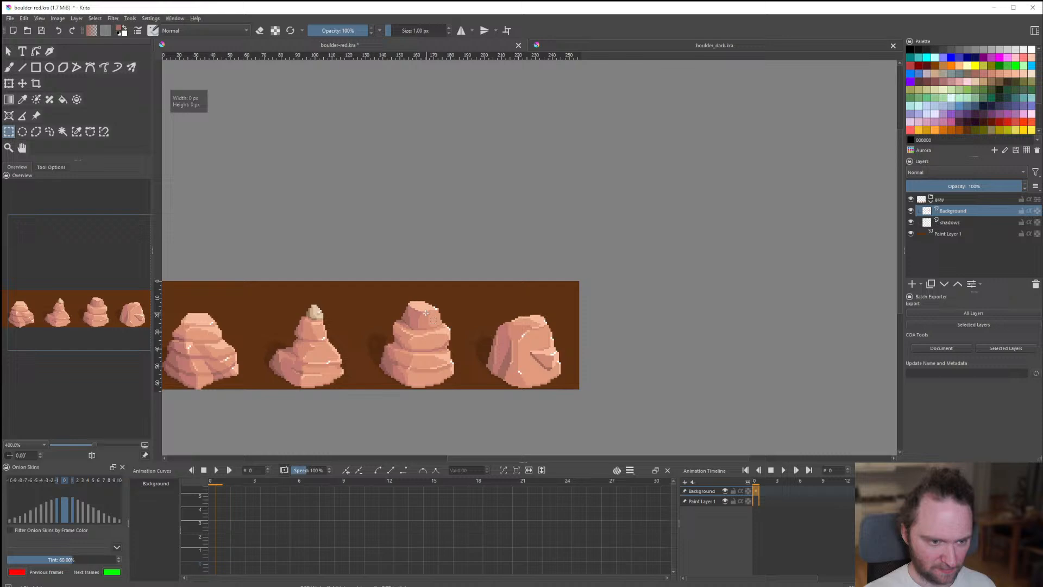
{"action": "left_click", "coordinate": [425, 328]}
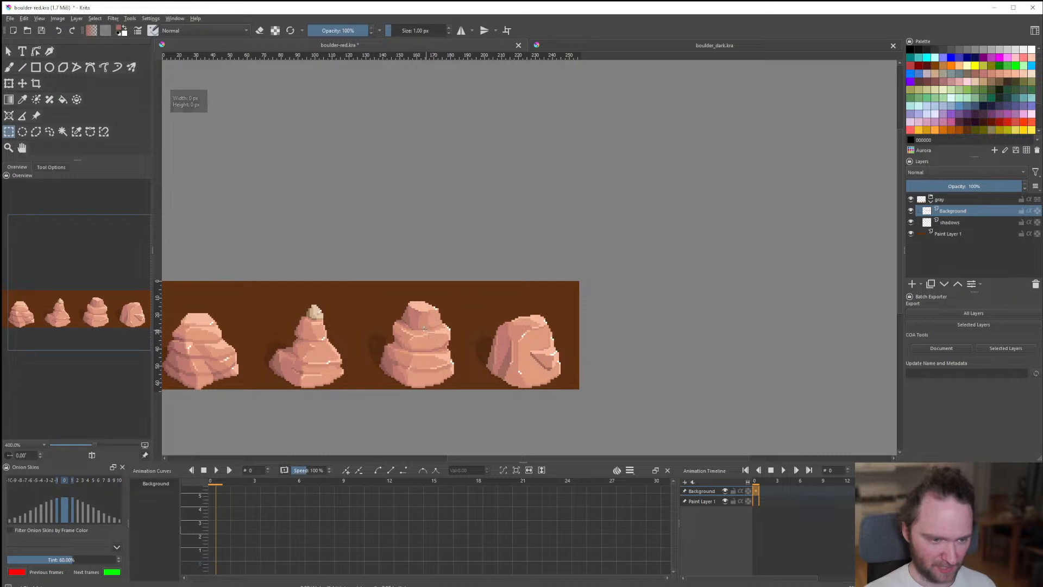
{"action": "scroll", "coordinate": [424, 328], "scroll_direction": "up", "scroll_amount": 4}
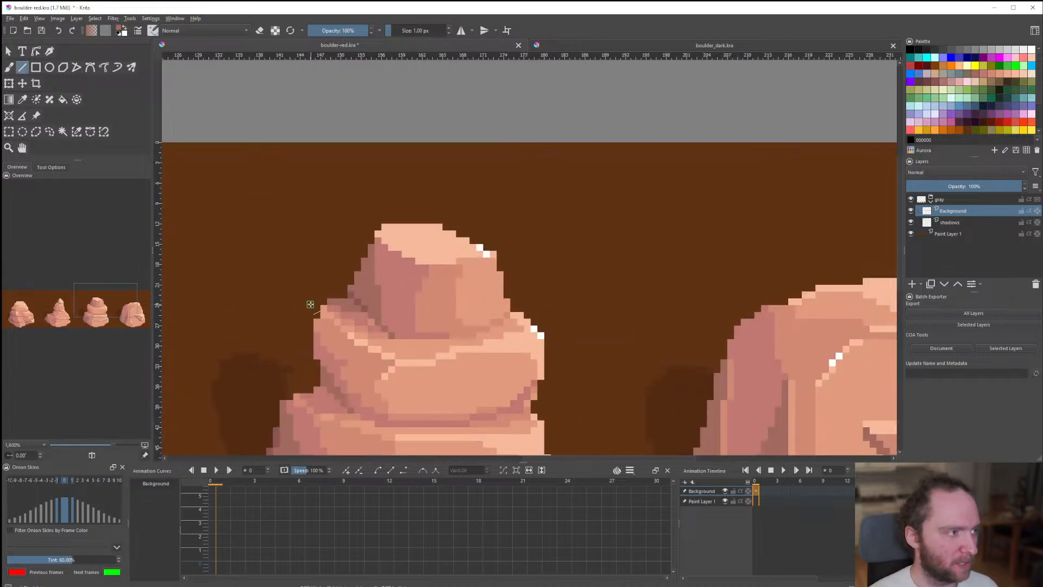
{"action": "scroll", "coordinate": [444, 307], "scroll_direction": "down", "scroll_amount": 5}
{"action": "scroll", "coordinate": [427, 316], "scroll_direction": "up", "scroll_amount": 4}
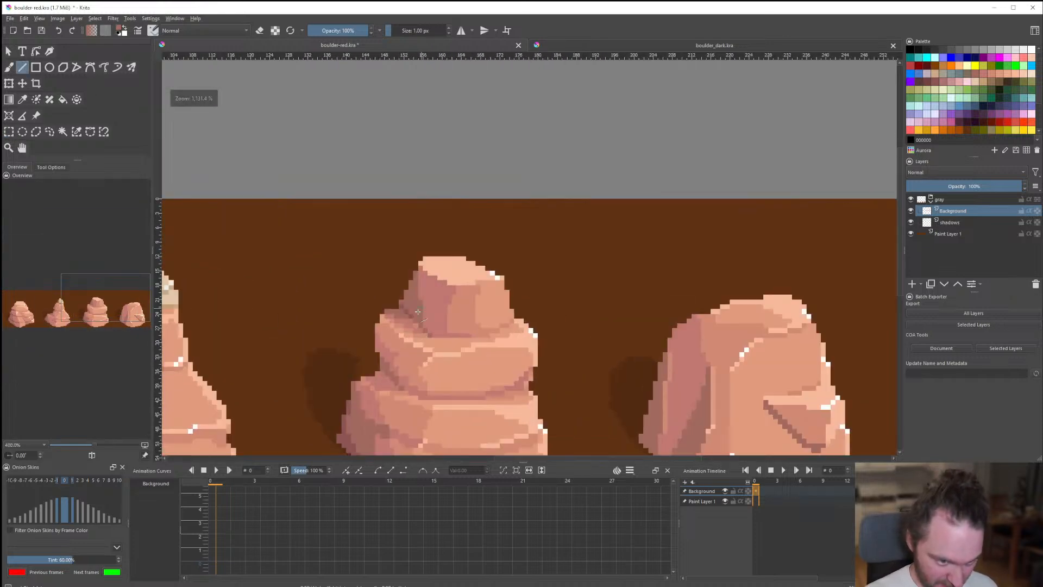
{"action": "scroll", "coordinate": [443, 317], "scroll_direction": "up", "scroll_amount": 3}
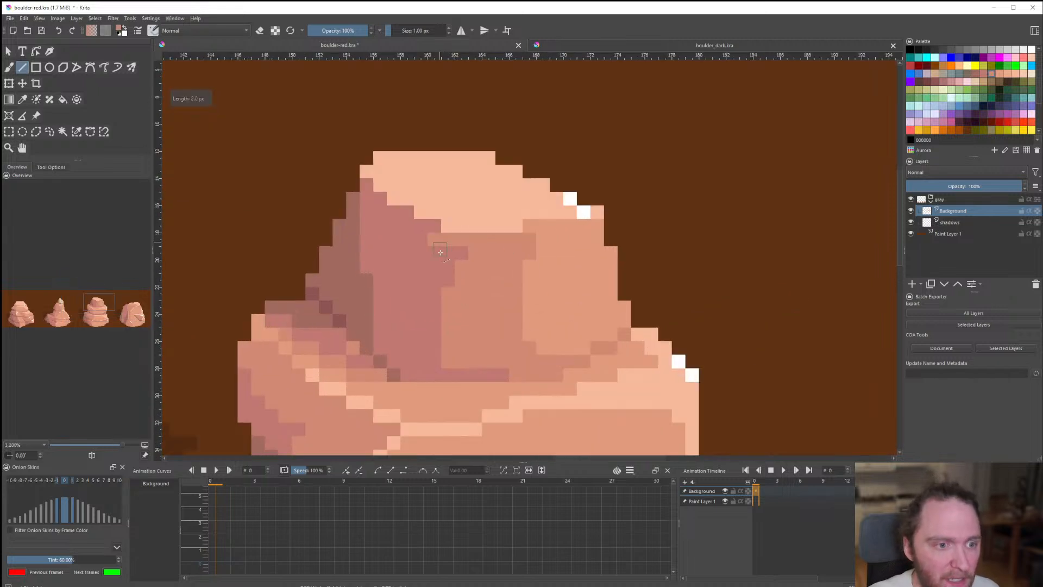
Paint mid-tone orange pixels diagonally along the upper edge of the dark rose face on the third boulder's top stone.
{"action": "left_click", "coordinate": [409, 213]}
{"action": "left_click", "coordinate": [435, 226]}
{"action": "left_click", "coordinate": [448, 253]}
{"action": "left_click", "coordinate": [460, 253]}
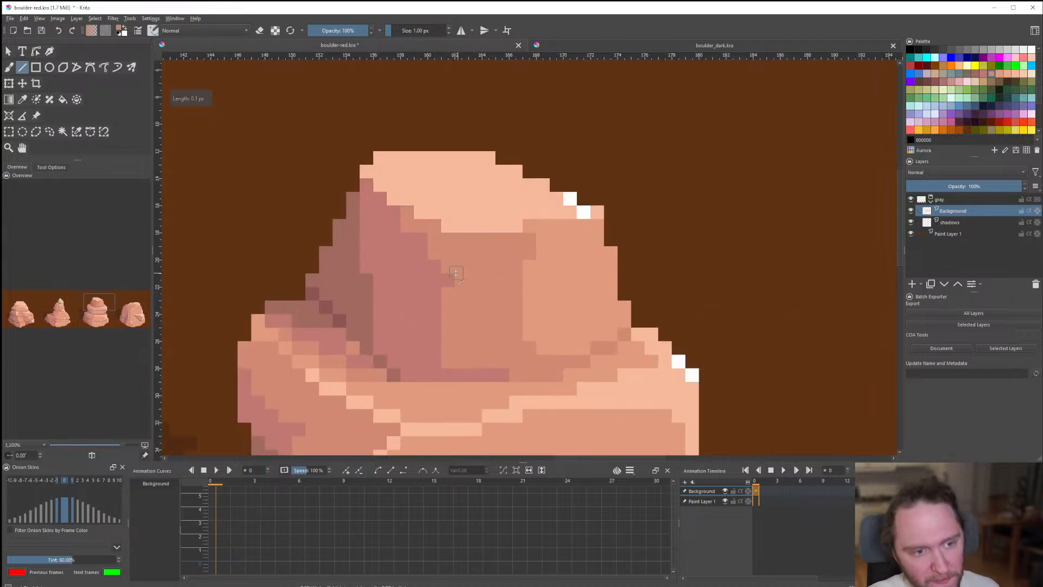
{"action": "left_click", "coordinate": [371, 190]}
{"action": "left_click", "coordinate": [368, 173]}
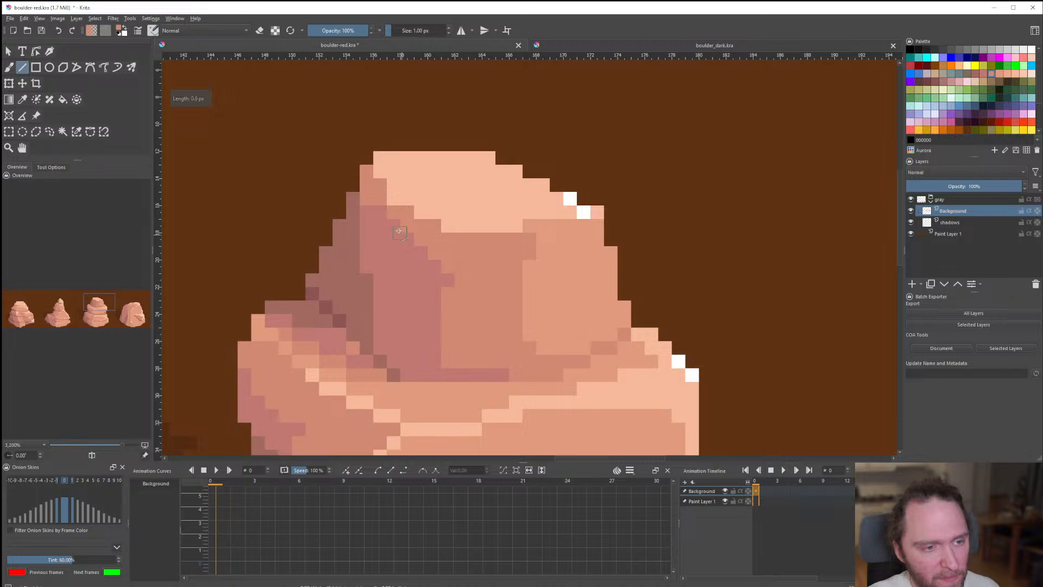
{"action": "left_click_drag", "start_coordinate": [386, 189], "coordinate": [434, 212]}
{"action": "scroll", "coordinate": [438, 240], "scroll_direction": "down", "scroll_amount": 6}
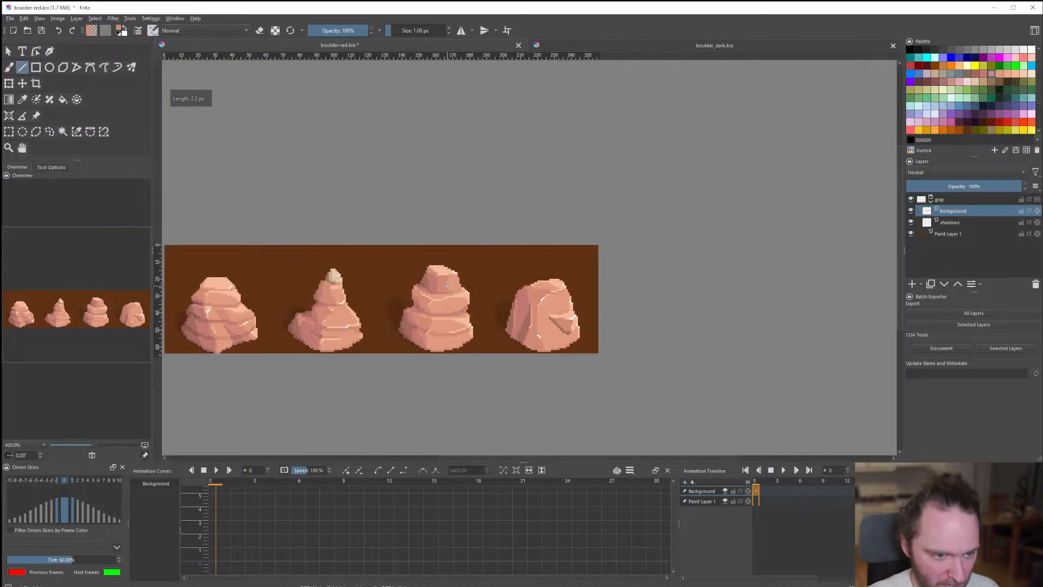
Sample a lighter orange and paint a stepped bevel across the front rim of the third boulder's flat top.
{"action": "scroll", "coordinate": [448, 244], "scroll_direction": "up", "scroll_amount": 6}
{"action": "left_click", "coordinate": [449, 246], "text": "ctrl"}
{"action": "left_click_drag", "start_coordinate": [332, 153], "coordinate": [346, 163]}
{"action": "mouse_move", "coordinate": [374, 183]}
{"action": "left_mouse_down"}
{"action": "mouse_move", "coordinate": [437, 207]}
{"action": "mouse_move", "coordinate": [332, 165]}
{"action": "left_mouse_up"}
{"action": "left_click_drag", "start_coordinate": [343, 177], "coordinate": [381, 207]}
{"action": "left_click_drag", "start_coordinate": [376, 207], "coordinate": [372, 207]}
{"action": "left_click_drag", "start_coordinate": [371, 169], "coordinate": [460, 207]}
{"action": "left_click_drag", "start_coordinate": [409, 197], "coordinate": [405, 200]}
{"action": "scroll", "coordinate": [430, 221], "scroll_direction": "down", "scroll_amount": 6}
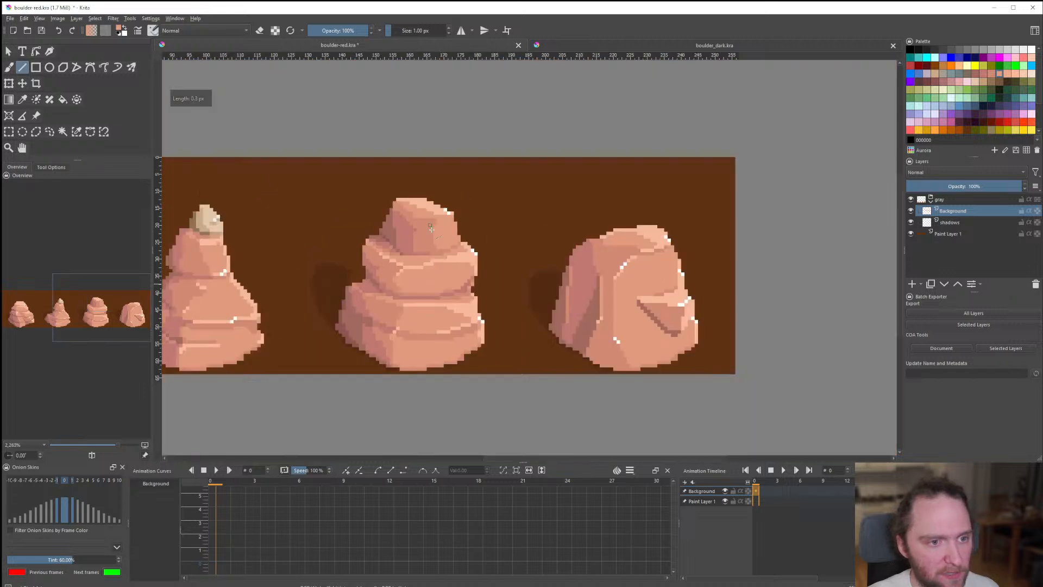
Trim the upper corner of the top stone's middle face with the lighter orange of the neighbouring face.
{"action": "scroll", "coordinate": [442, 221], "scroll_direction": "down", "scroll_amount": 3}
{"action": "scroll", "coordinate": [426, 239], "scroll_direction": "up", "scroll_amount": 10}
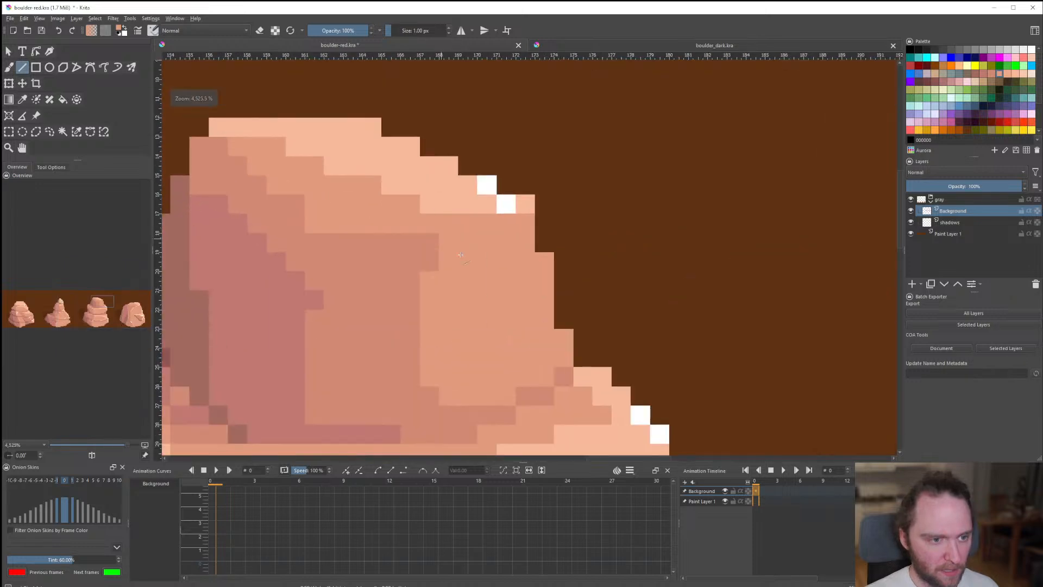
{"action": "left_click_drag", "start_coordinate": [412, 265], "coordinate": [425, 245]}
{"action": "left_click_drag", "start_coordinate": [417, 243], "coordinate": [430, 263]}
{"action": "scroll", "coordinate": [449, 278], "scroll_direction": "down", "scroll_amount": 7}
{"action": "scroll", "coordinate": [442, 280], "scroll_direction": "up", "scroll_amount": 6}
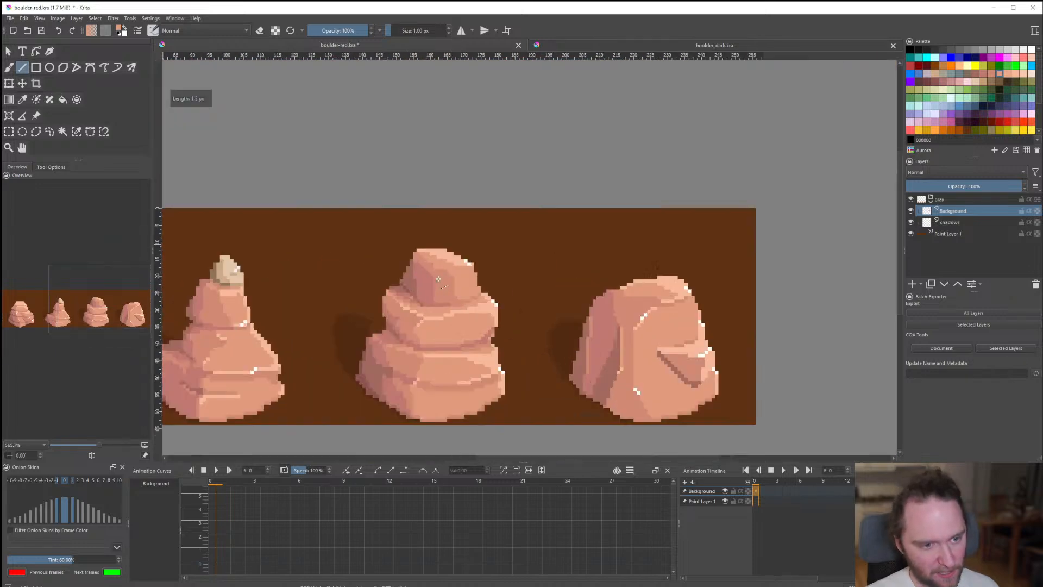
Sample the pale peach and add a short highlight on the front rim above the top stone's middle face.
{"action": "left_click", "coordinate": [519, 225], "text": "ctrl"}
{"action": "left_click_drag", "start_coordinate": [482, 237], "coordinate": [493, 234]}
{"action": "scroll", "coordinate": [484, 270], "scroll_direction": "down", "scroll_amount": 6}
{"action": "scroll", "coordinate": [483, 271], "scroll_direction": "up", "scroll_amount": 6}
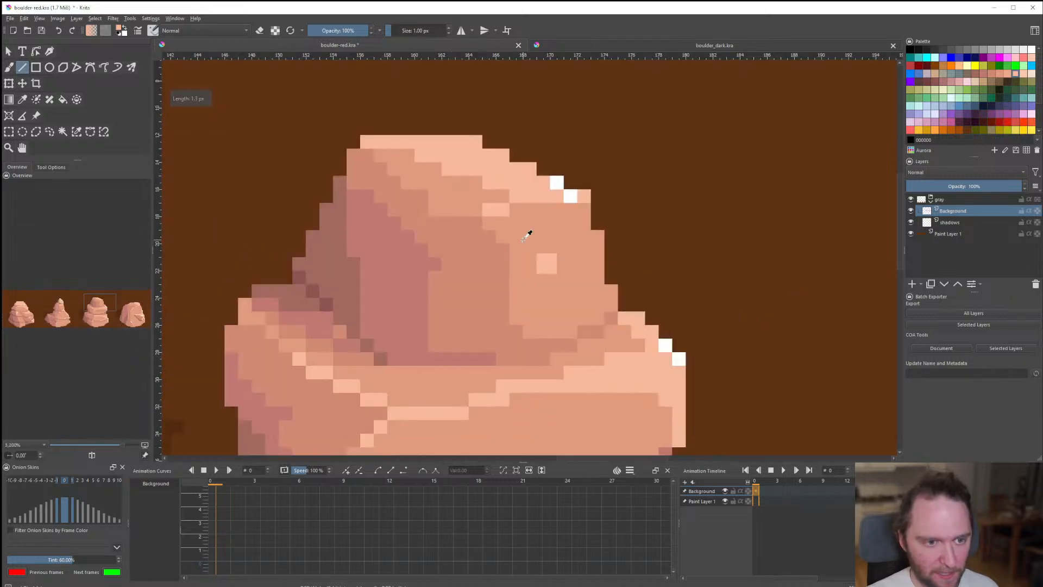
Sample the light orange and draw a thin lit edge along the rim above the top stone's dark rose face.
{"action": "left_click", "coordinate": [529, 232], "text": "ctrl"}
{"action": "left_click_drag", "start_coordinate": [414, 211], "coordinate": [391, 202]}
{"action": "left_click", "coordinate": [394, 209]}
{"action": "left_click", "coordinate": [355, 183]}
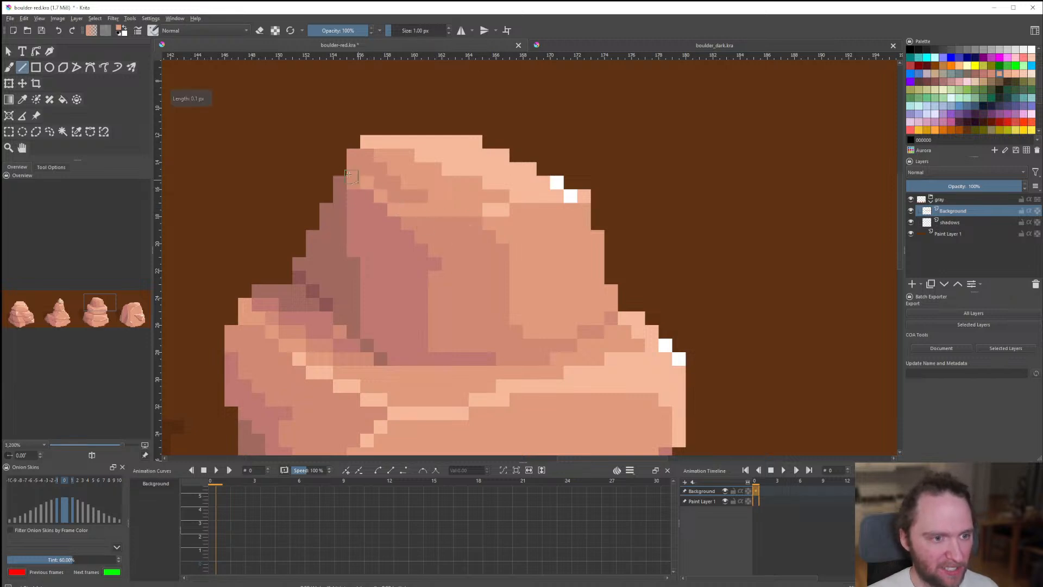
Compare the reshaded third boulder with the other boulders at small and large zoom levels.
{"action": "scroll", "coordinate": [352, 179], "scroll_direction": "down", "scroll_amount": 8}
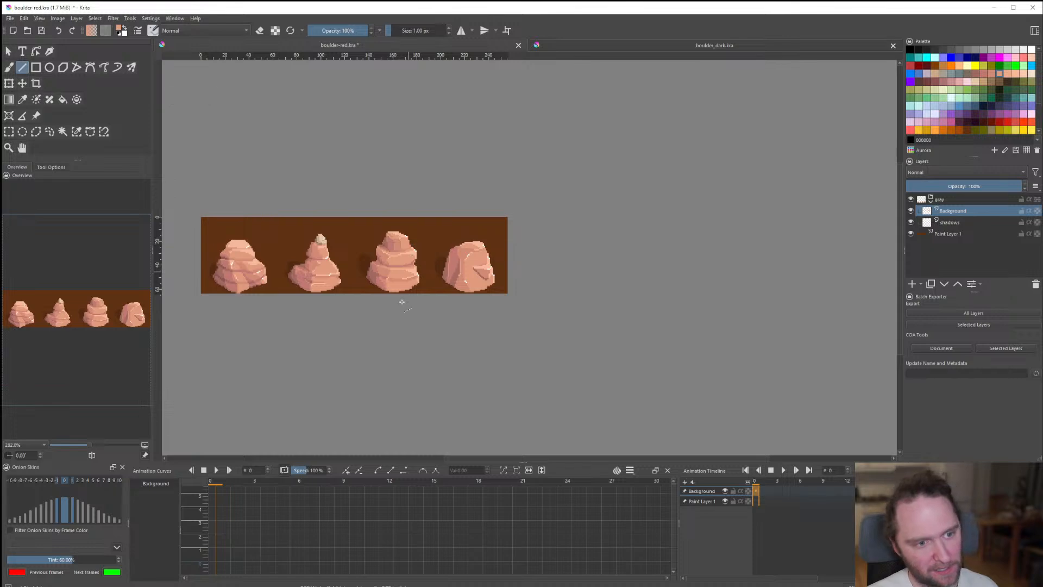
{"action": "scroll", "coordinate": [370, 243], "scroll_direction": "up", "scroll_amount": 5}
{"action": "scroll", "coordinate": [370, 244], "scroll_direction": "up", "scroll_amount": 5}
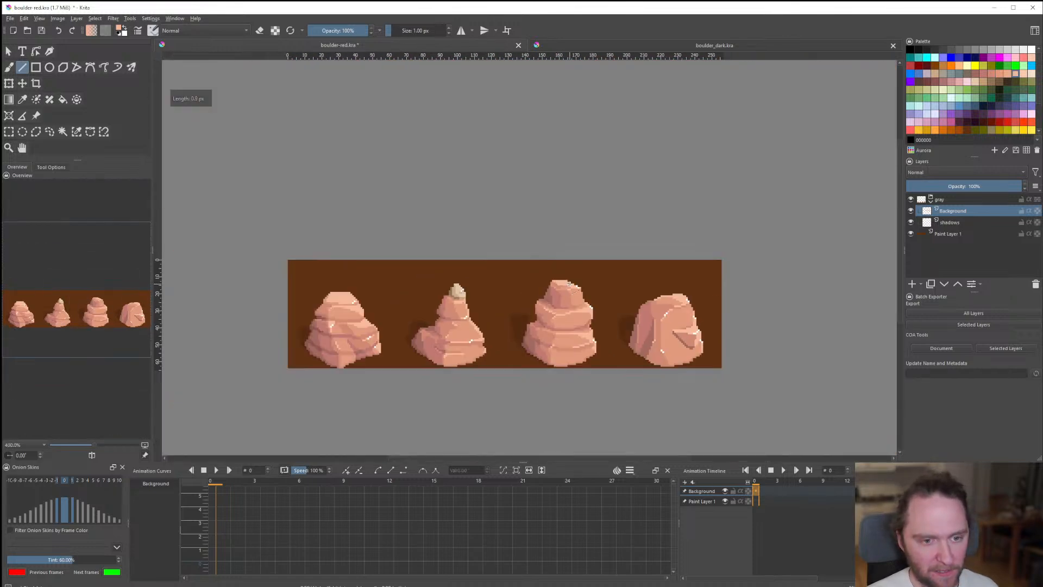
{"action": "scroll", "coordinate": [570, 271], "scroll_direction": "down", "scroll_amount": 10}
{"action": "scroll", "coordinate": [590, 294], "scroll_direction": "up", "scroll_amount": 1}
{"action": "scroll", "coordinate": [543, 277], "scroll_direction": "down", "scroll_amount": 1}
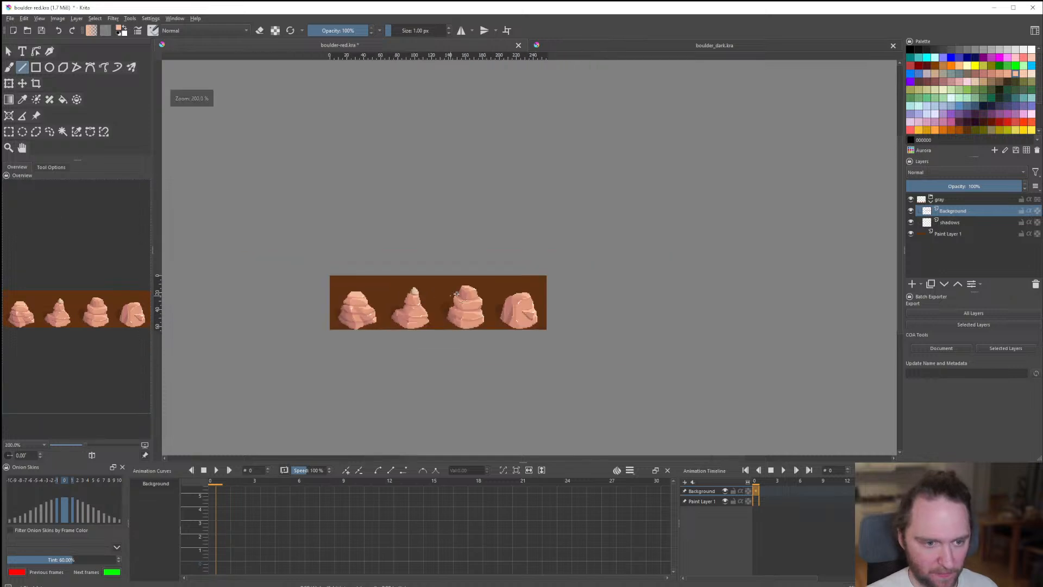
{"action": "scroll", "coordinate": [531, 268], "scroll_direction": "up", "scroll_amount": 2}
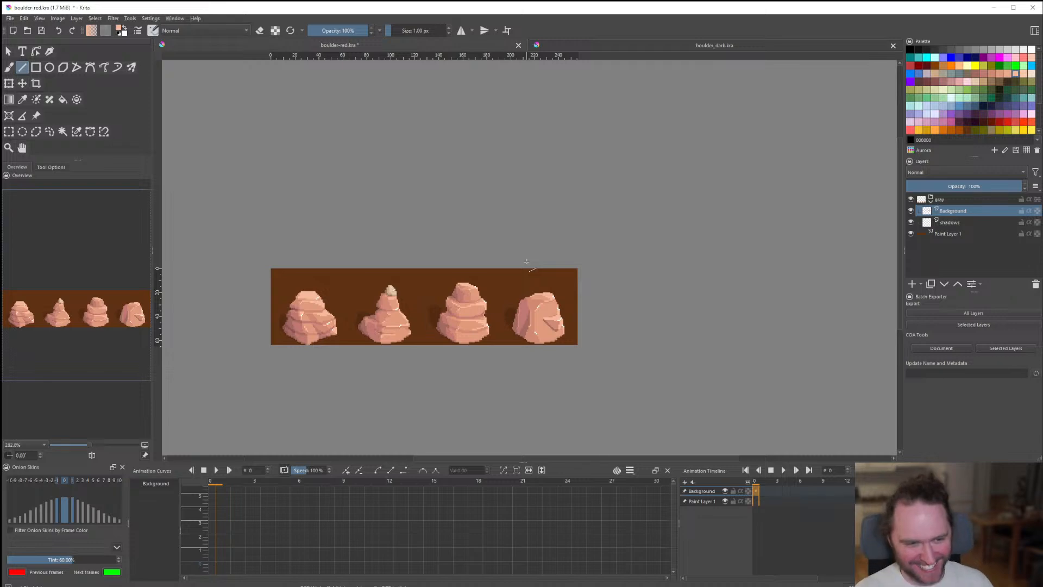
Rework the stair-stepped shadow pixels at the top stone's lower-left base using orange tones sampled from the rock.
{"action": "scroll", "coordinate": [484, 272], "scroll_direction": "up", "scroll_amount": 8}
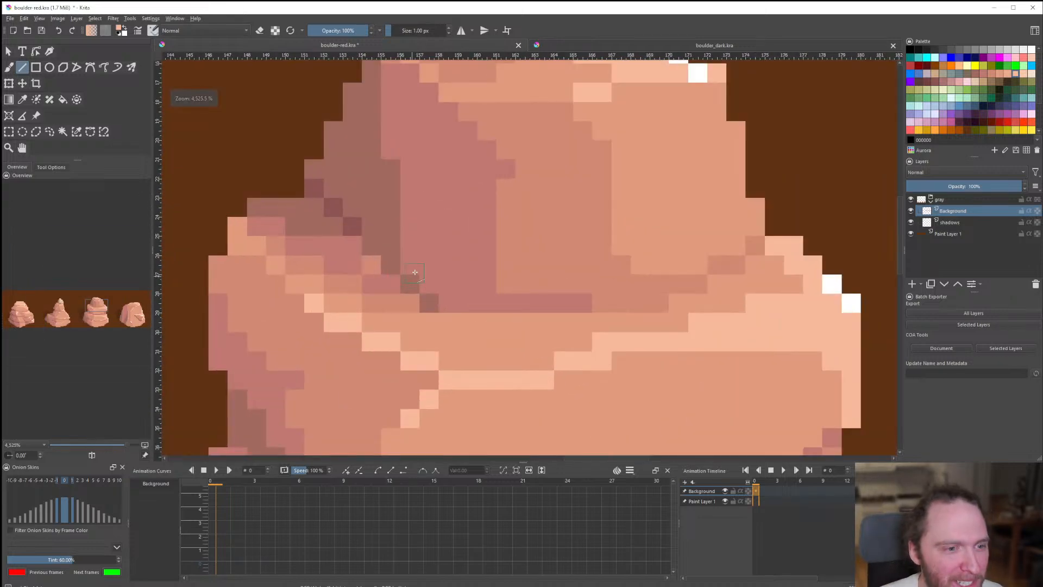
{"action": "mouse_move", "coordinate": [404, 260]}
{"action": "left_mouse_down"}
{"action": "mouse_move", "coordinate": [446, 304]}
{"action": "mouse_move", "coordinate": [429, 302]}
{"action": "mouse_move", "coordinate": [472, 316]}
{"action": "left_mouse_up"}
{"action": "left_click", "coordinate": [492, 337], "text": "ctrl"}
{"action": "left_click", "coordinate": [411, 285]}
{"action": "left_click", "coordinate": [465, 306]}
{"action": "left_click", "coordinate": [412, 298], "text": "ctrl"}
{"action": "scroll", "coordinate": [467, 302], "scroll_direction": "down", "scroll_amount": 8}
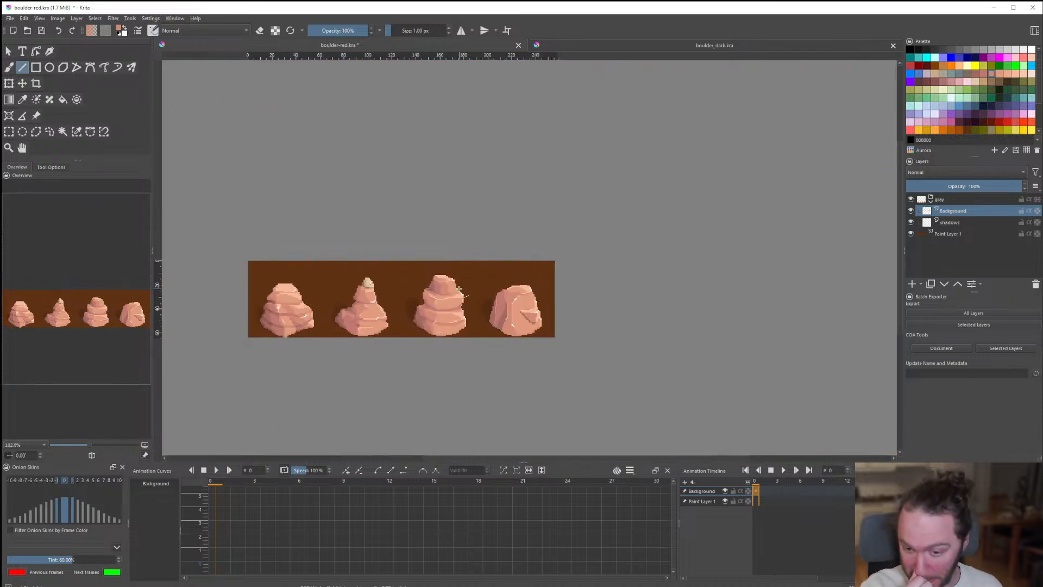
Fill the orange pixels beneath the brown shadow edge at the top stone's base with the darker rose.
{"action": "scroll", "coordinate": [459, 289], "scroll_direction": "down", "scroll_amount": 1}
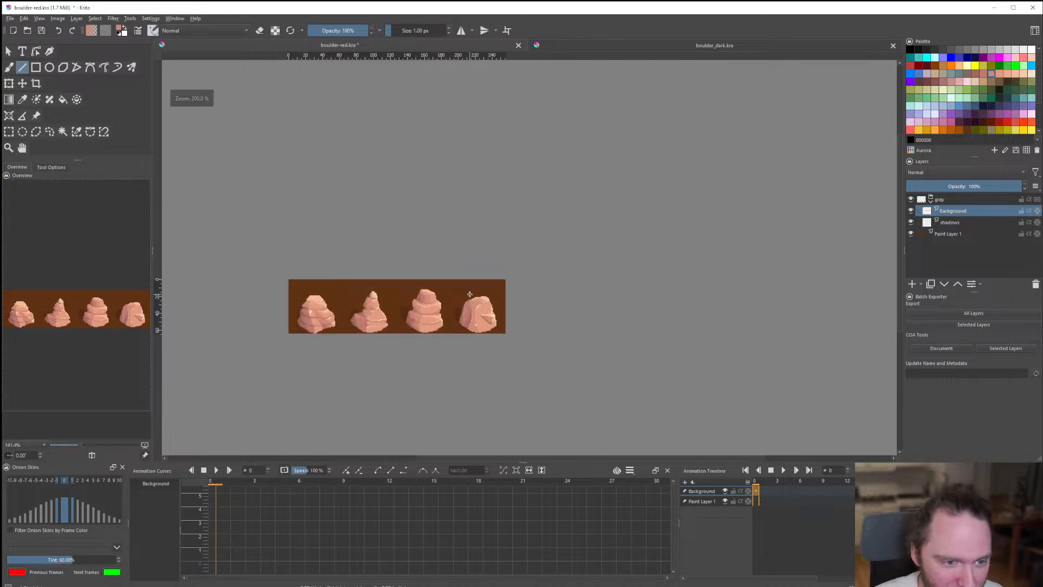
{"action": "scroll", "coordinate": [394, 288], "scroll_direction": "up", "scroll_amount": 8}
{"action": "scroll", "coordinate": [393, 288], "scroll_direction": "up", "scroll_amount": 2}
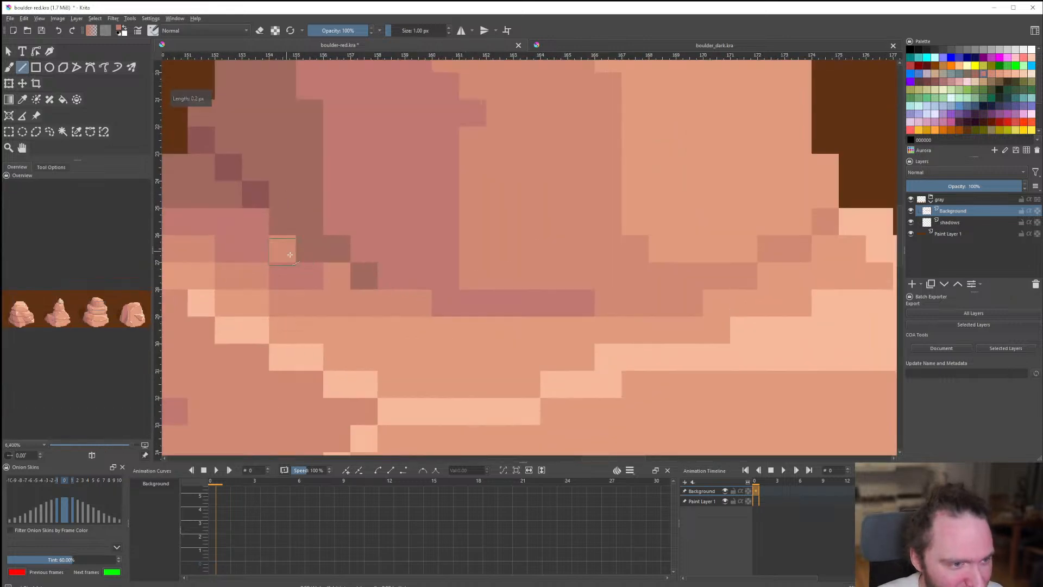
{"action": "left_click", "coordinate": [336, 276]}
{"action": "left_click", "coordinate": [364, 303]}
{"action": "left_click", "coordinate": [337, 302]}
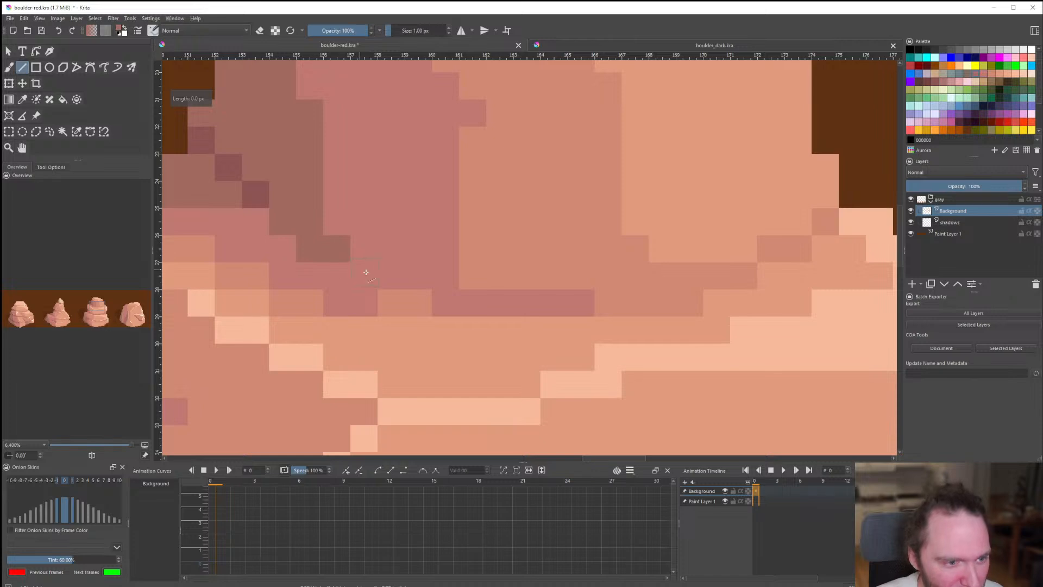
{"action": "left_click", "coordinate": [366, 273]}
{"action": "scroll", "coordinate": [391, 290], "scroll_direction": "down", "scroll_amount": 3}
{"action": "scroll", "coordinate": [400, 292], "scroll_direction": "up", "scroll_amount": 3}
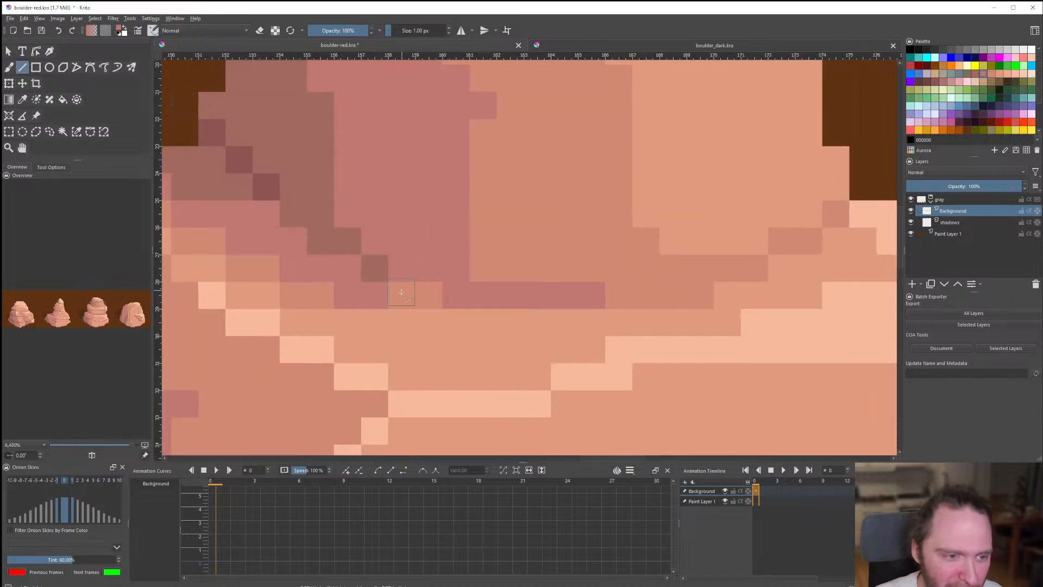
Try brown on the two gap pixels at the end of the base shadow and recolour them rose.
{"action": "left_click", "coordinate": [384, 275], "text": "ctrl"}
{"action": "left_click_drag", "start_coordinate": [401, 293], "coordinate": [428, 298]}
{"action": "scroll", "coordinate": [431, 300], "scroll_direction": "down", "scroll_amount": 10}
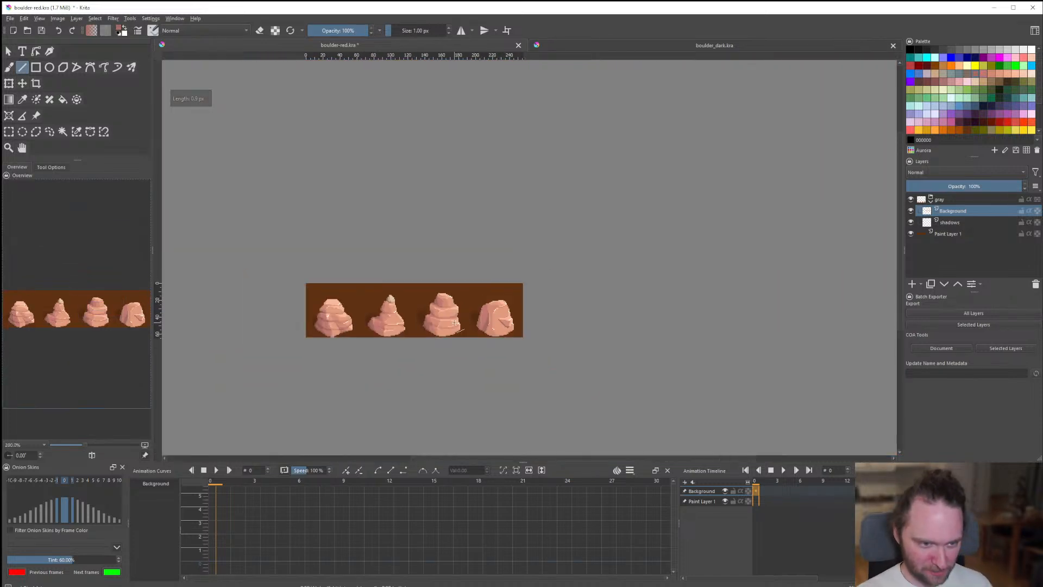
{"action": "scroll", "coordinate": [447, 311], "scroll_direction": "up", "scroll_amount": 9}
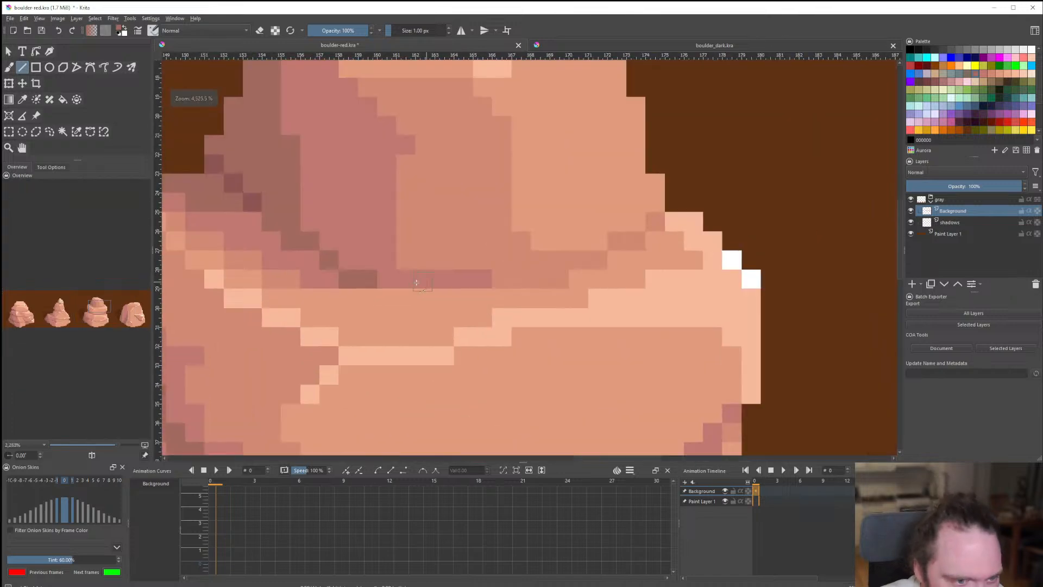
{"action": "left_click_drag", "start_coordinate": [360, 286], "coordinate": [341, 271]}
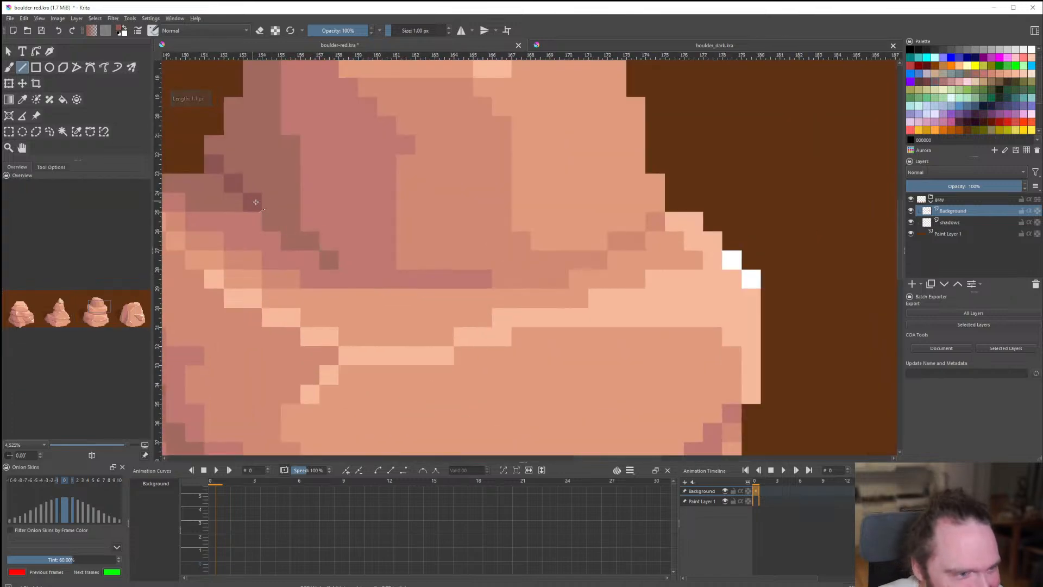
Extend the dark plum shadow line diagonally down the seam between the top stone and the layer below.
{"action": "left_click_drag", "start_coordinate": [277, 230], "coordinate": [310, 244]}
{"action": "scroll", "coordinate": [336, 281], "scroll_direction": "down", "scroll_amount": 7}
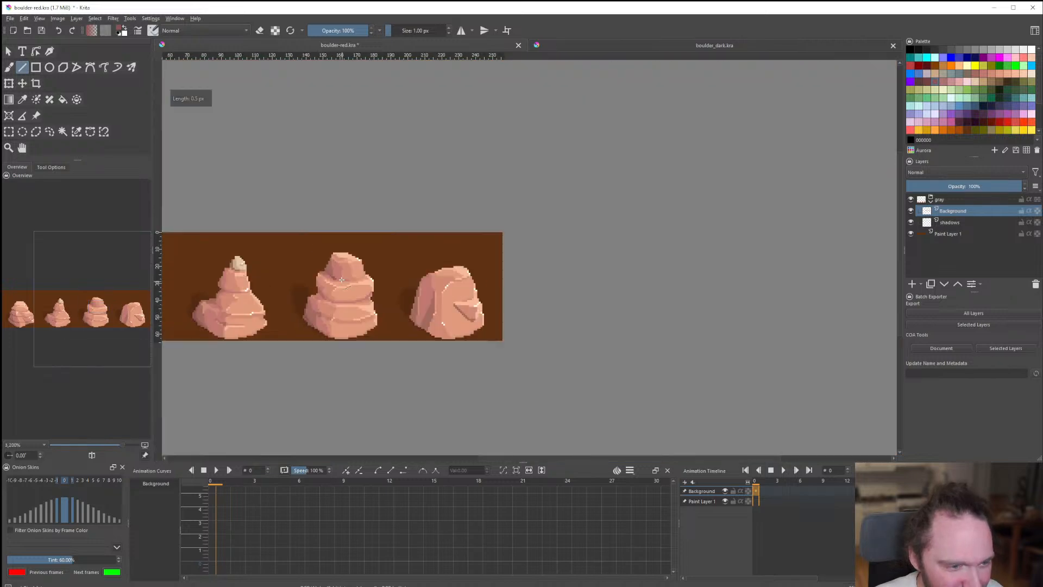
{"action": "scroll", "coordinate": [340, 281], "scroll_direction": "up", "scroll_amount": 6}
{"action": "scroll", "coordinate": [290, 268], "scroll_direction": "down", "scroll_amount": 7}
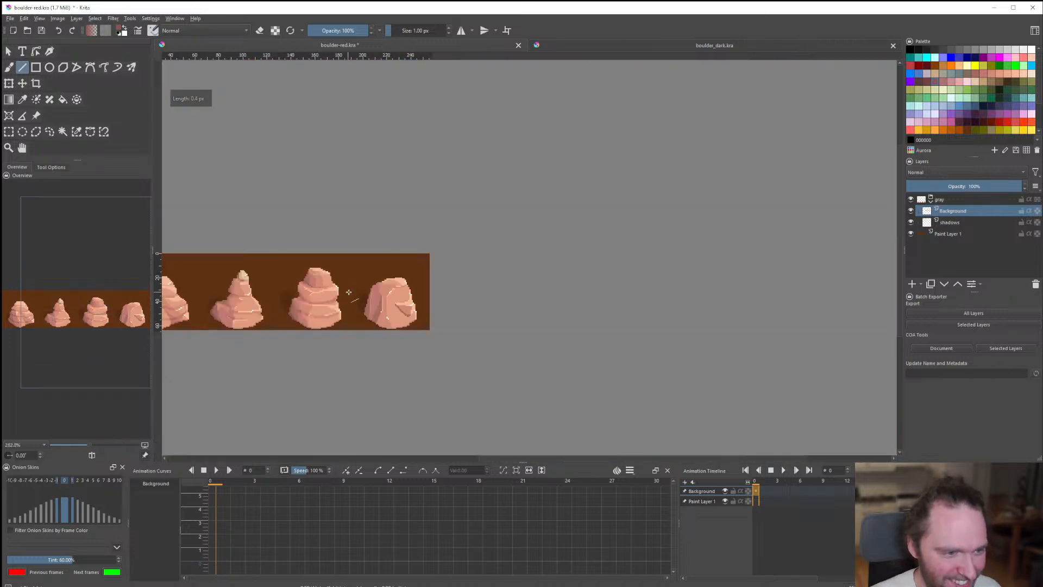
{"action": "scroll", "coordinate": [349, 293], "scroll_direction": "up", "scroll_amount": 7}
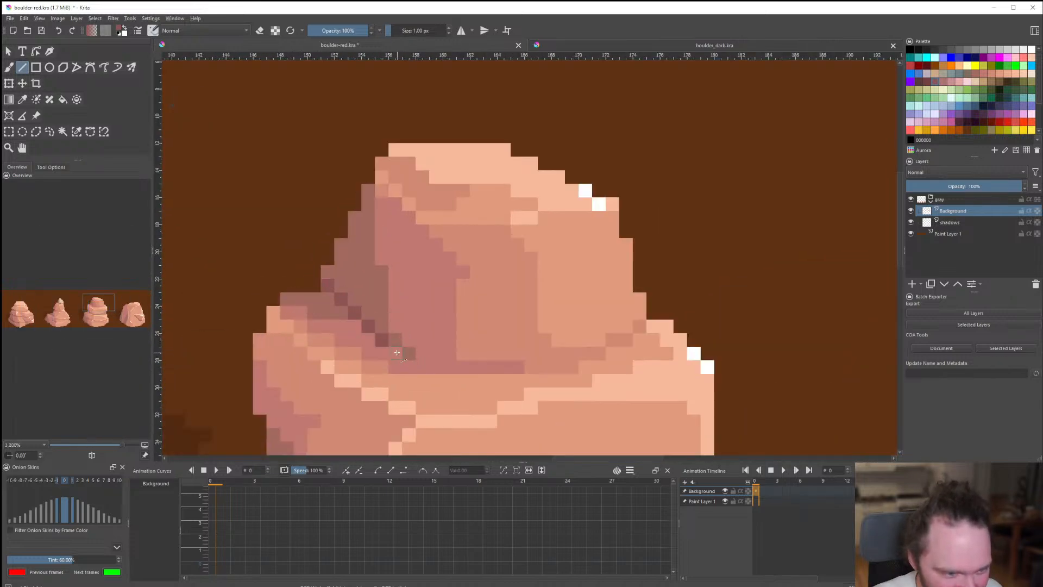
Check the full row of boulders at several zoom levels and save the boulder-red.kra file.
{"action": "scroll", "coordinate": [413, 348], "scroll_direction": "down", "scroll_amount": 8}
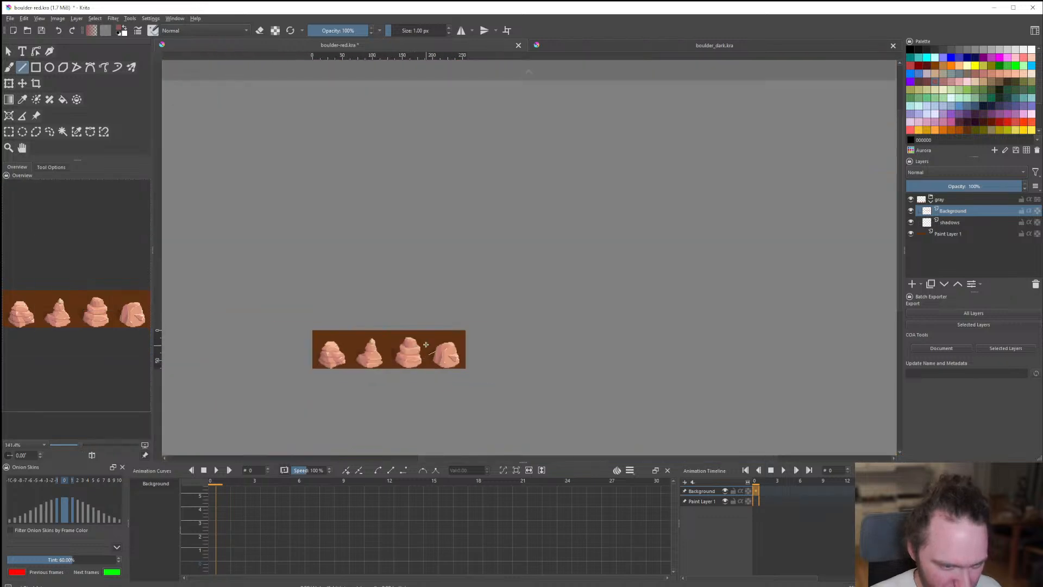
{"action": "scroll", "coordinate": [426, 345], "scroll_direction": "up", "scroll_amount": 2}
{"action": "scroll", "coordinate": [412, 334], "scroll_direction": "down", "scroll_amount": 1}
{"action": "scroll", "coordinate": [399, 324], "scroll_direction": "up", "scroll_amount": 5}
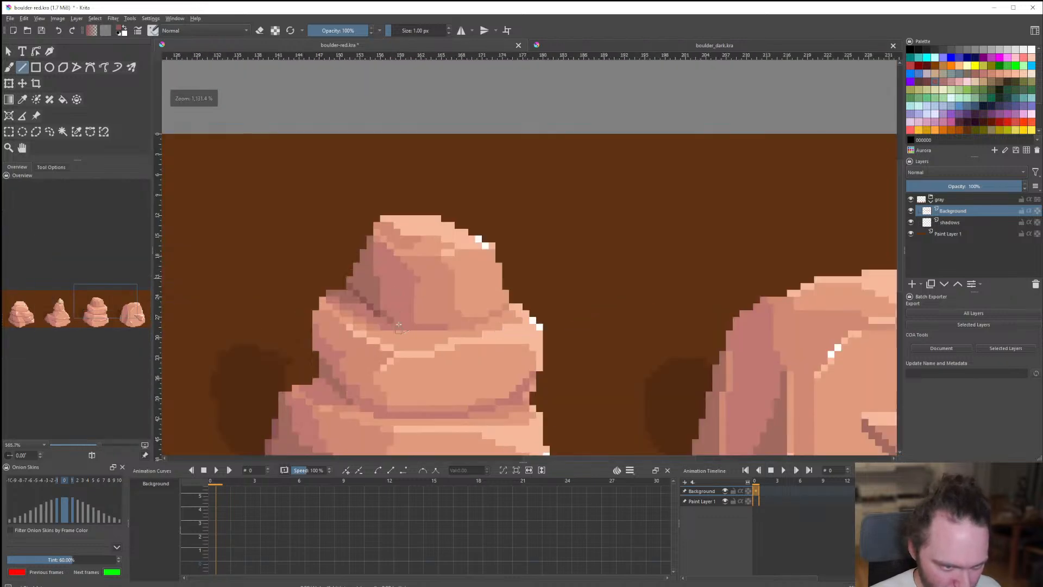
{"action": "scroll", "coordinate": [399, 263], "scroll_direction": "up", "scroll_amount": 1}
{"action": "scroll", "coordinate": [377, 296], "scroll_direction": "up", "scroll_amount": 2}
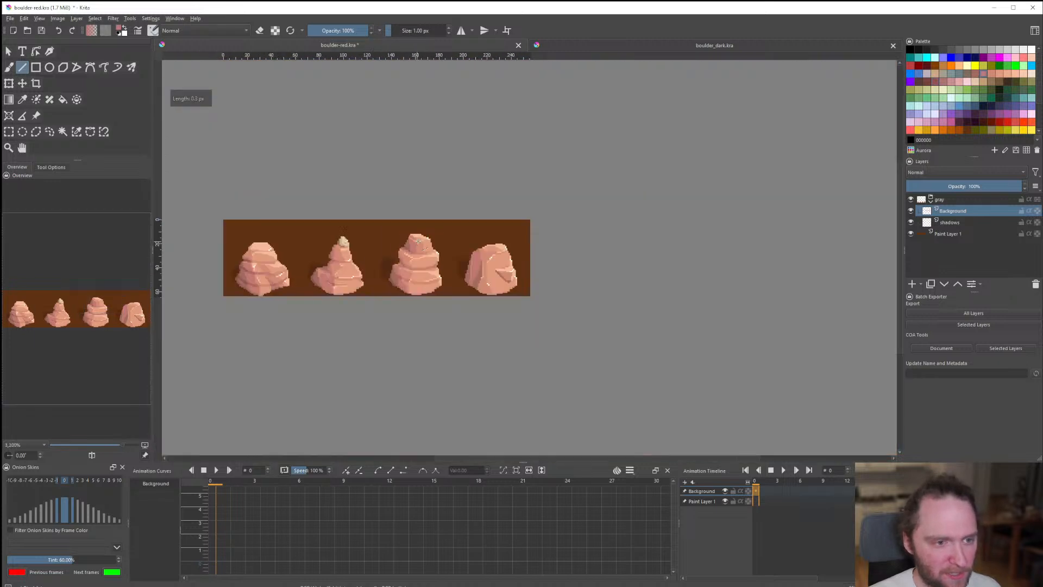
{"action": "scroll", "coordinate": [419, 265], "scroll_direction": "down", "scroll_amount": 10}
{"action": "scroll", "coordinate": [419, 267], "scroll_direction": "up", "scroll_amount": 2}
{"action": "scroll", "coordinate": [418, 288], "scroll_direction": "down", "scroll_amount": 2}
{"action": "scroll", "coordinate": [419, 304], "scroll_direction": "up", "scroll_amount": 2}
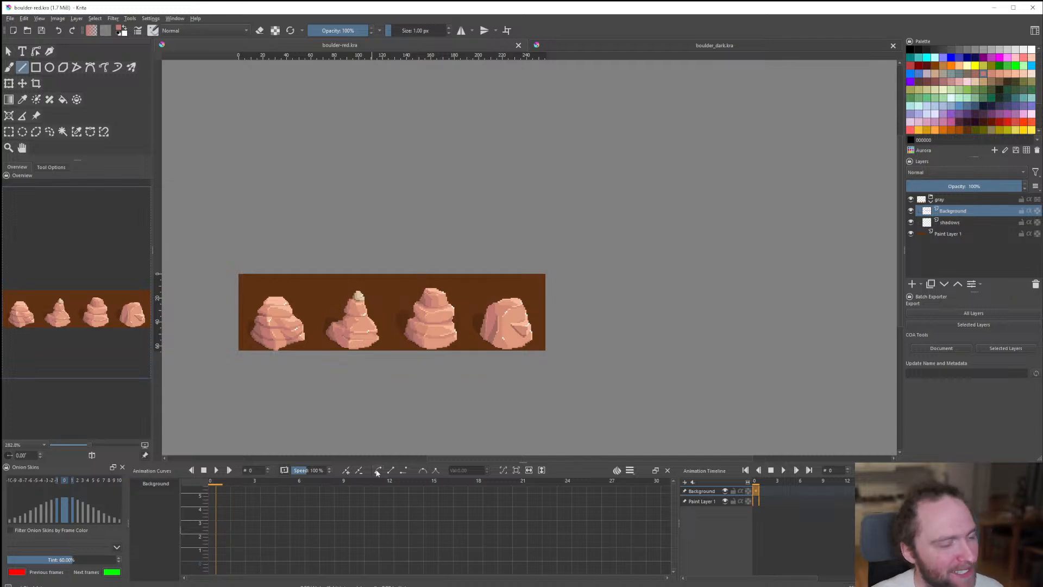
{"action": "mouse_move", "coordinate": [333, 580]}
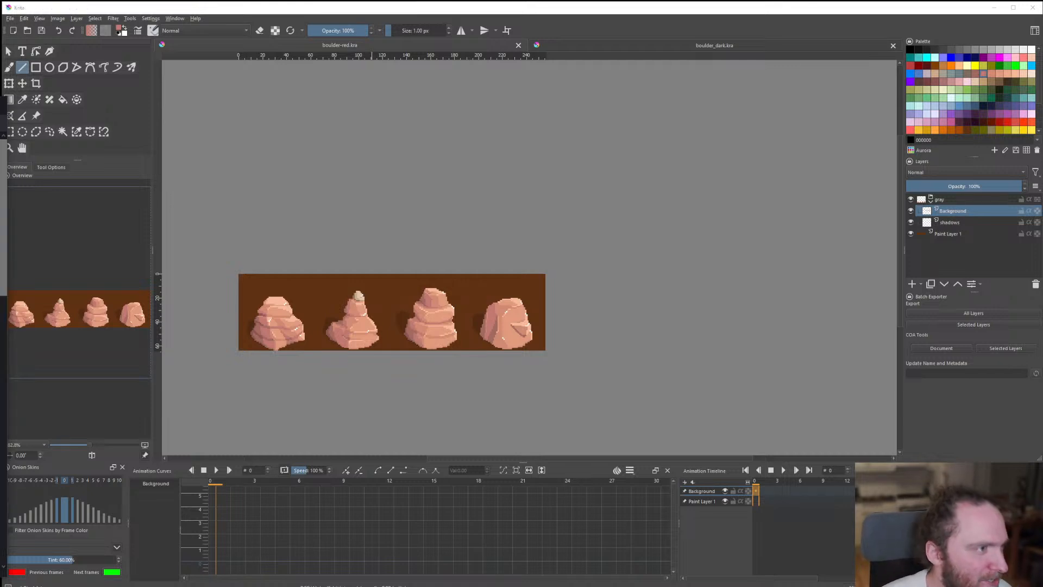
Search for "frustum culling" in the browser window, view the featured result and its pictures, and move the window off the drawing.
{"action": "left_click_drag", "start_coordinate": [0, 108], "coordinate": [375, 95]}
{"action": "left_click", "coordinate": [218, 139]}
{"action": "type", "text": "culling"}
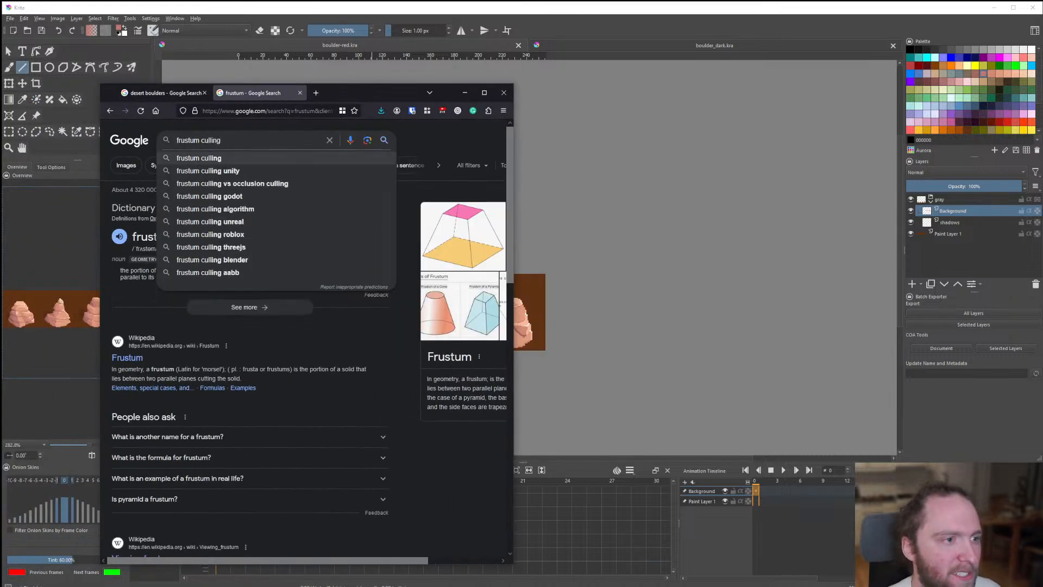
{"action": "key", "text": "Return"}
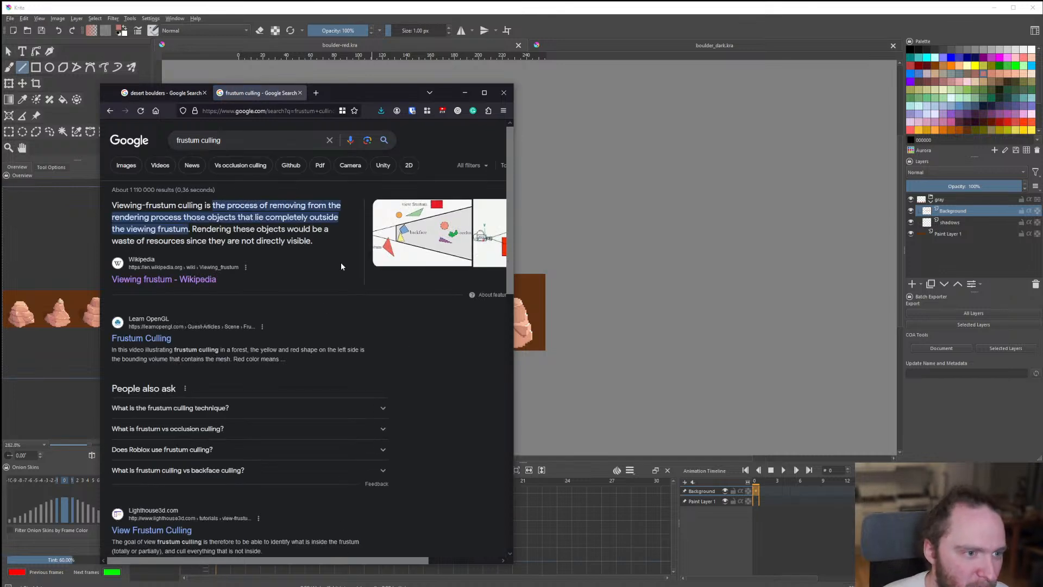
{"action": "left_click_drag", "start_coordinate": [374, 560], "coordinate": [436, 558]}
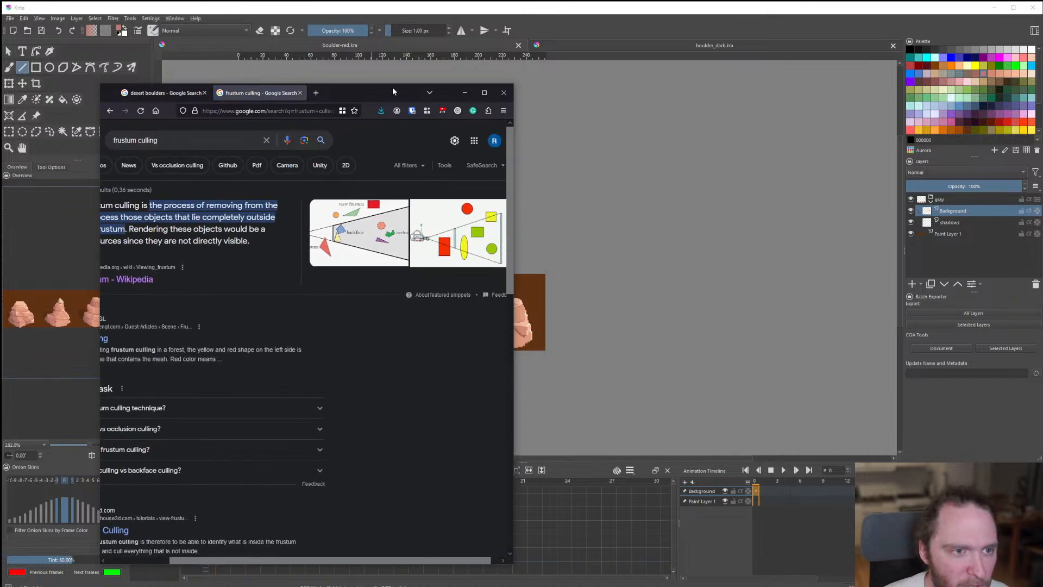
{"action": "left_click_drag", "start_coordinate": [392, 87], "coordinate": [0, 90]}
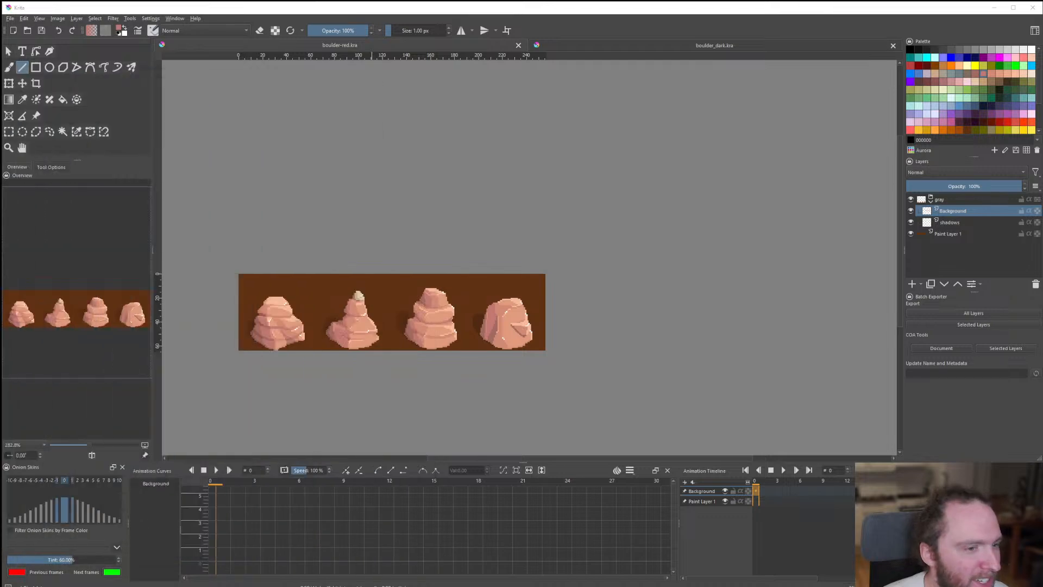
Examine the row of boulders and the third boulder's left-hand shading between its middle and bottom tiers at several zoom levels.
{"action": "scroll", "coordinate": [576, 304], "scroll_direction": "down", "scroll_amount": 1}
{"action": "scroll", "coordinate": [498, 304], "scroll_direction": "up", "scroll_amount": 1}
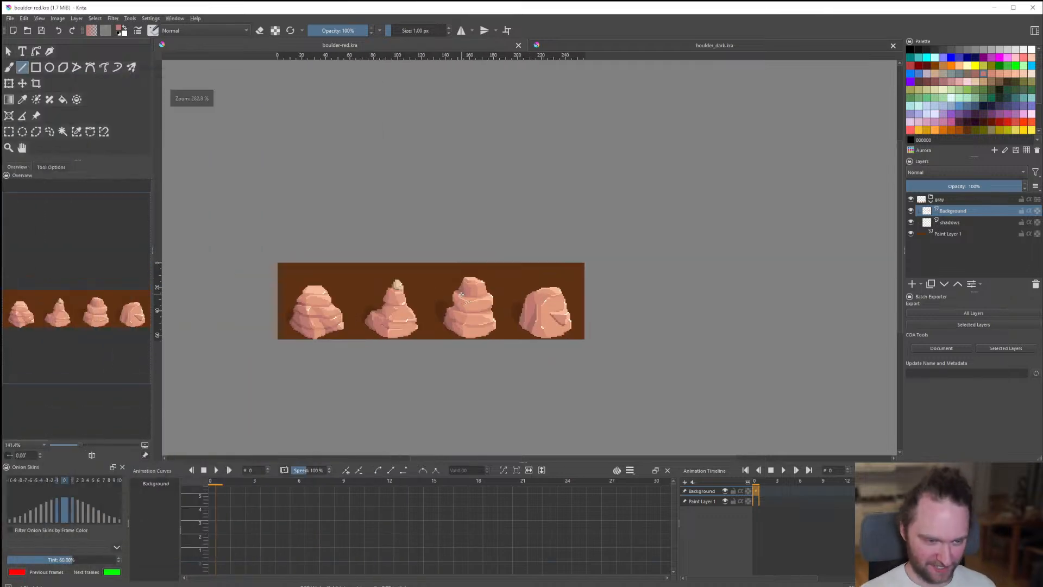
{"action": "scroll", "coordinate": [461, 293], "scroll_direction": "up", "scroll_amount": 1}
{"action": "scroll", "coordinate": [462, 304], "scroll_direction": "down", "scroll_amount": 2}
{"action": "scroll", "coordinate": [464, 331], "scroll_direction": "up", "scroll_amount": 2}
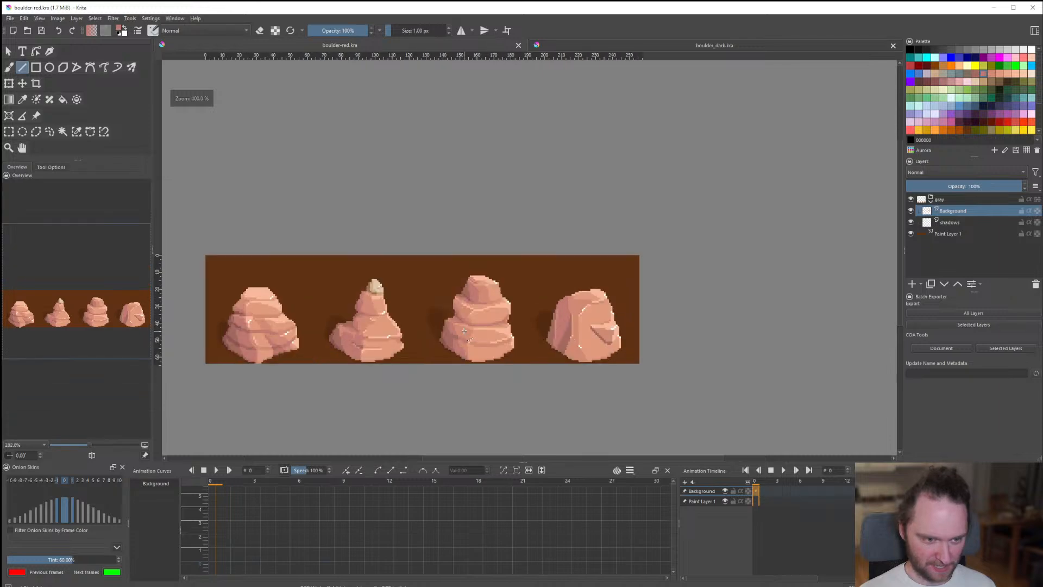
{"action": "scroll", "coordinate": [464, 330], "scroll_direction": "up", "scroll_amount": 5}
{"action": "scroll", "coordinate": [508, 294], "scroll_direction": "up", "scroll_amount": 1}
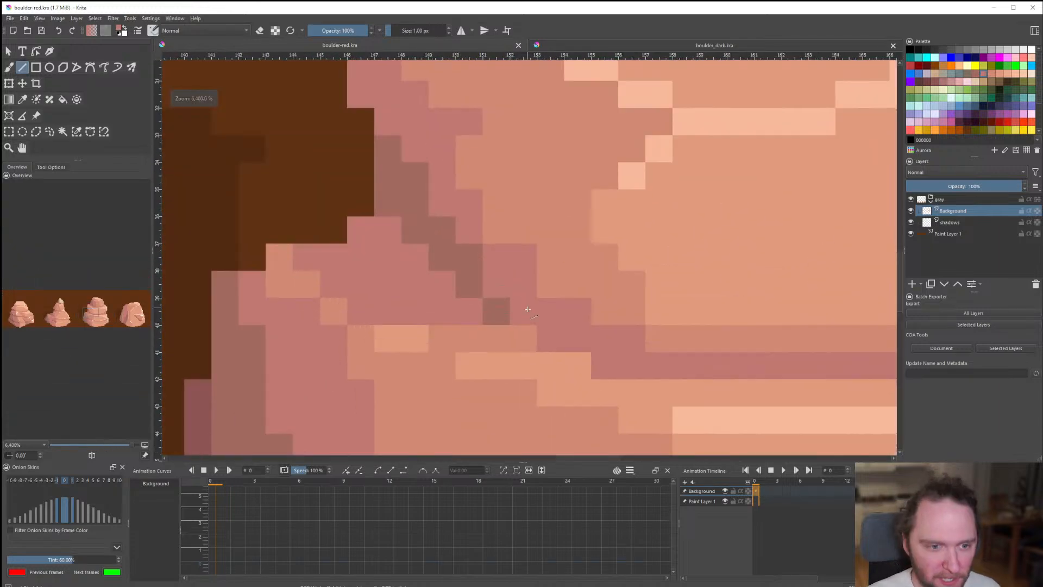
{"action": "scroll", "coordinate": [516, 305], "scroll_direction": "down", "scroll_amount": 9}
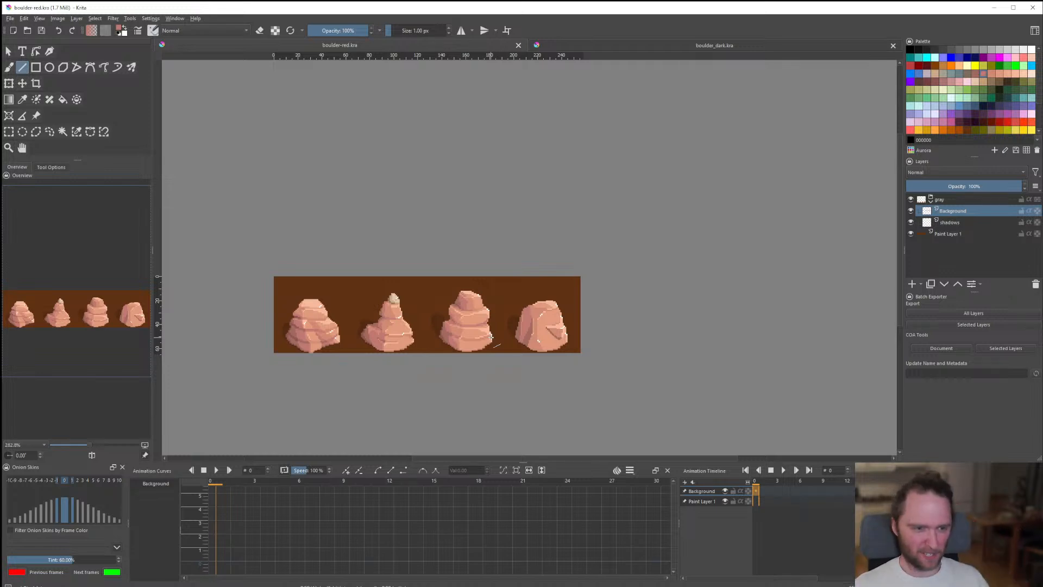
Erase the single plum pixel on the lower left outline of the third boulder.
{"action": "scroll", "coordinate": [467, 337], "scroll_direction": "up", "scroll_amount": 9}
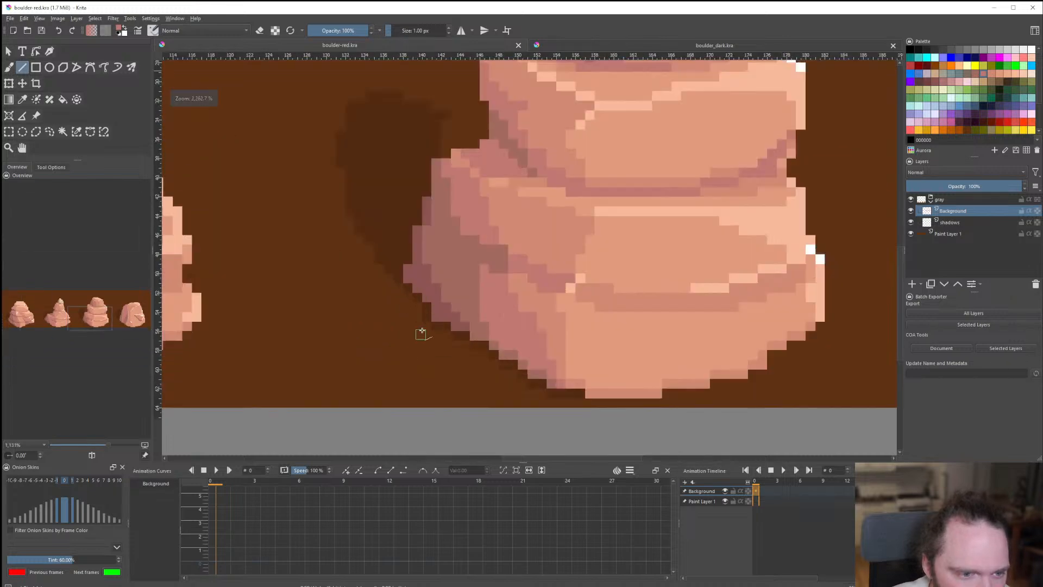
{"action": "left_click", "coordinate": [9, 131]}
{"action": "left_click", "coordinate": [438, 344]}
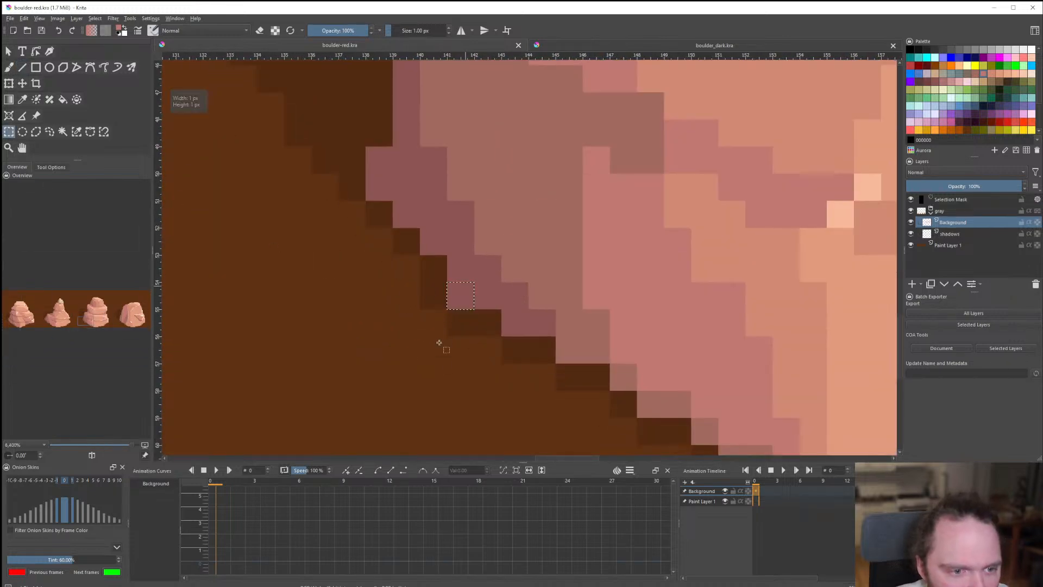
{"action": "scroll", "coordinate": [438, 348], "scroll_direction": "down", "scroll_amount": 8}
Fill the erased outline pixel with black on the shadows layer beside the third boulder's base, and save boulder-red.kra.
{"action": "scroll", "coordinate": [438, 360], "scroll_direction": "up", "scroll_amount": 5}
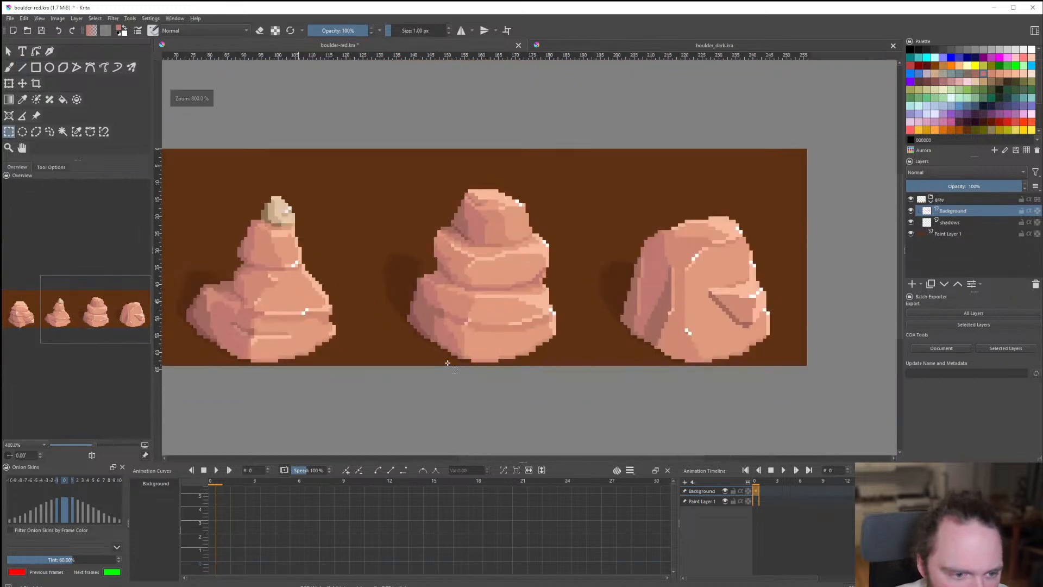
{"action": "left_click", "coordinate": [967, 222]}
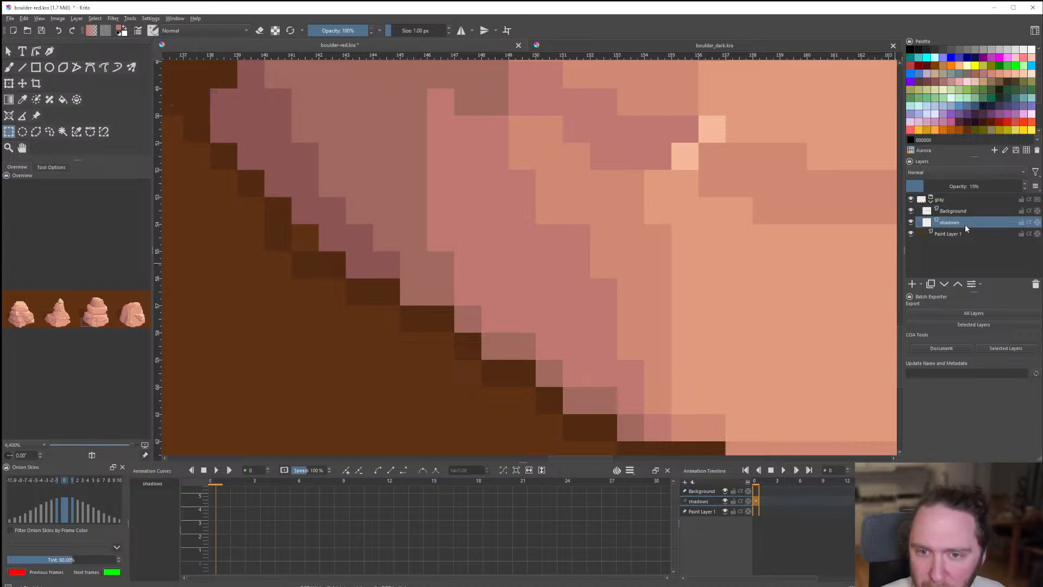
{"action": "left_click", "coordinate": [22, 68]}
{"action": "left_click", "coordinate": [912, 50]}
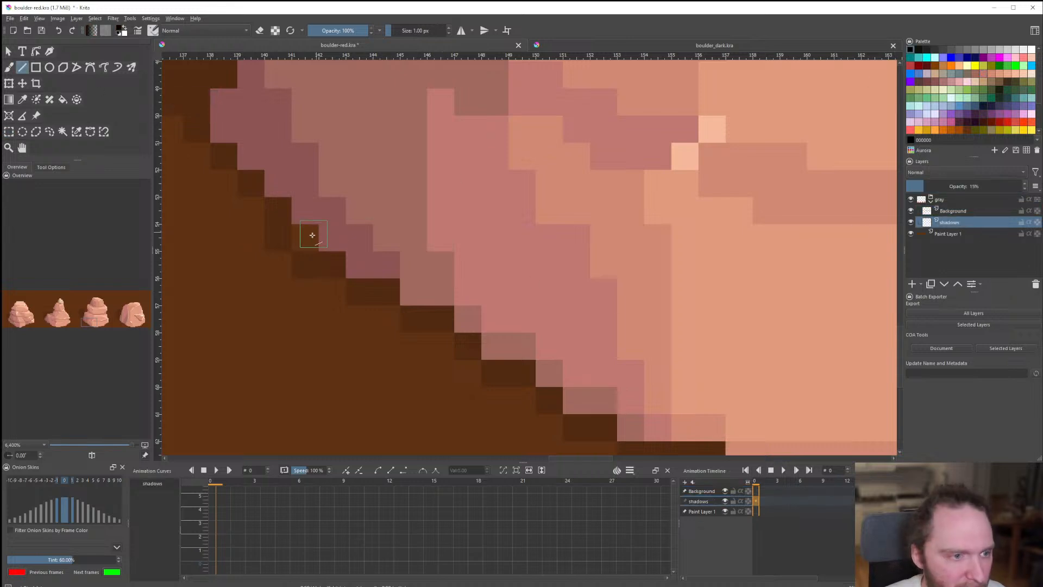
{"action": "scroll", "coordinate": [313, 235], "scroll_direction": "down", "scroll_amount": 9}
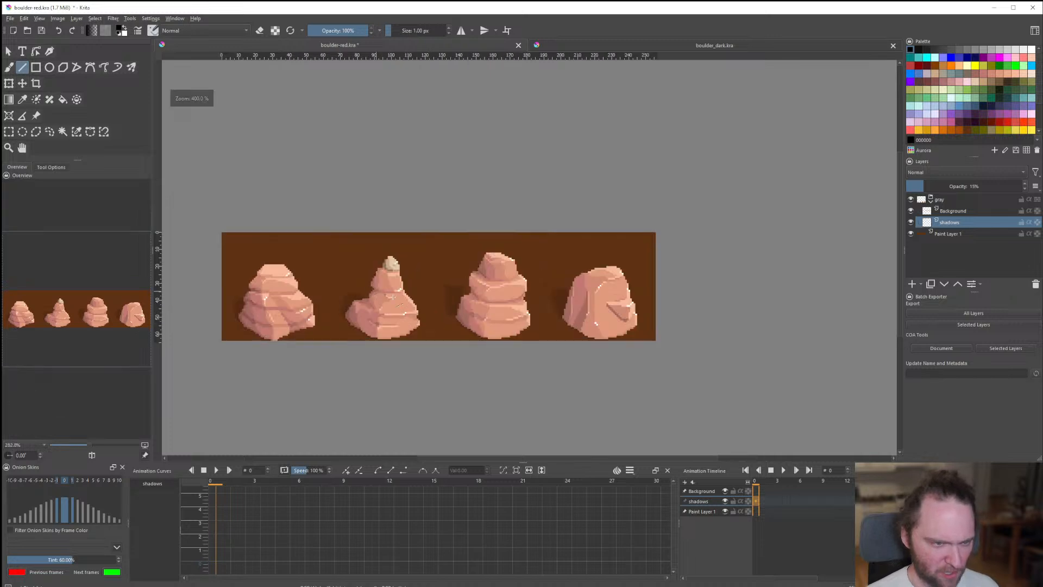
{"action": "scroll", "coordinate": [392, 297], "scroll_direction": "down", "scroll_amount": 3}
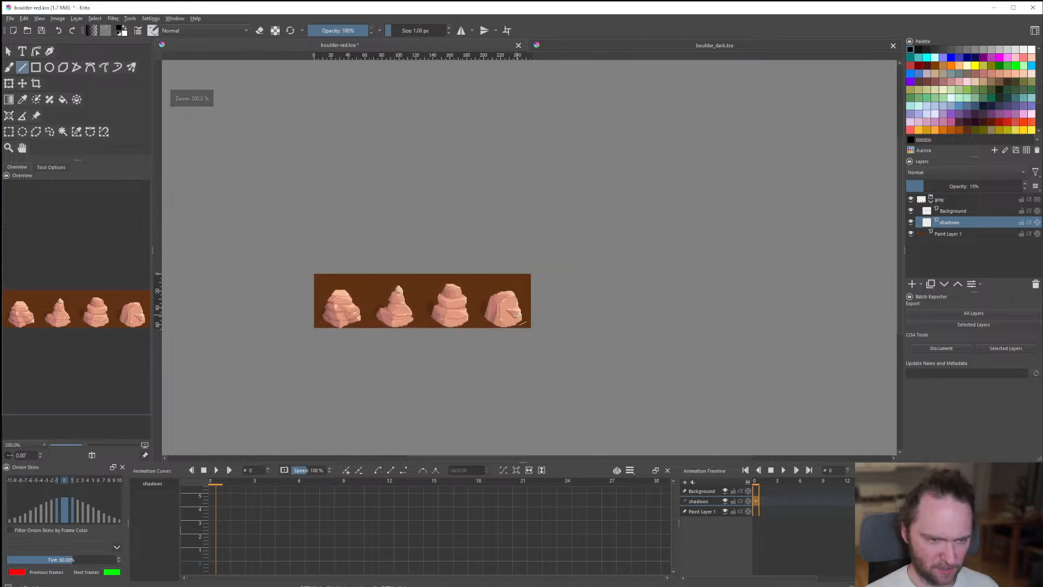
{"action": "key", "text": "ctrl+s"}
View the shadows alone with the Background layer hidden, show it again, and make it active with white as the foreground colour.
{"action": "scroll", "coordinate": [572, 299], "scroll_direction": "up", "scroll_amount": 1}
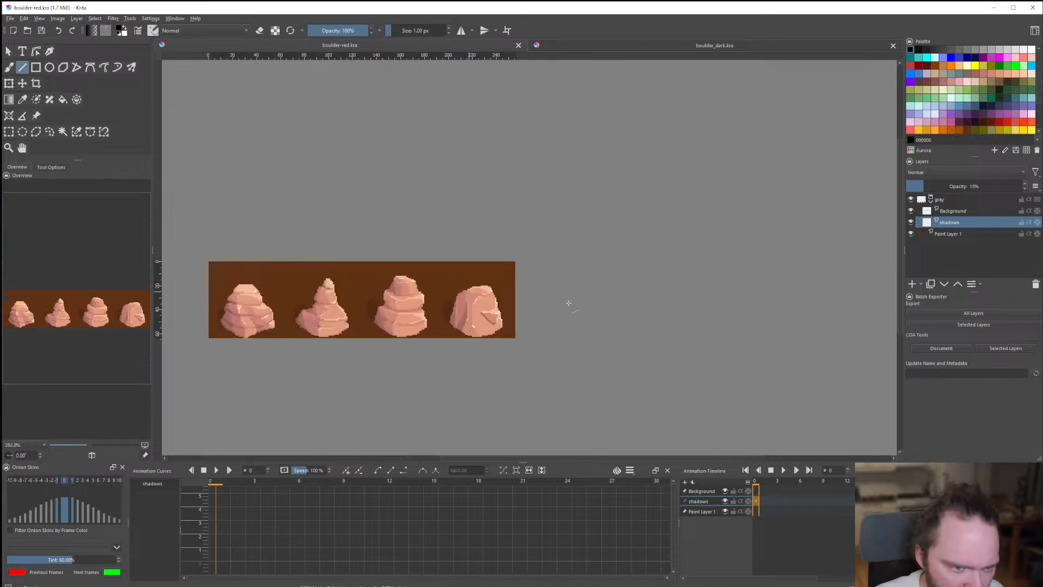
{"action": "scroll", "coordinate": [422, 319], "scroll_direction": "up", "scroll_amount": 3}
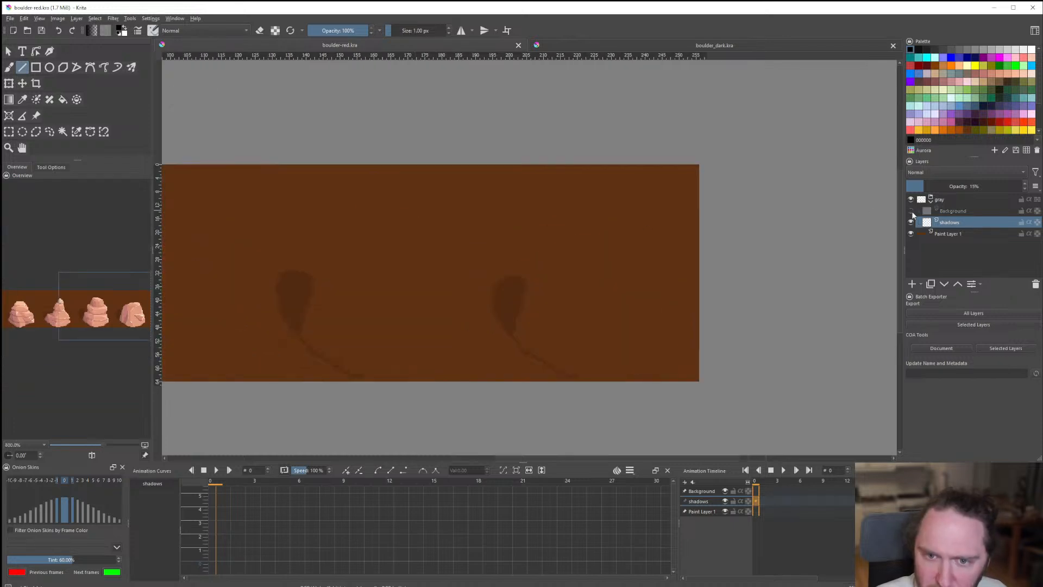
{"action": "left_click", "coordinate": [925, 213]}
{"action": "scroll", "coordinate": [428, 237], "scroll_direction": "up", "scroll_amount": 4}
{"action": "scroll", "coordinate": [414, 278], "scroll_direction": "down", "scroll_amount": 5}
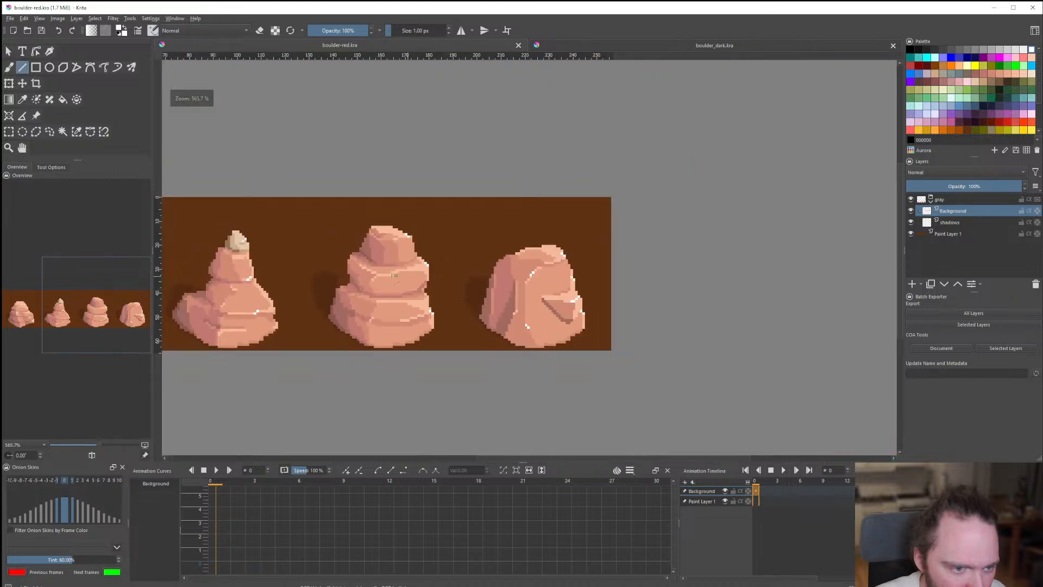
{"action": "scroll", "coordinate": [373, 295], "scroll_direction": "up", "scroll_amount": 3}
{"action": "scroll", "coordinate": [373, 295], "scroll_direction": "down", "scroll_amount": 3}
{"action": "scroll", "coordinate": [413, 288], "scroll_direction": "up", "scroll_amount": 3}
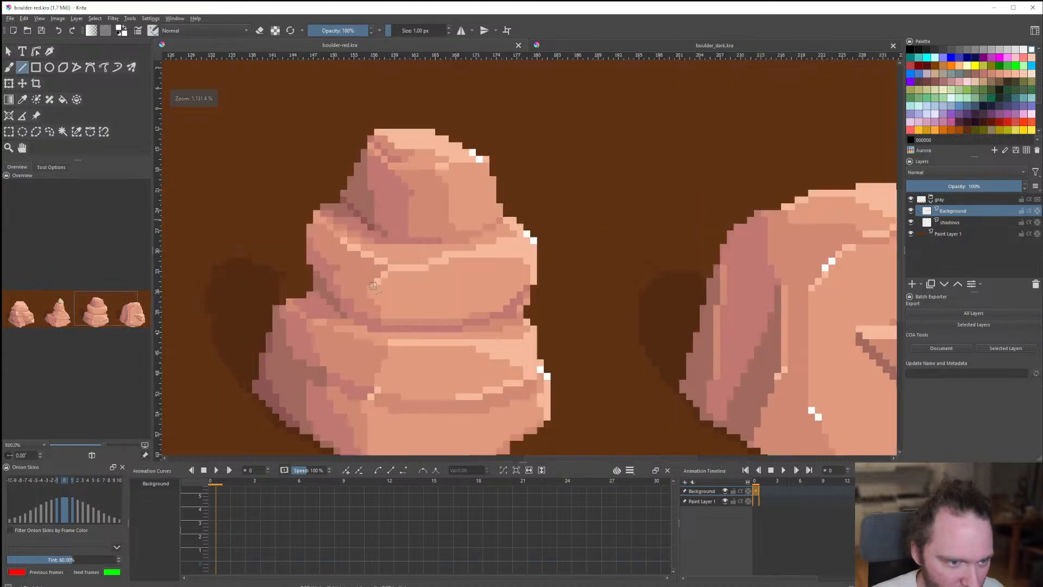
Try a short white highlight on the third boulder and compare it across the full row.
{"action": "scroll", "coordinate": [429, 303], "scroll_direction": "down", "scroll_amount": 5}
{"action": "scroll", "coordinate": [429, 304], "scroll_direction": "down", "scroll_amount": 1}
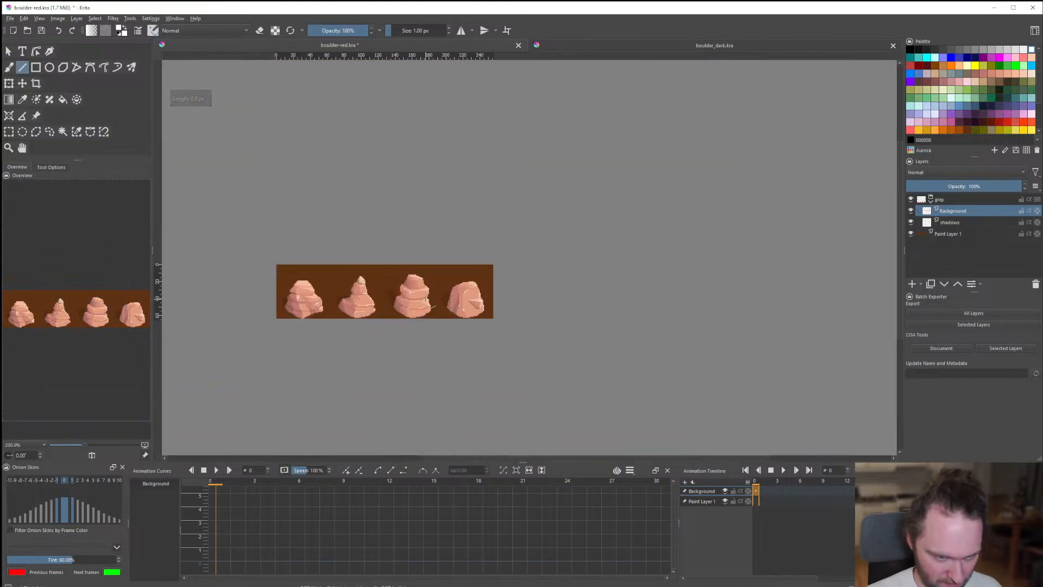
{"action": "scroll", "coordinate": [419, 299], "scroll_direction": "up", "scroll_amount": 4}
{"action": "scroll", "coordinate": [413, 295], "scroll_direction": "up", "scroll_amount": 3}
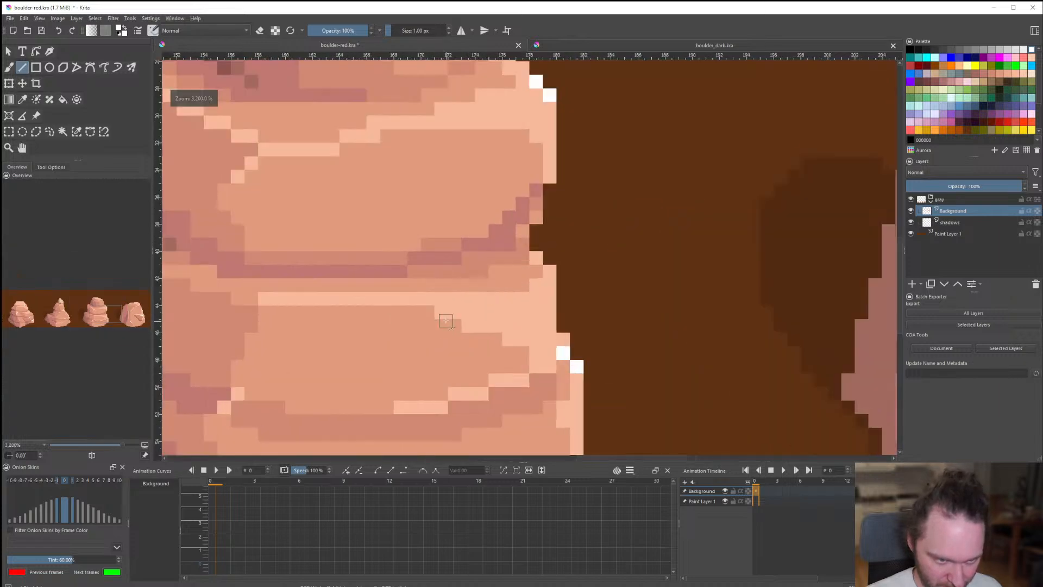
{"action": "scroll", "coordinate": [461, 322], "scroll_direction": "down", "scroll_amount": 7}
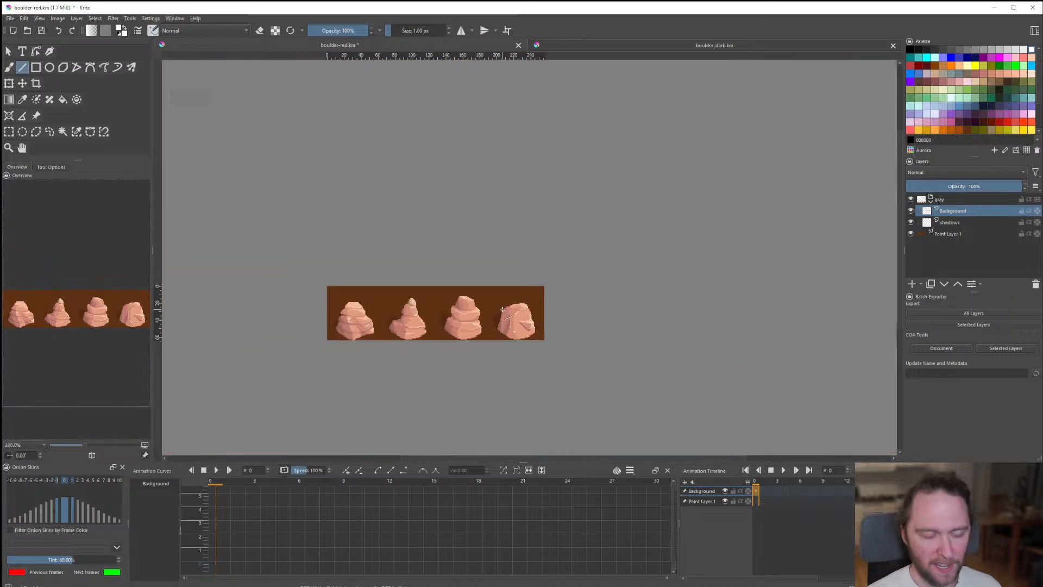
{"action": "scroll", "coordinate": [502, 309], "scroll_direction": "down", "scroll_amount": 2}
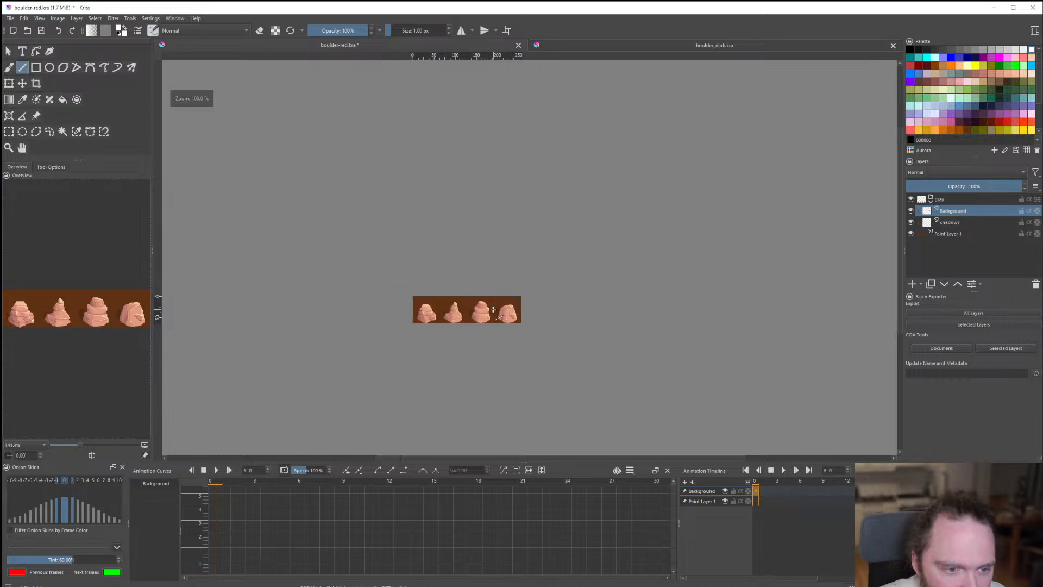
{"action": "scroll", "coordinate": [464, 308], "scroll_direction": "up", "scroll_amount": 3}
{"action": "scroll", "coordinate": [413, 319], "scroll_direction": "down", "scroll_amount": 1}
{"action": "scroll", "coordinate": [389, 326], "scroll_direction": "up", "scroll_amount": 1}
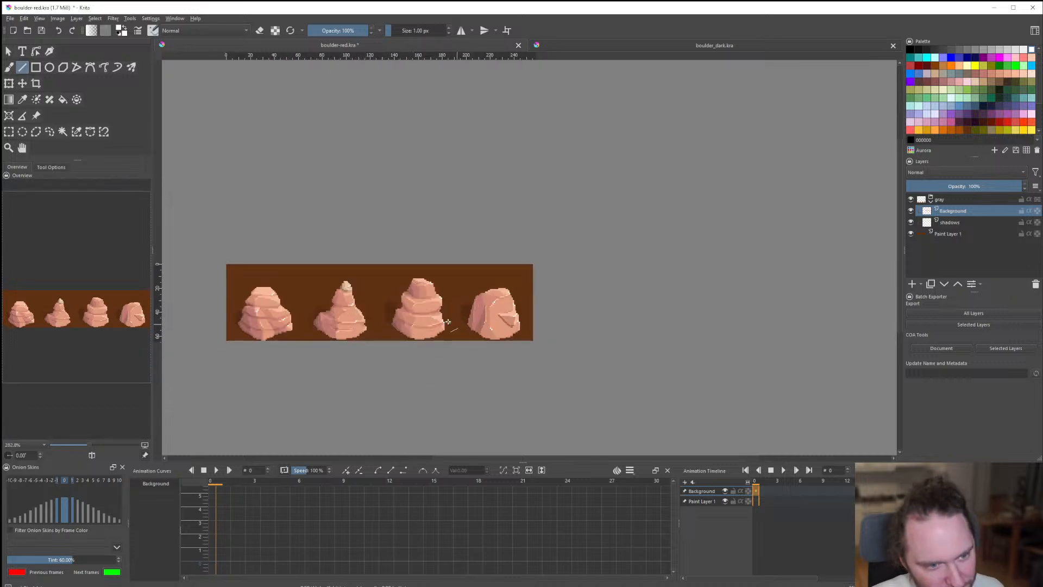
Paint two diagonal white highlight pixels on the third boulder's bottom tier, along the right part of its upper ledge.
{"action": "scroll", "coordinate": [448, 322], "scroll_direction": "up", "scroll_amount": 5}
{"action": "left_click_drag", "start_coordinate": [452, 357], "coordinate": [473, 367]}
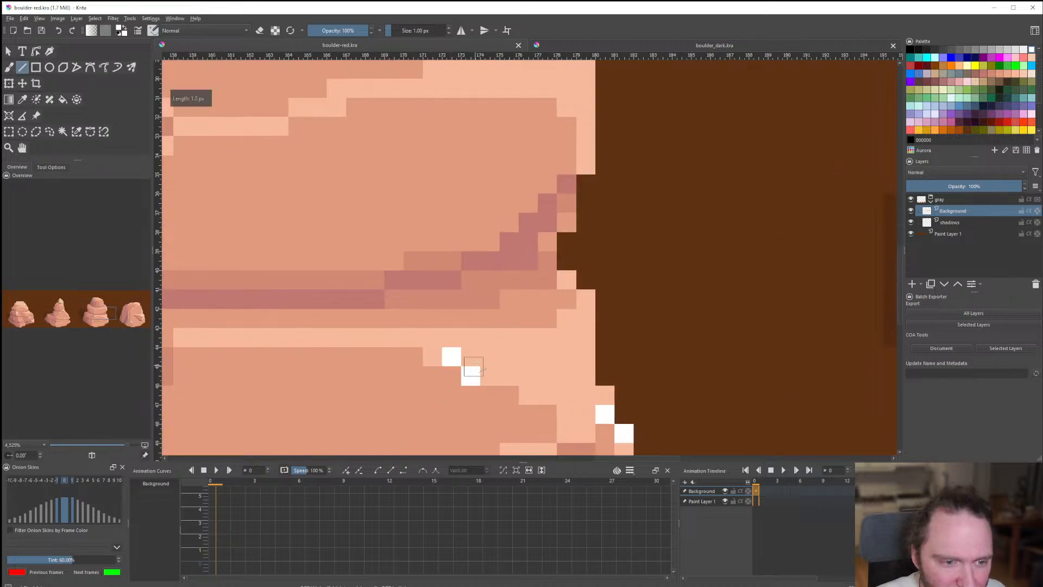
{"action": "scroll", "coordinate": [473, 367], "scroll_direction": "down", "scroll_amount": 4}
{"action": "scroll", "coordinate": [497, 348], "scroll_direction": "down", "scroll_amount": 2}
Recolour the two white pixels on the right edge of the third boulder's bottom tier with the light peach.
{"action": "scroll", "coordinate": [497, 359], "scroll_direction": "up", "scroll_amount": 10}
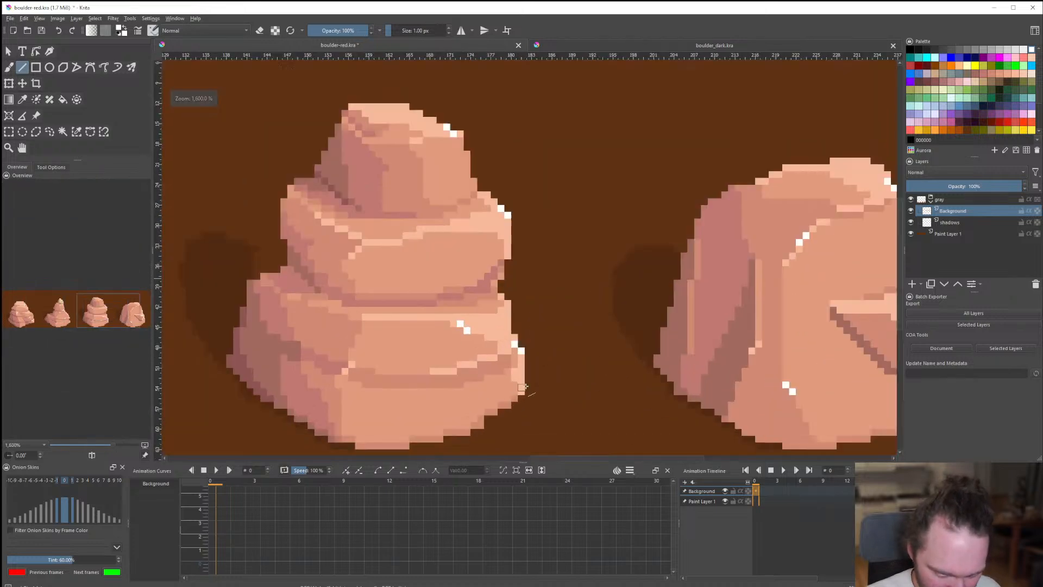
{"action": "scroll", "coordinate": [475, 226], "scroll_direction": "down", "scroll_amount": 9}
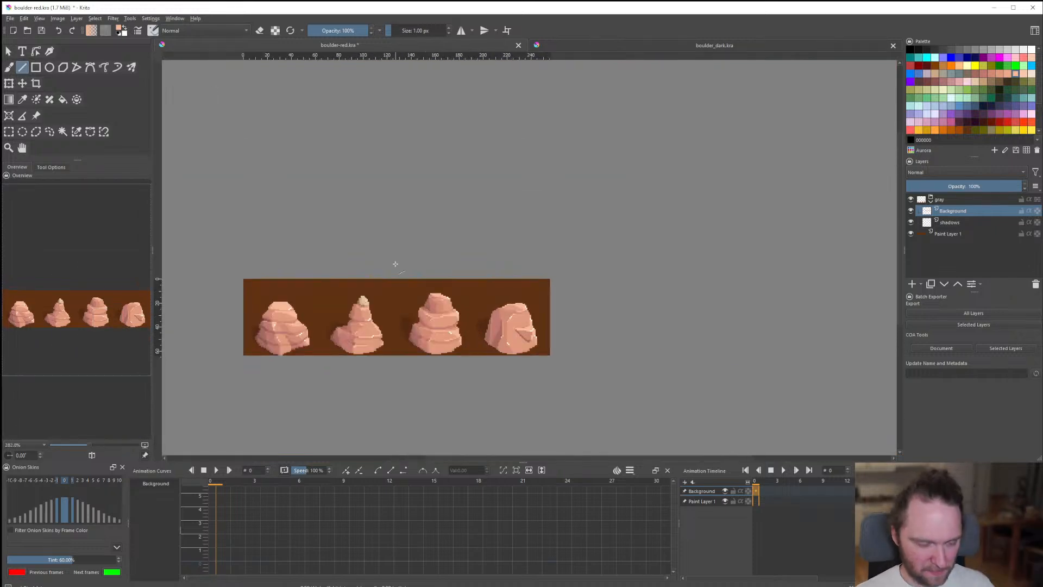
{"action": "scroll", "coordinate": [375, 261], "scroll_direction": "down", "scroll_amount": 1}
{"action": "scroll", "coordinate": [349, 256], "scroll_direction": "down", "scroll_amount": 1}
{"action": "scroll", "coordinate": [380, 261], "scroll_direction": "up", "scroll_amount": 1}
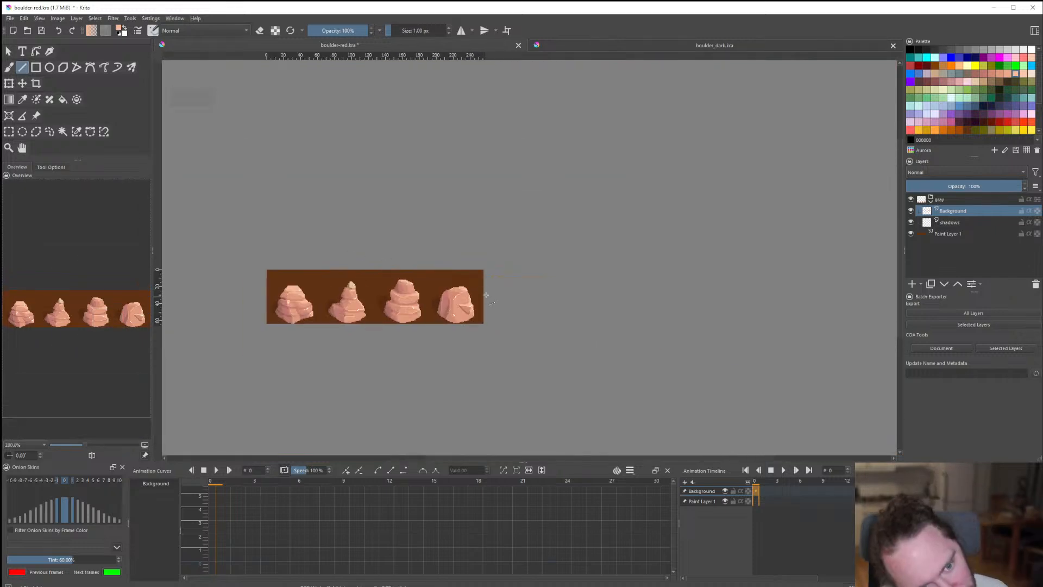
Try replacing the two white highlight pixels on the third boulder's top stone with the light peach.
{"action": "scroll", "coordinate": [459, 296], "scroll_direction": "up", "scroll_amount": 9}
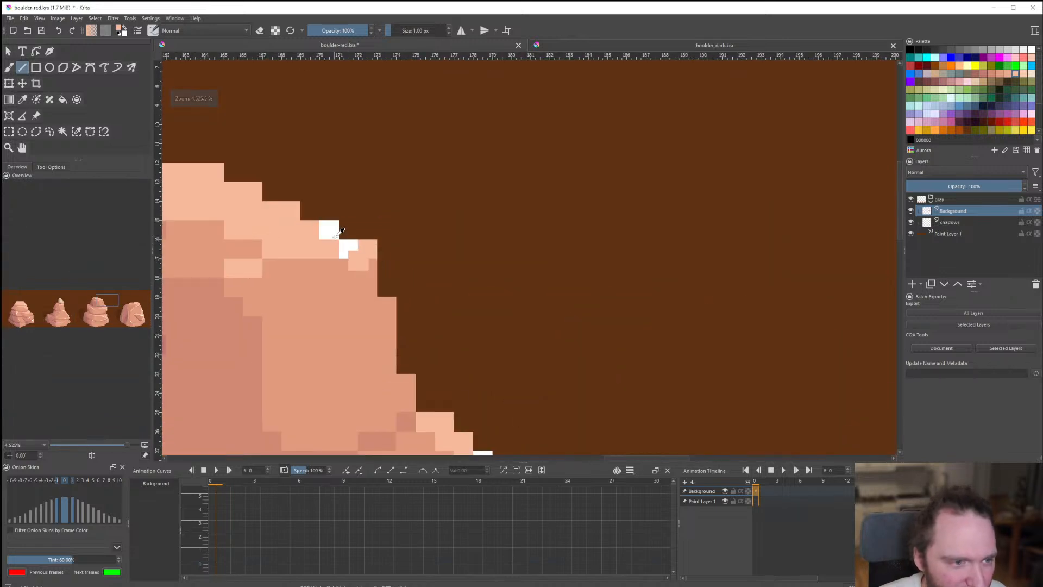
{"action": "scroll", "coordinate": [326, 246], "scroll_direction": "down", "scroll_amount": 12}
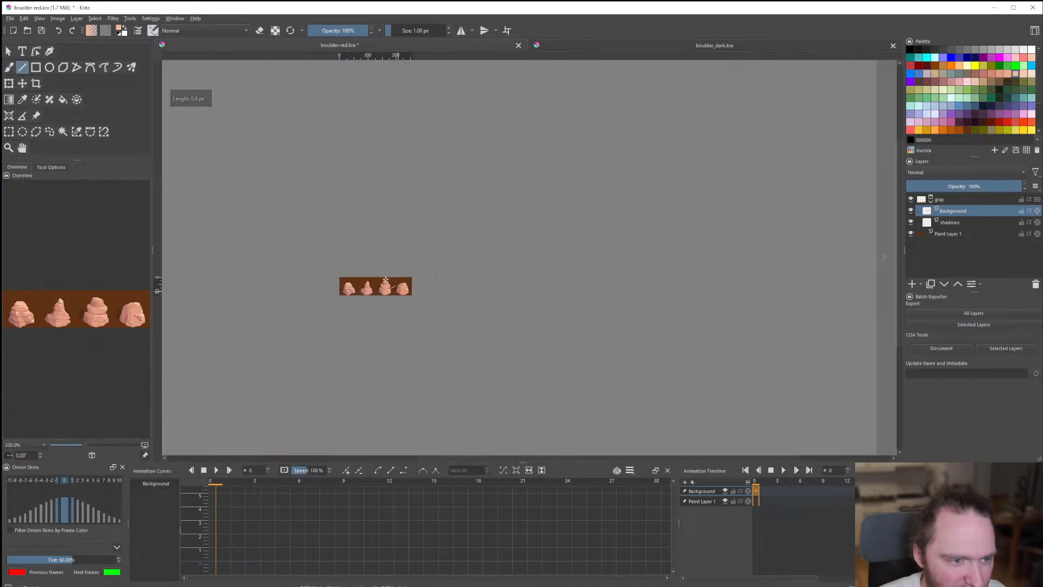
{"action": "scroll", "coordinate": [422, 314], "scroll_direction": "up", "scroll_amount": 3}
{"action": "scroll", "coordinate": [423, 314], "scroll_direction": "up", "scroll_amount": 1}
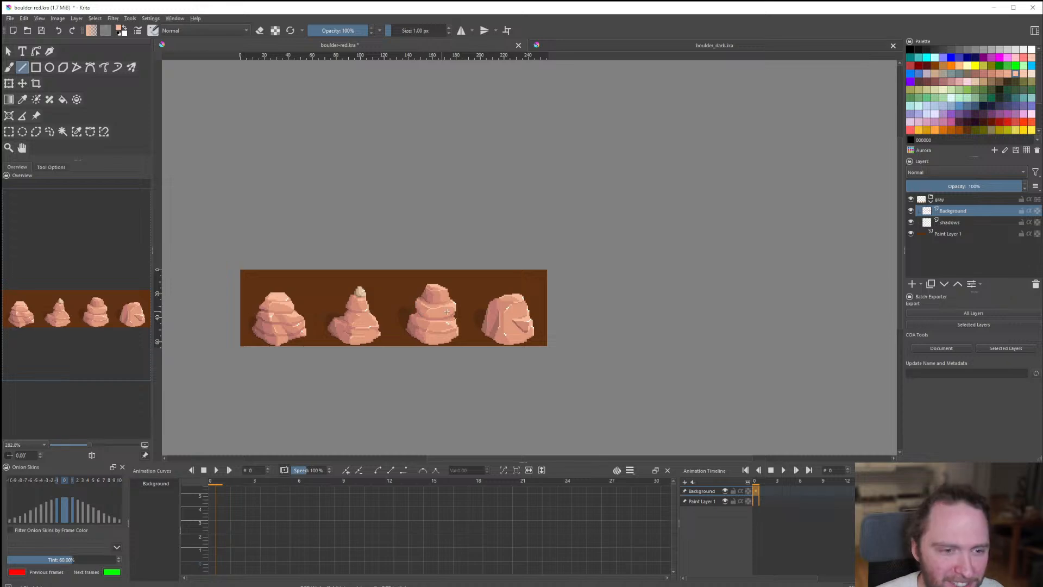
{"action": "scroll", "coordinate": [469, 318], "scroll_direction": "up", "scroll_amount": 8}
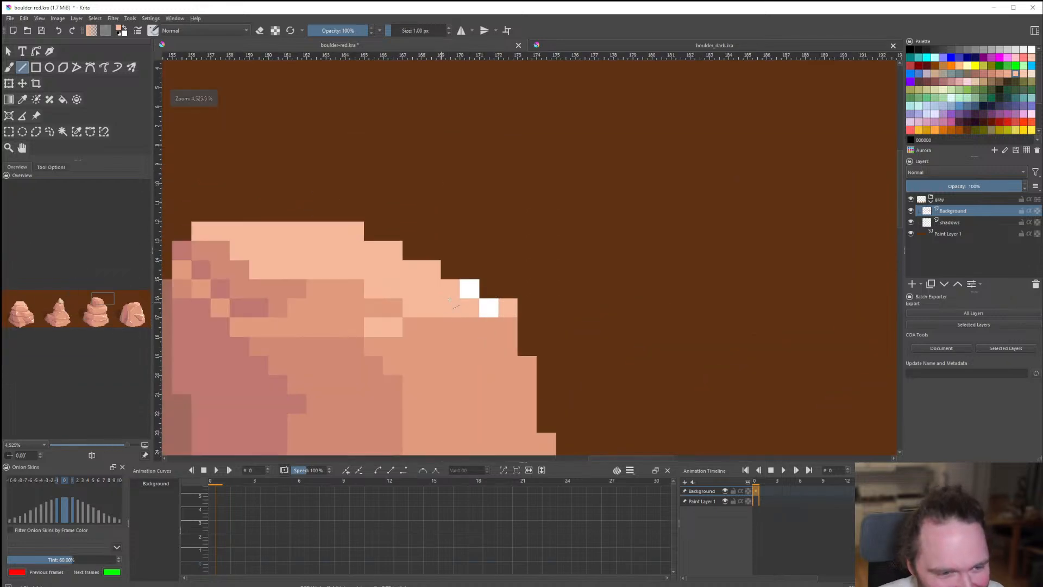
{"action": "scroll", "coordinate": [478, 304], "scroll_direction": "down", "scroll_amount": 9}
{"action": "scroll", "coordinate": [455, 278], "scroll_direction": "up", "scroll_amount": 7}
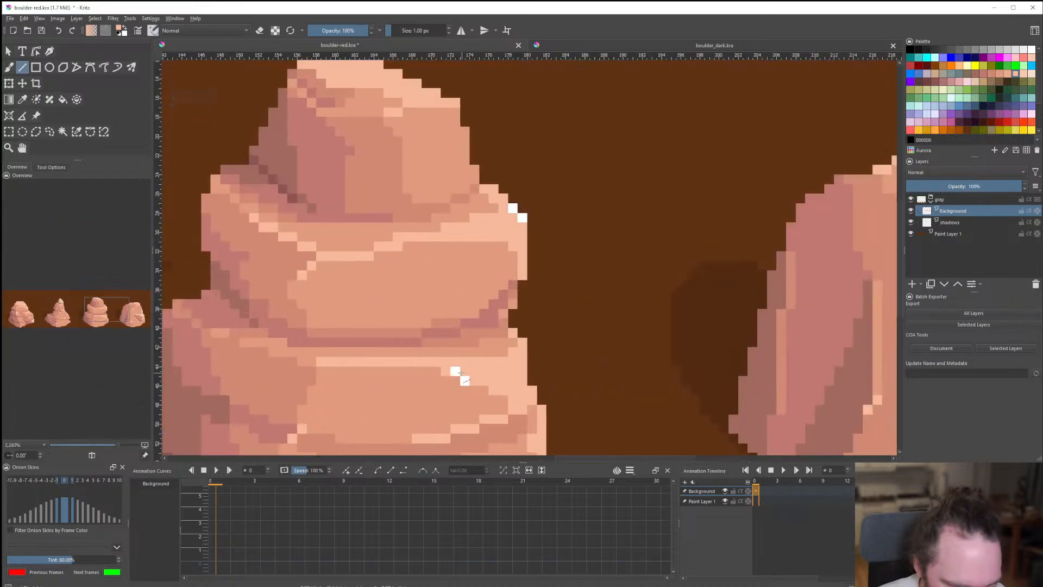
Paint two diagonal white highlight pixels on the upper right edge of the third boulder's top stone.
{"action": "scroll", "coordinate": [454, 278], "scroll_direction": "down", "scroll_amount": 2}
{"action": "scroll", "coordinate": [457, 194], "scroll_direction": "up", "scroll_amount": 4}
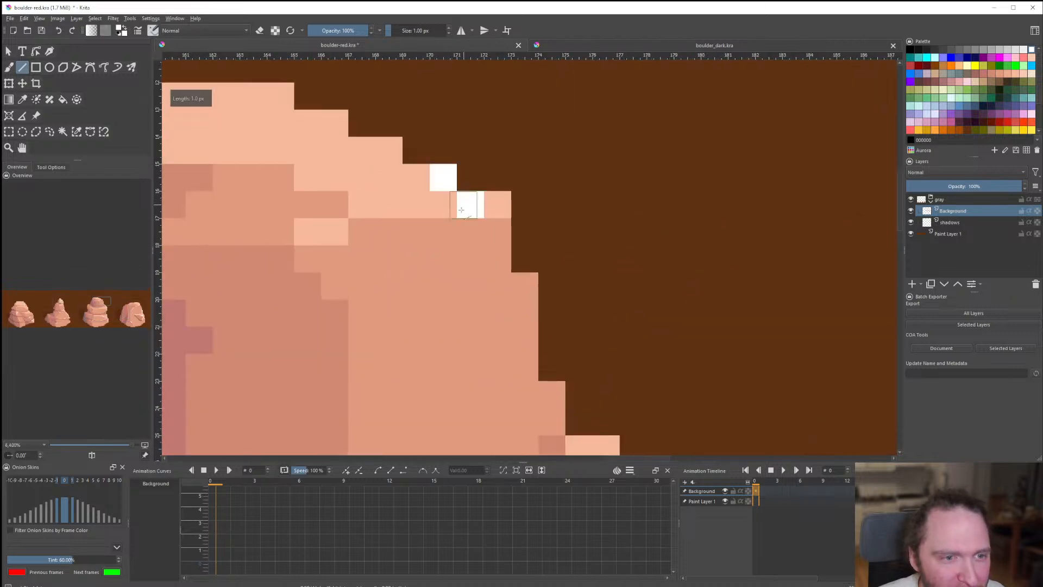
{"action": "scroll", "coordinate": [438, 282], "scroll_direction": "down", "scroll_amount": 7}
{"action": "scroll", "coordinate": [431, 292], "scroll_direction": "down", "scroll_amount": 1}
{"action": "scroll", "coordinate": [435, 296], "scroll_direction": "up", "scroll_amount": 1}
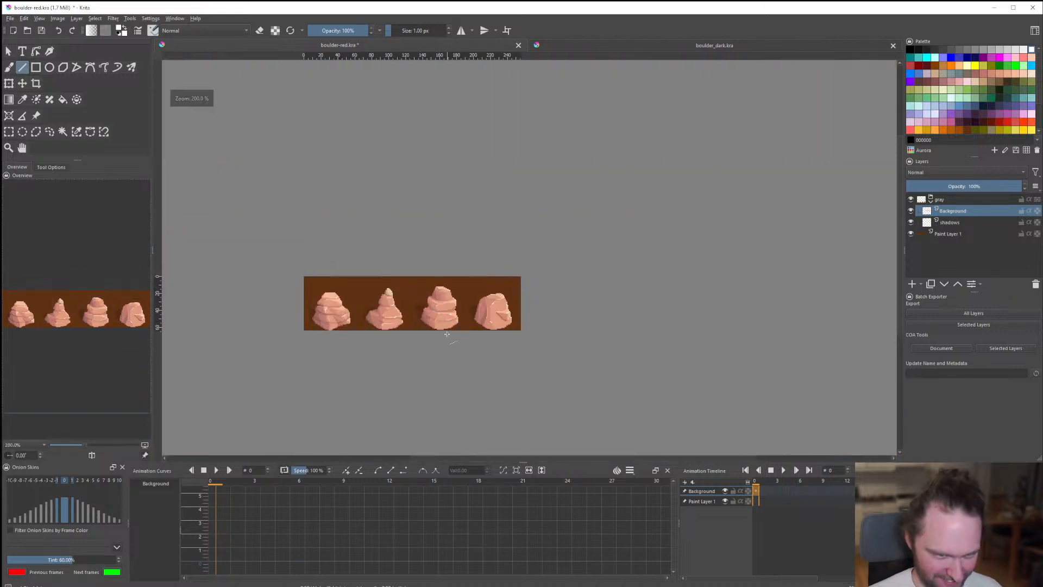
{"action": "scroll", "coordinate": [478, 315], "scroll_direction": "up", "scroll_amount": 1}
{"action": "scroll", "coordinate": [508, 330], "scroll_direction": "up", "scroll_amount": 1}
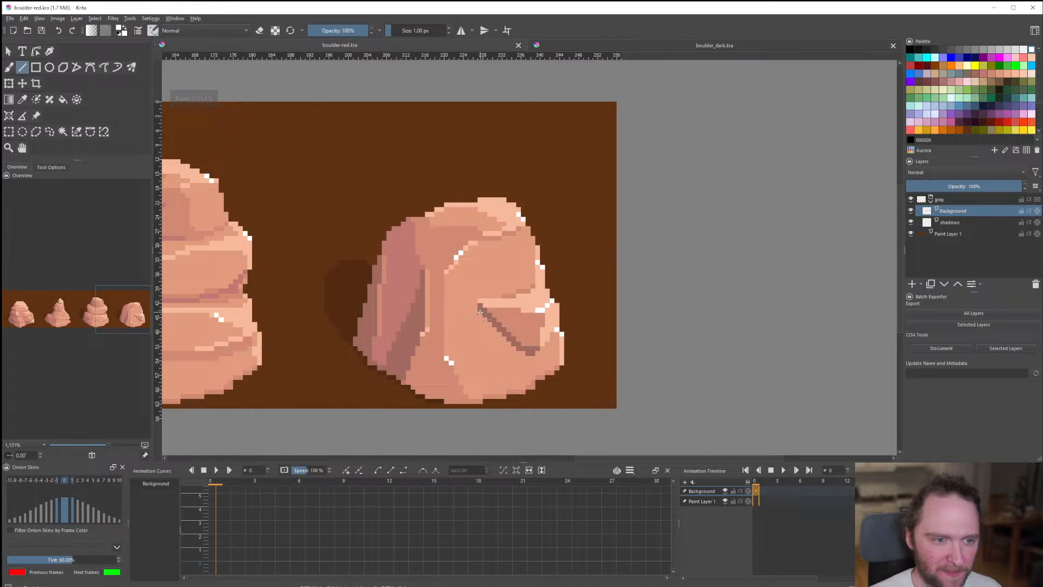
{"action": "scroll", "coordinate": [481, 319], "scroll_direction": "down", "scroll_amount": 2}
{"action": "scroll", "coordinate": [482, 319], "scroll_direction": "up", "scroll_amount": 2}
{"action": "scroll", "coordinate": [480, 341], "scroll_direction": "down", "scroll_amount": 2}
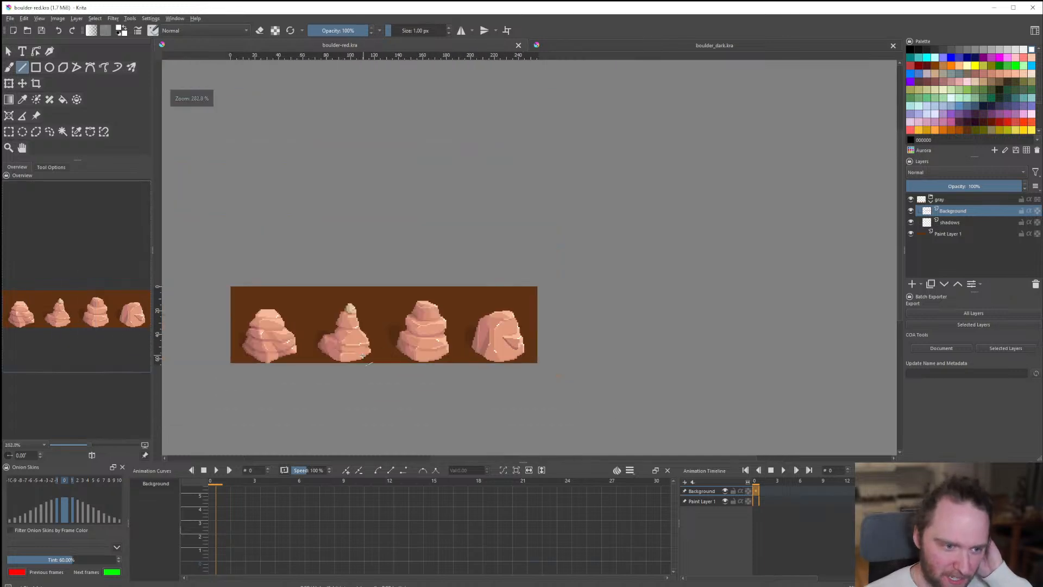
On the shadows layer, cut away the upper part of the third boulder's ground shadow with a freehand selection.
{"action": "scroll", "coordinate": [358, 353], "scroll_direction": "up", "scroll_amount": 2}
{"action": "left_click", "coordinate": [956, 222]}
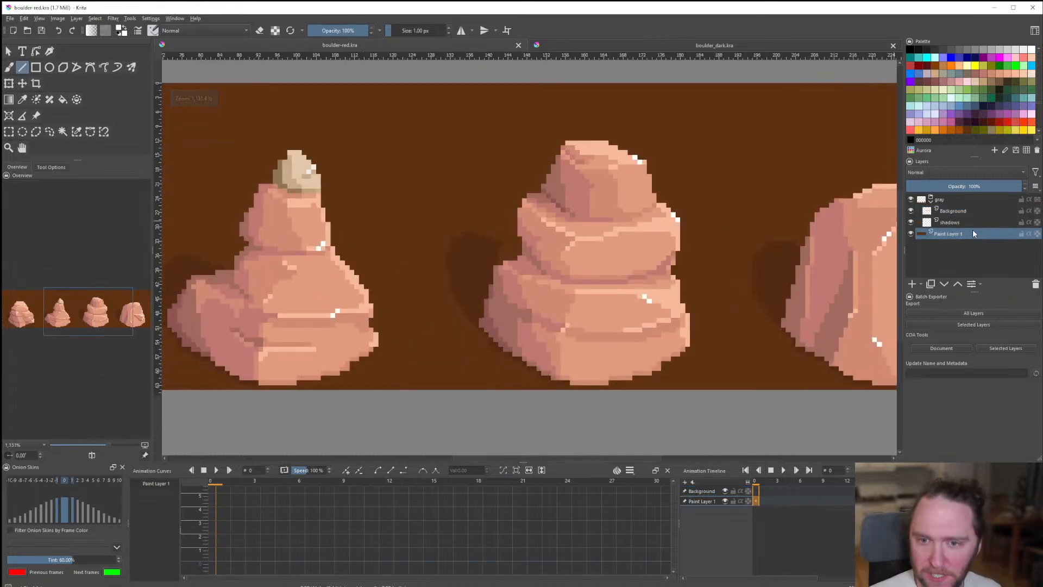
{"action": "left_click", "coordinate": [910, 49]}
{"action": "scroll", "coordinate": [487, 295], "scroll_direction": "up", "scroll_amount": 1}
{"action": "left_click", "coordinate": [49, 132]}
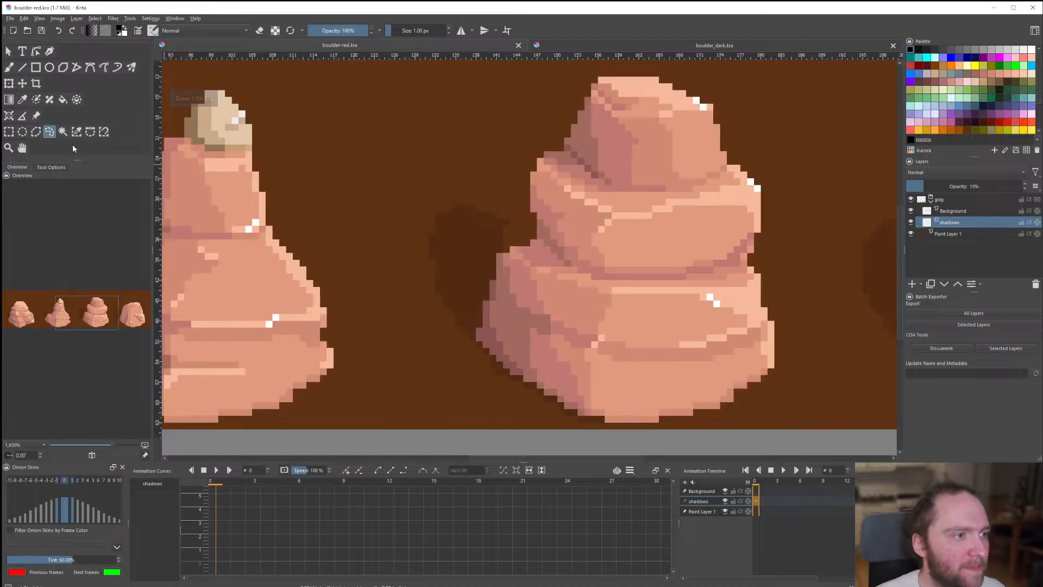
{"action": "mouse_move", "coordinate": [427, 302]}
{"action": "left_mouse_down"}
{"action": "mouse_move", "coordinate": [469, 290]}
{"action": "mouse_move", "coordinate": [430, 292]}
{"action": "mouse_move", "coordinate": [448, 293]}
{"action": "mouse_move", "coordinate": [443, 264]}
{"action": "left_mouse_up"}
{"action": "key", "text": "Delete"}
{"action": "key", "text": "ctrl+shift+a"}
Outline a lower, sloping upper edge for the third boulder's ground shadow with 1 px black lines.
{"action": "left_click", "coordinate": [22, 67]}
{"action": "left_click_drag", "start_coordinate": [443, 264], "coordinate": [522, 237]}
{"action": "left_click_drag", "start_coordinate": [522, 237], "coordinate": [536, 236]}
{"action": "left_click_drag", "start_coordinate": [445, 292], "coordinate": [446, 291]}
Try filling the outlined area of the third boulder's ground shadow with black.
{"action": "key", "text": "f"}
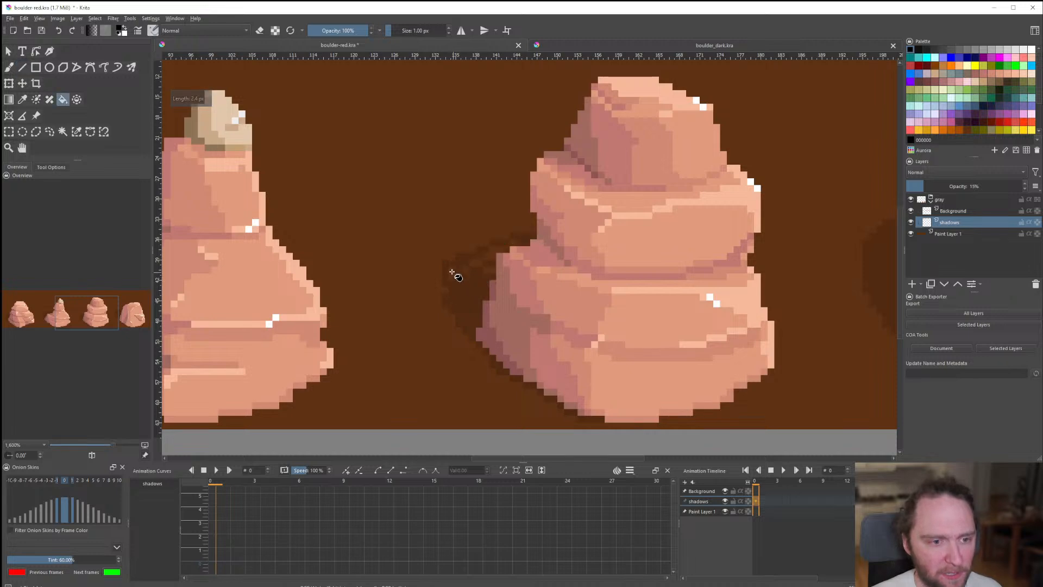
{"action": "left_click", "coordinate": [494, 258]}
{"action": "key", "text": "ctrl+z"}
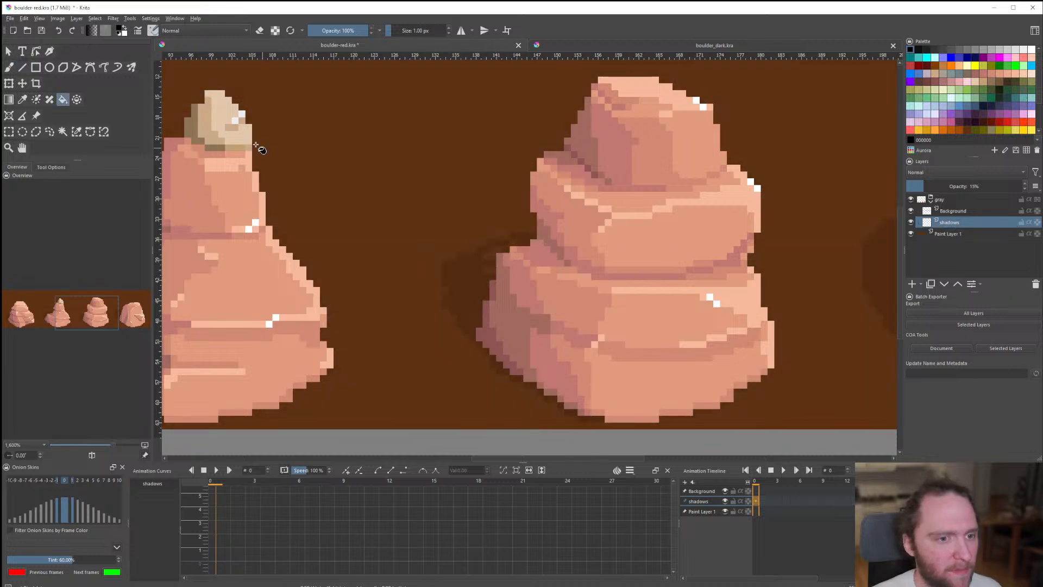
{"action": "key", "text": "f"}
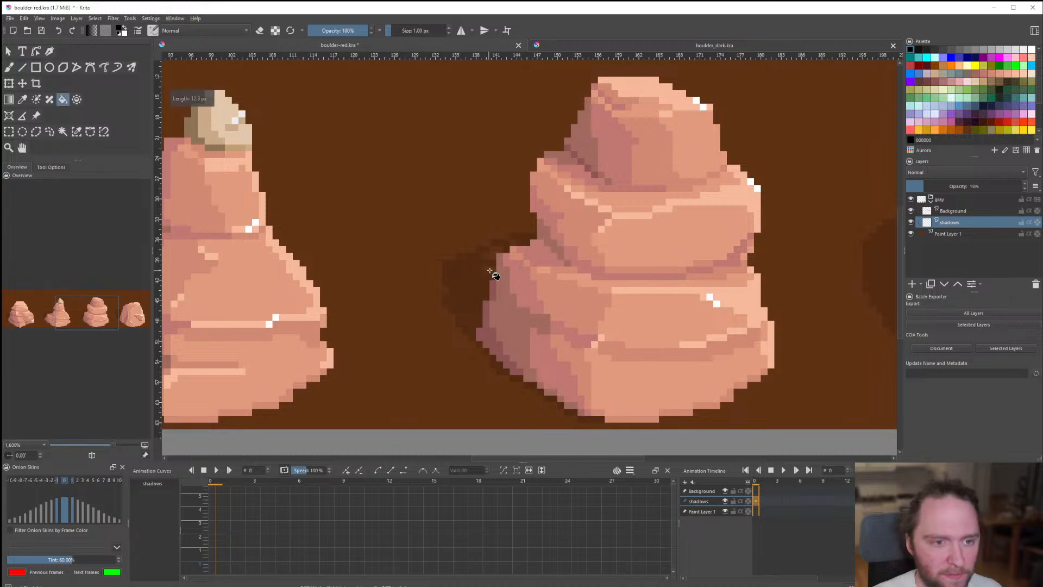
{"action": "left_click", "coordinate": [494, 271]}
{"action": "key", "text": "ctrl+z"}
Close the shadow outline with a black line along the third boulder's left side and fill the enclosed area black.
{"action": "key", "text": "v"}
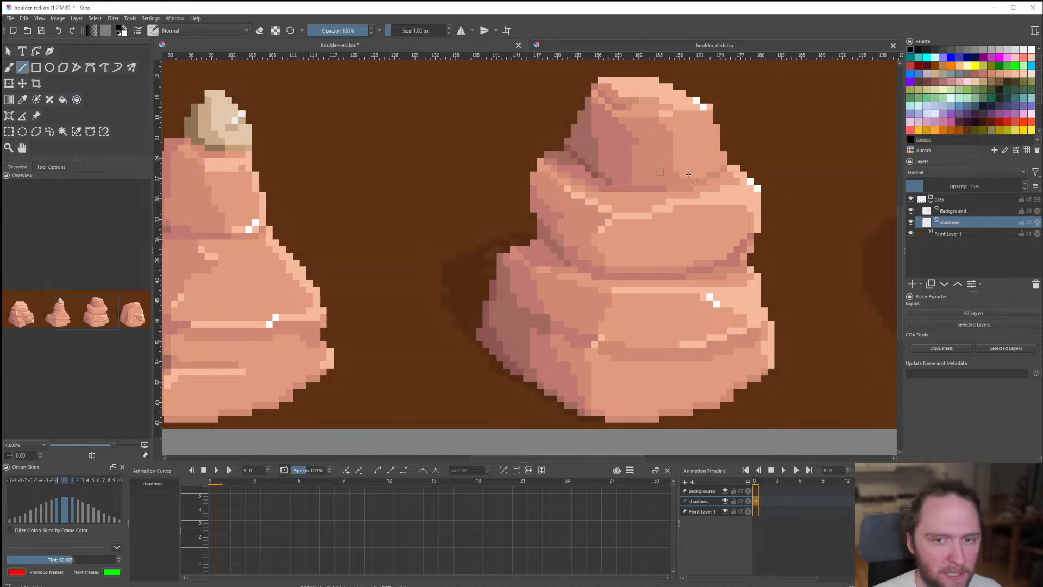
{"action": "left_click_drag", "start_coordinate": [538, 239], "coordinate": [493, 287]}
{"action": "key", "text": "f"}
{"action": "left_click", "coordinate": [493, 267]}
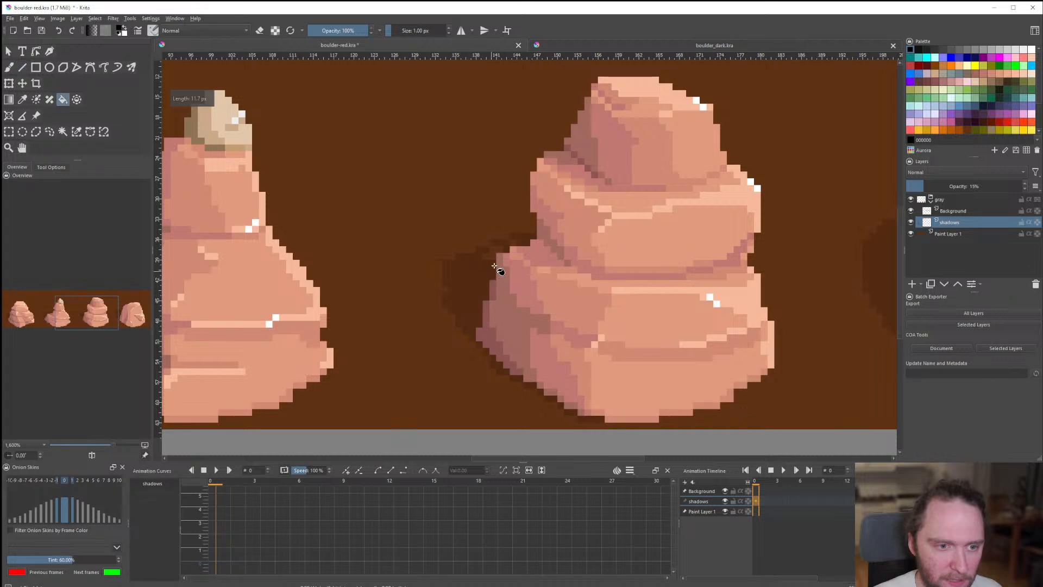
Trim the top of the third boulder's ground shadow flat with a rectangular selection.
{"action": "scroll", "coordinate": [496, 316], "scroll_direction": "down", "scroll_amount": 6}
{"action": "scroll", "coordinate": [514, 322], "scroll_direction": "up", "scroll_amount": 8}
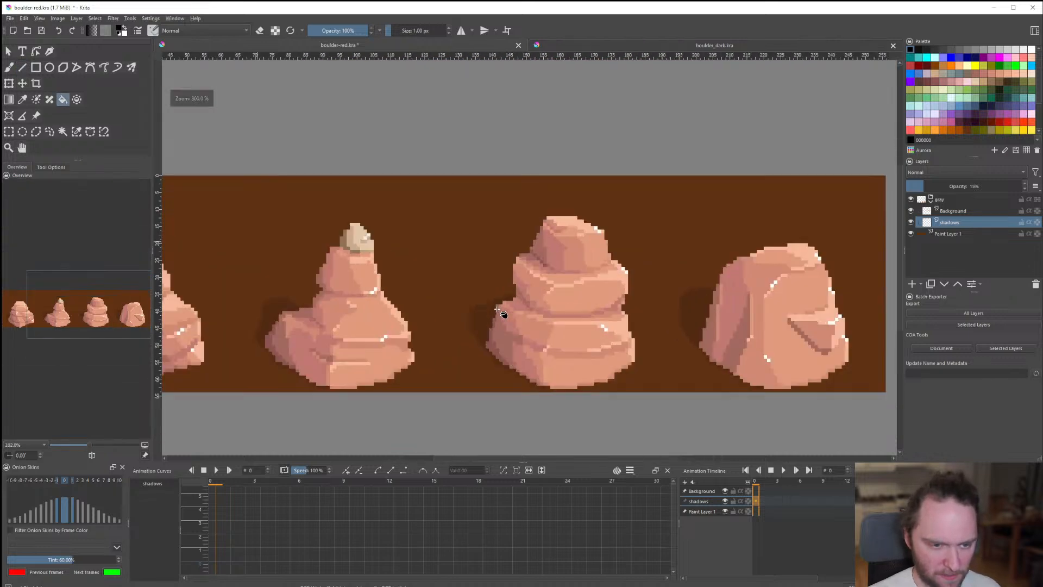
{"action": "left_click", "coordinate": [8, 131]}
{"action": "left_click_drag", "start_coordinate": [483, 239], "coordinate": [549, 276]}
{"action": "key", "text": "Delete"}
{"action": "left_click", "coordinate": [368, 225]}
Draw black lines rising toward the third boulder as a new upper shadow edge and fill the gap beneath them.
{"action": "left_click", "coordinate": [22, 67]}
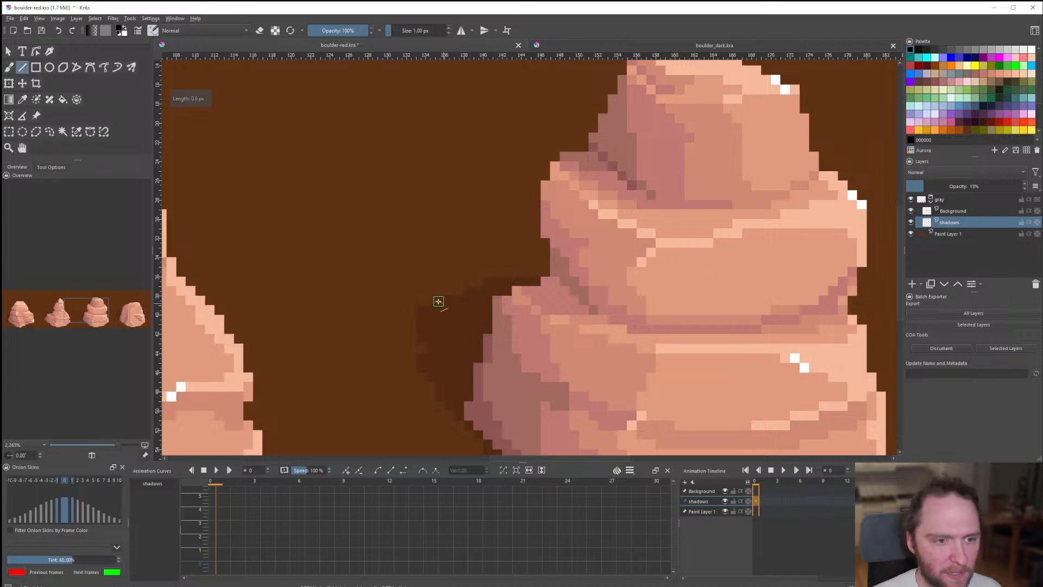
{"action": "mouse_move", "coordinate": [403, 295]}
{"action": "left_mouse_down"}
{"action": "mouse_move", "coordinate": [484, 267]}
{"action": "mouse_move", "coordinate": [508, 271]}
{"action": "left_mouse_up"}
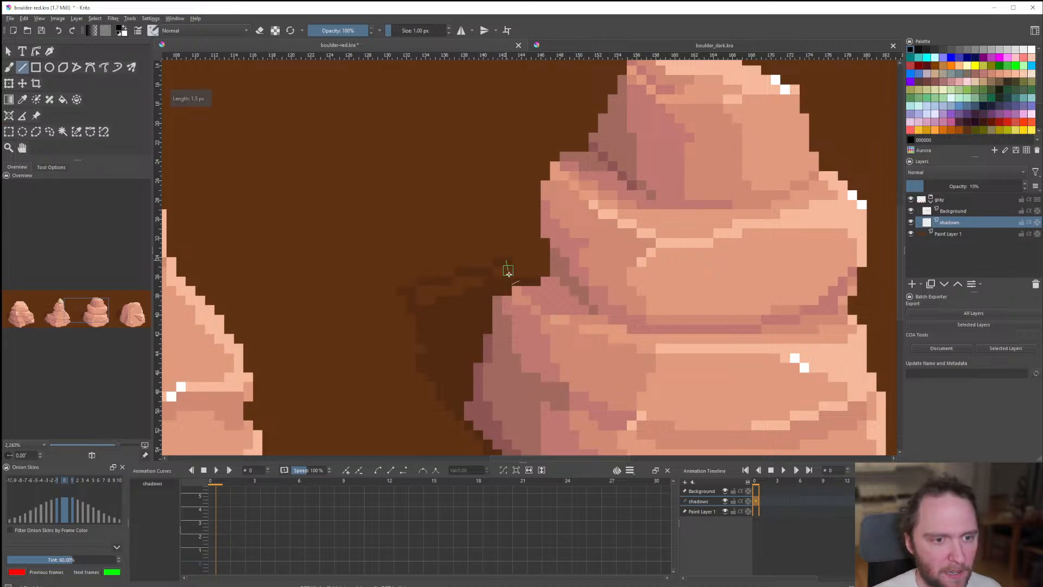
{"action": "left_click_drag", "start_coordinate": [454, 292], "coordinate": [429, 301]}
{"action": "left_click_drag", "start_coordinate": [498, 273], "coordinate": [443, 292]}
{"action": "scroll", "coordinate": [517, 303], "scroll_direction": "down", "scroll_amount": 5}
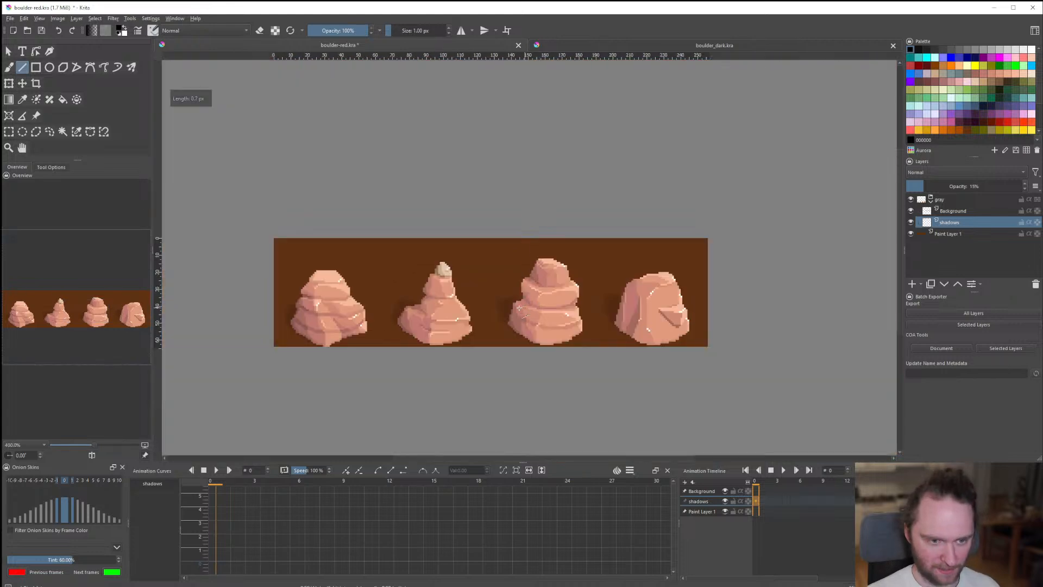
Delete the protruding left corner of the third boulder's ground shadow with a rectangular selection.
{"action": "scroll", "coordinate": [519, 308], "scroll_direction": "up", "scroll_amount": 5}
{"action": "key", "text": "ctrl+r"}
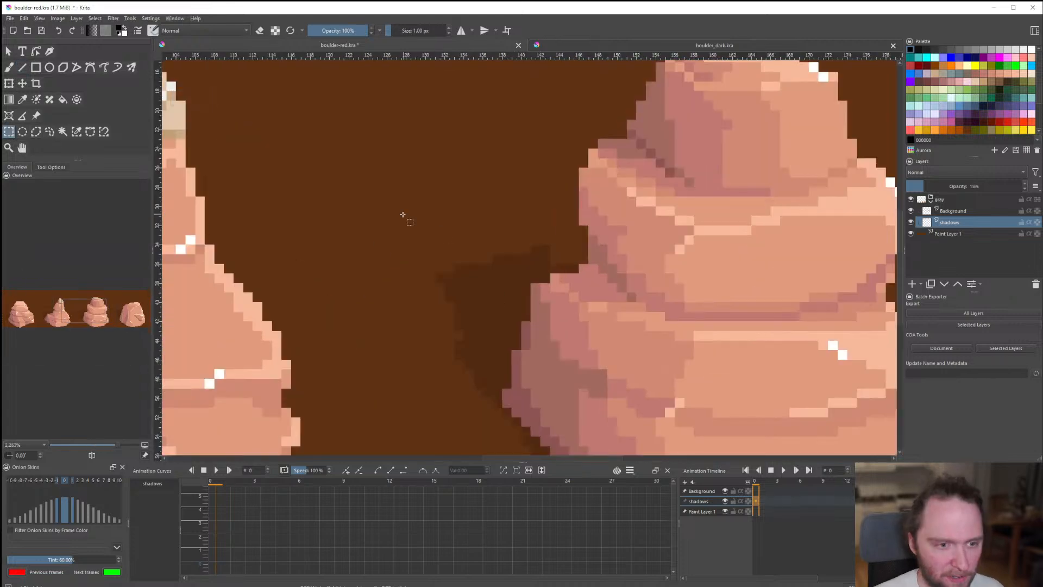
{"action": "left_click_drag", "start_coordinate": [403, 215], "coordinate": [463, 307]}
{"action": "key", "text": "Delete"}
{"action": "left_click", "coordinate": [482, 332]}
Draw a raised peak on top of the third boulder's ground shadow, sloping down to the rock, in black.
{"action": "scroll", "coordinate": [483, 316], "scroll_direction": "down", "scroll_amount": 6}
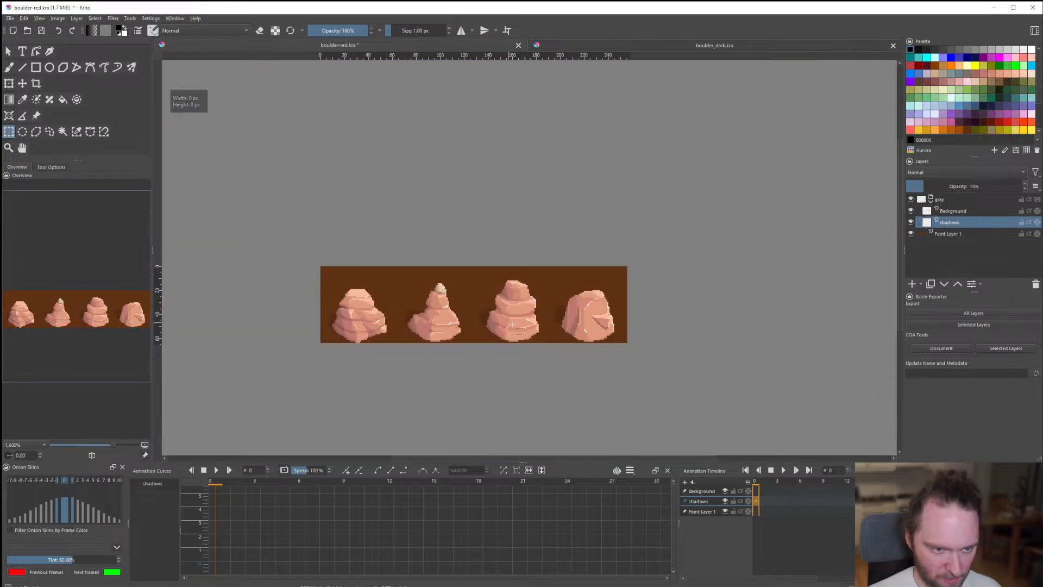
{"action": "scroll", "coordinate": [500, 318], "scroll_direction": "up", "scroll_amount": 8}
{"action": "left_click", "coordinate": [22, 68]}
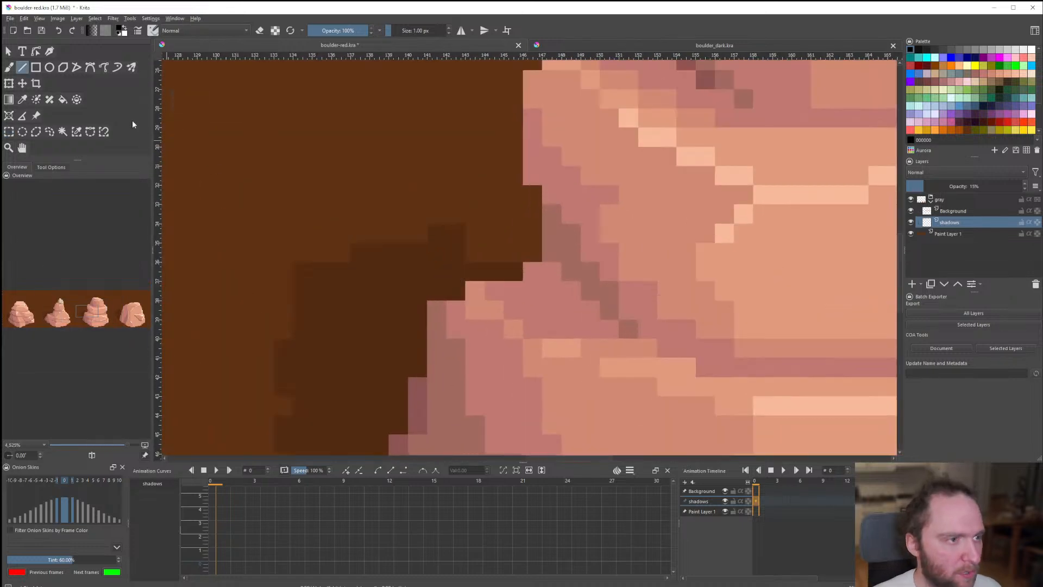
{"action": "left_click_drag", "start_coordinate": [363, 261], "coordinate": [361, 196]}
{"action": "left_click_drag", "start_coordinate": [363, 195], "coordinate": [498, 254]}
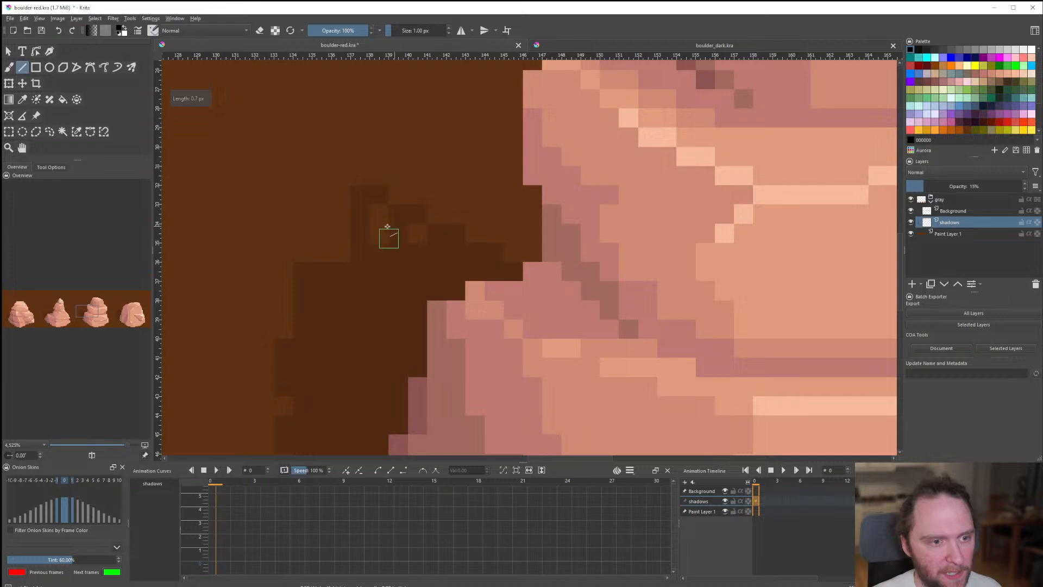
Round off the left side of the shadow's new peak with a freehand selection.
{"action": "scroll", "coordinate": [479, 283], "scroll_direction": "down", "scroll_amount": 7}
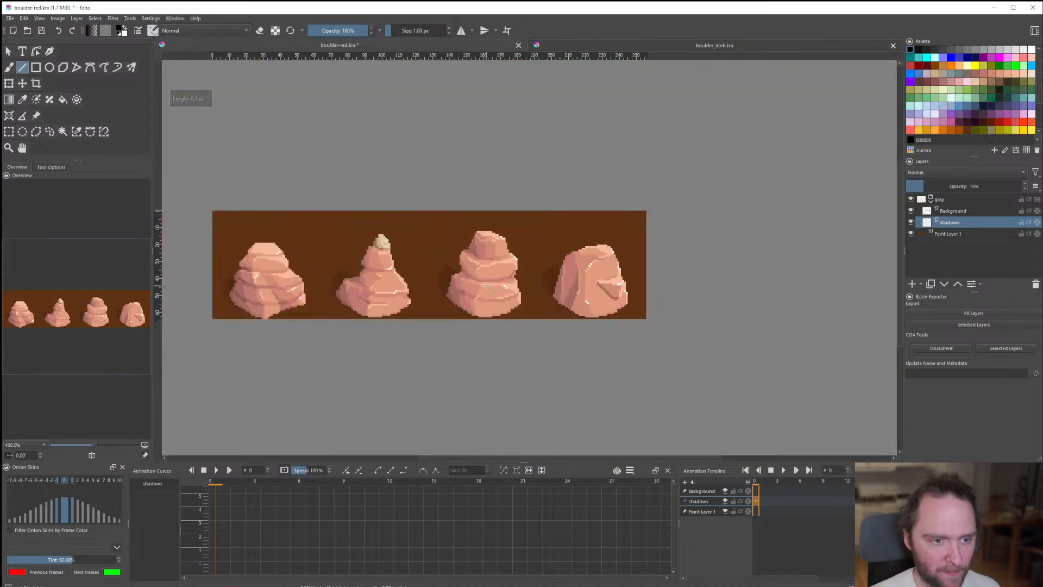
{"action": "scroll", "coordinate": [480, 283], "scroll_direction": "up", "scroll_amount": 7}
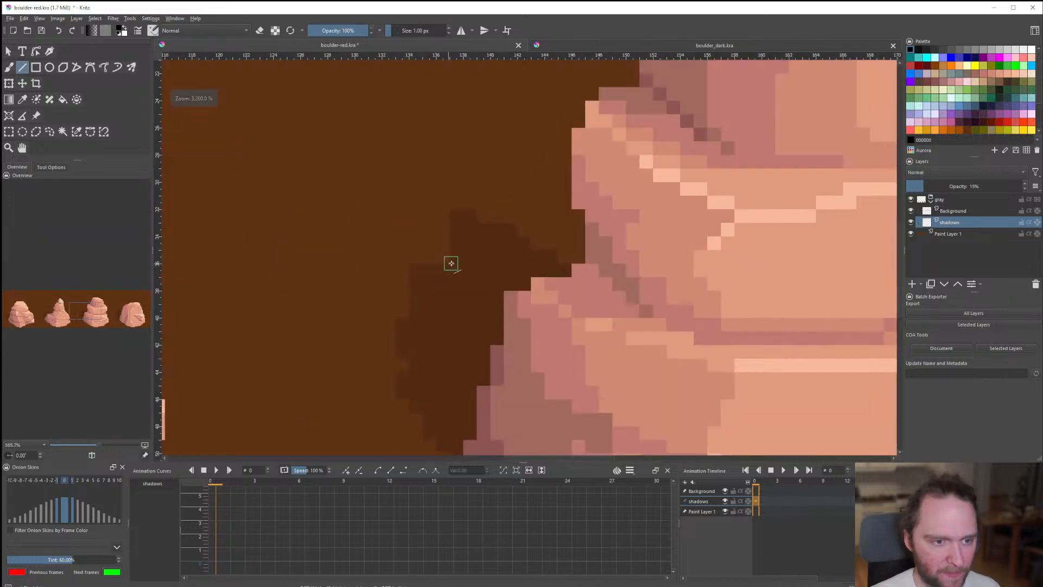
{"action": "left_click", "coordinate": [49, 132]}
{"action": "mouse_move", "coordinate": [433, 245]}
{"action": "left_mouse_down"}
{"action": "mouse_move", "coordinate": [431, 187]}
{"action": "mouse_move", "coordinate": [468, 328]}
{"action": "left_mouse_up"}
Trim the left edge and upper left corner of the third boulder's ground shadow with freehand selections.
{"action": "scroll", "coordinate": [472, 348], "scroll_direction": "down", "scroll_amount": 5}
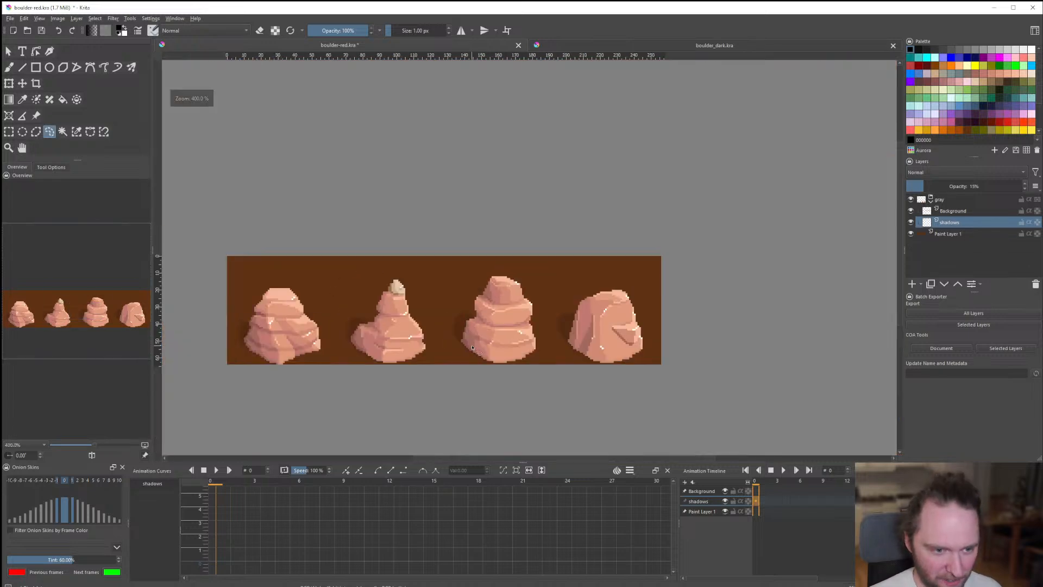
{"action": "scroll", "coordinate": [472, 348], "scroll_direction": "down", "scroll_amount": 2}
{"action": "scroll", "coordinate": [426, 309], "scroll_direction": "up", "scroll_amount": 8}
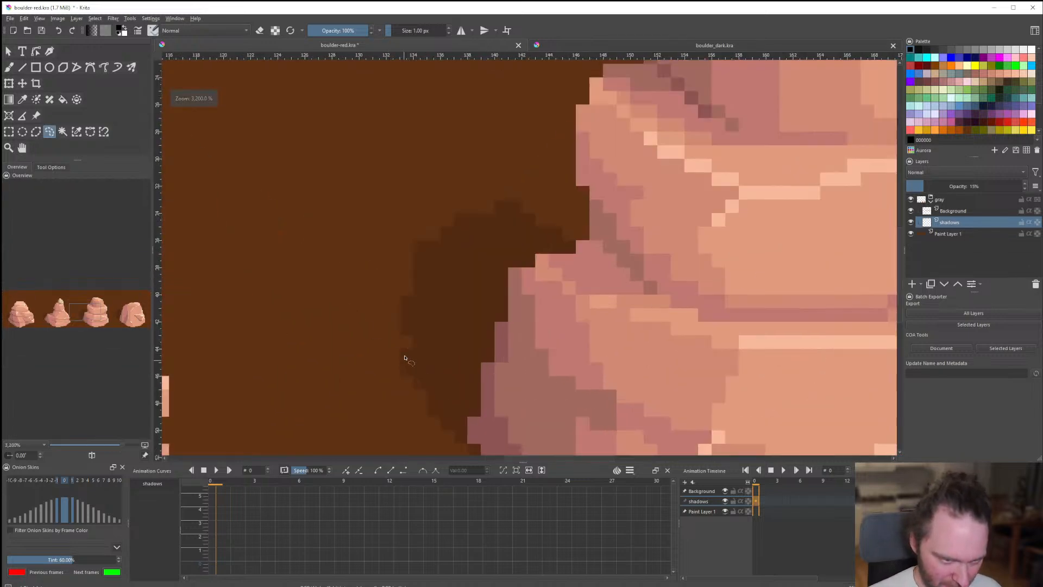
{"action": "left_click_drag", "start_coordinate": [411, 310], "coordinate": [375, 324]}
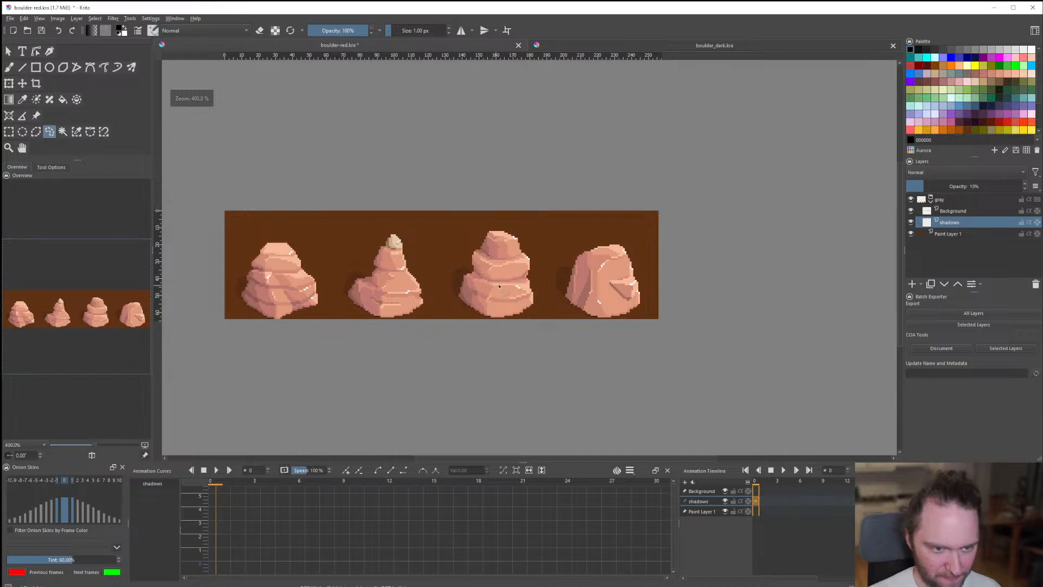
{"action": "scroll", "coordinate": [461, 282], "scroll_direction": "up", "scroll_amount": 5}
{"action": "mouse_move", "coordinate": [414, 254]}
{"action": "left_mouse_down"}
{"action": "mouse_move", "coordinate": [434, 240]}
{"action": "mouse_move", "coordinate": [407, 200]}
{"action": "left_mouse_up"}
{"action": "key", "text": "Delete"}
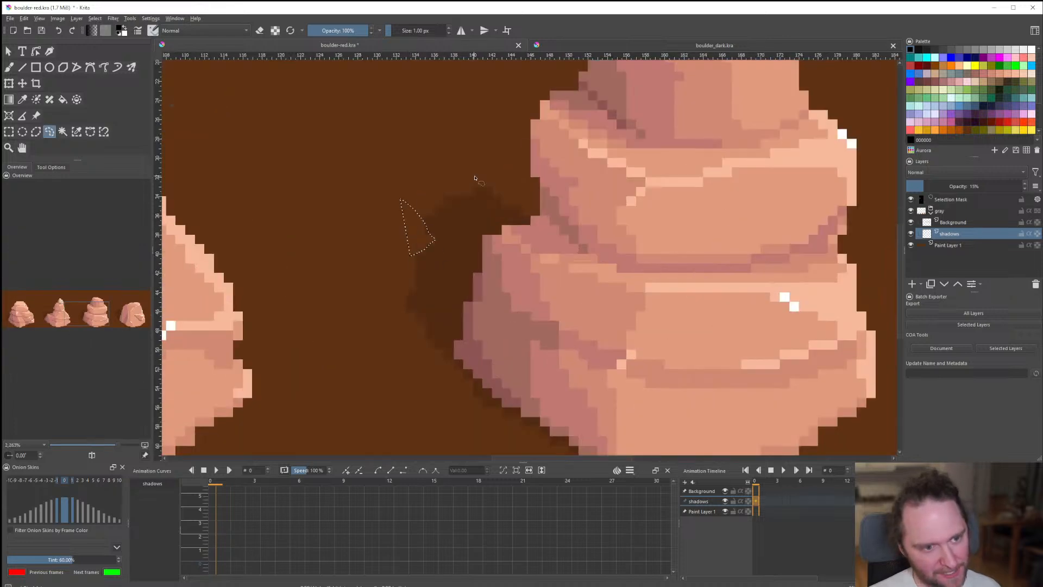
{"action": "key", "text": "ctrl+shift+a"}
Paint black pixels from the shadow's peak to the third boulder, raising the right part of the shadow's upper edge.
{"action": "scroll", "coordinate": [477, 244], "scroll_direction": "down", "scroll_amount": 4}
{"action": "scroll", "coordinate": [482, 230], "scroll_direction": "up", "scroll_amount": 4}
{"action": "left_click_drag", "start_coordinate": [468, 237], "coordinate": [495, 259]}
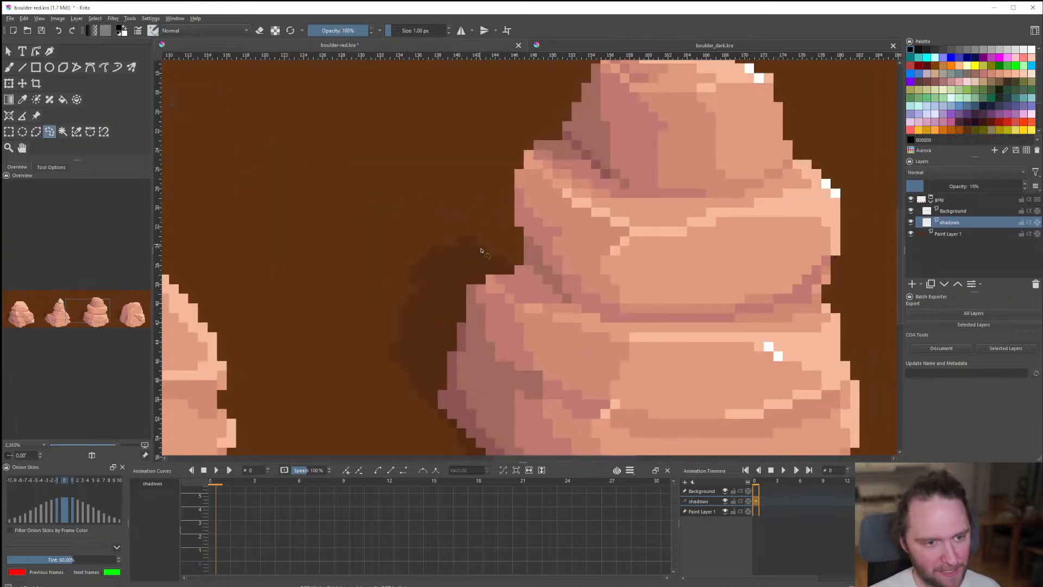
{"action": "scroll", "coordinate": [557, 281], "scroll_direction": "down", "scroll_amount": 8}
{"action": "scroll", "coordinate": [557, 281], "scroll_direction": "up", "scroll_amount": 2}
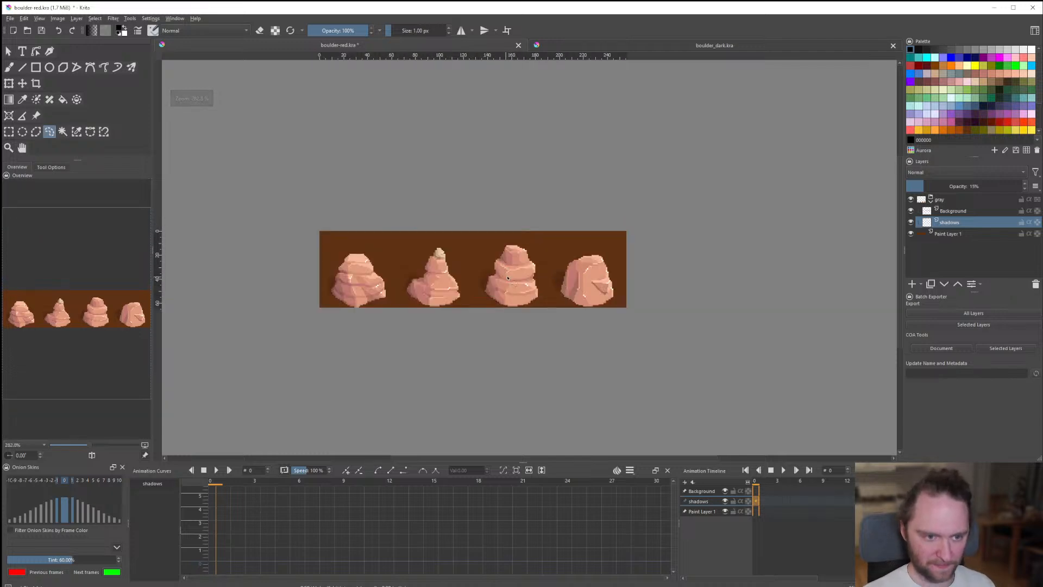
{"action": "scroll", "coordinate": [505, 273], "scroll_direction": "up", "scroll_amount": 8}
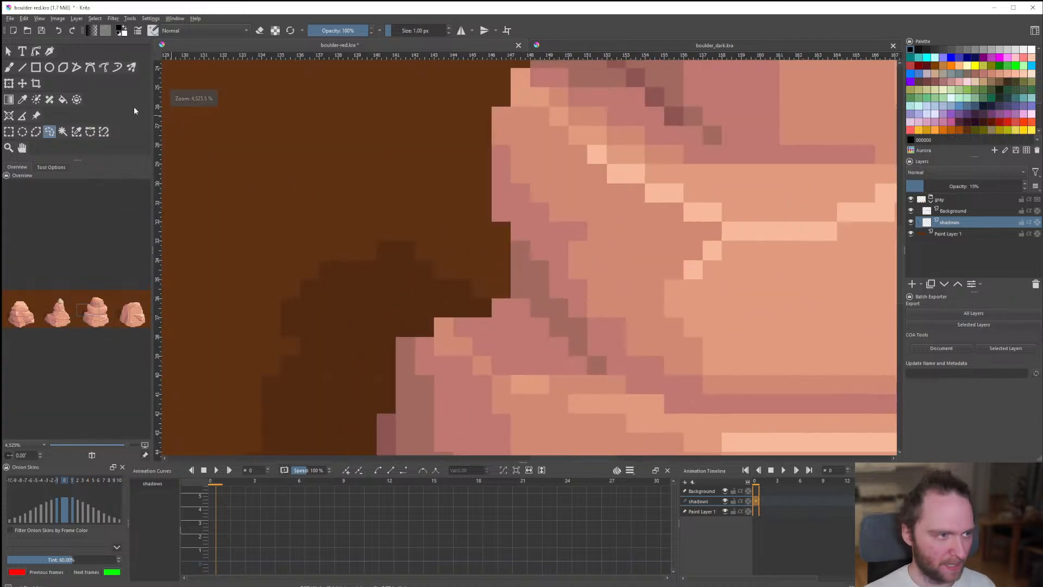
{"action": "key", "text": "v"}
{"action": "left_click_drag", "start_coordinate": [414, 247], "coordinate": [481, 275]}
{"action": "left_click_drag", "start_coordinate": [482, 287], "coordinate": [491, 288]}
Cut down the upper left part of the third boulder's ground shadow with a freehand selection.
{"action": "scroll", "coordinate": [501, 310], "scroll_direction": "down", "scroll_amount": 6}
{"action": "scroll", "coordinate": [459, 298], "scroll_direction": "up", "scroll_amount": 3}
{"action": "scroll", "coordinate": [473, 316], "scroll_direction": "down", "scroll_amount": 8}
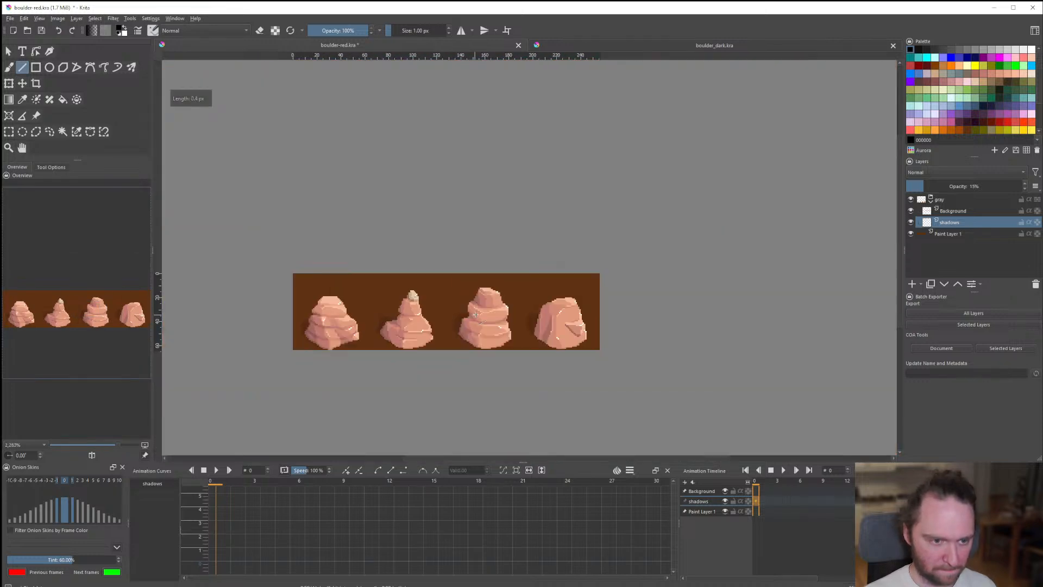
{"action": "scroll", "coordinate": [484, 328], "scroll_direction": "up", "scroll_amount": 1}
{"action": "scroll", "coordinate": [484, 329], "scroll_direction": "up", "scroll_amount": 8}
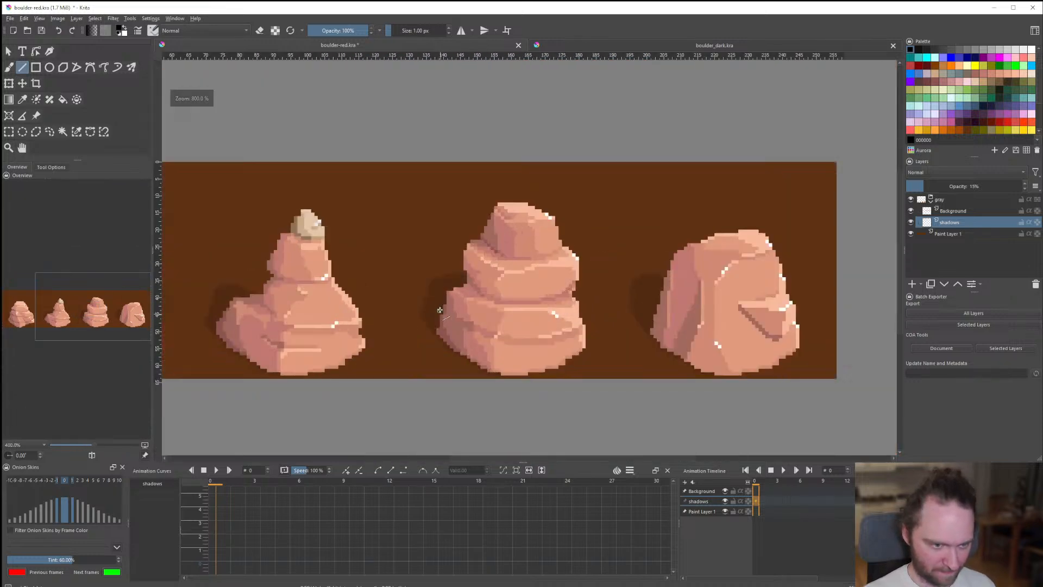
{"action": "left_click", "coordinate": [50, 131]}
{"action": "mouse_move", "coordinate": [323, 261]}
{"action": "left_mouse_down"}
{"action": "mouse_move", "coordinate": [386, 165]}
{"action": "mouse_move", "coordinate": [304, 147]}
{"action": "left_mouse_up"}
{"action": "key", "text": "ctrl+shift+a"}
Extend the upper left edge of the third boulder's ground shadow with a short black line.
{"action": "scroll", "coordinate": [454, 244], "scroll_direction": "down", "scroll_amount": 10}
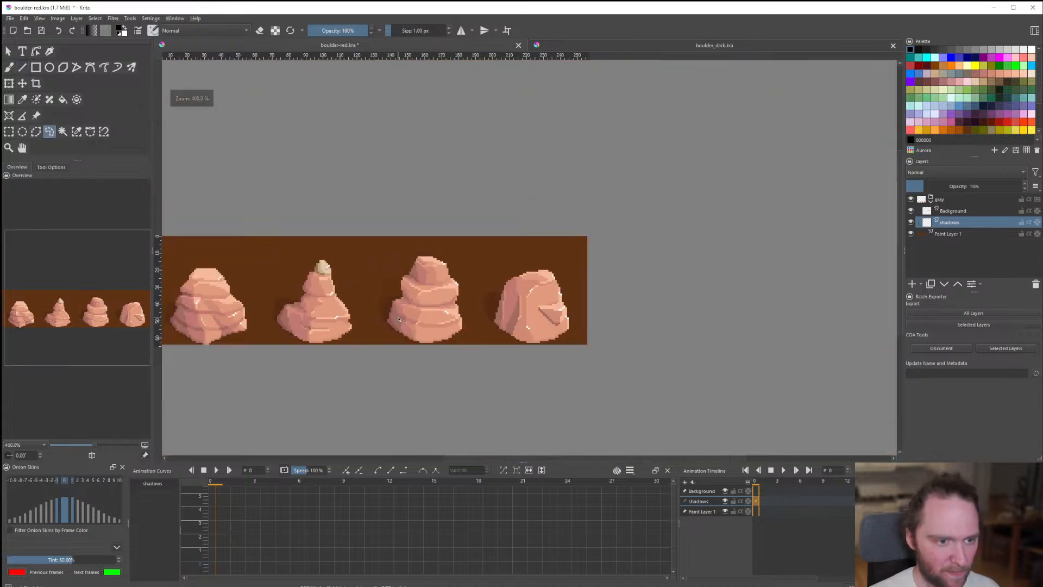
{"action": "scroll", "coordinate": [377, 302], "scroll_direction": "up", "scroll_amount": 10}
{"action": "scroll", "coordinate": [509, 336], "scroll_direction": "up", "scroll_amount": 2}
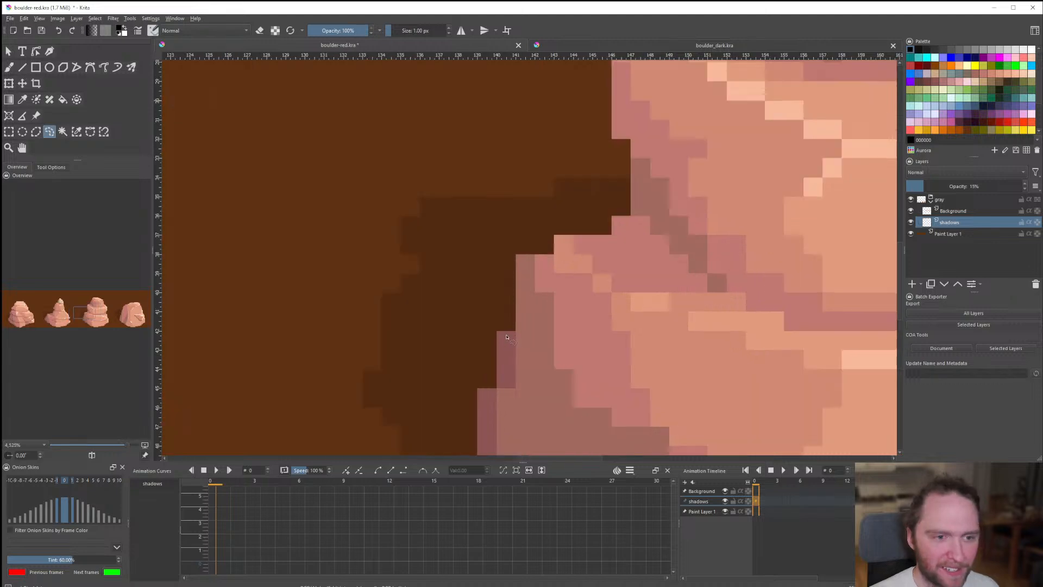
{"action": "left_click", "coordinate": [22, 68]}
{"action": "left_click_drag", "start_coordinate": [373, 225], "coordinate": [362, 263]}
{"action": "scroll", "coordinate": [387, 351], "scroll_direction": "down", "scroll_amount": 11}
{"action": "scroll", "coordinate": [416, 379], "scroll_direction": "up", "scroll_amount": 2}
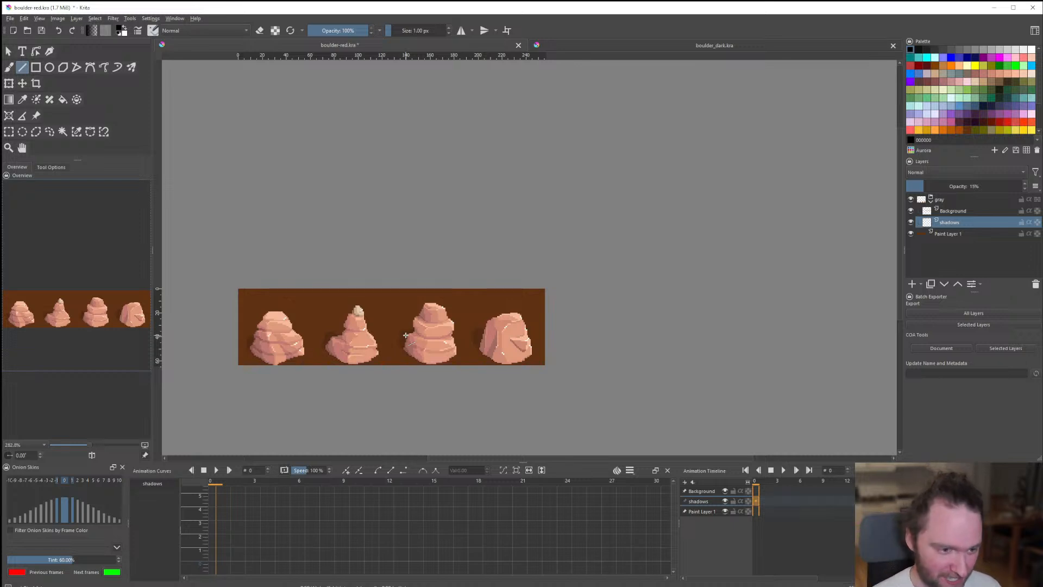
Check the reshaped shadow against the other boulders and save boulder-red.kra.
{"action": "scroll", "coordinate": [453, 308], "scroll_direction": "down", "scroll_amount": 1}
{"action": "scroll", "coordinate": [459, 307], "scroll_direction": "up", "scroll_amount": 3}
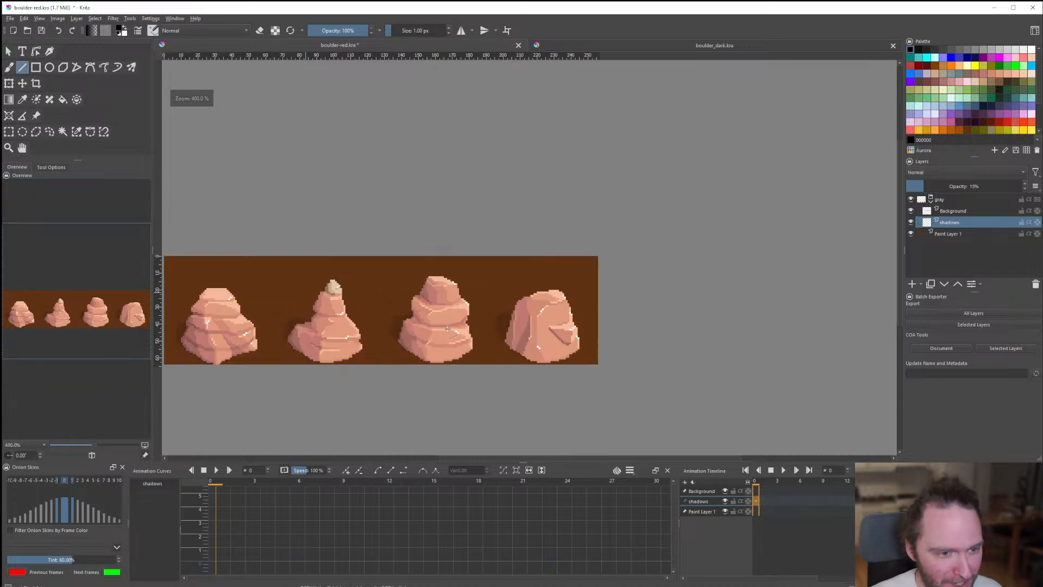
{"action": "key", "text": "ctrl+s"}
{"action": "scroll", "coordinate": [521, 324], "scroll_direction": "down", "scroll_amount": 2}
{"action": "scroll", "coordinate": [418, 329], "scroll_direction": "up", "scroll_amount": 1}
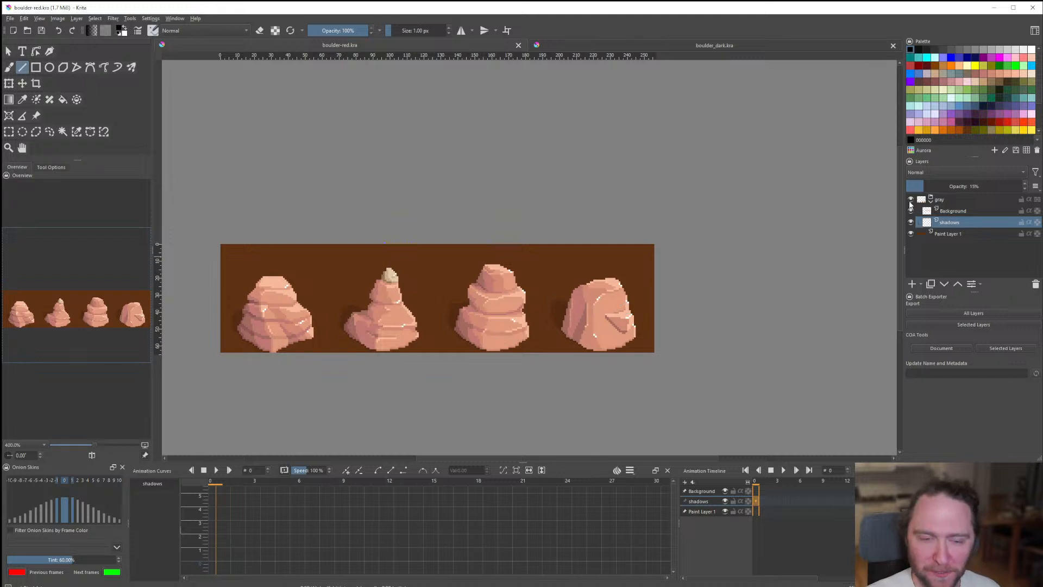
Look at the grey boulders in boulder_dark.kra for comparison and return to boulder-red.kra.
{"action": "left_click", "coordinate": [732, 44]}
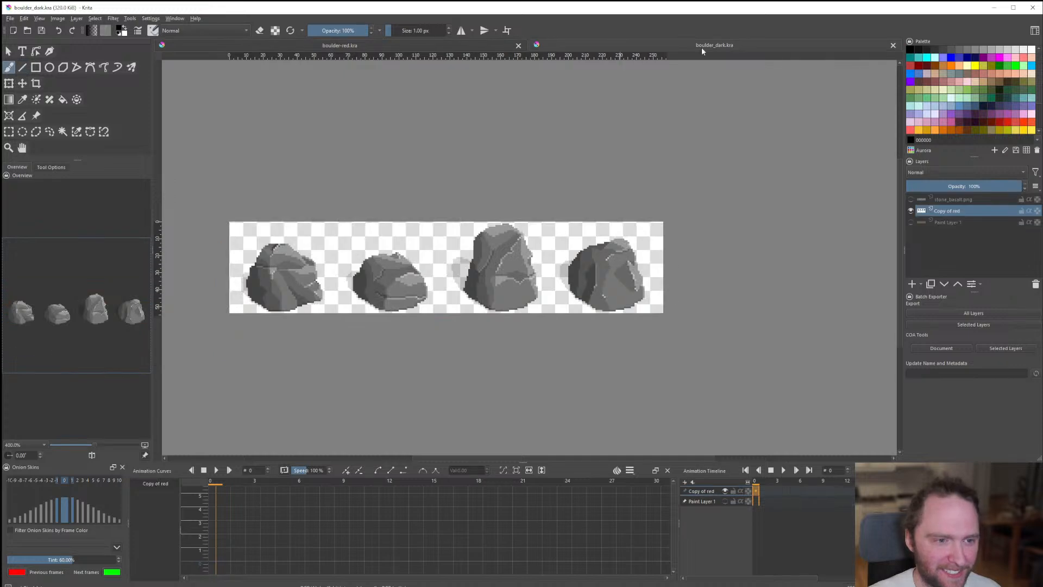
{"action": "left_click", "coordinate": [406, 47]}
{"action": "scroll", "coordinate": [484, 291], "scroll_direction": "down", "scroll_amount": 2}
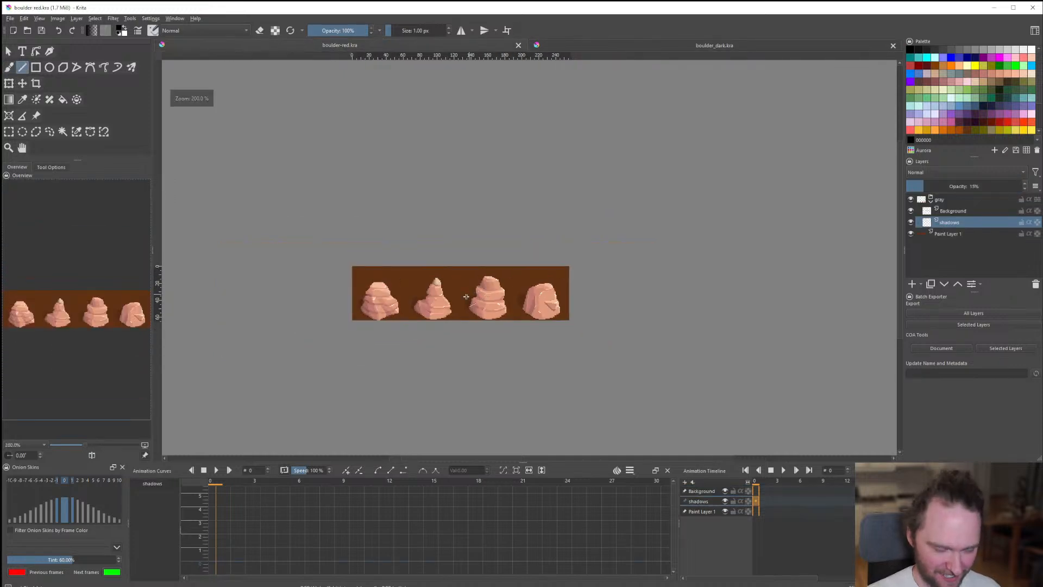
Examine the four red boulders at several scales, focusing on the fourth boulder's shading and ground shadow.
{"action": "scroll", "coordinate": [467, 300], "scroll_direction": "up", "scroll_amount": 2}
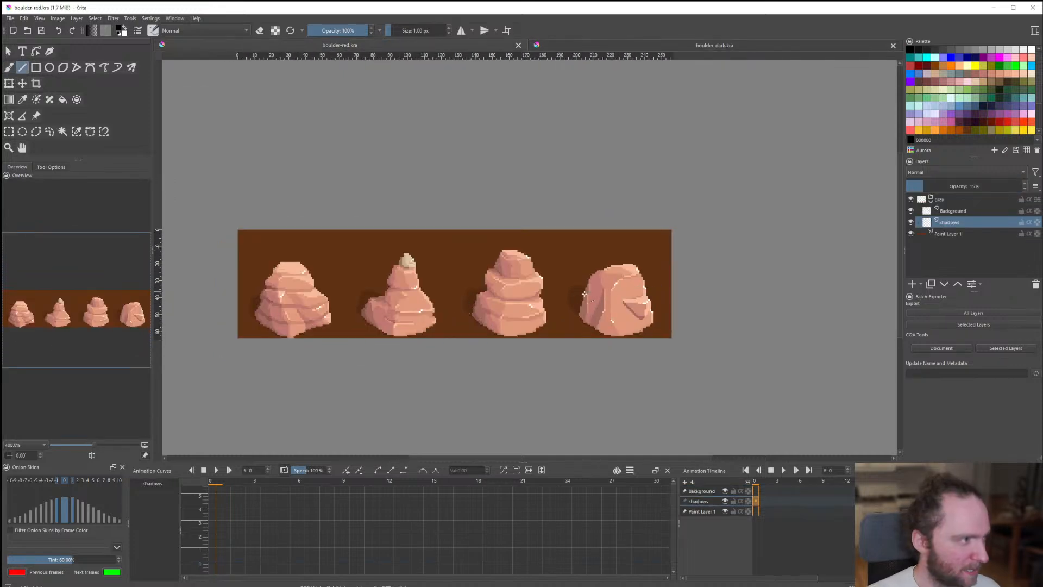
{"action": "scroll", "coordinate": [652, 295], "scroll_direction": "up", "scroll_amount": 3}
{"action": "scroll", "coordinate": [489, 299], "scroll_direction": "down", "scroll_amount": 3}
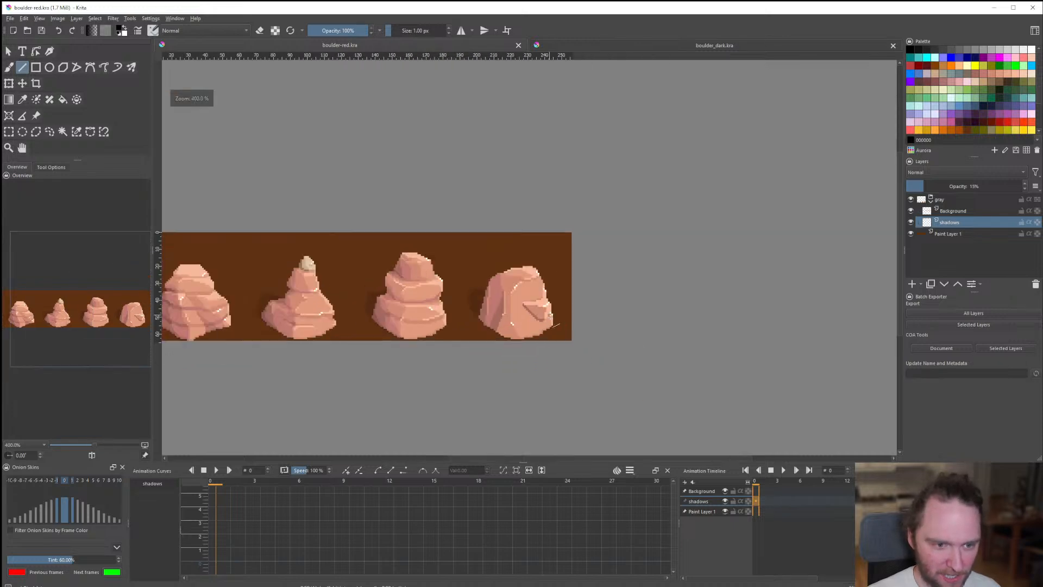
{"action": "scroll", "coordinate": [485, 300], "scroll_direction": "up", "scroll_amount": 3}
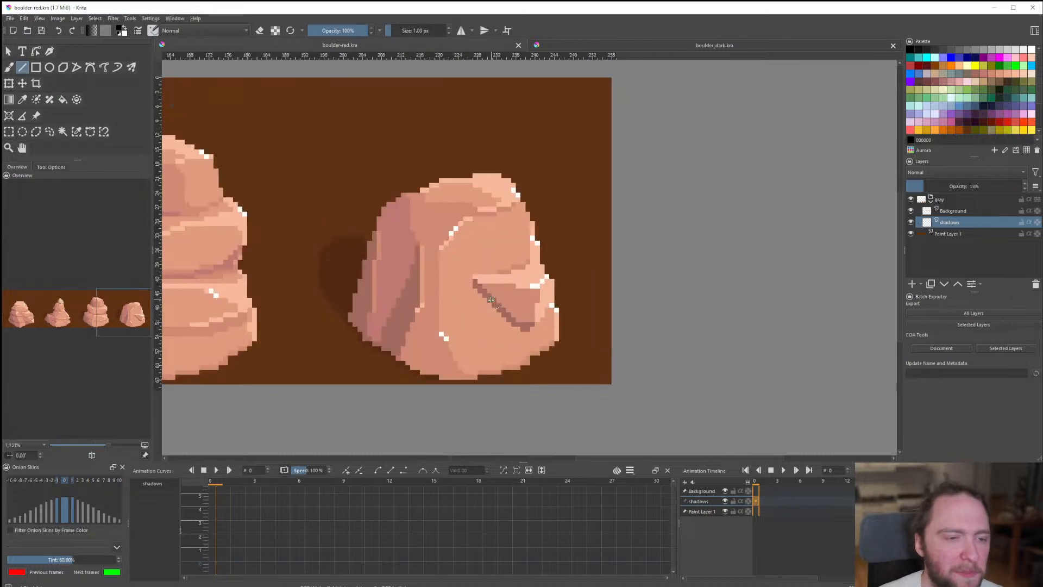
{"action": "scroll", "coordinate": [491, 300], "scroll_direction": "down", "scroll_amount": 5}
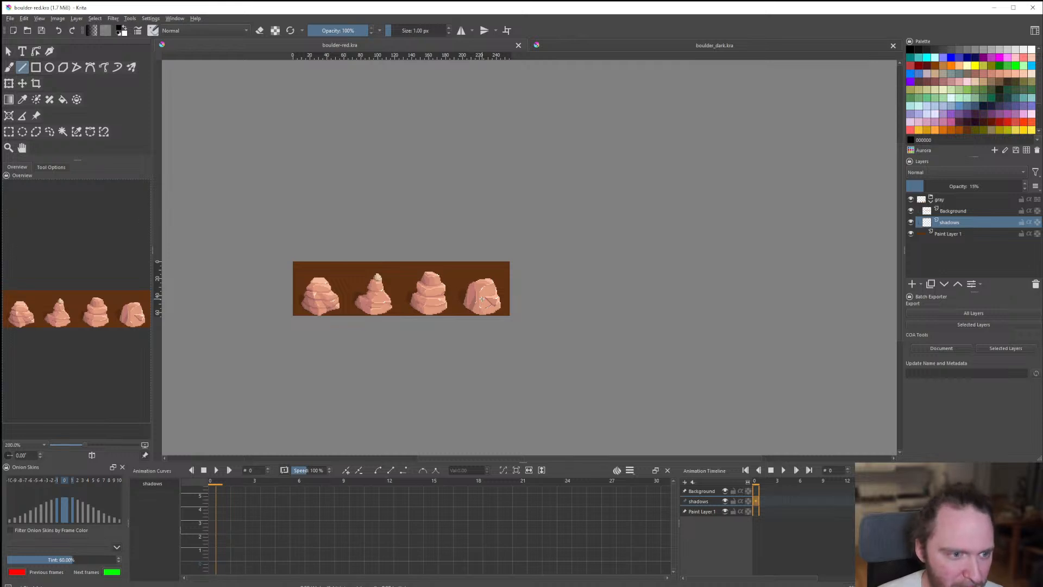
{"action": "scroll", "coordinate": [482, 299], "scroll_direction": "up", "scroll_amount": 6}
{"action": "scroll", "coordinate": [522, 288], "scroll_direction": "down", "scroll_amount": 1}
{"action": "scroll", "coordinate": [571, 276], "scroll_direction": "up", "scroll_amount": 1}
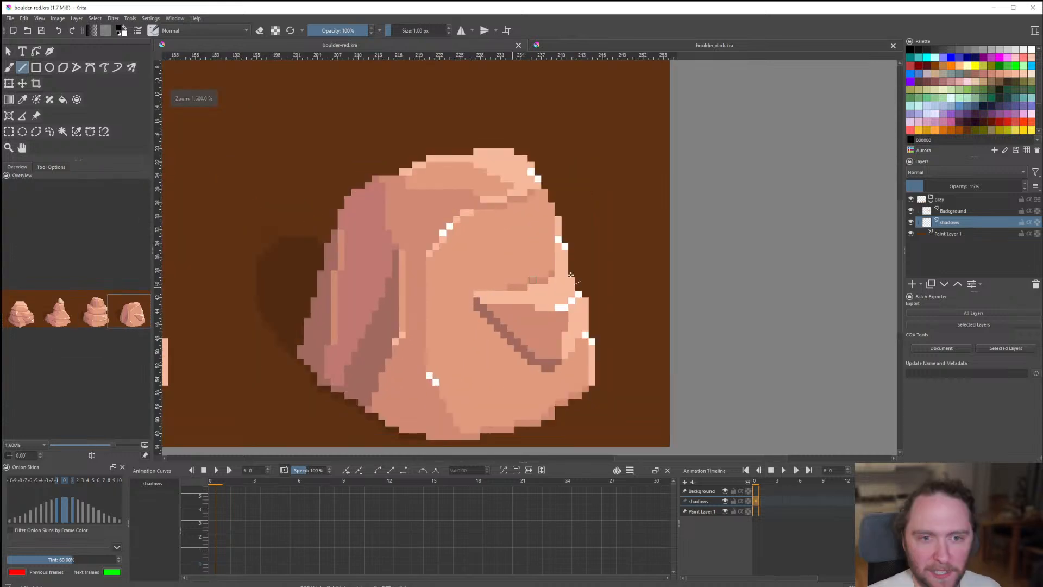
Rename the gray group and the Background layer inside it both as boulder, and select Paint Layer 1.
{"action": "left_click", "coordinate": [949, 200]}
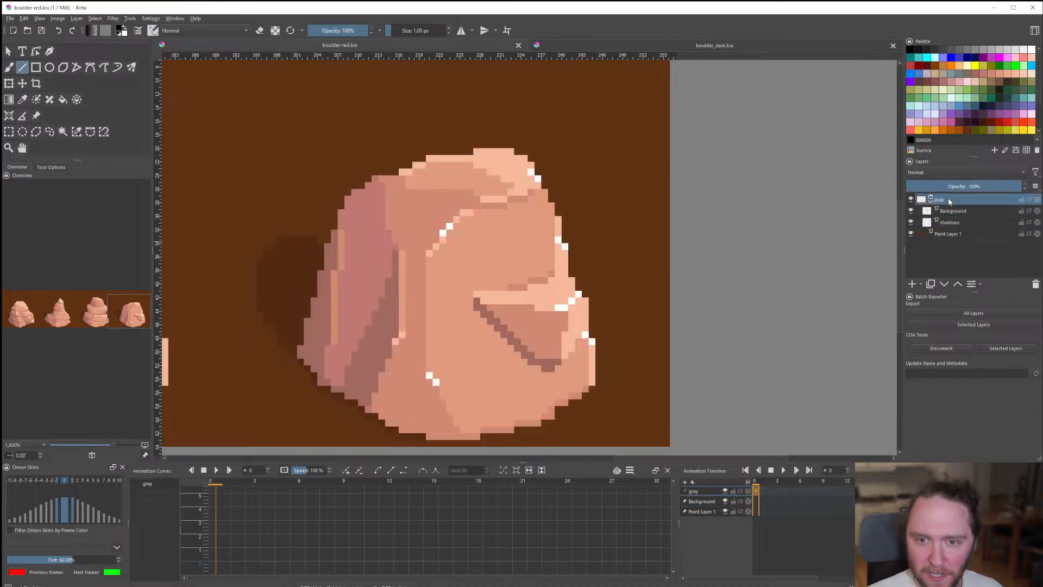
{"action": "double_click", "coordinate": [948, 200]}
{"action": "type", "text": "boulder"}
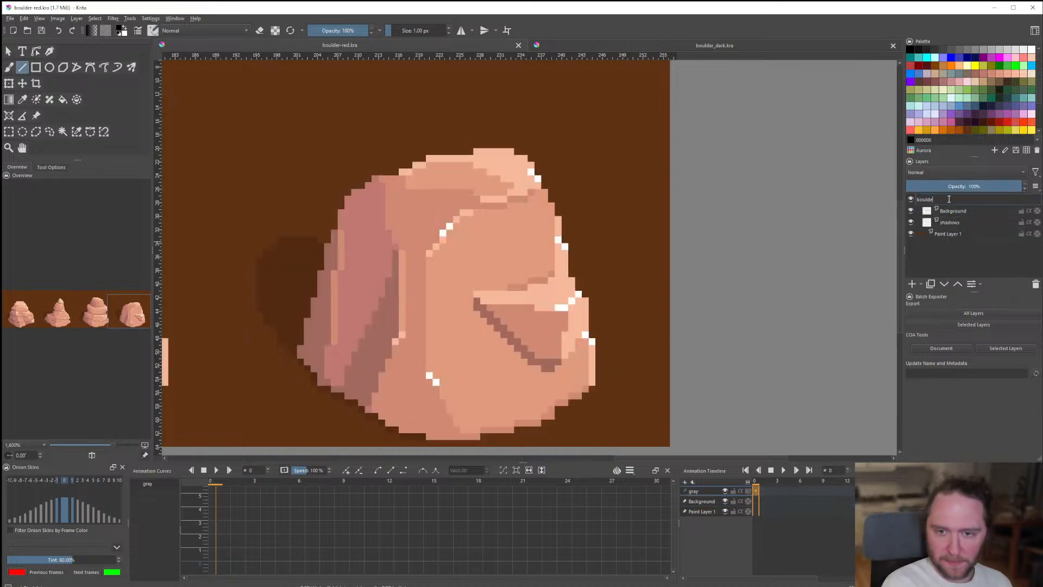
{"action": "key", "text": "Return"}
{"action": "double_click", "coordinate": [953, 212]}
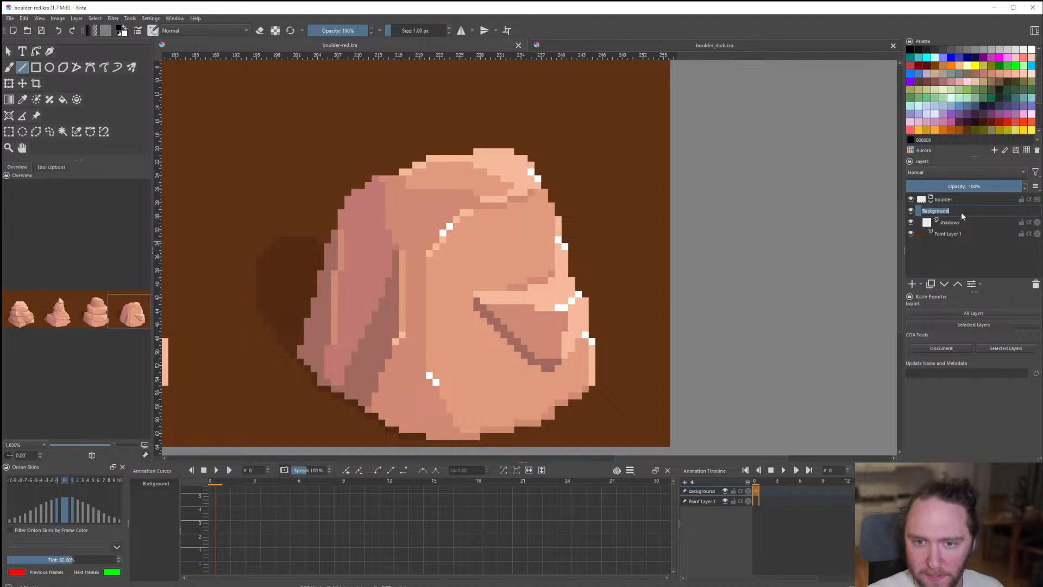
{"action": "type", "text": "boulder"}
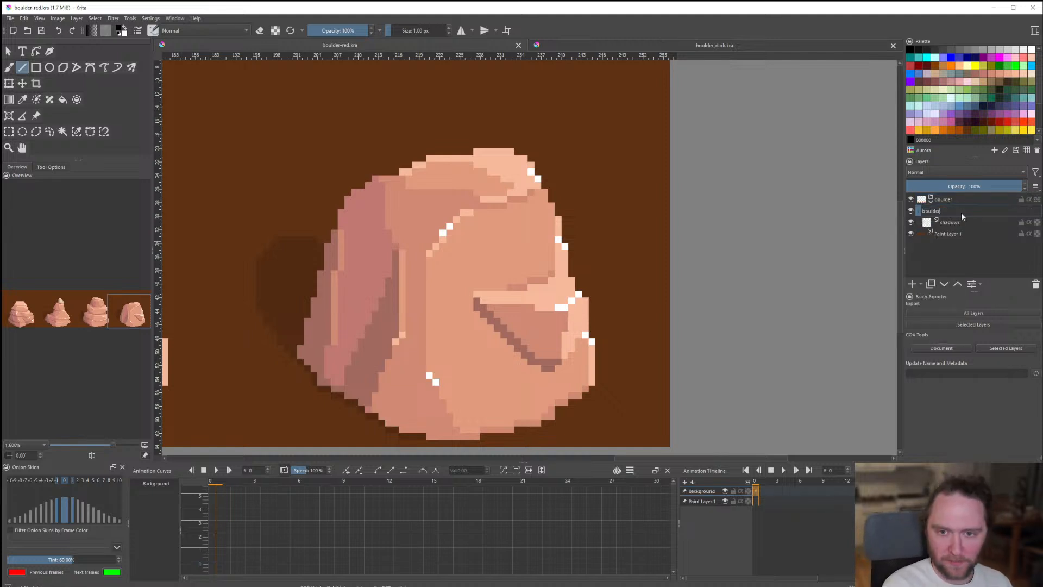
{"action": "key", "text": "Return"}
{"action": "left_click", "coordinate": [949, 234]}
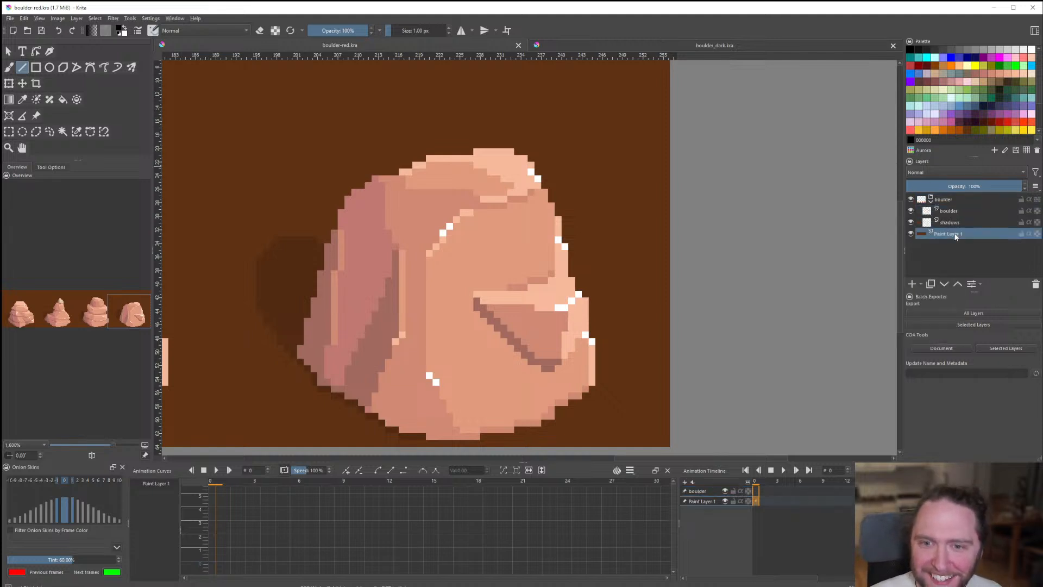
Compare the fourth boulder's highlights and ground shadow with those of the other boulders in the row.
{"action": "scroll", "coordinate": [528, 285], "scroll_direction": "down", "scroll_amount": 3}
{"action": "scroll", "coordinate": [528, 286], "scroll_direction": "down", "scroll_amount": 2}
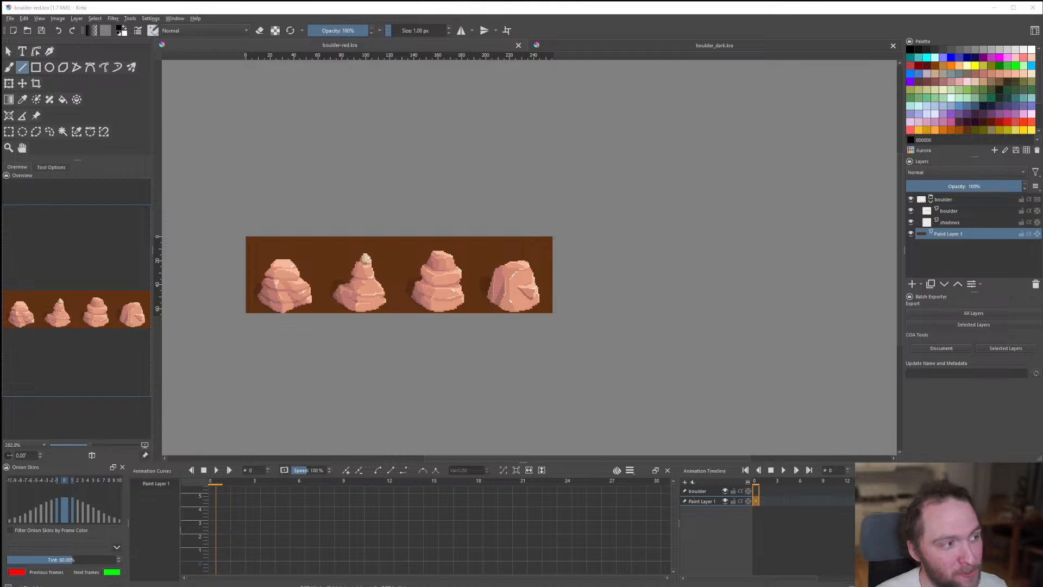
{"action": "right_click", "coordinate": [307, 10]}
{"action": "left_click", "coordinate": [302, 13]}
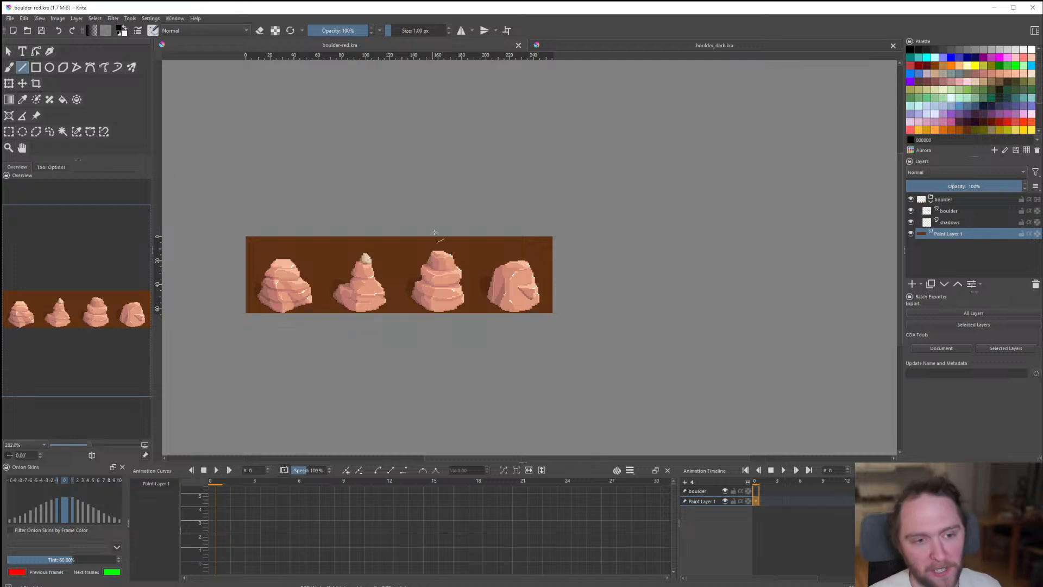
{"action": "scroll", "coordinate": [479, 256], "scroll_direction": "up", "scroll_amount": 2}
{"action": "scroll", "coordinate": [495, 294], "scroll_direction": "down", "scroll_amount": 4}
{"action": "scroll", "coordinate": [509, 300], "scroll_direction": "up", "scroll_amount": 3}
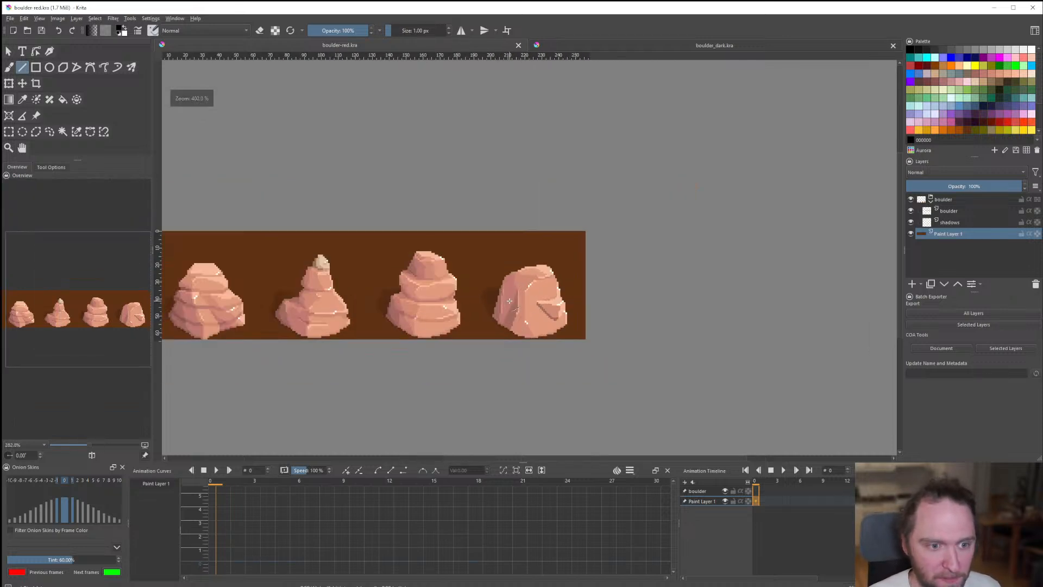
{"action": "scroll", "coordinate": [510, 300], "scroll_direction": "up", "scroll_amount": 4}
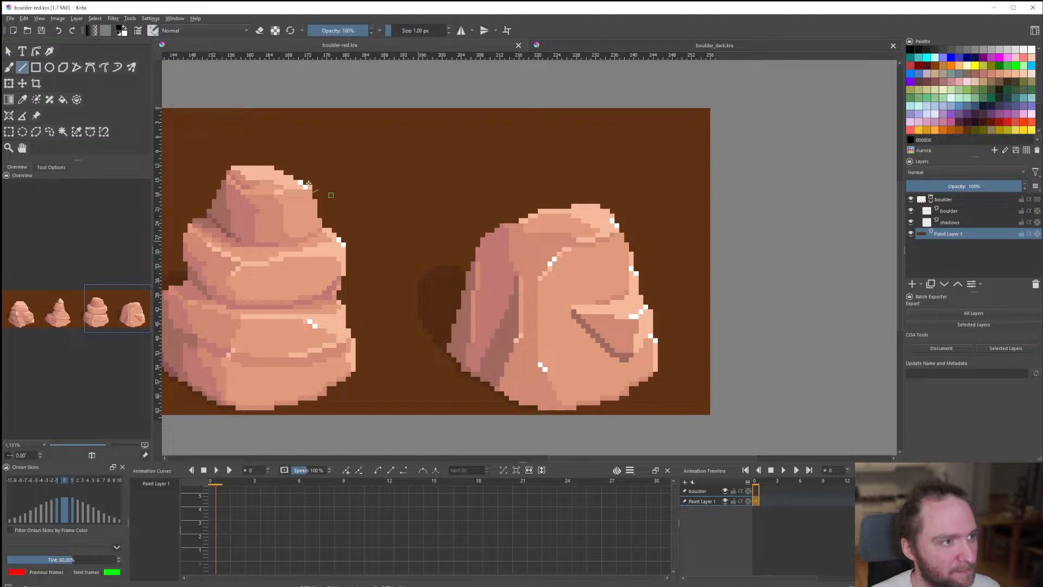
{"action": "scroll", "coordinate": [467, 296], "scroll_direction": "down", "scroll_amount": 1}
{"action": "scroll", "coordinate": [473, 294], "scroll_direction": "up", "scroll_amount": 1}
{"action": "scroll", "coordinate": [477, 294], "scroll_direction": "down", "scroll_amount": 1}
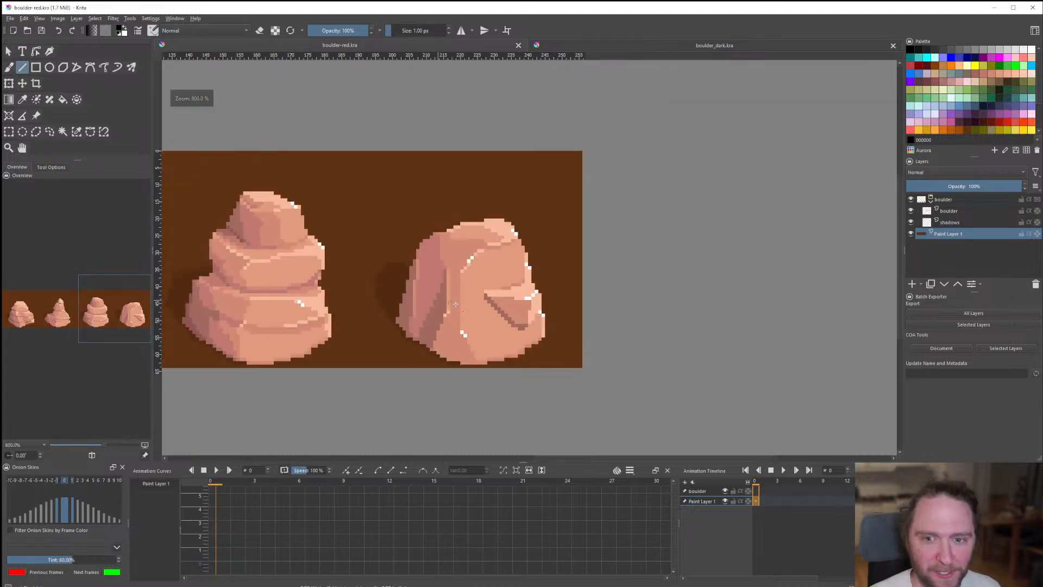
{"action": "scroll", "coordinate": [476, 294], "scroll_direction": "up", "scroll_amount": 1}
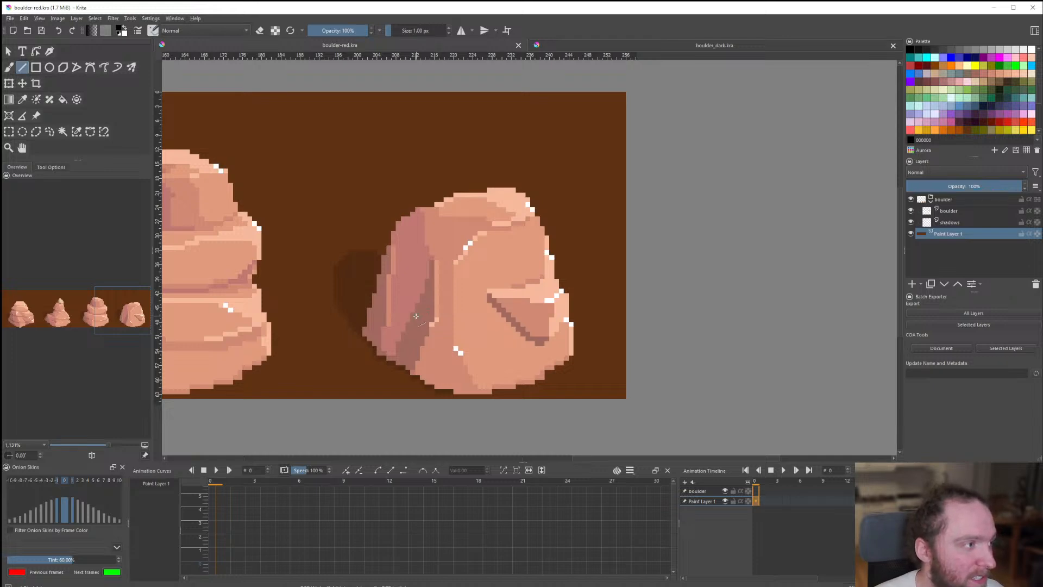
{"action": "scroll", "coordinate": [416, 315], "scroll_direction": "down", "scroll_amount": 2}
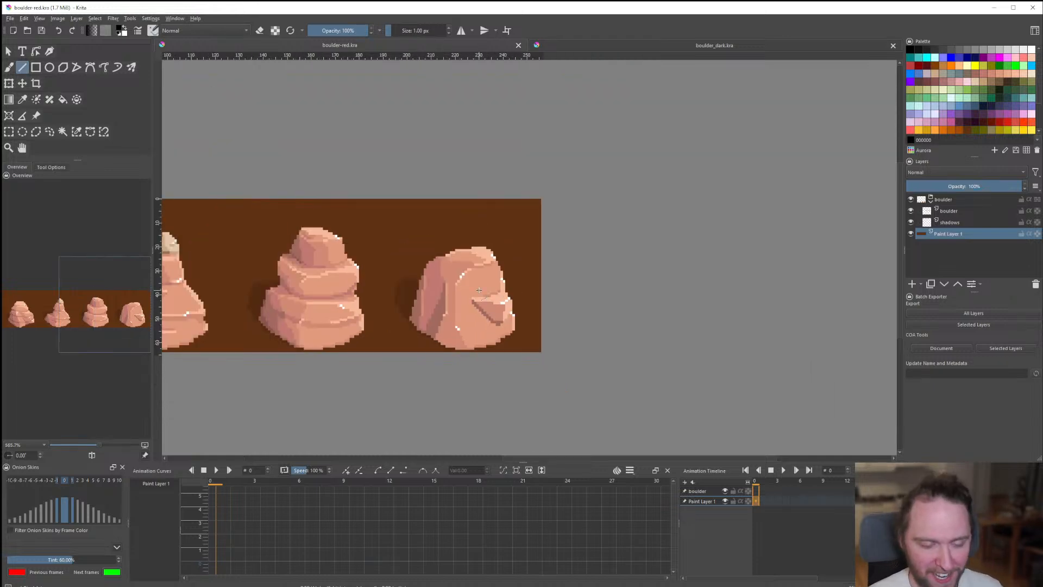
{"action": "scroll", "coordinate": [470, 291], "scroll_direction": "up", "scroll_amount": 3}
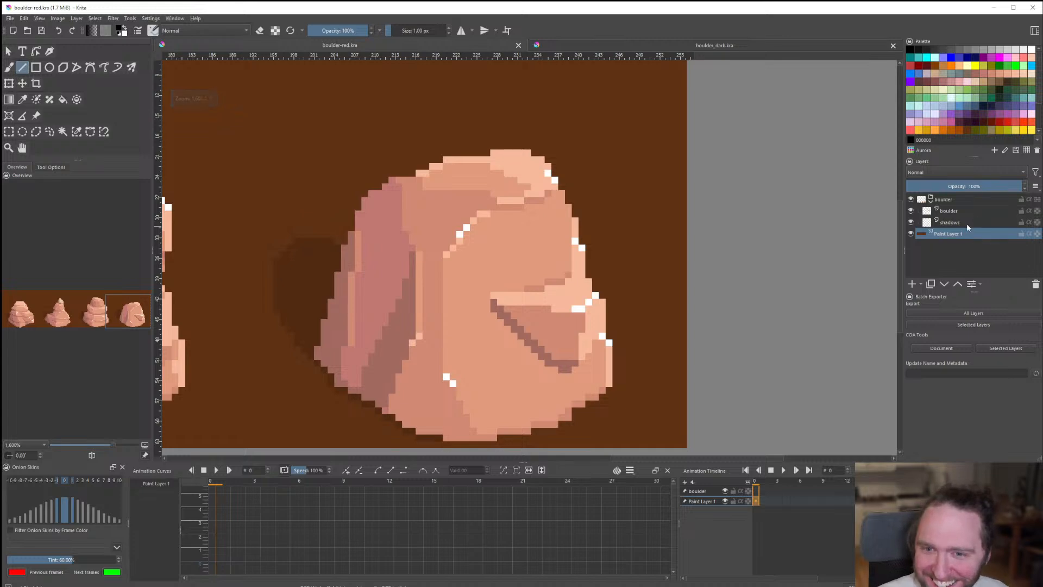
Cut away the upper part of the fourth boulder's ground shadow on the shadows layer with a freehand selection and save boulder-red.kra.
{"action": "left_click", "coordinate": [967, 223]}
{"action": "scroll", "coordinate": [666, 273], "scroll_direction": "down", "scroll_amount": 1}
{"action": "scroll", "coordinate": [456, 280], "scroll_direction": "up", "scroll_amount": 1}
{"action": "left_click", "coordinate": [49, 132]}
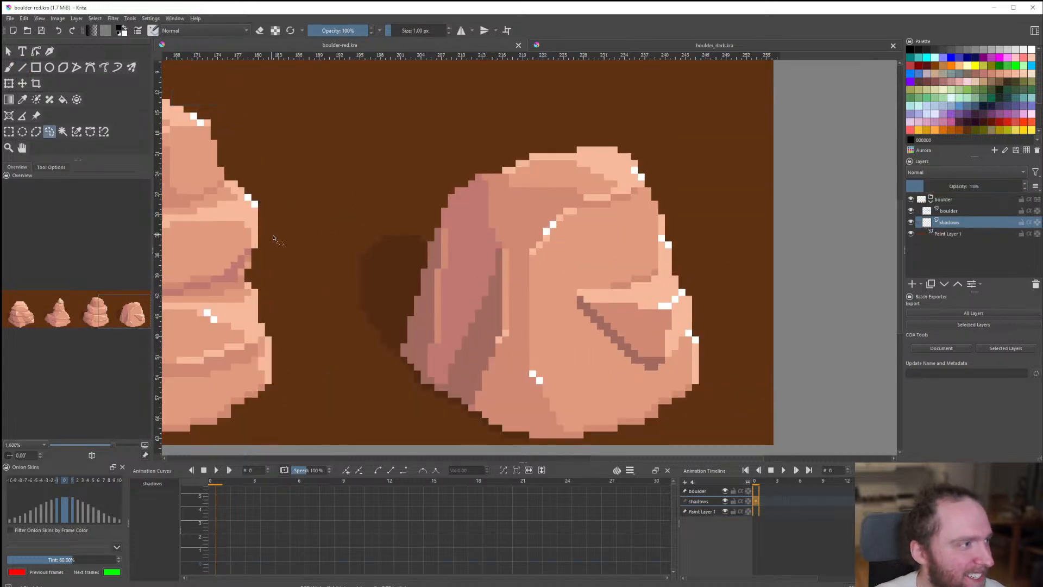
{"action": "mouse_move", "coordinate": [371, 339]}
{"action": "left_mouse_down"}
{"action": "mouse_move", "coordinate": [502, 262]}
{"action": "mouse_move", "coordinate": [350, 245]}
{"action": "mouse_move", "coordinate": [371, 294]}
{"action": "mouse_move", "coordinate": [354, 322]}
{"action": "left_mouse_up"}
{"action": "key", "text": "Delete"}
{"action": "key", "text": "ctrl+shift+a"}
{"action": "key", "text": "ctrl+shift+a"}
{"action": "scroll", "coordinate": [368, 375], "scroll_direction": "down", "scroll_amount": 8}
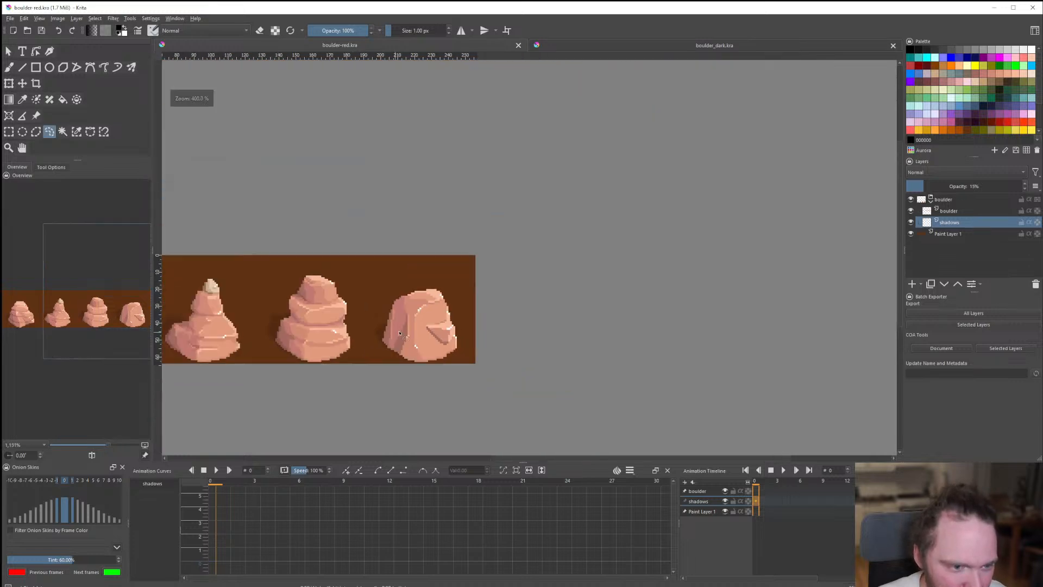
{"action": "scroll", "coordinate": [428, 323], "scroll_direction": "up", "scroll_amount": 2}
{"action": "key", "text": "ctrl+s"}
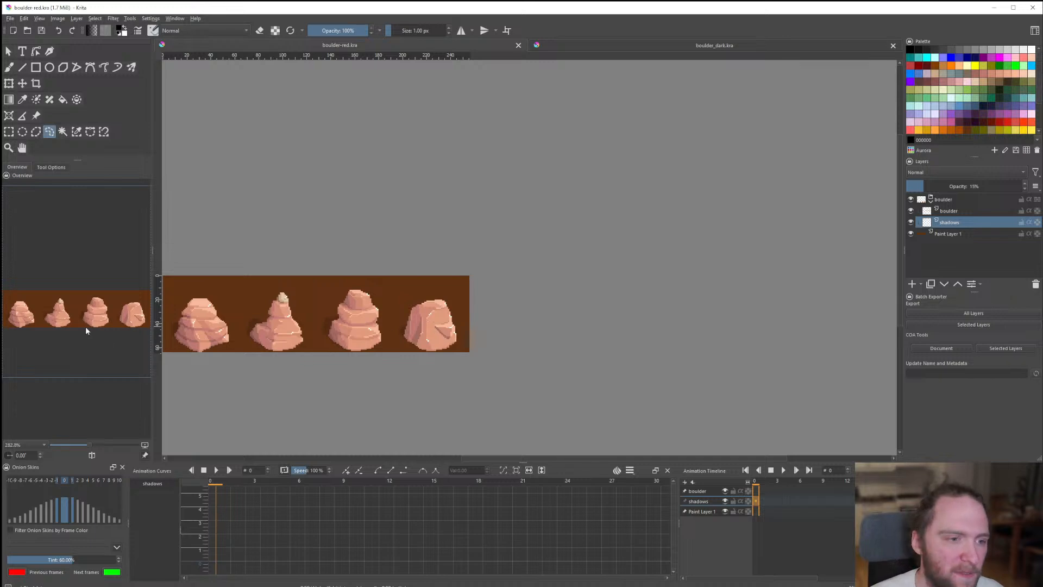
Trim the thin upper strip of the third boulder's ground shadow beside its middle ledge with a freehand selection.
{"action": "scroll", "coordinate": [332, 321], "scroll_direction": "up", "scroll_amount": 6}
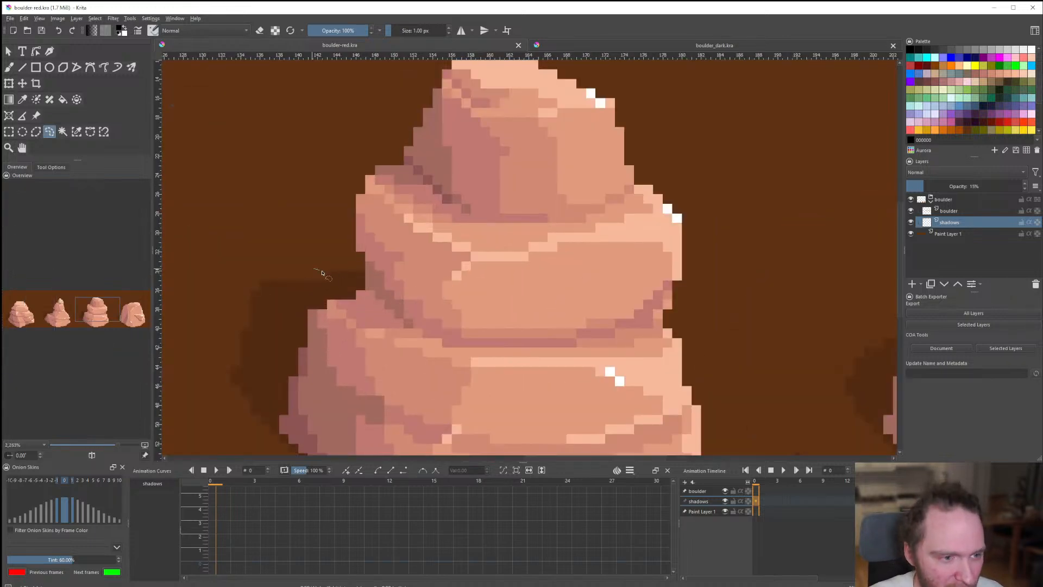
{"action": "left_click_drag", "start_coordinate": [321, 272], "coordinate": [343, 207]}
{"action": "key", "text": "Delete"}
{"action": "key", "text": "ctrl+shift+a"}
{"action": "mouse_move", "coordinate": [301, 251]}
{"action": "left_mouse_down"}
{"action": "mouse_move", "coordinate": [352, 280]}
{"action": "mouse_move", "coordinate": [357, 259]}
{"action": "left_mouse_up"}
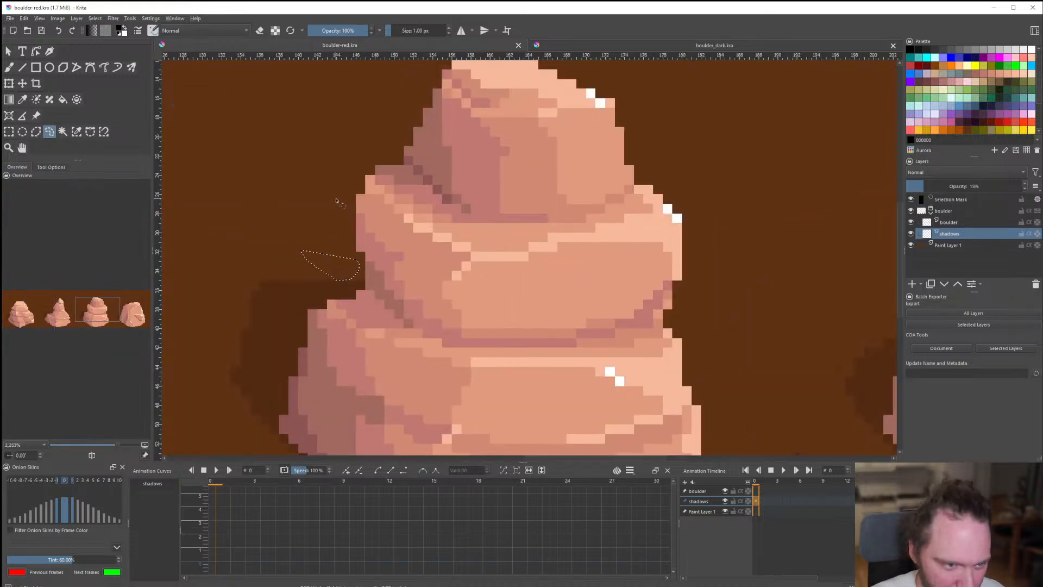
{"action": "key", "text": "ctrl+shift+a"}
{"action": "scroll", "coordinate": [323, 262], "scroll_direction": "down", "scroll_amount": 4}
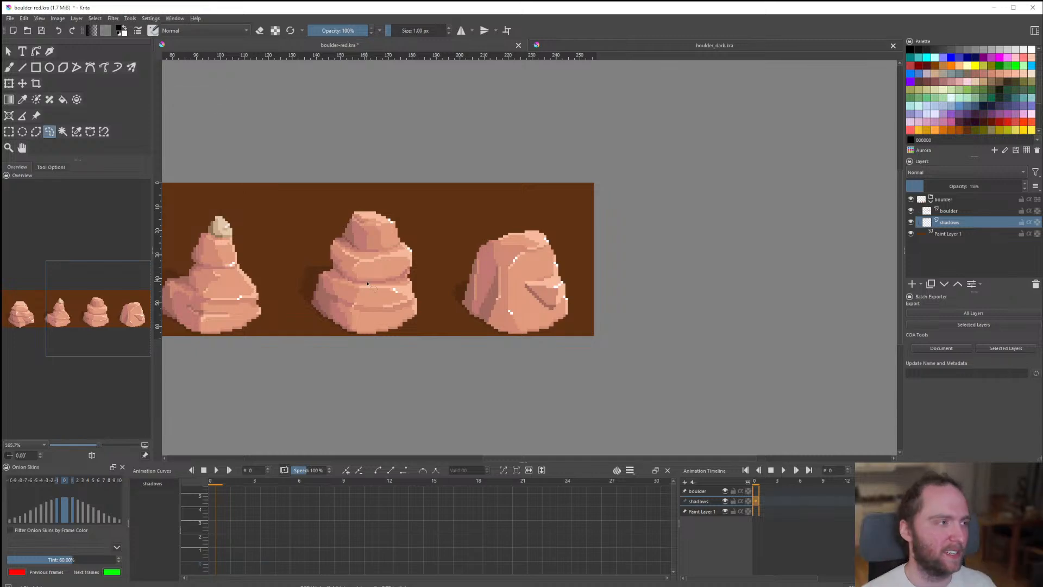
Check the trimmed shadows across the whole boulder row and save boulder-red.kra.
{"action": "scroll", "coordinate": [472, 317], "scroll_direction": "down", "scroll_amount": 2}
{"action": "scroll", "coordinate": [474, 302], "scroll_direction": "up", "scroll_amount": 2}
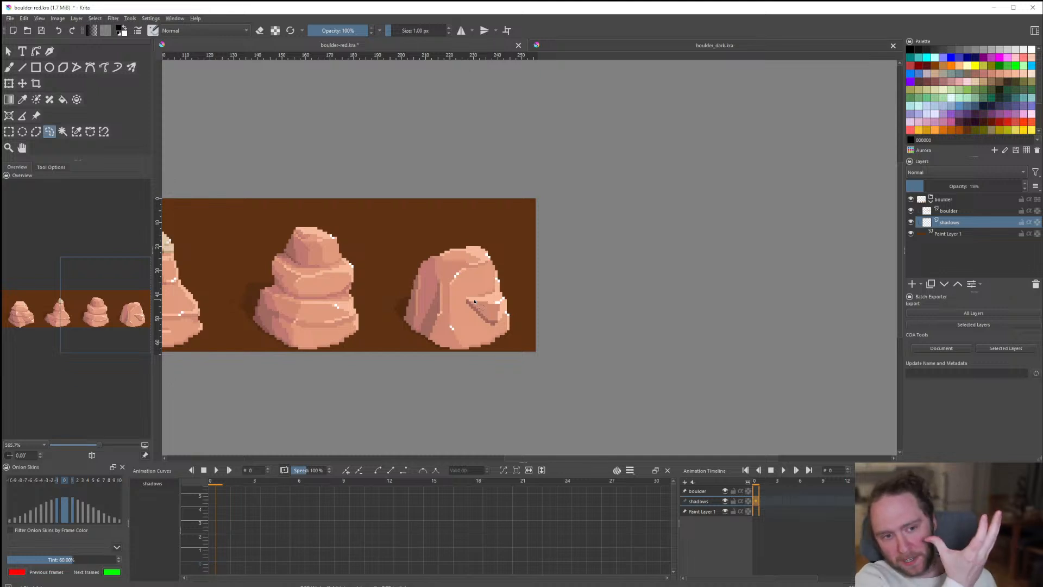
{"action": "scroll", "coordinate": [475, 303], "scroll_direction": "down", "scroll_amount": 8}
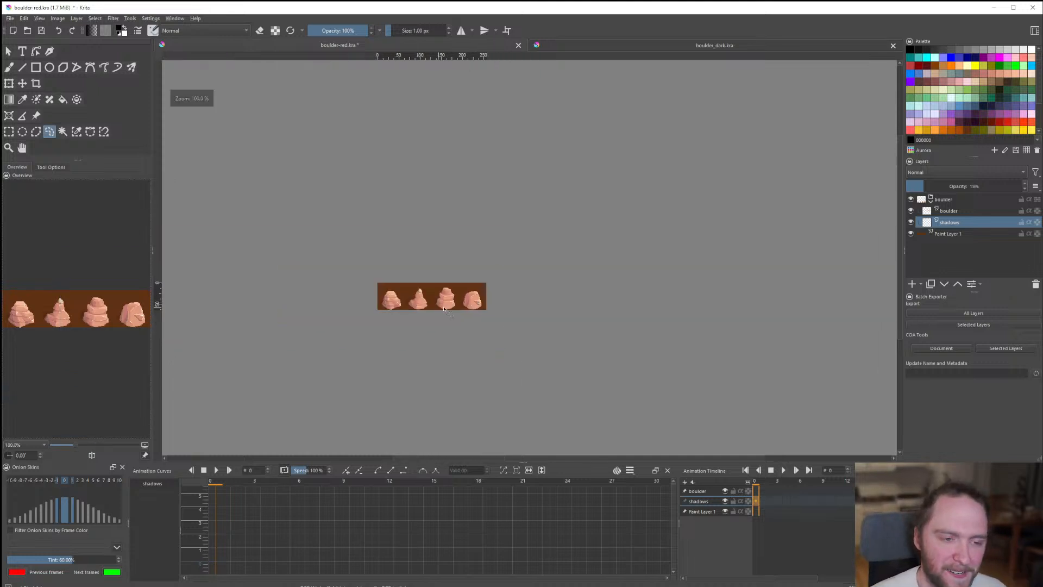
{"action": "scroll", "coordinate": [497, 297], "scroll_direction": "up", "scroll_amount": 6}
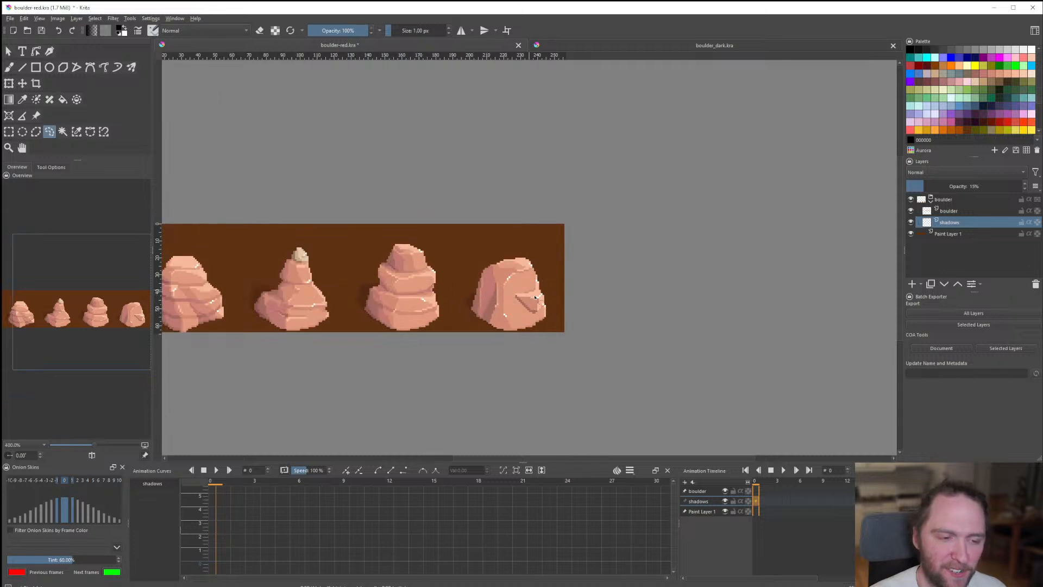
{"action": "scroll", "coordinate": [532, 302], "scroll_direction": "up", "scroll_amount": 3}
{"action": "scroll", "coordinate": [532, 302], "scroll_direction": "up", "scroll_amount": 1}
{"action": "key", "text": "ctrl+s"}
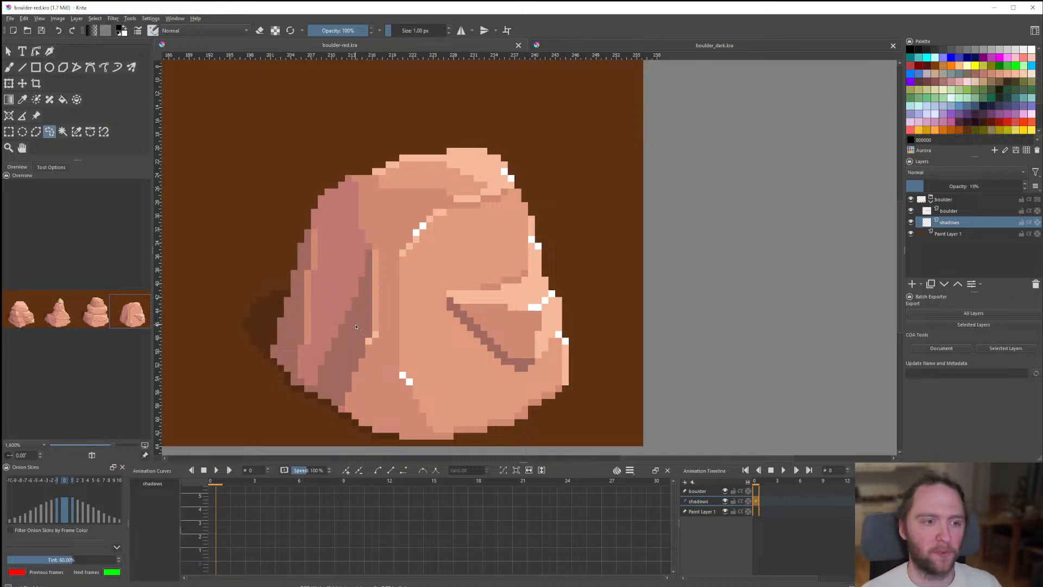
Examine the third and fourth boulders side by side for the consistency of their shading and shadows.
{"action": "scroll", "coordinate": [488, 332], "scroll_direction": "down", "scroll_amount": 2}
{"action": "scroll", "coordinate": [427, 331], "scroll_direction": "up", "scroll_amount": 1}
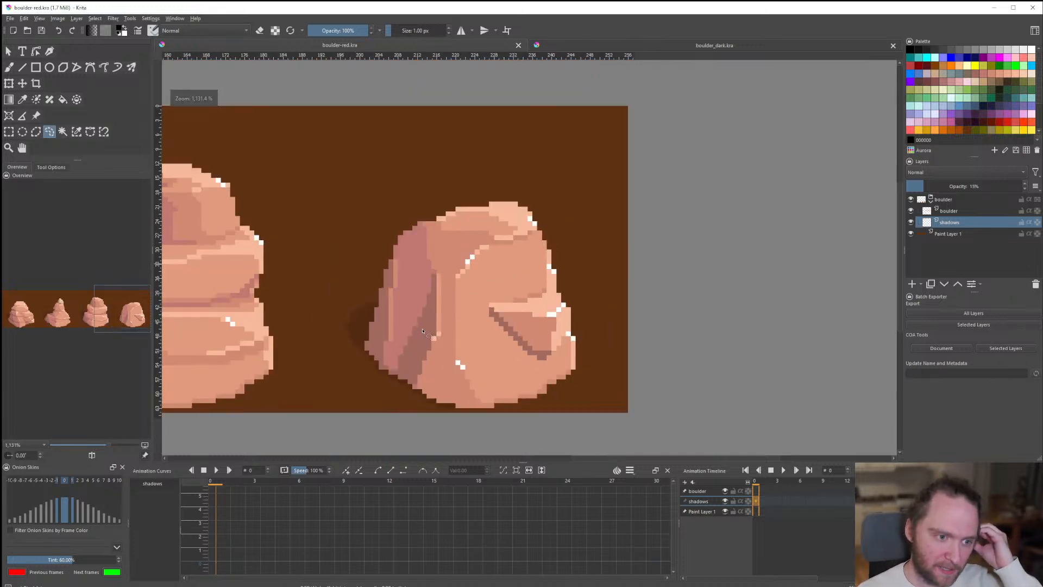
{"action": "scroll", "coordinate": [430, 325], "scroll_direction": "down", "scroll_amount": 2}
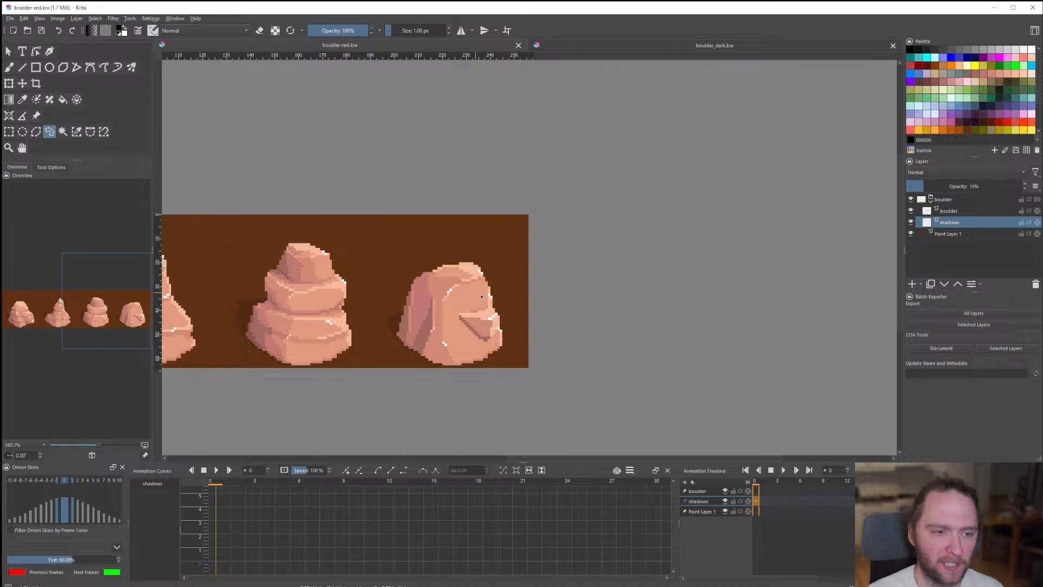
{"action": "scroll", "coordinate": [481, 297], "scroll_direction": "down", "scroll_amount": 1}
{"action": "scroll", "coordinate": [483, 305], "scroll_direction": "up", "scroll_amount": 1}
{"action": "scroll", "coordinate": [484, 312], "scroll_direction": "up", "scroll_amount": 2}
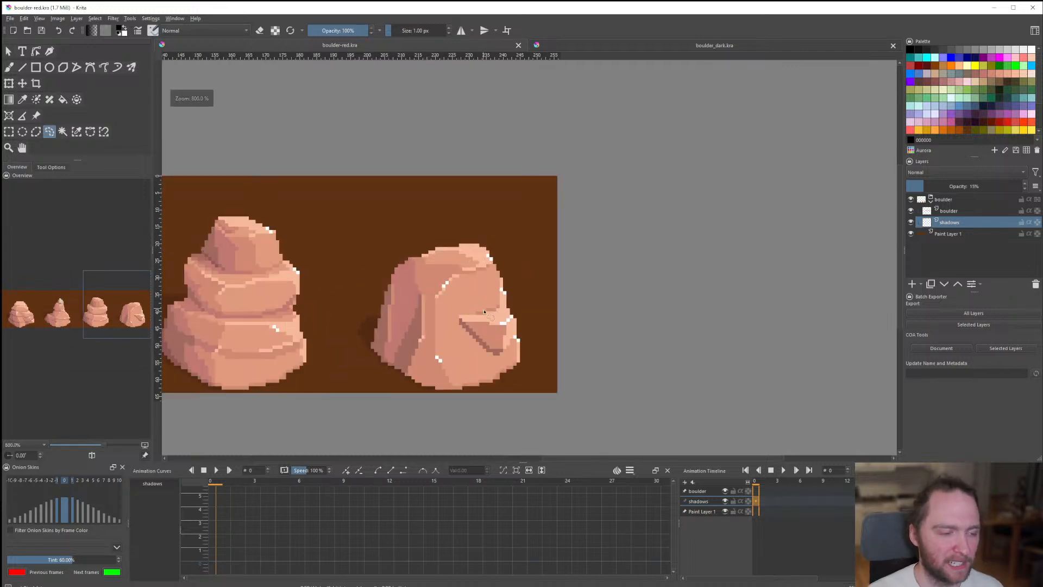
{"action": "scroll", "coordinate": [484, 312], "scroll_direction": "down", "scroll_amount": 2}
{"action": "scroll", "coordinate": [467, 313], "scroll_direction": "up", "scroll_amount": 2}
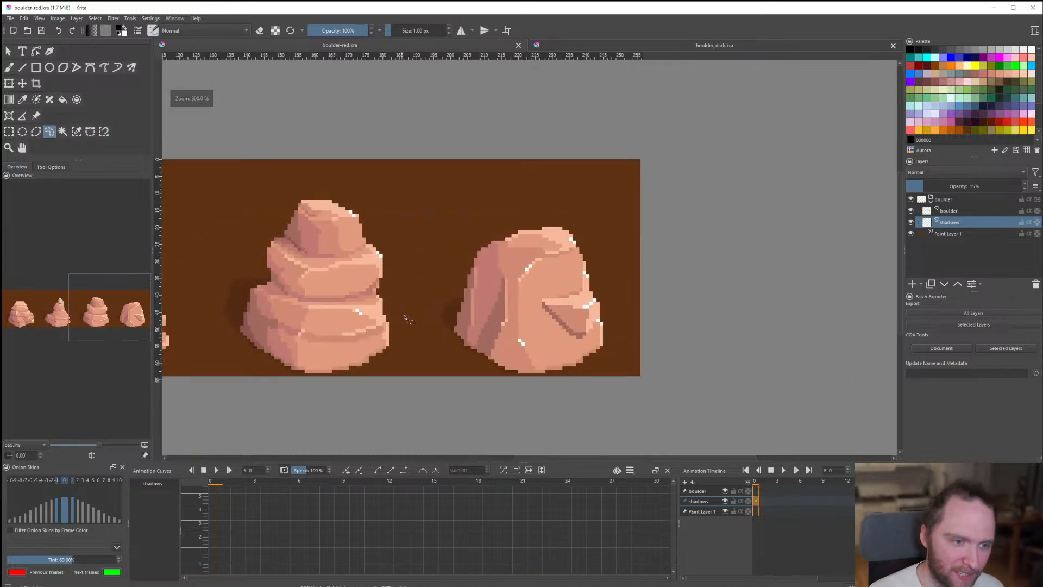
{"action": "scroll", "coordinate": [475, 321], "scroll_direction": "down", "scroll_amount": 2}
{"action": "scroll", "coordinate": [492, 338], "scroll_direction": "up", "scroll_amount": 1}
{"action": "scroll", "coordinate": [492, 338], "scroll_direction": "up", "scroll_amount": 1}
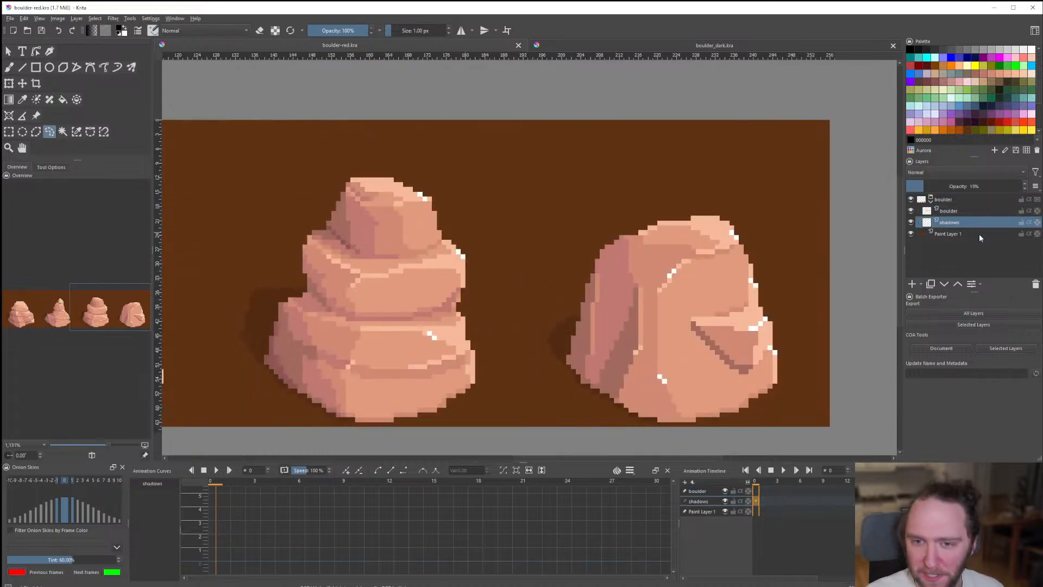
Select the top-level boulder group and collapse its contents in the layer list.
{"action": "left_click", "coordinate": [965, 201]}
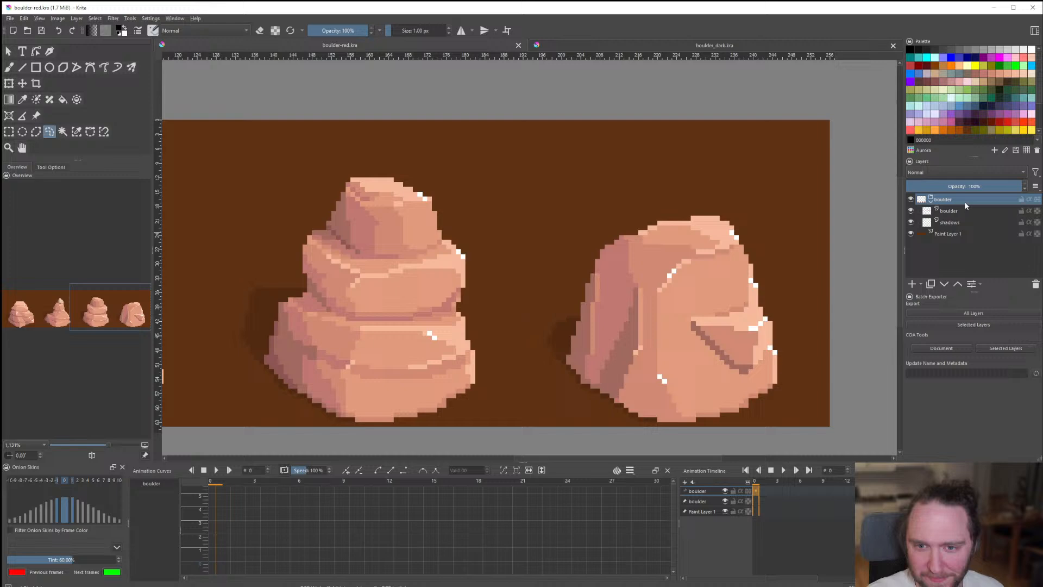
{"action": "left_click", "coordinate": [930, 199]}
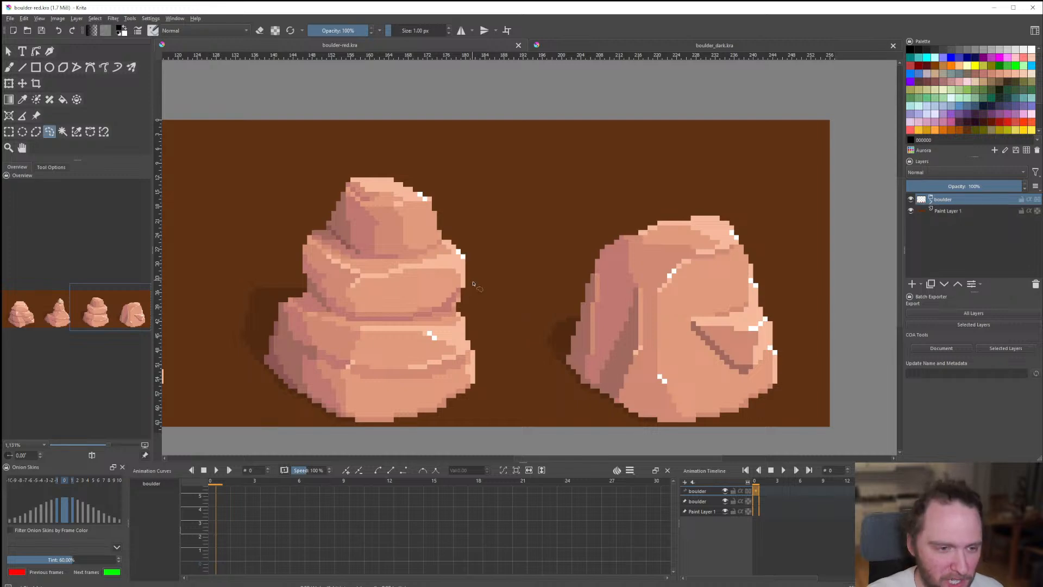
Cut away the upper part of the fourth boulder with a freehand selection and clear the selection.
{"action": "scroll", "coordinate": [473, 284], "scroll_direction": "down", "scroll_amount": 1}
{"action": "scroll", "coordinate": [391, 290], "scroll_direction": "up", "scroll_amount": 2}
{"action": "scroll", "coordinate": [500, 322], "scroll_direction": "up", "scroll_amount": 1}
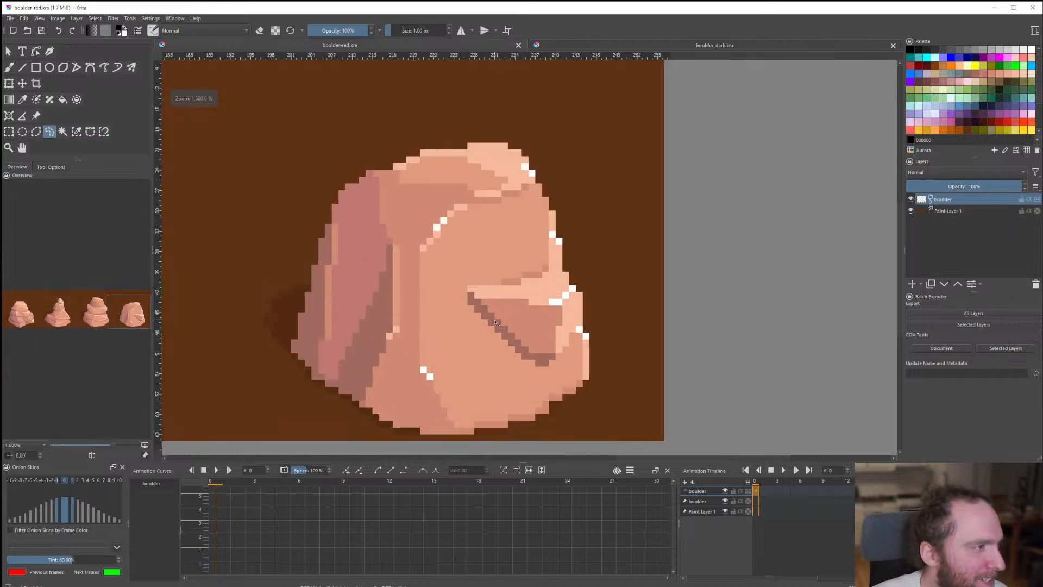
{"action": "scroll", "coordinate": [433, 298], "scroll_direction": "down", "scroll_amount": 1}
{"action": "scroll", "coordinate": [422, 339], "scroll_direction": "up", "scroll_amount": 1}
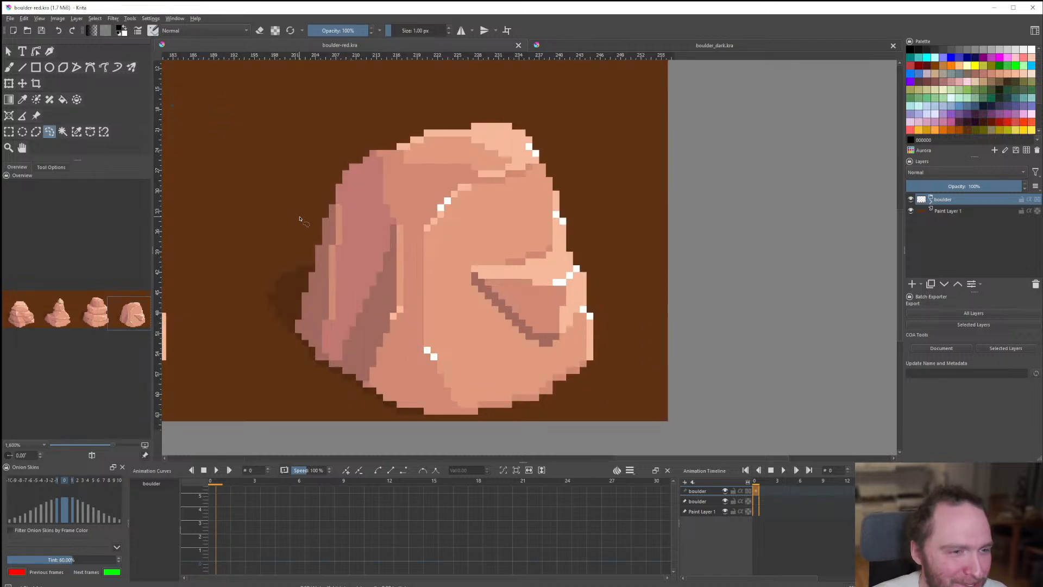
{"action": "left_click", "coordinate": [307, 278]}
{"action": "left_click_drag", "start_coordinate": [628, 258], "coordinate": [306, 252]}
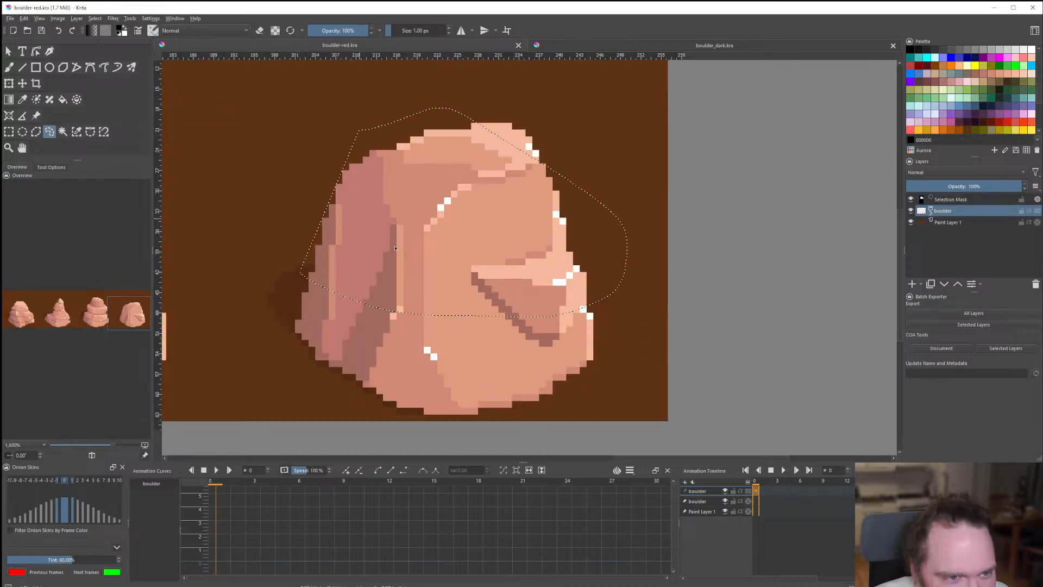
{"action": "key", "text": "Delete"}
{"action": "key", "text": "ctrl+shift+a"}
{"action": "left_click_drag", "start_coordinate": [488, 94], "coordinate": [429, 66]}
{"action": "scroll", "coordinate": [479, 265], "scroll_direction": "down", "scroll_amount": 4}
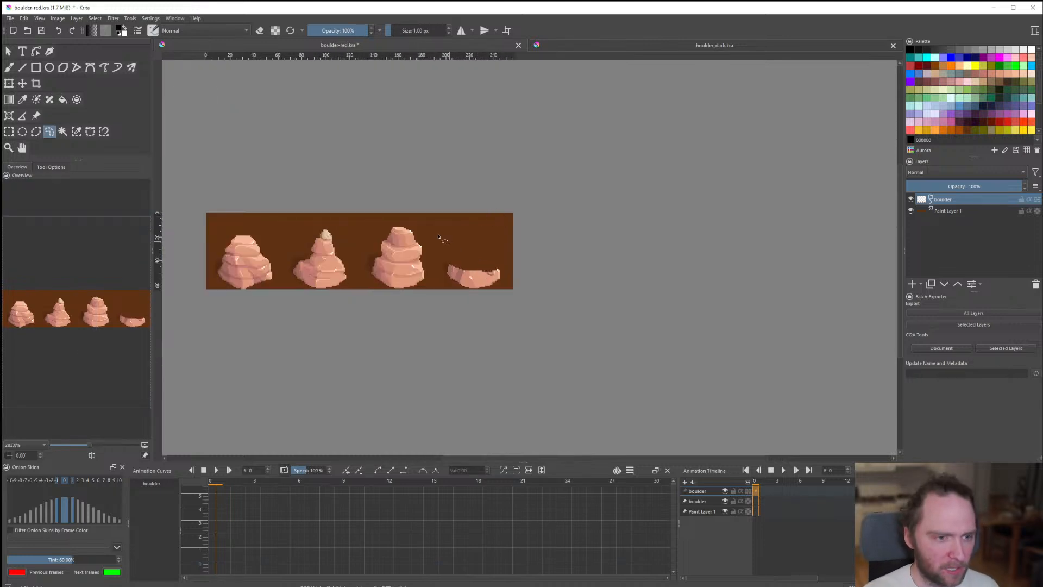
Draw a mid-tone horizontal crease across the lit side of the third boulder's top block on the inner boulder layer.
{"action": "scroll", "coordinate": [385, 252], "scroll_direction": "up", "scroll_amount": 5}
{"action": "left_click", "coordinate": [22, 67]}
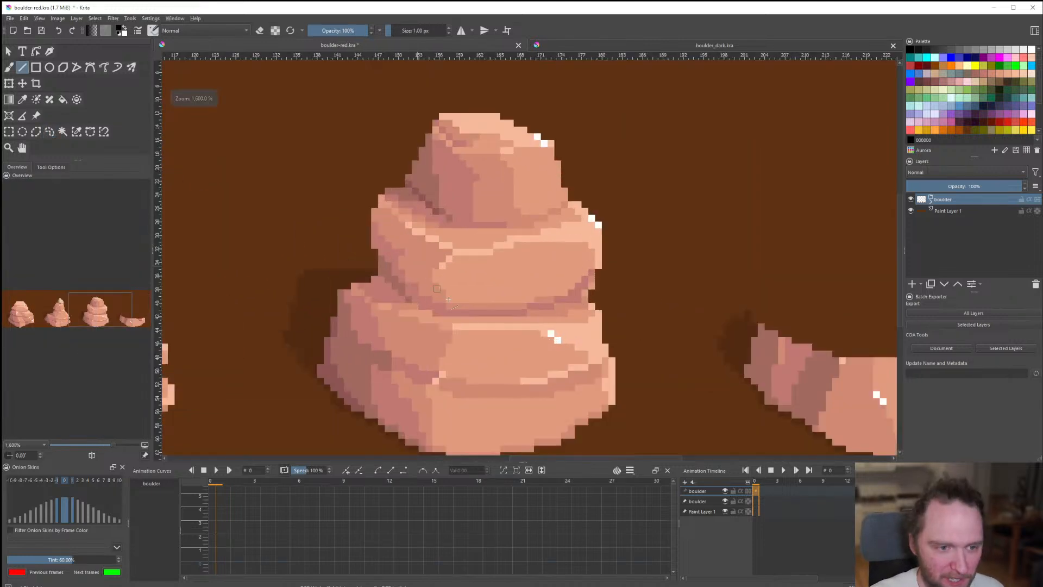
{"action": "scroll", "coordinate": [510, 177], "scroll_direction": "up", "scroll_amount": 3}
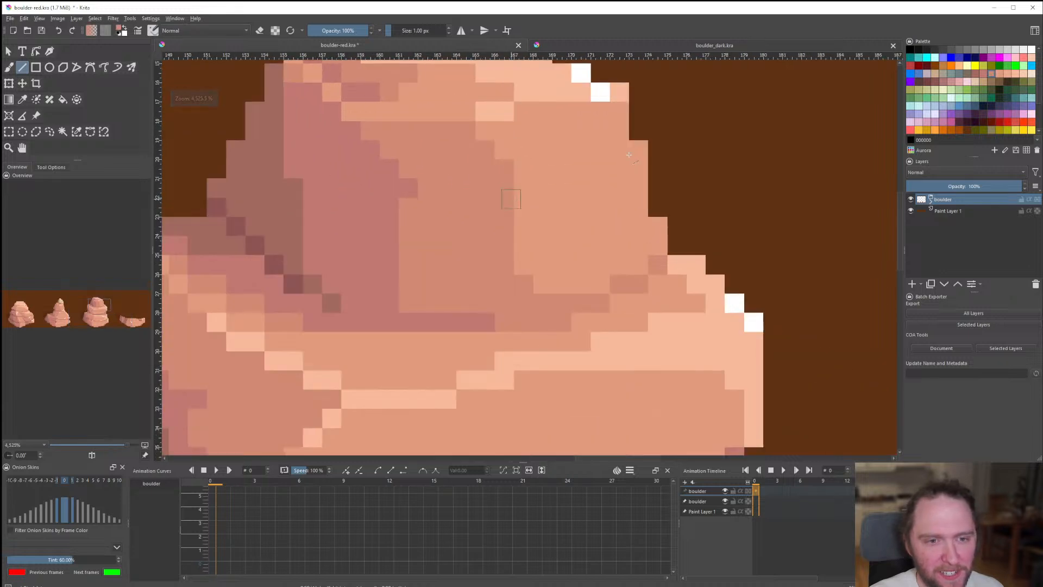
{"action": "left_click", "coordinate": [931, 200]}
{"action": "left_click", "coordinate": [948, 210]}
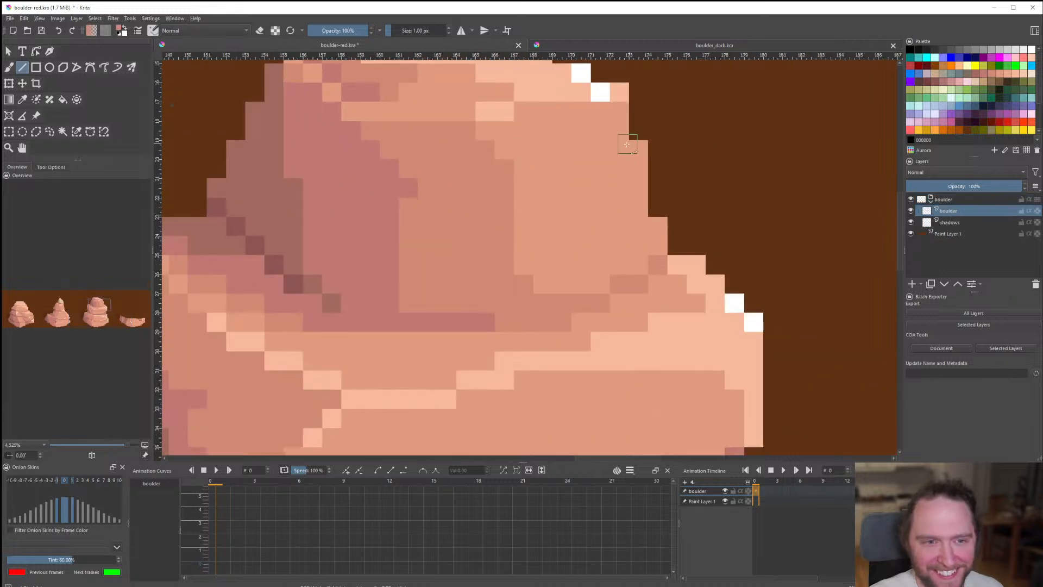
{"action": "scroll", "coordinate": [625, 144], "scroll_direction": "up", "scroll_amount": 1}
{"action": "mouse_move", "coordinate": [492, 189]}
{"action": "left_mouse_down"}
{"action": "mouse_move", "coordinate": [622, 143]}
{"action": "mouse_move", "coordinate": [543, 184]}
{"action": "left_mouse_up"}
{"action": "key", "text": "ctrl+z"}
{"action": "scroll", "coordinate": [477, 214], "scroll_direction": "down", "scroll_amount": 7}
{"action": "scroll", "coordinate": [463, 211], "scroll_direction": "up", "scroll_amount": 6}
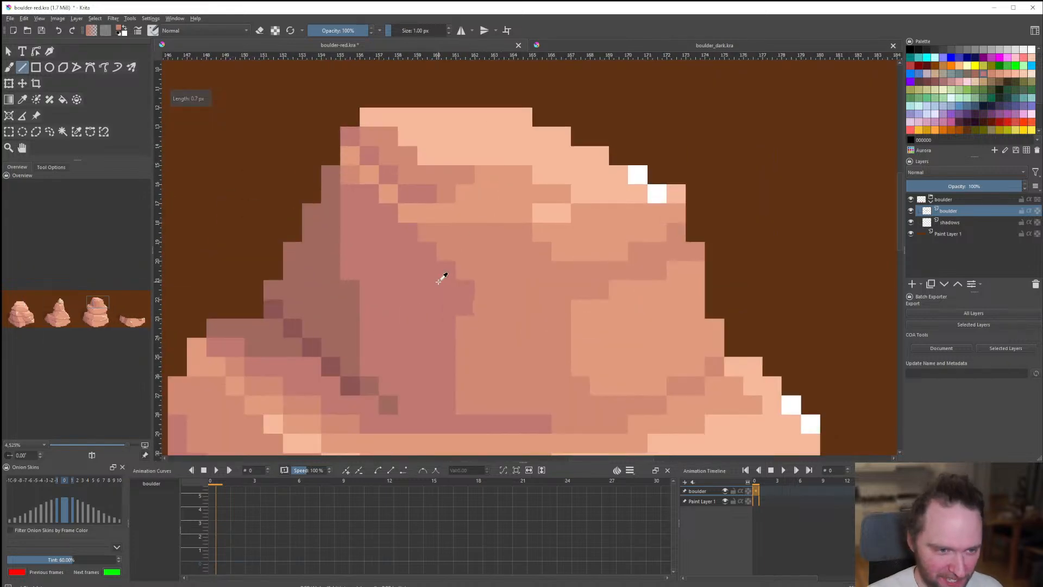
Extend the third boulder's top-block crease through its middle face with the neighbouring darker reddish tone.
{"action": "left_click", "coordinate": [442, 279], "text": "ctrl"}
{"action": "left_click_drag", "start_coordinate": [456, 267], "coordinate": [539, 273]}
{"action": "left_click_drag", "start_coordinate": [546, 287], "coordinate": [502, 284]}
{"action": "left_click_drag", "start_coordinate": [505, 283], "coordinate": [561, 290]}
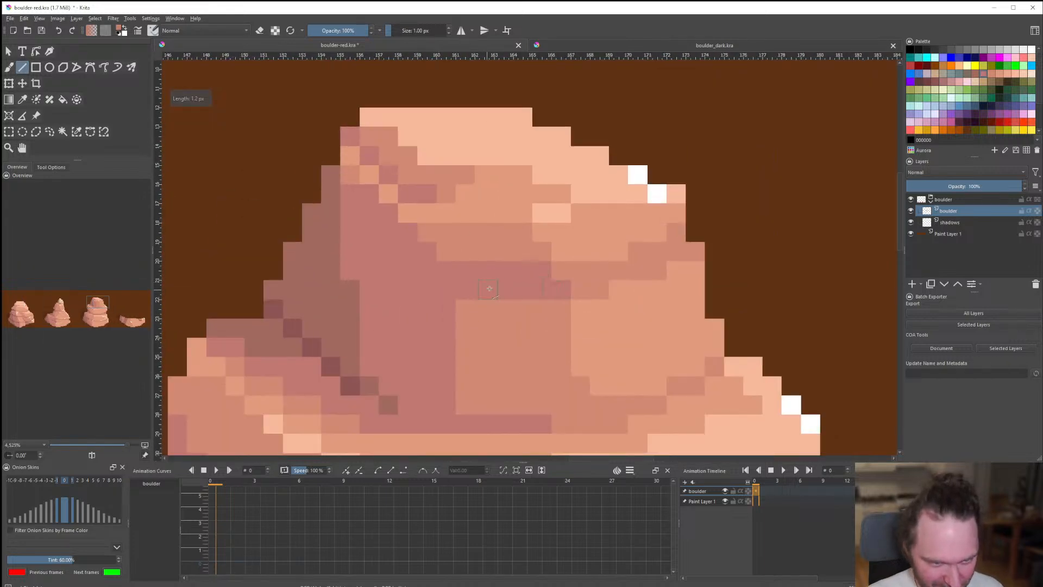
{"action": "scroll", "coordinate": [489, 289], "scroll_direction": "down", "scroll_amount": 7}
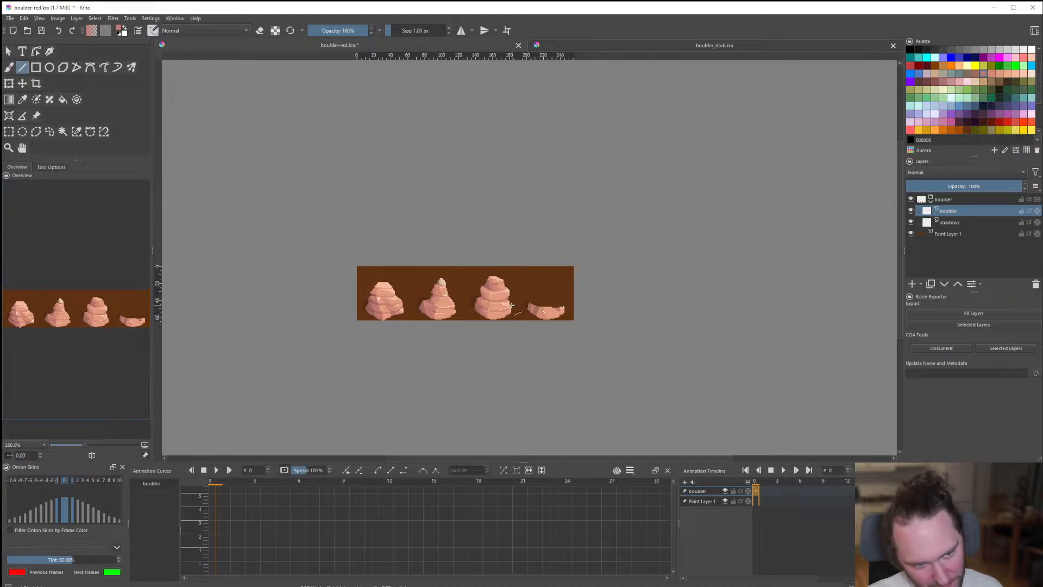
{"action": "scroll", "coordinate": [497, 285], "scroll_direction": "up", "scroll_amount": 9}
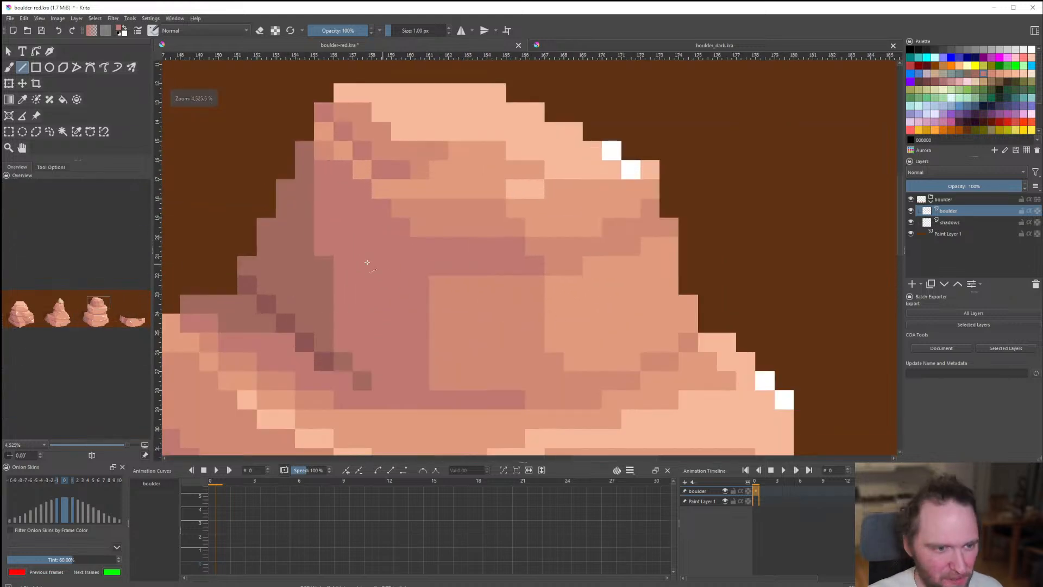
Continue the crease across the shaded side of the third boulder's top block with dark brownish pixel lines.
{"action": "mouse_move", "coordinate": [322, 229]}
{"action": "left_mouse_down"}
{"action": "mouse_move", "coordinate": [400, 251]}
{"action": "mouse_move", "coordinate": [337, 250]}
{"action": "mouse_move", "coordinate": [367, 261]}
{"action": "mouse_move", "coordinate": [323, 249]}
{"action": "left_mouse_up"}
{"action": "left_click", "coordinate": [269, 304], "text": "ctrl"}
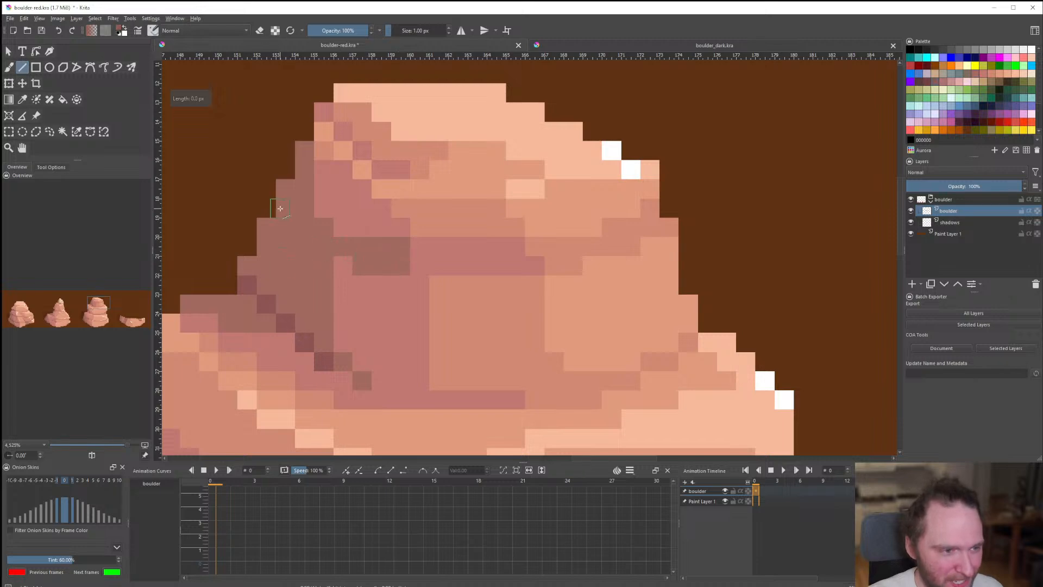
{"action": "mouse_move", "coordinate": [281, 210]}
{"action": "left_mouse_down"}
{"action": "mouse_move", "coordinate": [286, 227]}
{"action": "mouse_move", "coordinate": [304, 229]}
{"action": "mouse_move", "coordinate": [266, 226]}
{"action": "left_mouse_up"}
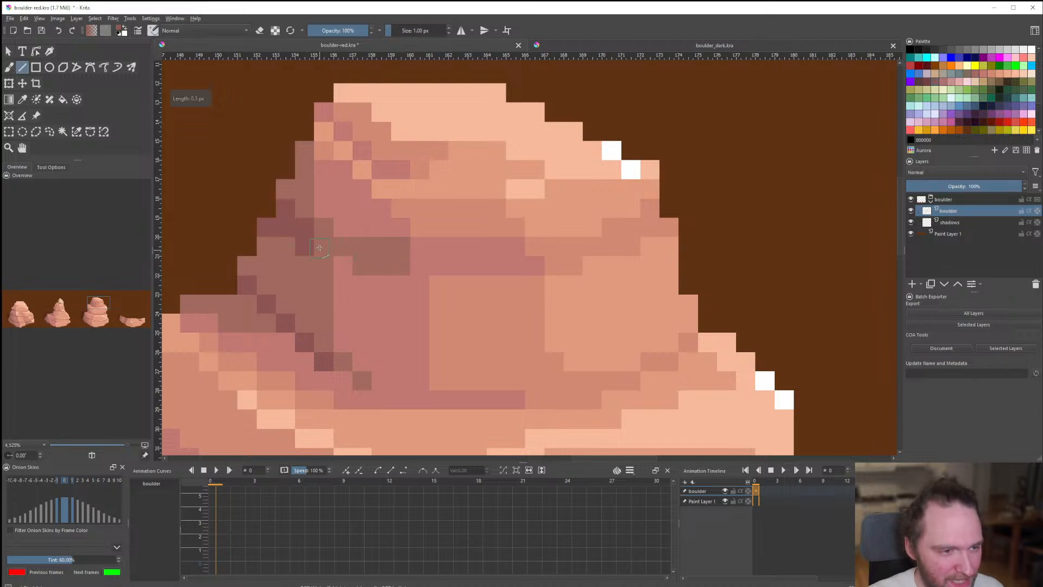
{"action": "scroll", "coordinate": [320, 247], "scroll_direction": "down", "scroll_amount": 10}
{"action": "scroll", "coordinate": [464, 311], "scroll_direction": "up", "scroll_amount": 1}
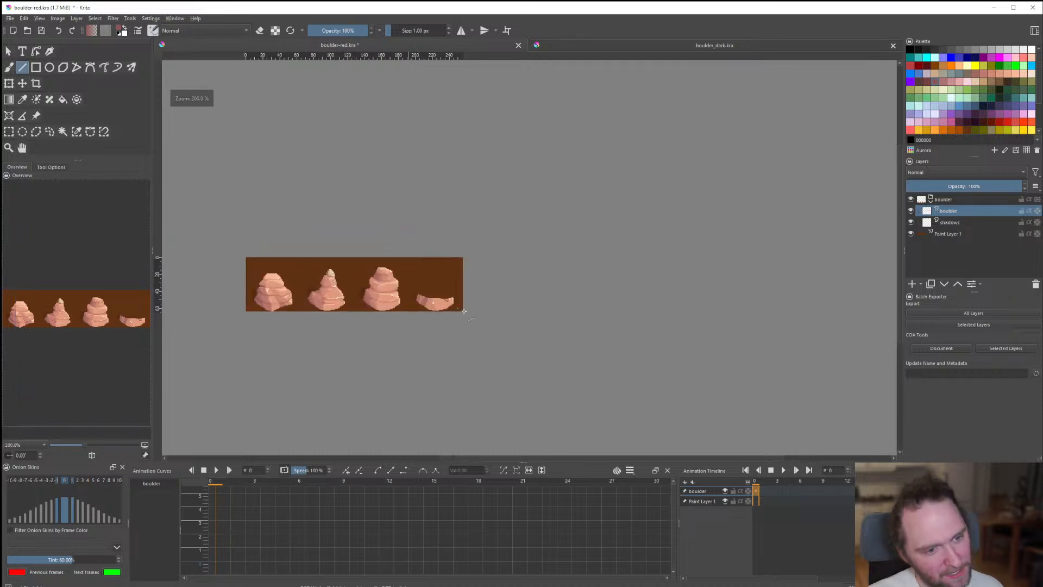
{"action": "scroll", "coordinate": [464, 311], "scroll_direction": "down", "scroll_amount": 2}
{"action": "scroll", "coordinate": [434, 324], "scroll_direction": "up", "scroll_amount": 2}
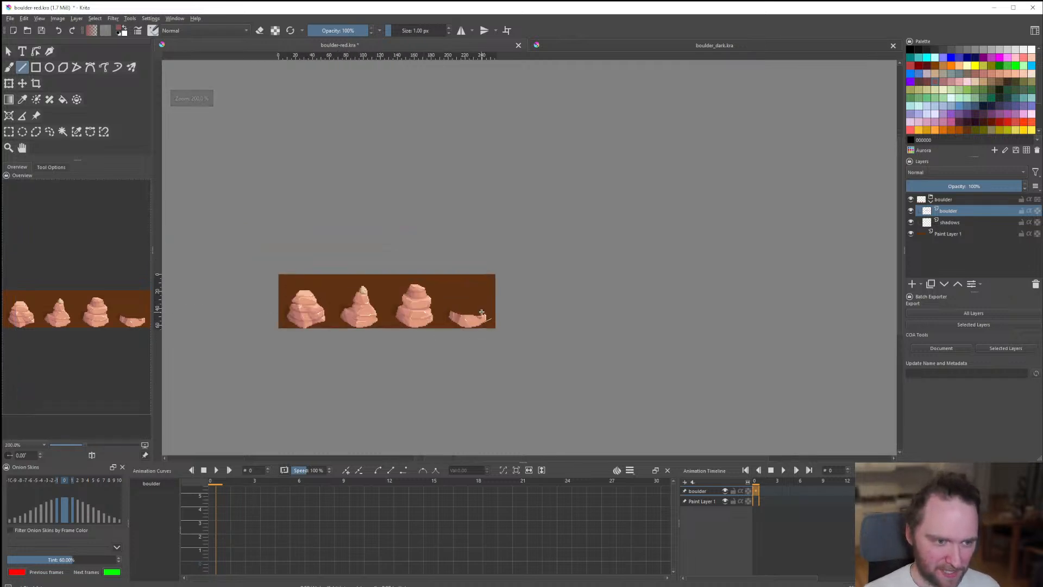
Paint light pink highlights along the lit edge of the beige capstone on the second boulder.
{"action": "scroll", "coordinate": [458, 318], "scroll_direction": "up", "scroll_amount": 2}
{"action": "scroll", "coordinate": [298, 279], "scroll_direction": "up", "scroll_amount": 8}
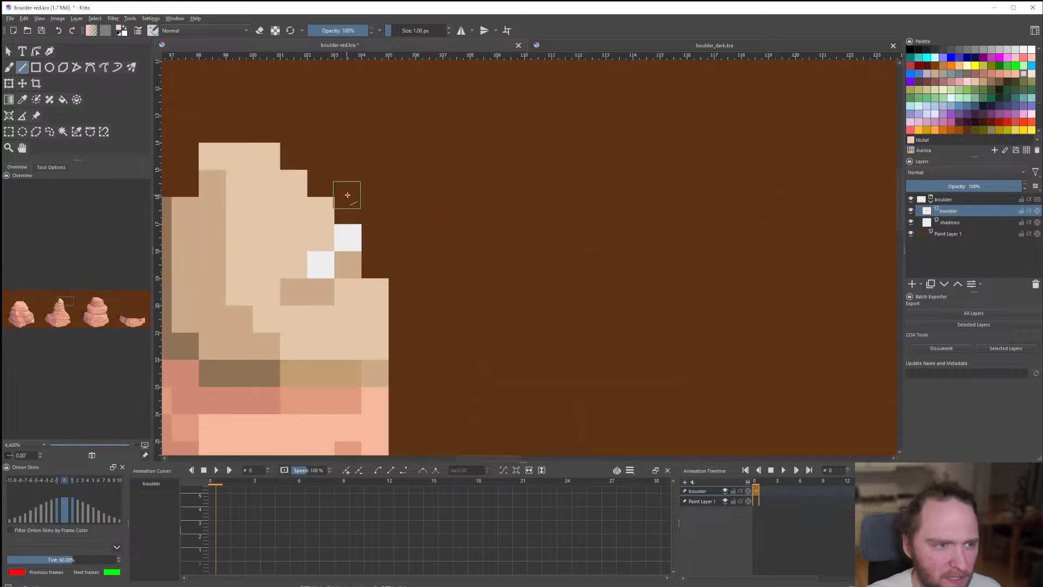
{"action": "mouse_move", "coordinate": [322, 210]}
{"action": "left_mouse_down"}
{"action": "mouse_move", "coordinate": [292, 205]}
{"action": "mouse_move", "coordinate": [270, 168]}
{"action": "left_mouse_up"}
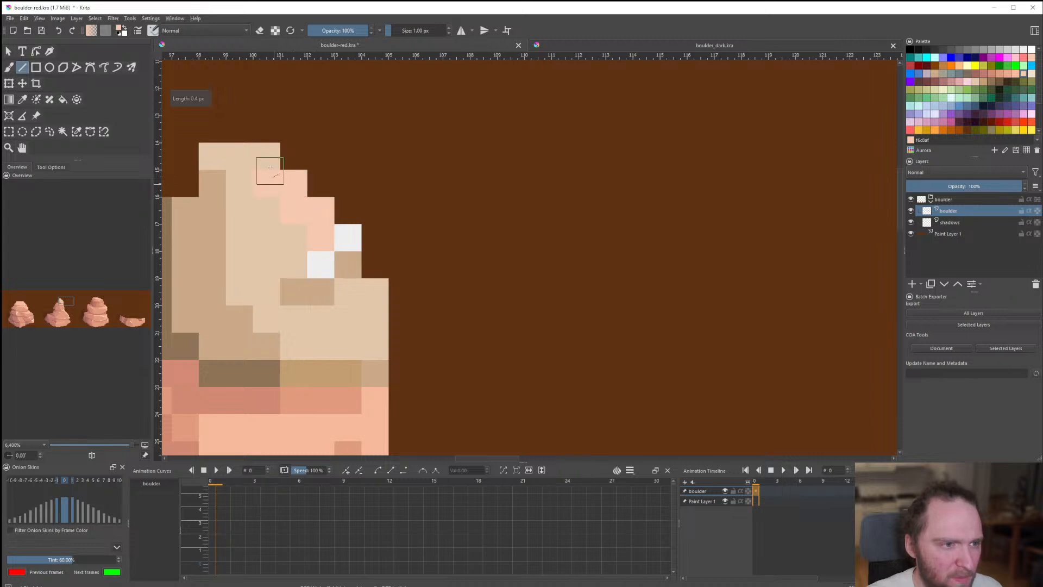
{"action": "scroll", "coordinate": [344, 258], "scroll_direction": "down", "scroll_amount": 10}
{"action": "scroll", "coordinate": [340, 225], "scroll_direction": "up", "scroll_amount": 10}
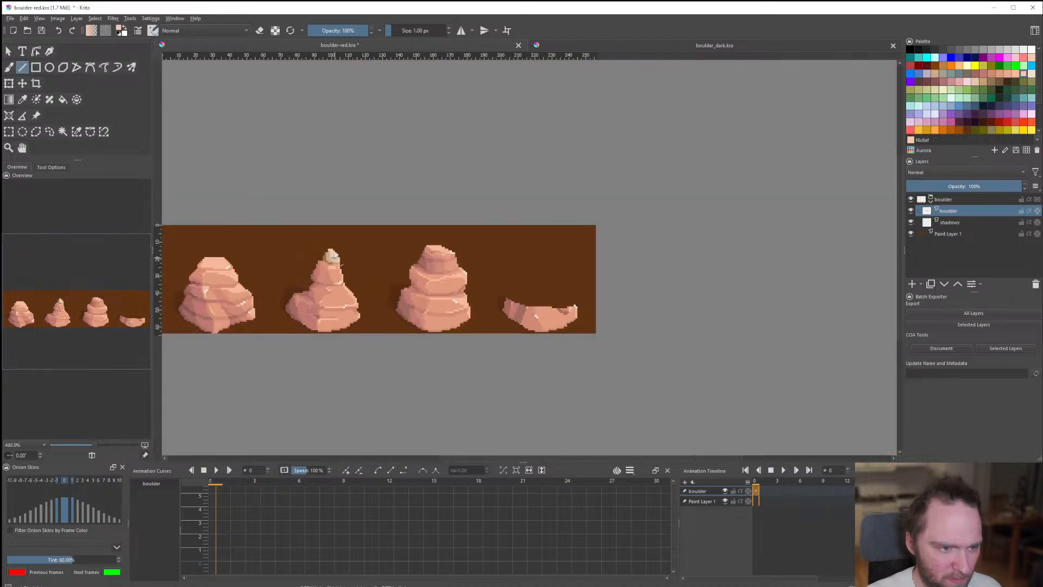
{"action": "mouse_move", "coordinate": [333, 225]}
{"action": "left_mouse_down"}
{"action": "mouse_move", "coordinate": [343, 250]}
{"action": "mouse_move", "coordinate": [405, 281]}
{"action": "left_mouse_up"}
{"action": "left_click", "coordinate": [411, 313]}
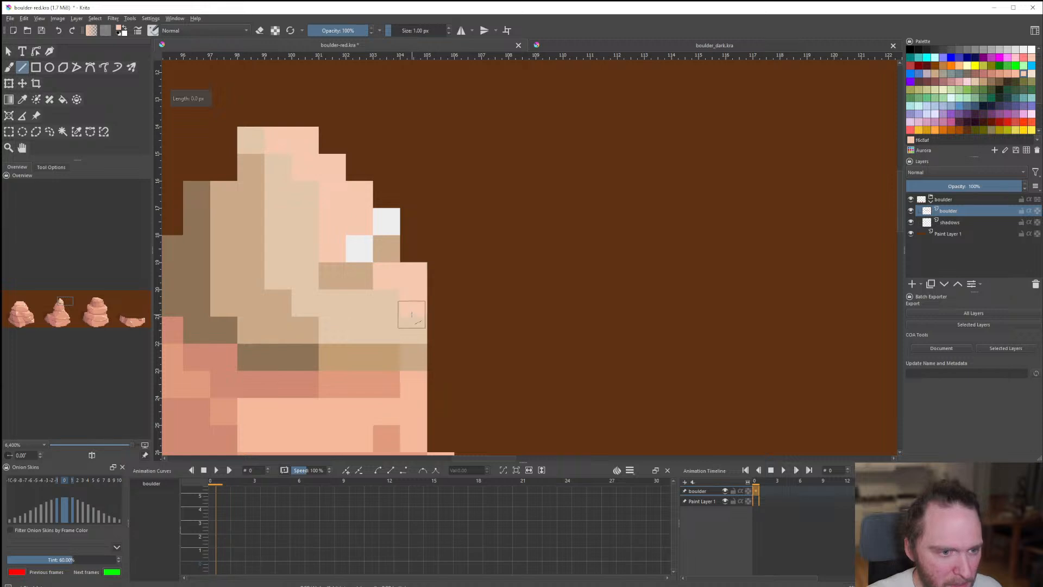
Examine the whole boulder row at different zoom levels to judge the recoloured capstone and the reshaped boulders.
{"action": "scroll", "coordinate": [414, 326], "scroll_direction": "down", "scroll_amount": 10}
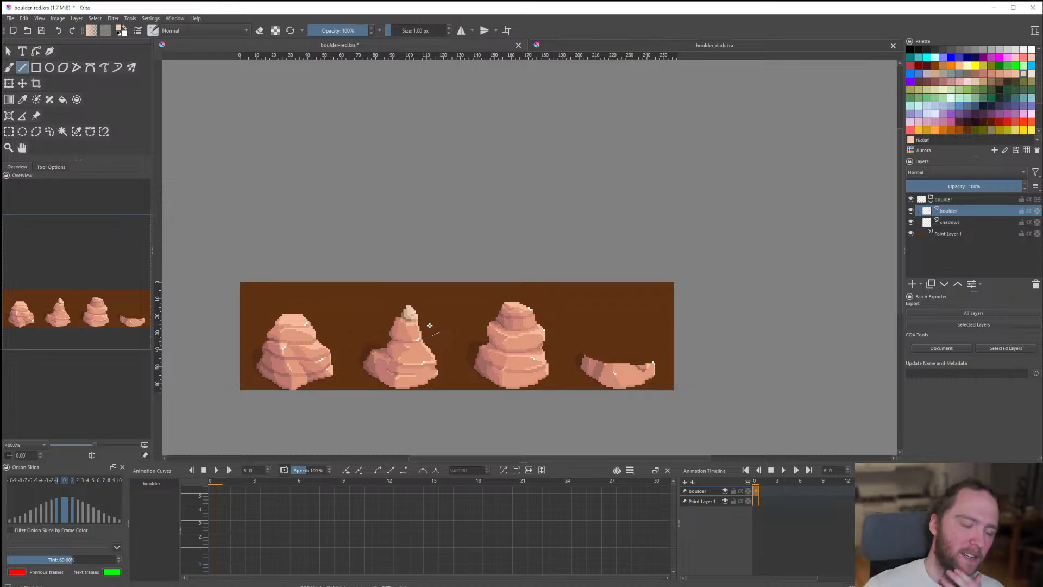
{"action": "scroll", "coordinate": [398, 305], "scroll_direction": "down", "scroll_amount": 1}
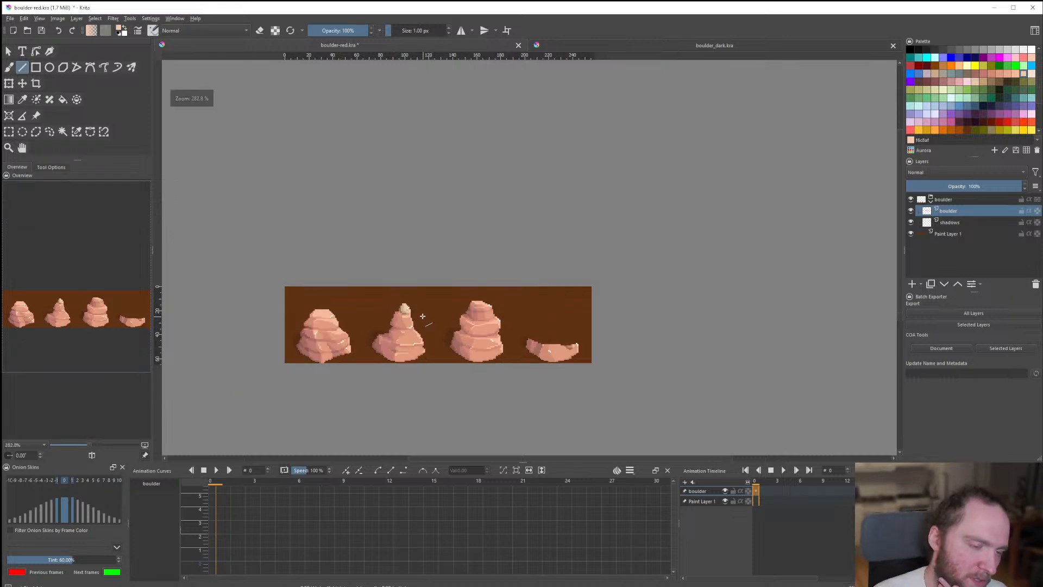
{"action": "scroll", "coordinate": [423, 316], "scroll_direction": "up", "scroll_amount": 3}
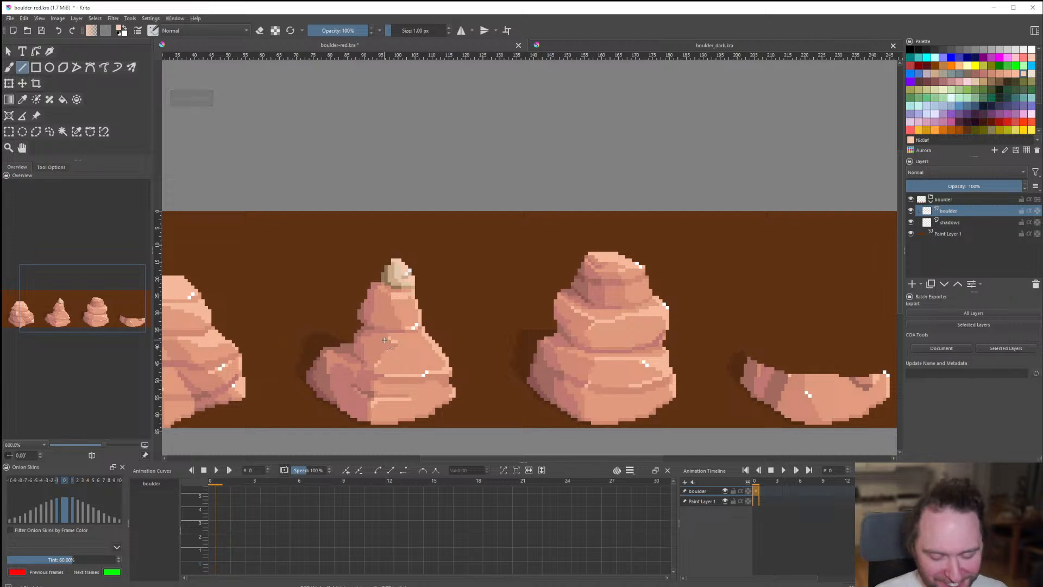
{"action": "scroll", "coordinate": [390, 327], "scroll_direction": "down", "scroll_amount": 2}
{"action": "scroll", "coordinate": [406, 311], "scroll_direction": "up", "scroll_amount": 2}
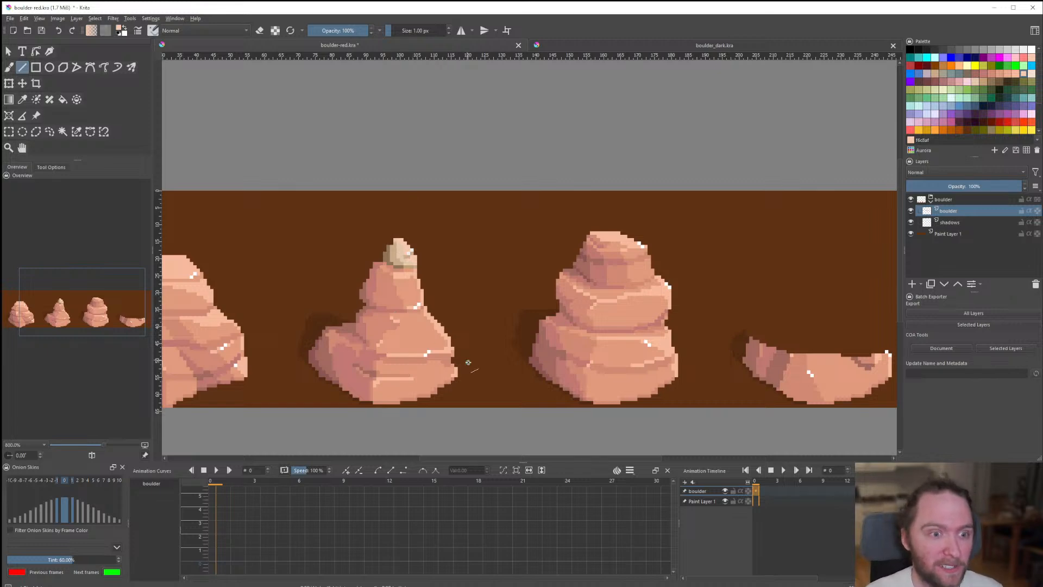
{"action": "scroll", "coordinate": [468, 363], "scroll_direction": "down", "scroll_amount": 3}
{"action": "scroll", "coordinate": [456, 356], "scroll_direction": "up", "scroll_amount": 2}
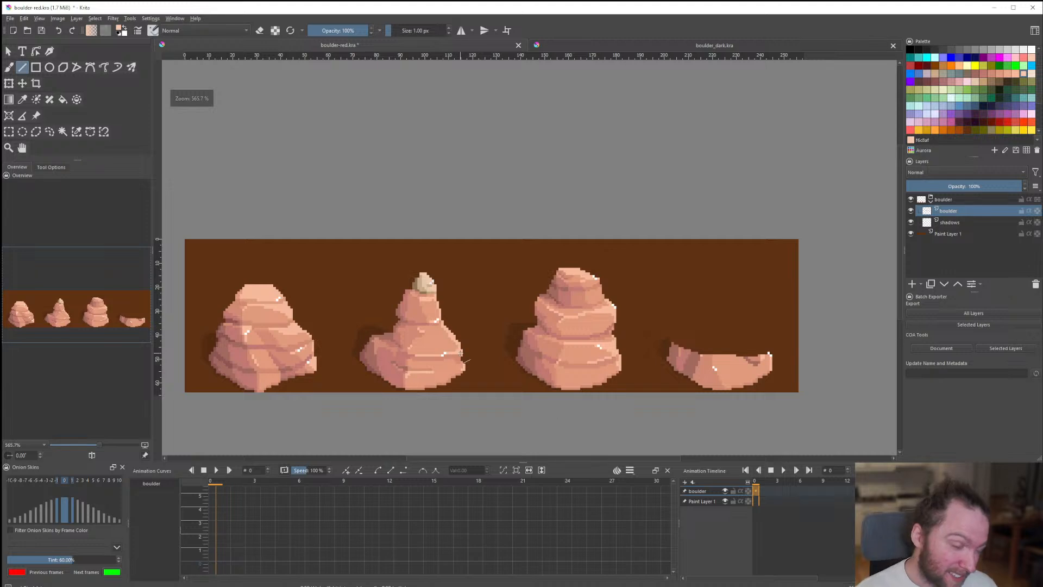
{"action": "scroll", "coordinate": [460, 353], "scroll_direction": "up", "scroll_amount": 1}
{"action": "scroll", "coordinate": [393, 330], "scroll_direction": "down", "scroll_amount": 3}
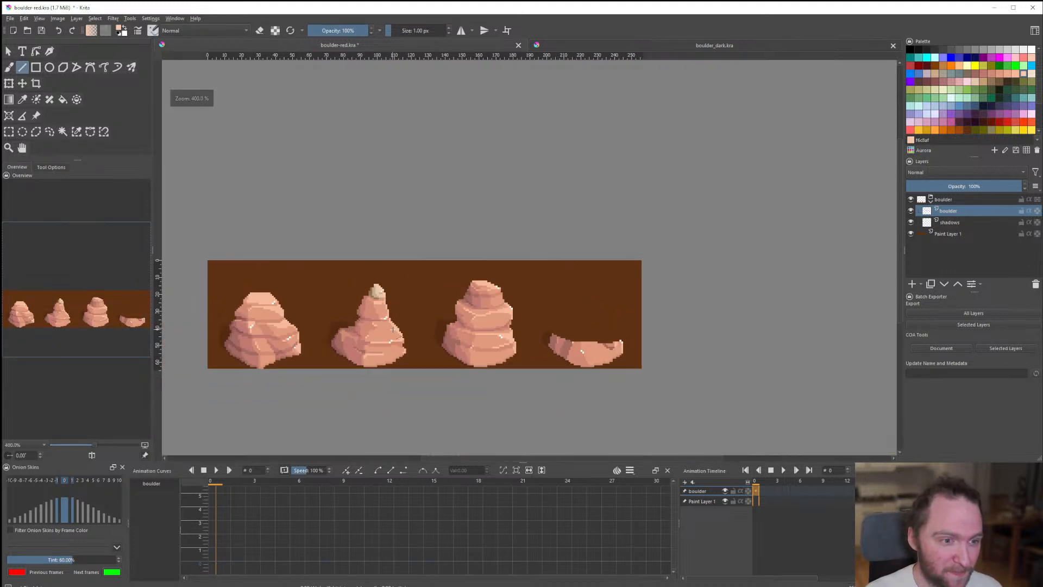
{"action": "scroll", "coordinate": [467, 329], "scroll_direction": "down", "scroll_amount": 1}
{"action": "scroll", "coordinate": [421, 320], "scroll_direction": "up", "scroll_amount": 2}
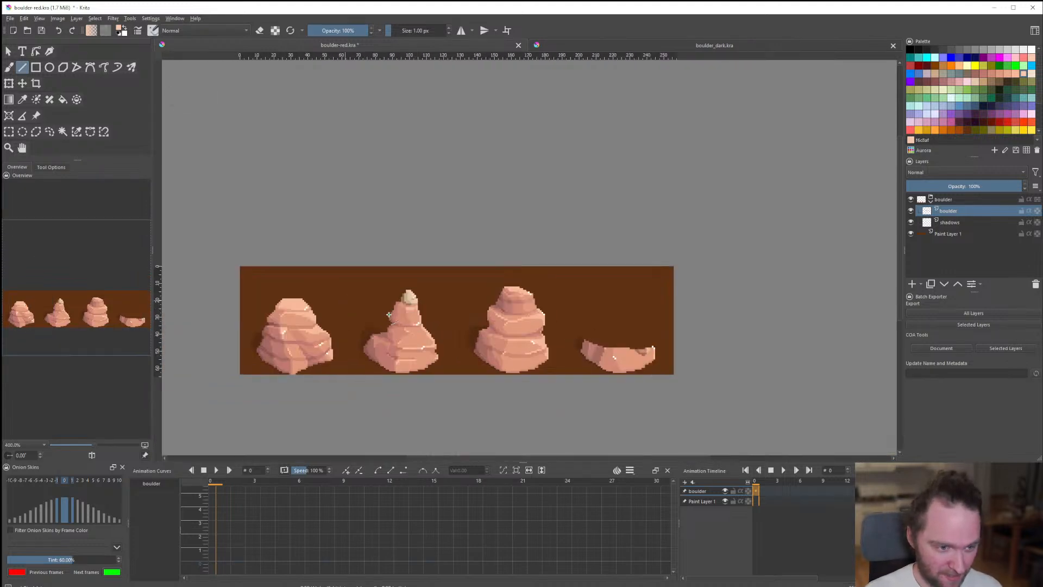
{"action": "scroll", "coordinate": [438, 329], "scroll_direction": "down", "scroll_amount": 2}
{"action": "scroll", "coordinate": [438, 329], "scroll_direction": "up", "scroll_amount": 2}
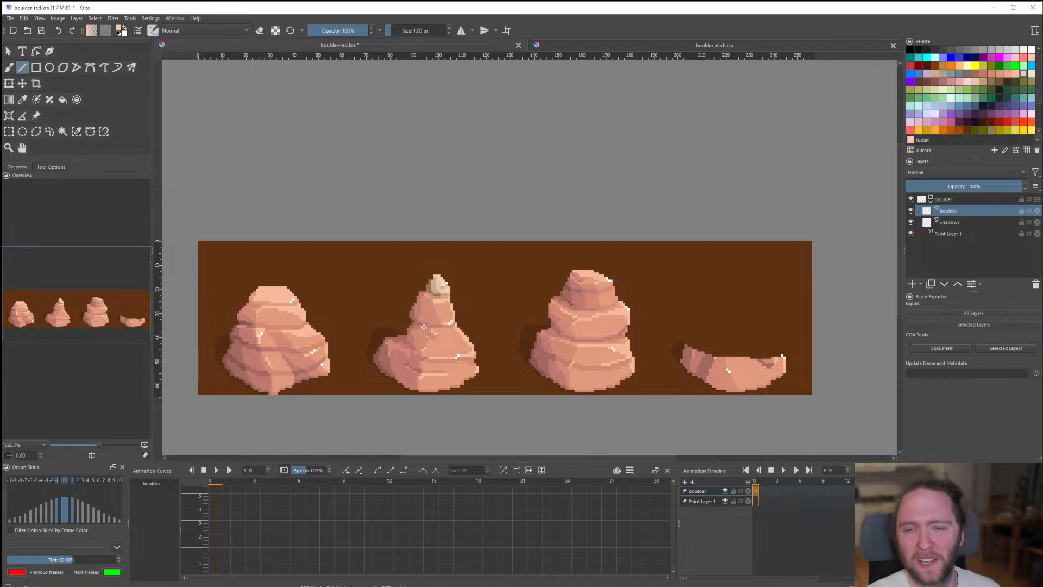
Try to line the underside of the second boulder's capstone with light pink pixels.
{"action": "scroll", "coordinate": [489, 231], "scroll_direction": "up", "scroll_amount": 5}
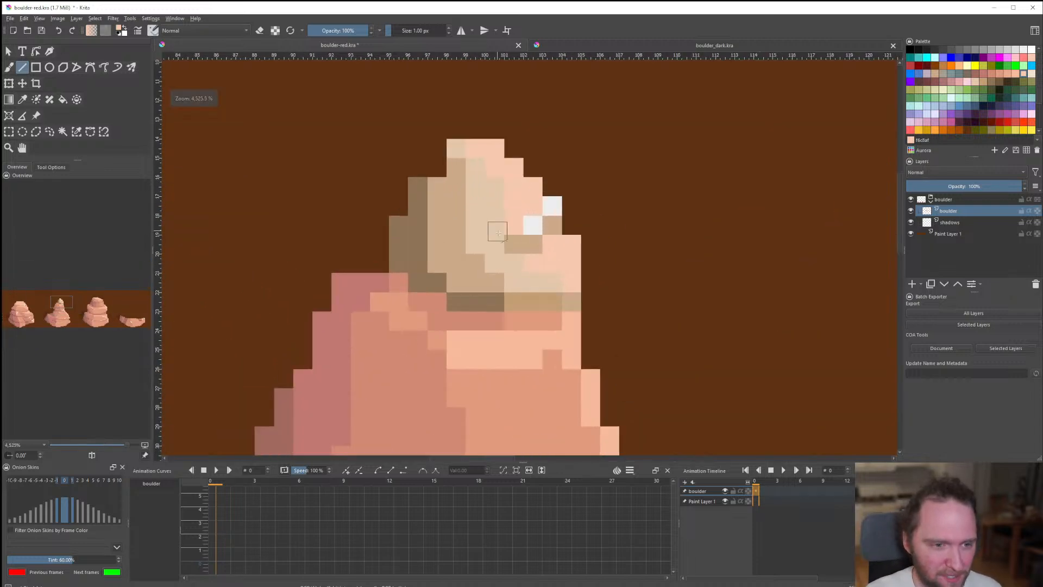
{"action": "scroll", "coordinate": [399, 318], "scroll_direction": "down", "scroll_amount": 7}
{"action": "scroll", "coordinate": [398, 317], "scroll_direction": "up", "scroll_amount": 10}
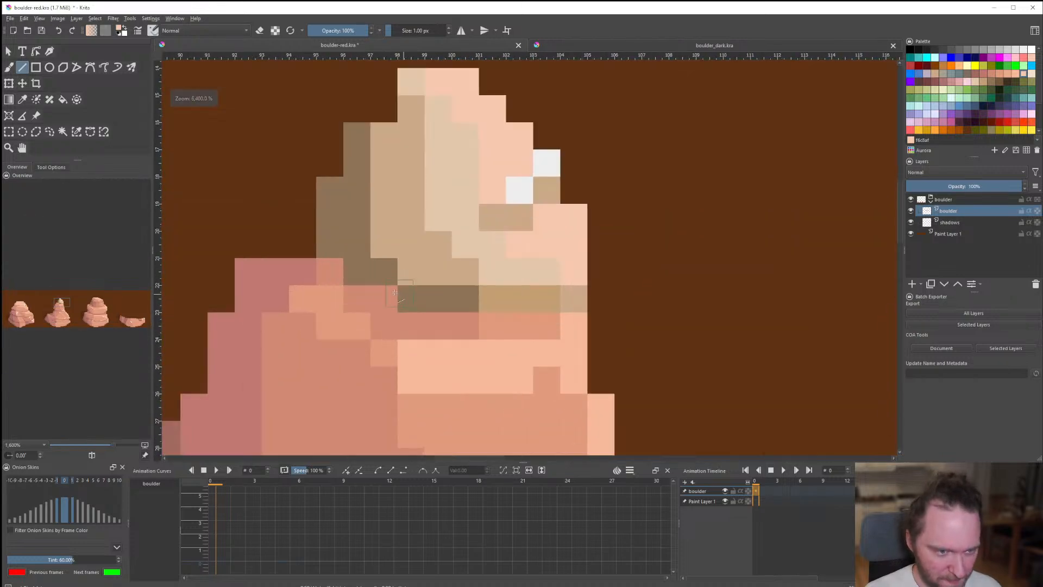
{"action": "left_click_drag", "start_coordinate": [436, 324], "coordinate": [358, 286]}
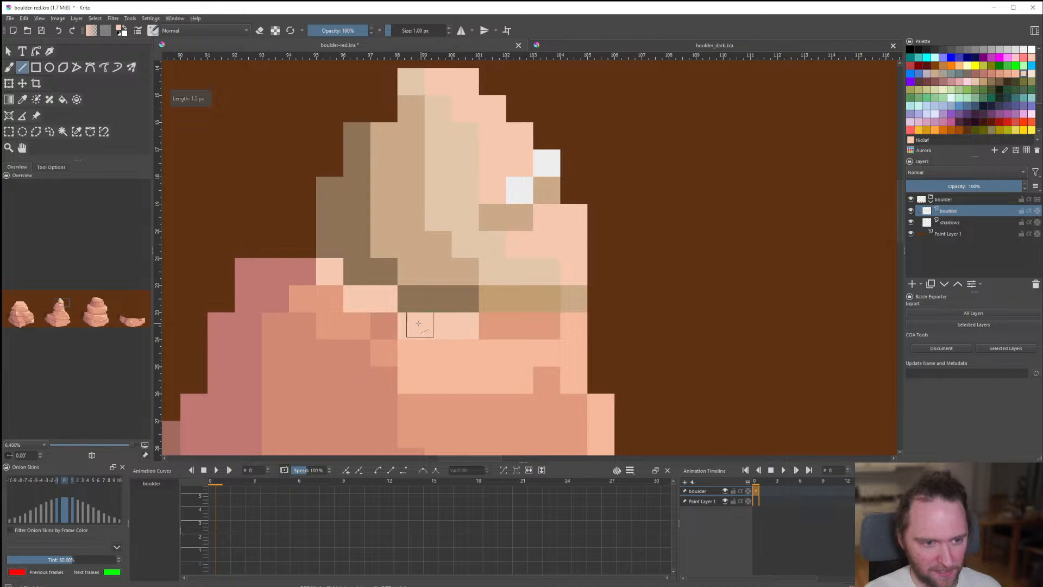
{"action": "scroll", "coordinate": [409, 331], "scroll_direction": "down", "scroll_amount": 3}
{"action": "scroll", "coordinate": [406, 334], "scroll_direction": "up", "scroll_amount": 3}
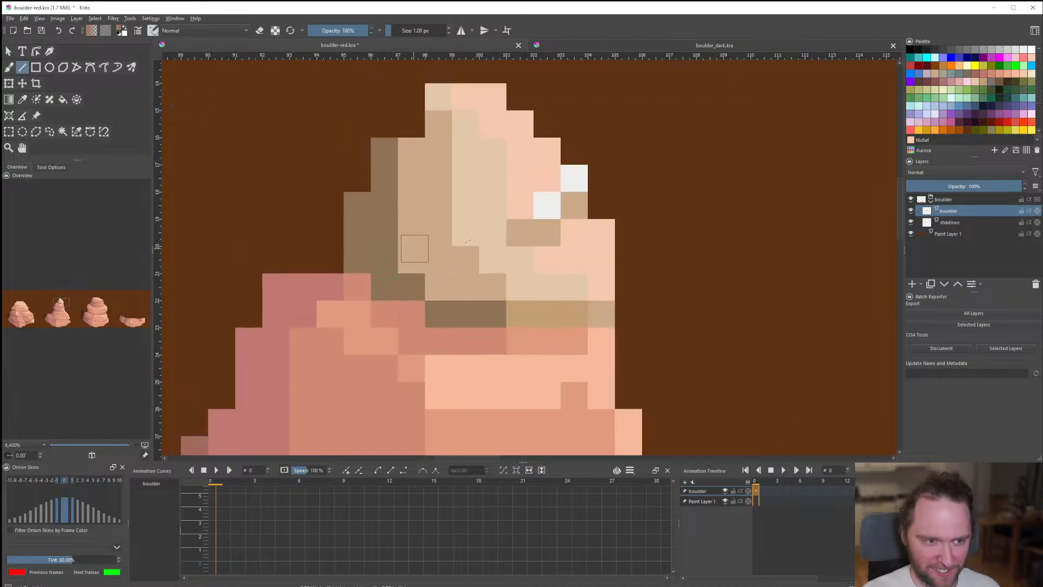
Draw a contact shadow beneath the second boulder's capstone in the palette colour ab7373.
{"action": "scroll", "coordinate": [430, 317], "scroll_direction": "down", "scroll_amount": 3}
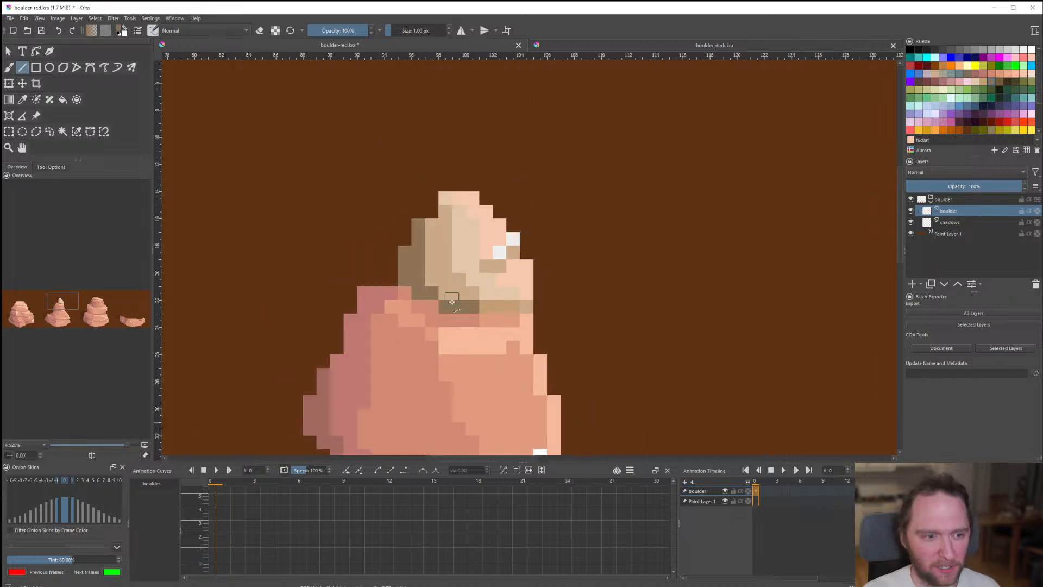
{"action": "scroll", "coordinate": [445, 293], "scroll_direction": "up", "scroll_amount": 3}
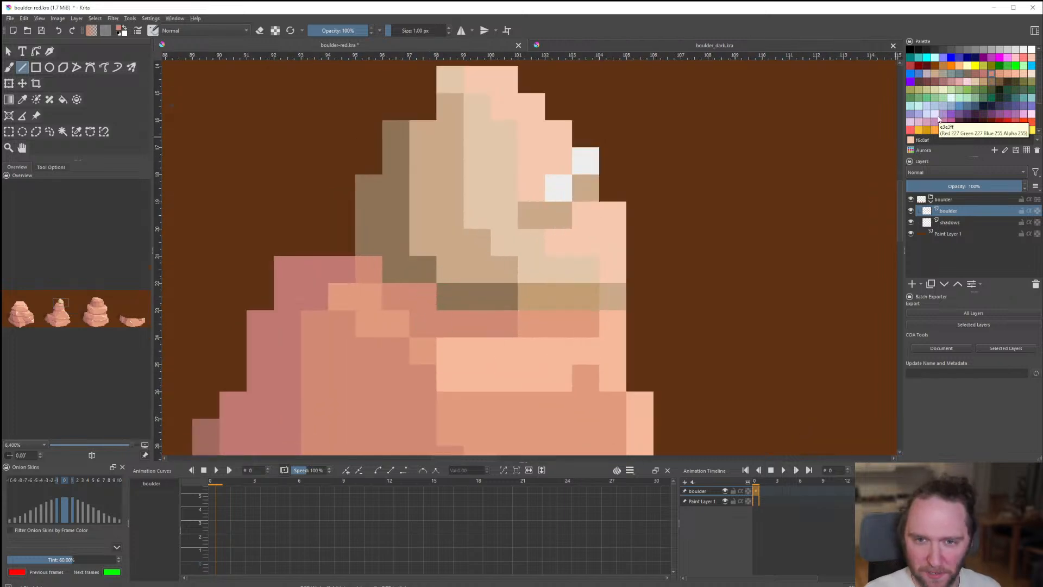
{"action": "left_click", "coordinate": [988, 81]}
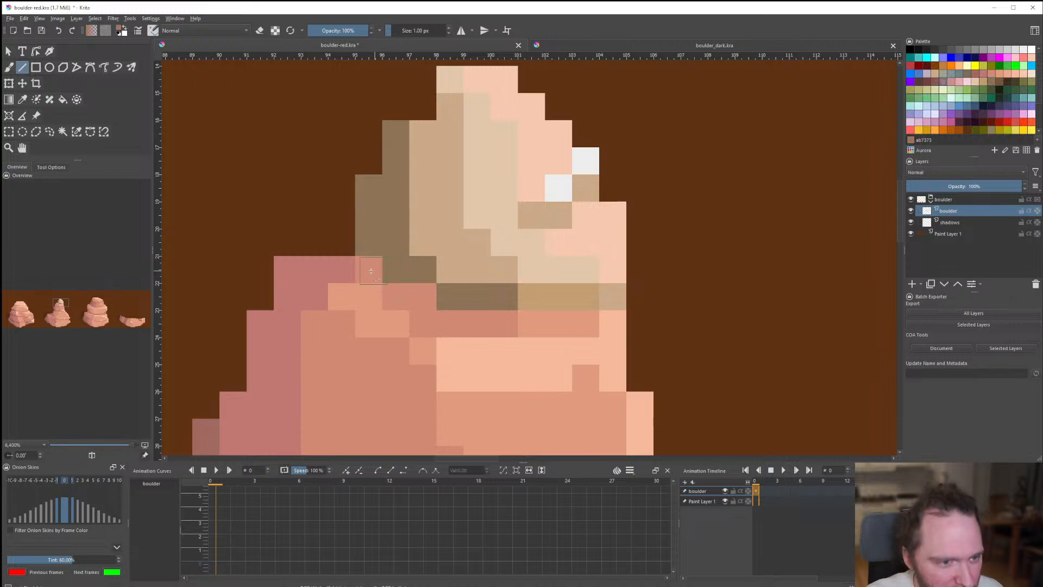
{"action": "left_click_drag", "start_coordinate": [371, 271], "coordinate": [444, 311]}
{"action": "scroll", "coordinate": [504, 321], "scroll_direction": "down", "scroll_amount": 10}
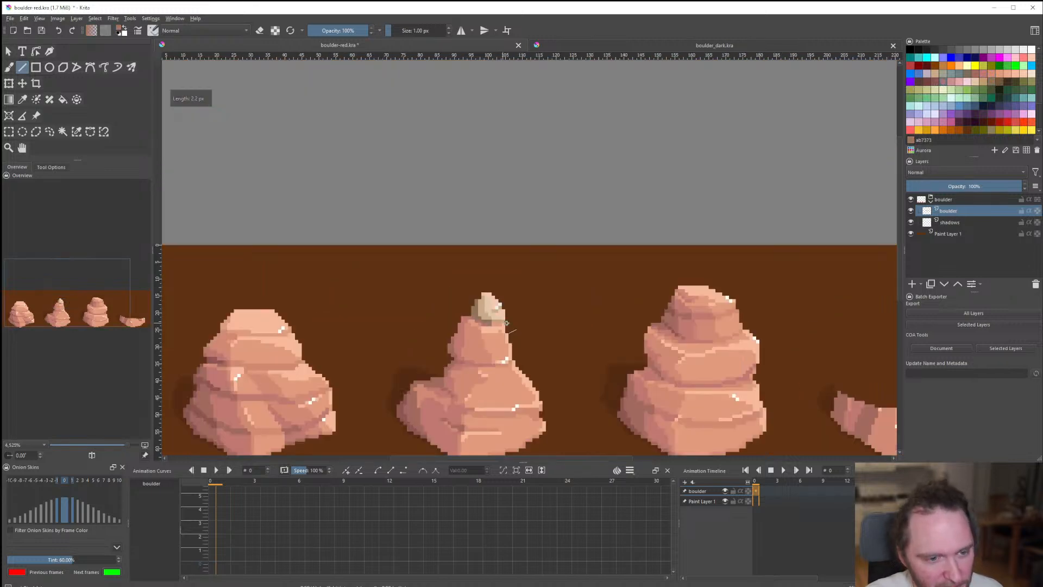
Try to line the shaded lower edge of the second boulder's capstone with dusty pink pixels.
{"action": "scroll", "coordinate": [508, 315], "scroll_direction": "up", "scroll_amount": 5}
{"action": "scroll", "coordinate": [508, 315], "scroll_direction": "up", "scroll_amount": 6}
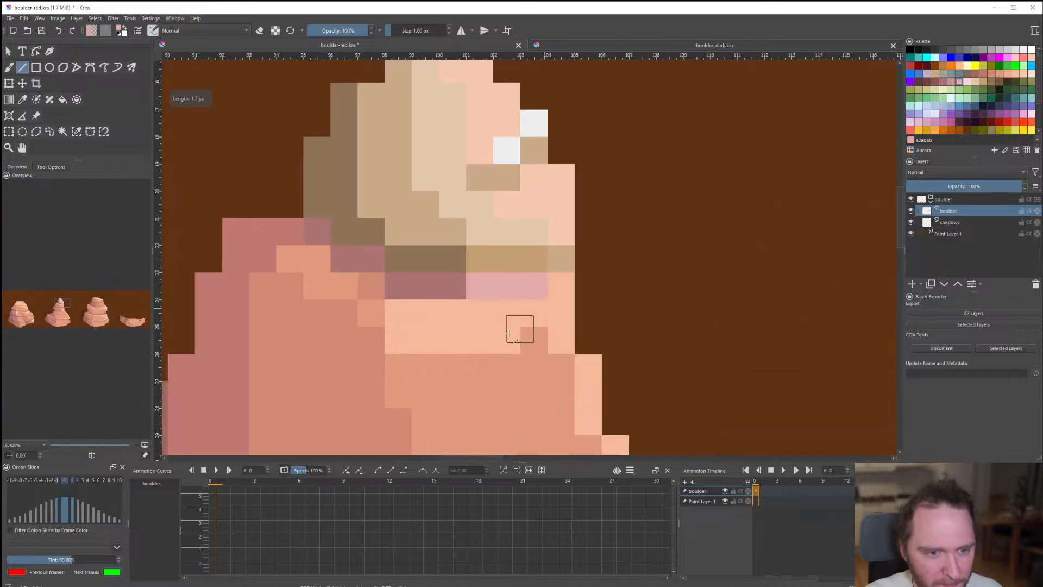
{"action": "scroll", "coordinate": [504, 325], "scroll_direction": "down", "scroll_amount": 10}
{"action": "scroll", "coordinate": [505, 324], "scroll_direction": "up", "scroll_amount": 10}
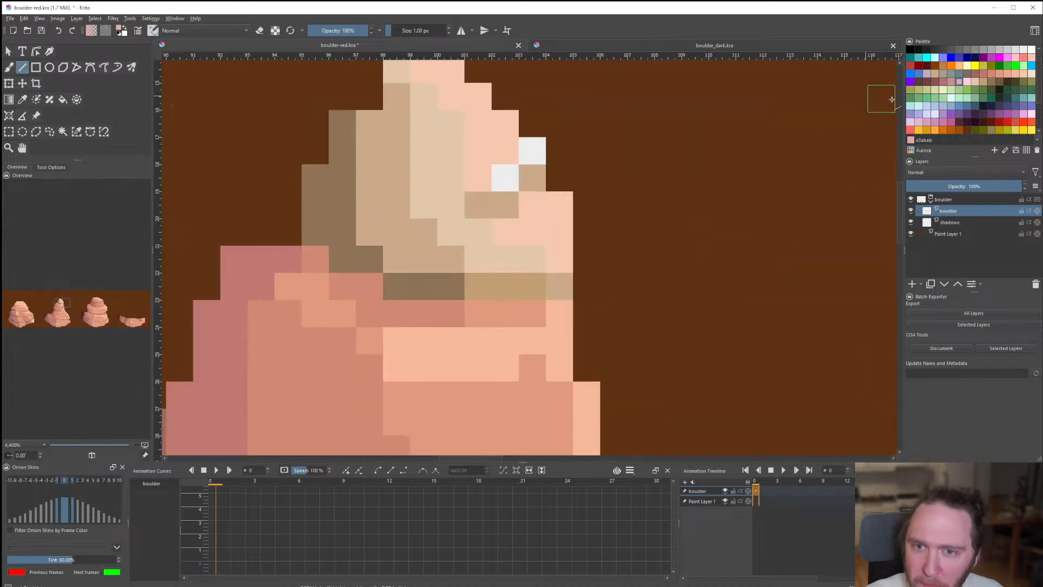
{"action": "left_click_drag", "start_coordinate": [331, 234], "coordinate": [375, 260]}
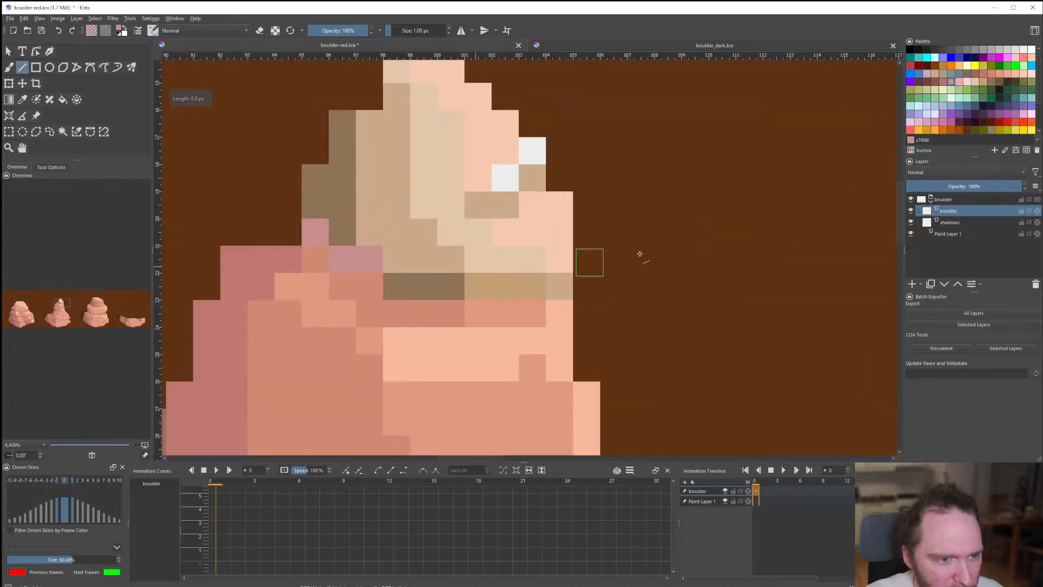
{"action": "key", "text": "ctrl+z"}
Paint rose tones along the bottom edge of the second boulder's capstone, from ab7373 on the shaded side to lighter pink on the lit side.
{"action": "left_click", "coordinate": [948, 85]}
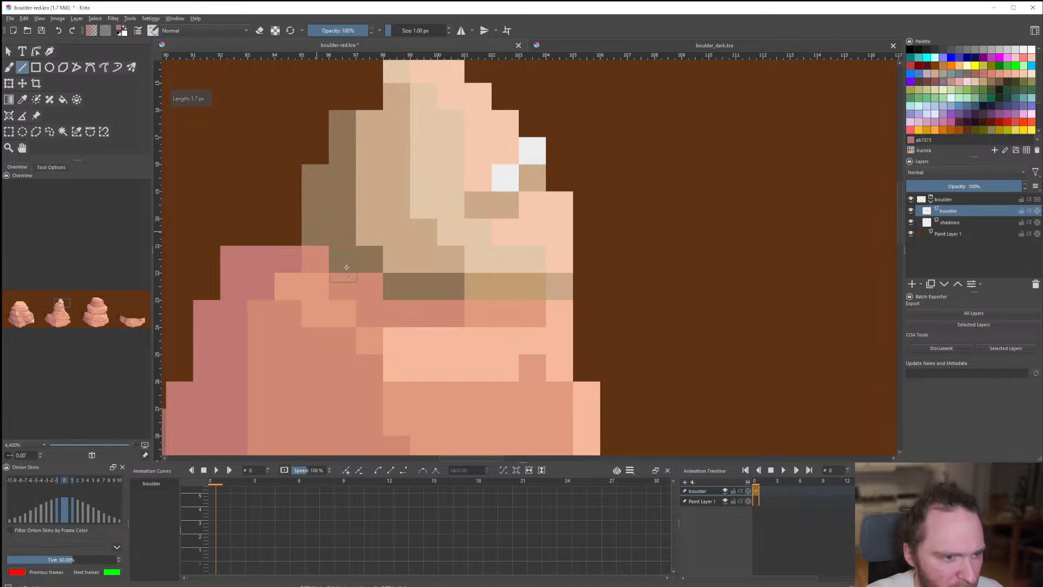
{"action": "left_click_drag", "start_coordinate": [437, 285], "coordinate": [558, 289]}
{"action": "left_click", "coordinate": [961, 84]}
{"action": "left_click", "coordinate": [951, 83]}
{"action": "left_click", "coordinate": [959, 83]}
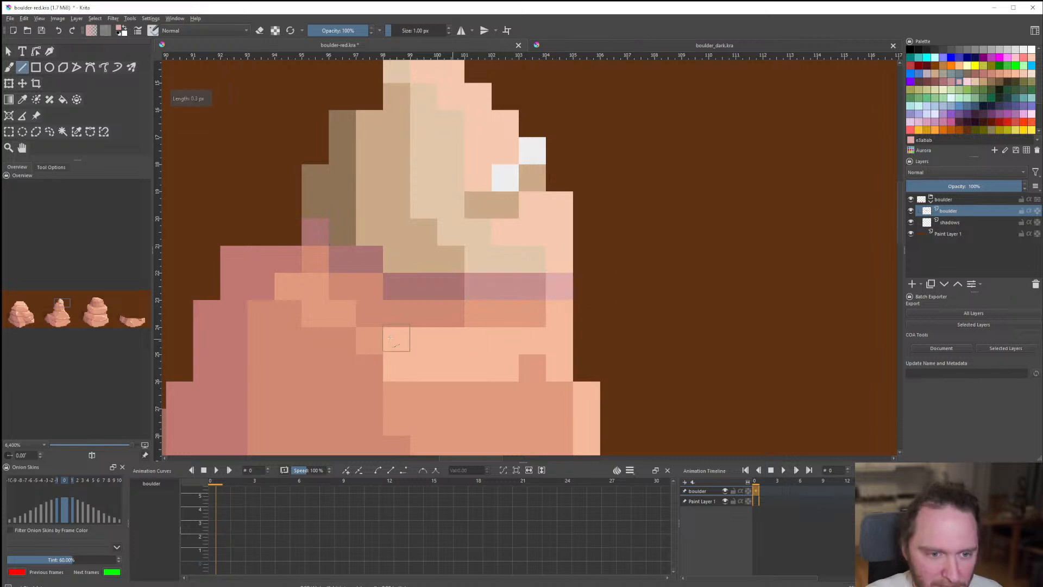
{"action": "scroll", "coordinate": [403, 335], "scroll_direction": "down", "scroll_amount": 9}
{"action": "scroll", "coordinate": [417, 341], "scroll_direction": "down", "scroll_amount": 2}
{"action": "scroll", "coordinate": [417, 335], "scroll_direction": "up", "scroll_amount": 2}
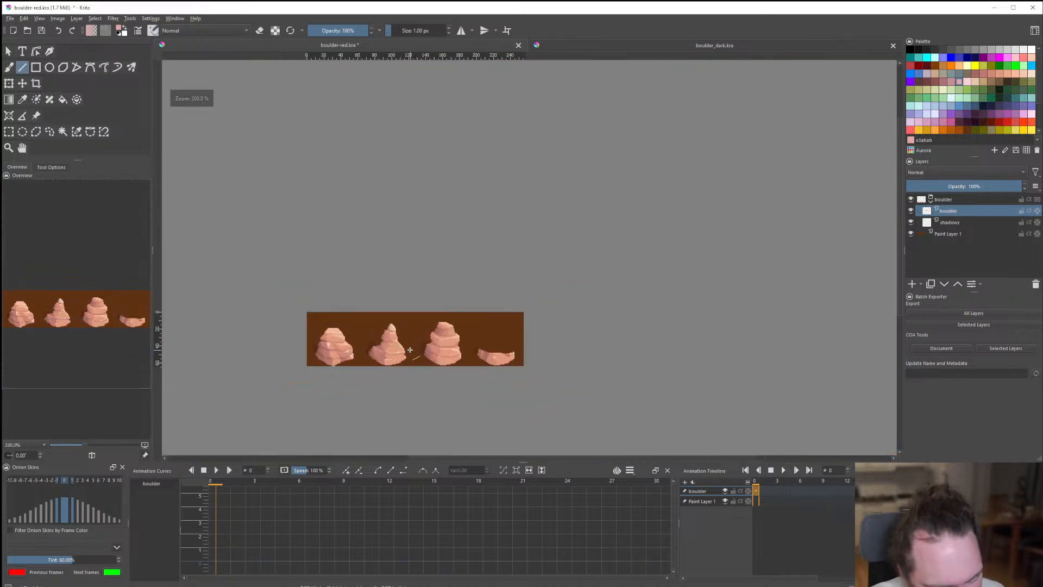
{"action": "scroll", "coordinate": [416, 334], "scroll_direction": "down", "scroll_amount": 1}
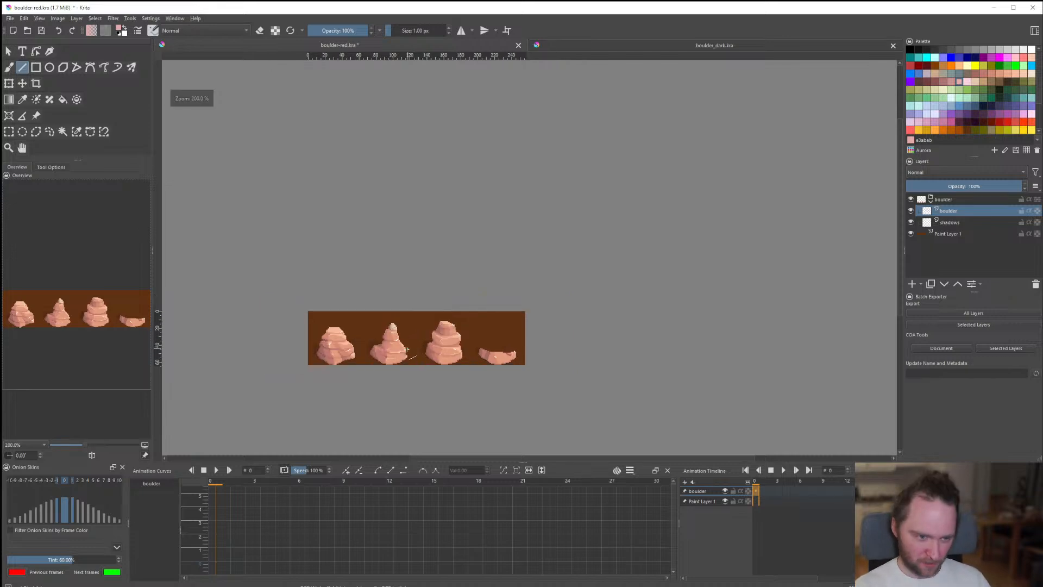
{"action": "scroll", "coordinate": [460, 331], "scroll_direction": "up", "scroll_amount": 10}
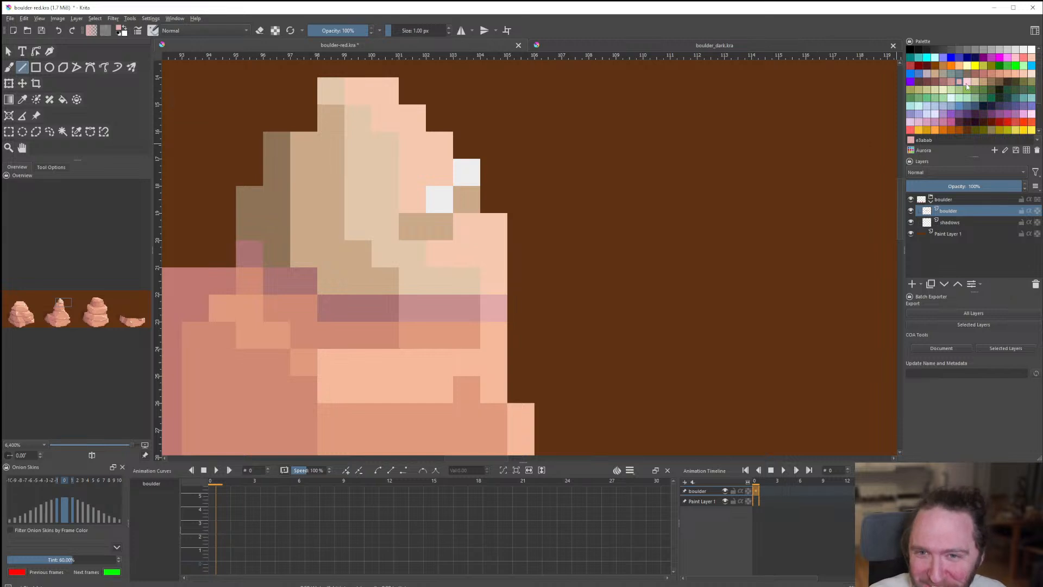
Fill the light pink highlight areas of the second boulder's capstone with the palette beige e3c7ab.
{"action": "scroll", "coordinate": [478, 310], "scroll_direction": "down", "scroll_amount": 6}
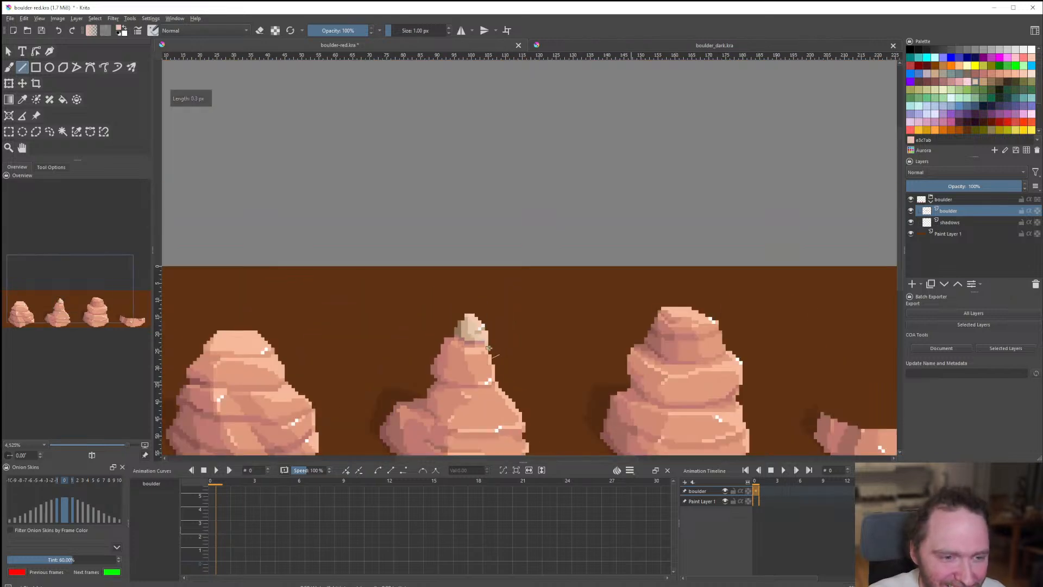
{"action": "scroll", "coordinate": [443, 309], "scroll_direction": "up", "scroll_amount": 3}
{"action": "scroll", "coordinate": [443, 310], "scroll_direction": "up", "scroll_amount": 3}
{"action": "key", "text": "f"}
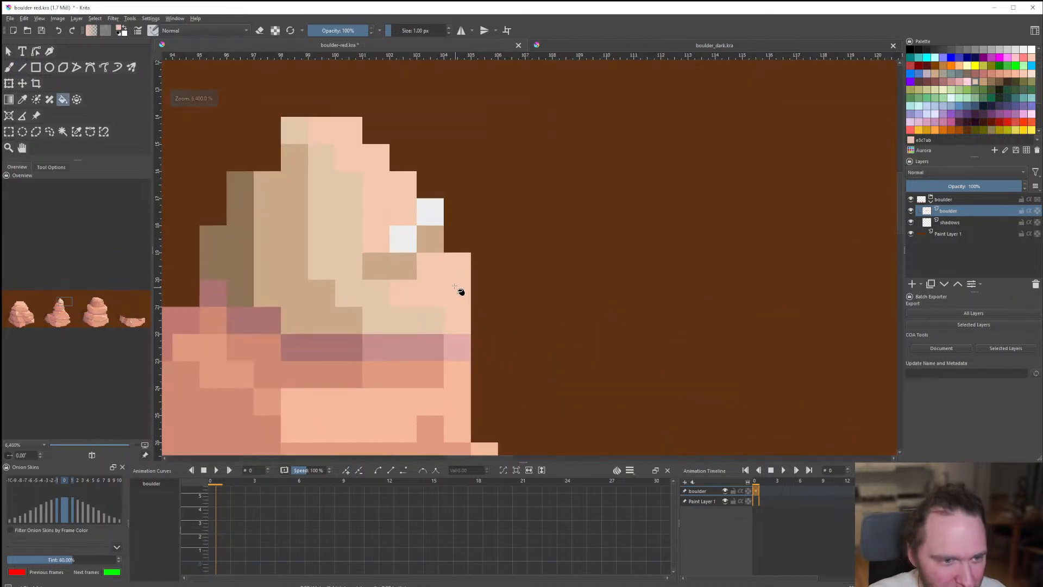
{"action": "scroll", "coordinate": [387, 223], "scroll_direction": "down", "scroll_amount": 10}
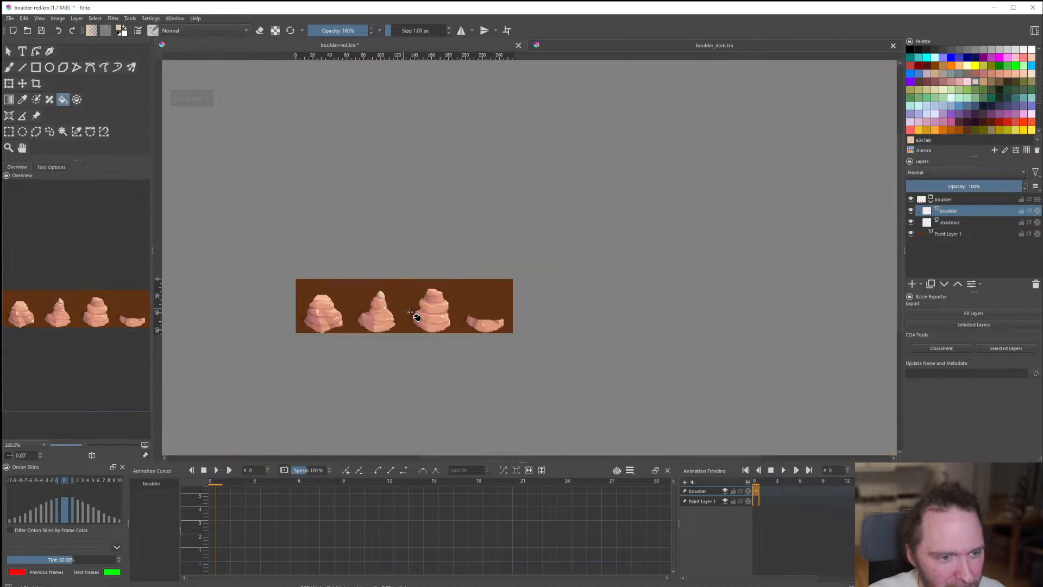
{"action": "scroll", "coordinate": [399, 316], "scroll_direction": "up", "scroll_amount": 2}
{"action": "scroll", "coordinate": [459, 345], "scroll_direction": "up", "scroll_amount": 6}
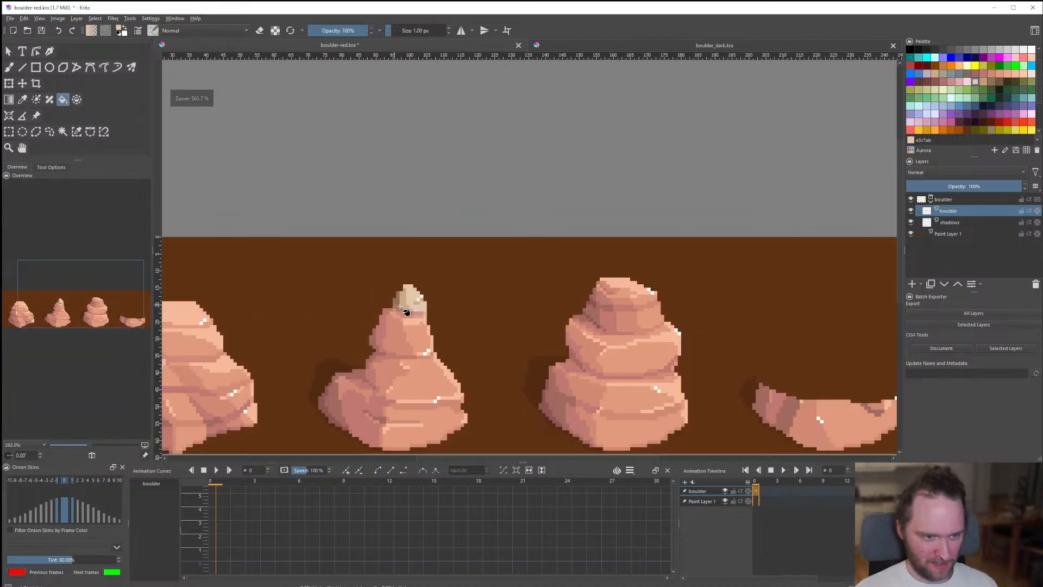
Paint pink reflected-light pixels around the lower lit corner of the second boulder's capstone.
{"action": "left_click", "coordinate": [22, 67]}
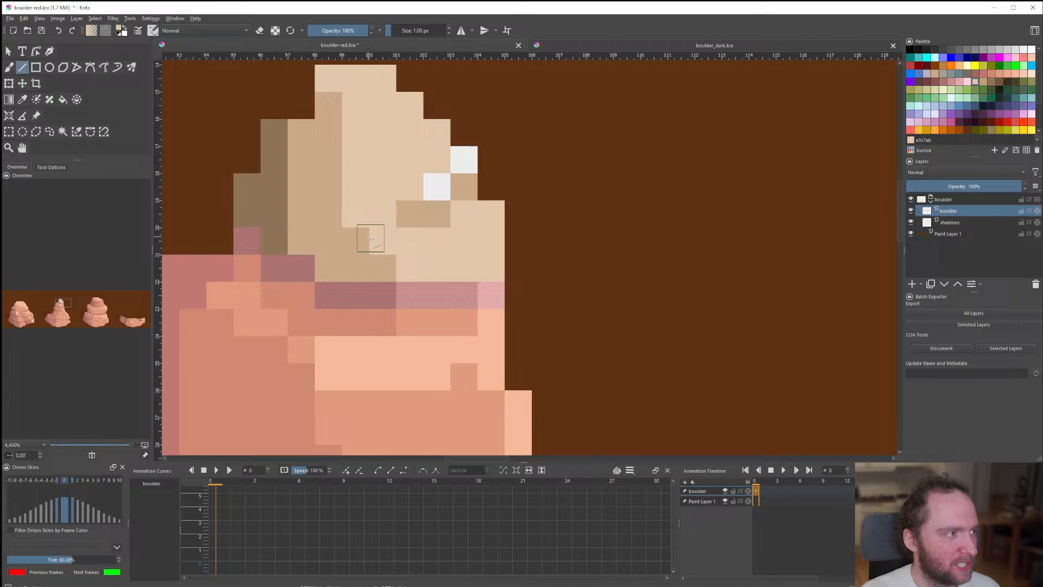
{"action": "left_click", "coordinate": [487, 269]}
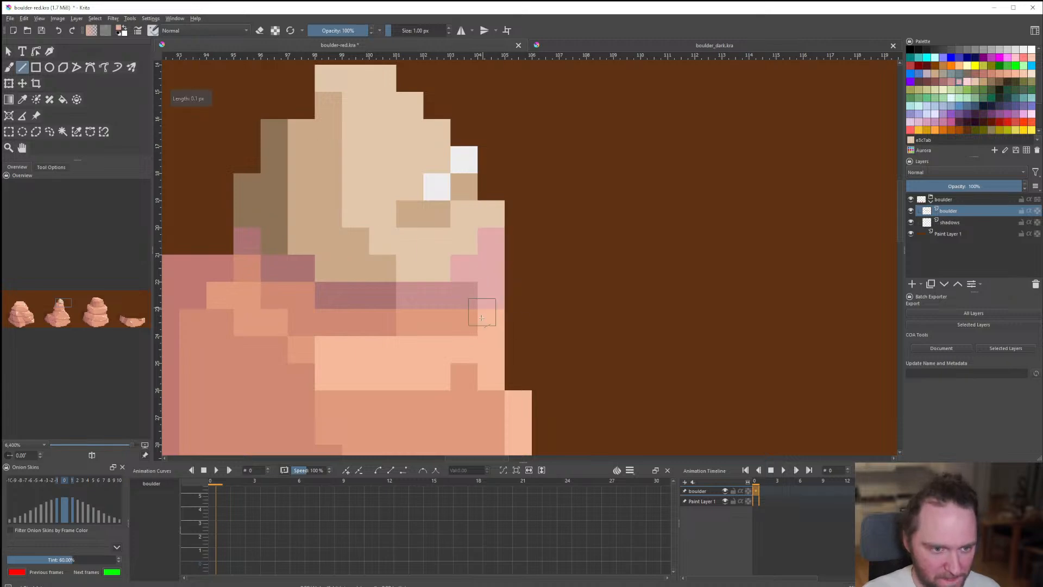
{"action": "scroll", "coordinate": [487, 304], "scroll_direction": "down", "scroll_amount": 5}
{"action": "scroll", "coordinate": [489, 320], "scroll_direction": "up", "scroll_amount": 1}
{"action": "scroll", "coordinate": [488, 320], "scroll_direction": "up", "scroll_amount": 5}
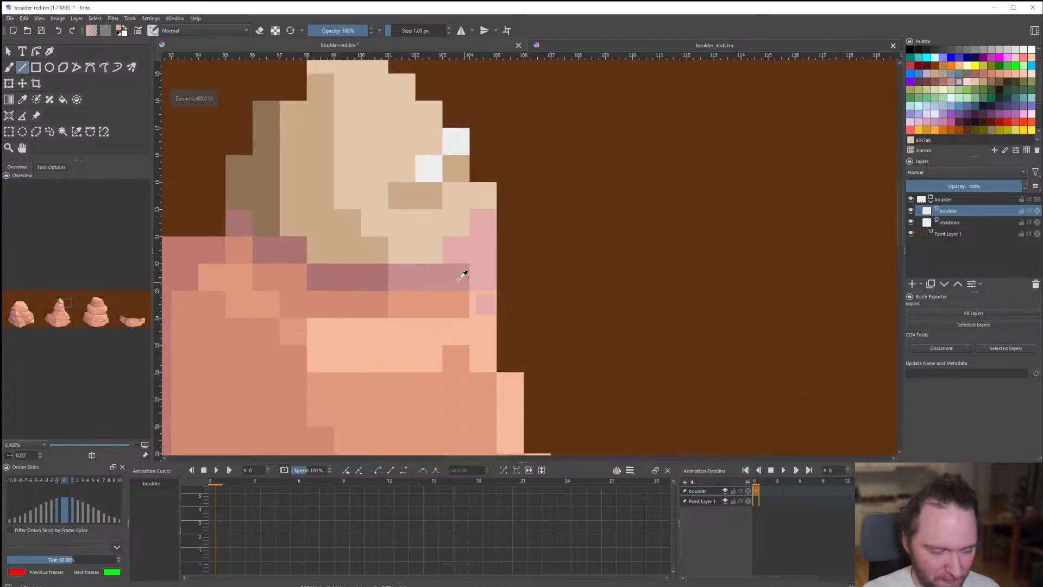
{"action": "scroll", "coordinate": [455, 271], "scroll_direction": "down", "scroll_amount": 6}
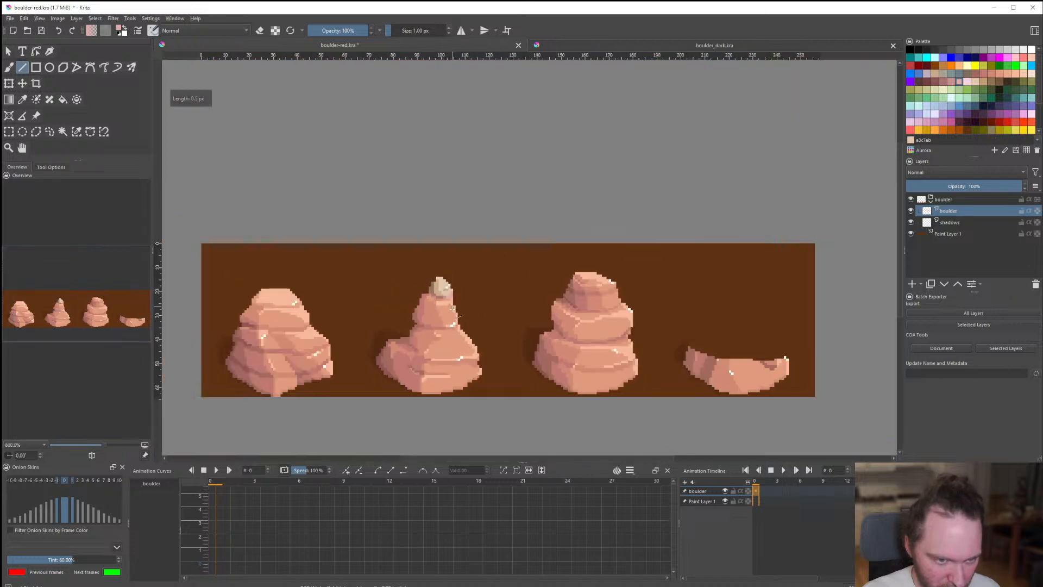
{"action": "scroll", "coordinate": [362, 337], "scroll_direction": "up", "scroll_amount": 5}
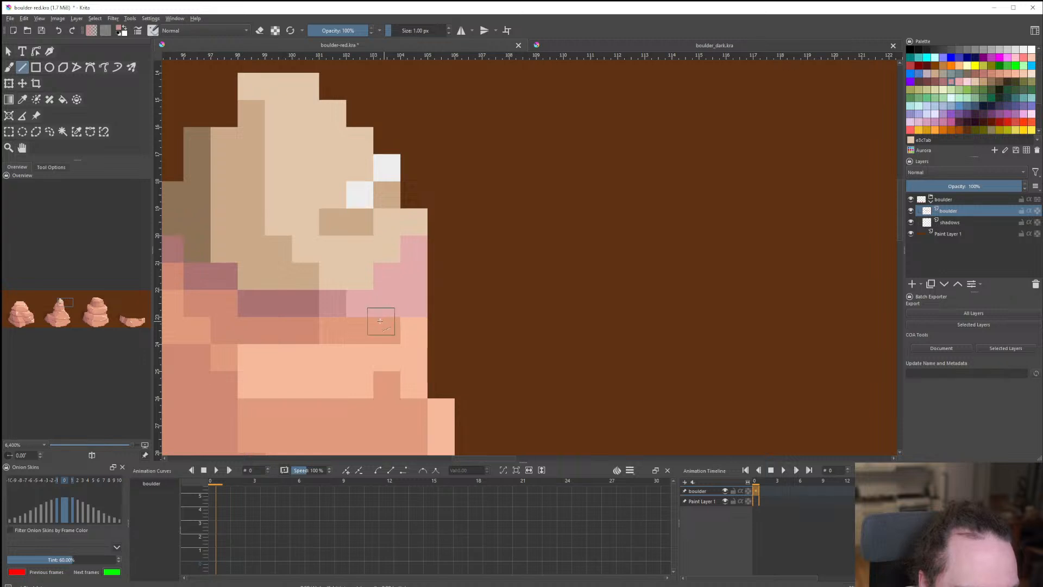
{"action": "scroll", "coordinate": [423, 318], "scroll_direction": "down", "scroll_amount": 9}
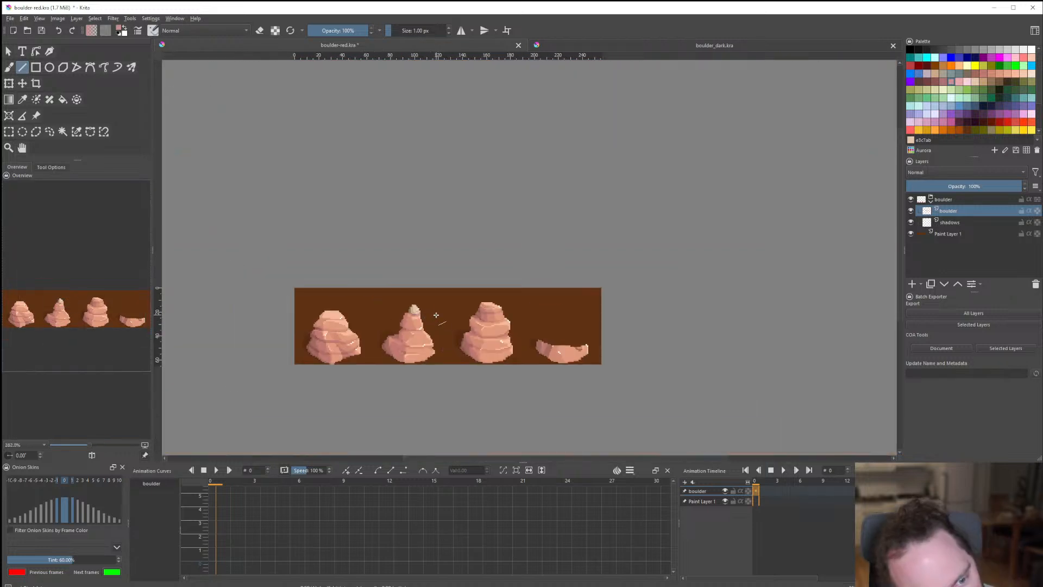
{"action": "scroll", "coordinate": [429, 310], "scroll_direction": "up", "scroll_amount": 9}
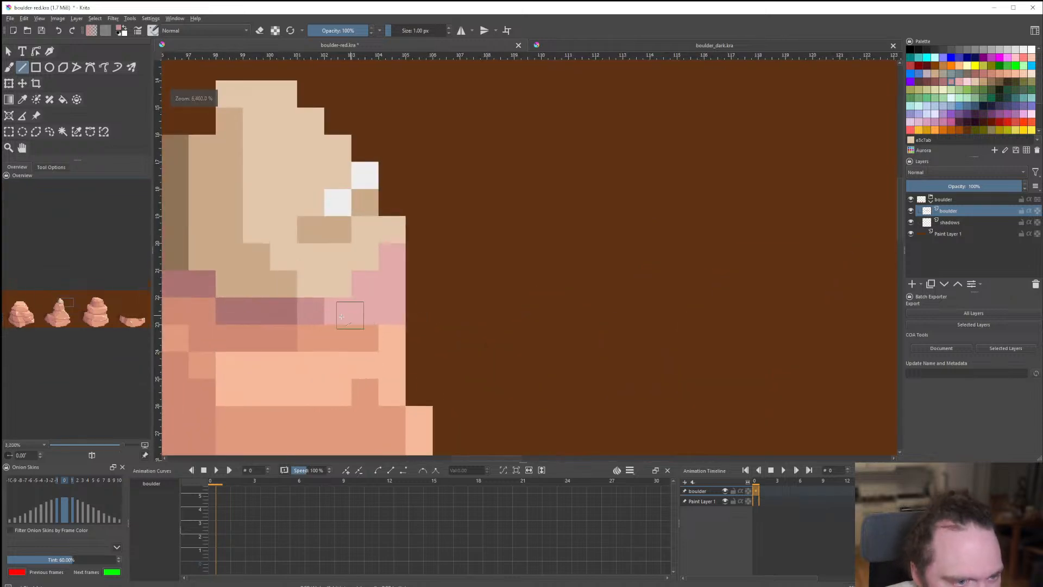
Darken the crease beneath the second boulder's capstone and its lit-side corner with coral pixels, and review the whole row.
{"action": "left_click", "coordinate": [387, 317]}
{"action": "left_click", "coordinate": [363, 337]}
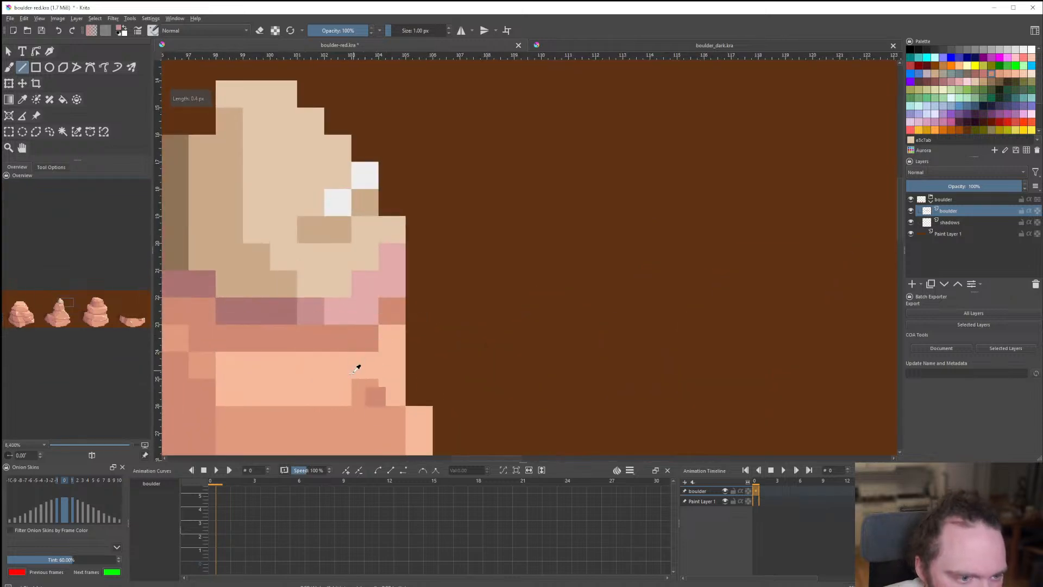
{"action": "left_click", "coordinate": [367, 397], "text": "ctrl"}
{"action": "scroll", "coordinate": [385, 352], "scroll_direction": "down", "scroll_amount": 11}
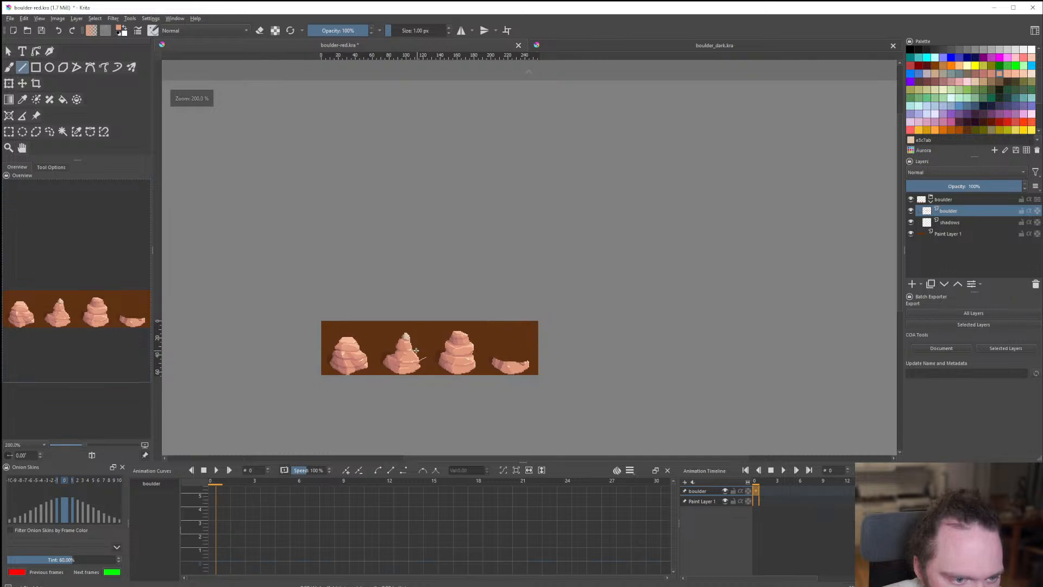
{"action": "scroll", "coordinate": [341, 362], "scroll_direction": "up", "scroll_amount": 1}
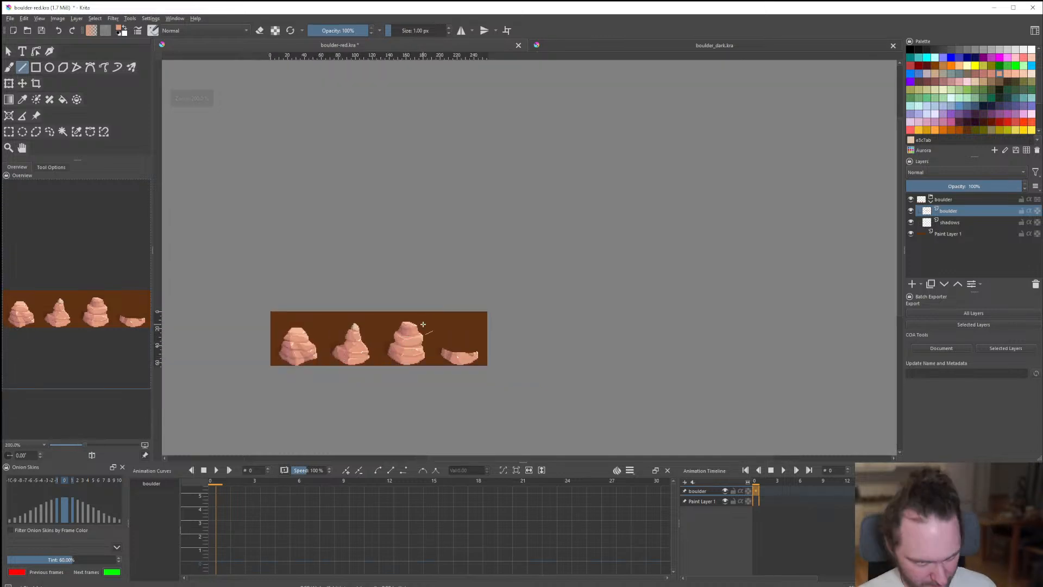
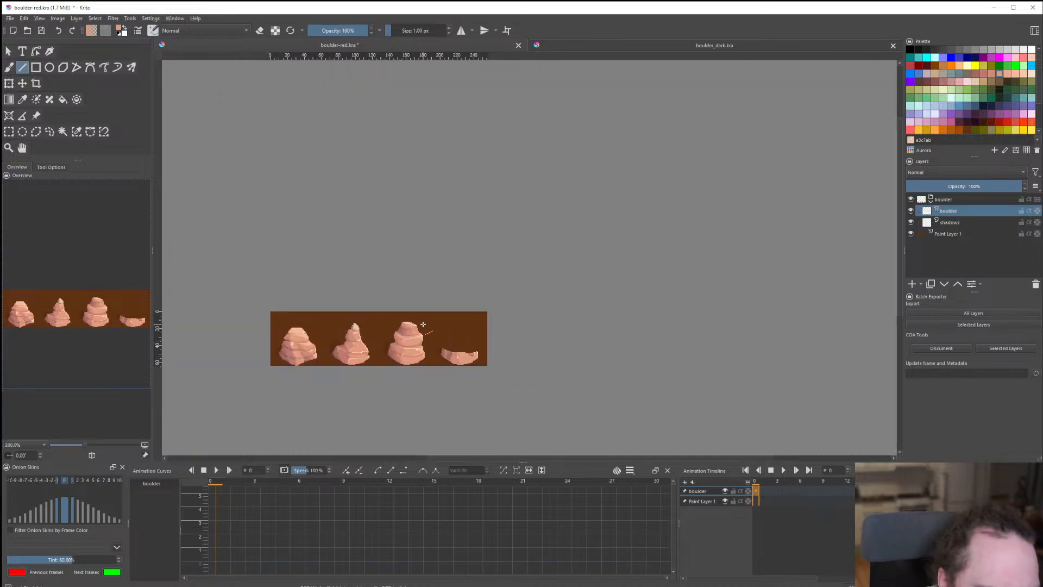
{"action": "scroll", "coordinate": [368, 333], "scroll_direction": "up", "scroll_amount": 4}
{"action": "scroll", "coordinate": [367, 326], "scroll_direction": "down", "scroll_amount": 6}
{"action": "scroll", "coordinate": [364, 314], "scroll_direction": "up", "scroll_amount": 2}
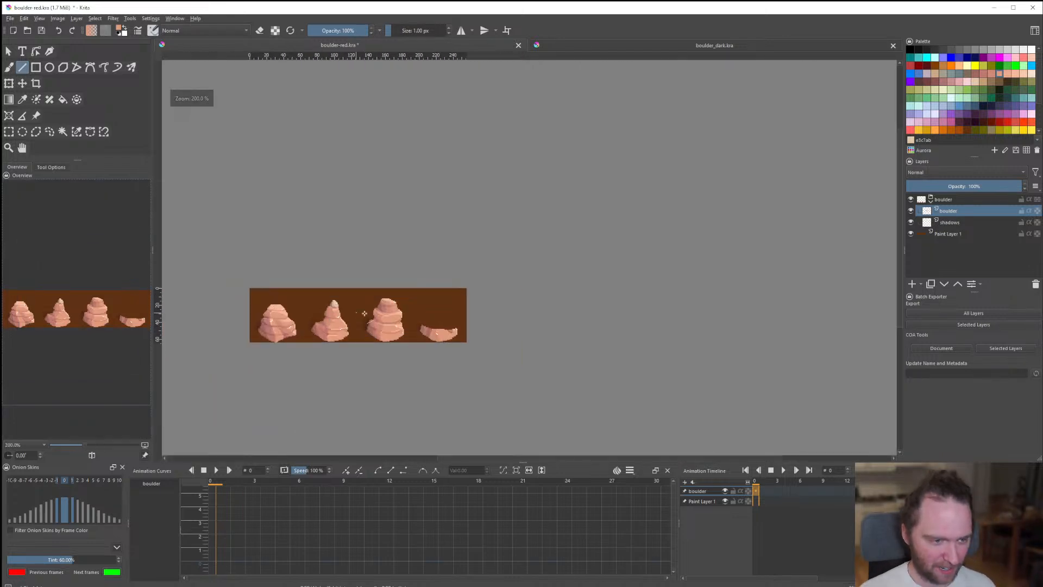
Paint over the capstone's white highlights and small tan crease with the light beige of its lit face.
{"action": "scroll", "coordinate": [395, 314], "scroll_direction": "up", "scroll_amount": 10}
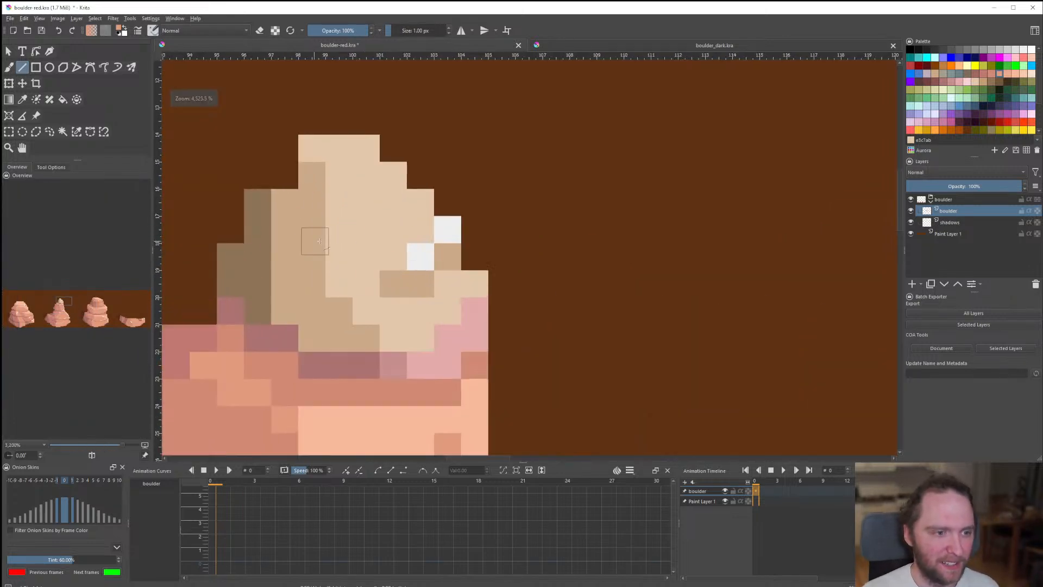
{"action": "left_click_drag", "start_coordinate": [394, 284], "coordinate": [421, 281]}
{"action": "left_click", "coordinate": [422, 256]}
{"action": "left_click_drag", "start_coordinate": [446, 236], "coordinate": [447, 253]}
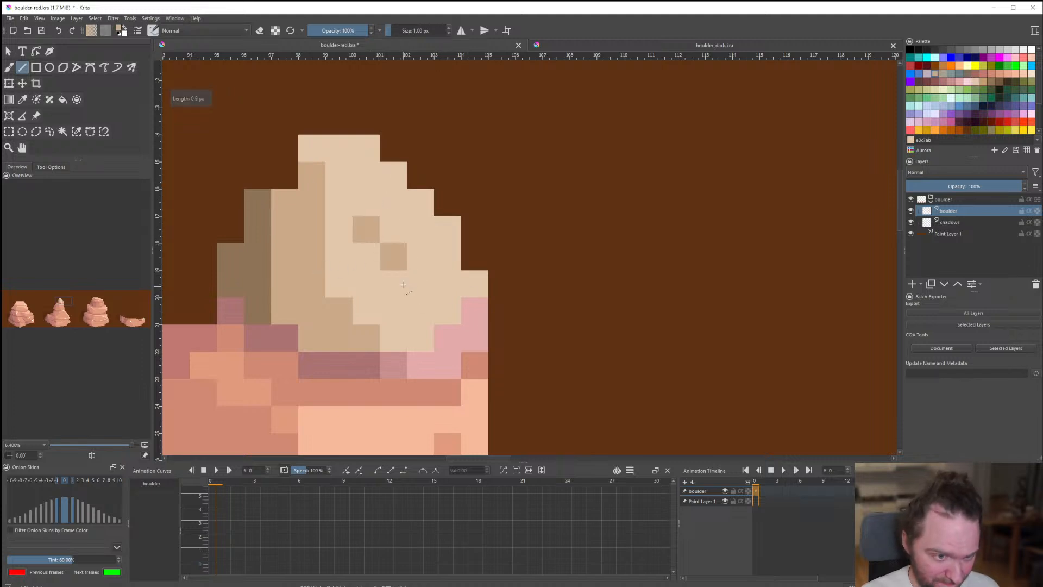
{"action": "scroll", "coordinate": [396, 291], "scroll_direction": "down", "scroll_amount": 8}
{"action": "scroll", "coordinate": [395, 309], "scroll_direction": "down", "scroll_amount": 2}
{"action": "scroll", "coordinate": [392, 299], "scroll_direction": "up", "scroll_amount": 7}
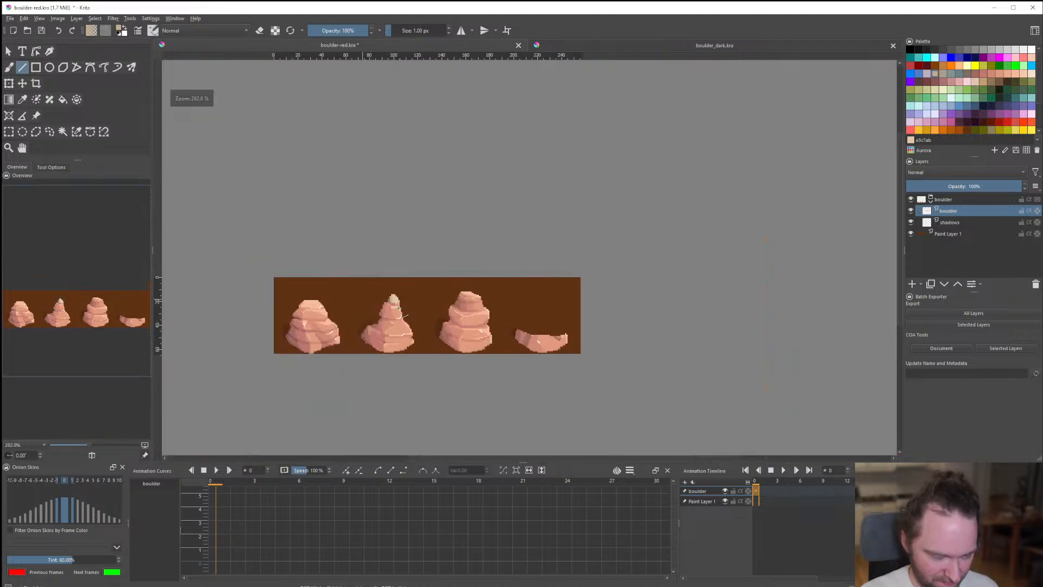
{"action": "scroll", "coordinate": [389, 289], "scroll_direction": "up", "scroll_amount": 3}
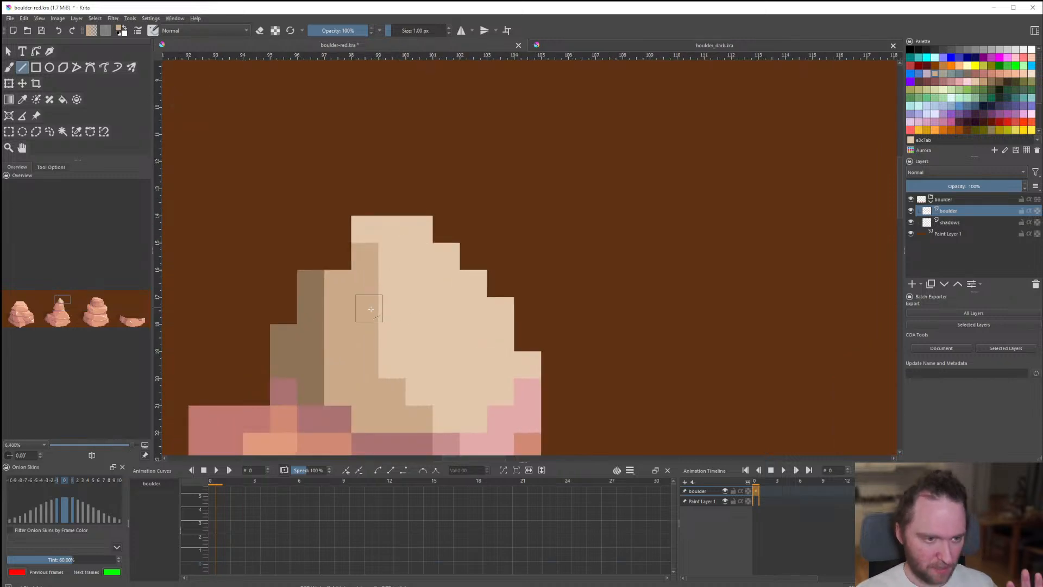
Reshape the boundary between the capstone's tan midtone and light beige face into a diagonal running down towards the lit side.
{"action": "left_click", "coordinate": [391, 334]}
{"action": "left_click", "coordinate": [391, 369]}
{"action": "left_click", "coordinate": [416, 394]}
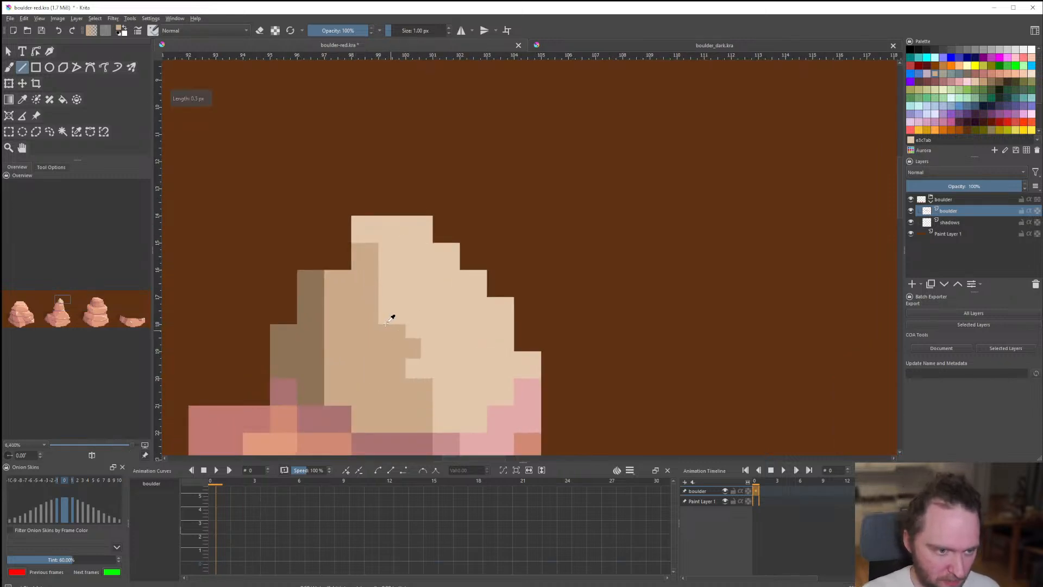
{"action": "left_click", "coordinate": [418, 279], "text": "ctrl"}
{"action": "left_click", "coordinate": [375, 260]}
{"action": "left_click", "coordinate": [376, 285]}
{"action": "left_click", "coordinate": [388, 330]}
Extend the capstone's dark brown shadow diagonally along its lower shaded side, and check it against the whole boulder row.
{"action": "left_click", "coordinate": [320, 358], "text": "ctrl"}
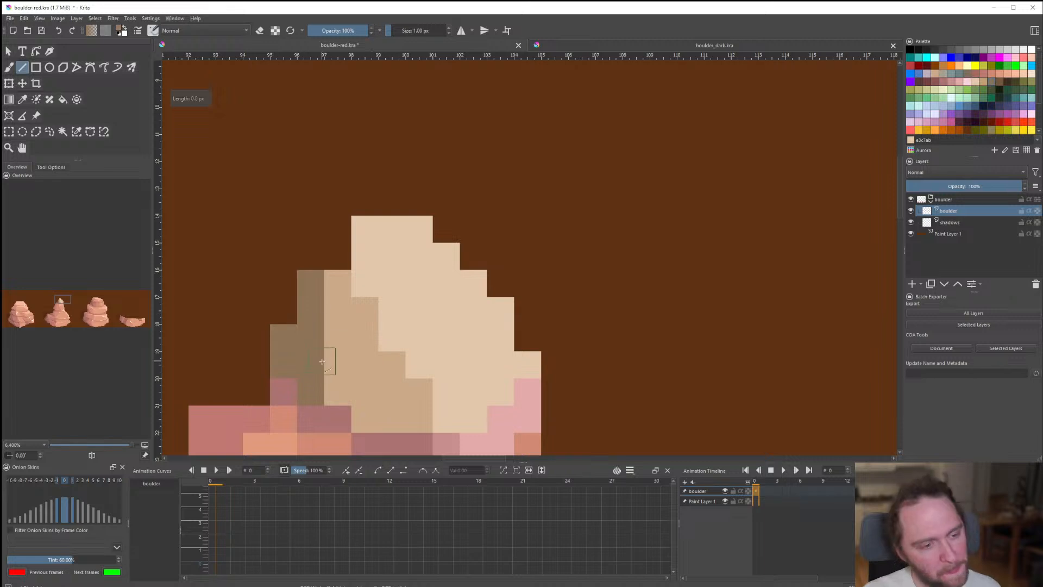
{"action": "left_click", "coordinate": [336, 369]}
{"action": "left_click", "coordinate": [339, 389]}
{"action": "left_click", "coordinate": [376, 420]}
{"action": "scroll", "coordinate": [377, 420], "scroll_direction": "down", "scroll_amount": 11}
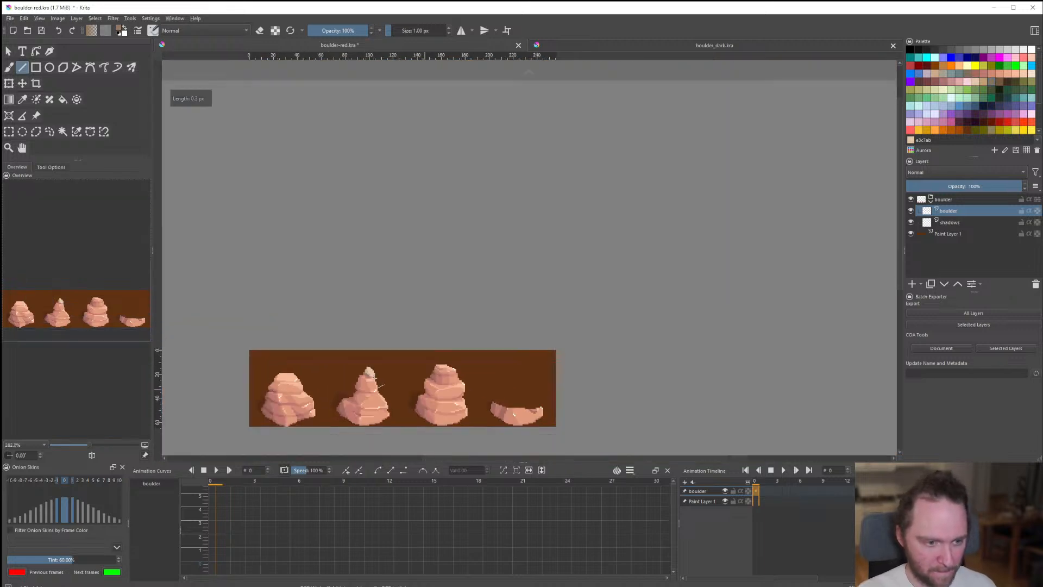
{"action": "scroll", "coordinate": [368, 372], "scroll_direction": "up", "scroll_amount": 4}
{"action": "scroll", "coordinate": [368, 373], "scroll_direction": "down", "scroll_amount": 4}
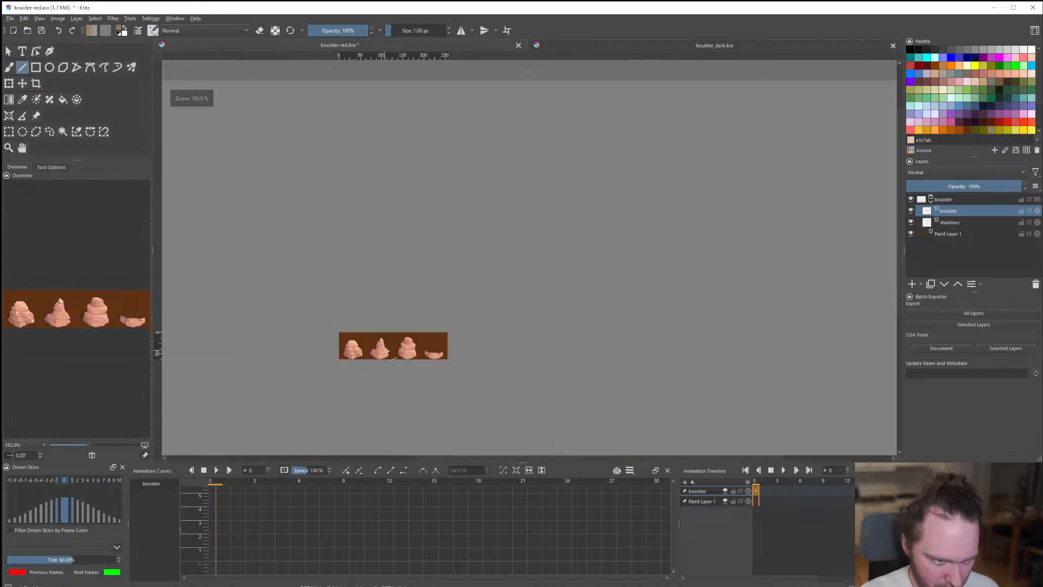
{"action": "scroll", "coordinate": [375, 362], "scroll_direction": "up", "scroll_amount": 3}
{"action": "scroll", "coordinate": [384, 351], "scroll_direction": "up", "scroll_amount": 9}
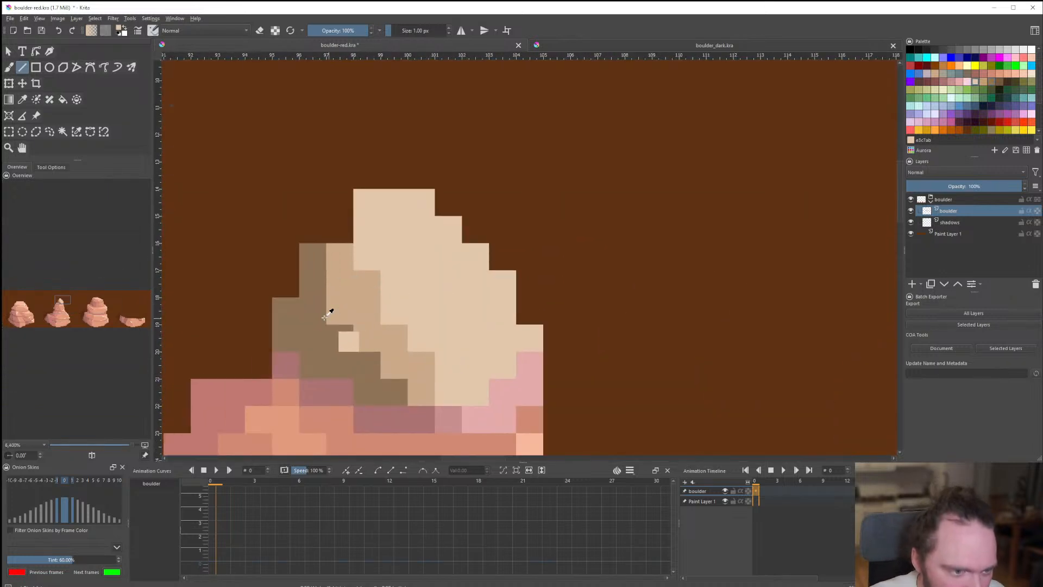
Lighten the upper end of the capstone's dark shaded edge with tan pixels and soften the adjoining outline step.
{"action": "left_click", "coordinate": [330, 320], "text": "ctrl"}
{"action": "left_click_drag", "start_coordinate": [317, 263], "coordinate": [320, 273]}
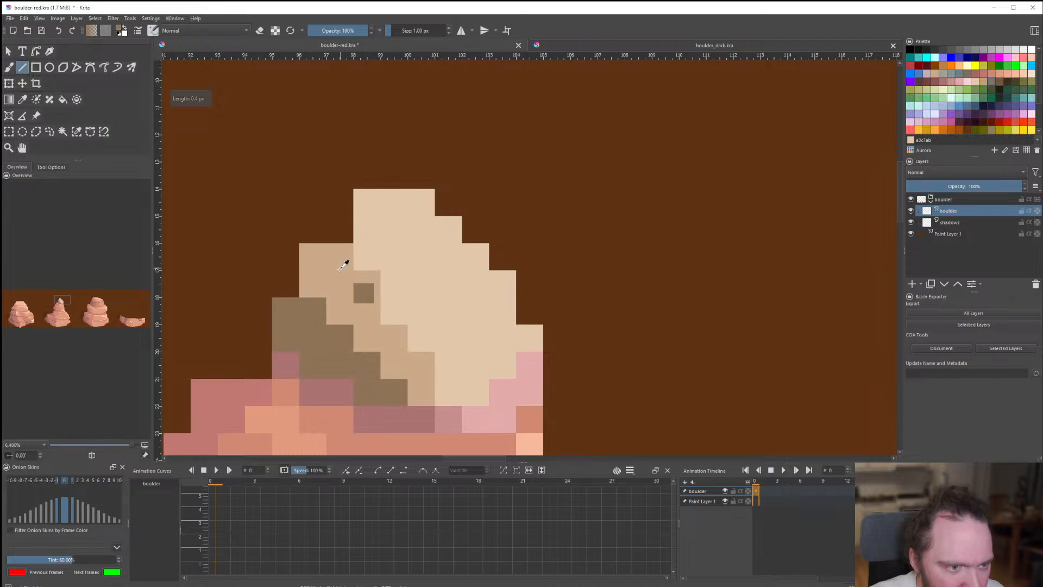
{"action": "left_click", "coordinate": [338, 231]}
{"action": "scroll", "coordinate": [316, 257], "scroll_direction": "down", "scroll_amount": 8}
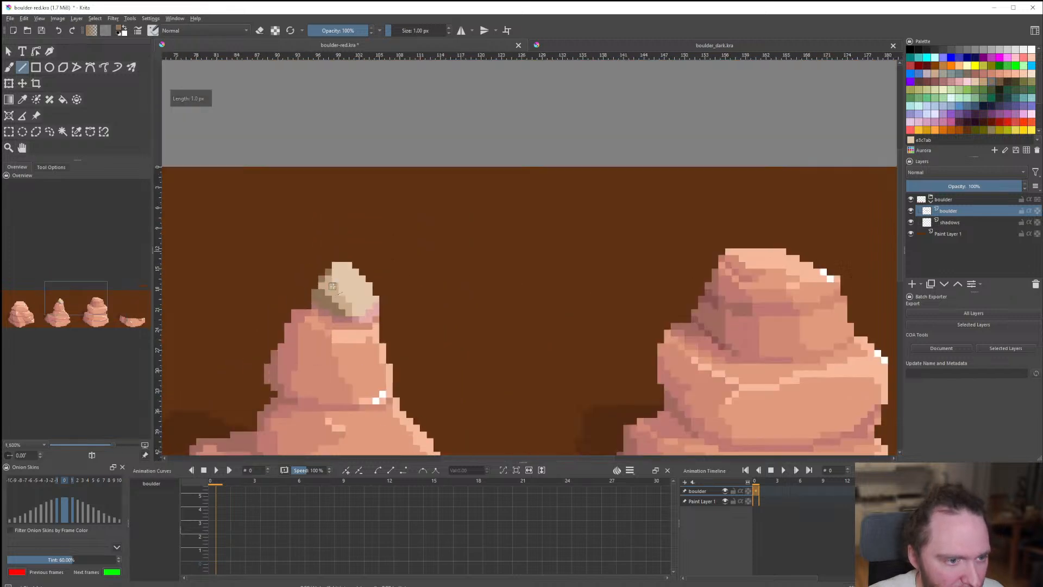
Check the beige capstone against the whole row of boulders at several zoom levels.
{"action": "scroll", "coordinate": [350, 308], "scroll_direction": "up", "scroll_amount": 3}
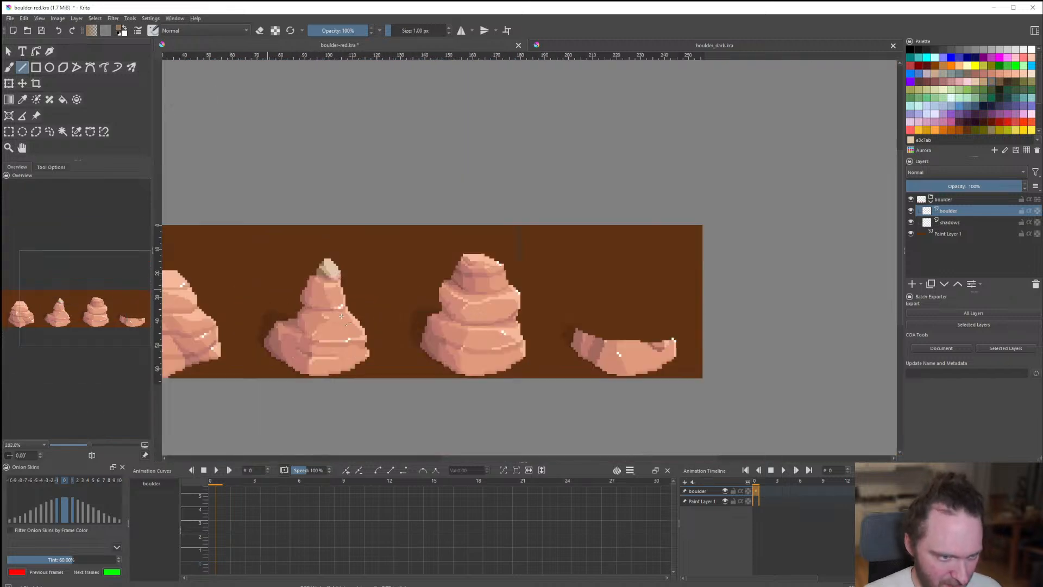
{"action": "scroll", "coordinate": [349, 324], "scroll_direction": "up", "scroll_amount": 1}
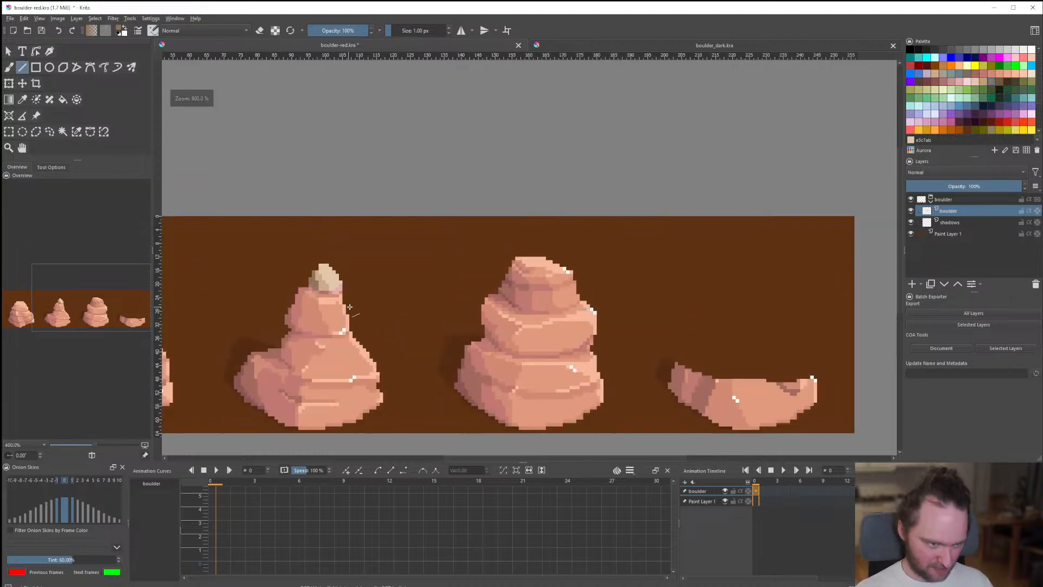
{"action": "scroll", "coordinate": [359, 318], "scroll_direction": "down", "scroll_amount": 3}
{"action": "scroll", "coordinate": [479, 357], "scroll_direction": "up", "scroll_amount": 1}
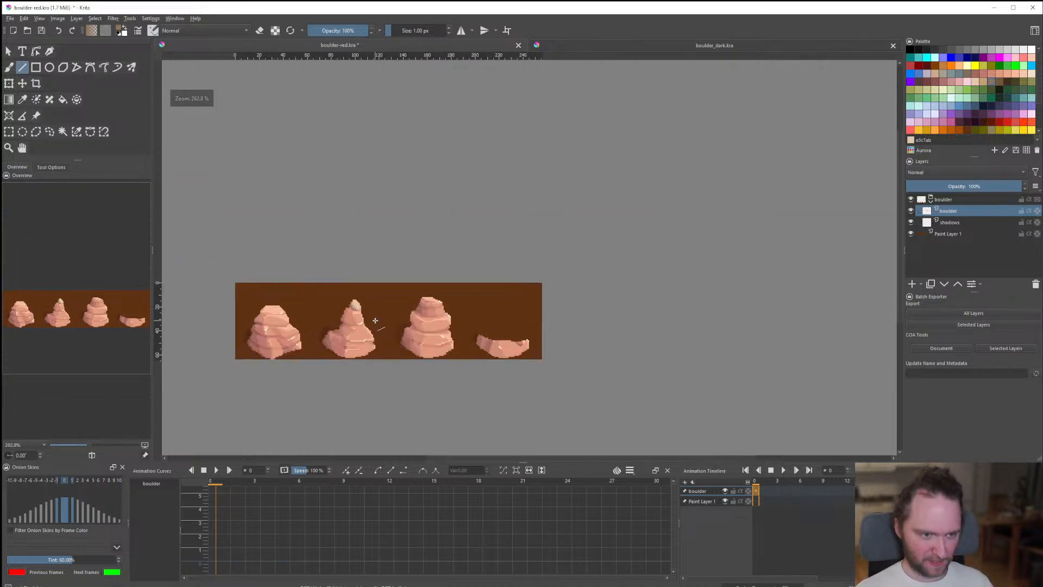
{"action": "scroll", "coordinate": [479, 357], "scroll_direction": "up", "scroll_amount": 6}
{"action": "scroll", "coordinate": [306, 359], "scroll_direction": "up", "scroll_amount": 3}
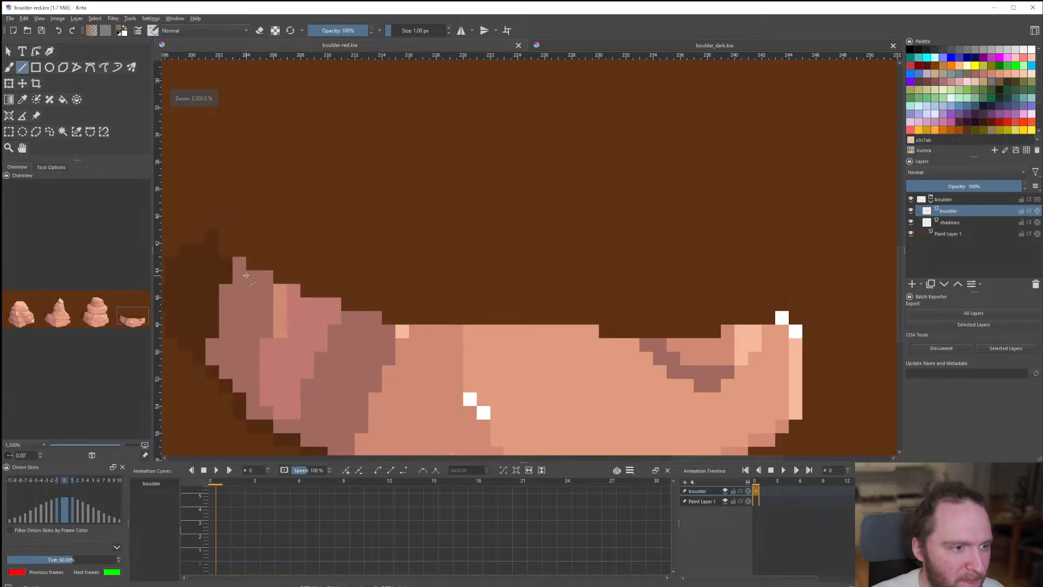
{"action": "mouse_move", "coordinate": [246, 249]}
{"action": "left_mouse_down"}
{"action": "mouse_move", "coordinate": [372, 279]}
{"action": "mouse_move", "coordinate": [593, 309]}
{"action": "mouse_move", "coordinate": [710, 294]}
{"action": "mouse_move", "coordinate": [652, 288]}
{"action": "left_mouse_up"}
{"action": "scroll", "coordinate": [450, 301], "scroll_direction": "down", "scroll_amount": 6}
{"action": "scroll", "coordinate": [452, 303], "scroll_direction": "up", "scroll_amount": 4}
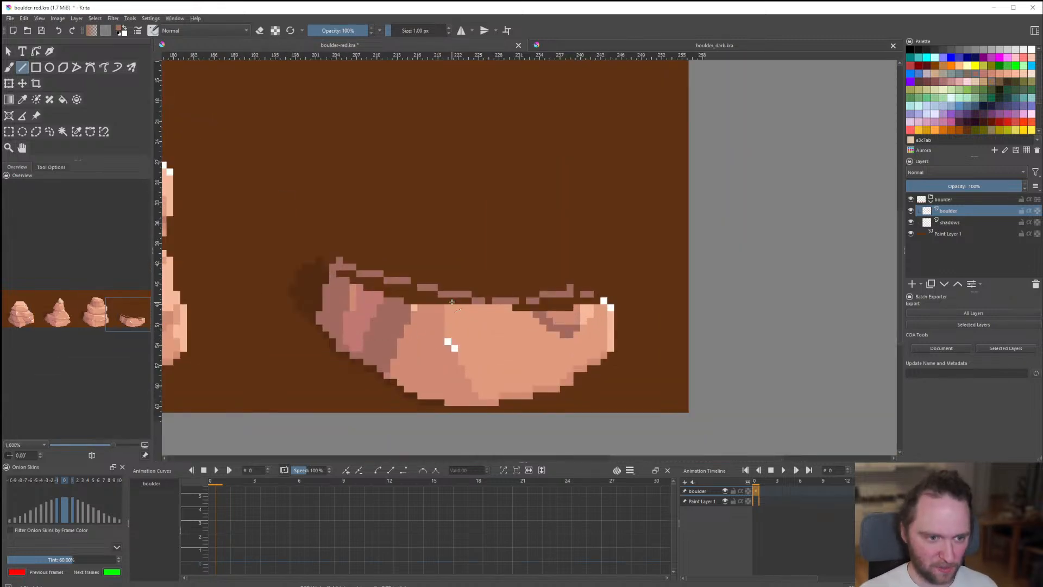
{"action": "key", "text": "ctrl+z"}
{"action": "key", "text": "ctrl+z"}
{"action": "key", "text": "ctrl+z"}
{"action": "key", "text": "ctrl+z"}
{"action": "key", "text": "ctrl+z"}
{"action": "key", "text": "ctrl+z"}
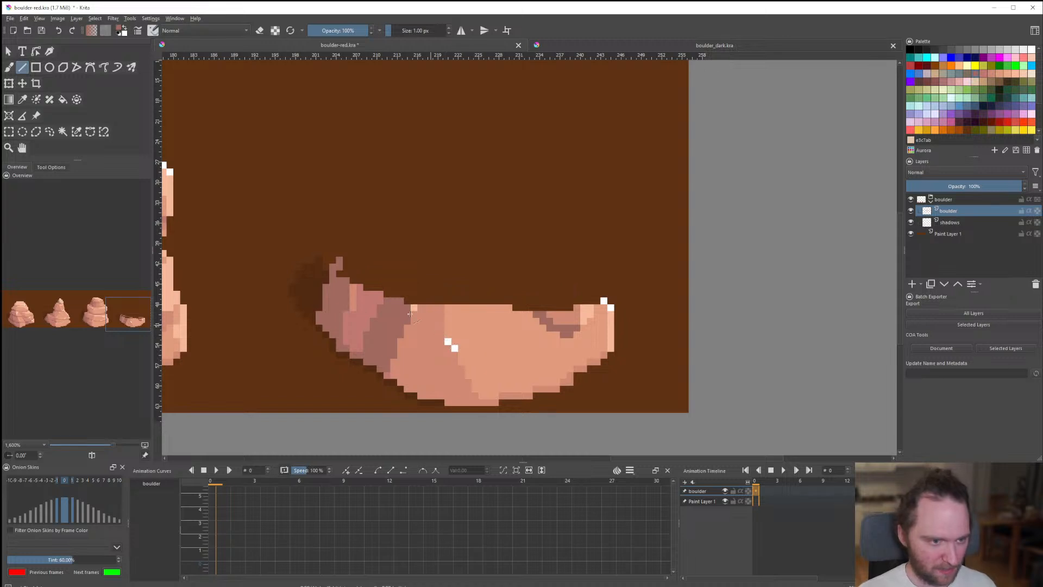
Select the upper part of the fourth boulder freehand along a sagging curve, delete it to leave a crescent, deselect, and save the file.
{"action": "left_click", "coordinate": [50, 131]}
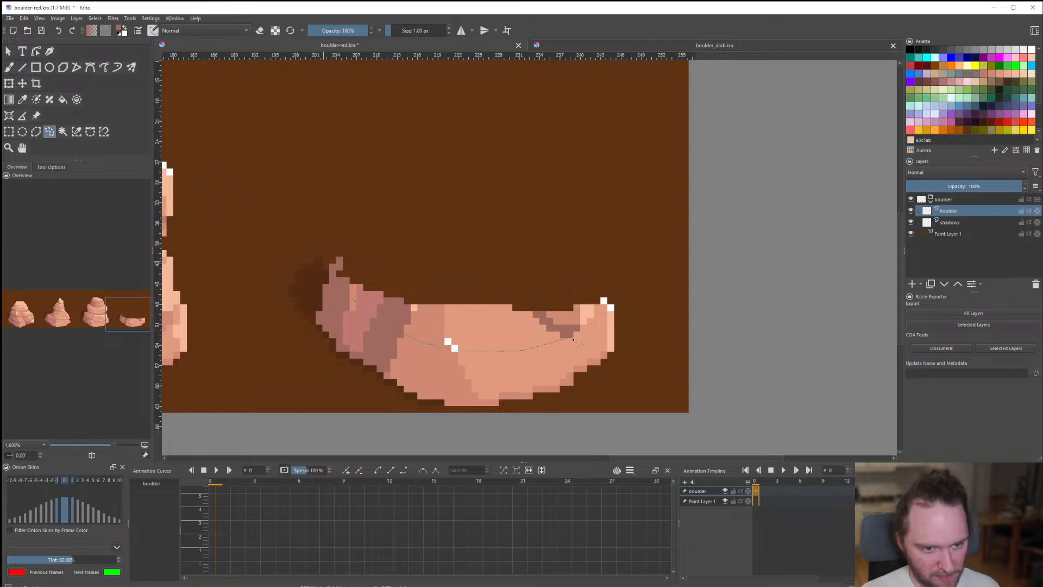
{"action": "left_click_drag", "start_coordinate": [574, 340], "coordinate": [617, 294]}
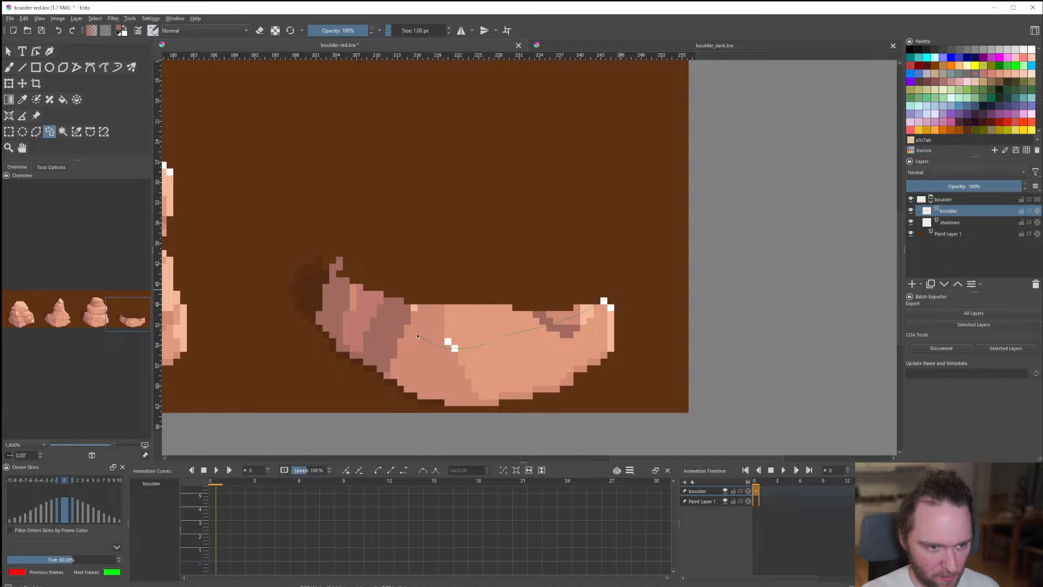
{"action": "left_click_drag", "start_coordinate": [341, 203], "coordinate": [372, 191]}
{"action": "key", "text": "Delete"}
{"action": "key", "text": "ctrl+shift+a"}
{"action": "scroll", "coordinate": [434, 305], "scroll_direction": "down", "scroll_amount": 7}
{"action": "scroll", "coordinate": [440, 301], "scroll_direction": "up", "scroll_amount": 6}
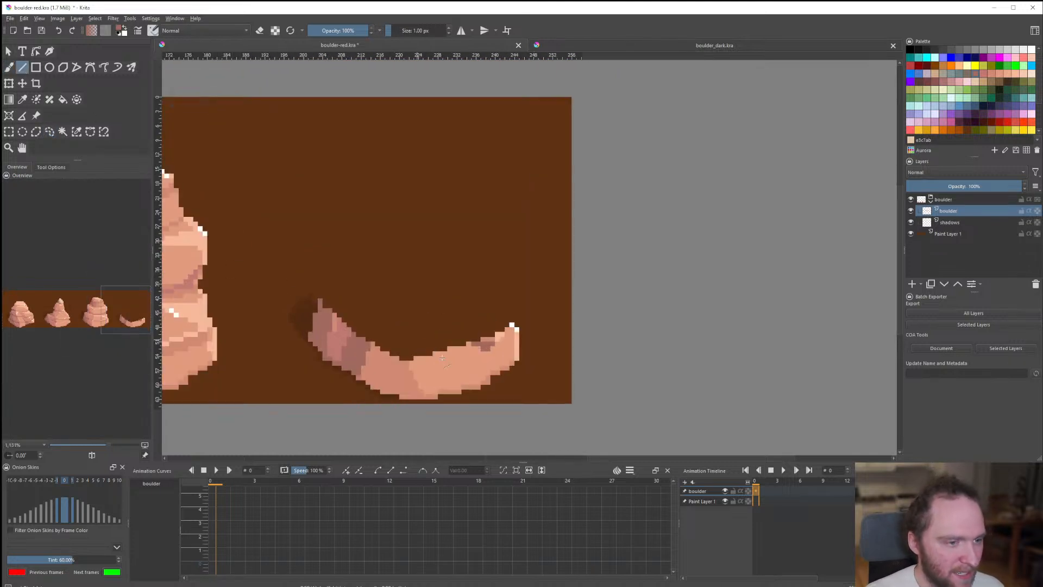
{"action": "key", "text": "ctrl+s"}
{"action": "scroll", "coordinate": [442, 357], "scroll_direction": "down", "scroll_amount": 6}
Outline a broad, rounded top above the crescent in light salmon and fill it to form the fourth boulder's top face.
{"action": "scroll", "coordinate": [489, 369], "scroll_direction": "up", "scroll_amount": 9}
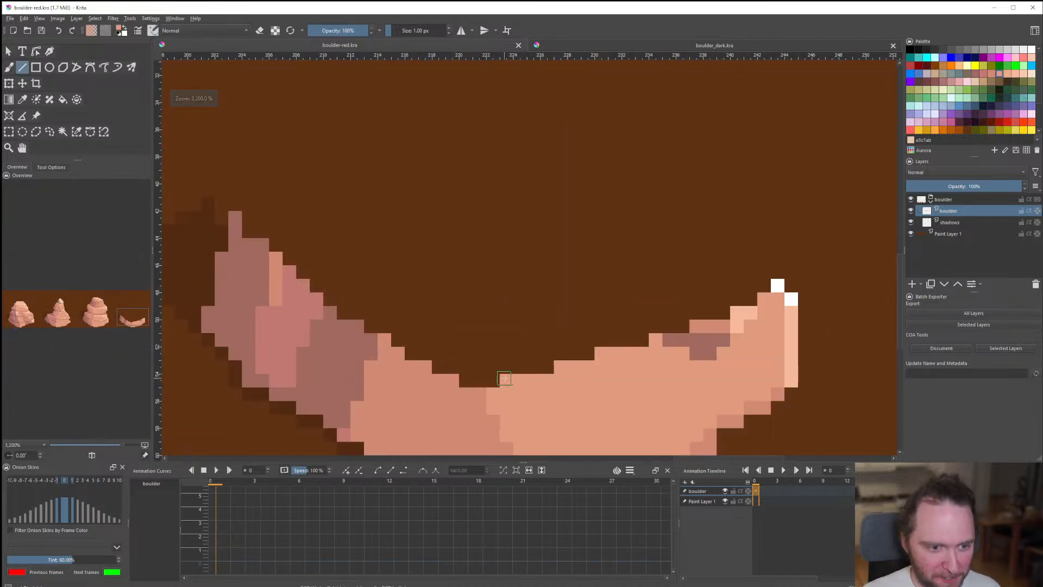
{"action": "left_click", "coordinate": [470, 379]}
{"action": "mouse_move", "coordinate": [239, 216]}
{"action": "left_mouse_down"}
{"action": "mouse_move", "coordinate": [386, 168]}
{"action": "mouse_move", "coordinate": [619, 198]}
{"action": "mouse_move", "coordinate": [775, 284]}
{"action": "left_mouse_up"}
{"action": "key", "text": "f"}
{"action": "scroll", "coordinate": [475, 291], "scroll_direction": "down", "scroll_amount": 8}
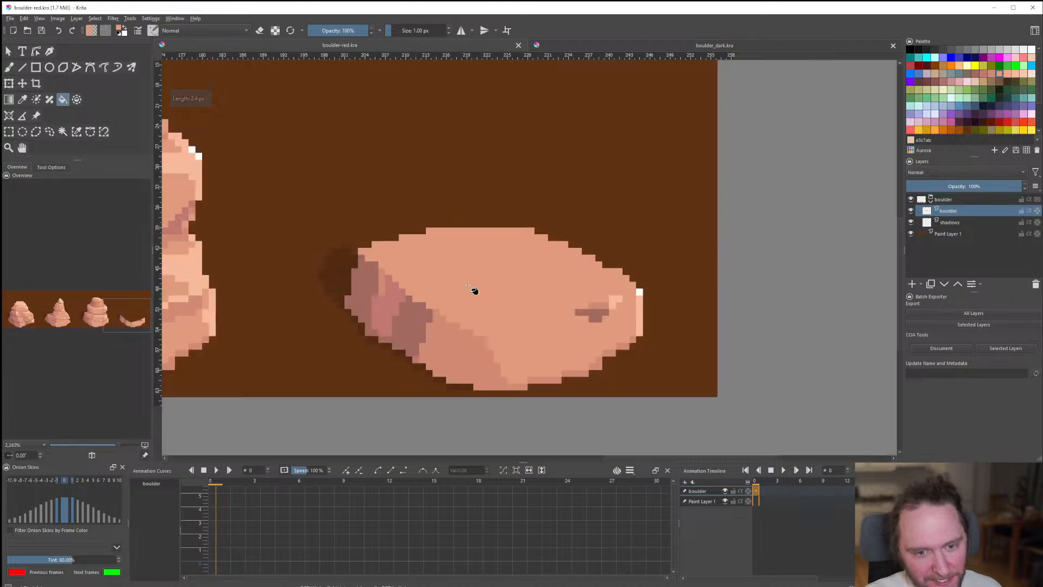
{"action": "left_click", "coordinate": [479, 297]}
{"action": "scroll", "coordinate": [478, 296], "scroll_direction": "up", "scroll_amount": 8}
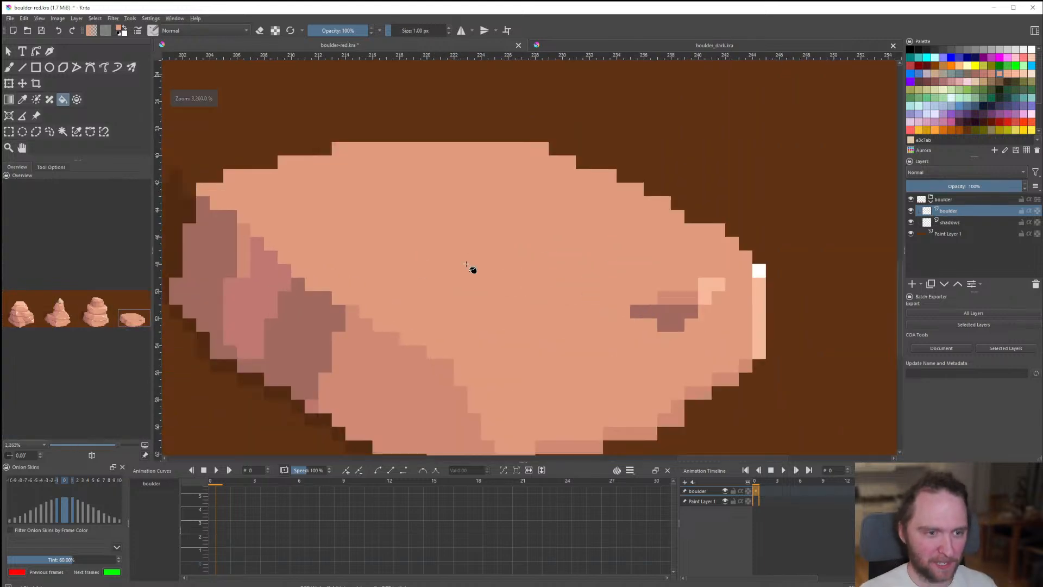
Recolour the dark mauve patch on the fourth boulder's shaded side in dusky pink, keeping a few dark pixels along the lower edge.
{"action": "left_click", "coordinate": [24, 69]}
{"action": "scroll", "coordinate": [326, 261], "scroll_direction": "down", "scroll_amount": 8}
{"action": "scroll", "coordinate": [303, 249], "scroll_direction": "up", "scroll_amount": 8}
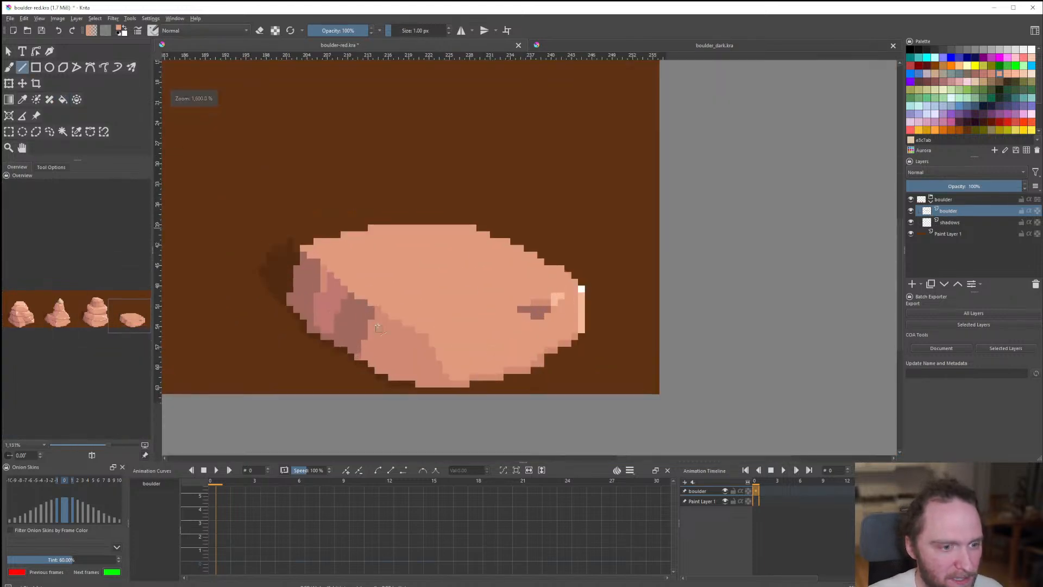
{"action": "left_click", "coordinate": [298, 254], "text": "ctrl"}
{"action": "left_click_drag", "start_coordinate": [299, 255], "coordinate": [304, 253]}
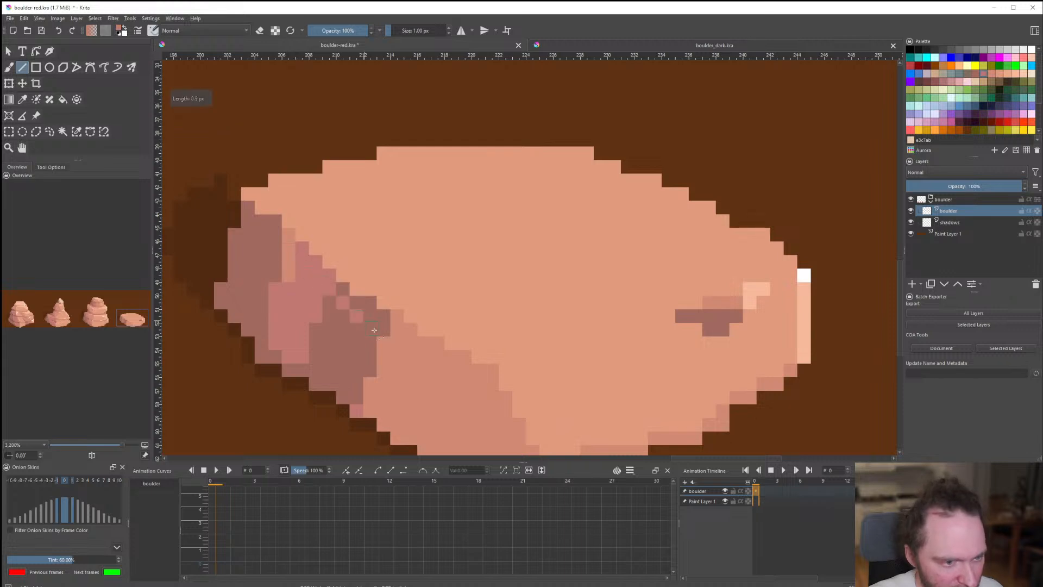
{"action": "scroll", "coordinate": [381, 329], "scroll_direction": "down", "scroll_amount": 8}
{"action": "scroll", "coordinate": [410, 282], "scroll_direction": "up", "scroll_amount": 9}
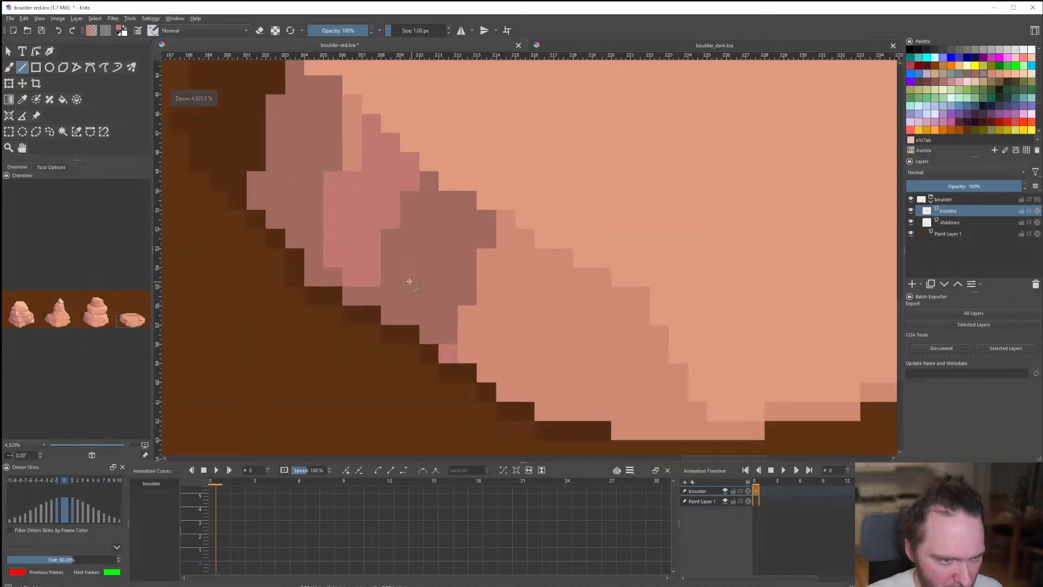
{"action": "mouse_move", "coordinate": [393, 298]}
{"action": "left_mouse_down"}
{"action": "mouse_move", "coordinate": [407, 312]}
{"action": "mouse_move", "coordinate": [441, 314]}
{"action": "left_mouse_up"}
{"action": "key", "text": "f"}
{"action": "left_click", "coordinate": [448, 288]}
{"action": "scroll", "coordinate": [421, 317], "scroll_direction": "down", "scroll_amount": 8}
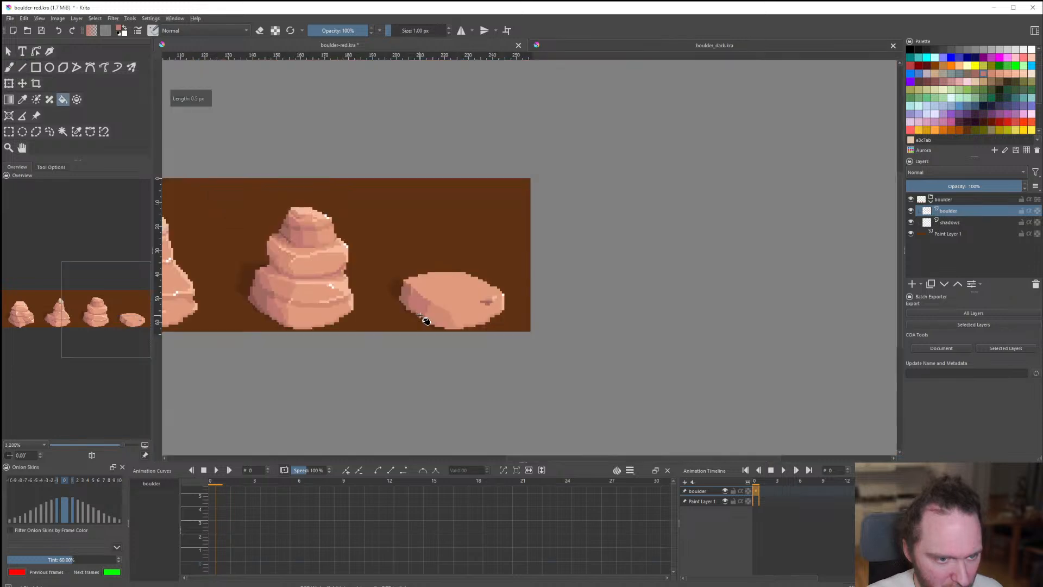
{"action": "scroll", "coordinate": [435, 310], "scroll_direction": "up", "scroll_amount": 8}
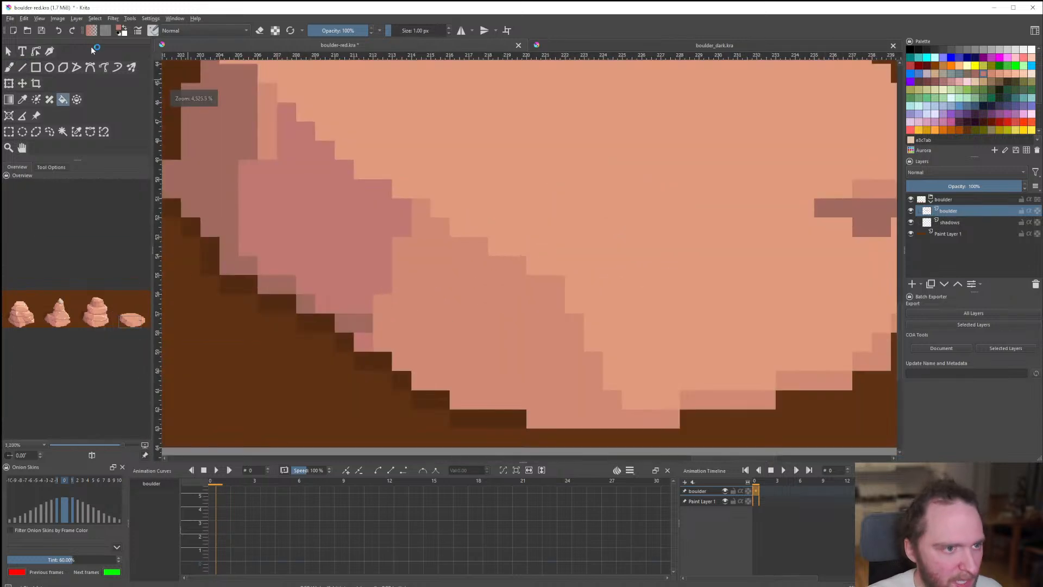
Paint over the narrow salmon strip between the mauve end and the dusky pink face of the fourth boulder.
{"action": "left_click", "coordinate": [22, 67]}
{"action": "left_click_drag", "start_coordinate": [248, 163], "coordinate": [248, 245]}
{"action": "scroll", "coordinate": [248, 246], "scroll_direction": "down", "scroll_amount": 10}
{"action": "scroll", "coordinate": [338, 215], "scroll_direction": "up", "scroll_amount": 10}
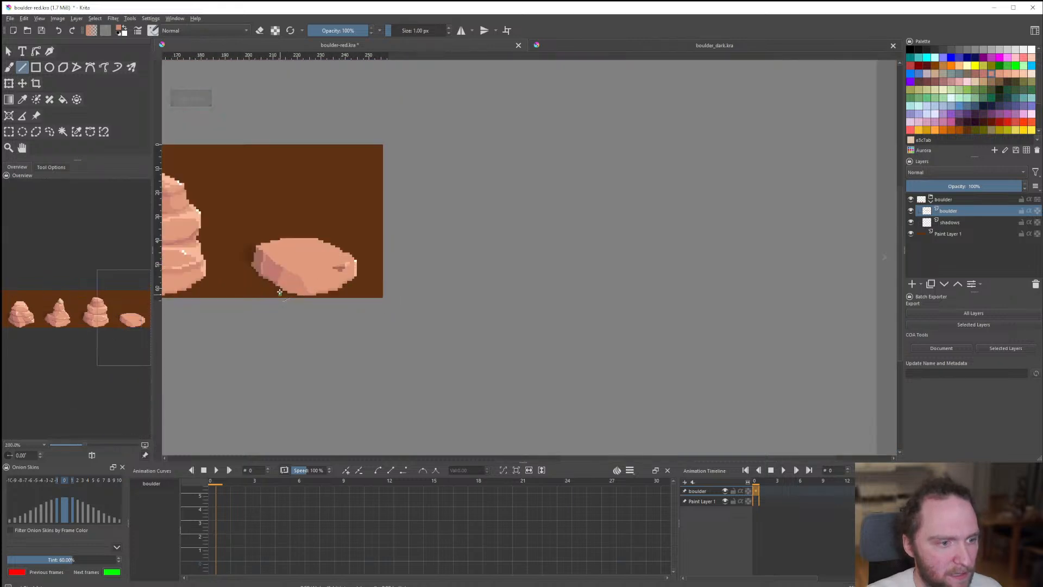
Try a light salmon highlight edge down the boundary between the dusky pink face and the front face.
{"action": "left_click", "coordinate": [411, 194], "text": "ctrl"}
{"action": "left_click_drag", "start_coordinate": [302, 180], "coordinate": [301, 198]}
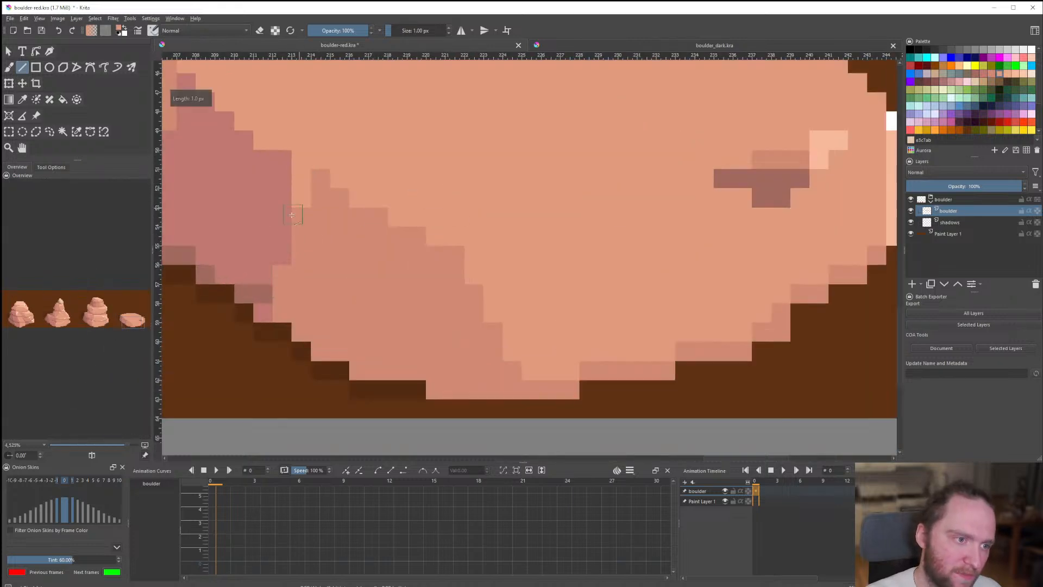
{"action": "left_click_drag", "start_coordinate": [284, 258], "coordinate": [283, 260]}
{"action": "left_click_drag", "start_coordinate": [265, 271], "coordinate": [263, 277]}
{"action": "scroll", "coordinate": [294, 296], "scroll_direction": "down", "scroll_amount": 9}
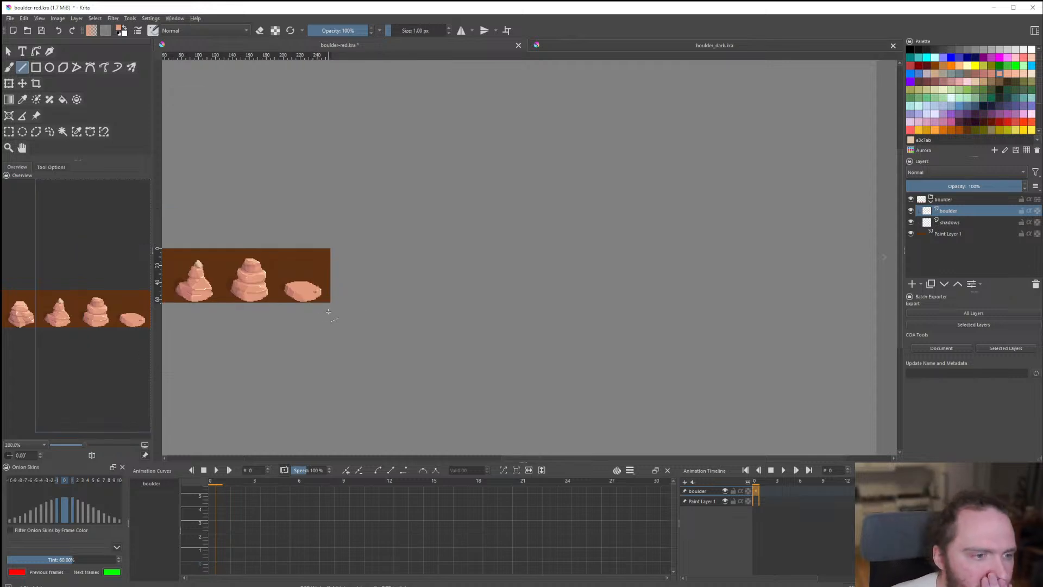
{"action": "scroll", "coordinate": [301, 306], "scroll_direction": "up", "scroll_amount": 8}
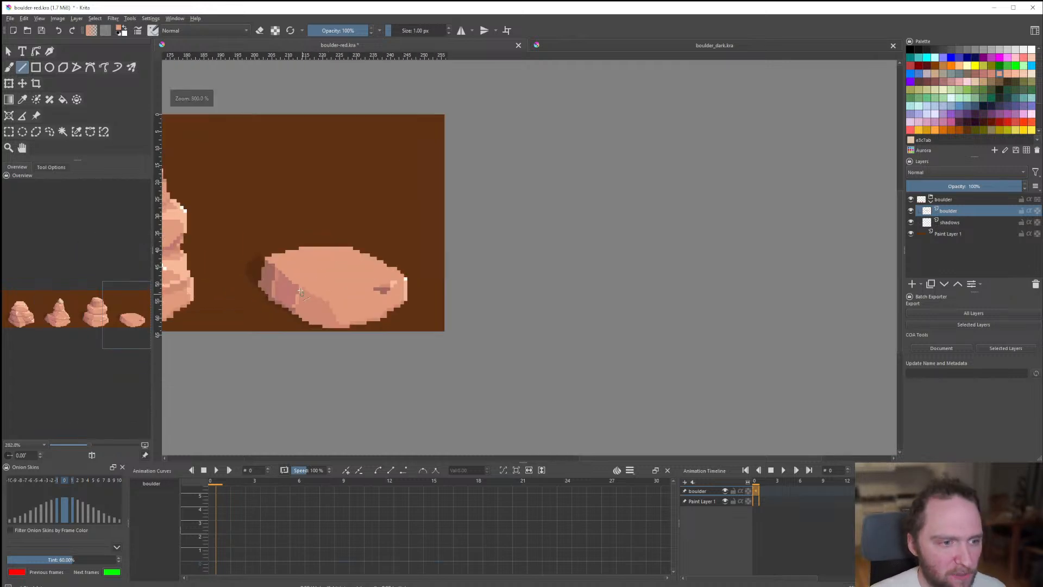
{"action": "left_click_drag", "start_coordinate": [265, 329], "coordinate": [282, 226]}
{"action": "scroll", "coordinate": [299, 303], "scroll_direction": "down", "scroll_amount": 6}
{"action": "scroll", "coordinate": [307, 312], "scroll_direction": "up", "scroll_amount": 6}
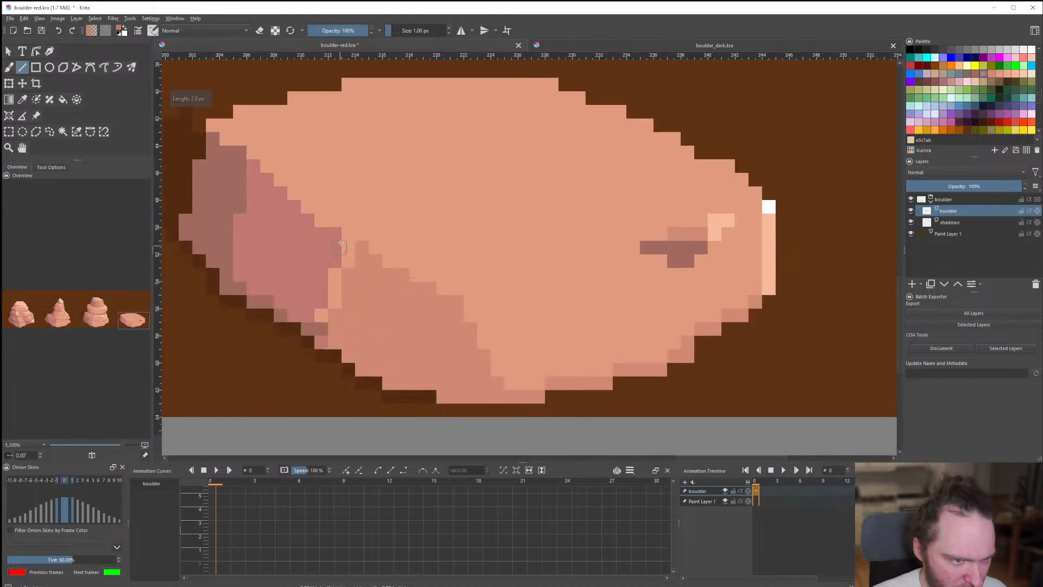
Rework the highlight edge beside the dusky pink face, trying pale peach near its lower end.
{"action": "left_click", "coordinate": [321, 315]}
{"action": "left_click_drag", "start_coordinate": [334, 306], "coordinate": [334, 284]}
{"action": "mouse_move", "coordinate": [346, 259]}
{"action": "left_mouse_down"}
{"action": "mouse_move", "coordinate": [349, 244]}
{"action": "mouse_move", "coordinate": [359, 261]}
{"action": "mouse_move", "coordinate": [348, 301]}
{"action": "left_mouse_up"}
{"action": "left_click", "coordinate": [336, 274]}
{"action": "left_click", "coordinate": [771, 255], "text": "ctrl"}
{"action": "left_click", "coordinate": [335, 315]}
{"action": "scroll", "coordinate": [347, 332], "scroll_direction": "down", "scroll_amount": 7}
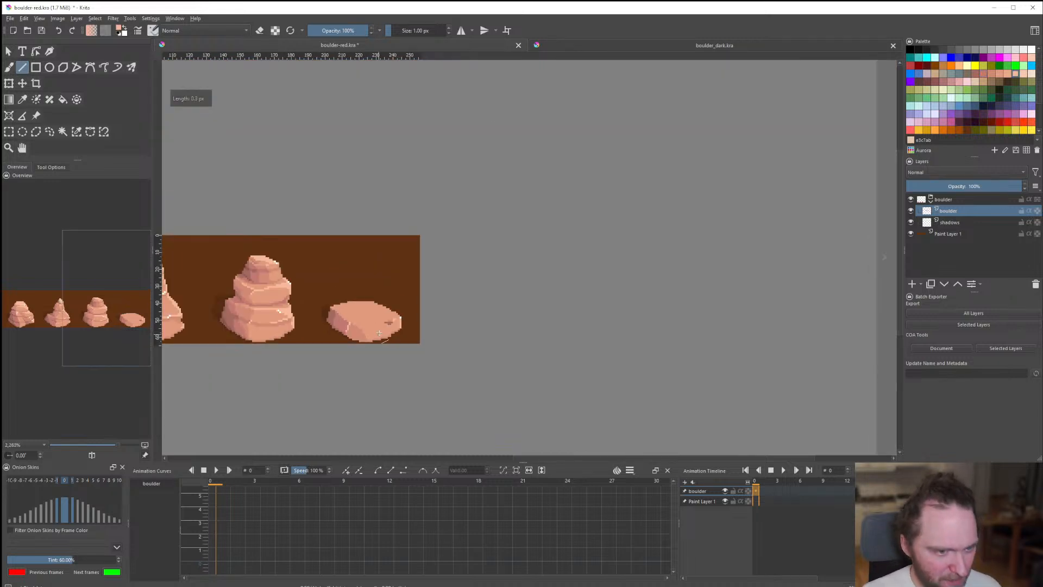
Outline the fourth boulder's lower lit face in pale peach from the front corner to the far tip, fill it, and check it against the row.
{"action": "scroll", "coordinate": [373, 332], "scroll_direction": "up", "scroll_amount": 5}
{"action": "scroll", "coordinate": [342, 285], "scroll_direction": "up", "scroll_amount": 6}
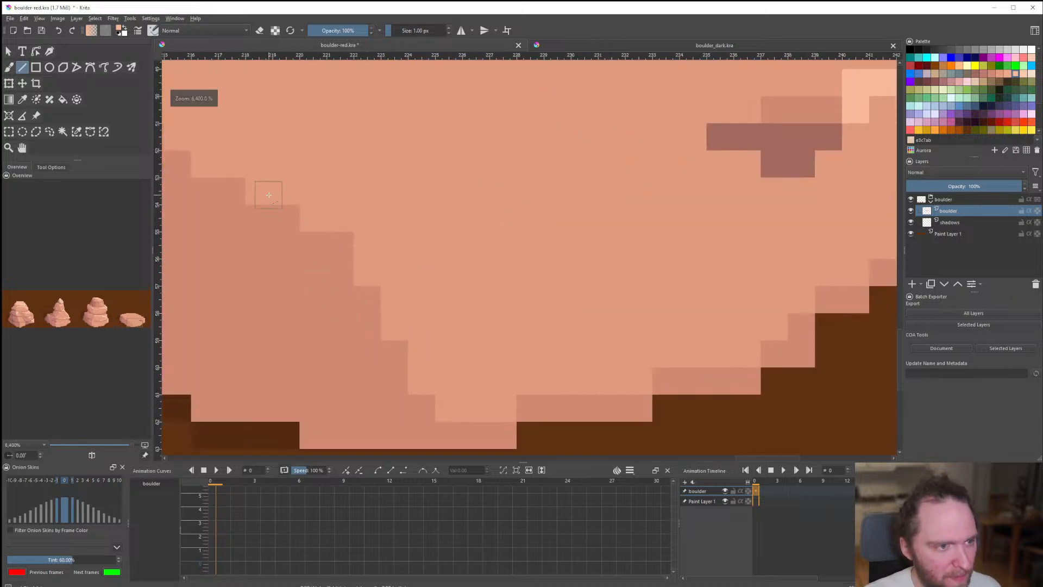
{"action": "mouse_move", "coordinate": [268, 194]}
{"action": "left_mouse_down"}
{"action": "mouse_move", "coordinate": [361, 244]}
{"action": "mouse_move", "coordinate": [450, 402]}
{"action": "mouse_move", "coordinate": [513, 408]}
{"action": "left_mouse_up"}
{"action": "scroll", "coordinate": [403, 245], "scroll_direction": "down", "scroll_amount": 2}
{"action": "mouse_move", "coordinate": [405, 241]}
{"action": "left_mouse_down"}
{"action": "mouse_move", "coordinate": [557, 270]}
{"action": "mouse_move", "coordinate": [680, 224]}
{"action": "left_mouse_up"}
{"action": "key", "text": "f"}
{"action": "left_click", "coordinate": [491, 319]}
{"action": "scroll", "coordinate": [478, 321], "scroll_direction": "down", "scroll_amount": 8}
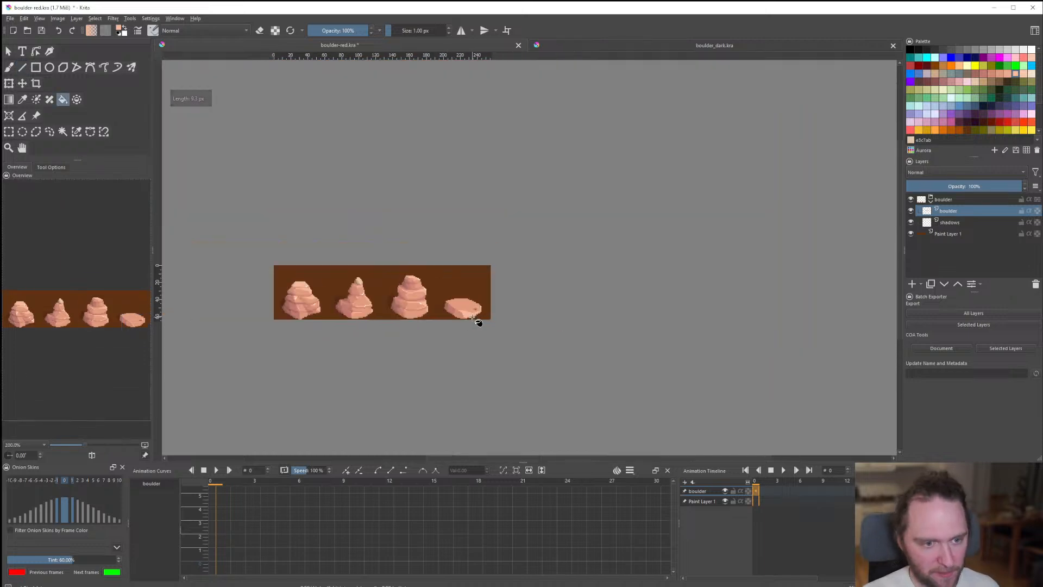
{"action": "scroll", "coordinate": [538, 315], "scroll_direction": "up", "scroll_amount": 7}
{"action": "scroll", "coordinate": [386, 303], "scroll_direction": "down", "scroll_amount": 5}
{"action": "scroll", "coordinate": [307, 202], "scroll_direction": "up", "scroll_amount": 5}
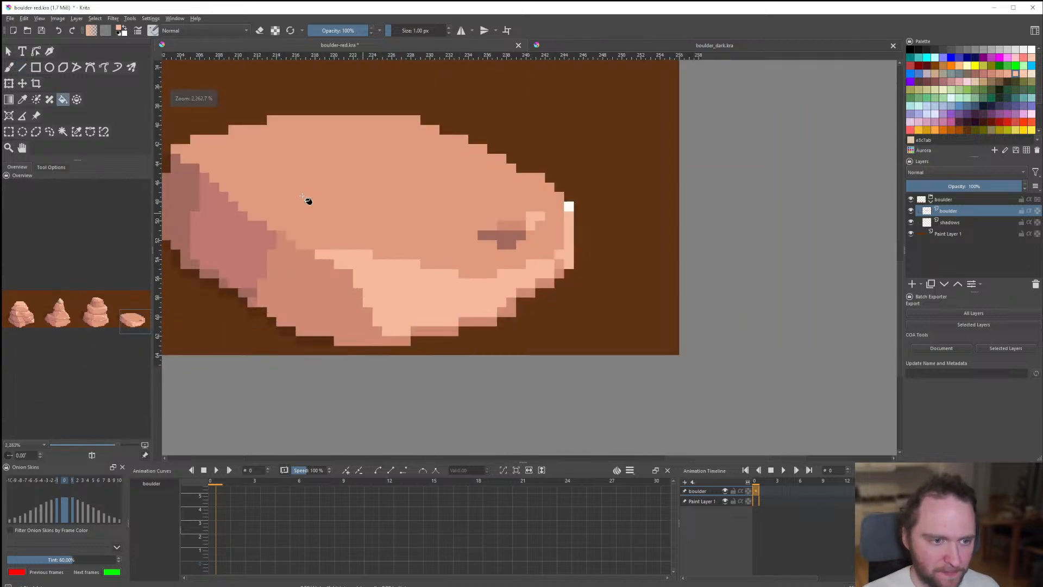
Try the darker salmon midtone and the dusky pink as alternative fills for the fourth boulder's lower lit face.
{"action": "left_click", "coordinate": [301, 270], "text": "ctrl"}
{"action": "left_click", "coordinate": [384, 287]}
{"action": "key", "text": "ctrl+z"}
{"action": "left_click", "coordinate": [259, 267], "text": "ctrl"}
{"action": "left_click", "coordinate": [374, 300]}
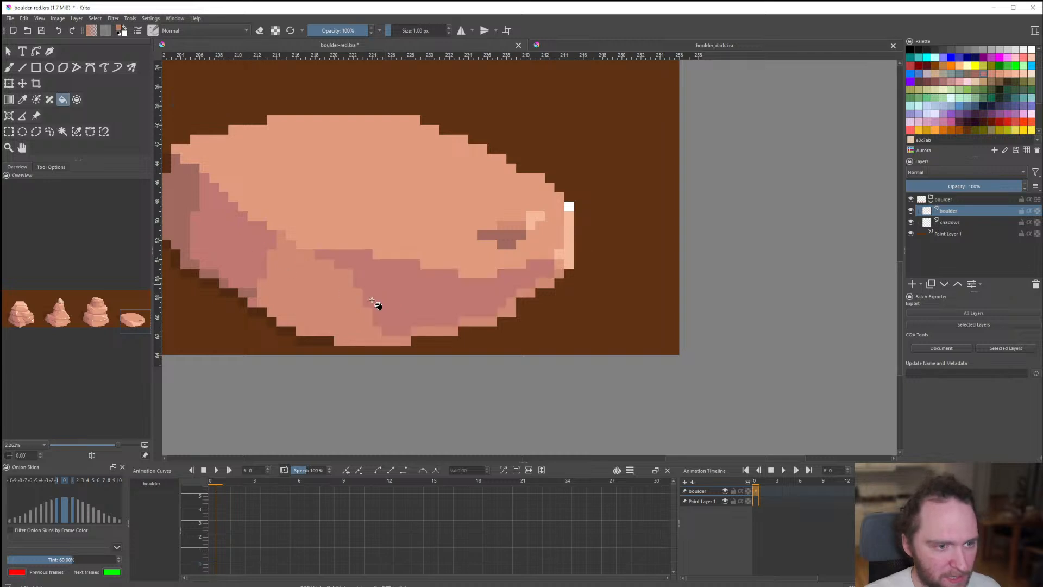
{"action": "scroll", "coordinate": [332, 323], "scroll_direction": "down", "scroll_amount": 6}
{"action": "scroll", "coordinate": [354, 326], "scroll_direction": "up", "scroll_amount": 6}
{"action": "left_click", "coordinate": [341, 326]}
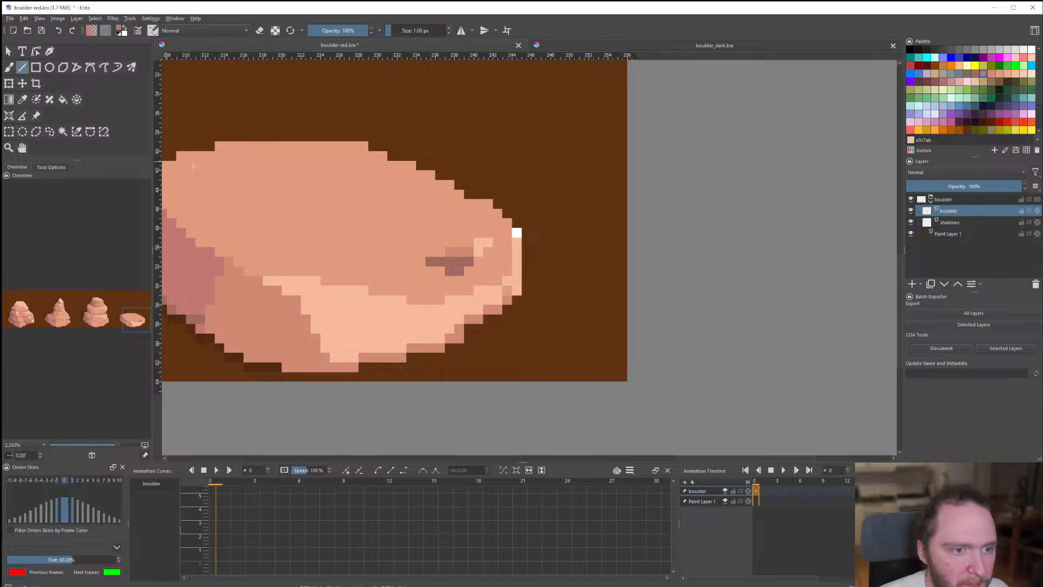
Raise the lit face's upper boundary with a pale peach line towards the far tip and fill the area below it over the dark crease.
{"action": "left_click_drag", "start_coordinate": [324, 274], "coordinate": [509, 235]}
{"action": "key", "text": "f"}
{"action": "left_click", "coordinate": [480, 279]}
{"action": "left_click", "coordinate": [493, 268]}
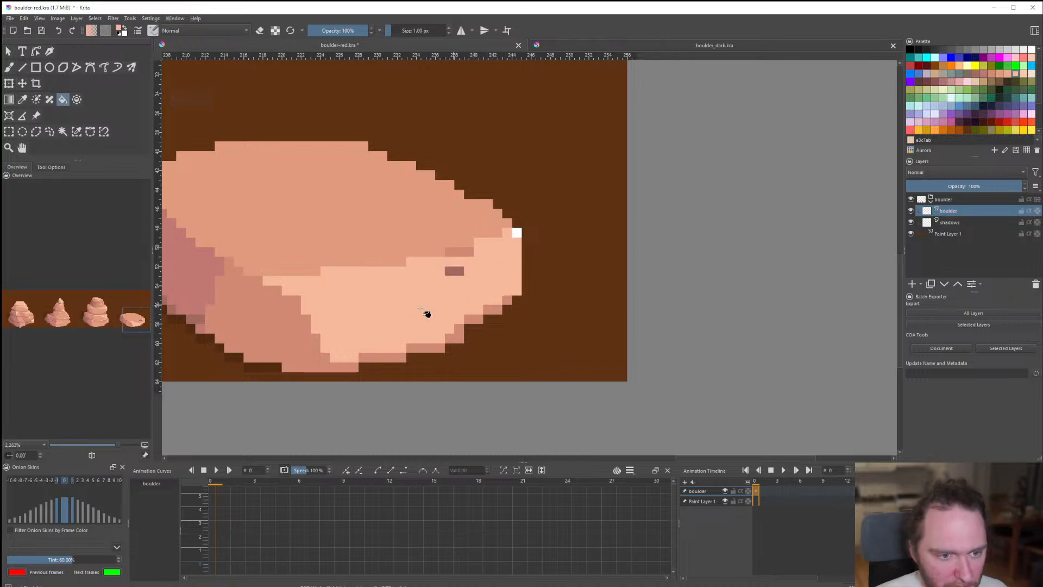
{"action": "scroll", "coordinate": [420, 308], "scroll_direction": "down", "scroll_amount": 3}
{"action": "scroll", "coordinate": [402, 307], "scroll_direction": "up", "scroll_amount": 3}
Fill the fourth boulder's whole front below the top face with the darker salmon midtone, covering the crease remnants, and compare it with the row.
{"action": "left_click", "coordinate": [36, 68]}
{"action": "left_click", "coordinate": [23, 68]}
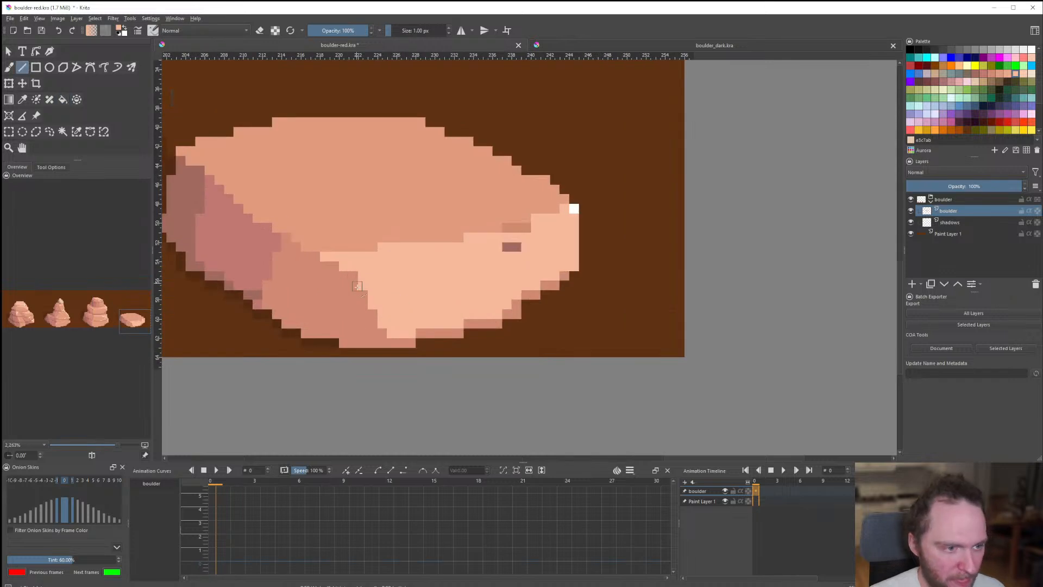
{"action": "scroll", "coordinate": [403, 272], "scroll_direction": "up", "scroll_amount": 1}
{"action": "key", "text": "f"}
{"action": "left_click", "coordinate": [410, 283]}
{"action": "scroll", "coordinate": [410, 288], "scroll_direction": "down", "scroll_amount": 6}
{"action": "scroll", "coordinate": [413, 291], "scroll_direction": "up", "scroll_amount": 5}
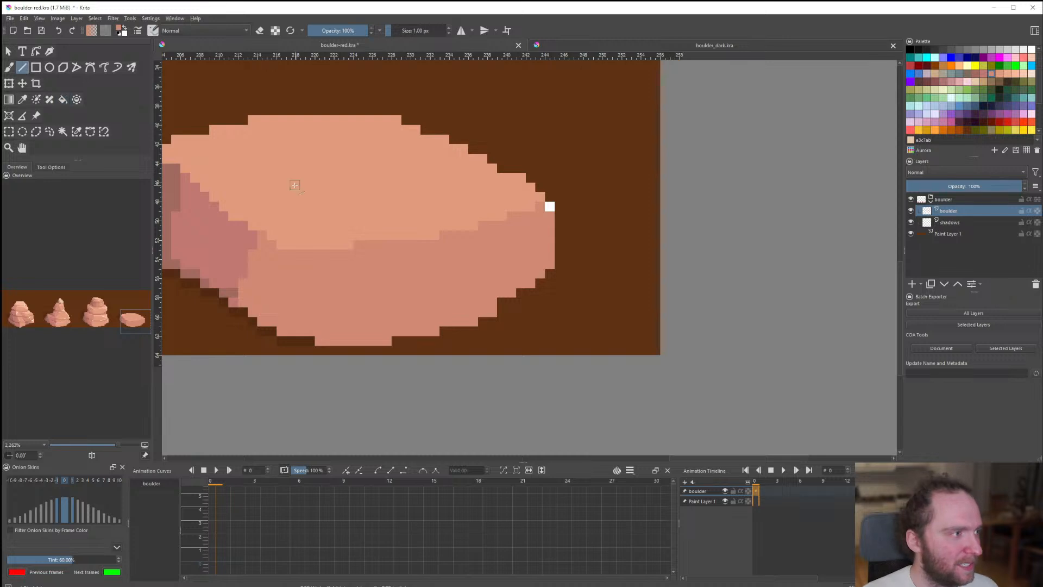
{"action": "scroll", "coordinate": [549, 206], "scroll_direction": "down", "scroll_amount": 5}
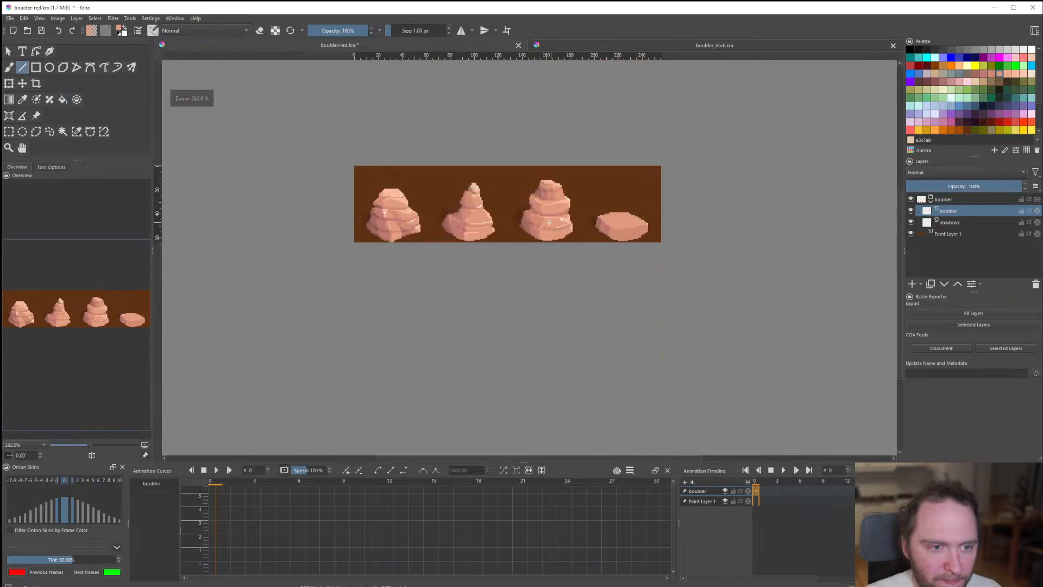
{"action": "scroll", "coordinate": [492, 198], "scroll_direction": "up", "scroll_amount": 3}
{"action": "scroll", "coordinate": [342, 201], "scroll_direction": "down", "scroll_amount": 2}
{"action": "scroll", "coordinate": [420, 210], "scroll_direction": "up", "scroll_amount": 7}
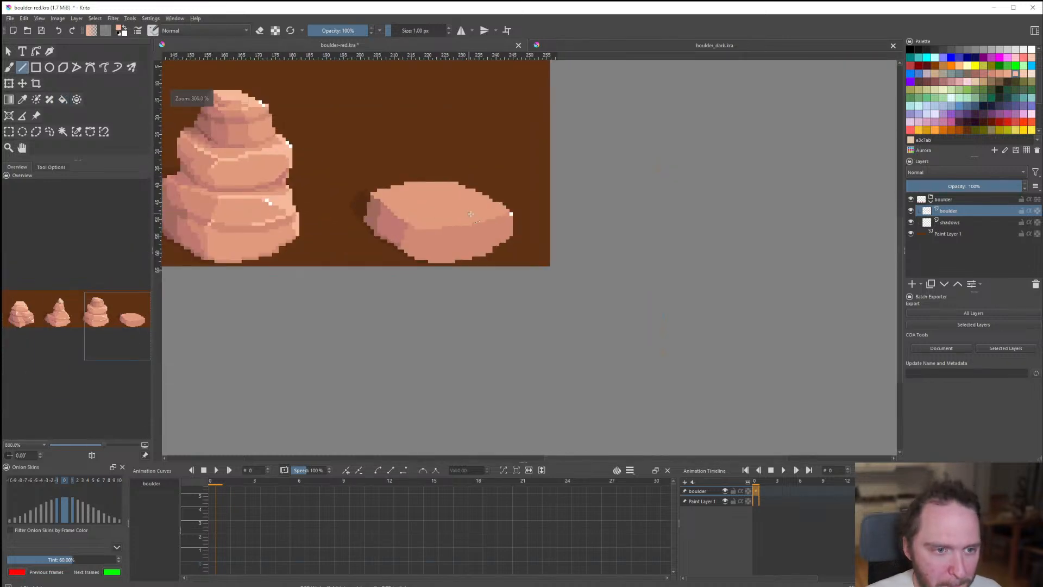
{"action": "left_click_drag", "start_coordinate": [540, 256], "coordinate": [629, 284]}
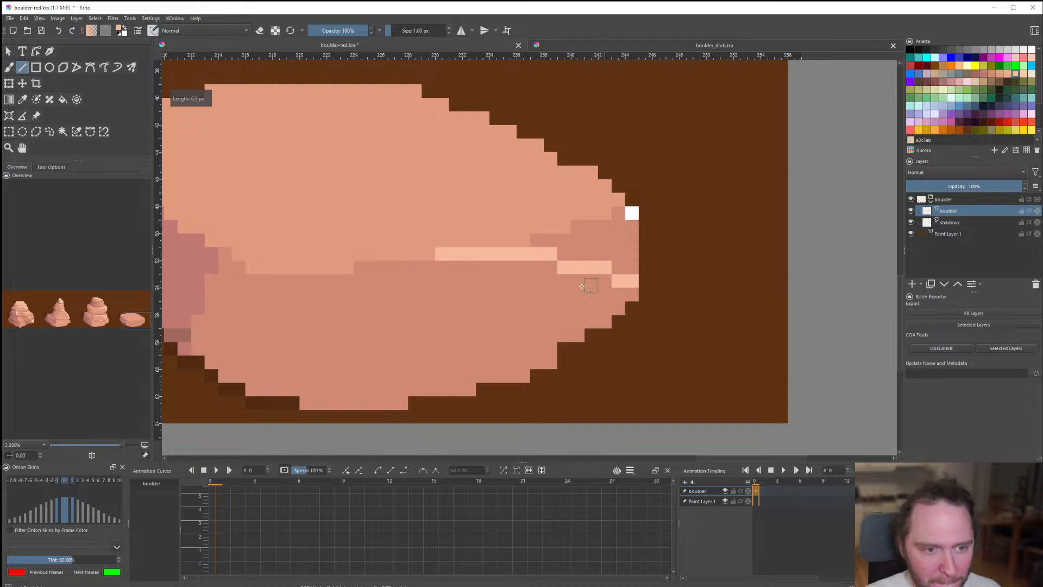
{"action": "key", "text": "ctrl+z"}
{"action": "key", "text": "ctrl+z"}
Outline a pale peach wedge at the fourth boulder's far tip, fill it, and compare the boulder with the row.
{"action": "left_click_drag", "start_coordinate": [357, 270], "coordinate": [625, 280]}
{"action": "left_click_drag", "start_coordinate": [413, 254], "coordinate": [630, 211]}
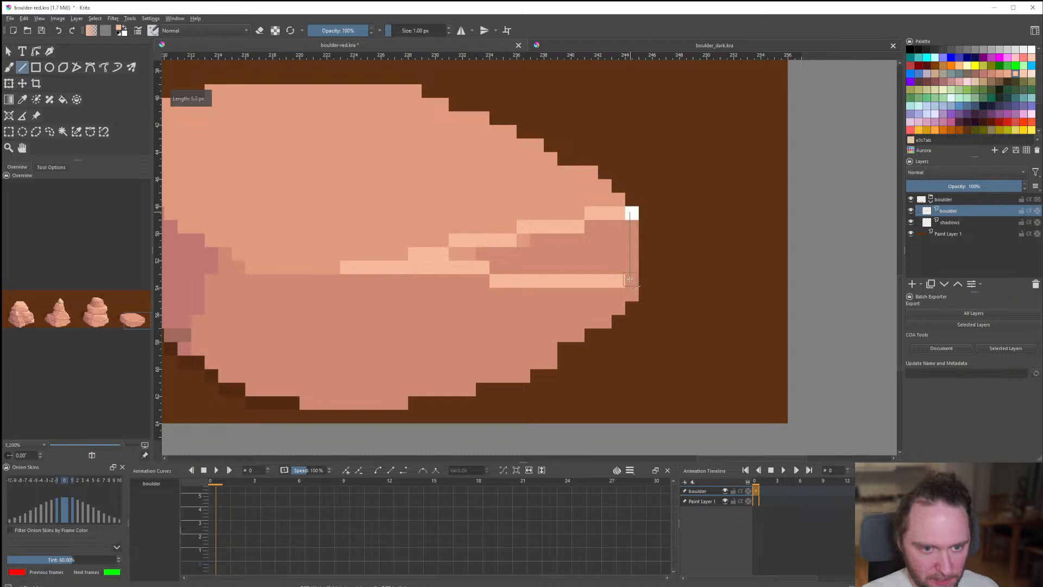
{"action": "left_click_drag", "start_coordinate": [629, 279], "coordinate": [630, 280]}
{"action": "key", "text": "f"}
{"action": "left_click", "coordinate": [607, 267]}
{"action": "scroll", "coordinate": [522, 255], "scroll_direction": "down", "scroll_amount": 6}
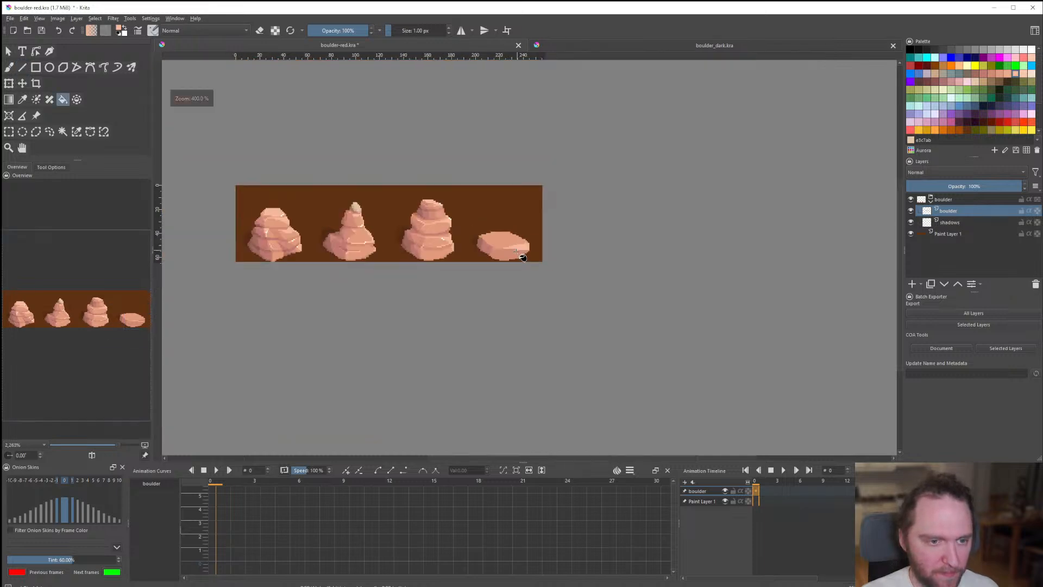
{"action": "scroll", "coordinate": [531, 271], "scroll_direction": "up", "scroll_amount": 1}
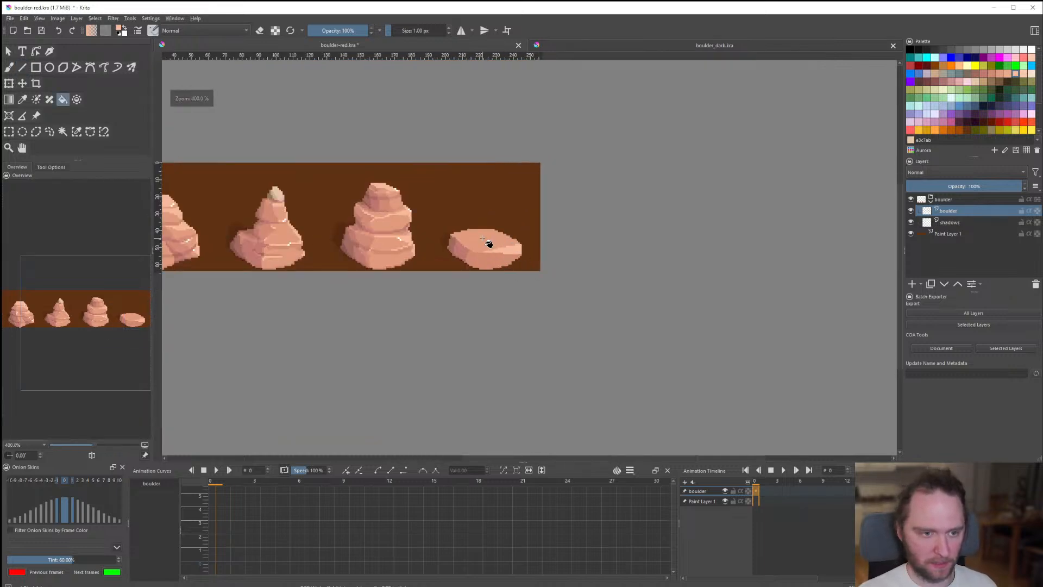
{"action": "scroll", "coordinate": [489, 243], "scroll_direction": "up", "scroll_amount": 5}
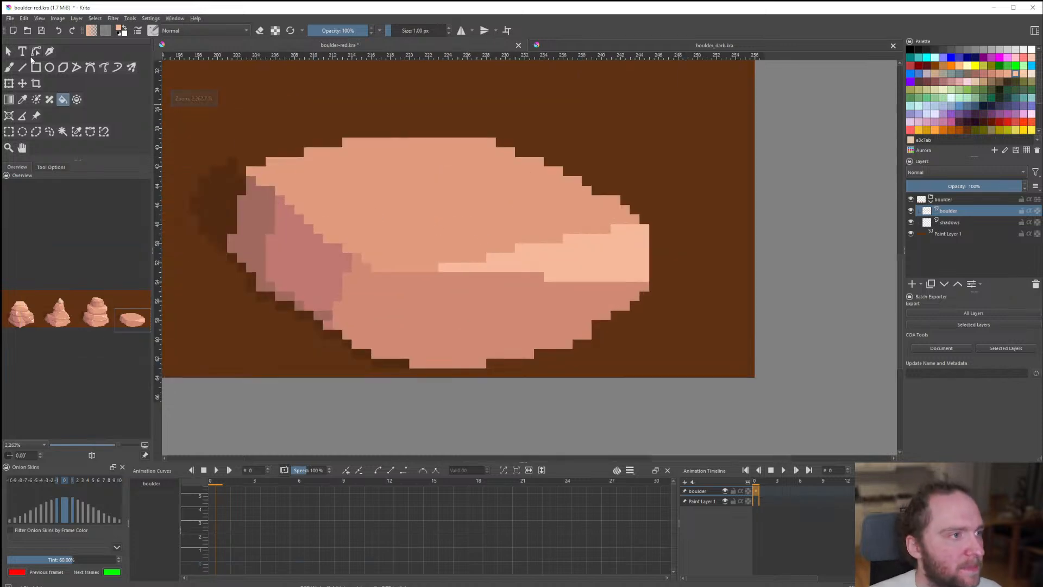
Widen the shadow on the fourth boulder's side face with a sampled brownish mauve boundary and fill, then check the row.
{"action": "left_click", "coordinate": [262, 225], "text": "ctrl"}
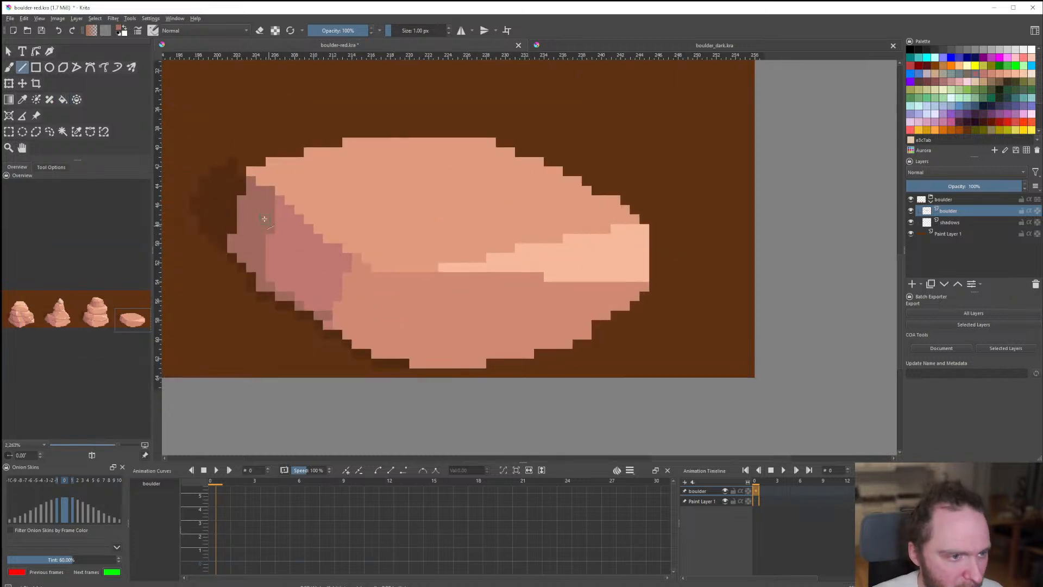
{"action": "left_click_drag", "start_coordinate": [280, 238], "coordinate": [319, 309]}
{"action": "left_click_drag", "start_coordinate": [311, 302], "coordinate": [273, 260]}
{"action": "key", "text": "f"}
{"action": "left_click", "coordinate": [275, 273]}
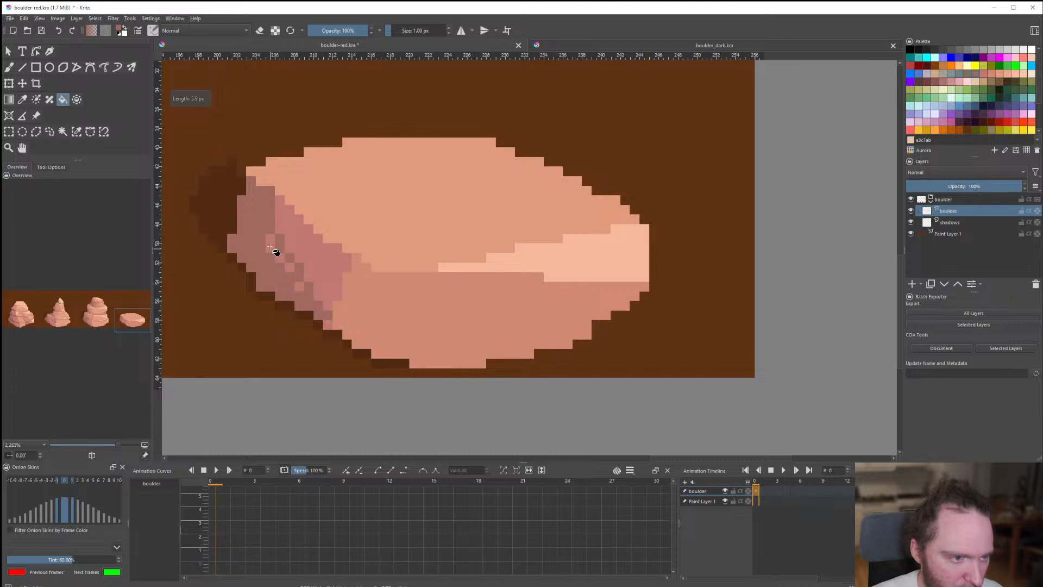
{"action": "scroll", "coordinate": [300, 288], "scroll_direction": "down", "scroll_amount": 7}
{"action": "scroll", "coordinate": [344, 302], "scroll_direction": "up", "scroll_amount": 6}
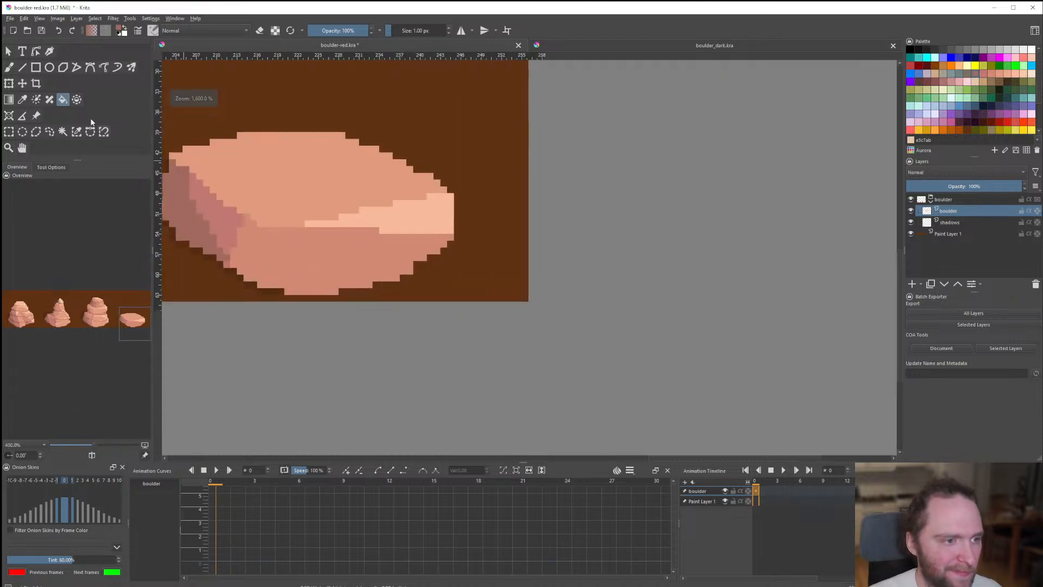
Extend the dusky pink side face with a diagonal line from the front corner to the base, filling the area behind it.
{"action": "key", "text": "v"}
{"action": "scroll", "coordinate": [244, 204], "scroll_direction": "up", "scroll_amount": 2}
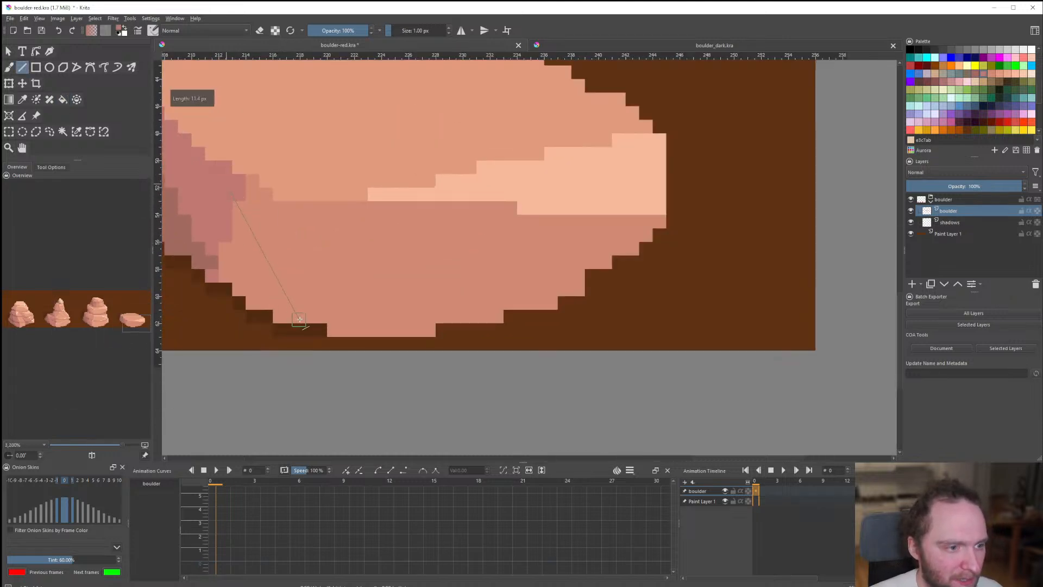
{"action": "left_click_drag", "start_coordinate": [316, 320], "coordinate": [318, 321]}
{"action": "key", "text": "f"}
{"action": "left_click", "coordinate": [268, 284]}
{"action": "scroll", "coordinate": [305, 299], "scroll_direction": "down", "scroll_amount": 7}
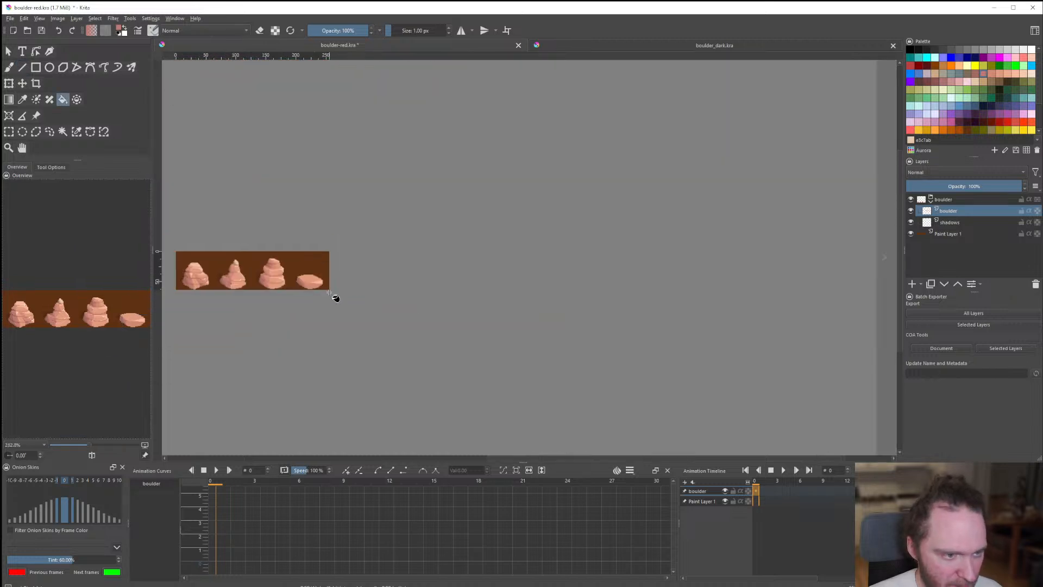
{"action": "scroll", "coordinate": [320, 298], "scroll_direction": "up", "scroll_amount": 9}
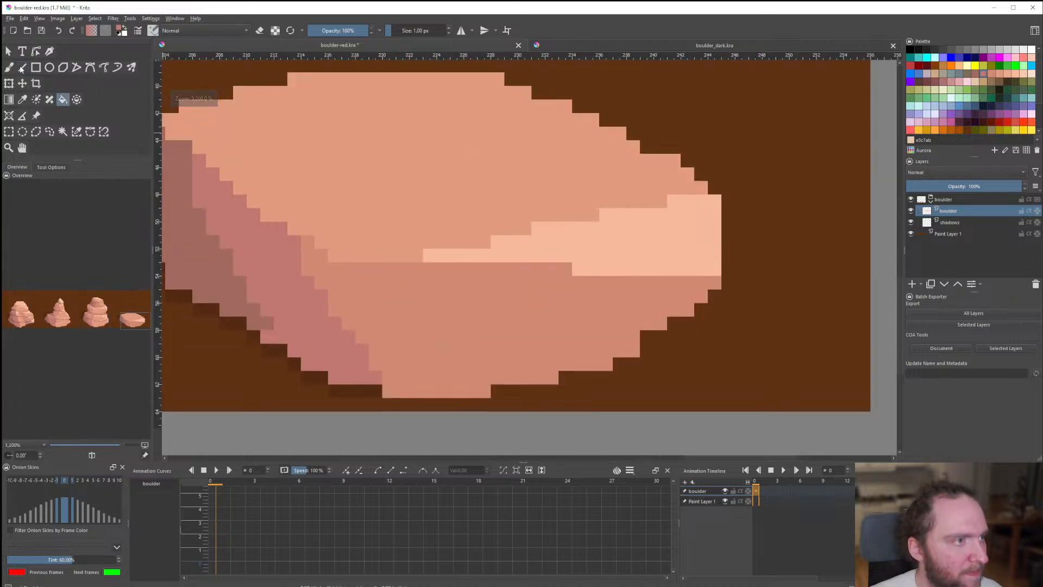
Try to clean up the pixels where the fourth boulder's top, side and front faces meet, comparing it with the row.
{"action": "key", "text": "v"}
{"action": "left_click_drag", "start_coordinate": [315, 255], "coordinate": [317, 251]}
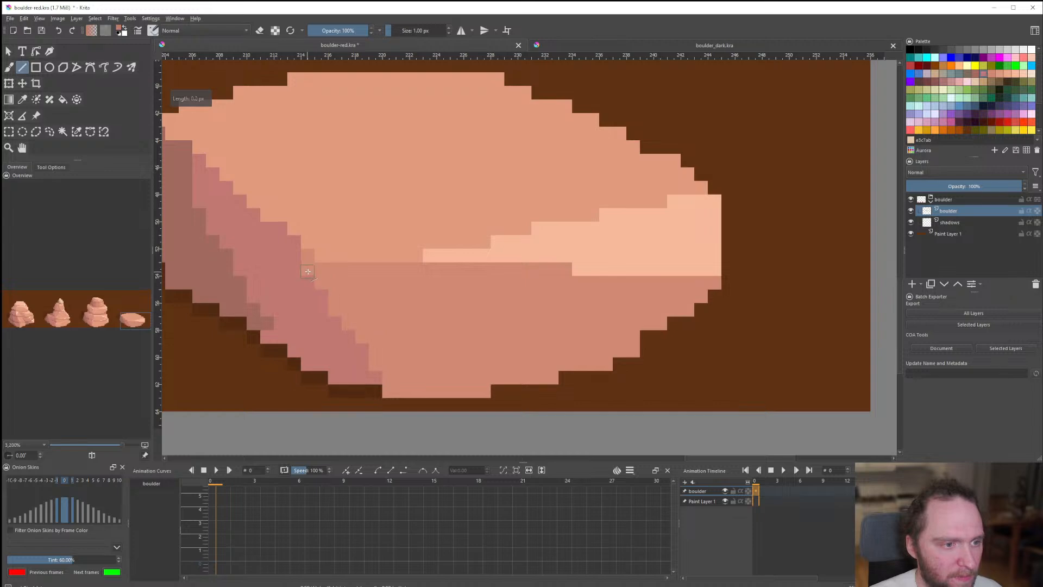
{"action": "scroll", "coordinate": [300, 257], "scroll_direction": "down", "scroll_amount": 7}
{"action": "scroll", "coordinate": [353, 299], "scroll_direction": "up", "scroll_amount": 2}
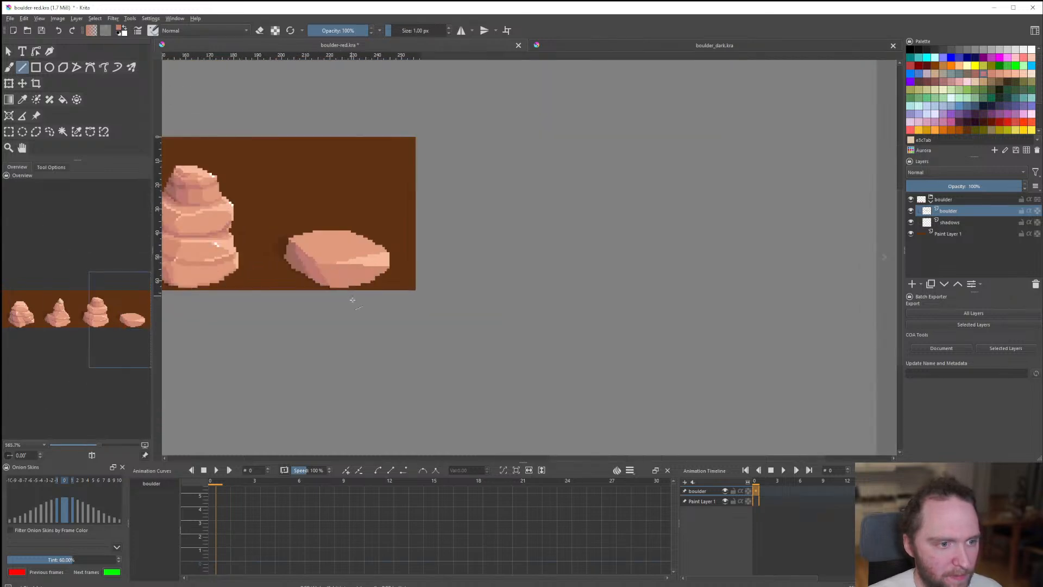
{"action": "scroll", "coordinate": [359, 301], "scroll_direction": "down", "scroll_amount": 4}
Shade the lower rim of the fourth boulder's front face with stepped dusky pink pixels from the base towards the far tip.
{"action": "scroll", "coordinate": [348, 317], "scroll_direction": "up", "scroll_amount": 10}
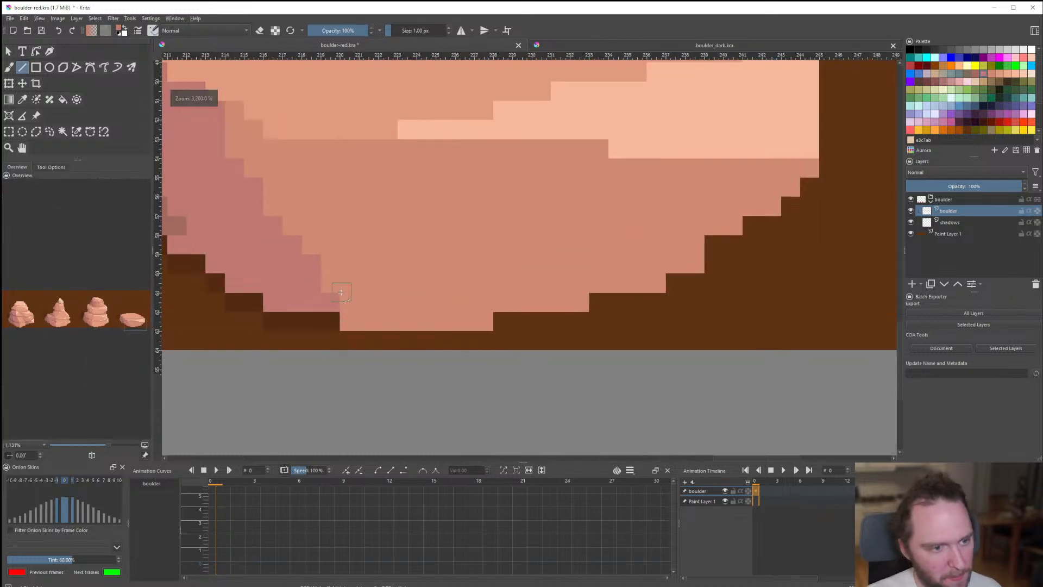
{"action": "mouse_move", "coordinate": [477, 323]}
{"action": "left_mouse_down"}
{"action": "mouse_move", "coordinate": [606, 284]}
{"action": "mouse_move", "coordinate": [665, 284]}
{"action": "mouse_move", "coordinate": [698, 262]}
{"action": "left_mouse_up"}
{"action": "left_click", "coordinate": [696, 244]}
{"action": "left_click_drag", "start_coordinate": [715, 226], "coordinate": [734, 226]}
{"action": "left_click_drag", "start_coordinate": [756, 206], "coordinate": [775, 207]}
{"action": "left_click", "coordinate": [791, 187]}
{"action": "scroll", "coordinate": [790, 188], "scroll_direction": "down", "scroll_amount": 5}
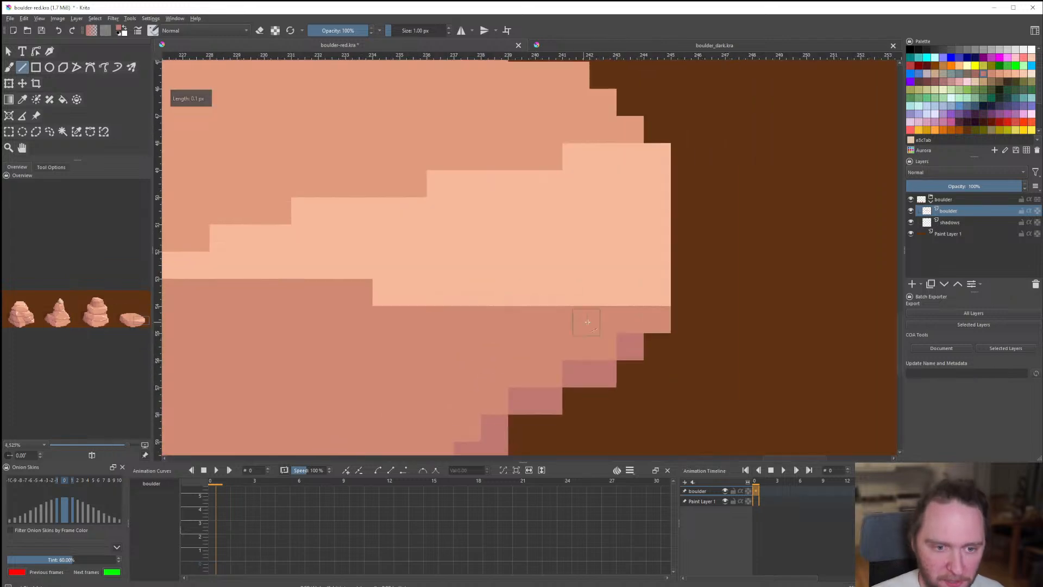
{"action": "scroll", "coordinate": [659, 326], "scroll_direction": "up", "scroll_amount": 6}
{"action": "scroll", "coordinate": [659, 326], "scroll_direction": "down", "scroll_amount": 8}
{"action": "scroll", "coordinate": [584, 343], "scroll_direction": "up", "scroll_amount": 4}
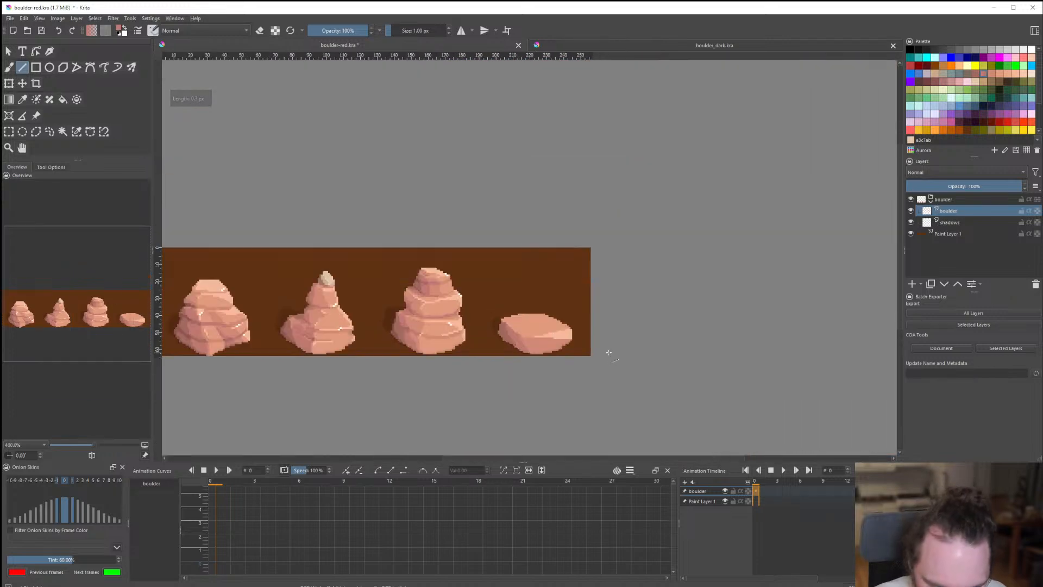
Thicken the dusky pink shading where the side face meets the base of the fourth boulder, and check it against the row.
{"action": "scroll", "coordinate": [584, 342], "scroll_direction": "up", "scroll_amount": 6}
{"action": "left_click_drag", "start_coordinate": [310, 375], "coordinate": [291, 353]}
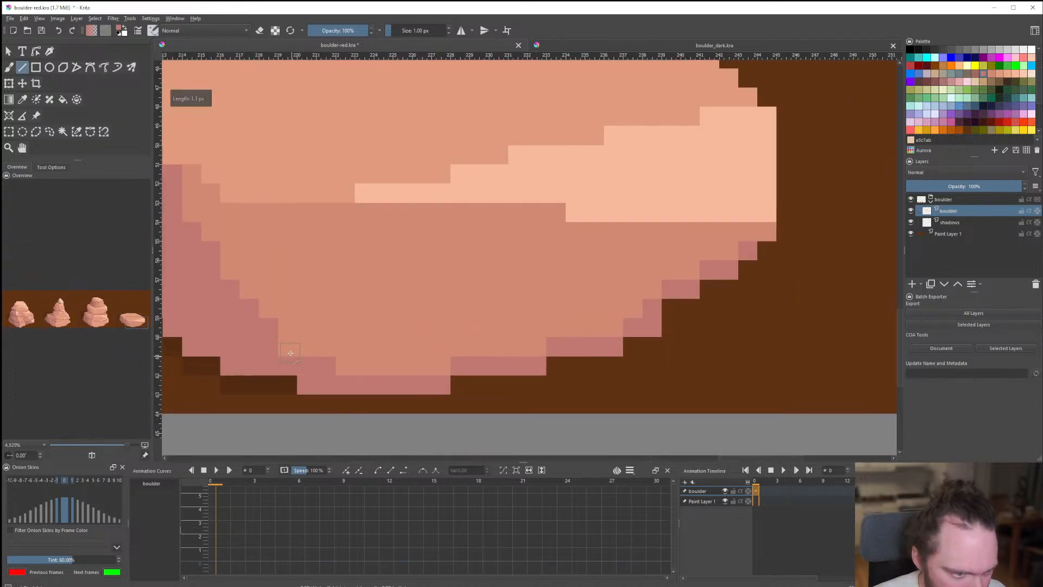
{"action": "scroll", "coordinate": [358, 375], "scroll_direction": "down", "scroll_amount": 7}
{"action": "scroll", "coordinate": [391, 364], "scroll_direction": "up", "scroll_amount": 5}
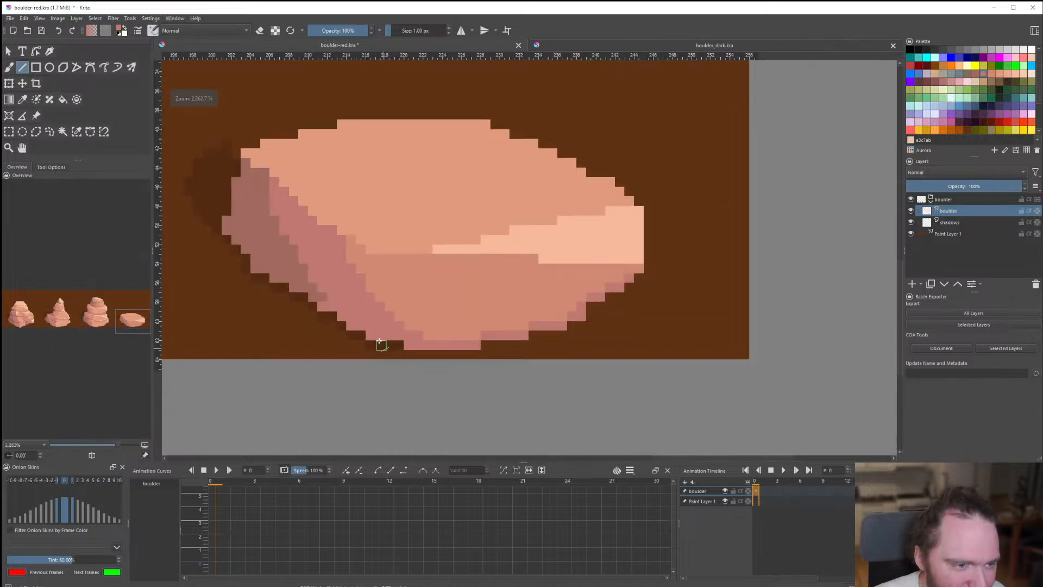
{"action": "scroll", "coordinate": [401, 344], "scroll_direction": "down", "scroll_amount": 2}
{"action": "scroll", "coordinate": [401, 343], "scroll_direction": "down", "scroll_amount": 2}
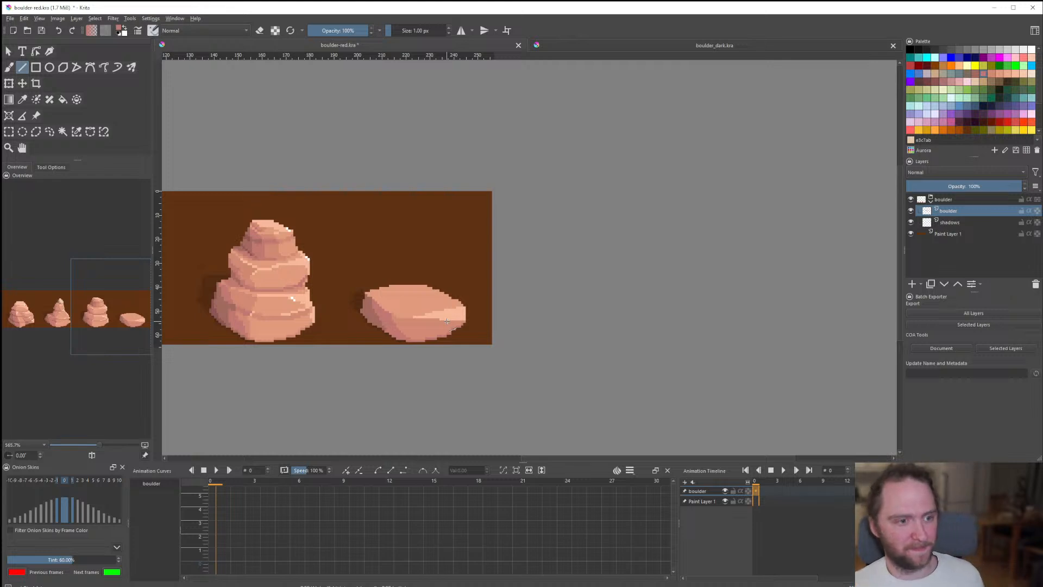
{"action": "scroll", "coordinate": [447, 322], "scroll_direction": "down", "scroll_amount": 2}
{"action": "scroll", "coordinate": [401, 212], "scroll_direction": "up", "scroll_amount": 9}
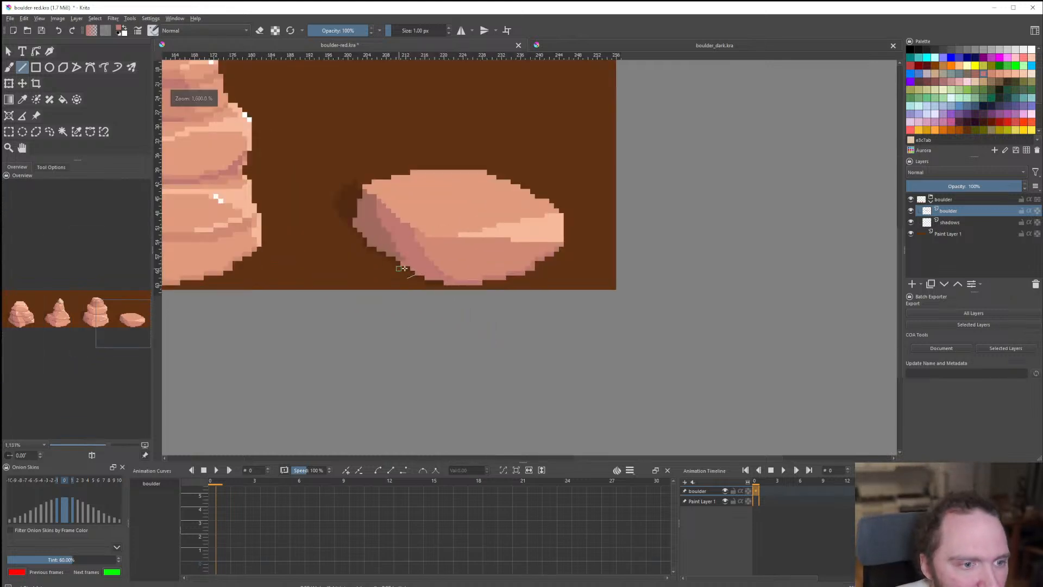
Continue the brownish mauve shadow in short steps along the lower edge of the fourth boulder's side face, and check the row.
{"action": "left_click_drag", "start_coordinate": [395, 243], "coordinate": [420, 245]}
{"action": "left_click", "coordinate": [448, 271]}
{"action": "left_click_drag", "start_coordinate": [476, 297], "coordinate": [498, 300]}
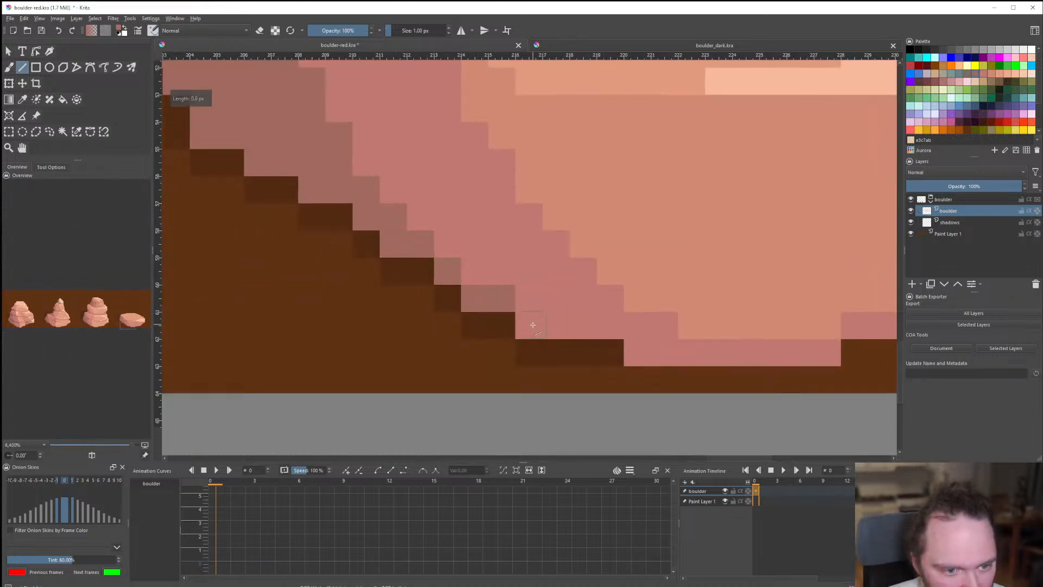
{"action": "scroll", "coordinate": [451, 304], "scroll_direction": "down", "scroll_amount": 10}
{"action": "scroll", "coordinate": [431, 303], "scroll_direction": "up", "scroll_amount": 2}
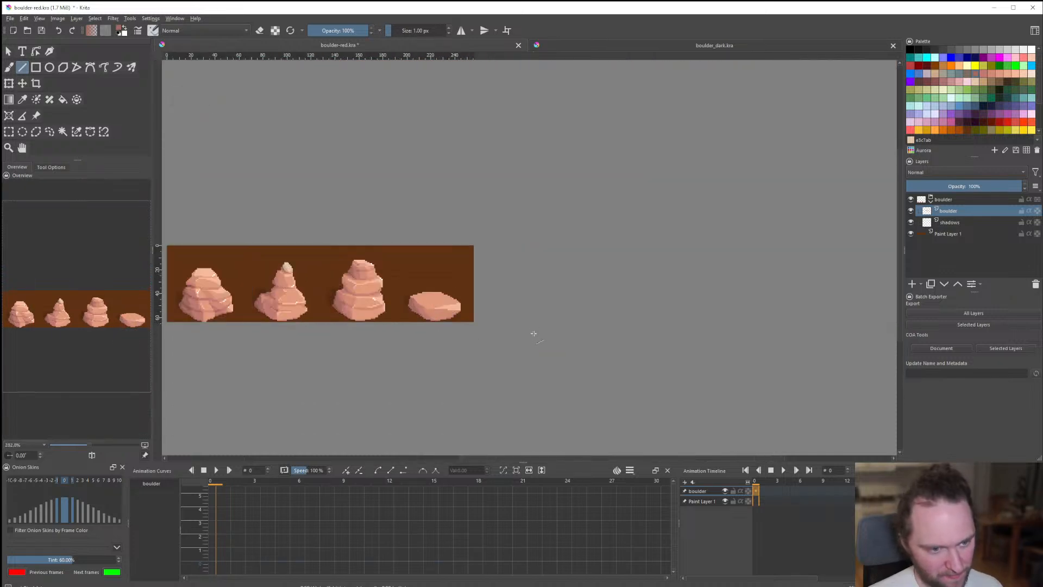
Extend the pale peach highlight along the fourth boulder's front top edge from the lit wedge to the front corner.
{"action": "scroll", "coordinate": [526, 353], "scroll_direction": "up", "scroll_amount": 8}
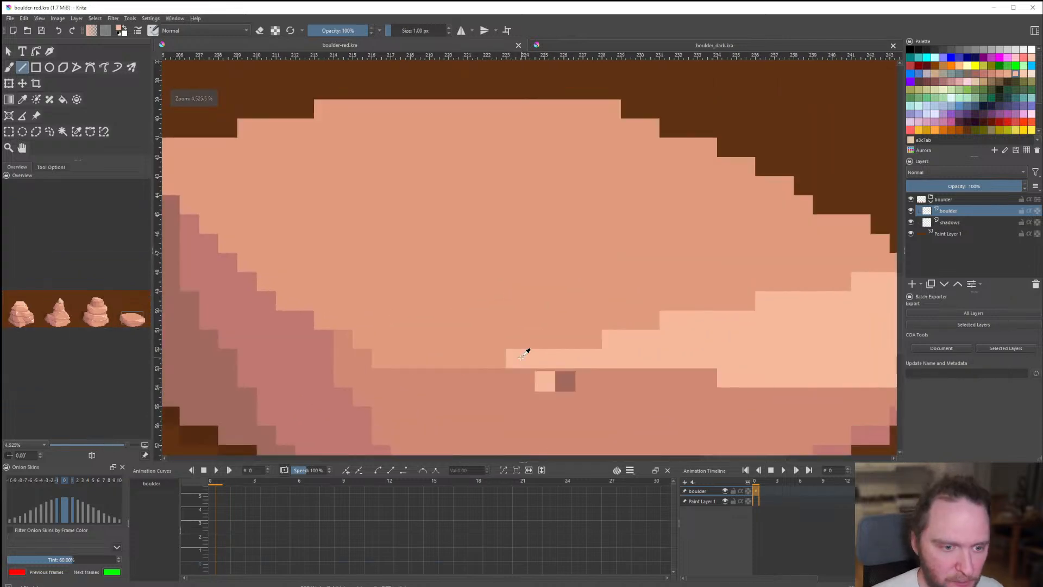
{"action": "mouse_move", "coordinate": [511, 357]}
{"action": "left_mouse_down"}
{"action": "mouse_move", "coordinate": [365, 353]}
{"action": "mouse_move", "coordinate": [374, 359]}
{"action": "left_mouse_up"}
{"action": "left_click", "coordinate": [361, 340]}
Try continuing the pale peach highlight up the whole edge between the side and top faces, and judge it at small size.
{"action": "left_click_drag", "start_coordinate": [338, 322], "coordinate": [285, 302]}
{"action": "left_click", "coordinate": [267, 282]}
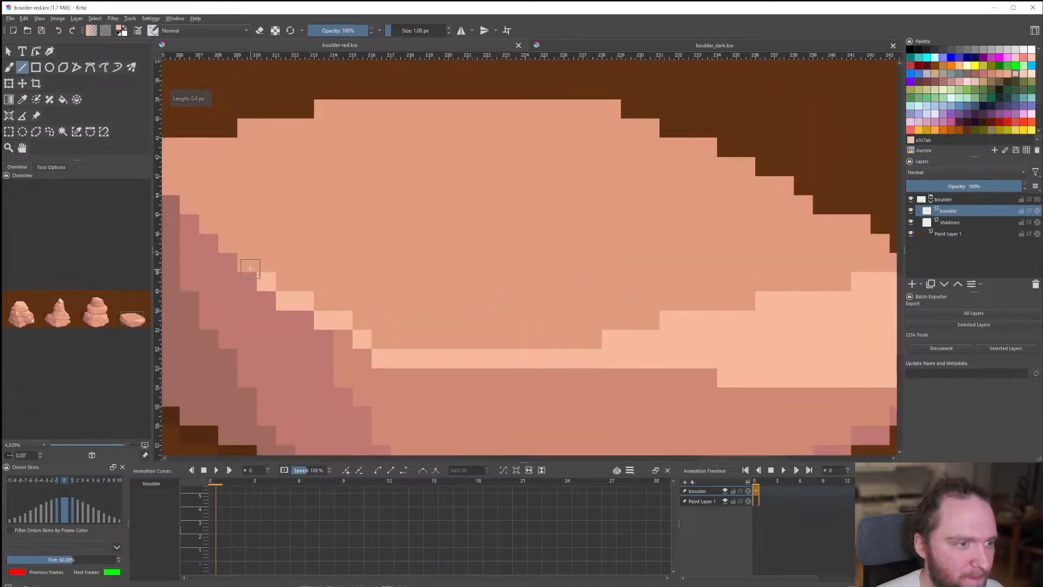
{"action": "left_click", "coordinate": [248, 264]}
{"action": "left_click", "coordinate": [229, 244]}
{"action": "scroll", "coordinate": [269, 279], "scroll_direction": "down", "scroll_amount": 3}
{"action": "scroll", "coordinate": [251, 261], "scroll_direction": "up", "scroll_amount": 3}
{"action": "left_click", "coordinate": [241, 270]}
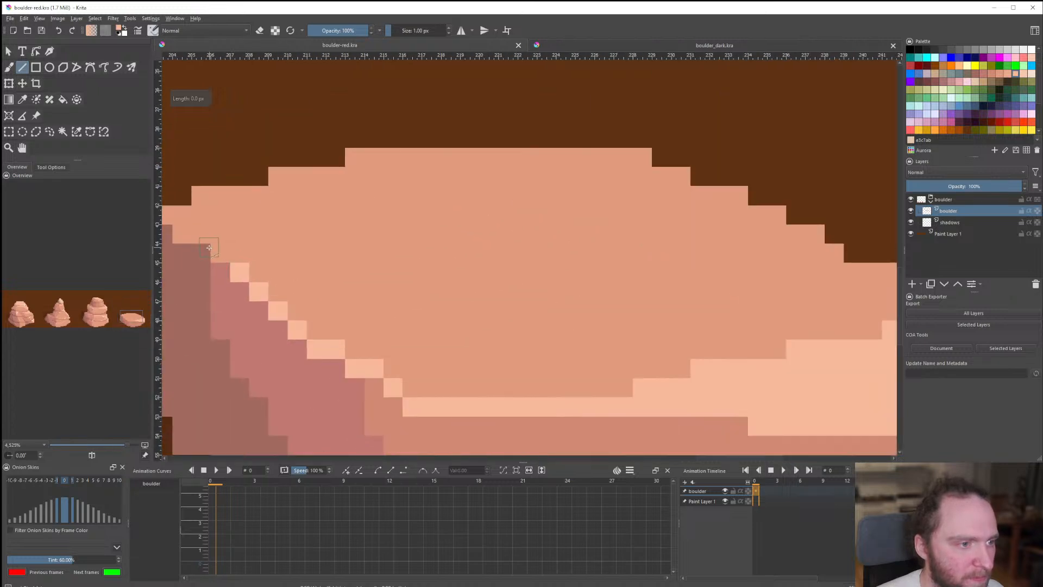
{"action": "left_click_drag", "start_coordinate": [213, 250], "coordinate": [188, 231]}
{"action": "left_click", "coordinate": [165, 218]}
{"action": "scroll", "coordinate": [339, 306], "scroll_direction": "down", "scroll_amount": 8}
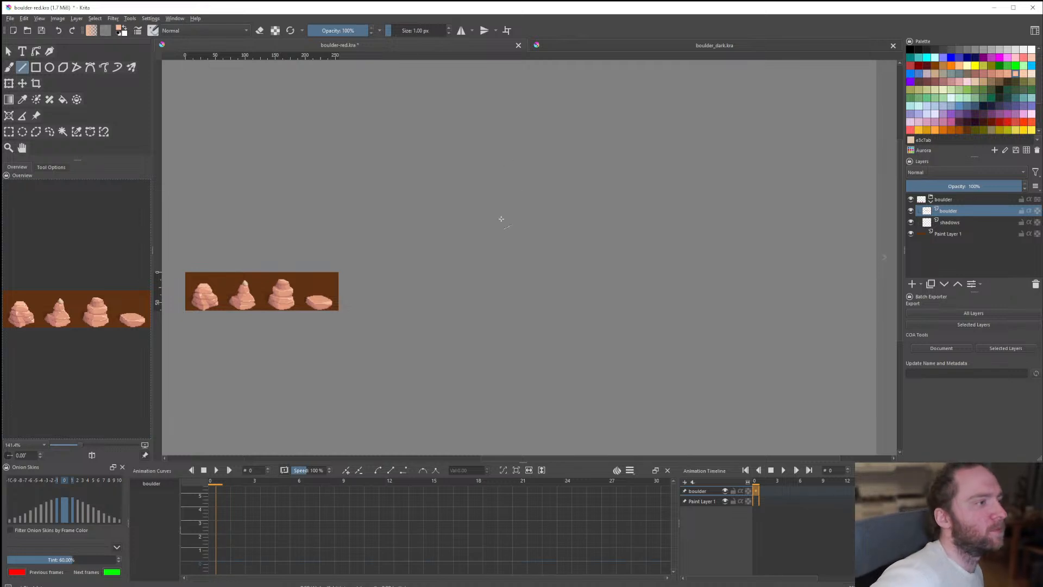
{"action": "scroll", "coordinate": [324, 343], "scroll_direction": "down", "scroll_amount": 1}
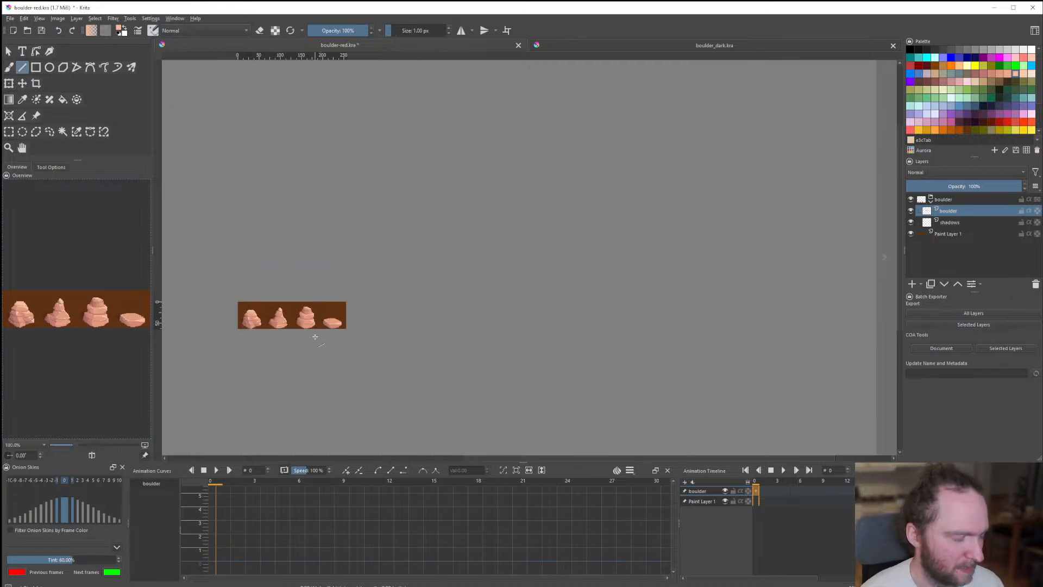
Undo the pale peach highlight along the fourth boulder's side edge back to the front corner and compare with the row.
{"action": "scroll", "coordinate": [306, 331], "scroll_direction": "up", "scroll_amount": 8}
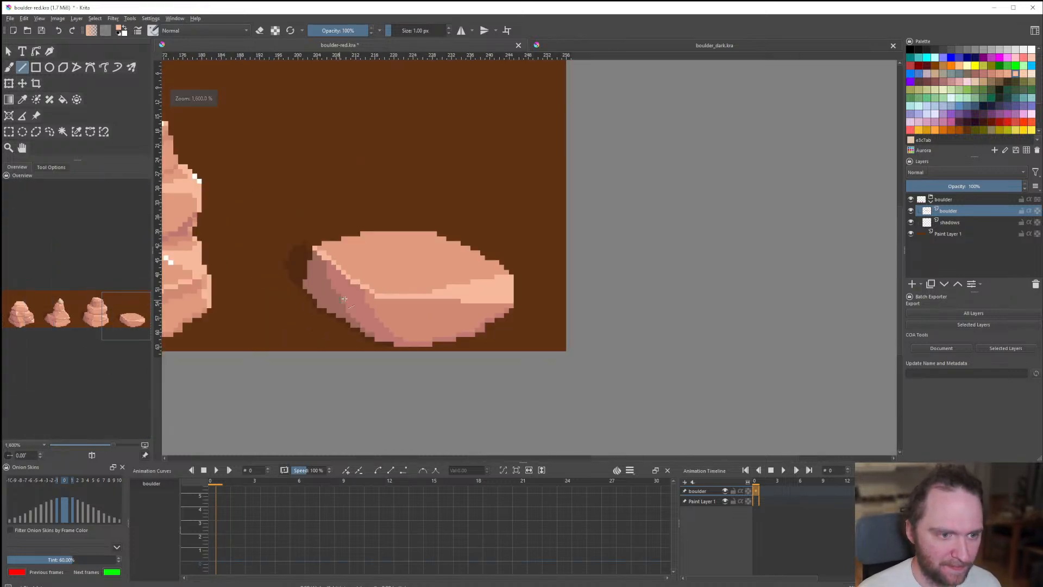
{"action": "key", "text": "ctrl+z"}
{"action": "key", "text": "ctrl+z"}
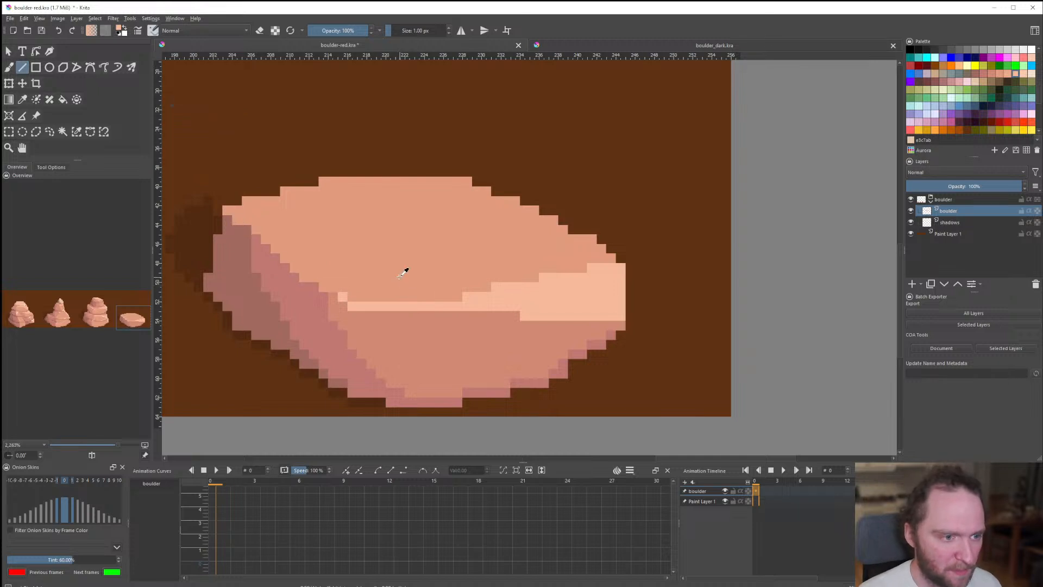
{"action": "scroll", "coordinate": [405, 271], "scroll_direction": "down", "scroll_amount": 5}
Redraw a shorter pale peach highlight partway up the side edge from the front corner, comparing the boulder with the row.
{"action": "scroll", "coordinate": [306, 277], "scroll_direction": "up", "scroll_amount": 7}
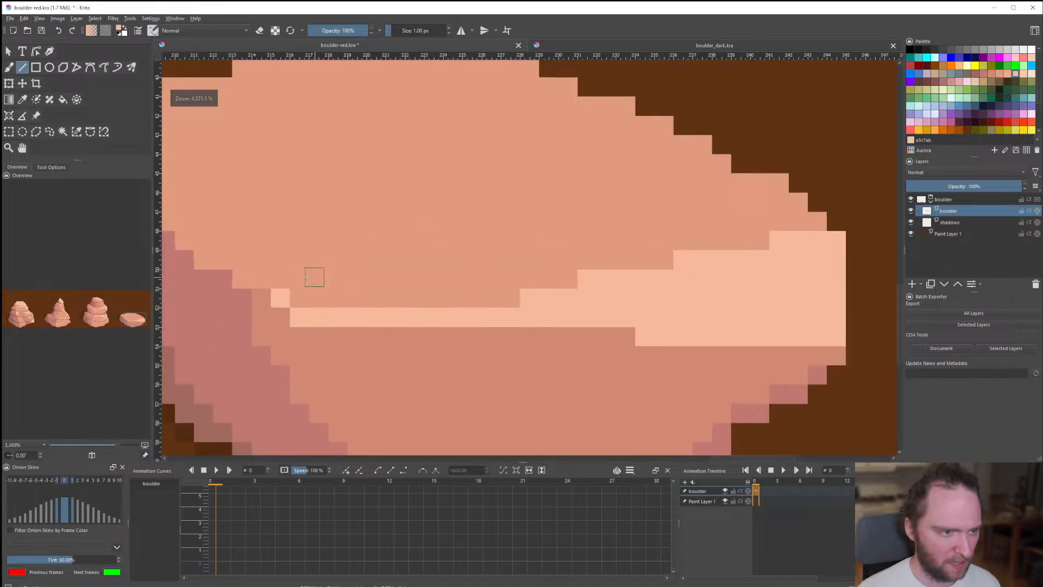
{"action": "scroll", "coordinate": [206, 261], "scroll_direction": "down", "scroll_amount": 9}
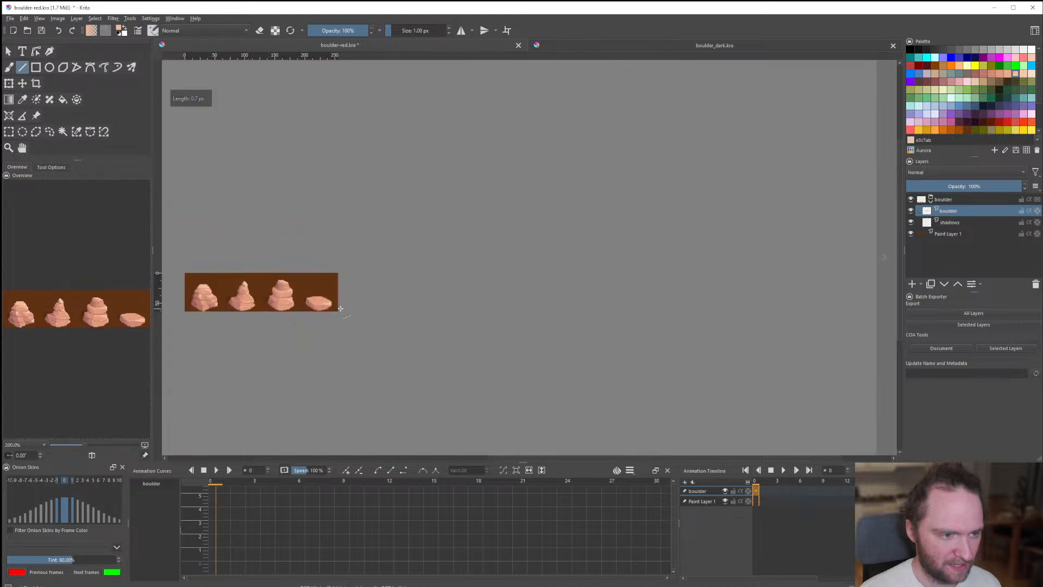
{"action": "scroll", "coordinate": [296, 296], "scroll_direction": "up", "scroll_amount": 8}
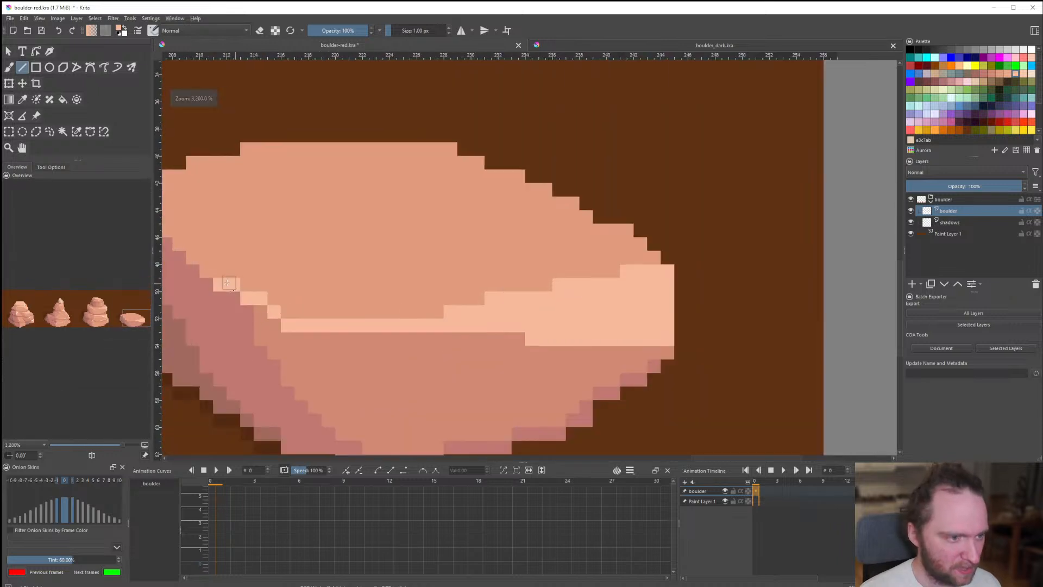
{"action": "scroll", "coordinate": [212, 277], "scroll_direction": "down", "scroll_amount": 8}
{"action": "scroll", "coordinate": [234, 310], "scroll_direction": "up", "scroll_amount": 8}
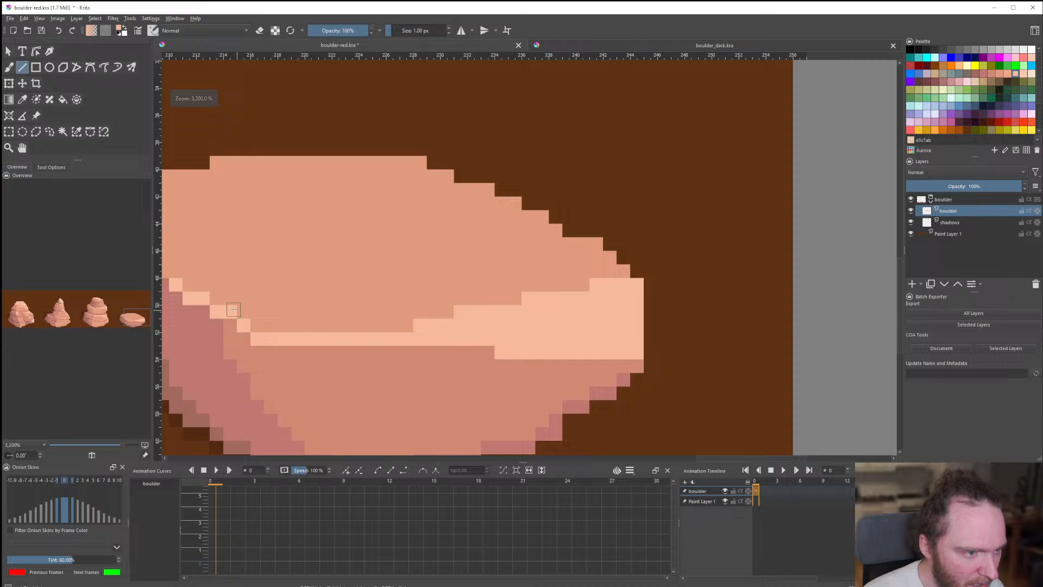
Thicken the pale peach highlight beside the front corner with a short row of pixels above it, and check the row.
{"action": "left_click_drag", "start_coordinate": [243, 321], "coordinate": [297, 326]}
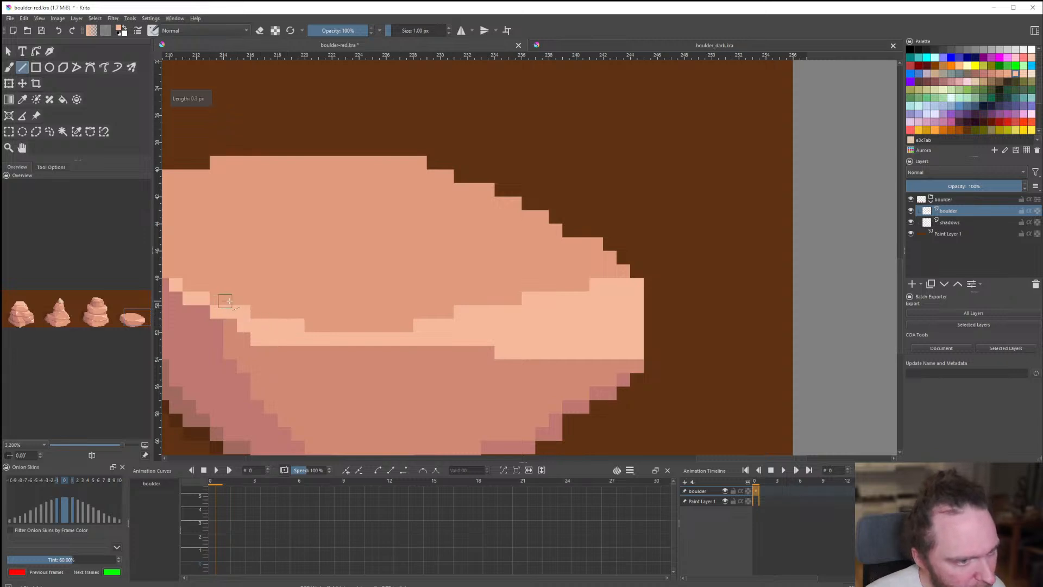
{"action": "scroll", "coordinate": [228, 302], "scroll_direction": "down", "scroll_amount": 8}
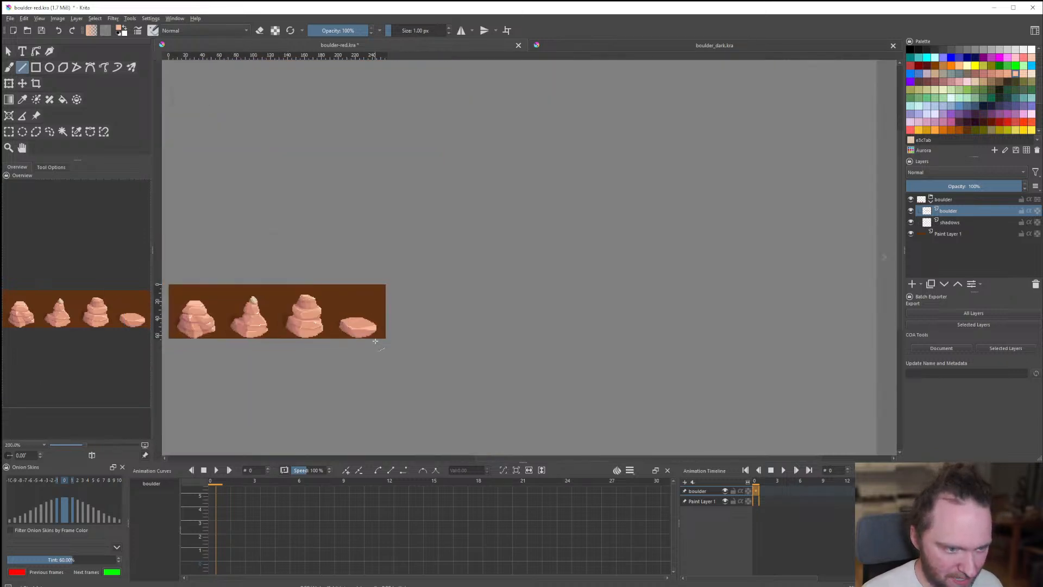
{"action": "scroll", "coordinate": [377, 334], "scroll_direction": "up", "scroll_amount": 7}
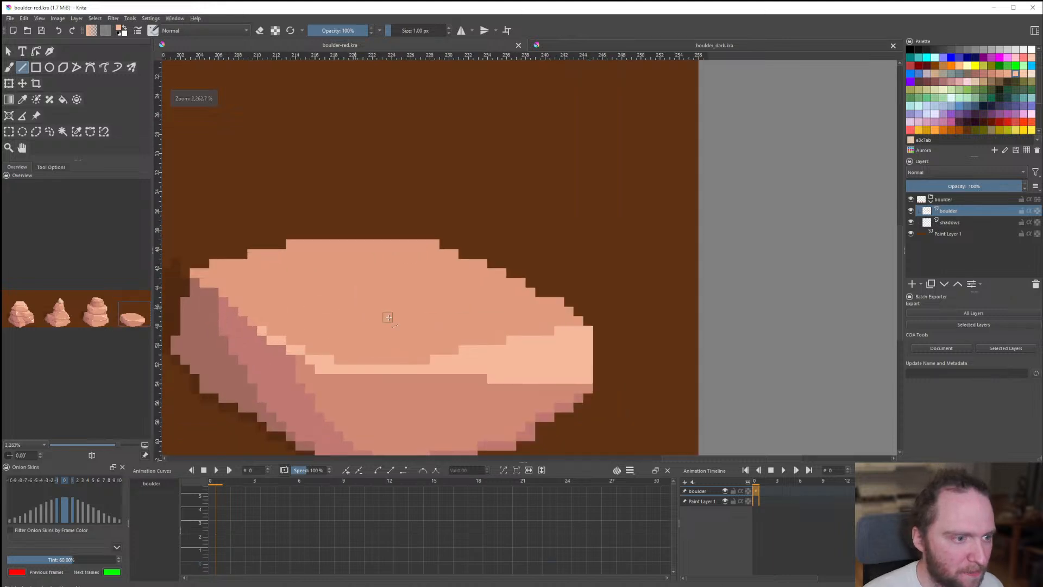
Compare the fourth boulder's highlights and proportions with the rest of the row at small and large sizes.
{"action": "scroll", "coordinate": [388, 317], "scroll_direction": "down", "scroll_amount": 8}
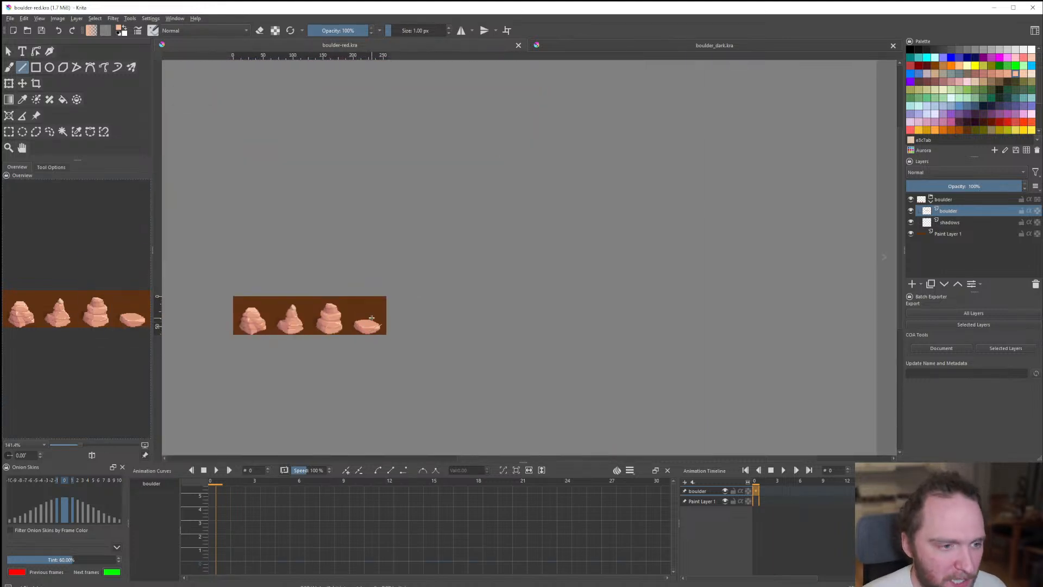
{"action": "scroll", "coordinate": [371, 317], "scroll_direction": "up", "scroll_amount": 3}
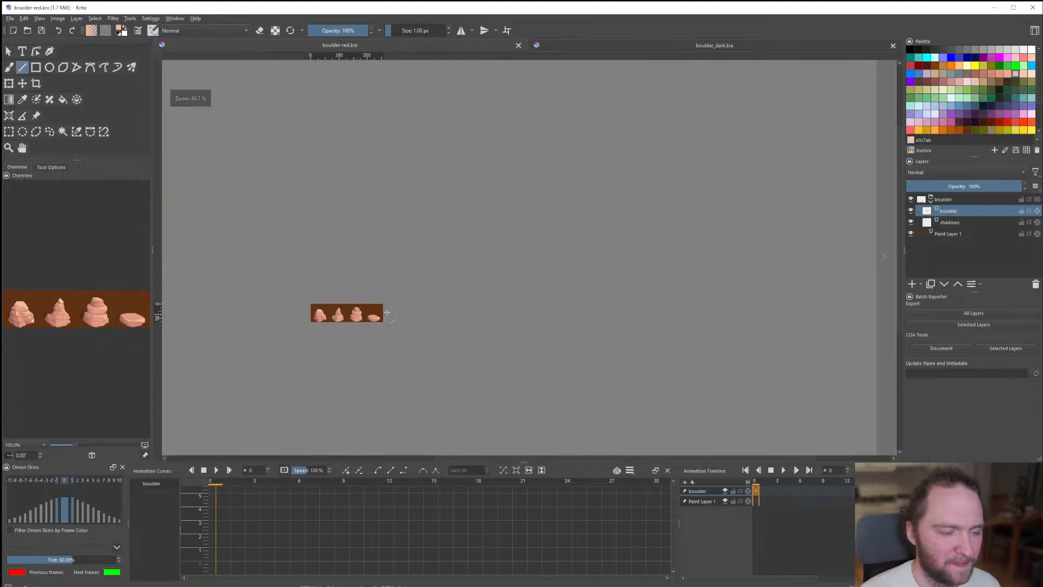
{"action": "scroll", "coordinate": [410, 321], "scroll_direction": "up", "scroll_amount": 1}
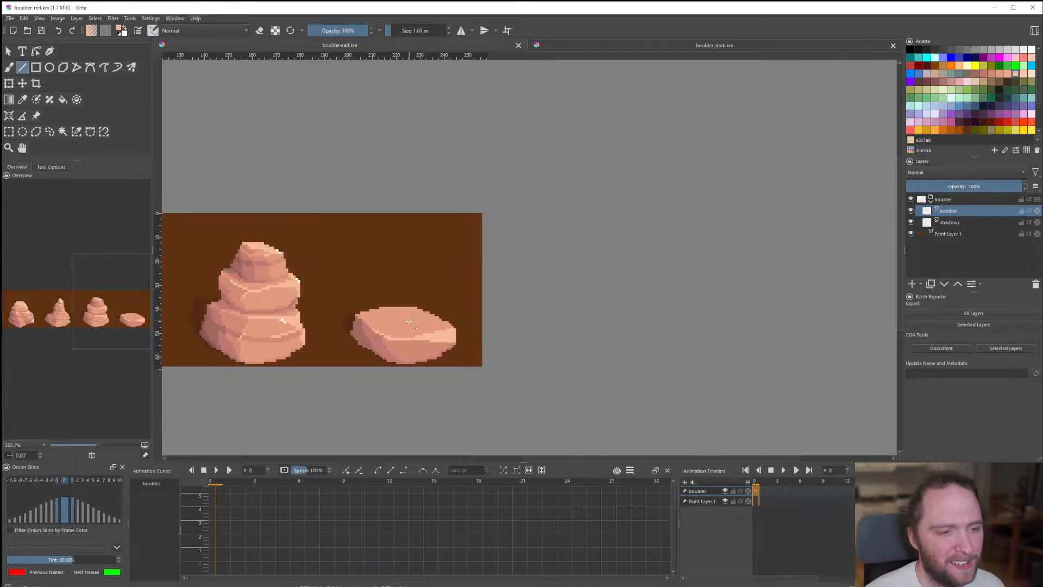
{"action": "scroll", "coordinate": [403, 327], "scroll_direction": "down", "scroll_amount": 3}
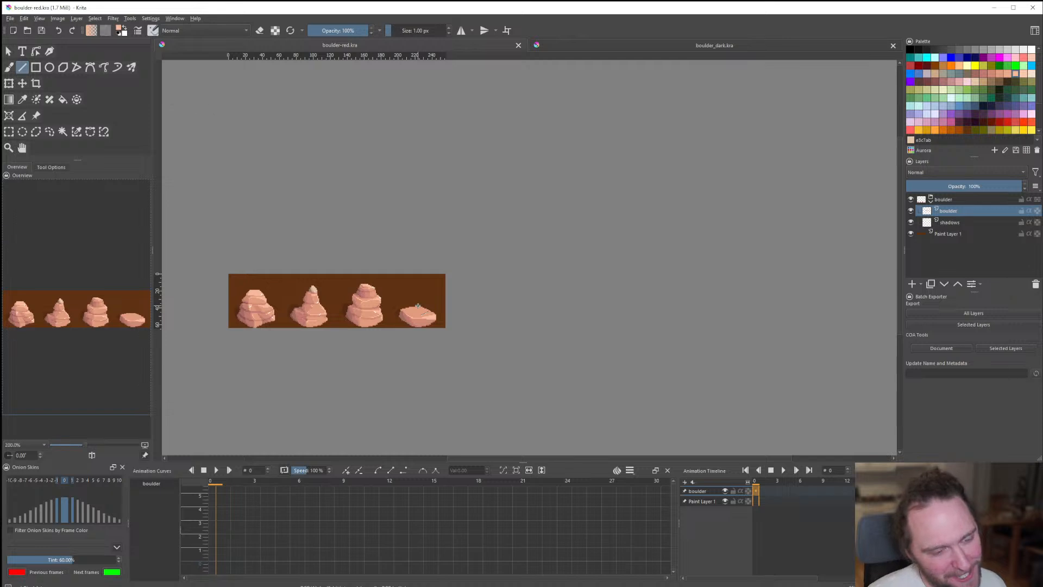
{"action": "scroll", "coordinate": [417, 306], "scroll_direction": "up", "scroll_amount": 5}
{"action": "scroll", "coordinate": [457, 316], "scroll_direction": "down", "scroll_amount": 3}
{"action": "scroll", "coordinate": [457, 317], "scroll_direction": "up", "scroll_amount": 5}
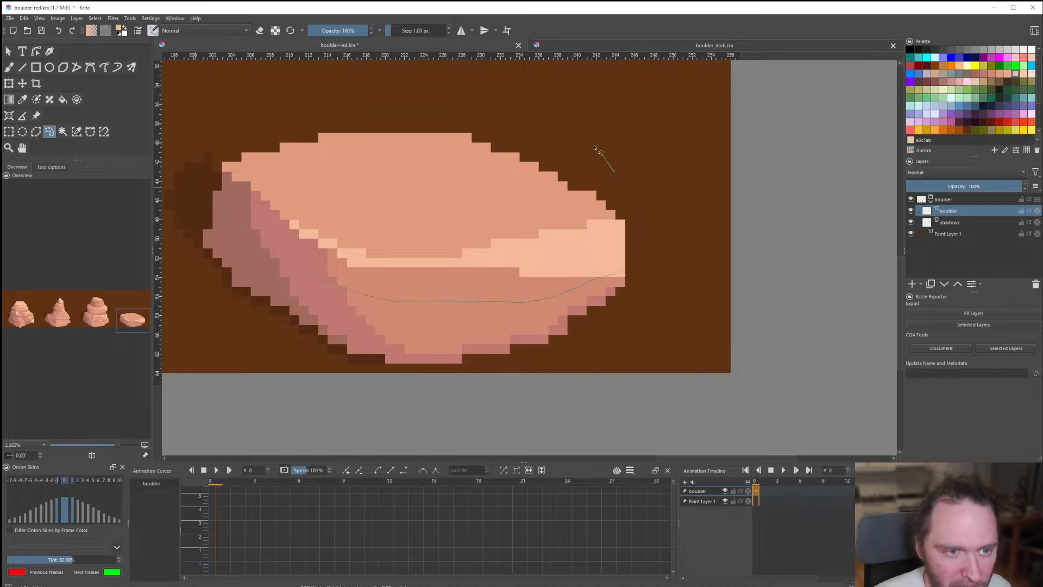
Select the upper part of the fourth boulder freehand, shift it down one pixel to flatten the shape, deselect, and save the file.
{"action": "left_click_drag", "start_coordinate": [199, 135], "coordinate": [190, 154]}
{"action": "left_click", "coordinate": [24, 83]}
{"action": "key", "text": "Down"}
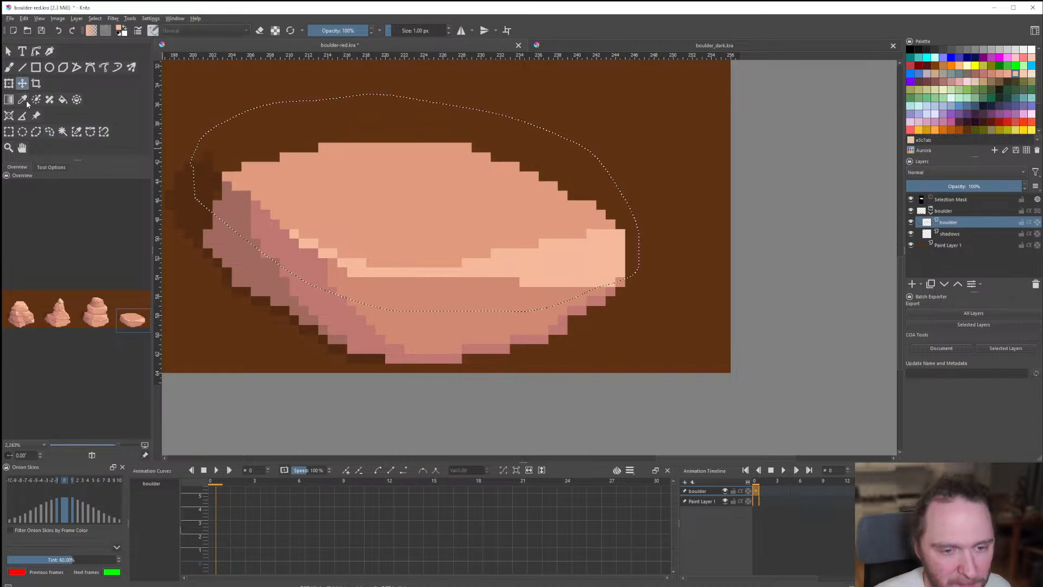
{"action": "key", "text": "Up"}
{"action": "key", "text": "Down"}
{"action": "left_click", "coordinate": [9, 134]}
{"action": "left_click", "coordinate": [250, 295]}
{"action": "scroll", "coordinate": [266, 302], "scroll_direction": "down", "scroll_amount": 8}
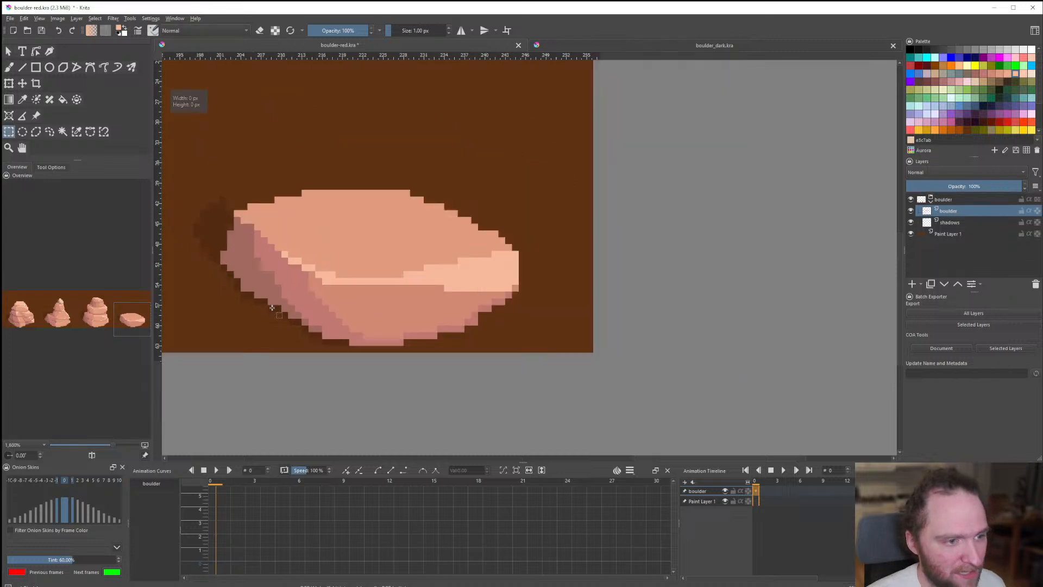
{"action": "key", "text": "ctrl+s"}
Add a new paint layer above the boulder layer for drawing lines, and check the row at small size.
{"action": "scroll", "coordinate": [332, 274], "scroll_direction": "up", "scroll_amount": 5}
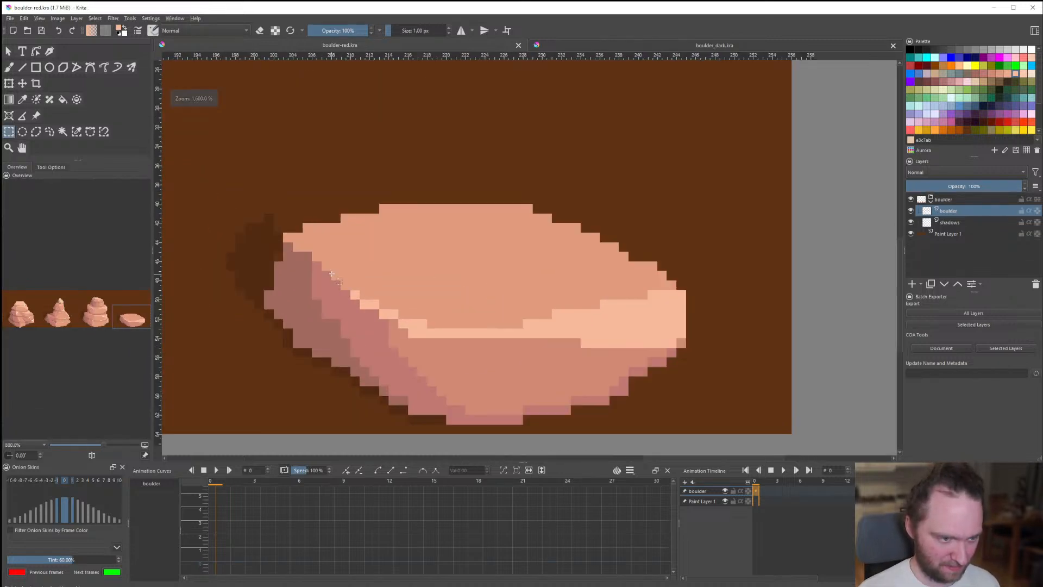
{"action": "left_click", "coordinate": [912, 284]}
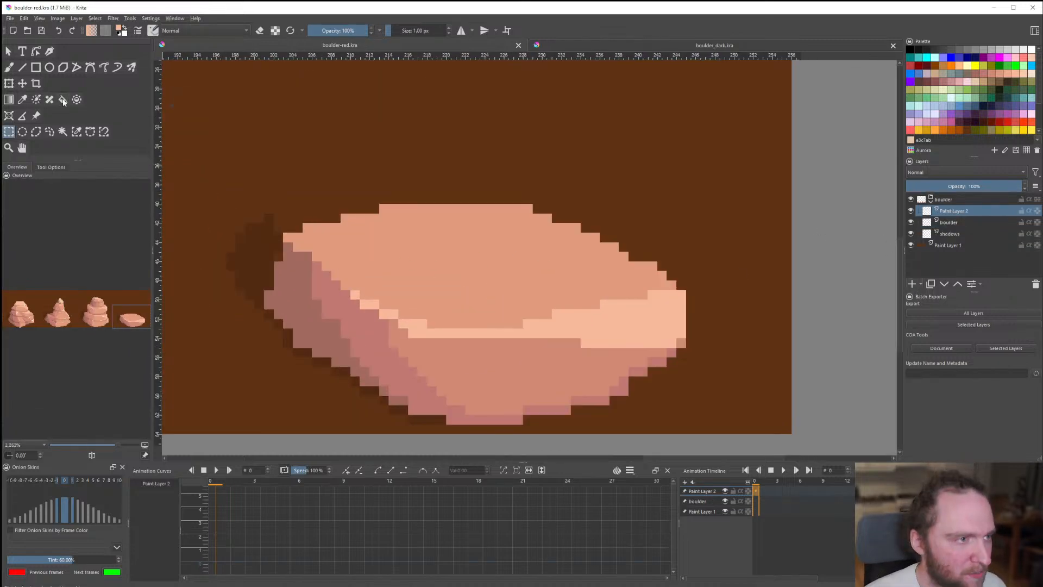
{"action": "left_click", "coordinate": [23, 68]}
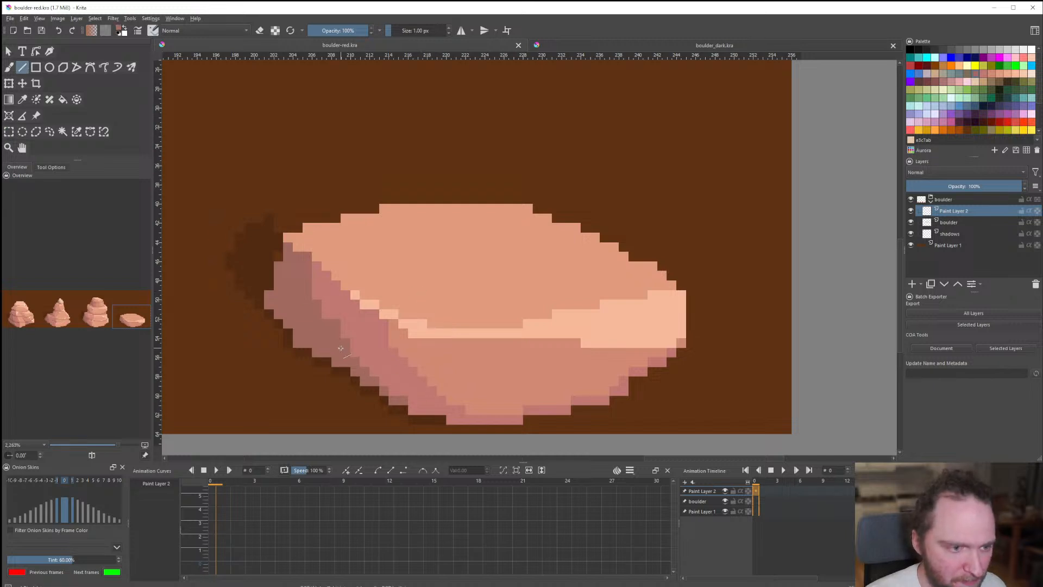
{"action": "scroll", "coordinate": [355, 349], "scroll_direction": "down", "scroll_amount": 8}
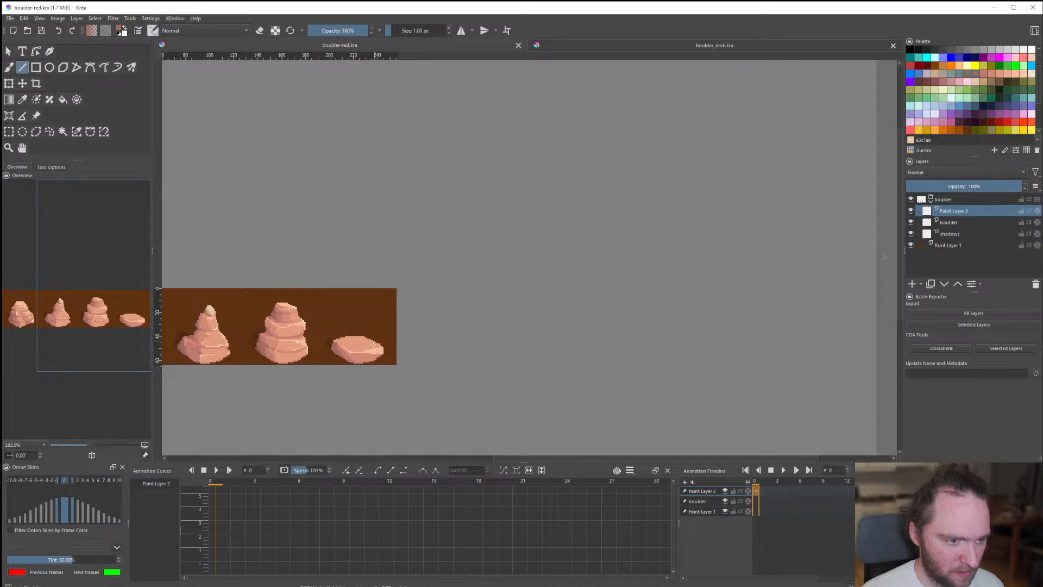
{"action": "scroll", "coordinate": [397, 330], "scroll_direction": "down", "scroll_amount": 3}
{"action": "scroll", "coordinate": [390, 331], "scroll_direction": "up", "scroll_amount": 3}
{"action": "scroll", "coordinate": [386, 316], "scroll_direction": "down", "scroll_amount": 1}
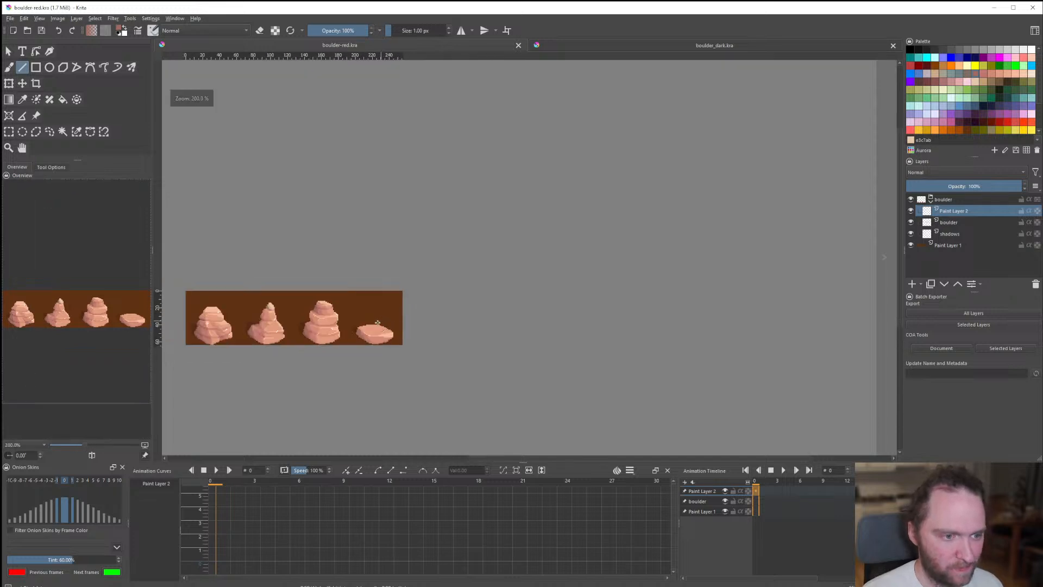
Try sketching a tall brownish rock outline rising from the back of the fourth boulder's top, and undo the last stroke.
{"action": "scroll", "coordinate": [370, 329], "scroll_direction": "up", "scroll_amount": 6}
{"action": "left_click_drag", "start_coordinate": [375, 341], "coordinate": [356, 306]}
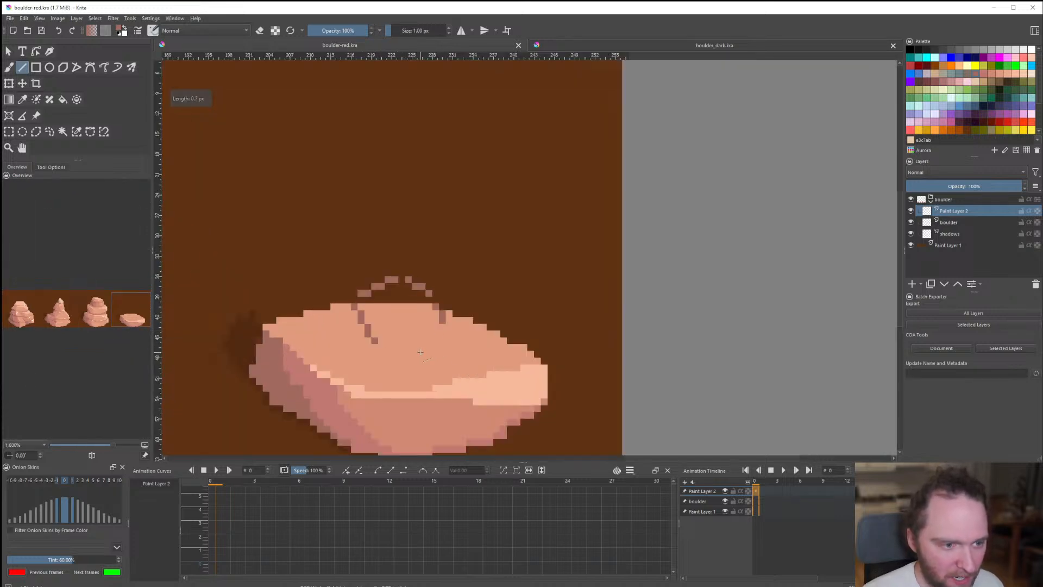
{"action": "key", "text": "ctrl+z"}
Outline a small flat rock top above the back edge of the fourth boulder and fill it with pale peach.
{"action": "scroll", "coordinate": [415, 347], "scroll_direction": "up", "scroll_amount": 1}
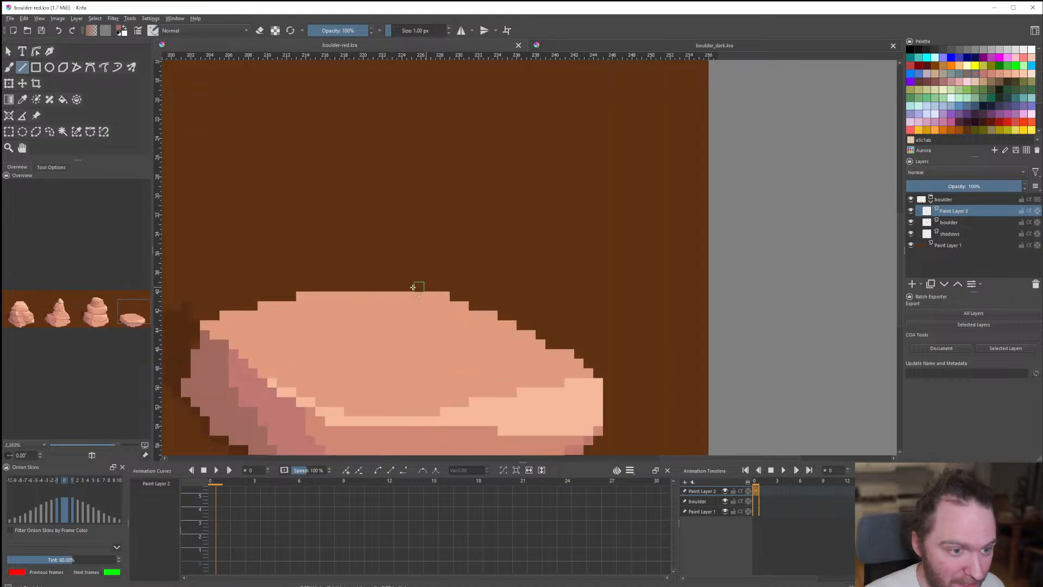
{"action": "mouse_move", "coordinate": [349, 283]}
{"action": "left_mouse_down"}
{"action": "mouse_move", "coordinate": [378, 302]}
{"action": "mouse_move", "coordinate": [462, 279]}
{"action": "mouse_move", "coordinate": [353, 282]}
{"action": "mouse_move", "coordinate": [386, 304]}
{"action": "mouse_move", "coordinate": [454, 305]}
{"action": "mouse_move", "coordinate": [472, 283]}
{"action": "mouse_move", "coordinate": [378, 259]}
{"action": "left_mouse_up"}
{"action": "key", "text": "f"}
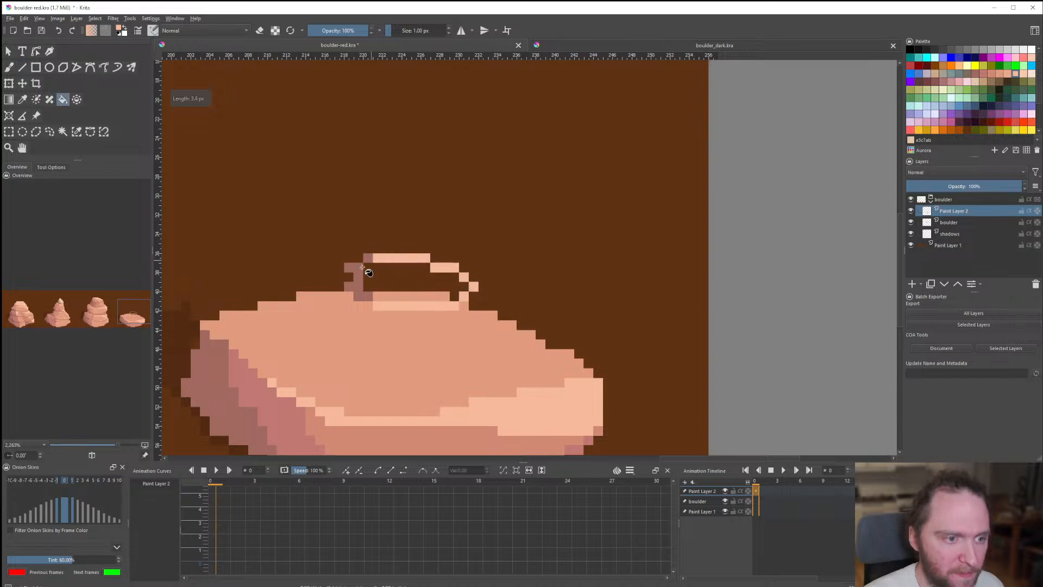
{"action": "left_click", "coordinate": [358, 276]}
{"action": "left_click", "coordinate": [387, 285]}
{"action": "left_click", "coordinate": [375, 264]}
{"action": "key", "text": "ctrl+z"}
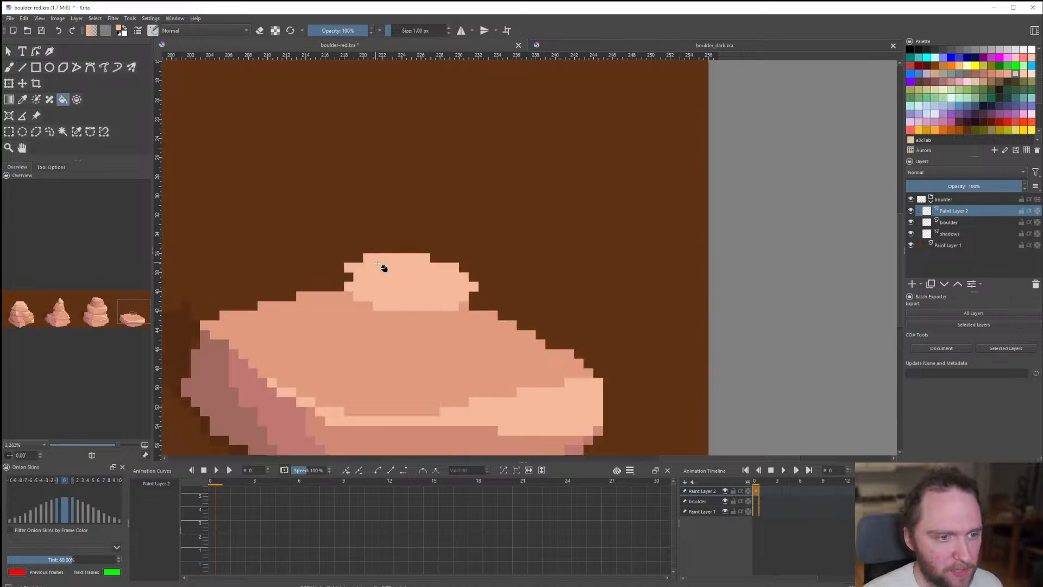
{"action": "scroll", "coordinate": [347, 250], "scroll_direction": "down", "scroll_amount": 5}
Try outlining a straight-sided, box-shaped front below the pale peach rock top in dusky rose, and undo those lines.
{"action": "left_click", "coordinate": [22, 67]}
{"action": "scroll", "coordinate": [383, 277], "scroll_direction": "up", "scroll_amount": 5}
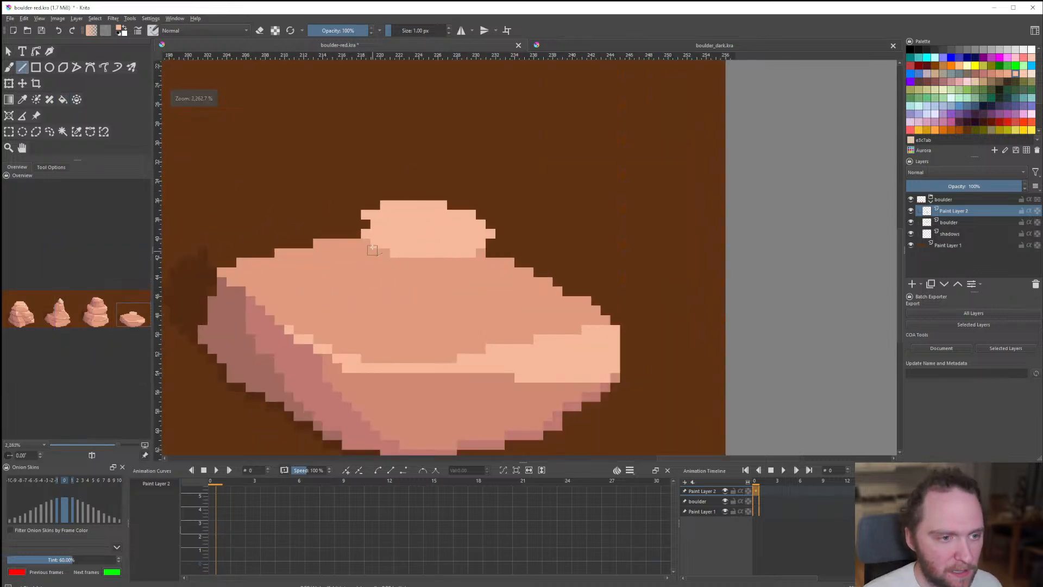
{"action": "left_click_drag", "start_coordinate": [366, 227], "coordinate": [365, 311]}
{"action": "left_click_drag", "start_coordinate": [369, 309], "coordinate": [433, 311]}
{"action": "left_click_drag", "start_coordinate": [432, 308], "coordinate": [432, 259]}
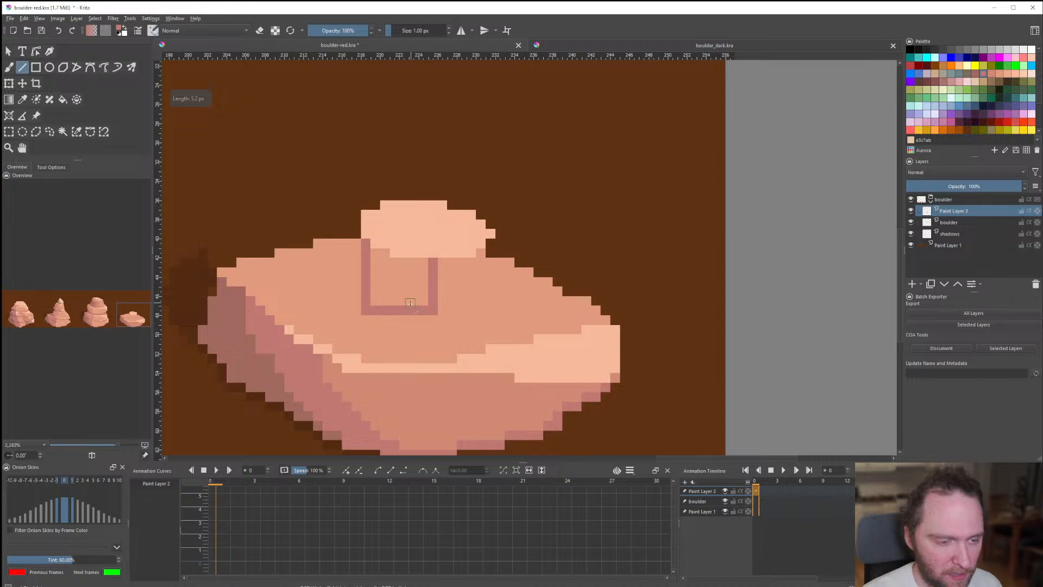
{"action": "key", "text": "ctrl+z"}
{"action": "key", "text": "ctrl+z"}
{"action": "key", "text": "ctrl+z"}
Outline the small rock's sides with a rounded base in dusky rose and fill the front with the same colour.
{"action": "left_click_drag", "start_coordinate": [366, 243], "coordinate": [367, 282]}
{"action": "left_click_drag", "start_coordinate": [374, 291], "coordinate": [414, 320]}
{"action": "left_click_drag", "start_coordinate": [433, 321], "coordinate": [481, 310]}
{"action": "left_click_drag", "start_coordinate": [481, 307], "coordinate": [489, 239]}
{"action": "key", "text": "f"}
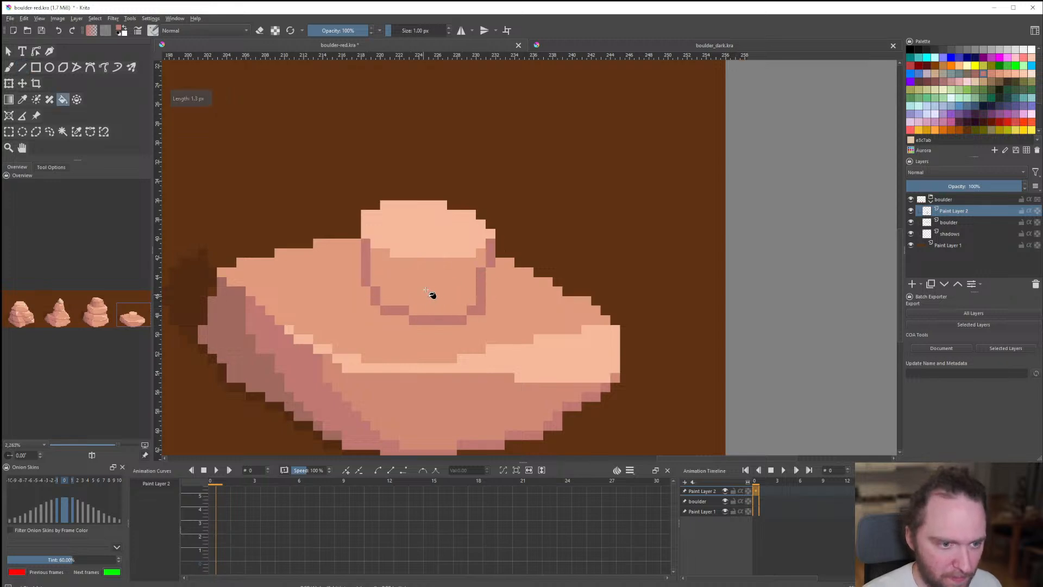
{"action": "left_click", "coordinate": [433, 293]}
Paint a pale peach highlight down the small rock's lit side edge.
{"action": "left_click", "coordinate": [22, 67]}
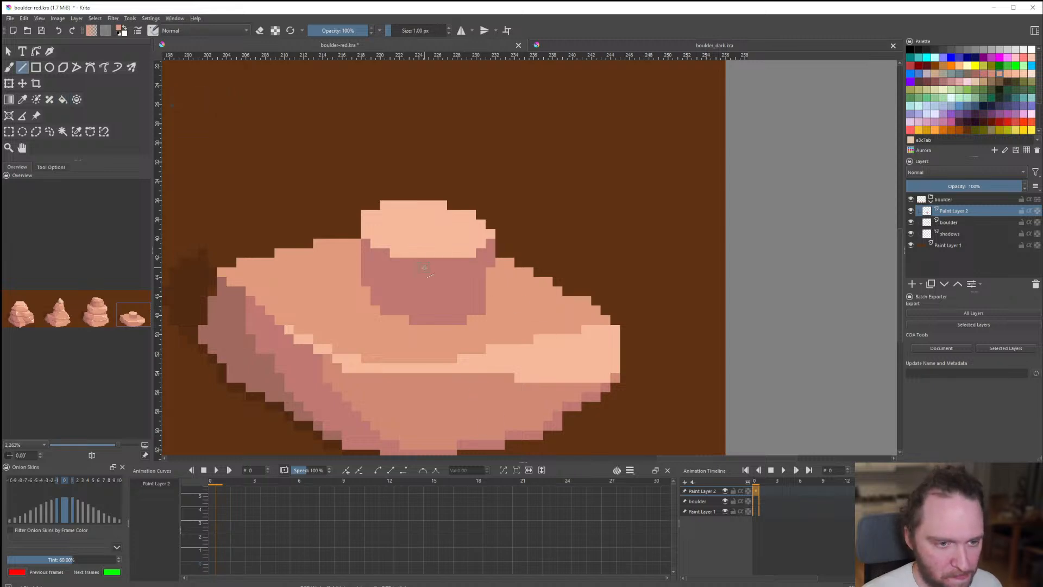
{"action": "scroll", "coordinate": [437, 279], "scroll_direction": "down", "scroll_amount": 5}
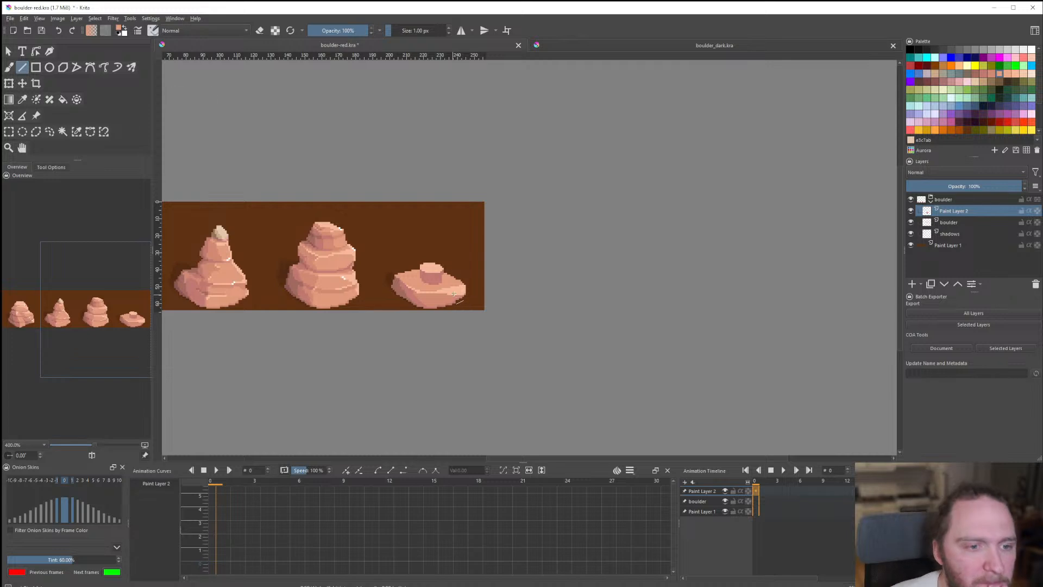
{"action": "scroll", "coordinate": [439, 276], "scroll_direction": "up", "scroll_amount": 8}
{"action": "mouse_move", "coordinate": [515, 180]}
{"action": "left_mouse_down"}
{"action": "mouse_move", "coordinate": [537, 290]}
{"action": "mouse_move", "coordinate": [530, 313]}
{"action": "mouse_move", "coordinate": [537, 152]}
{"action": "mouse_move", "coordinate": [558, 185]}
{"action": "left_mouse_up"}
Sample the boulder top's mid peach and use it for the small rock's front face, bounded by a diagonal edge.
{"action": "left_click", "coordinate": [586, 290], "text": "ctrl"}
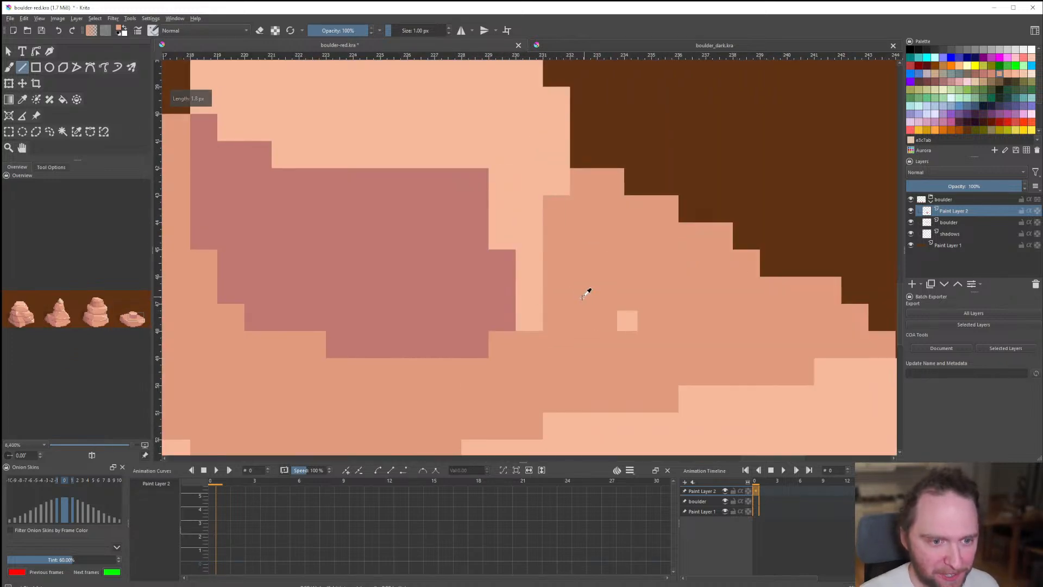
{"action": "scroll", "coordinate": [494, 315], "scroll_direction": "down", "scroll_amount": 4}
{"action": "scroll", "coordinate": [493, 315], "scroll_direction": "up", "scroll_amount": 4}
{"action": "left_click_drag", "start_coordinate": [492, 309], "coordinate": [497, 260]}
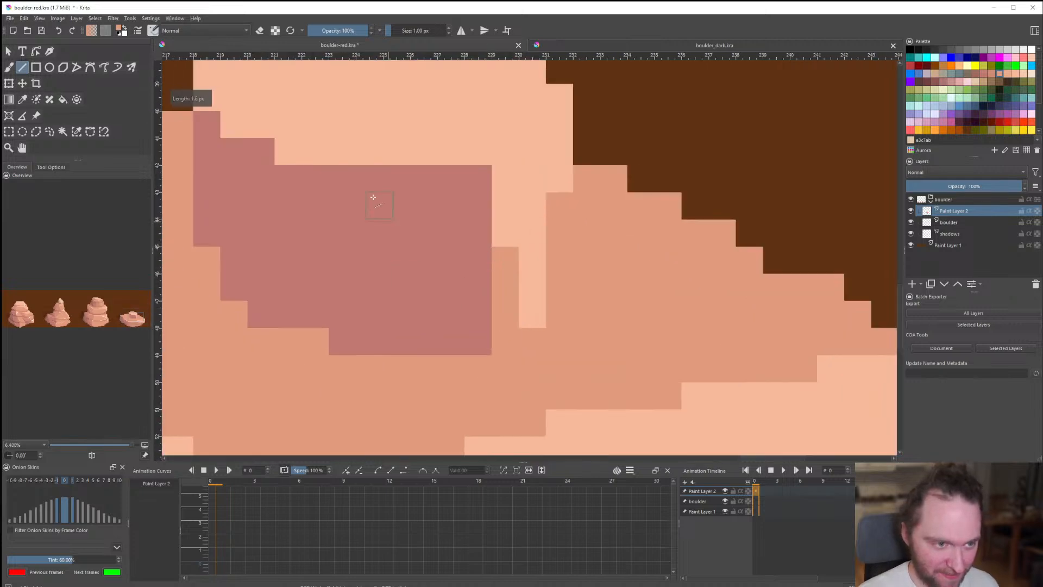
{"action": "left_click_drag", "start_coordinate": [289, 184], "coordinate": [320, 216]}
{"action": "mouse_move", "coordinate": [377, 270]}
{"action": "left_mouse_down"}
{"action": "mouse_move", "coordinate": [428, 313]}
{"action": "mouse_move", "coordinate": [478, 314]}
{"action": "mouse_move", "coordinate": [324, 215]}
{"action": "left_mouse_up"}
{"action": "key", "text": "f"}
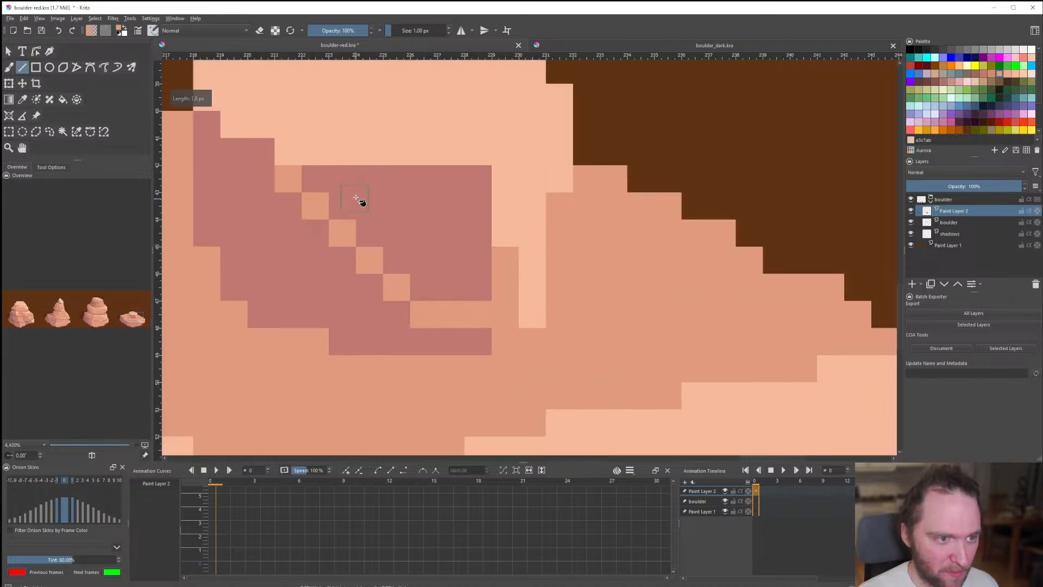
{"action": "left_click", "coordinate": [356, 197]}
Recolour the small rock's dusky rose shaded side with the softer terracotta of the main boulder's front, and compare it with the row.
{"action": "scroll", "coordinate": [404, 283], "scroll_direction": "down", "scroll_amount": 5}
{"action": "scroll", "coordinate": [424, 299], "scroll_direction": "down", "scroll_amount": 5}
{"action": "scroll", "coordinate": [415, 293], "scroll_direction": "up", "scroll_amount": 6}
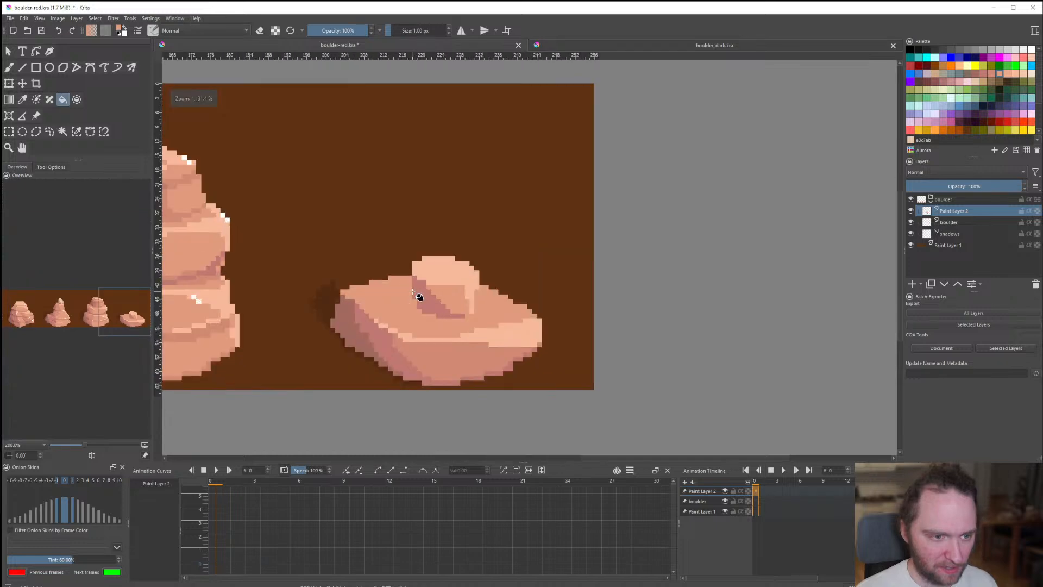
{"action": "scroll", "coordinate": [405, 193], "scroll_direction": "down", "scroll_amount": 3}
{"action": "scroll", "coordinate": [404, 193], "scroll_direction": "up", "scroll_amount": 3}
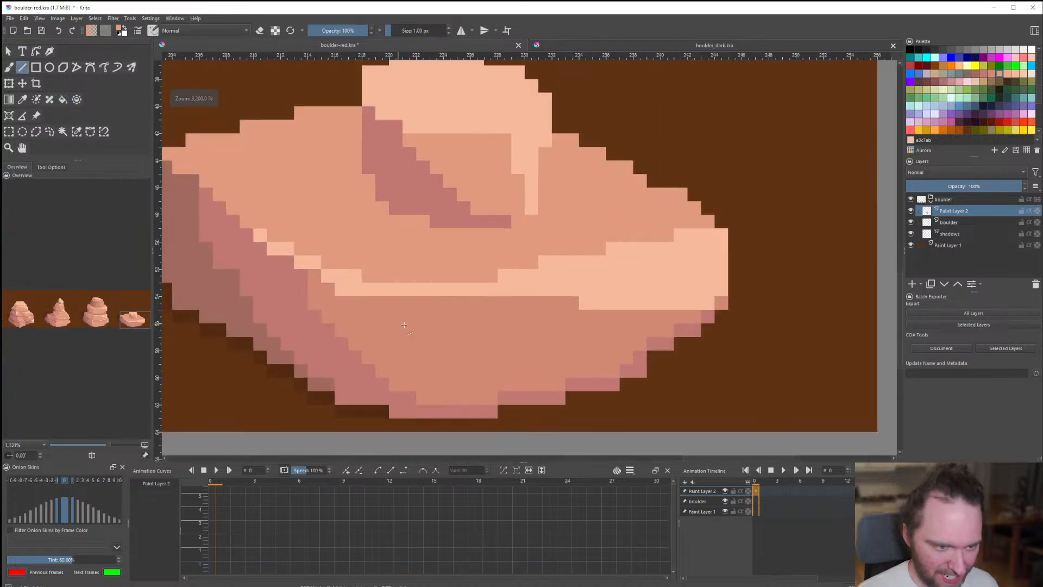
{"action": "scroll", "coordinate": [405, 193], "scroll_direction": "down", "scroll_amount": 3}
{"action": "scroll", "coordinate": [405, 193], "scroll_direction": "up", "scroll_amount": 2}
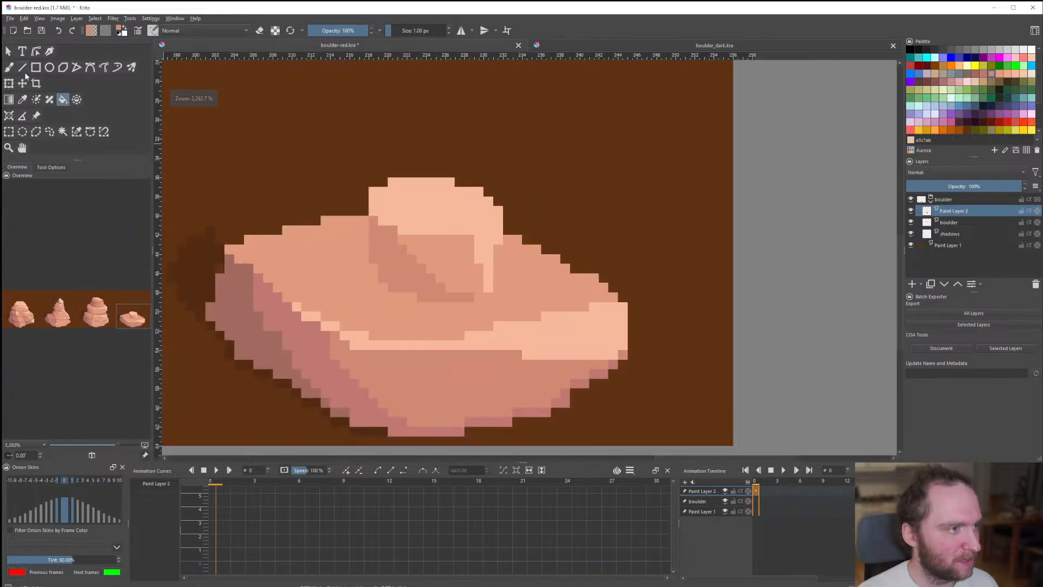
Draw a dusky rose shadow down the small rock's outer shaded side and along its lower edge, and check it at small size.
{"action": "key", "text": "v"}
{"action": "scroll", "coordinate": [375, 234], "scroll_direction": "up", "scroll_amount": 3}
{"action": "left_click_drag", "start_coordinate": [350, 158], "coordinate": [351, 255]}
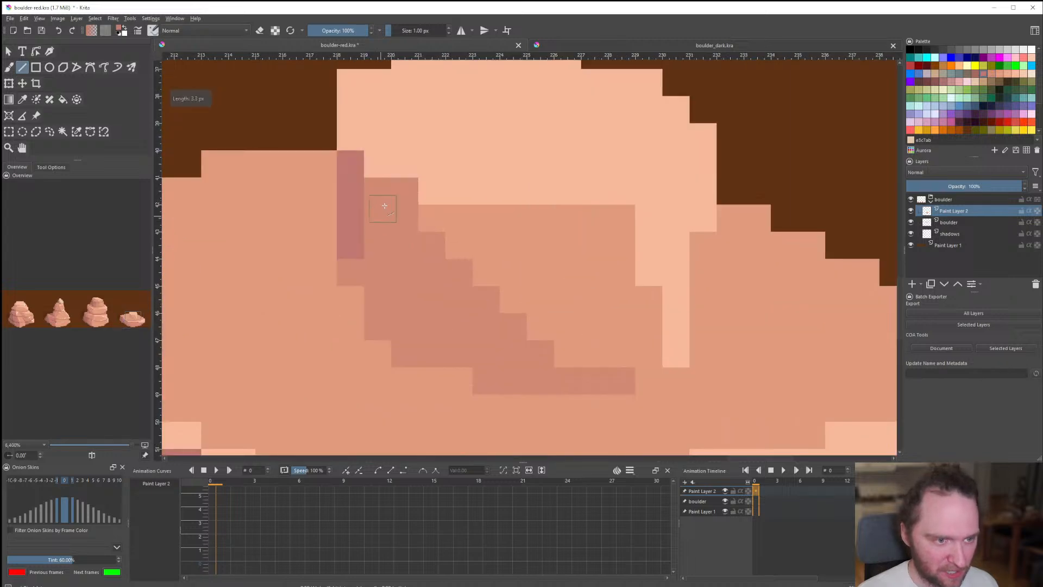
{"action": "mouse_move", "coordinate": [389, 204]}
{"action": "left_mouse_down"}
{"action": "mouse_move", "coordinate": [388, 326]}
{"action": "mouse_move", "coordinate": [407, 350]}
{"action": "left_mouse_up"}
{"action": "left_click", "coordinate": [356, 273]}
{"action": "left_click", "coordinate": [435, 357]}
{"action": "left_click", "coordinate": [456, 360]}
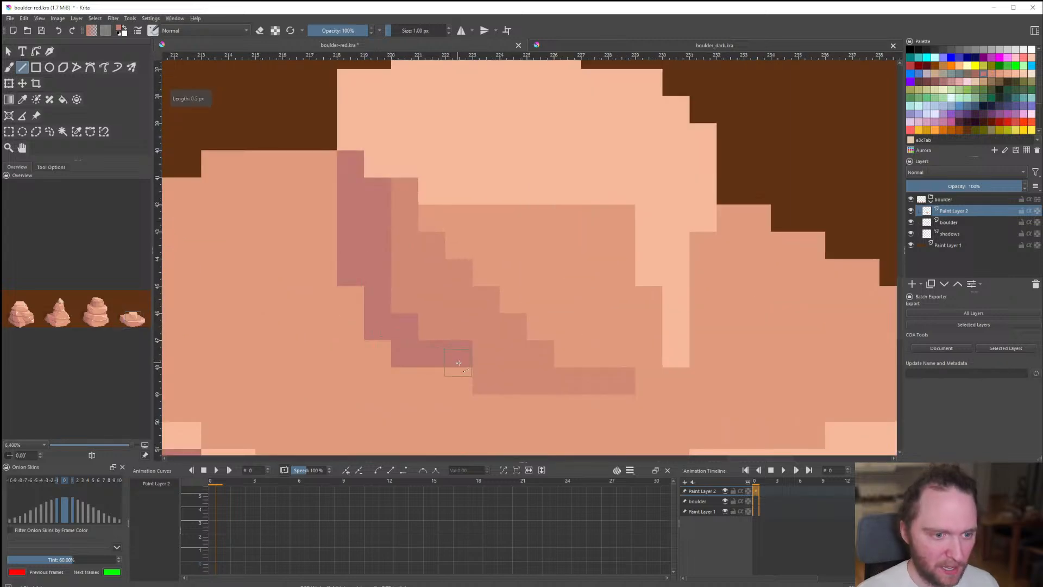
{"action": "scroll", "coordinate": [447, 343], "scroll_direction": "down", "scroll_amount": 7}
{"action": "scroll", "coordinate": [473, 320], "scroll_direction": "down", "scroll_amount": 2}
Move the small rock slightly left and up on top of the fourth boulder.
{"action": "scroll", "coordinate": [467, 326], "scroll_direction": "up", "scroll_amount": 6}
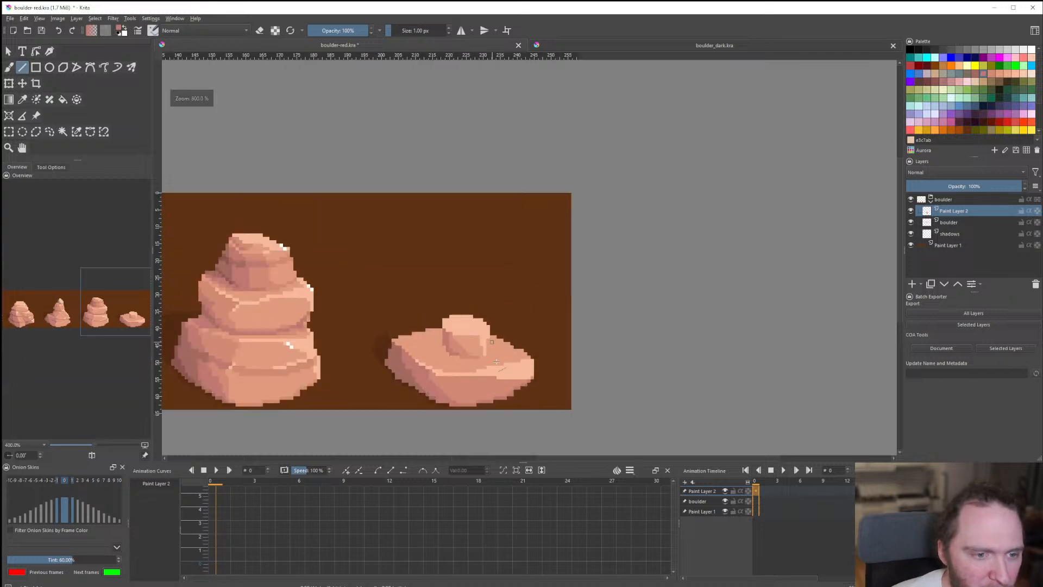
{"action": "left_click", "coordinate": [22, 83]}
{"action": "mouse_move", "coordinate": [392, 268]}
{"action": "left_mouse_down"}
{"action": "mouse_move", "coordinate": [386, 275]}
{"action": "mouse_move", "coordinate": [415, 272]}
{"action": "mouse_move", "coordinate": [415, 217]}
{"action": "mouse_move", "coordinate": [416, 288]}
{"action": "left_mouse_up"}
{"action": "scroll", "coordinate": [387, 275], "scroll_direction": "down", "scroll_amount": 2}
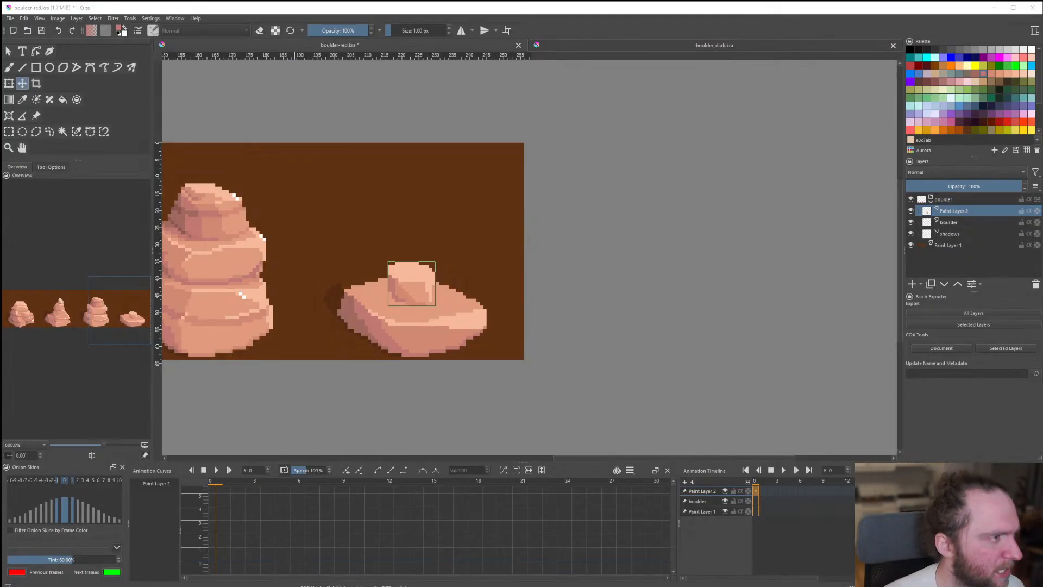
Consult the desert boulders image results in the web browser, return to Krita, and compare the four boulders at small size.
{"action": "left_click_drag", "start_coordinate": [0, 93], "coordinate": [556, 106]}
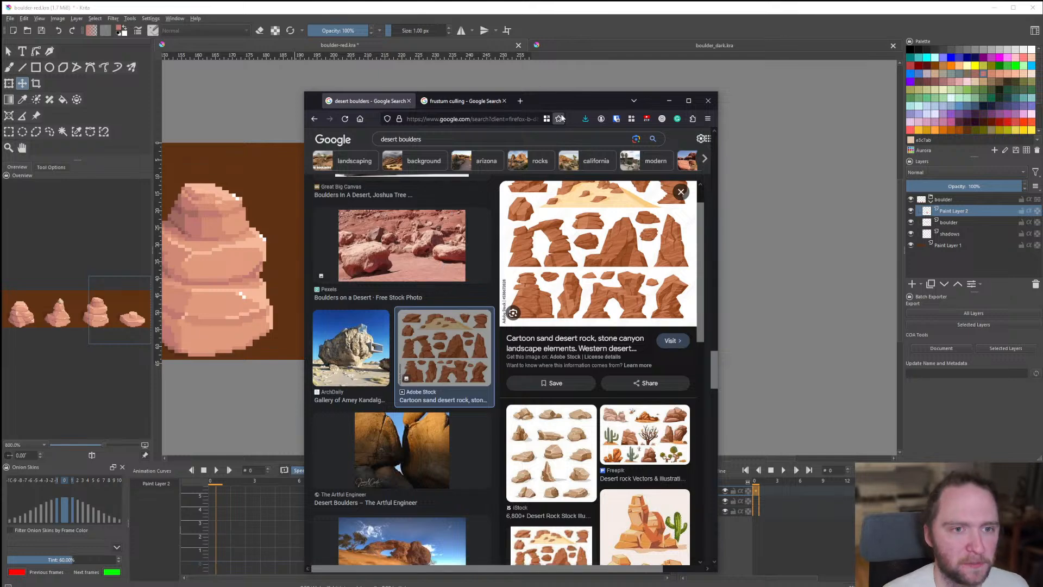
{"action": "left_click_drag", "start_coordinate": [569, 102], "coordinate": [0, 90]}
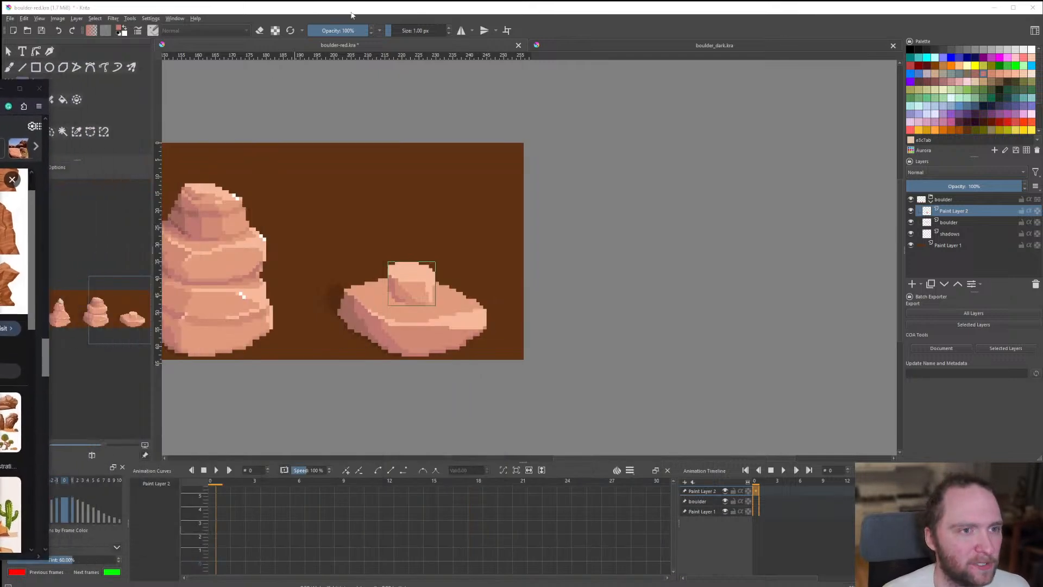
{"action": "left_click", "coordinate": [375, 10]}
{"action": "scroll", "coordinate": [538, 344], "scroll_direction": "down", "scroll_amount": 5}
{"action": "scroll", "coordinate": [512, 347], "scroll_direction": "up", "scroll_amount": 2}
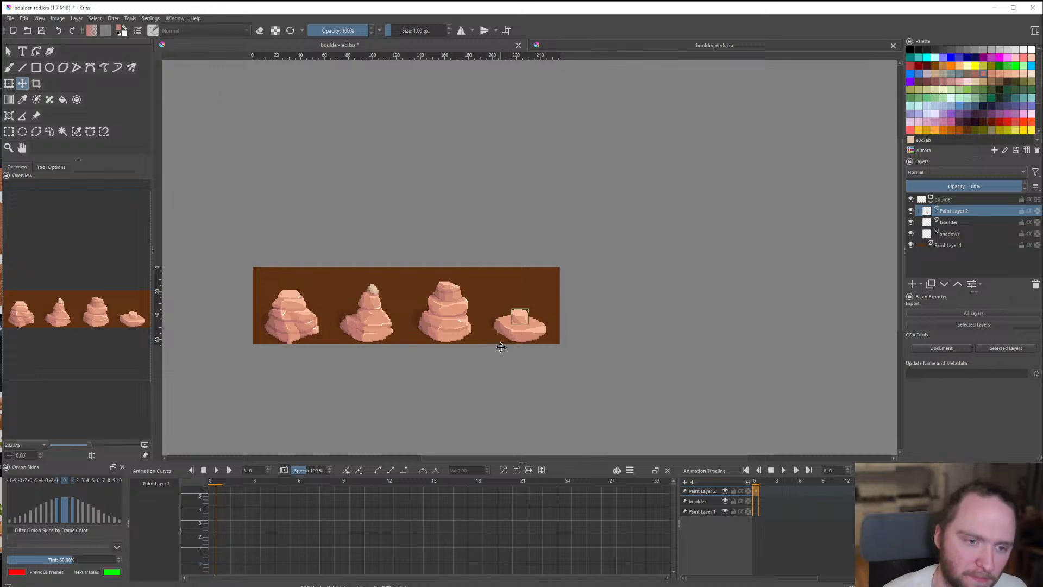
{"action": "scroll", "coordinate": [498, 347], "scroll_direction": "down", "scroll_amount": 2}
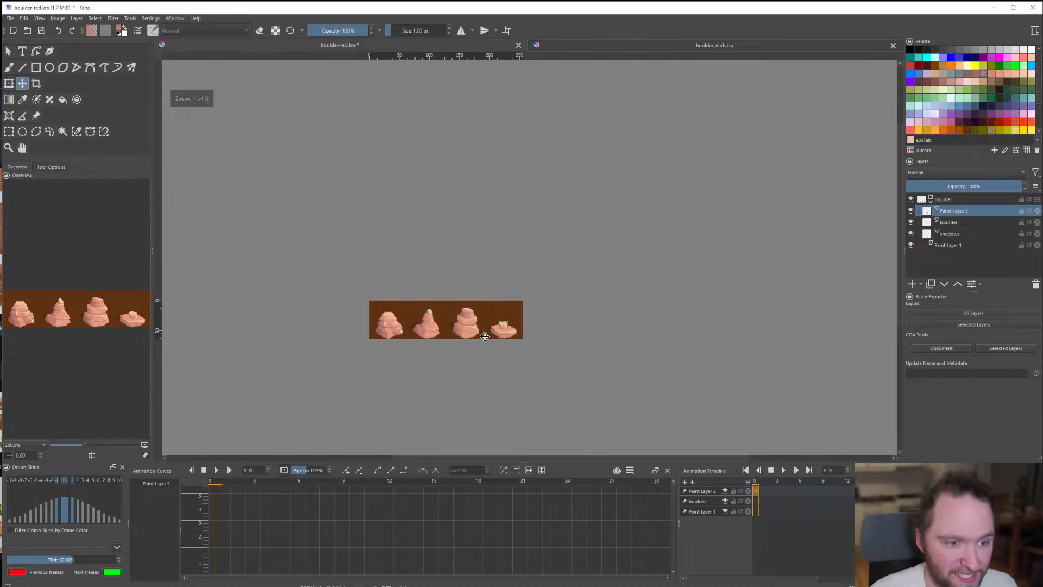
Examine the small rock on the fourth boulder at small and large sizes, comparing it with the other three boulders.
{"action": "scroll", "coordinate": [492, 344], "scroll_direction": "up", "scroll_amount": 2}
{"action": "scroll", "coordinate": [509, 331], "scroll_direction": "up", "scroll_amount": 2}
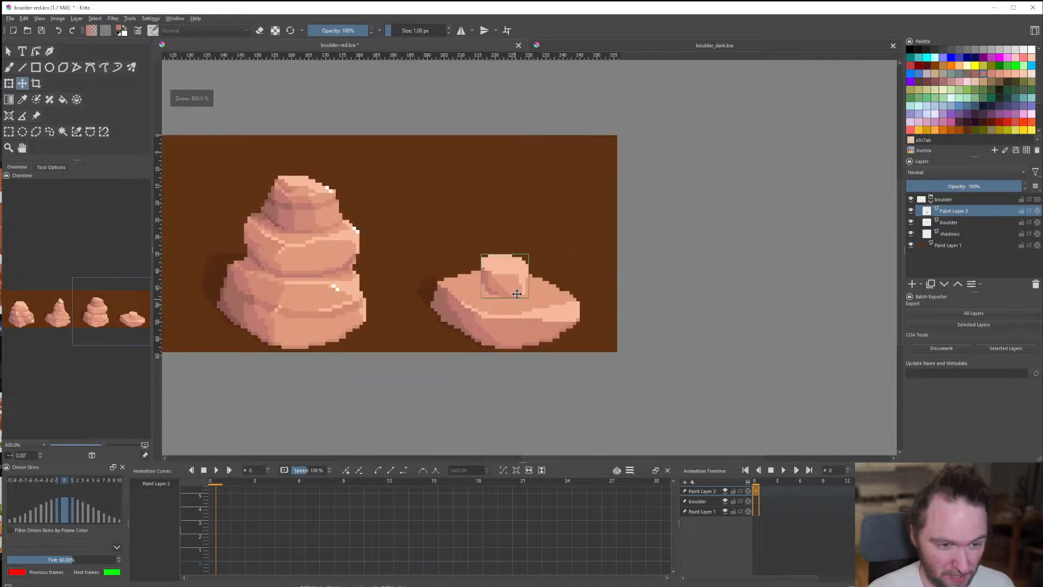
{"action": "scroll", "coordinate": [507, 304], "scroll_direction": "down", "scroll_amount": 3}
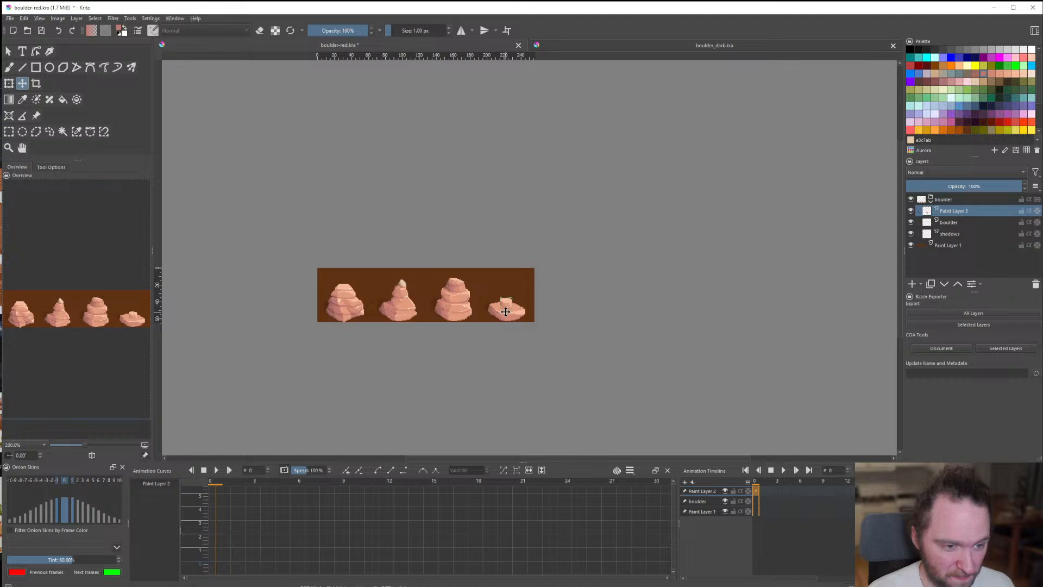
{"action": "scroll", "coordinate": [495, 307], "scroll_direction": "up", "scroll_amount": 5}
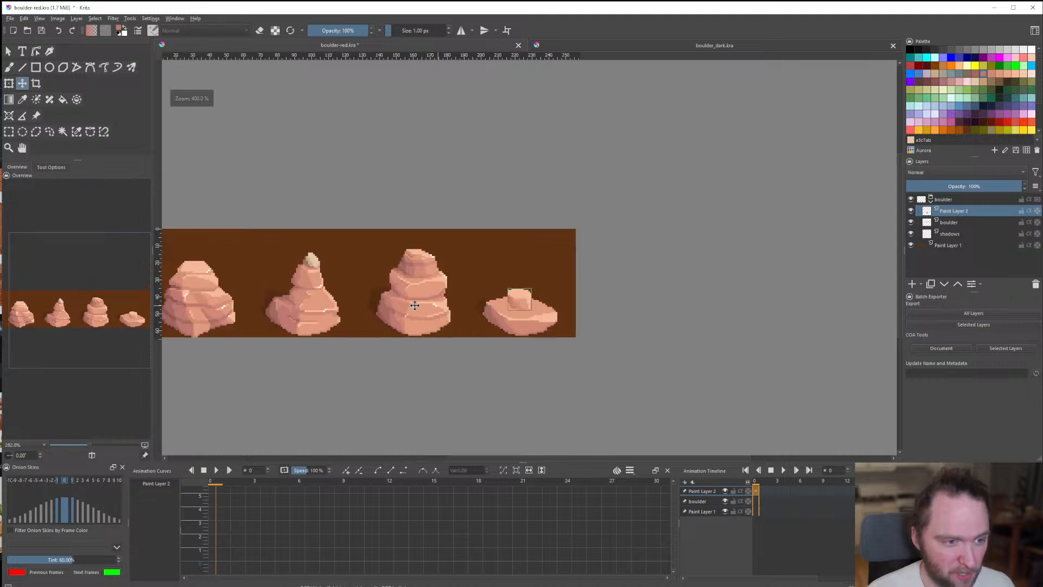
{"action": "scroll", "coordinate": [380, 316], "scroll_direction": "down", "scroll_amount": 6}
{"action": "scroll", "coordinate": [320, 326], "scroll_direction": "up", "scroll_amount": 3}
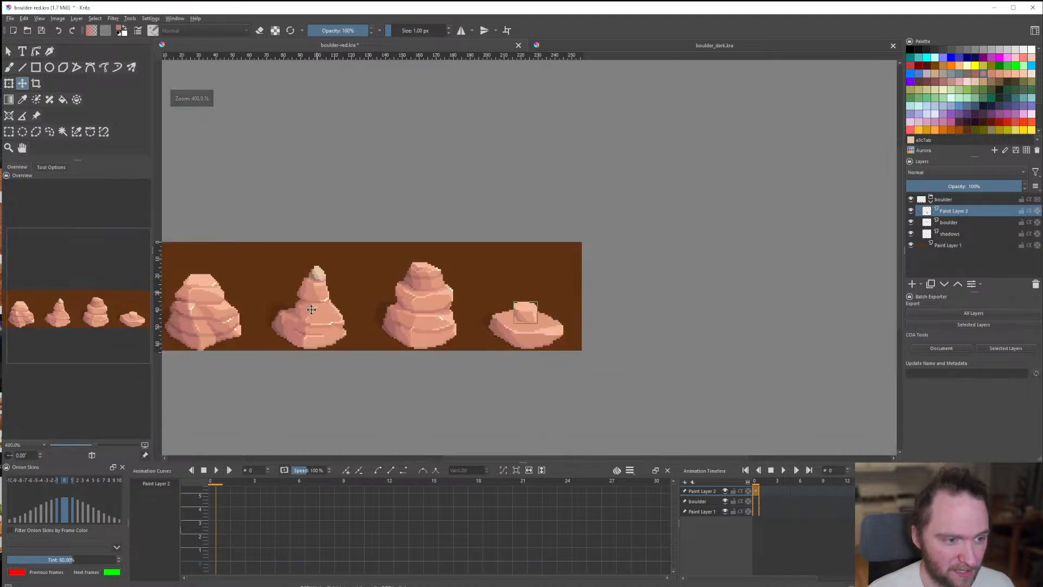
{"action": "scroll", "coordinate": [538, 343], "scroll_direction": "up", "scroll_amount": 3}
{"action": "scroll", "coordinate": [511, 304], "scroll_direction": "down", "scroll_amount": 5}
{"action": "scroll", "coordinate": [511, 305], "scroll_direction": "up", "scroll_amount": 5}
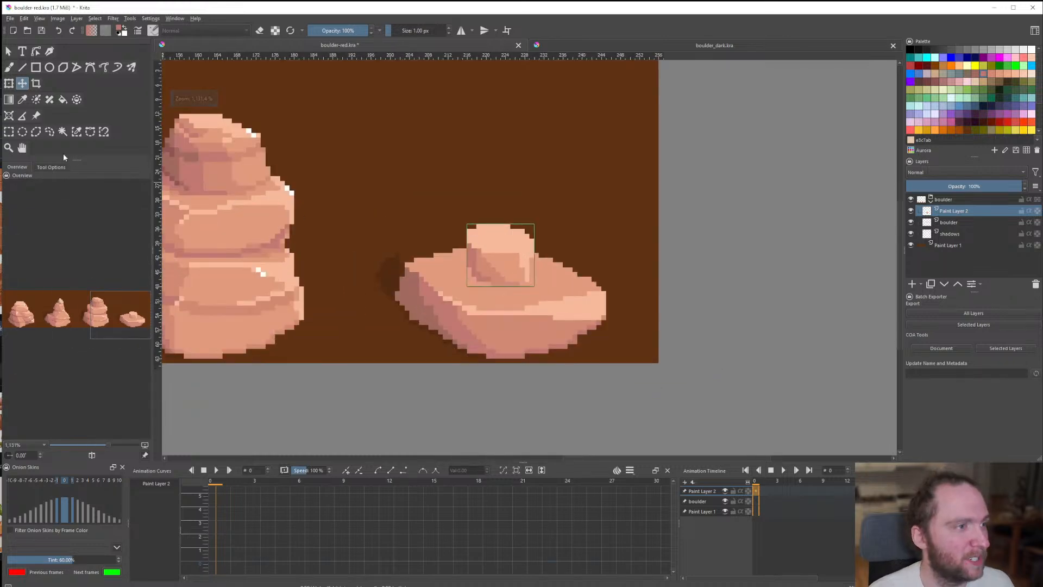
Remove Paint Layer 2 holding the small rock, and review the fourth boulder without it.
{"action": "right_click", "coordinate": [971, 212]}
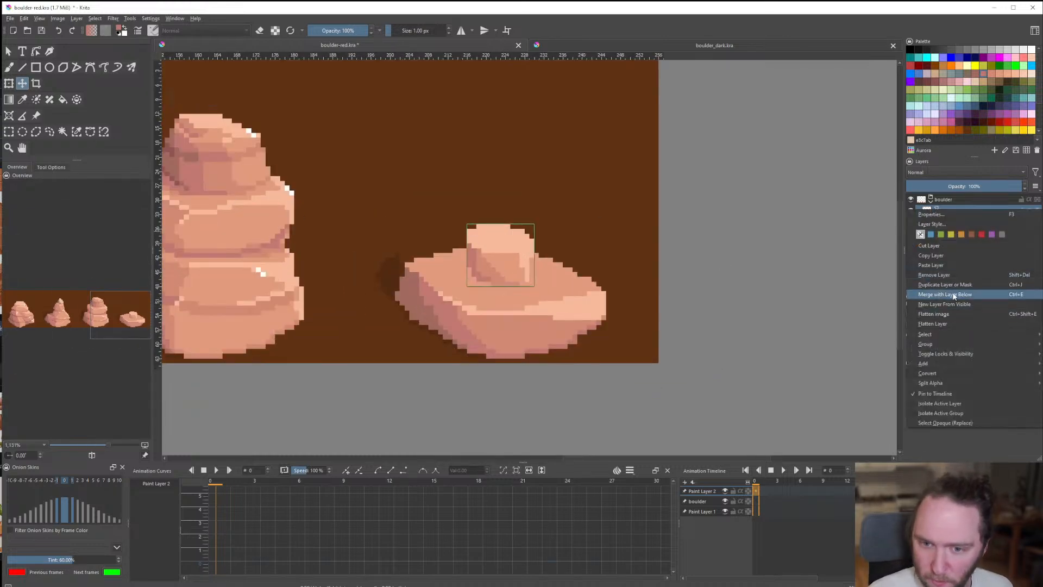
{"action": "left_click", "coordinate": [951, 276]}
{"action": "scroll", "coordinate": [825, 289], "scroll_direction": "down", "scroll_amount": 5}
{"action": "scroll", "coordinate": [634, 247], "scroll_direction": "up", "scroll_amount": 6}
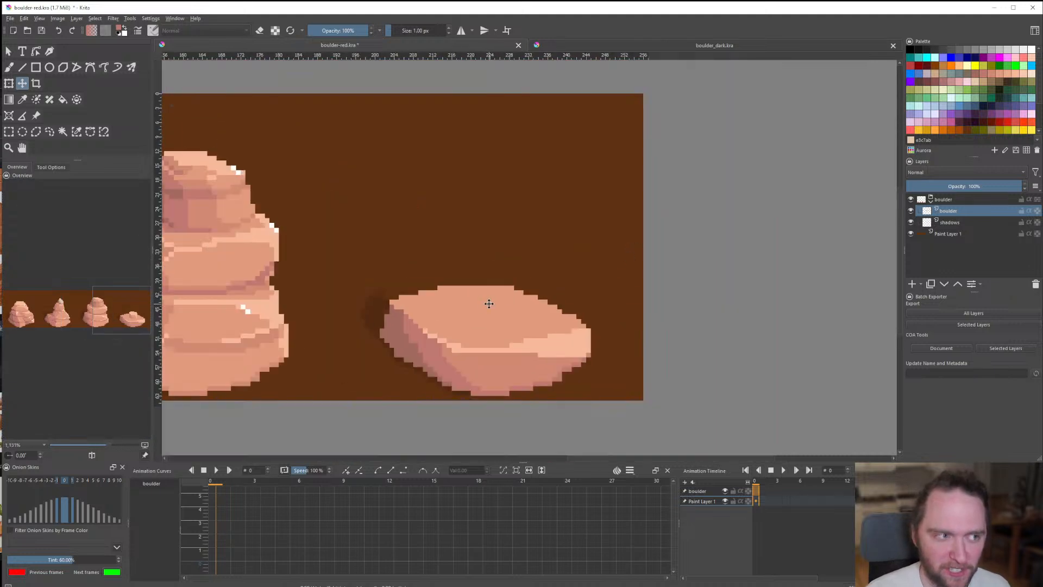
Switch to the Line tool and compare the second and third boulders with the flat fourth boulder up close.
{"action": "left_click", "coordinate": [23, 68]}
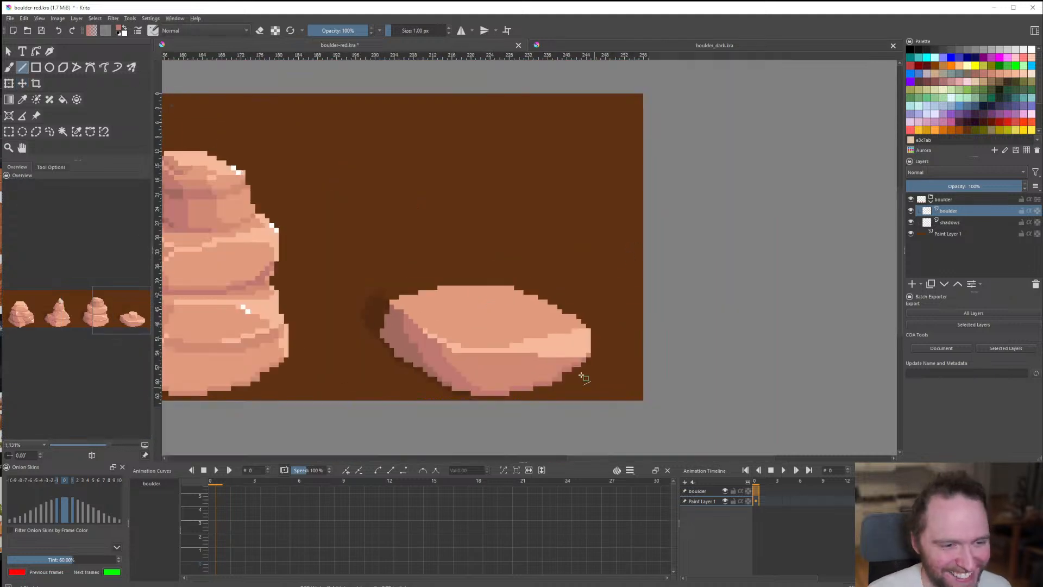
{"action": "scroll", "coordinate": [582, 375], "scroll_direction": "up", "scroll_amount": 2}
{"action": "scroll", "coordinate": [515, 323], "scroll_direction": "down", "scroll_amount": 6}
{"action": "scroll", "coordinate": [437, 310], "scroll_direction": "up", "scroll_amount": 5}
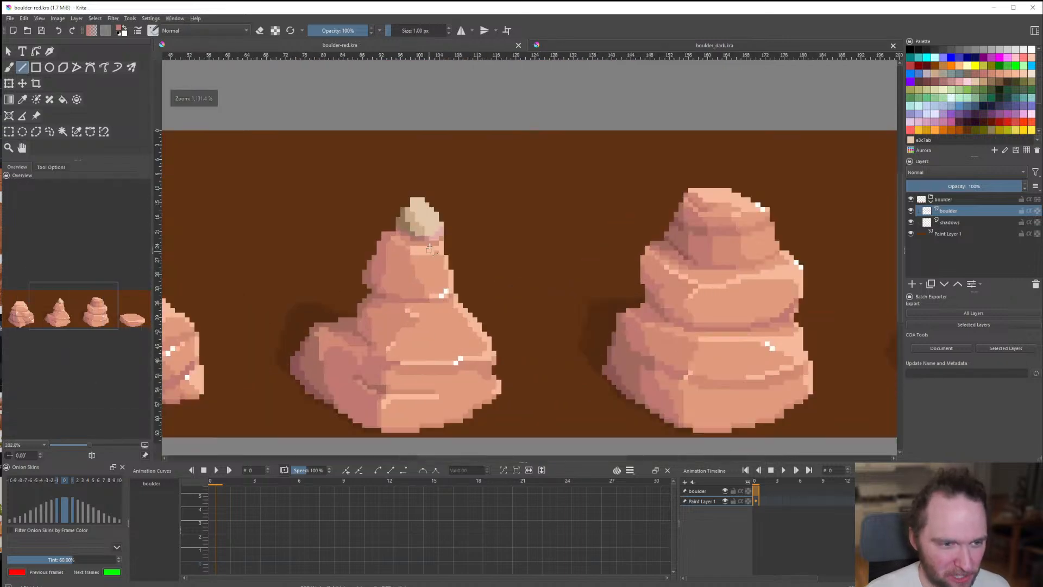
{"action": "scroll", "coordinate": [496, 266], "scroll_direction": "down", "scroll_amount": 4}
{"action": "scroll", "coordinate": [441, 321], "scroll_direction": "up", "scroll_amount": 5}
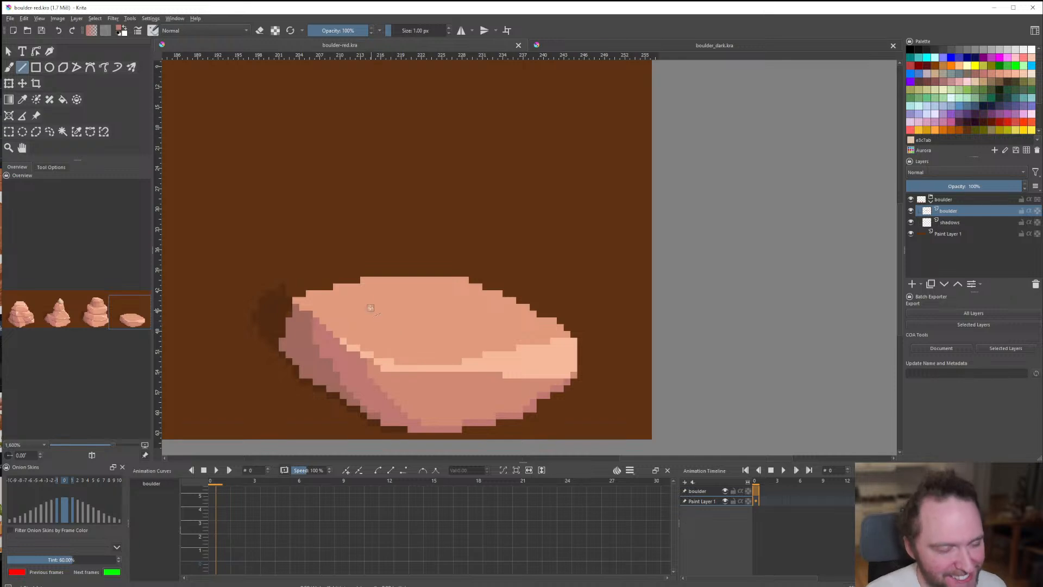
{"action": "scroll", "coordinate": [367, 328], "scroll_direction": "up", "scroll_amount": 1}
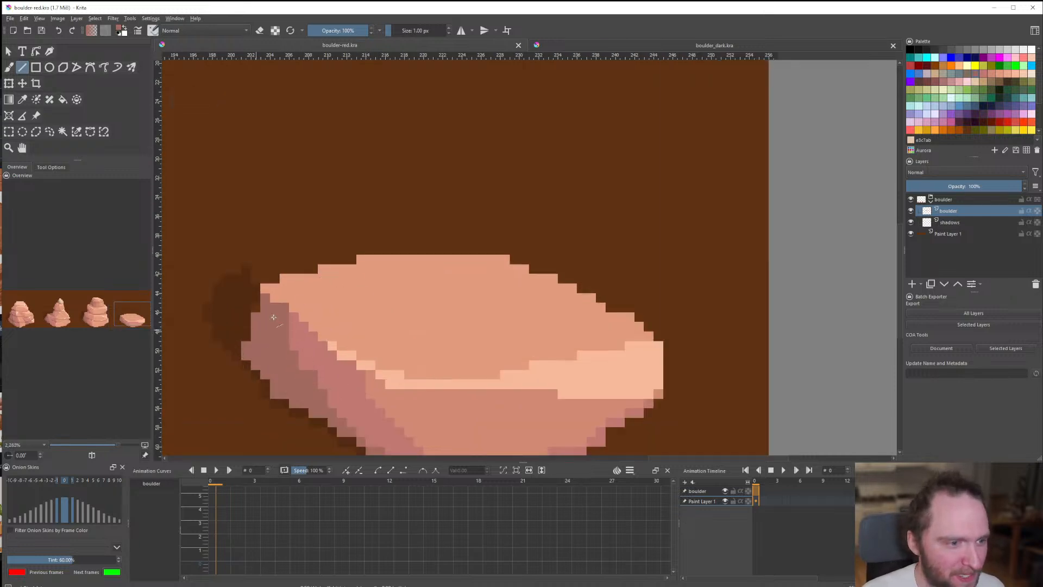
Try two short strokes rising from the fourth boulder's upper edge, and undo them.
{"action": "left_click_drag", "start_coordinate": [321, 278], "coordinate": [312, 239]}
{"action": "left_click_drag", "start_coordinate": [312, 239], "coordinate": [304, 230]}
{"action": "key", "text": "ctrl+z"}
{"action": "key", "text": "ctrl+z"}
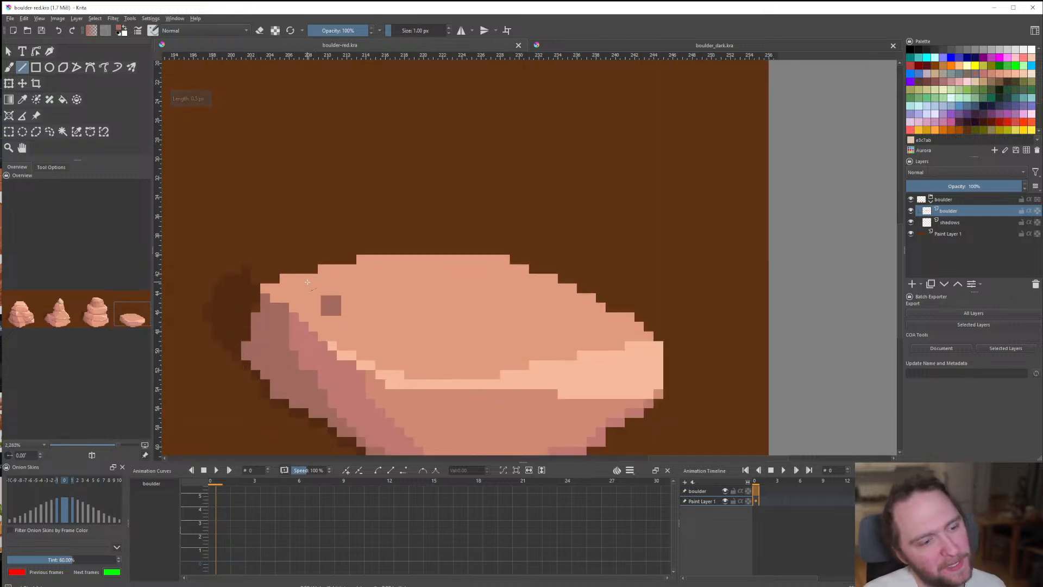
Compare the bare fourth boulder with the rest of the row at several sizes to judge whether it needs a rock on top.
{"action": "scroll", "coordinate": [472, 315], "scroll_direction": "down", "scroll_amount": 6}
{"action": "scroll", "coordinate": [478, 312], "scroll_direction": "up", "scroll_amount": 1}
{"action": "scroll", "coordinate": [479, 314], "scroll_direction": "down", "scroll_amount": 1}
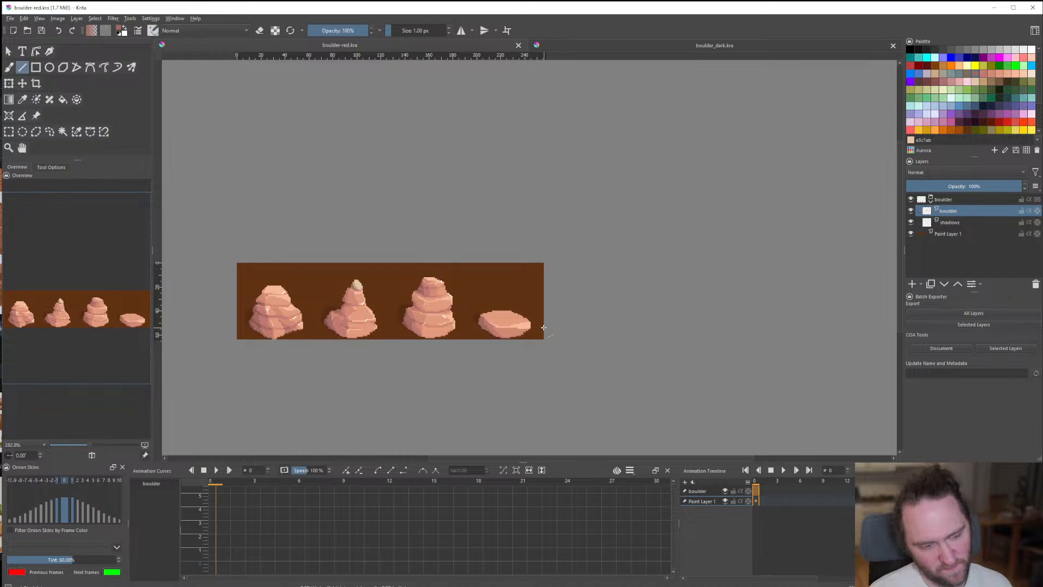
{"action": "scroll", "coordinate": [520, 313], "scroll_direction": "up", "scroll_amount": 4}
{"action": "scroll", "coordinate": [520, 314], "scroll_direction": "down", "scroll_amount": 5}
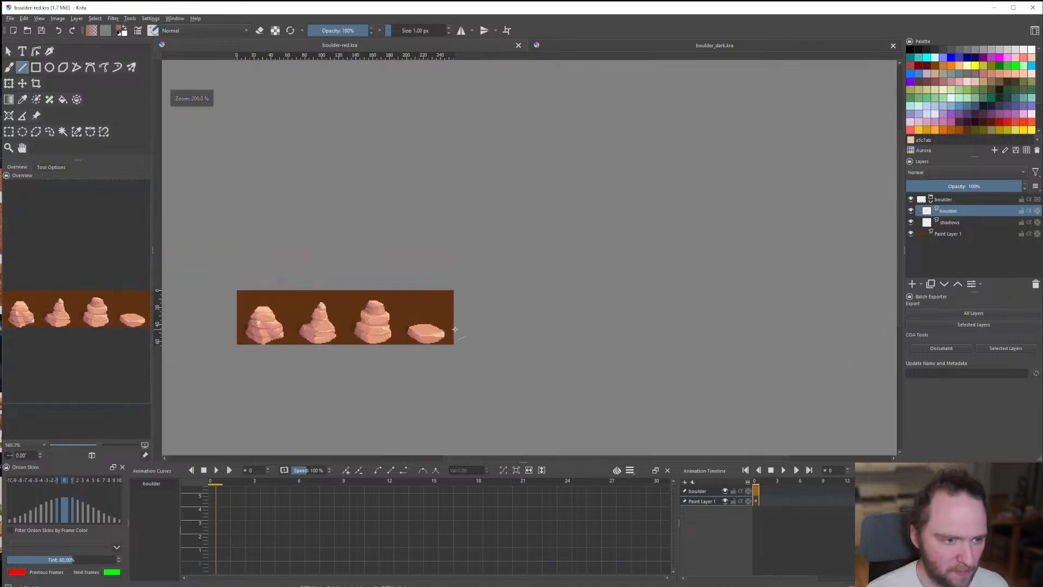
{"action": "scroll", "coordinate": [430, 327], "scroll_direction": "up", "scroll_amount": 1}
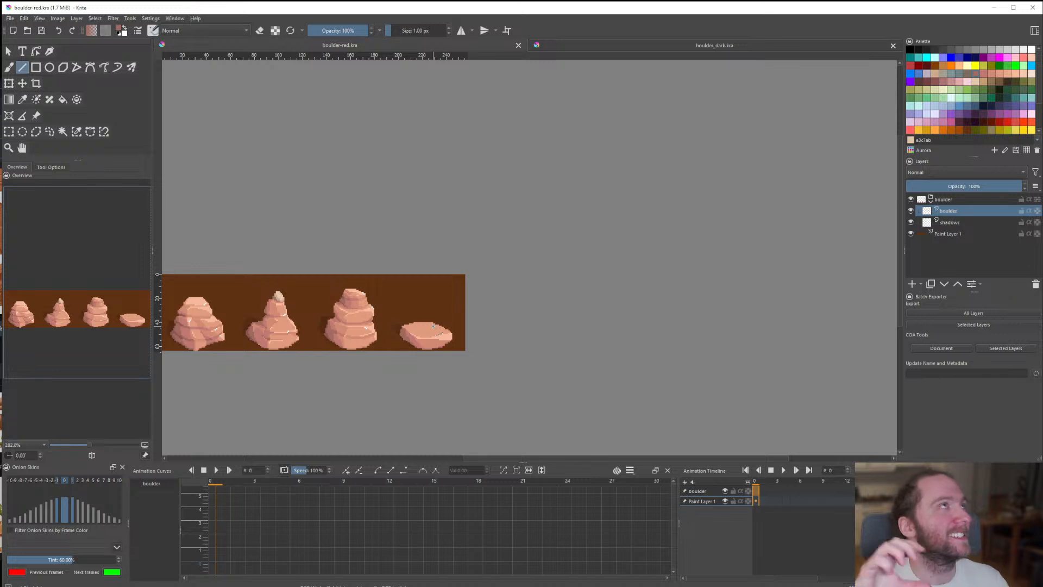
{"action": "scroll", "coordinate": [434, 327], "scroll_direction": "down", "scroll_amount": 2}
{"action": "scroll", "coordinate": [437, 328], "scroll_direction": "up", "scroll_amount": 1}
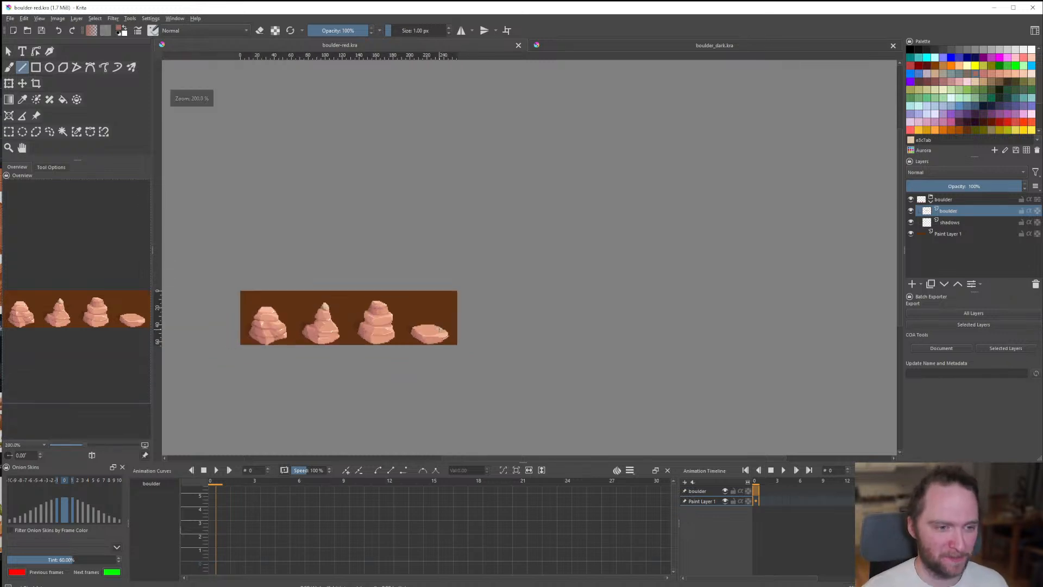
{"action": "scroll", "coordinate": [437, 328], "scroll_direction": "up", "scroll_amount": 6}
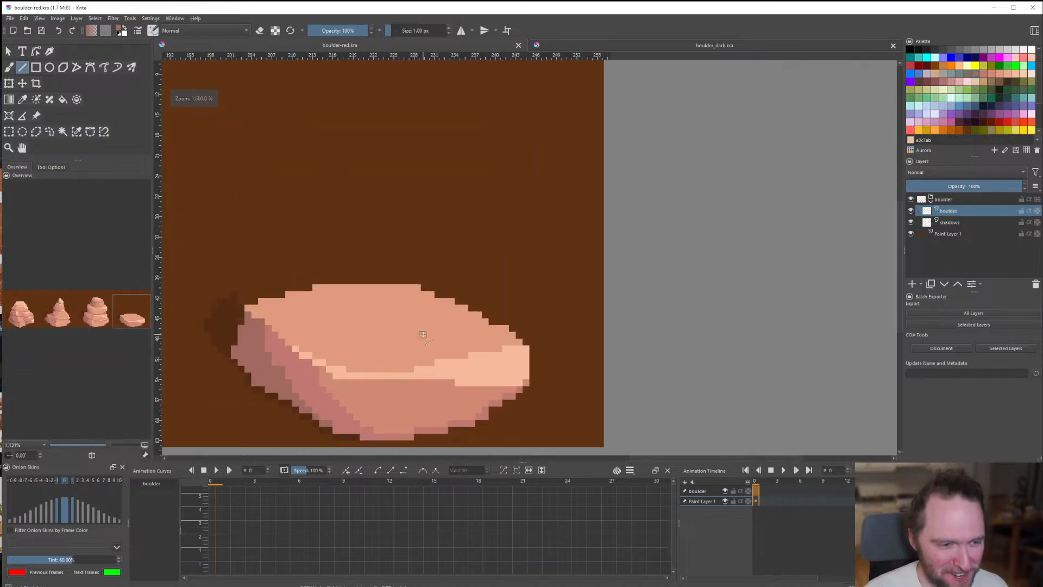
{"action": "scroll", "coordinate": [432, 326], "scroll_direction": "down", "scroll_amount": 3}
{"action": "scroll", "coordinate": [429, 325], "scroll_direction": "up", "scroll_amount": 3}
{"action": "scroll", "coordinate": [429, 326], "scroll_direction": "up", "scroll_amount": 1}
{"action": "scroll", "coordinate": [477, 345], "scroll_direction": "down", "scroll_amount": 3}
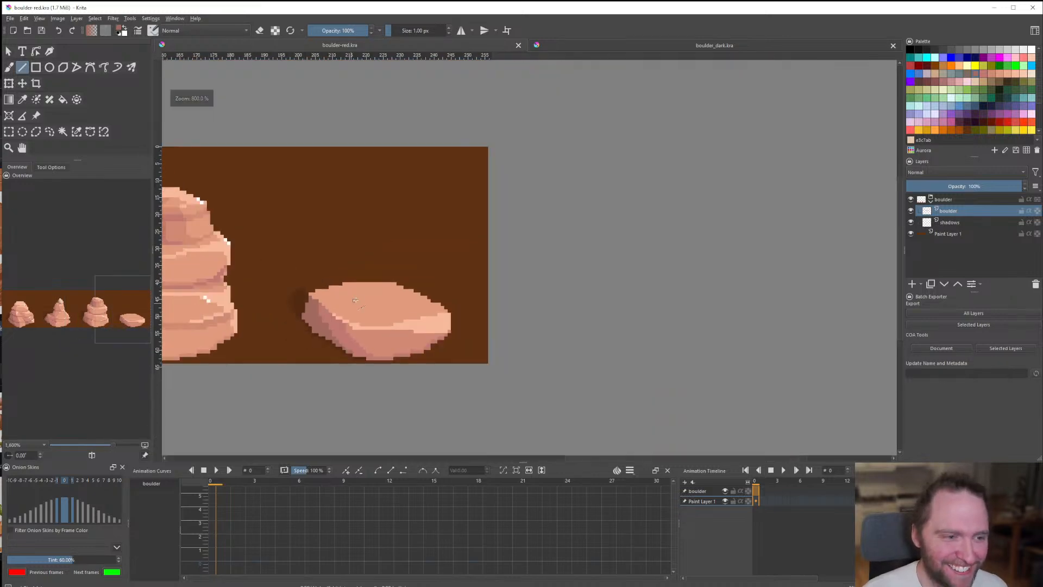
{"action": "scroll", "coordinate": [432, 327], "scroll_direction": "up", "scroll_amount": 3}
{"action": "scroll", "coordinate": [419, 327], "scroll_direction": "down", "scroll_amount": 1}
{"action": "scroll", "coordinate": [416, 327], "scroll_direction": "down", "scroll_amount": 4}
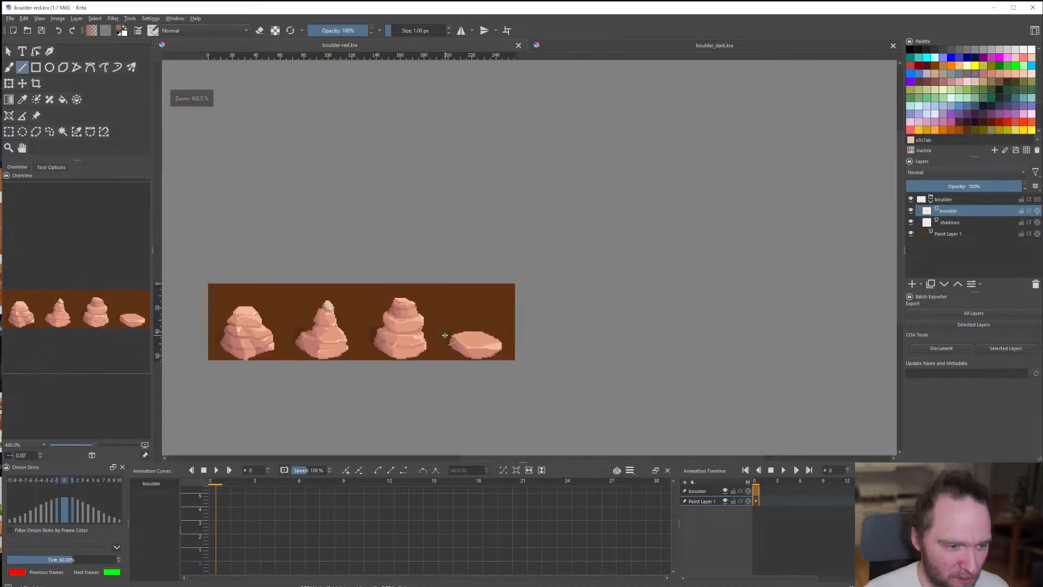
Bring the small rock back on its own layer on top of the fourth boulder.
{"action": "scroll", "coordinate": [474, 331], "scroll_direction": "up", "scroll_amount": 4}
{"action": "key", "text": "ctrl+v"}
{"action": "scroll", "coordinate": [467, 321], "scroll_direction": "up", "scroll_amount": 1}
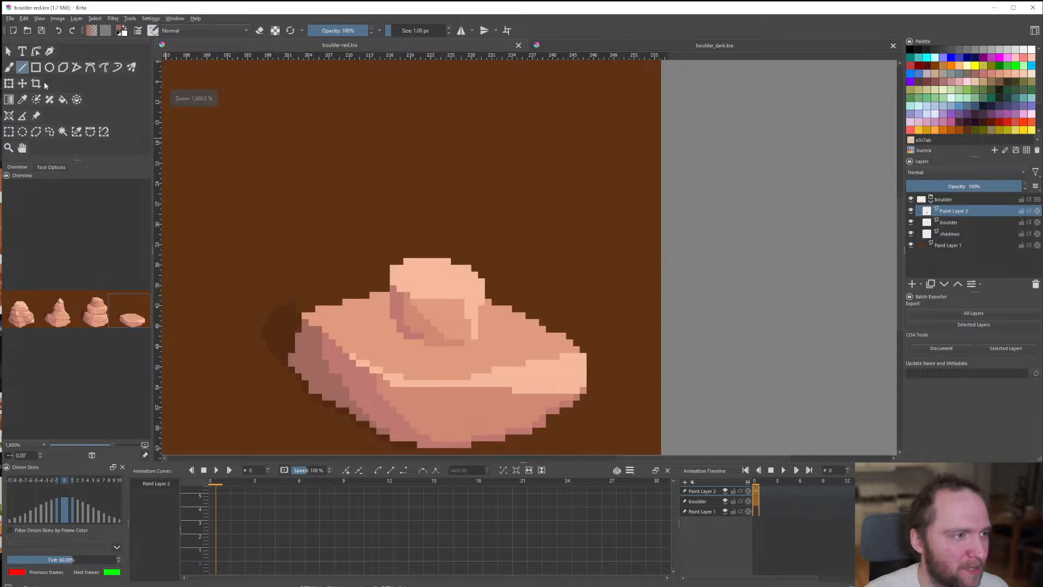
{"action": "scroll", "coordinate": [456, 298], "scroll_direction": "up", "scroll_amount": 1}
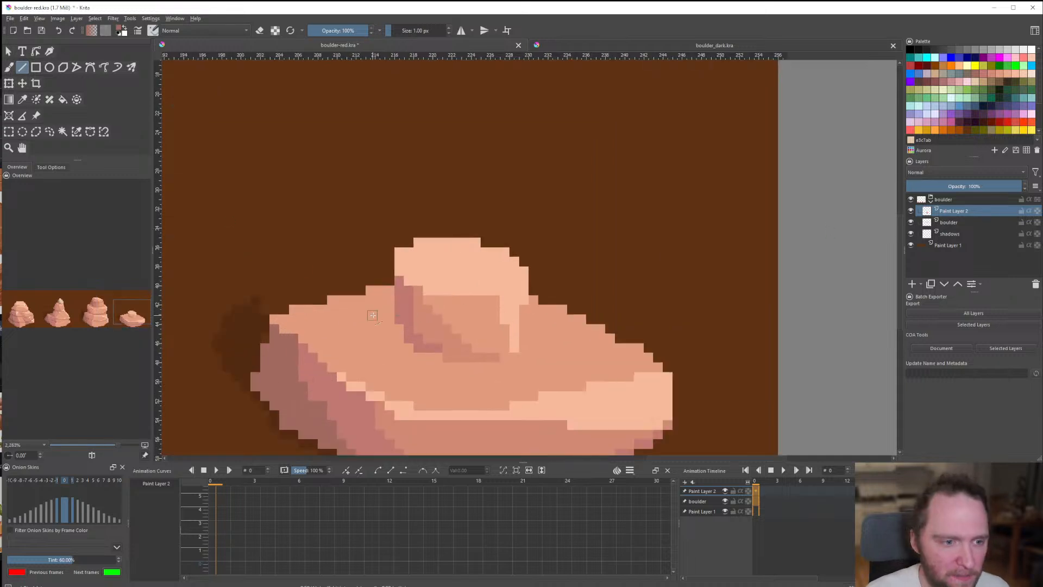
Extend the small rock's shaded side outward by about two pixels with its sampled dusky rose, filling the gap pixel.
{"action": "left_click", "coordinate": [409, 300], "text": "ctrl"}
{"action": "mouse_move", "coordinate": [390, 262]}
{"action": "left_mouse_down"}
{"action": "mouse_move", "coordinate": [380, 290]}
{"action": "mouse_move", "coordinate": [404, 347]}
{"action": "left_mouse_up"}
{"action": "left_click", "coordinate": [390, 311]}
{"action": "left_click_drag", "start_coordinate": [380, 294], "coordinate": [389, 302]}
{"action": "left_click", "coordinate": [390, 281]}
{"action": "left_click", "coordinate": [389, 290]}
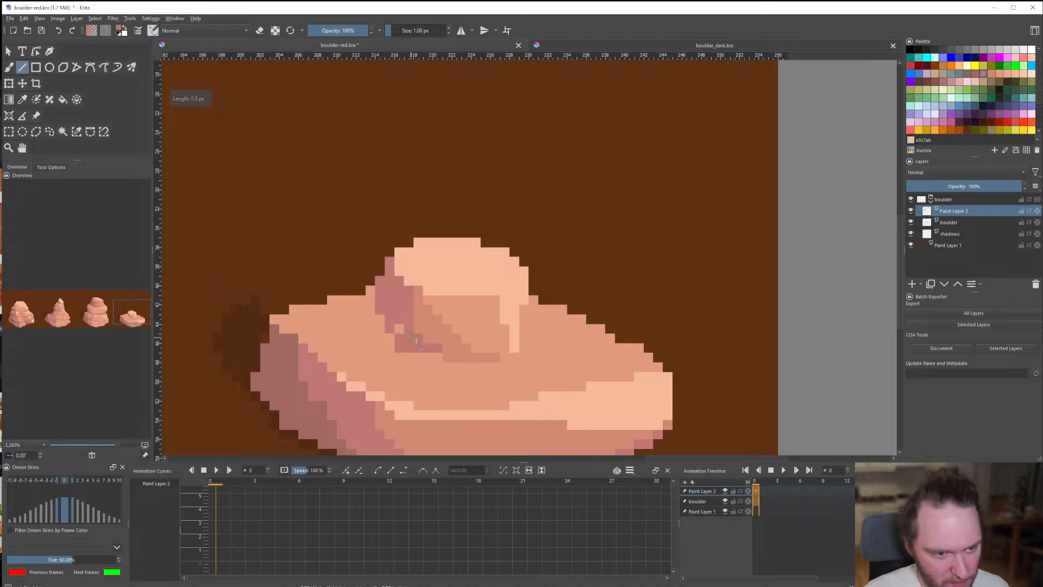
{"action": "left_click", "coordinate": [398, 329]}
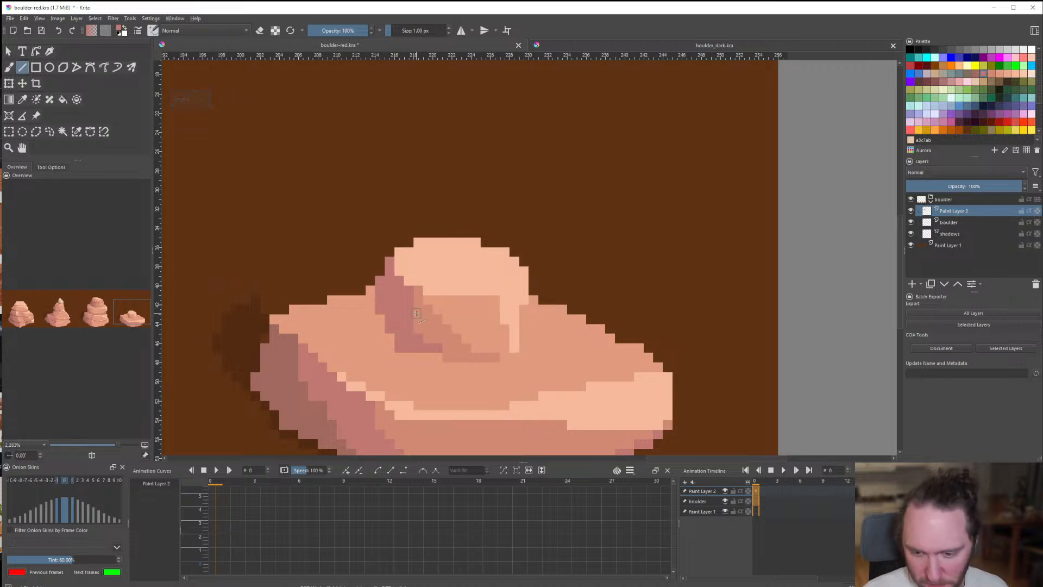
Refine the small rock's terracotta band, dusky rose lower edge and light peach outer edge, and check it at small size.
{"action": "scroll", "coordinate": [375, 299], "scroll_direction": "up", "scroll_amount": 1}
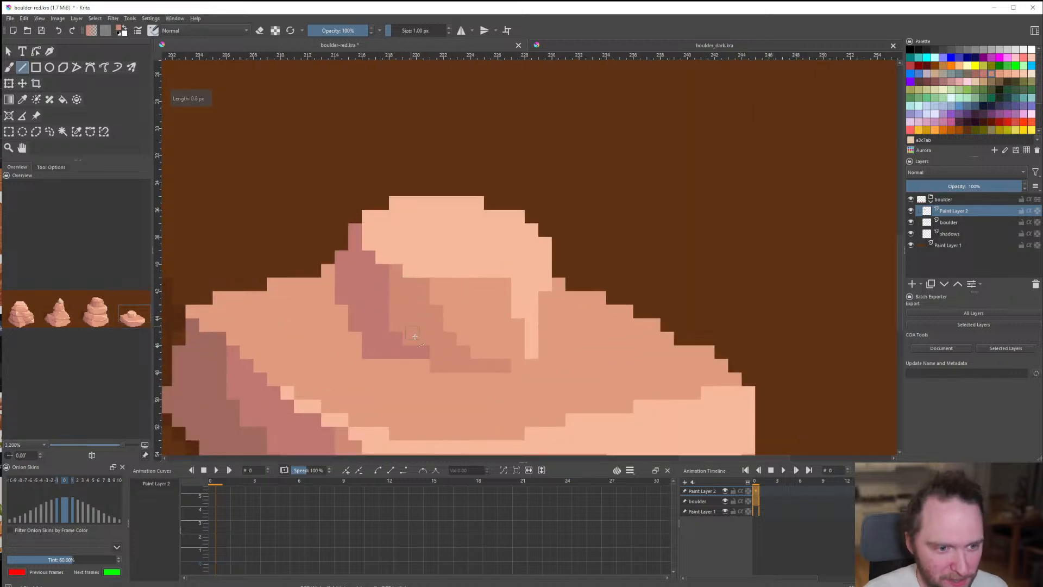
{"action": "scroll", "coordinate": [451, 359], "scroll_direction": "down", "scroll_amount": 2}
{"action": "scroll", "coordinate": [491, 363], "scroll_direction": "up", "scroll_amount": 1}
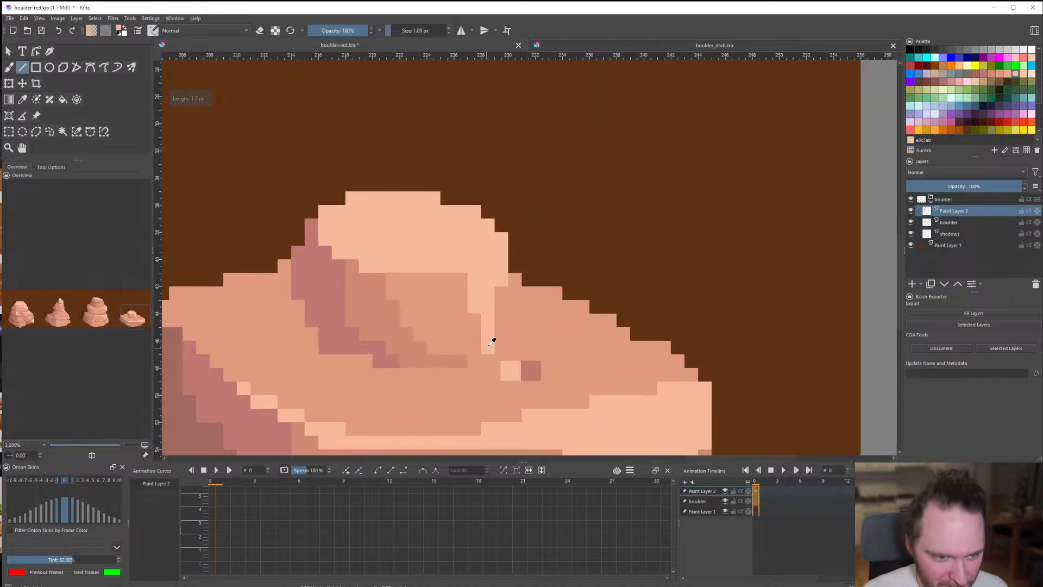
{"action": "scroll", "coordinate": [491, 340], "scroll_direction": "down", "scroll_amount": 6}
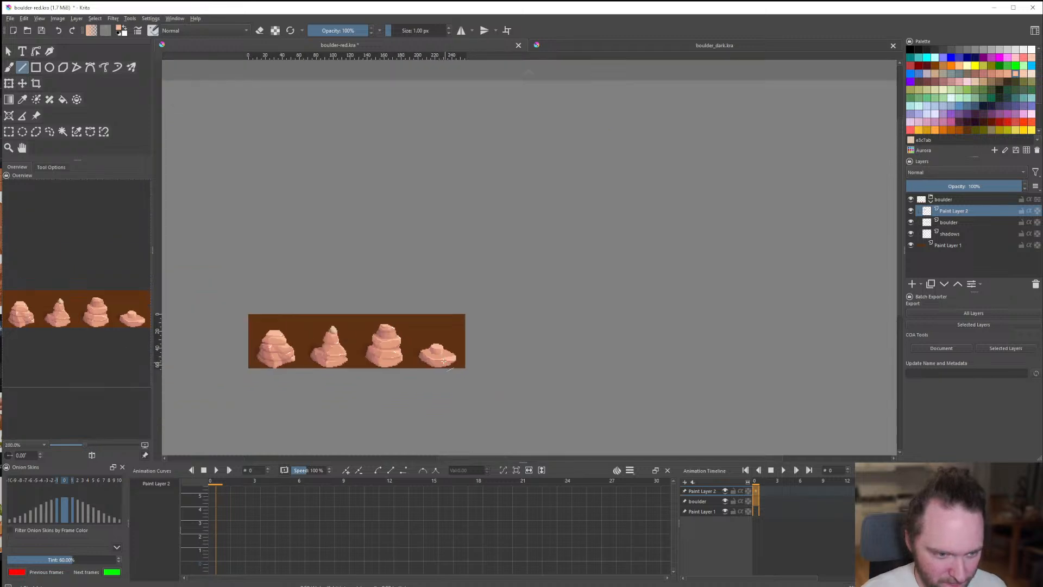
{"action": "scroll", "coordinate": [432, 352], "scroll_direction": "up", "scroll_amount": 3}
{"action": "scroll", "coordinate": [435, 351], "scroll_direction": "up", "scroll_amount": 2}
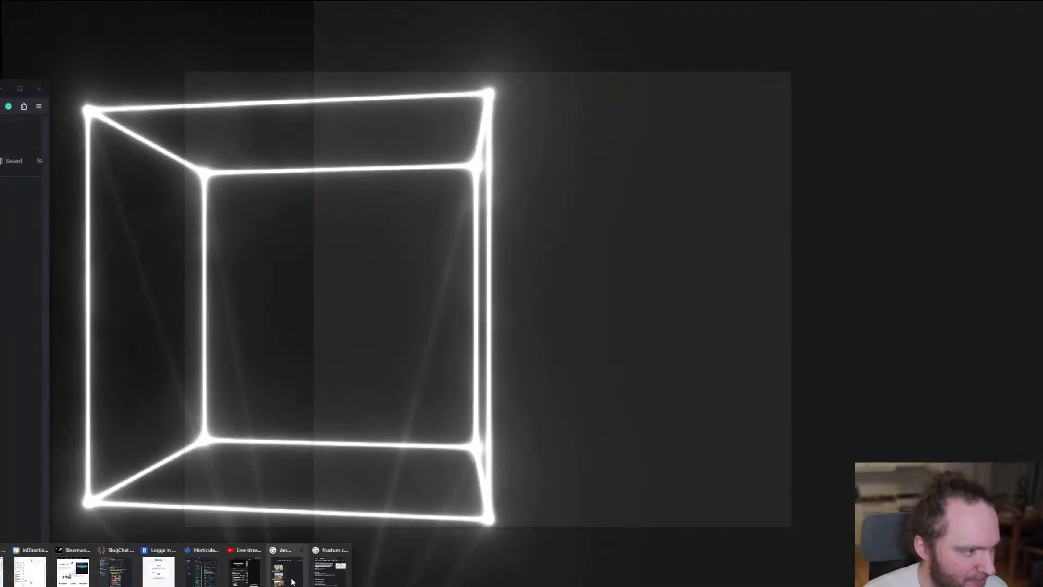
Switch to the web browser and study the desert boulders image results, opening the iStock desert rock illustrations as shape reference.
{"action": "left_click", "coordinate": [283, 580]}
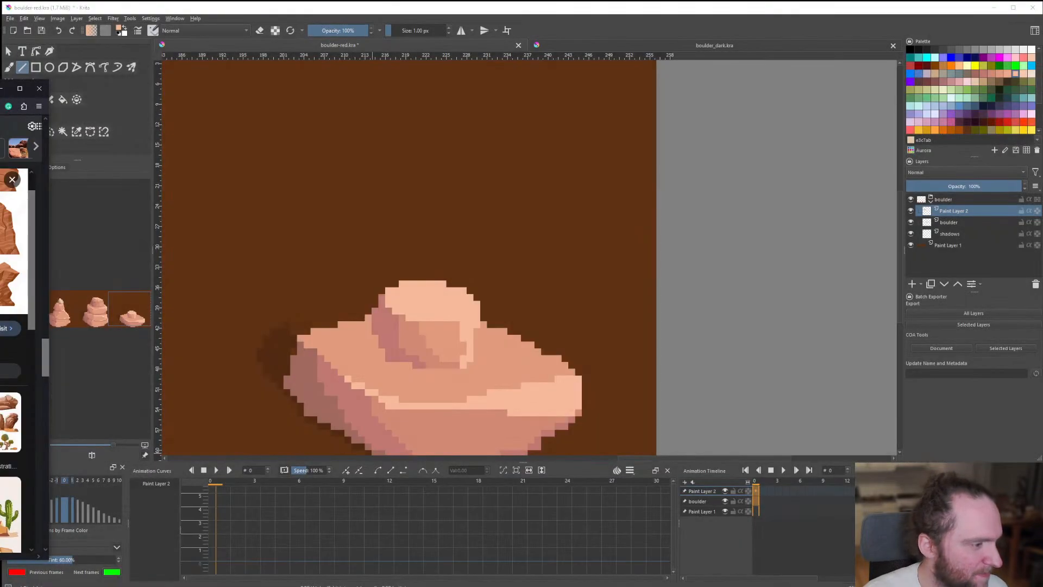
{"action": "scroll", "coordinate": [14, 304], "scroll_direction": "down", "scroll_amount": 1}
{"action": "left_click_drag", "start_coordinate": [0, 88], "coordinate": [559, 88]}
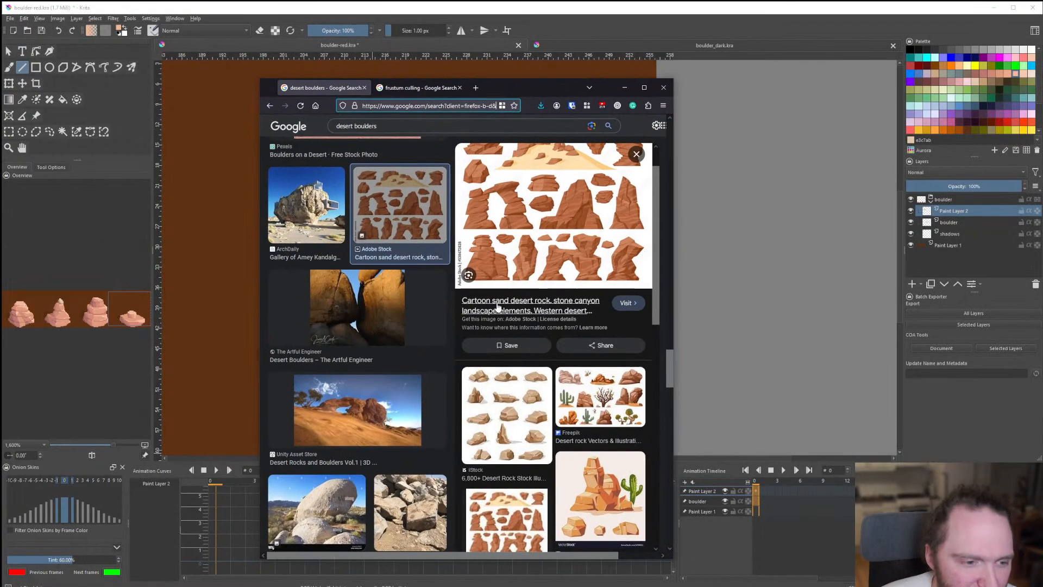
{"action": "scroll", "coordinate": [405, 346], "scroll_direction": "down", "scroll_amount": 6}
{"action": "scroll", "coordinate": [401, 348], "scroll_direction": "down", "scroll_amount": 6}
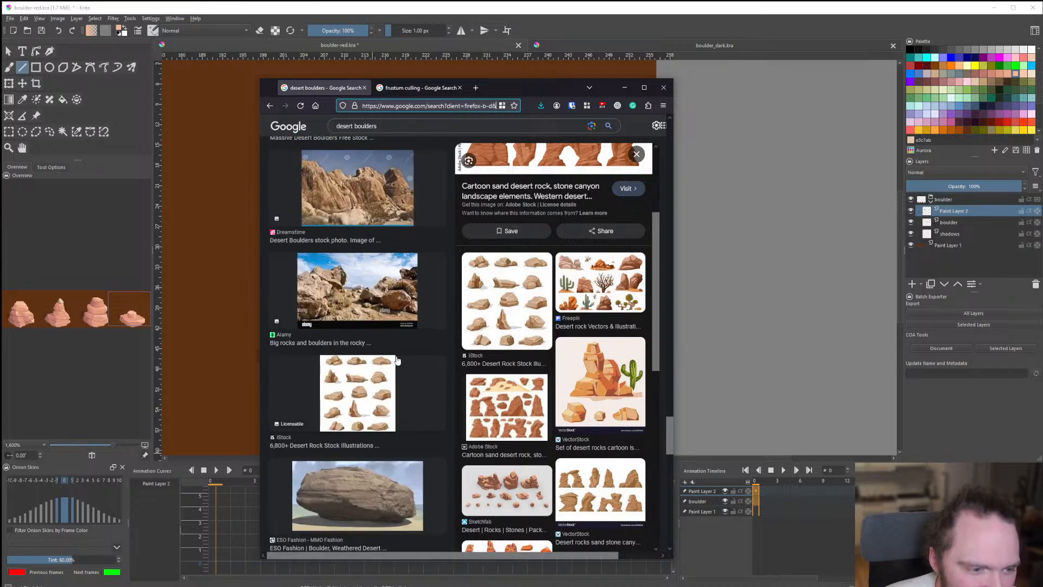
{"action": "left_click", "coordinate": [365, 402]}
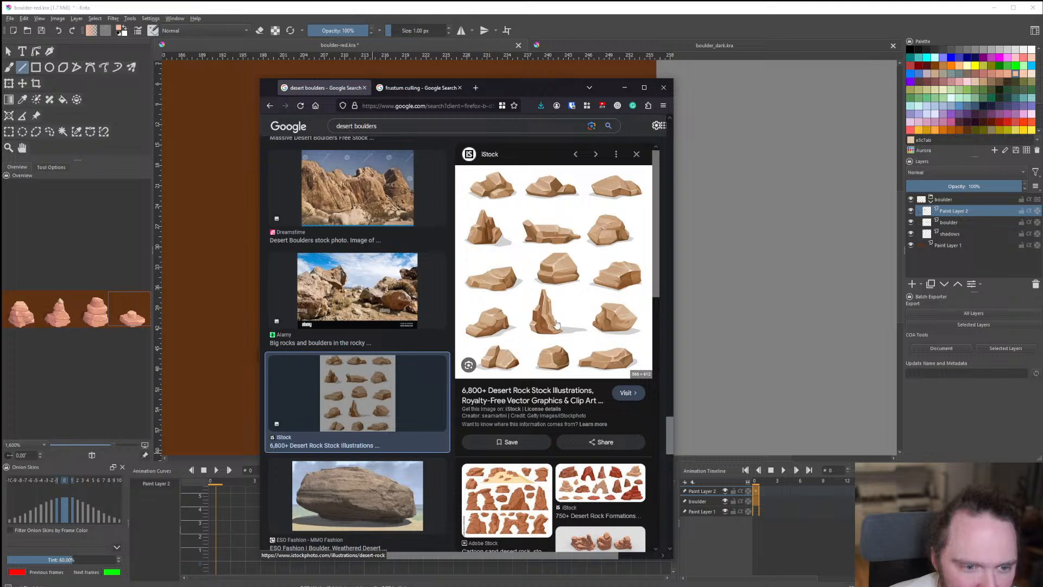
{"action": "scroll", "coordinate": [395, 424], "scroll_direction": "down", "scroll_amount": 3}
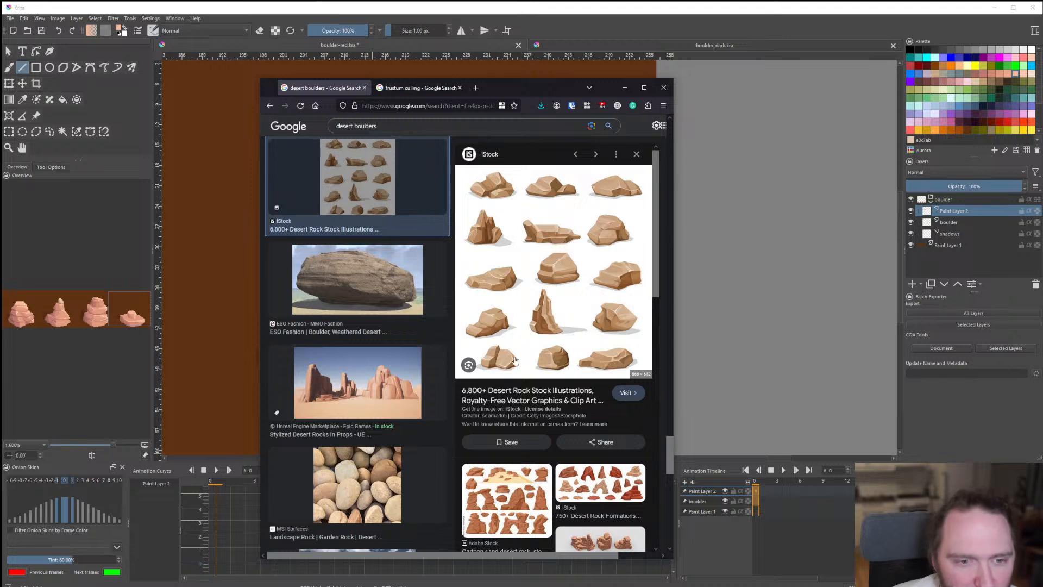
{"action": "scroll", "coordinate": [404, 341], "scroll_direction": "down", "scroll_amount": 3}
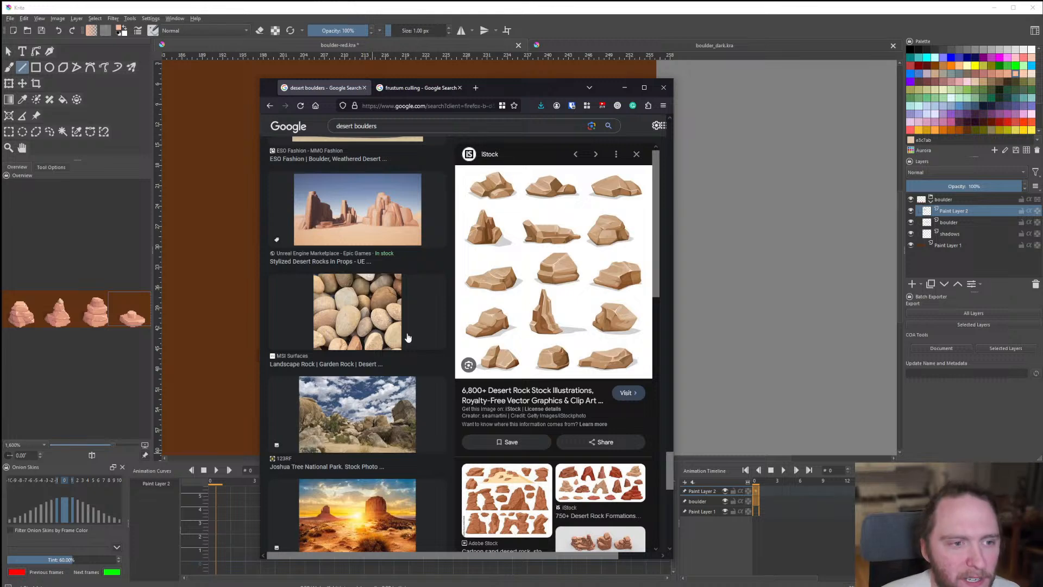
{"action": "scroll", "coordinate": [383, 313], "scroll_direction": "up", "scroll_amount": 2}
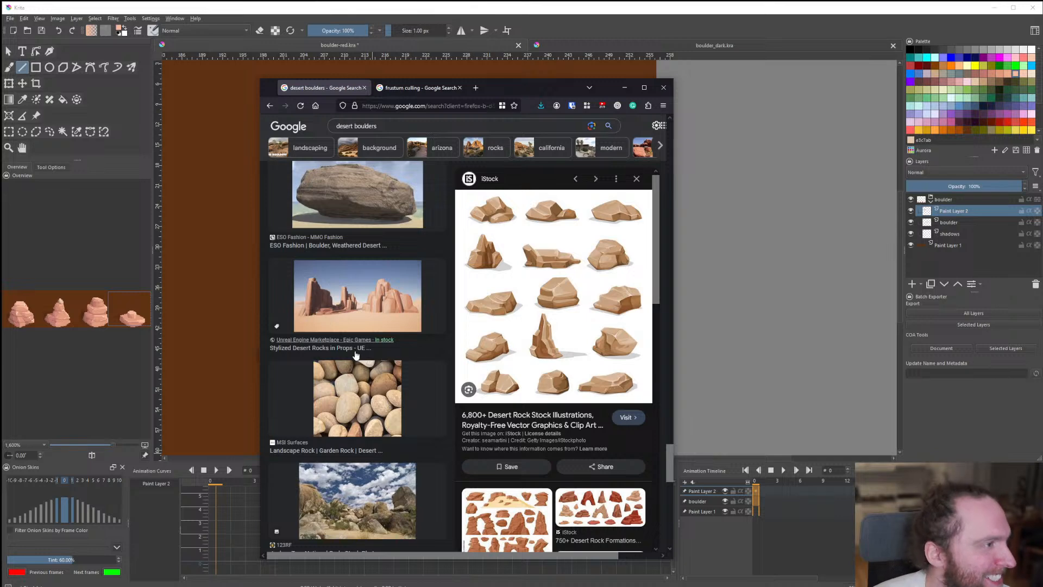
{"action": "scroll", "coordinate": [354, 351], "scroll_direction": "down", "scroll_amount": 3}
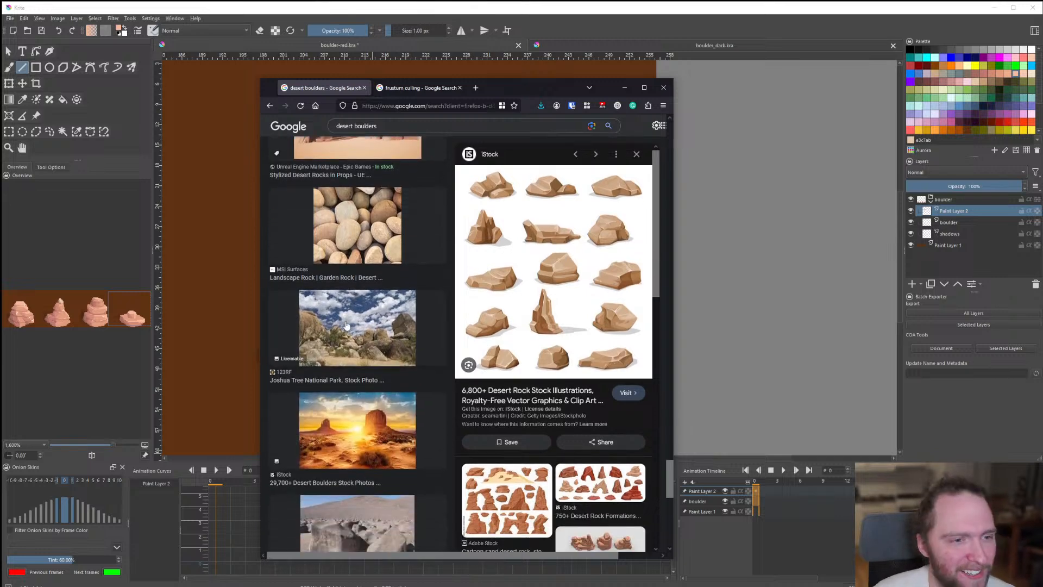
Browse the related Adobe Stock and Freepik desert rock illustrations, then reopen the iStock desert rock set as shape reference.
{"action": "scroll", "coordinate": [542, 304], "scroll_direction": "down", "scroll_amount": 3}
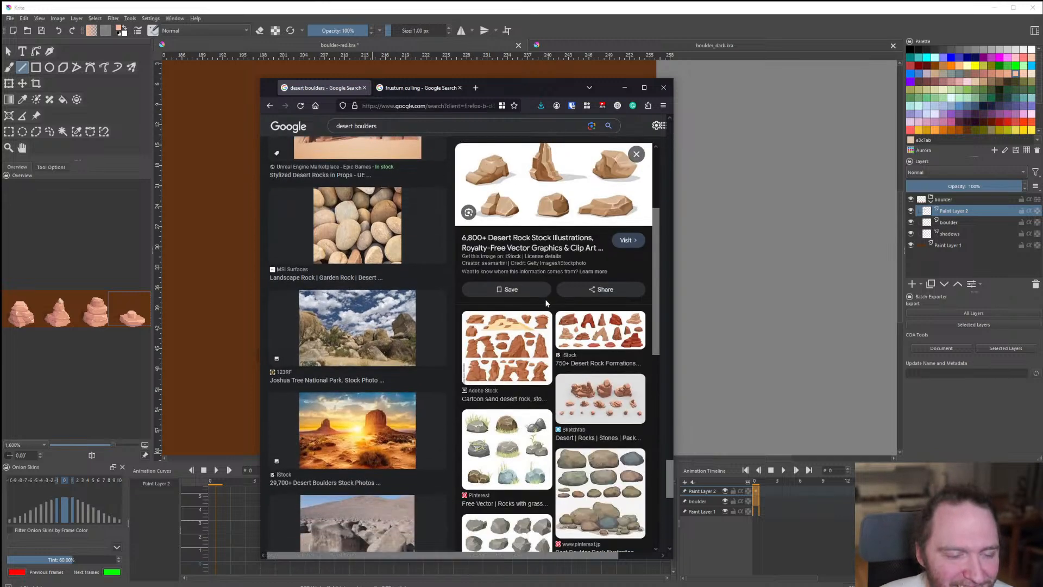
{"action": "scroll", "coordinate": [517, 337], "scroll_direction": "down", "scroll_amount": 1}
{"action": "left_click", "coordinate": [516, 329]}
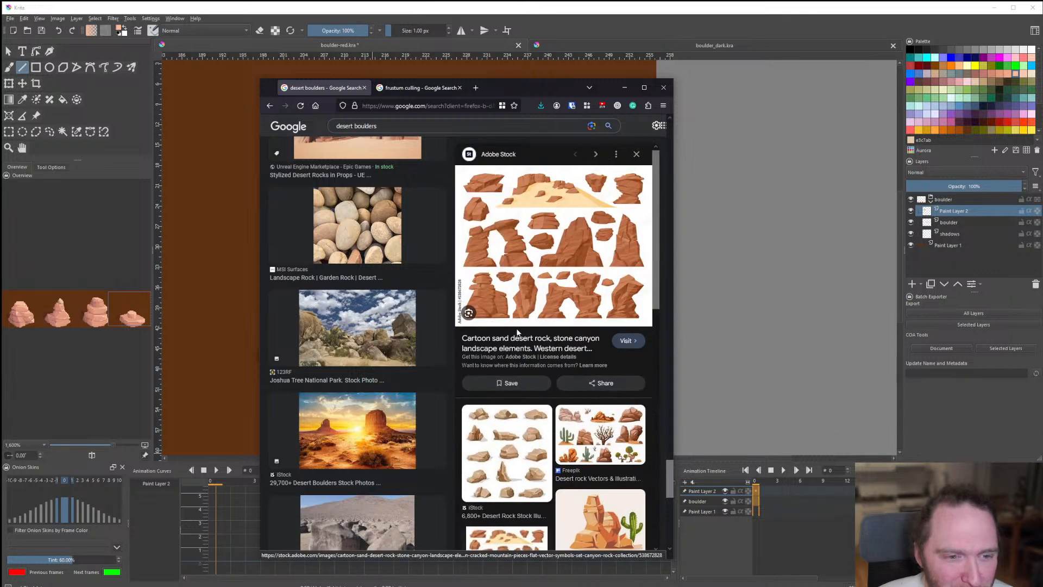
{"action": "left_click", "coordinate": [602, 377]}
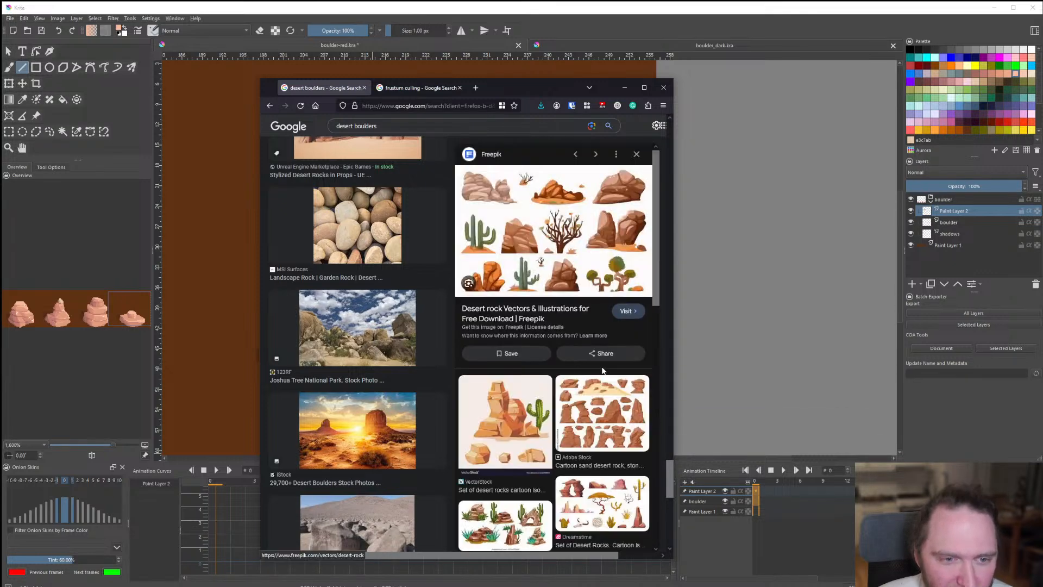
{"action": "scroll", "coordinate": [381, 380], "scroll_direction": "up", "scroll_amount": 10}
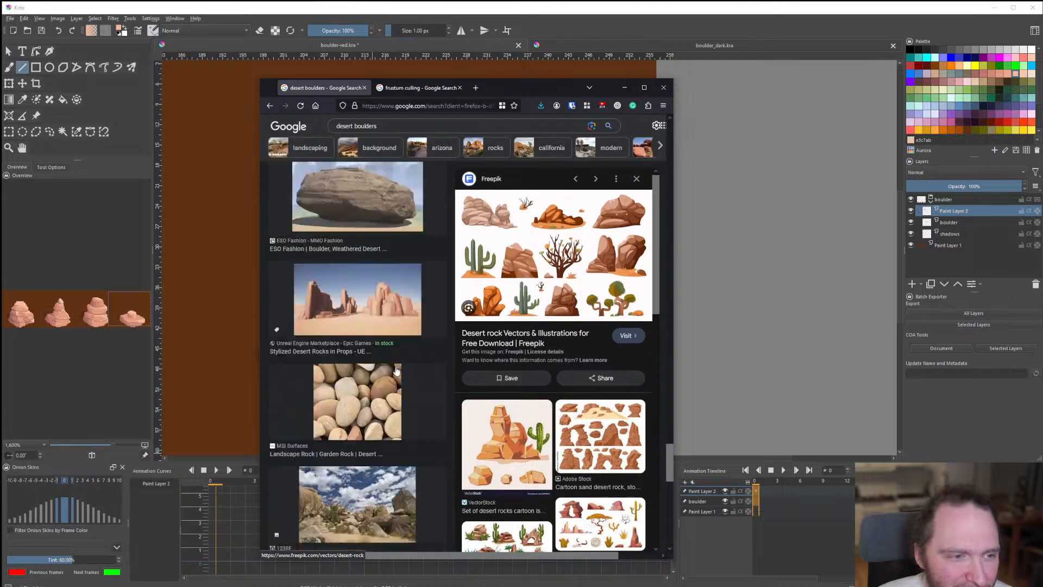
{"action": "left_click", "coordinate": [376, 422]}
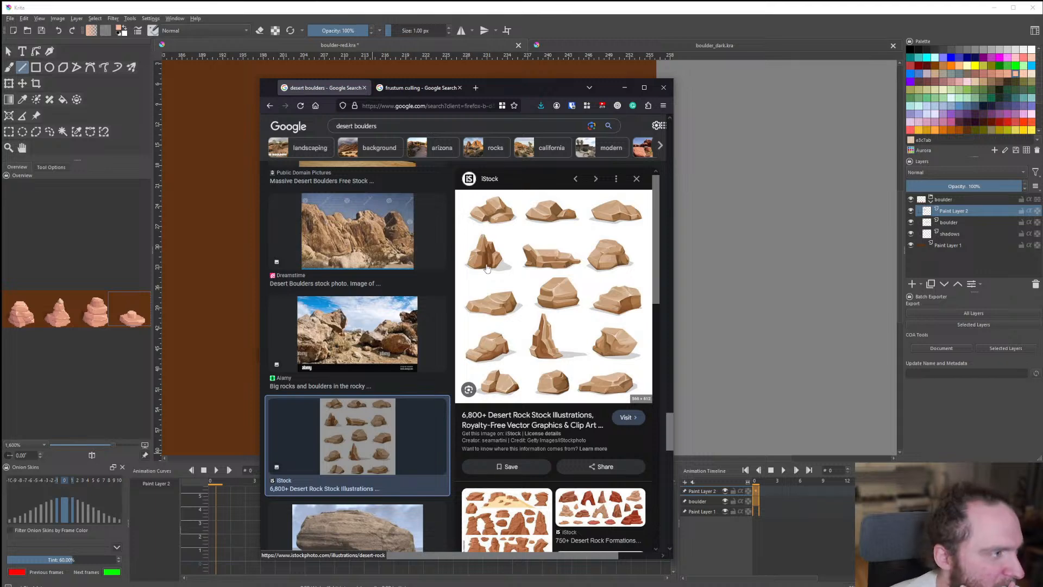
Switch back to Krita and compare the fourth boulder with the other three at small and large size.
{"action": "left_click", "coordinate": [607, 8]}
{"action": "scroll", "coordinate": [448, 251], "scroll_direction": "down", "scroll_amount": 6}
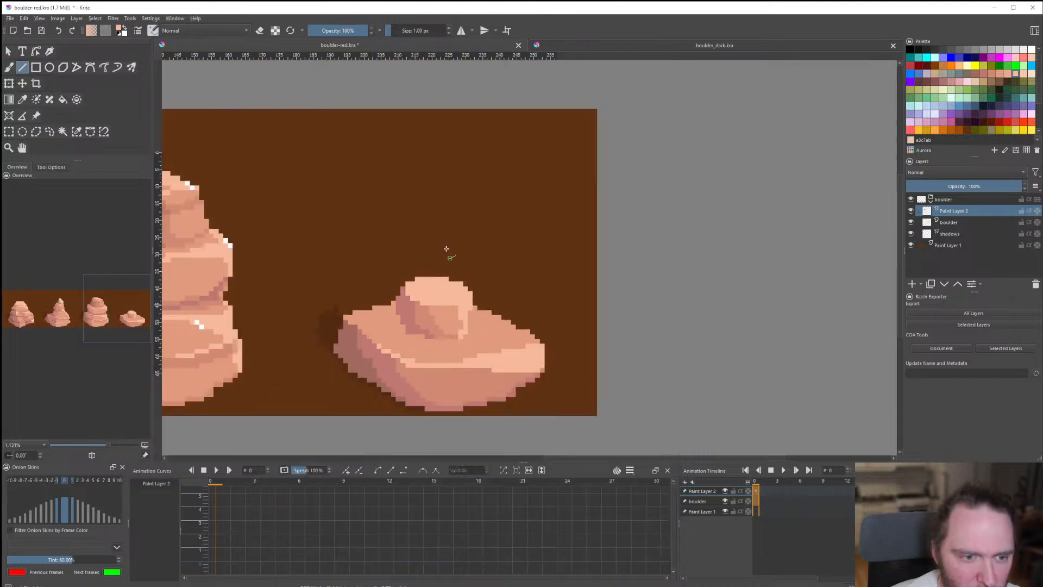
{"action": "scroll", "coordinate": [326, 252], "scroll_direction": "up", "scroll_amount": 1}
{"action": "scroll", "coordinate": [477, 267], "scroll_direction": "down", "scroll_amount": 1}
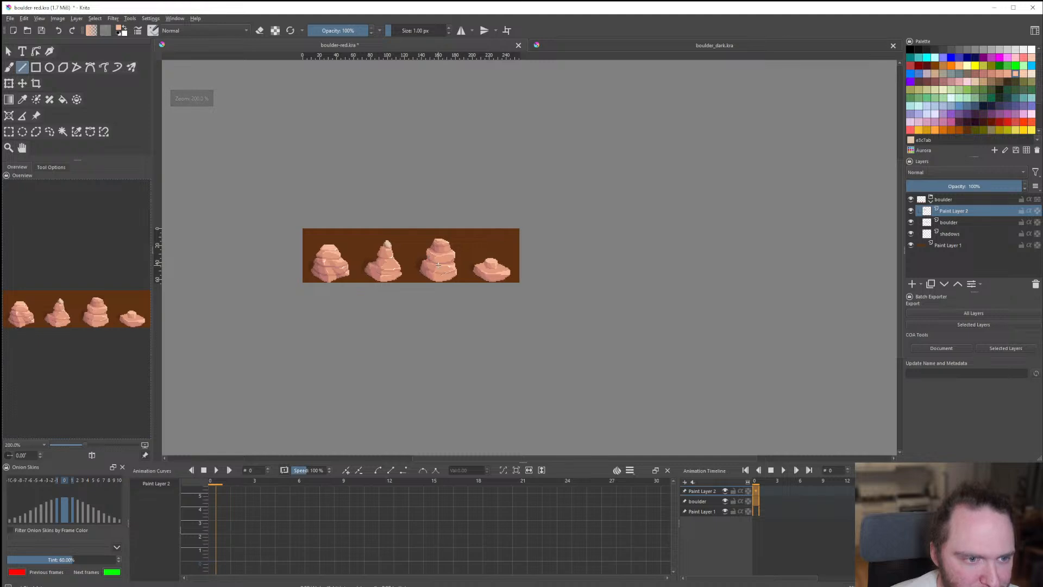
{"action": "scroll", "coordinate": [438, 265], "scroll_direction": "up", "scroll_amount": 4}
{"action": "scroll", "coordinate": [462, 286], "scroll_direction": "down", "scroll_amount": 4}
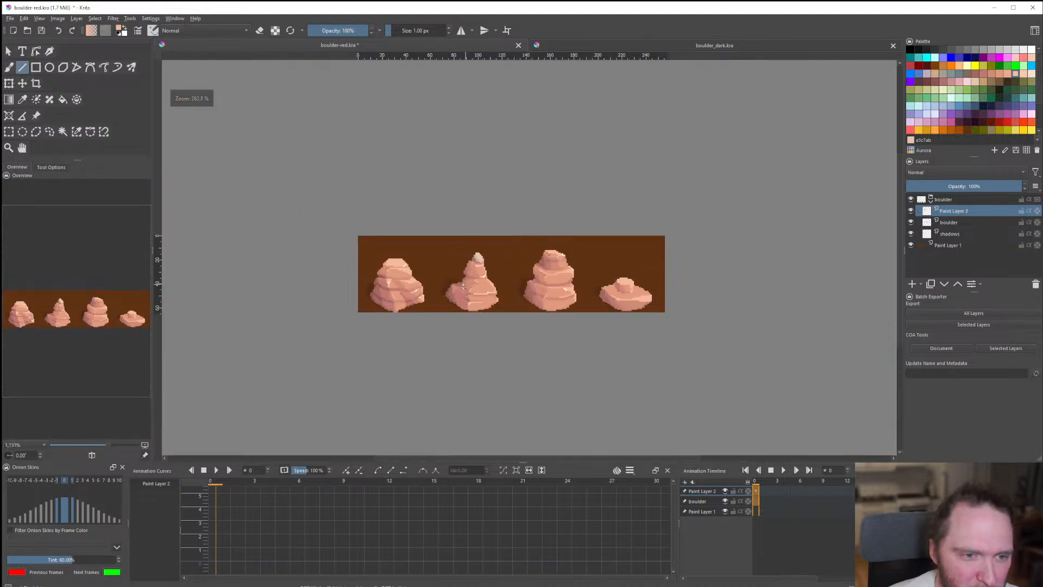
{"action": "scroll", "coordinate": [667, 293], "scroll_direction": "up", "scroll_amount": 2}
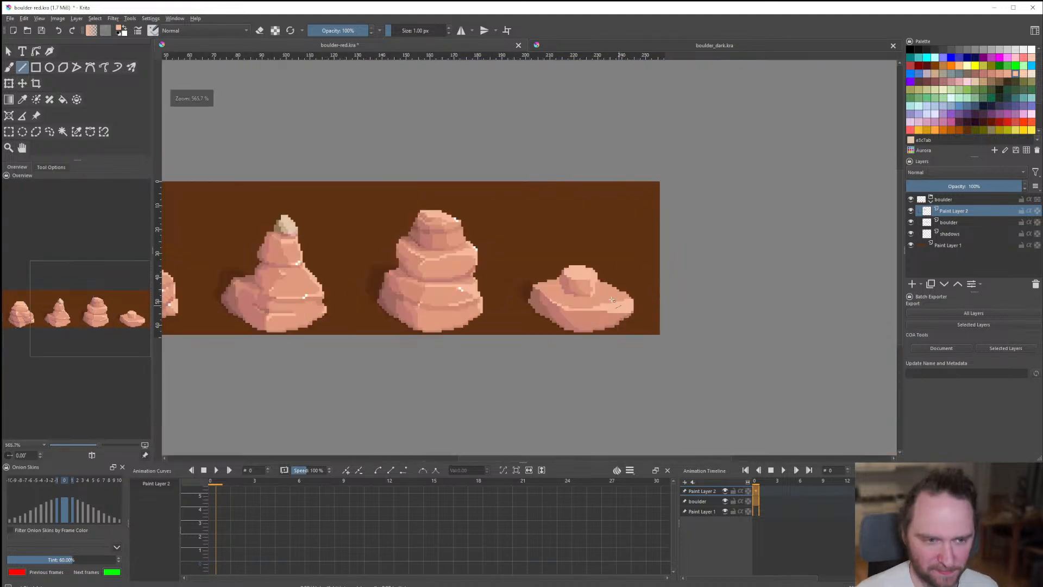
{"action": "scroll", "coordinate": [579, 293], "scroll_direction": "down", "scroll_amount": 3}
{"action": "scroll", "coordinate": [580, 293], "scroll_direction": "up", "scroll_amount": 5}
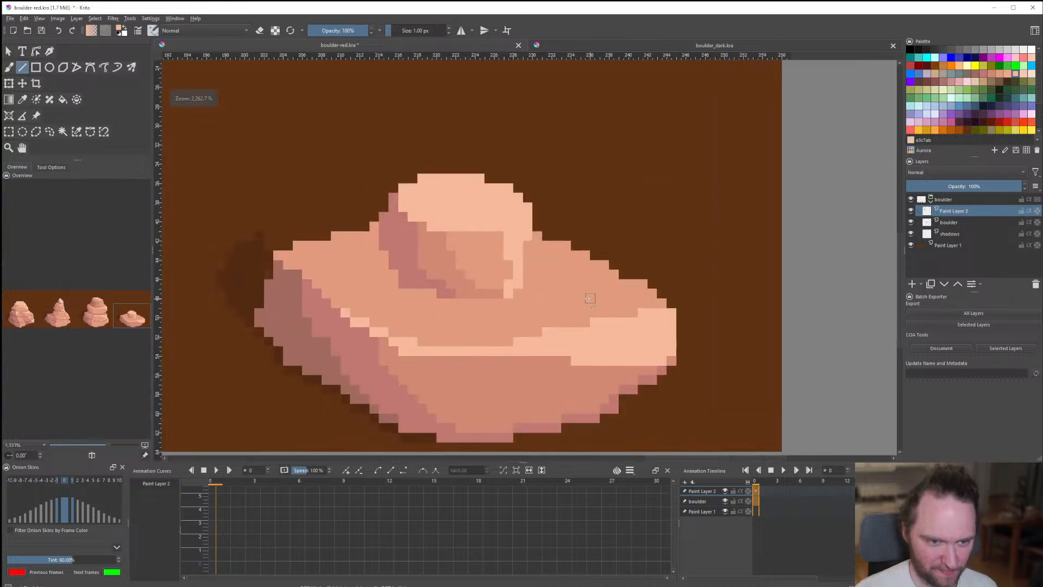
Switch to the web browser and study the Stylized Desert Rocks images, opening the one with the flat balanced rock and stacked stones.
{"action": "key", "text": "alt+Tab"}
{"action": "scroll", "coordinate": [361, 338], "scroll_direction": "down", "scroll_amount": 5}
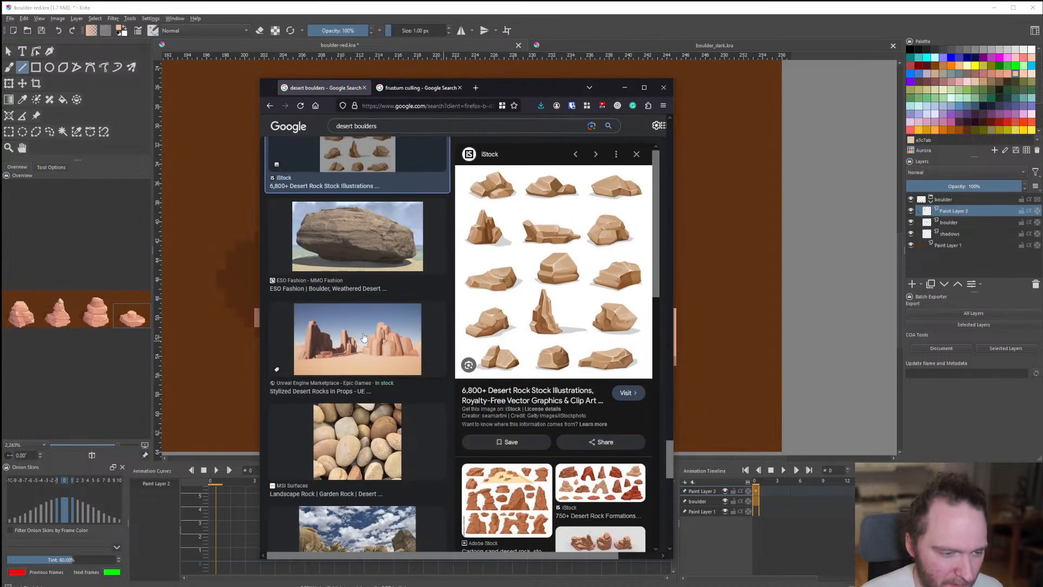
{"action": "left_click", "coordinate": [363, 337]}
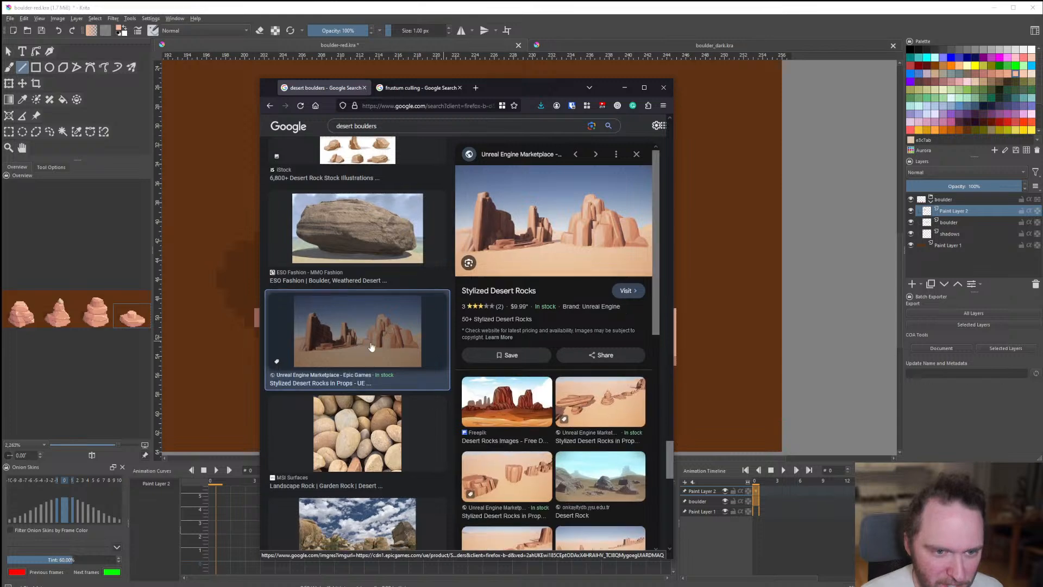
{"action": "scroll", "coordinate": [371, 342], "scroll_direction": "down", "scroll_amount": 3}
{"action": "scroll", "coordinate": [373, 344], "scroll_direction": "down", "scroll_amount": 7}
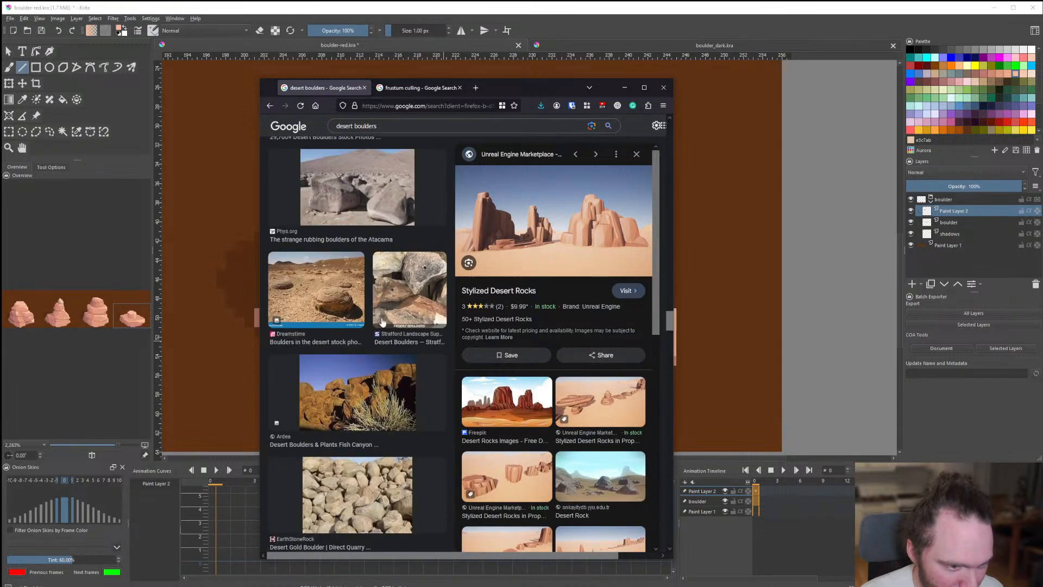
{"action": "scroll", "coordinate": [396, 368], "scroll_direction": "down", "scroll_amount": 2}
{"action": "scroll", "coordinate": [376, 378], "scroll_direction": "down", "scroll_amount": 4}
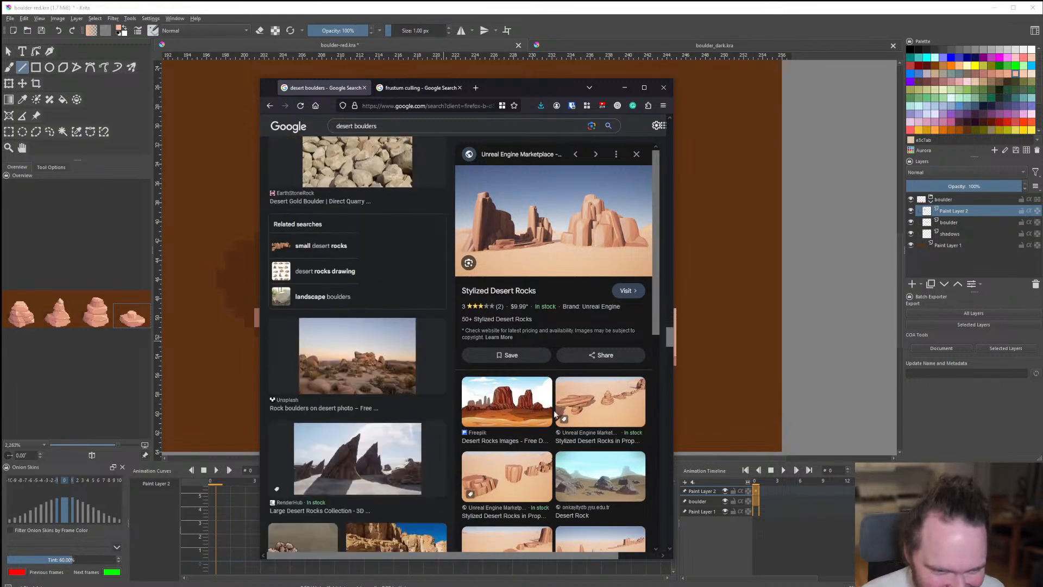
{"action": "left_click", "coordinate": [579, 412]}
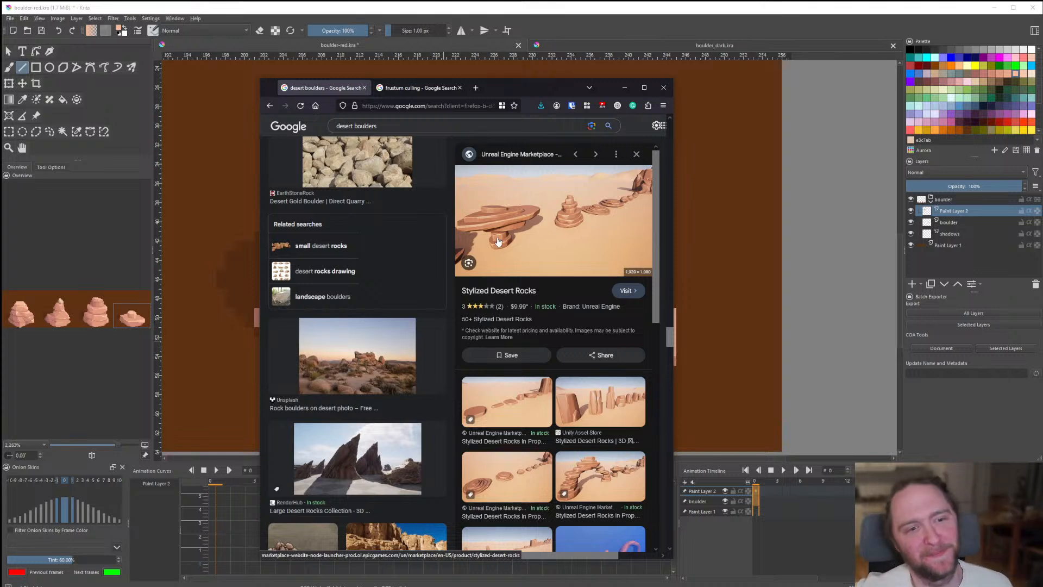
Return to Krita and move the small rock about two pixels right and two pixels down on the fourth boulder.
{"action": "key", "text": "alt+Tab"}
{"action": "scroll", "coordinate": [586, 214], "scroll_direction": "down", "scroll_amount": 6}
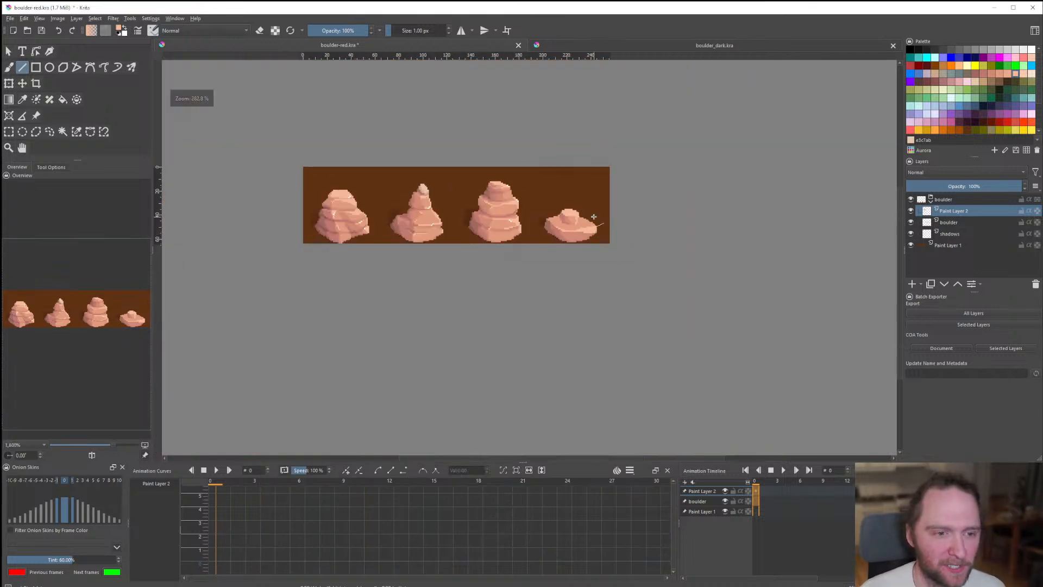
{"action": "scroll", "coordinate": [467, 315], "scroll_direction": "down", "scroll_amount": 1}
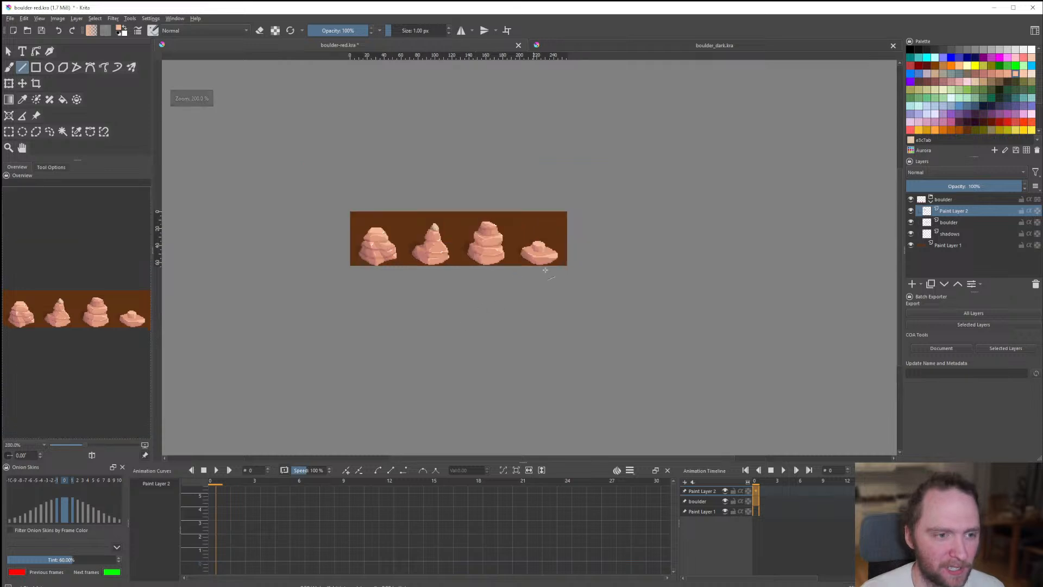
{"action": "scroll", "coordinate": [518, 236], "scroll_direction": "up", "scroll_amount": 7}
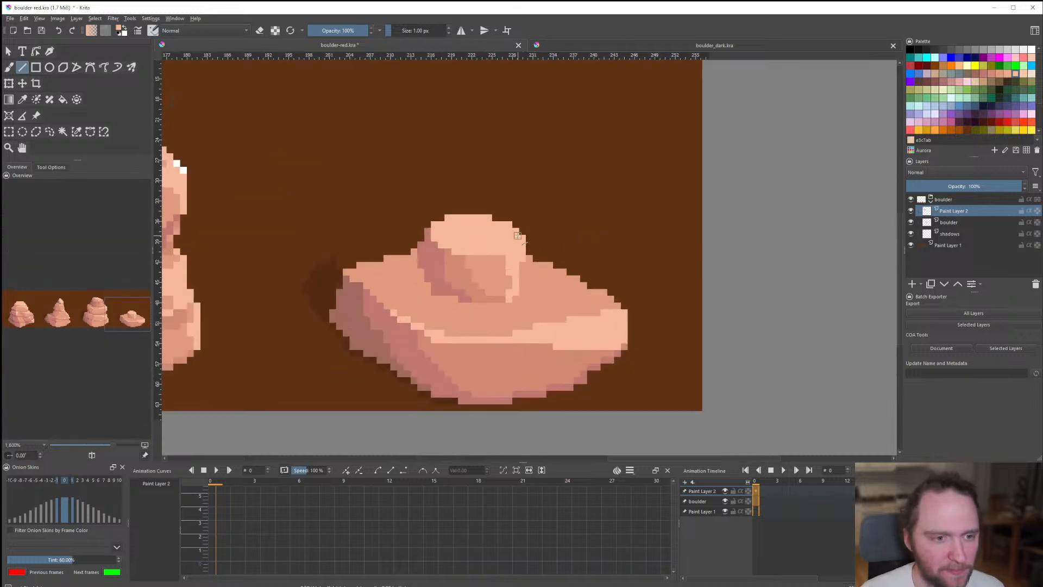
{"action": "left_click", "coordinate": [22, 85]}
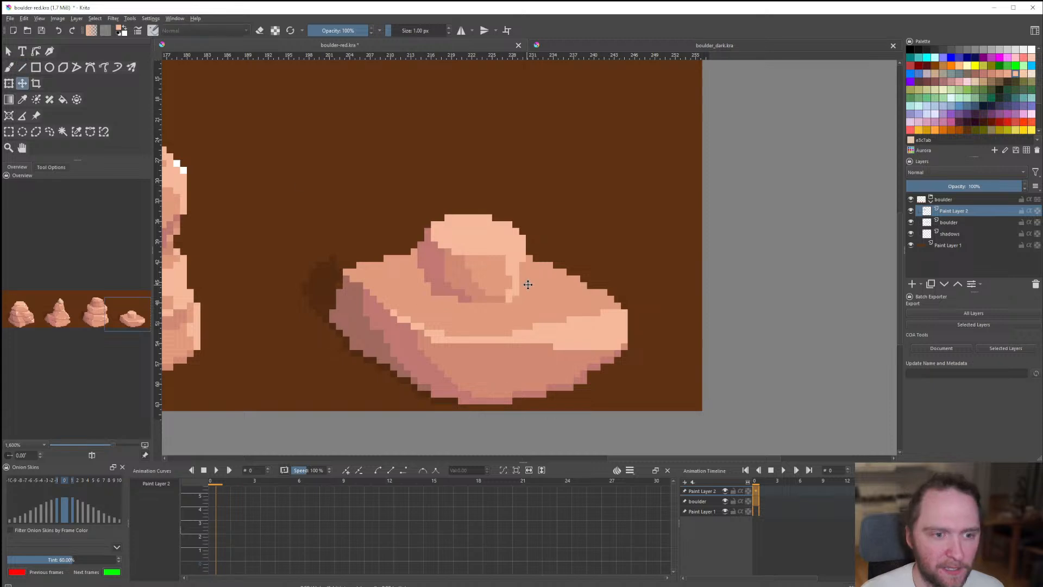
{"action": "left_click_drag", "start_coordinate": [526, 282], "coordinate": [544, 293]}
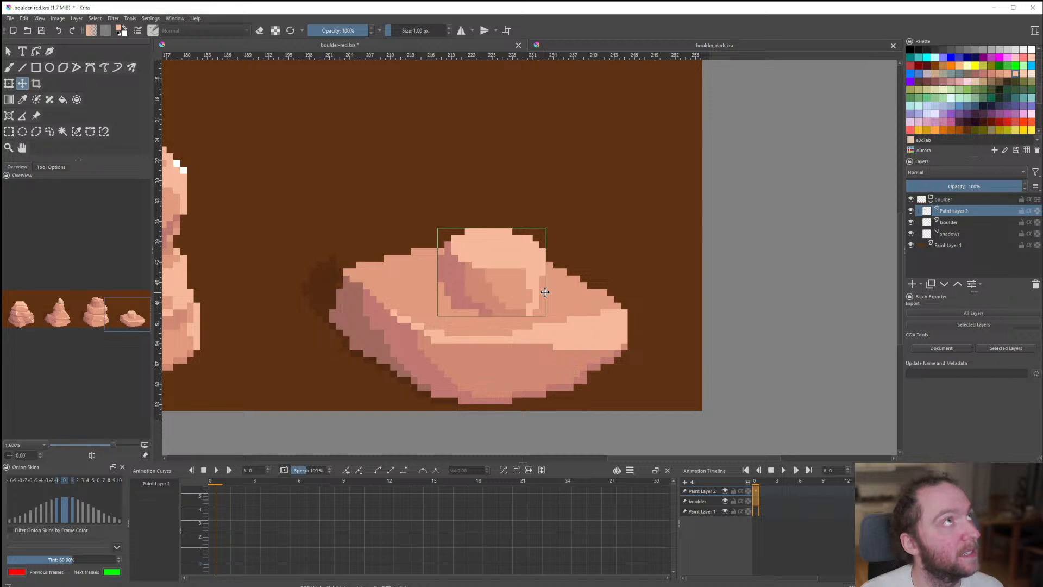
{"action": "left_click_drag", "start_coordinate": [511, 304], "coordinate": [507, 301]}
{"action": "left_click", "coordinate": [22, 68]}
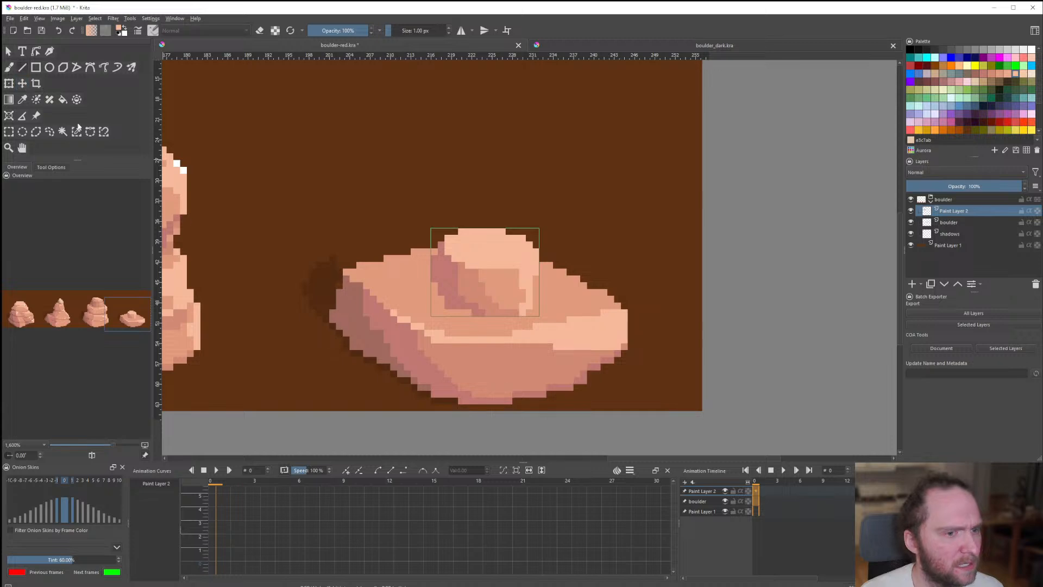
Paint a cast shadow in sampled terracotta on the fourth boulder's upper face, beside the small rock's dusky rose side, outlining and filling it.
{"action": "scroll", "coordinate": [369, 290], "scroll_direction": "down", "scroll_amount": 6}
{"action": "scroll", "coordinate": [376, 289], "scroll_direction": "up", "scroll_amount": 9}
{"action": "left_click", "coordinate": [434, 289], "text": "ctrl"}
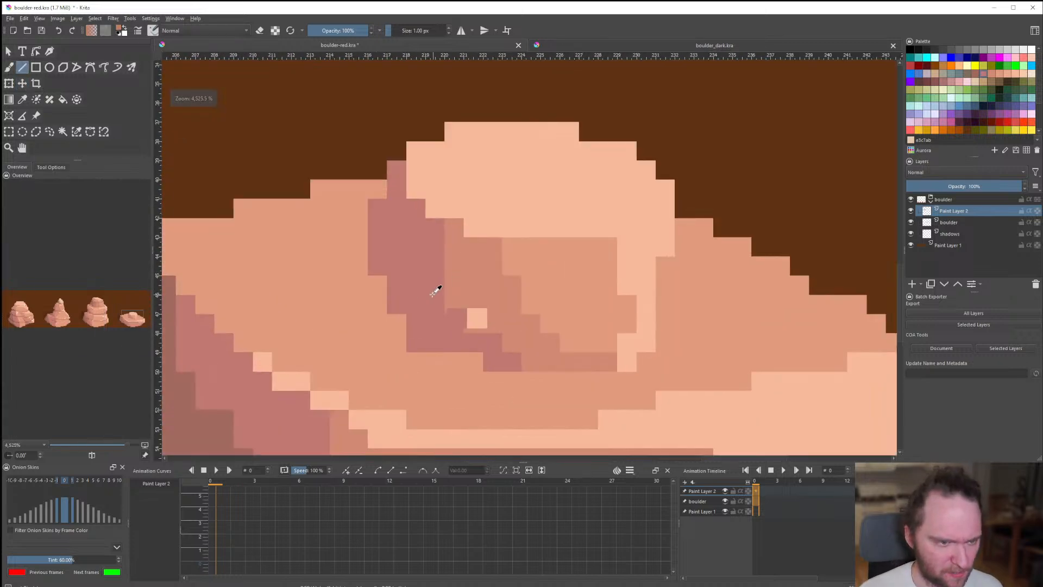
{"action": "left_click", "coordinate": [507, 305], "text": "ctrl"}
{"action": "scroll", "coordinate": [750, 262], "scroll_direction": "down", "scroll_amount": 3}
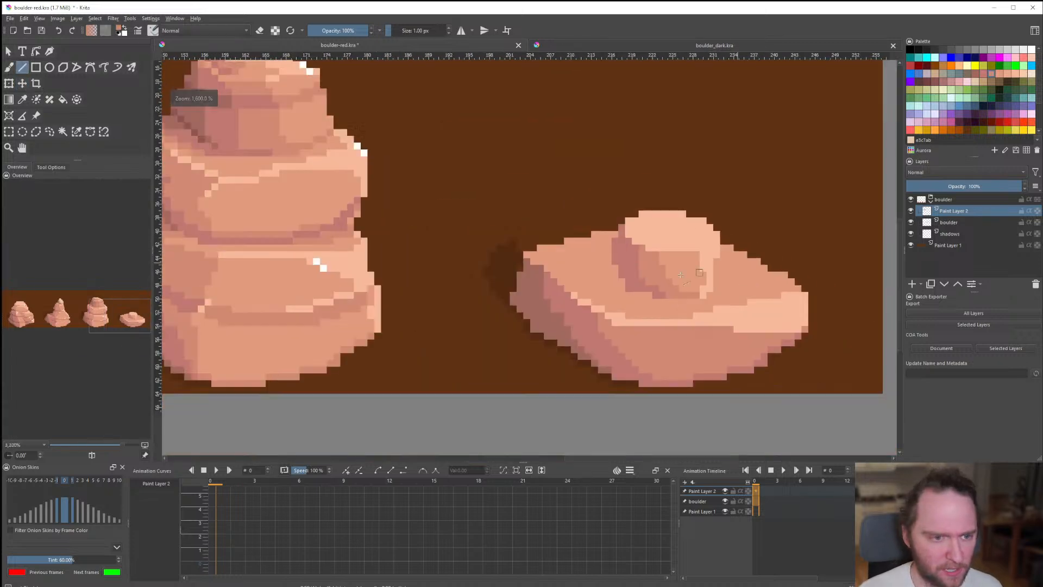
{"action": "scroll", "coordinate": [649, 283], "scroll_direction": "up", "scroll_amount": 3}
{"action": "left_click_drag", "start_coordinate": [581, 295], "coordinate": [470, 225]}
{"action": "left_click_drag", "start_coordinate": [518, 182], "coordinate": [543, 167]}
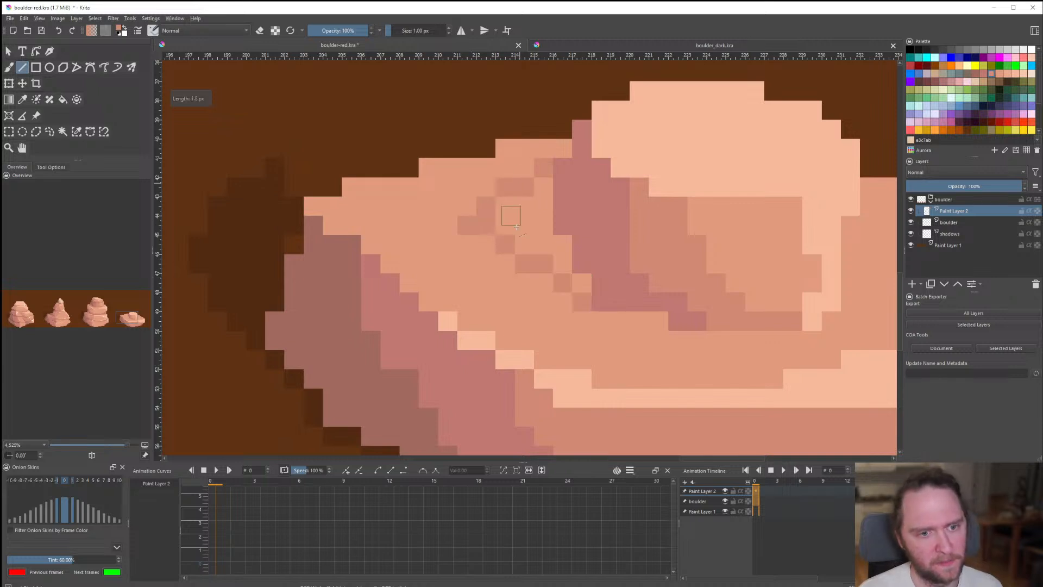
{"action": "mouse_move", "coordinate": [508, 213]}
{"action": "left_mouse_down"}
{"action": "mouse_move", "coordinate": [580, 266]}
{"action": "mouse_move", "coordinate": [520, 244]}
{"action": "left_mouse_up"}
{"action": "left_click_drag", "start_coordinate": [542, 190], "coordinate": [525, 207]}
{"action": "left_click_drag", "start_coordinate": [543, 207], "coordinate": [541, 224]}
{"action": "left_click", "coordinate": [507, 223]}
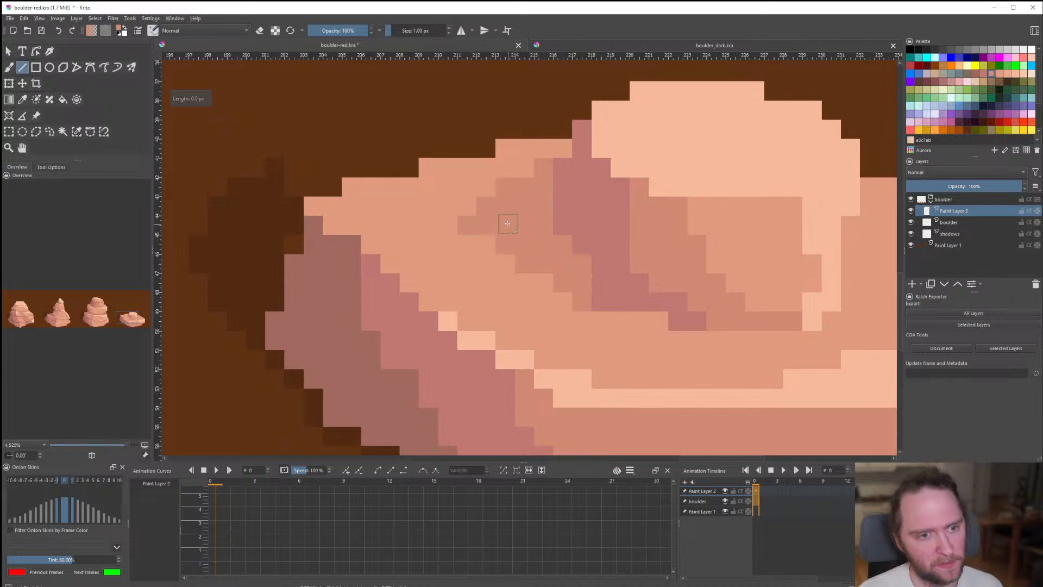
{"action": "scroll", "coordinate": [467, 211], "scroll_direction": "down", "scroll_amount": 6}
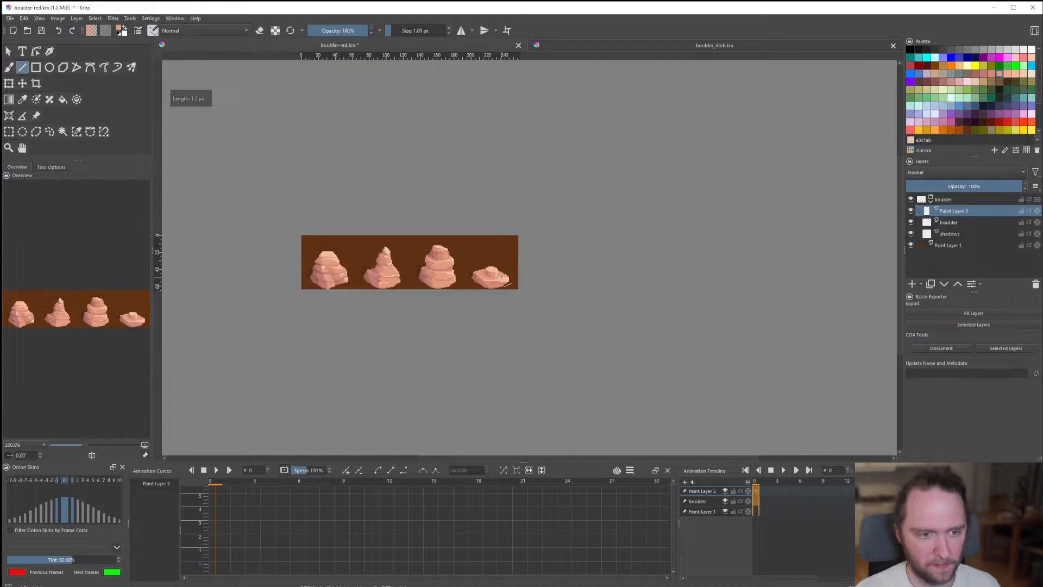
Extend the terracotta cast shadow along the small rock's lower edge and check the boulder at small size.
{"action": "scroll", "coordinate": [477, 253], "scroll_direction": "up", "scroll_amount": 6}
{"action": "left_click", "coordinate": [424, 303], "text": "ctrl"}
{"action": "scroll", "coordinate": [426, 305], "scroll_direction": "down", "scroll_amount": 2}
{"action": "scroll", "coordinate": [438, 311], "scroll_direction": "up", "scroll_amount": 4}
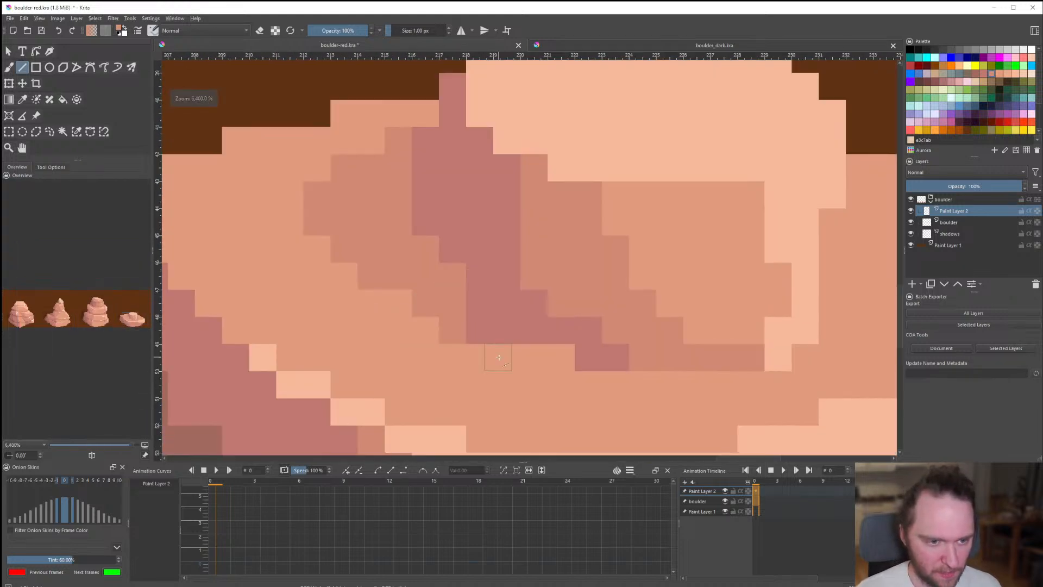
{"action": "left_click_drag", "start_coordinate": [480, 357], "coordinate": [535, 358]}
{"action": "left_click", "coordinate": [558, 357]}
{"action": "scroll", "coordinate": [468, 355], "scroll_direction": "down", "scroll_amount": 5}
{"action": "scroll", "coordinate": [455, 352], "scroll_direction": "down", "scroll_amount": 5}
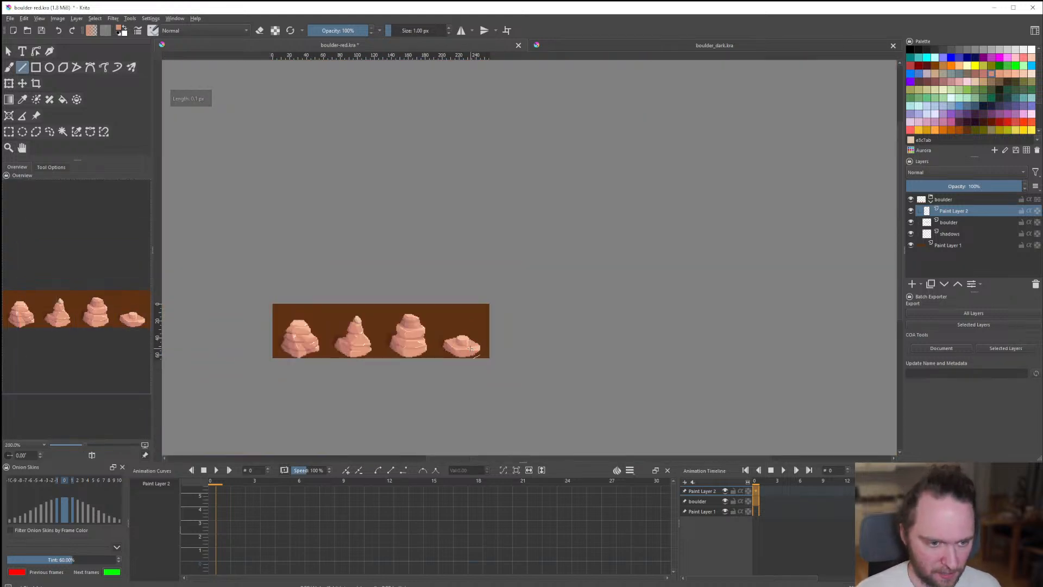
{"action": "scroll", "coordinate": [439, 321], "scroll_direction": "up", "scroll_amount": 5}
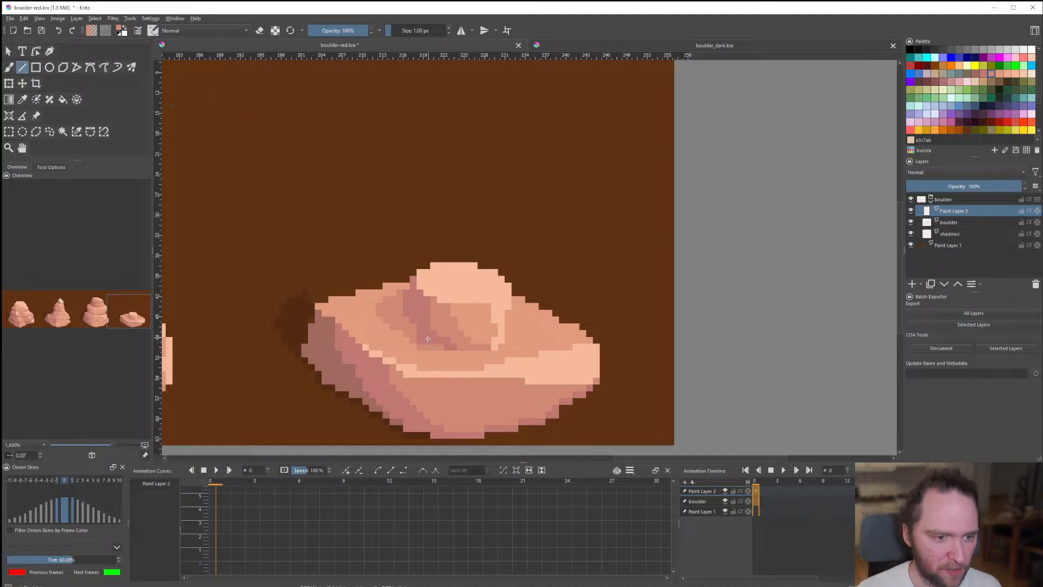
{"action": "scroll", "coordinate": [429, 340], "scroll_direction": "down", "scroll_amount": 5}
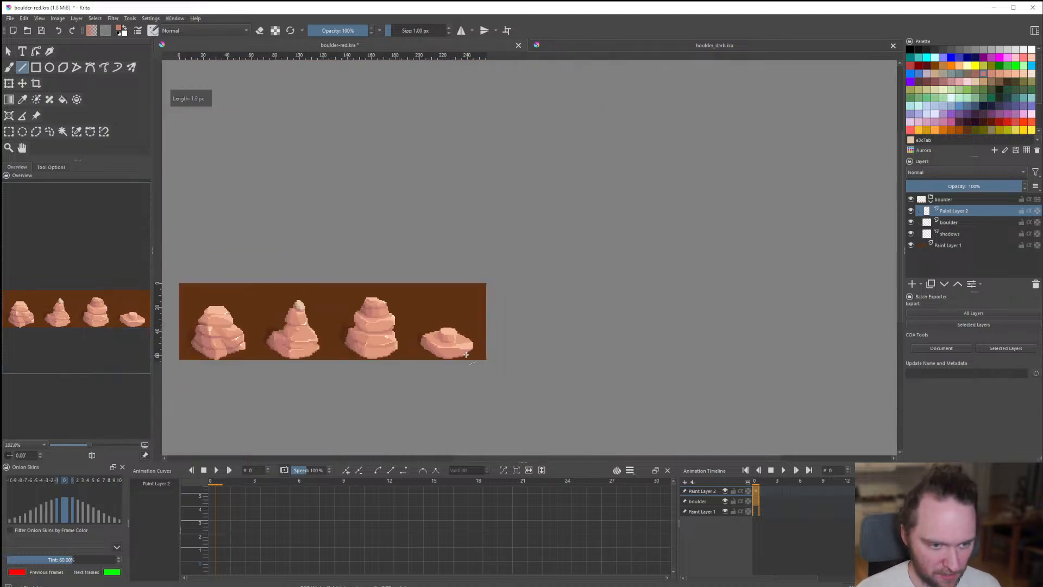
Extend the right side of the small stone atop the flat boulder with its mid-tone and paint a darker shadow stroke beneath it.
{"action": "scroll", "coordinate": [466, 354], "scroll_direction": "up", "scroll_amount": 6}
{"action": "scroll", "coordinate": [469, 335], "scroll_direction": "down", "scroll_amount": 5}
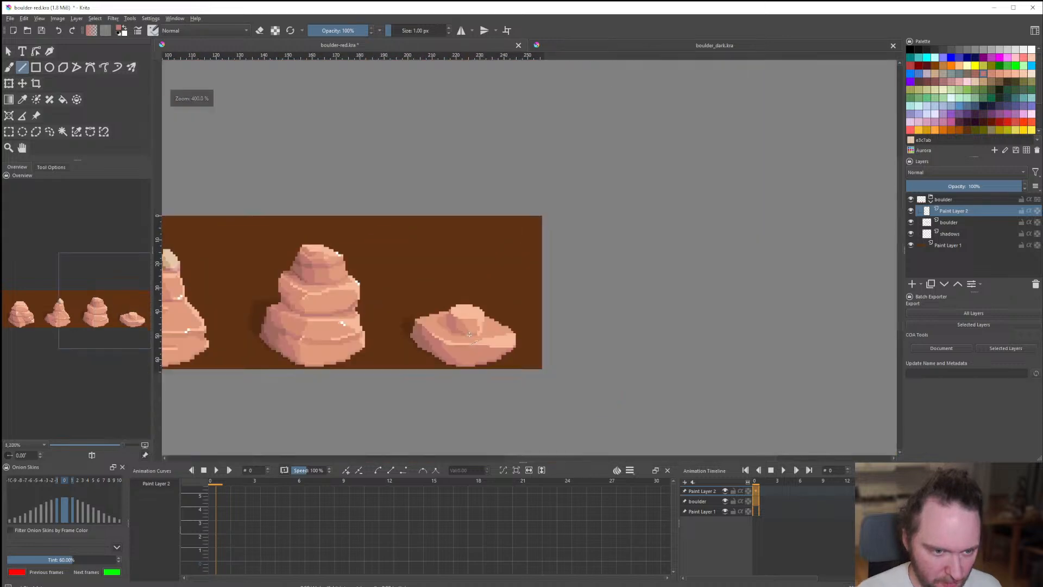
{"action": "scroll", "coordinate": [470, 335], "scroll_direction": "down", "scroll_amount": 1}
{"action": "scroll", "coordinate": [455, 316], "scroll_direction": "up", "scroll_amount": 5}
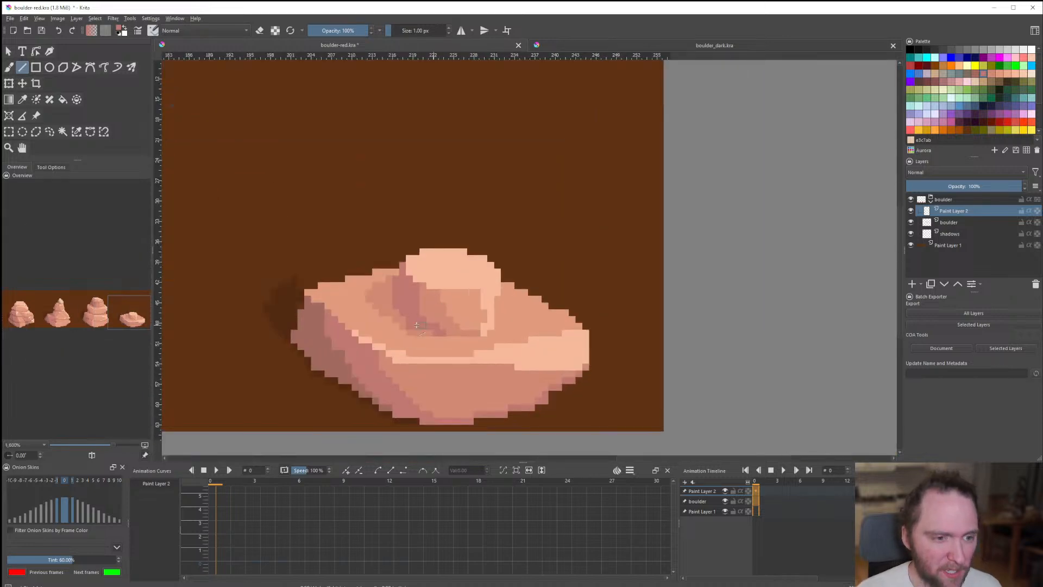
{"action": "scroll", "coordinate": [417, 324], "scroll_direction": "down", "scroll_amount": 6}
{"action": "scroll", "coordinate": [406, 332], "scroll_direction": "up", "scroll_amount": 7}
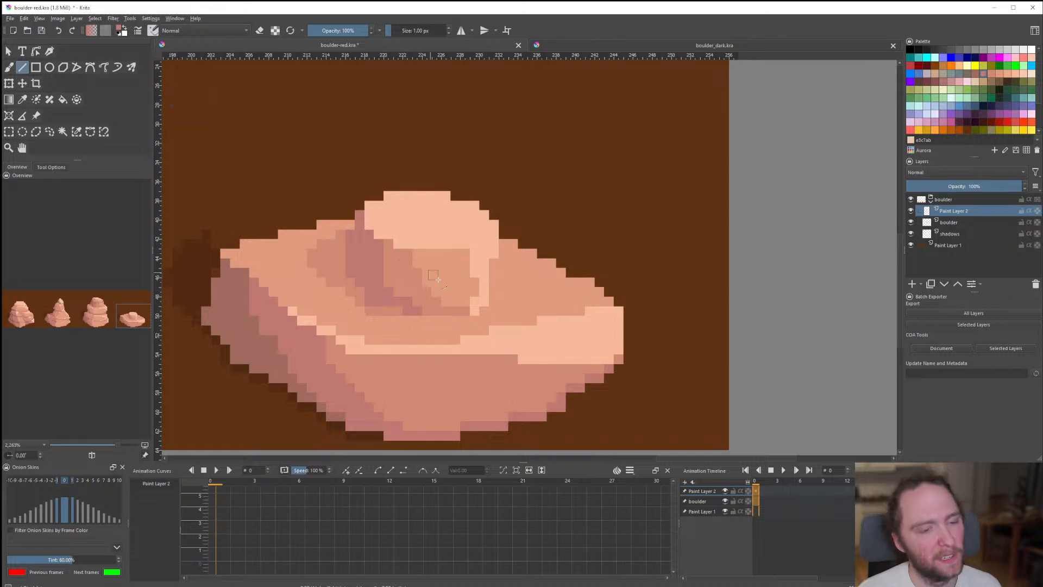
{"action": "scroll", "coordinate": [453, 277], "scroll_direction": "up", "scroll_amount": 3}
{"action": "scroll", "coordinate": [457, 326], "scroll_direction": "down", "scroll_amount": 4}
{"action": "scroll", "coordinate": [457, 295], "scroll_direction": "up", "scroll_amount": 1}
{"action": "left_click", "coordinate": [463, 308], "text": "ctrl"}
{"action": "left_click_drag", "start_coordinate": [481, 299], "coordinate": [515, 273]}
{"action": "left_click", "coordinate": [447, 359], "text": "ctrl"}
{"action": "left_click_drag", "start_coordinate": [458, 369], "coordinate": [518, 342]}
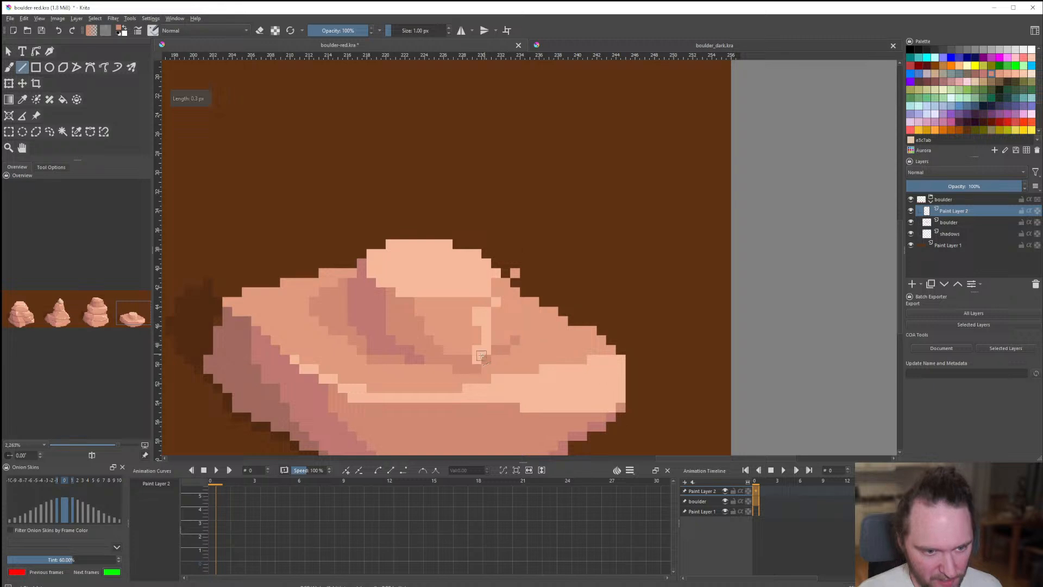
Paint the small stone's light edge further to the right and fill the former highlight strip with the sampled mid-tone.
{"action": "left_click_drag", "start_coordinate": [507, 298], "coordinate": [498, 329]}
{"action": "left_click_drag", "start_coordinate": [500, 331], "coordinate": [508, 343]}
{"action": "left_click", "coordinate": [468, 327], "text": "ctrl"}
{"action": "mouse_move", "coordinate": [489, 303]}
{"action": "left_mouse_down"}
{"action": "mouse_move", "coordinate": [477, 315]}
{"action": "mouse_move", "coordinate": [479, 342]}
{"action": "left_mouse_up"}
{"action": "scroll", "coordinate": [463, 313], "scroll_direction": "down", "scroll_amount": 6}
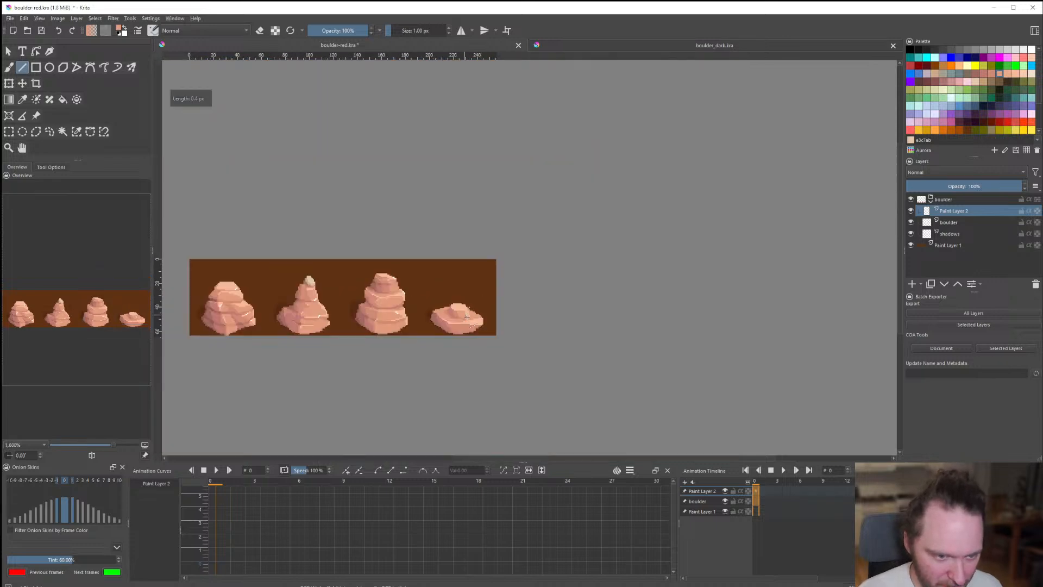
Add reddish shadow pixels to the left side of the small stone's base on the flat boulder.
{"action": "scroll", "coordinate": [463, 314], "scroll_direction": "up", "scroll_amount": 8}
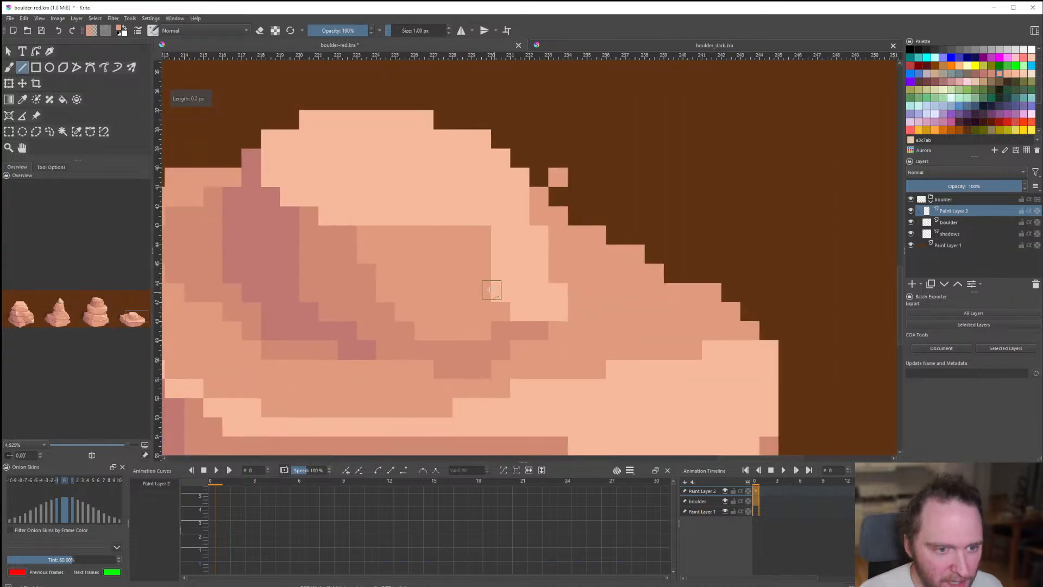
{"action": "scroll", "coordinate": [491, 289], "scroll_direction": "down", "scroll_amount": 2}
{"action": "scroll", "coordinate": [424, 201], "scroll_direction": "up", "scroll_amount": 1}
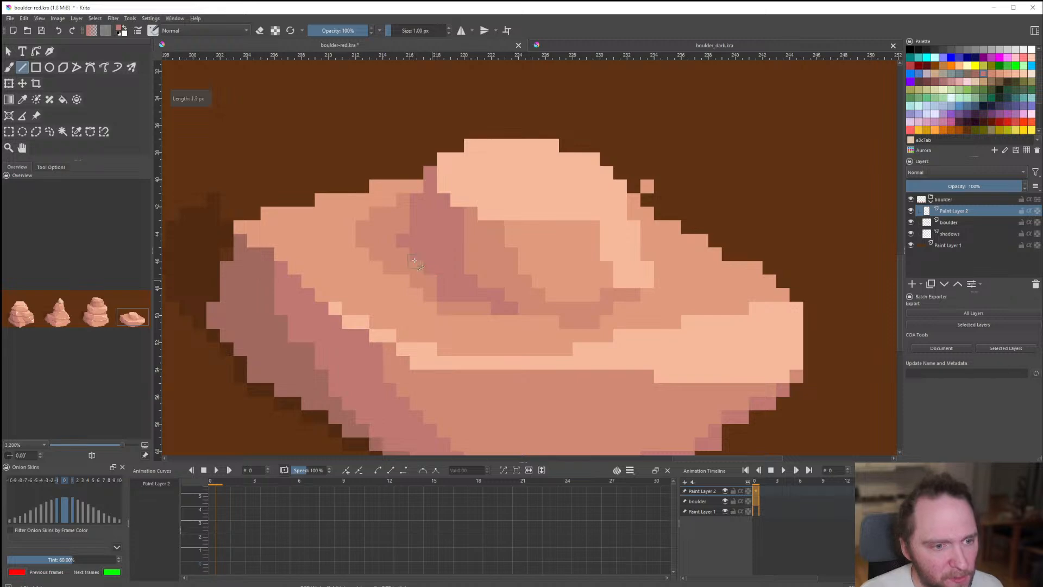
{"action": "left_click_drag", "start_coordinate": [403, 255], "coordinate": [409, 245]}
{"action": "scroll", "coordinate": [455, 291], "scroll_direction": "down", "scroll_amount": 5}
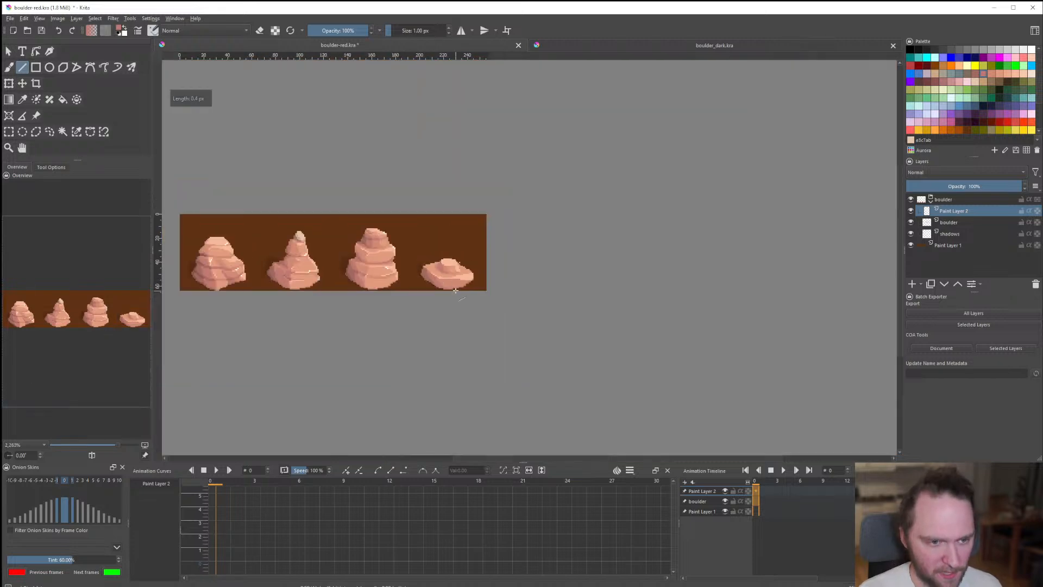
{"action": "scroll", "coordinate": [456, 288], "scroll_direction": "up", "scroll_amount": 7}
{"action": "scroll", "coordinate": [435, 303], "scroll_direction": "down", "scroll_amount": 3}
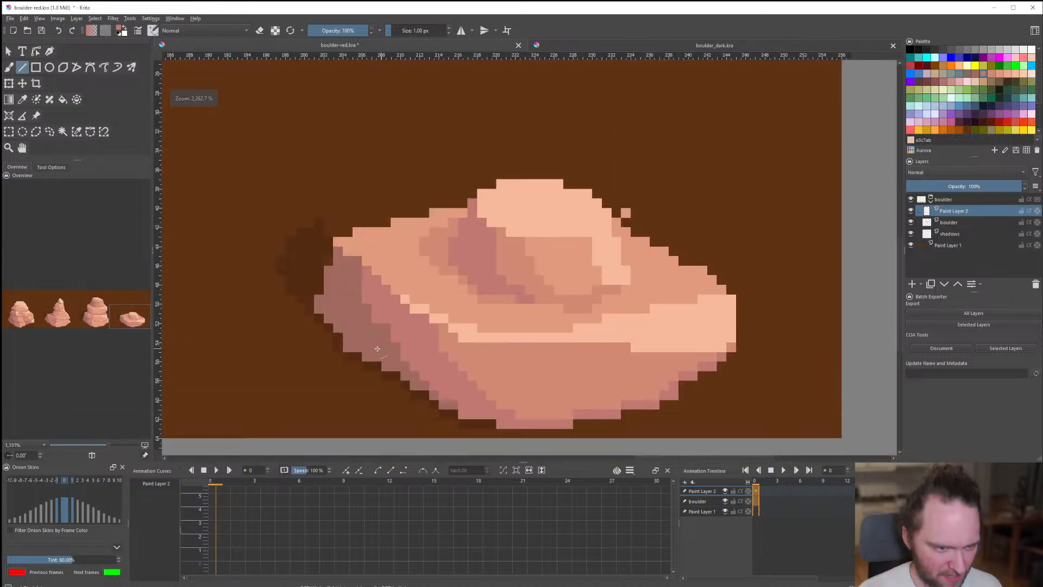
Paint a dark brown shadow along the left side of the small stone and fill in its gaps.
{"action": "scroll", "coordinate": [435, 303], "scroll_direction": "up", "scroll_amount": 4}
{"action": "left_click_drag", "start_coordinate": [386, 223], "coordinate": [400, 286]}
{"action": "mouse_move", "coordinate": [407, 299]}
{"action": "left_mouse_down"}
{"action": "mouse_move", "coordinate": [430, 356]}
{"action": "mouse_move", "coordinate": [404, 320]}
{"action": "left_mouse_up"}
{"action": "left_click_drag", "start_coordinate": [389, 324], "coordinate": [385, 281]}
{"action": "left_click", "coordinate": [368, 263]}
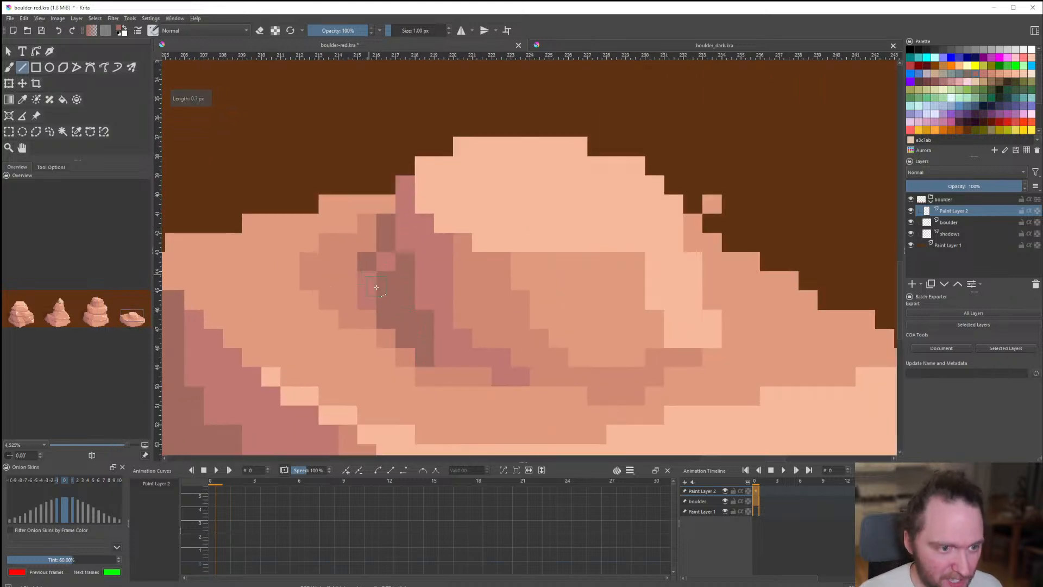
{"action": "left_click", "coordinate": [368, 281]}
{"action": "left_click", "coordinate": [384, 263]}
{"action": "scroll", "coordinate": [366, 297], "scroll_direction": "down", "scroll_amount": 8}
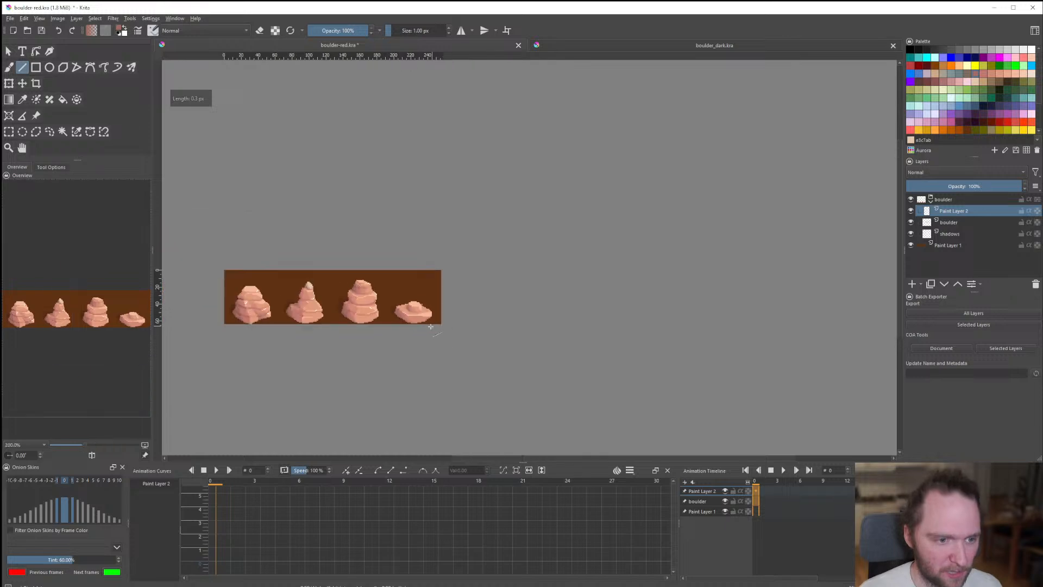
Extend the dark brown shadow along the small stone's lower left base.
{"action": "scroll", "coordinate": [408, 304], "scroll_direction": "up", "scroll_amount": 5}
{"action": "scroll", "coordinate": [363, 243], "scroll_direction": "up", "scroll_amount": 4}
{"action": "left_click_drag", "start_coordinate": [289, 190], "coordinate": [316, 208]}
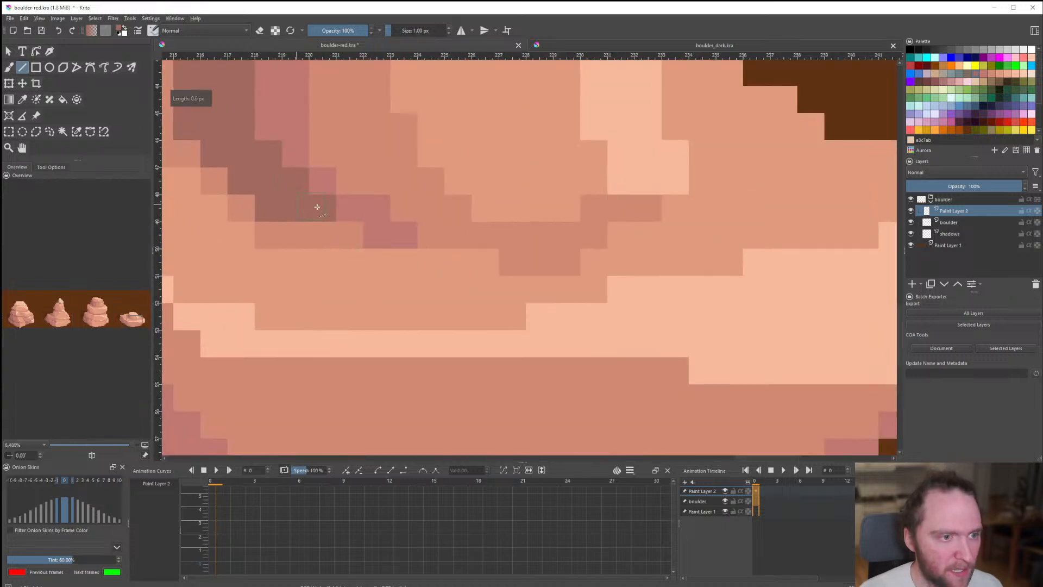
{"action": "scroll", "coordinate": [376, 279], "scroll_direction": "down", "scroll_amount": 6}
{"action": "scroll", "coordinate": [363, 265], "scroll_direction": "up", "scroll_amount": 5}
{"action": "mouse_move", "coordinate": [374, 303]}
{"action": "left_mouse_down"}
{"action": "mouse_move", "coordinate": [383, 309]}
{"action": "mouse_move", "coordinate": [323, 289]}
{"action": "left_mouse_up"}
Sample the softer shadow tone and add single pixels along the outer edge of the small stone's cast shadow.
{"action": "left_click", "coordinate": [380, 328], "text": "ctrl"}
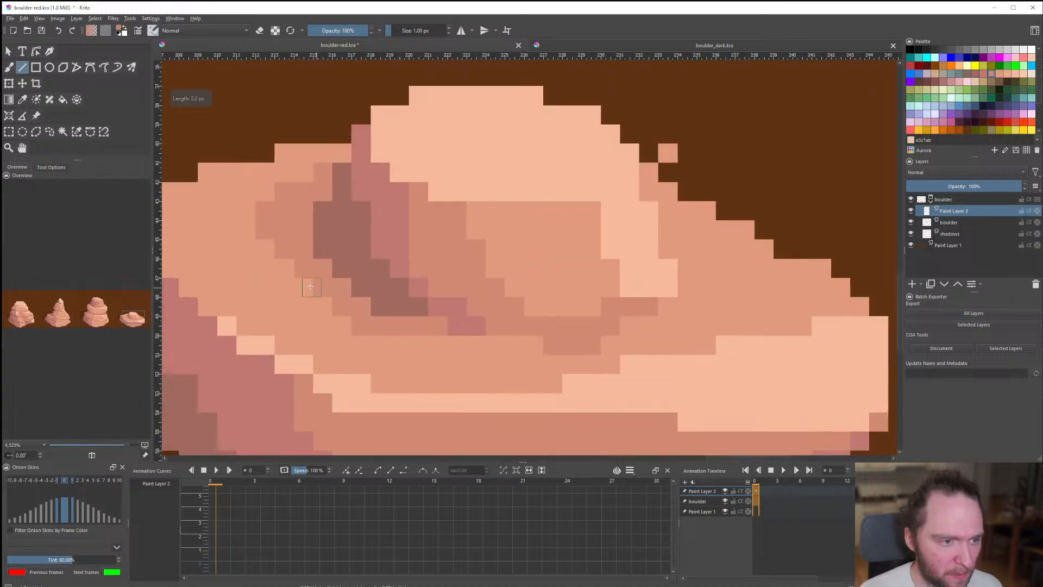
{"action": "left_click", "coordinate": [304, 286]}
{"action": "left_click", "coordinate": [284, 268]}
{"action": "left_click", "coordinate": [266, 250]}
{"action": "scroll", "coordinate": [320, 284], "scroll_direction": "down", "scroll_amount": 8}
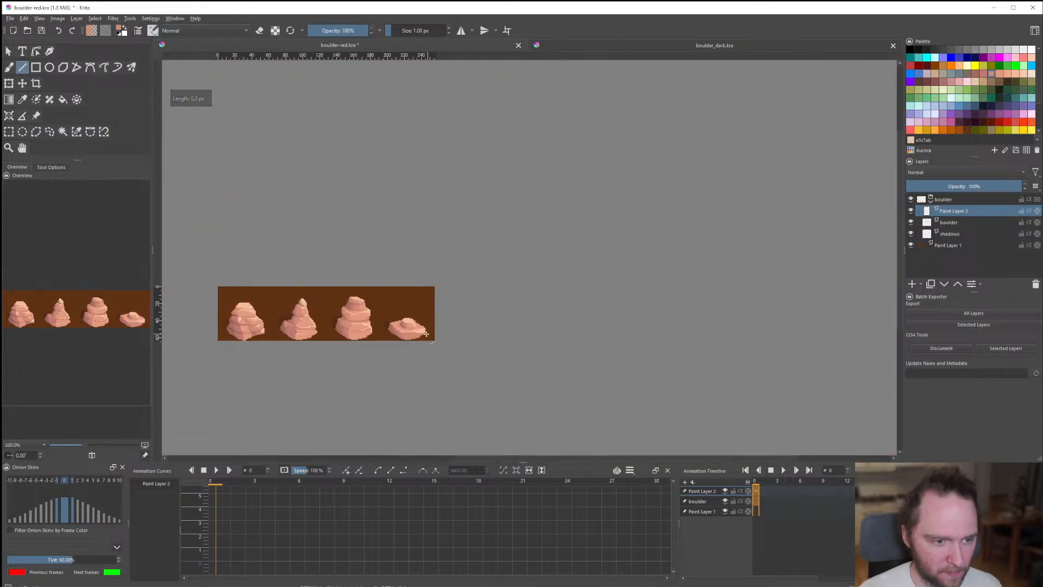
{"action": "scroll", "coordinate": [441, 314], "scroll_direction": "up", "scroll_amount": 7}
Add a new paint layer above Paint Layer 2 inside the boulder group.
{"action": "left_click", "coordinate": [913, 285]}
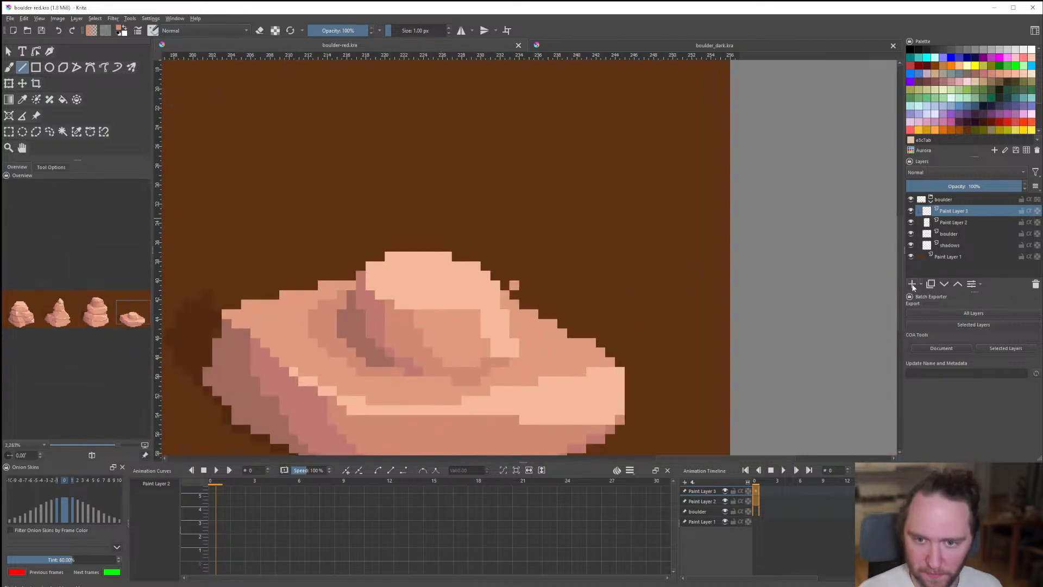
{"action": "scroll", "coordinate": [462, 331], "scroll_direction": "down", "scroll_amount": 2}
{"action": "scroll", "coordinate": [387, 372], "scroll_direction": "up", "scroll_amount": 2}
{"action": "scroll", "coordinate": [482, 349], "scroll_direction": "down", "scroll_amount": 6}
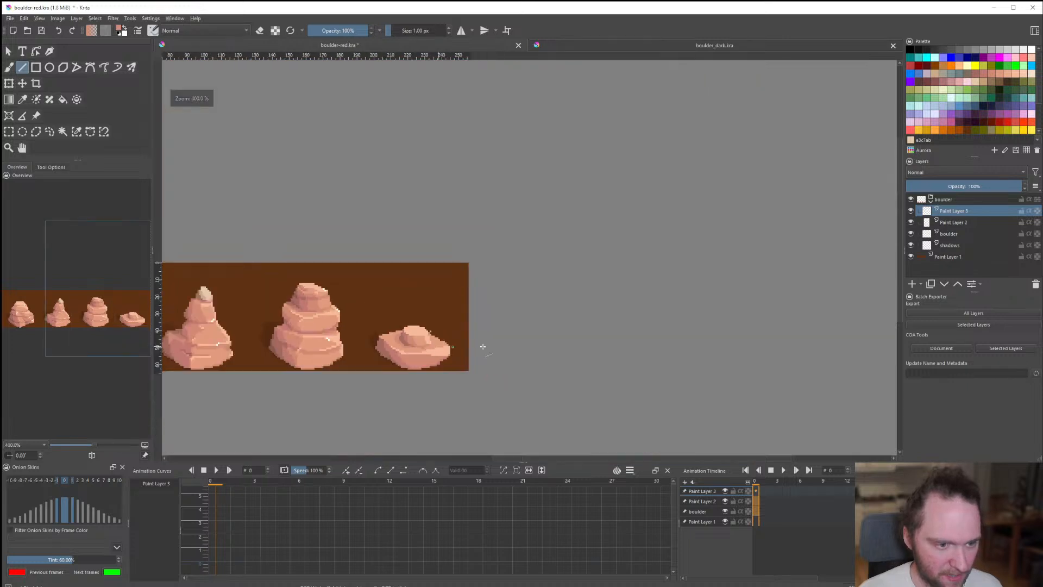
{"action": "right_click", "coordinate": [960, 213]}
{"action": "left_click", "coordinate": [950, 201]}
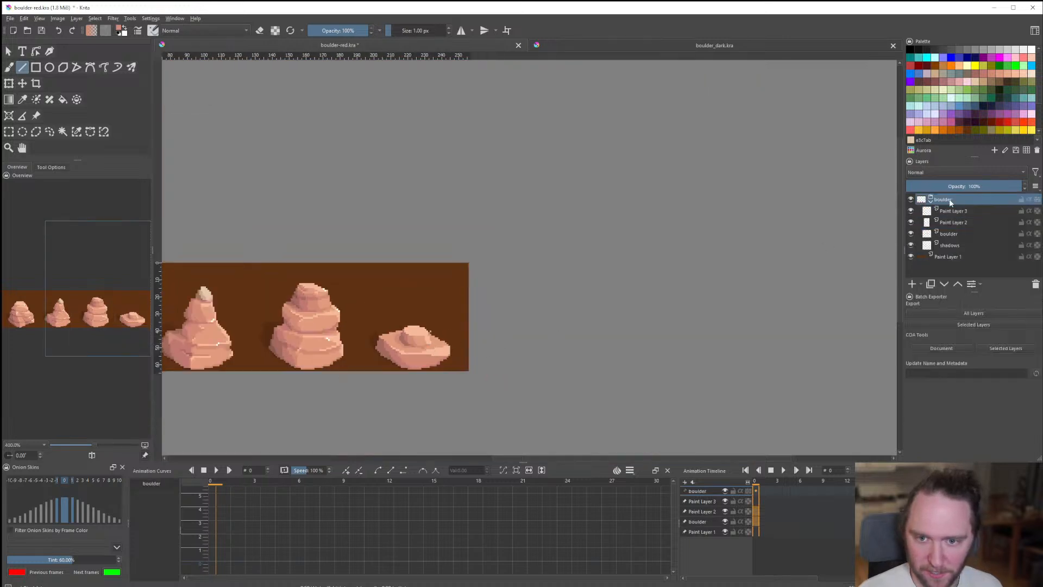
Duplicate Paint Layer 2 and move the copied small stone up above the flat boulder.
{"action": "left_click", "coordinate": [958, 221]}
{"action": "right_click", "coordinate": [958, 222]}
{"action": "left_click", "coordinate": [943, 281]}
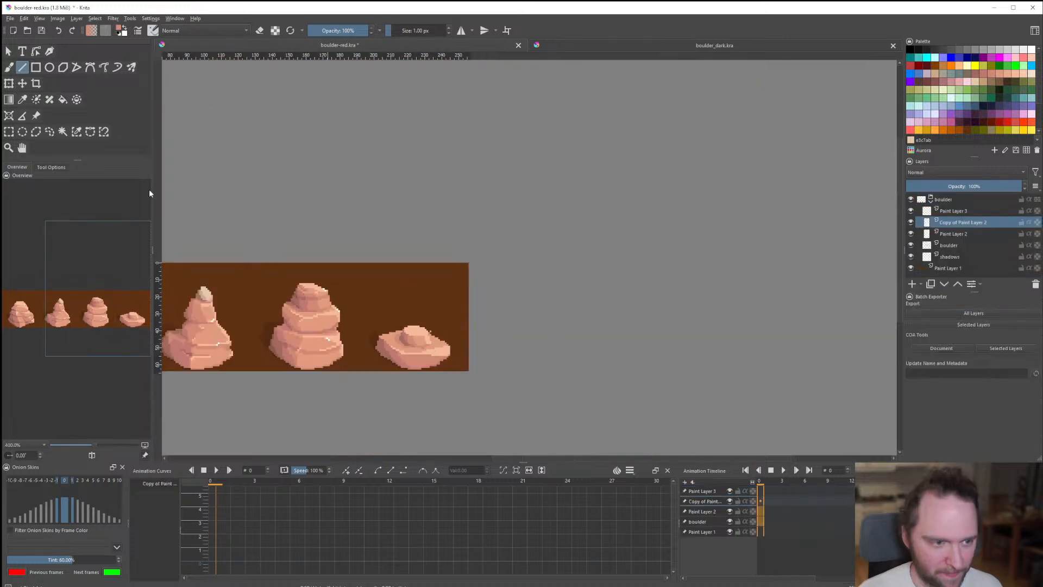
{"action": "left_click", "coordinate": [22, 83]}
{"action": "mouse_move", "coordinate": [447, 352]}
{"action": "left_mouse_down"}
{"action": "mouse_move", "coordinate": [462, 284]}
{"action": "mouse_move", "coordinate": [457, 299]}
{"action": "left_mouse_up"}
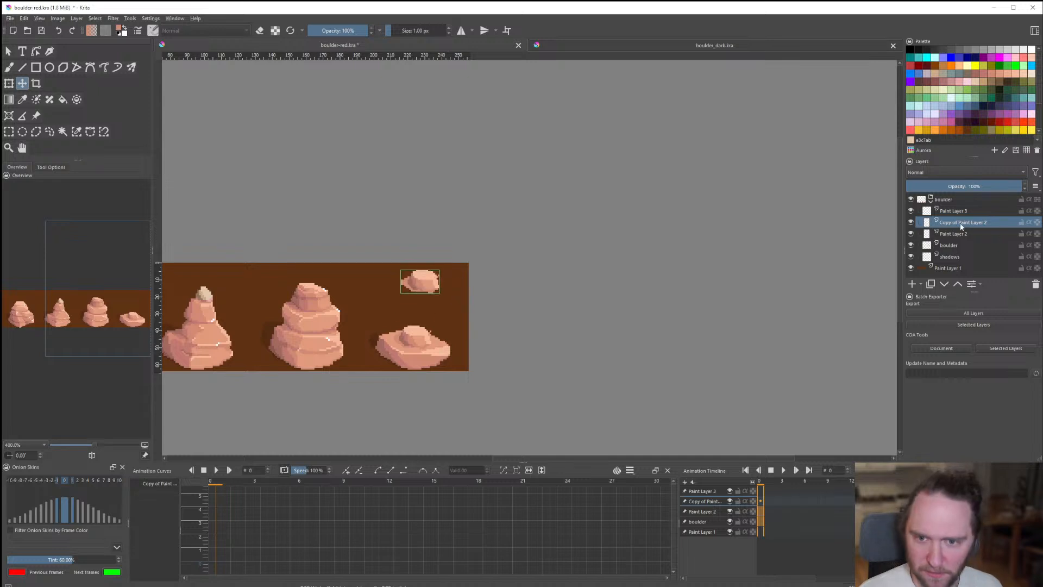
Remove the copy of Paint Layer 2 and the empty Paint Layer 3.
{"action": "right_click", "coordinate": [962, 227]}
{"action": "left_click", "coordinate": [940, 298]}
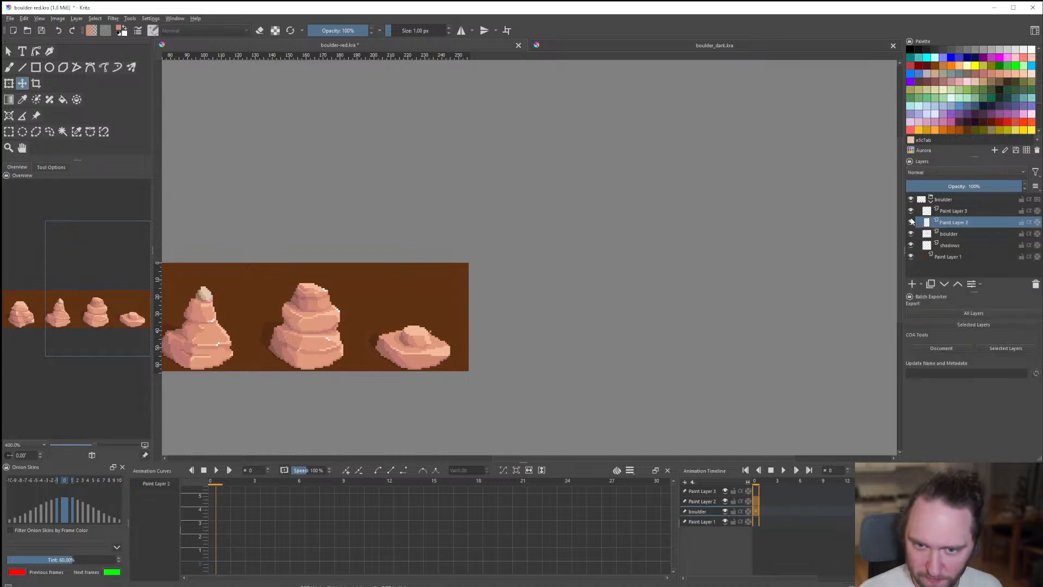
{"action": "right_click", "coordinate": [947, 212]}
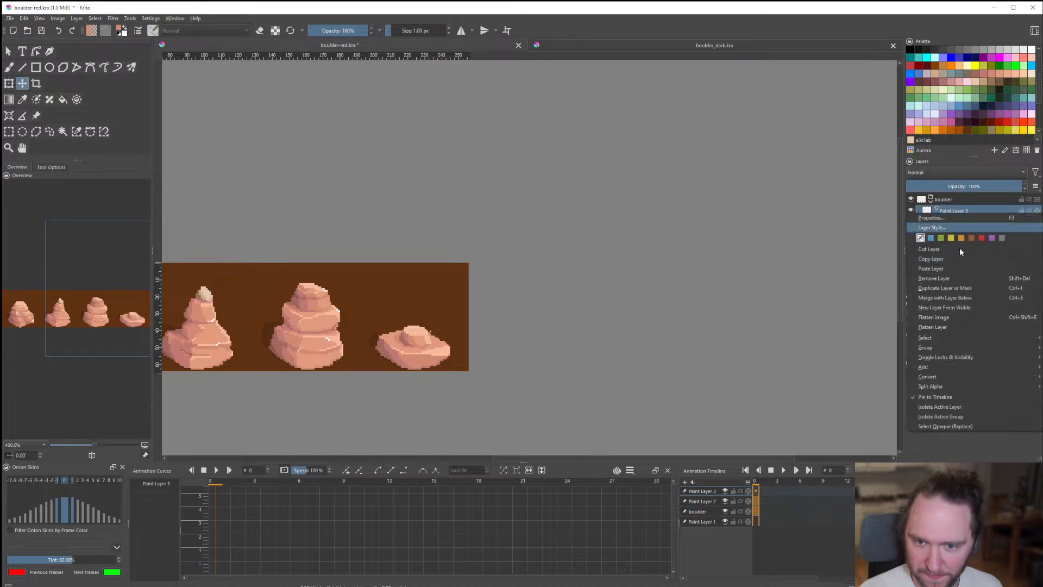
{"action": "left_click", "coordinate": [950, 279]}
Erase the stray pixel beside the small stone's upper right edge using a rectangular selection, and save the file.
{"action": "scroll", "coordinate": [214, 165], "scroll_direction": "up", "scroll_amount": 10}
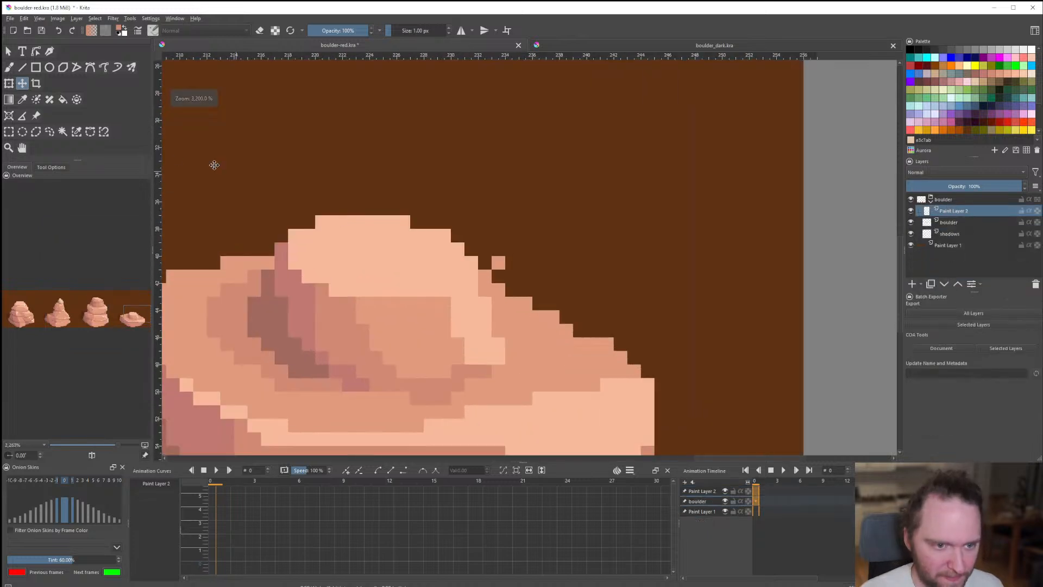
{"action": "left_click", "coordinate": [12, 132]}
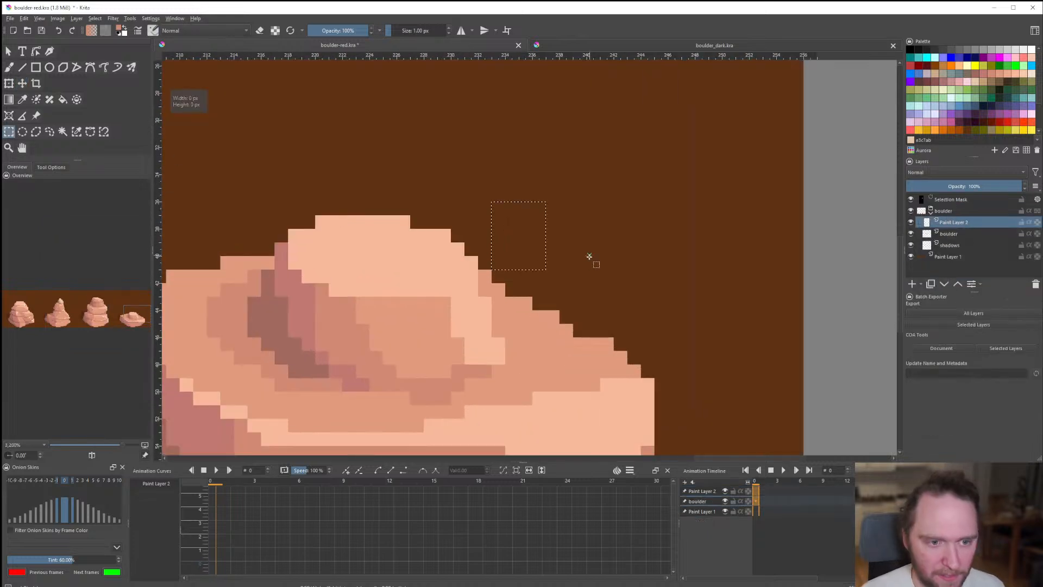
{"action": "key", "text": "ctrl+s"}
{"action": "scroll", "coordinate": [491, 215], "scroll_direction": "down", "scroll_amount": 5}
{"action": "scroll", "coordinate": [489, 228], "scroll_direction": "up", "scroll_amount": 4}
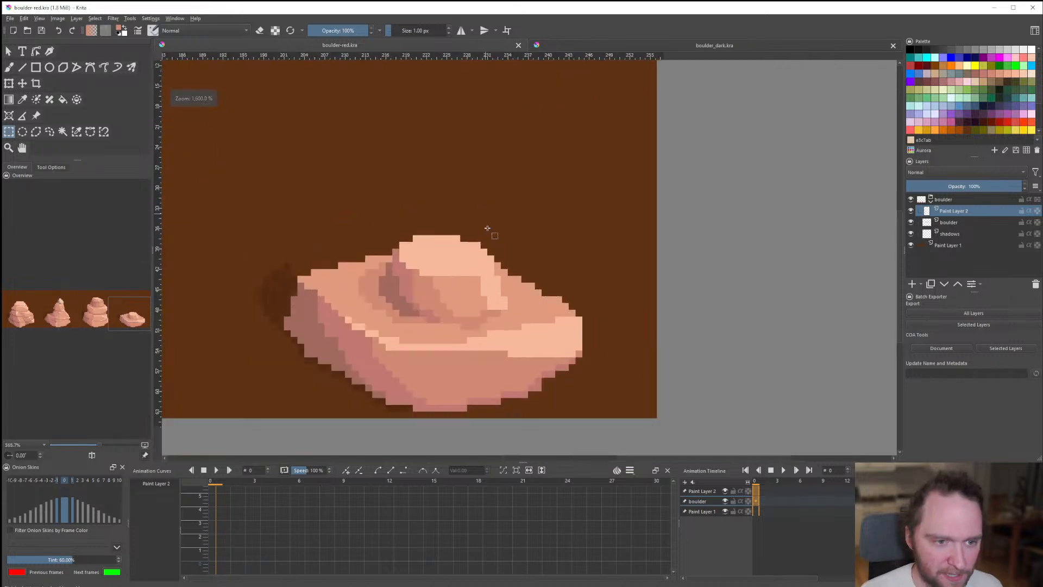
Duplicate the boulder paint layer inside the boulder group.
{"action": "left_click", "coordinate": [954, 222]}
{"action": "right_click", "coordinate": [954, 222]}
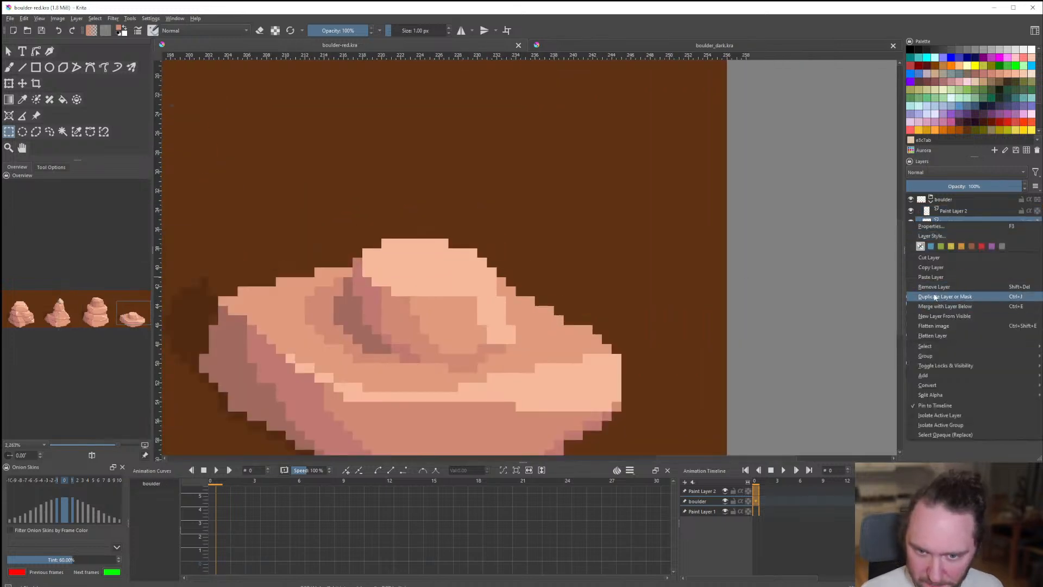
{"action": "left_click", "coordinate": [936, 297]}
Try to move the whole Copy of boulder layer upward.
{"action": "left_click", "coordinate": [23, 84]}
{"action": "scroll", "coordinate": [330, 286], "scroll_direction": "down", "scroll_amount": 2}
{"action": "left_click_drag", "start_coordinate": [410, 347], "coordinate": [415, 256]}
{"action": "scroll", "coordinate": [576, 318], "scroll_direction": "down", "scroll_amount": 5}
{"action": "scroll", "coordinate": [595, 325], "scroll_direction": "up", "scroll_amount": 4}
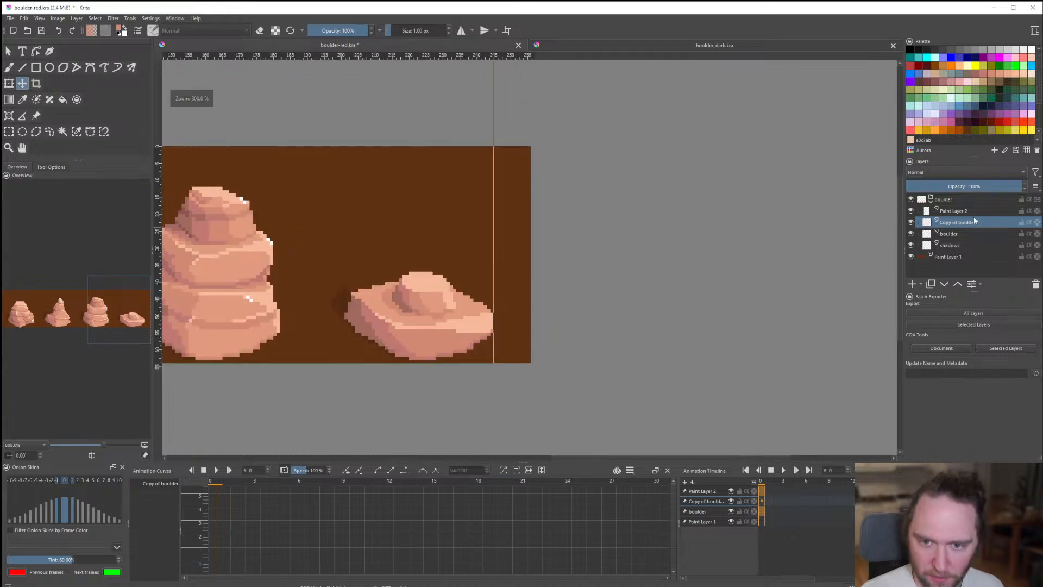
{"action": "left_click", "coordinate": [911, 211]}
{"action": "left_click", "coordinate": [911, 210]}
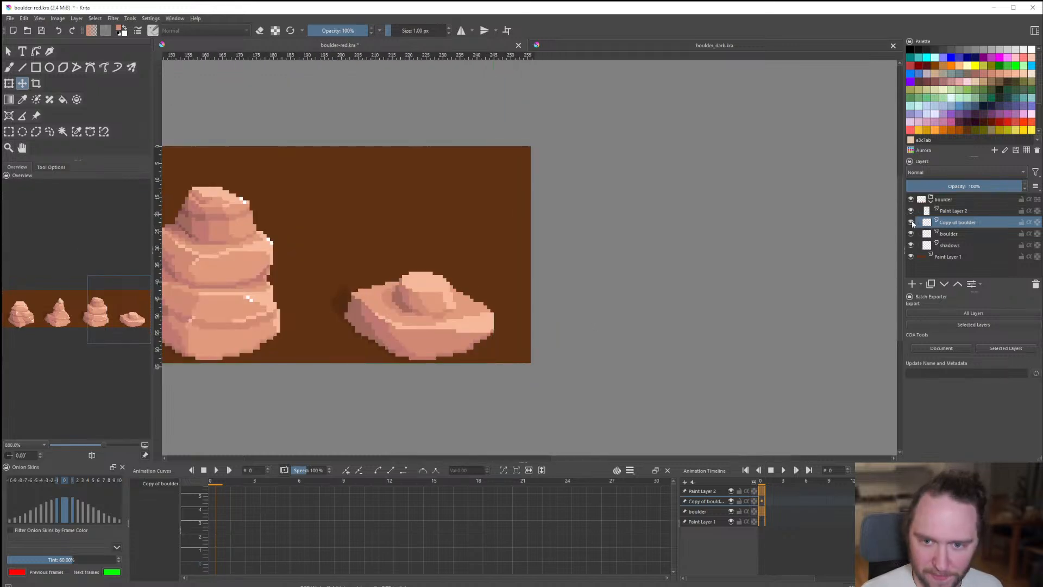
Select the other three boulders on the Copy of boulder layer, delete them so only the flat boulder remains, and deselect.
{"action": "left_click", "coordinate": [9, 131]}
{"action": "scroll", "coordinate": [552, 231], "scroll_direction": "down", "scroll_amount": 4}
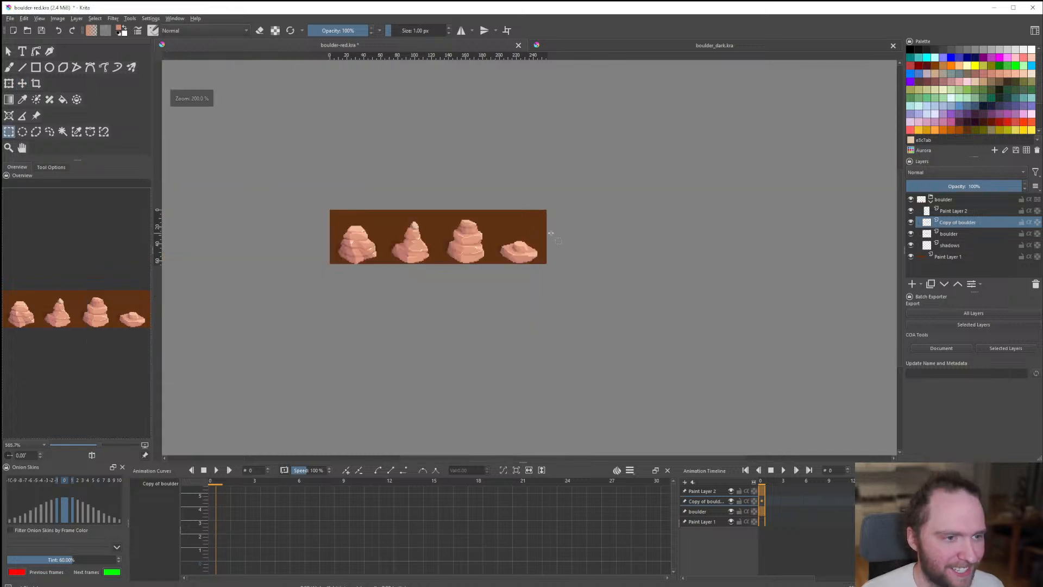
{"action": "left_click_drag", "start_coordinate": [303, 175], "coordinate": [421, 260]}
{"action": "left_click_drag", "start_coordinate": [489, 289], "coordinate": [489, 289]}
{"action": "left_click_drag", "start_coordinate": [583, 239], "coordinate": [581, 240]}
{"action": "scroll", "coordinate": [518, 241], "scroll_direction": "up", "scroll_amount": 5}
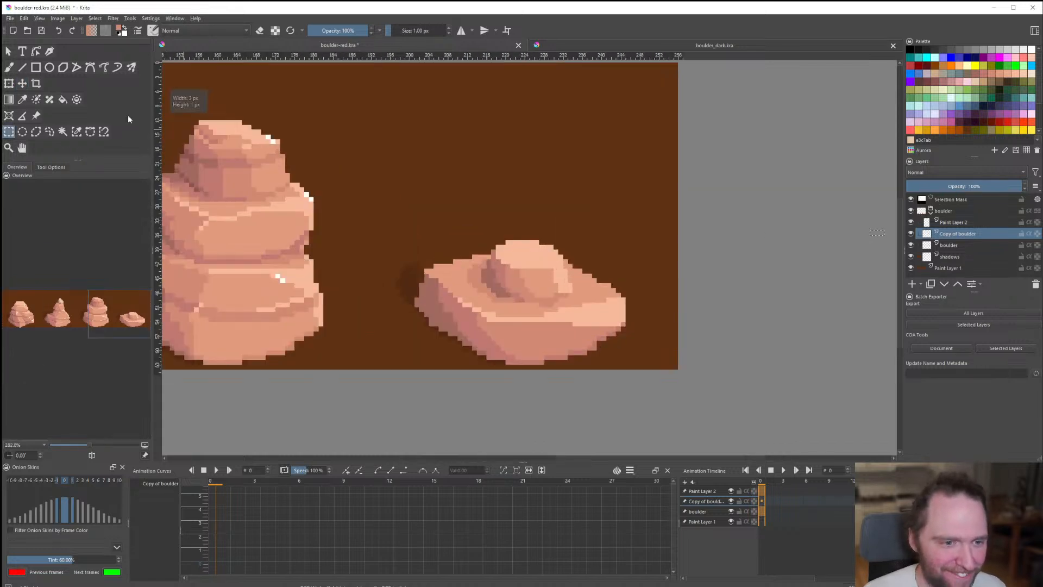
{"action": "left_click", "coordinate": [567, 194]}
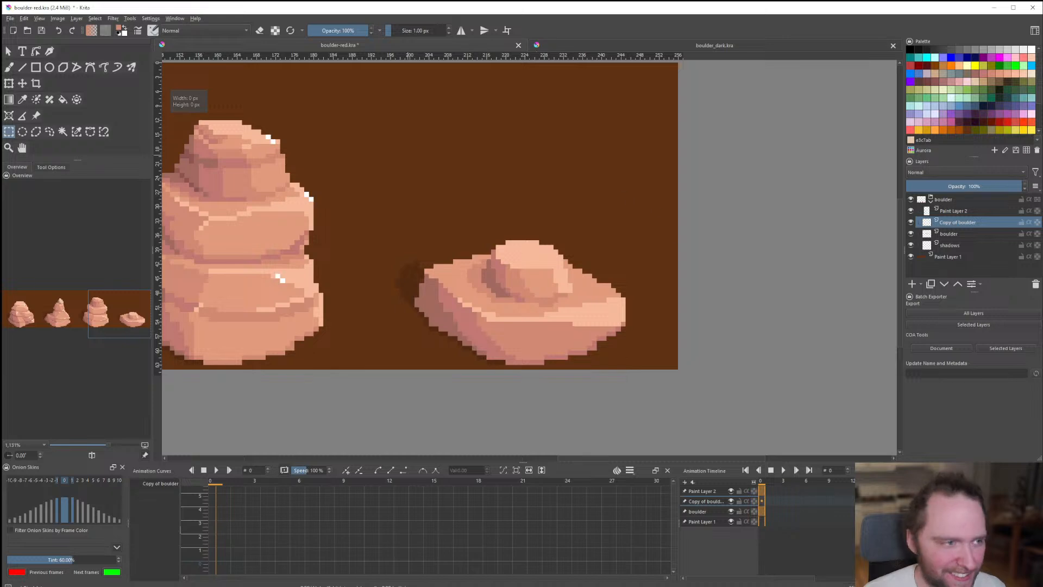
Move the copied flat boulder above the original one and place its layer above Paint Layer 2.
{"action": "left_click", "coordinate": [22, 84]}
{"action": "left_click_drag", "start_coordinate": [494, 250], "coordinate": [499, 161]}
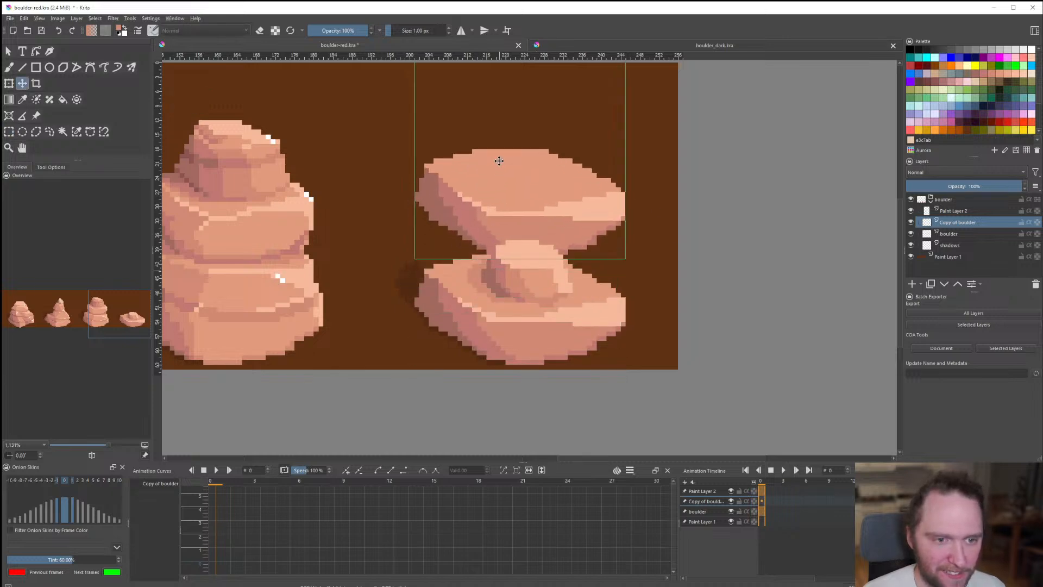
{"action": "left_click_drag", "start_coordinate": [969, 218], "coordinate": [968, 208]}
{"action": "scroll", "coordinate": [458, 302], "scroll_direction": "down", "scroll_amount": 4}
{"action": "scroll", "coordinate": [458, 301], "scroll_direction": "up", "scroll_amount": 2}
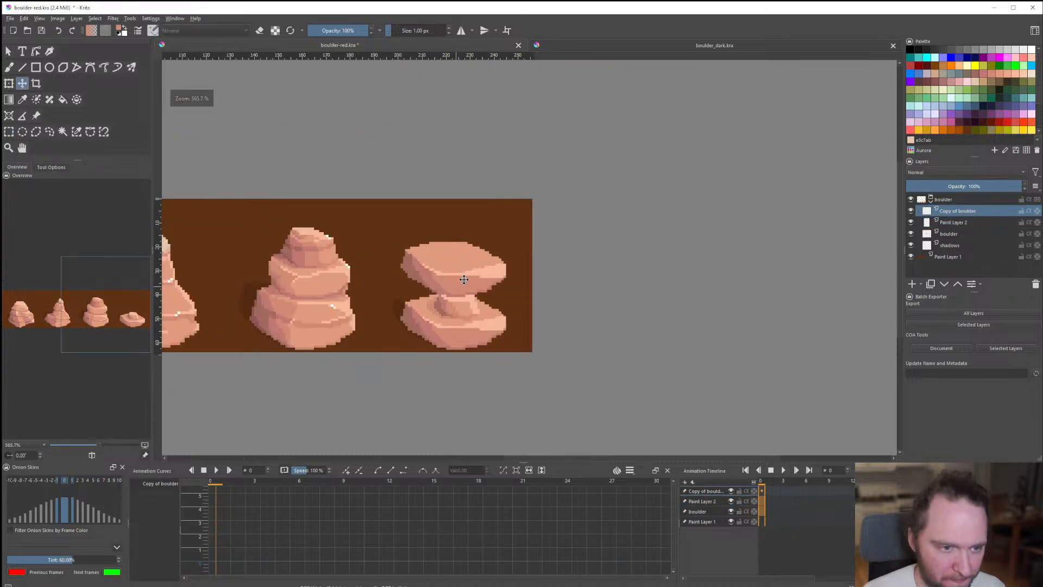
Lower the copied flat boulder so it rests overlapping the small stone, and check the stacked shape against the other boulders.
{"action": "mouse_move", "coordinate": [458, 301]}
{"action": "left_mouse_down"}
{"action": "mouse_move", "coordinate": [473, 274]}
{"action": "mouse_move", "coordinate": [464, 308]}
{"action": "left_mouse_up"}
{"action": "scroll", "coordinate": [466, 326], "scroll_direction": "down", "scroll_amount": 4}
{"action": "scroll", "coordinate": [472, 325], "scroll_direction": "up", "scroll_amount": 5}
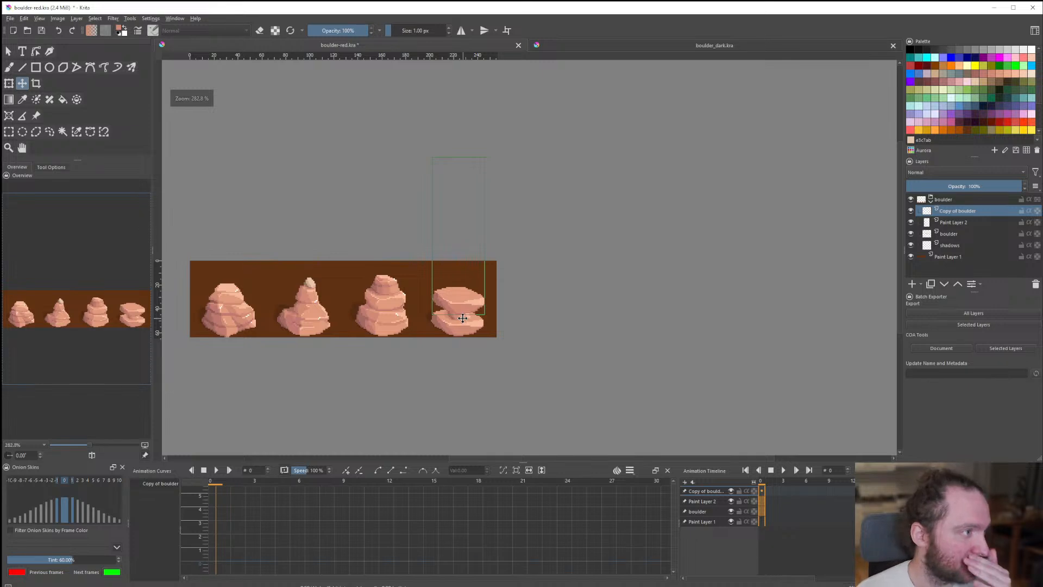
{"action": "scroll", "coordinate": [472, 317], "scroll_direction": "down", "scroll_amount": 2}
{"action": "scroll", "coordinate": [474, 316], "scroll_direction": "up", "scroll_amount": 2}
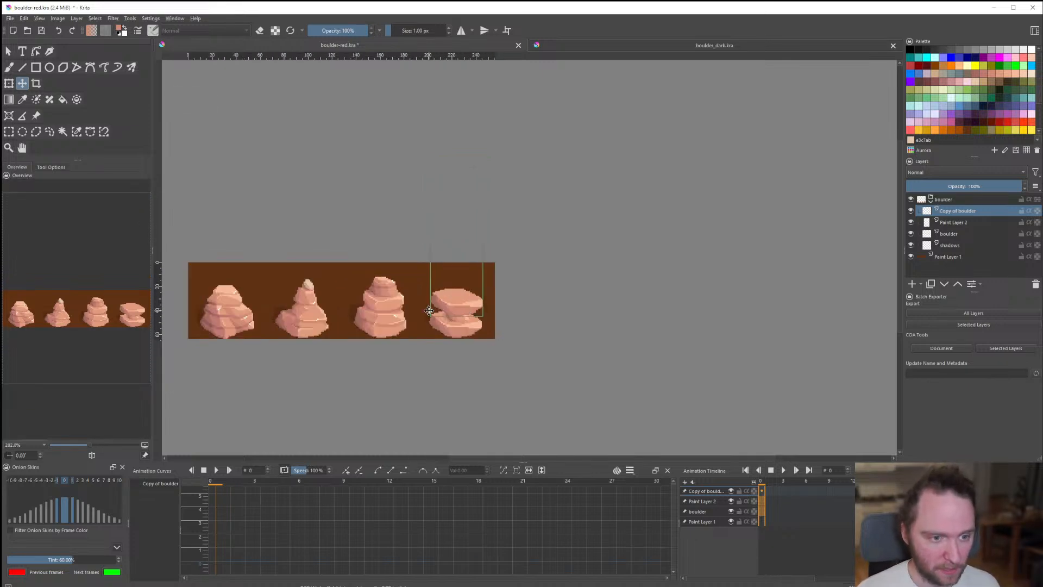
{"action": "scroll", "coordinate": [430, 311], "scroll_direction": "up", "scroll_amount": 3}
{"action": "scroll", "coordinate": [464, 356], "scroll_direction": "down", "scroll_amount": 3}
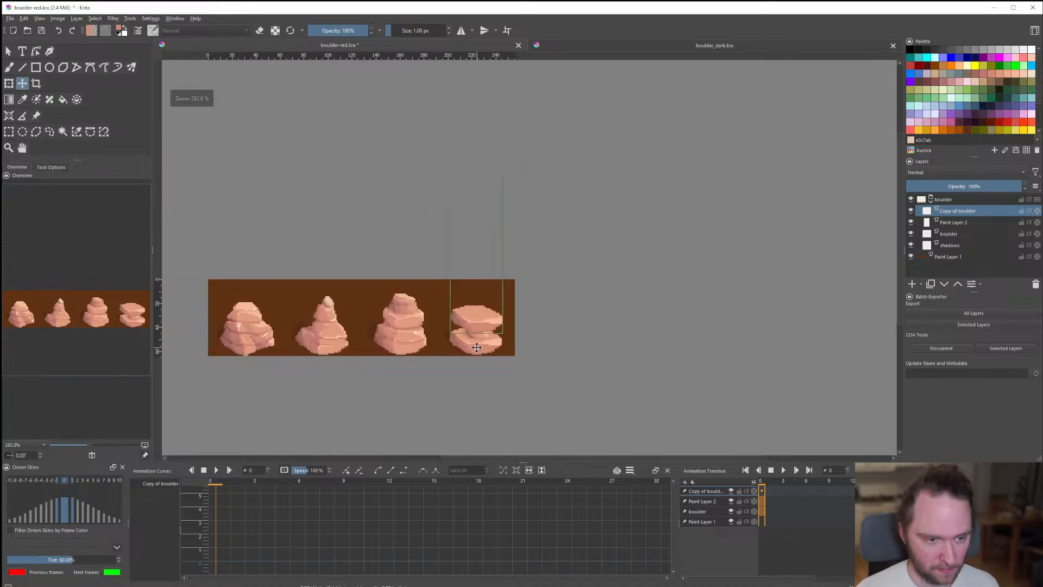
Select the upper part of the copied flat stone freehand, lower it by about 2 px to thin the stone, and deselect.
{"action": "scroll", "coordinate": [492, 335], "scroll_direction": "up", "scroll_amount": 1}
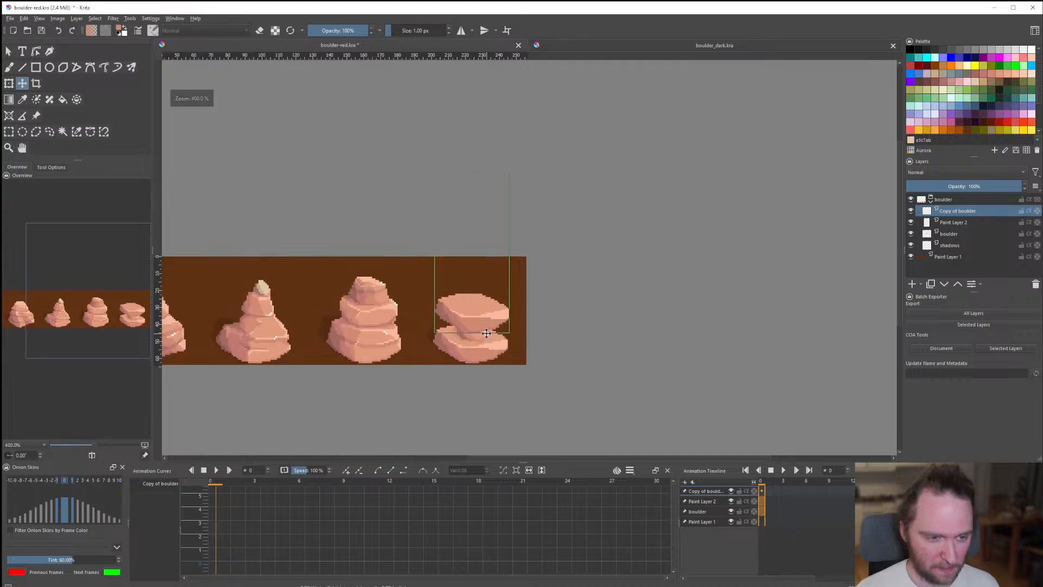
{"action": "scroll", "coordinate": [486, 333], "scroll_direction": "up", "scroll_amount": 3}
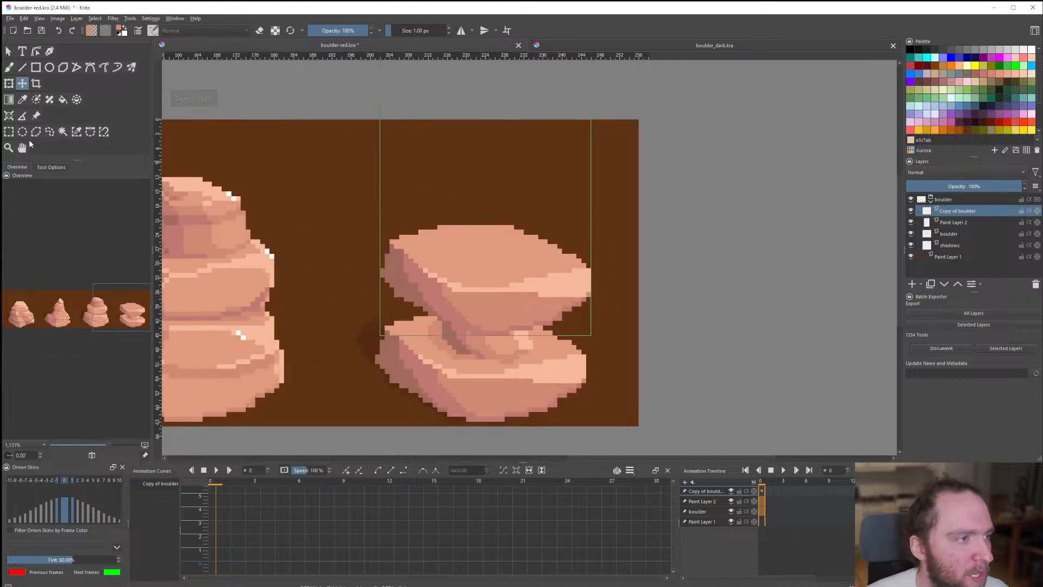
{"action": "left_click", "coordinate": [50, 131]}
{"action": "scroll", "coordinate": [489, 284], "scroll_direction": "up", "scroll_amount": 1}
{"action": "left_click_drag", "start_coordinate": [304, 205], "coordinate": [364, 269]}
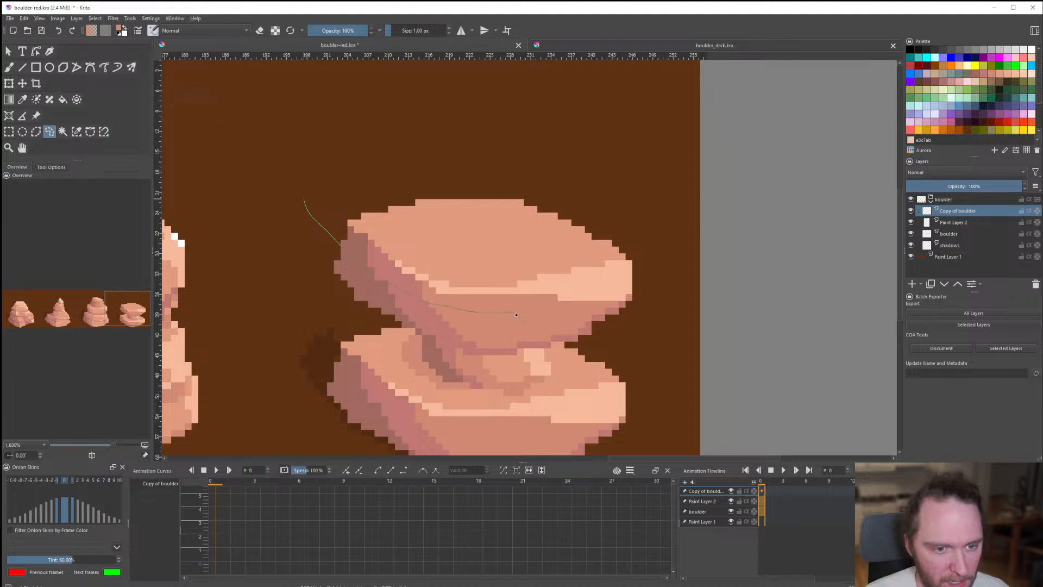
{"action": "left_click_drag", "start_coordinate": [651, 259], "coordinate": [279, 222]}
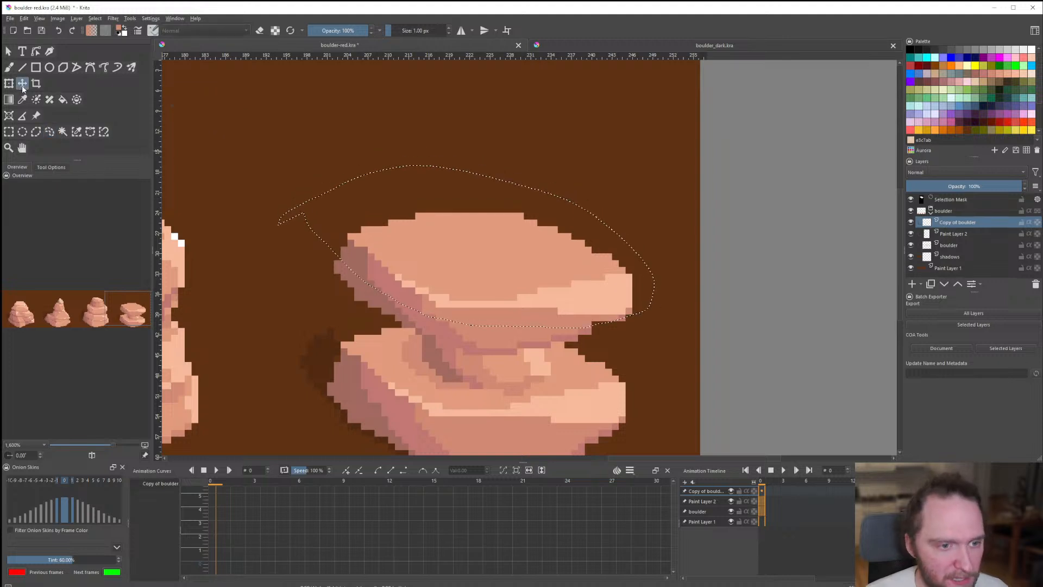
{"action": "key", "text": "t"}
{"action": "left_click", "coordinate": [9, 131]}
{"action": "left_click", "coordinate": [367, 223]}
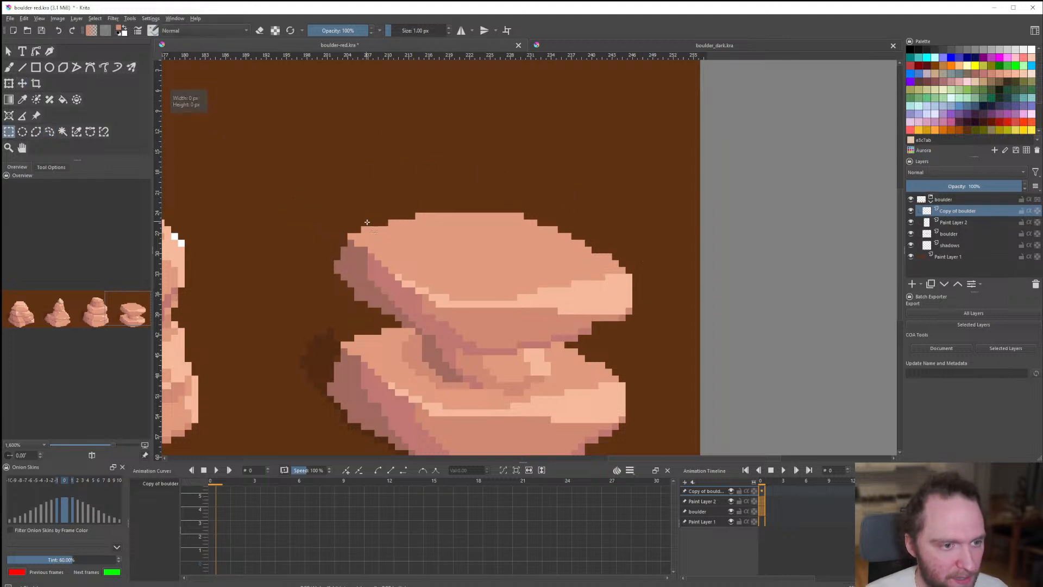
Narrow the upper stone by deleting its outer left edge and shifting its right end 4 px inward, ending with no selection.
{"action": "left_click_drag", "start_coordinate": [364, 309], "coordinate": [368, 315]}
{"action": "left_click_drag", "start_coordinate": [683, 219], "coordinate": [570, 355]}
{"action": "left_click", "coordinate": [25, 86]}
{"action": "key", "text": "Left"}
{"action": "key", "text": "Left"}
{"action": "key", "text": "Left"}
{"action": "key", "text": "Left"}
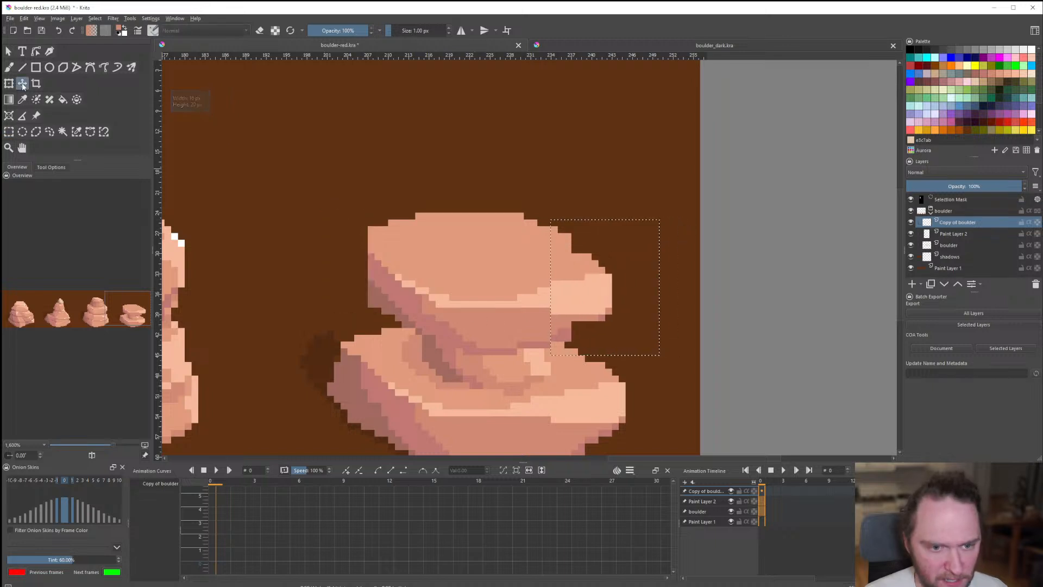
{"action": "left_click", "coordinate": [9, 132]}
{"action": "left_click", "coordinate": [451, 277]}
Try to fill the dark pink shading along the upper stone's underside with the lighter mid tone.
{"action": "scroll", "coordinate": [450, 276], "scroll_direction": "down", "scroll_amount": 7}
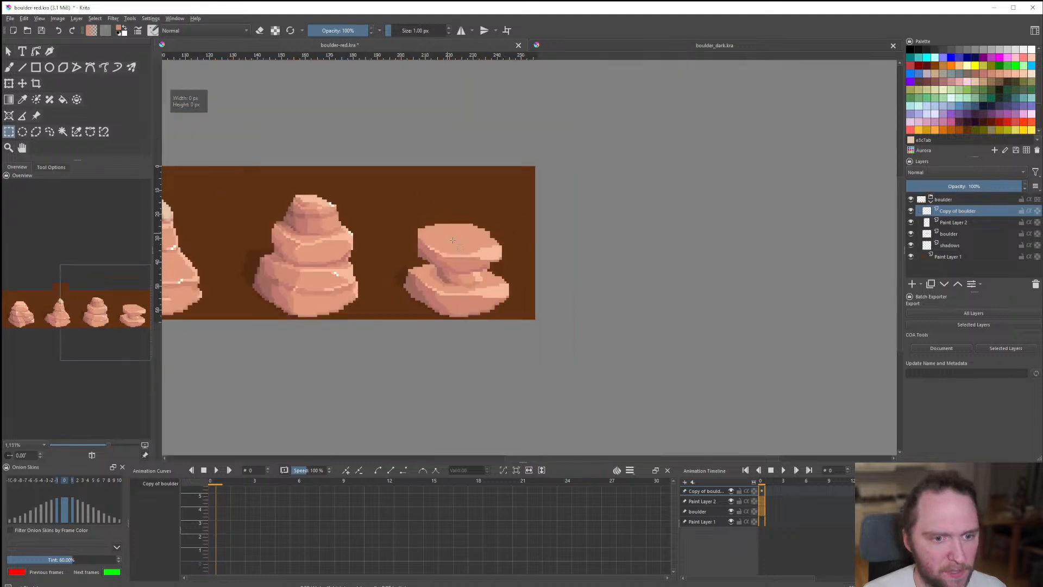
{"action": "scroll", "coordinate": [451, 276], "scroll_direction": "up", "scroll_amount": 7}
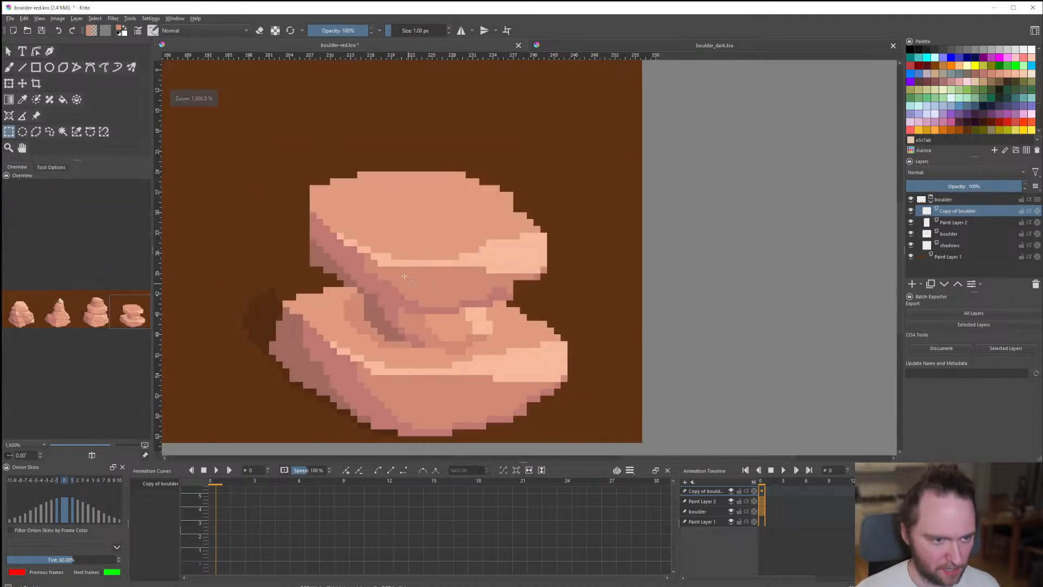
{"action": "scroll", "coordinate": [496, 368], "scroll_direction": "down", "scroll_amount": 6}
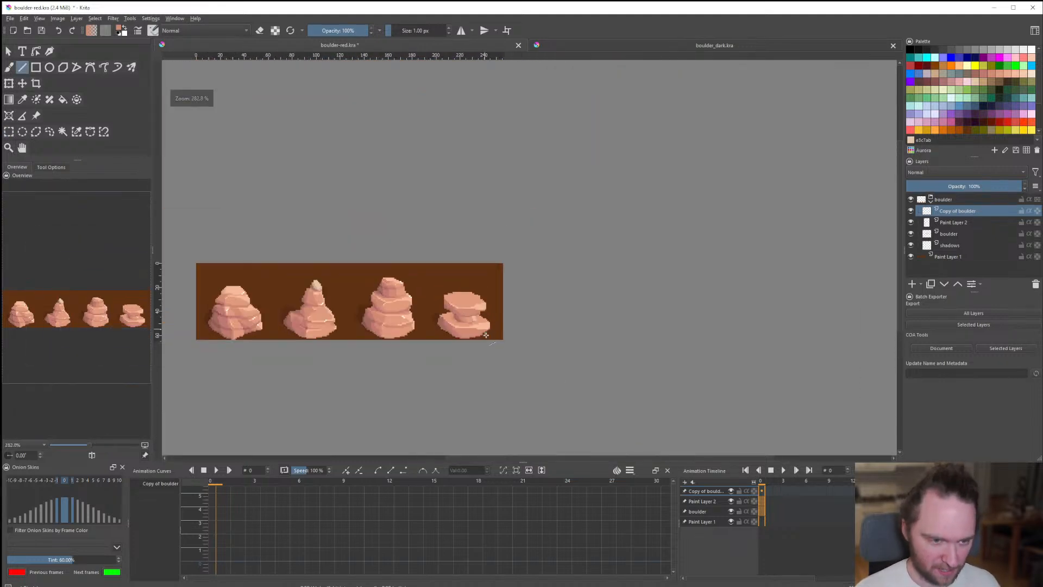
{"action": "scroll", "coordinate": [489, 311], "scroll_direction": "up", "scroll_amount": 7}
{"action": "left_click", "coordinate": [911, 210]}
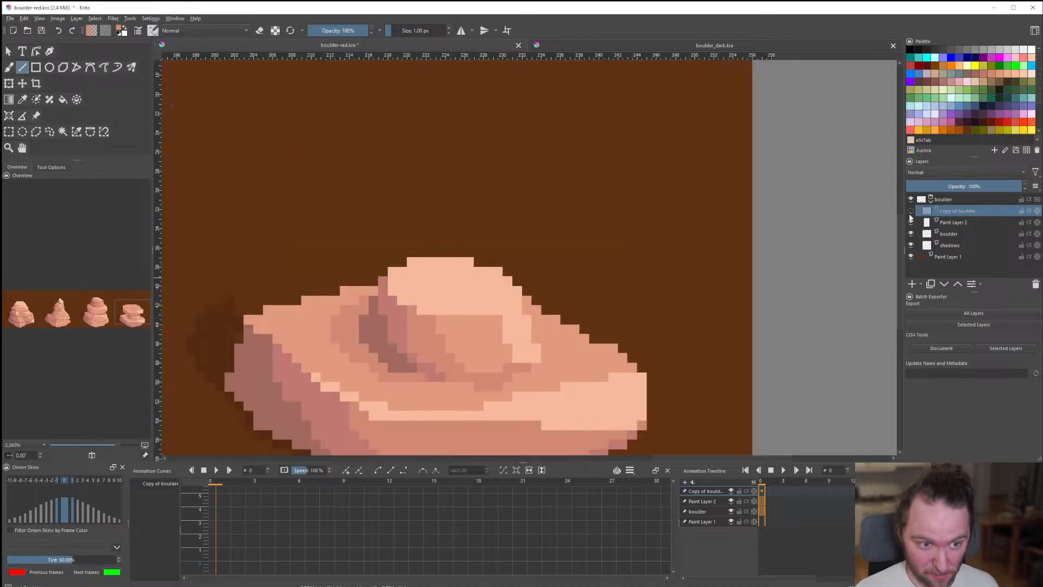
{"action": "left_click", "coordinate": [911, 211]}
{"action": "scroll", "coordinate": [455, 287], "scroll_direction": "up", "scroll_amount": 1}
{"action": "key", "text": "f"}
{"action": "left_click", "coordinate": [454, 334]}
{"action": "left_click", "coordinate": [541, 317]}
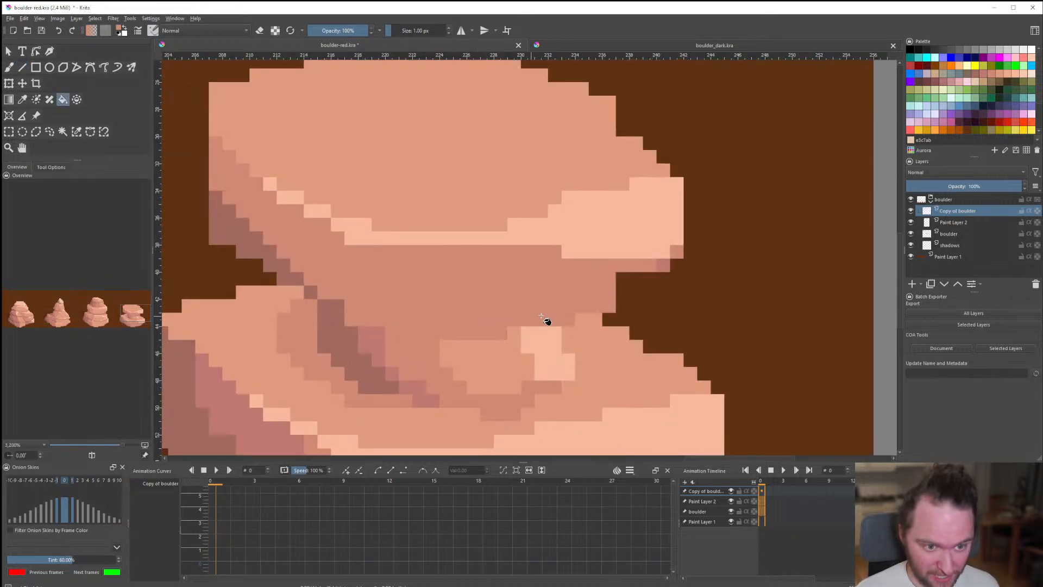
{"action": "key", "text": "ctrl+z"}
{"action": "key", "text": "ctrl+z"}
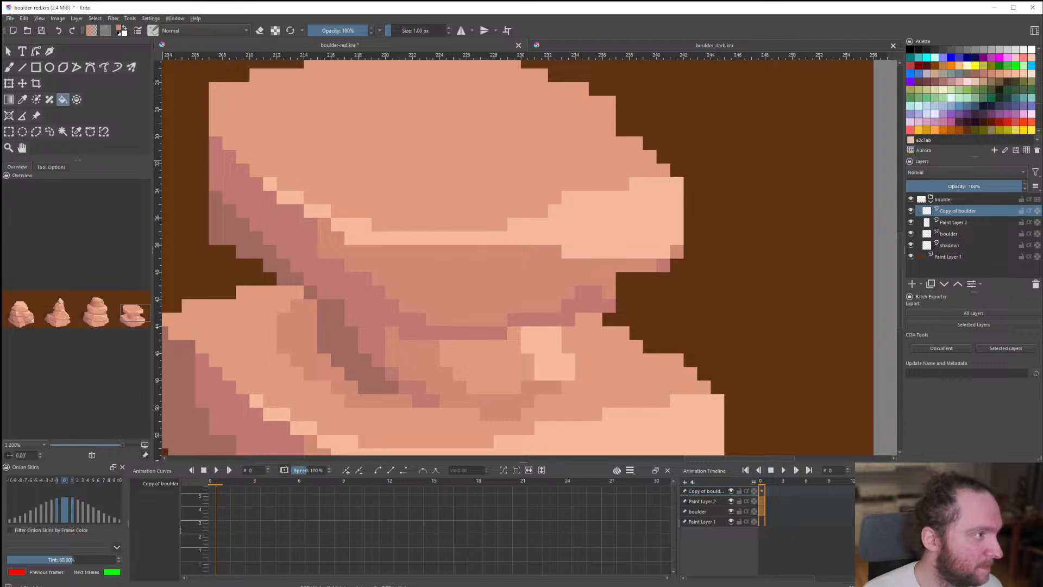
Separate the upper stone's dark pink side from its underside edge and fill the remaining underside shadow with the mid tone.
{"action": "scroll", "coordinate": [420, 284], "scroll_direction": "down", "scroll_amount": 7}
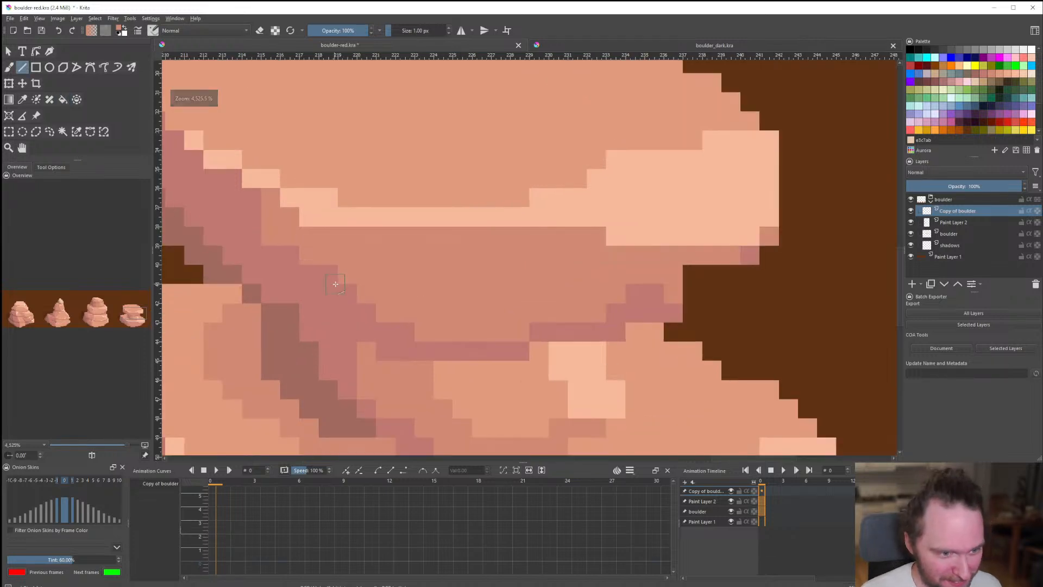
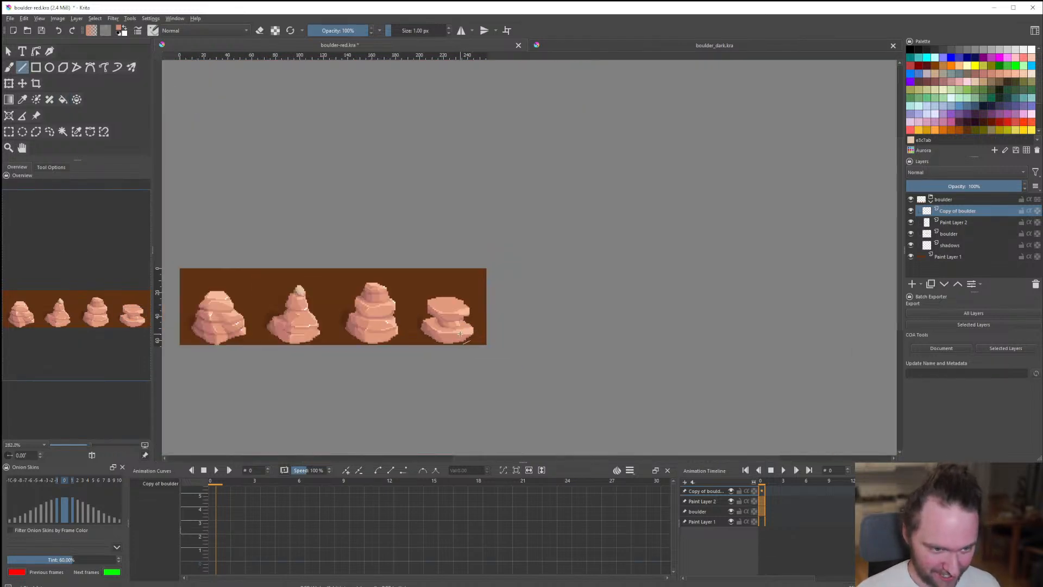
{"action": "scroll", "coordinate": [459, 321], "scroll_direction": "up", "scroll_amount": 8}
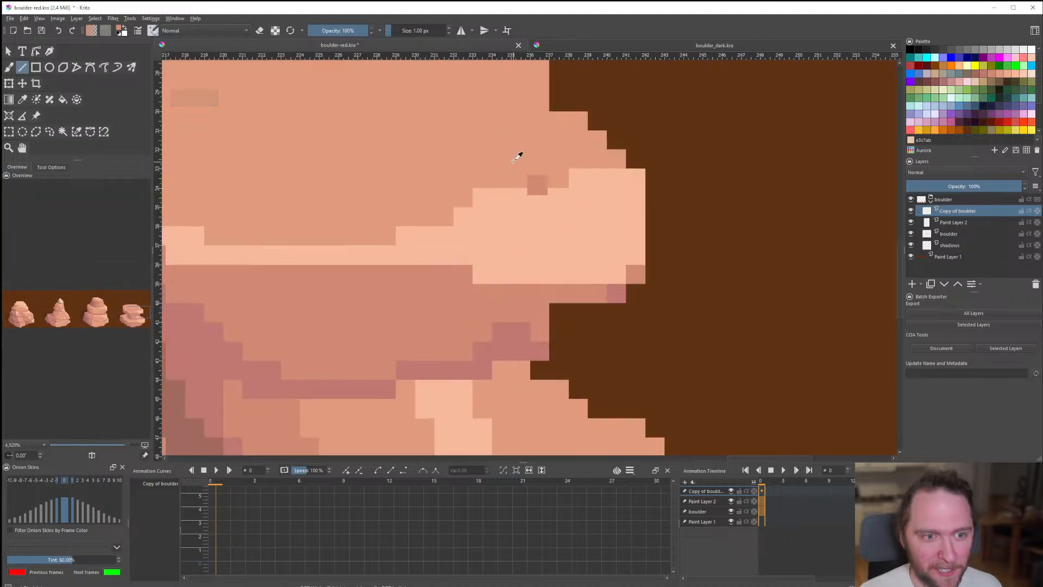
{"action": "scroll", "coordinate": [497, 187], "scroll_direction": "down", "scroll_amount": 8}
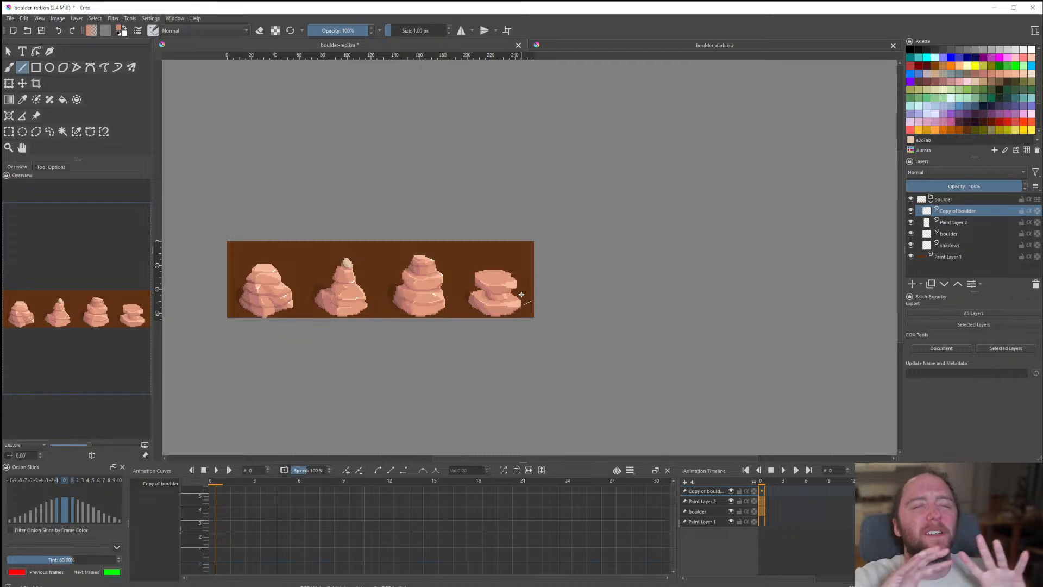
{"action": "scroll", "coordinate": [523, 292], "scroll_direction": "up", "scroll_amount": 8}
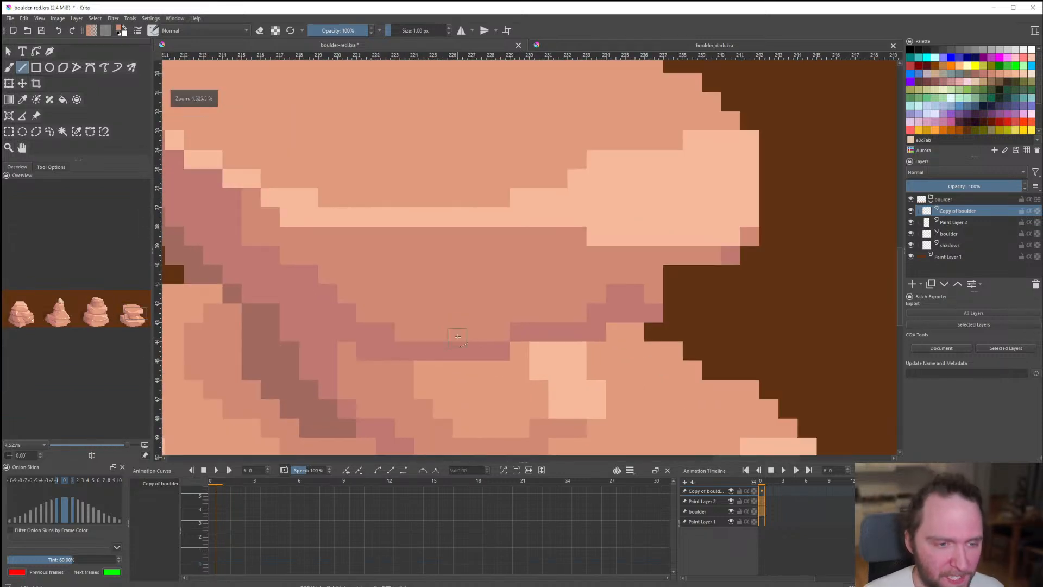
{"action": "key", "text": "f"}
{"action": "left_click_drag", "start_coordinate": [585, 332], "coordinate": [187, 147]}
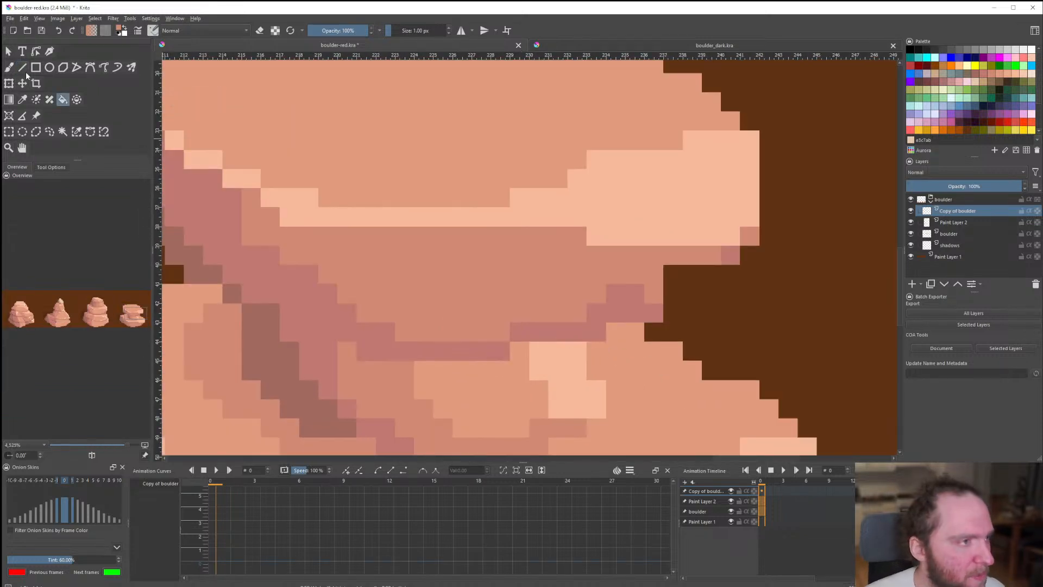
{"action": "left_click_drag", "start_coordinate": [331, 274], "coordinate": [369, 349]}
{"action": "key", "text": "f"}
{"action": "left_click_drag", "start_coordinate": [388, 349], "coordinate": [622, 305]}
{"action": "scroll", "coordinate": [460, 324], "scroll_direction": "down", "scroll_amount": 6}
{"action": "scroll", "coordinate": [465, 328], "scroll_direction": "up", "scroll_amount": 6}
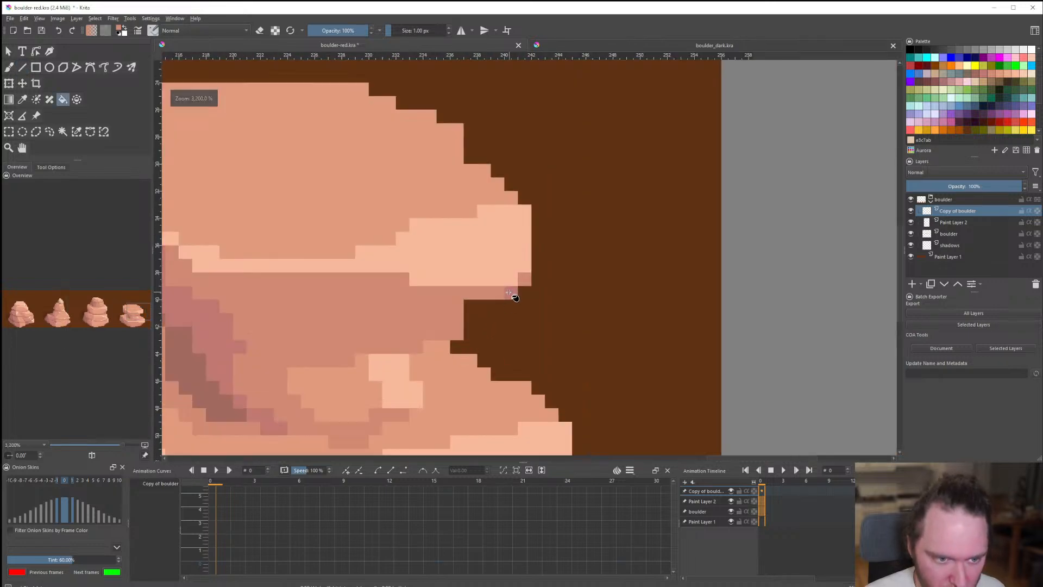
{"action": "scroll", "coordinate": [516, 292], "scroll_direction": "down", "scroll_amount": 8}
{"action": "scroll", "coordinate": [442, 342], "scroll_direction": "up", "scroll_amount": 7}
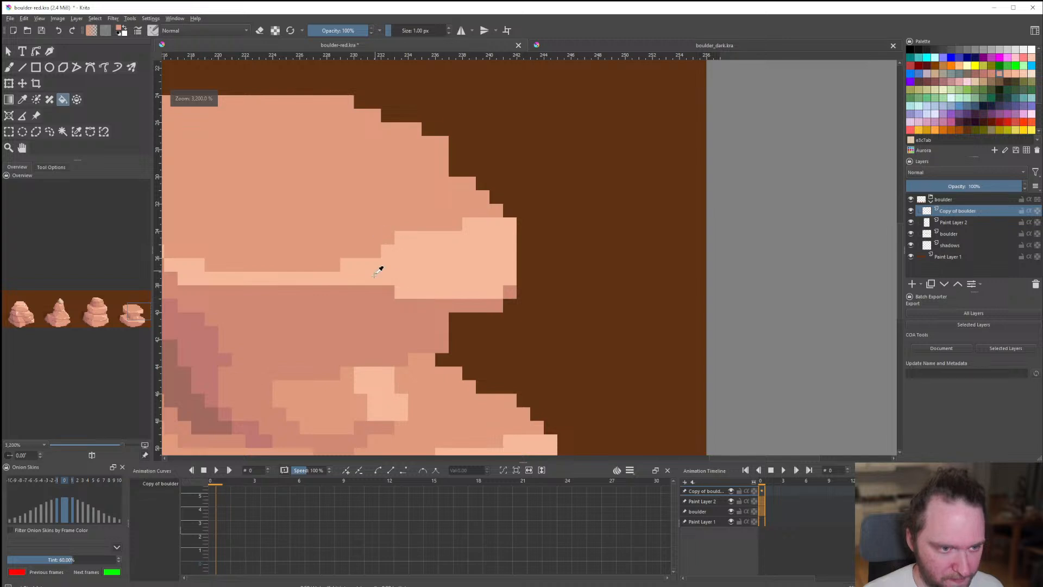
Thin the highlight at the upper stone's right end, with mid tone below it and the top-surface colour above it.
{"action": "left_click_drag", "start_coordinate": [376, 298], "coordinate": [512, 262]}
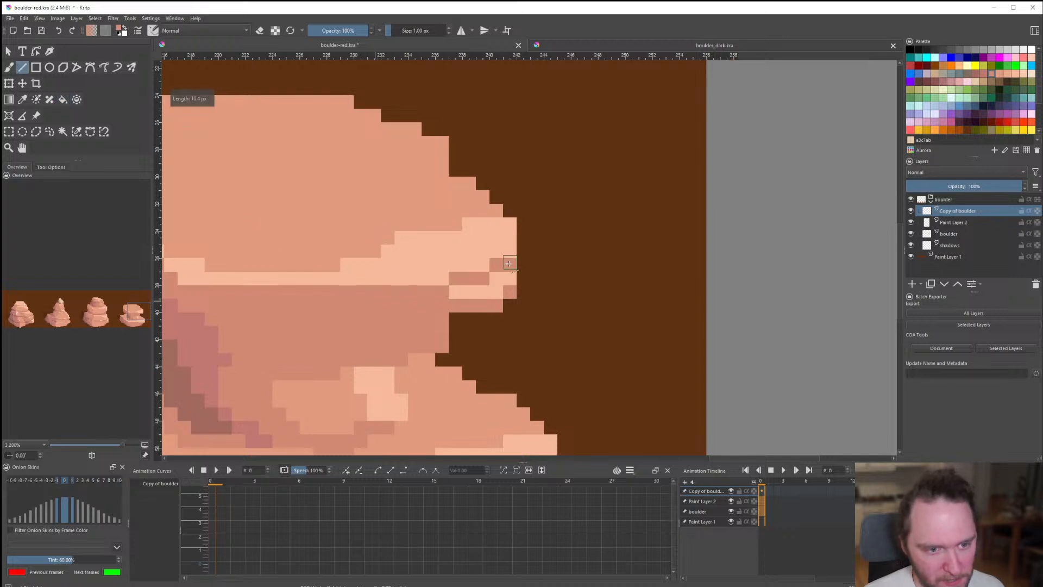
{"action": "key", "text": "f"}
{"action": "left_click", "coordinate": [481, 291]}
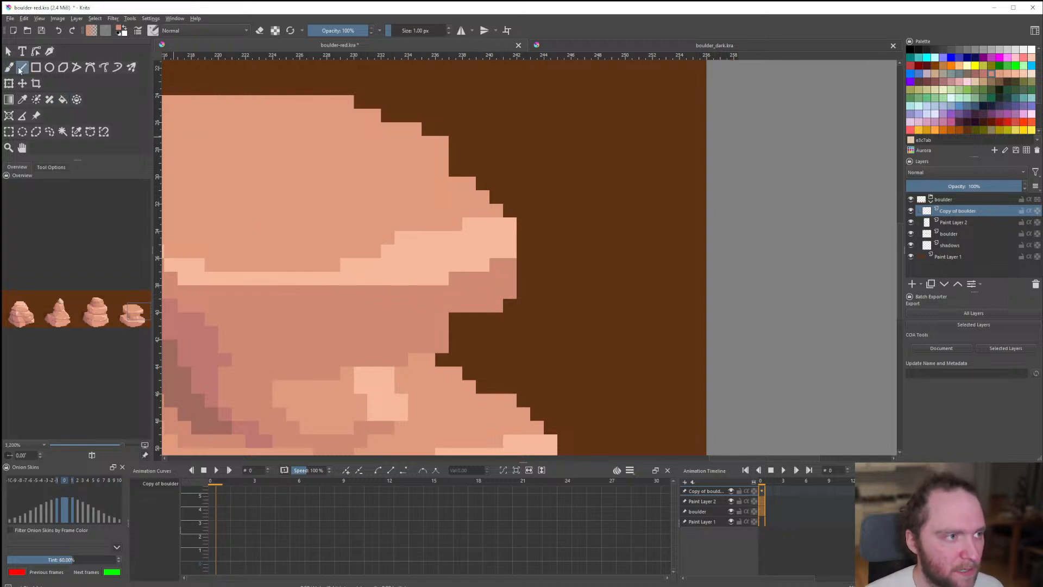
{"action": "left_click", "coordinate": [21, 70]}
{"action": "left_click_drag", "start_coordinate": [402, 238], "coordinate": [496, 223]}
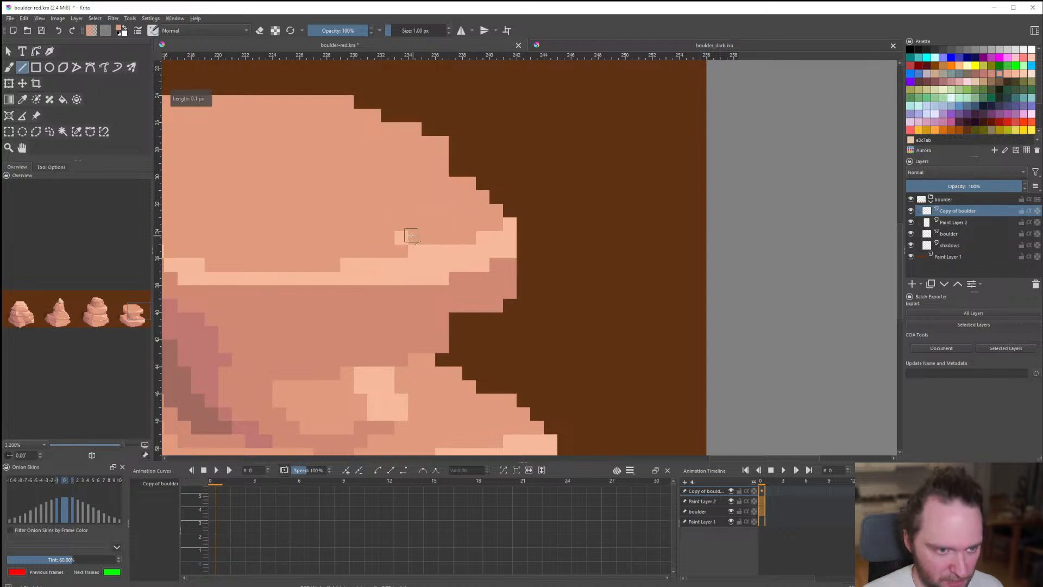
Rebuild the upper stone's left edge as a rounded side with a brownish outer shadow and a dark pink inner band.
{"action": "scroll", "coordinate": [411, 236], "scroll_direction": "down", "scroll_amount": 10}
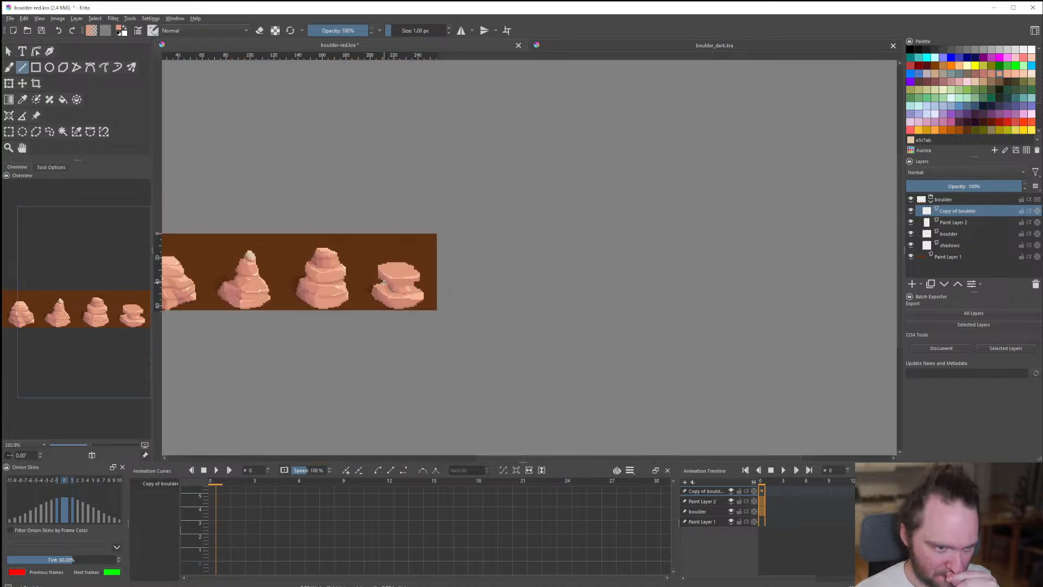
{"action": "scroll", "coordinate": [399, 280], "scroll_direction": "up", "scroll_amount": 5}
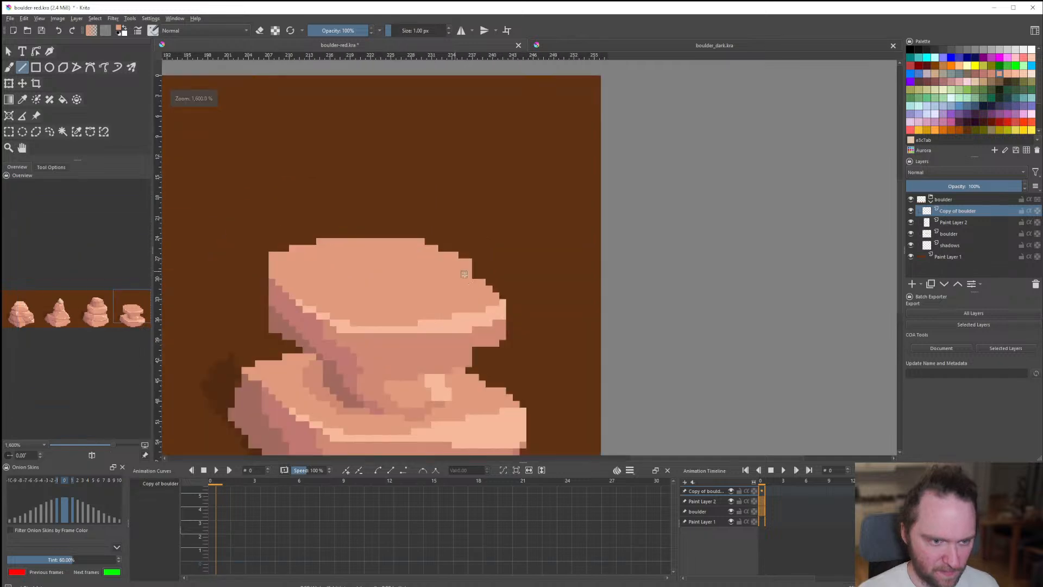
{"action": "scroll", "coordinate": [474, 279], "scroll_direction": "down", "scroll_amount": 8}
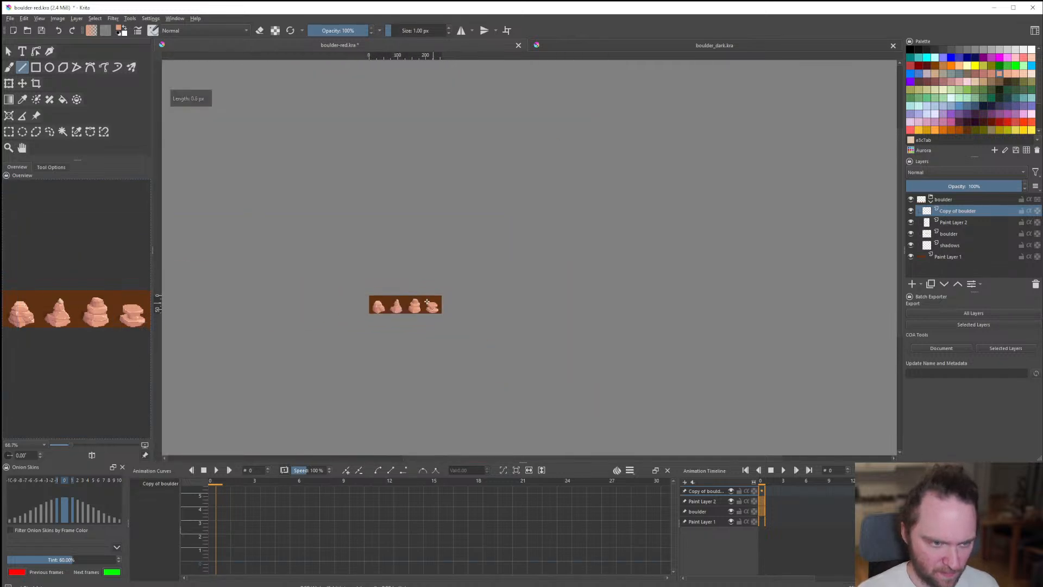
{"action": "scroll", "coordinate": [344, 280], "scroll_direction": "up", "scroll_amount": 10}
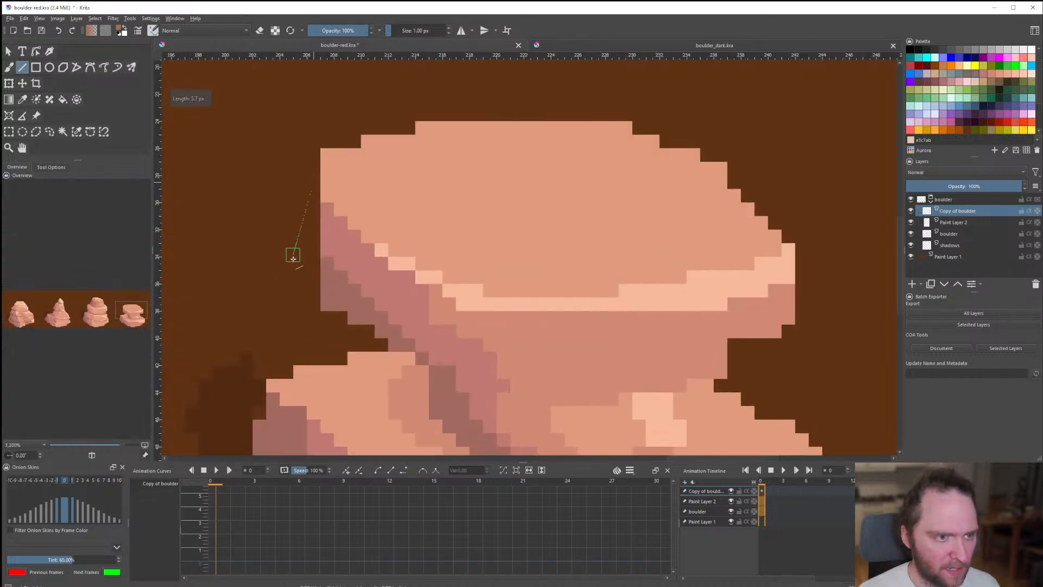
{"action": "left_click_drag", "start_coordinate": [294, 258], "coordinate": [297, 265]}
{"action": "left_click_drag", "start_coordinate": [318, 226], "coordinate": [341, 183]}
{"action": "mouse_move", "coordinate": [327, 169]}
{"action": "left_mouse_down"}
{"action": "mouse_move", "coordinate": [340, 155]}
{"action": "mouse_move", "coordinate": [328, 196]}
{"action": "mouse_move", "coordinate": [353, 194]}
{"action": "left_mouse_up"}
{"action": "left_click", "coordinate": [353, 223]}
Paint a mid-tone band between the upper stone's dark pink left side and its top surface, covering the old highlight pixels.
{"action": "left_click", "coordinate": [446, 313], "text": "ctrl"}
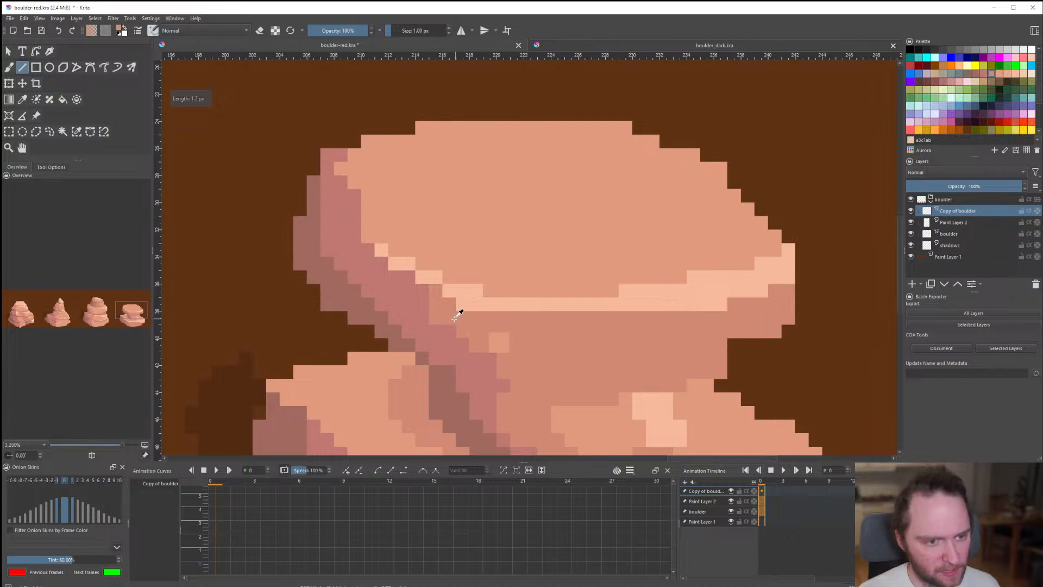
{"action": "mouse_move", "coordinate": [328, 156]}
{"action": "left_mouse_down"}
{"action": "mouse_move", "coordinate": [367, 235]}
{"action": "mouse_move", "coordinate": [369, 183]}
{"action": "left_mouse_up"}
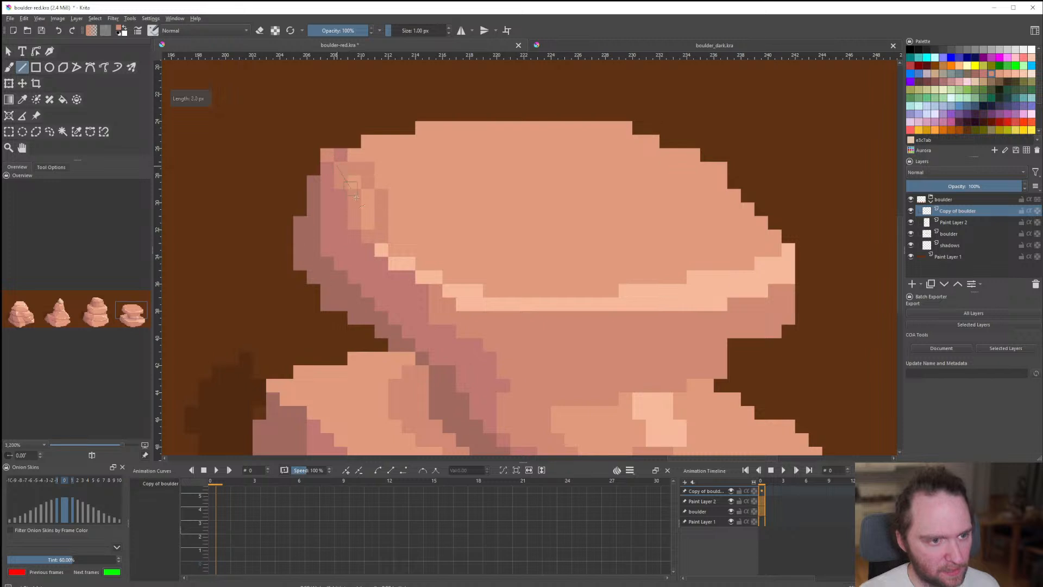
{"action": "left_click_drag", "start_coordinate": [430, 281], "coordinate": [435, 279]}
{"action": "left_click_drag", "start_coordinate": [396, 262], "coordinate": [385, 251]}
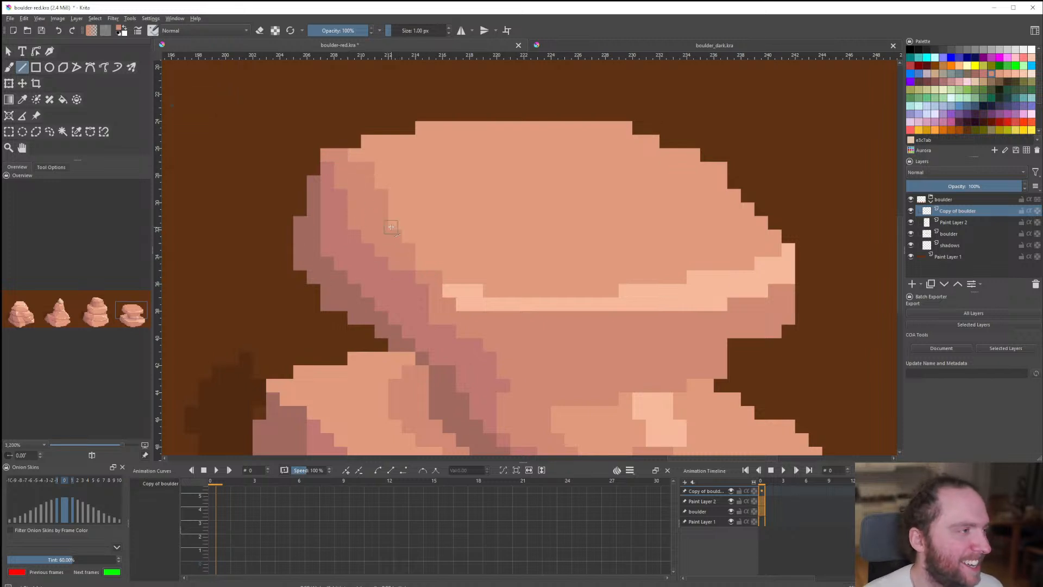
Extend the upper stone's light rim highlight in single-pixel steps up along the left edge of its top surface.
{"action": "scroll", "coordinate": [455, 288], "scroll_direction": "down", "scroll_amount": 4}
{"action": "scroll", "coordinate": [441, 279], "scroll_direction": "down", "scroll_amount": 2}
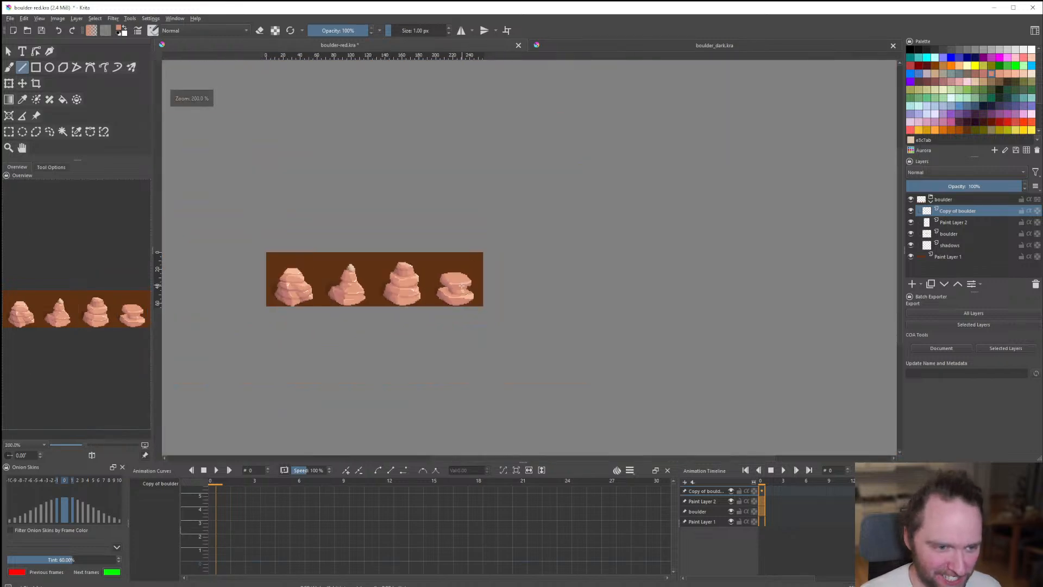
{"action": "scroll", "coordinate": [429, 288], "scroll_direction": "up", "scroll_amount": 5}
{"action": "scroll", "coordinate": [435, 267], "scroll_direction": "up", "scroll_amount": 1}
{"action": "left_click", "coordinate": [433, 266], "text": "ctrl"}
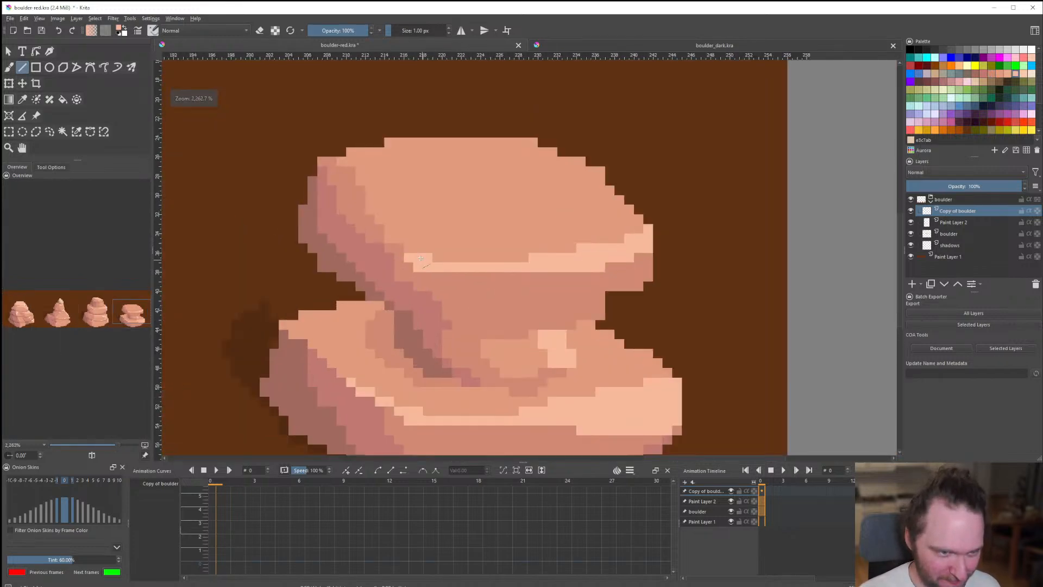
{"action": "scroll", "coordinate": [403, 241], "scroll_direction": "up", "scroll_amount": 3}
{"action": "left_click", "coordinate": [417, 254]}
{"action": "left_click_drag", "start_coordinate": [391, 229], "coordinate": [370, 227]}
{"action": "left_click_drag", "start_coordinate": [371, 207], "coordinate": [360, 202]}
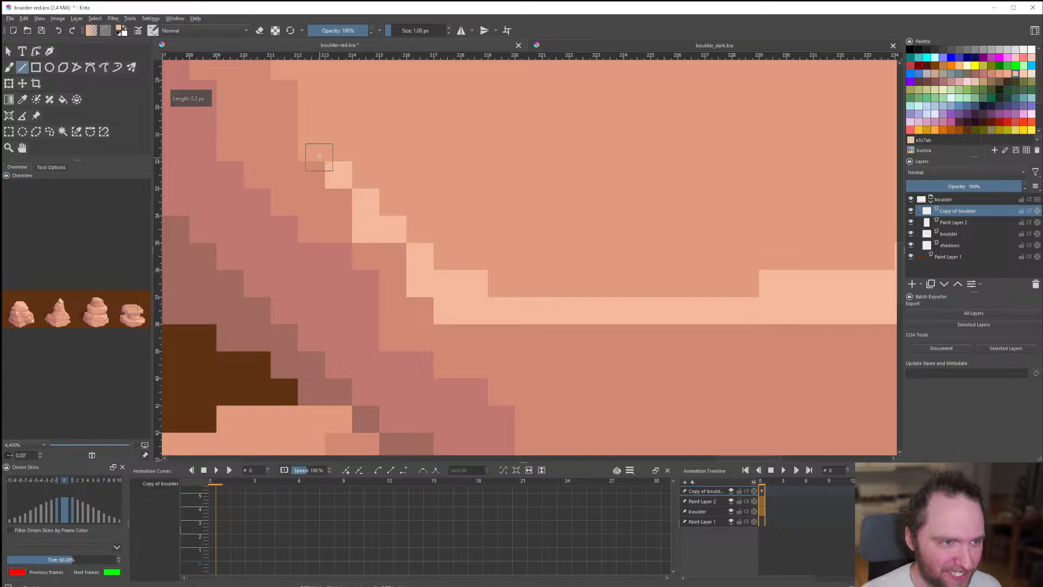
{"action": "scroll", "coordinate": [321, 158], "scroll_direction": "down", "scroll_amount": 10}
{"action": "scroll", "coordinate": [384, 280], "scroll_direction": "up", "scroll_amount": 10}
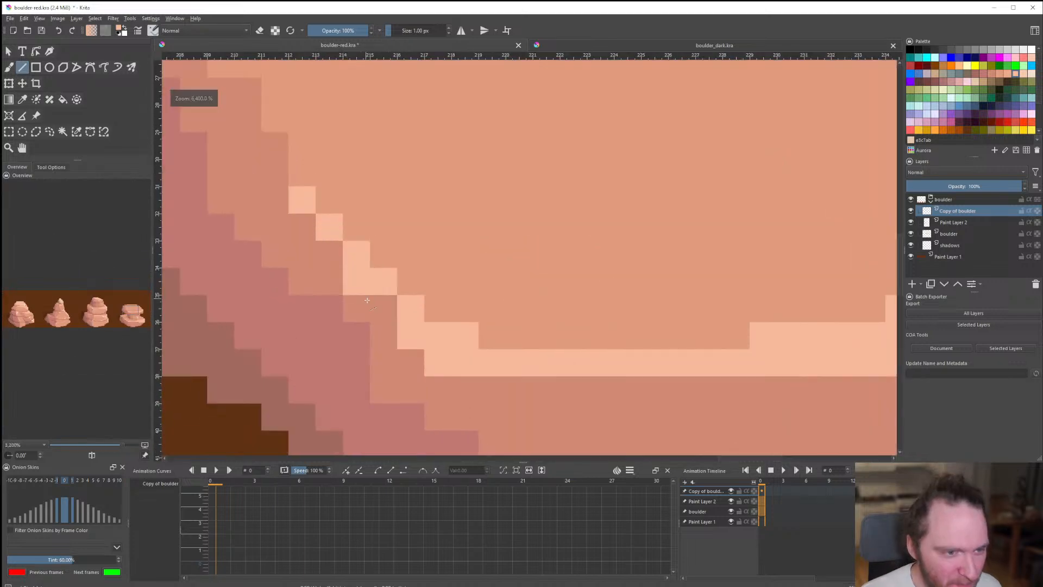
{"action": "scroll", "coordinate": [358, 323], "scroll_direction": "down", "scroll_amount": 10}
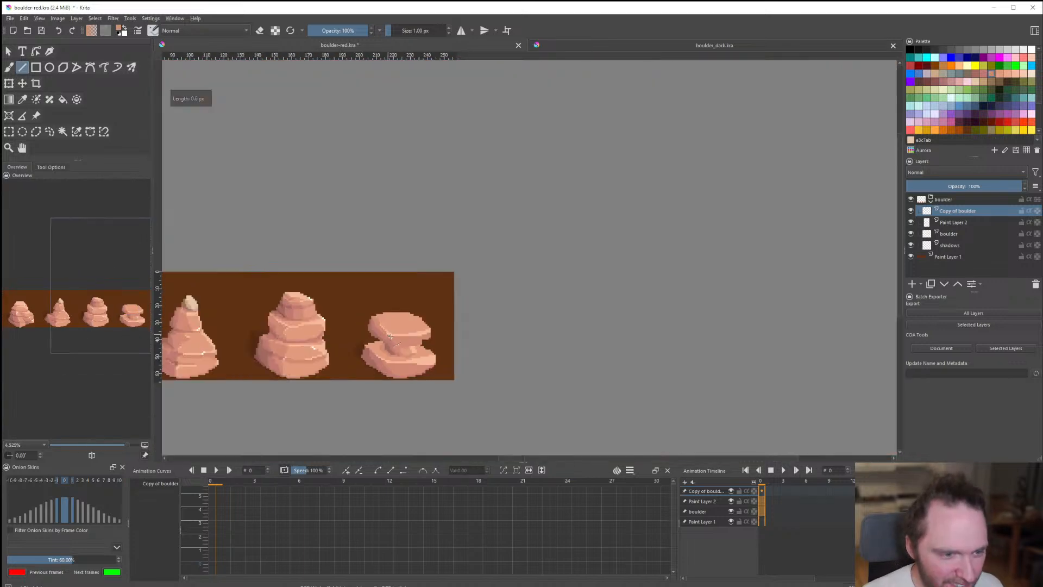
Shift the lower part of the upper stone up by two pixels to flatten the stone, and clear the selection.
{"action": "scroll", "coordinate": [395, 335], "scroll_direction": "up", "scroll_amount": 7}
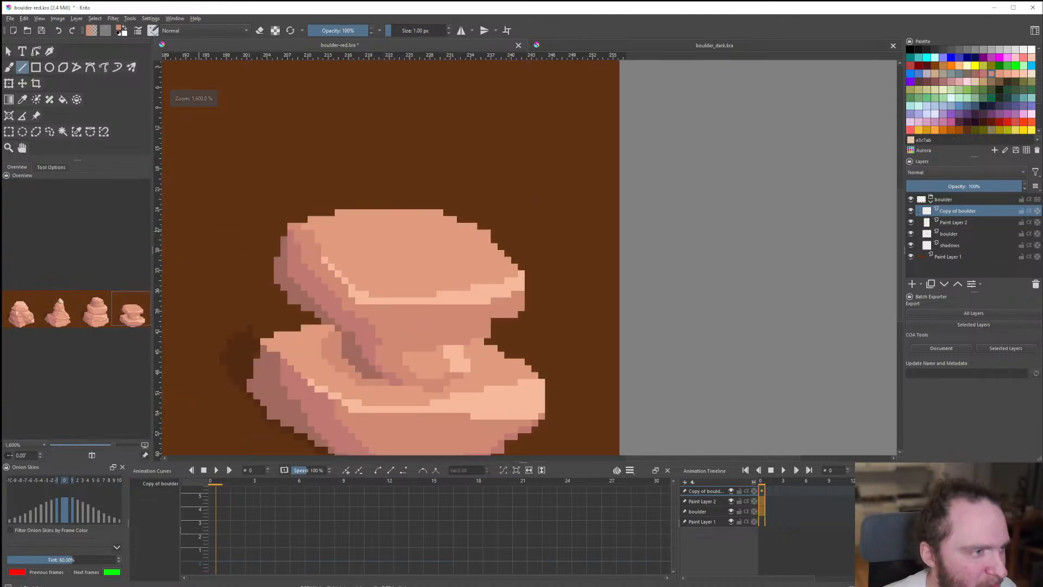
{"action": "left_click", "coordinate": [9, 131]}
{"action": "left_click_drag", "start_coordinate": [267, 392], "coordinate": [592, 270]}
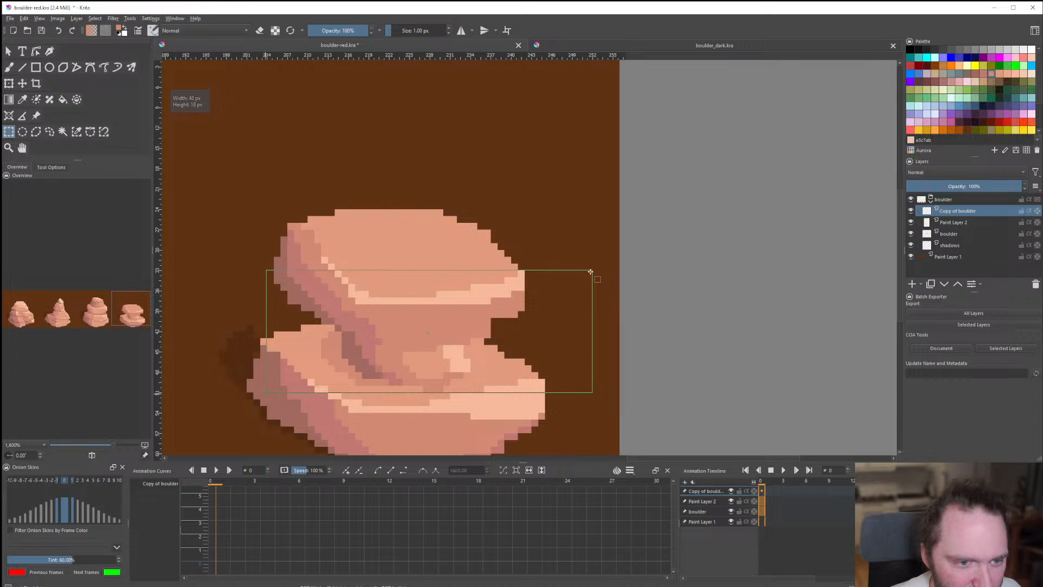
{"action": "left_click", "coordinate": [22, 83]}
{"action": "key", "text": "Up"}
{"action": "key", "text": "Up"}
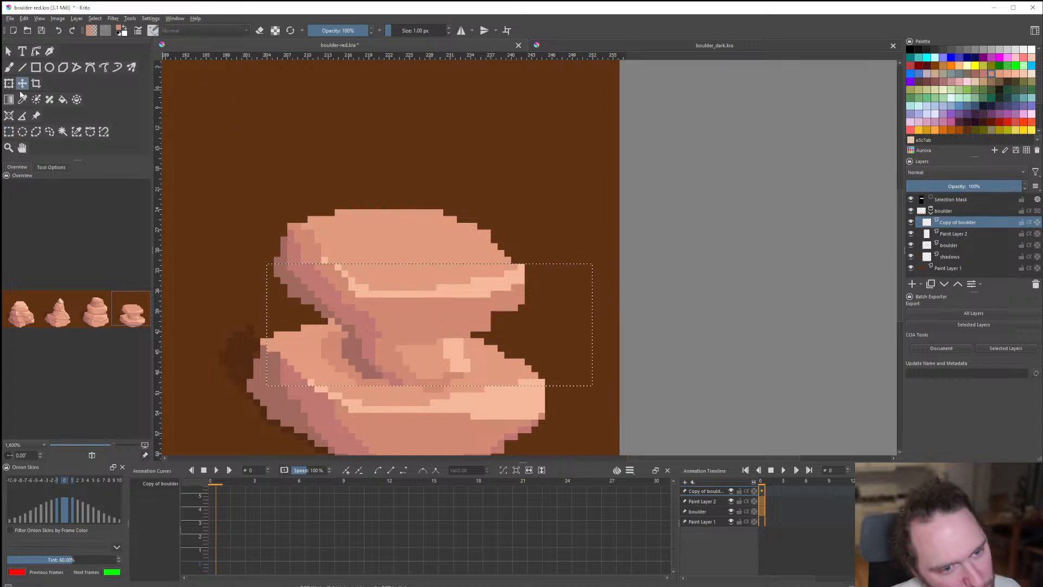
{"action": "left_click", "coordinate": [8, 131]}
{"action": "left_click", "coordinate": [271, 123]}
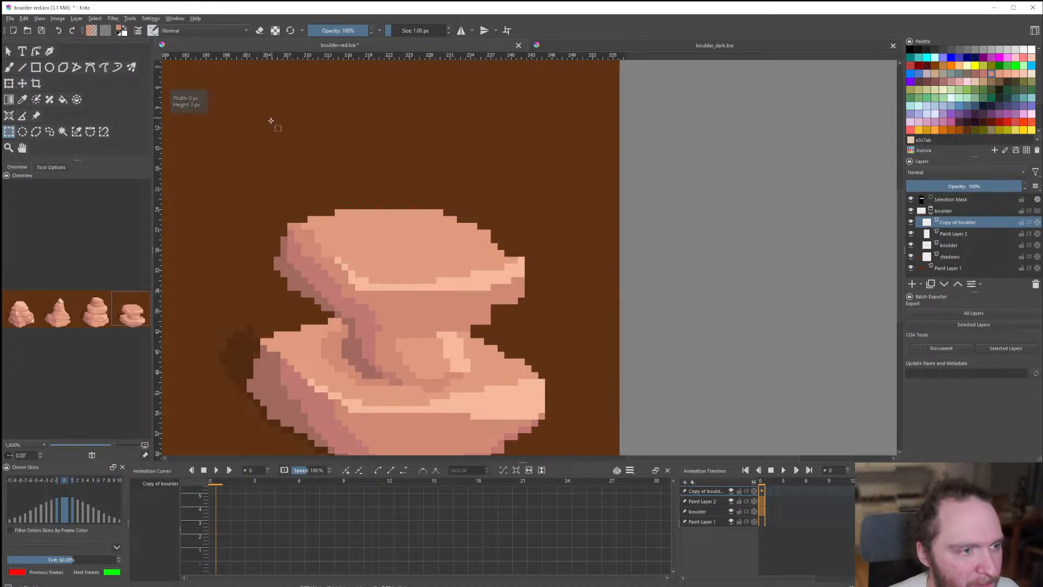
Isolate the Copy of boulder layer so that only the upper stone is shown.
{"action": "scroll", "coordinate": [371, 235], "scroll_direction": "down", "scroll_amount": 7}
{"action": "scroll", "coordinate": [371, 235], "scroll_direction": "up", "scroll_amount": 5}
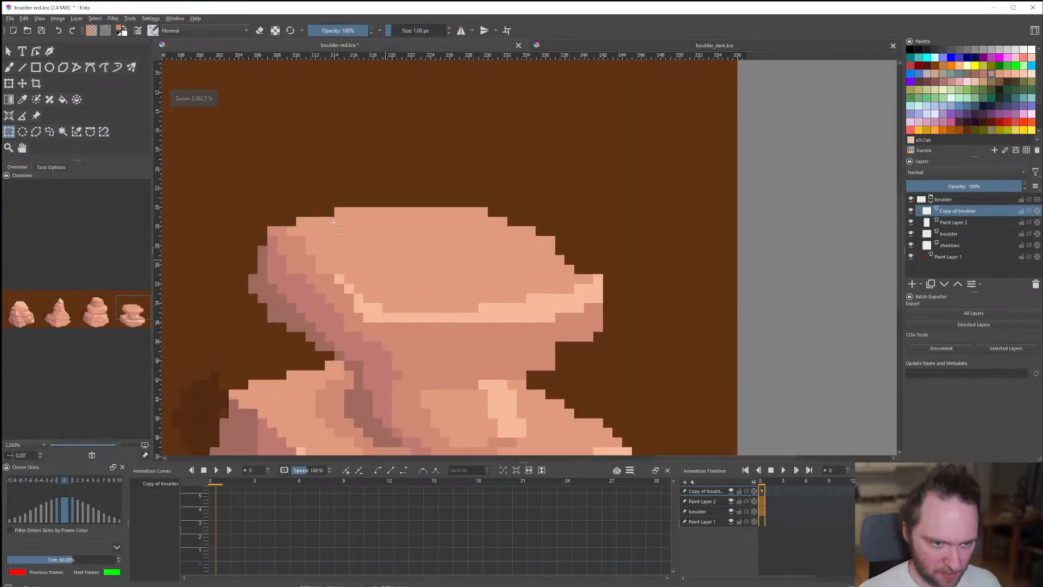
{"action": "left_click", "coordinate": [23, 83]}
{"action": "scroll", "coordinate": [413, 247], "scroll_direction": "down", "scroll_amount": 5}
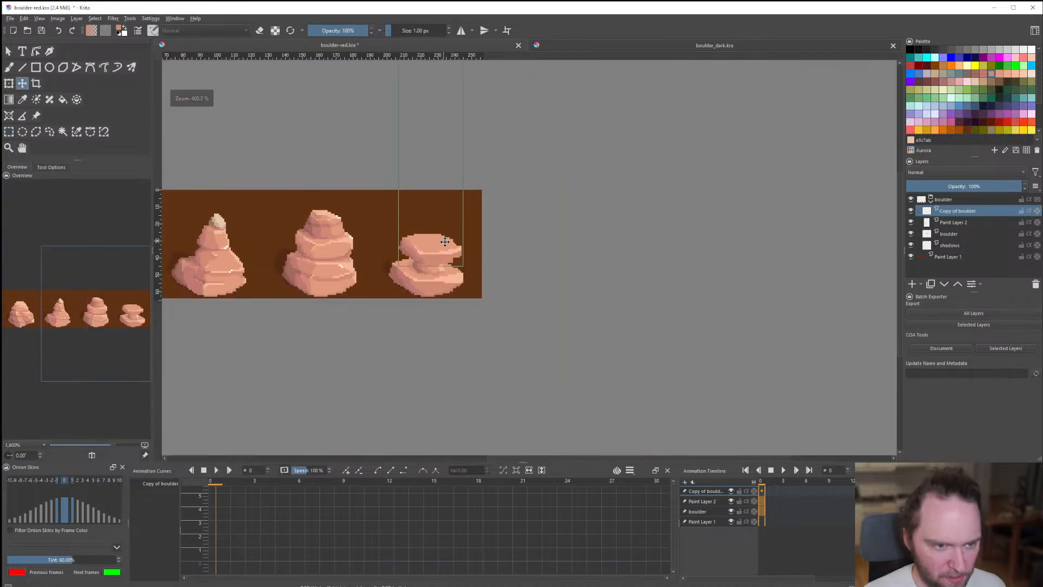
{"action": "scroll", "coordinate": [449, 288], "scroll_direction": "down", "scroll_amount": 4}
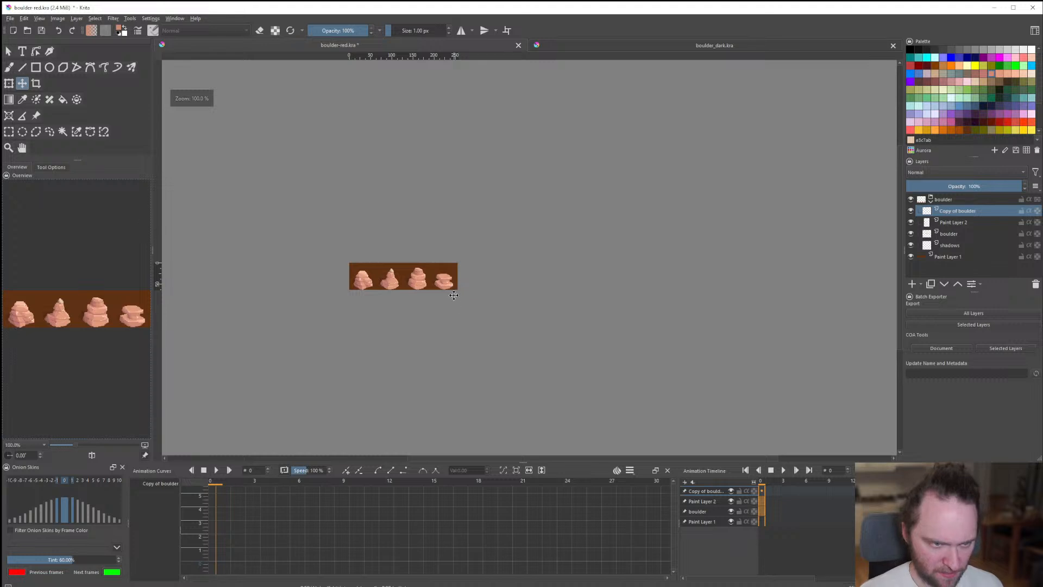
{"action": "scroll", "coordinate": [454, 295], "scroll_direction": "up", "scroll_amount": 8}
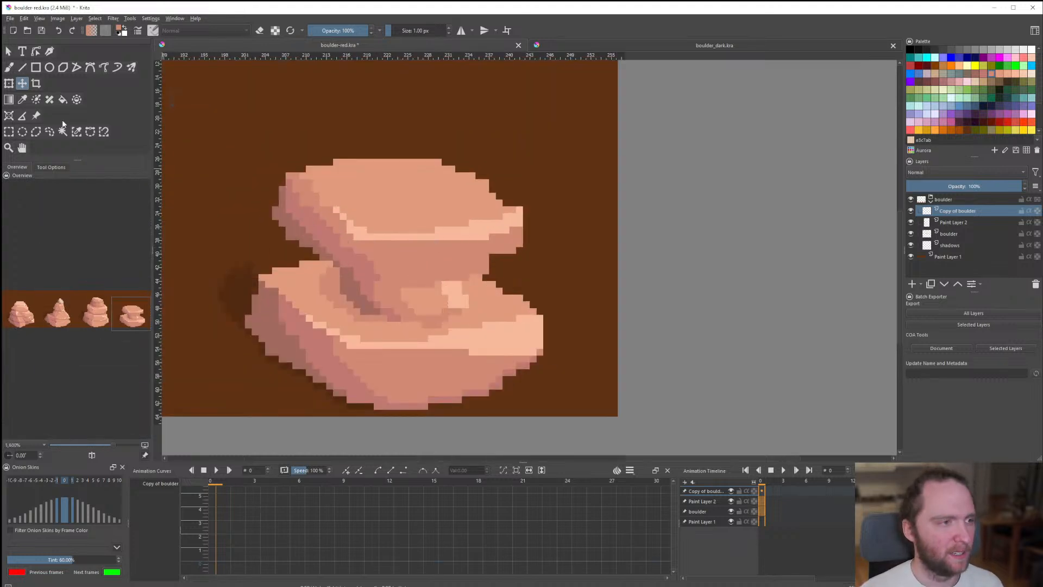
{"action": "right_click", "coordinate": [960, 211]}
{"action": "left_click", "coordinate": [953, 408]}
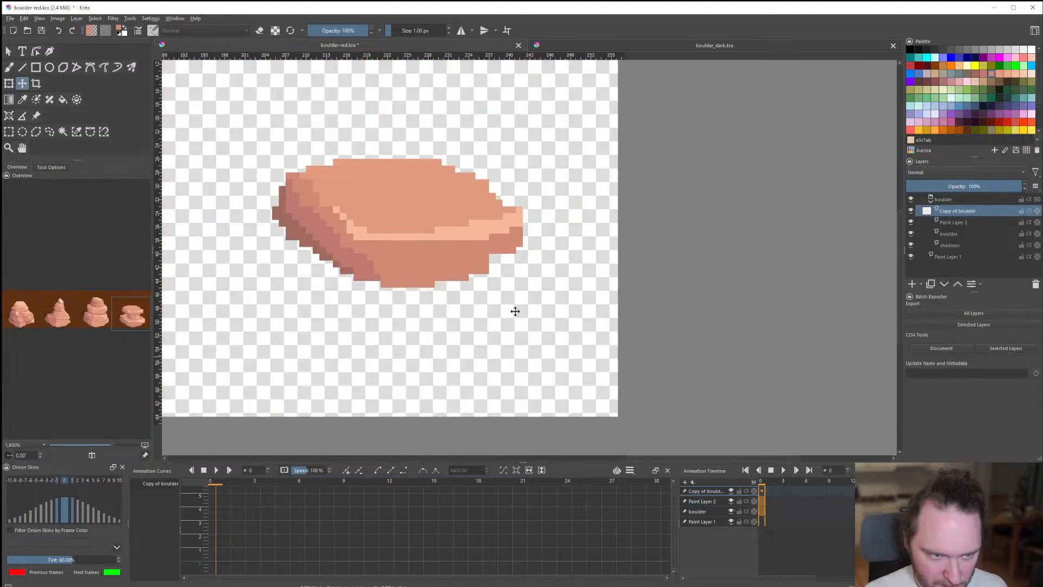
Divide the upper stone's front face with a vertical line and fill its right part with the top-surface colour.
{"action": "left_click", "coordinate": [22, 68]}
{"action": "scroll", "coordinate": [495, 250], "scroll_direction": "down", "scroll_amount": 3}
{"action": "scroll", "coordinate": [489, 243], "scroll_direction": "up", "scroll_amount": 2}
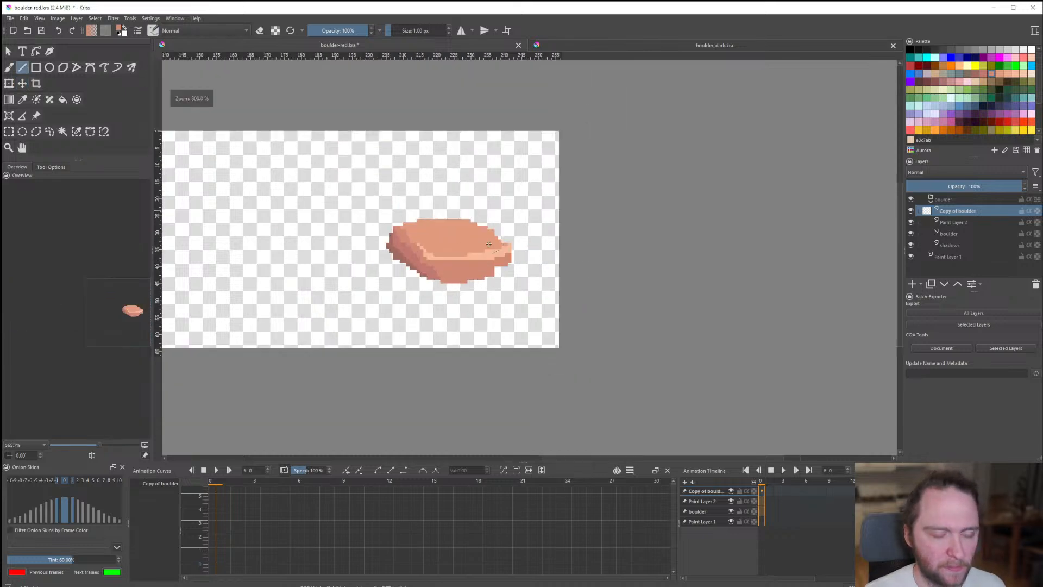
{"action": "scroll", "coordinate": [572, 266], "scroll_direction": "up", "scroll_amount": 3}
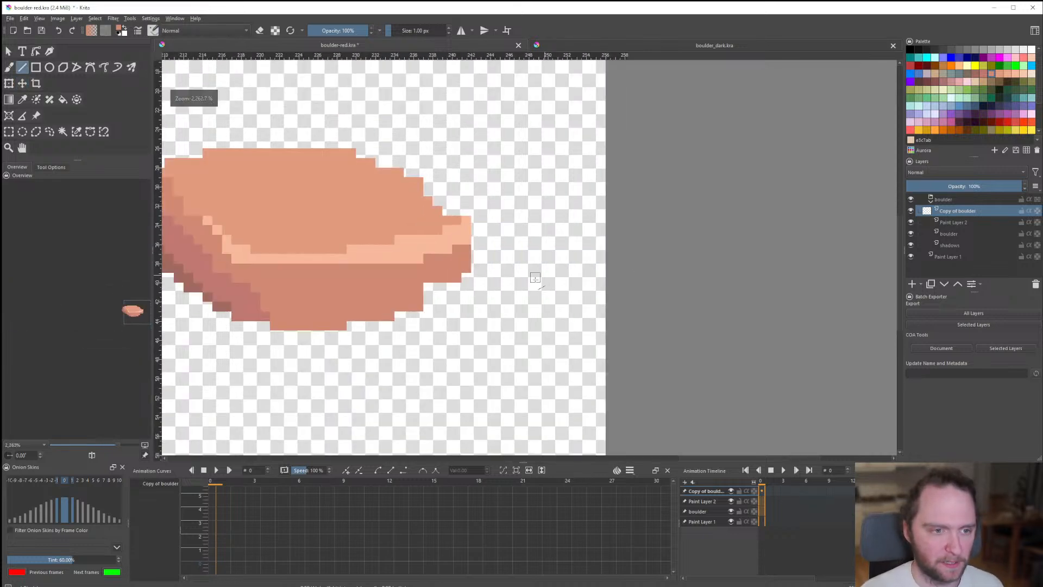
{"action": "left_click", "coordinate": [325, 214], "text": "ctrl"}
{"action": "left_click_drag", "start_coordinate": [375, 279], "coordinate": [375, 346]}
{"action": "key", "text": "f"}
{"action": "left_click", "coordinate": [450, 312]}
{"action": "scroll", "coordinate": [473, 310], "scroll_direction": "down", "scroll_amount": 5}
{"action": "scroll", "coordinate": [459, 318], "scroll_direction": "down", "scroll_amount": 1}
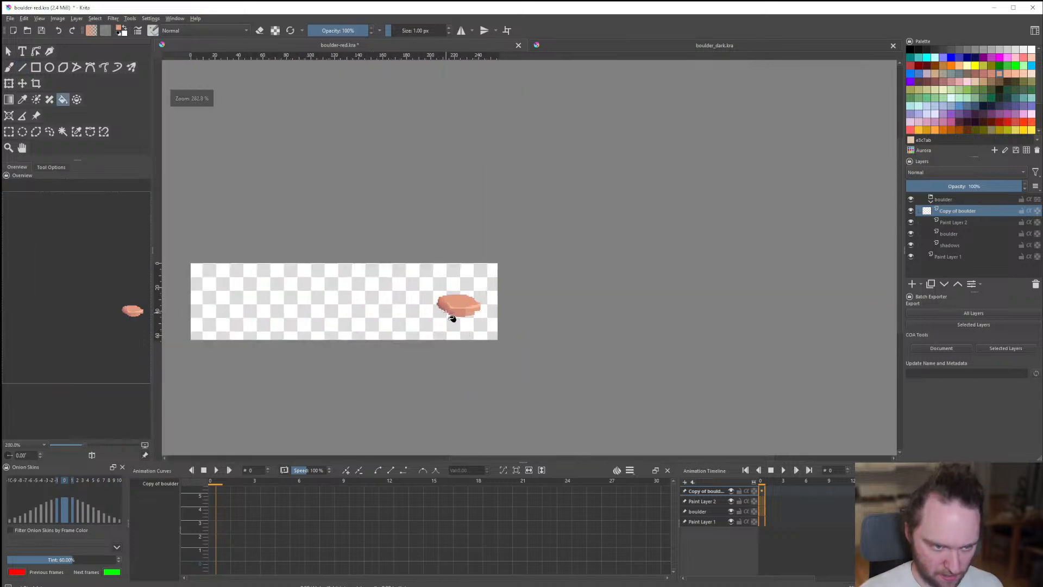
End the isolation of the Copy of boulder layer to show the whole sprite sheet.
{"action": "scroll", "coordinate": [452, 319], "scroll_direction": "up", "scroll_amount": 8}
{"action": "key", "text": "v"}
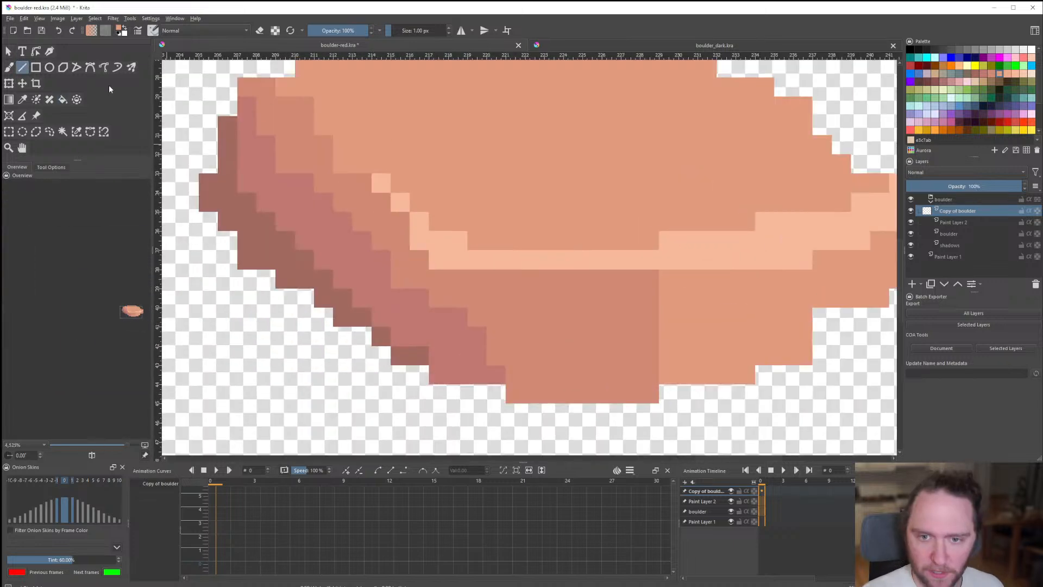
{"action": "right_click", "coordinate": [961, 211]}
{"action": "left_click", "coordinate": [954, 403]}
Paint a small mid-tone shadow to the right of the neck highlight, where the upper stone rests on the lower one.
{"action": "scroll", "coordinate": [419, 290], "scroll_direction": "down", "scroll_amount": 6}
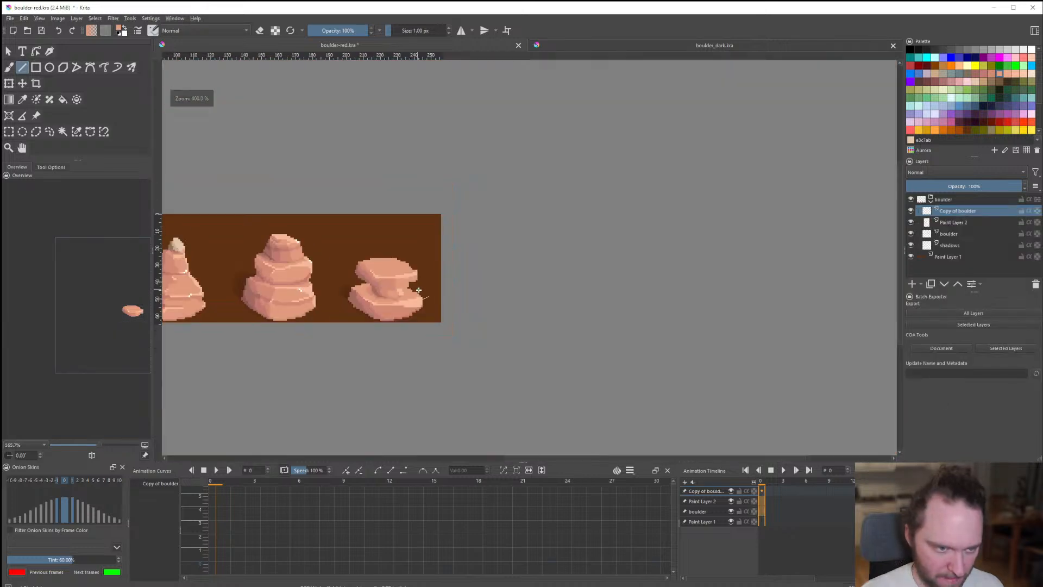
{"action": "scroll", "coordinate": [419, 291], "scroll_direction": "up", "scroll_amount": 6}
{"action": "scroll", "coordinate": [462, 291], "scroll_direction": "down", "scroll_amount": 5}
{"action": "scroll", "coordinate": [456, 300], "scroll_direction": "up", "scroll_amount": 5}
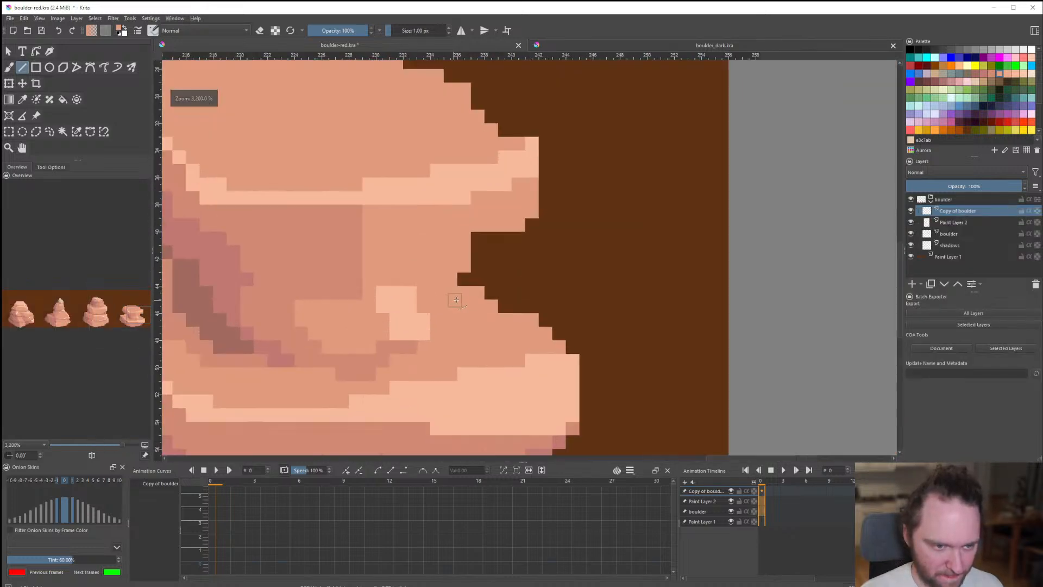
{"action": "scroll", "coordinate": [456, 300], "scroll_direction": "down", "scroll_amount": 2}
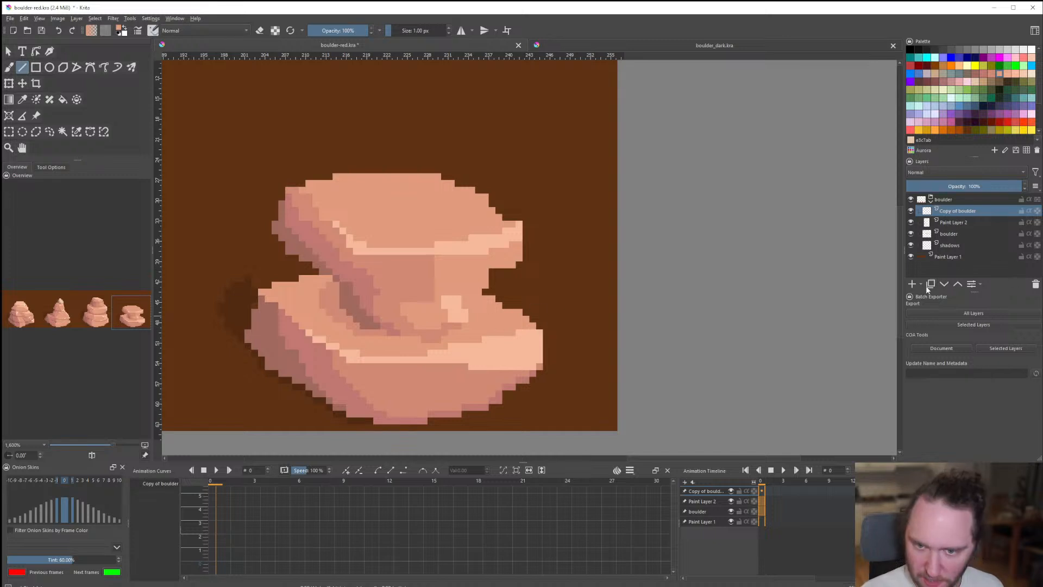
{"action": "scroll", "coordinate": [467, 313], "scroll_direction": "up", "scroll_amount": 2}
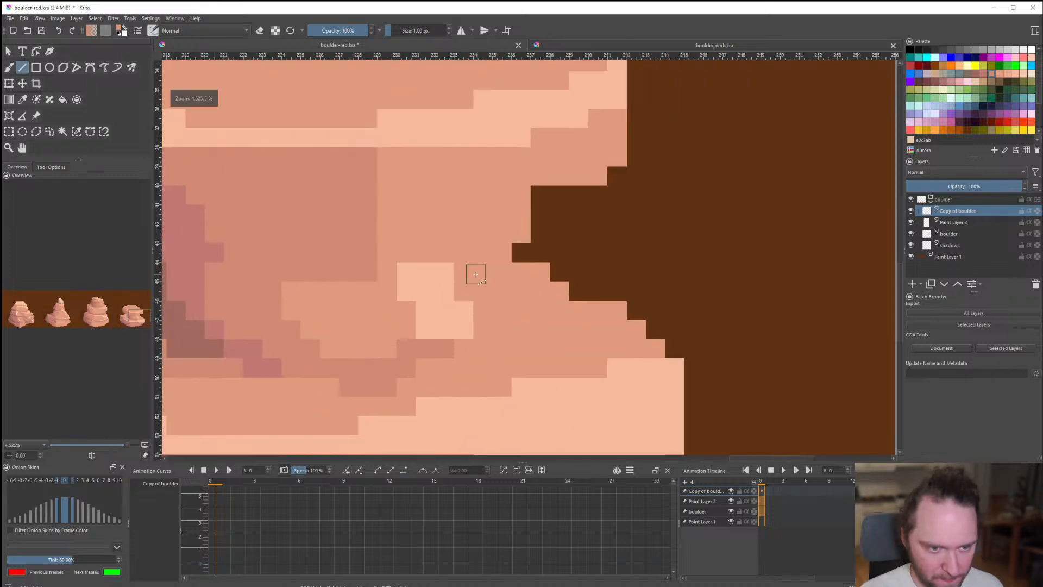
{"action": "left_click", "coordinate": [441, 347], "text": "ctrl"}
{"action": "left_click_drag", "start_coordinate": [463, 290], "coordinate": [505, 273]}
{"action": "left_click", "coordinate": [463, 267]}
{"action": "scroll", "coordinate": [495, 291], "scroll_direction": "down", "scroll_amount": 7}
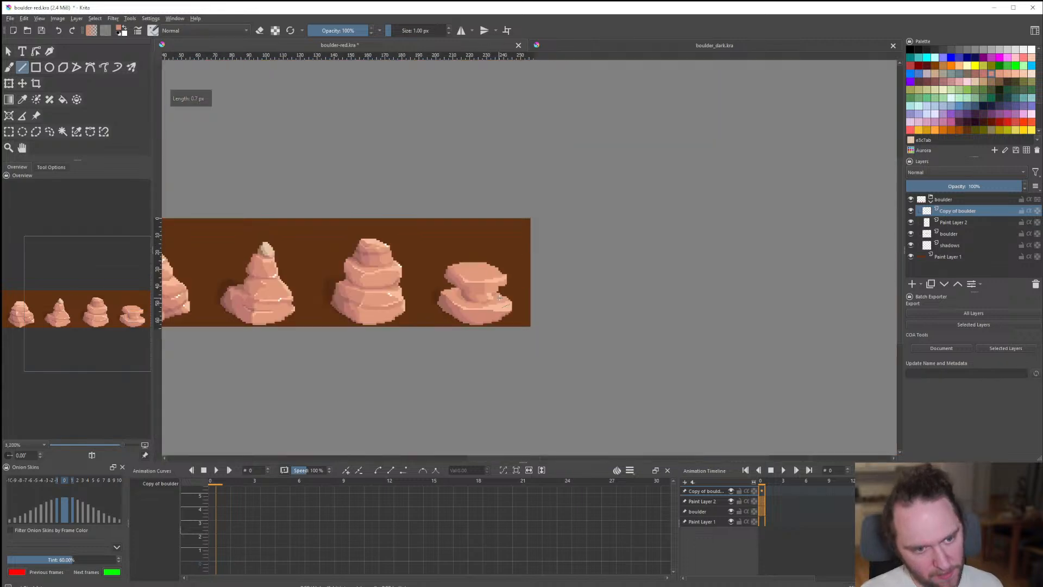
Trim the top pixel row off the neck highlight and add a mid-tone pixel at the corner of the front face.
{"action": "scroll", "coordinate": [490, 299], "scroll_direction": "up", "scroll_amount": 8}
{"action": "left_click", "coordinate": [408, 259], "text": "ctrl"}
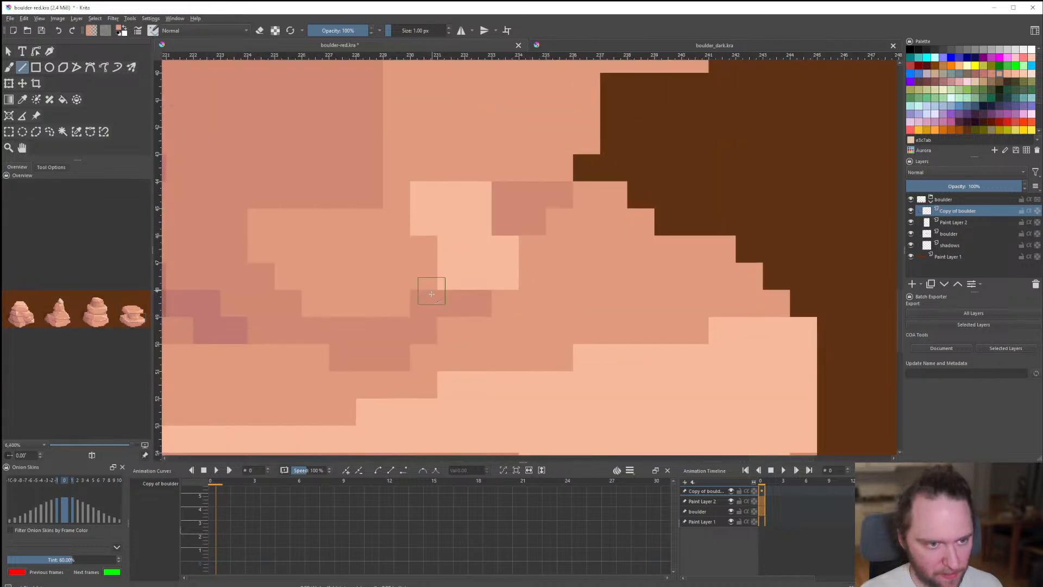
{"action": "scroll", "coordinate": [389, 284], "scroll_direction": "down", "scroll_amount": 2}
{"action": "scroll", "coordinate": [367, 307], "scroll_direction": "down", "scroll_amount": 6}
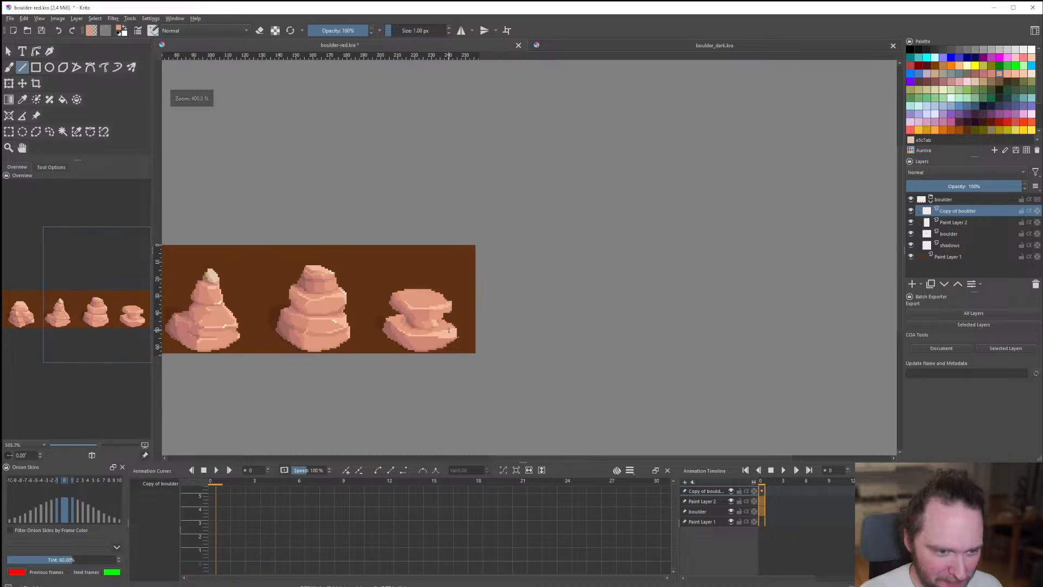
{"action": "scroll", "coordinate": [450, 294], "scroll_direction": "up", "scroll_amount": 7}
{"action": "left_click", "coordinate": [451, 294], "text": "ctrl"}
{"action": "scroll", "coordinate": [450, 293], "scroll_direction": "down", "scroll_amount": 3}
{"action": "scroll", "coordinate": [449, 302], "scroll_direction": "up", "scroll_amount": 3}
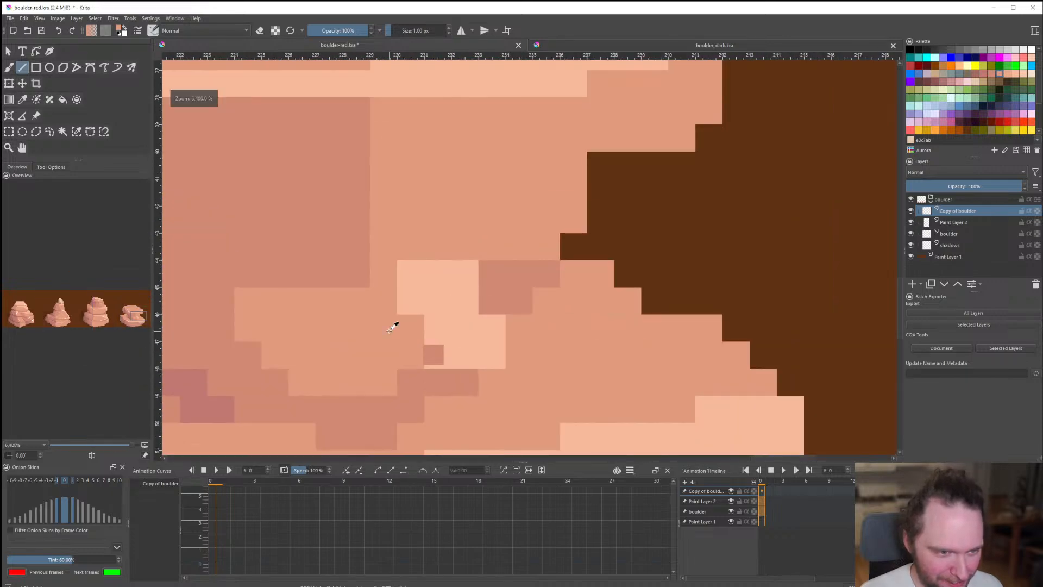
{"action": "left_click_drag", "start_coordinate": [410, 273], "coordinate": [465, 281]}
{"action": "scroll", "coordinate": [413, 302], "scroll_direction": "down", "scroll_amount": 1}
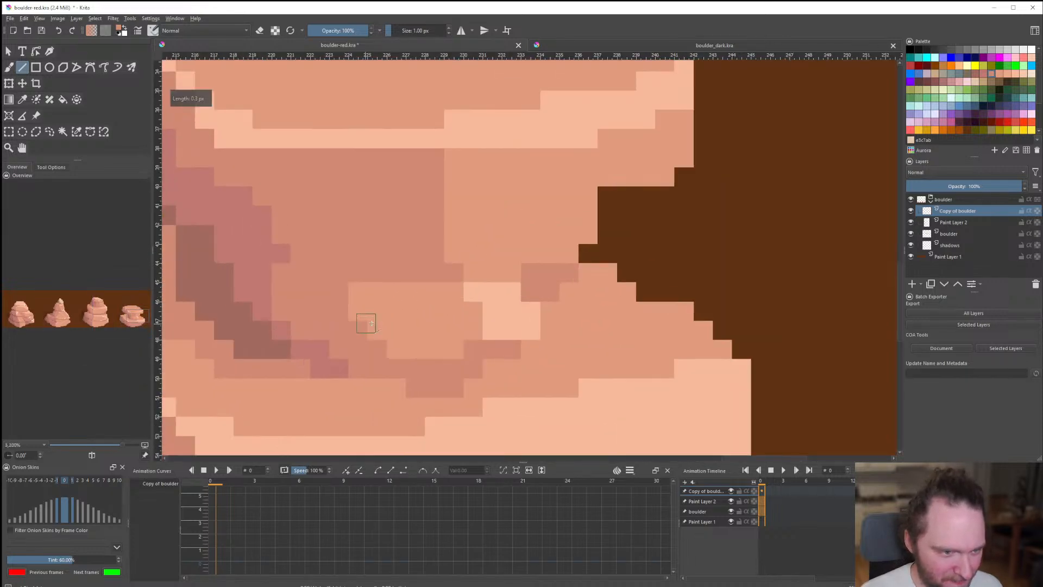
Refine the shading with short strokes along the base of the upper stone's front face, beside the neck highlight.
{"action": "left_click_drag", "start_coordinate": [280, 284], "coordinate": [343, 290]}
{"action": "left_click_drag", "start_coordinate": [277, 306], "coordinate": [286, 313]}
{"action": "scroll", "coordinate": [363, 329], "scroll_direction": "down", "scroll_amount": 8}
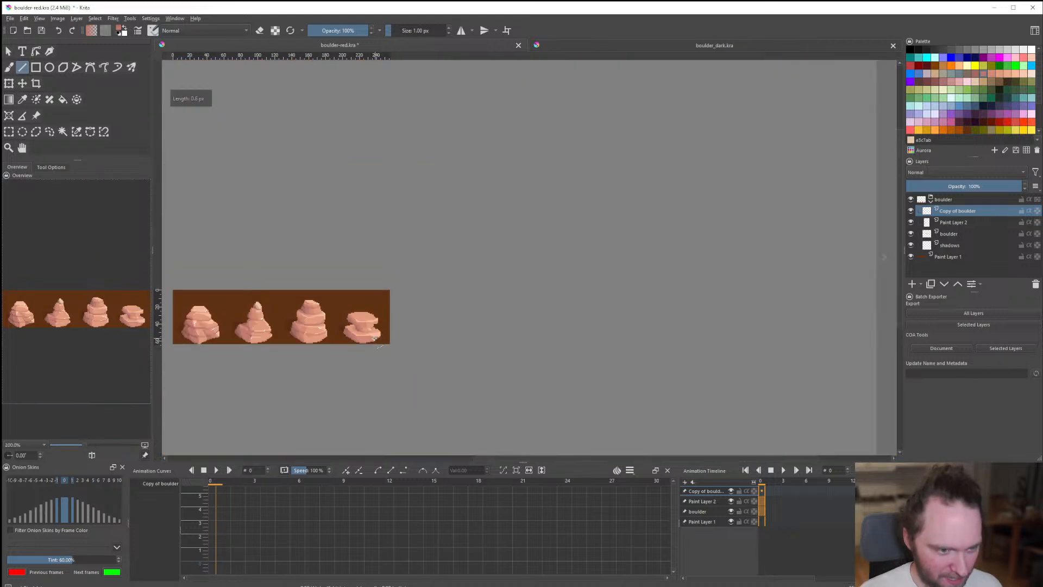
{"action": "scroll", "coordinate": [375, 340], "scroll_direction": "up", "scroll_amount": 8}
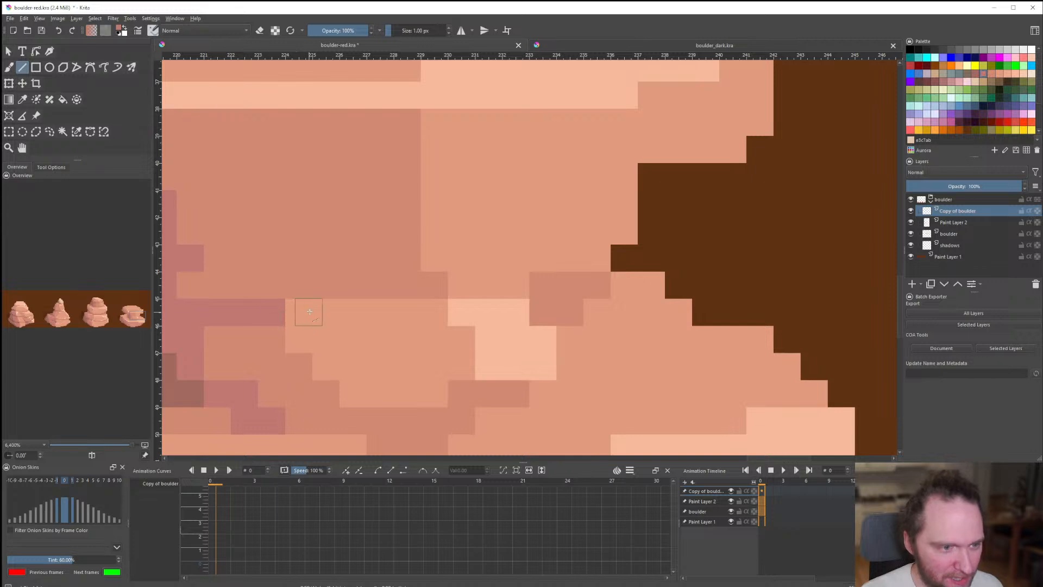
{"action": "mouse_move", "coordinate": [309, 312]}
{"action": "left_mouse_down"}
{"action": "mouse_move", "coordinate": [456, 313]}
{"action": "mouse_move", "coordinate": [513, 289]}
{"action": "left_mouse_up"}
Compare the fourth boulder with and without the Copy of boulder layer at sprite-sheet scale.
{"action": "scroll", "coordinate": [451, 315], "scroll_direction": "down", "scroll_amount": 8}
{"action": "scroll", "coordinate": [444, 317], "scroll_direction": "up", "scroll_amount": 7}
{"action": "scroll", "coordinate": [468, 334], "scroll_direction": "down", "scroll_amount": 6}
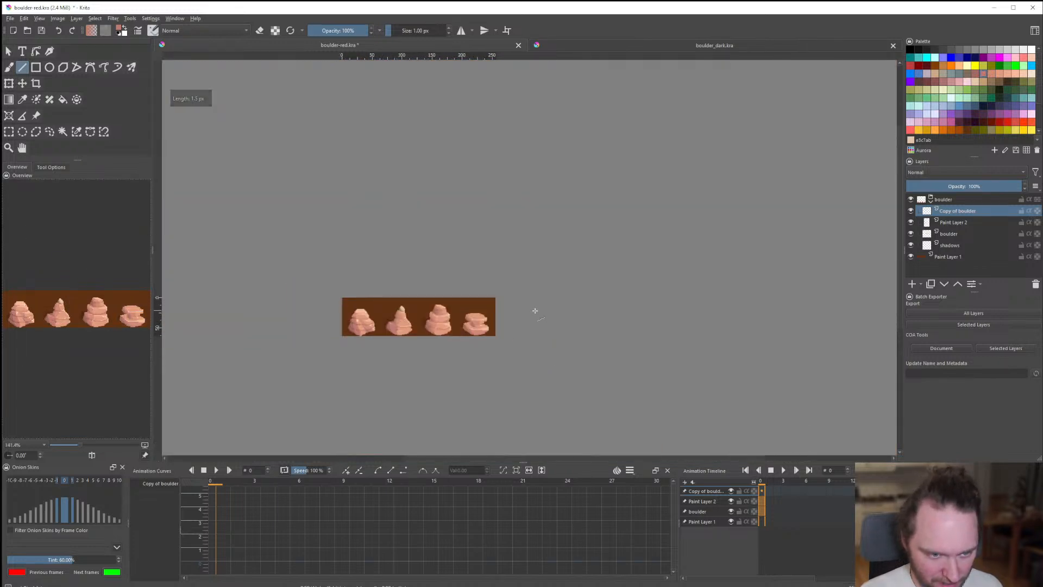
{"action": "scroll", "coordinate": [535, 311], "scroll_direction": "up", "scroll_amount": 3}
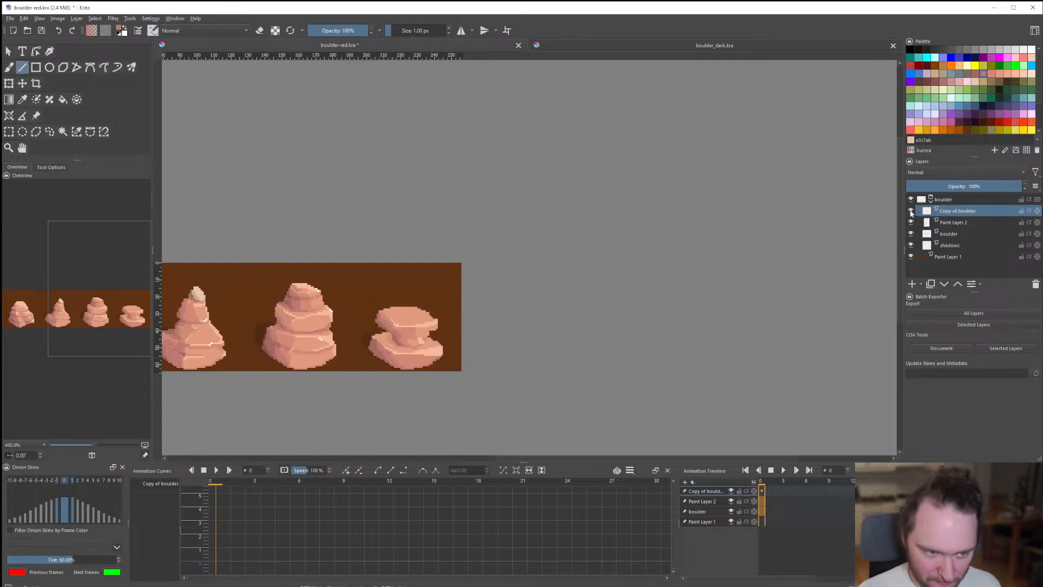
{"action": "left_click", "coordinate": [911, 211]}
{"action": "left_click", "coordinate": [911, 211]}
{"action": "left_click", "coordinate": [911, 210]}
{"action": "left_click", "coordinate": [911, 211]}
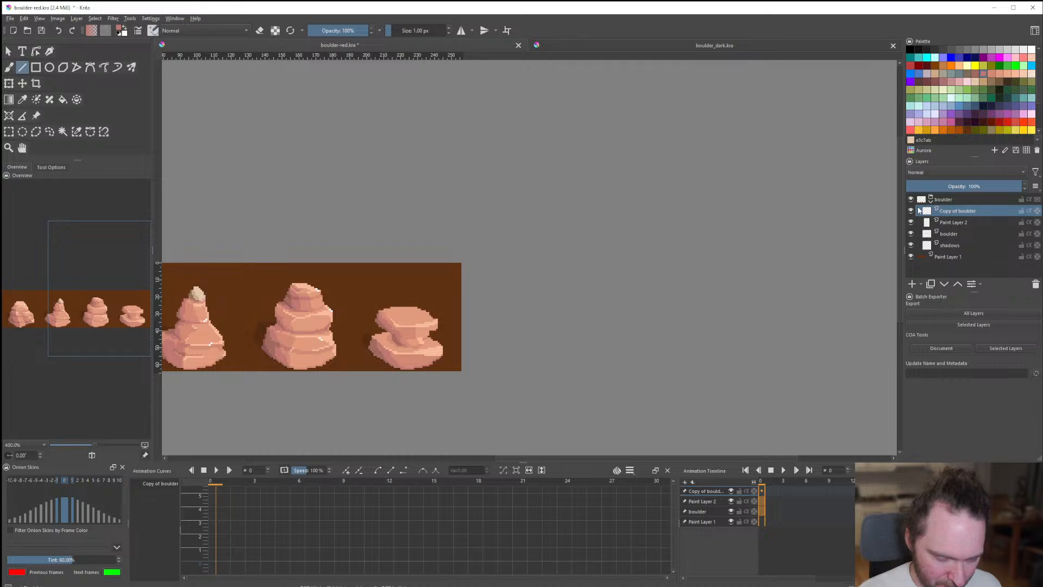
Extend the dark pink shadow rightward under the upper stone's front face and soften its end with mid-tone pixels.
{"action": "scroll", "coordinate": [429, 338], "scroll_direction": "up", "scroll_amount": 6}
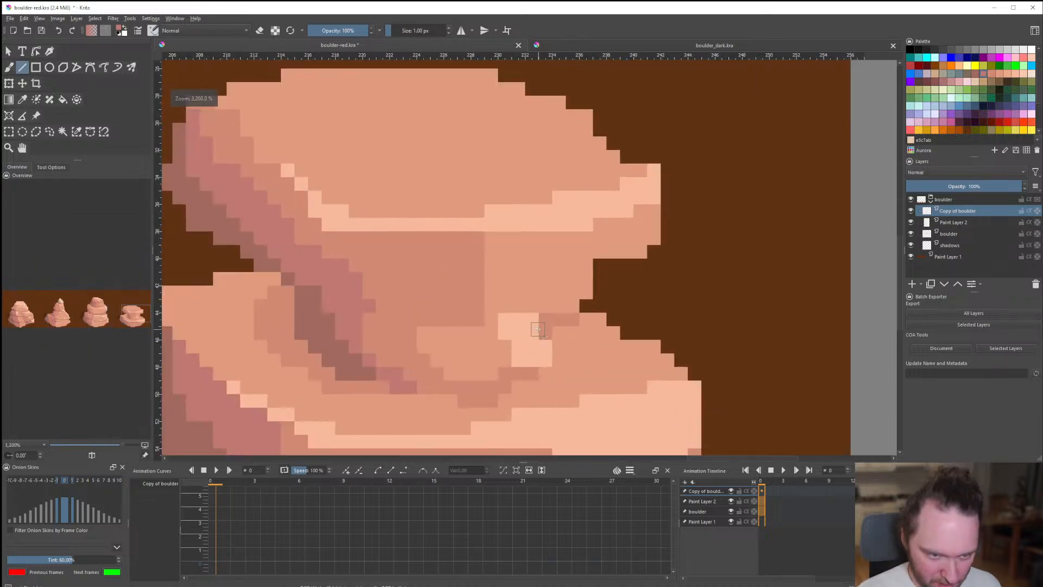
{"action": "left_click_drag", "start_coordinate": [366, 315], "coordinate": [424, 320]}
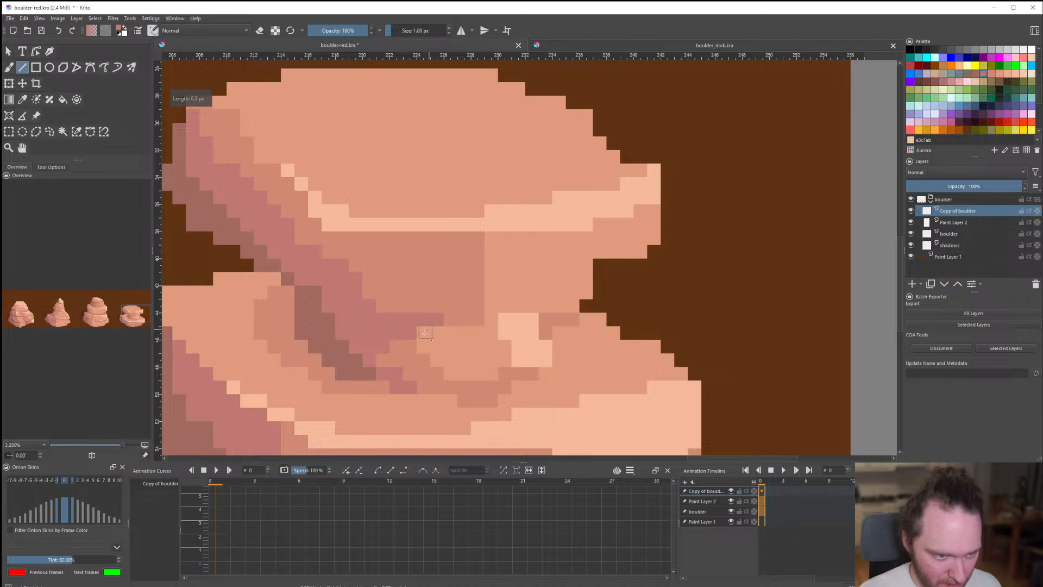
{"action": "left_click", "coordinate": [424, 332]}
{"action": "left_click", "coordinate": [437, 373], "text": "ctrl"}
{"action": "left_click", "coordinate": [422, 348]}
{"action": "scroll", "coordinate": [451, 331], "scroll_direction": "down", "scroll_amount": 9}
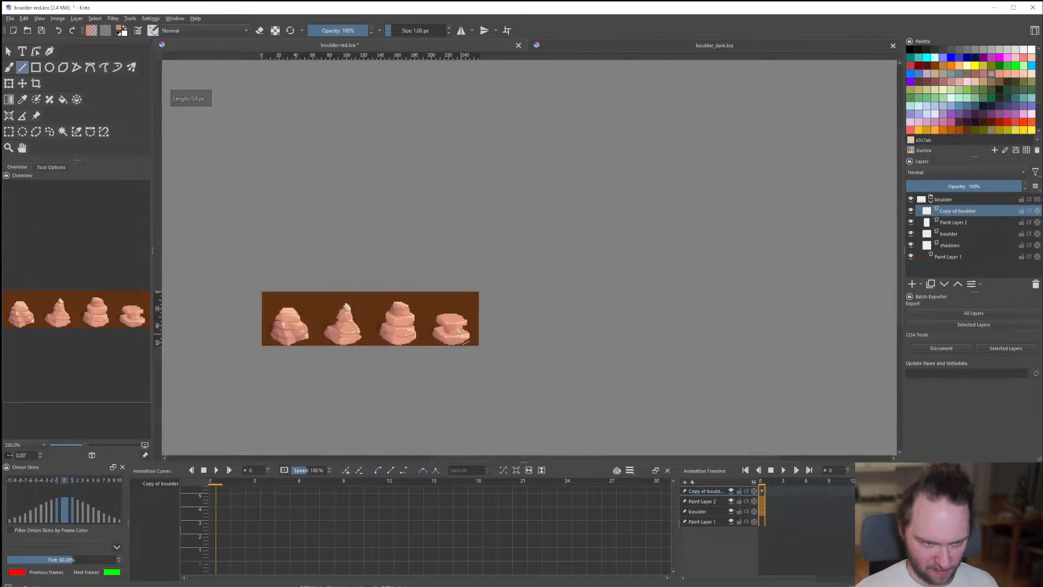
{"action": "scroll", "coordinate": [435, 306], "scroll_direction": "up", "scroll_amount": 10}
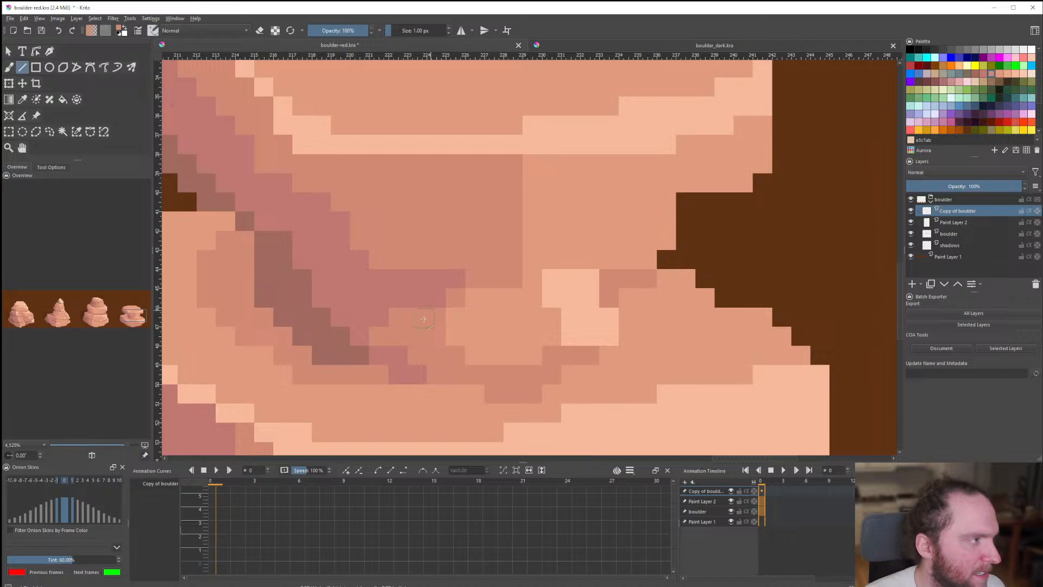
Separate the neck's dark pink area from the upper stone's side band and fill it with the front face's mid tone.
{"action": "scroll", "coordinate": [433, 326], "scroll_direction": "down", "scroll_amount": 8}
{"action": "scroll", "coordinate": [432, 342], "scroll_direction": "up", "scroll_amount": 5}
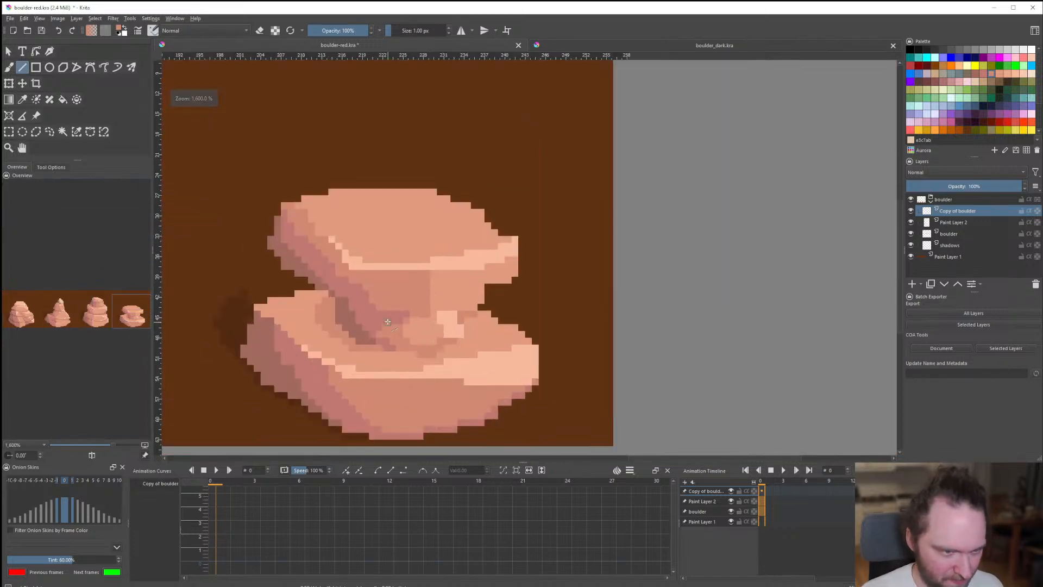
{"action": "left_click", "coordinate": [386, 299]}
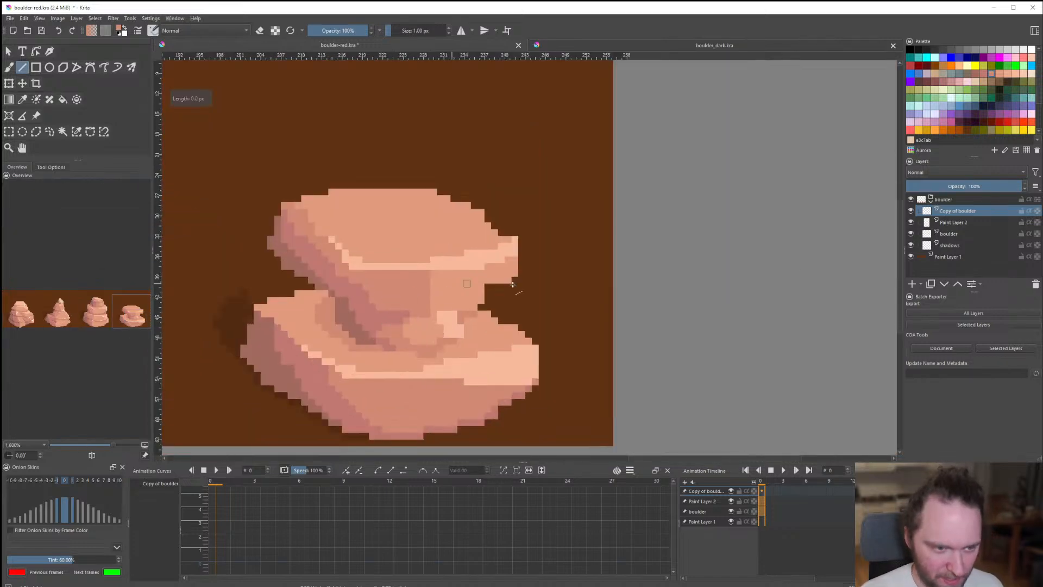
{"action": "left_click", "coordinate": [913, 211]}
{"action": "left_click", "coordinate": [913, 211]}
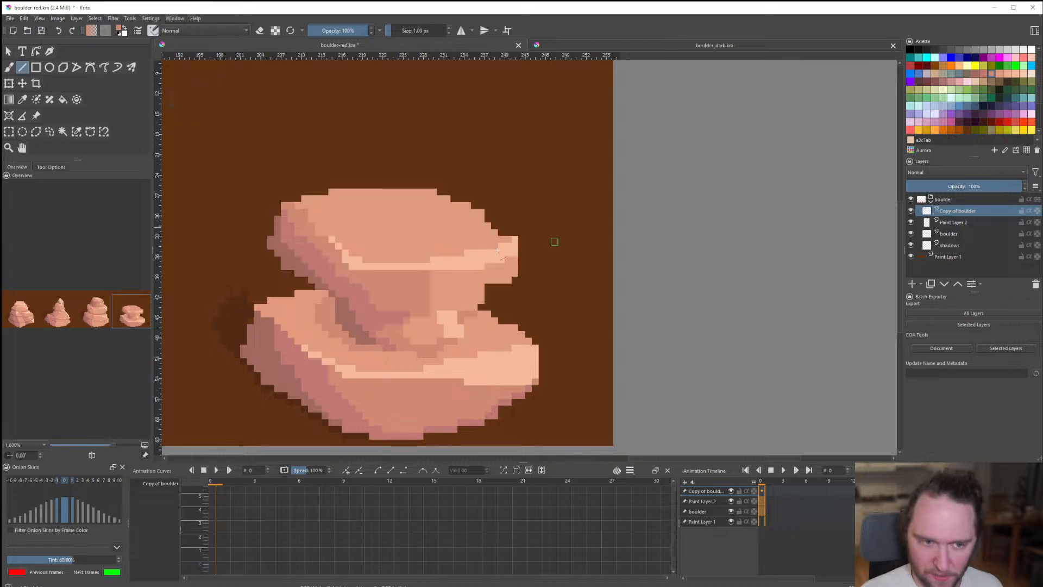
{"action": "scroll", "coordinate": [385, 280], "scroll_direction": "up", "scroll_amount": 3}
{"action": "left_click_drag", "start_coordinate": [363, 311], "coordinate": [361, 309]}
{"action": "key", "text": "f"}
{"action": "left_click", "coordinate": [415, 307]}
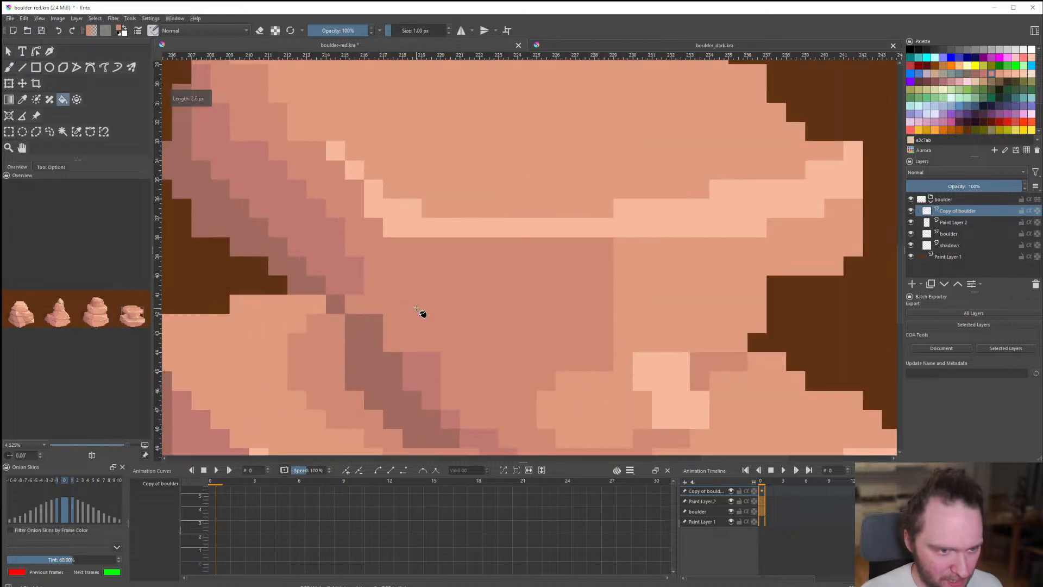
Isolate the Copy of boulder layer and paint a short lighter line at the lower-left base of the upper stone's front face.
{"action": "scroll", "coordinate": [415, 307], "scroll_direction": "down", "scroll_amount": 7}
{"action": "scroll", "coordinate": [416, 316], "scroll_direction": "up", "scroll_amount": 5}
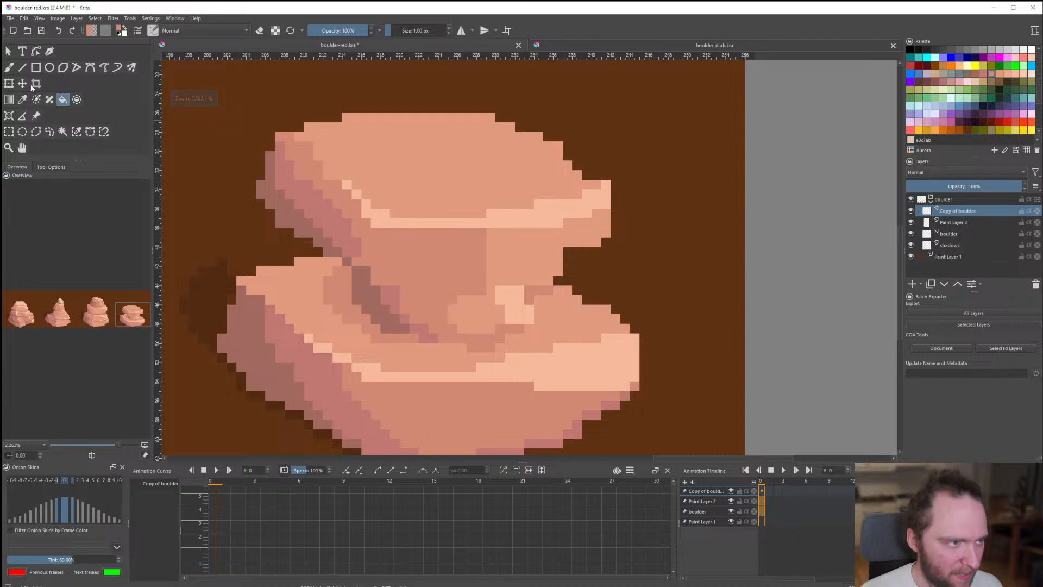
{"action": "left_click", "coordinate": [22, 67]}
{"action": "scroll", "coordinate": [359, 274], "scroll_direction": "up", "scroll_amount": 2}
{"action": "left_click", "coordinate": [681, 235], "text": "ctrl"}
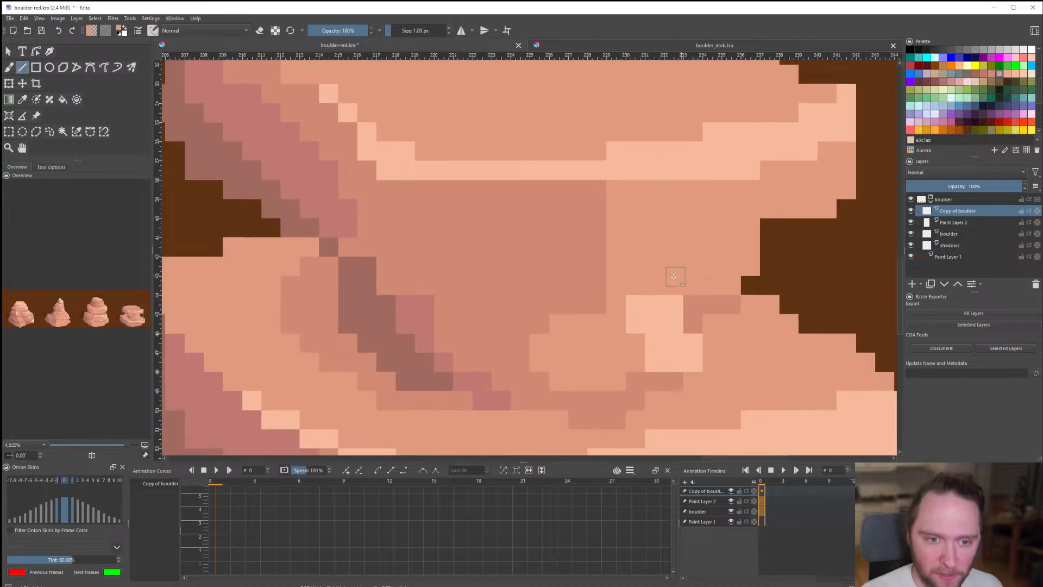
{"action": "right_click", "coordinate": [975, 216]}
{"action": "left_click", "coordinate": [932, 403]}
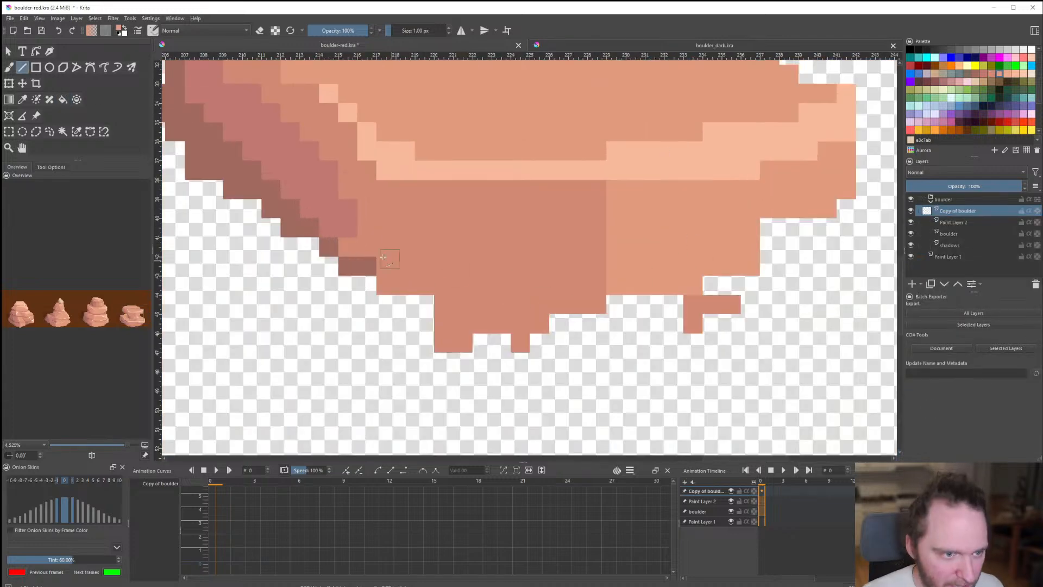
{"action": "left_click_drag", "start_coordinate": [389, 266], "coordinate": [410, 286]}
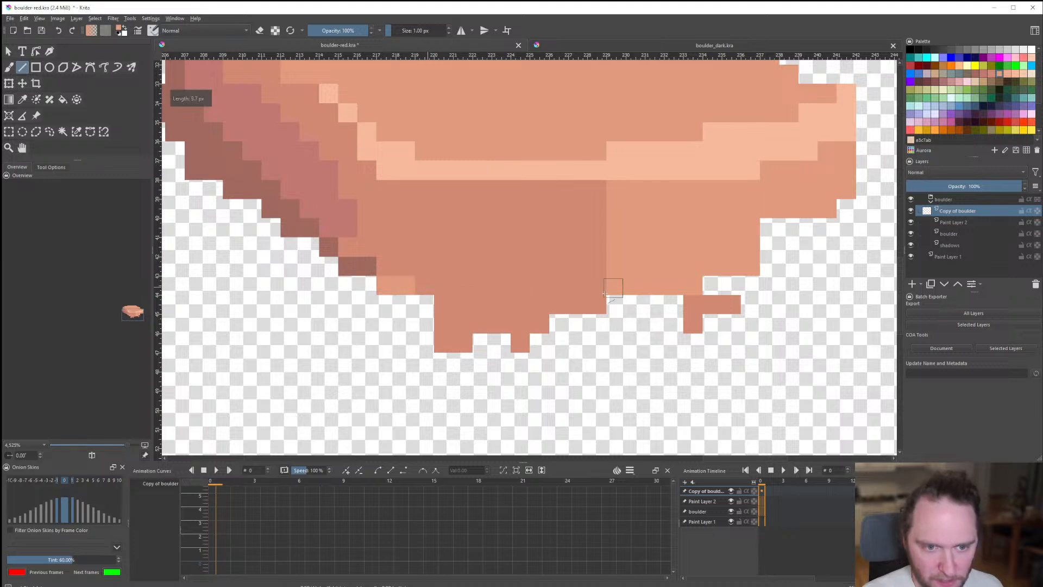
Extend the lighter strip along the base of the upper stone's front face and taper the right end of its mid-tone patch.
{"action": "scroll", "coordinate": [576, 312], "scroll_direction": "down", "scroll_amount": 5}
{"action": "scroll", "coordinate": [571, 314], "scroll_direction": "up", "scroll_amount": 4}
{"action": "scroll", "coordinate": [462, 330], "scroll_direction": "up", "scroll_amount": 2}
{"action": "left_click_drag", "start_coordinate": [384, 334], "coordinate": [447, 349]}
{"action": "scroll", "coordinate": [529, 309], "scroll_direction": "down", "scroll_amount": 5}
{"action": "scroll", "coordinate": [465, 312], "scroll_direction": "up", "scroll_amount": 3}
{"action": "left_click_drag", "start_coordinate": [454, 275], "coordinate": [511, 324]}
{"action": "scroll", "coordinate": [454, 275], "scroll_direction": "down", "scroll_amount": 6}
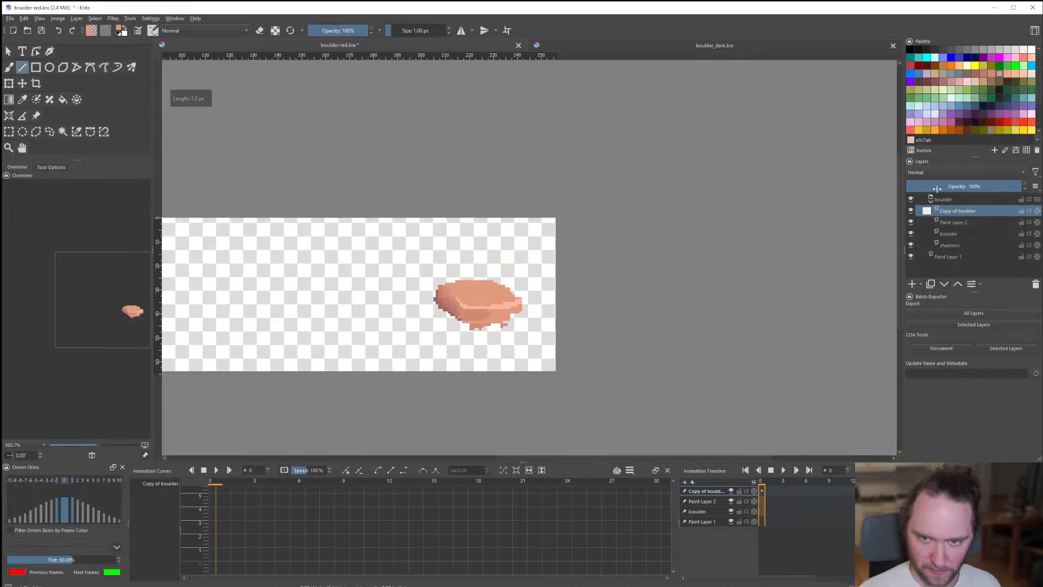
Turn off layer isolation and examine the reshaped underside against the whole sprite sheet.
{"action": "right_click", "coordinate": [947, 210]}
{"action": "left_click", "coordinate": [951, 403]}
{"action": "scroll", "coordinate": [384, 325], "scroll_direction": "down", "scroll_amount": 4}
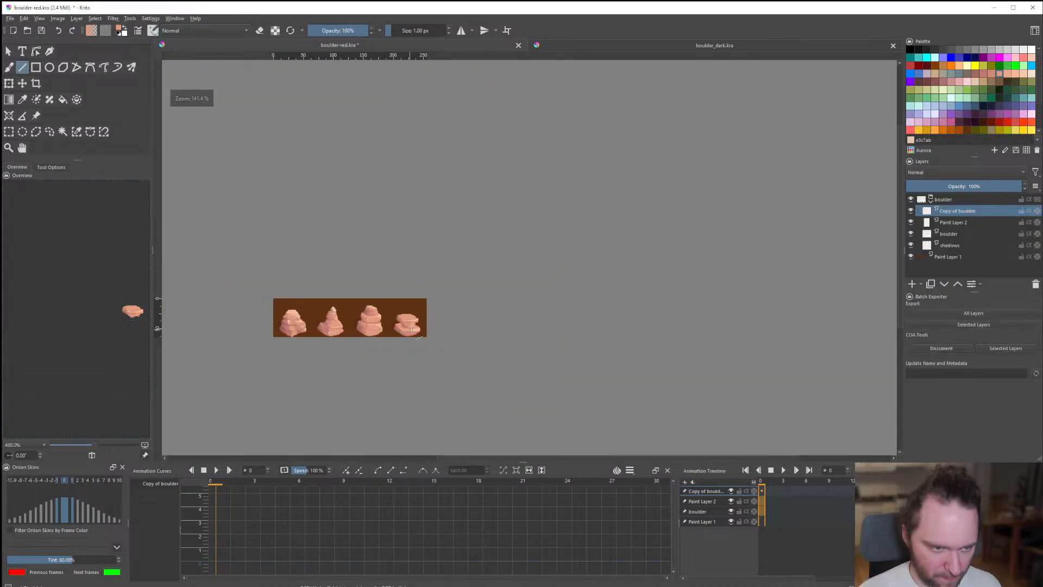
{"action": "scroll", "coordinate": [412, 329], "scroll_direction": "up", "scroll_amount": 10}
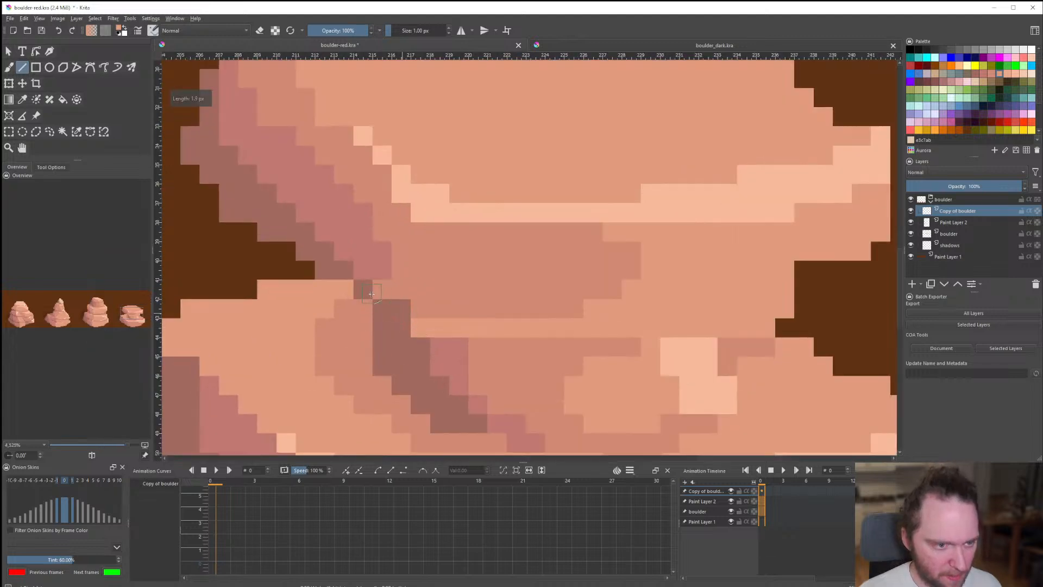
{"action": "scroll", "coordinate": [371, 294], "scroll_direction": "down", "scroll_amount": 6}
{"action": "scroll", "coordinate": [487, 324], "scroll_direction": "up", "scroll_amount": 6}
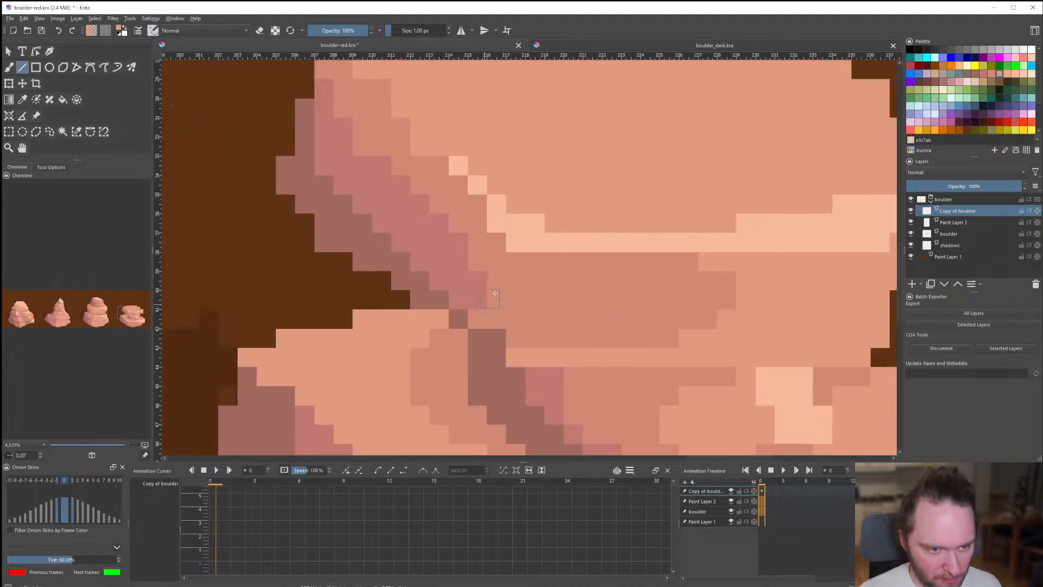
Isolate the Copy of boulder layer and replace the brown pixels at the upper stone's lower-left corner with the light tone.
{"action": "right_click", "coordinate": [948, 213]}
{"action": "left_click", "coordinate": [966, 400]}
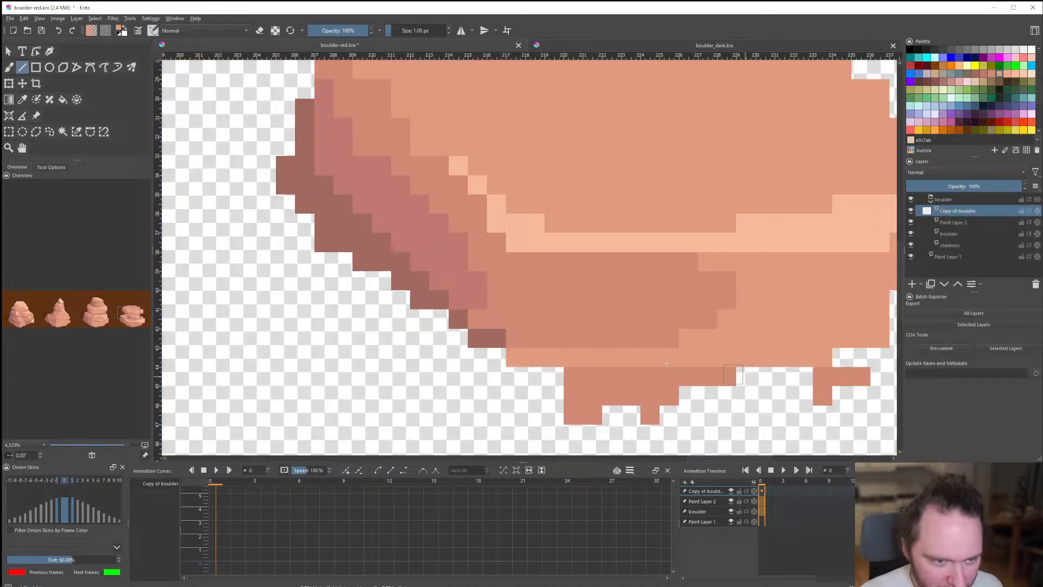
{"action": "scroll", "coordinate": [505, 339], "scroll_direction": "up", "scroll_amount": 1}
{"action": "scroll", "coordinate": [505, 338], "scroll_direction": "down", "scroll_amount": 6}
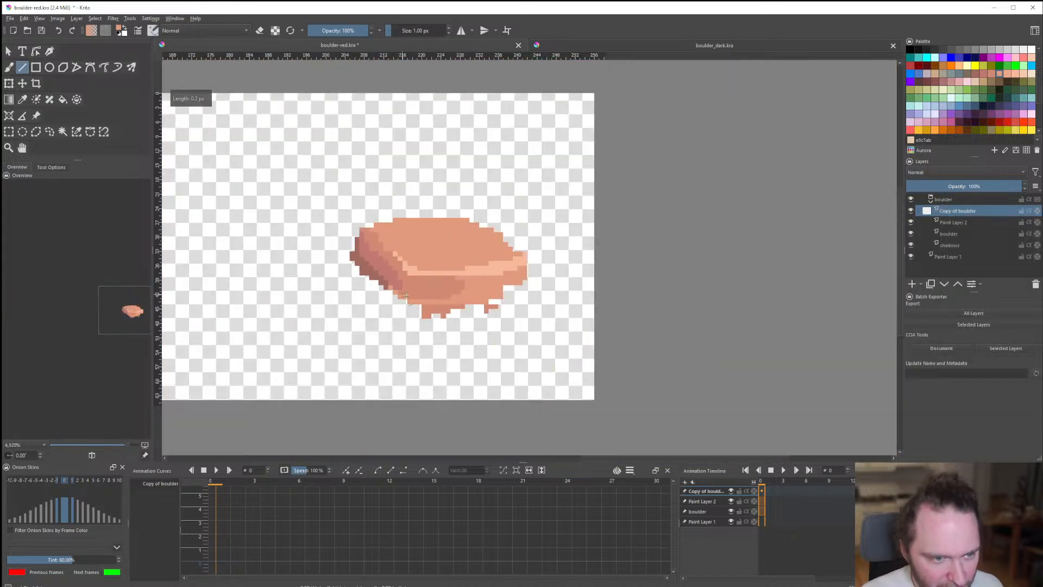
{"action": "scroll", "coordinate": [401, 286], "scroll_direction": "up", "scroll_amount": 4}
{"action": "key", "text": "f"}
{"action": "scroll", "coordinate": [449, 298], "scroll_direction": "down", "scroll_amount": 4}
{"action": "scroll", "coordinate": [435, 294], "scroll_direction": "up", "scroll_amount": 3}
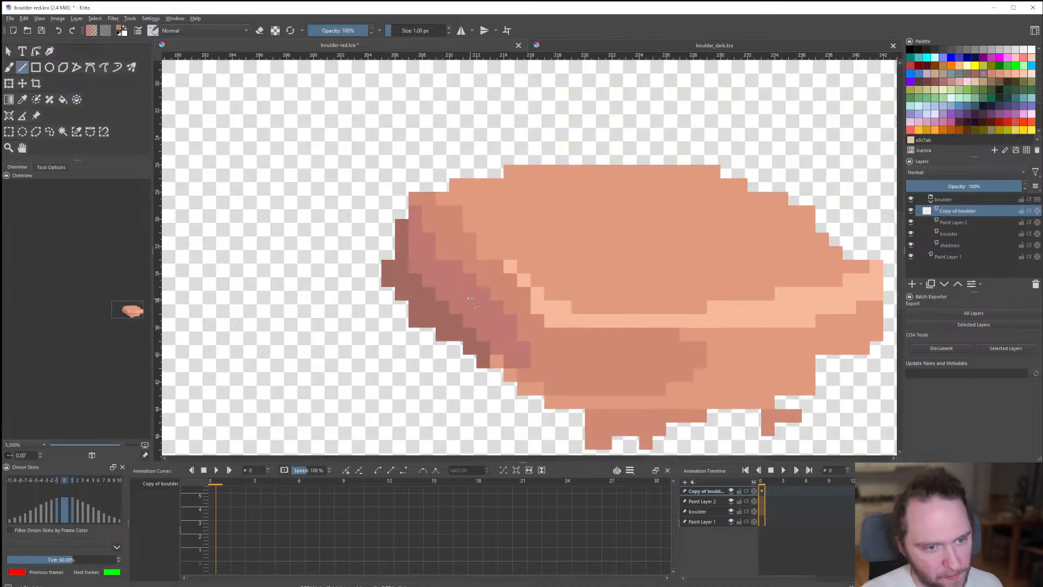
Reshape the upper stone's side shading by spreading dark pink over its lower and upper edges and keeping brown at the far left.
{"action": "left_click_drag", "start_coordinate": [470, 298], "coordinate": [452, 326]}
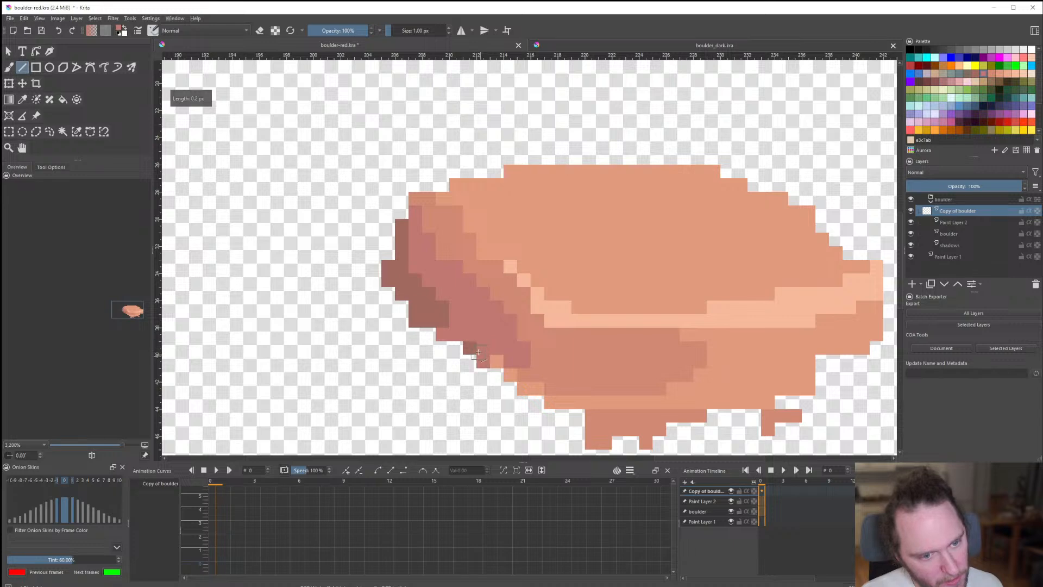
{"action": "left_click_drag", "start_coordinate": [405, 275], "coordinate": [406, 275]}
{"action": "mouse_move", "coordinate": [430, 239]}
{"action": "left_mouse_down"}
{"action": "mouse_move", "coordinate": [416, 267]}
{"action": "mouse_move", "coordinate": [435, 249]}
{"action": "left_mouse_up"}
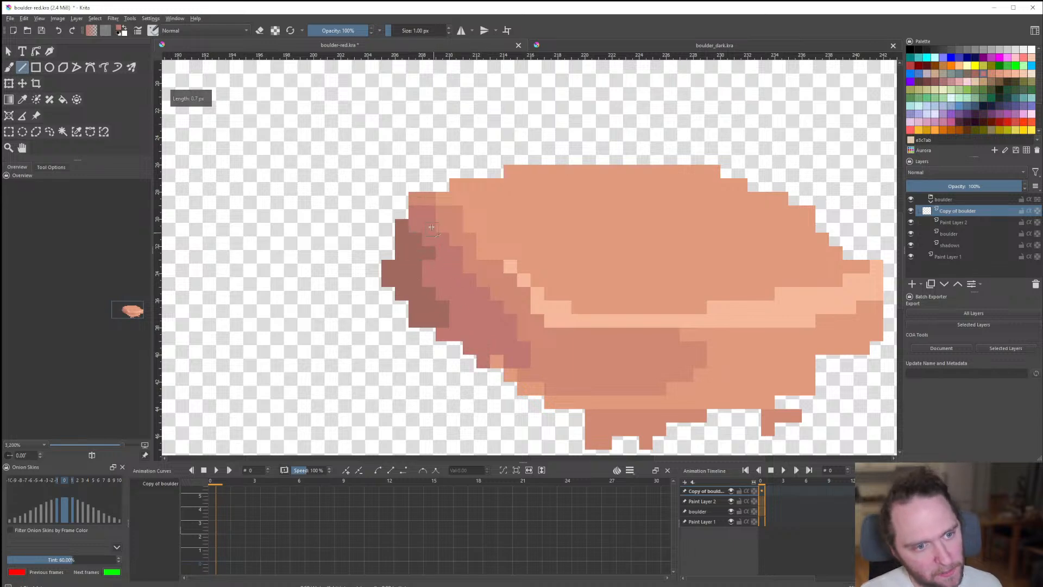
{"action": "scroll", "coordinate": [417, 202], "scroll_direction": "down", "scroll_amount": 5}
{"action": "scroll", "coordinate": [445, 253], "scroll_direction": "up", "scroll_amount": 6}
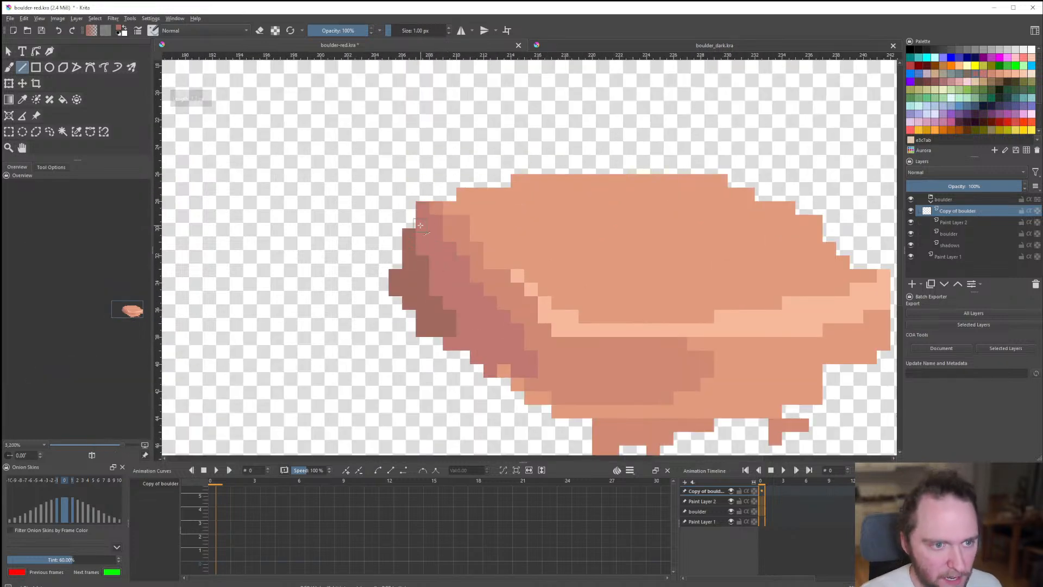
{"action": "scroll", "coordinate": [449, 307], "scroll_direction": "down", "scroll_amount": 5}
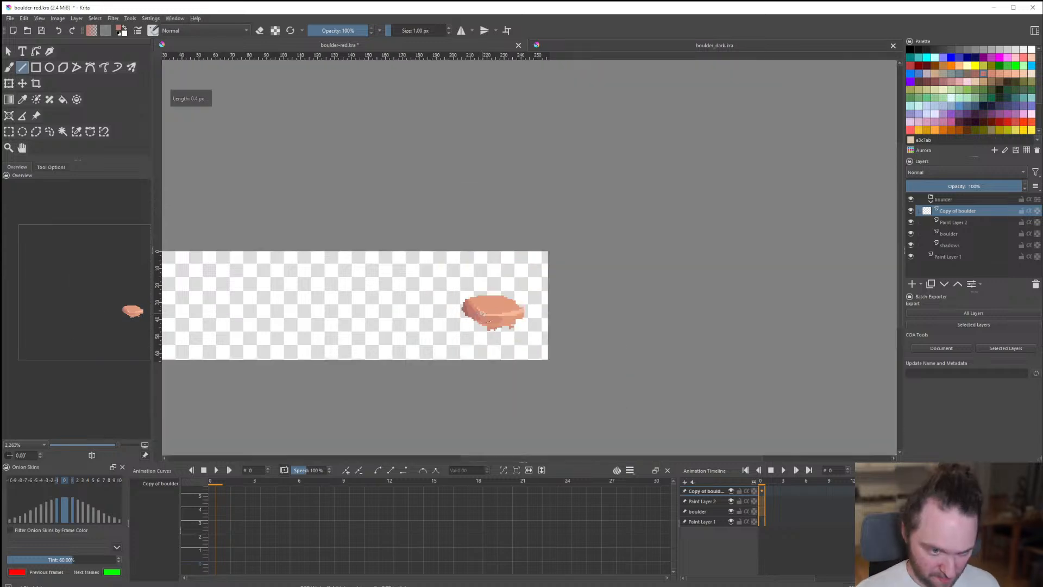
{"action": "scroll", "coordinate": [472, 331], "scroll_direction": "up", "scroll_amount": 7}
{"action": "scroll", "coordinate": [472, 332], "scroll_direction": "down", "scroll_amount": 7}
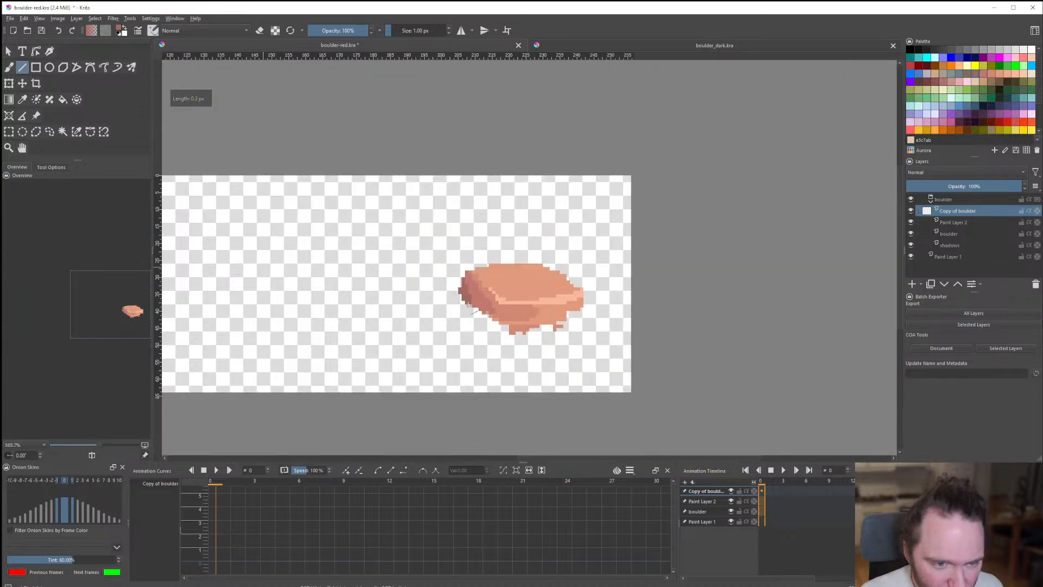
{"action": "scroll", "coordinate": [465, 302], "scroll_direction": "up", "scroll_amount": 5}
Trim the protruding brown pixels off the upper stone's left edge to make that side straight.
{"action": "left_click", "coordinate": [8, 132]}
{"action": "left_click_drag", "start_coordinate": [387, 196], "coordinate": [451, 290]}
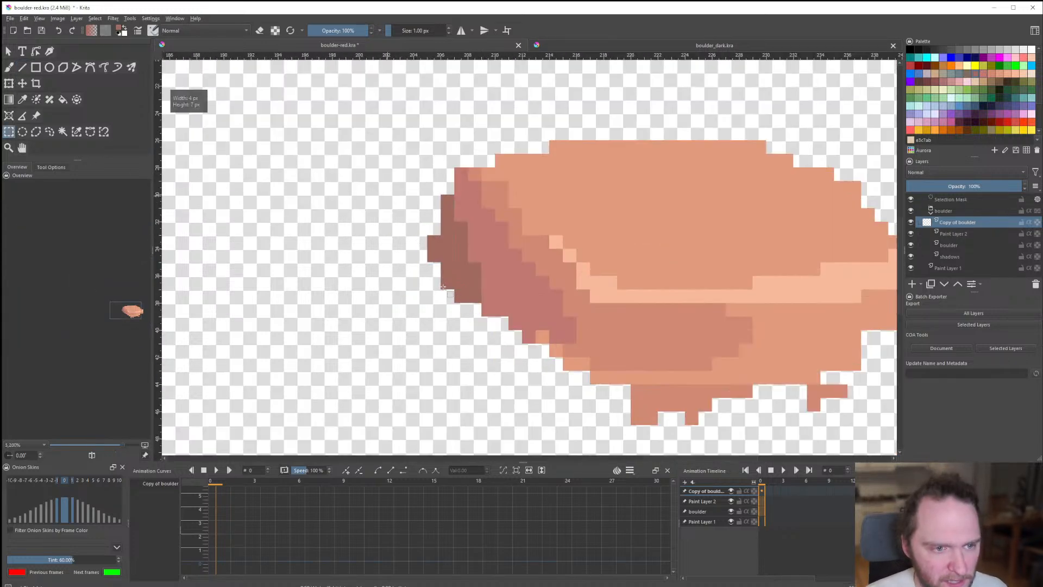
{"action": "left_click", "coordinate": [451, 332]}
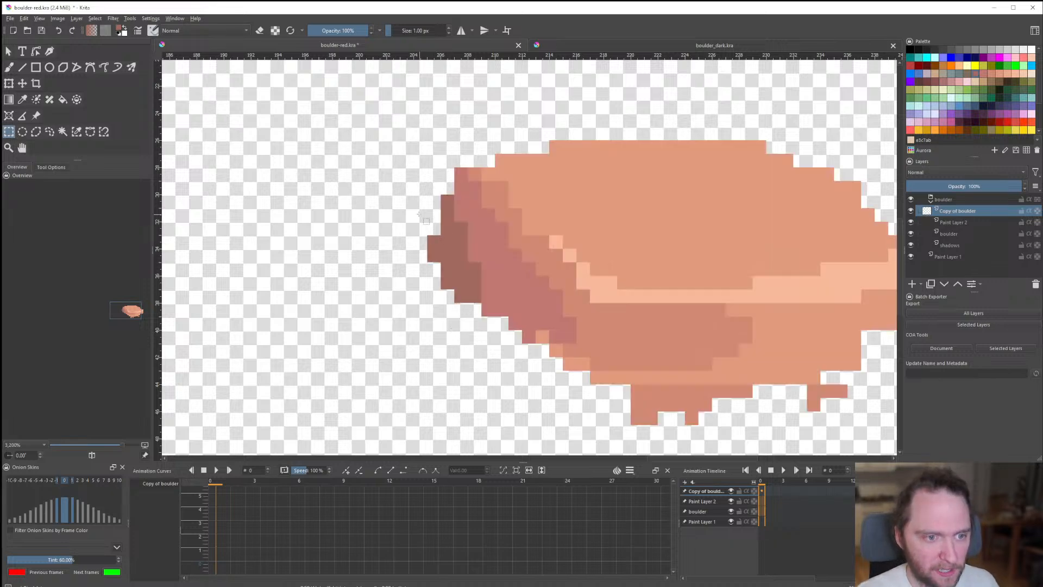
{"action": "scroll", "coordinate": [439, 312], "scroll_direction": "down", "scroll_amount": 7}
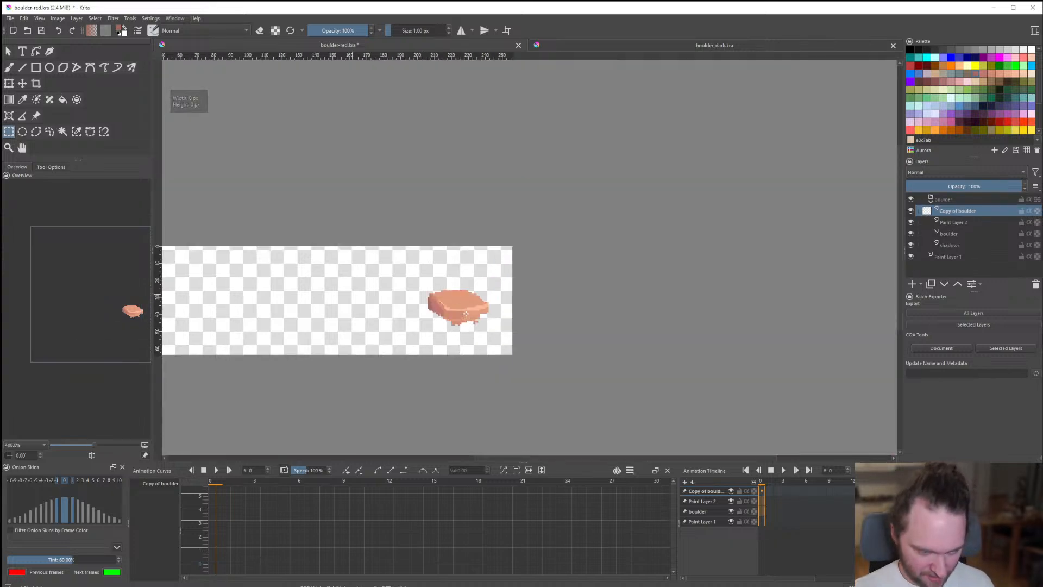
{"action": "scroll", "coordinate": [462, 313], "scroll_direction": "up", "scroll_amount": 6}
Turn off isolation of the Copy of boulder layer and check the trimmed stone at sprite-sheet scale.
{"action": "right_click", "coordinate": [973, 213]}
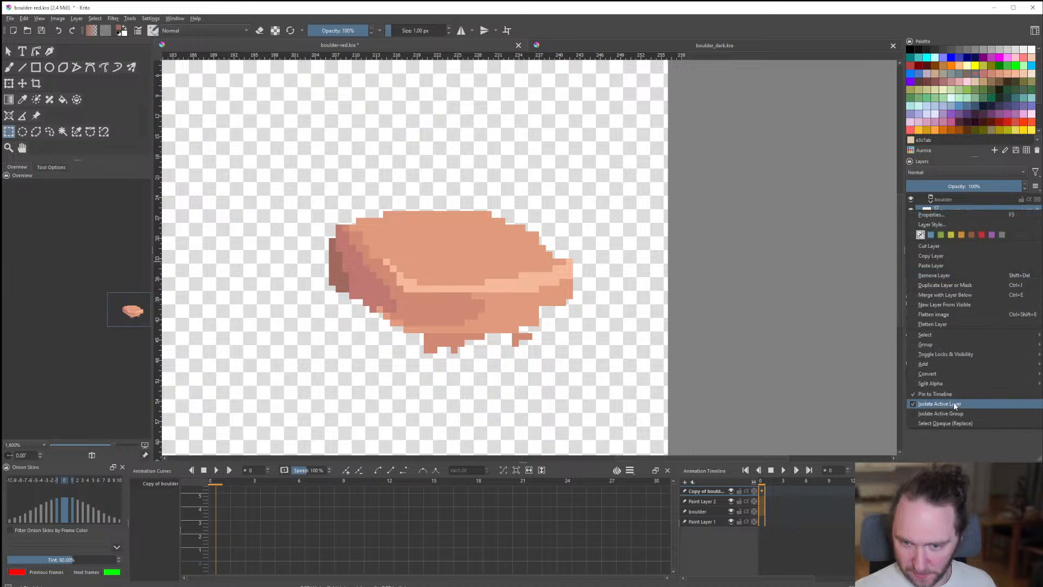
{"action": "left_click", "coordinate": [954, 403]}
{"action": "scroll", "coordinate": [388, 284], "scroll_direction": "down", "scroll_amount": 6}
{"action": "scroll", "coordinate": [392, 284], "scroll_direction": "up", "scroll_amount": 3}
{"action": "scroll", "coordinate": [393, 285], "scroll_direction": "down", "scroll_amount": 4}
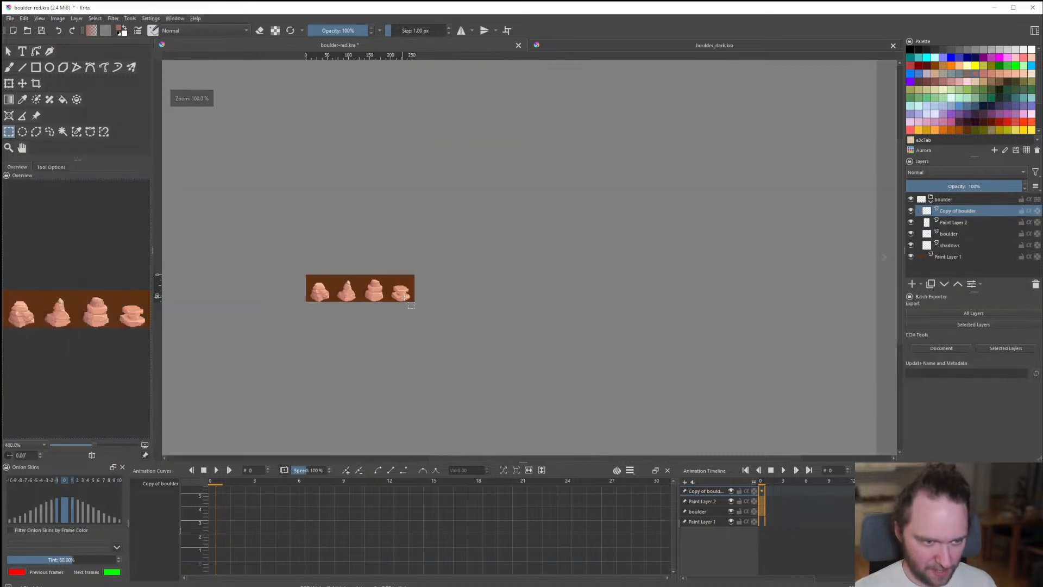
Try a light highlight along the bottom edge of the upper stone's front face and up its stepped right end.
{"action": "scroll", "coordinate": [418, 290], "scroll_direction": "up", "scroll_amount": 10}
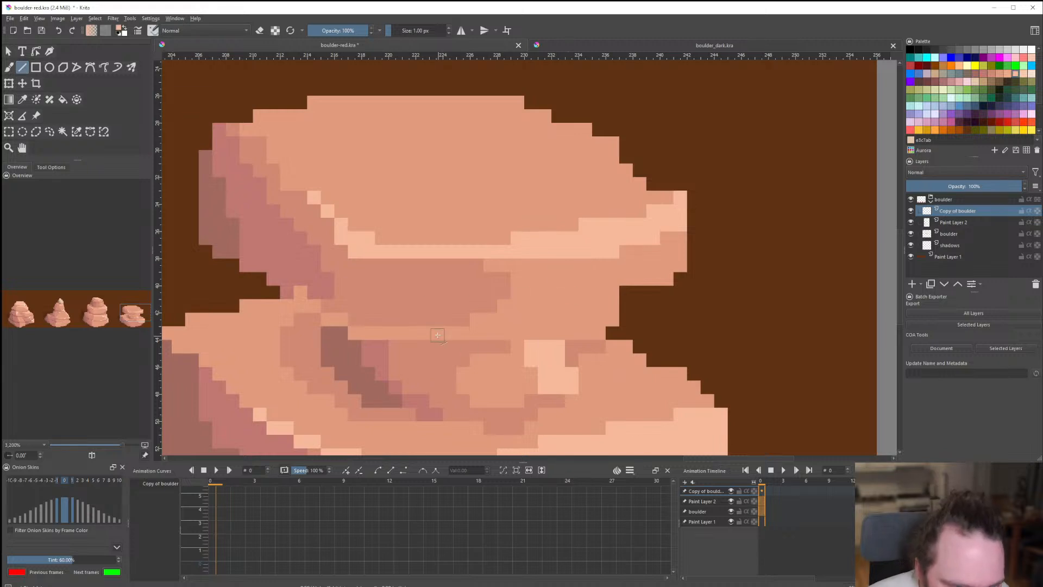
{"action": "mouse_move", "coordinate": [437, 334]}
{"action": "left_mouse_down"}
{"action": "mouse_move", "coordinate": [585, 333]}
{"action": "mouse_move", "coordinate": [640, 293]}
{"action": "left_mouse_up"}
{"action": "left_click_drag", "start_coordinate": [622, 291], "coordinate": [671, 276]}
{"action": "left_click_drag", "start_coordinate": [658, 291], "coordinate": [658, 291]}
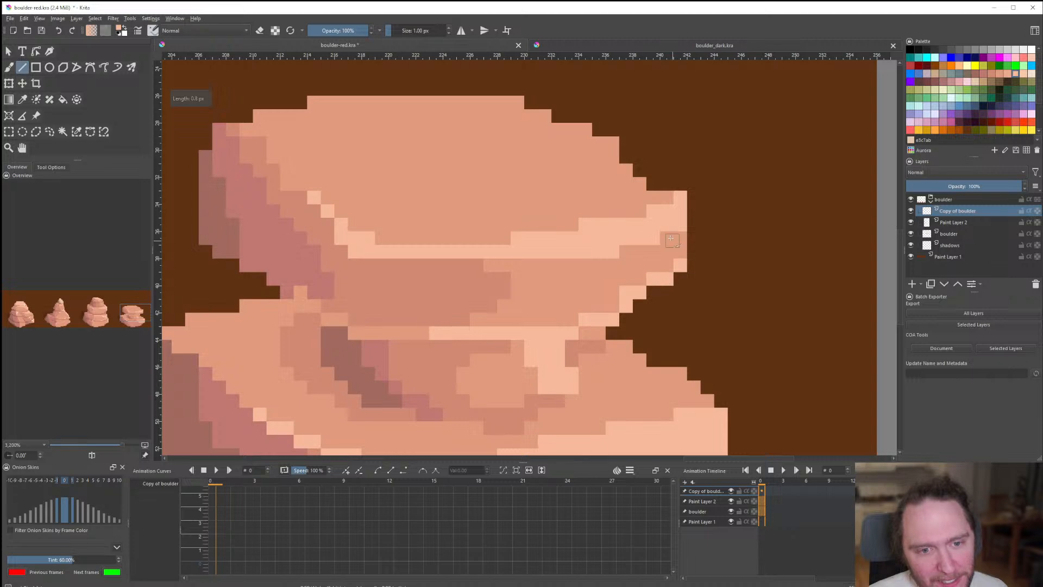
Compare the fourth boulder's rim highlight with the other three boulders at sprite-sheet scale.
{"action": "scroll", "coordinate": [636, 300], "scroll_direction": "down", "scroll_amount": 15}
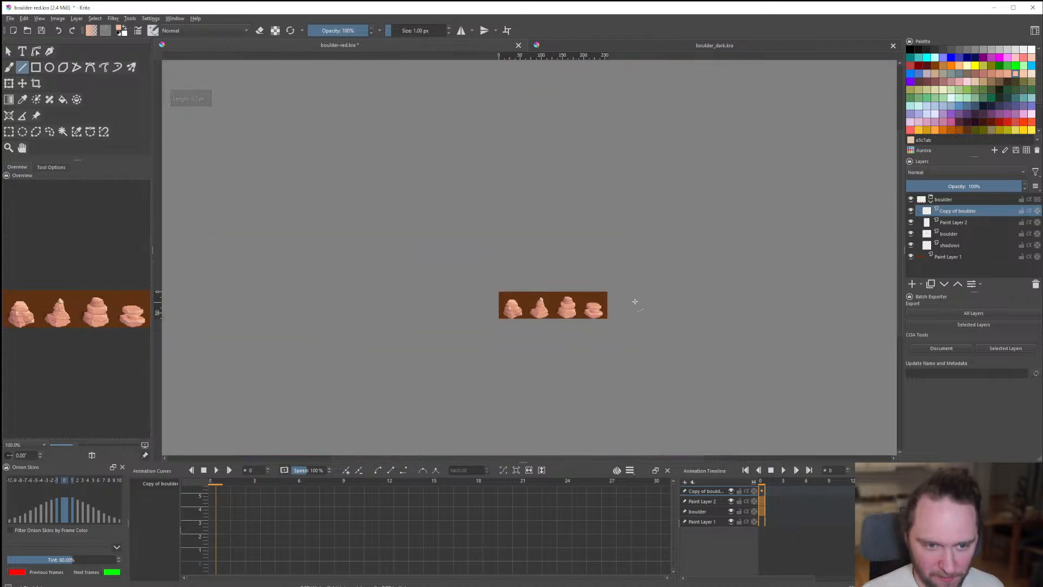
{"action": "scroll", "coordinate": [506, 316], "scroll_direction": "up", "scroll_amount": 4}
{"action": "scroll", "coordinate": [506, 326], "scroll_direction": "down", "scroll_amount": 1}
{"action": "scroll", "coordinate": [505, 337], "scroll_direction": "up", "scroll_amount": 3}
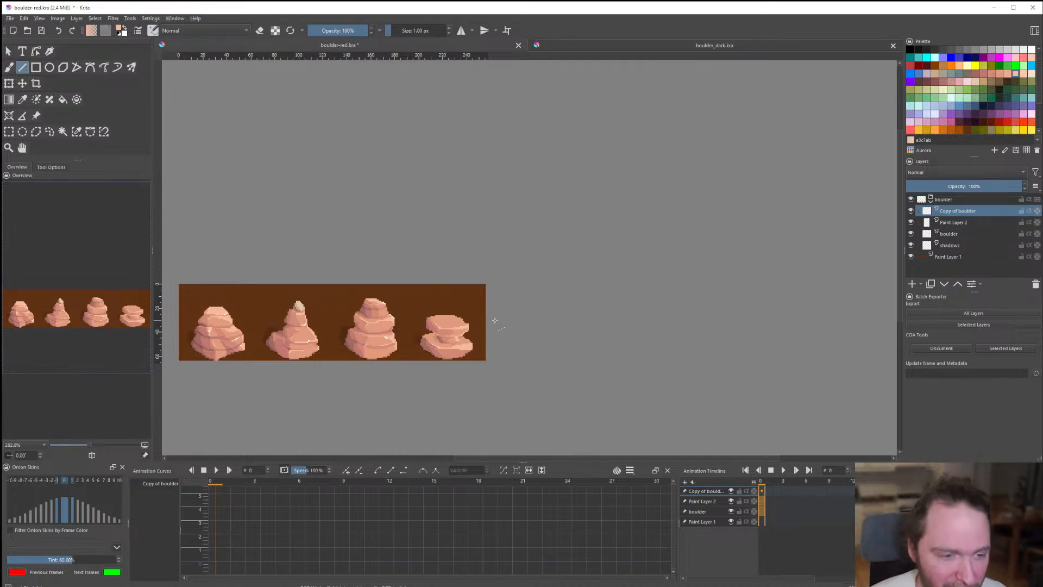
{"action": "scroll", "coordinate": [362, 289], "scroll_direction": "down", "scroll_amount": 3}
{"action": "scroll", "coordinate": [390, 304], "scroll_direction": "up", "scroll_amount": 9}
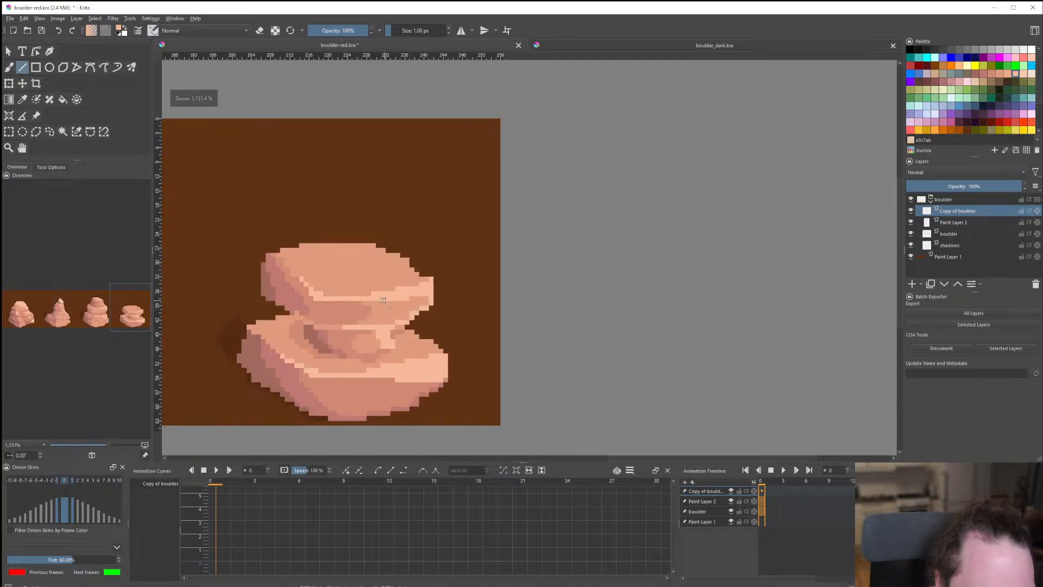
{"action": "scroll", "coordinate": [383, 328], "scroll_direction": "down", "scroll_amount": 5}
{"action": "scroll", "coordinate": [383, 328], "scroll_direction": "down", "scroll_amount": 1}
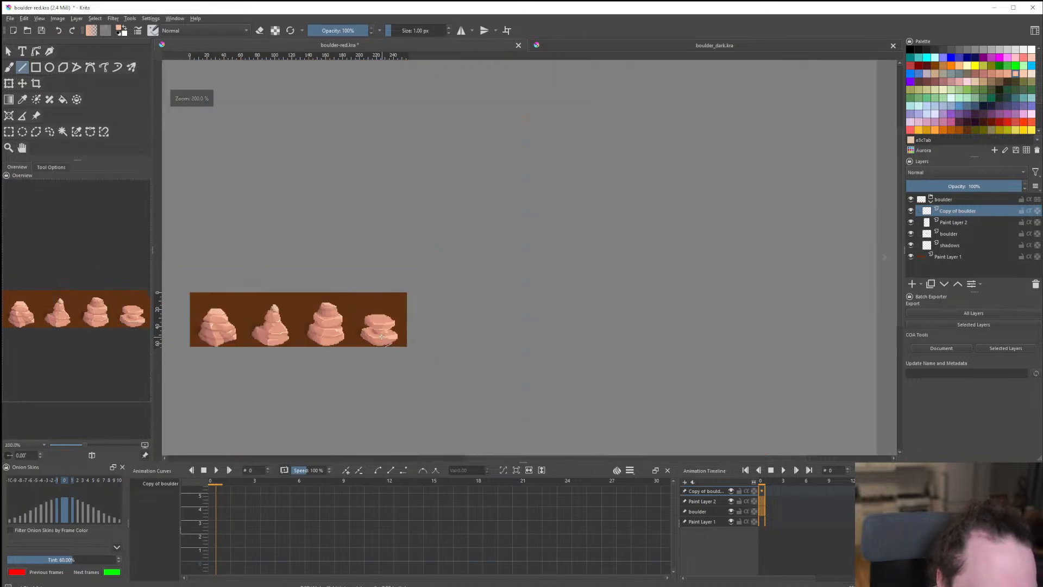
Paint a thin cast shadow across the top of the neck under the upper stone, running from brown into dark pink.
{"action": "scroll", "coordinate": [383, 328], "scroll_direction": "up", "scroll_amount": 7}
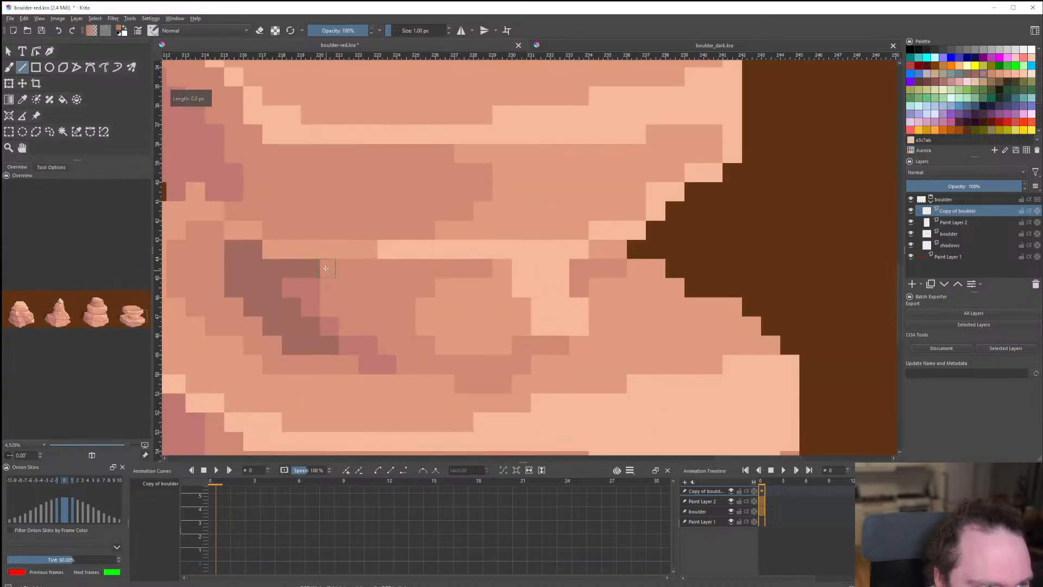
{"action": "left_click_drag", "start_coordinate": [434, 266], "coordinate": [489, 268]}
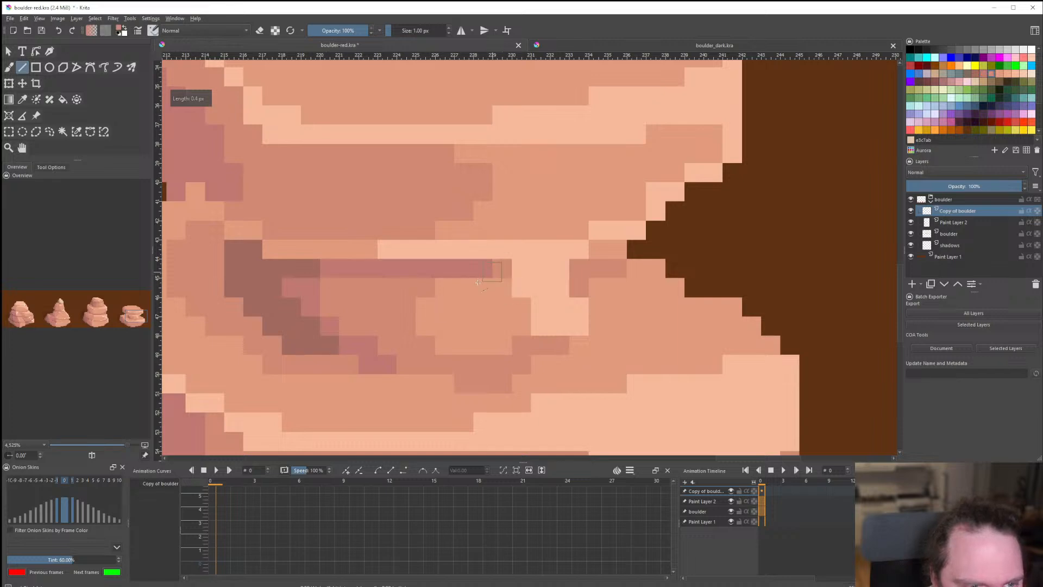
{"action": "scroll", "coordinate": [489, 296], "scroll_direction": "down", "scroll_amount": 6}
{"action": "scroll", "coordinate": [511, 317], "scroll_direction": "up", "scroll_amount": 6}
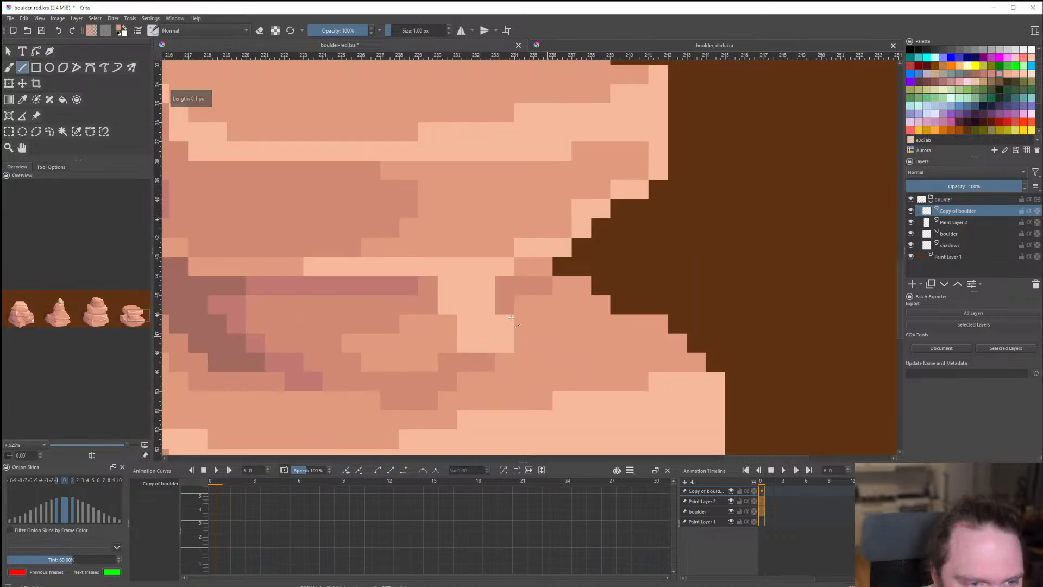
{"action": "left_click_drag", "start_coordinate": [428, 270], "coordinate": [470, 286]}
{"action": "key", "text": "ctrl+z"}
{"action": "key", "text": "ctrl+z"}
{"action": "key", "text": "ctrl+shift+z"}
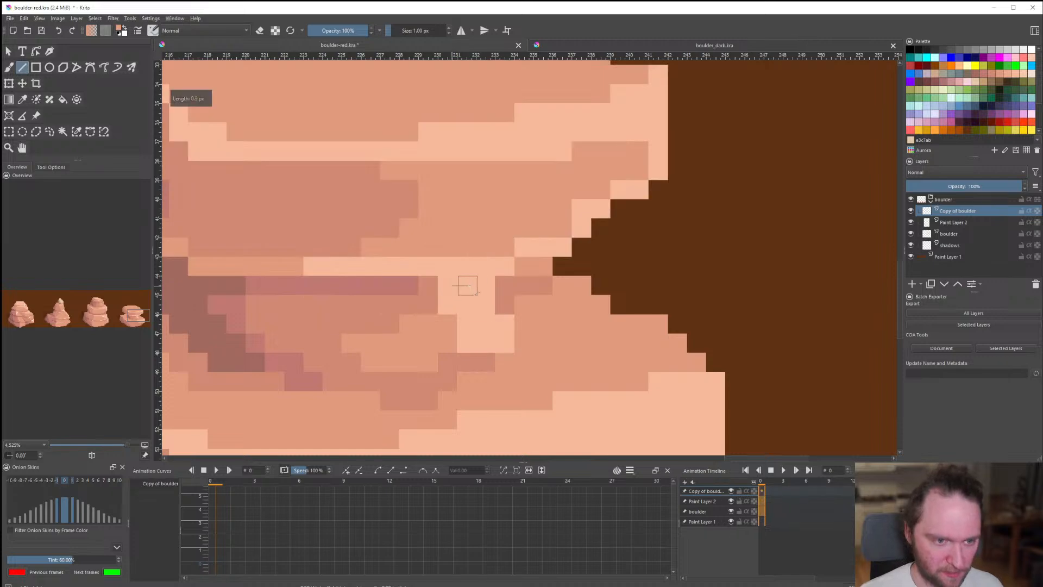
Paint over the upper stone's bottom-edge highlight with the front face's light base tone and extend the mid-tone shadow across the neck highlight's top.
{"action": "scroll", "coordinate": [481, 329], "scroll_direction": "down", "scroll_amount": 10}
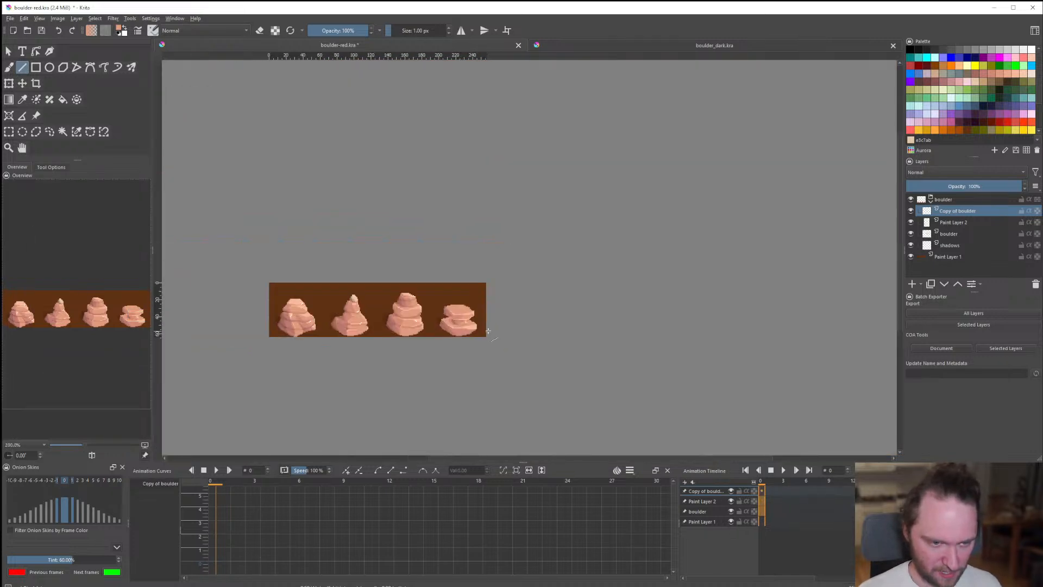
{"action": "scroll", "coordinate": [488, 330], "scroll_direction": "up", "scroll_amount": 10}
{"action": "left_click_drag", "start_coordinate": [337, 285], "coordinate": [536, 286]}
{"action": "left_click_drag", "start_coordinate": [554, 273], "coordinate": [591, 267]}
{"action": "left_click_drag", "start_coordinate": [612, 251], "coordinate": [613, 248]}
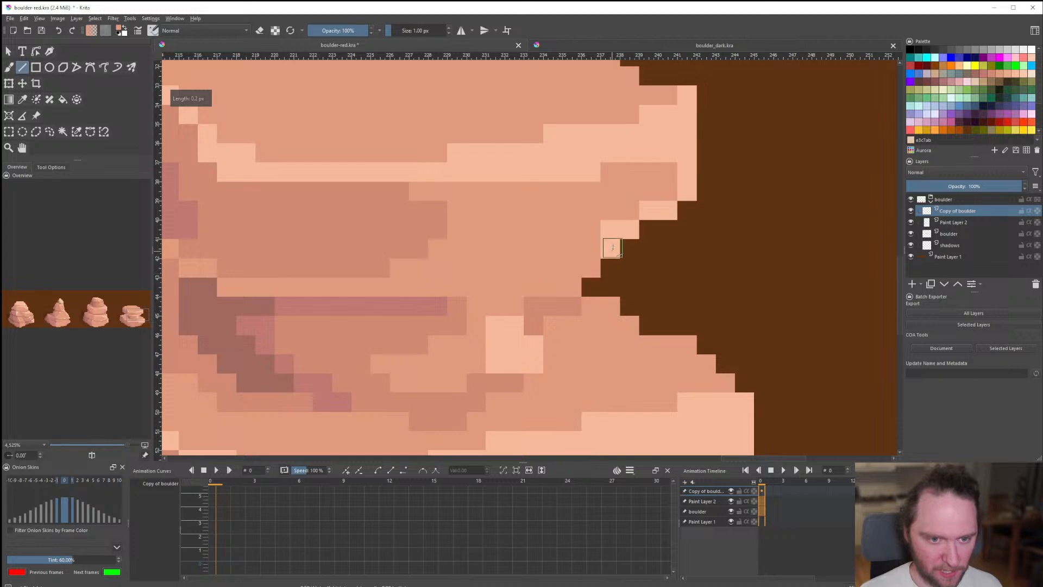
{"action": "left_click", "coordinate": [459, 304], "text": "ctrl"}
{"action": "left_click_drag", "start_coordinate": [483, 305], "coordinate": [529, 306]}
Recolour the remaining stepped highlight pixels along the upper stone's lower-right edge with the light base tone.
{"action": "left_click", "coordinate": [602, 253], "text": "ctrl"}
{"action": "left_click_drag", "start_coordinate": [617, 231], "coordinate": [634, 230]}
{"action": "left_click_drag", "start_coordinate": [652, 212], "coordinate": [665, 210]}
{"action": "scroll", "coordinate": [590, 259], "scroll_direction": "down", "scroll_amount": 10}
{"action": "scroll", "coordinate": [563, 262], "scroll_direction": "up", "scroll_amount": 10}
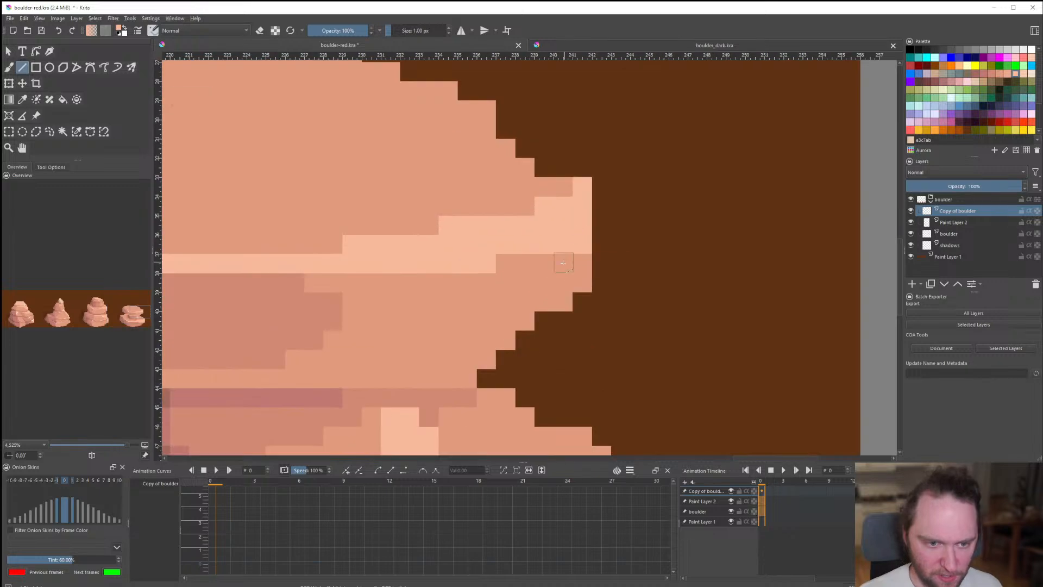
{"action": "left_click_drag", "start_coordinate": [563, 263], "coordinate": [579, 273]}
{"action": "scroll", "coordinate": [527, 329], "scroll_direction": "down", "scroll_amount": 10}
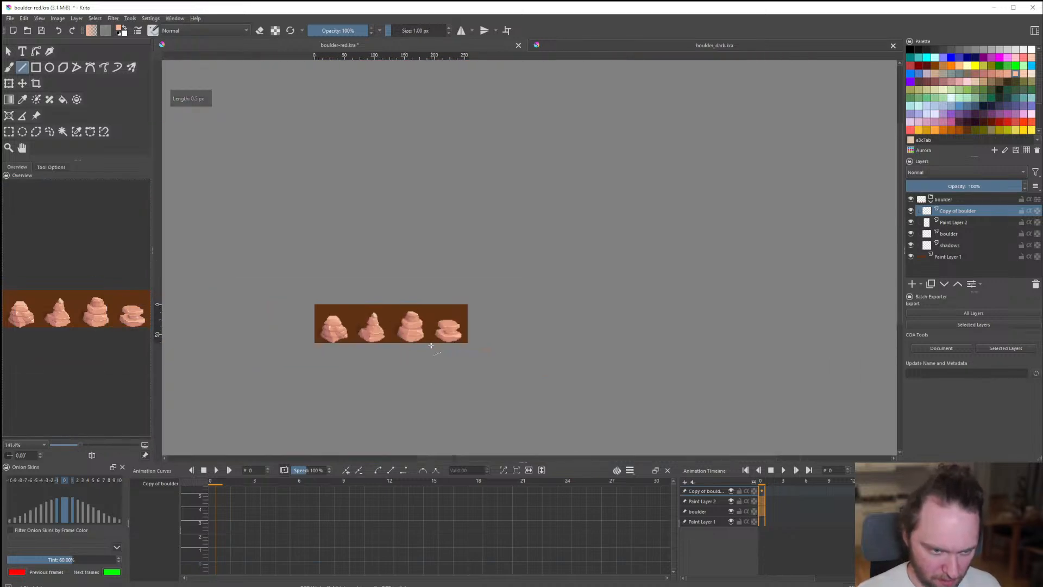
Extend the lightest highlight tone along the upper stone's upper-right edge, from the rounded tip up to the flat top.
{"action": "scroll", "coordinate": [432, 346], "scroll_direction": "up", "scroll_amount": 11}
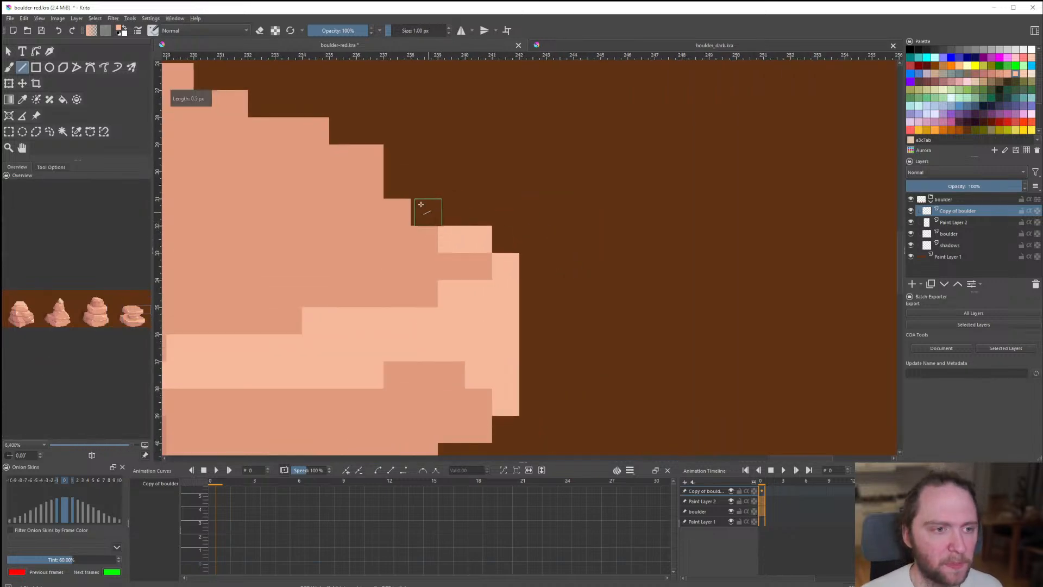
{"action": "left_click_drag", "start_coordinate": [421, 204], "coordinate": [343, 158]}
{"action": "scroll", "coordinate": [377, 203], "scroll_direction": "down", "scroll_amount": 7}
{"action": "scroll", "coordinate": [367, 203], "scroll_direction": "up", "scroll_amount": 5}
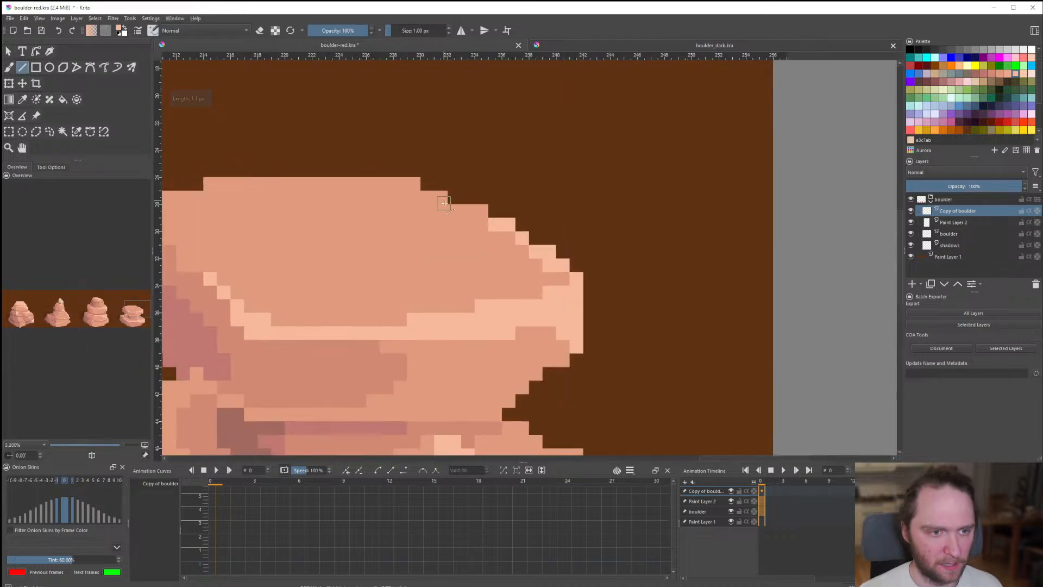
{"action": "left_click_drag", "start_coordinate": [429, 187], "coordinate": [469, 199]}
{"action": "left_click_drag", "start_coordinate": [477, 198], "coordinate": [482, 203]}
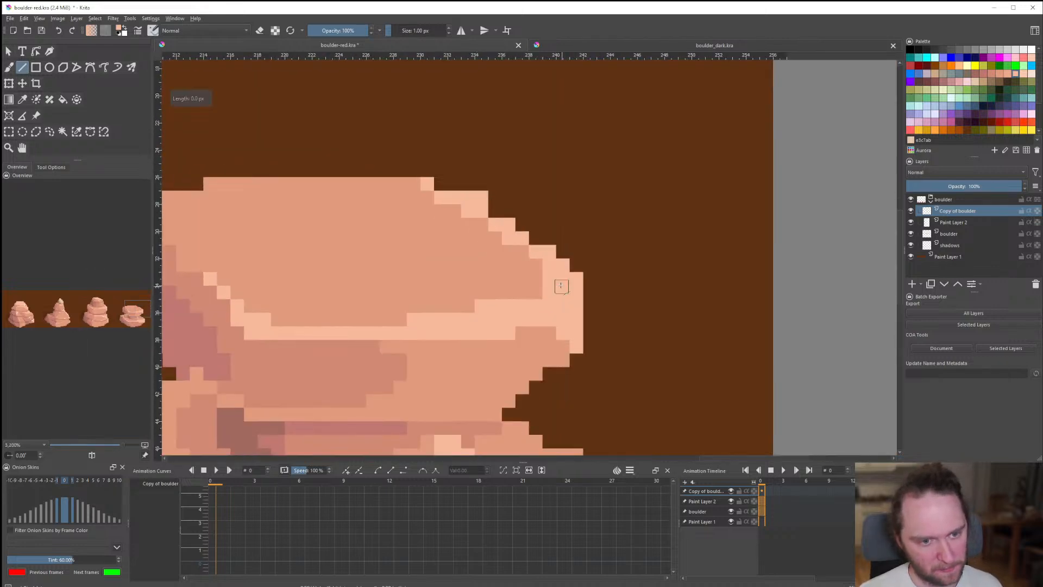
{"action": "scroll", "coordinate": [538, 293], "scroll_direction": "down", "scroll_amount": 8}
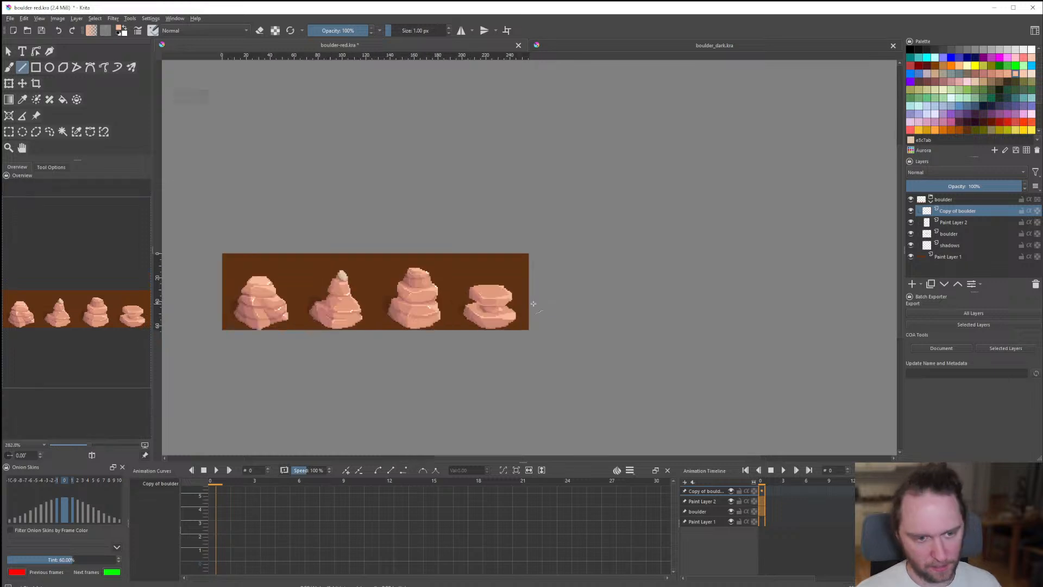
Erase the protruding corner pixel from the upper stone's upper-right rim highlight.
{"action": "scroll", "coordinate": [533, 304], "scroll_direction": "up", "scroll_amount": 9}
{"action": "left_click", "coordinate": [9, 131]}
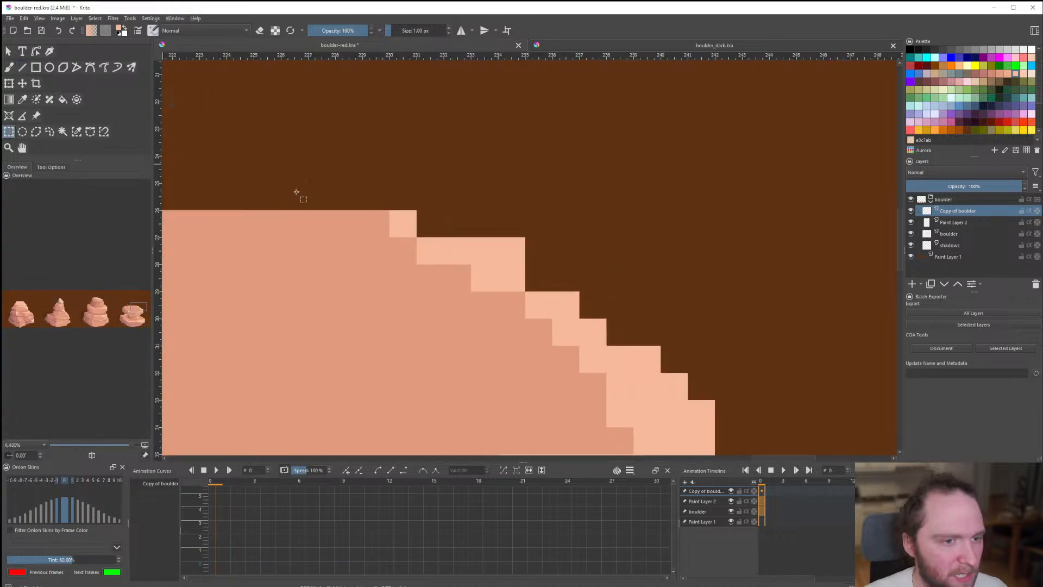
{"action": "mouse_move", "coordinate": [498, 238]}
{"action": "left_mouse_down"}
{"action": "mouse_move", "coordinate": [502, 253]}
{"action": "mouse_move", "coordinate": [529, 266]}
{"action": "left_mouse_up"}
{"action": "key", "text": "Delete"}
{"action": "left_click", "coordinate": [542, 263]}
{"action": "scroll", "coordinate": [455, 275], "scroll_direction": "down", "scroll_amount": 7}
{"action": "scroll", "coordinate": [453, 275], "scroll_direction": "down", "scroll_amount": 4}
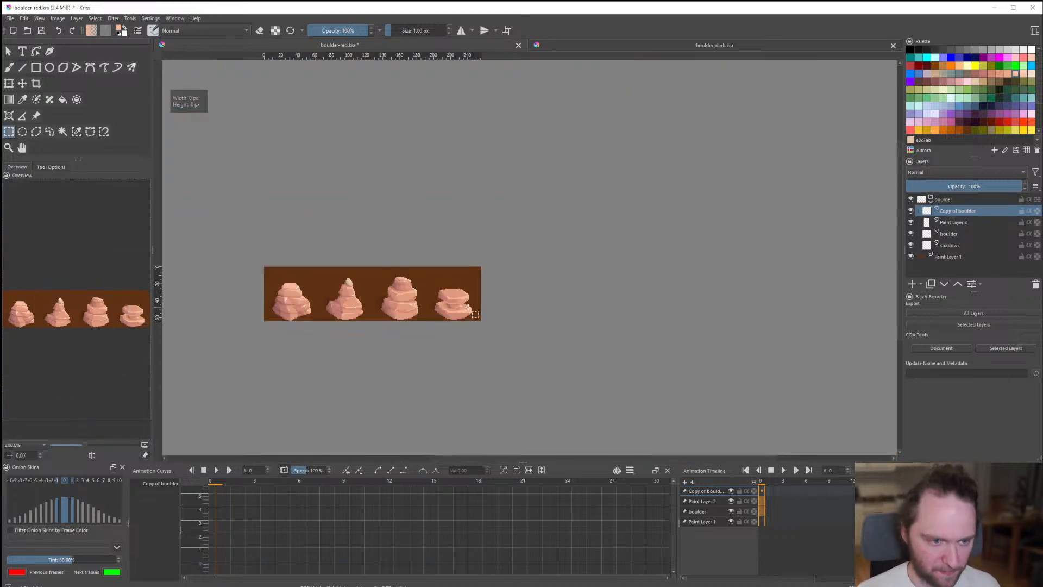
Thicken the diagonal rim highlight inward on the upper stone's top face, stepping down to the right tip.
{"action": "scroll", "coordinate": [470, 307], "scroll_direction": "up", "scroll_amount": 8}
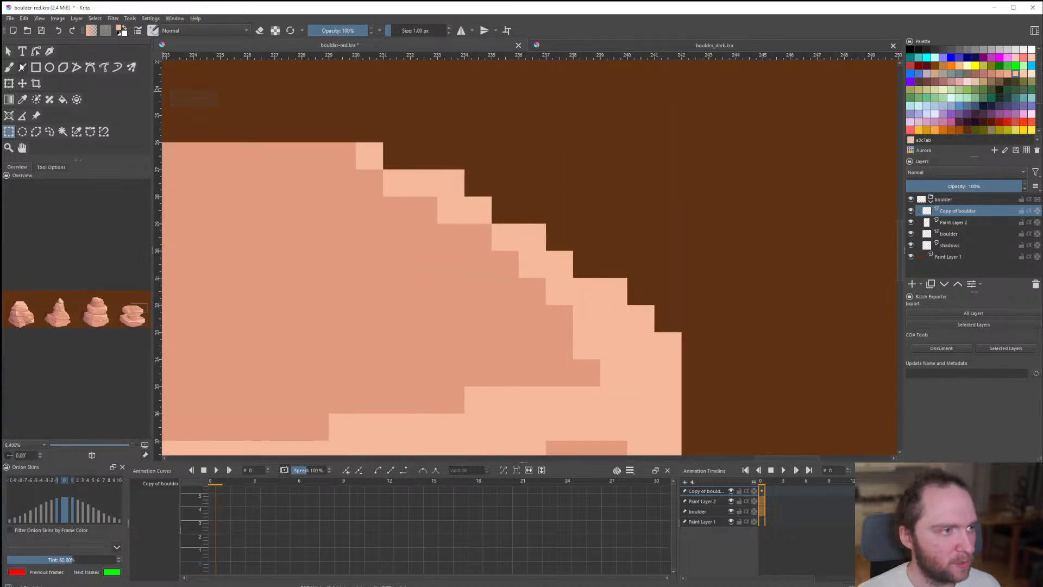
{"action": "key", "text": "v"}
{"action": "left_click_drag", "start_coordinate": [478, 238], "coordinate": [557, 315]}
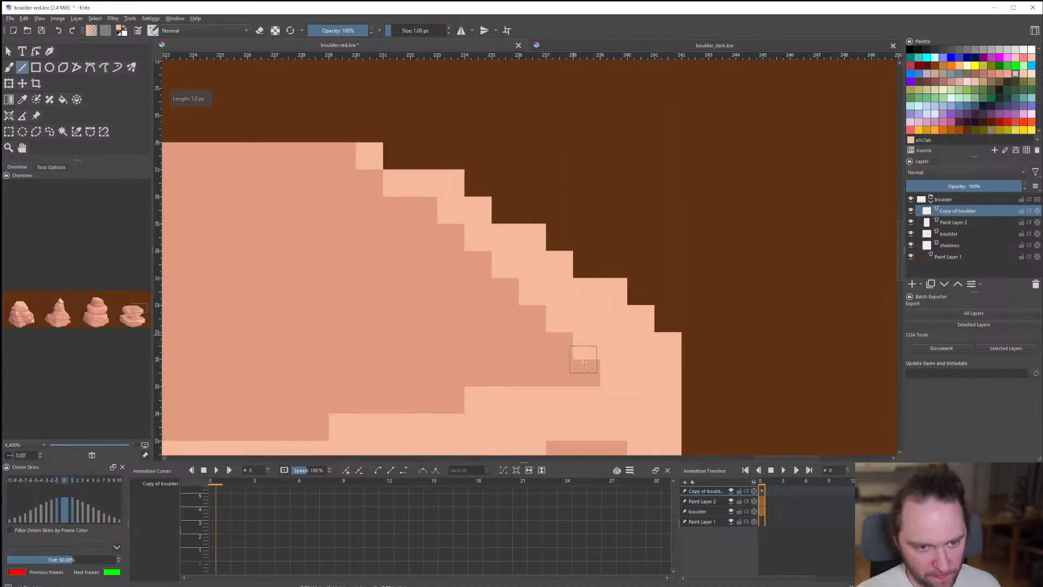
{"action": "left_click", "coordinate": [585, 368]}
{"action": "scroll", "coordinate": [563, 318], "scroll_direction": "down", "scroll_amount": 10}
Recolour the bottom of the upper stone's right-tip highlight with the light base tone and trim the jutting pixels beneath it.
{"action": "scroll", "coordinate": [505, 345], "scroll_direction": "up", "scroll_amount": 9}
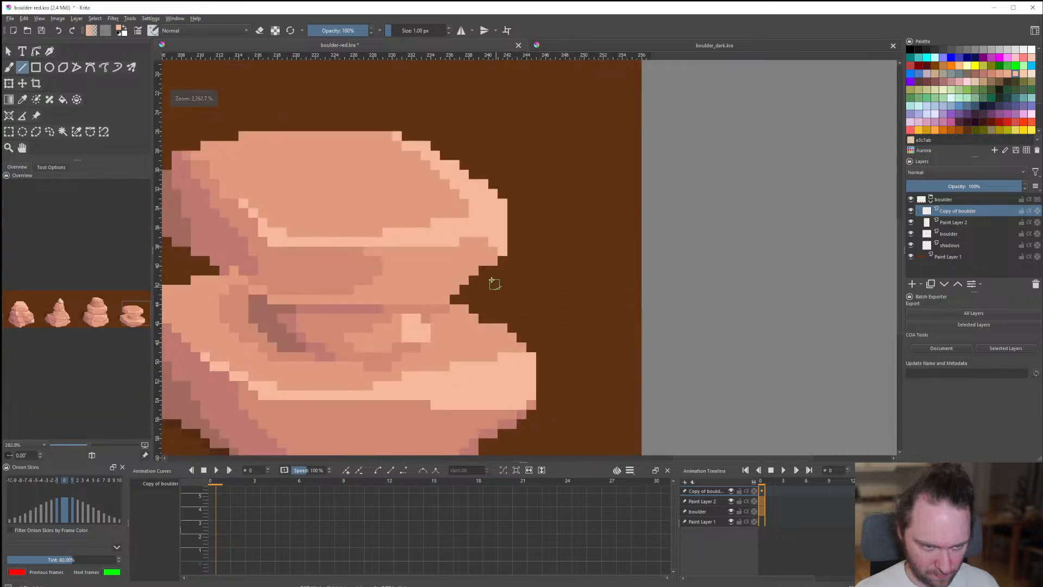
{"action": "left_click_drag", "start_coordinate": [506, 234], "coordinate": [522, 229]}
{"action": "left_click", "coordinate": [523, 251]}
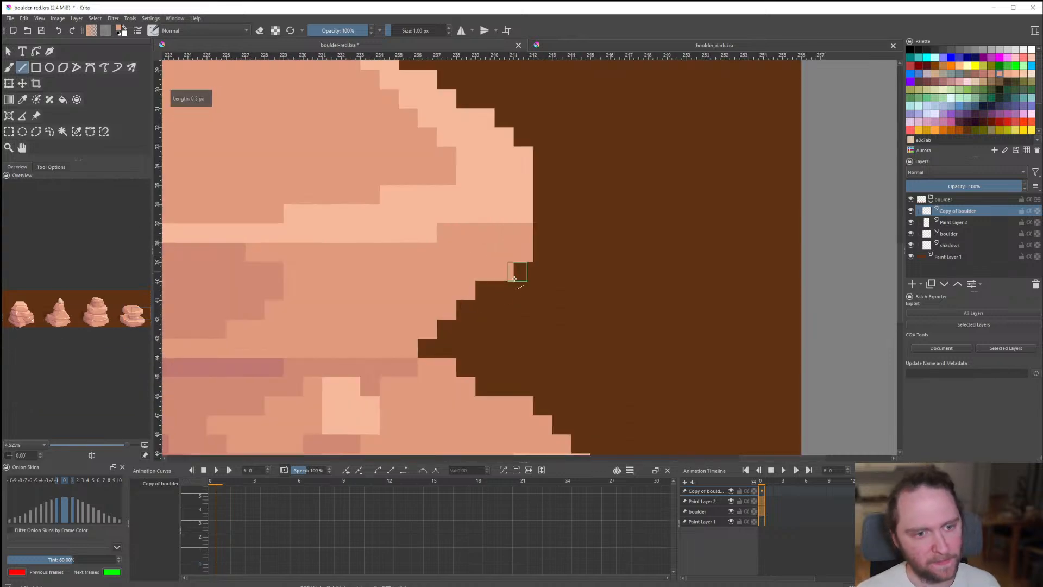
{"action": "left_click", "coordinate": [49, 131]}
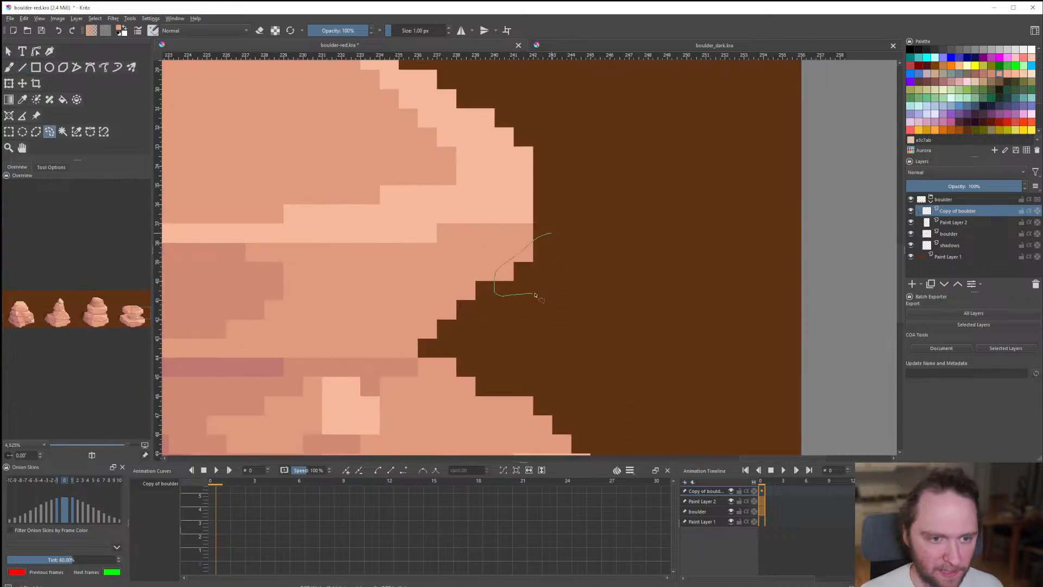
{"action": "left_click_drag", "start_coordinate": [535, 295], "coordinate": [537, 295]}
{"action": "key", "text": "Delete"}
{"action": "key", "text": "ctrl+shift+a"}
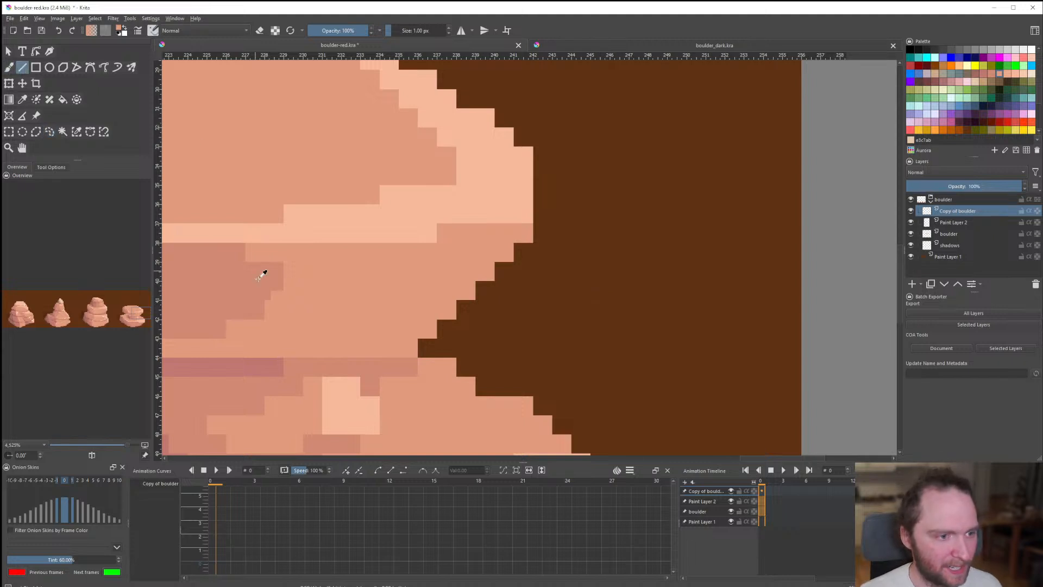
Shade the underside of the upper stone's right tip in mid-tone and trim the shadow's inner part back with the light base tone.
{"action": "mouse_move", "coordinate": [471, 276]}
{"action": "left_mouse_down"}
{"action": "mouse_move", "coordinate": [511, 237]}
{"action": "mouse_move", "coordinate": [461, 246]}
{"action": "mouse_move", "coordinate": [450, 290]}
{"action": "mouse_move", "coordinate": [393, 253]}
{"action": "left_mouse_up"}
{"action": "scroll", "coordinate": [421, 290], "scroll_direction": "down", "scroll_amount": 10}
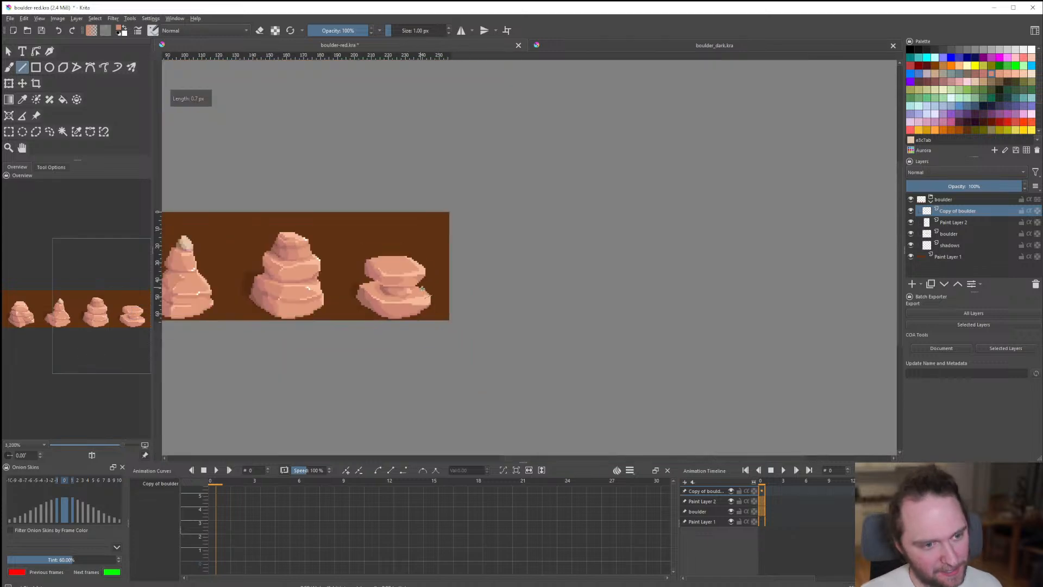
{"action": "scroll", "coordinate": [430, 297], "scroll_direction": "up", "scroll_amount": 10}
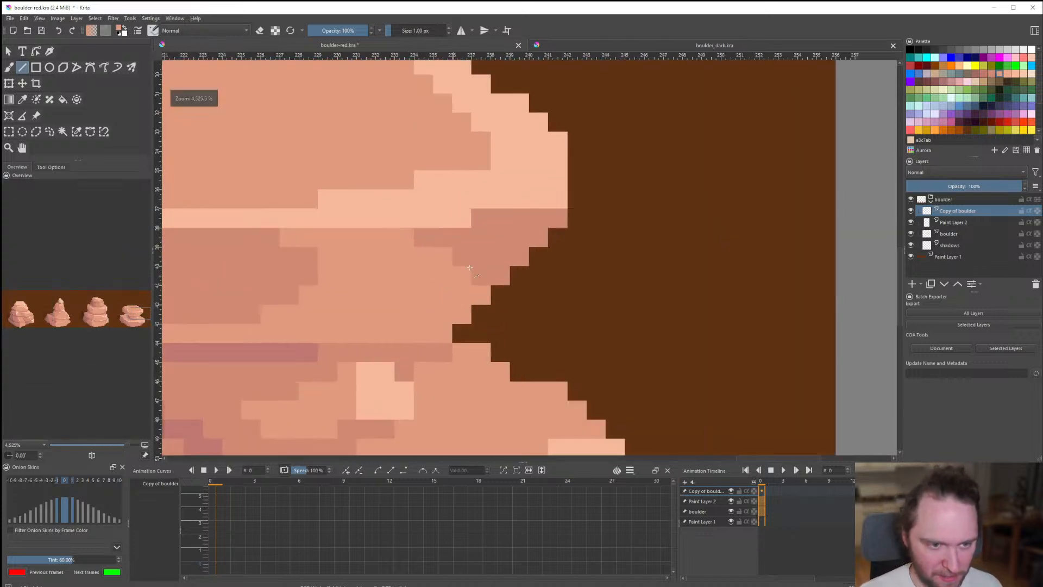
{"action": "left_click_drag", "start_coordinate": [481, 238], "coordinate": [398, 255]}
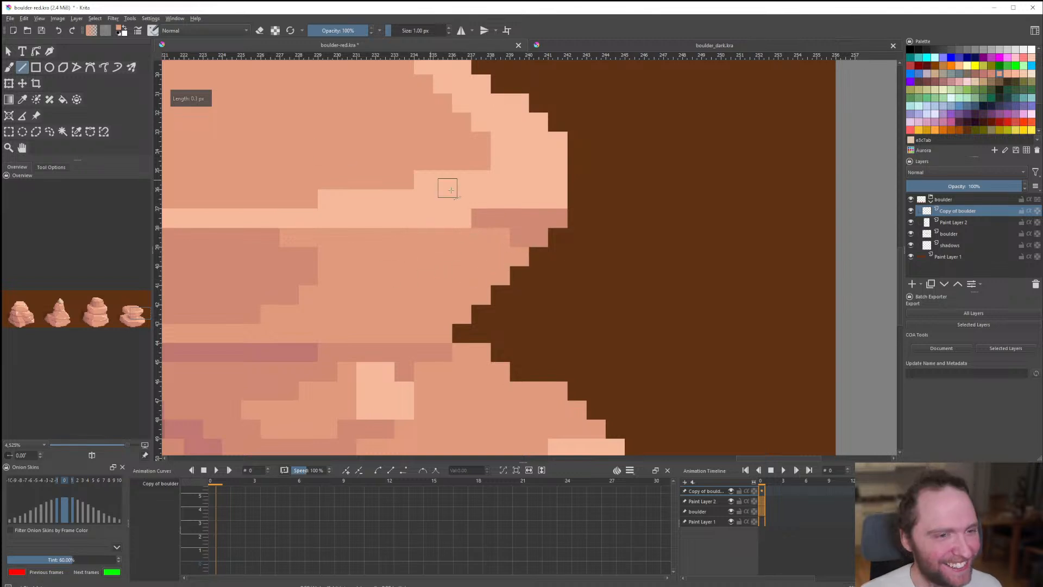
Extend the mid-tone shadow beneath the rim highlight across the front face, filling the gap to the existing shadow.
{"action": "left_click", "coordinate": [525, 215], "text": "ctrl"}
{"action": "left_click_drag", "start_coordinate": [505, 238], "coordinate": [480, 238]}
{"action": "mouse_move", "coordinate": [442, 256]}
{"action": "left_mouse_down"}
{"action": "mouse_move", "coordinate": [354, 276]}
{"action": "mouse_move", "coordinate": [313, 237]}
{"action": "mouse_move", "coordinate": [391, 256]}
{"action": "left_mouse_up"}
{"action": "key", "text": "f"}
{"action": "left_click", "coordinate": [21, 69]}
{"action": "key", "text": "f"}
{"action": "left_click", "coordinate": [447, 241]}
{"action": "left_click", "coordinate": [290, 240]}
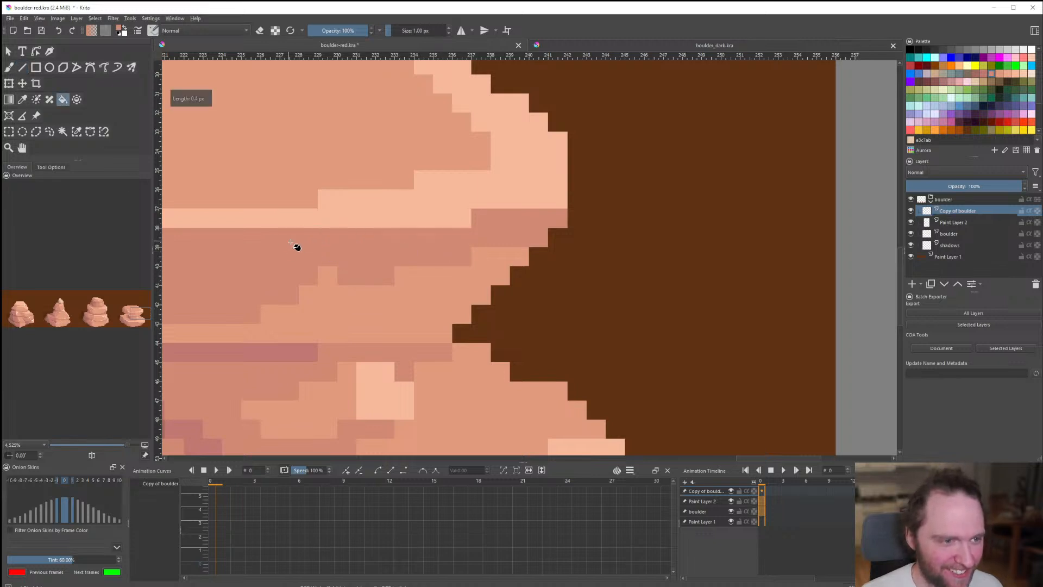
Smooth the lower contour of the front-face shadow by painting over its stray light notch in mid-tone.
{"action": "scroll", "coordinate": [364, 290], "scroll_direction": "down", "scroll_amount": 9}
{"action": "scroll", "coordinate": [366, 292], "scroll_direction": "up", "scroll_amount": 4}
{"action": "scroll", "coordinate": [372, 297], "scroll_direction": "up", "scroll_amount": 8}
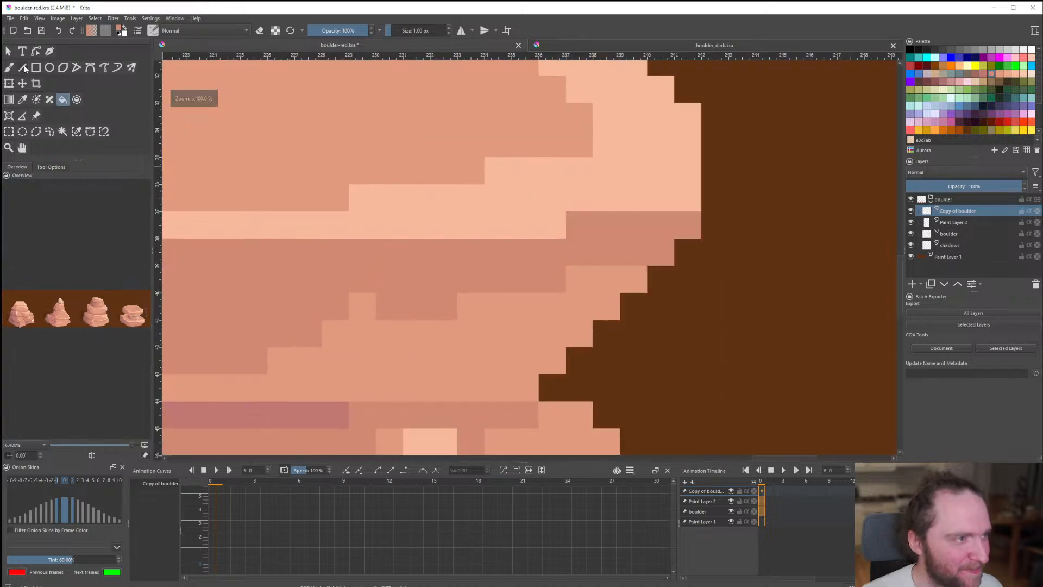
{"action": "left_click", "coordinate": [23, 68]}
{"action": "left_click_drag", "start_coordinate": [387, 286], "coordinate": [360, 310]}
{"action": "scroll", "coordinate": [382, 312], "scroll_direction": "down", "scroll_amount": 12}
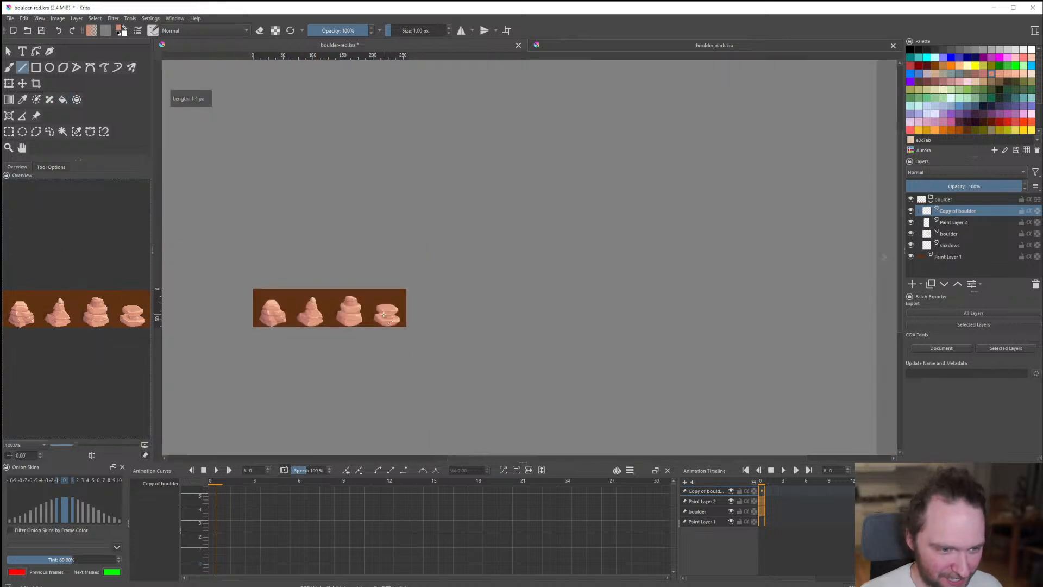
Touch up the left end of the upper stone's front face beside the pink side face with the light base tone.
{"action": "scroll", "coordinate": [384, 314], "scroll_direction": "up", "scroll_amount": 2}
{"action": "scroll", "coordinate": [384, 313], "scroll_direction": "down", "scroll_amount": 1}
{"action": "scroll", "coordinate": [383, 312], "scroll_direction": "up", "scroll_amount": 5}
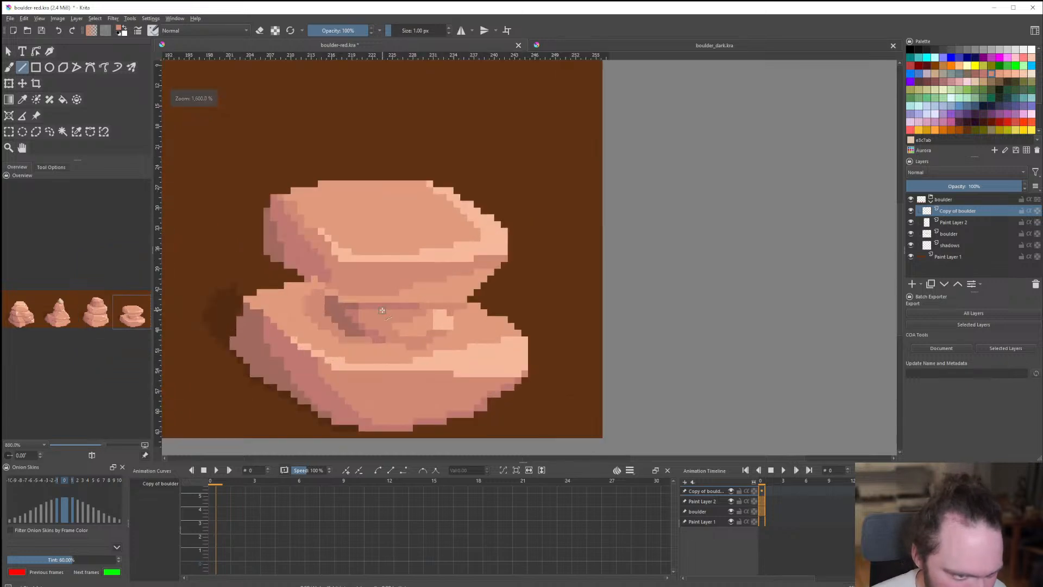
{"action": "scroll", "coordinate": [389, 306], "scroll_direction": "down", "scroll_amount": 4}
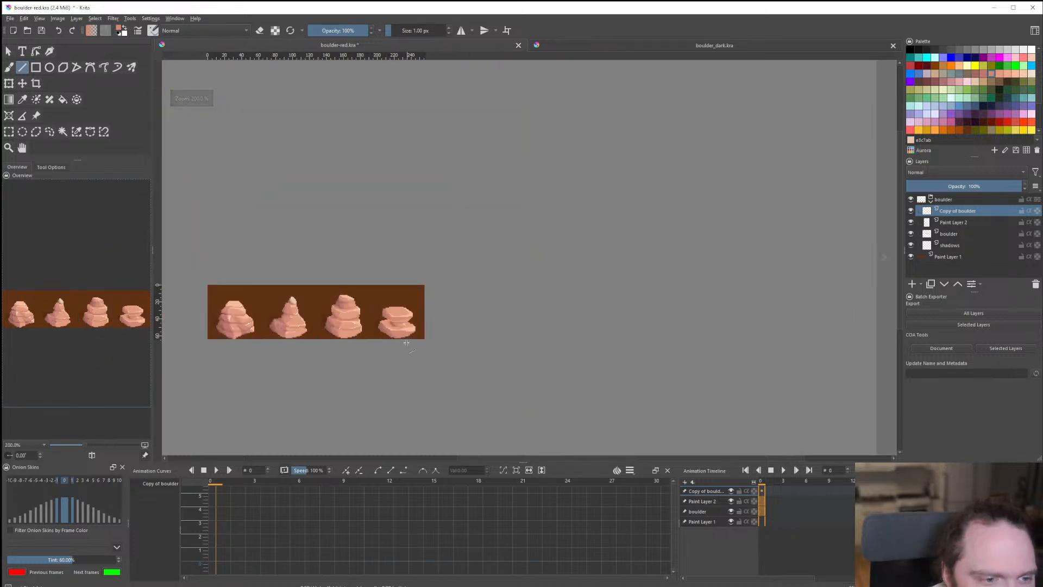
{"action": "scroll", "coordinate": [376, 287], "scroll_direction": "up", "scroll_amount": 4}
{"action": "scroll", "coordinate": [376, 287], "scroll_direction": "up", "scroll_amount": 5}
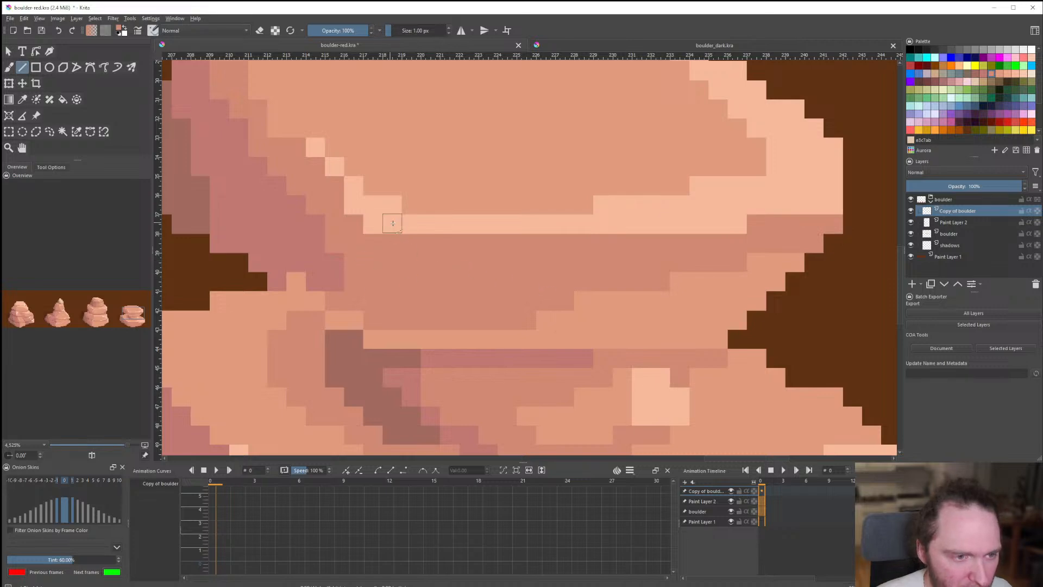
{"action": "left_click", "coordinate": [462, 181], "text": "ctrl"}
{"action": "left_click_drag", "start_coordinate": [357, 247], "coordinate": [336, 297]}
{"action": "scroll", "coordinate": [401, 304], "scroll_direction": "down", "scroll_amount": 7}
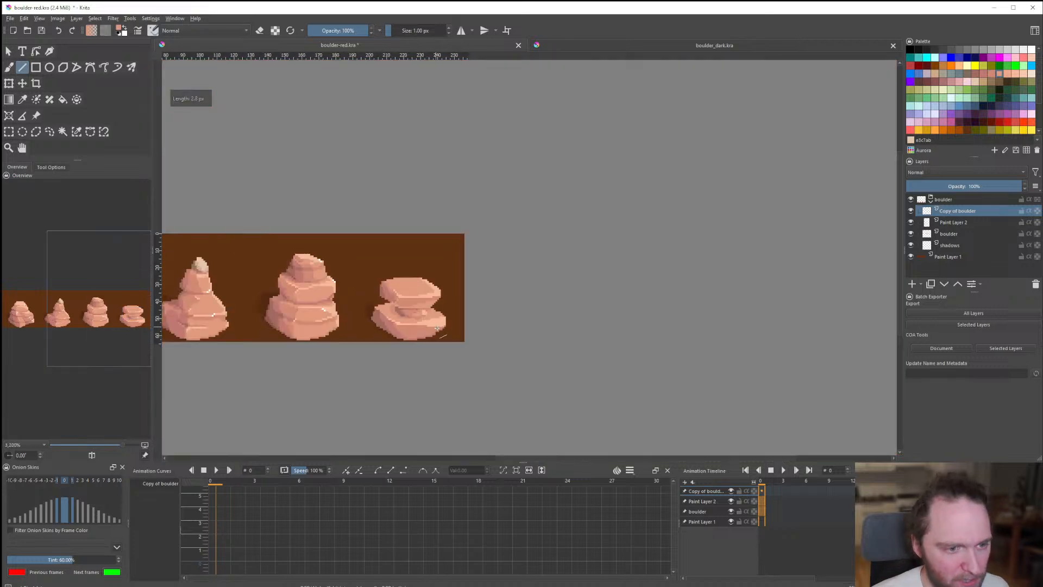
Try to cut away a freehand-selected patch around the notch between the two stones' right edges.
{"action": "scroll", "coordinate": [442, 324], "scroll_direction": "up", "scroll_amount": 5}
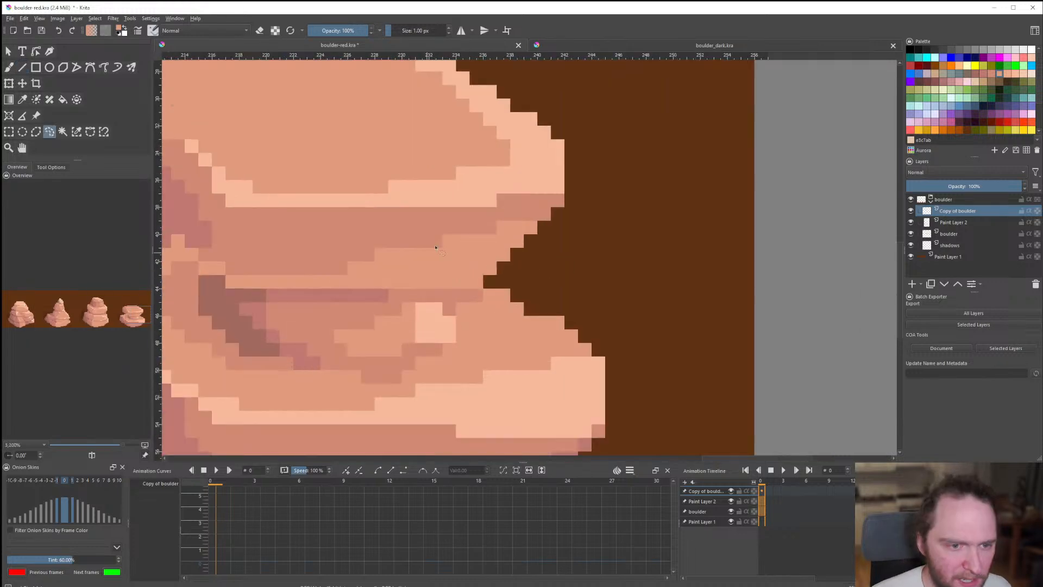
{"action": "left_click_drag", "start_coordinate": [472, 323], "coordinate": [538, 254]}
{"action": "scroll", "coordinate": [538, 254], "scroll_direction": "down", "scroll_amount": 6}
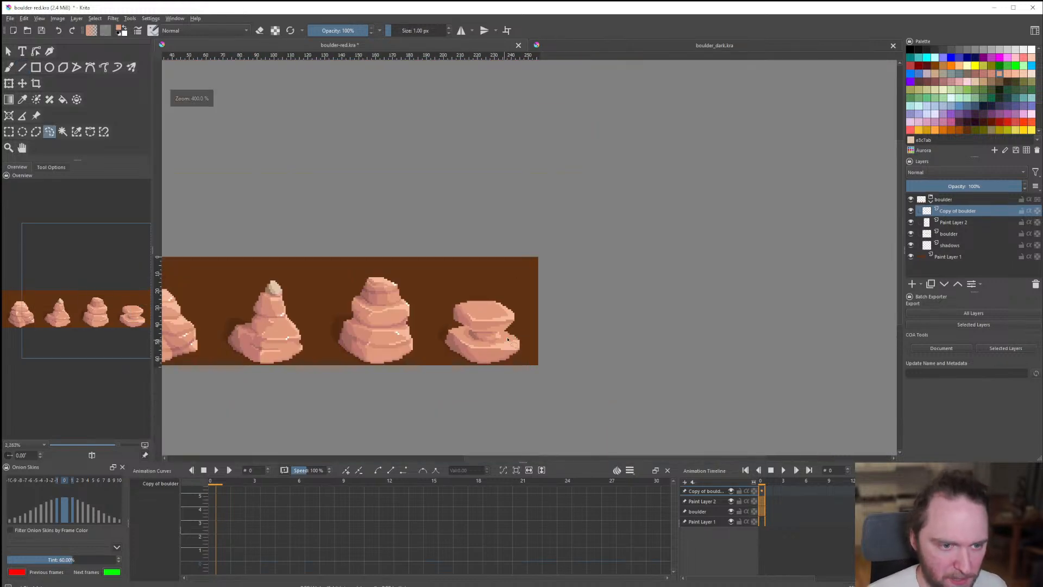
{"action": "scroll", "coordinate": [599, 350], "scroll_direction": "up", "scroll_amount": 6}
{"action": "key", "text": "Delete"}
{"action": "left_click", "coordinate": [654, 343]}
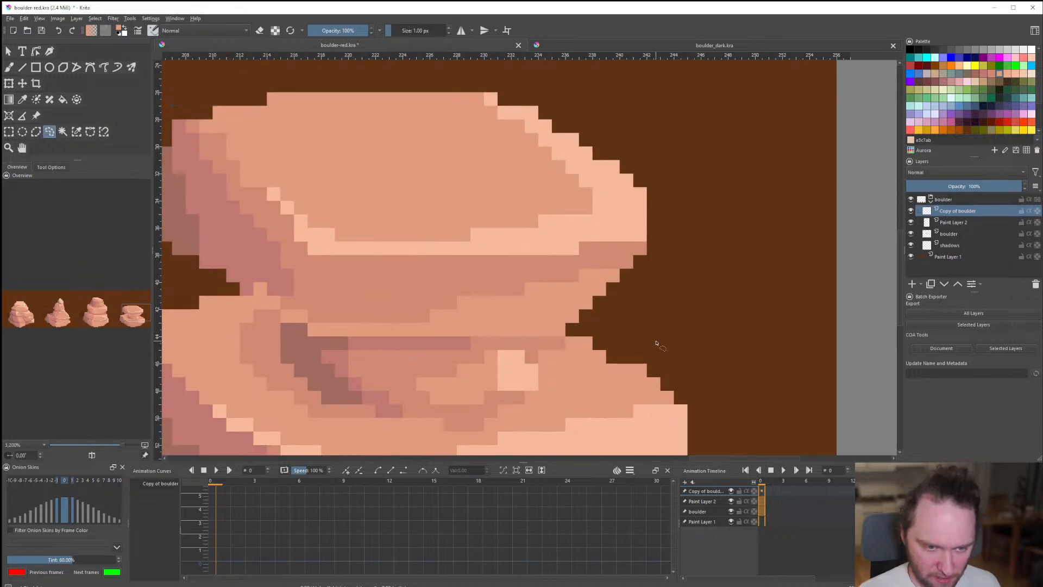
Paint mid-tone shadow pixels along the upper stone's lower-right corner, next to the notch above the lower stone.
{"action": "left_click", "coordinate": [26, 70]}
{"action": "scroll", "coordinate": [525, 330], "scroll_direction": "up", "scroll_amount": 2}
{"action": "left_click", "coordinate": [554, 346], "text": "ctrl"}
{"action": "mouse_move", "coordinate": [539, 333]}
{"action": "left_mouse_down"}
{"action": "mouse_move", "coordinate": [617, 302]}
{"action": "mouse_move", "coordinate": [582, 330]}
{"action": "left_mouse_up"}
{"action": "scroll", "coordinate": [504, 339], "scroll_direction": "down", "scroll_amount": 6}
{"action": "scroll", "coordinate": [503, 339], "scroll_direction": "down", "scroll_amount": 5}
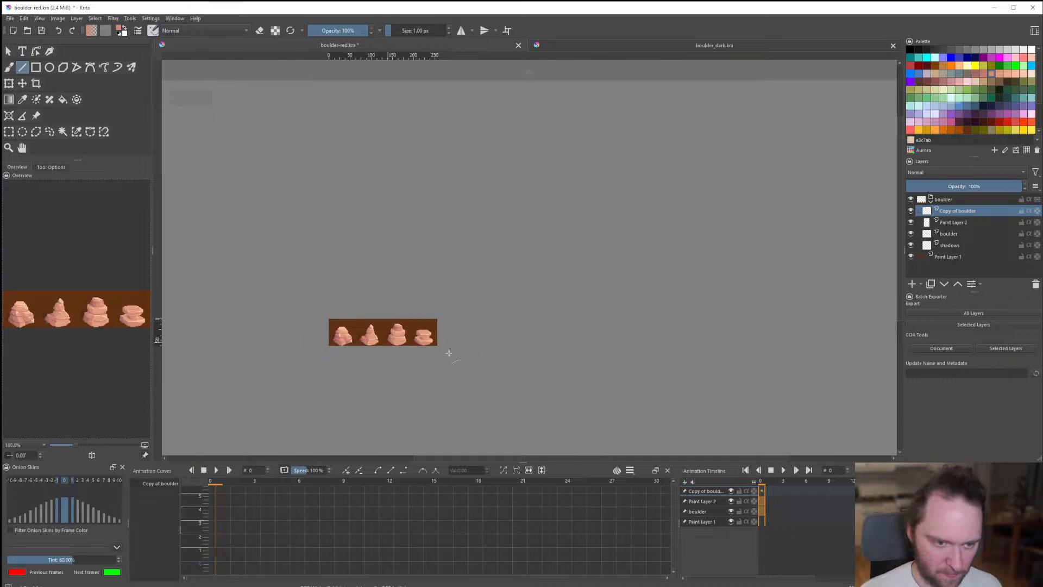
Paint light base pixels along the upper stone's lower-left underside and a pink edge beneath its brown side shadow.
{"action": "scroll", "coordinate": [441, 326], "scroll_direction": "up", "scroll_amount": 2}
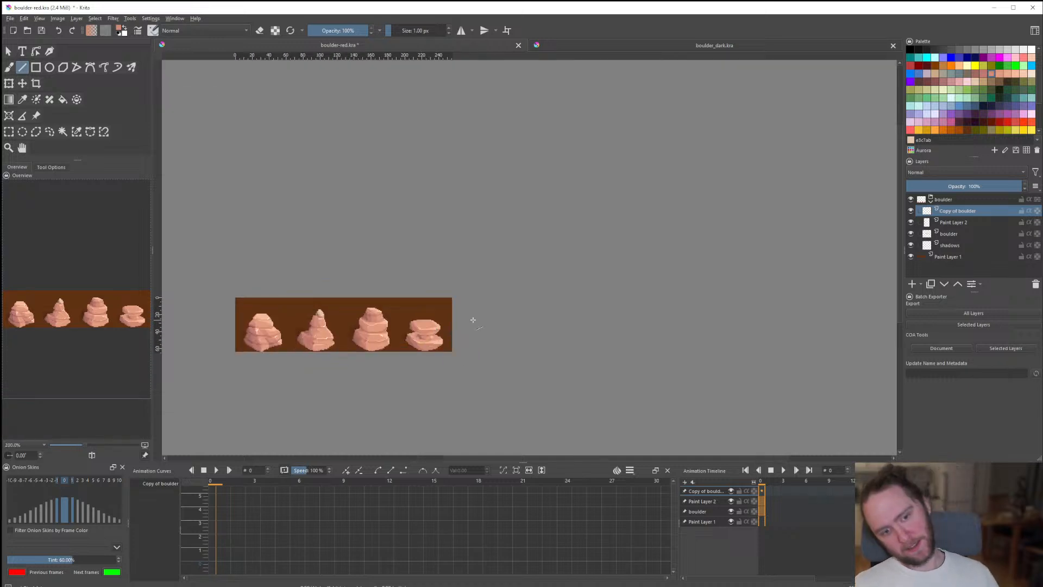
{"action": "scroll", "coordinate": [415, 351], "scroll_direction": "up", "scroll_amount": 6}
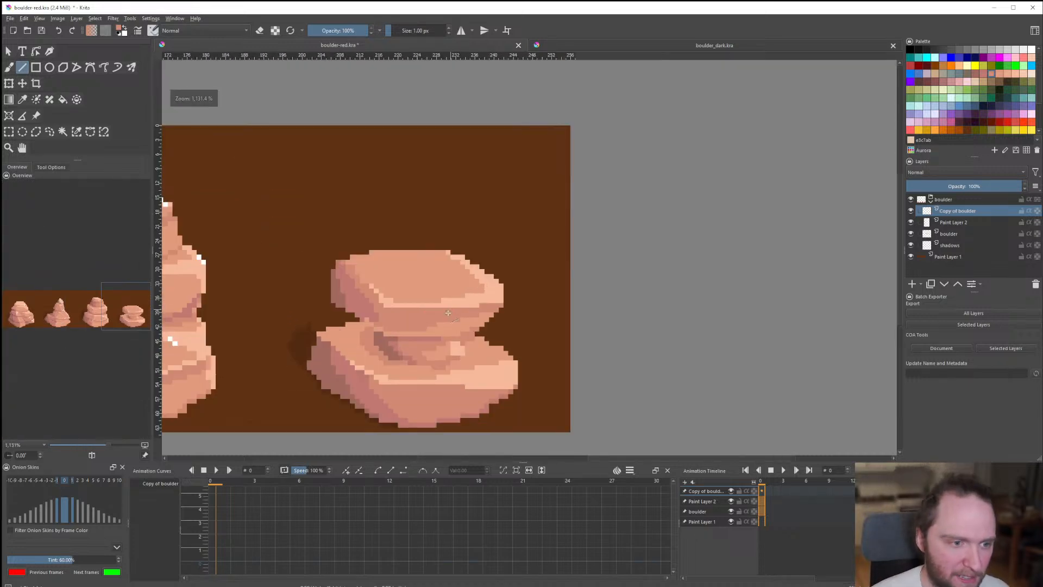
{"action": "scroll", "coordinate": [355, 307], "scroll_direction": "up", "scroll_amount": 4}
{"action": "left_click_drag", "start_coordinate": [342, 302], "coordinate": [340, 301]}
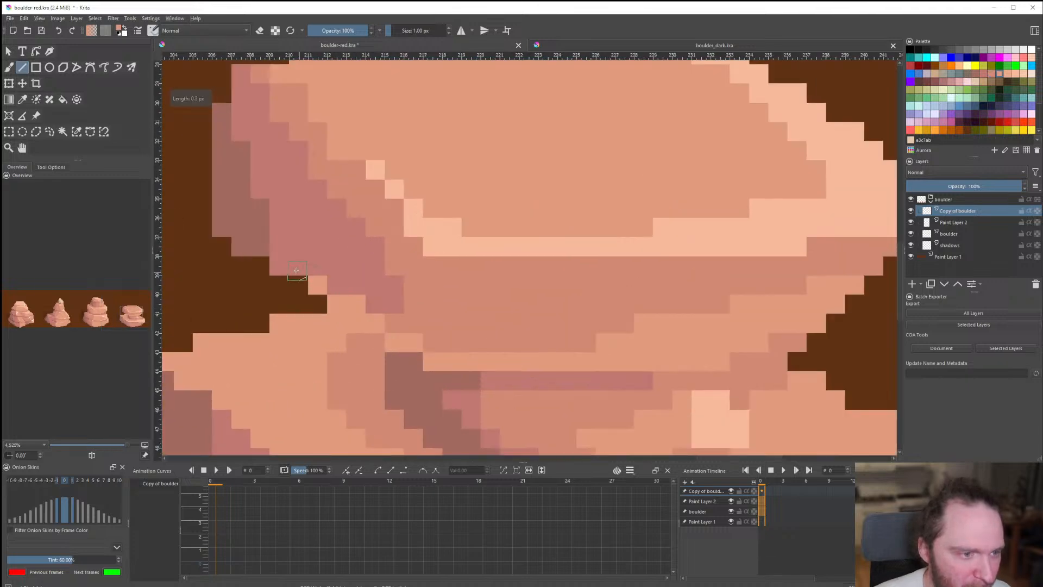
{"action": "left_click_drag", "start_coordinate": [296, 270], "coordinate": [270, 255]}
{"action": "scroll", "coordinate": [264, 249], "scroll_direction": "down", "scroll_amount": 10}
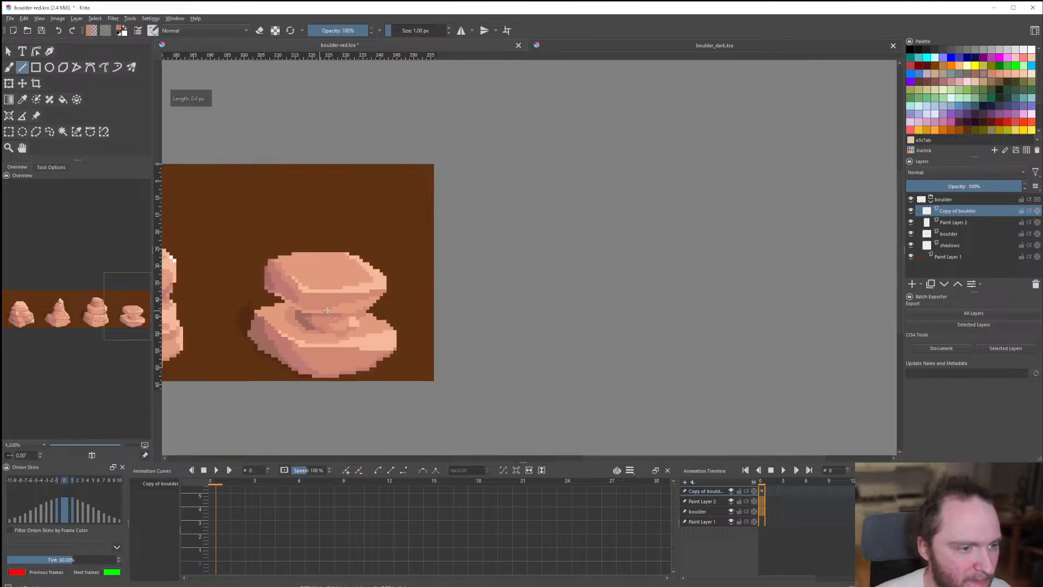
{"action": "scroll", "coordinate": [319, 315], "scroll_direction": "up", "scroll_amount": 10}
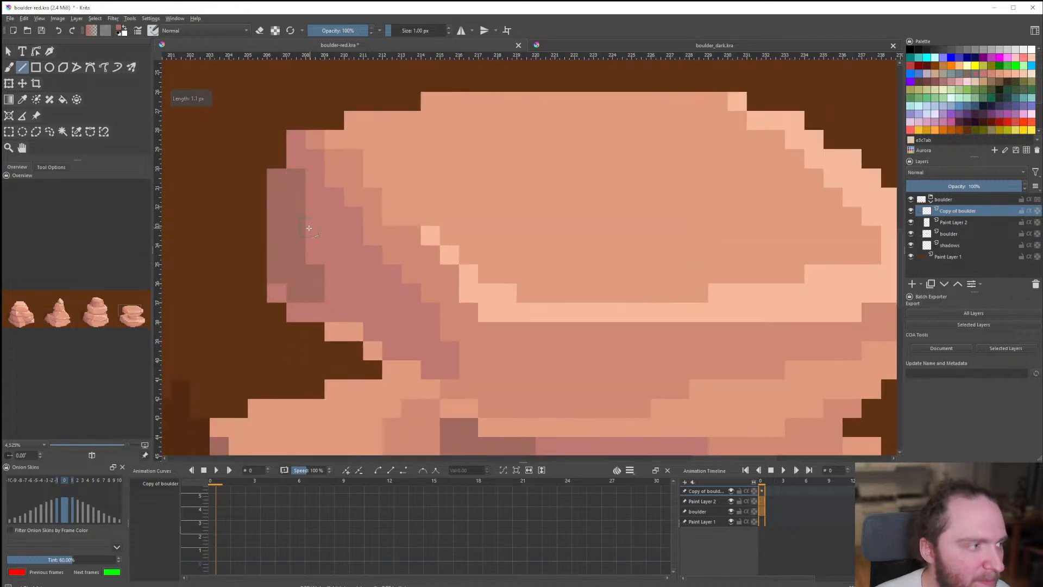
Replace the mid-tone patch at the upper-left corner of the upper stone's top face with the light base tone.
{"action": "scroll", "coordinate": [341, 265], "scroll_direction": "down", "scroll_amount": 8}
{"action": "scroll", "coordinate": [340, 265], "scroll_direction": "up", "scroll_amount": 8}
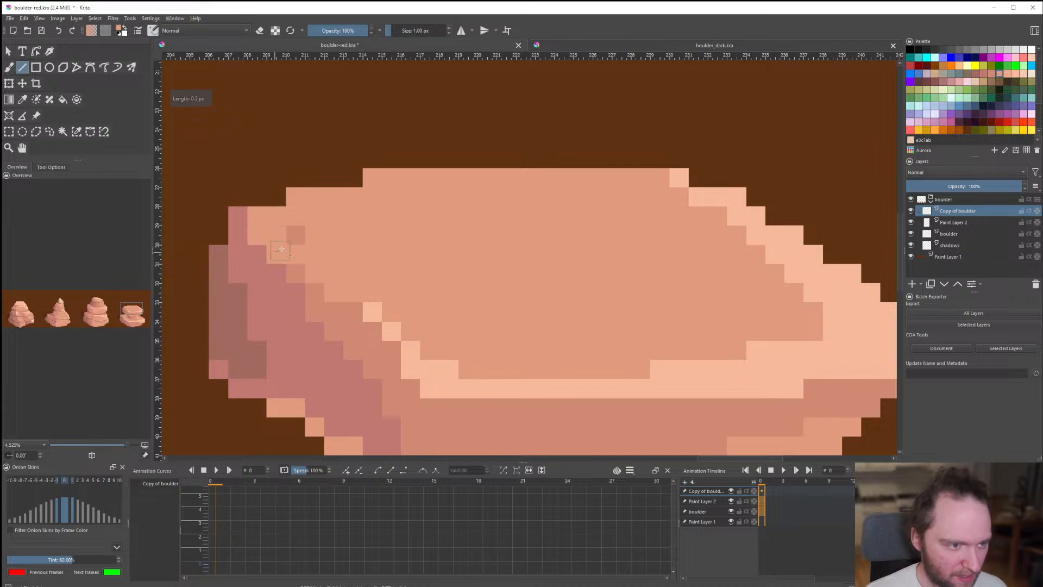
{"action": "scroll", "coordinate": [354, 313], "scroll_direction": "down", "scroll_amount": 8}
{"action": "scroll", "coordinate": [354, 314], "scroll_direction": "up", "scroll_amount": 8}
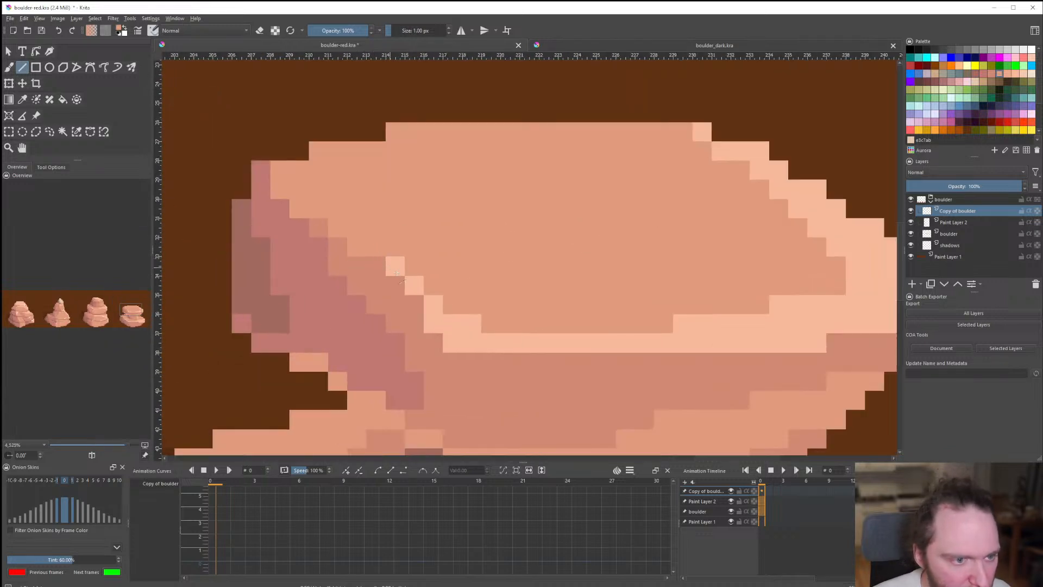
Extend the highlight up the top face's left edge and continue that edge to the upper-left corner in mid-tone.
{"action": "left_click", "coordinate": [396, 273], "text": "ctrl"}
{"action": "left_click_drag", "start_coordinate": [374, 250], "coordinate": [356, 246]}
{"action": "left_click", "coordinate": [335, 232]}
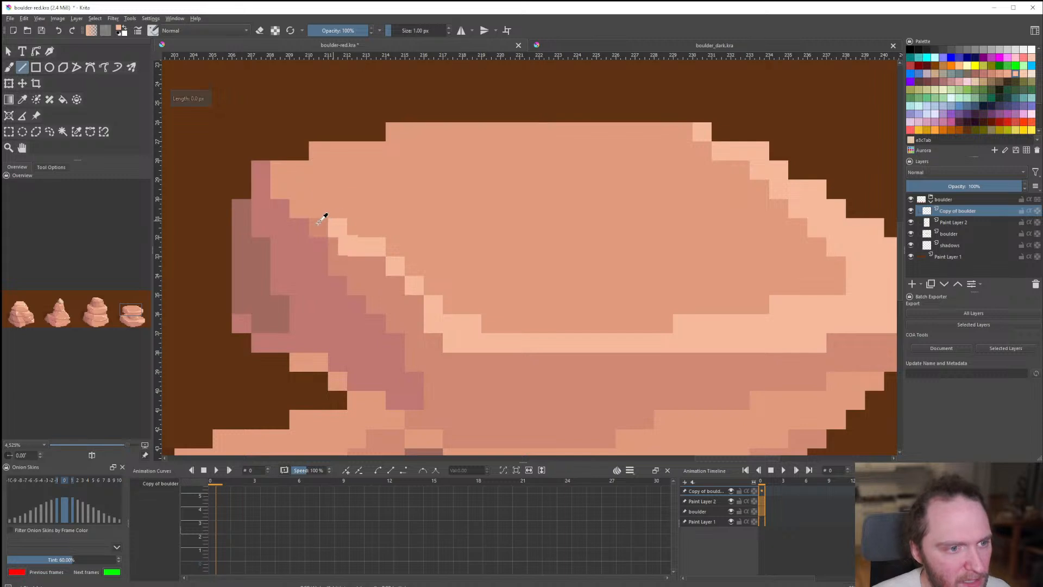
{"action": "left_click", "coordinate": [320, 219], "text": "ctrl"}
{"action": "left_click", "coordinate": [339, 231]}
{"action": "left_click_drag", "start_coordinate": [302, 225], "coordinate": [260, 171]}
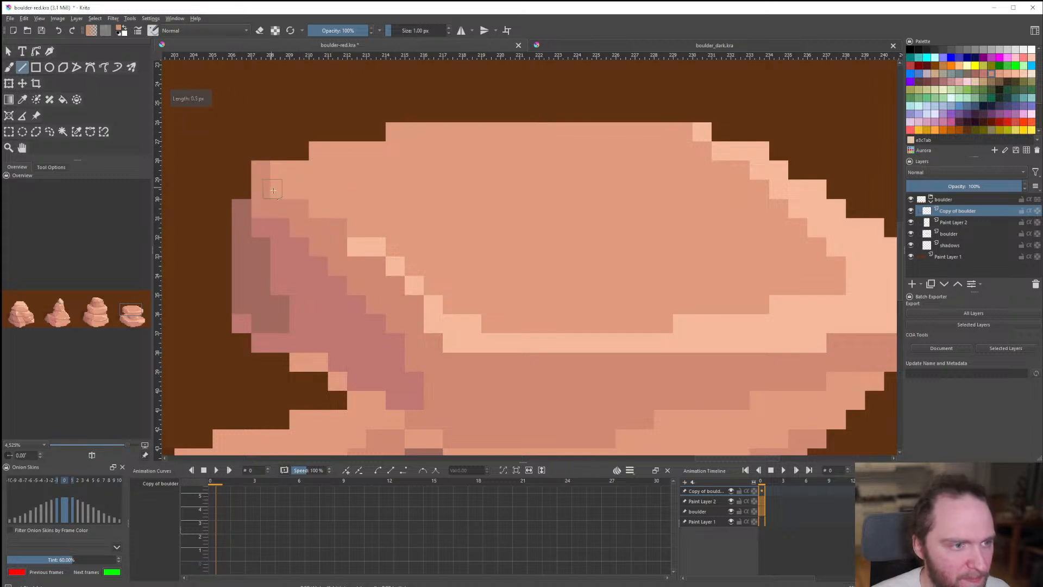
Paint mid-tone over the upper-left corner of the upper stone's top face, widening the strip along its left edge.
{"action": "left_click", "coordinate": [282, 190]}
{"action": "left_click", "coordinate": [322, 212]}
{"action": "left_click", "coordinate": [273, 174]}
{"action": "left_click", "coordinate": [317, 191]}
{"action": "left_click", "coordinate": [303, 246]}
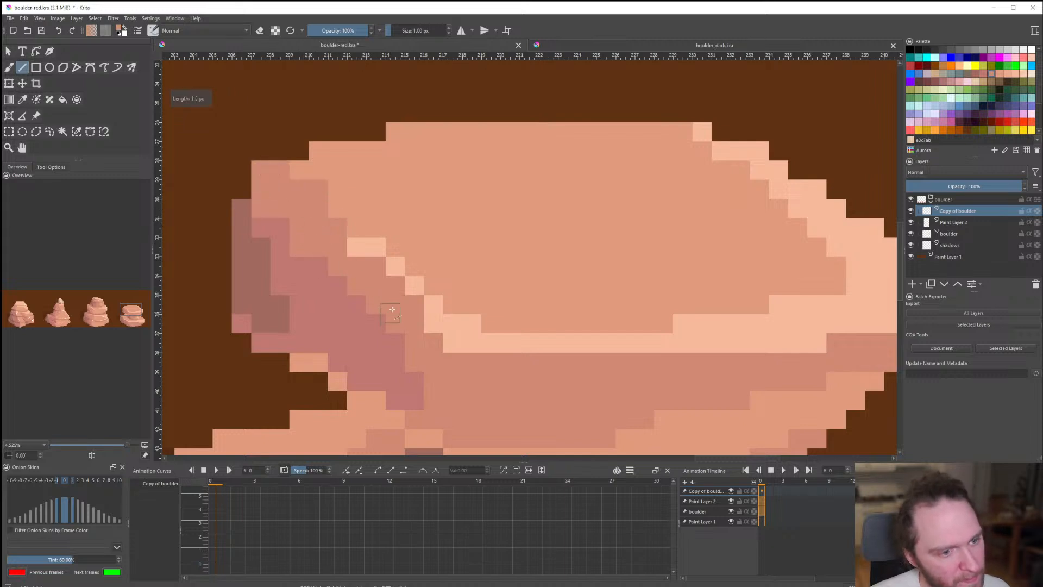
{"action": "scroll", "coordinate": [393, 309], "scroll_direction": "down", "scroll_amount": 6}
{"action": "scroll", "coordinate": [398, 315], "scroll_direction": "up", "scroll_amount": 7}
Extend the pink side shadow to the right along the upper stone's lower-left side, smoothing its stepped edge against the mid-tone.
{"action": "left_click_drag", "start_coordinate": [284, 245], "coordinate": [284, 256]}
{"action": "left_click", "coordinate": [313, 263], "text": "ctrl"}
{"action": "scroll", "coordinate": [350, 270], "scroll_direction": "down", "scroll_amount": 6}
{"action": "scroll", "coordinate": [346, 267], "scroll_direction": "up", "scroll_amount": 5}
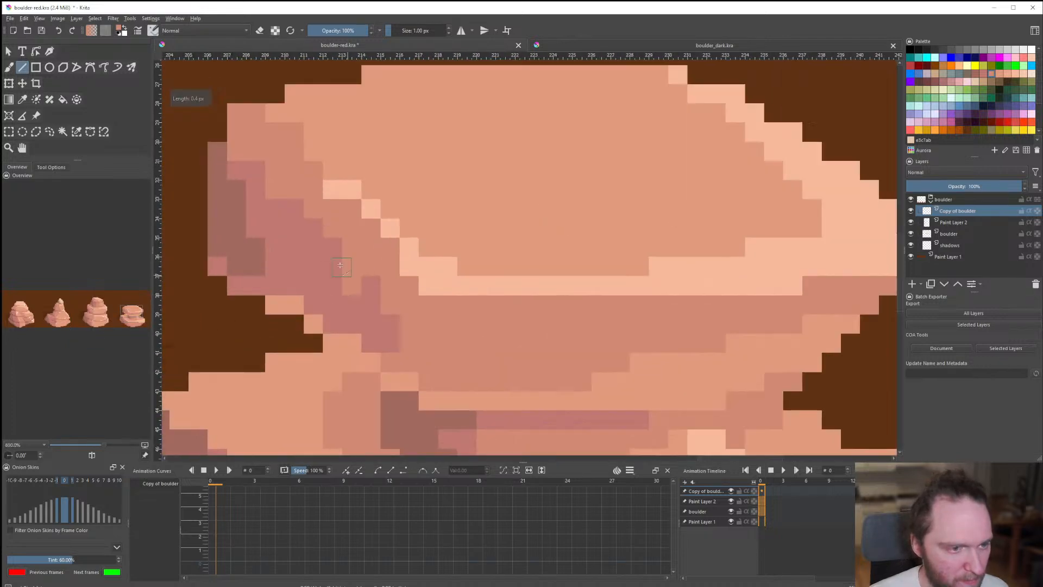
{"action": "left_click_drag", "start_coordinate": [351, 266], "coordinate": [351, 282]}
Paint the upper stone's upper-left corner pink so the side shadow reaches the edge of the top face.
{"action": "left_click", "coordinate": [252, 145]}
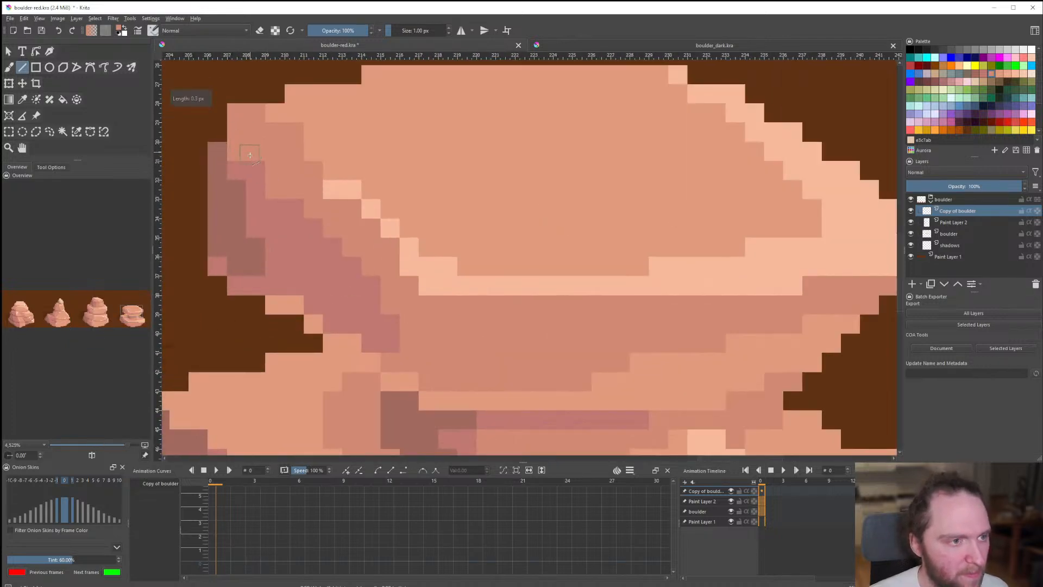
{"action": "left_click_drag", "start_coordinate": [240, 144], "coordinate": [276, 132]}
{"action": "left_click_drag", "start_coordinate": [293, 132], "coordinate": [294, 189]}
{"action": "scroll", "coordinate": [313, 227], "scroll_direction": "down", "scroll_amount": 8}
{"action": "scroll", "coordinate": [322, 227], "scroll_direction": "up", "scroll_amount": 9}
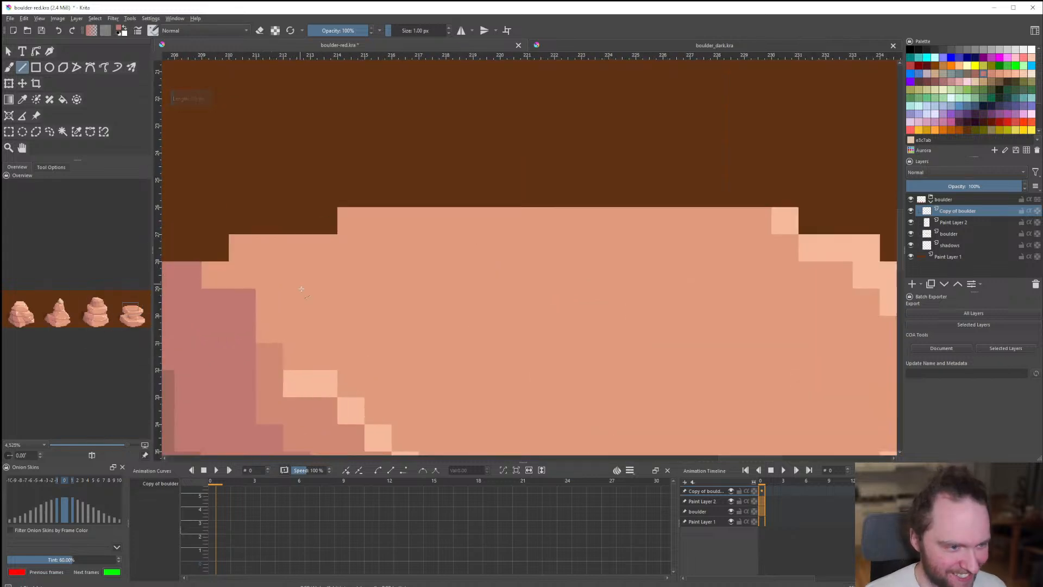
{"action": "scroll", "coordinate": [326, 286], "scroll_direction": "down", "scroll_amount": 8}
{"action": "scroll", "coordinate": [383, 280], "scroll_direction": "up", "scroll_amount": 3}
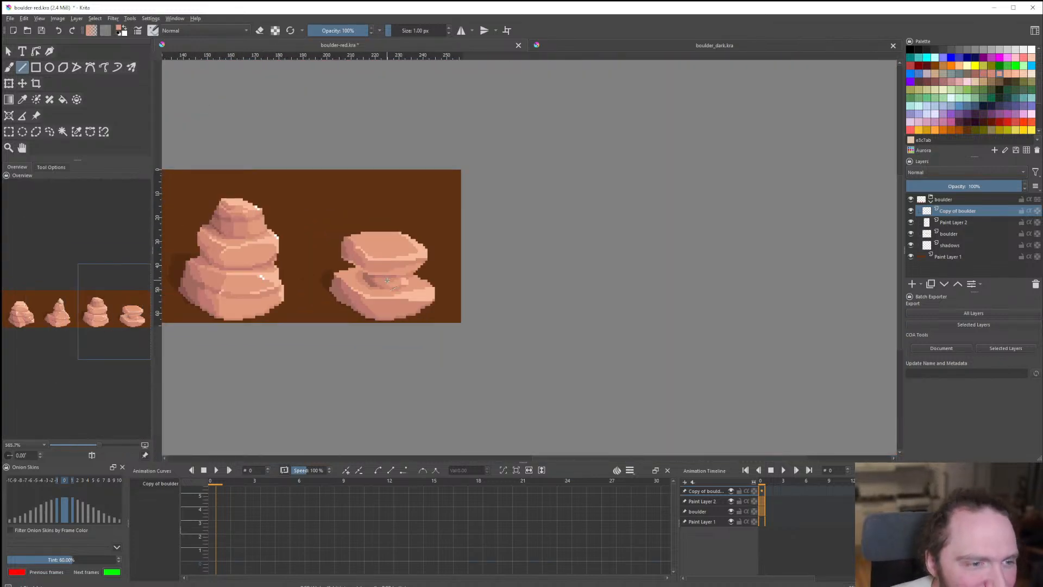
Shorten the highlight on the left edge of the upper stone's top face by painting over its upper pixels.
{"action": "scroll", "coordinate": [387, 280], "scroll_direction": "down", "scroll_amount": 2}
{"action": "scroll", "coordinate": [364, 212], "scroll_direction": "up", "scroll_amount": 8}
{"action": "mouse_move", "coordinate": [299, 209]}
{"action": "left_mouse_down"}
{"action": "mouse_move", "coordinate": [326, 228]}
{"action": "mouse_move", "coordinate": [438, 257]}
{"action": "left_mouse_up"}
{"action": "scroll", "coordinate": [326, 228], "scroll_direction": "down", "scroll_amount": 8}
{"action": "scroll", "coordinate": [363, 273], "scroll_direction": "up", "scroll_amount": 9}
{"action": "left_click", "coordinate": [363, 273], "text": "ctrl"}
{"action": "scroll", "coordinate": [452, 295], "scroll_direction": "down", "scroll_amount": 10}
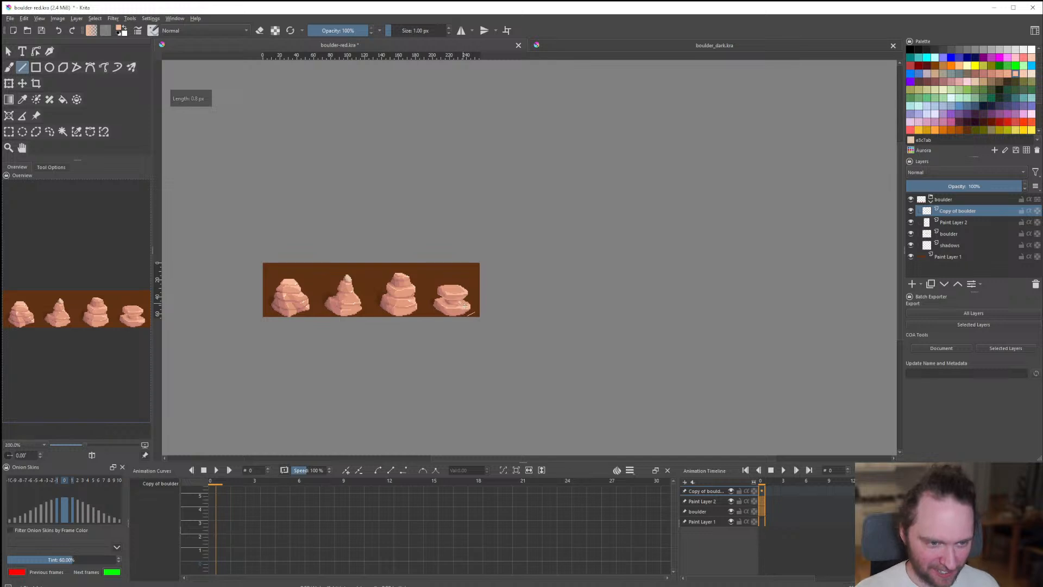
{"action": "scroll", "coordinate": [465, 306], "scroll_direction": "down", "scroll_amount": 1}
{"action": "scroll", "coordinate": [467, 309], "scroll_direction": "up", "scroll_amount": 2}
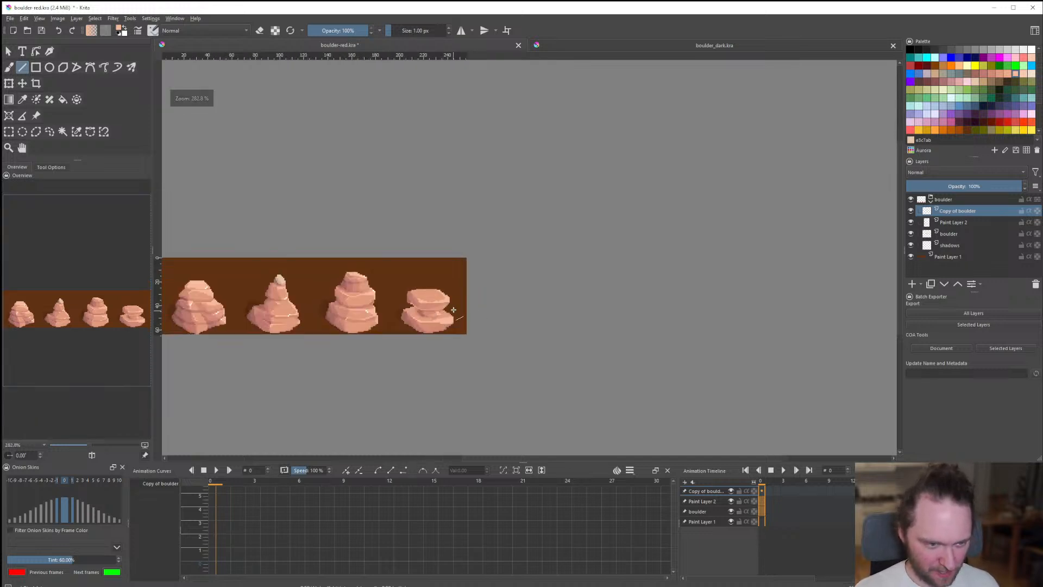
{"action": "scroll", "coordinate": [454, 310], "scroll_direction": "up", "scroll_amount": 1}
{"action": "scroll", "coordinate": [446, 307], "scroll_direction": "down", "scroll_amount": 3}
{"action": "scroll", "coordinate": [437, 306], "scroll_direction": "up", "scroll_amount": 1}
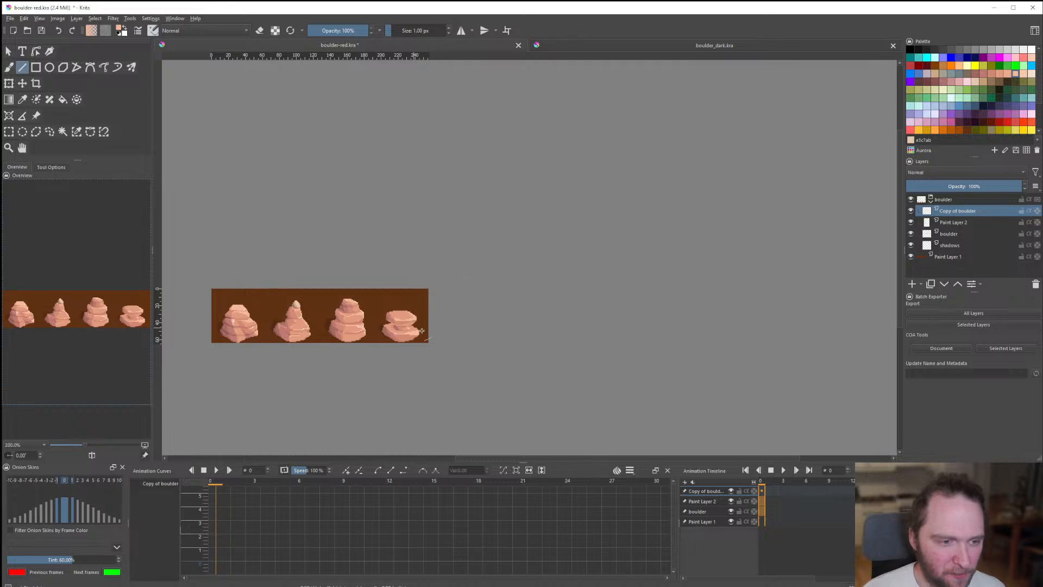
Block in a mid-tone shadow across the rear-left part of the lower stone's top face.
{"action": "scroll", "coordinate": [422, 330], "scroll_direction": "up", "scroll_amount": 8}
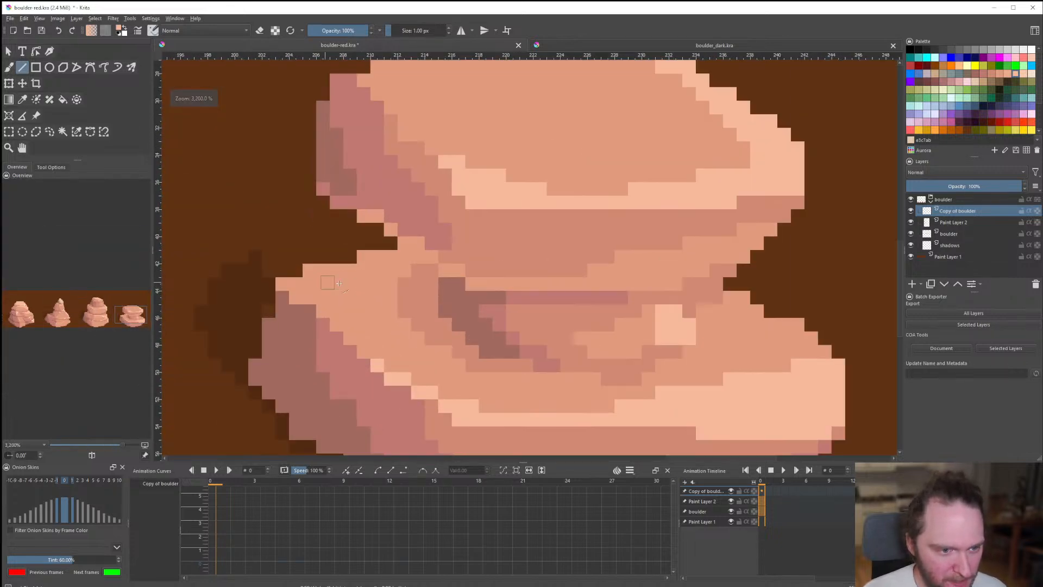
{"action": "scroll", "coordinate": [328, 282], "scroll_direction": "down", "scroll_amount": 3}
{"action": "scroll", "coordinate": [473, 302], "scroll_direction": "up", "scroll_amount": 3}
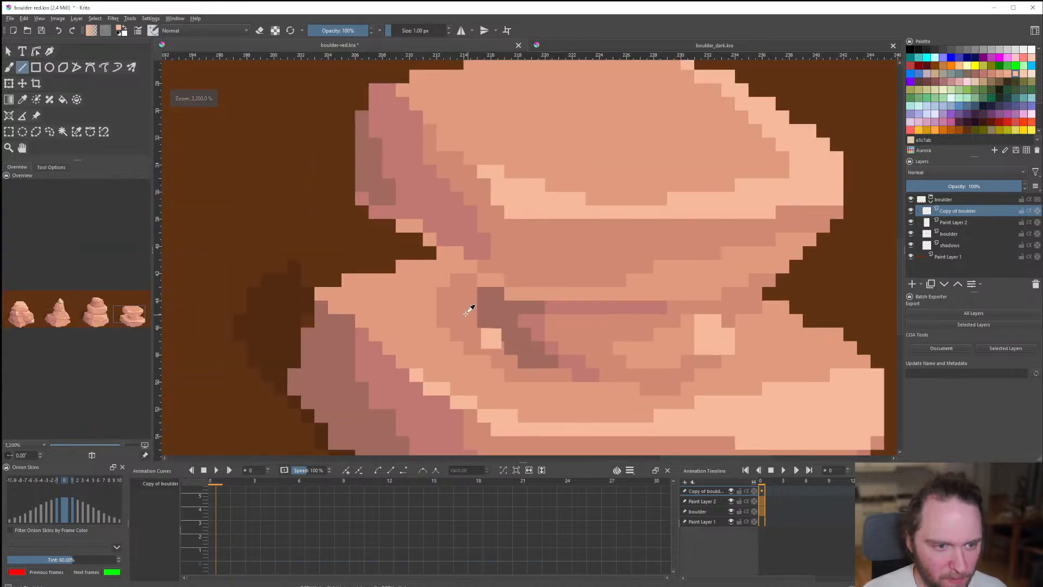
{"action": "left_click", "coordinate": [375, 277]}
{"action": "left_click", "coordinate": [390, 278]}
{"action": "left_click", "coordinate": [415, 280]}
{"action": "scroll", "coordinate": [450, 312], "scroll_direction": "down", "scroll_amount": 6}
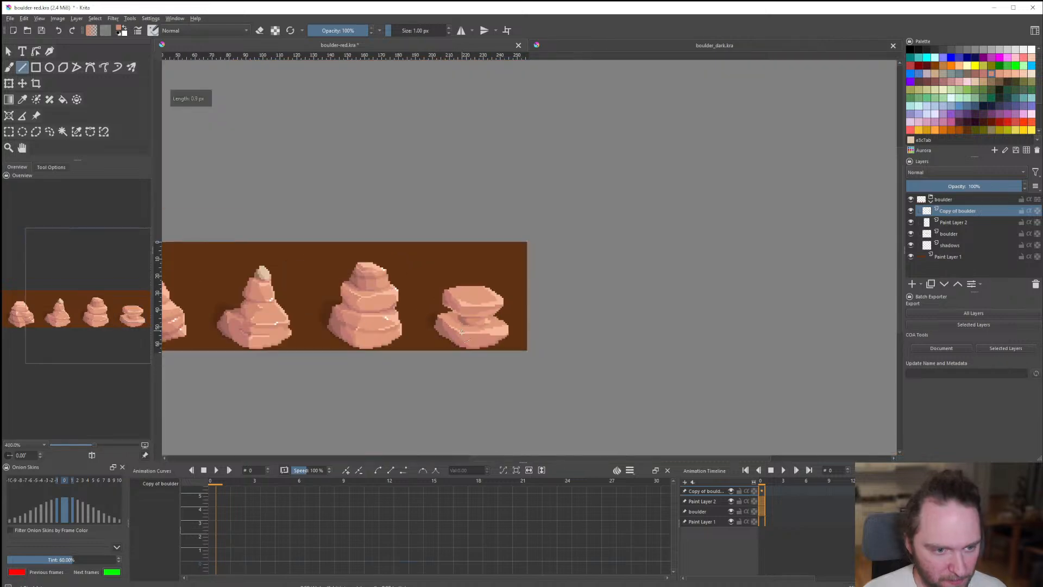
{"action": "scroll", "coordinate": [447, 320], "scroll_direction": "up", "scroll_amount": 5}
{"action": "left_click_drag", "start_coordinate": [547, 323], "coordinate": [557, 323]}
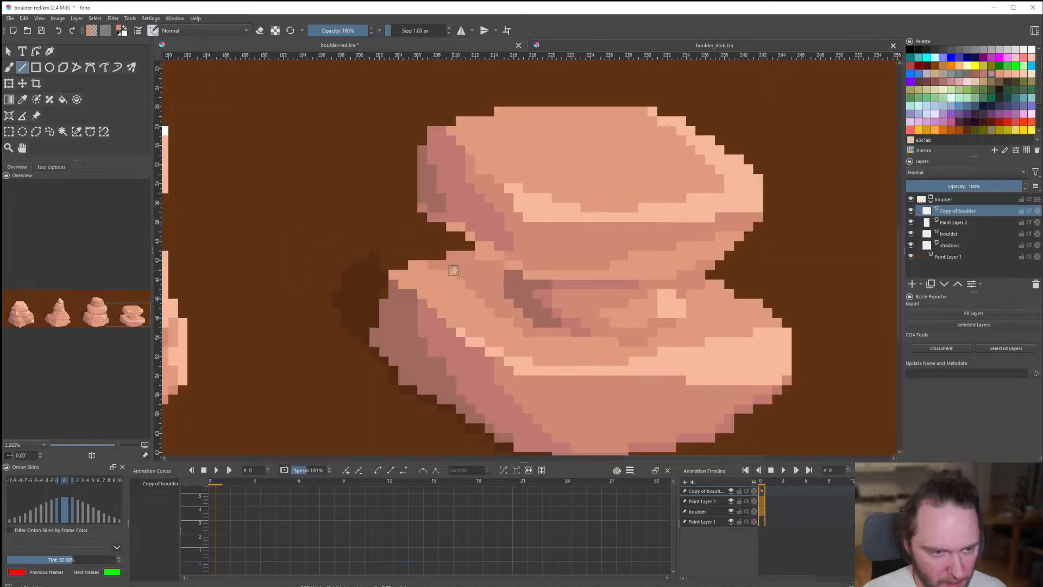
{"action": "left_click_drag", "start_coordinate": [457, 285], "coordinate": [473, 293]}
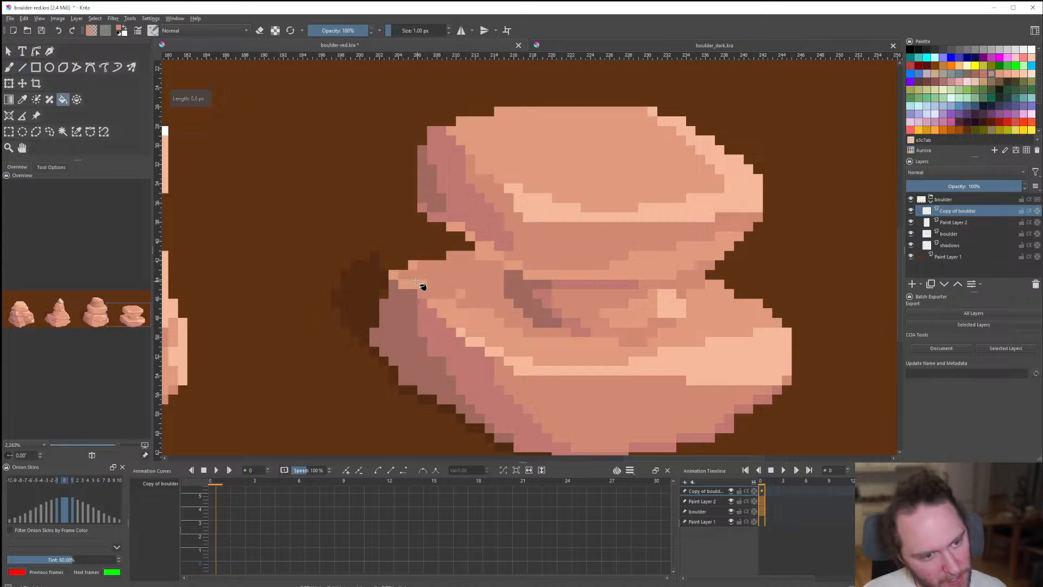
{"action": "left_click", "coordinate": [399, 276]}
{"action": "key", "text": "ctrl+z"}
{"action": "left_click", "coordinate": [404, 283]}
{"action": "key", "text": "ctrl+z"}
Extend the mid-tone shadow with lines toward the left corner of the lower stone's top face.
{"action": "left_click", "coordinate": [27, 70]}
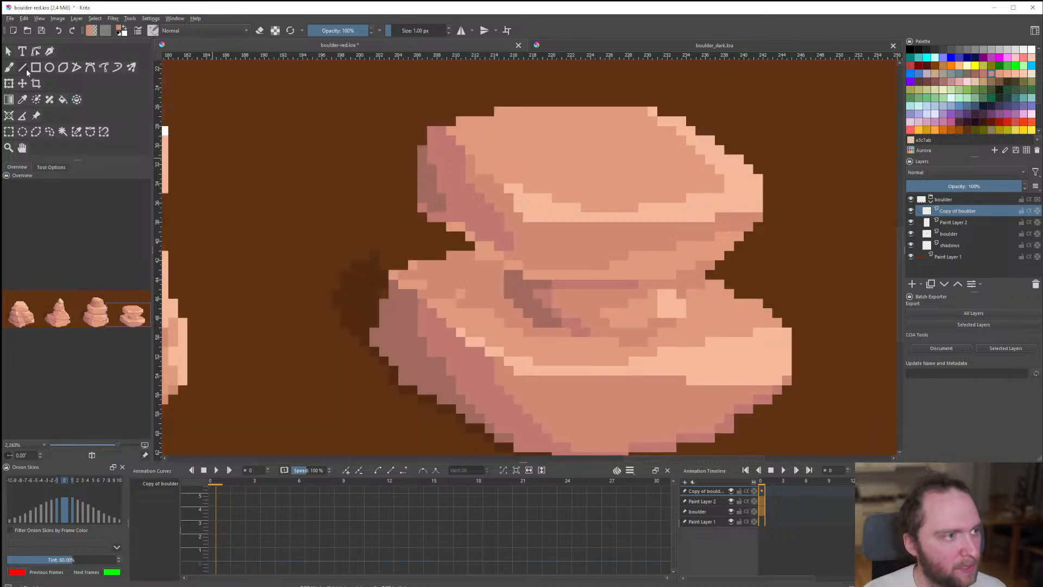
{"action": "scroll", "coordinate": [396, 270], "scroll_direction": "up", "scroll_amount": 2}
{"action": "left_click_drag", "start_coordinate": [374, 254], "coordinate": [398, 253]}
{"action": "left_click", "coordinate": [340, 234]}
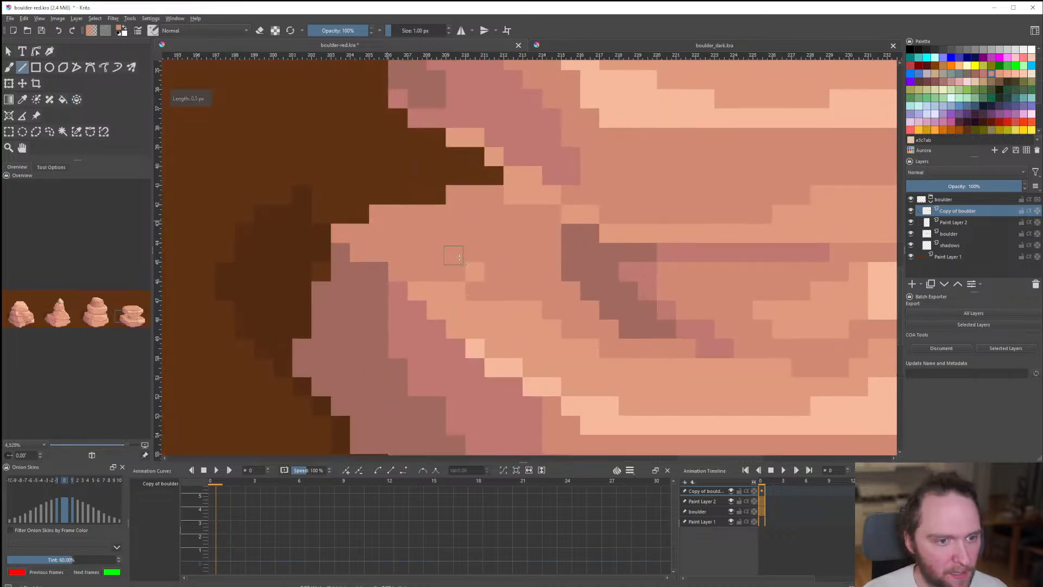
Outline and fill a pink shadow on the rear-left of the lower stone's top face, up to the brown shadow.
{"action": "scroll", "coordinate": [557, 326], "scroll_direction": "down", "scroll_amount": 7}
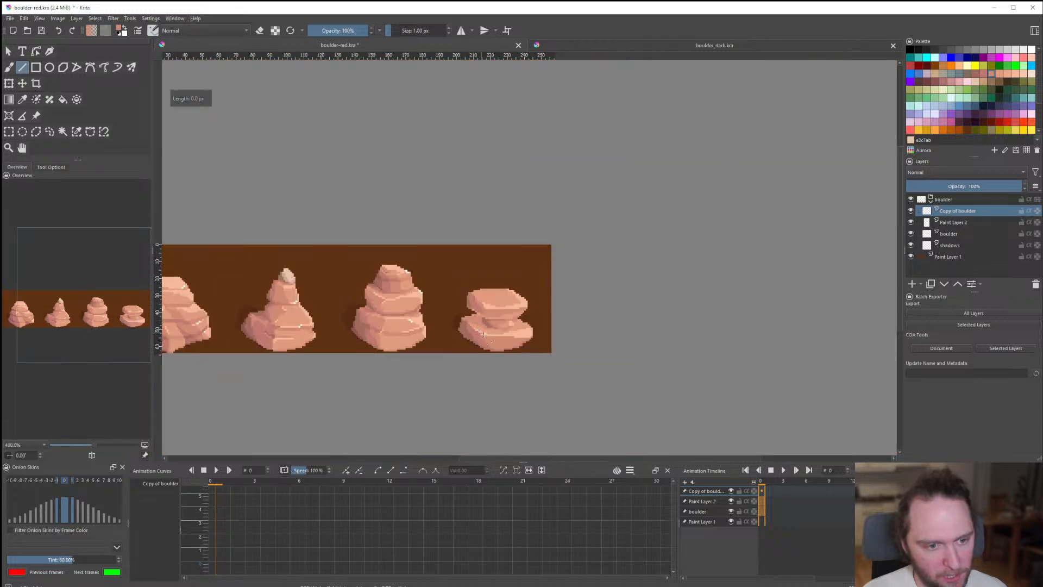
{"action": "scroll", "coordinate": [472, 332], "scroll_direction": "up", "scroll_amount": 6}
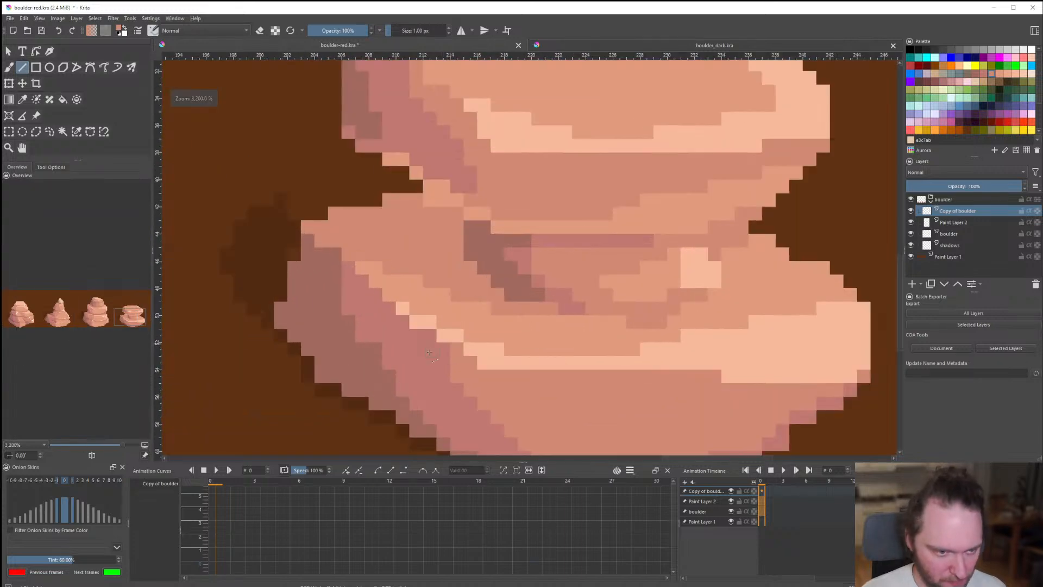
{"action": "left_click_drag", "start_coordinate": [483, 286], "coordinate": [485, 287]}
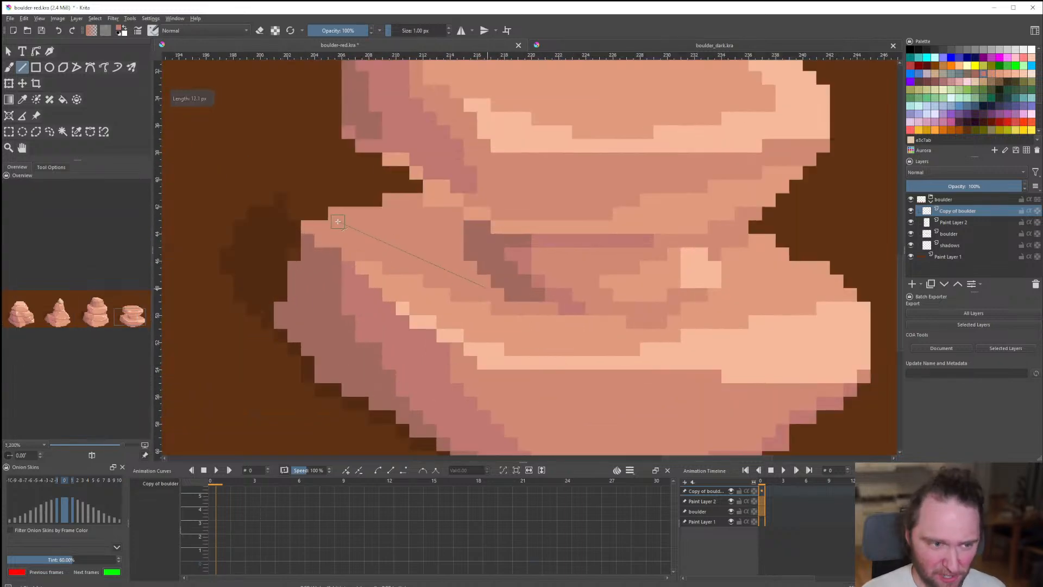
{"action": "left_click_drag", "start_coordinate": [338, 222], "coordinate": [336, 217]}
{"action": "key", "text": "f"}
{"action": "left_click", "coordinate": [433, 237]}
{"action": "left_click", "coordinate": [440, 241]}
{"action": "key", "text": "ctrl+z"}
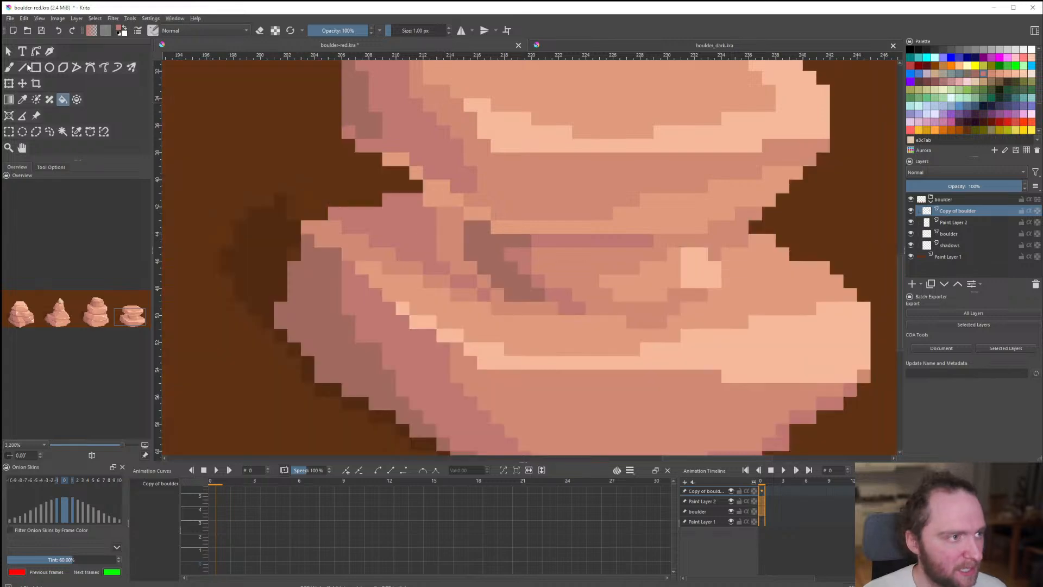
{"action": "left_click", "coordinate": [26, 67]}
{"action": "left_click_drag", "start_coordinate": [441, 211], "coordinate": [447, 214]}
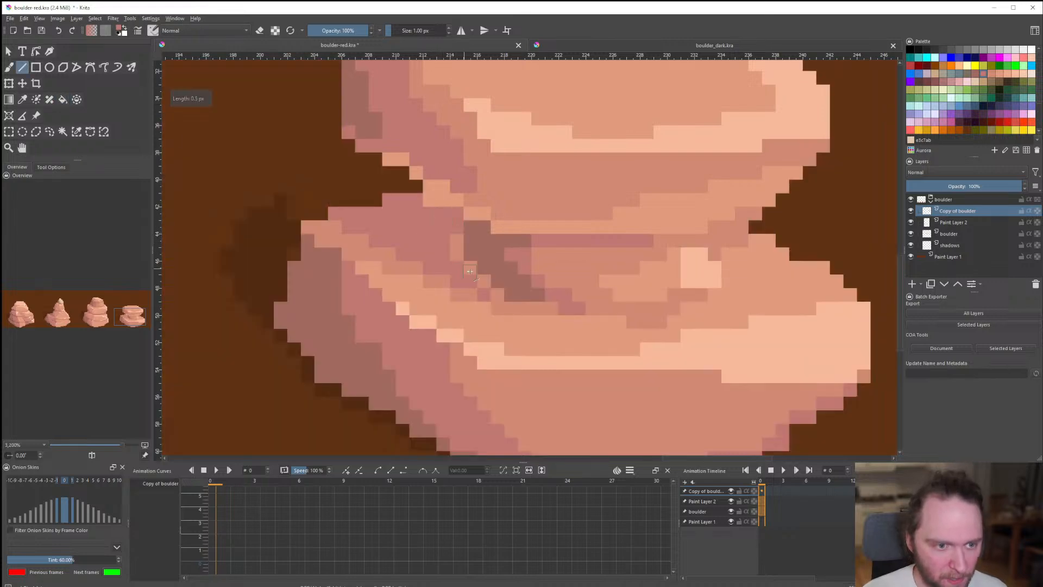
Pick the mid-tone and paint a strip of it beneath the pink and brown shadows on the lower stone's top face.
{"action": "scroll", "coordinate": [466, 264], "scroll_direction": "down", "scroll_amount": 10}
{"action": "scroll", "coordinate": [478, 304], "scroll_direction": "up", "scroll_amount": 2}
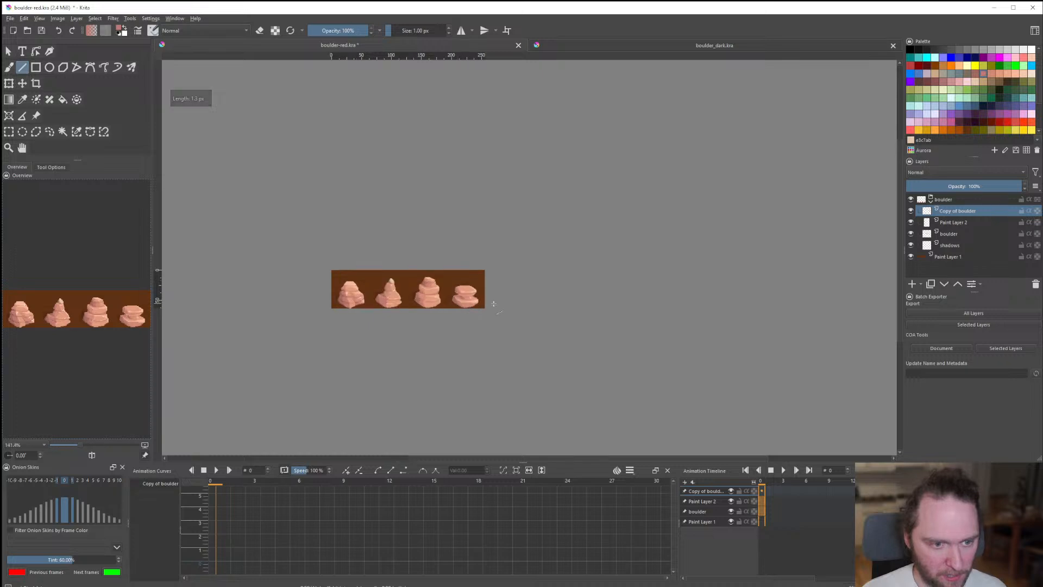
{"action": "scroll", "coordinate": [468, 311], "scroll_direction": "up", "scroll_amount": 8}
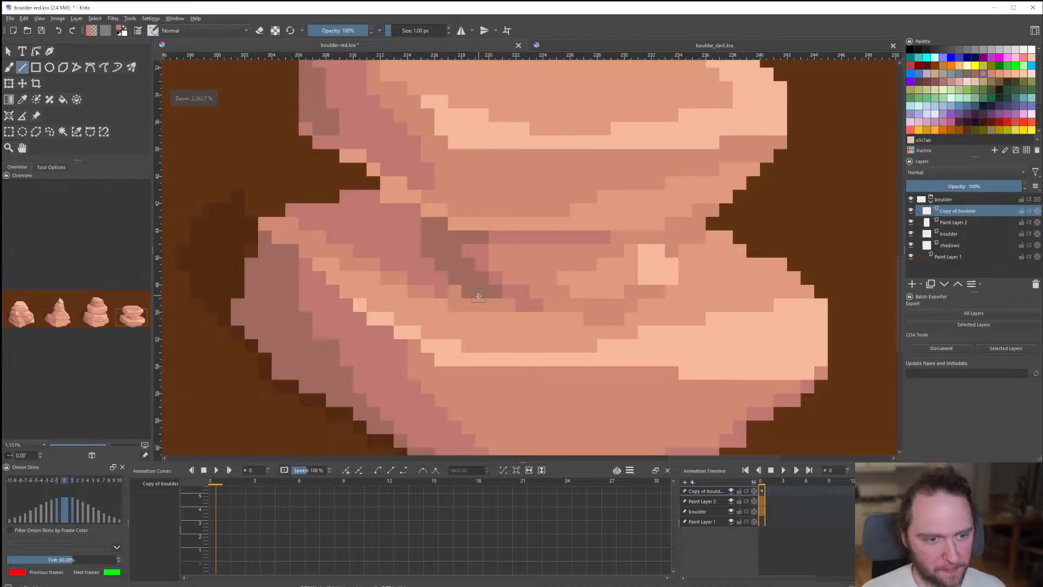
{"action": "left_click", "coordinate": [421, 293], "text": "ctrl"}
{"action": "mouse_move", "coordinate": [460, 302]}
{"action": "left_mouse_down"}
{"action": "mouse_move", "coordinate": [373, 278]}
{"action": "mouse_move", "coordinate": [397, 302]}
{"action": "mouse_move", "coordinate": [483, 317]}
{"action": "mouse_move", "coordinate": [446, 305]}
{"action": "mouse_move", "coordinate": [424, 317]}
{"action": "left_mouse_up"}
{"action": "key", "text": "ctrl+z"}
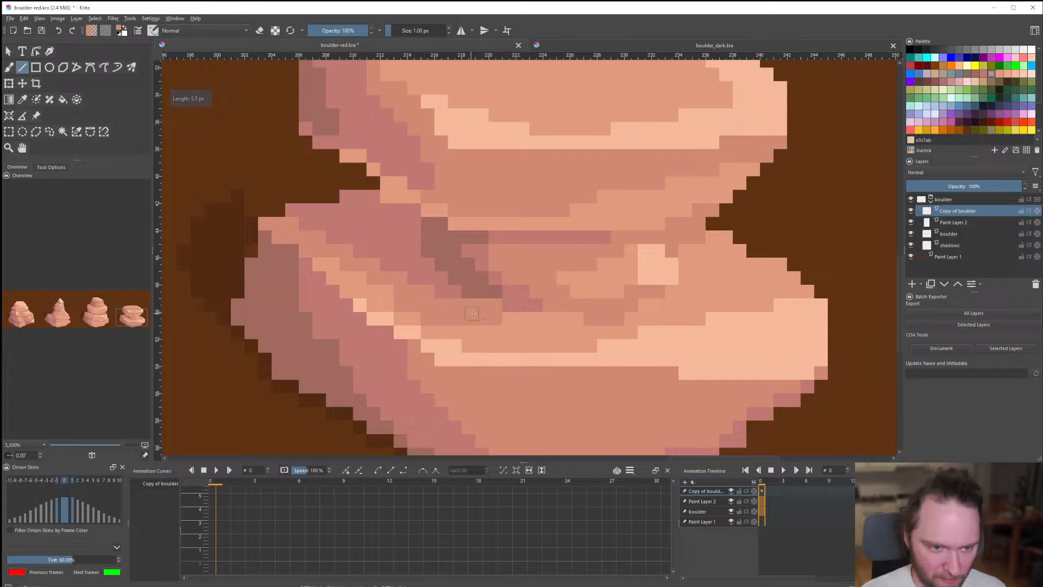
{"action": "key", "text": "f"}
{"action": "left_click", "coordinate": [387, 301]}
{"action": "key", "text": "ctrl+z"}
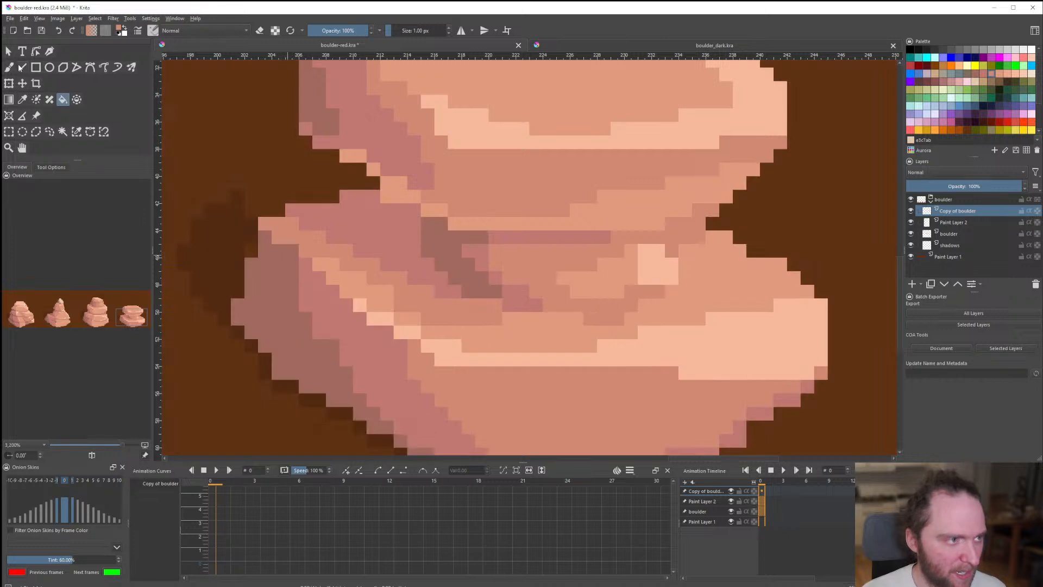
Cover the light base strip between the pink shadow and the lower stone's front-left highlight with mid-tone lines.
{"action": "left_click", "coordinate": [22, 67]}
{"action": "mouse_move", "coordinate": [413, 317]}
{"action": "left_mouse_down"}
{"action": "mouse_move", "coordinate": [346, 284]}
{"action": "mouse_move", "coordinate": [359, 278]}
{"action": "left_mouse_up"}
{"action": "left_click_drag", "start_coordinate": [333, 265], "coordinate": [321, 264]}
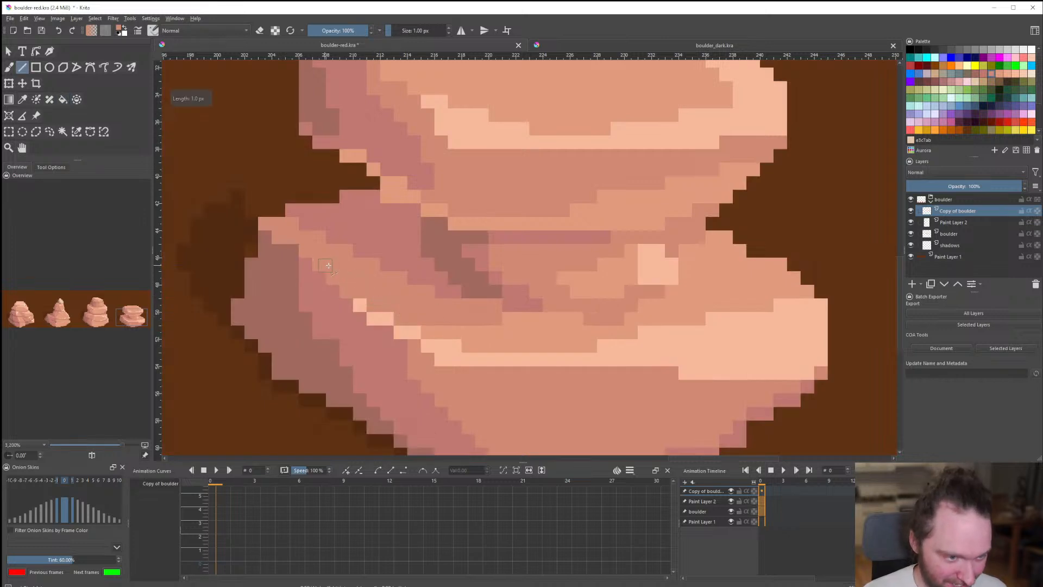
{"action": "scroll", "coordinate": [423, 314], "scroll_direction": "down", "scroll_amount": 6}
{"action": "scroll", "coordinate": [440, 320], "scroll_direction": "down", "scroll_amount": 1}
Widen the pink shadow on the lower stone's top face down and left, leaving a thin mid-tone rim beside the highlight.
{"action": "scroll", "coordinate": [440, 321], "scroll_direction": "up", "scroll_amount": 7}
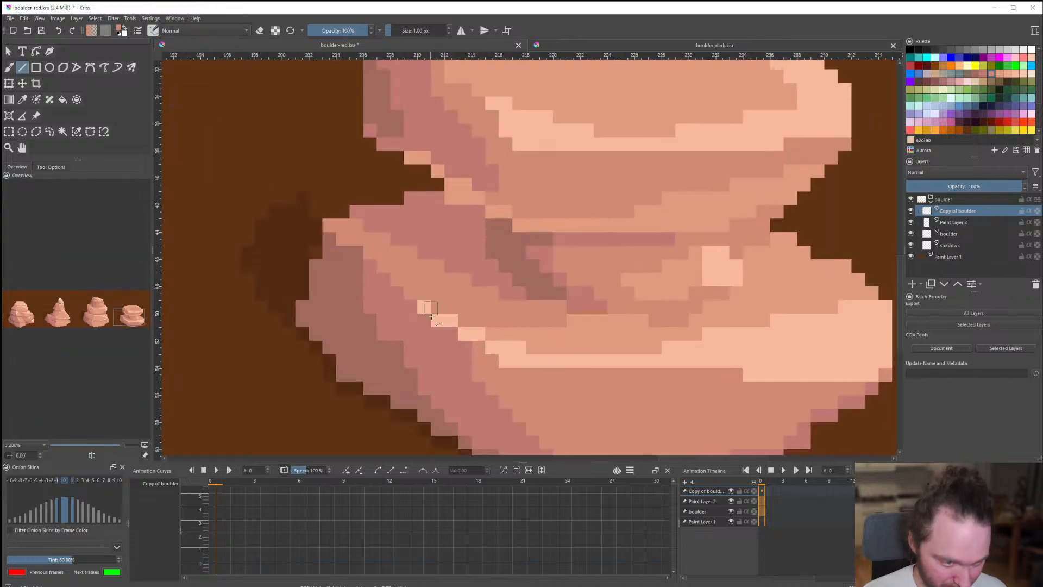
{"action": "scroll", "coordinate": [430, 325], "scroll_direction": "down", "scroll_amount": 6}
{"action": "scroll", "coordinate": [430, 324], "scroll_direction": "up", "scroll_amount": 8}
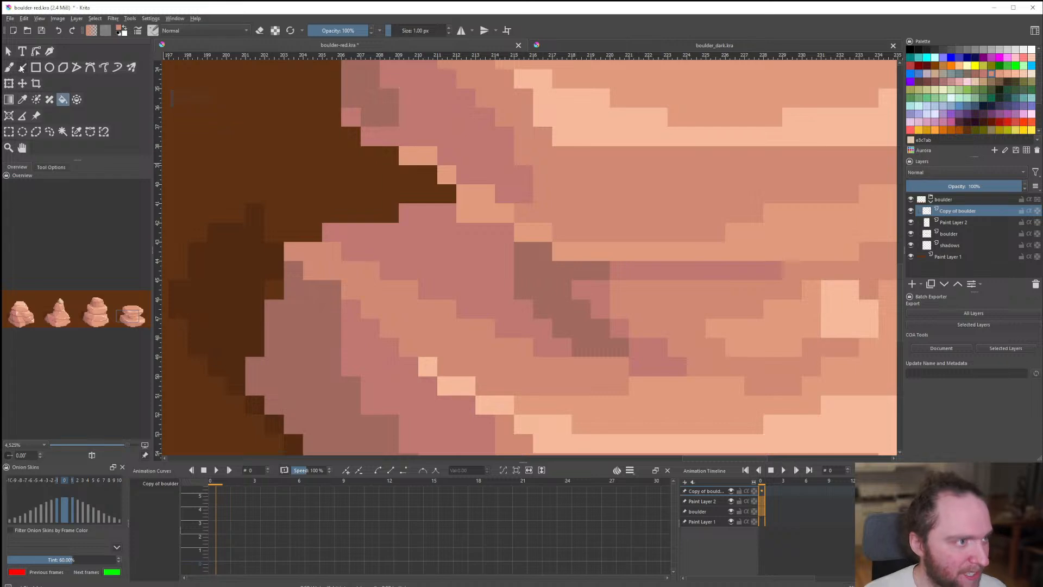
{"action": "left_click_drag", "start_coordinate": [517, 324], "coordinate": [392, 275]}
{"action": "left_click_drag", "start_coordinate": [301, 256], "coordinate": [434, 275]}
{"action": "scroll", "coordinate": [408, 308], "scroll_direction": "down", "scroll_amount": 7}
{"action": "scroll", "coordinate": [410, 308], "scroll_direction": "up", "scroll_amount": 6}
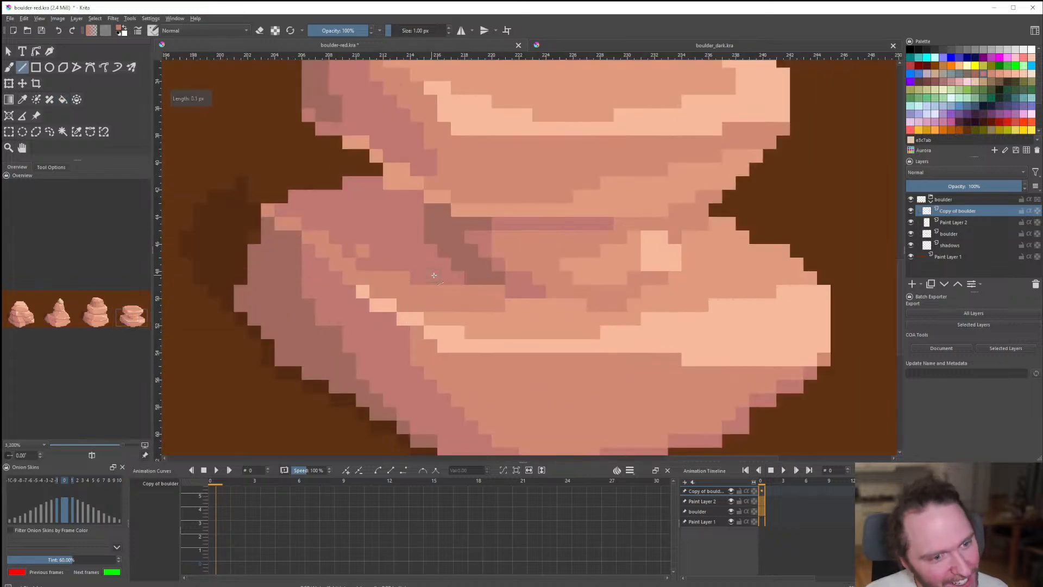
Extend the brown shadow up and left beneath the upper stone to the notch, comparing the boulder with and without it.
{"action": "scroll", "coordinate": [400, 285], "scroll_direction": "down", "scroll_amount": 9}
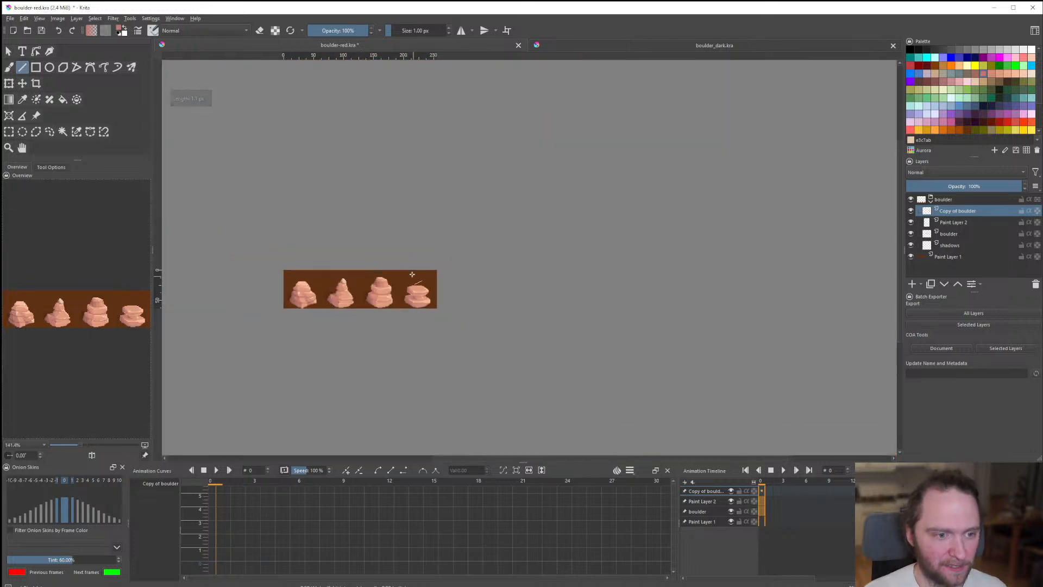
{"action": "scroll", "coordinate": [413, 296], "scroll_direction": "up", "scroll_amount": 1}
{"action": "scroll", "coordinate": [430, 311], "scroll_direction": "down", "scroll_amount": 2}
{"action": "scroll", "coordinate": [429, 311], "scroll_direction": "up", "scroll_amount": 9}
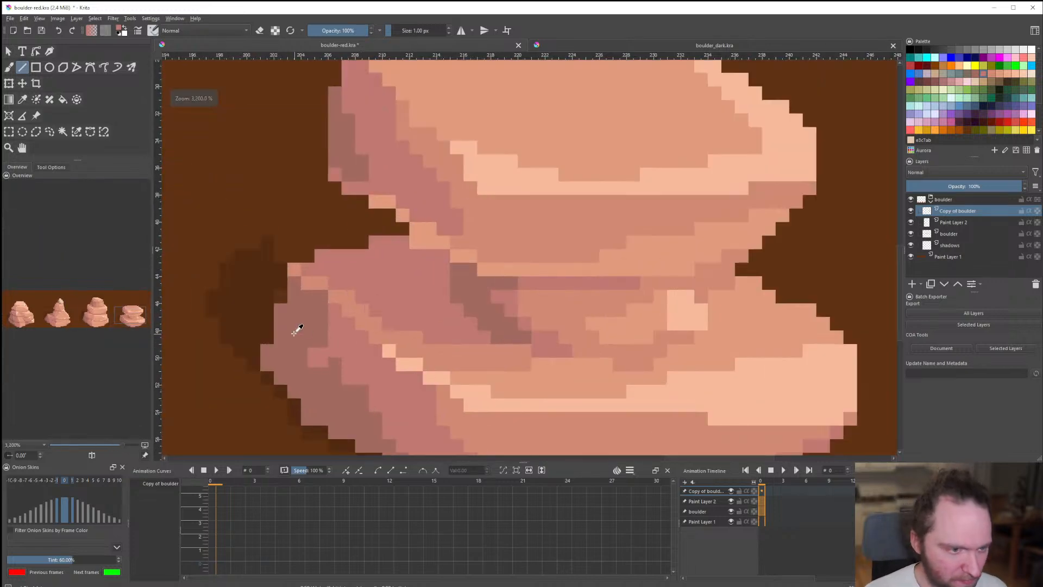
{"action": "left_click_drag", "start_coordinate": [421, 278], "coordinate": [402, 252]}
{"action": "scroll", "coordinate": [434, 291], "scroll_direction": "down", "scroll_amount": 8}
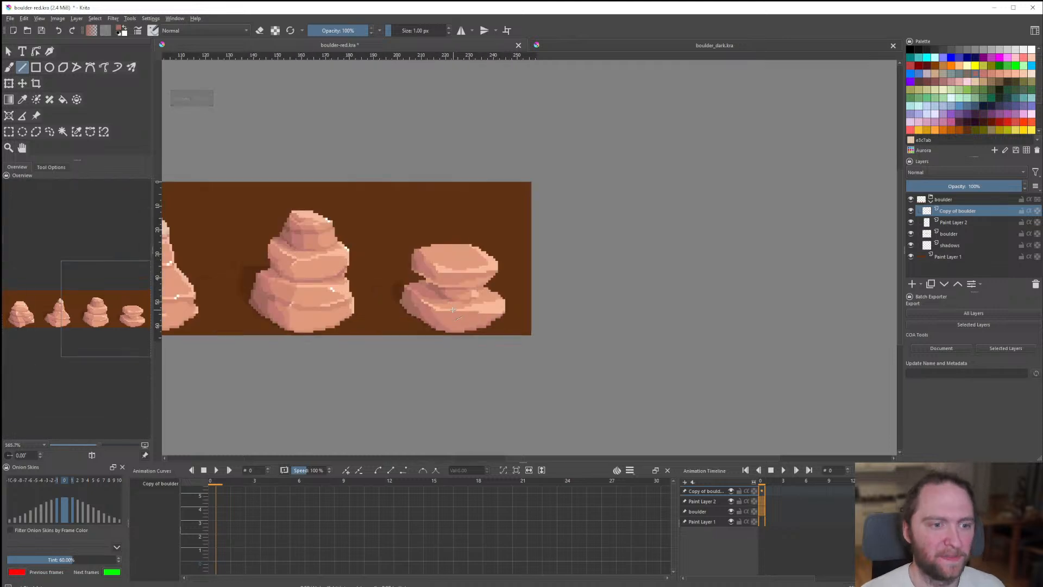
{"action": "scroll", "coordinate": [430, 298], "scroll_direction": "up", "scroll_amount": 4}
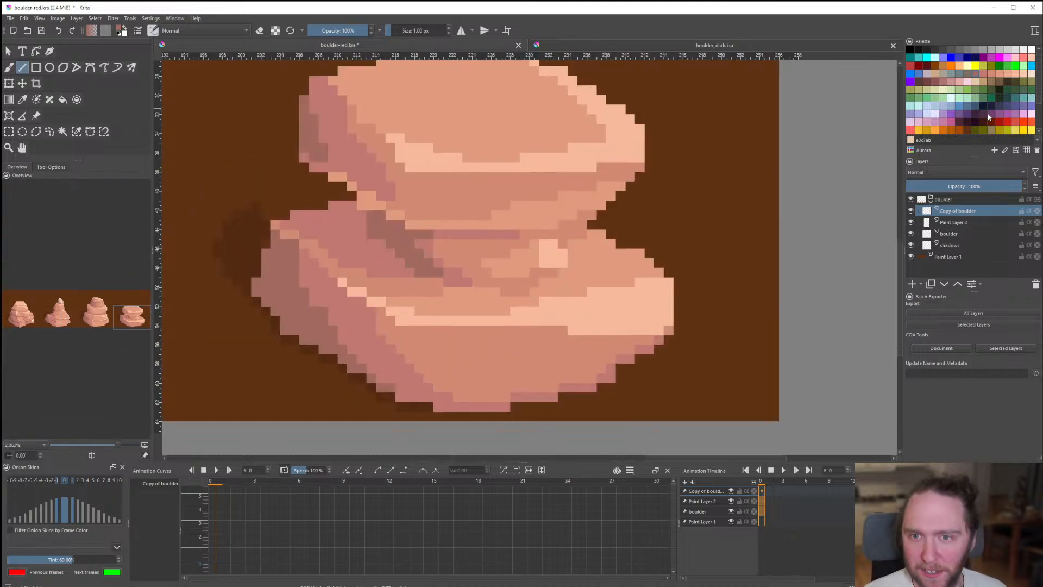
{"action": "key", "text": "ctrl+z"}
{"action": "key", "text": "ctrl+z"}
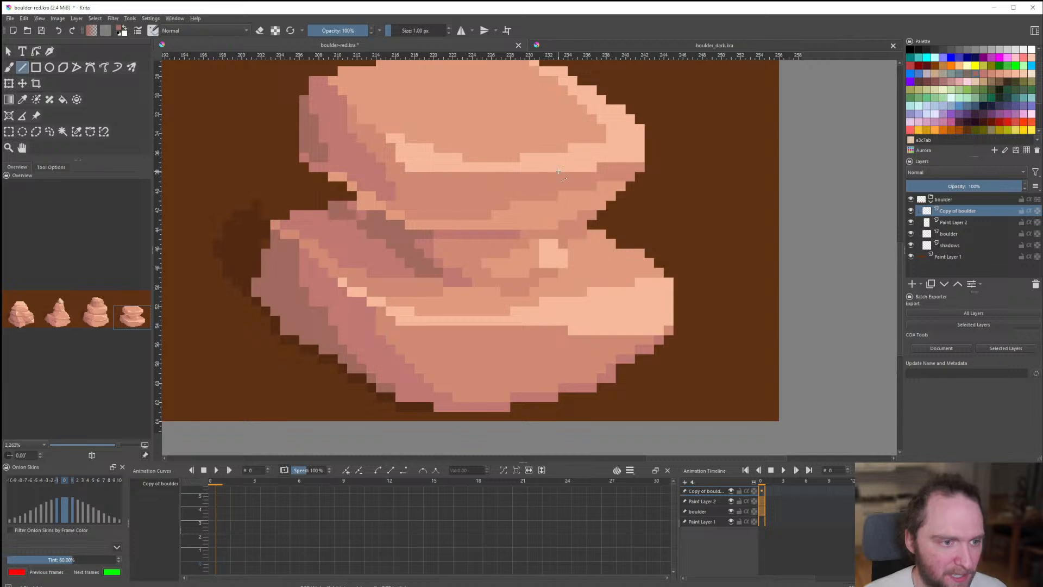
Try a line in a darker palette colour along the brown shadow on the lower stone's top face, and undo it.
{"action": "scroll", "coordinate": [357, 226], "scroll_direction": "up", "scroll_amount": 3}
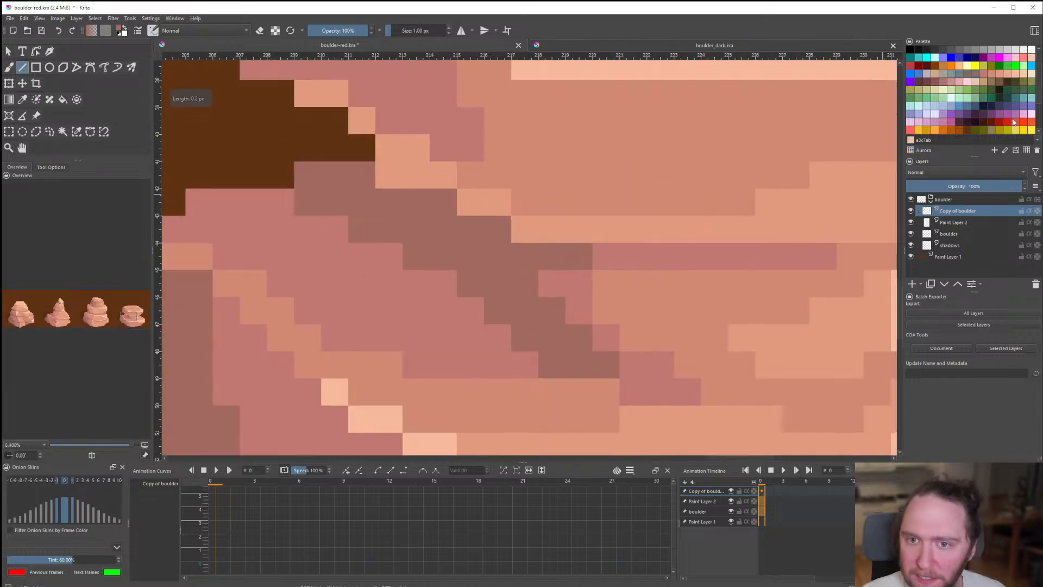
{"action": "left_click", "coordinate": [920, 82]}
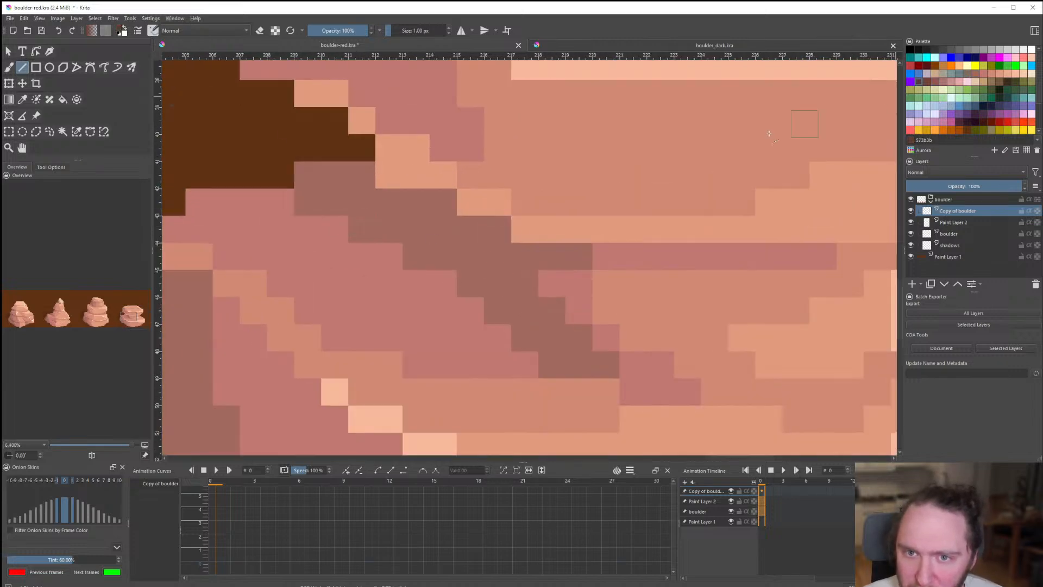
{"action": "left_click_drag", "start_coordinate": [471, 287], "coordinate": [471, 241]}
{"action": "key", "text": "ctrl+z"}
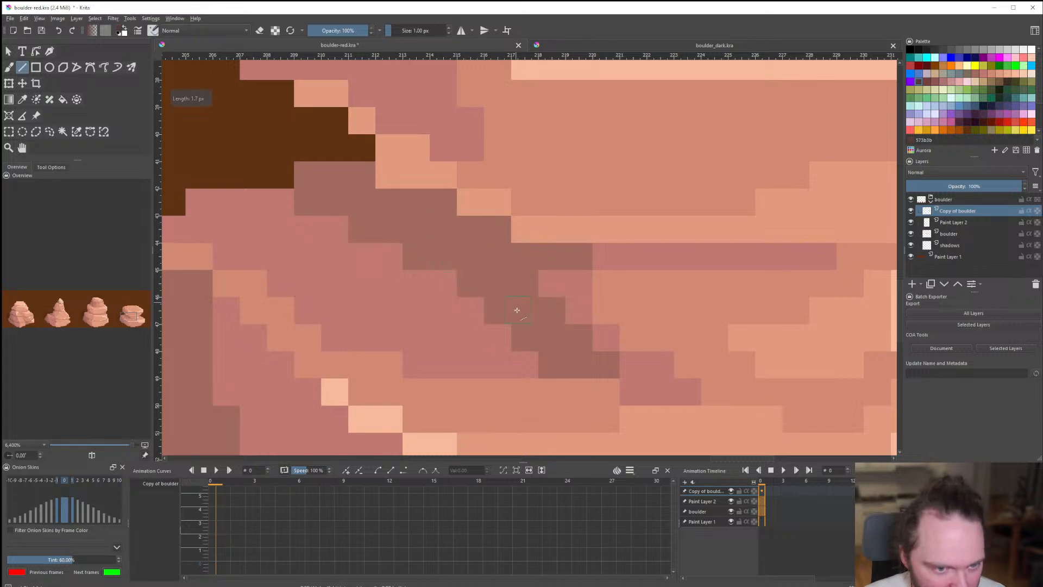
Compare the fourth boulder with the others at sheet scale and undo the brown shadow's extension up and left to the notch.
{"action": "scroll", "coordinate": [499, 253], "scroll_direction": "down", "scroll_amount": 10}
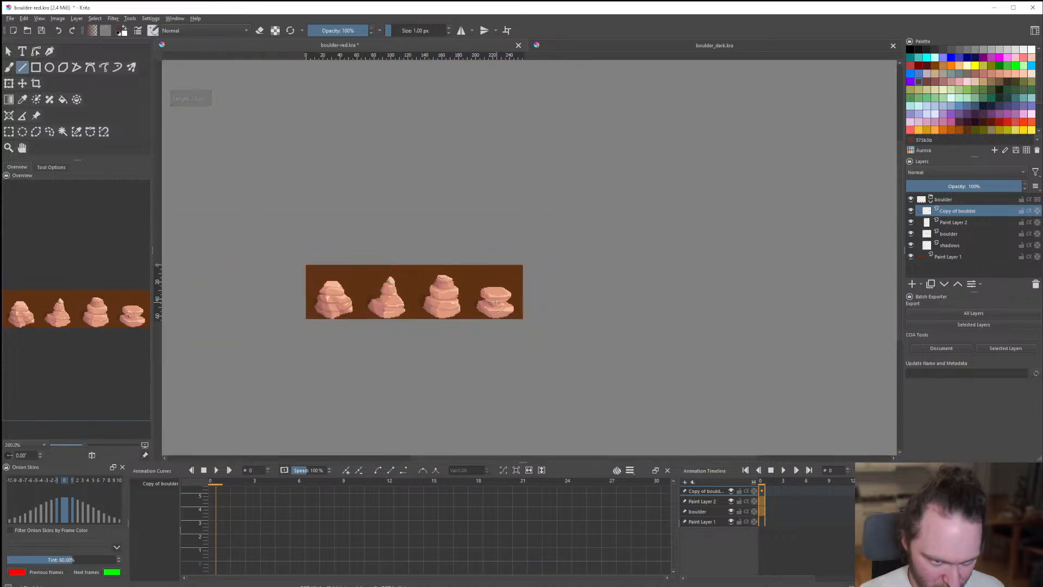
{"action": "scroll", "coordinate": [445, 313], "scroll_direction": "up", "scroll_amount": 8}
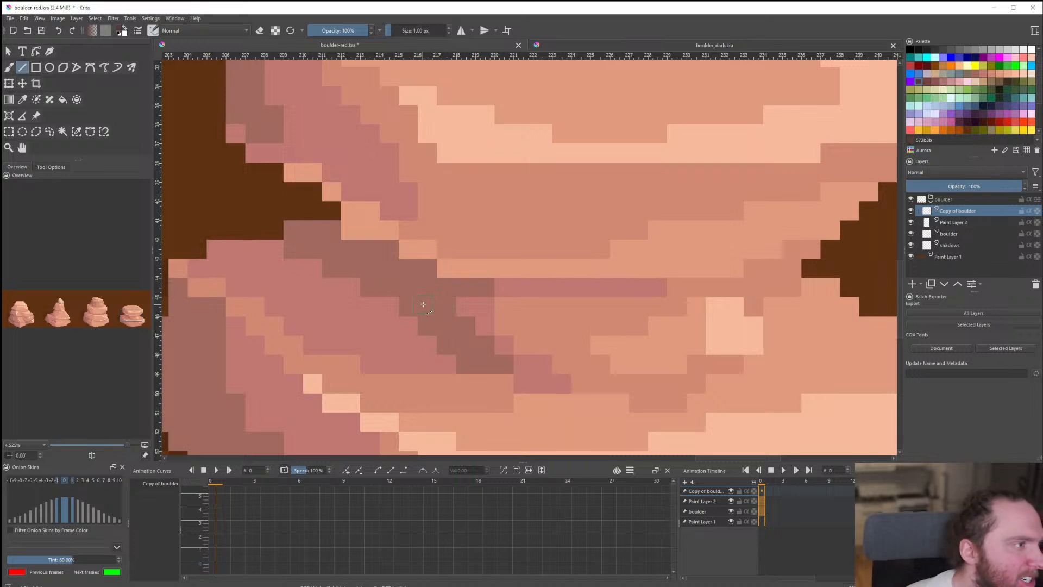
{"action": "scroll", "coordinate": [423, 305], "scroll_direction": "down", "scroll_amount": 3}
{"action": "scroll", "coordinate": [492, 273], "scroll_direction": "down", "scroll_amount": 6}
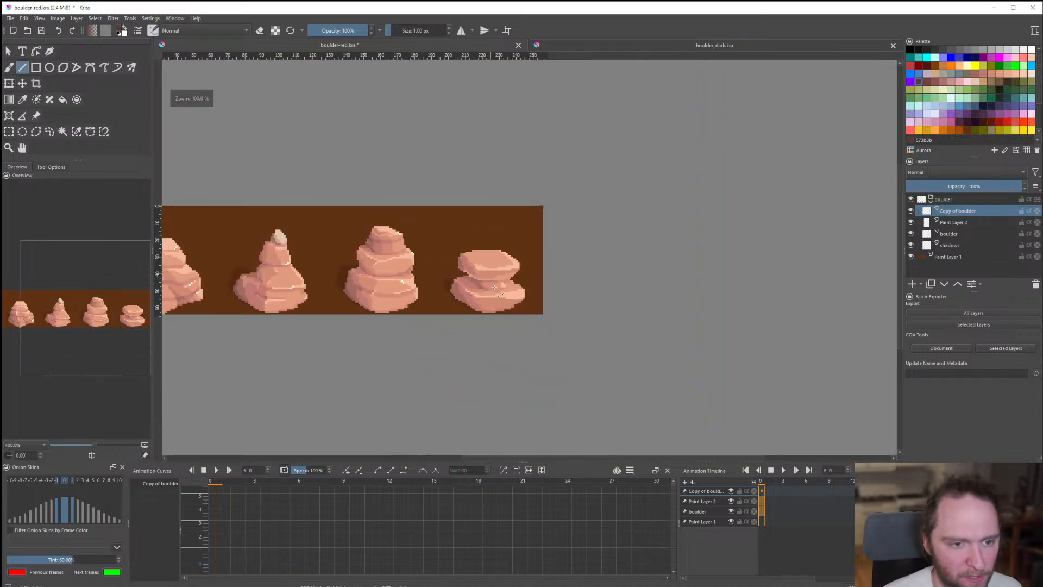
{"action": "scroll", "coordinate": [501, 297], "scroll_direction": "up", "scroll_amount": 5}
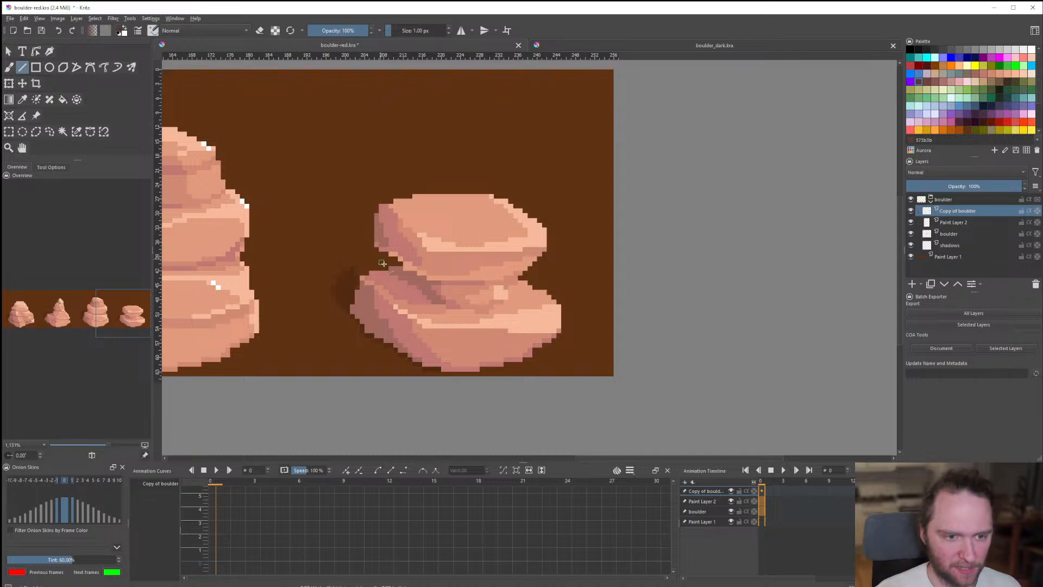
{"action": "scroll", "coordinate": [405, 282], "scroll_direction": "down", "scroll_amount": 4}
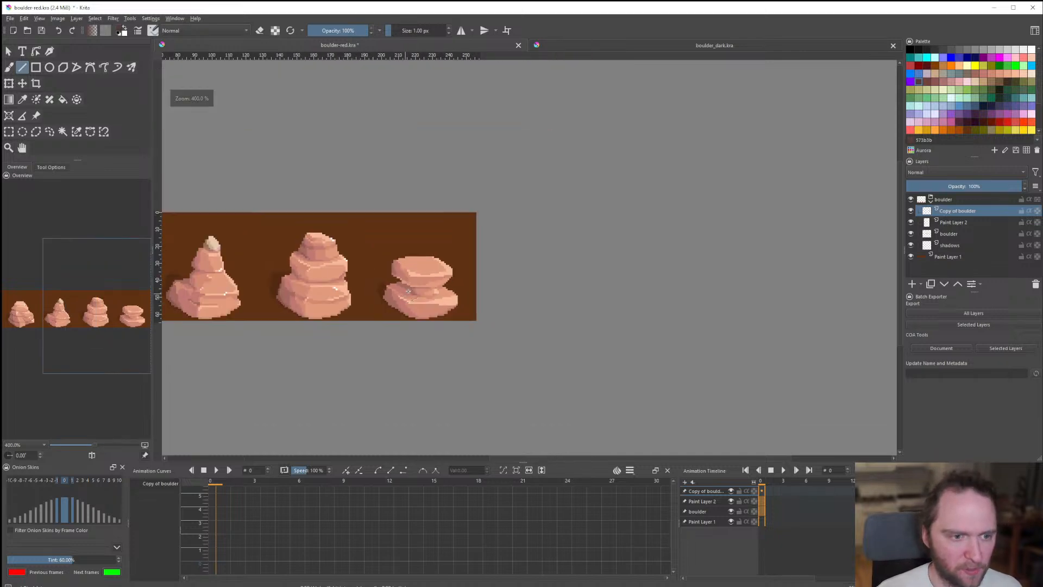
{"action": "scroll", "coordinate": [420, 286], "scroll_direction": "up", "scroll_amount": 4}
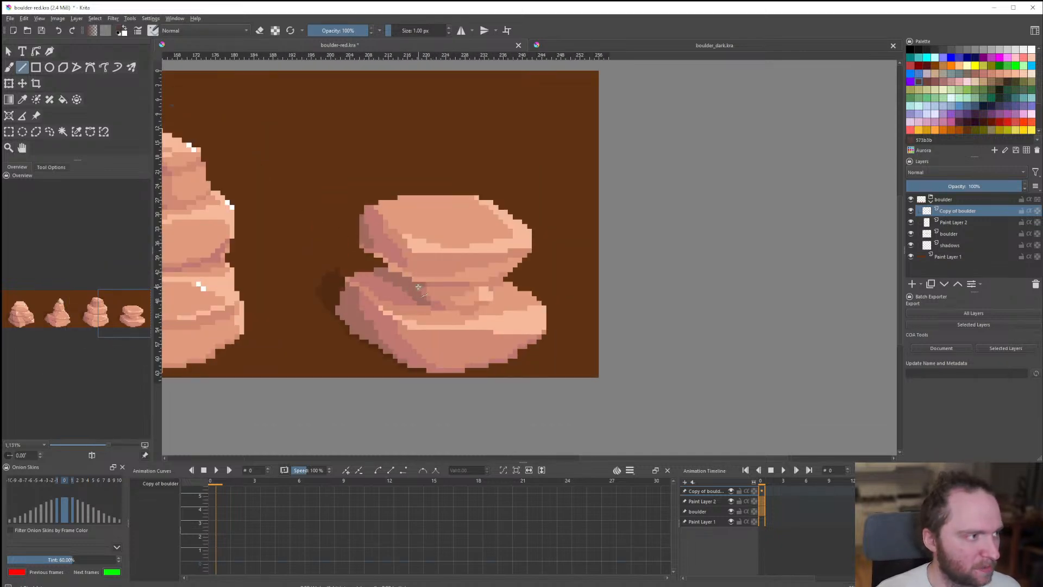
{"action": "scroll", "coordinate": [416, 307], "scroll_direction": "down", "scroll_amount": 4}
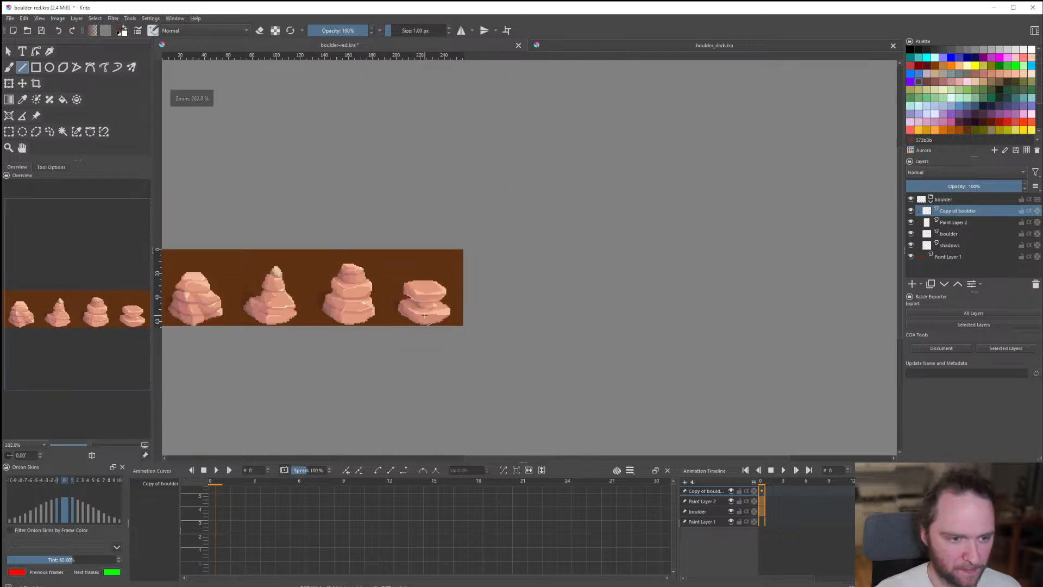
{"action": "scroll", "coordinate": [421, 304], "scroll_direction": "up", "scroll_amount": 5}
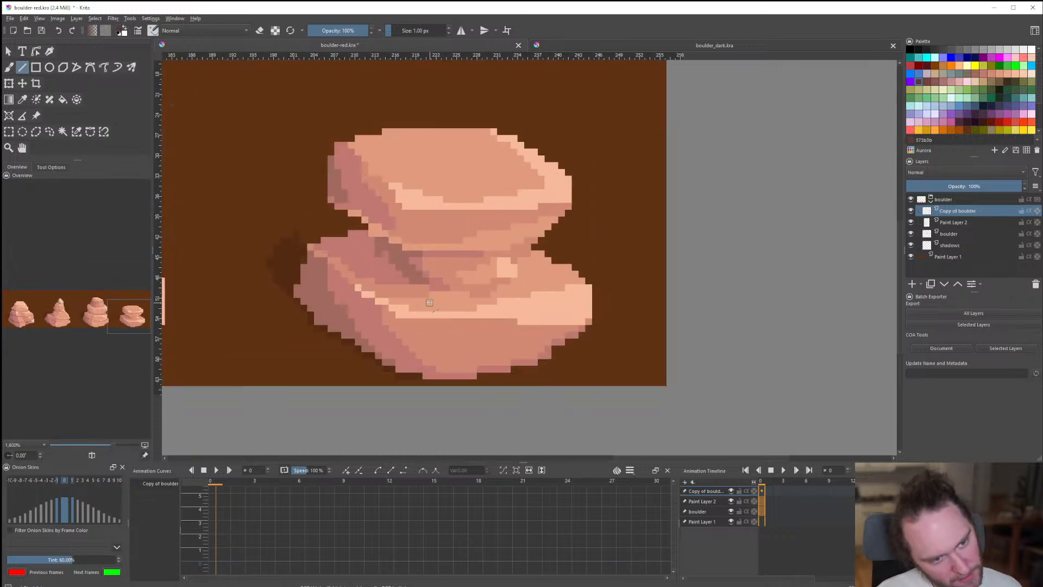
{"action": "scroll", "coordinate": [426, 305], "scroll_direction": "down", "scroll_amount": 7}
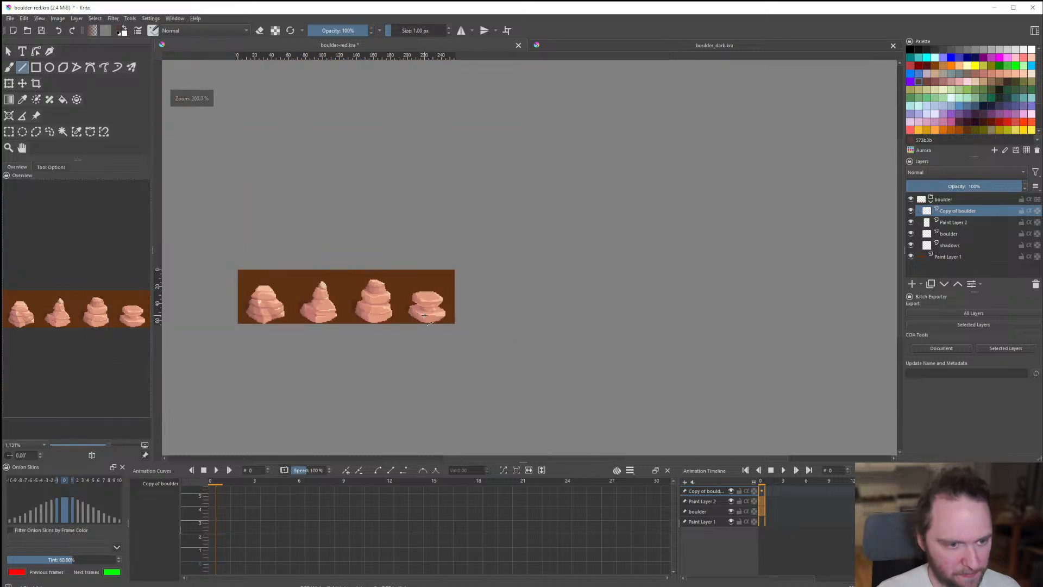
Try mid-tone lines across the pink shadow at the left corner of the lower stone's top face.
{"action": "scroll", "coordinate": [415, 309], "scroll_direction": "up", "scroll_amount": 2}
{"action": "scroll", "coordinate": [416, 309], "scroll_direction": "up", "scroll_amount": 6}
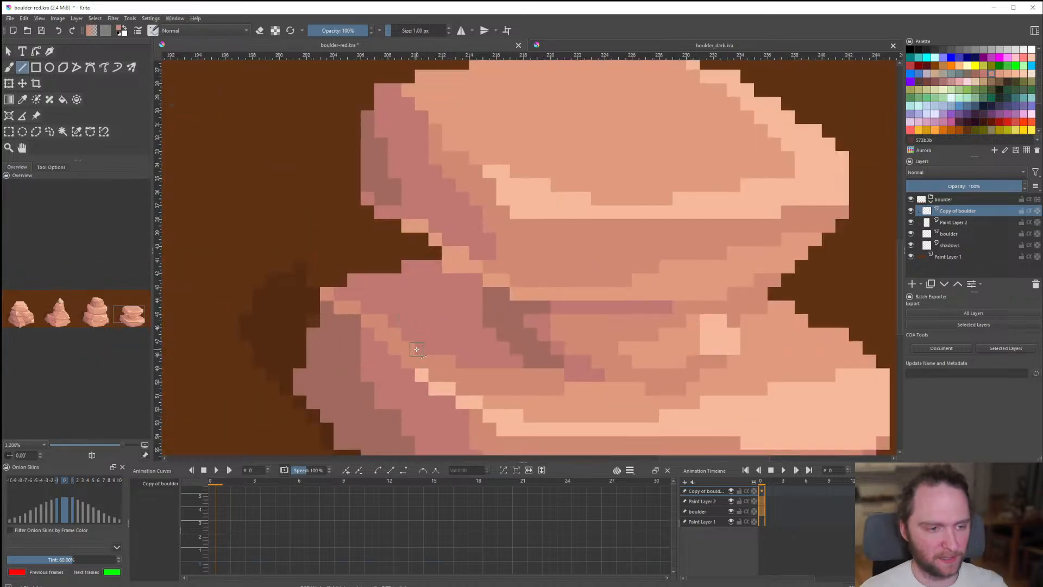
{"action": "scroll", "coordinate": [406, 326], "scroll_direction": "down", "scroll_amount": 1}
{"action": "scroll", "coordinate": [413, 309], "scroll_direction": "up", "scroll_amount": 1}
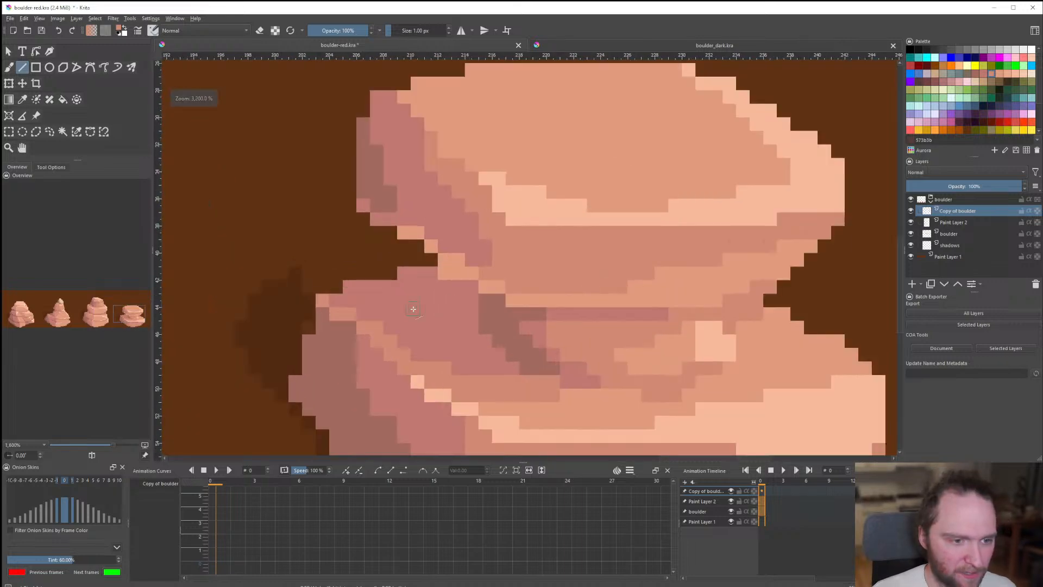
{"action": "scroll", "coordinate": [432, 363], "scroll_direction": "down", "scroll_amount": 1}
{"action": "scroll", "coordinate": [437, 357], "scroll_direction": "up", "scroll_amount": 2}
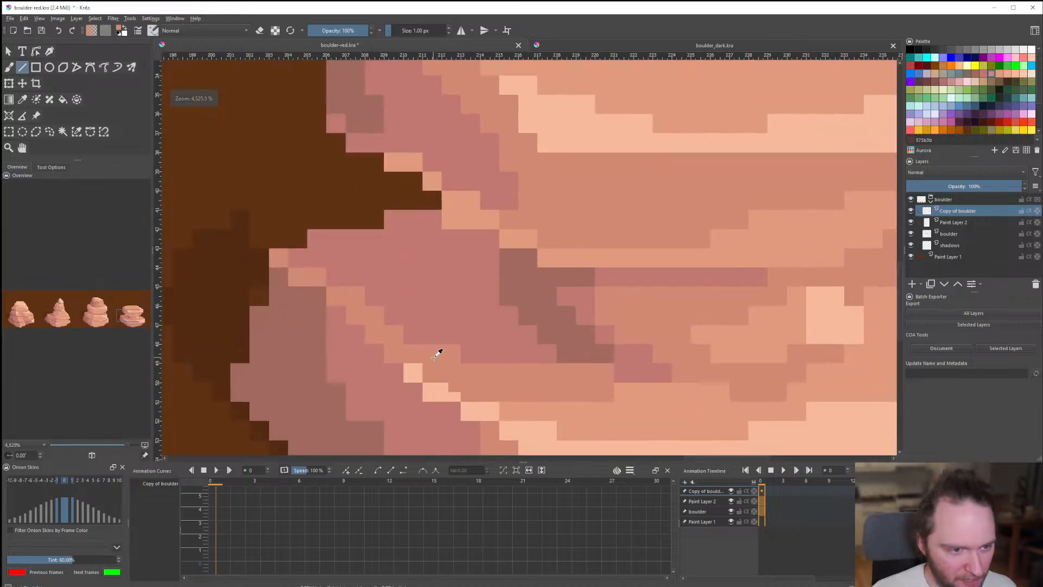
{"action": "mouse_move", "coordinate": [341, 243]}
{"action": "left_mouse_down"}
{"action": "mouse_move", "coordinate": [376, 308]}
{"action": "mouse_move", "coordinate": [372, 299]}
{"action": "left_mouse_up"}
{"action": "mouse_move", "coordinate": [317, 257]}
{"action": "left_mouse_down"}
{"action": "mouse_move", "coordinate": [301, 241]}
{"action": "mouse_move", "coordinate": [297, 259]}
{"action": "mouse_move", "coordinate": [342, 280]}
{"action": "left_mouse_up"}
{"action": "scroll", "coordinate": [428, 325], "scroll_direction": "down", "scroll_amount": 9}
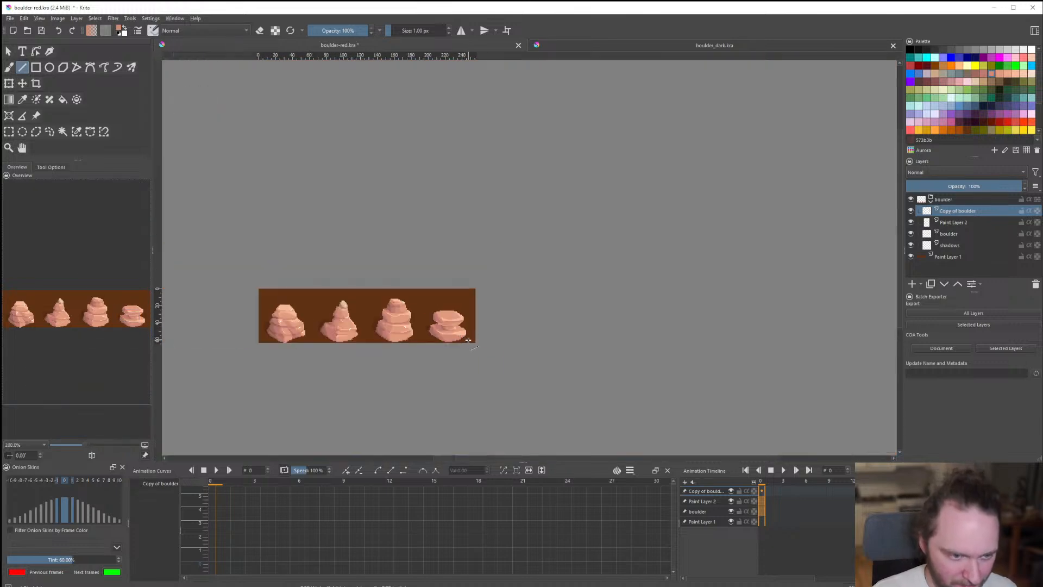
Pick the pink shadow colour and paint over the mid-tone pixels at the lower stone's left corner.
{"action": "scroll", "coordinate": [469, 341], "scroll_direction": "up", "scroll_amount": 4}
{"action": "scroll", "coordinate": [451, 296], "scroll_direction": "up", "scroll_amount": 4}
{"action": "left_click", "coordinate": [420, 263], "text": "ctrl"}
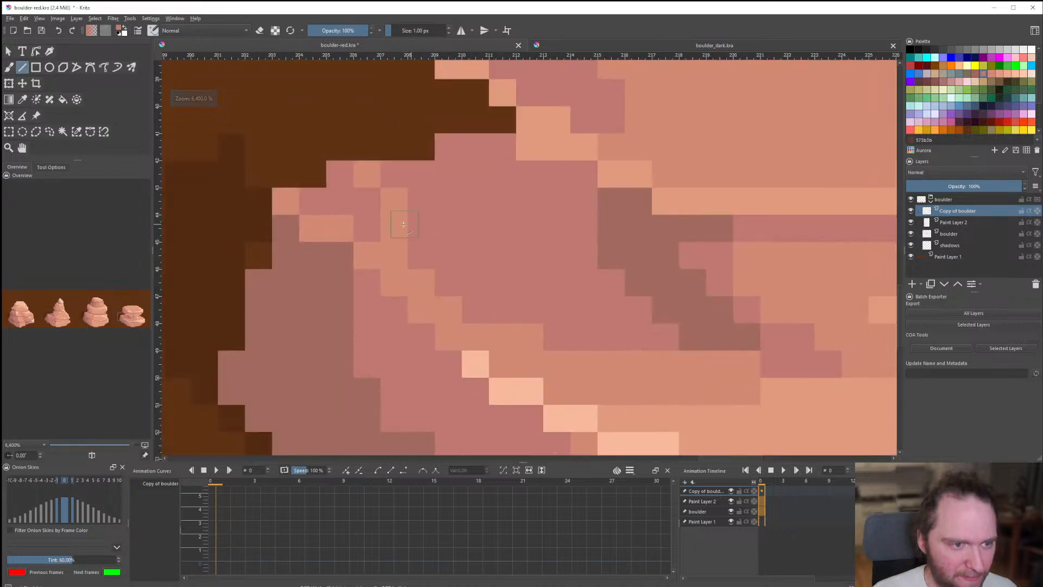
{"action": "left_click_drag", "start_coordinate": [391, 225], "coordinate": [392, 197]}
{"action": "left_click", "coordinate": [368, 175]}
{"action": "scroll", "coordinate": [394, 263], "scroll_direction": "down", "scroll_amount": 4}
{"action": "scroll", "coordinate": [409, 287], "scroll_direction": "down", "scroll_amount": 6}
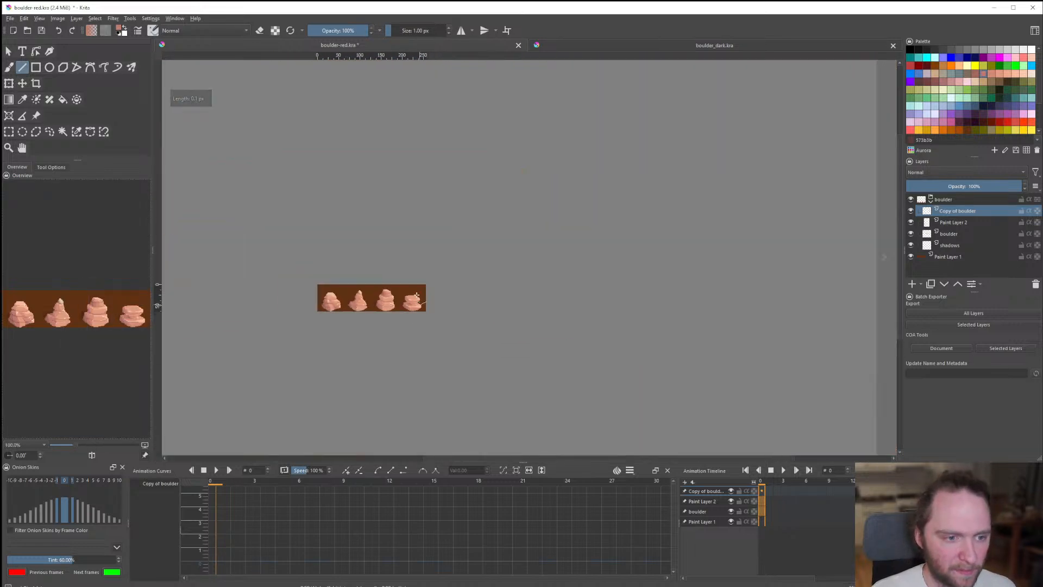
Trim the lower-left corner of the upper stone into a tapered edge by selecting its outer pixels freehand and deleting them, and deselect.
{"action": "scroll", "coordinate": [416, 340], "scroll_direction": "up", "scroll_amount": 4}
{"action": "scroll", "coordinate": [416, 340], "scroll_direction": "up", "scroll_amount": 5}
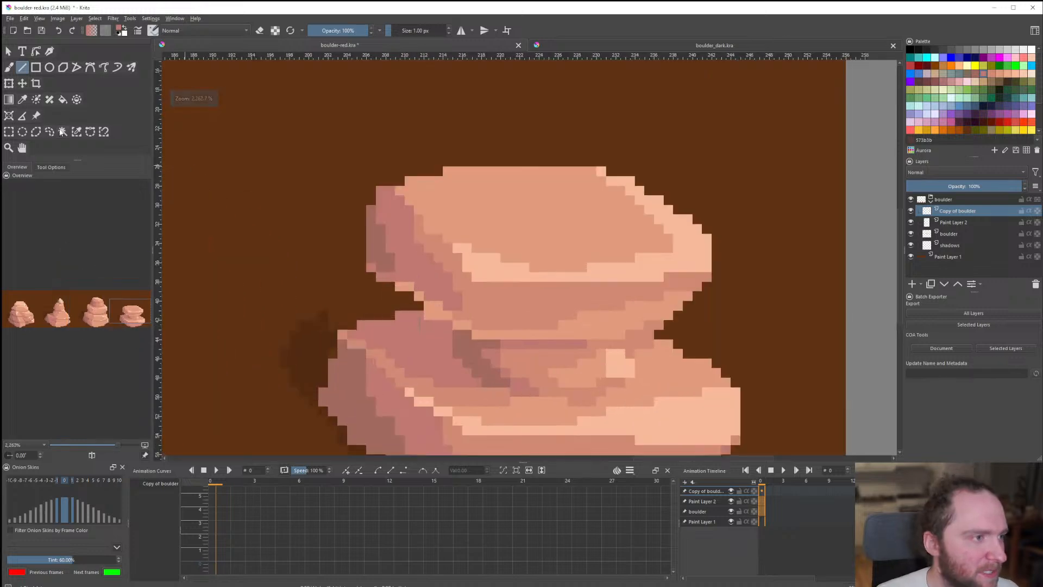
{"action": "left_click", "coordinate": [50, 132]}
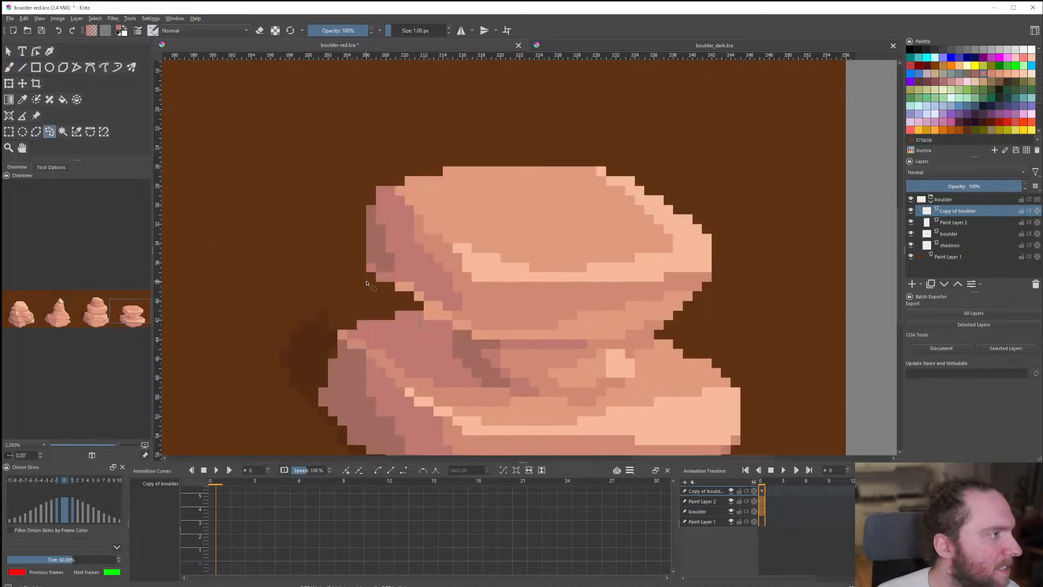
{"action": "scroll", "coordinate": [354, 280], "scroll_direction": "down", "scroll_amount": 8}
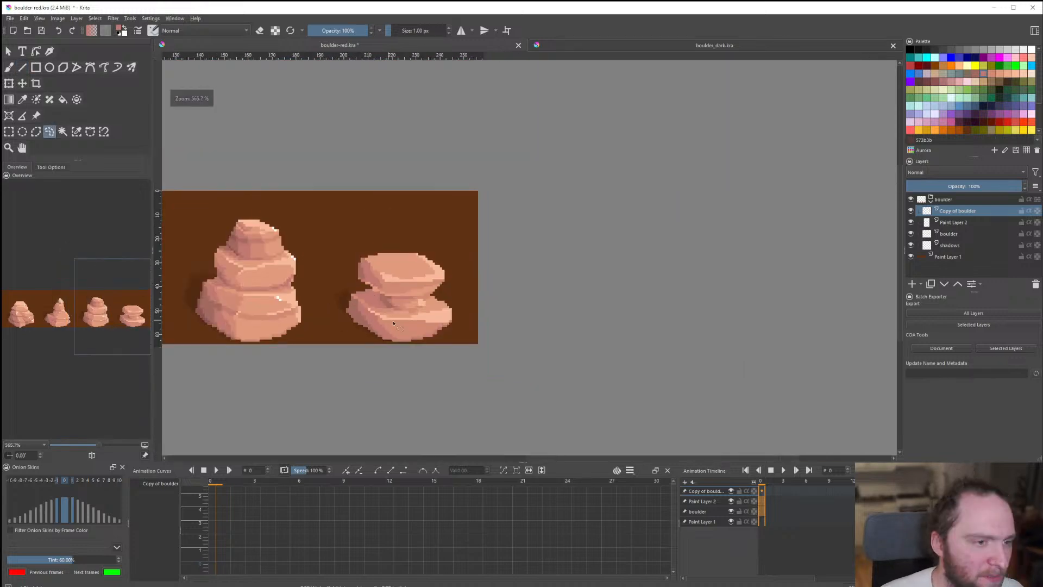
{"action": "scroll", "coordinate": [396, 300], "scroll_direction": "up", "scroll_amount": 4}
{"action": "scroll", "coordinate": [396, 299], "scroll_direction": "up", "scroll_amount": 2}
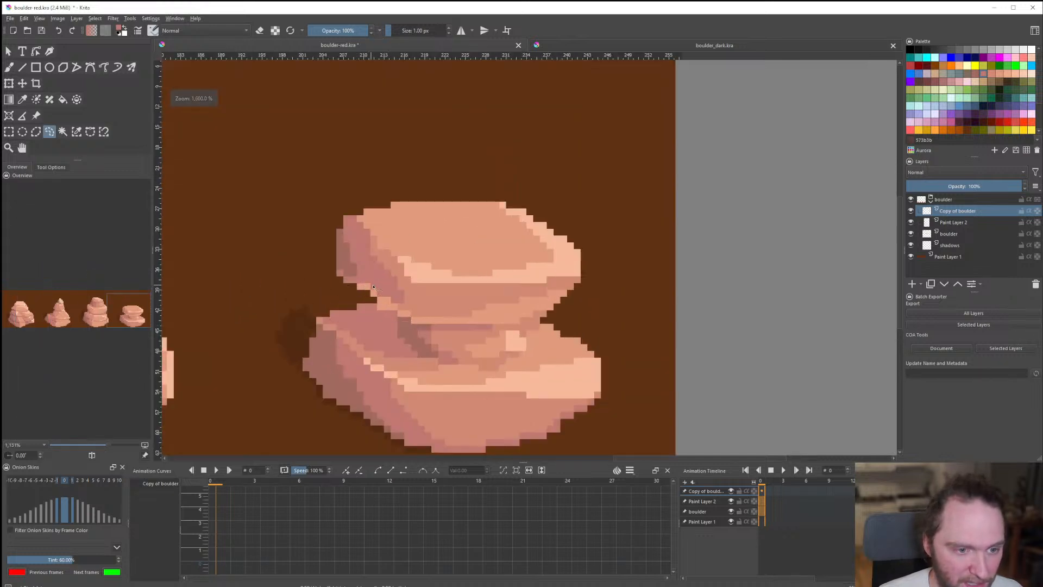
{"action": "scroll", "coordinate": [398, 279], "scroll_direction": "up", "scroll_amount": 1}
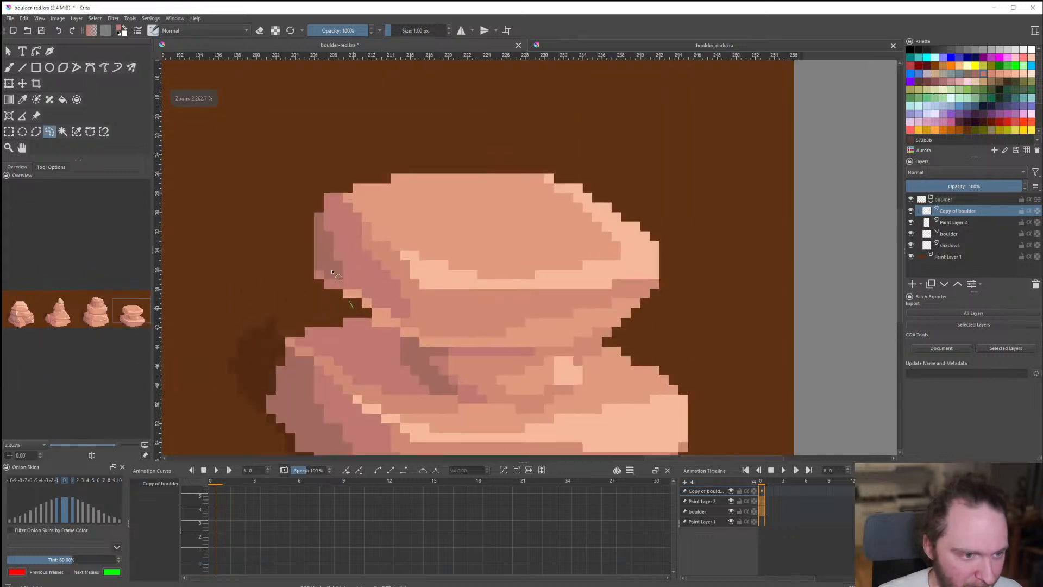
{"action": "scroll", "coordinate": [332, 271], "scroll_direction": "down", "scroll_amount": 7}
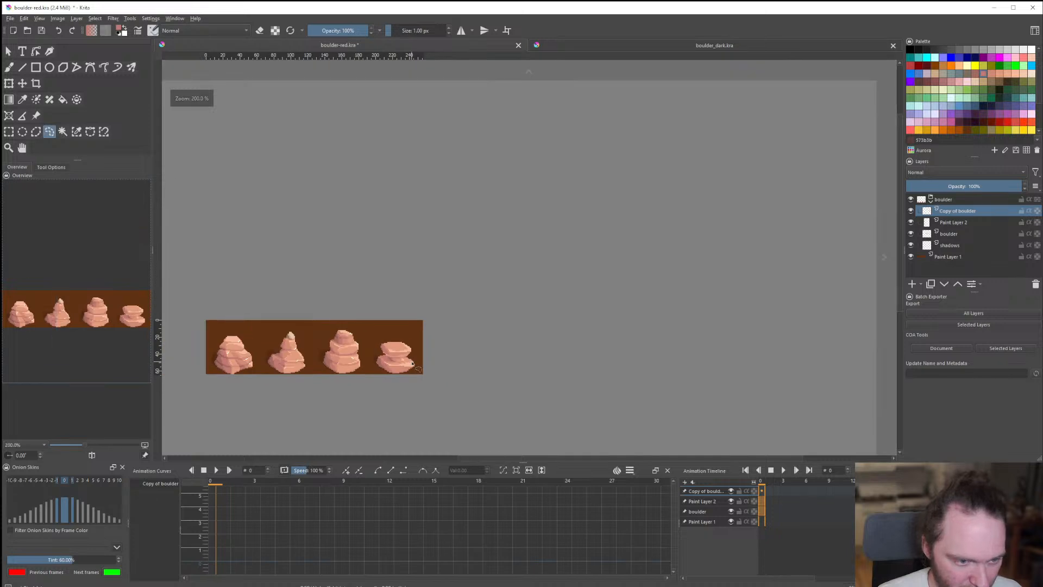
{"action": "scroll", "coordinate": [412, 363], "scroll_direction": "up", "scroll_amount": 7}
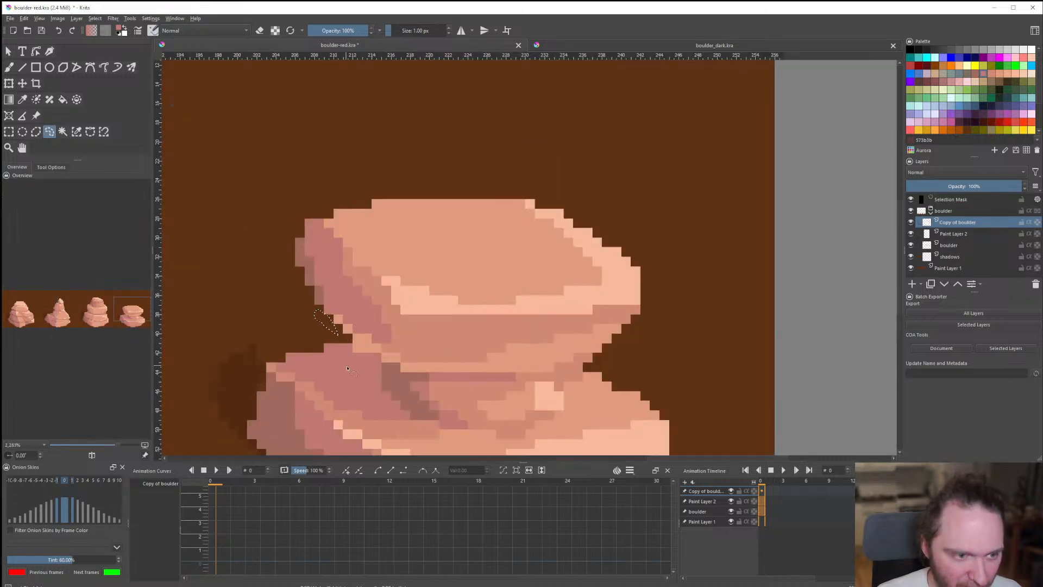
{"action": "scroll", "coordinate": [413, 363], "scroll_direction": "down", "scroll_amount": 6}
{"action": "scroll", "coordinate": [401, 379], "scroll_direction": "down", "scroll_amount": 3}
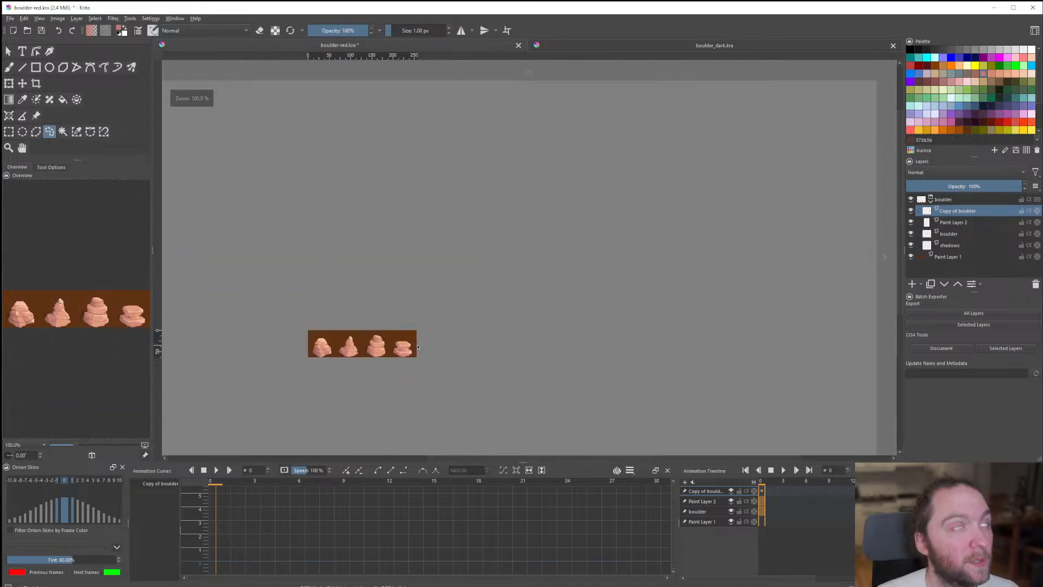
Examine the fourth boulder's trimmed silhouette against the other boulders at sheet scale and close up.
{"action": "scroll", "coordinate": [416, 349], "scroll_direction": "up", "scroll_amount": 5}
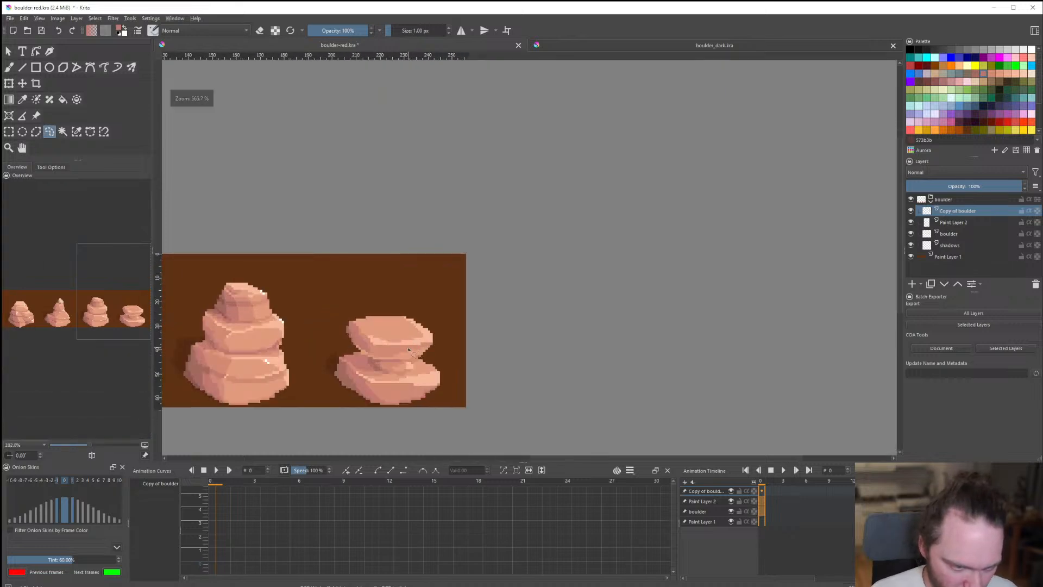
{"action": "key", "text": "t"}
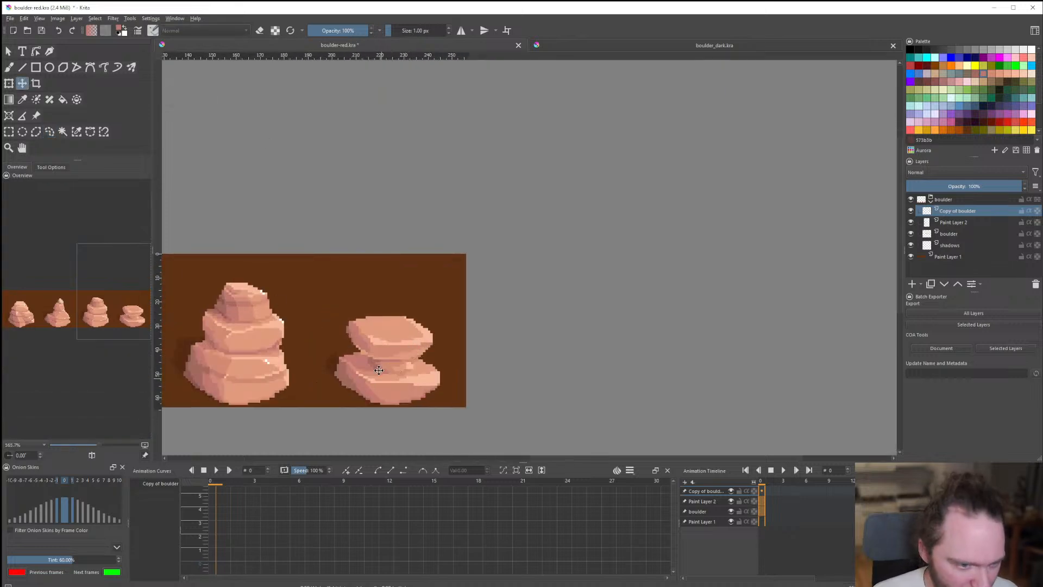
{"action": "scroll", "coordinate": [426, 369], "scroll_direction": "down", "scroll_amount": 5}
{"action": "scroll", "coordinate": [418, 367], "scroll_direction": "up", "scroll_amount": 3}
{"action": "scroll", "coordinate": [417, 366], "scroll_direction": "down", "scroll_amount": 3}
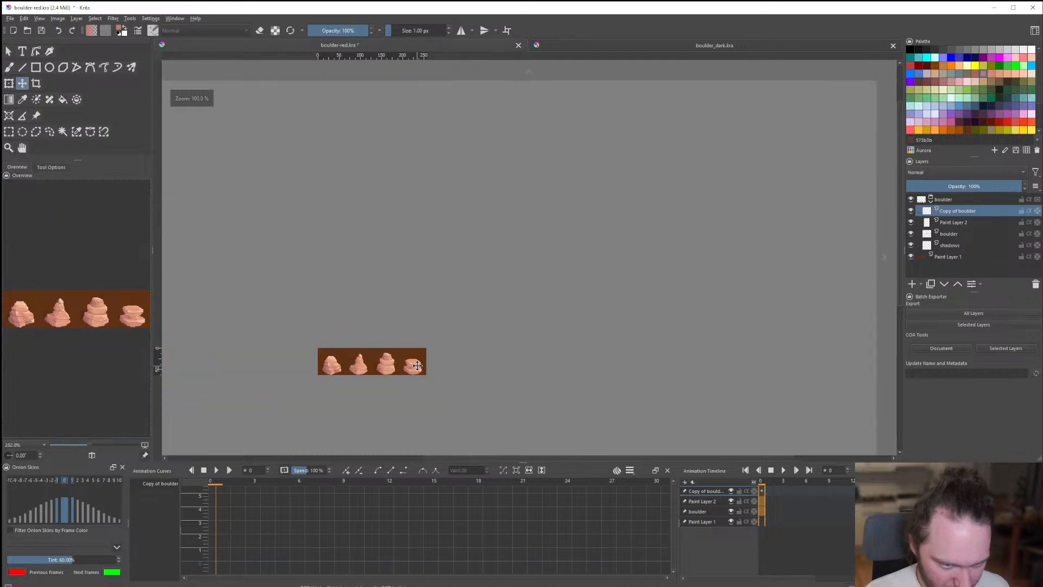
{"action": "scroll", "coordinate": [423, 377], "scroll_direction": "up", "scroll_amount": 5}
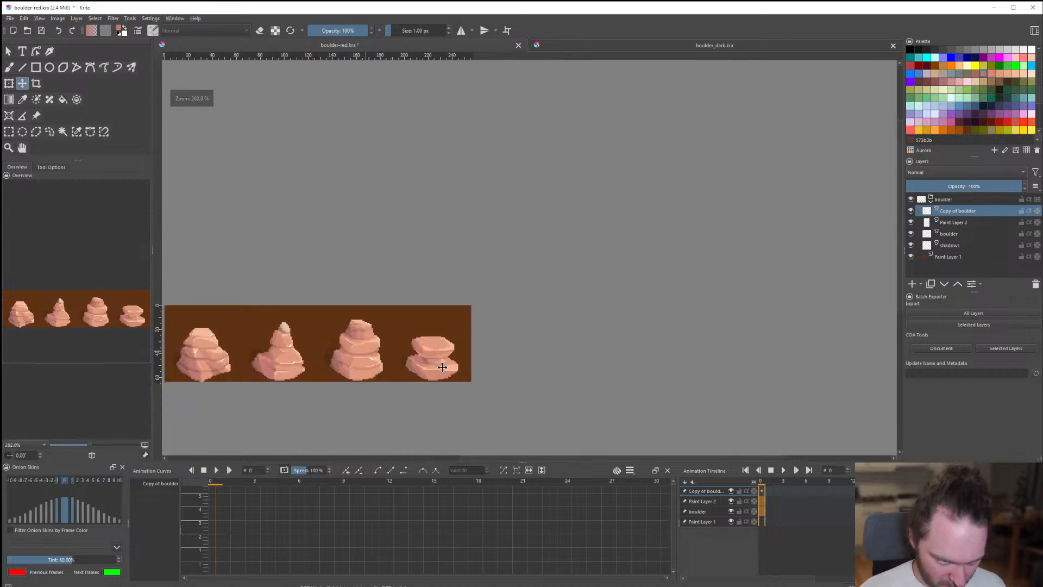
{"action": "scroll", "coordinate": [430, 370], "scroll_direction": "up", "scroll_amount": 2}
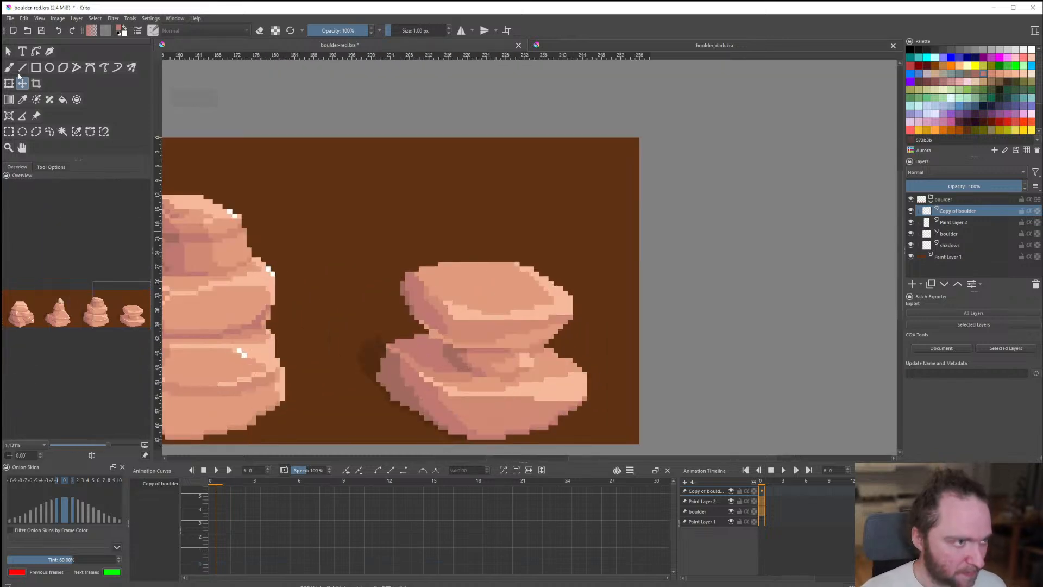
{"action": "key", "text": "v"}
{"action": "scroll", "coordinate": [426, 375], "scroll_direction": "down", "scroll_amount": 5}
{"action": "scroll", "coordinate": [381, 265], "scroll_direction": "up", "scroll_amount": 7}
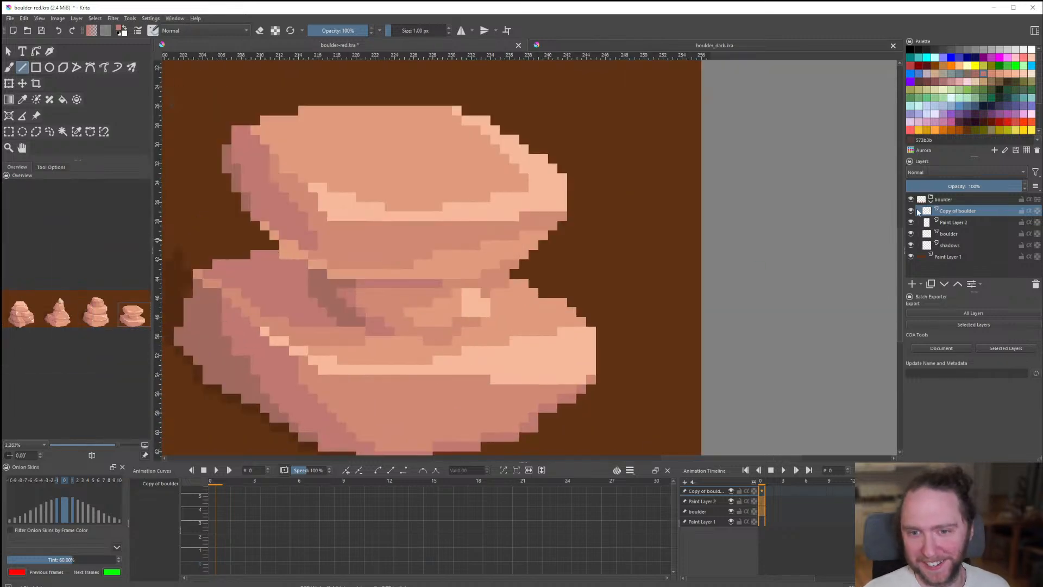
Check the boulder layer and Paint Layer 2 by toggling their visibility, and make Paint Layer 2 the active layer.
{"action": "left_click", "coordinate": [911, 233]}
{"action": "left_click", "coordinate": [911, 234]}
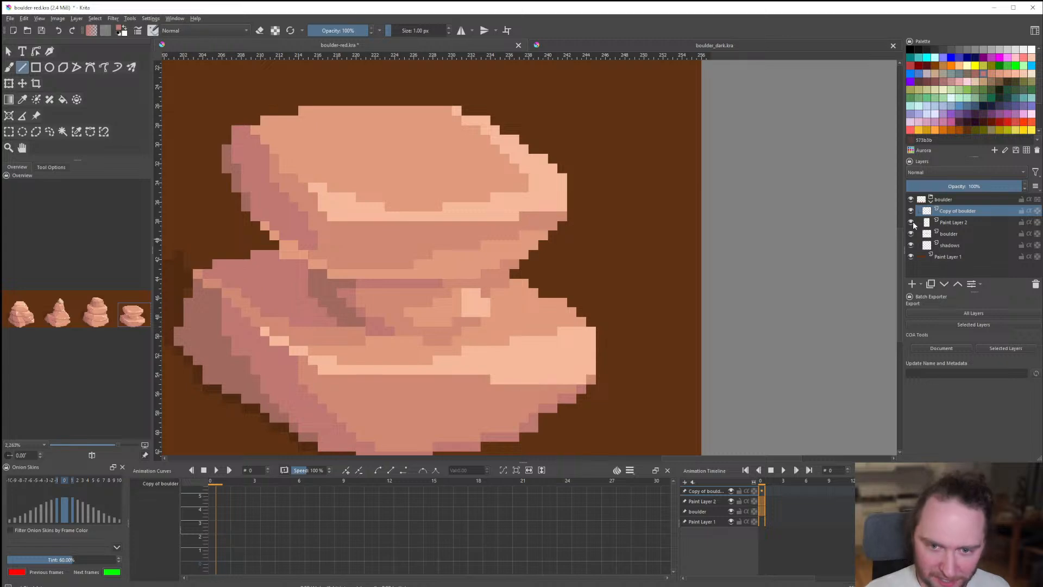
{"action": "left_click", "coordinate": [911, 222]}
{"action": "left_click", "coordinate": [945, 224]}
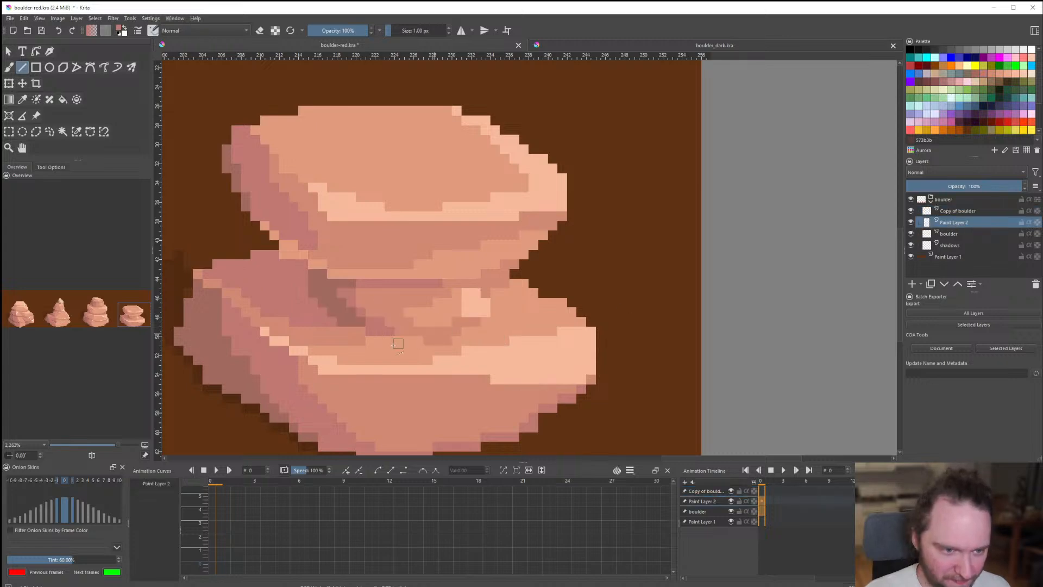
{"action": "scroll", "coordinate": [398, 343], "scroll_direction": "down", "scroll_amount": 8}
{"action": "scroll", "coordinate": [383, 300], "scroll_direction": "up", "scroll_amount": 10}
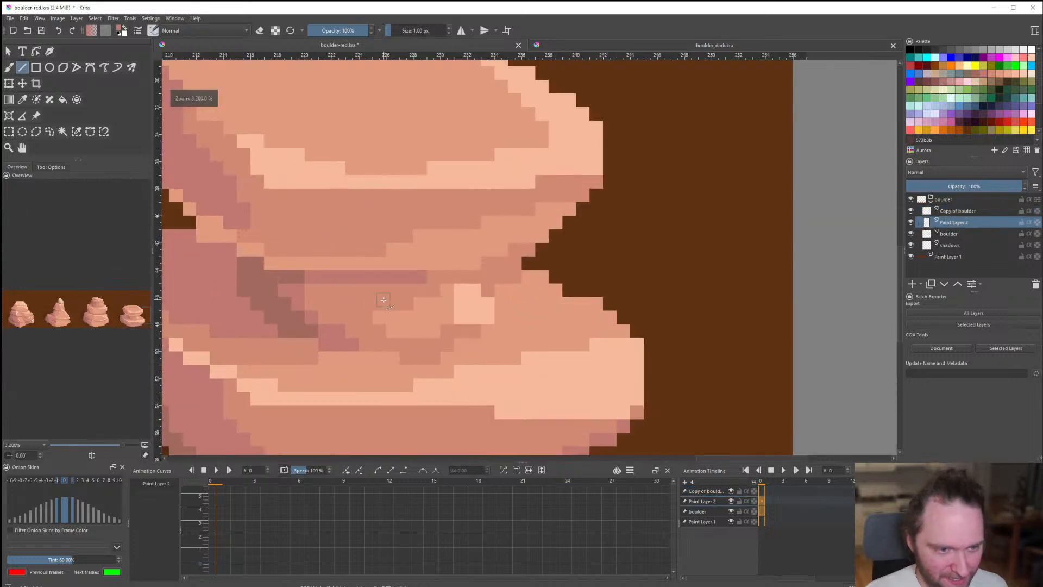
On the Copy of boulder layer, draw a one-pixel dark brown shadow line directly beneath the upper stone's bottom edge.
{"action": "scroll", "coordinate": [384, 300], "scroll_direction": "down", "scroll_amount": 6}
{"action": "scroll", "coordinate": [397, 316], "scroll_direction": "up", "scroll_amount": 8}
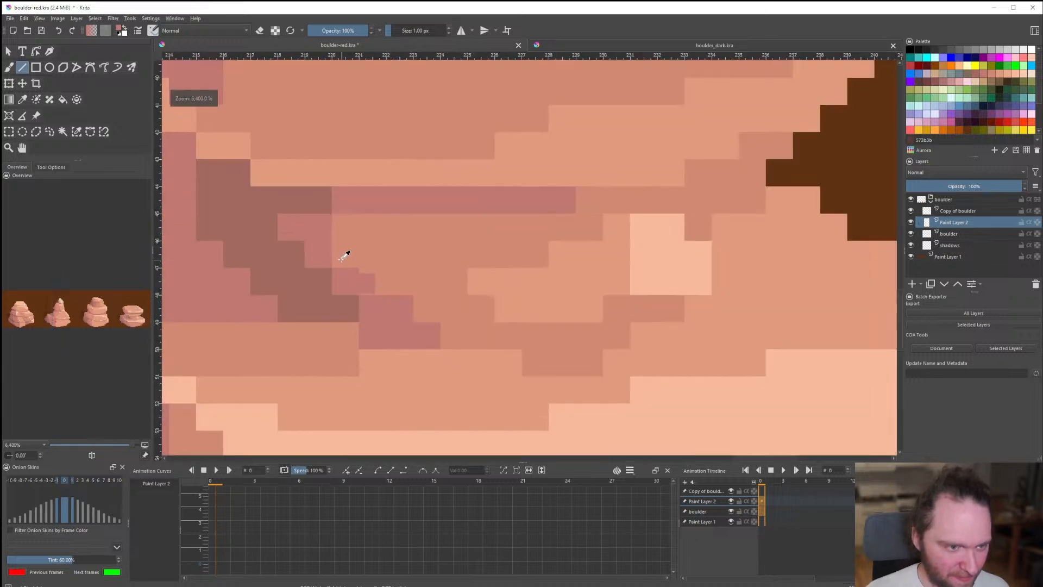
{"action": "left_click_drag", "start_coordinate": [329, 198], "coordinate": [518, 203]}
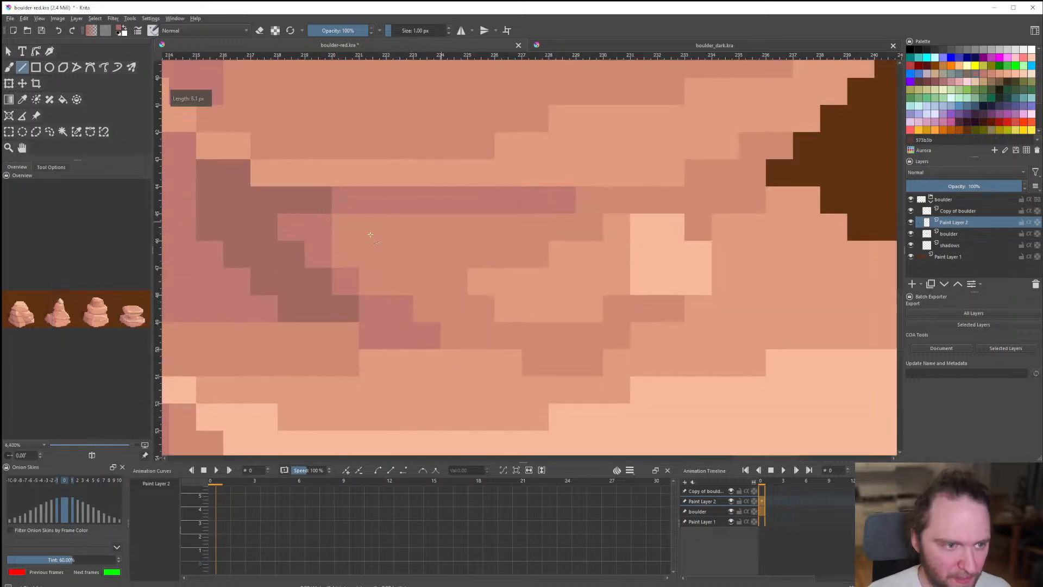
{"action": "mouse_move", "coordinate": [370, 234]}
{"action": "left_mouse_down"}
{"action": "mouse_move", "coordinate": [344, 211]}
{"action": "mouse_move", "coordinate": [389, 193]}
{"action": "mouse_move", "coordinate": [567, 200]}
{"action": "left_mouse_up"}
{"action": "left_click", "coordinate": [967, 214]}
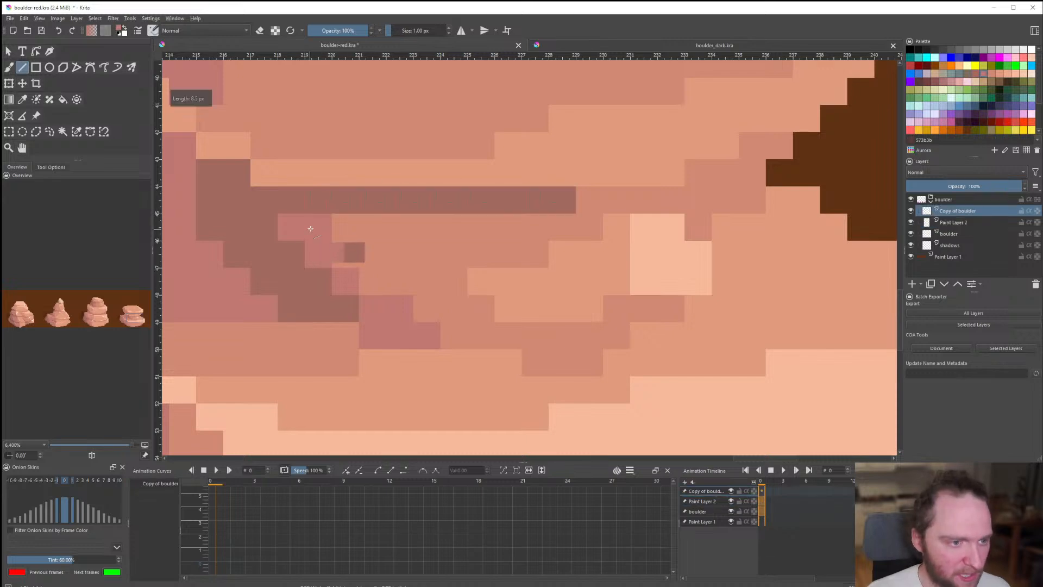
Outline the area below the dark shadow line in pink and flood-fill the enclosed mid-tone pixels with the pink shadow colour.
{"action": "left_click_drag", "start_coordinate": [374, 288], "coordinate": [535, 227]}
{"action": "key", "text": "f"}
{"action": "left_click", "coordinate": [375, 241]}
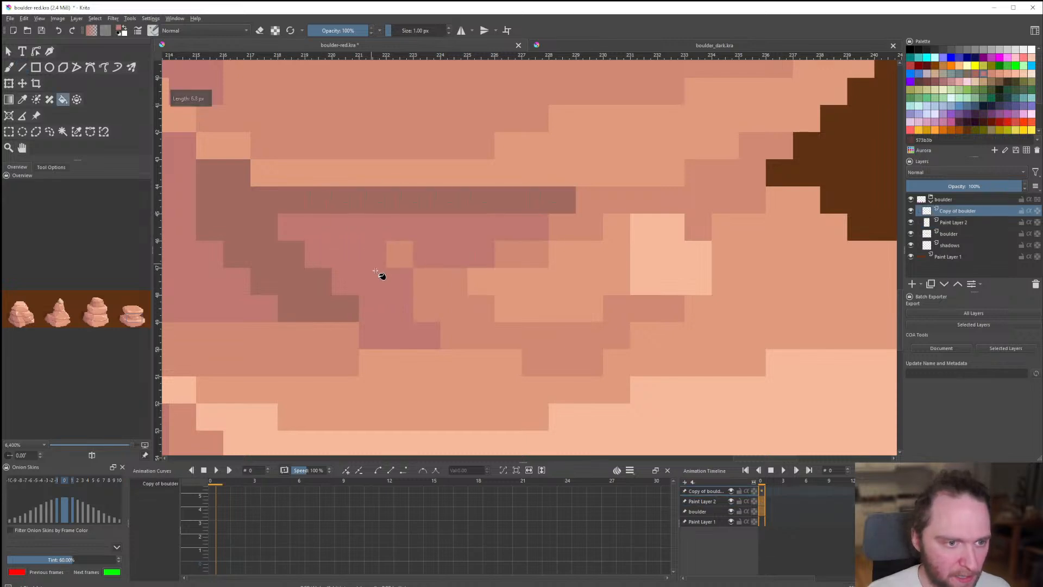
{"action": "scroll", "coordinate": [376, 271], "scroll_direction": "down", "scroll_amount": 4}
{"action": "scroll", "coordinate": [424, 289], "scroll_direction": "up", "scroll_amount": 3}
{"action": "left_click", "coordinate": [423, 298]}
{"action": "scroll", "coordinate": [426, 302], "scroll_direction": "down", "scroll_amount": 7}
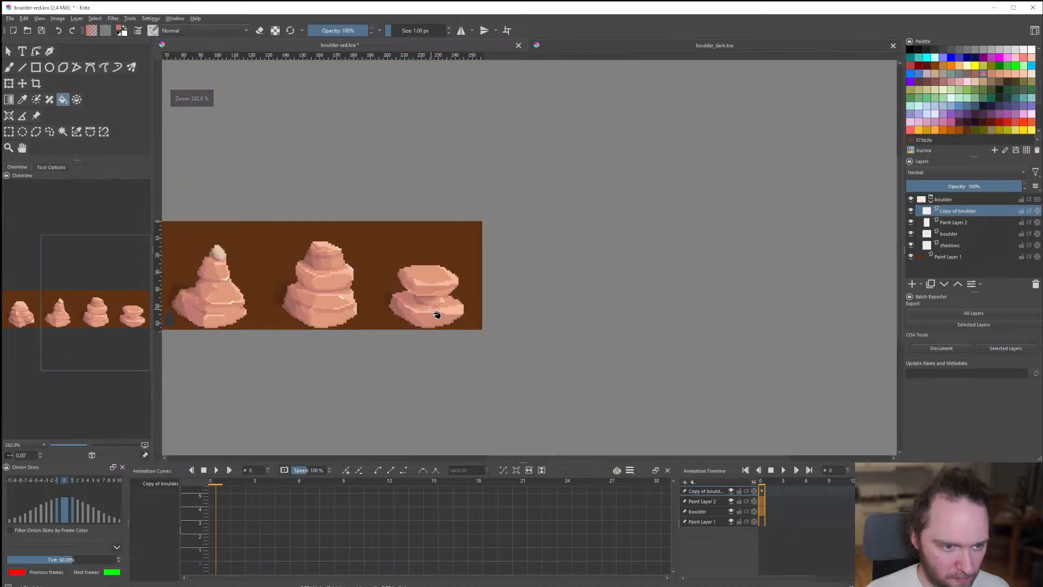
Pick the dark brown, draw a diagonal edge across the pink shadow under the upper stone, and flood-fill the enclosed area brown.
{"action": "scroll", "coordinate": [438, 314], "scroll_direction": "up", "scroll_amount": 7}
{"action": "key", "text": "v"}
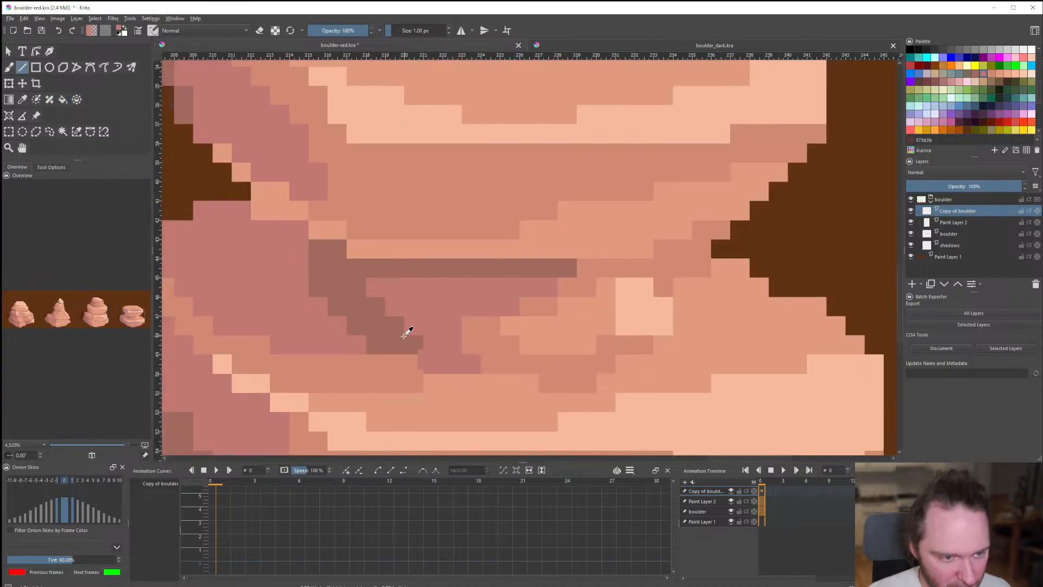
{"action": "left_click", "coordinate": [403, 336], "text": "ctrl"}
{"action": "mouse_move", "coordinate": [410, 342]}
{"action": "left_mouse_down"}
{"action": "mouse_move", "coordinate": [525, 285]}
{"action": "mouse_move", "coordinate": [516, 287]}
{"action": "left_mouse_up"}
{"action": "key", "text": "f"}
{"action": "left_click", "coordinate": [431, 302]}
{"action": "scroll", "coordinate": [441, 311], "scroll_direction": "down", "scroll_amount": 2}
{"action": "left_click", "coordinate": [429, 318]}
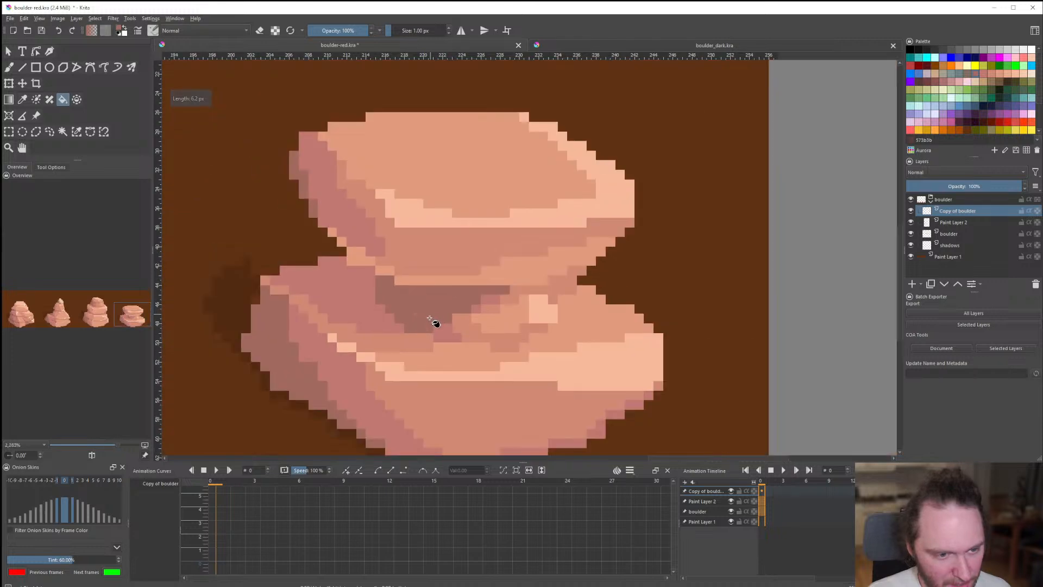
{"action": "scroll", "coordinate": [435, 322], "scroll_direction": "down", "scroll_amount": 8}
Draw a diagonal pink border along the right side of the brown shadow and paint in its remaining gap pixels.
{"action": "scroll", "coordinate": [411, 295], "scroll_direction": "up", "scroll_amount": 10}
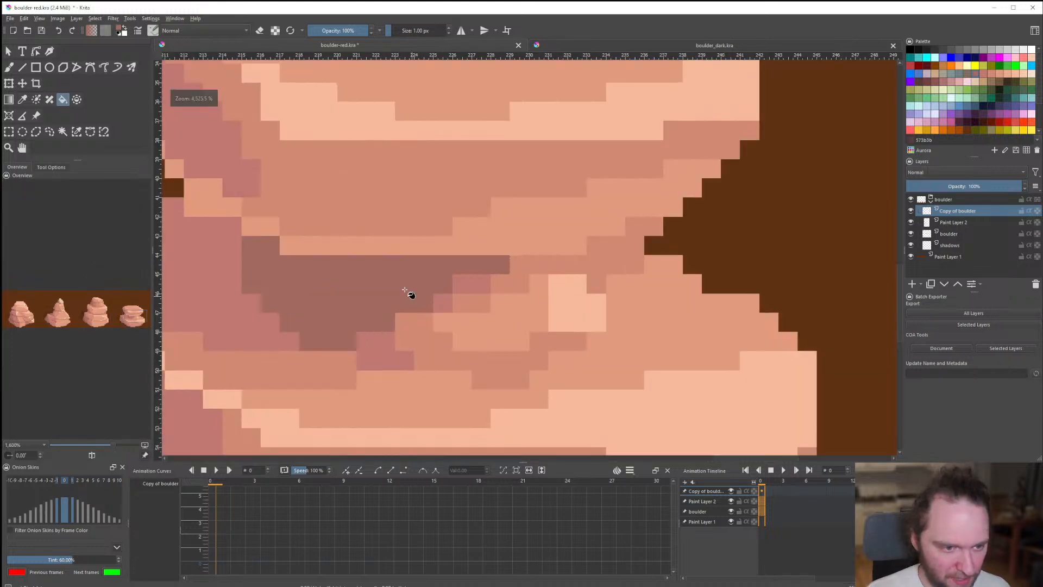
{"action": "key", "text": "v"}
{"action": "mouse_move", "coordinate": [422, 357]}
{"action": "left_mouse_down"}
{"action": "mouse_move", "coordinate": [523, 287]}
{"action": "mouse_move", "coordinate": [538, 265]}
{"action": "left_mouse_up"}
{"action": "left_click", "coordinate": [520, 265]}
{"action": "left_click", "coordinate": [500, 285]}
{"action": "left_click_drag", "start_coordinate": [481, 303], "coordinate": [417, 328]}
{"action": "left_click", "coordinate": [405, 340]}
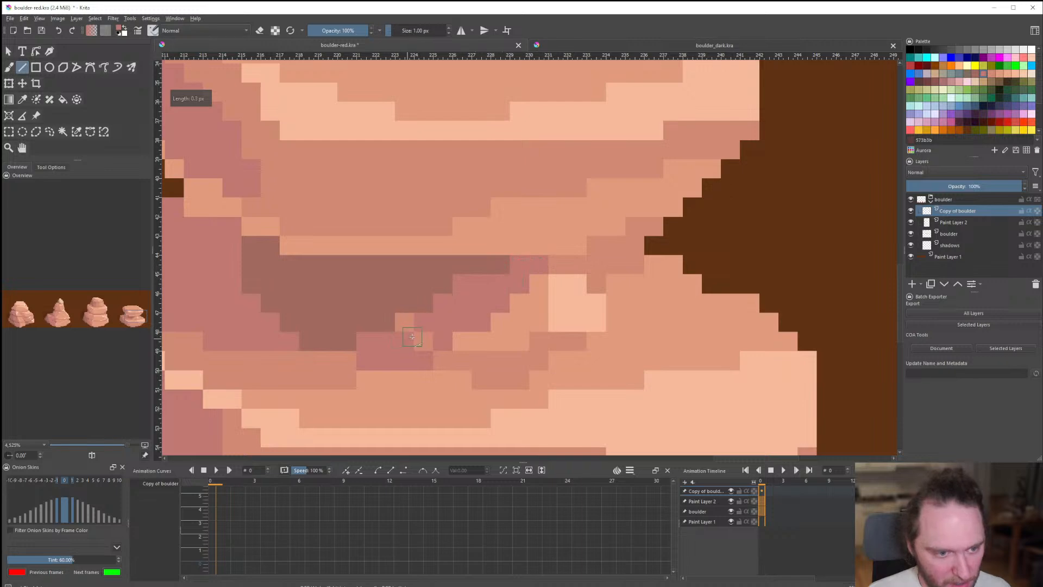
{"action": "left_click", "coordinate": [406, 323]}
{"action": "left_click", "coordinate": [423, 340]}
{"action": "scroll", "coordinate": [421, 326], "scroll_direction": "down", "scroll_amount": 8}
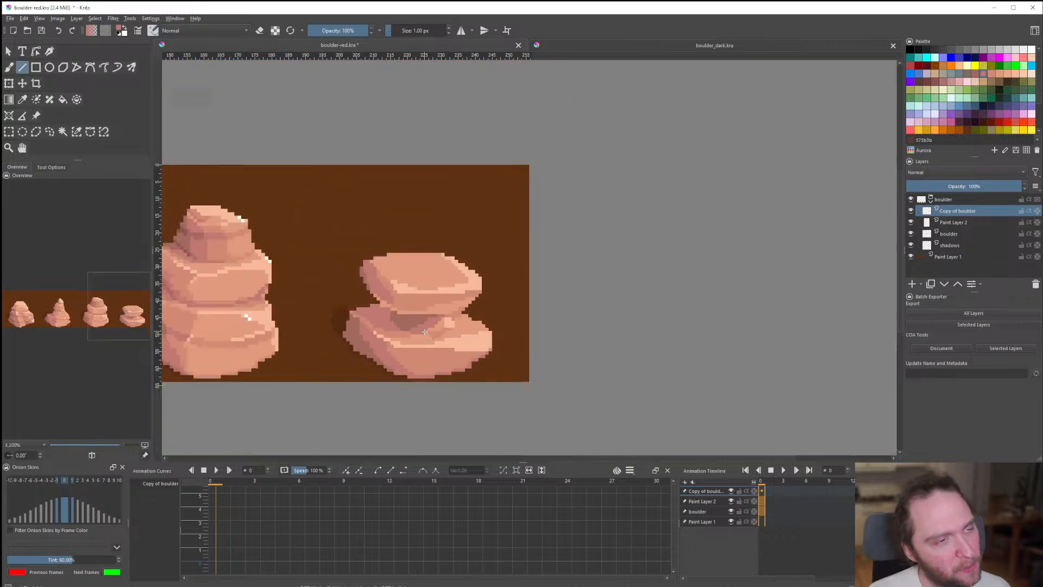
Pick the mid-tone colour, try flood-filling the light pixels beside the pink shadow border, and undo the fill.
{"action": "scroll", "coordinate": [406, 361], "scroll_direction": "up", "scroll_amount": 8}
{"action": "left_click", "coordinate": [403, 365], "text": "ctrl"}
{"action": "key", "text": "f"}
{"action": "left_click", "coordinate": [451, 339]}
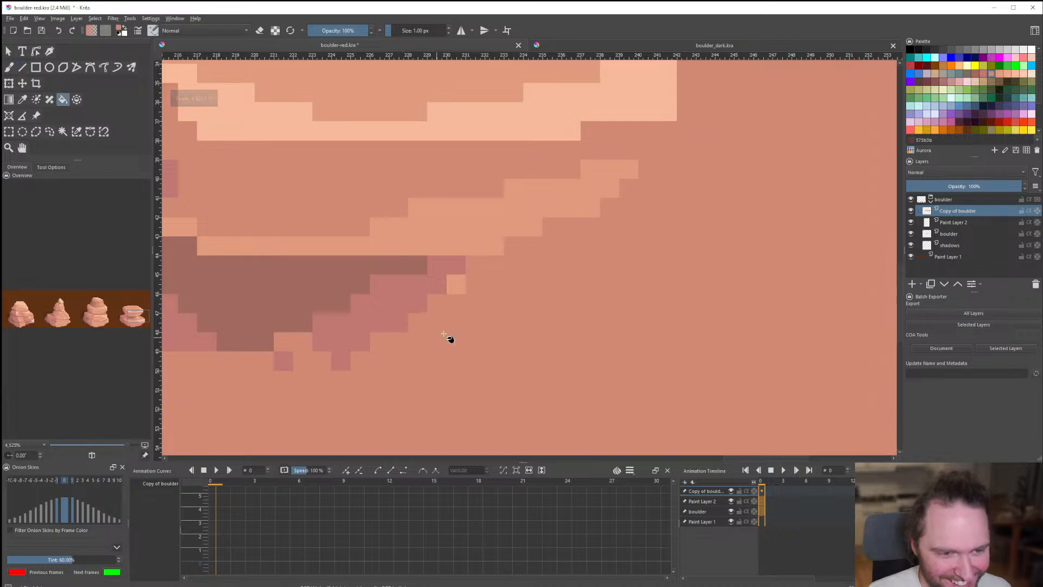
{"action": "key", "text": "ctrl+z"}
Paint over the light pixels and the highlight patch beside the pink shadow border with the mid-tone colour using the Line tool.
{"action": "left_click", "coordinate": [22, 67]}
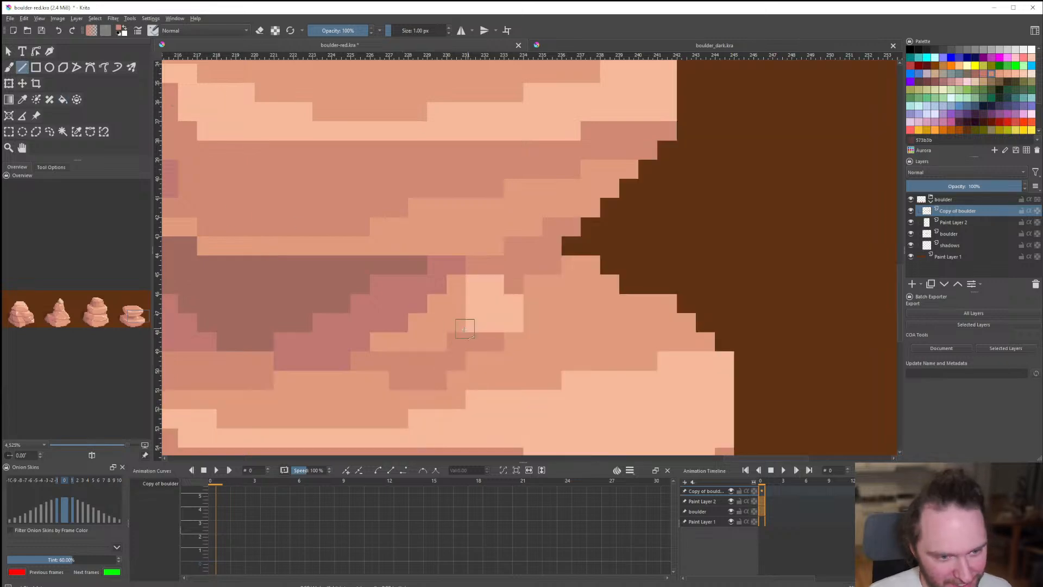
{"action": "left_click", "coordinate": [466, 328]}
{"action": "left_click_drag", "start_coordinate": [404, 342], "coordinate": [386, 342]}
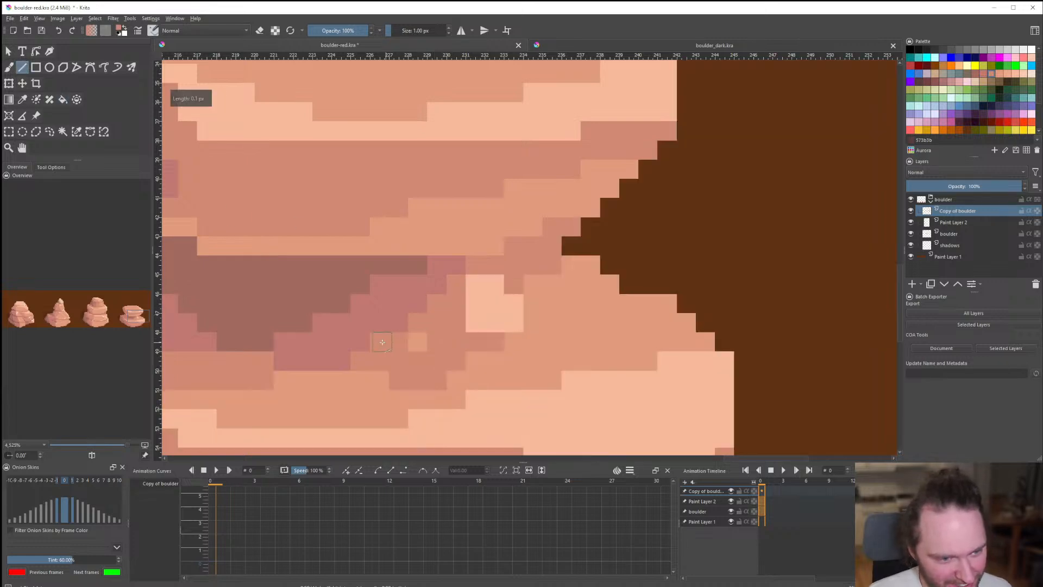
{"action": "left_click", "coordinate": [419, 342]}
{"action": "left_click_drag", "start_coordinate": [497, 322], "coordinate": [513, 305]}
{"action": "mouse_move", "coordinate": [488, 295]}
{"action": "left_mouse_down"}
{"action": "mouse_move", "coordinate": [486, 287]}
{"action": "mouse_move", "coordinate": [475, 330]}
{"action": "left_mouse_up"}
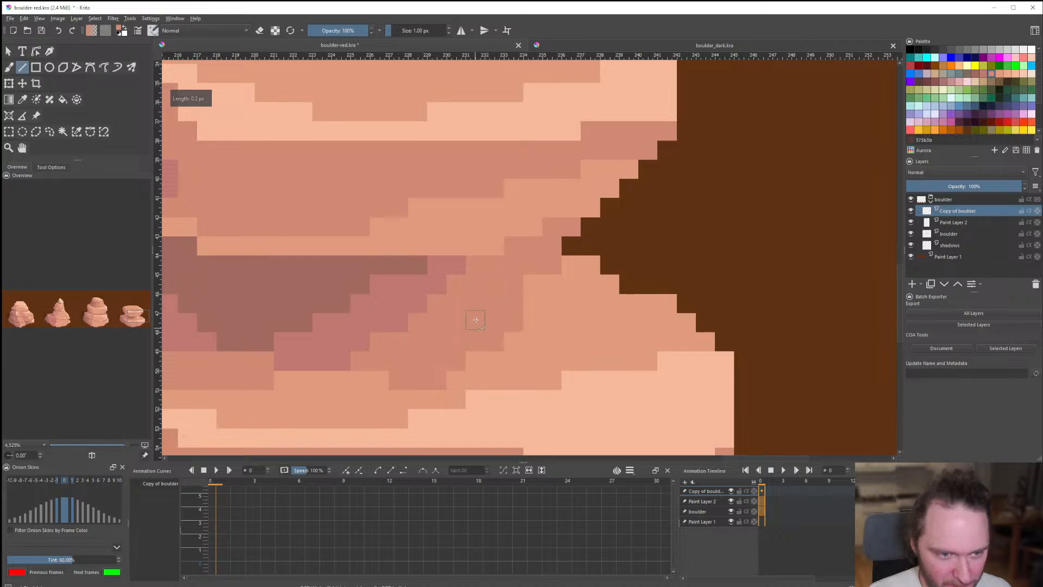
Compare the shading versions at sheet scale, and undo the enlarged brown shadow with its pink border and mid-tone pixels.
{"action": "scroll", "coordinate": [476, 330], "scroll_direction": "down", "scroll_amount": 10}
{"action": "scroll", "coordinate": [488, 327], "scroll_direction": "up", "scroll_amount": 2}
{"action": "scroll", "coordinate": [416, 341], "scroll_direction": "down", "scroll_amount": 3}
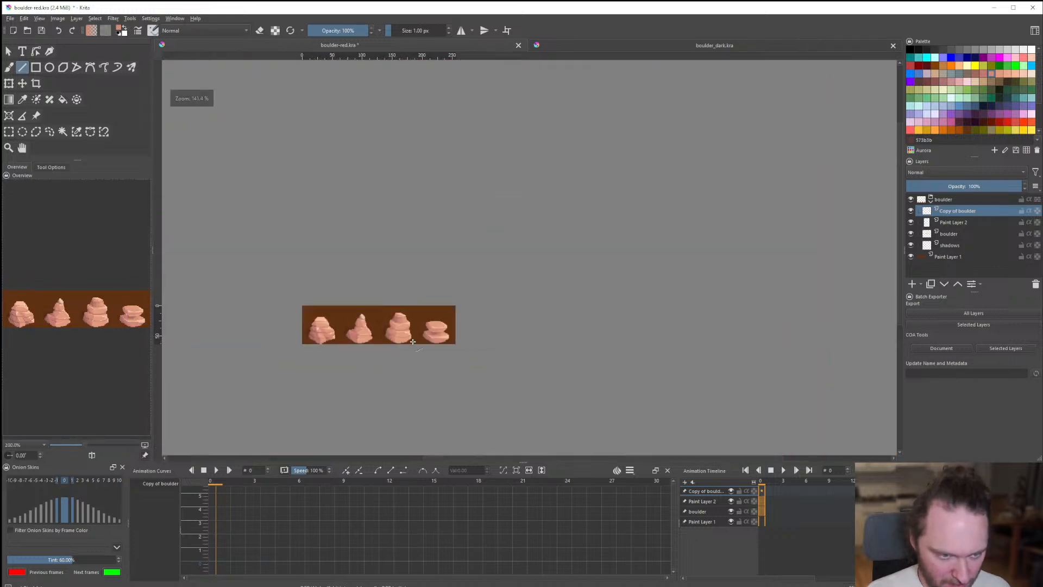
{"action": "scroll", "coordinate": [430, 342], "scroll_direction": "up", "scroll_amount": 6}
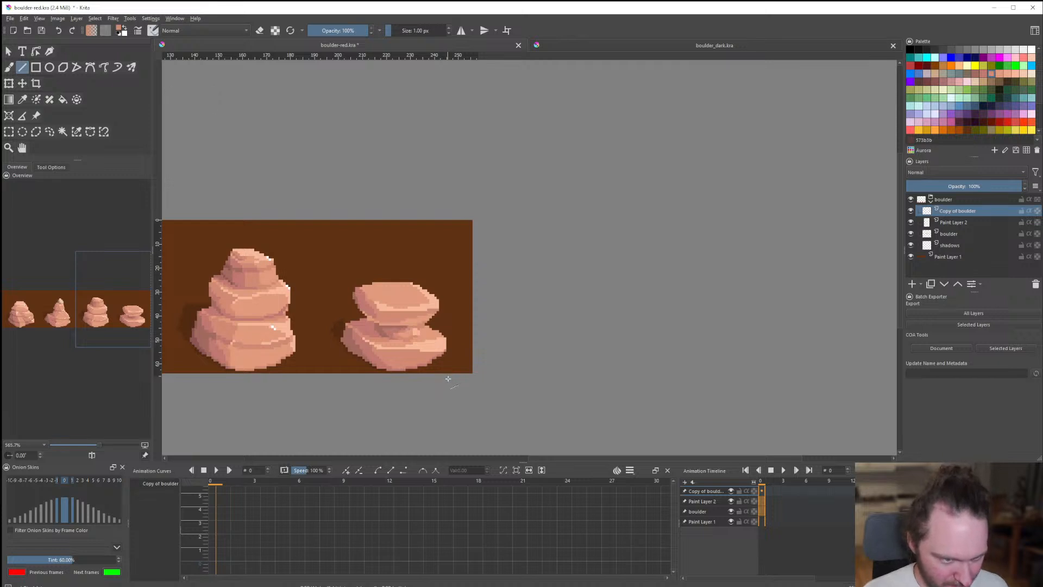
{"action": "key", "text": "ctrl+z"}
{"action": "key", "text": "ctrl+z"}
{"action": "key", "text": "ctrl+z"}
{"action": "key", "text": "ctrl+shift+z"}
{"action": "key", "text": "ctrl+shift+z"}
{"action": "key", "text": "ctrl+shift+z"}
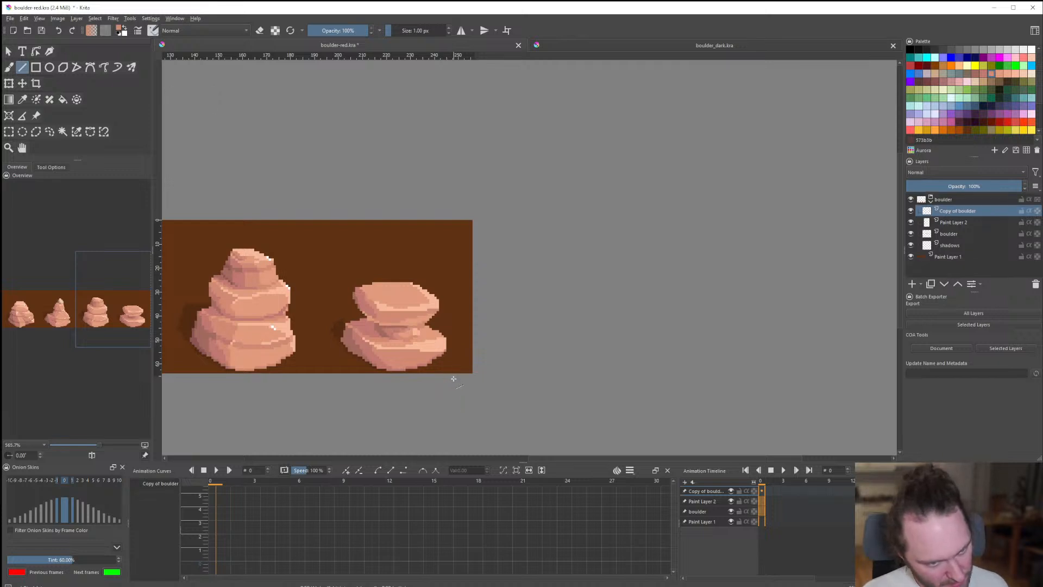
{"action": "scroll", "coordinate": [453, 379], "scroll_direction": "down", "scroll_amount": 4}
{"action": "scroll", "coordinate": [420, 365], "scroll_direction": "up", "scroll_amount": 2}
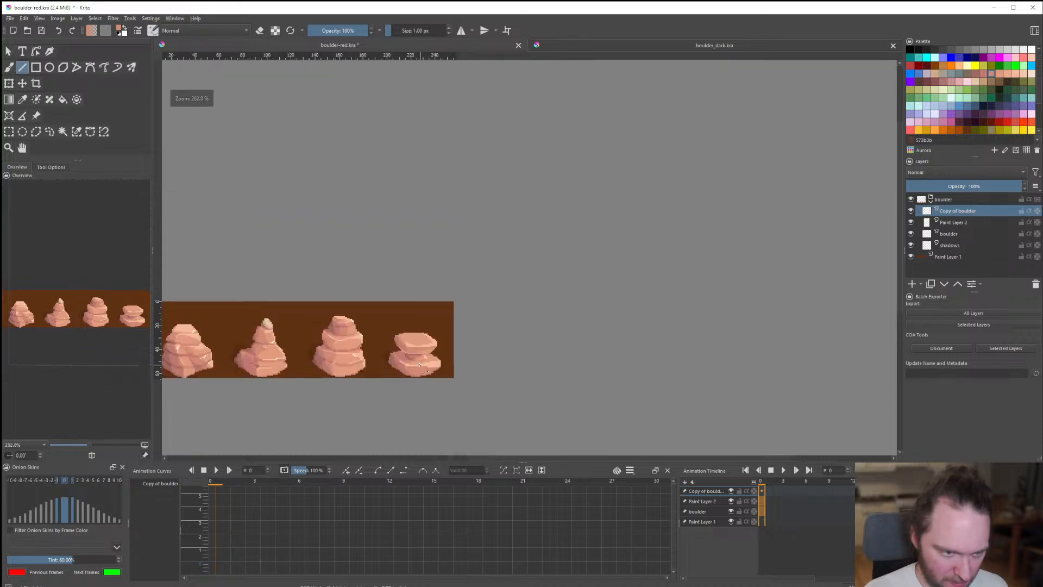
{"action": "scroll", "coordinate": [411, 363], "scroll_direction": "up", "scroll_amount": 7}
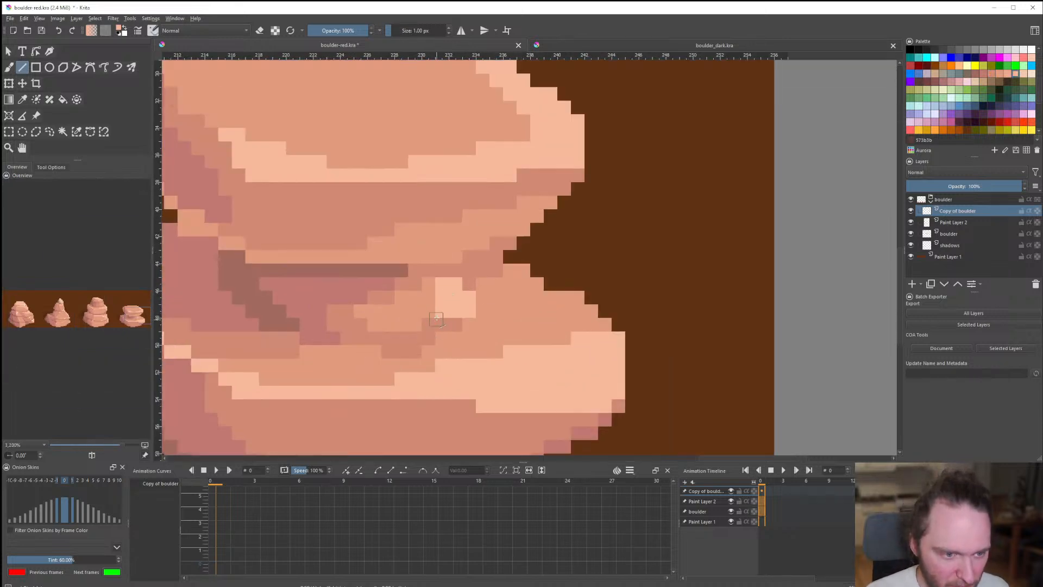
Reshape the small highlight patch on the lower stone by painting over its top row and extending its bottom row one pixel left.
{"action": "left_click", "coordinate": [463, 292]}
{"action": "left_click", "coordinate": [428, 298], "text": "ctrl"}
{"action": "left_click_drag", "start_coordinate": [445, 285], "coordinate": [442, 298]}
{"action": "left_click", "coordinate": [458, 302], "text": "ctrl"}
{"action": "left_click", "coordinate": [444, 286], "text": "ctrl"}
{"action": "left_click", "coordinate": [455, 285]}
{"action": "scroll", "coordinate": [466, 347], "scroll_direction": "down", "scroll_amount": 7}
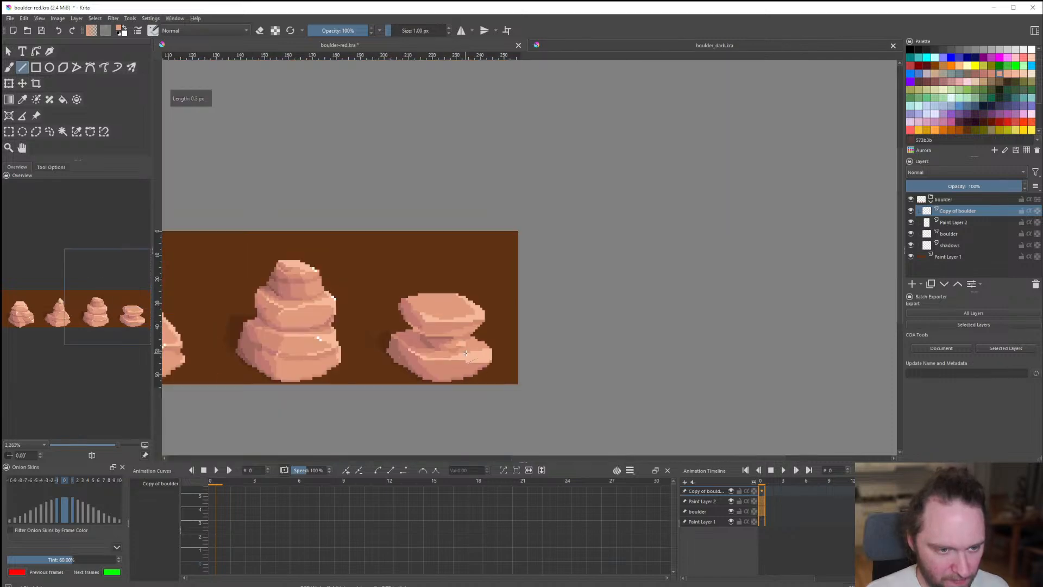
Examine the reshaped highlight patch on the fourth boulder at sheet scale and close up.
{"action": "scroll", "coordinate": [468, 344], "scroll_direction": "up", "scroll_amount": 6}
{"action": "scroll", "coordinate": [462, 333], "scroll_direction": "up", "scroll_amount": 2}
{"action": "scroll", "coordinate": [473, 342], "scroll_direction": "down", "scroll_amount": 10}
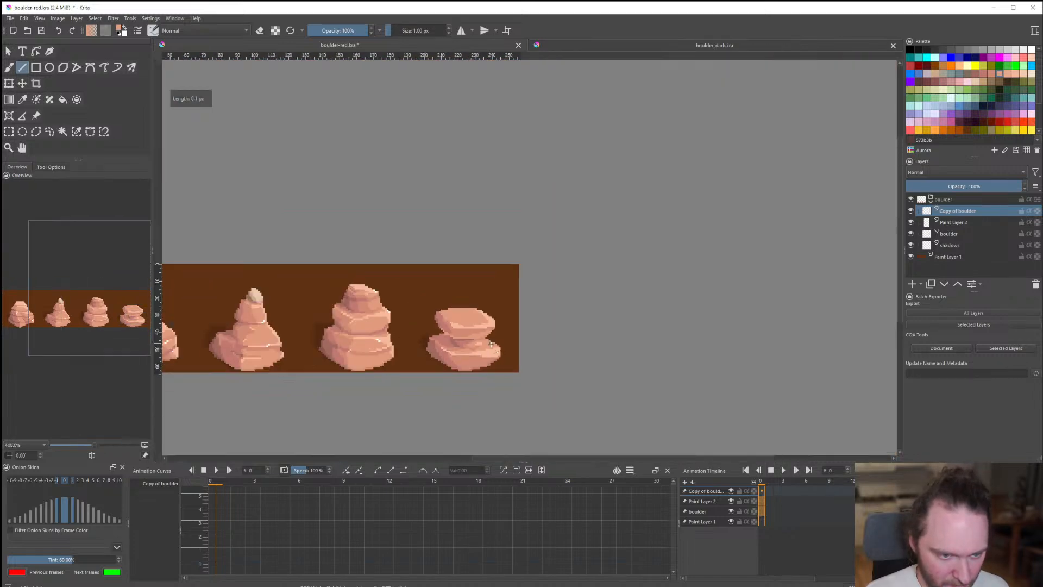
{"action": "scroll", "coordinate": [488, 352], "scroll_direction": "up", "scroll_amount": 11}
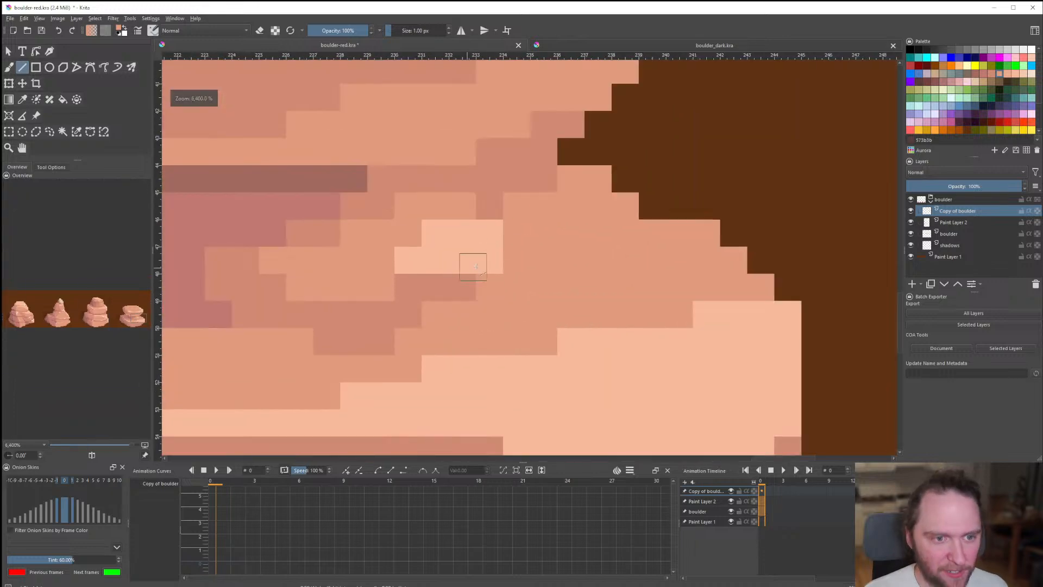
{"action": "scroll", "coordinate": [478, 283], "scroll_direction": "down", "scroll_amount": 4}
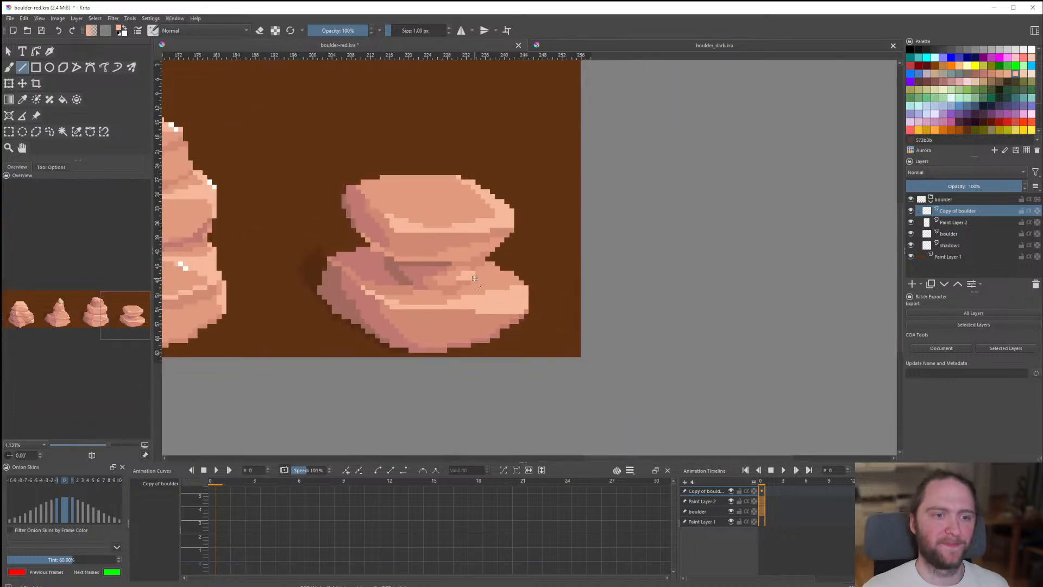
{"action": "scroll", "coordinate": [452, 286], "scroll_direction": "up", "scroll_amount": 8}
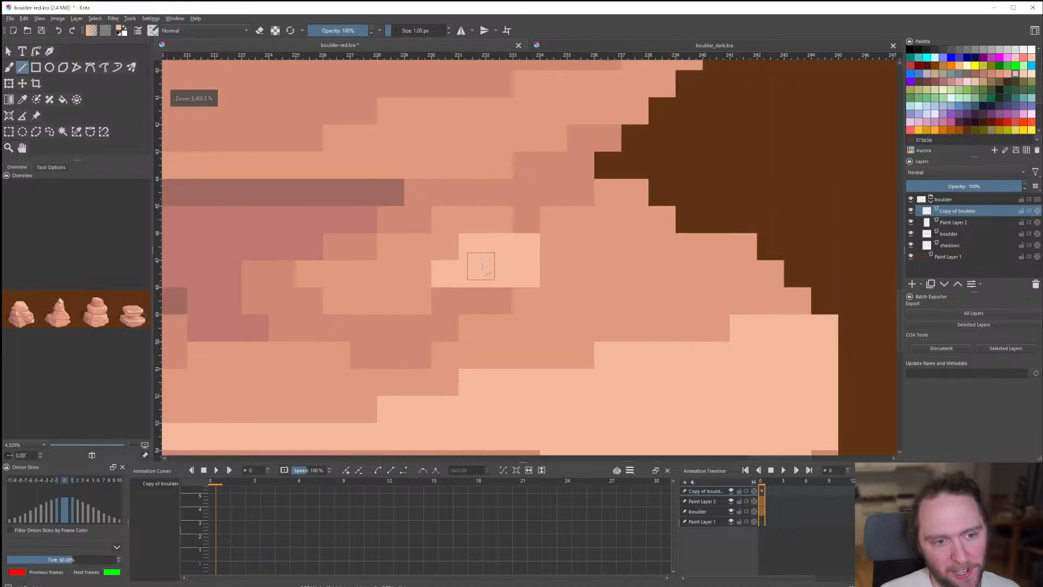
{"action": "scroll", "coordinate": [513, 222], "scroll_direction": "down", "scroll_amount": 3}
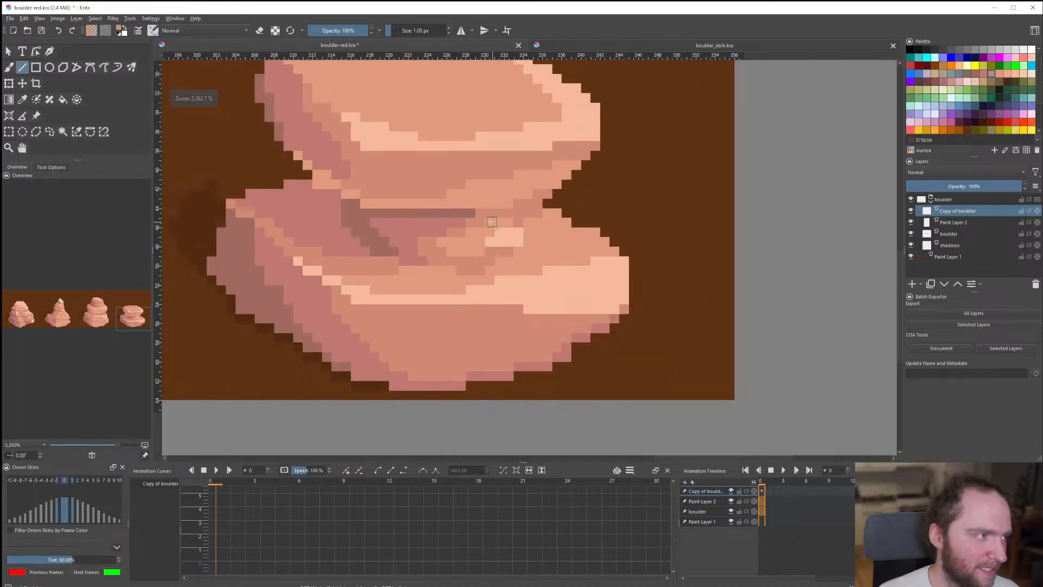
{"action": "scroll", "coordinate": [486, 238], "scroll_direction": "up", "scroll_amount": 3}
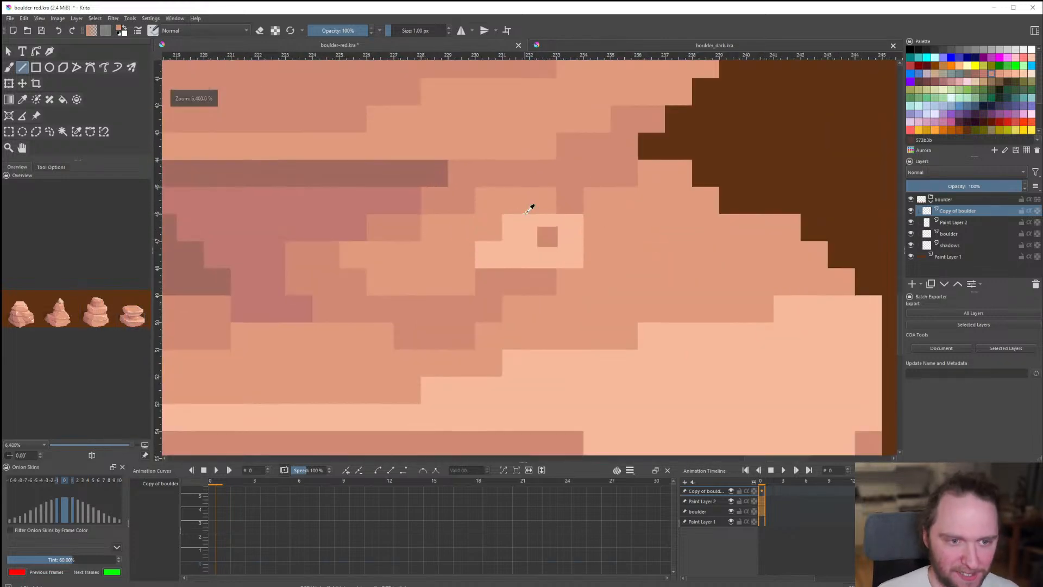
Pick a skin tone beside the highlight patch, try flood-filling the patch with it, and undo the fill.
{"action": "left_click", "coordinate": [529, 188], "text": "ctrl"}
{"action": "key", "text": "f"}
{"action": "left_click", "coordinate": [531, 238]}
{"action": "scroll", "coordinate": [509, 278], "scroll_direction": "down", "scroll_amount": 2}
{"action": "scroll", "coordinate": [509, 279], "scroll_direction": "up", "scroll_amount": 1}
{"action": "key", "text": "ctrl+z"}
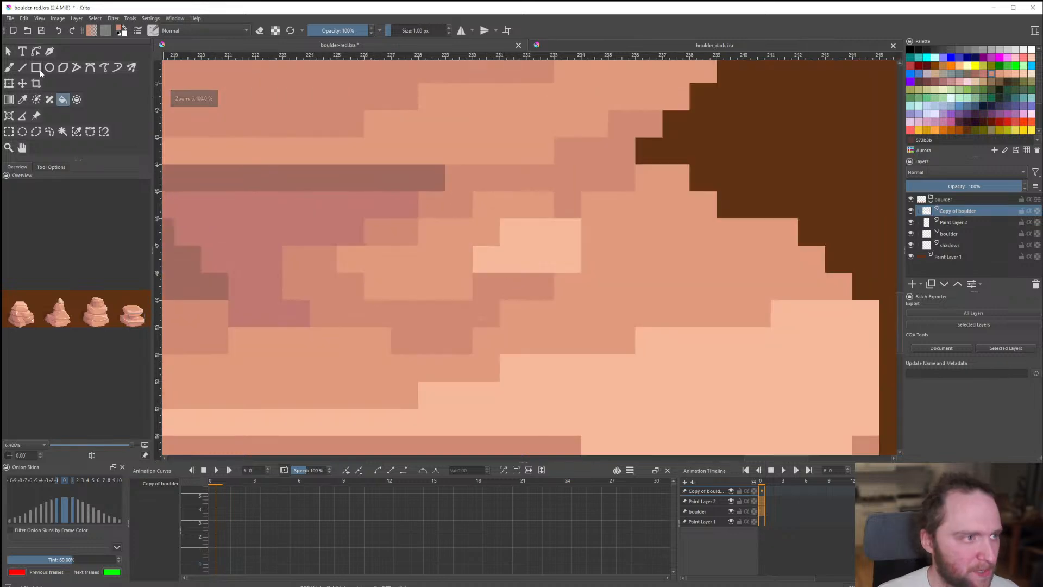
Try extending the dark brown shadow line further right beneath the upper stone, check it at sheet scale, and undo it.
{"action": "key", "text": "v"}
{"action": "scroll", "coordinate": [505, 218], "scroll_direction": "down", "scroll_amount": 9}
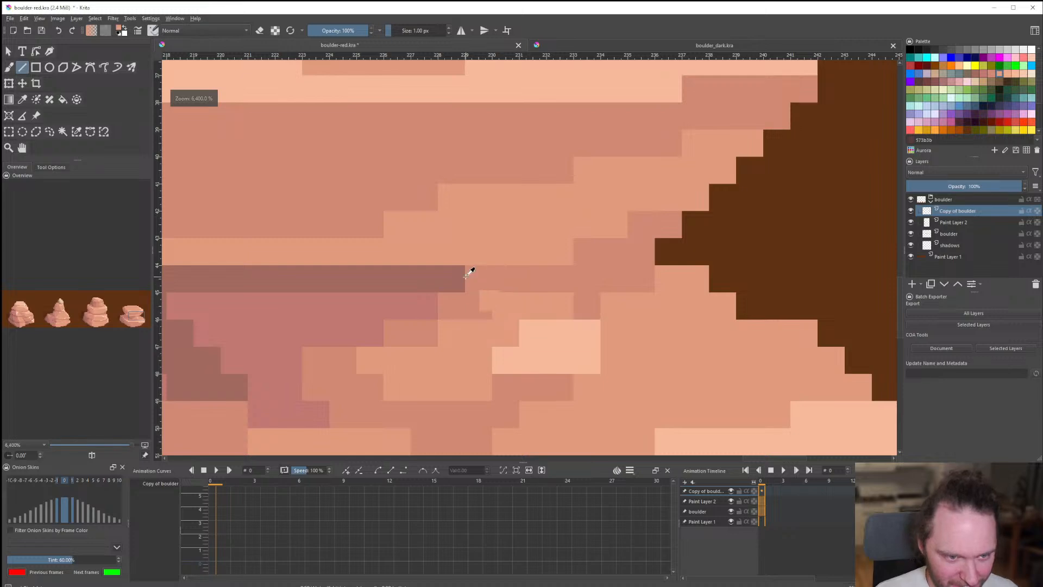
{"action": "left_click", "coordinate": [462, 278], "text": "ctrl"}
{"action": "left_click_drag", "start_coordinate": [467, 282], "coordinate": [566, 282]}
{"action": "left_click", "coordinate": [592, 281]}
{"action": "scroll", "coordinate": [507, 324], "scroll_direction": "down", "scroll_amount": 10}
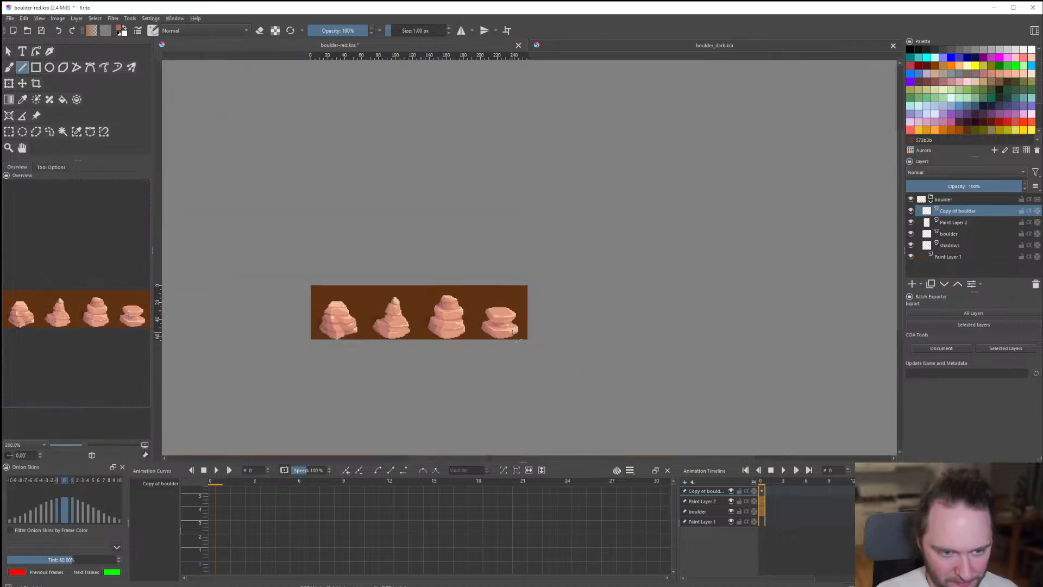
{"action": "scroll", "coordinate": [514, 326], "scroll_direction": "down", "scroll_amount": 3}
{"action": "scroll", "coordinate": [445, 308], "scroll_direction": "up", "scroll_amount": 12}
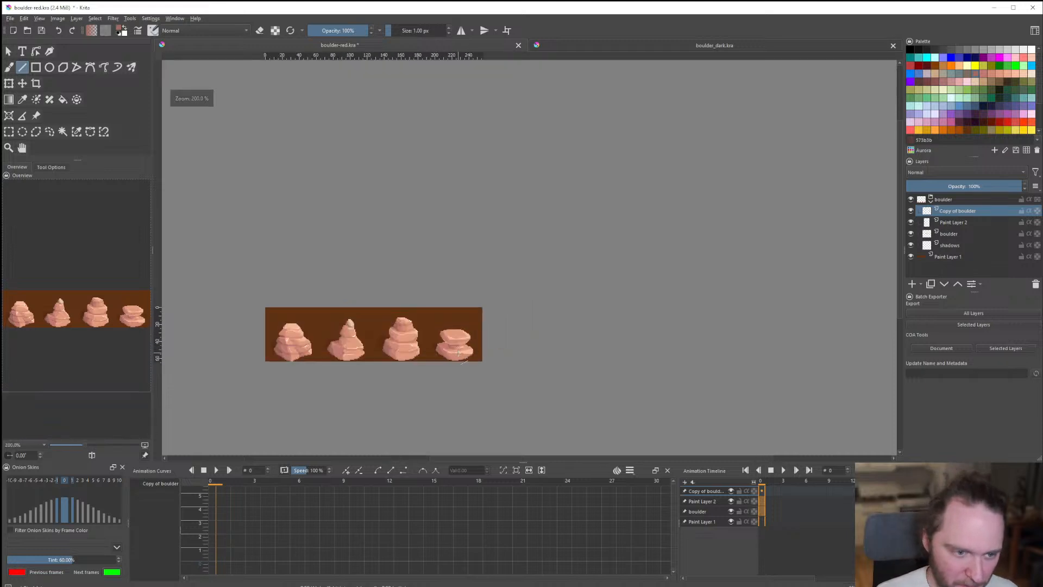
{"action": "key", "text": "ctrl+z"}
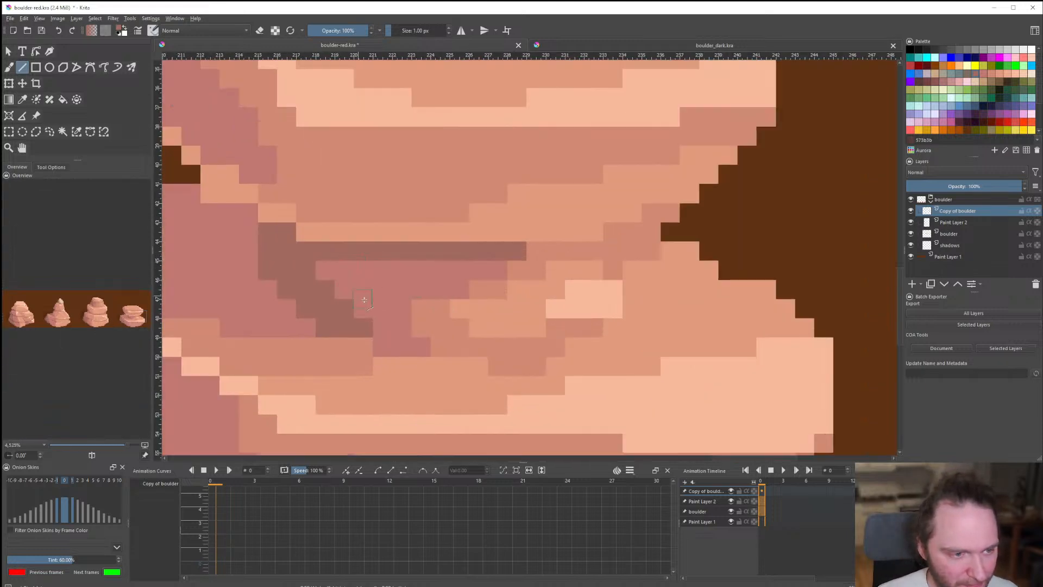
Examine the fourth boulder's shadow between the stones against the other boulders, and look through the palette's colours.
{"action": "scroll", "coordinate": [378, 312], "scroll_direction": "down", "scroll_amount": 11}
{"action": "scroll", "coordinate": [335, 311], "scroll_direction": "up", "scroll_amount": 2}
{"action": "scroll", "coordinate": [483, 342], "scroll_direction": "down", "scroll_amount": 2}
{"action": "scroll", "coordinate": [440, 341], "scroll_direction": "up", "scroll_amount": 2}
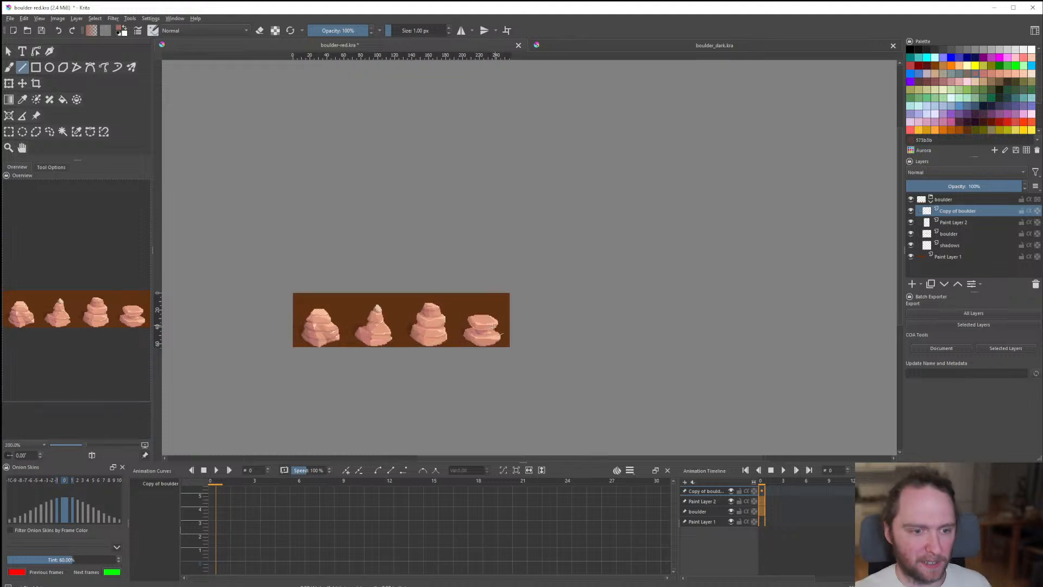
{"action": "scroll", "coordinate": [493, 327], "scroll_direction": "up", "scroll_amount": 4}
{"action": "scroll", "coordinate": [986, 86], "scroll_direction": "down", "scroll_amount": 3}
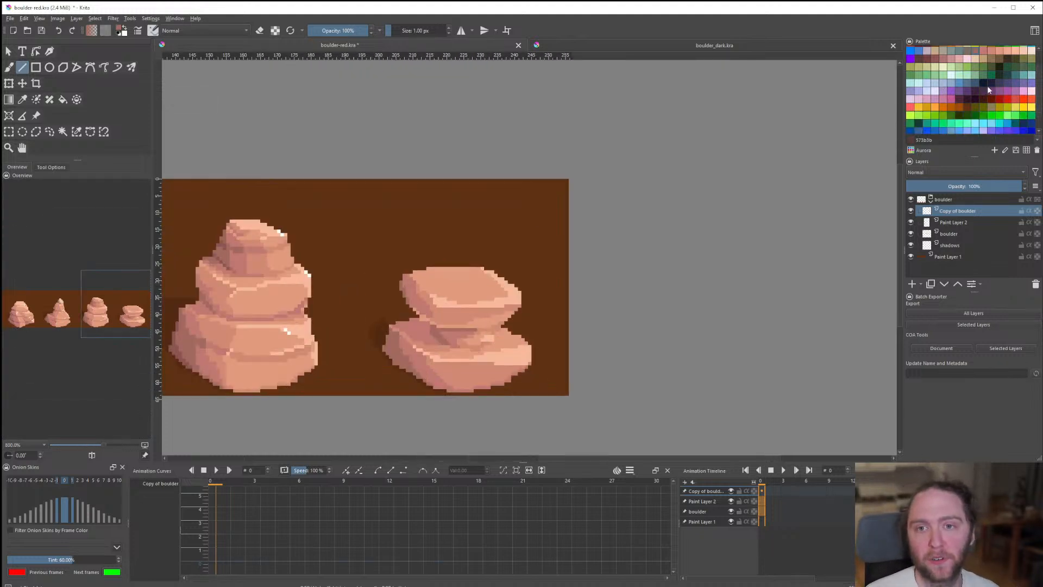
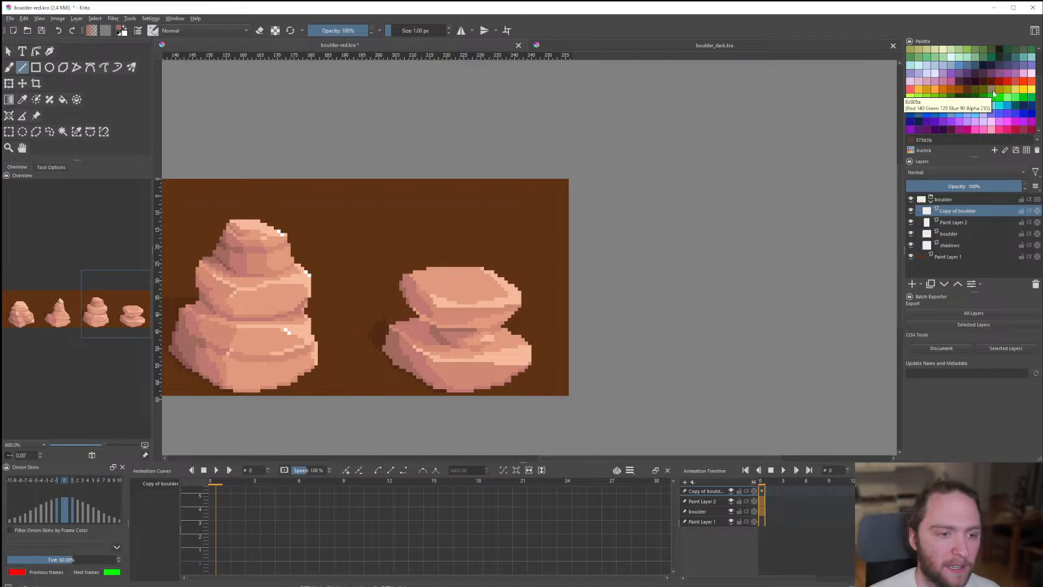
{"action": "scroll", "coordinate": [458, 332], "scroll_direction": "up", "scroll_amount": 6}
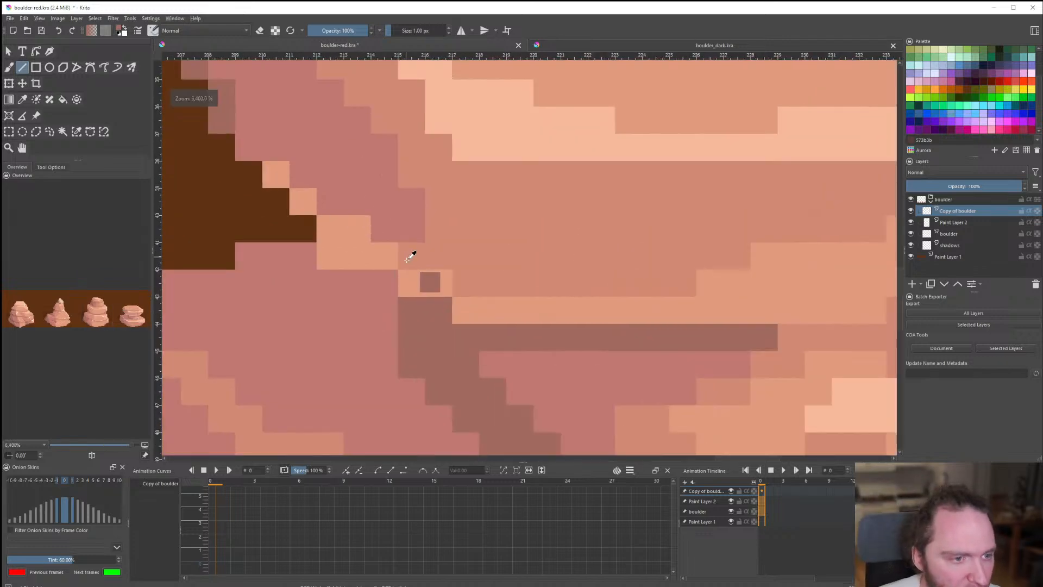
Continue the dark brown shadow as a diagonal pixel staircase beneath the upper stone's lower-left edge on the fourth boulder.
{"action": "scroll", "coordinate": [423, 341], "scroll_direction": "down", "scroll_amount": 8}
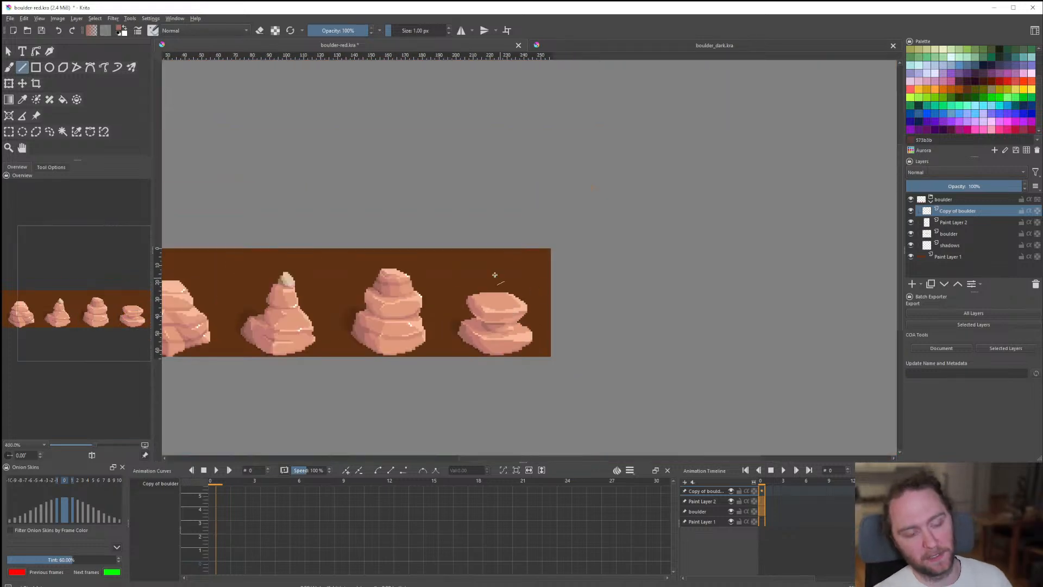
{"action": "scroll", "coordinate": [481, 314], "scroll_direction": "up", "scroll_amount": 8}
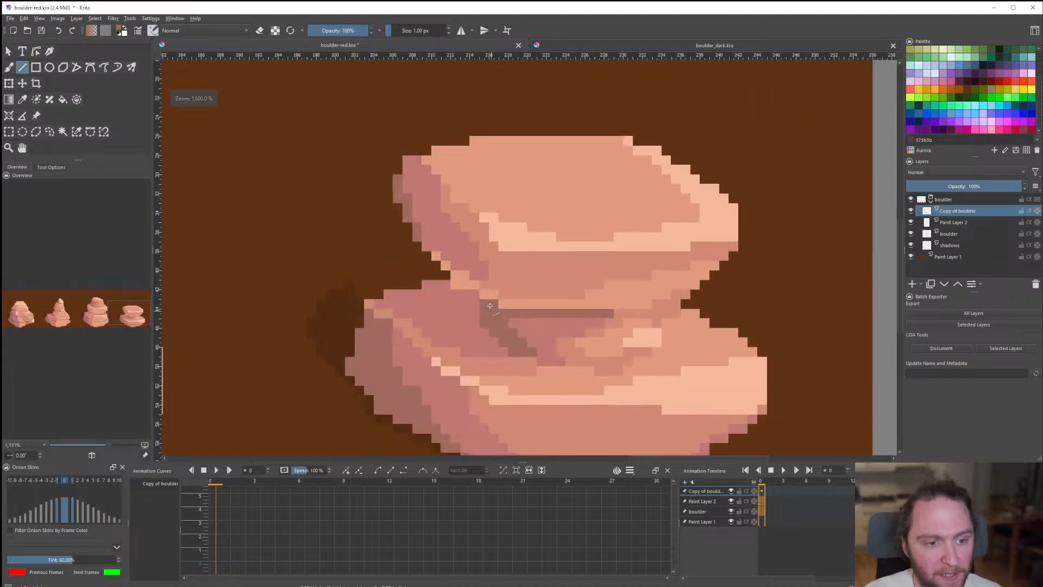
{"action": "left_click", "coordinate": [460, 296]}
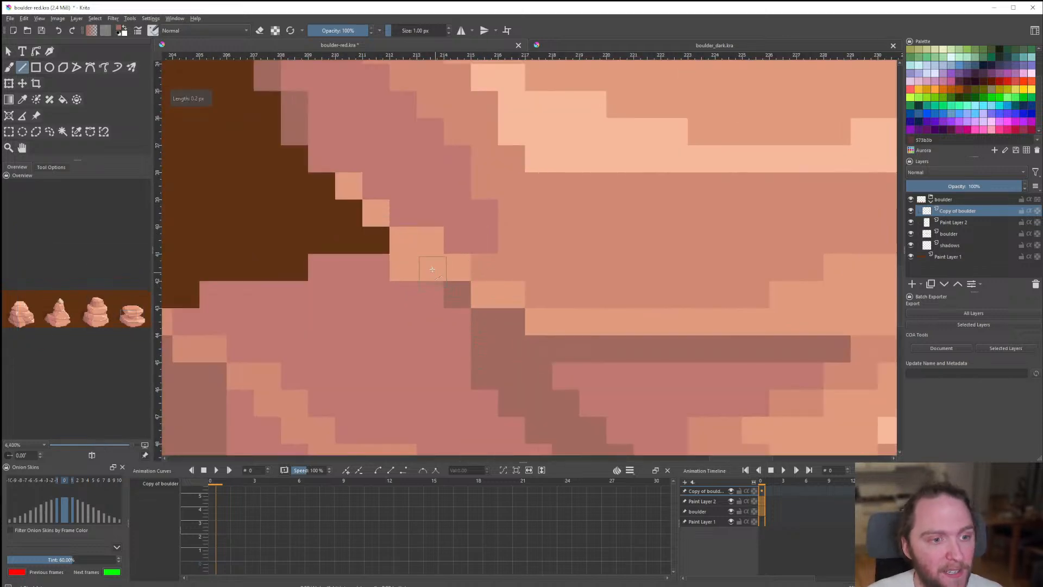
{"action": "left_click_drag", "start_coordinate": [432, 267], "coordinate": [404, 266]}
{"action": "left_click", "coordinate": [379, 242]}
{"action": "scroll", "coordinate": [483, 368], "scroll_direction": "down", "scroll_amount": 9}
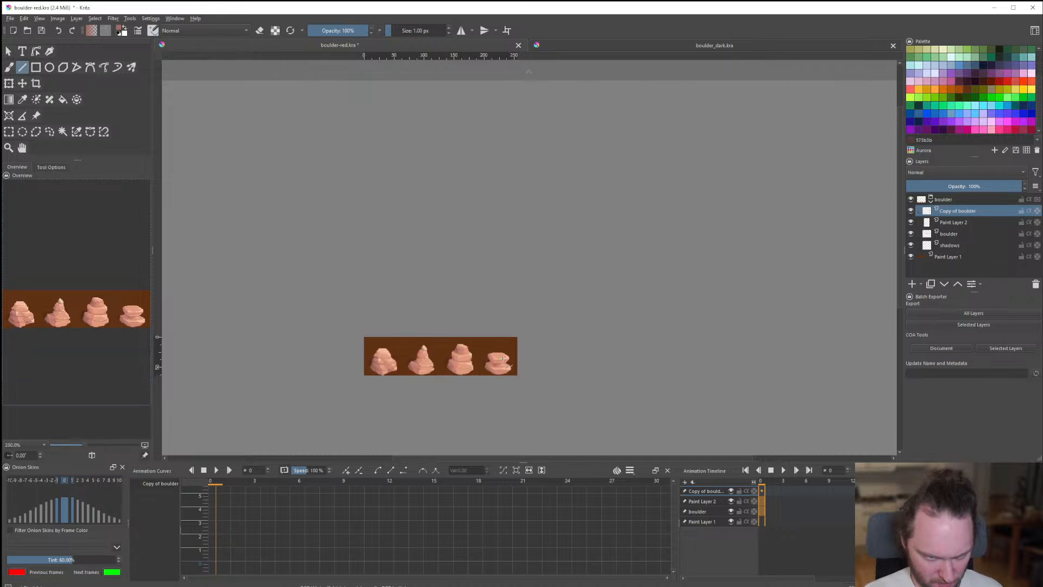
Recolour the light pixels on the upper stone's lower-left rim with the mid skin tone picked from its front face.
{"action": "scroll", "coordinate": [519, 349], "scroll_direction": "up", "scroll_amount": 7}
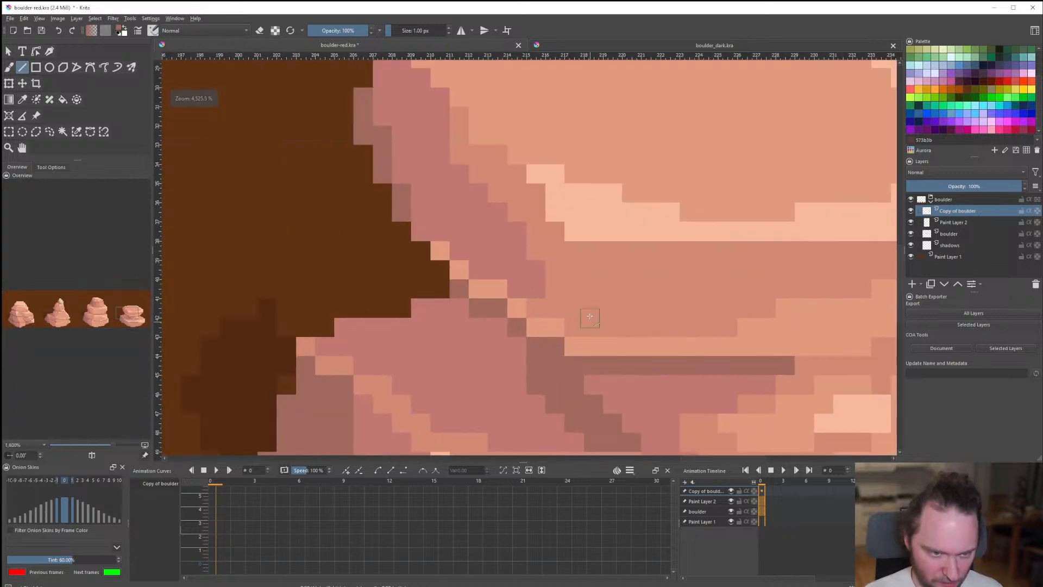
{"action": "left_click", "coordinate": [576, 279], "text": "ctrl"}
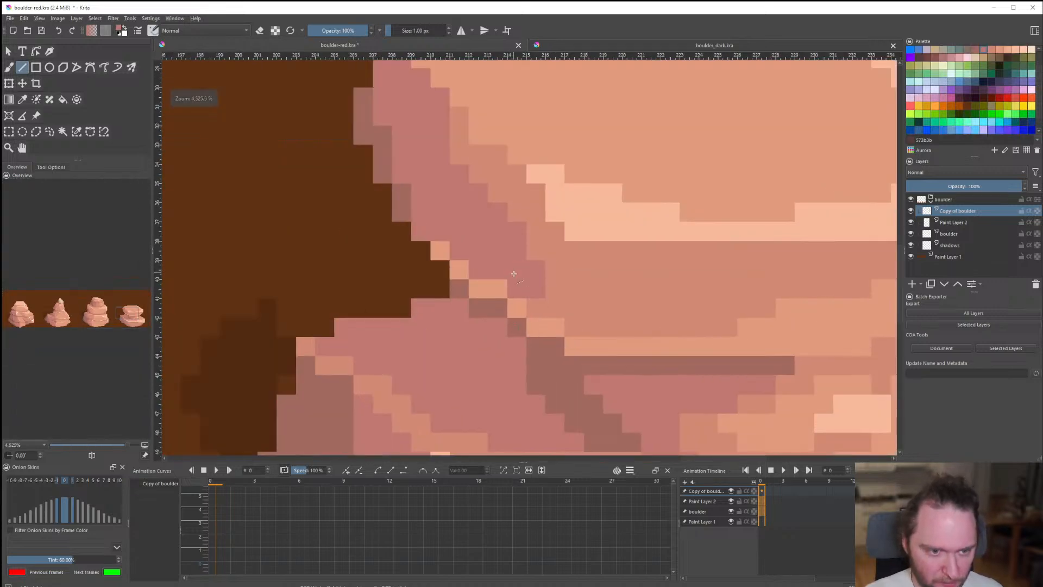
{"action": "left_click_drag", "start_coordinate": [441, 252], "coordinate": [498, 291]}
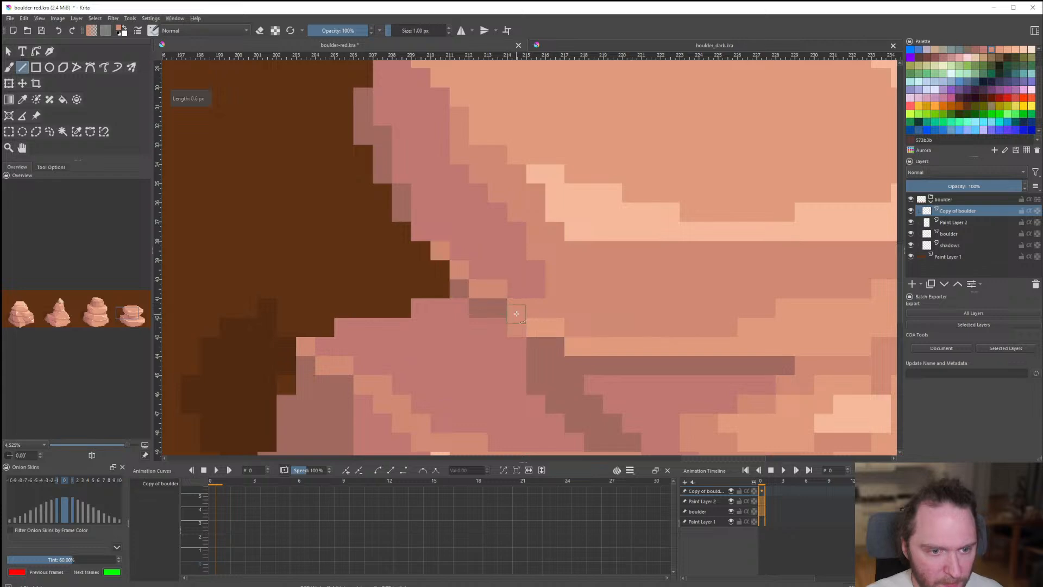
{"action": "scroll", "coordinate": [483, 331], "scroll_direction": "down", "scroll_amount": 8}
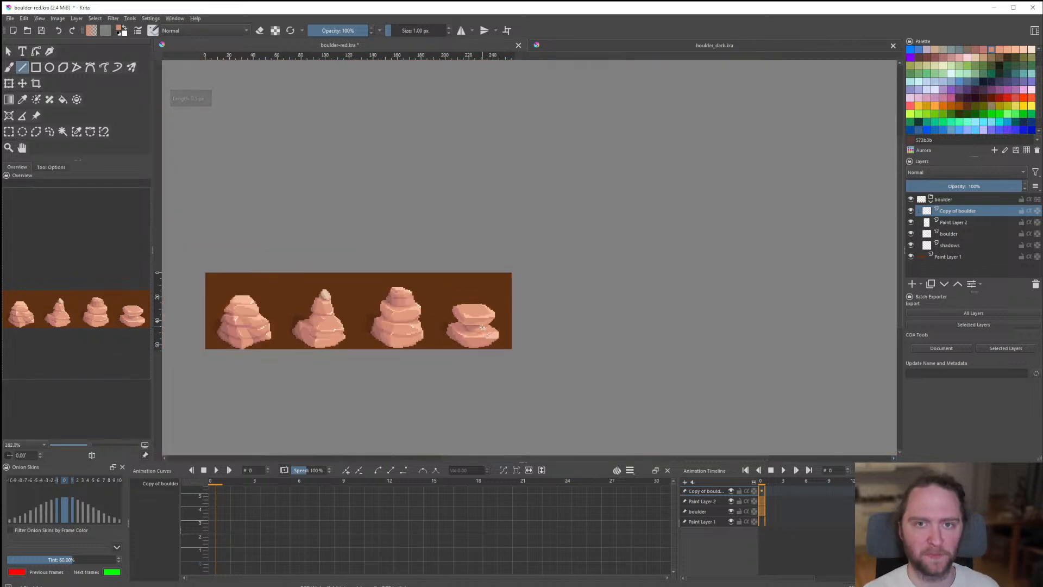
{"action": "scroll", "coordinate": [473, 335], "scroll_direction": "down", "scroll_amount": 3}
{"action": "scroll", "coordinate": [456, 337], "scroll_direction": "up", "scroll_amount": 2}
{"action": "scroll", "coordinate": [456, 337], "scroll_direction": "up", "scroll_amount": 1}
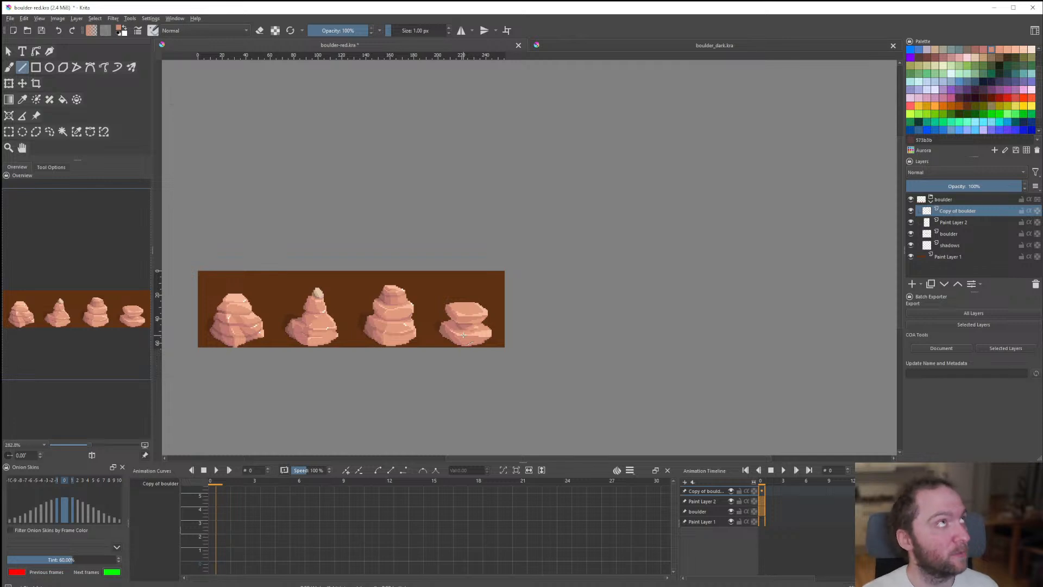
Pick the dusky pink from the upper stone's shaded side and paint over the outermost light rim pixels at its lower-left edge.
{"action": "scroll", "coordinate": [463, 335], "scroll_direction": "up", "scroll_amount": 9}
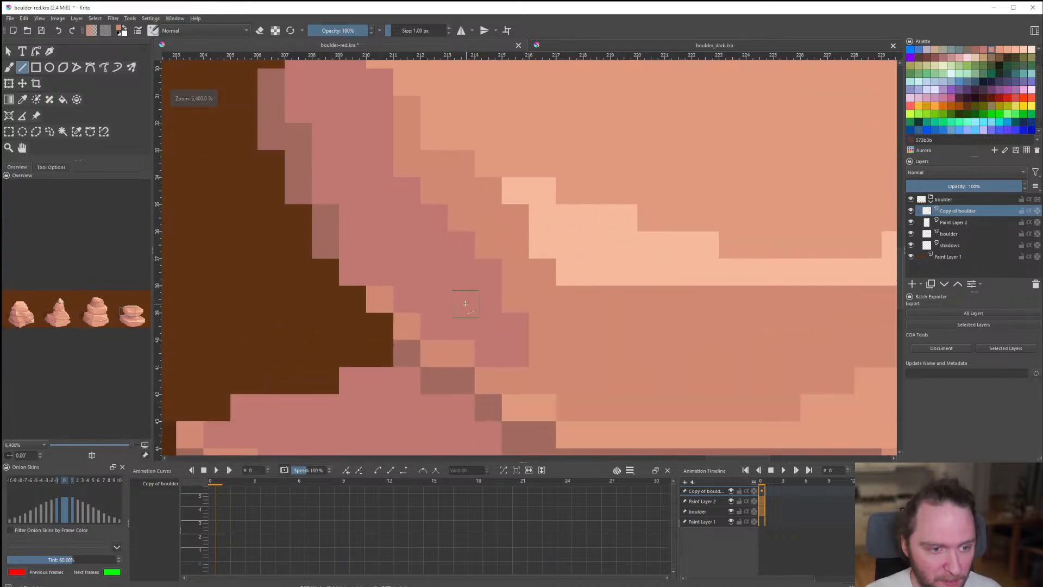
{"action": "left_click", "coordinate": [398, 296], "text": "ctrl"}
{"action": "left_click_drag", "start_coordinate": [382, 299], "coordinate": [459, 354]}
{"action": "left_click", "coordinate": [487, 381]}
{"action": "scroll", "coordinate": [453, 316], "scroll_direction": "down", "scroll_amount": 12}
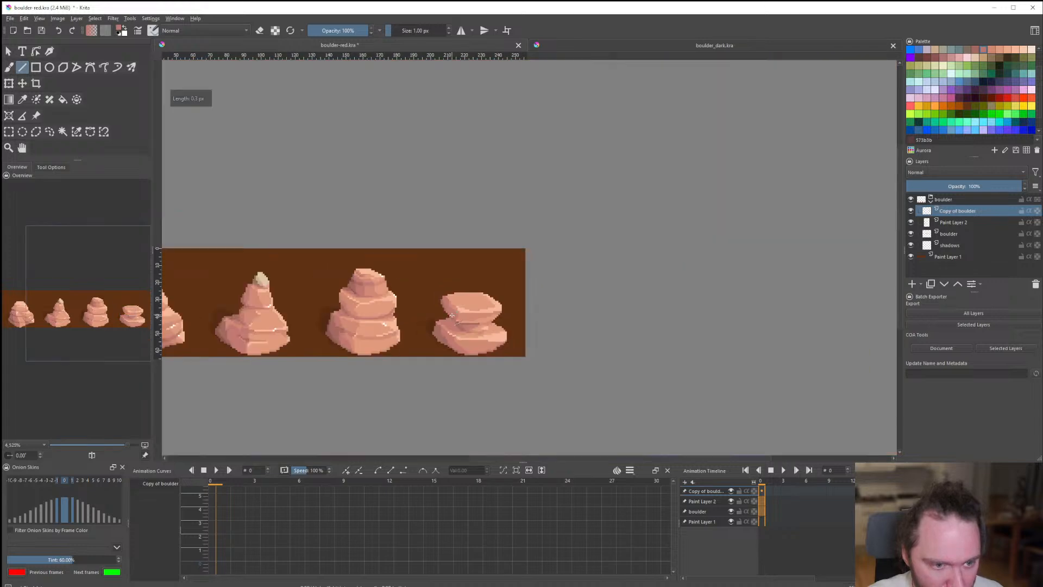
{"action": "scroll", "coordinate": [461, 323], "scroll_direction": "up", "scroll_amount": 3}
{"action": "scroll", "coordinate": [459, 322], "scroll_direction": "down", "scroll_amount": 2}
Retouch the remaining rim pixels directly above the dark shadow staircase at the upper stone's lower-left edge.
{"action": "scroll", "coordinate": [456, 322], "scroll_direction": "up", "scroll_amount": 8}
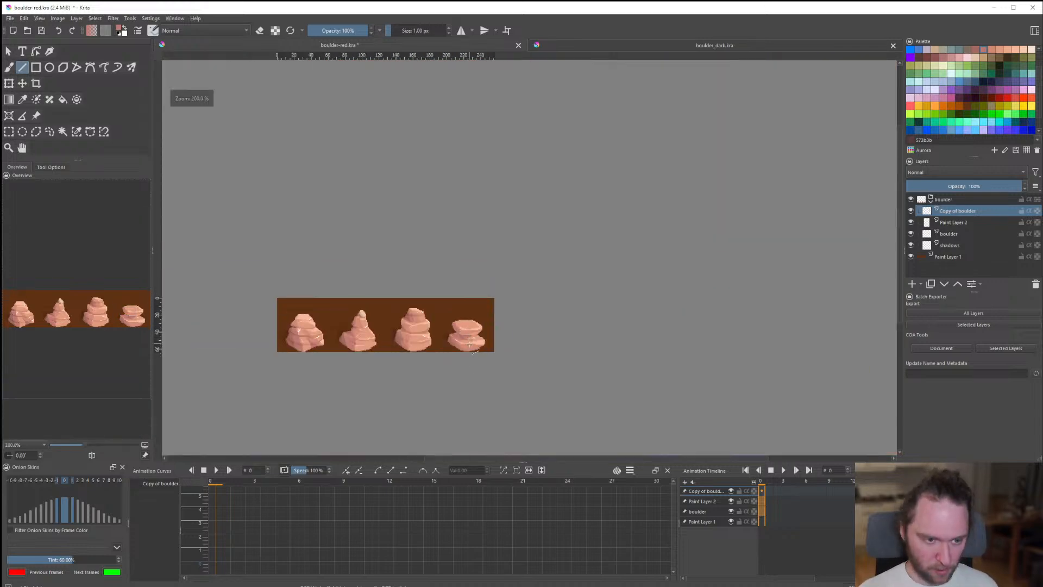
{"action": "scroll", "coordinate": [455, 321], "scroll_direction": "up", "scroll_amount": 3}
{"action": "left_click", "coordinate": [470, 312]}
{"action": "left_click_drag", "start_coordinate": [443, 289], "coordinate": [416, 288]}
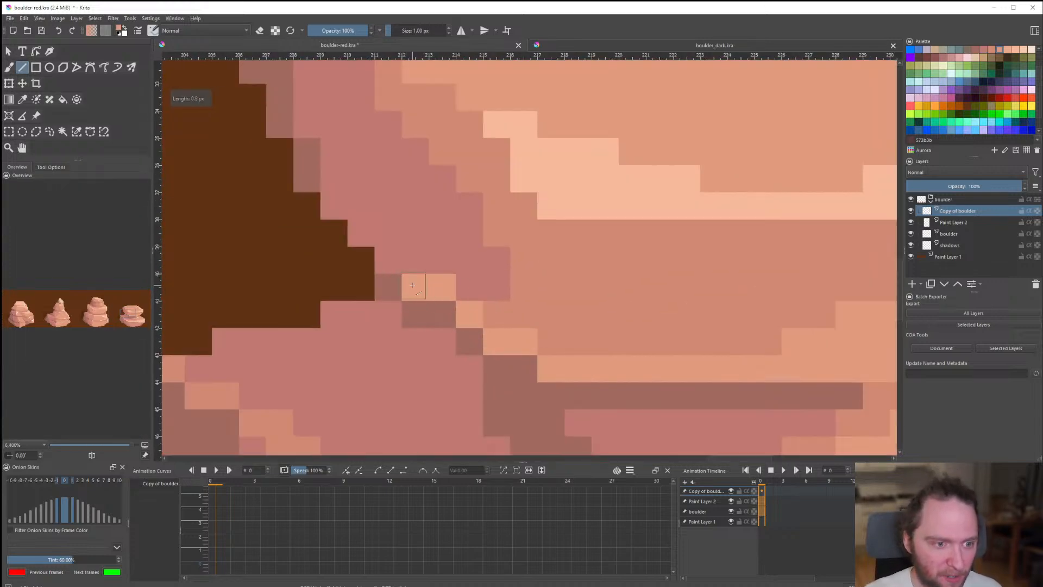
{"action": "scroll", "coordinate": [433, 335], "scroll_direction": "down", "scroll_amount": 10}
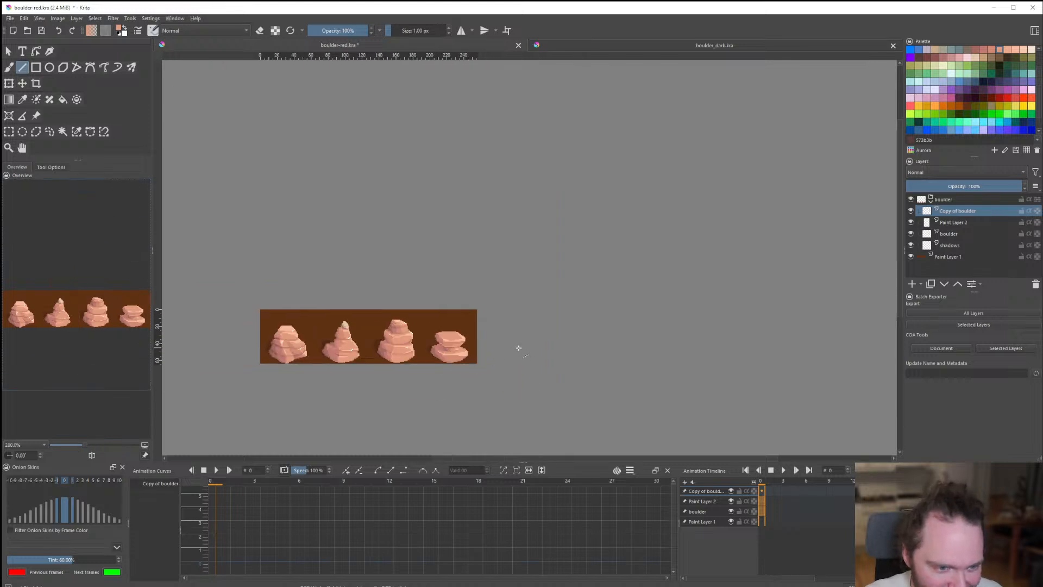
Examine the fourth boulder's rim and shadow close up and against the other boulders at sheet scale.
{"action": "scroll", "coordinate": [478, 353], "scroll_direction": "up", "scroll_amount": 6}
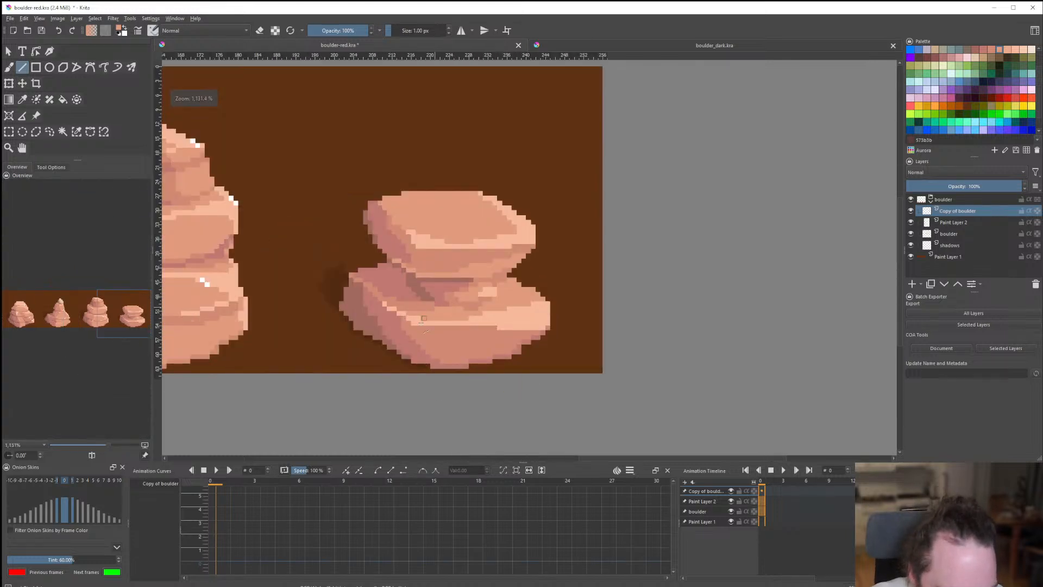
{"action": "scroll", "coordinate": [424, 350], "scroll_direction": "down", "scroll_amount": 10}
{"action": "scroll", "coordinate": [425, 350], "scroll_direction": "up", "scroll_amount": 3}
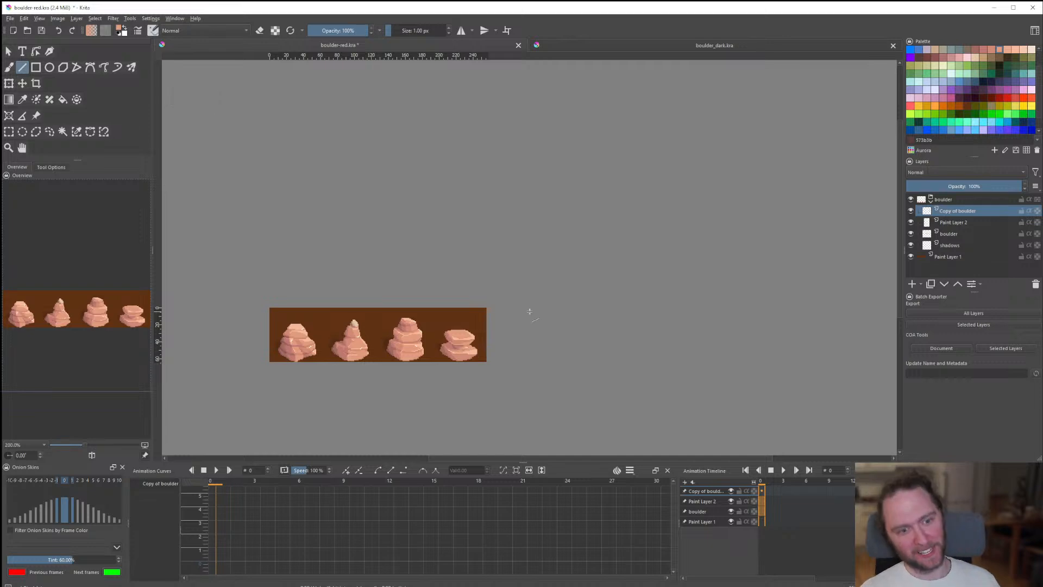
{"action": "scroll", "coordinate": [529, 312], "scroll_direction": "up", "scroll_amount": 8}
{"action": "scroll", "coordinate": [519, 348], "scroll_direction": "down", "scroll_amount": 2}
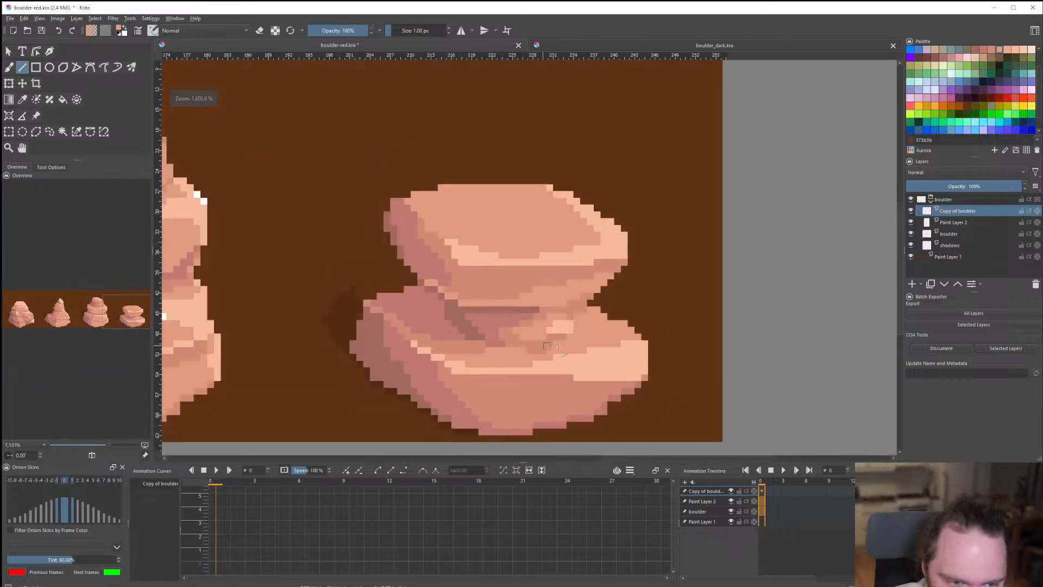
{"action": "scroll", "coordinate": [514, 361], "scroll_direction": "up", "scroll_amount": 2}
{"action": "scroll", "coordinate": [514, 361], "scroll_direction": "down", "scroll_amount": 10}
{"action": "scroll", "coordinate": [409, 297], "scroll_direction": "up", "scroll_amount": 10}
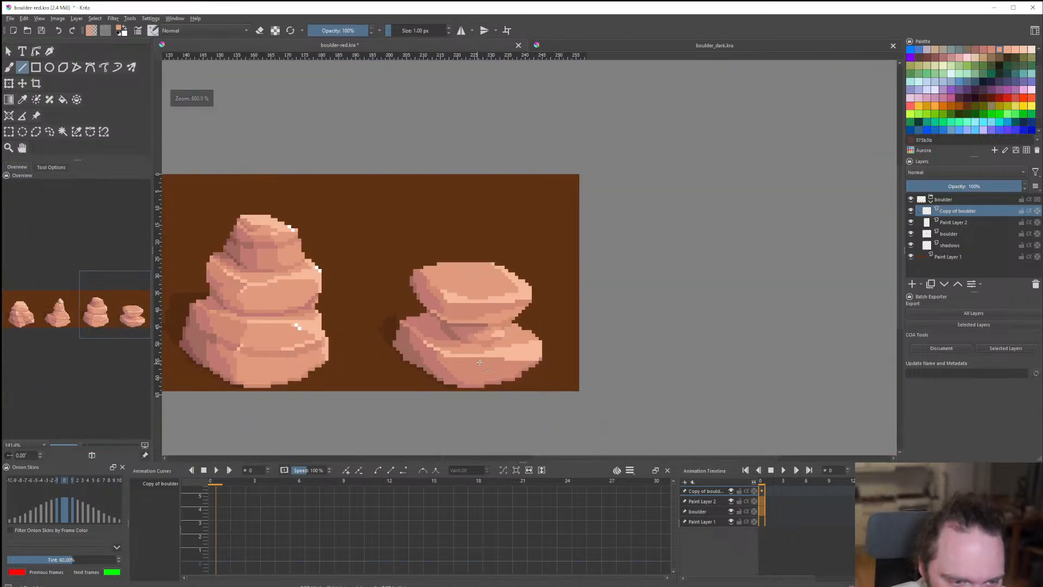
{"action": "scroll", "coordinate": [409, 297], "scroll_direction": "up", "scroll_amount": 1}
{"action": "scroll", "coordinate": [489, 294], "scroll_direction": "down", "scroll_amount": 11}
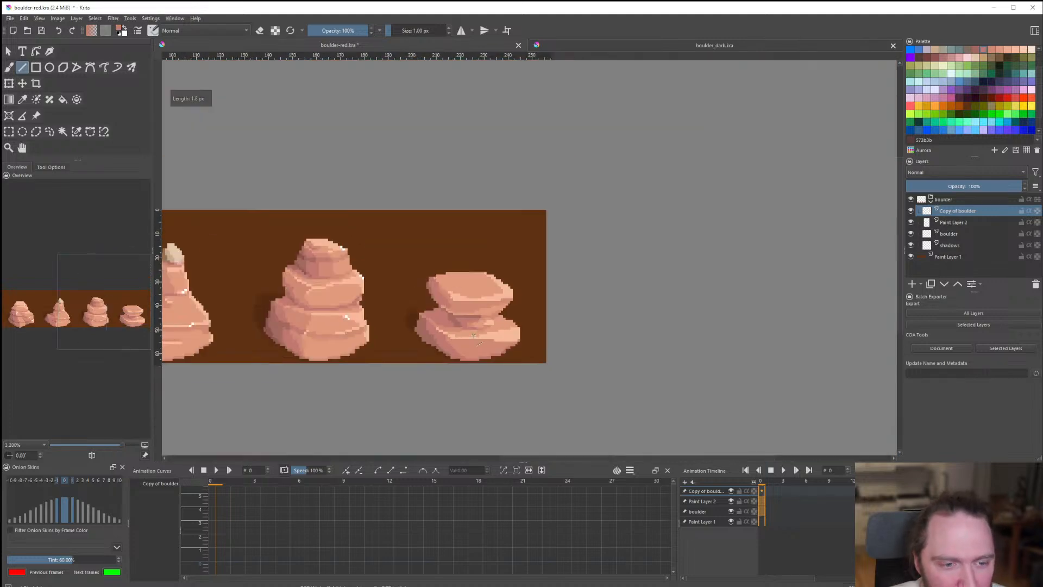
{"action": "scroll", "coordinate": [479, 328], "scroll_direction": "up", "scroll_amount": 10}
Merge the Copy of boulder, Paint Layer 2 and boulder layers into one layer.
{"action": "left_click", "coordinate": [959, 231], "text": "shift"}
{"action": "right_click", "coordinate": [956, 273]}
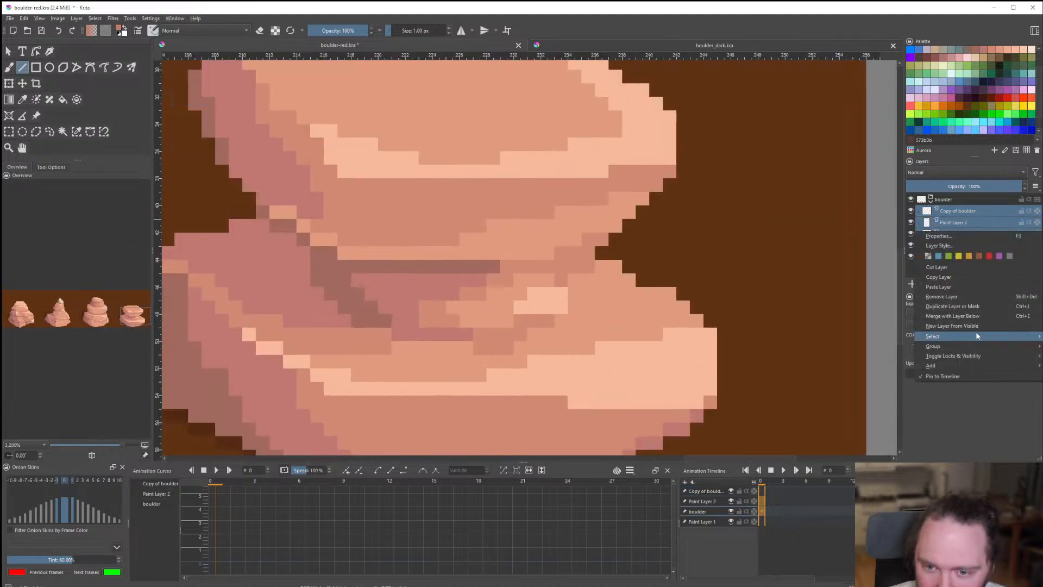
{"action": "left_click", "coordinate": [948, 316]}
{"action": "scroll", "coordinate": [521, 300], "scroll_direction": "down", "scroll_amount": 5}
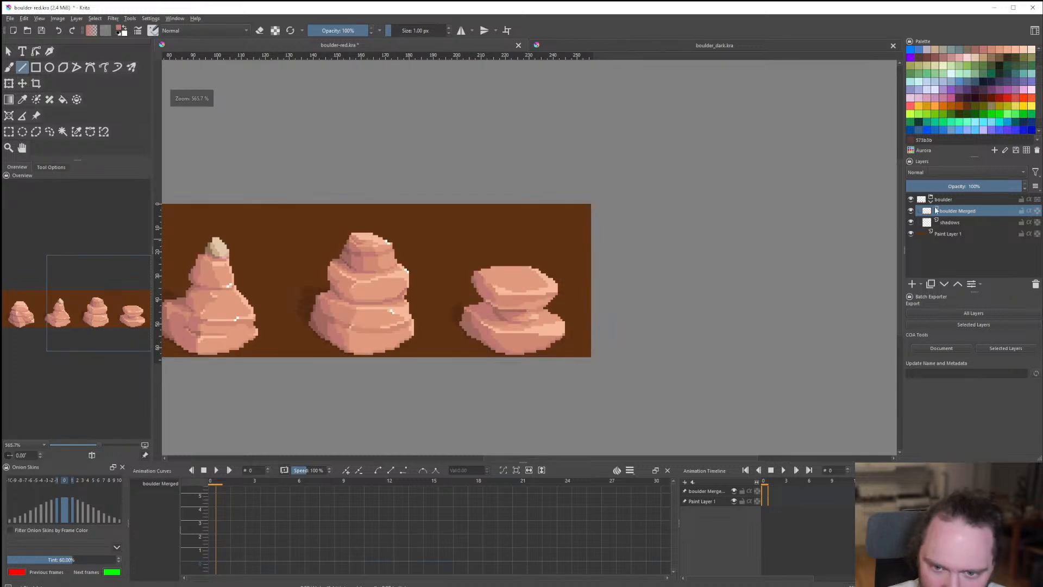
{"action": "scroll", "coordinate": [521, 300], "scroll_direction": "down", "scroll_amount": 2}
Try painting a short pink shadow line below the highlight patch on the fourth boulder's lower stone, and undo it.
{"action": "scroll", "coordinate": [467, 337], "scroll_direction": "up", "scroll_amount": 7}
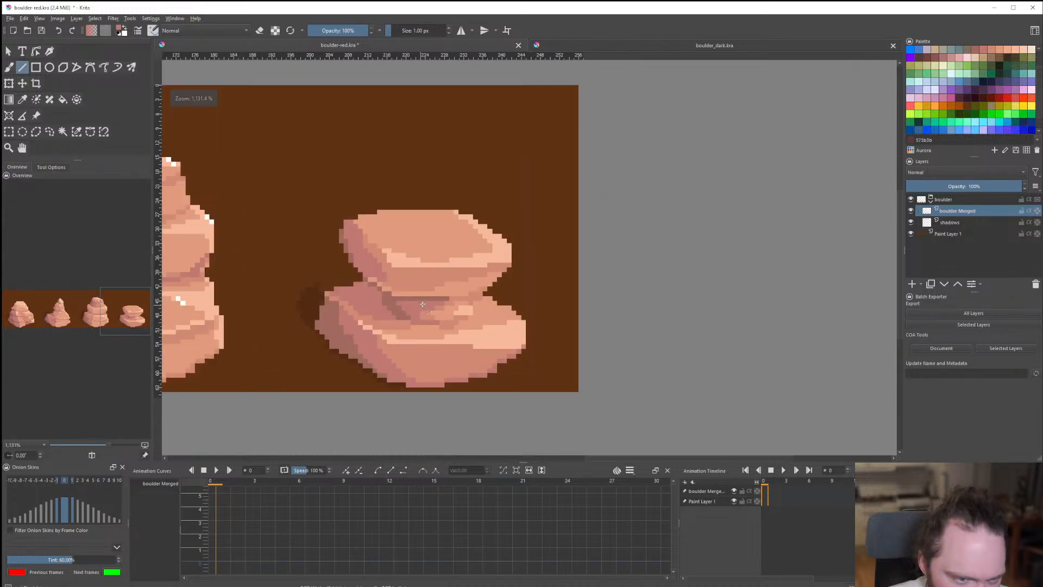
{"action": "left_click_drag", "start_coordinate": [477, 340], "coordinate": [500, 340]}
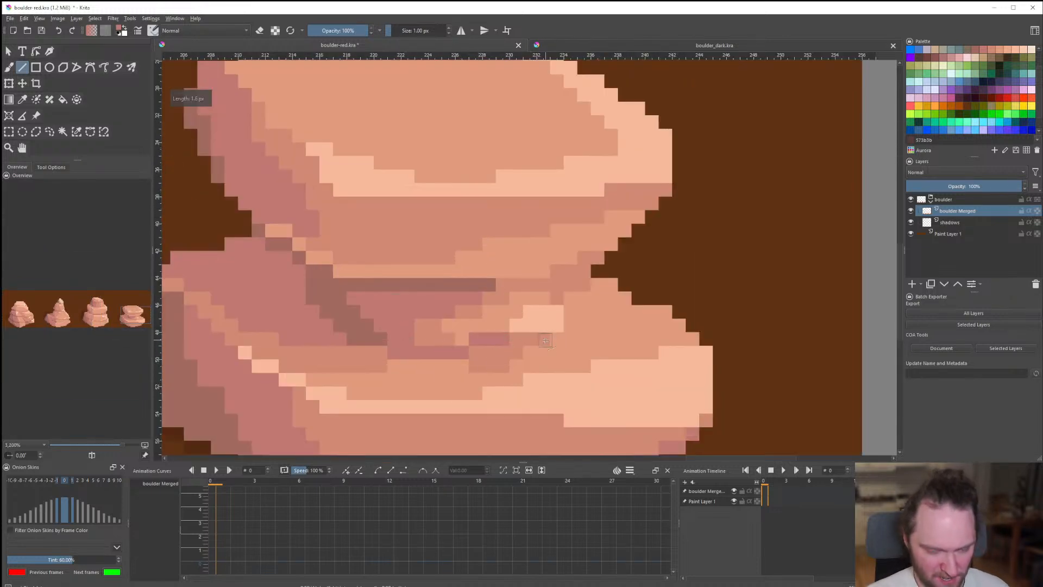
{"action": "scroll", "coordinate": [508, 348], "scroll_direction": "down", "scroll_amount": 7}
{"action": "scroll", "coordinate": [512, 349], "scroll_direction": "up", "scroll_amount": 7}
{"action": "key", "text": "ctrl+z"}
Extend the pink shadow line on the lower stone rightward and step it up beneath the highlight patch.
{"action": "left_click_drag", "start_coordinate": [401, 341], "coordinate": [459, 325]}
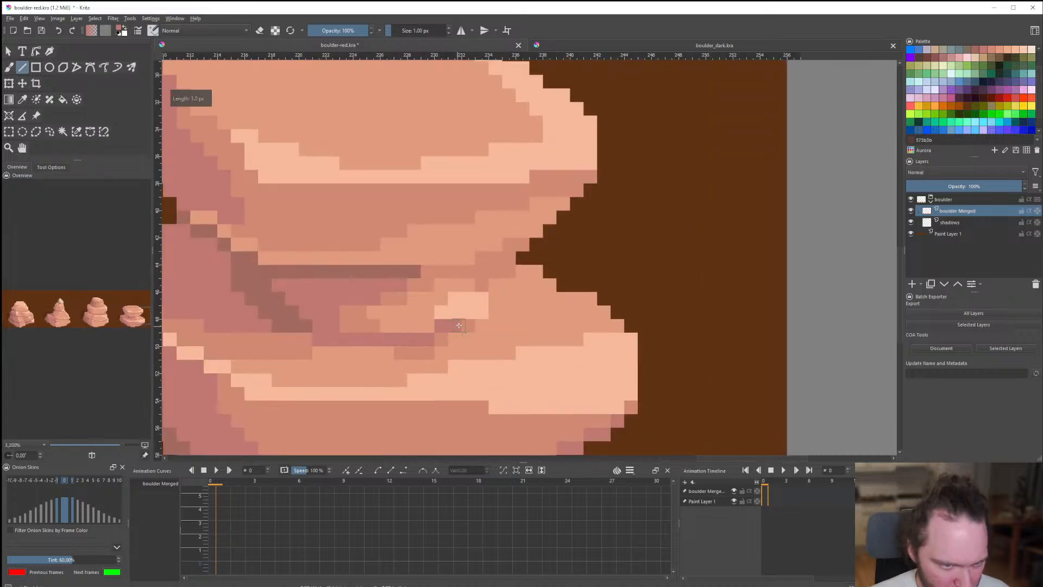
{"action": "scroll", "coordinate": [459, 325], "scroll_direction": "down", "scroll_amount": 8}
{"action": "scroll", "coordinate": [442, 329], "scroll_direction": "up", "scroll_amount": 3}
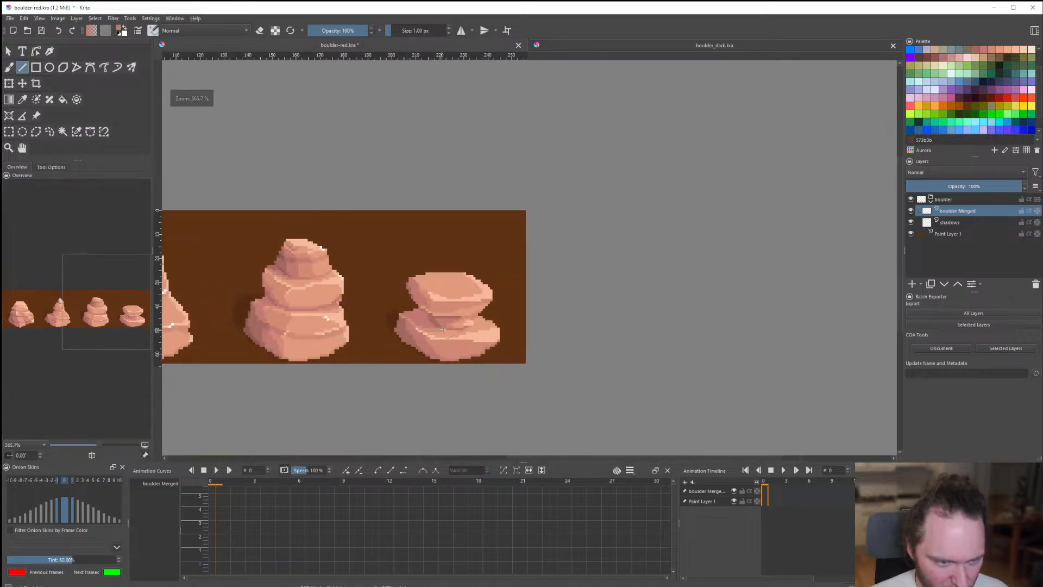
{"action": "scroll", "coordinate": [442, 330], "scroll_direction": "up", "scroll_amount": 5}
{"action": "left_click_drag", "start_coordinate": [494, 334], "coordinate": [435, 321]}
{"action": "scroll", "coordinate": [412, 323], "scroll_direction": "down", "scroll_amount": 10}
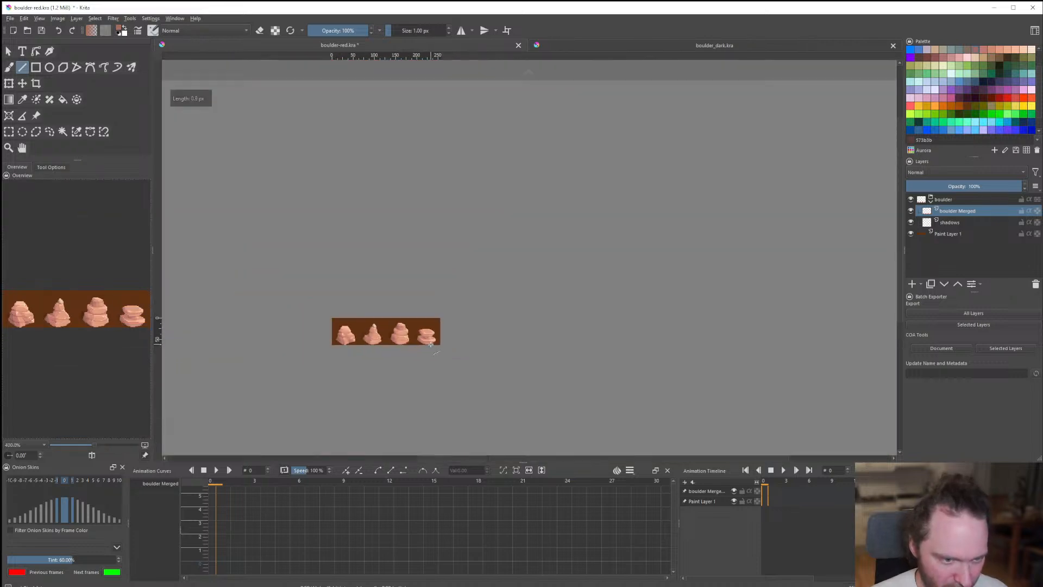
{"action": "scroll", "coordinate": [448, 356], "scroll_direction": "up", "scroll_amount": 3}
Continue the shadow beneath the upper stone in pink from the dark brown line, stepping up toward its right edge.
{"action": "scroll", "coordinate": [425, 333], "scroll_direction": "up", "scroll_amount": 9}
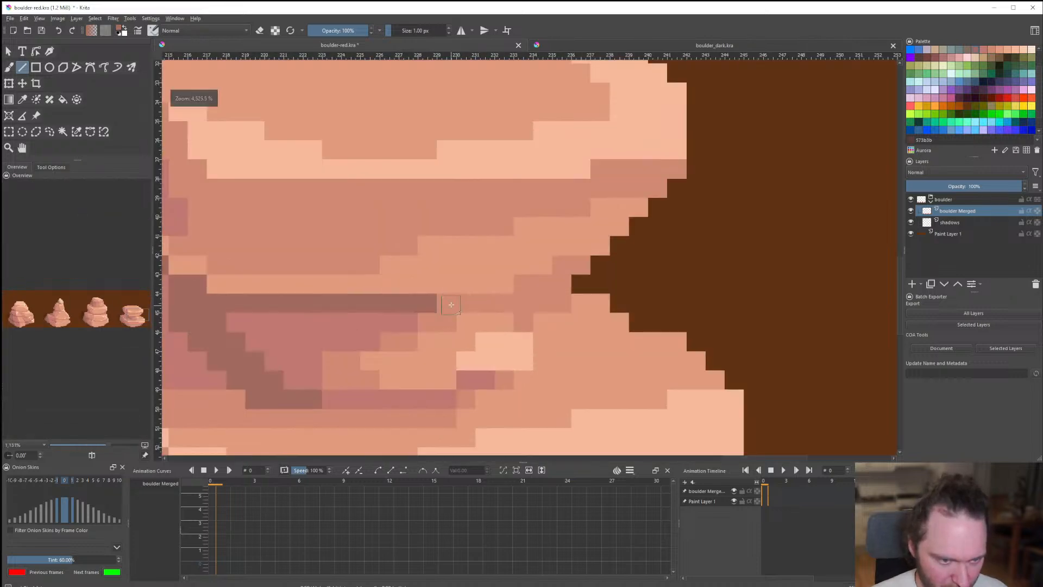
{"action": "scroll", "coordinate": [467, 281], "scroll_direction": "down", "scroll_amount": 9}
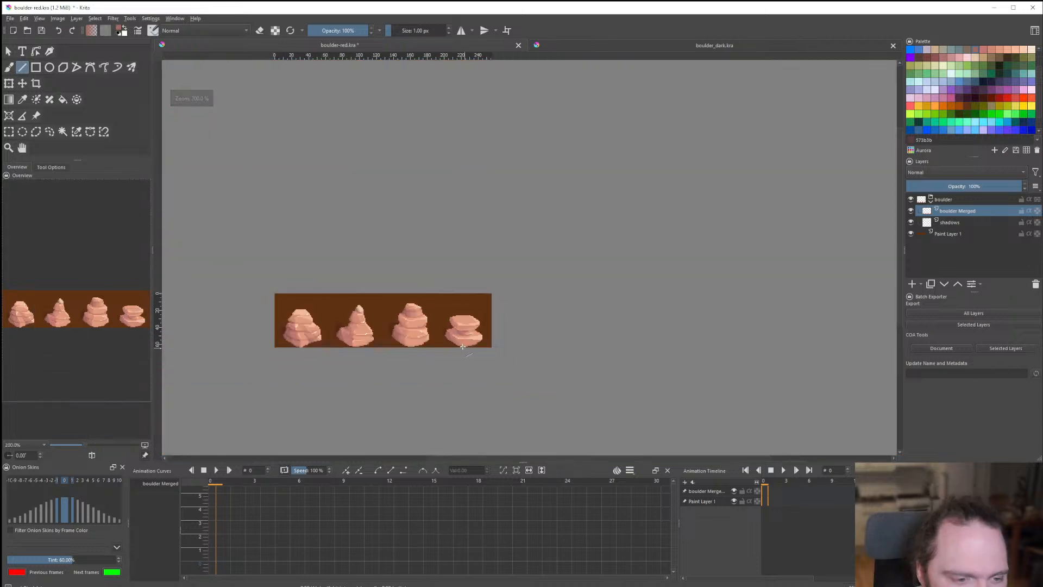
{"action": "scroll", "coordinate": [470, 337], "scroll_direction": "up", "scroll_amount": 9}
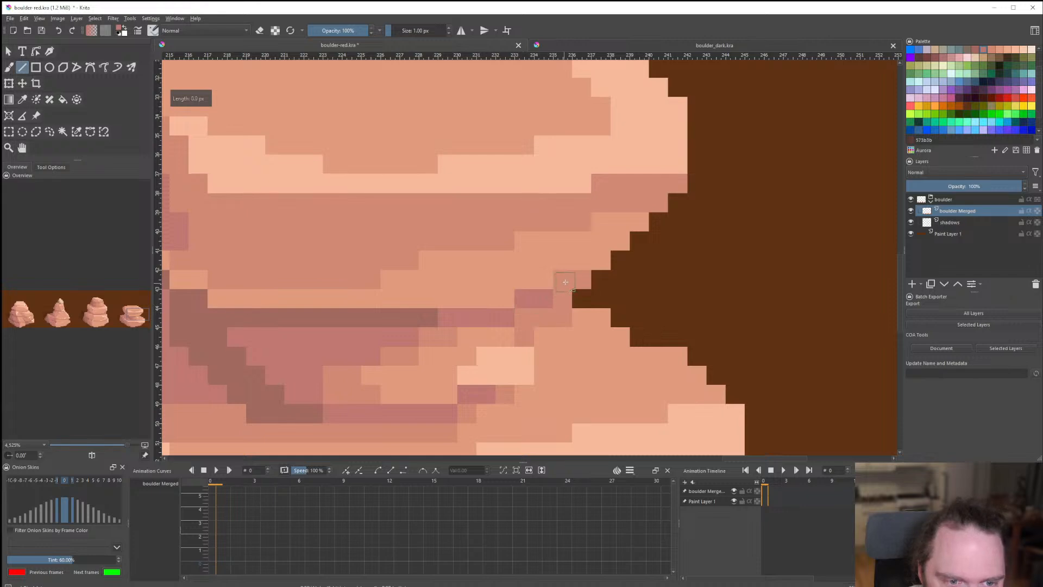
{"action": "scroll", "coordinate": [564, 280], "scroll_direction": "down", "scroll_amount": 9}
{"action": "scroll", "coordinate": [461, 360], "scroll_direction": "up", "scroll_amount": 10}
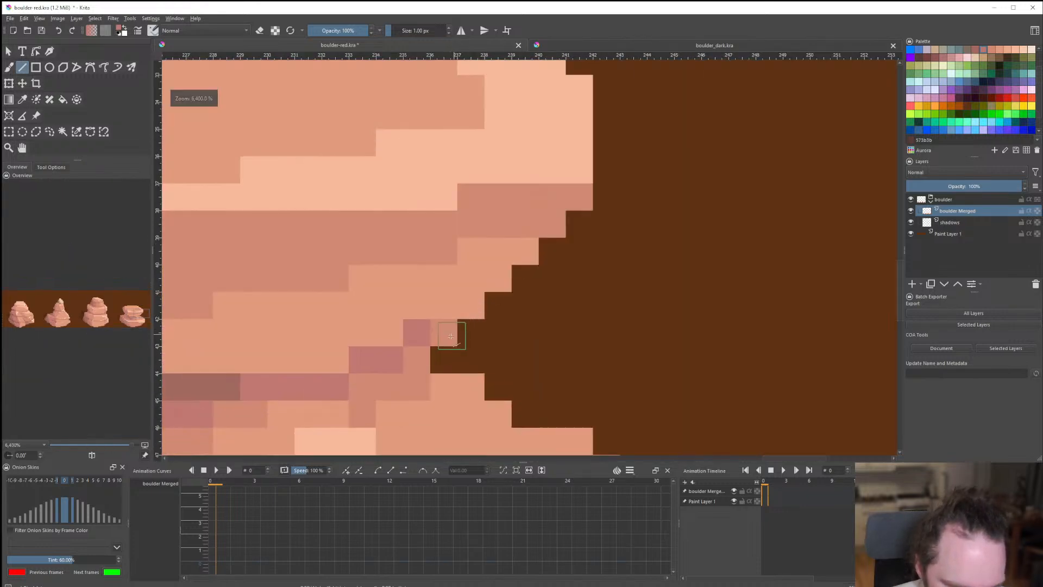
{"action": "scroll", "coordinate": [467, 304], "scroll_direction": "down", "scroll_amount": 10}
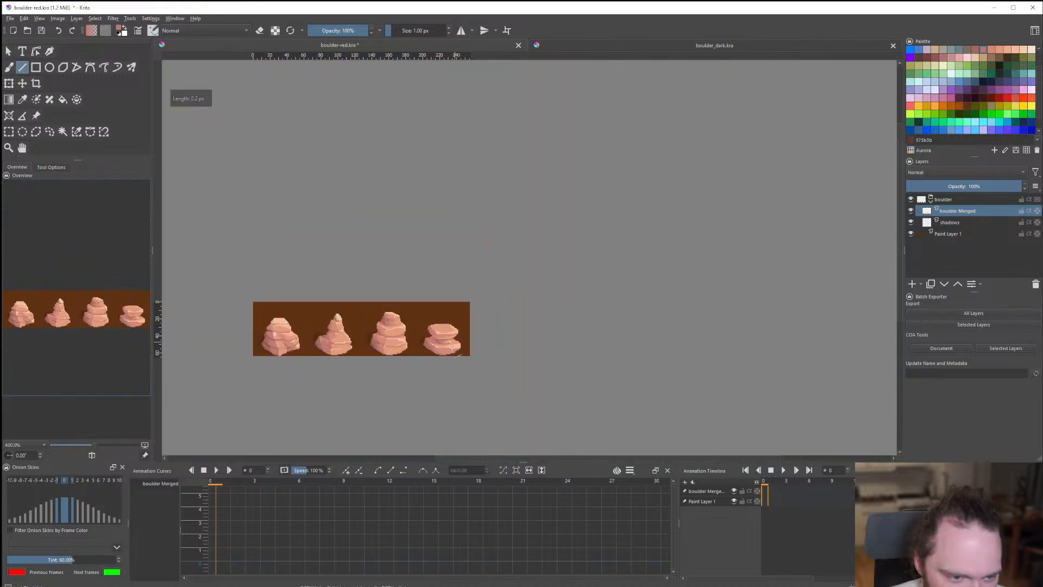
Compare the fourth boulder's pink shadow lines with the other boulders at sheet scale and close up.
{"action": "scroll", "coordinate": [440, 343], "scroll_direction": "down", "scroll_amount": 1}
{"action": "scroll", "coordinate": [462, 345], "scroll_direction": "up", "scroll_amount": 1}
{"action": "scroll", "coordinate": [492, 347], "scroll_direction": "down", "scroll_amount": 1}
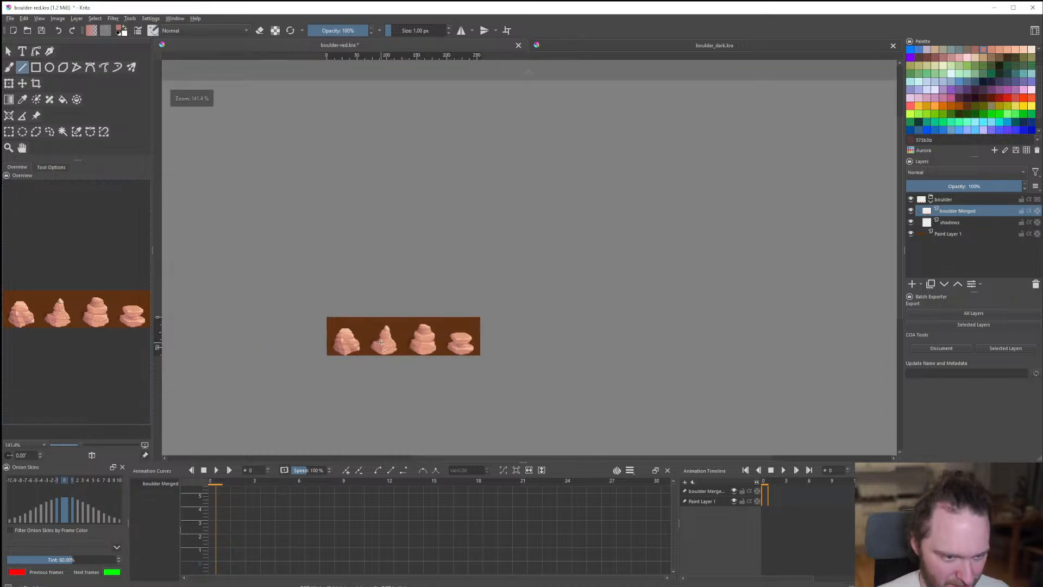
{"action": "scroll", "coordinate": [413, 337], "scroll_direction": "up", "scroll_amount": 1}
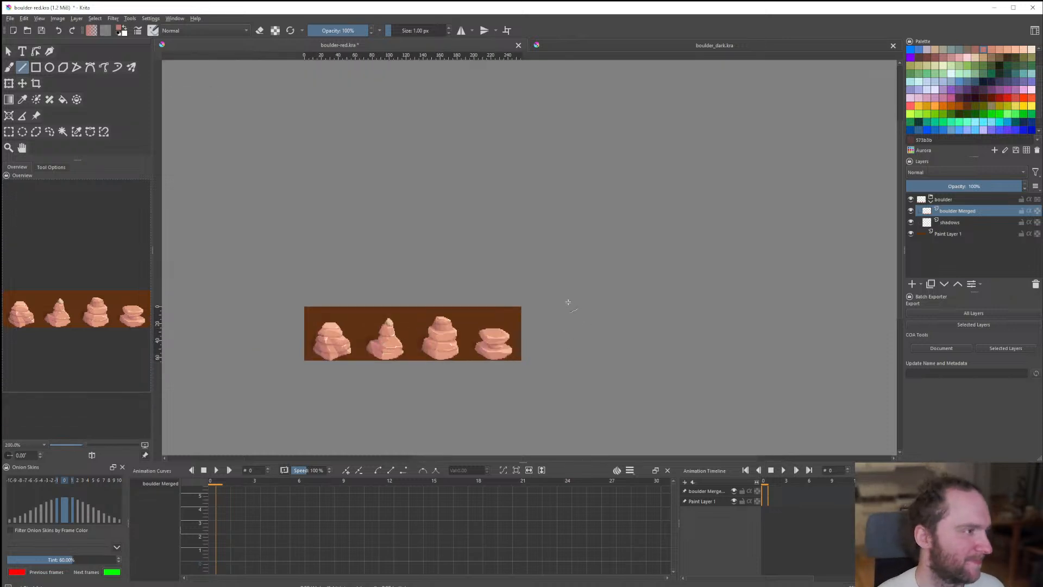
{"action": "scroll", "coordinate": [482, 347], "scroll_direction": "down", "scroll_amount": 1}
{"action": "scroll", "coordinate": [482, 337], "scroll_direction": "up", "scroll_amount": 9}
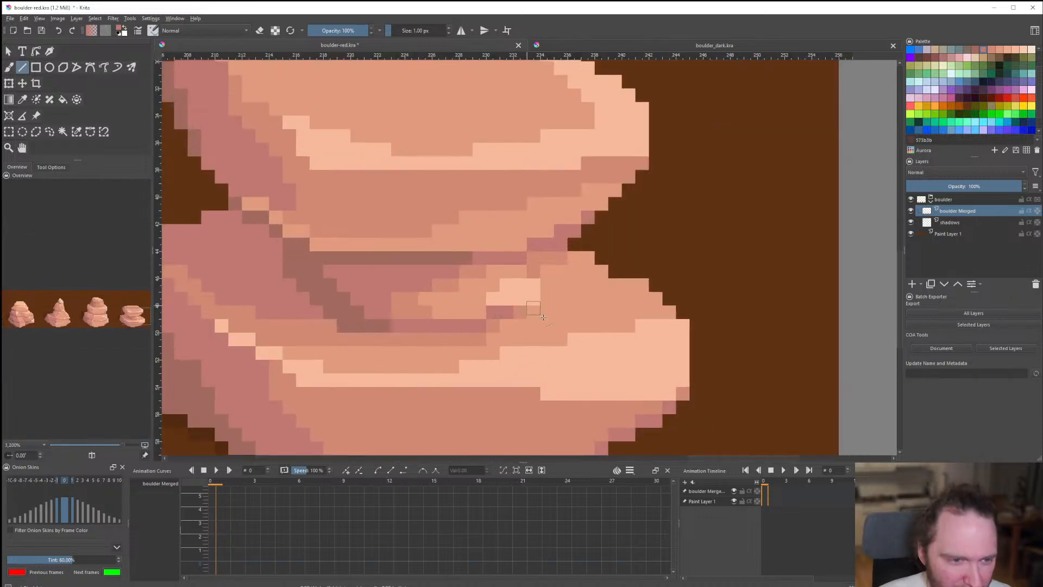
{"action": "scroll", "coordinate": [543, 318], "scroll_direction": "down", "scroll_amount": 6}
{"action": "scroll", "coordinate": [433, 342], "scroll_direction": "up", "scroll_amount": 6}
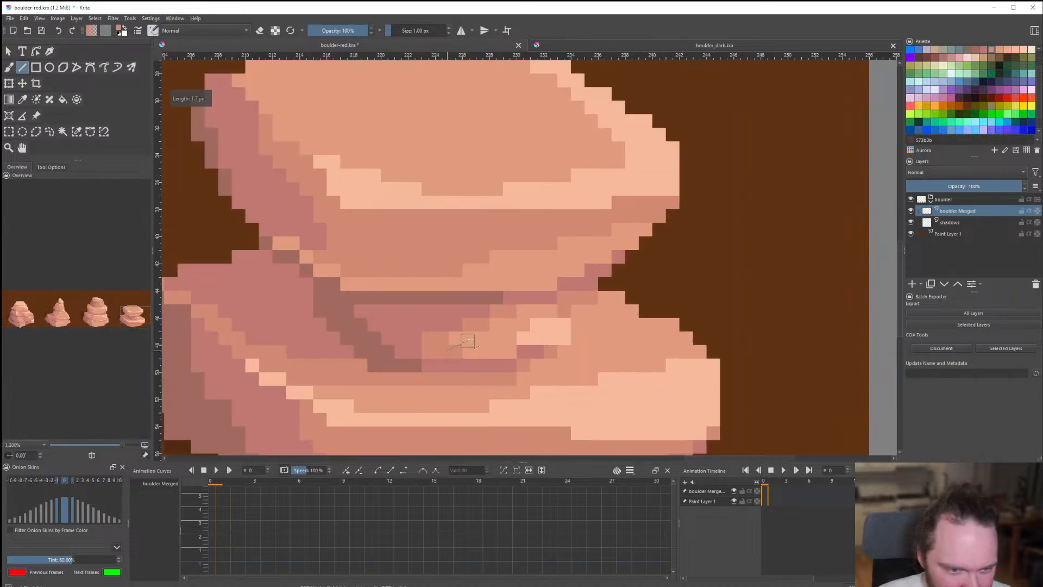
Shorten the dark brown line beneath the upper stone by one pixel in pink and retouch the pink area's salmon edge below it.
{"action": "scroll", "coordinate": [491, 333], "scroll_direction": "down", "scroll_amount": 8}
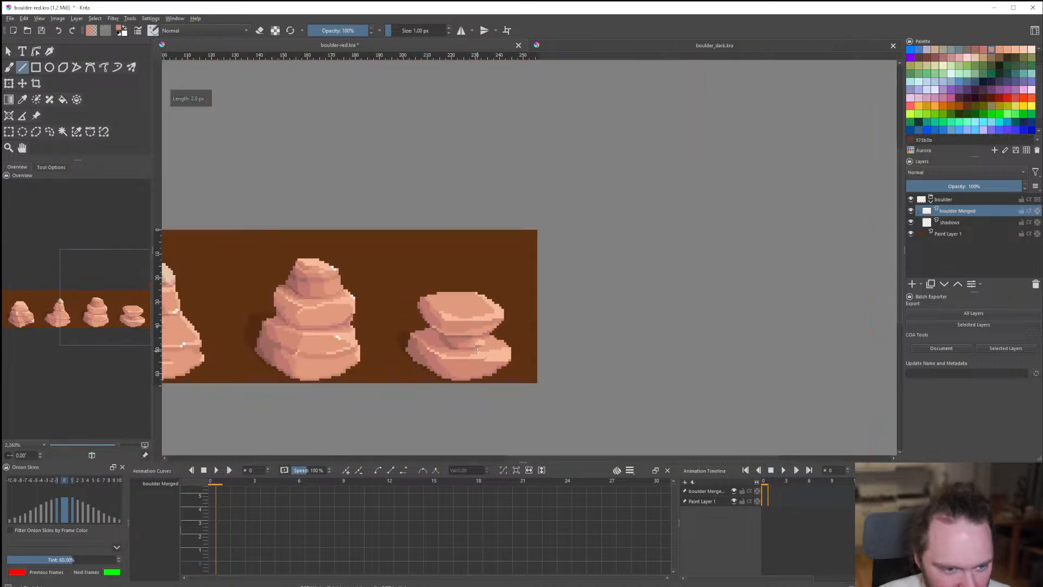
{"action": "scroll", "coordinate": [466, 352], "scroll_direction": "up", "scroll_amount": 6}
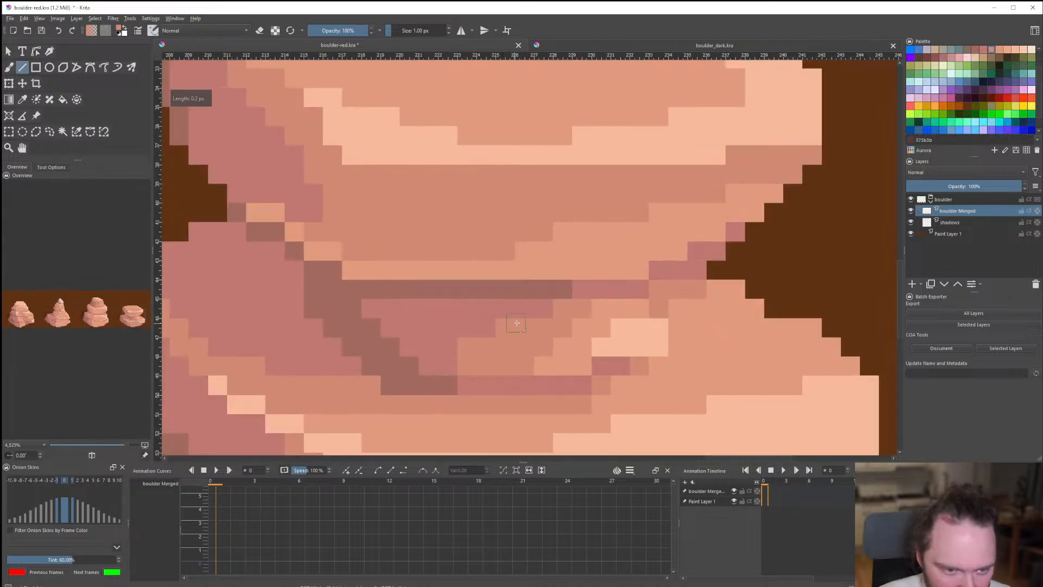
{"action": "left_click", "coordinate": [578, 289], "text": "ctrl"}
{"action": "left_click", "coordinate": [562, 290]}
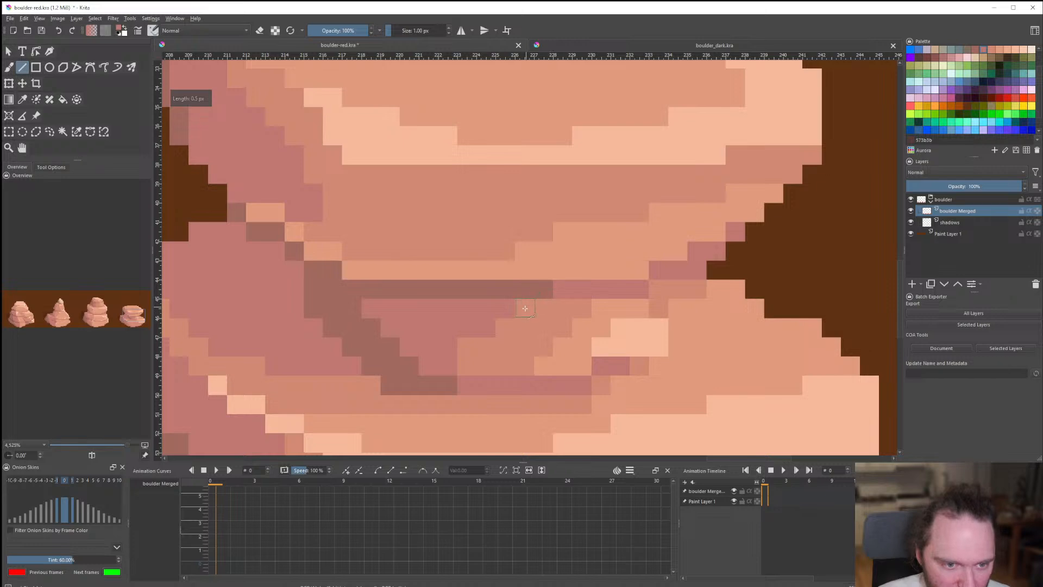
{"action": "left_click_drag", "start_coordinate": [522, 308], "coordinate": [506, 327]}
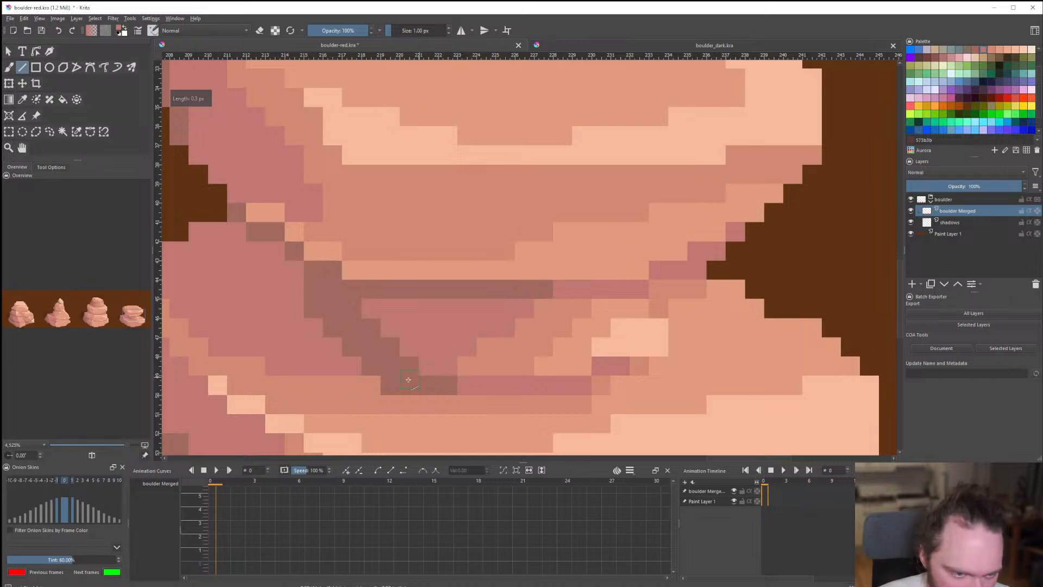
Try painting pink over the lower end of the diagonal brown shadow on the fourth boulder, checking it at sheet scale.
{"action": "scroll", "coordinate": [409, 379], "scroll_direction": "down", "scroll_amount": 10}
{"action": "scroll", "coordinate": [490, 349], "scroll_direction": "up", "scroll_amount": 10}
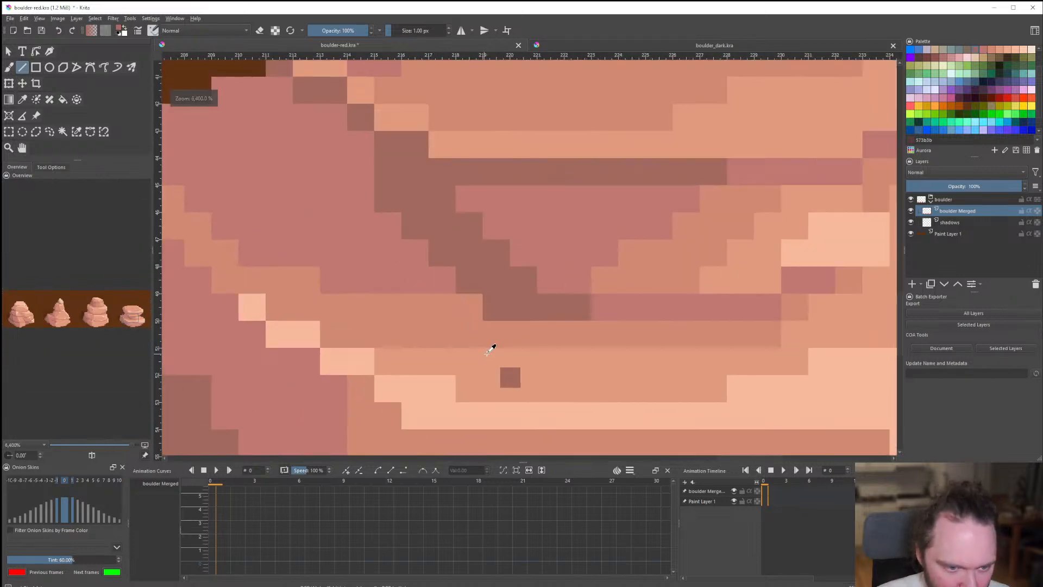
{"action": "scroll", "coordinate": [490, 349], "scroll_direction": "down", "scroll_amount": 8}
{"action": "scroll", "coordinate": [498, 349], "scroll_direction": "up", "scroll_amount": 5}
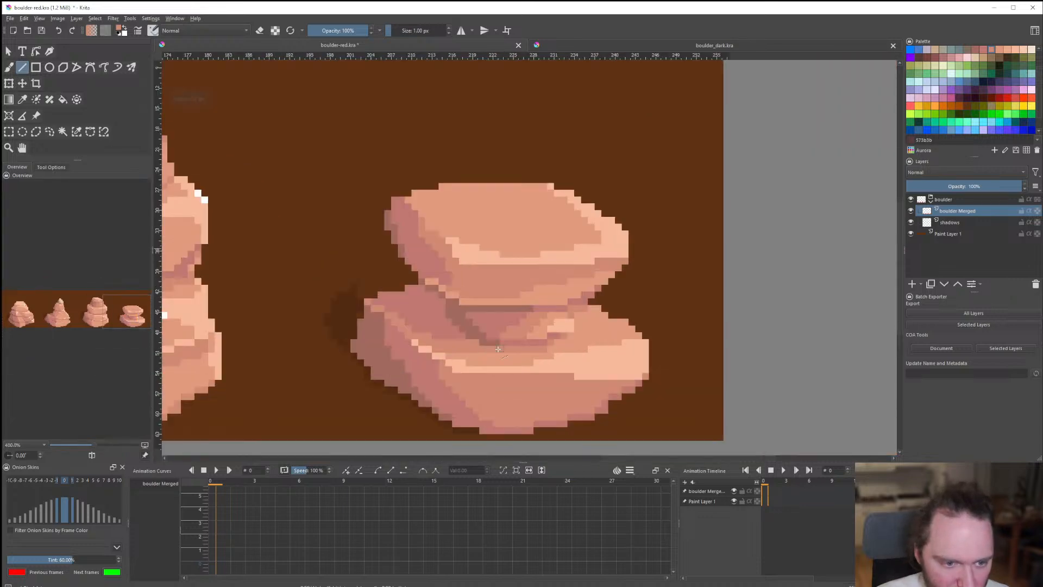
{"action": "scroll", "coordinate": [498, 349], "scroll_direction": "up", "scroll_amount": 5}
{"action": "scroll", "coordinate": [501, 310], "scroll_direction": "down", "scroll_amount": 8}
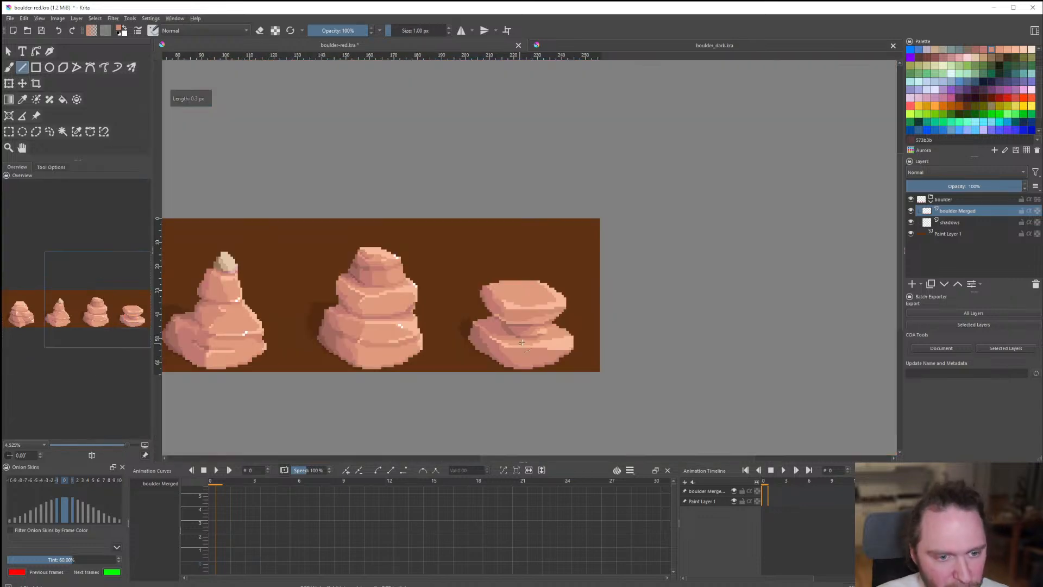
{"action": "scroll", "coordinate": [522, 343], "scroll_direction": "up", "scroll_amount": 8}
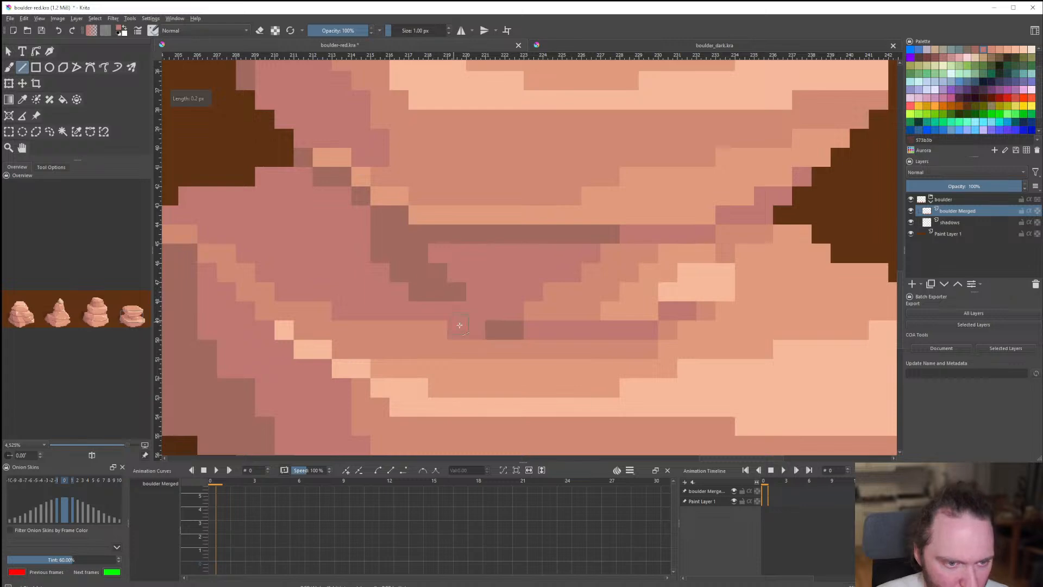
{"action": "scroll", "coordinate": [460, 325], "scroll_direction": "down", "scroll_amount": 8}
{"action": "scroll", "coordinate": [441, 279], "scroll_direction": "up", "scroll_amount": 8}
{"action": "scroll", "coordinate": [446, 298], "scroll_direction": "down", "scroll_amount": 8}
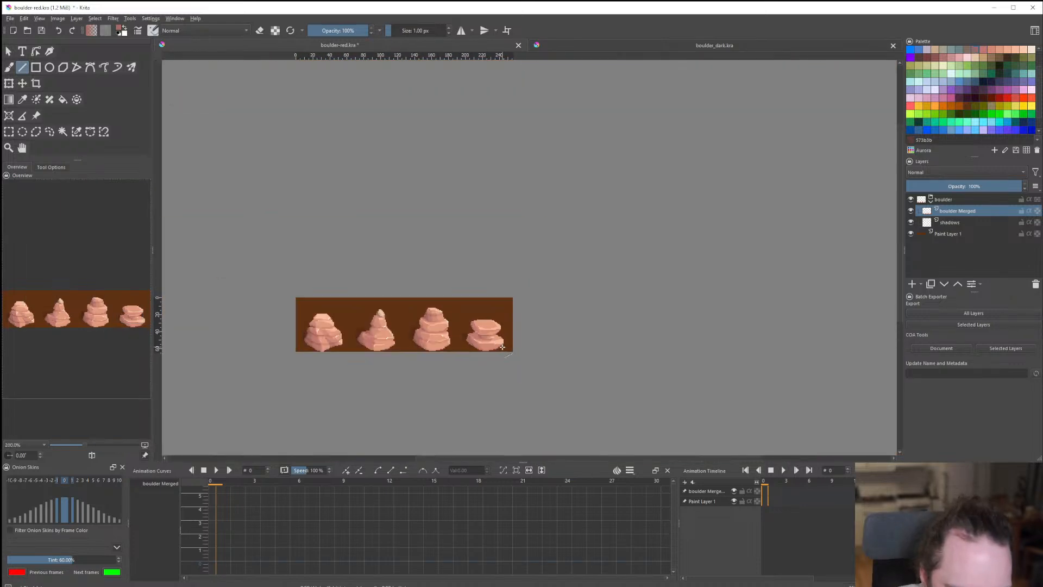
{"action": "scroll", "coordinate": [502, 346], "scroll_direction": "up", "scroll_amount": 8}
Extend the pink shadow line leftward beneath the lower end of the diagonal brown shadow and check it against the other boulders.
{"action": "left_click", "coordinate": [363, 319], "text": "ctrl"}
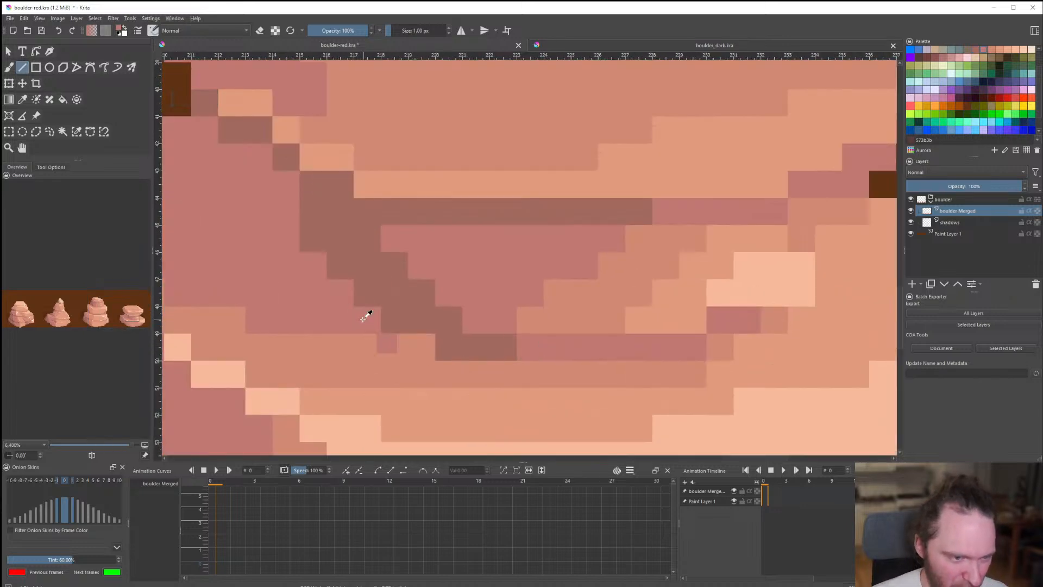
{"action": "mouse_move", "coordinate": [315, 267]}
{"action": "left_mouse_down"}
{"action": "mouse_move", "coordinate": [422, 346]}
{"action": "mouse_move", "coordinate": [342, 347]}
{"action": "left_mouse_up"}
{"action": "scroll", "coordinate": [392, 350], "scroll_direction": "down", "scroll_amount": 10}
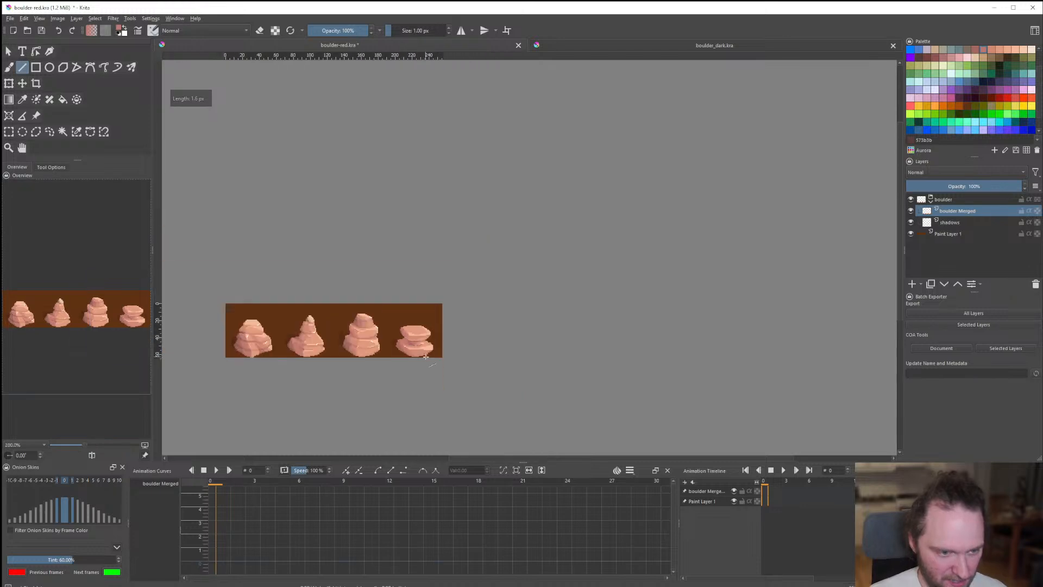
{"action": "scroll", "coordinate": [410, 349], "scroll_direction": "up", "scroll_amount": 6}
{"action": "scroll", "coordinate": [407, 333], "scroll_direction": "up", "scroll_amount": 3}
{"action": "scroll", "coordinate": [429, 340], "scroll_direction": "down", "scroll_amount": 6}
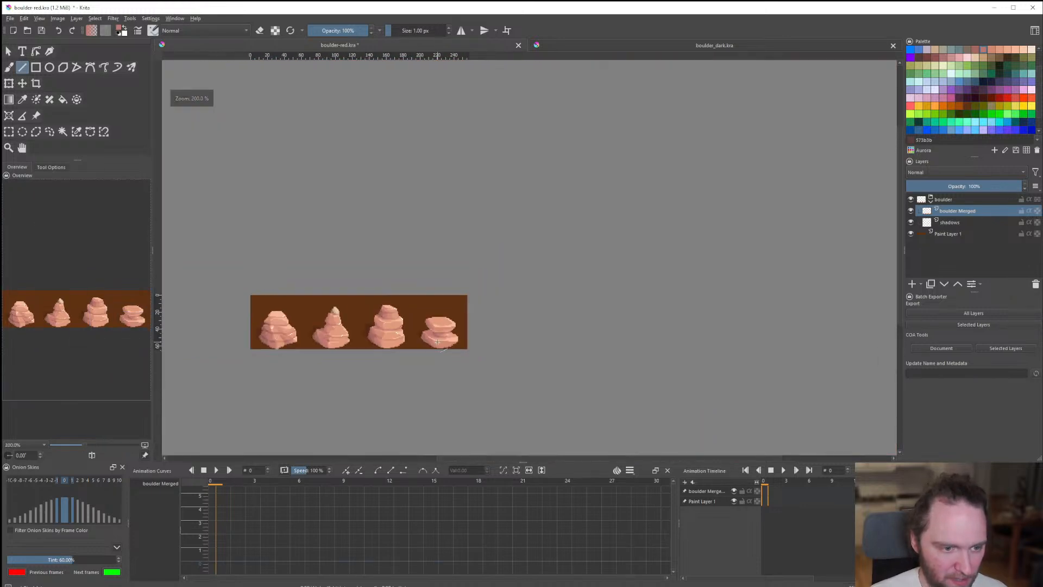
{"action": "scroll", "coordinate": [452, 344], "scroll_direction": "up", "scroll_amount": 6}
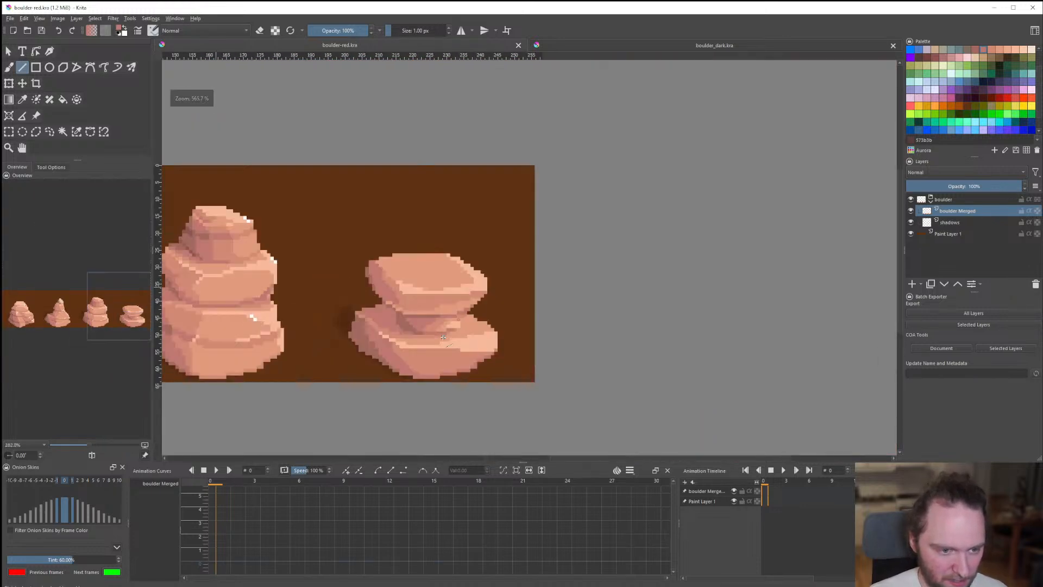
{"action": "scroll", "coordinate": [459, 345], "scroll_direction": "down", "scroll_amount": 4}
{"action": "scroll", "coordinate": [478, 347], "scroll_direction": "up", "scroll_amount": 6}
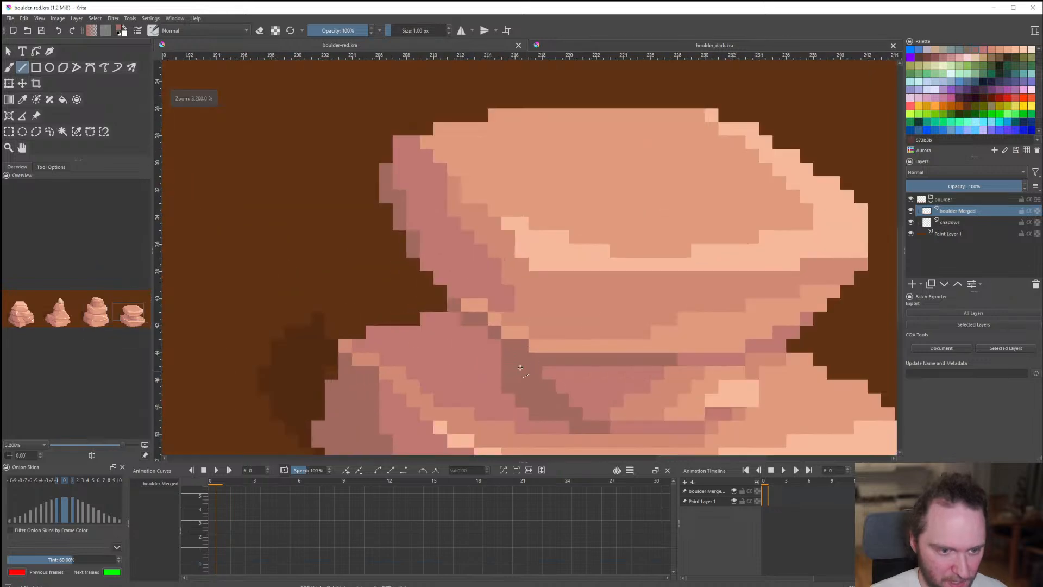
{"action": "scroll", "coordinate": [520, 368], "scroll_direction": "down", "scroll_amount": 4}
Try a short vertical grey-brown mark (7e6e60) on the lower stone's pink facet beside the diagonal shadow.
{"action": "scroll", "coordinate": [957, 86], "scroll_direction": "up", "scroll_amount": 3}
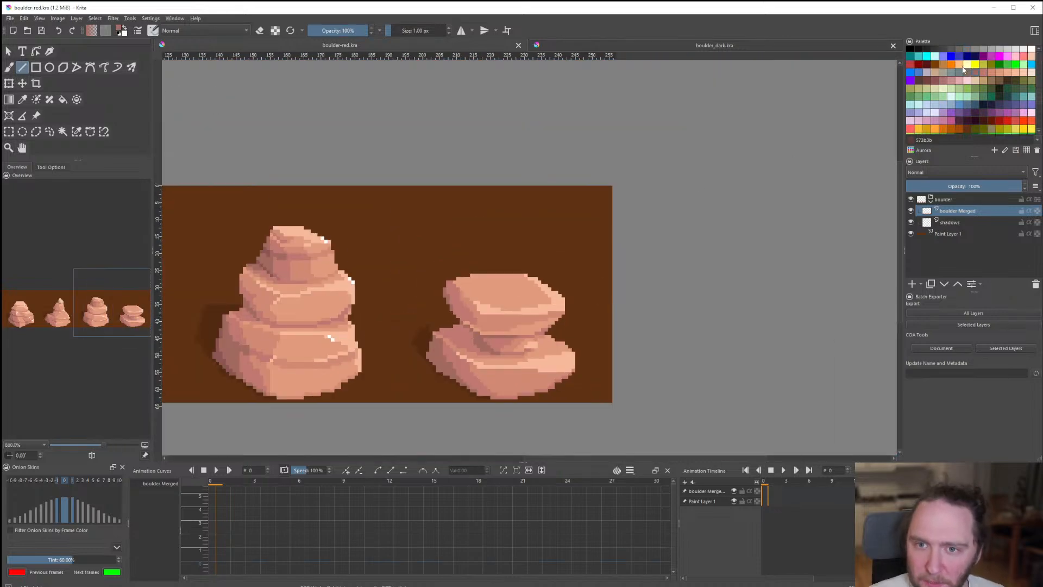
{"action": "scroll", "coordinate": [461, 292], "scroll_direction": "up", "scroll_amount": 4}
{"action": "scroll", "coordinate": [472, 337], "scroll_direction": "down", "scroll_amount": 3}
{"action": "scroll", "coordinate": [467, 326], "scroll_direction": "up", "scroll_amount": 3}
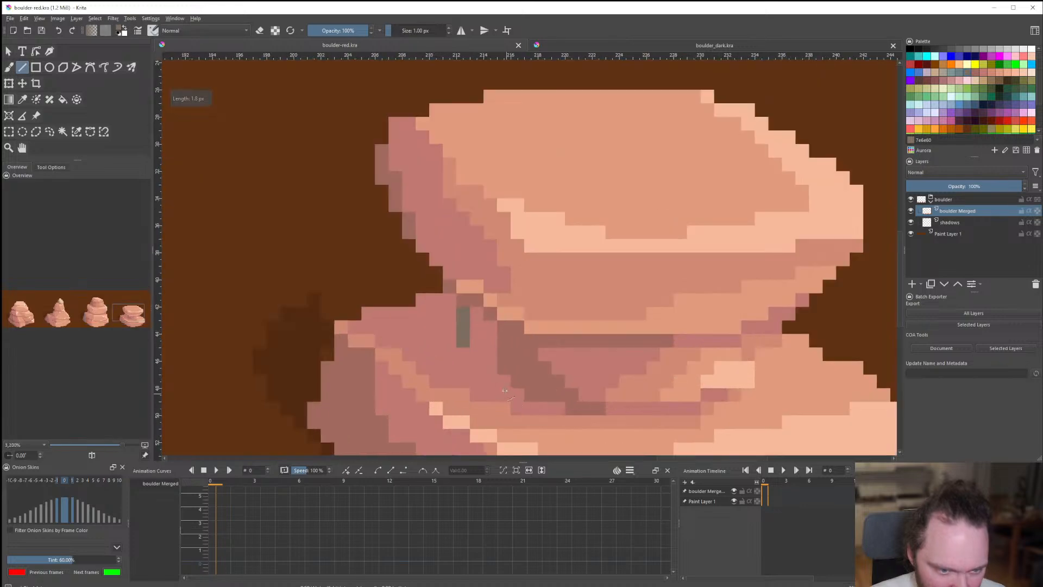
{"action": "scroll", "coordinate": [487, 334], "scroll_direction": "down", "scroll_amount": 2}
{"action": "scroll", "coordinate": [489, 326], "scroll_direction": "down", "scroll_amount": 3}
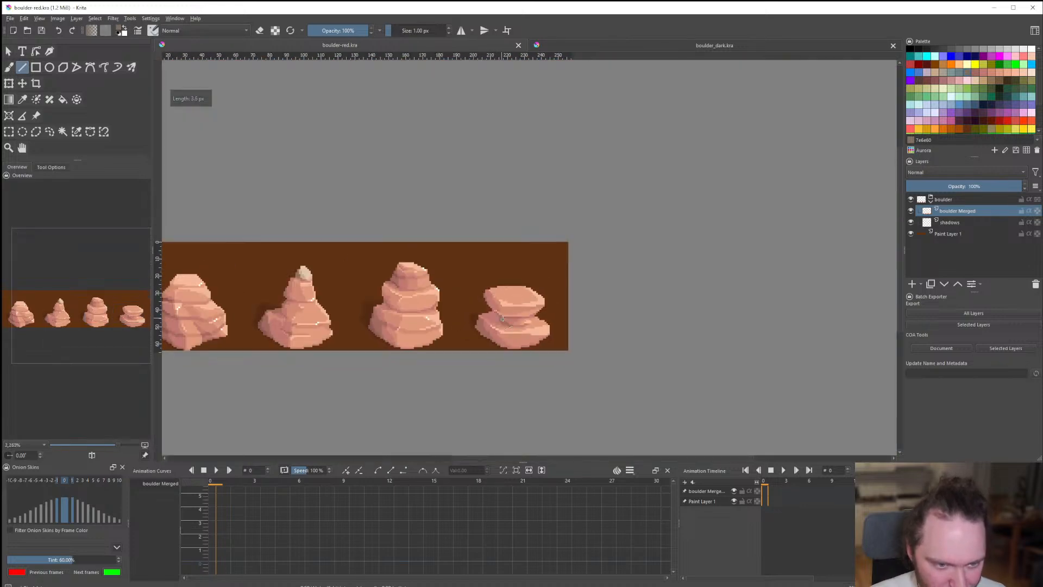
{"action": "scroll", "coordinate": [494, 320], "scroll_direction": "up", "scroll_amount": 2}
{"action": "scroll", "coordinate": [495, 319], "scroll_direction": "up", "scroll_amount": 2}
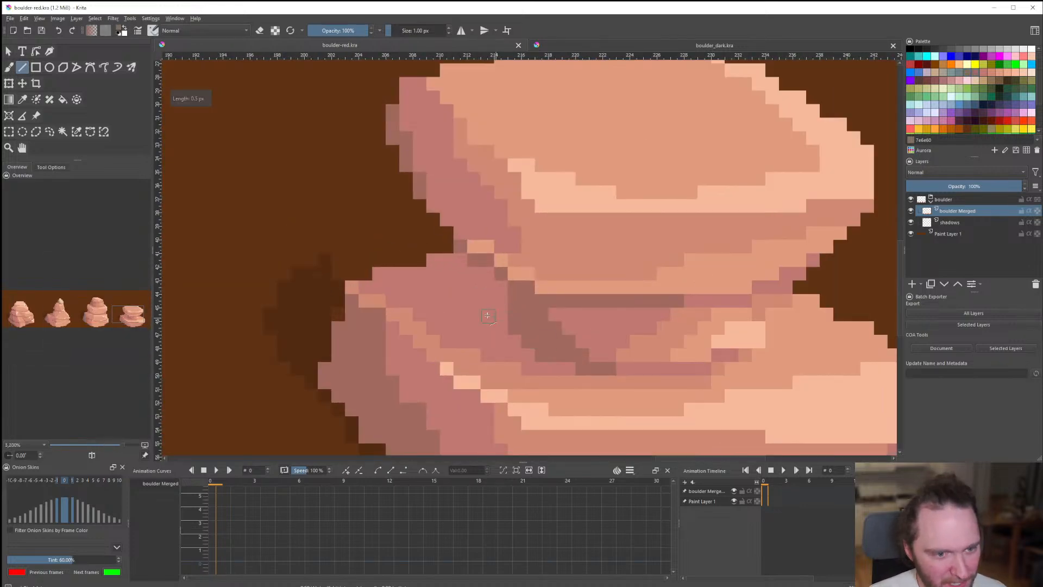
Compare the other boulders' shading, try a few brown pixels on the pink facet beneath the upper stone, and undo them.
{"action": "scroll", "coordinate": [503, 337], "scroll_direction": "down", "scroll_amount": 3}
{"action": "scroll", "coordinate": [332, 342], "scroll_direction": "up", "scroll_amount": 4}
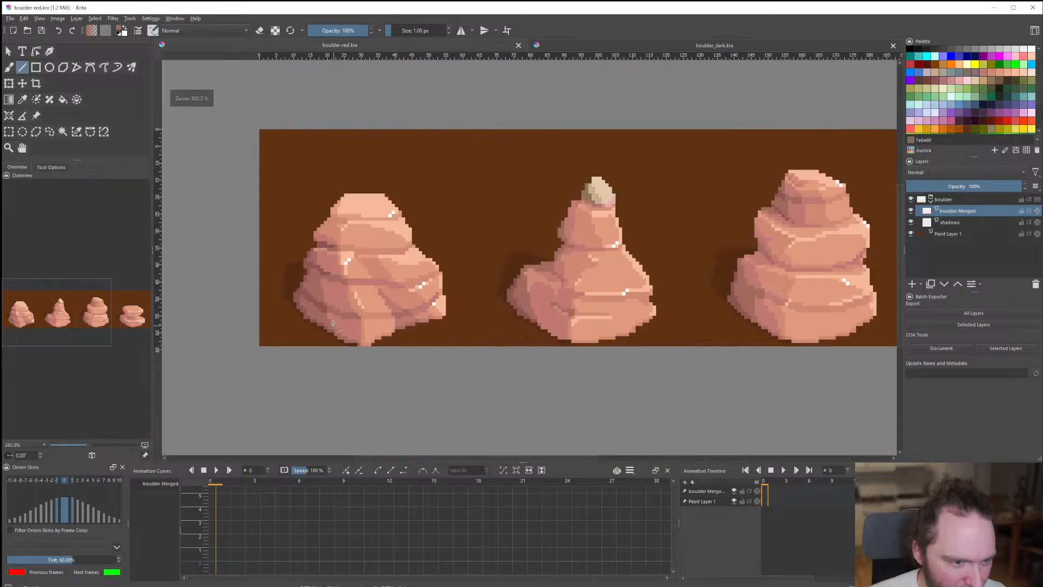
{"action": "scroll", "coordinate": [342, 311], "scroll_direction": "down", "scroll_amount": 3}
{"action": "scroll", "coordinate": [549, 285], "scroll_direction": "up", "scroll_amount": 3}
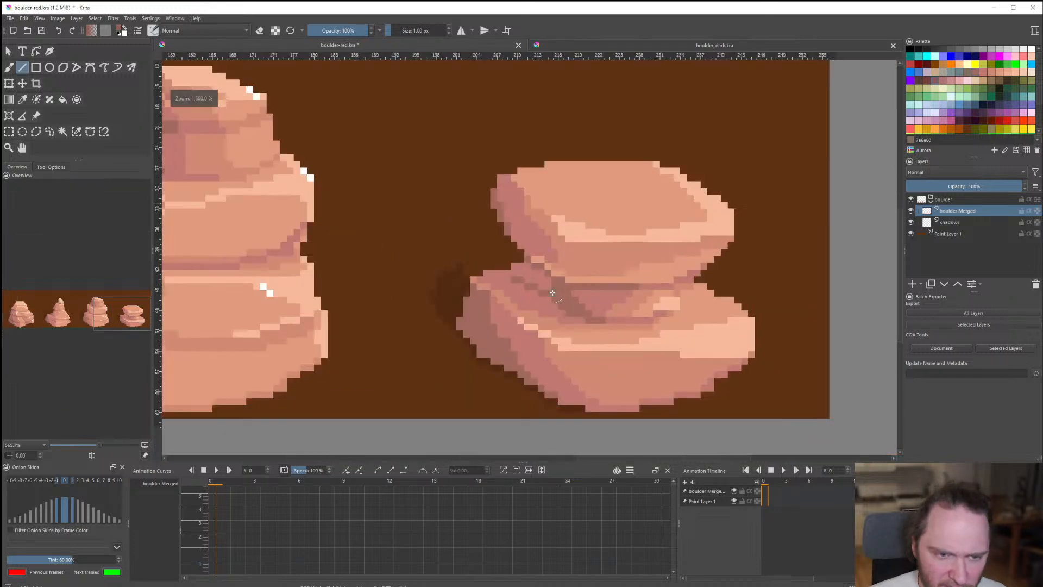
{"action": "scroll", "coordinate": [543, 298], "scroll_direction": "down", "scroll_amount": 1}
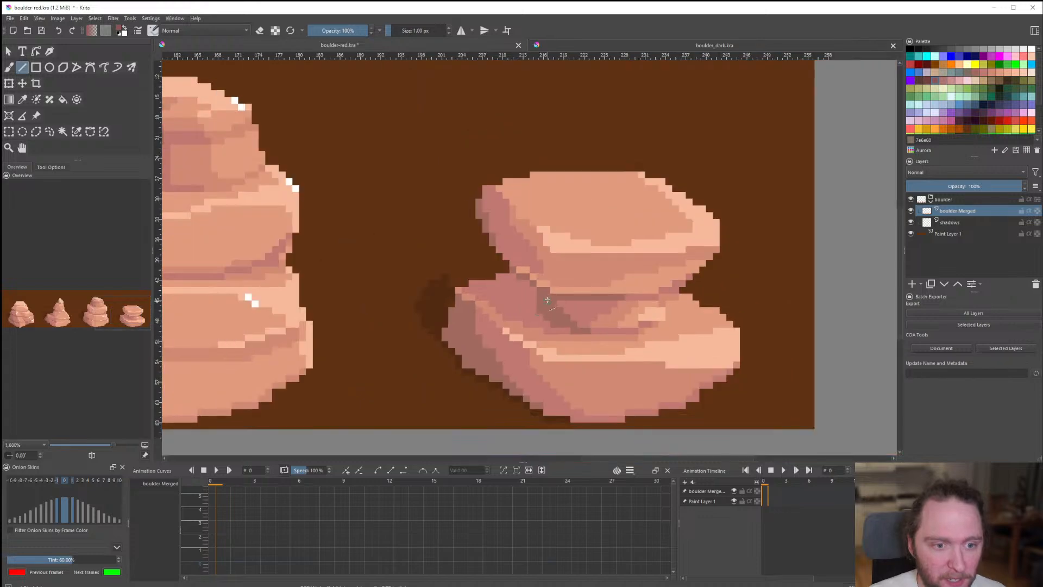
{"action": "scroll", "coordinate": [516, 302], "scroll_direction": "up", "scroll_amount": 2}
{"action": "scroll", "coordinate": [385, 288], "scroll_direction": "down", "scroll_amount": 6}
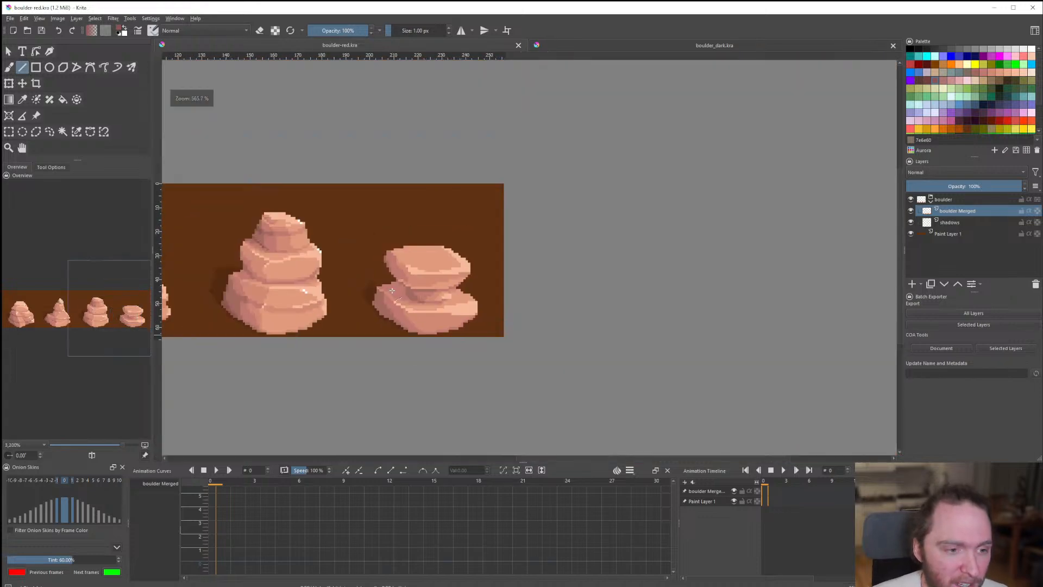
Paint a dark mauve shadow edge stepping down from the upper stone's lower-left corner along the diagonal brown shadow.
{"action": "scroll", "coordinate": [389, 288], "scroll_direction": "up", "scroll_amount": 5}
{"action": "left_click_drag", "start_coordinate": [461, 271], "coordinate": [460, 271]}
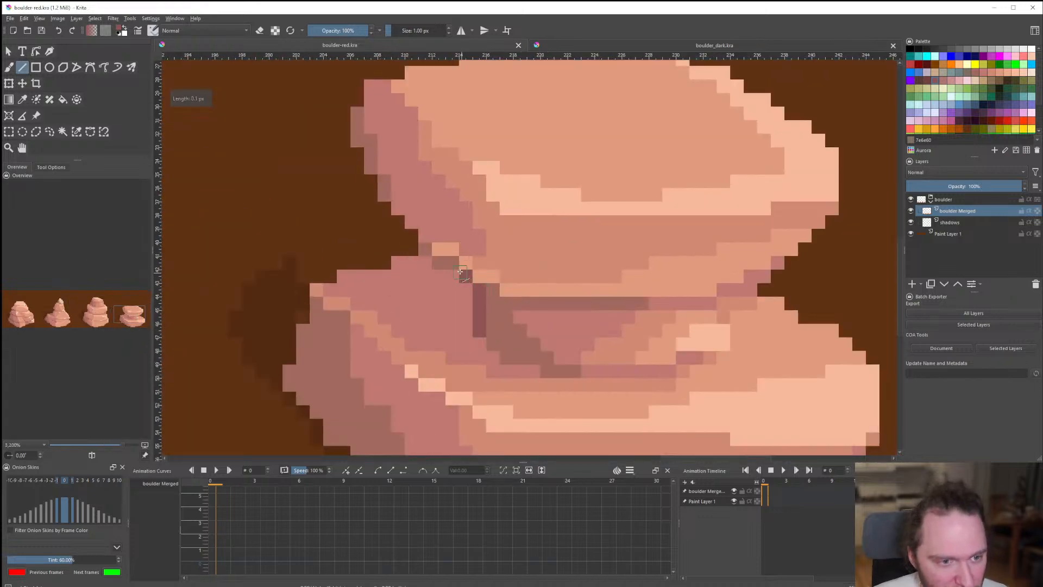
{"action": "scroll", "coordinate": [482, 344], "scroll_direction": "down", "scroll_amount": 6}
{"action": "scroll", "coordinate": [482, 344], "scroll_direction": "up", "scroll_amount": 6}
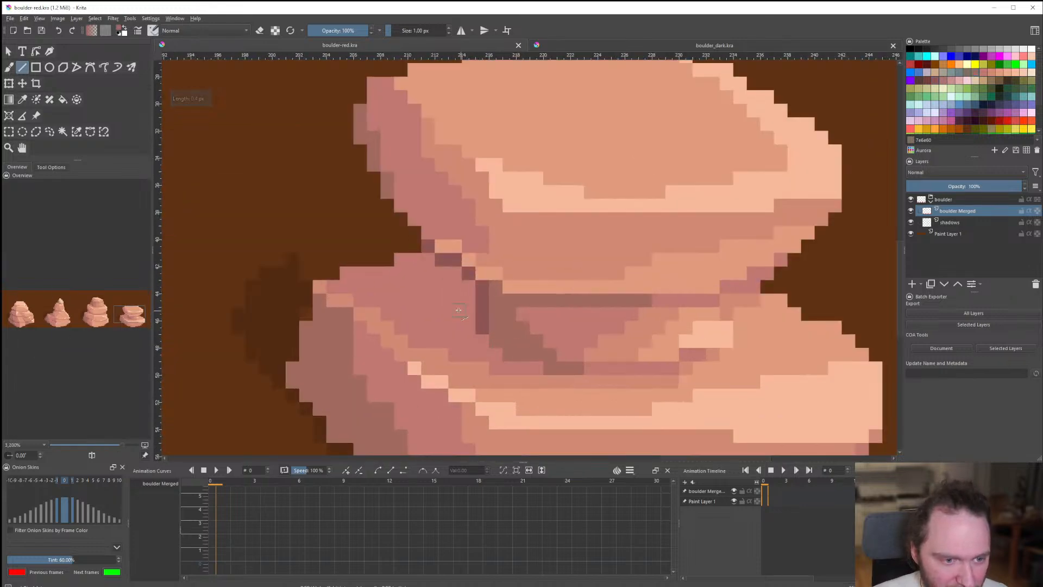
Outline and fill the part of the lower stone's pink facet nearest the upper stone with brown.
{"action": "scroll", "coordinate": [379, 276], "scroll_direction": "down", "scroll_amount": 6}
{"action": "key", "text": "f"}
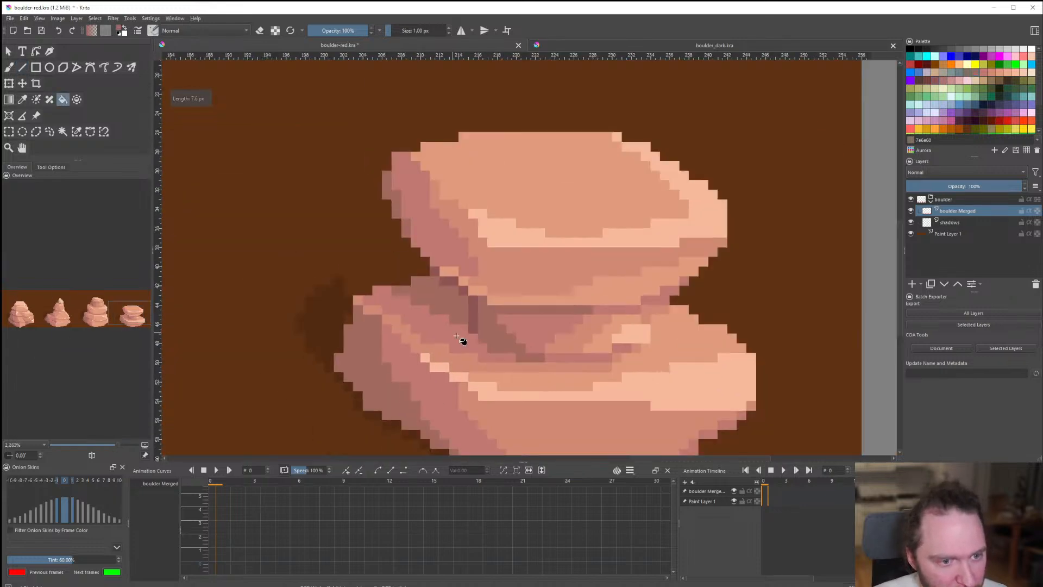
{"action": "scroll", "coordinate": [486, 366], "scroll_direction": "up", "scroll_amount": 8}
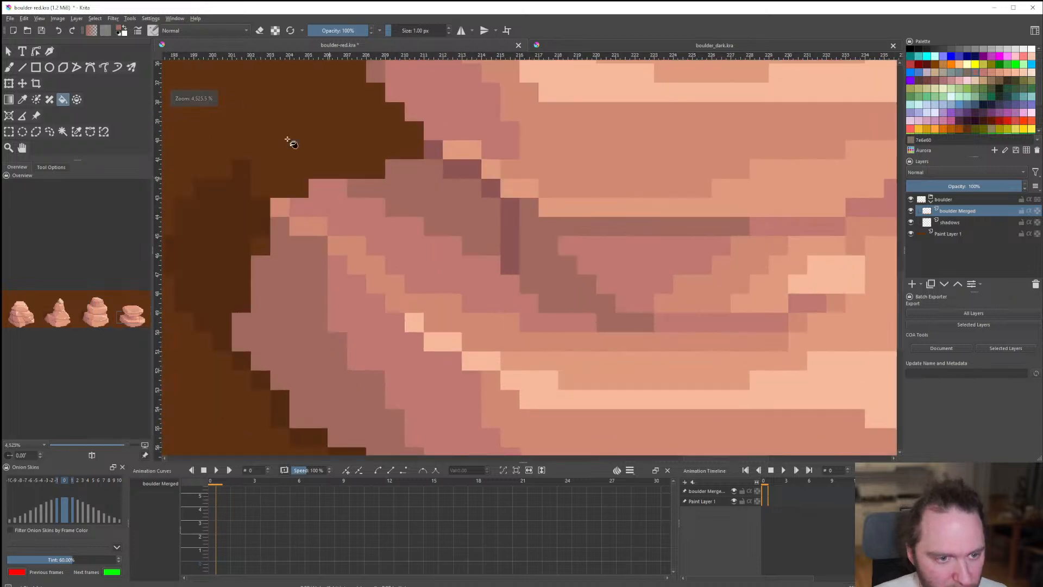
{"action": "left_click", "coordinate": [26, 69]}
Outline the diagonal brown shadow between the stones in dark mauve and fill it down to its lower end.
{"action": "scroll", "coordinate": [491, 265], "scroll_direction": "down", "scroll_amount": 10}
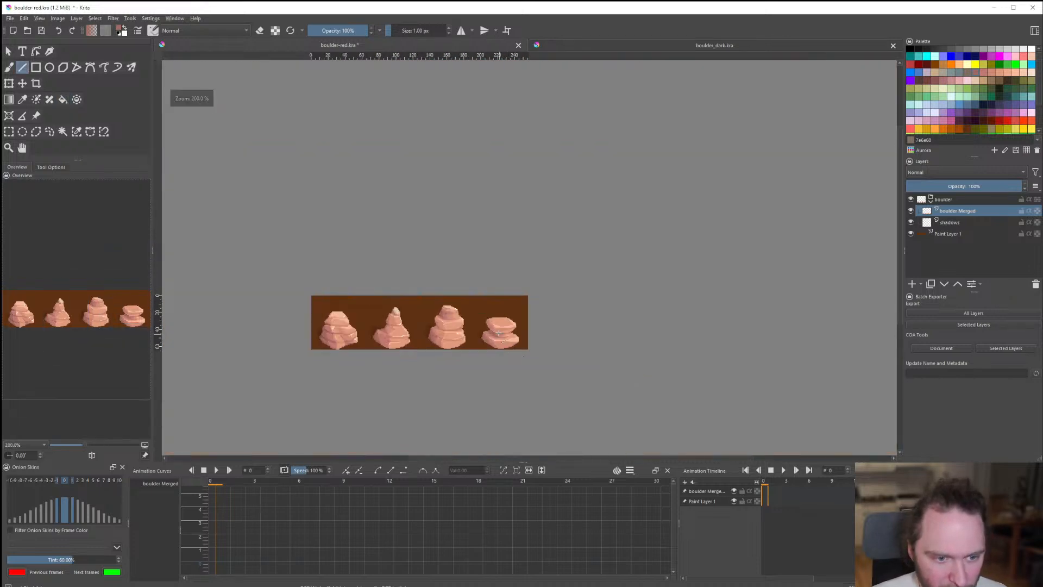
{"action": "scroll", "coordinate": [508, 352], "scroll_direction": "up", "scroll_amount": 10}
{"action": "mouse_move", "coordinate": [423, 292]}
{"action": "left_mouse_down"}
{"action": "mouse_move", "coordinate": [445, 312]}
{"action": "mouse_move", "coordinate": [430, 369]}
{"action": "mouse_move", "coordinate": [451, 344]}
{"action": "left_mouse_up"}
{"action": "left_click_drag", "start_coordinate": [455, 392], "coordinate": [474, 393]}
{"action": "key", "text": "f"}
{"action": "scroll", "coordinate": [486, 373], "scroll_direction": "down", "scroll_amount": 12}
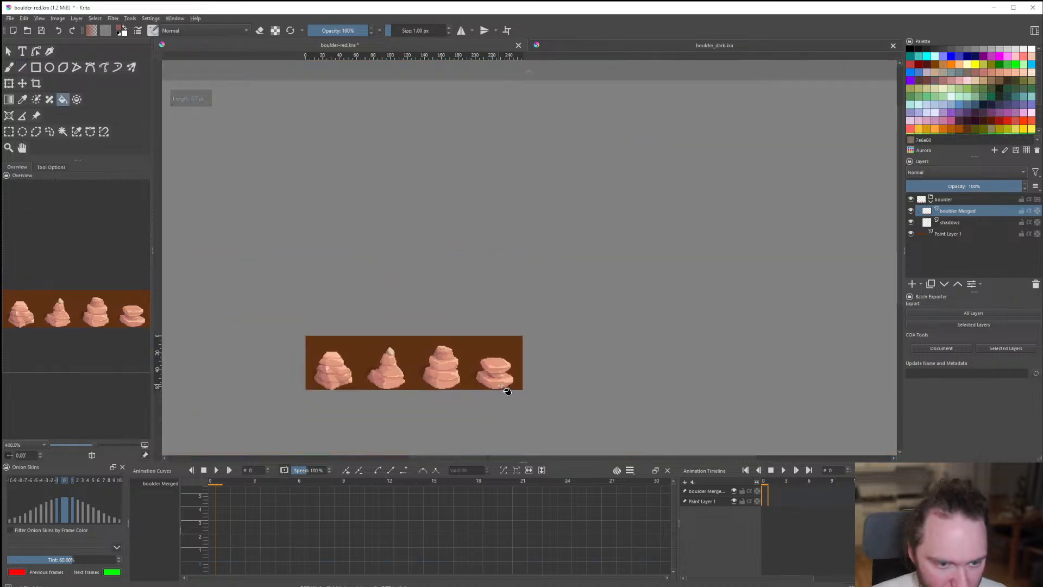
{"action": "scroll", "coordinate": [497, 392], "scroll_direction": "up", "scroll_amount": 2}
{"action": "scroll", "coordinate": [491, 387], "scroll_direction": "up", "scroll_amount": 9}
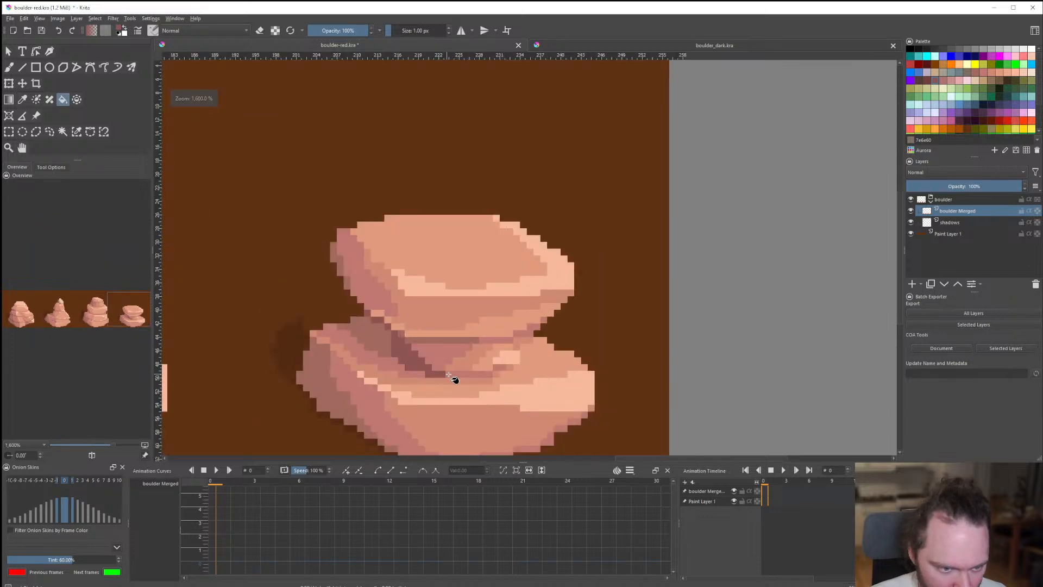
Compare the fourth boulder's dark mauve shadow and brown facet with the other boulders at sheet scale.
{"action": "scroll", "coordinate": [459, 356], "scroll_direction": "down", "scroll_amount": 6}
{"action": "scroll", "coordinate": [464, 363], "scroll_direction": "up", "scroll_amount": 5}
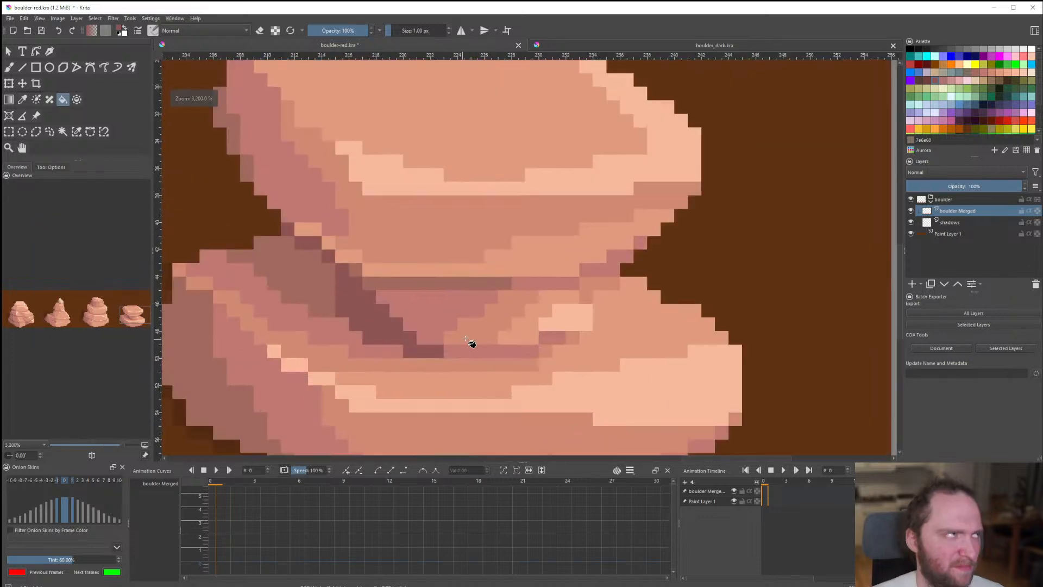
{"action": "scroll", "coordinate": [473, 345], "scroll_direction": "down", "scroll_amount": 10}
{"action": "scroll", "coordinate": [478, 361], "scroll_direction": "up", "scroll_amount": 2}
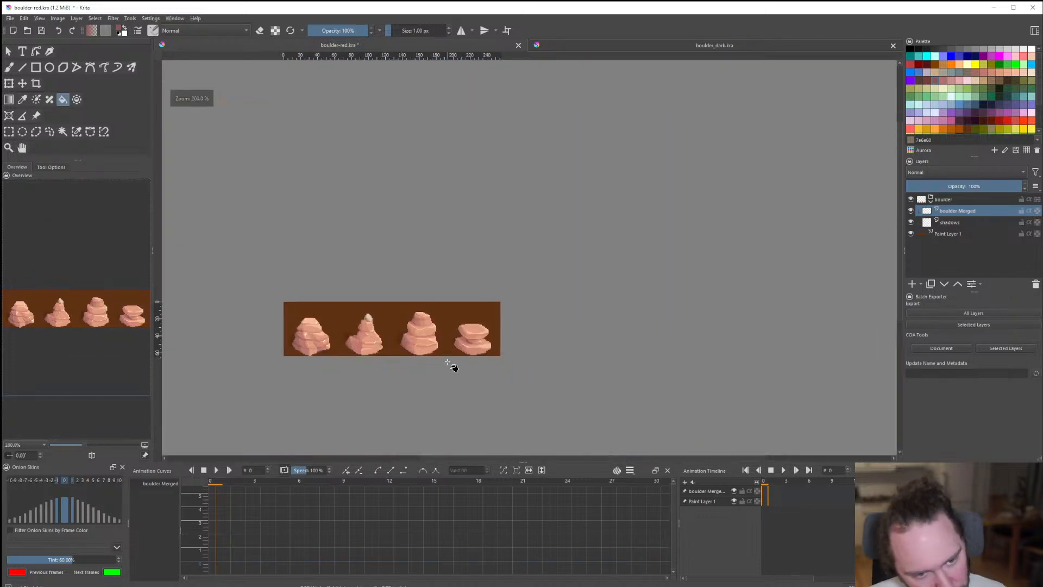
{"action": "scroll", "coordinate": [459, 363], "scroll_direction": "down", "scroll_amount": 1}
{"action": "scroll", "coordinate": [464, 363], "scroll_direction": "up", "scroll_amount": 1}
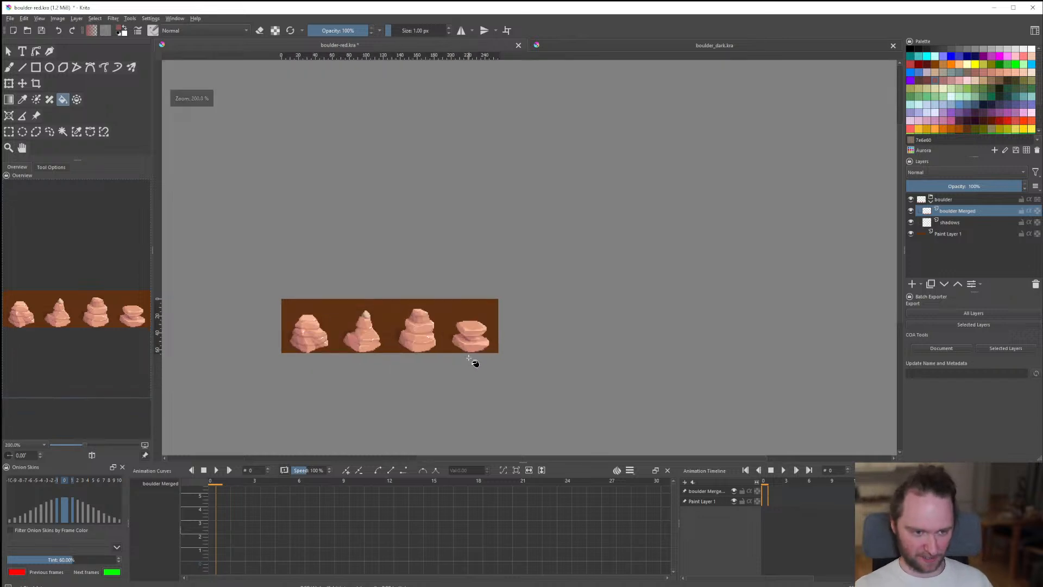
Retouch the edge pixels where the dark mauve diagonal shadow meets the brown facet, checking them at sheet scale.
{"action": "scroll", "coordinate": [464, 351], "scroll_direction": "up", "scroll_amount": 9}
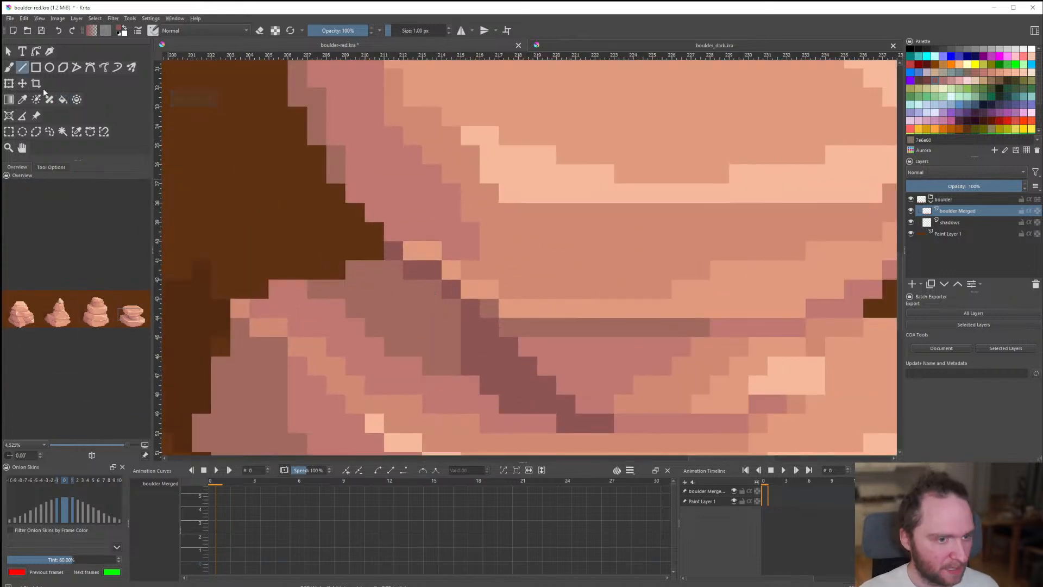
{"action": "left_click_drag", "start_coordinate": [452, 311], "coordinate": [453, 312]}
{"action": "scroll", "coordinate": [452, 347], "scroll_direction": "down", "scroll_amount": 8}
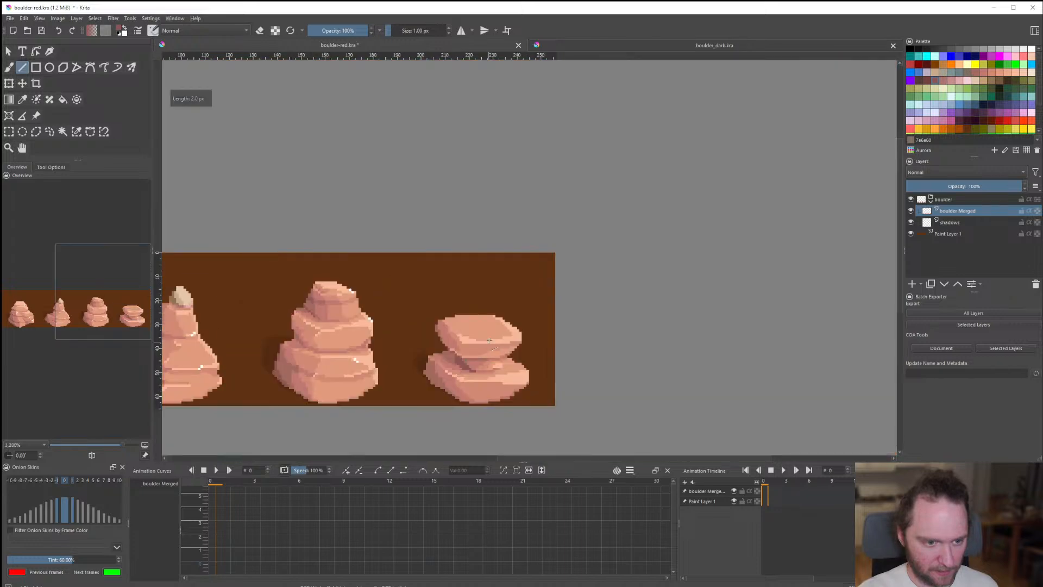
{"action": "scroll", "coordinate": [434, 286], "scroll_direction": "up", "scroll_amount": 8}
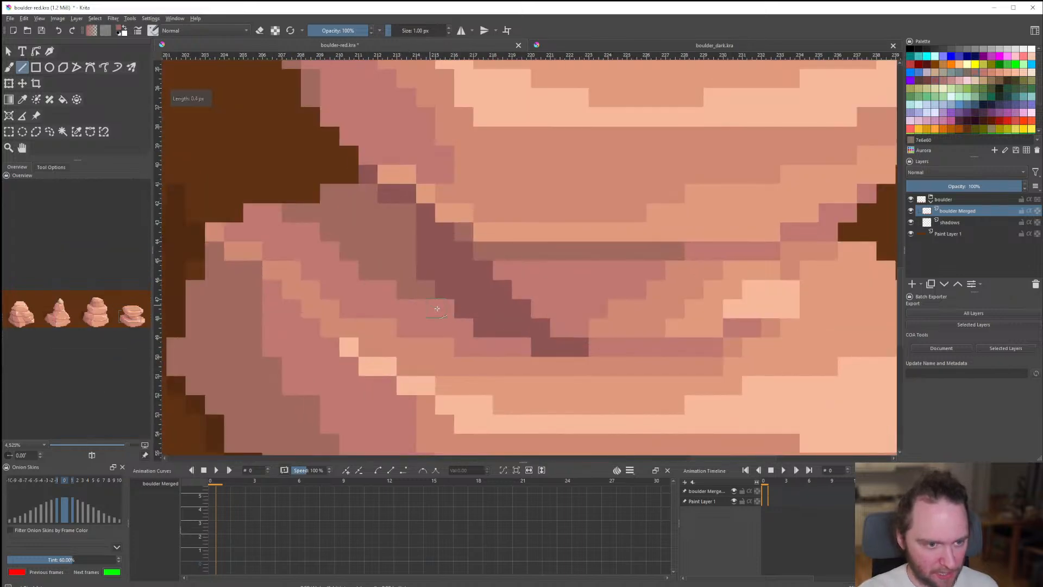
Add brown transition pixels along the lower edge of the dark mauve diagonal shadow, checking them at sheet scale.
{"action": "left_click_drag", "start_coordinate": [461, 325], "coordinate": [462, 325]}
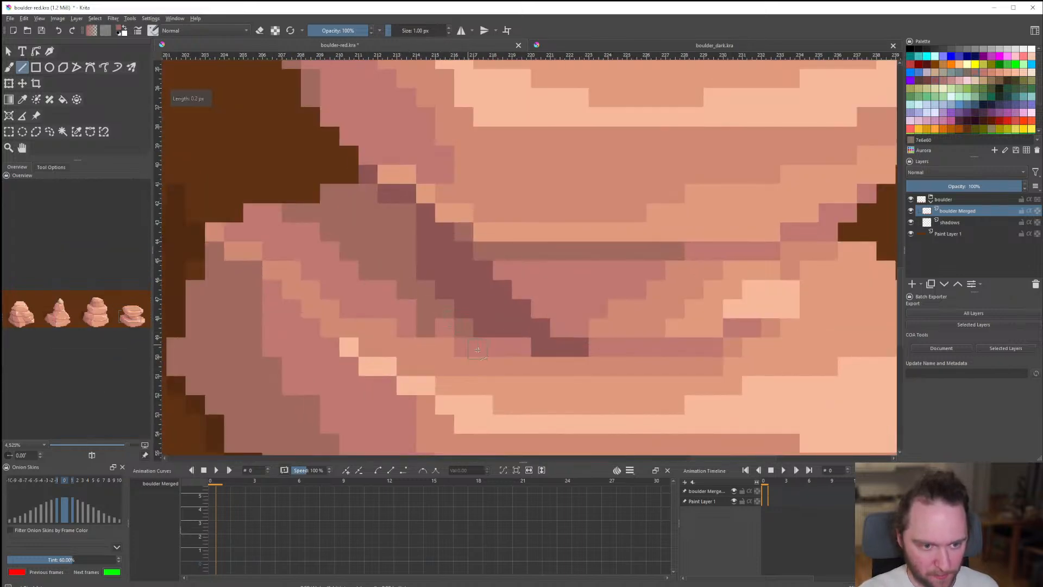
{"action": "scroll", "coordinate": [516, 346], "scroll_direction": "down", "scroll_amount": 10}
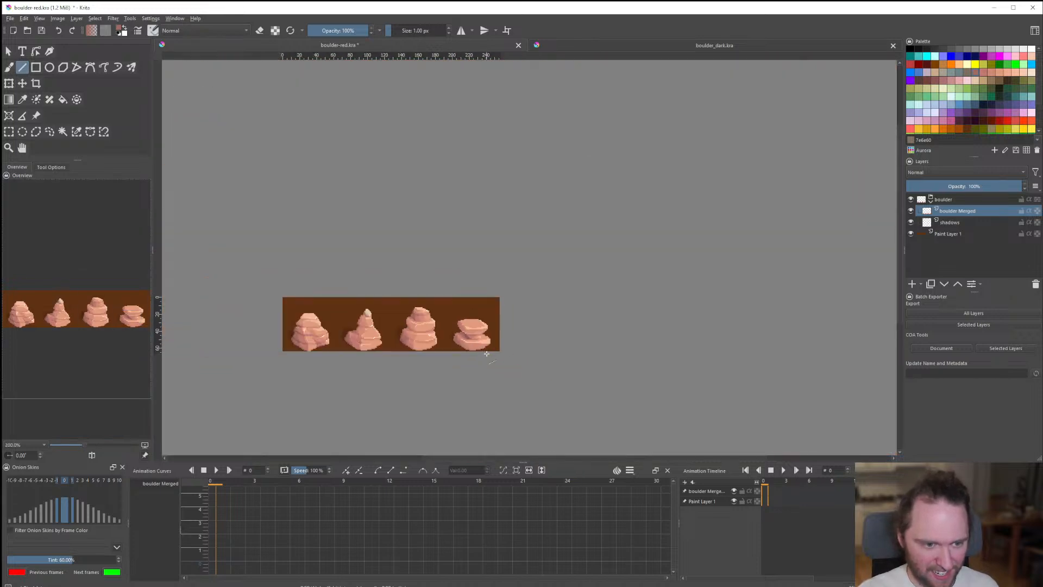
{"action": "scroll", "coordinate": [478, 339], "scroll_direction": "up", "scroll_amount": 10}
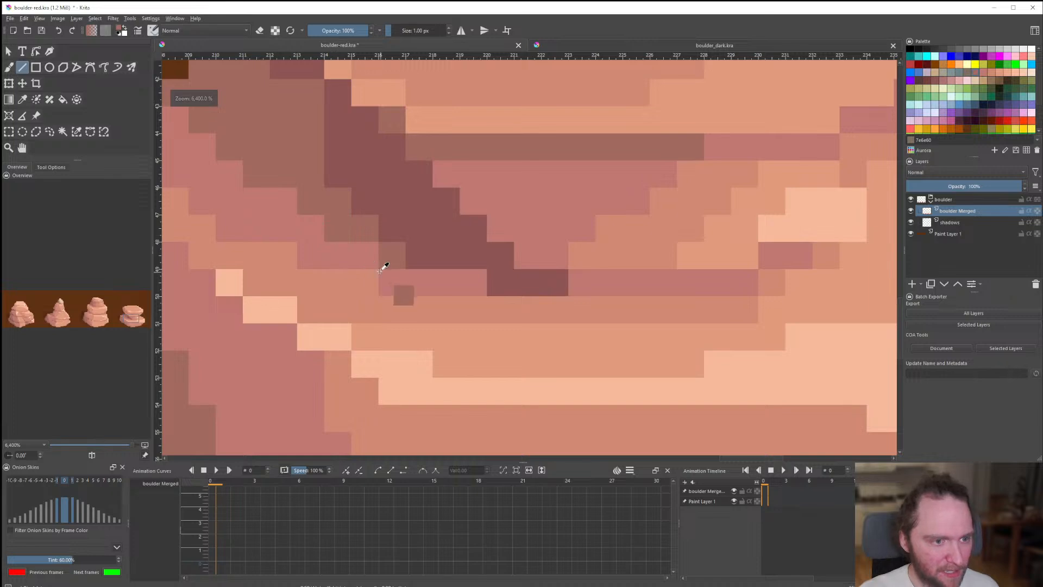
{"action": "scroll", "coordinate": [491, 335], "scroll_direction": "down", "scroll_amount": 10}
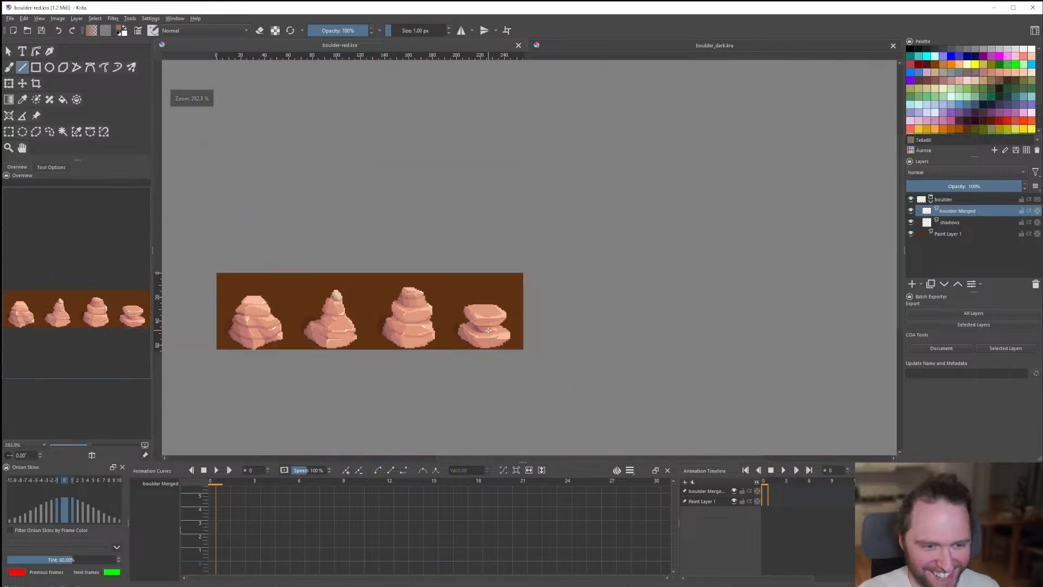
Fill the pale highlight patch on the lower stone's top, beside the gap, with the surrounding light orange.
{"action": "scroll", "coordinate": [491, 335], "scroll_direction": "up", "scroll_amount": 10}
{"action": "key", "text": "f"}
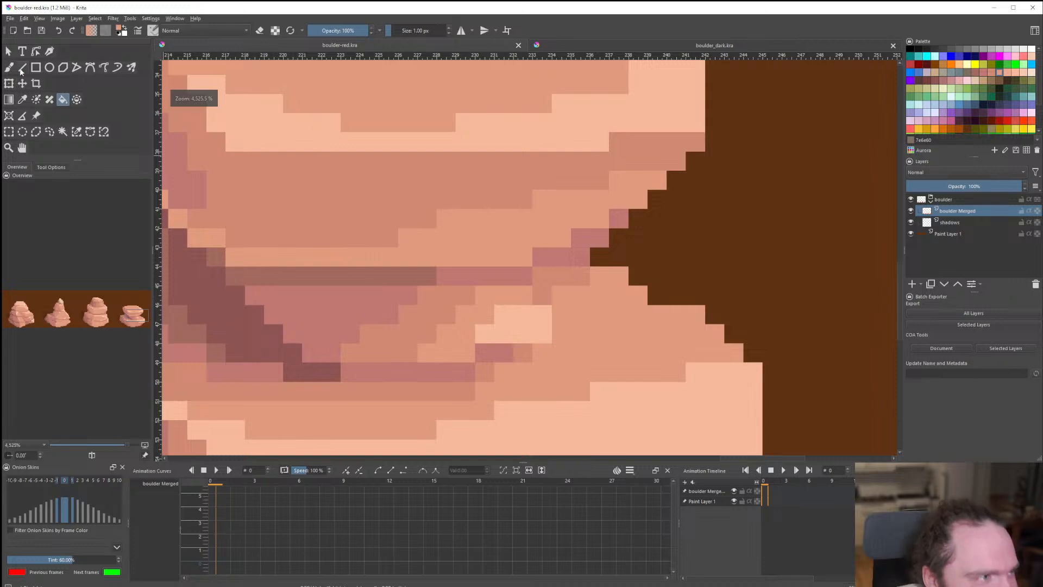
{"action": "left_click", "coordinate": [21, 68]}
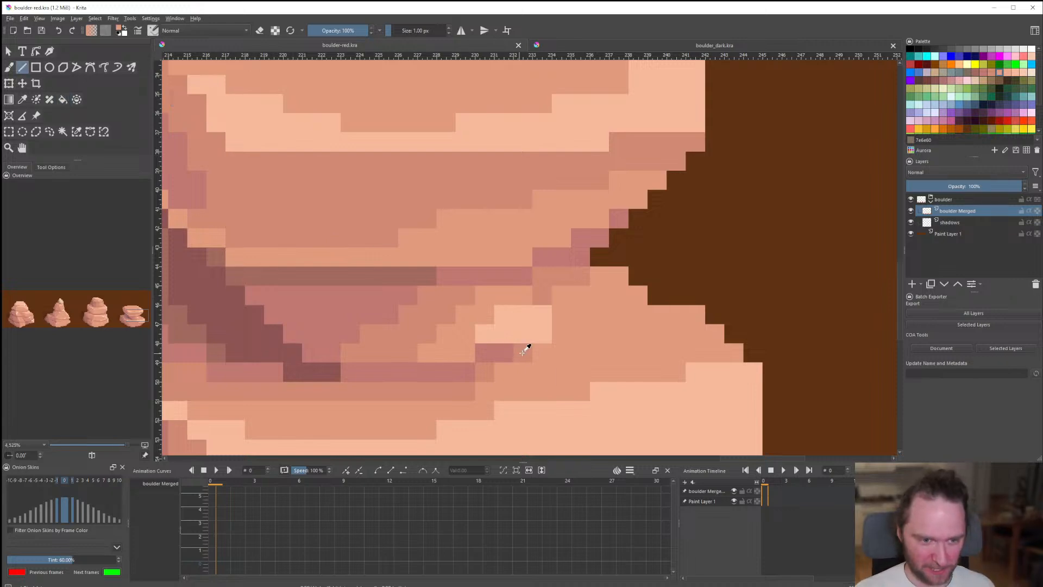
{"action": "key", "text": "f"}
{"action": "scroll", "coordinate": [522, 332], "scroll_direction": "down", "scroll_amount": 10}
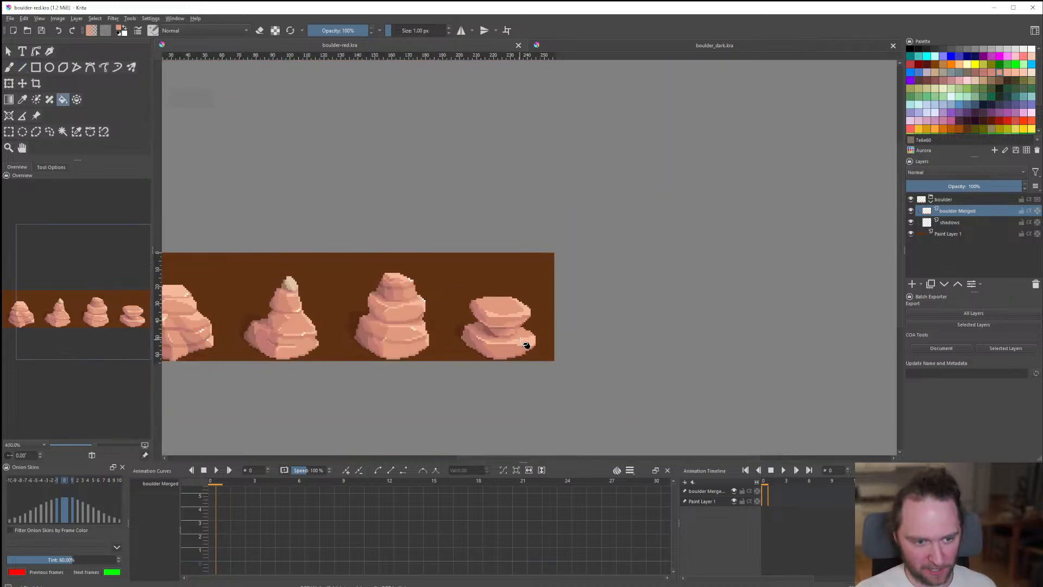
{"action": "scroll", "coordinate": [526, 345], "scroll_direction": "up", "scroll_amount": 8}
{"action": "left_click", "coordinate": [519, 321]}
Extend the pink crease at the end of the gap diagonally by a pixel with the Line tool and save the document.
{"action": "left_click", "coordinate": [23, 69]}
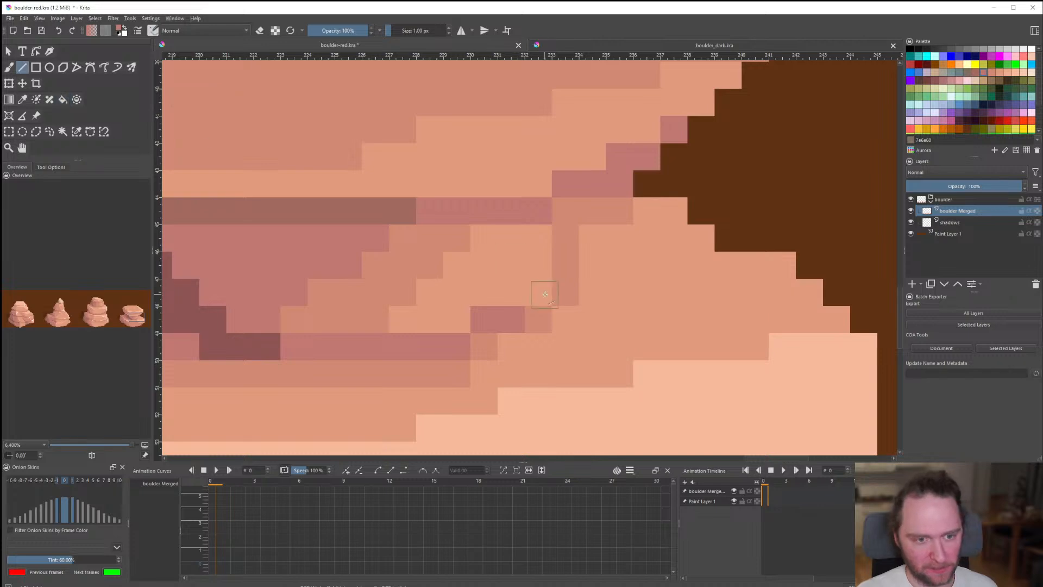
{"action": "left_click", "coordinate": [539, 292]}
{"action": "left_click", "coordinate": [538, 263]}
{"action": "left_click", "coordinate": [539, 240]}
{"action": "scroll", "coordinate": [548, 311], "scroll_direction": "down", "scroll_amount": 10}
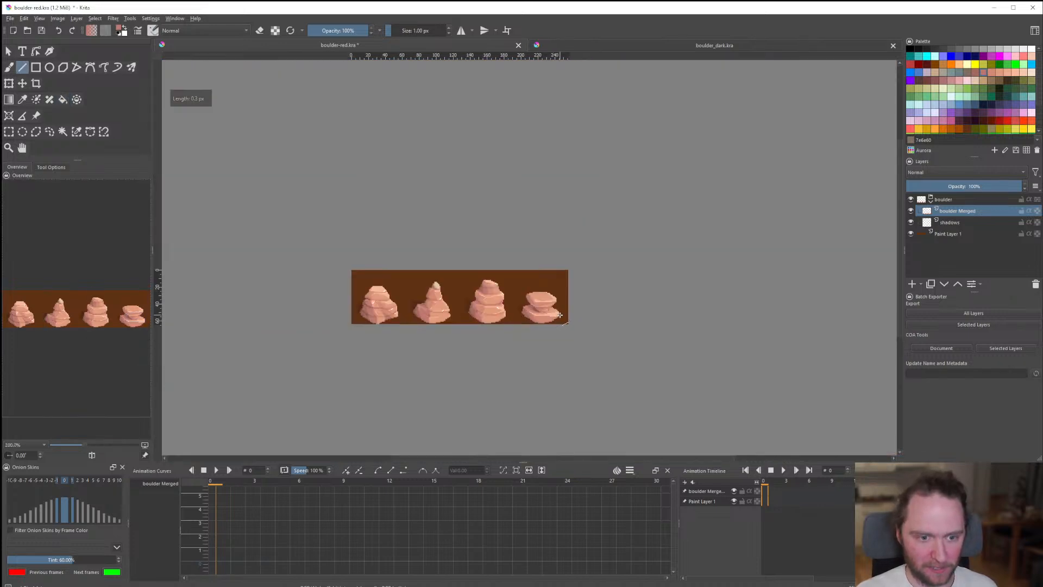
{"action": "scroll", "coordinate": [522, 337], "scroll_direction": "down", "scroll_amount": 2}
{"action": "scroll", "coordinate": [484, 363], "scroll_direction": "up", "scroll_amount": 2}
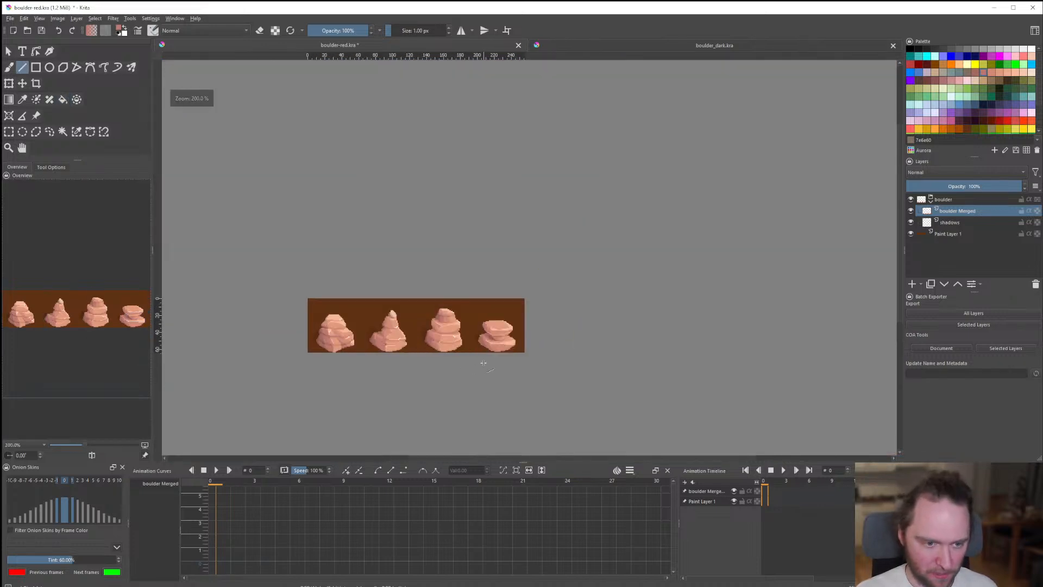
{"action": "key", "text": "ctrl+s"}
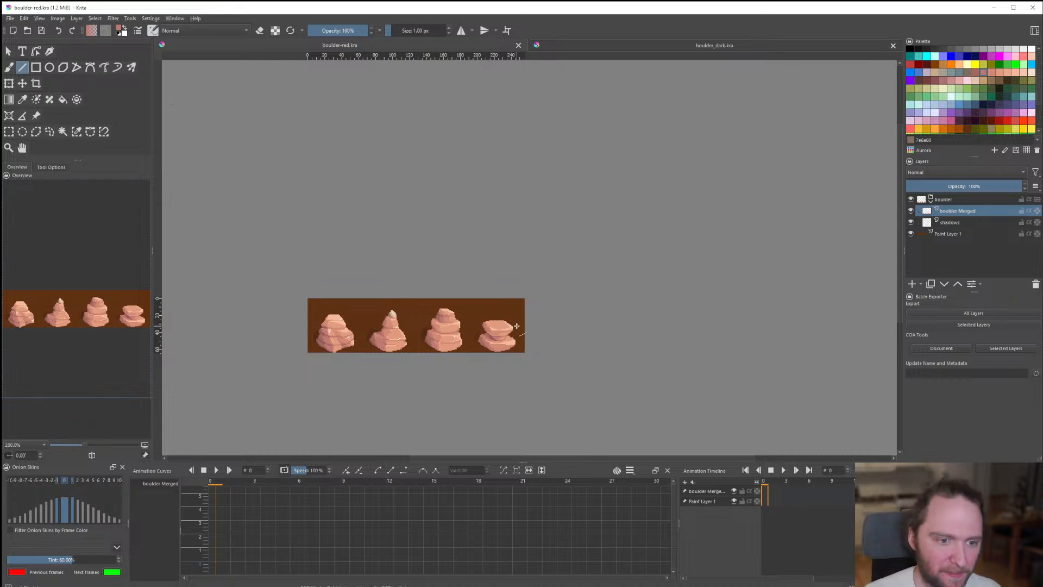
Add a paint layer above boulder Merged and try a small orange touch-up on the fourth boulder.
{"action": "scroll", "coordinate": [509, 328], "scroll_direction": "up", "scroll_amount": 5}
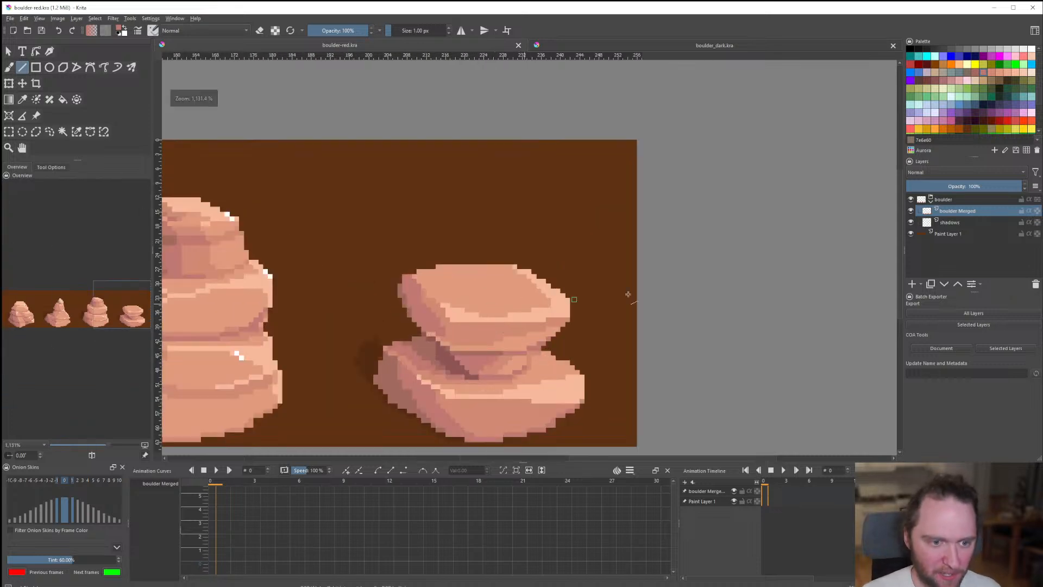
{"action": "left_click", "coordinate": [913, 284]}
{"action": "scroll", "coordinate": [484, 328], "scroll_direction": "down", "scroll_amount": 3}
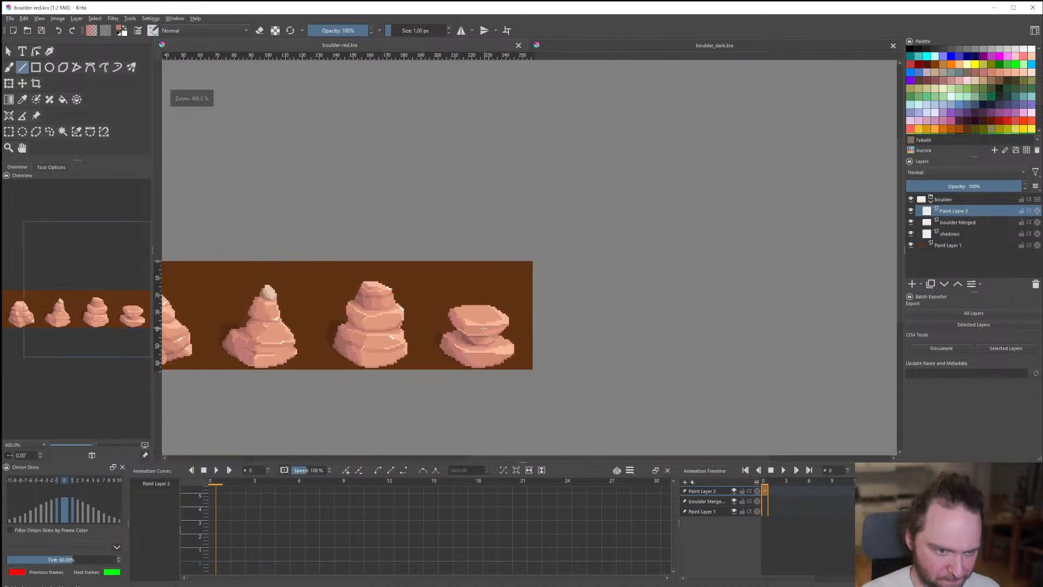
{"action": "scroll", "coordinate": [459, 369], "scroll_direction": "down", "scroll_amount": 3}
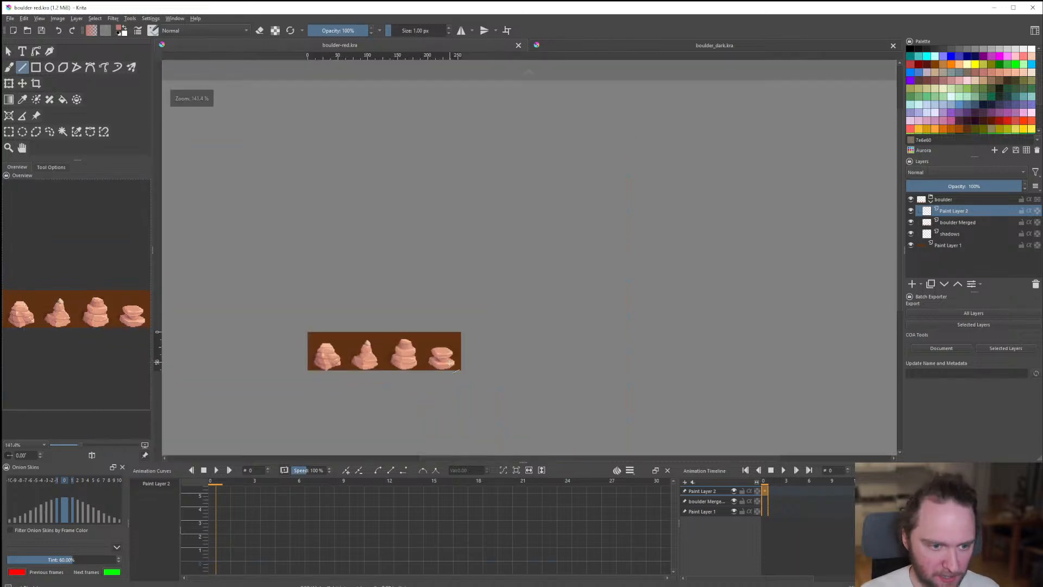
{"action": "scroll", "coordinate": [458, 368], "scroll_direction": "up", "scroll_amount": 11}
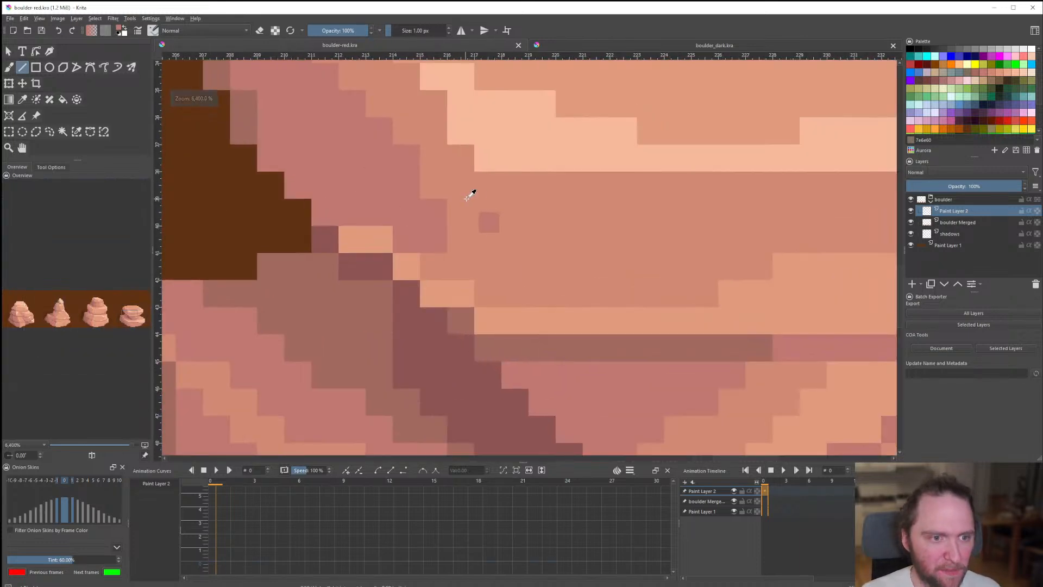
{"action": "scroll", "coordinate": [453, 358], "scroll_direction": "down", "scroll_amount": 10}
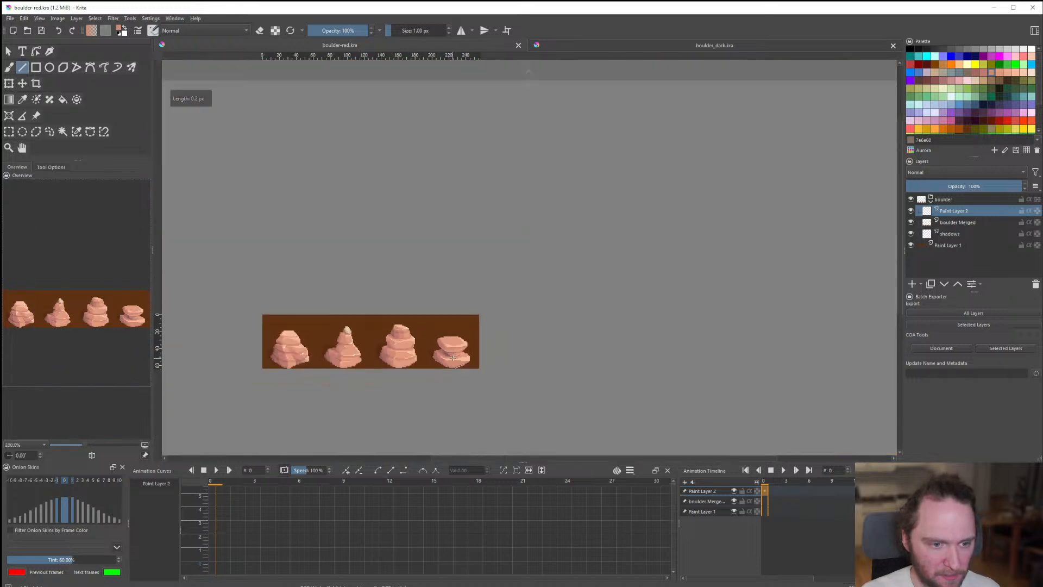
{"action": "left_click_drag", "start_coordinate": [453, 358], "coordinate": [451, 359]}
{"action": "scroll", "coordinate": [450, 358], "scroll_direction": "up", "scroll_amount": 6}
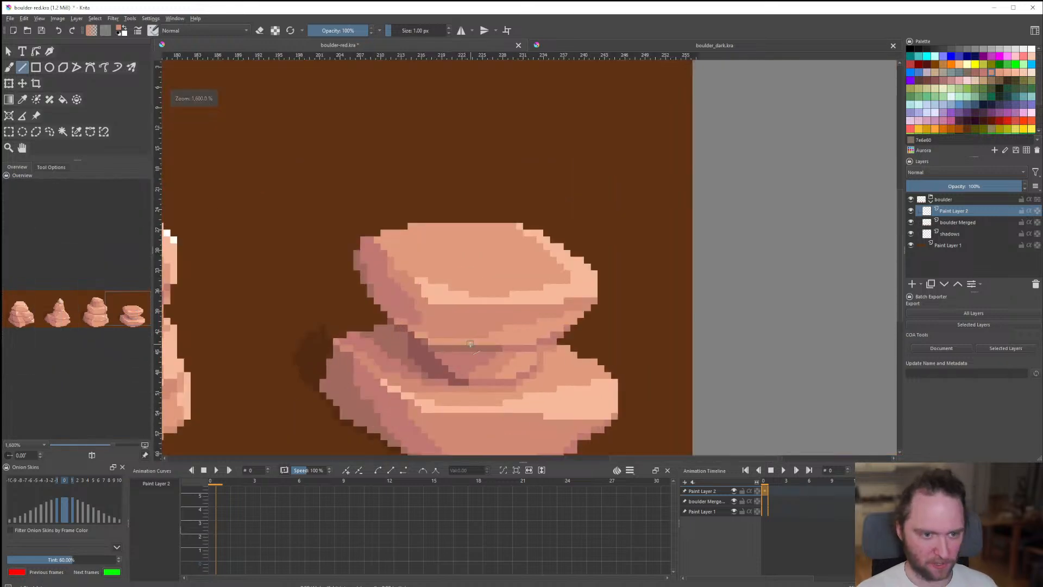
{"action": "scroll", "coordinate": [470, 344], "scroll_direction": "down", "scroll_amount": 7}
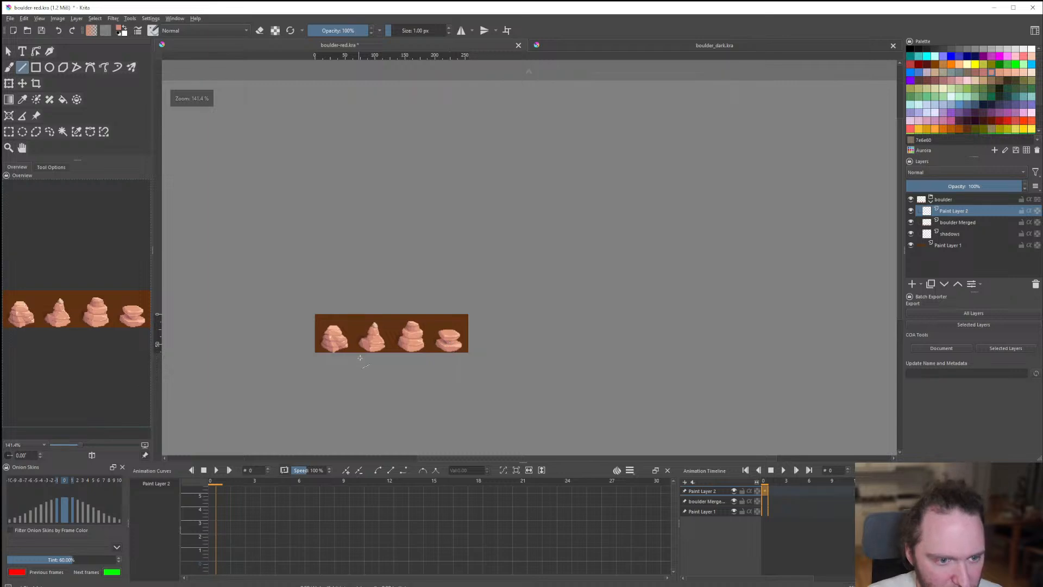
Sample white from the third boulder's rim highlight and paint small highlights on the fourth boulder's lower stone, at its outer edge and front rim.
{"action": "scroll", "coordinate": [360, 358], "scroll_direction": "up", "scroll_amount": 1}
{"action": "scroll", "coordinate": [490, 337], "scroll_direction": "up", "scroll_amount": 8}
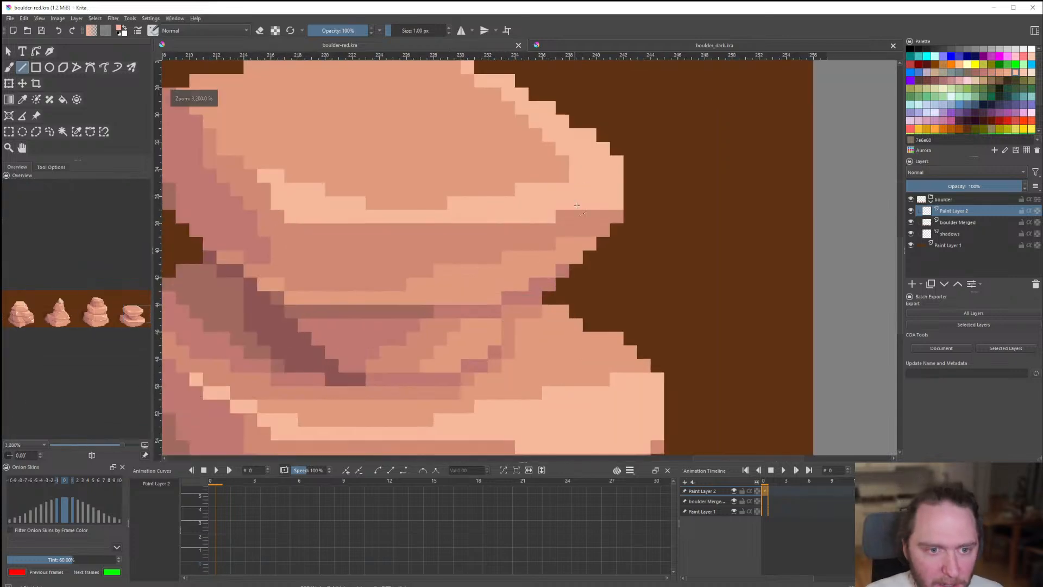
{"action": "scroll", "coordinate": [612, 213], "scroll_direction": "down", "scroll_amount": 5}
{"action": "scroll", "coordinate": [314, 381], "scroll_direction": "up", "scroll_amount": 4}
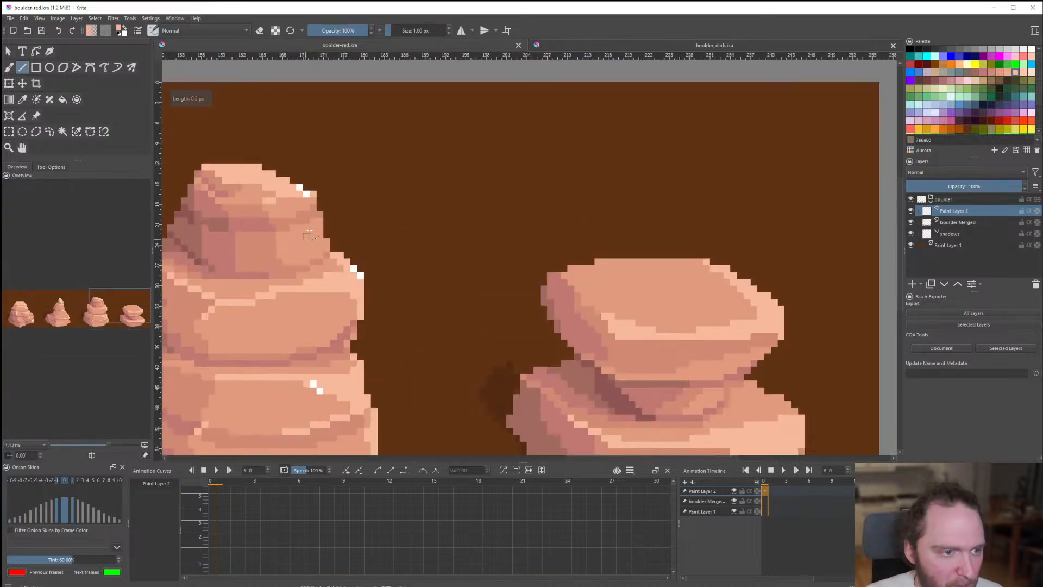
{"action": "left_click", "coordinate": [371, 280], "text": "ctrl"}
{"action": "scroll", "coordinate": [371, 279], "scroll_direction": "down", "scroll_amount": 5}
{"action": "scroll", "coordinate": [469, 315], "scroll_direction": "up", "scroll_amount": 8}
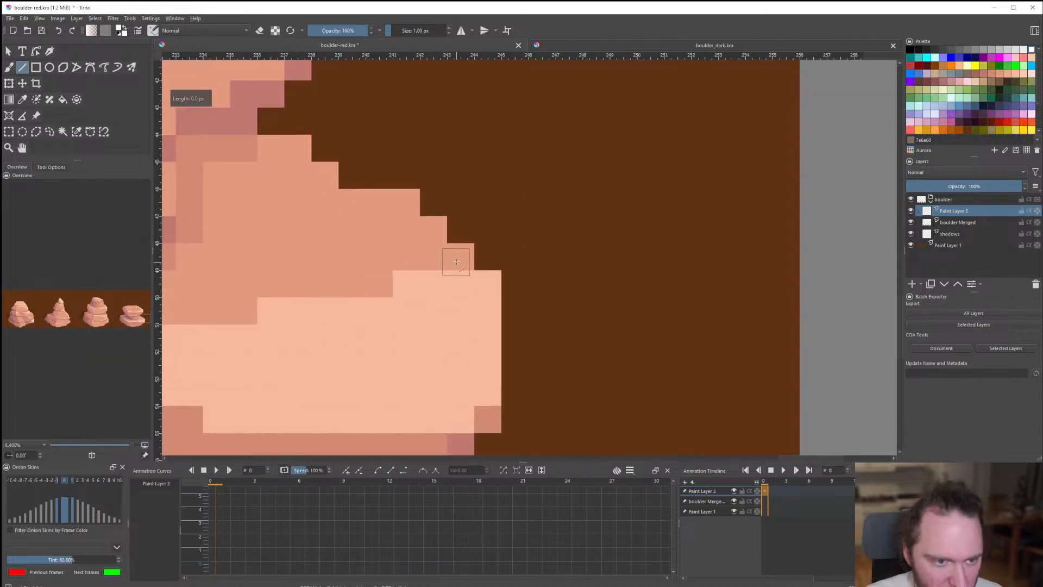
{"action": "left_click_drag", "start_coordinate": [461, 261], "coordinate": [481, 279]}
{"action": "scroll", "coordinate": [495, 324], "scroll_direction": "down", "scroll_amount": 6}
{"action": "scroll", "coordinate": [510, 341], "scroll_direction": "down", "scroll_amount": 5}
{"action": "scroll", "coordinate": [486, 322], "scroll_direction": "up", "scroll_amount": 9}
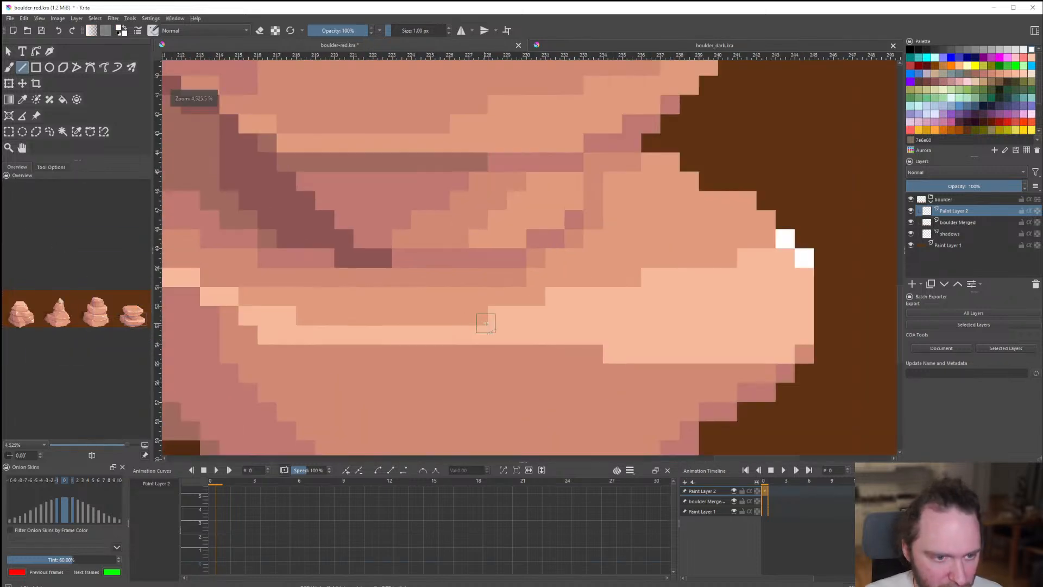
{"action": "scroll", "coordinate": [271, 316], "scroll_direction": "down", "scroll_amount": 10}
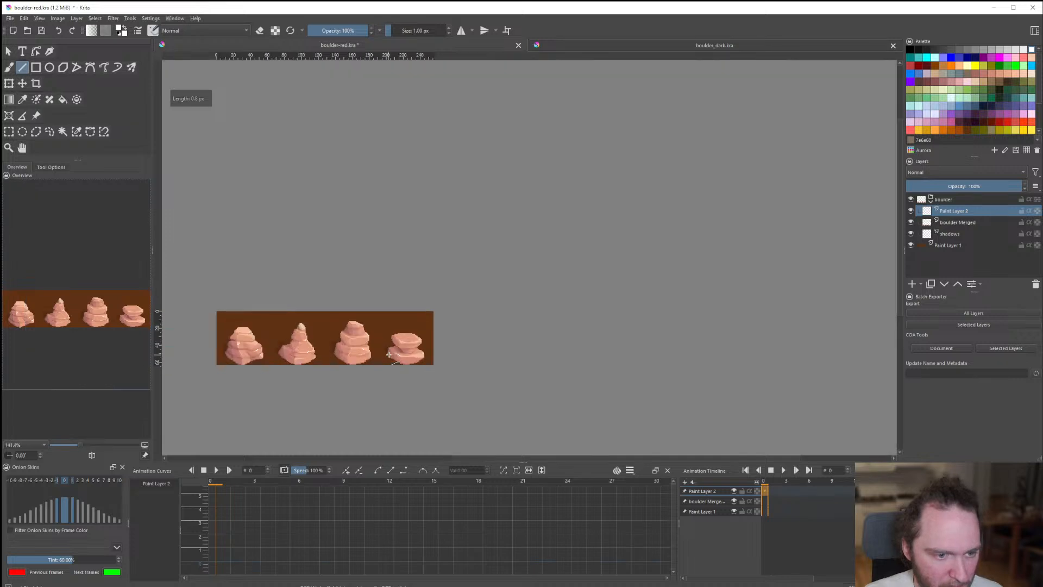
Try a two-pixel diagonal white highlight on the upper stone's outer edge and check it at sheet scale.
{"action": "scroll", "coordinate": [464, 367], "scroll_direction": "up", "scroll_amount": 2}
{"action": "scroll", "coordinate": [440, 348], "scroll_direction": "up", "scroll_amount": 8}
{"action": "left_click_drag", "start_coordinate": [428, 324], "coordinate": [444, 341]}
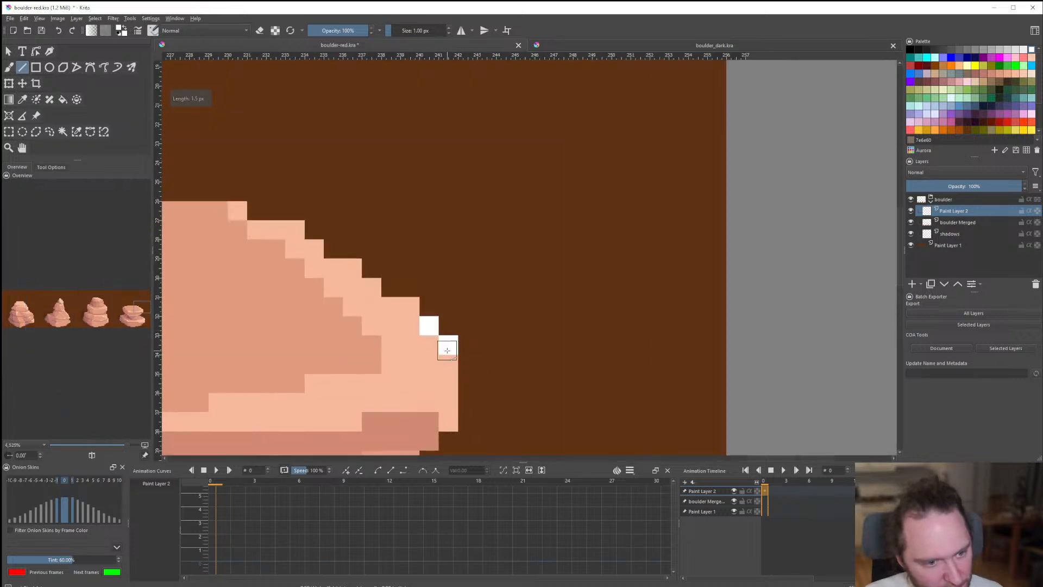
{"action": "scroll", "coordinate": [450, 366], "scroll_direction": "down", "scroll_amount": 6}
{"action": "scroll", "coordinate": [452, 375], "scroll_direction": "down", "scroll_amount": 3}
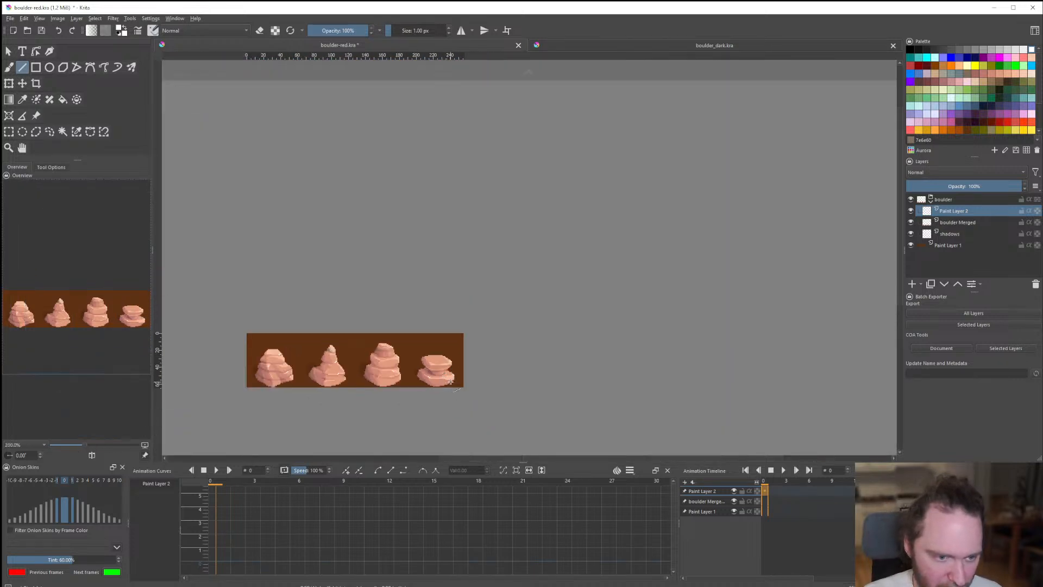
Paint a two-pixel diagonal white highlight at the inner corner of the upper stone's pale rim, comparing it with the other boulders.
{"action": "scroll", "coordinate": [434, 390], "scroll_direction": "up", "scroll_amount": 8}
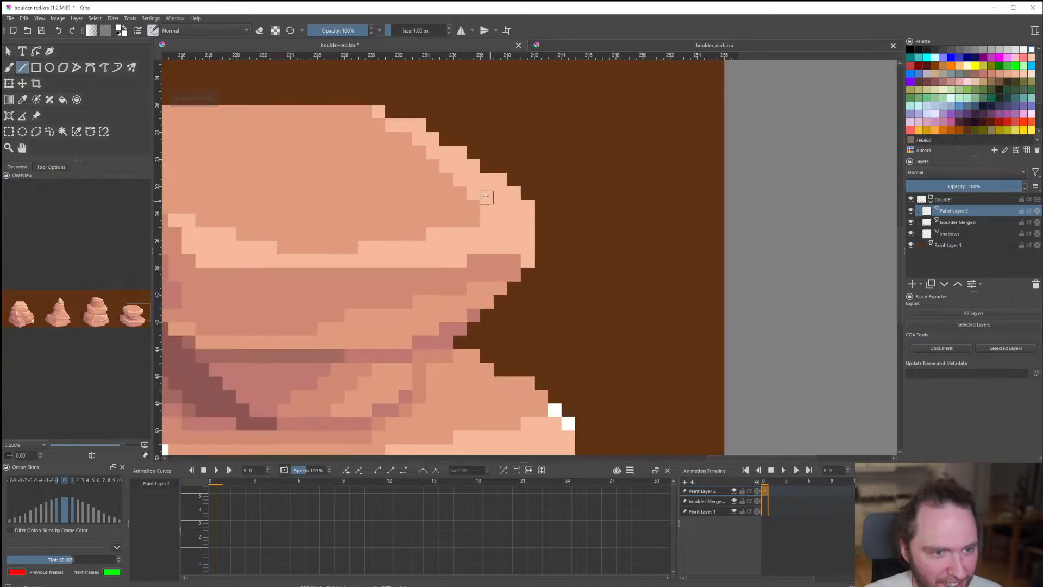
{"action": "scroll", "coordinate": [465, 182], "scroll_direction": "down", "scroll_amount": 9}
{"action": "scroll", "coordinate": [471, 362], "scroll_direction": "up", "scroll_amount": 1}
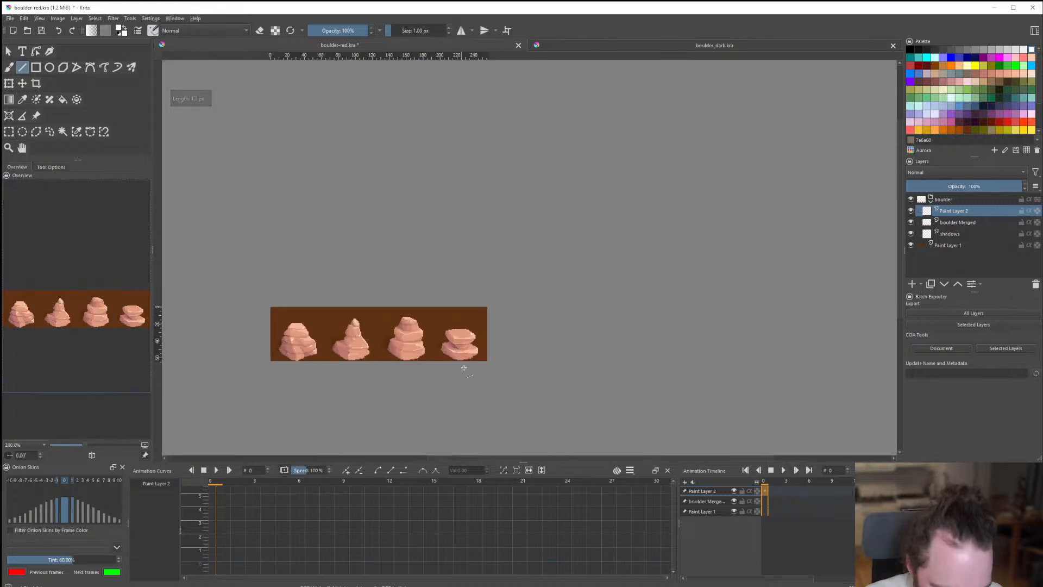
{"action": "scroll", "coordinate": [468, 337], "scroll_direction": "up", "scroll_amount": 8}
{"action": "left_click_drag", "start_coordinate": [506, 355], "coordinate": [516, 344]}
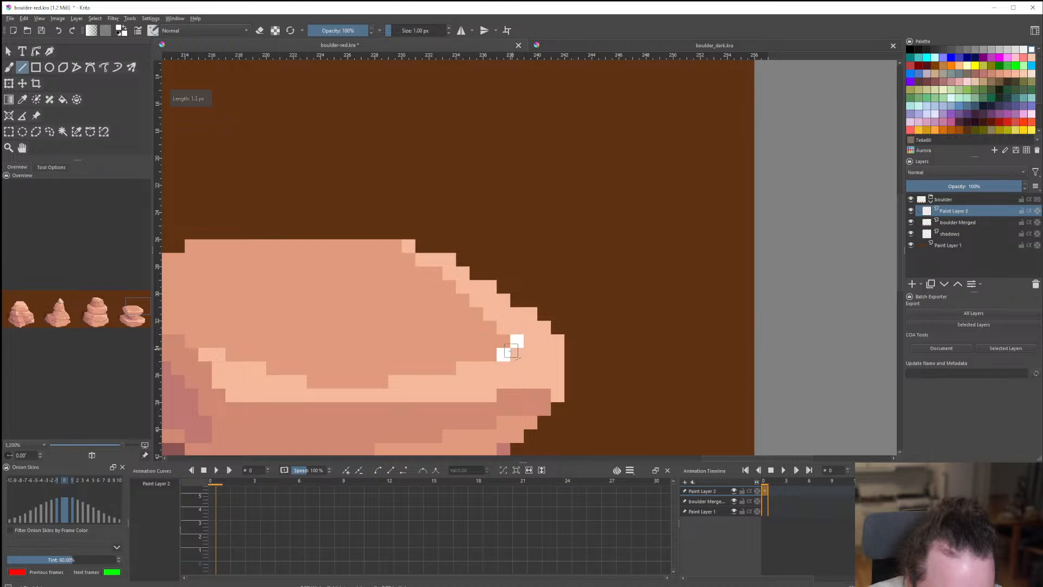
{"action": "scroll", "coordinate": [511, 364], "scroll_direction": "down", "scroll_amount": 7}
{"action": "scroll", "coordinate": [512, 371], "scroll_direction": "down", "scroll_amount": 2}
{"action": "scroll", "coordinate": [512, 383], "scroll_direction": "up", "scroll_amount": 1}
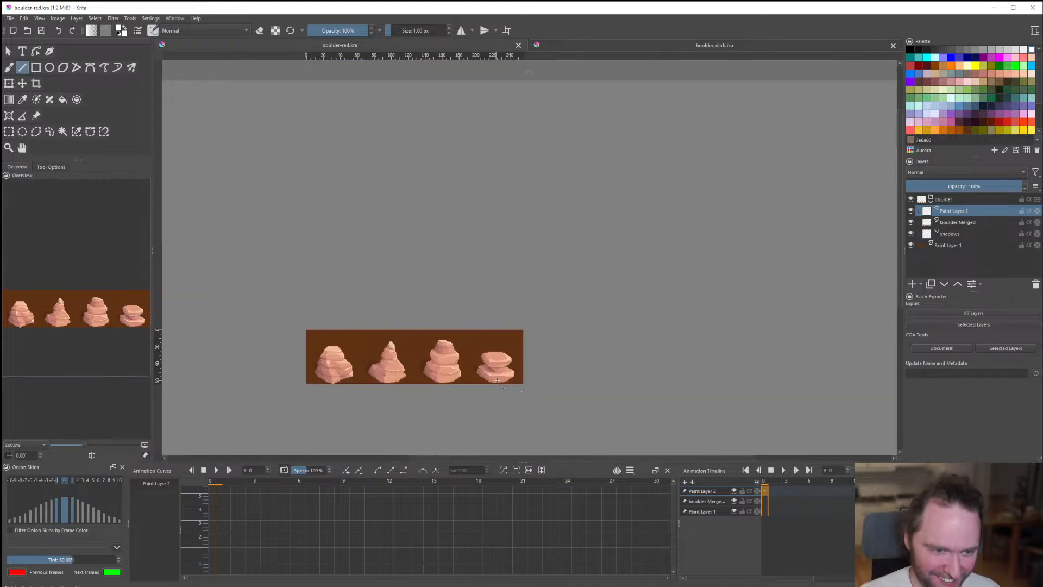
{"action": "scroll", "coordinate": [513, 376], "scroll_direction": "up", "scroll_amount": 8}
{"action": "scroll", "coordinate": [478, 321], "scroll_direction": "down", "scroll_amount": 8}
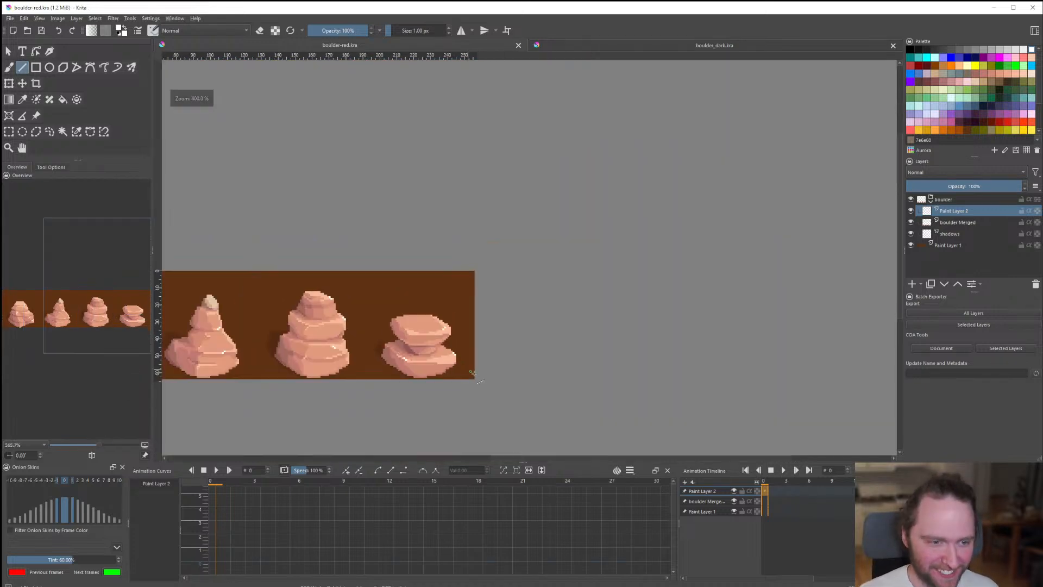
Examine the four red boulders at several zoom levels, then inspect the fourth boulder's highlights and shading up close.
{"action": "scroll", "coordinate": [443, 375], "scroll_direction": "up", "scroll_amount": 1}
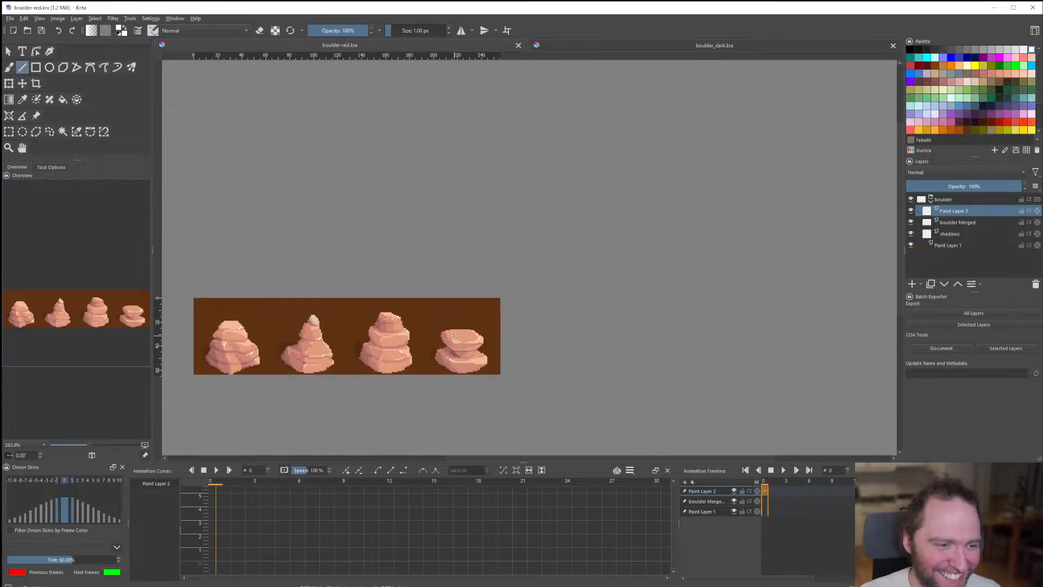
{"action": "scroll", "coordinate": [454, 336], "scroll_direction": "up", "scroll_amount": 5}
{"action": "scroll", "coordinate": [473, 337], "scroll_direction": "down", "scroll_amount": 5}
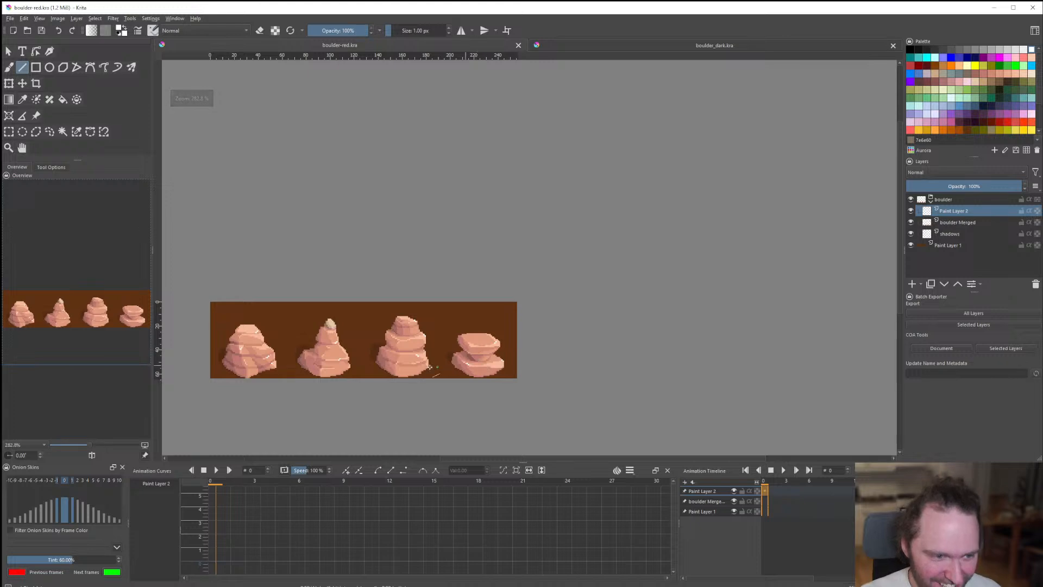
{"action": "scroll", "coordinate": [349, 348], "scroll_direction": "up", "scroll_amount": 5}
{"action": "scroll", "coordinate": [232, 205], "scroll_direction": "down", "scroll_amount": 4}
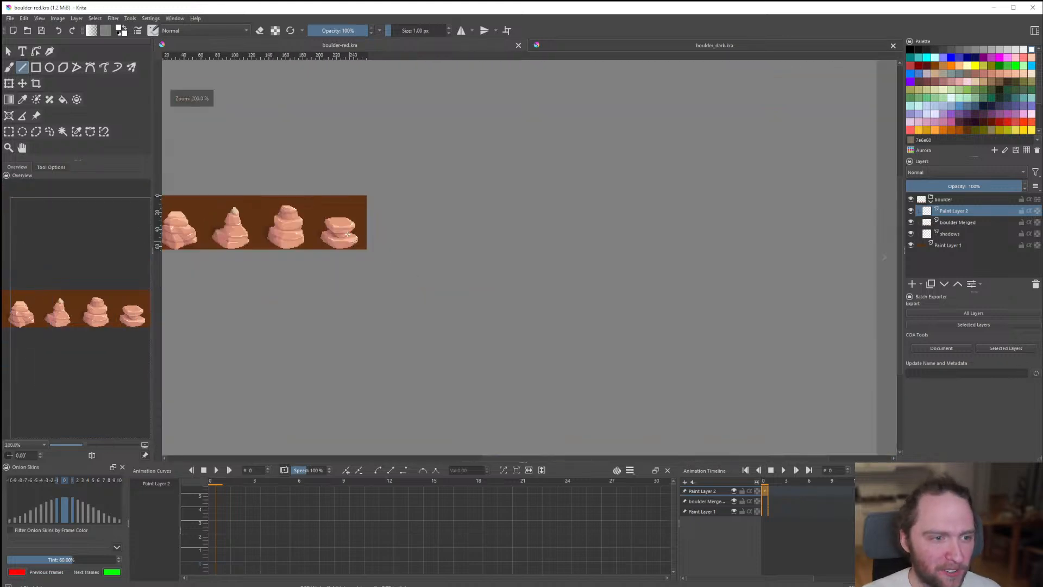
{"action": "scroll", "coordinate": [456, 342], "scroll_direction": "down", "scroll_amount": 3}
{"action": "scroll", "coordinate": [333, 304], "scroll_direction": "up", "scroll_amount": 6}
{"action": "scroll", "coordinate": [357, 307], "scroll_direction": "down", "scroll_amount": 4}
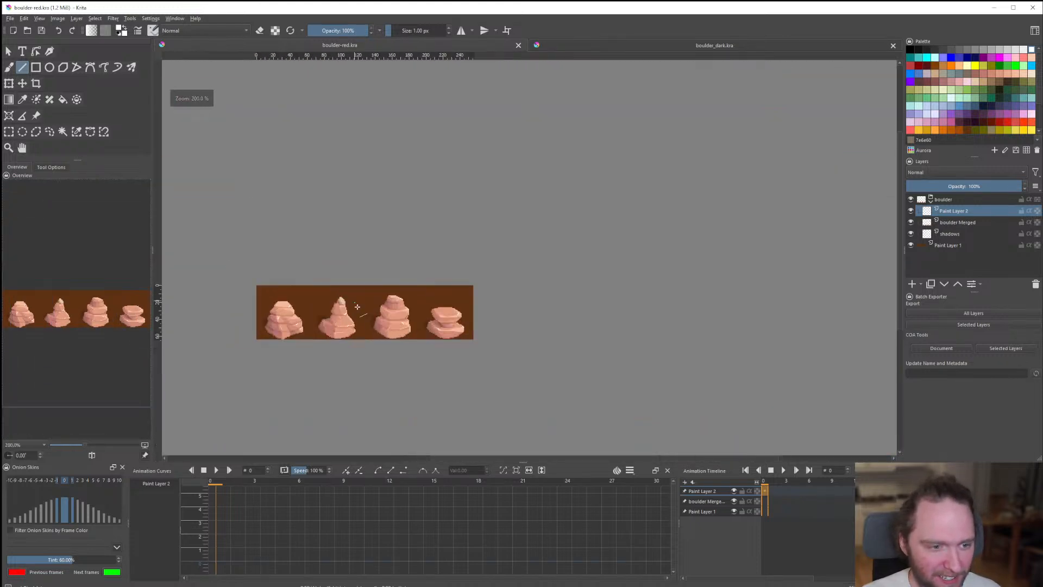
{"action": "scroll", "coordinate": [357, 307], "scroll_direction": "up", "scroll_amount": 3}
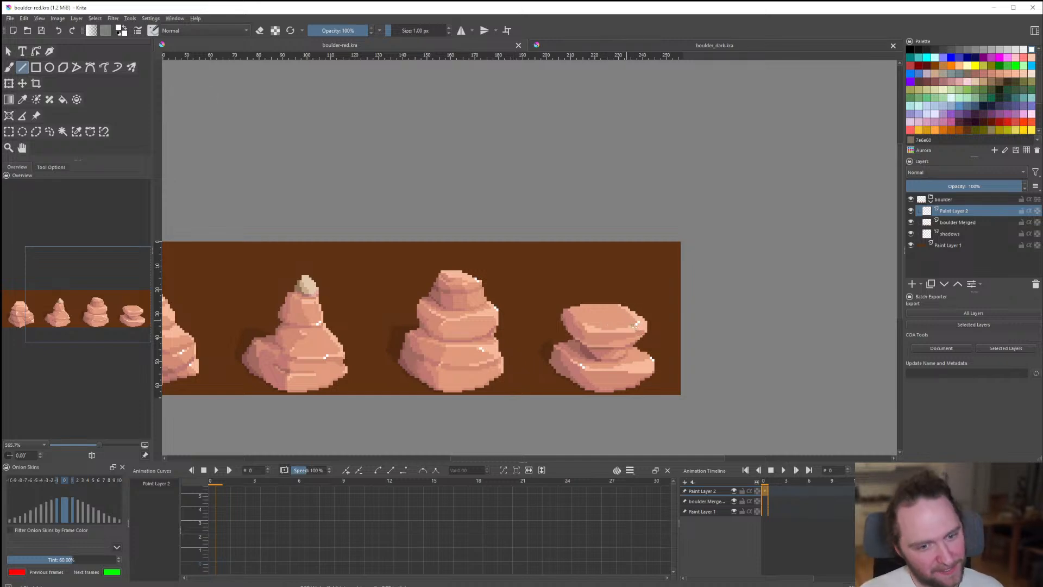
{"action": "scroll", "coordinate": [636, 325], "scroll_direction": "down", "scroll_amount": 4}
{"action": "scroll", "coordinate": [543, 334], "scroll_direction": "up", "scroll_amount": 3}
{"action": "scroll", "coordinate": [505, 335], "scroll_direction": "down", "scroll_amount": 3}
{"action": "scroll", "coordinate": [498, 335], "scroll_direction": "up", "scroll_amount": 1}
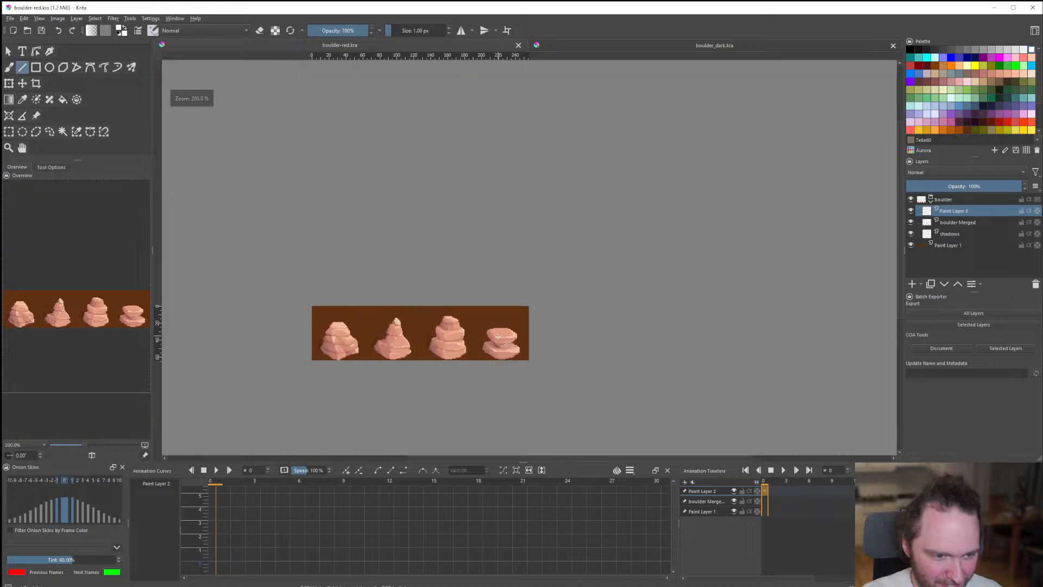
{"action": "scroll", "coordinate": [498, 336], "scroll_direction": "up", "scroll_amount": 4}
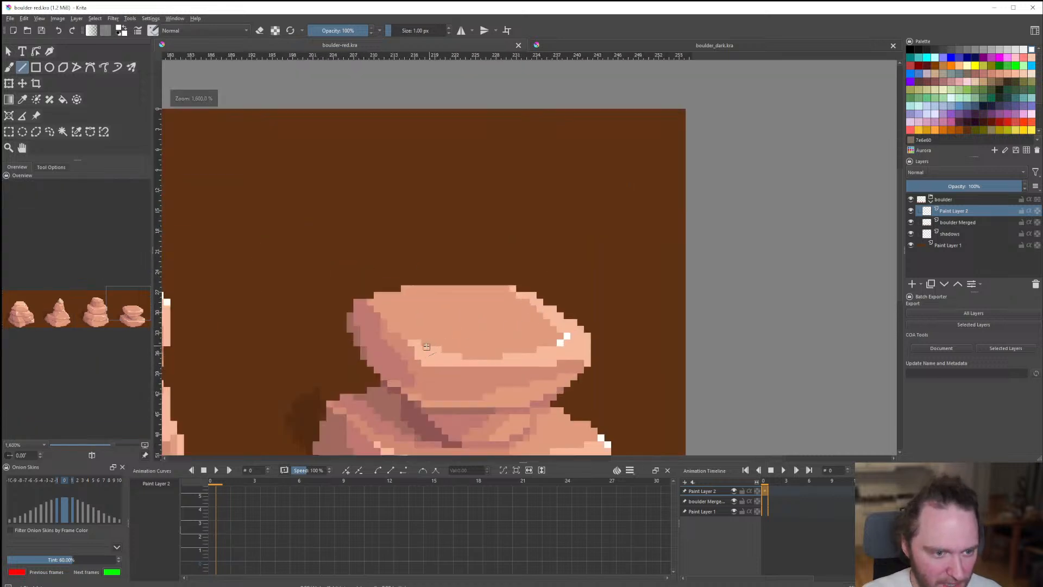
{"action": "scroll", "coordinate": [429, 366], "scroll_direction": "down", "scroll_amount": 1}
{"action": "scroll", "coordinate": [430, 365], "scroll_direction": "up", "scroll_amount": 3}
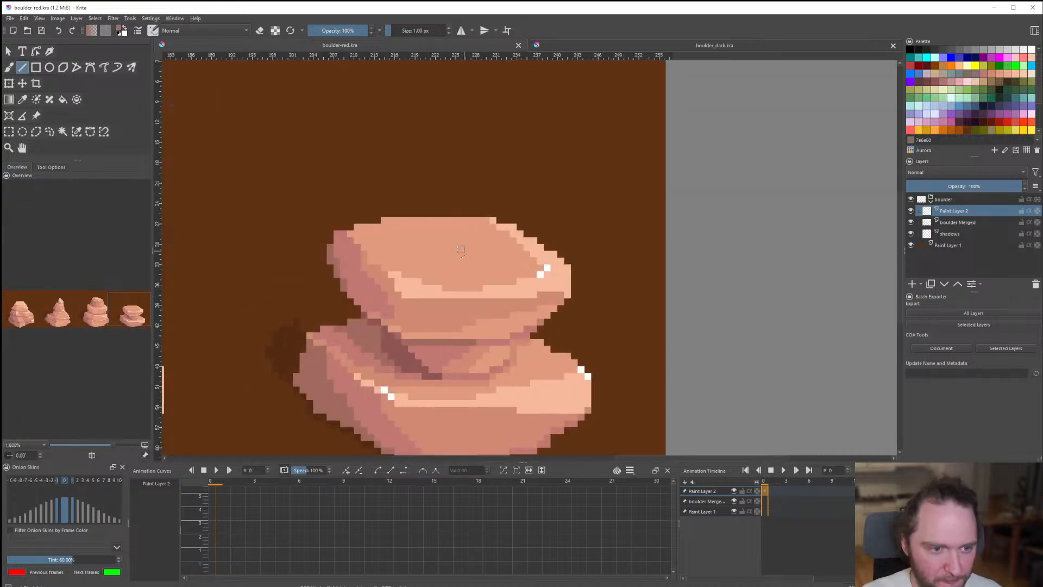
Merge Paint Layer 2 into the boulder Merged layer below it.
{"action": "scroll", "coordinate": [443, 353], "scroll_direction": "down", "scroll_amount": 1}
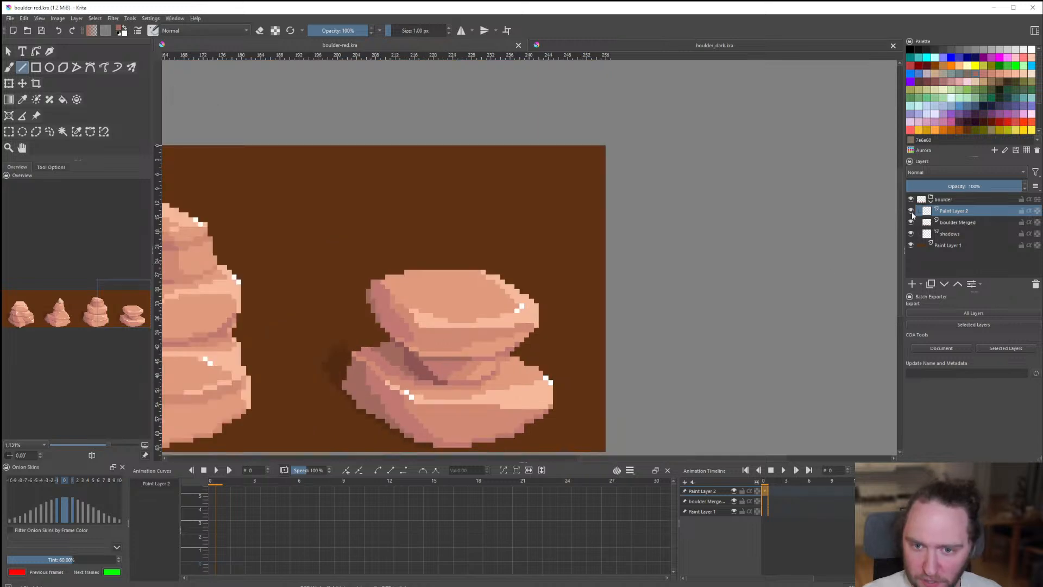
{"action": "right_click", "coordinate": [957, 216]}
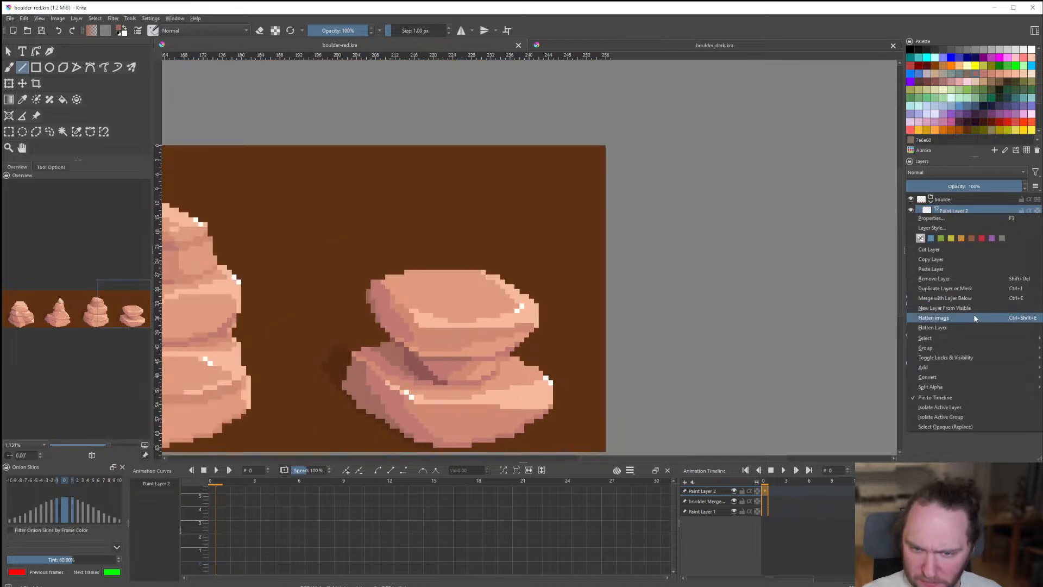
{"action": "left_click", "coordinate": [952, 299]}
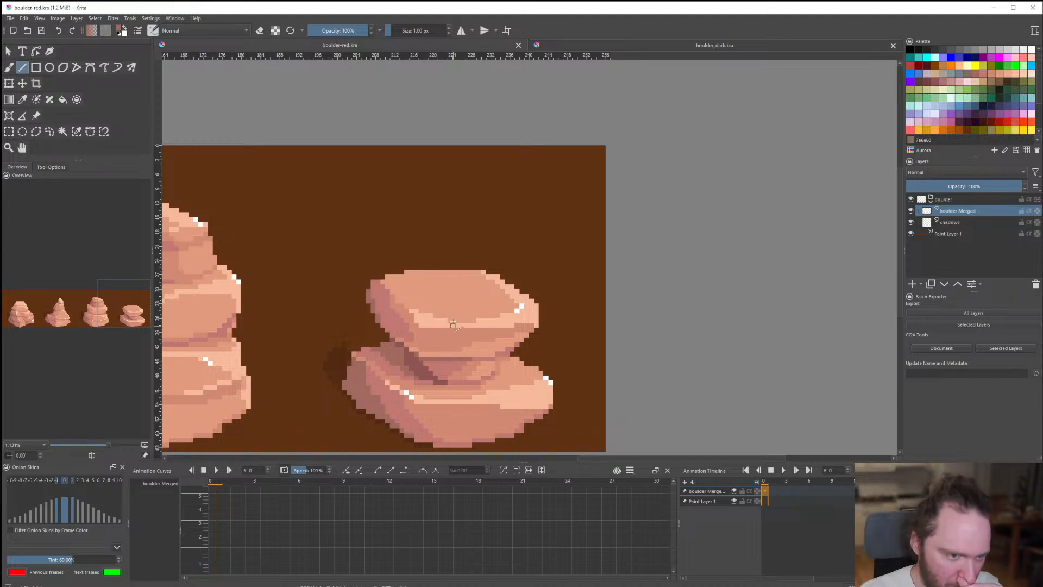
On the shadows layer, start extending the fourth boulder's cast shadow in black (000000), undoing the unwanted stroke.
{"action": "left_click", "coordinate": [951, 222]}
{"action": "left_click", "coordinate": [910, 50]}
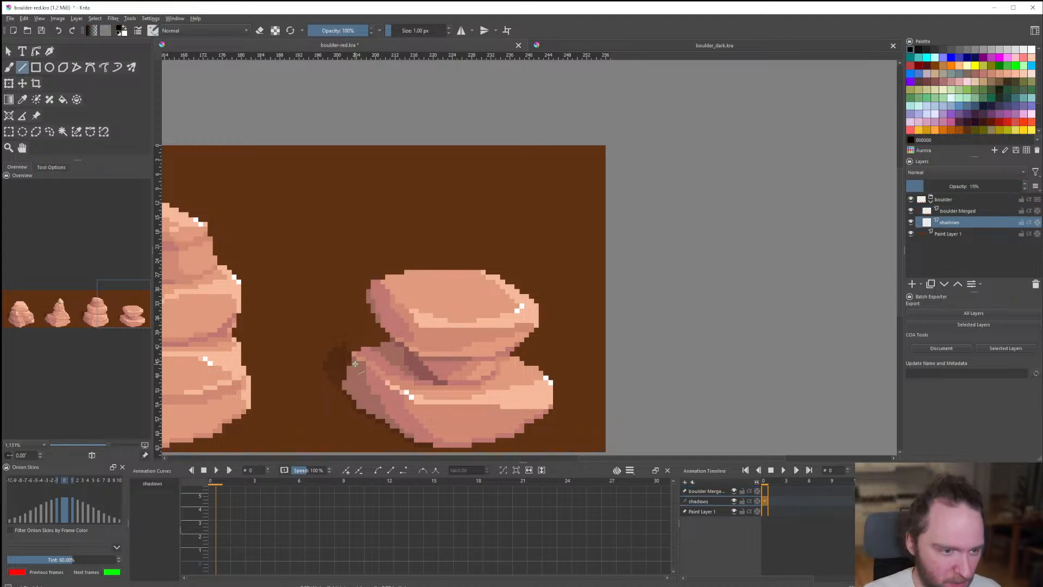
{"action": "scroll", "coordinate": [355, 364], "scroll_direction": "up", "scroll_amount": 2}
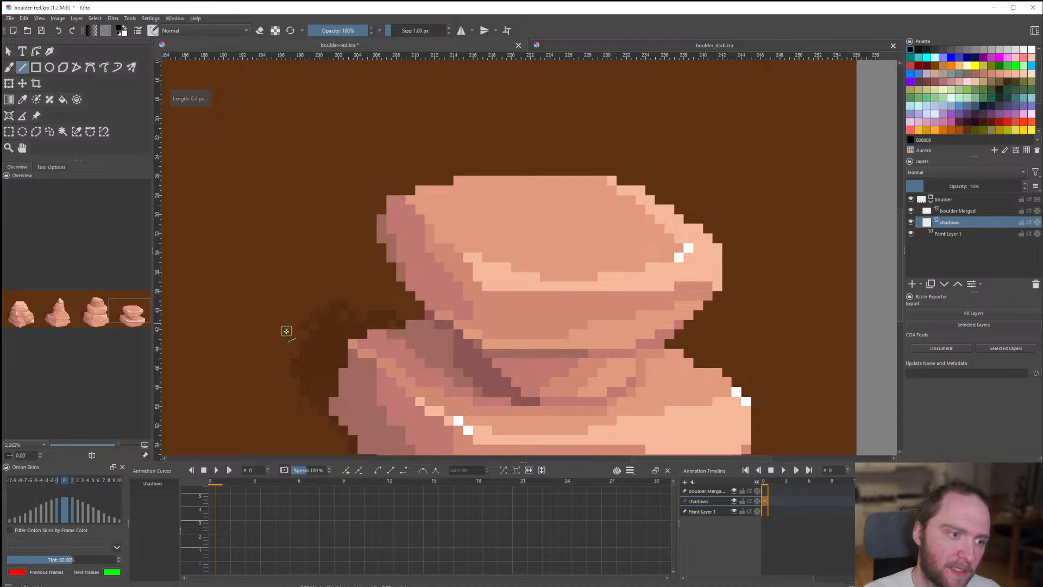
{"action": "left_click_drag", "start_coordinate": [326, 297], "coordinate": [329, 298]}
{"action": "left_click", "coordinate": [314, 313]}
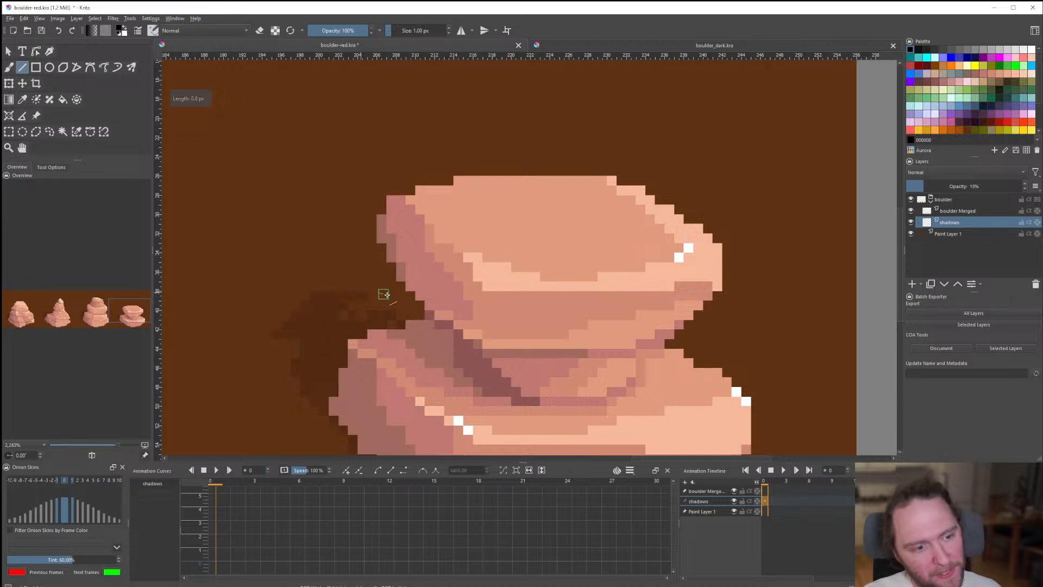
{"action": "key", "text": "ctrl+z"}
{"action": "left_click_drag", "start_coordinate": [361, 334], "coordinate": [351, 338]}
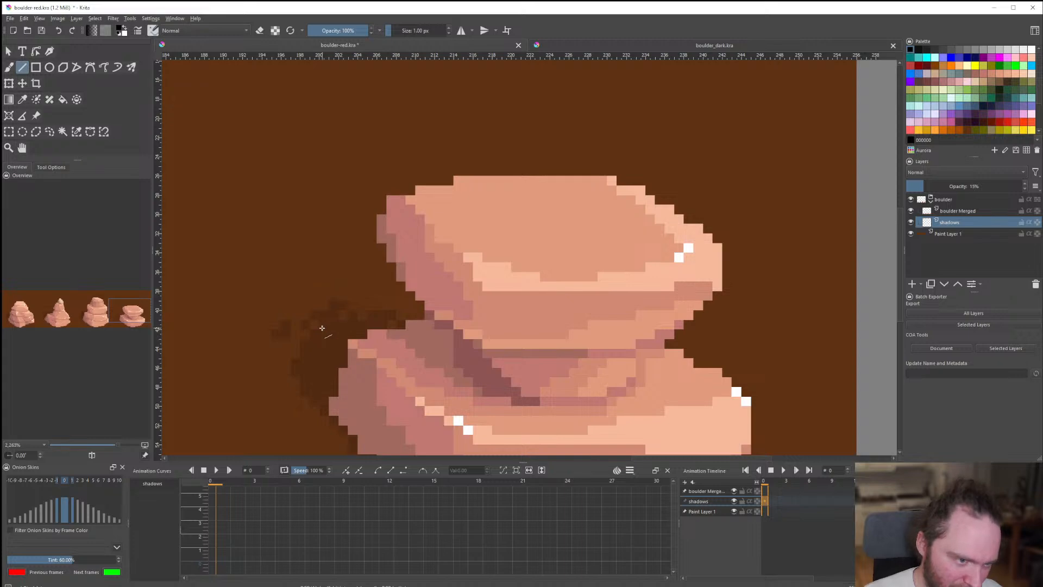
Outline a larger cast shadow beside the fourth boulder, reaching up to the underside of its upper rock.
{"action": "scroll", "coordinate": [321, 328], "scroll_direction": "down", "scroll_amount": 4}
{"action": "scroll", "coordinate": [377, 300], "scroll_direction": "up", "scroll_amount": 6}
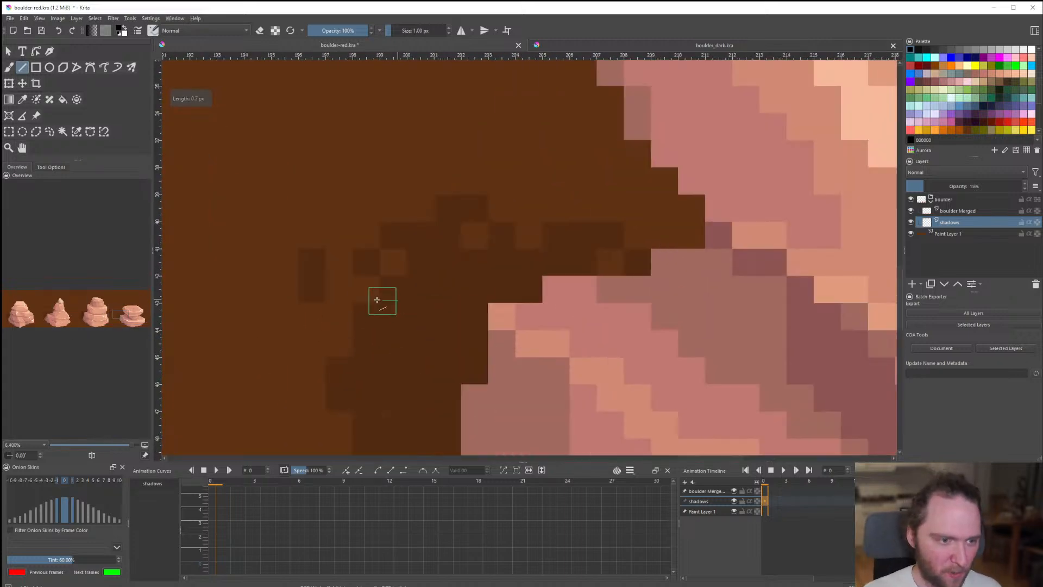
{"action": "left_click_drag", "start_coordinate": [378, 300], "coordinate": [340, 291]}
{"action": "left_click_drag", "start_coordinate": [319, 249], "coordinate": [419, 183]}
{"action": "mouse_move", "coordinate": [482, 158]}
{"action": "left_mouse_down"}
{"action": "mouse_move", "coordinate": [612, 125]}
{"action": "mouse_move", "coordinate": [608, 183]}
{"action": "left_mouse_up"}
{"action": "mouse_move", "coordinate": [580, 202]}
{"action": "left_mouse_down"}
{"action": "mouse_move", "coordinate": [552, 233]}
{"action": "mouse_move", "coordinate": [557, 182]}
{"action": "left_mouse_up"}
{"action": "left_click_drag", "start_coordinate": [557, 156], "coordinate": [468, 200]}
{"action": "left_click", "coordinate": [394, 260]}
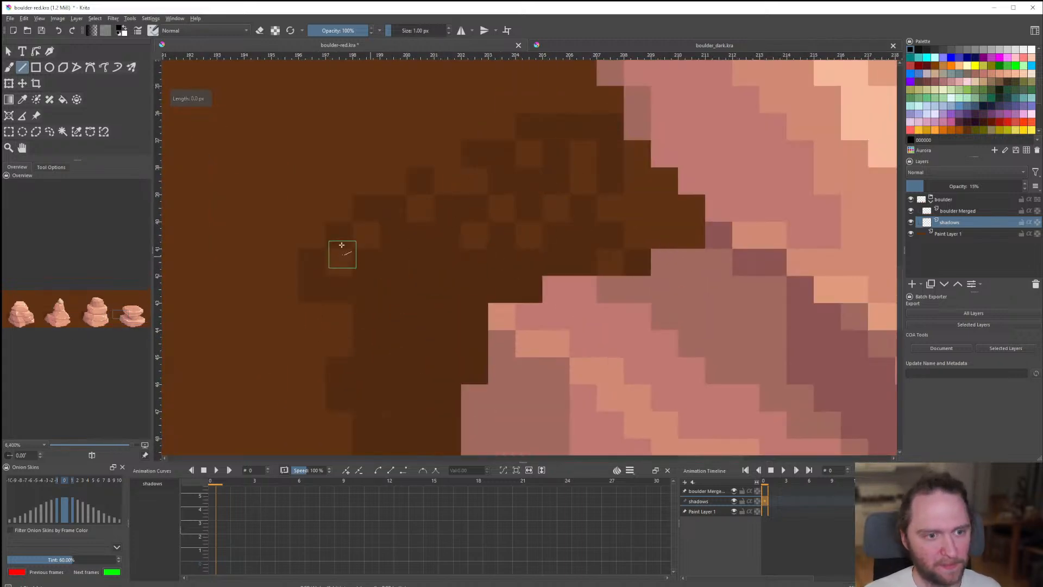
Fill the gaps inside the fourth boulder's shadow outline with black strokes to make it solid.
{"action": "left_click_drag", "start_coordinate": [342, 252], "coordinate": [536, 138]}
{"action": "left_click_drag", "start_coordinate": [549, 199], "coordinate": [523, 233]}
{"action": "left_click_drag", "start_coordinate": [584, 148], "coordinate": [583, 183]}
{"action": "left_click_drag", "start_coordinate": [473, 223], "coordinate": [465, 254]}
{"action": "mouse_move", "coordinate": [597, 217]}
{"action": "left_mouse_down"}
{"action": "mouse_move", "coordinate": [605, 258]}
{"action": "mouse_move", "coordinate": [690, 238]}
{"action": "left_mouse_up"}
{"action": "left_click_drag", "start_coordinate": [505, 211], "coordinate": [496, 231]}
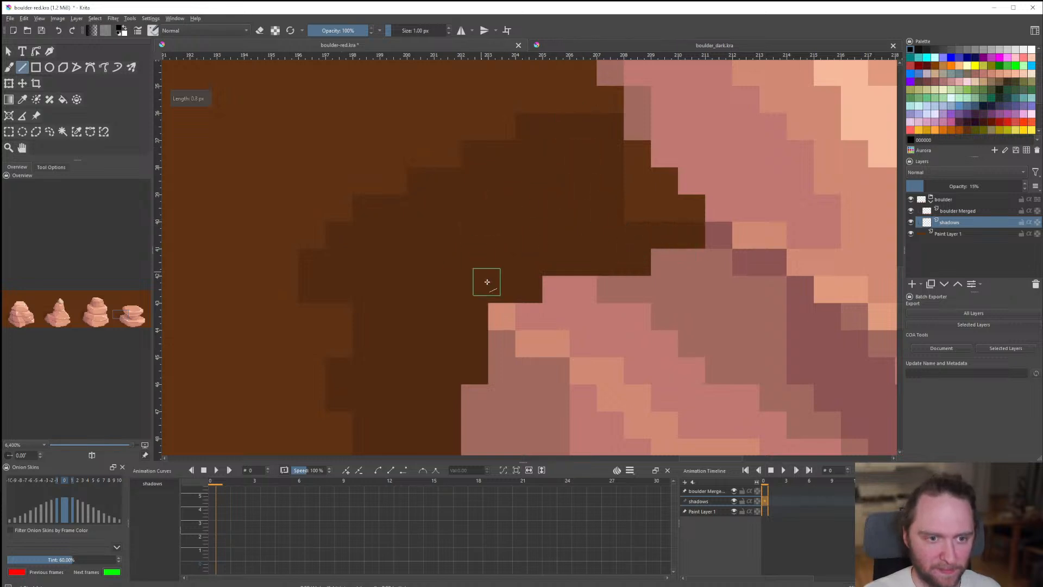
Compare the fourth boulder's extended shadow with the other boulders' shadows at several zoom levels.
{"action": "scroll", "coordinate": [487, 282], "scroll_direction": "down", "scroll_amount": 9}
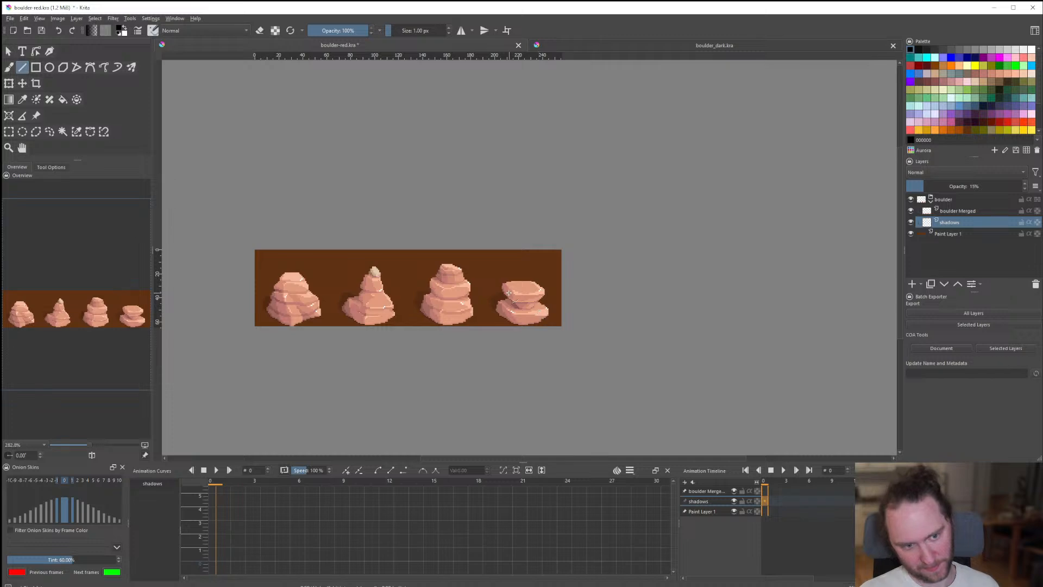
{"action": "scroll", "coordinate": [508, 293], "scroll_direction": "up", "scroll_amount": 7}
{"action": "scroll", "coordinate": [463, 323], "scroll_direction": "down", "scroll_amount": 7}
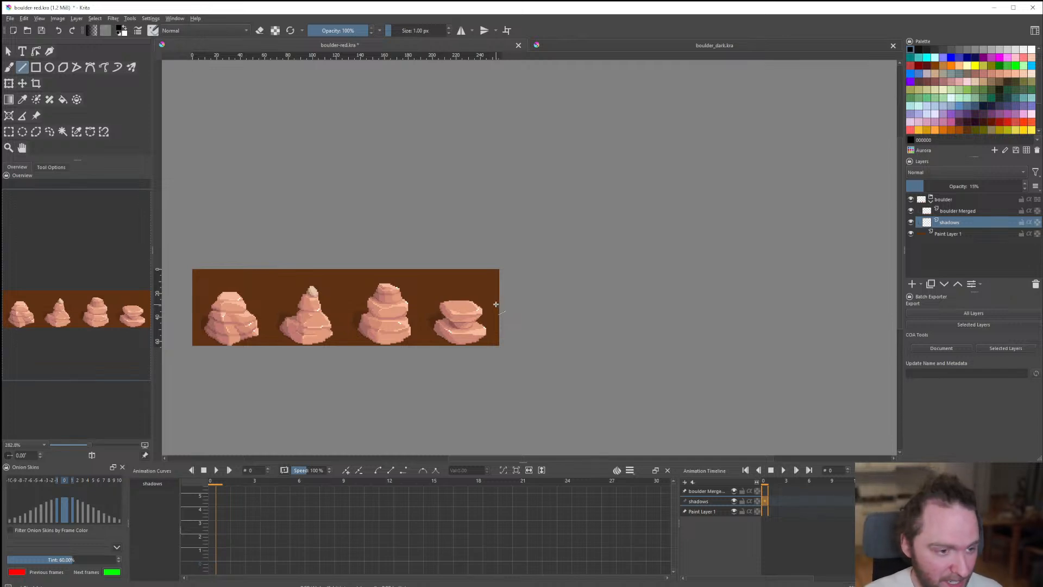
{"action": "scroll", "coordinate": [495, 304], "scroll_direction": "down", "scroll_amount": 1}
{"action": "scroll", "coordinate": [370, 318], "scroll_direction": "up", "scroll_amount": 1}
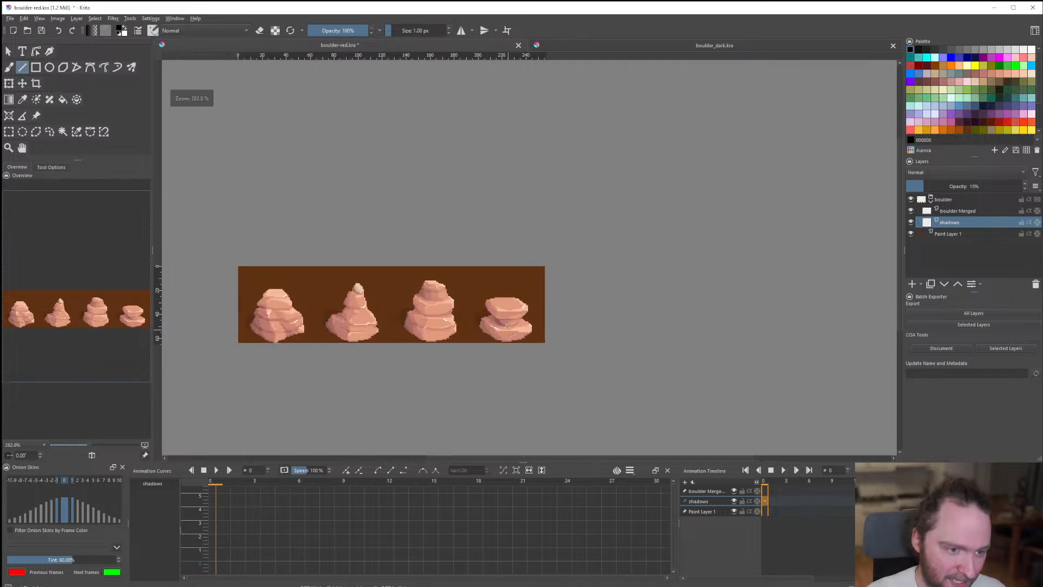
{"action": "scroll", "coordinate": [507, 326], "scroll_direction": "up", "scroll_amount": 4}
{"action": "scroll", "coordinate": [493, 292], "scroll_direction": "down", "scroll_amount": 5}
{"action": "scroll", "coordinate": [299, 299], "scroll_direction": "up", "scroll_amount": 4}
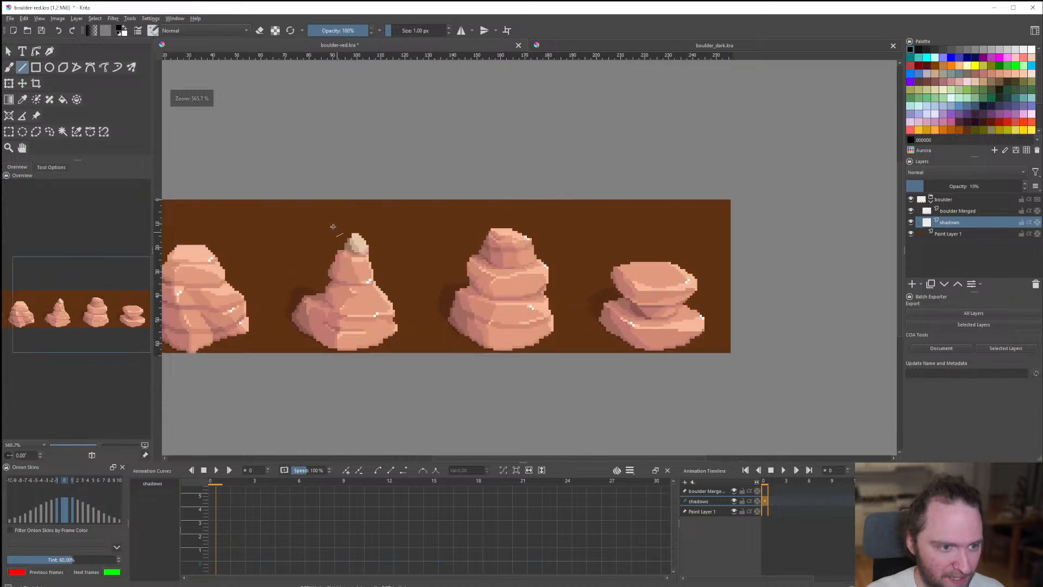
{"action": "scroll", "coordinate": [303, 304], "scroll_direction": "down", "scroll_amount": 5}
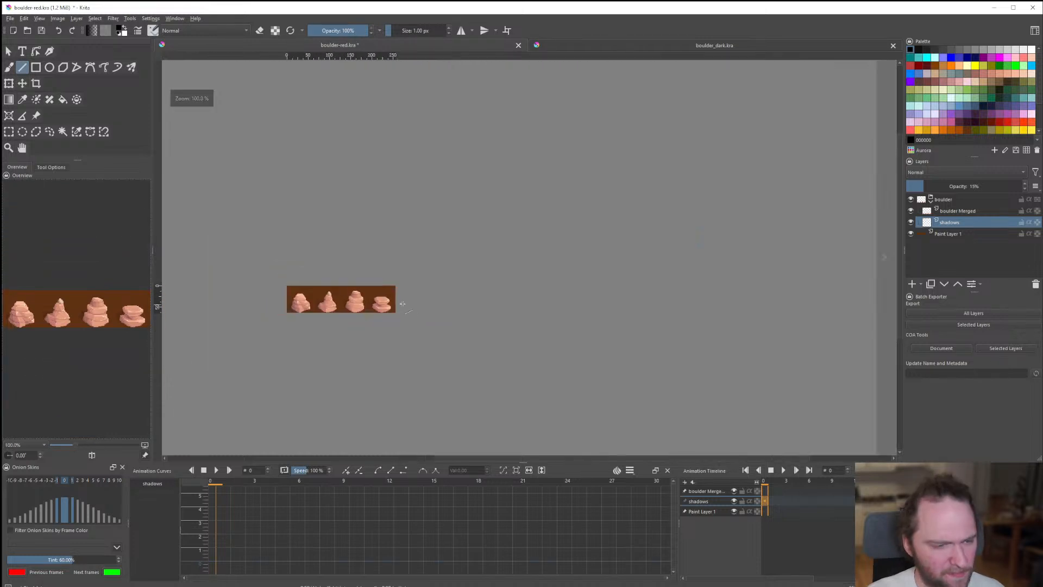
{"action": "scroll", "coordinate": [349, 308], "scroll_direction": "up", "scroll_amount": 6}
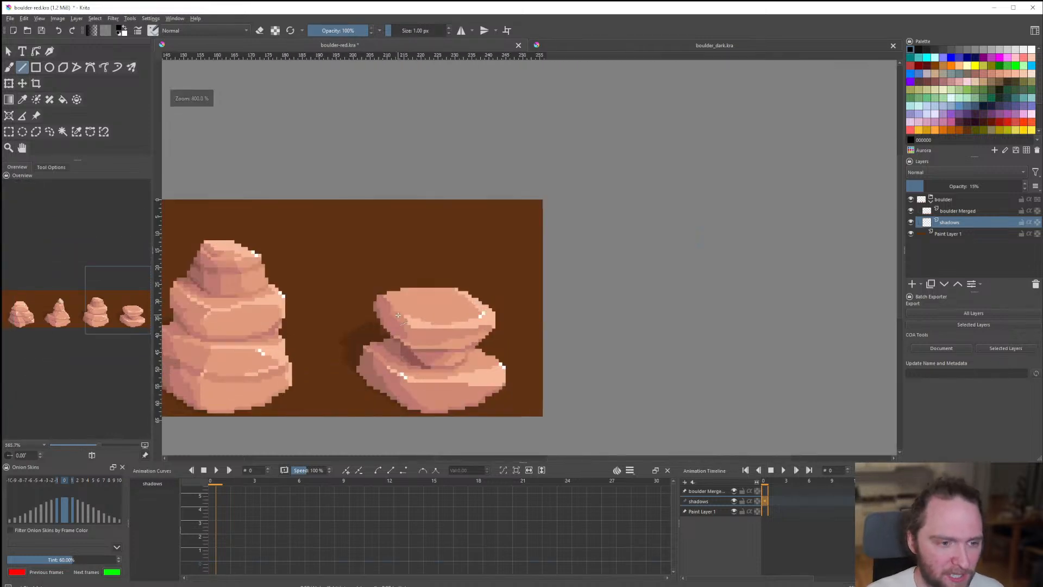
{"action": "scroll", "coordinate": [466, 299], "scroll_direction": "down", "scroll_amount": 2}
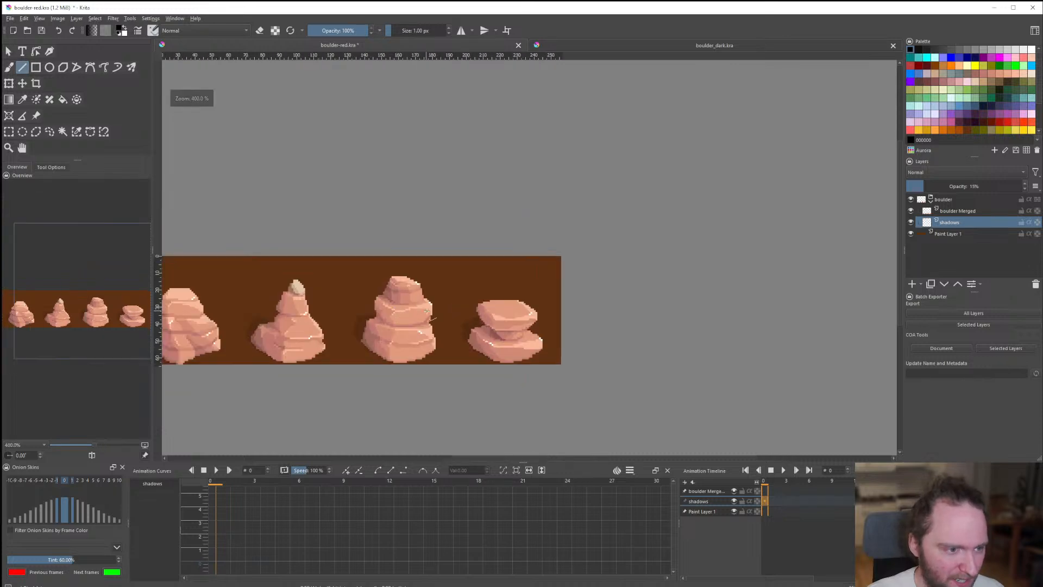
{"action": "scroll", "coordinate": [427, 311], "scroll_direction": "up", "scroll_amount": 3}
{"action": "scroll", "coordinate": [462, 374], "scroll_direction": "down", "scroll_amount": 1}
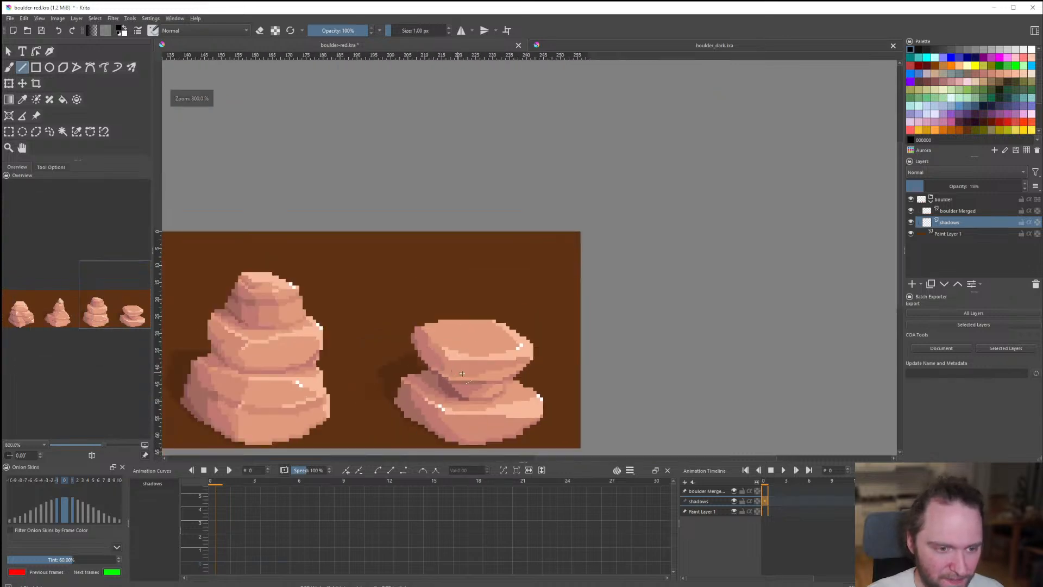
{"action": "scroll", "coordinate": [461, 374], "scroll_direction": "up", "scroll_amount": 2}
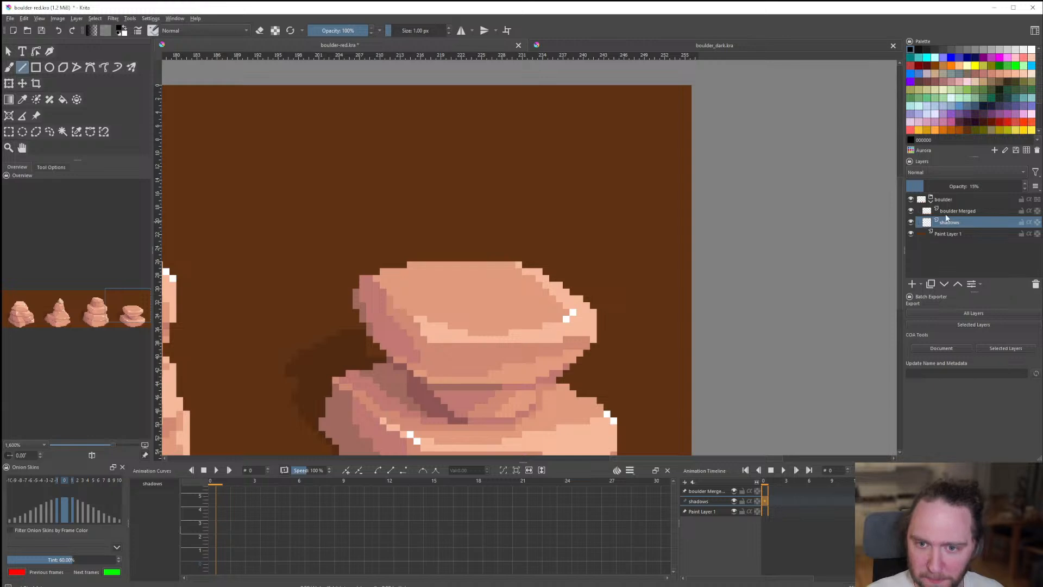
{"action": "left_click", "coordinate": [947, 214]}
{"action": "scroll", "coordinate": [595, 304], "scroll_direction": "down", "scroll_amount": 3}
{"action": "scroll", "coordinate": [538, 334], "scroll_direction": "up", "scroll_amount": 1}
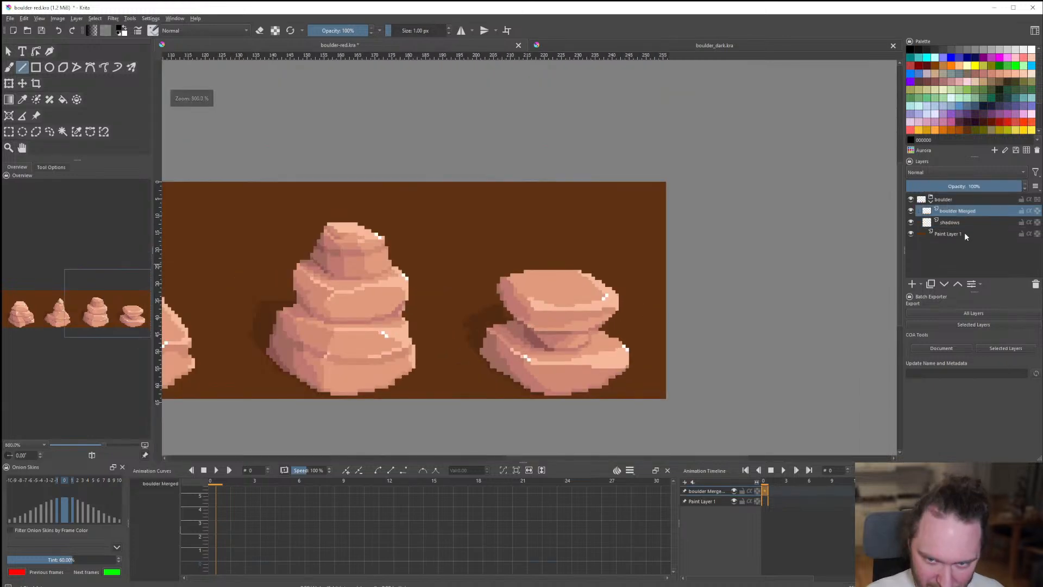
Trim the uppermost edge of the fourth boulder's shadow on the shadows layer by deleting a freehand selection.
{"action": "left_click", "coordinate": [951, 222]}
{"action": "scroll", "coordinate": [588, 272], "scroll_direction": "up", "scroll_amount": 4}
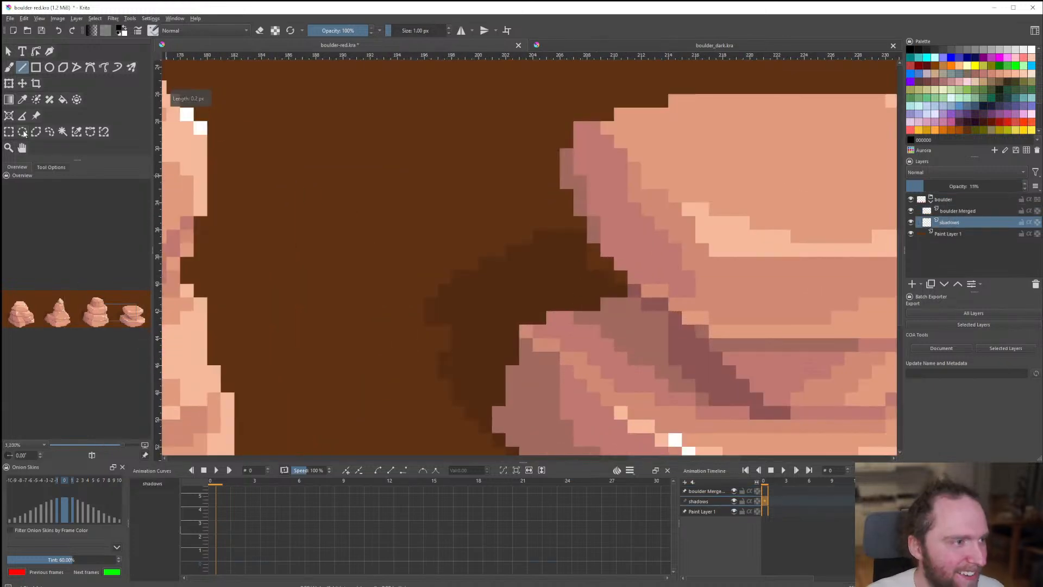
{"action": "left_click", "coordinate": [49, 132]}
{"action": "left_click_drag", "start_coordinate": [546, 242], "coordinate": [549, 197]}
{"action": "key", "text": "Delete"}
{"action": "left_click", "coordinate": [458, 173]}
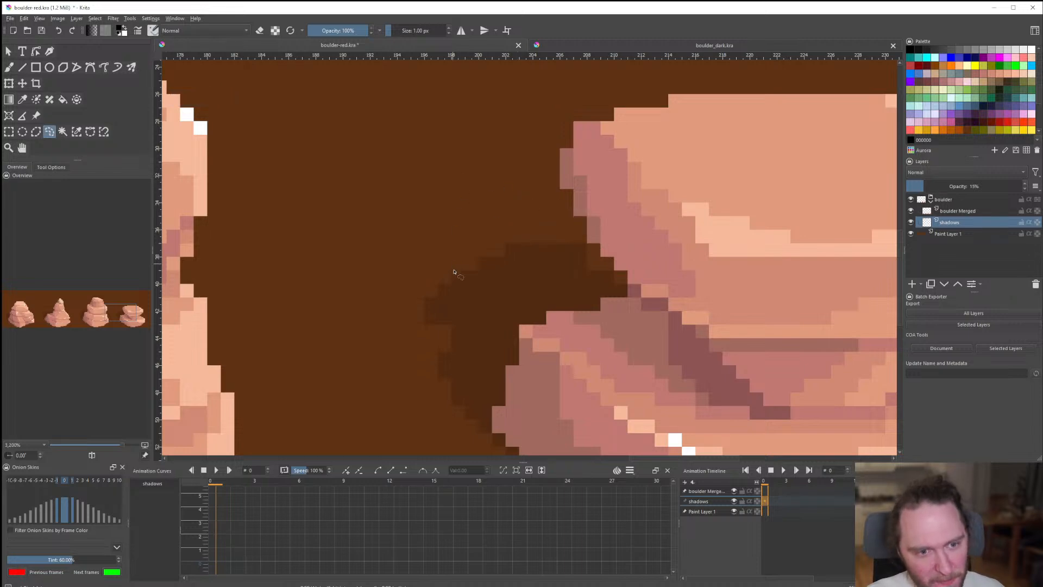
Touch up the fourth boulder's shadow with the Line tool and save the document.
{"action": "scroll", "coordinate": [457, 286], "scroll_direction": "down", "scroll_amount": 6}
{"action": "scroll", "coordinate": [486, 287], "scroll_direction": "up", "scroll_amount": 1}
{"action": "scroll", "coordinate": [486, 287], "scroll_direction": "up", "scroll_amount": 5}
{"action": "key", "text": "l"}
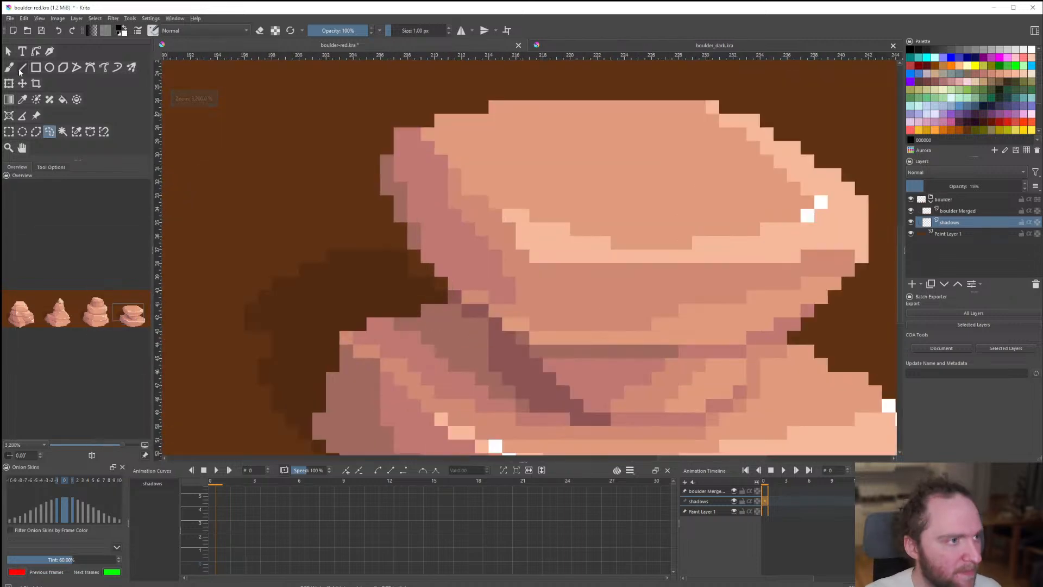
{"action": "scroll", "coordinate": [394, 250], "scroll_direction": "up", "scroll_amount": 2}
{"action": "scroll", "coordinate": [394, 250], "scroll_direction": "down", "scroll_amount": 10}
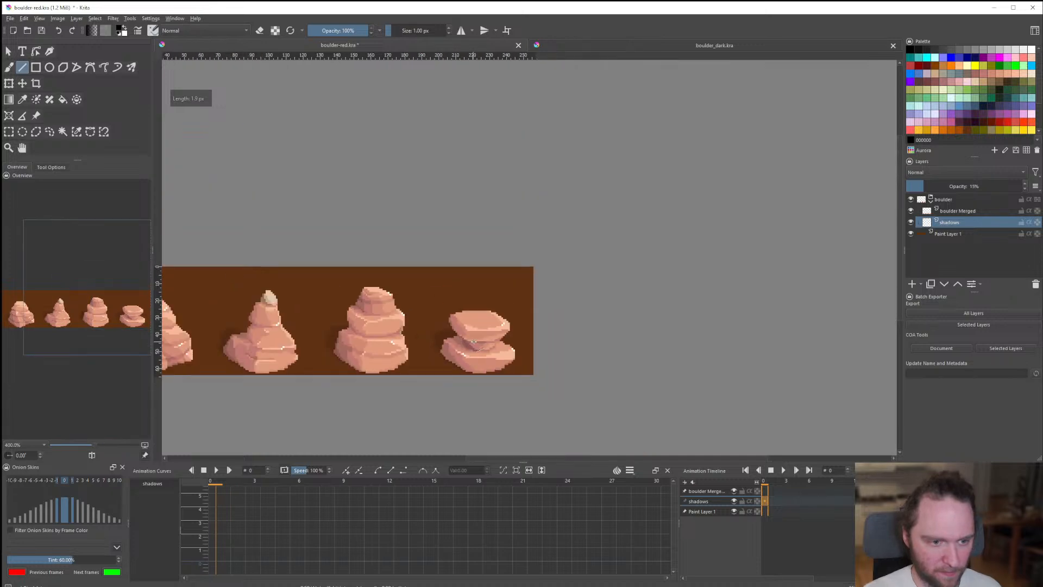
{"action": "scroll", "coordinate": [475, 318], "scroll_direction": "up", "scroll_amount": 6}
{"action": "scroll", "coordinate": [465, 350], "scroll_direction": "up", "scroll_amount": 1}
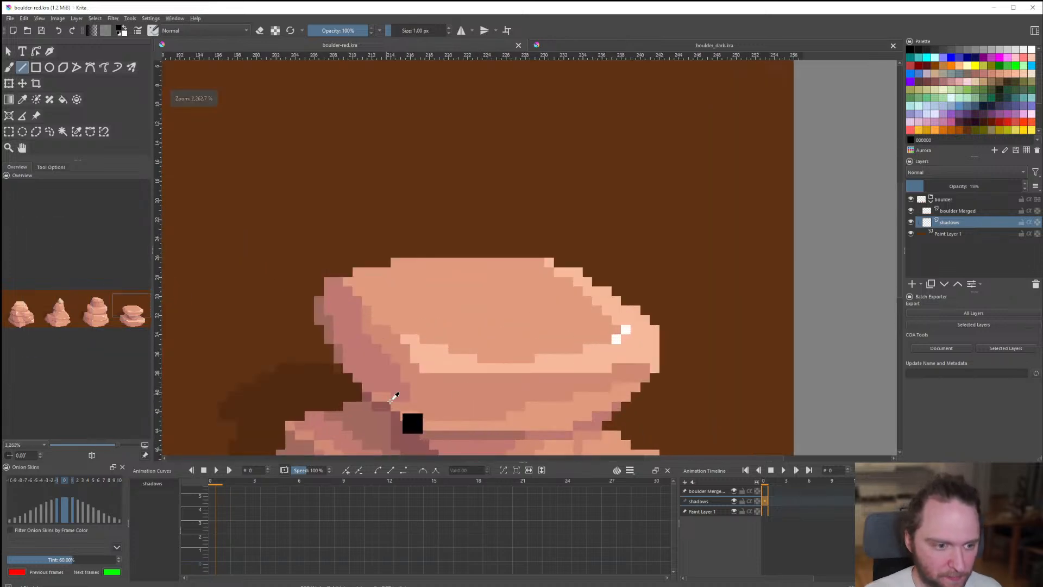
Sample a shaded pink tone from the lower edge of the fourth boulder's upper rock as the painting colour.
{"action": "left_click", "coordinate": [395, 402], "text": "ctrl"}
{"action": "scroll", "coordinate": [336, 338], "scroll_direction": "down", "scroll_amount": 2}
{"action": "scroll", "coordinate": [395, 321], "scroll_direction": "up", "scroll_amount": 2}
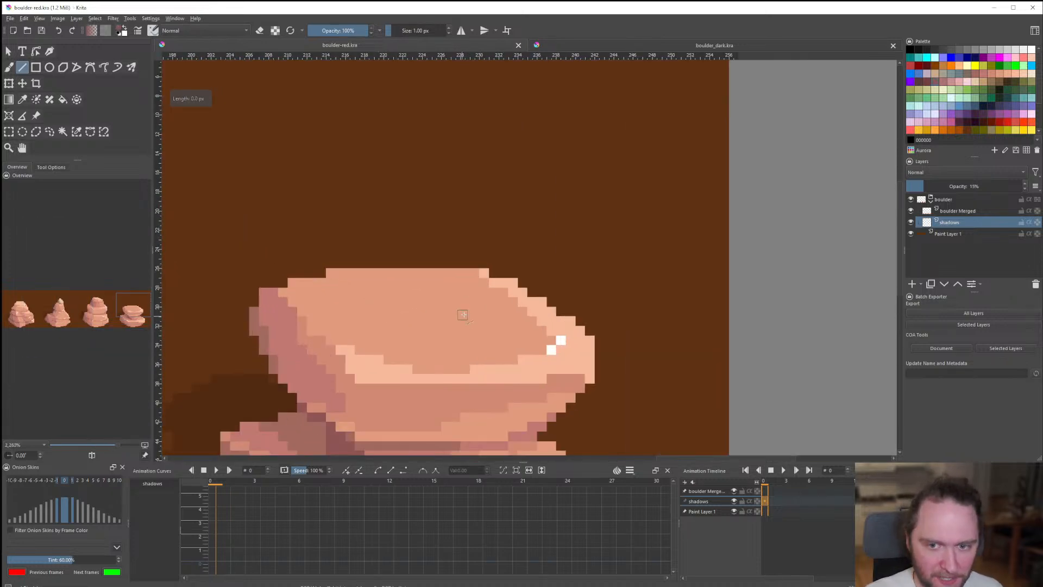
{"action": "scroll", "coordinate": [430, 317], "scroll_direction": "down", "scroll_amount": 3}
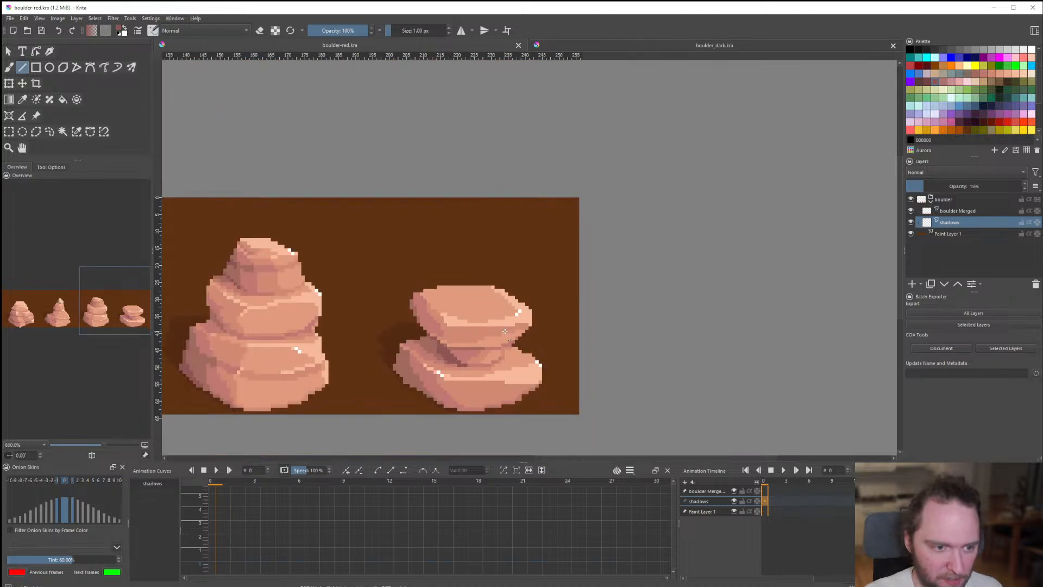
On the boulder Merged layer, outline and fill a darker shaded band along the left edge of the fourth boulder's lower rock.
{"action": "key", "text": "Page_Up"}
{"action": "scroll", "coordinate": [478, 323], "scroll_direction": "up", "scroll_amount": 3}
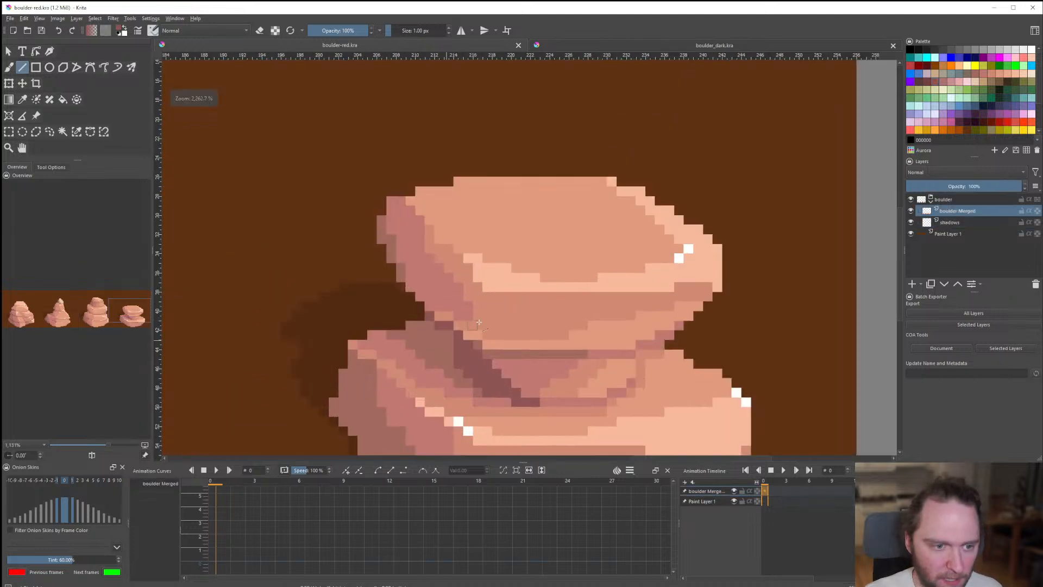
{"action": "scroll", "coordinate": [475, 359], "scroll_direction": "down", "scroll_amount": 3}
{"action": "scroll", "coordinate": [474, 356], "scroll_direction": "up", "scroll_amount": 2}
{"action": "scroll", "coordinate": [476, 353], "scroll_direction": "down", "scroll_amount": 3}
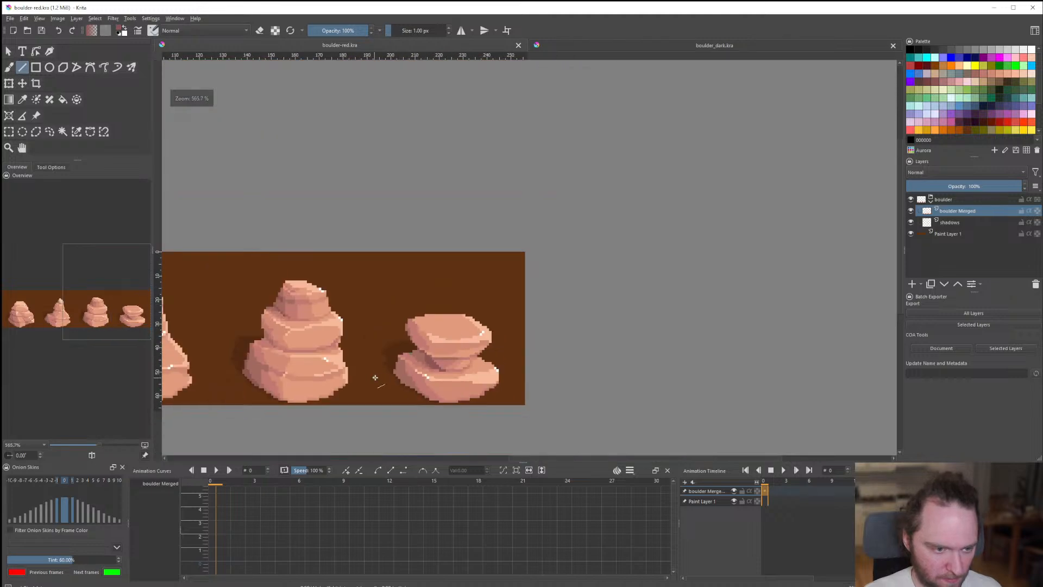
{"action": "scroll", "coordinate": [478, 346], "scroll_direction": "up", "scroll_amount": 6}
{"action": "scroll", "coordinate": [491, 285], "scroll_direction": "down", "scroll_amount": 2}
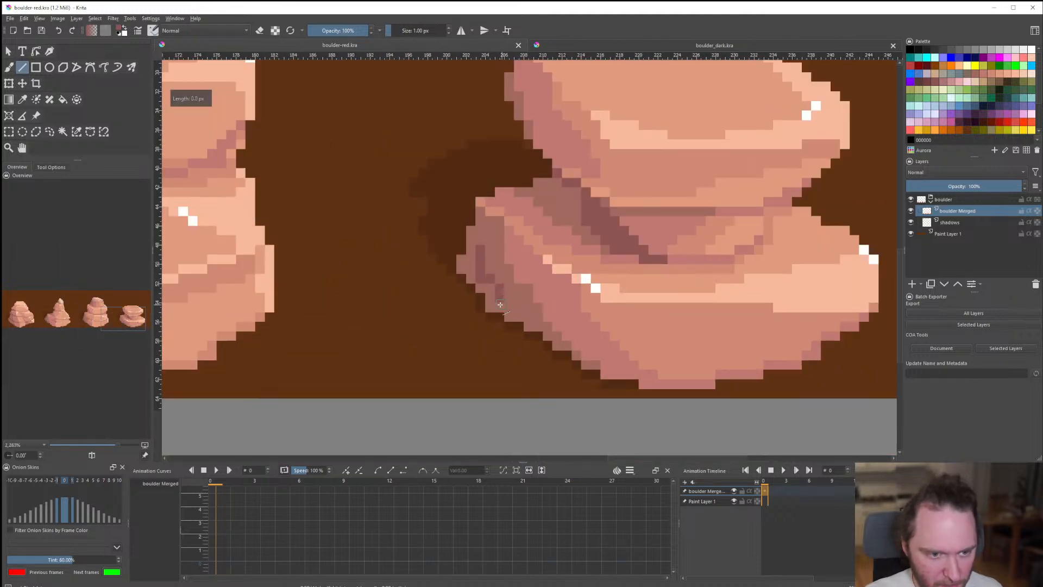
{"action": "key", "text": "f"}
{"action": "scroll", "coordinate": [483, 283], "scroll_direction": "down", "scroll_amount": 6}
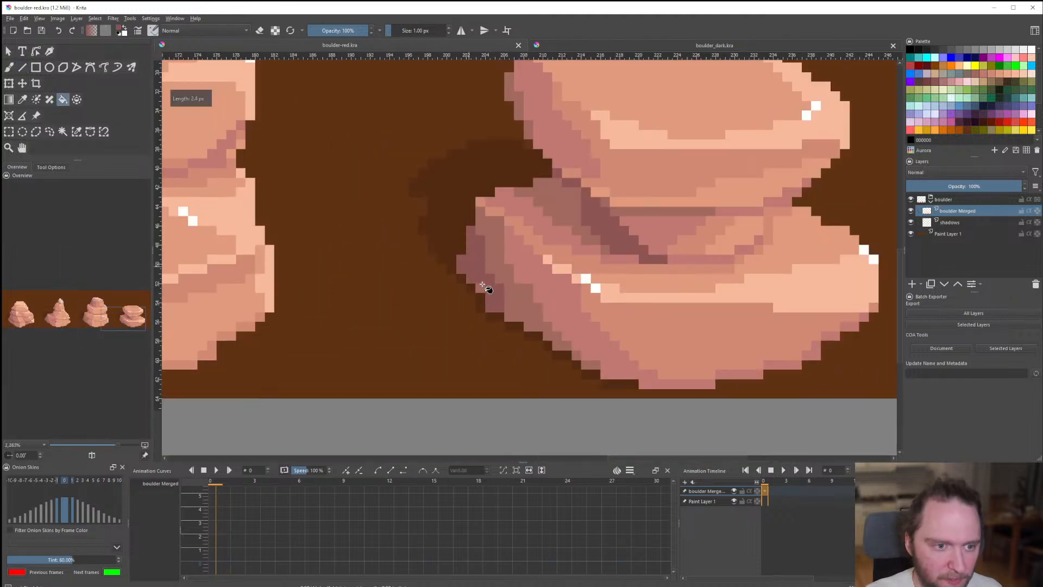
{"action": "scroll", "coordinate": [497, 315], "scroll_direction": "up", "scroll_amount": 2}
{"action": "scroll", "coordinate": [496, 311], "scroll_direction": "up", "scroll_amount": 2}
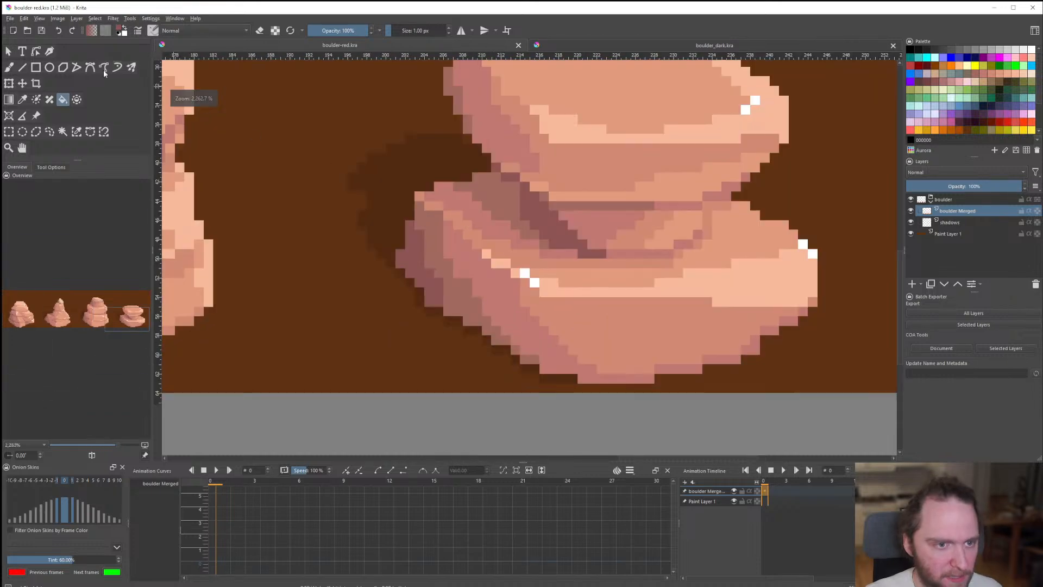
{"action": "left_click", "coordinate": [505, 317]}
Widen the dark brownish shading along the left edge of the fourth boulder's upper rock with the Line tool.
{"action": "key", "text": "v"}
{"action": "scroll", "coordinate": [543, 322], "scroll_direction": "down", "scroll_amount": 2}
{"action": "scroll", "coordinate": [501, 208], "scroll_direction": "up", "scroll_amount": 3}
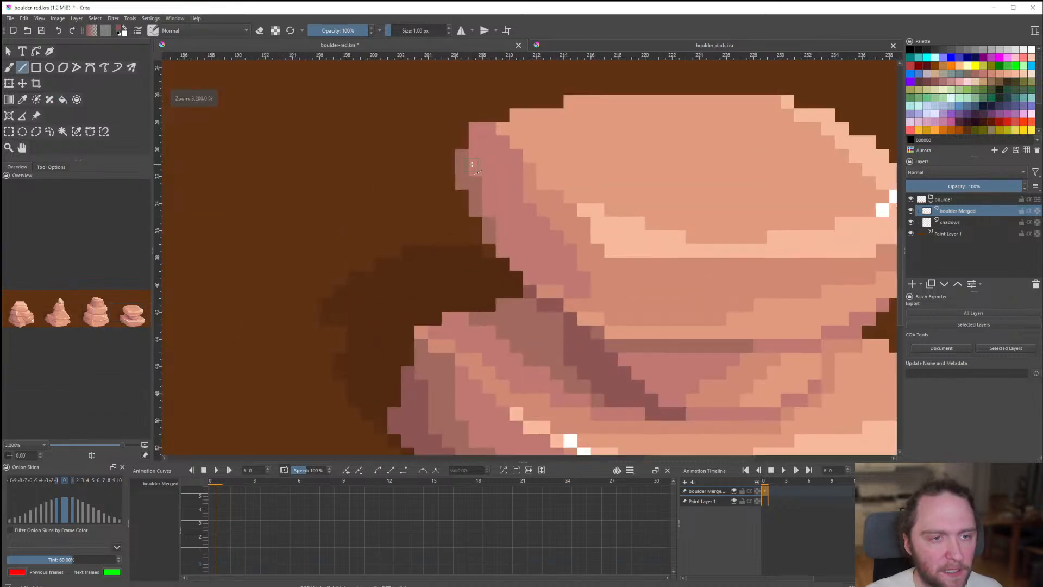
{"action": "left_click_drag", "start_coordinate": [476, 133], "coordinate": [502, 249]}
{"action": "scroll", "coordinate": [516, 266], "scroll_direction": "down", "scroll_amount": 7}
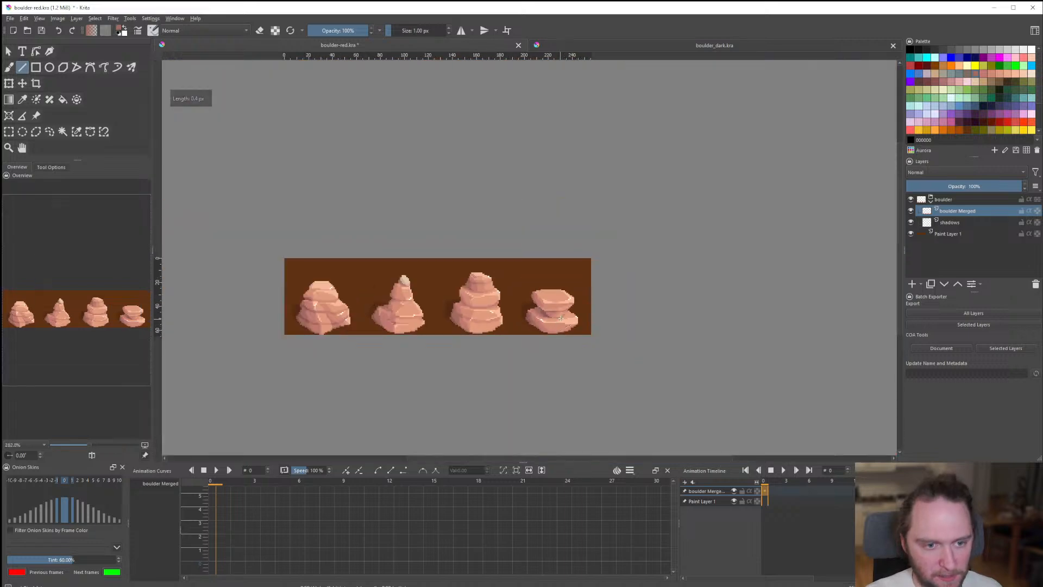
Repaint the boundary between the upper rock's top face and its shaded left side in the light orange tone, and save the document.
{"action": "scroll", "coordinate": [554, 293], "scroll_direction": "up", "scroll_amount": 3}
{"action": "scroll", "coordinate": [553, 292], "scroll_direction": "up", "scroll_amount": 4}
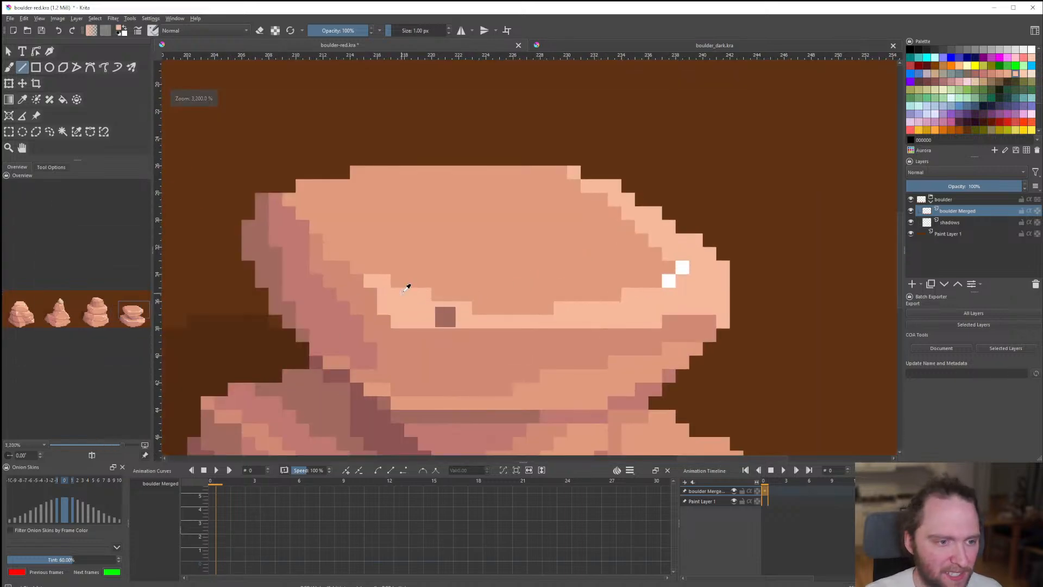
{"action": "left_click_drag", "start_coordinate": [351, 277], "coordinate": [318, 242]}
{"action": "scroll", "coordinate": [414, 300], "scroll_direction": "down", "scroll_amount": 5}
{"action": "scroll", "coordinate": [415, 299], "scroll_direction": "up", "scroll_amount": 4}
{"action": "key", "text": "ctrl+s"}
{"action": "scroll", "coordinate": [429, 303], "scroll_direction": "up", "scroll_amount": 1}
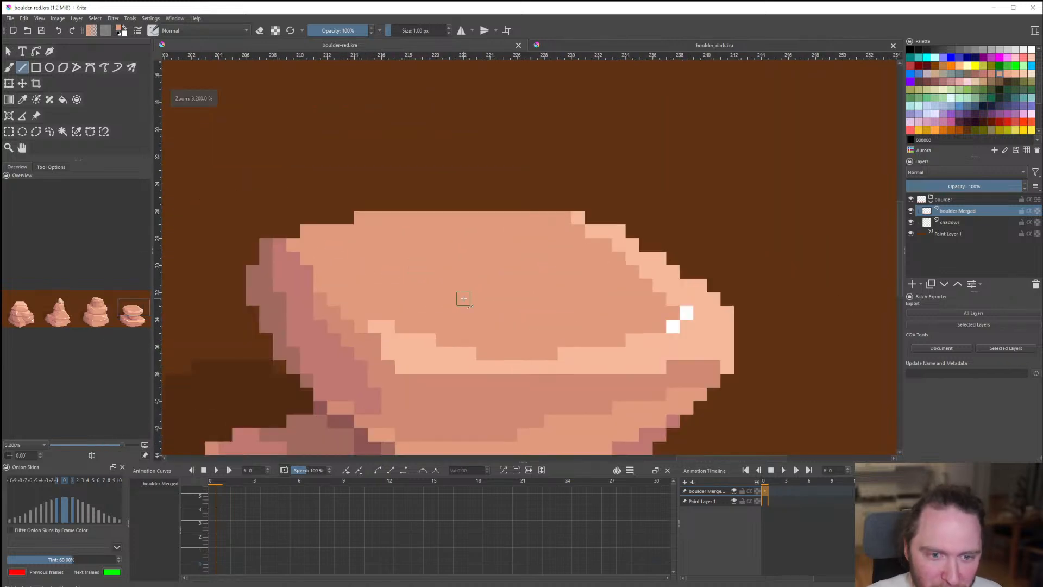
Extend the light highlight rim of the upper rock's top face a few pixels to the left, using the sampled highlight tone.
{"action": "scroll", "coordinate": [612, 283], "scroll_direction": "down", "scroll_amount": 1}
{"action": "scroll", "coordinate": [476, 346], "scroll_direction": "down", "scroll_amount": 6}
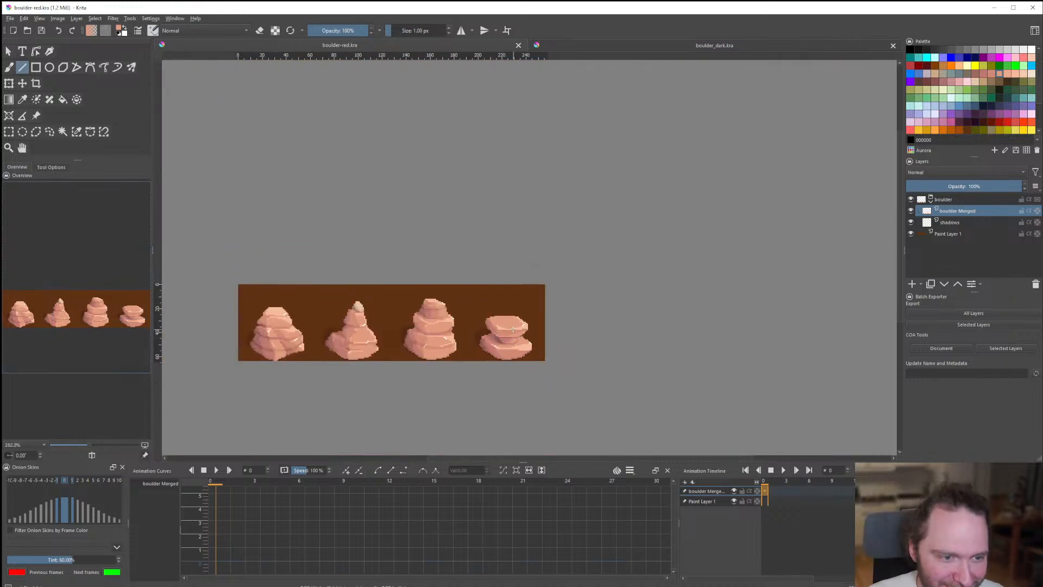
{"action": "scroll", "coordinate": [513, 329], "scroll_direction": "up", "scroll_amount": 6}
{"action": "scroll", "coordinate": [494, 285], "scroll_direction": "up", "scroll_amount": 1}
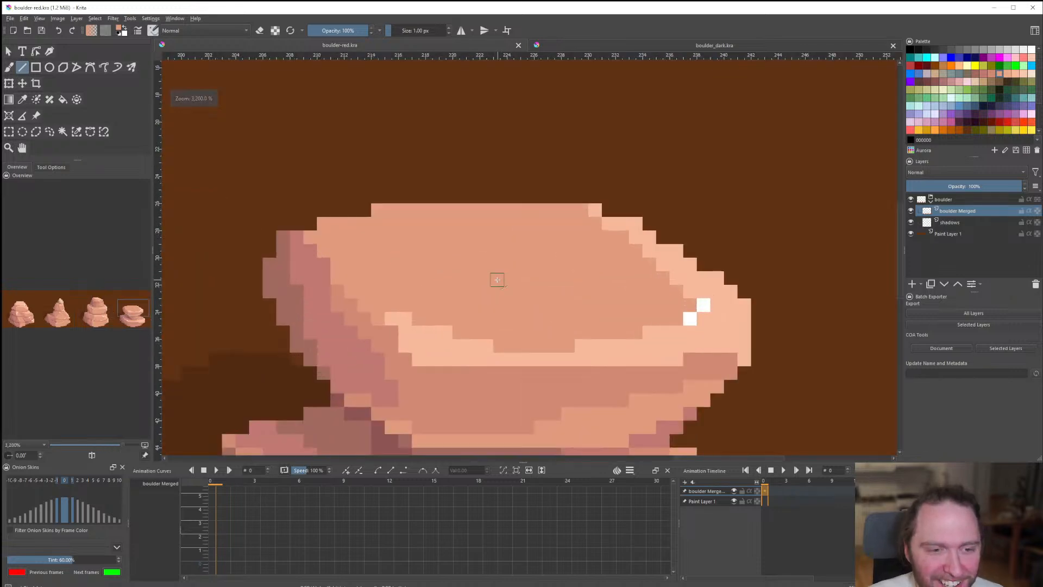
{"action": "left_click", "coordinate": [391, 317], "text": "ctrl"}
{"action": "left_click", "coordinate": [378, 319]}
{"action": "left_click", "coordinate": [366, 318]}
{"action": "left_click", "coordinate": [365, 306]}
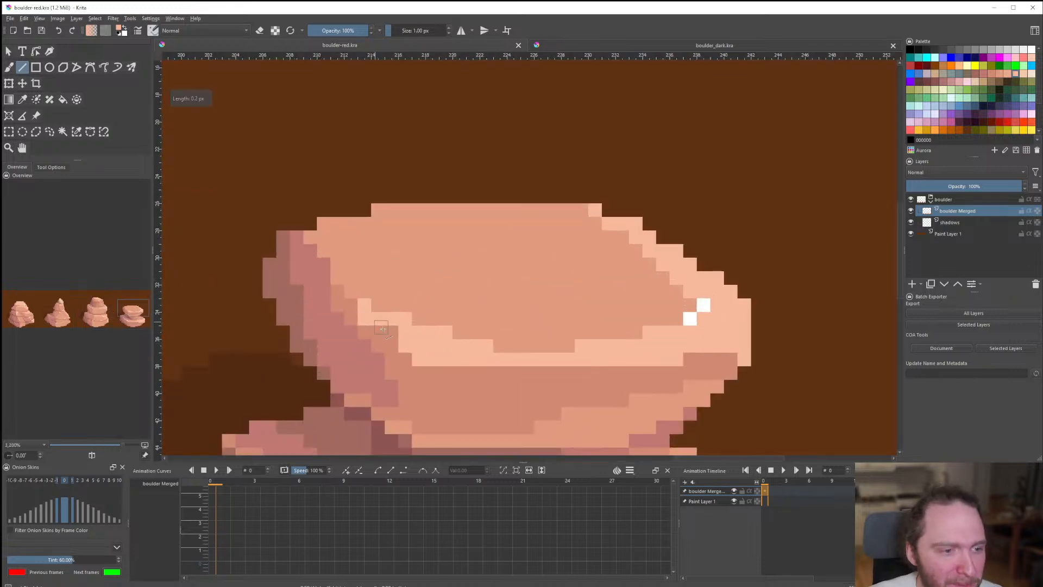
Undo the last two pixel edits and blend the left end of the upper rock's highlight rim with a mid pink tone.
{"action": "scroll", "coordinate": [383, 323], "scroll_direction": "down", "scroll_amount": 3}
{"action": "scroll", "coordinate": [393, 327], "scroll_direction": "up", "scroll_amount": 4}
{"action": "key", "text": "ctrl+z"}
{"action": "key", "text": "ctrl+z"}
{"action": "scroll", "coordinate": [382, 325], "scroll_direction": "down", "scroll_amount": 9}
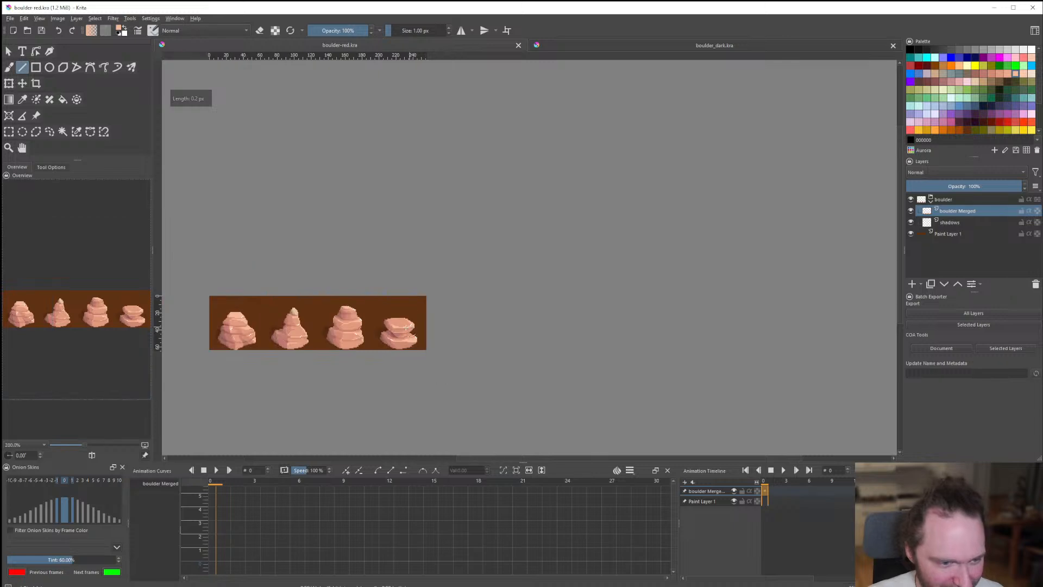
{"action": "scroll", "coordinate": [402, 326], "scroll_direction": "up", "scroll_amount": 4}
{"action": "scroll", "coordinate": [401, 326], "scroll_direction": "up", "scroll_amount": 4}
{"action": "scroll", "coordinate": [408, 342], "scroll_direction": "down", "scroll_amount": 5}
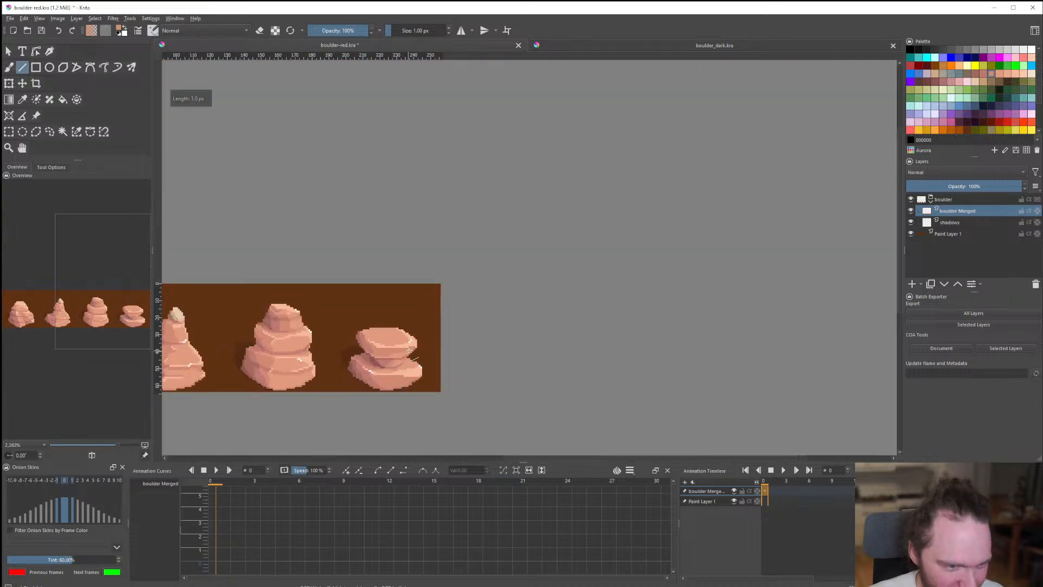
{"action": "scroll", "coordinate": [413, 349], "scroll_direction": "down", "scroll_amount": 1}
{"action": "scroll", "coordinate": [412, 350], "scroll_direction": "up", "scroll_amount": 4}
{"action": "scroll", "coordinate": [413, 351], "scroll_direction": "down", "scroll_amount": 4}
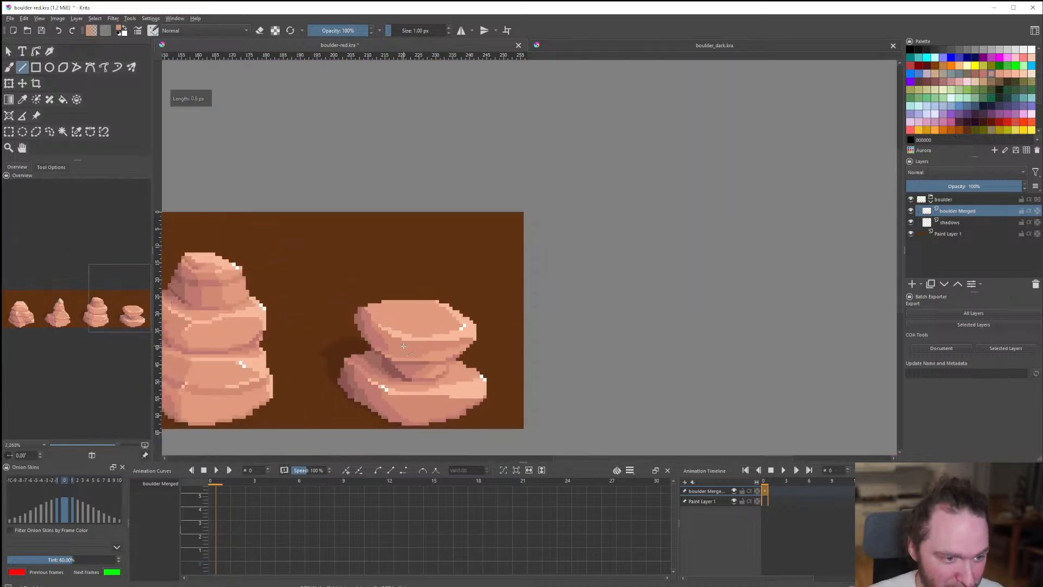
{"action": "scroll", "coordinate": [413, 351], "scroll_direction": "up", "scroll_amount": 4}
{"action": "scroll", "coordinate": [413, 351], "scroll_direction": "down", "scroll_amount": 2}
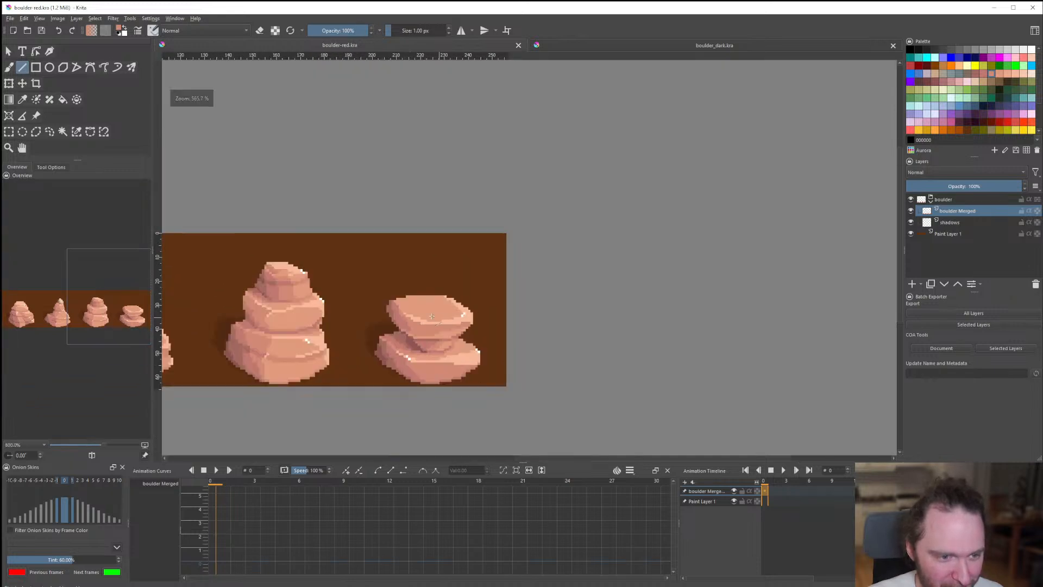
Sample the dark pink tone and draw the rounded outline of an additional rock on the fourth boulder's top face.
{"action": "scroll", "coordinate": [449, 277], "scroll_direction": "up", "scroll_amount": 3}
{"action": "scroll", "coordinate": [391, 244], "scroll_direction": "up", "scroll_amount": 2}
{"action": "scroll", "coordinate": [572, 297], "scroll_direction": "down", "scroll_amount": 1}
{"action": "scroll", "coordinate": [429, 334], "scroll_direction": "up", "scroll_amount": 1}
{"action": "left_click", "coordinate": [375, 378], "text": "ctrl"}
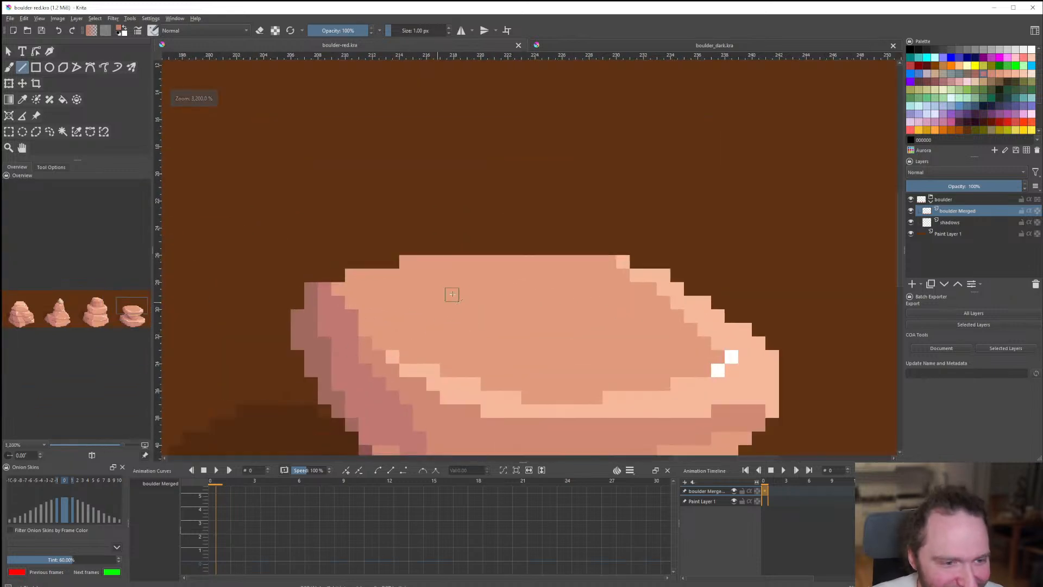
{"action": "left_click_drag", "start_coordinate": [416, 306], "coordinate": [423, 270]}
{"action": "mouse_move", "coordinate": [420, 235]}
{"action": "left_mouse_down"}
{"action": "mouse_move", "coordinate": [625, 228]}
{"action": "mouse_move", "coordinate": [581, 370]}
{"action": "mouse_move", "coordinate": [429, 300]}
{"action": "left_mouse_up"}
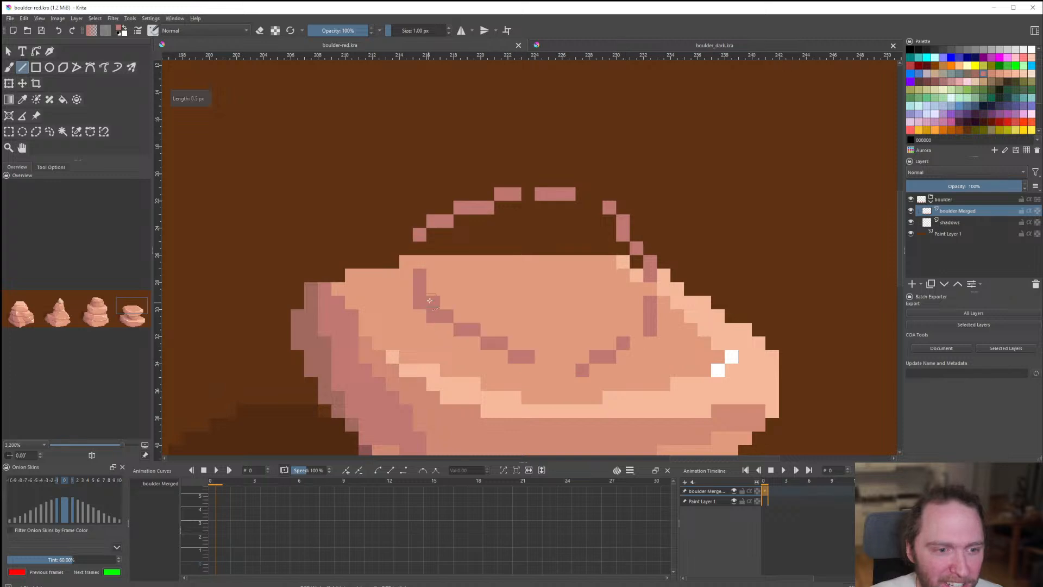
{"action": "left_click_drag", "start_coordinate": [547, 355], "coordinate": [530, 311]}
{"action": "mouse_move", "coordinate": [414, 247]}
{"action": "left_mouse_down"}
{"action": "mouse_move", "coordinate": [420, 268]}
{"action": "mouse_move", "coordinate": [526, 195]}
{"action": "mouse_move", "coordinate": [594, 198]}
{"action": "mouse_move", "coordinate": [643, 287]}
{"action": "left_mouse_up"}
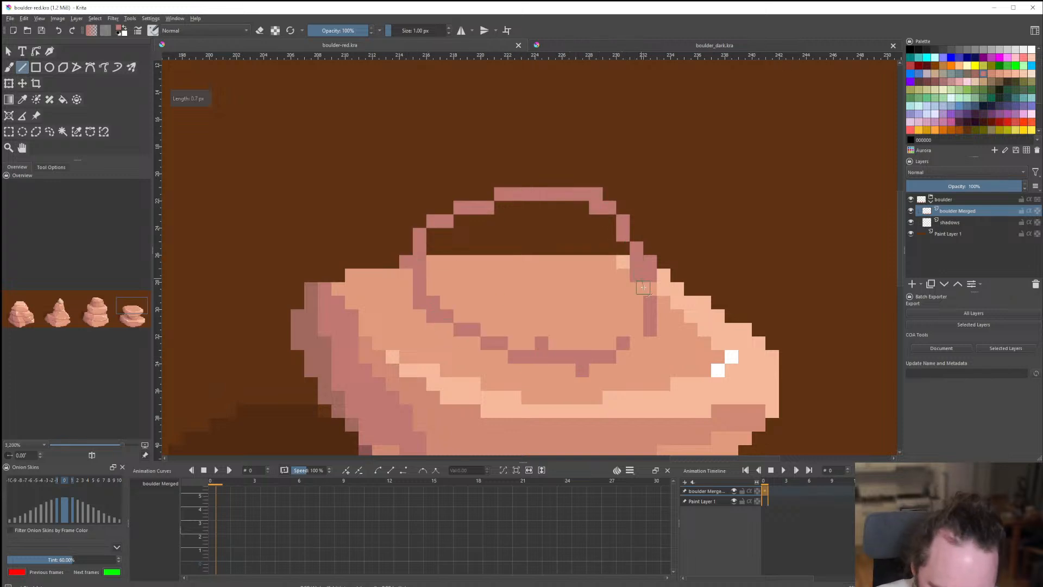
{"action": "left_click_drag", "start_coordinate": [638, 328], "coordinate": [630, 342]}
Fill the lower and upper halves of the new top rock's outline with the dark pink tone.
{"action": "key", "text": "f"}
{"action": "left_click", "coordinate": [522, 323]}
{"action": "scroll", "coordinate": [427, 323], "scroll_direction": "down", "scroll_amount": 6}
{"action": "scroll", "coordinate": [426, 319], "scroll_direction": "up", "scroll_amount": 5}
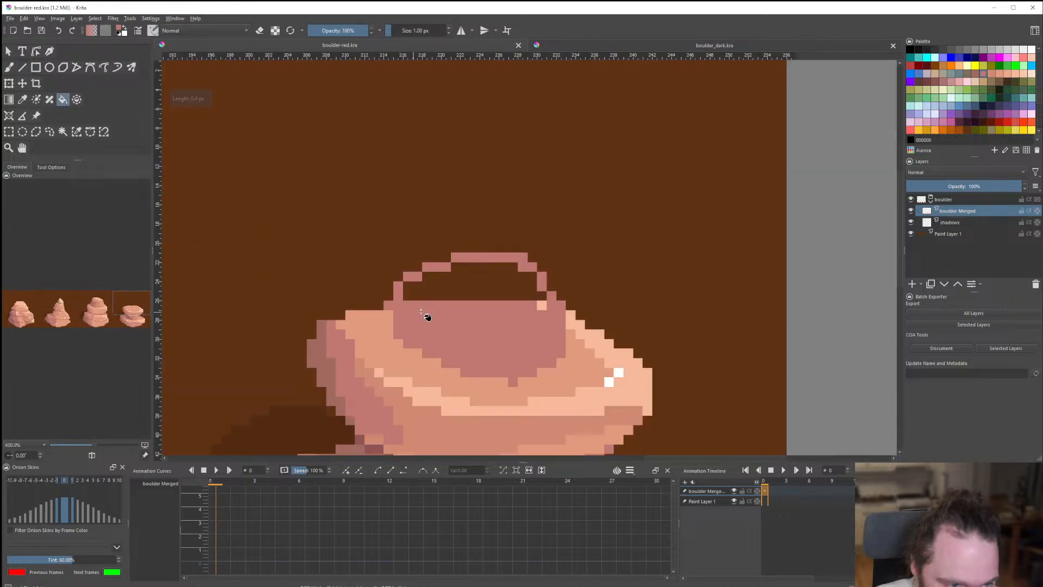
{"action": "left_click", "coordinate": [439, 285]}
{"action": "scroll", "coordinate": [413, 288], "scroll_direction": "up", "scroll_amount": 1}
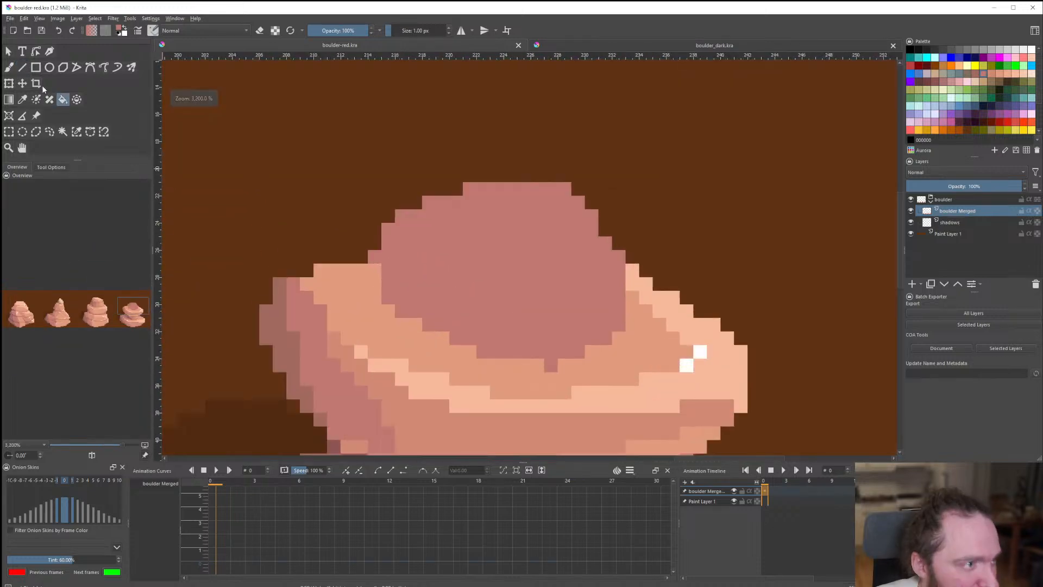
Shade the left edge and lower left rim of the new top rock with the sampled brownish tone using the Line tool.
{"action": "key", "text": "v"}
{"action": "scroll", "coordinate": [402, 307], "scroll_direction": "down", "scroll_amount": 2}
{"action": "scroll", "coordinate": [341, 369], "scroll_direction": "up", "scroll_amount": 2}
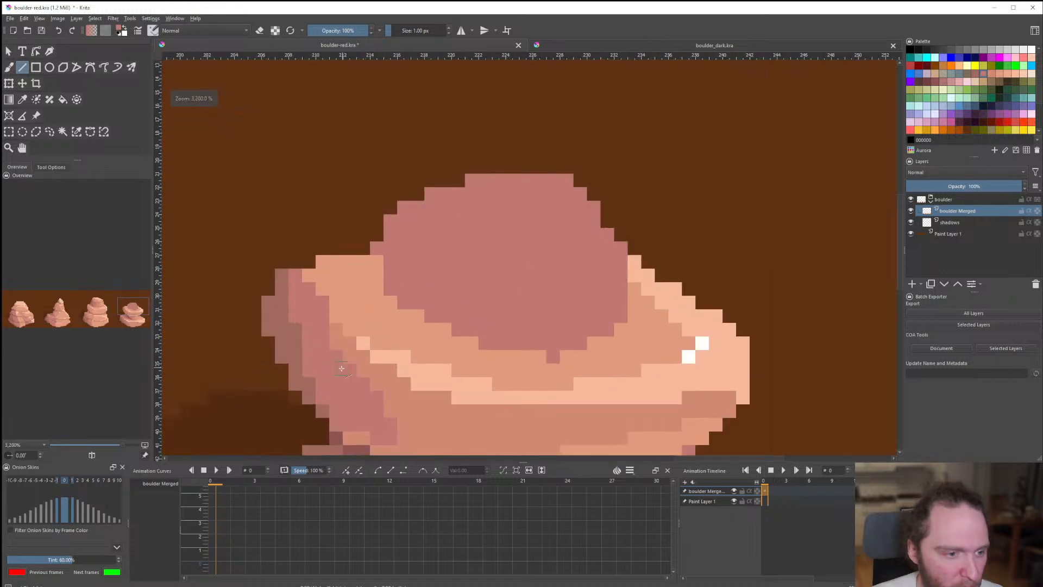
{"action": "left_click", "coordinate": [302, 380], "text": "ctrl"}
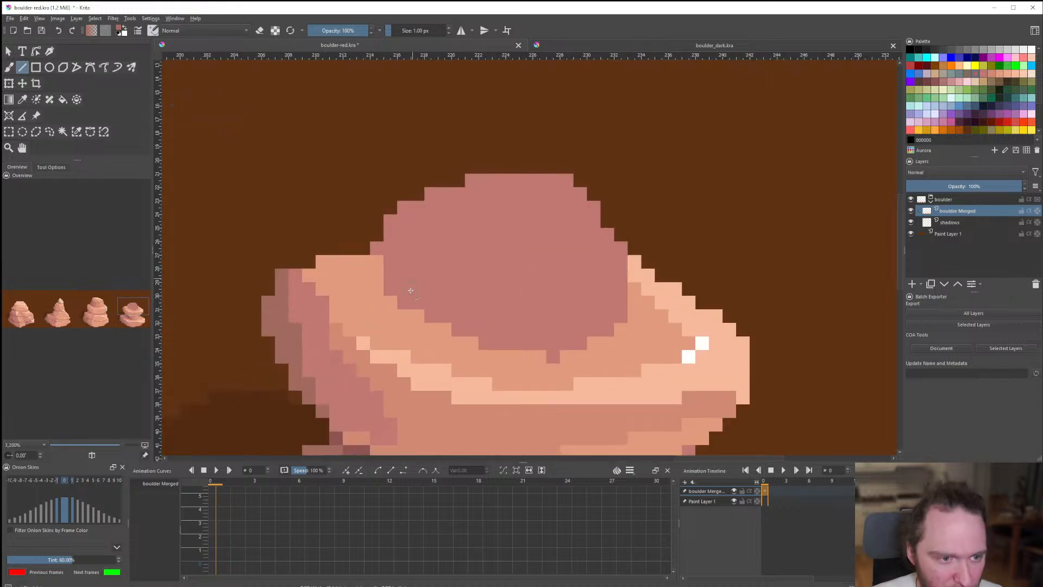
{"action": "left_click_drag", "start_coordinate": [405, 208], "coordinate": [405, 289]}
{"action": "left_click_drag", "start_coordinate": [417, 289], "coordinate": [431, 304]}
{"action": "mouse_move", "coordinate": [432, 315]}
{"action": "left_mouse_down"}
{"action": "mouse_move", "coordinate": [444, 316]}
{"action": "mouse_move", "coordinate": [405, 303]}
{"action": "mouse_move", "coordinate": [387, 247]}
{"action": "left_mouse_up"}
{"action": "scroll", "coordinate": [389, 229], "scroll_direction": "down", "scroll_amount": 8}
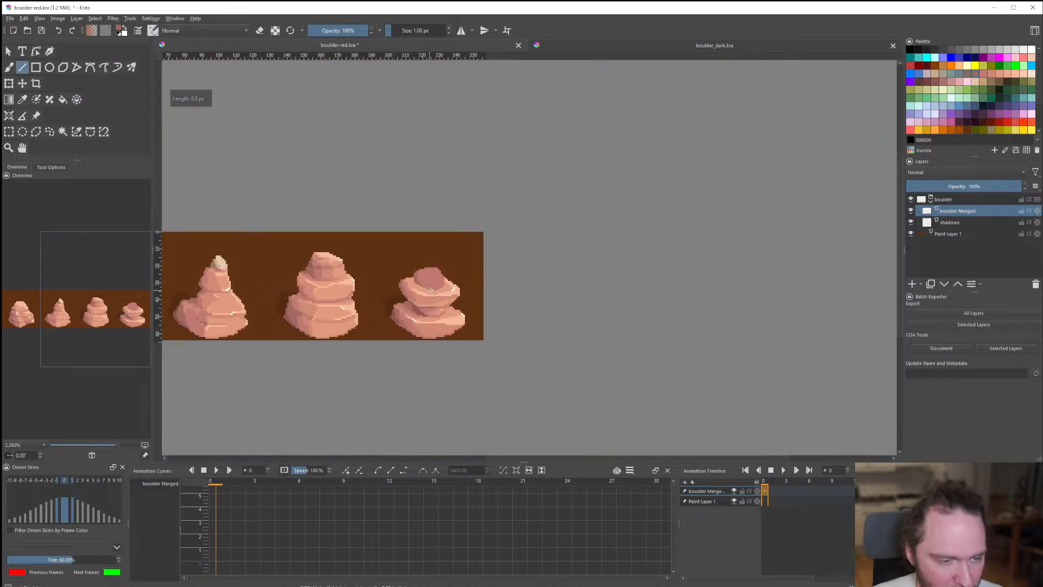
{"action": "scroll", "coordinate": [436, 282], "scroll_direction": "up", "scroll_amount": 7}
{"action": "scroll", "coordinate": [437, 282], "scroll_direction": "down", "scroll_amount": 2}
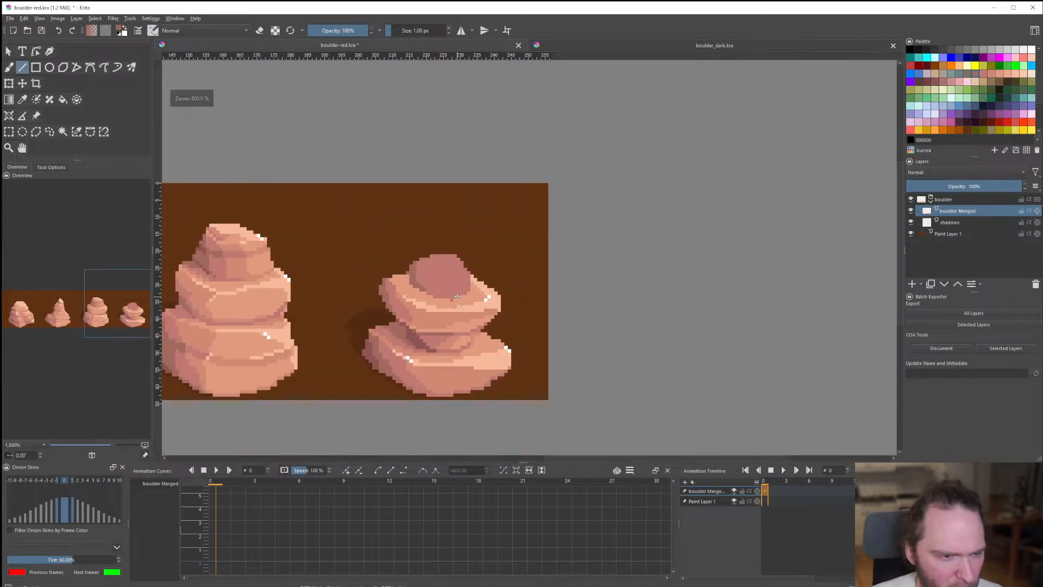
{"action": "scroll", "coordinate": [456, 299], "scroll_direction": "up", "scroll_amount": 3}
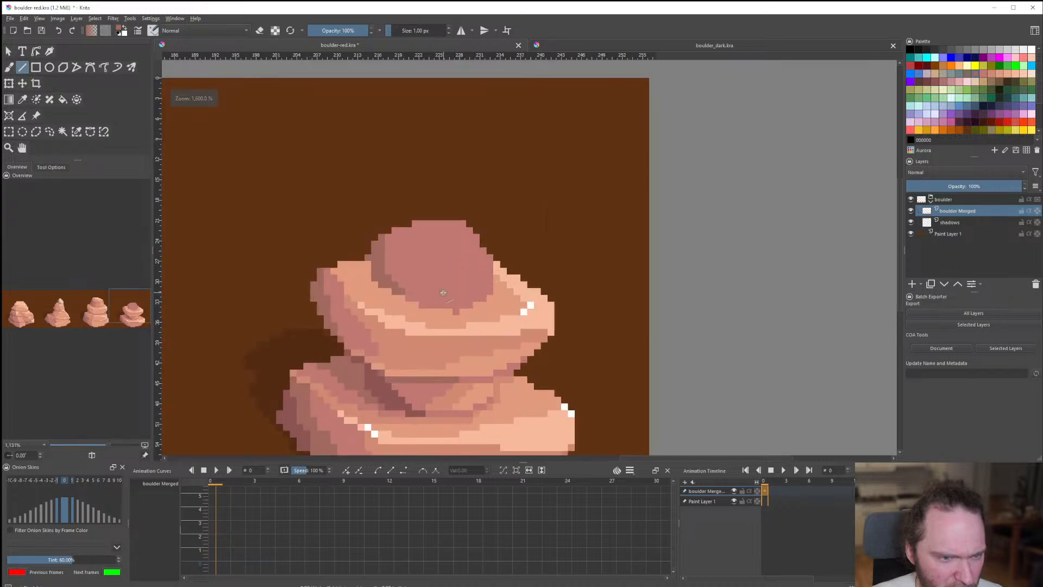
Paint a light highlight down the new rock's upper right edge, undo the last stroke, and edge its lower right rim in mid pink.
{"action": "scroll", "coordinate": [461, 228], "scroll_direction": "up", "scroll_amount": 1}
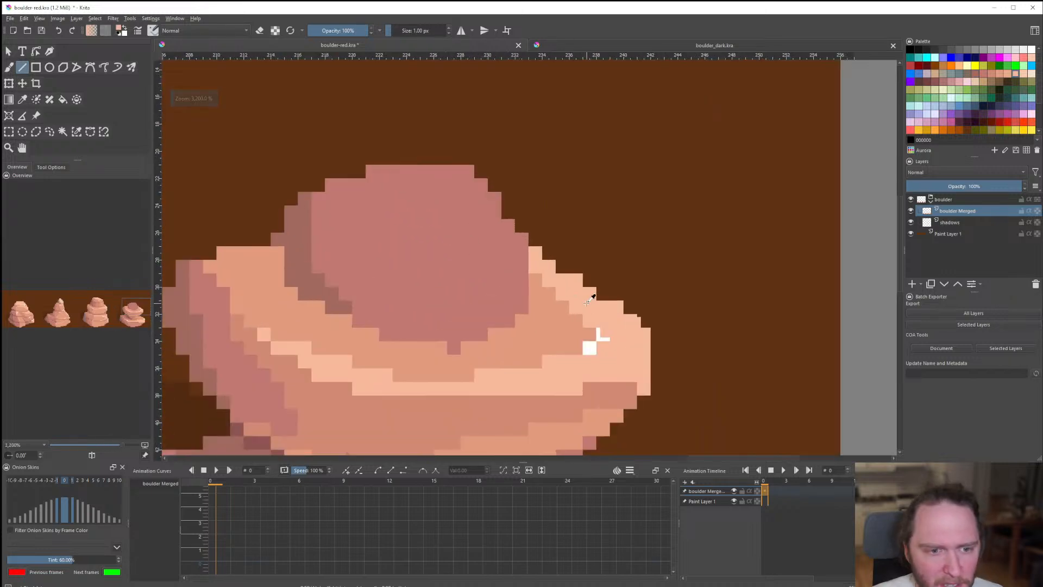
{"action": "mouse_move", "coordinate": [517, 231]}
{"action": "left_mouse_down"}
{"action": "mouse_move", "coordinate": [508, 220]}
{"action": "mouse_move", "coordinate": [531, 263]}
{"action": "mouse_move", "coordinate": [520, 304]}
{"action": "left_mouse_up"}
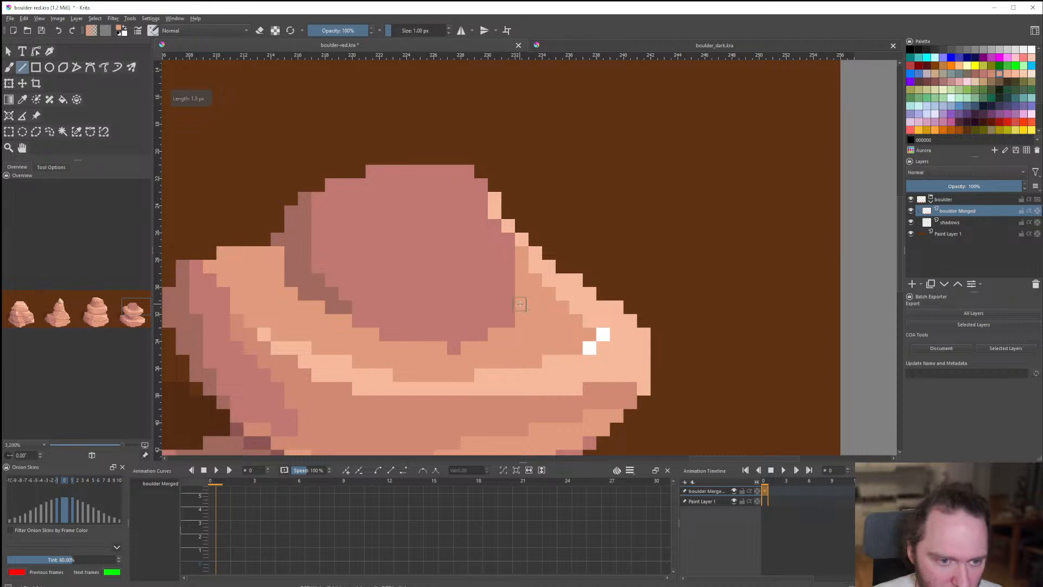
{"action": "key", "text": "ctrl+z"}
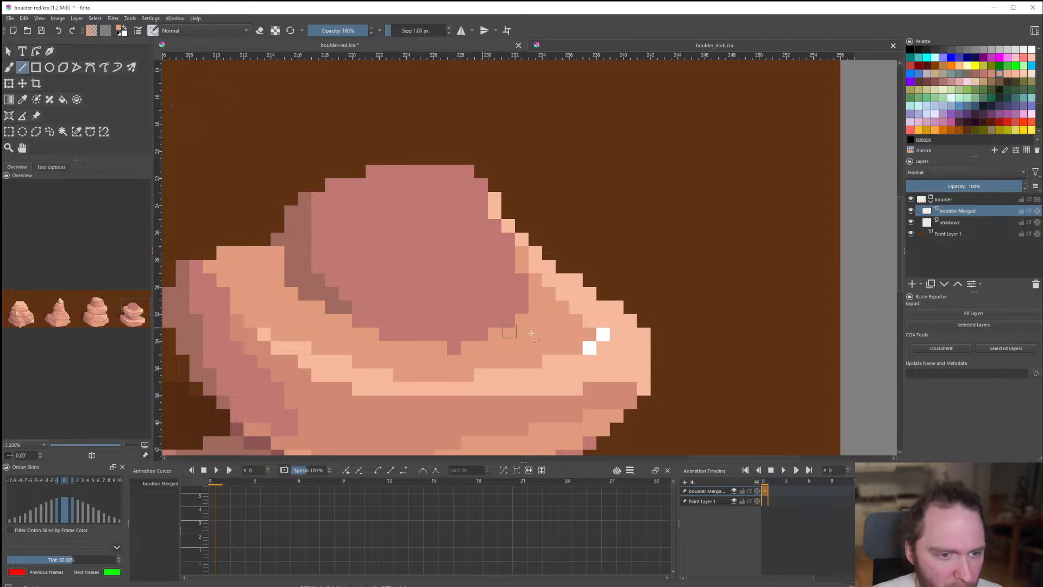
{"action": "left_click", "coordinate": [524, 410], "text": "ctrl"}
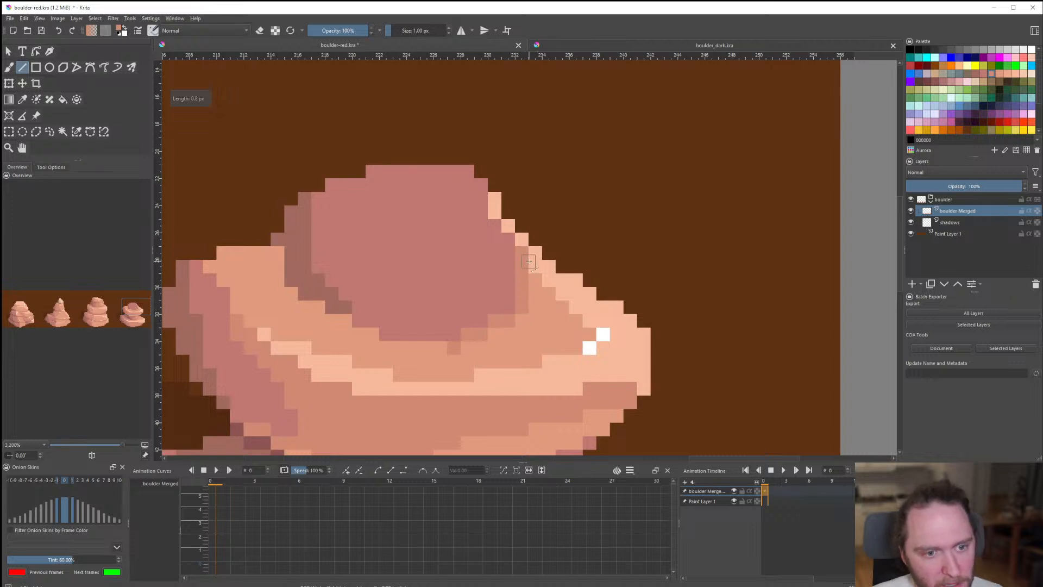
Outline the new rock's narrow top face in the light highlight tone and fill it with the same colour.
{"action": "left_click_drag", "start_coordinate": [416, 179], "coordinate": [373, 171]}
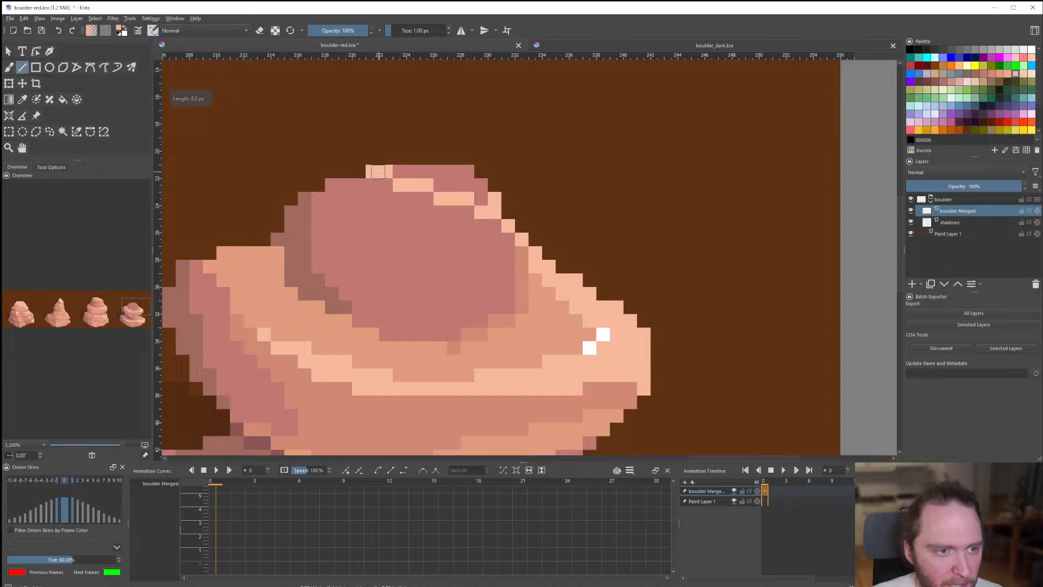
{"action": "key", "text": "f"}
{"action": "left_click", "coordinate": [451, 189]}
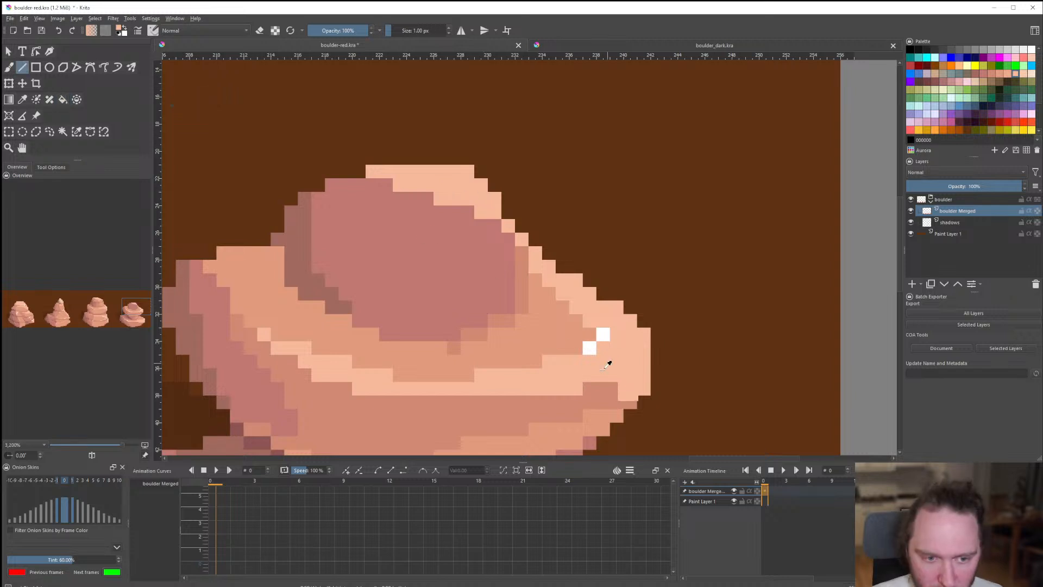
Undo the last stroke, divide the new rock's front with a diagonal light orange line, and fill the facet right of it.
{"action": "key", "text": "ctrl+z"}
{"action": "mouse_move", "coordinate": [386, 185]}
{"action": "left_mouse_down"}
{"action": "mouse_move", "coordinate": [430, 249]}
{"action": "mouse_move", "coordinate": [451, 325]}
{"action": "left_mouse_up"}
{"action": "key", "text": "f"}
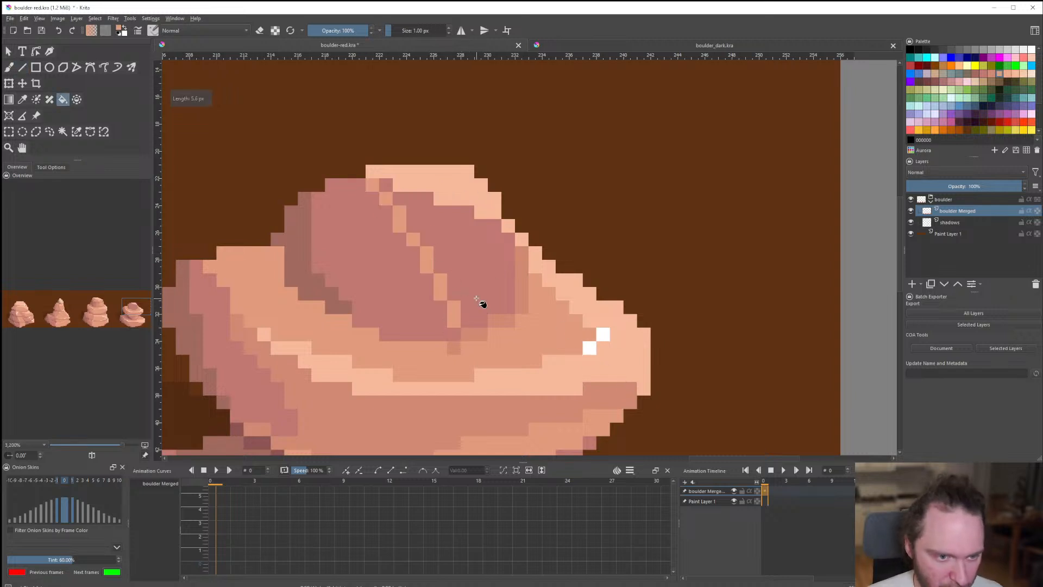
{"action": "scroll", "coordinate": [482, 304], "scroll_direction": "down", "scroll_amount": 7}
{"action": "scroll", "coordinate": [491, 298], "scroll_direction": "up", "scroll_amount": 8}
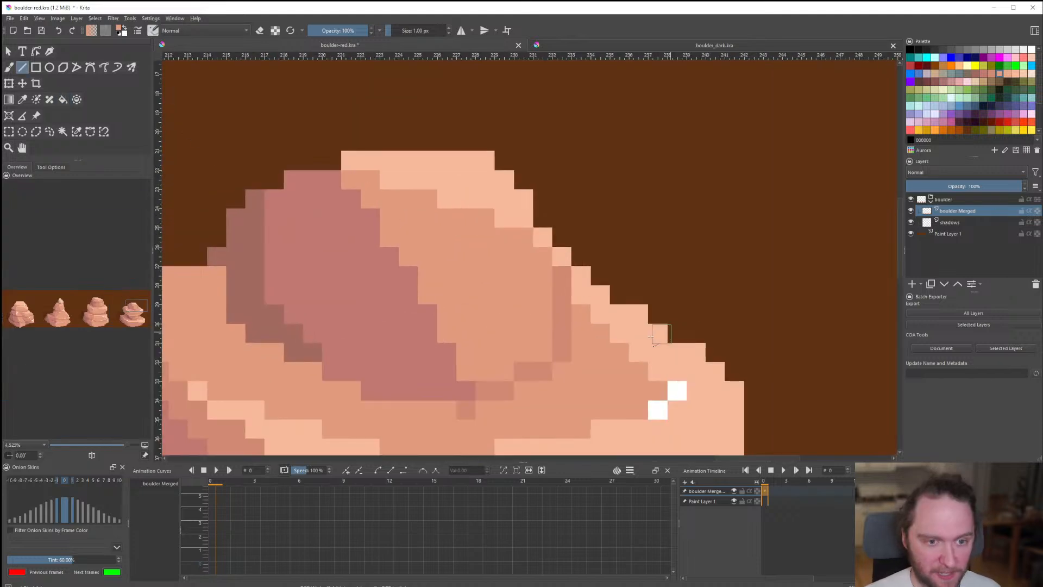
Sample the highlight tone and recolour the vertical right edge of the new top rock with it.
{"action": "left_click", "coordinate": [561, 258], "text": "ctrl"}
{"action": "left_click_drag", "start_coordinate": [561, 276], "coordinate": [565, 336]}
{"action": "scroll", "coordinate": [593, 330], "scroll_direction": "down", "scroll_amount": 8}
{"action": "scroll", "coordinate": [602, 331], "scroll_direction": "up", "scroll_amount": 9}
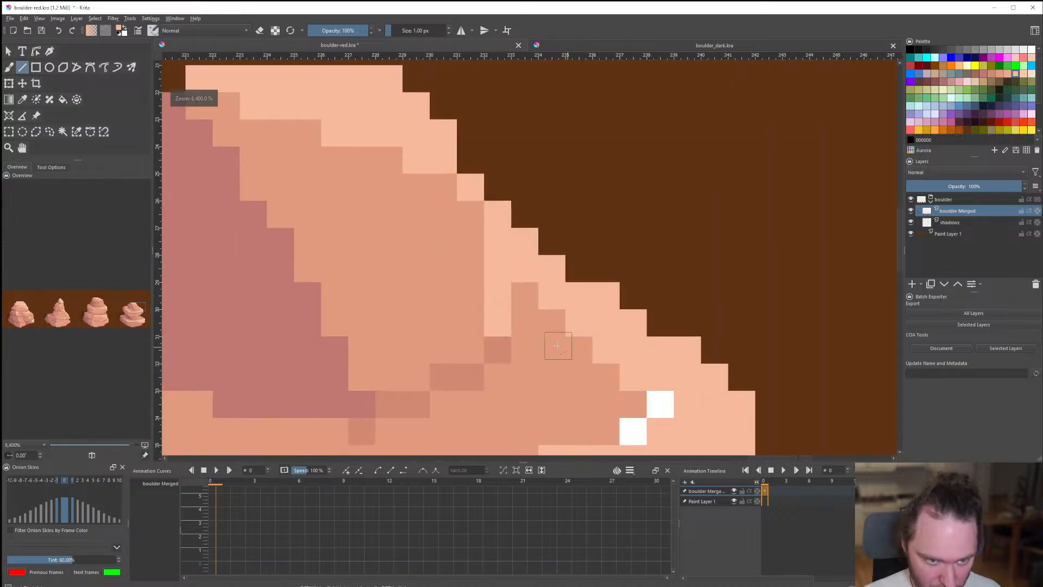
Sample the light orange tone and recolour the middle rock's upper right highlight edge beside the top rock with it.
{"action": "scroll", "coordinate": [555, 345], "scroll_direction": "down", "scroll_amount": 6}
{"action": "scroll", "coordinate": [498, 309], "scroll_direction": "up", "scroll_amount": 4}
{"action": "left_click", "coordinate": [499, 309], "text": "ctrl"}
{"action": "scroll", "coordinate": [483, 325], "scroll_direction": "down", "scroll_amount": 1}
{"action": "scroll", "coordinate": [478, 262], "scroll_direction": "up", "scroll_amount": 3}
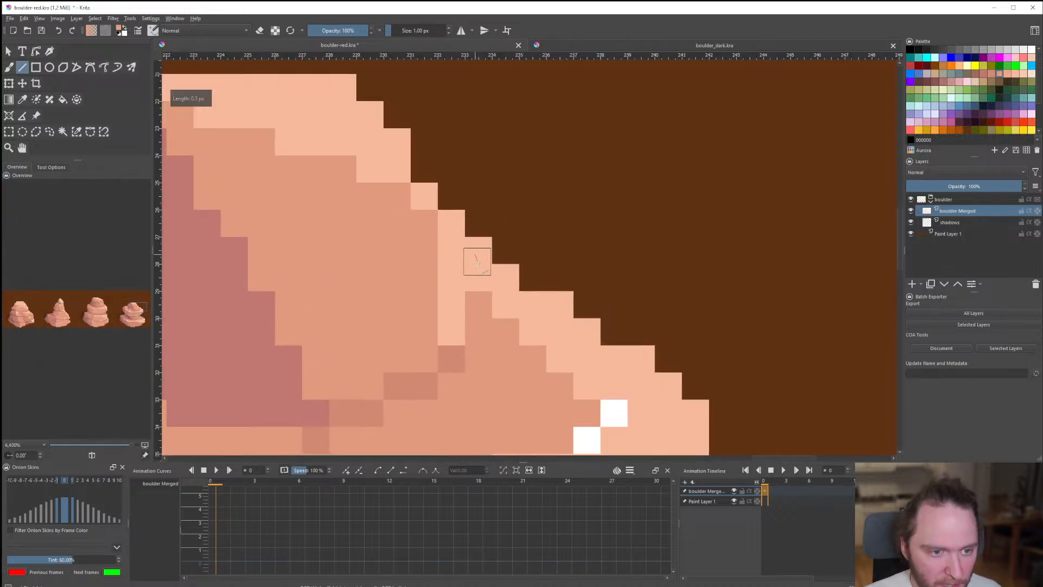
{"action": "mouse_move", "coordinate": [478, 258]}
{"action": "left_mouse_down"}
{"action": "mouse_move", "coordinate": [485, 280]}
{"action": "mouse_move", "coordinate": [557, 271]}
{"action": "left_mouse_up"}
{"action": "scroll", "coordinate": [564, 327], "scroll_direction": "down", "scroll_amount": 2}
{"action": "scroll", "coordinate": [564, 327], "scroll_direction": "down", "scroll_amount": 7}
{"action": "scroll", "coordinate": [557, 281], "scroll_direction": "up", "scroll_amount": 9}
{"action": "left_click_drag", "start_coordinate": [573, 326], "coordinate": [581, 333]}
{"action": "scroll", "coordinate": [519, 322], "scroll_direction": "down", "scroll_amount": 10}
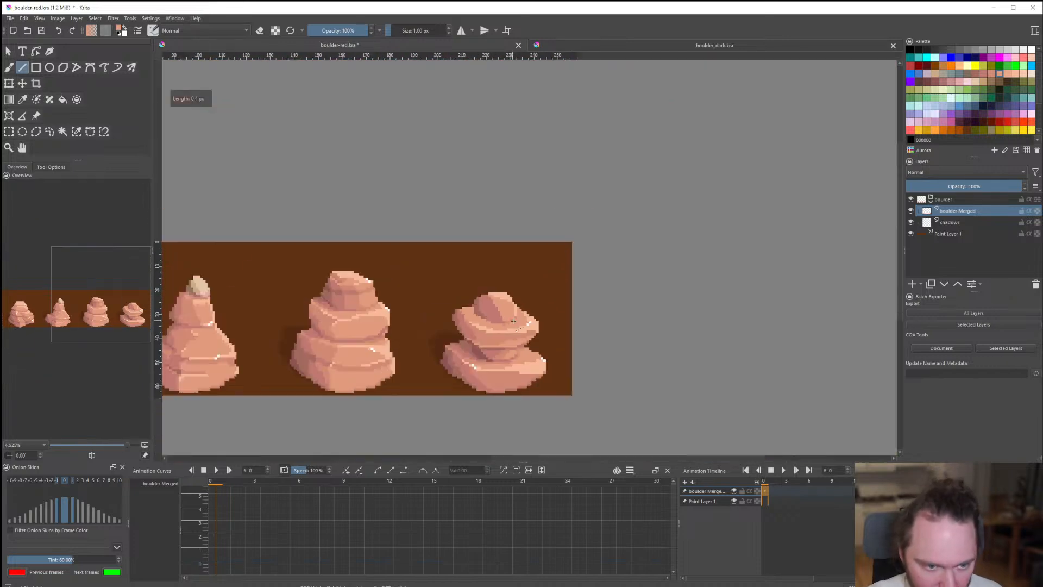
Sample the highlight tone and thicken the top rock's right edge highlight inward along its upper curve.
{"action": "scroll", "coordinate": [531, 326], "scroll_direction": "up", "scroll_amount": 10}
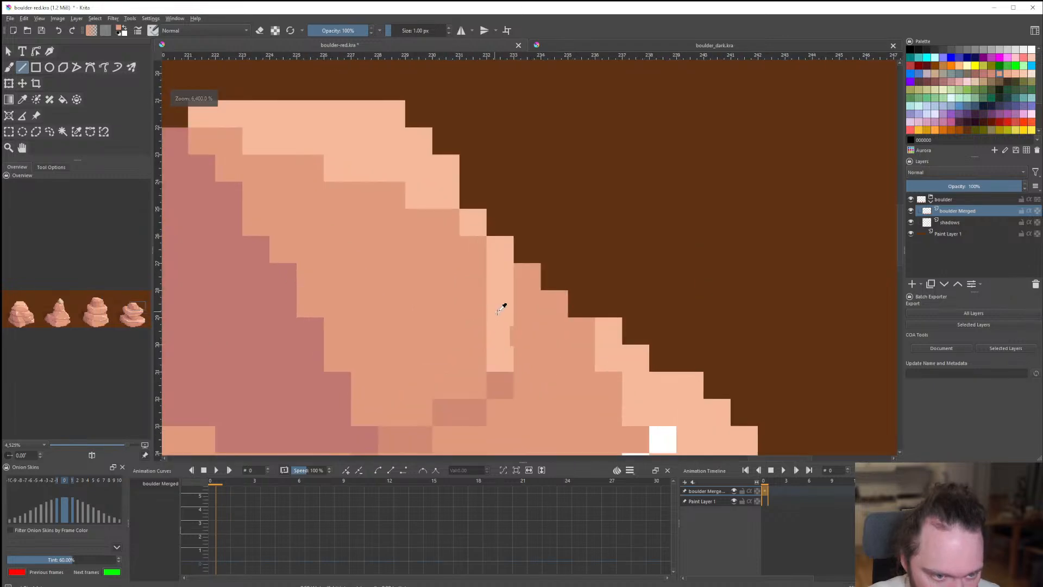
{"action": "left_click", "coordinate": [497, 312], "text": "ctrl"}
{"action": "left_click_drag", "start_coordinate": [485, 307], "coordinate": [447, 235]}
{"action": "left_click_drag", "start_coordinate": [469, 247], "coordinate": [463, 243]}
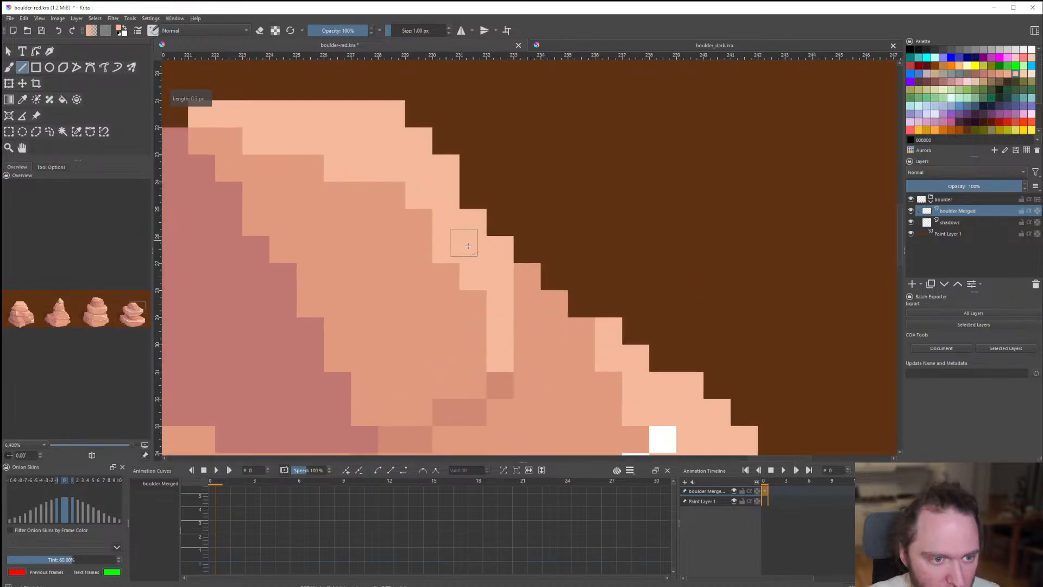
{"action": "scroll", "coordinate": [508, 309], "scroll_direction": "down", "scroll_amount": 9}
Divide the top rock's dark pink facet with a steep mid pink line and fill the part right of it in mid pink.
{"action": "scroll", "coordinate": [509, 314], "scroll_direction": "up", "scroll_amount": 4}
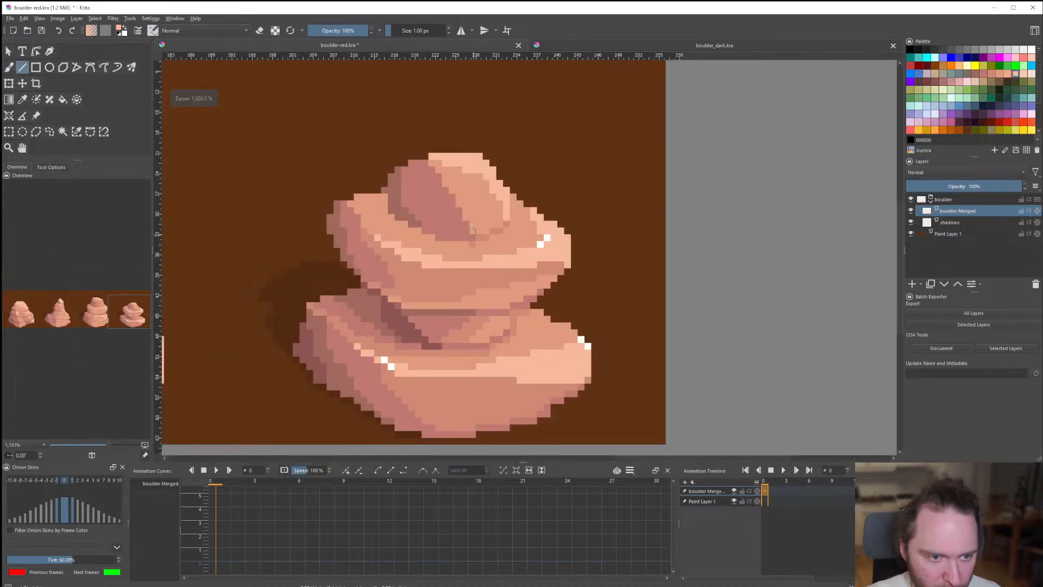
{"action": "scroll", "coordinate": [489, 272], "scroll_direction": "up", "scroll_amount": 4}
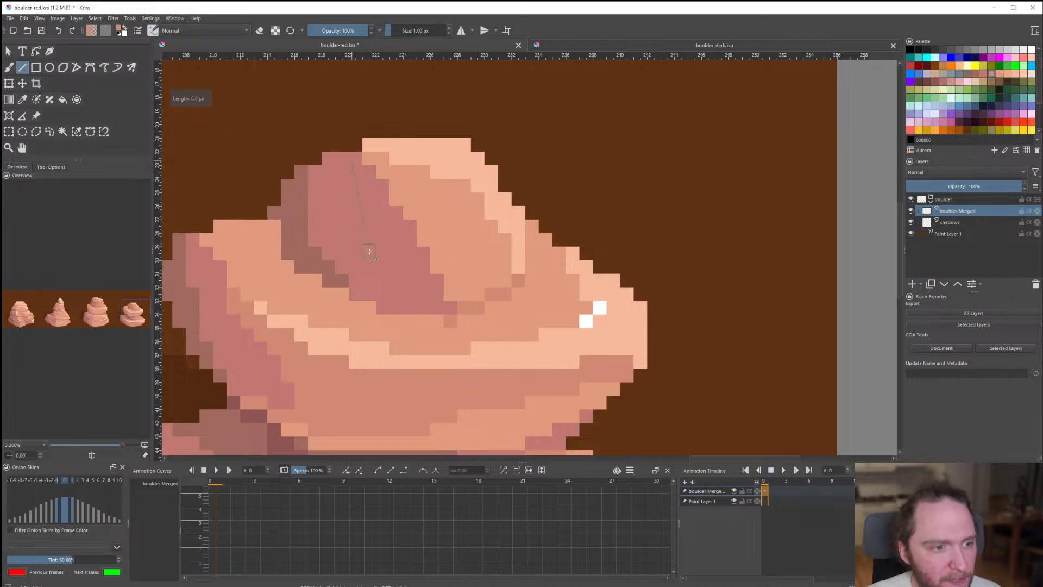
{"action": "left_click_drag", "start_coordinate": [387, 266], "coordinate": [356, 159]}
{"action": "key", "text": "f"}
{"action": "left_click", "coordinate": [384, 216]}
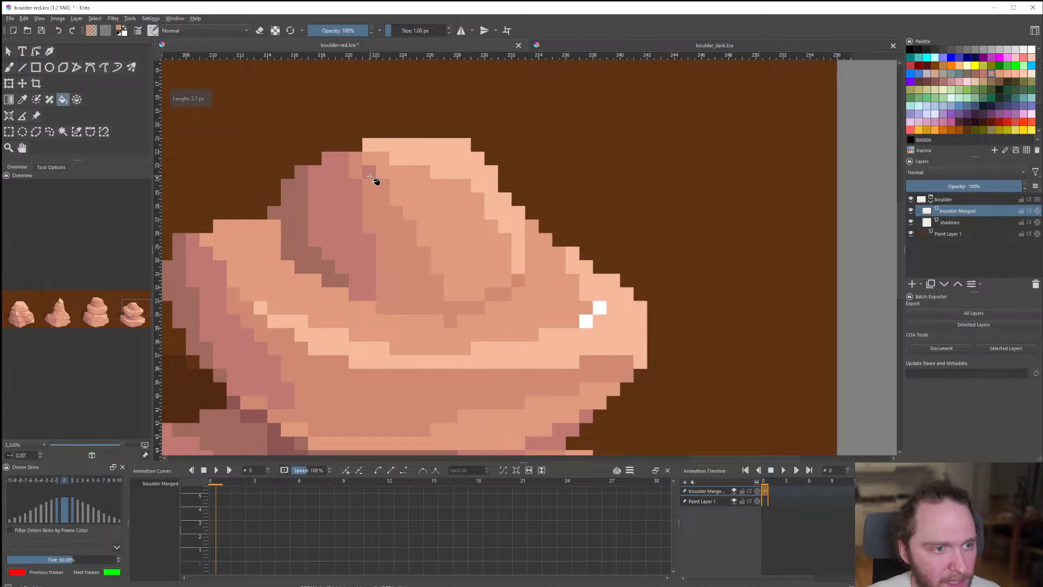
{"action": "scroll", "coordinate": [402, 229], "scroll_direction": "down", "scroll_amount": 7}
{"action": "scroll", "coordinate": [413, 266], "scroll_direction": "up", "scroll_amount": 6}
{"action": "scroll", "coordinate": [396, 250], "scroll_direction": "down", "scroll_amount": 6}
{"action": "scroll", "coordinate": [462, 288], "scroll_direction": "up", "scroll_amount": 6}
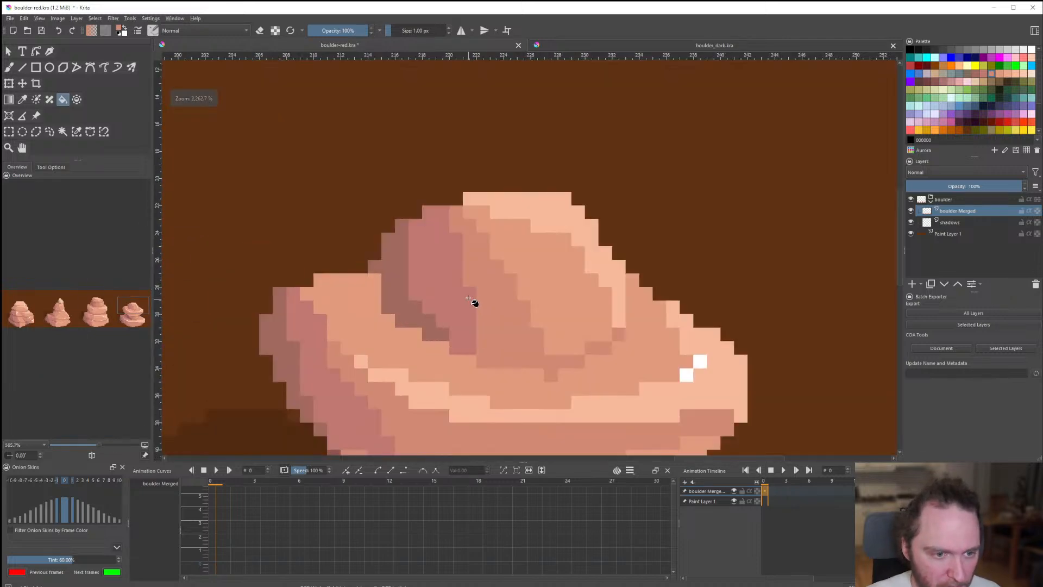
Move the mid pink boundary further left with another steep line and fill the top rock's brown left edge in dark pink.
{"action": "left_click_drag", "start_coordinate": [434, 221], "coordinate": [463, 348]}
{"action": "scroll", "coordinate": [442, 216], "scroll_direction": "down", "scroll_amount": 6}
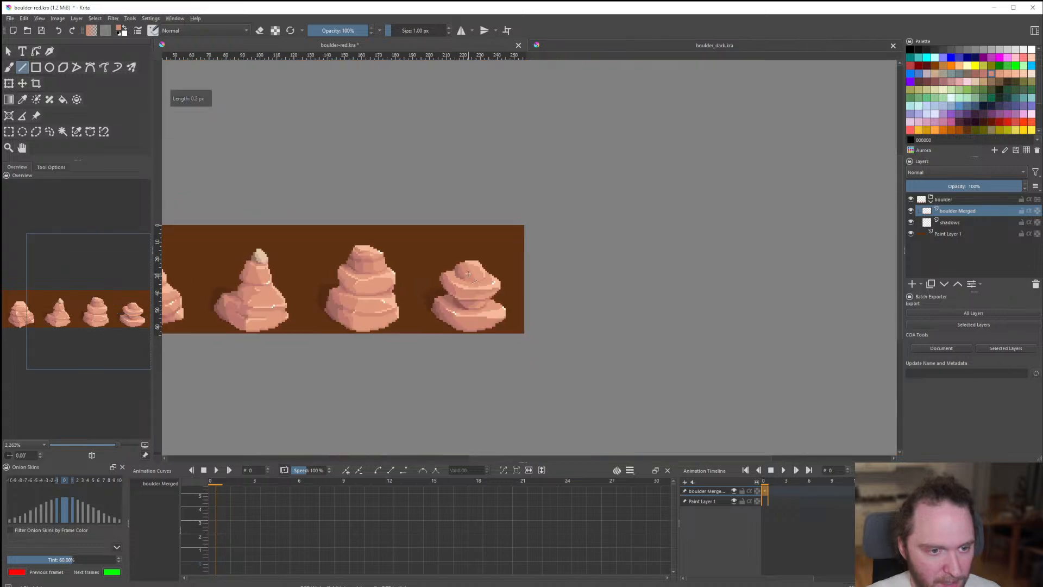
{"action": "scroll", "coordinate": [462, 244], "scroll_direction": "up", "scroll_amount": 7}
{"action": "key", "text": "f"}
{"action": "scroll", "coordinate": [490, 299], "scroll_direction": "down", "scroll_amount": 6}
{"action": "scroll", "coordinate": [492, 301], "scroll_direction": "down", "scroll_amount": 3}
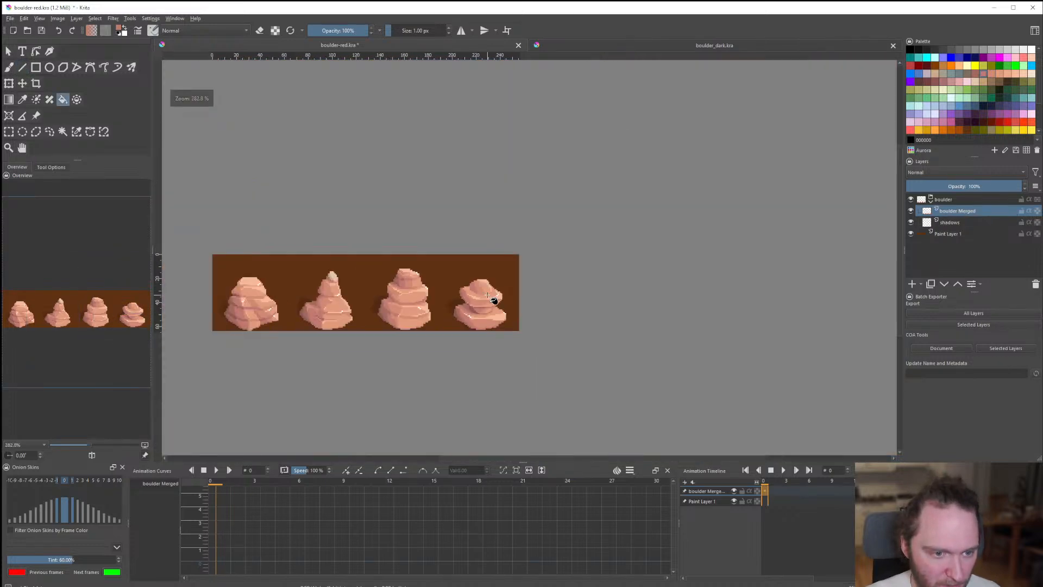
{"action": "scroll", "coordinate": [506, 318], "scroll_direction": "down", "scroll_amount": 3}
{"action": "scroll", "coordinate": [501, 311], "scroll_direction": "up", "scroll_amount": 3}
{"action": "scroll", "coordinate": [501, 311], "scroll_direction": "up", "scroll_amount": 4}
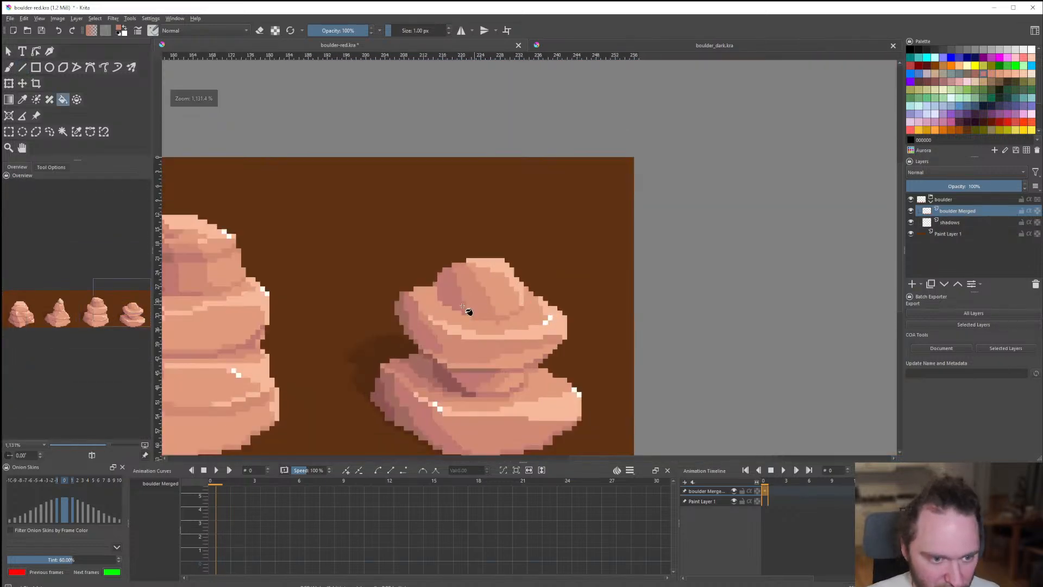
{"action": "scroll", "coordinate": [466, 303], "scroll_direction": "up", "scroll_amount": 3}
Draw a dark pink shadow line along the top rock's bottom rim, continuing over its lower right edge.
{"action": "left_click", "coordinate": [27, 69]}
{"action": "scroll", "coordinate": [320, 261], "scroll_direction": "up", "scroll_amount": 1}
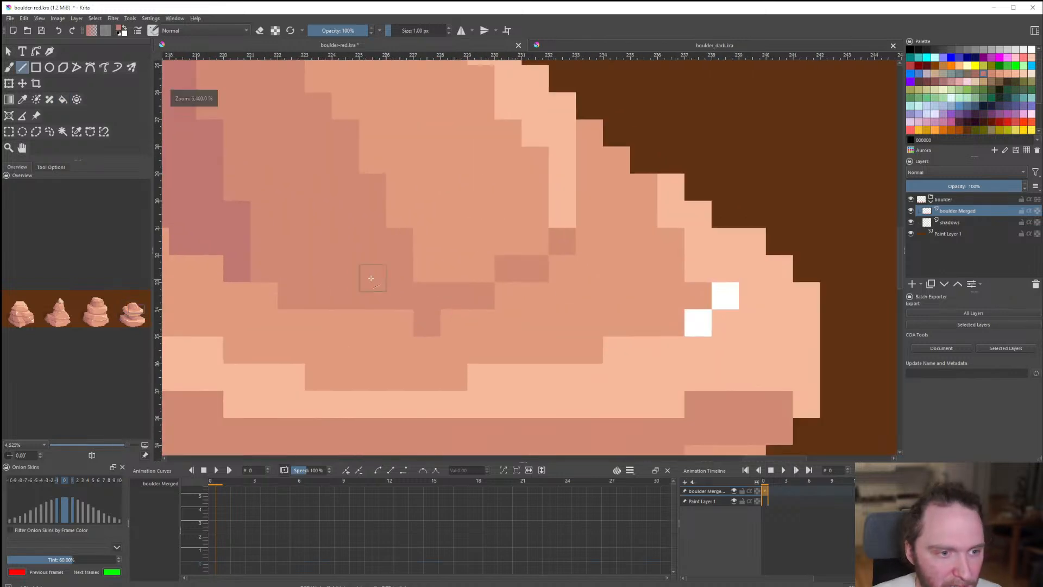
{"action": "left_click_drag", "start_coordinate": [264, 277], "coordinate": [276, 288]}
{"action": "left_click_drag", "start_coordinate": [385, 296], "coordinate": [386, 296]}
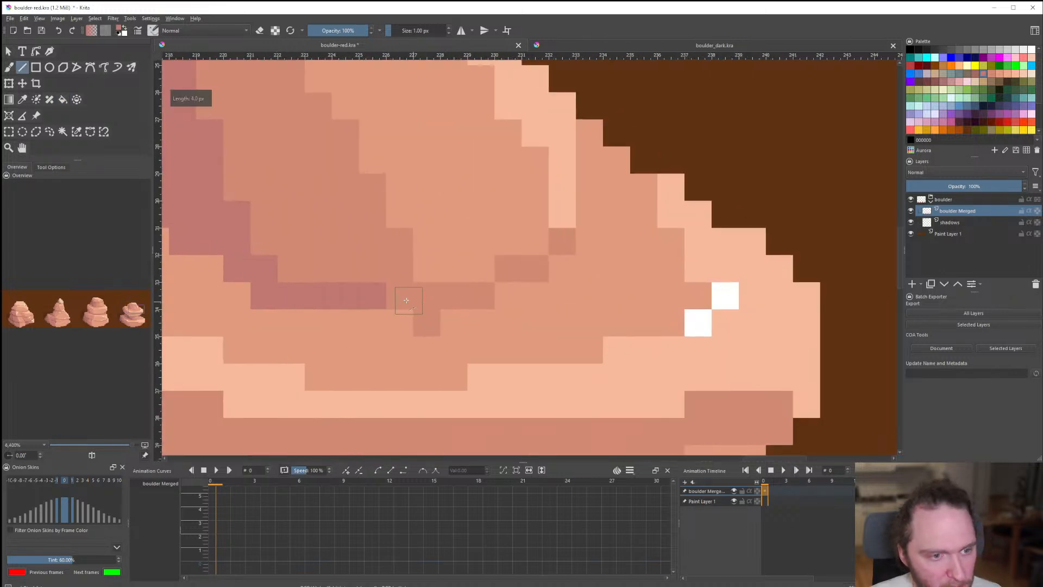
{"action": "left_click_drag", "start_coordinate": [450, 297], "coordinate": [481, 296]}
{"action": "left_click_drag", "start_coordinate": [511, 270], "coordinate": [553, 279]}
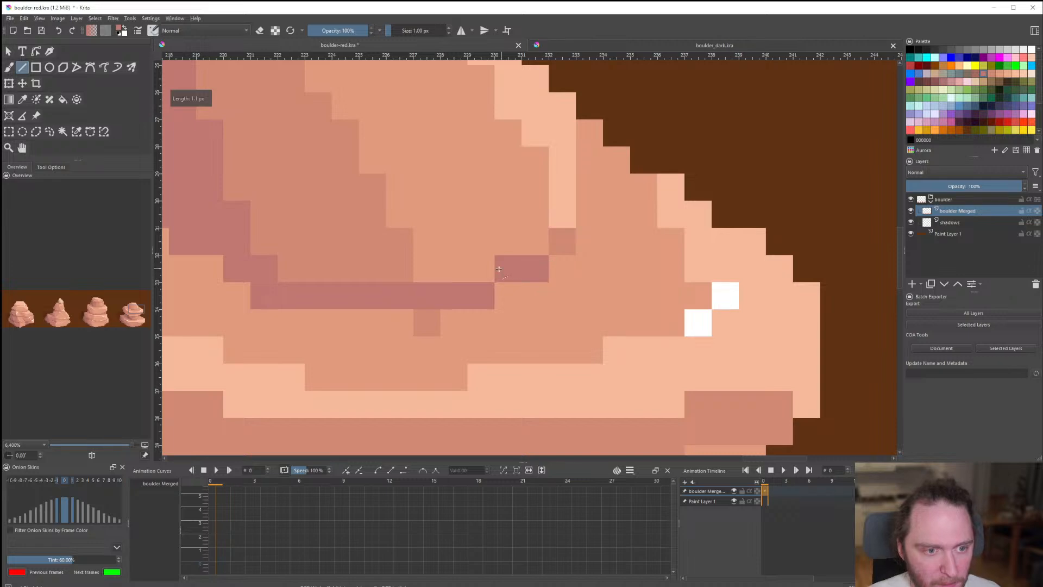
Undo the last two rim strokes, extend the dark pink rim slightly right, and cover the stray pixel below it in light orange.
{"action": "key", "text": "ctrl+z"}
{"action": "key", "text": "ctrl+z"}
{"action": "left_click_drag", "start_coordinate": [389, 297], "coordinate": [459, 322]}
{"action": "left_click", "coordinate": [411, 327], "text": "ctrl"}
{"action": "scroll", "coordinate": [460, 322], "scroll_direction": "down", "scroll_amount": 4}
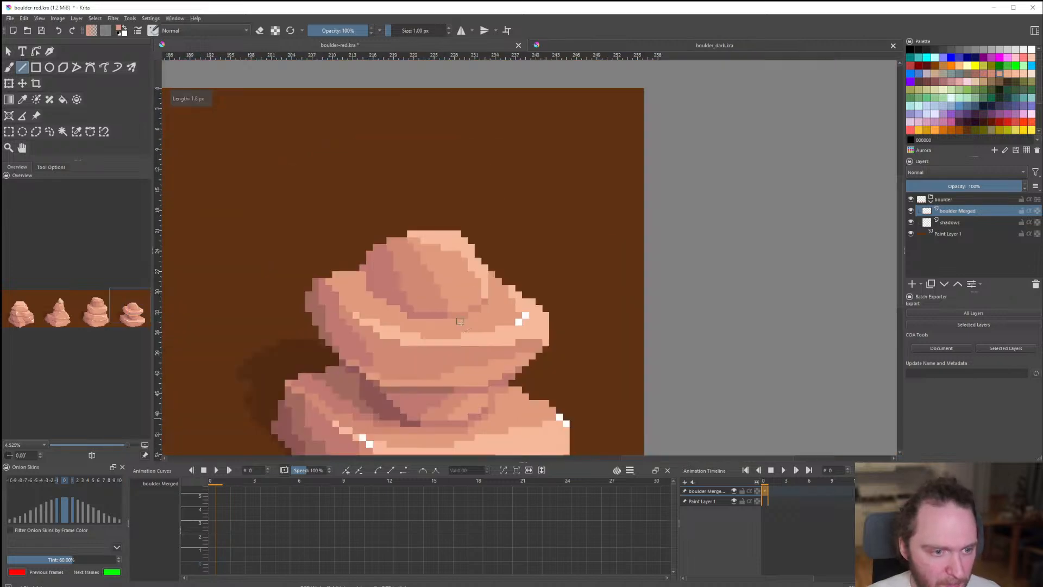
{"action": "scroll", "coordinate": [460, 322], "scroll_direction": "down", "scroll_amount": 8}
Outline a shadow on the middle rock's top face left of the top rock in mid pink and fill its gaps.
{"action": "scroll", "coordinate": [437, 294], "scroll_direction": "up", "scroll_amount": 10}
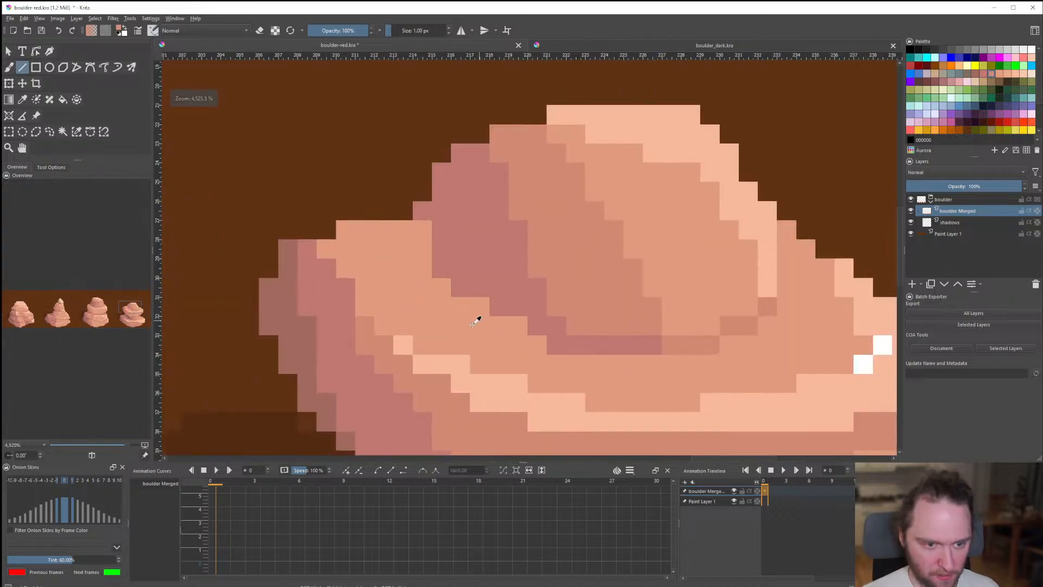
{"action": "mouse_move", "coordinate": [526, 342]}
{"action": "left_mouse_down"}
{"action": "mouse_move", "coordinate": [418, 305]}
{"action": "mouse_move", "coordinate": [380, 266]}
{"action": "left_mouse_up"}
{"action": "left_click_drag", "start_coordinate": [384, 249], "coordinate": [400, 232]}
{"action": "key", "text": "f"}
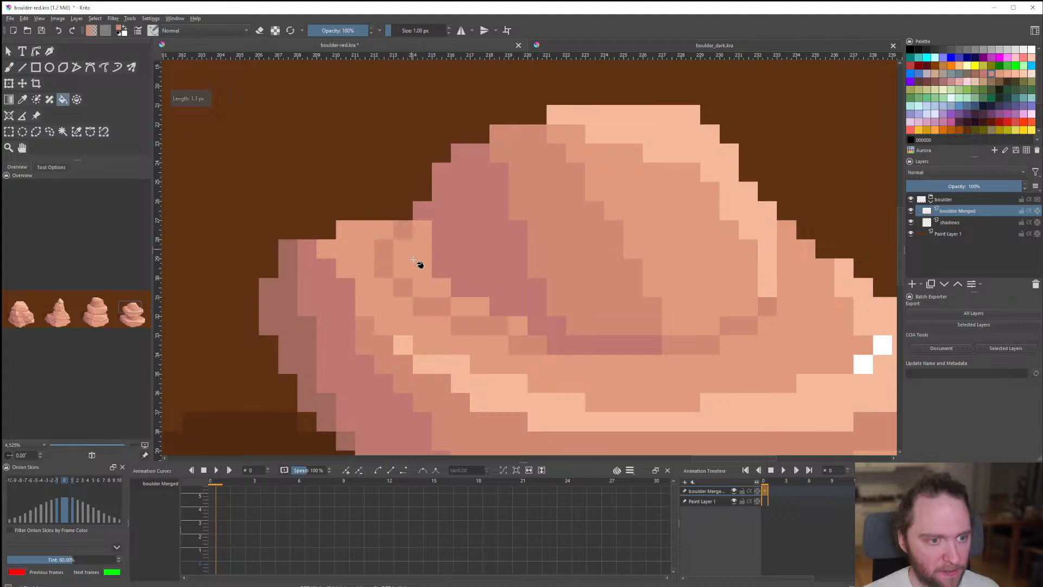
{"action": "left_click", "coordinate": [416, 261]}
{"action": "left_click", "coordinate": [471, 308]}
{"action": "left_click", "coordinate": [517, 326]}
{"action": "scroll", "coordinate": [505, 342], "scroll_direction": "down", "scroll_amount": 8}
{"action": "scroll", "coordinate": [463, 340], "scroll_direction": "up", "scroll_amount": 10}
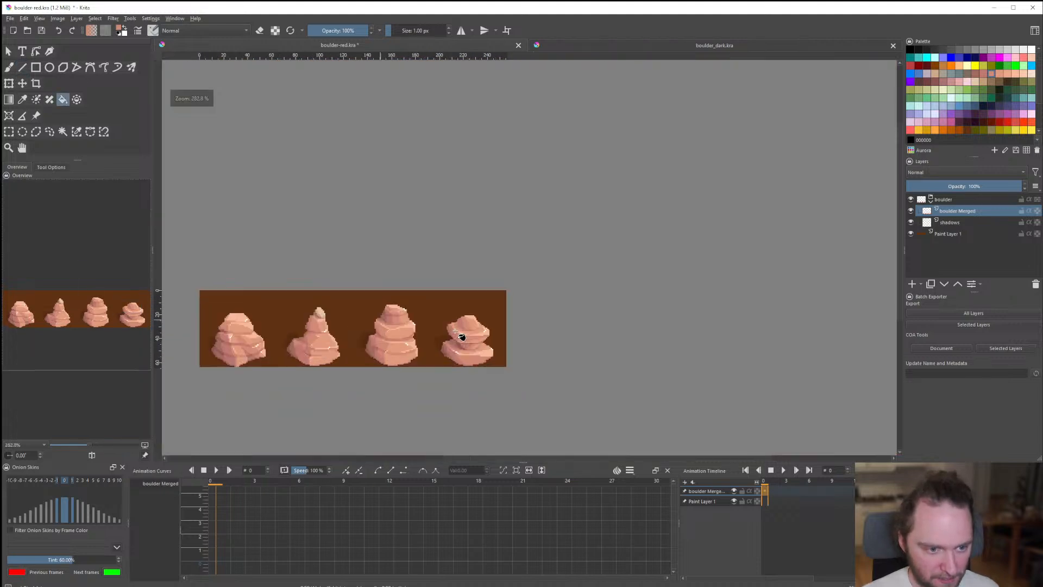
Extend the mid pink shadow a little further left along the middle rock's upper edge.
{"action": "left_click", "coordinate": [22, 67]}
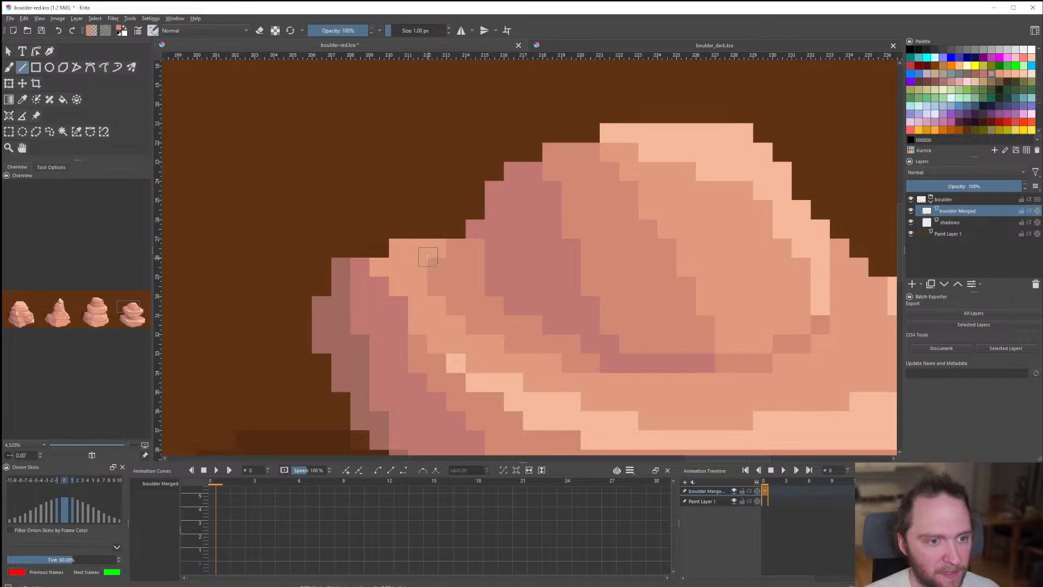
{"action": "left_click_drag", "start_coordinate": [428, 257], "coordinate": [423, 263]}
{"action": "scroll", "coordinate": [633, 270], "scroll_direction": "down", "scroll_amount": 8}
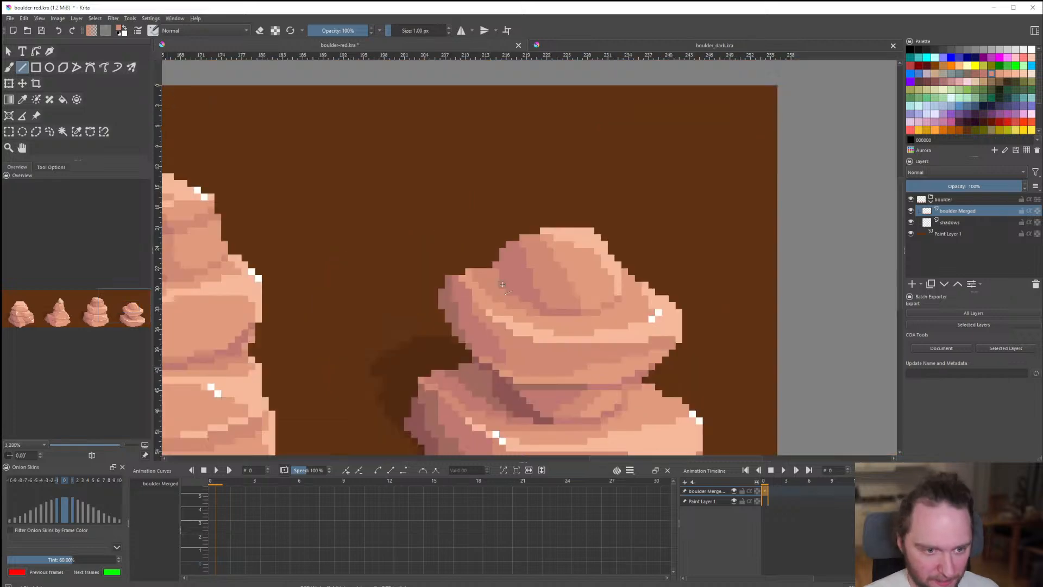
Sample the brown shadow tone and shade the top rock's lower left edge with it.
{"action": "scroll", "coordinate": [512, 287], "scroll_direction": "up", "scroll_amount": 7}
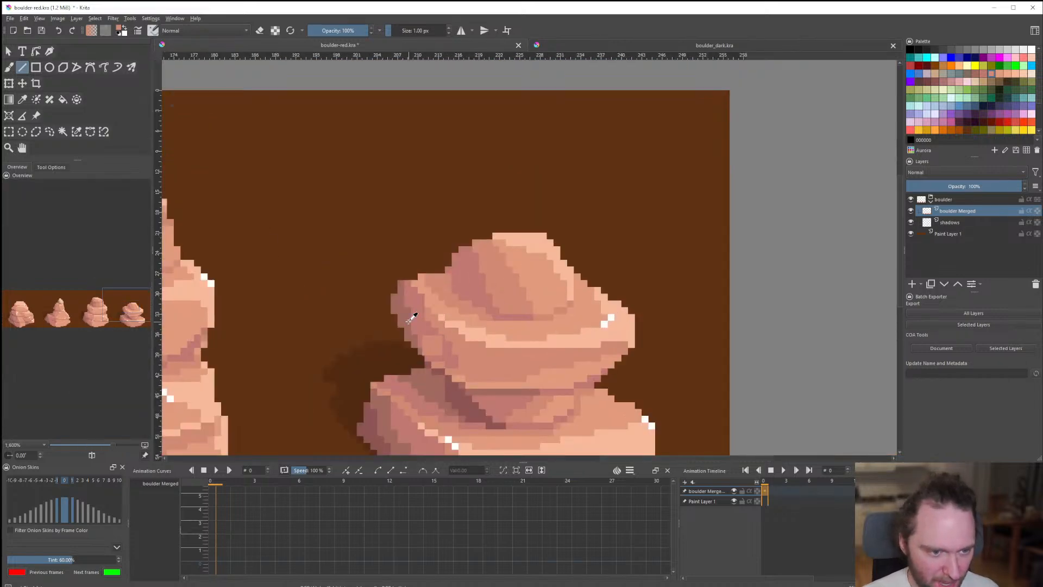
{"action": "scroll", "coordinate": [451, 256], "scroll_direction": "up", "scroll_amount": 3}
{"action": "mouse_move", "coordinate": [398, 248]}
{"action": "left_mouse_down"}
{"action": "mouse_move", "coordinate": [429, 307]}
{"action": "mouse_move", "coordinate": [454, 314]}
{"action": "left_mouse_up"}
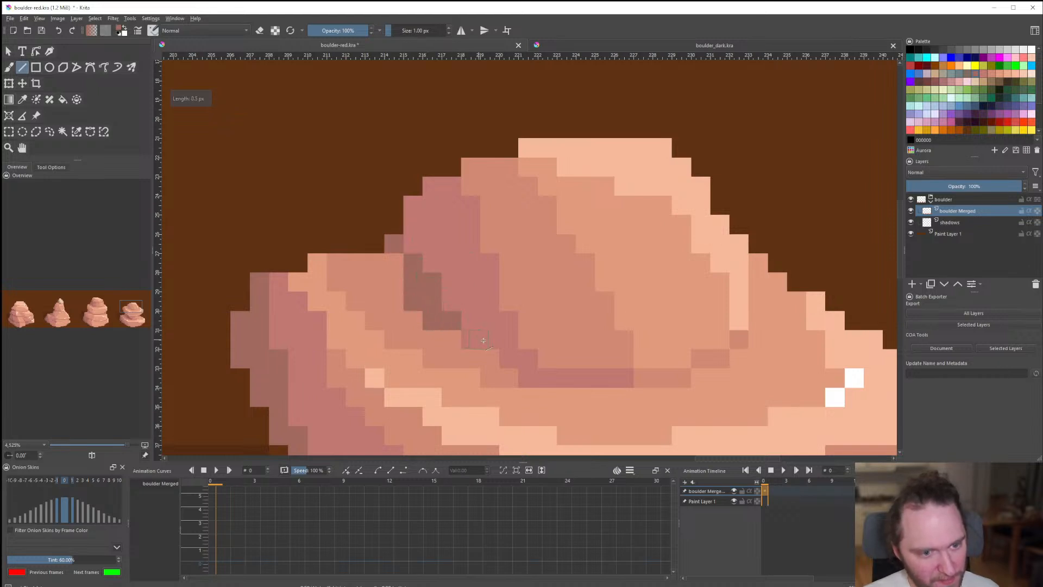
{"action": "scroll", "coordinate": [484, 341], "scroll_direction": "down", "scroll_amount": 8}
{"action": "scroll", "coordinate": [444, 284], "scroll_direction": "up", "scroll_amount": 7}
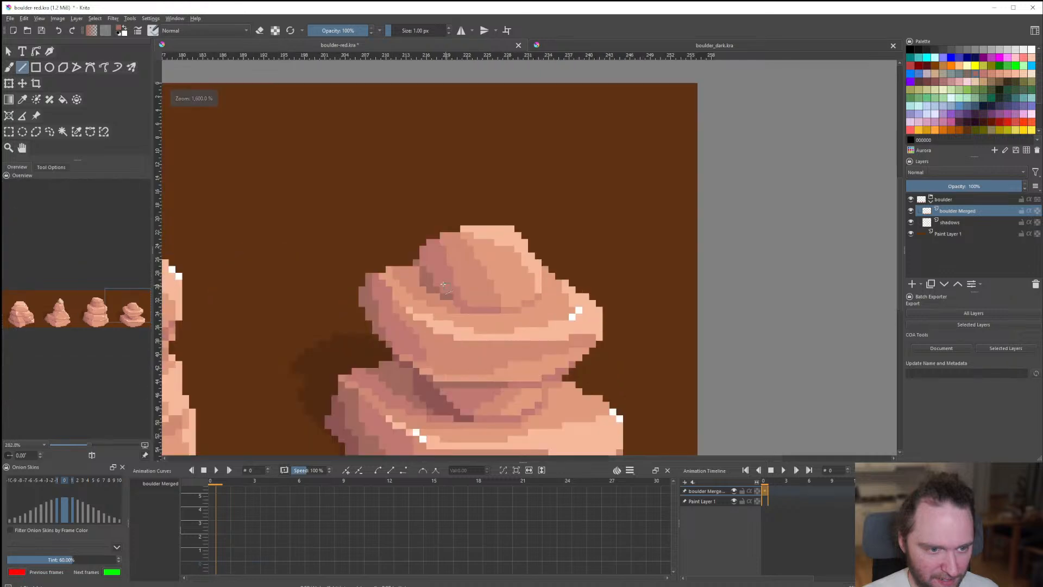
Widen the brown shadow band up and across the left side of the top rock.
{"action": "scroll", "coordinate": [444, 284], "scroll_direction": "up", "scroll_amount": 3}
{"action": "left_click_drag", "start_coordinate": [399, 240], "coordinate": [432, 283]}
{"action": "scroll", "coordinate": [458, 317], "scroll_direction": "down", "scroll_amount": 8}
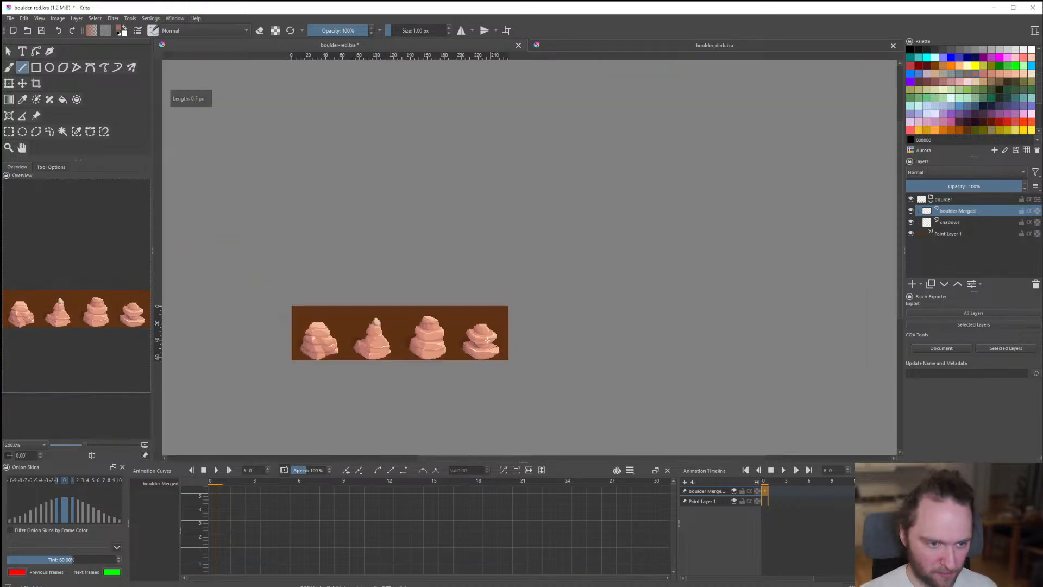
{"action": "scroll", "coordinate": [402, 324], "scroll_direction": "up", "scroll_amount": 11}
{"action": "scroll", "coordinate": [434, 281], "scroll_direction": "down", "scroll_amount": 10}
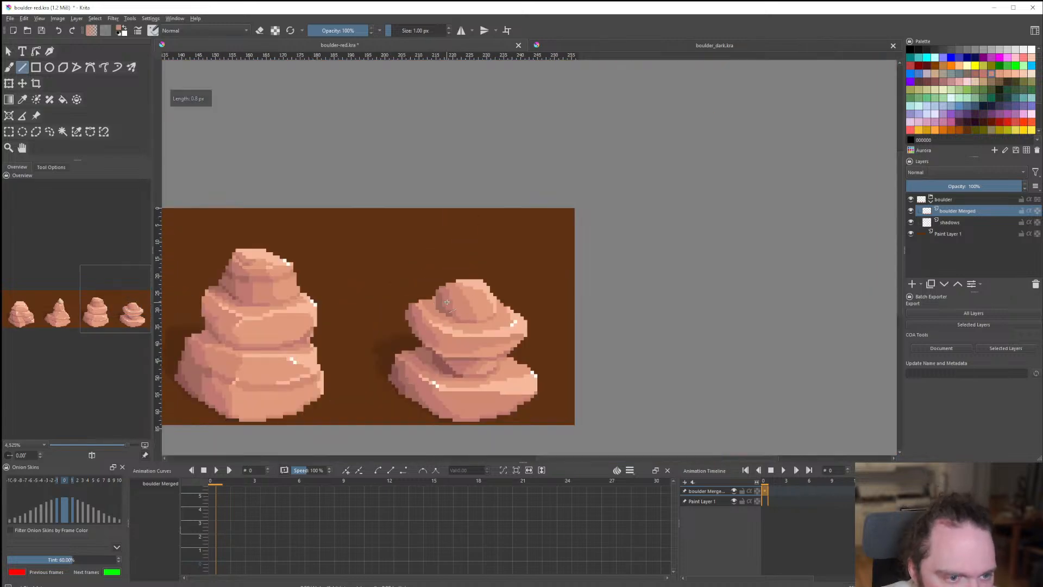
{"action": "scroll", "coordinate": [444, 306], "scroll_direction": "up", "scroll_amount": 3}
{"action": "scroll", "coordinate": [444, 306], "scroll_direction": "up", "scroll_amount": 8}
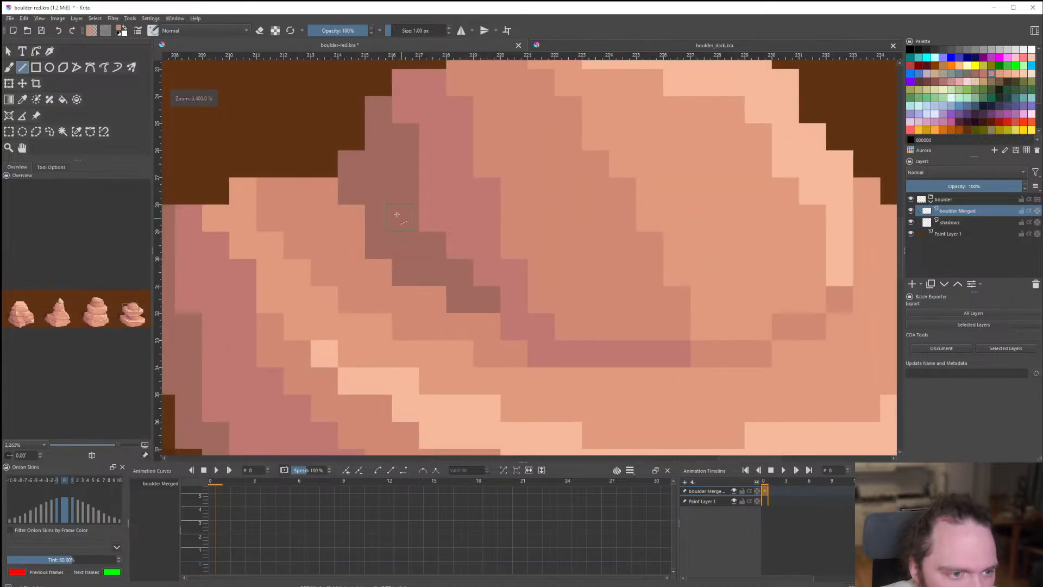
{"action": "scroll", "coordinate": [435, 294], "scroll_direction": "down", "scroll_amount": 10}
{"action": "scroll", "coordinate": [475, 275], "scroll_direction": "up", "scroll_amount": 10}
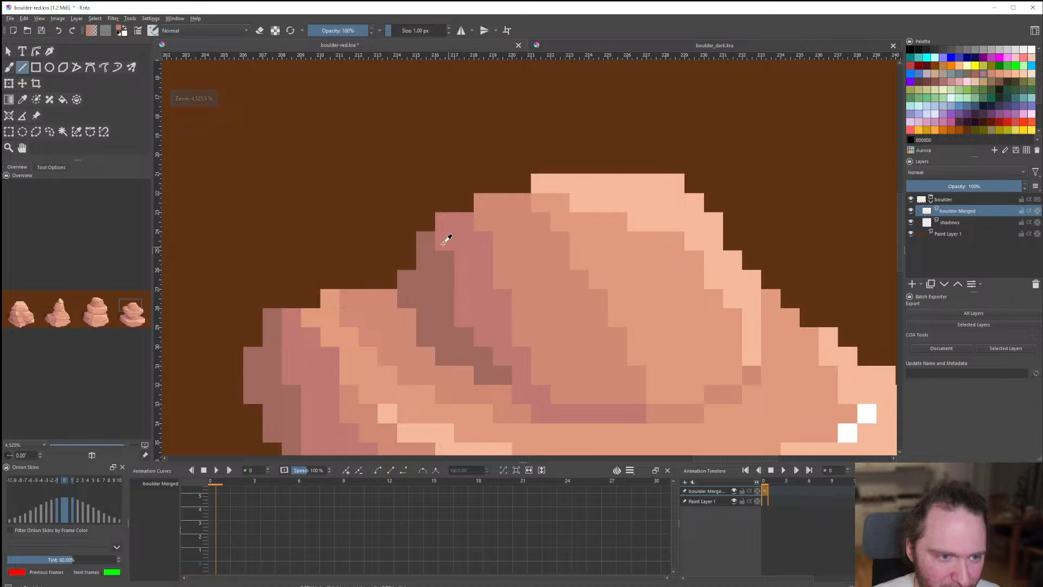
Extend the brown shadow up to the top rock's upper left corner pixels.
{"action": "left_click_drag", "start_coordinate": [447, 231], "coordinate": [445, 225]}
{"action": "scroll", "coordinate": [445, 253], "scroll_direction": "down", "scroll_amount": 8}
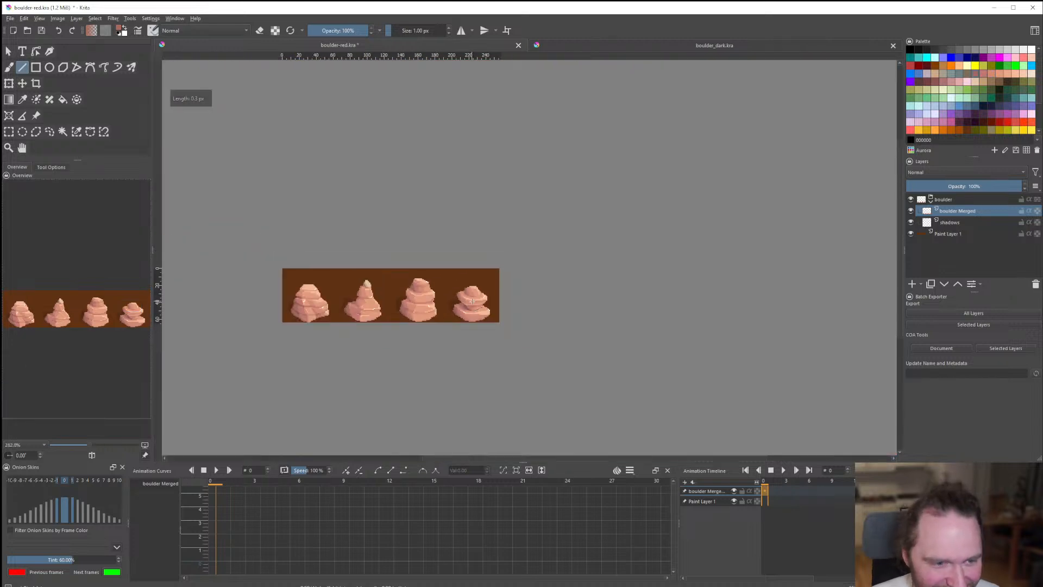
{"action": "scroll", "coordinate": [471, 298], "scroll_direction": "up", "scroll_amount": 4}
{"action": "scroll", "coordinate": [478, 304], "scroll_direction": "down", "scroll_amount": 4}
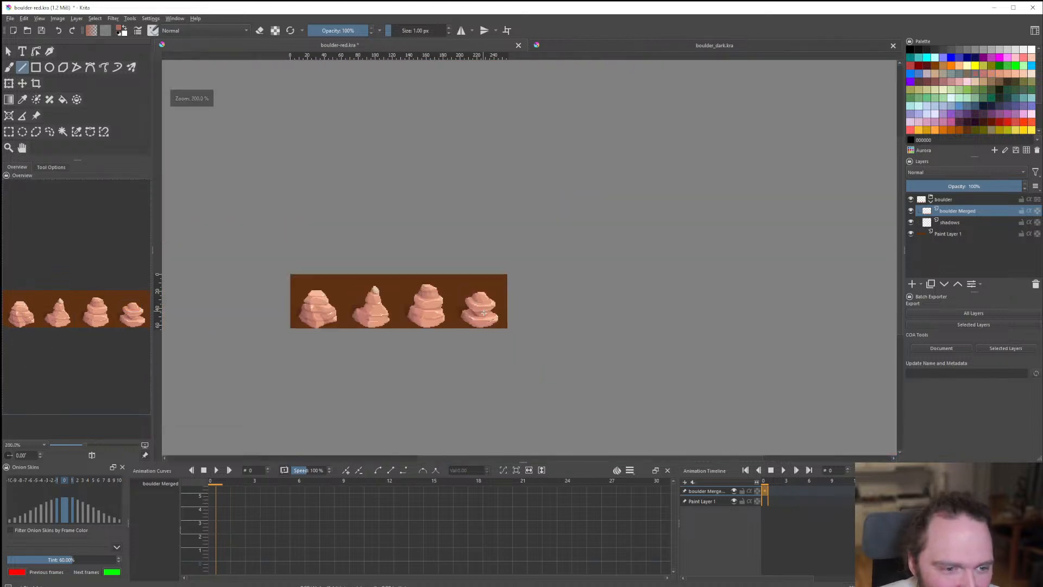
Paint a light orange row along the top rock's upper left edge beside the highlighted top face.
{"action": "scroll", "coordinate": [484, 297], "scroll_direction": "up", "scroll_amount": 9}
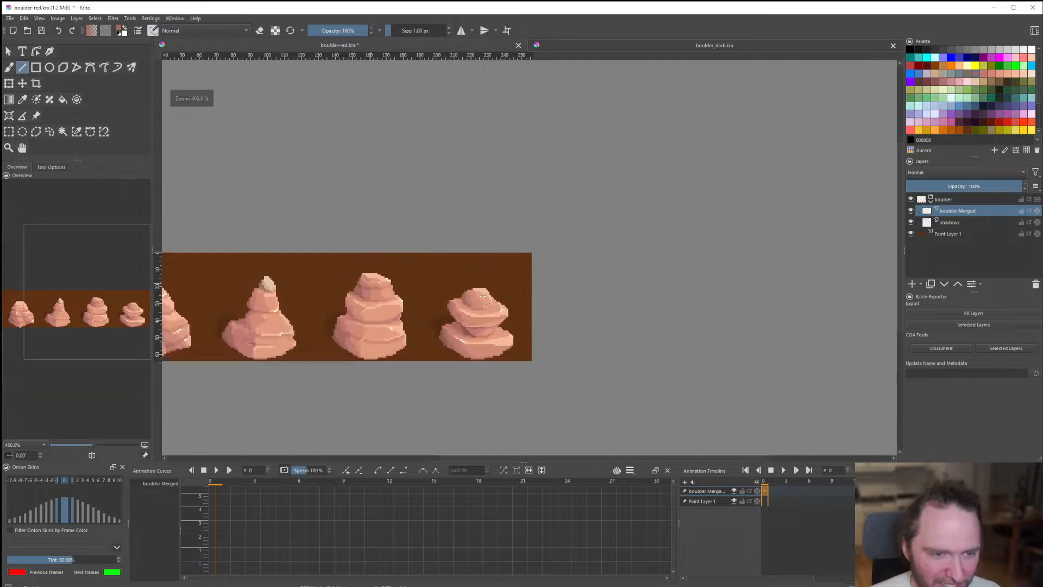
{"action": "left_click_drag", "start_coordinate": [412, 187], "coordinate": [404, 225]}
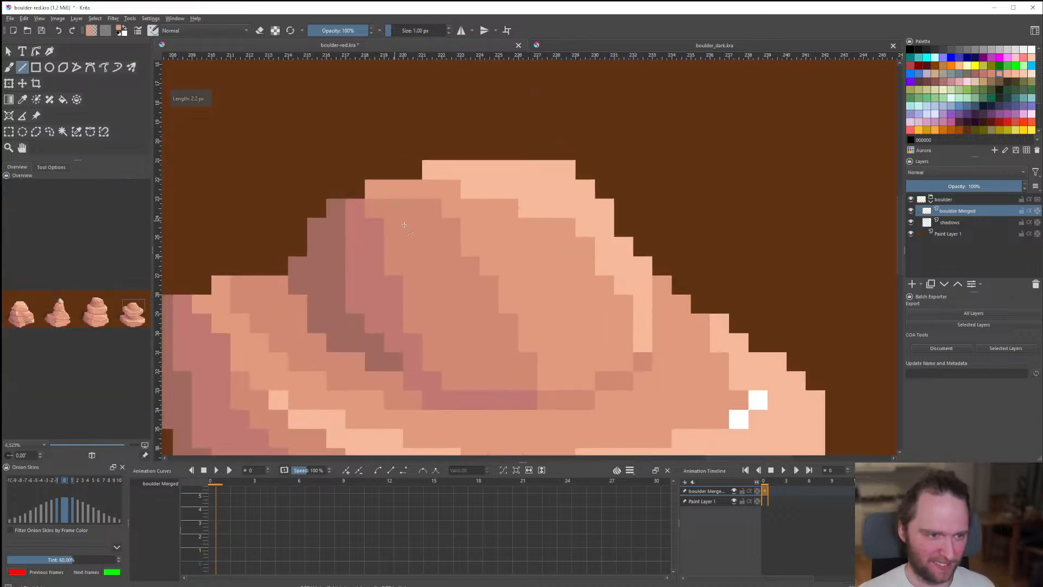
{"action": "scroll", "coordinate": [342, 216], "scroll_direction": "down", "scroll_amount": 9}
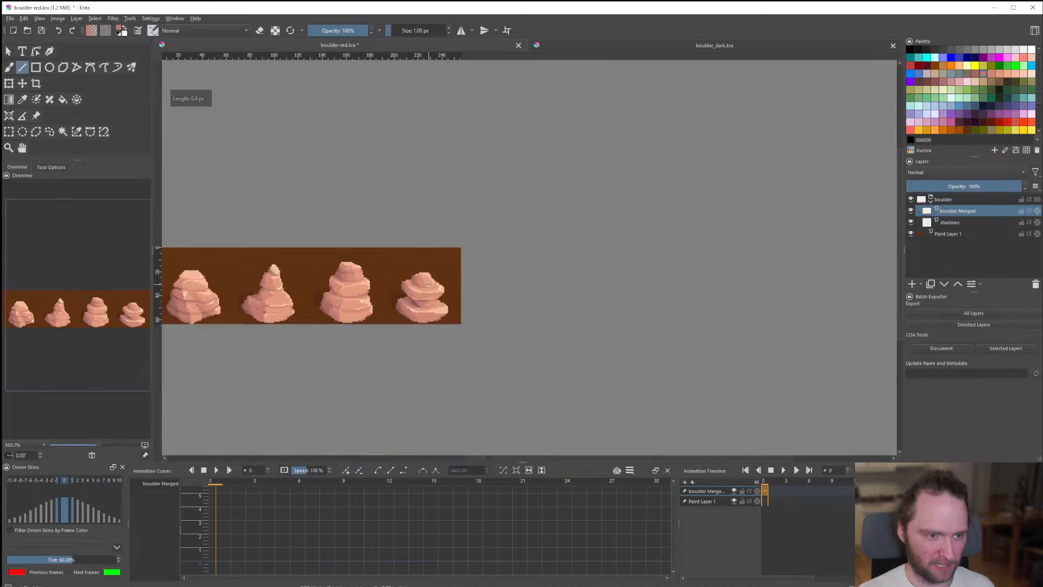
{"action": "scroll", "coordinate": [418, 285], "scroll_direction": "up", "scroll_amount": 6}
{"action": "scroll", "coordinate": [489, 296], "scroll_direction": "down", "scroll_amount": 8}
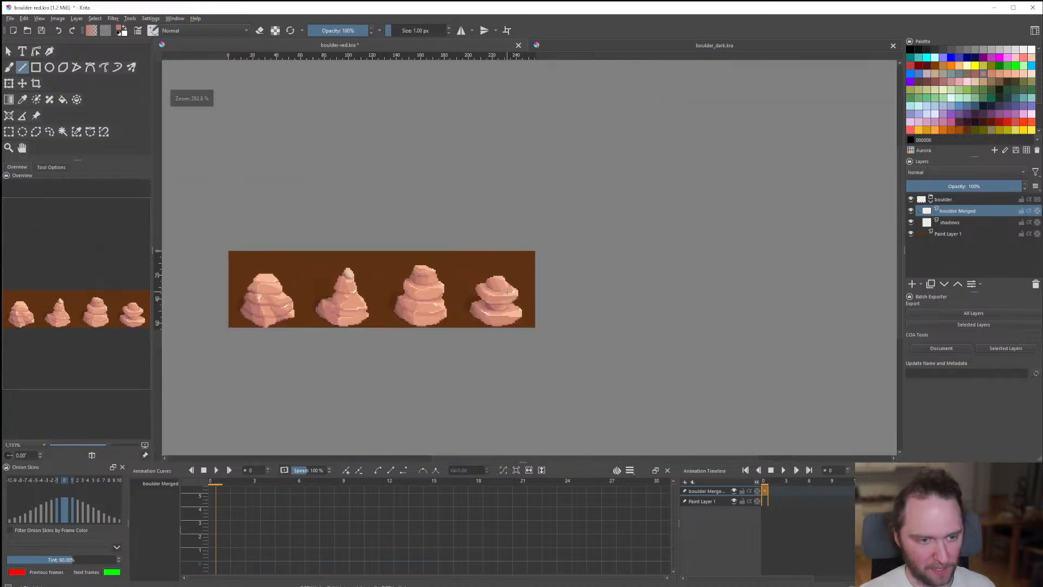
{"action": "scroll", "coordinate": [501, 297], "scroll_direction": "up", "scroll_amount": 2}
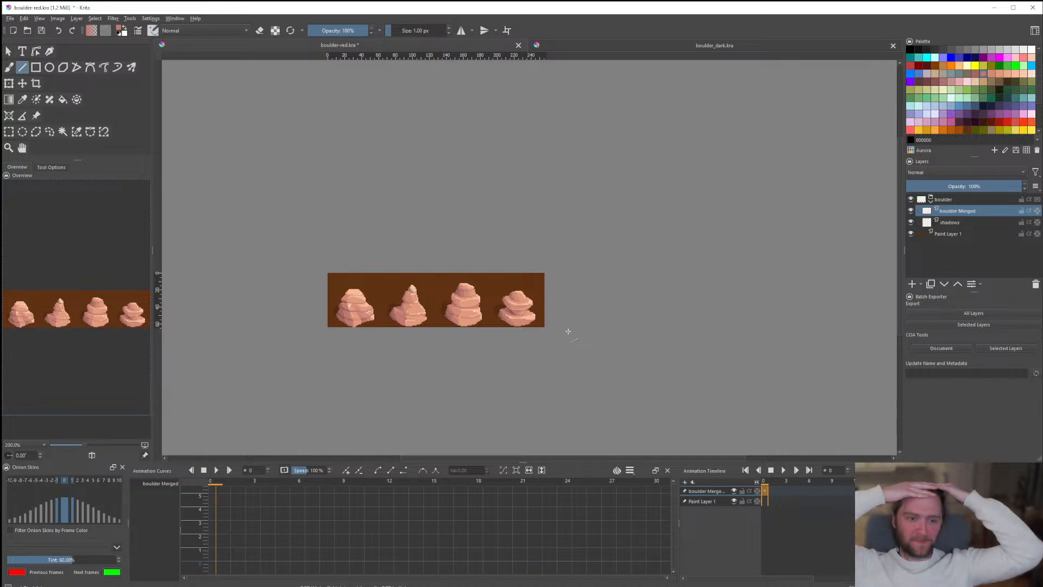
{"action": "scroll", "coordinate": [536, 314], "scroll_direction": "up", "scroll_amount": 8}
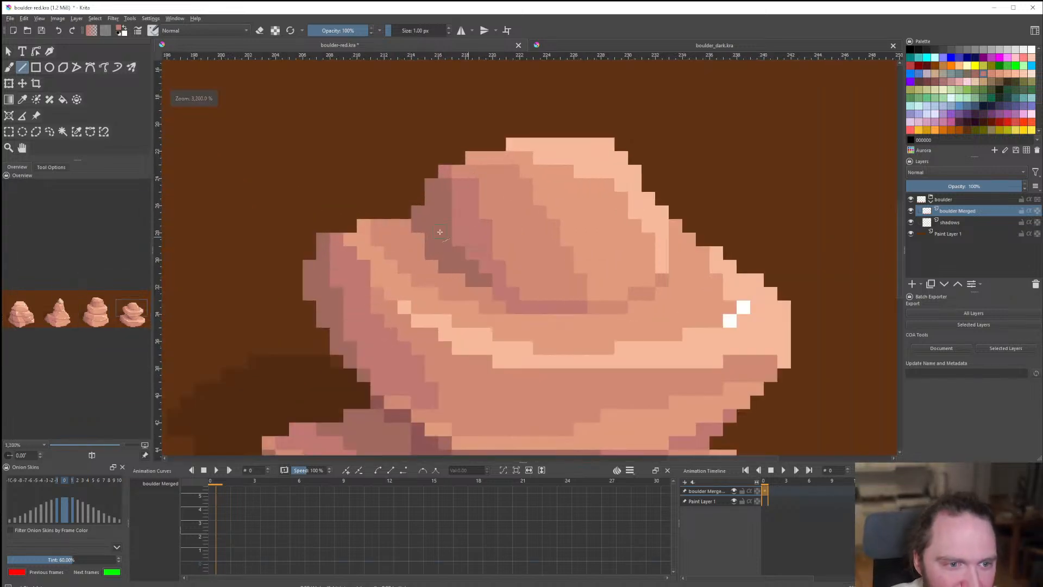
Draw a horizontal facet edge across the middle of the top rock in pink and orange, with a light peach row above it.
{"action": "left_click_drag", "start_coordinate": [485, 237], "coordinate": [670, 205]}
{"action": "left_click_drag", "start_coordinate": [609, 225], "coordinate": [539, 232]}
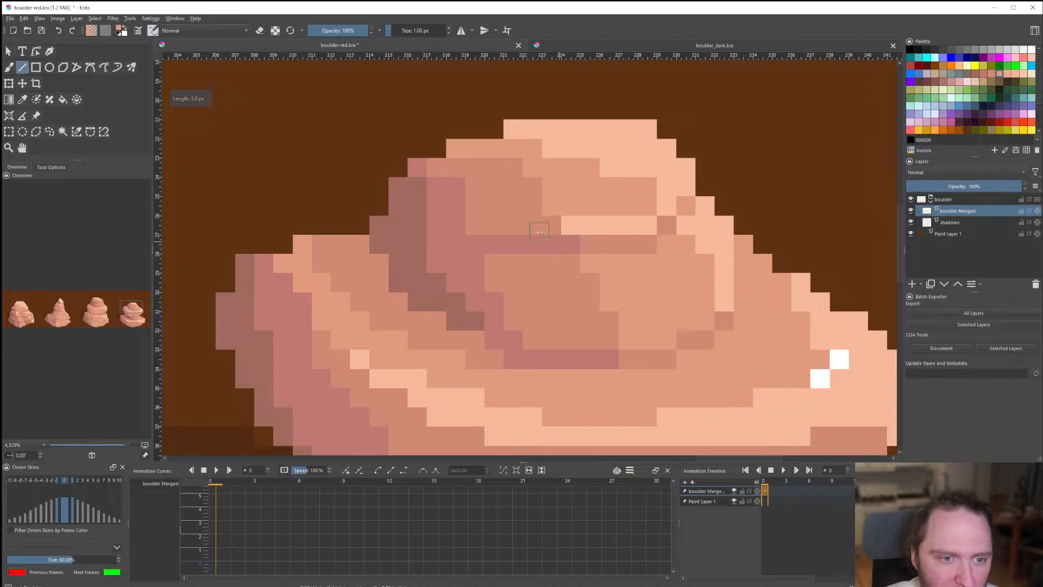
Try covering the pink shading at the top rock's upper left with orange tones and extending the light row leftward.
{"action": "left_click_drag", "start_coordinate": [471, 223], "coordinate": [452, 199]}
{"action": "left_click", "coordinate": [521, 256], "text": "ctrl"}
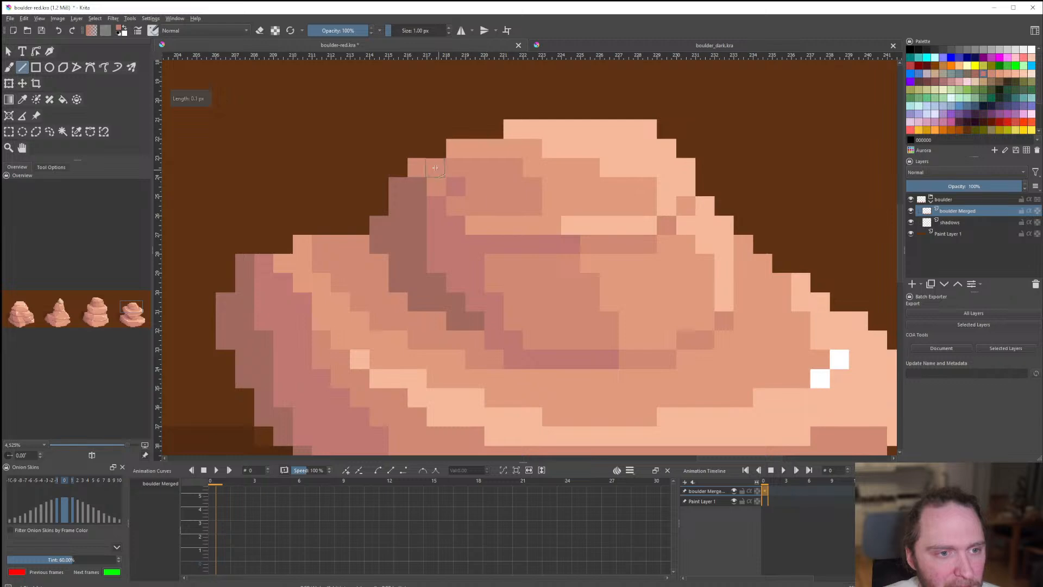
{"action": "scroll", "coordinate": [482, 279], "scroll_direction": "down", "scroll_amount": 8}
{"action": "scroll", "coordinate": [482, 278], "scroll_direction": "up", "scroll_amount": 9}
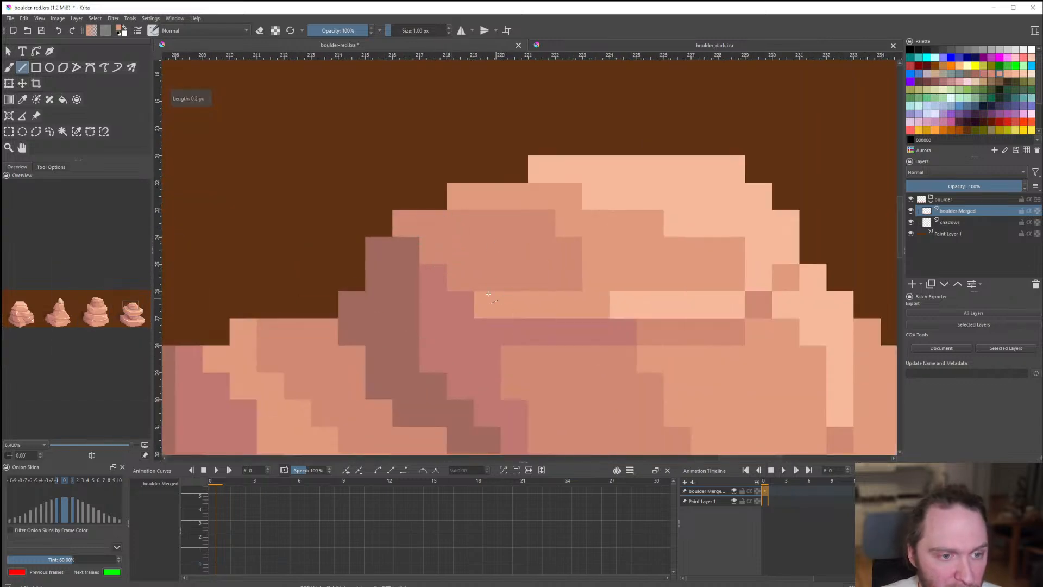
{"action": "scroll", "coordinate": [487, 345], "scroll_direction": "down", "scroll_amount": 11}
{"action": "scroll", "coordinate": [487, 345], "scroll_direction": "up", "scroll_amount": 1}
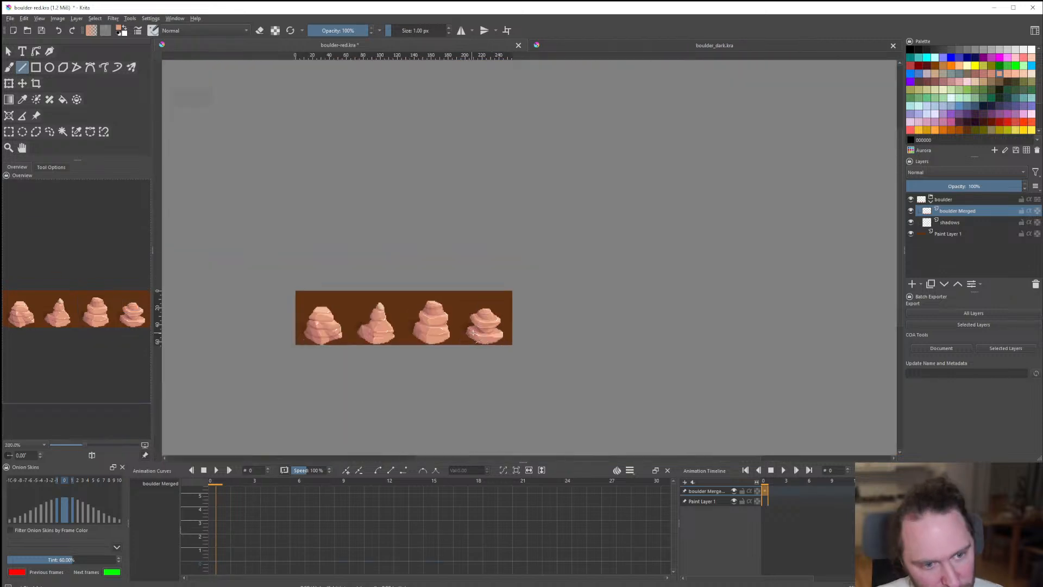
Examine the fourth boulder's top rock beside the other boulders, both close up and at sprite-sheet scale.
{"action": "scroll", "coordinate": [506, 348], "scroll_direction": "up", "scroll_amount": 2}
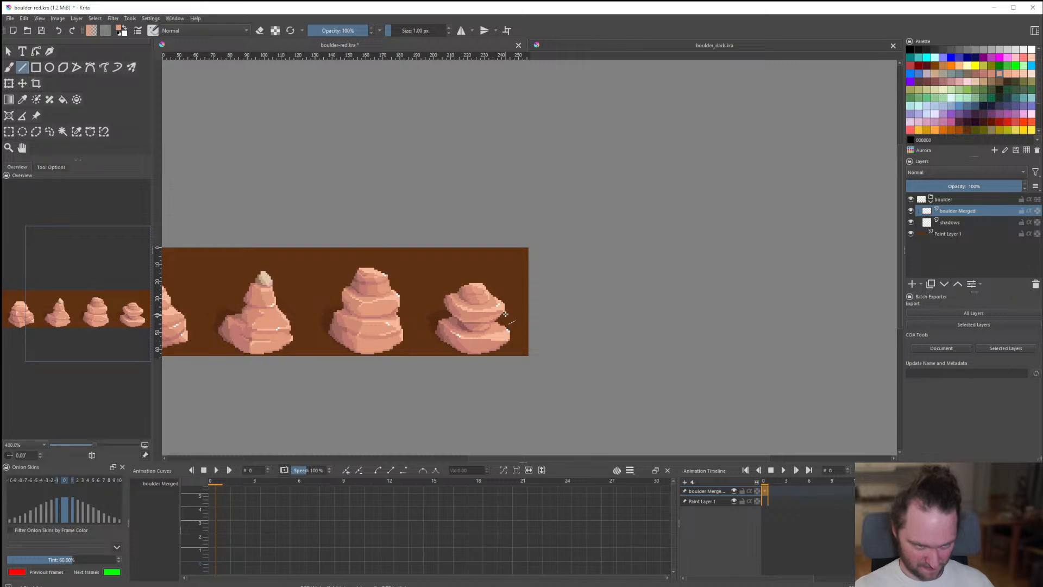
{"action": "scroll", "coordinate": [505, 314], "scroll_direction": "up", "scroll_amount": 4}
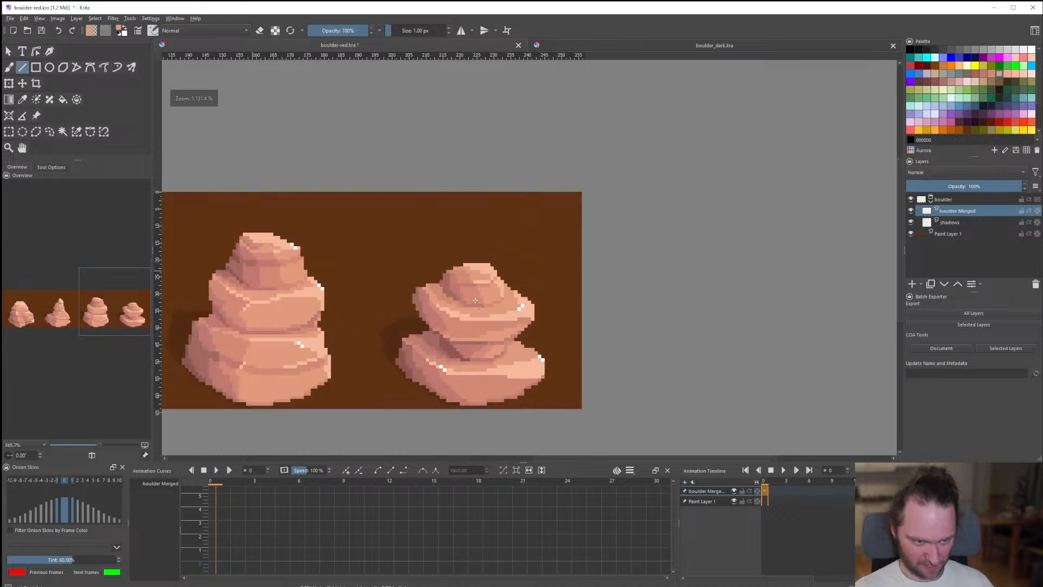
{"action": "scroll", "coordinate": [489, 310], "scroll_direction": "down", "scroll_amount": 8}
{"action": "scroll", "coordinate": [485, 307], "scroll_direction": "up", "scroll_amount": 1}
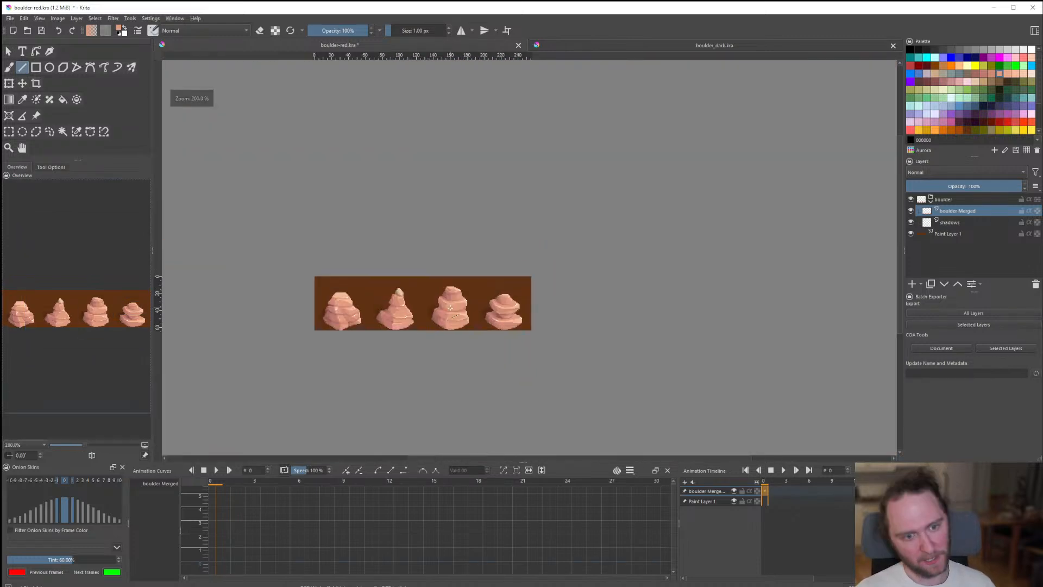
{"action": "scroll", "coordinate": [504, 311], "scroll_direction": "up", "scroll_amount": 5}
{"action": "scroll", "coordinate": [489, 298], "scroll_direction": "down", "scroll_amount": 8}
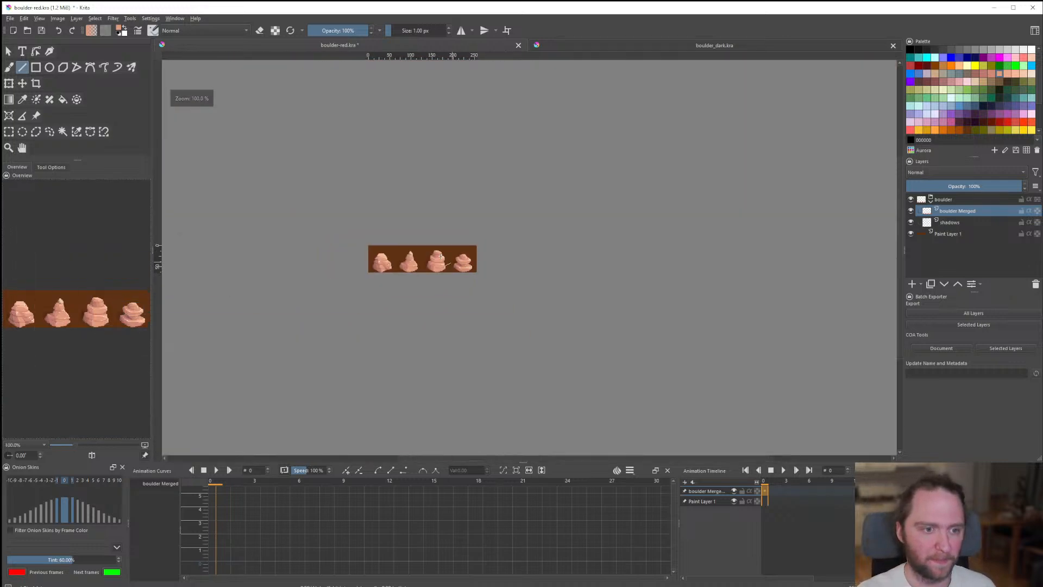
{"action": "scroll", "coordinate": [451, 265], "scroll_direction": "up", "scroll_amount": 1}
{"action": "scroll", "coordinate": [479, 262], "scroll_direction": "up", "scroll_amount": 8}
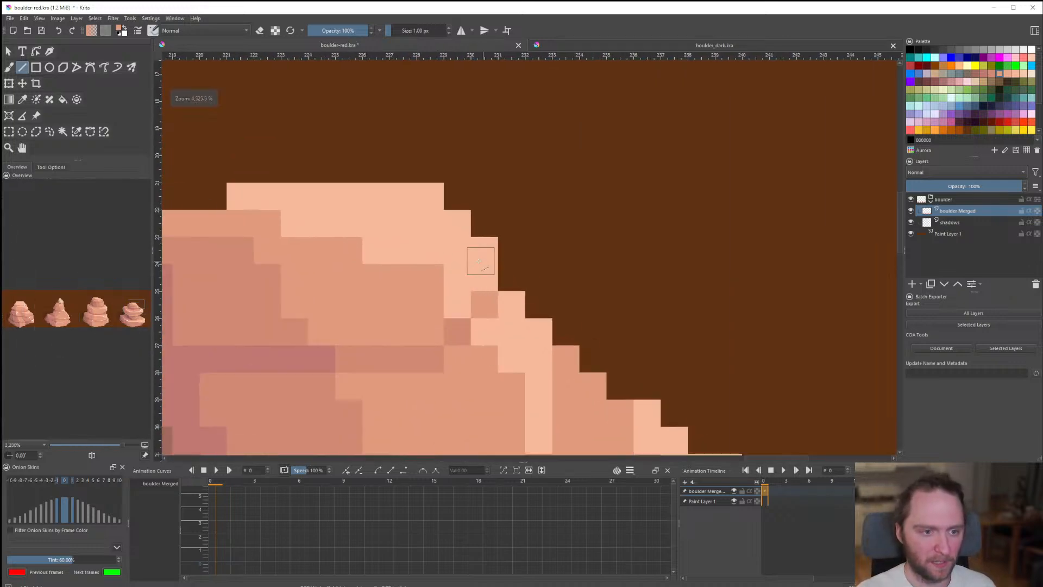
Pick white and paint two diagonal highlight pixels on the top rock's upper right edge.
{"action": "scroll", "coordinate": [514, 300], "scroll_direction": "down", "scroll_amount": 3}
{"action": "scroll", "coordinate": [521, 268], "scroll_direction": "up", "scroll_amount": 4}
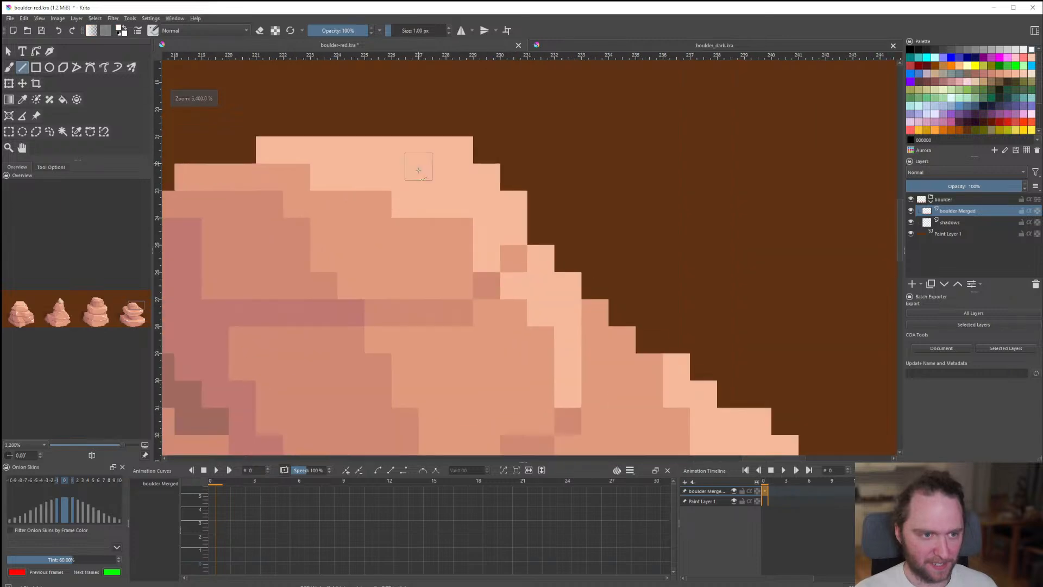
{"action": "scroll", "coordinate": [407, 204], "scroll_direction": "down", "scroll_amount": 8}
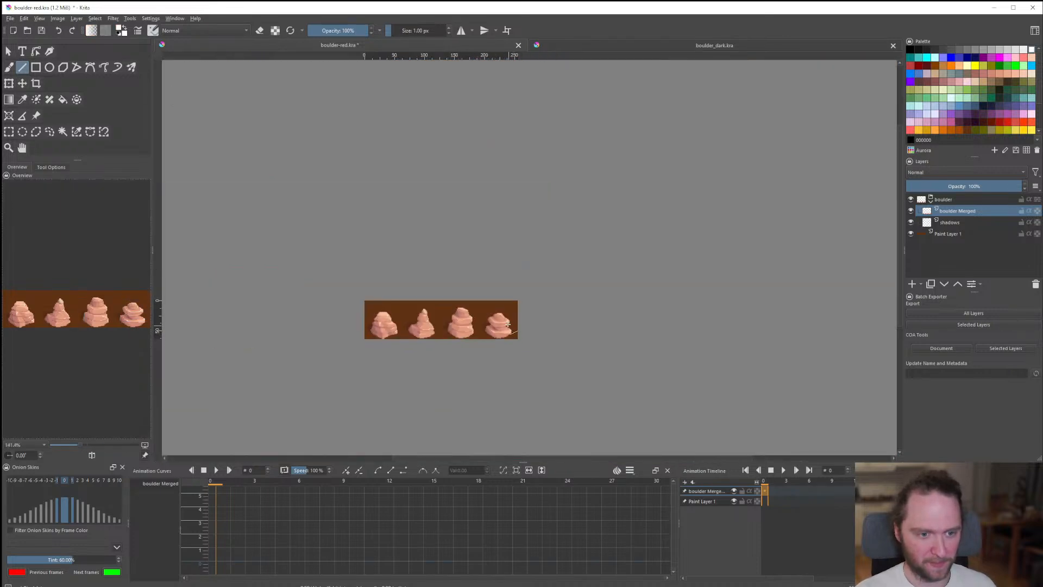
{"action": "scroll", "coordinate": [440, 195], "scroll_direction": "up", "scroll_amount": 8}
{"action": "scroll", "coordinate": [440, 195], "scroll_direction": "down", "scroll_amount": 10}
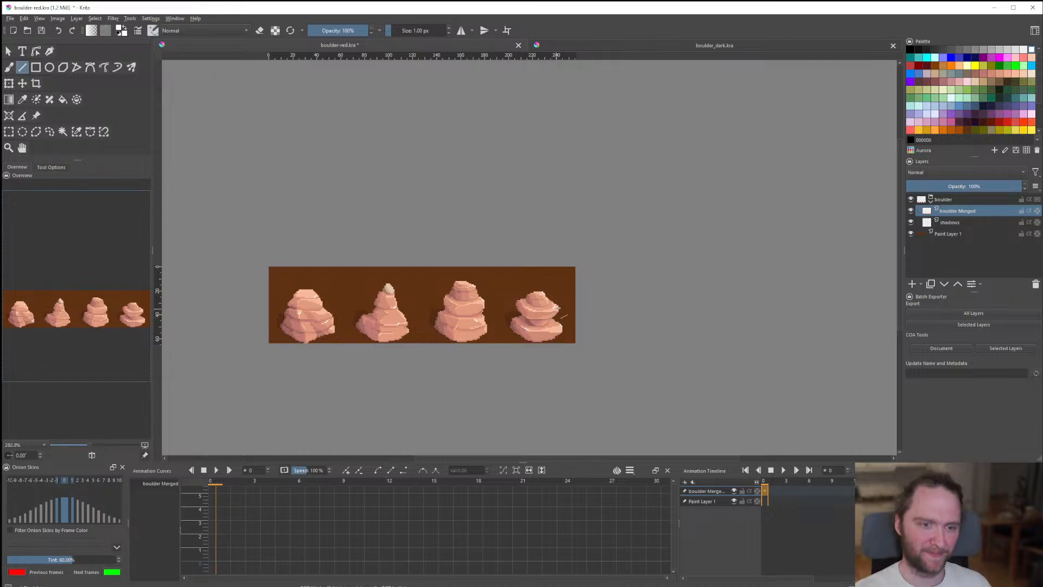
Try painting over the two white highlight pixels on the middle rock with the sampled light peach tone.
{"action": "scroll", "coordinate": [560, 311], "scroll_direction": "up", "scroll_amount": 9}
{"action": "scroll", "coordinate": [559, 287], "scroll_direction": "down", "scroll_amount": 1}
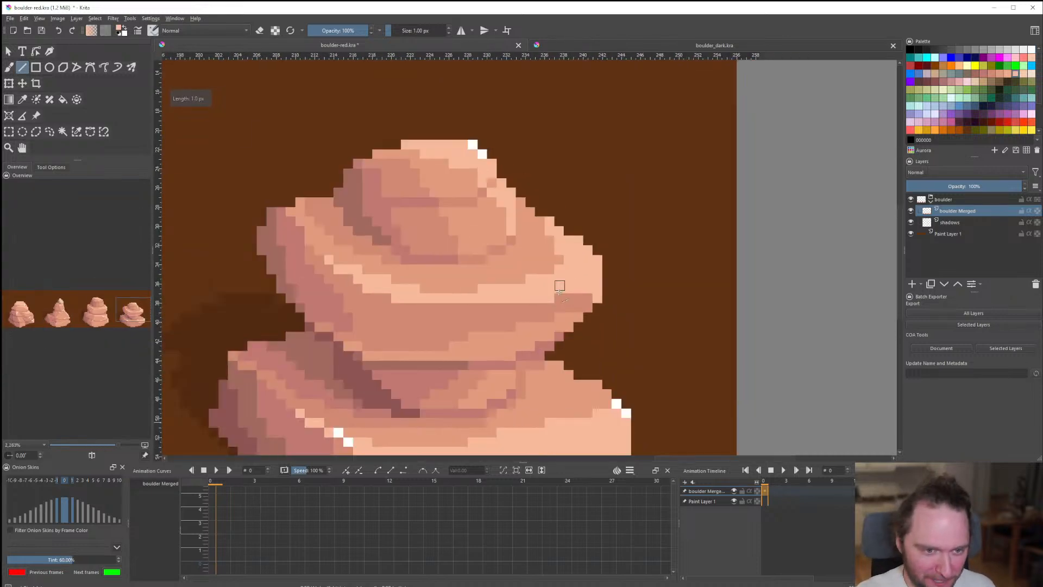
{"action": "scroll", "coordinate": [560, 287], "scroll_direction": "down", "scroll_amount": 7}
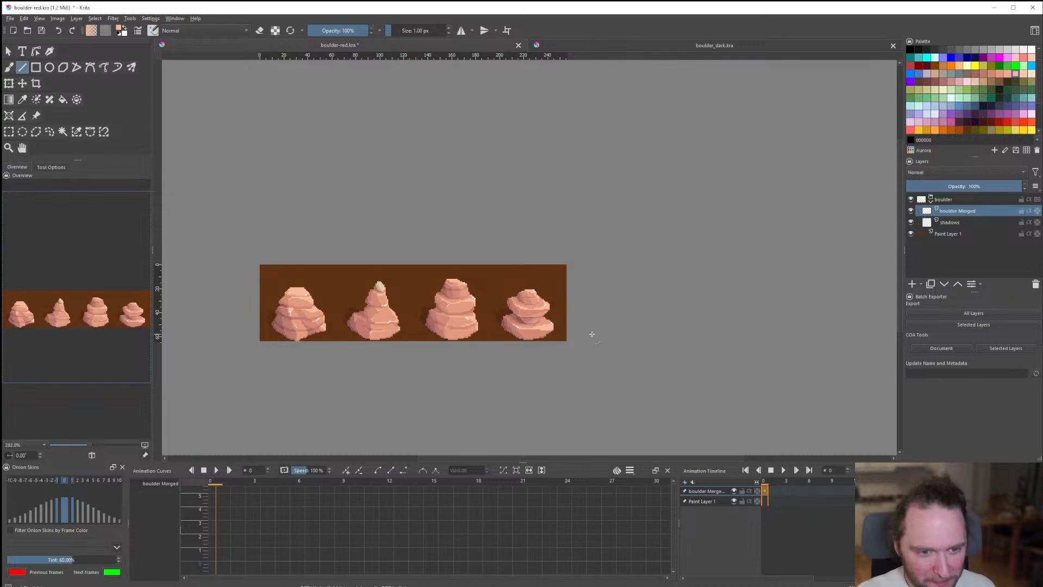
{"action": "scroll", "coordinate": [463, 352], "scroll_direction": "down", "scroll_amount": 1}
{"action": "scroll", "coordinate": [463, 352], "scroll_direction": "up", "scroll_amount": 1}
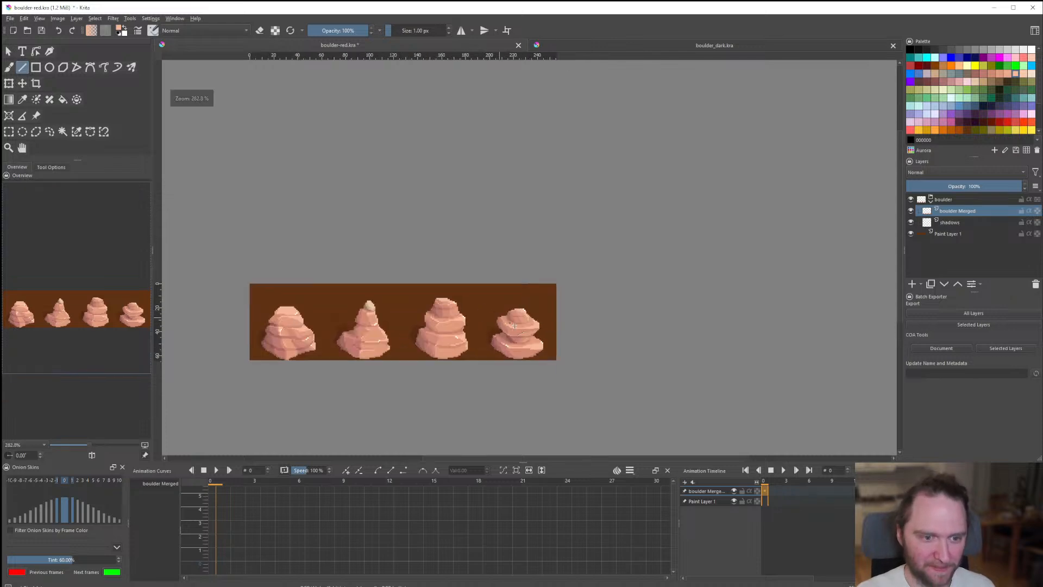
{"action": "scroll", "coordinate": [533, 334], "scroll_direction": "up", "scroll_amount": 2}
{"action": "scroll", "coordinate": [505, 348], "scroll_direction": "up", "scroll_amount": 5}
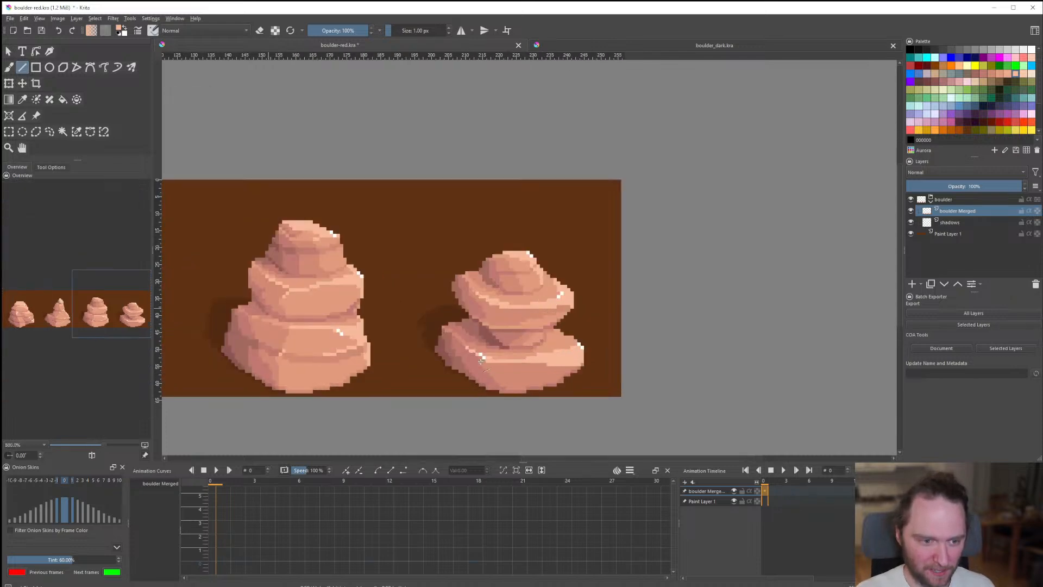
Paint over the white highlight pixels on the bottom rock's right edge with light peach and save the file.
{"action": "scroll", "coordinate": [481, 340], "scroll_direction": "down", "scroll_amount": 9}
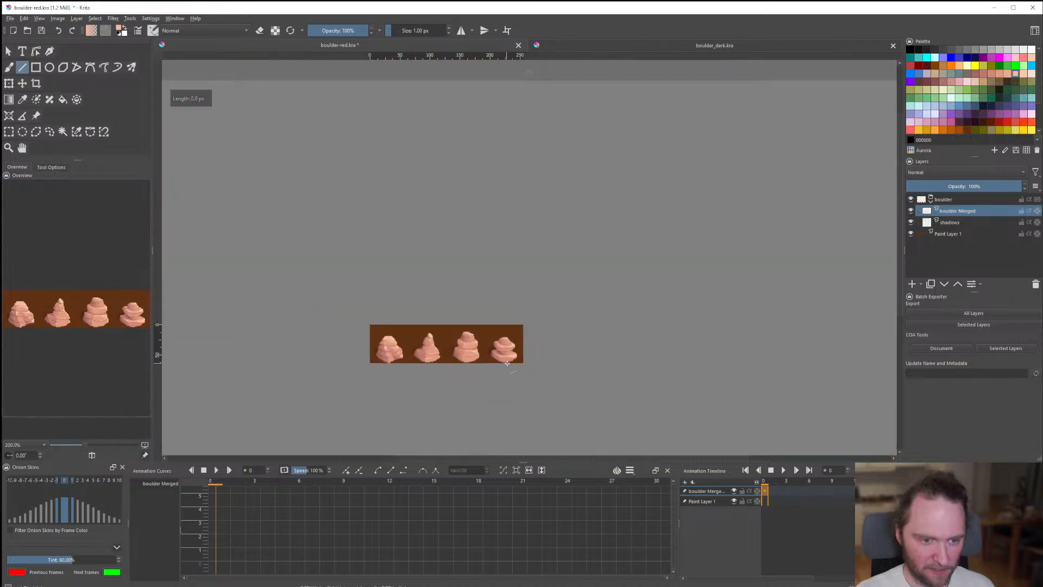
{"action": "scroll", "coordinate": [517, 365], "scroll_direction": "up", "scroll_amount": 2}
{"action": "scroll", "coordinate": [517, 366], "scroll_direction": "up", "scroll_amount": 7}
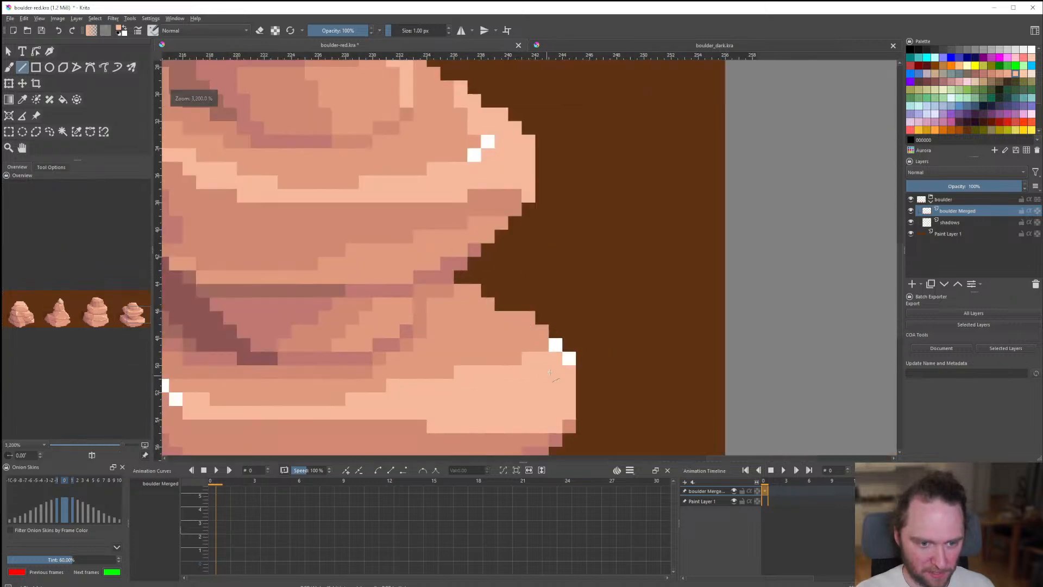
{"action": "scroll", "coordinate": [568, 360], "scroll_direction": "down", "scroll_amount": 8}
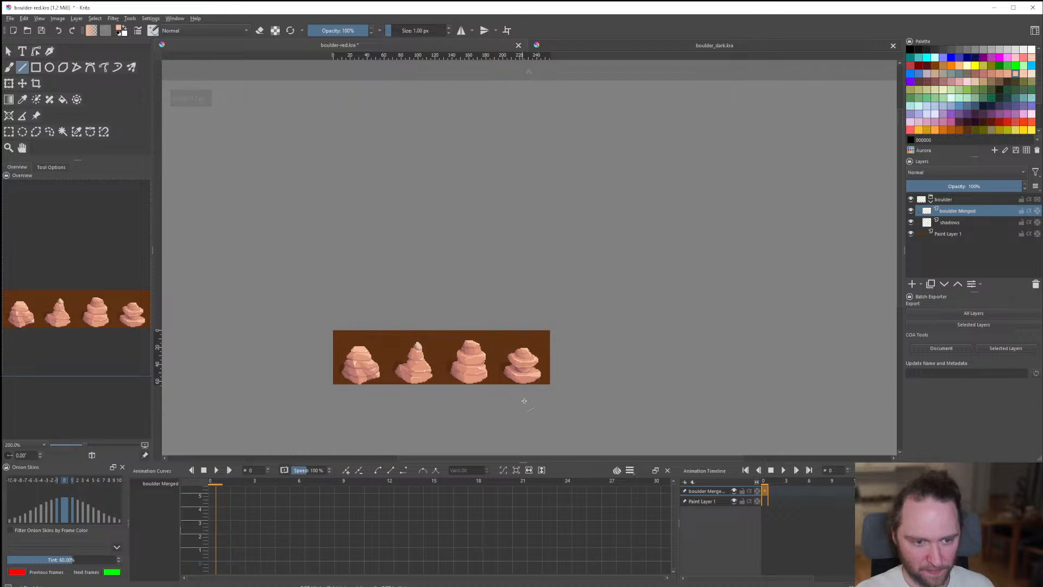
{"action": "scroll", "coordinate": [563, 378], "scroll_direction": "up", "scroll_amount": 1}
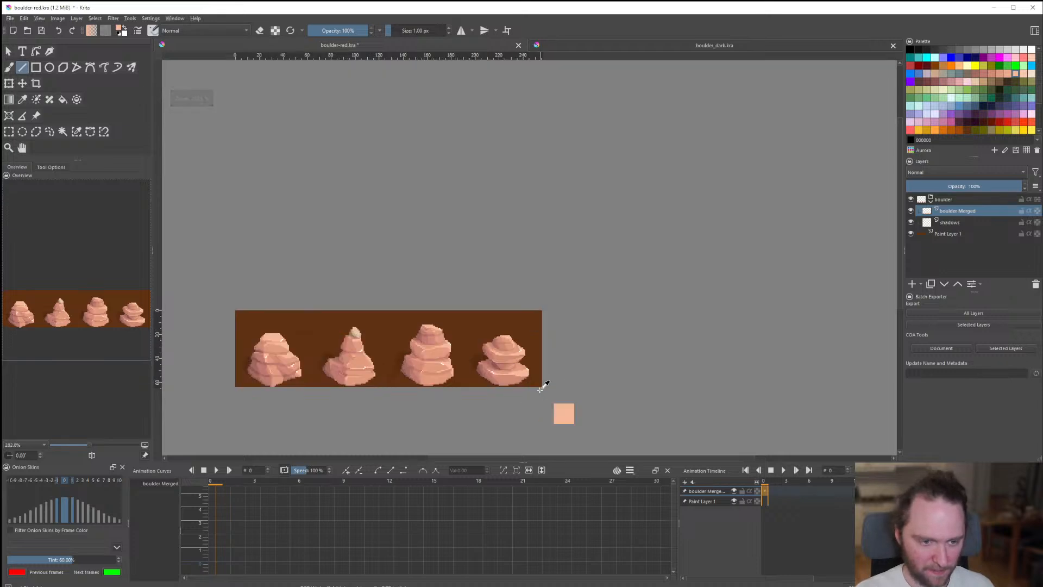
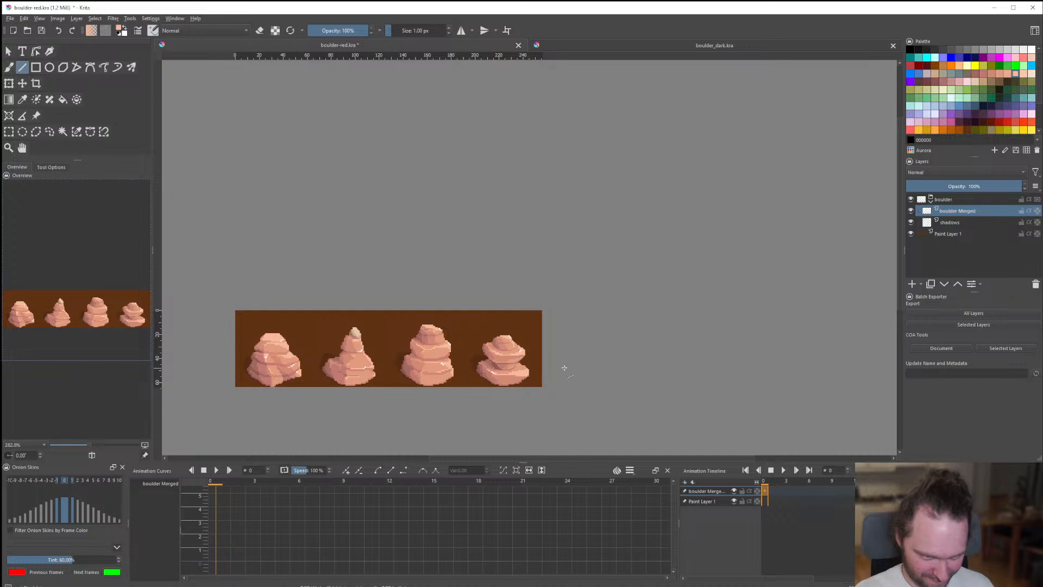
Paint two diagonal white highlight pixels on the bottom rock's upper right edge.
{"action": "scroll", "coordinate": [524, 368], "scroll_direction": "up", "scroll_amount": 4}
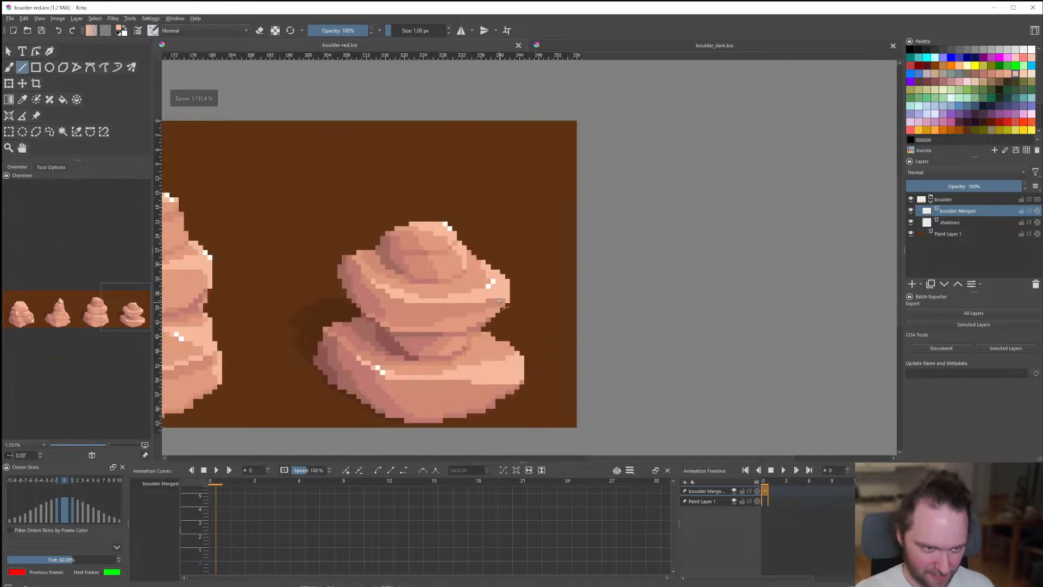
{"action": "scroll", "coordinate": [530, 361], "scroll_direction": "up", "scroll_amount": 5}
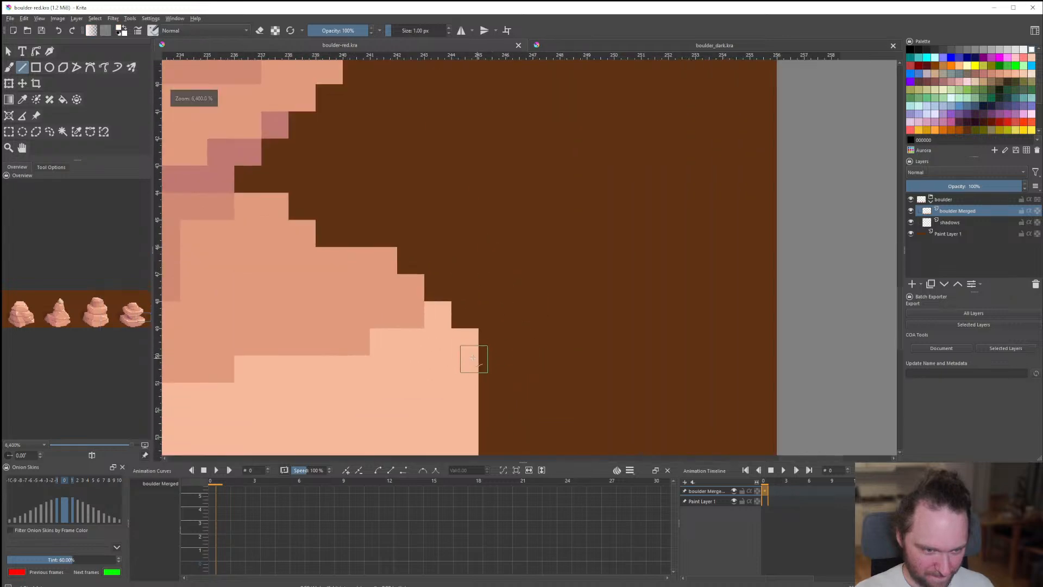
{"action": "scroll", "coordinate": [477, 363], "scroll_direction": "down", "scroll_amount": 7}
{"action": "scroll", "coordinate": [453, 366], "scroll_direction": "up", "scroll_amount": 6}
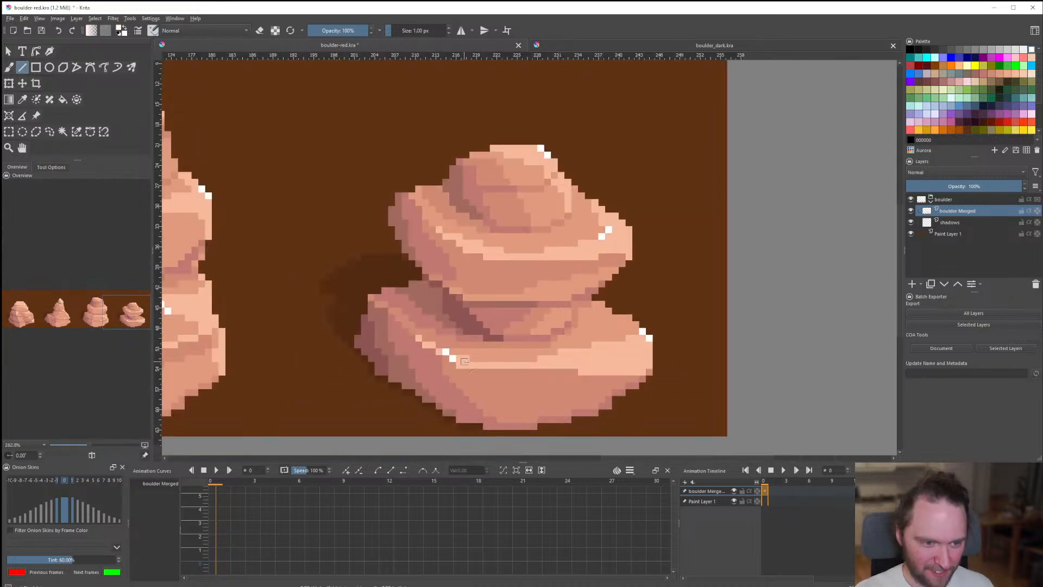
Paint over the two white highlight pixels on the bottom rock's front left ridge with a sampled rock tone and save the file.
{"action": "scroll", "coordinate": [457, 361], "scroll_direction": "up", "scroll_amount": 4}
{"action": "left_click", "coordinate": [429, 332], "text": "ctrl"}
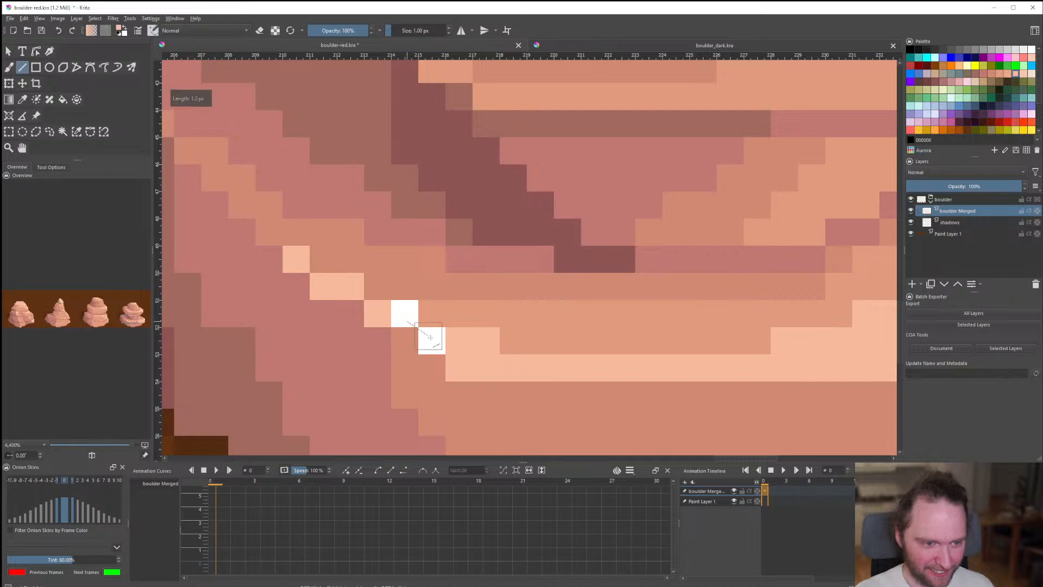
{"action": "scroll", "coordinate": [435, 343], "scroll_direction": "down", "scroll_amount": 10}
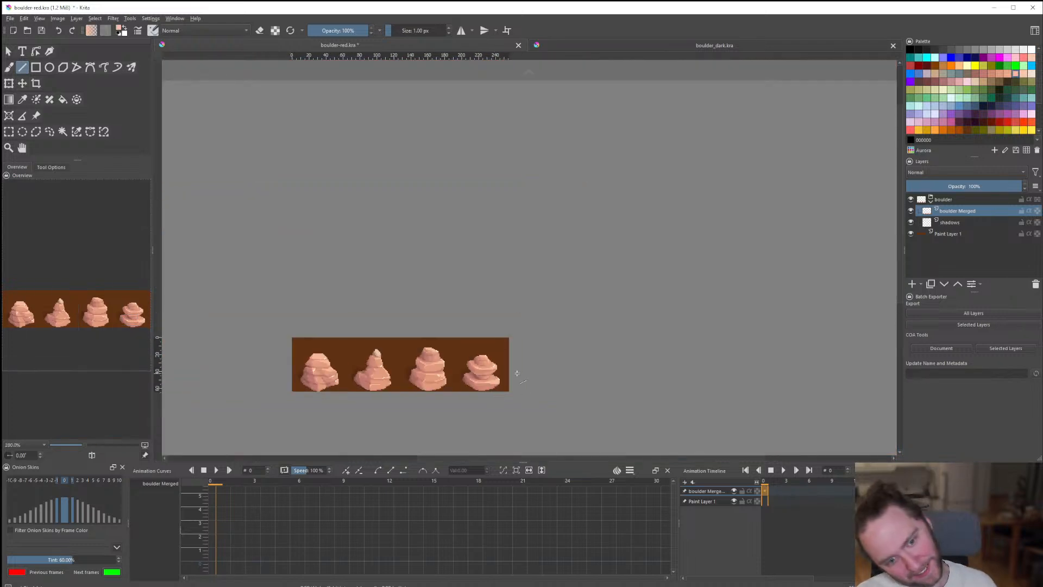
{"action": "key", "text": "ctrl"}
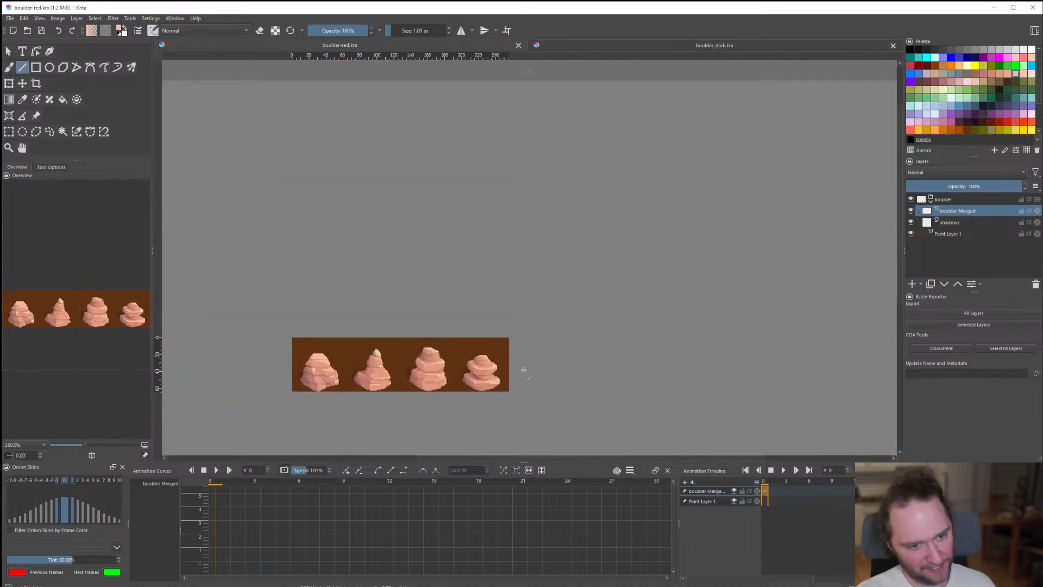
Examine the shading on the left side of the top rock and how it reads at sprite-sheet scale.
{"action": "scroll", "coordinate": [523, 370], "scroll_direction": "up", "scroll_amount": 6}
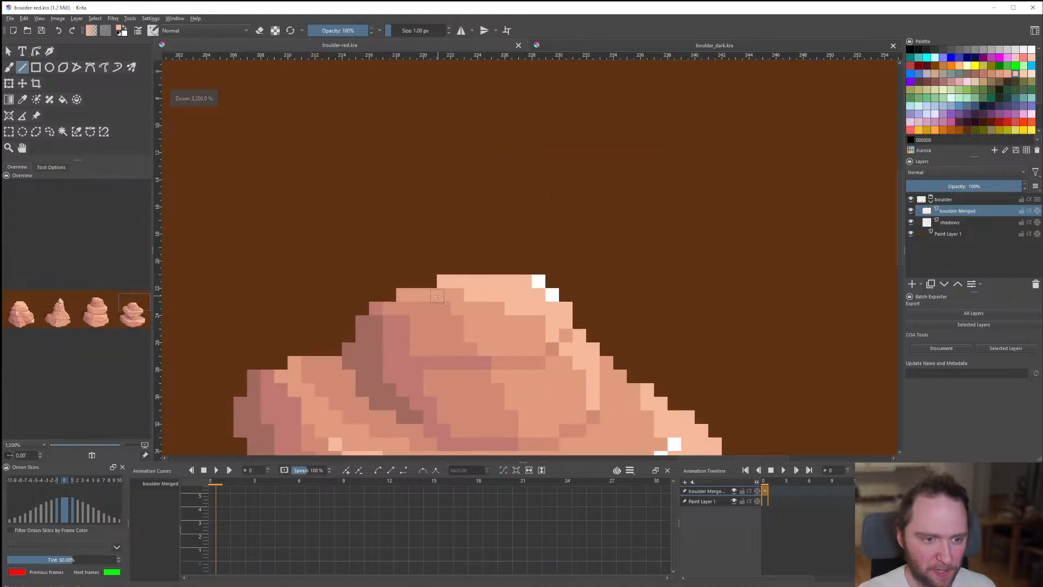
{"action": "scroll", "coordinate": [489, 337], "scroll_direction": "down", "scroll_amount": 6}
{"action": "scroll", "coordinate": [464, 310], "scroll_direction": "up", "scroll_amount": 2}
{"action": "scroll", "coordinate": [465, 310], "scroll_direction": "up", "scroll_amount": 6}
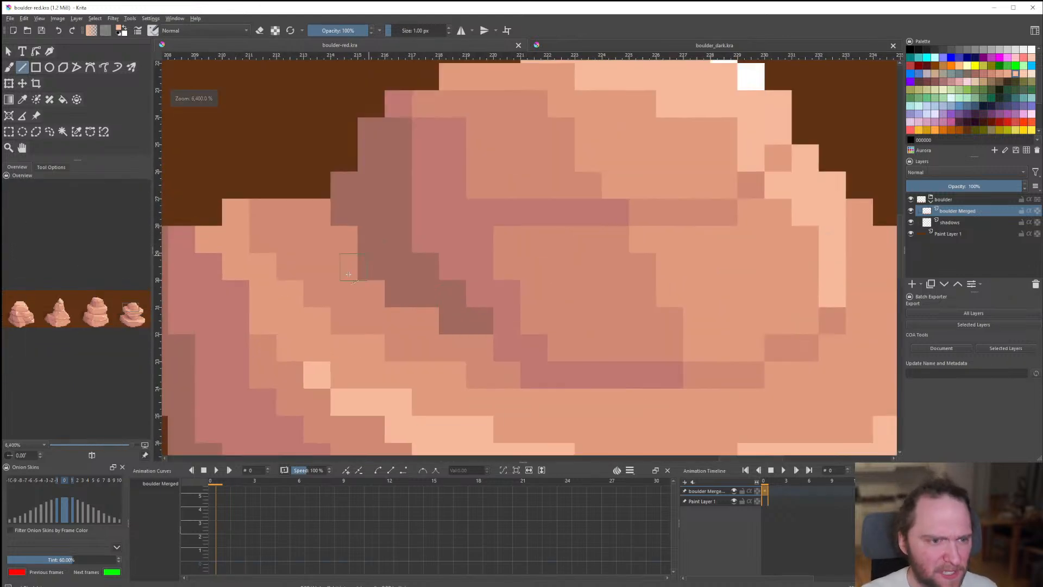
{"action": "scroll", "coordinate": [413, 326], "scroll_direction": "down", "scroll_amount": 1}
{"action": "scroll", "coordinate": [410, 328], "scroll_direction": "up", "scroll_amount": 1}
{"action": "scroll", "coordinate": [410, 328], "scroll_direction": "down", "scroll_amount": 10}
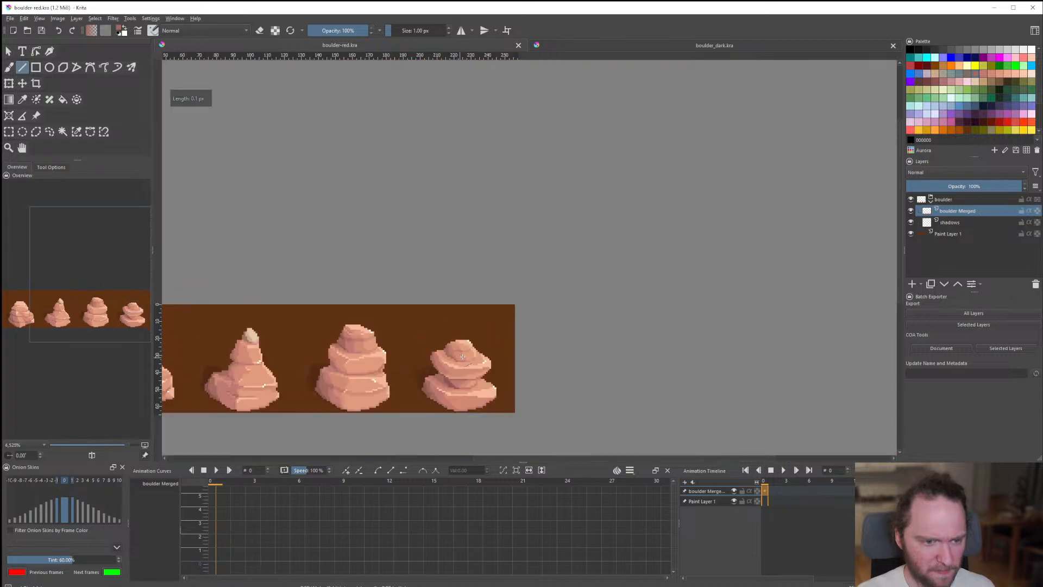
{"action": "scroll", "coordinate": [387, 312], "scroll_direction": "up", "scroll_amount": 8}
{"action": "scroll", "coordinate": [387, 311], "scroll_direction": "up", "scroll_amount": 1}
{"action": "scroll", "coordinate": [413, 331], "scroll_direction": "down", "scroll_amount": 10}
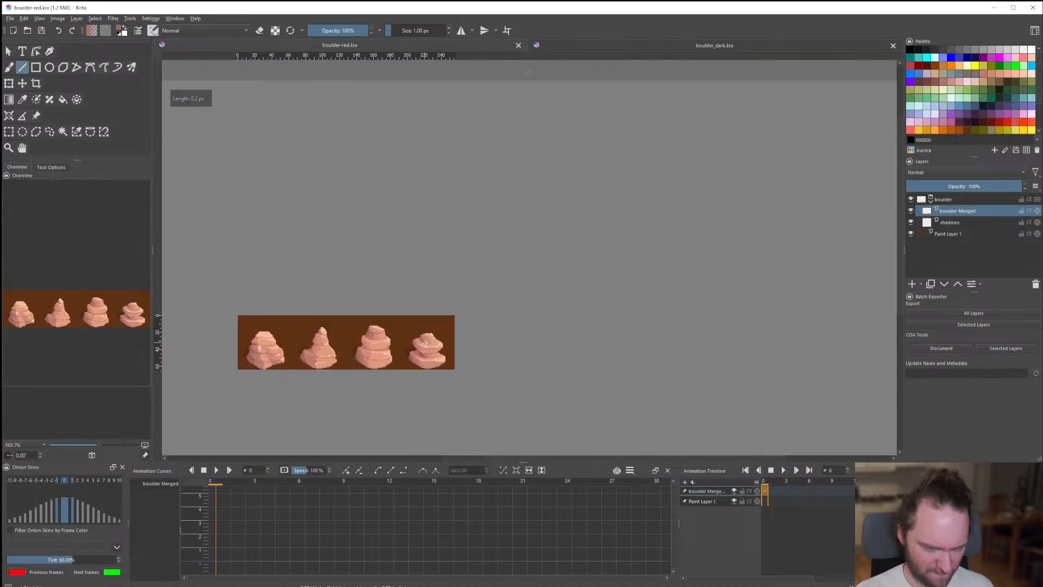
Touch up the shading pixels on the left side of the top rock with sampled pink and darker orange tones.
{"action": "scroll", "coordinate": [439, 352], "scroll_direction": "up", "scroll_amount": 1}
{"action": "scroll", "coordinate": [439, 352], "scroll_direction": "up", "scroll_amount": 9}
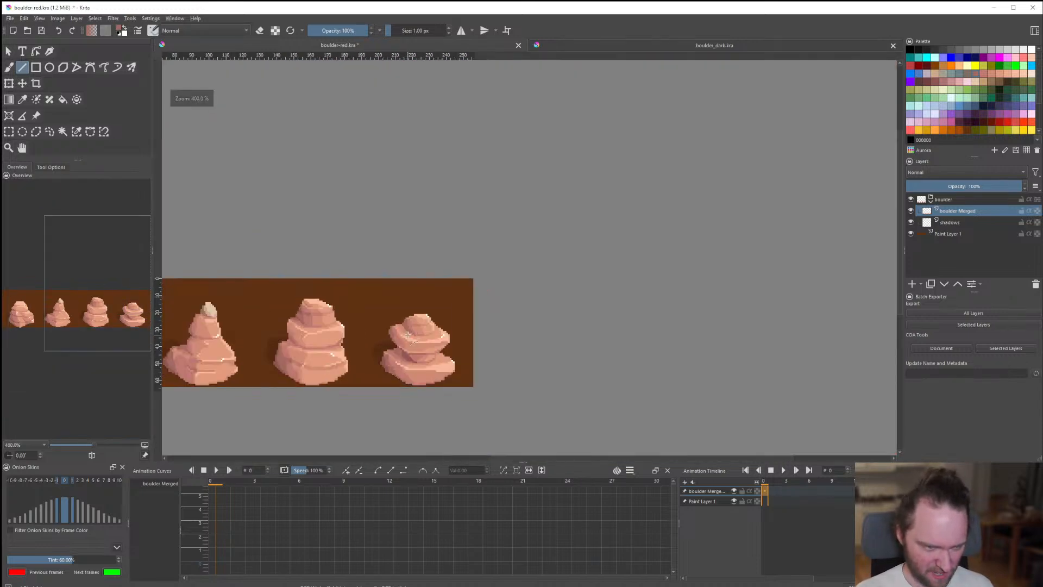
{"action": "scroll", "coordinate": [396, 303], "scroll_direction": "down", "scroll_amount": 2}
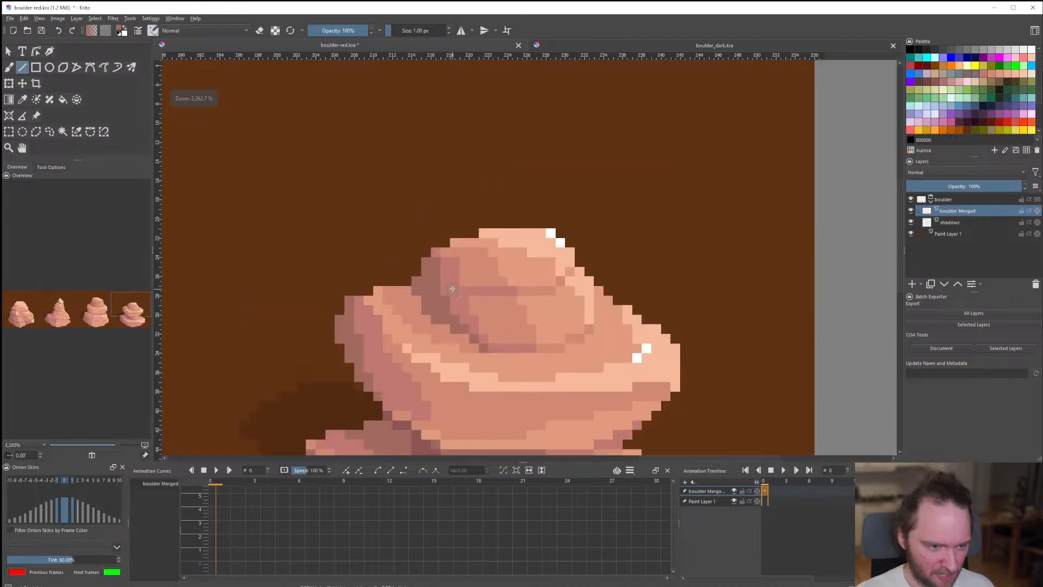
{"action": "scroll", "coordinate": [396, 303], "scroll_direction": "up", "scroll_amount": 2}
{"action": "scroll", "coordinate": [379, 296], "scroll_direction": "down", "scroll_amount": 7}
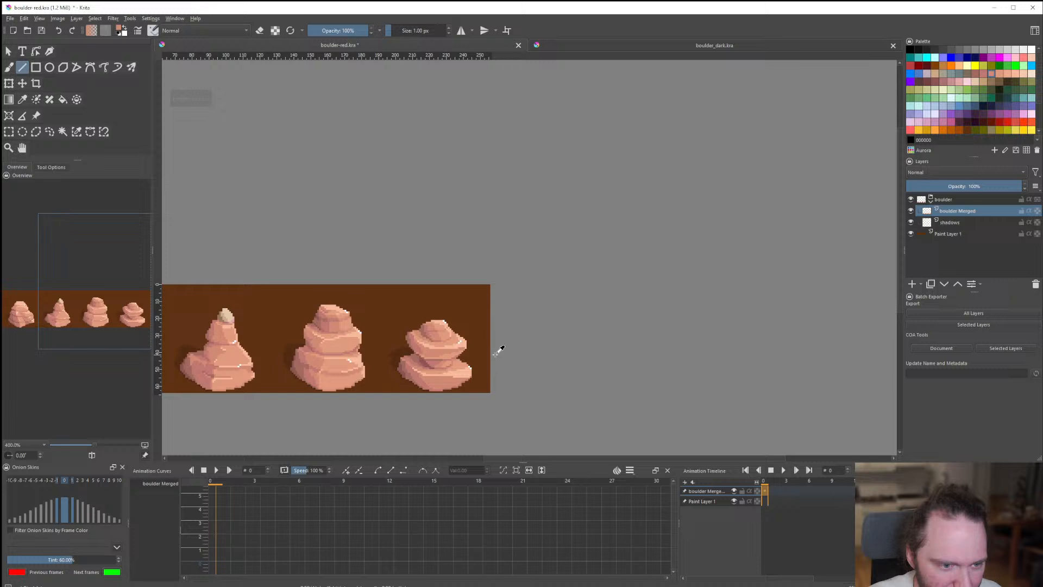
{"action": "left_click", "coordinate": [494, 350], "text": "ctrl"}
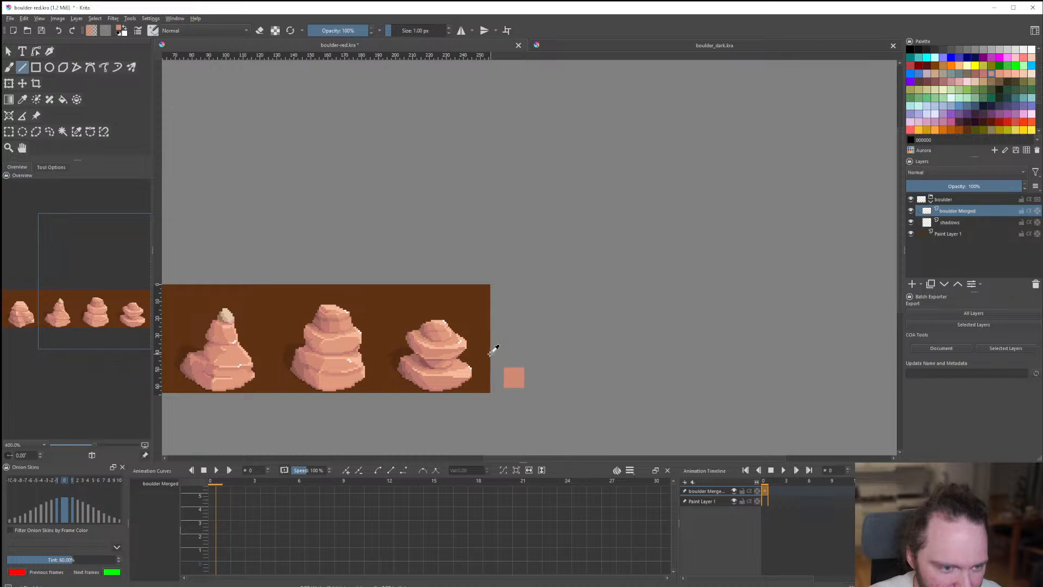
Widen the light facet on the right side of the top rock with a sampled light peach tone.
{"action": "scroll", "coordinate": [445, 334], "scroll_direction": "up", "scroll_amount": 7}
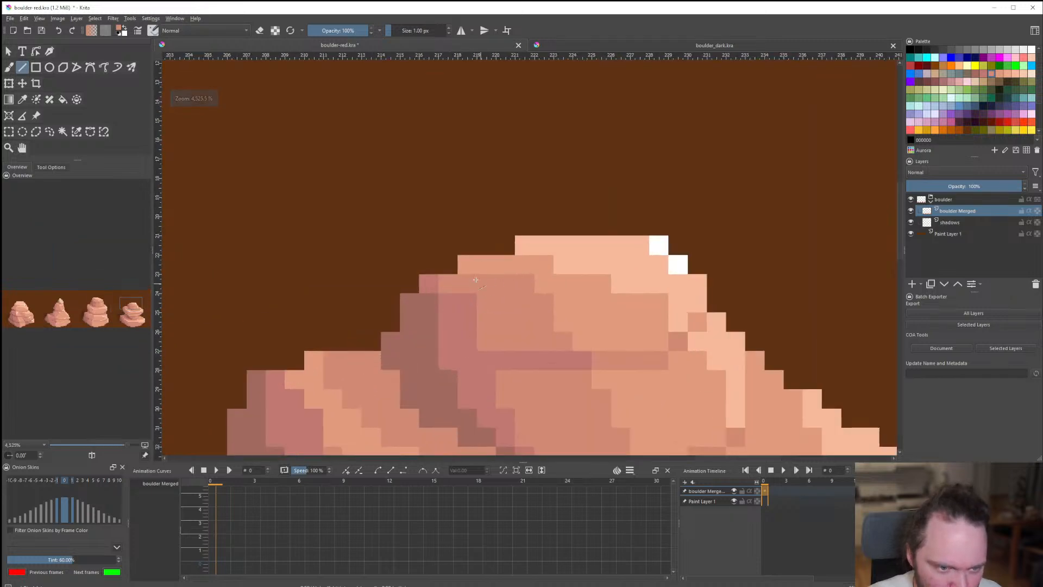
{"action": "scroll", "coordinate": [478, 267], "scroll_direction": "down", "scroll_amount": 7}
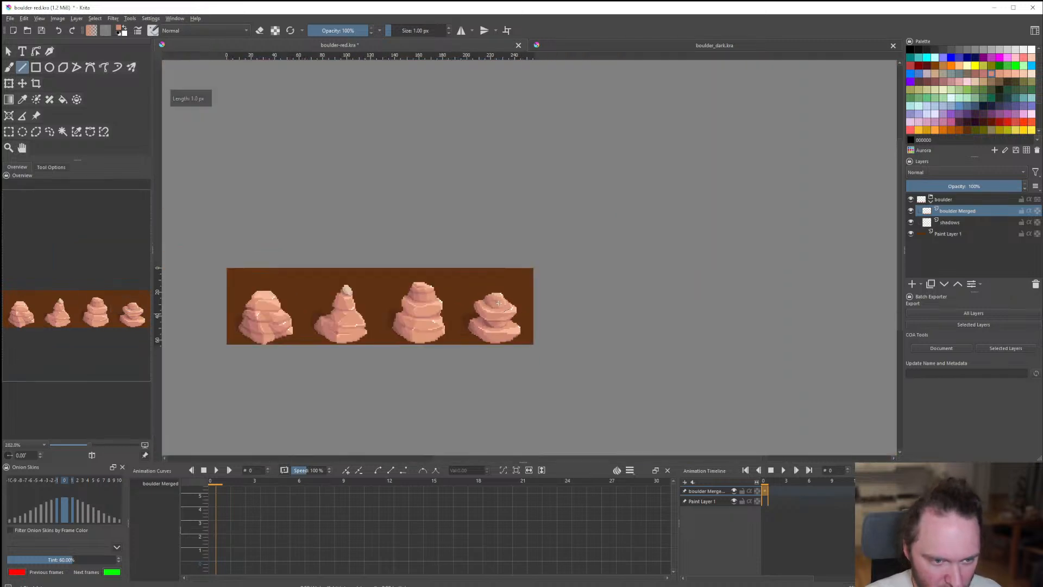
{"action": "scroll", "coordinate": [512, 236], "scroll_direction": "up", "scroll_amount": 6}
{"action": "left_click", "coordinate": [527, 197], "text": "ctrl"}
{"action": "left_click_drag", "start_coordinate": [538, 223], "coordinate": [542, 253]}
{"action": "mouse_move", "coordinate": [574, 273]}
{"action": "left_mouse_down"}
{"action": "mouse_move", "coordinate": [605, 275]}
{"action": "mouse_move", "coordinate": [571, 253]}
{"action": "left_mouse_up"}
{"action": "left_click_drag", "start_coordinate": [623, 281], "coordinate": [622, 302]}
{"action": "scroll", "coordinate": [601, 298], "scroll_direction": "down", "scroll_amount": 8}
{"action": "scroll", "coordinate": [501, 298], "scroll_direction": "up", "scroll_amount": 7}
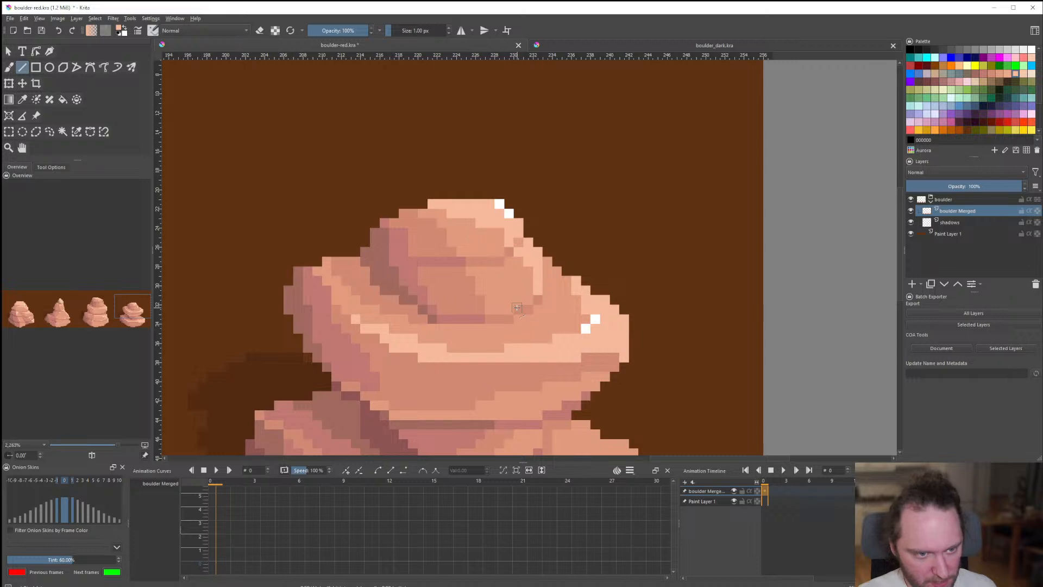
Examine the top rock's right-side facets up close and at sprite-sheet scale.
{"action": "scroll", "coordinate": [522, 304], "scroll_direction": "up", "scroll_amount": 3}
{"action": "scroll", "coordinate": [469, 343], "scroll_direction": "down", "scroll_amount": 9}
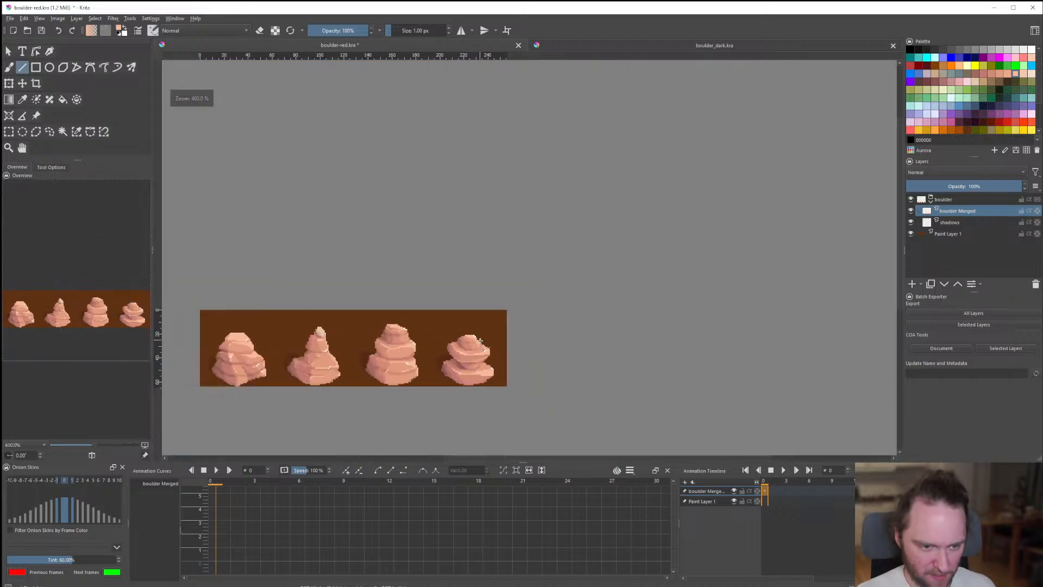
{"action": "scroll", "coordinate": [474, 344], "scroll_direction": "up", "scroll_amount": 9}
{"action": "scroll", "coordinate": [516, 320], "scroll_direction": "down", "scroll_amount": 3}
{"action": "scroll", "coordinate": [509, 325], "scroll_direction": "up", "scroll_amount": 1}
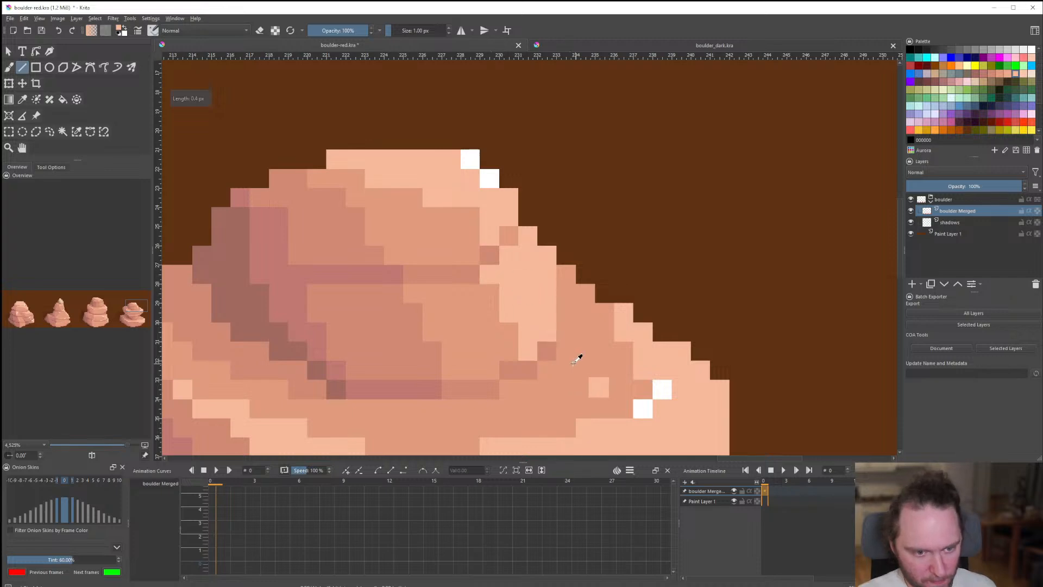
{"action": "scroll", "coordinate": [550, 355], "scroll_direction": "down", "scroll_amount": 9}
{"action": "scroll", "coordinate": [549, 356], "scroll_direction": "down", "scroll_amount": 2}
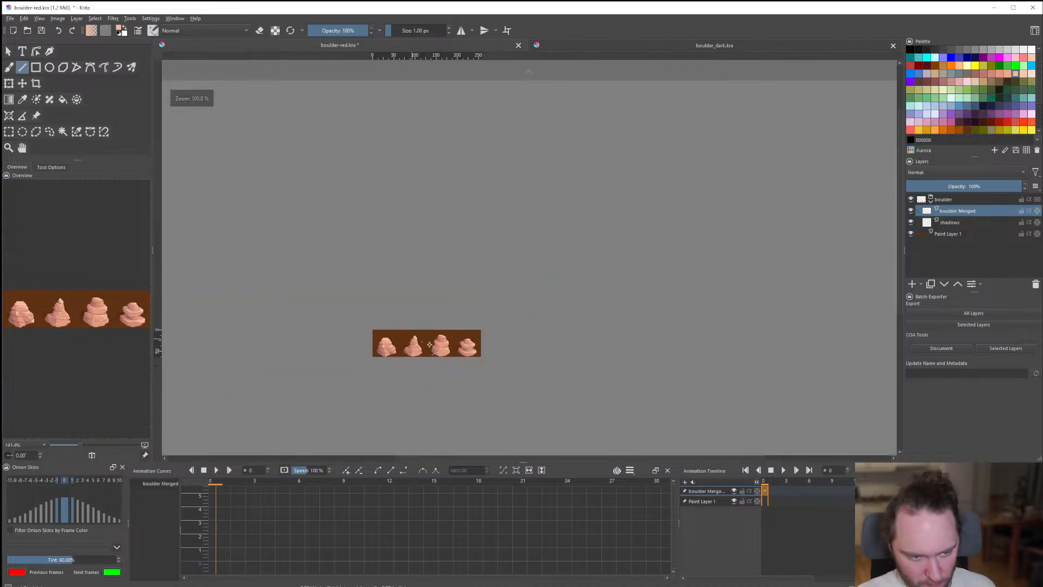
{"action": "scroll", "coordinate": [477, 341], "scroll_direction": "up", "scroll_amount": 2}
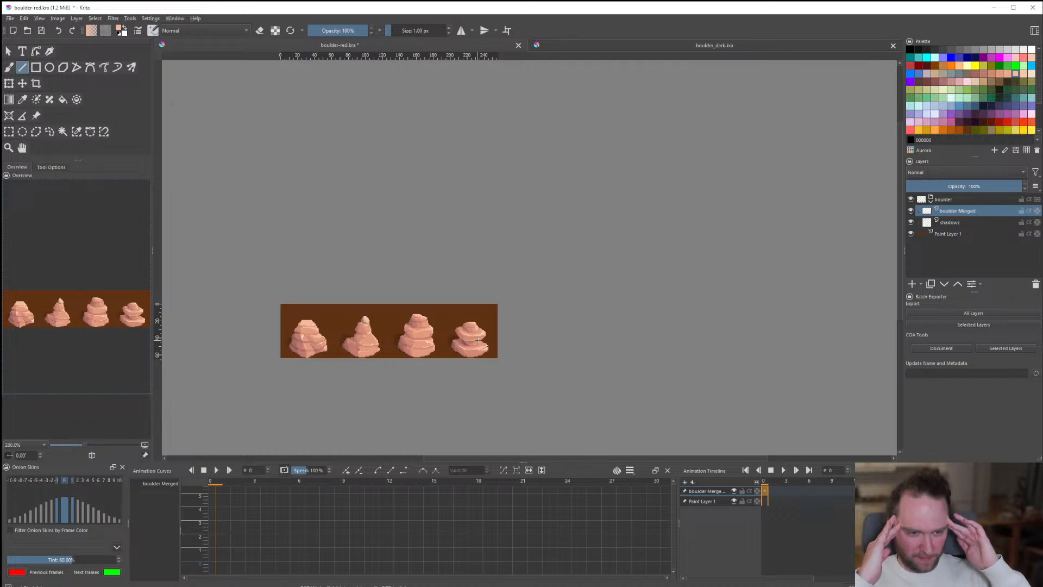
Straighten the boundary between the darker and lighter orange front facets of the top rock, using sampled rock tones.
{"action": "scroll", "coordinate": [517, 316], "scroll_direction": "up", "scroll_amount": 9}
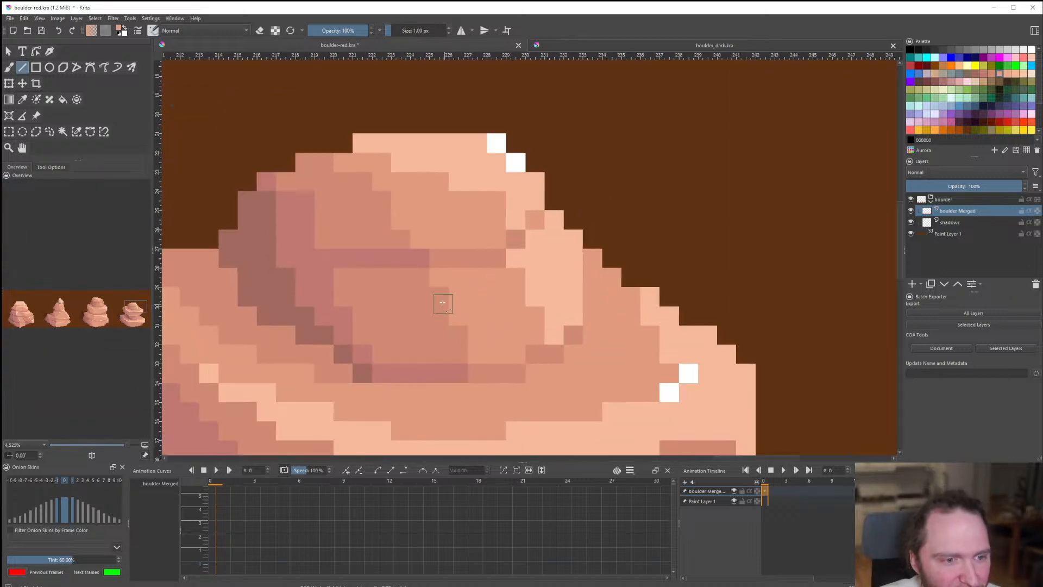
{"action": "mouse_move", "coordinate": [443, 303]}
{"action": "left_mouse_down"}
{"action": "mouse_move", "coordinate": [456, 333]}
{"action": "mouse_move", "coordinate": [443, 307]}
{"action": "left_mouse_up"}
{"action": "left_click", "coordinate": [392, 235], "text": "ctrl"}
{"action": "left_click_drag", "start_coordinate": [402, 220], "coordinate": [416, 223]}
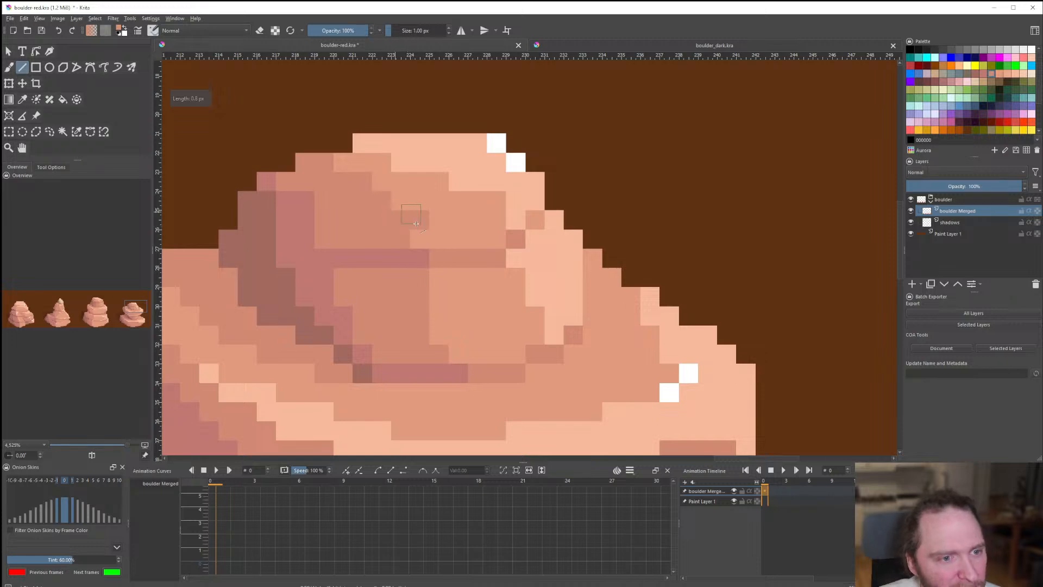
{"action": "scroll", "coordinate": [406, 222], "scroll_direction": "down", "scroll_amount": 12}
{"action": "scroll", "coordinate": [449, 277], "scroll_direction": "up", "scroll_amount": 2}
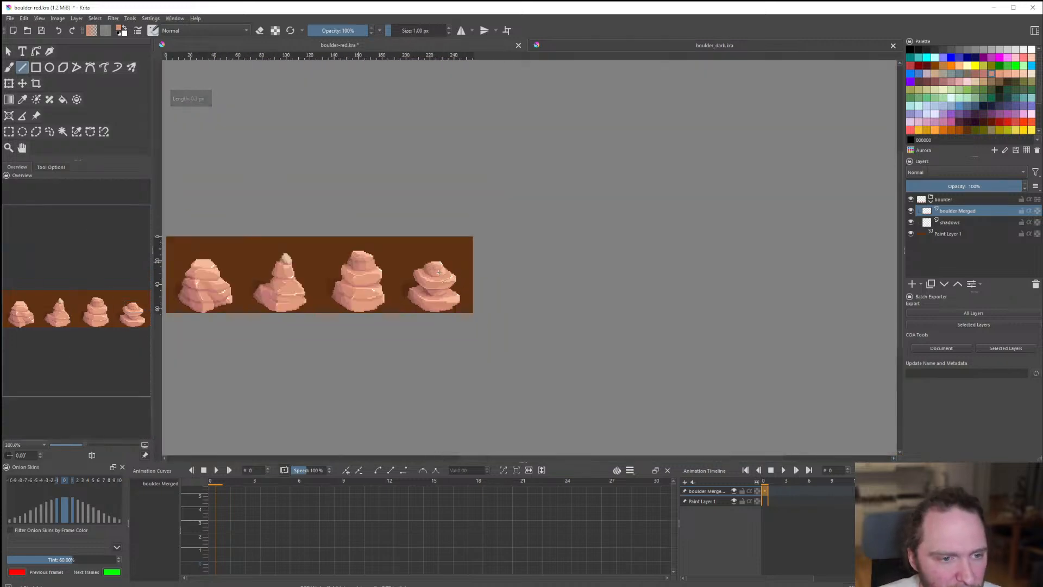
{"action": "scroll", "coordinate": [449, 277], "scroll_direction": "up", "scroll_amount": 8}
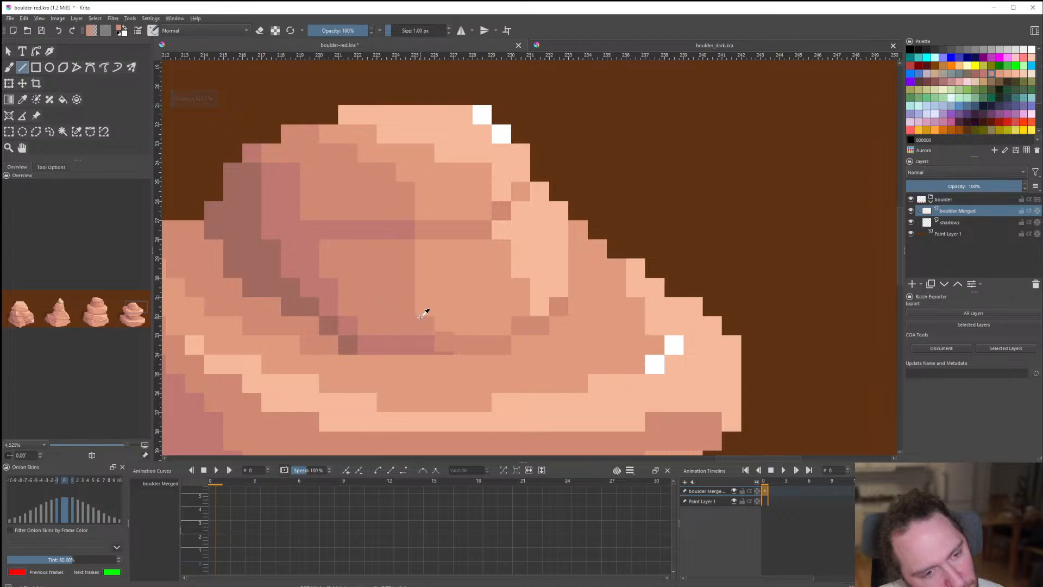
{"action": "scroll", "coordinate": [420, 309], "scroll_direction": "down", "scroll_amount": 6}
{"action": "scroll", "coordinate": [462, 309], "scroll_direction": "down", "scroll_amount": 5}
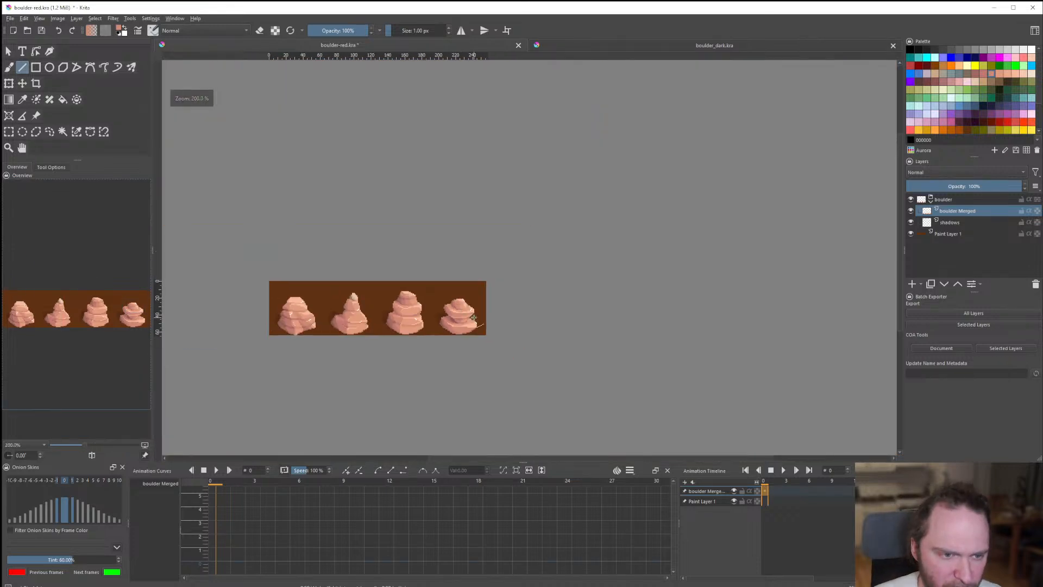
Try a darker orange shadow line directly beneath the front base of the top rock.
{"action": "scroll", "coordinate": [467, 313], "scroll_direction": "up", "scroll_amount": 12}
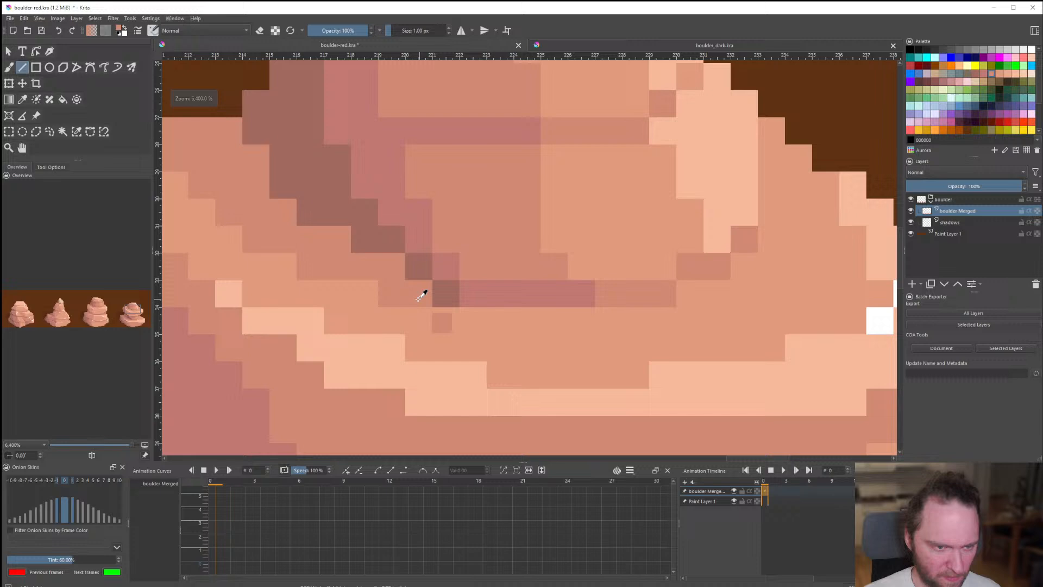
{"action": "left_click_drag", "start_coordinate": [446, 317], "coordinate": [637, 323]}
{"action": "scroll", "coordinate": [540, 345], "scroll_direction": "down", "scroll_amount": 9}
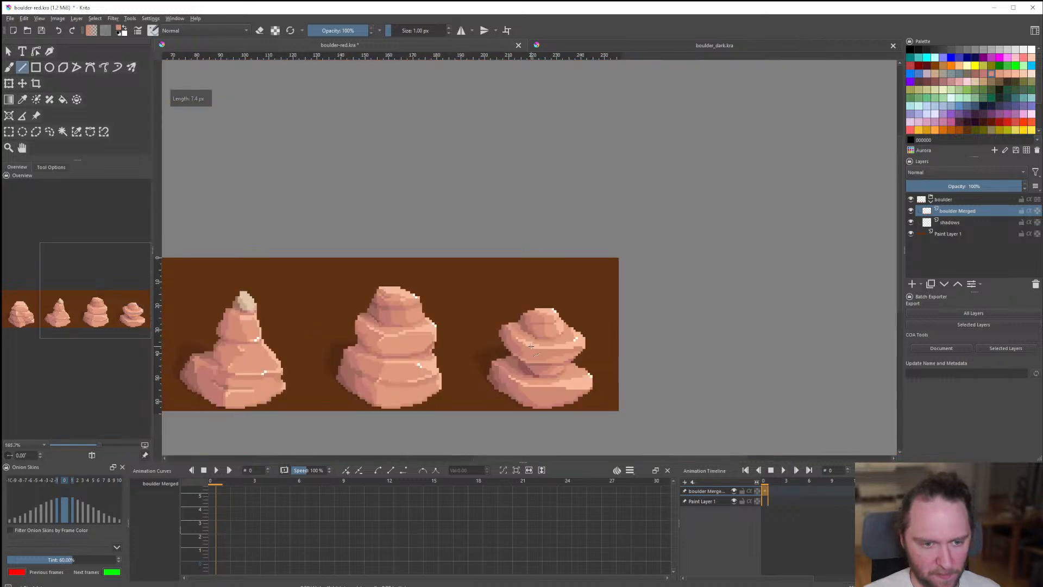
{"action": "scroll", "coordinate": [543, 346], "scroll_direction": "up", "scroll_amount": 9}
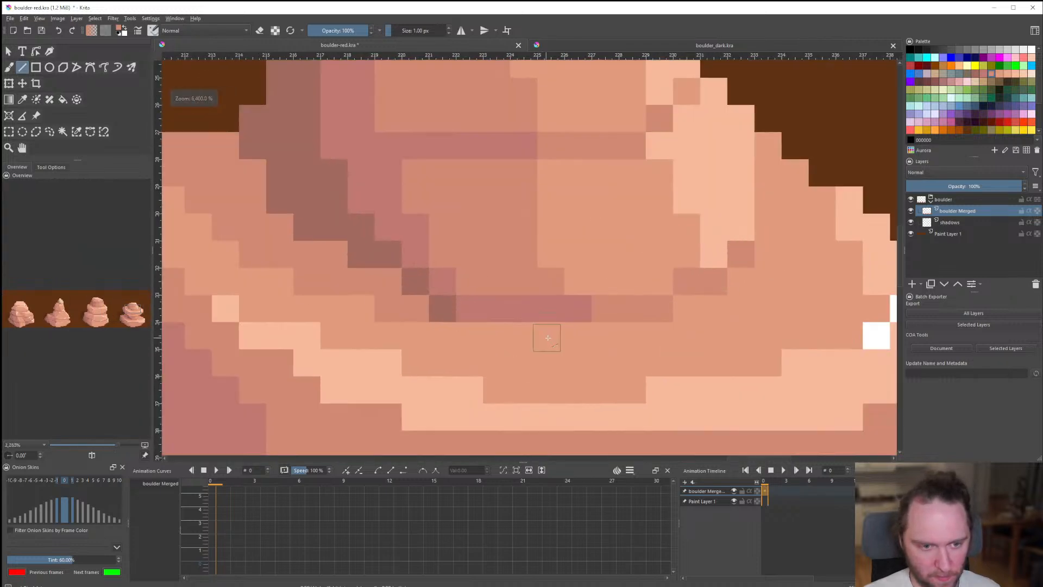
{"action": "scroll", "coordinate": [461, 340], "scroll_direction": "down", "scroll_amount": 9}
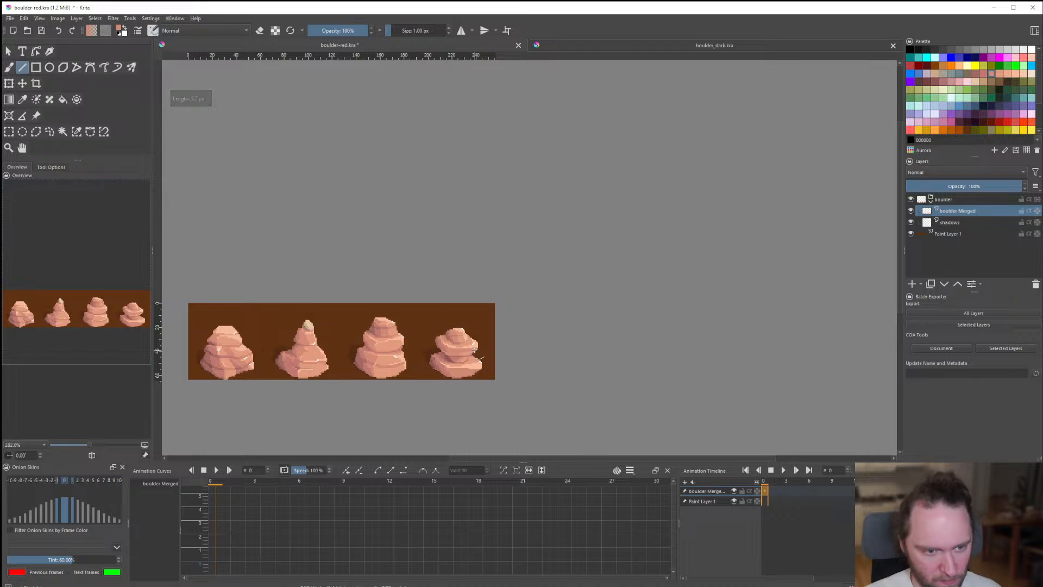
Examine the top rock's shading and how the fourth boulder compares with the others at several scales.
{"action": "scroll", "coordinate": [477, 350], "scroll_direction": "up", "scroll_amount": 7}
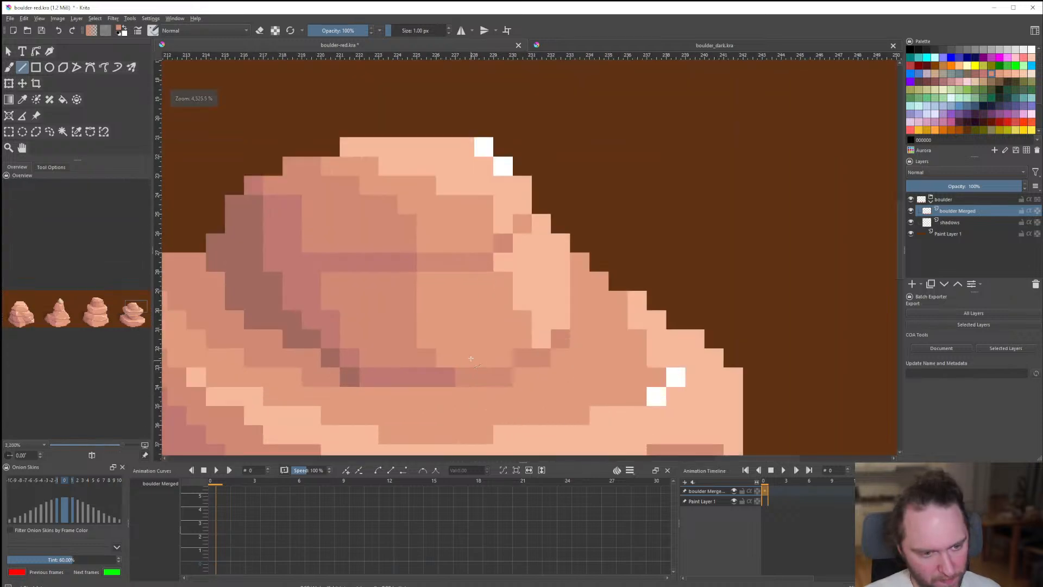
{"action": "scroll", "coordinate": [481, 362], "scroll_direction": "down", "scroll_amount": 6}
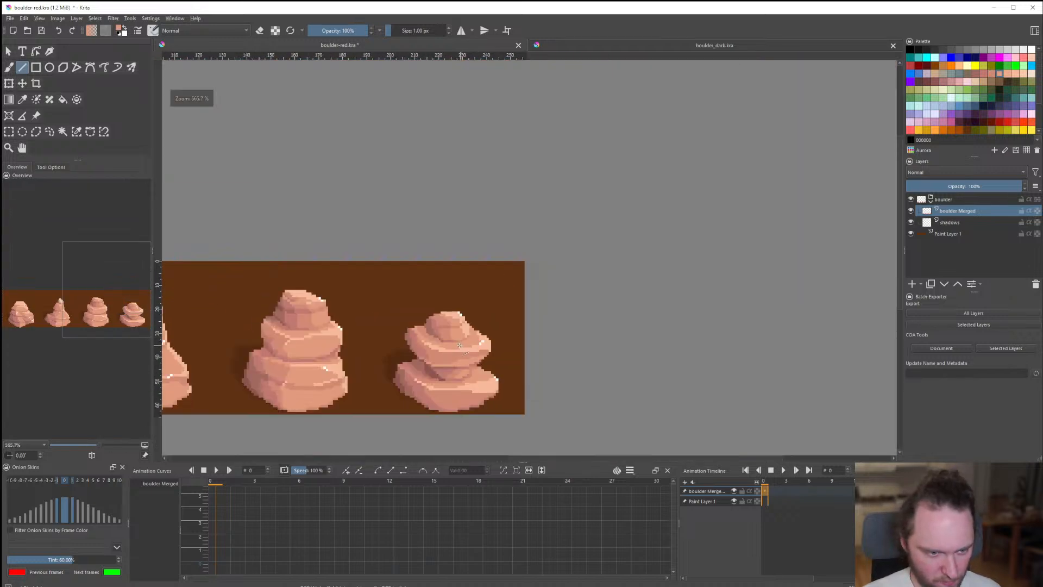
{"action": "scroll", "coordinate": [459, 346], "scroll_direction": "down", "scroll_amount": 2}
{"action": "scroll", "coordinate": [456, 337], "scroll_direction": "up", "scroll_amount": 4}
{"action": "scroll", "coordinate": [453, 324], "scroll_direction": "down", "scroll_amount": 1}
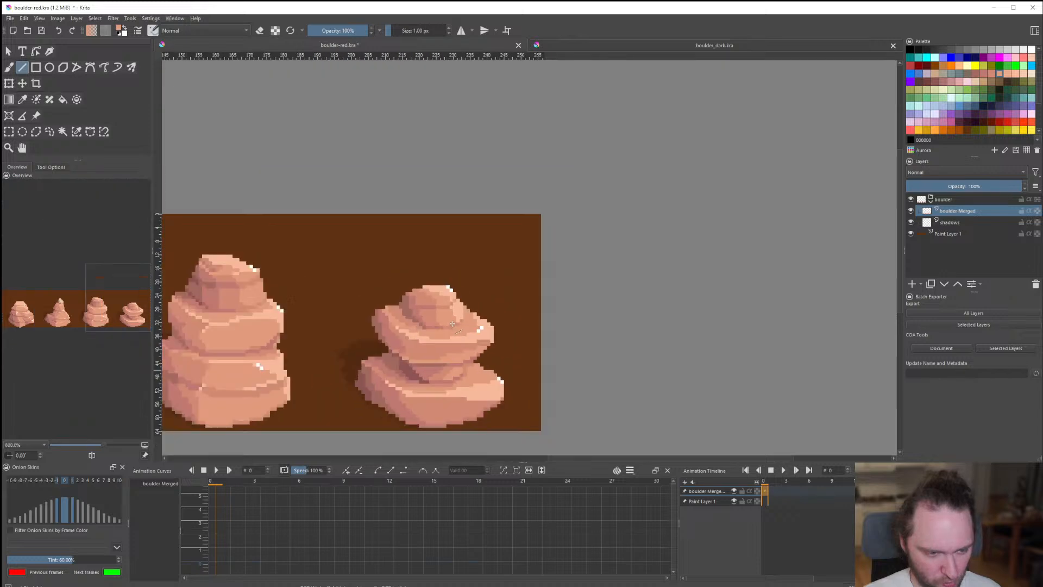
{"action": "scroll", "coordinate": [453, 324], "scroll_direction": "down", "scroll_amount": 5}
{"action": "scroll", "coordinate": [462, 326], "scroll_direction": "up", "scroll_amount": 1}
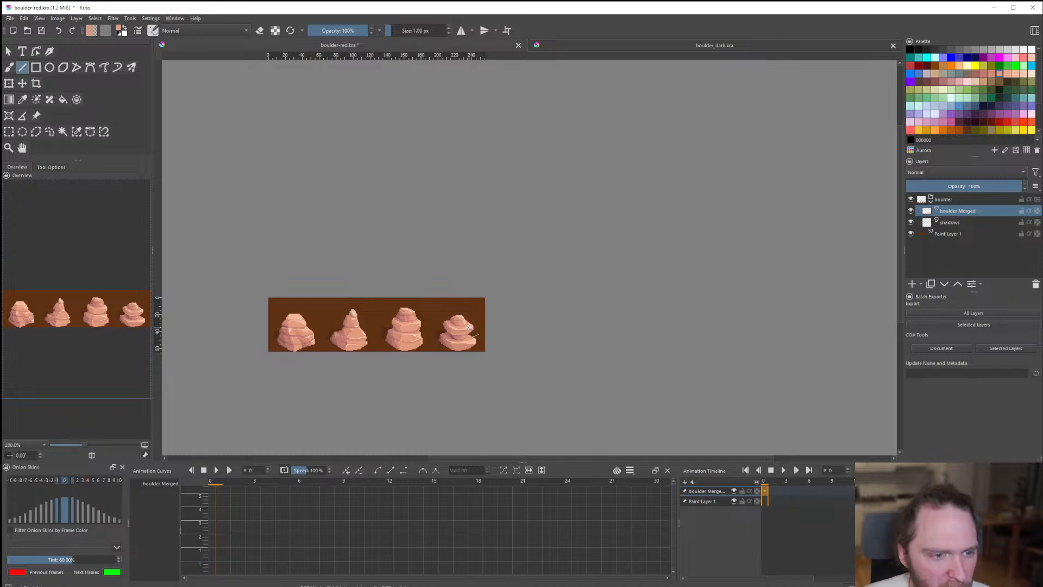
{"action": "scroll", "coordinate": [469, 327], "scroll_direction": "up", "scroll_amount": 1}
{"action": "scroll", "coordinate": [458, 340], "scroll_direction": "up", "scroll_amount": 1}
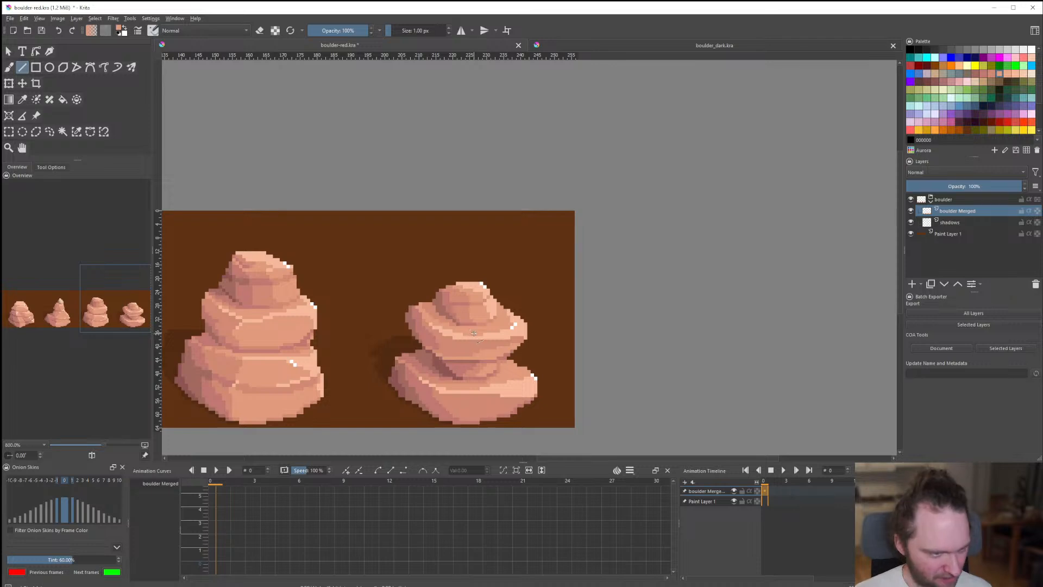
Darken the top rock's left and lower-left edge pixels with a dark brown tone sampled from the third boulder.
{"action": "scroll", "coordinate": [248, 294], "scroll_direction": "up", "scroll_amount": 4}
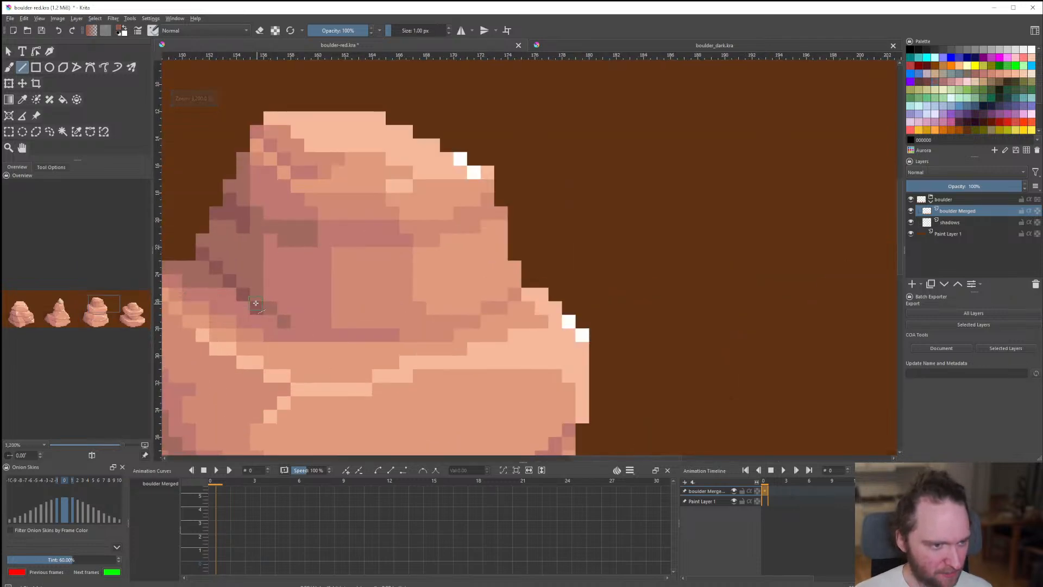
{"action": "scroll", "coordinate": [248, 293], "scroll_direction": "down", "scroll_amount": 4}
{"action": "scroll", "coordinate": [472, 294], "scroll_direction": "up", "scroll_amount": 4}
{"action": "key", "text": "f"}
{"action": "scroll", "coordinate": [526, 273], "scroll_direction": "down", "scroll_amount": 4}
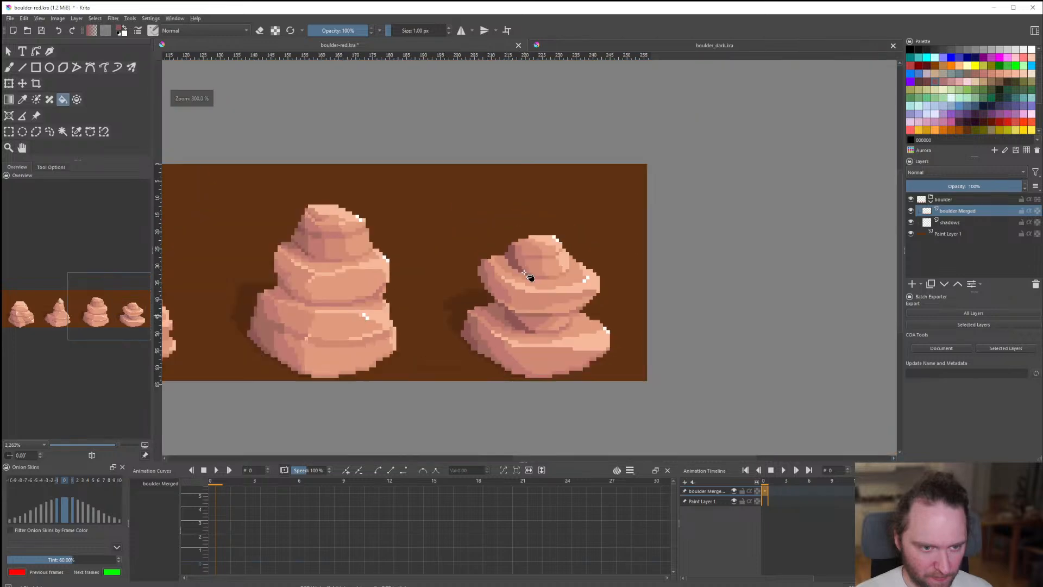
{"action": "scroll", "coordinate": [538, 317], "scroll_direction": "down", "scroll_amount": 2}
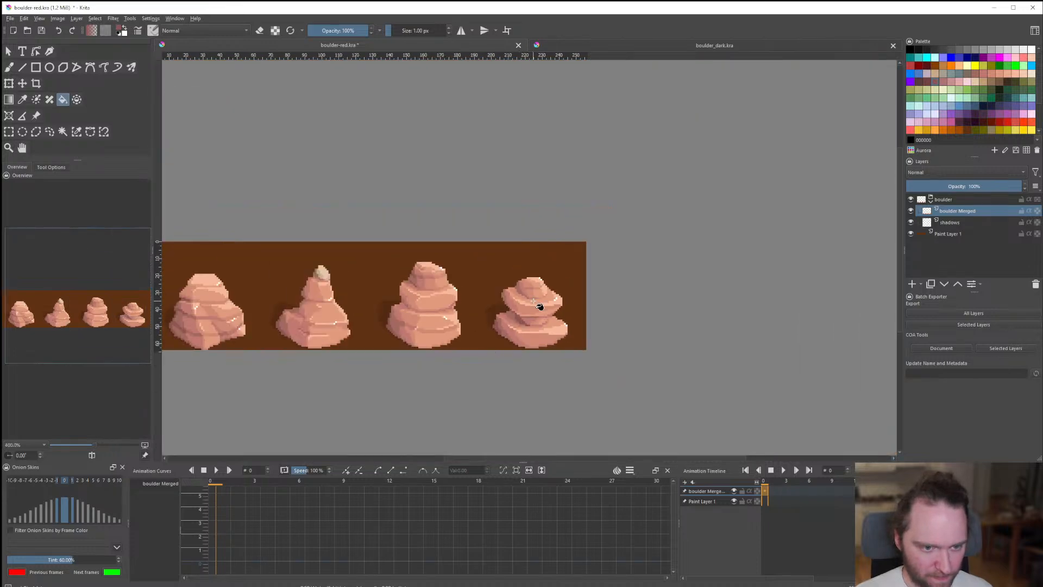
{"action": "scroll", "coordinate": [540, 305], "scroll_direction": "up", "scroll_amount": 6}
{"action": "left_click", "coordinate": [22, 68]}
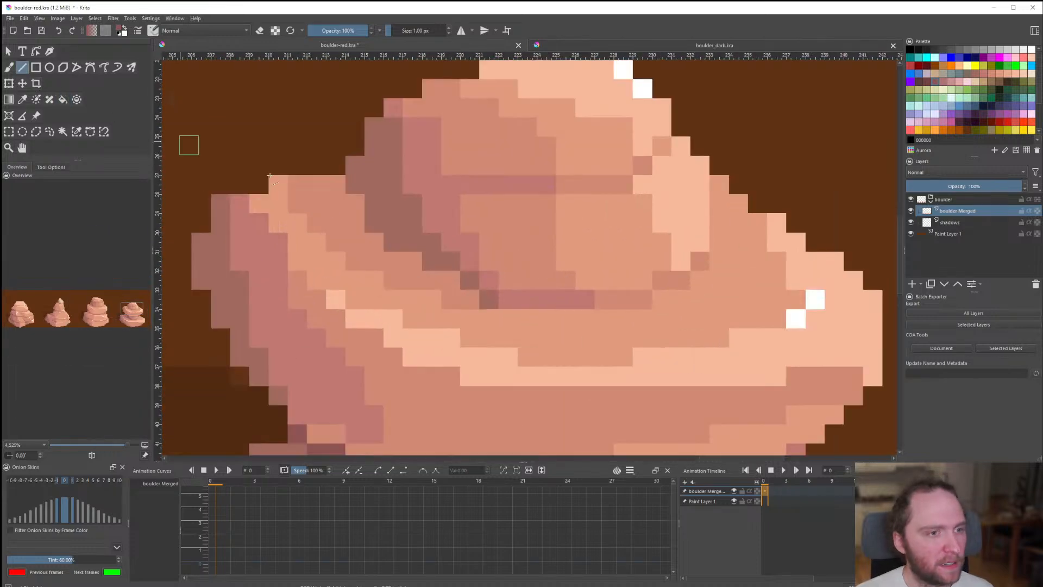
{"action": "left_click_drag", "start_coordinate": [355, 168], "coordinate": [375, 223]}
{"action": "left_click_drag", "start_coordinate": [395, 234], "coordinate": [433, 261]}
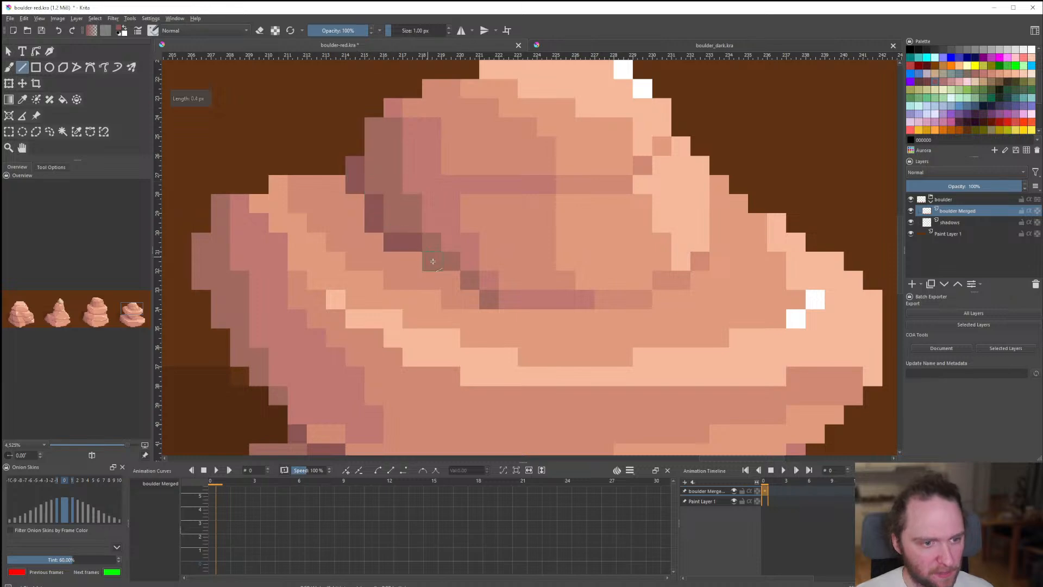
{"action": "scroll", "coordinate": [463, 288], "scroll_direction": "down", "scroll_amount": 6}
{"action": "scroll", "coordinate": [452, 276], "scroll_direction": "up", "scroll_amount": 7}
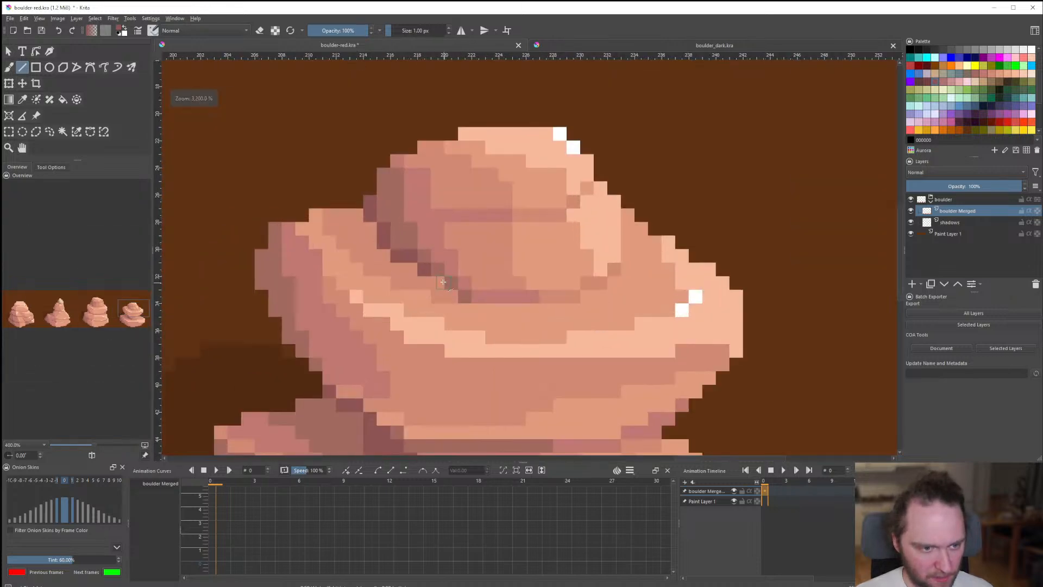
Try extending the dark brown edge line down to the front base corner of the top rock.
{"action": "left_click_drag", "start_coordinate": [453, 276], "coordinate": [491, 312]}
{"action": "scroll", "coordinate": [493, 312], "scroll_direction": "down", "scroll_amount": 11}
{"action": "scroll", "coordinate": [497, 310], "scroll_direction": "up", "scroll_amount": 2}
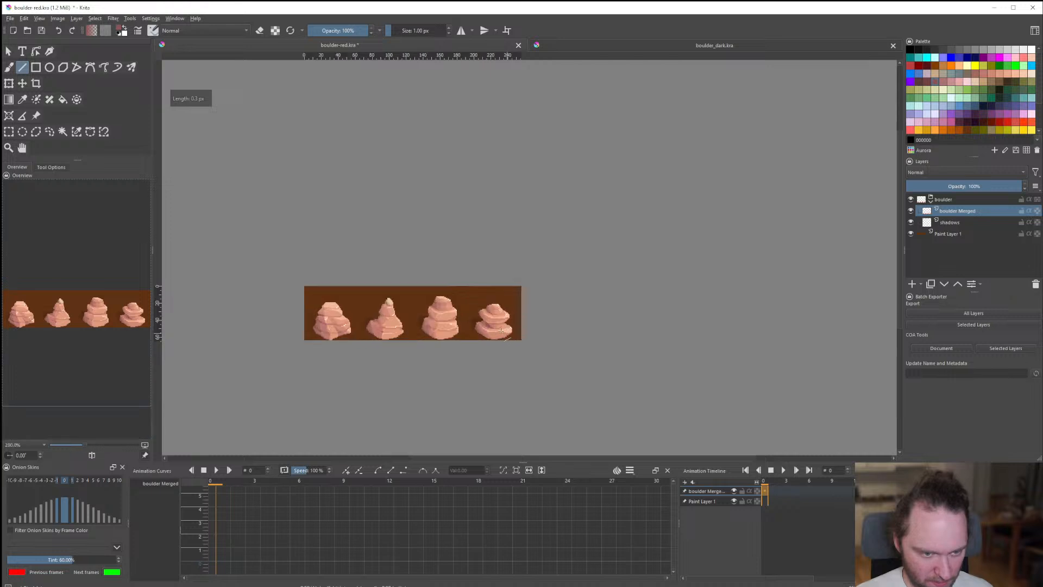
{"action": "scroll", "coordinate": [497, 310], "scroll_direction": "up", "scroll_amount": 8}
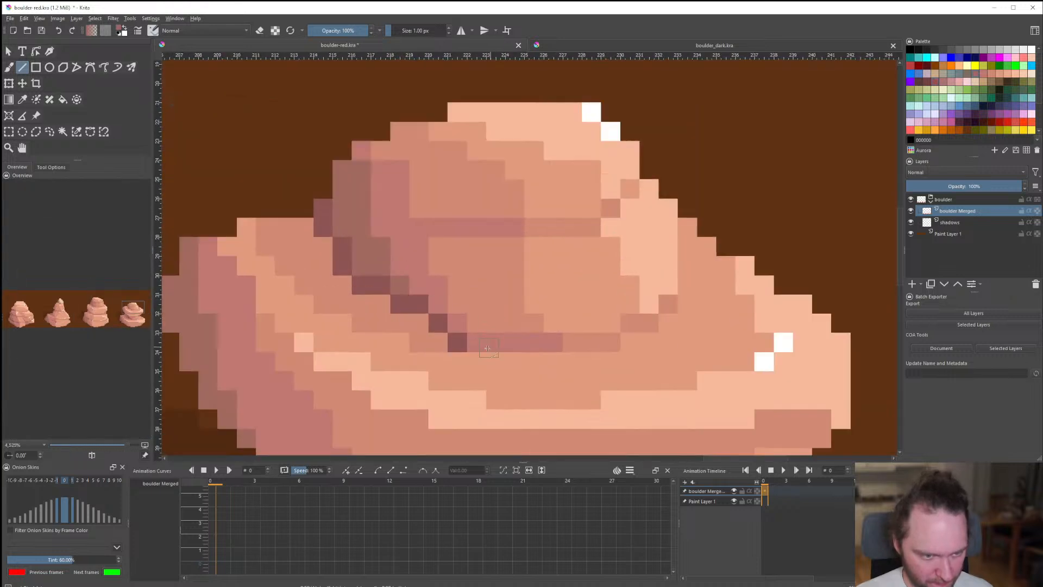
{"action": "scroll", "coordinate": [487, 348], "scroll_direction": "down", "scroll_amount": 10}
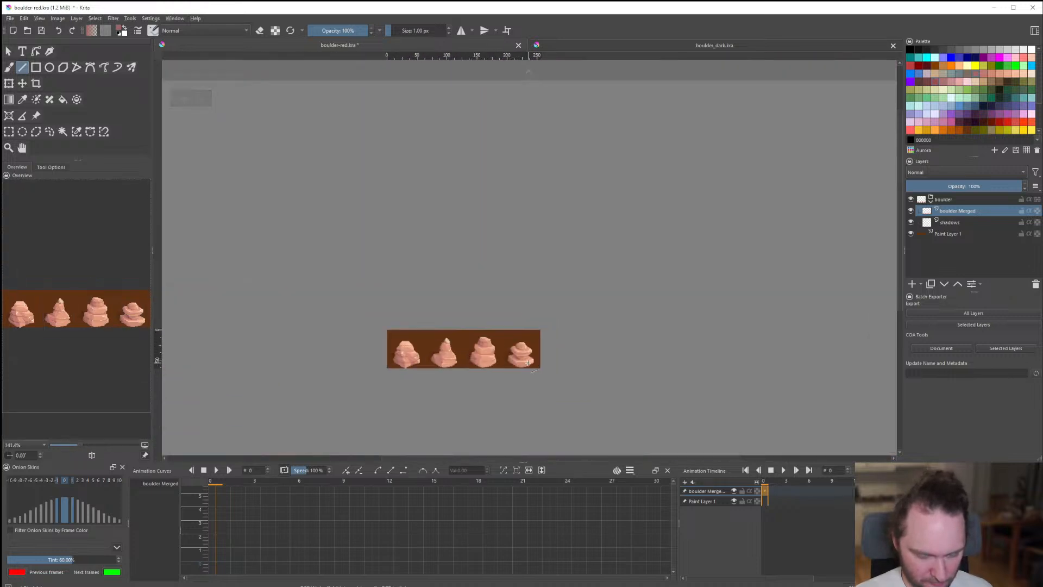
Repaint the lower end of the top rock's dark edge line with a sampled medium brown.
{"action": "scroll", "coordinate": [527, 362], "scroll_direction": "up", "scroll_amount": 1}
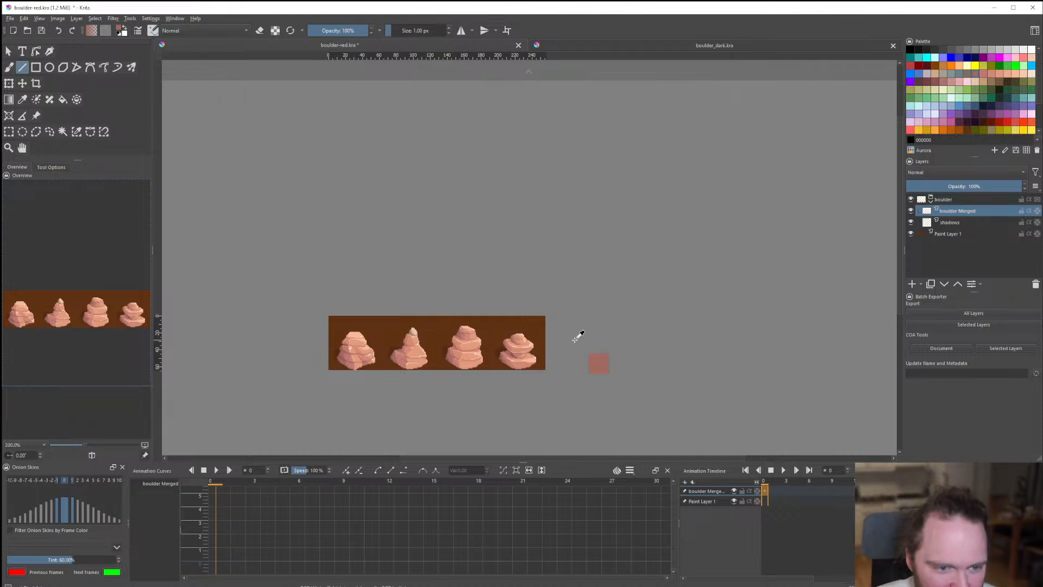
{"action": "scroll", "coordinate": [570, 335], "scroll_direction": "down", "scroll_amount": 1}
{"action": "scroll", "coordinate": [496, 313], "scroll_direction": "up", "scroll_amount": 10}
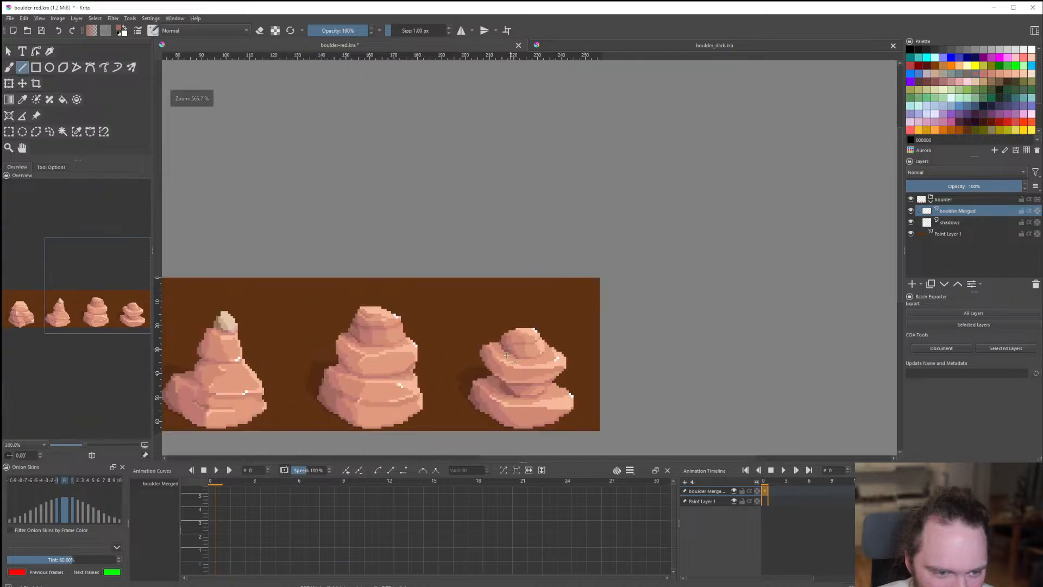
{"action": "scroll", "coordinate": [493, 276], "scroll_direction": "down", "scroll_amount": 10}
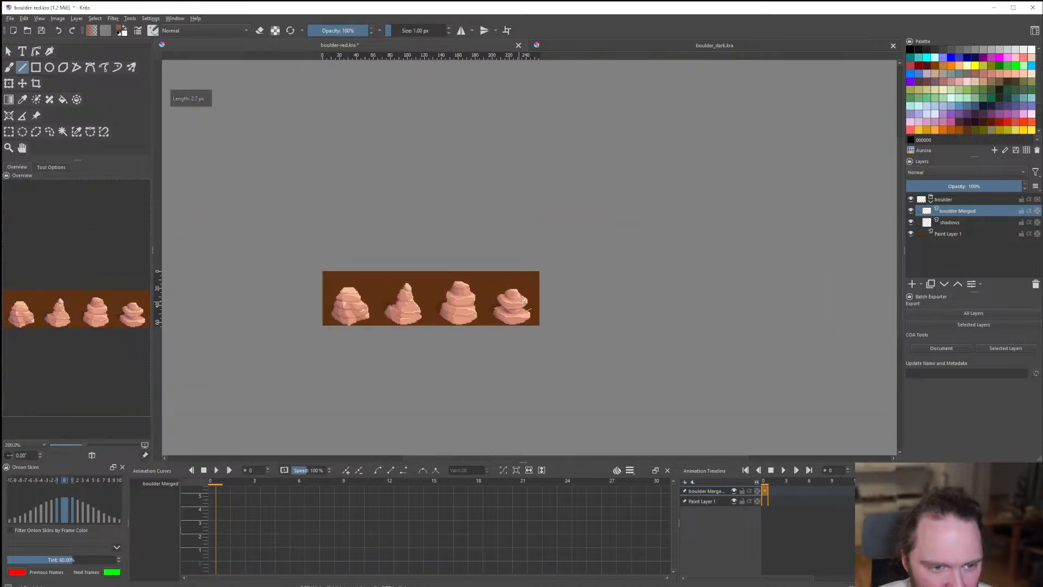
Extend the pale peach top facet of the fourth boulder's top rock downward and toward its upper-left edge.
{"action": "scroll", "coordinate": [493, 299], "scroll_direction": "up", "scroll_amount": 7}
{"action": "scroll", "coordinate": [493, 299], "scroll_direction": "up", "scroll_amount": 2}
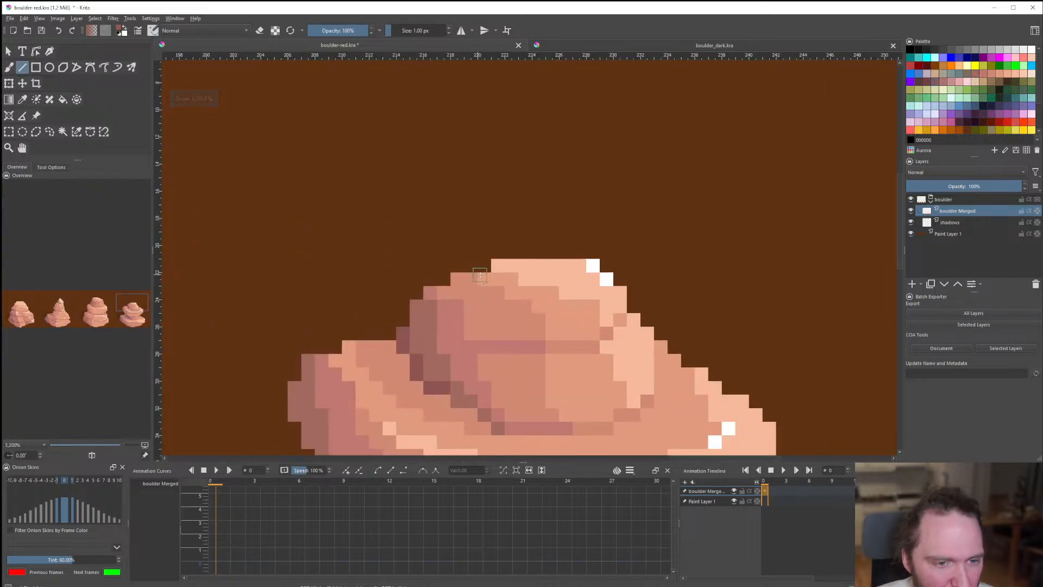
{"action": "scroll", "coordinate": [480, 275], "scroll_direction": "down", "scroll_amount": 8}
{"action": "scroll", "coordinate": [536, 267], "scroll_direction": "up", "scroll_amount": 8}
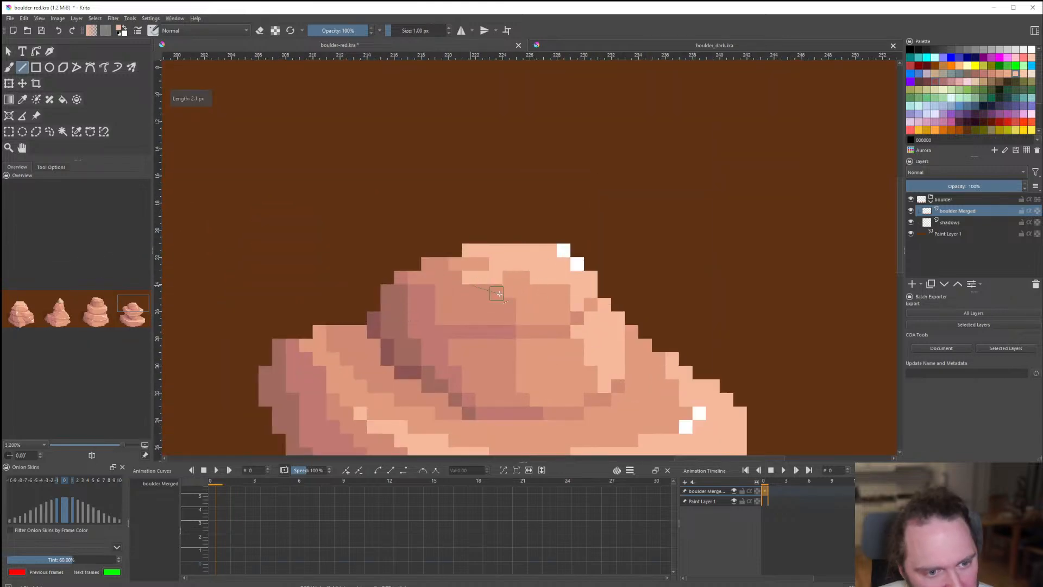
{"action": "scroll", "coordinate": [529, 299], "scroll_direction": "down", "scroll_amount": 6}
{"action": "scroll", "coordinate": [531, 301], "scroll_direction": "down", "scroll_amount": 2}
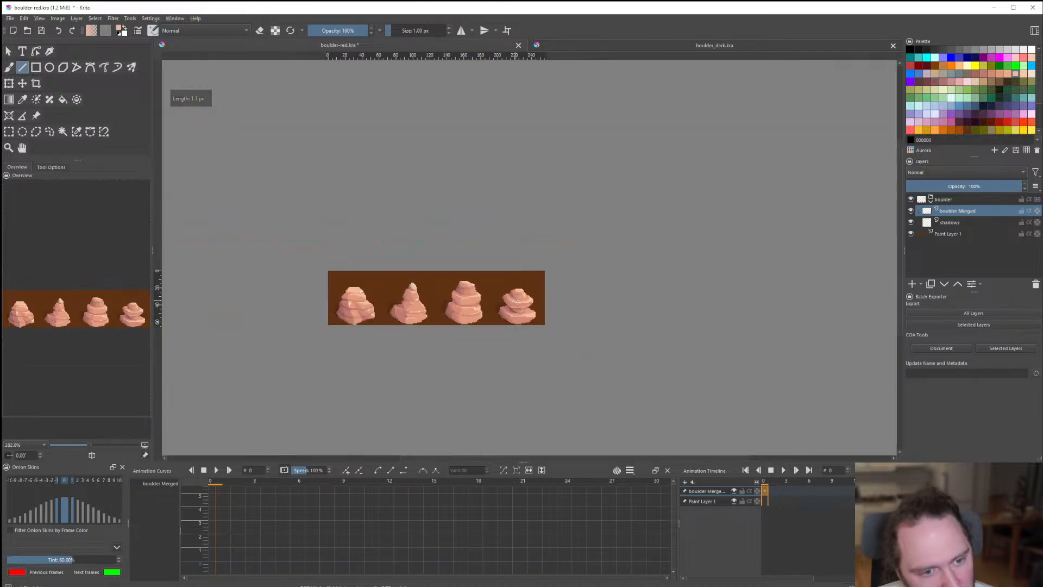
{"action": "scroll", "coordinate": [537, 272], "scroll_direction": "up", "scroll_amount": 10}
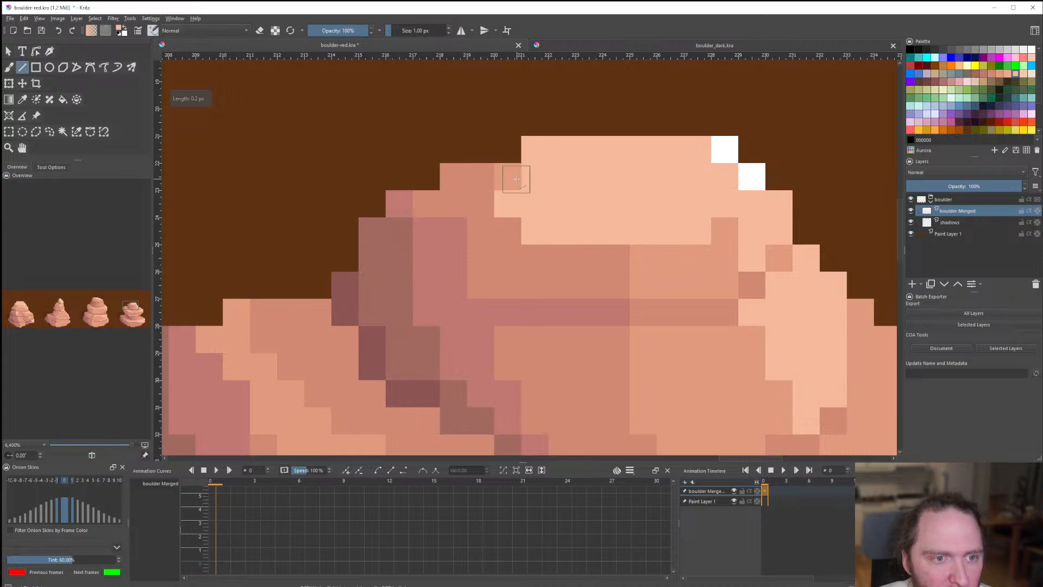
{"action": "scroll", "coordinate": [525, 191], "scroll_direction": "down", "scroll_amount": 9}
{"action": "scroll", "coordinate": [526, 286], "scroll_direction": "up", "scroll_amount": 5}
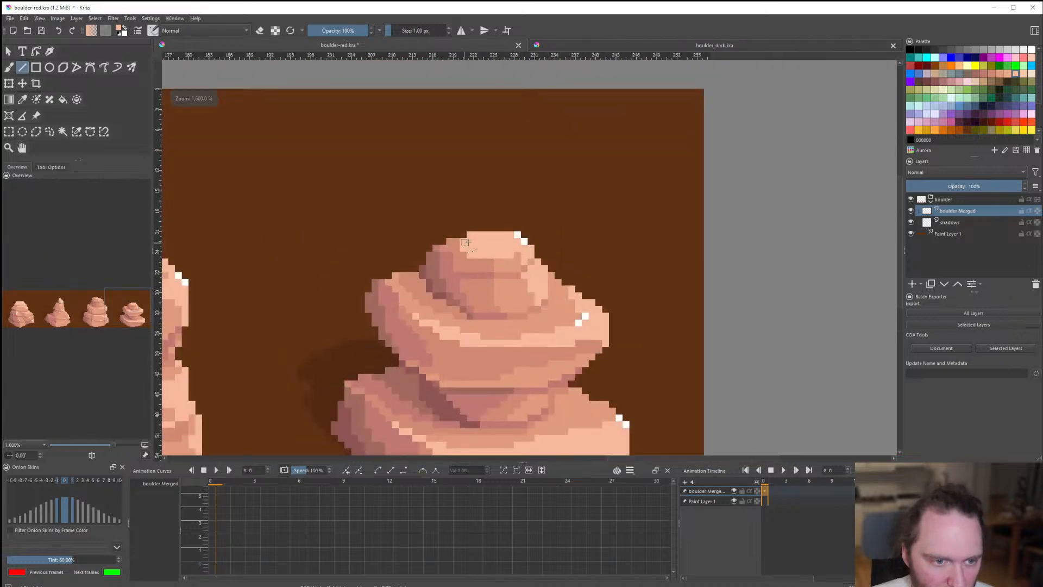
{"action": "scroll", "coordinate": [578, 295], "scroll_direction": "down", "scroll_amount": 3}
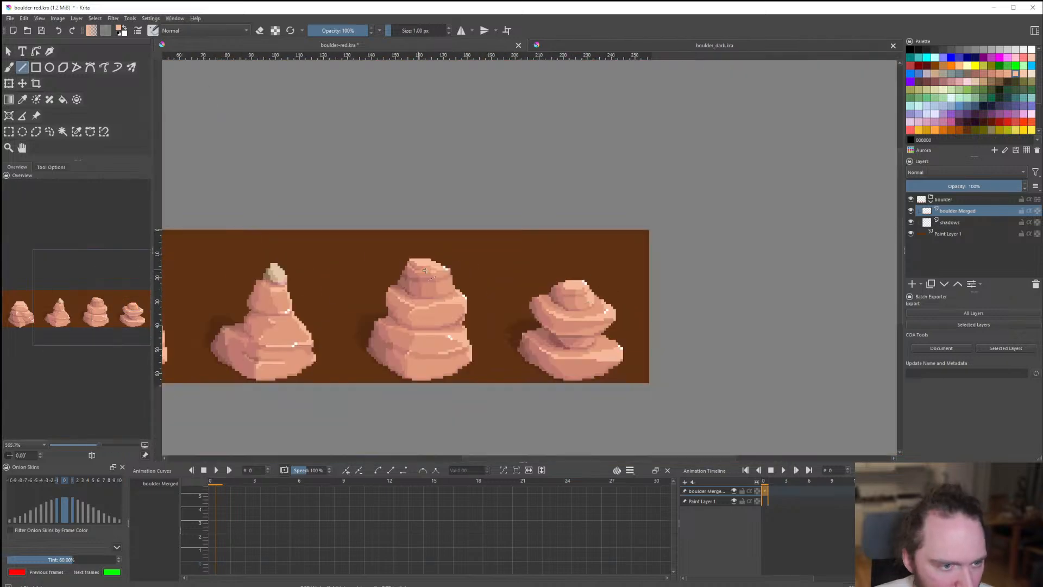
{"action": "scroll", "coordinate": [582, 287], "scroll_direction": "up", "scroll_amount": 4}
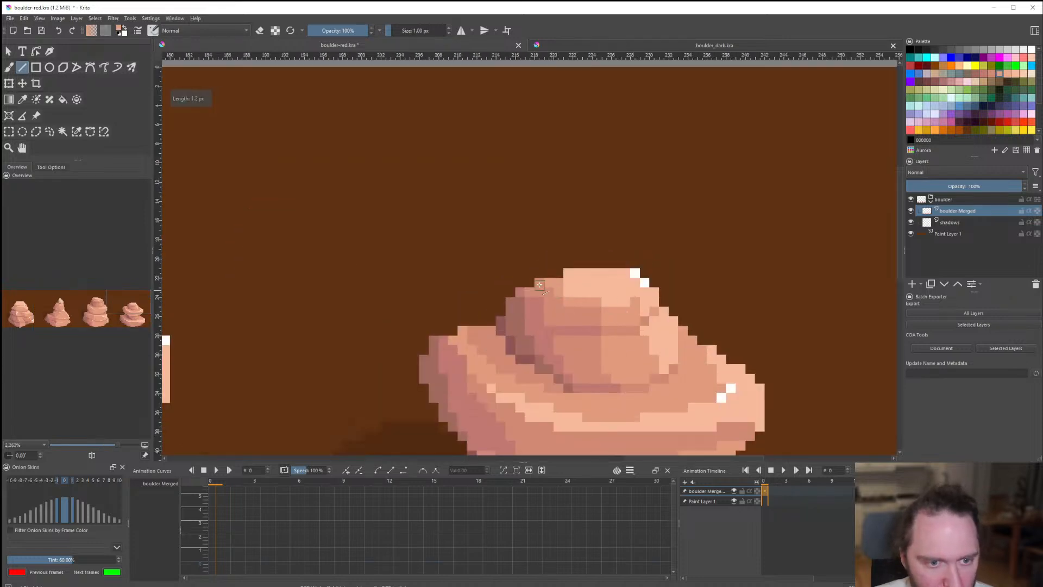
Compare the four boulders at several scales and examine the first boulder's flat top facet.
{"action": "key", "text": "f"}
{"action": "scroll", "coordinate": [576, 320], "scroll_direction": "down", "scroll_amount": 7}
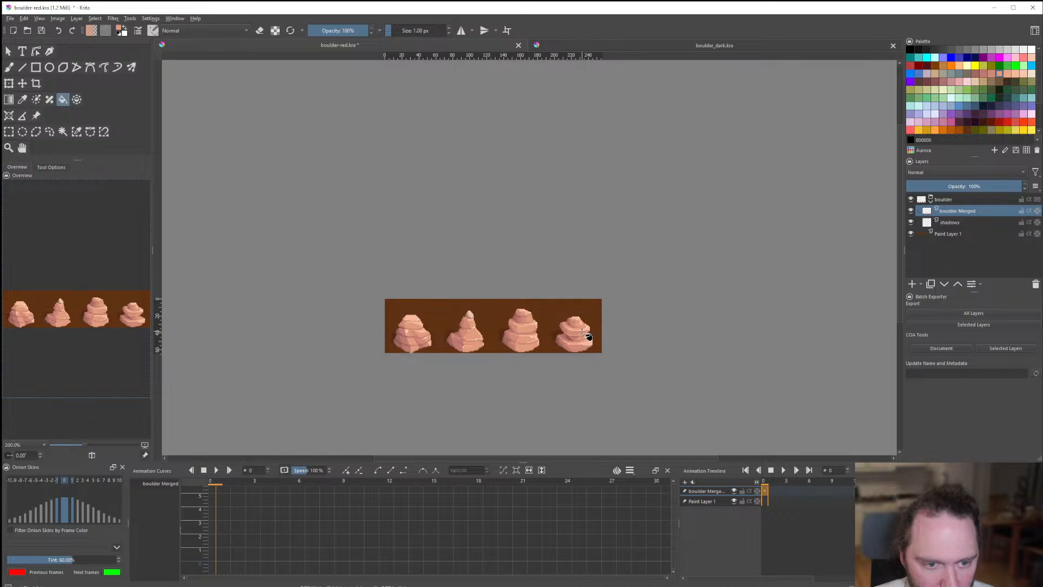
{"action": "scroll", "coordinate": [585, 330], "scroll_direction": "down", "scroll_amount": 2}
{"action": "scroll", "coordinate": [552, 342], "scroll_direction": "up", "scroll_amount": 2}
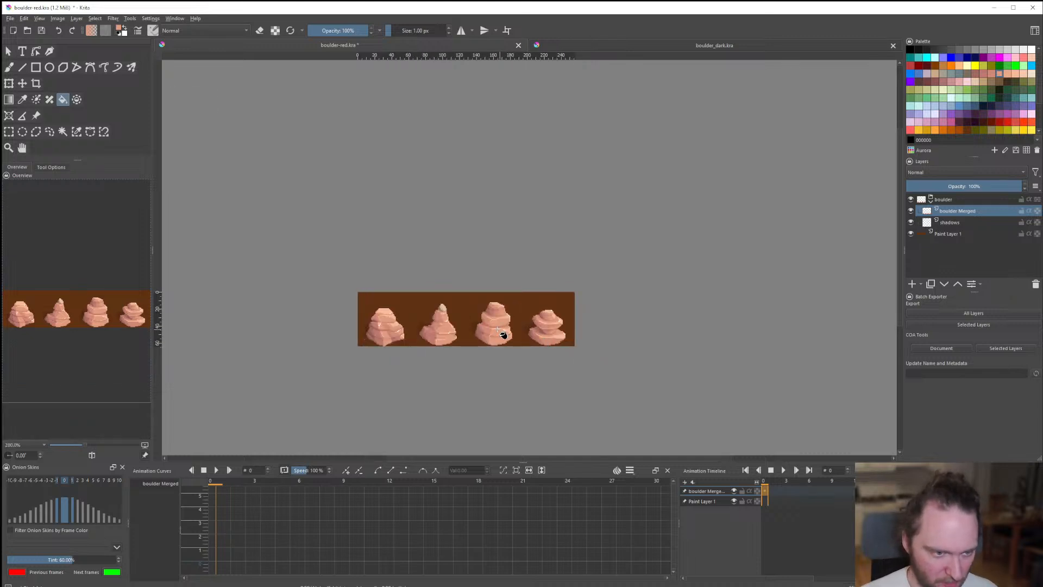
{"action": "scroll", "coordinate": [275, 303], "scroll_direction": "up", "scroll_amount": 6}
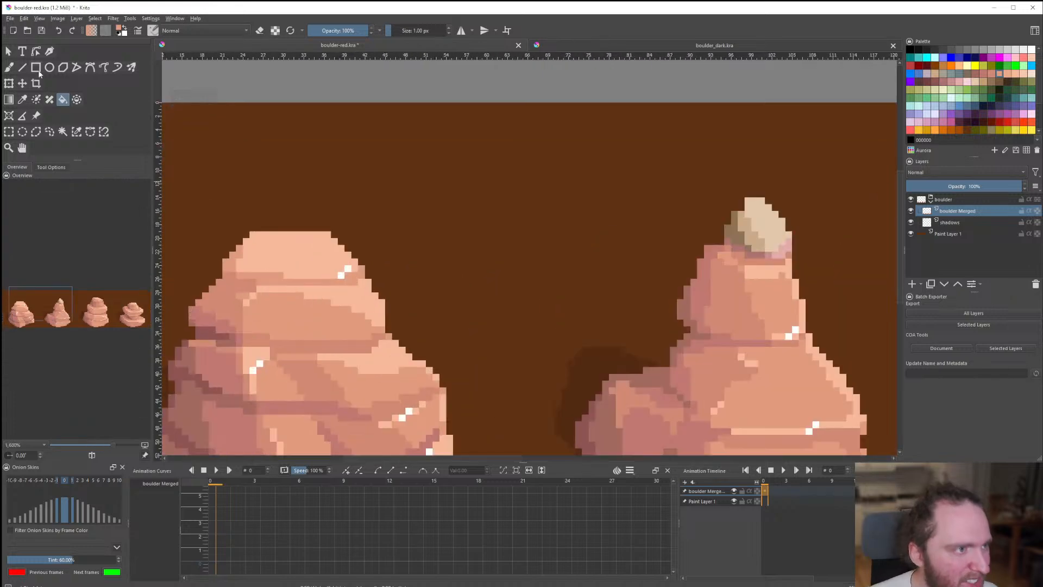
{"action": "scroll", "coordinate": [359, 286], "scroll_direction": "down", "scroll_amount": 2}
{"action": "scroll", "coordinate": [333, 304], "scroll_direction": "up", "scroll_amount": 3}
{"action": "scroll", "coordinate": [351, 327], "scroll_direction": "down", "scroll_amount": 3}
Try a short horizontal crease line in a medium tone on the first boulder's pale top facet.
{"action": "left_click_drag", "start_coordinate": [389, 338], "coordinate": [352, 327]}
{"action": "scroll", "coordinate": [332, 268], "scroll_direction": "up", "scroll_amount": 4}
{"action": "scroll", "coordinate": [380, 341], "scroll_direction": "down", "scroll_amount": 9}
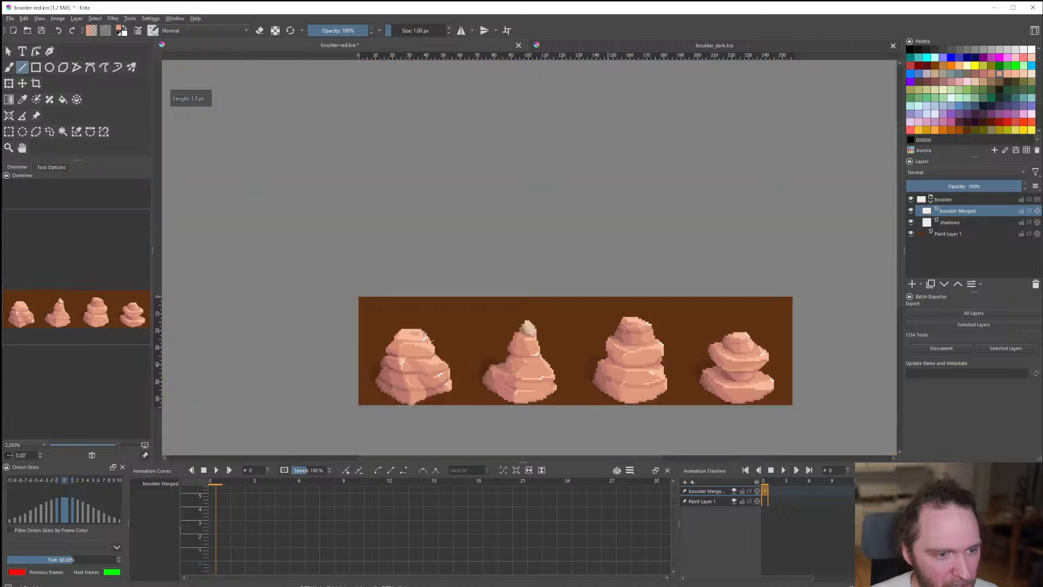
{"action": "scroll", "coordinate": [429, 341], "scroll_direction": "up", "scroll_amount": 2}
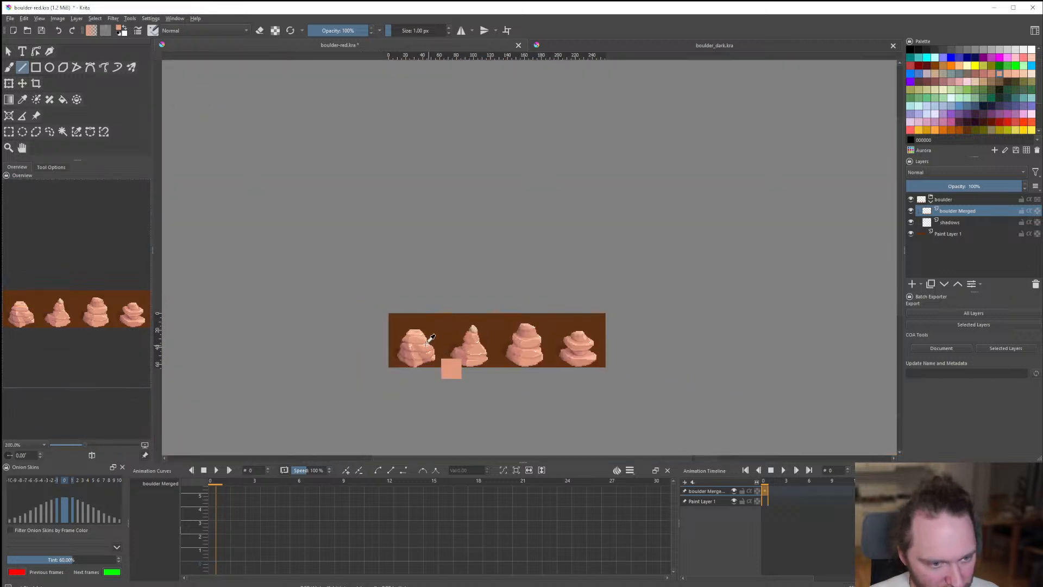
{"action": "scroll", "coordinate": [431, 338], "scroll_direction": "up", "scroll_amount": 5}
{"action": "scroll", "coordinate": [410, 313], "scroll_direction": "up", "scroll_amount": 2}
{"action": "left_click_drag", "start_coordinate": [367, 299], "coordinate": [467, 294]}
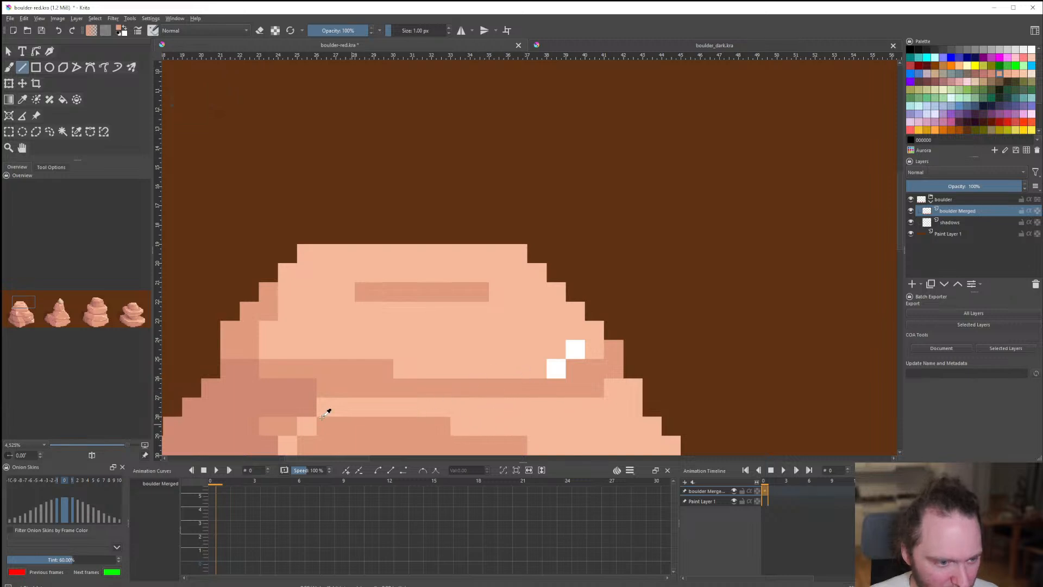
Try darkening part of the horizontal crease on the first boulder's top with a sampled darker tone.
{"action": "left_click", "coordinate": [289, 405], "text": "ctrl"}
{"action": "left_click_drag", "start_coordinate": [372, 296], "coordinate": [426, 293]}
{"action": "scroll", "coordinate": [420, 321], "scroll_direction": "down", "scroll_amount": 9}
{"action": "scroll", "coordinate": [423, 323], "scroll_direction": "up", "scroll_amount": 6}
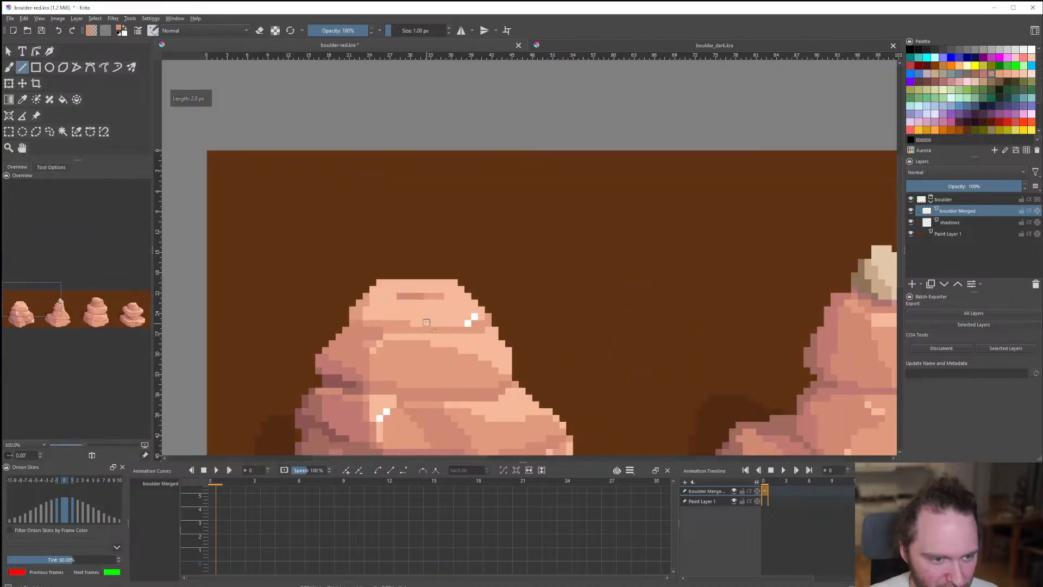
{"action": "scroll", "coordinate": [426, 323], "scroll_direction": "down", "scroll_amount": 8}
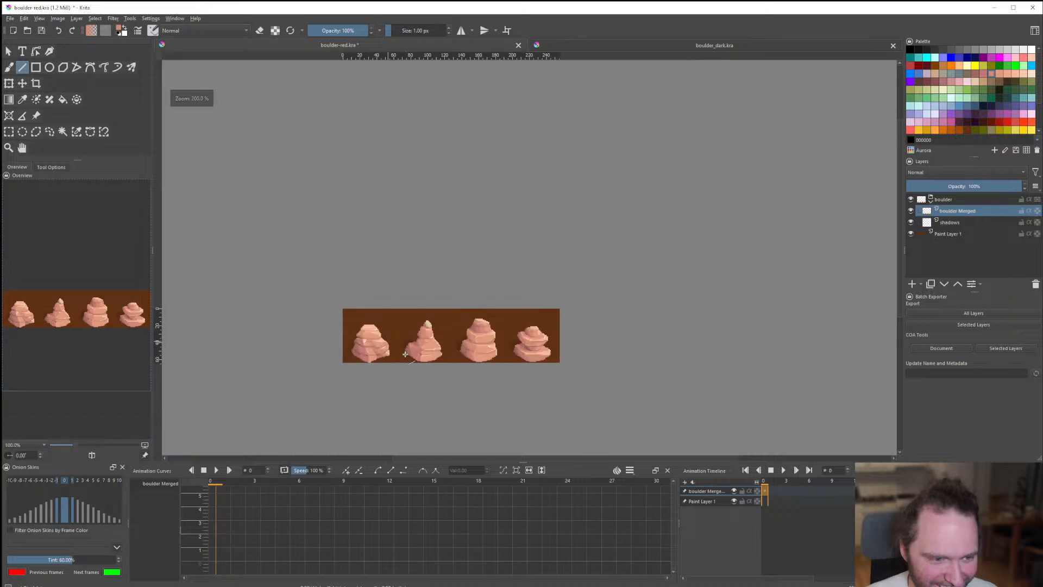
{"action": "scroll", "coordinate": [405, 354], "scroll_direction": "up", "scroll_amount": 1}
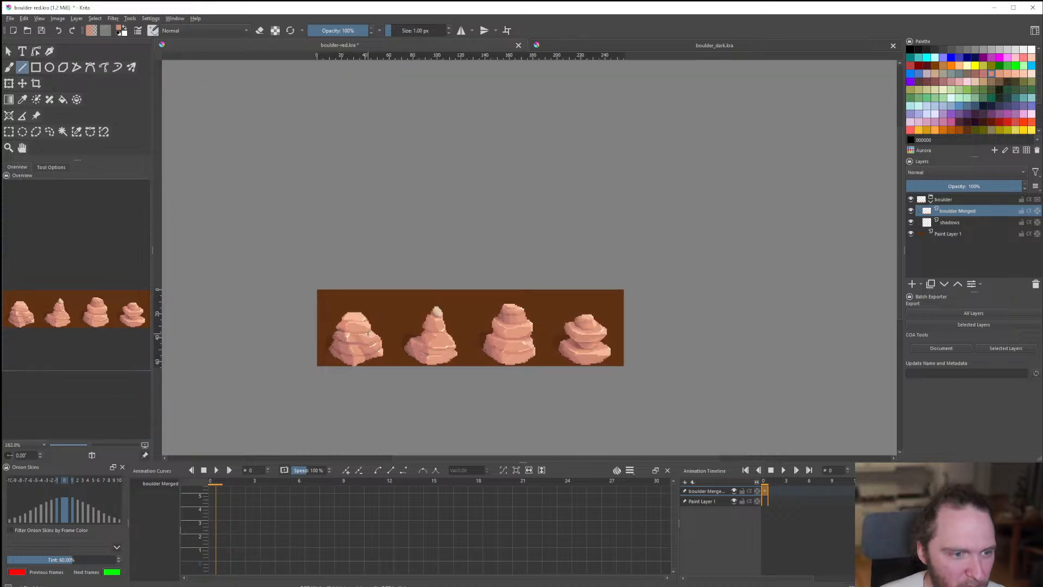
Draw a diagonal medium-tone crease across the first boulder's top facet, rising from its lower edge to the upper-right edge.
{"action": "scroll", "coordinate": [368, 333], "scroll_direction": "up", "scroll_amount": 7}
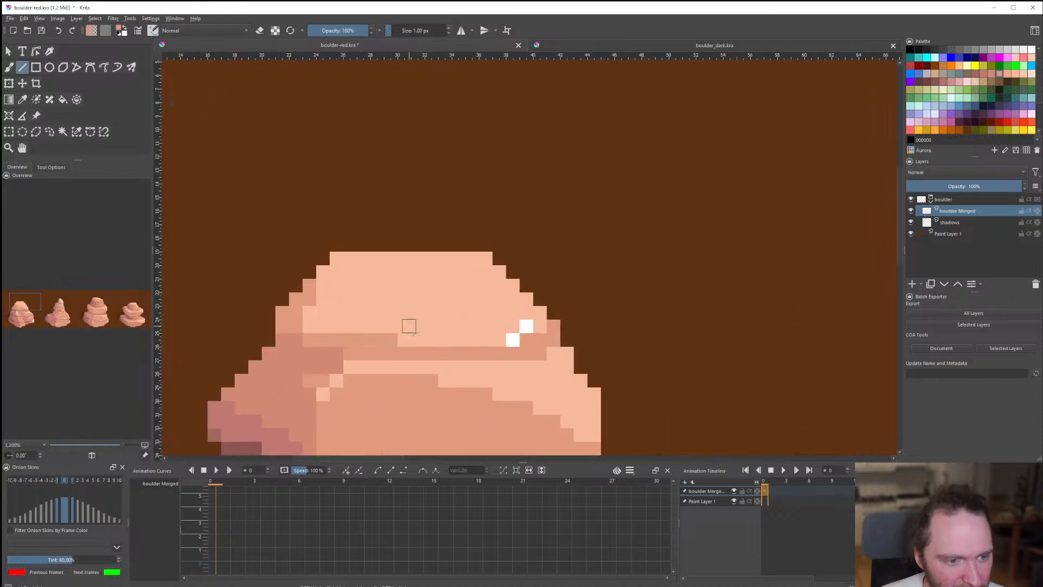
{"action": "left_click_drag", "start_coordinate": [409, 326], "coordinate": [470, 292]}
{"action": "scroll", "coordinate": [466, 309], "scroll_direction": "down", "scroll_amount": 6}
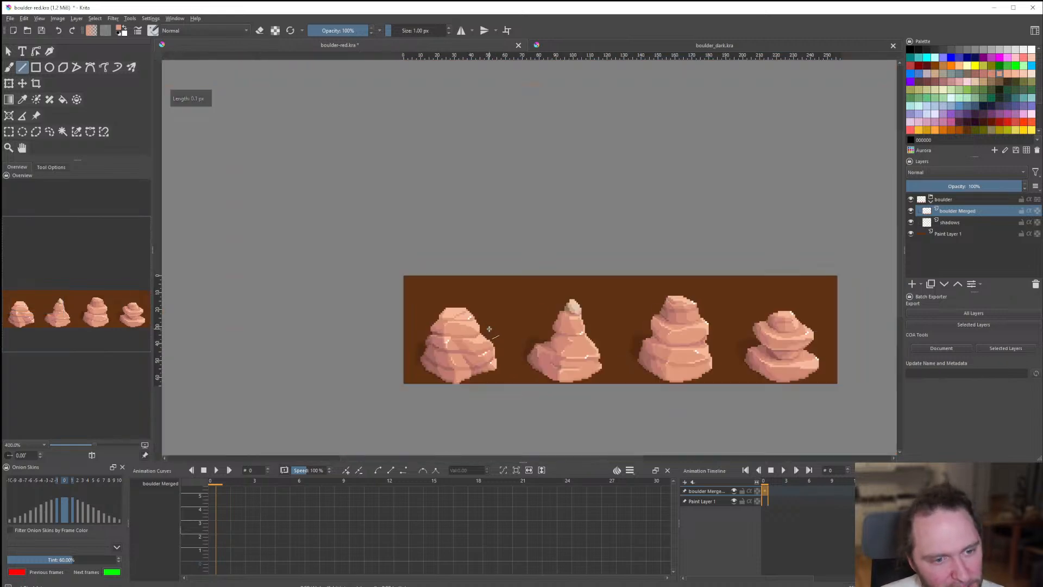
{"action": "scroll", "coordinate": [492, 323], "scroll_direction": "up", "scroll_amount": 5}
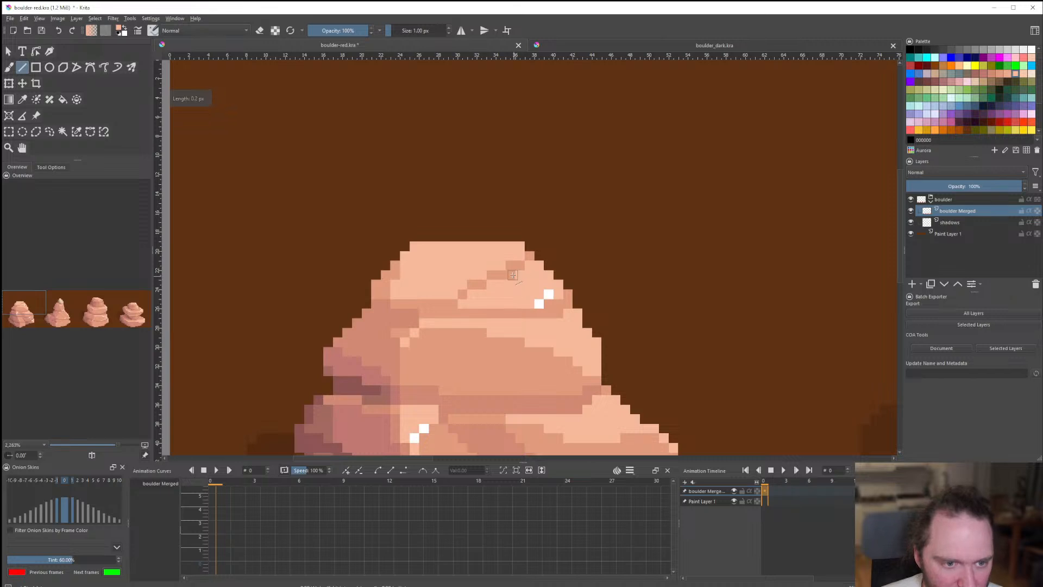
{"action": "scroll", "coordinate": [513, 275], "scroll_direction": "down", "scroll_amount": 8}
{"action": "scroll", "coordinate": [477, 309], "scroll_direction": "up", "scroll_amount": 2}
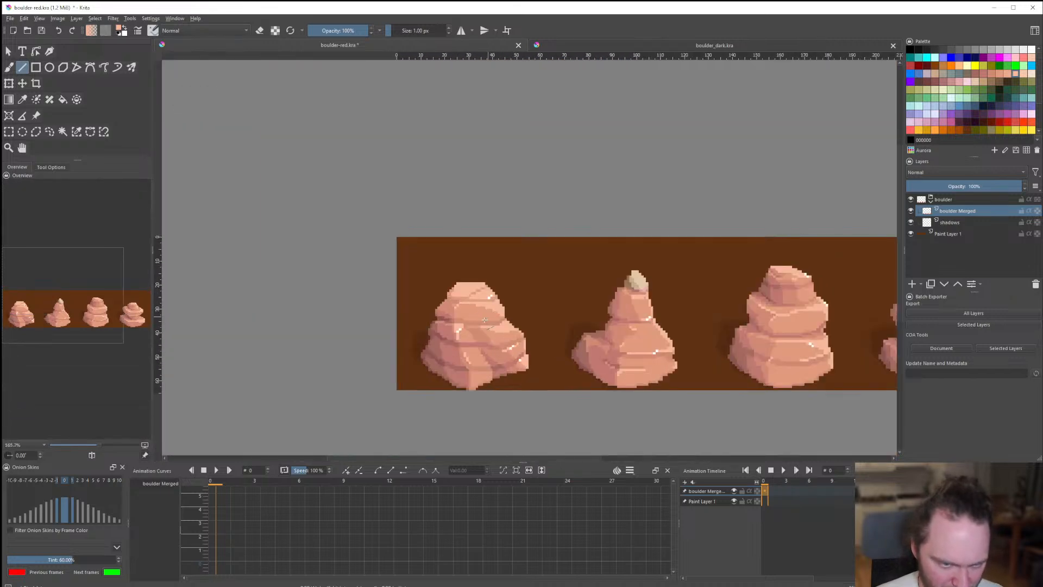
Try adding a darker shadow line along the underside of the first boulder's diagonal crease.
{"action": "scroll", "coordinate": [485, 321], "scroll_direction": "up", "scroll_amount": 4}
{"action": "scroll", "coordinate": [451, 310], "scroll_direction": "up", "scroll_amount": 3}
{"action": "left_click_drag", "start_coordinate": [449, 310], "coordinate": [630, 209]}
{"action": "scroll", "coordinate": [461, 330], "scroll_direction": "down", "scroll_amount": 9}
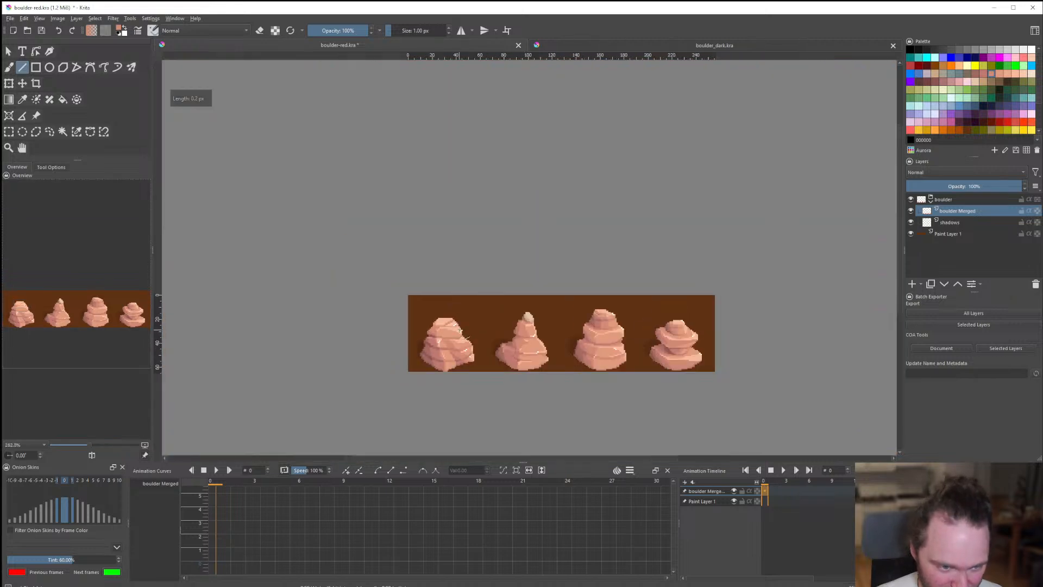
{"action": "scroll", "coordinate": [461, 329], "scroll_direction": "up", "scroll_amount": 8}
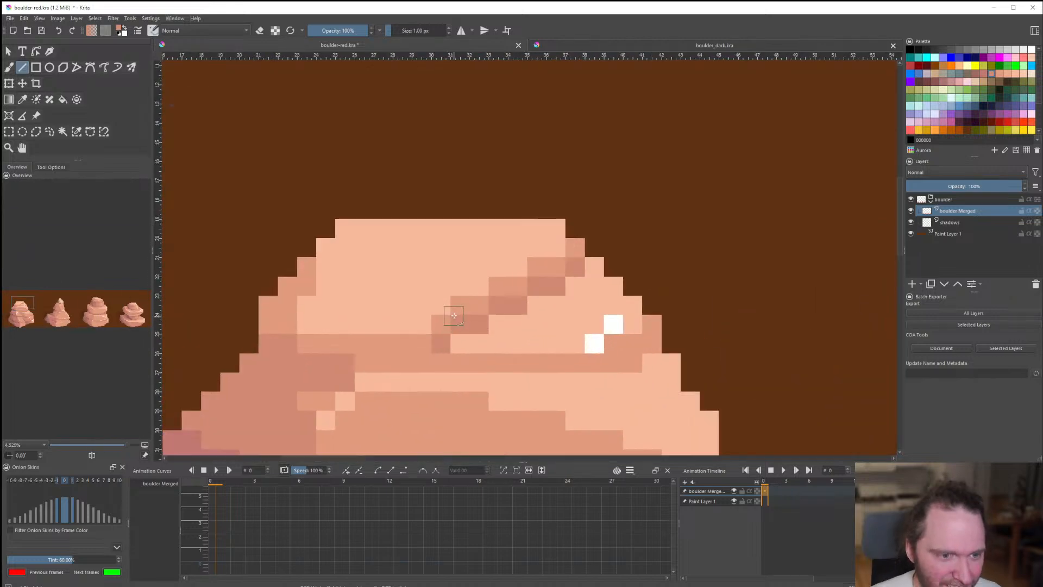
{"action": "scroll", "coordinate": [440, 301], "scroll_direction": "down", "scroll_amount": 8}
{"action": "scroll", "coordinate": [435, 314], "scroll_direction": "up", "scroll_amount": 9}
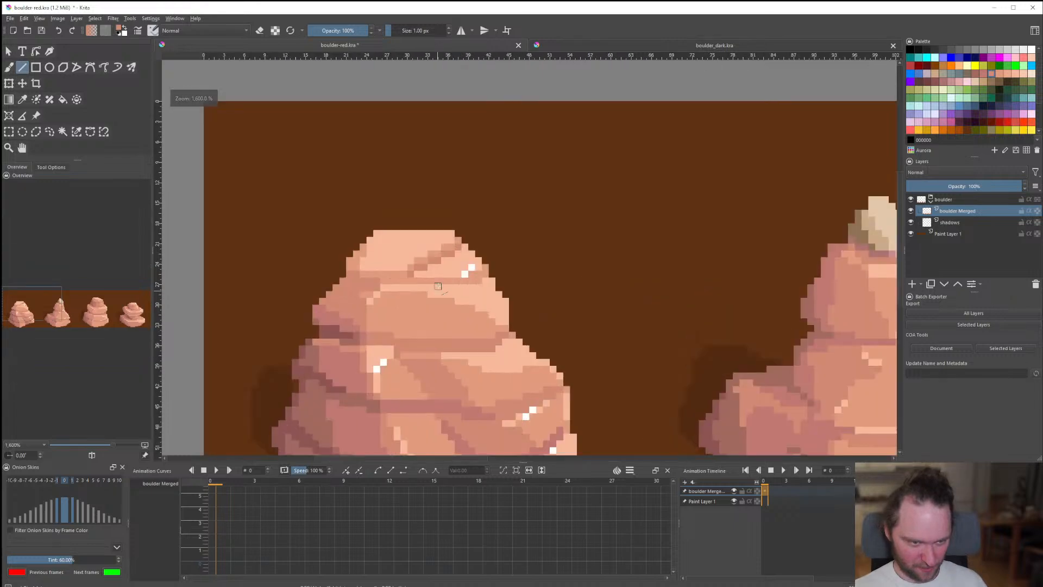
Try reworking the diagonal crease with a sampled medium tone below the dark line and pale peach above it.
{"action": "left_click", "coordinate": [379, 276], "text": "ctrl"}
{"action": "left_click_drag", "start_coordinate": [362, 254], "coordinate": [524, 175]}
{"action": "scroll", "coordinate": [524, 175], "scroll_direction": "down", "scroll_amount": 7}
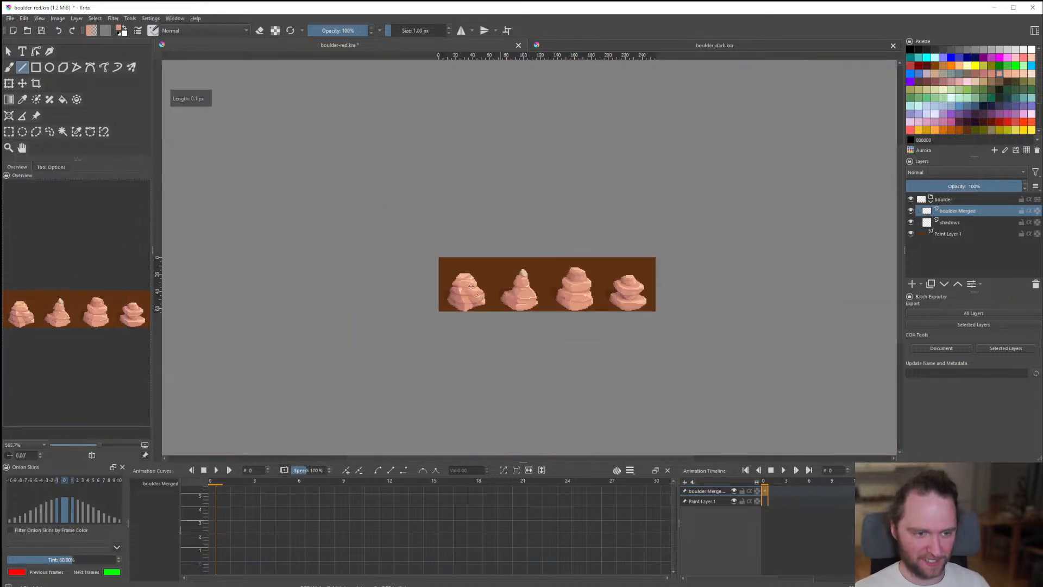
{"action": "scroll", "coordinate": [398, 318], "scroll_direction": "down", "scroll_amount": 2}
{"action": "scroll", "coordinate": [454, 302], "scroll_direction": "up", "scroll_amount": 9}
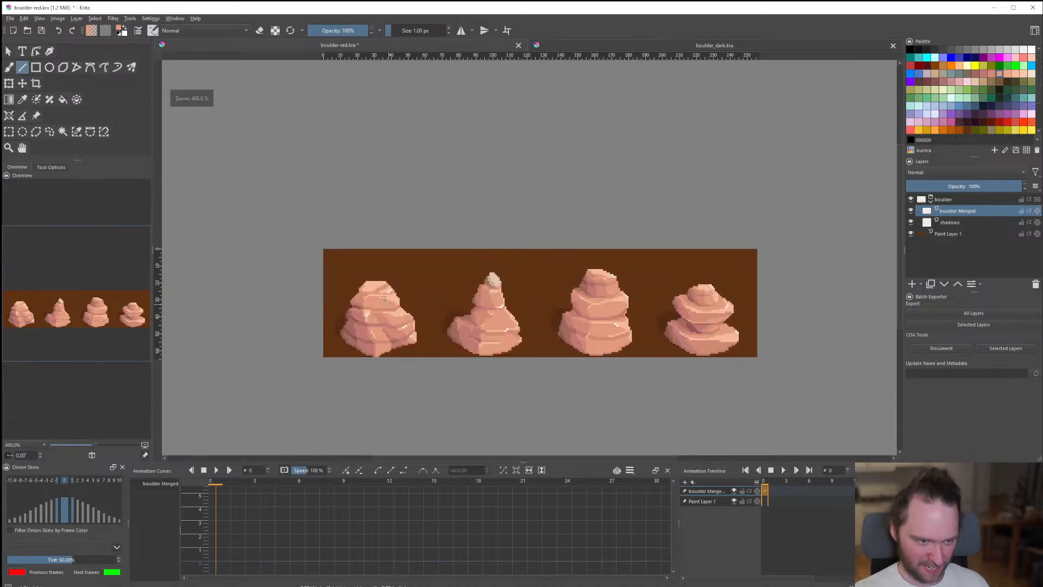
{"action": "key", "text": "f"}
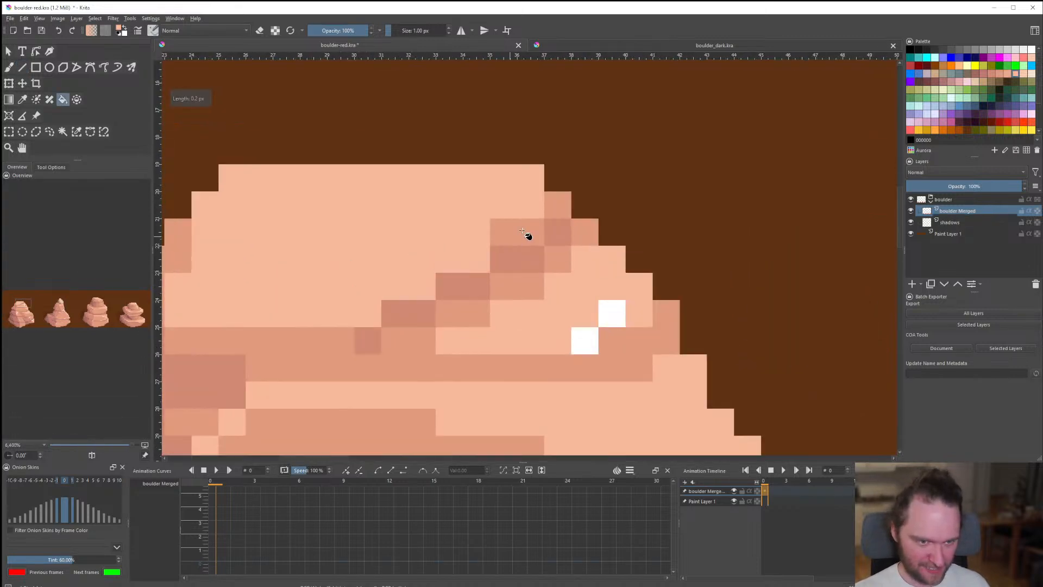
{"action": "scroll", "coordinate": [414, 349], "scroll_direction": "down", "scroll_amount": 10}
{"action": "scroll", "coordinate": [440, 353], "scroll_direction": "up", "scroll_amount": 3}
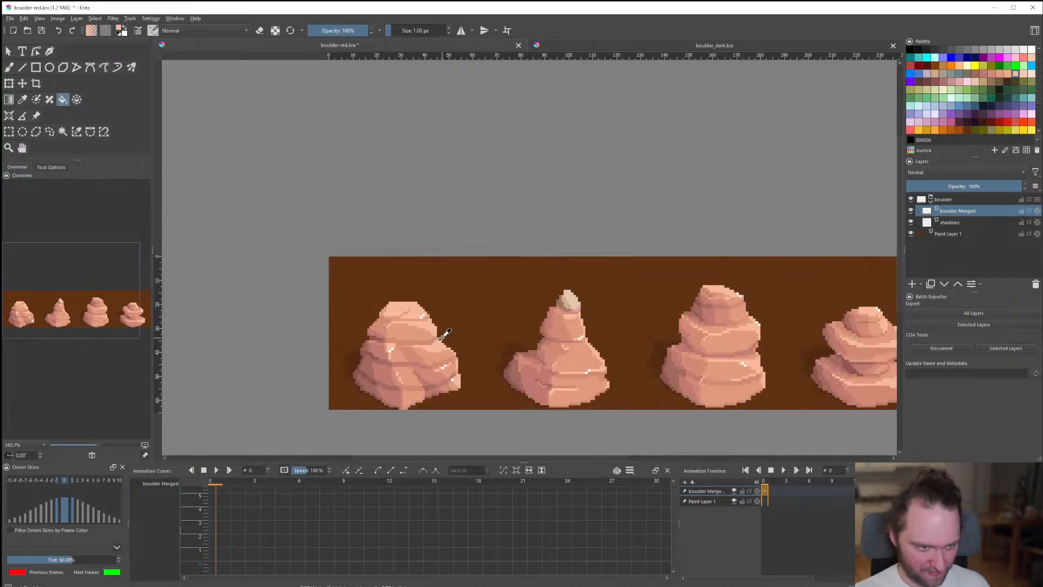
Shade the underside of the diagonal crease's lower half with a tone sampled from the adjacent edge, and save the file.
{"action": "scroll", "coordinate": [447, 343], "scroll_direction": "down", "scroll_amount": 4}
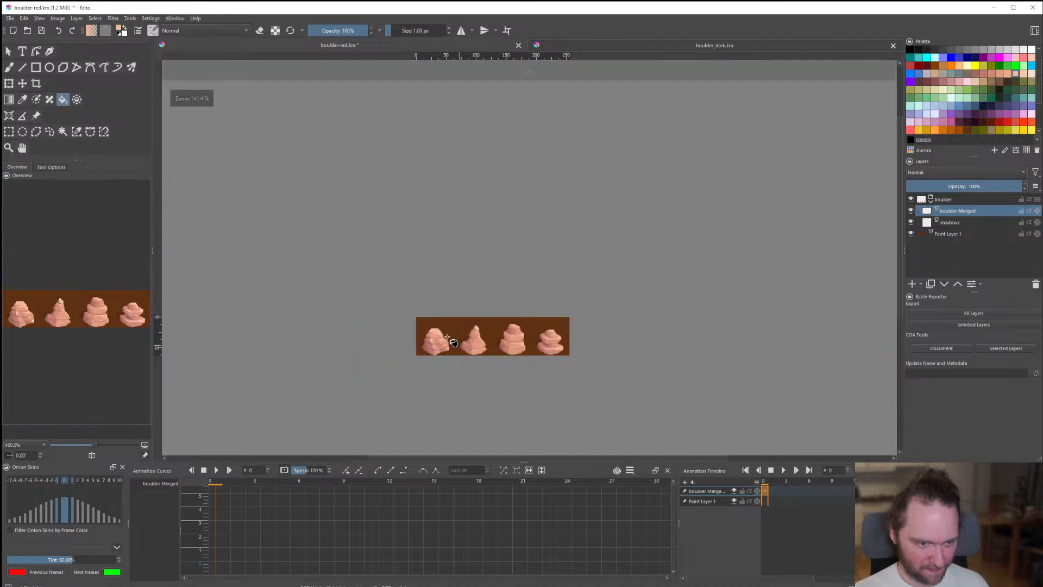
{"action": "scroll", "coordinate": [462, 356], "scroll_direction": "up", "scroll_amount": 2}
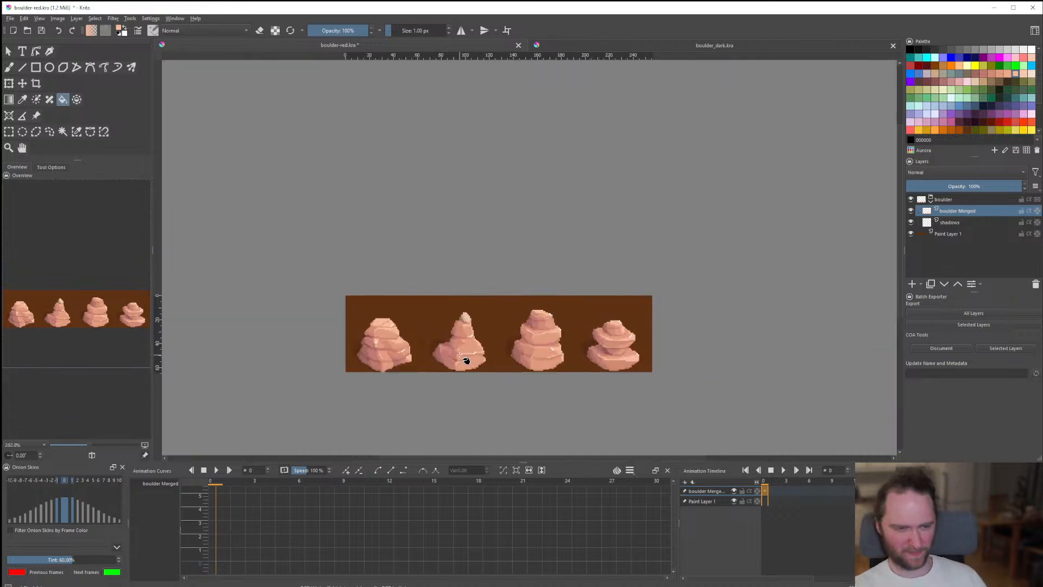
{"action": "scroll", "coordinate": [380, 333], "scroll_direction": "up", "scroll_amount": 7}
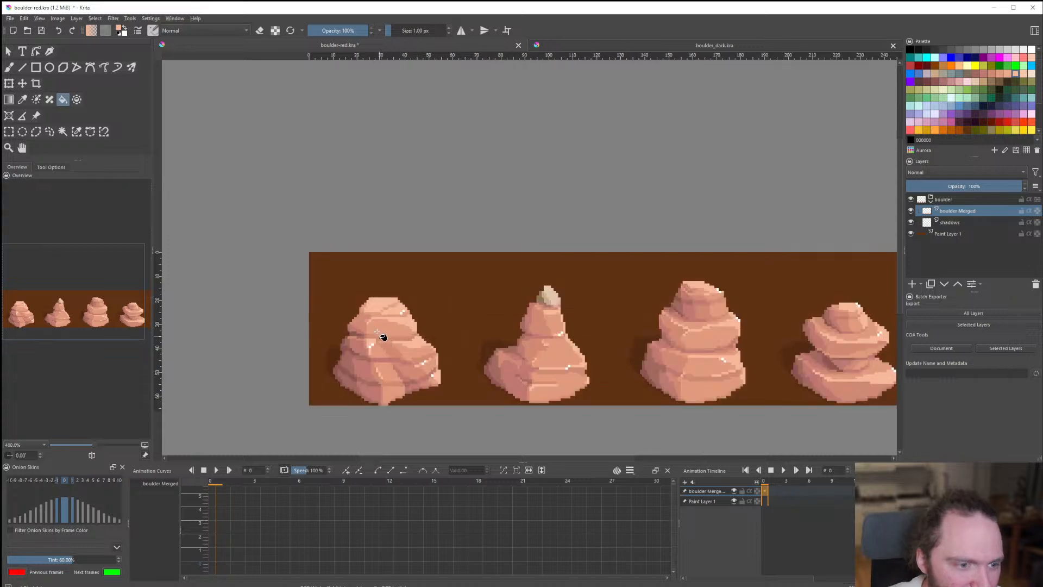
{"action": "scroll", "coordinate": [358, 271], "scroll_direction": "down", "scroll_amount": 9}
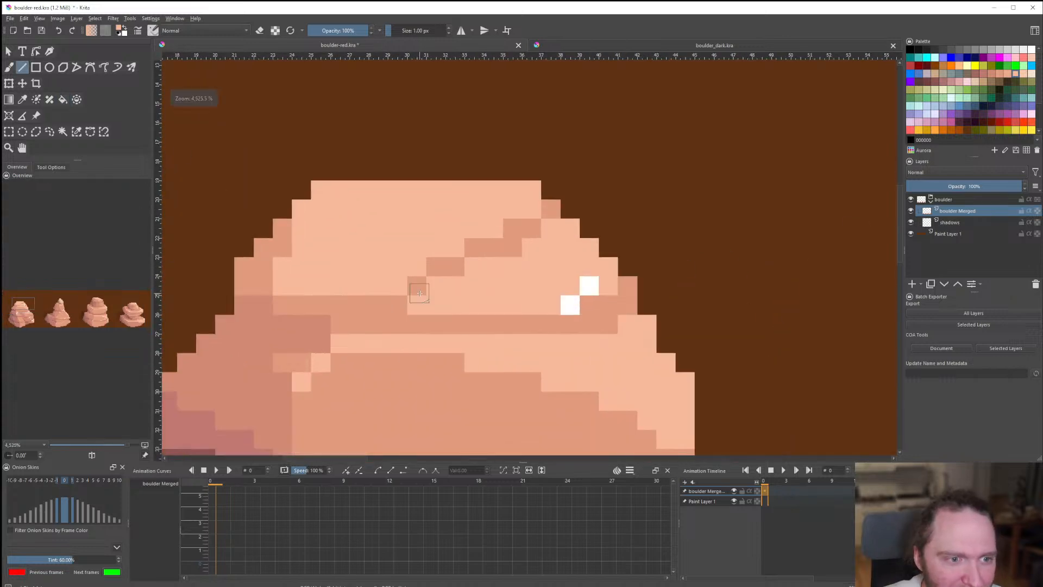
{"action": "scroll", "coordinate": [358, 272], "scroll_direction": "up", "scroll_amount": 7}
{"action": "scroll", "coordinate": [359, 271], "scroll_direction": "up", "scroll_amount": 3}
{"action": "left_click", "coordinate": [398, 229], "text": "ctrl"}
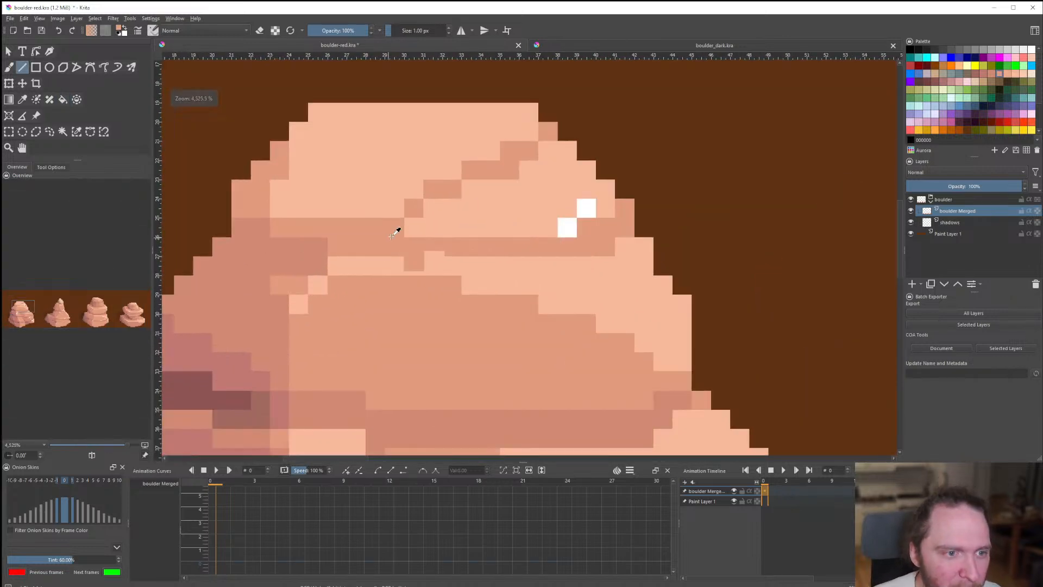
{"action": "left_click_drag", "start_coordinate": [416, 229], "coordinate": [487, 184]}
{"action": "scroll", "coordinate": [532, 163], "scroll_direction": "down", "scroll_amount": 9}
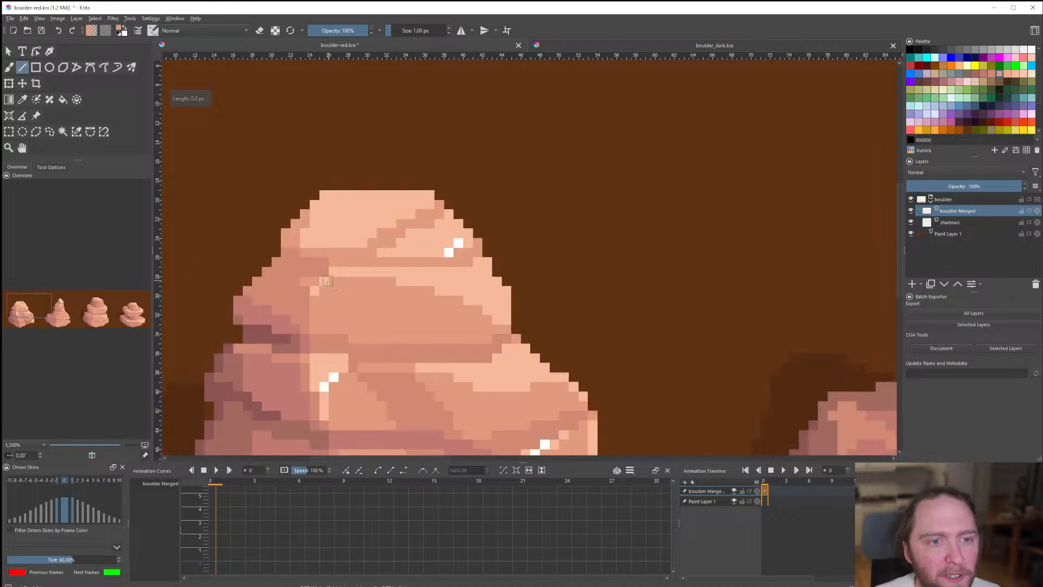
{"action": "scroll", "coordinate": [357, 300], "scroll_direction": "down", "scroll_amount": 4}
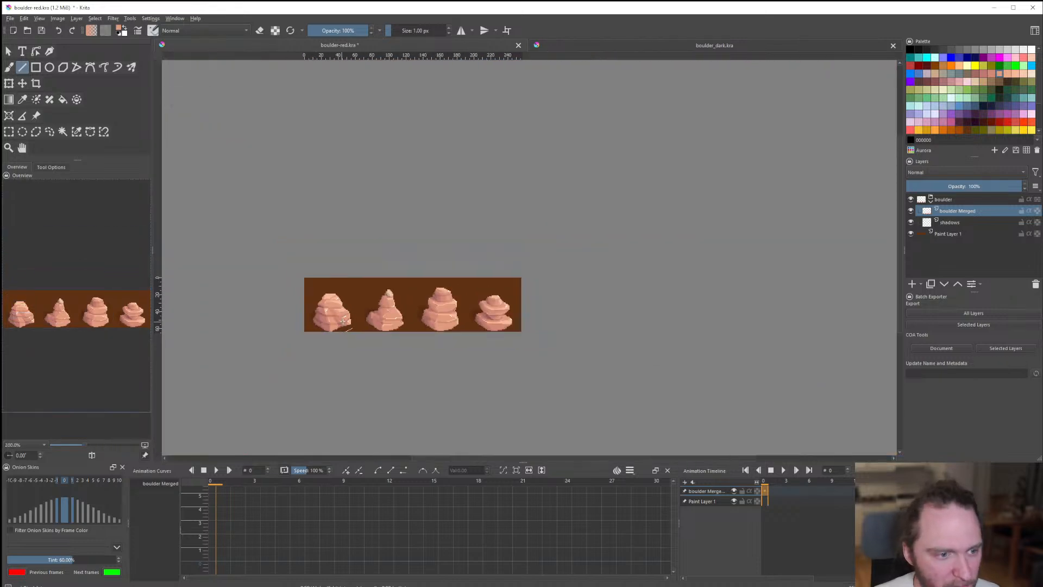
{"action": "scroll", "coordinate": [356, 301], "scroll_direction": "up", "scroll_amount": 4}
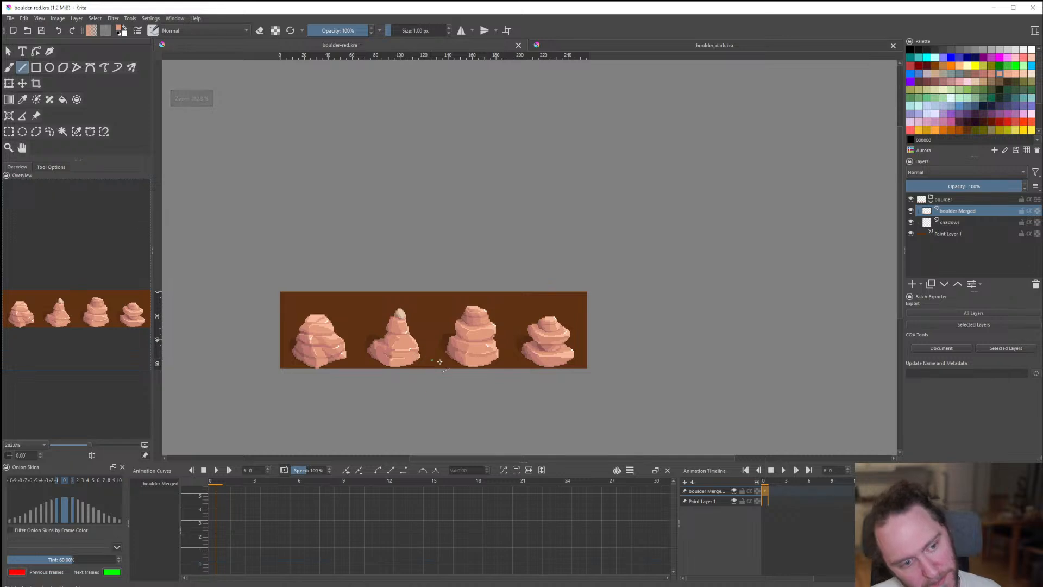
Collapse the boulder layer group and hide the brown background layer Paint Layer 1.
{"action": "scroll", "coordinate": [434, 356], "scroll_direction": "down", "scroll_amount": 1}
{"action": "scroll", "coordinate": [438, 353], "scroll_direction": "up", "scroll_amount": 1}
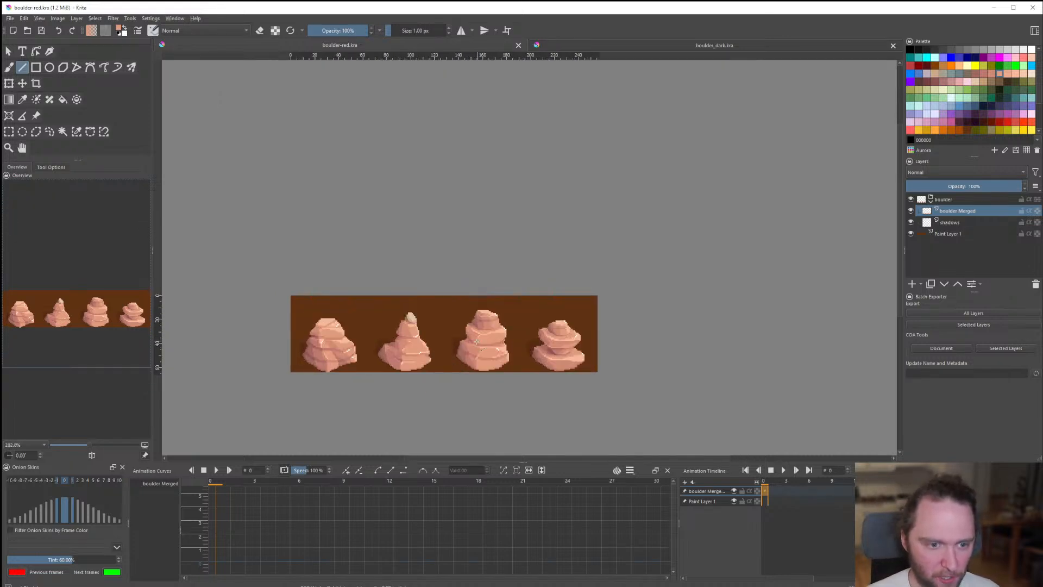
{"action": "scroll", "coordinate": [307, 338], "scroll_direction": "up", "scroll_amount": 1}
{"action": "scroll", "coordinate": [352, 340], "scroll_direction": "down", "scroll_amount": 1}
{"action": "scroll", "coordinate": [413, 356], "scroll_direction": "up", "scroll_amount": 1}
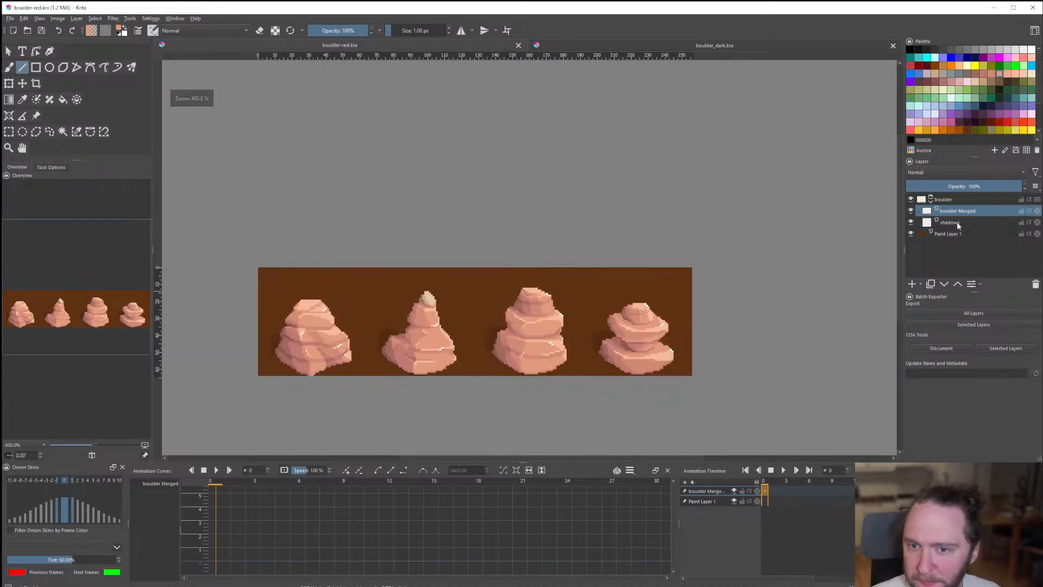
{"action": "left_click", "coordinate": [931, 201]}
{"action": "left_click", "coordinate": [911, 211]}
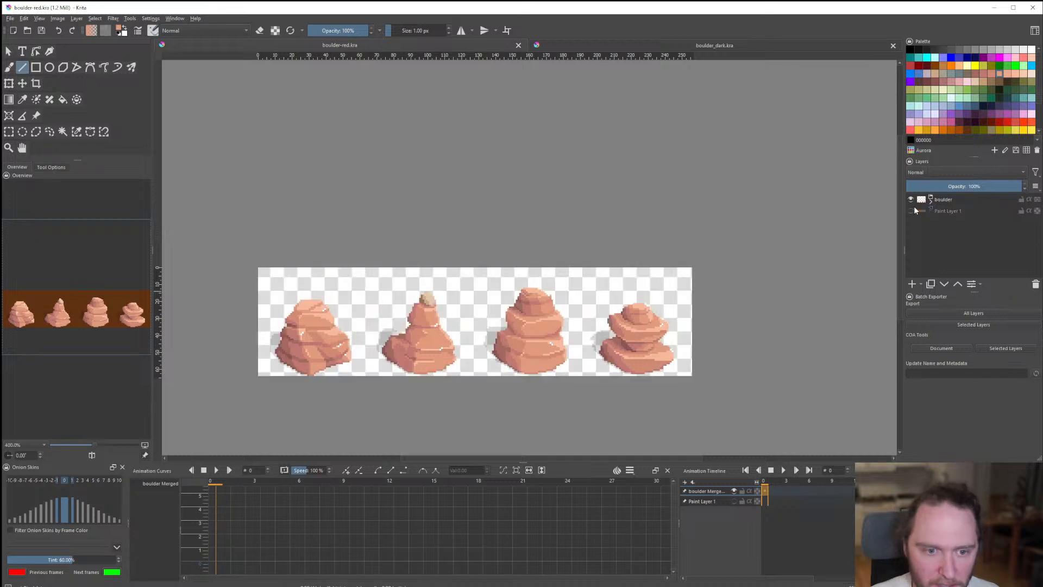
{"action": "left_click", "coordinate": [11, 20]}
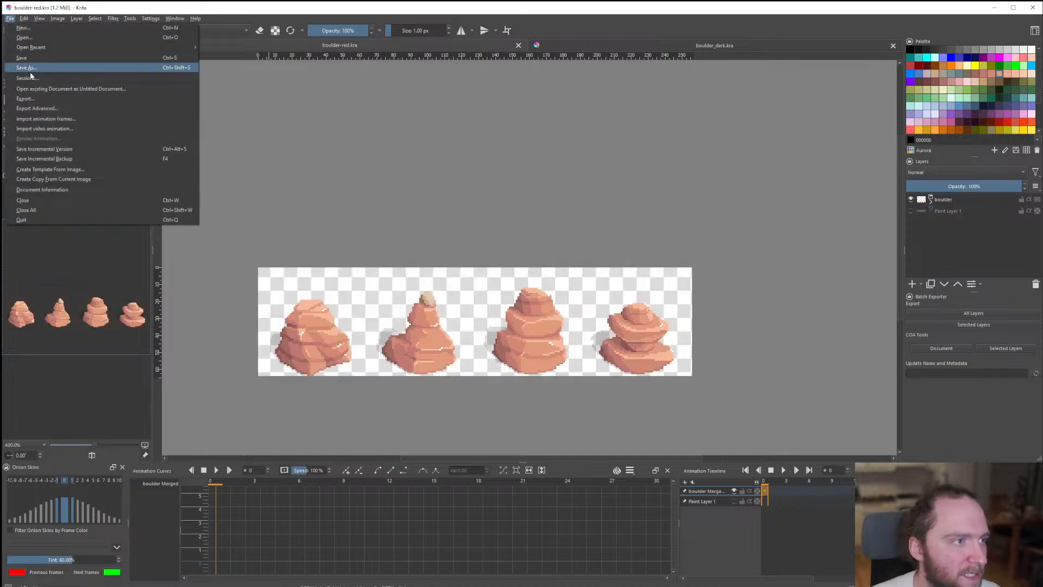
{"action": "left_click", "coordinate": [29, 97]}
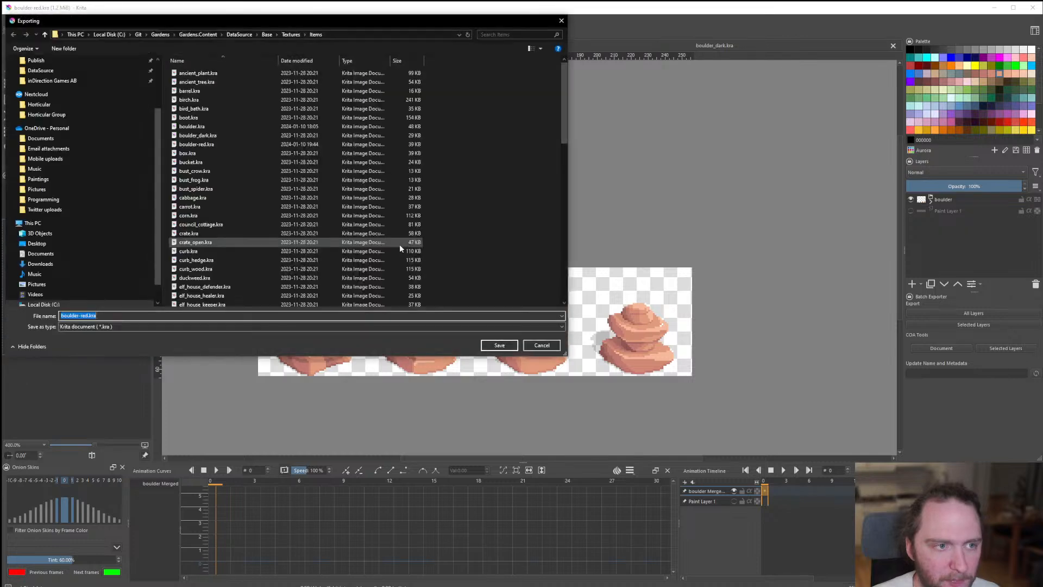
{"action": "scroll", "coordinate": [75, 126], "scroll_direction": "up", "scroll_amount": 2}
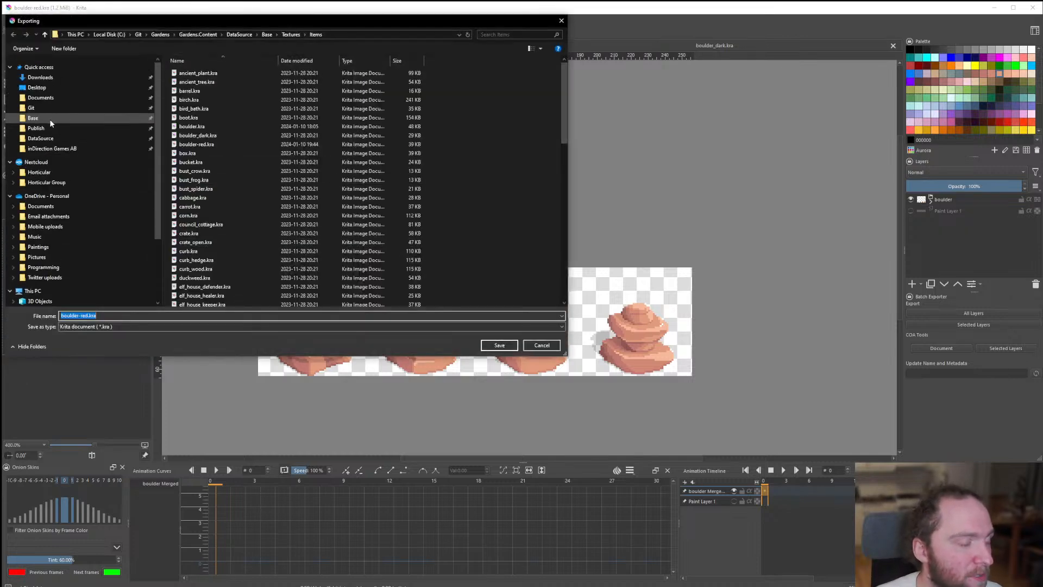
{"action": "left_click", "coordinate": [50, 119]}
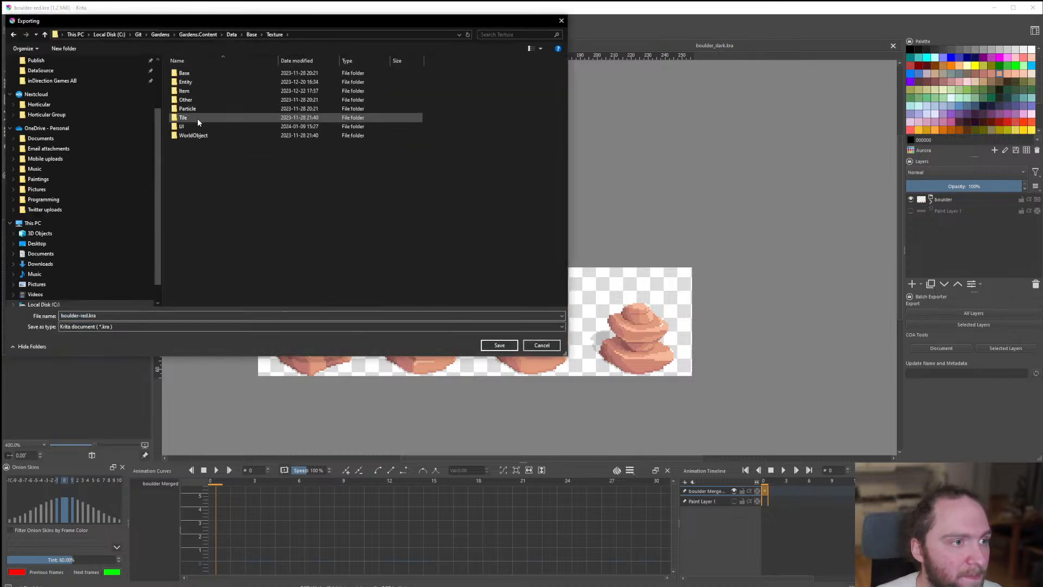
{"action": "double_click", "coordinate": [197, 90]}
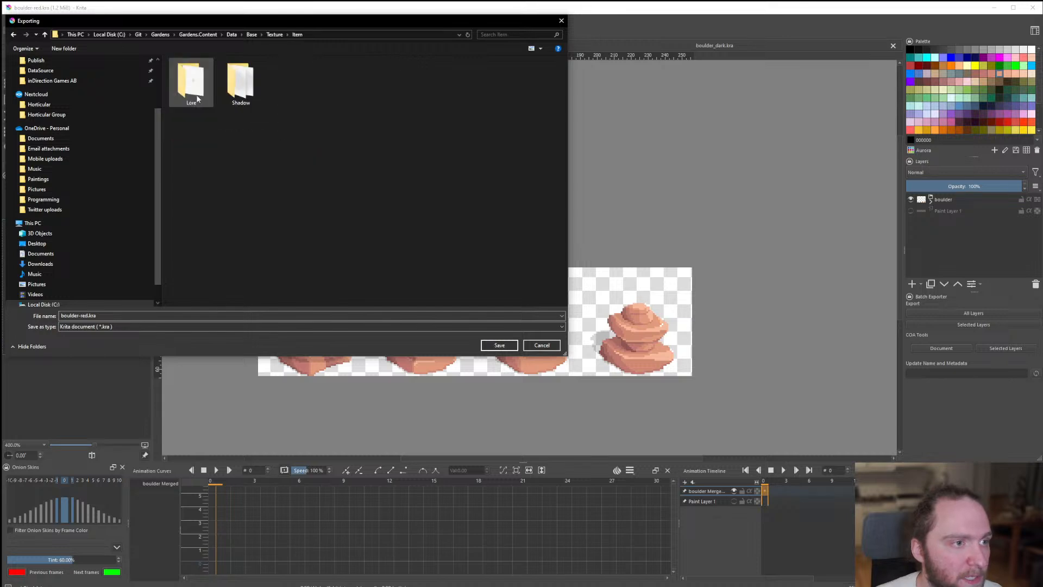
{"action": "left_click", "coordinate": [275, 35]}
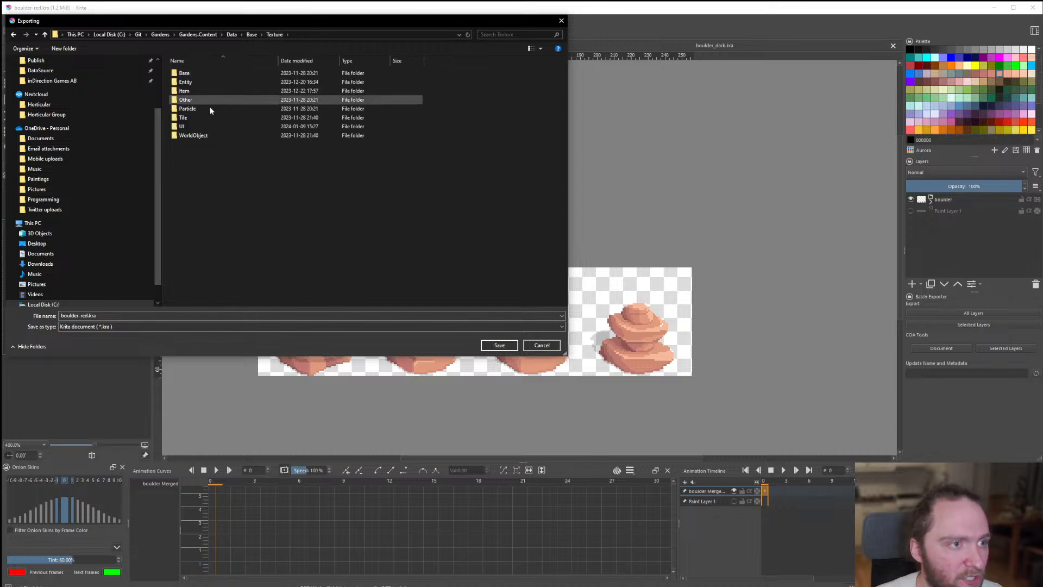
{"action": "left_click", "coordinate": [544, 345]}
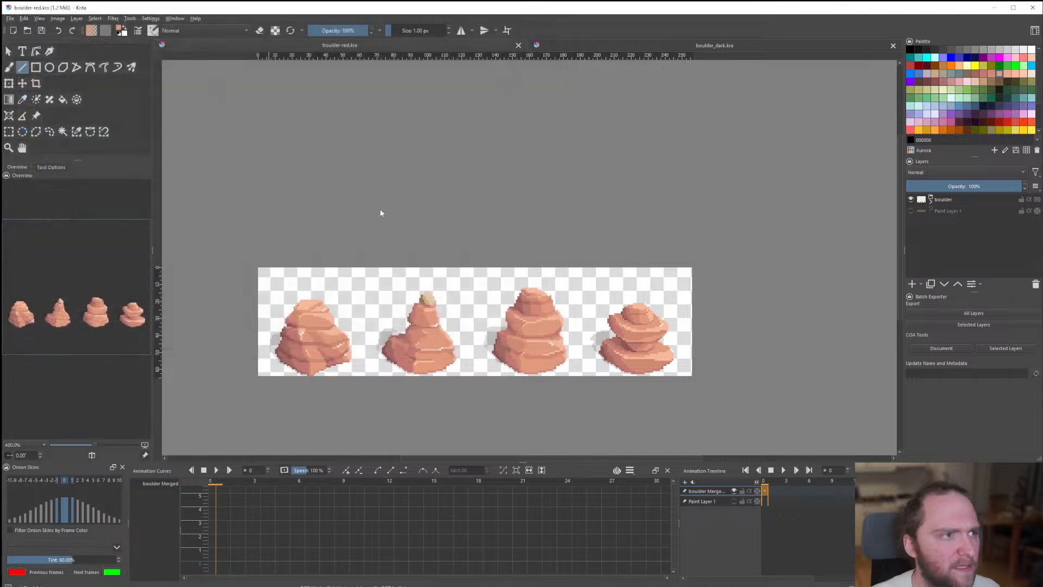
Start exporting the boulder sprite sheet and set the export file type to PNG image.
{"action": "left_click", "coordinate": [40, 19]}
{"action": "left_click", "coordinate": [36, 97]}
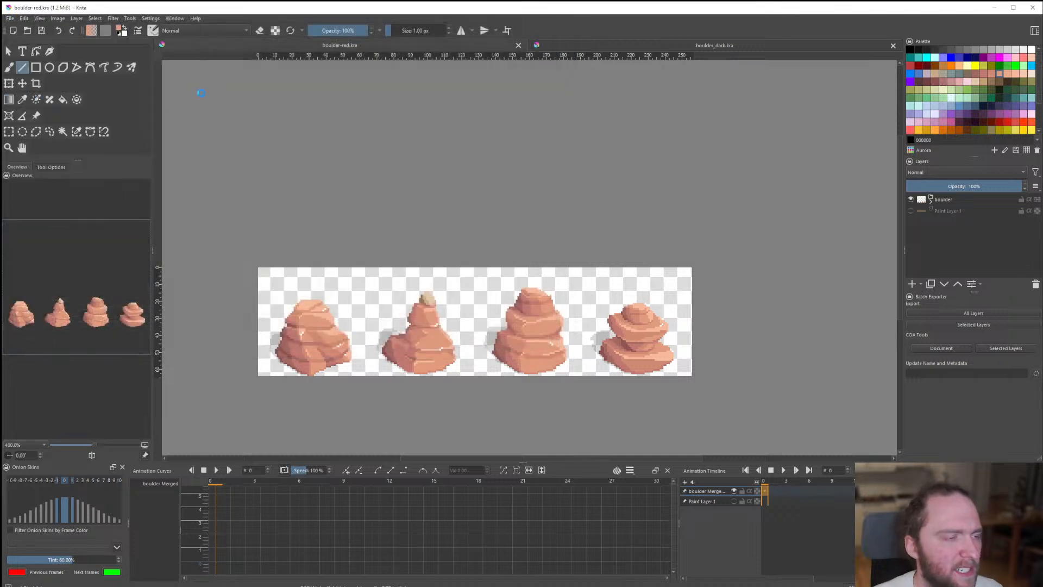
{"action": "left_click", "coordinate": [291, 35]}
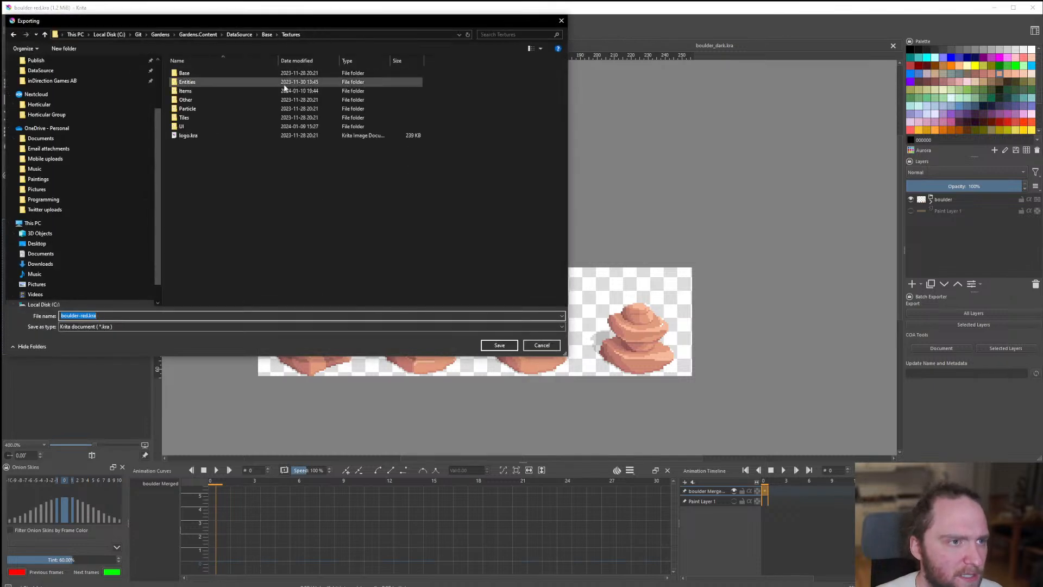
{"action": "left_click", "coordinate": [111, 327]}
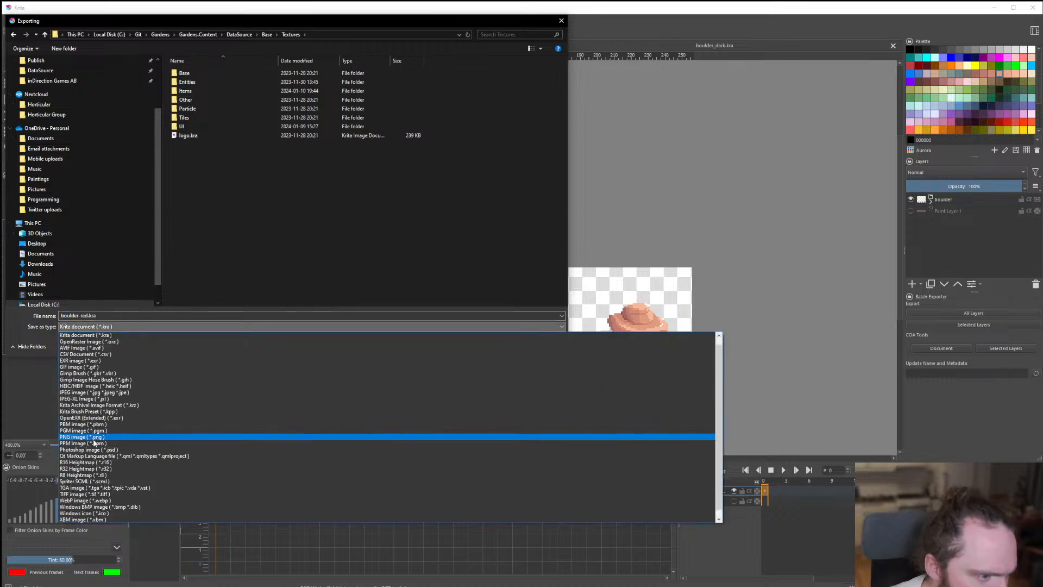
{"action": "left_click", "coordinate": [102, 437]}
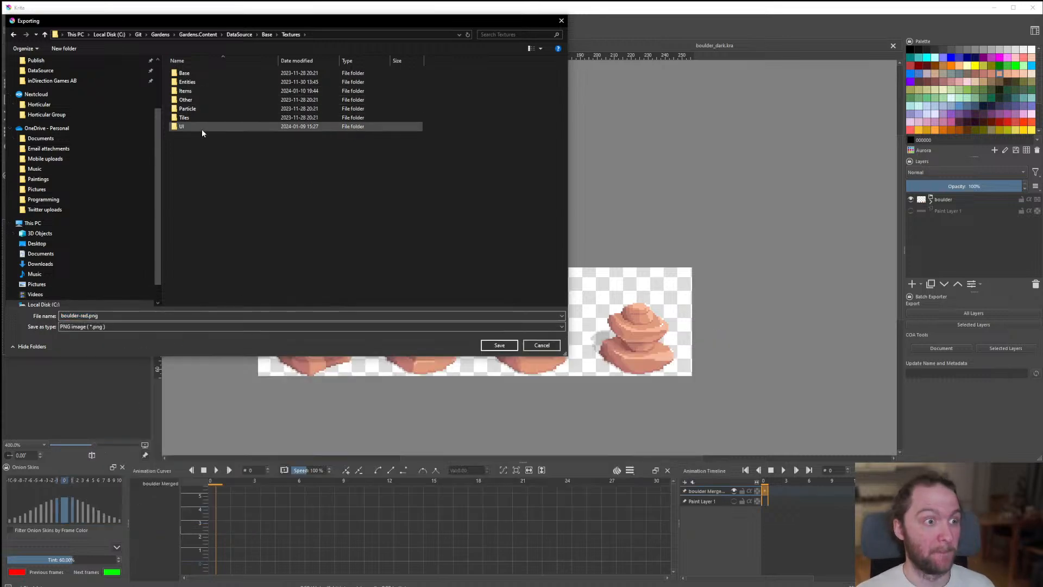
Export into Gardens.Content's Data/Base/Texture/Item folder, overwriting boulder_red.png and accepting the current PNG options.
{"action": "double_click", "coordinate": [194, 91]}
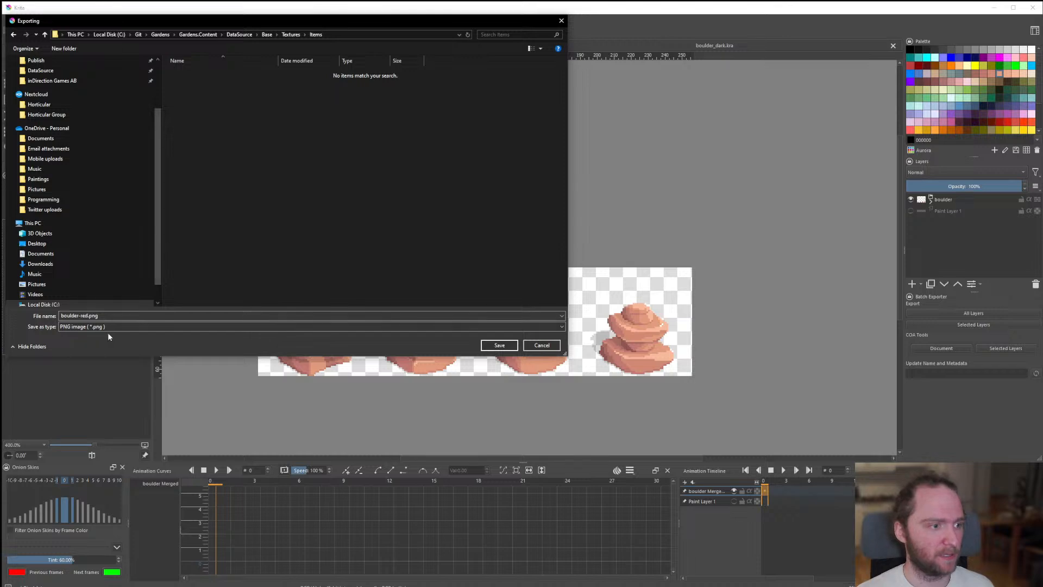
{"action": "left_click", "coordinate": [204, 35]}
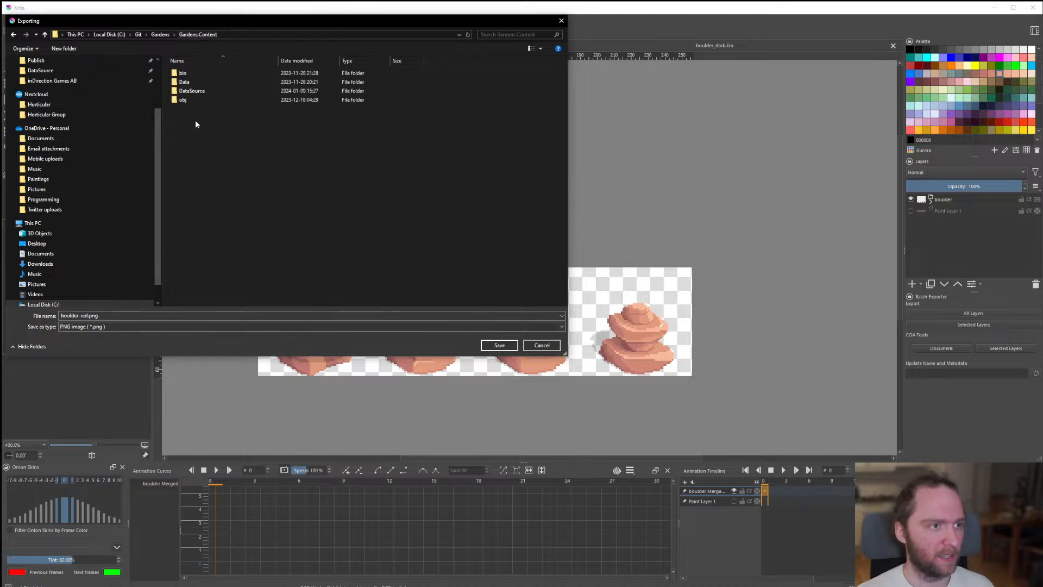
{"action": "double_click", "coordinate": [193, 83]}
{"action": "double_click", "coordinate": [195, 76]}
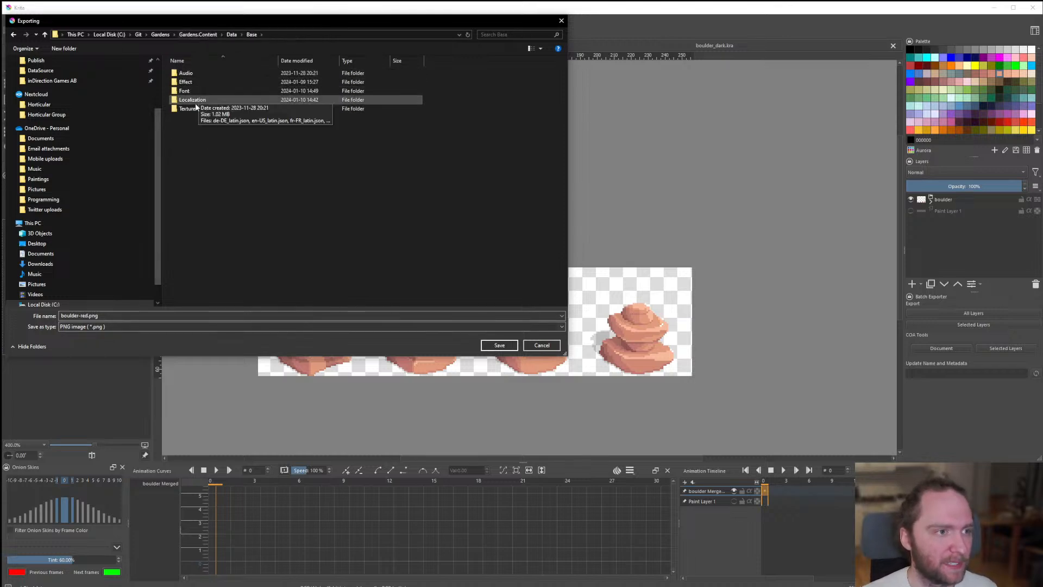
{"action": "double_click", "coordinate": [195, 108]}
{"action": "double_click", "coordinate": [196, 91]}
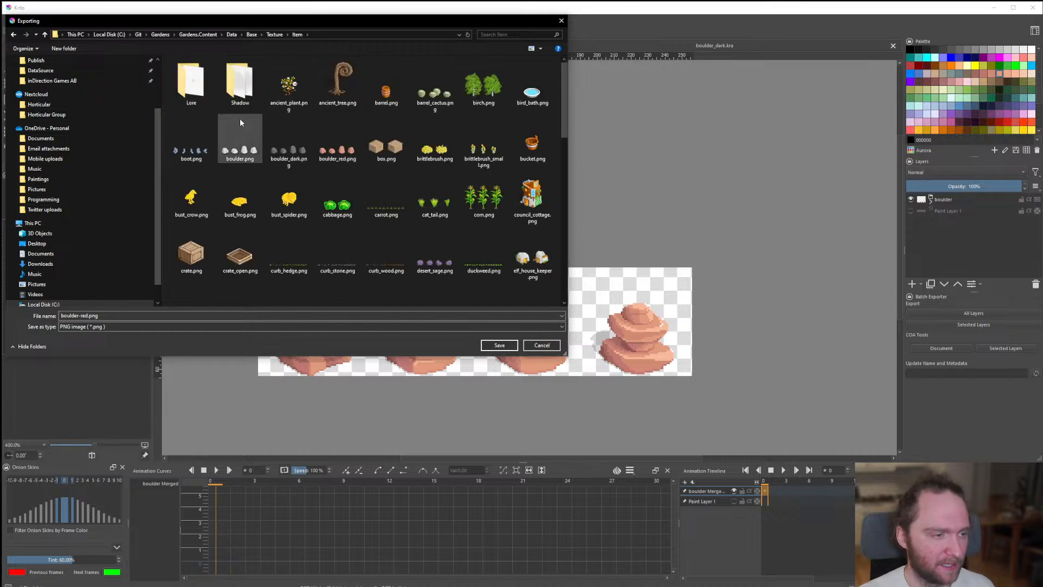
{"action": "double_click", "coordinate": [338, 148]}
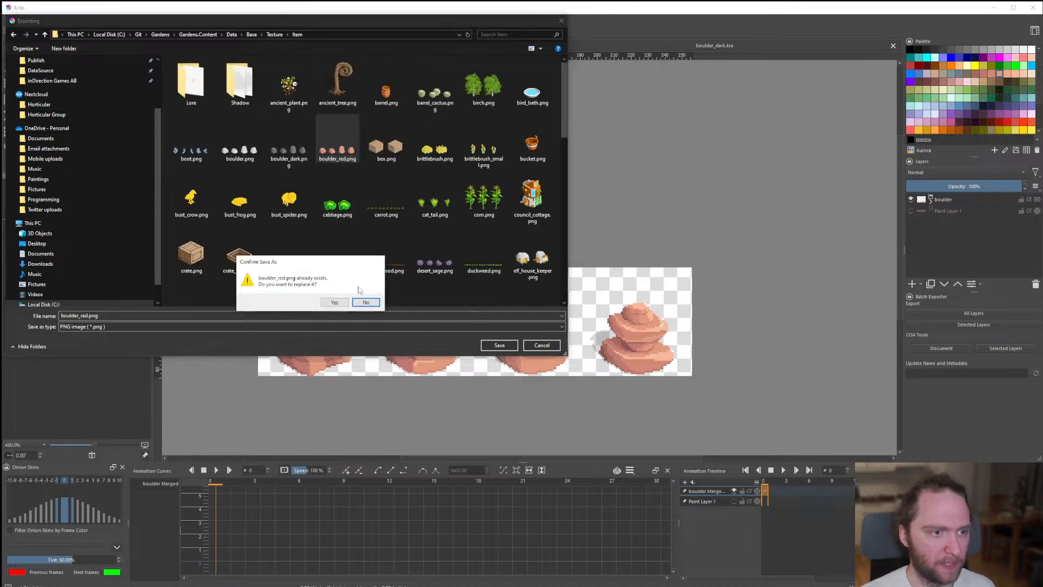
{"action": "left_click", "coordinate": [334, 302]}
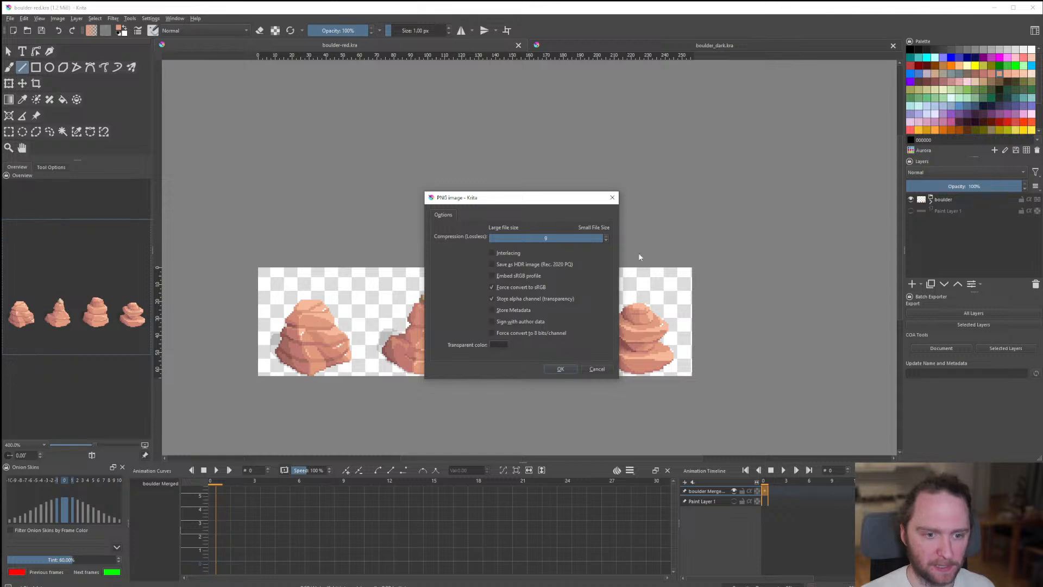
{"action": "left_click_drag", "start_coordinate": [562, 190], "coordinate": [183, 235]}
{"action": "left_click", "coordinate": [560, 369]}
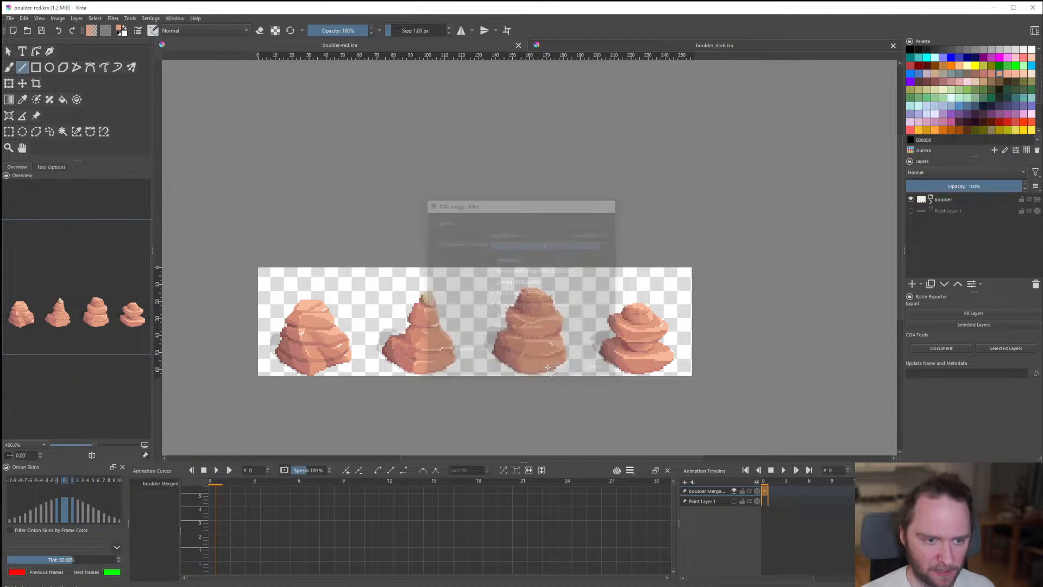
Switch to Visual Studio and build and run the Gardens solution.
{"action": "scroll", "coordinate": [458, 332], "scroll_direction": "down", "scroll_amount": 4}
{"action": "scroll", "coordinate": [468, 332], "scroll_direction": "up", "scroll_amount": 4}
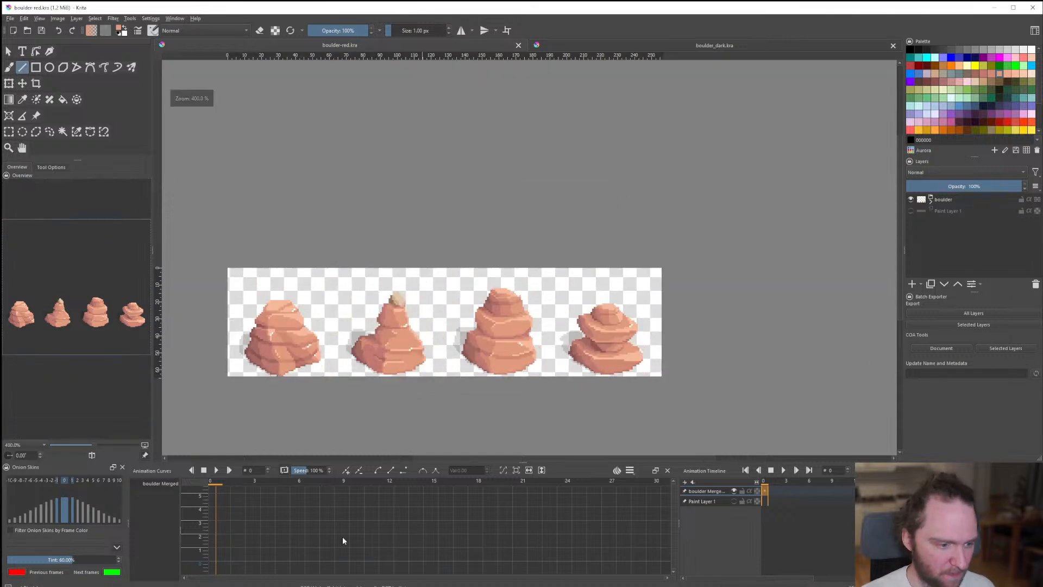
{"action": "left_click", "coordinate": [343, 586]}
{"action": "key", "text": "F5"}
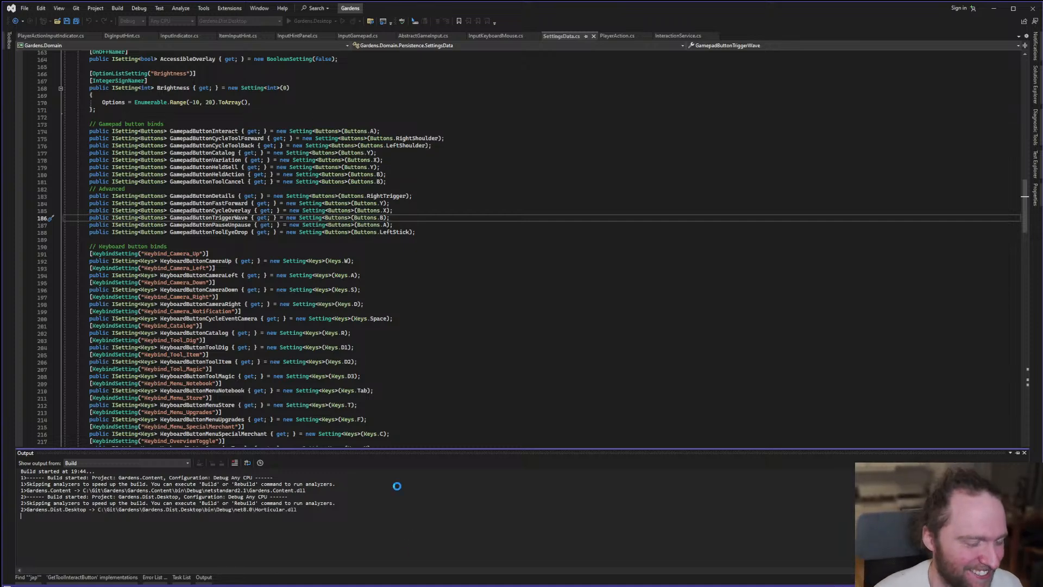
{"action": "scroll", "coordinate": [447, 325], "scroll_direction": "down", "scroll_amount": 5}
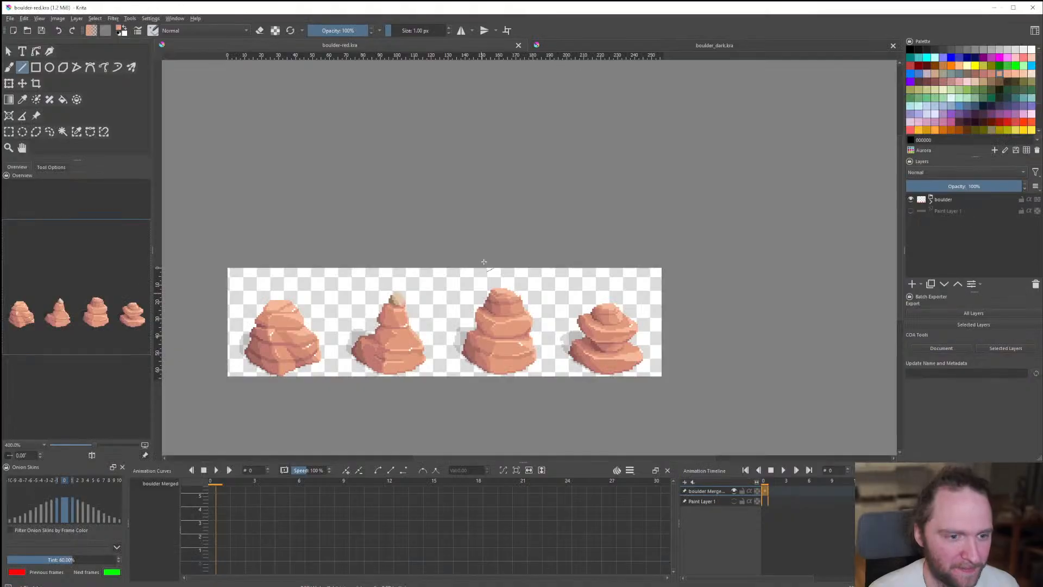
{"action": "scroll", "coordinate": [483, 259], "scroll_direction": "down", "scroll_amount": 3}
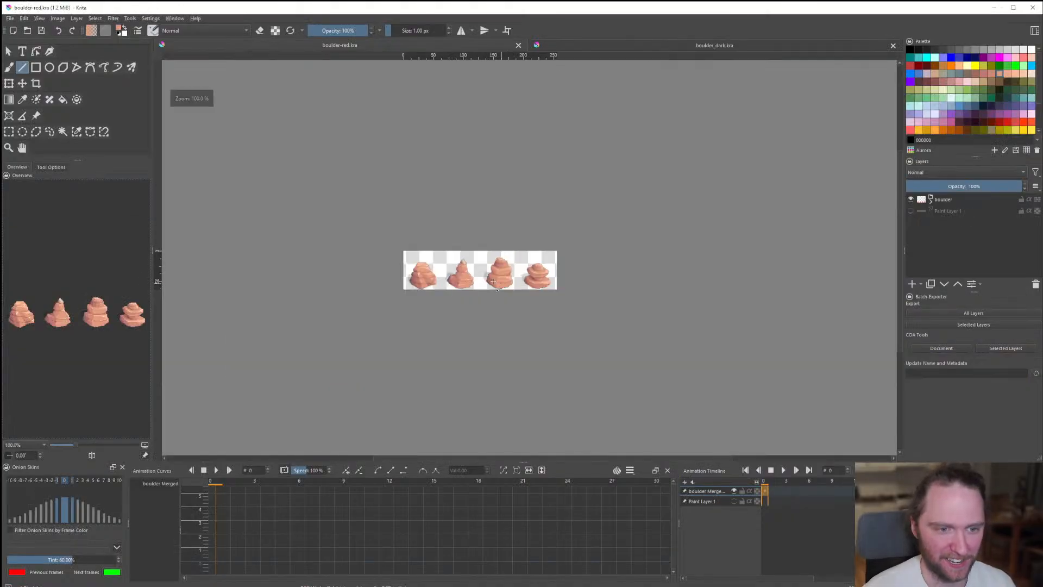
{"action": "scroll", "coordinate": [483, 260], "scroll_direction": "up", "scroll_amount": 4}
{"action": "scroll", "coordinate": [483, 260], "scroll_direction": "down", "scroll_amount": 2}
{"action": "scroll", "coordinate": [499, 271], "scroll_direction": "up", "scroll_amount": 1}
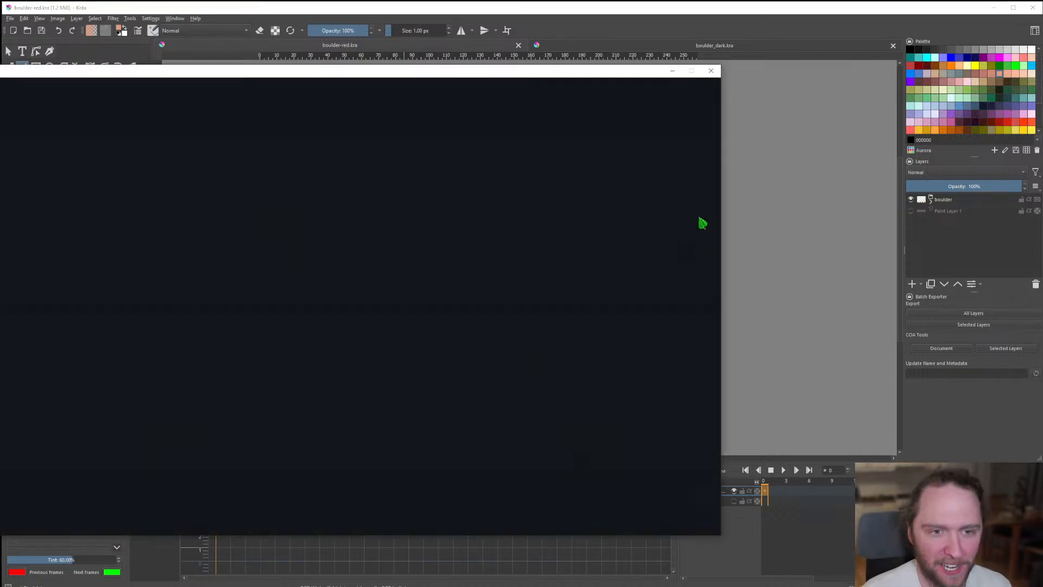
{"action": "scroll", "coordinate": [459, 332], "scroll_direction": "down", "scroll_amount": 3}
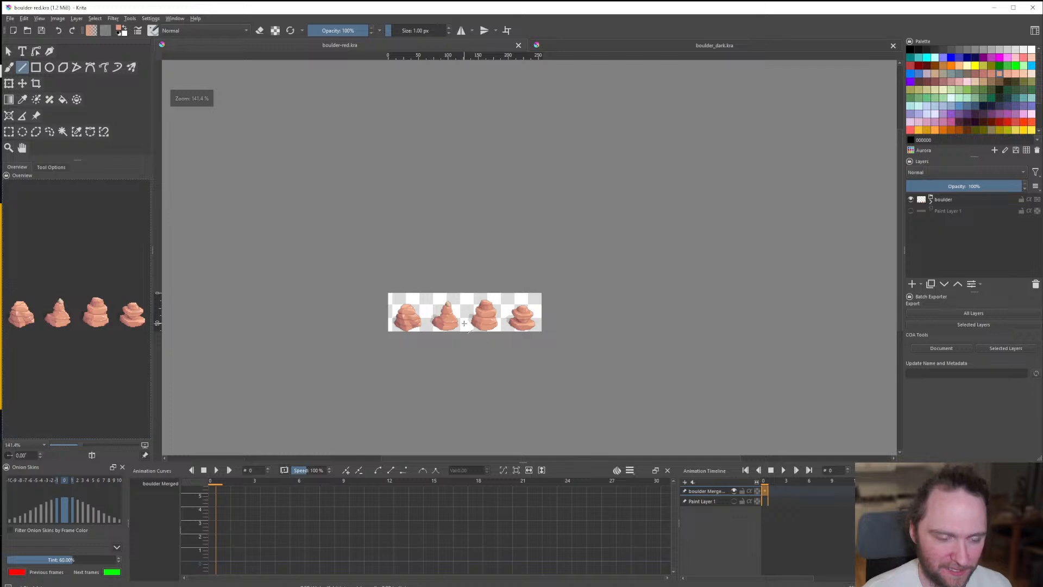
{"action": "scroll", "coordinate": [465, 323], "scroll_direction": "up", "scroll_amount": 2}
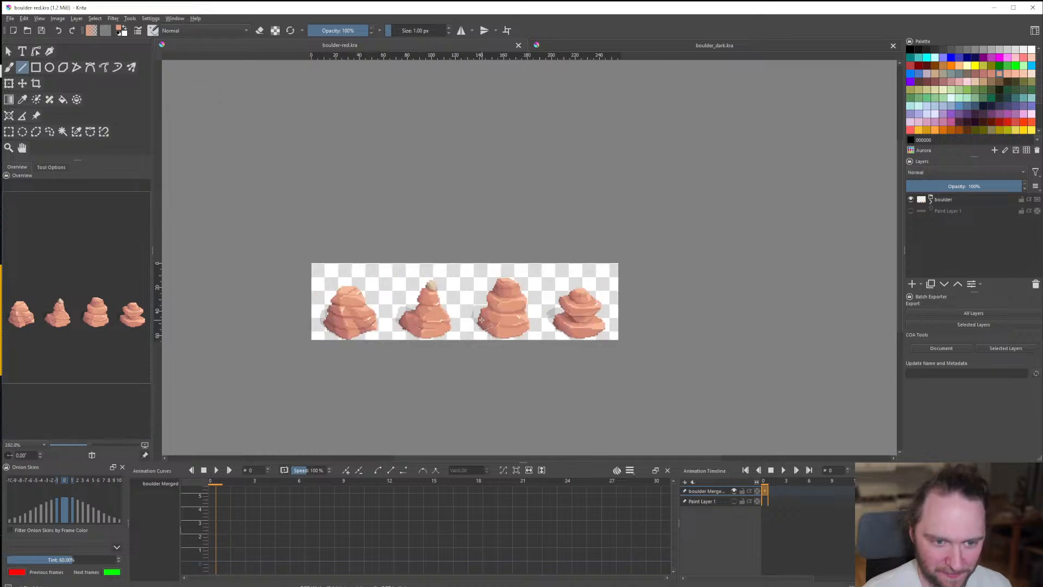
{"action": "scroll", "coordinate": [576, 324], "scroll_direction": "up", "scroll_amount": 3}
{"action": "scroll", "coordinate": [565, 324], "scroll_direction": "down", "scroll_amount": 6}
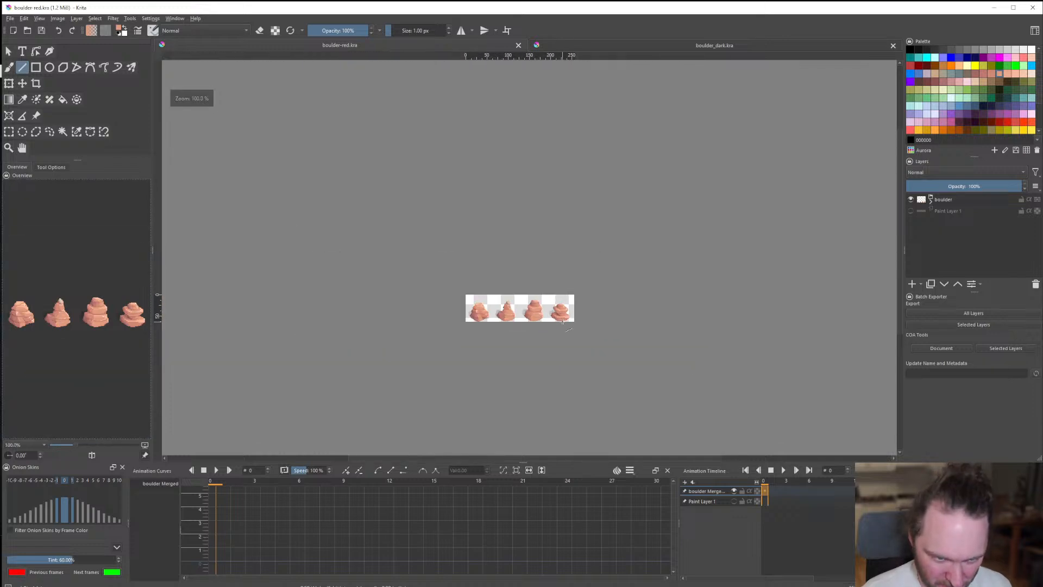
{"action": "scroll", "coordinate": [562, 321], "scroll_direction": "up", "scroll_amount": 3}
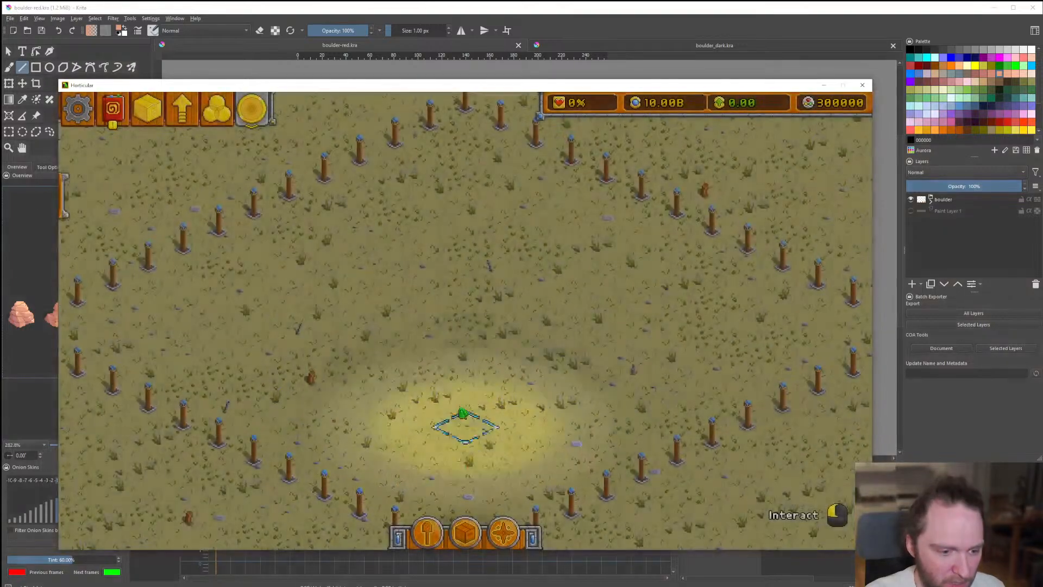
In the running Horticular game, choose the Desert Soil surface and dig a large area of it inside the fence posts.
{"action": "key", "text": "1"}
{"action": "left_click", "coordinate": [470, 496]}
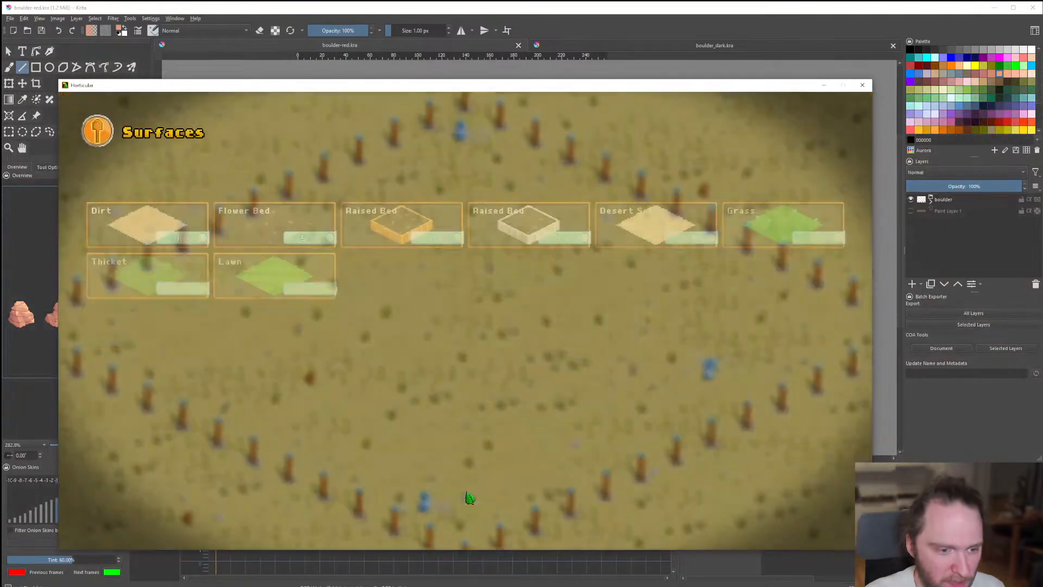
{"action": "left_click", "coordinate": [674, 226]}
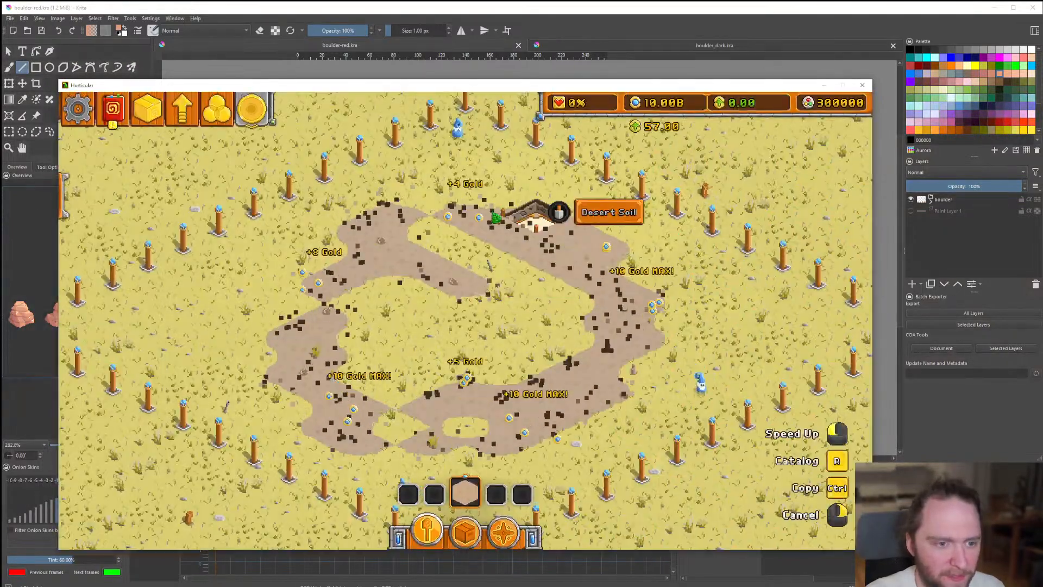
{"action": "mouse_move", "coordinate": [495, 218]}
{"action": "left_mouse_down"}
{"action": "mouse_move", "coordinate": [483, 245]}
{"action": "mouse_move", "coordinate": [307, 314]}
{"action": "mouse_move", "coordinate": [217, 281]}
{"action": "mouse_move", "coordinate": [232, 304]}
{"action": "mouse_move", "coordinate": [149, 304]}
{"action": "mouse_move", "coordinate": [148, 360]}
{"action": "mouse_move", "coordinate": [231, 426]}
{"action": "mouse_move", "coordinate": [277, 365]}
{"action": "mouse_move", "coordinate": [273, 337]}
{"action": "mouse_move", "coordinate": [209, 355]}
{"action": "mouse_move", "coordinate": [329, 370]}
{"action": "mouse_move", "coordinate": [302, 402]}
{"action": "mouse_move", "coordinate": [387, 257]}
{"action": "mouse_move", "coordinate": [348, 286]}
{"action": "mouse_move", "coordinate": [411, 267]}
{"action": "mouse_move", "coordinate": [383, 201]}
{"action": "mouse_move", "coordinate": [492, 380]}
{"action": "mouse_move", "coordinate": [418, 385]}
{"action": "mouse_move", "coordinate": [362, 443]}
{"action": "mouse_move", "coordinate": [379, 465]}
{"action": "mouse_move", "coordinate": [335, 441]}
{"action": "mouse_move", "coordinate": [579, 378]}
{"action": "mouse_move", "coordinate": [436, 443]}
{"action": "mouse_move", "coordinate": [624, 286]}
{"action": "mouse_move", "coordinate": [560, 327]}
{"action": "mouse_move", "coordinate": [441, 311]}
{"action": "mouse_move", "coordinate": [384, 236]}
{"action": "left_mouse_up"}
{"action": "key", "text": "s"}
{"action": "key", "text": "d"}
{"action": "key", "text": "w"}
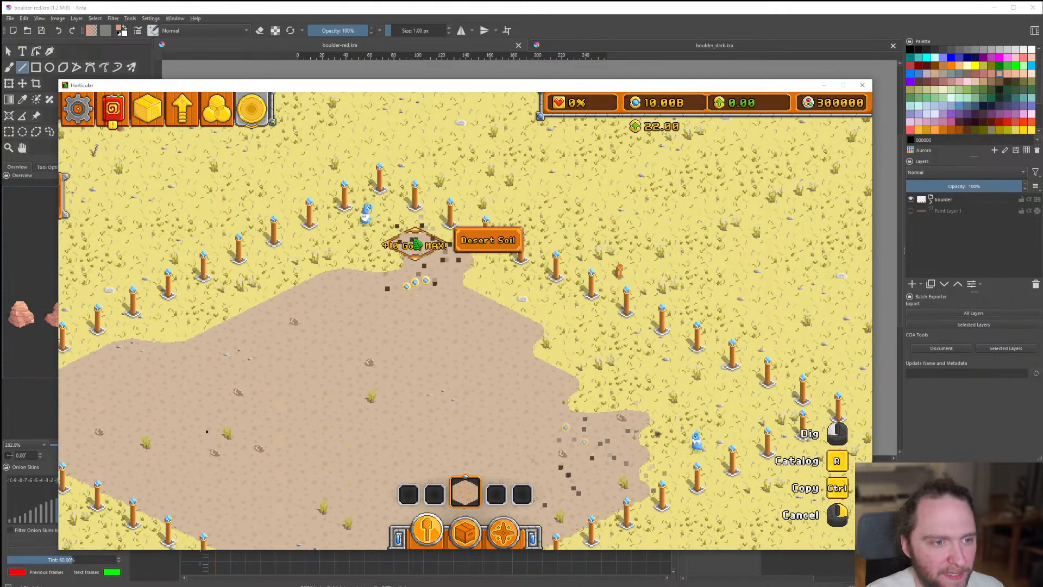
{"action": "key", "text": "w"}
{"action": "key", "text": "a"}
Choose the Bauxite surface and dig a patch of it in the middle of the desert soil area.
{"action": "scroll", "coordinate": [467, 326], "scroll_direction": "up", "scroll_amount": 1}
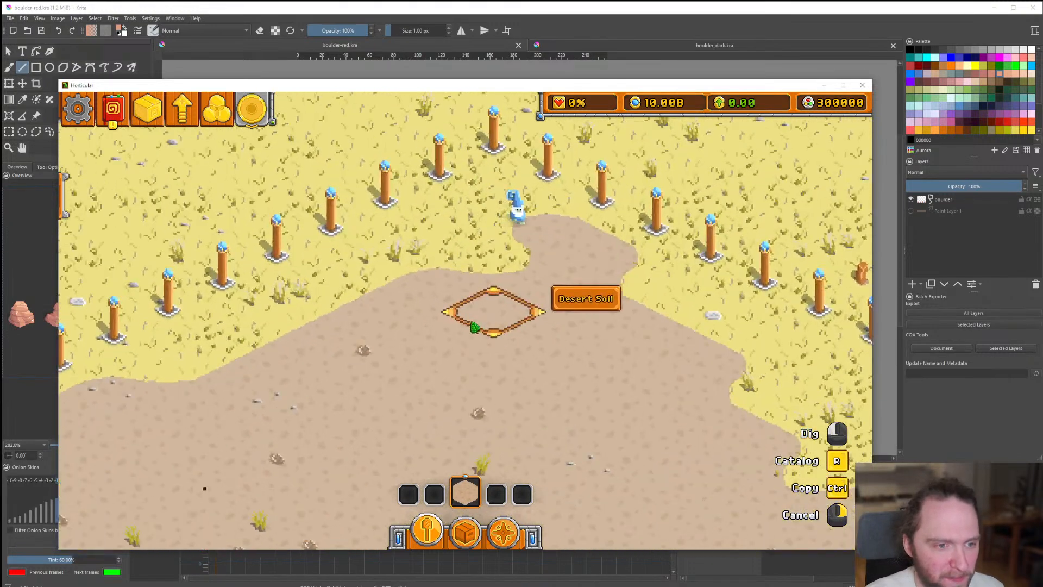
{"action": "key", "text": "r"}
{"action": "left_click", "coordinate": [489, 337]}
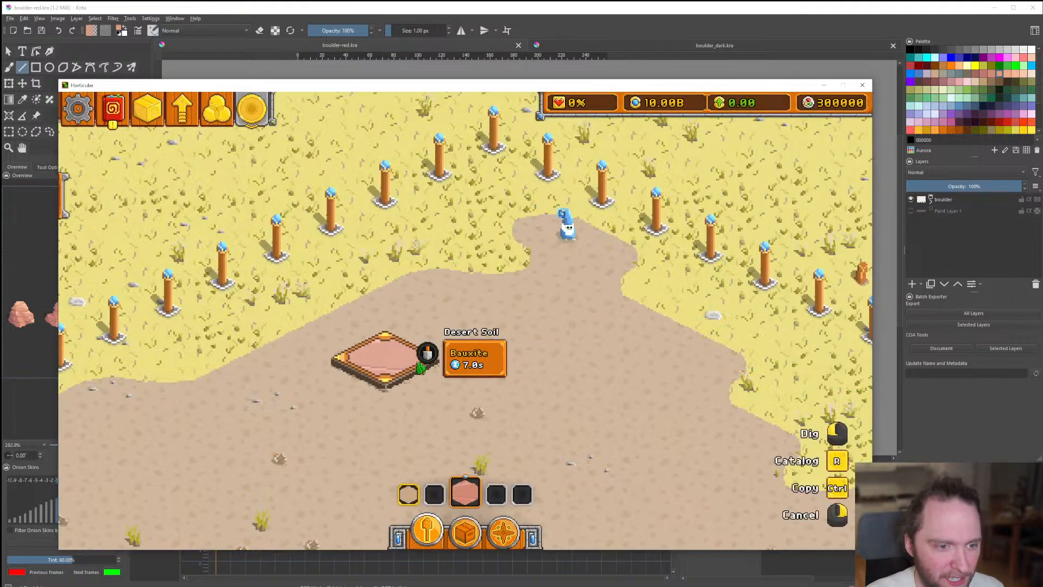
{"action": "mouse_move", "coordinate": [421, 369]}
{"action": "left_mouse_down"}
{"action": "mouse_move", "coordinate": [457, 355]}
{"action": "mouse_move", "coordinate": [448, 388]}
{"action": "mouse_move", "coordinate": [373, 408]}
{"action": "mouse_move", "coordinate": [344, 388]}
{"action": "left_mouse_up"}
{"action": "key", "text": "s"}
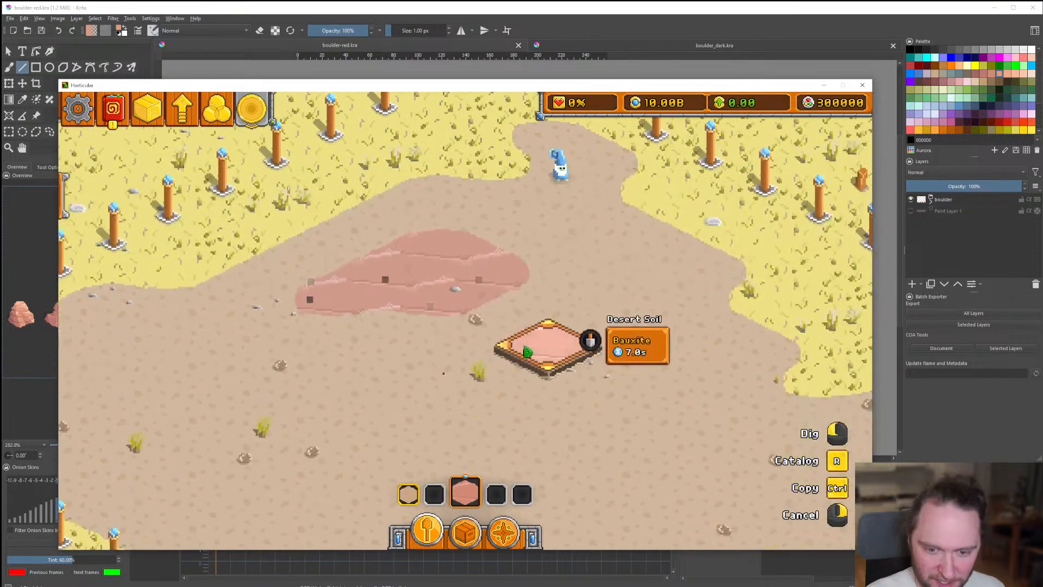
{"action": "key", "text": "w"}
Extend the Desert Soil towards the fence and dig two more Bauxite patches along the fence-side edge, copying each surface from the ground.
{"action": "key", "text": "ctrl"}
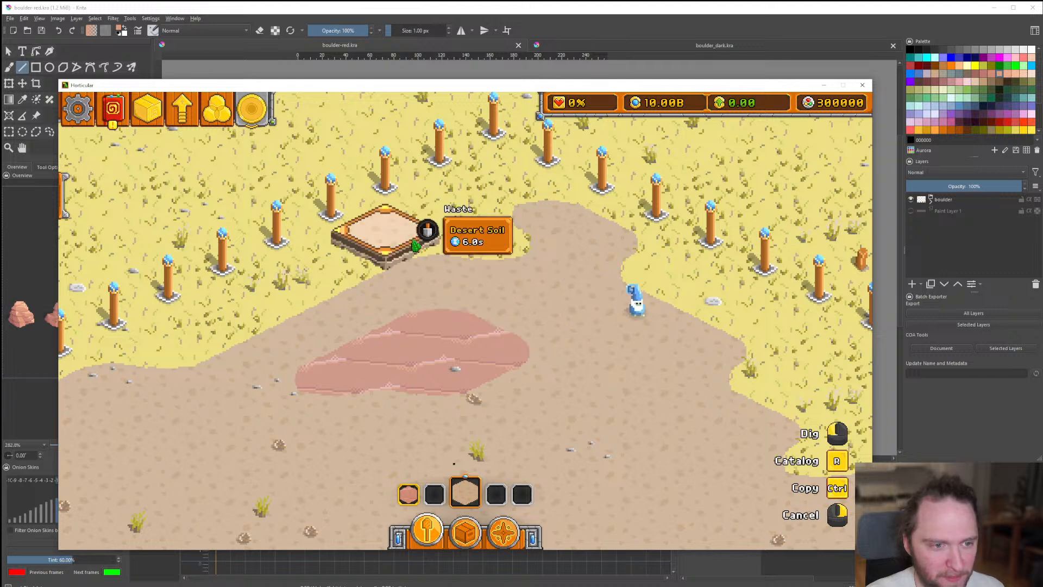
{"action": "left_click_drag", "start_coordinate": [416, 246], "coordinate": [360, 267]}
{"action": "key", "text": "ctrl"}
{"action": "left_click_drag", "start_coordinate": [302, 305], "coordinate": [169, 353]}
{"action": "mouse_move", "coordinate": [461, 226]}
{"action": "left_mouse_down"}
{"action": "mouse_move", "coordinate": [483, 243]}
{"action": "mouse_move", "coordinate": [491, 189]}
{"action": "mouse_move", "coordinate": [545, 214]}
{"action": "left_mouse_up"}
{"action": "key", "text": "d"}
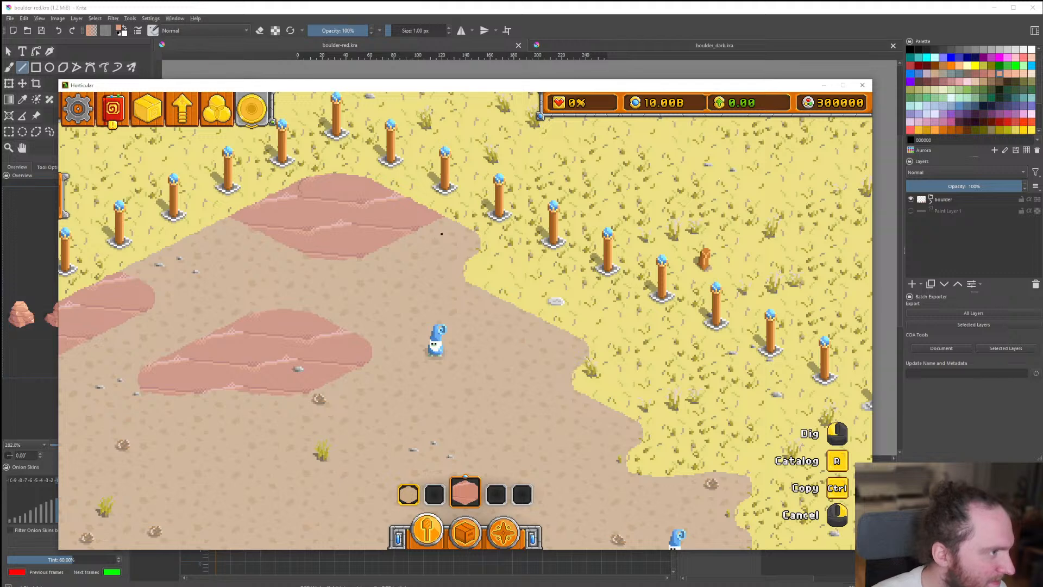
Switch to the Logitech device settings app and look at the Litra Glow light and Yeti X microphone settings, minimizing it when done.
{"action": "key", "text": "alt+Tab"}
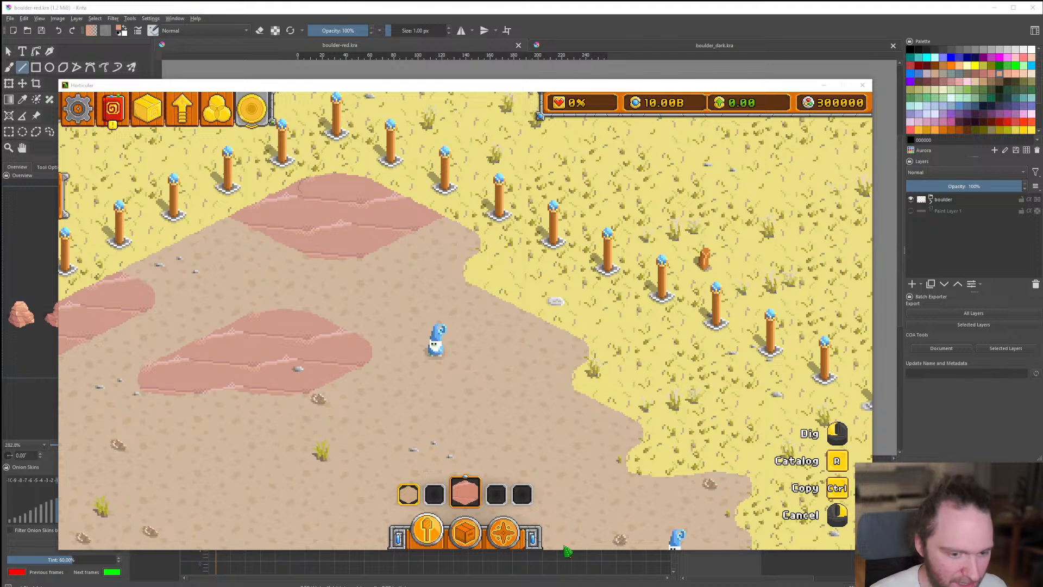
{"action": "left_click", "coordinate": [559, 586]}
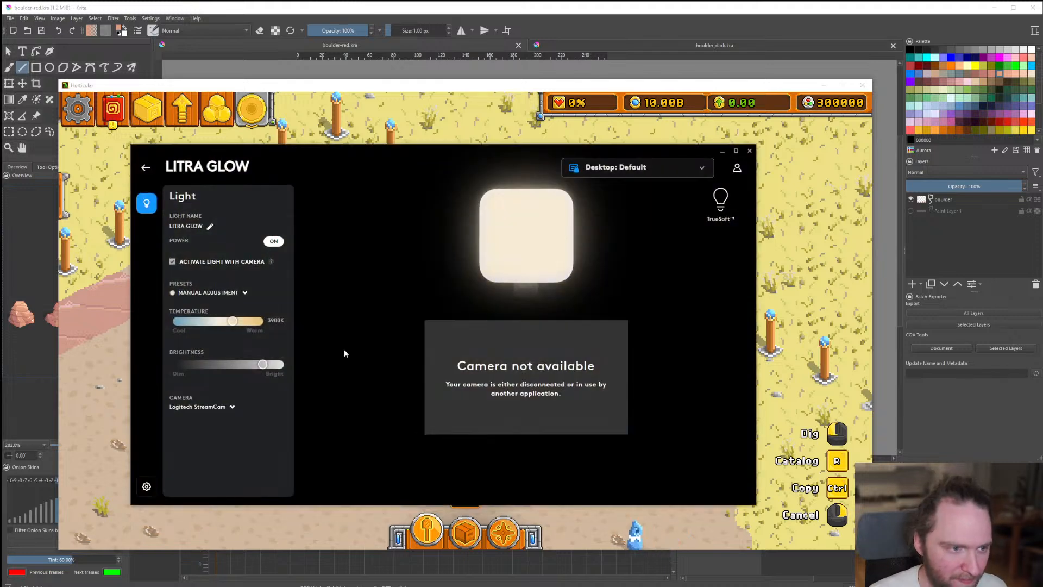
{"action": "left_click_drag", "start_coordinate": [645, 154], "coordinate": [31, 180]}
{"action": "left_click", "coordinate": [107, 181]}
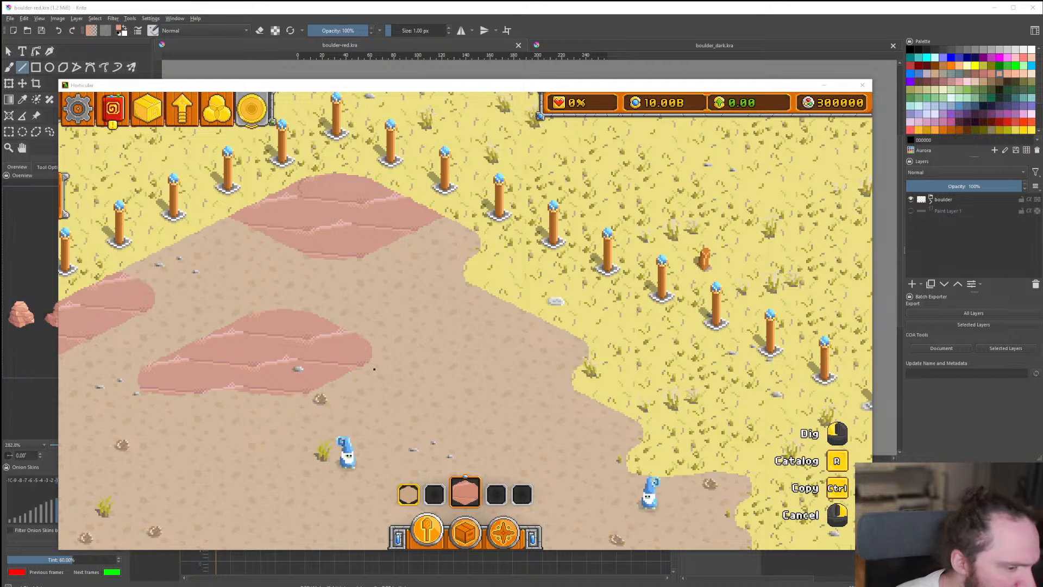
{"action": "left_click", "coordinate": [460, 586]}
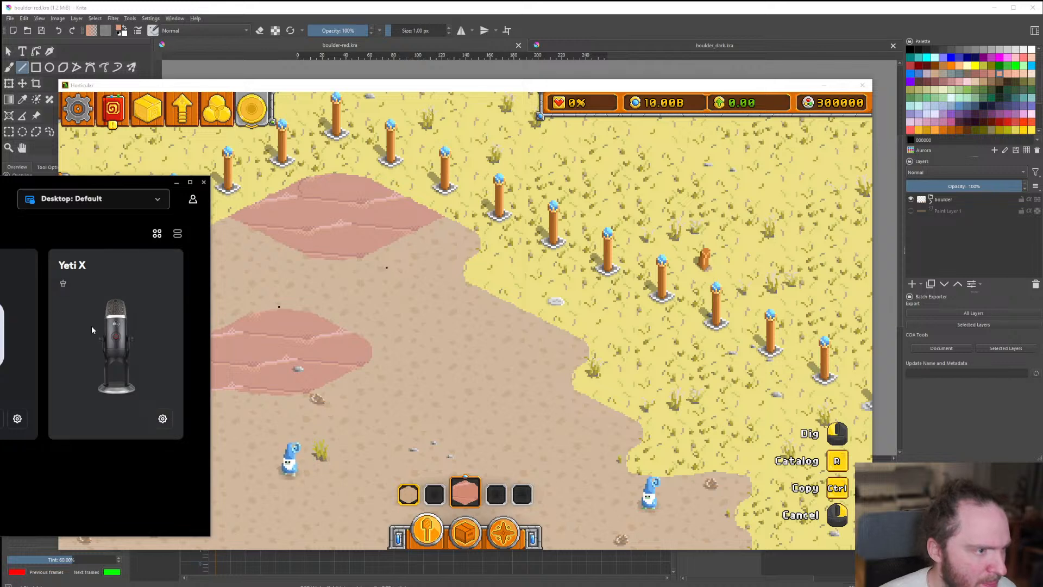
{"action": "left_click", "coordinate": [102, 336]}
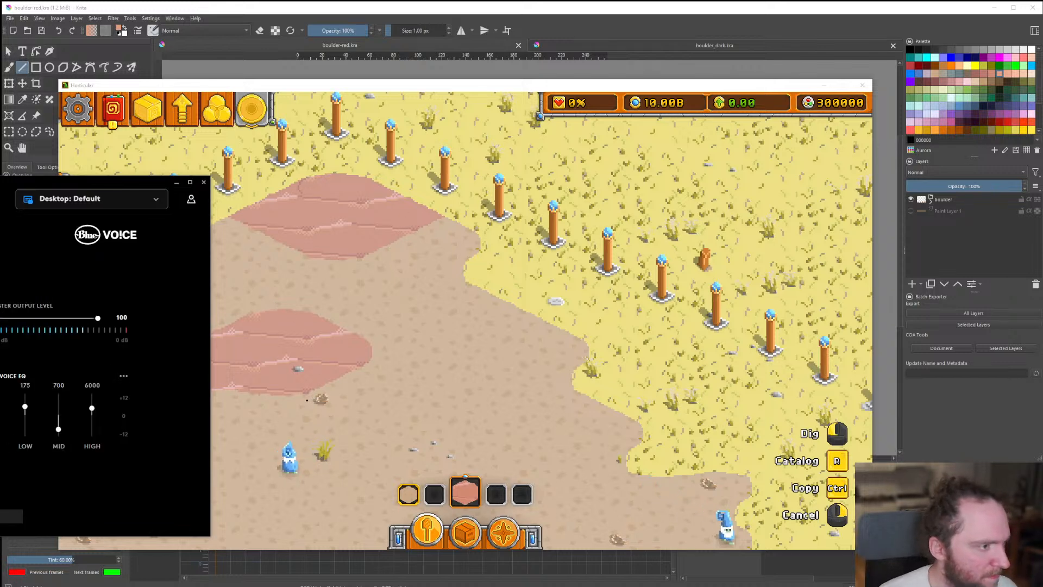
{"action": "left_click", "coordinate": [177, 182]}
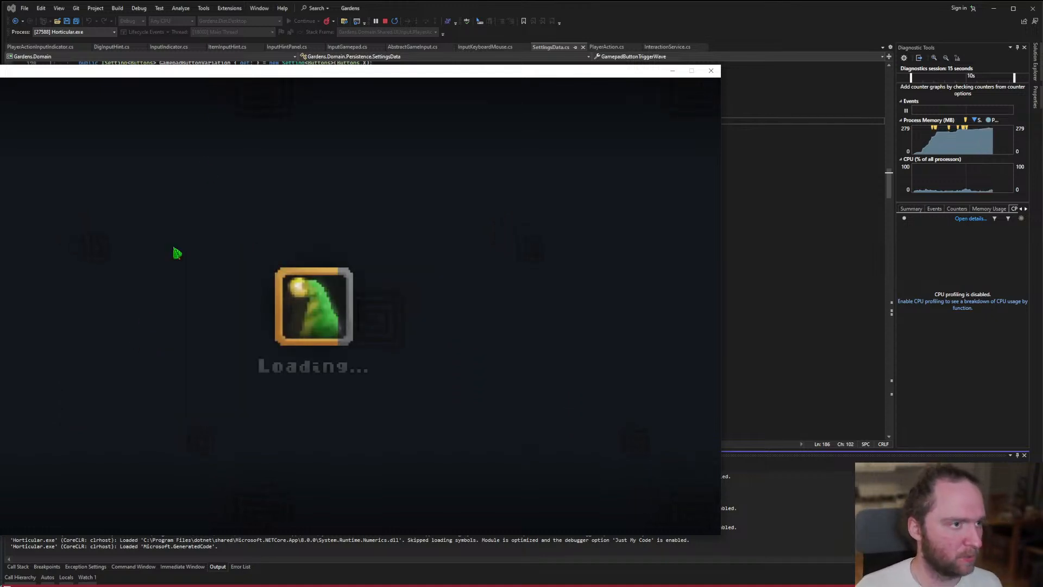
In the newly launched Horticular game, start the Dev Level, choose the Desert Soil surface and dig a large area of it.
{"action": "left_click_drag", "start_coordinate": [234, 75], "coordinate": [411, 73]}
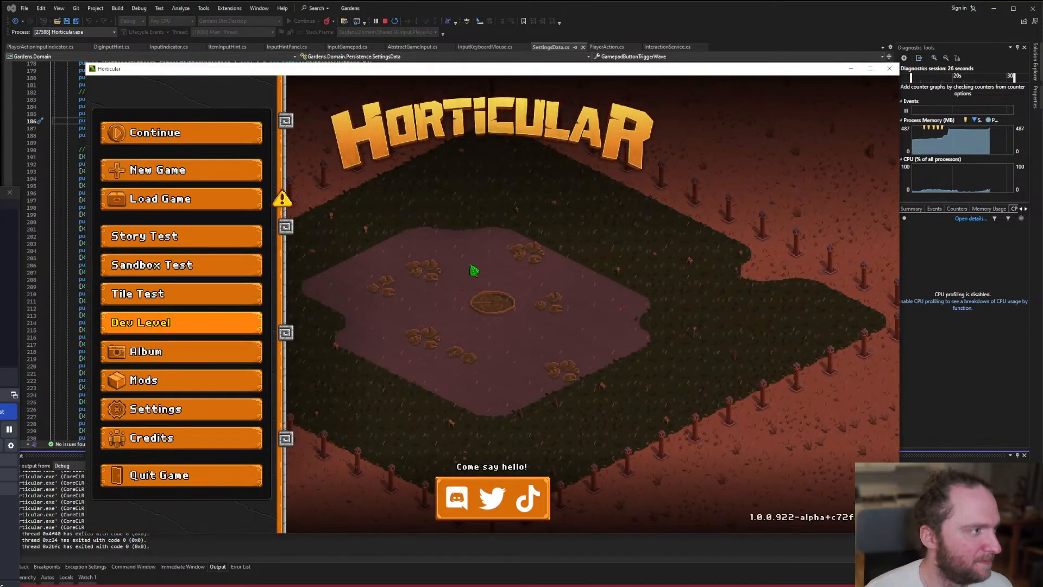
{"action": "key", "text": "Return"}
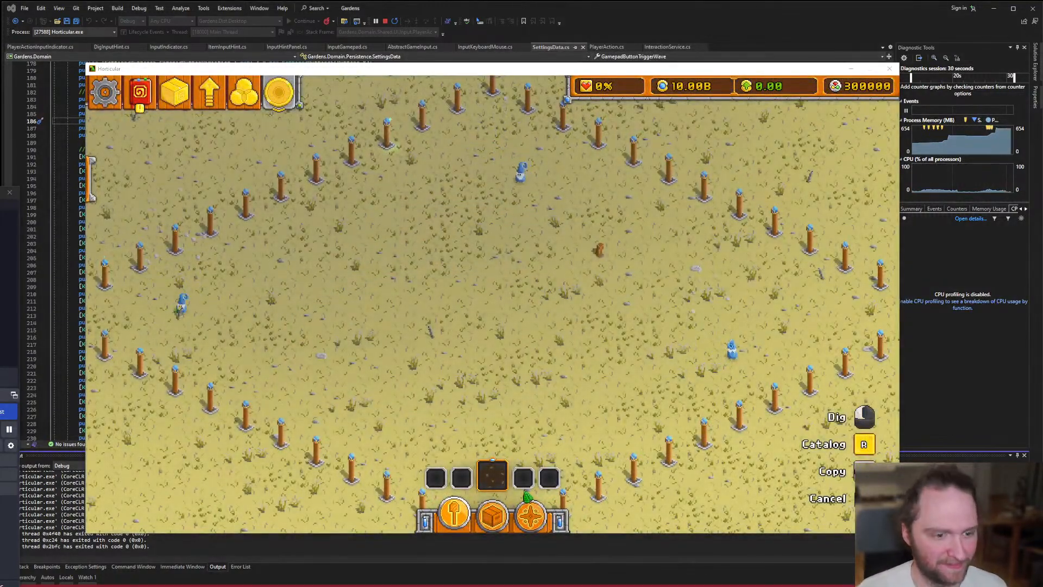
{"action": "key", "text": "r"}
{"action": "left_click", "coordinate": [684, 209]}
{"action": "mouse_move", "coordinate": [455, 247]}
{"action": "left_mouse_down"}
{"action": "mouse_move", "coordinate": [511, 362]}
{"action": "mouse_move", "coordinate": [494, 319]}
{"action": "mouse_move", "coordinate": [517, 177]}
{"action": "mouse_move", "coordinate": [426, 373]}
{"action": "mouse_move", "coordinate": [224, 350]}
{"action": "mouse_move", "coordinate": [472, 214]}
{"action": "mouse_move", "coordinate": [656, 284]}
{"action": "mouse_move", "coordinate": [624, 198]}
{"action": "mouse_move", "coordinate": [623, 226]}
{"action": "left_mouse_up"}
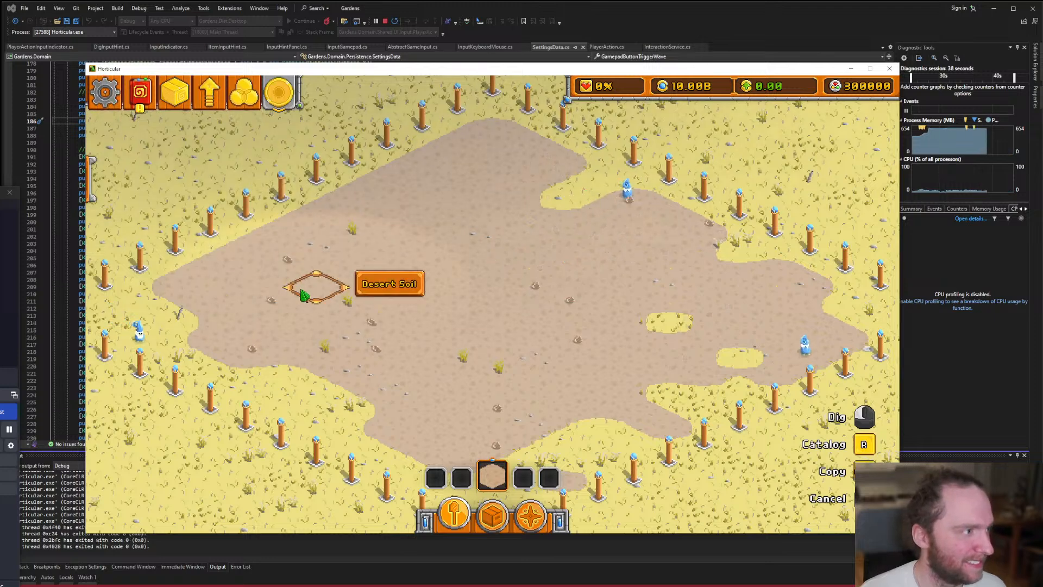
Raise the game's Master volume by one increment in the audio settings and resume the garden.
{"action": "key", "text": "Escape"}
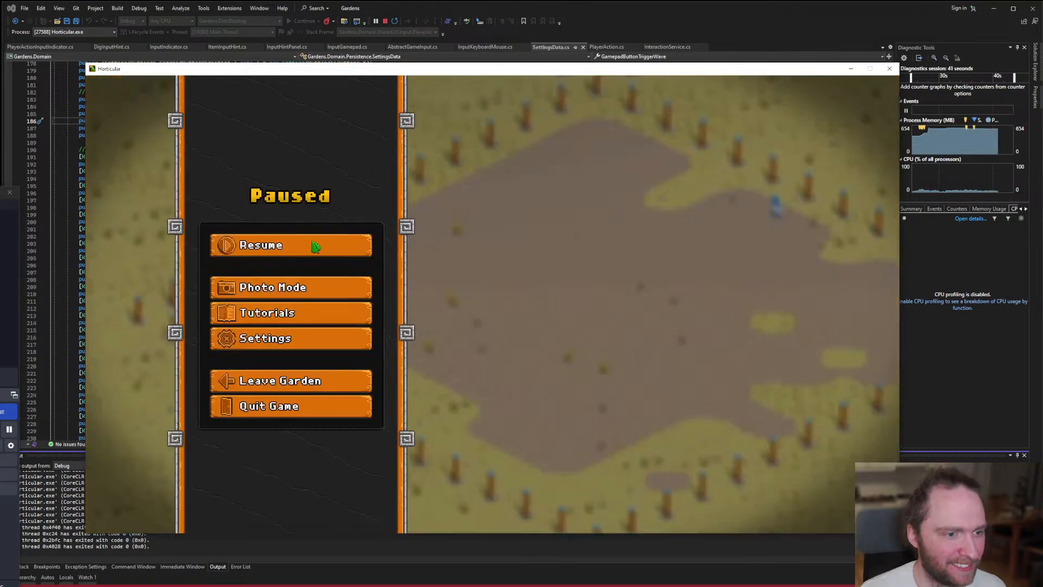
{"action": "left_click", "coordinate": [347, 339]}
{"action": "left_click", "coordinate": [434, 126]}
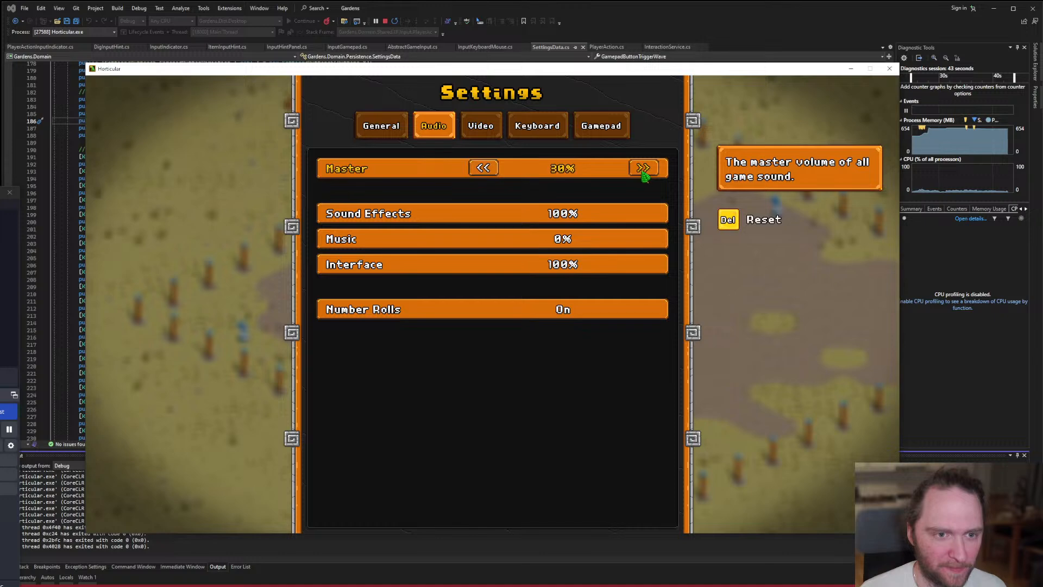
{"action": "left_click", "coordinate": [644, 170]}
{"action": "key", "text": "Escape"}
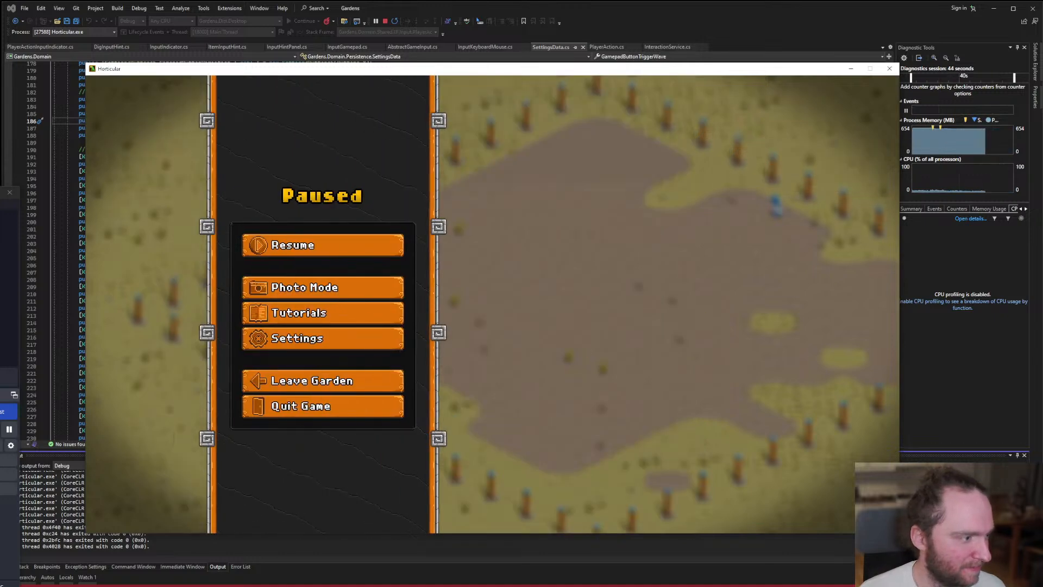
{"action": "key", "text": "Escape"}
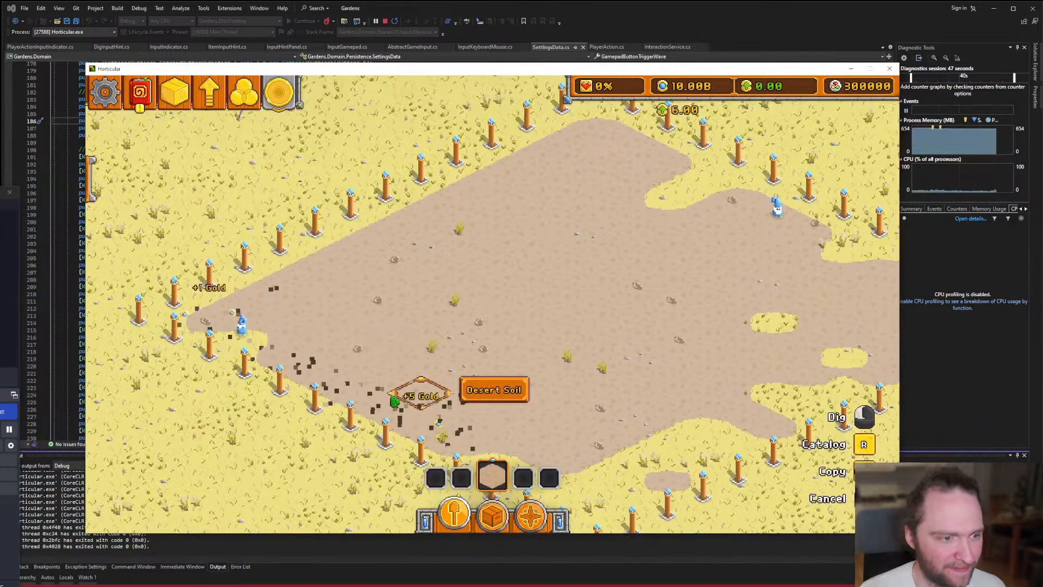
Dig the remaining waste patches inside the fence posts into Desert Soil, filling the whole diamond.
{"action": "mouse_move", "coordinate": [253, 350]}
{"action": "left_mouse_down"}
{"action": "mouse_move", "coordinate": [569, 272]}
{"action": "mouse_move", "coordinate": [546, 260]}
{"action": "mouse_move", "coordinate": [492, 300]}
{"action": "mouse_move", "coordinate": [254, 380]}
{"action": "mouse_move", "coordinate": [402, 380]}
{"action": "mouse_move", "coordinate": [400, 370]}
{"action": "mouse_move", "coordinate": [334, 423]}
{"action": "mouse_move", "coordinate": [567, 307]}
{"action": "mouse_move", "coordinate": [570, 277]}
{"action": "mouse_move", "coordinate": [508, 304]}
{"action": "mouse_move", "coordinate": [522, 228]}
{"action": "mouse_move", "coordinate": [691, 347]}
{"action": "mouse_move", "coordinate": [580, 386]}
{"action": "left_mouse_up"}
{"action": "key", "text": "d"}
{"action": "key", "text": "w"}
{"action": "key", "text": "s"}
{"action": "key", "text": "d"}
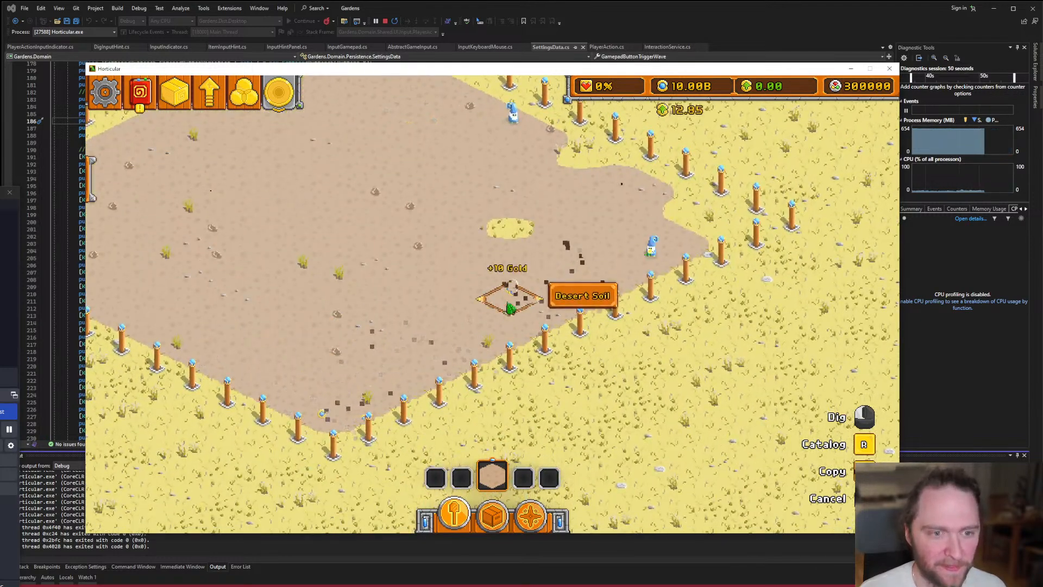
{"action": "key", "text": "w"}
{"action": "key", "text": "s"}
{"action": "key", "text": "a"}
{"action": "key", "text": "w"}
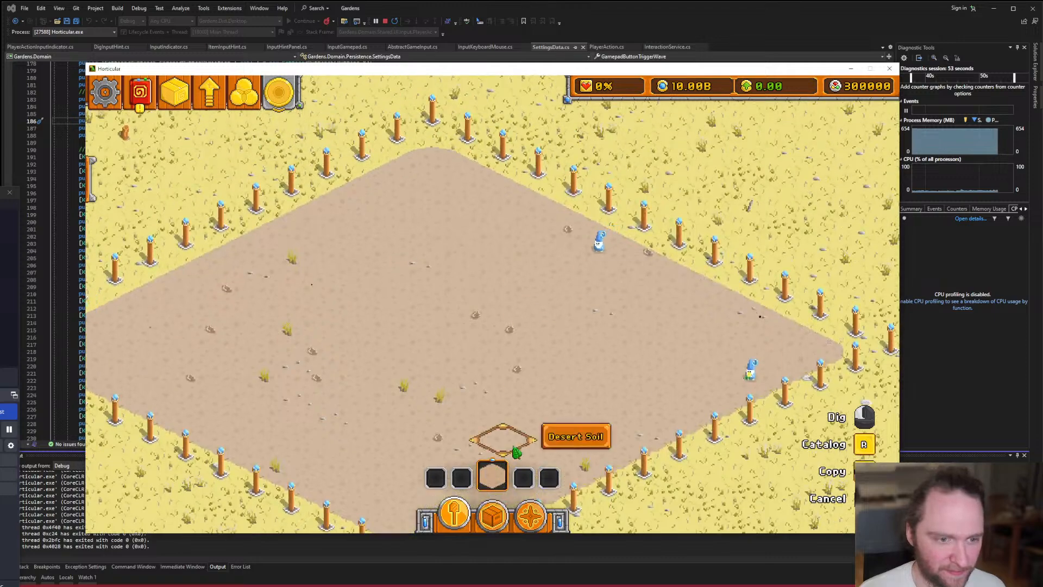
Choose the Bauxite surface and dig a diamond-shaped patch of it in the middle of the desert soil.
{"action": "key", "text": "r"}
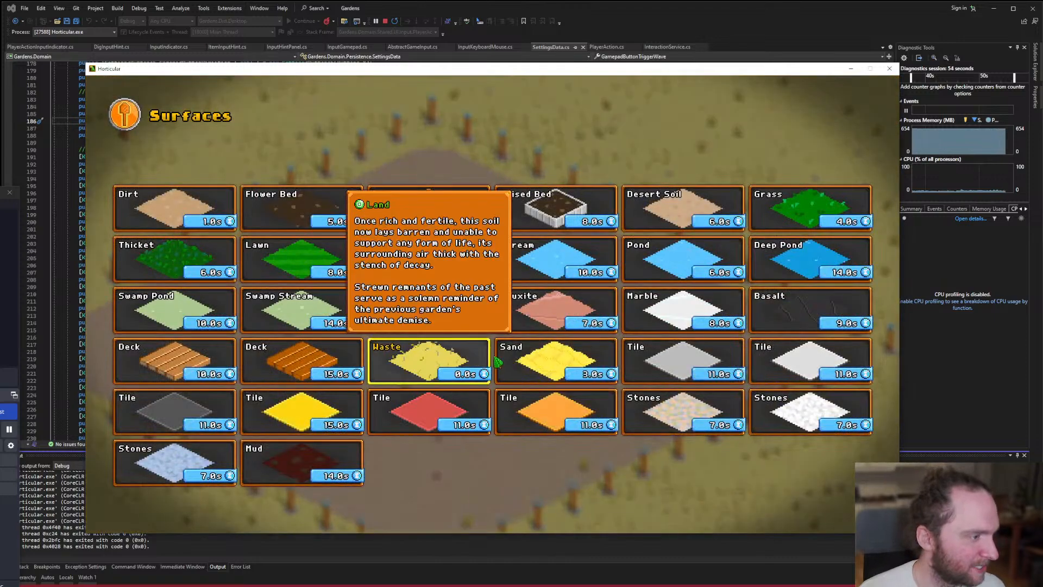
{"action": "left_click", "coordinate": [557, 308]}
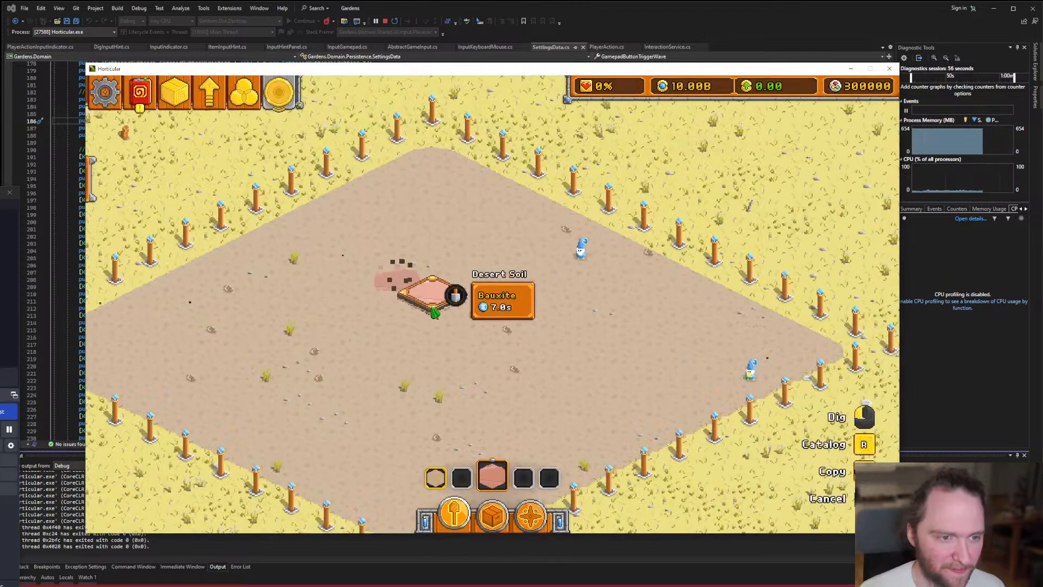
{"action": "mouse_move", "coordinate": [387, 306]}
{"action": "left_mouse_down"}
{"action": "mouse_move", "coordinate": [396, 266]}
{"action": "mouse_move", "coordinate": [463, 284]}
{"action": "mouse_move", "coordinate": [439, 304]}
{"action": "left_mouse_up"}
{"action": "scroll", "coordinate": [500, 333], "scroll_direction": "up", "scroll_amount": 2}
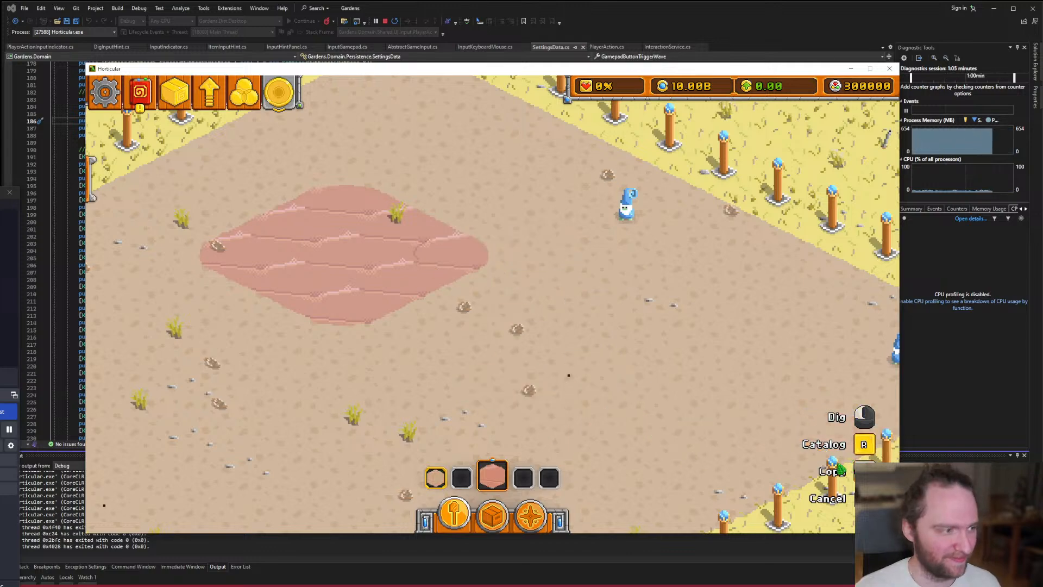
Choose the Flower Bed surface and dig a patch of it directly bordering the Bauxite patch.
{"action": "key", "text": "r"}
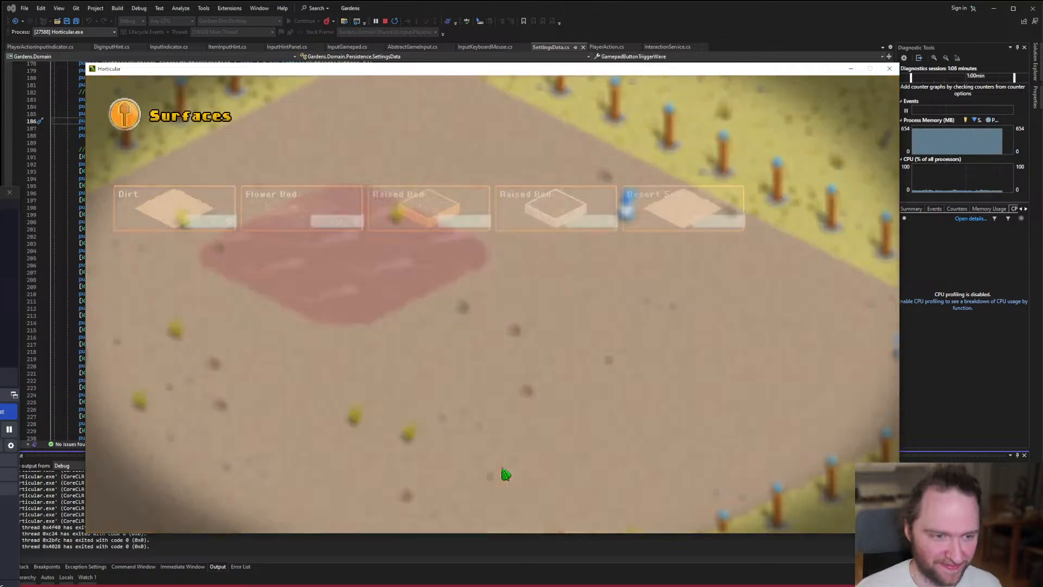
{"action": "left_click", "coordinate": [303, 212]}
{"action": "mouse_move", "coordinate": [429, 341]}
{"action": "left_mouse_down"}
{"action": "mouse_move", "coordinate": [514, 297]}
{"action": "mouse_move", "coordinate": [532, 360]}
{"action": "mouse_move", "coordinate": [487, 372]}
{"action": "mouse_move", "coordinate": [598, 337]}
{"action": "left_mouse_up"}
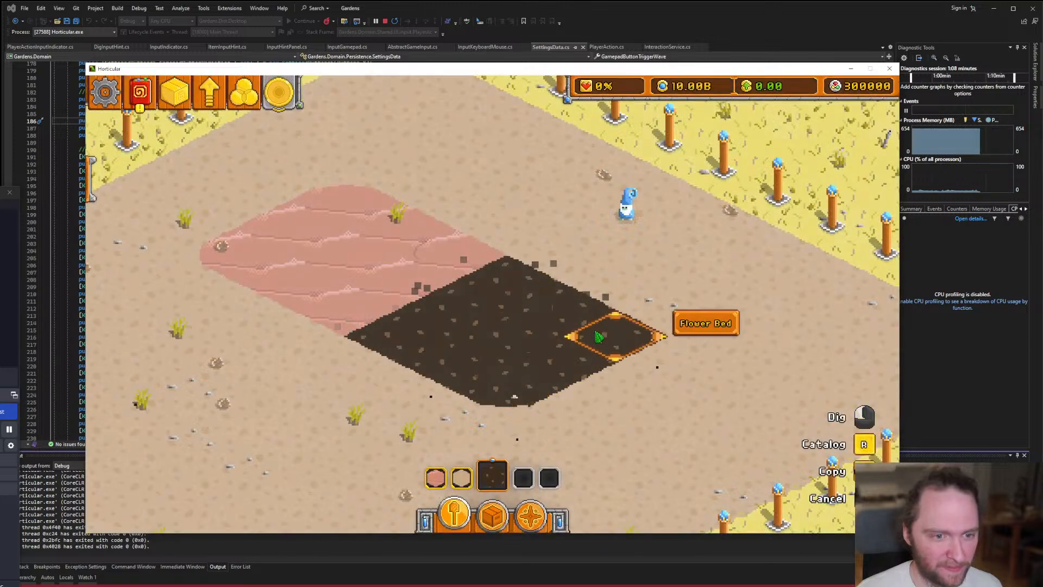
Extend the Bauxite and Flower Bed patches along their shared border, copying each surface from the ground.
{"action": "key", "text": "a"}
{"action": "key", "text": "s"}
{"action": "key", "text": "c"}
{"action": "mouse_move", "coordinate": [348, 319]}
{"action": "left_mouse_down"}
{"action": "mouse_move", "coordinate": [483, 308]}
{"action": "mouse_move", "coordinate": [464, 330]}
{"action": "mouse_move", "coordinate": [412, 343]}
{"action": "left_mouse_up"}
{"action": "key", "text": "c"}
{"action": "key", "text": "w"}
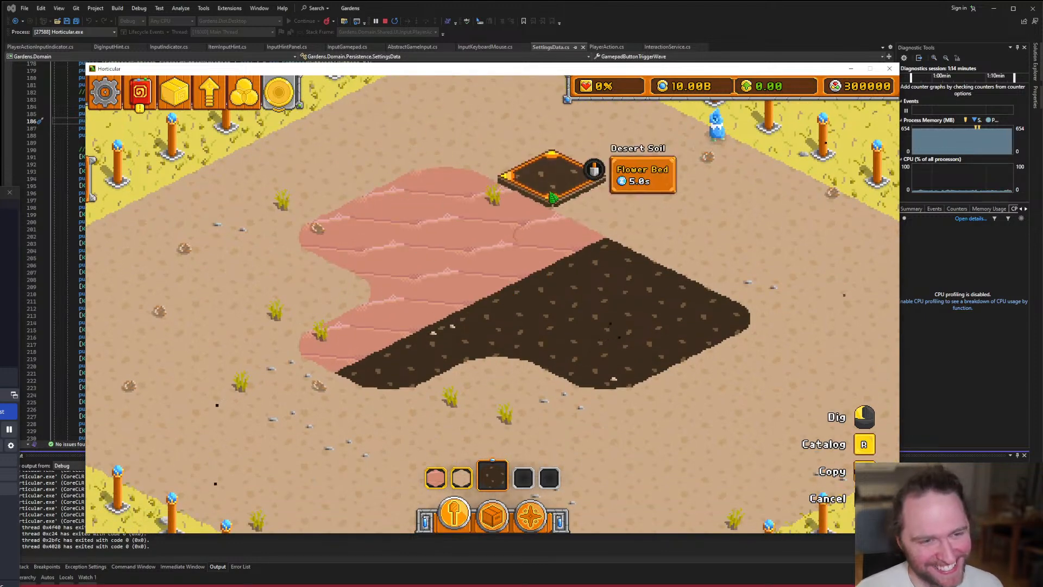
Copy the Desert Soil surface and dig it over the outer edges of the Bauxite and Flower Bed patches to shrink them.
{"action": "key", "text": "c"}
{"action": "mouse_move", "coordinate": [404, 175]}
{"action": "left_mouse_down"}
{"action": "mouse_move", "coordinate": [298, 280]}
{"action": "mouse_move", "coordinate": [466, 421]}
{"action": "mouse_move", "coordinate": [503, 218]}
{"action": "mouse_move", "coordinate": [723, 318]}
{"action": "mouse_move", "coordinate": [609, 375]}
{"action": "mouse_move", "coordinate": [381, 310]}
{"action": "left_mouse_up"}
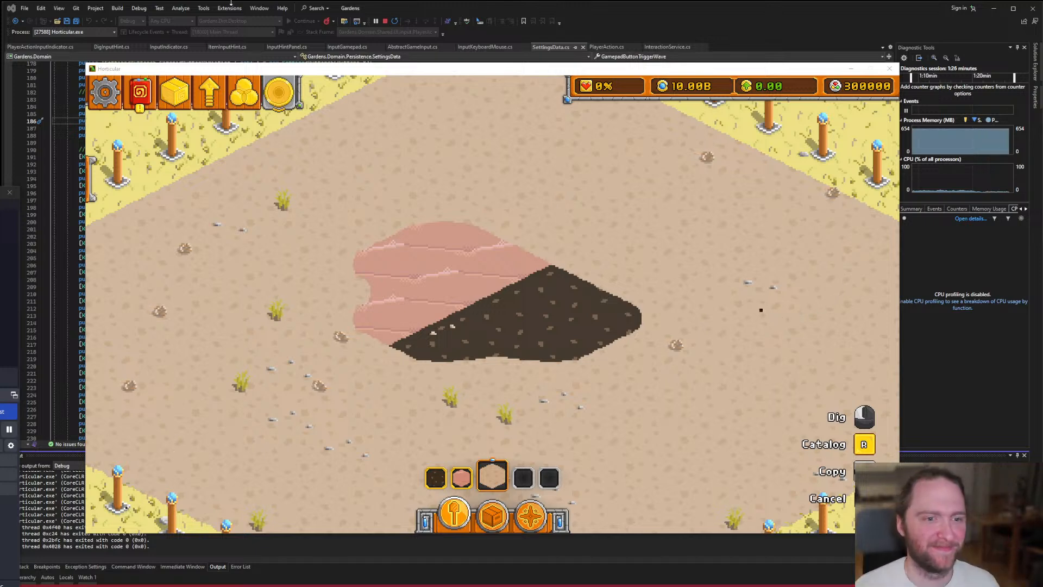
{"action": "mouse_move", "coordinate": [501, 209]}
{"action": "left_mouse_down"}
{"action": "mouse_move", "coordinate": [484, 230]}
{"action": "mouse_move", "coordinate": [404, 264]}
{"action": "mouse_move", "coordinate": [588, 309]}
{"action": "mouse_move", "coordinate": [467, 360]}
{"action": "mouse_move", "coordinate": [415, 343]}
{"action": "left_mouse_up"}
Choose the red Boulder from the item catalog and place four of them around the Bauxite and Flower Bed patch.
{"action": "left_click", "coordinate": [493, 515]}
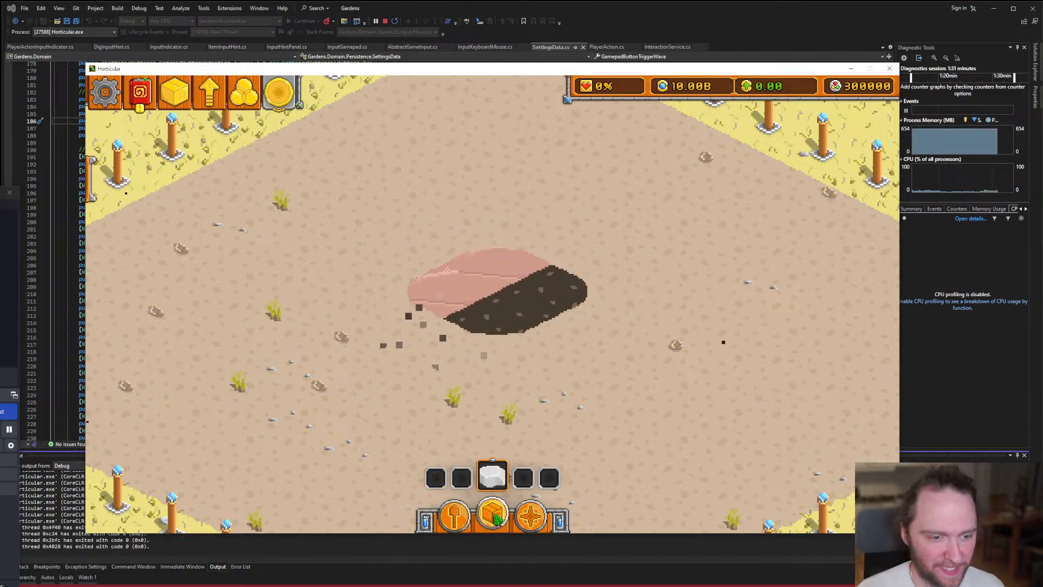
{"action": "key", "text": "r"}
{"action": "left_click", "coordinate": [516, 165]}
{"action": "left_click", "coordinate": [286, 213]}
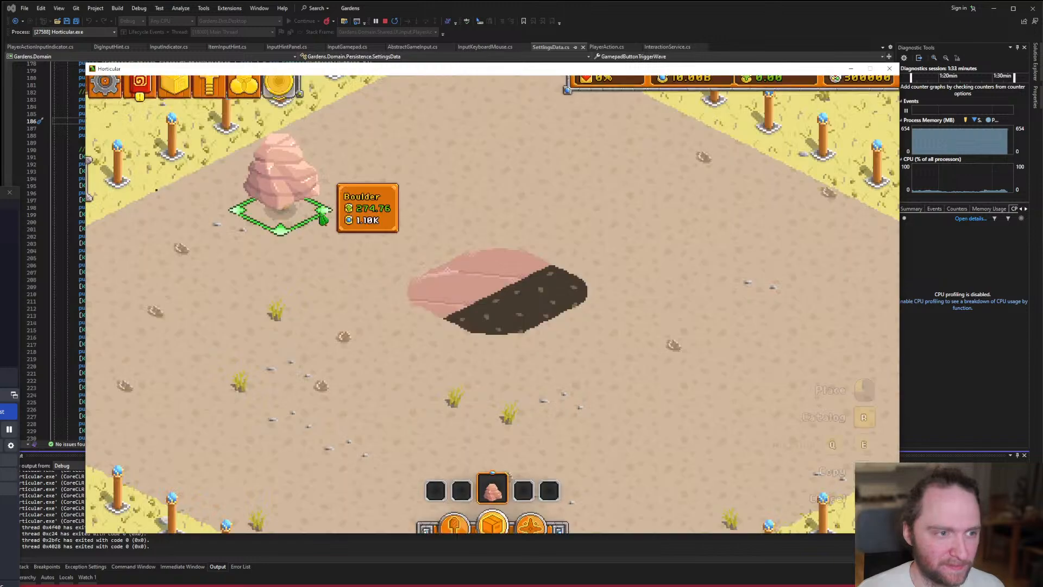
{"action": "left_click", "coordinate": [389, 263]}
{"action": "left_click", "coordinate": [552, 189]}
{"action": "left_click", "coordinate": [660, 296]}
{"action": "left_click", "coordinate": [607, 483]}
Place four more red boulders spread across the outer parts of the desert soil.
{"action": "key", "text": "s"}
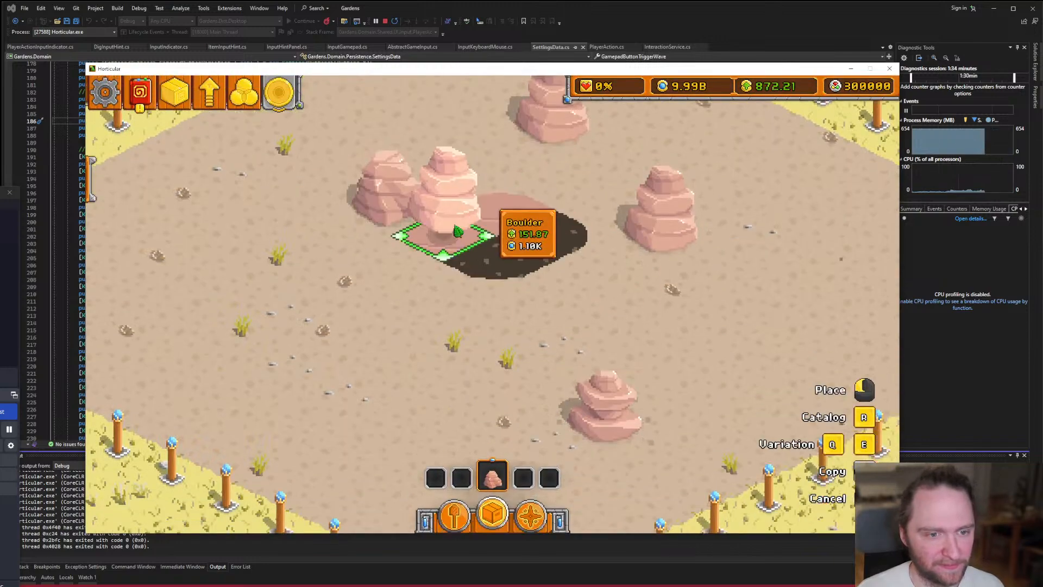
{"action": "scroll", "coordinate": [451, 234], "scroll_direction": "down", "scroll_amount": 3}
{"action": "left_click", "coordinate": [236, 255]}
{"action": "left_click", "coordinate": [444, 396]}
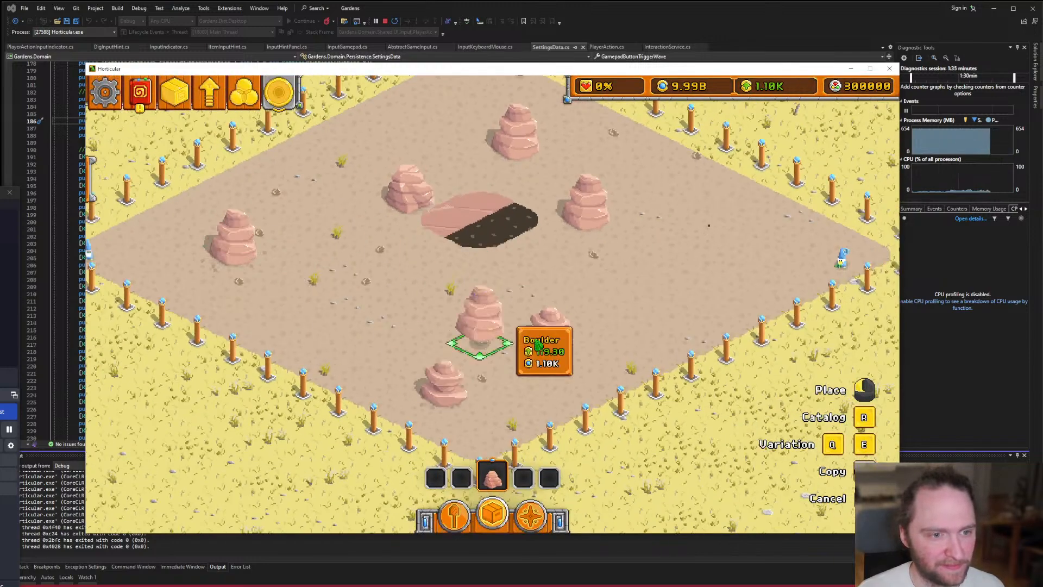
{"action": "key", "text": "w"}
{"action": "left_click", "coordinate": [761, 365]}
{"action": "left_click", "coordinate": [655, 277]}
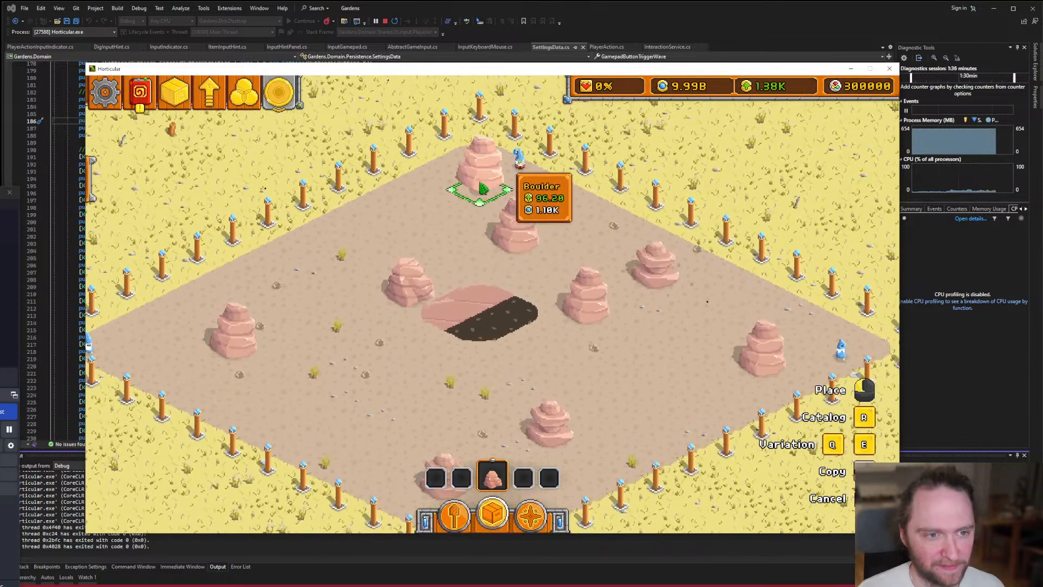
Place three more red boulders, one in the far corner and two in the near half of the garden, and stop placing.
{"action": "left_click", "coordinate": [483, 190]}
{"action": "left_click", "coordinate": [408, 399]}
{"action": "left_click", "coordinate": [656, 380]}
{"action": "scroll", "coordinate": [527, 326], "scroll_direction": "up", "scroll_amount": 1}
{"action": "scroll", "coordinate": [527, 326], "scroll_direction": "up", "scroll_amount": 2}
{"action": "right_click", "coordinate": [508, 373]}
Dig Desert Soil over the remaining Bauxite and Flower Bed patch between the boulders and put the dig tool away.
{"action": "left_click", "coordinate": [454, 514]}
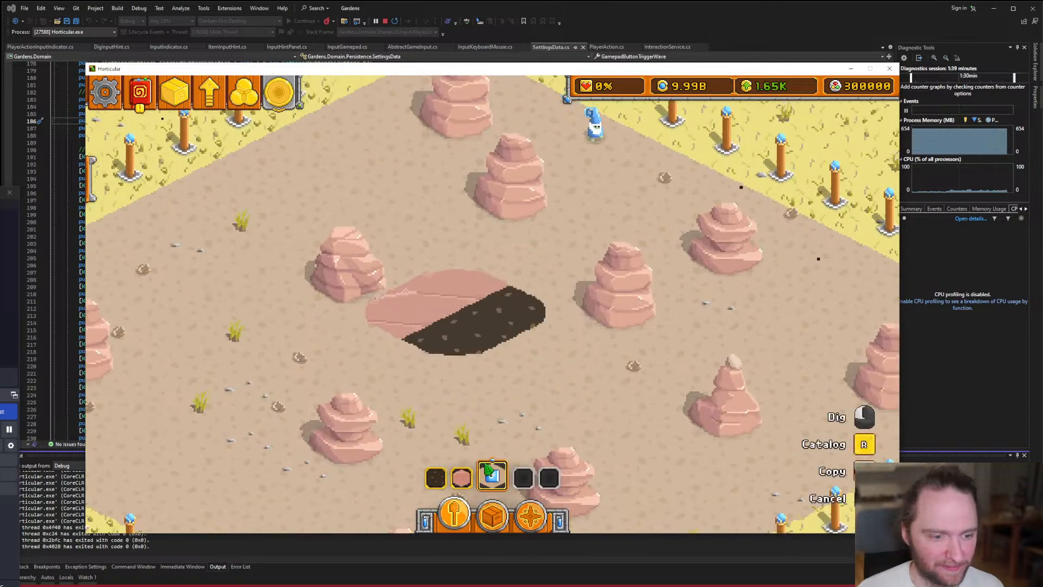
{"action": "mouse_move", "coordinate": [470, 345]}
{"action": "left_mouse_down"}
{"action": "mouse_move", "coordinate": [451, 303]}
{"action": "mouse_move", "coordinate": [405, 312]}
{"action": "left_mouse_up"}
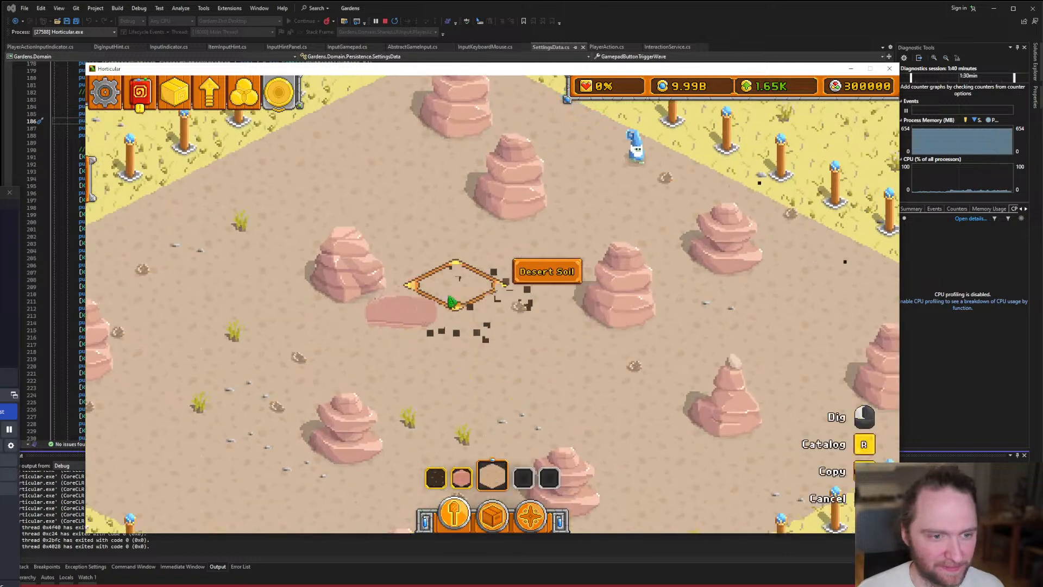
{"action": "right_click", "coordinate": [510, 372]}
{"action": "key", "text": "s"}
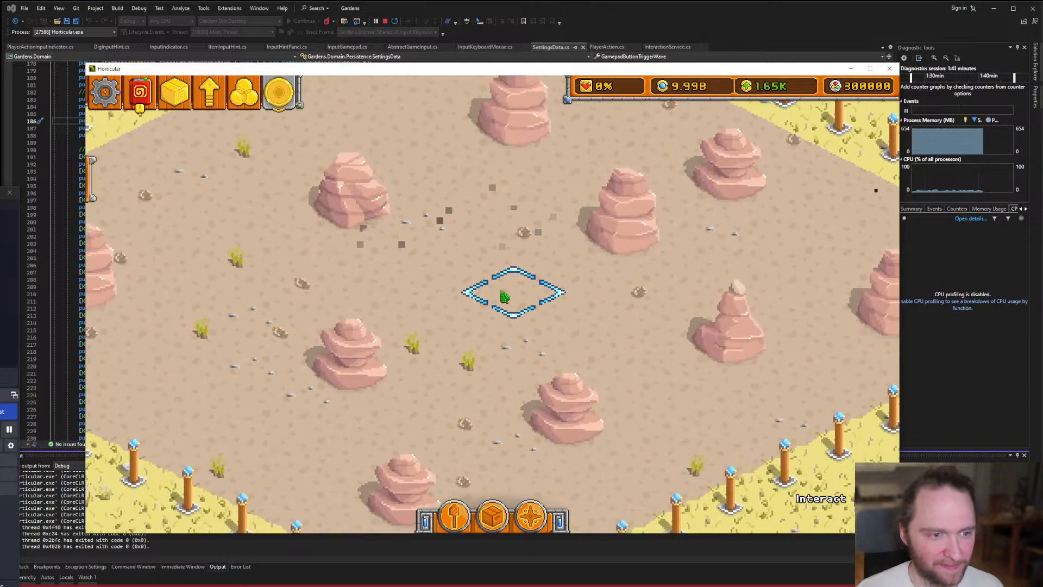
Move the red boulder from the near side of the garden to just in front of the neighbouring boulder.
{"action": "key", "text": "w"}
{"action": "key", "text": "a"}
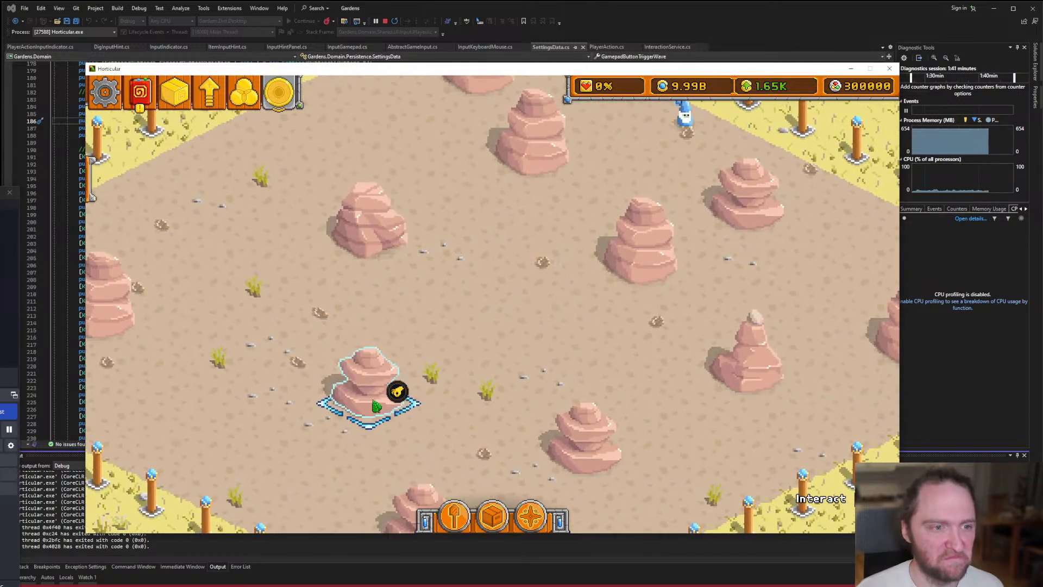
{"action": "left_click", "coordinate": [376, 405]}
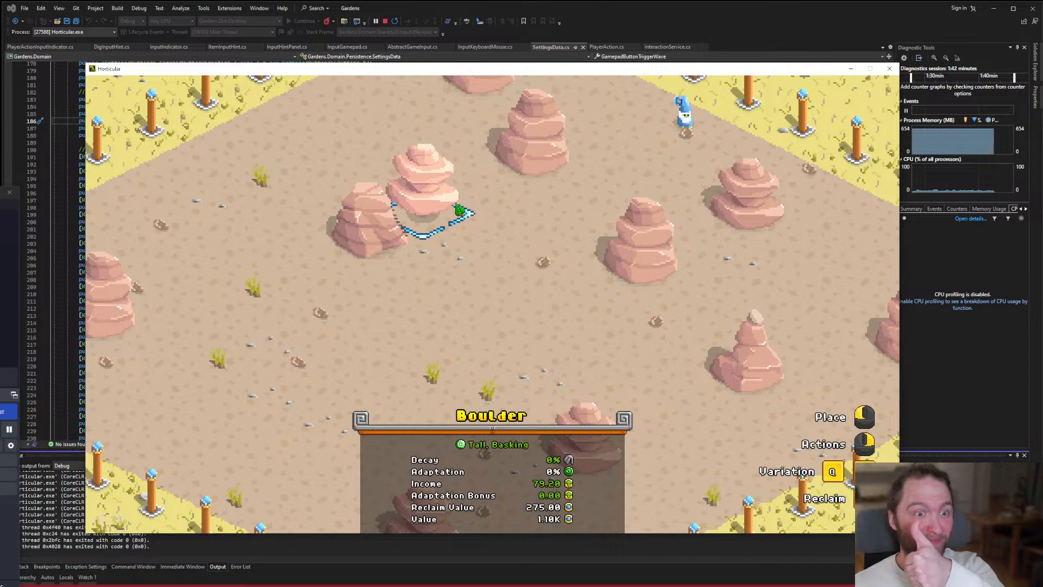
{"action": "left_click", "coordinate": [428, 325]}
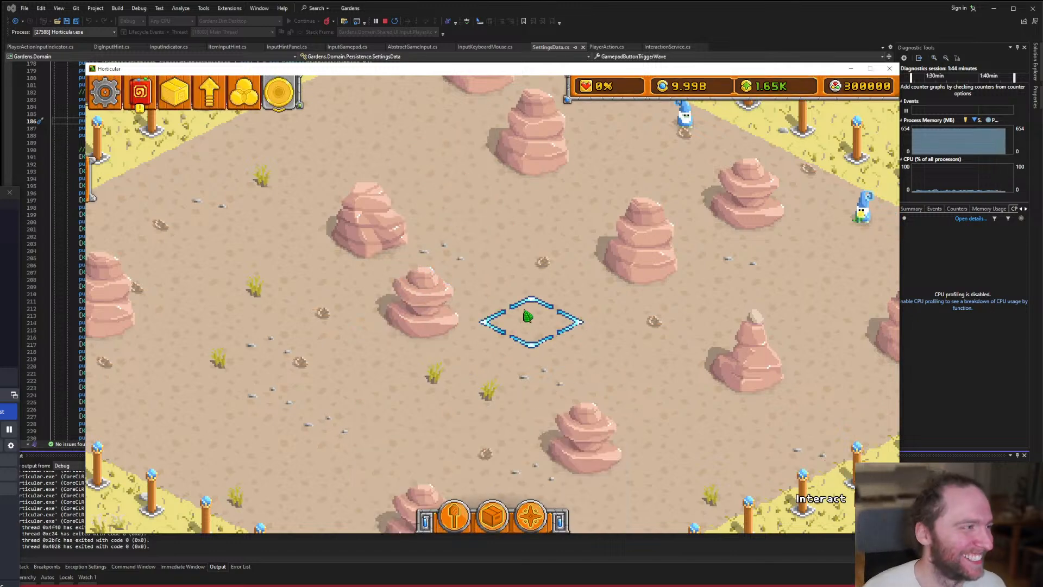
{"action": "scroll", "coordinate": [545, 347], "scroll_direction": "down", "scroll_amount": 1}
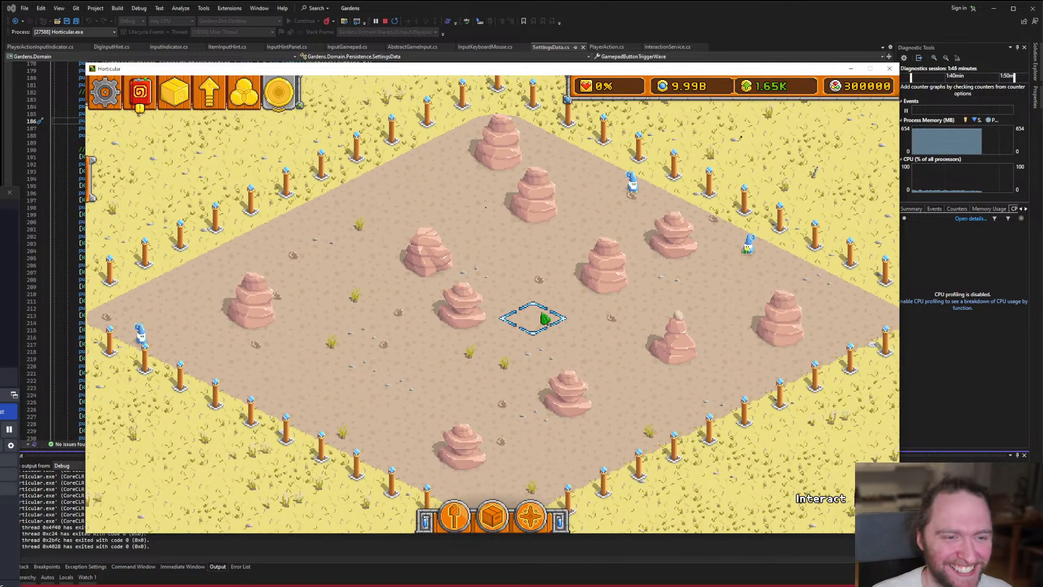
{"action": "scroll", "coordinate": [545, 316], "scroll_direction": "up", "scroll_amount": 1}
{"action": "key", "text": "w"}
{"action": "key", "text": "d"}
{"action": "left_click", "coordinate": [410, 363]}
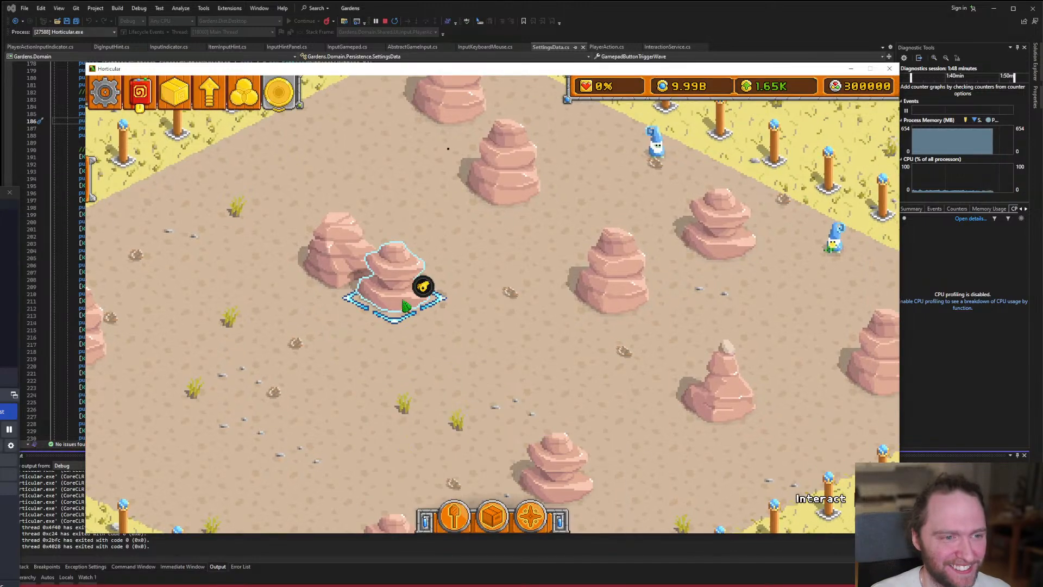
{"action": "left_click", "coordinate": [352, 364]}
Dig a diagonal Dirt path across the desert soil and an irregular Pond beside the two neighbouring boulders.
{"action": "key", "text": "r"}
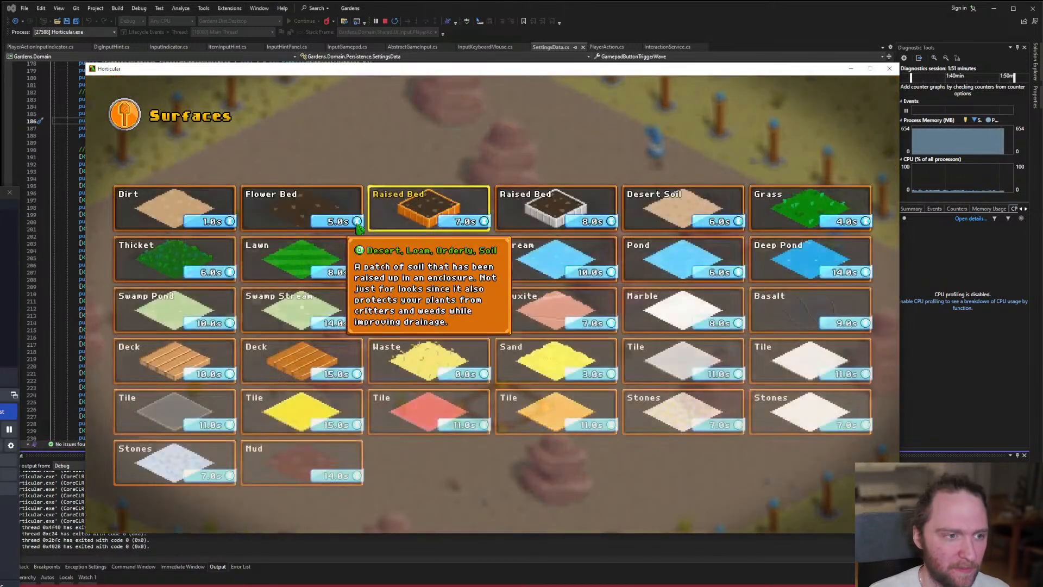
{"action": "left_click", "coordinate": [426, 210]}
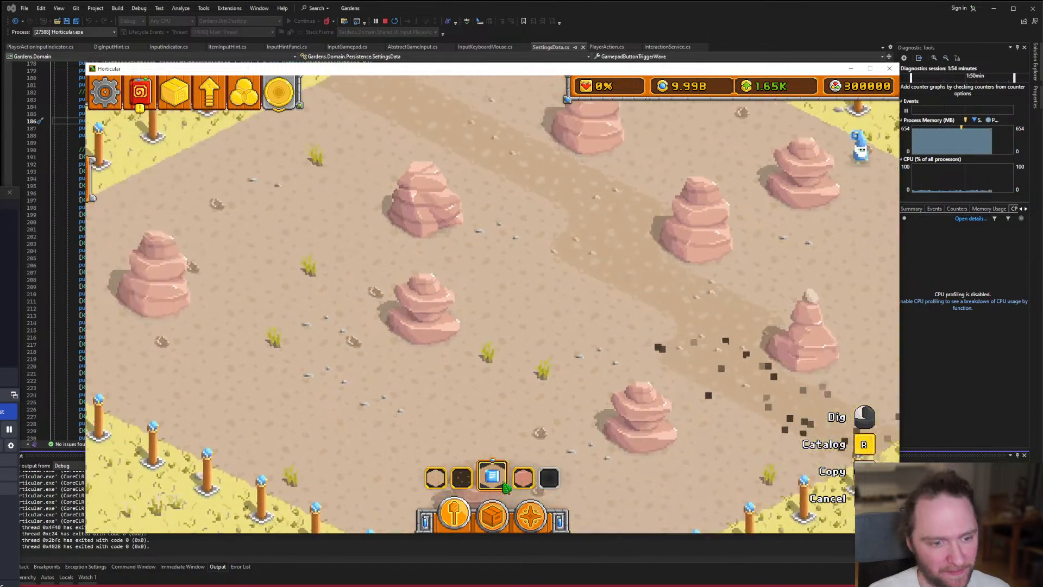
{"action": "key", "text": "r"}
{"action": "left_click", "coordinate": [675, 262]}
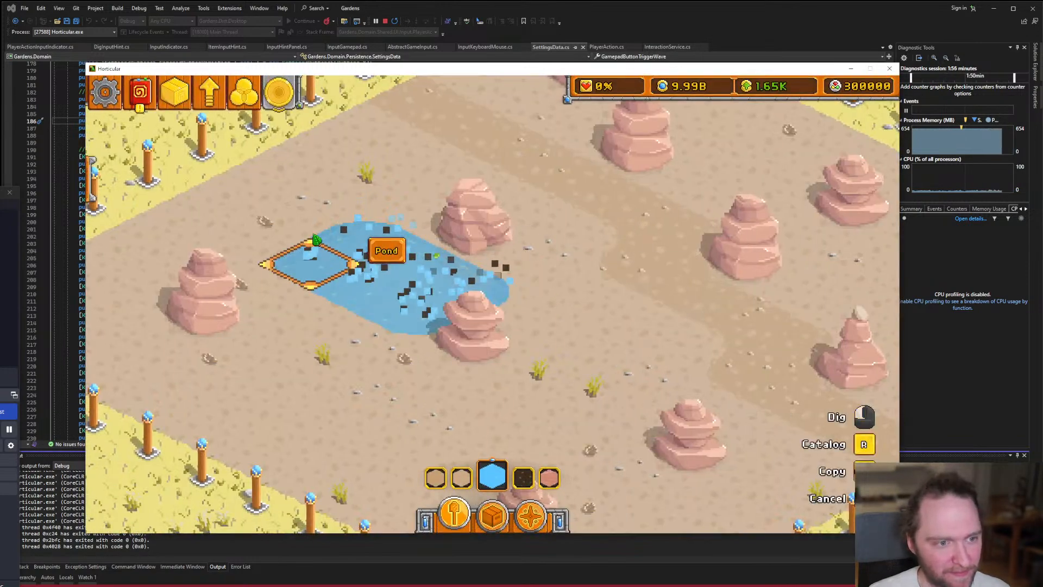
{"action": "mouse_move", "coordinate": [353, 321]}
{"action": "left_mouse_down"}
{"action": "mouse_move", "coordinate": [354, 449]}
{"action": "mouse_move", "coordinate": [303, 395]}
{"action": "left_mouse_up"}
{"action": "key", "text": "s"}
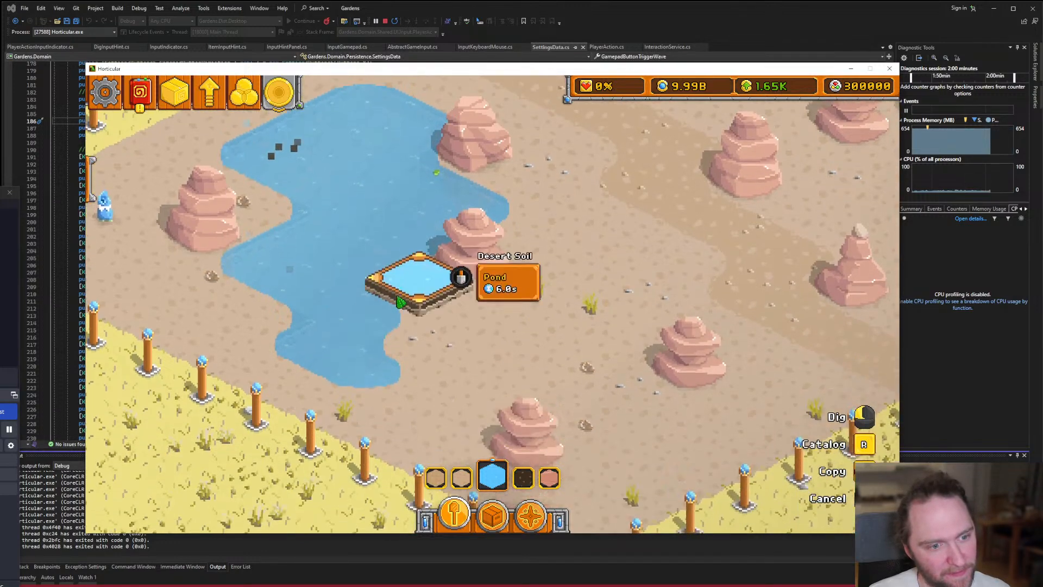
{"action": "left_click_drag", "start_coordinate": [405, 299], "coordinate": [469, 405]}
Choose the Joshua Tree from the plant catalog and place two, one beside the pond's boulders and one behind the pond.
{"action": "key", "text": "w"}
{"action": "left_click", "coordinate": [492, 517]}
{"action": "key", "text": "r"}
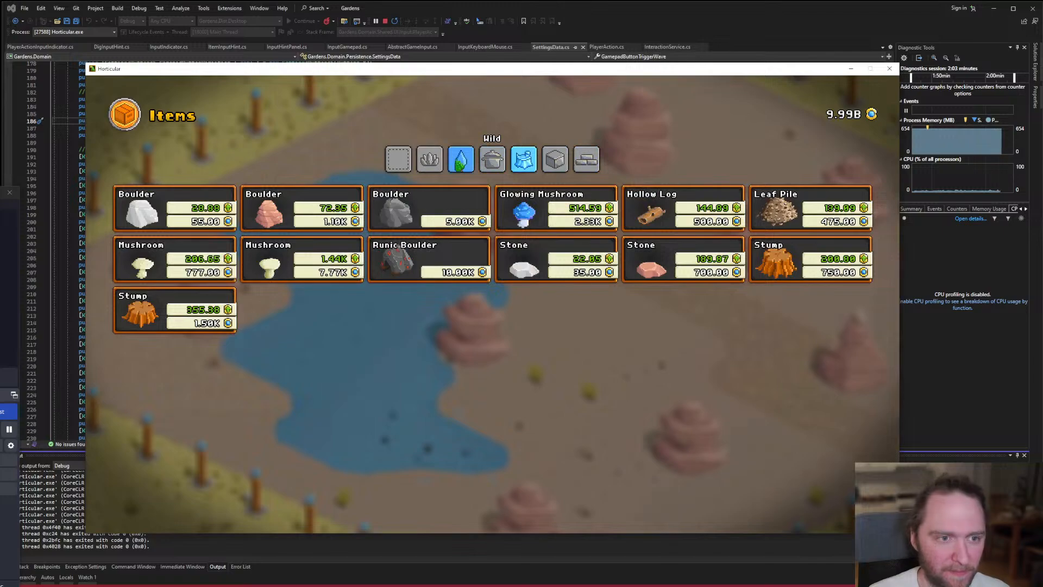
{"action": "left_click", "coordinate": [432, 161]}
{"action": "left_click", "coordinate": [642, 266]}
{"action": "left_click", "coordinate": [535, 324]}
{"action": "left_click", "coordinate": [351, 148]}
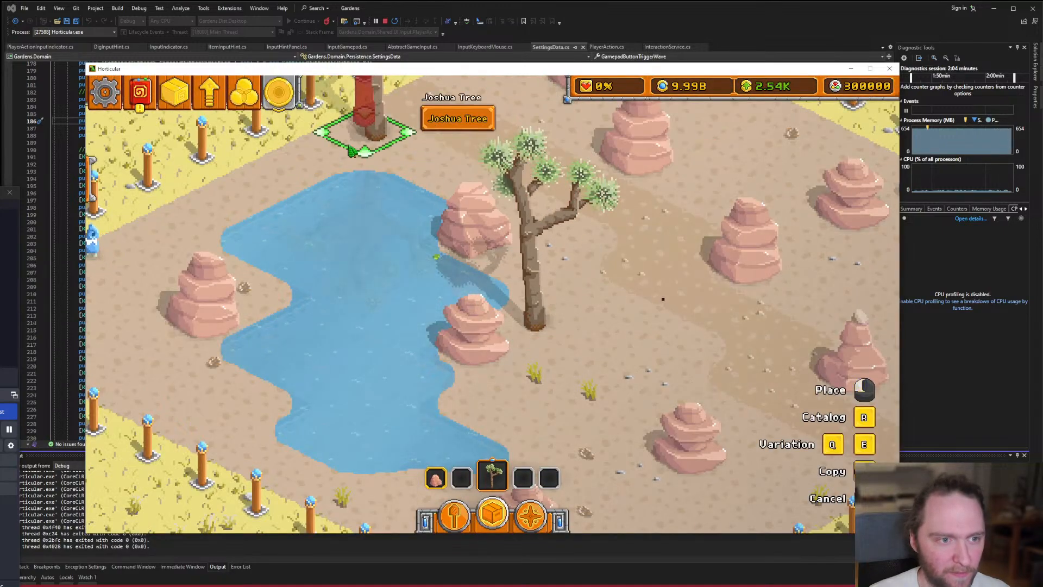
Place two more Joshua Trees, one at the pond's near end and one across the Dirt path, and stop placing.
{"action": "key", "text": "s"}
{"action": "left_click", "coordinate": [435, 422]}
{"action": "key", "text": "w"}
{"action": "key", "text": "d"}
{"action": "left_click", "coordinate": [740, 321]}
{"action": "scroll", "coordinate": [696, 350], "scroll_direction": "down", "scroll_amount": 2}
{"action": "key", "text": "a"}
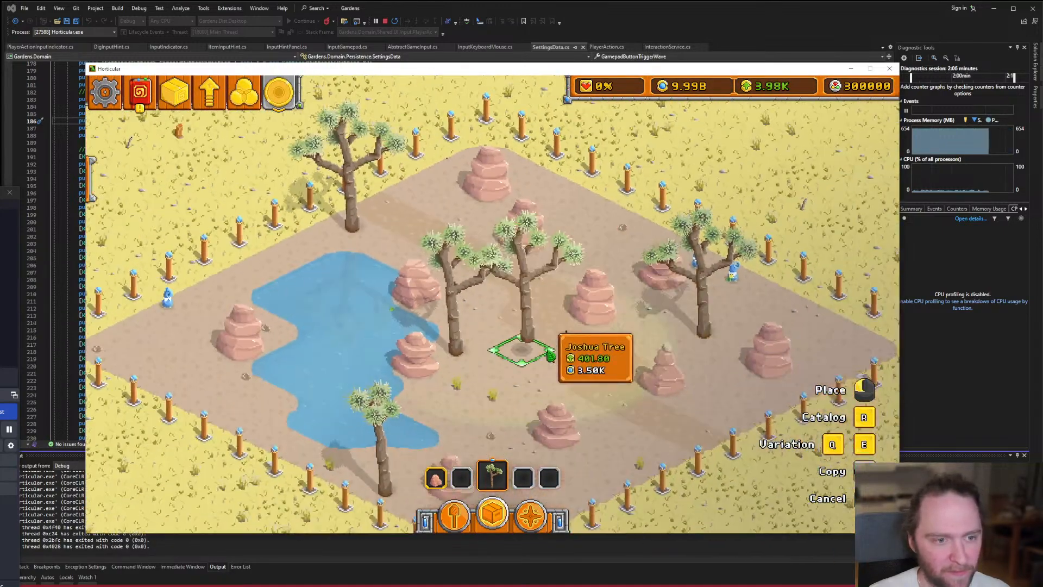
{"action": "right_click", "coordinate": [548, 381]}
Choose the Palm from the catalog, place one beside the pond, one near the front and one at the far edge, and stop placing.
{"action": "scroll", "coordinate": [544, 443], "scroll_direction": "up", "scroll_amount": 2}
{"action": "left_click", "coordinate": [492, 513]}
{"action": "key", "text": "r"}
{"action": "left_click", "coordinate": [389, 307]}
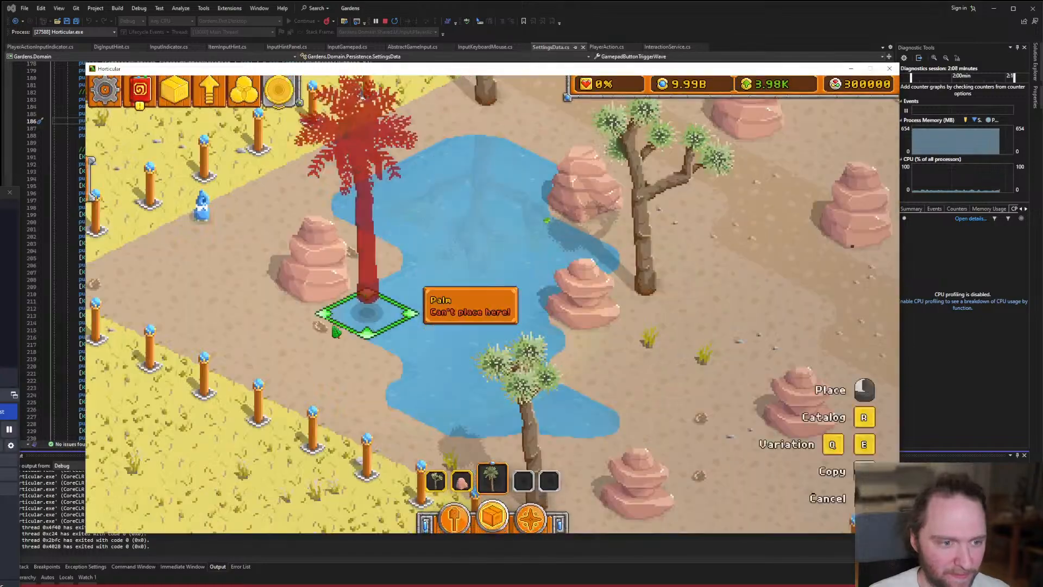
{"action": "left_click", "coordinate": [256, 317]}
{"action": "key", "text": "d"}
{"action": "key", "text": "s"}
{"action": "left_click", "coordinate": [543, 420]}
{"action": "key", "text": "w"}
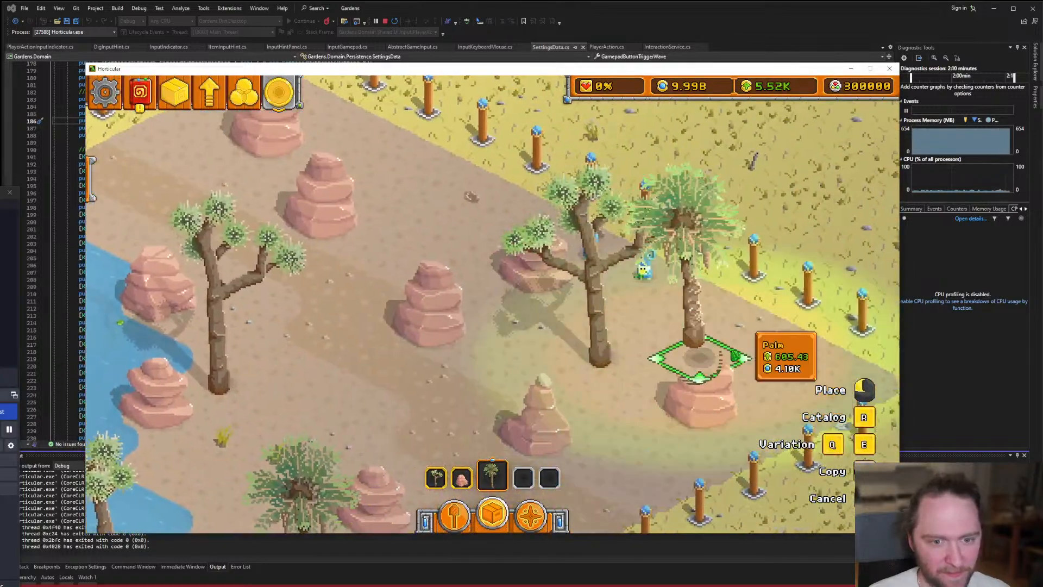
{"action": "left_click", "coordinate": [757, 332]}
{"action": "right_click", "coordinate": [690, 331]}
Open and close the game's console, and examine how the red boulders look among the pond, trees and desert soil.
{"action": "key", "text": "a"}
{"action": "scroll", "coordinate": [560, 343], "scroll_direction": "down", "scroll_amount": 2}
{"action": "key", "text": "s"}
{"action": "key", "text": "grave"}
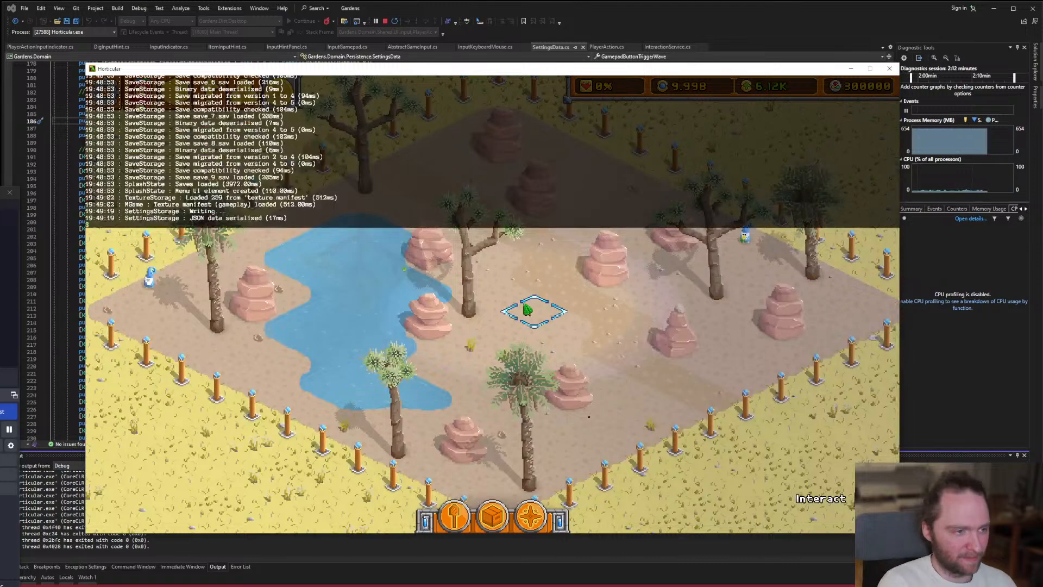
{"action": "key", "text": "grave"}
{"action": "key", "text": "d"}
{"action": "key", "text": "w"}
{"action": "key", "text": "a"}
{"action": "key", "text": "s"}
{"action": "scroll", "coordinate": [512, 317], "scroll_direction": "up", "scroll_amount": 1}
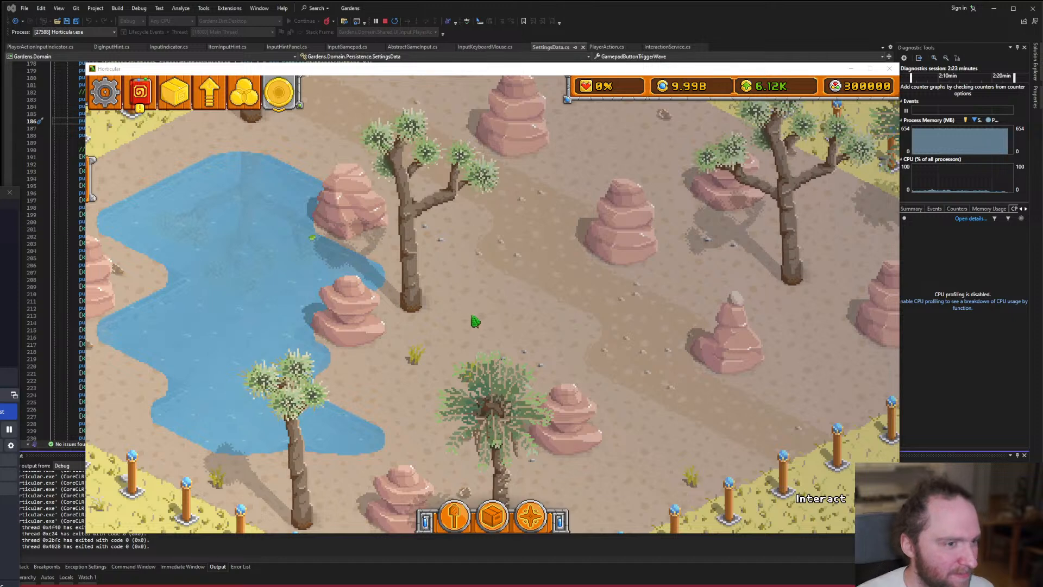
{"action": "left_click", "coordinate": [415, 276]}
{"action": "key", "text": "a"}
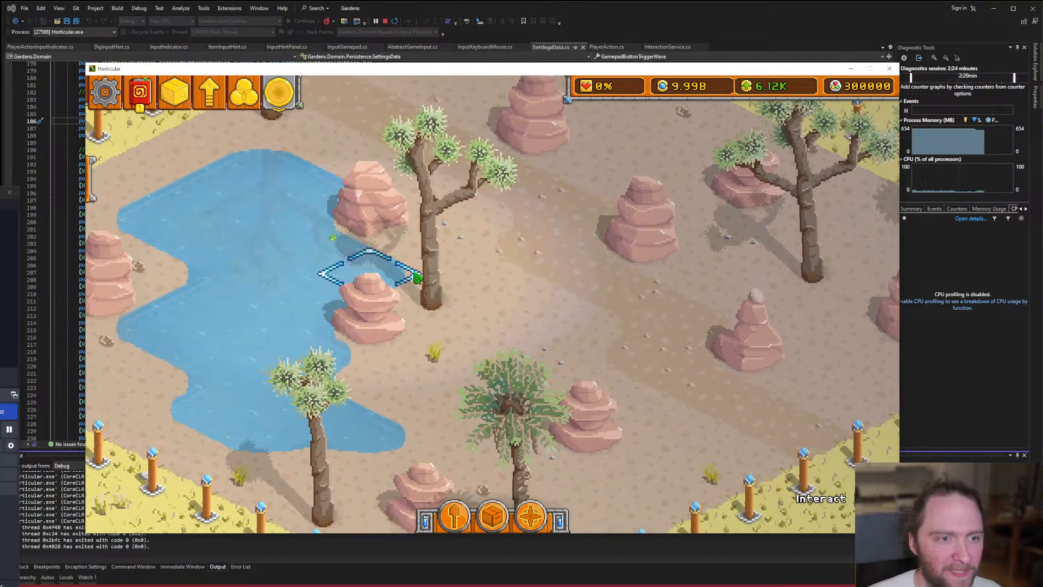
{"action": "key", "text": "s"}
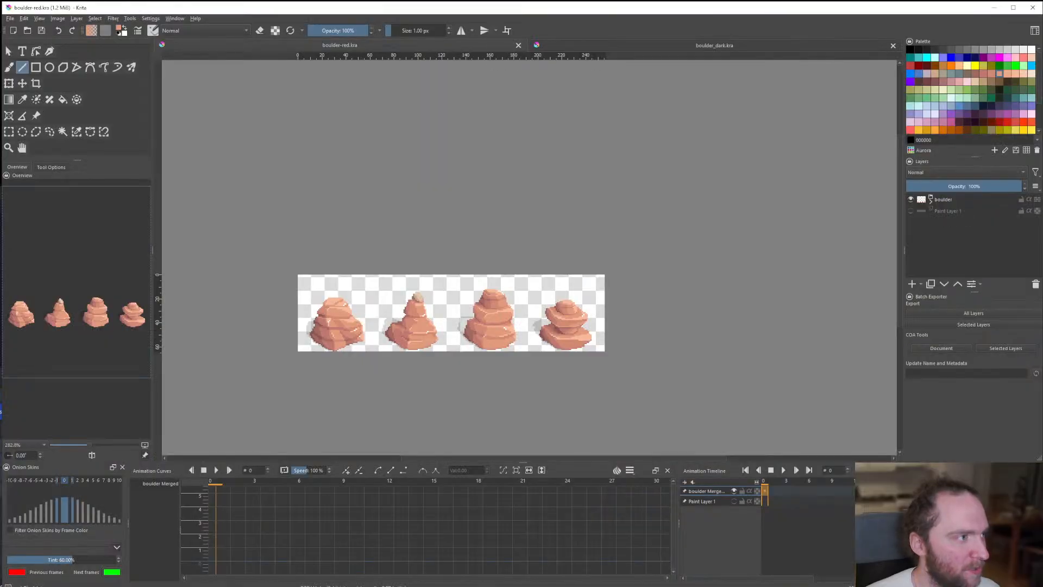
Switch to Krita to review the boulder-red.kra sprites, return to the game and compare them with the boulders in the garden.
{"action": "key", "text": "alt+Tab"}
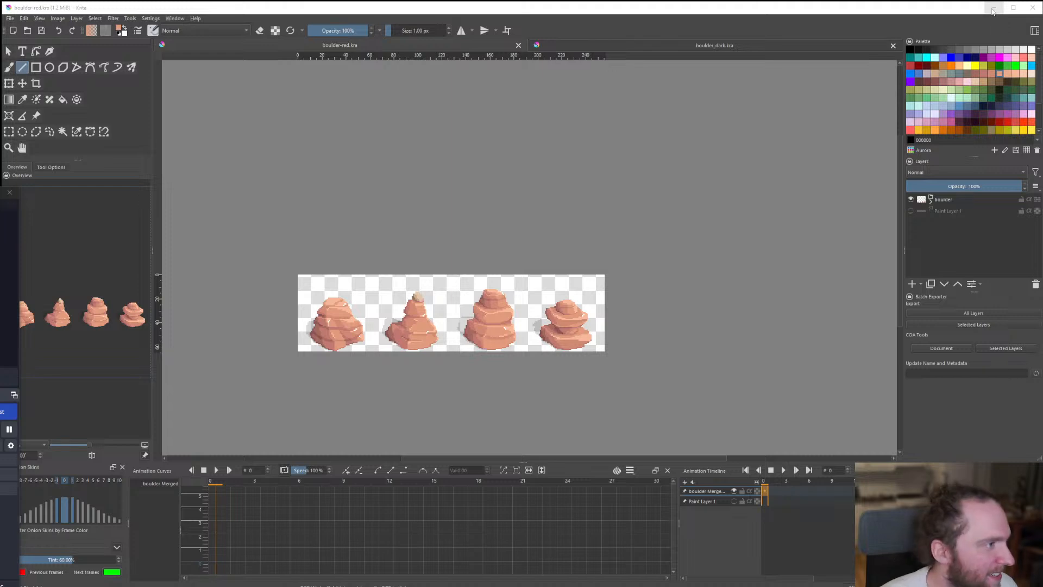
{"action": "scroll", "coordinate": [460, 325], "scroll_direction": "up", "scroll_amount": 2}
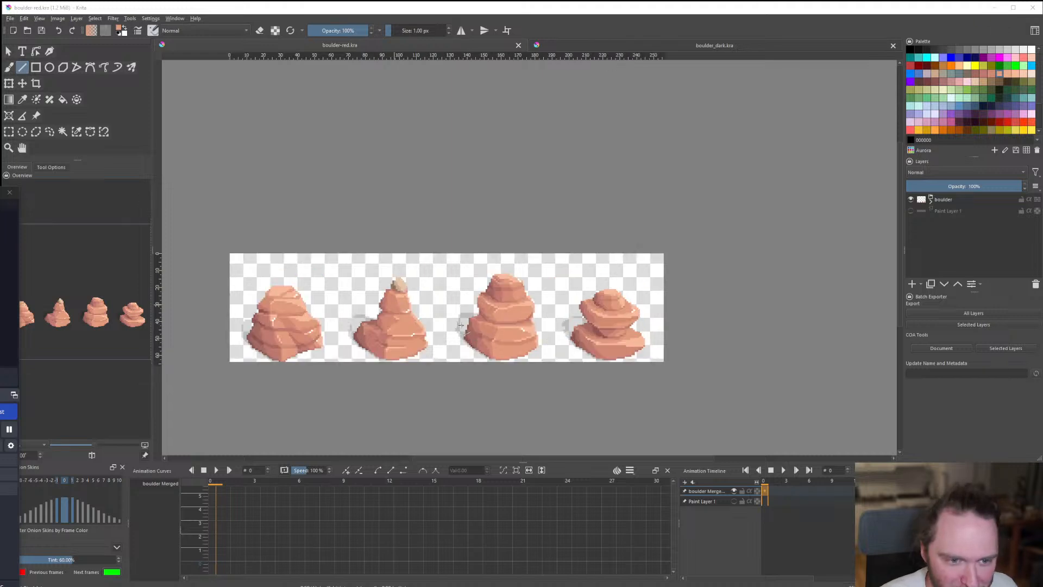
{"action": "left_click", "coordinate": [1002, 12]}
{"action": "scroll", "coordinate": [489, 300], "scroll_direction": "down", "scroll_amount": 5}
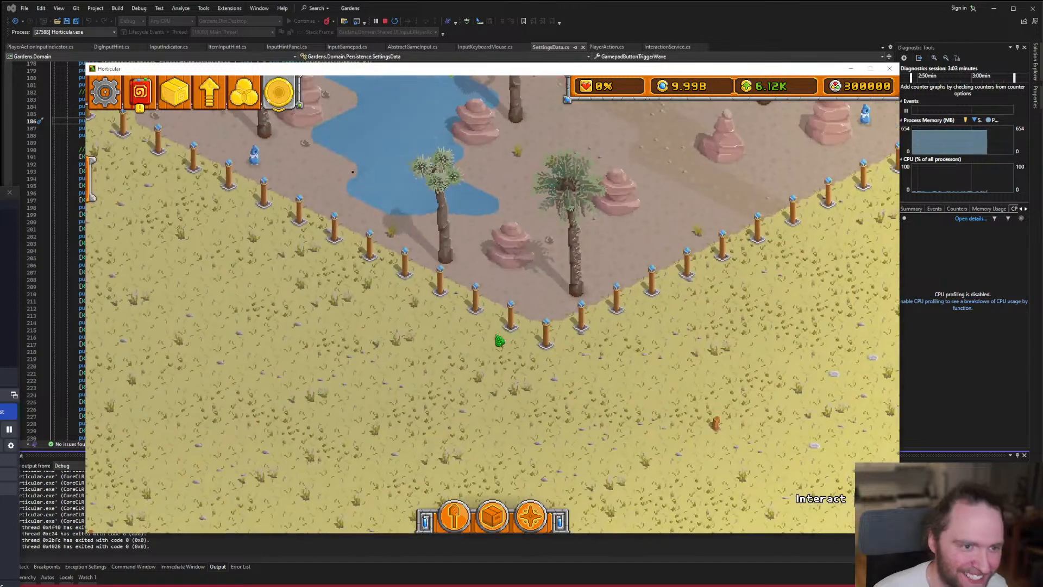
{"action": "scroll", "coordinate": [495, 340], "scroll_direction": "up", "scroll_amount": 6}
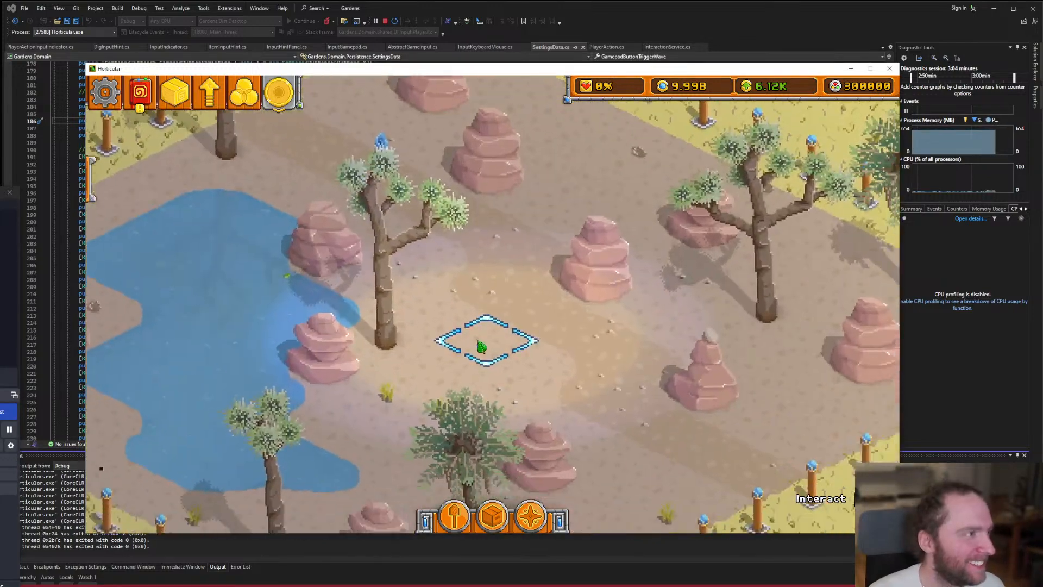
{"action": "left_click_drag", "start_coordinate": [472, 401], "coordinate": [458, 330]}
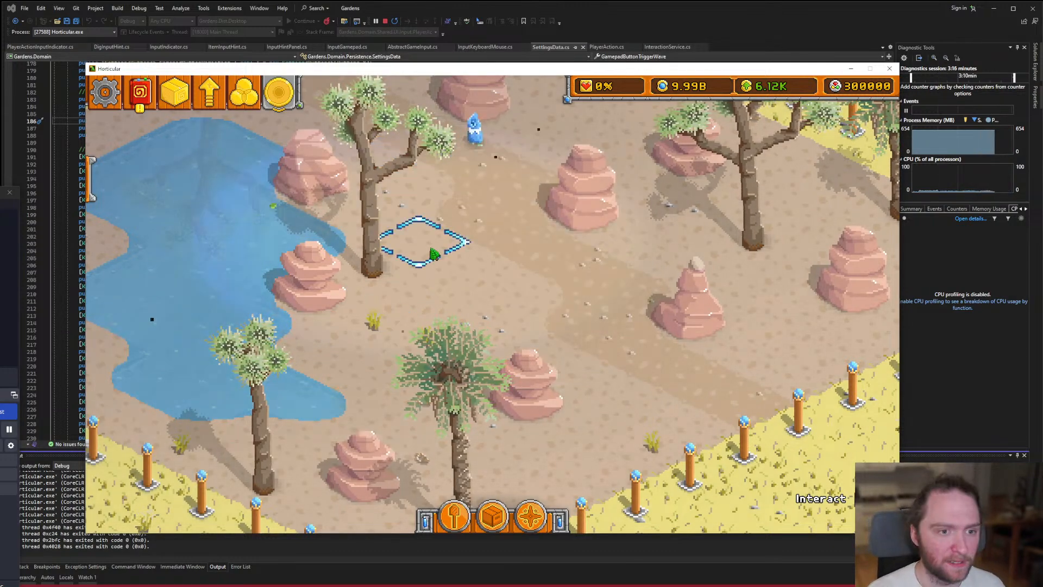
{"action": "scroll", "coordinate": [459, 319], "scroll_direction": "down", "scroll_amount": 1}
{"action": "scroll", "coordinate": [449, 302], "scroll_direction": "up", "scroll_amount": 1}
Take the dig tool and widen the far end of the path with Dirt near the two far boulders.
{"action": "key", "text": "1"}
{"action": "key", "text": "w"}
{"action": "key", "text": "s"}
{"action": "key", "text": "d"}
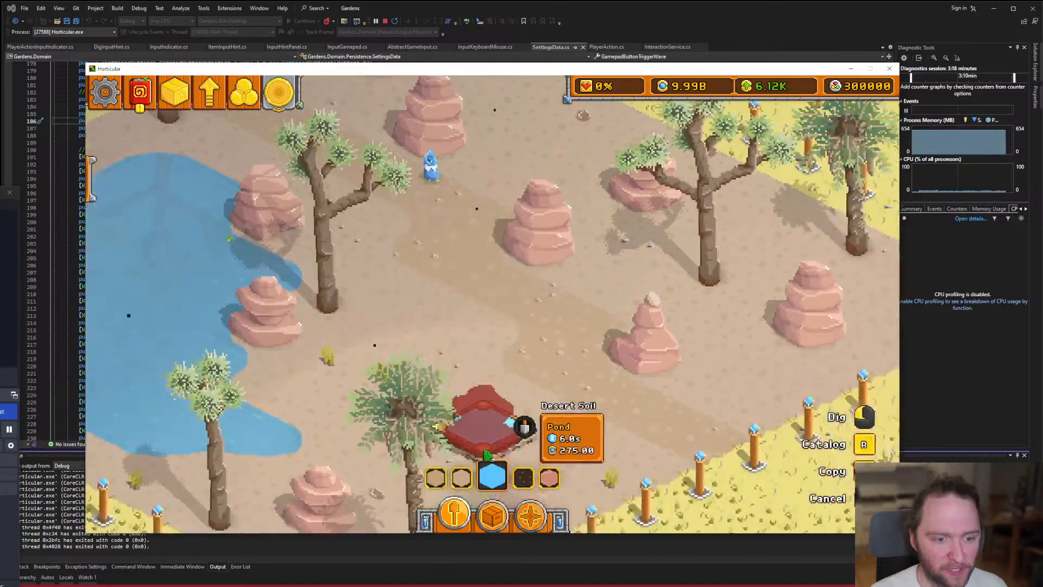
{"action": "key", "text": "w"}
{"action": "key", "text": "a"}
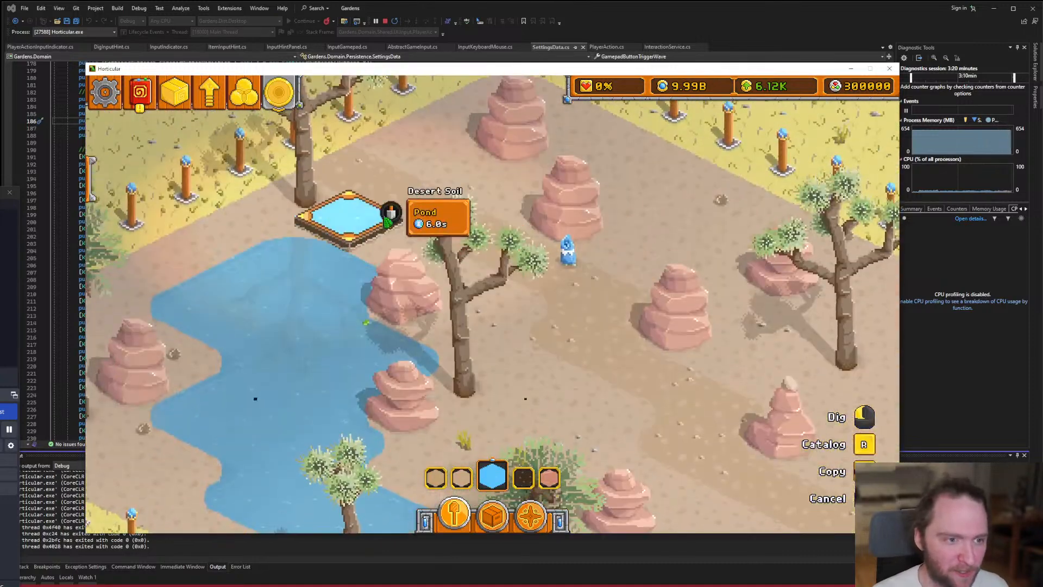
{"action": "key", "text": "1"}
{"action": "key", "text": "1"}
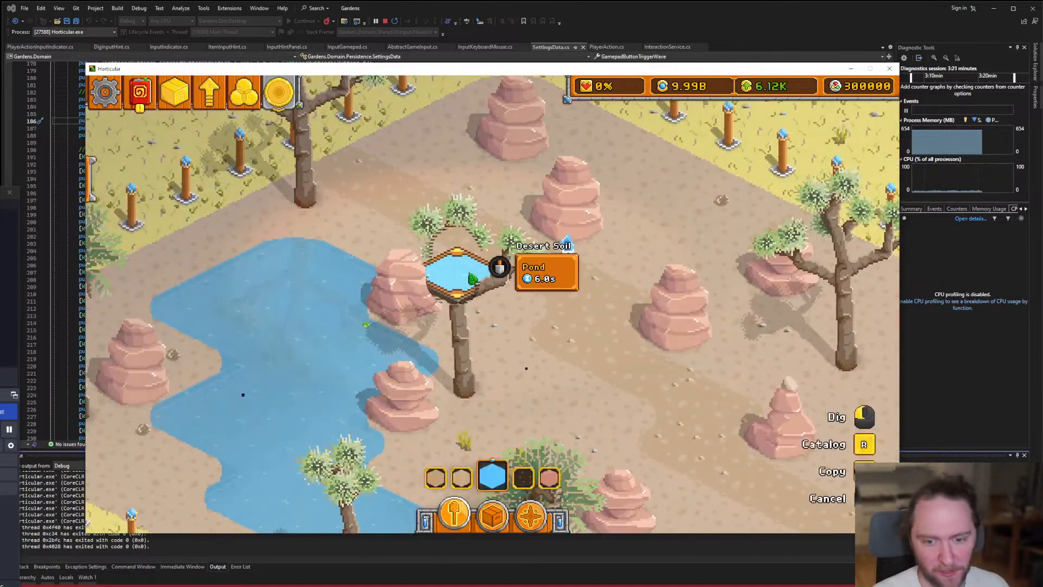
{"action": "key", "text": "w"}
{"action": "key", "text": "a"}
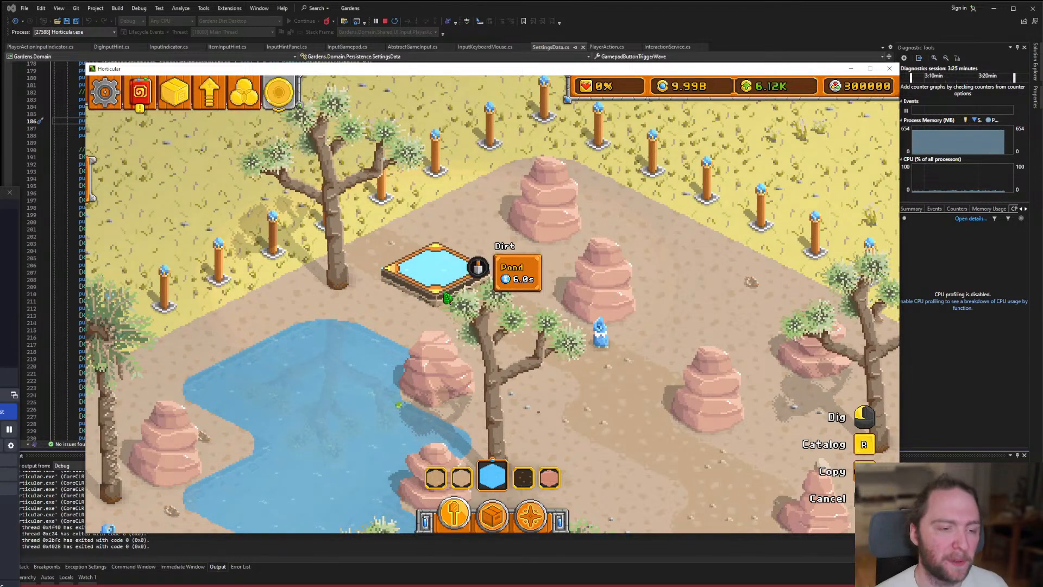
{"action": "key", "text": "s"}
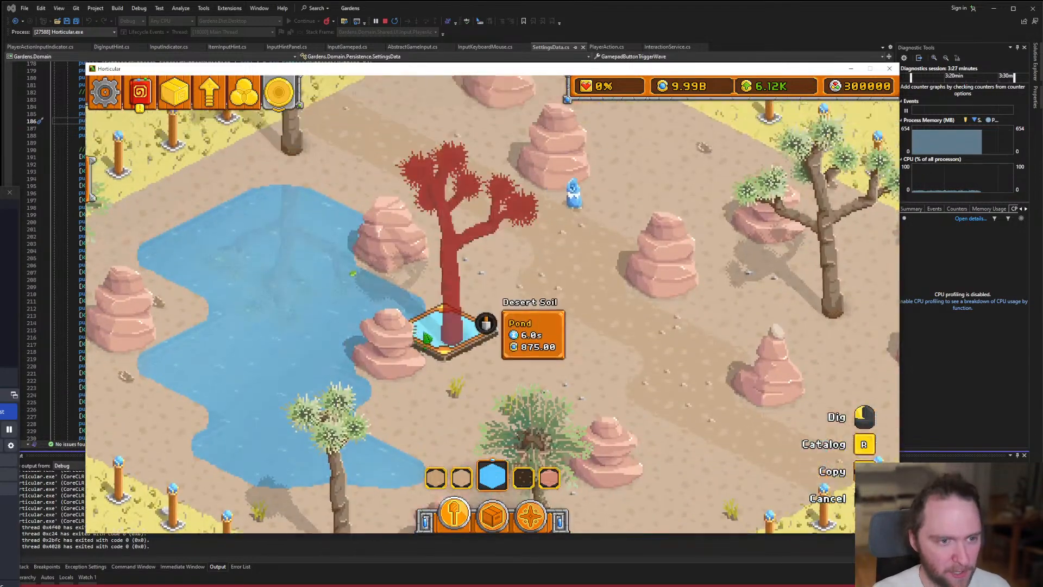
{"action": "key", "text": "w"}
{"action": "key", "text": "a"}
{"action": "key", "text": "d"}
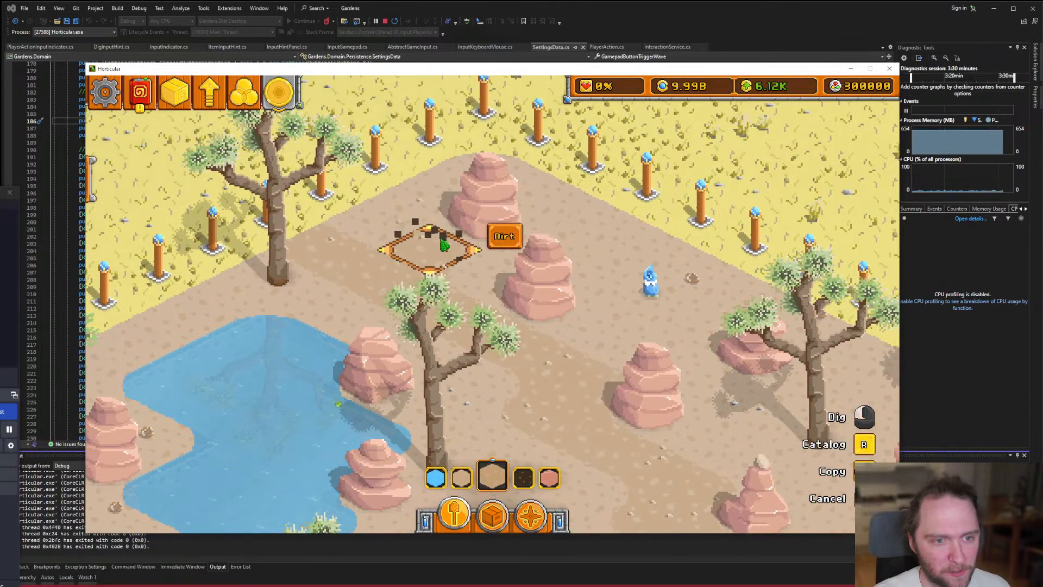
{"action": "key", "text": "s"}
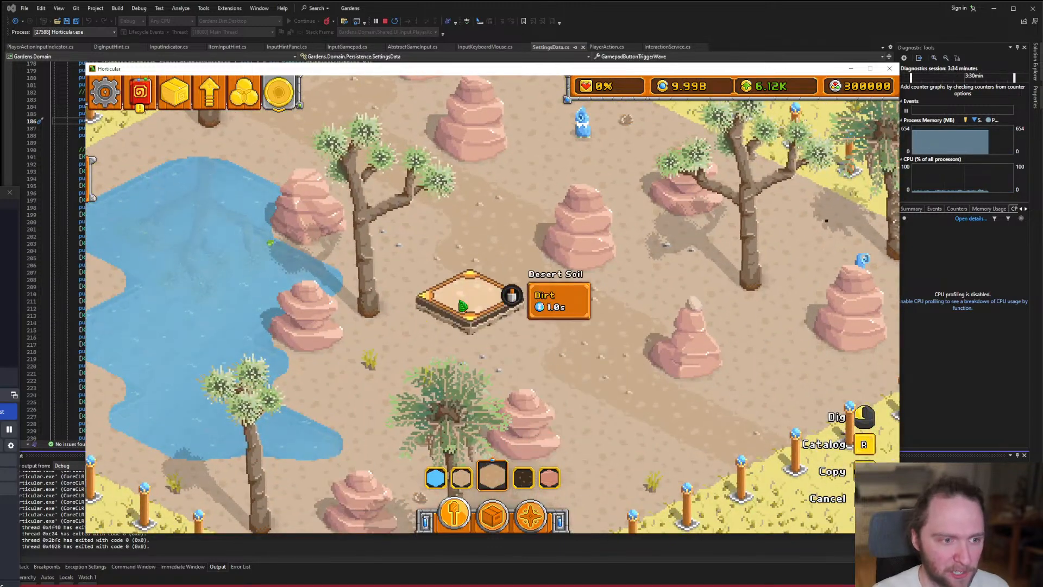
Copy the Pond surface and dig a small second Pond in the middle of the garden, behind the front Palm.
{"action": "key", "text": "a"}
{"action": "key", "text": "w"}
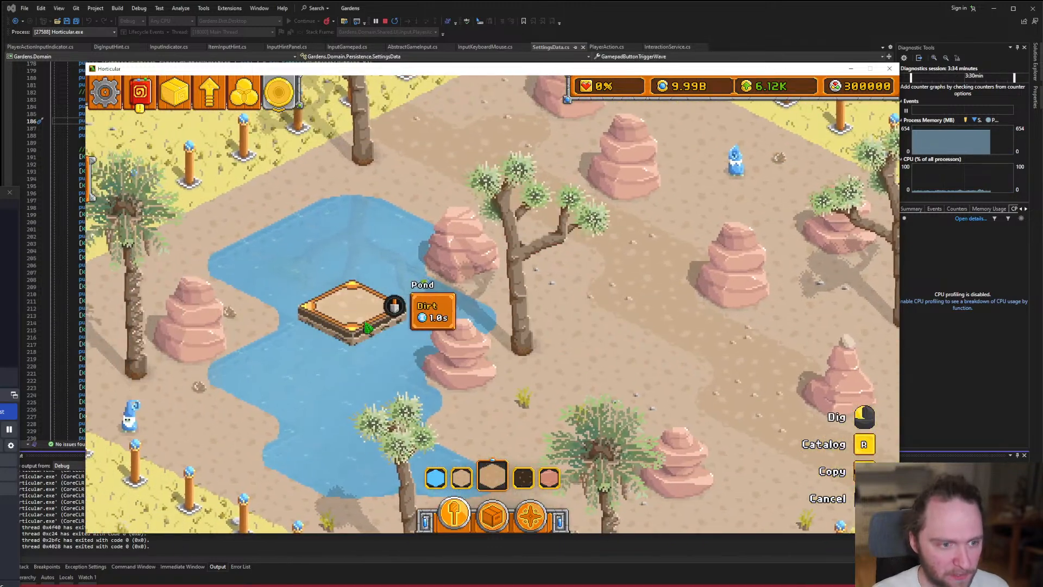
{"action": "key", "text": "c"}
{"action": "key", "text": "d"}
{"action": "key", "text": "s"}
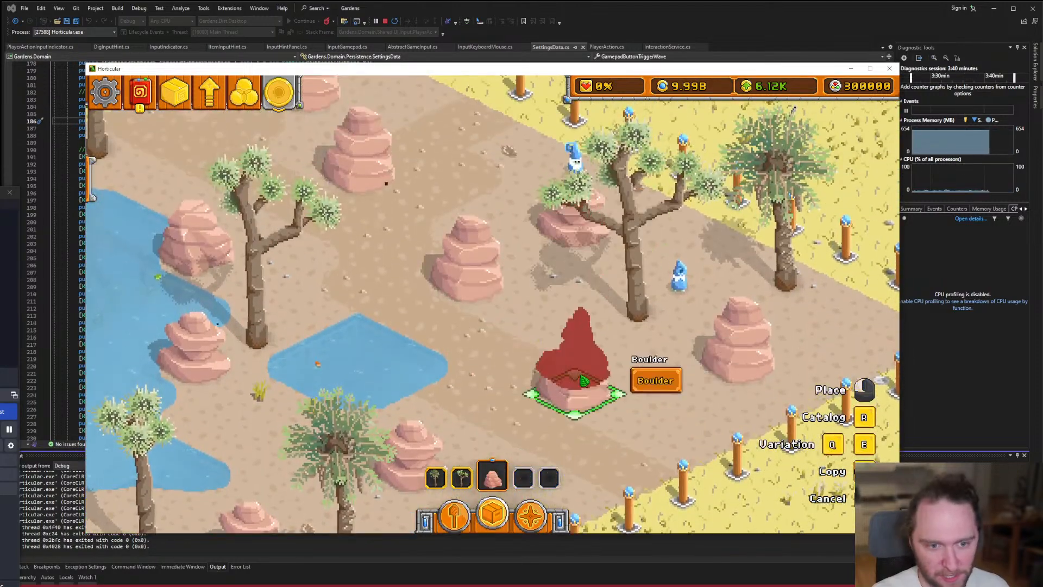
Place one more red Boulder, in the pointed variation, between the two boulders in the far corner.
{"action": "key", "text": "w"}
{"action": "key", "text": "a"}
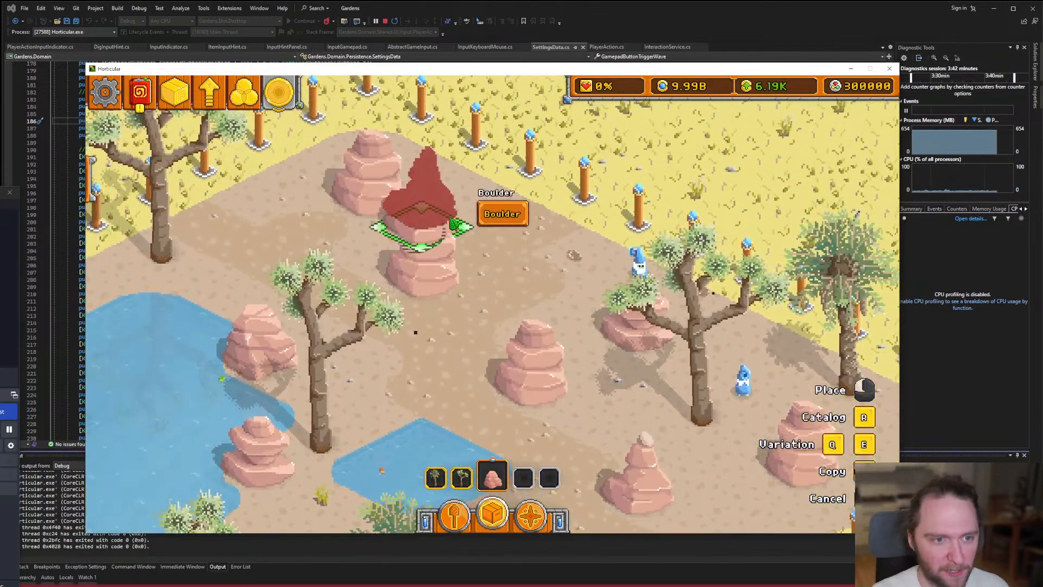
{"action": "key", "text": "s"}
{"action": "key", "text": "d"}
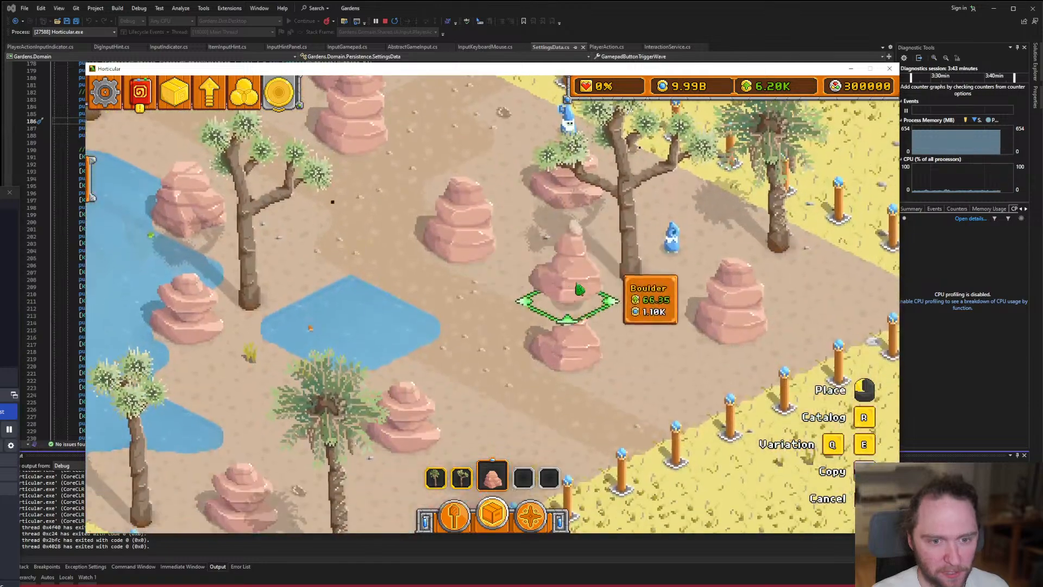
Copy the Joshua Tree and place another one beside the small pond, near the front boulder.
{"action": "key", "text": "c"}
{"action": "key", "text": "s"}
{"action": "left_click", "coordinate": [463, 357]}
{"action": "key", "text": "w"}
{"action": "key", "text": "a"}
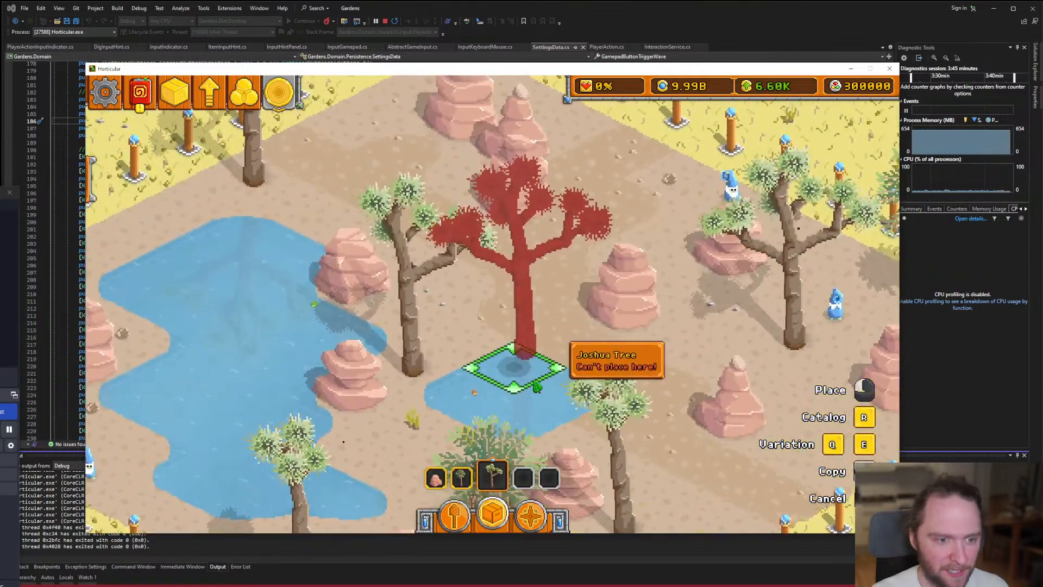
Copy the front Palm and place another one in the far corner, behind the boulders.
{"action": "key", "text": "a"}
{"action": "key", "text": "s"}
{"action": "key", "text": "d"}
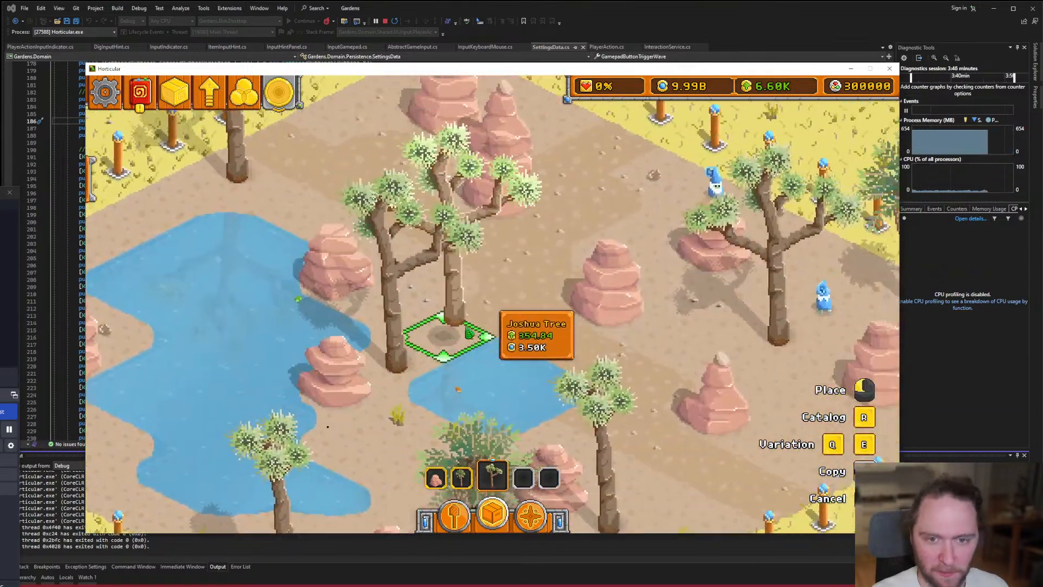
{"action": "key", "text": "w"}
{"action": "key", "text": "s"}
{"action": "key", "text": "a"}
{"action": "key", "text": "s"}
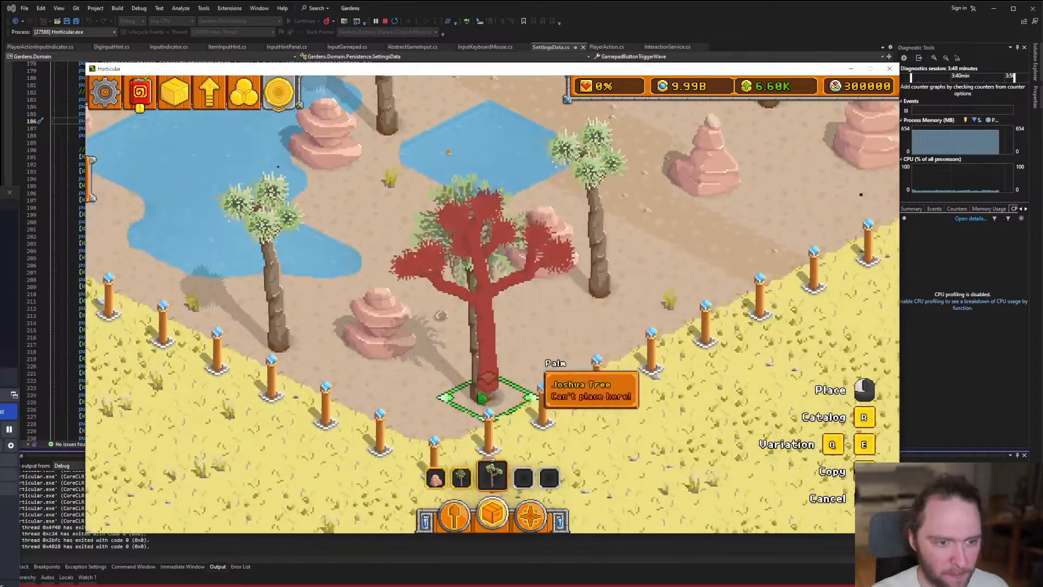
{"action": "key", "text": "c"}
{"action": "key", "text": "w"}
{"action": "key", "text": "a"}
{"action": "right_click", "coordinate": [461, 321]}
{"action": "key", "text": "s"}
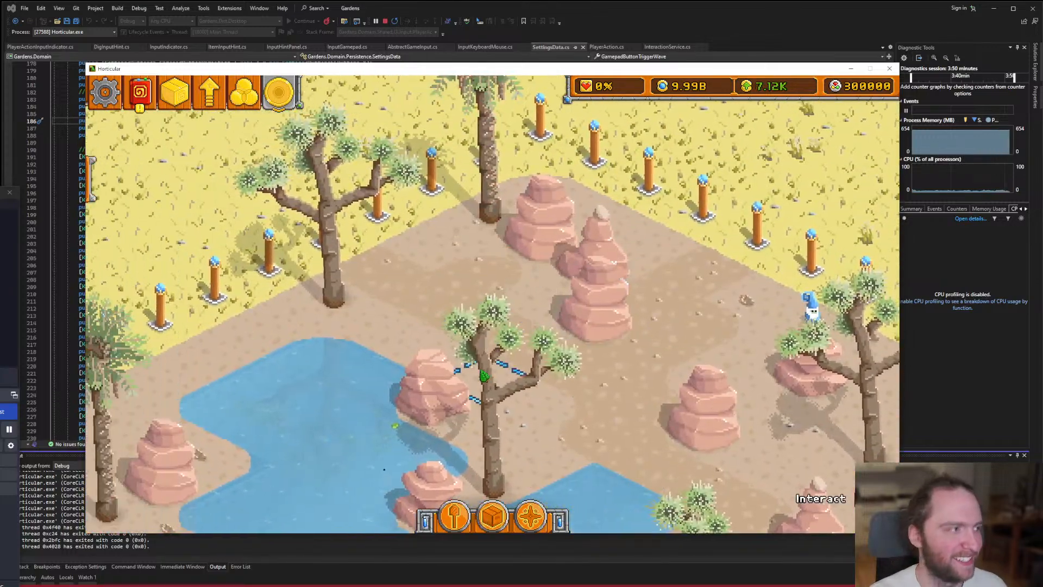
Set dayHour to 20 and finally to 22 in the developer console to bring the garden into night.
{"action": "key", "text": "d"}
{"action": "key", "text": "s"}
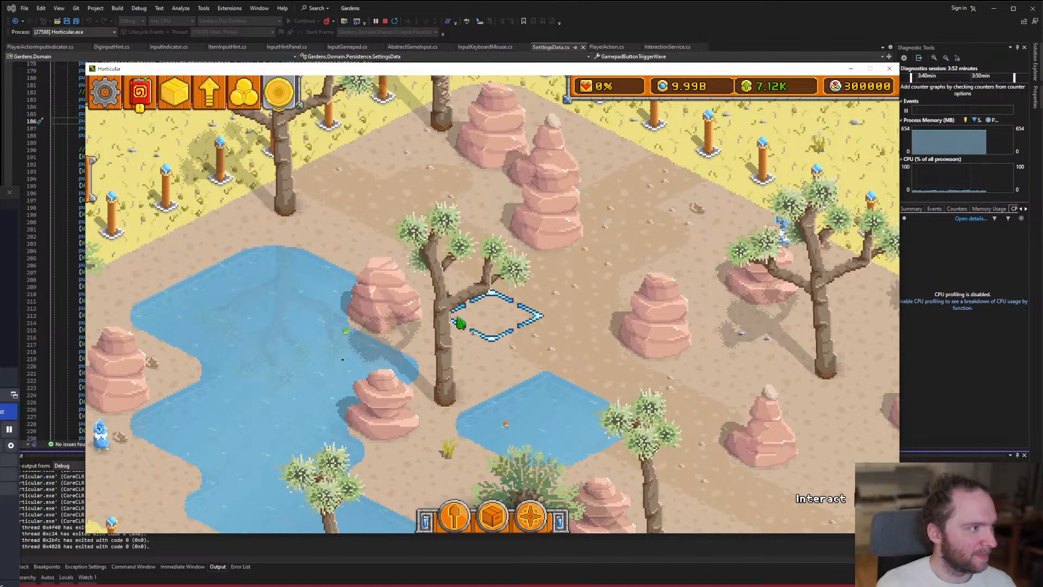
{"action": "key", "text": "grave"}
{"action": "key", "text": "grave"}
{"action": "key", "text": "grave"}
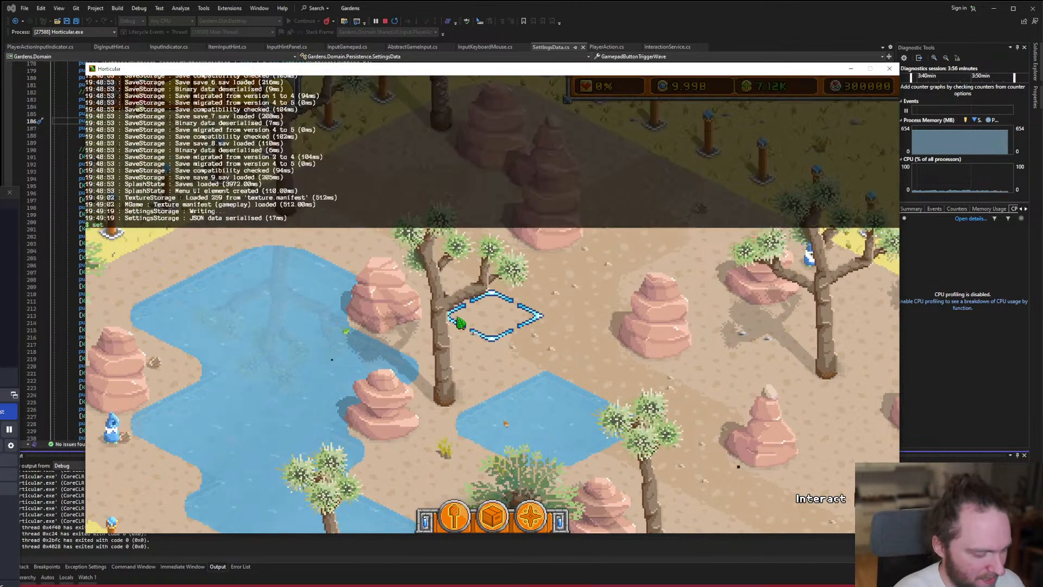
{"action": "type", "text": "set dayHo"}
{"action": "key", "text": "Tab"}
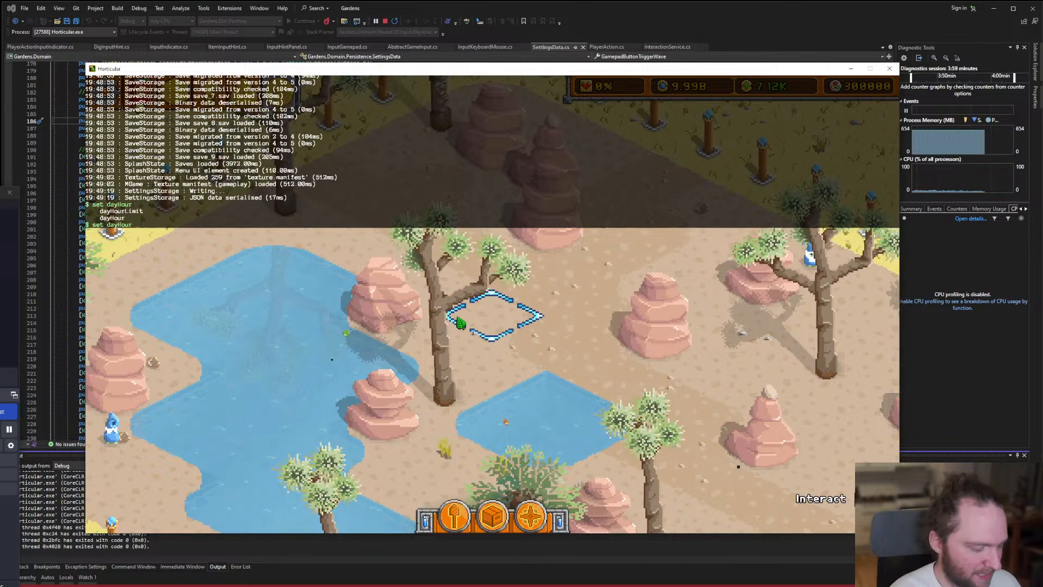
{"action": "key", "text": "Return"}
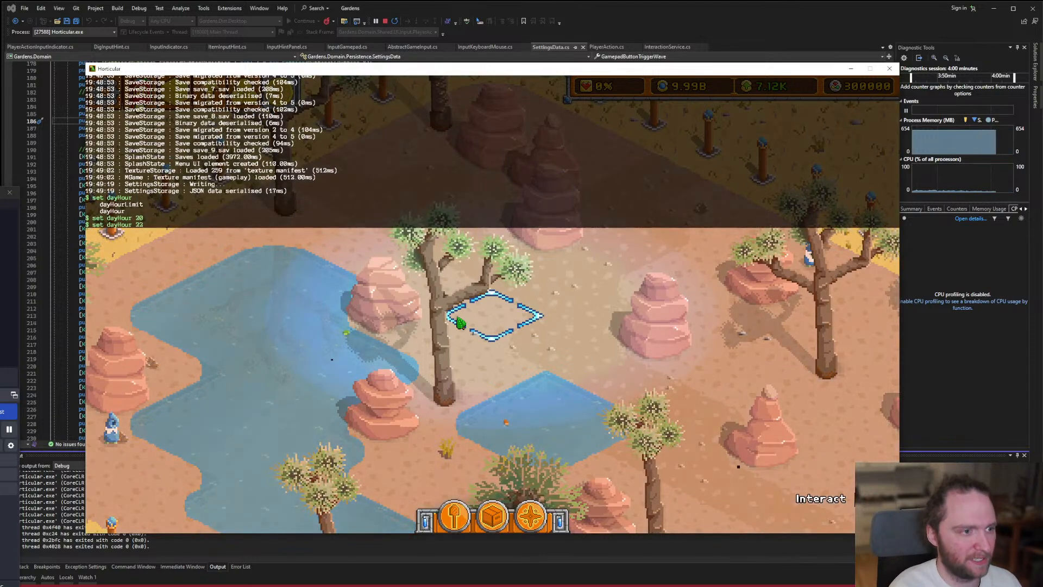
{"action": "key", "text": "Return"}
{"action": "key", "text": "grave"}
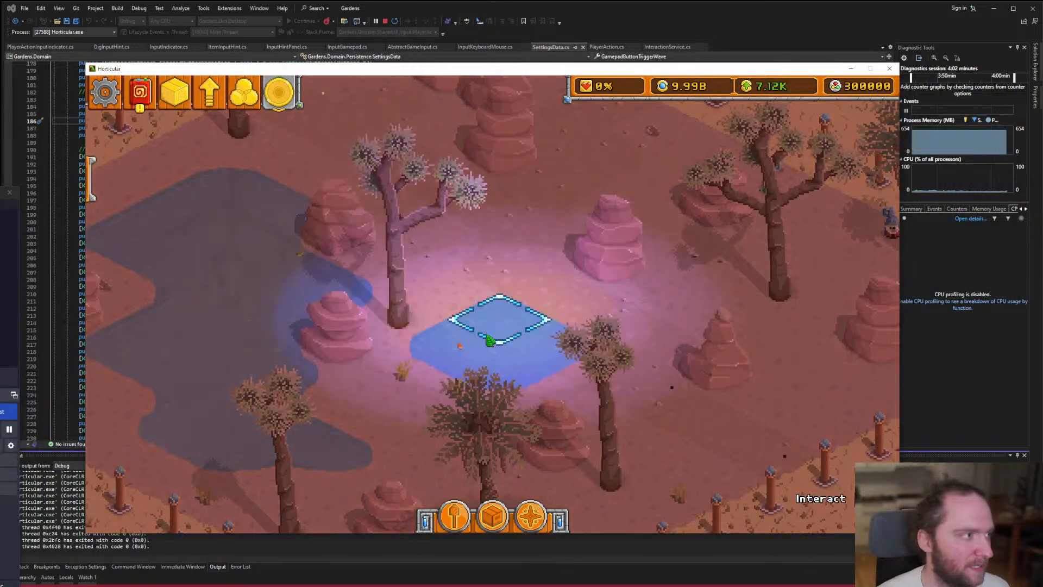
Choose the Lantern from the Items category of the catalog and place it between the central Joshua Tree and the small pond.
{"action": "key", "text": "d"}
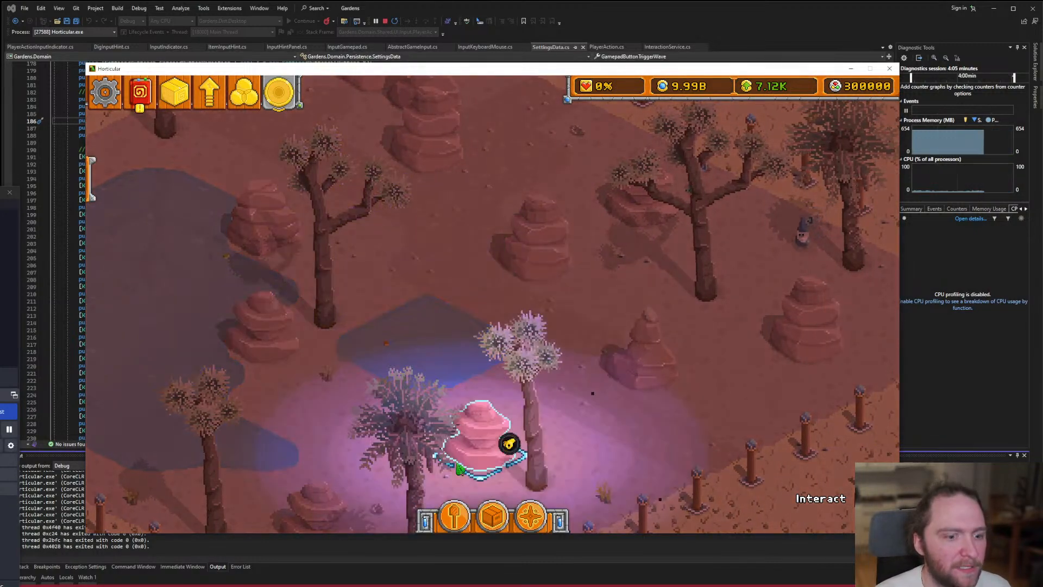
{"action": "left_click", "coordinate": [495, 514]}
{"action": "left_click", "coordinate": [495, 512]}
{"action": "left_click", "coordinate": [531, 166]}
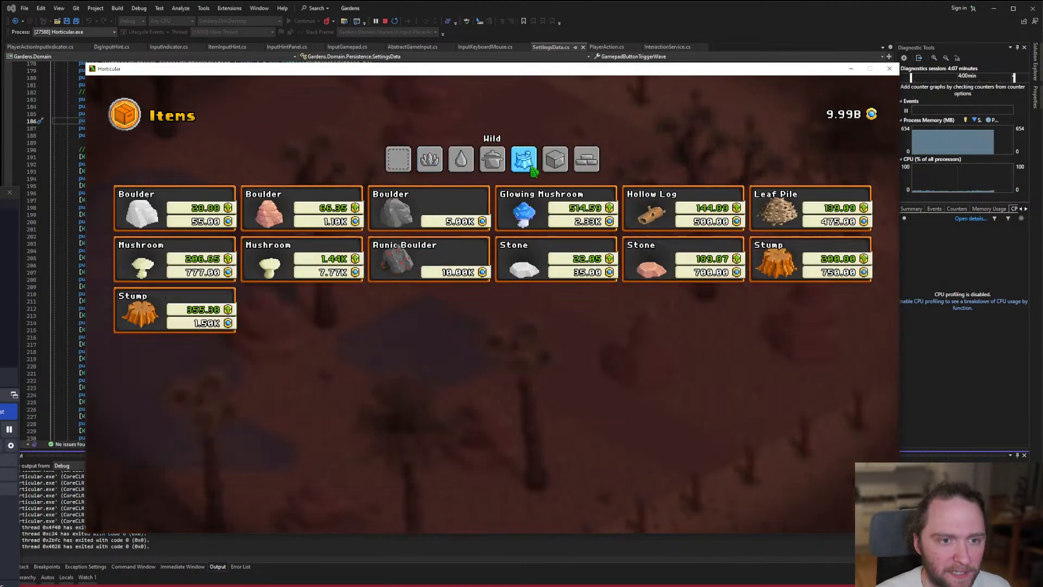
{"action": "left_click", "coordinate": [556, 159]}
{"action": "left_click", "coordinate": [455, 317]}
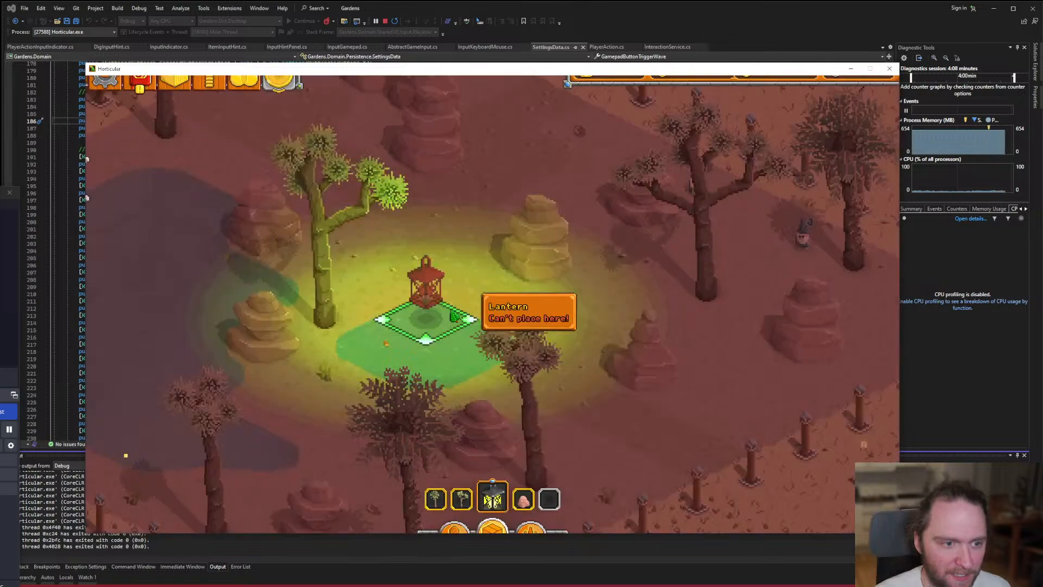
{"action": "left_click", "coordinate": [377, 295]}
{"action": "right_click", "coordinate": [391, 288]}
Move the Lantern to the edge of the large pond, in front of the nearest red boulder.
{"action": "key", "text": "a"}
{"action": "key", "text": "w"}
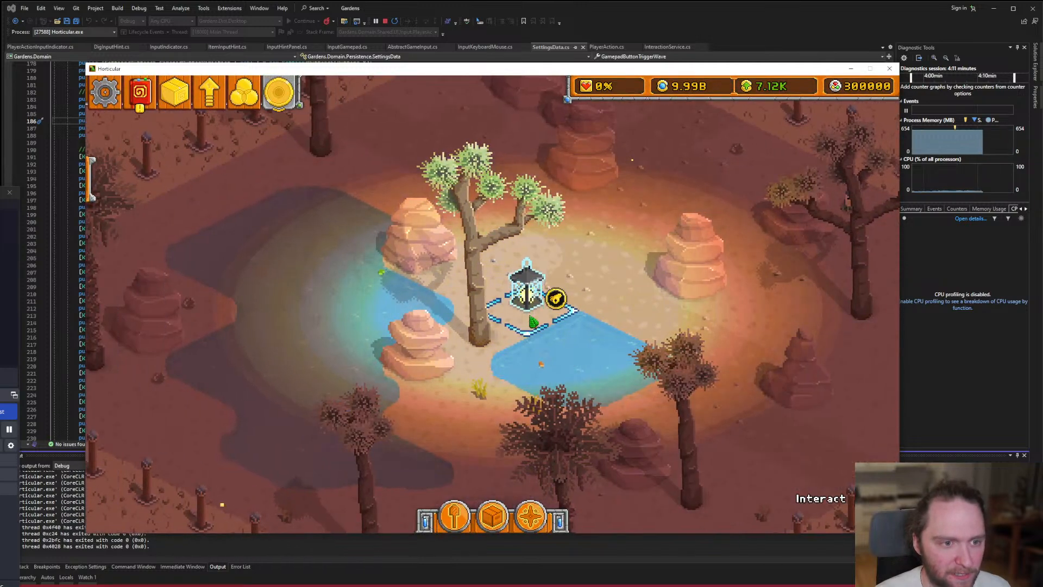
{"action": "left_click", "coordinate": [534, 321]}
{"action": "left_click", "coordinate": [431, 412]}
Examine how the Lantern lights the nearby red boulders, trees and ponds at night.
{"action": "key", "text": "s"}
{"action": "key", "text": "d"}
{"action": "key", "text": "w"}
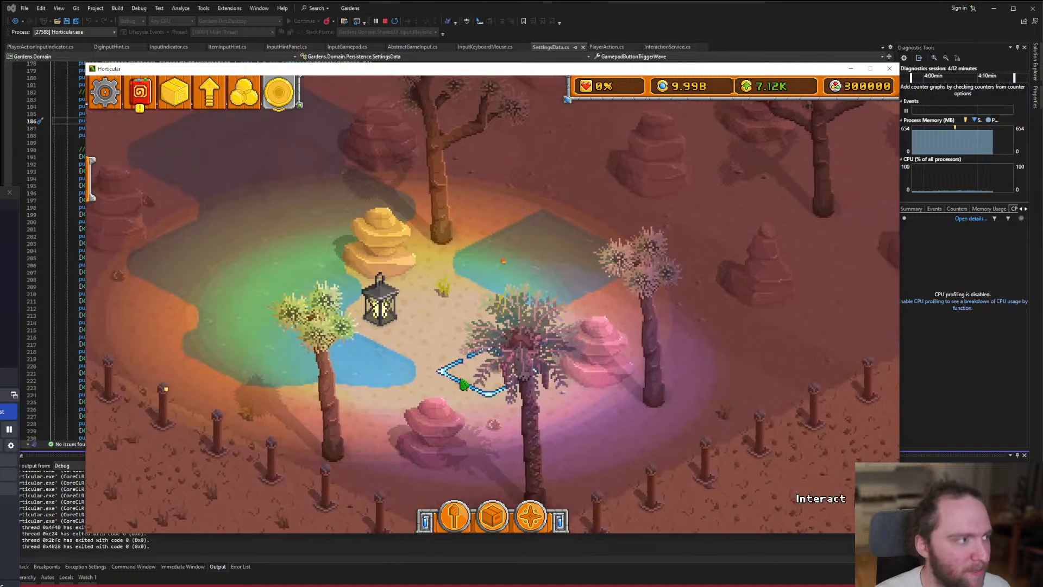
{"action": "key", "text": "s"}
{"action": "key", "text": "w"}
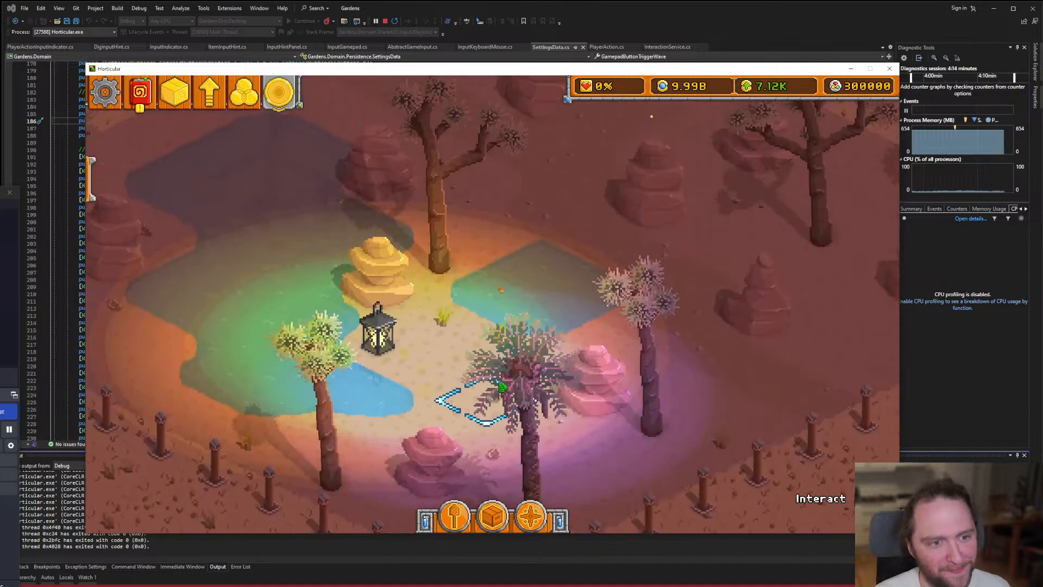
{"action": "key", "text": "w"}
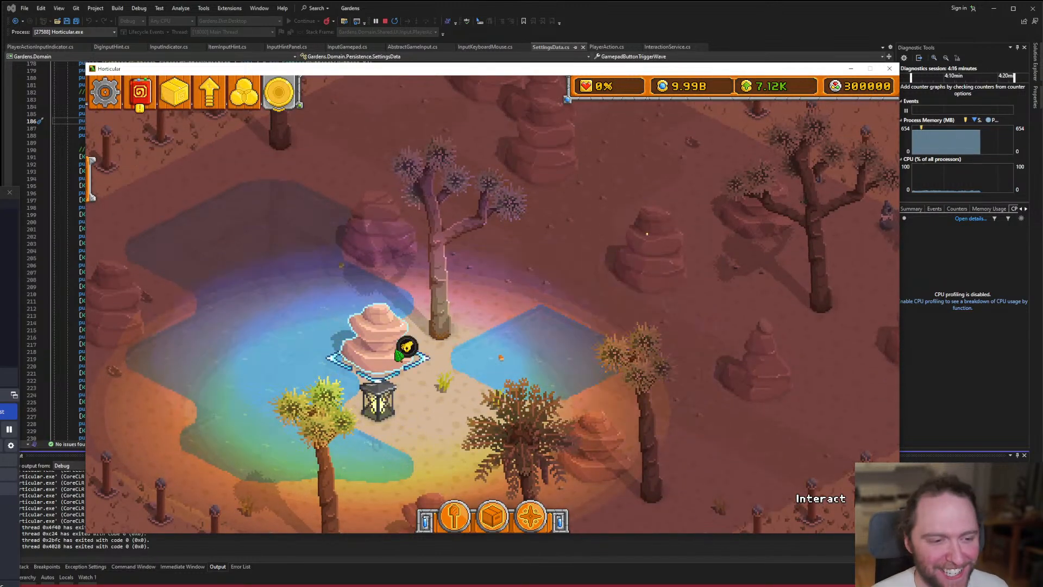
{"action": "scroll", "coordinate": [395, 328], "scroll_direction": "down", "scroll_amount": 3}
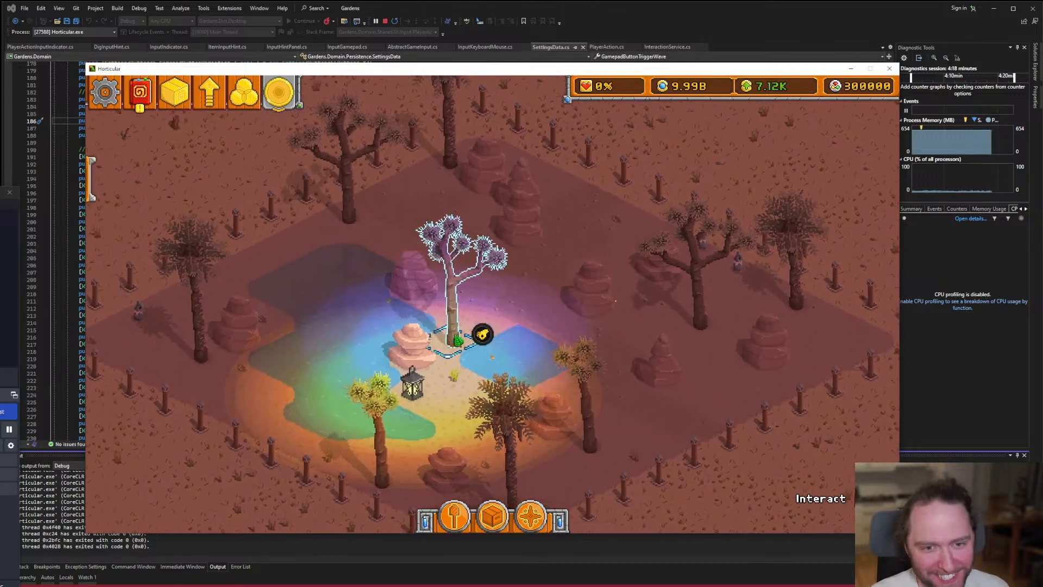
{"action": "scroll", "coordinate": [482, 333], "scroll_direction": "up", "scroll_amount": 3}
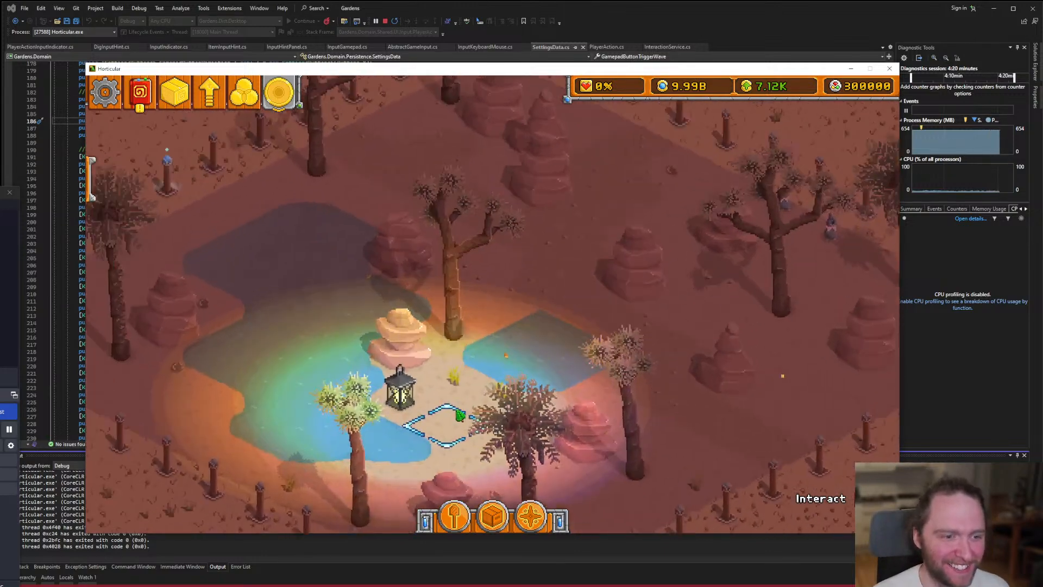
{"action": "scroll", "coordinate": [459, 413], "scroll_direction": "up", "scroll_amount": 1}
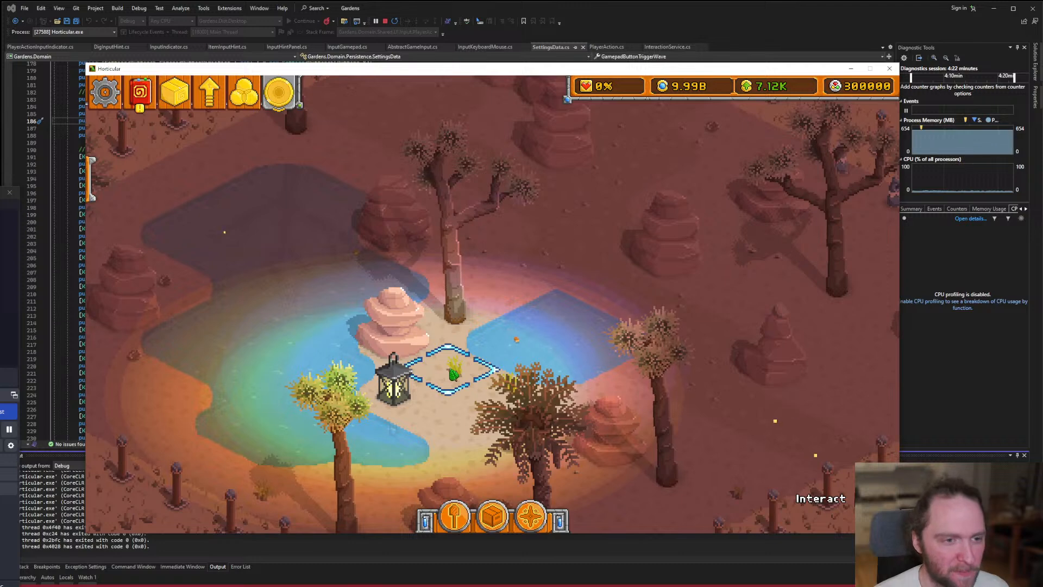
Move the Lantern into the open ground among the red boulders beyond the small pond.
{"action": "left_click_drag", "start_coordinate": [556, 363], "coordinate": [372, 323]}
{"action": "left_click", "coordinate": [225, 348]}
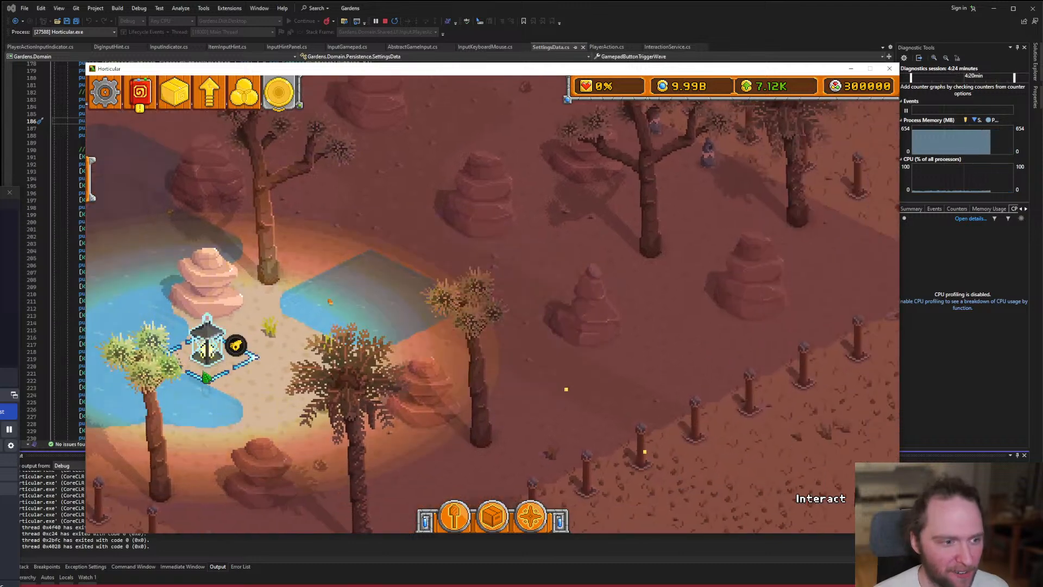
{"action": "left_click", "coordinate": [544, 274]}
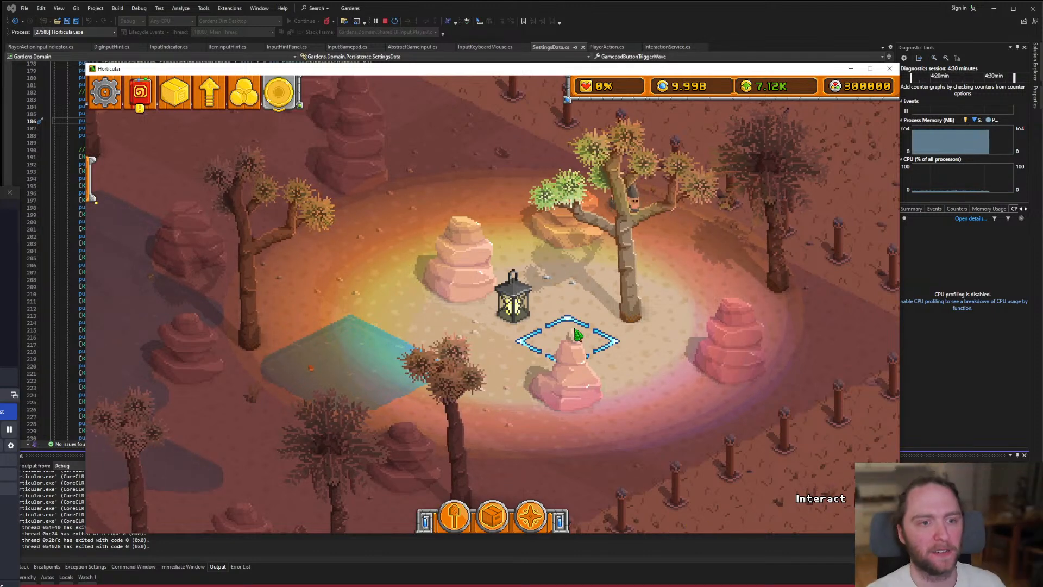
Inspect the night lighting across the garden, comparing the boulders around the Lantern with those near the large pond.
{"action": "scroll", "coordinate": [578, 335], "scroll_direction": "down", "scroll_amount": 1}
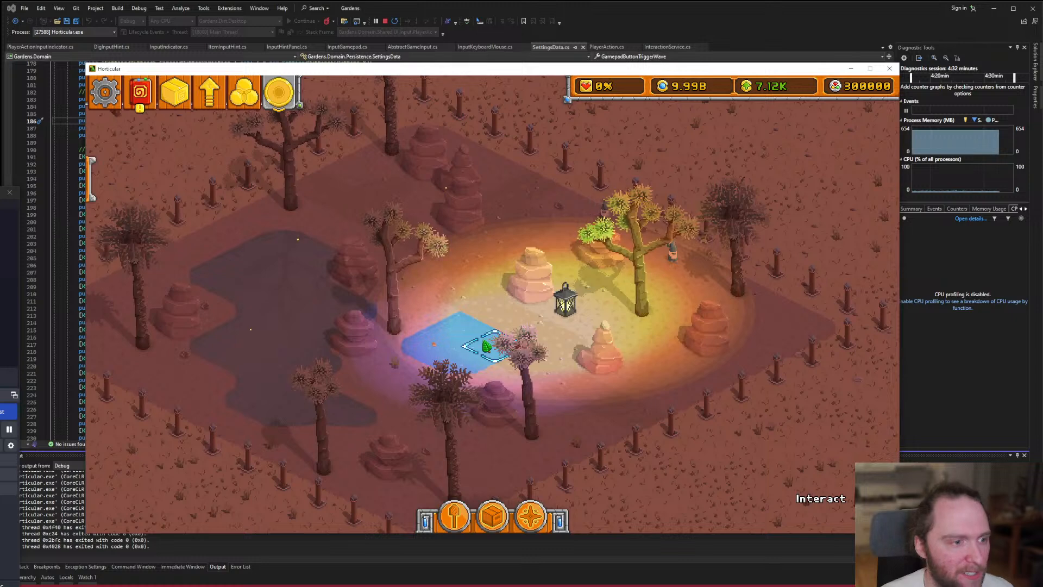
{"action": "key", "text": "d"}
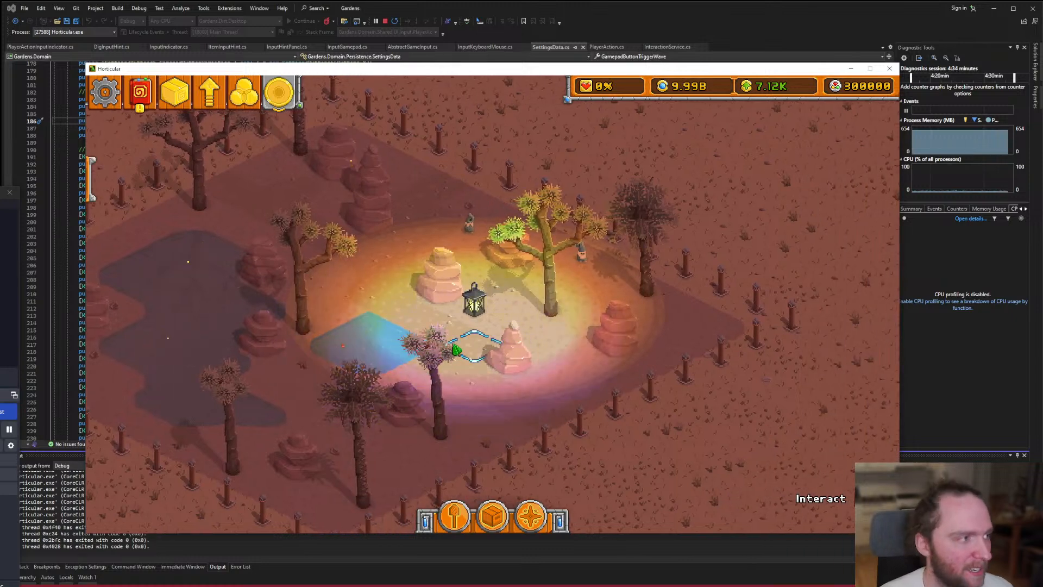
{"action": "scroll", "coordinate": [456, 349], "scroll_direction": "up", "scroll_amount": 1}
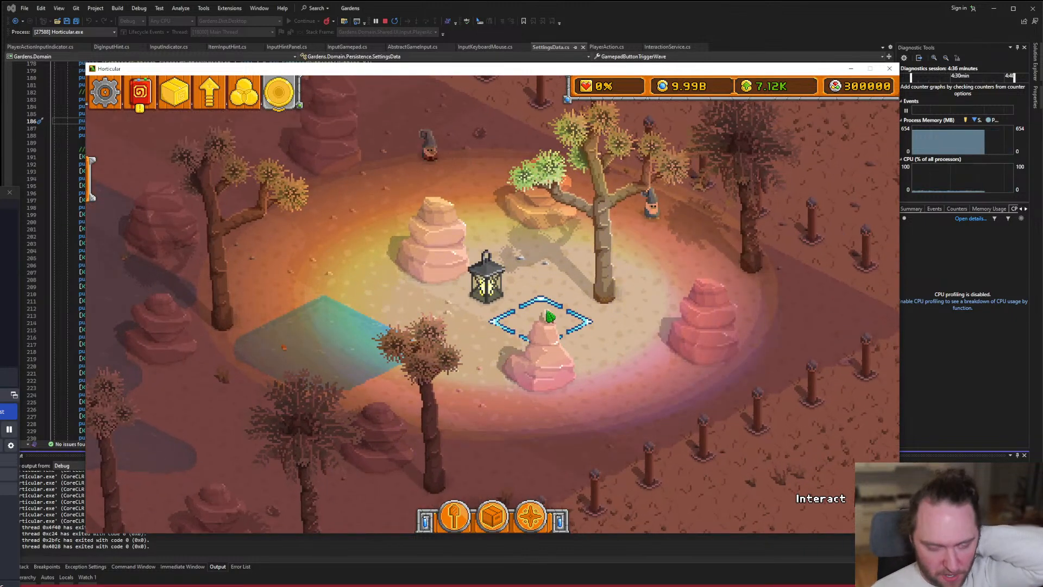
{"action": "left_click_drag", "start_coordinate": [514, 302], "coordinate": [523, 347]}
{"action": "left_click_drag", "start_coordinate": [313, 203], "coordinate": [483, 320]}
{"action": "left_click_drag", "start_coordinate": [446, 175], "coordinate": [445, 289]}
{"action": "left_click_drag", "start_coordinate": [428, 432], "coordinate": [430, 354]}
{"action": "left_click_drag", "start_coordinate": [127, 497], "coordinate": [302, 290]}
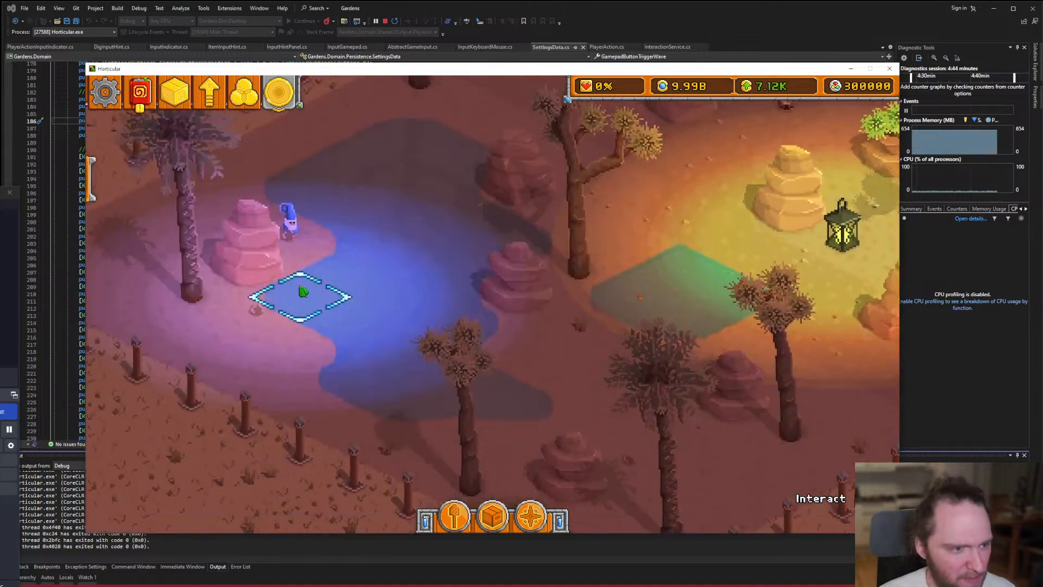
{"action": "left_click_drag", "start_coordinate": [586, 269], "coordinate": [296, 265]}
{"action": "scroll", "coordinate": [496, 434], "scroll_direction": "down", "scroll_amount": 1}
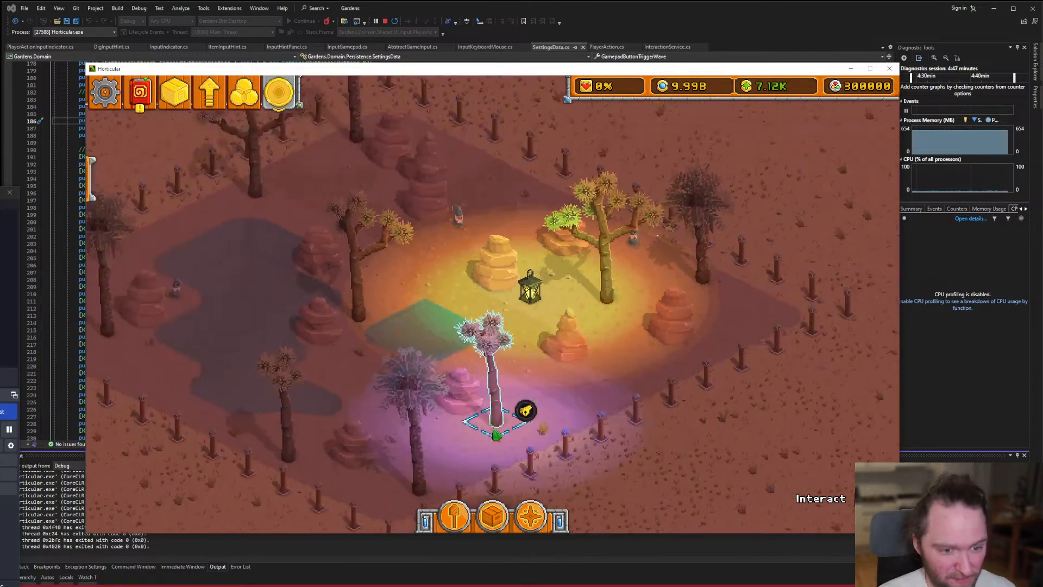
{"action": "scroll", "coordinate": [496, 435], "scroll_direction": "up", "scroll_amount": 1}
Choose the white Boulder from the Wild category and place it behind the central Joshua Tree for comparison.
{"action": "left_click", "coordinate": [493, 515]}
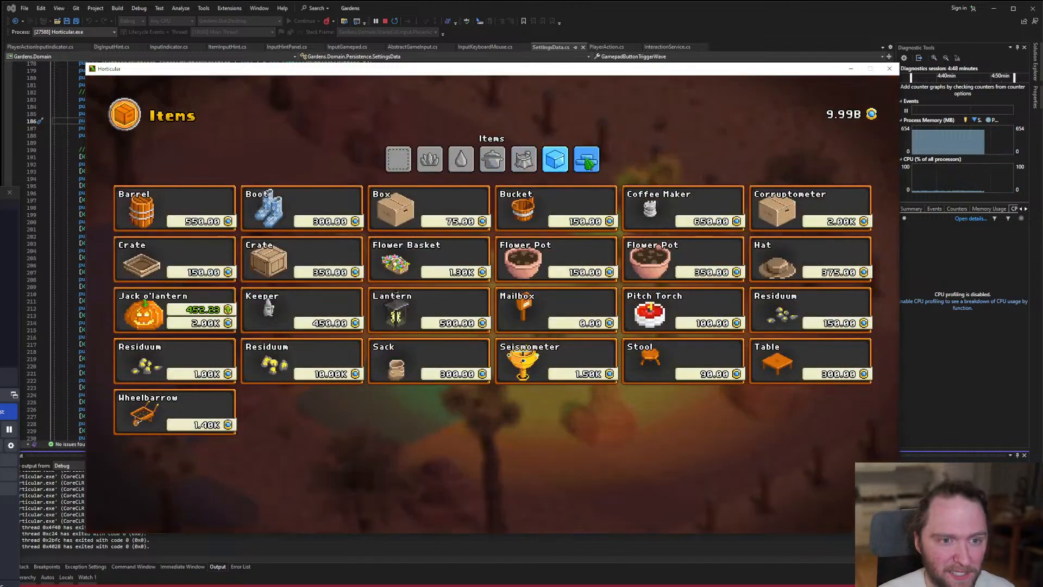
{"action": "left_click", "coordinate": [531, 160]}
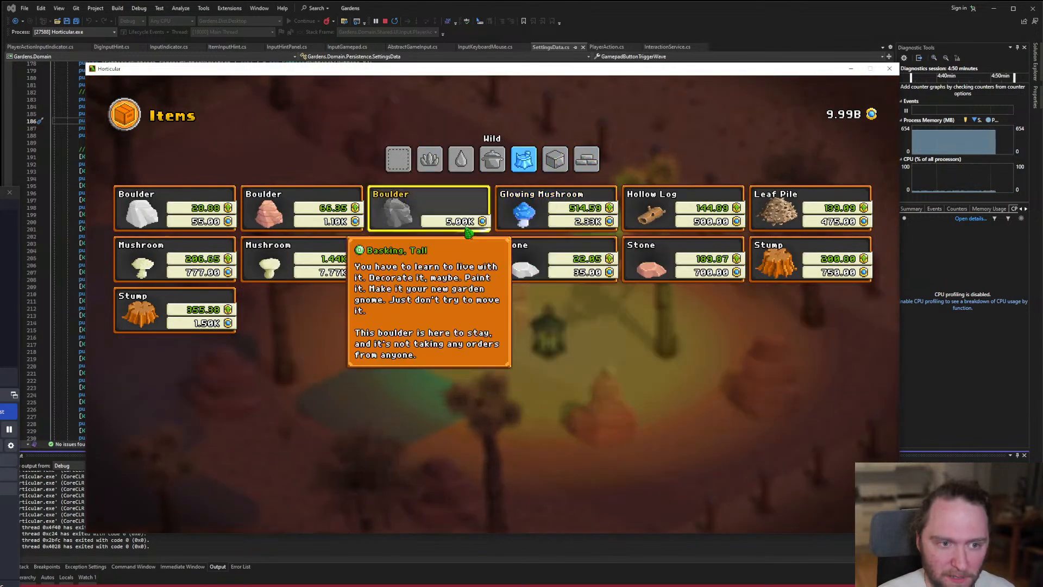
{"action": "left_click", "coordinate": [224, 218]}
{"action": "left_click", "coordinate": [337, 231]}
{"action": "right_click", "coordinate": [339, 233]}
{"action": "key", "text": "w"}
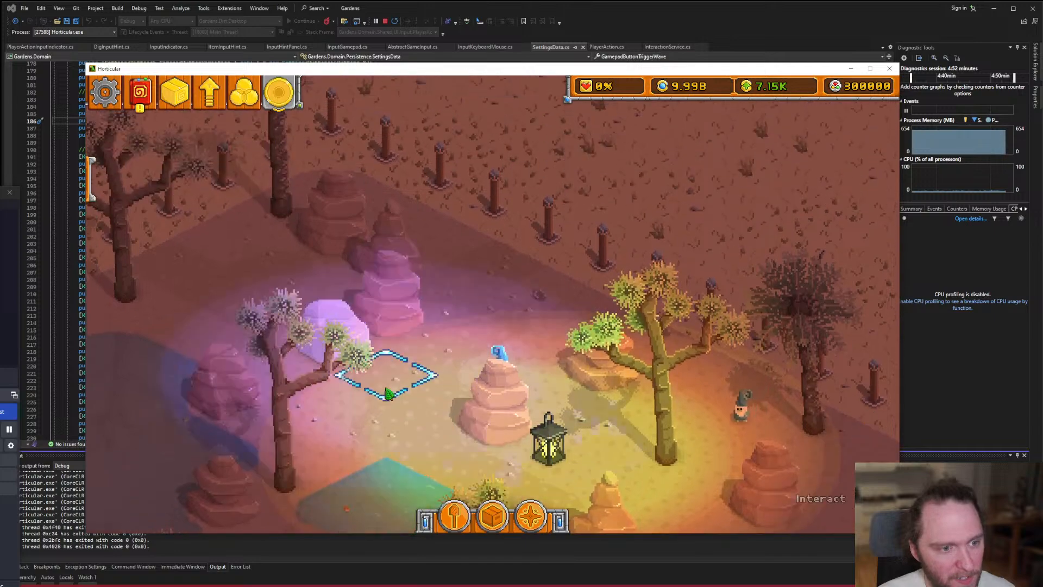
Move the white Boulder next to the stacked red boulders and set the Lantern right beside it.
{"action": "left_click", "coordinate": [341, 346]}
{"action": "left_click", "coordinate": [445, 347]}
{"action": "left_click_drag", "start_coordinate": [581, 472], "coordinate": [510, 330]}
Select the white Boulder again and place a second one in front of the red boulder nearest the Lantern.
{"action": "key", "text": "1"}
{"action": "key", "text": "2"}
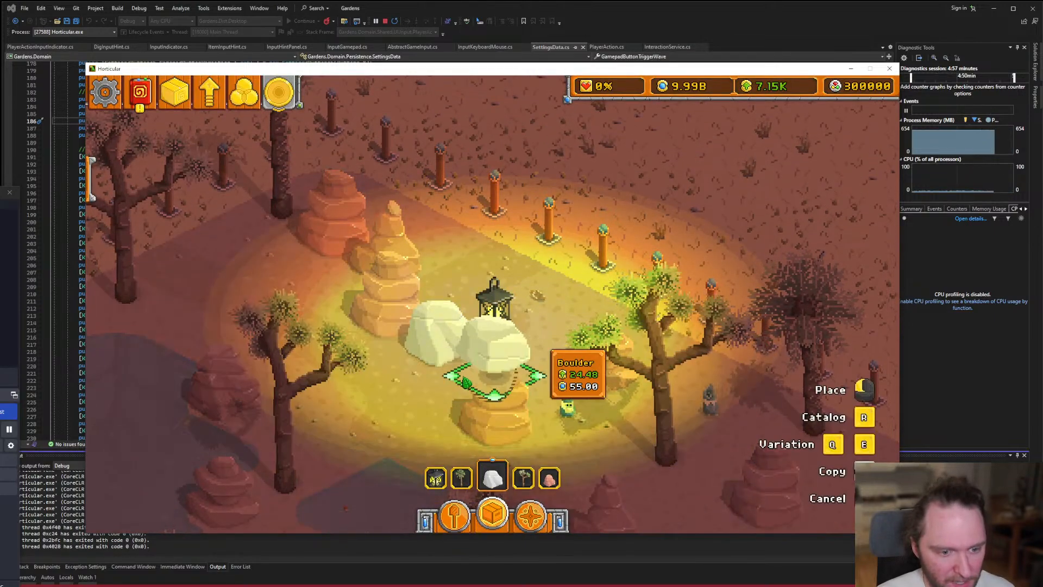
{"action": "left_click_drag", "start_coordinate": [549, 405], "coordinate": [436, 323]}
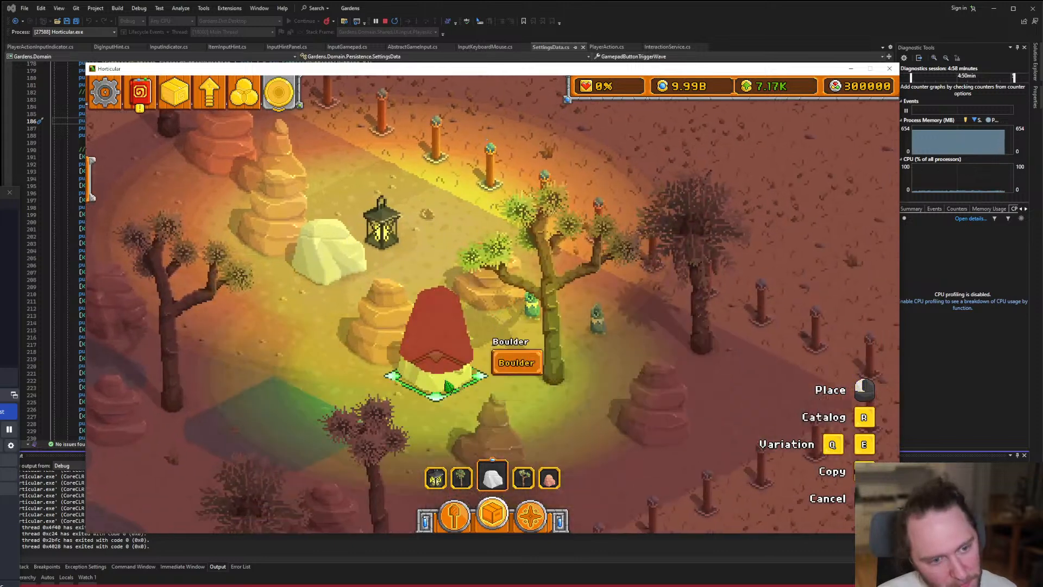
{"action": "right_click", "coordinate": [451, 387]}
{"action": "scroll", "coordinate": [606, 400], "scroll_direction": "down", "scroll_amount": 3}
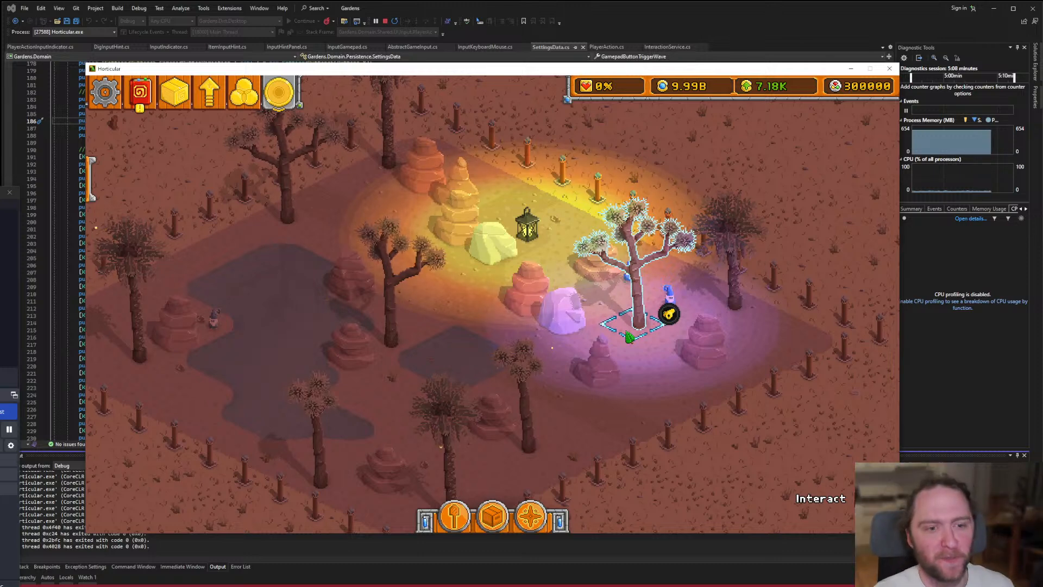
Move the second white Boulder to the far end of the large pond, in front of the Joshua Tree there.
{"action": "left_click", "coordinate": [565, 325]}
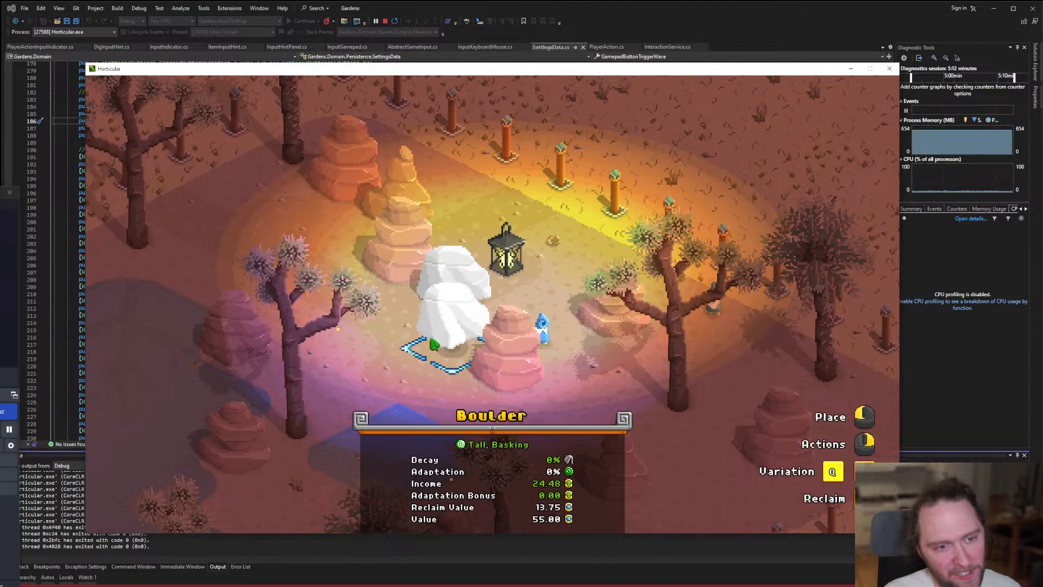
{"action": "key", "text": "s"}
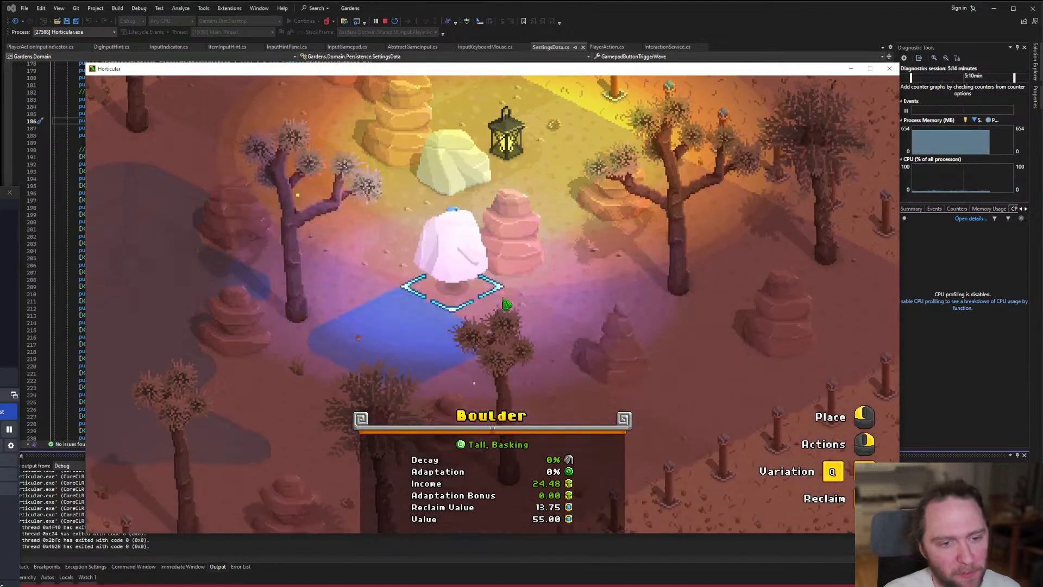
{"action": "left_click", "coordinate": [601, 308]}
{"action": "left_click", "coordinate": [603, 304]}
{"action": "key", "text": "w"}
{"action": "key", "text": "a"}
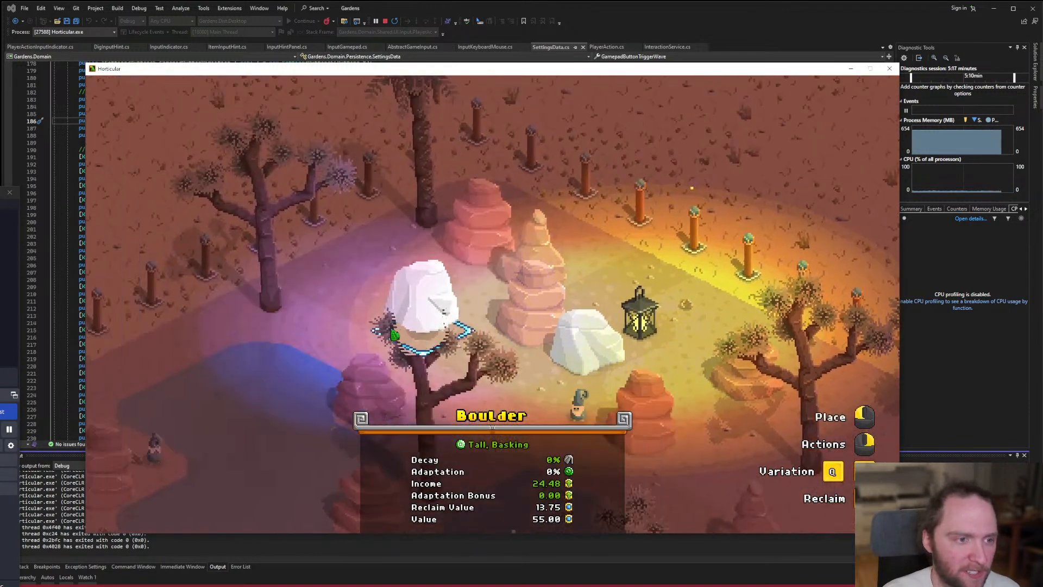
{"action": "left_click", "coordinate": [355, 344]}
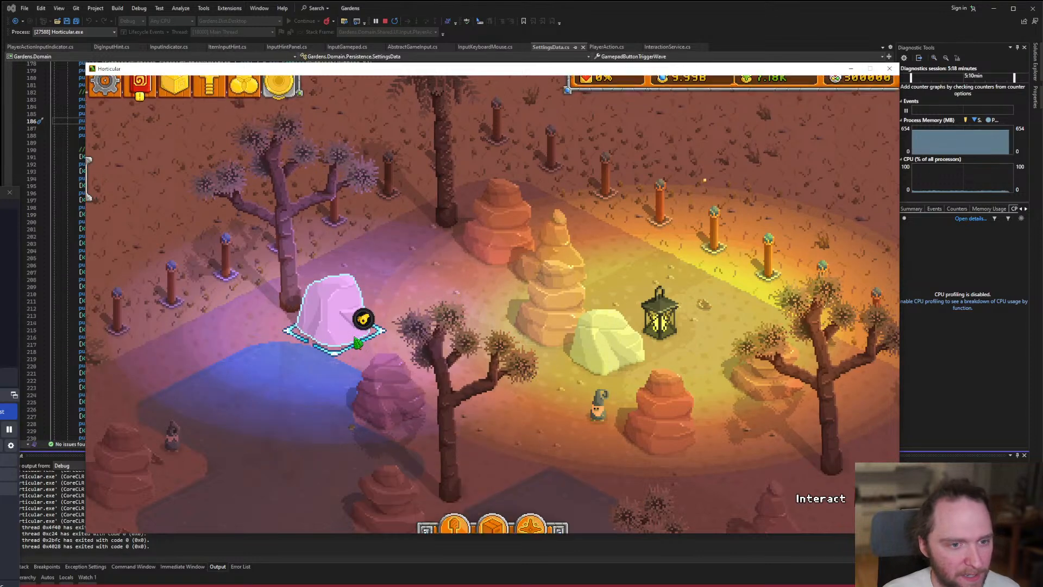
Inspect how the white and red boulders look at night around the ponds and the Lantern.
{"action": "key", "text": "s"}
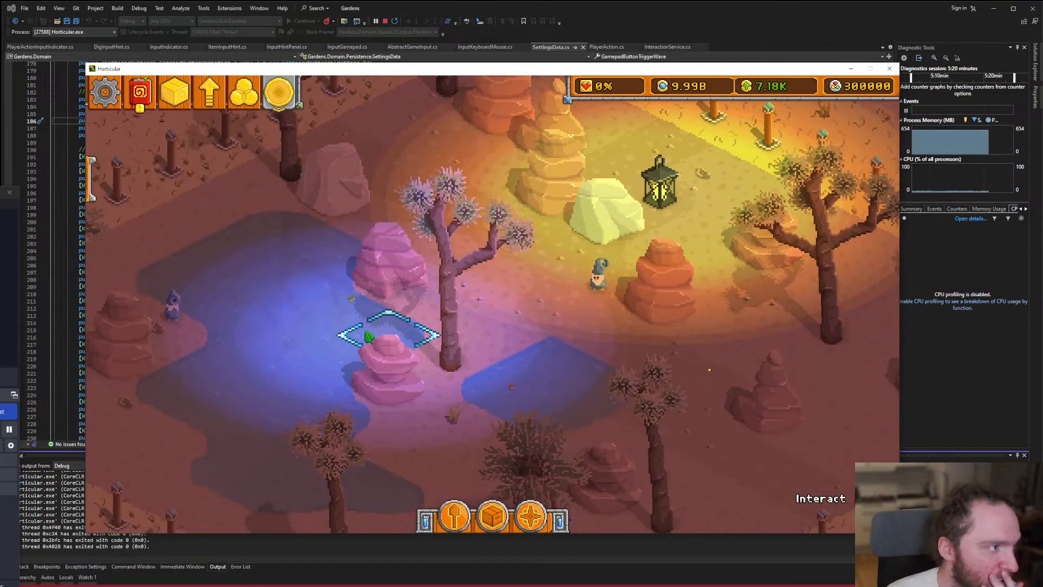
{"action": "key", "text": "w"}
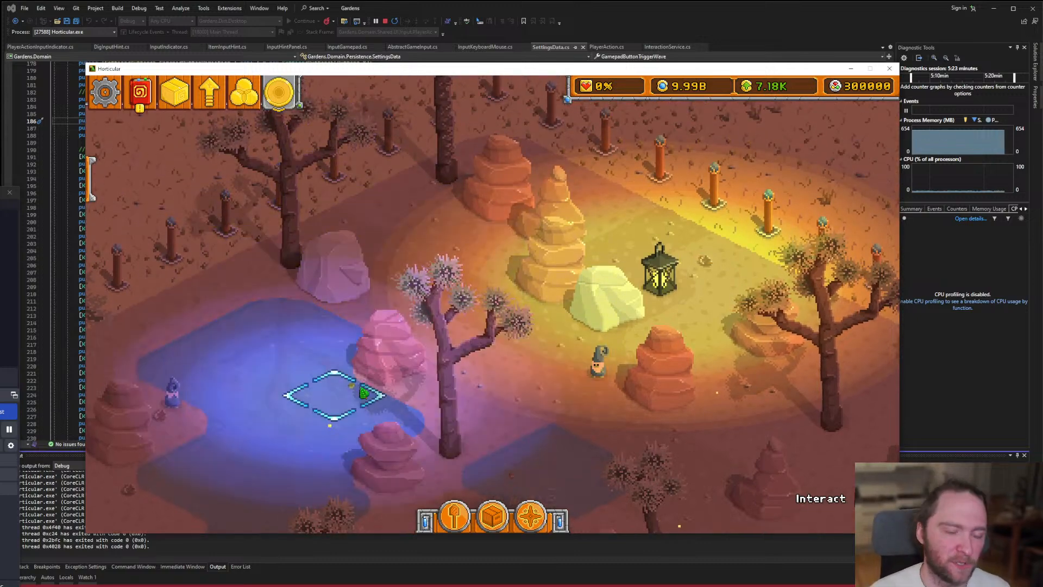
{"action": "key", "text": "d"}
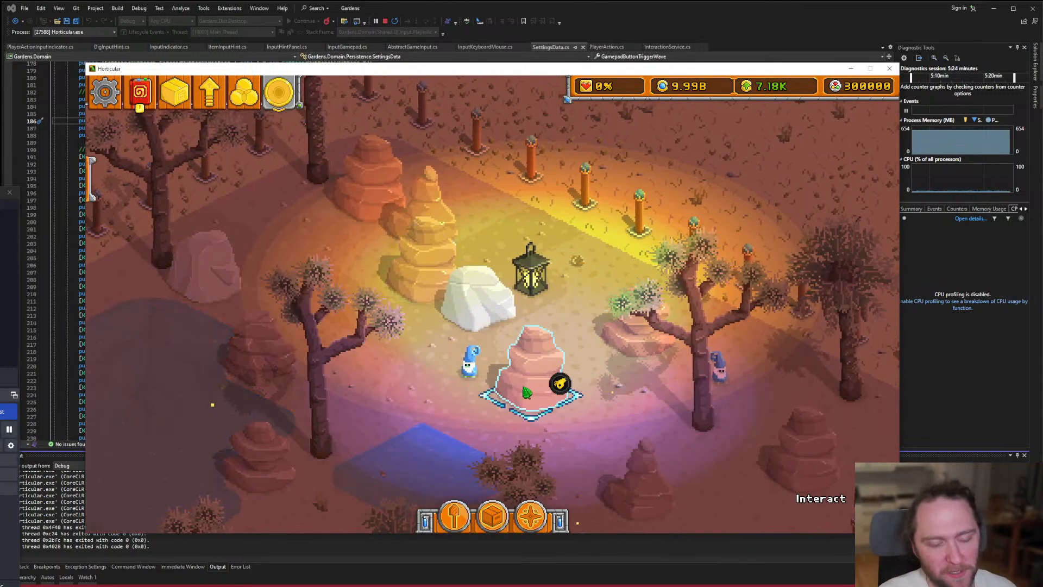
{"action": "key", "text": "s"}
{"action": "key", "text": "d"}
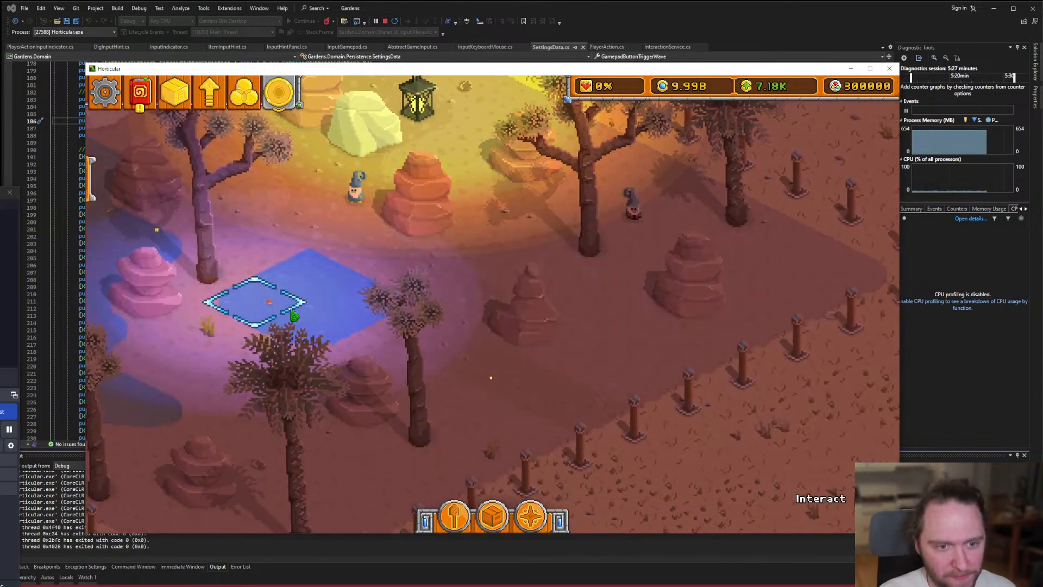
{"action": "key", "text": "a"}
{"action": "key", "text": "w"}
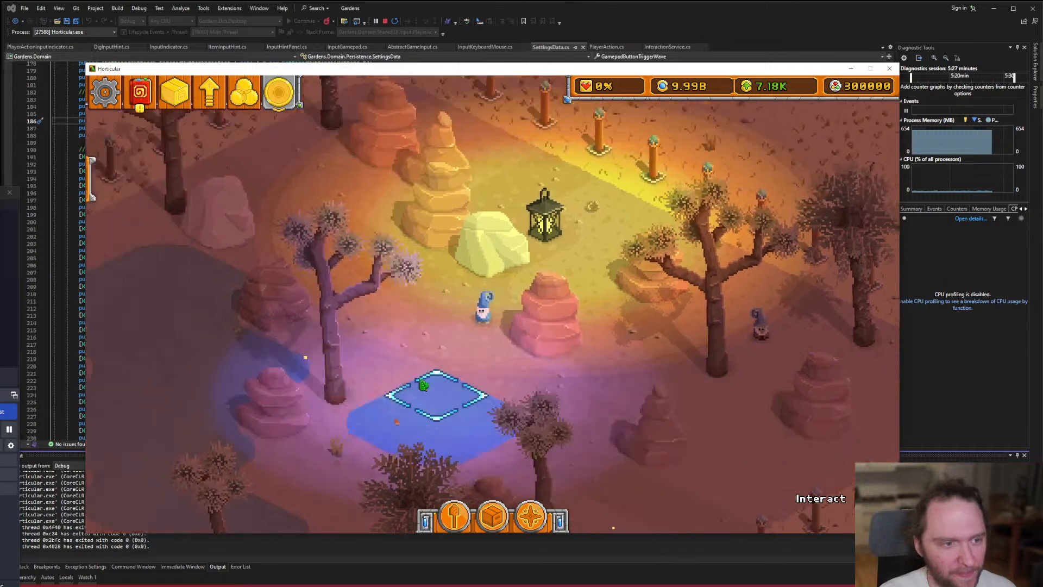
Pick up the white Boulder by the large pond, switch it to another variation and put it back on its tile.
{"action": "left_click", "coordinate": [357, 368]}
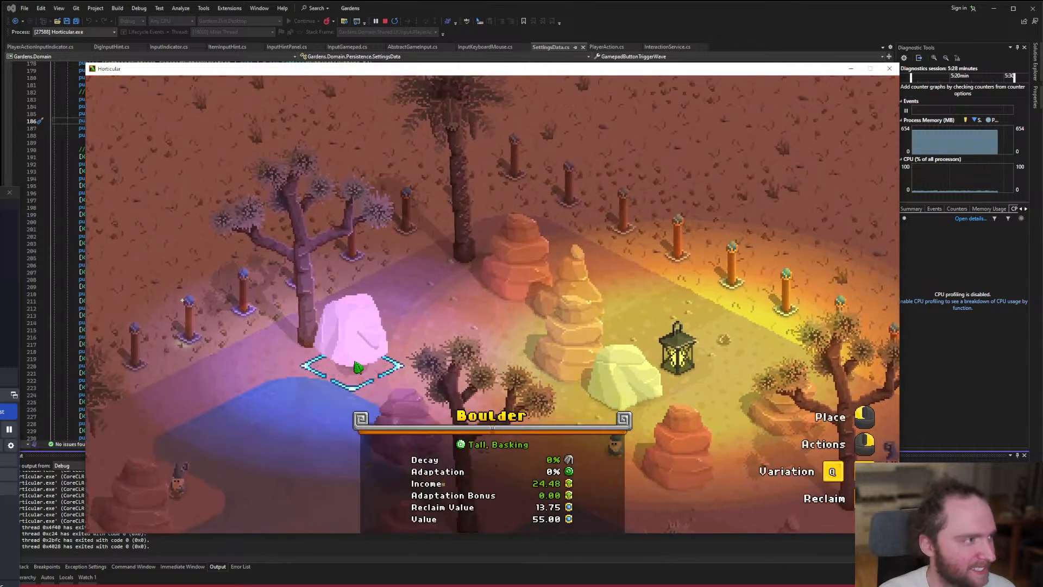
{"action": "key", "text": "q"}
{"action": "key", "text": "q"}
{"action": "left_click", "coordinate": [357, 368]}
Choose the Keeper's Cottage from the Structures category and place it between the Lantern and the red boulder in front of it.
{"action": "key", "text": "s"}
{"action": "key", "text": "d"}
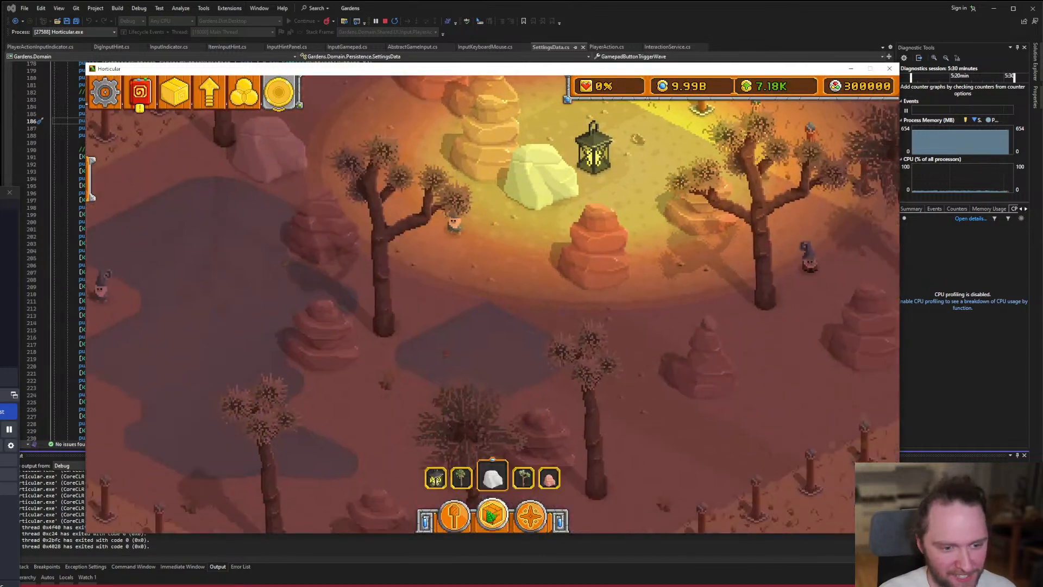
{"action": "left_click", "coordinate": [492, 518]}
{"action": "left_click", "coordinate": [581, 171]}
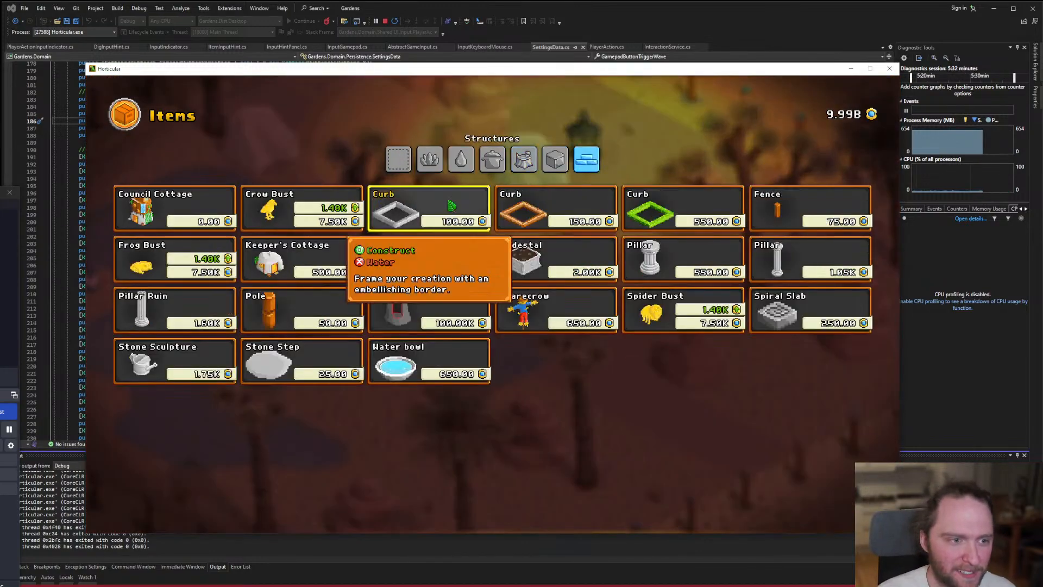
{"action": "left_click", "coordinate": [270, 263]}
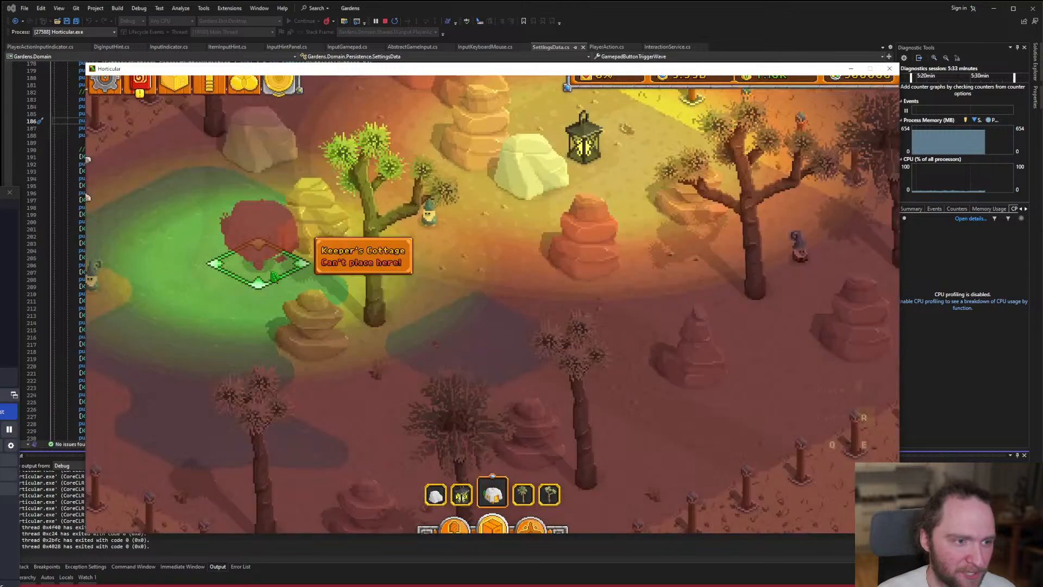
{"action": "key", "text": "w"}
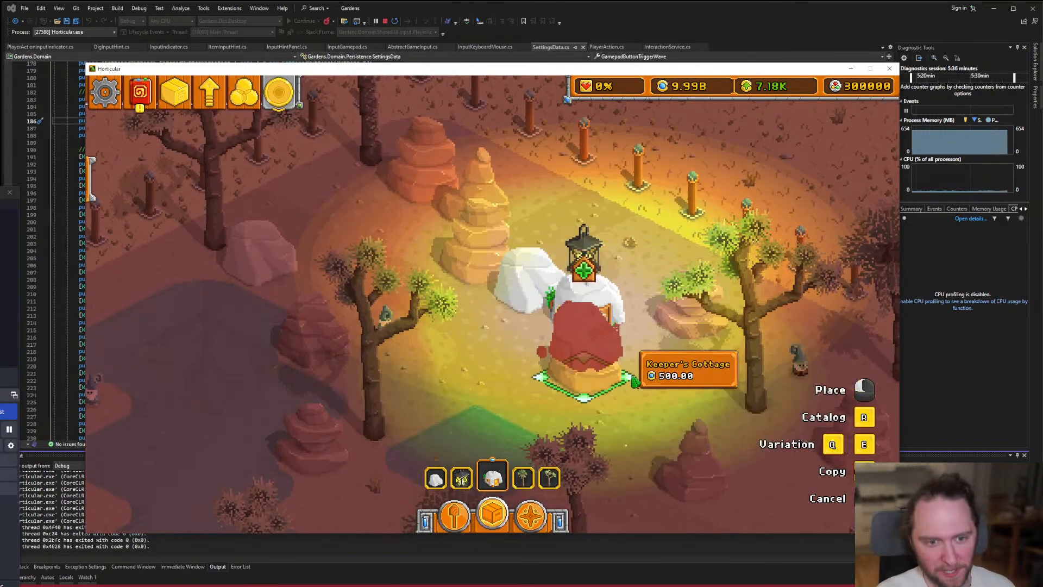
{"action": "left_click", "coordinate": [581, 333]}
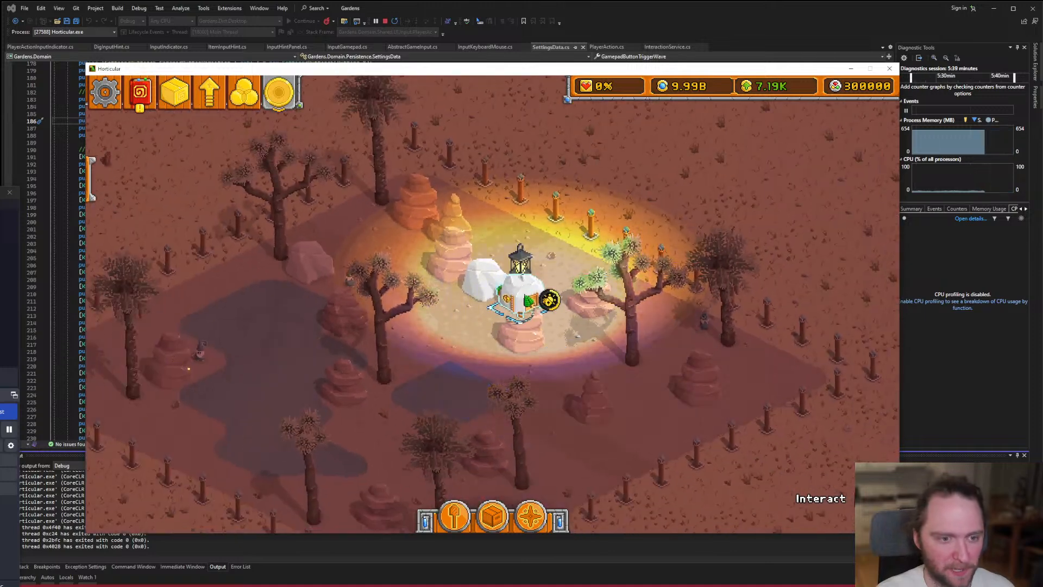
Move the Keeper's Cottage to the near side of the red boulder, away from the Lantern.
{"action": "left_click", "coordinate": [548, 300]}
{"action": "left_click", "coordinate": [591, 343]}
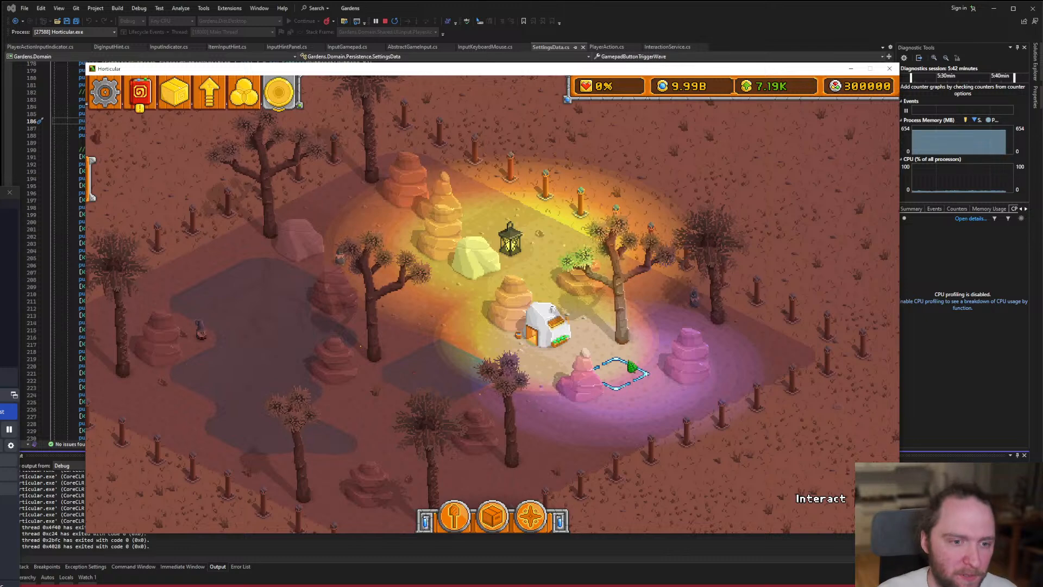
{"action": "scroll", "coordinate": [562, 340], "scroll_direction": "up", "scroll_amount": 1}
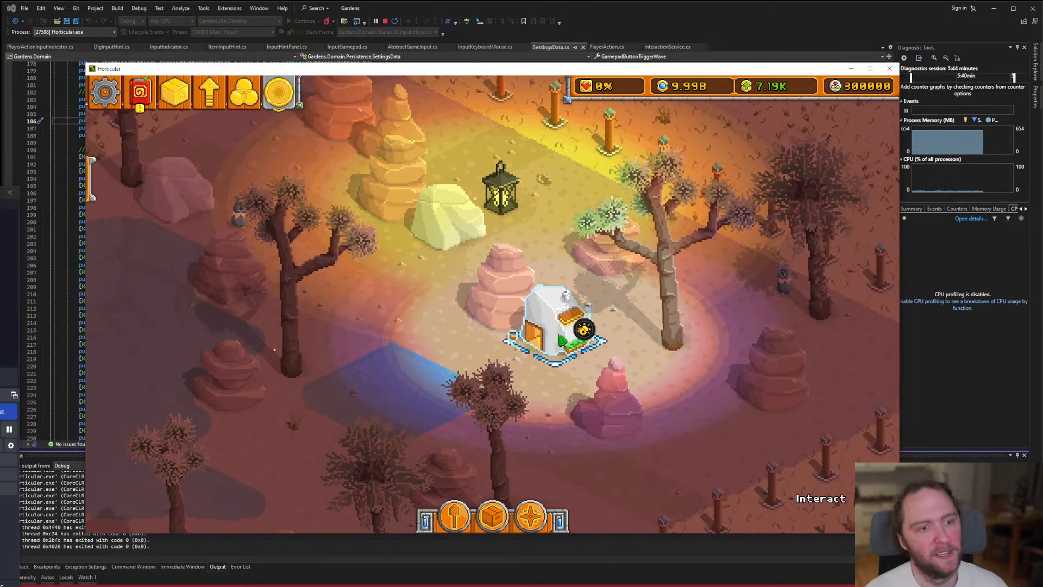
{"action": "left_click_drag", "start_coordinate": [410, 383], "coordinate": [514, 342]}
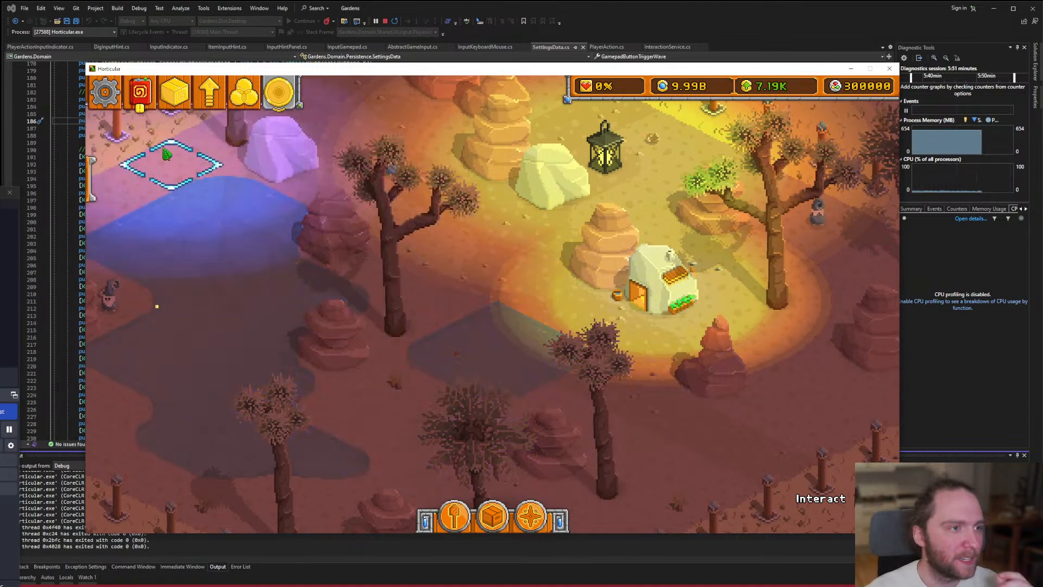
Look through the journal's player, lore and other pages, check the Tasks list, and return to the garden.
{"action": "left_click", "coordinate": [141, 94]}
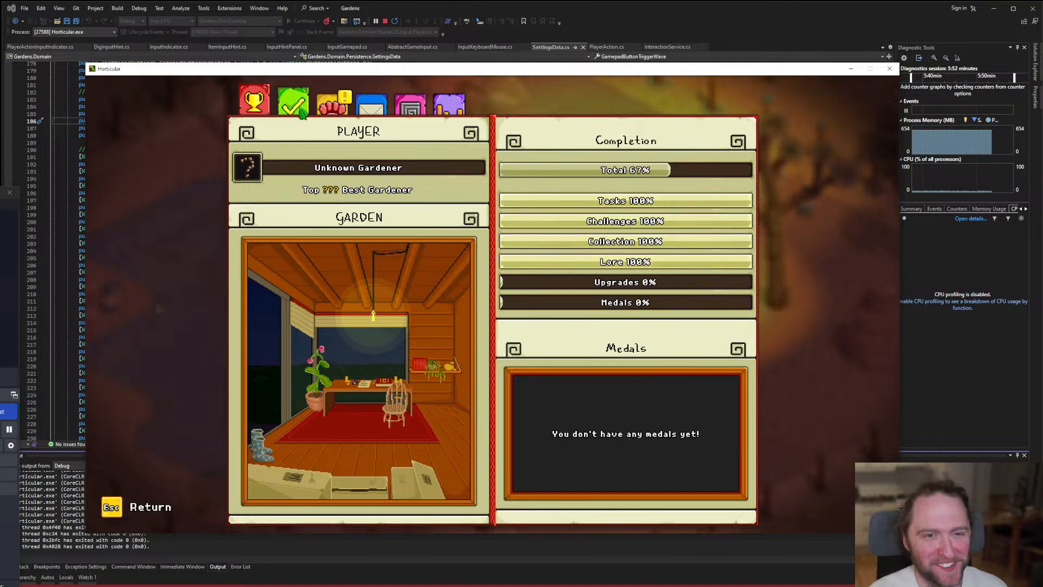
{"action": "left_click", "coordinate": [301, 112]}
{"action": "left_click", "coordinate": [351, 111]}
{"action": "left_click", "coordinate": [410, 105]}
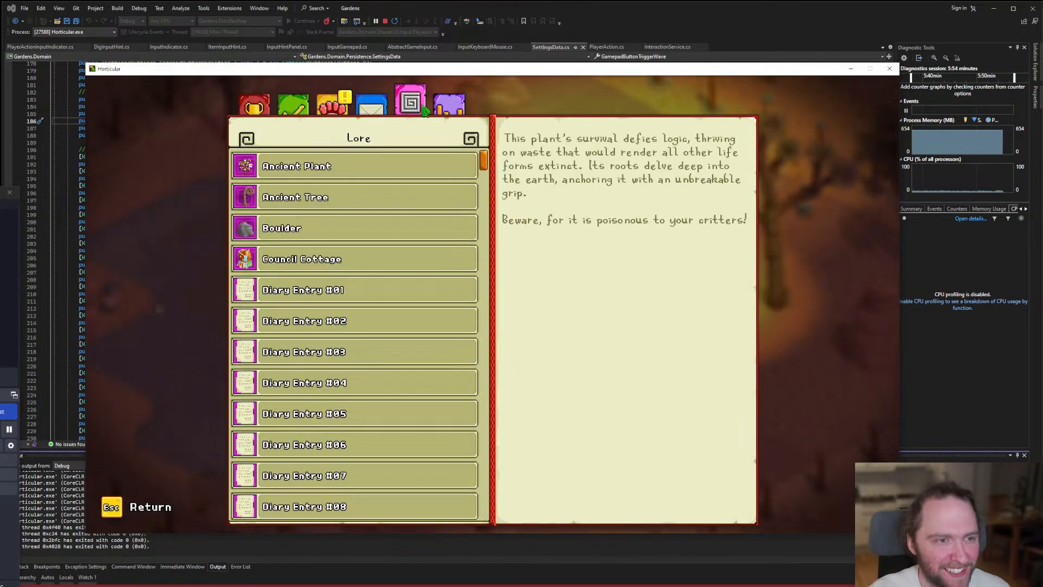
{"action": "left_click", "coordinate": [449, 106]}
{"action": "left_click", "coordinate": [371, 106]}
{"action": "left_click", "coordinate": [255, 106]}
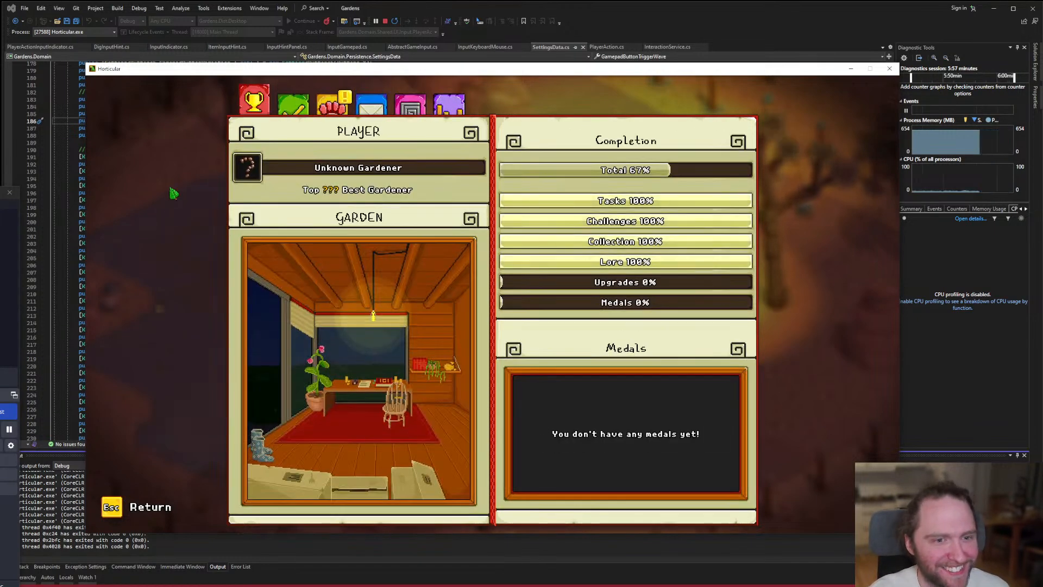
{"action": "left_click", "coordinate": [294, 106]}
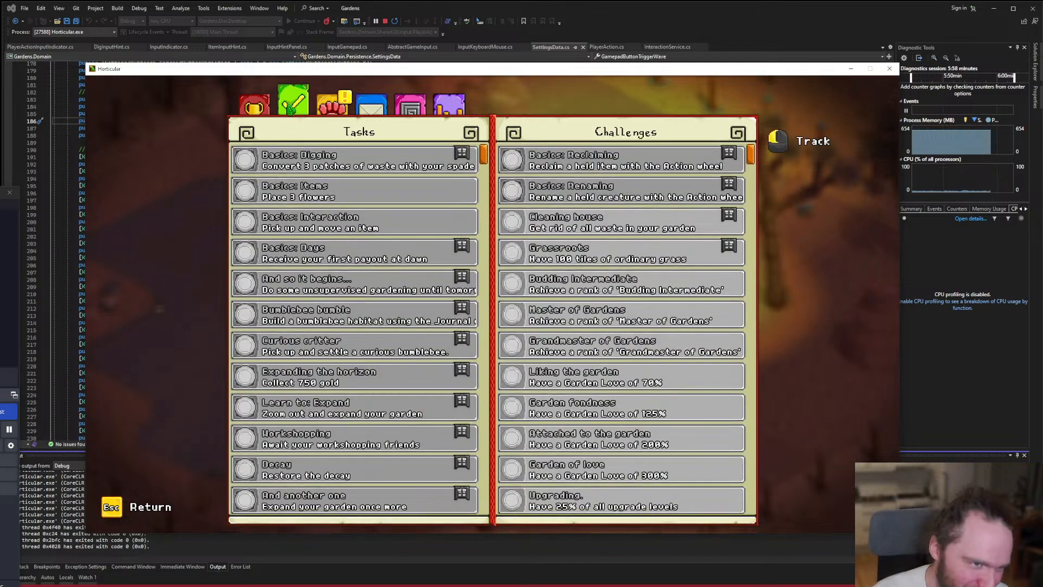
{"action": "scroll", "coordinate": [436, 235], "scroll_direction": "down", "scroll_amount": 15}
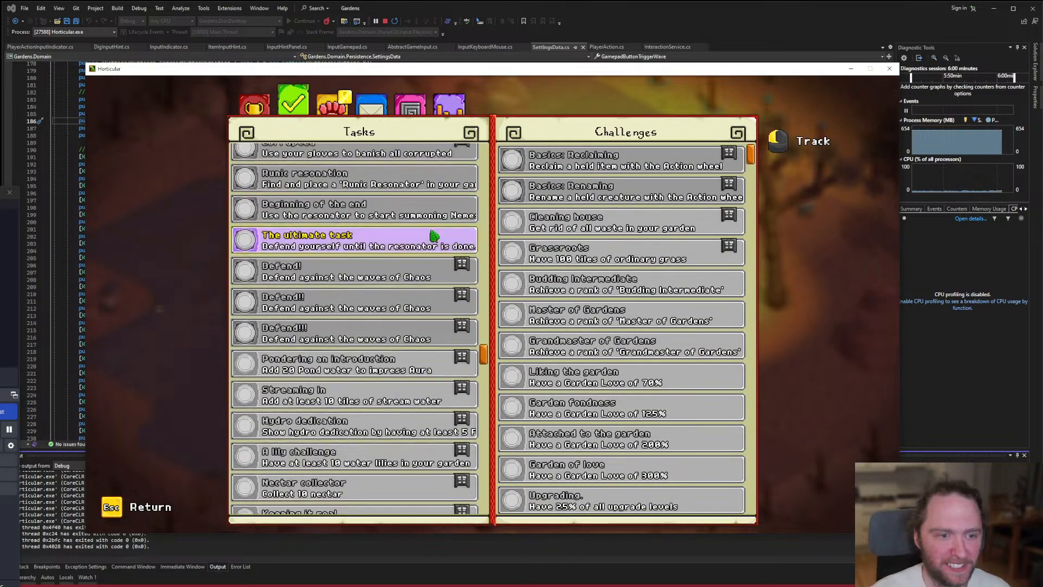
{"action": "left_click", "coordinate": [261, 107]}
{"action": "key", "text": "Escape"}
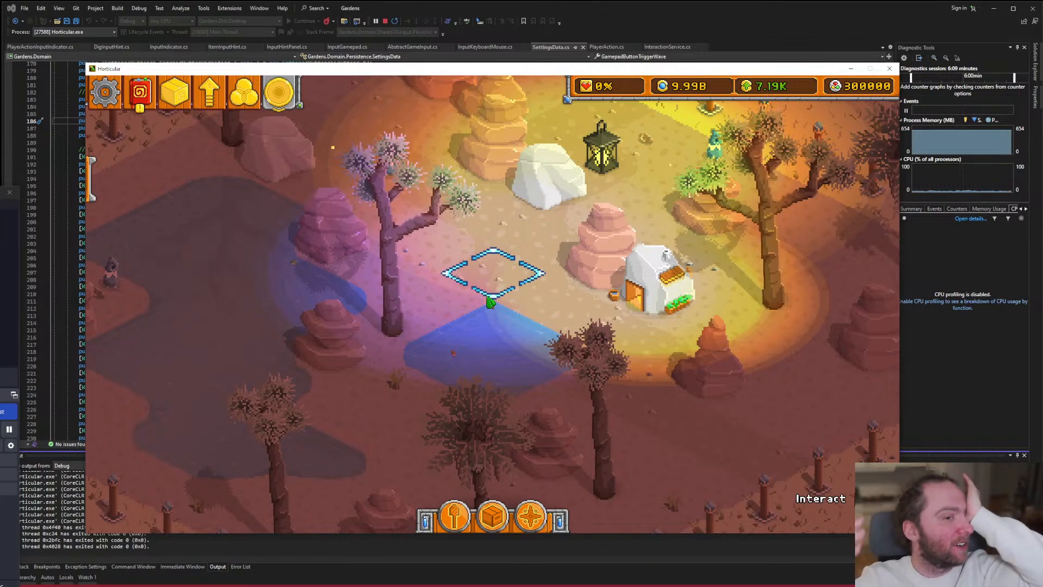
{"action": "left_click", "coordinate": [493, 515]}
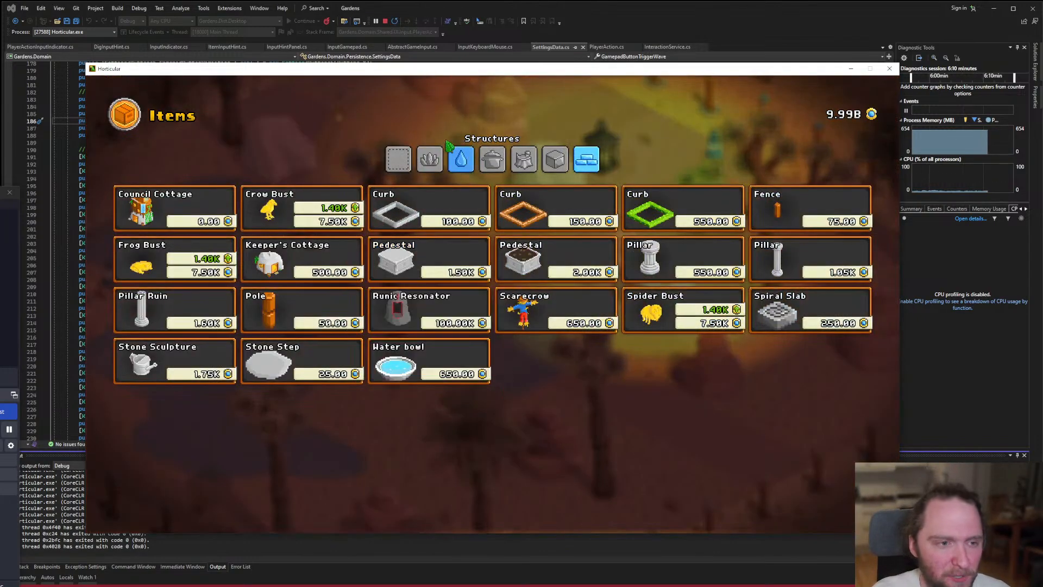
{"action": "left_click", "coordinate": [428, 158]}
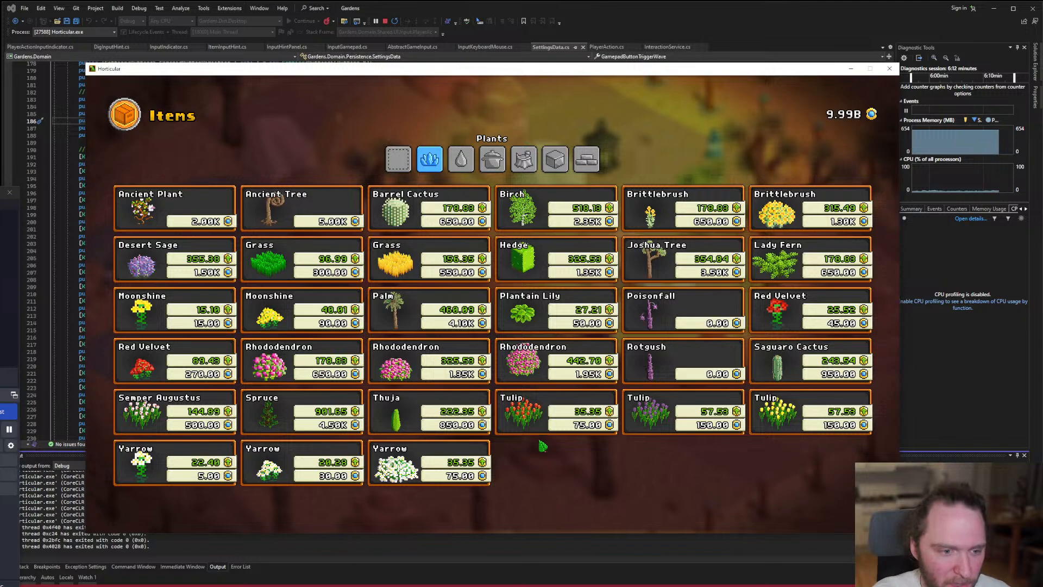
{"action": "left_click", "coordinate": [269, 464]}
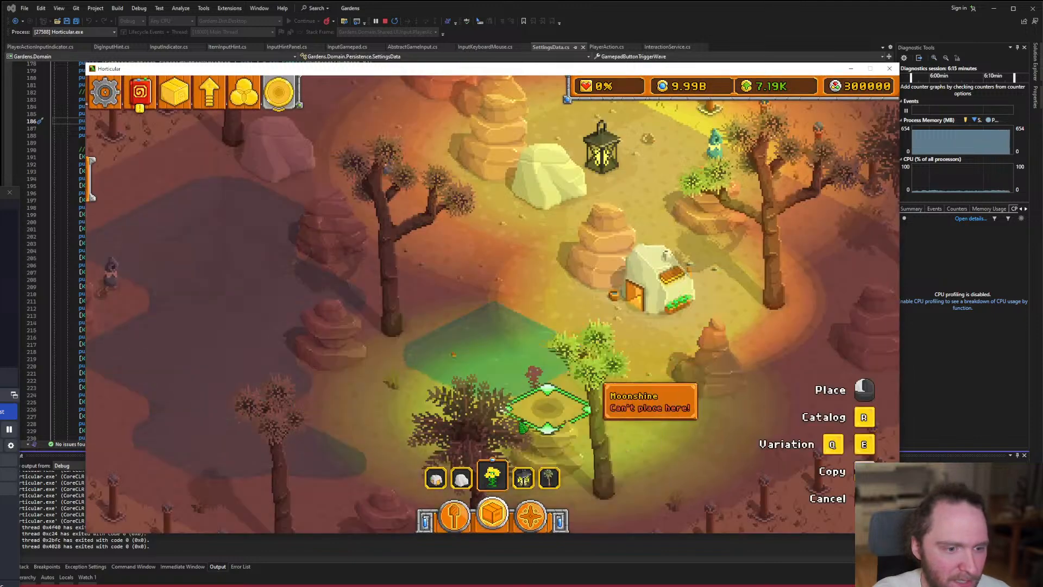
{"action": "left_click", "coordinate": [495, 483]}
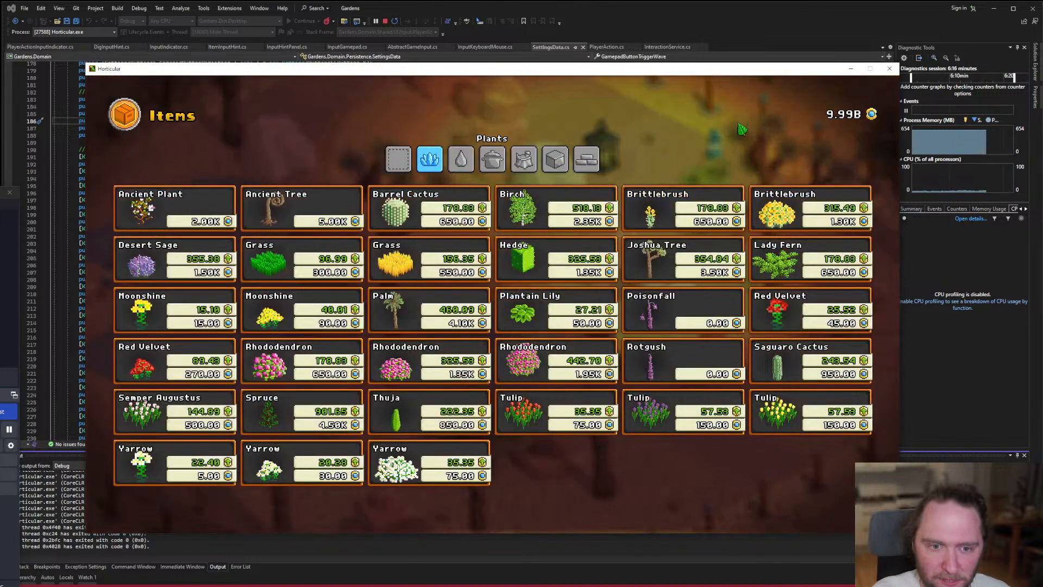
{"action": "key", "text": "Escape"}
{"action": "right_click", "coordinate": [525, 326]}
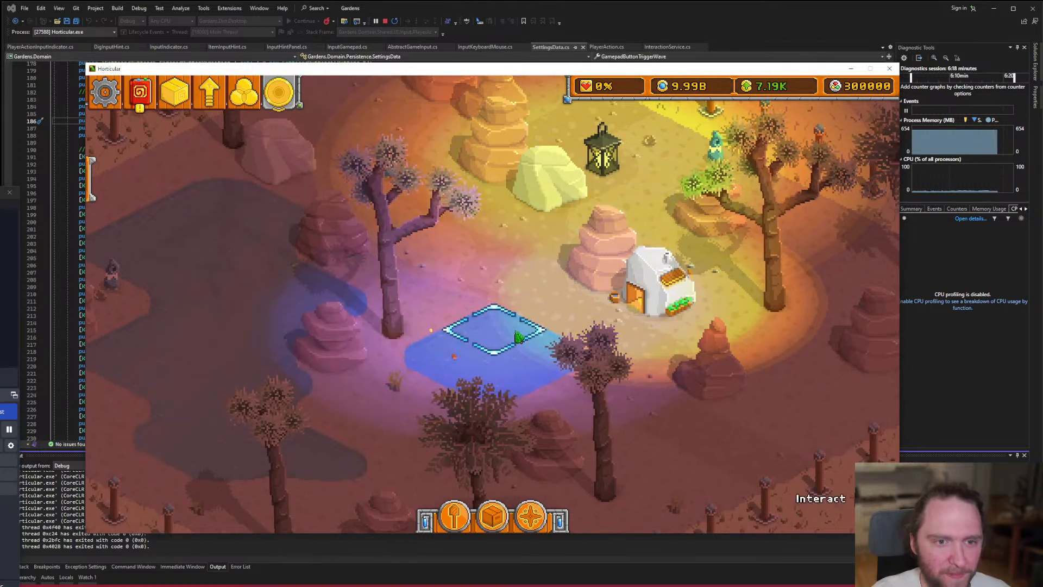
Pick up the curious Keeper near the fence and settle it in the garden as a resident of the cottage.
{"action": "key", "text": "w"}
{"action": "key", "text": "d"}
{"action": "key", "text": "s"}
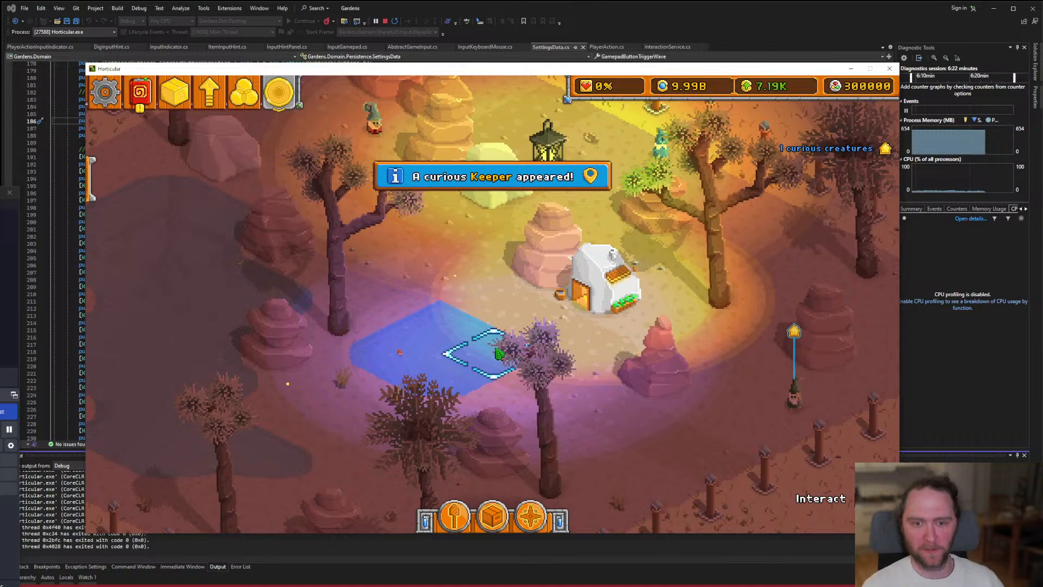
{"action": "left_click", "coordinate": [729, 438]}
{"action": "key", "text": "w"}
{"action": "key", "text": "a"}
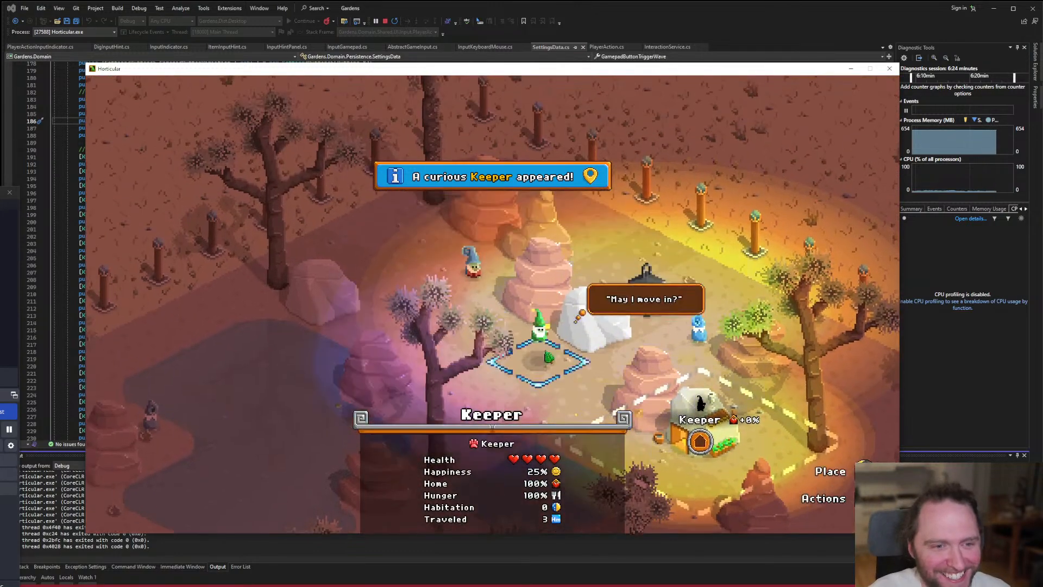
{"action": "left_click", "coordinate": [549, 357]}
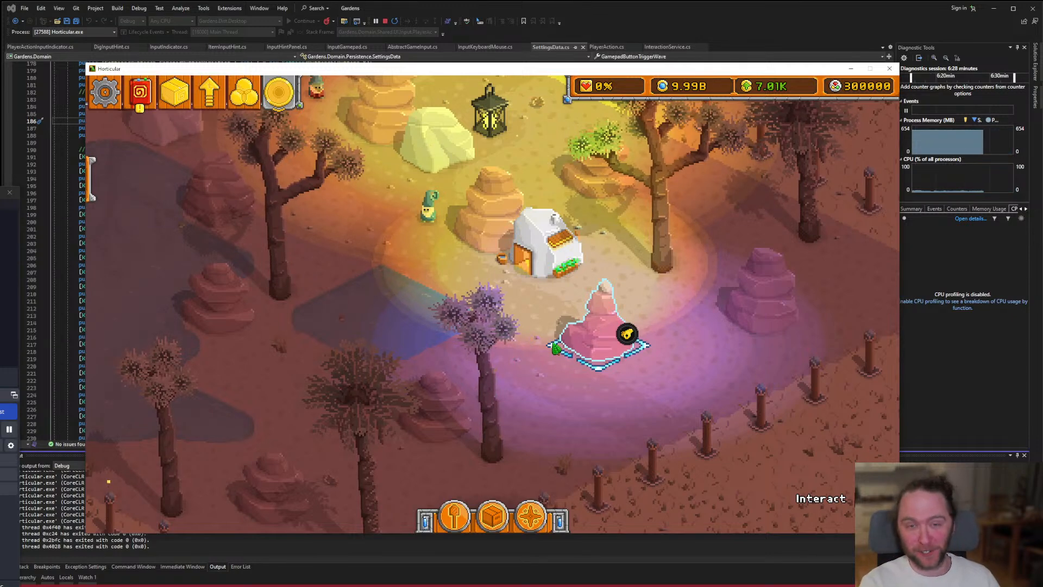
{"action": "key", "text": "w"}
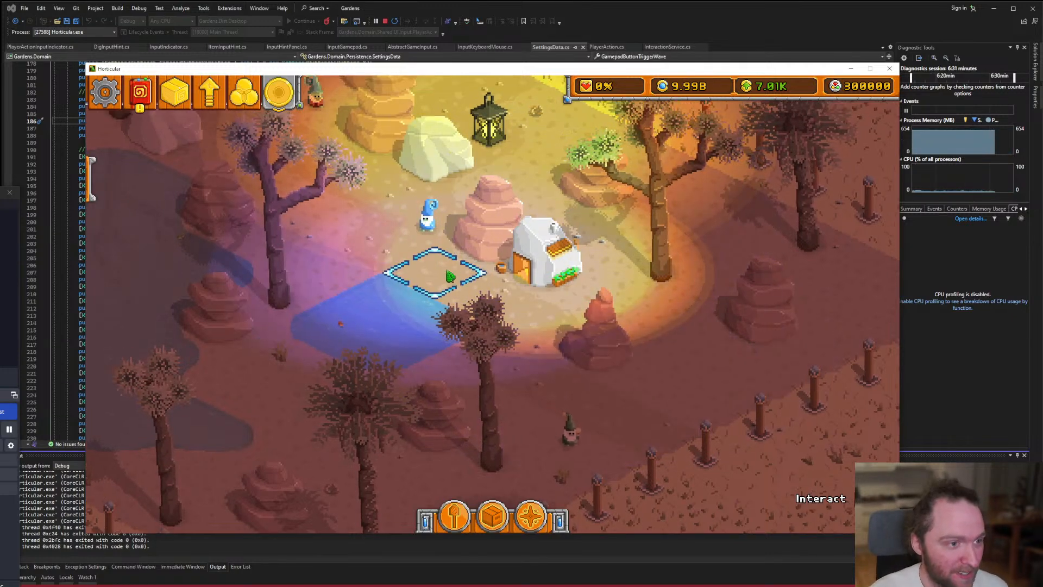
{"action": "key", "text": "d"}
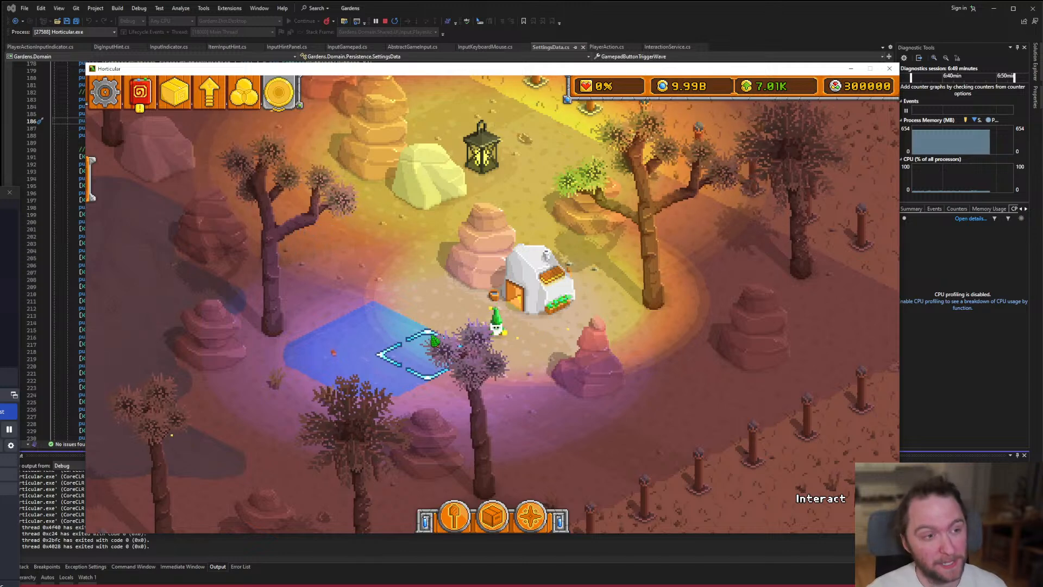
{"action": "left_click_drag", "start_coordinate": [437, 299], "coordinate": [477, 368]}
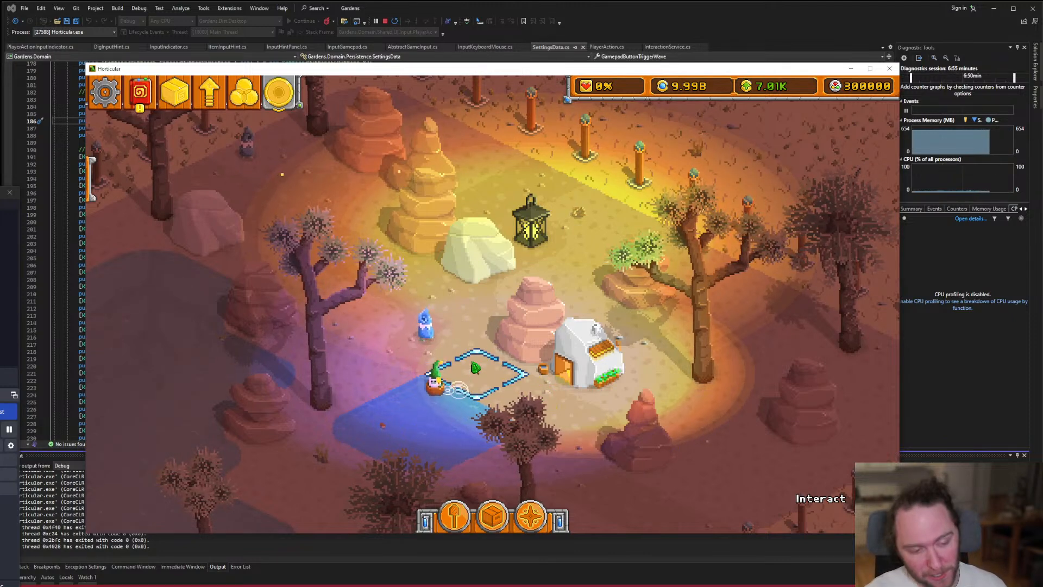
{"action": "left_click_drag", "start_coordinate": [423, 345], "coordinate": [437, 304]}
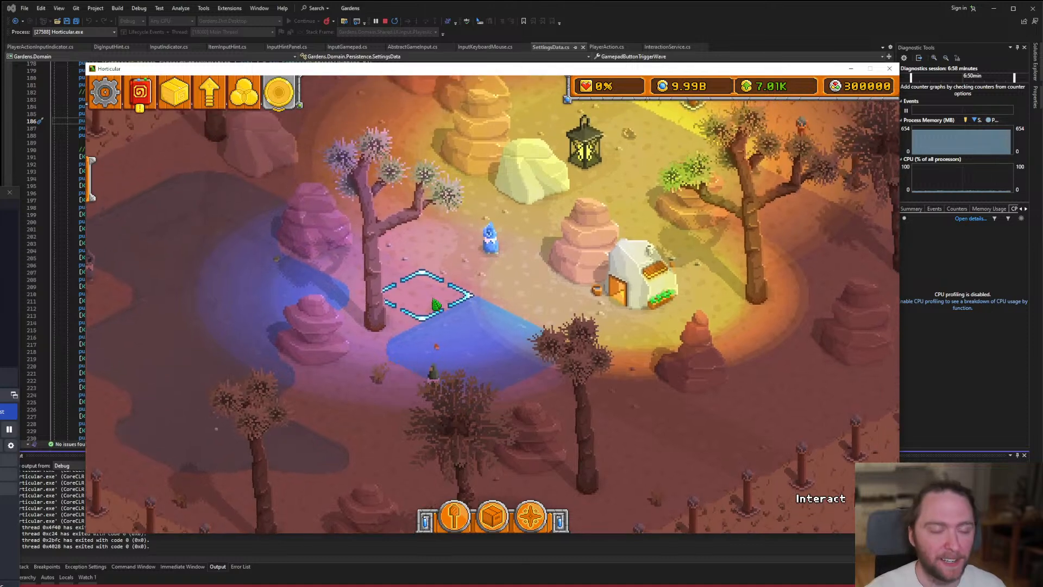